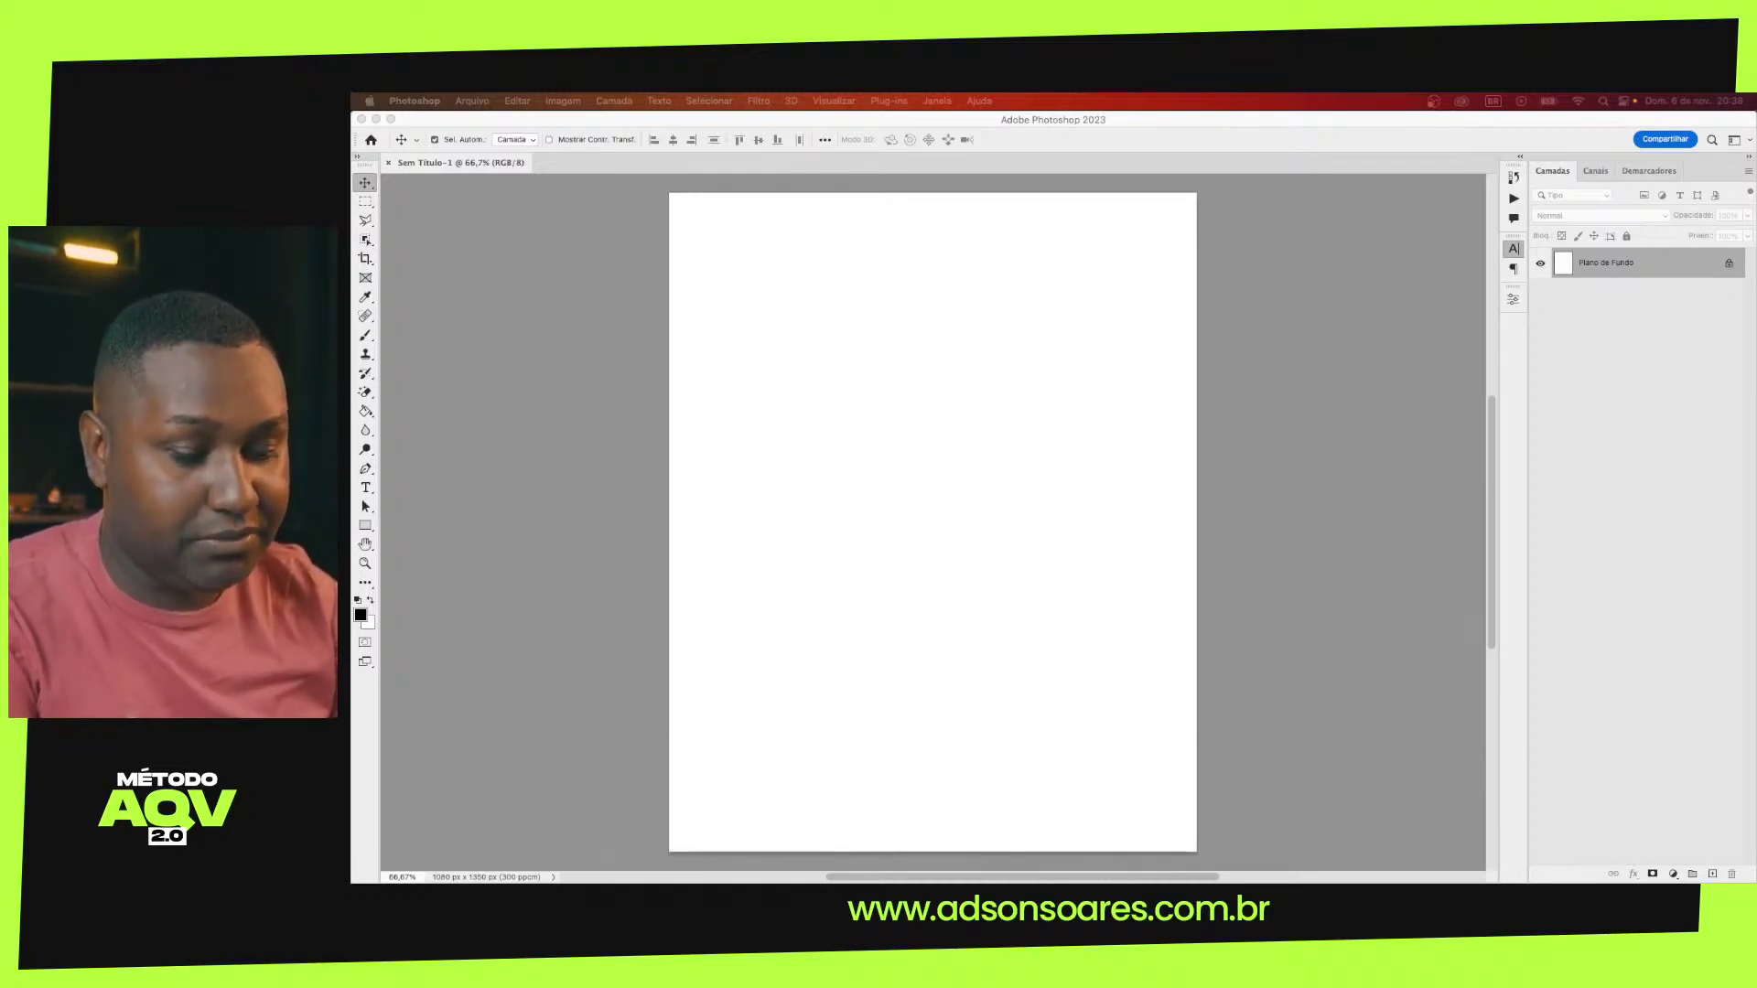
Place fitness_PNG196, builder and Imagem-Academia-PNG on the page as three separate layers
click(796, 408)
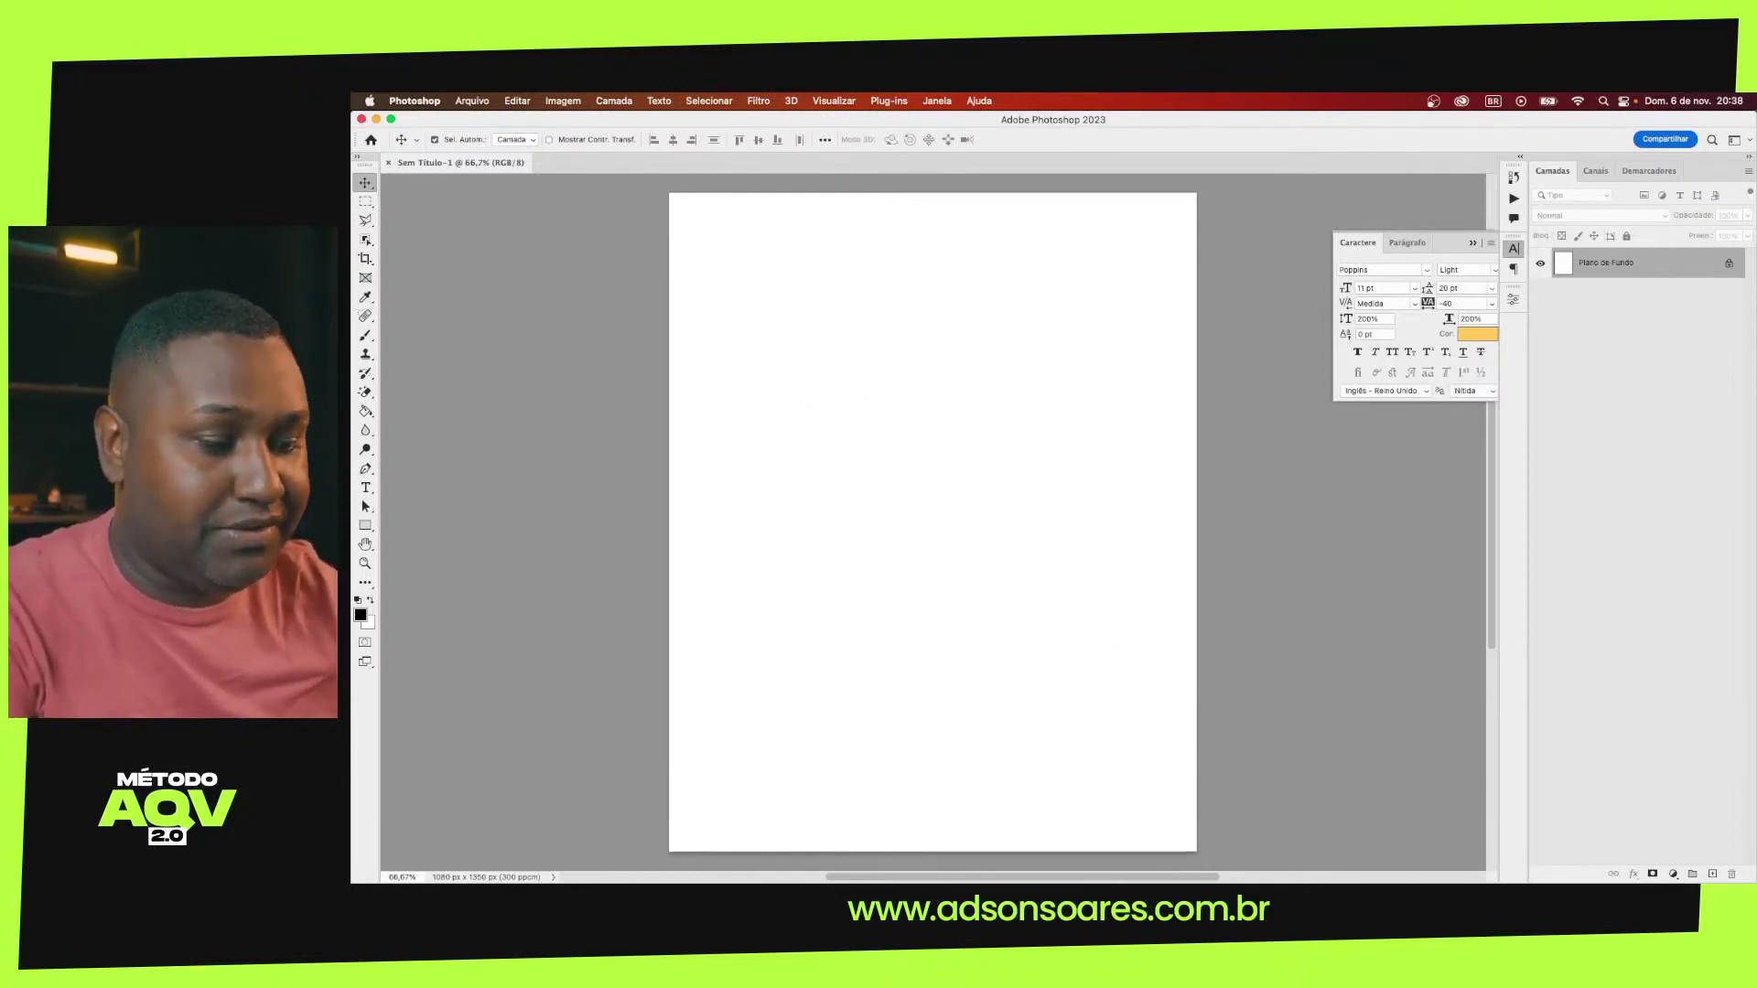
key(super+Tab)
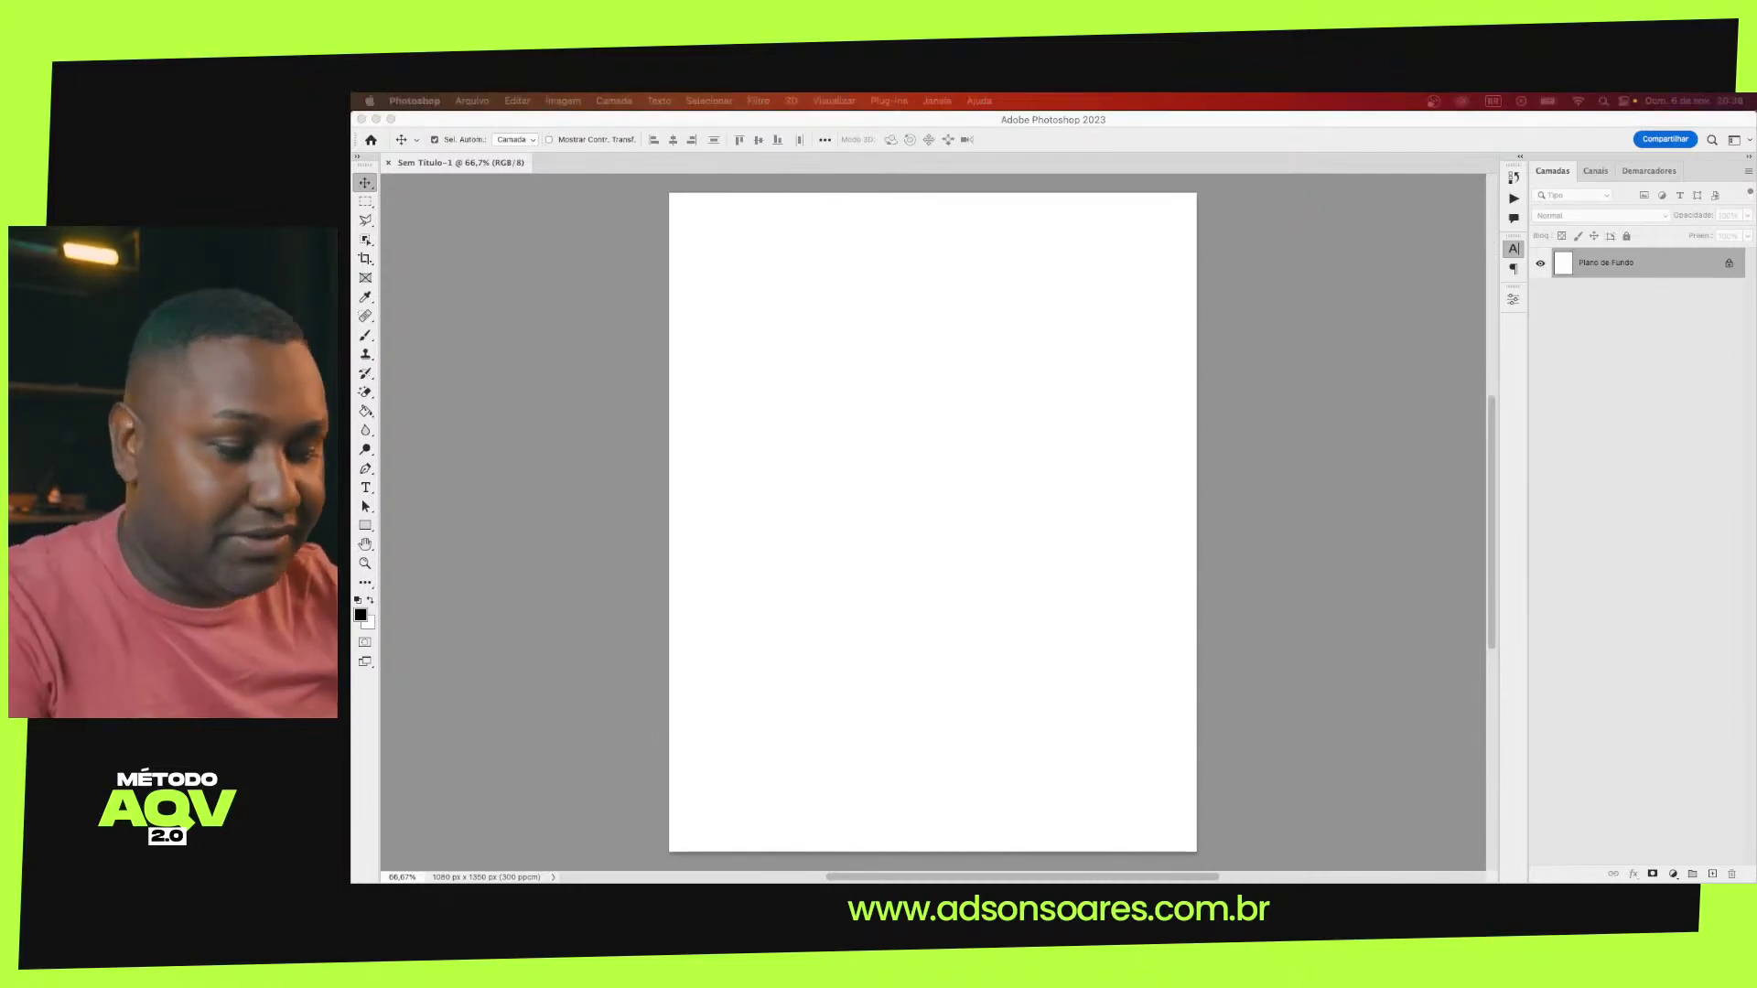
key(super+Tab)
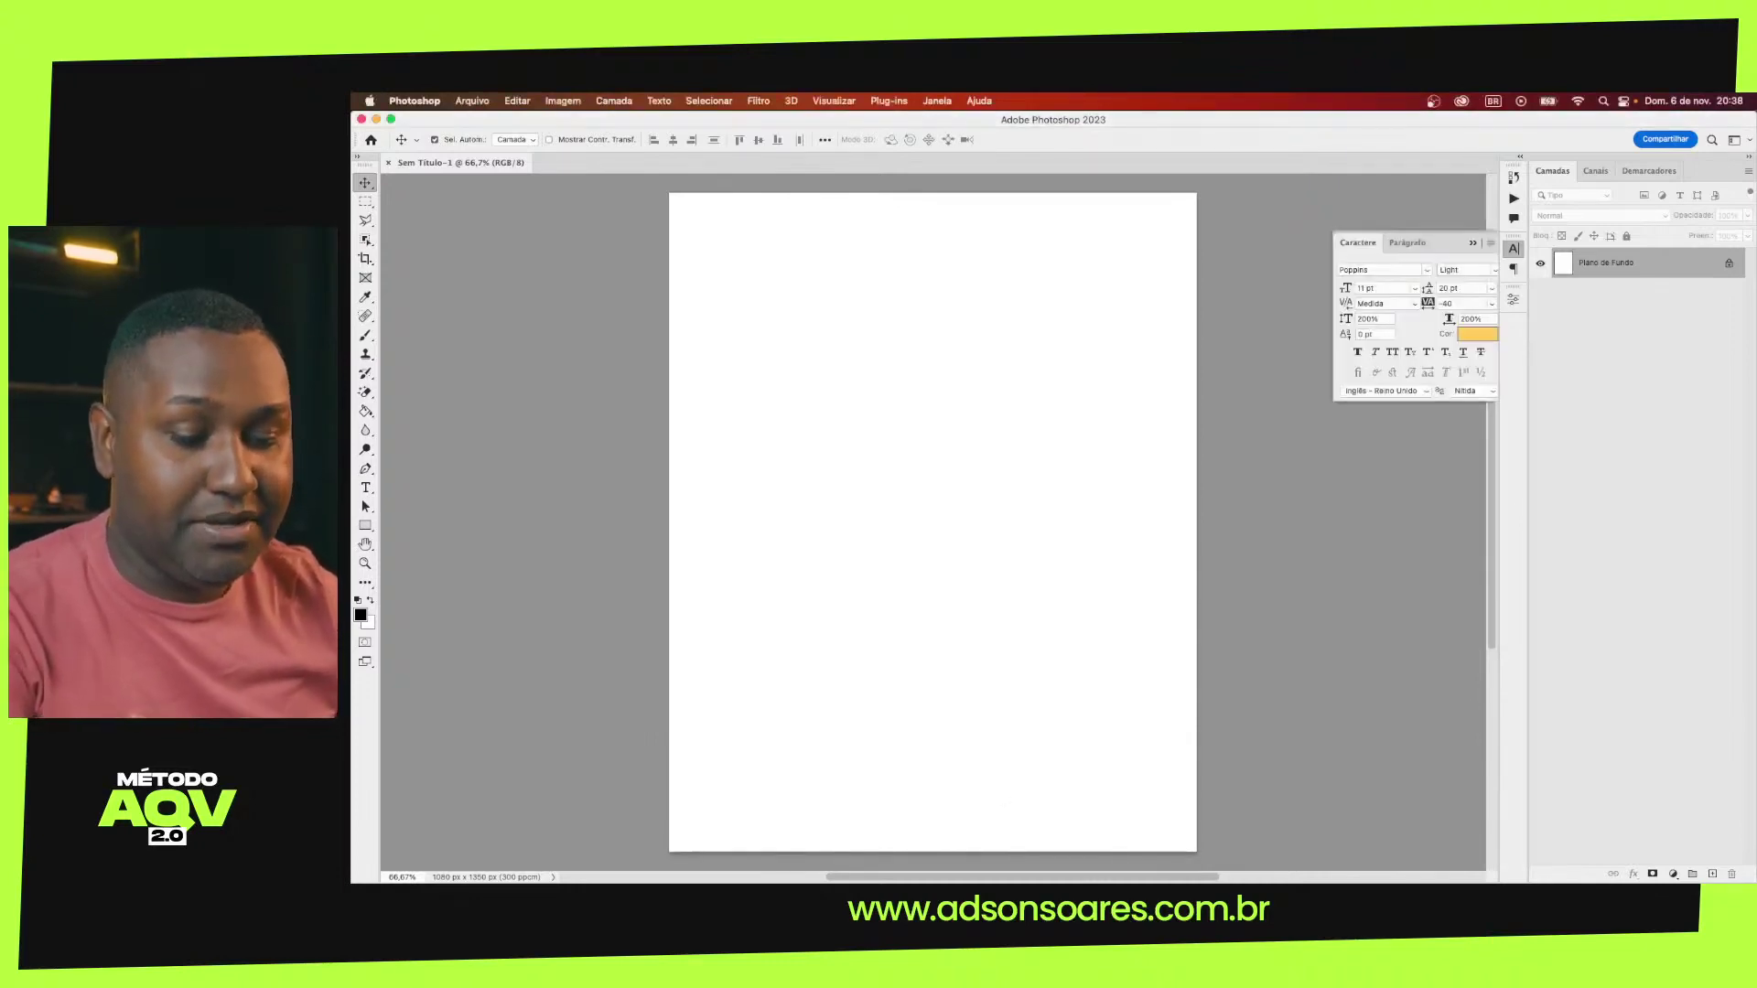
key(super+Tab)
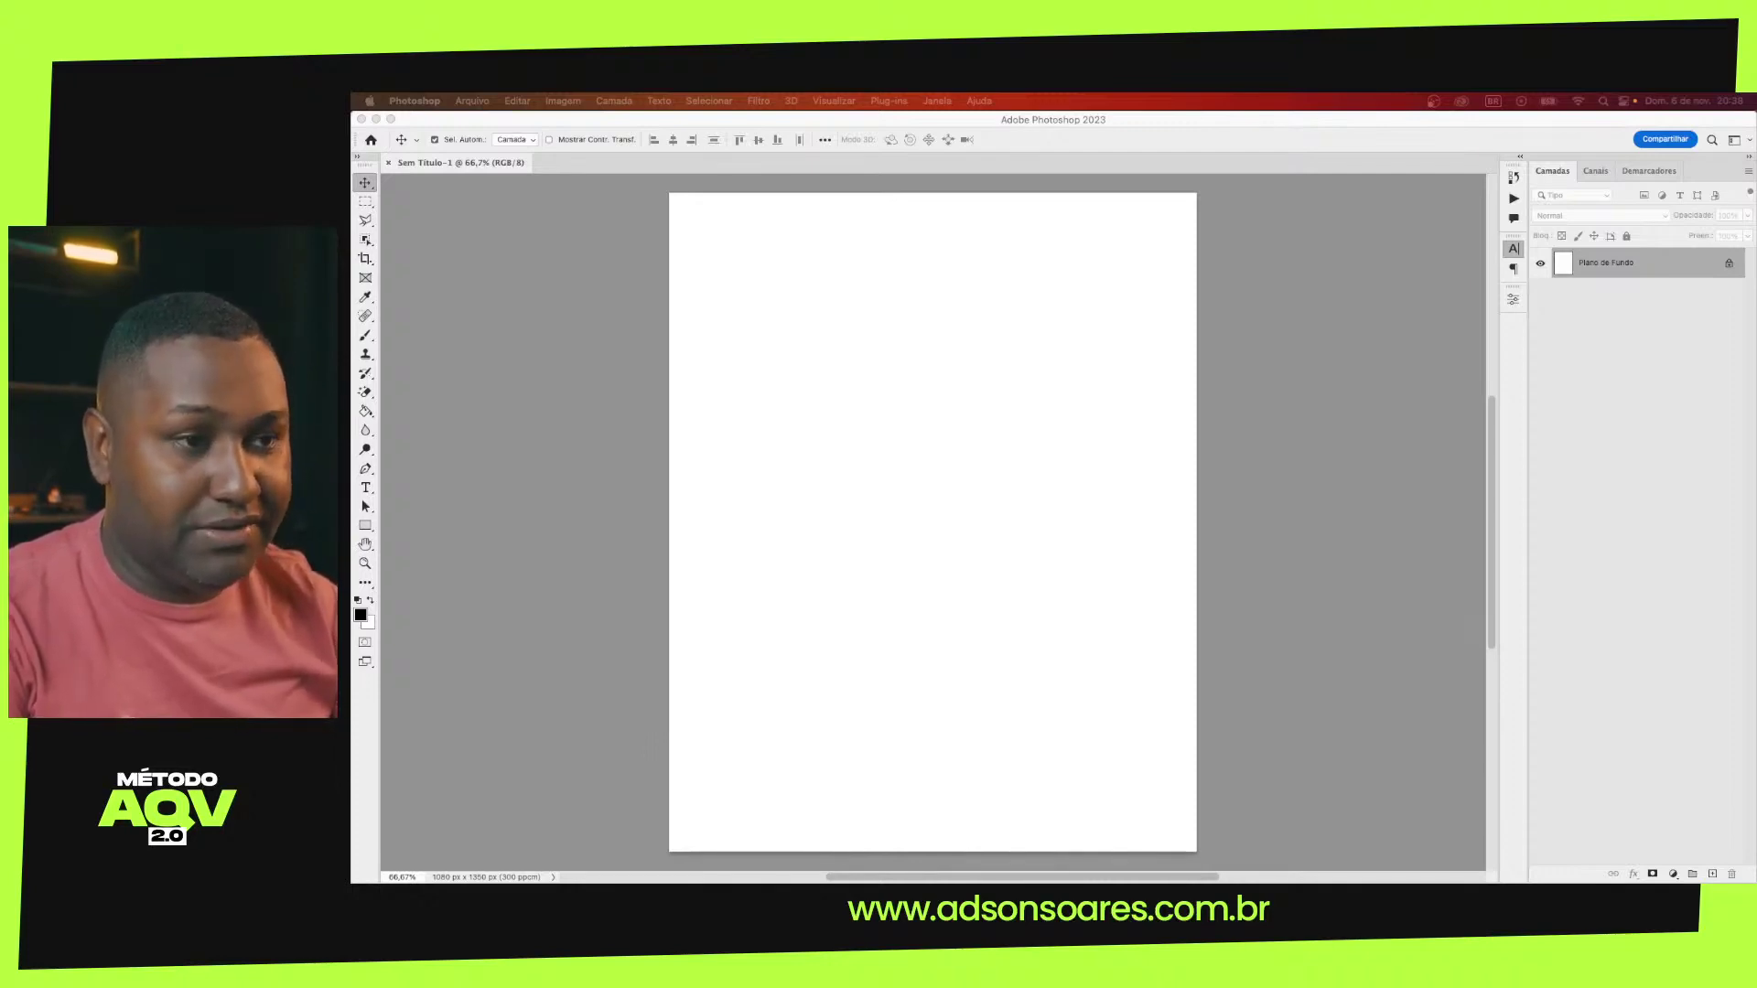
drag(913, 604, 913, 604)
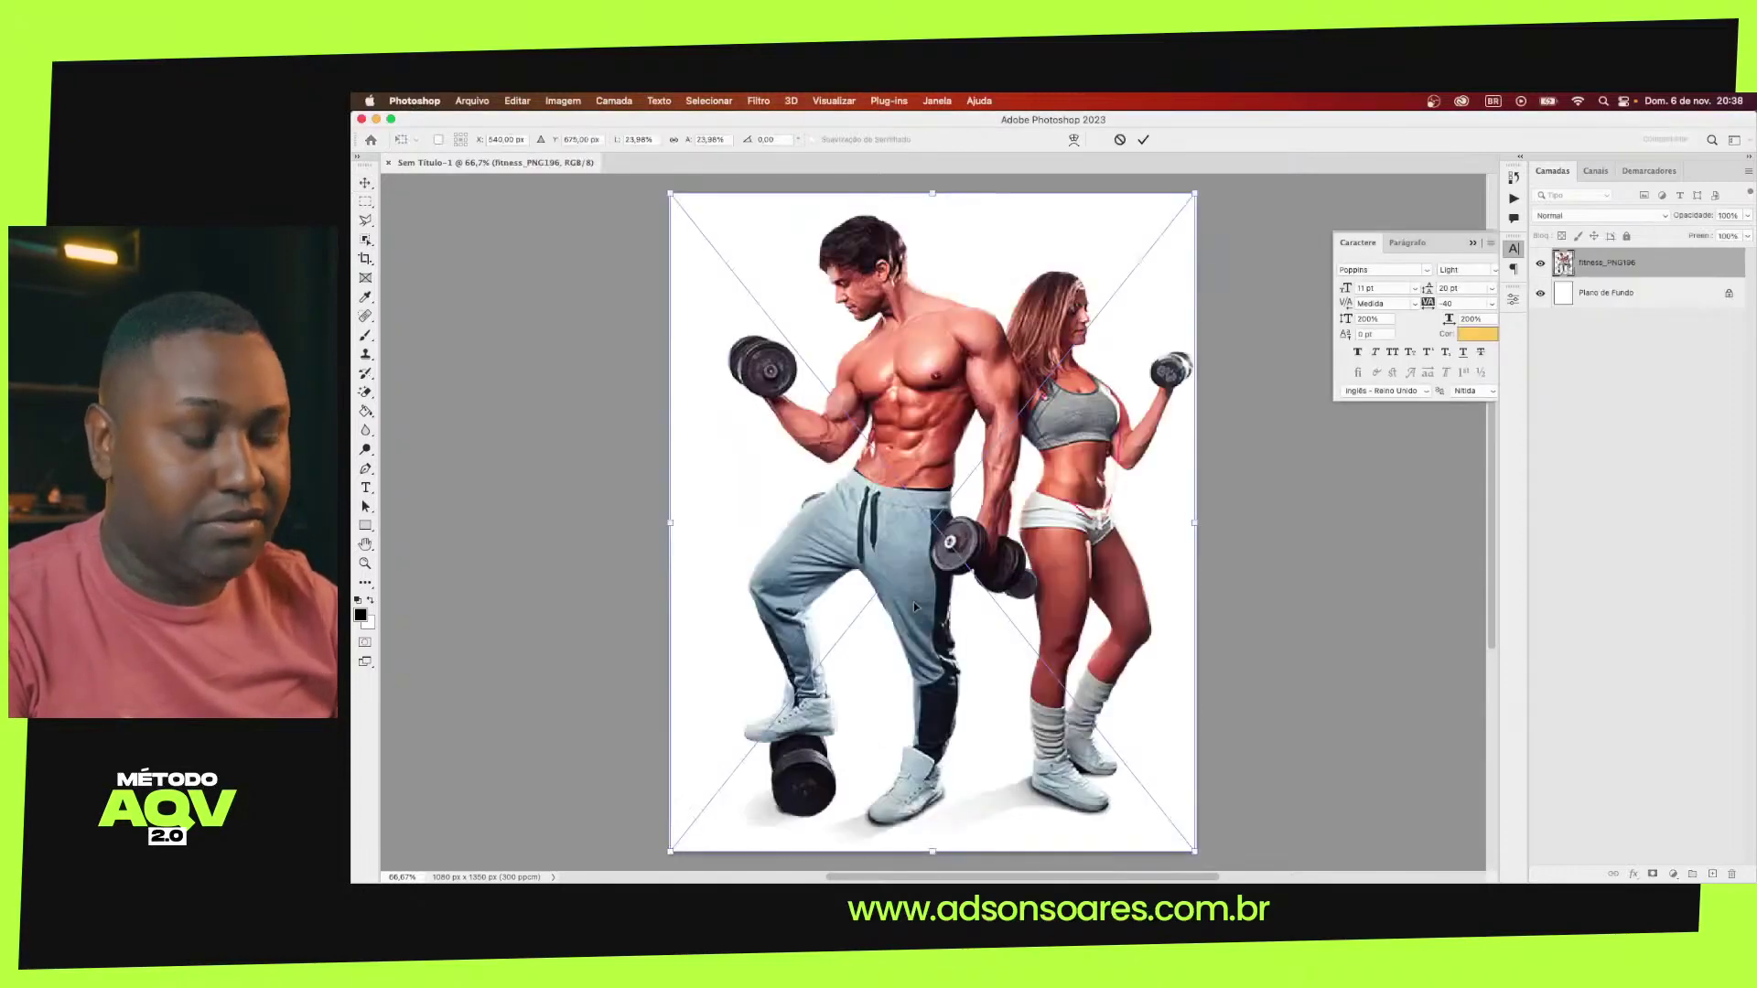
key(Return)
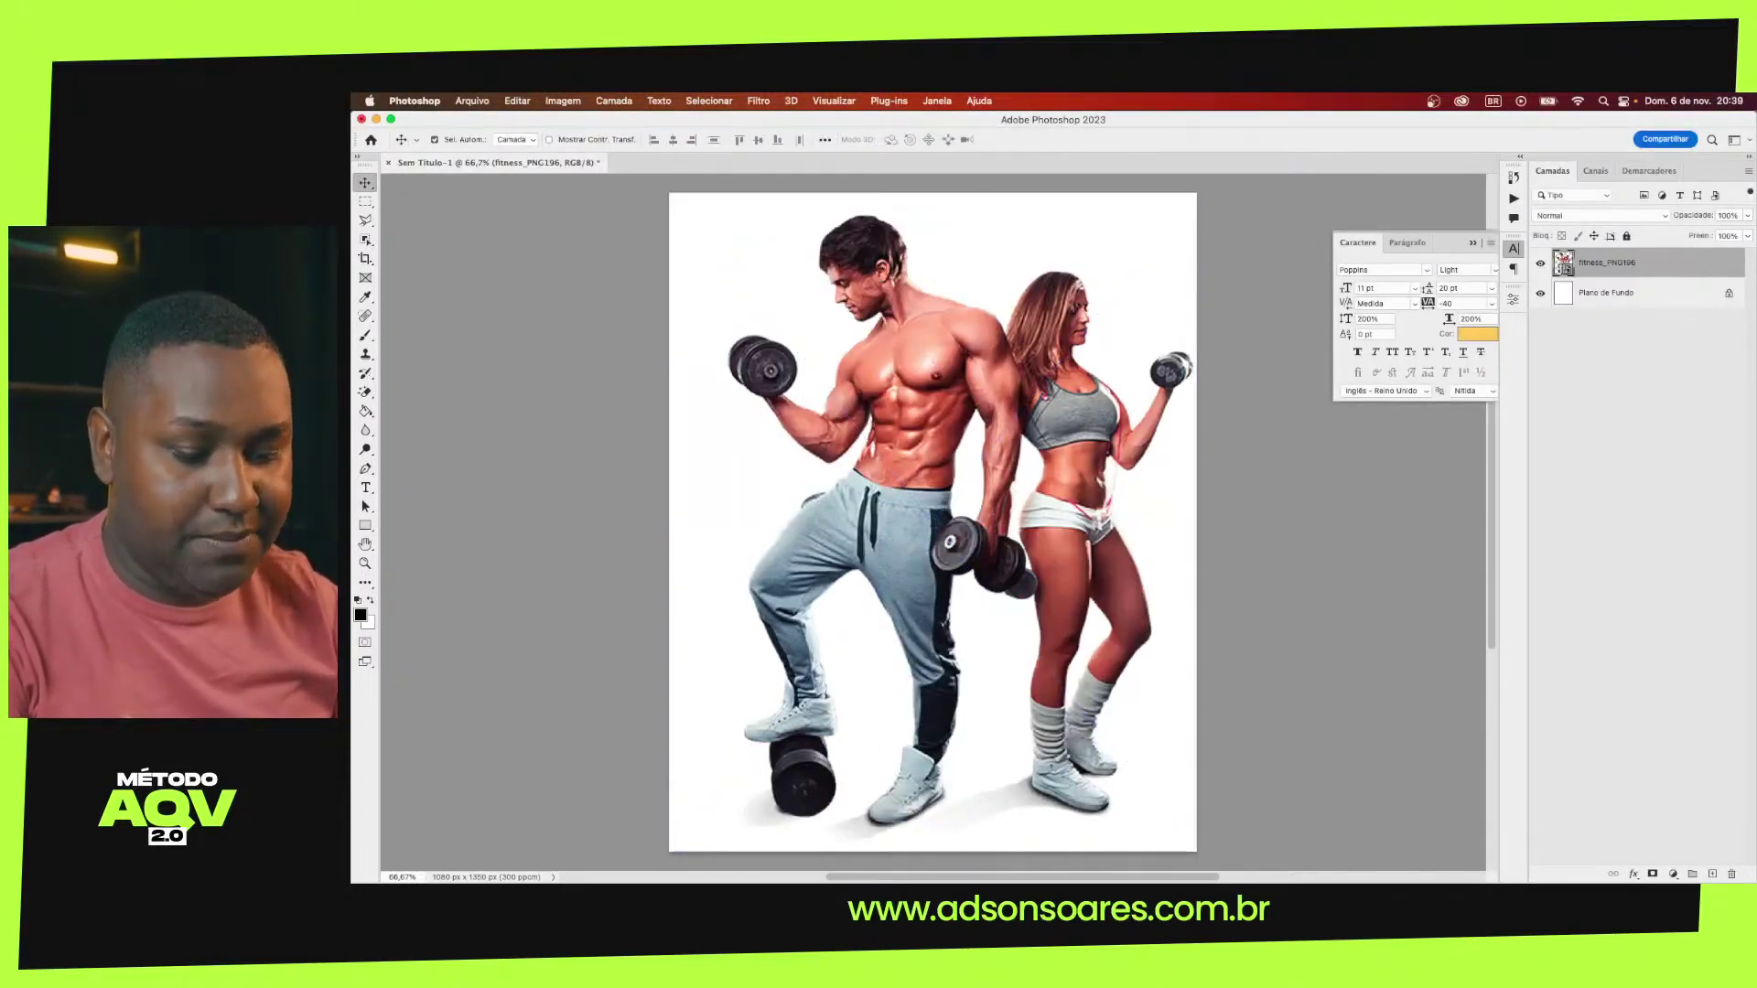
drag(798, 615, 817, 574)
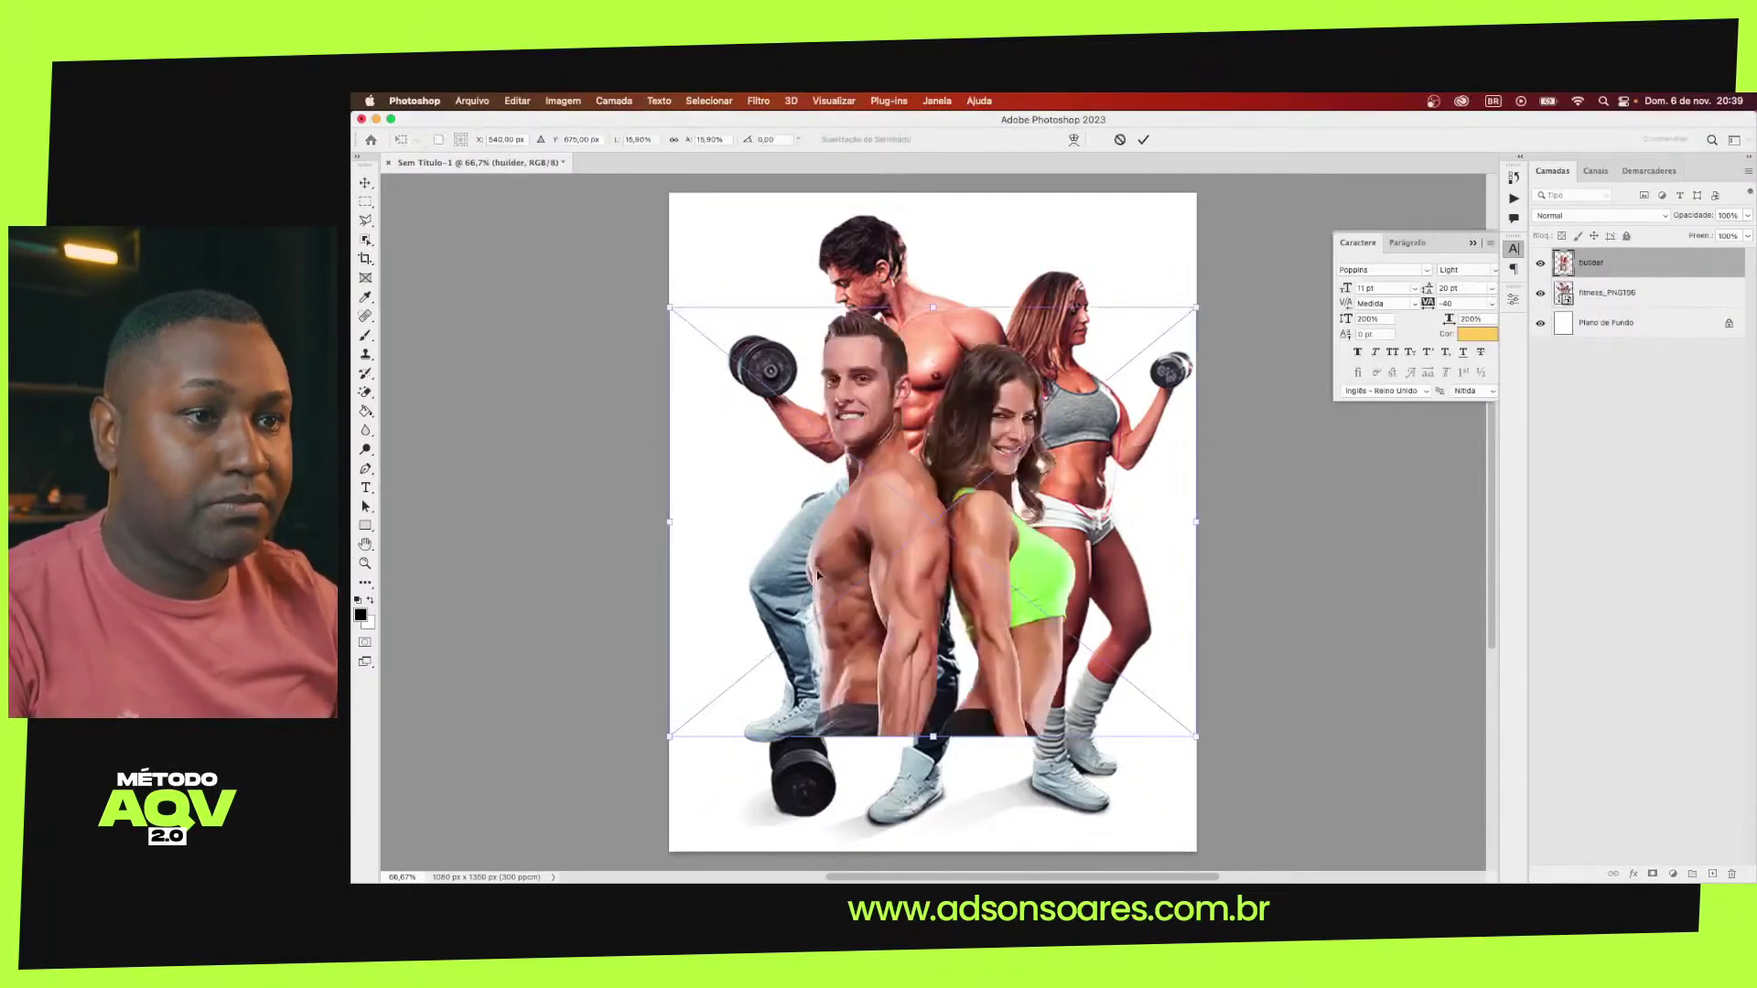
key(Return)
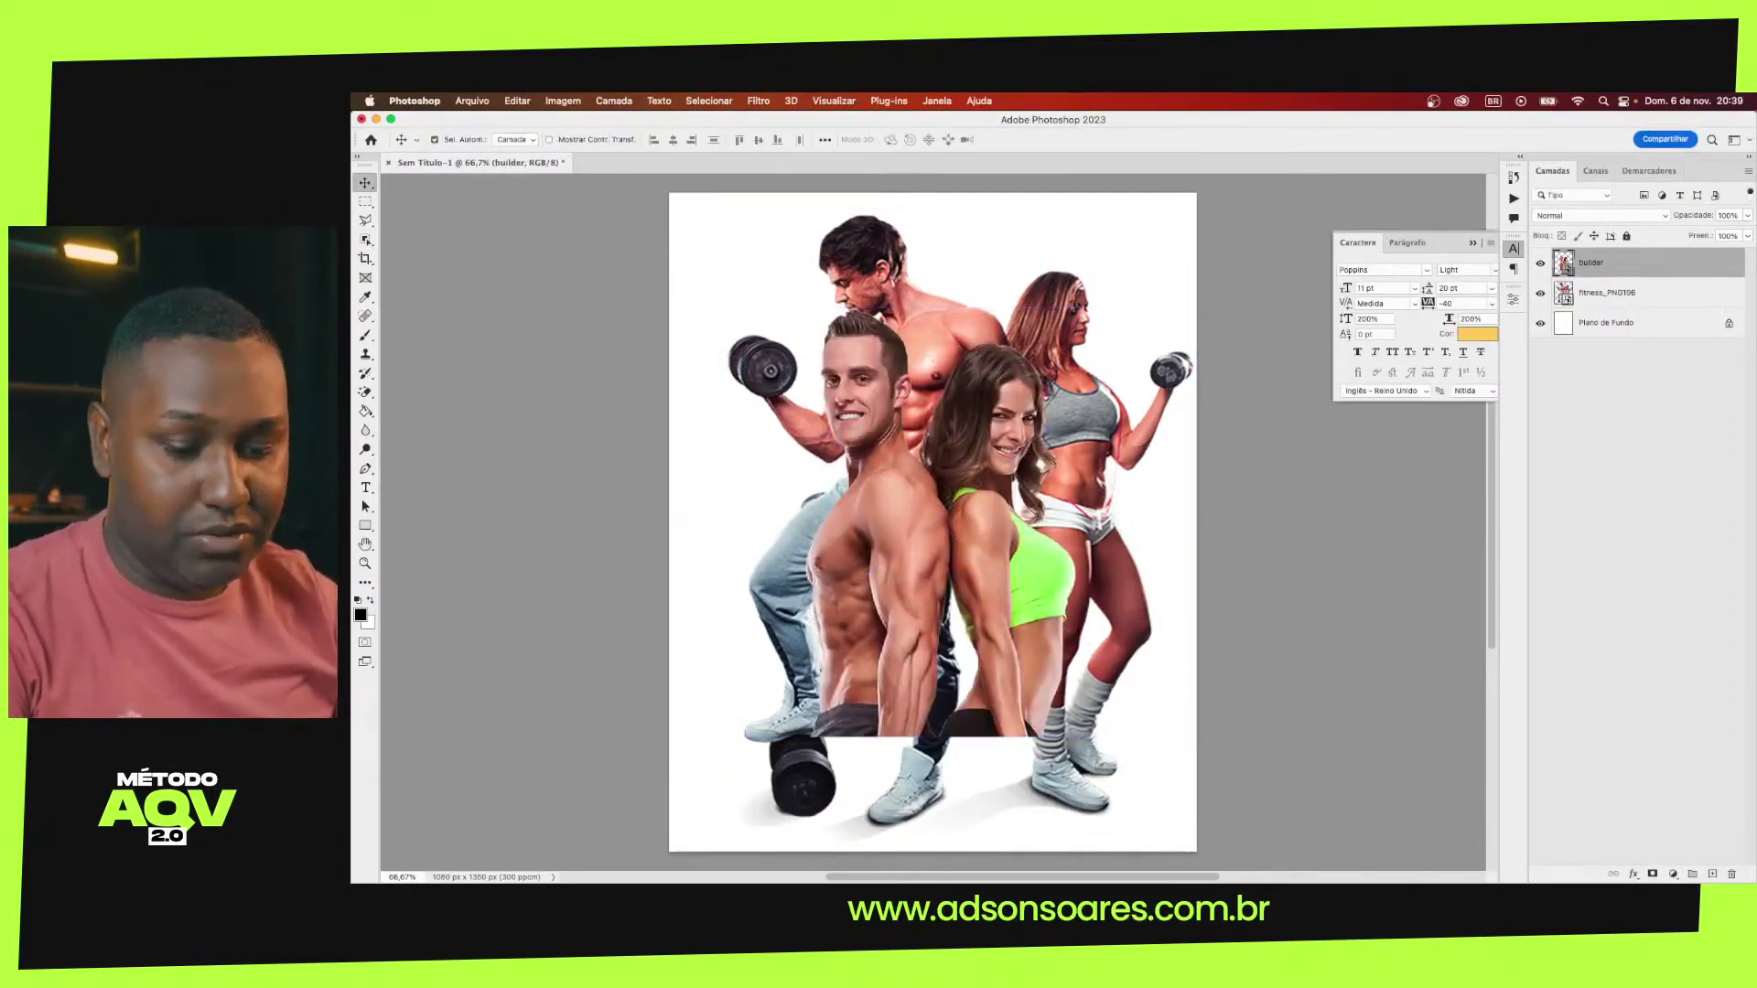
drag(826, 625, 886, 569)
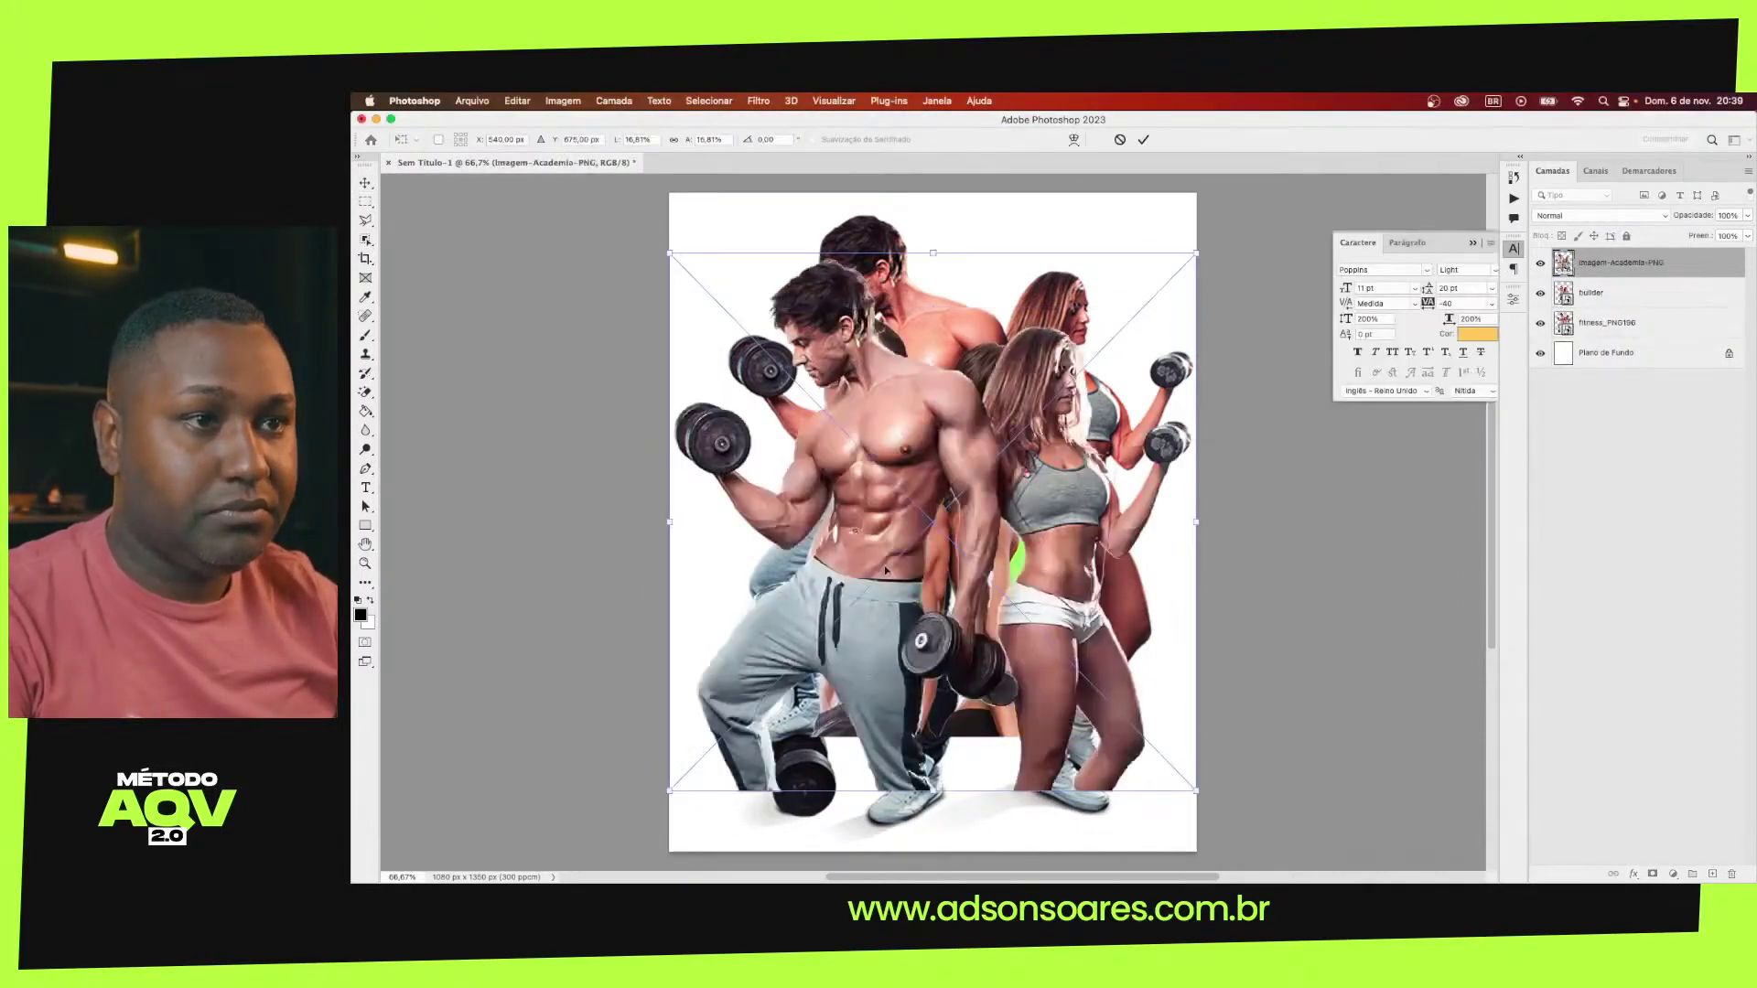
key(Return)
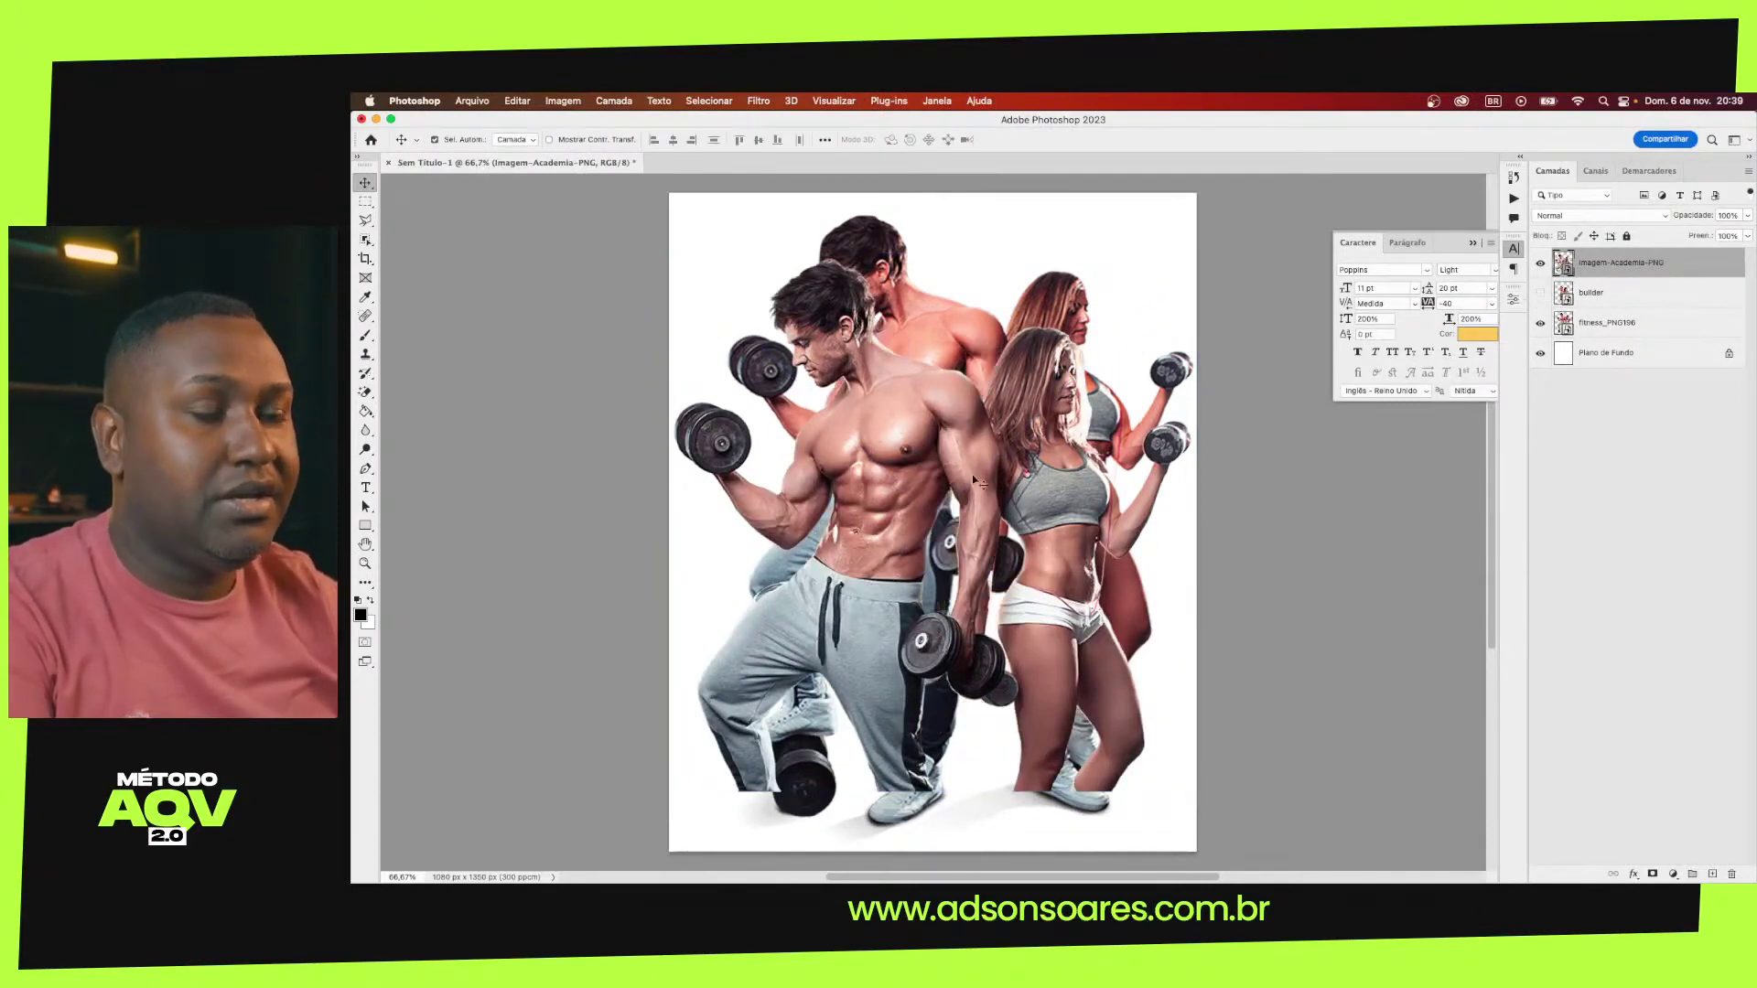
Reposition the Imagem-Academia-PNG couple so it overlaps the others in front
drag(874, 432, 1177, 363)
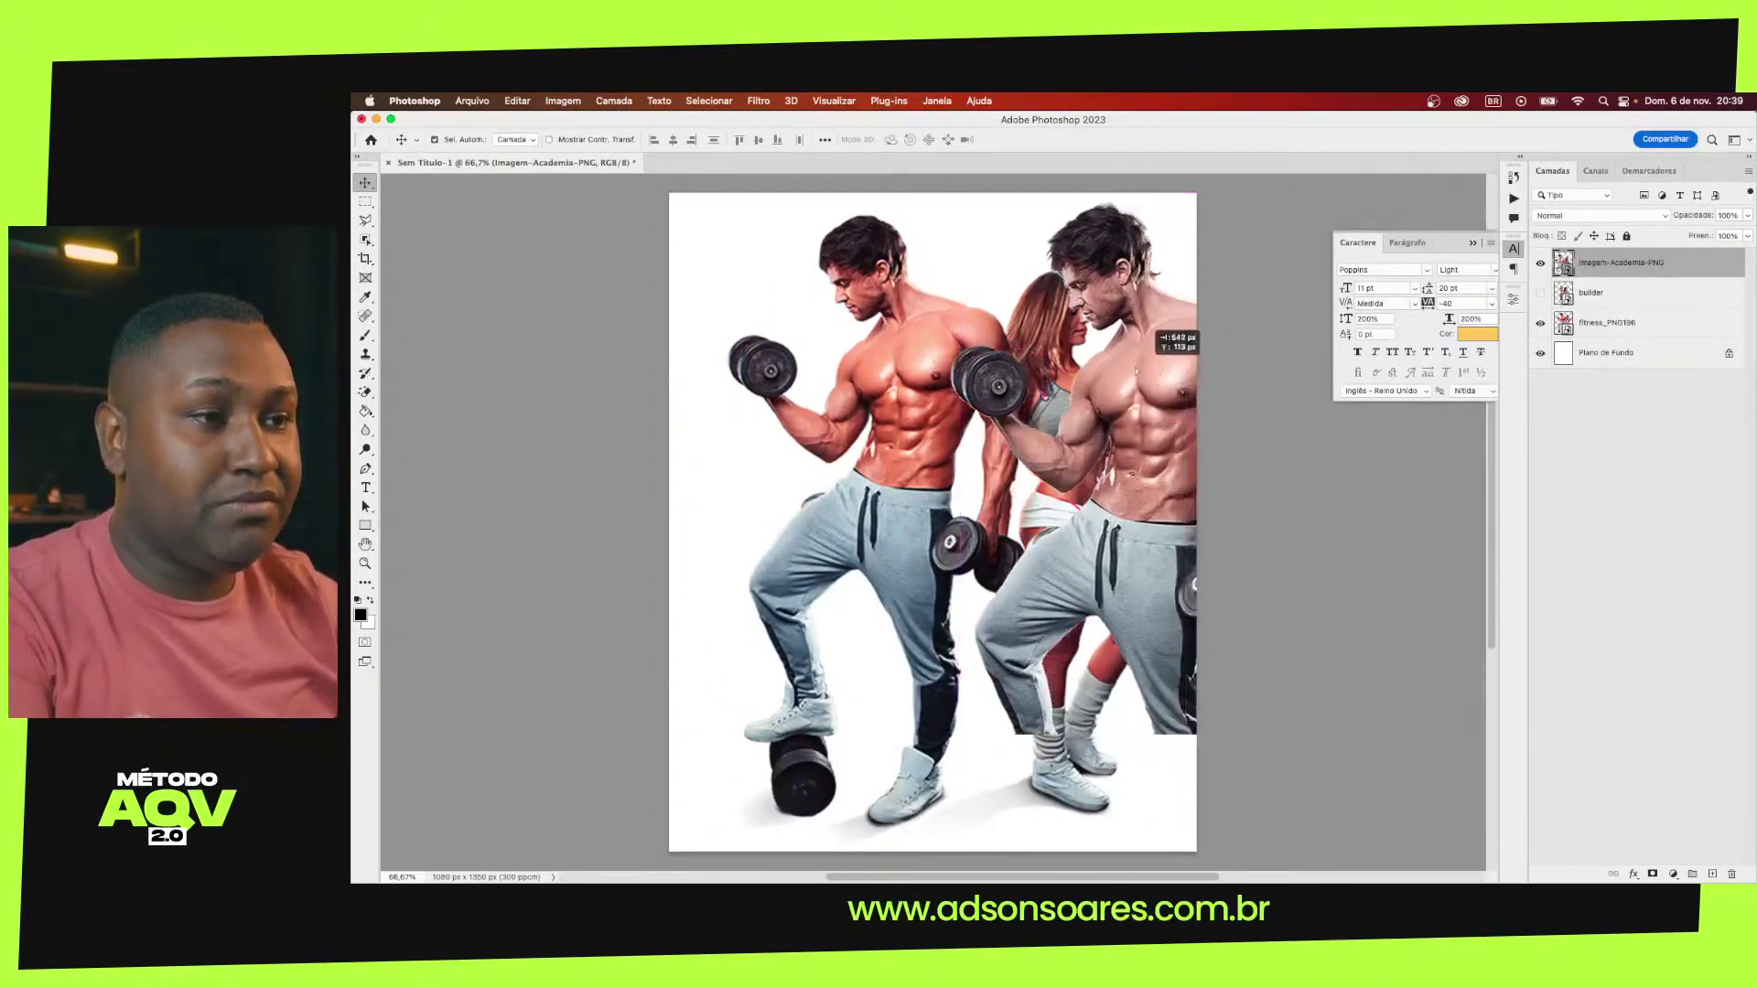
mouse_move(1177, 363)
mouse_down()
mouse_move(1088, 418)
mouse_move(1143, 555)
mouse_up()
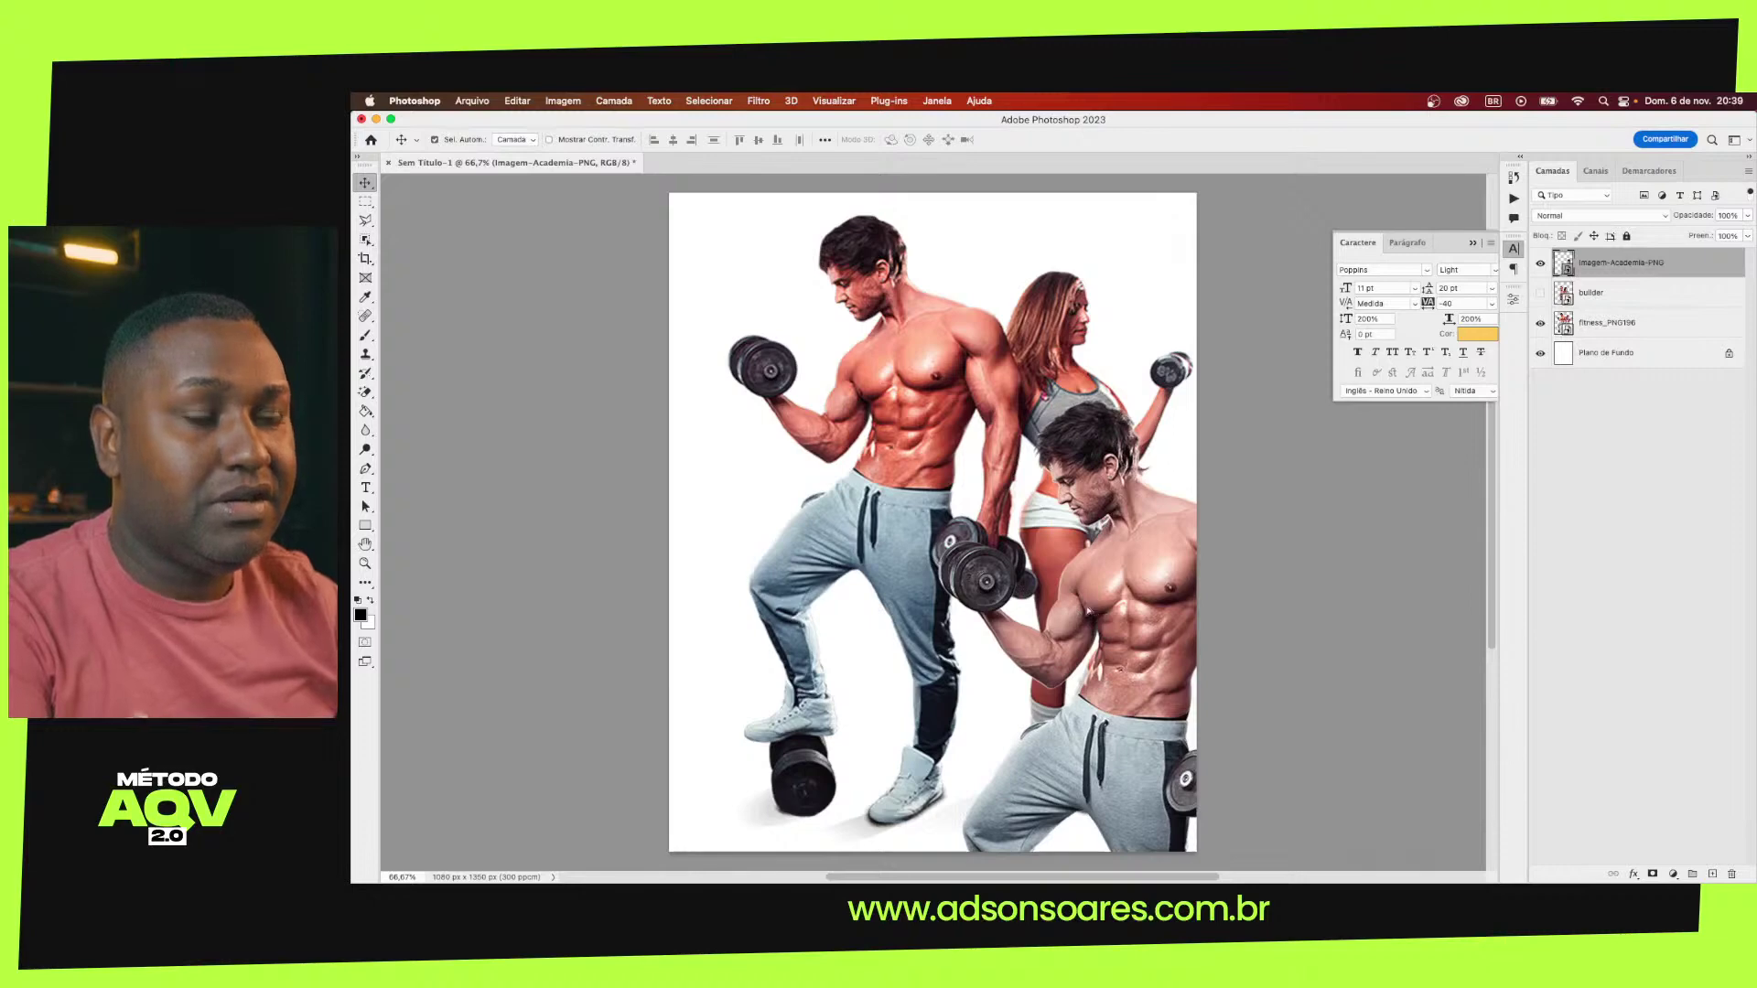
drag(1083, 615, 840, 494)
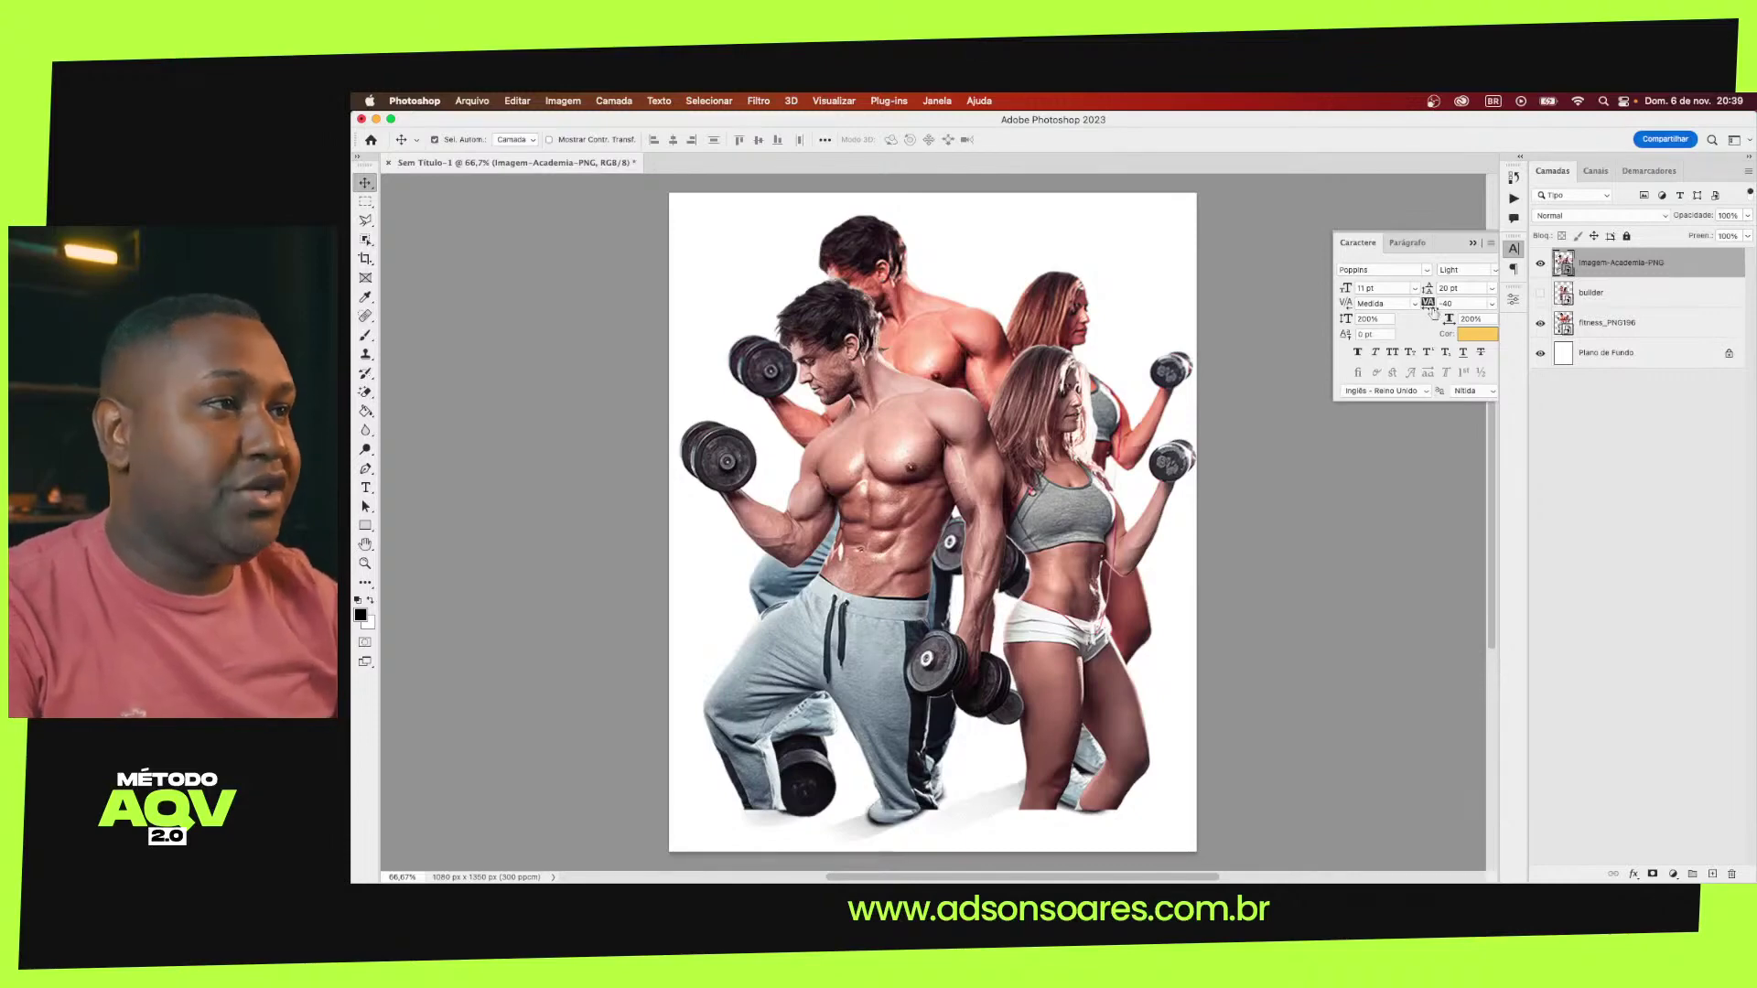
Hide the fitness_PNG196 couple, nudge the front couple up and scale it down
click(1541, 323)
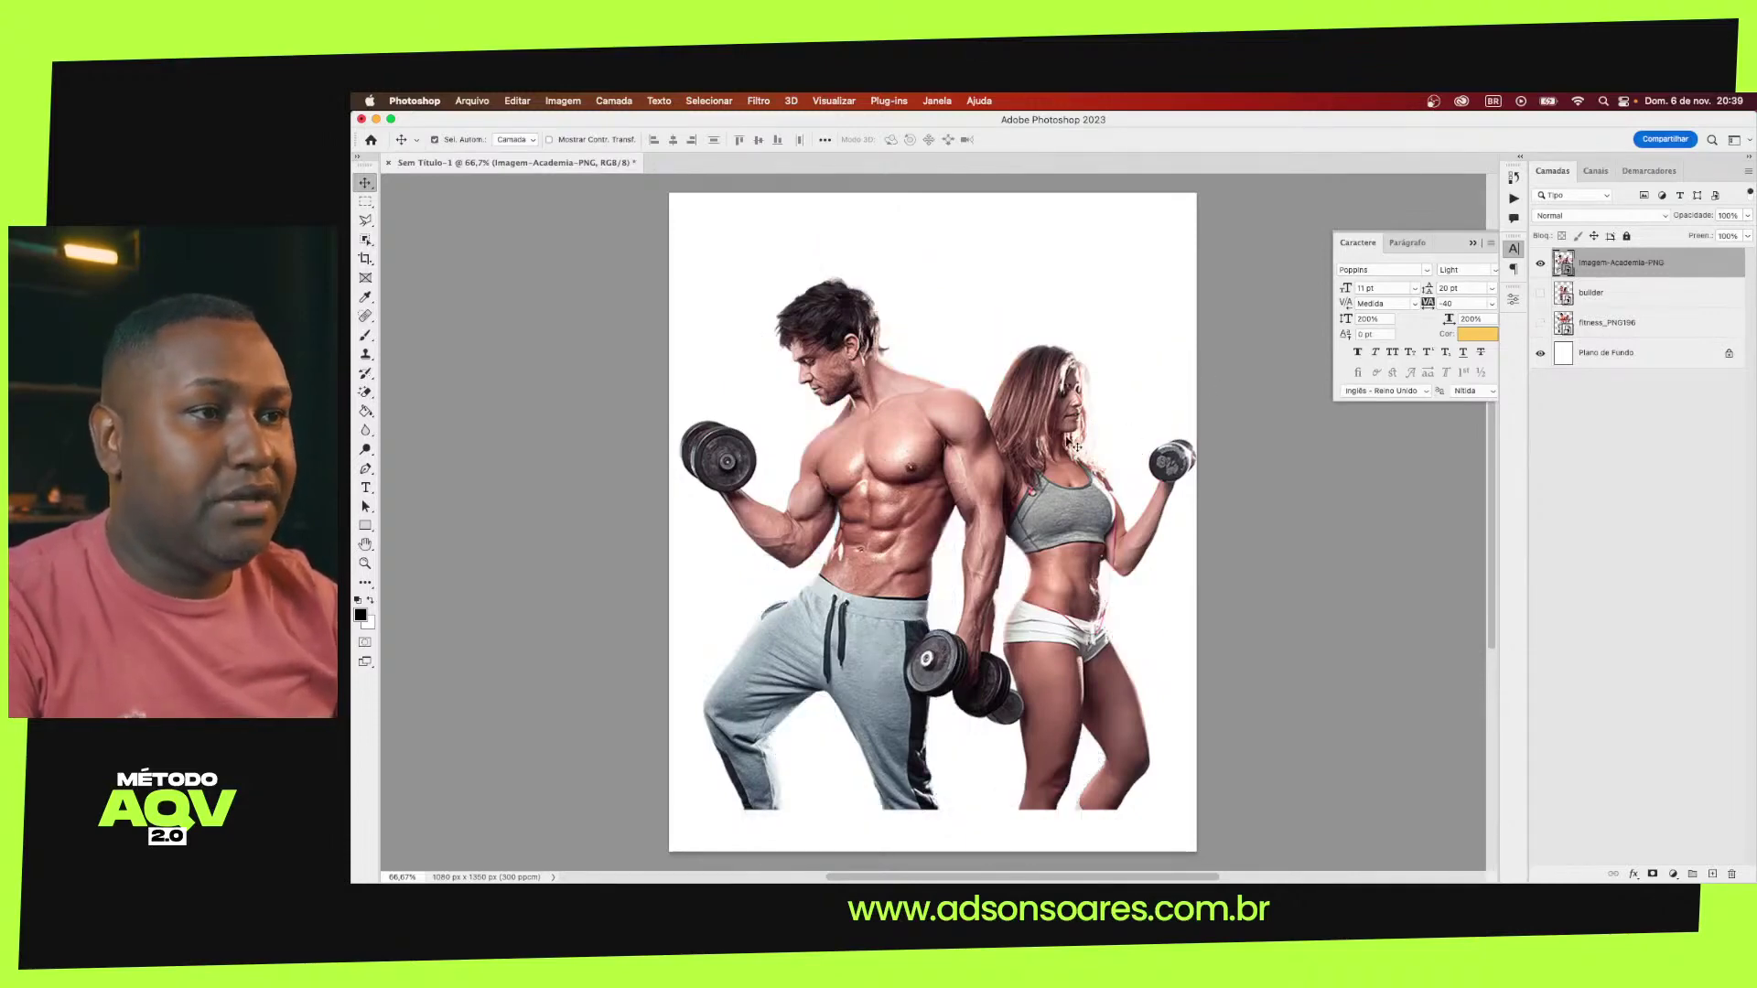
drag(1076, 446, 1077, 413)
key(ctrl+t)
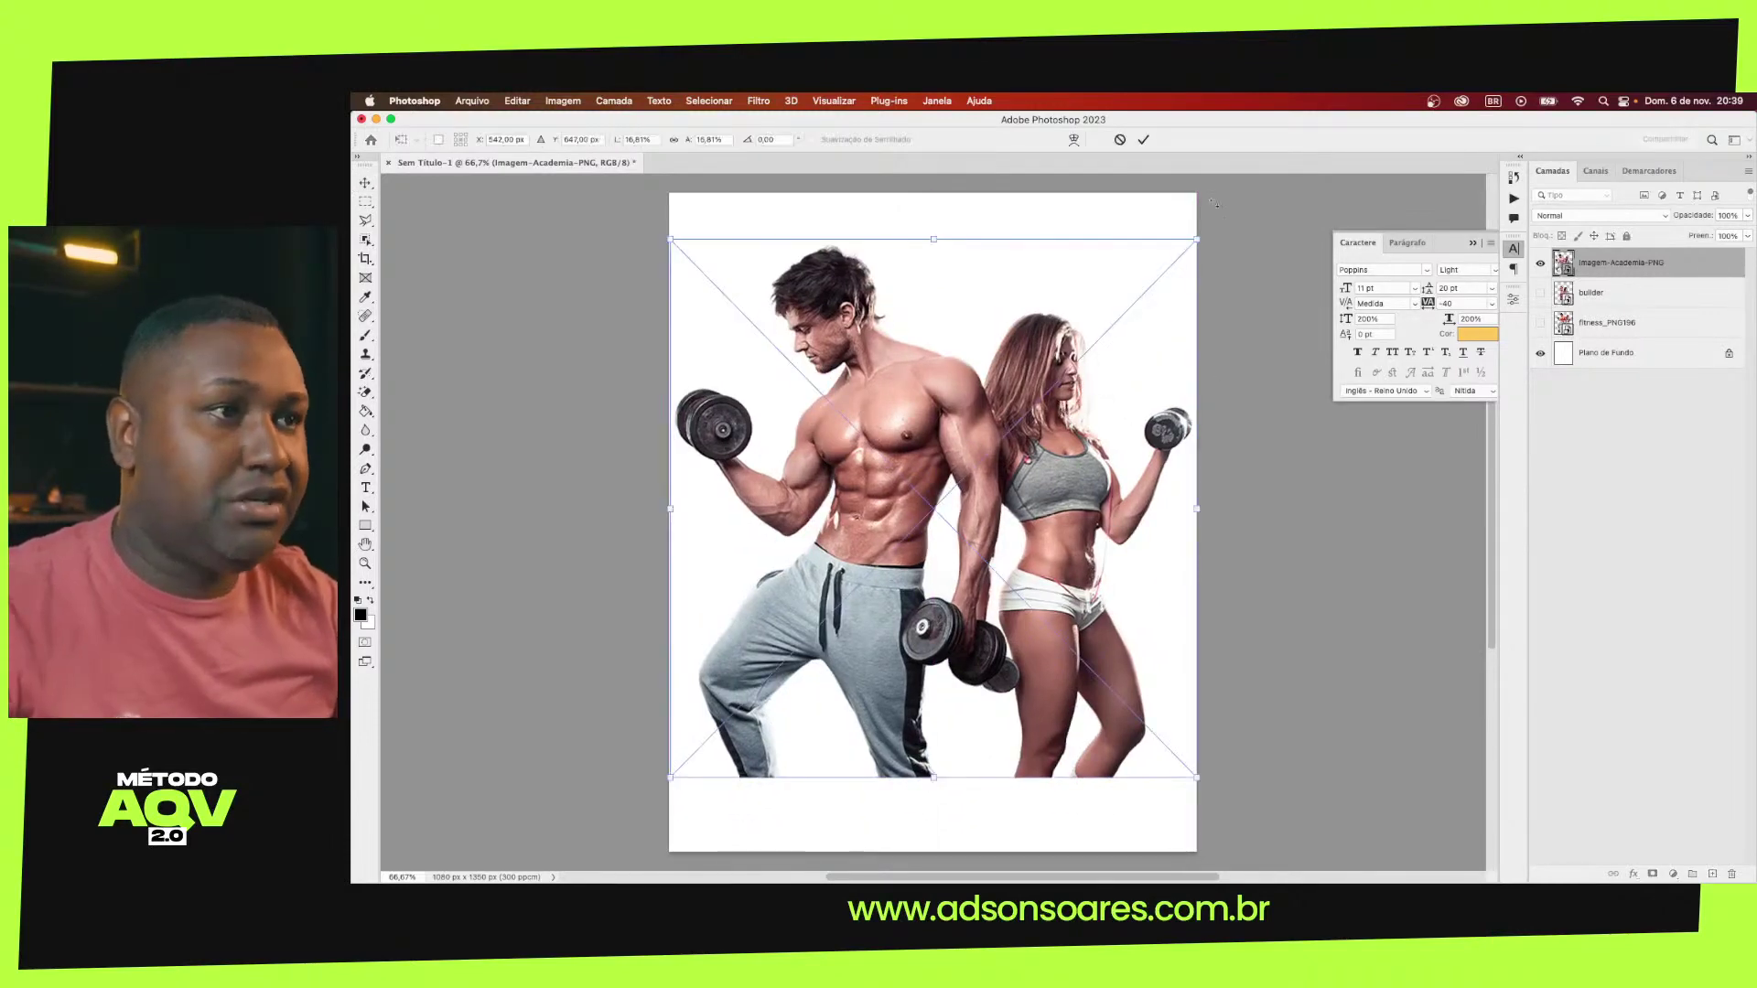
drag(1196, 240, 1078, 249)
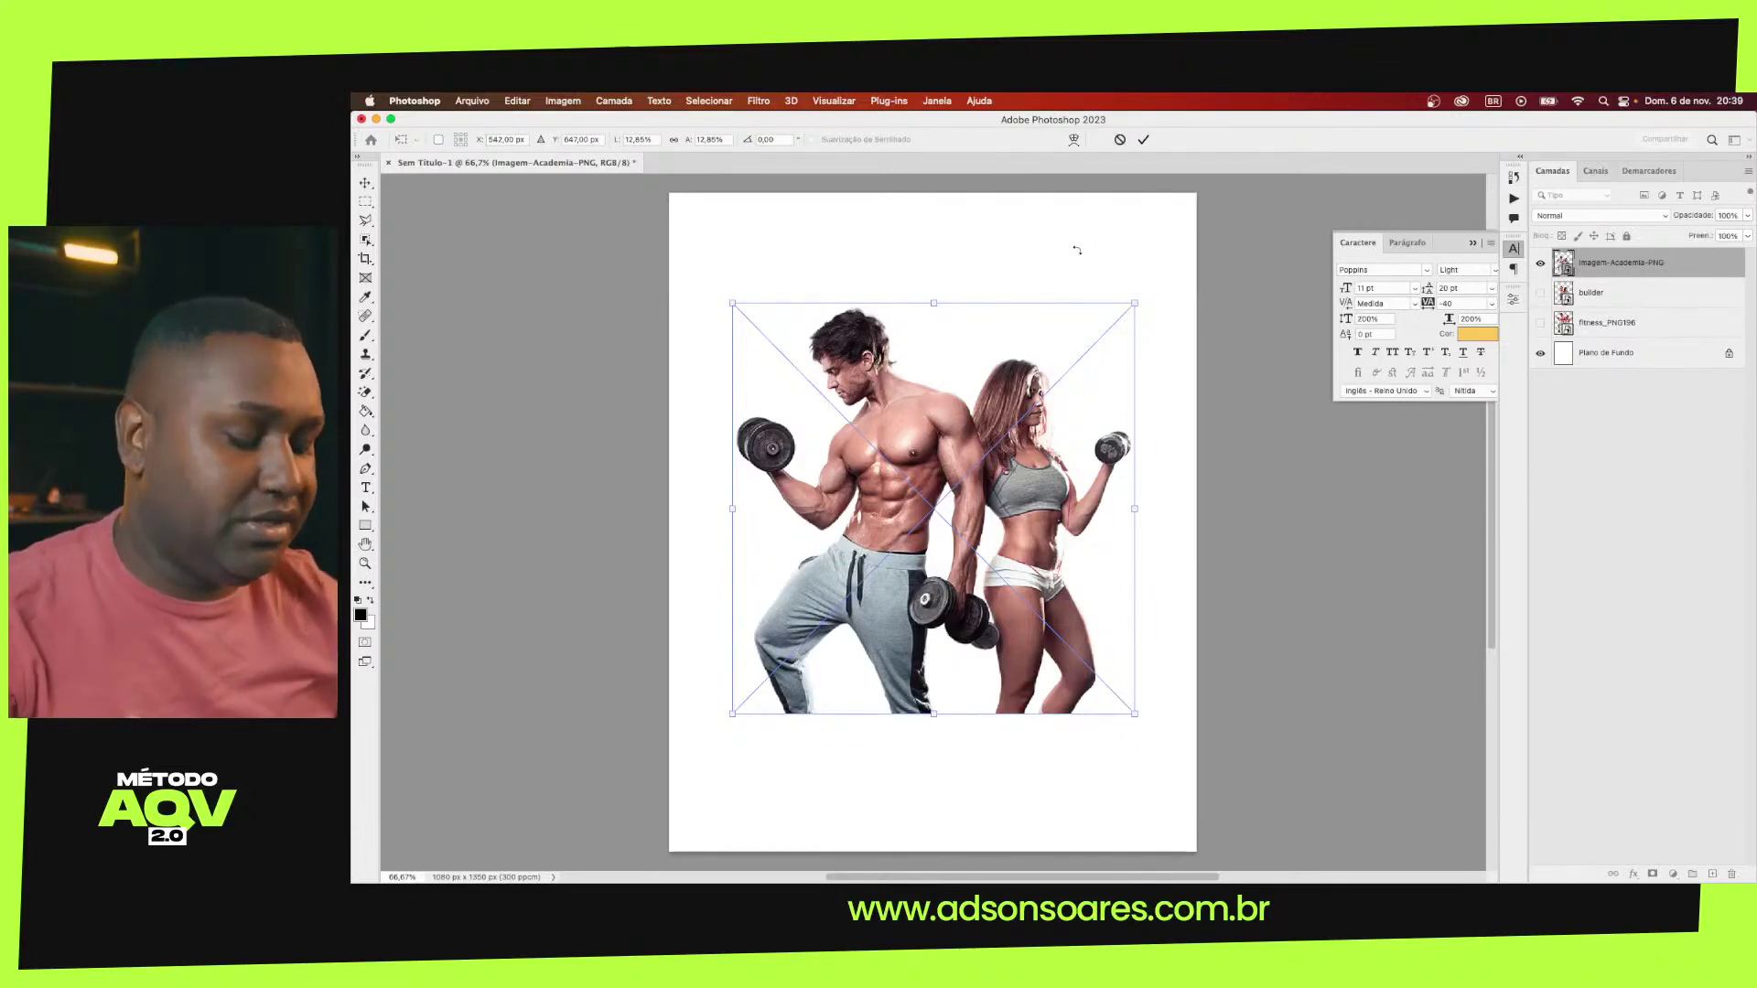
key(Return)
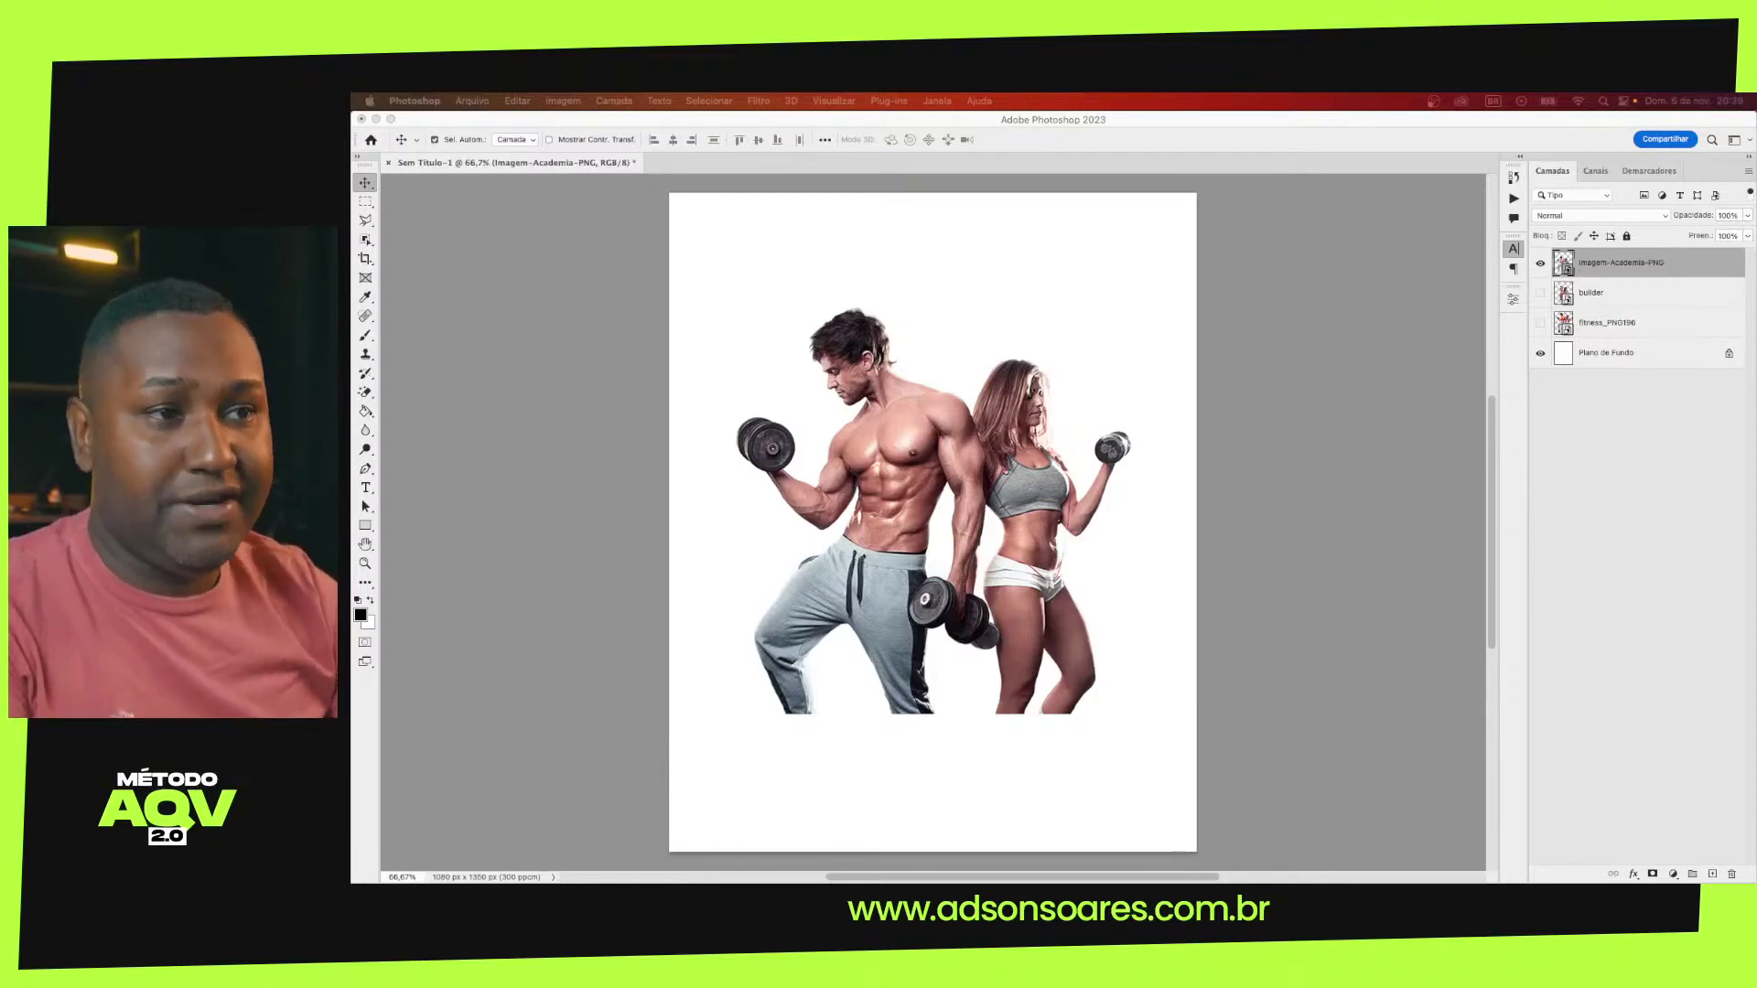
Enlarge the Imagem-Academia-PNG couple slightly and add a layer mask to it
click(1098, 546)
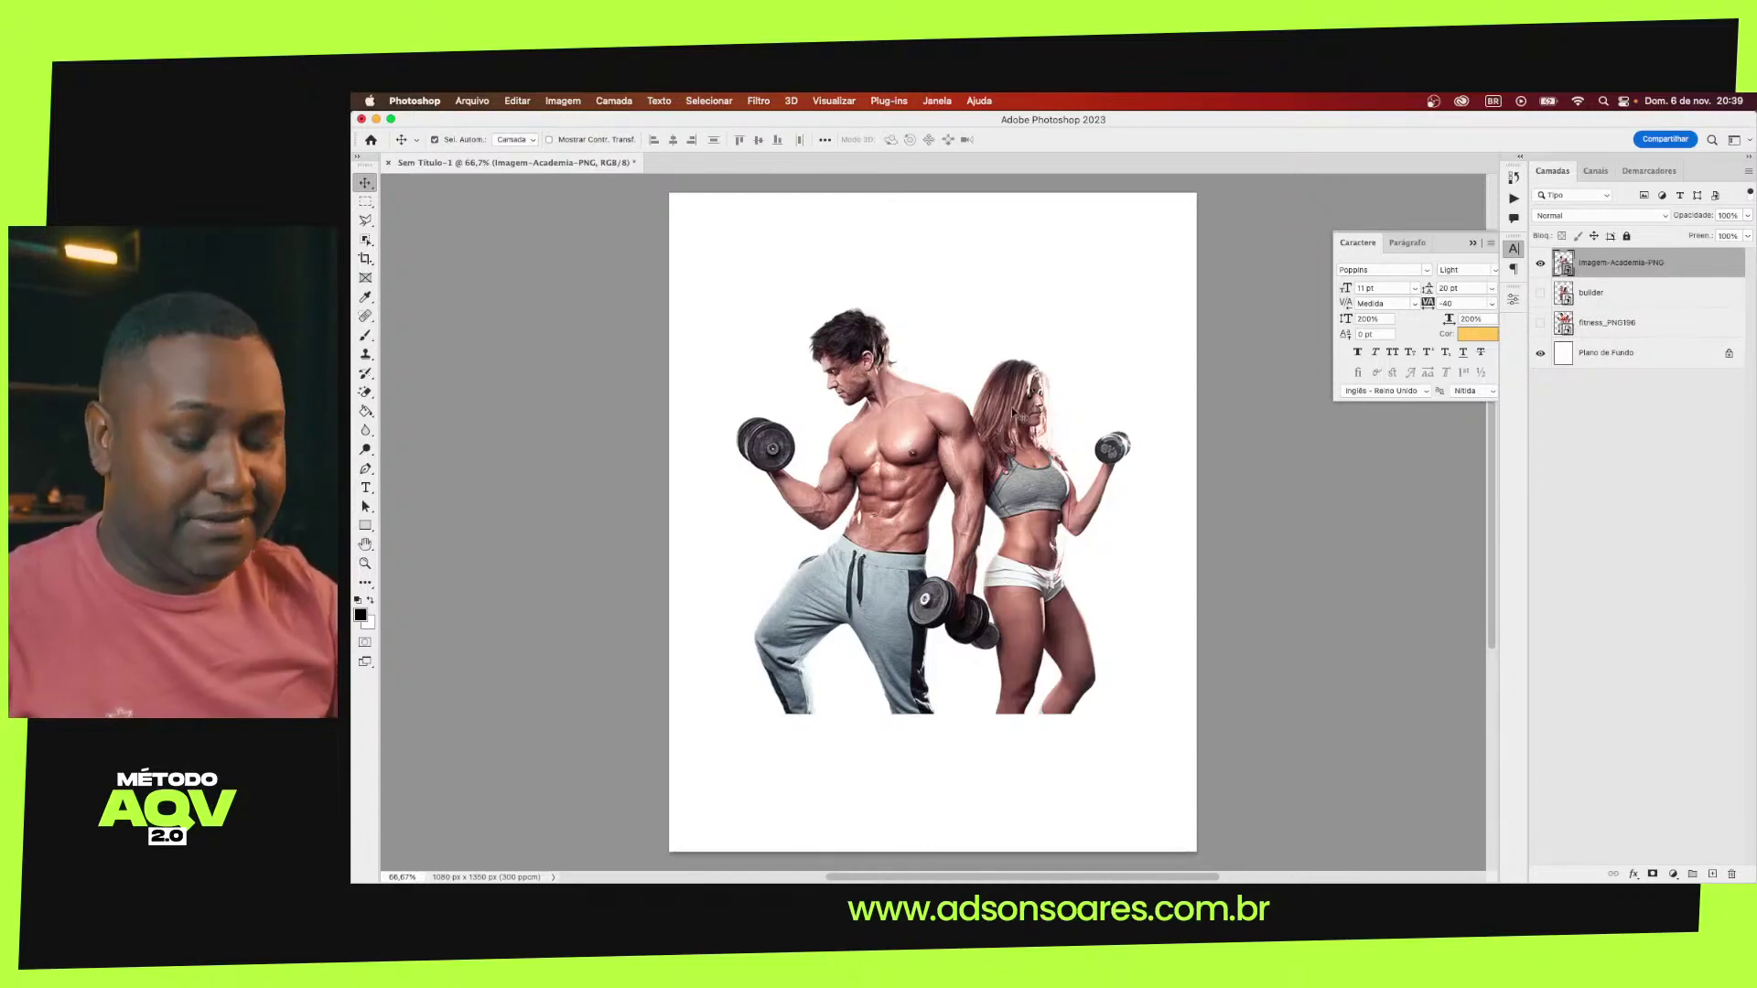
key(ctrl+t)
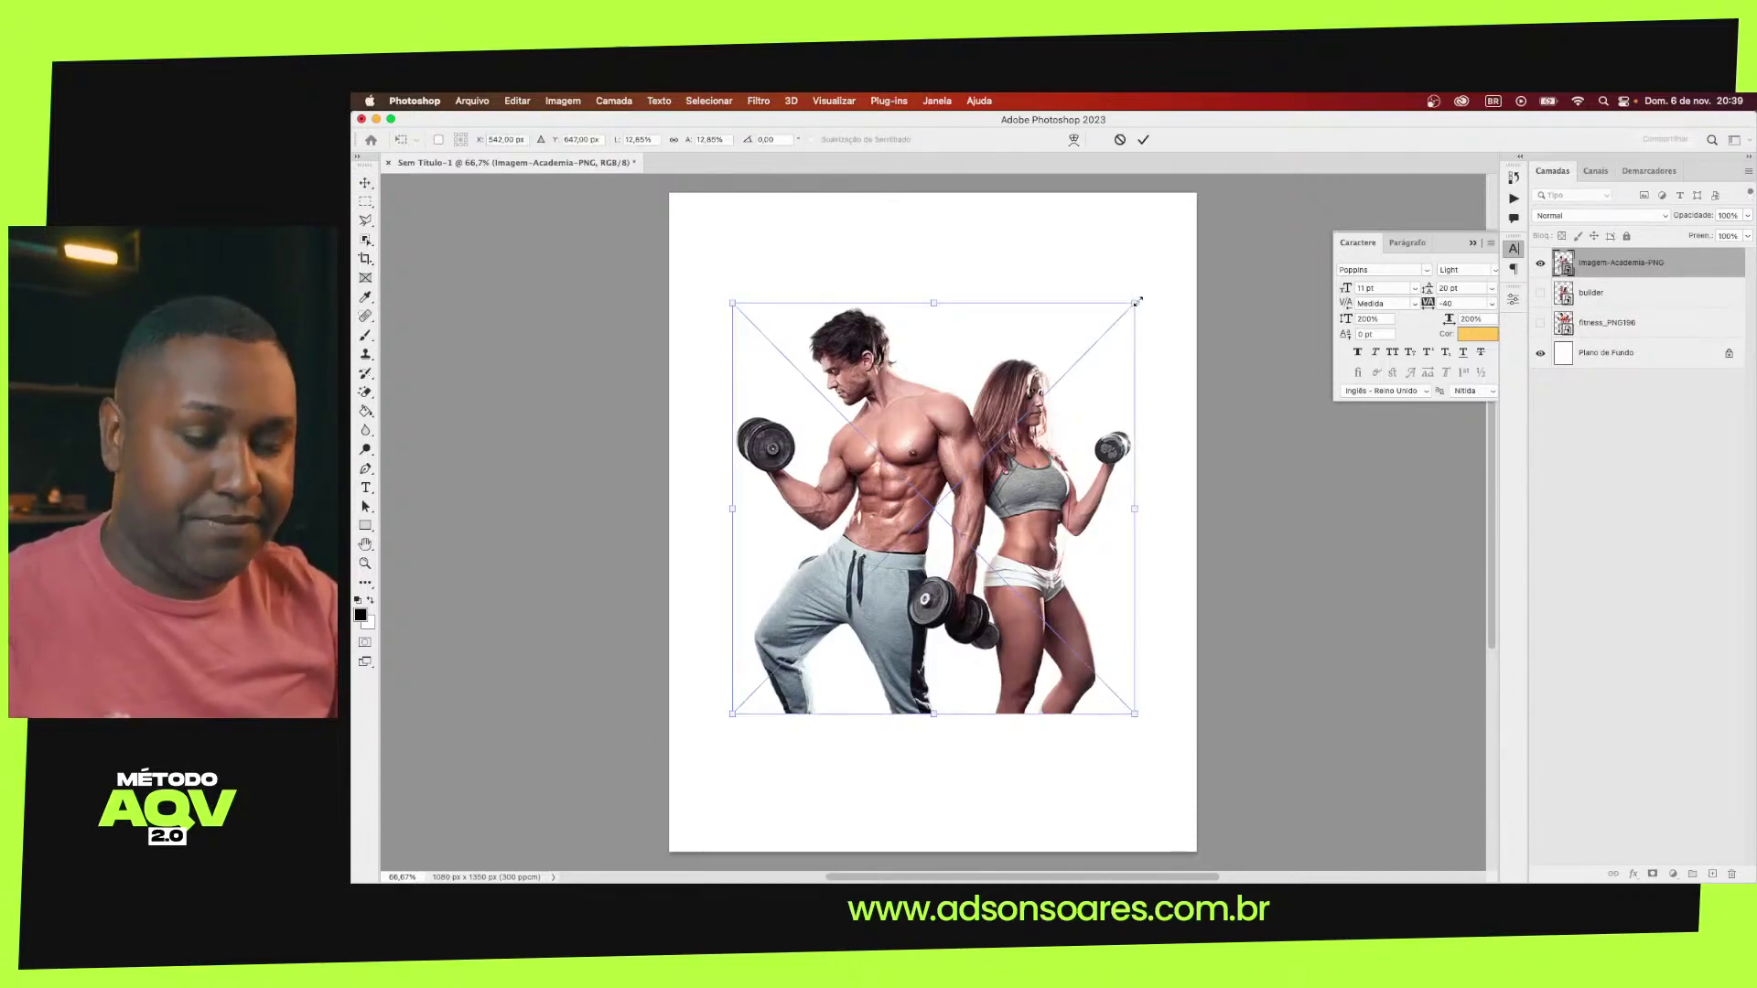
drag(1135, 302, 1169, 275)
key(Return)
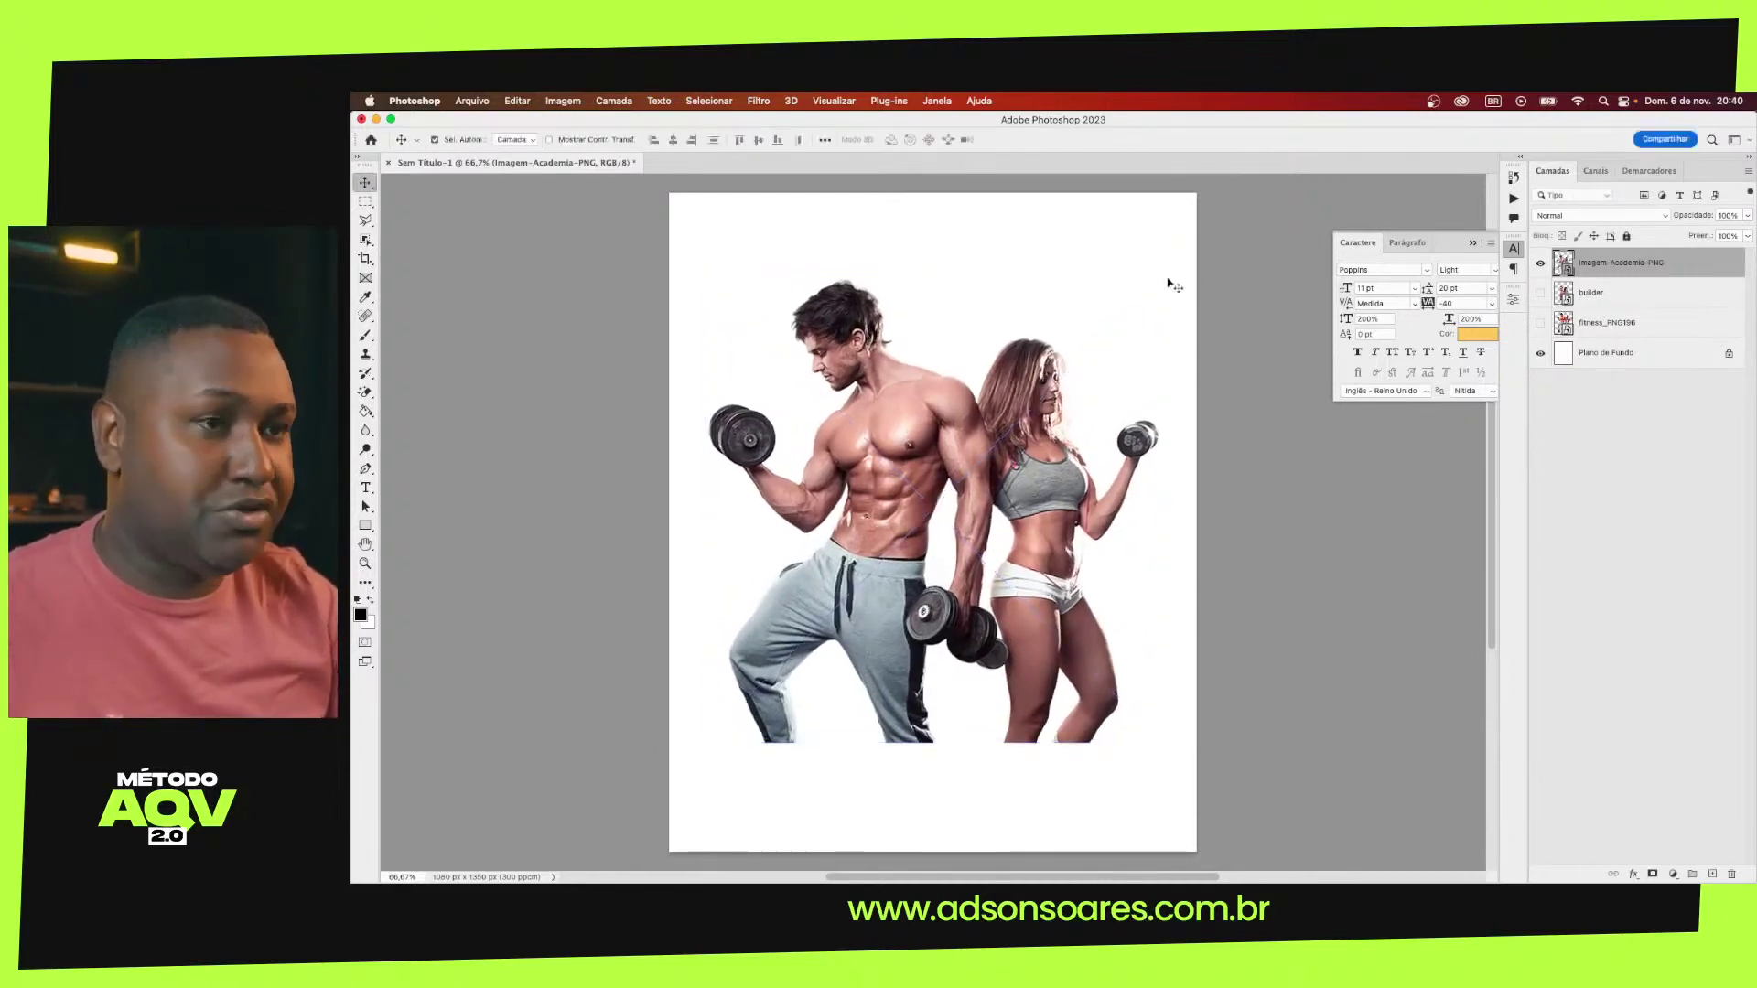
click(1649, 874)
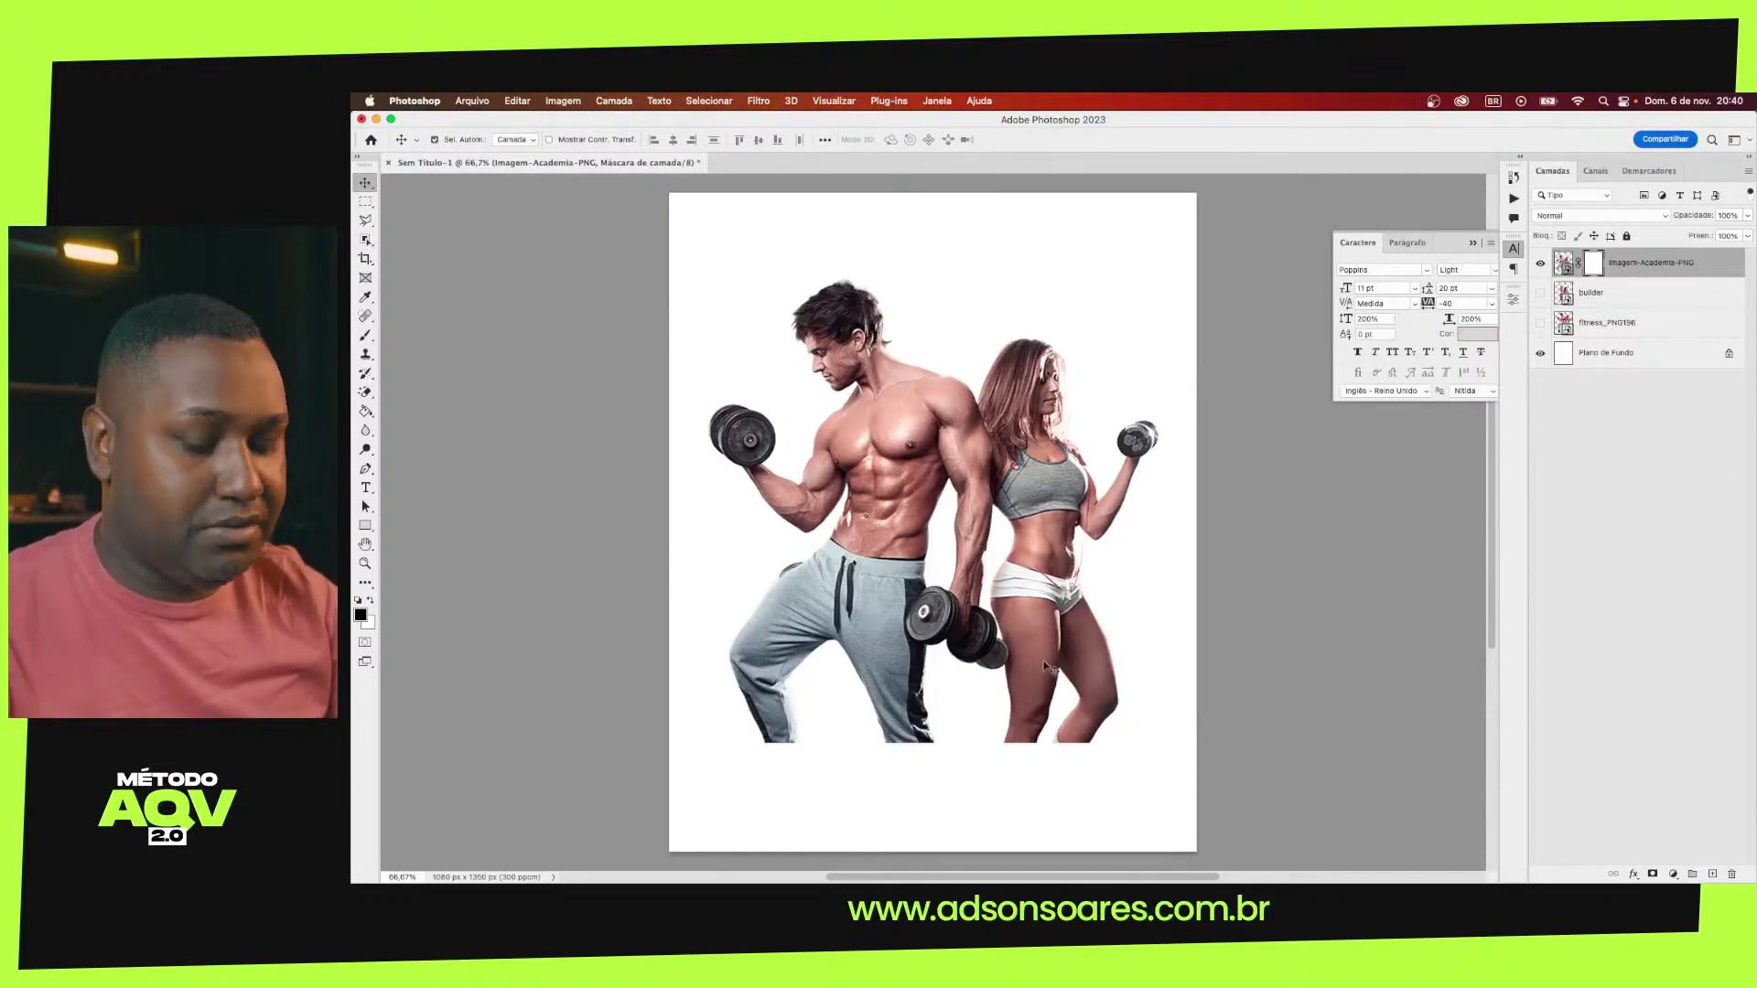
Mask out both figures' lower legs with a small black brush, then show fitness_PNG196 again
key(b)
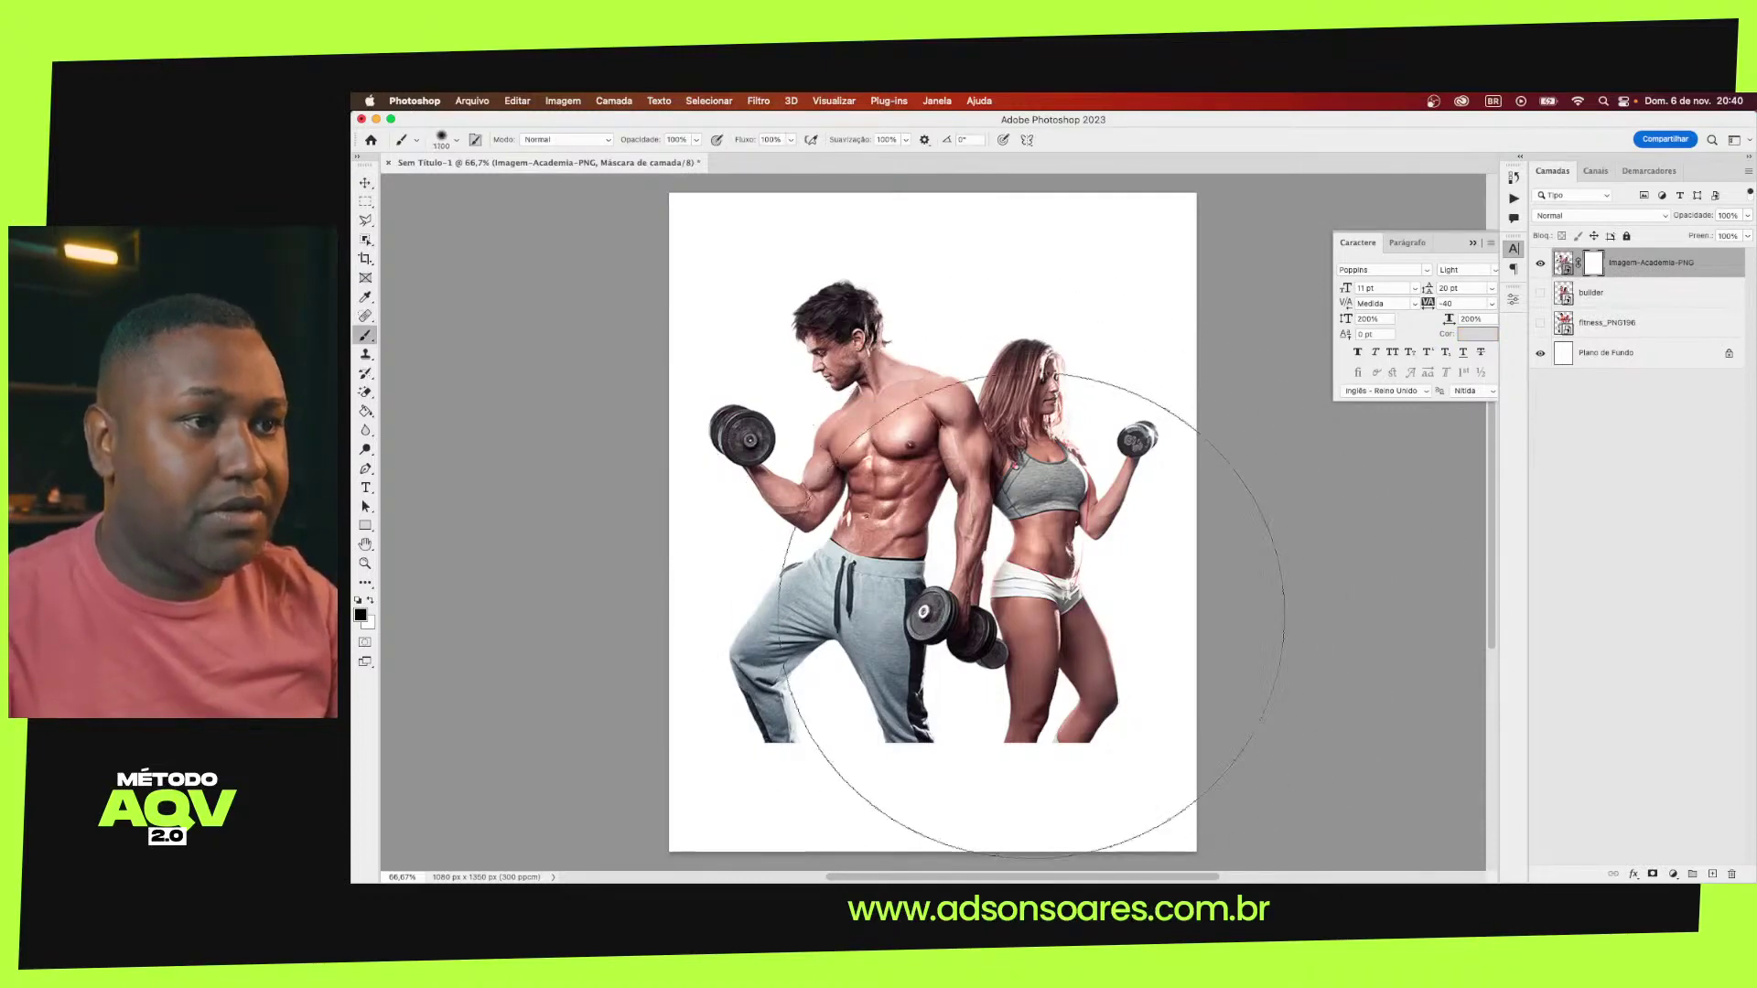
key(bracketleft)
key(bracketleft)
key(bracketleft)
drag(1059, 784, 1136, 813)
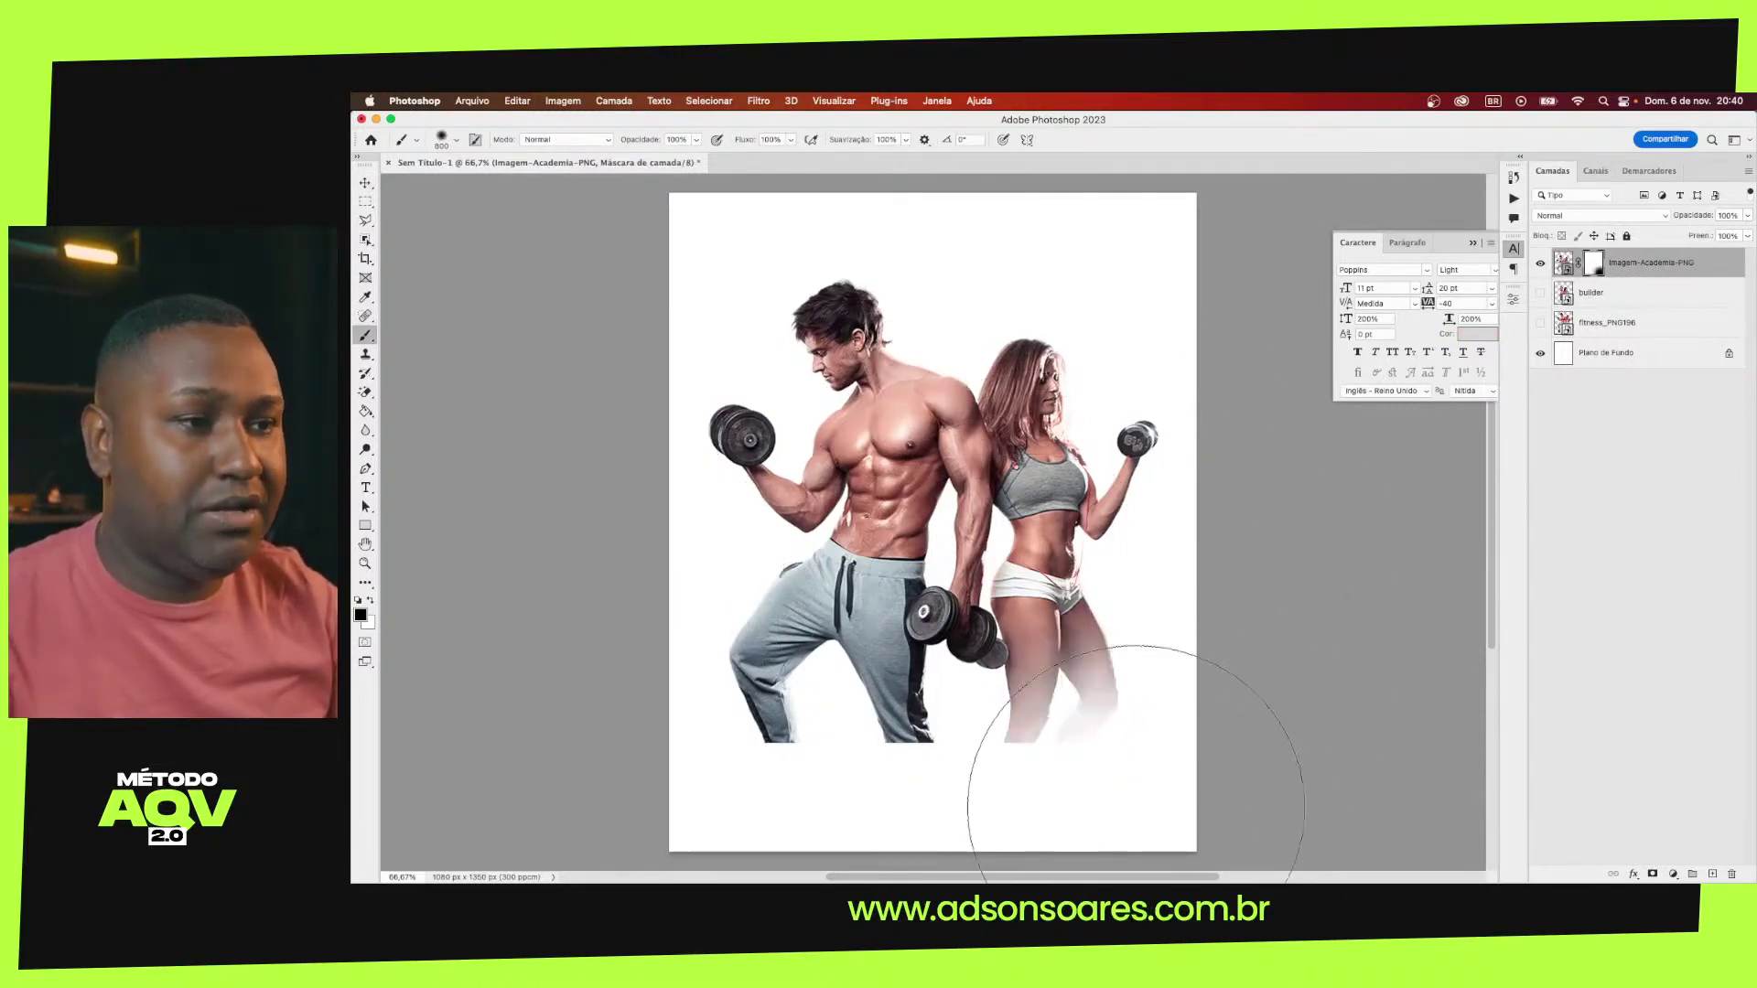
key(bracketleft)
mouse_move(1137, 746)
mouse_down()
mouse_move(805, 785)
mouse_move(627, 686)
mouse_move(647, 667)
mouse_move(1275, 667)
mouse_move(1223, 656)
mouse_move(847, 777)
mouse_move(690, 729)
mouse_move(659, 628)
mouse_move(711, 657)
mouse_move(765, 757)
mouse_move(1020, 745)
mouse_move(1137, 667)
mouse_move(1034, 723)
mouse_move(815, 753)
mouse_move(796, 674)
mouse_move(705, 658)
mouse_move(1282, 606)
mouse_up()
key(v)
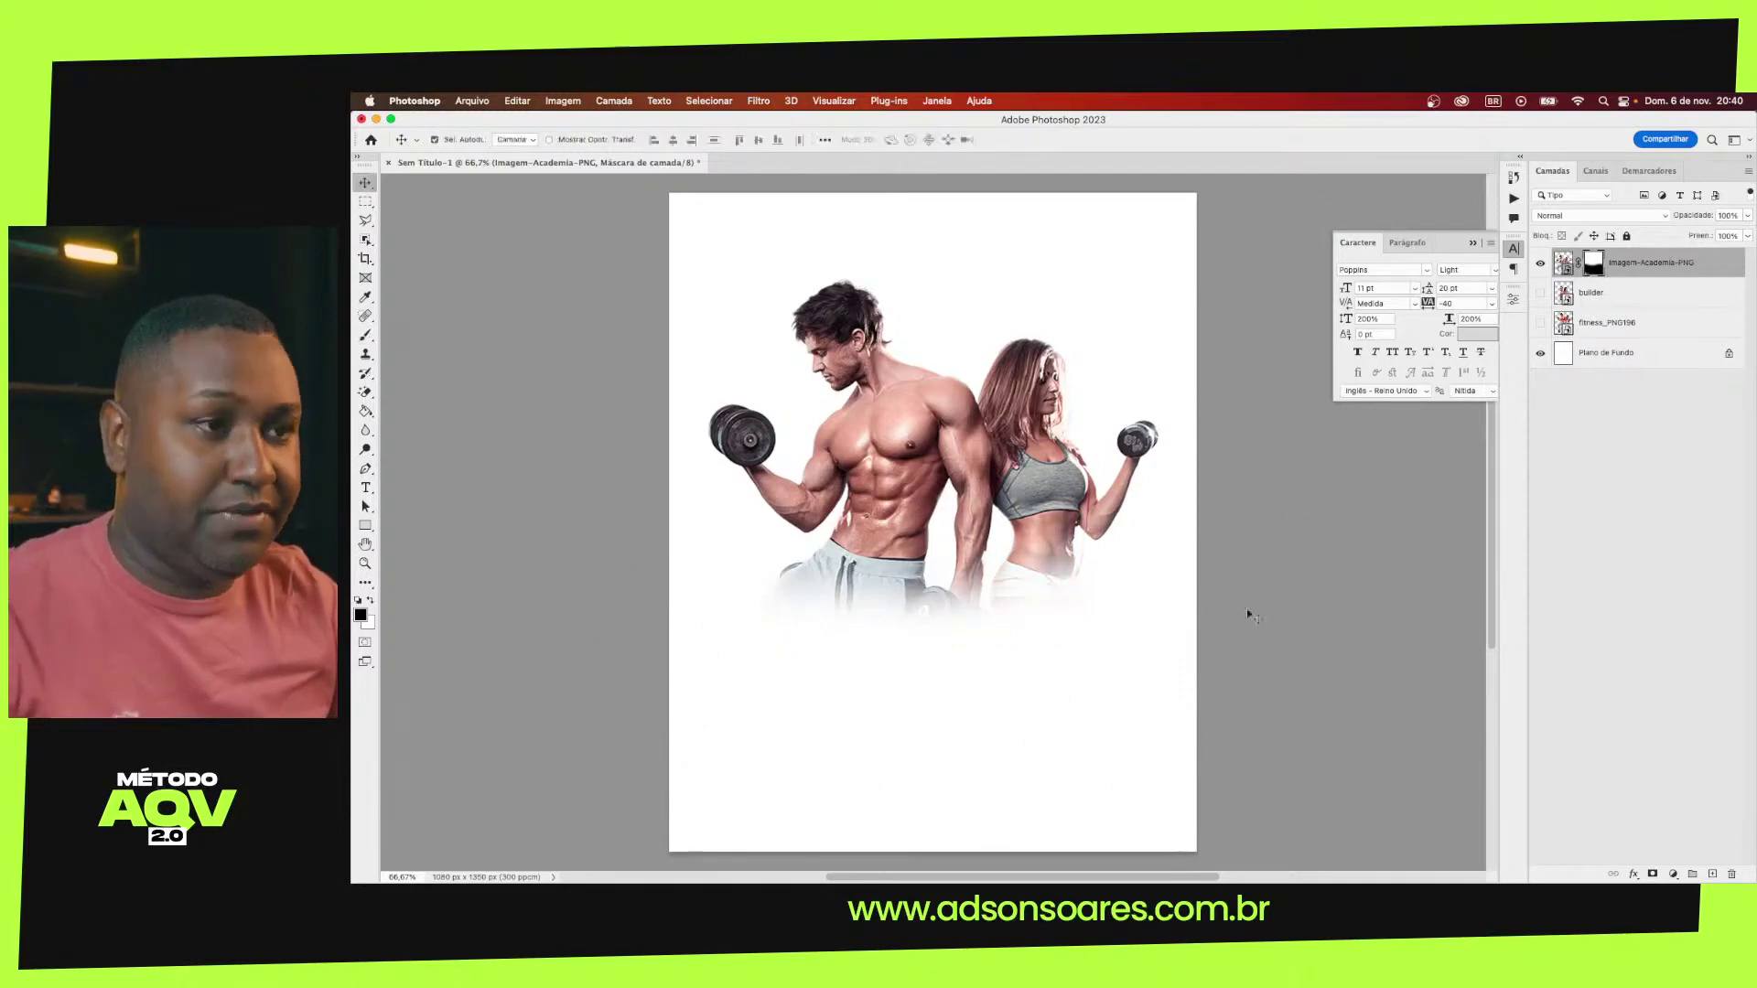
click(1540, 323)
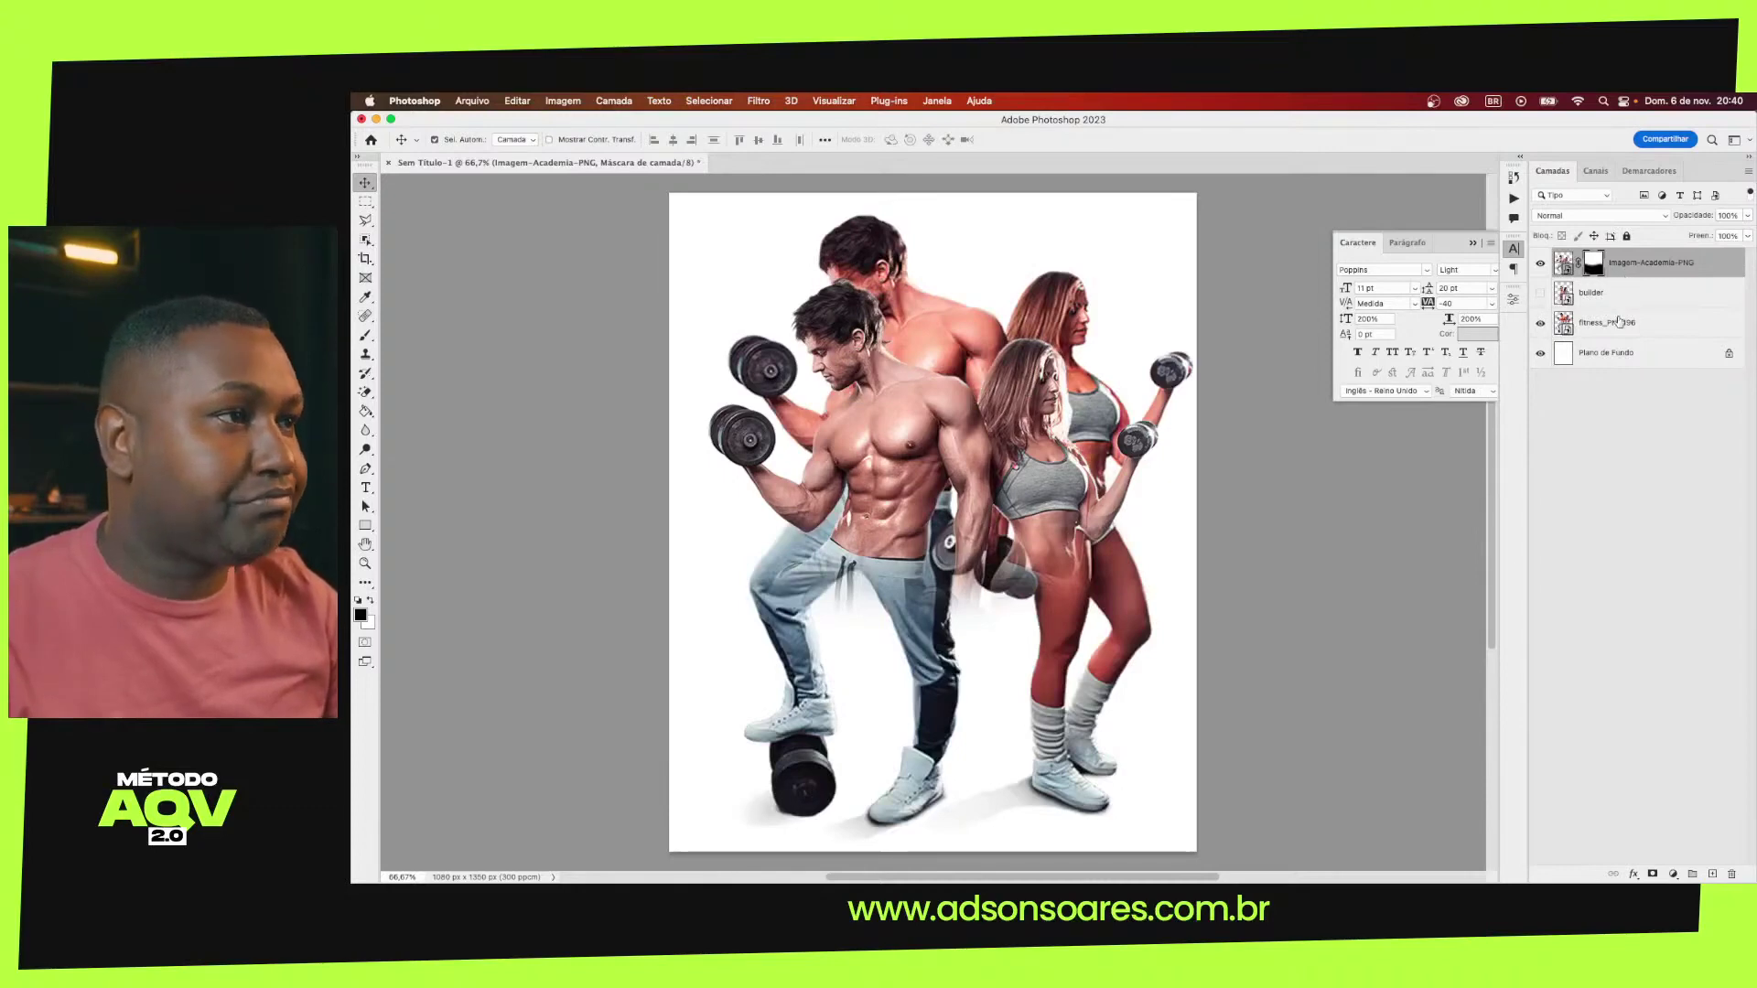
Move the fitness_PNG196 layer to the top, shrink the couple and lower it
drag(1617, 326, 1610, 258)
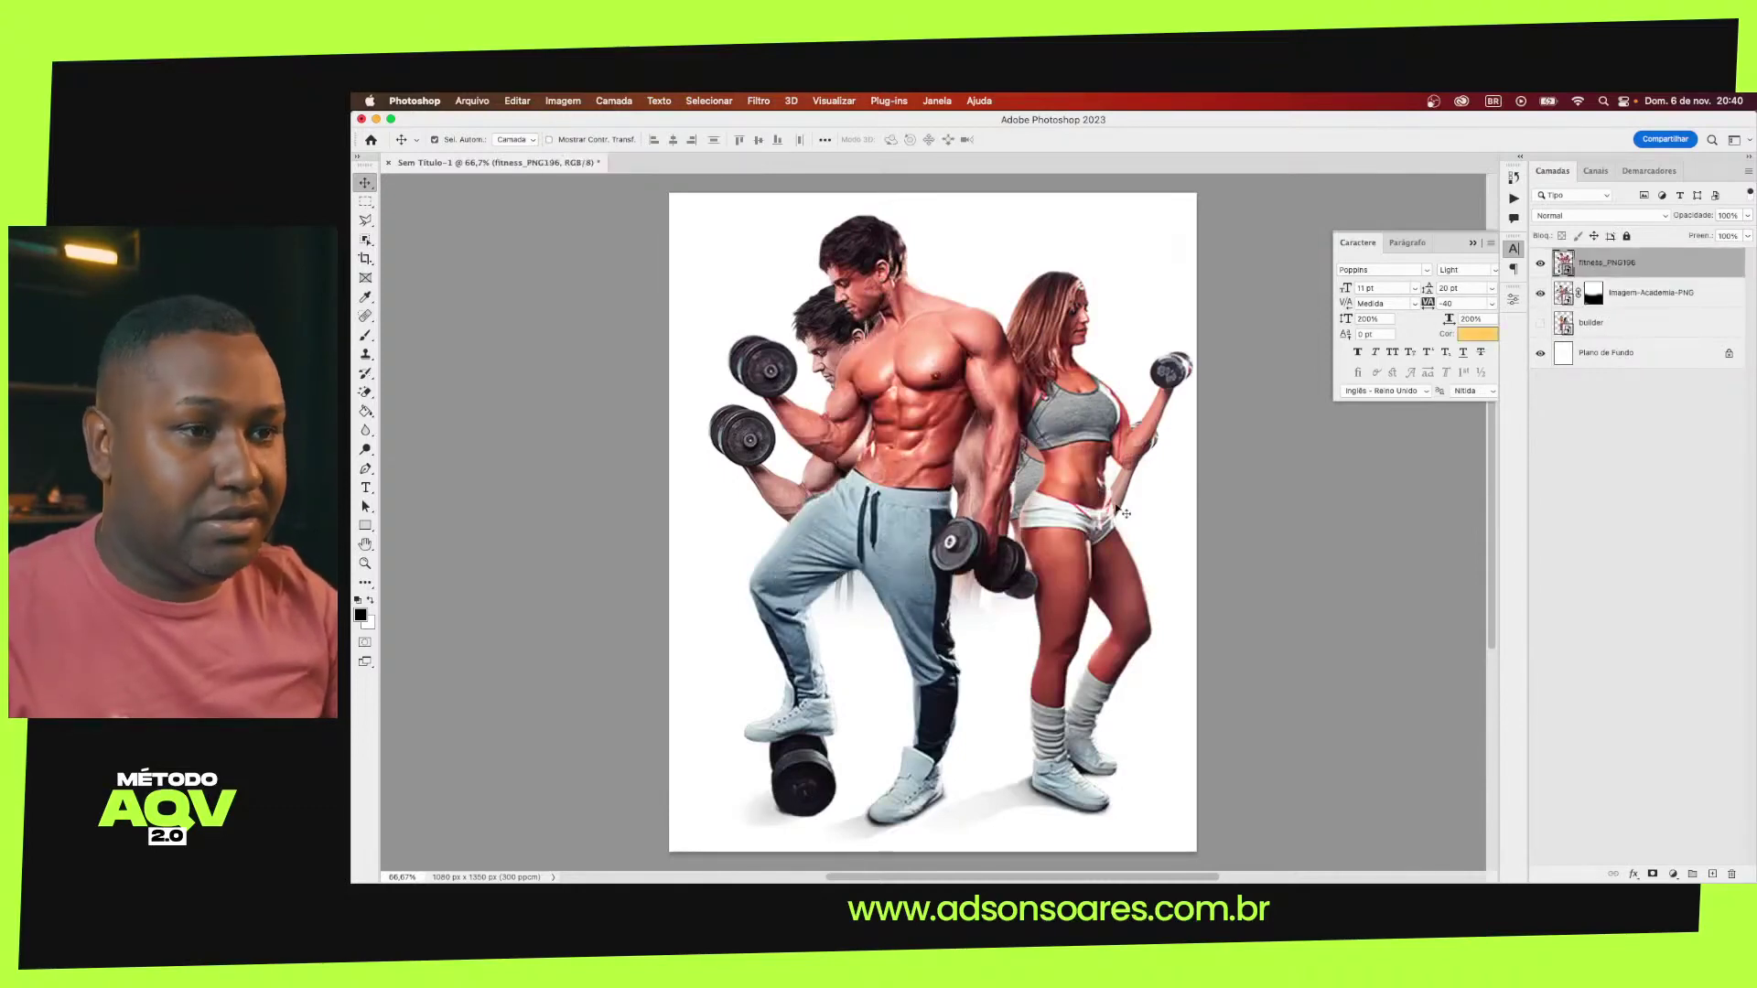
key(ctrl+t)
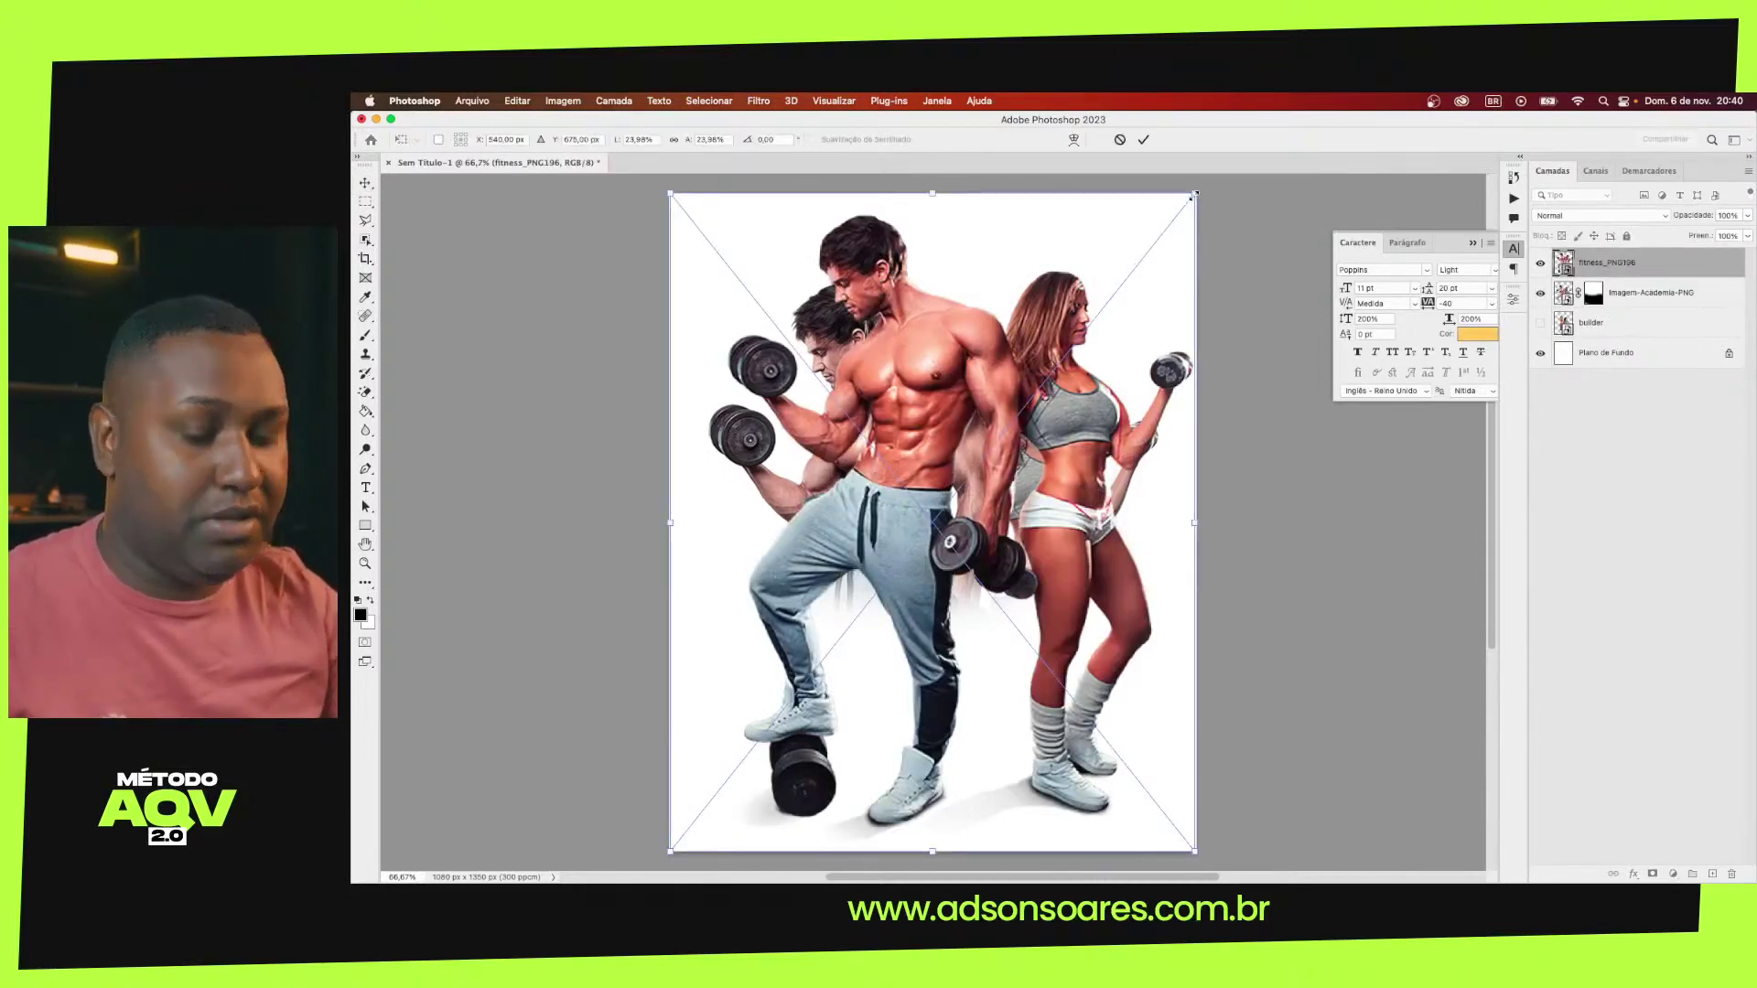
drag(1195, 194, 1059, 363)
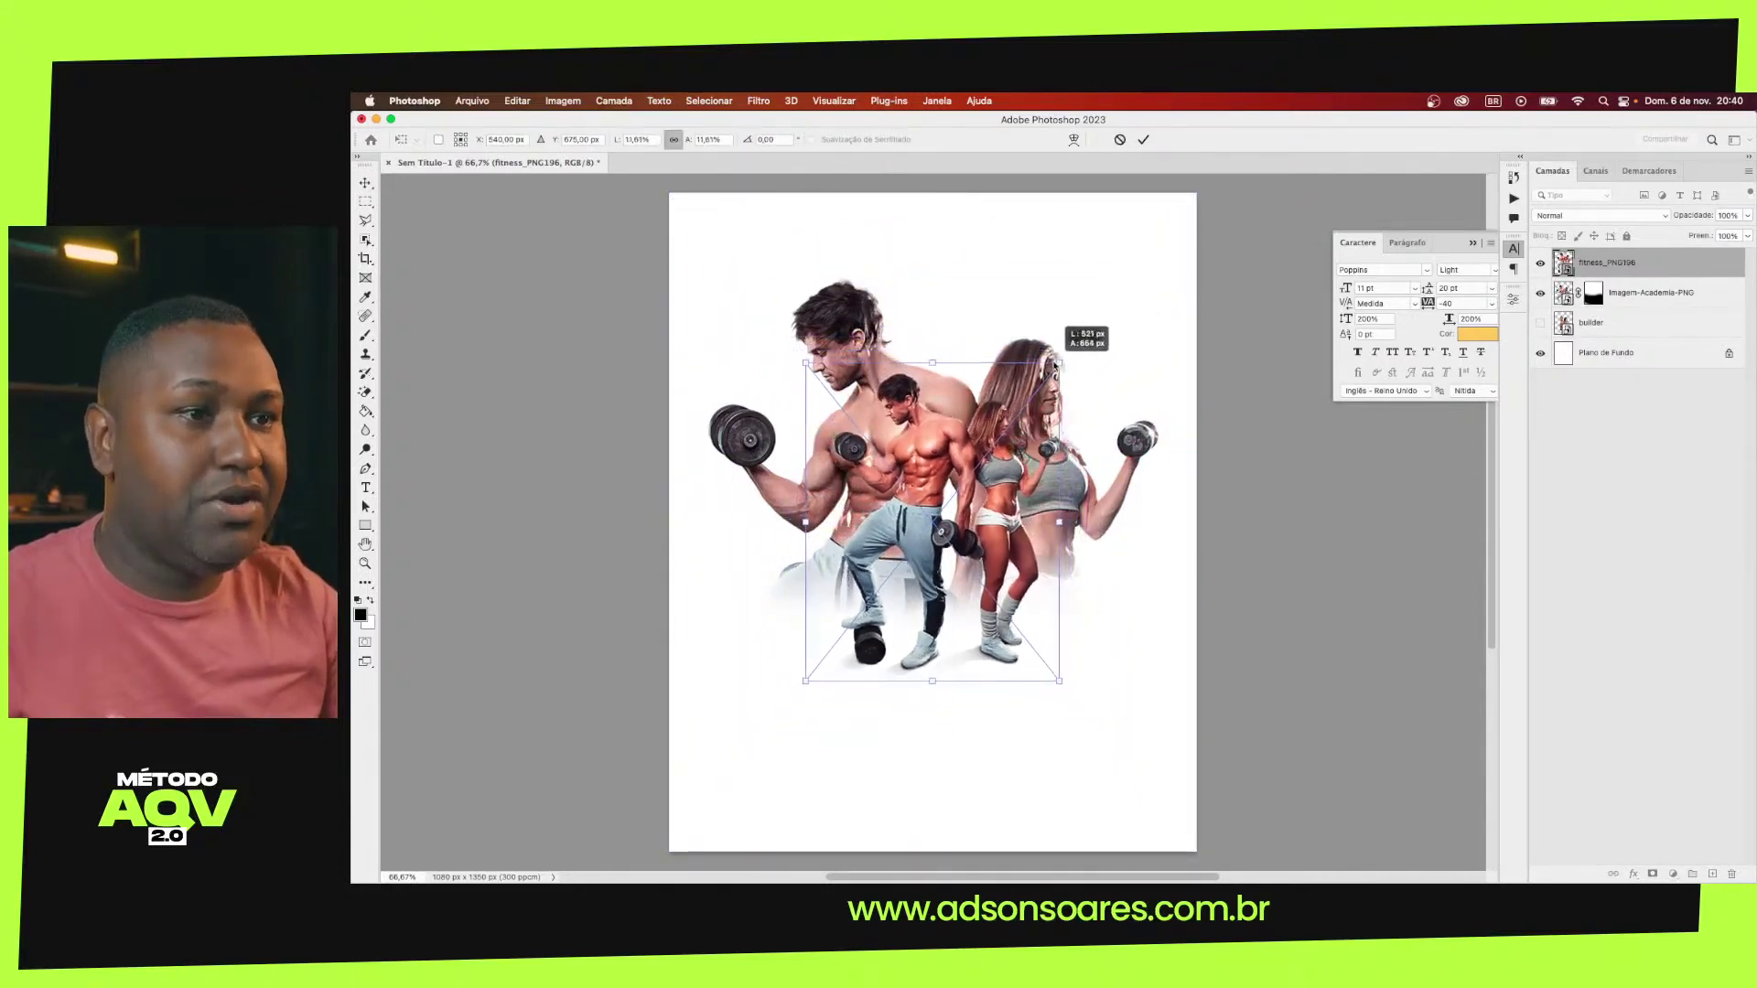
drag(997, 469, 997, 549)
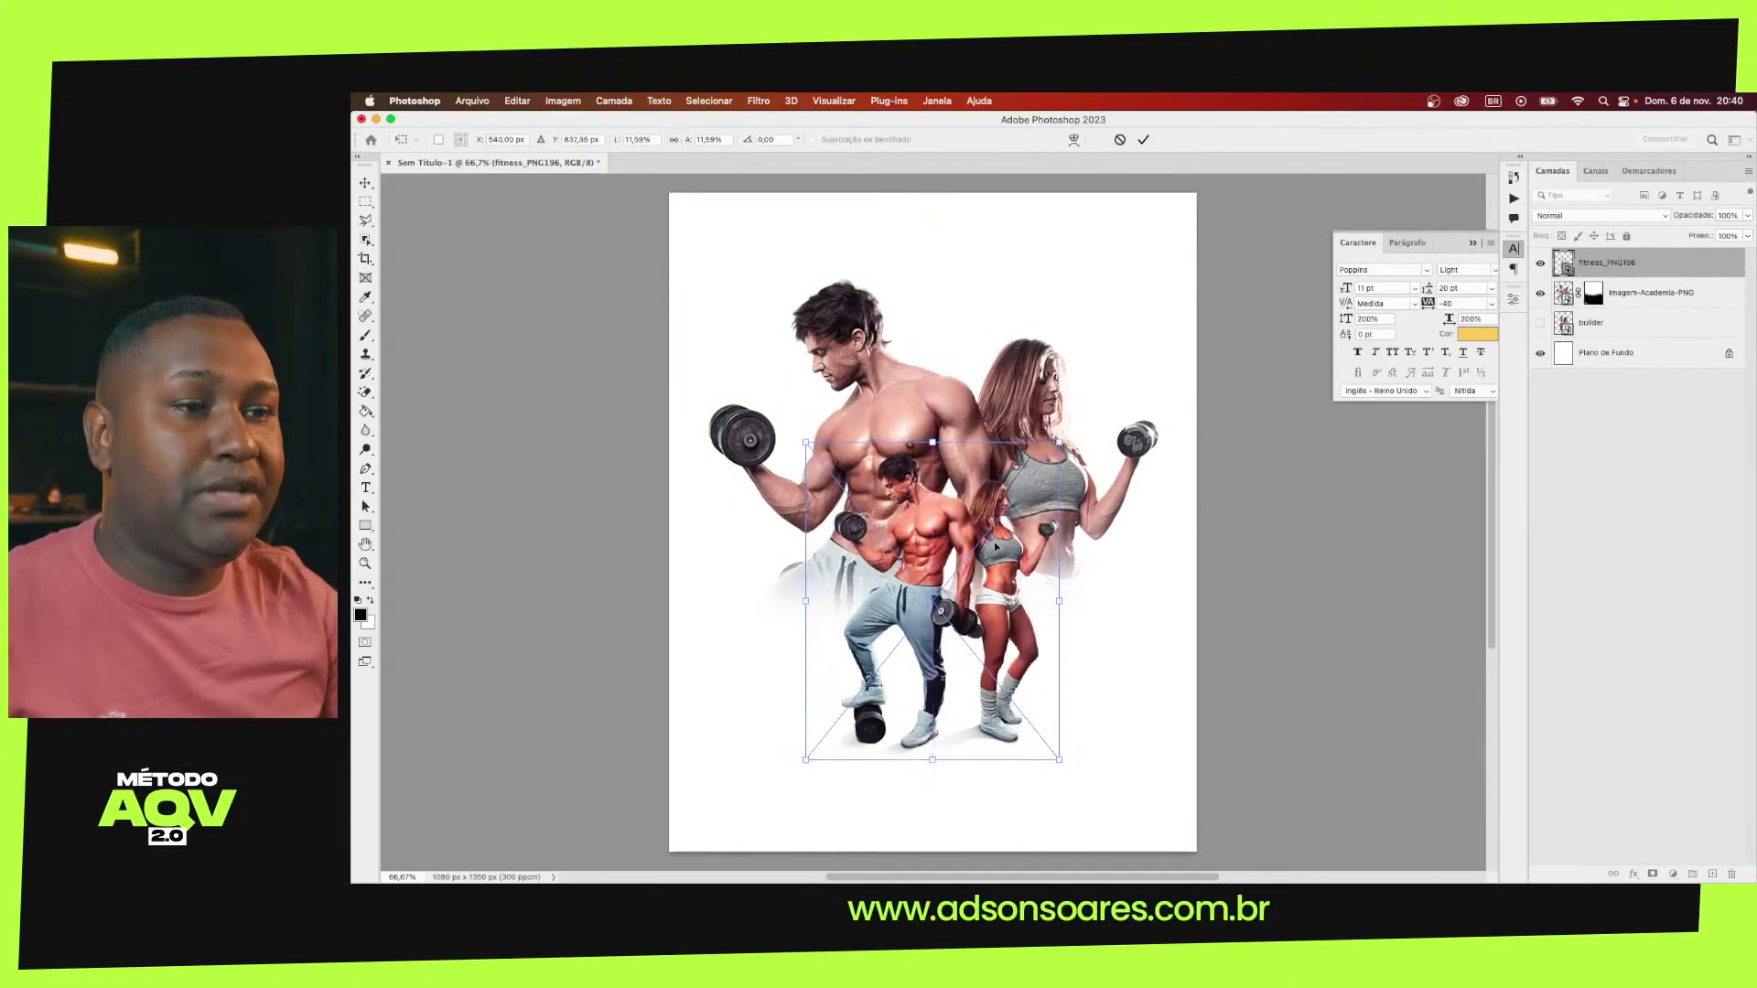
Flip the small couple horizontally, shift it slightly right and down, then select Plano de Fundo
right_click(995, 541)
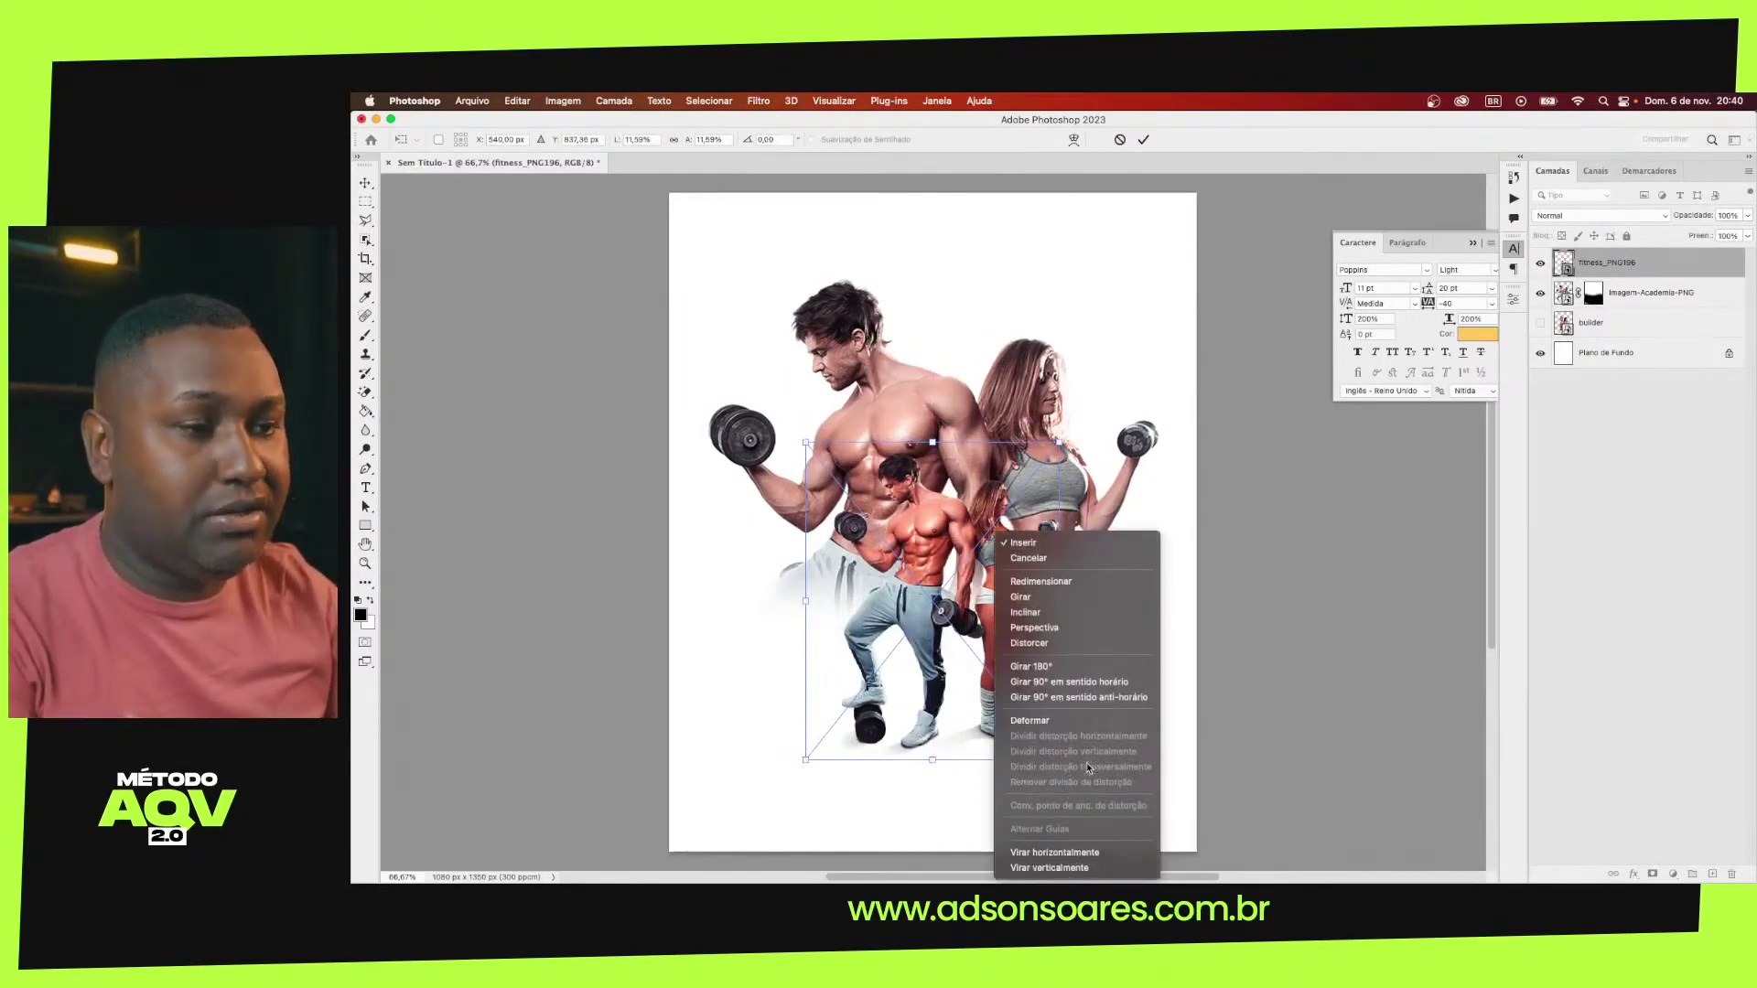
click(1054, 852)
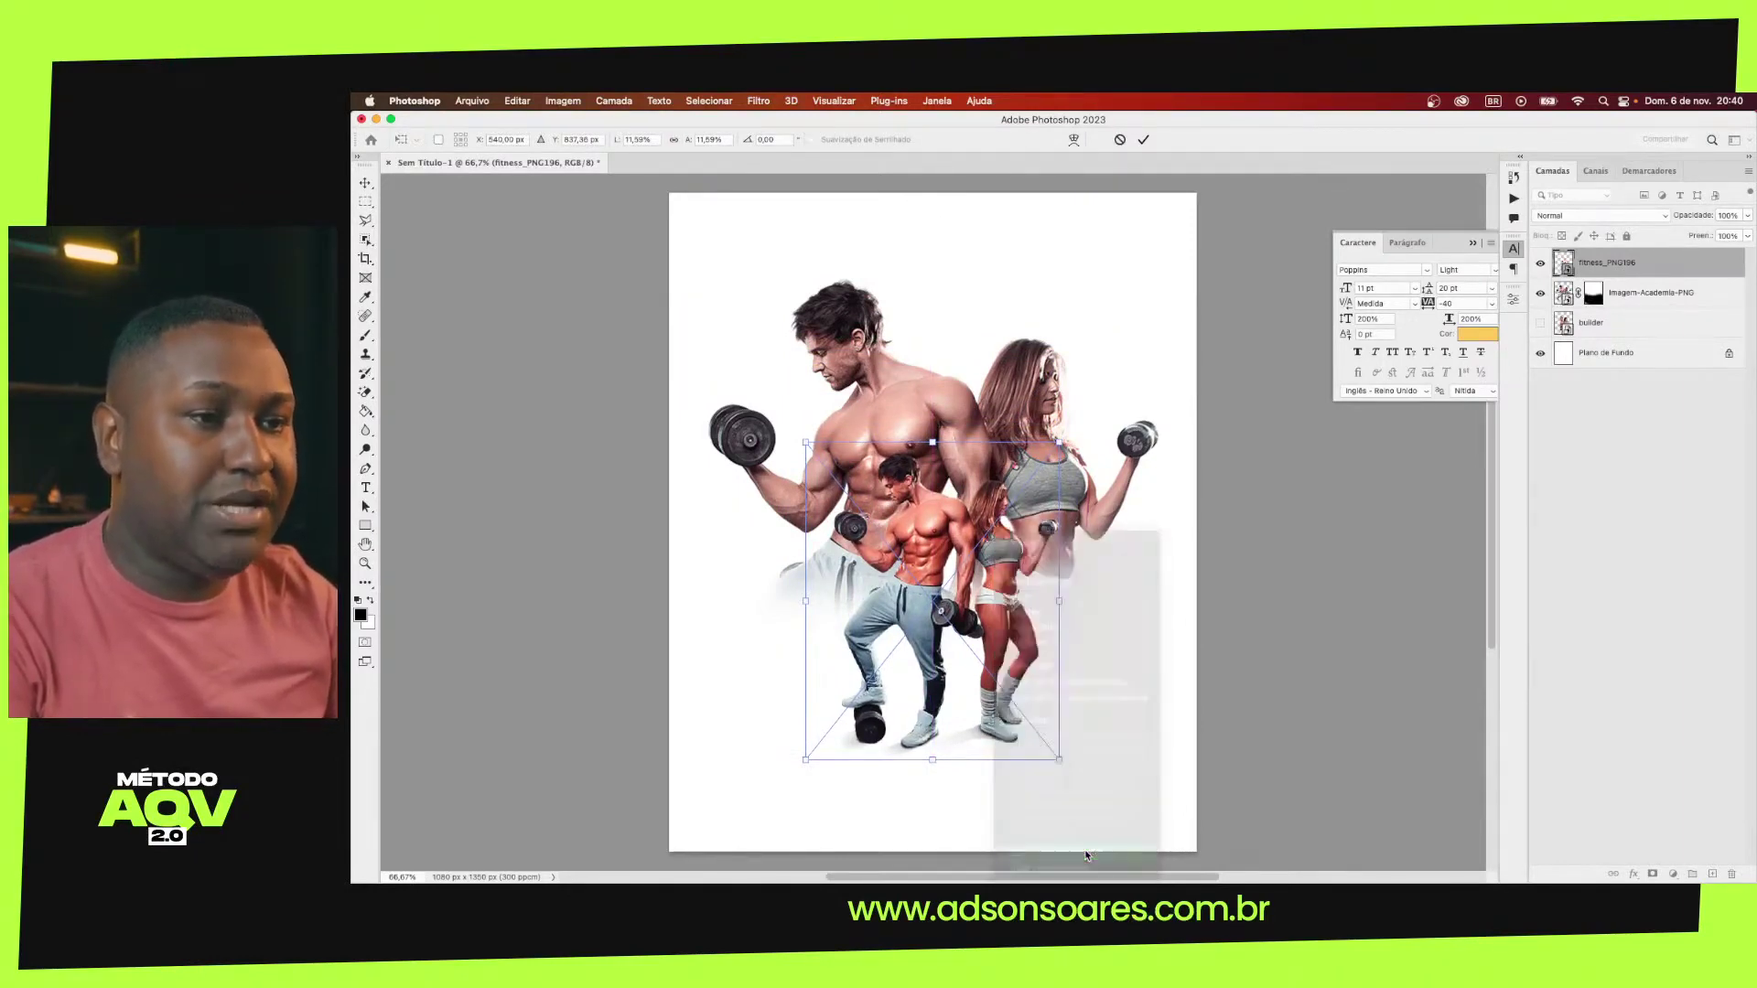
drag(952, 602, 975, 616)
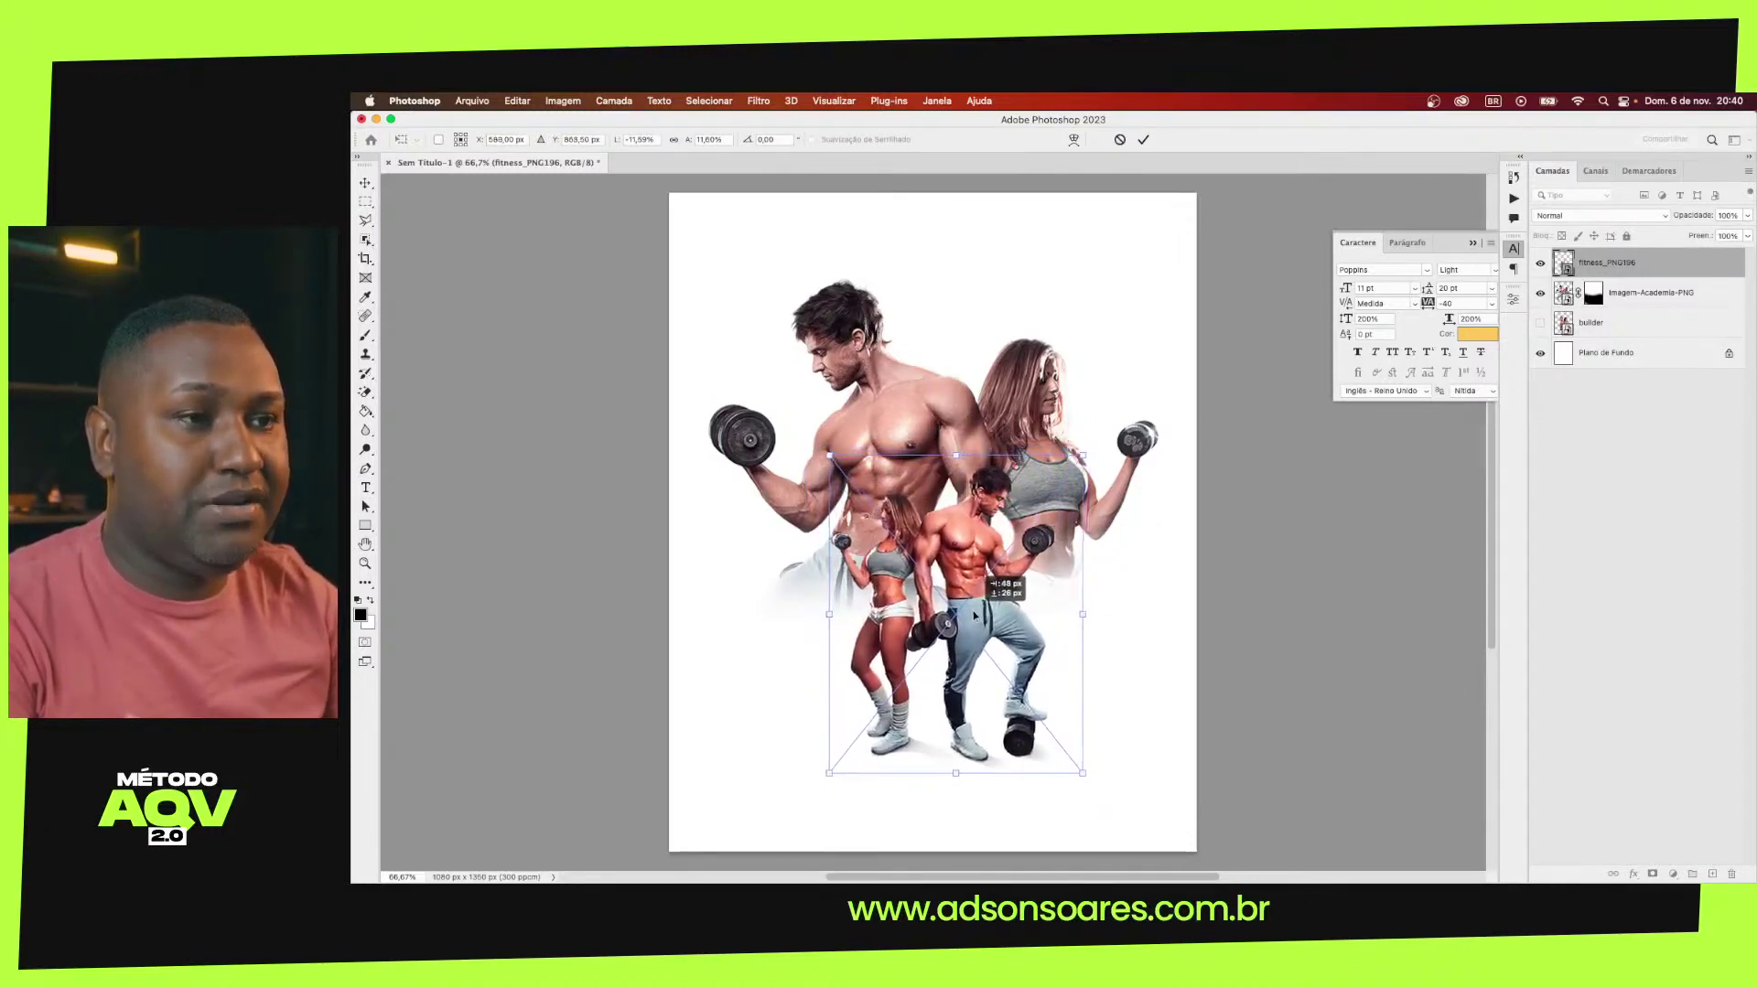
key(Return)
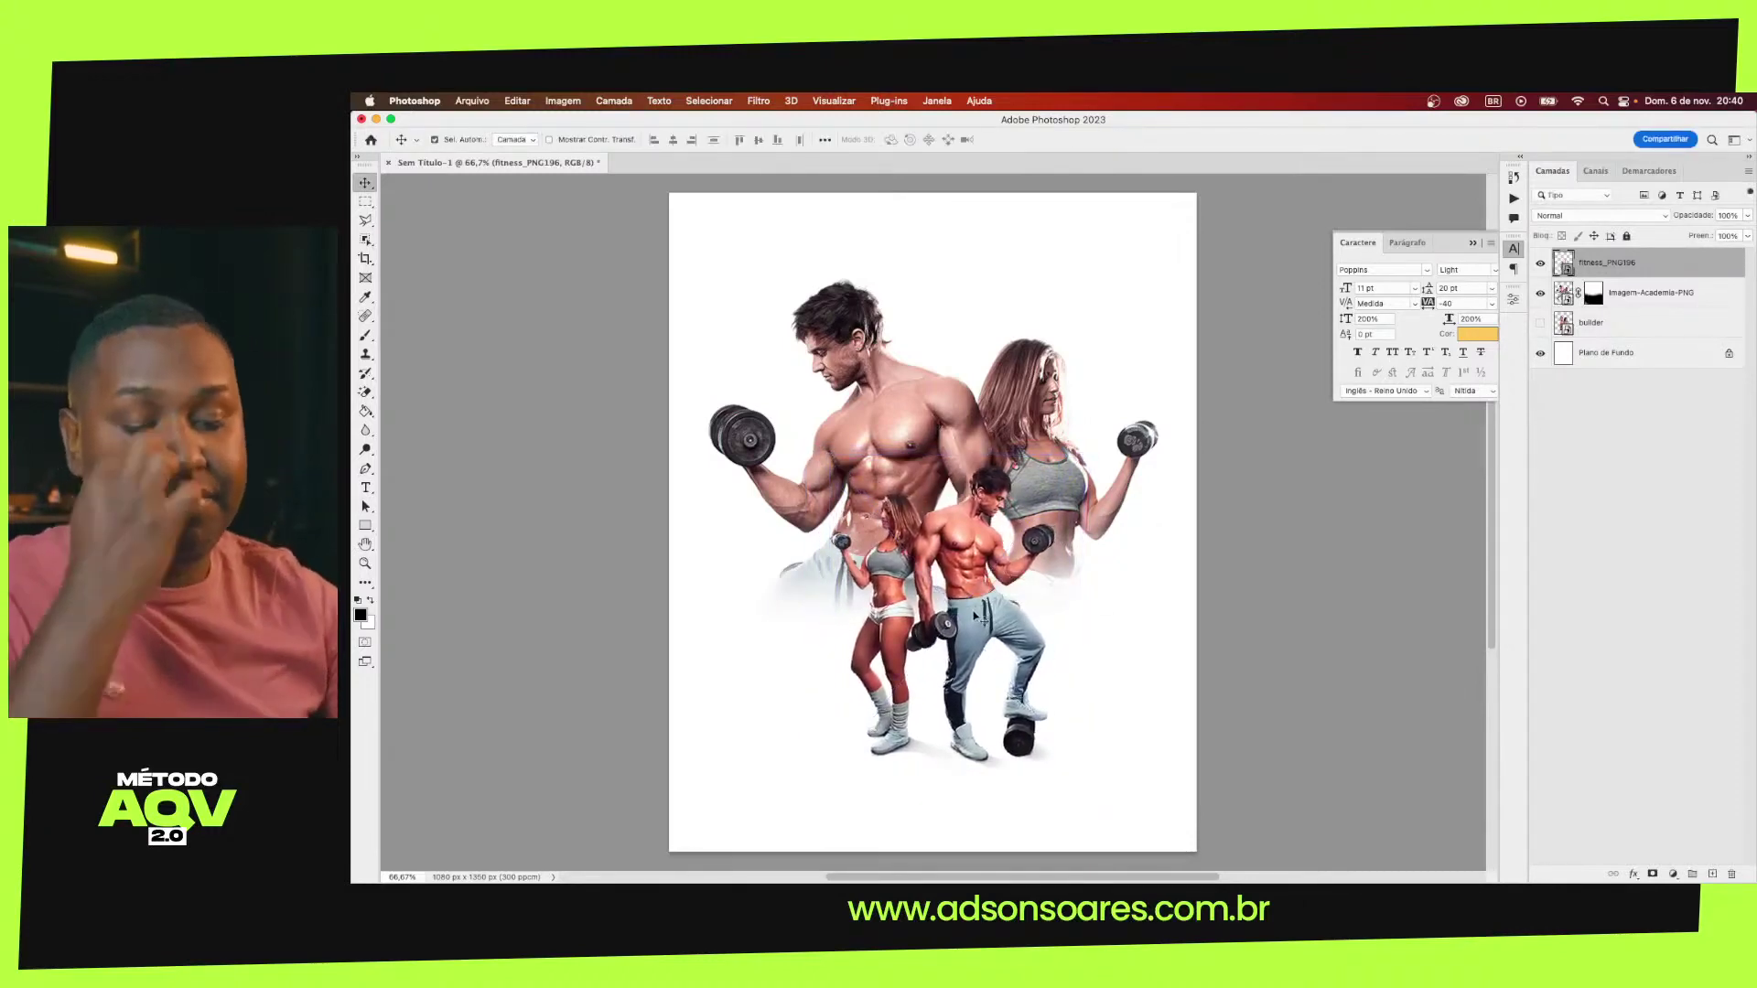
key(alt+bracketleft)
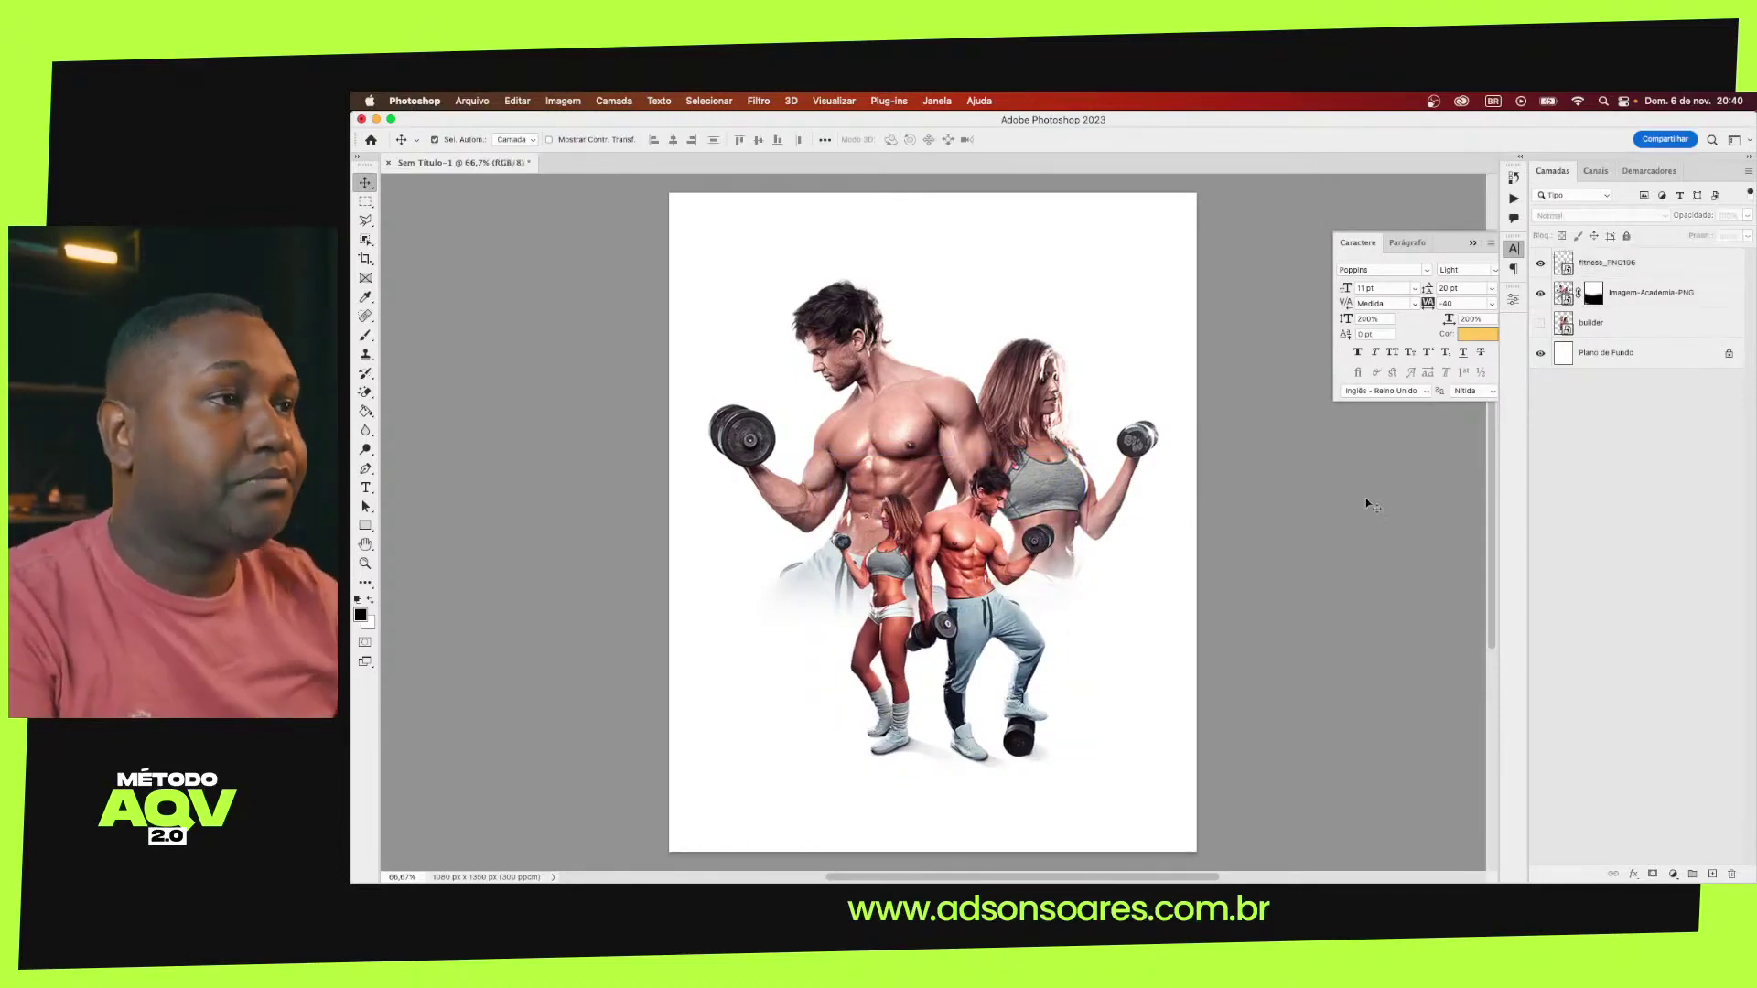
key(alt+bracketleft)
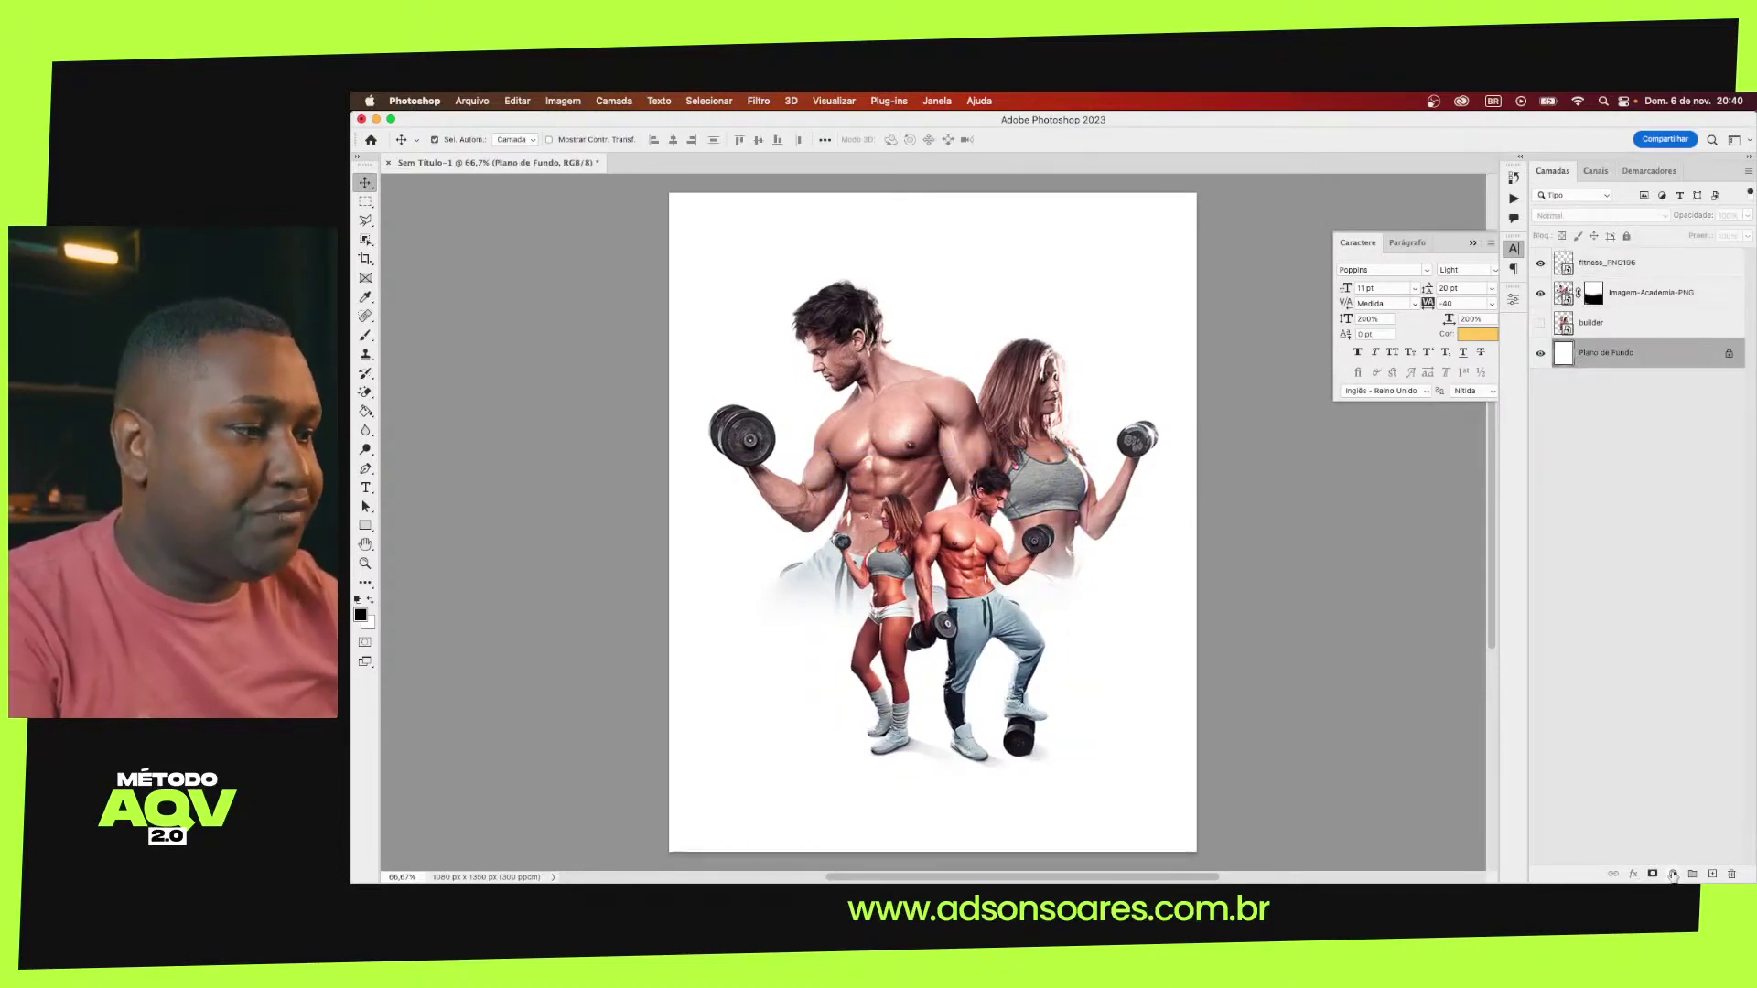
Add a Cor sólida fill layer in warm yellow-orange behind the athletes
click(1673, 874)
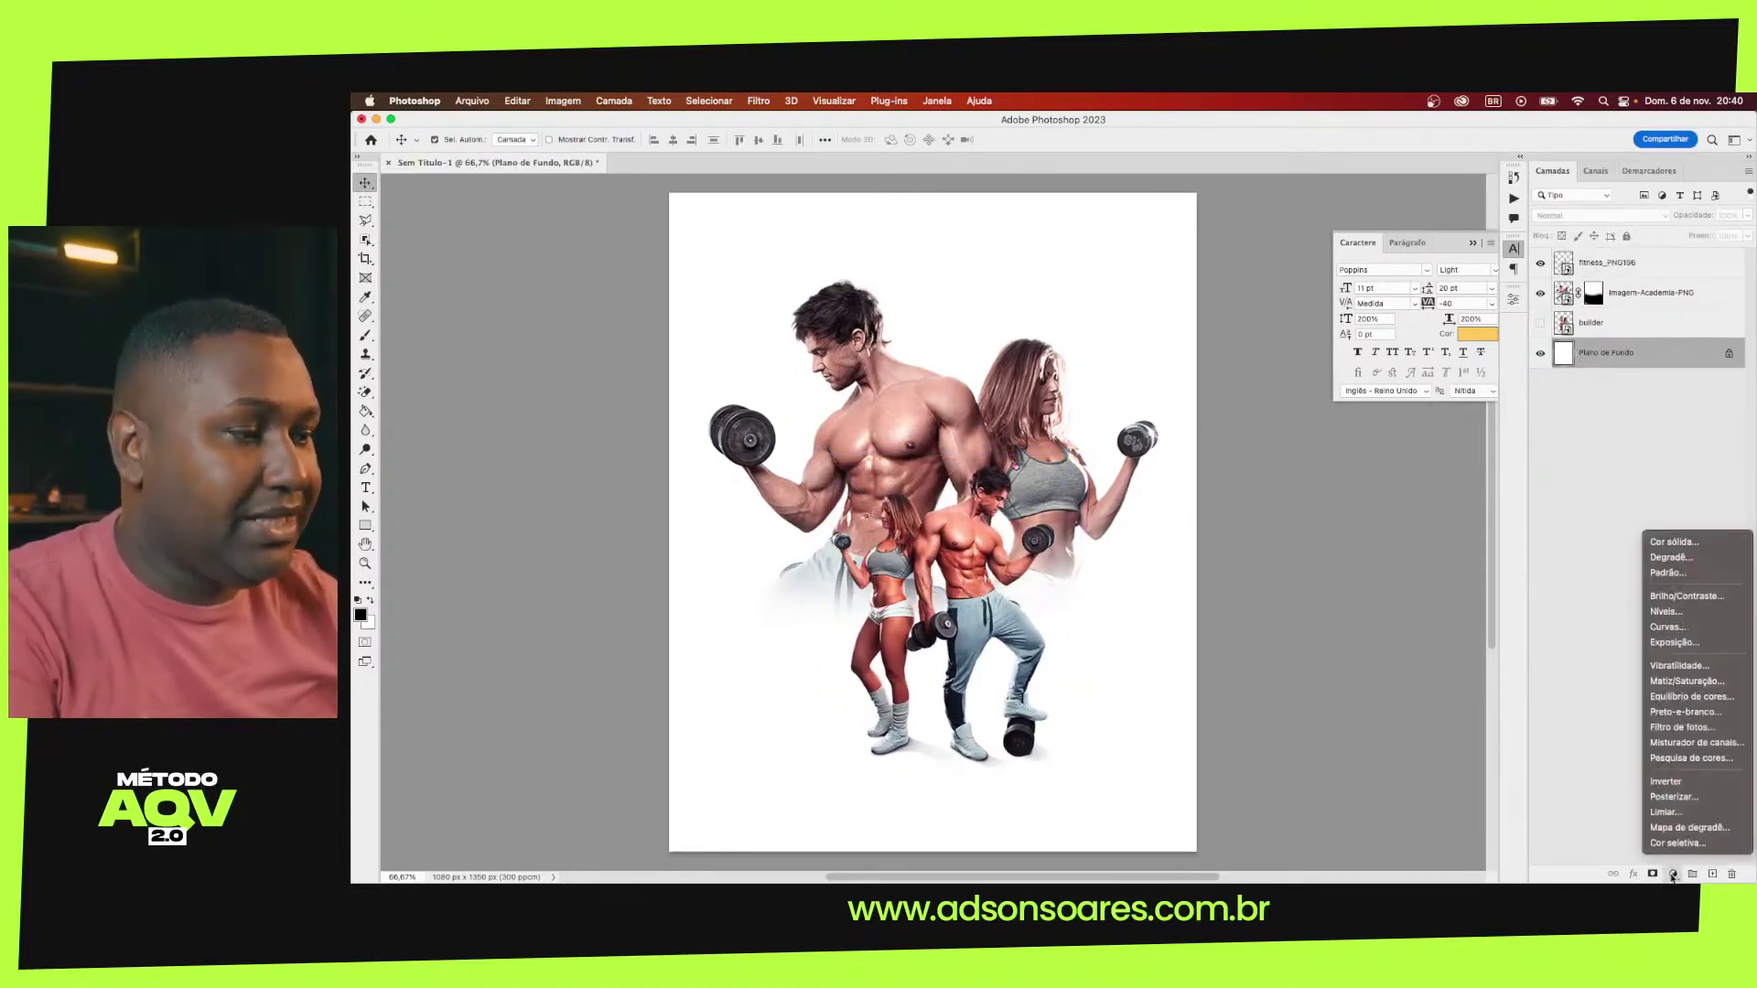
click(1658, 543)
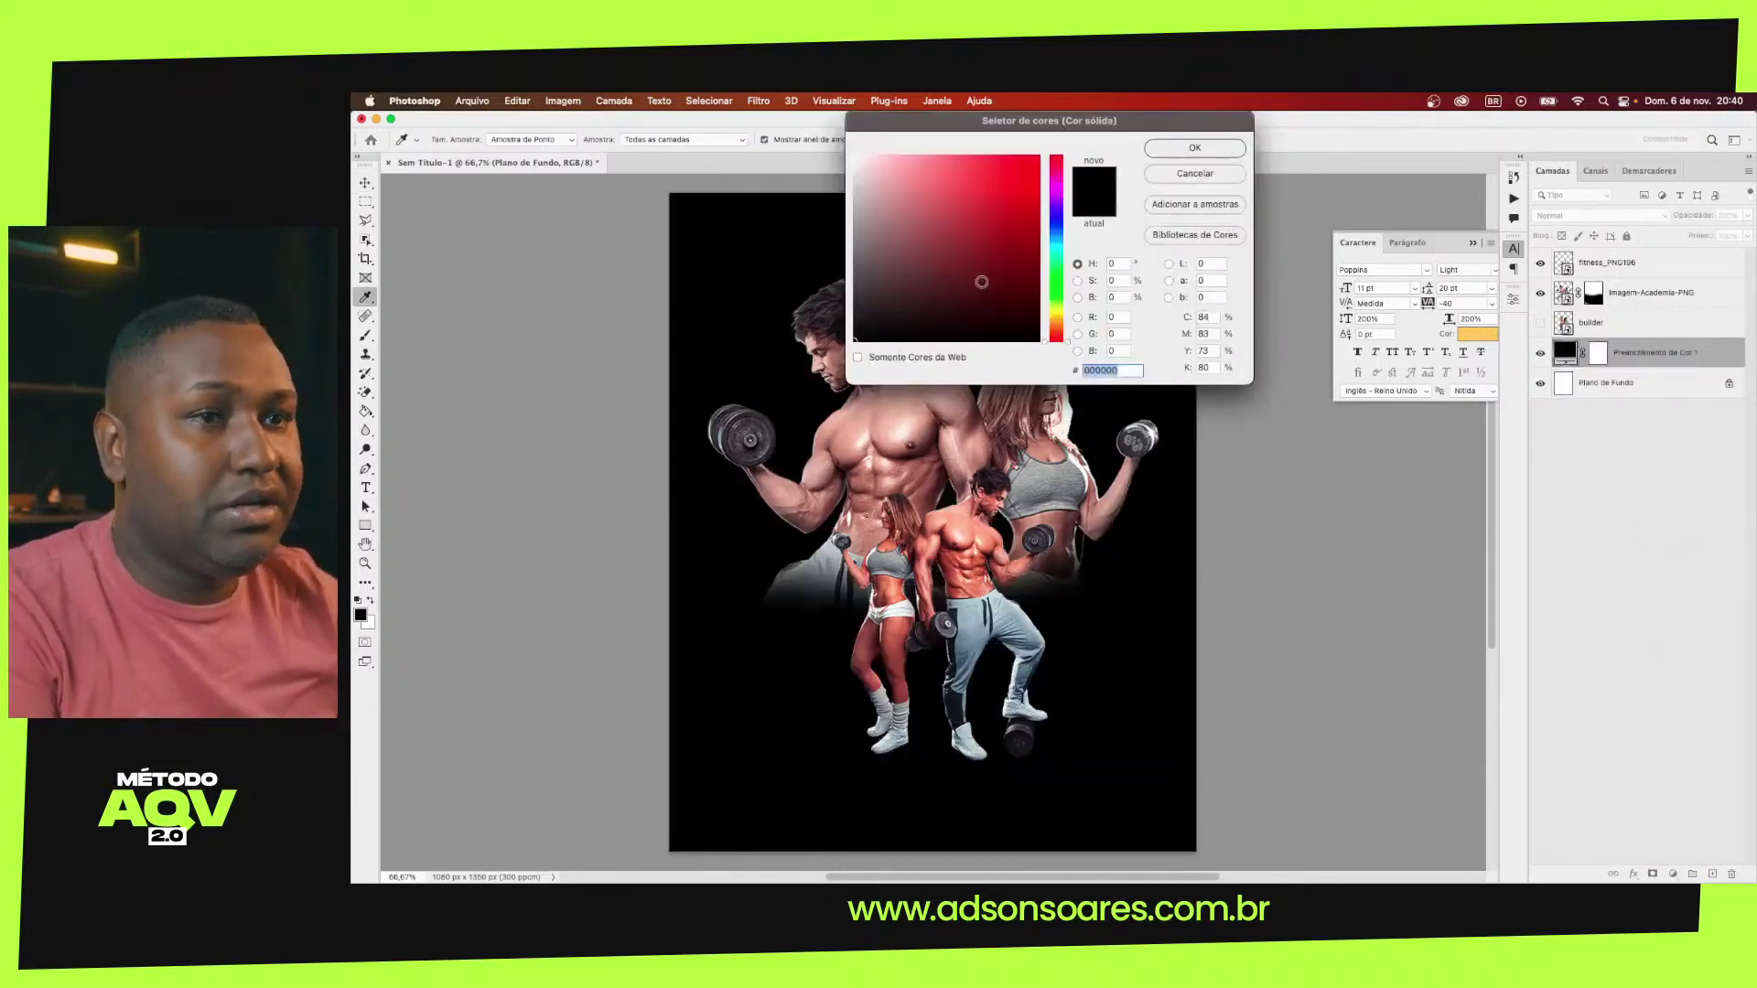
drag(1055, 312, 1057, 324)
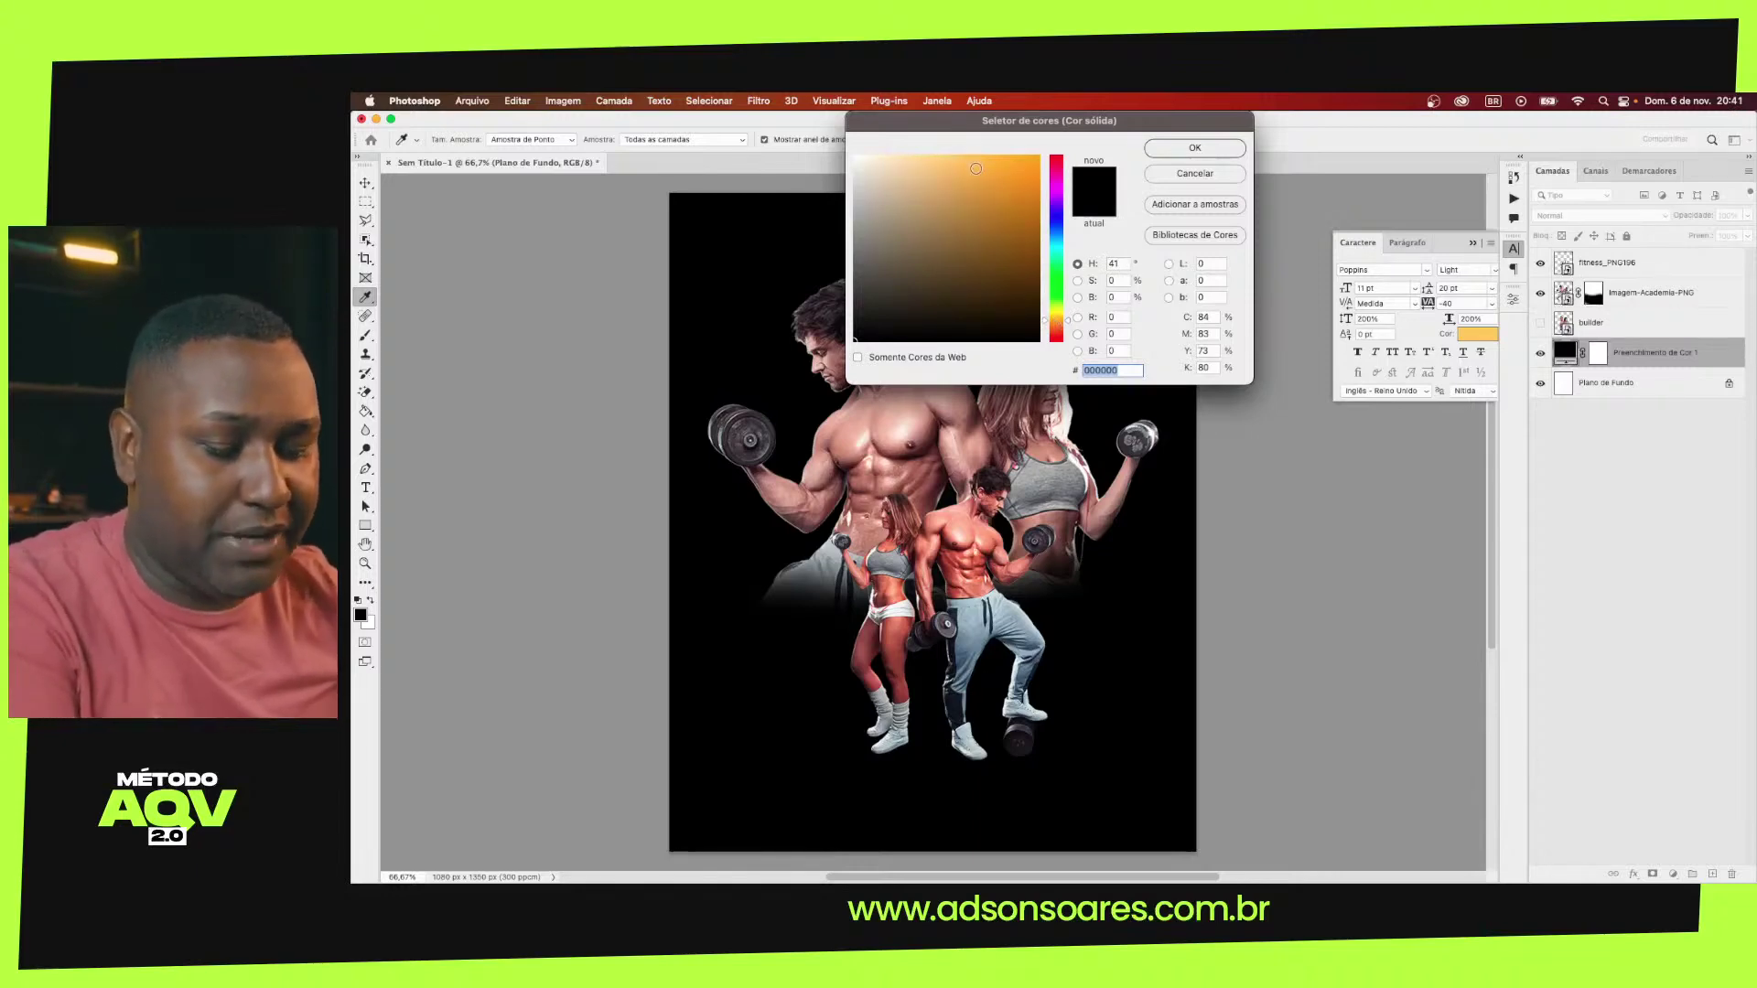
click(984, 153)
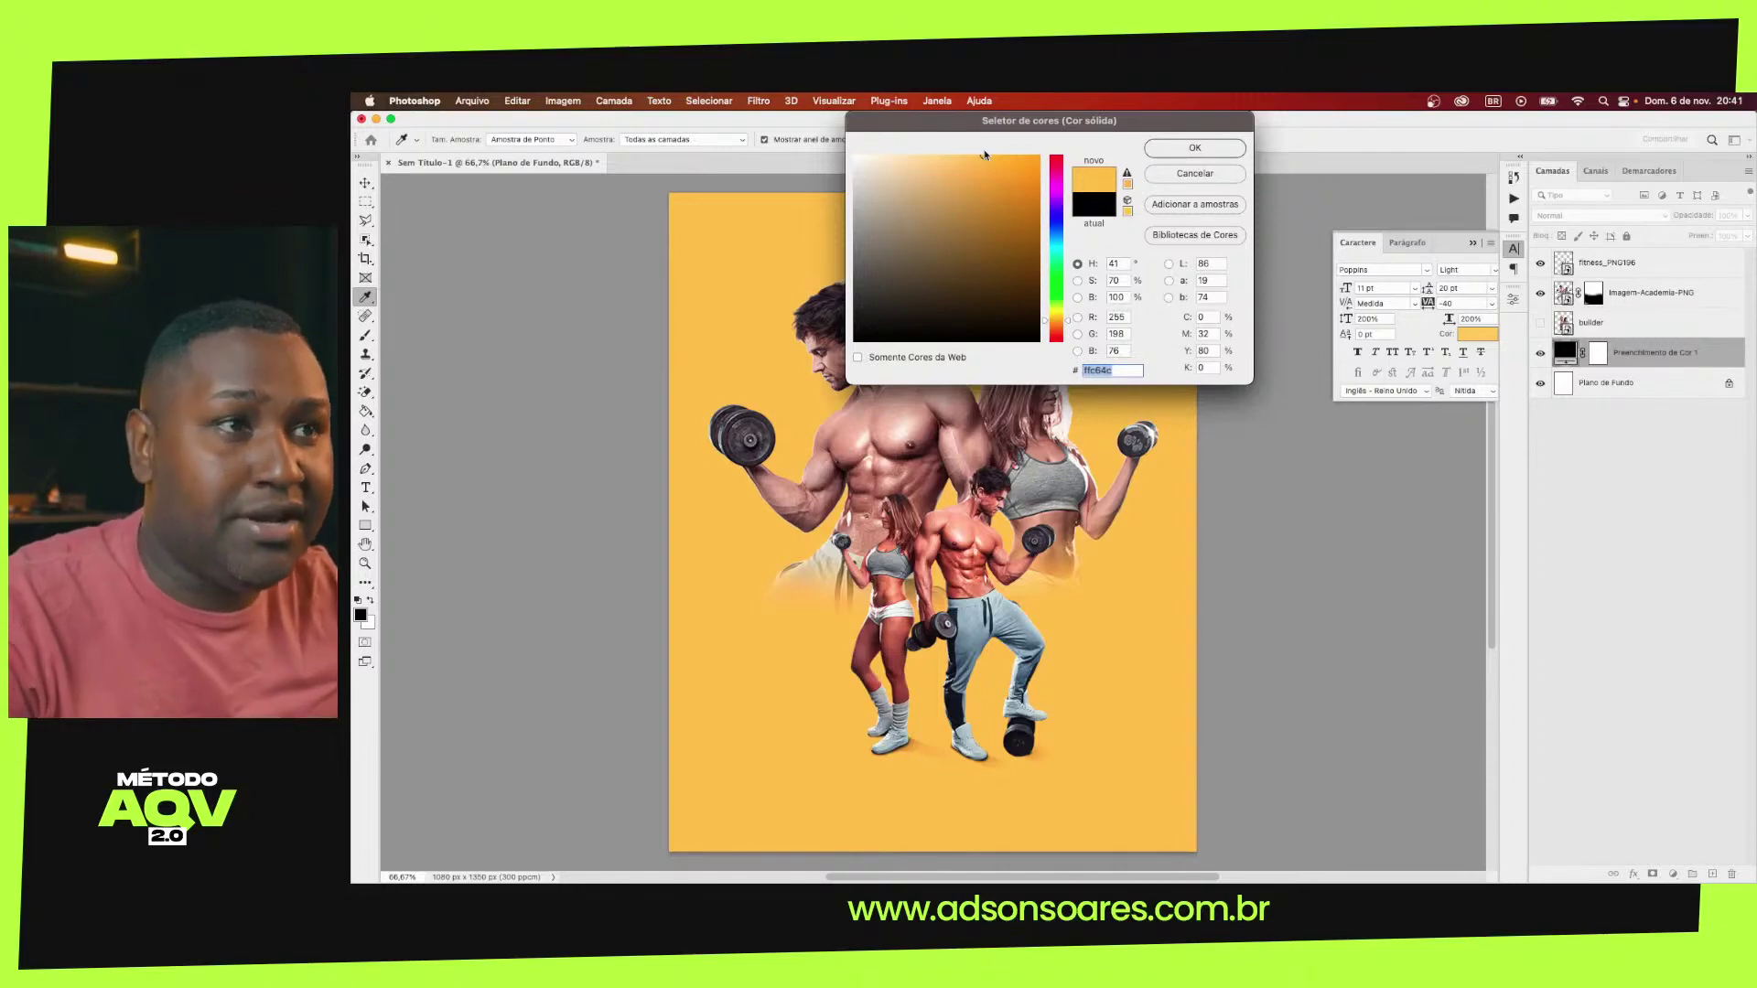
click(1007, 162)
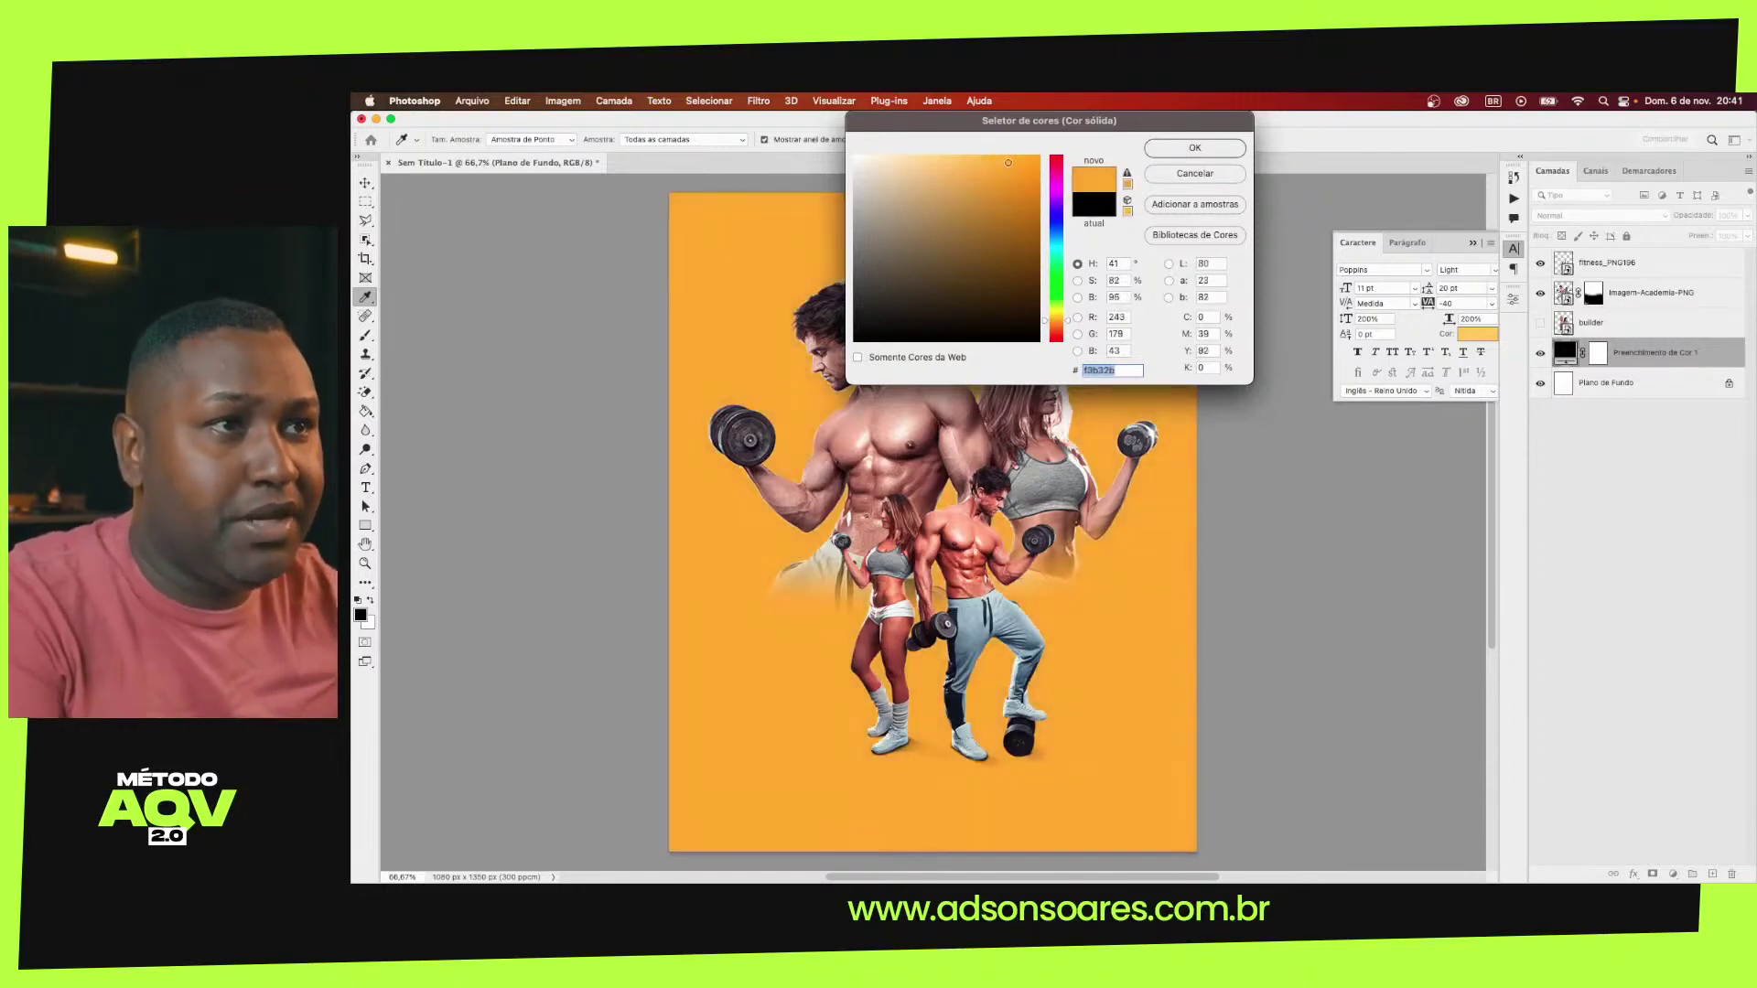
drag(1007, 162, 1007, 160)
click(986, 155)
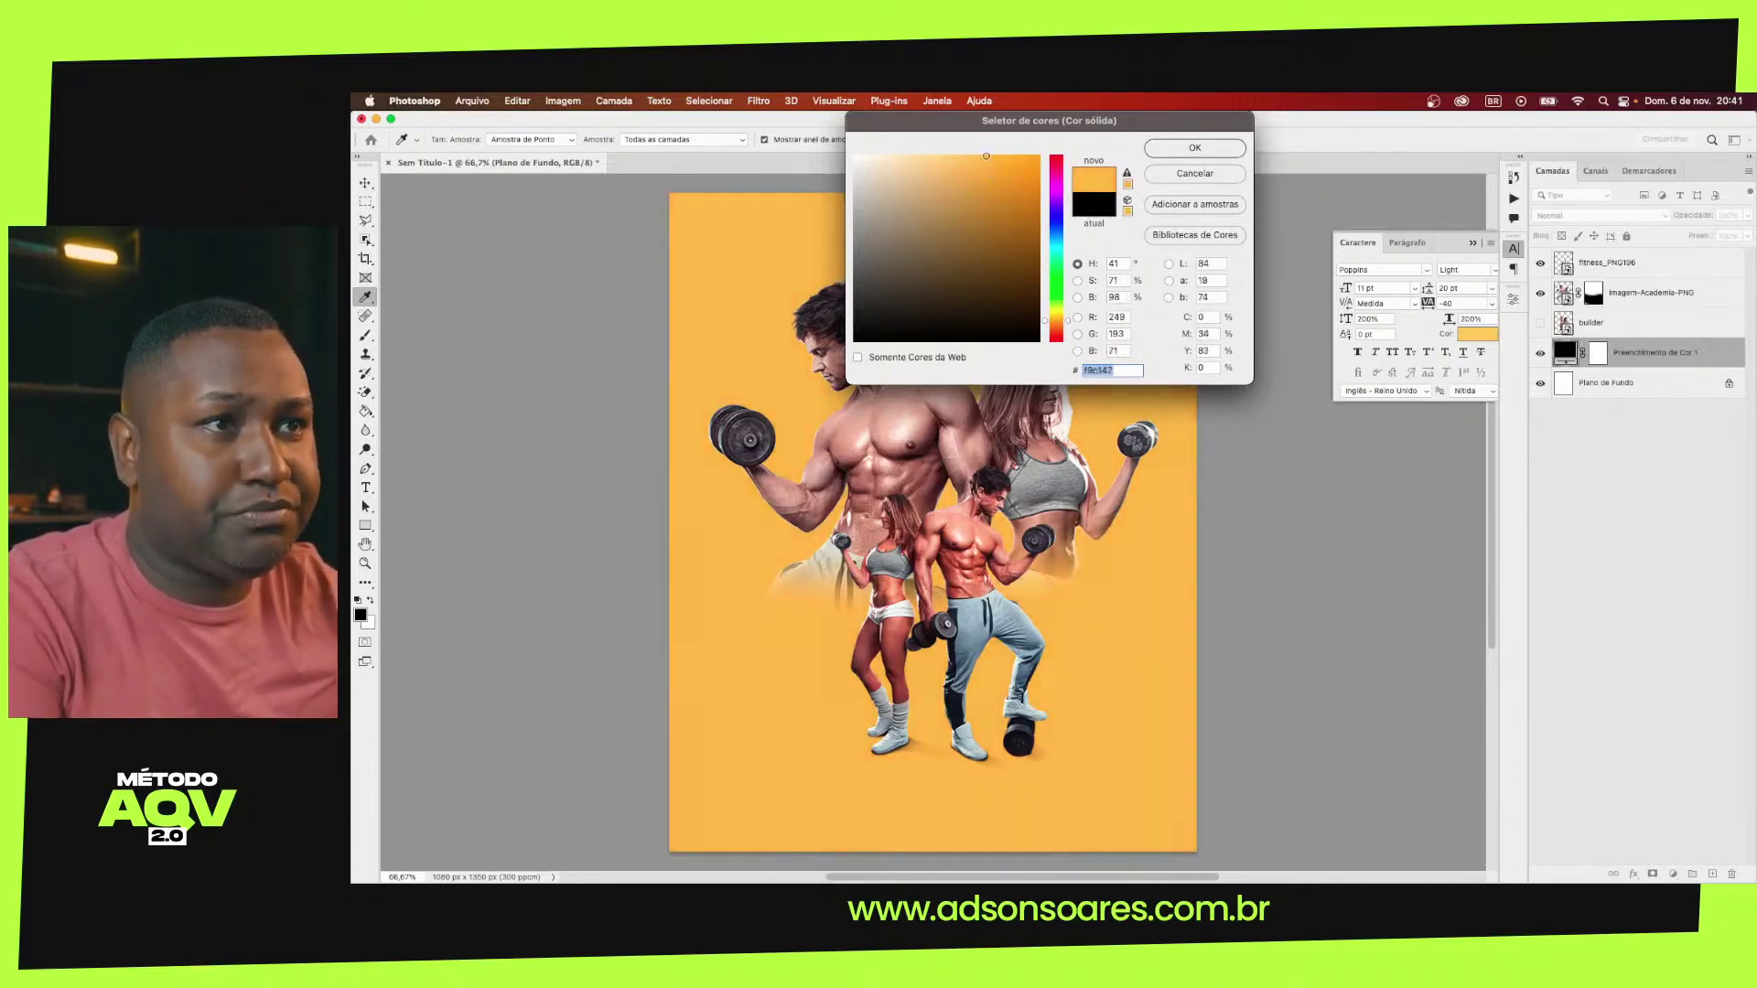
click(1003, 155)
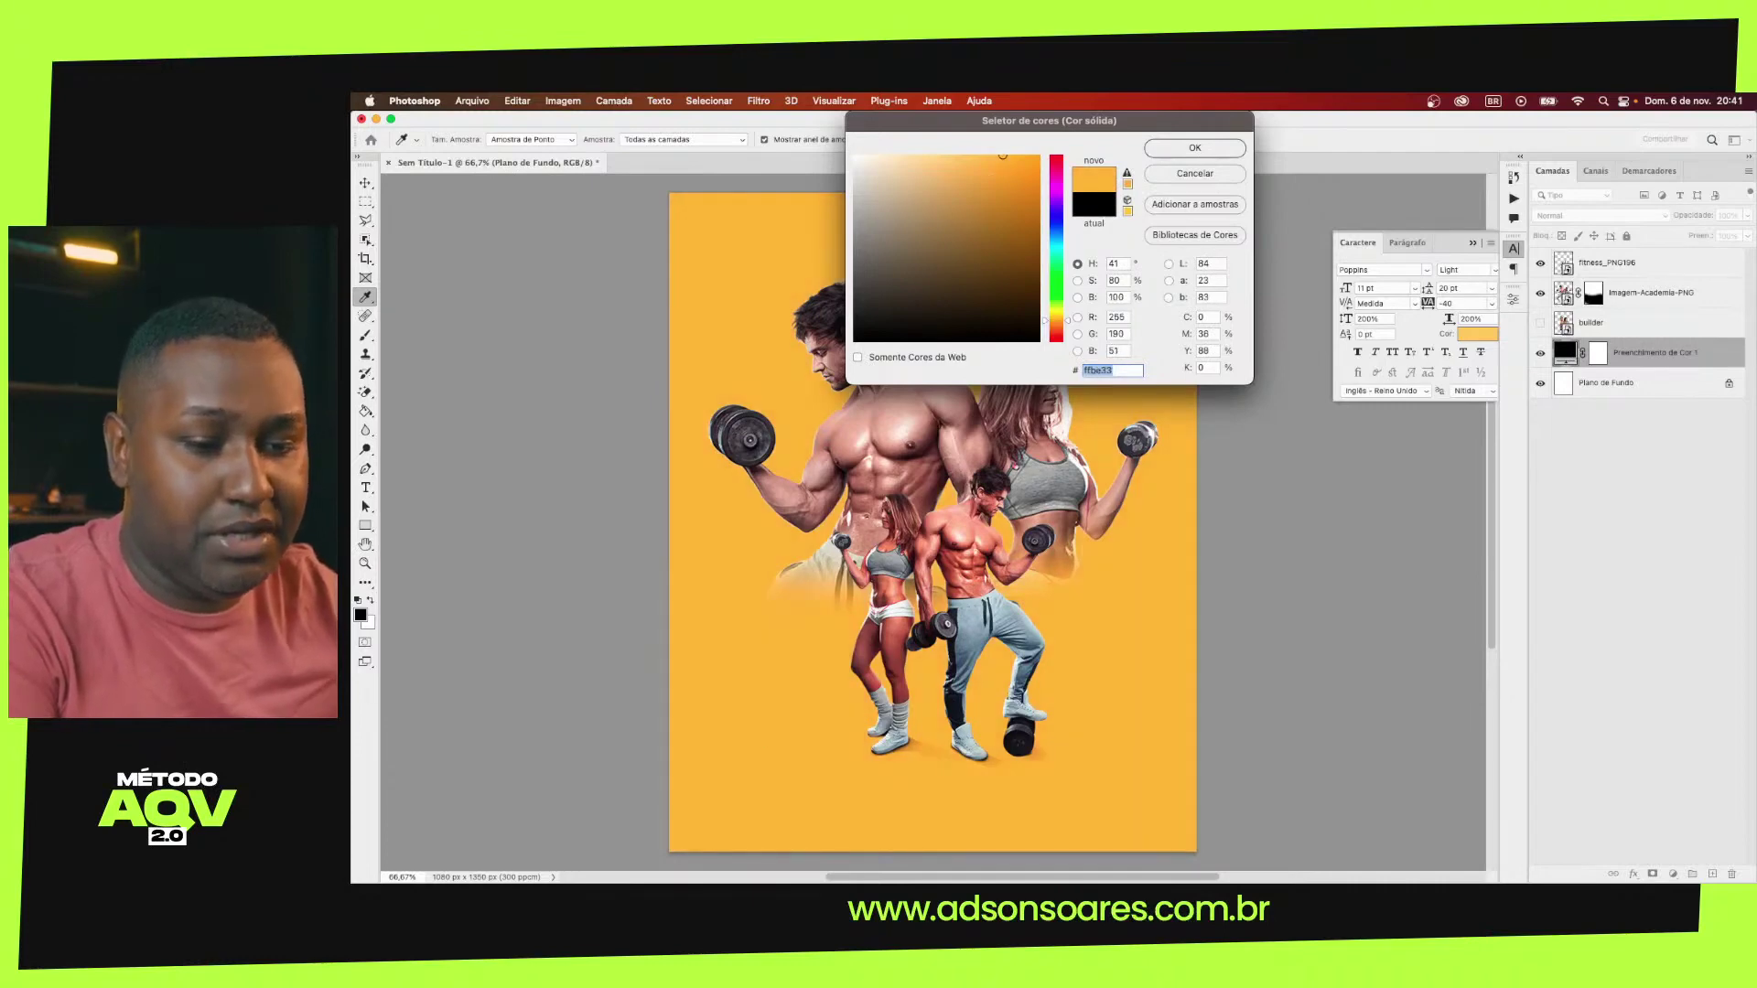
key(super+Tab)
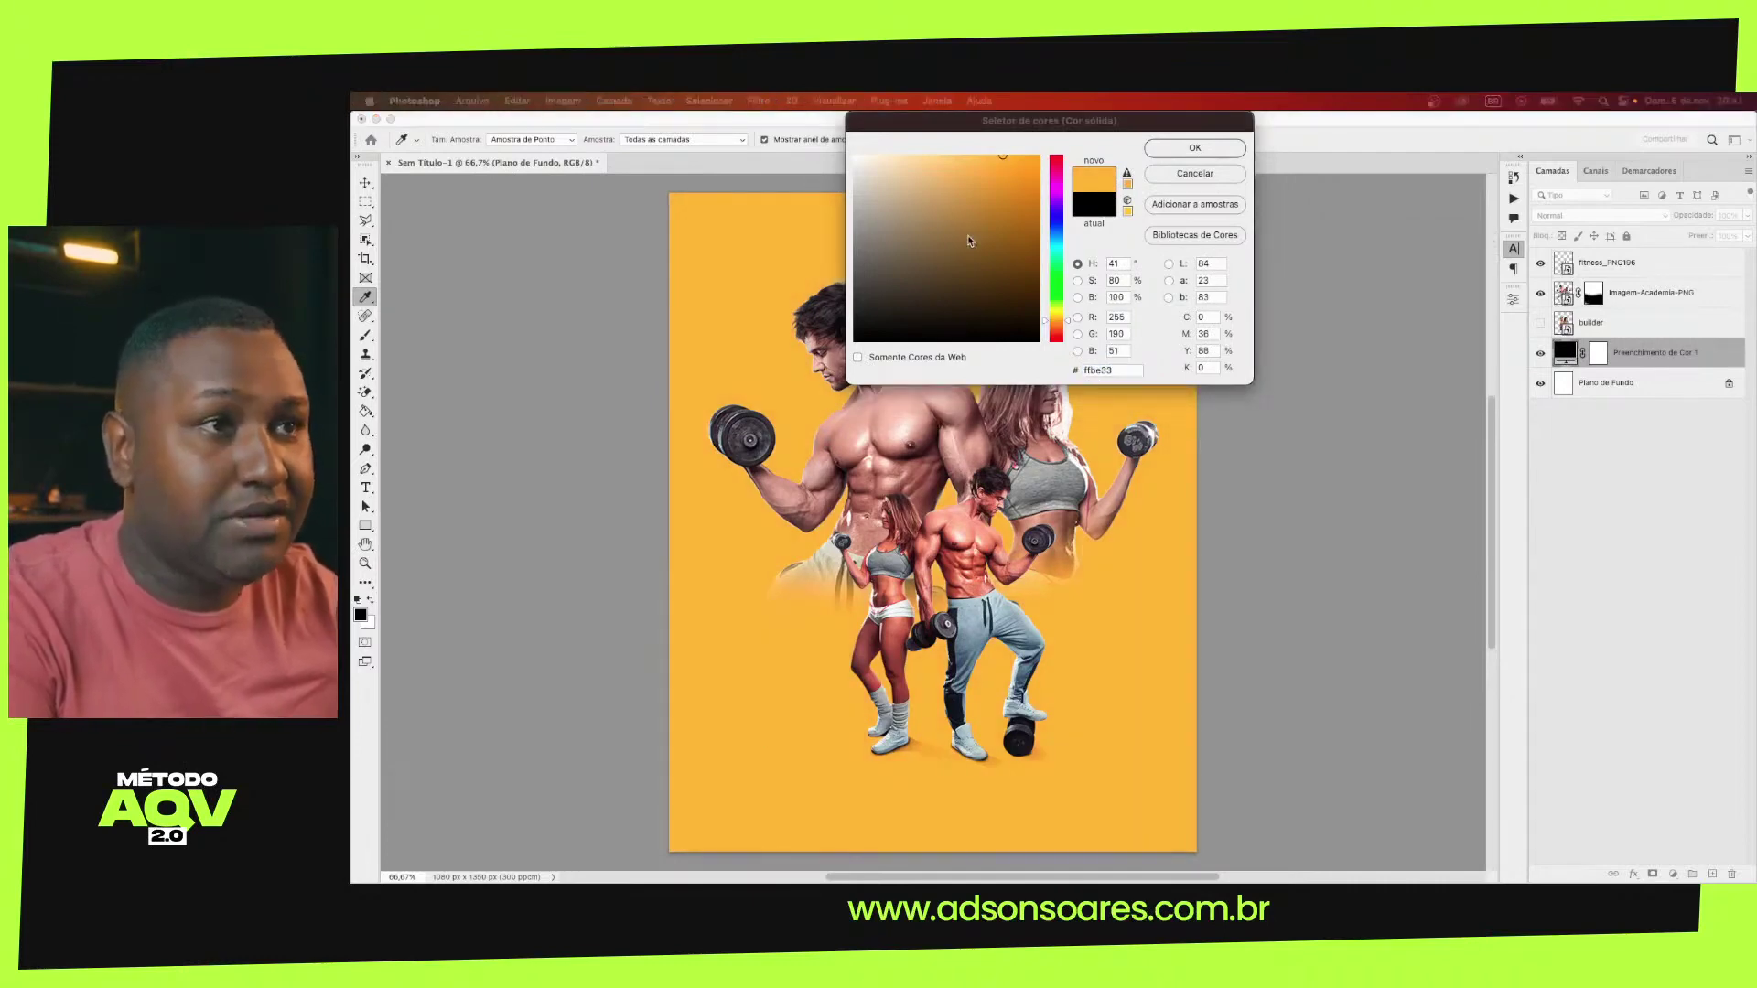
click(1018, 176)
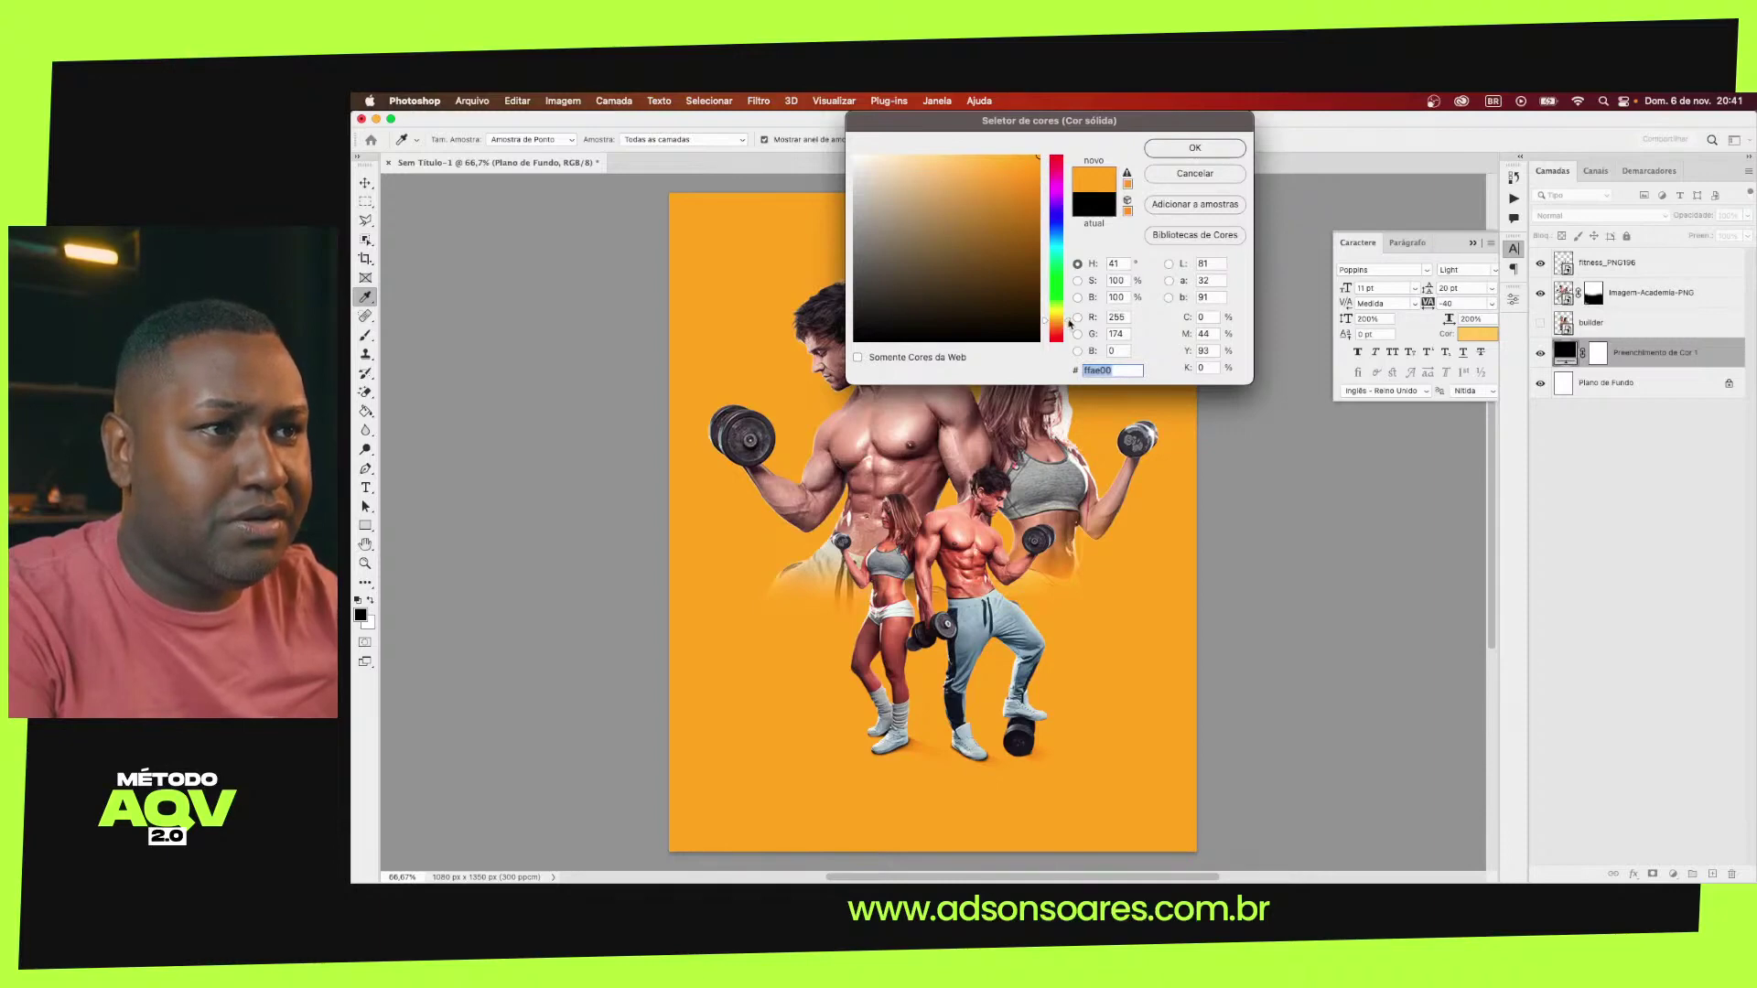
drag(1069, 323, 1068, 319)
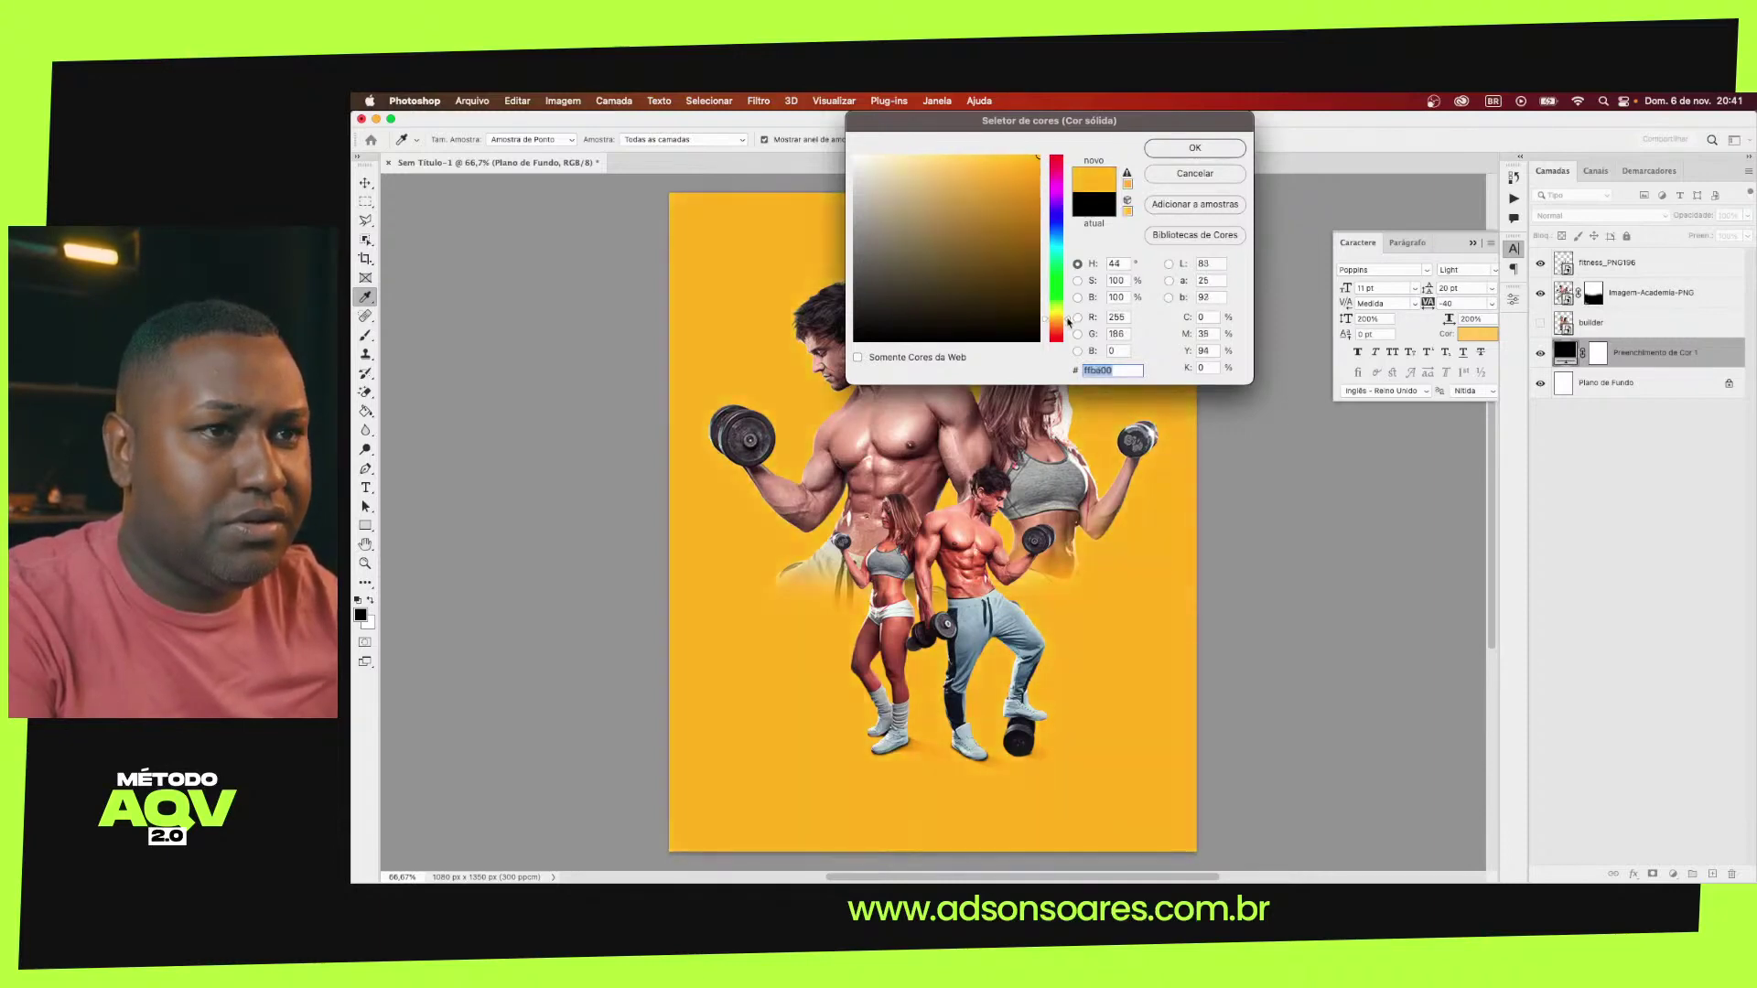
click(1194, 148)
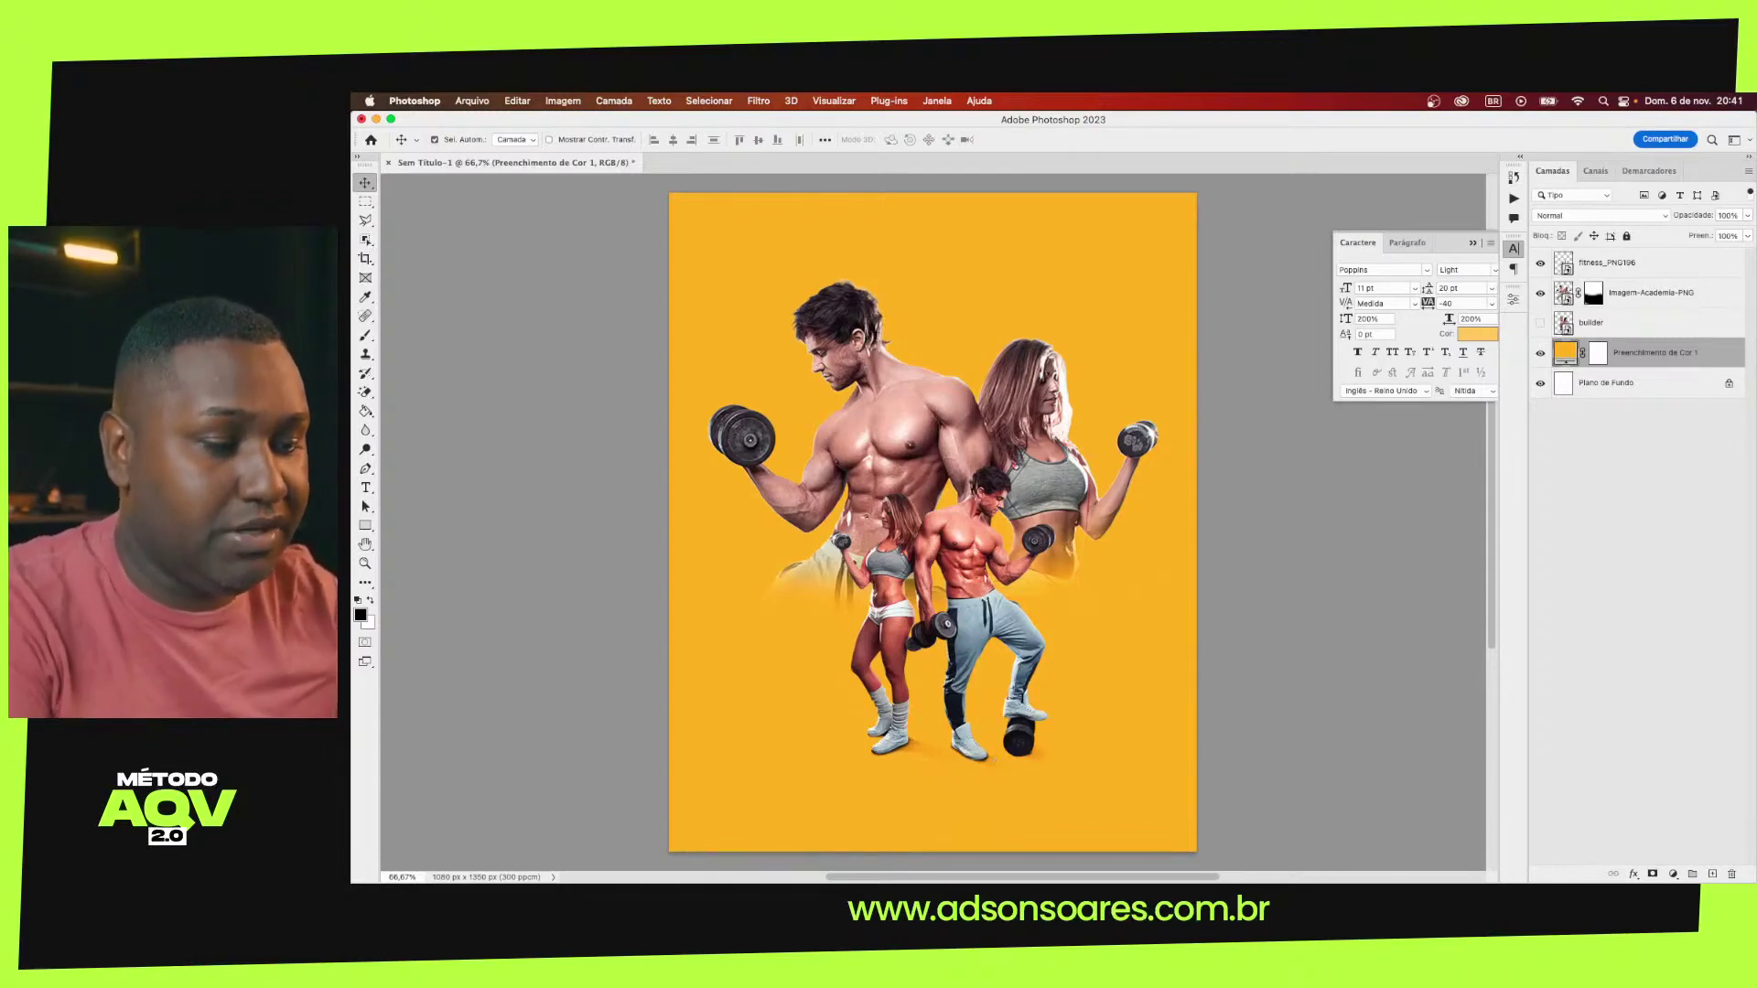
key(super+Tab)
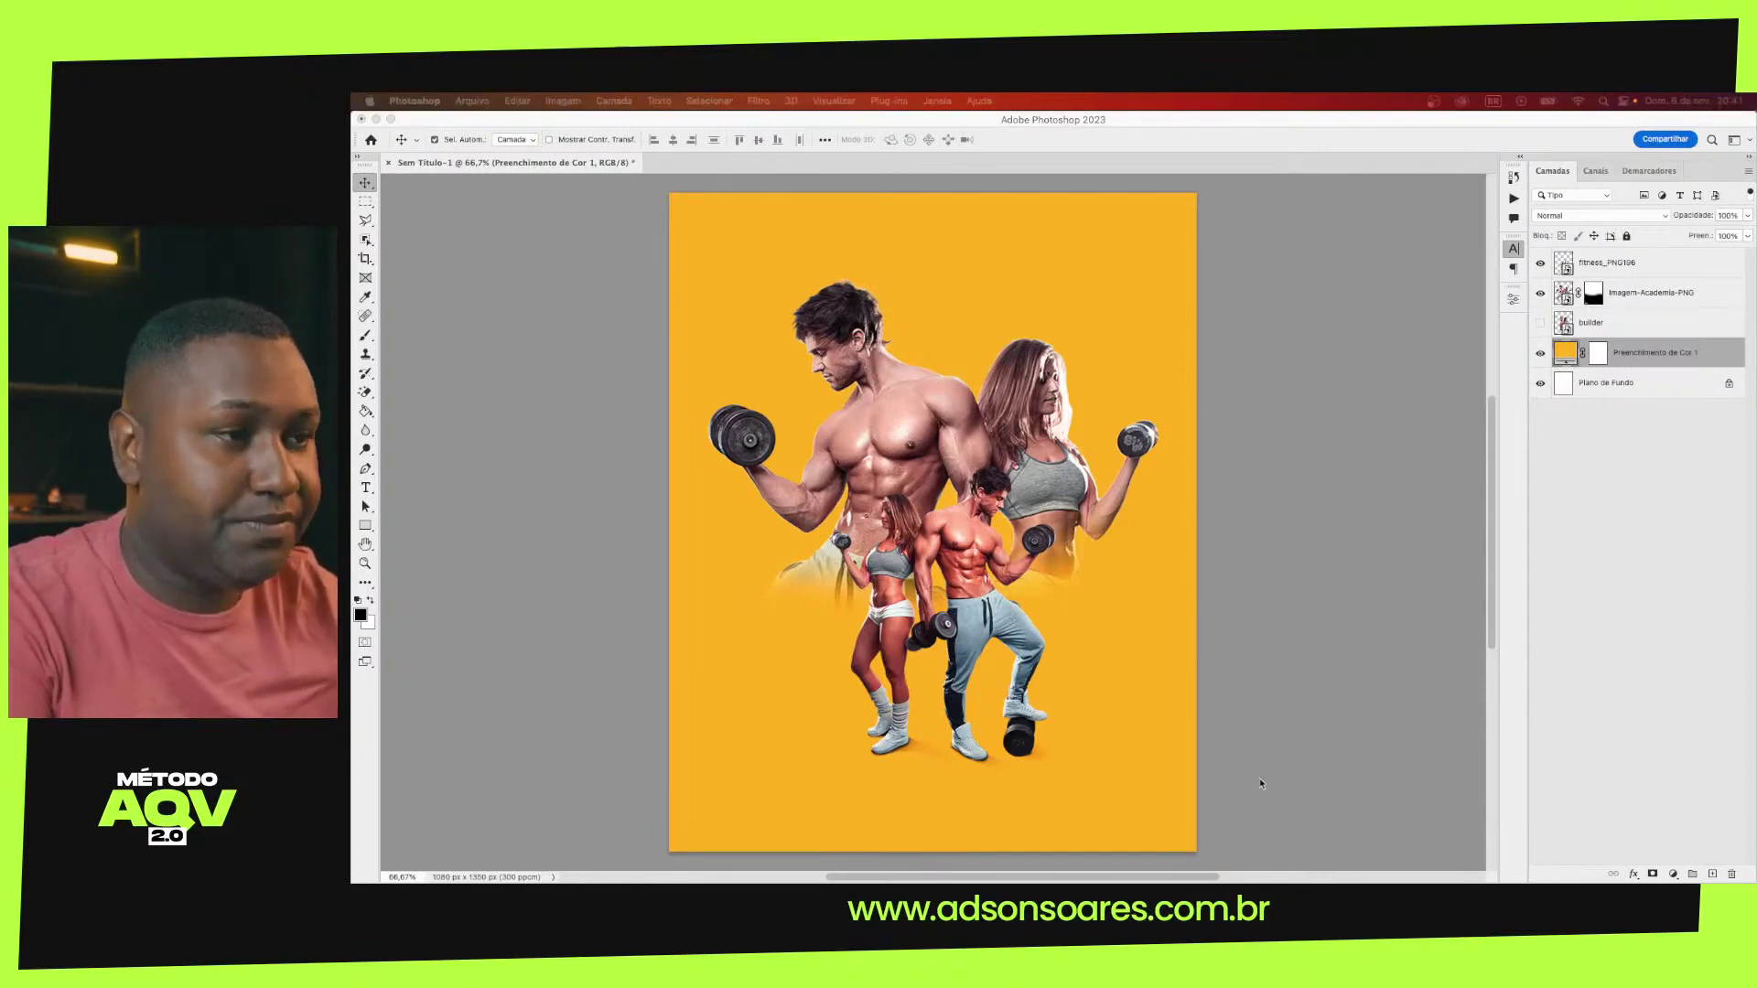
click(1307, 568)
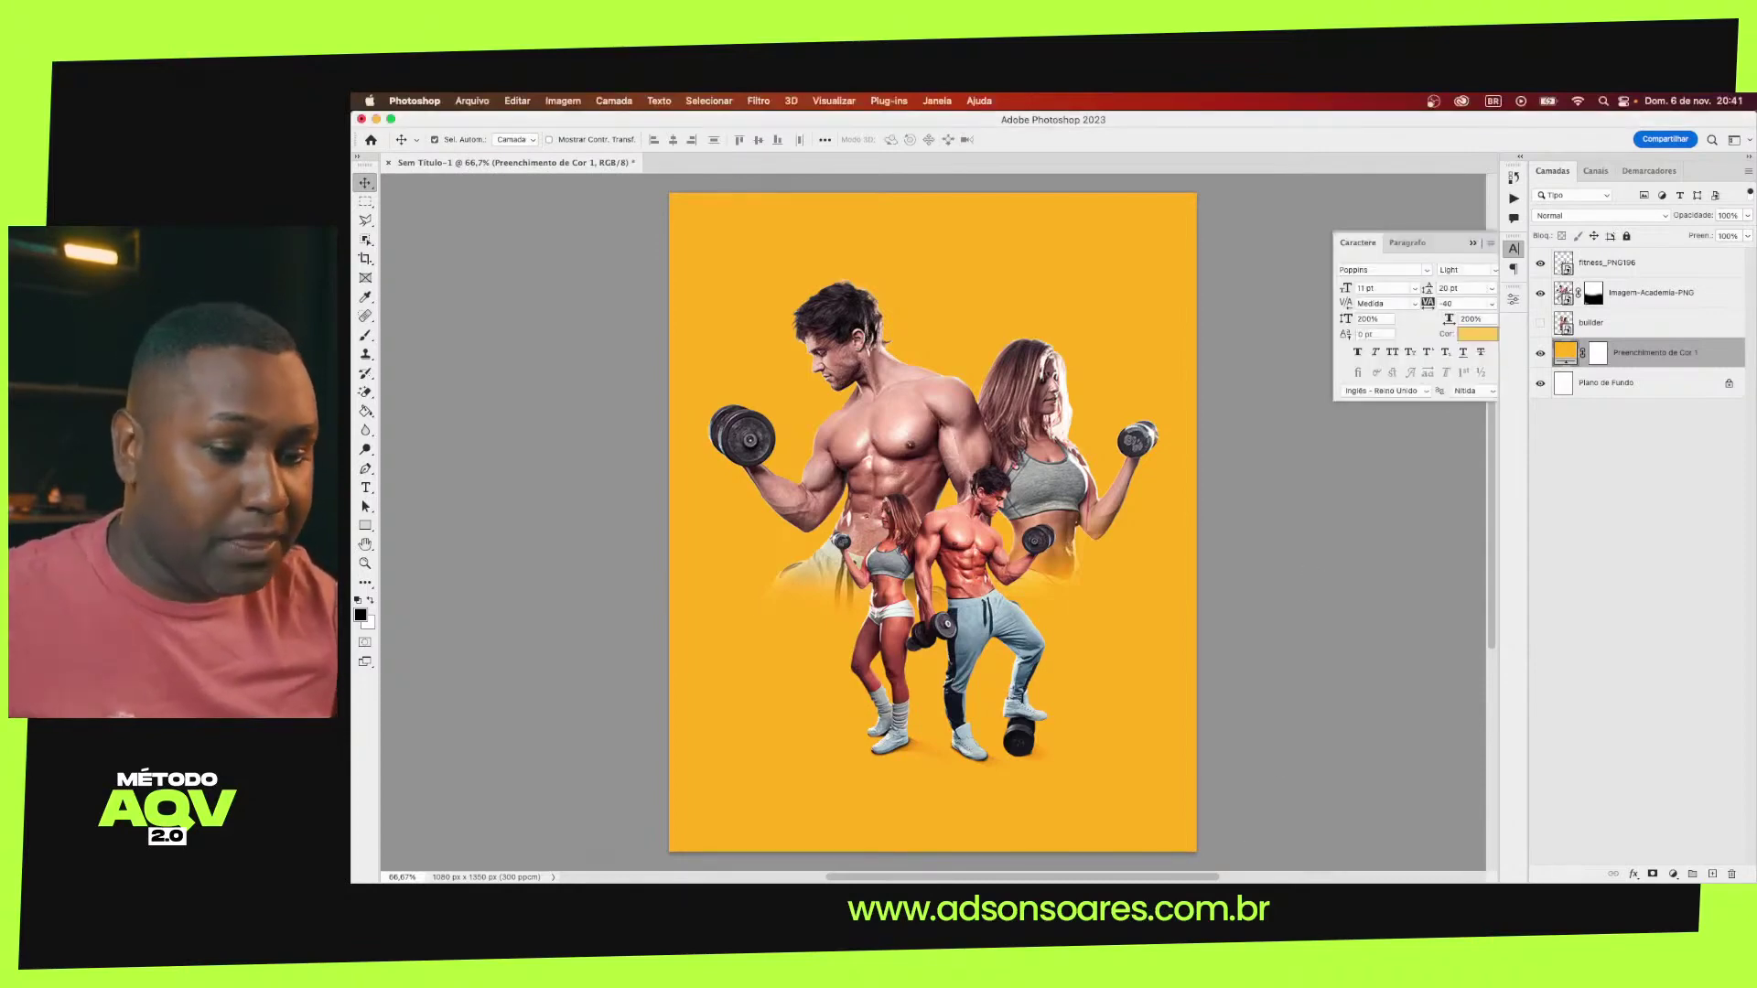
key(super+Tab)
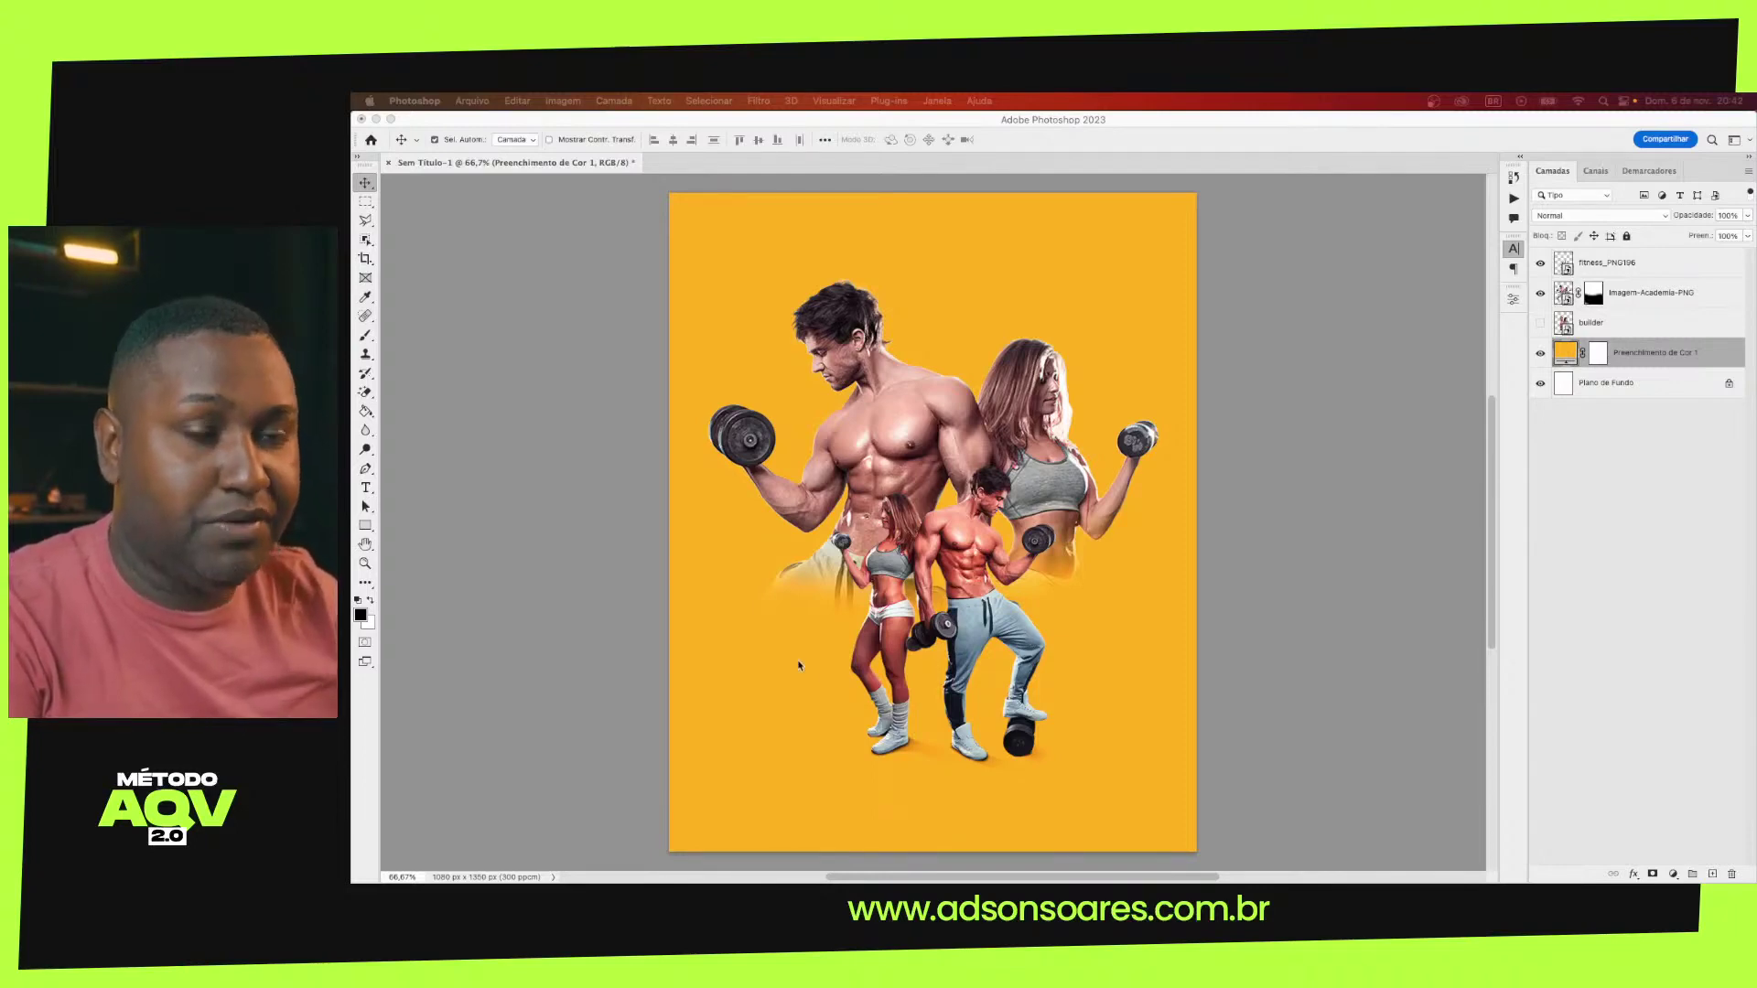
click(607, 534)
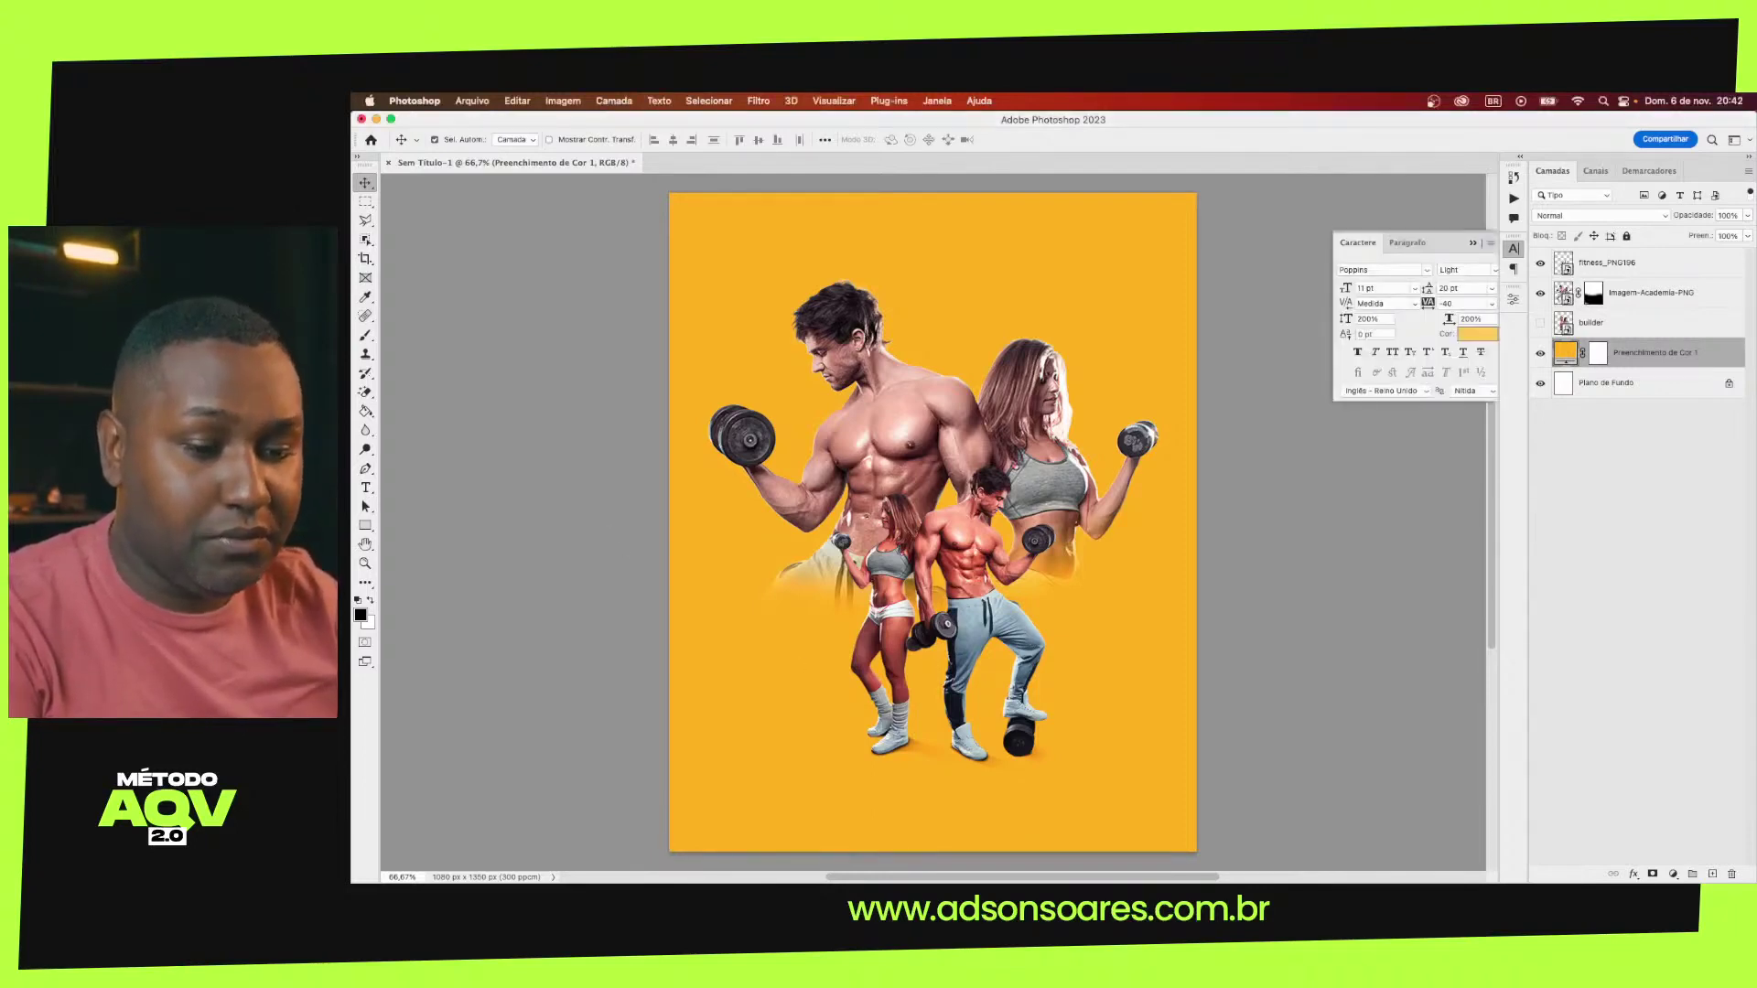
key(super+Tab)
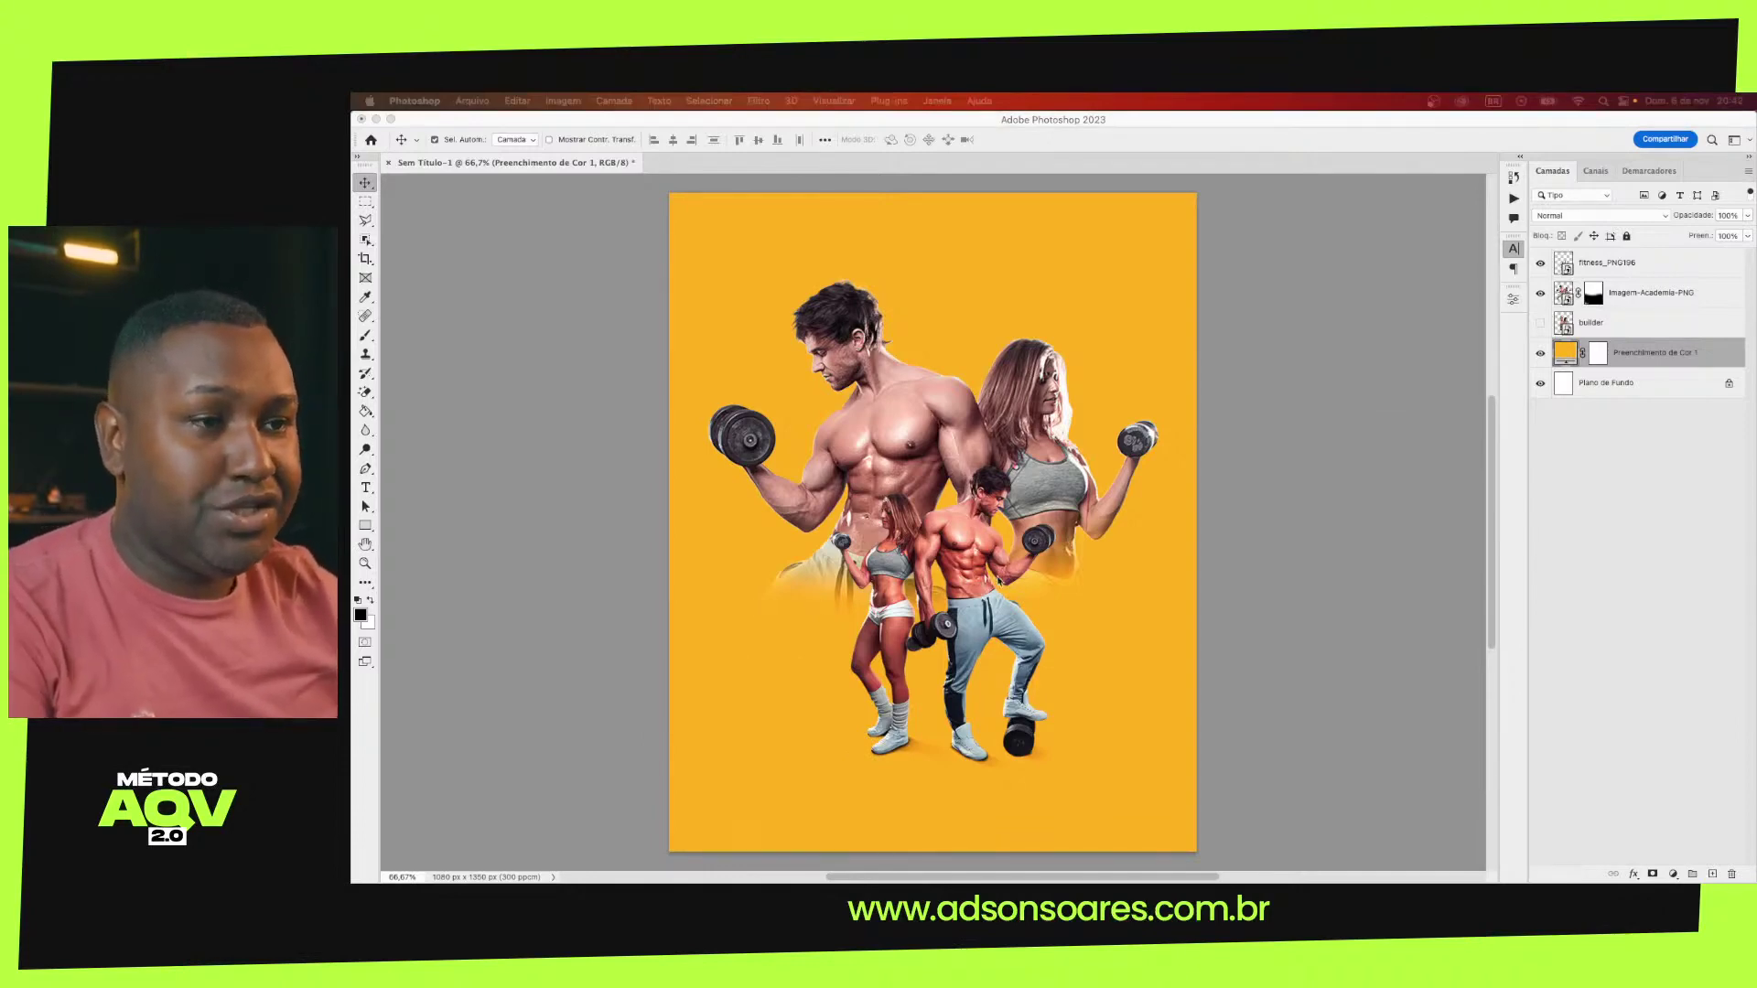
Change the Preenchimento de Cor 1 fill to a deeper, darker orange
double_click(1563, 352)
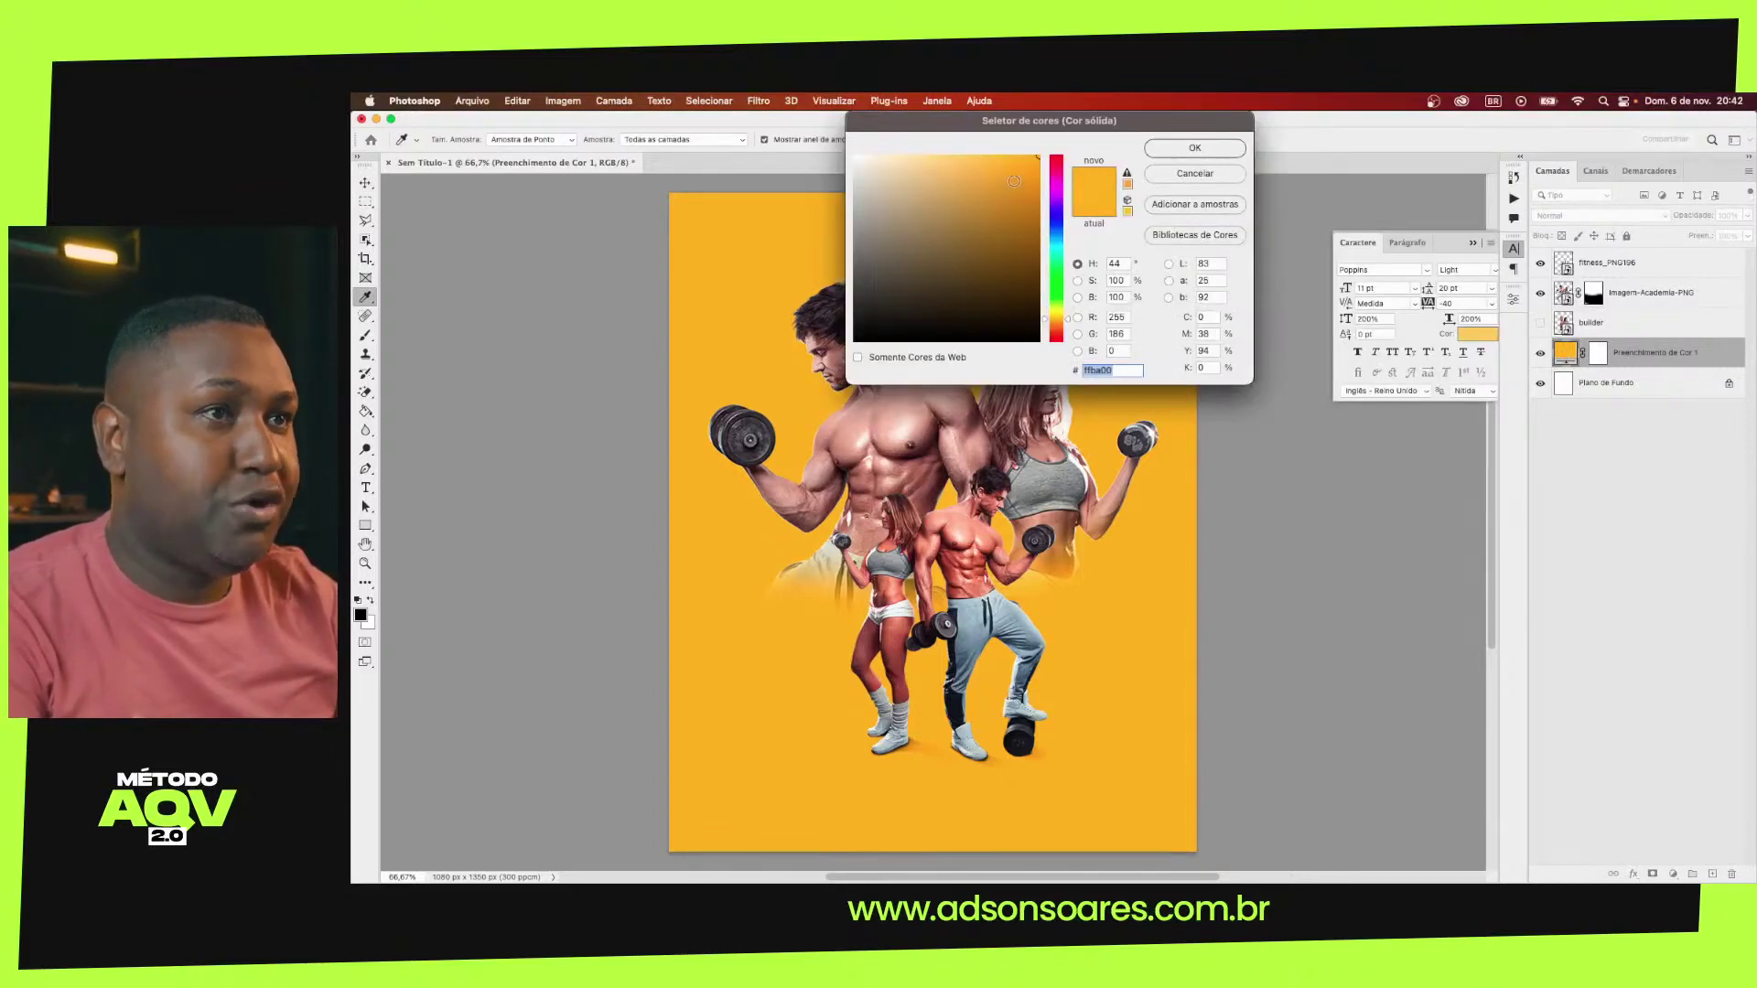
click(1037, 171)
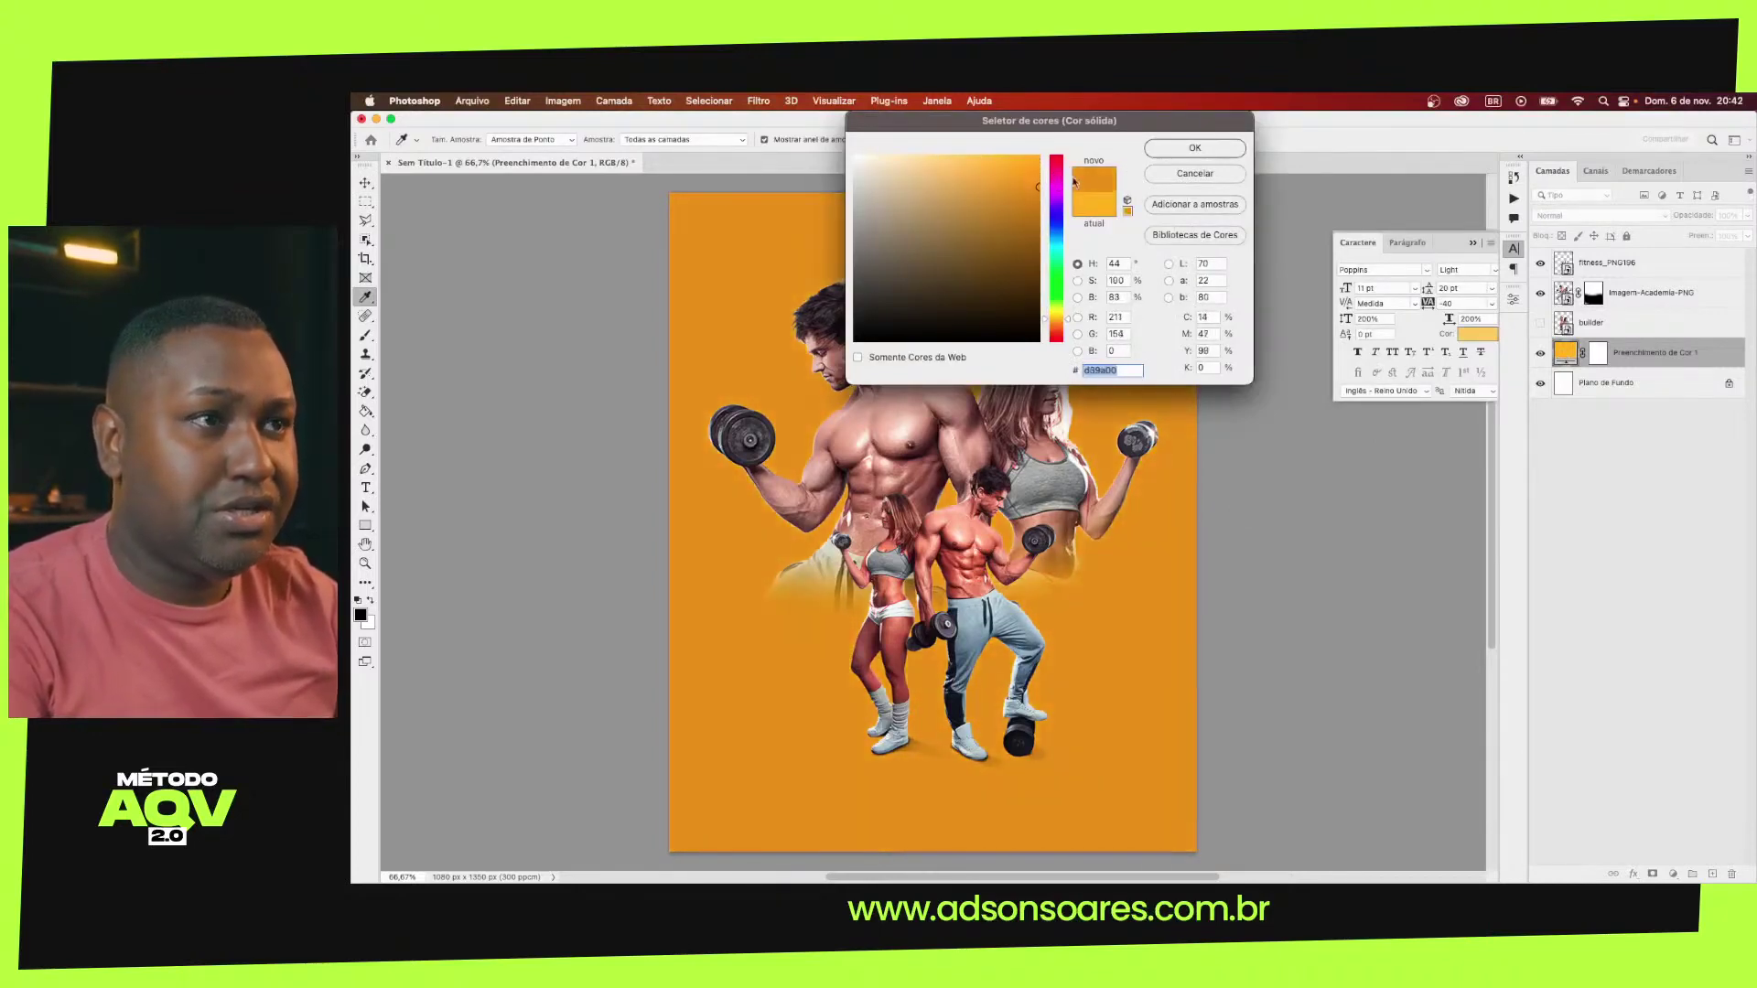
key(Return)
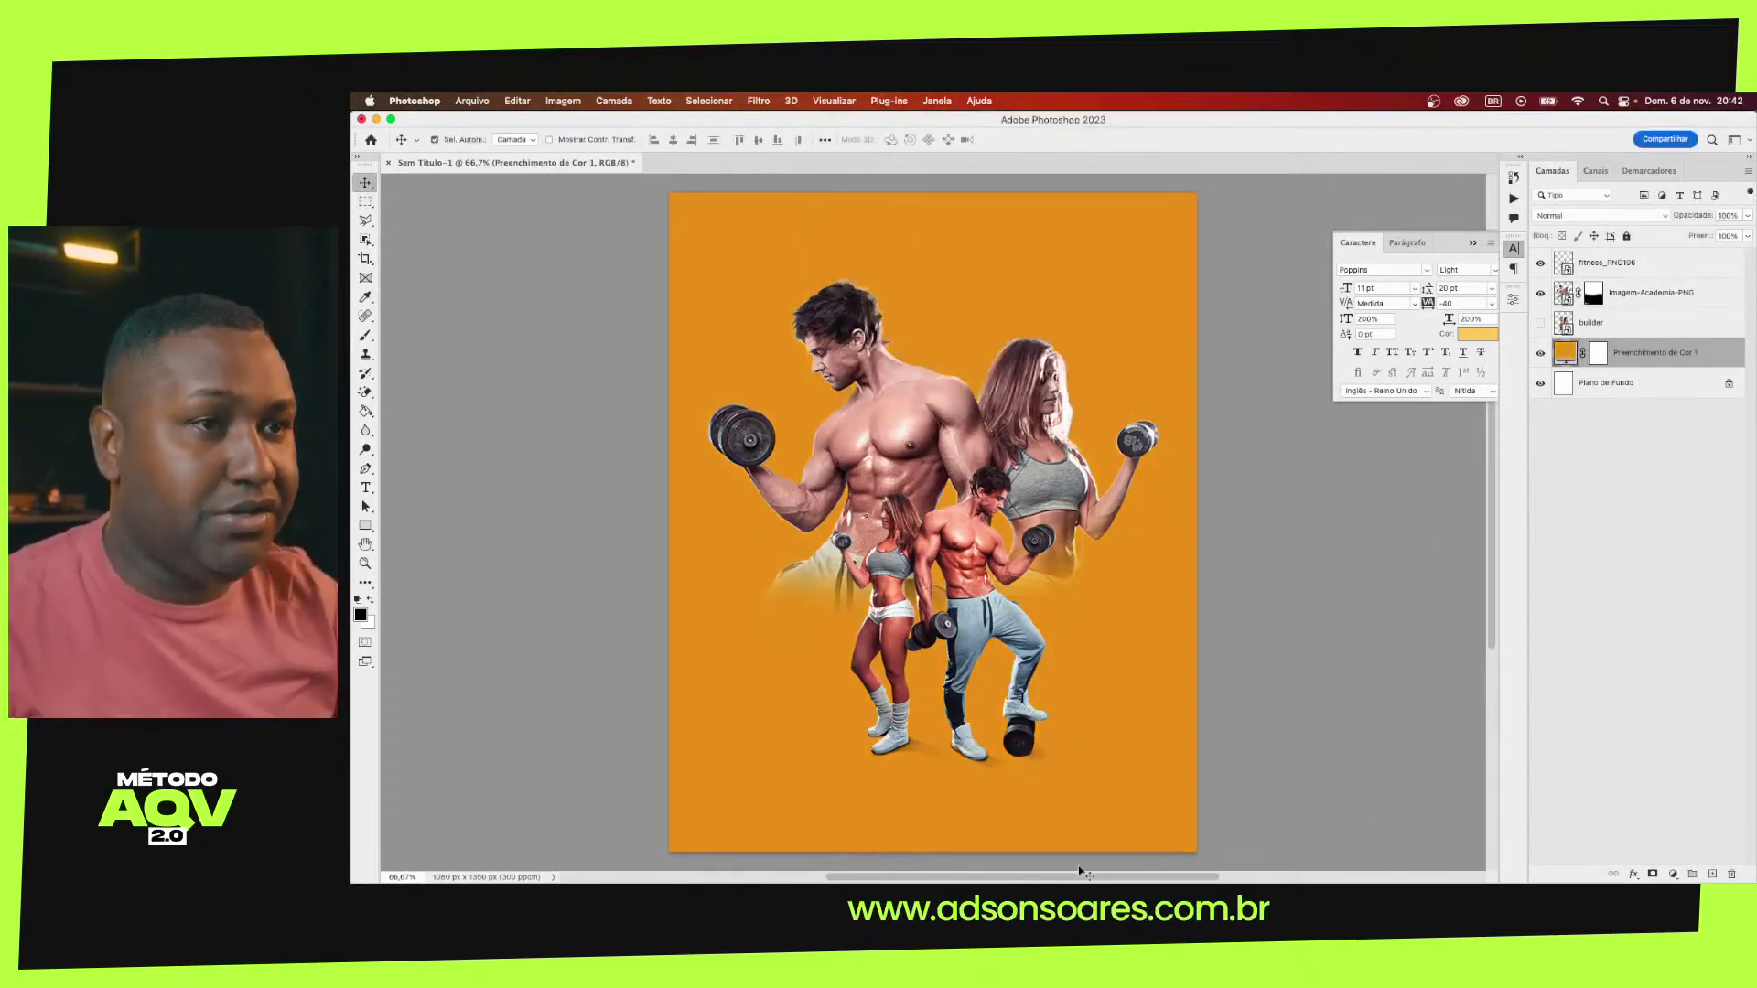
Draw a circle behind the athletes with the Ellipse Tool, replacing a discarded first attempt
click(365, 525)
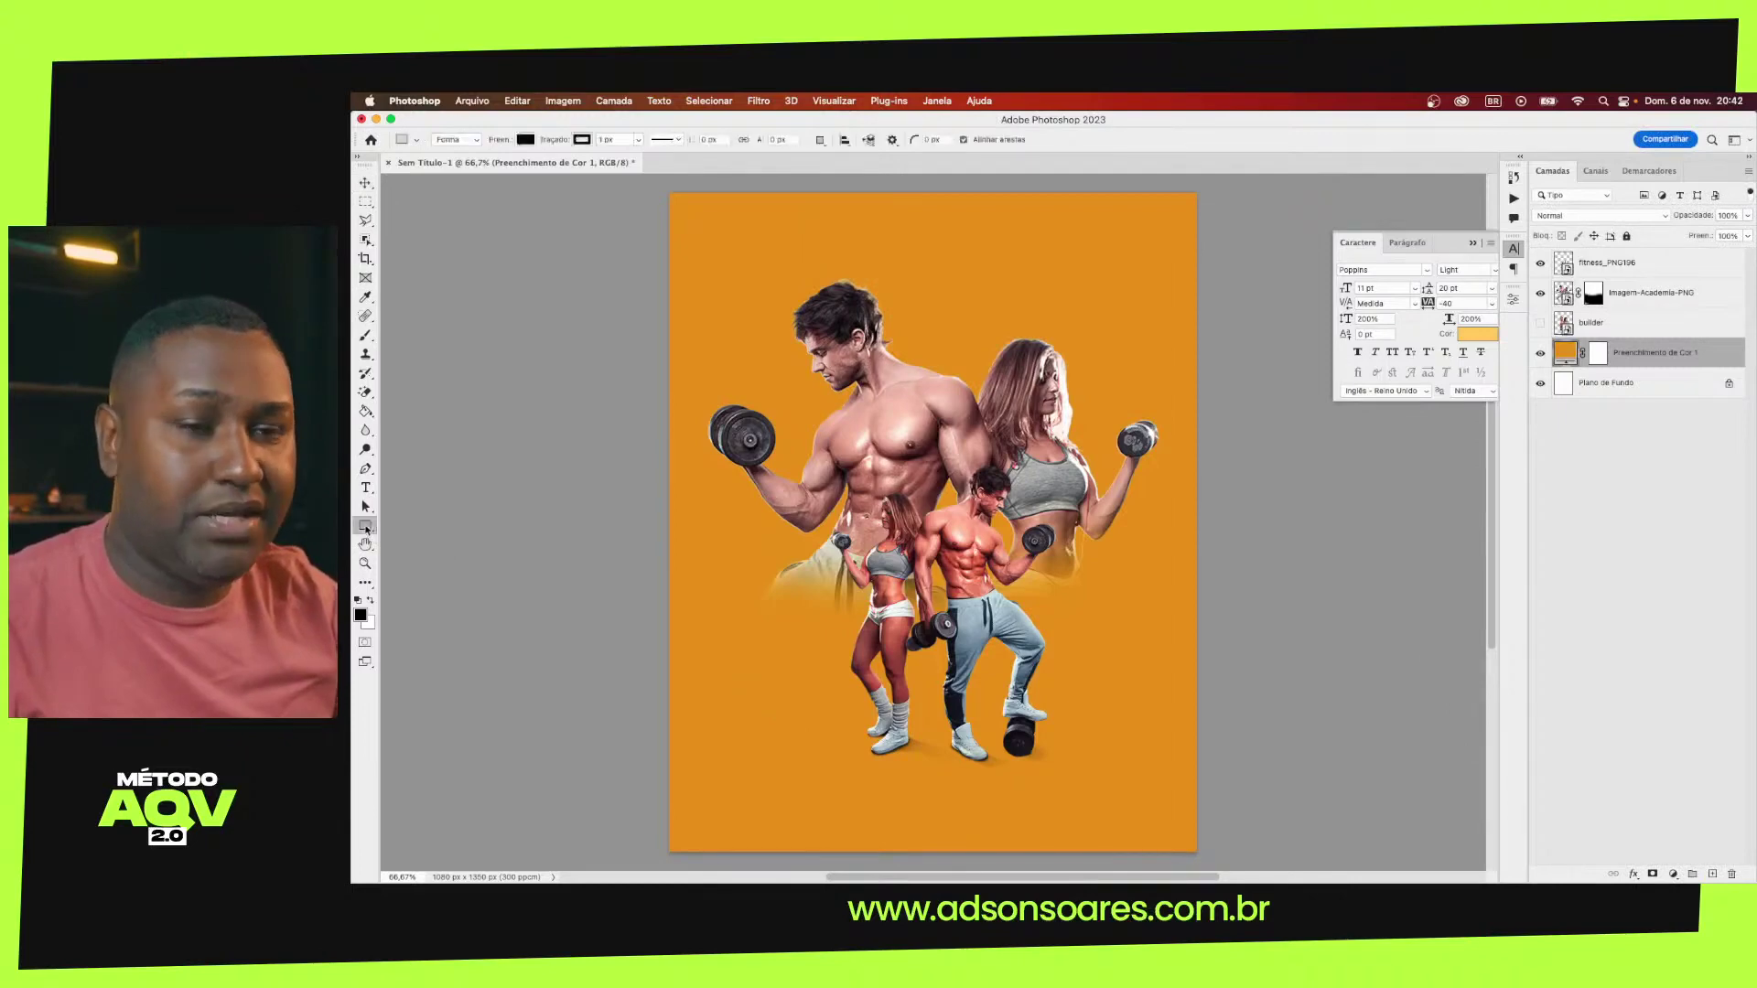
click(412, 534)
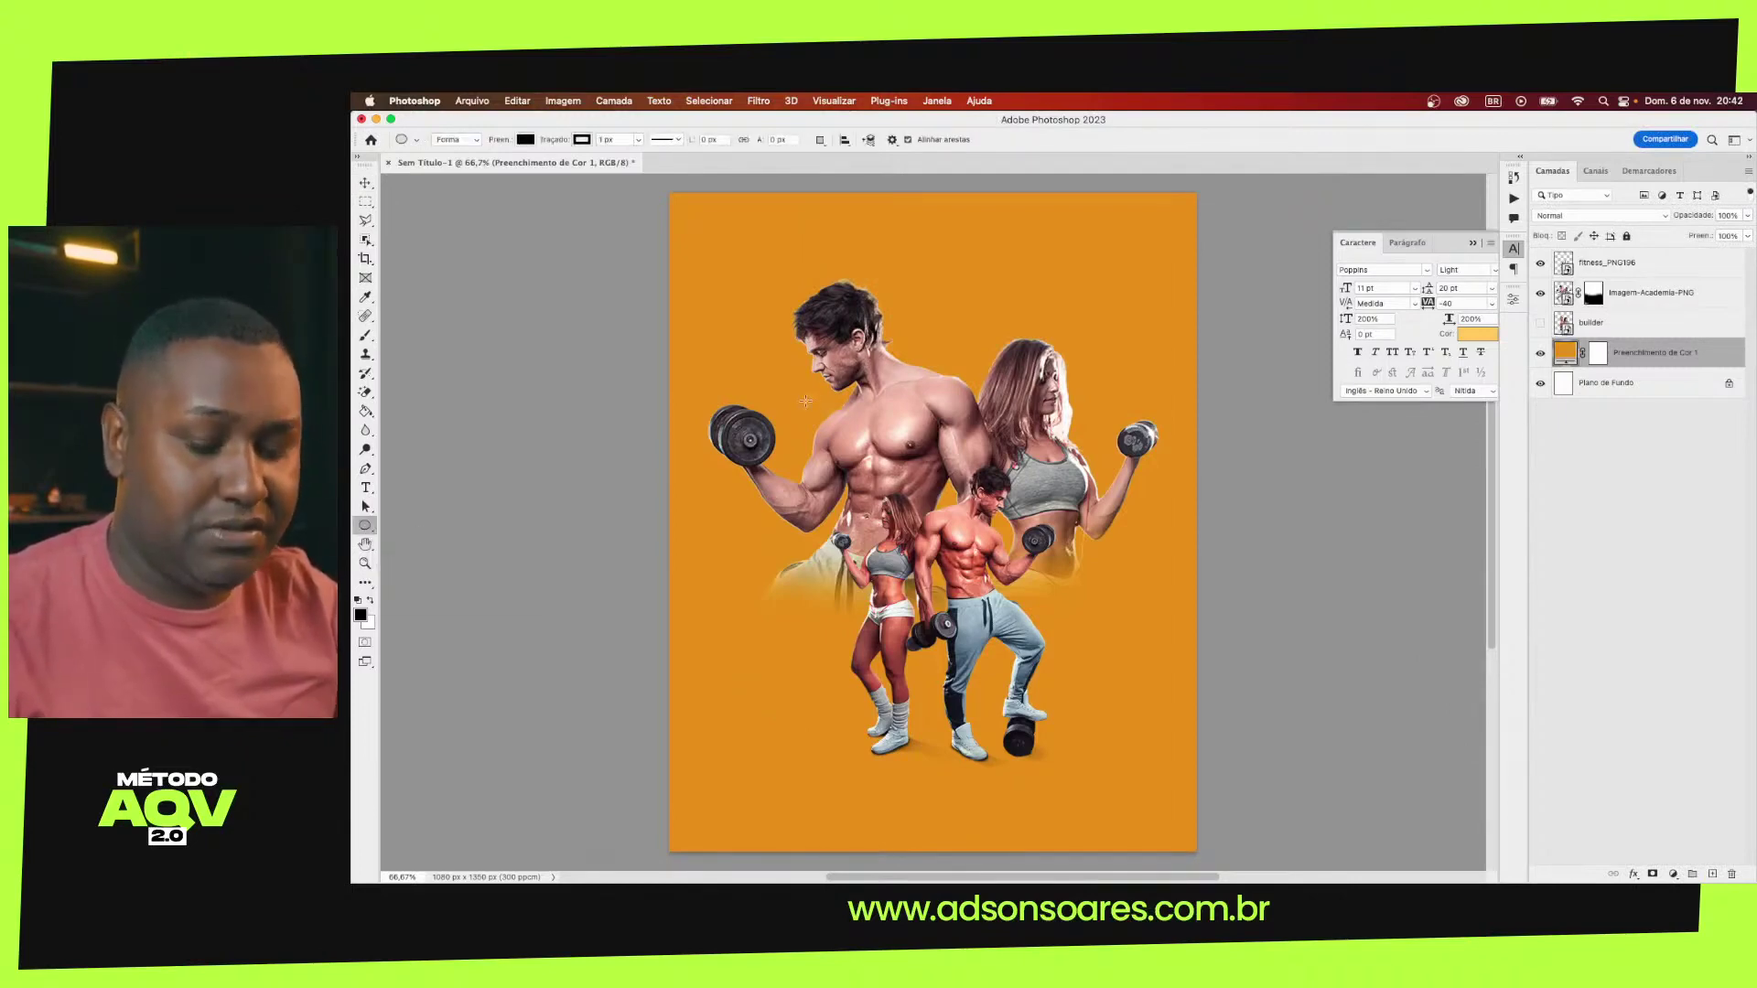
drag(805, 400, 968, 505)
drag(1087, 626, 1144, 675)
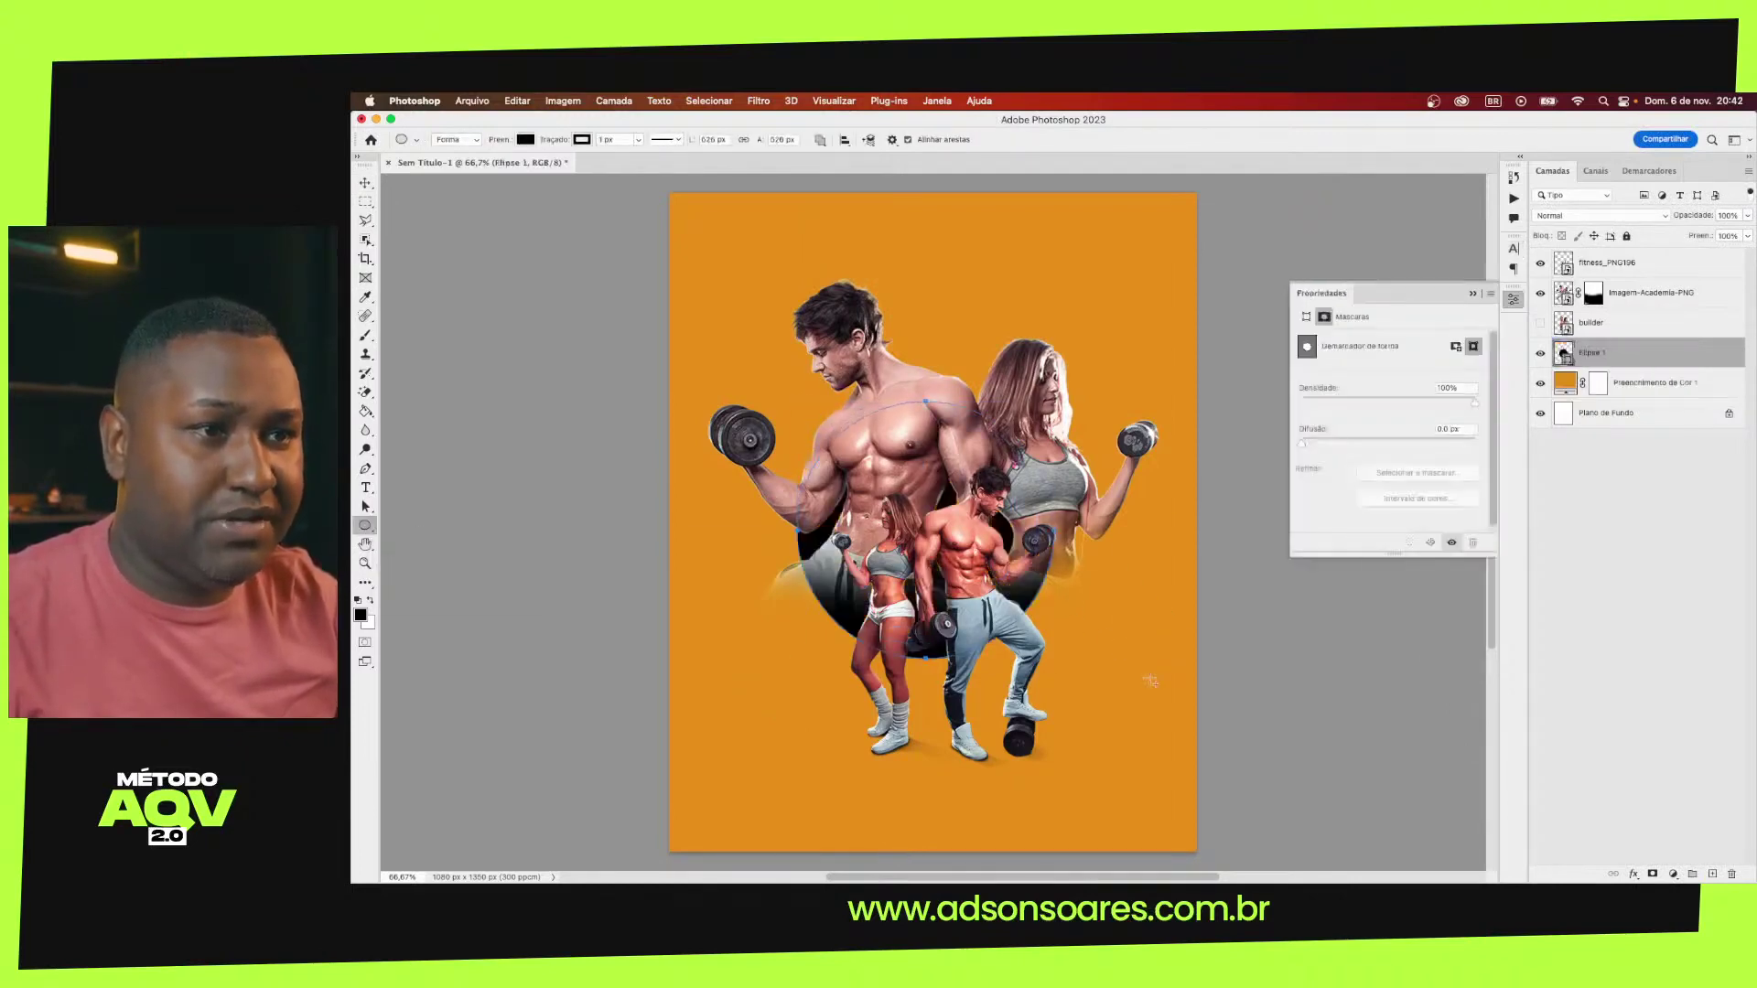
key(v)
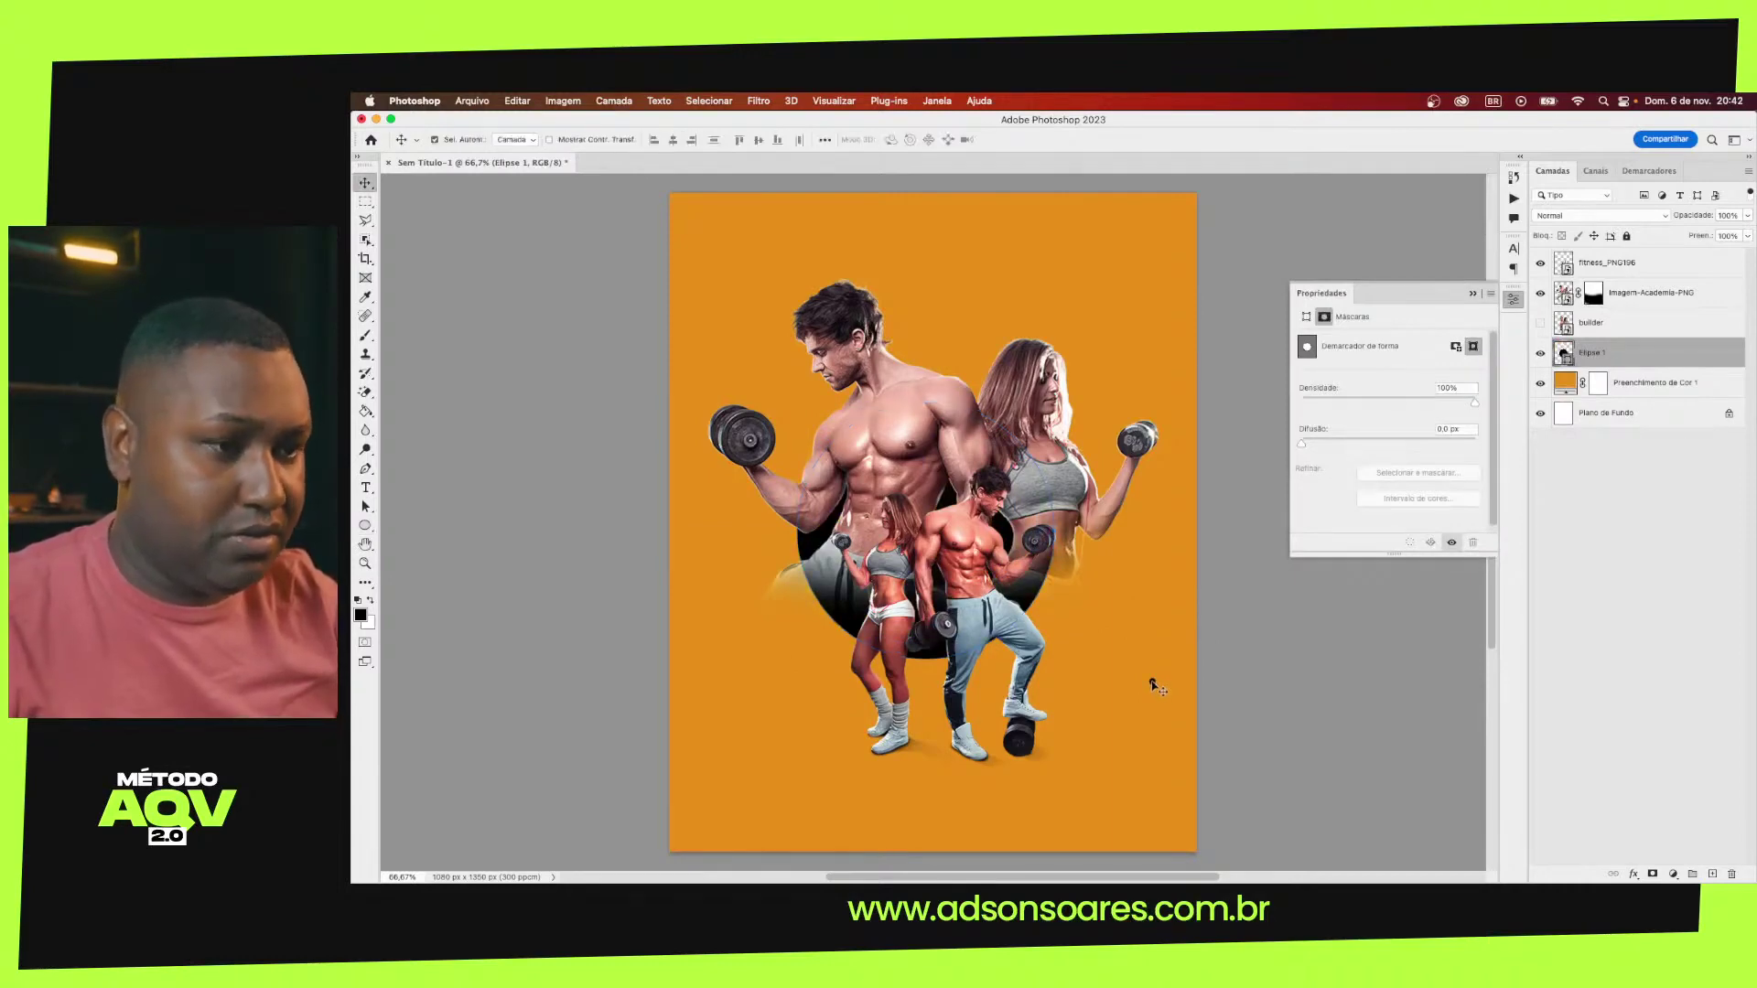
key(Delete)
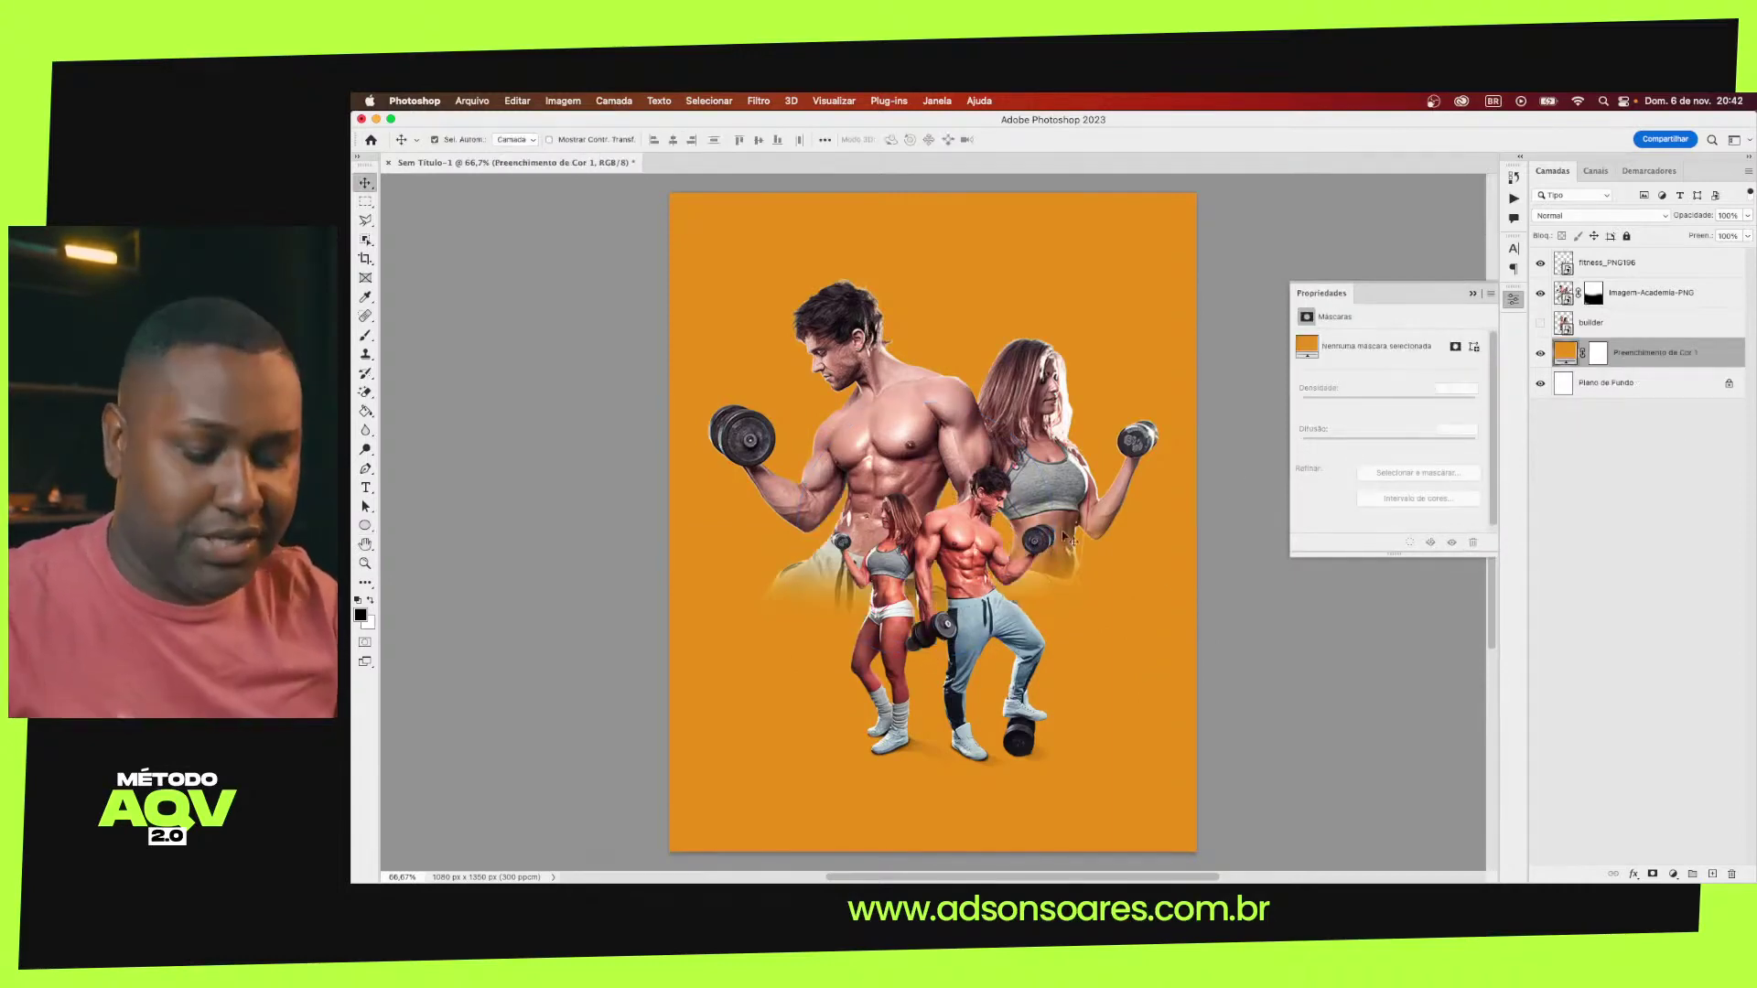
click(361, 526)
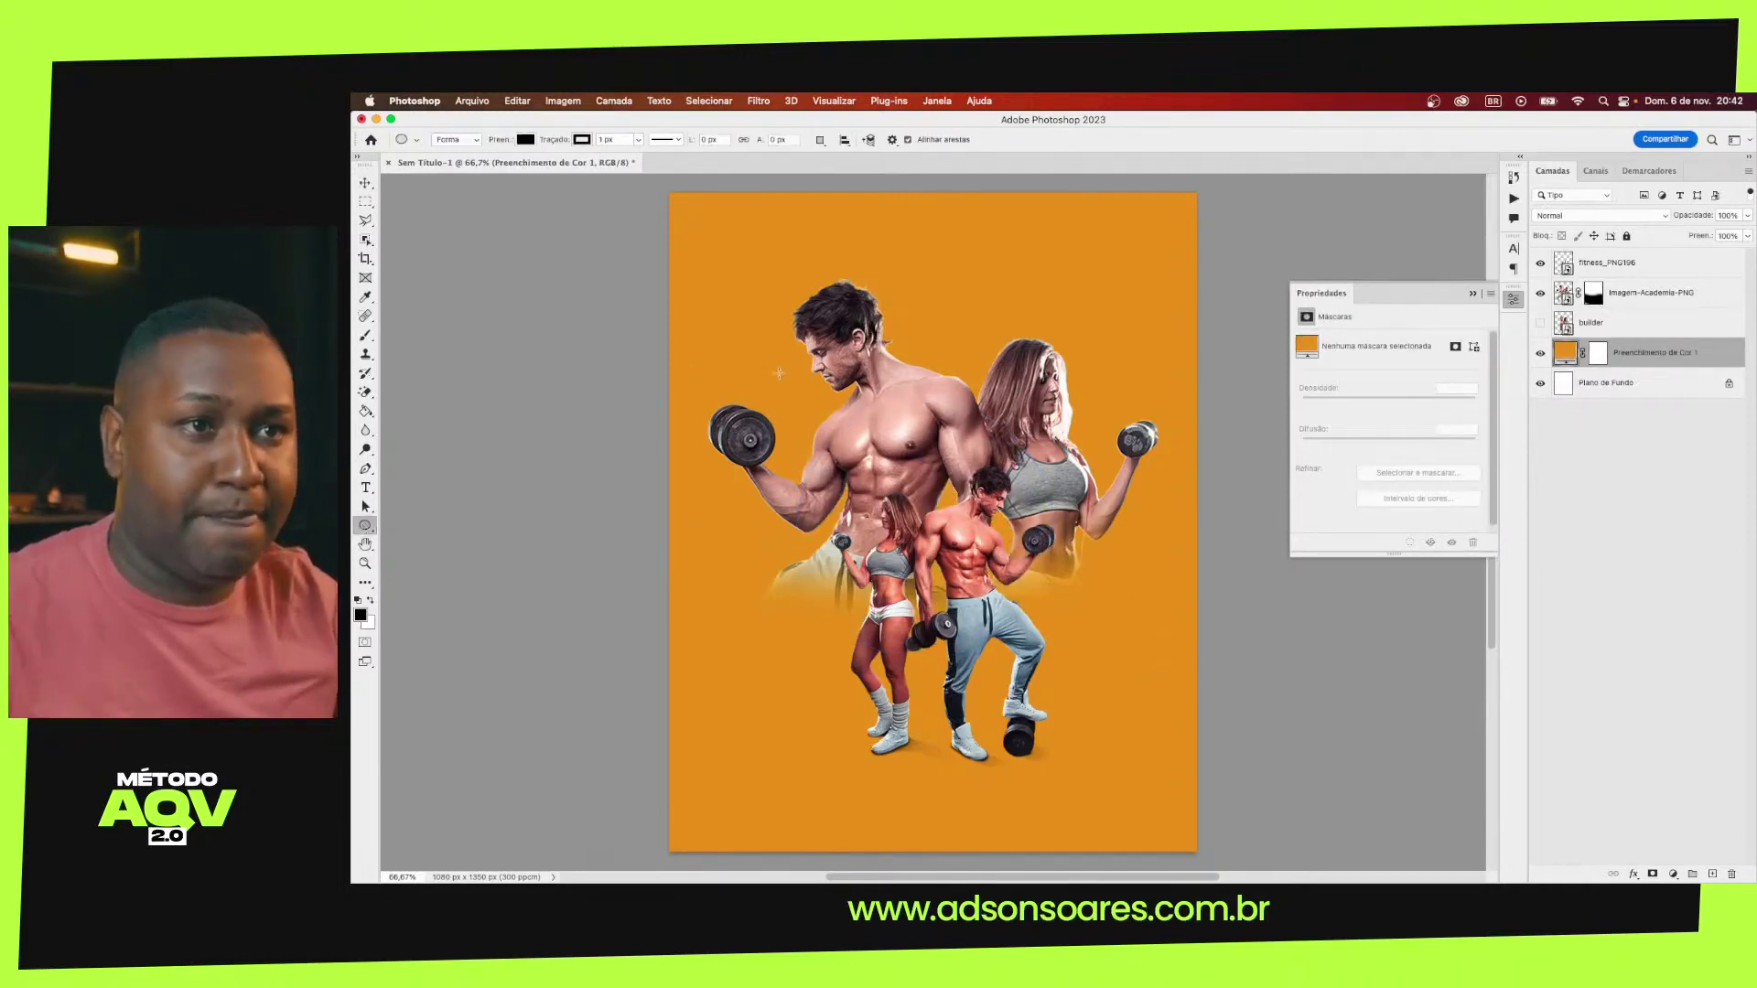
drag(779, 373, 1075, 669)
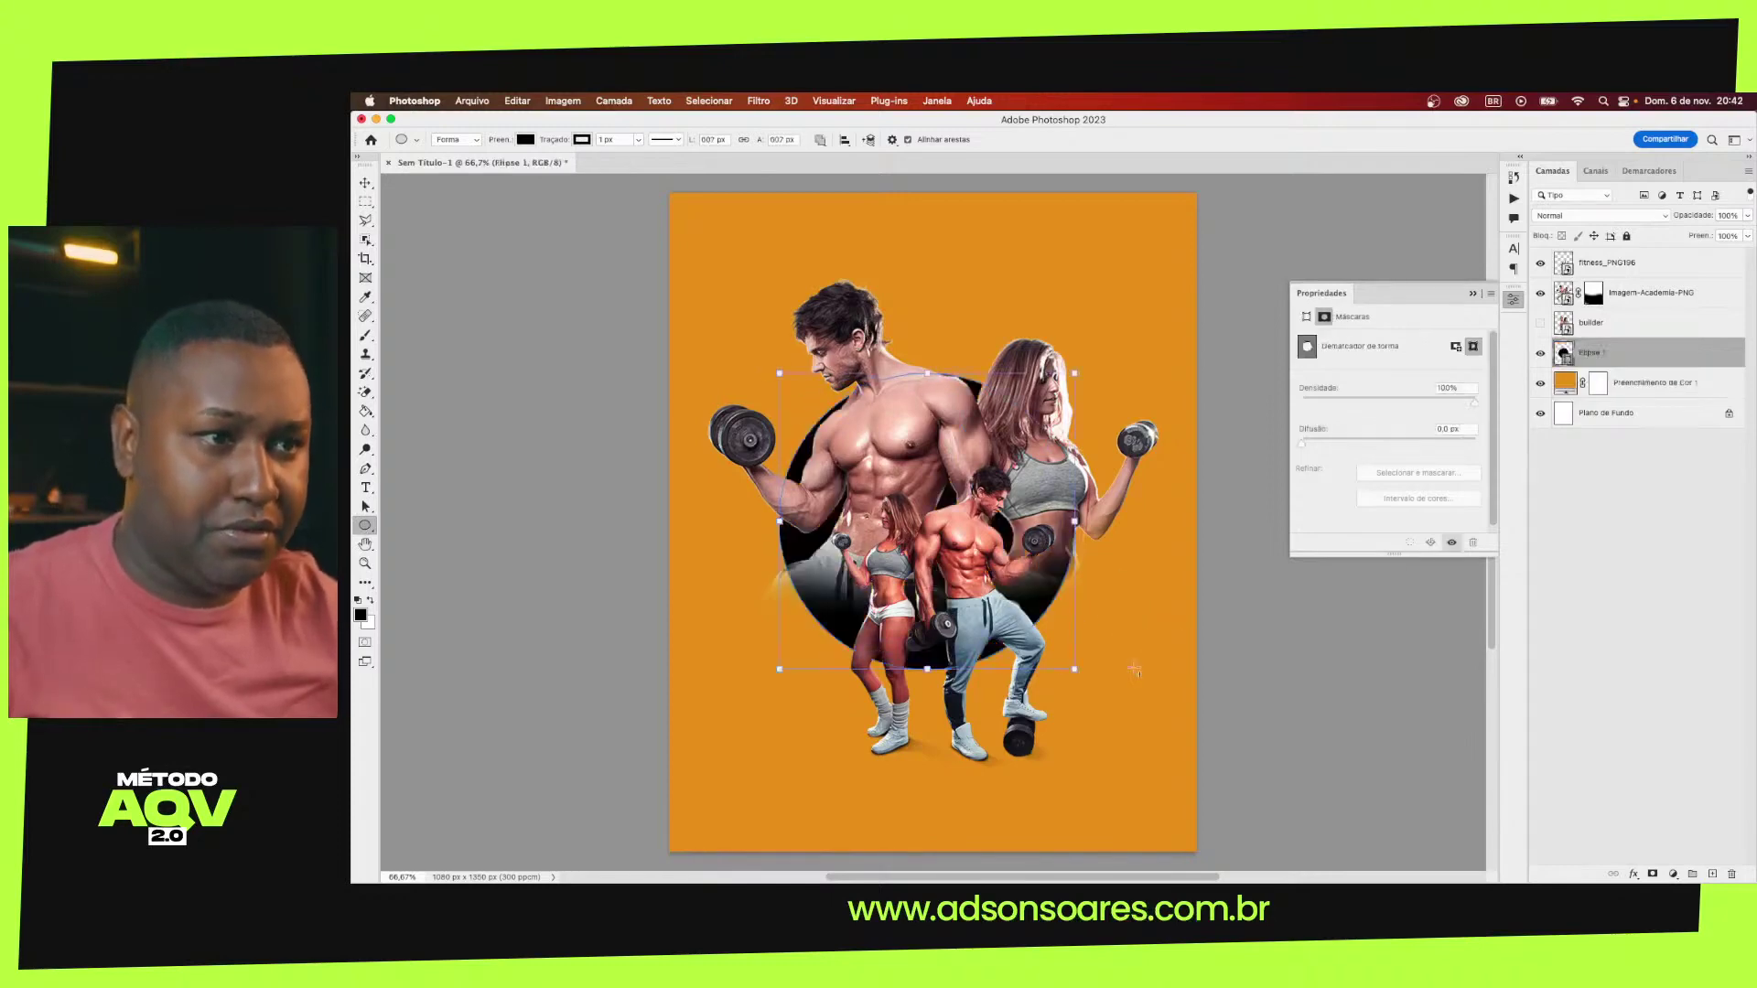
key(v)
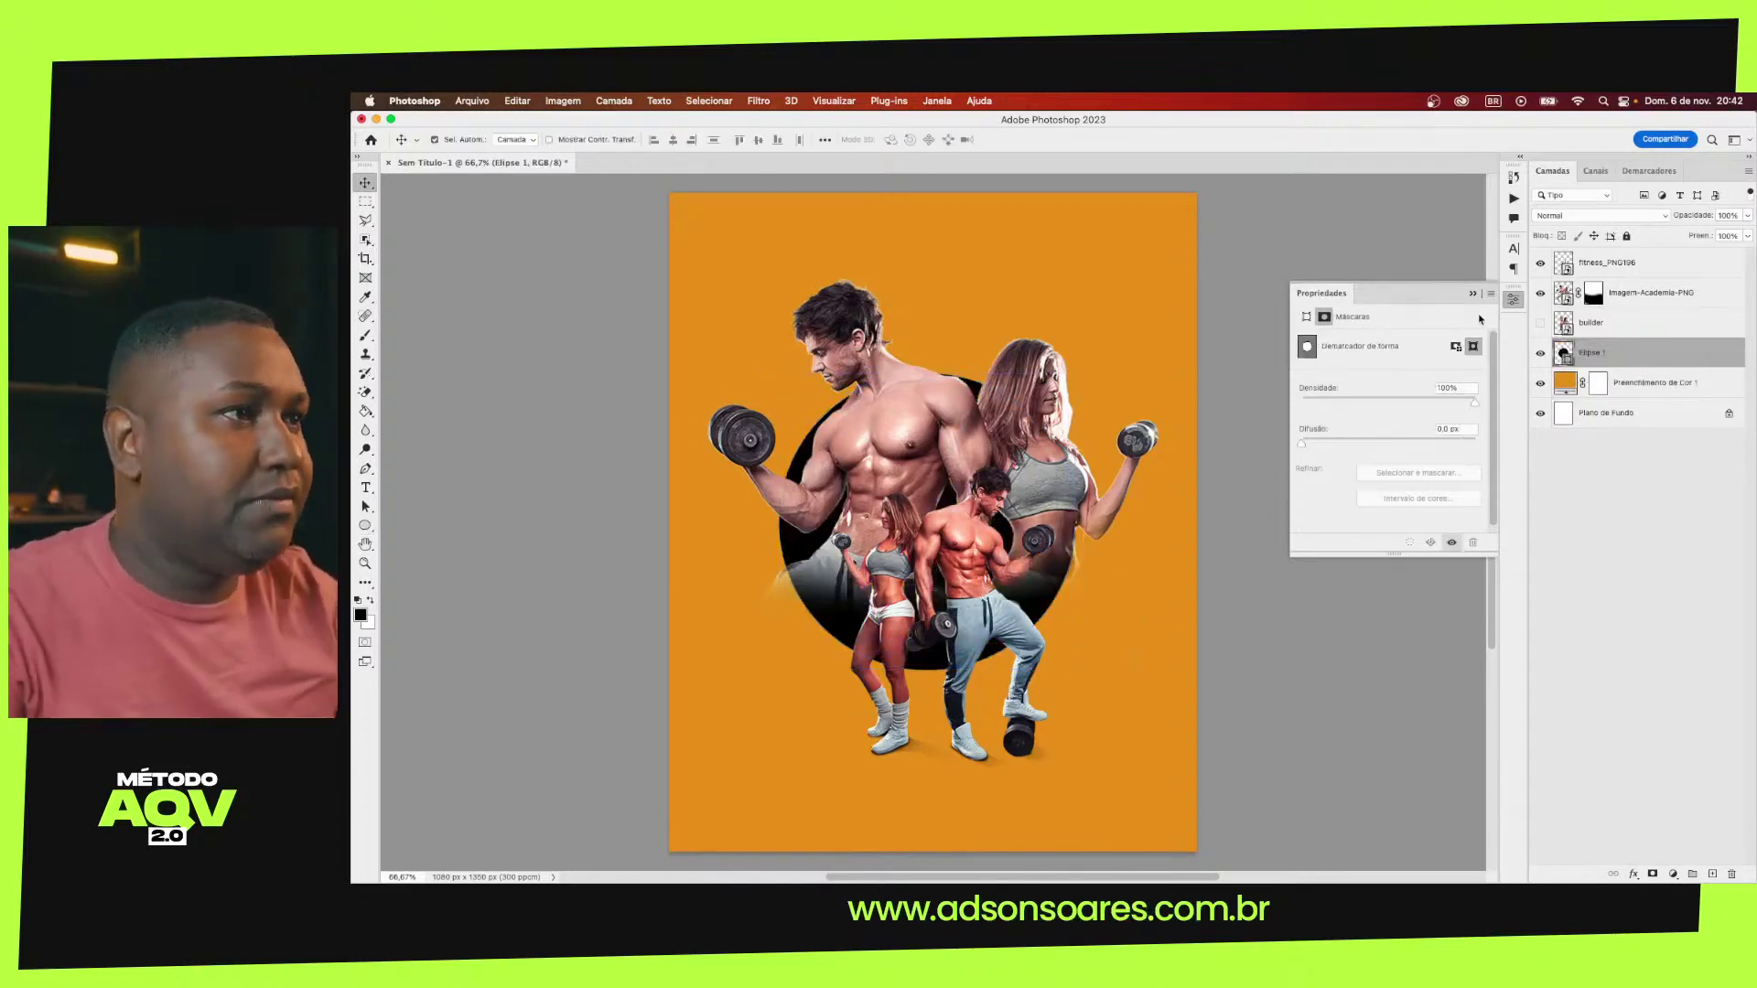
Give the circle no outline and a pale yellow fill
click(1307, 317)
click(1341, 464)
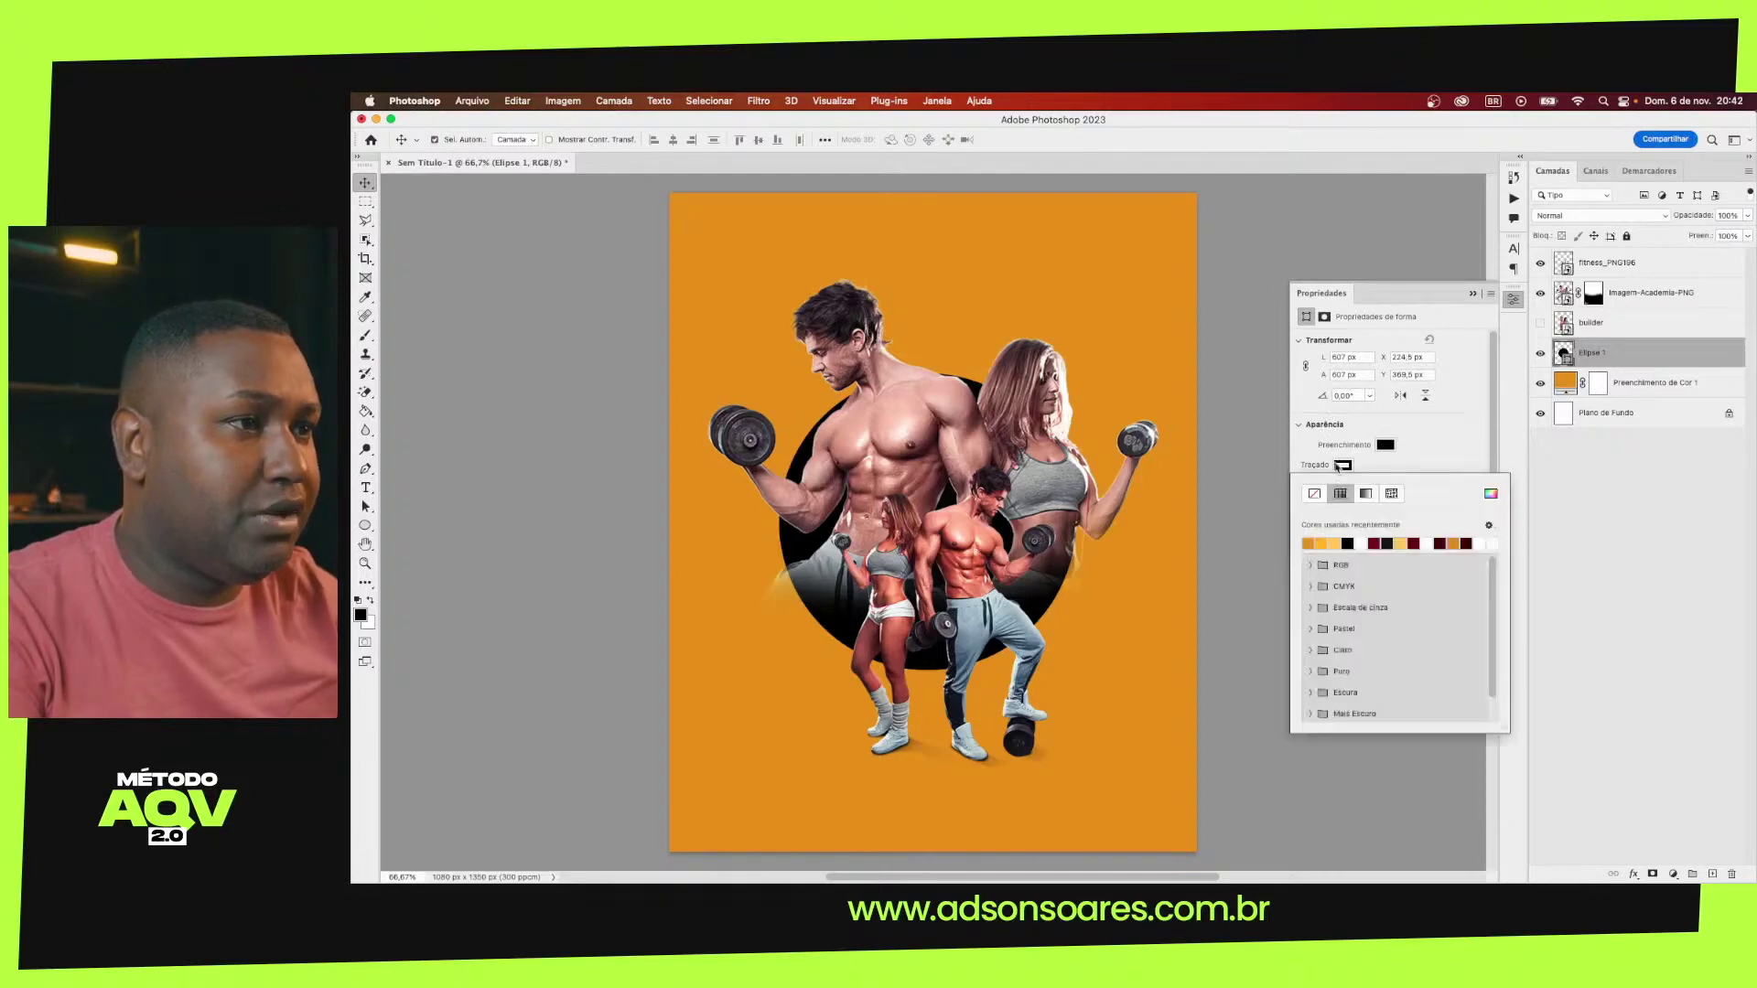
click(1315, 494)
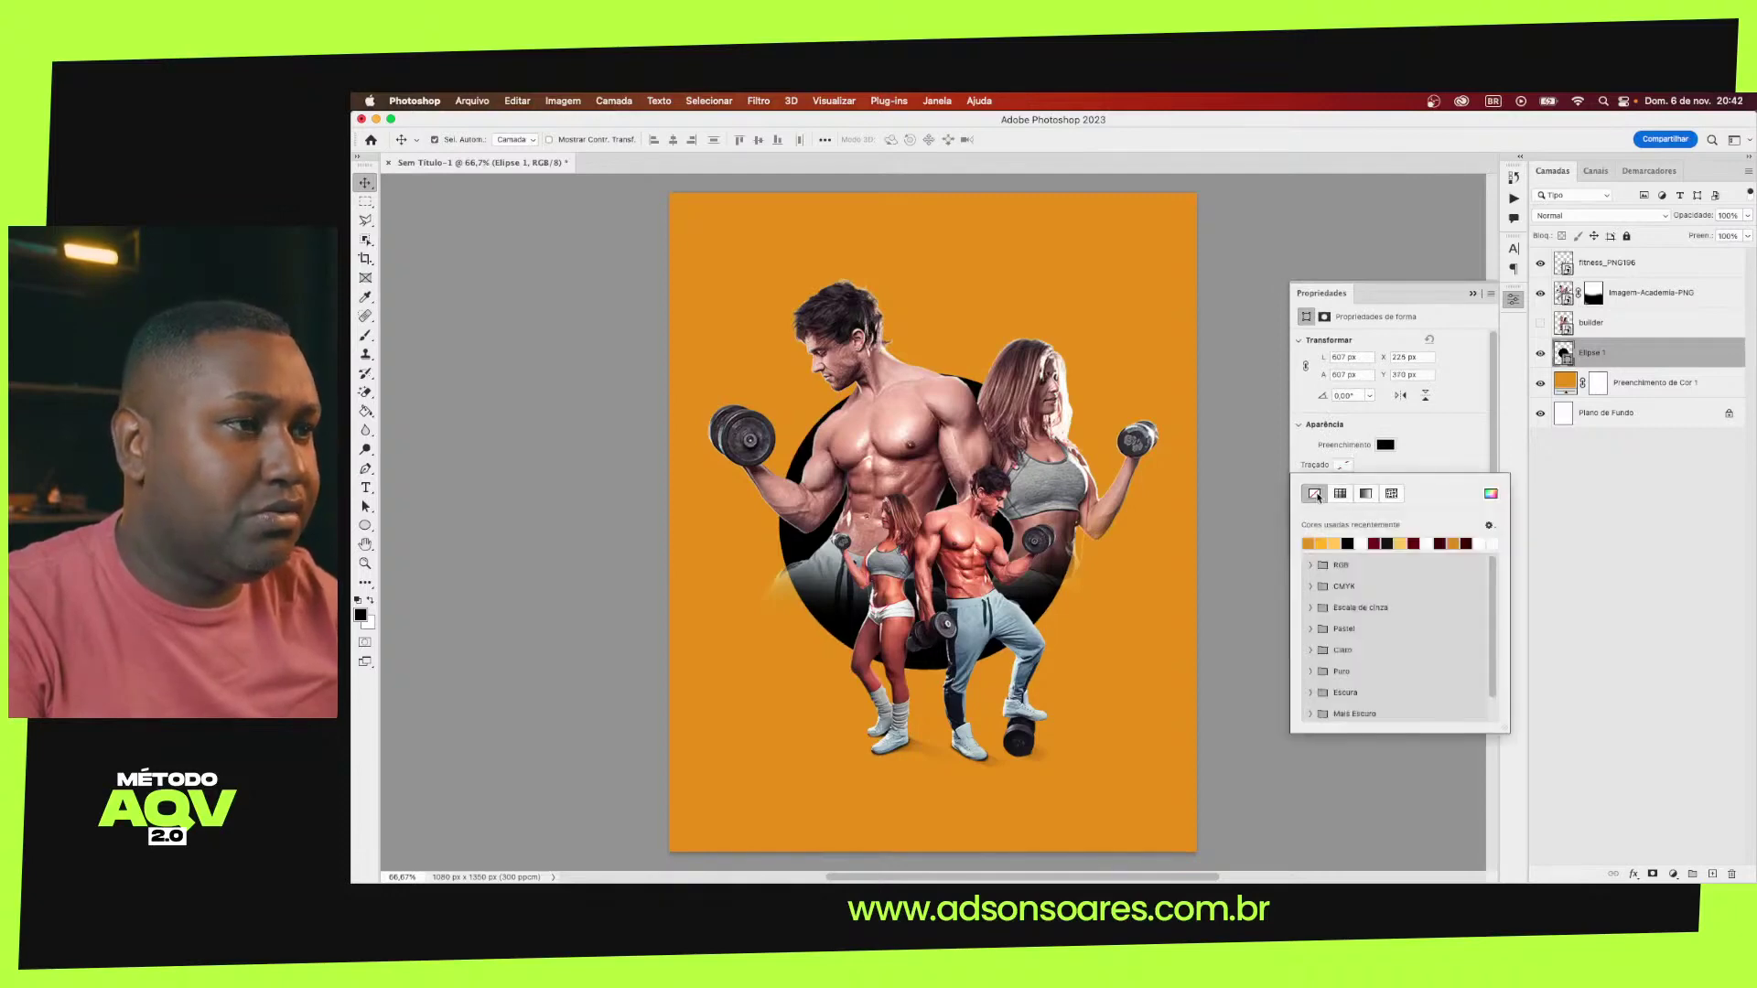
click(1337, 543)
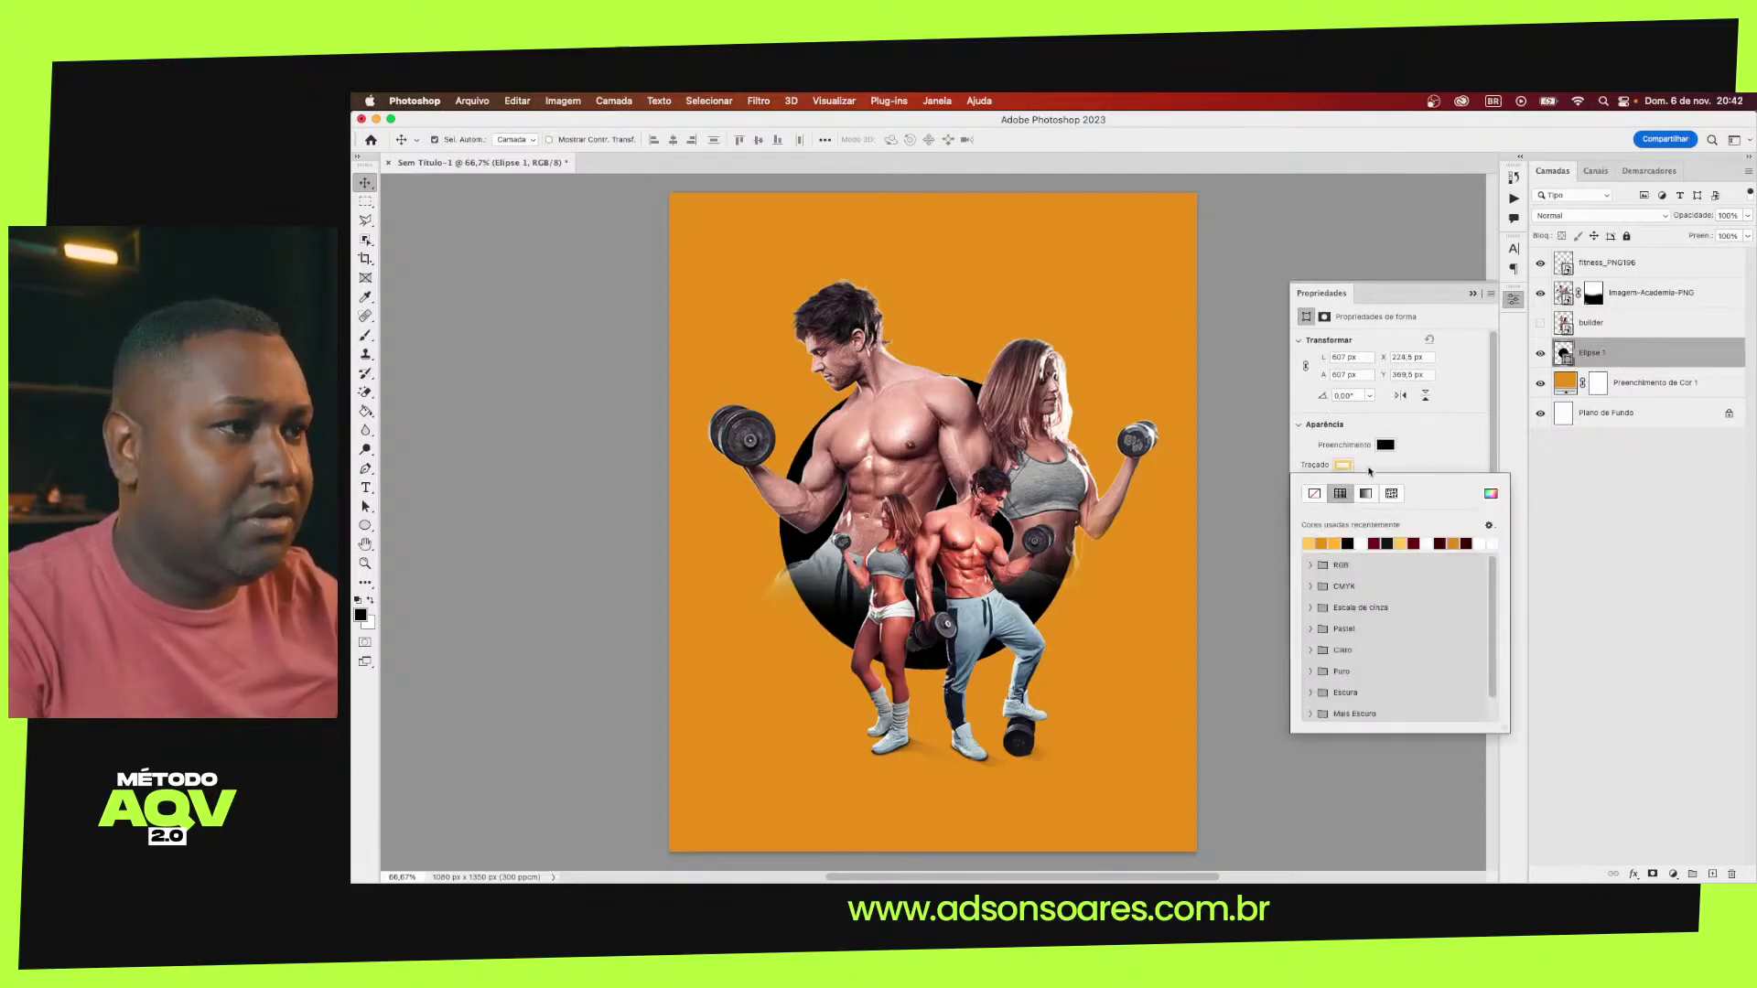
click(1315, 494)
click(1383, 446)
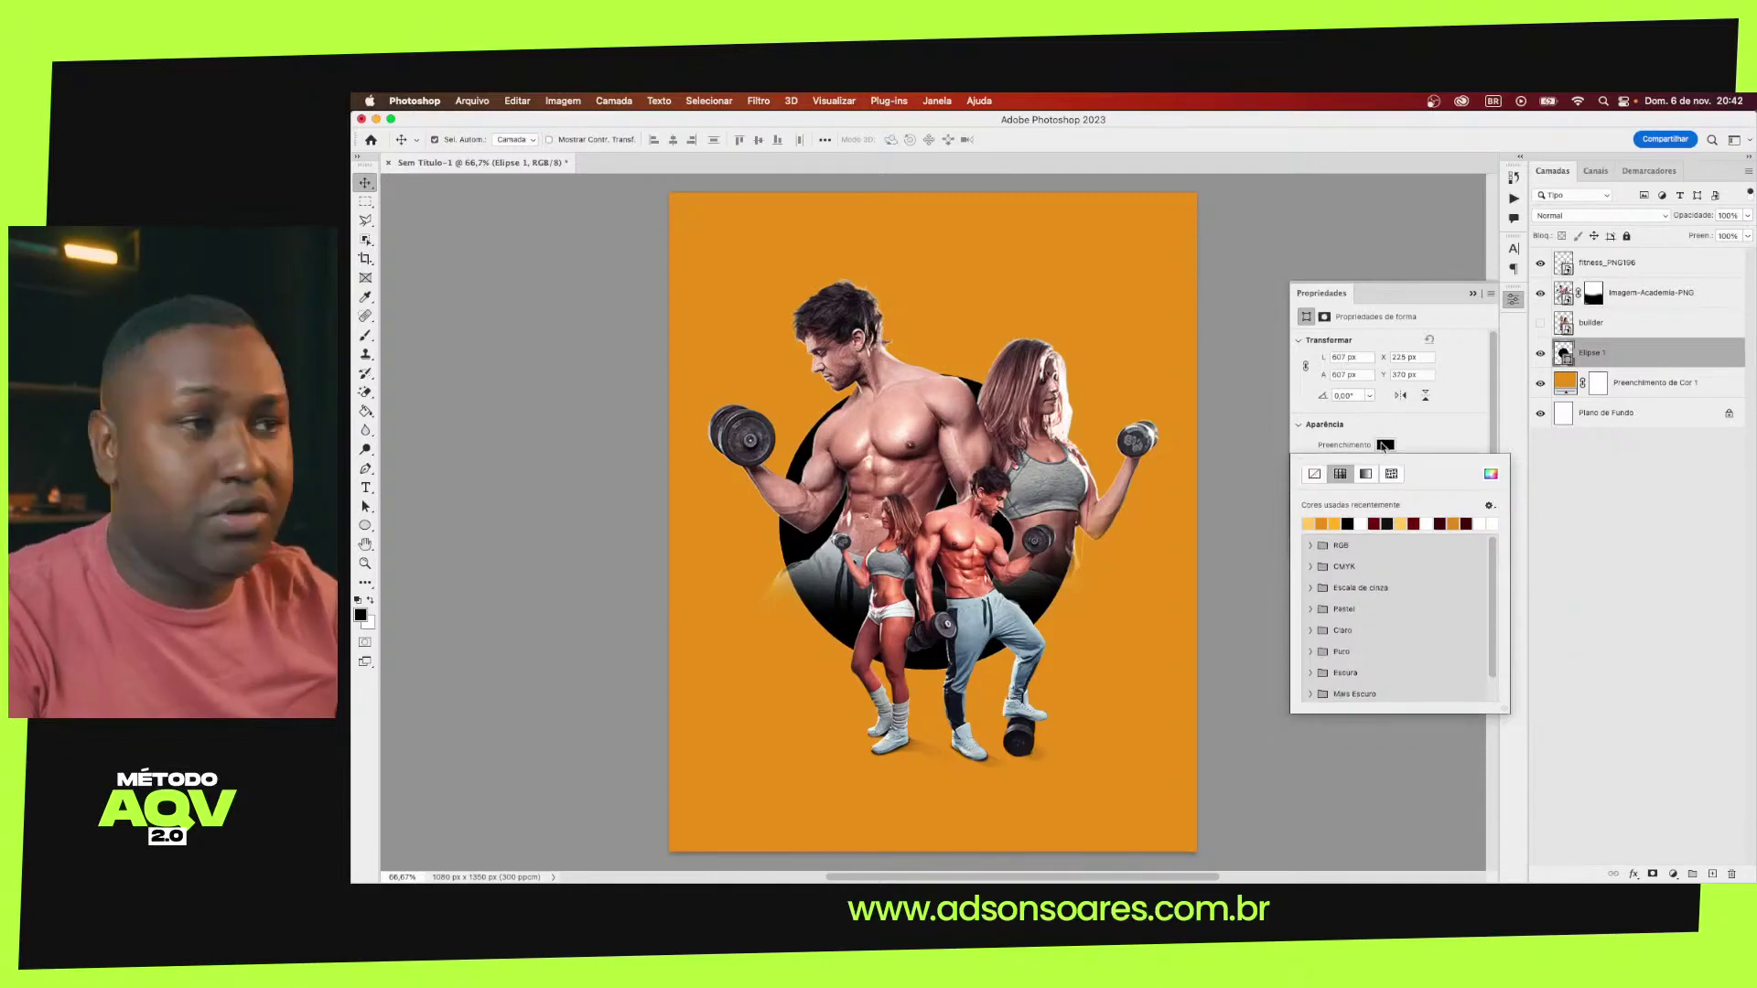
click(1311, 522)
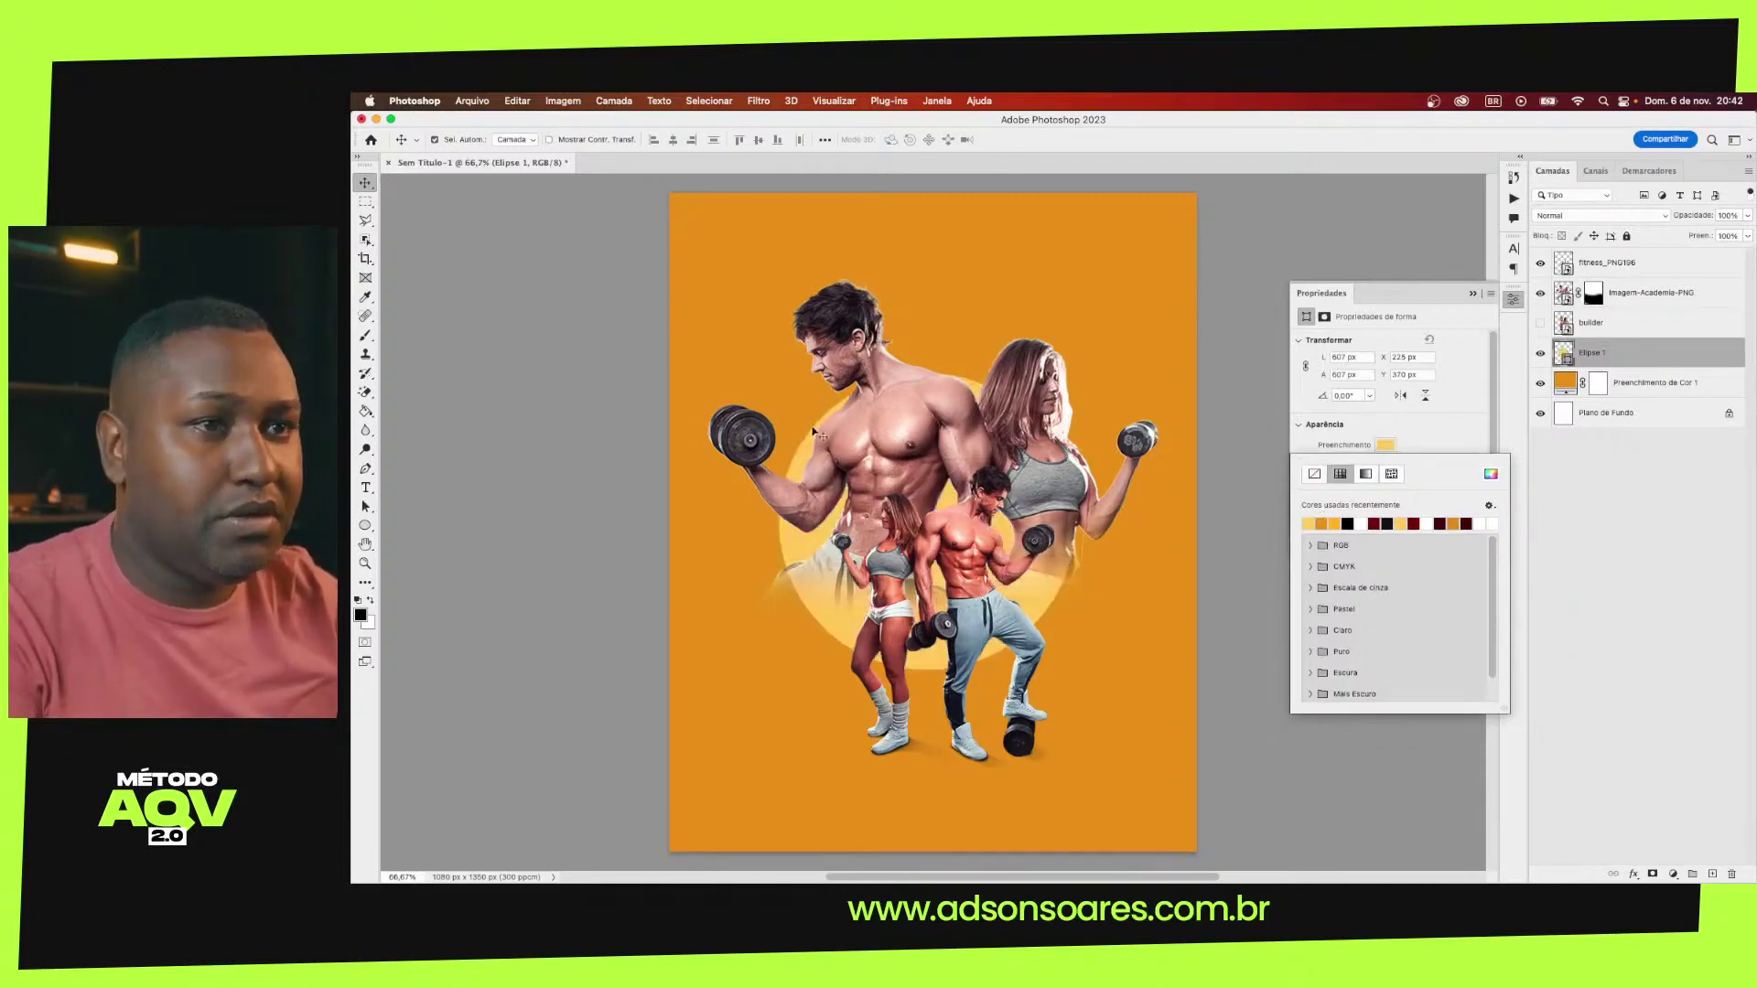
click(590, 331)
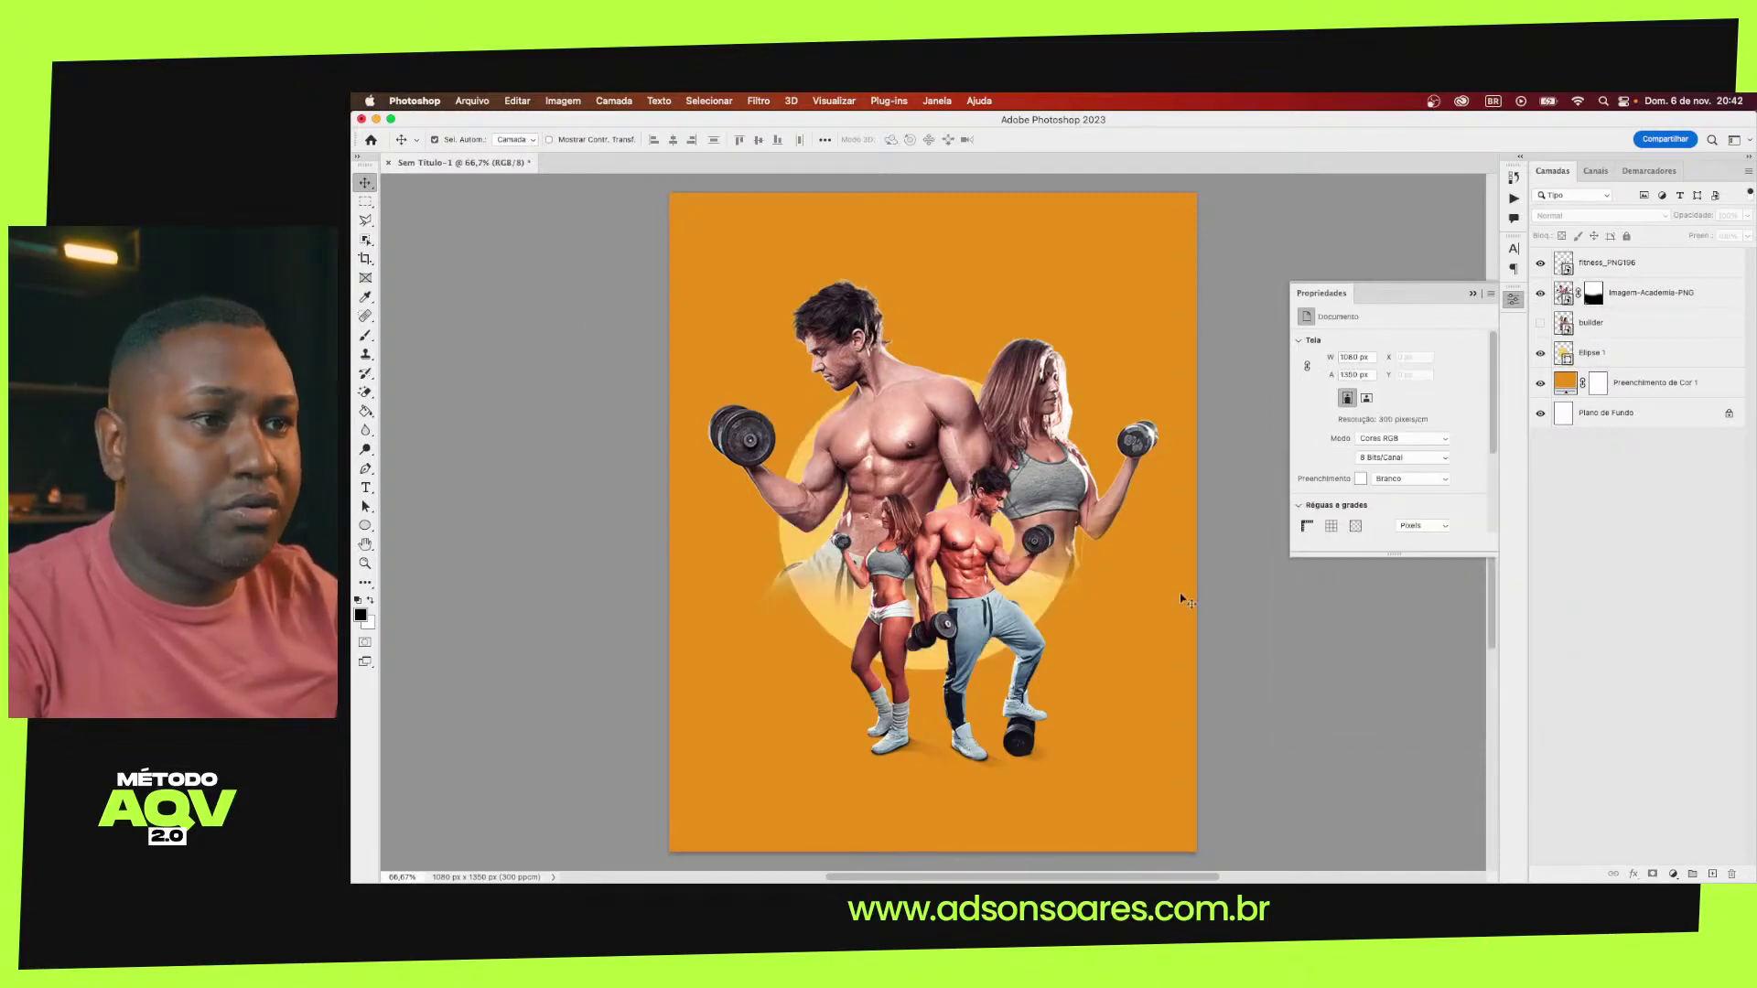
Centre the circle horizontally relative to the canvas
click(1607, 360)
click(825, 139)
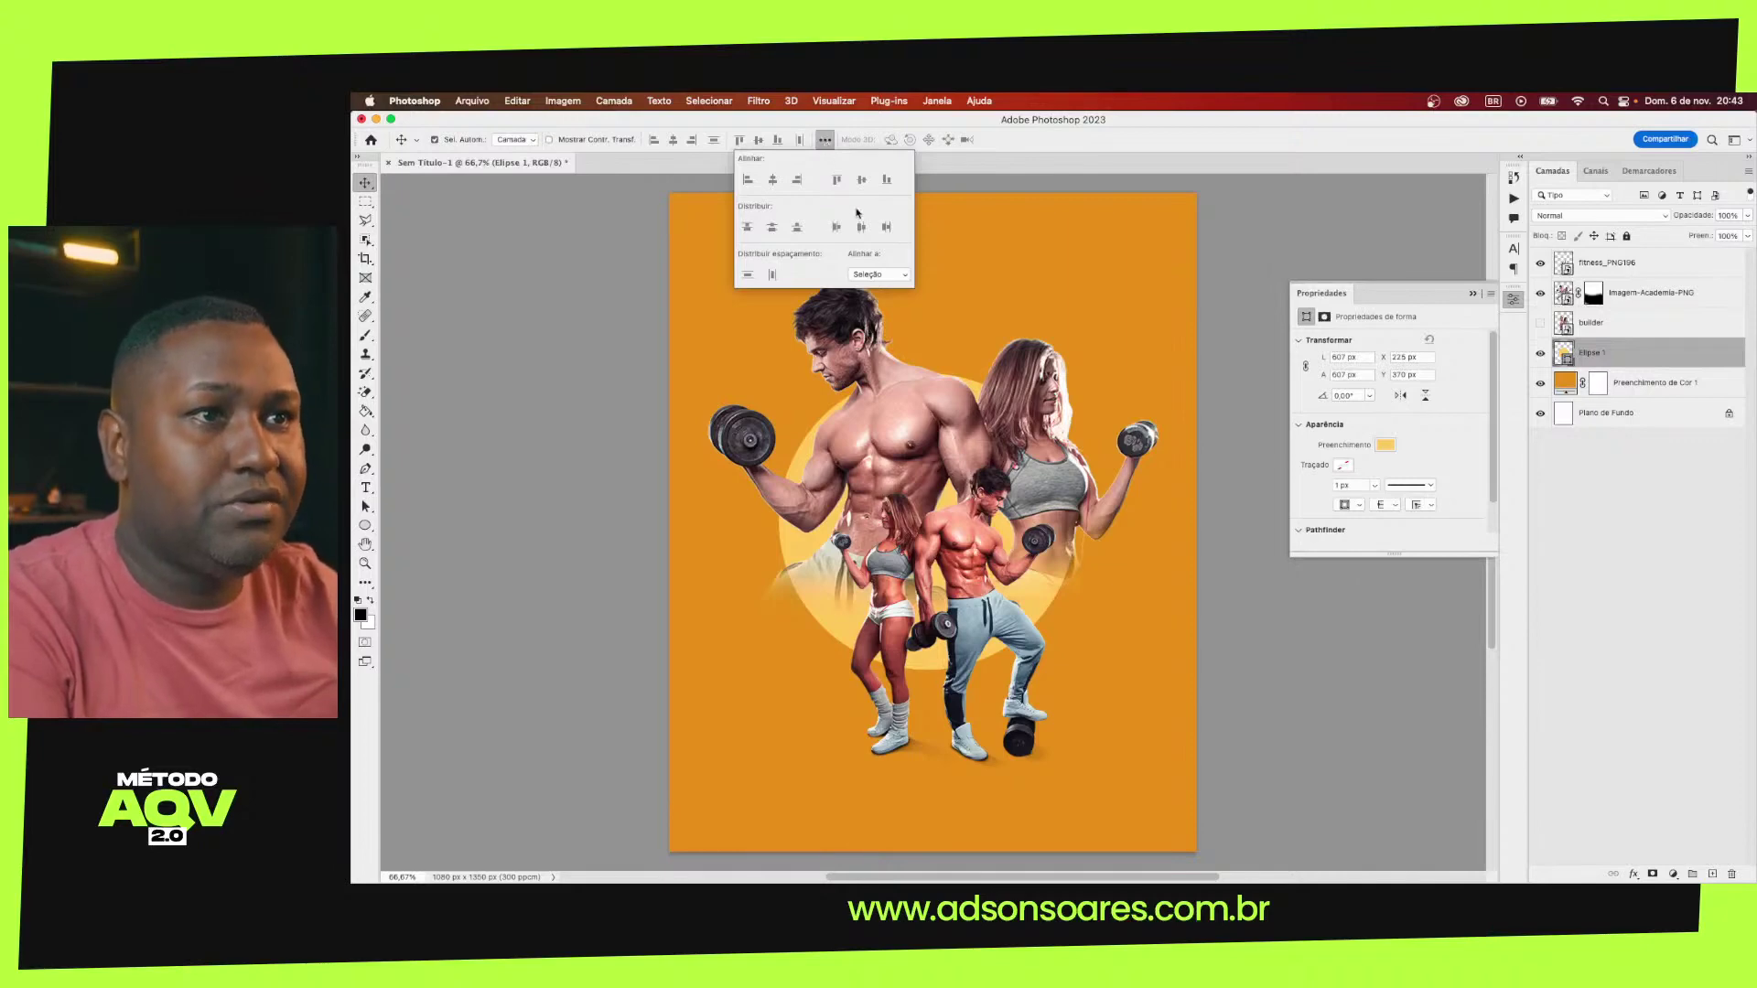
click(877, 275)
click(864, 289)
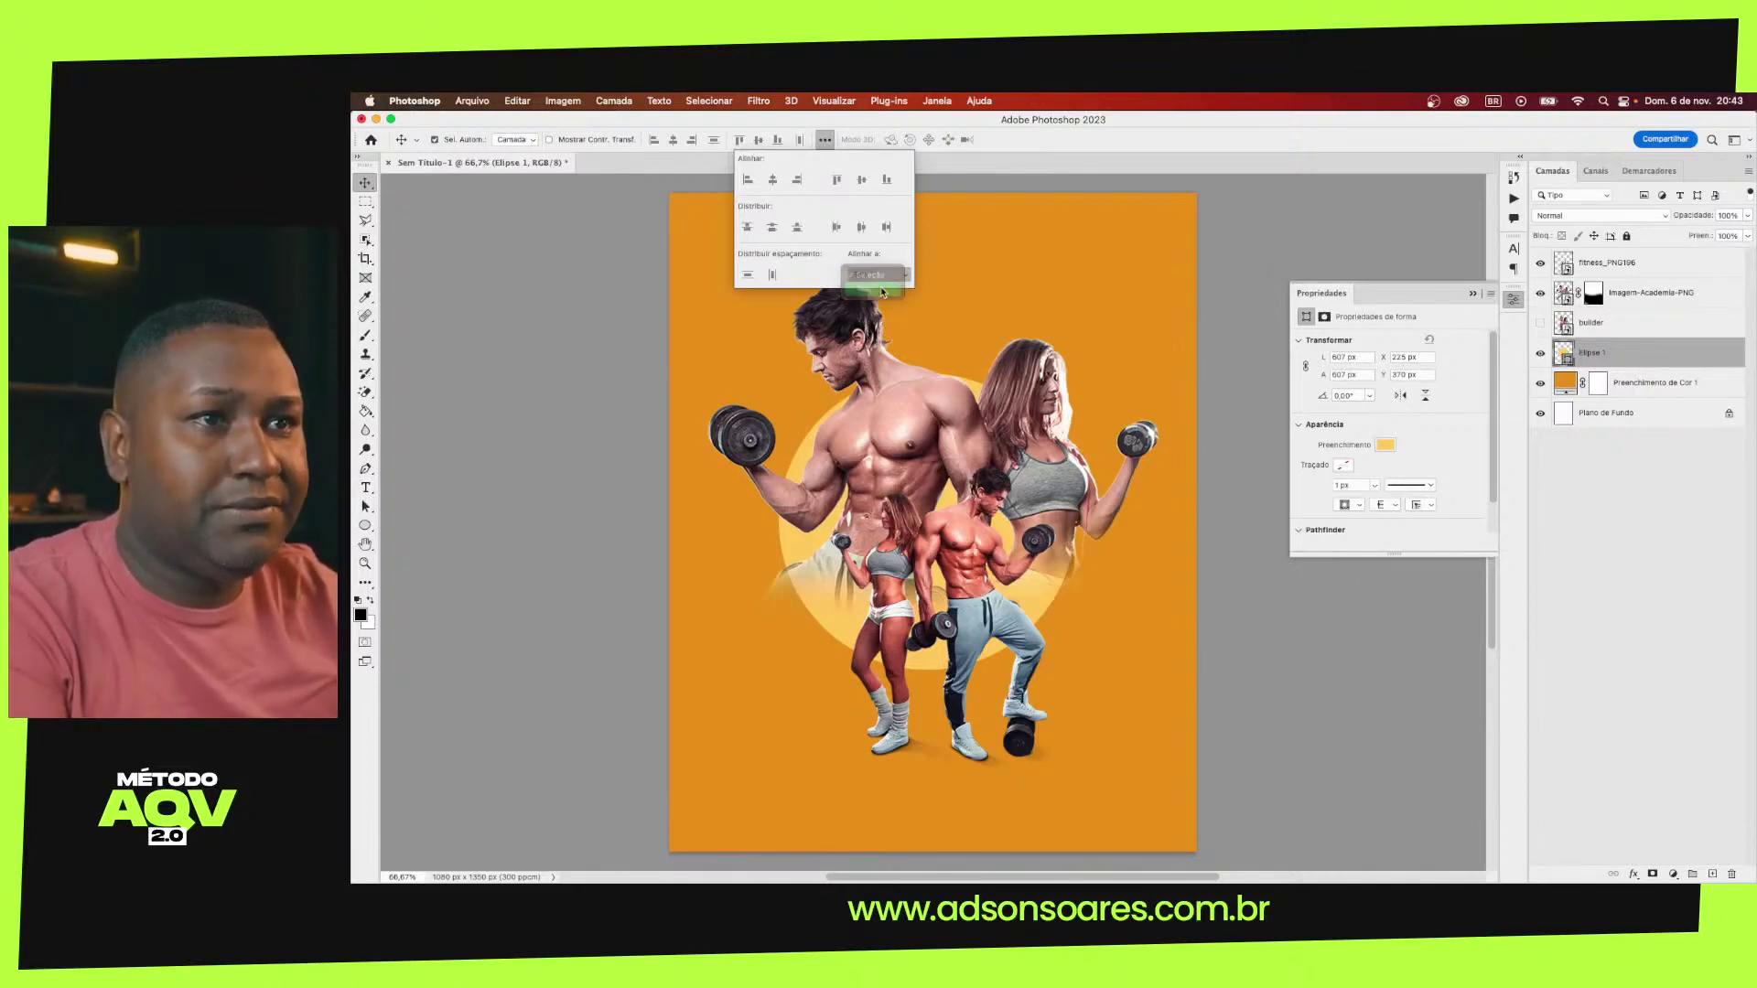
click(673, 140)
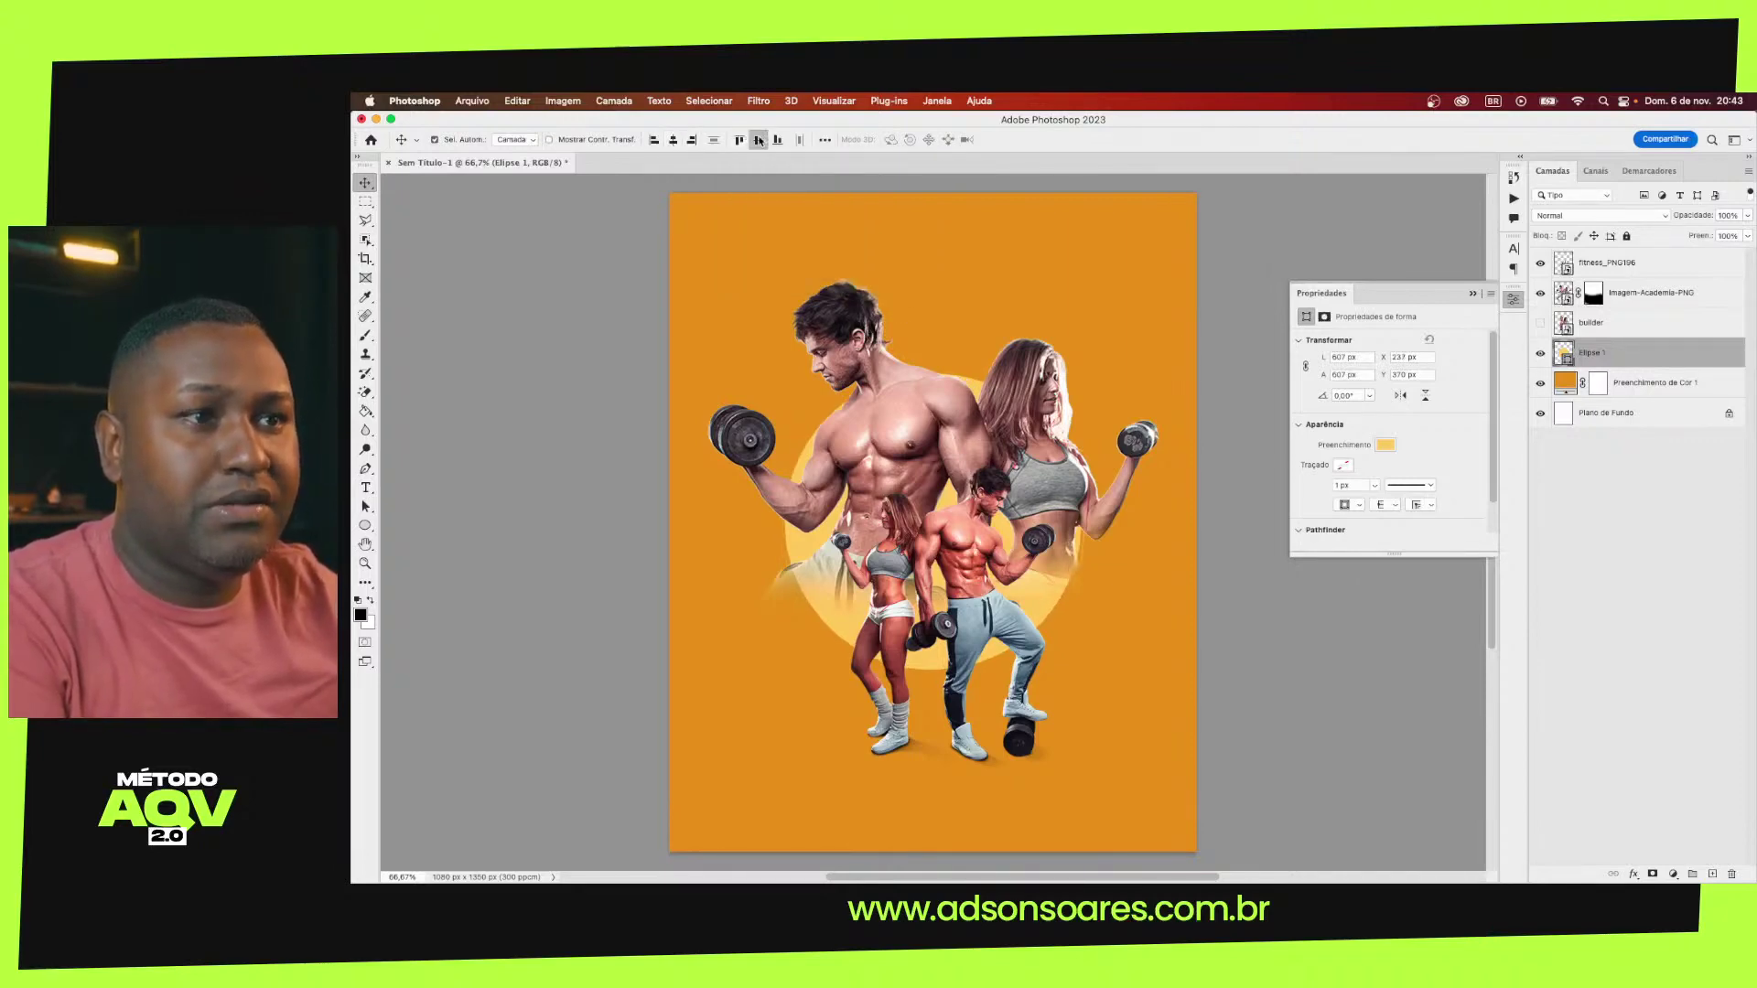
Enlarge the yellow circle from its centre with Free Transform
key(ctrl+t)
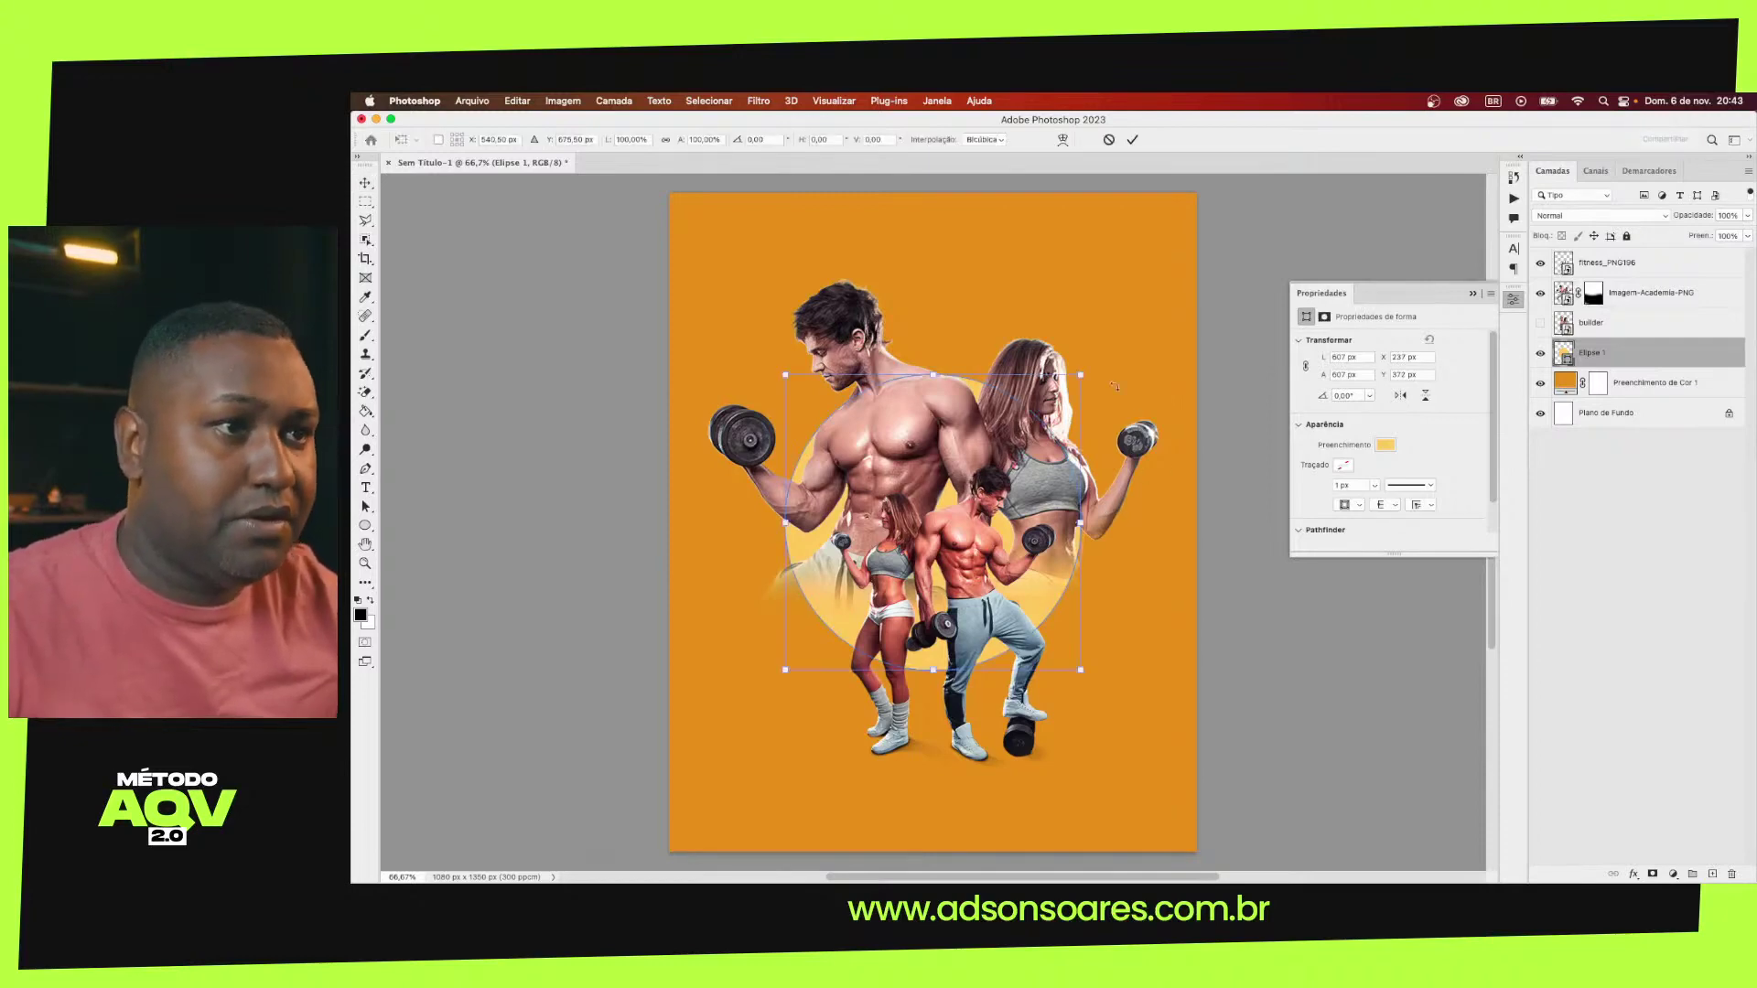
drag(1086, 374, 1118, 366)
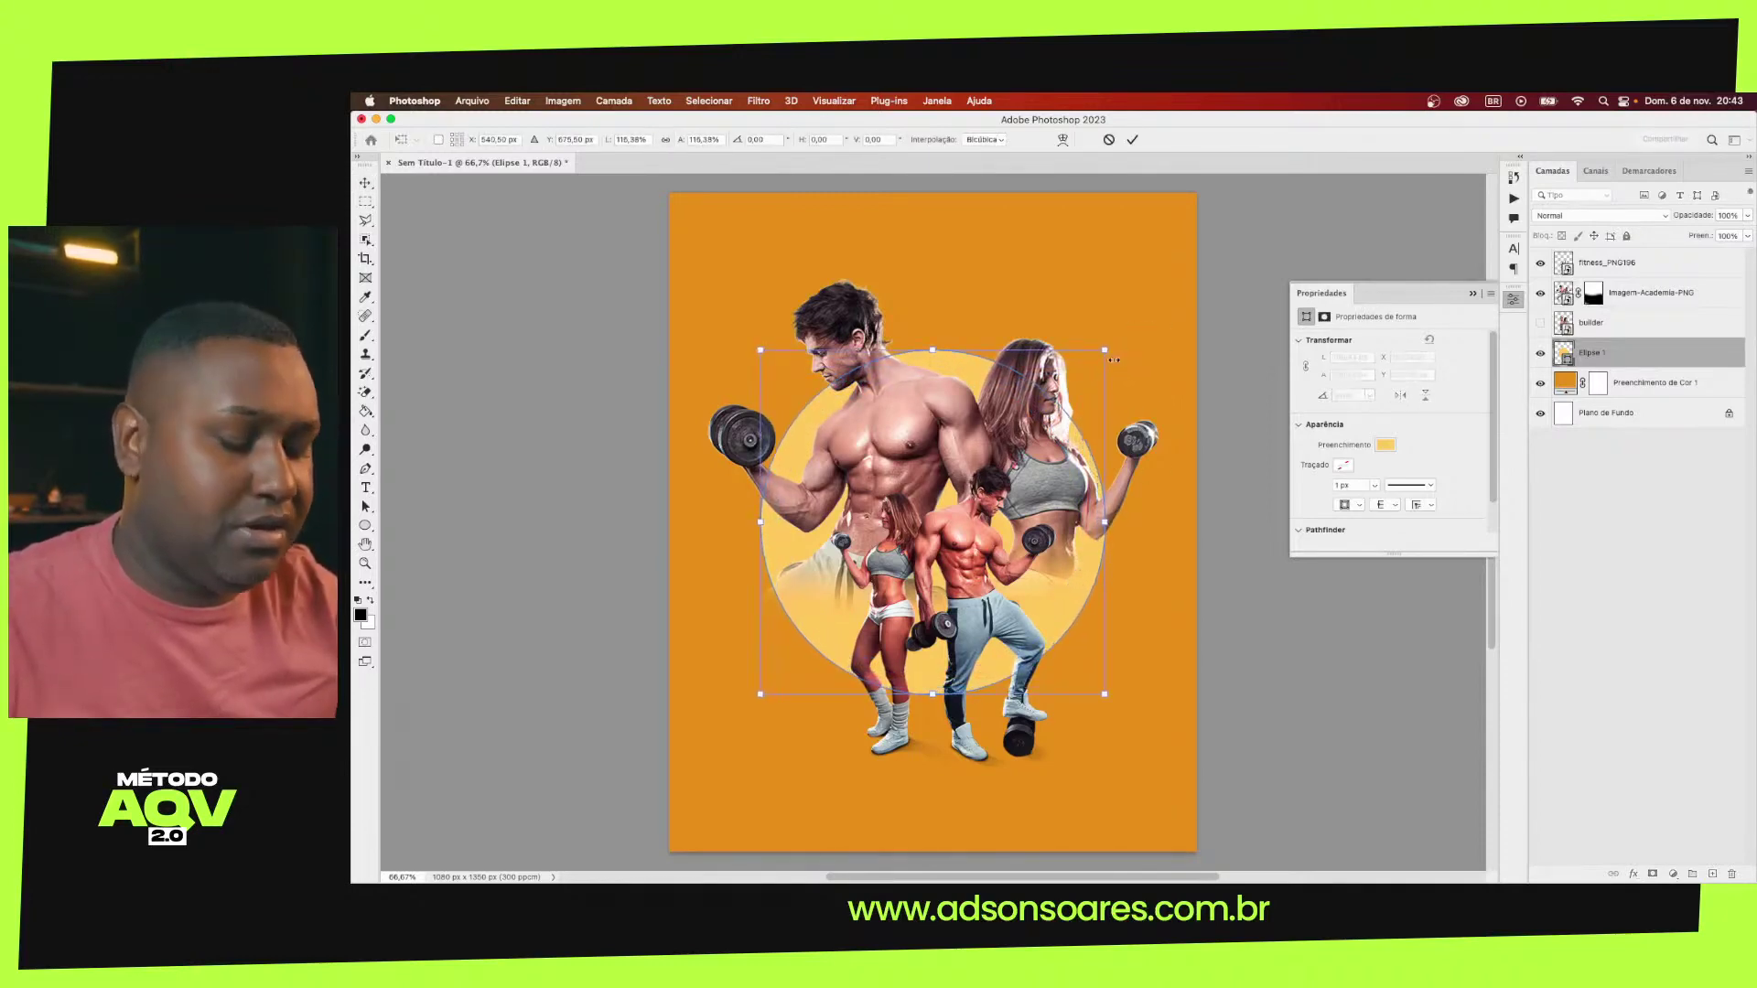
key(Return)
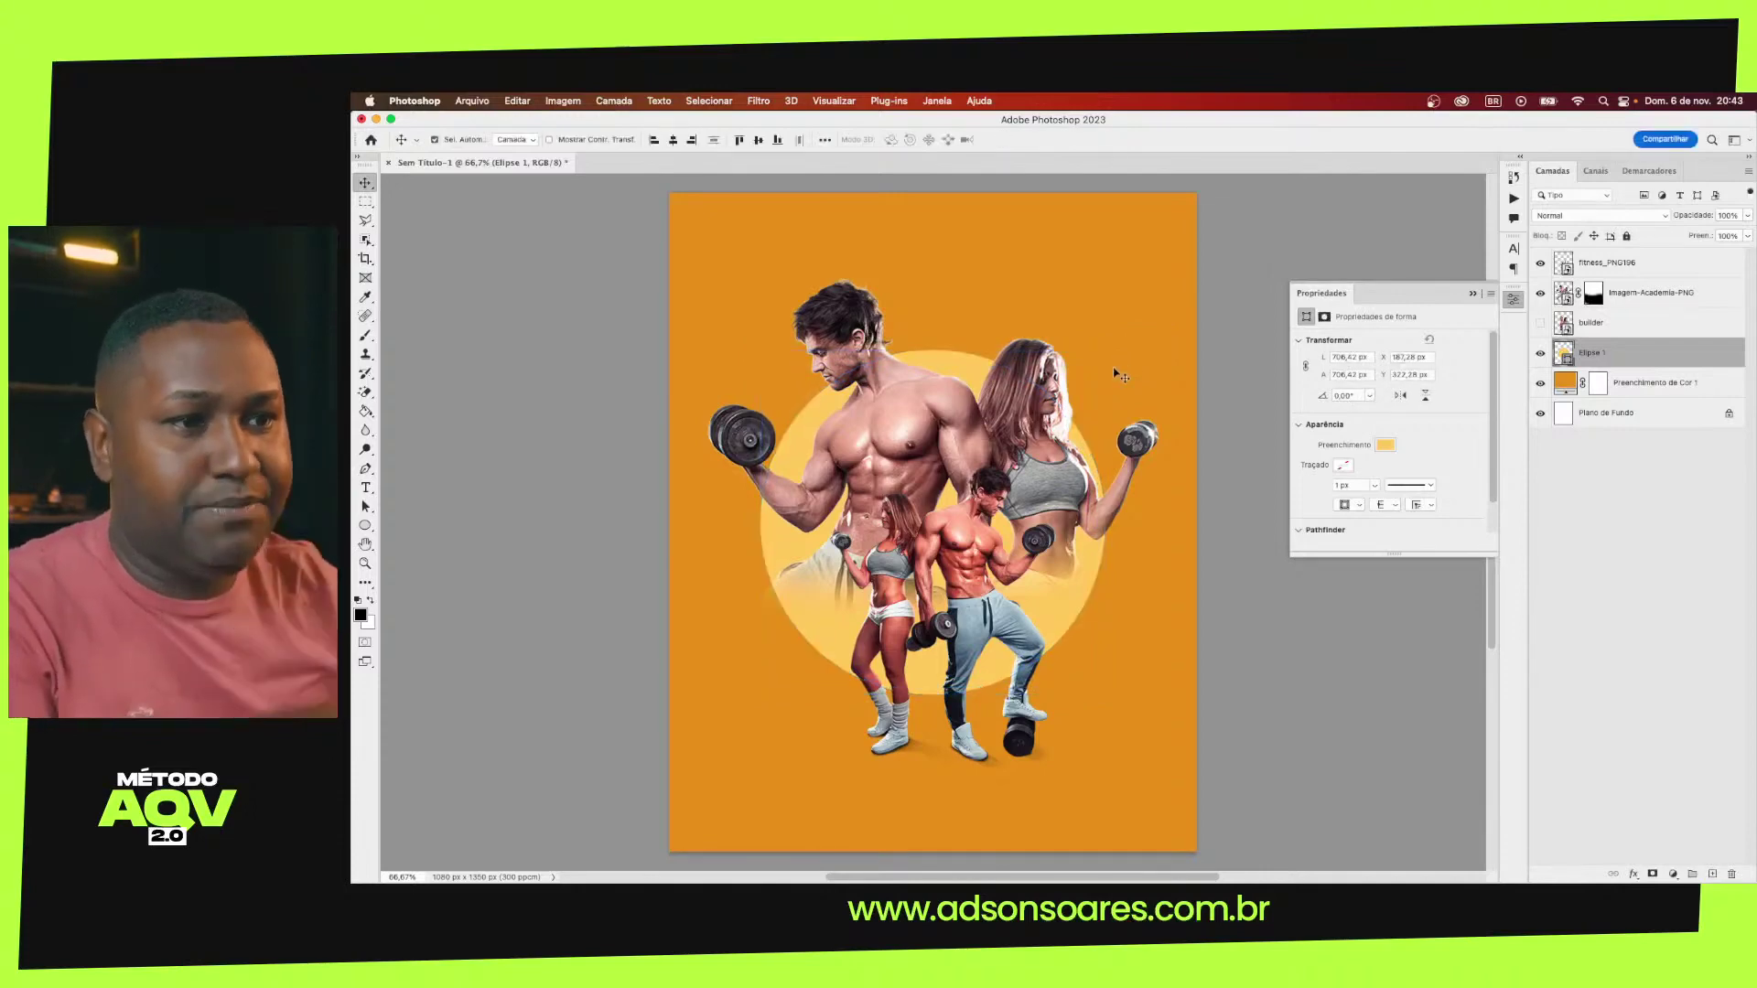
click(1086, 569)
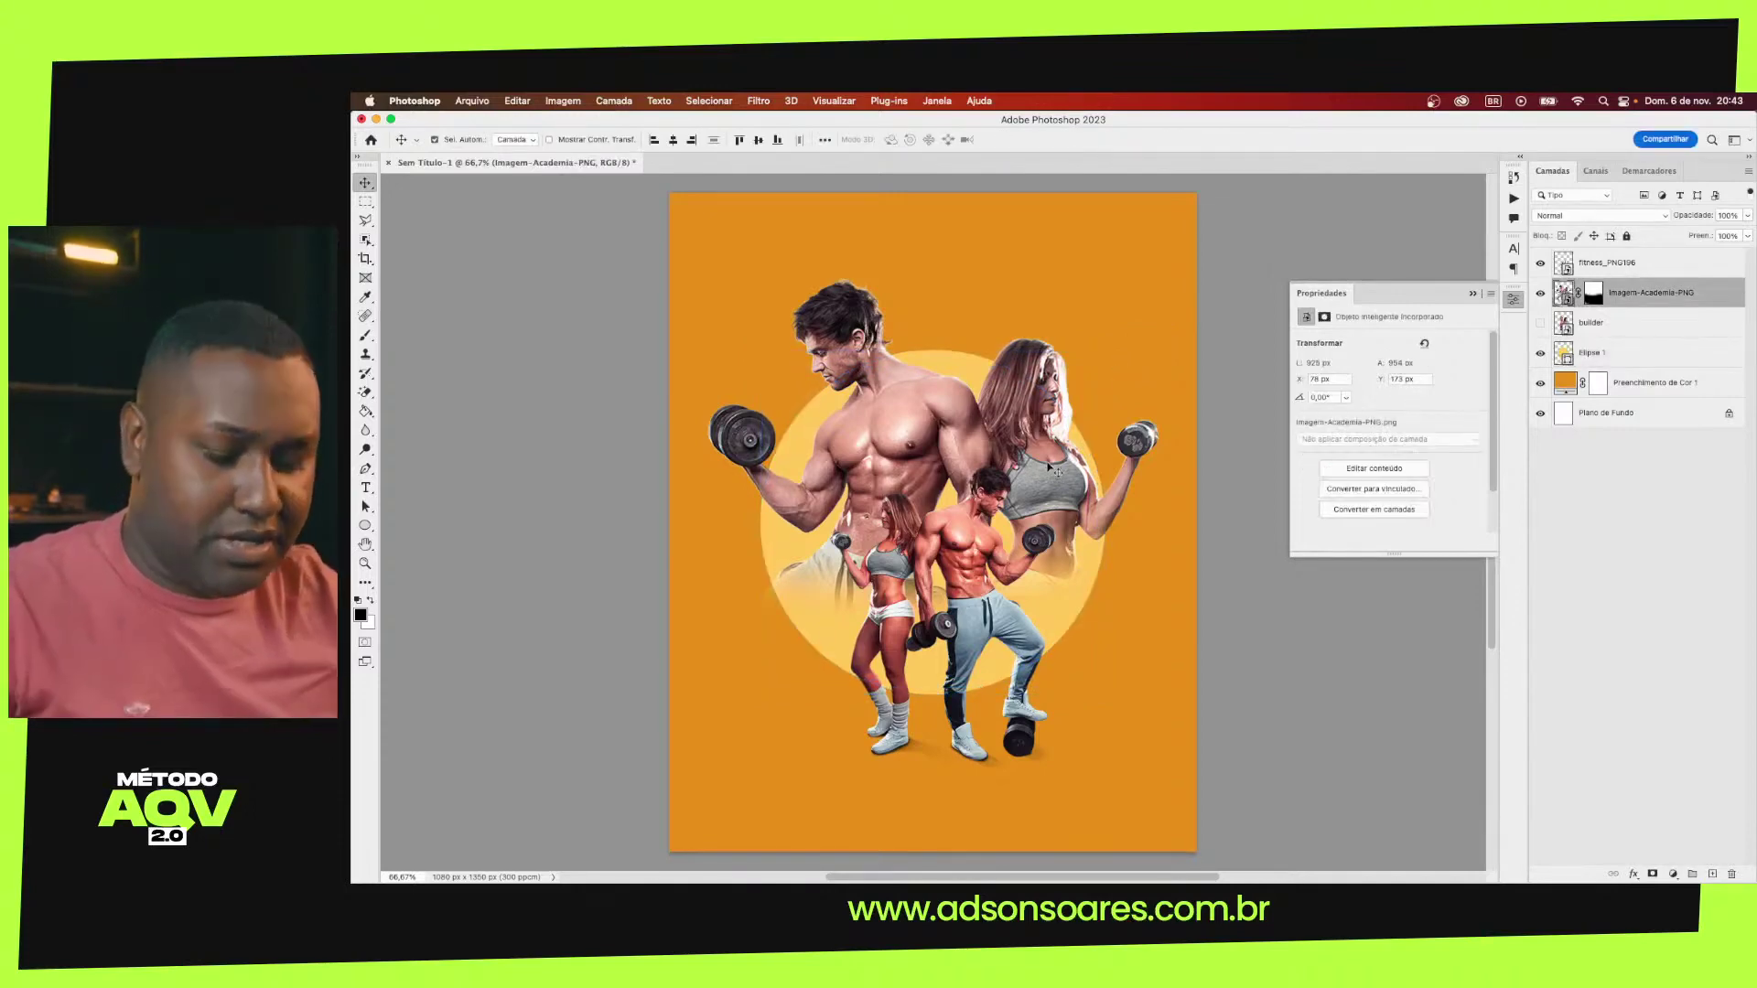
Paint white on the Imagem-Academia-PNG mask to restore legs and hips, then lower fitness_PNG196 slightly
key(ctrl+t)
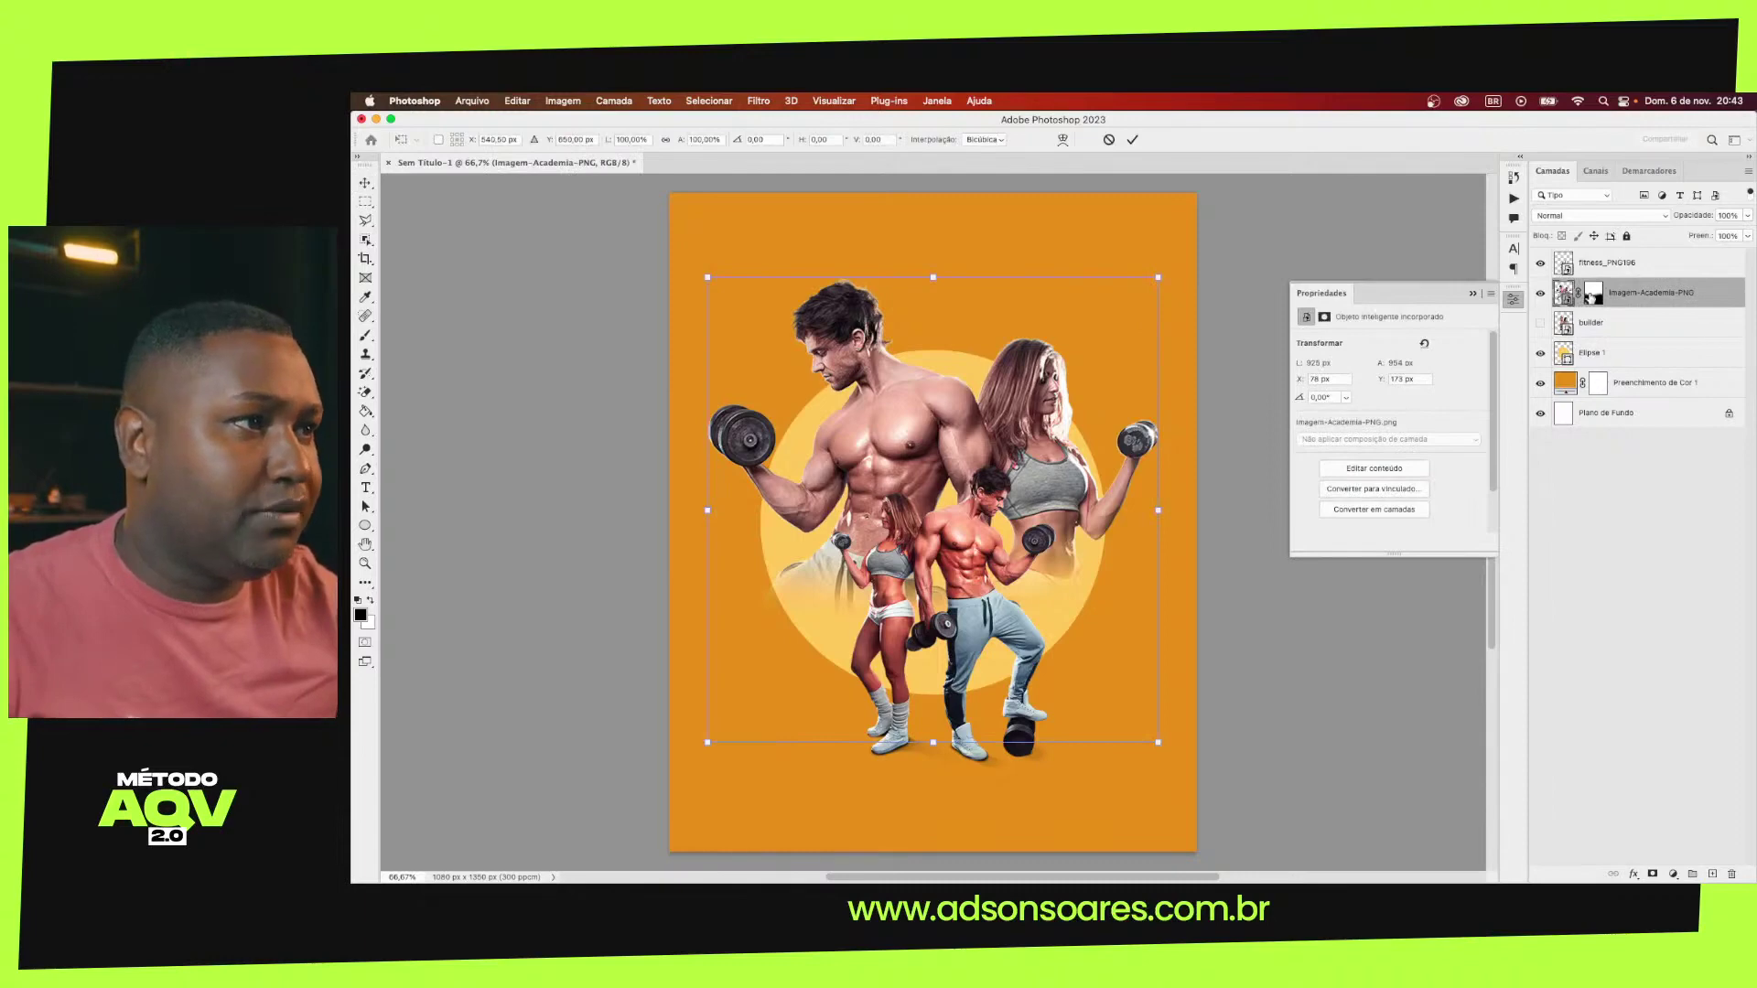
click(1591, 294)
key(b)
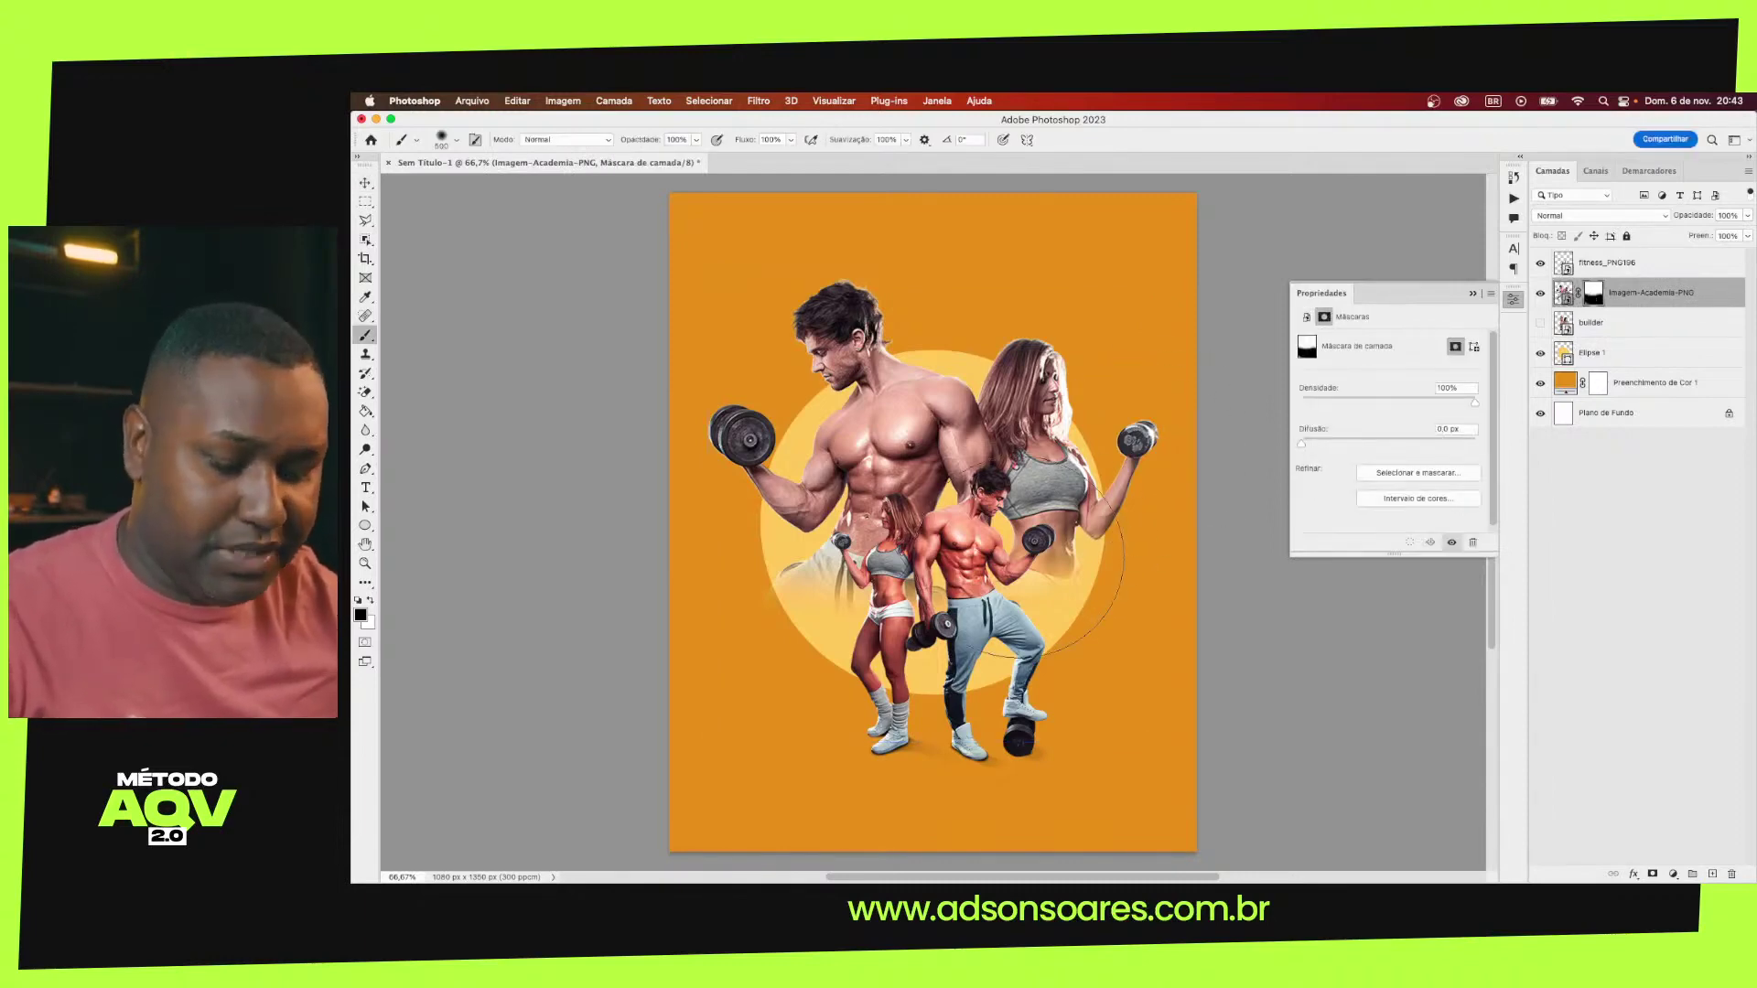
key(x)
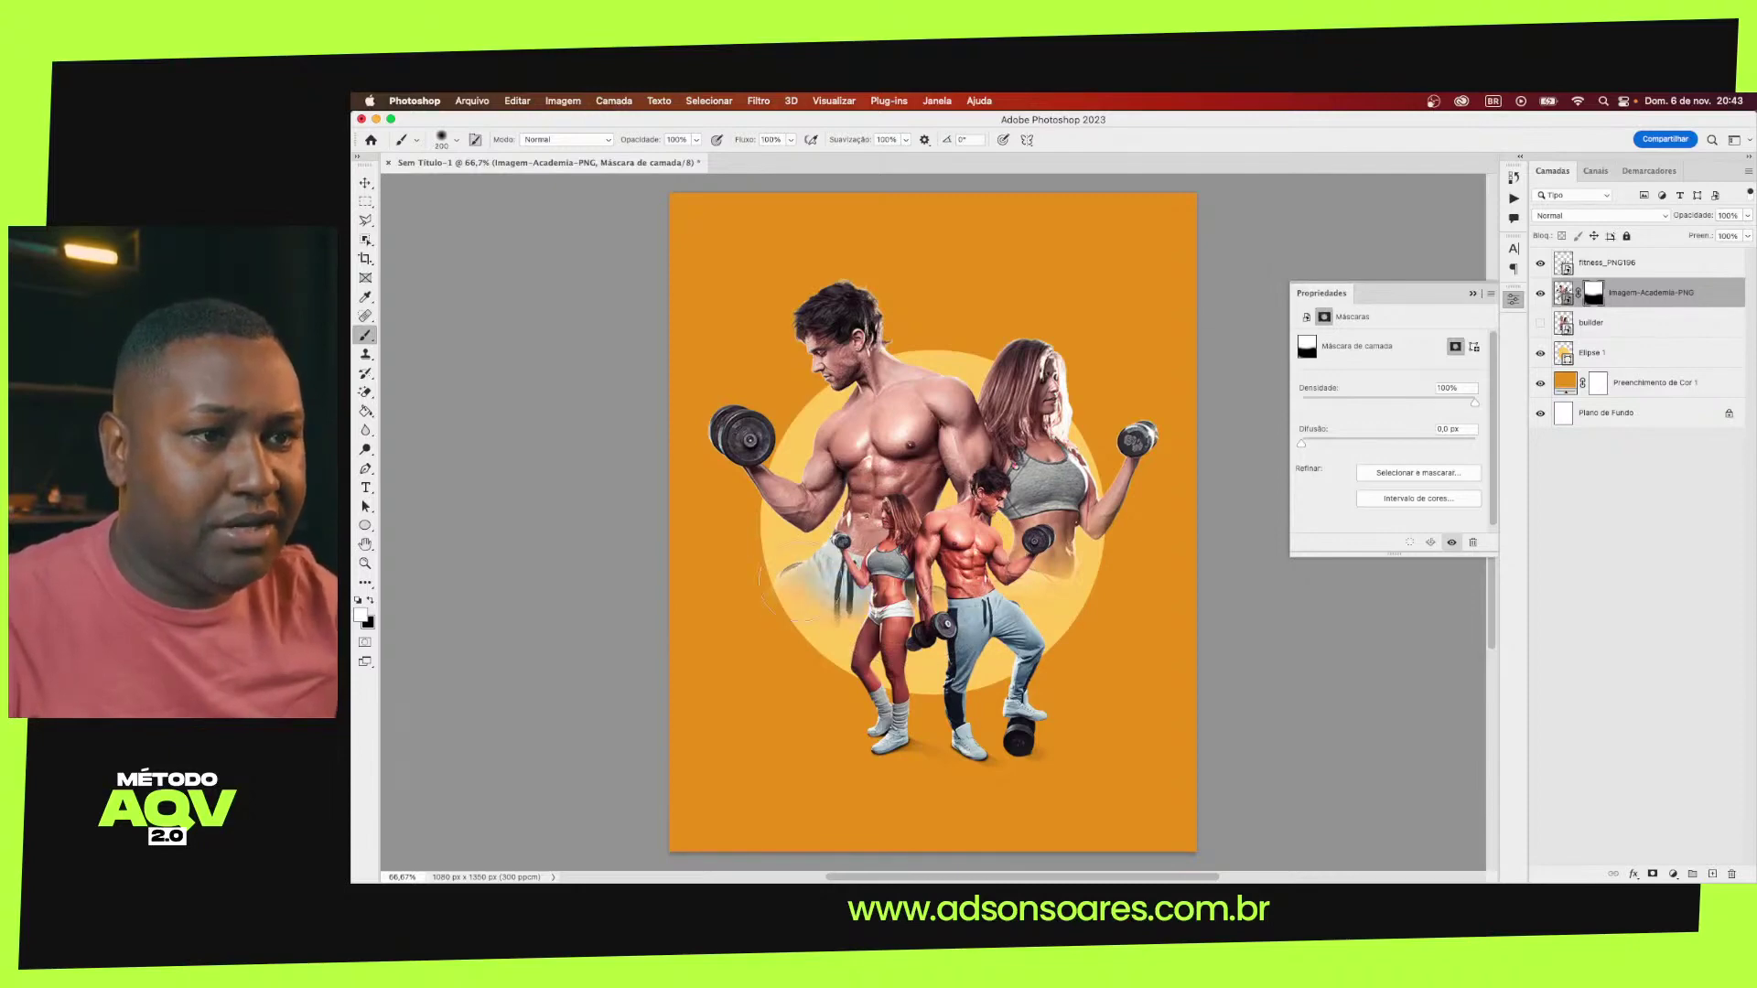
mouse_move(793, 586)
mouse_down()
mouse_move(1076, 565)
mouse_move(1055, 585)
mouse_up()
drag(902, 659, 792, 629)
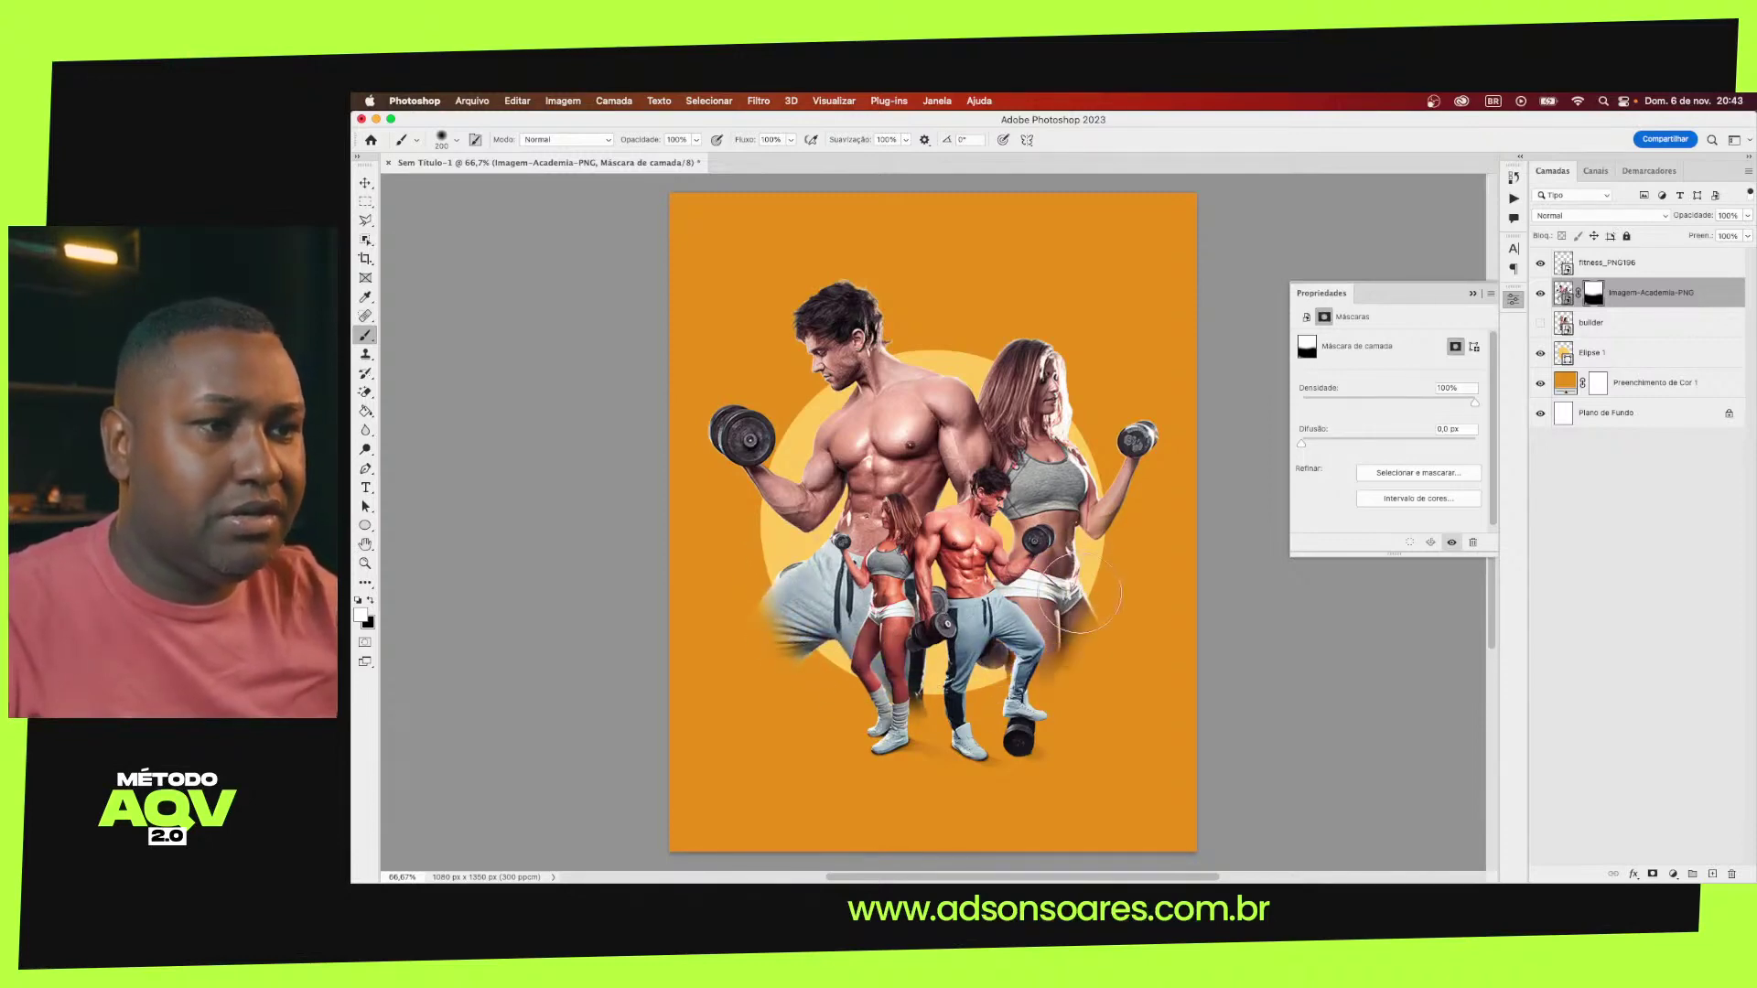
drag(1054, 595, 1075, 582)
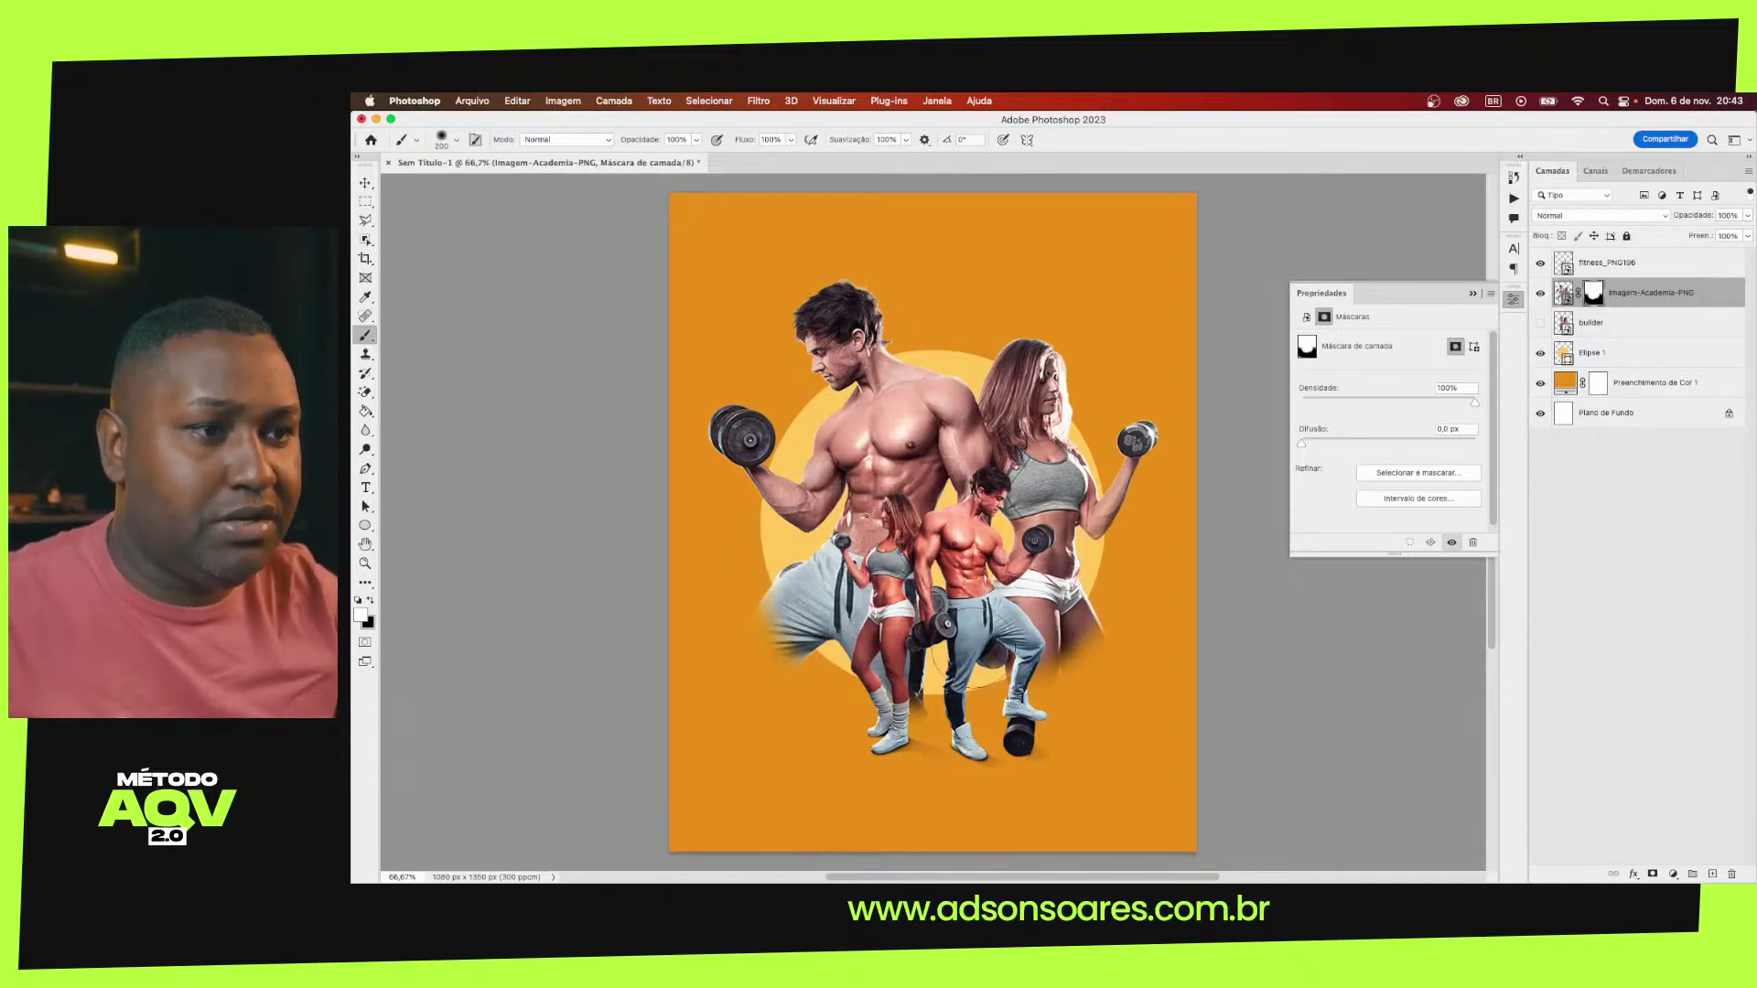
key(v)
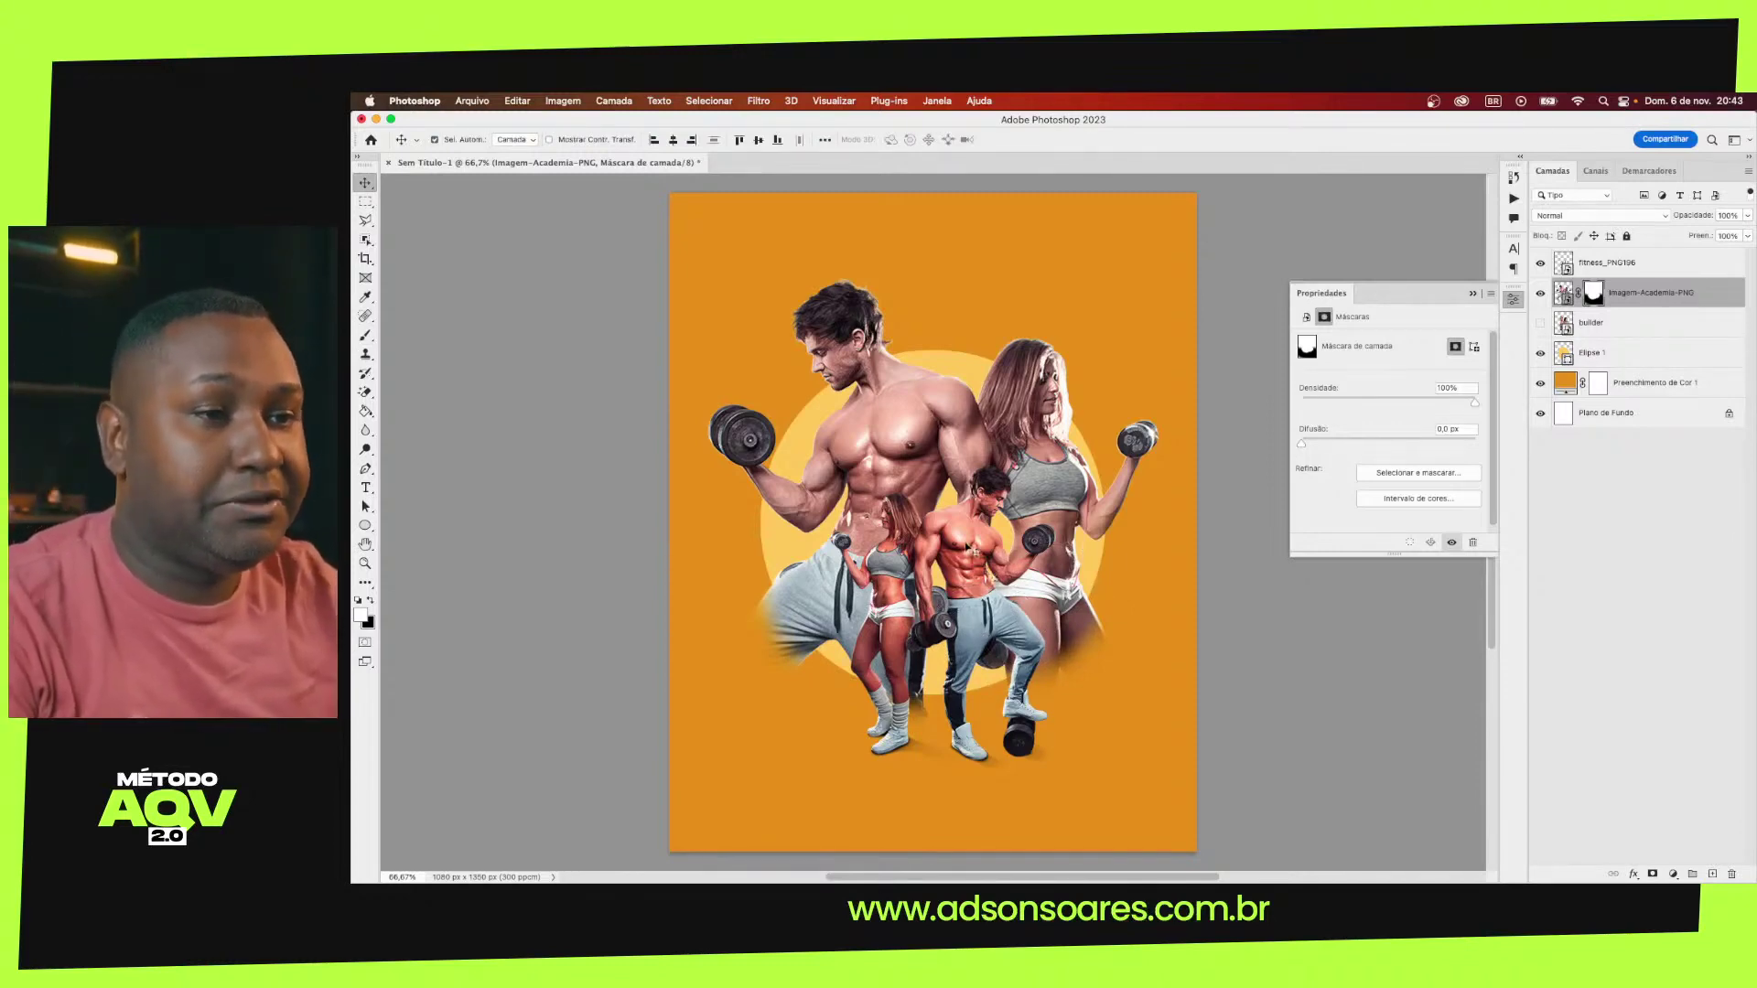
drag(966, 549, 967, 567)
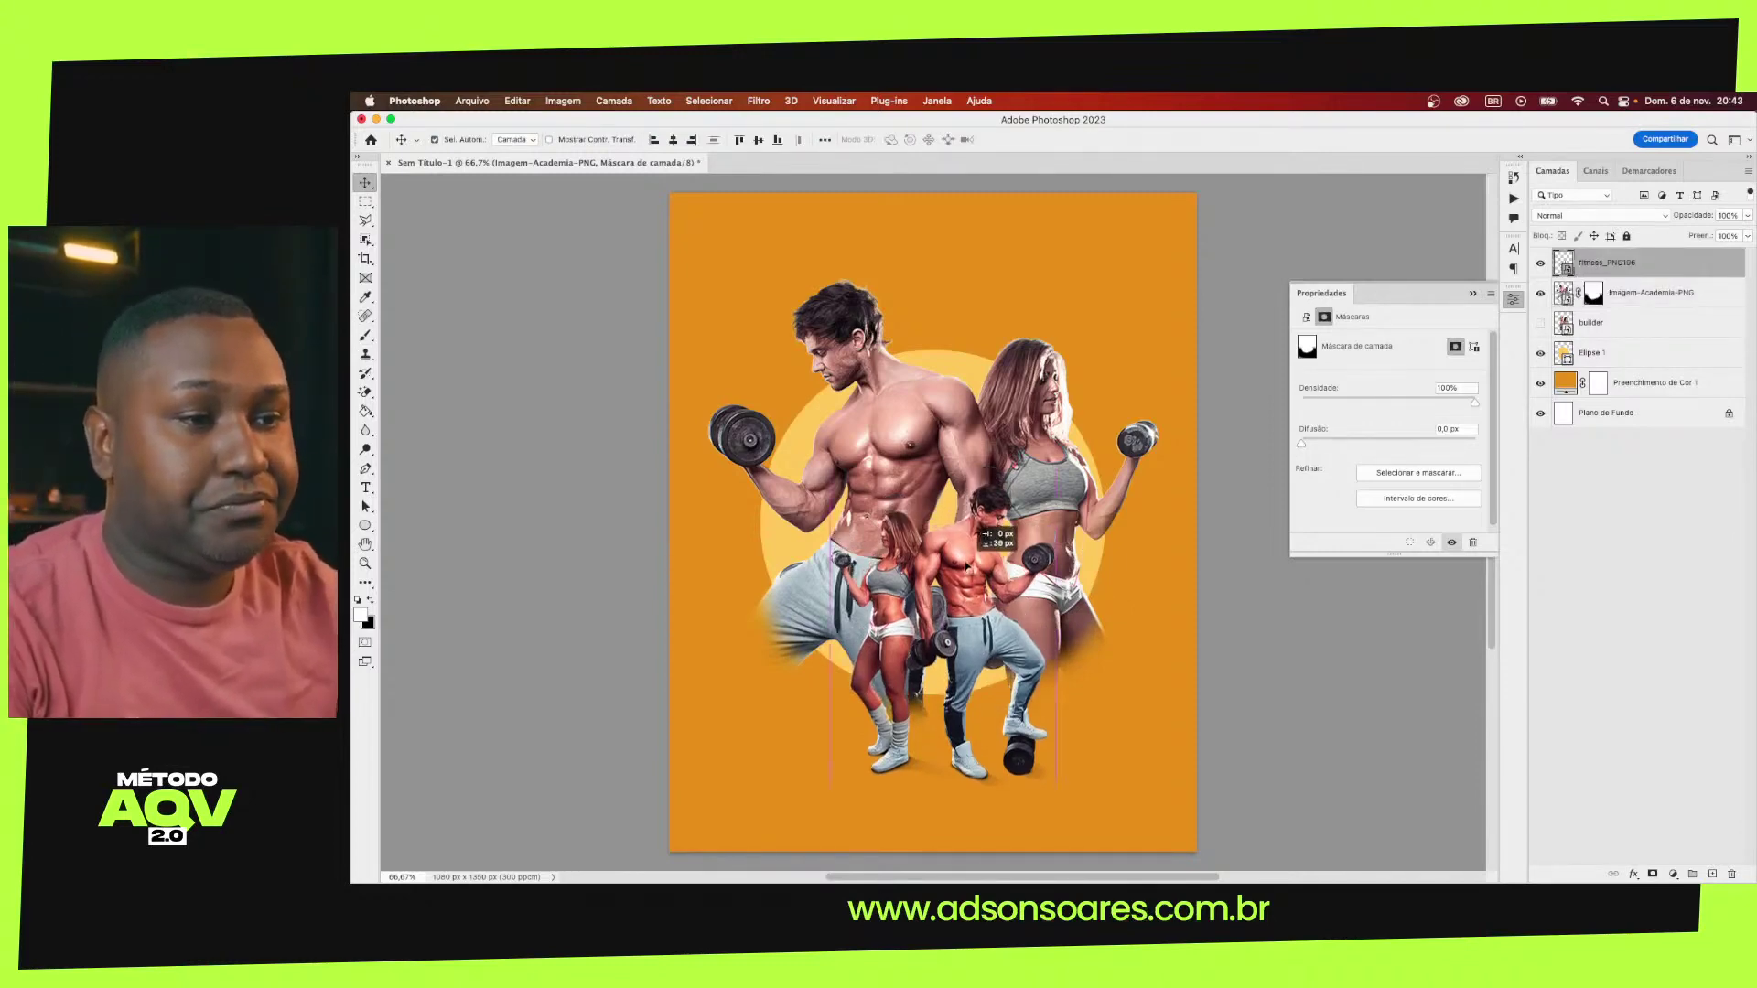
Paint black on the Imagem-Academia-PNG mask around the circle selection so the legs stop at its edge
click(1045, 523)
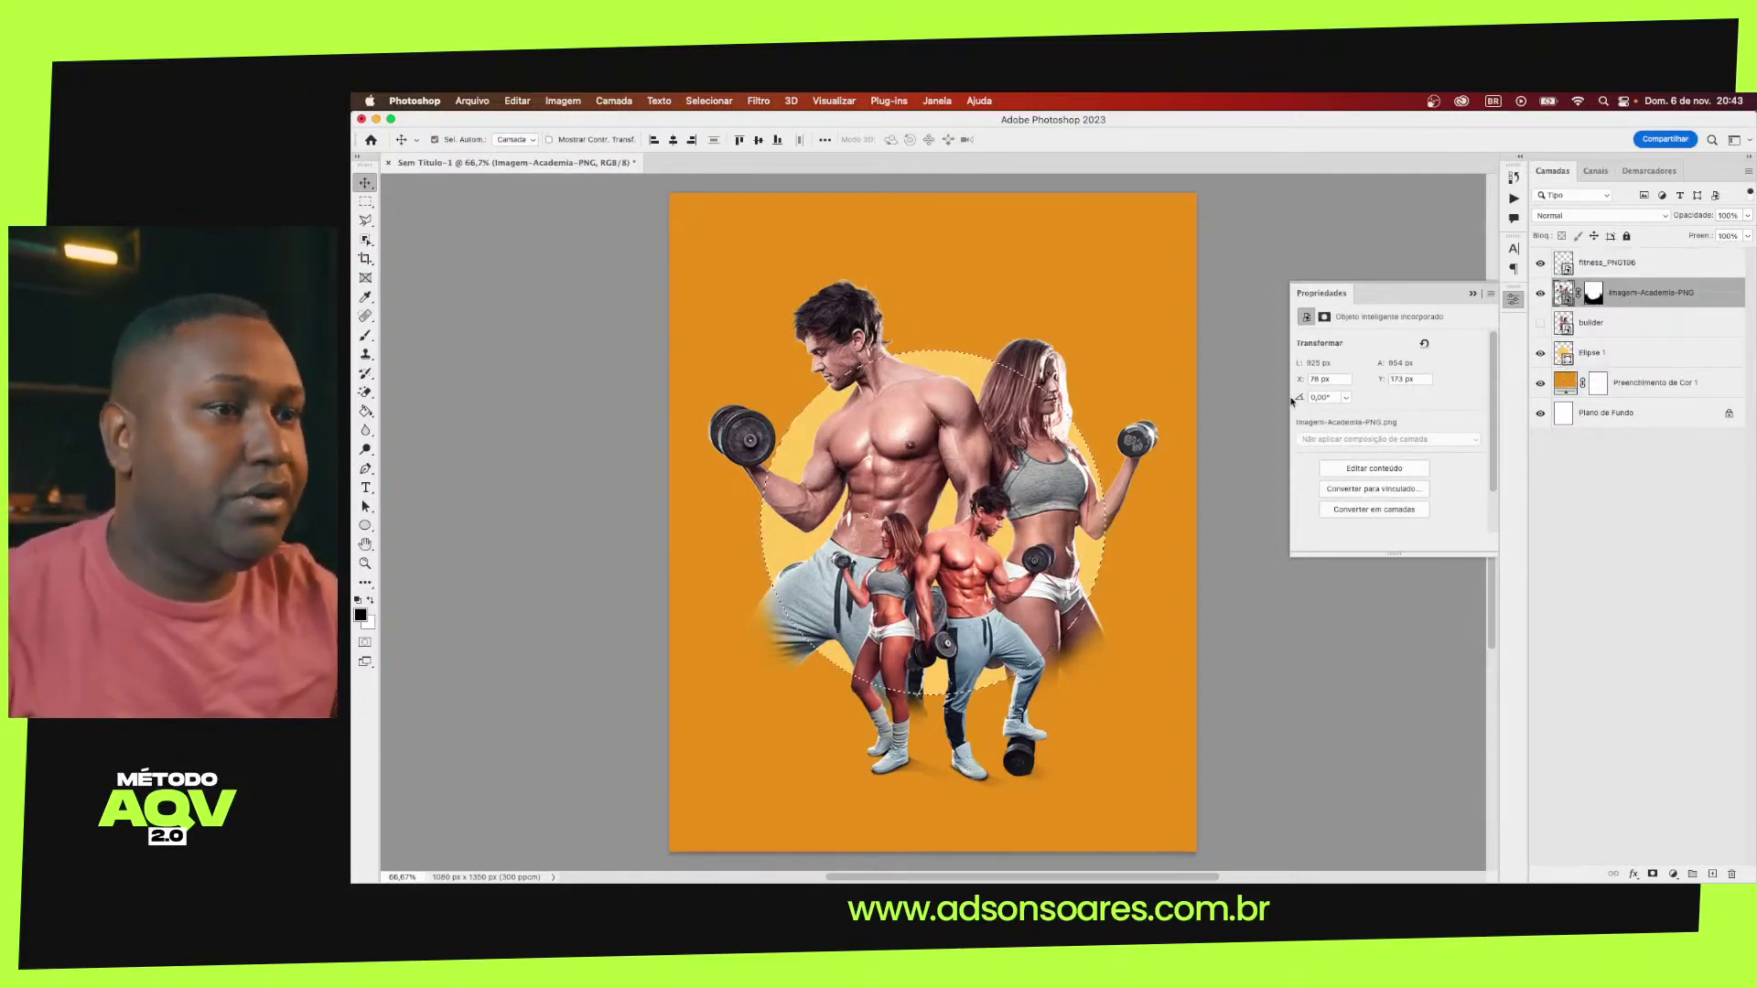
click(1597, 293)
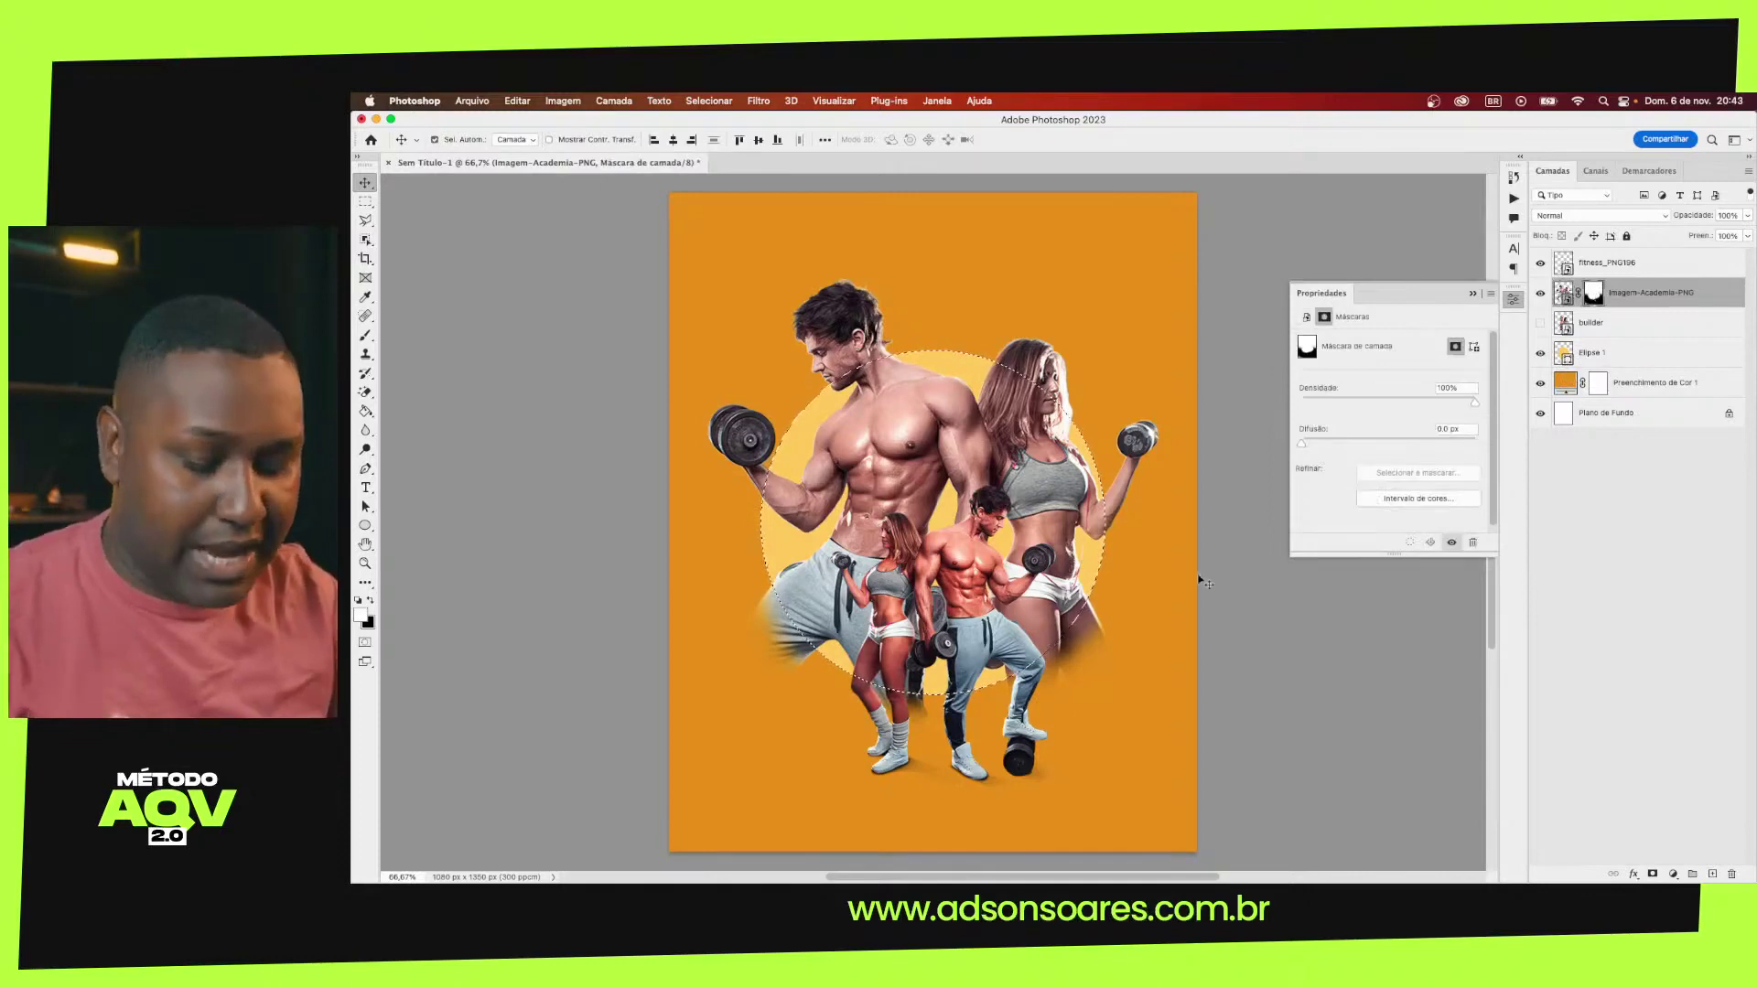
key(b)
key(x)
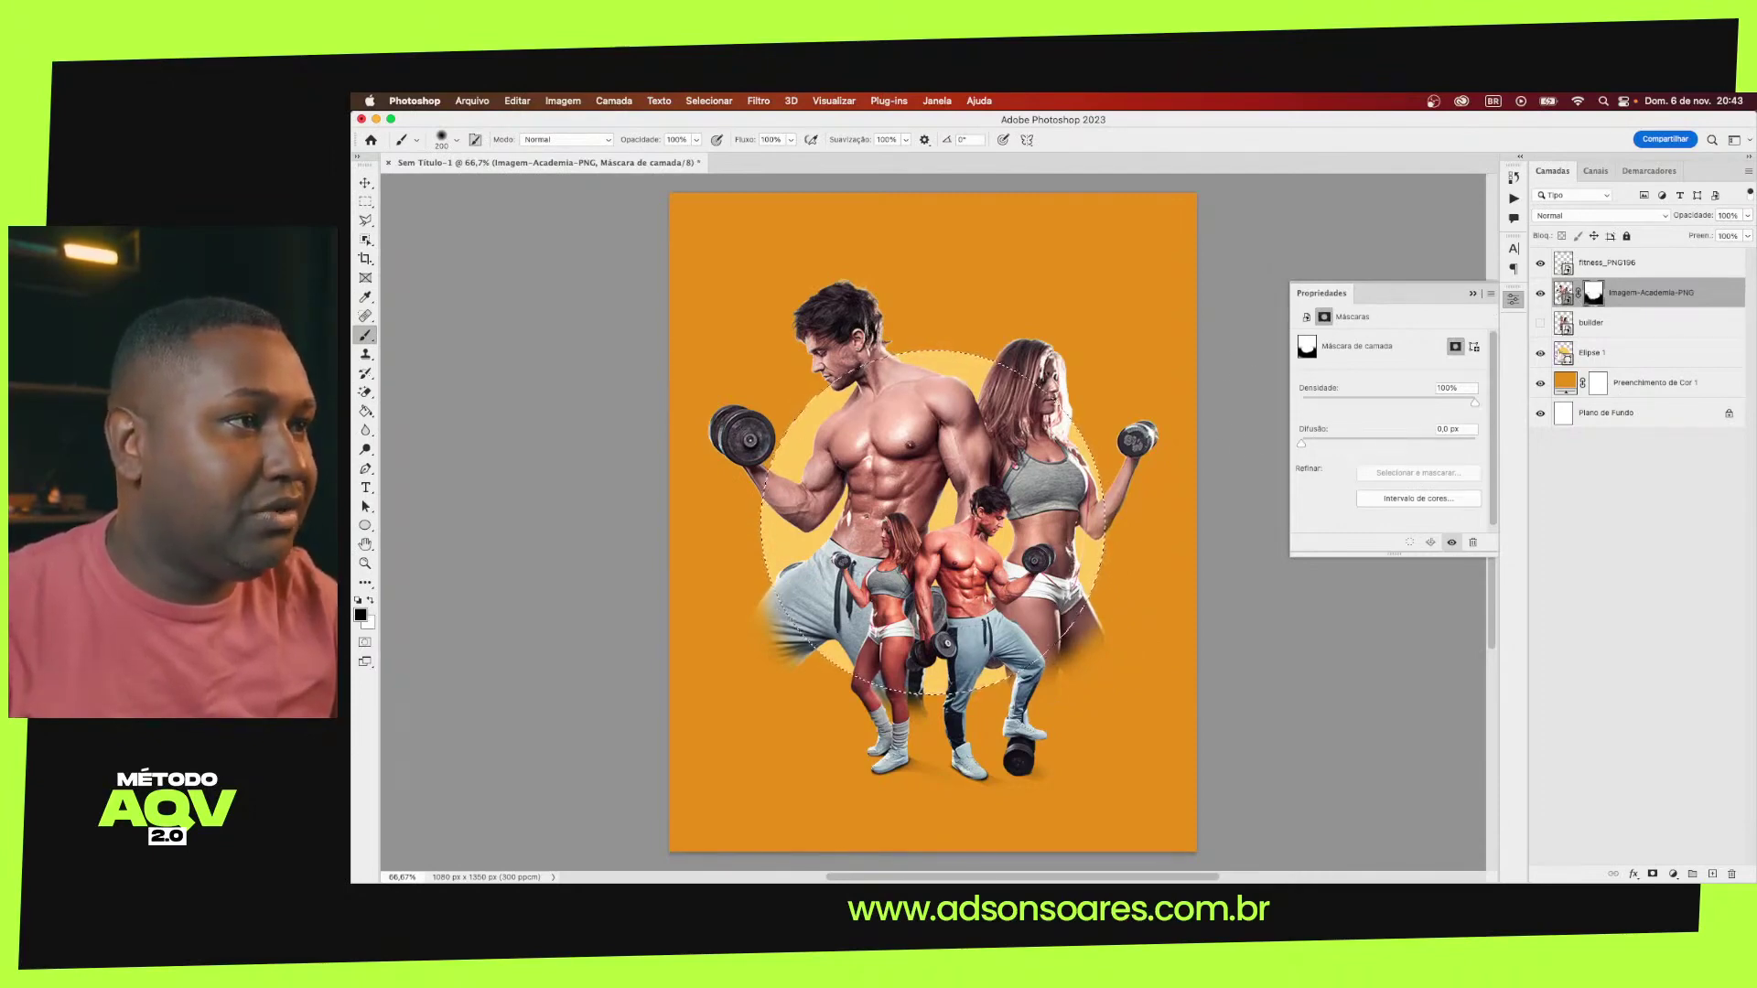
key(alt+bracketleft)
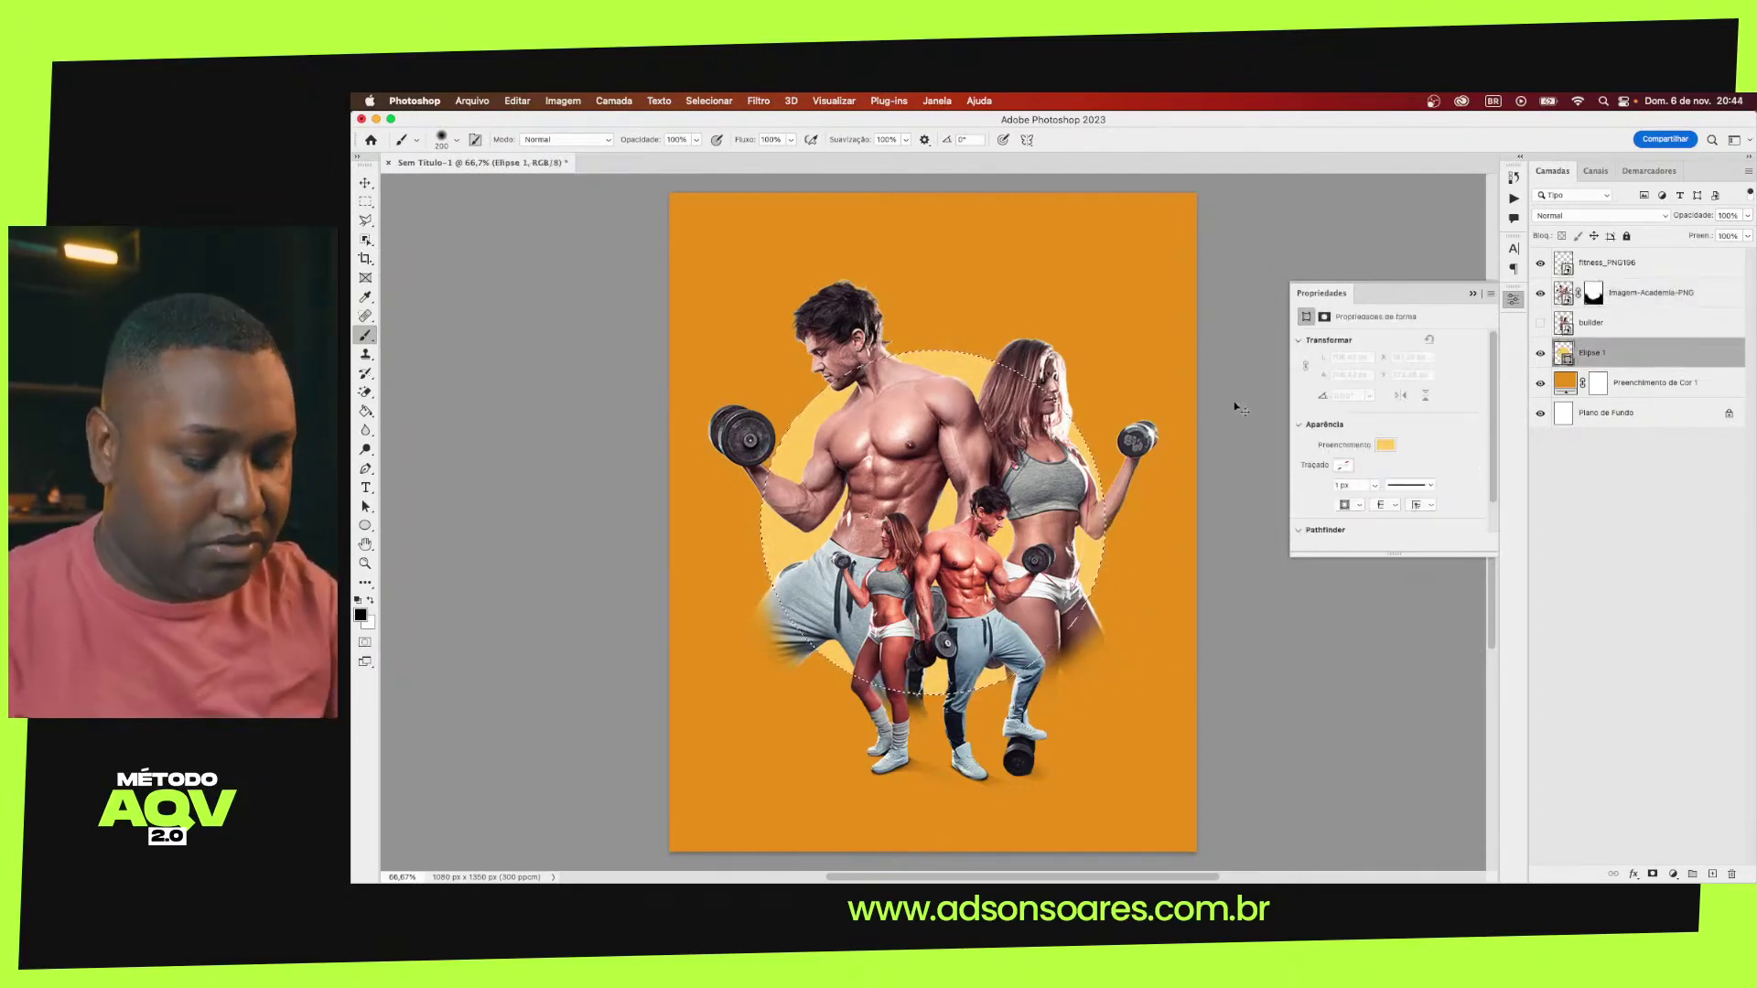
click(1597, 293)
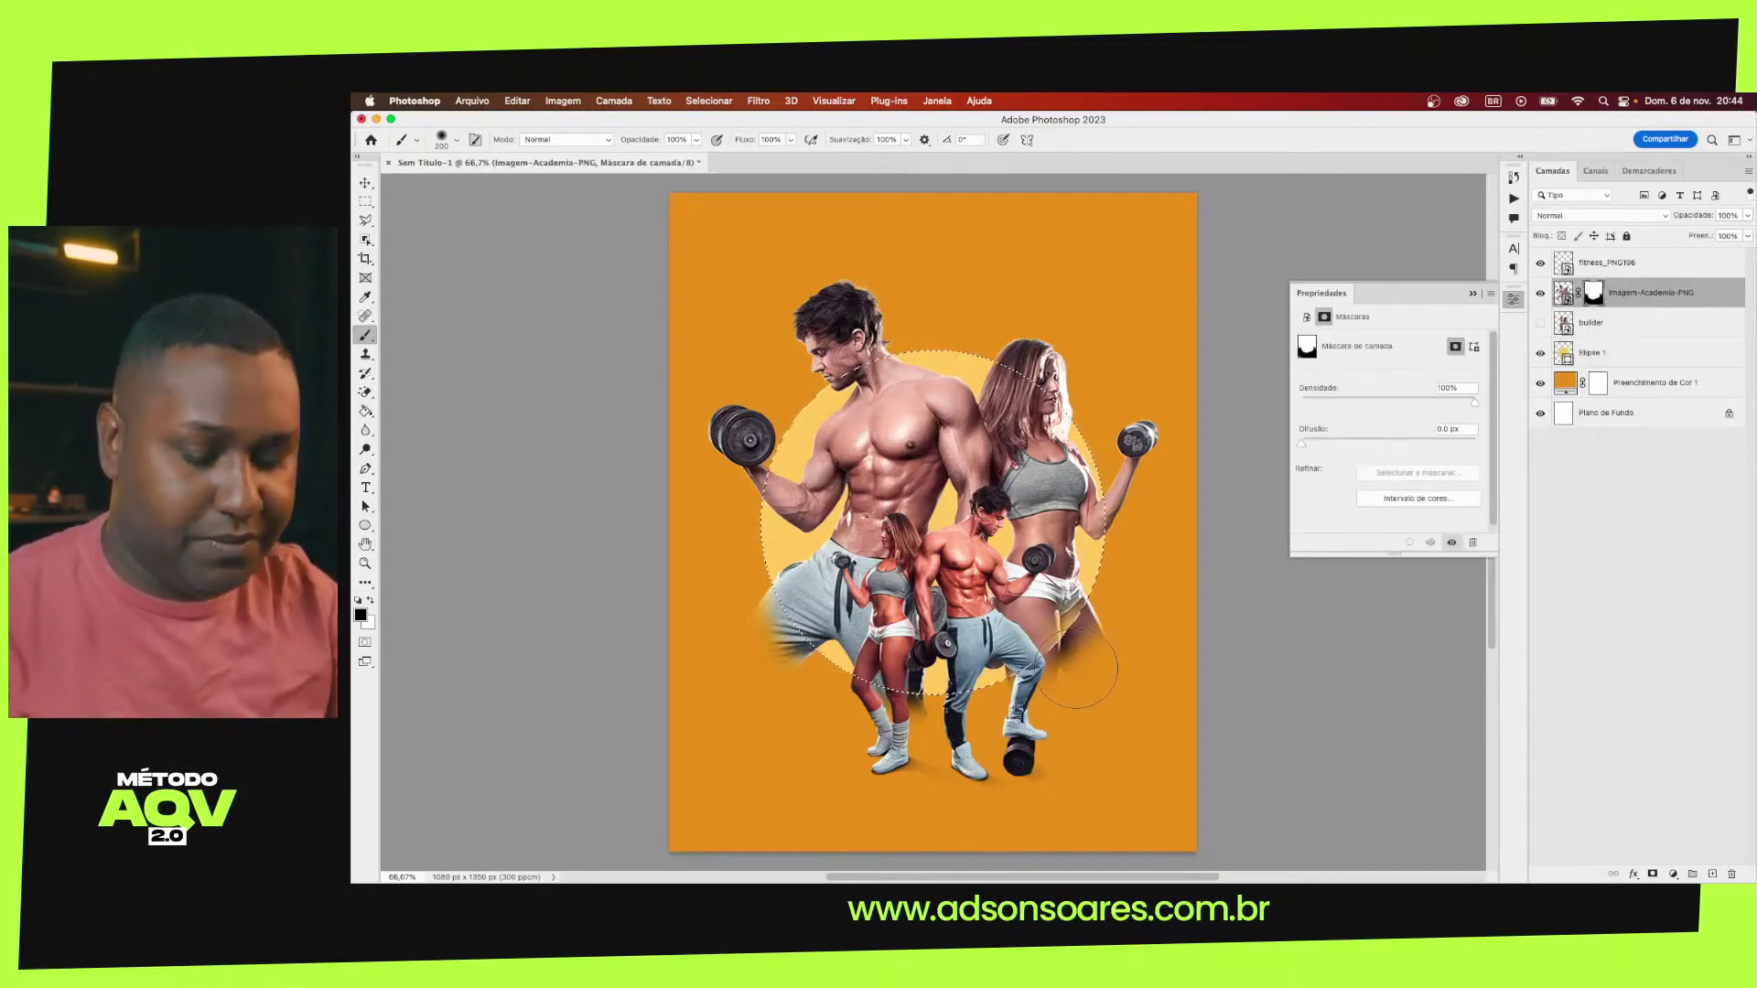
drag(1078, 668, 1043, 659)
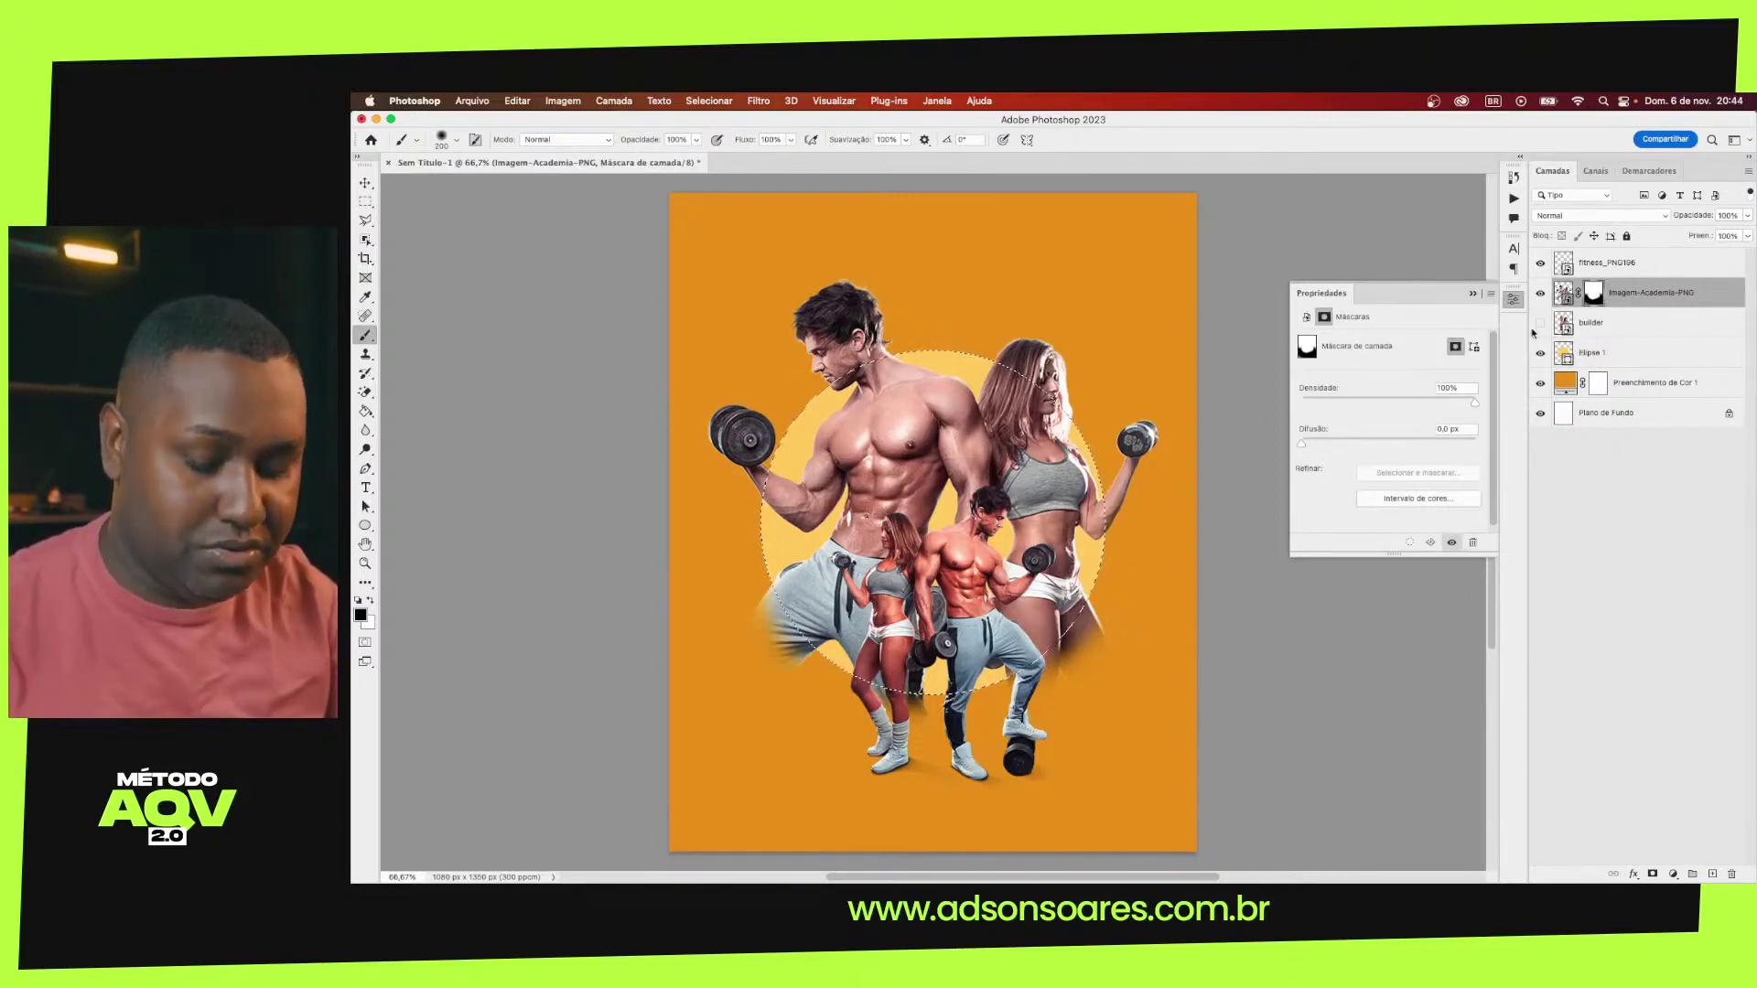
key(ctrl+shift+i)
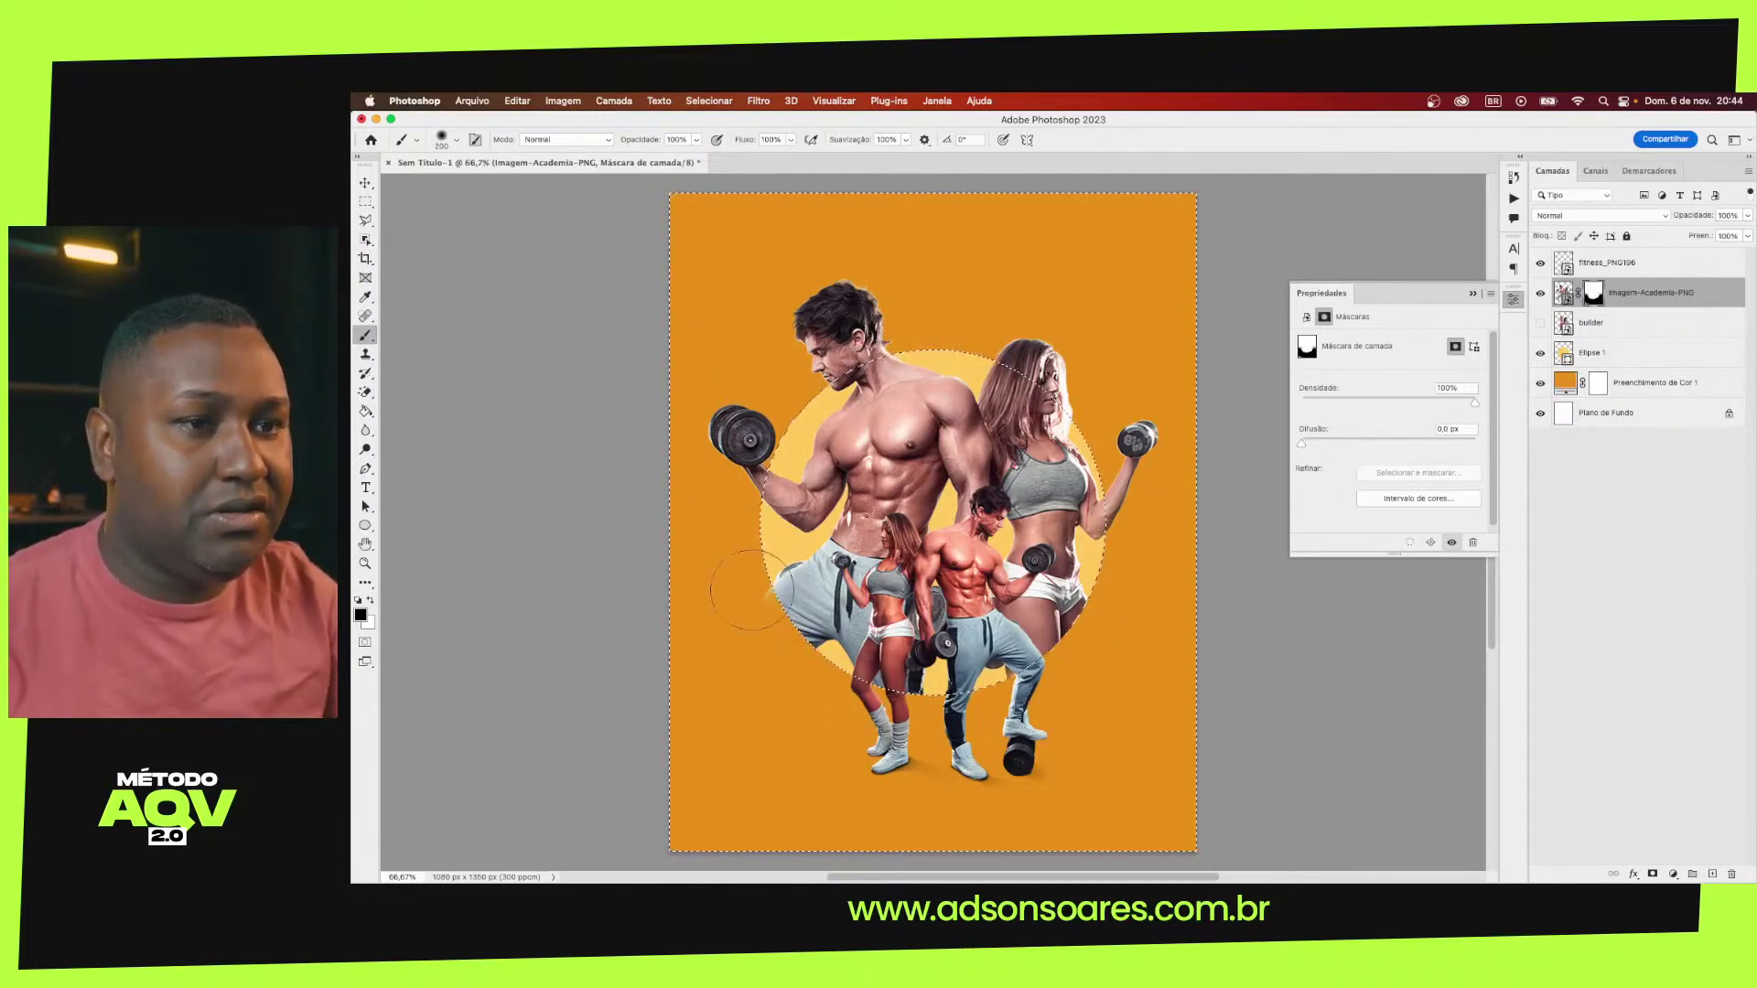
drag(771, 590, 805, 586)
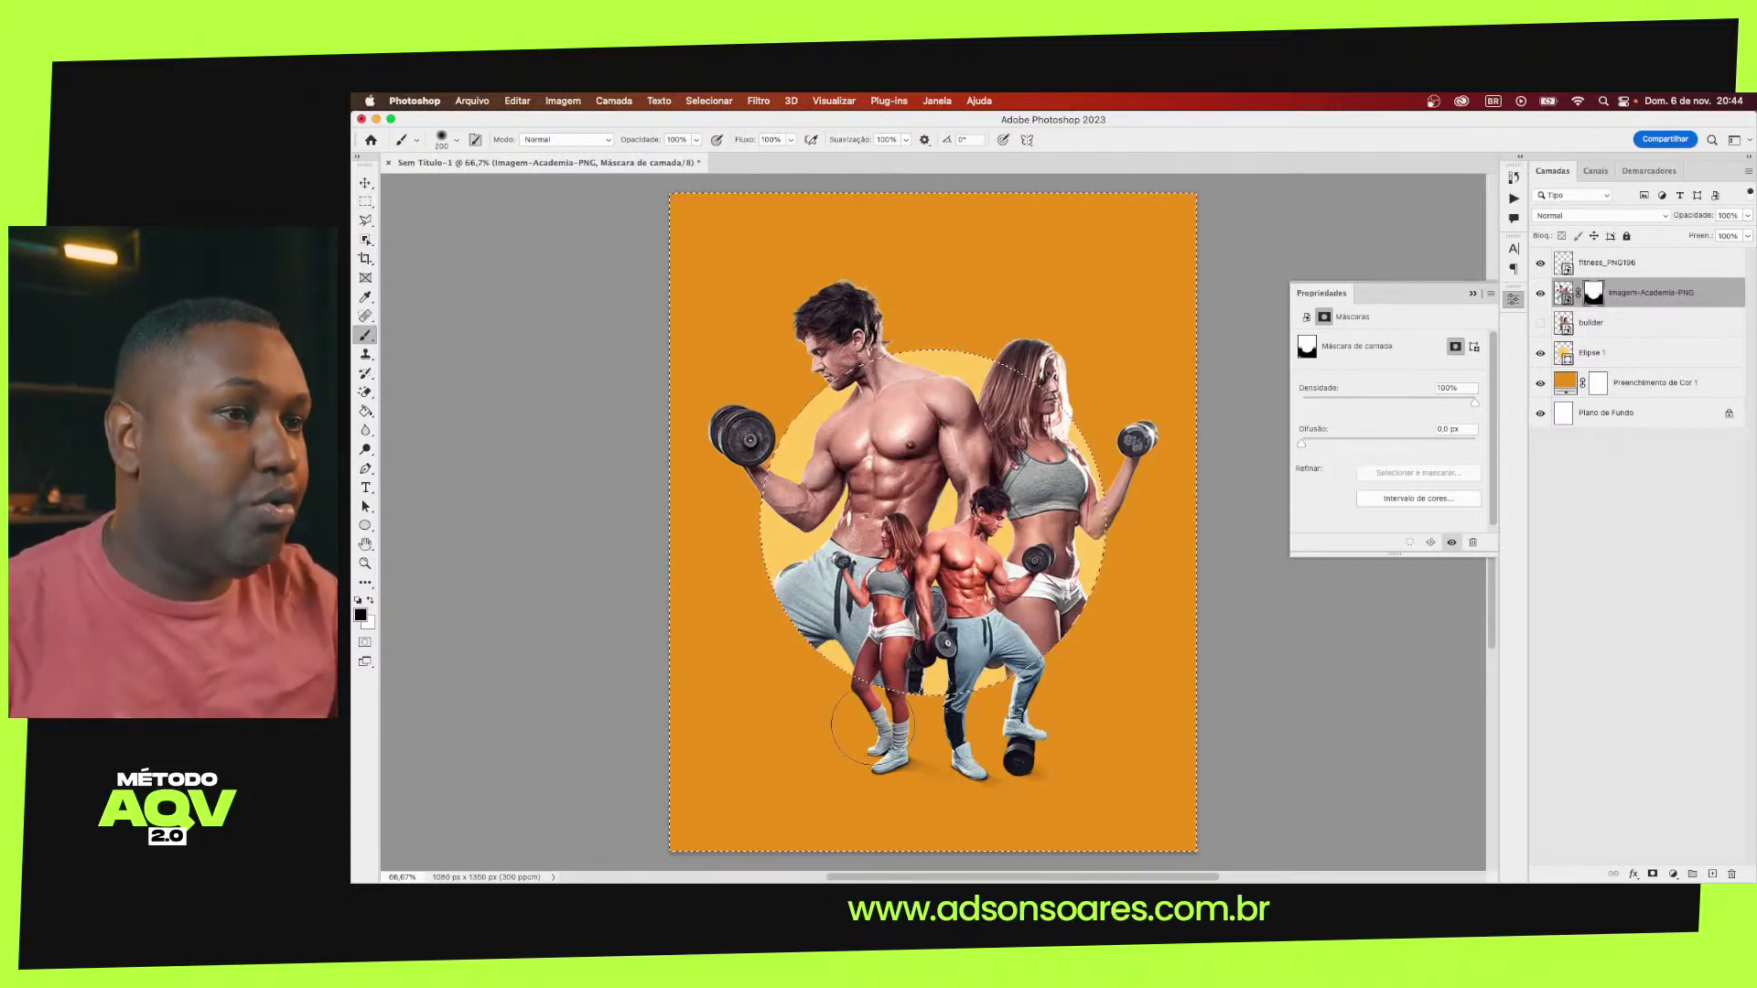
key(ctrl+d)
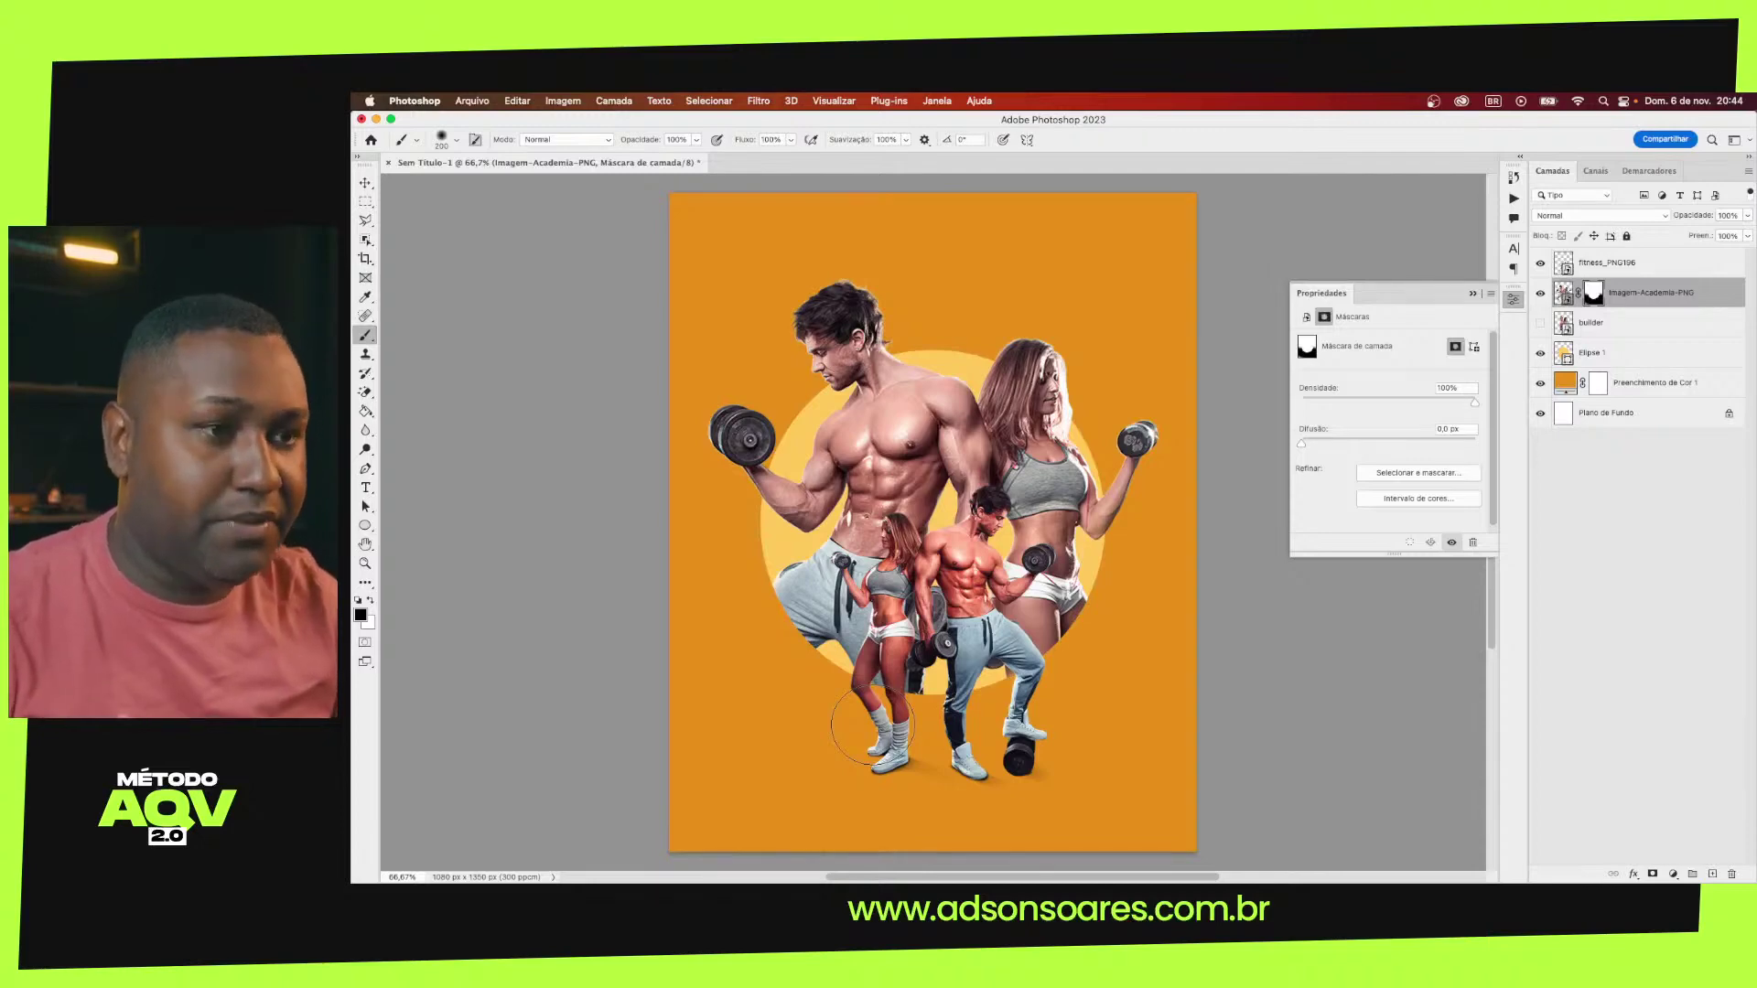
key(v)
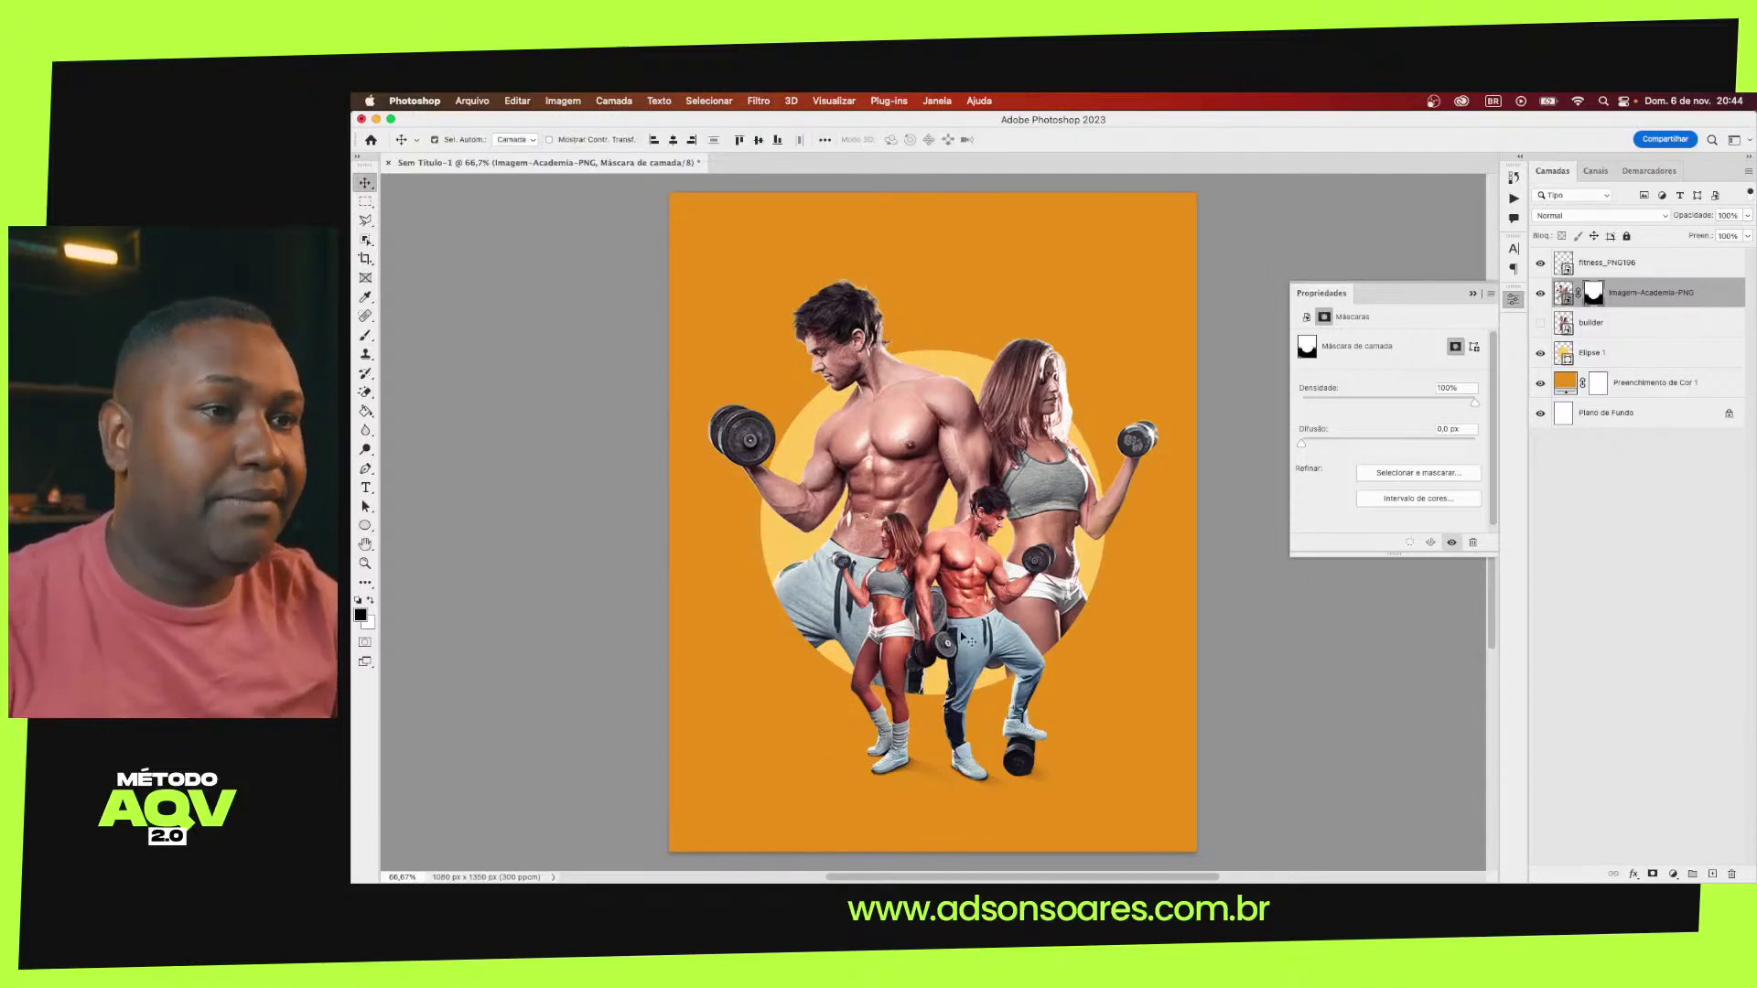
Sample the circle's pale yellow as the foreground colour, with the athletes layer selected
click(956, 463)
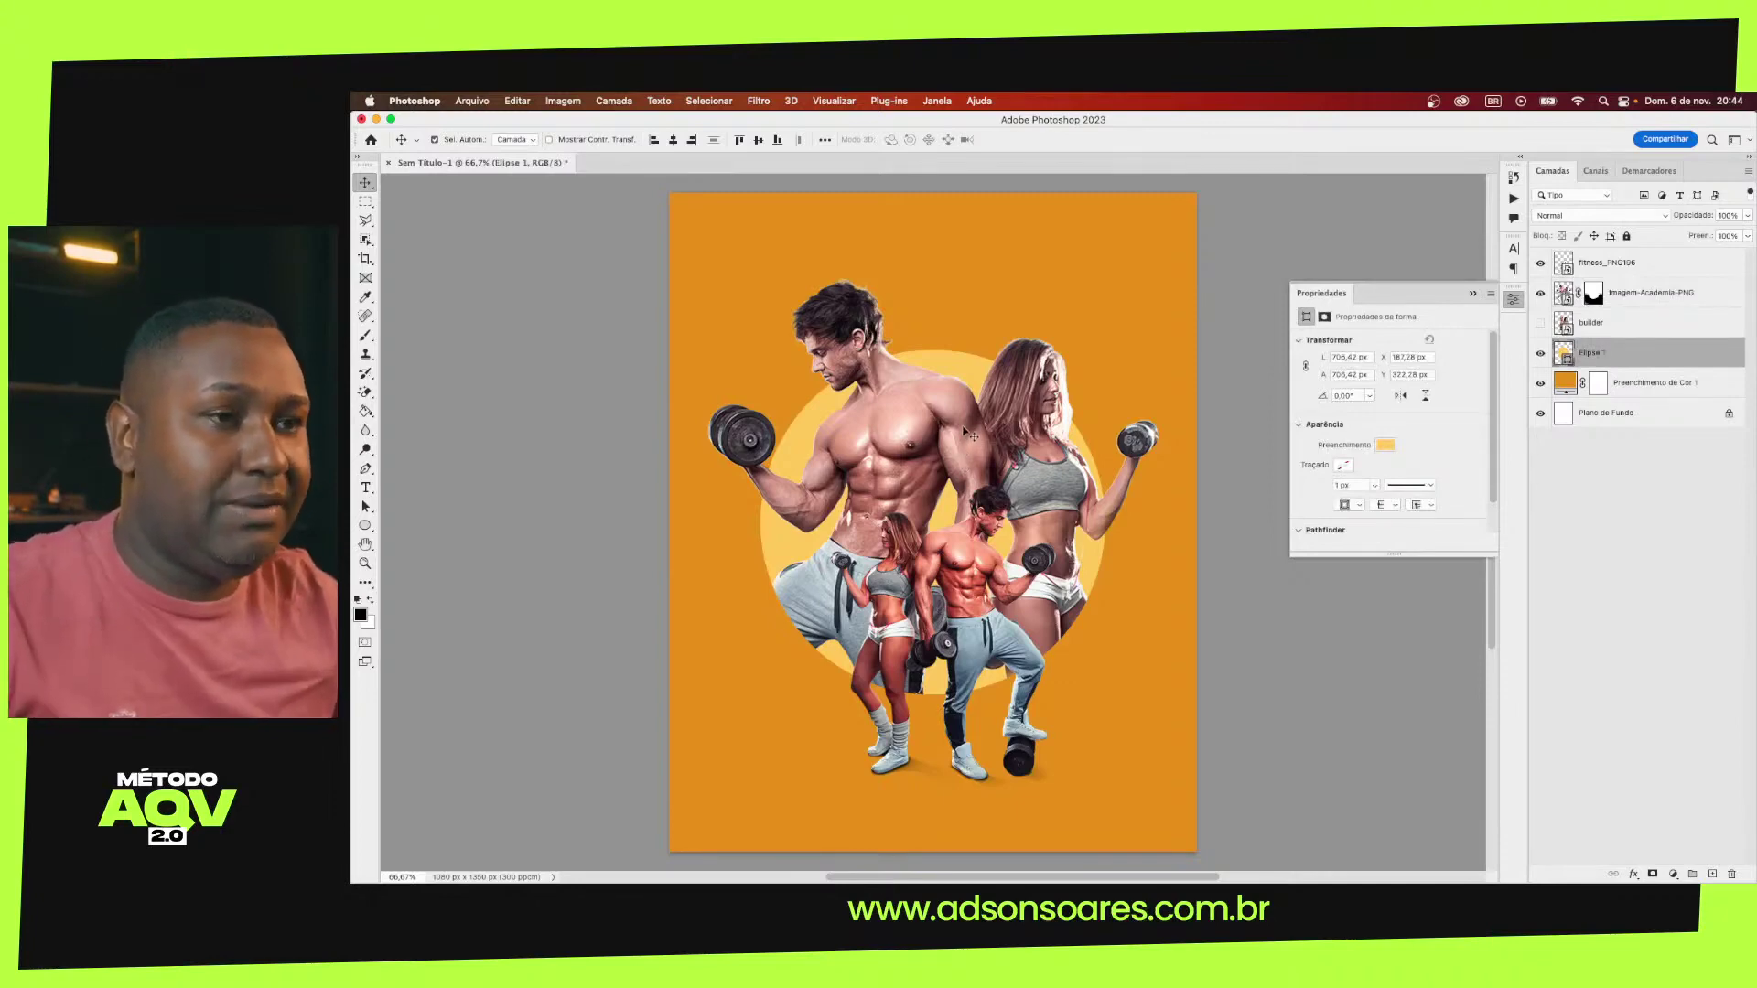
scroll(967, 433, up, 2)
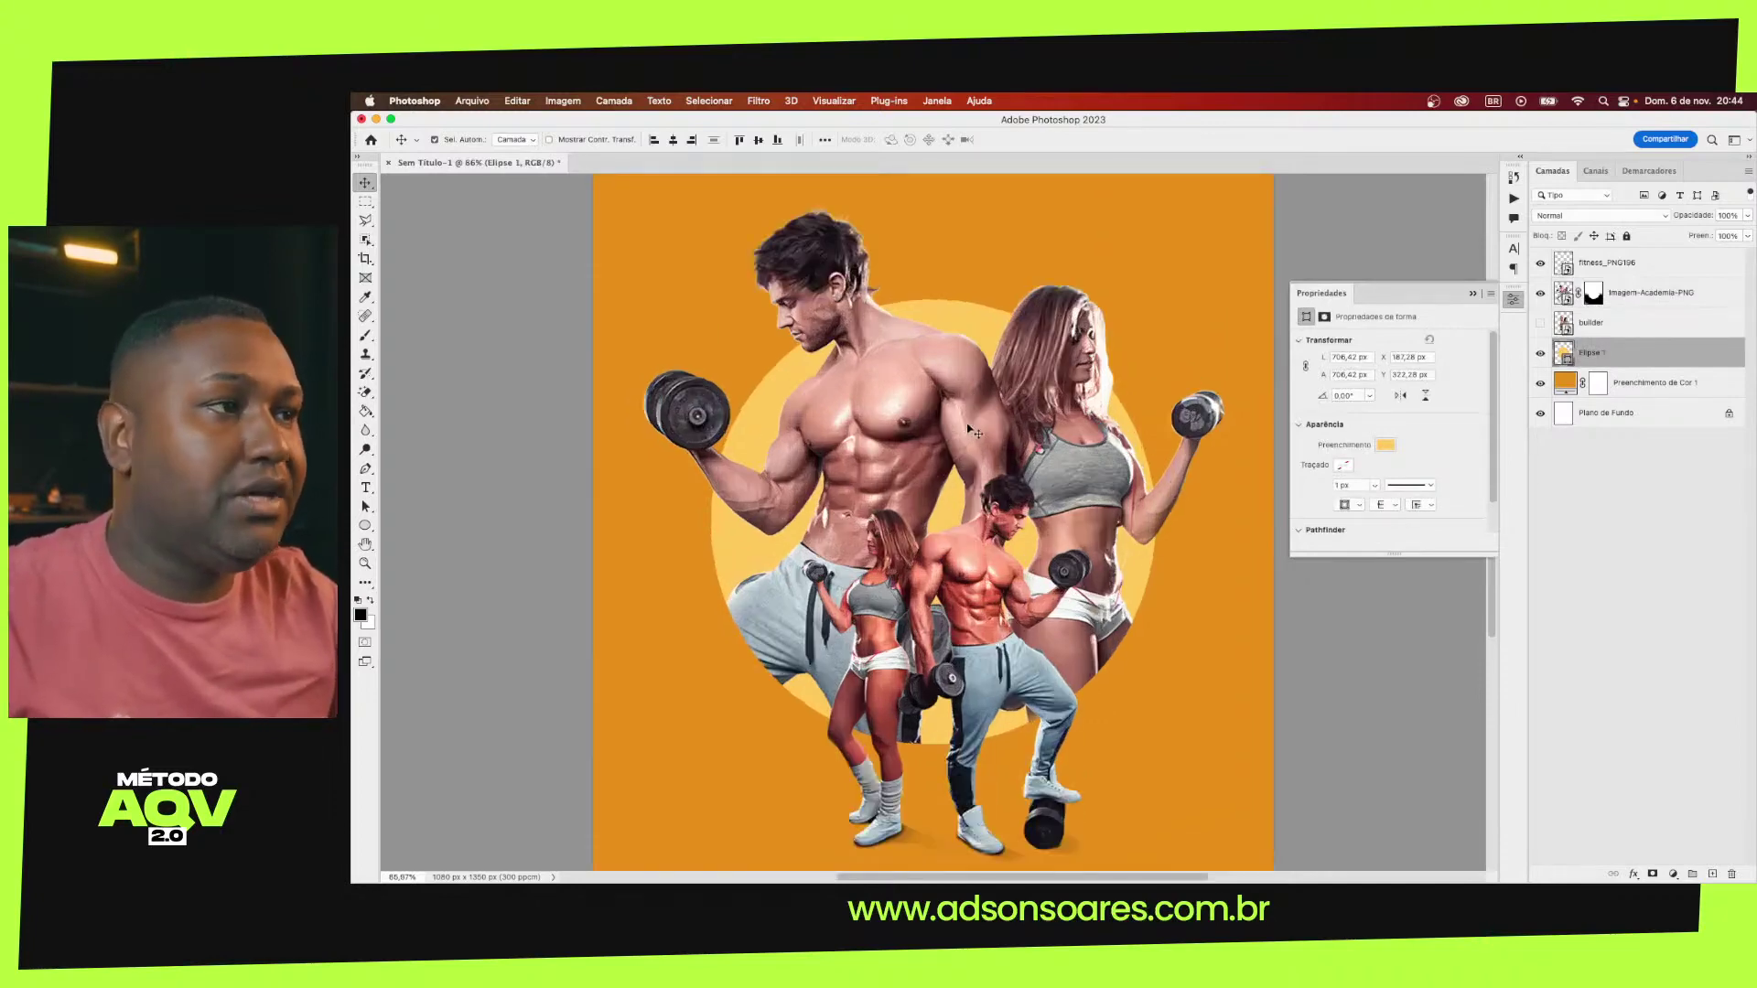
scroll(1054, 375, down, 1)
click(1052, 366)
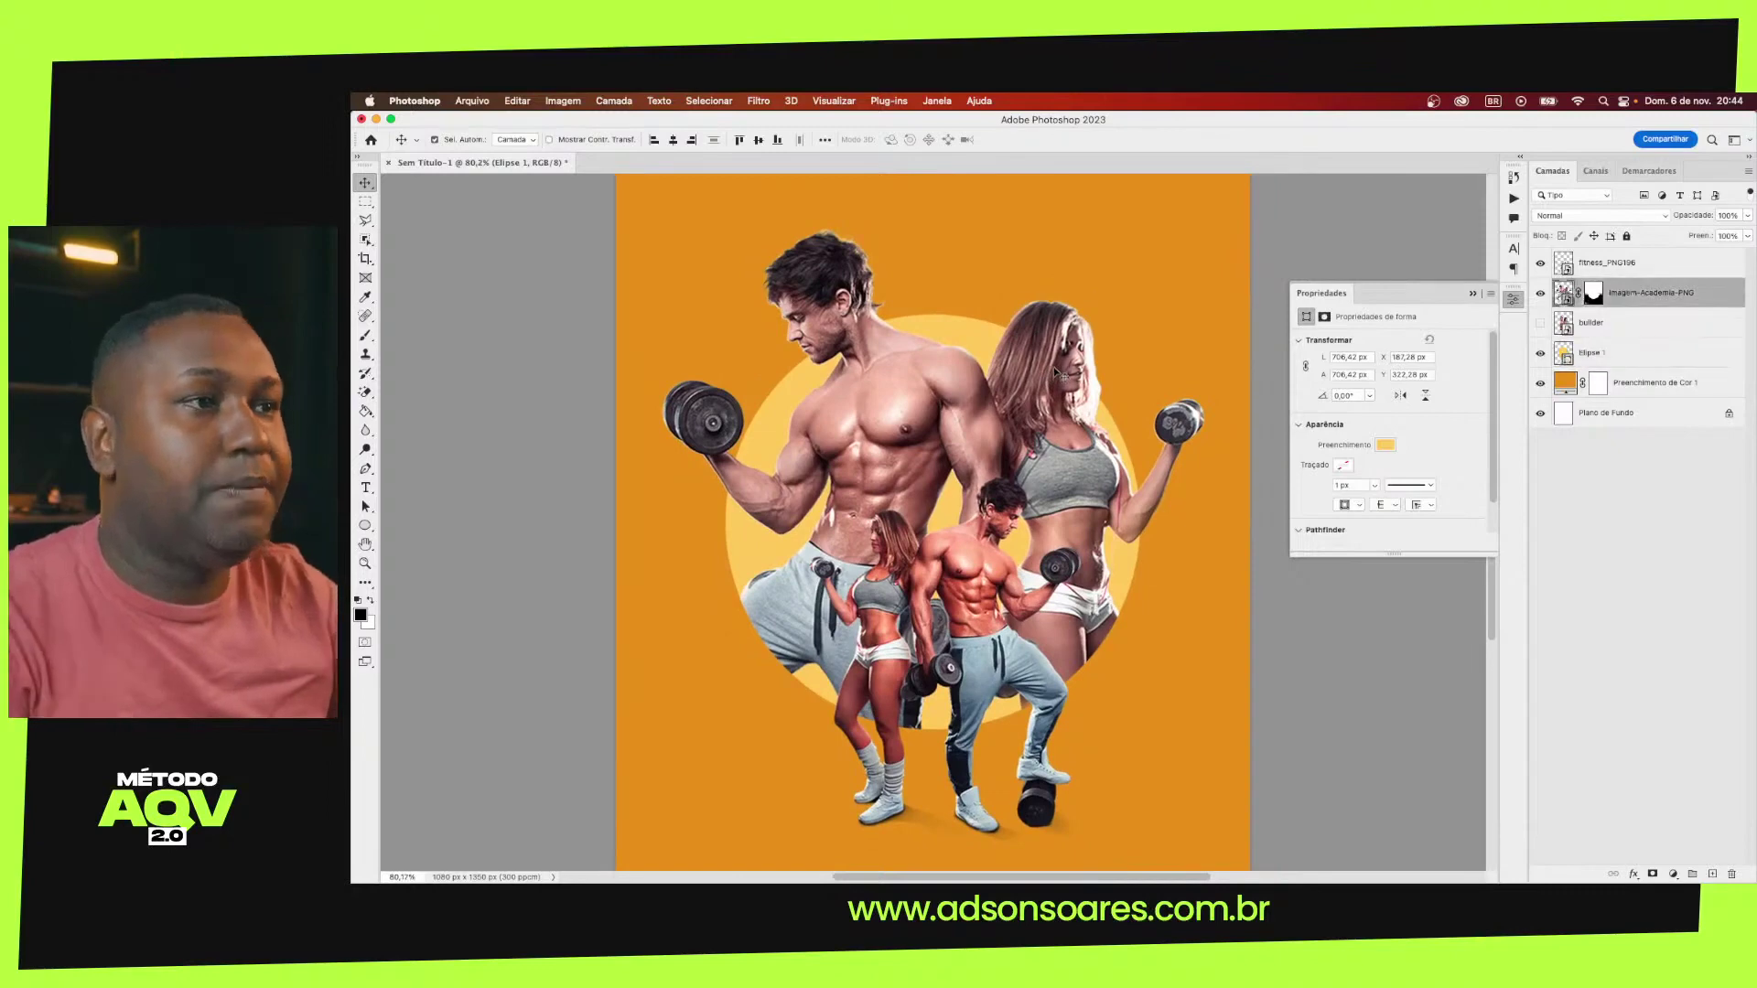
click(362, 614)
click(794, 384)
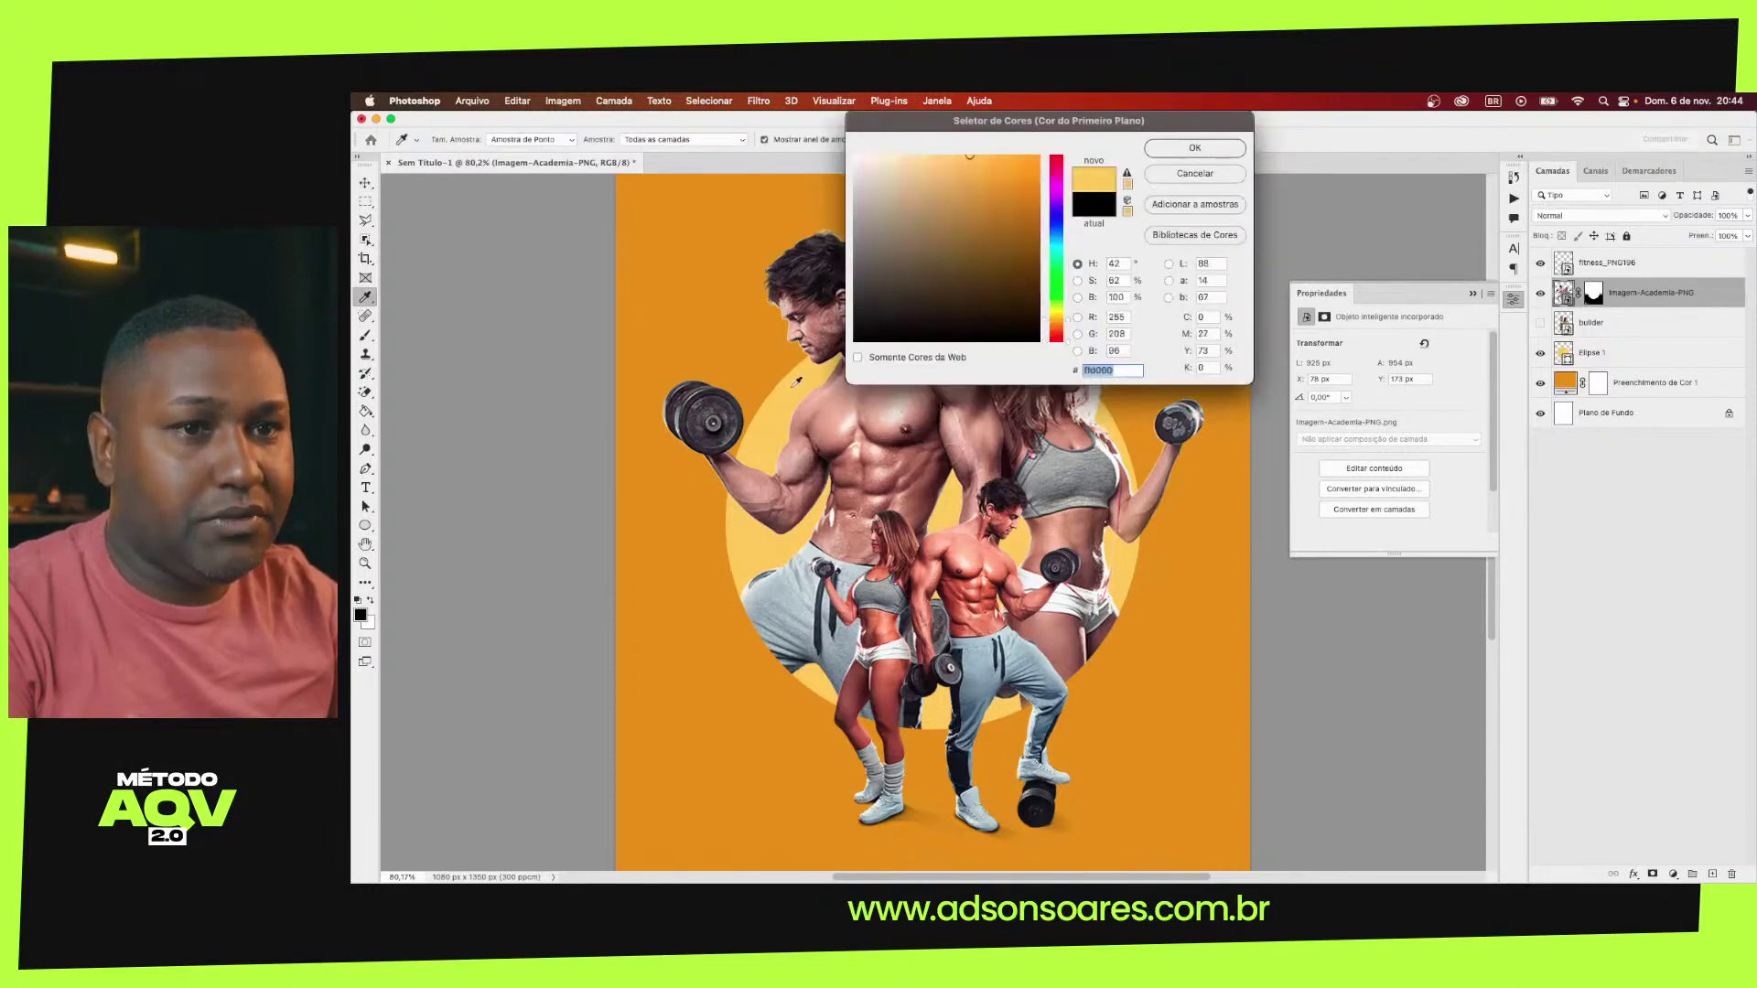
click(1195, 147)
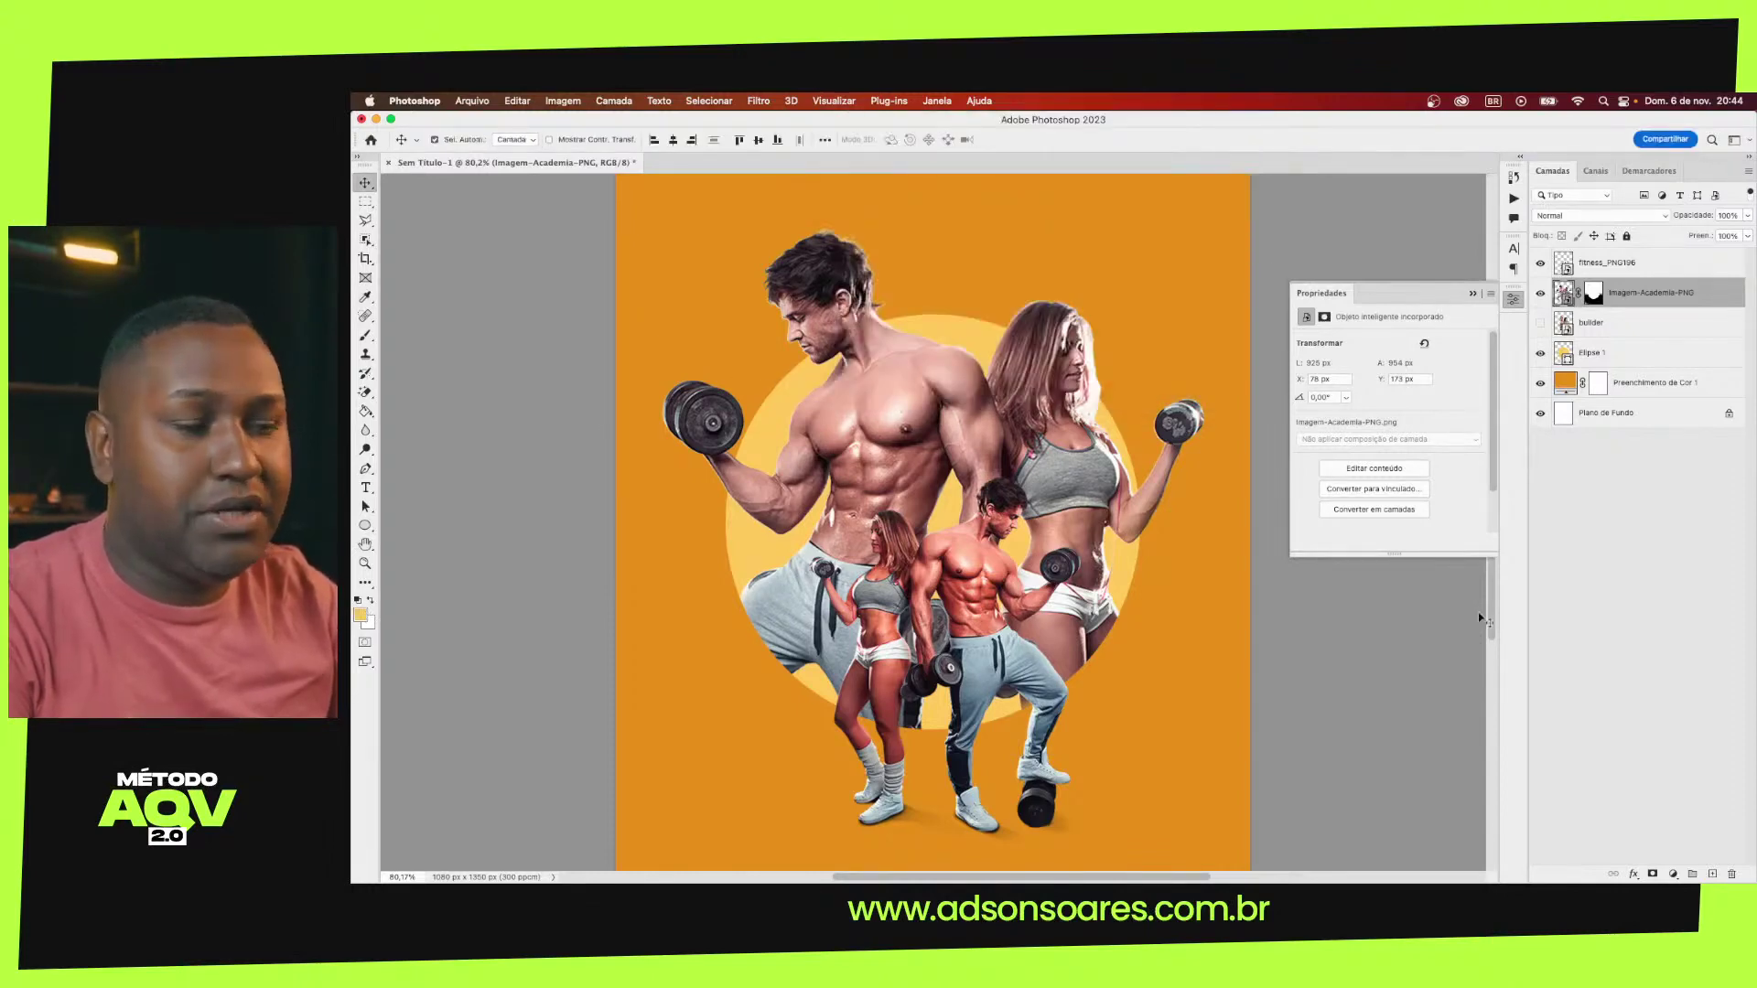
Add a light yellow Cor sólida fill layer and invert its mask to black to hide it
click(1672, 875)
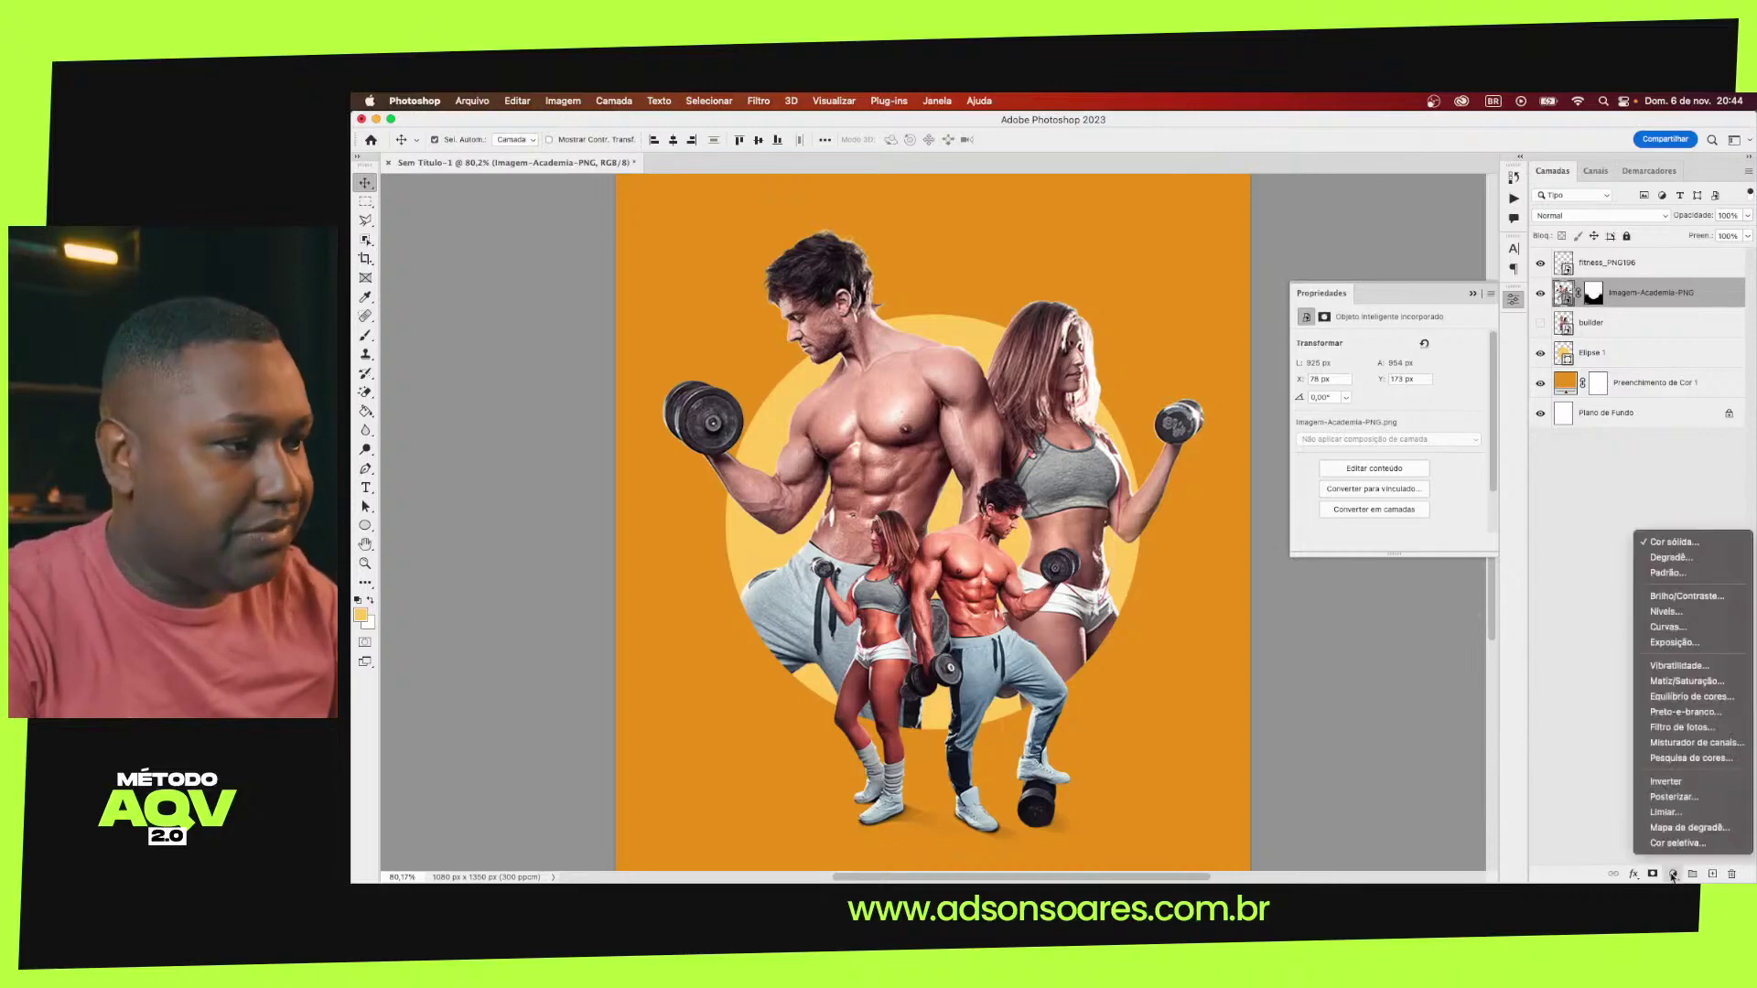
click(1671, 543)
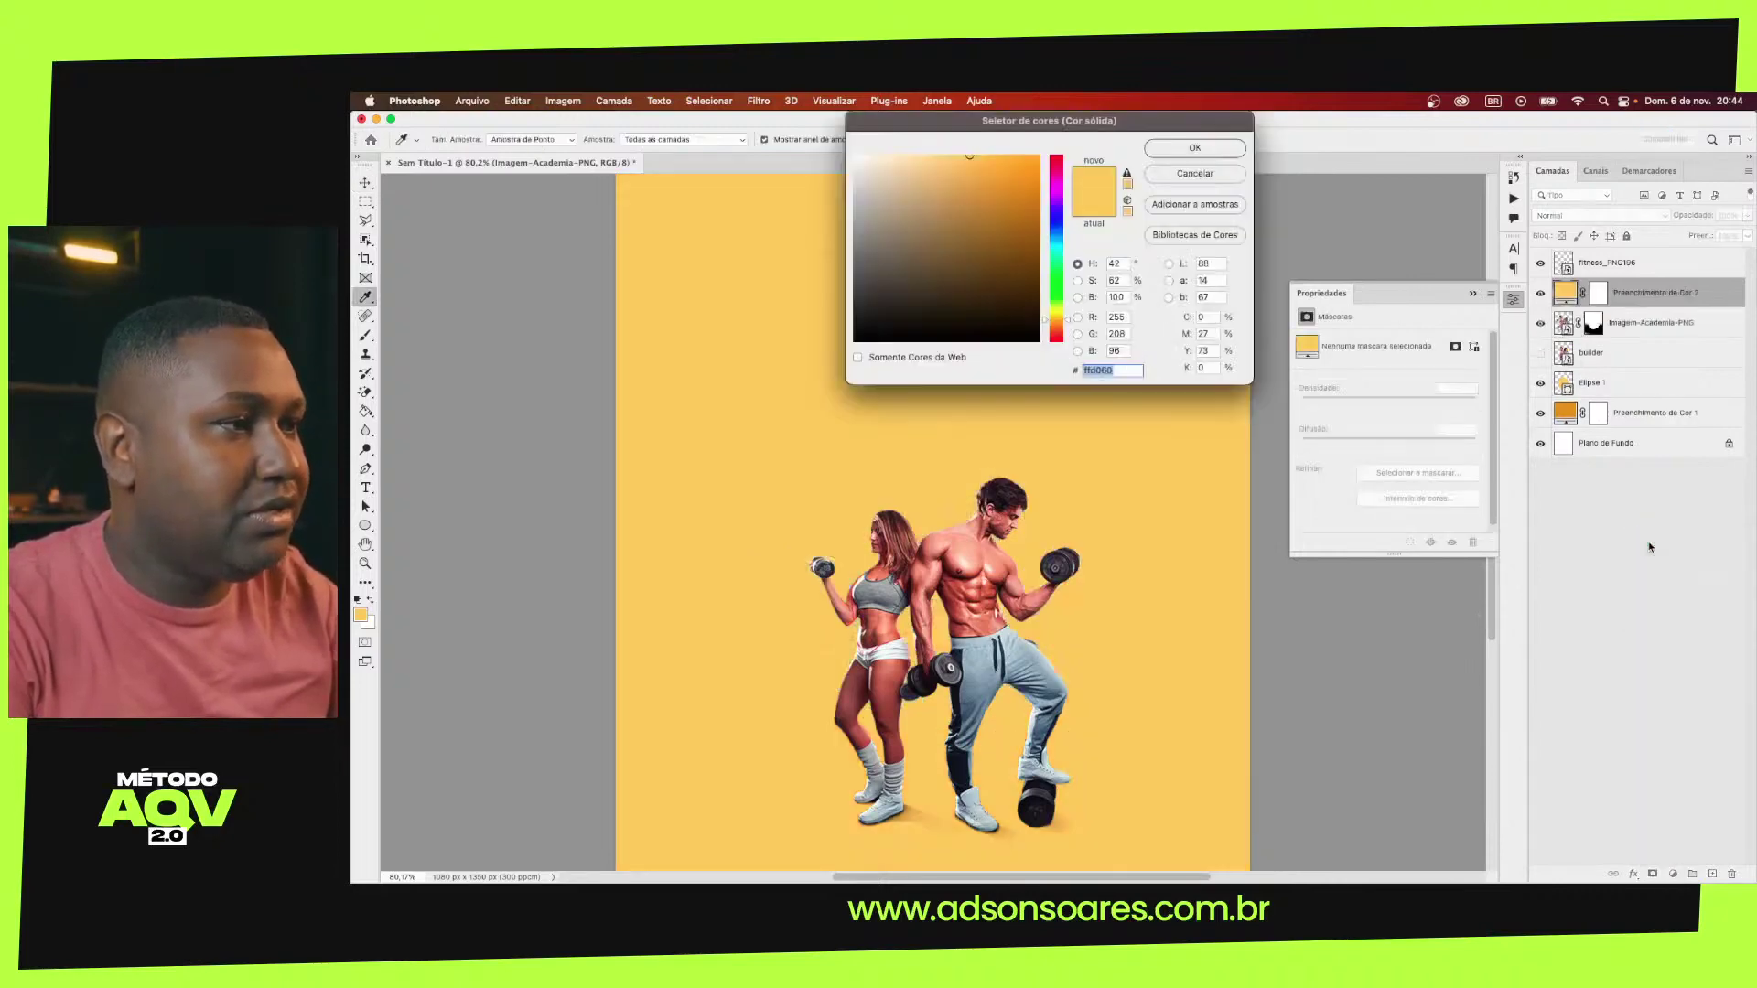
click(1181, 153)
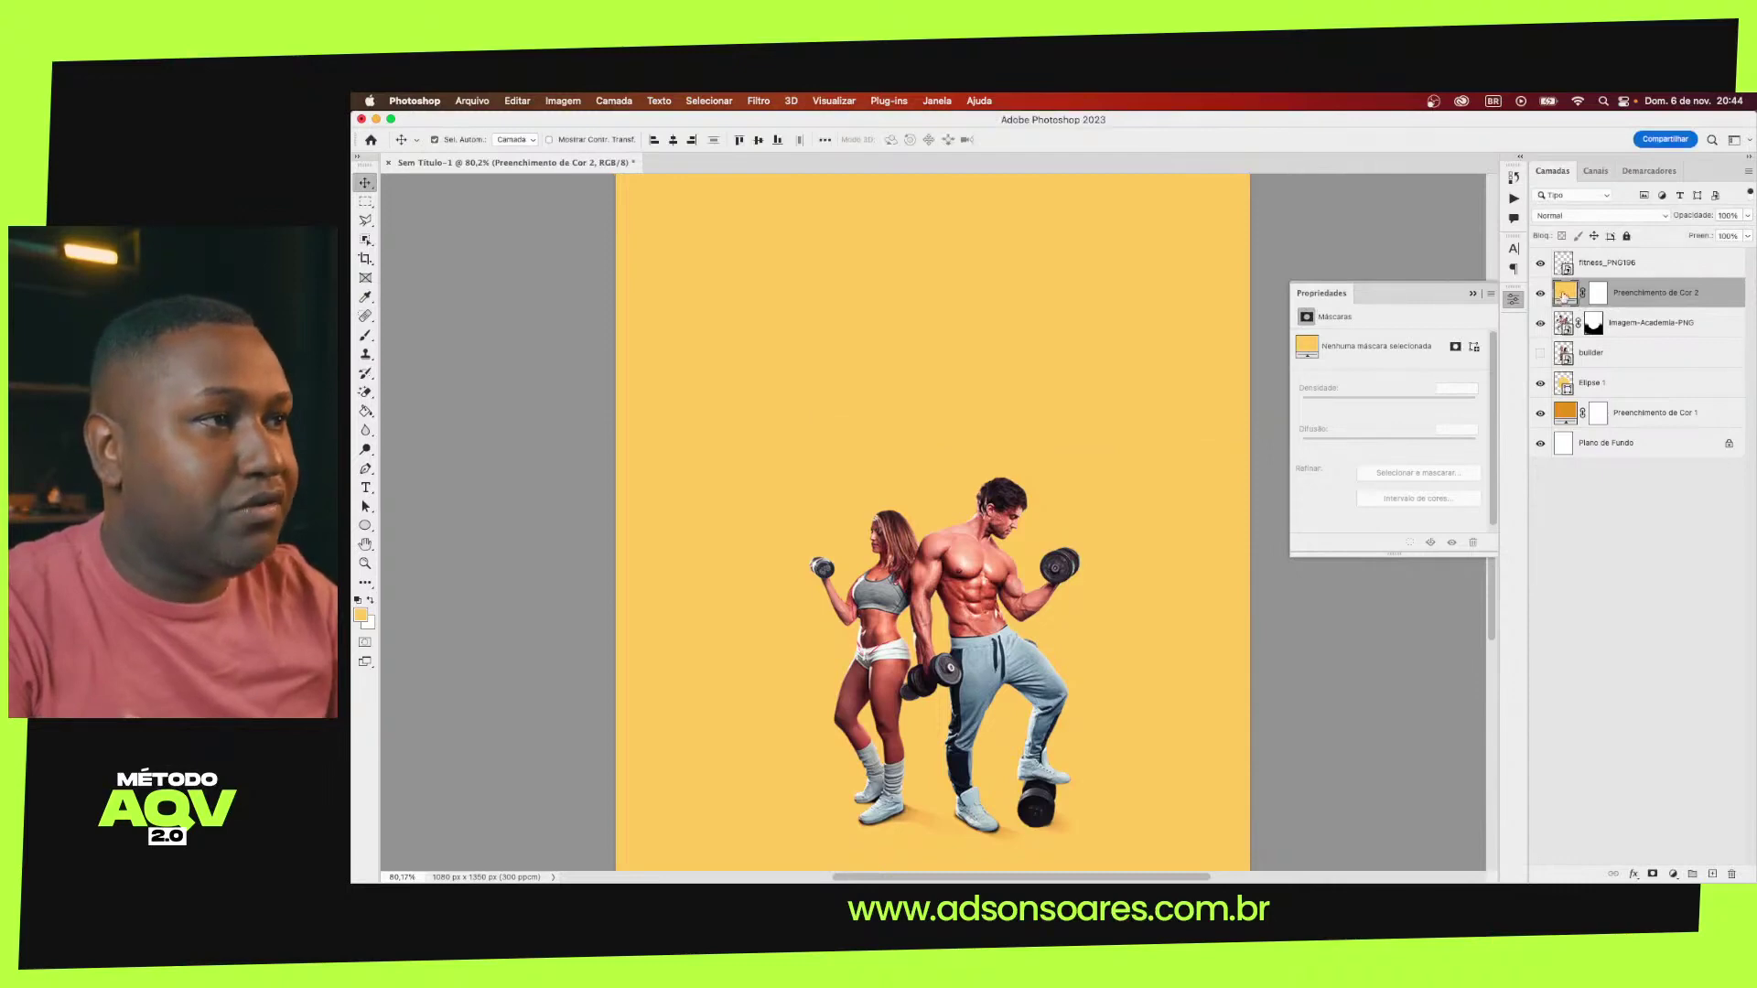
click(1599, 294)
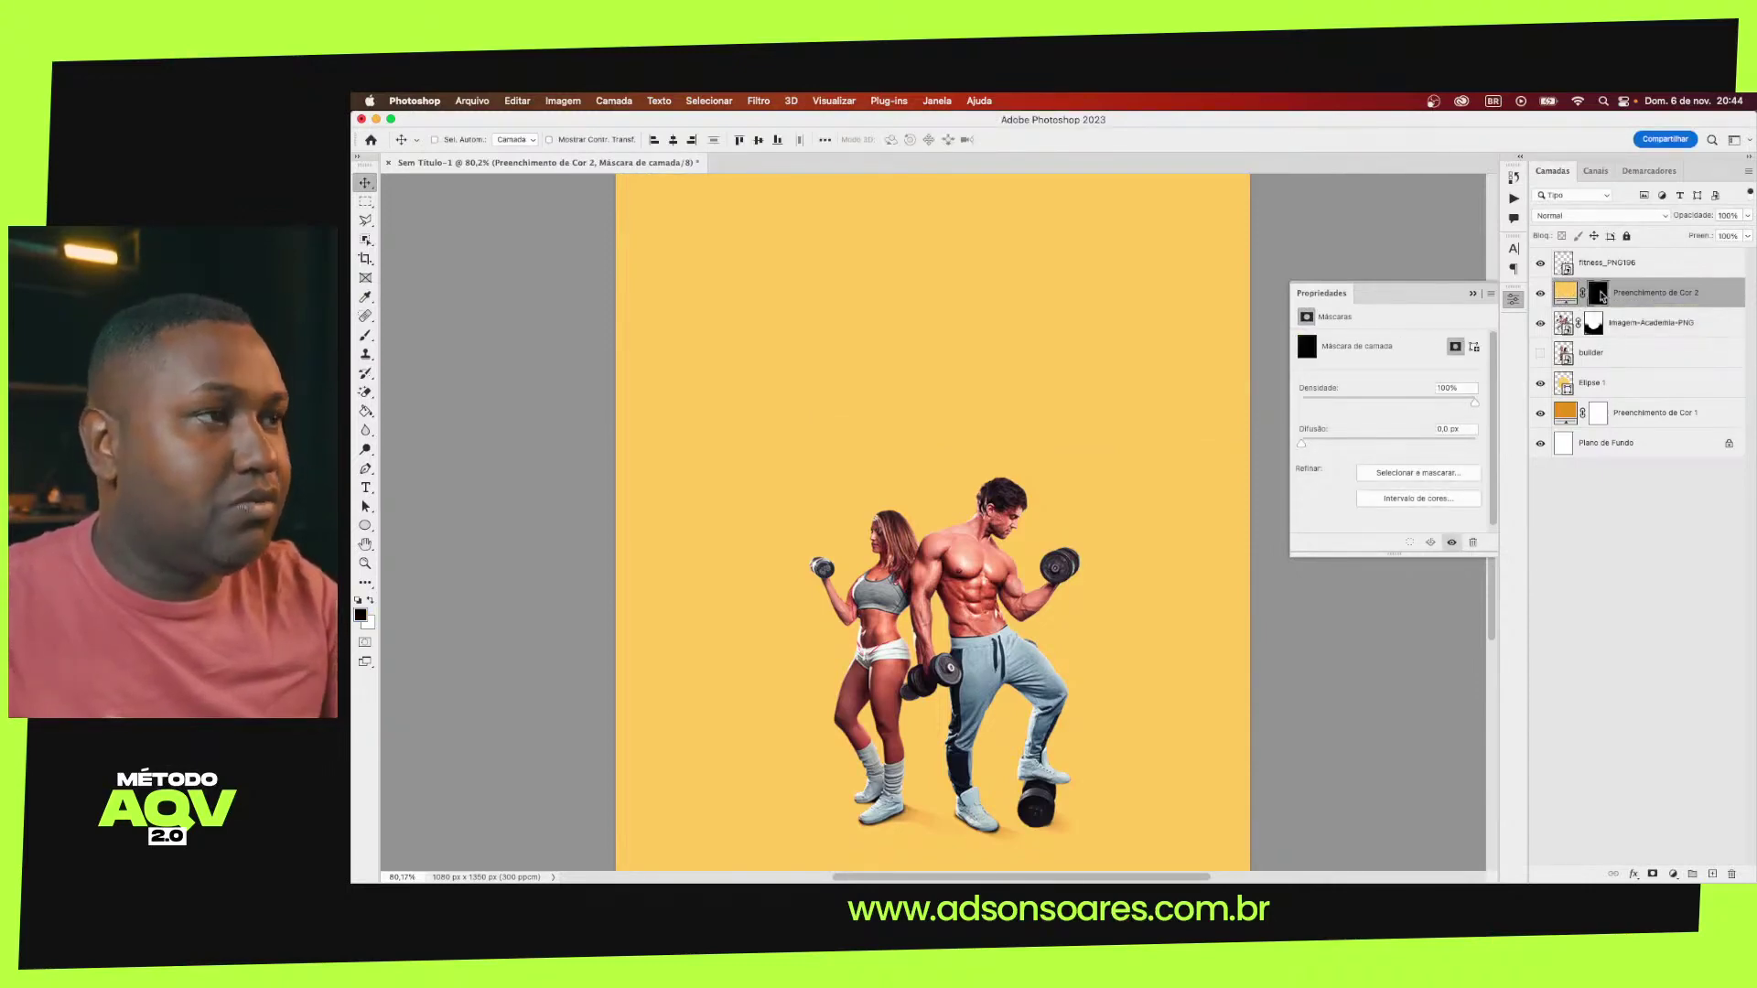
key(ctrl+i)
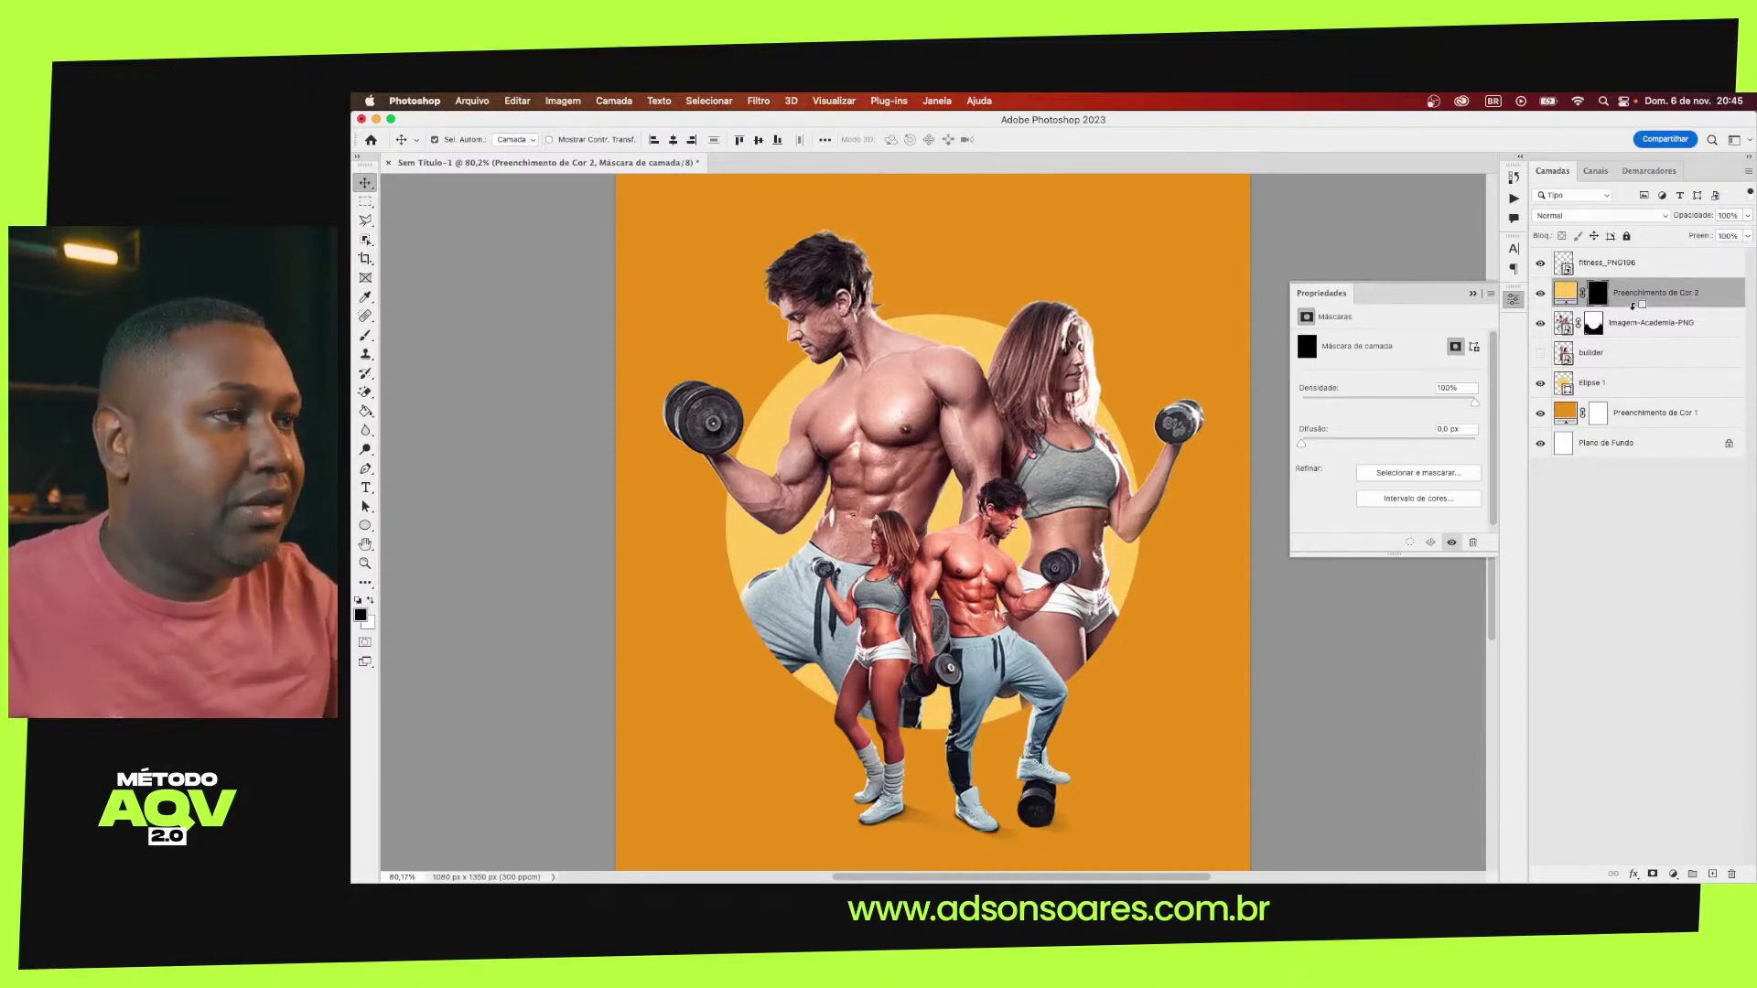
Clip the hidden yellow fill layer to the Imagem-Academia-PNG athletes layer
drag(1632, 306, 1633, 305)
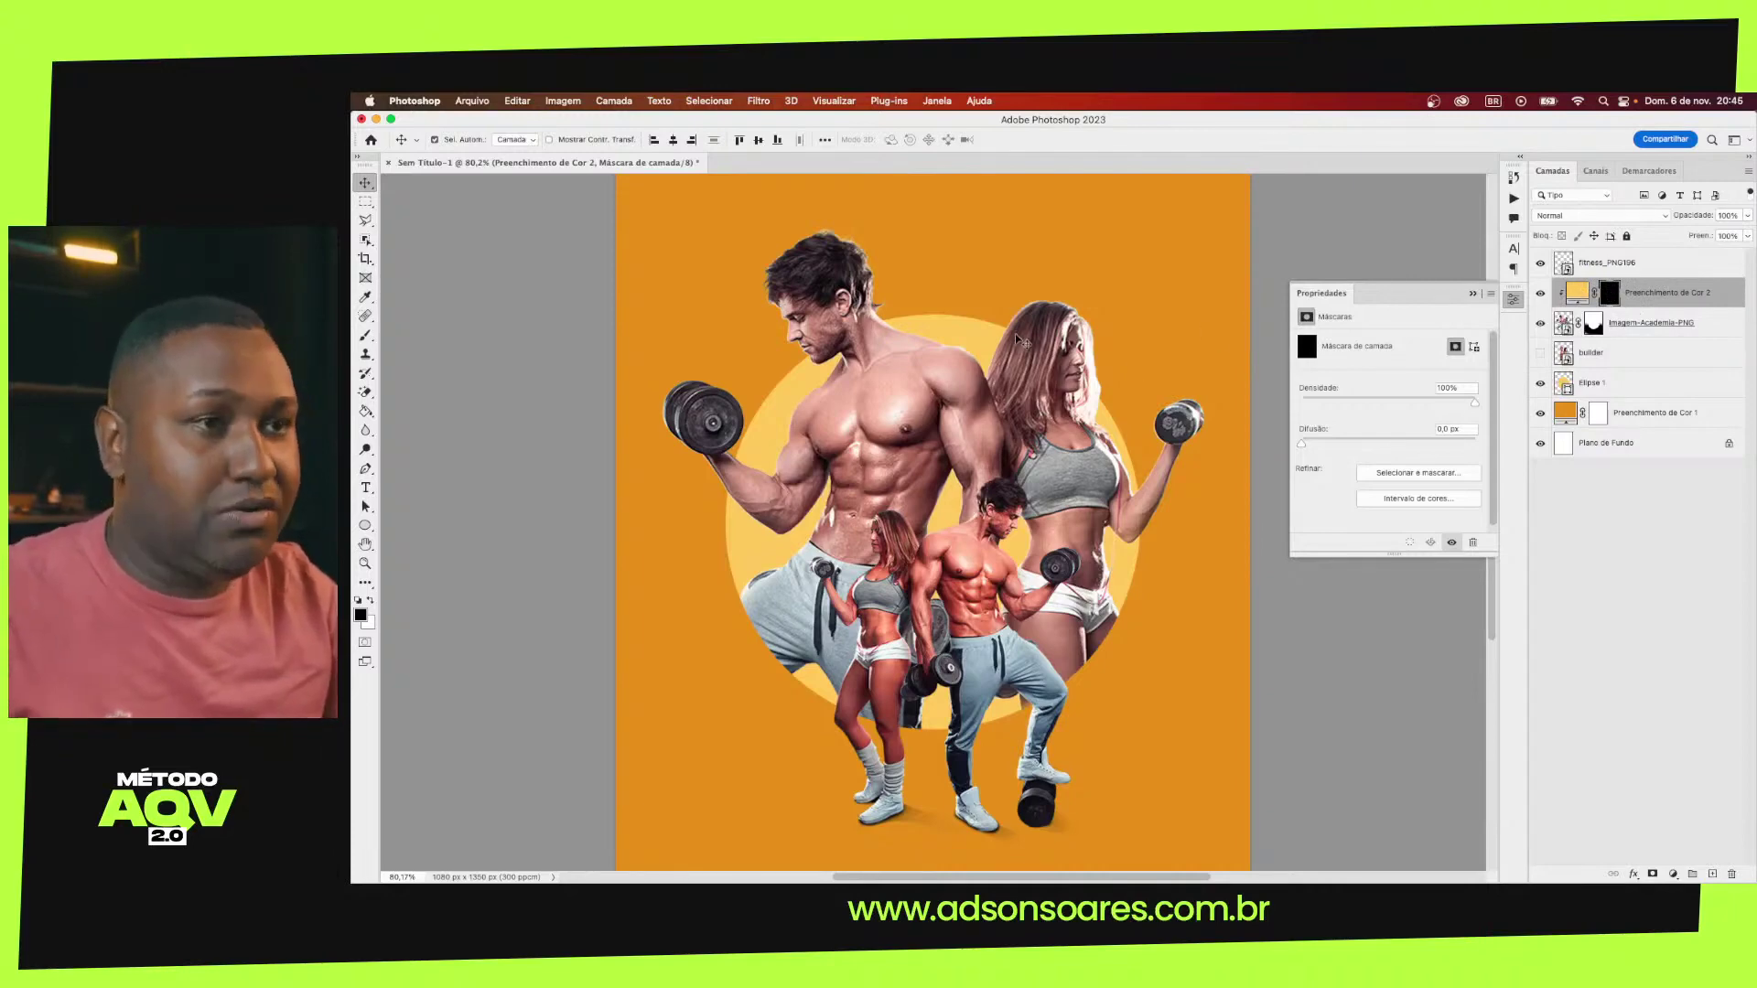
scroll(1012, 342, up, 2)
scroll(1012, 341, up, 2)
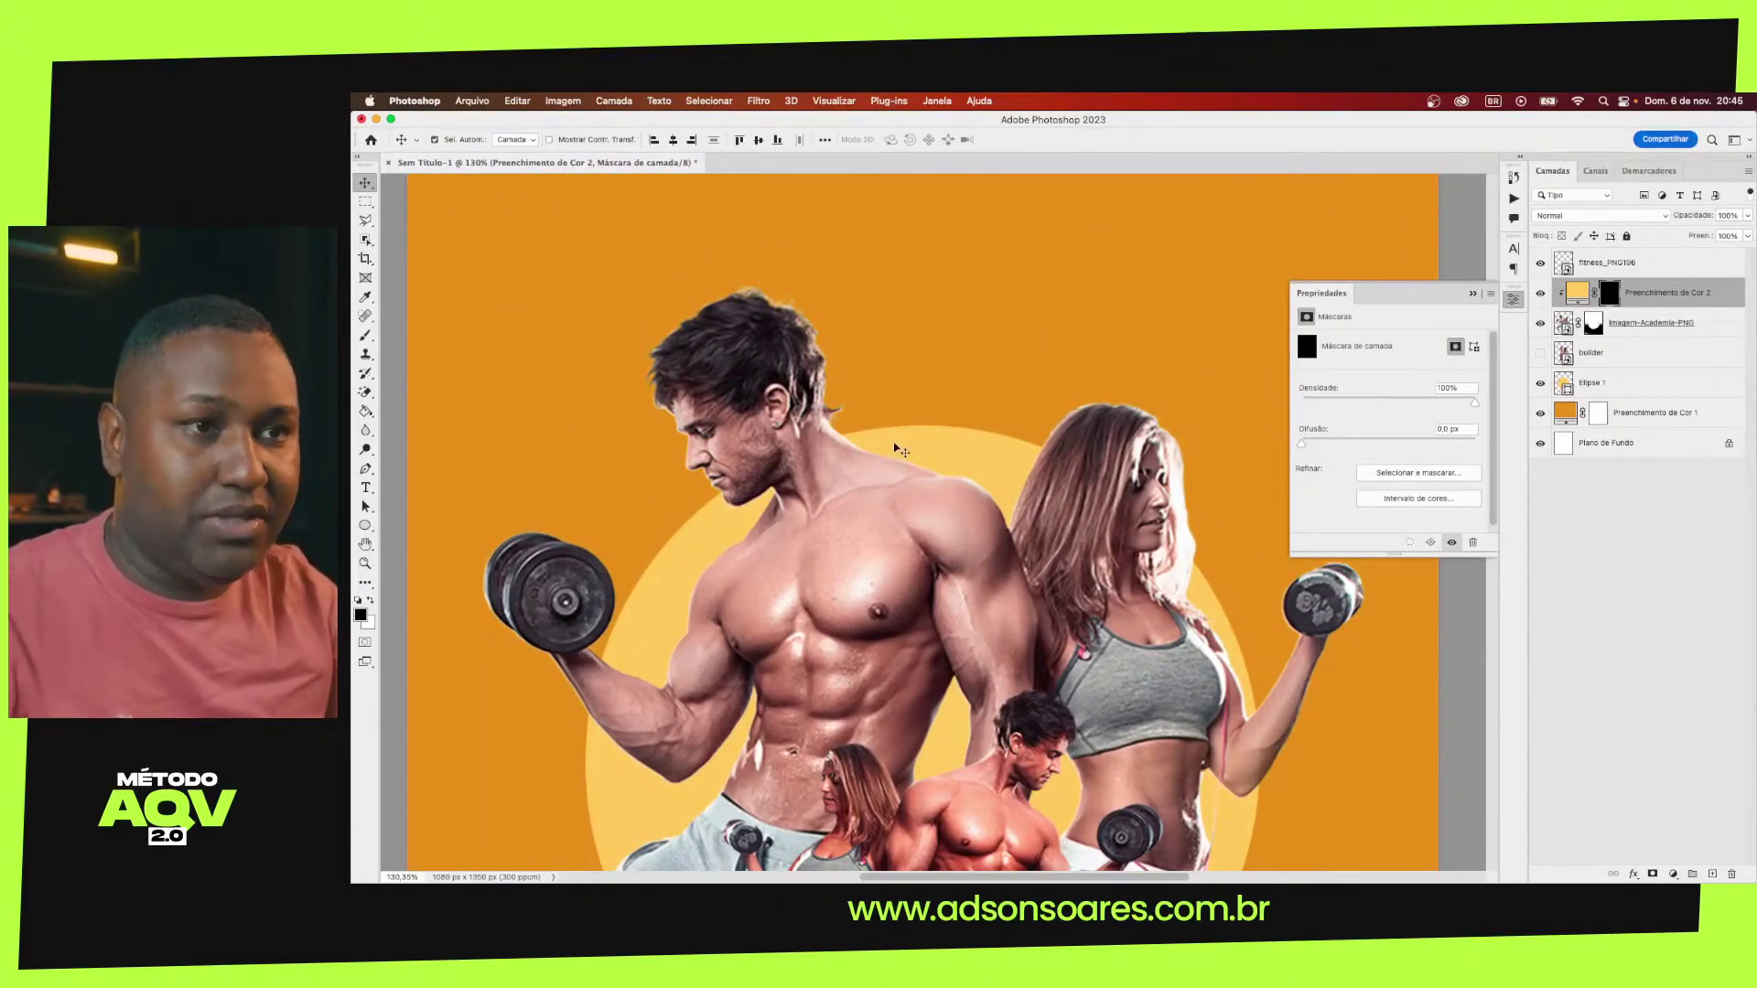
Switch to a smaller brush and bring up the fill layer's blend-mode choices
key(b)
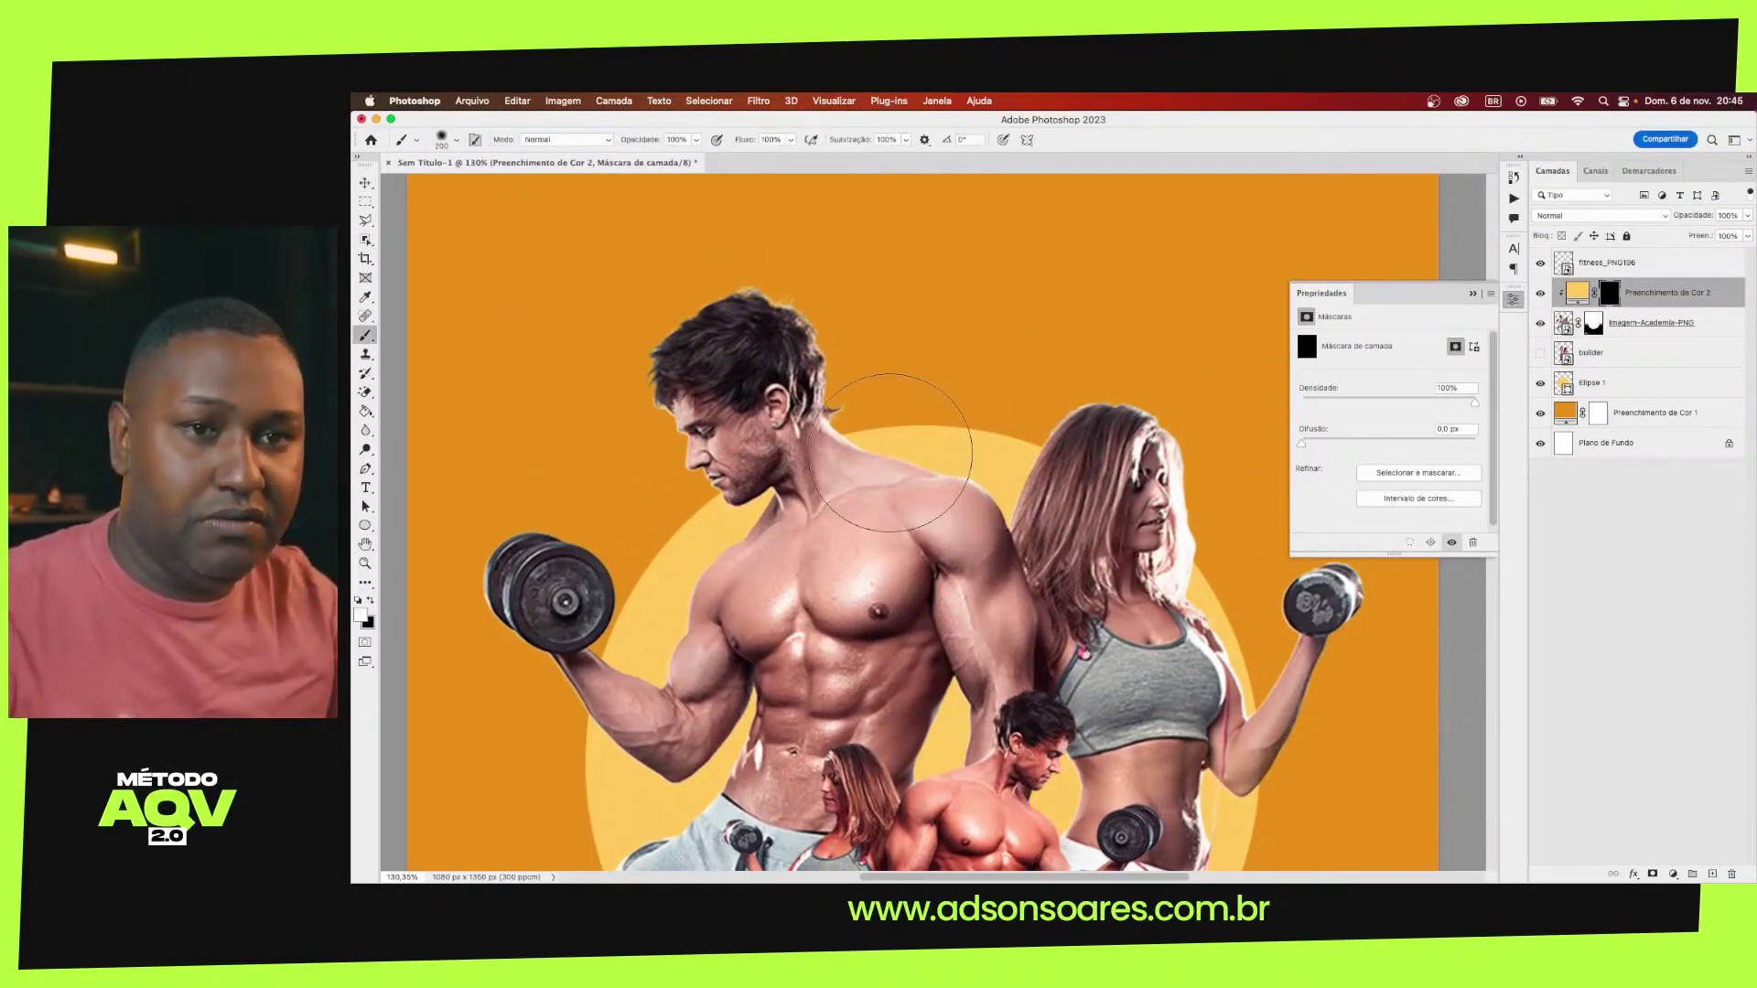
key(bracketleft)
key(bracketleft)
key(bracketleft)
key(bracketleft)
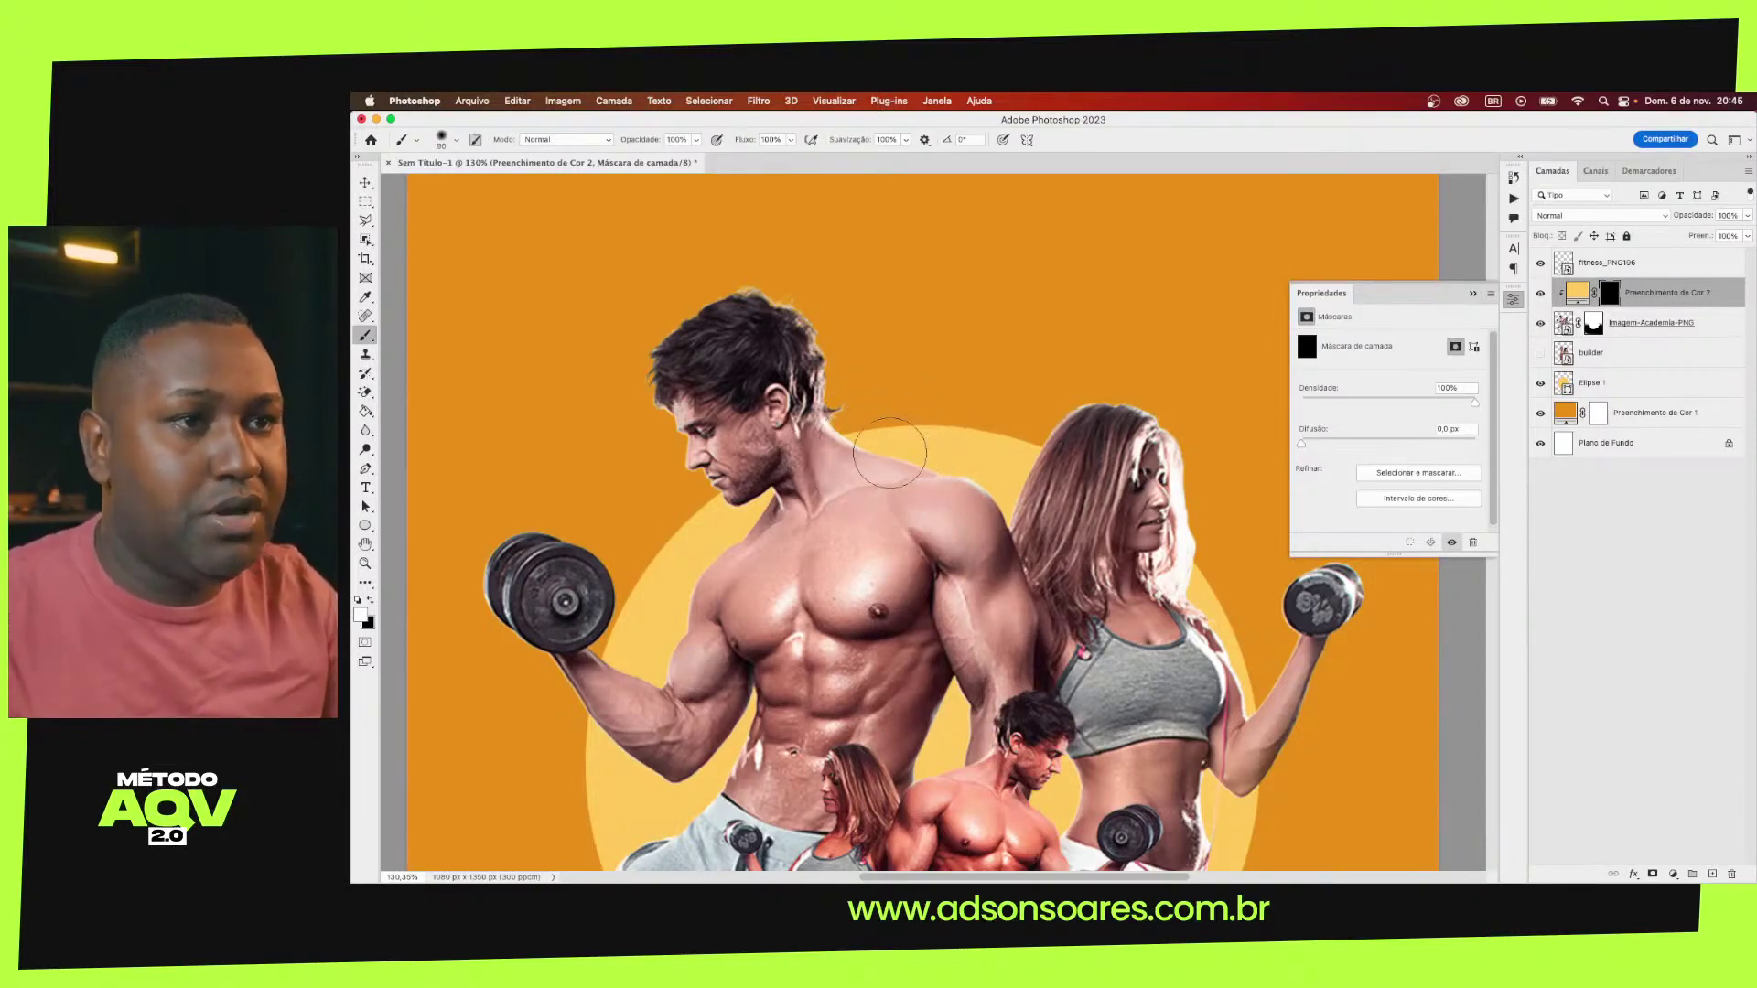
key(bracketleft)
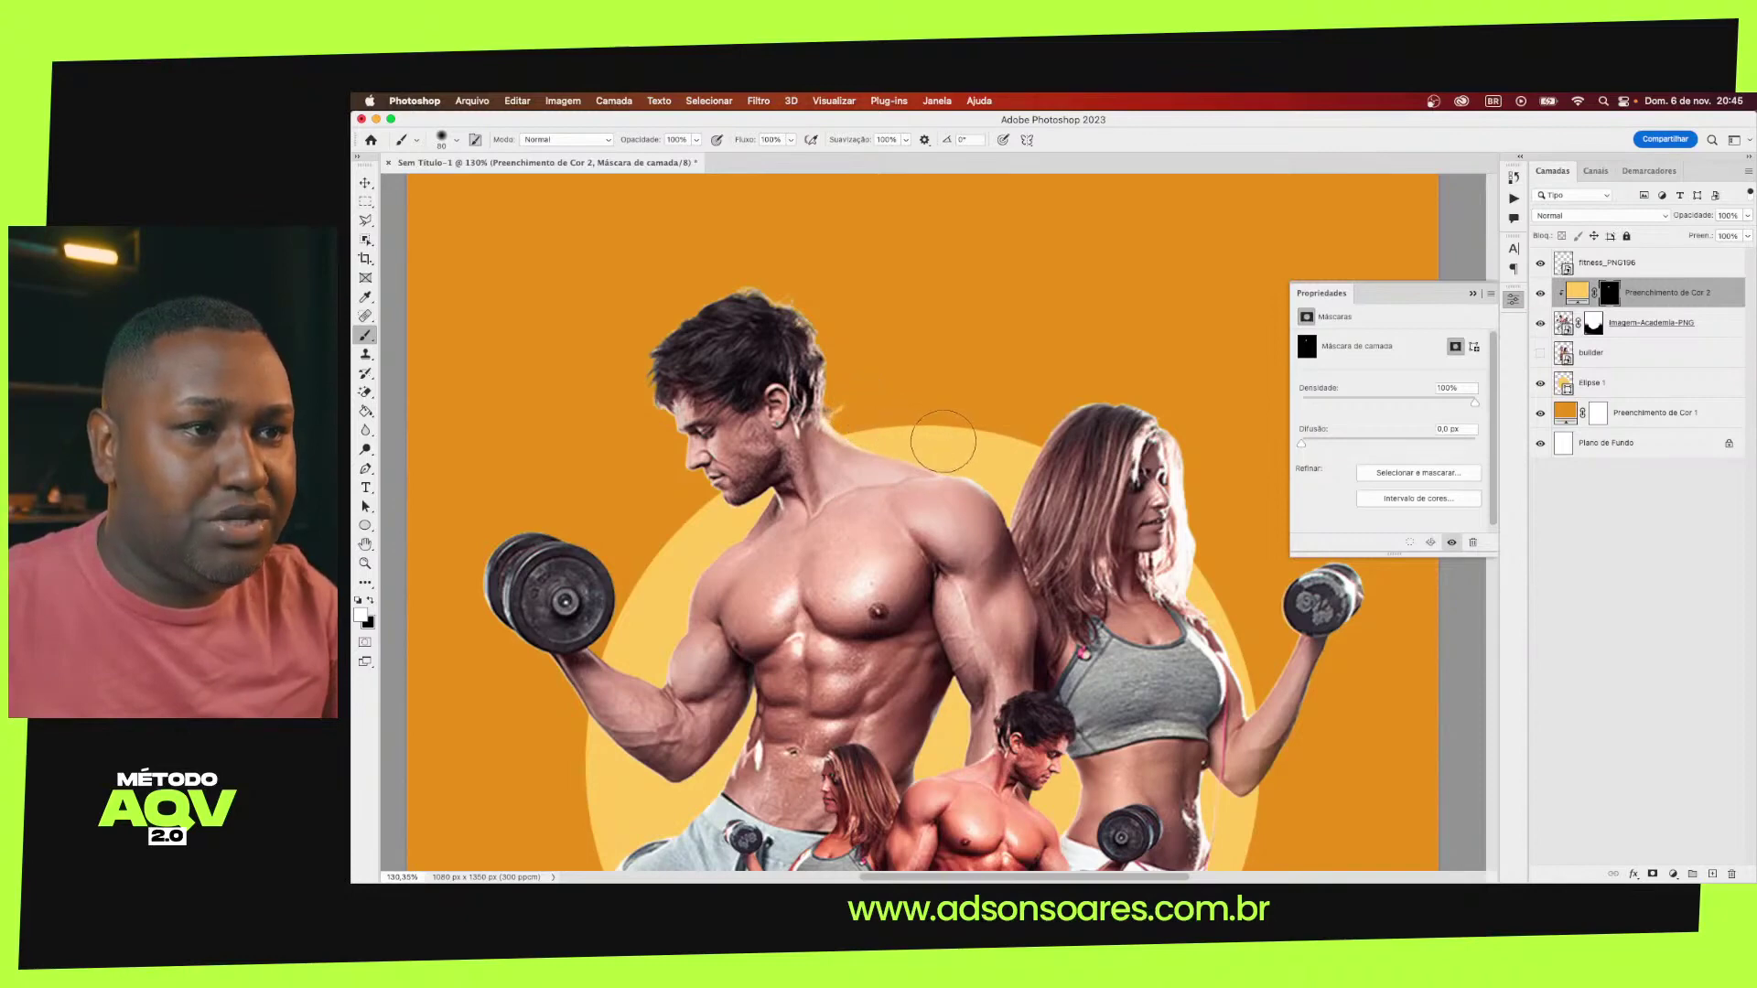
scroll(932, 522, up, 5)
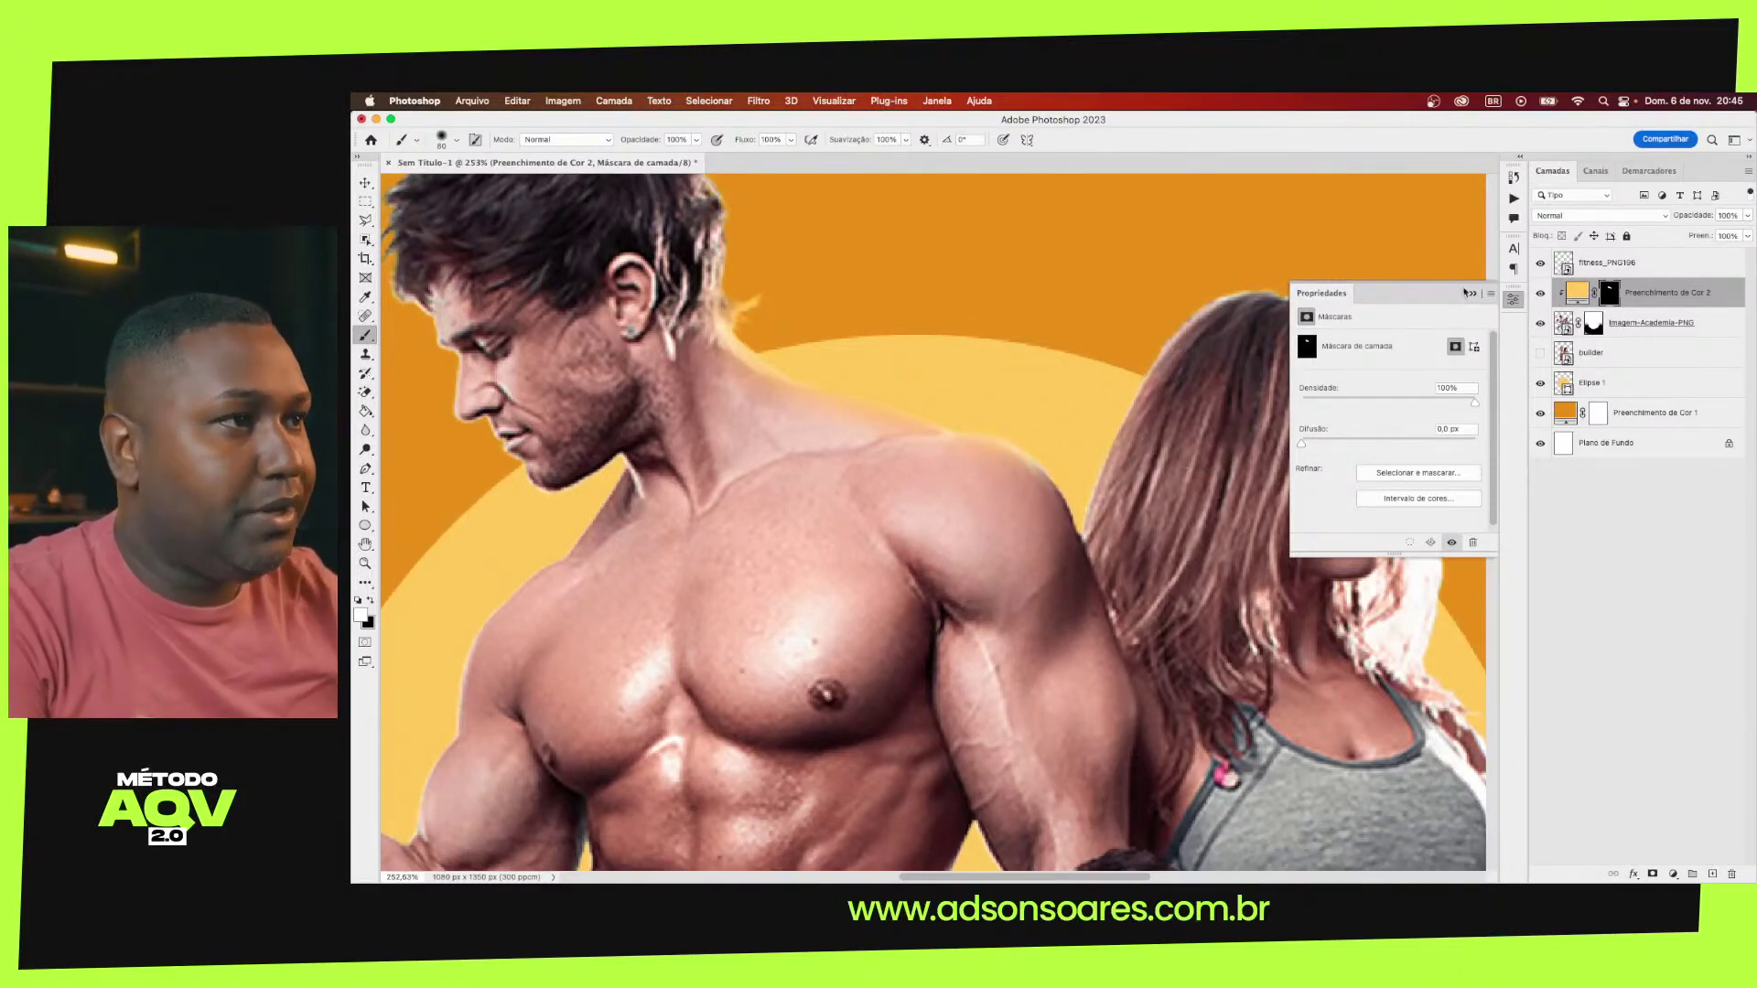
click(1581, 222)
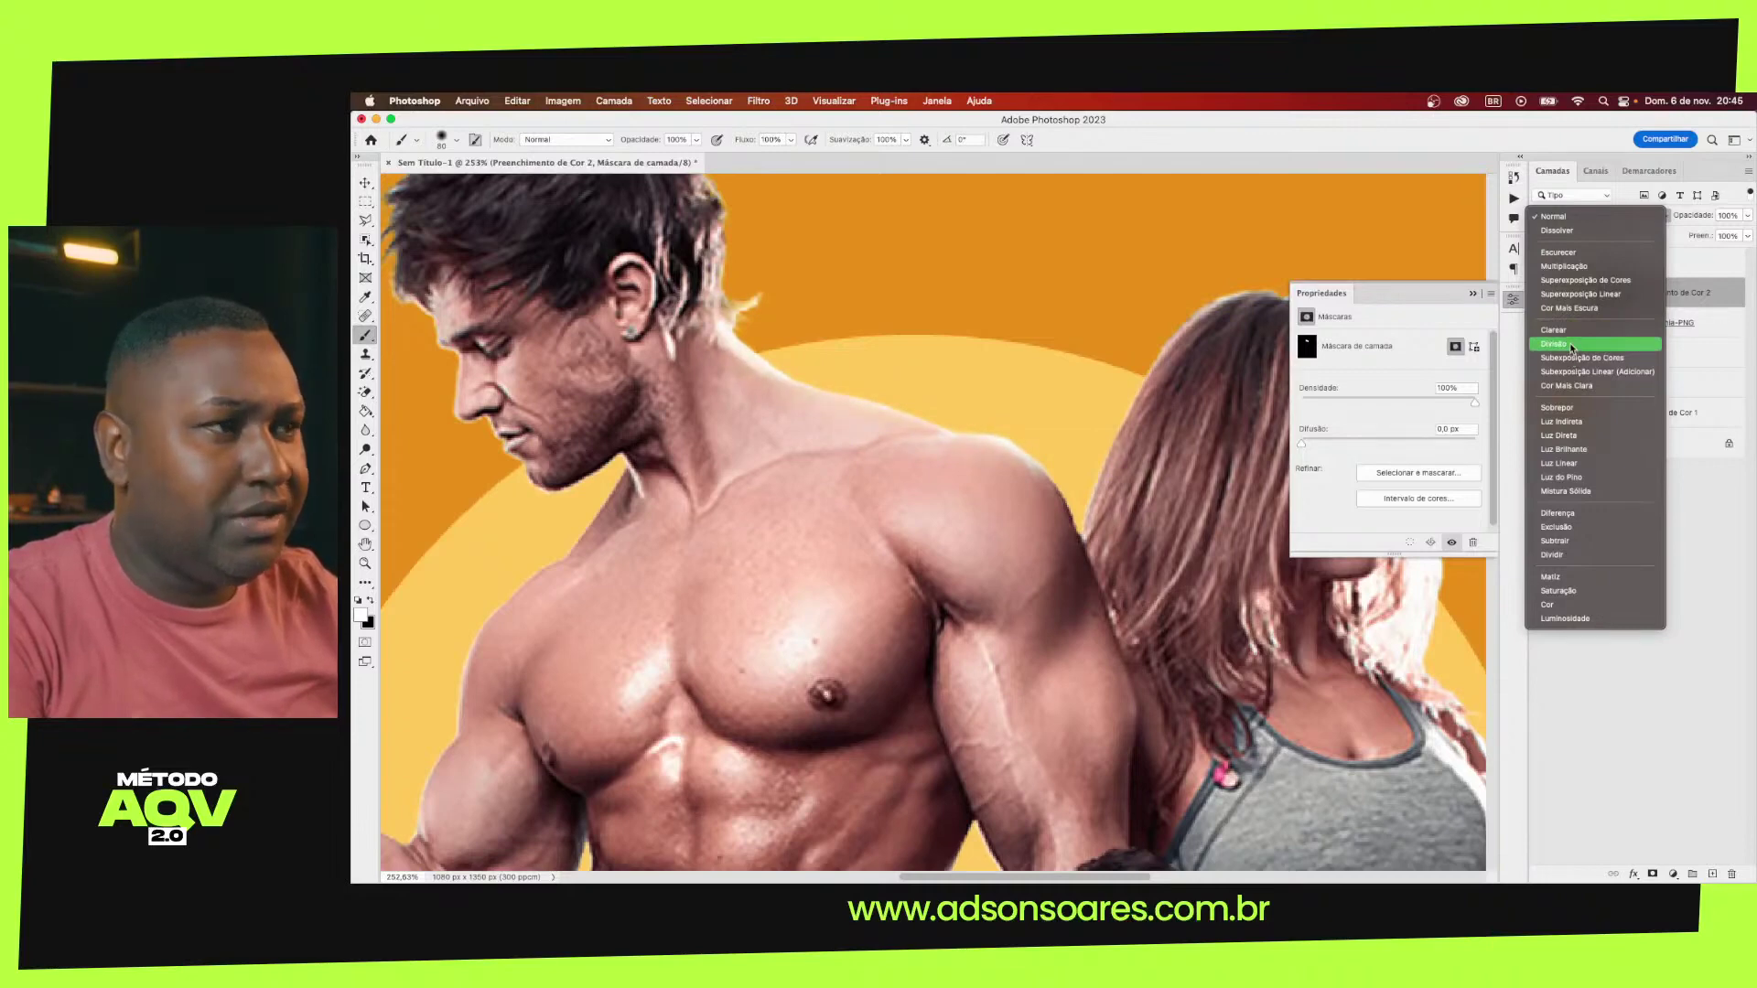
Set the yellow fill layer's blending to Divisão (Divide) and zoom out to the full poster
click(1571, 345)
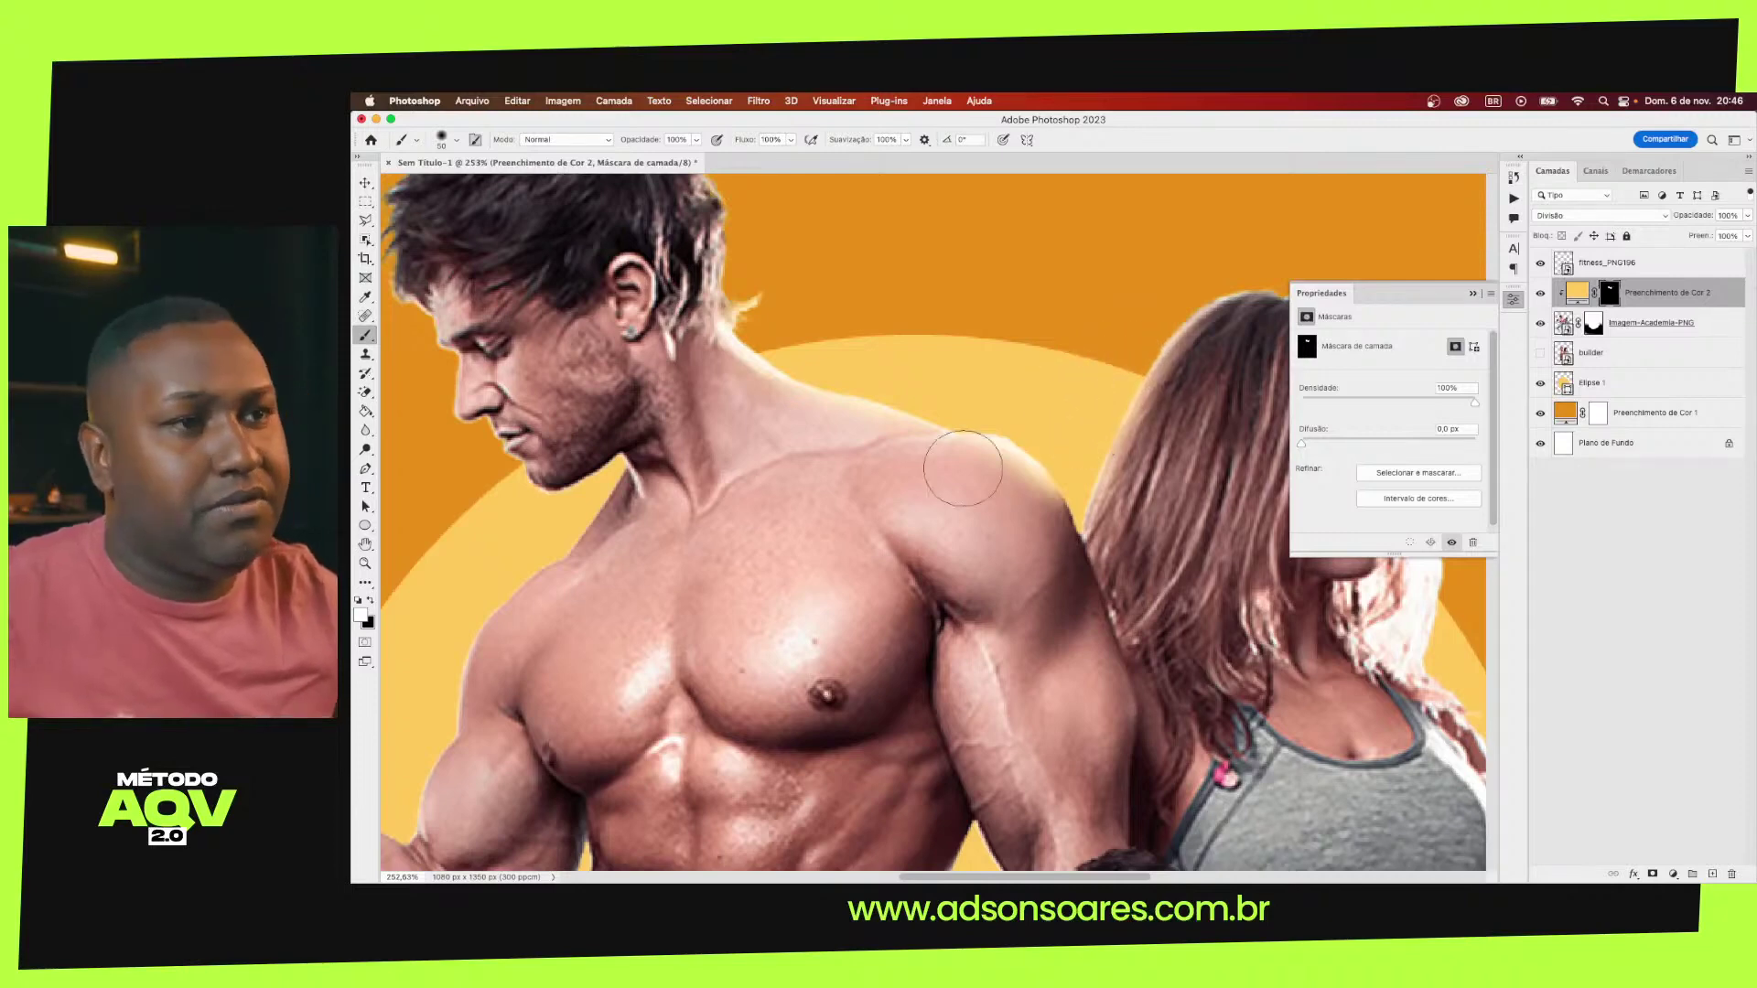
scroll(926, 430, down, 5)
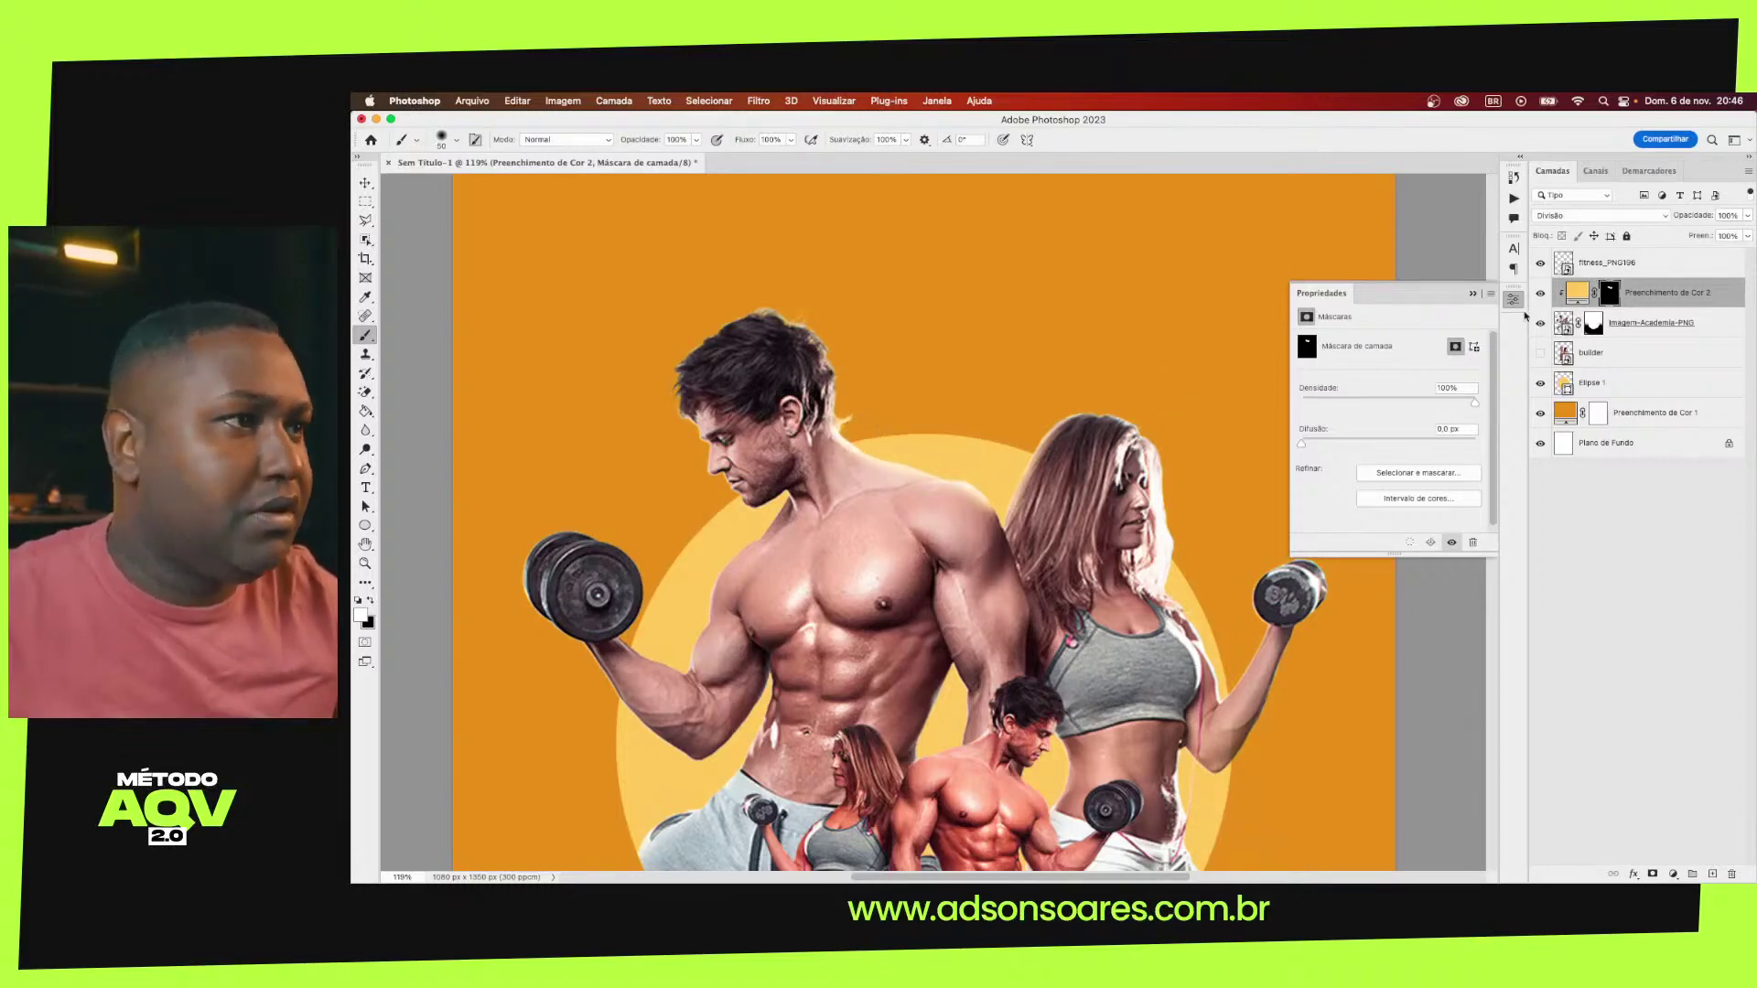
Recolour Preenchimento de Cor 2 to golden yellow #e8b53a, then reselect its mask
double_click(1577, 293)
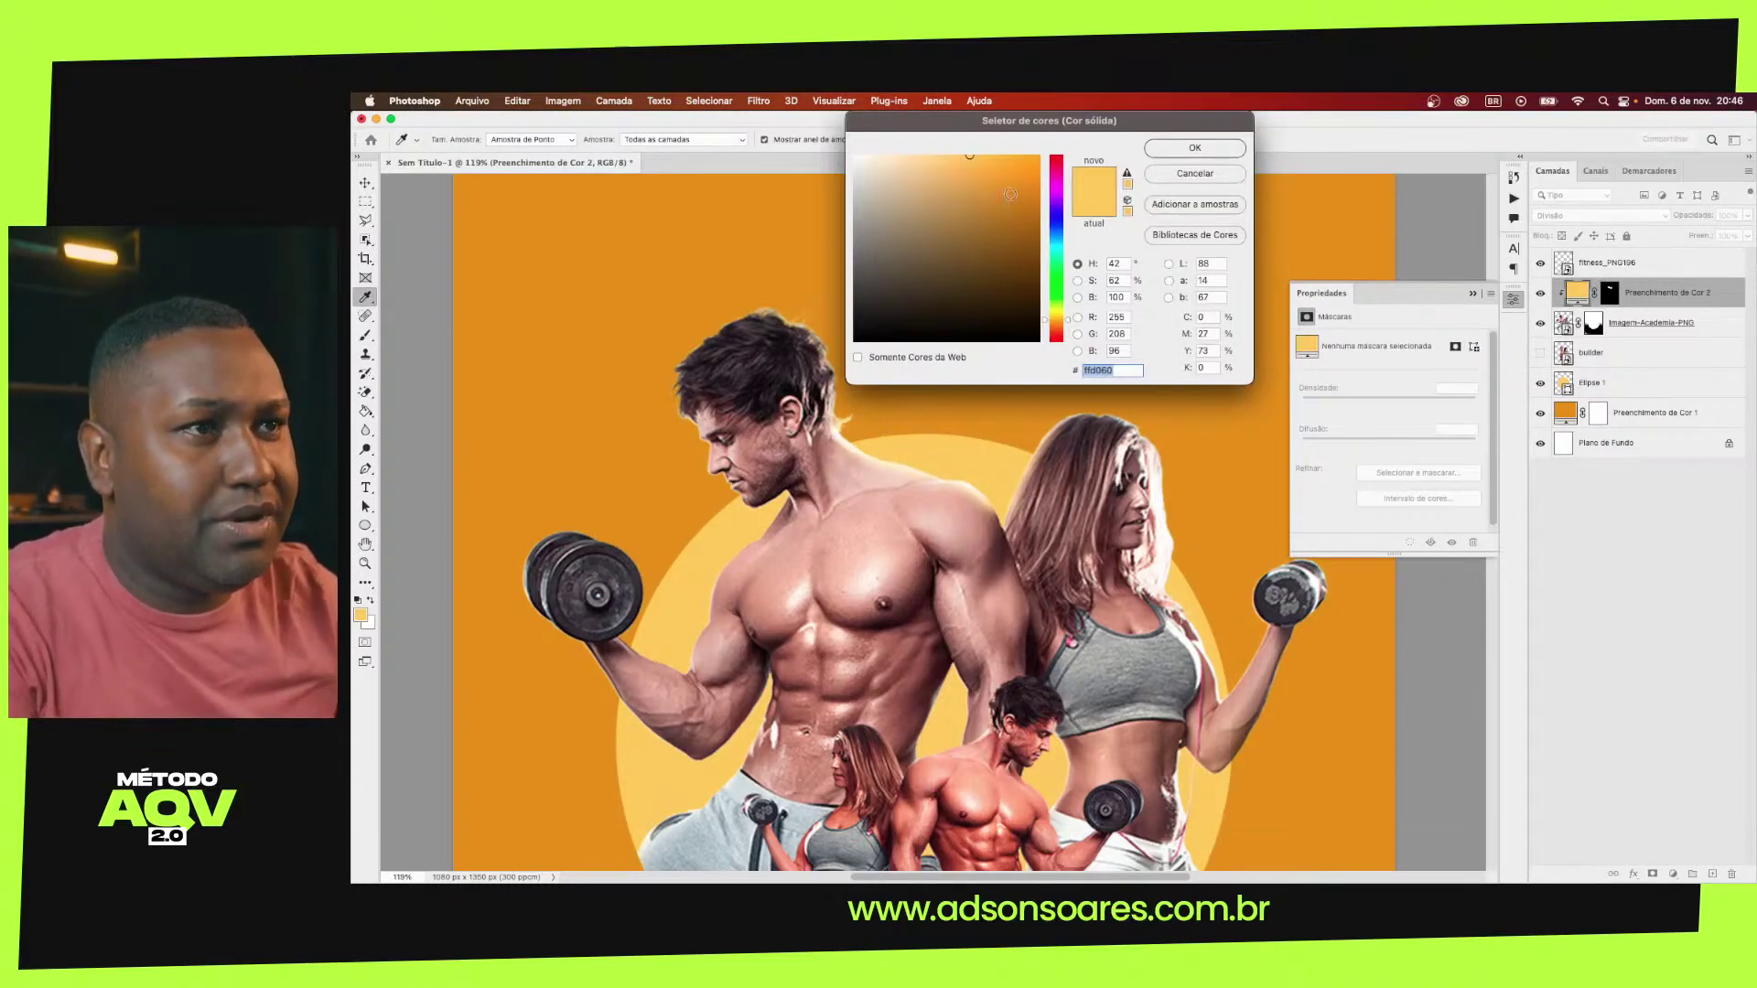
drag(1003, 244, 1018, 123)
drag(1003, 189, 992, 170)
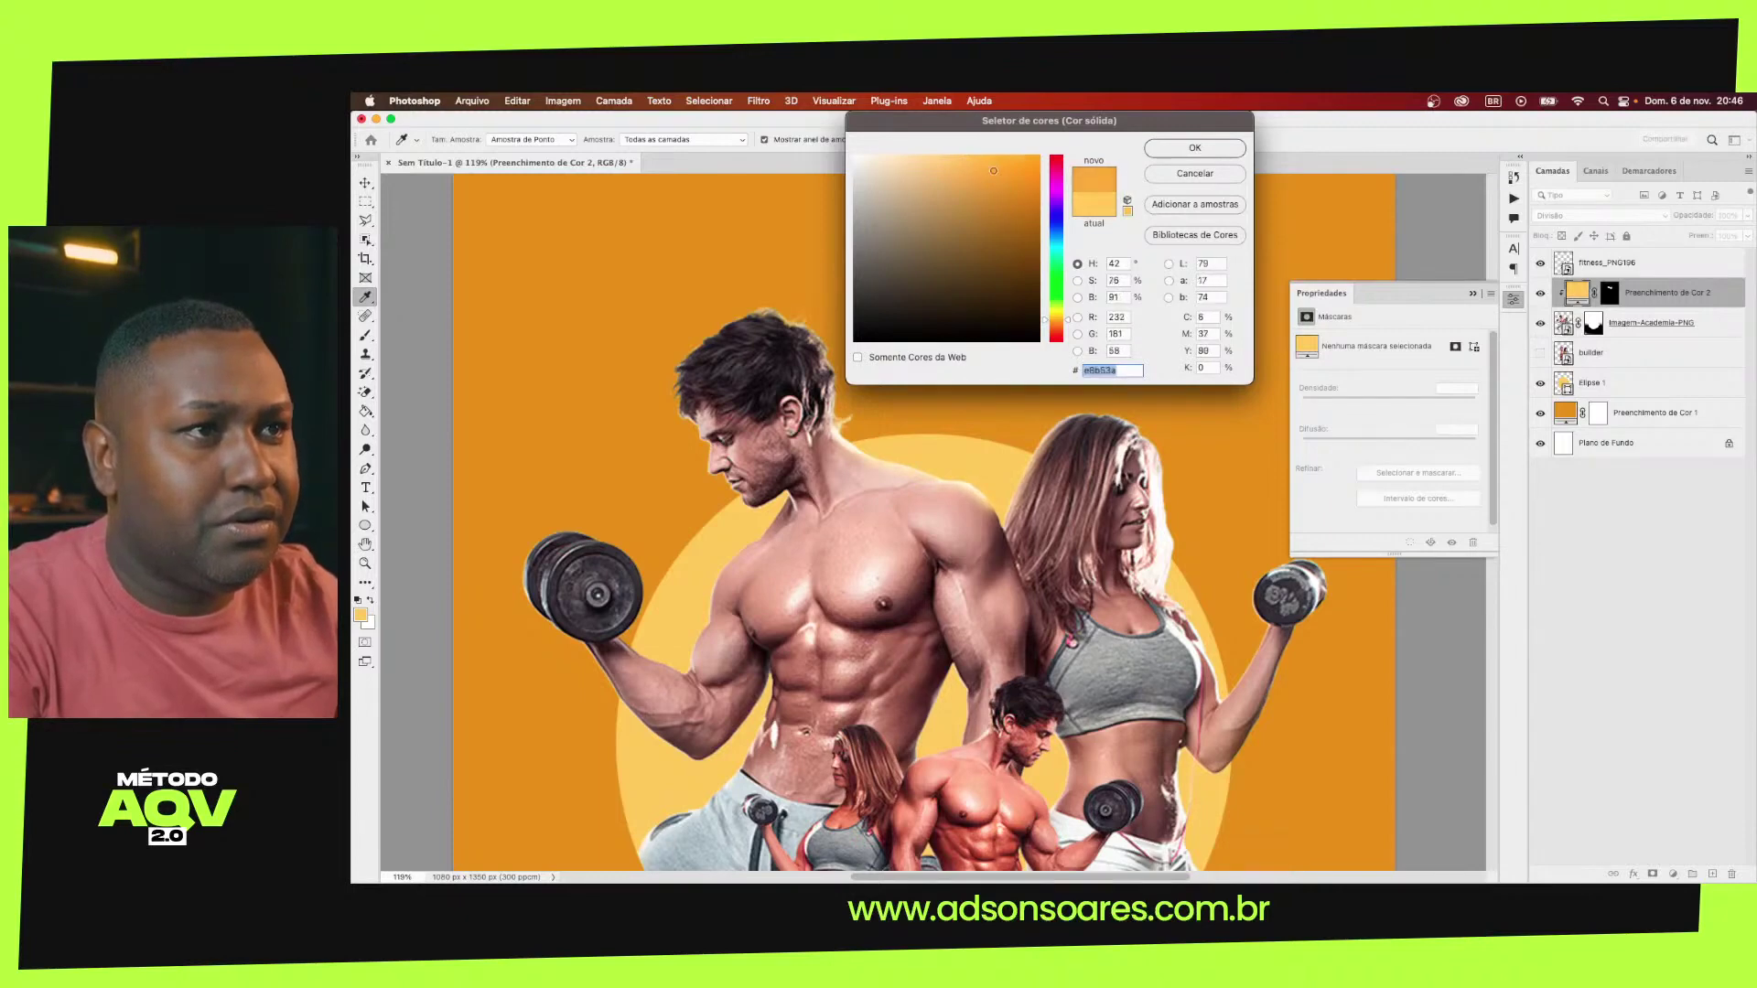
click(1195, 147)
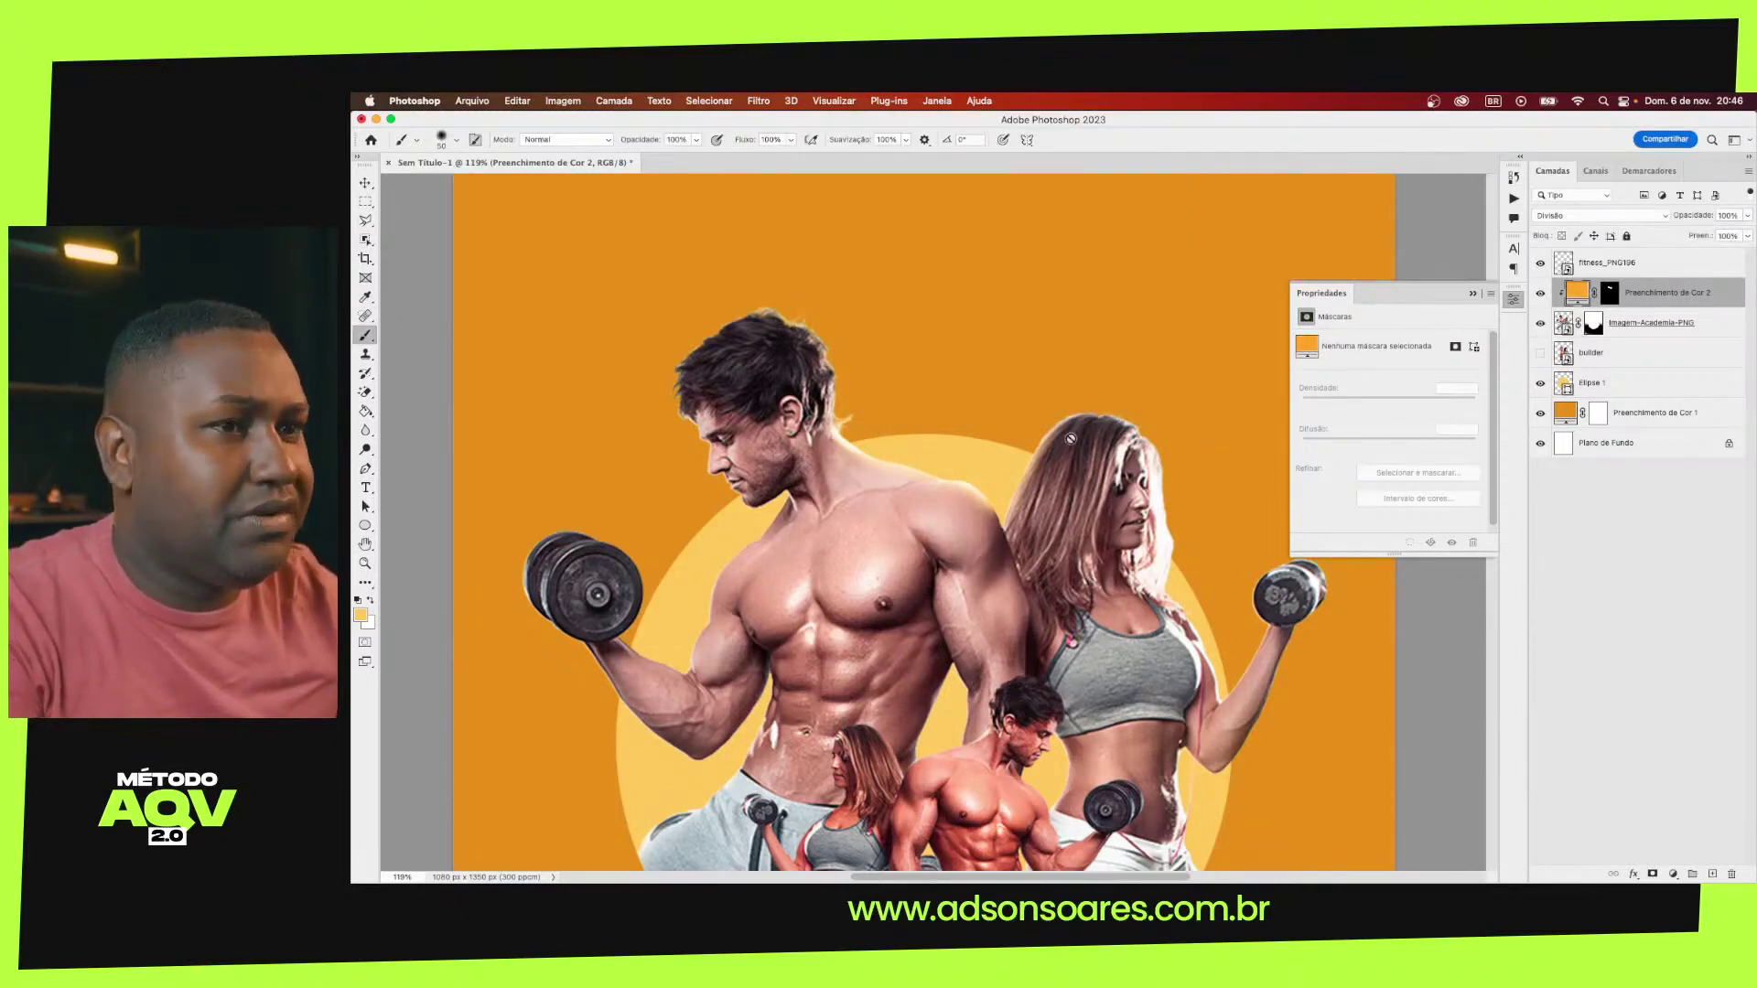
click(1610, 292)
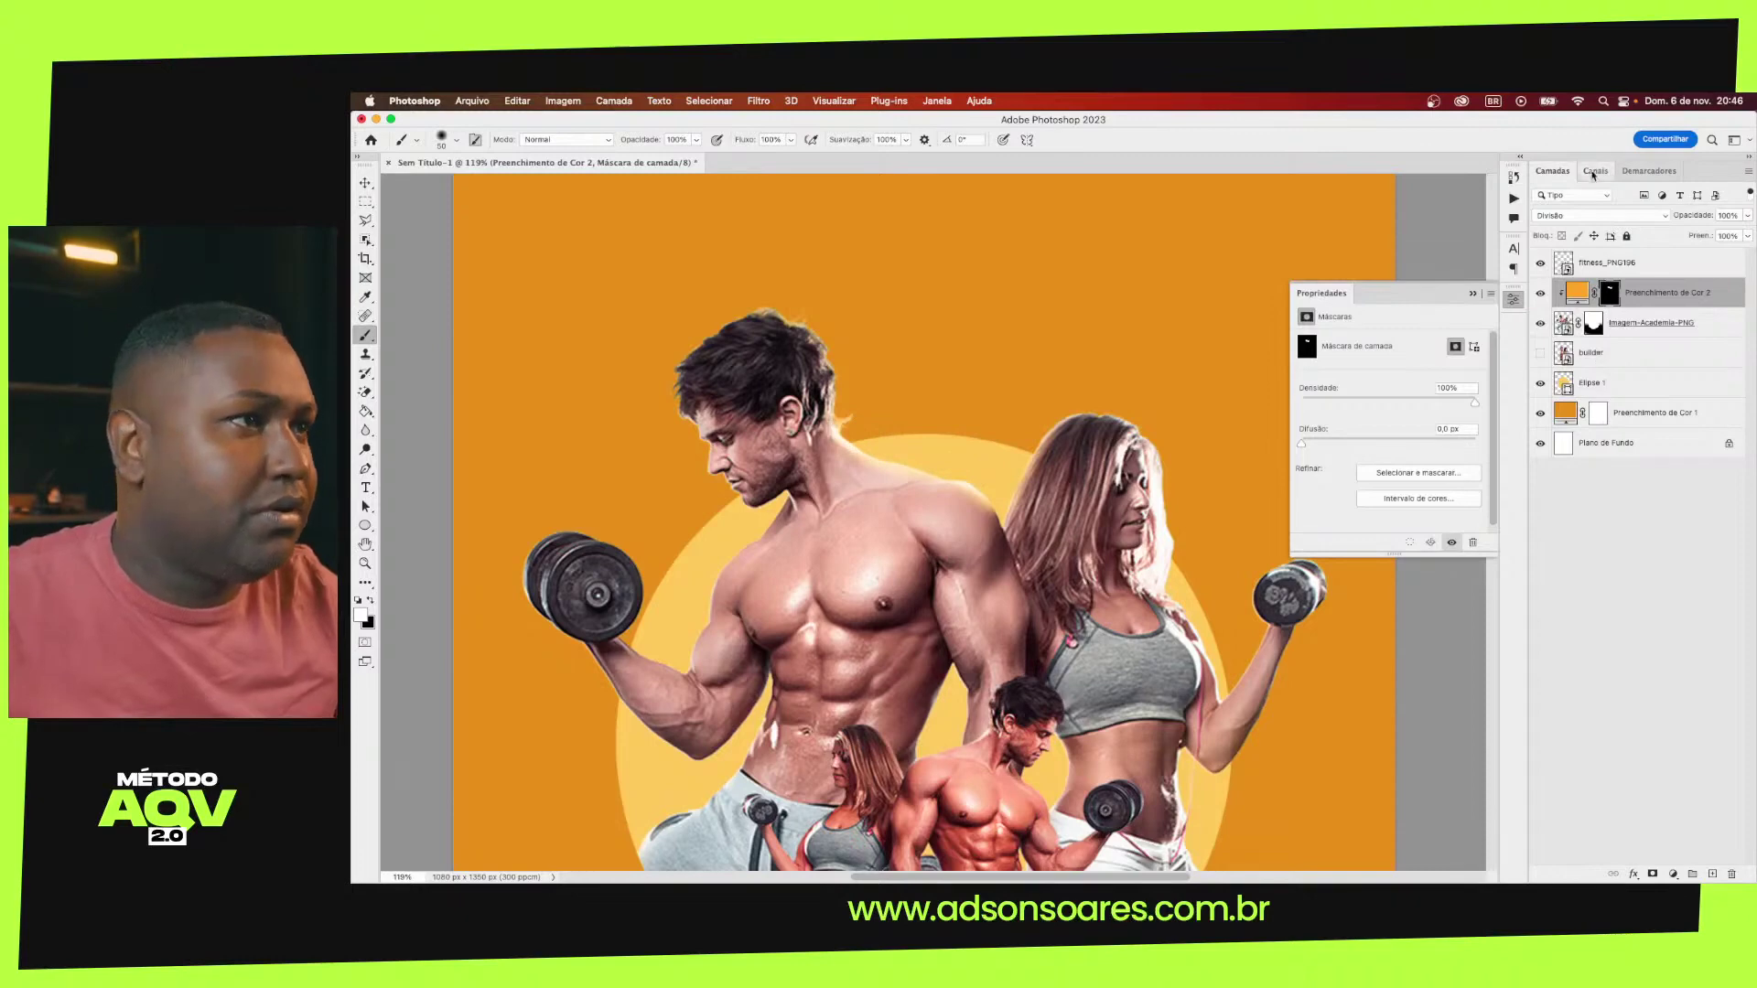
Change the fill layer's blending to Sobrepor, enlarge the brush, and select the Elipse 1 circle layer
click(1582, 216)
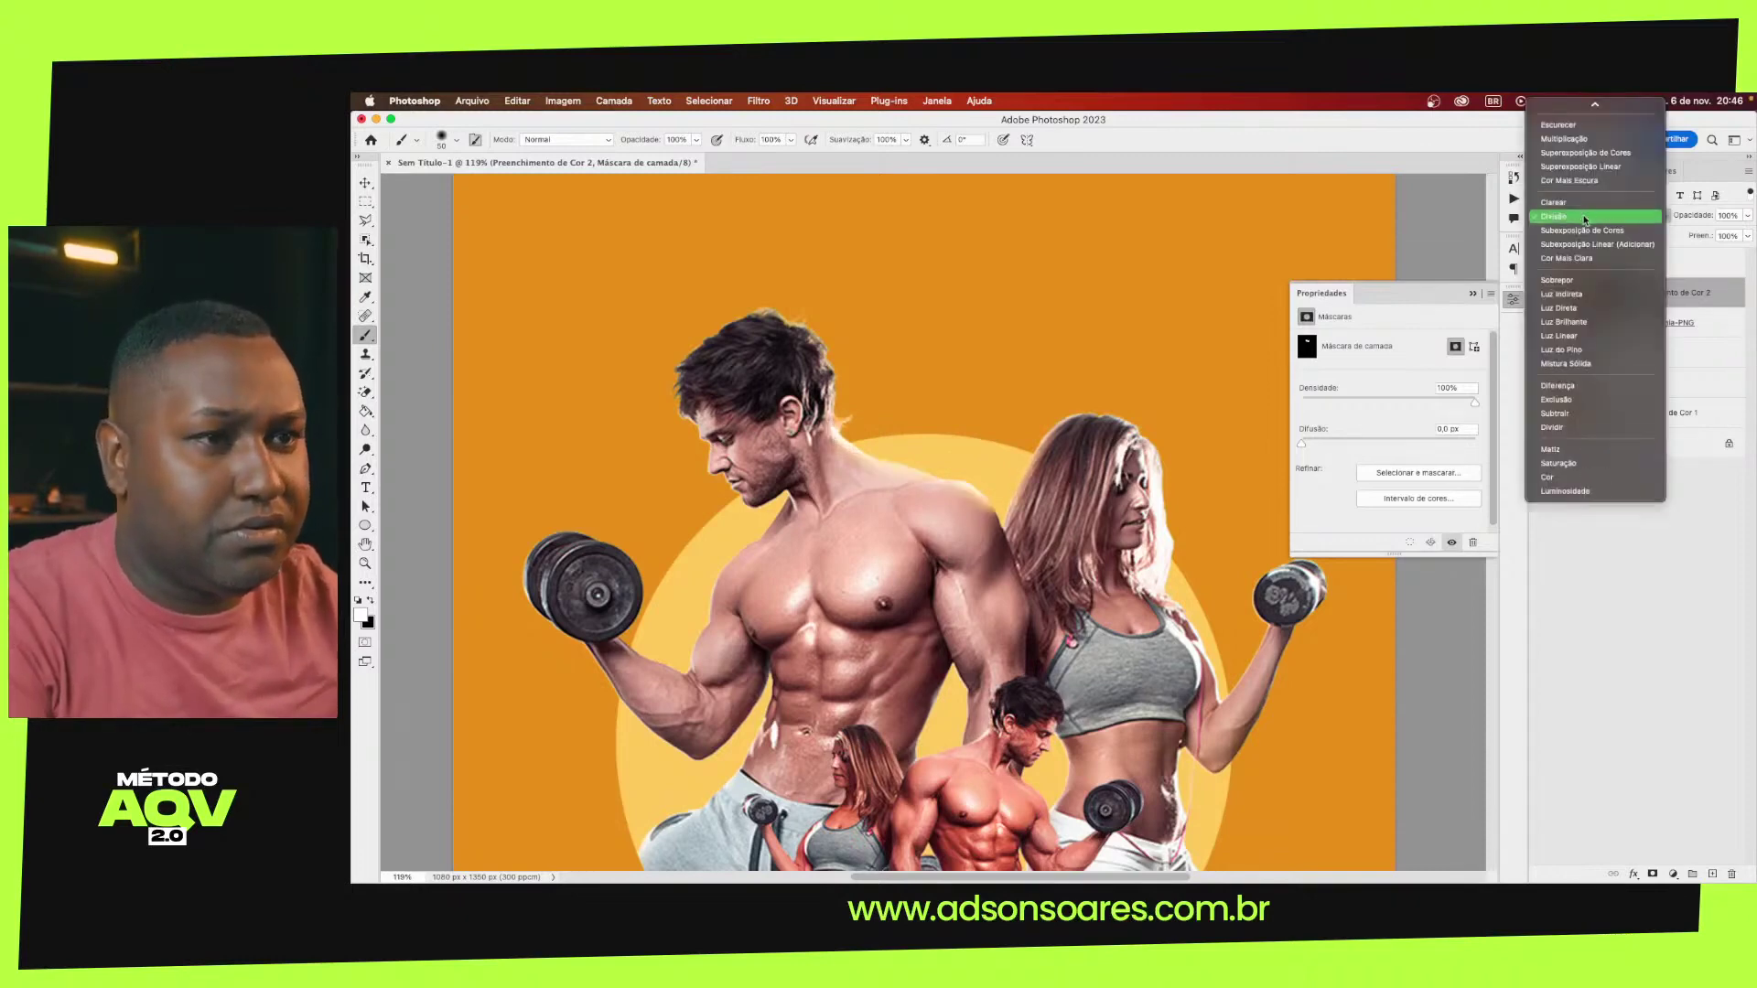
click(1593, 282)
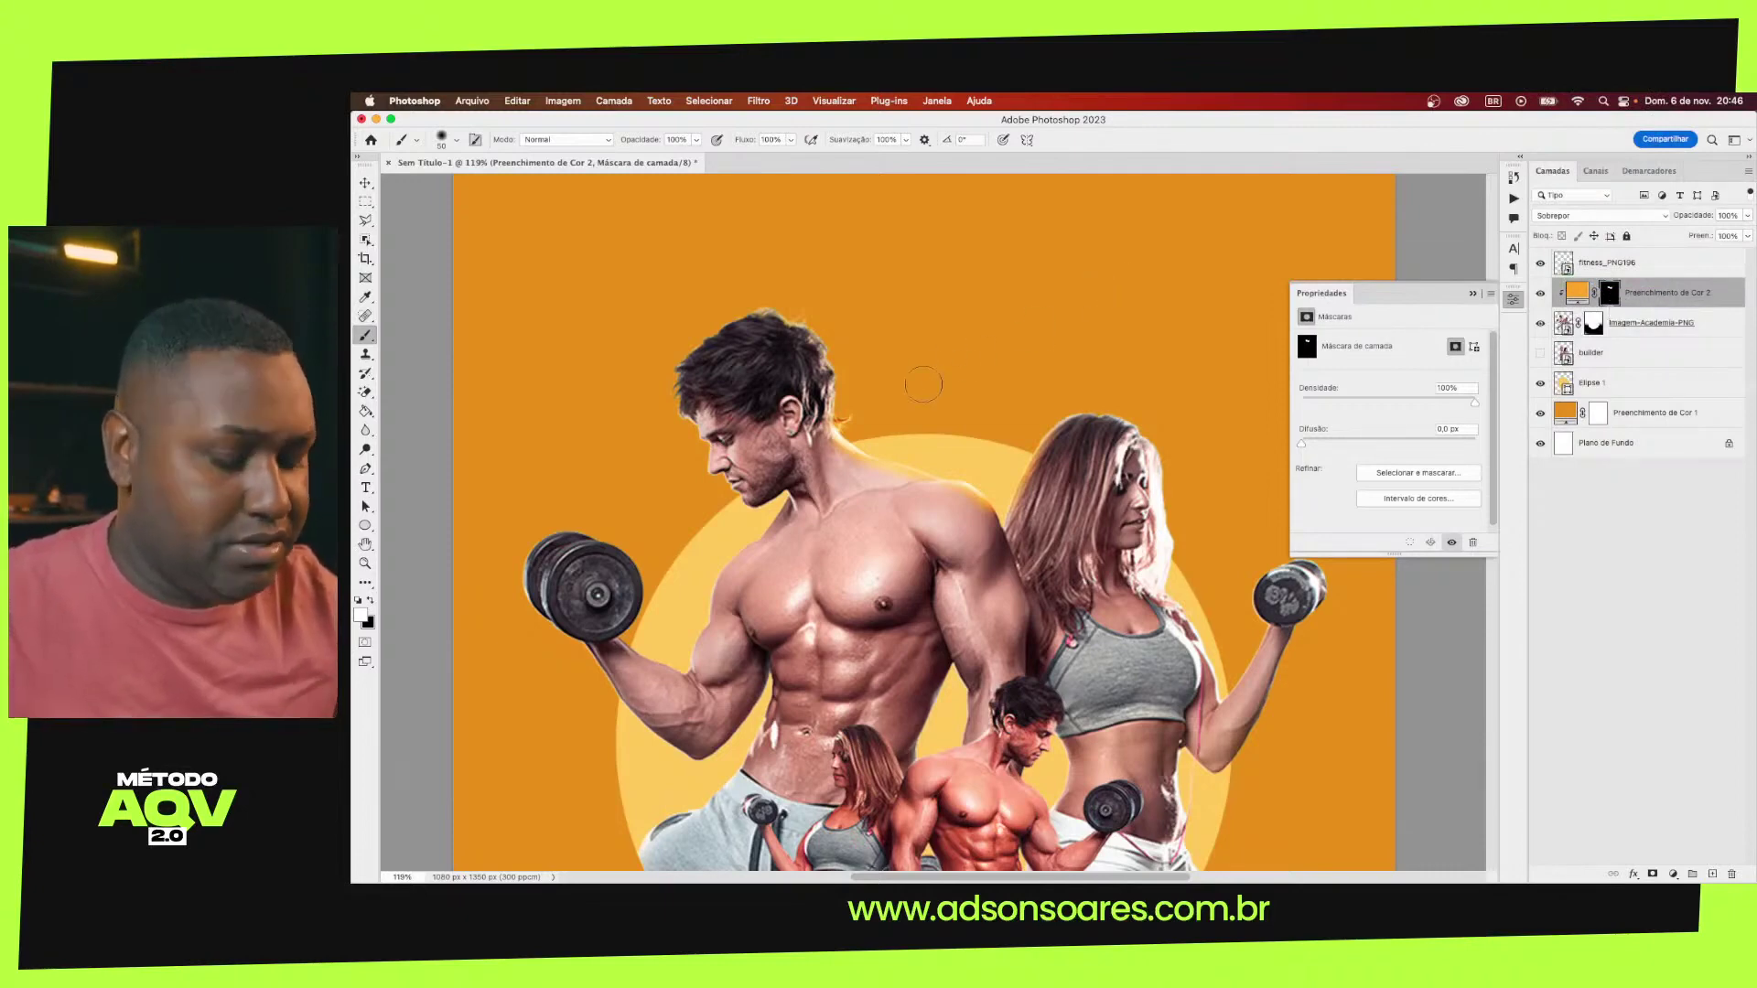
key(])
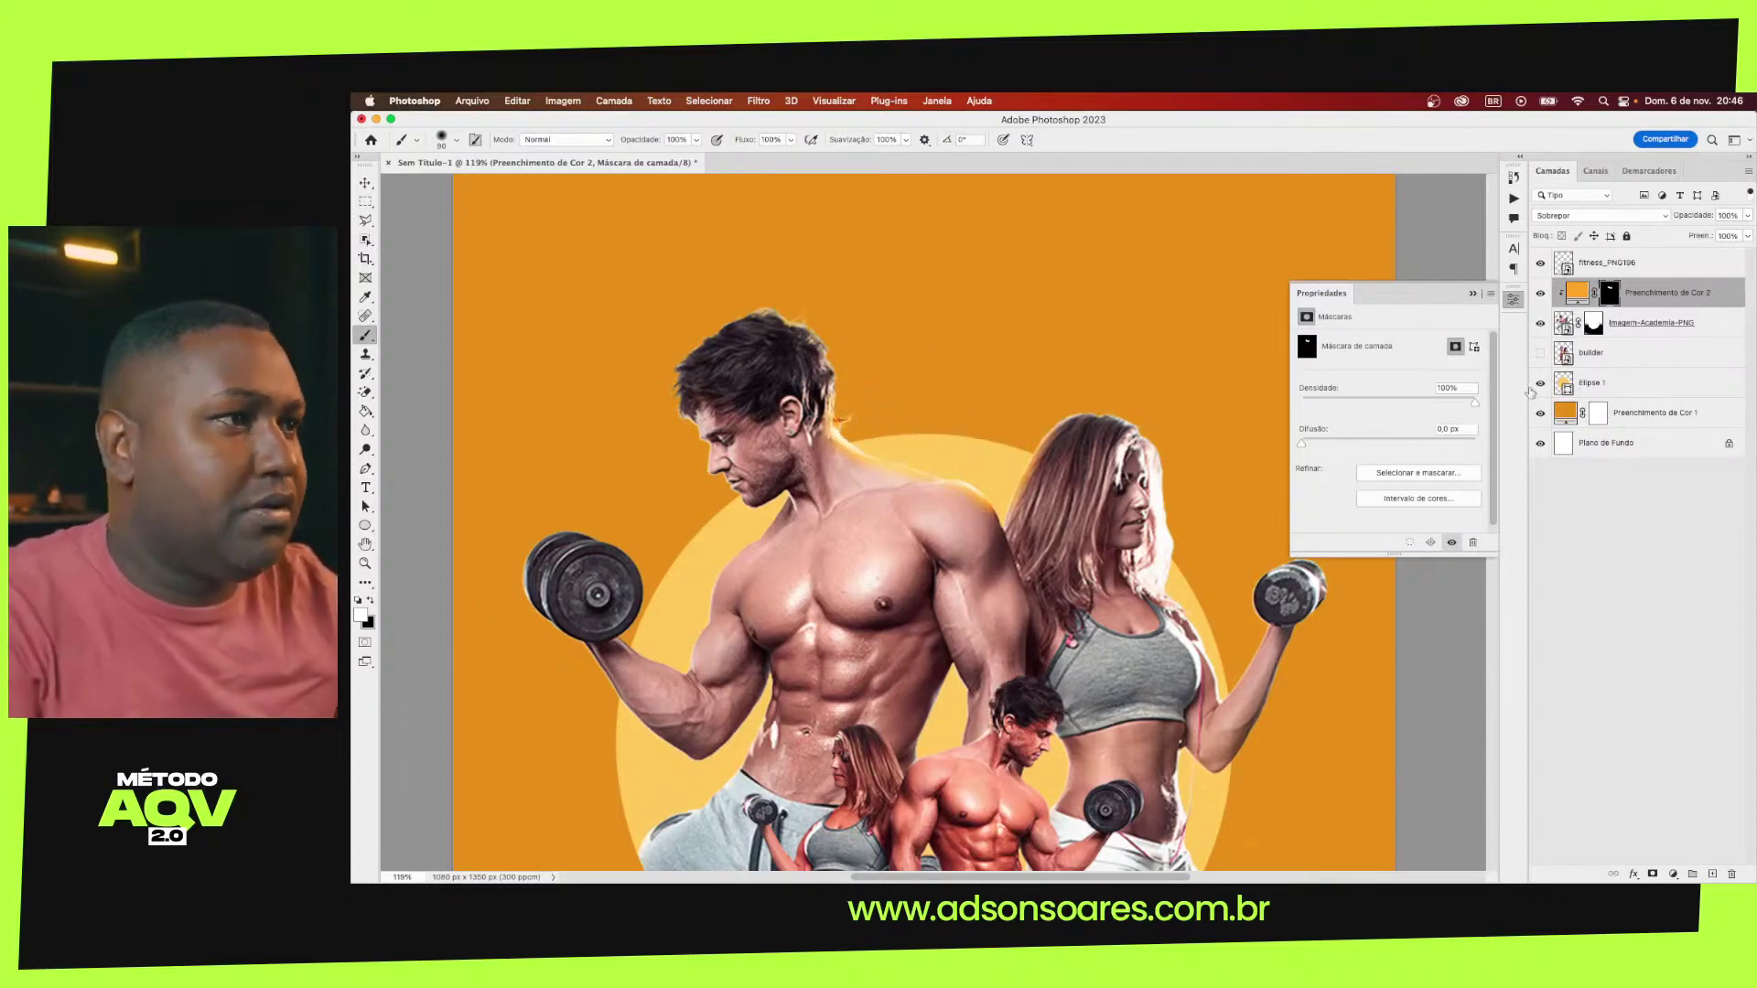
click(1592, 383)
click(1597, 215)
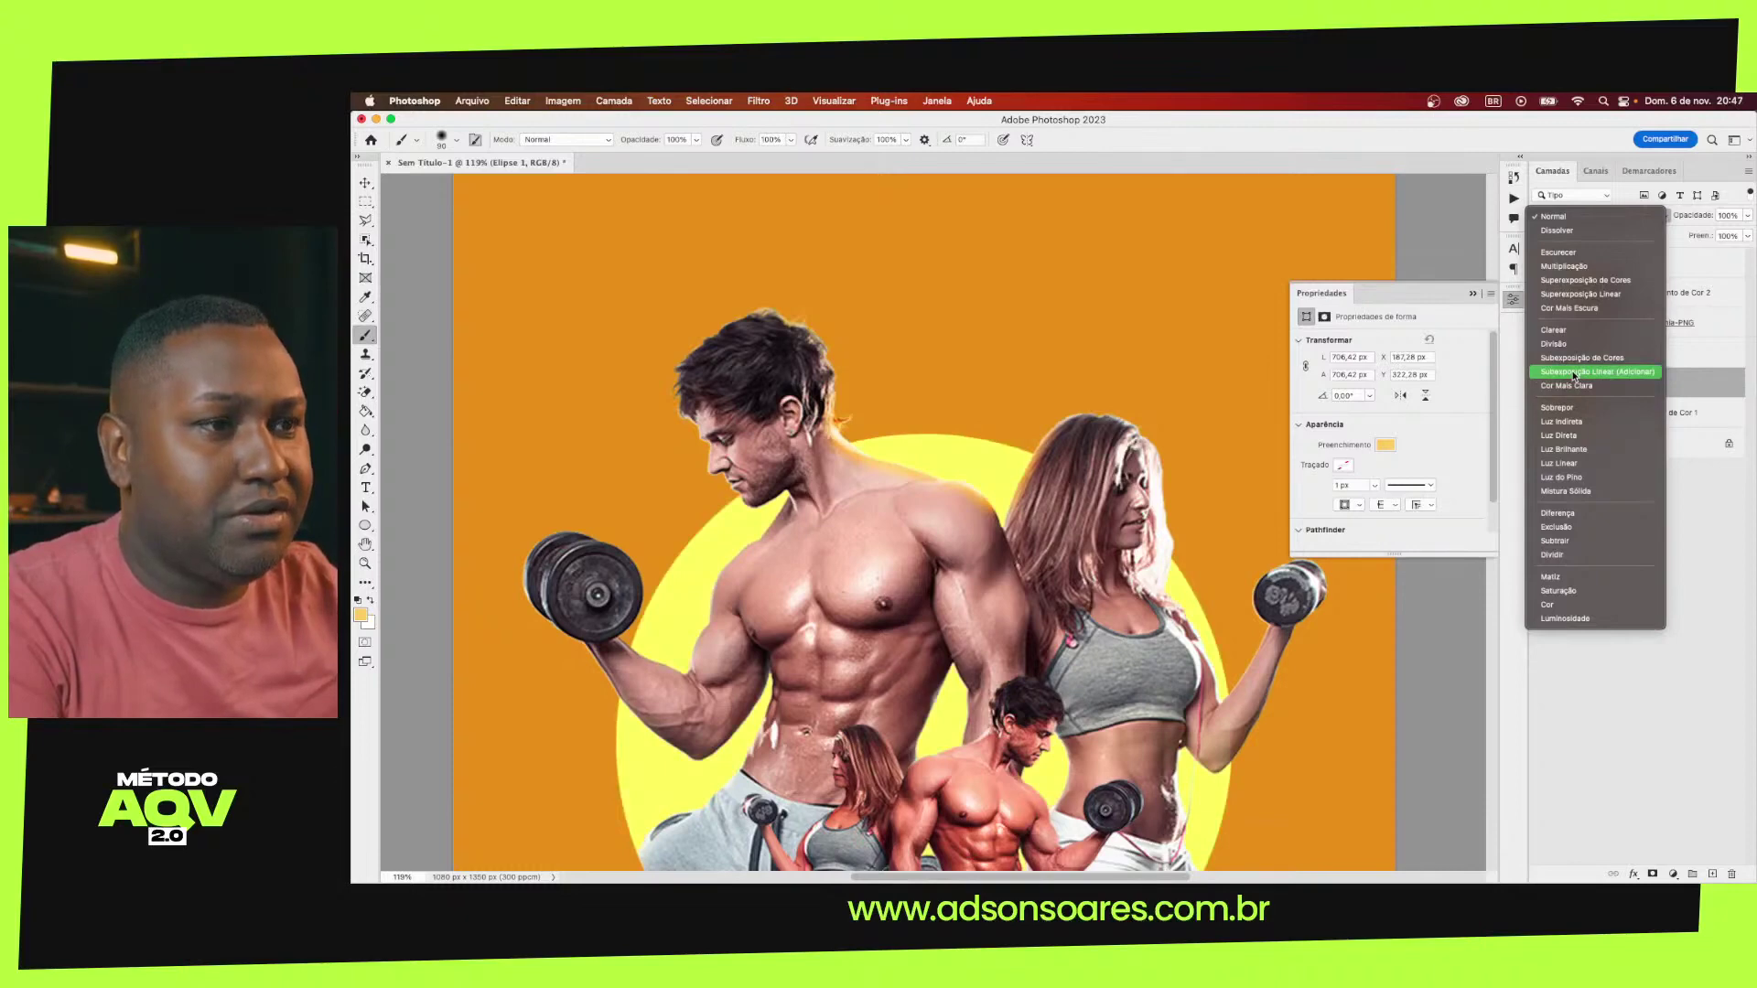
Set Elipse 1 to Cor Mais Clara and target the fill mask with default white/black colours
click(1573, 387)
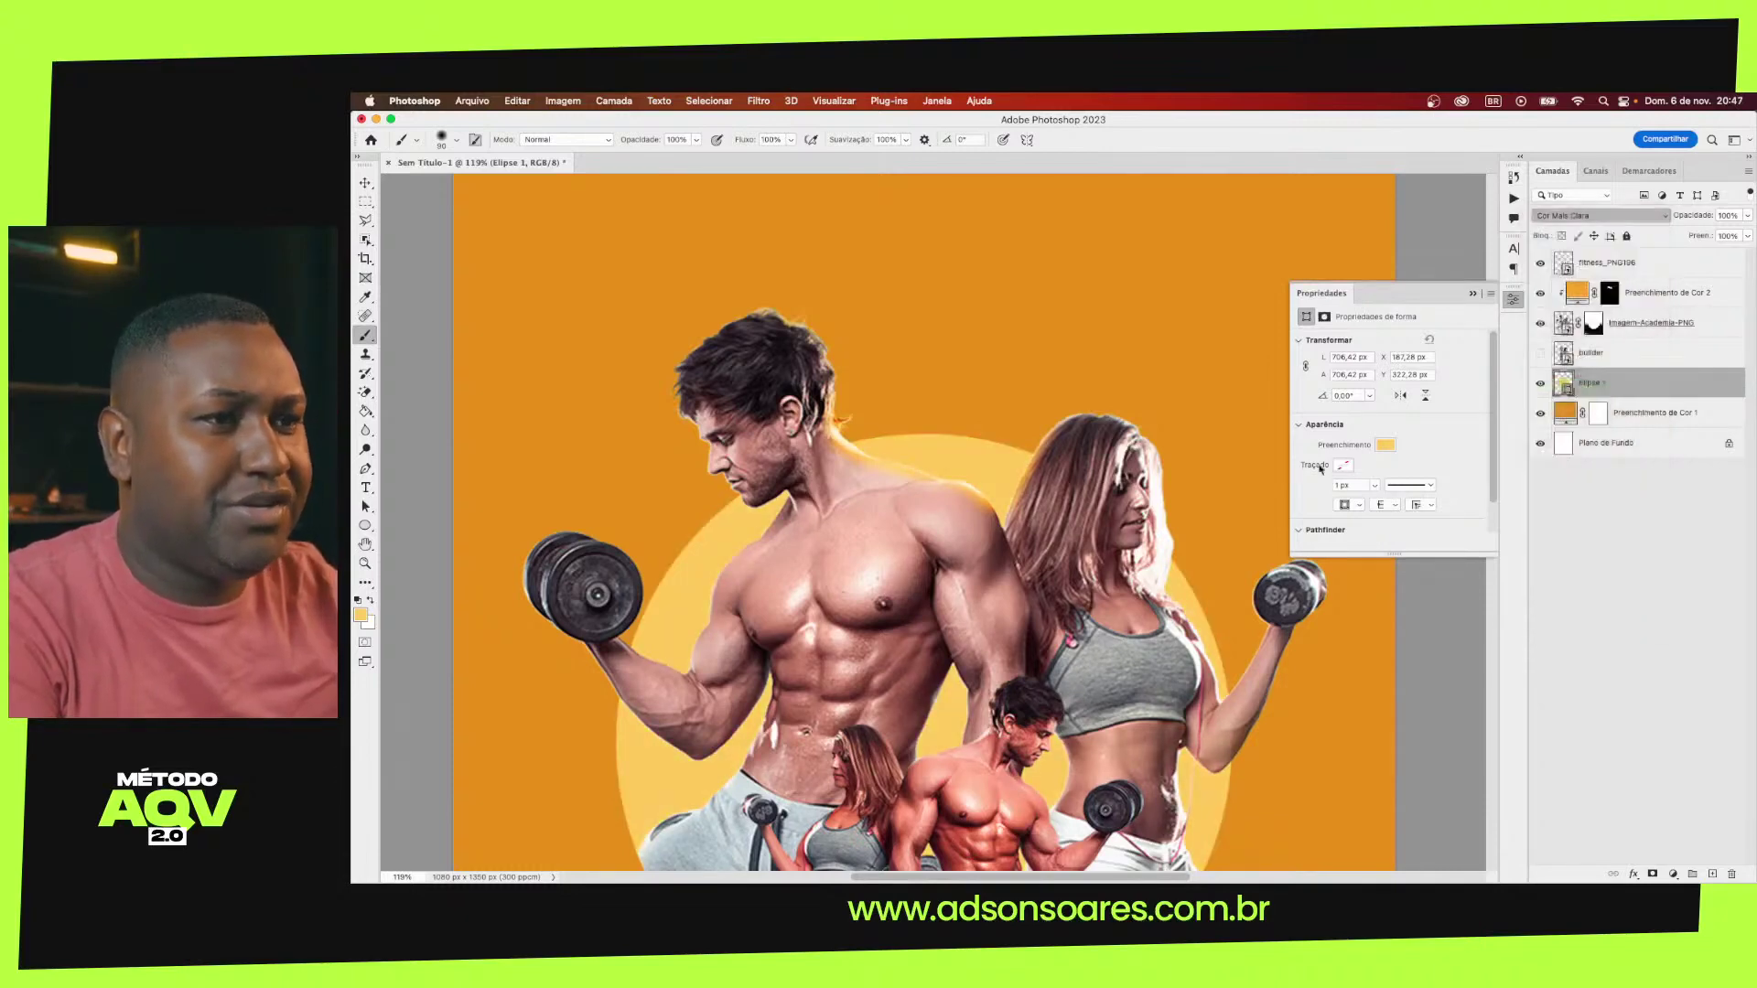
click(1610, 293)
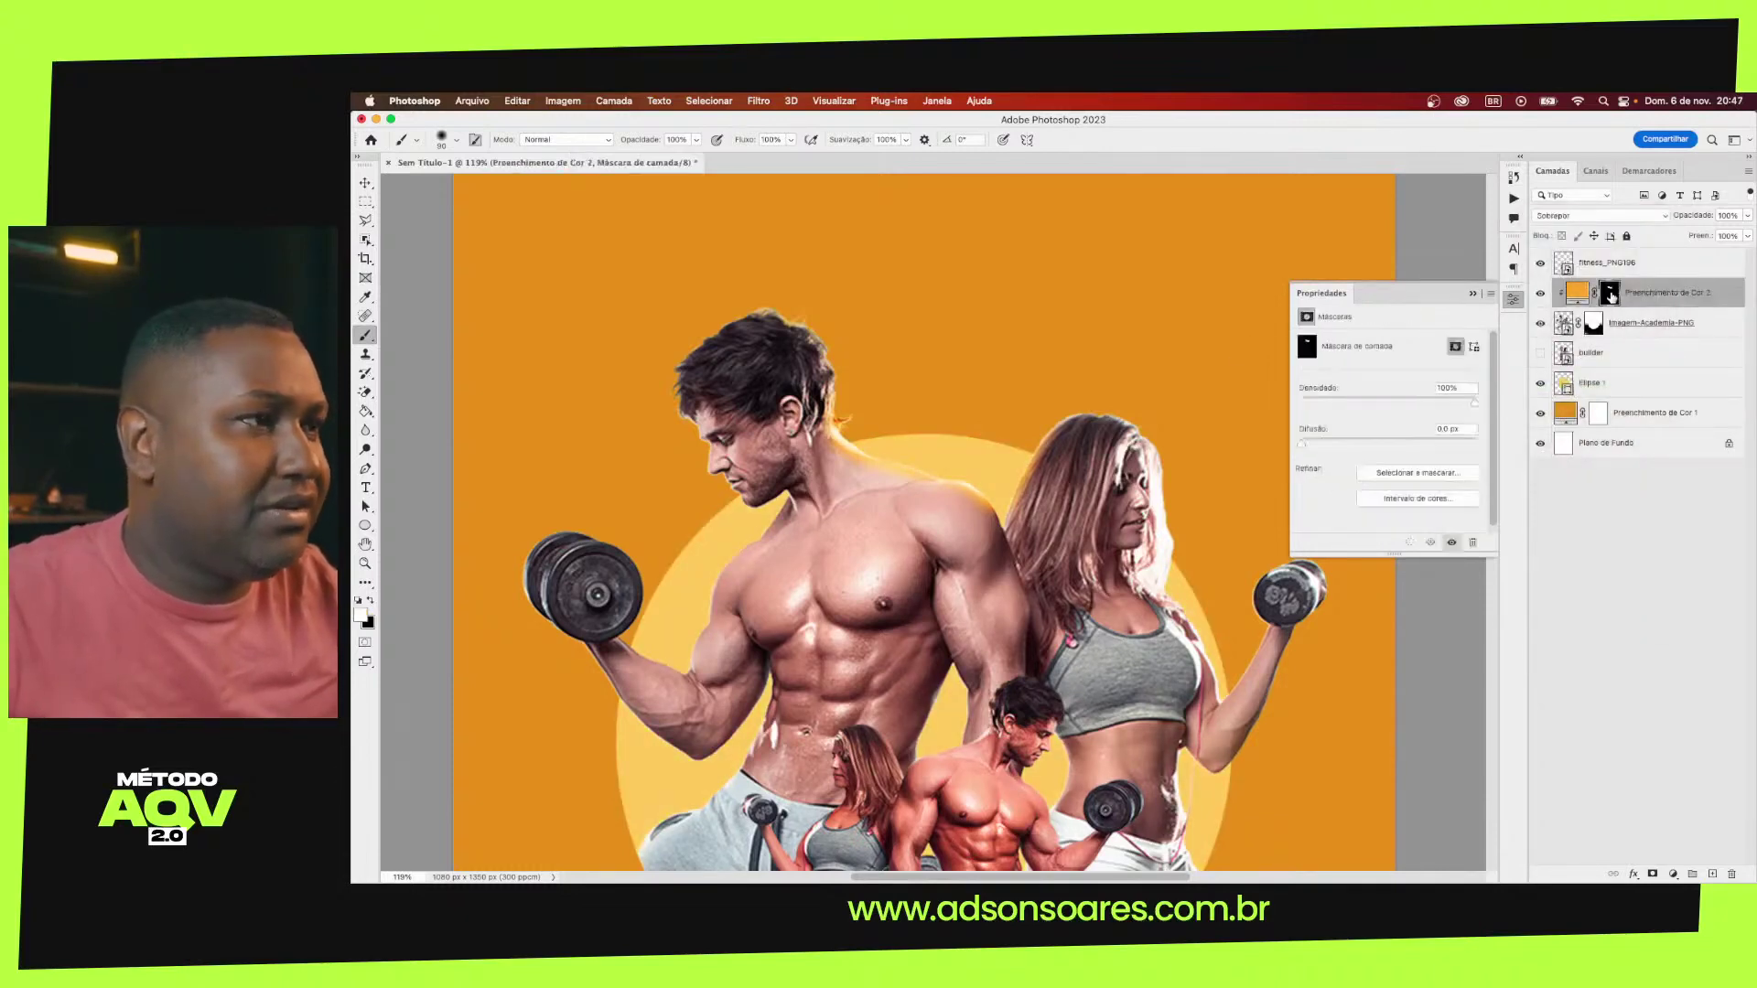
key(d)
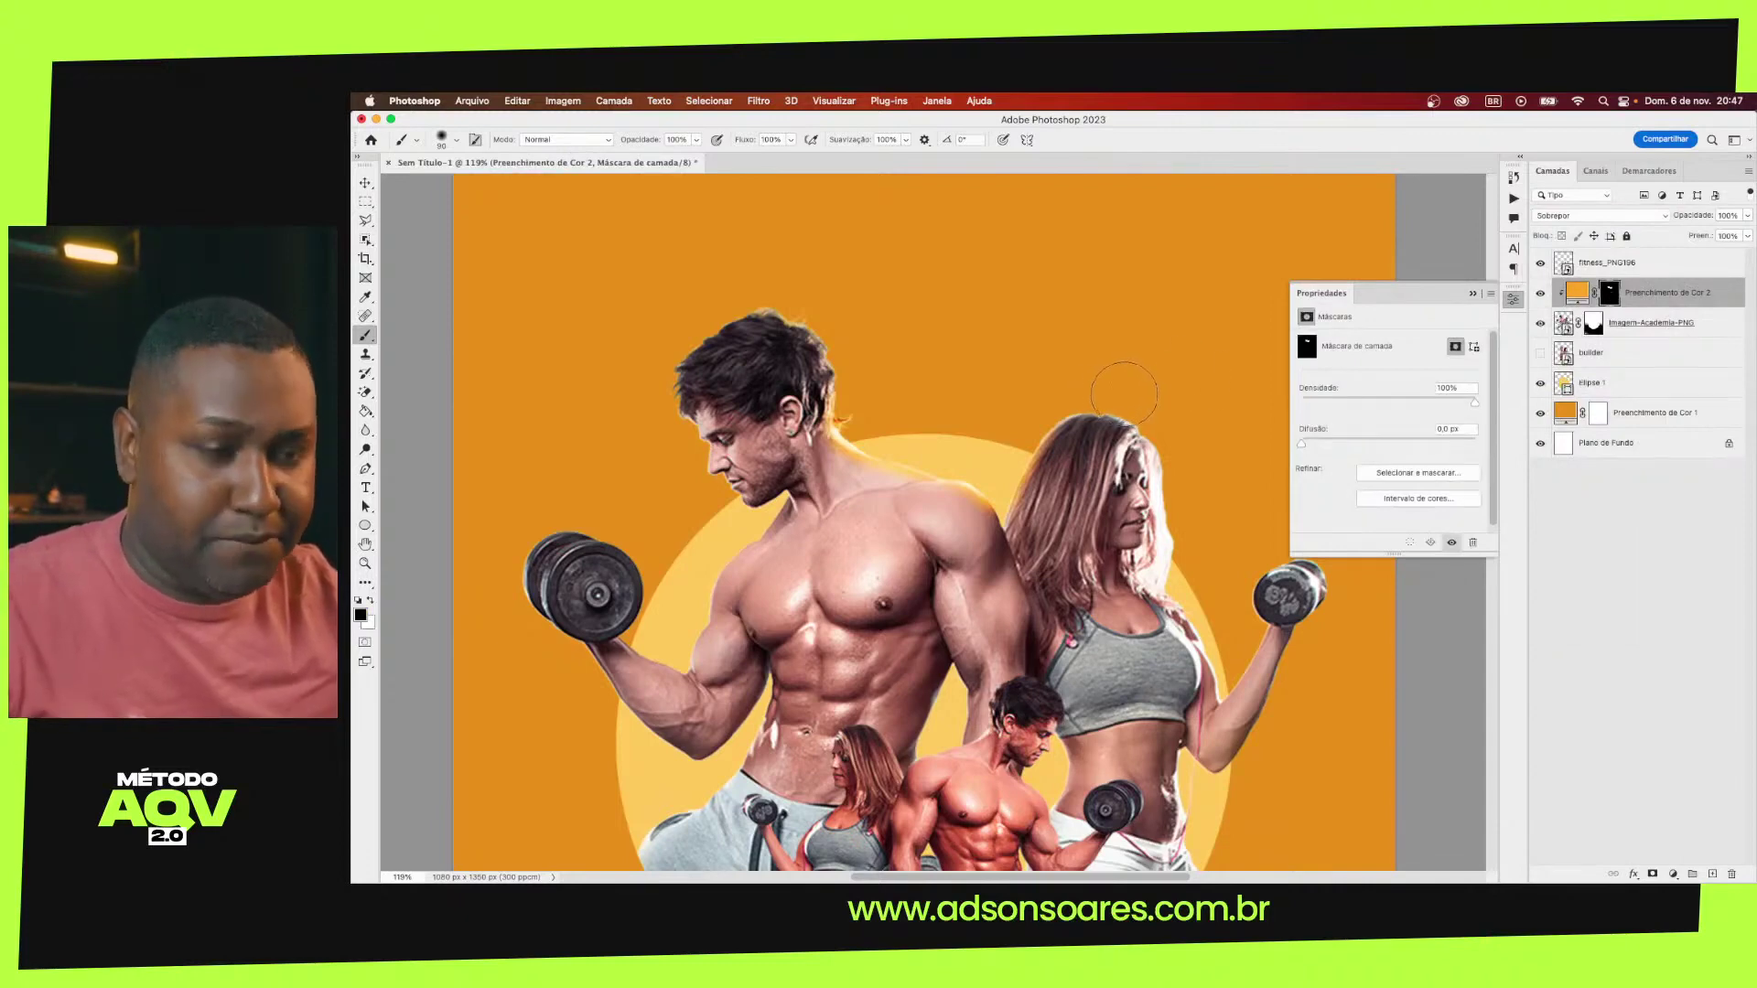
key(x)
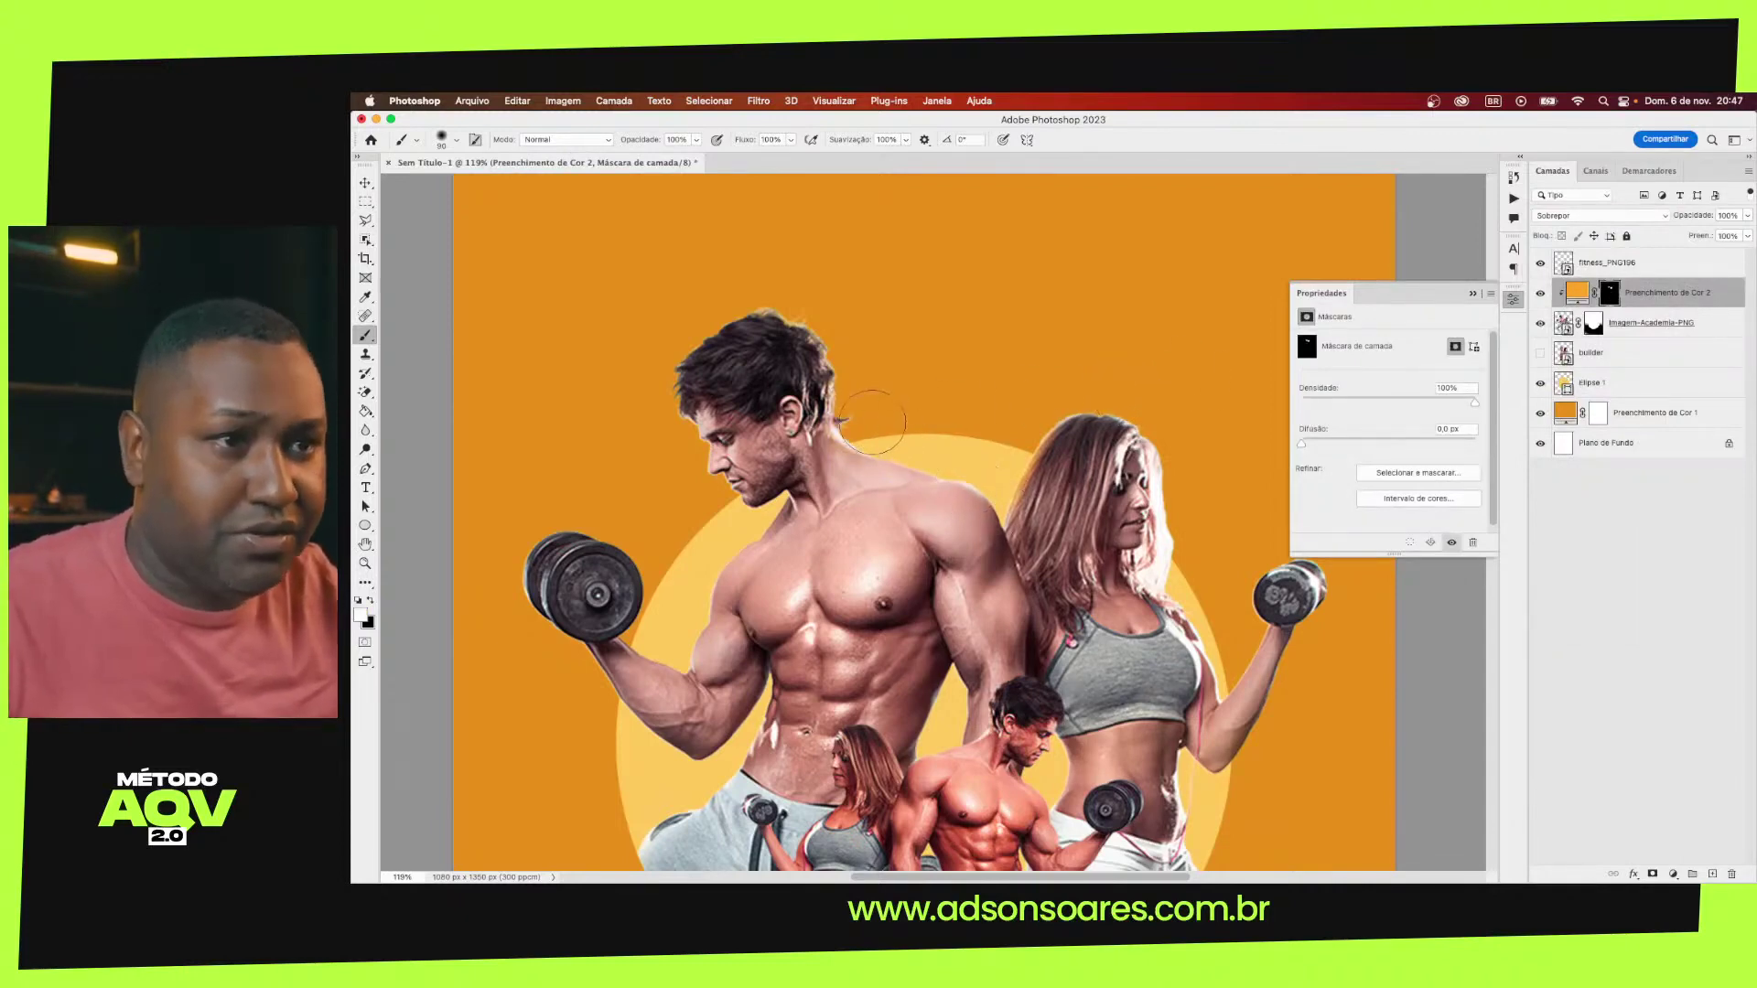
key(x)
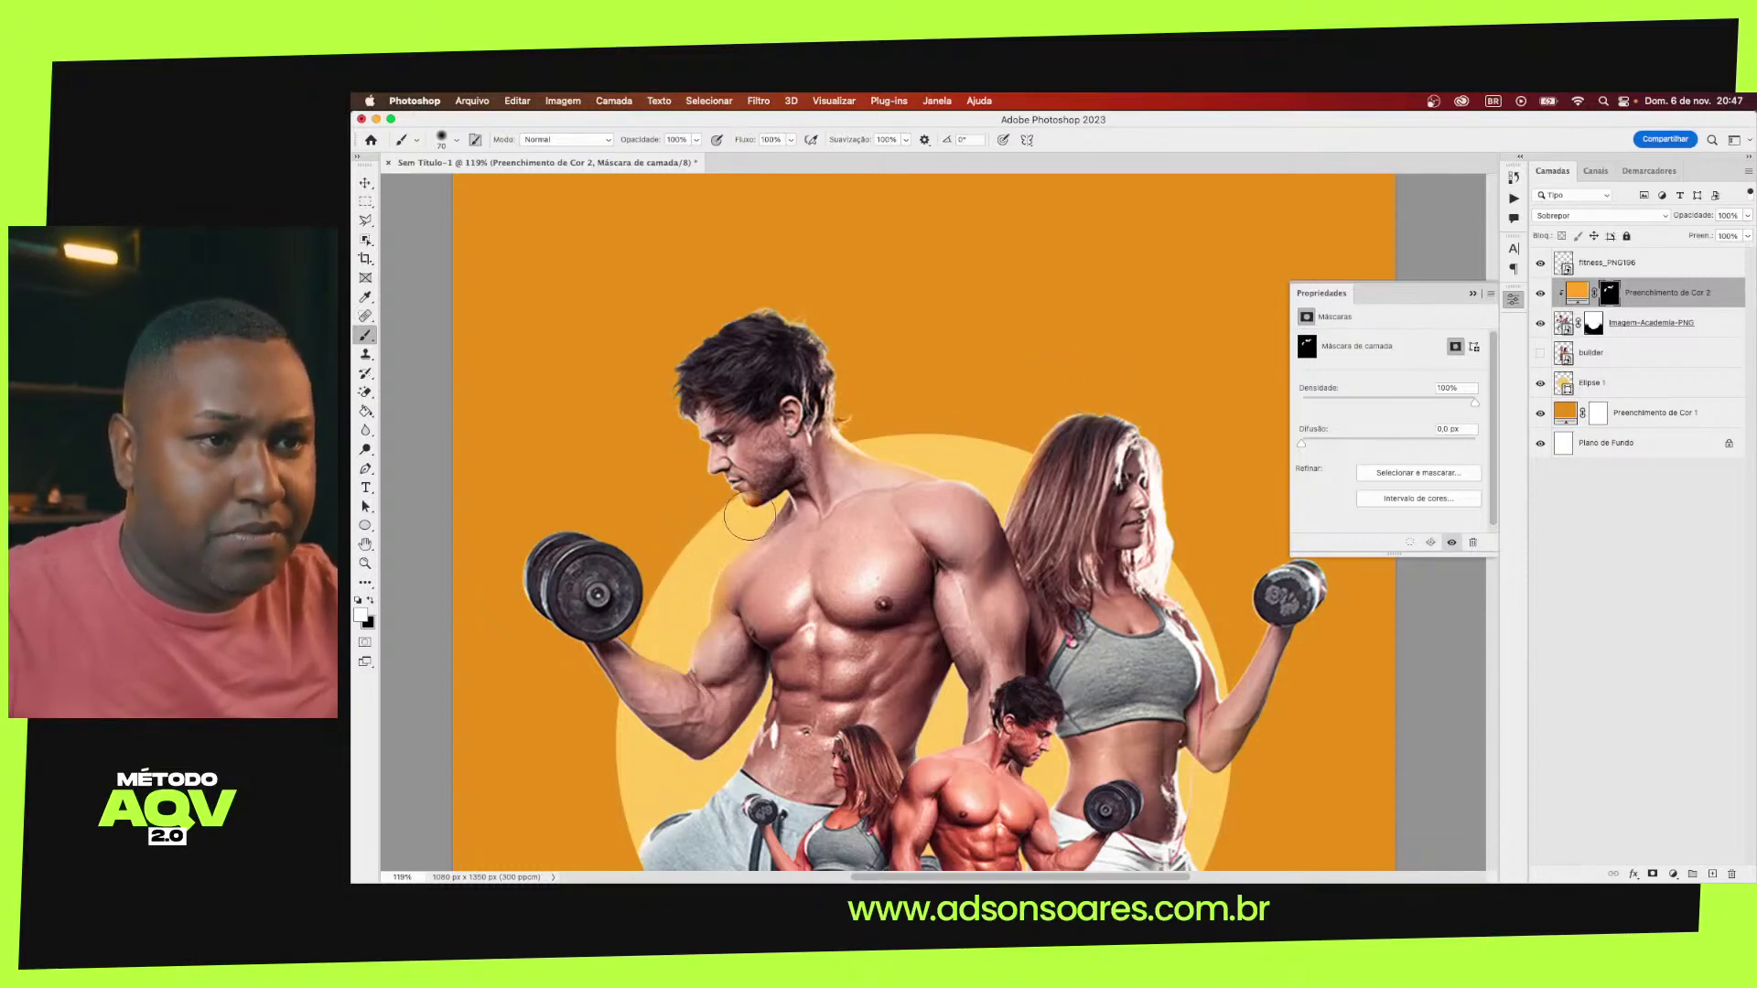
Paint the fill mask along the man's neck and shoulder edge with a smaller brush
scroll(749, 520, up, 3)
scroll(716, 531, up, 5)
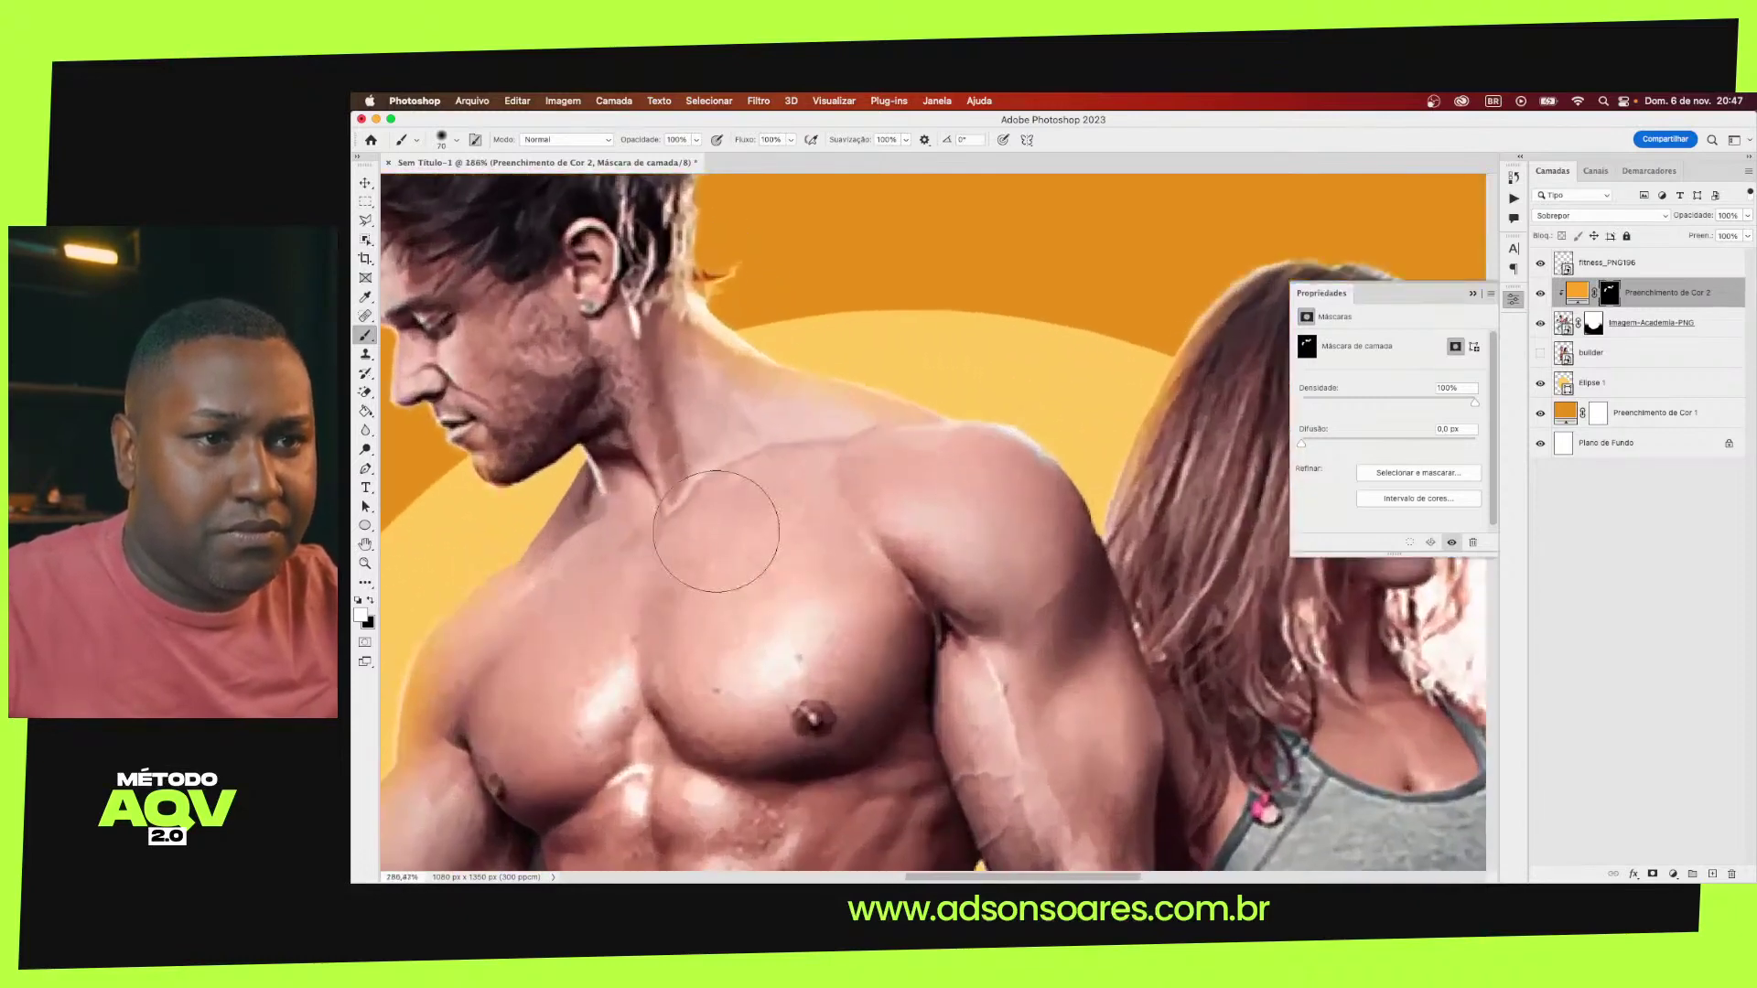
scroll(715, 532, left, 5)
key(bracketleft)
key(bracketleft)
key(bracketleft)
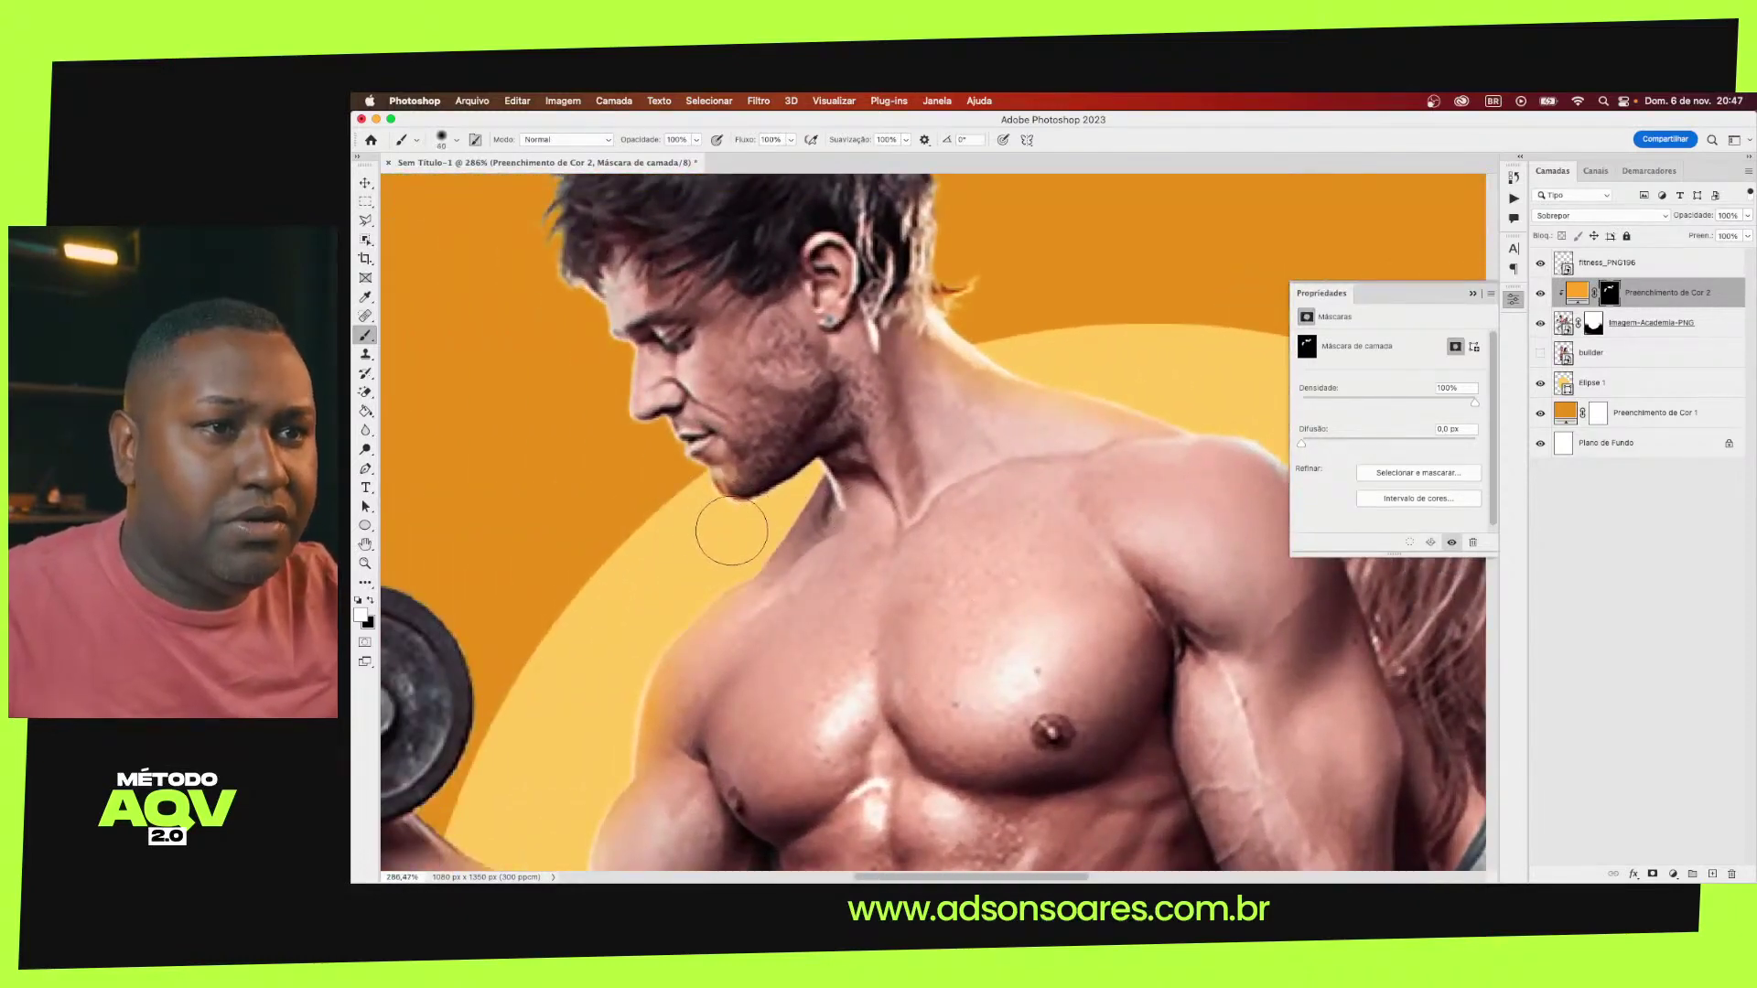
drag(739, 535, 647, 630)
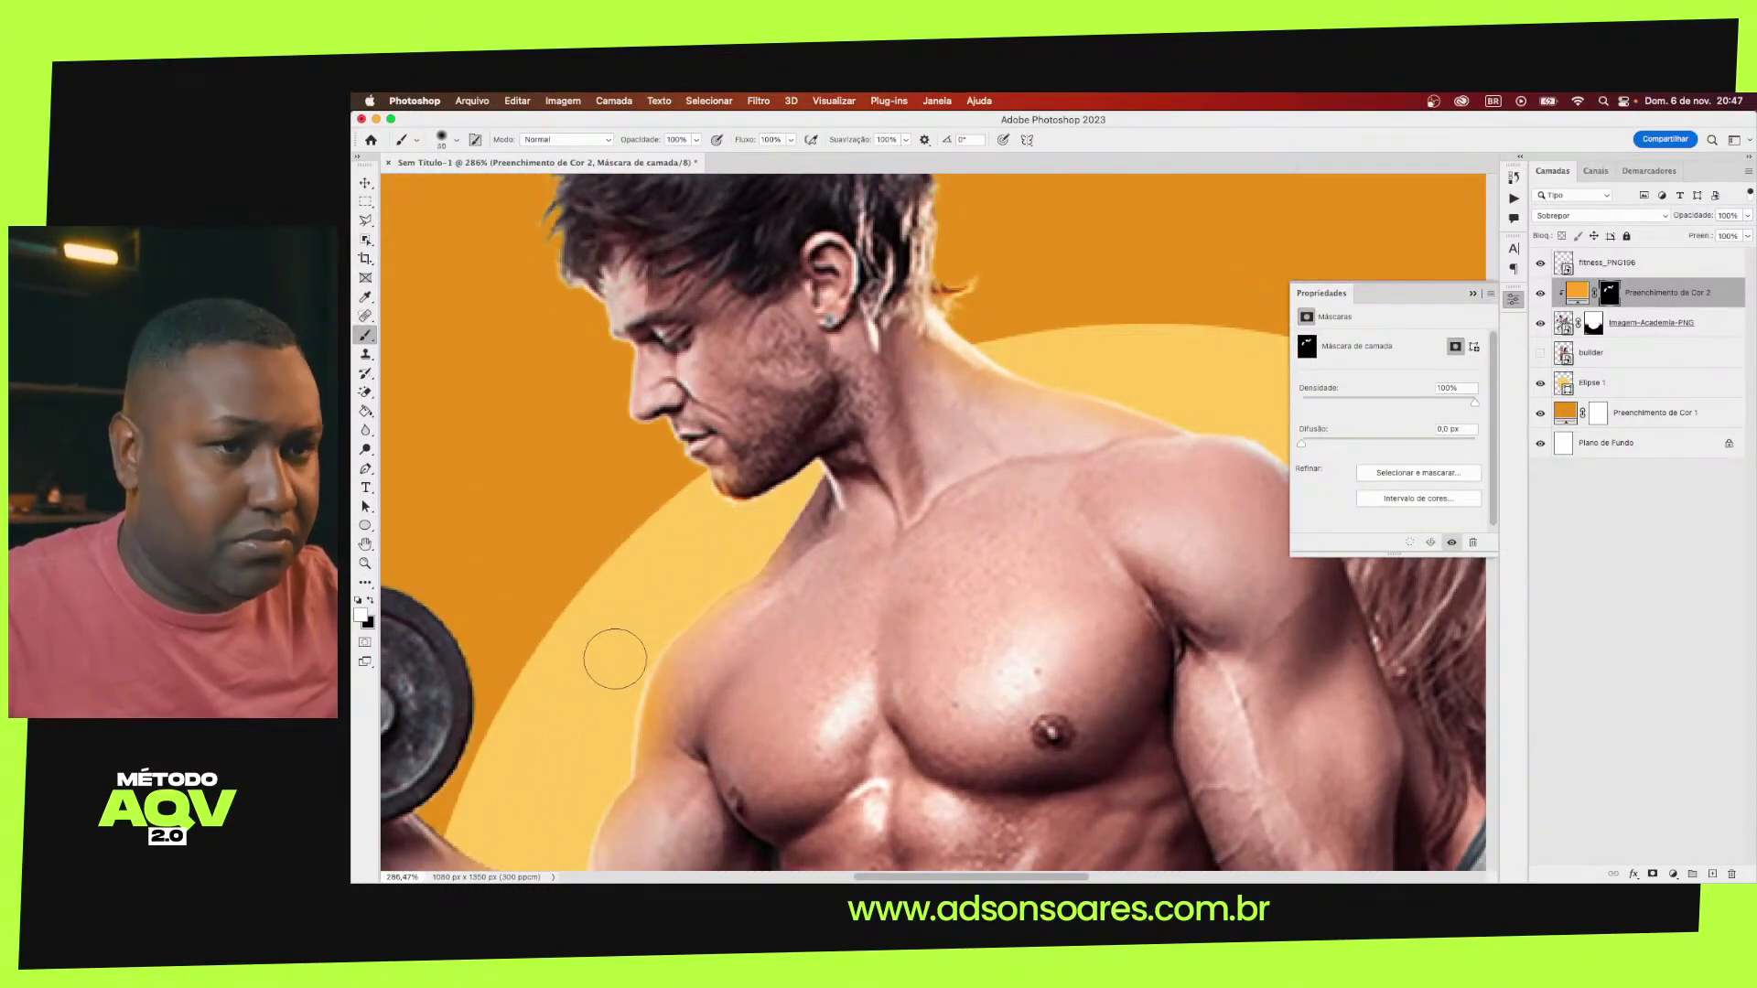
key(bracketleft)
key(bracketleft)
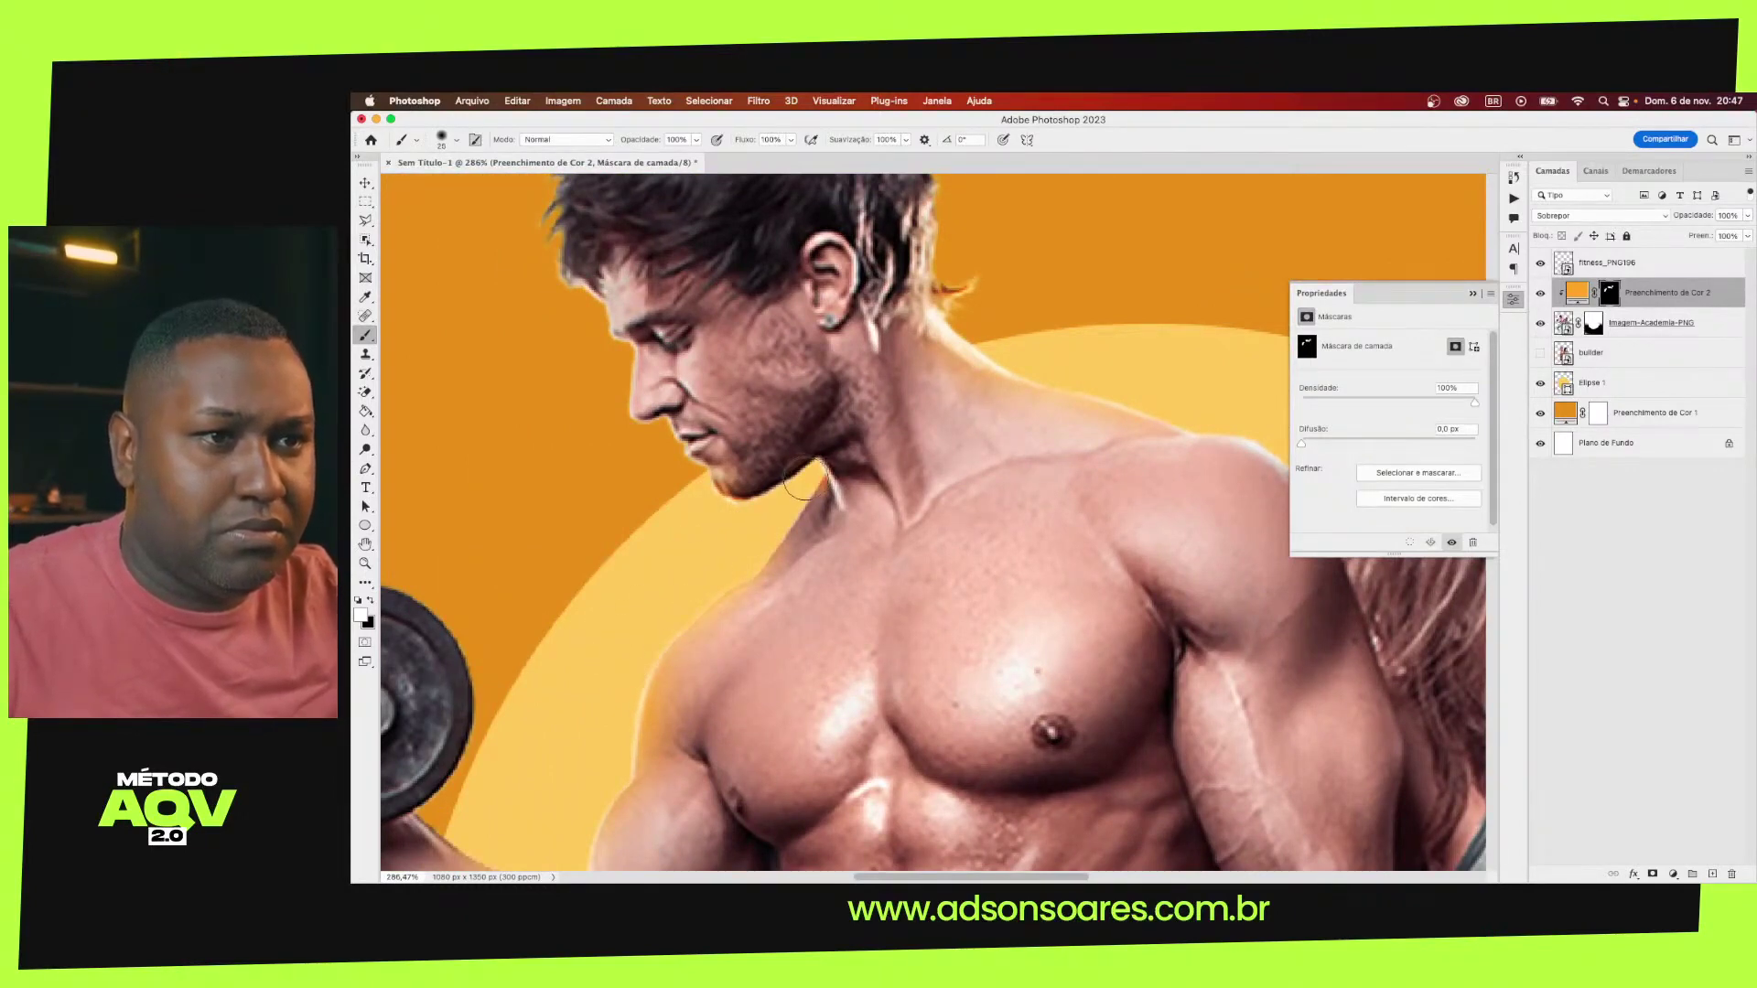
drag(774, 524, 730, 568)
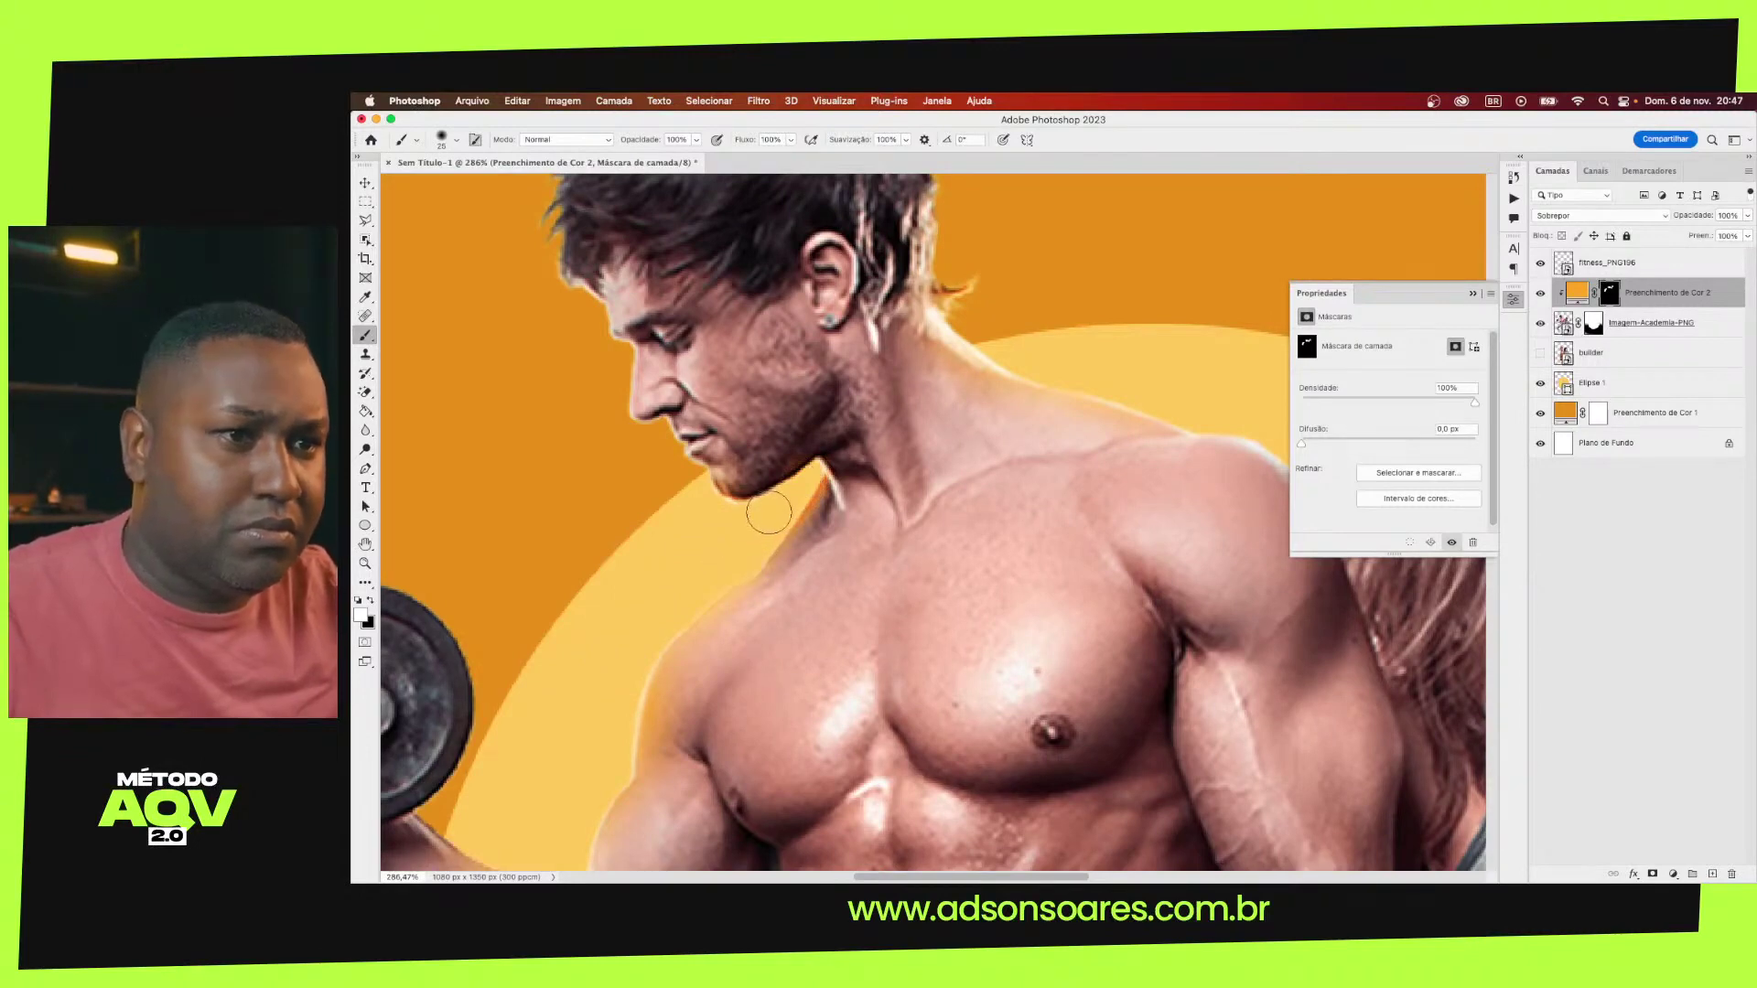
Paint the mask along the man's shoulder and biceps edge, resizing the brush for detail
scroll(686, 596, down, 5)
scroll(686, 596, left, 3)
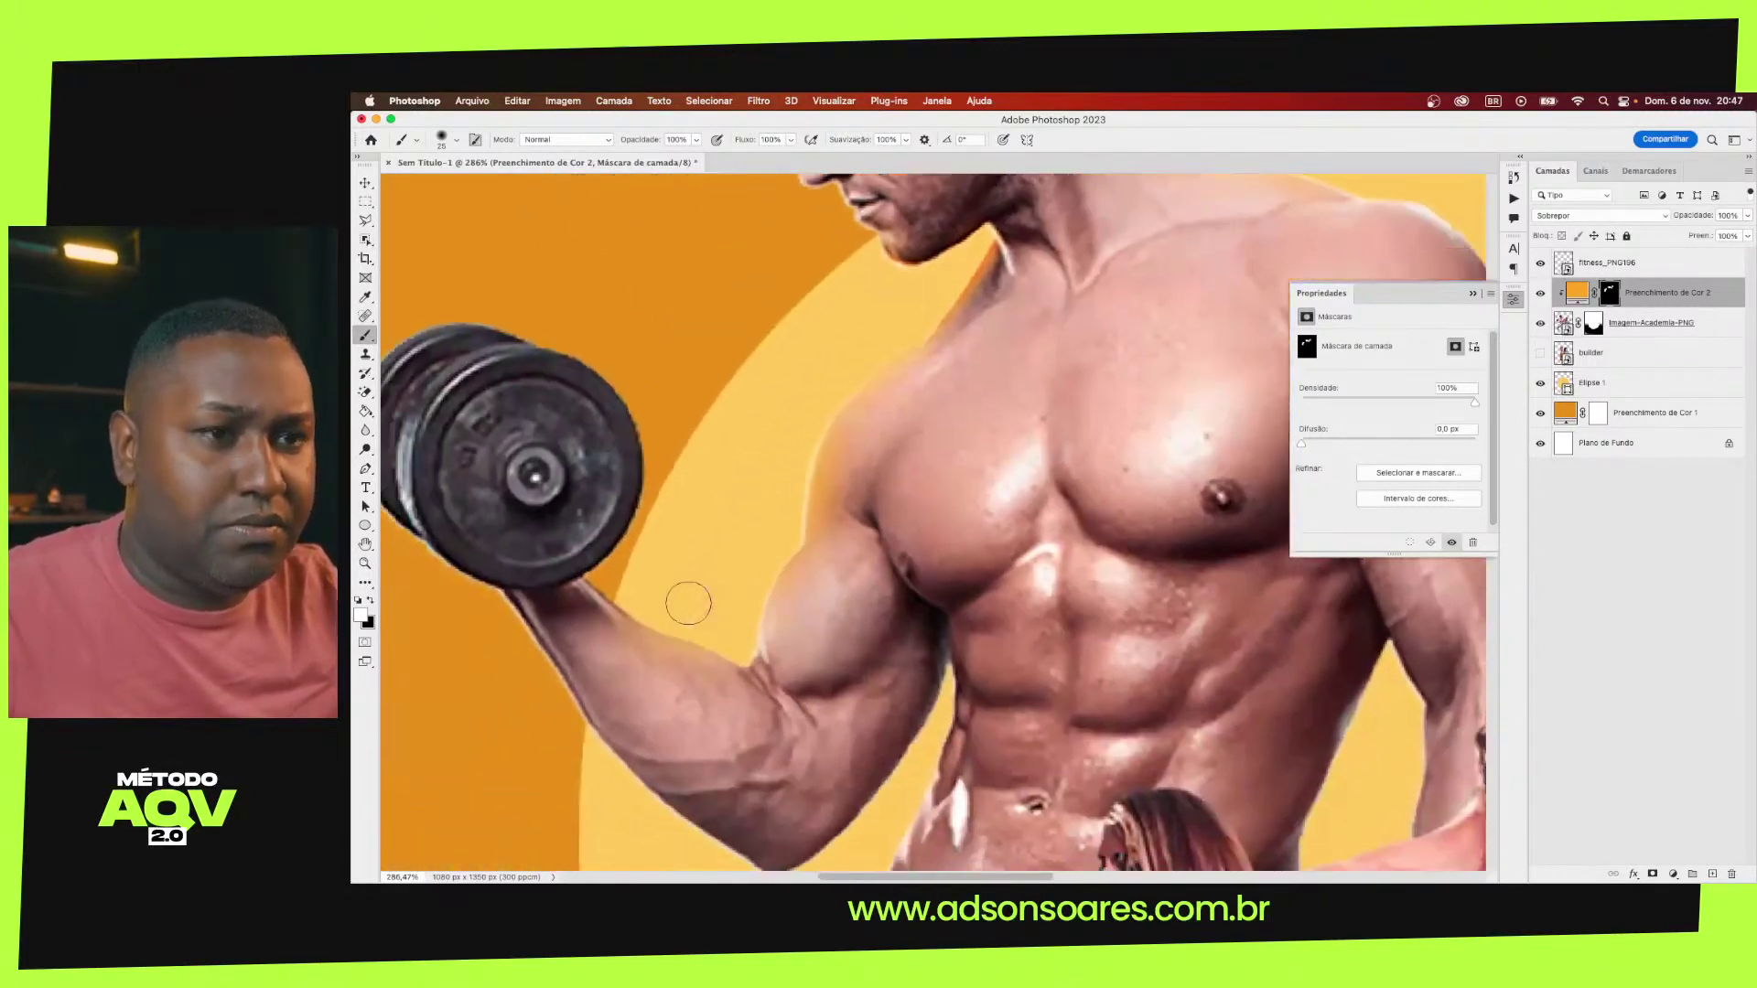
mouse_move(813, 421)
mouse_down()
mouse_move(738, 648)
mouse_move(678, 634)
mouse_up()
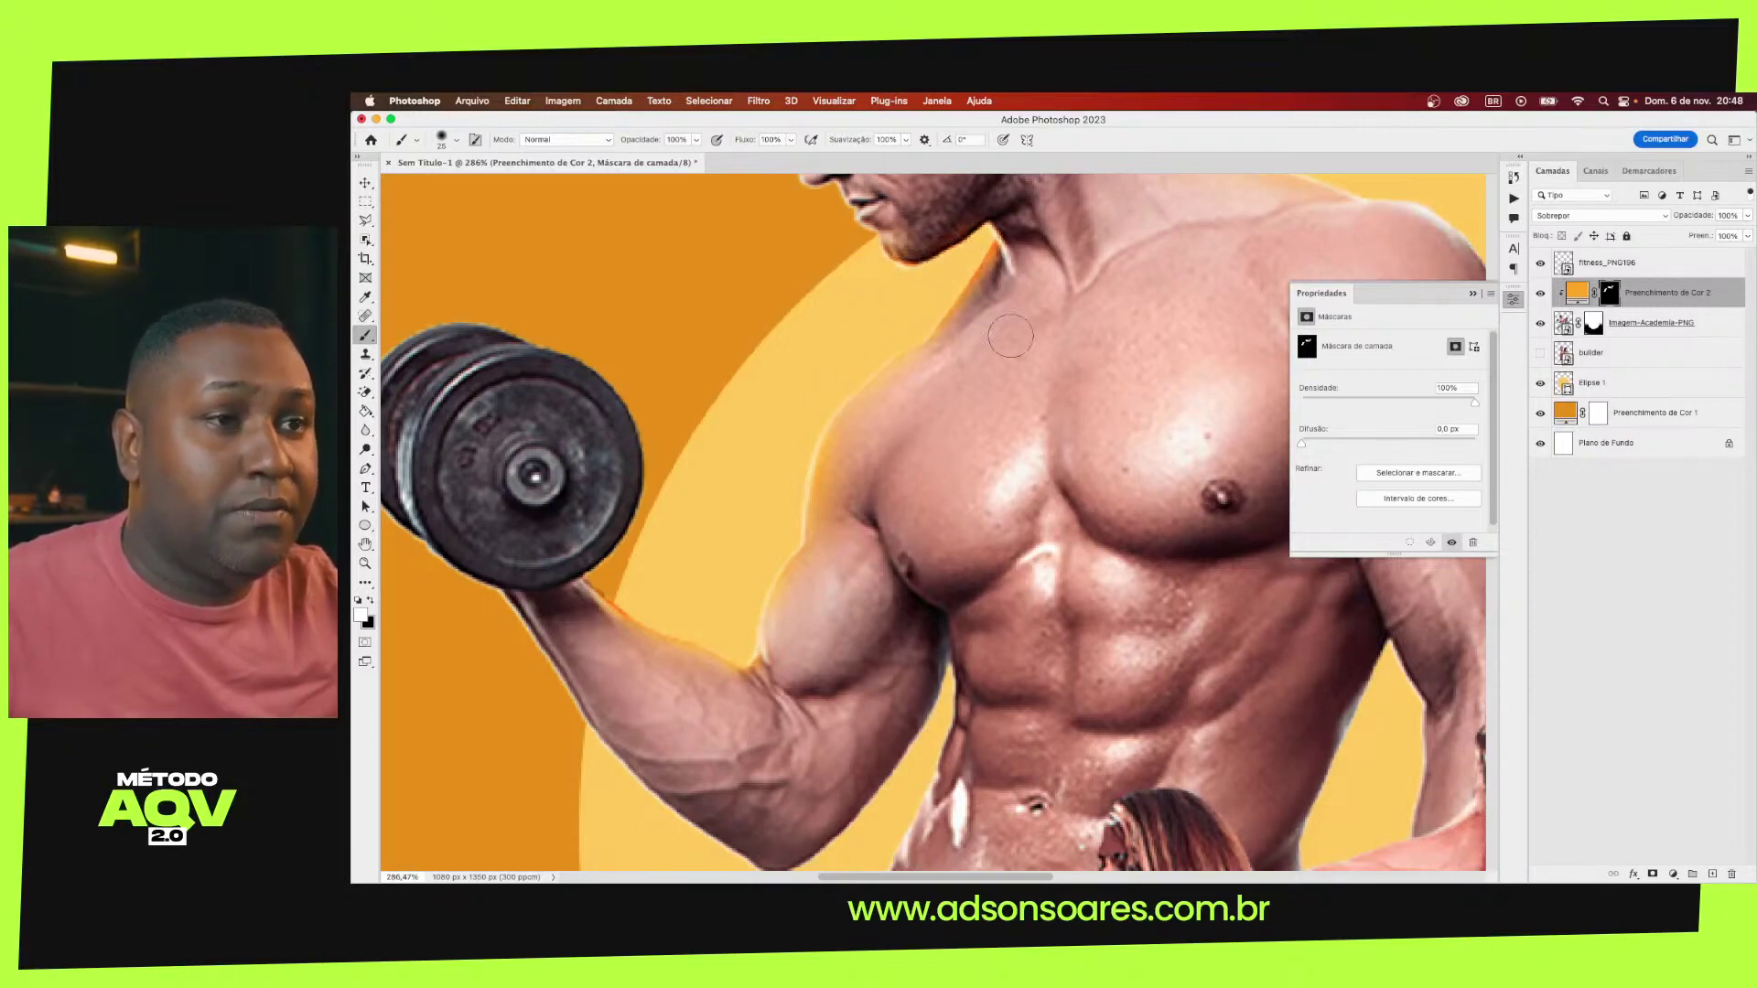
scroll(857, 274, up, 5)
scroll(857, 274, right, 5)
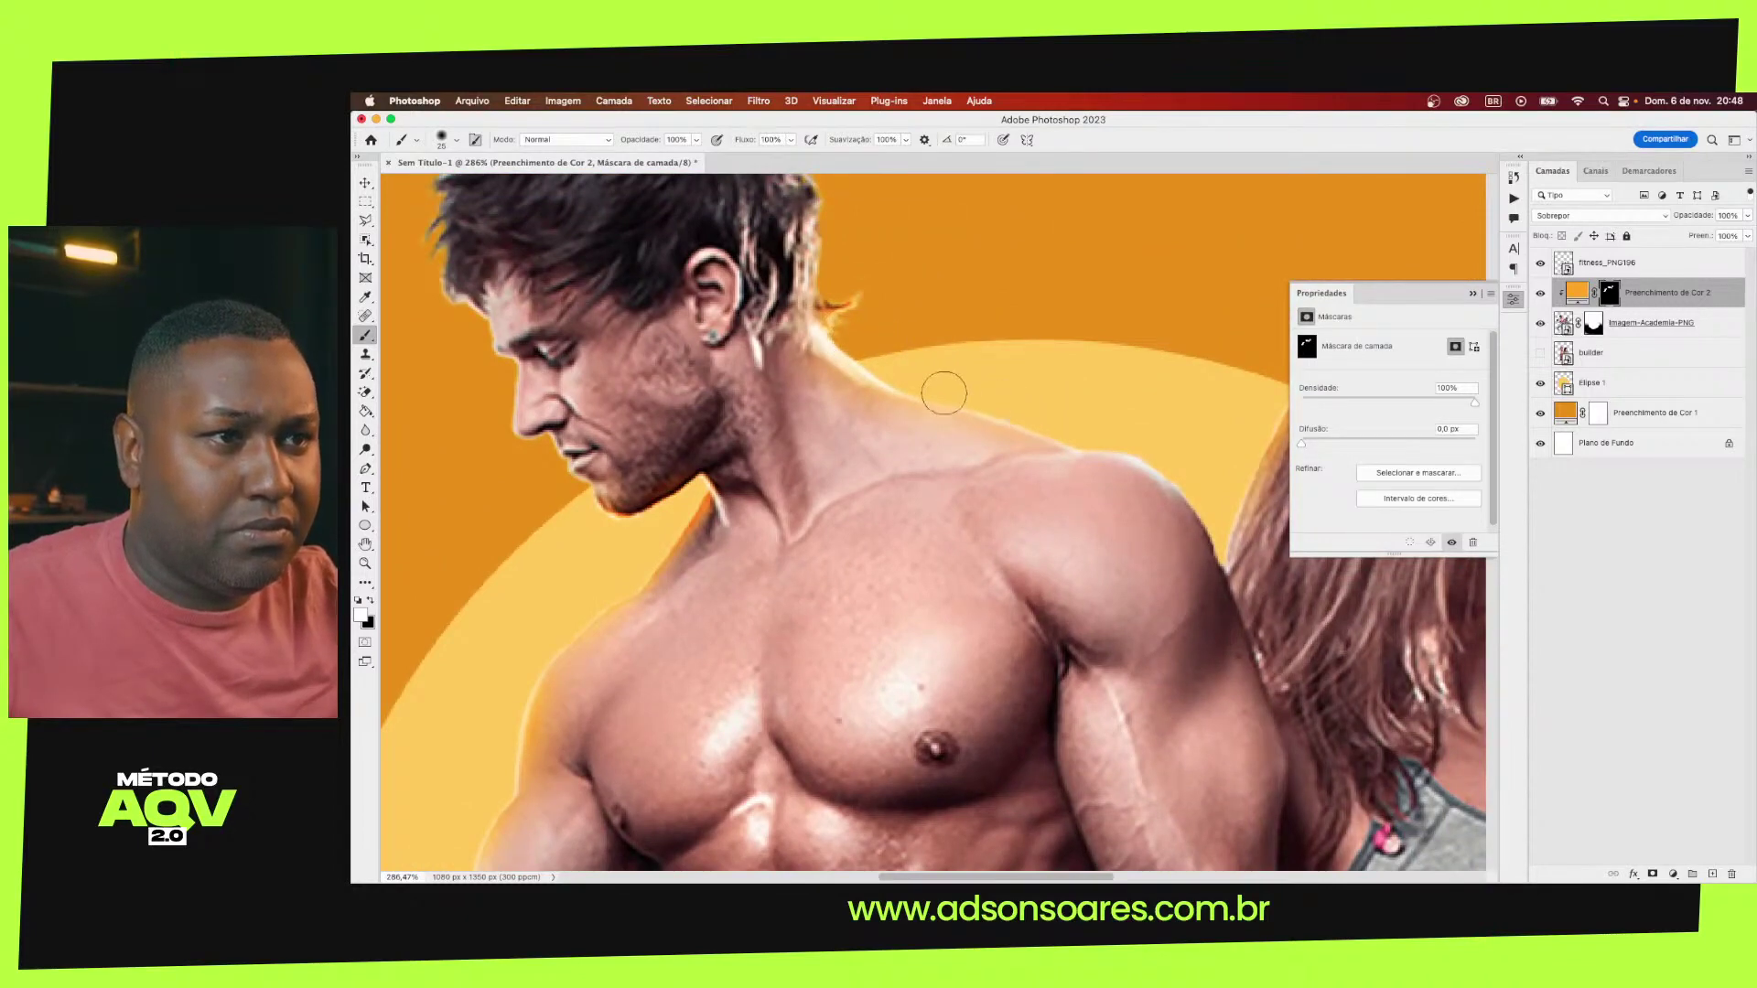
scroll(1135, 453, right, 1)
scroll(1144, 457, right, 5)
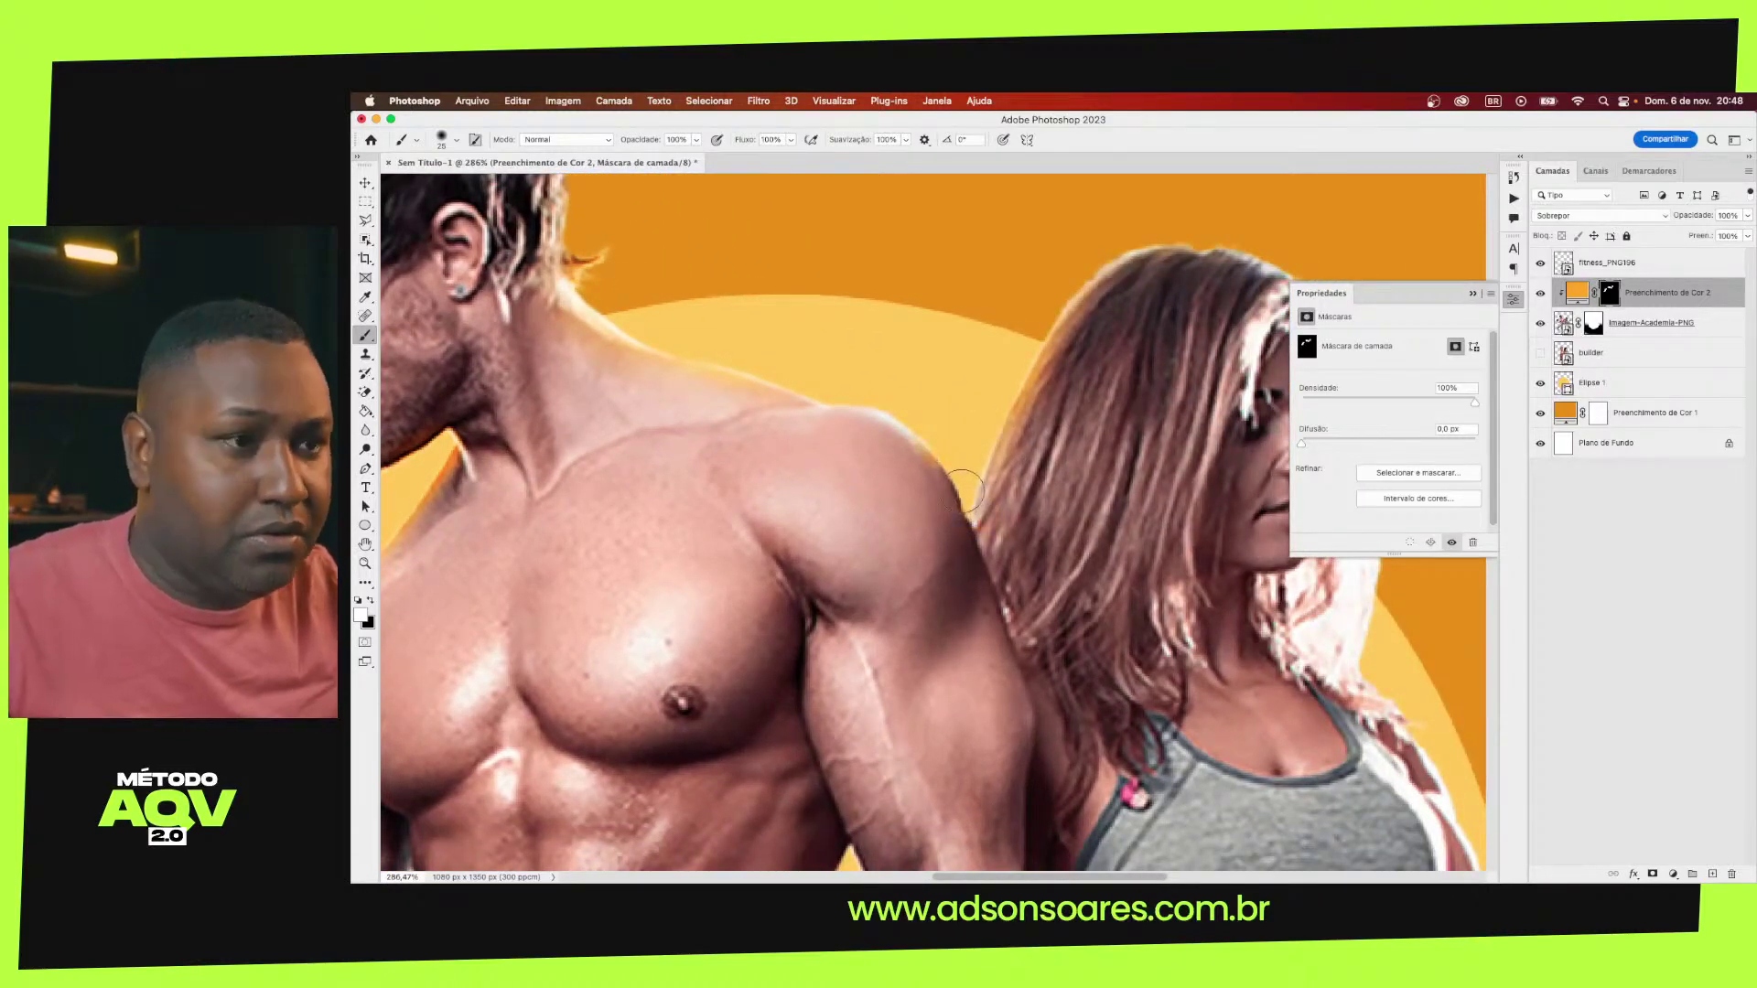
key(bracketleft)
key(bracketleft)
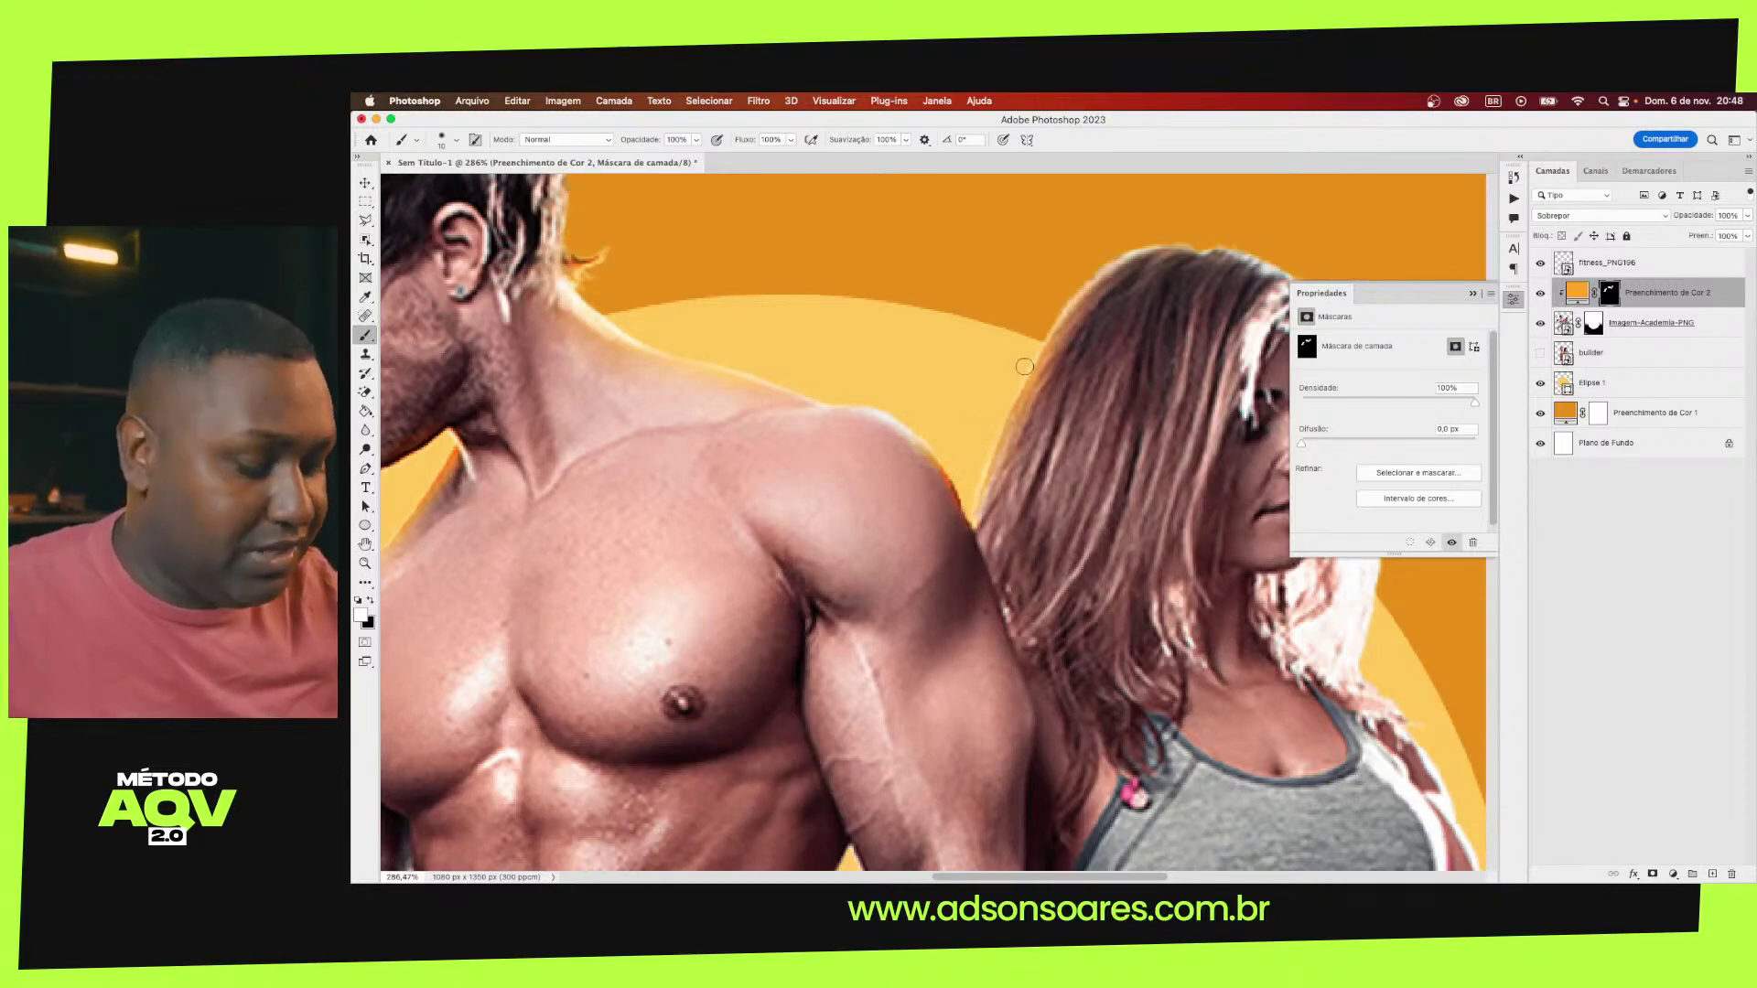
key(bracketright)
key(bracketright)
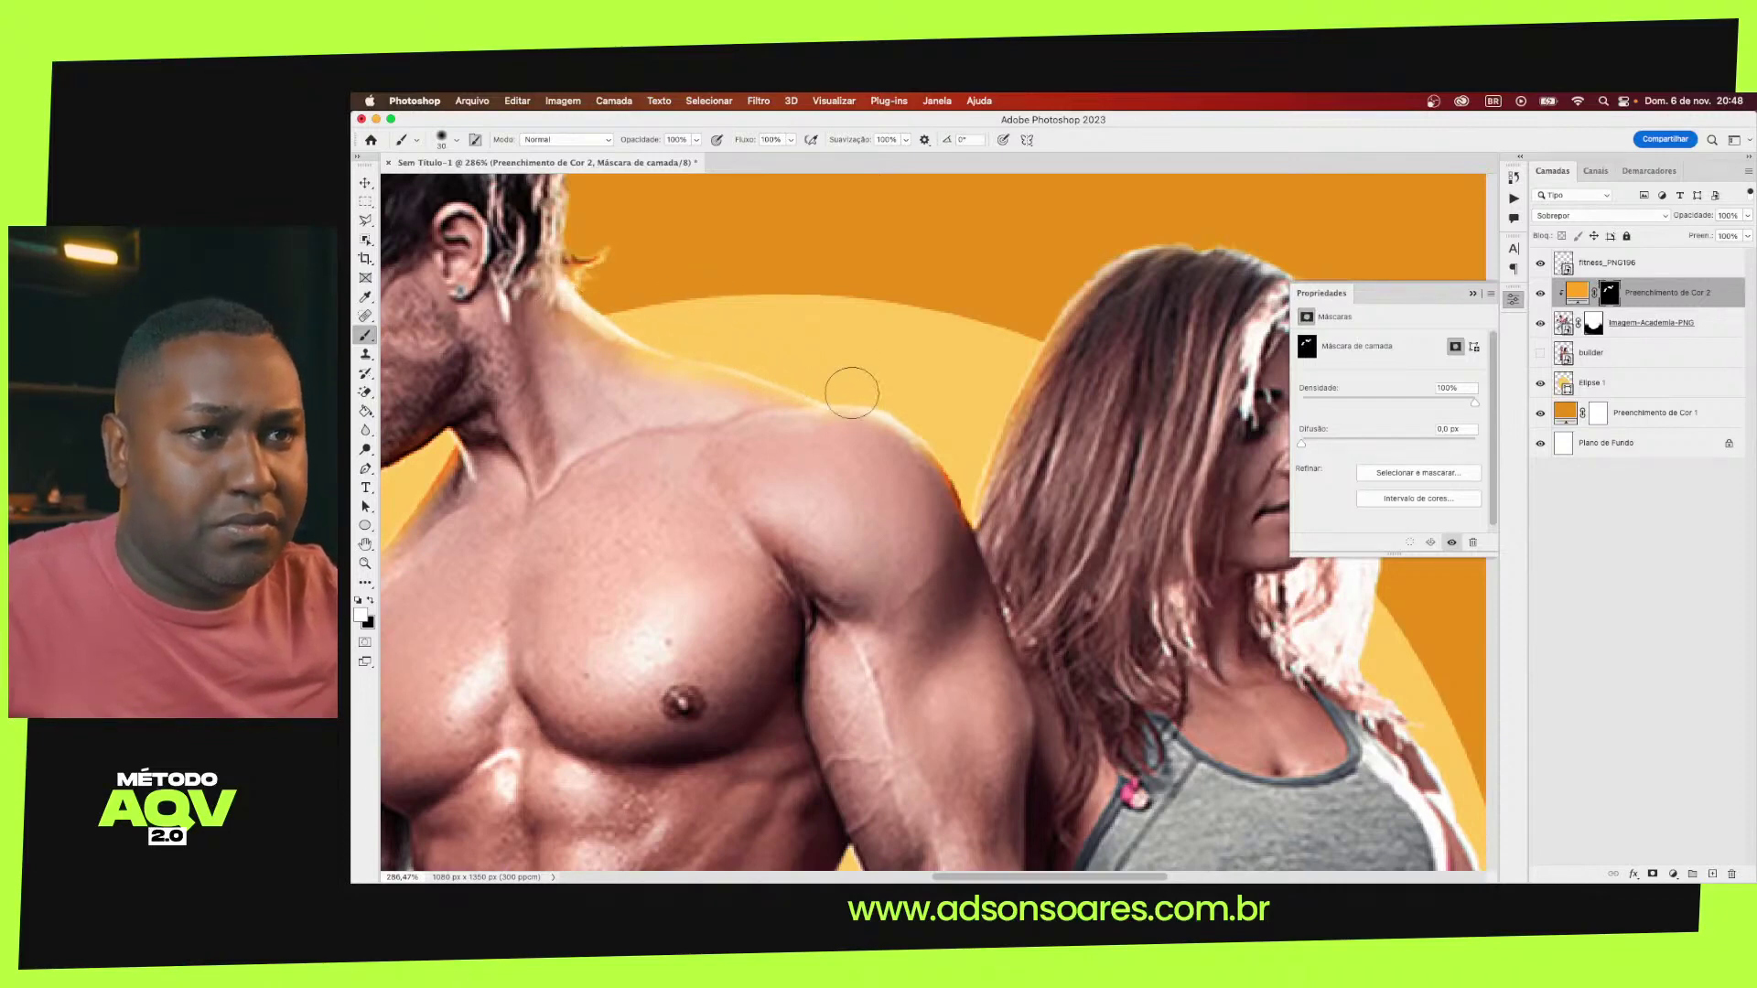
scroll(851, 394, down, 3)
scroll(861, 430, down, 2)
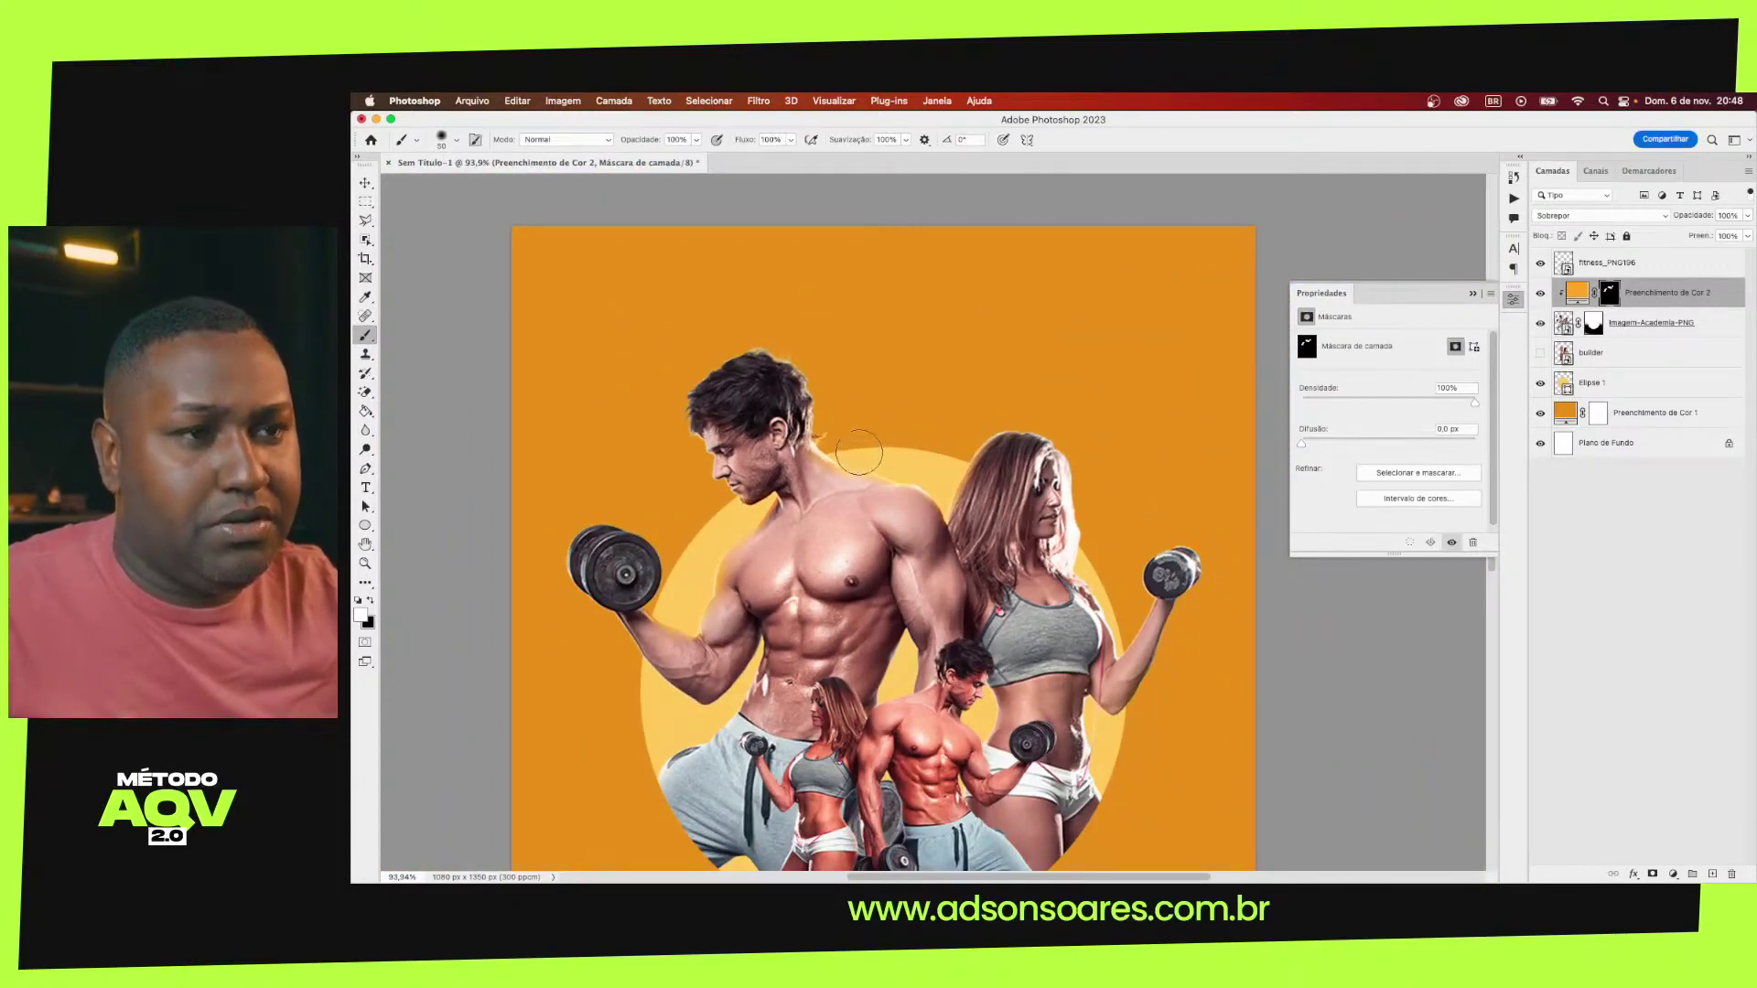
key(bracketright)
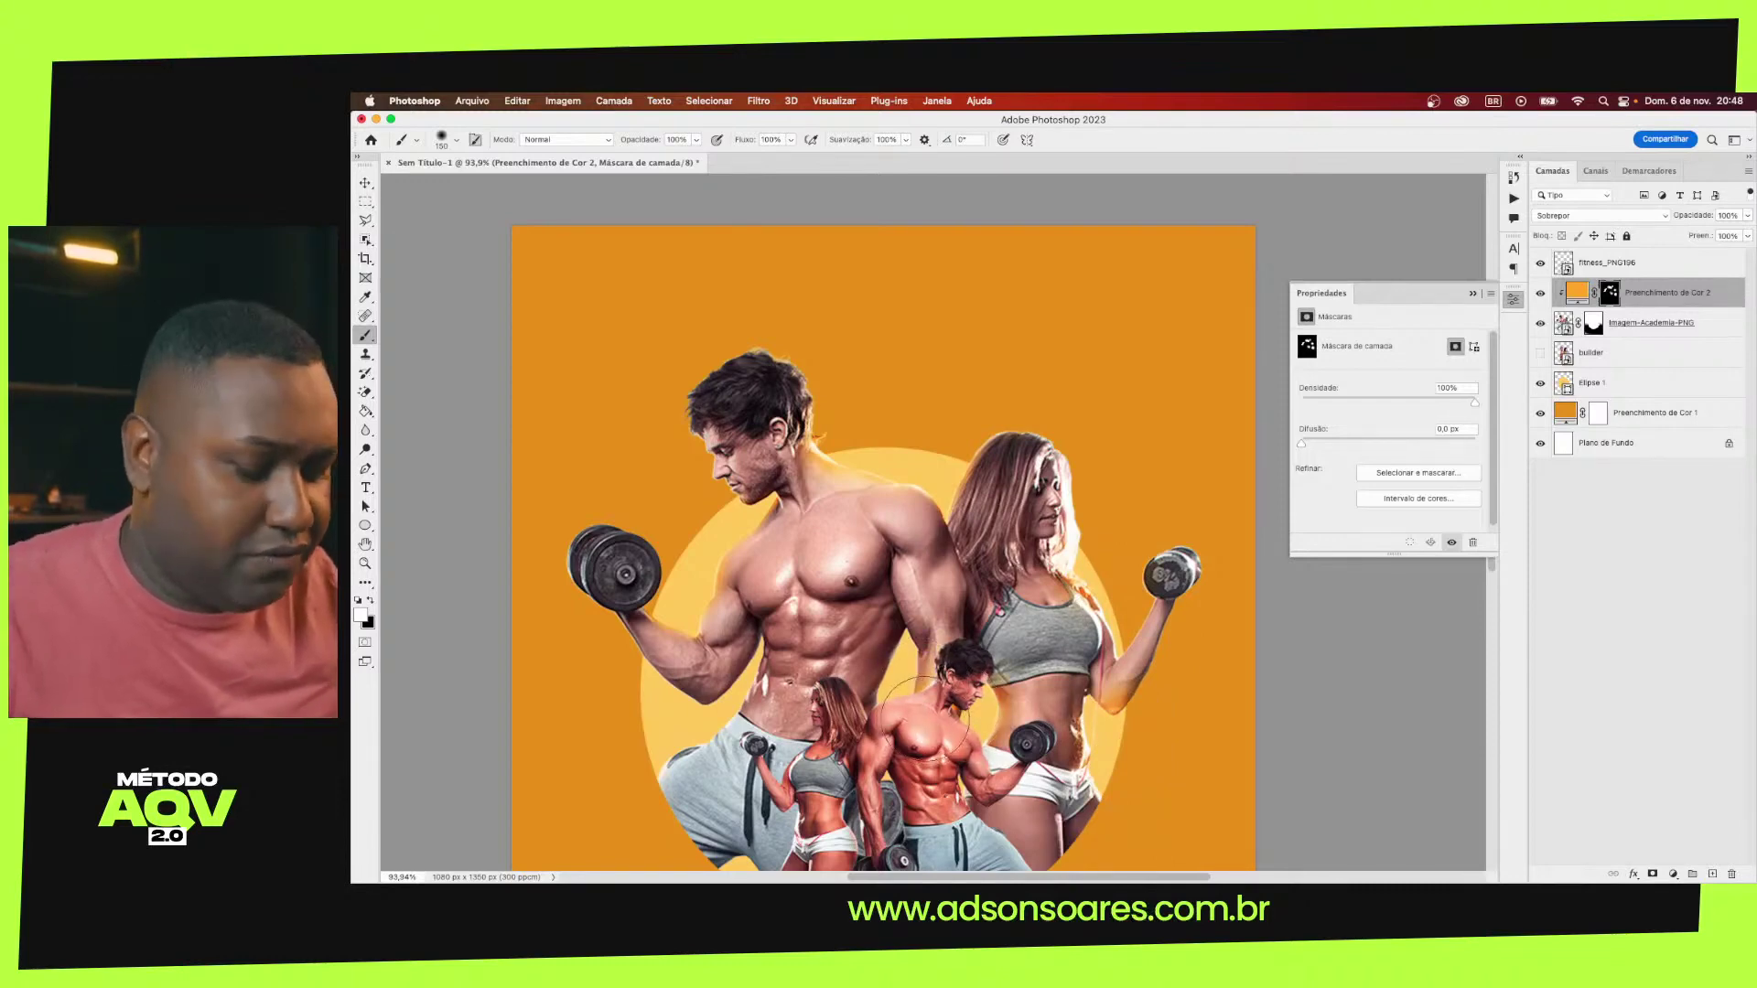
key(bracketleft)
key(bracketleft)
key(bracketleft)
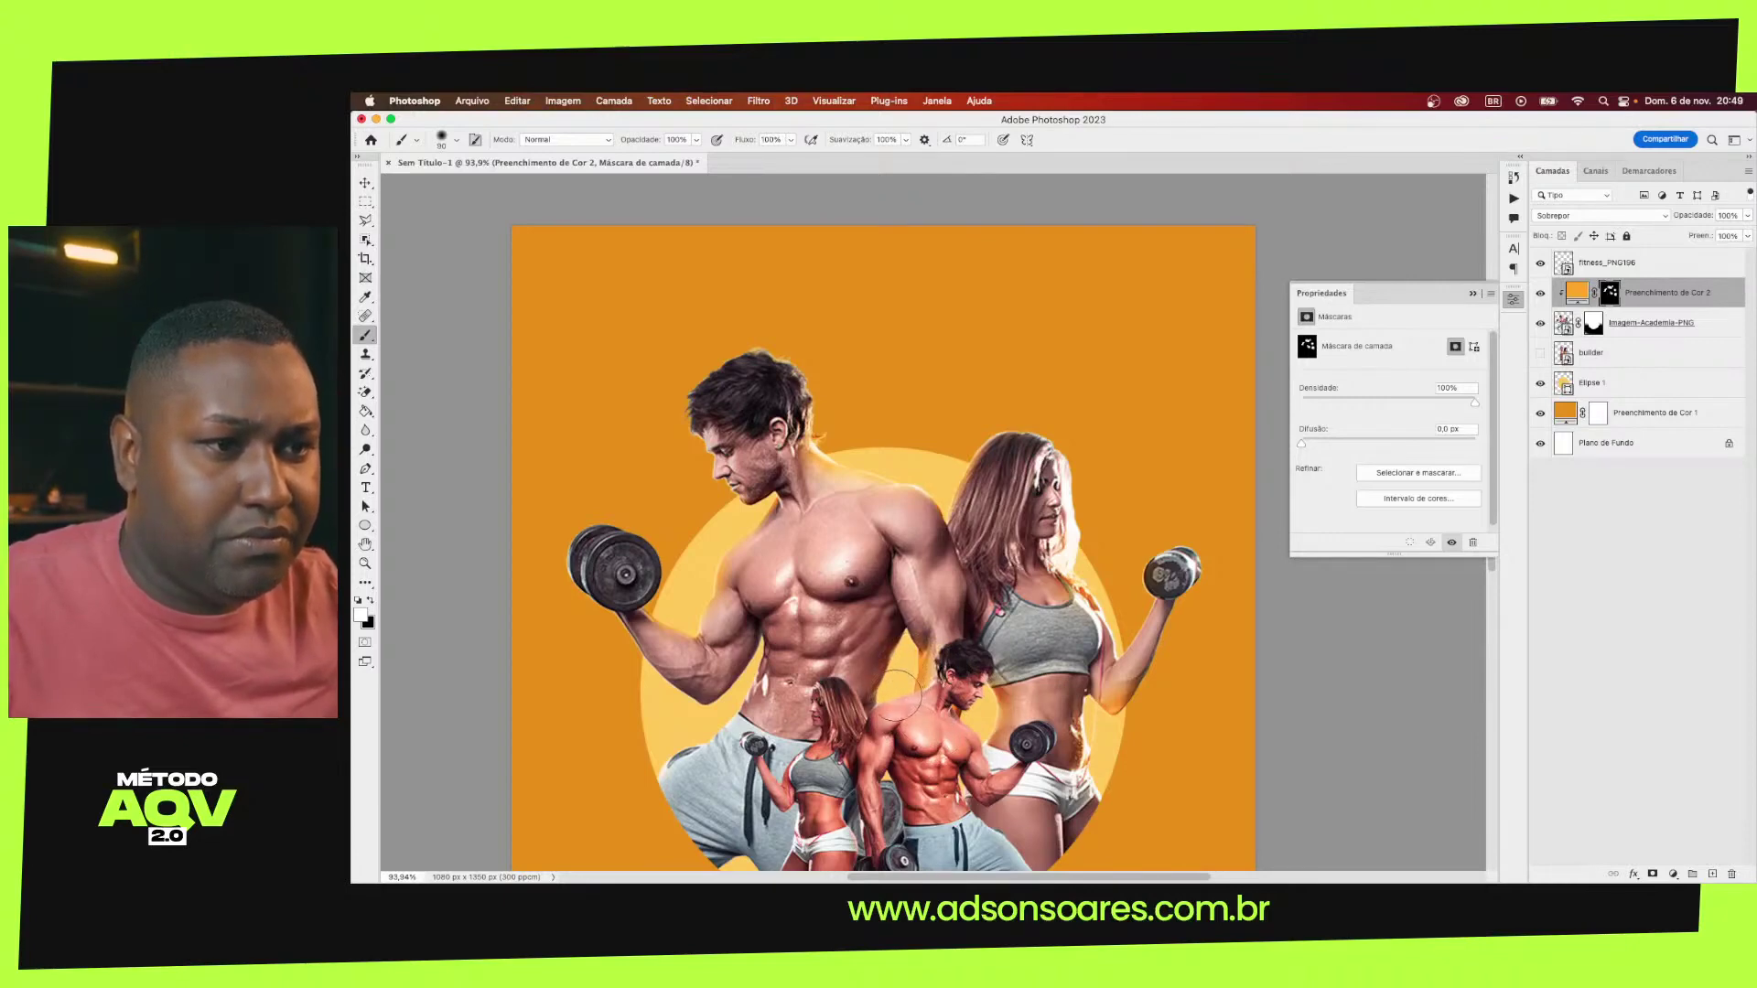
drag(899, 677, 911, 631)
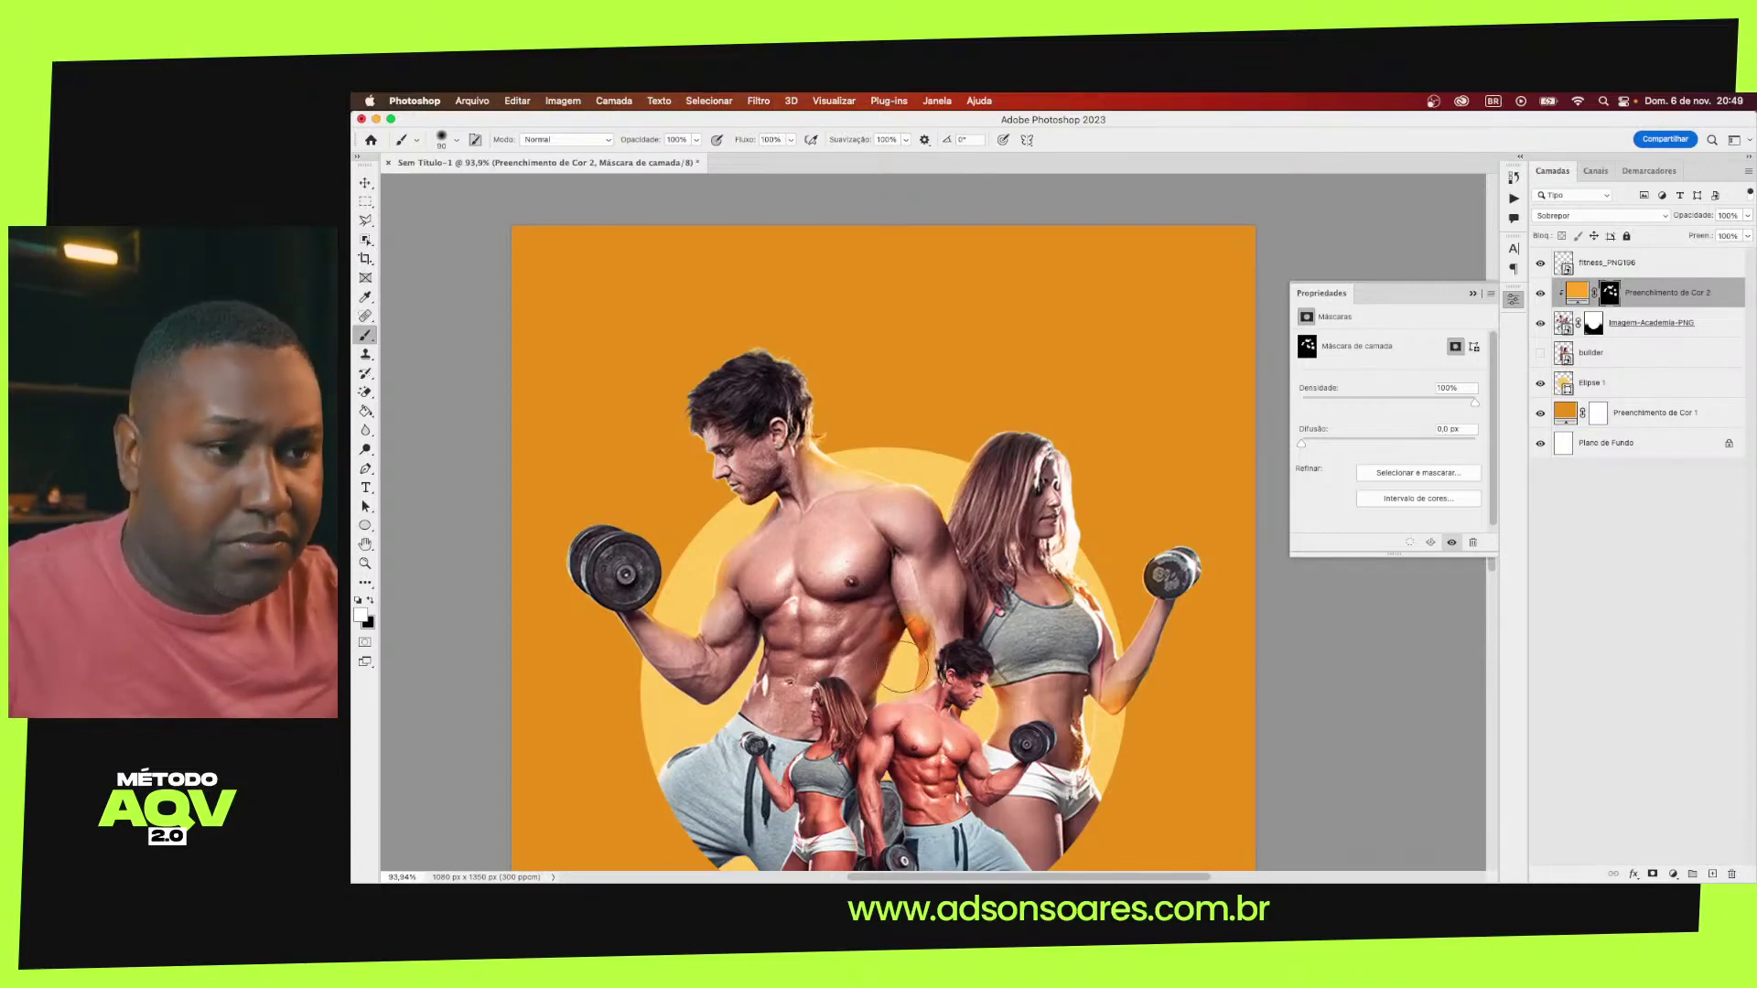
key(ctrl+z)
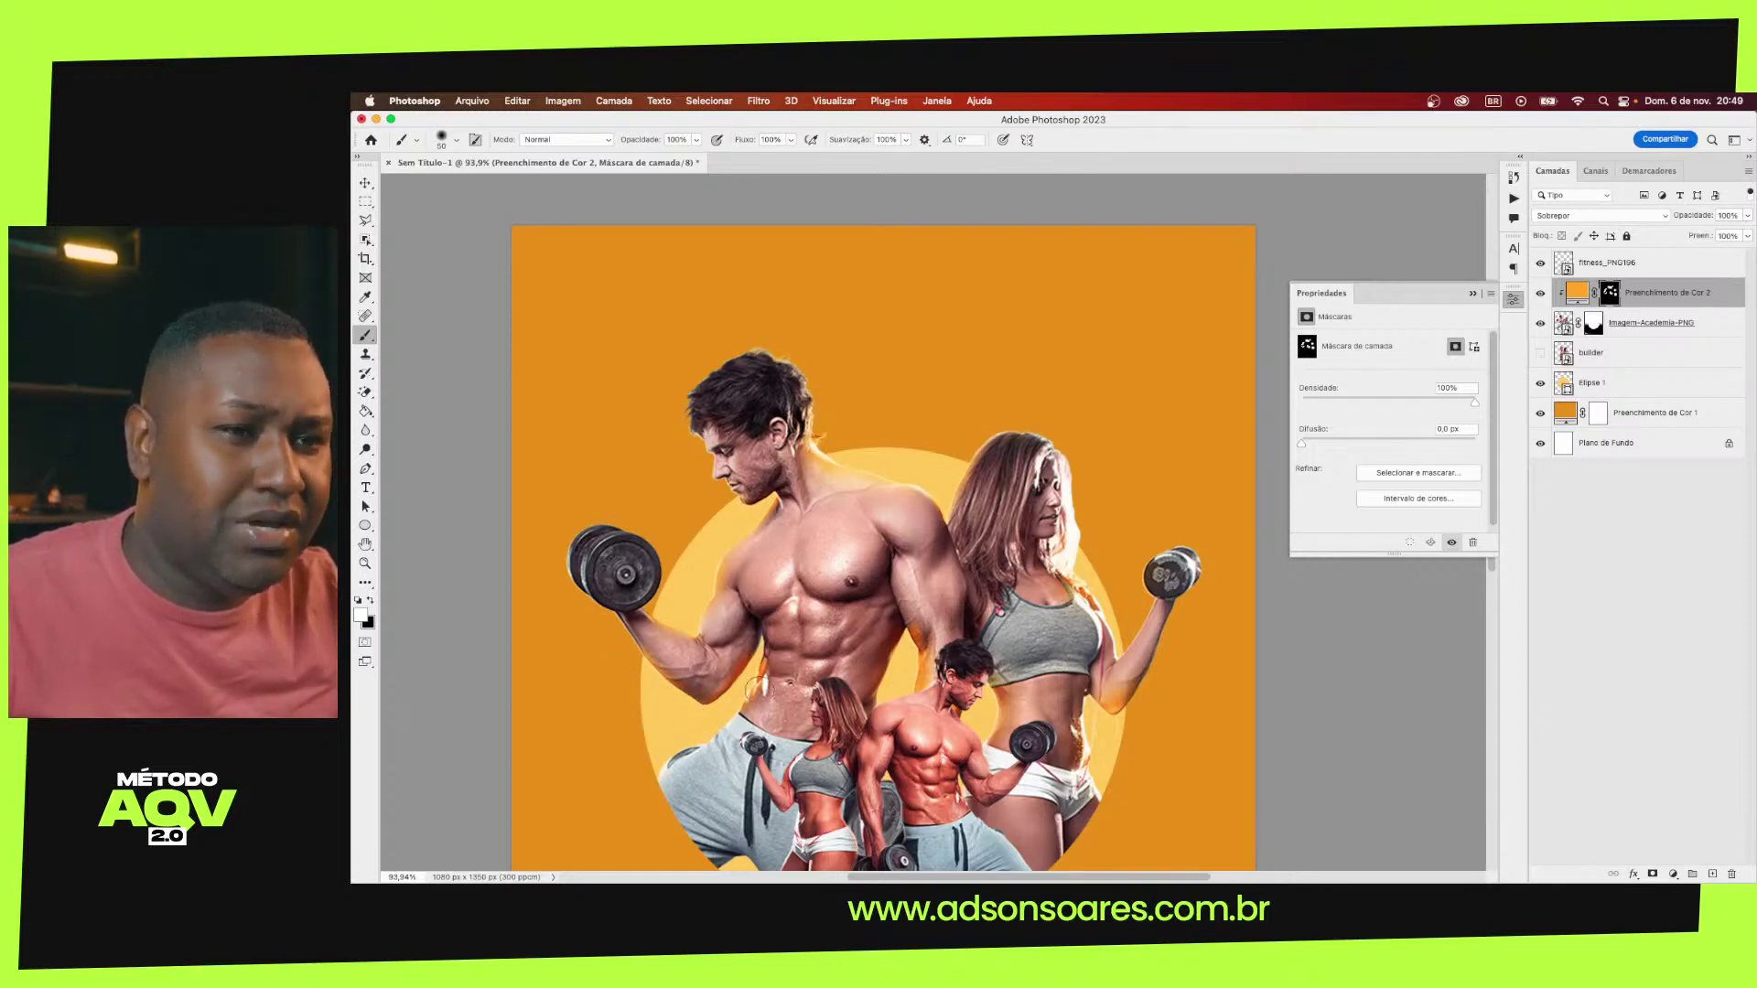
key(ctrl+plus)
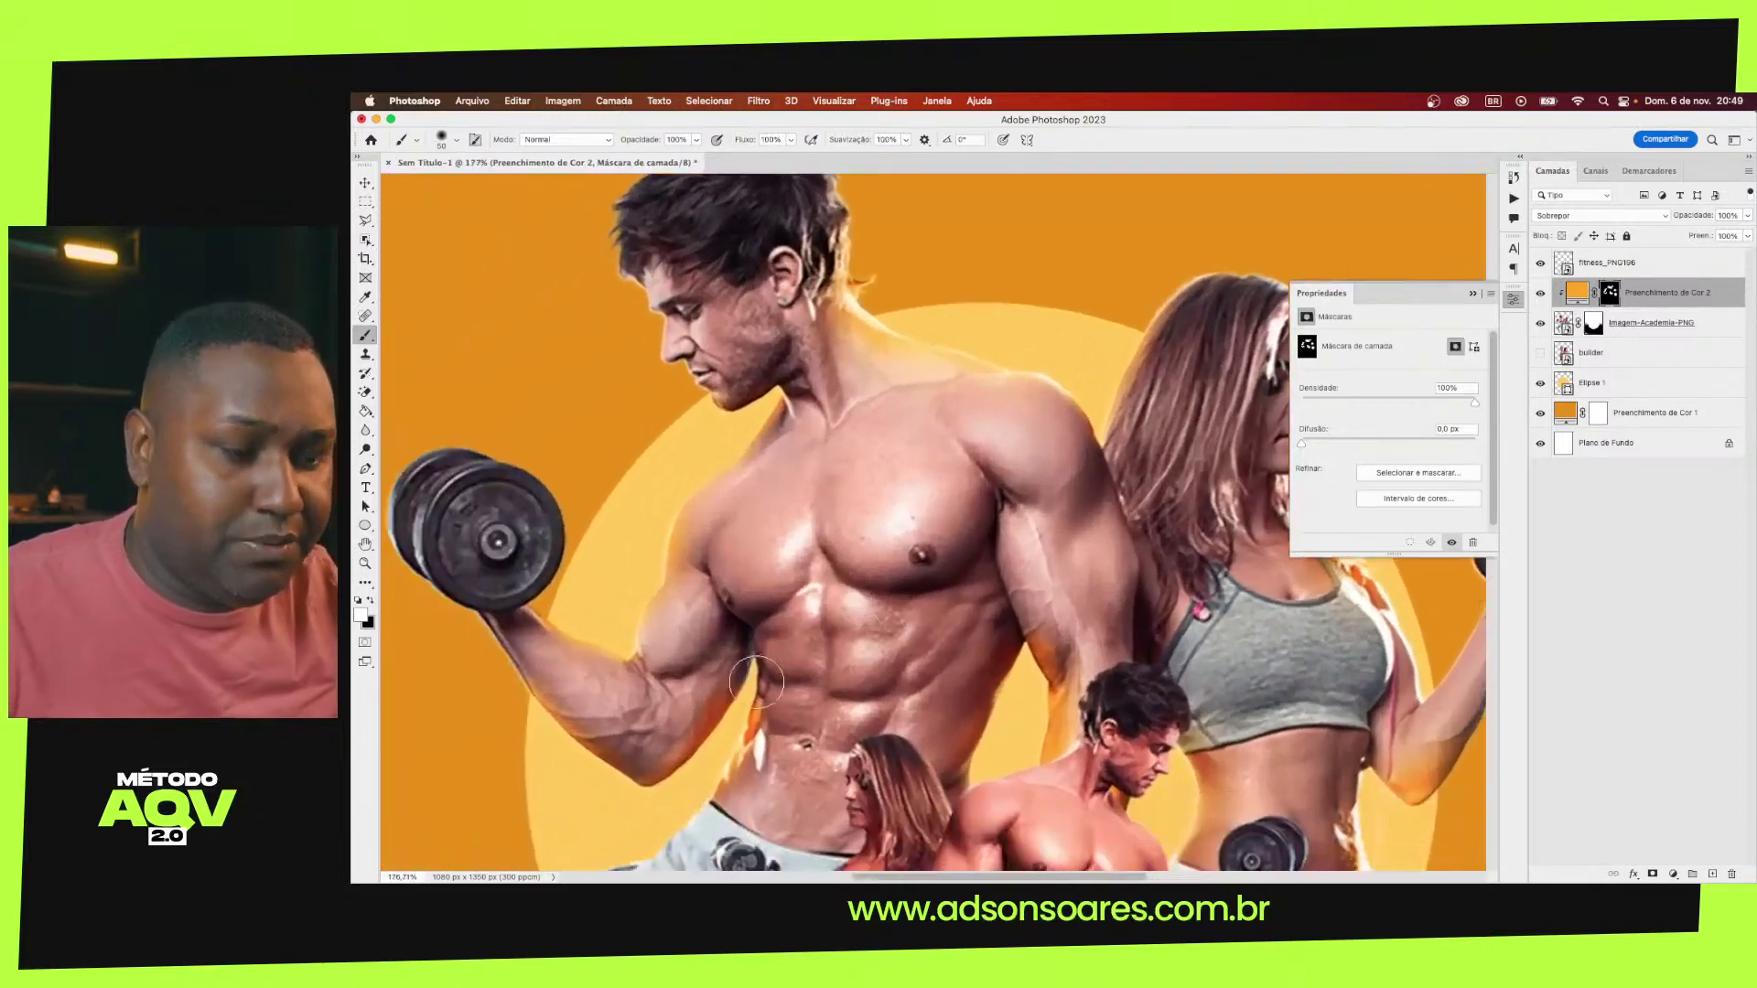
Shrink the brush and refine the mask edges around the two smaller athletes
scroll(756, 681, left, 5)
key(bracketleft)
key(bracketleft)
key(bracketleft)
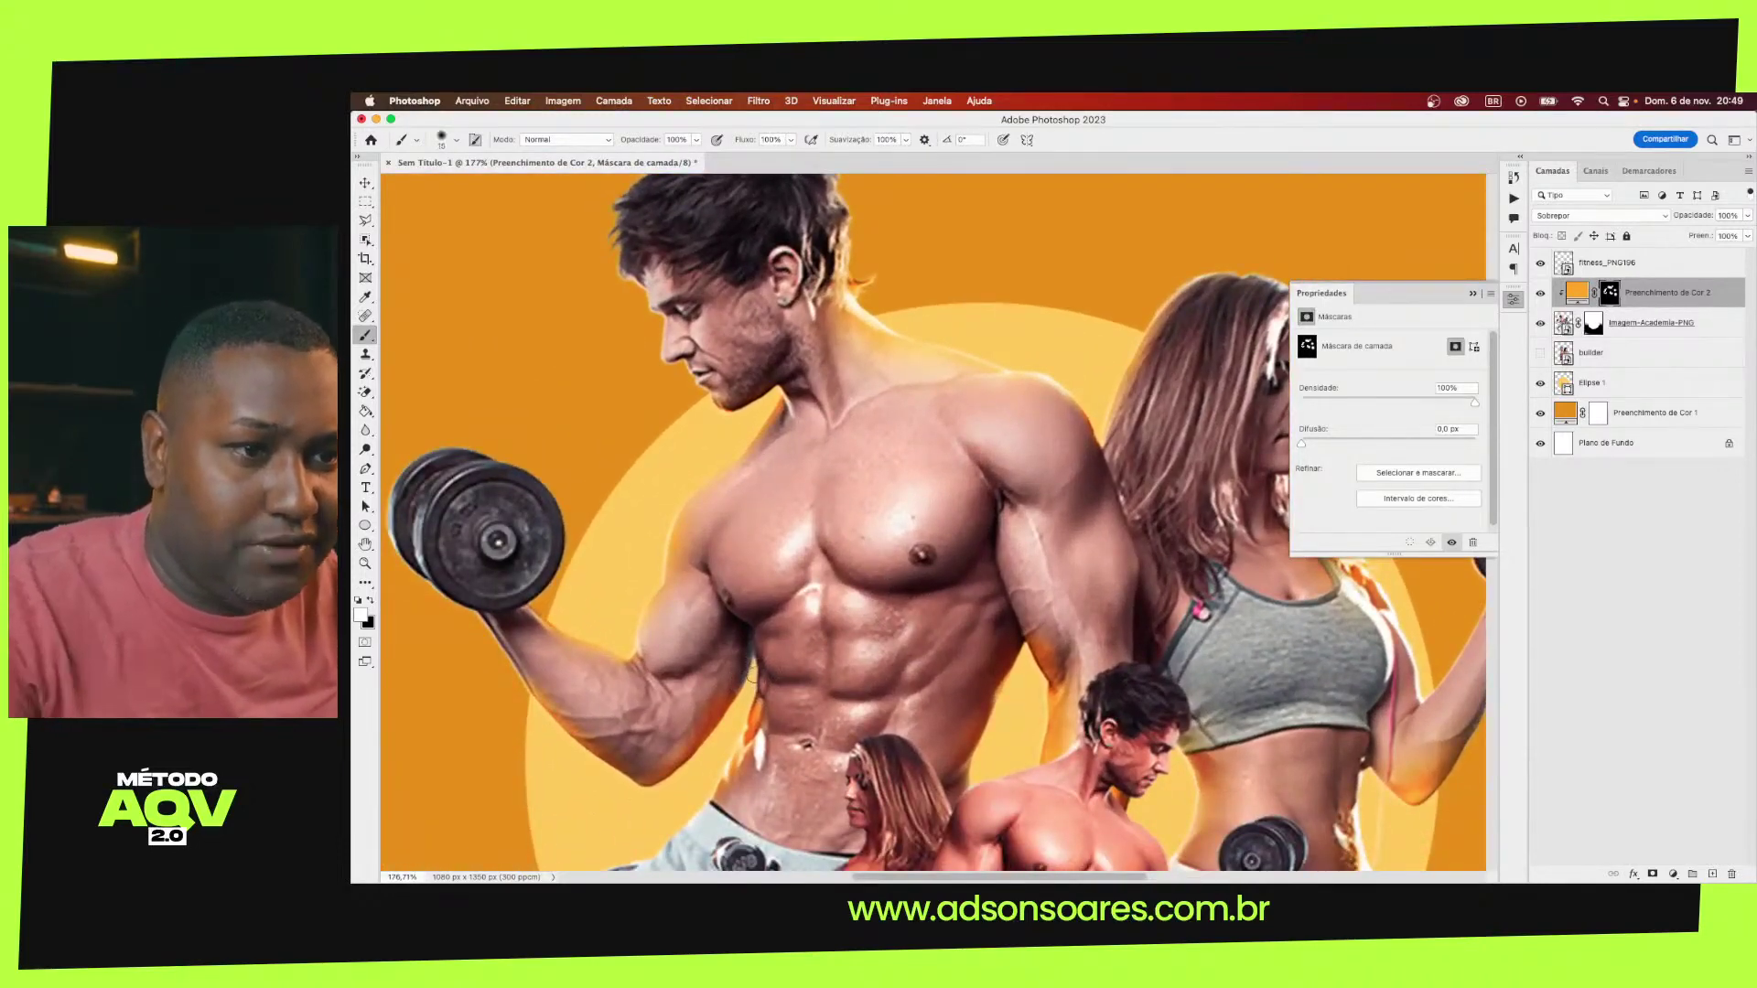
key(bracketleft)
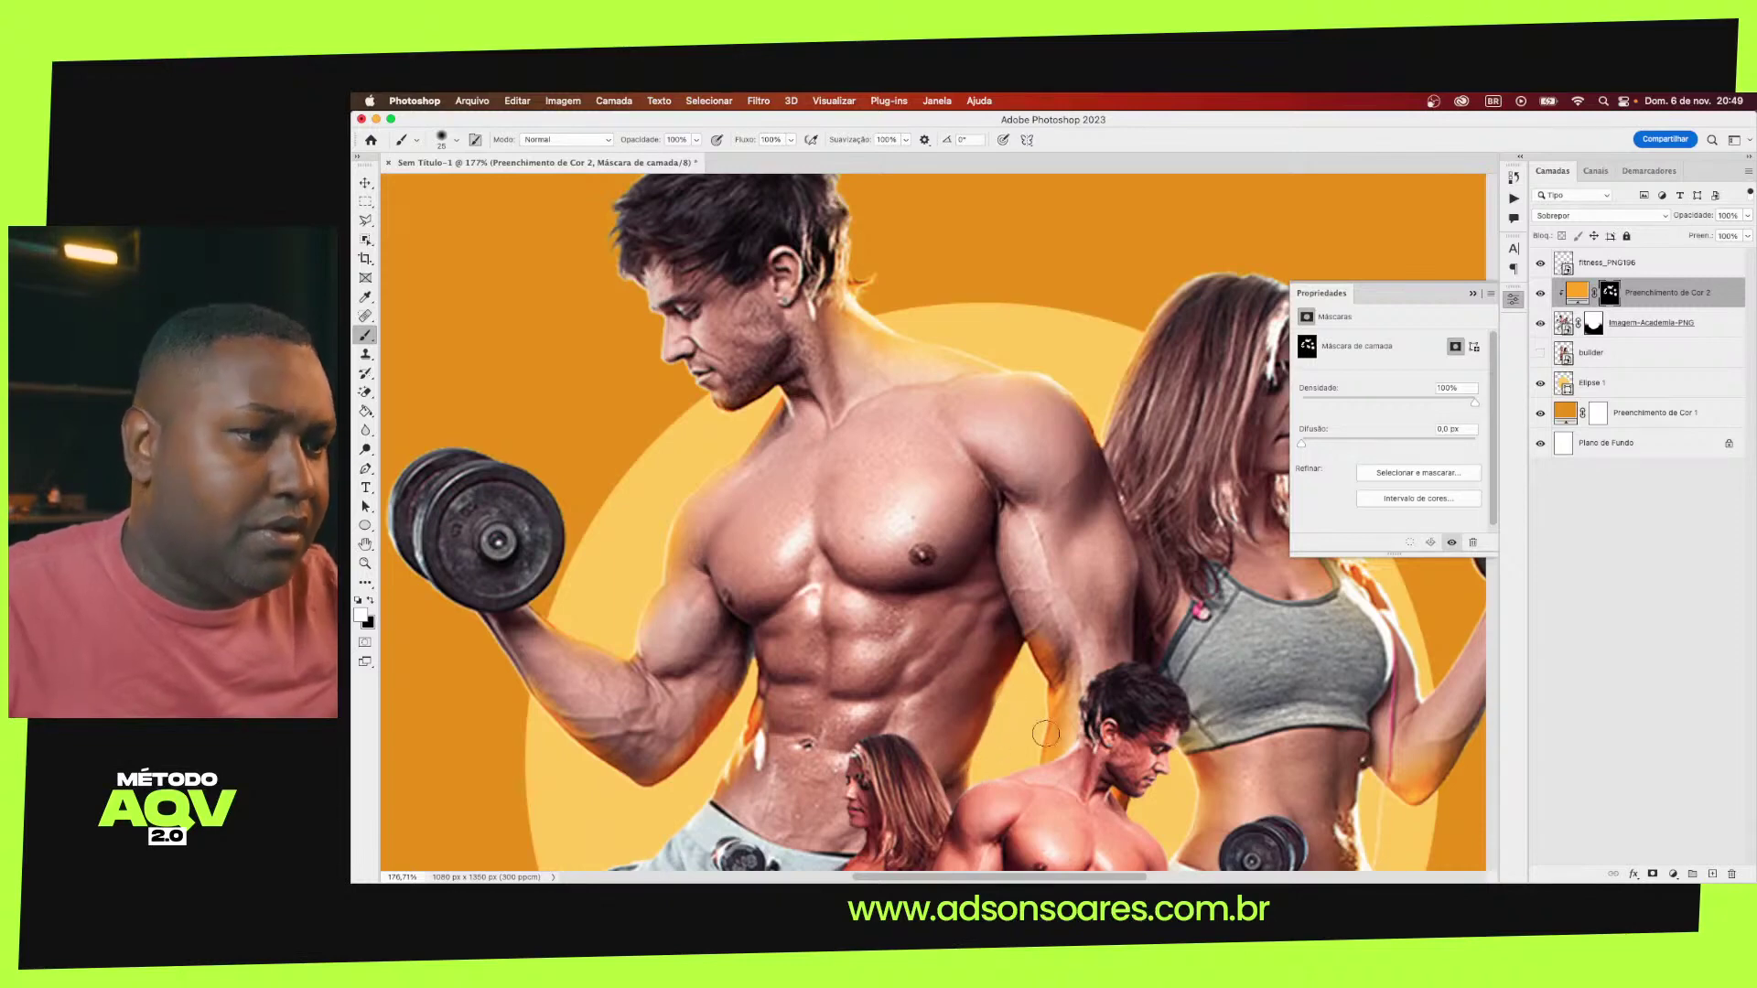
scroll(1008, 731, down, 5)
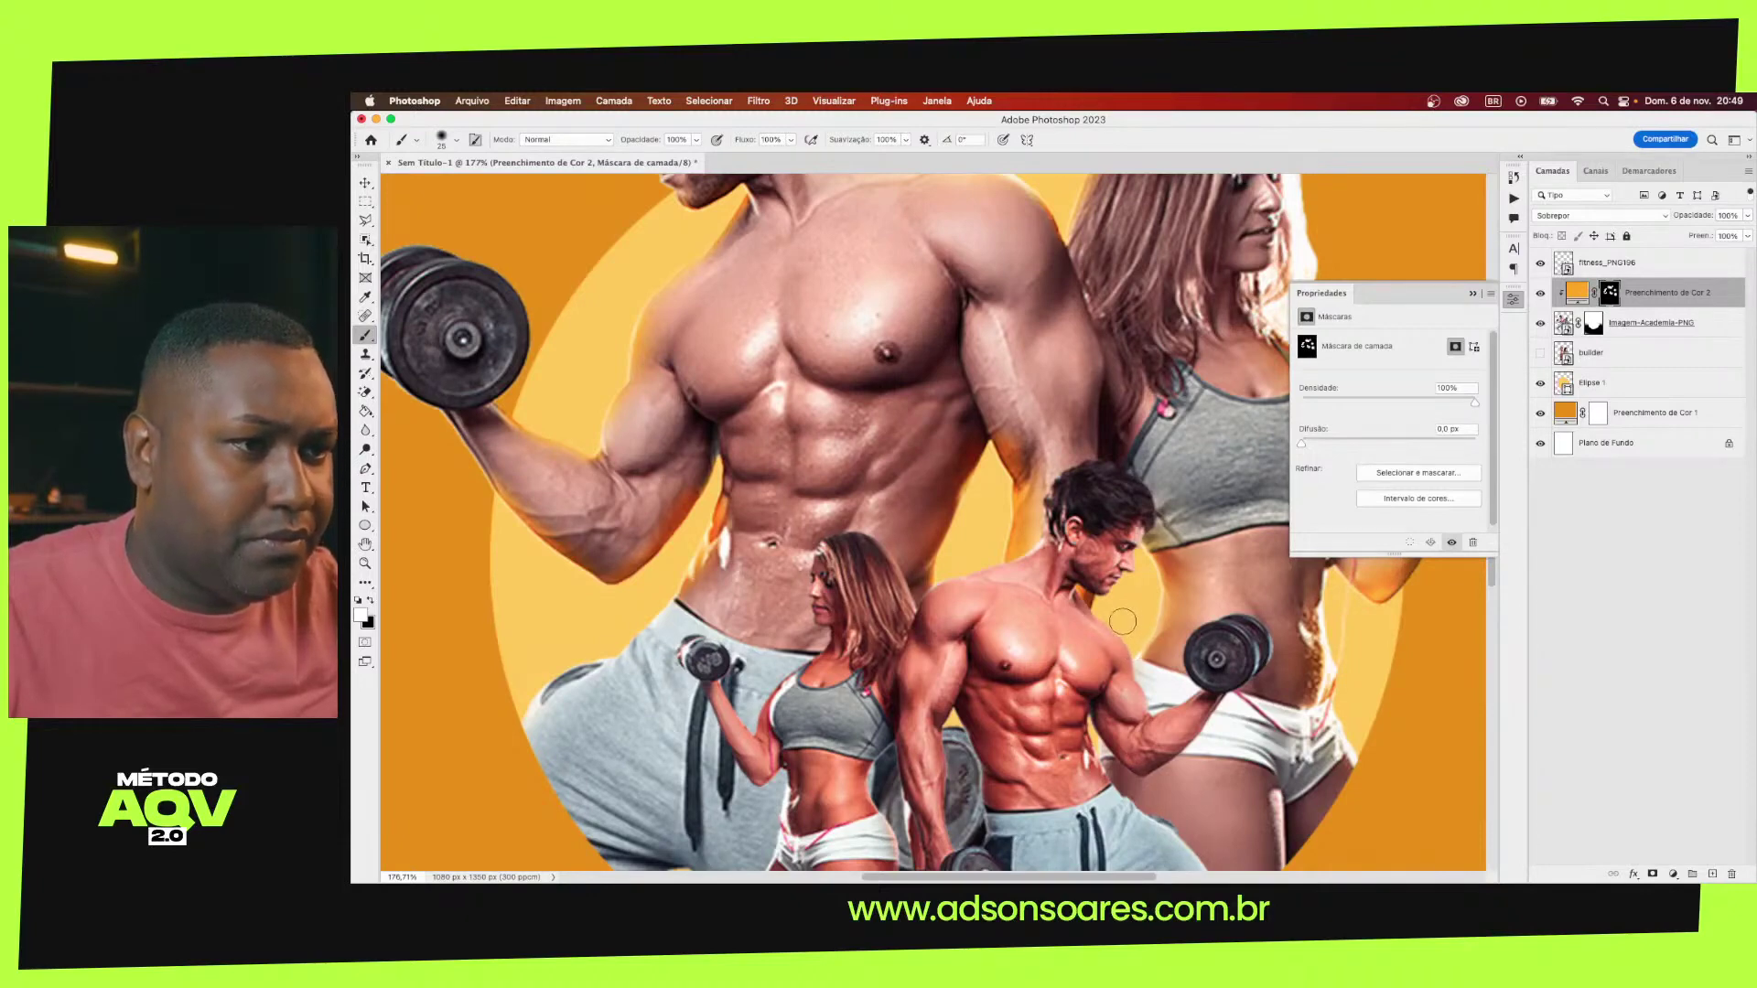
scroll(1105, 595, down, 3)
scroll(1104, 596, right, 2)
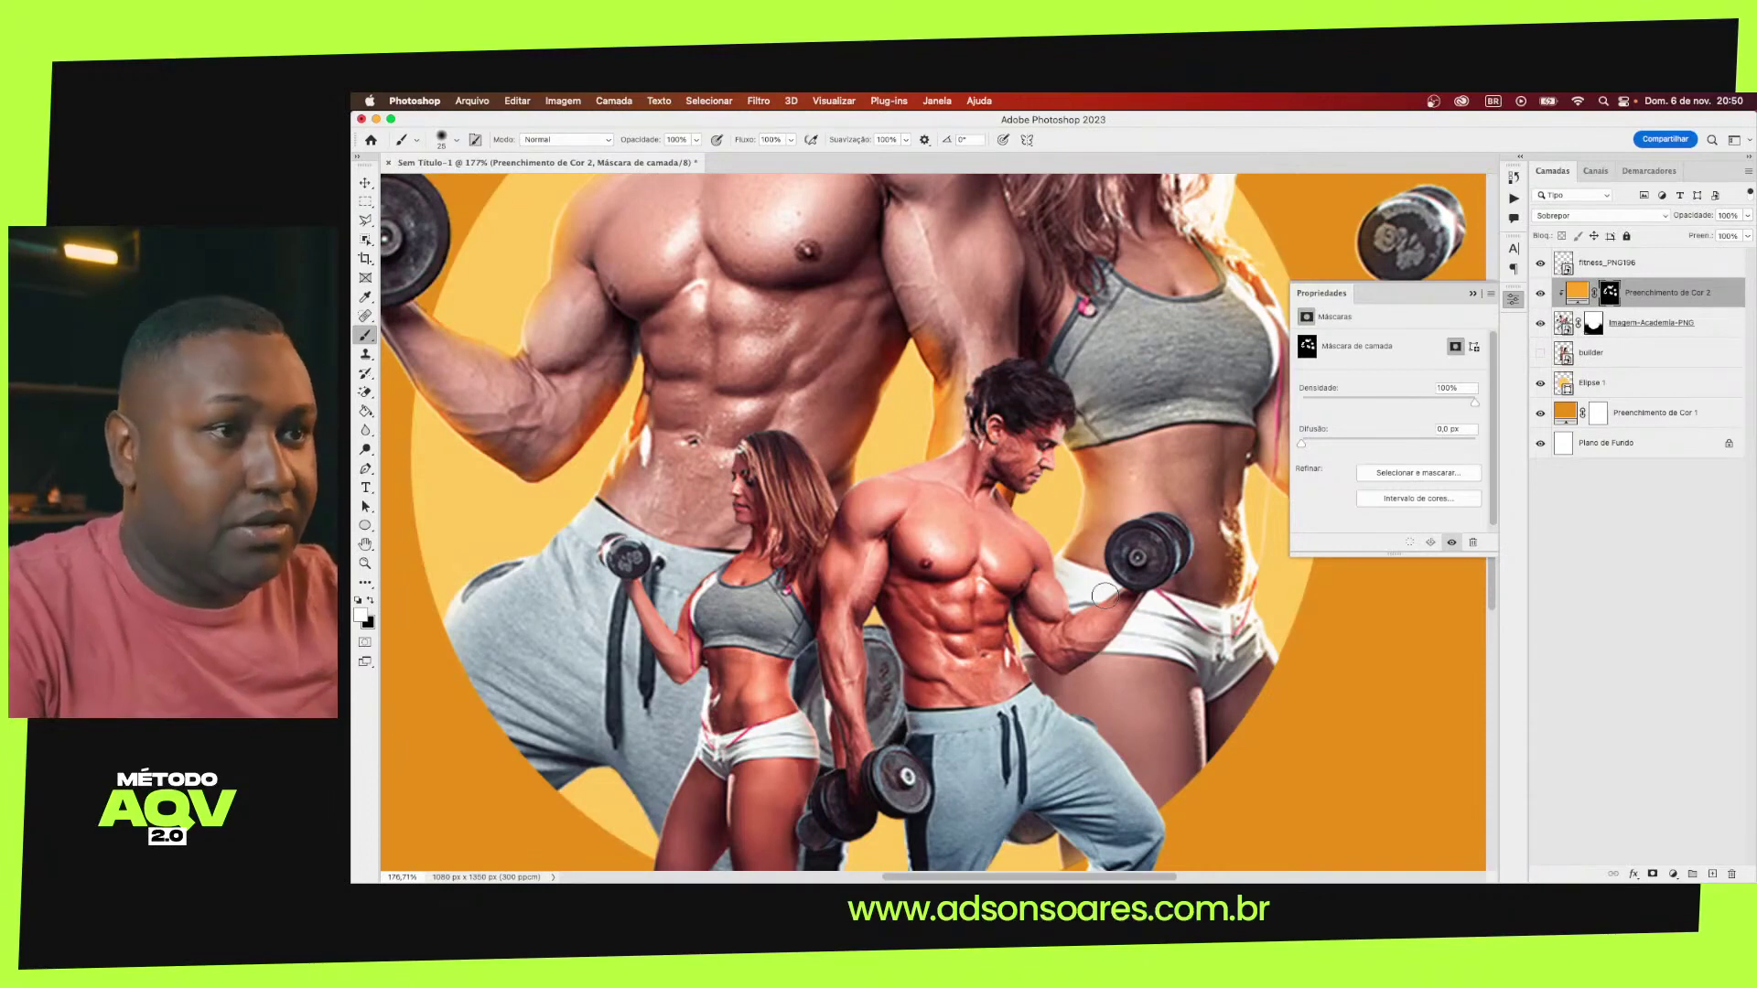
scroll(1104, 596, right, 3)
scroll(1105, 596, down, 1)
Lower the brush smoothing to 61% and fit the whole poster on screen
right_click(1105, 596)
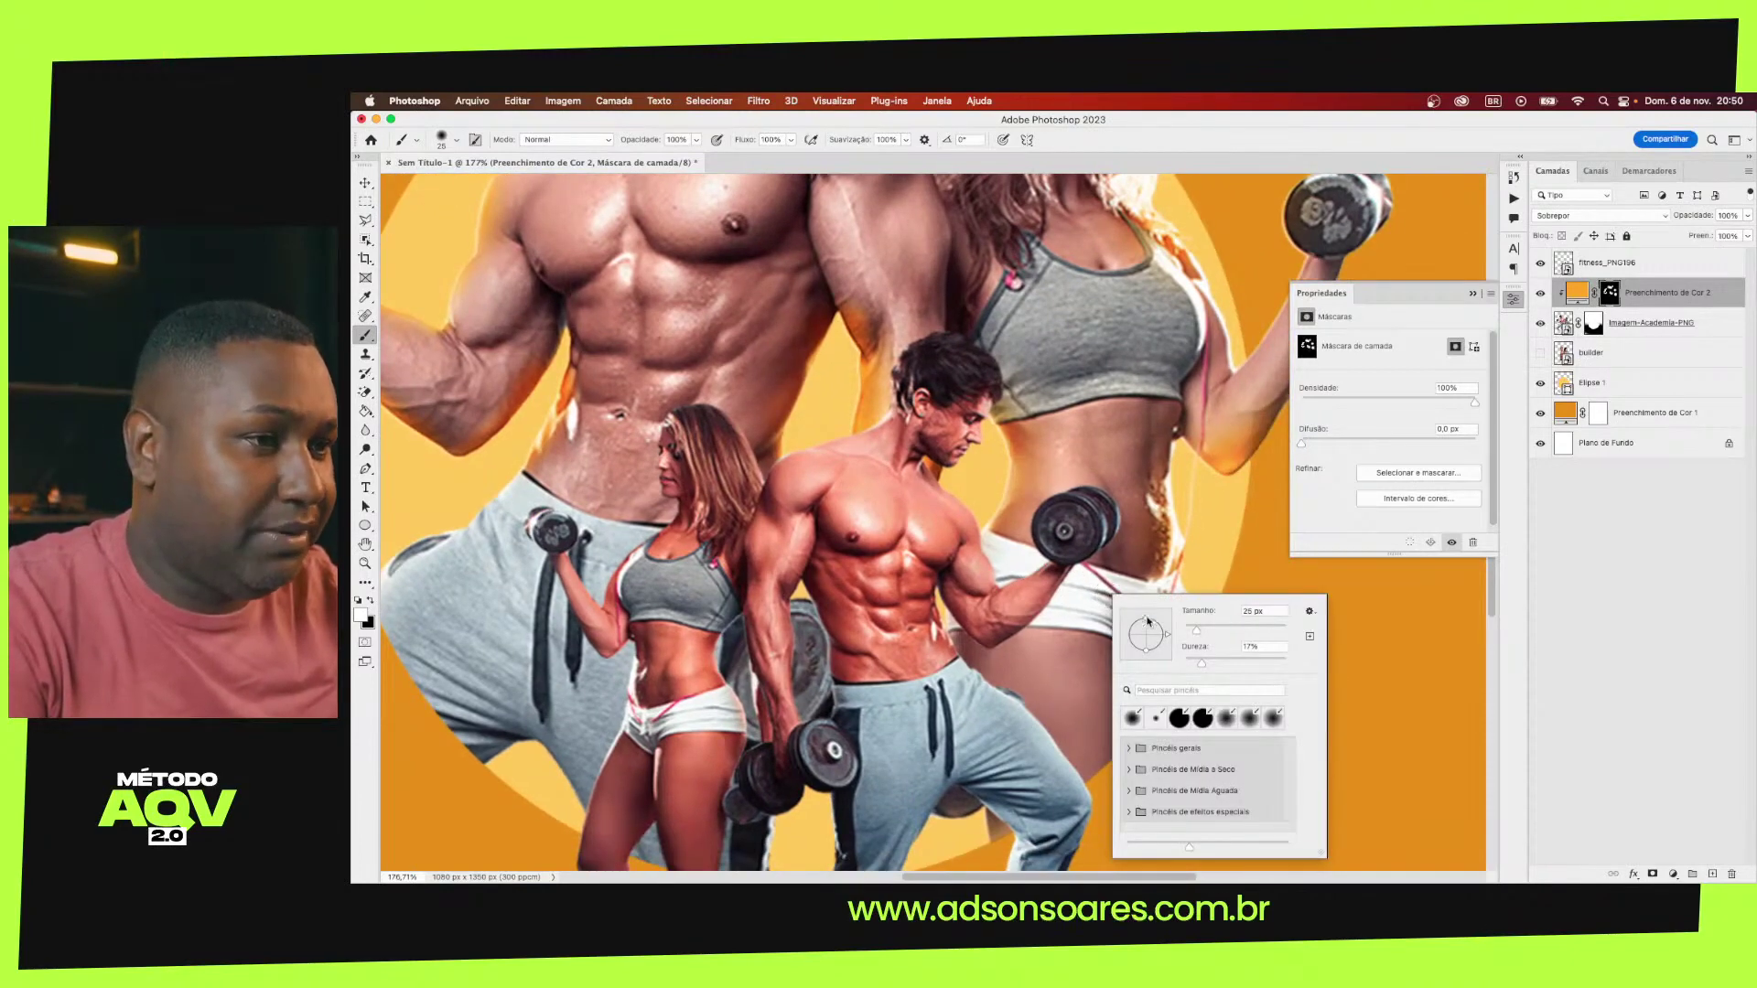
key(Escape)
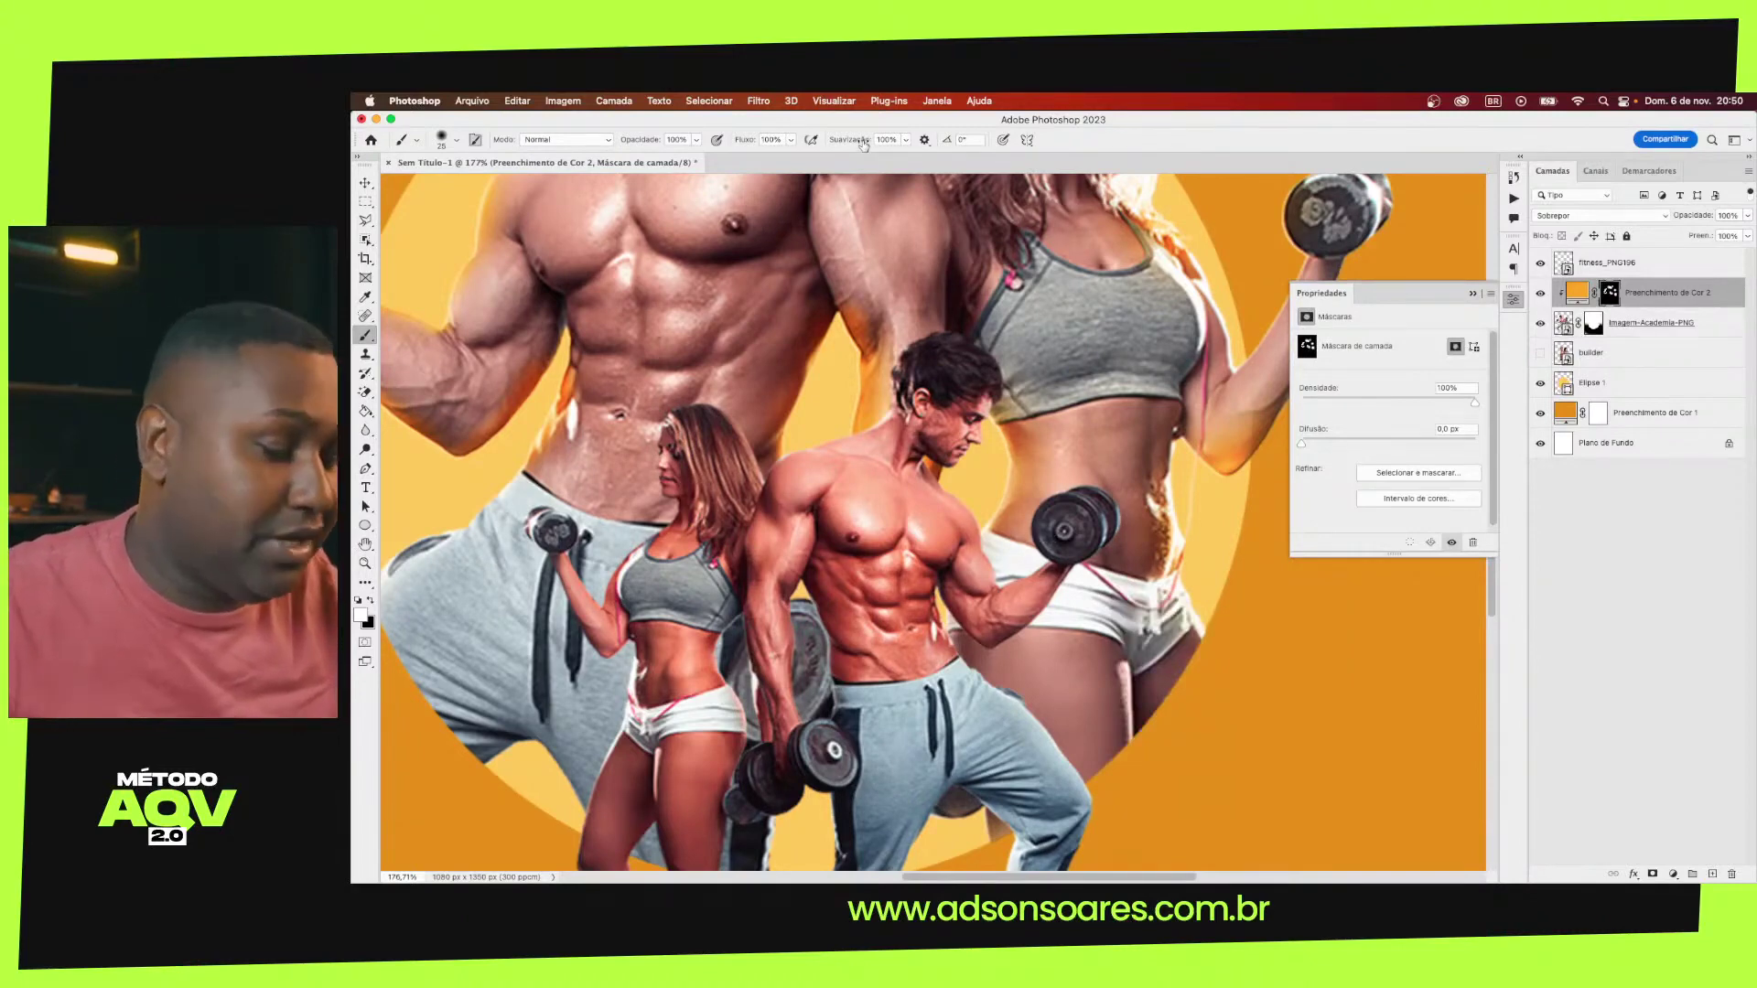
drag(863, 141, 828, 144)
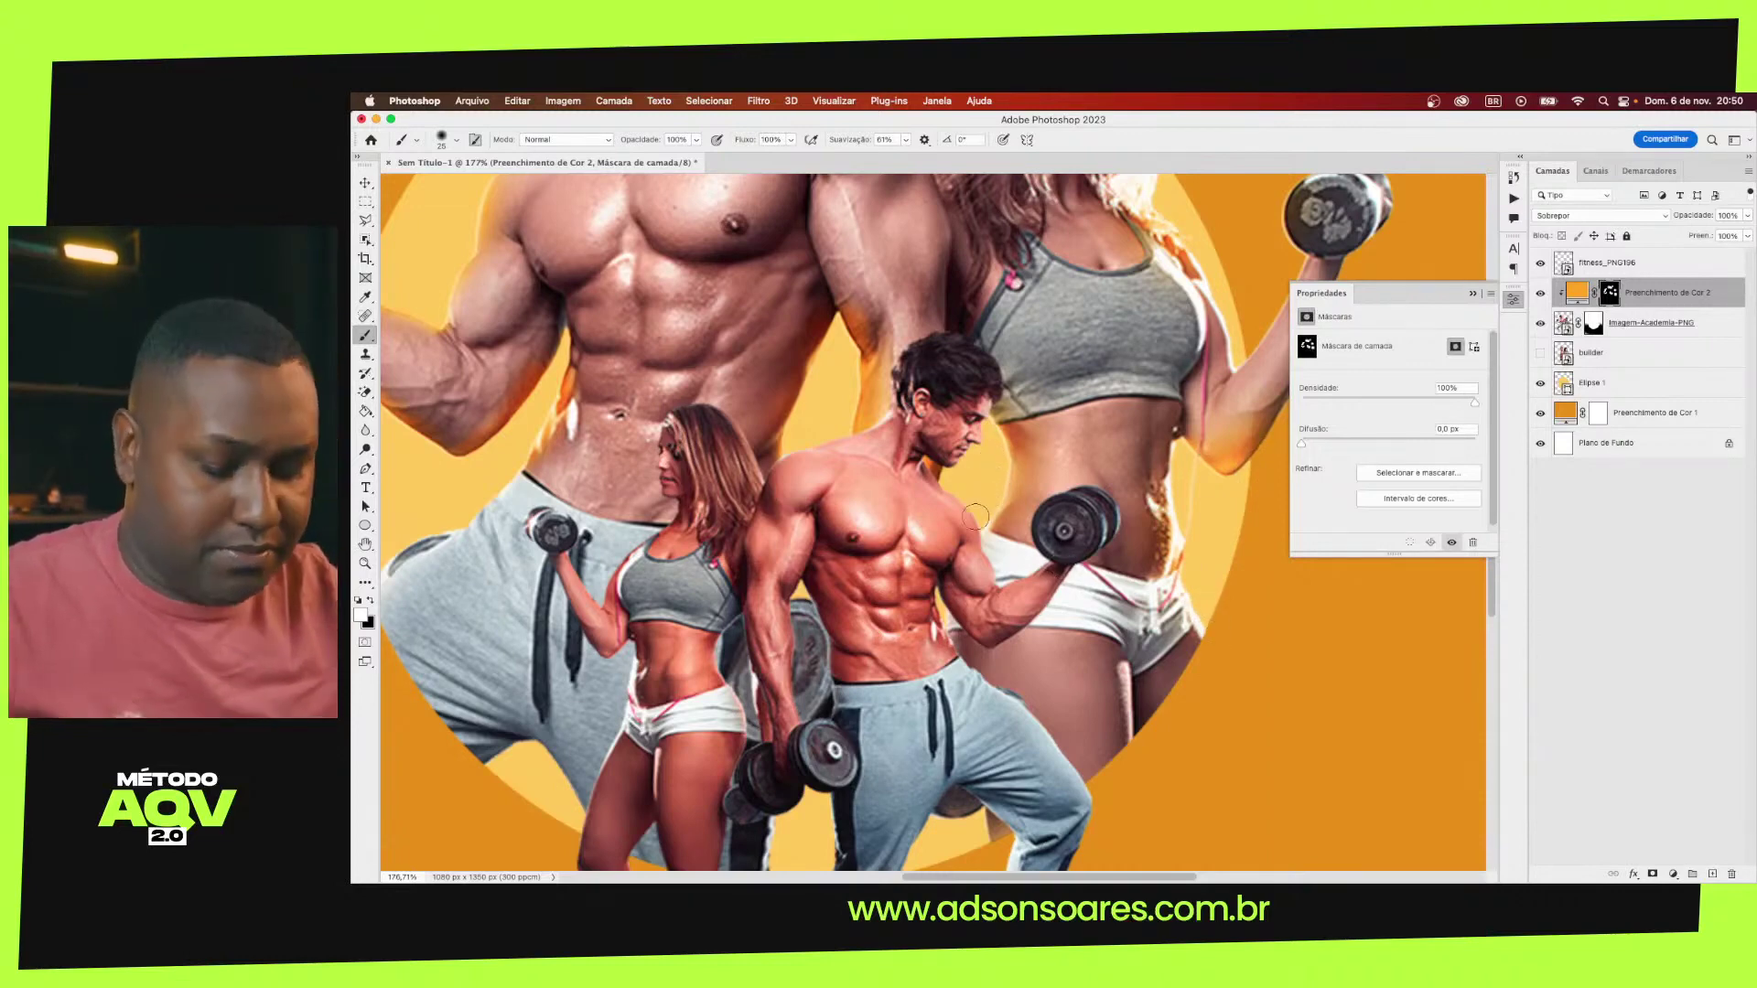
key(ctrl+0)
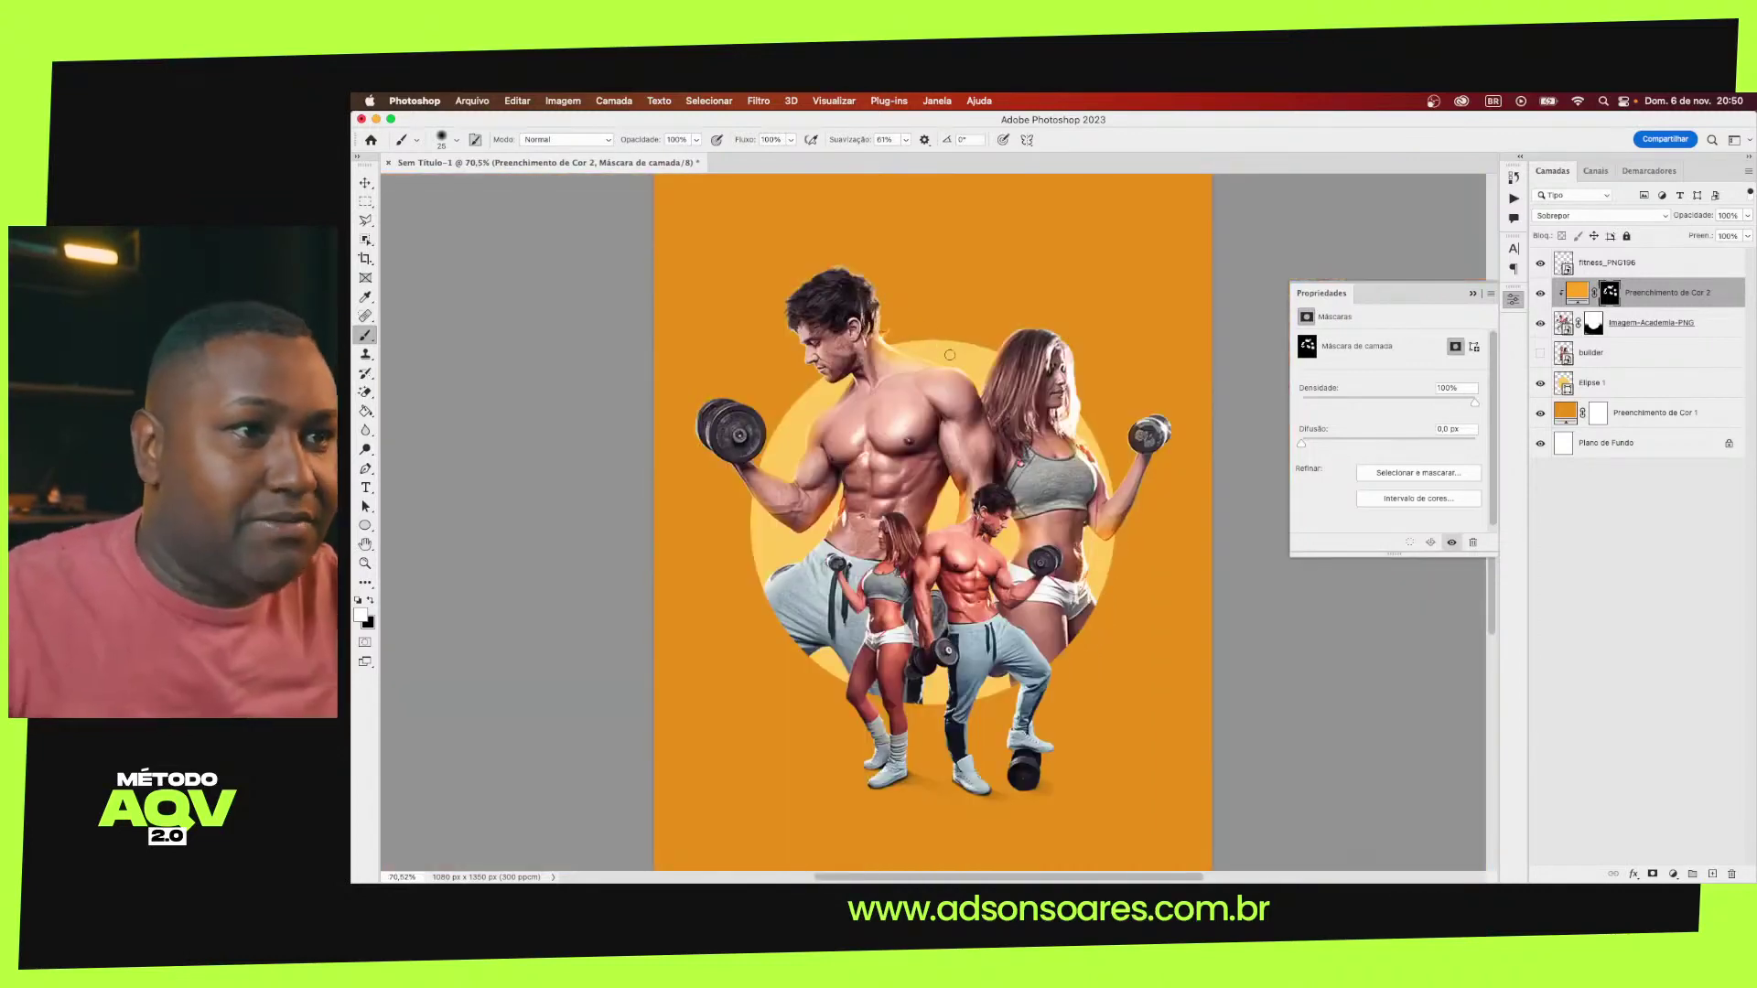
scroll(961, 448, up, 1)
scroll(961, 449, up, 4)
scroll(983, 259, up, 3)
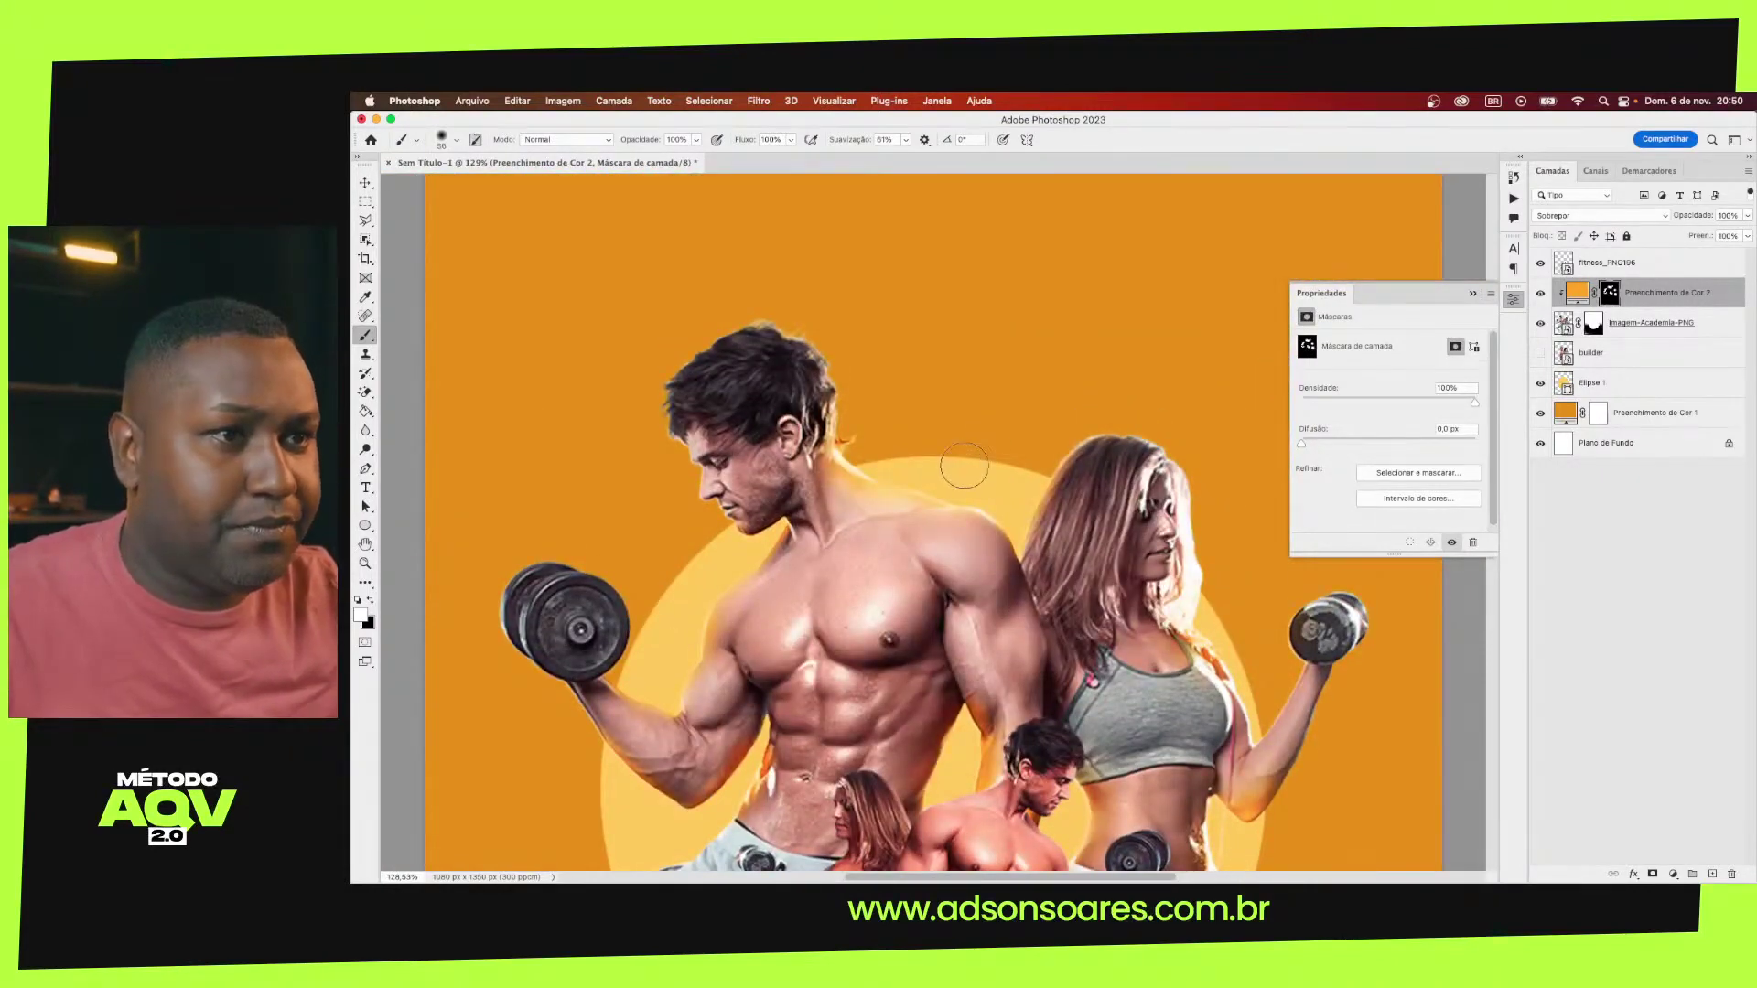
key(bracketright)
key(bracketright)
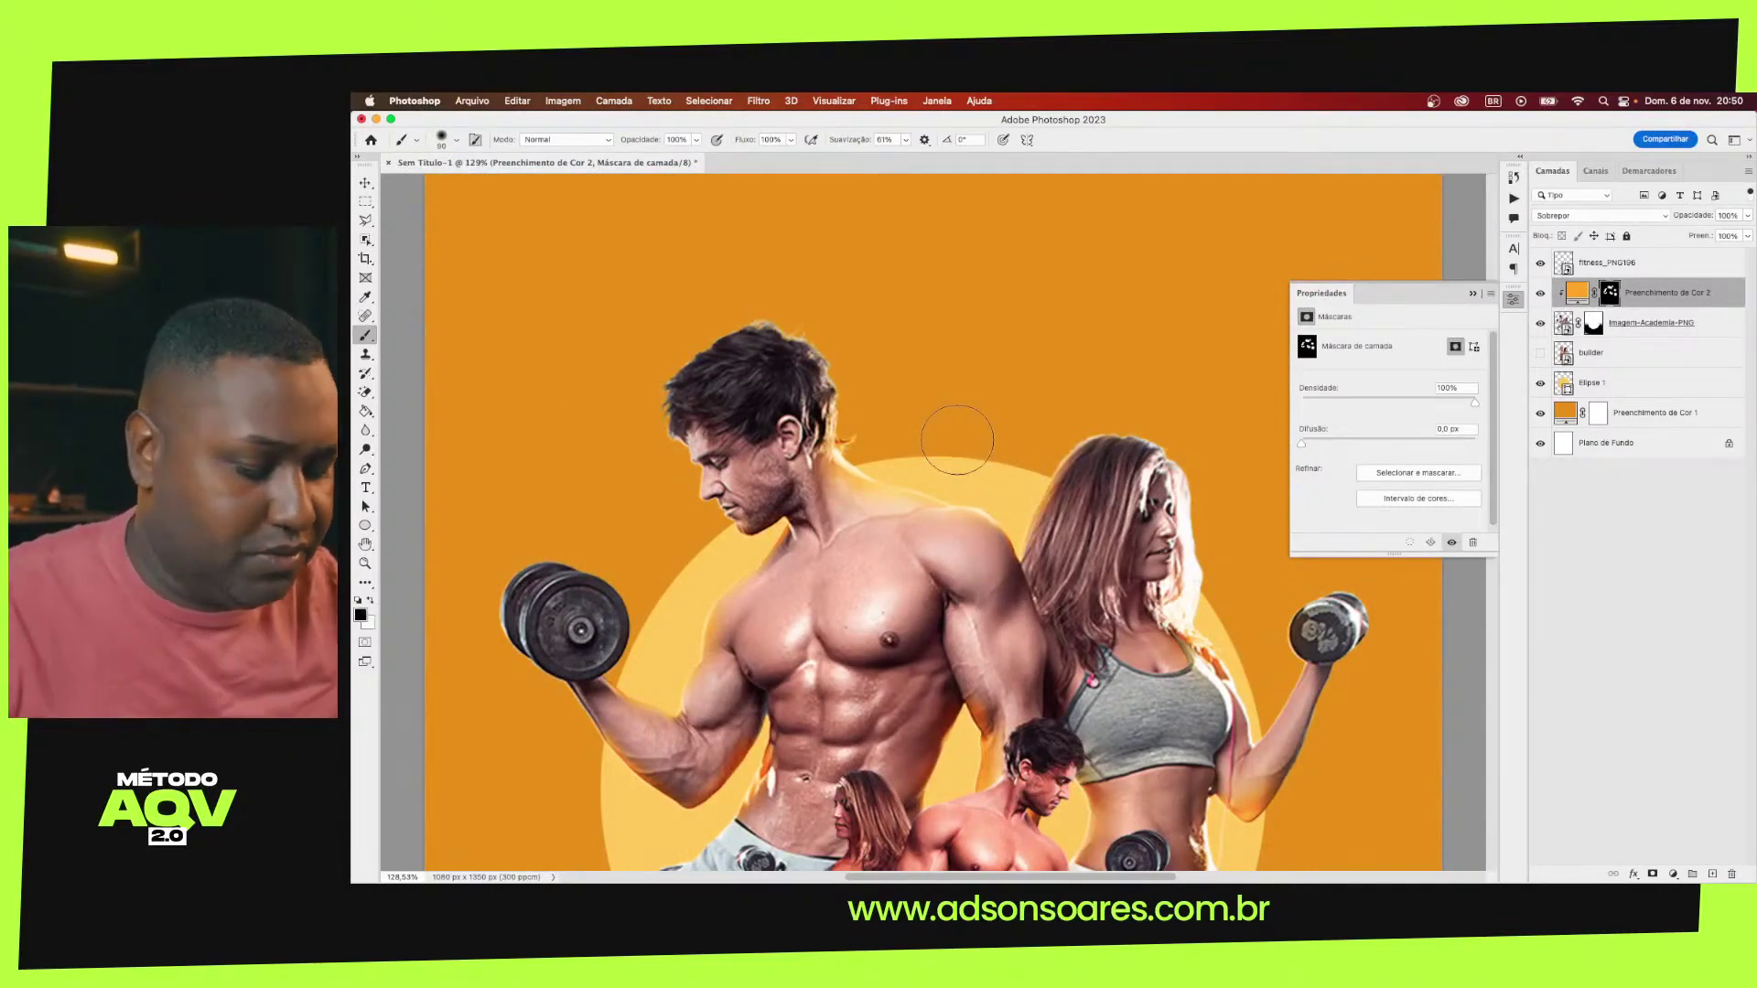
key(x)
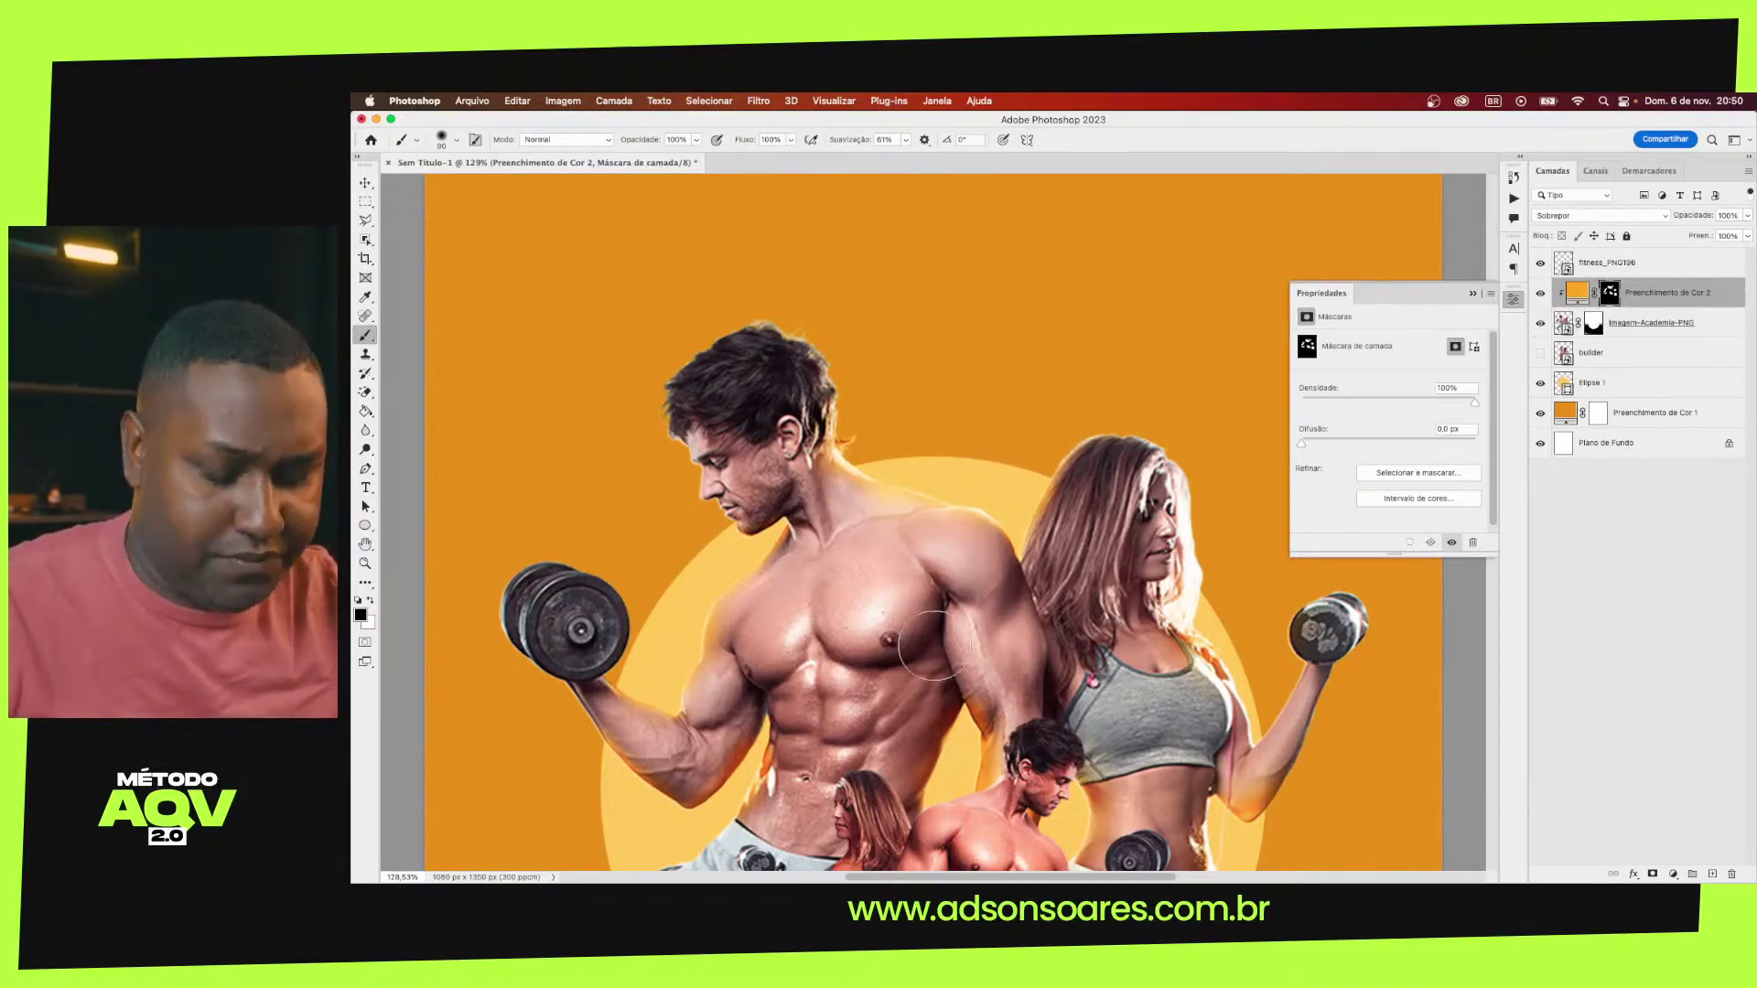
key(v)
scroll(970, 605, down, 2)
click(988, 588)
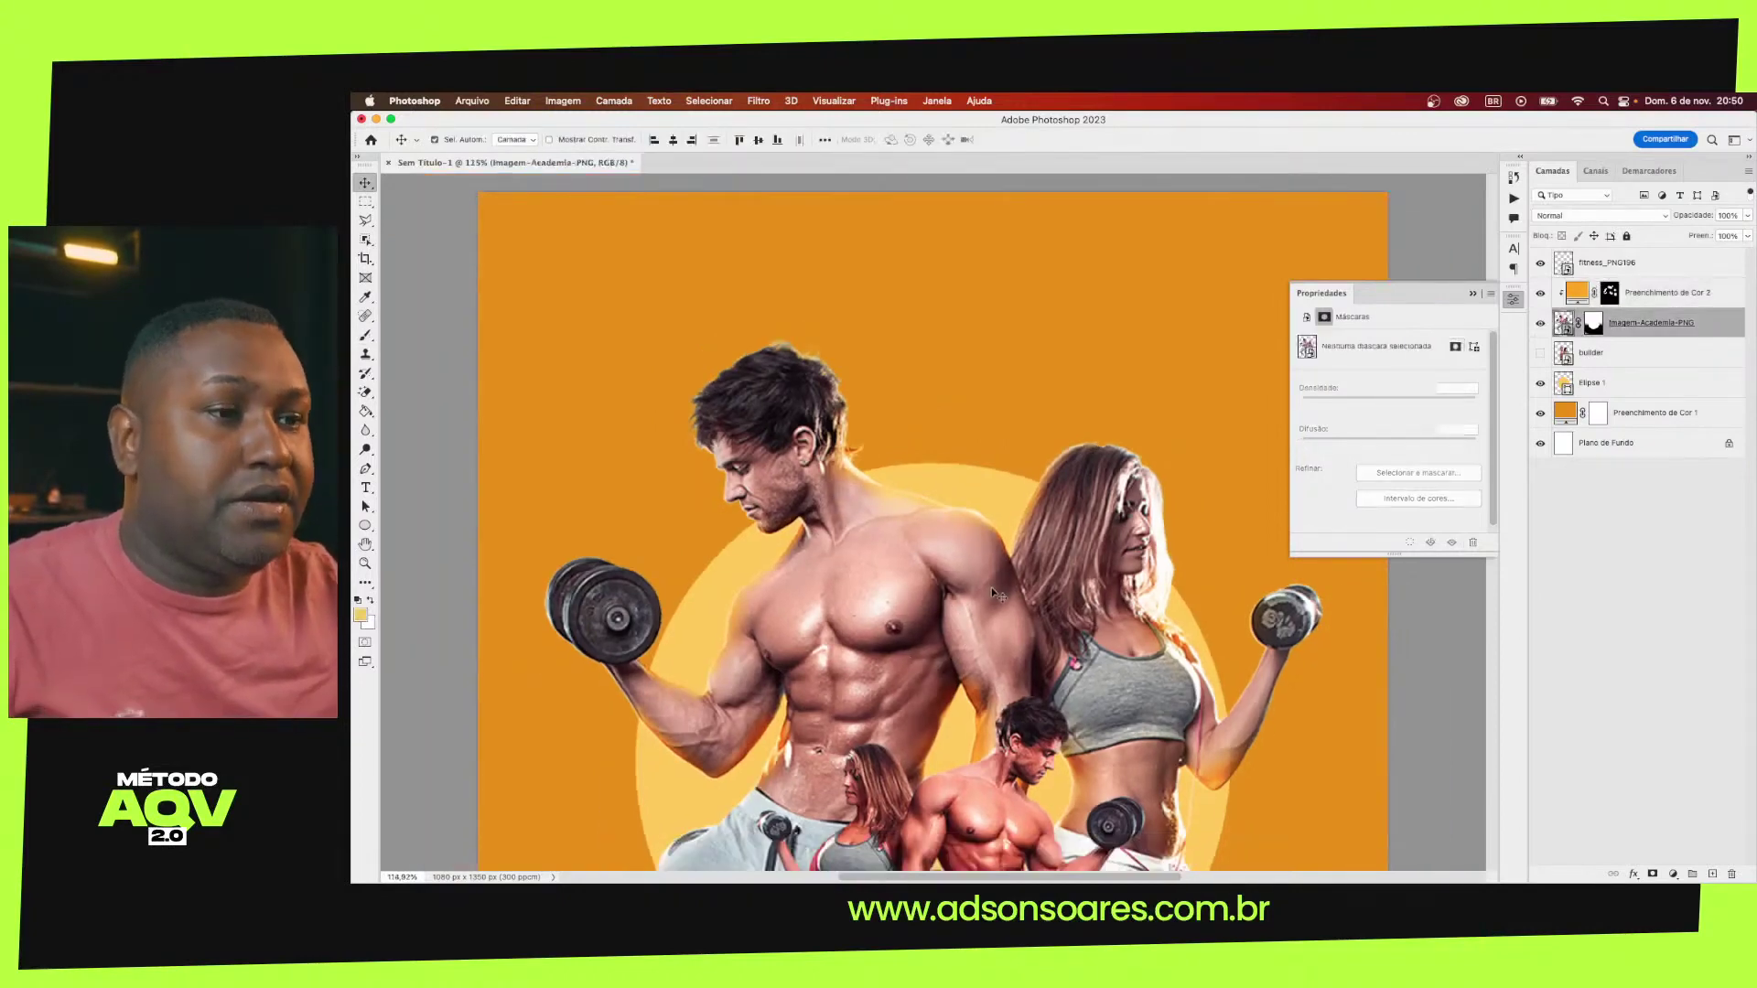
scroll(991, 586, down, 2)
scroll(991, 593, down, 2)
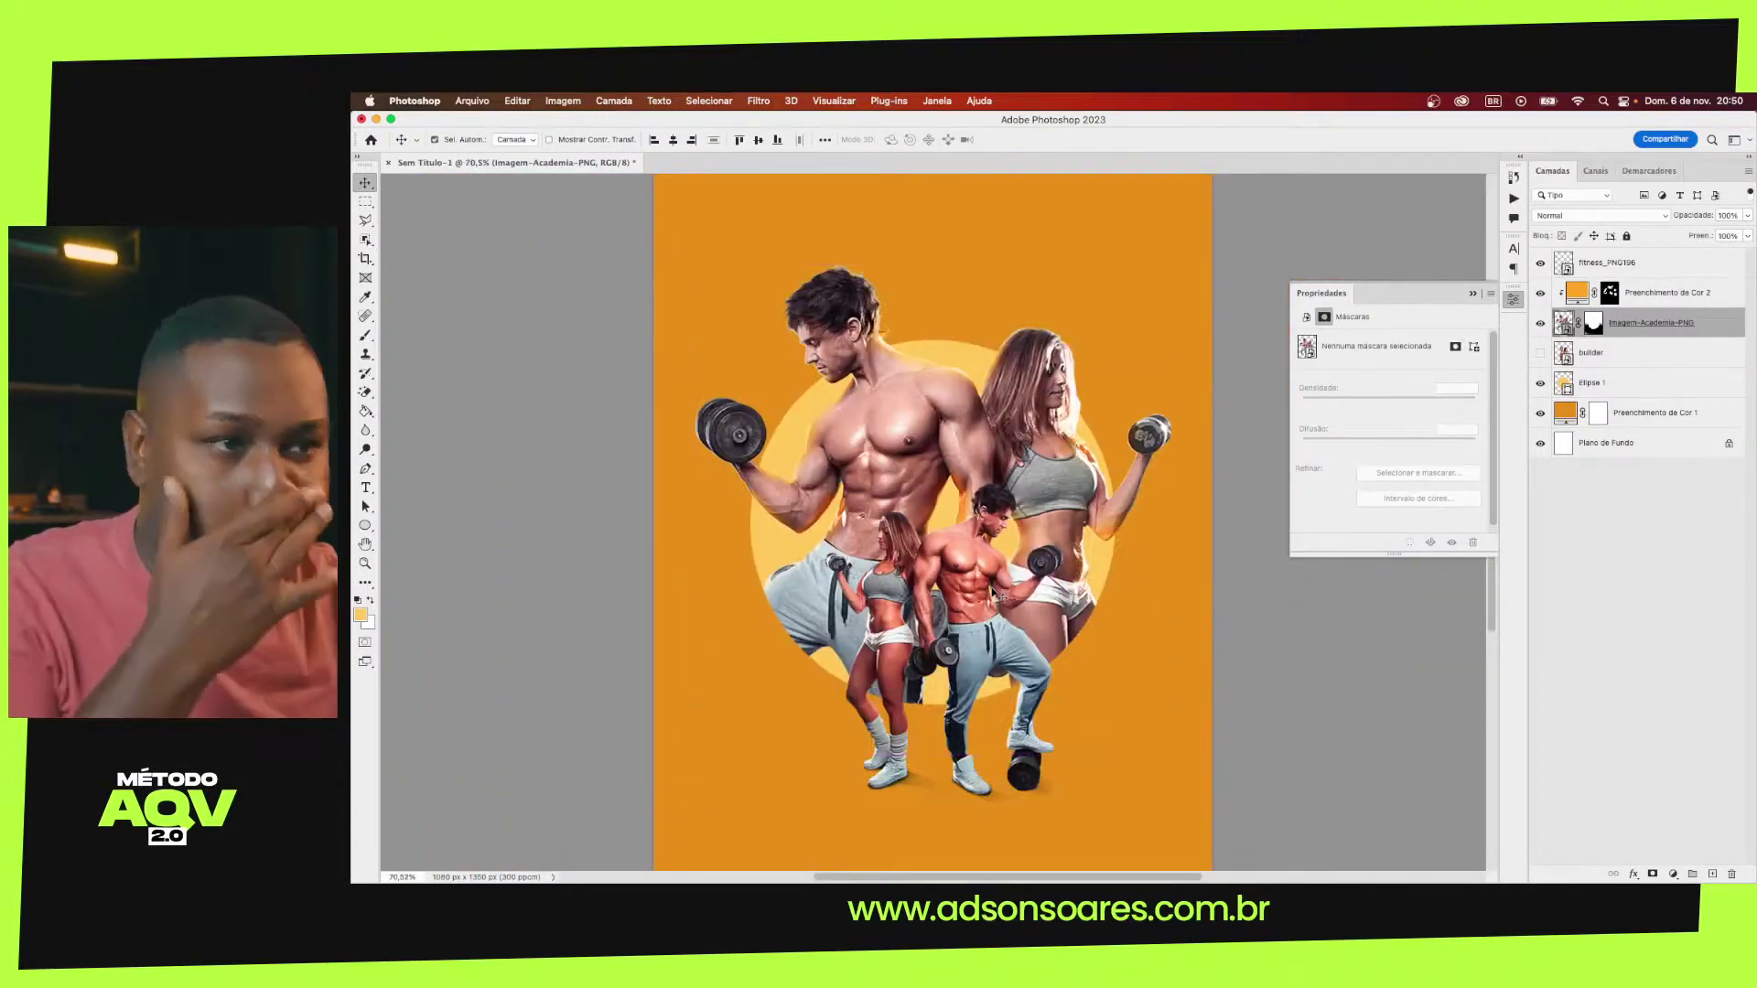
click(1616, 388)
Duplicate the Elipse 1 circle layer, leaving the copy's blend mode unchanged
key(ctrl+j)
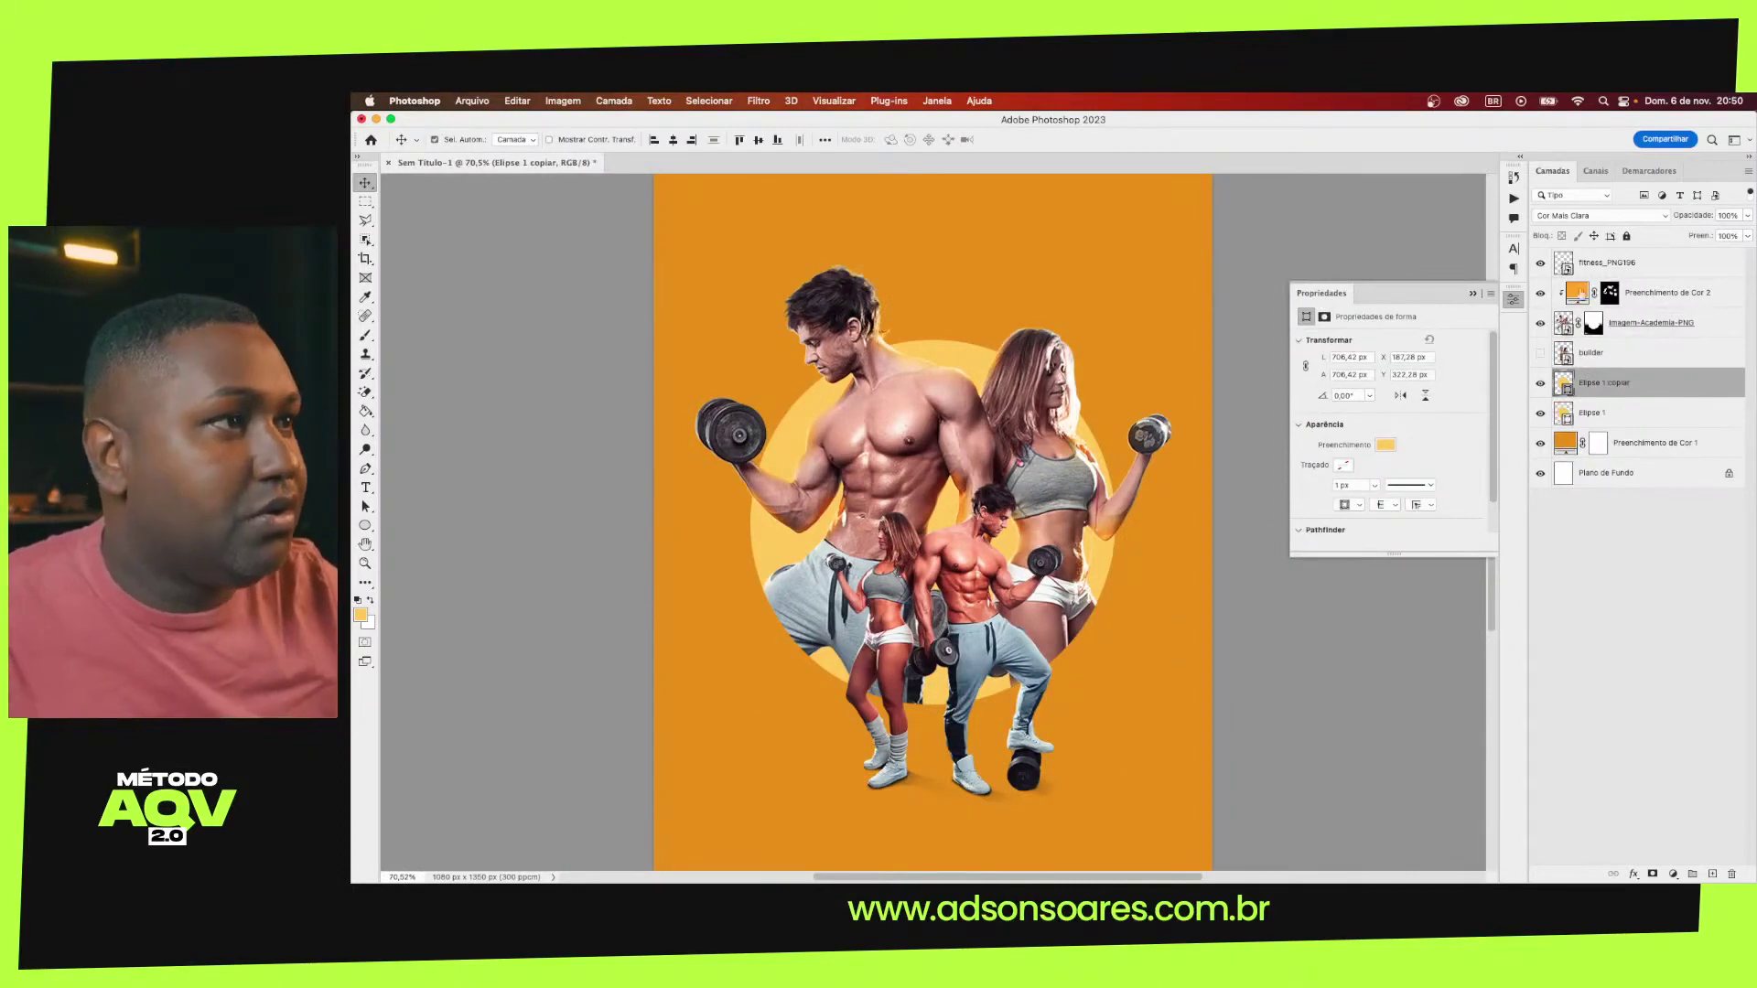
click(1575, 217)
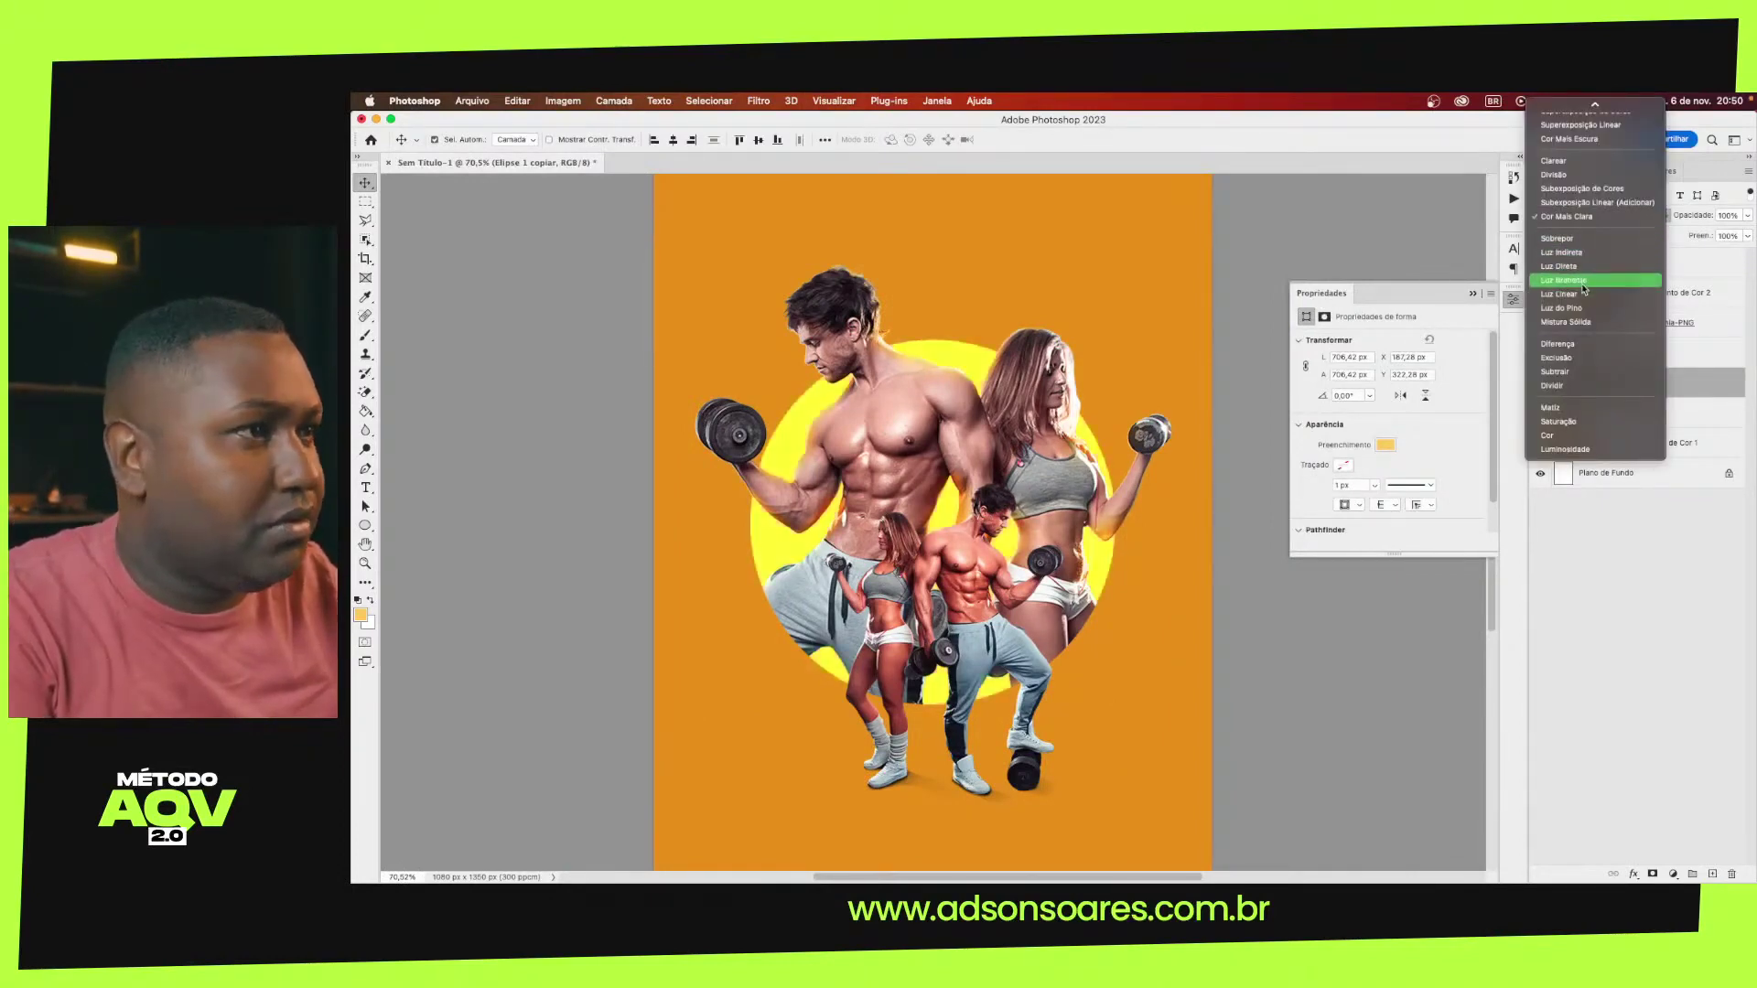
click(1604, 488)
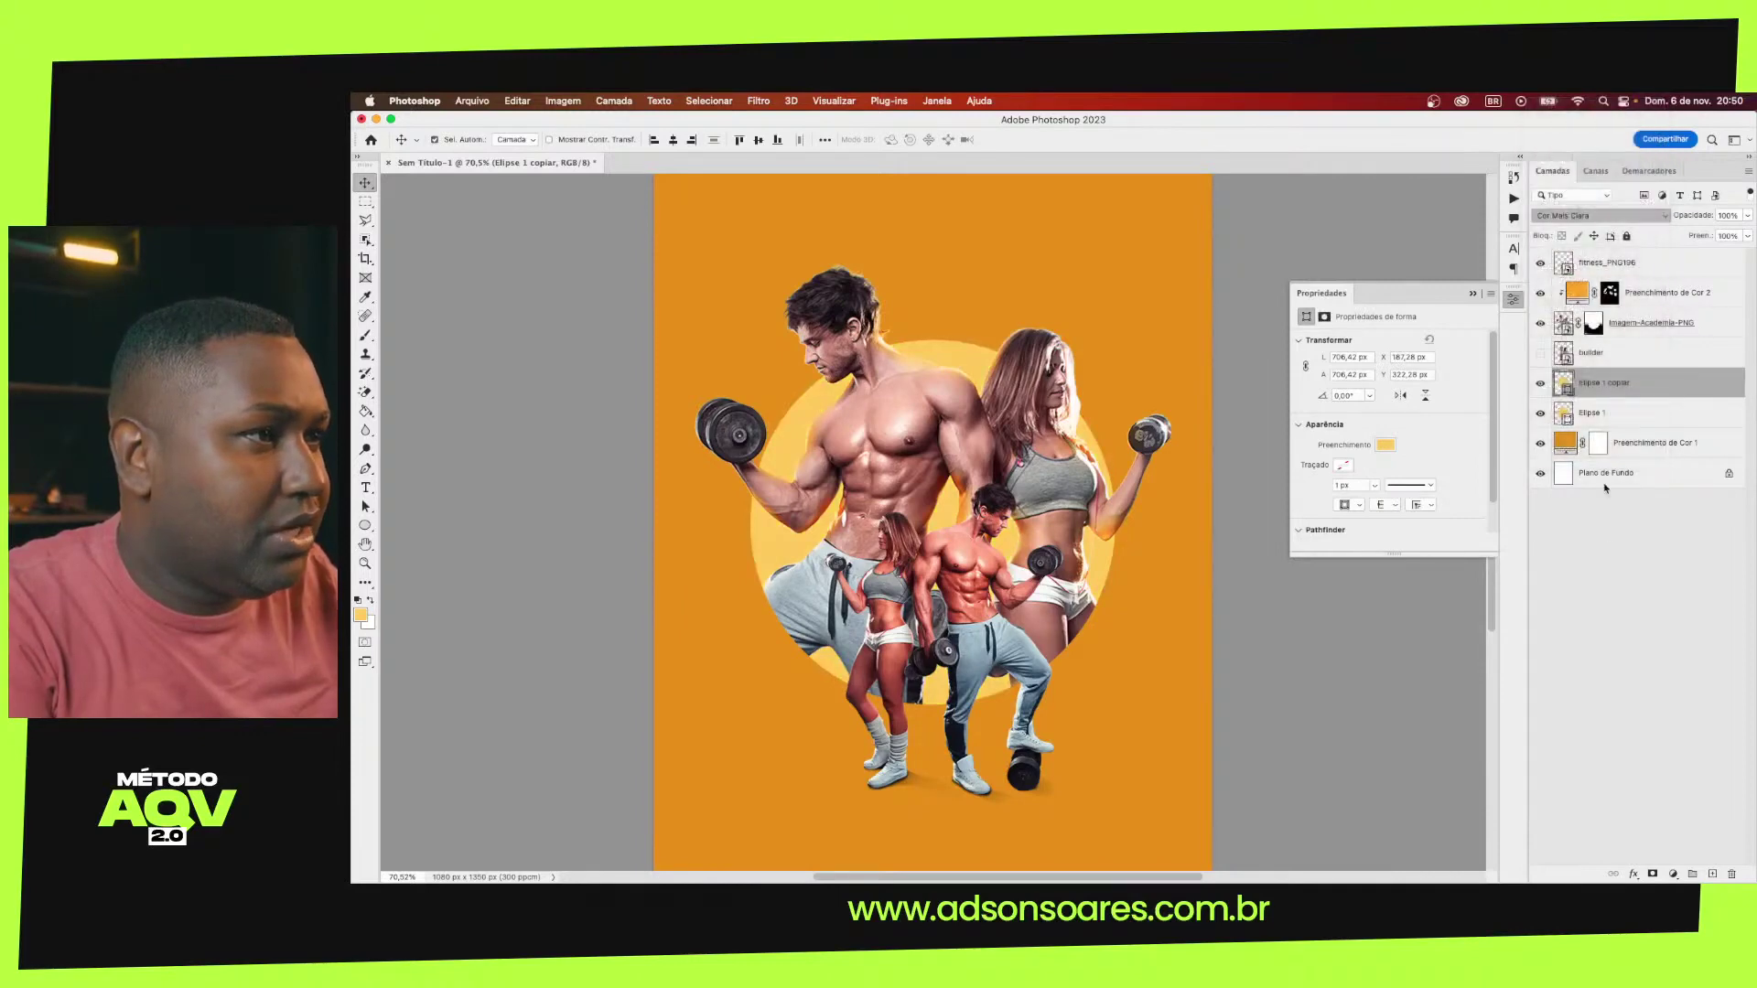
Convert the original Elipse 1 to a smart object and apply a Gaussian blur to it
click(1611, 413)
click(758, 101)
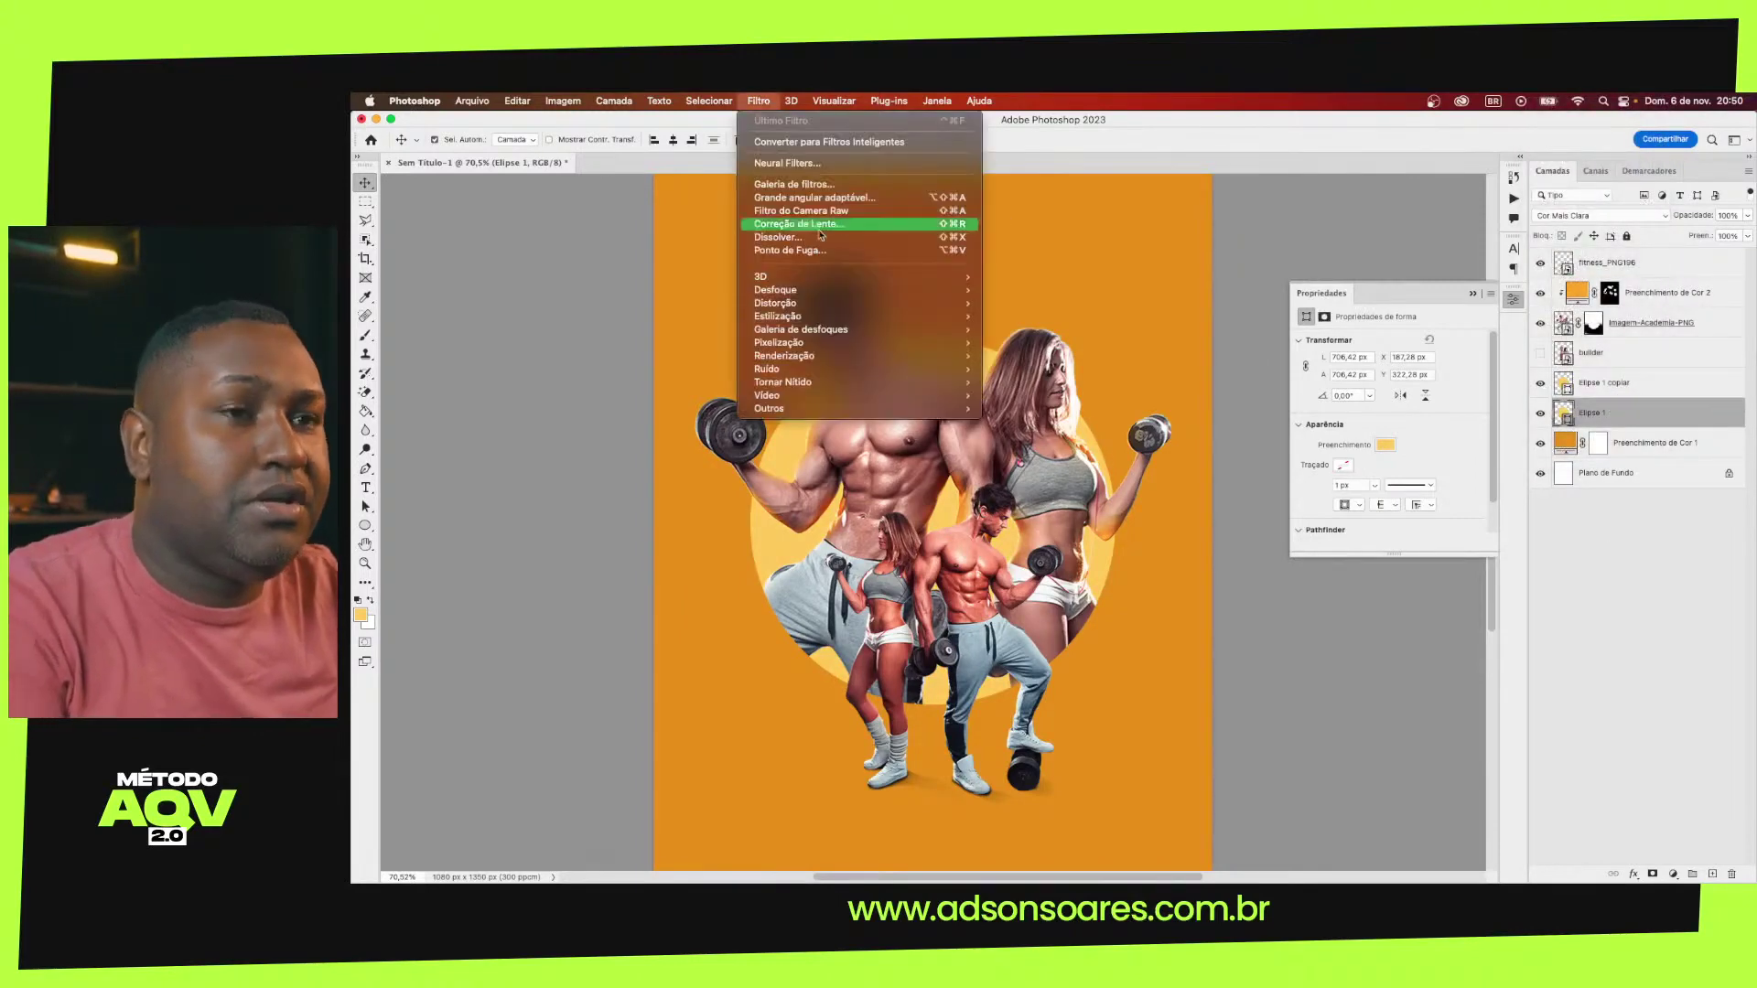
mouse_move(776, 290)
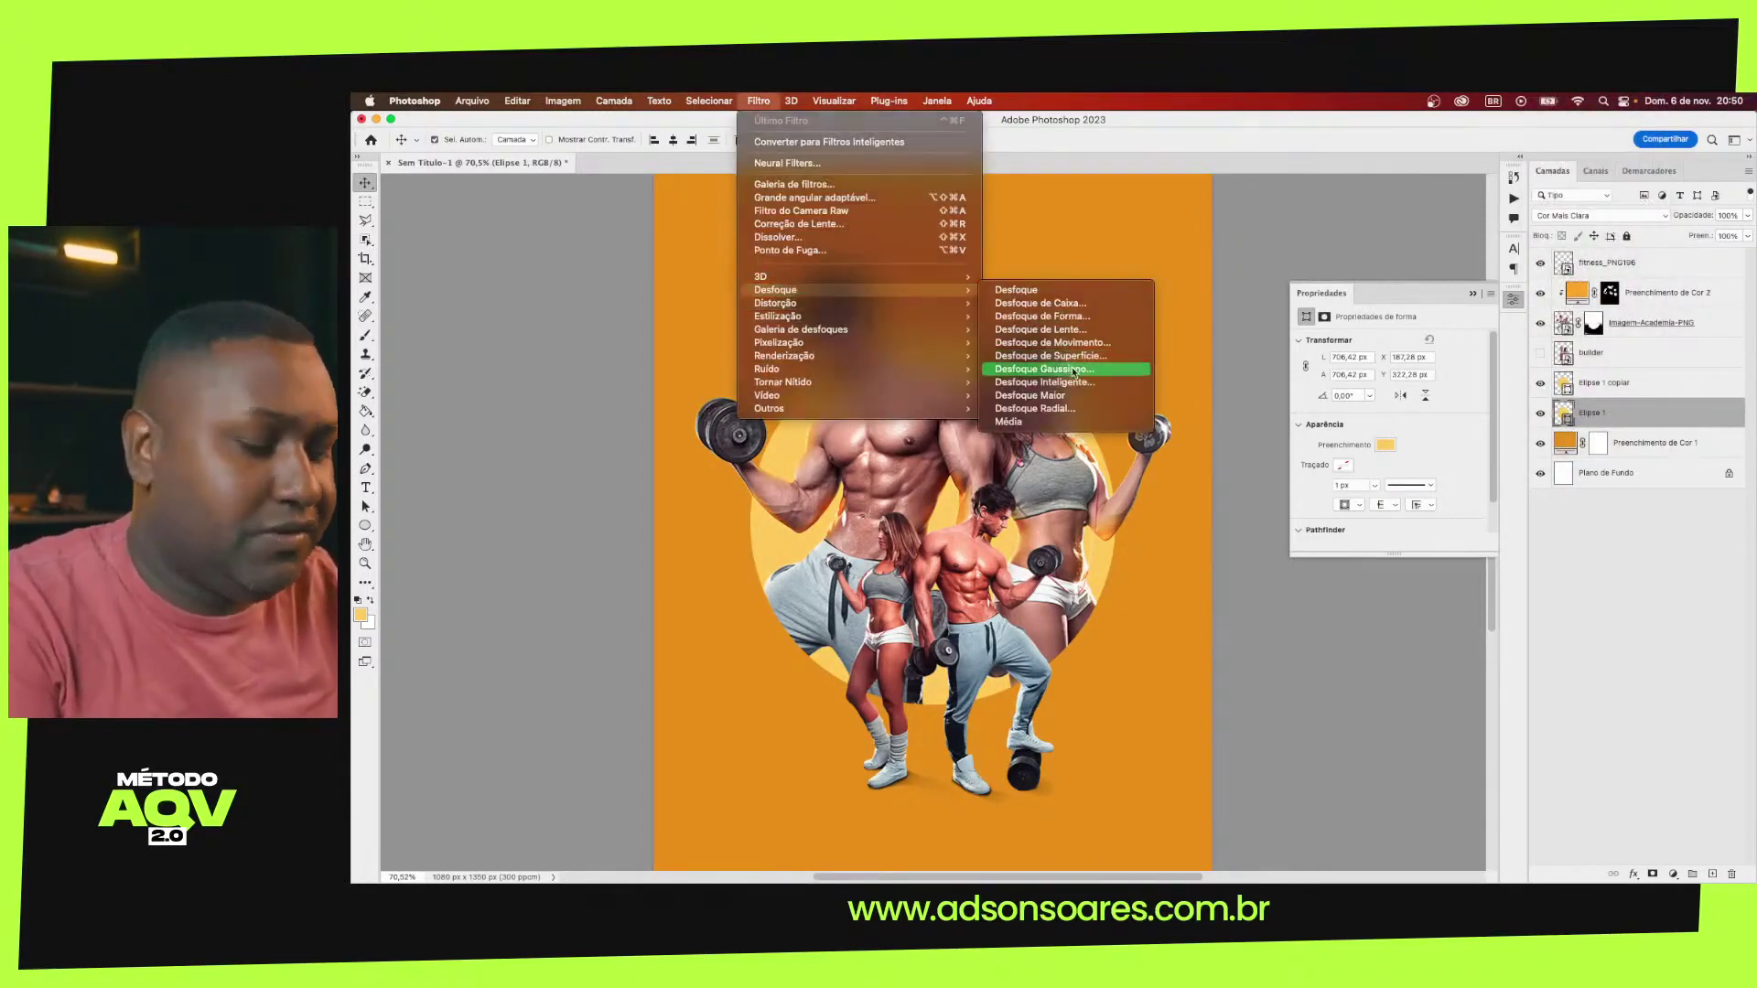
click(1070, 368)
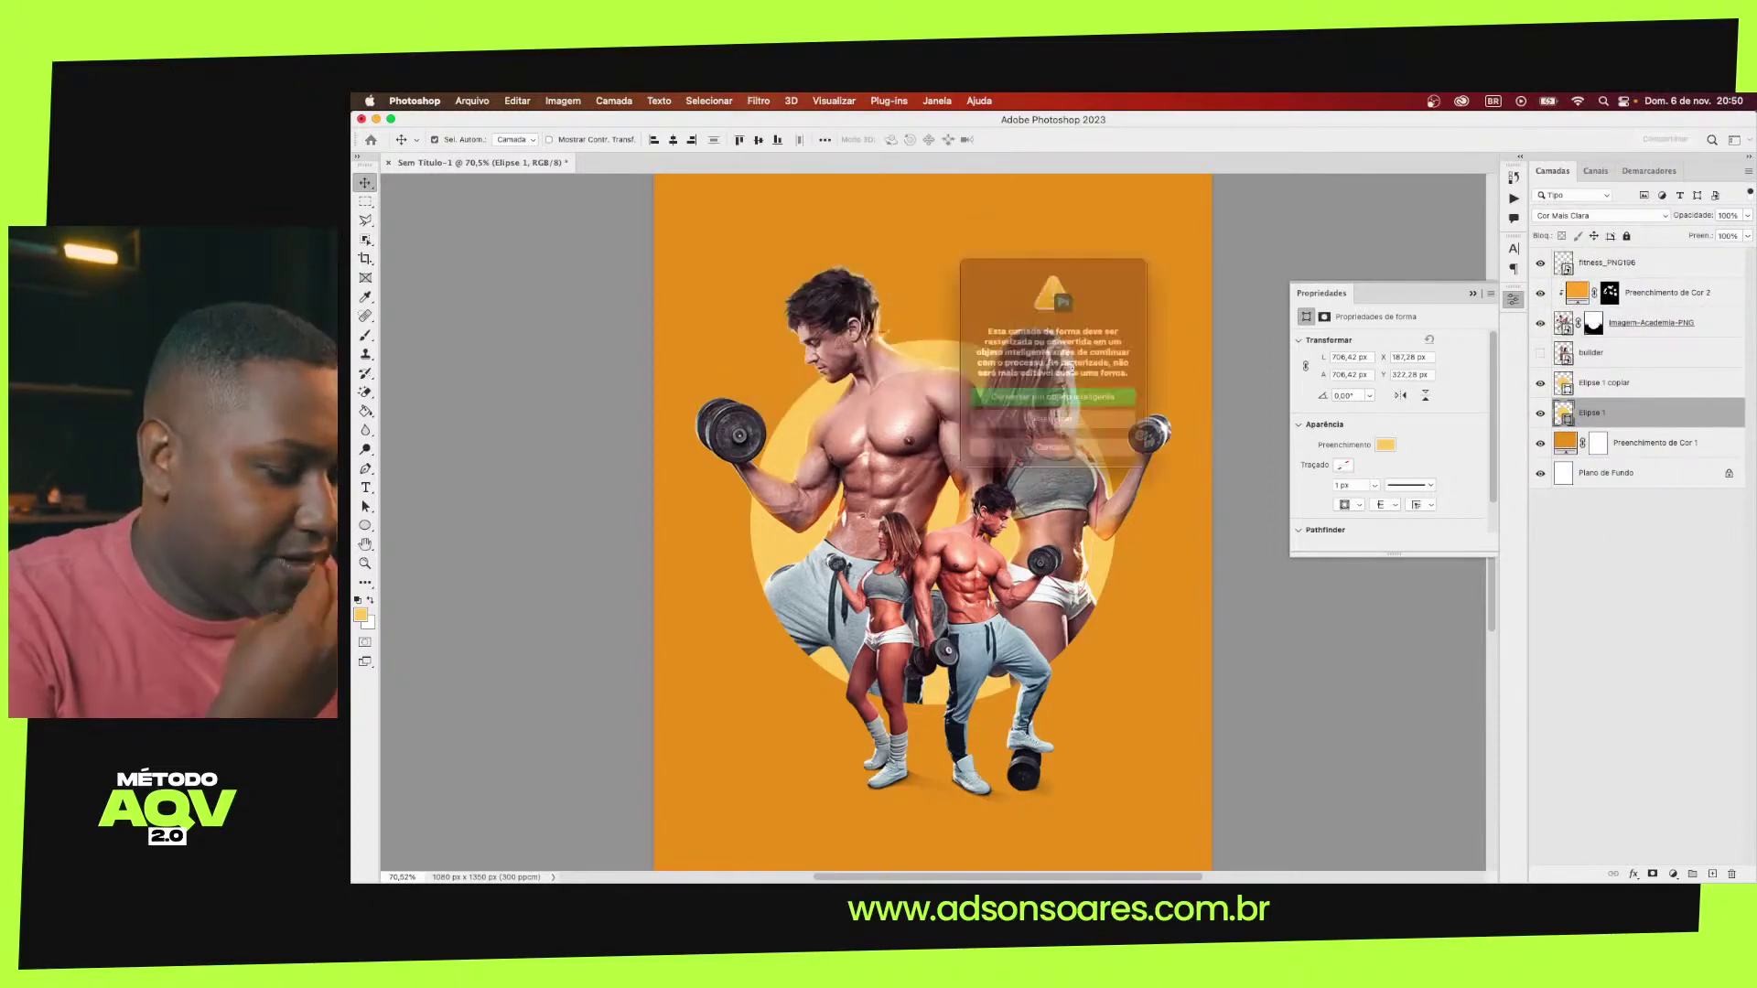
click(1080, 403)
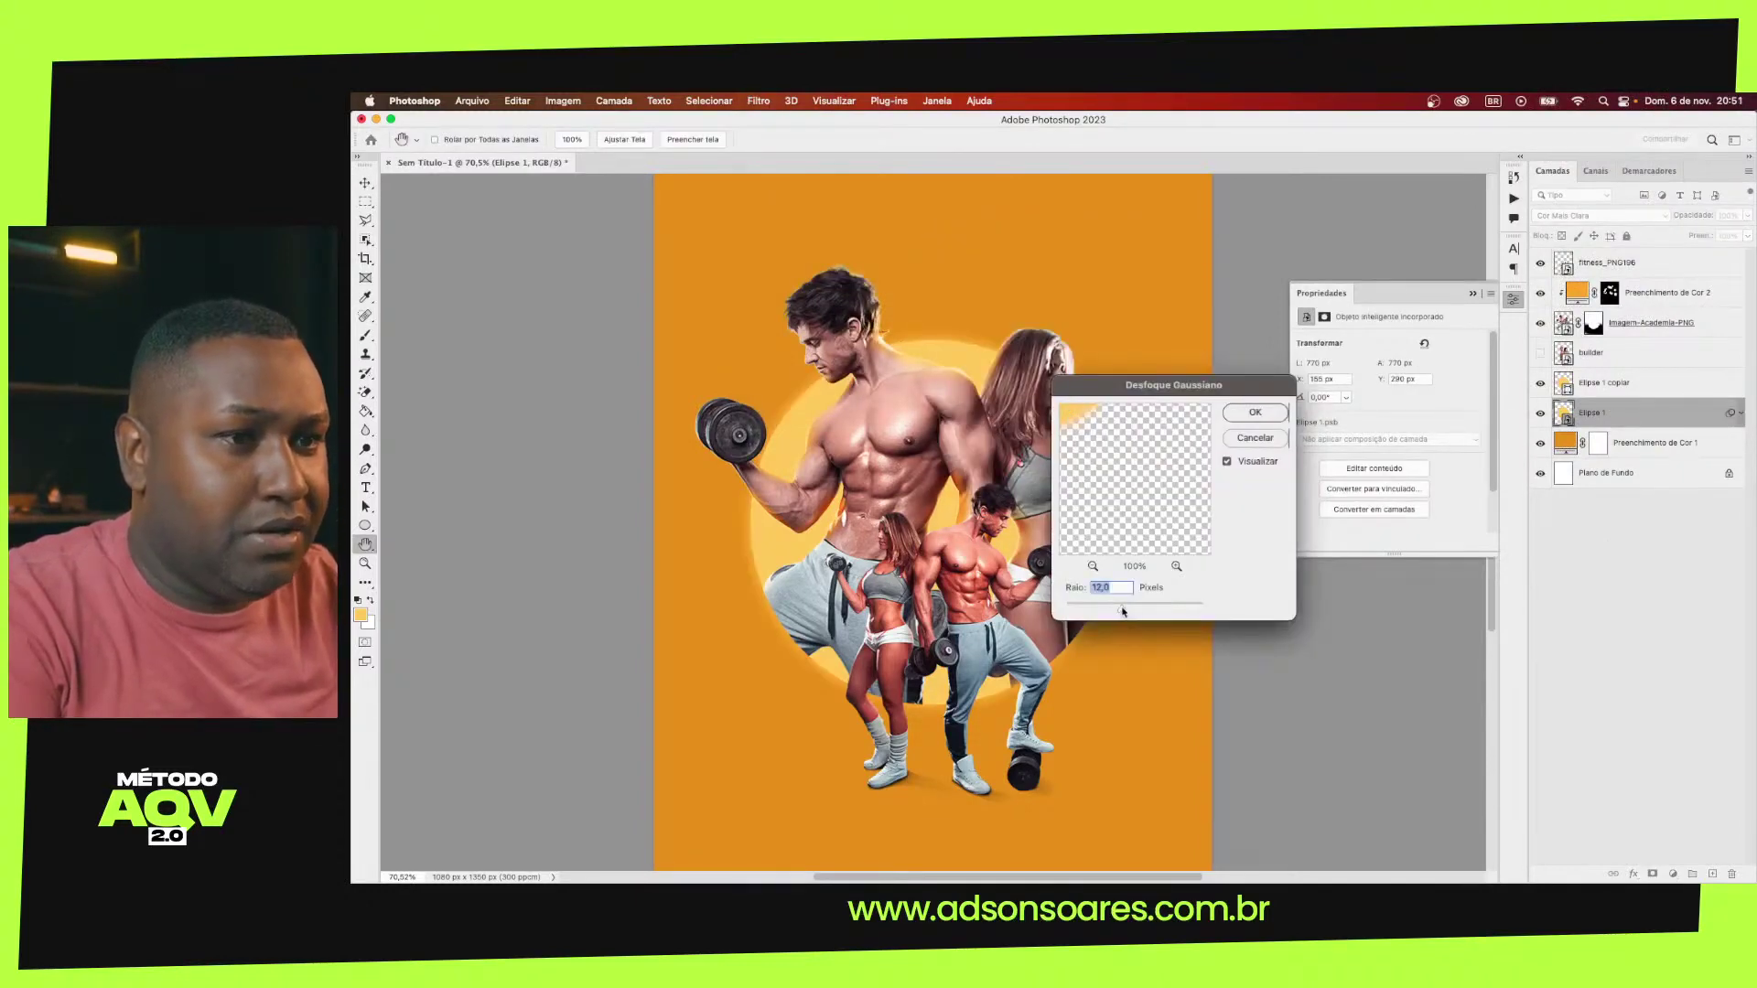
drag(1134, 610, 1134, 610)
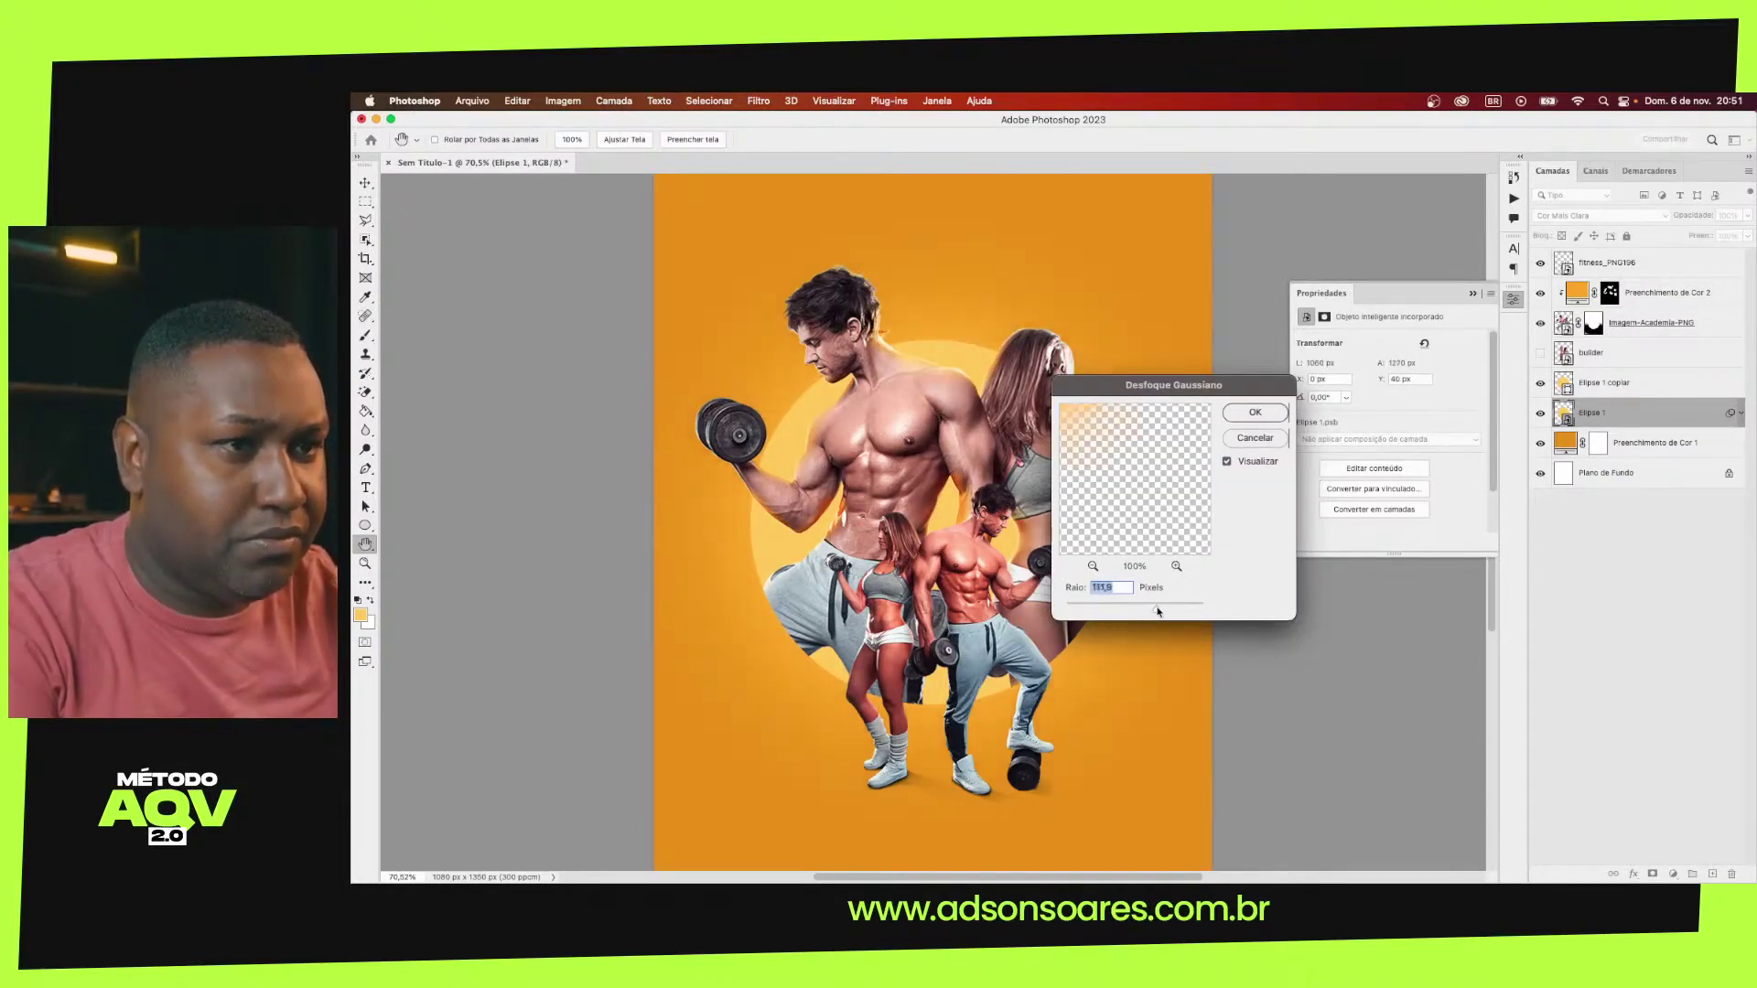
click(1254, 412)
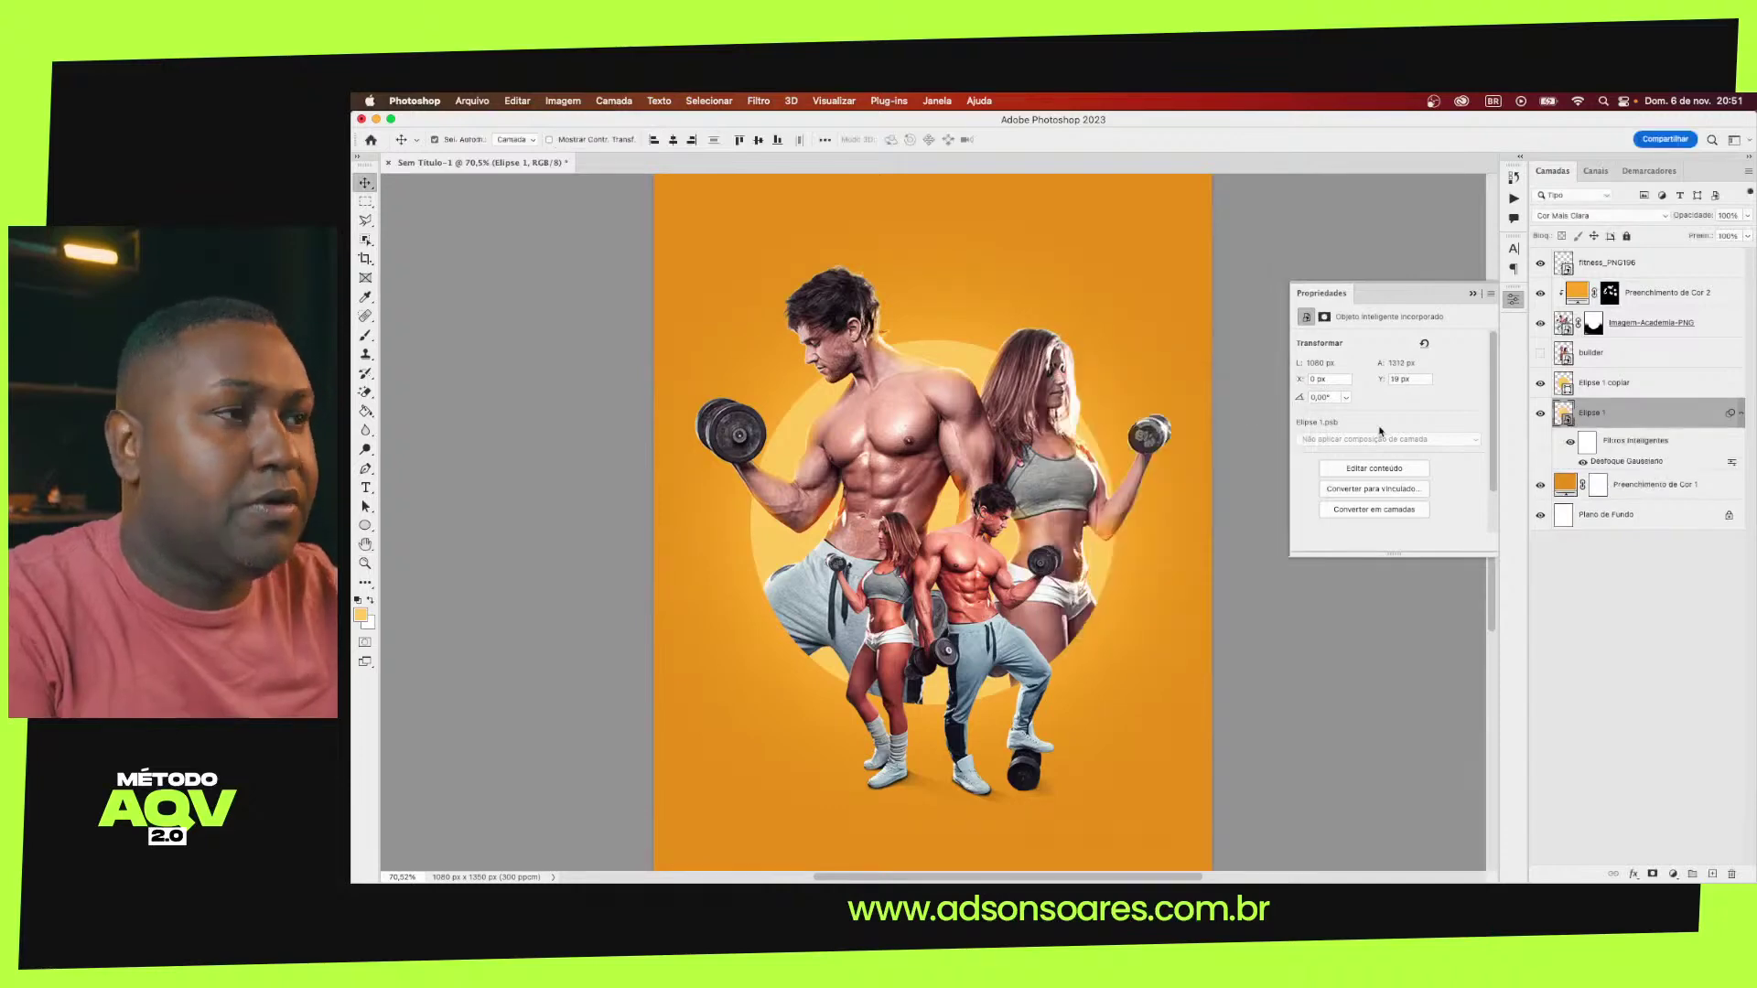
key(alt+bracketright)
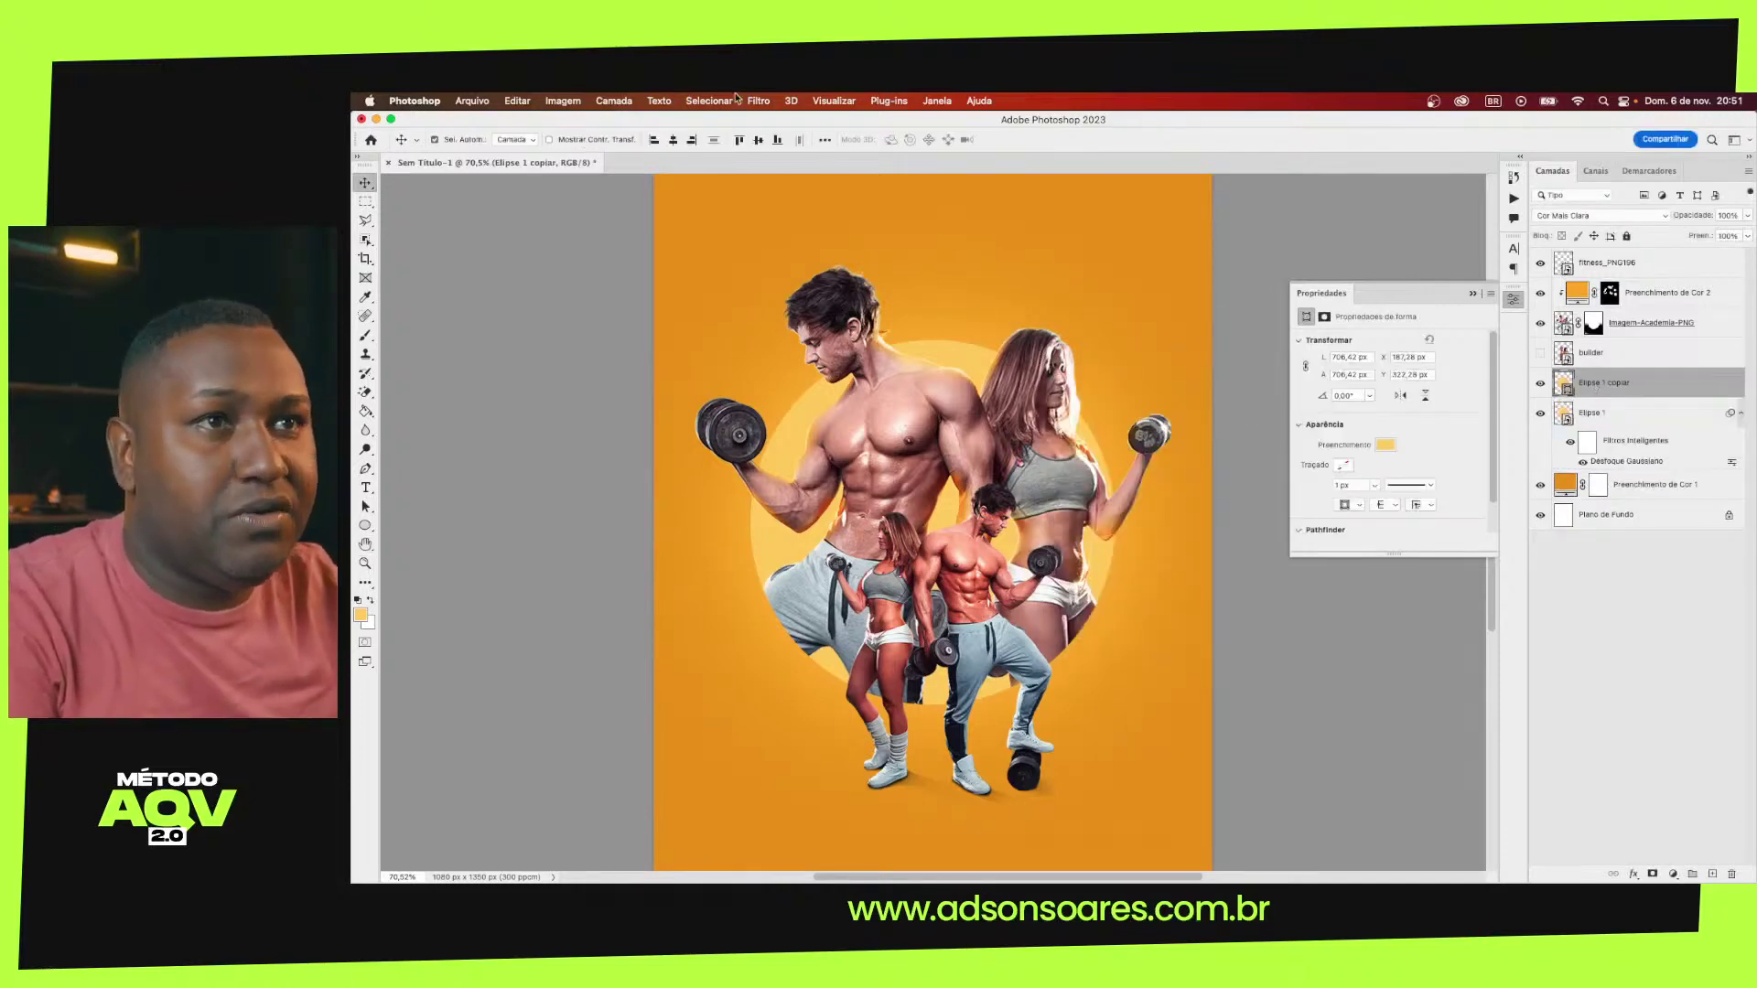
Convert Elipse 1 copiar to a smart object and give it a Gaussian blur too
click(756, 100)
mouse_move(776, 289)
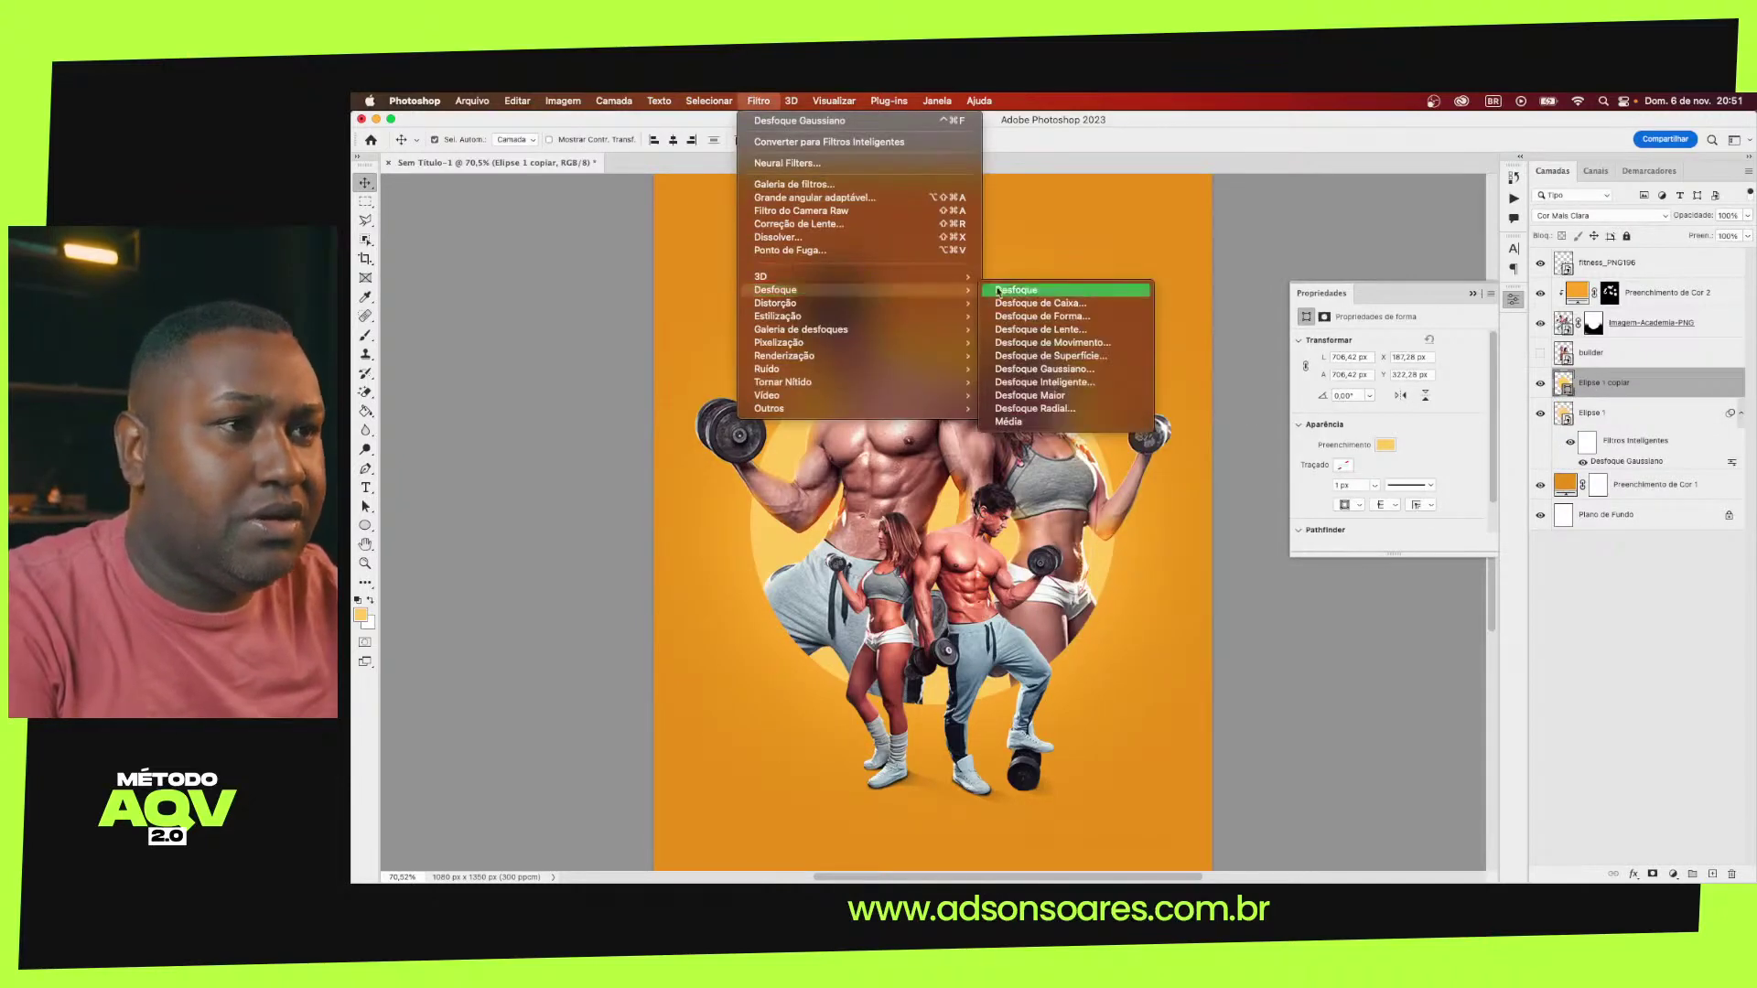
click(1044, 369)
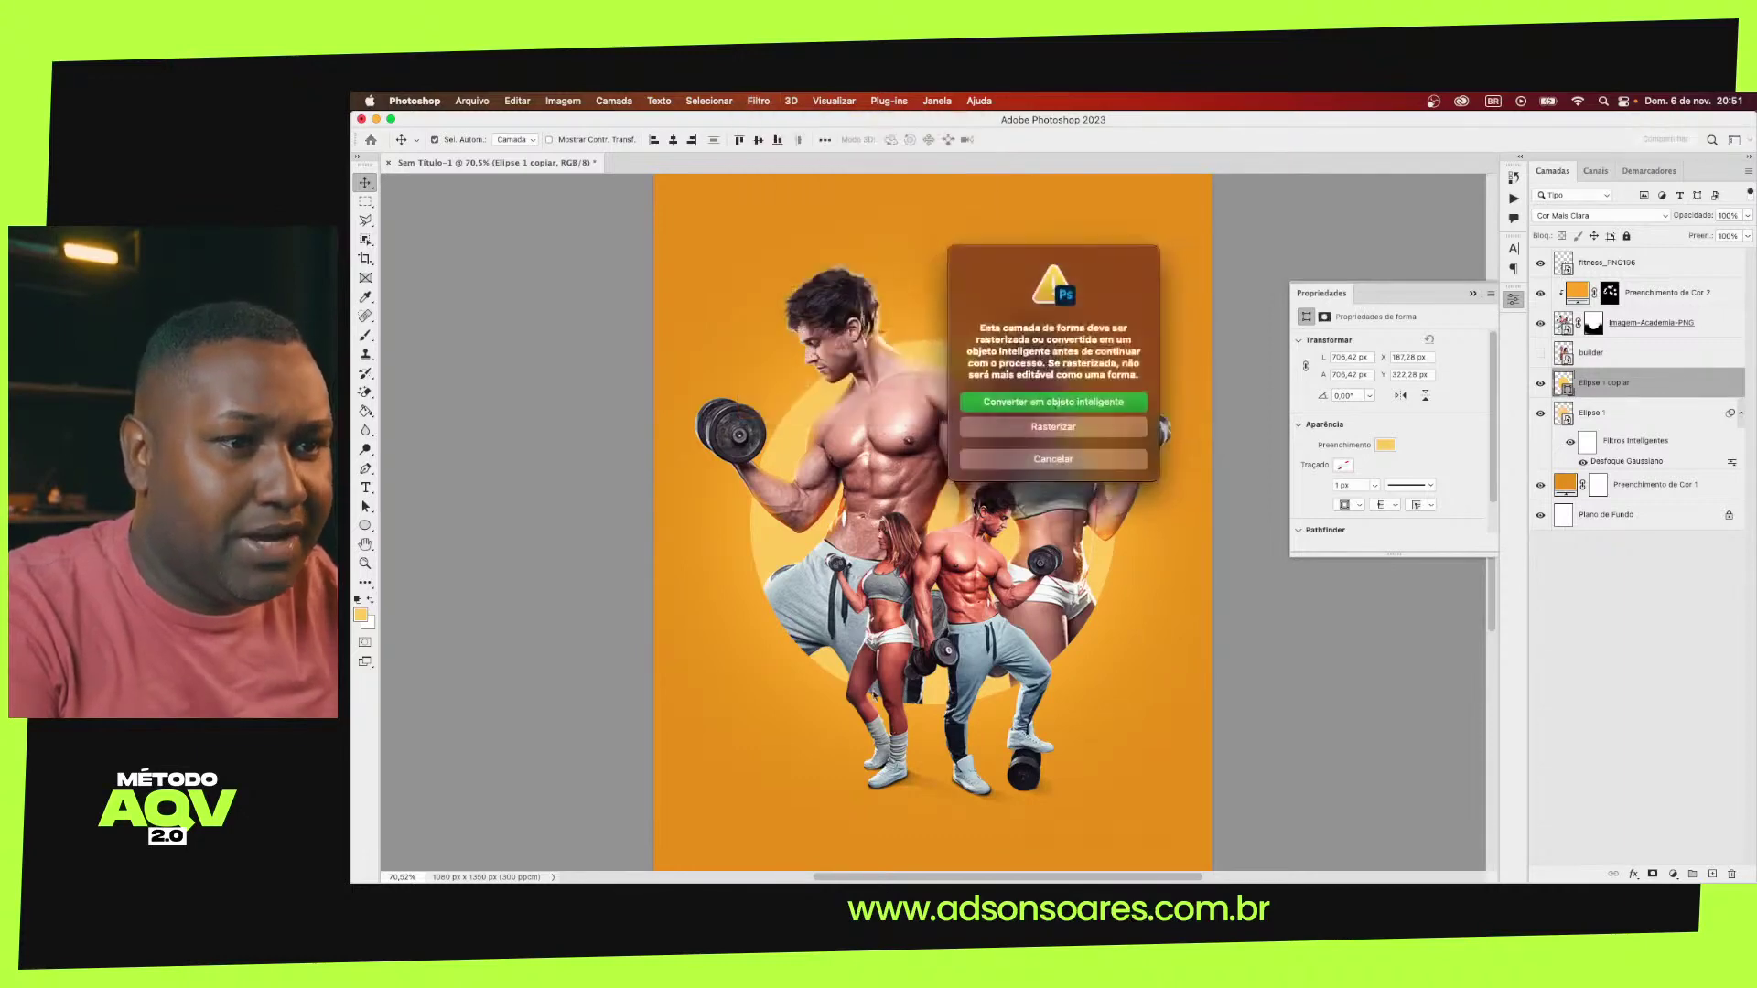
click(1002, 407)
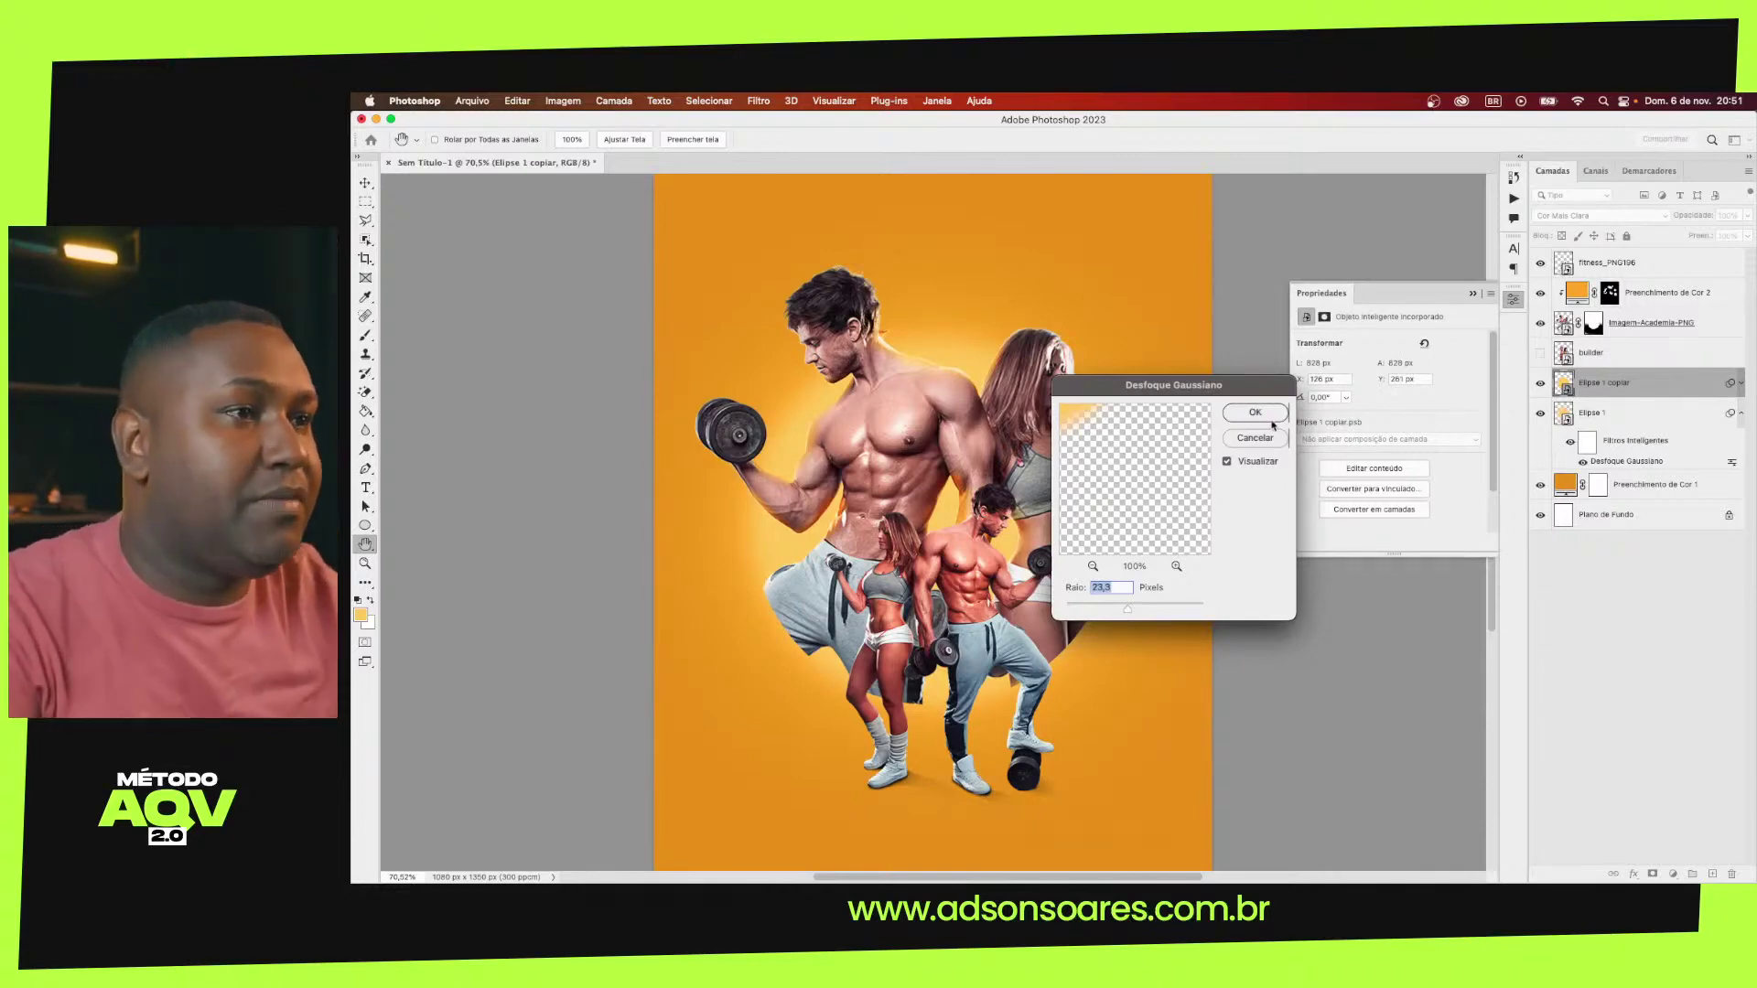
click(1252, 412)
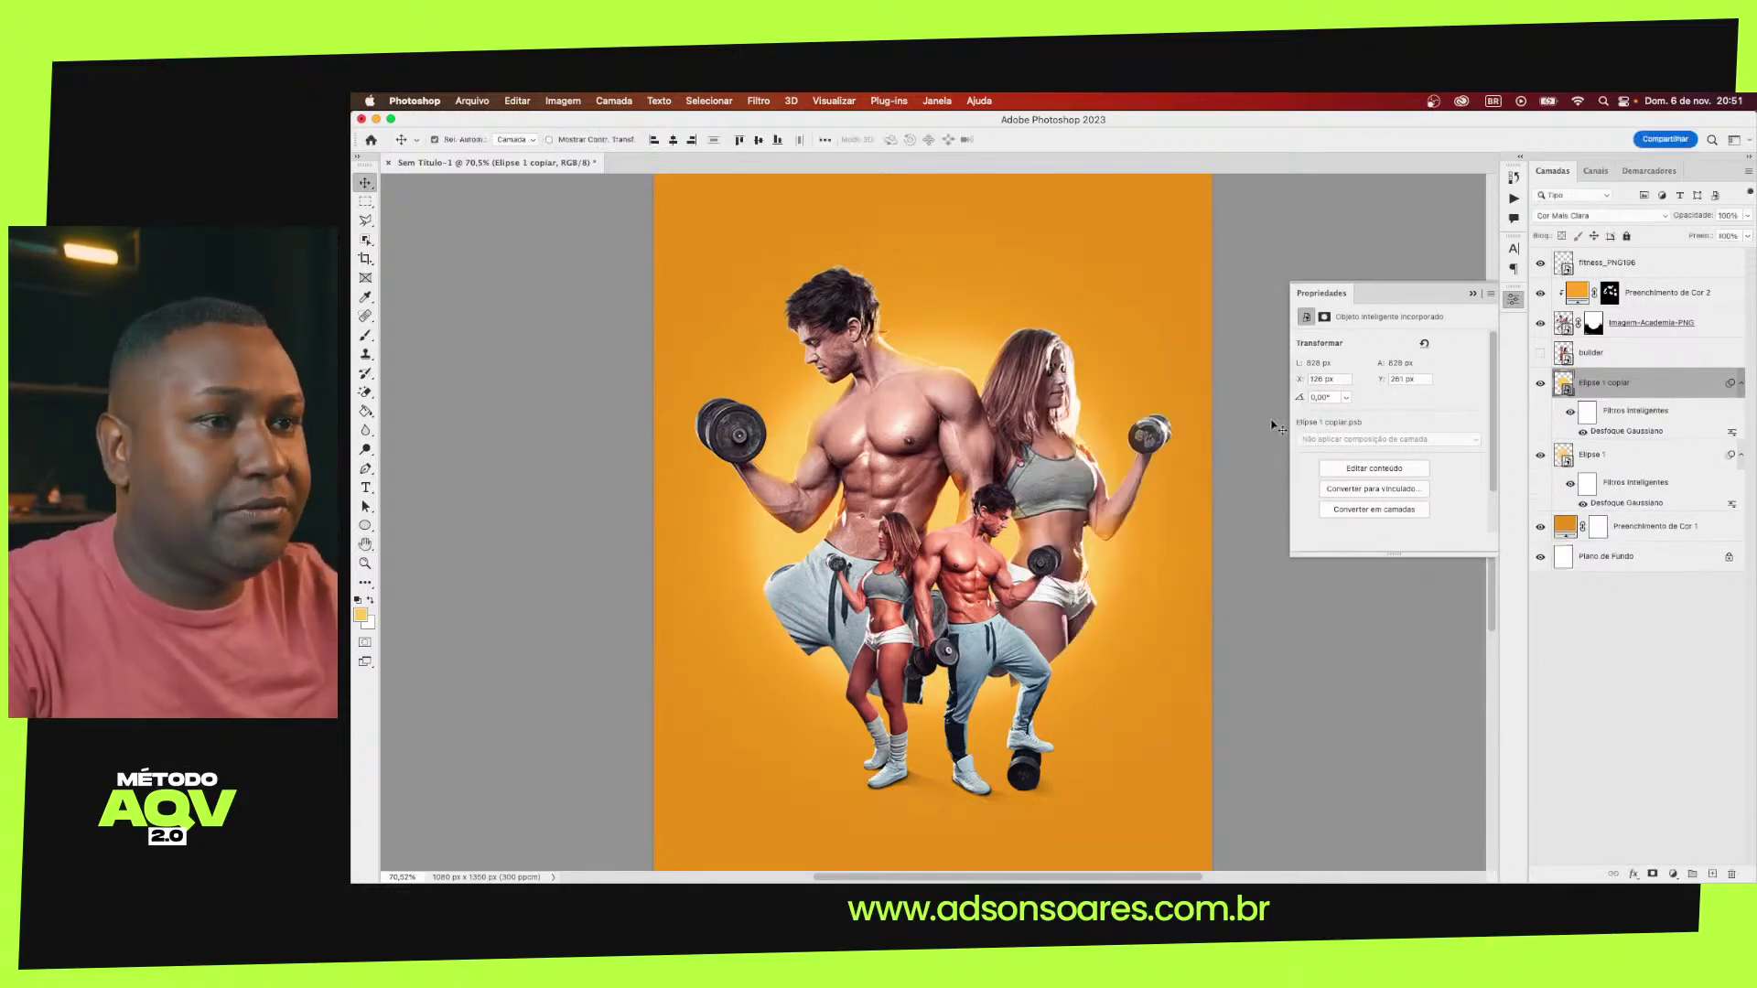
click(1634, 265)
Add a new top layer and paint a large soft yellow light spot between the two athletes
key(ctrl+shift+alt+n)
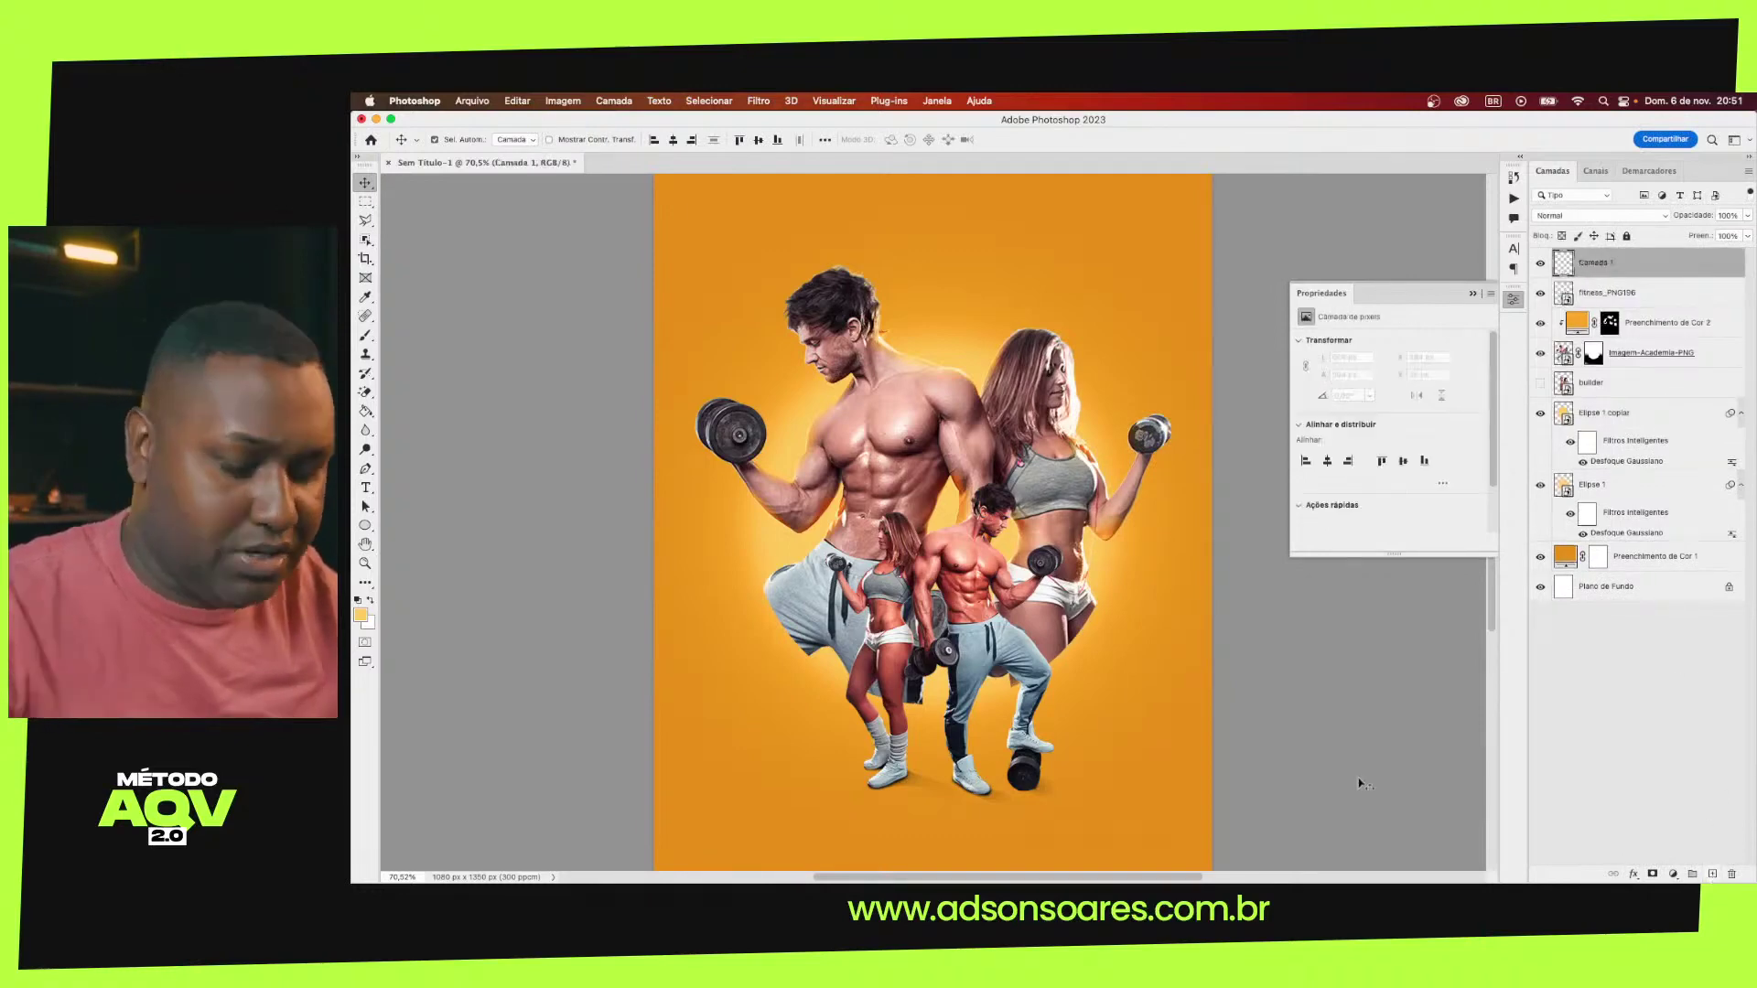
key(b)
key(bracketright)
key(bracketright)
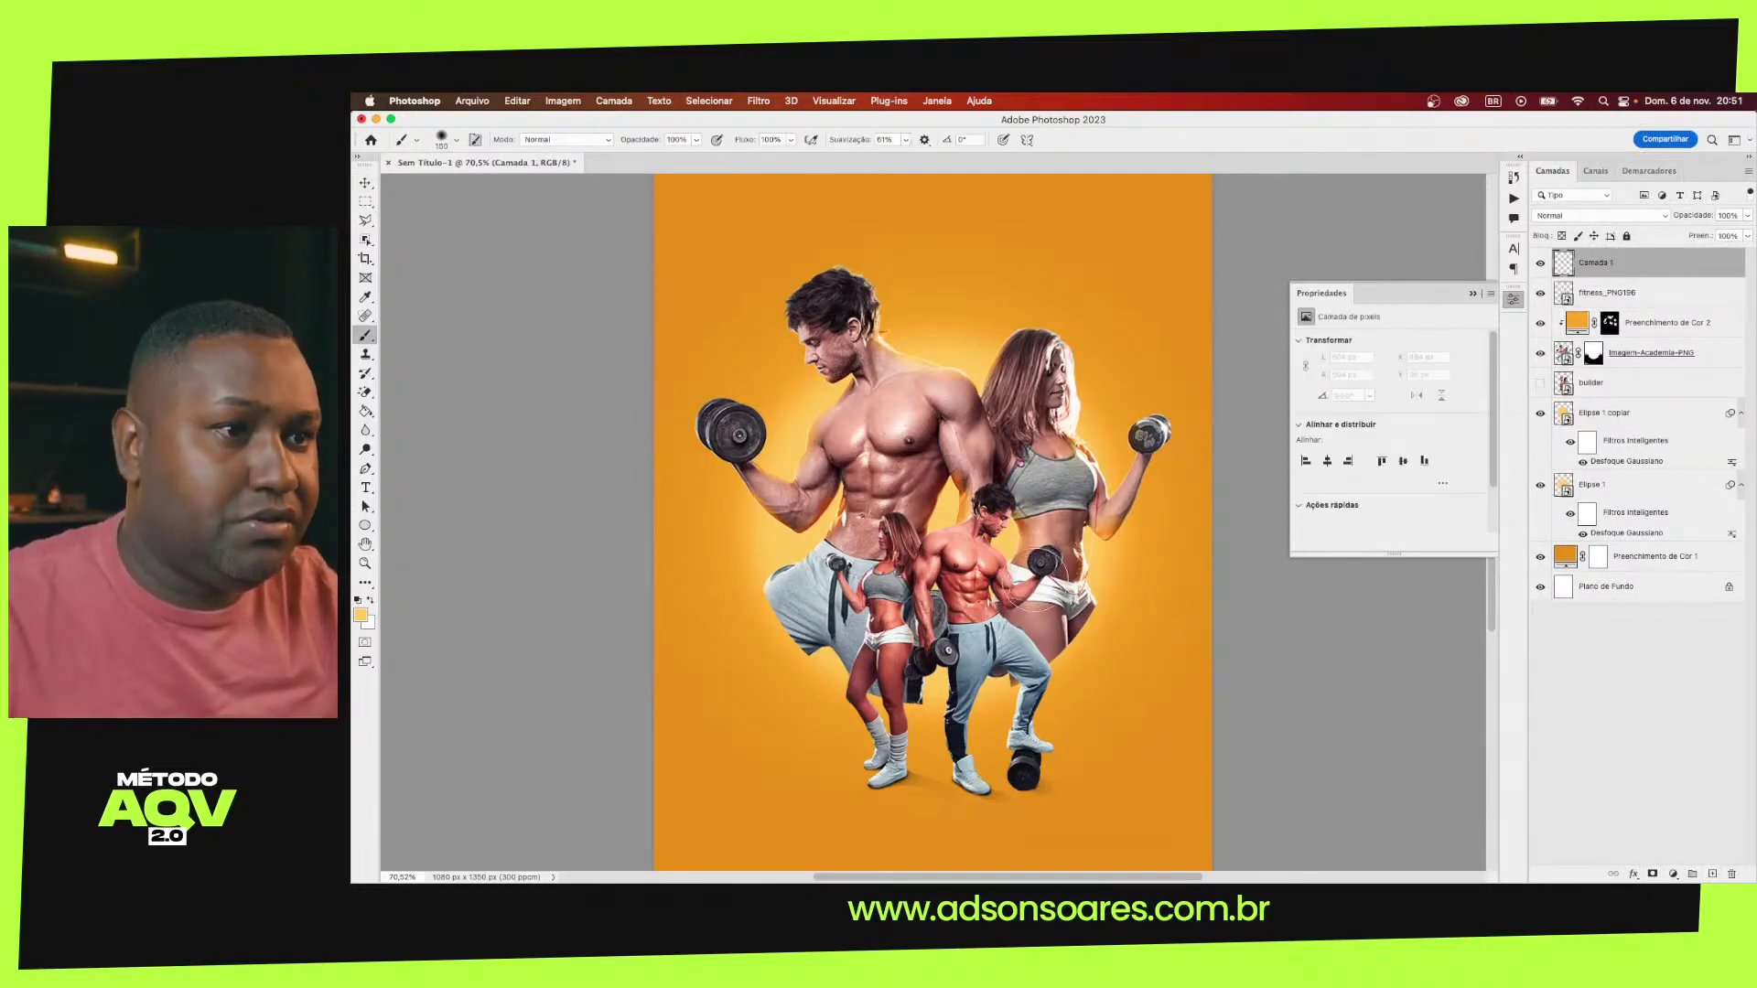
key(bracketright)
key(bracketright)
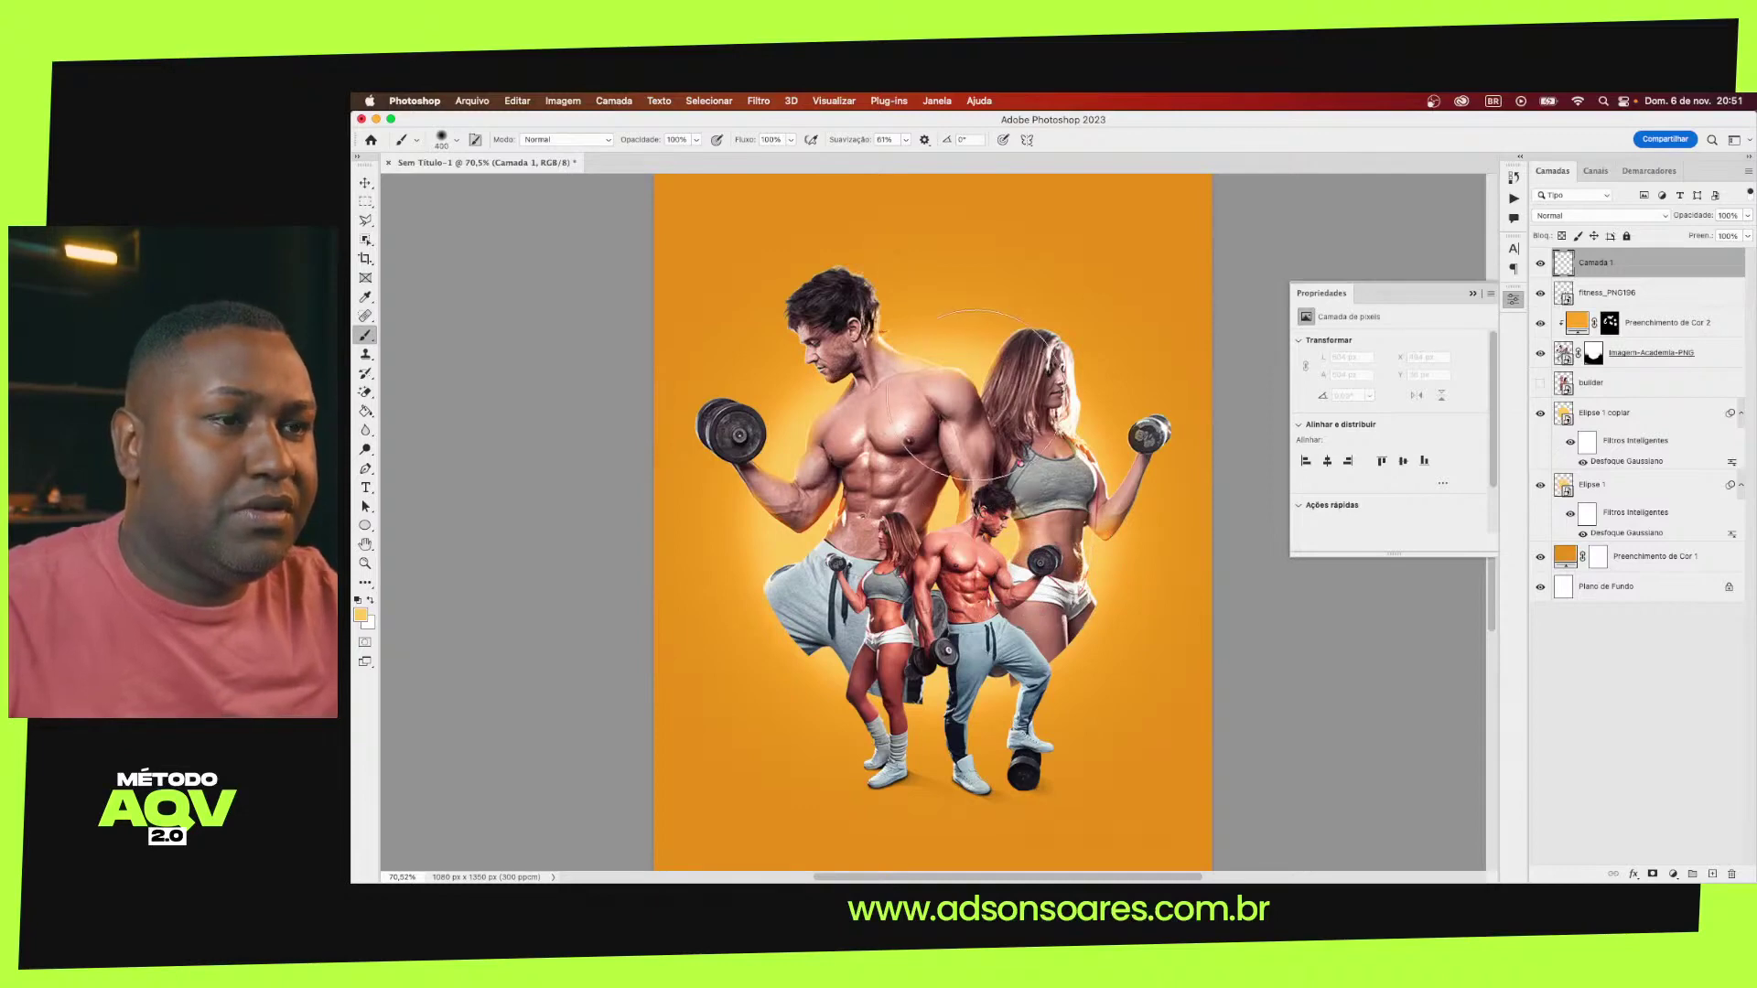
click(972, 394)
key(v)
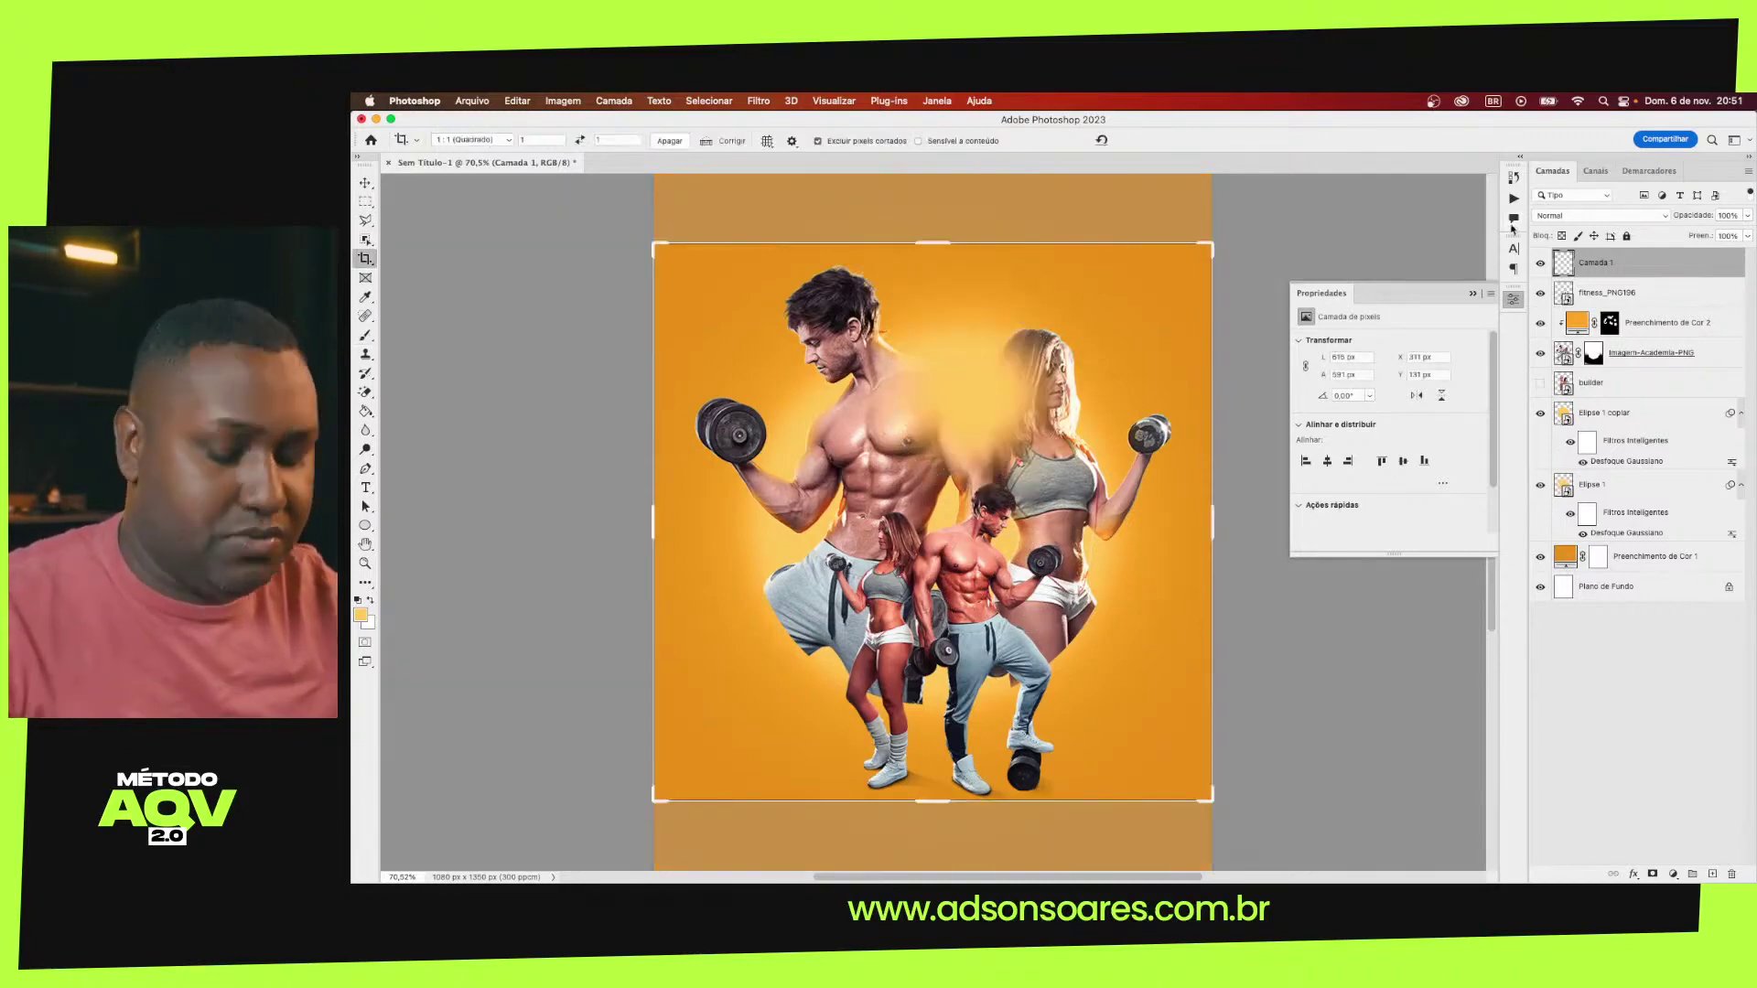
click(1602, 216)
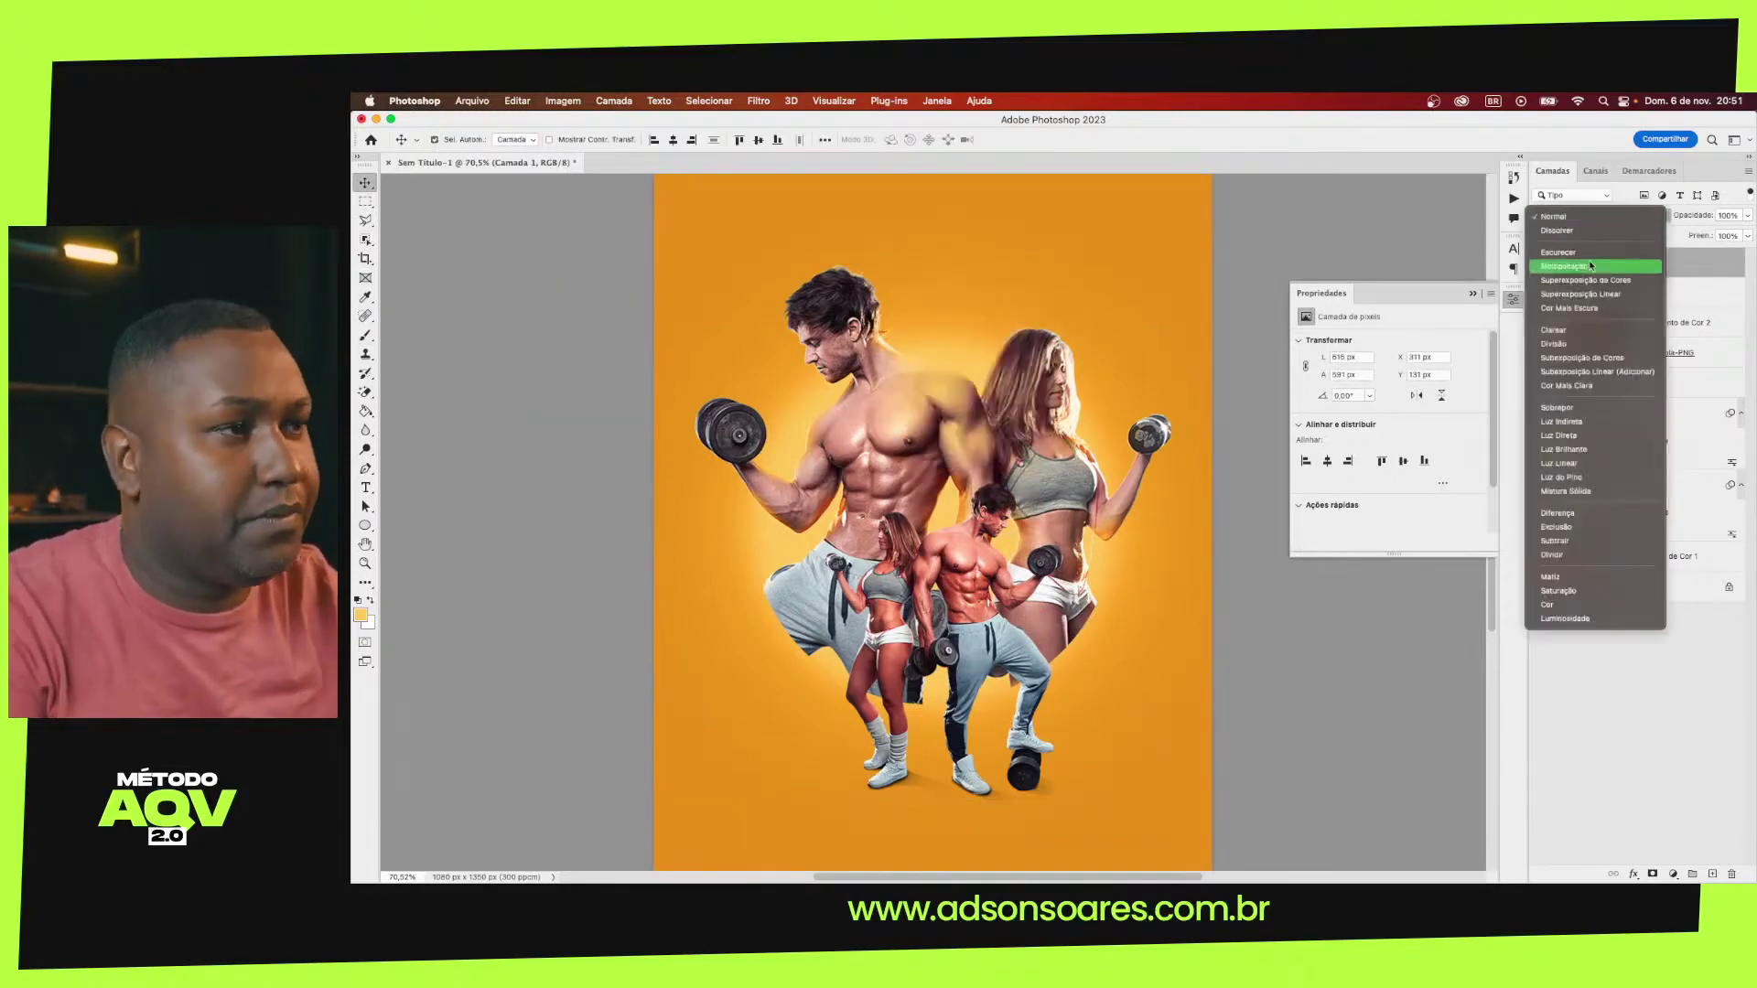
Shrink the Camada 1 light spot with Free Transform and place it behind the man's head
click(1583, 348)
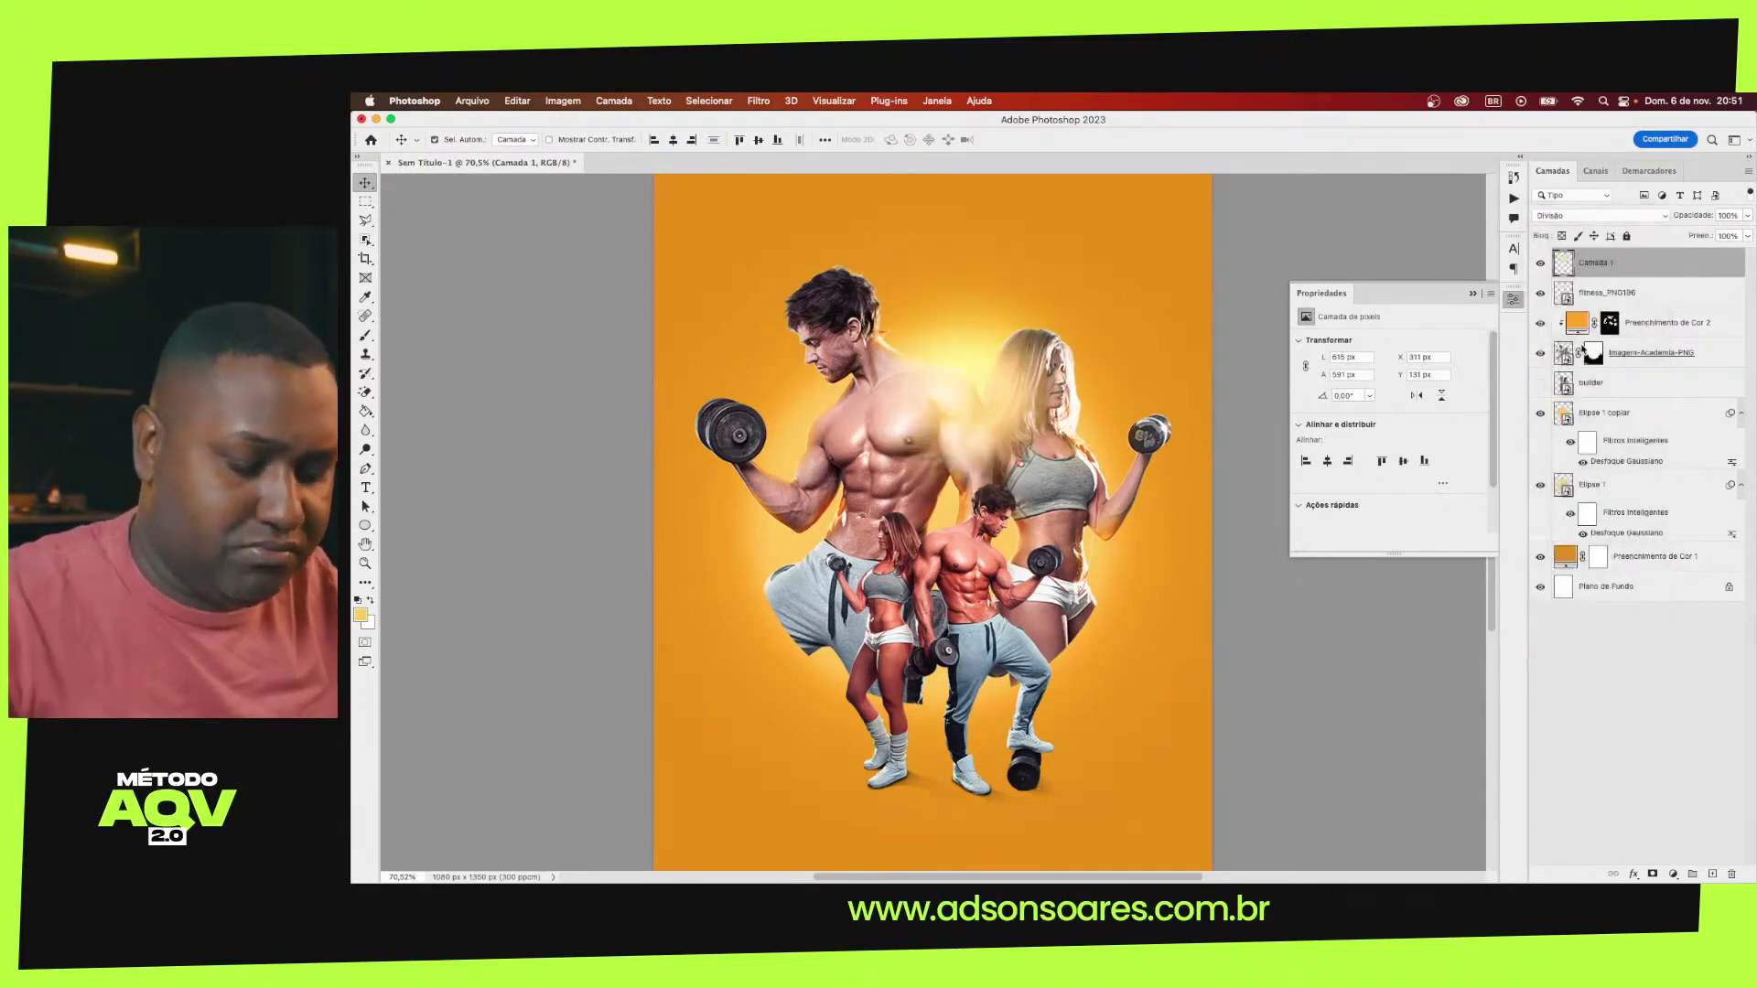
key(ctrl+t)
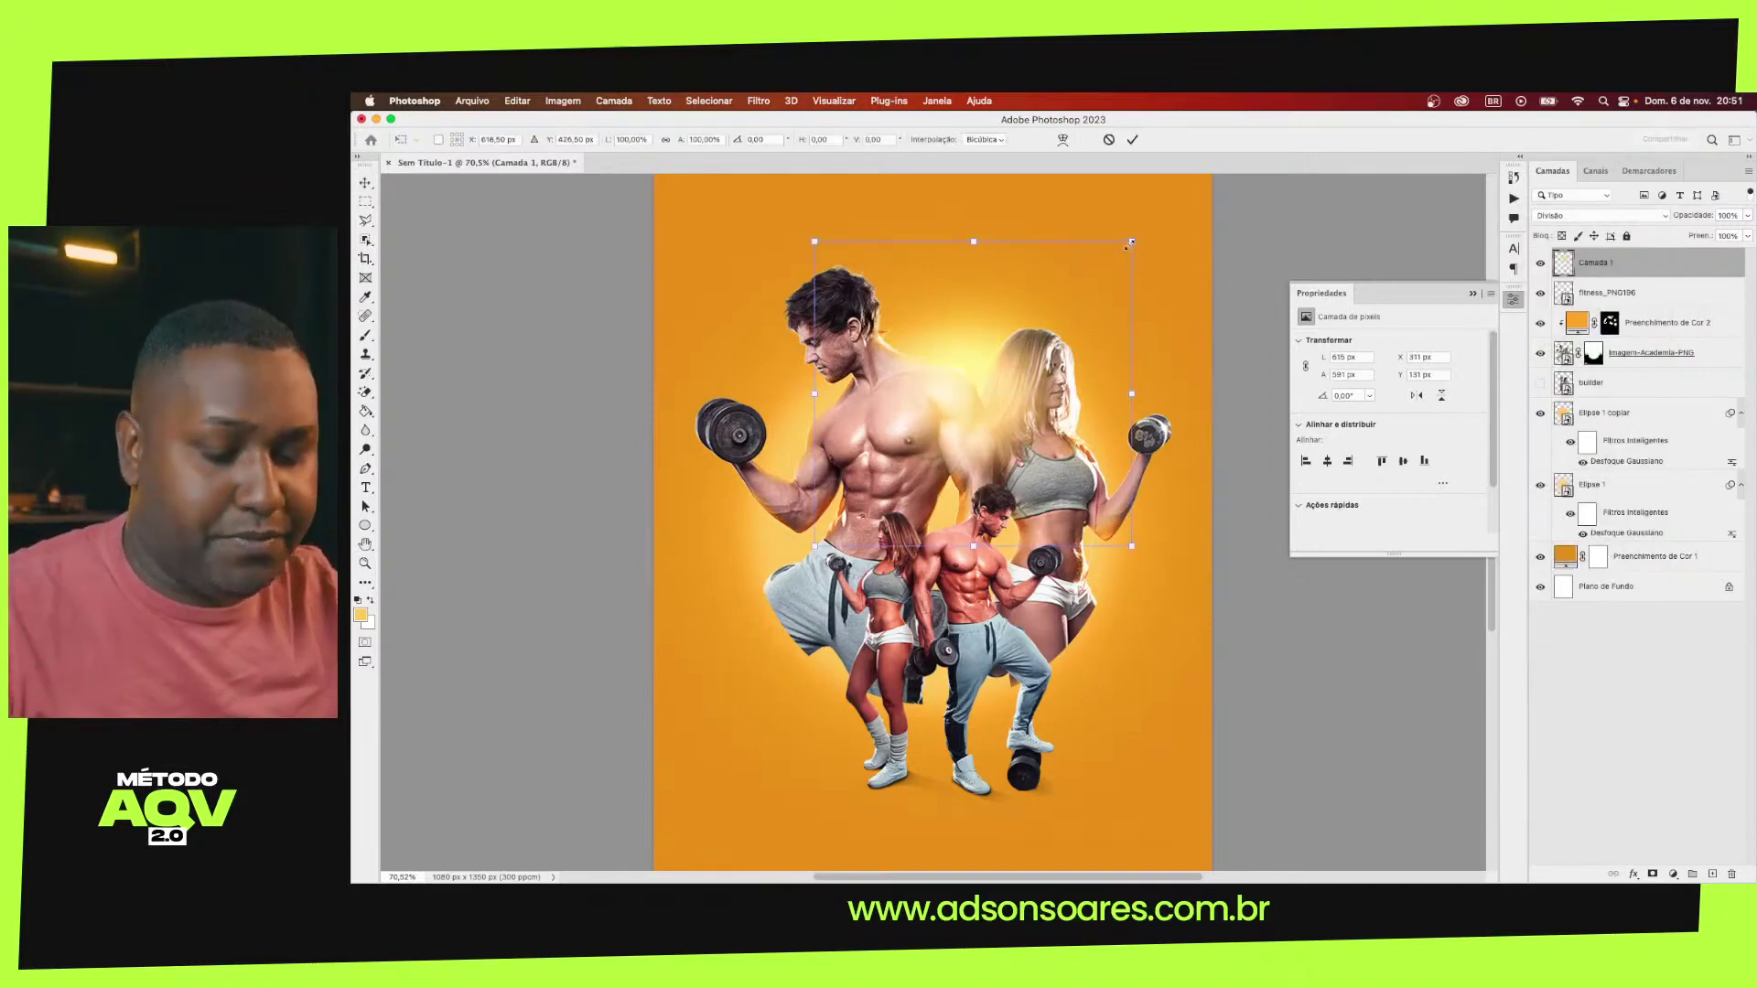
drag(1131, 244, 1072, 298)
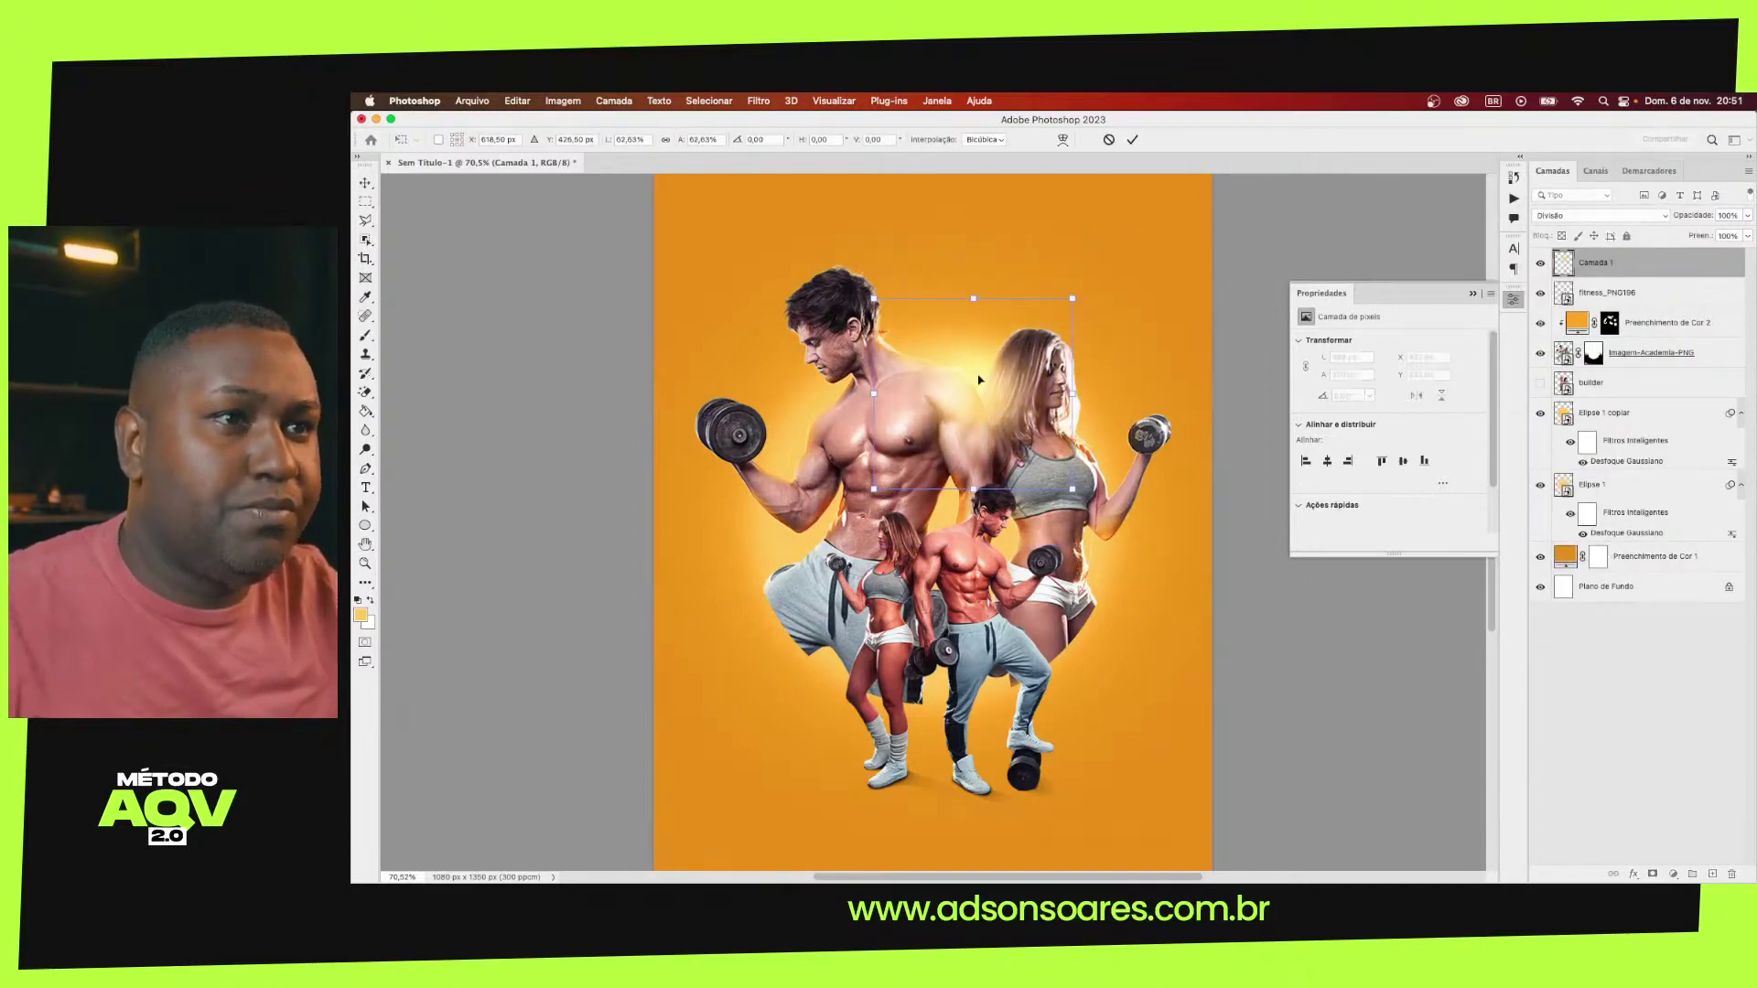
drag(979, 380, 906, 335)
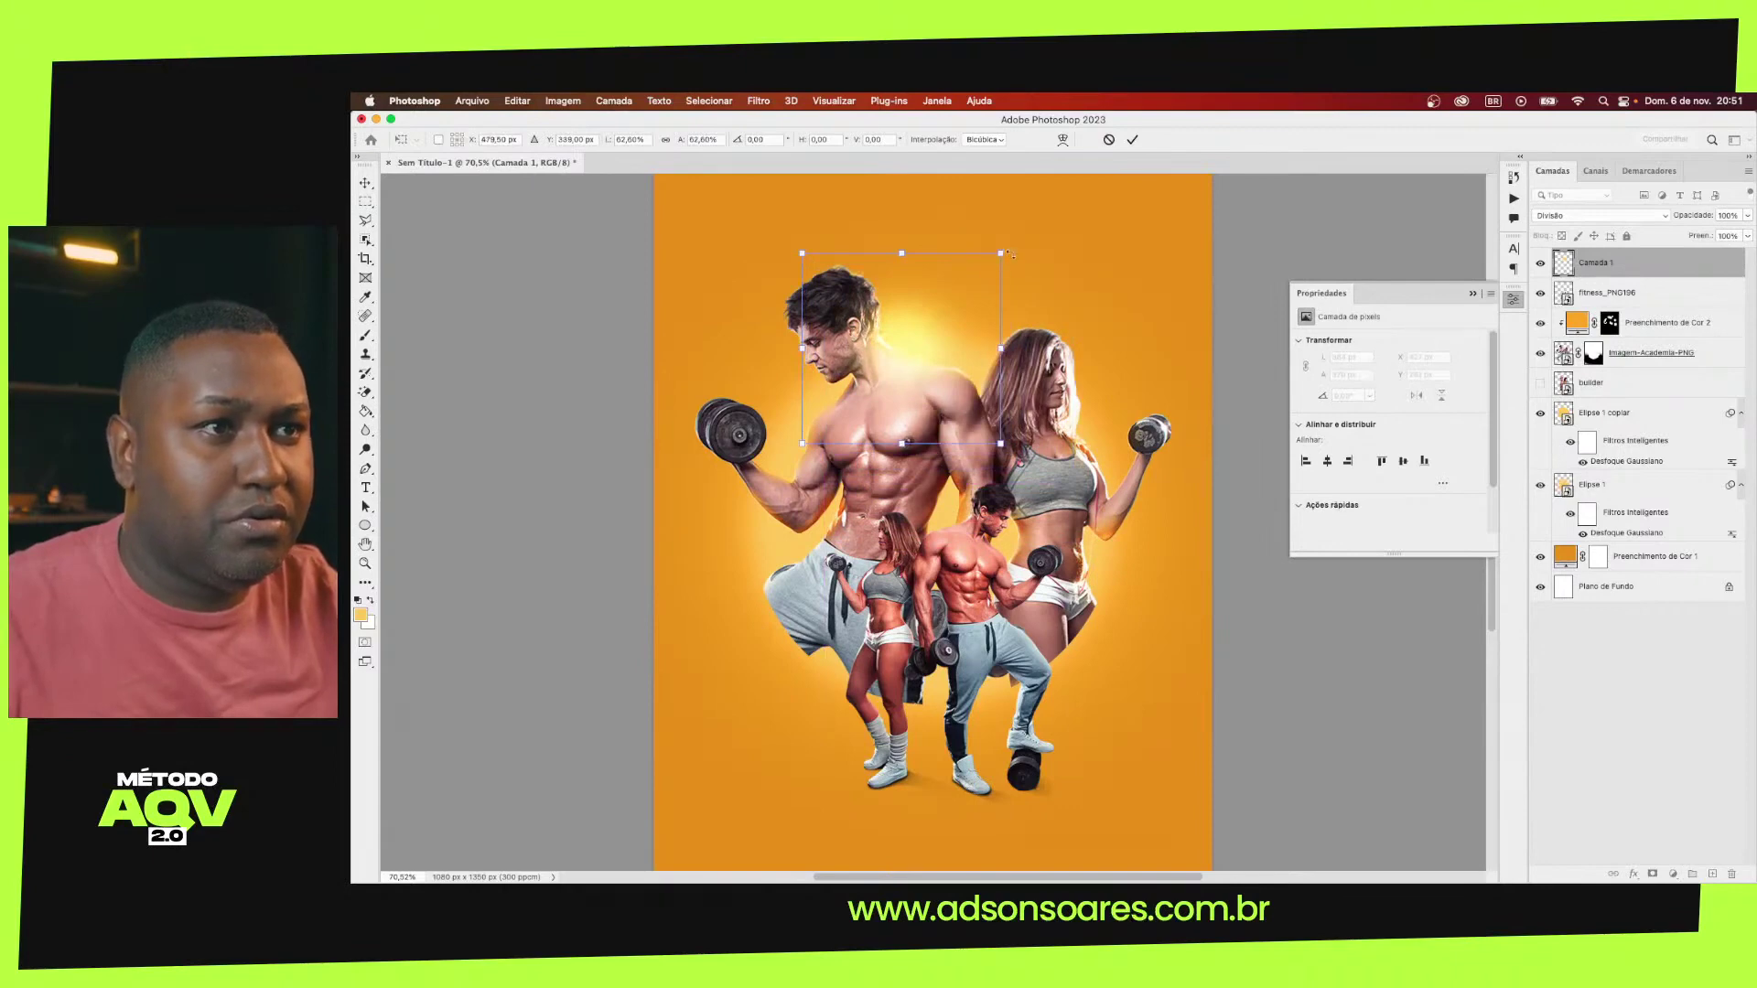
drag(1002, 253, 997, 255)
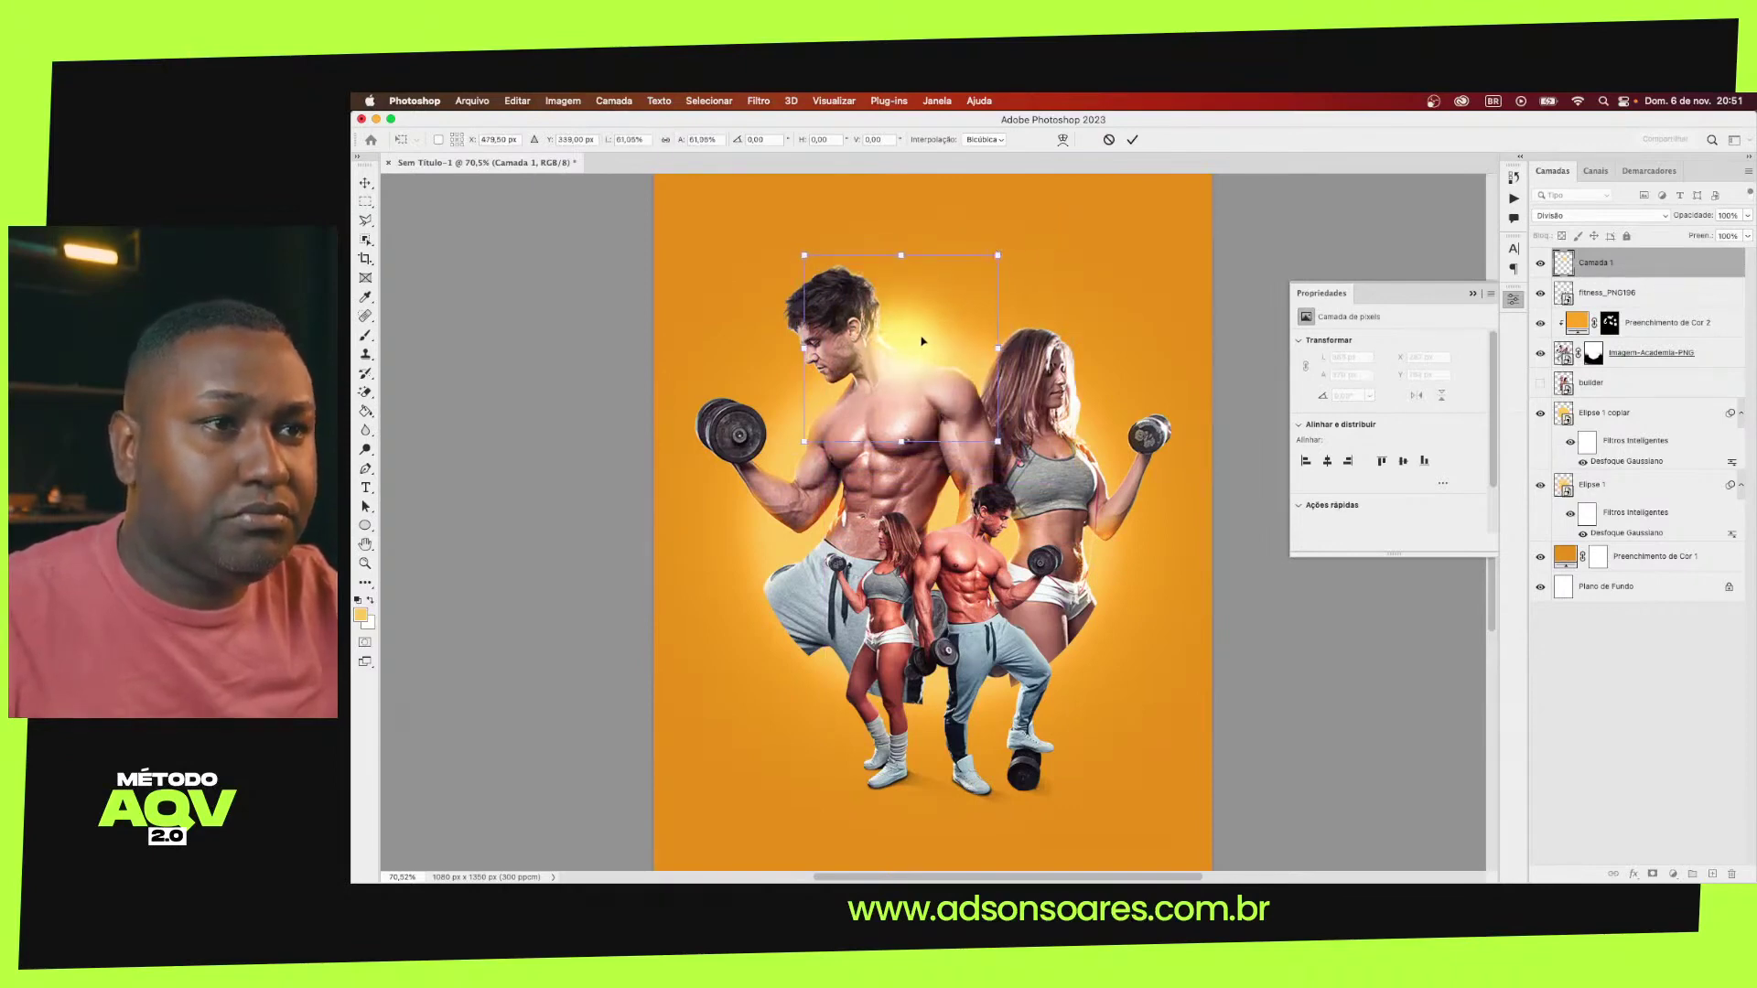
drag(913, 345, 912, 342)
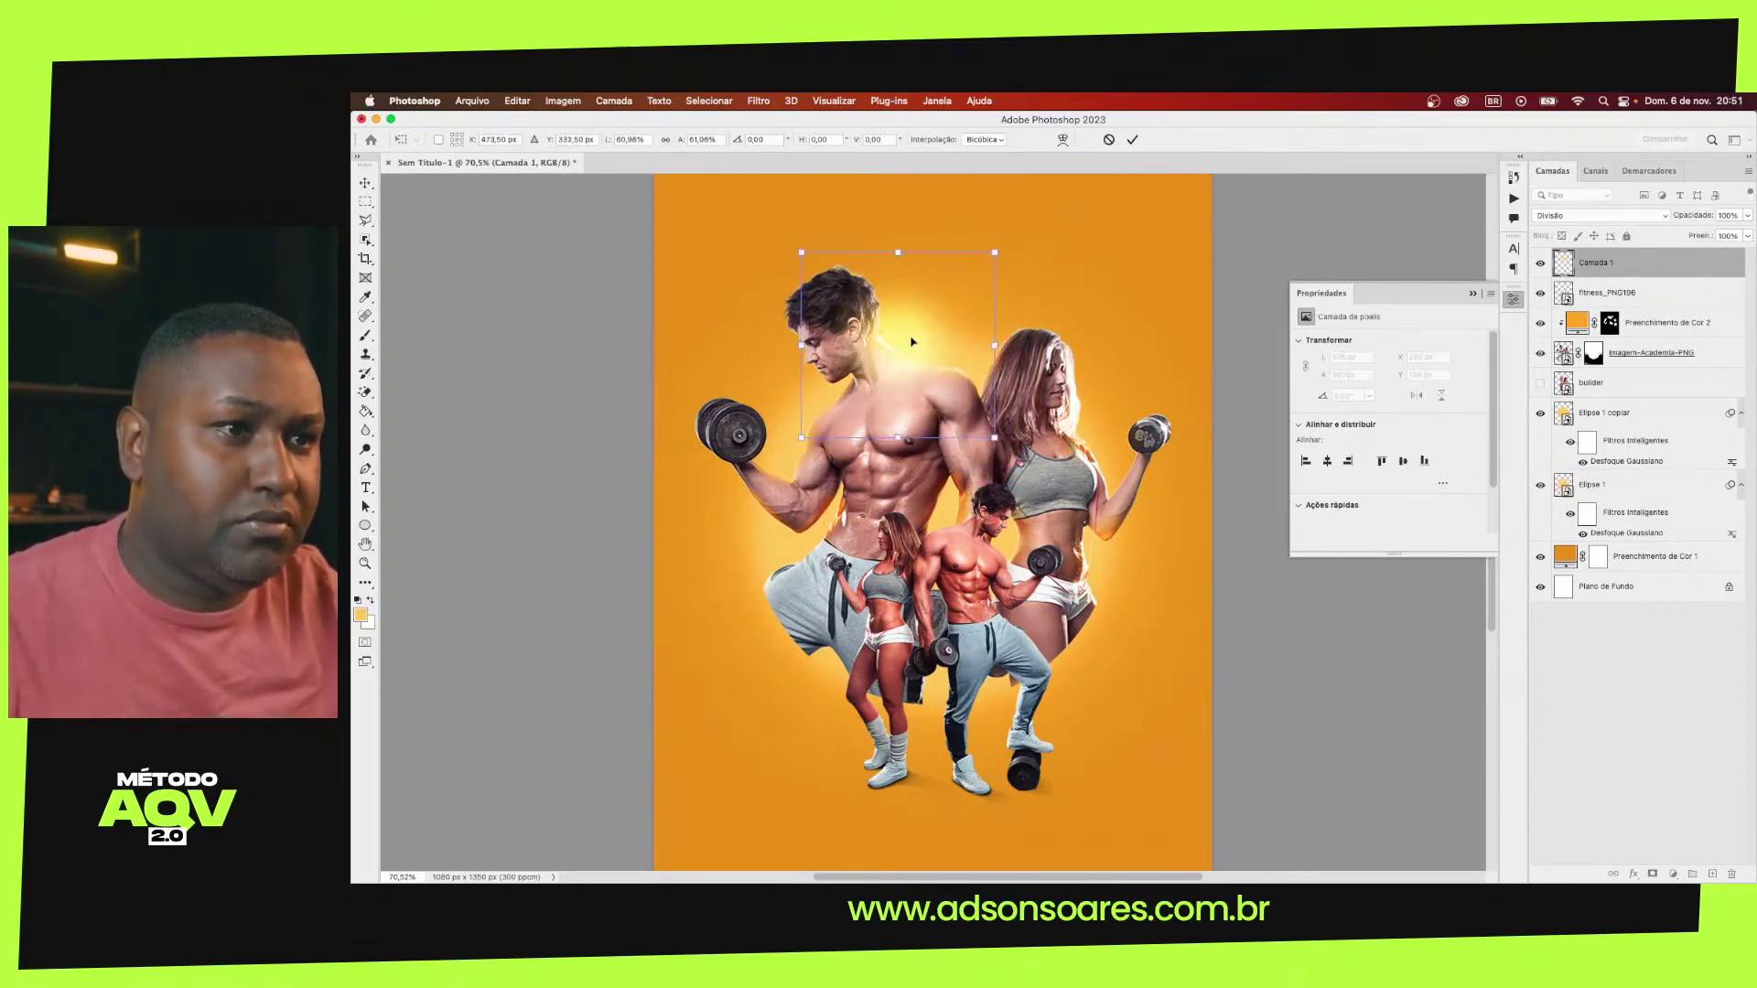
key(Return)
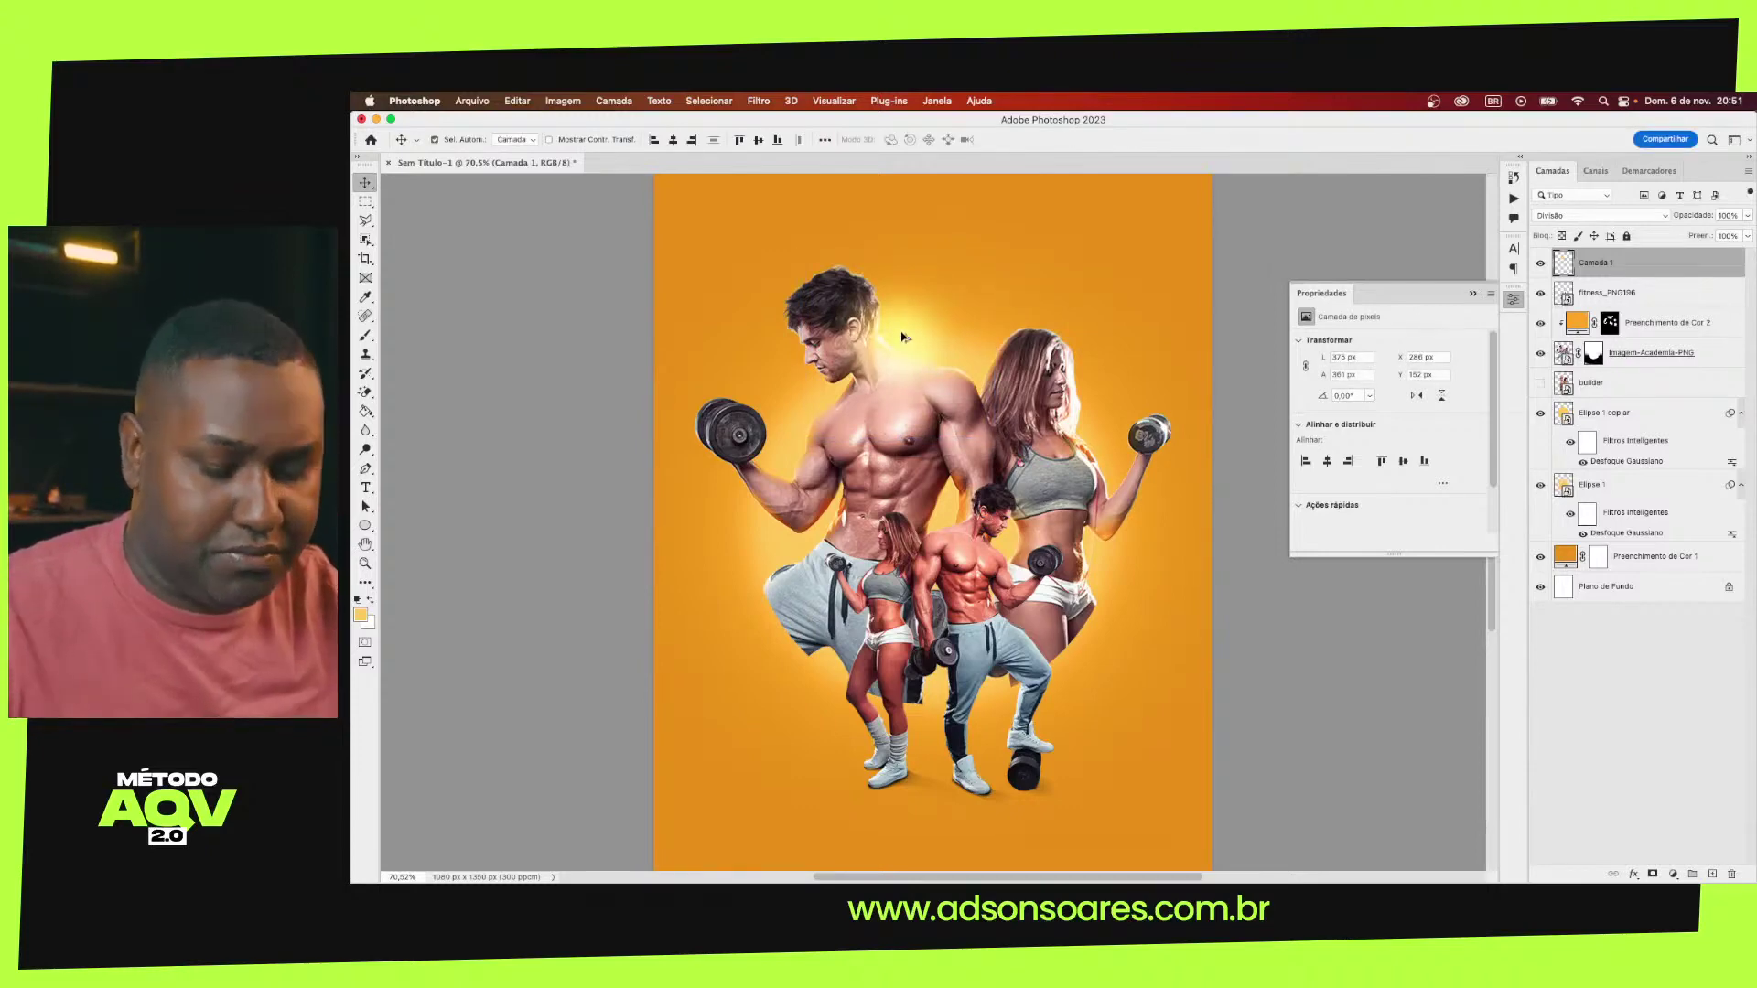
Reposition the glow behind the man's head and lower Camada 1's opacity to 70%
mouse_move(906, 340)
mouse_down()
mouse_move(1117, 422)
mouse_move(1083, 414)
mouse_up()
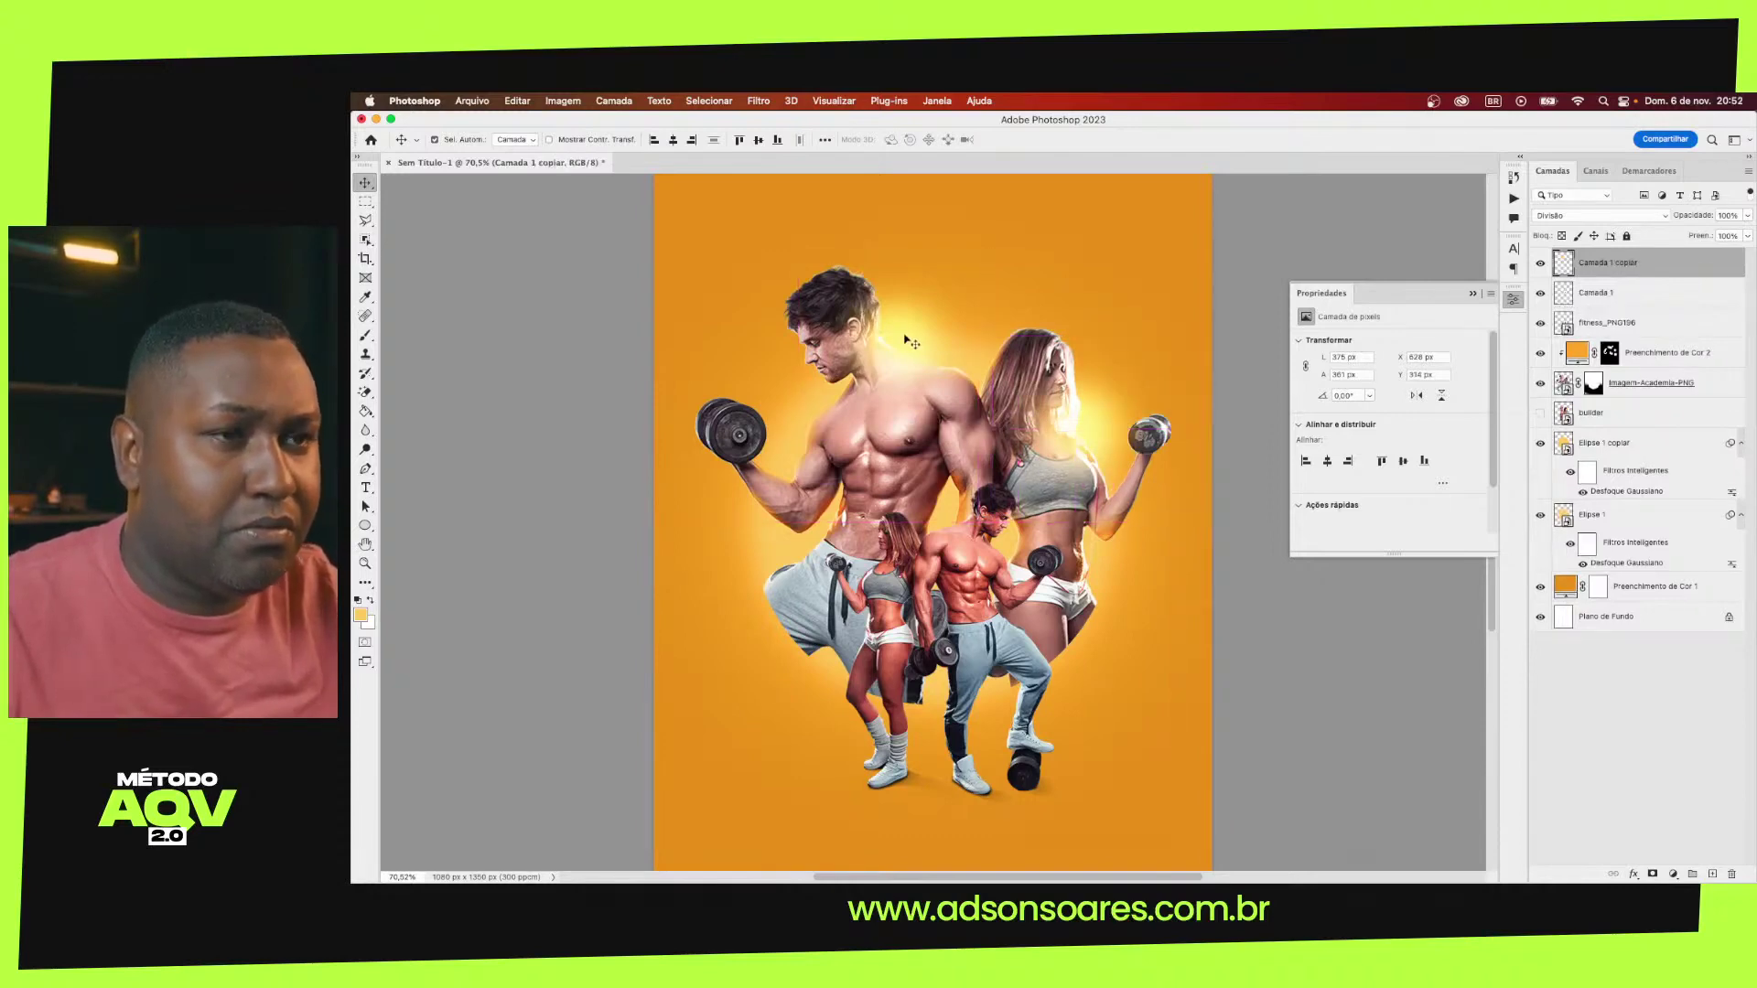
drag(858, 336, 901, 336)
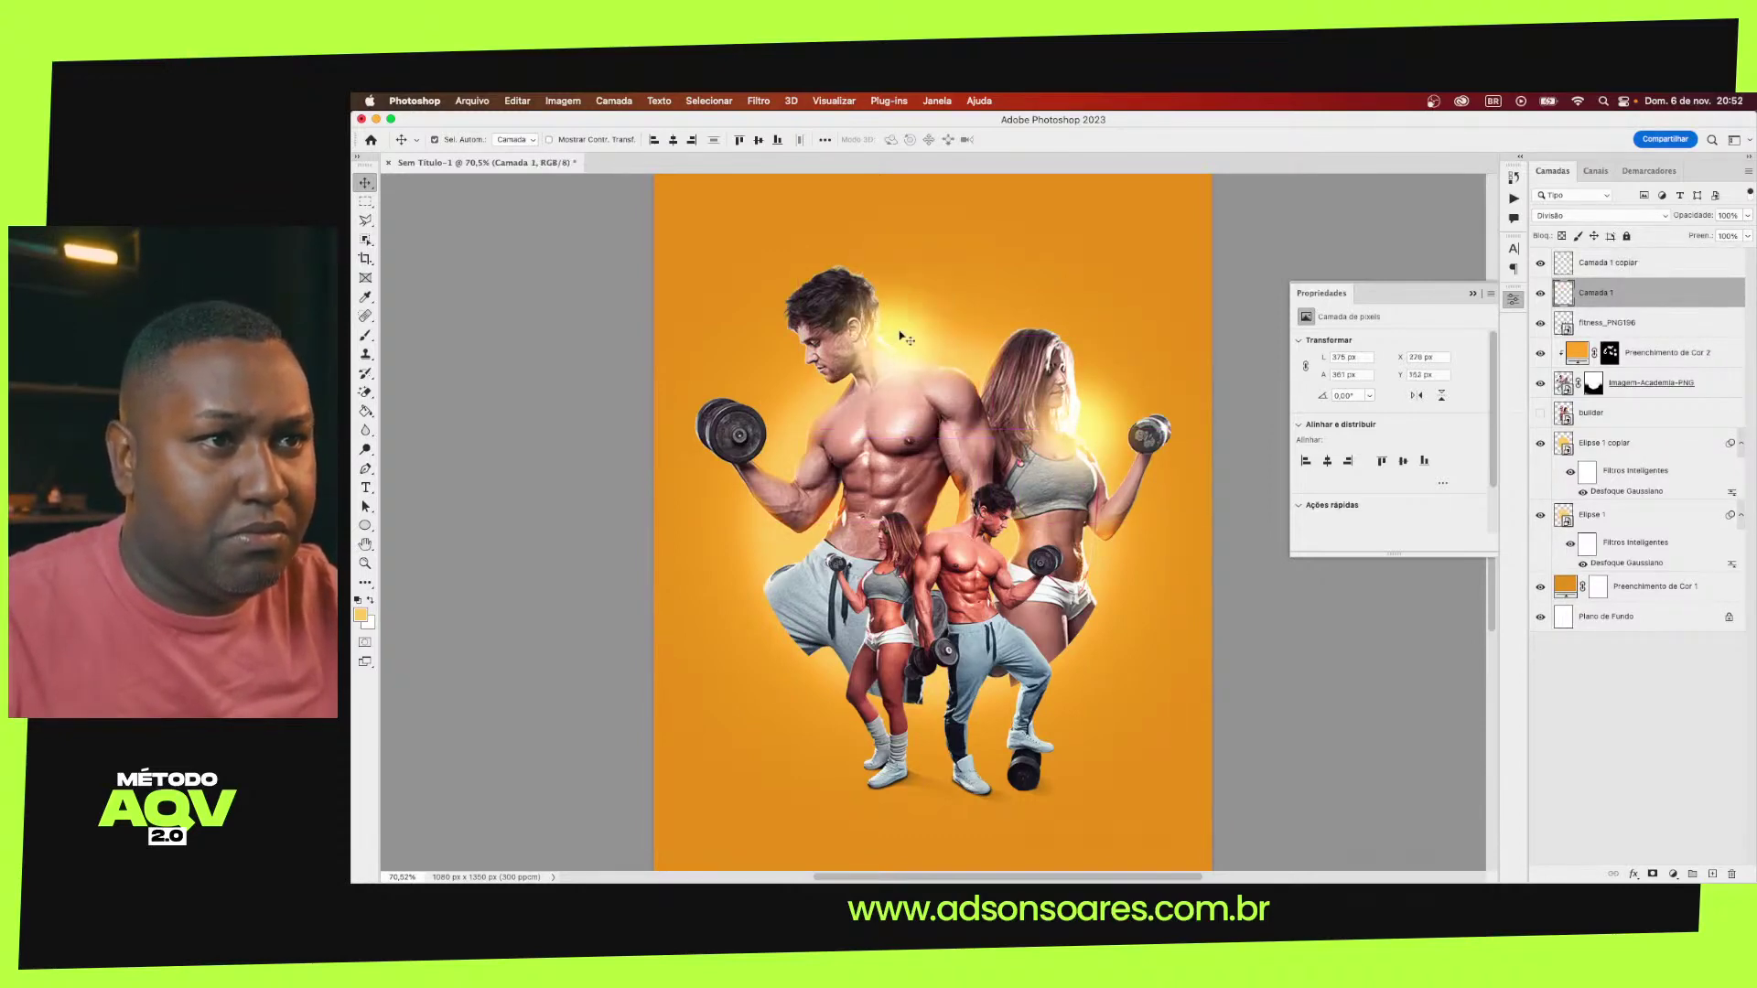
click(1335, 687)
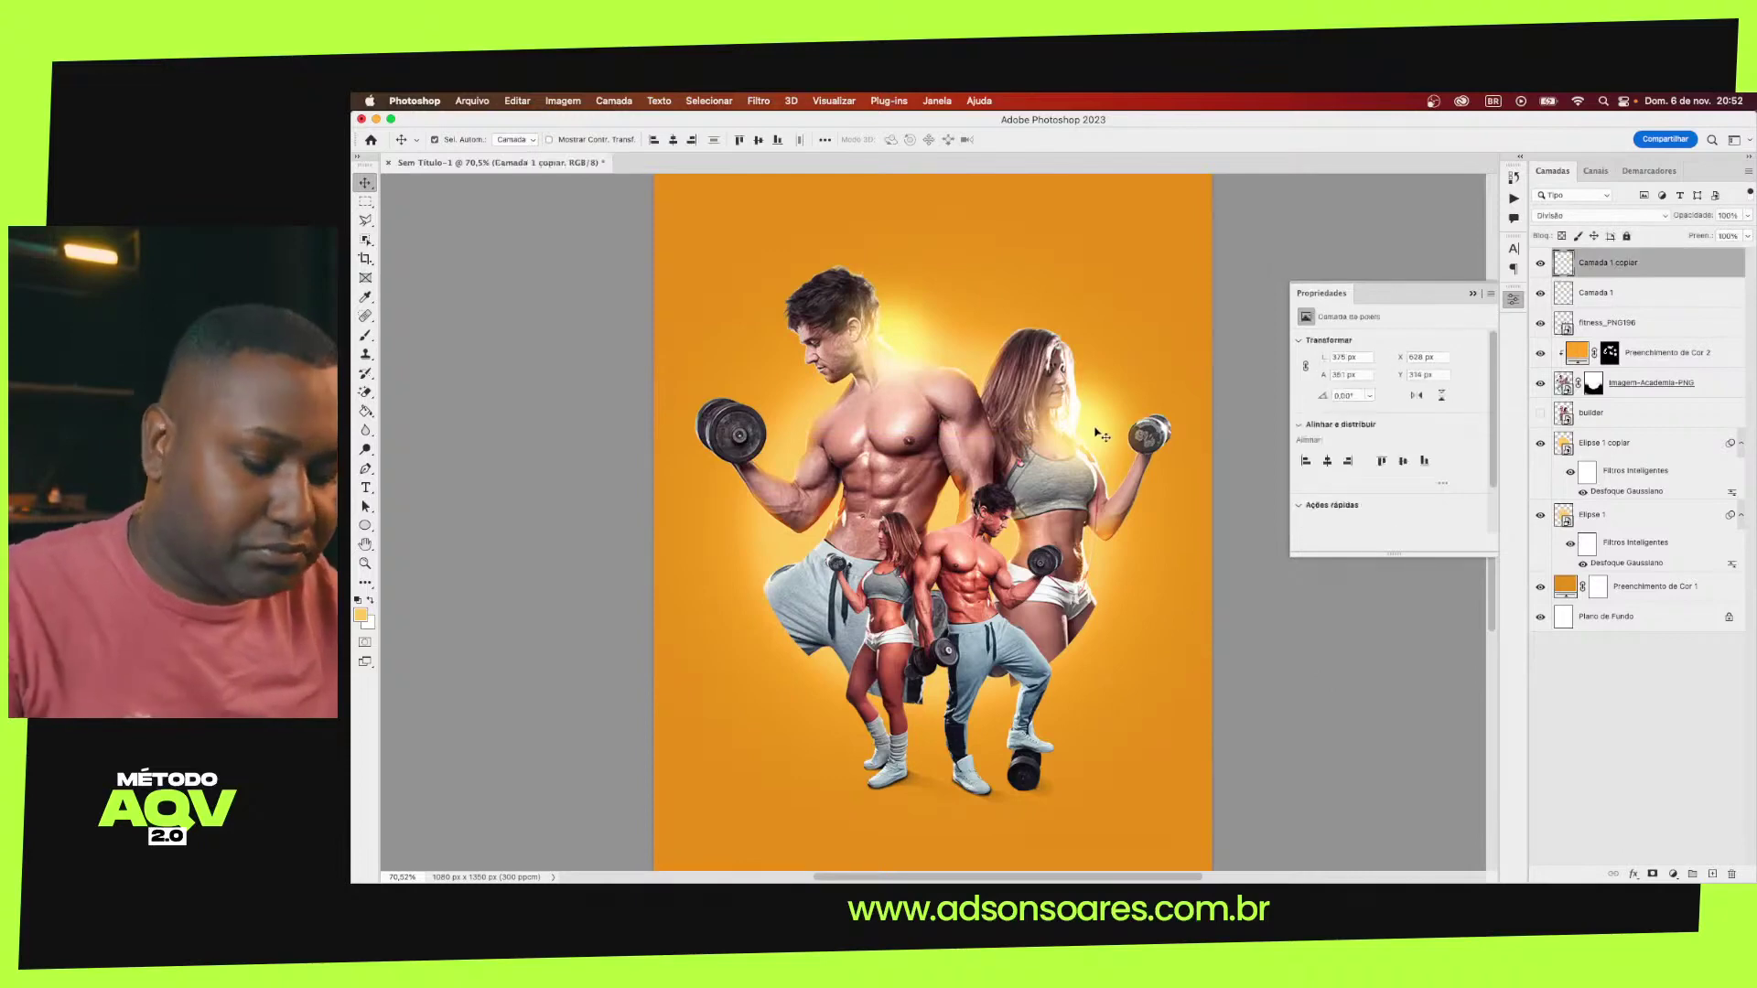
click(905, 334)
key(7)
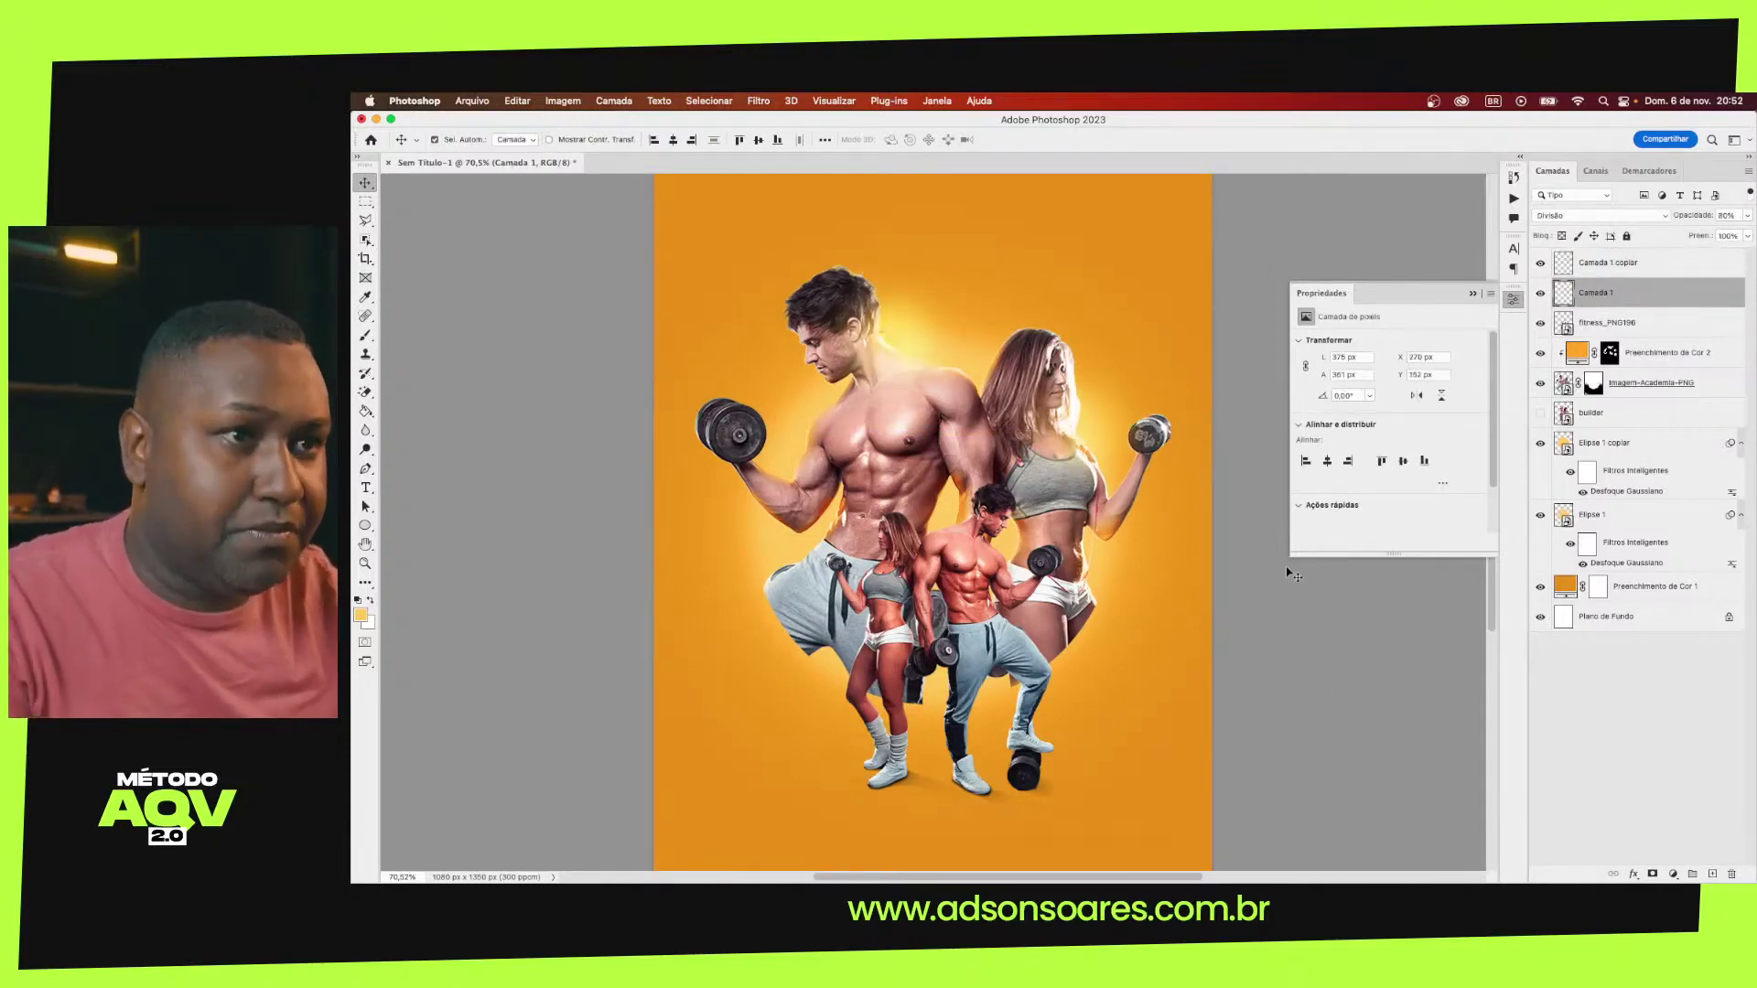
click(1366, 621)
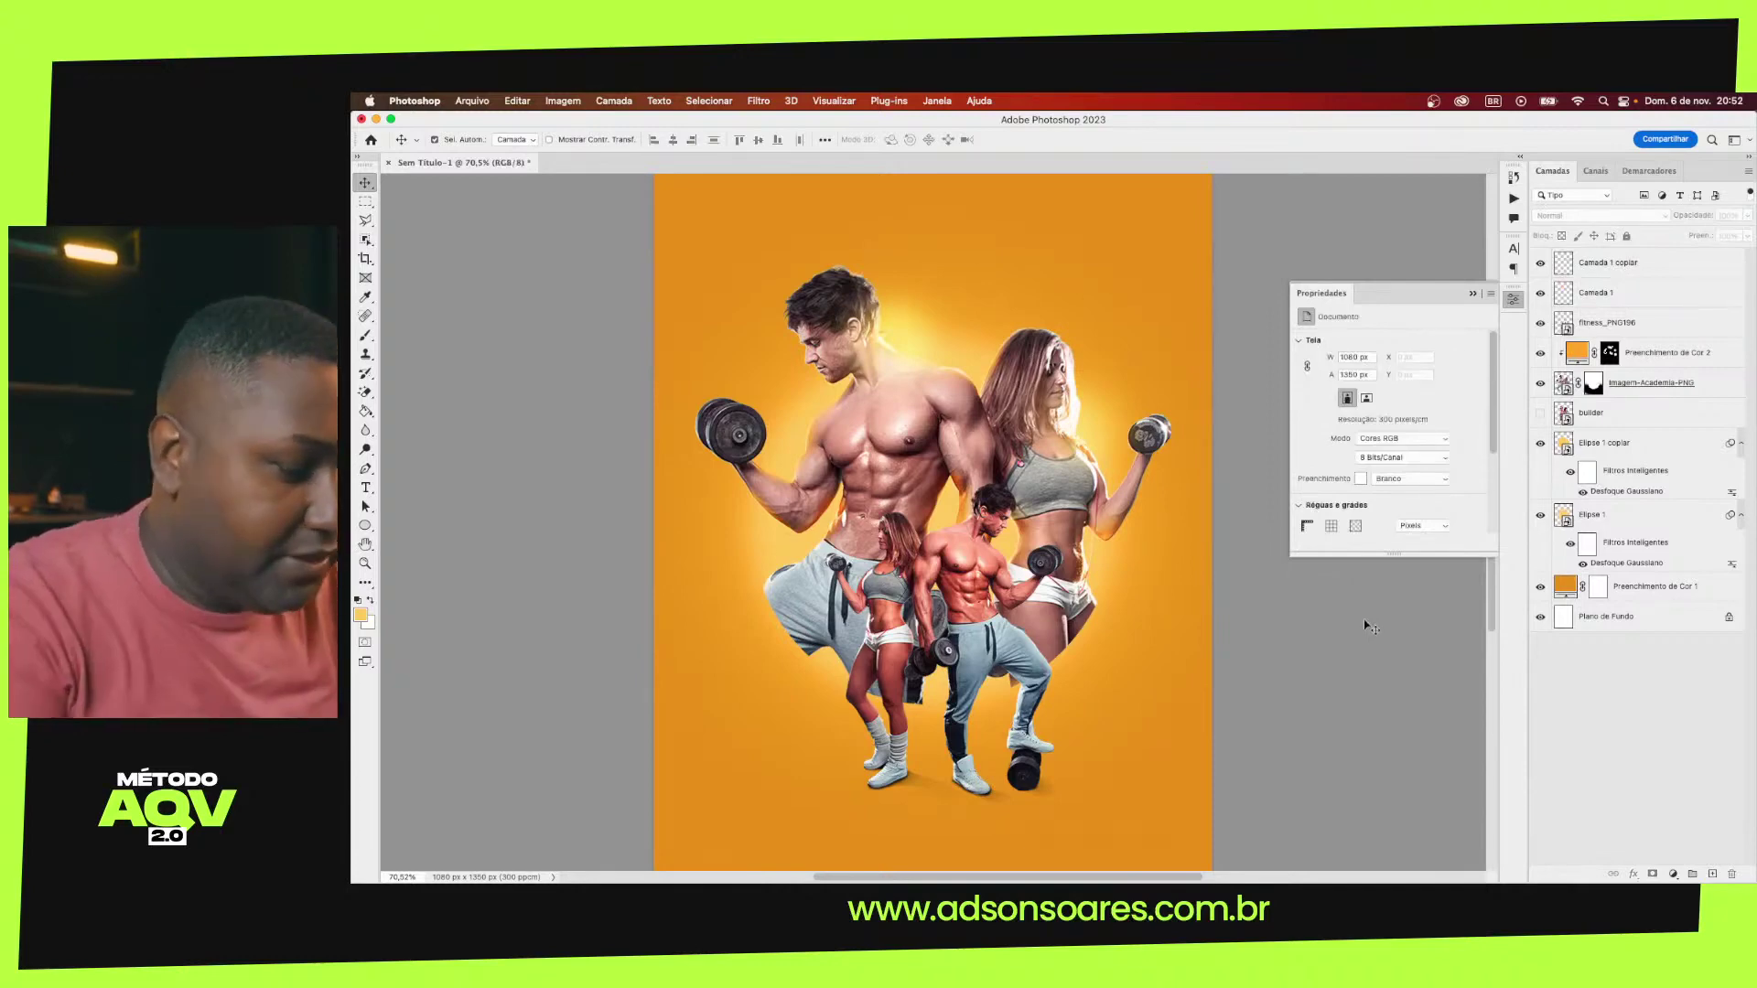
Close the Properties panel and desaturate fitness_PNG196 with Hue/Saturation Saturação at -100
click(1472, 293)
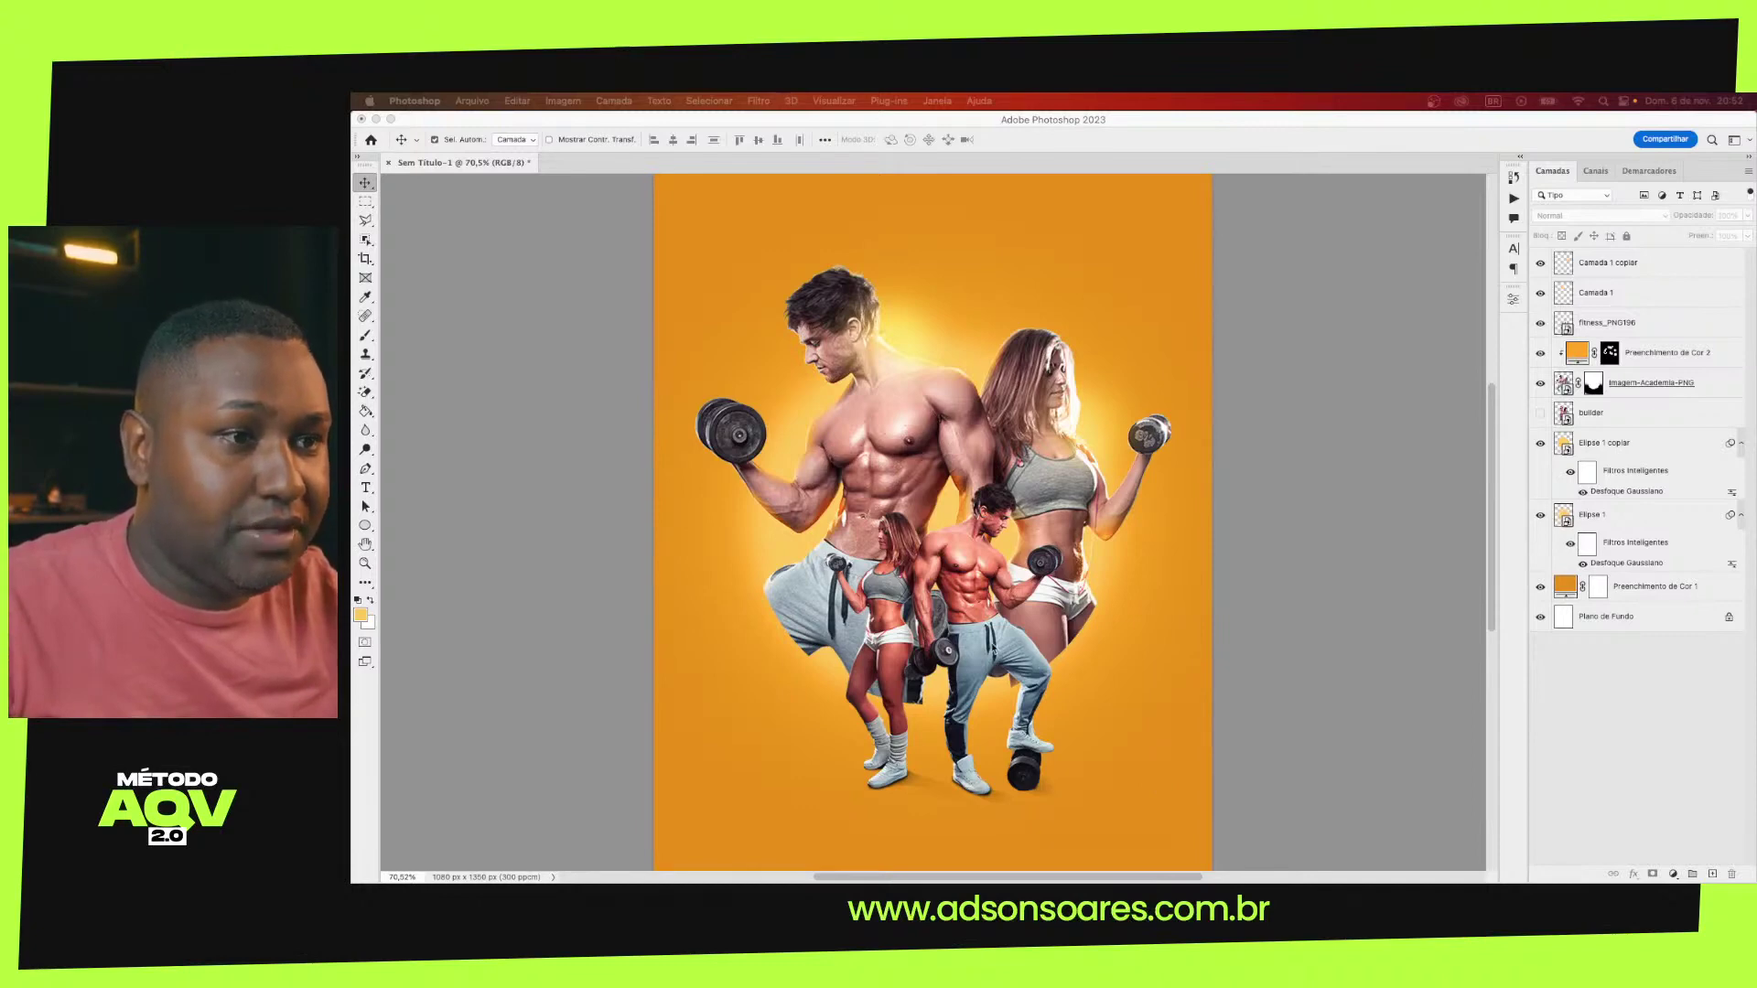
click(991, 522)
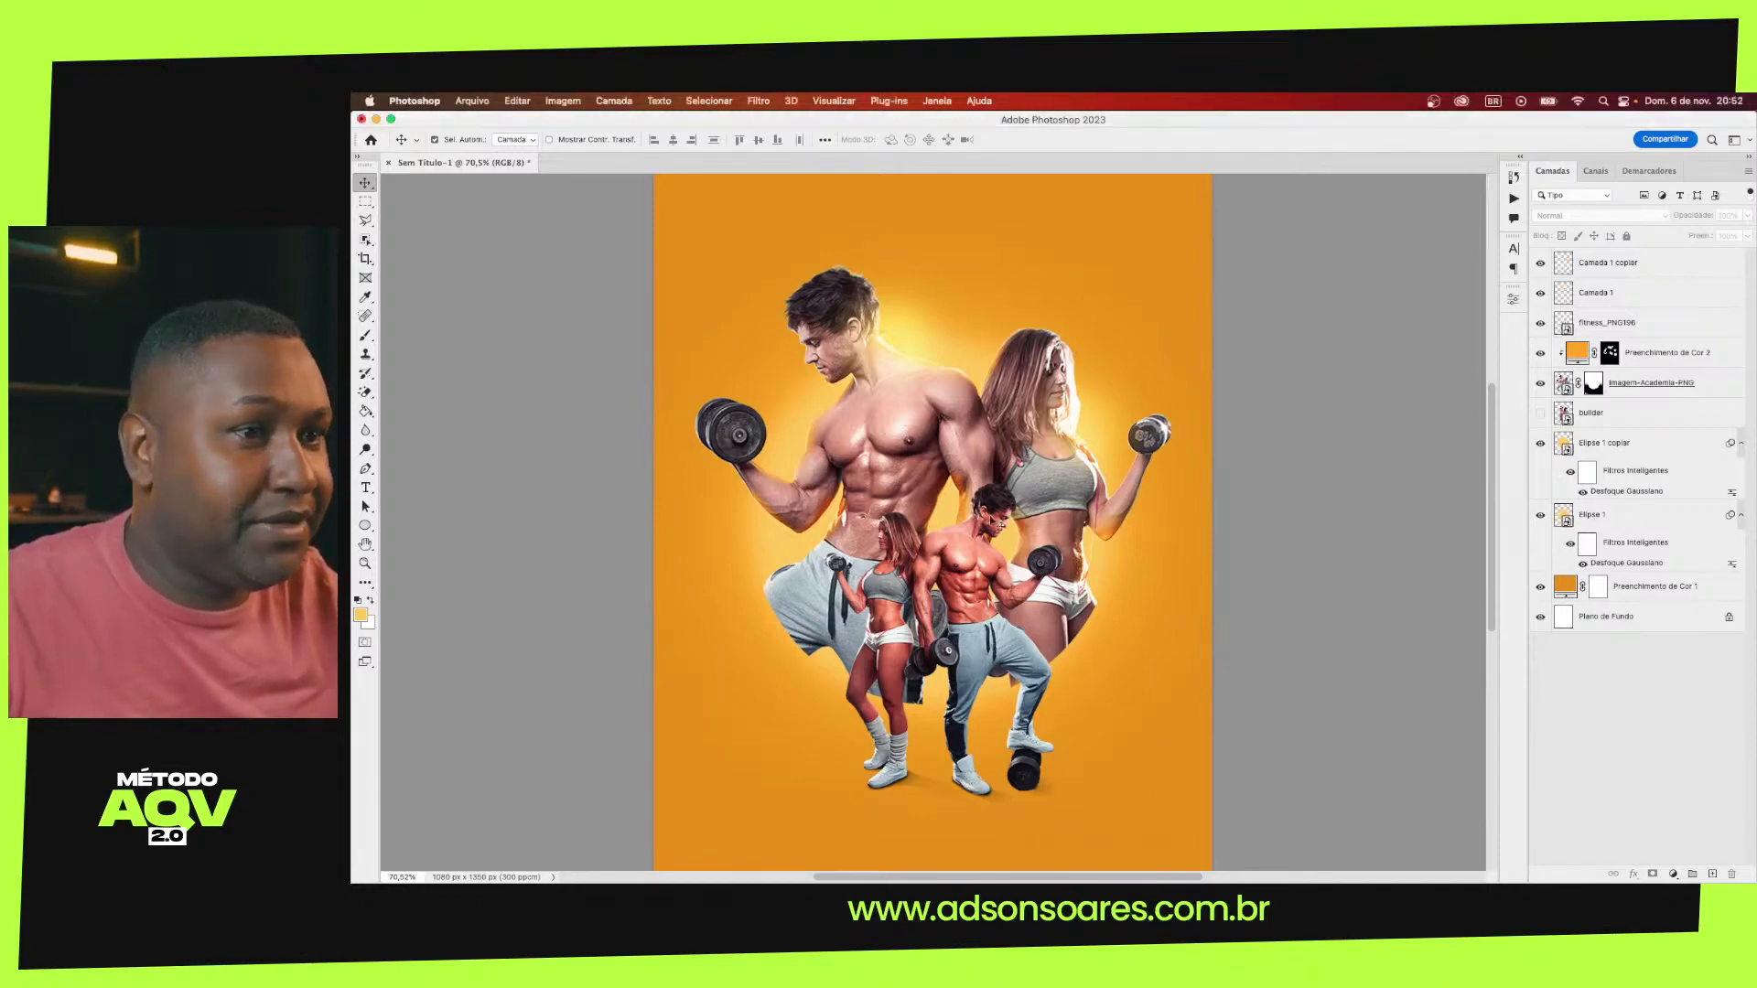
click(969, 581)
key(ctrl+u)
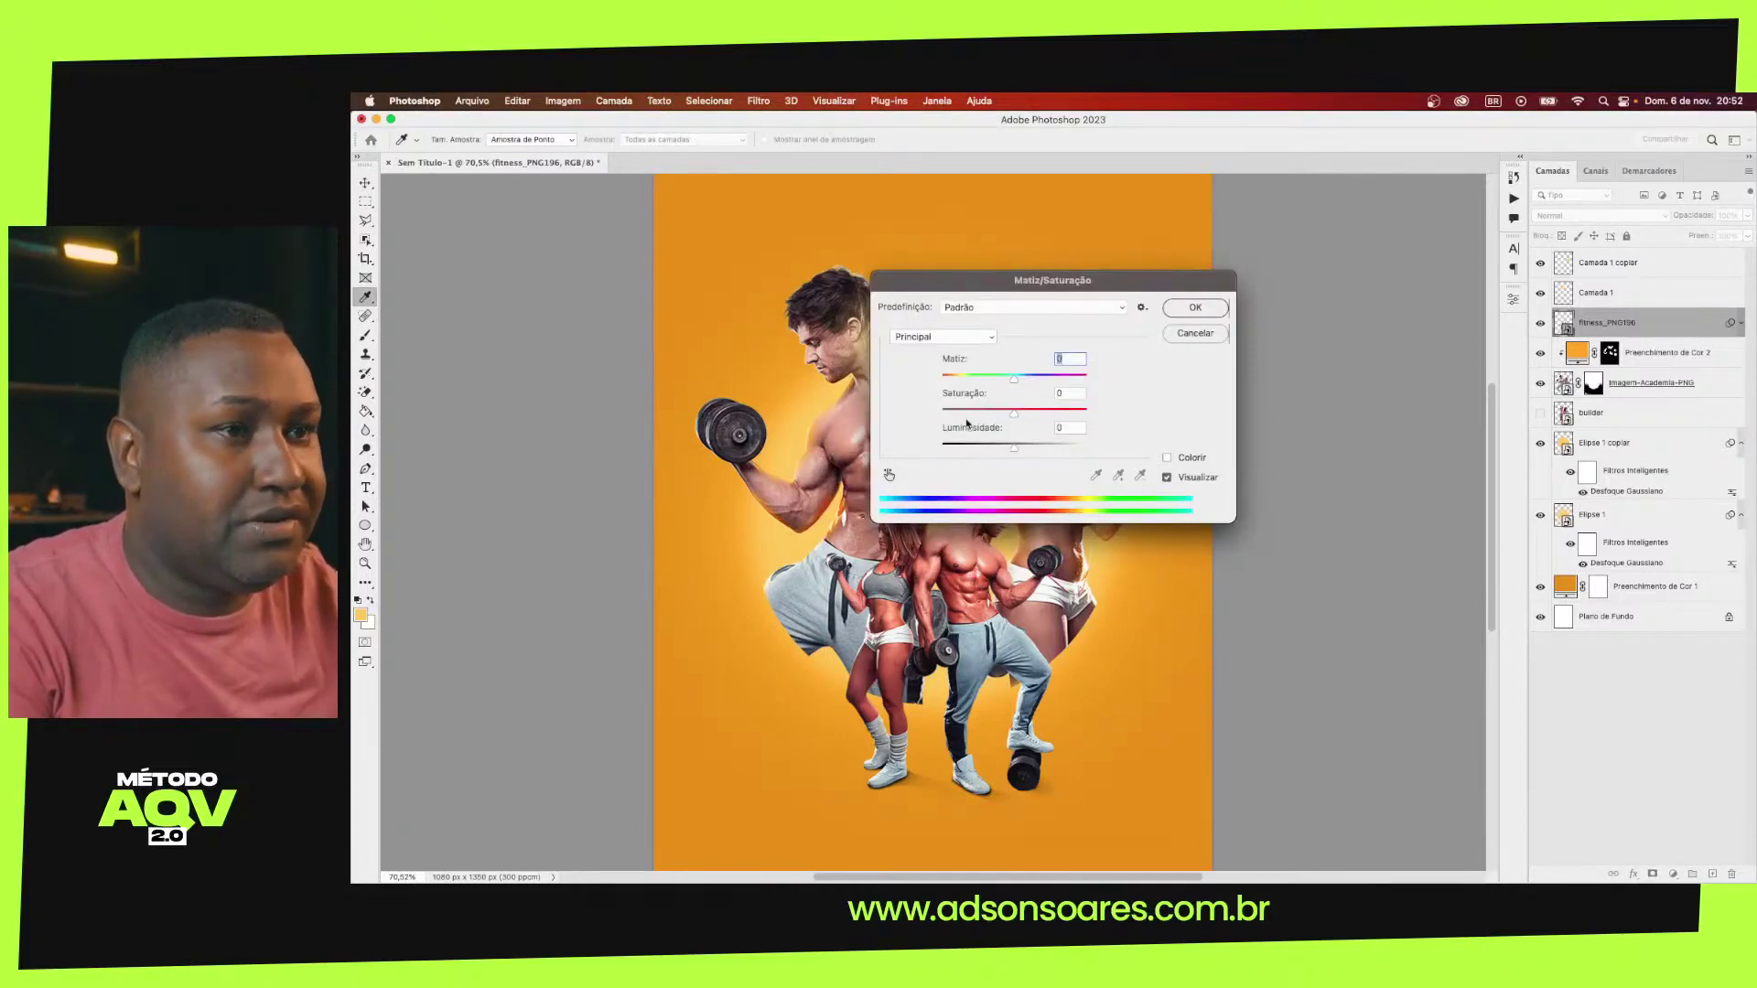
drag(958, 412, 916, 410)
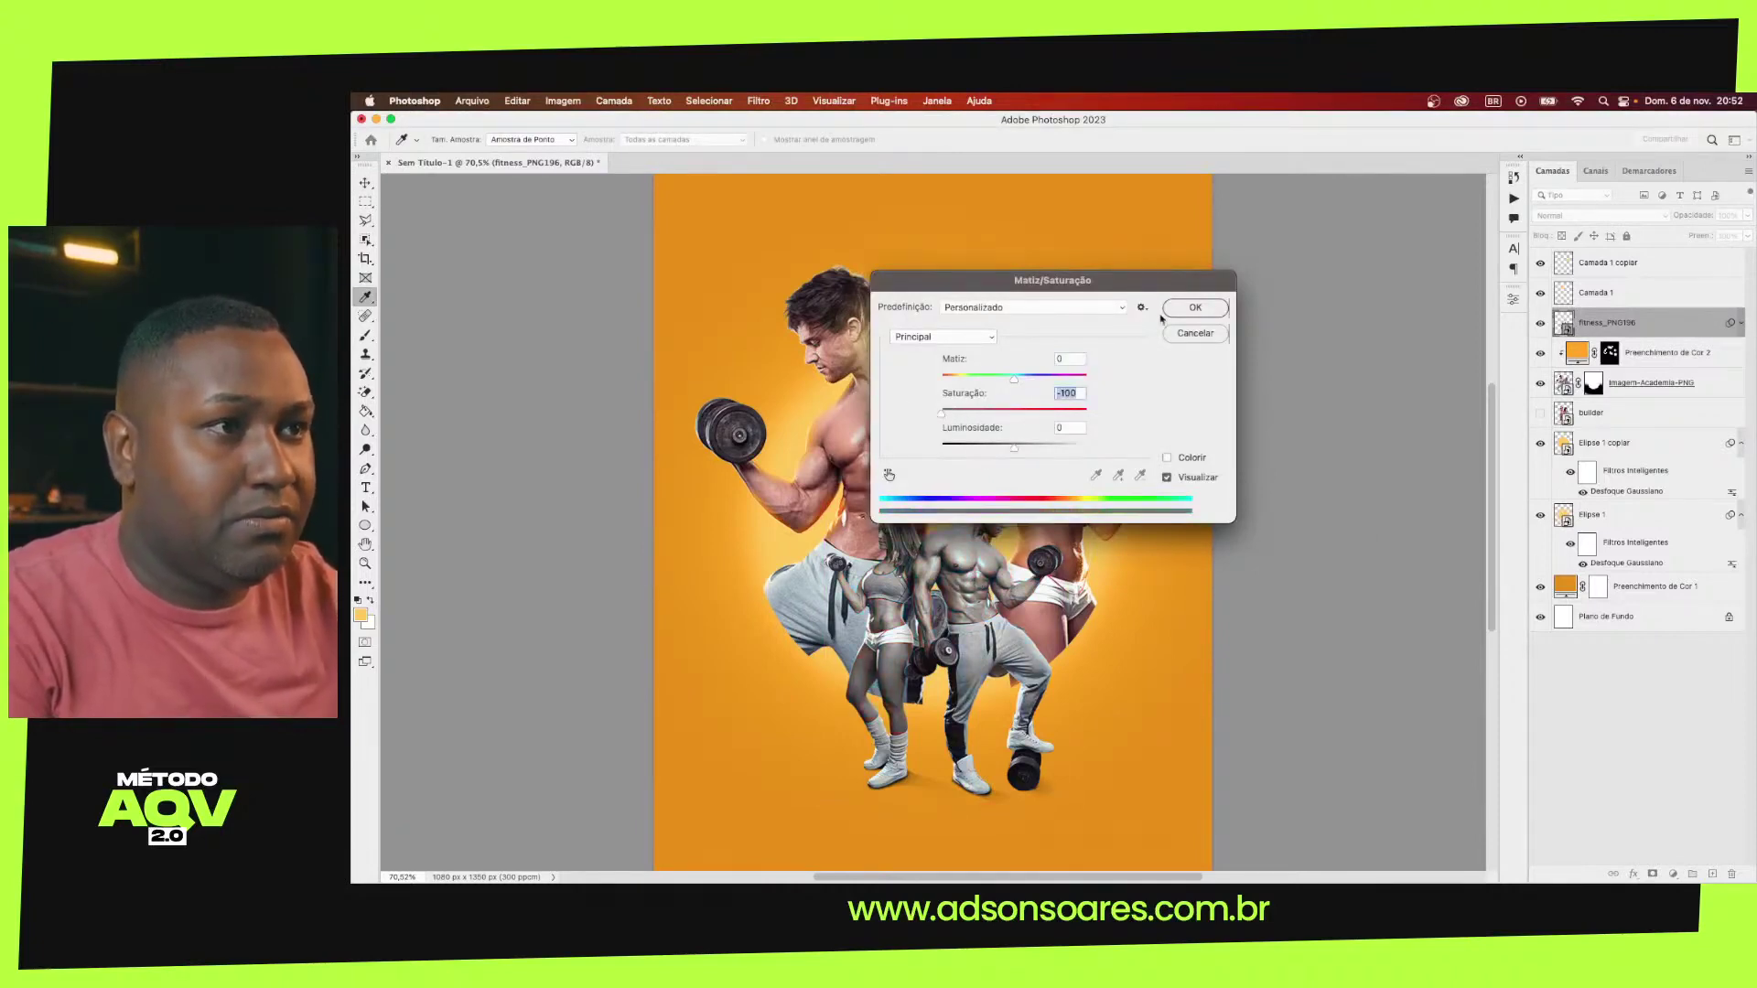
click(1195, 307)
Move the black-and-white smaller athletes slightly lower on the poster
key(v)
drag(968, 545, 974, 591)
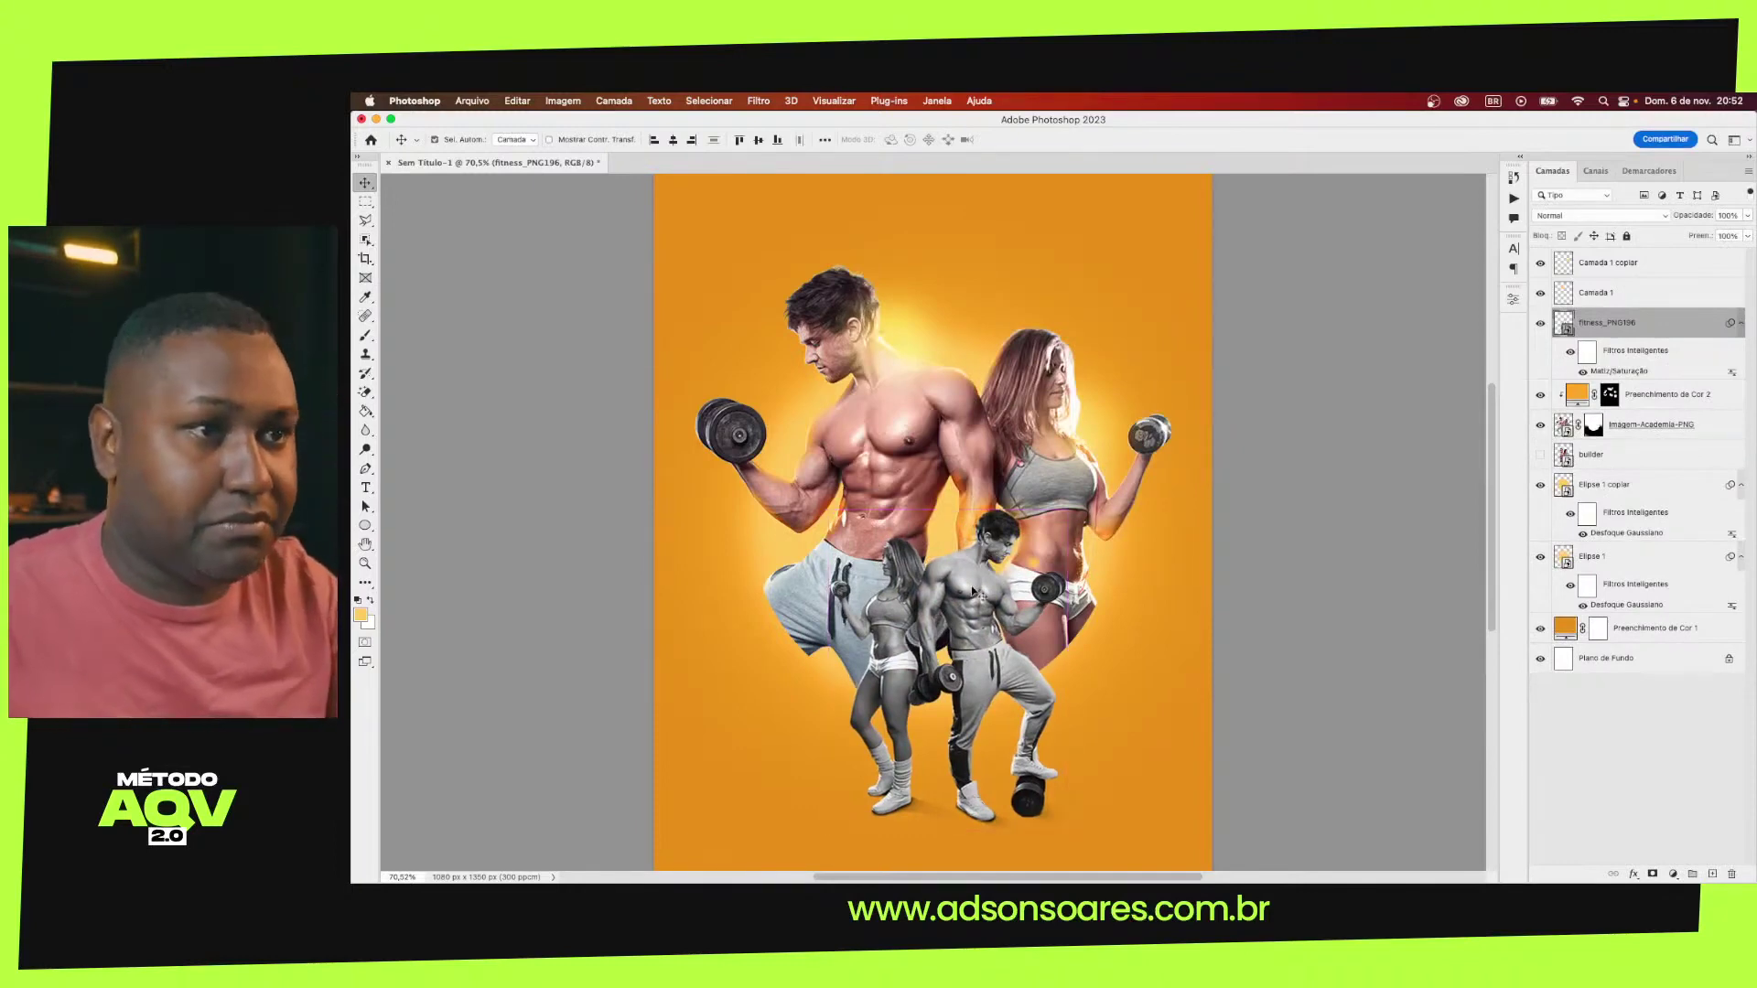
scroll(972, 590, down, 3)
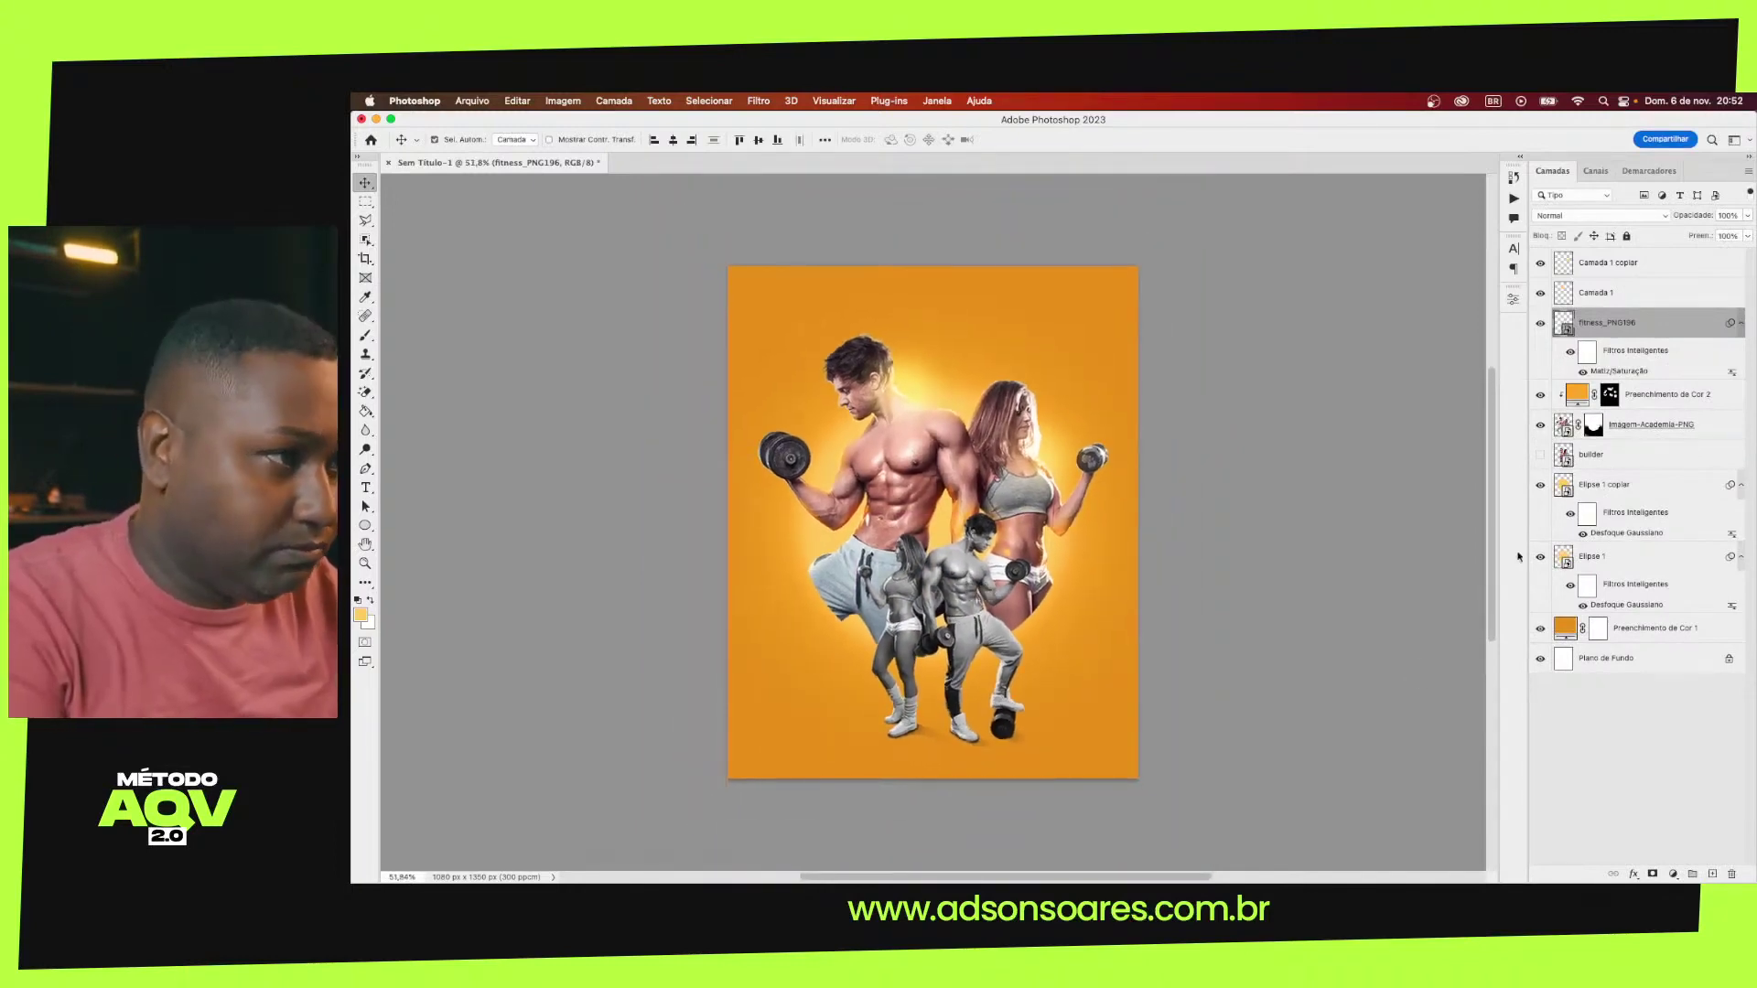
Toggle the glow's blur filter and Elipse 1 visibility to judge the glow's effect
click(1571, 518)
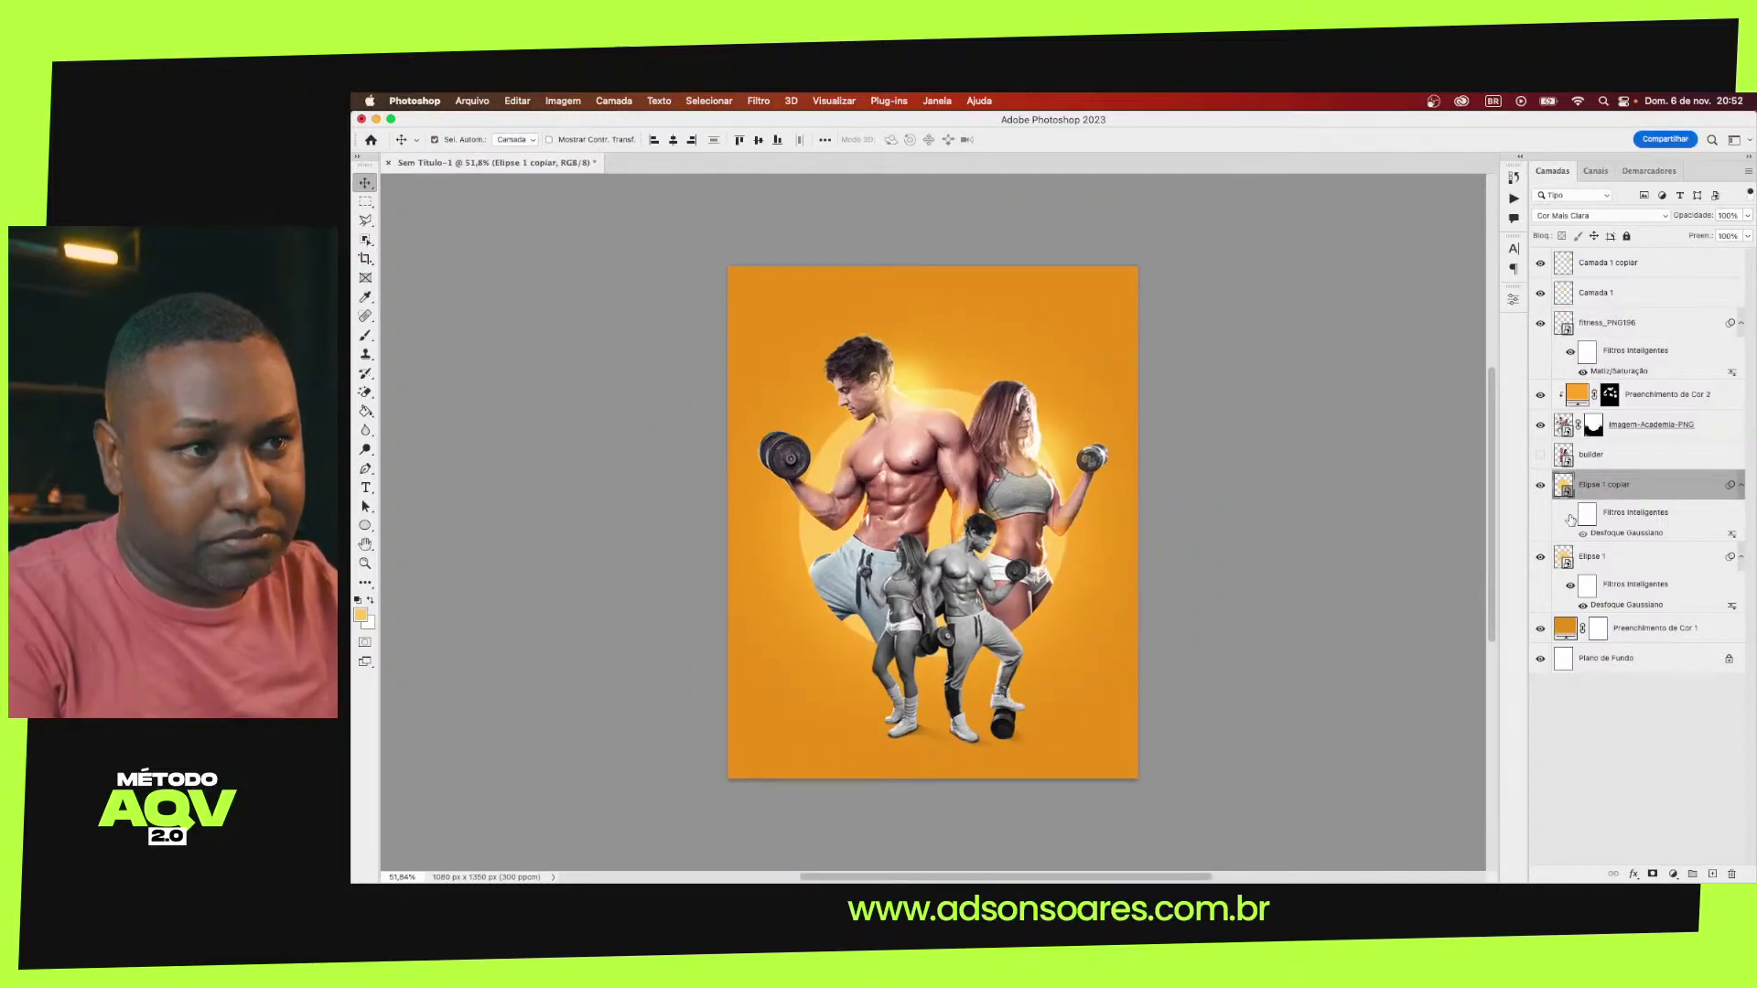
click(1570, 515)
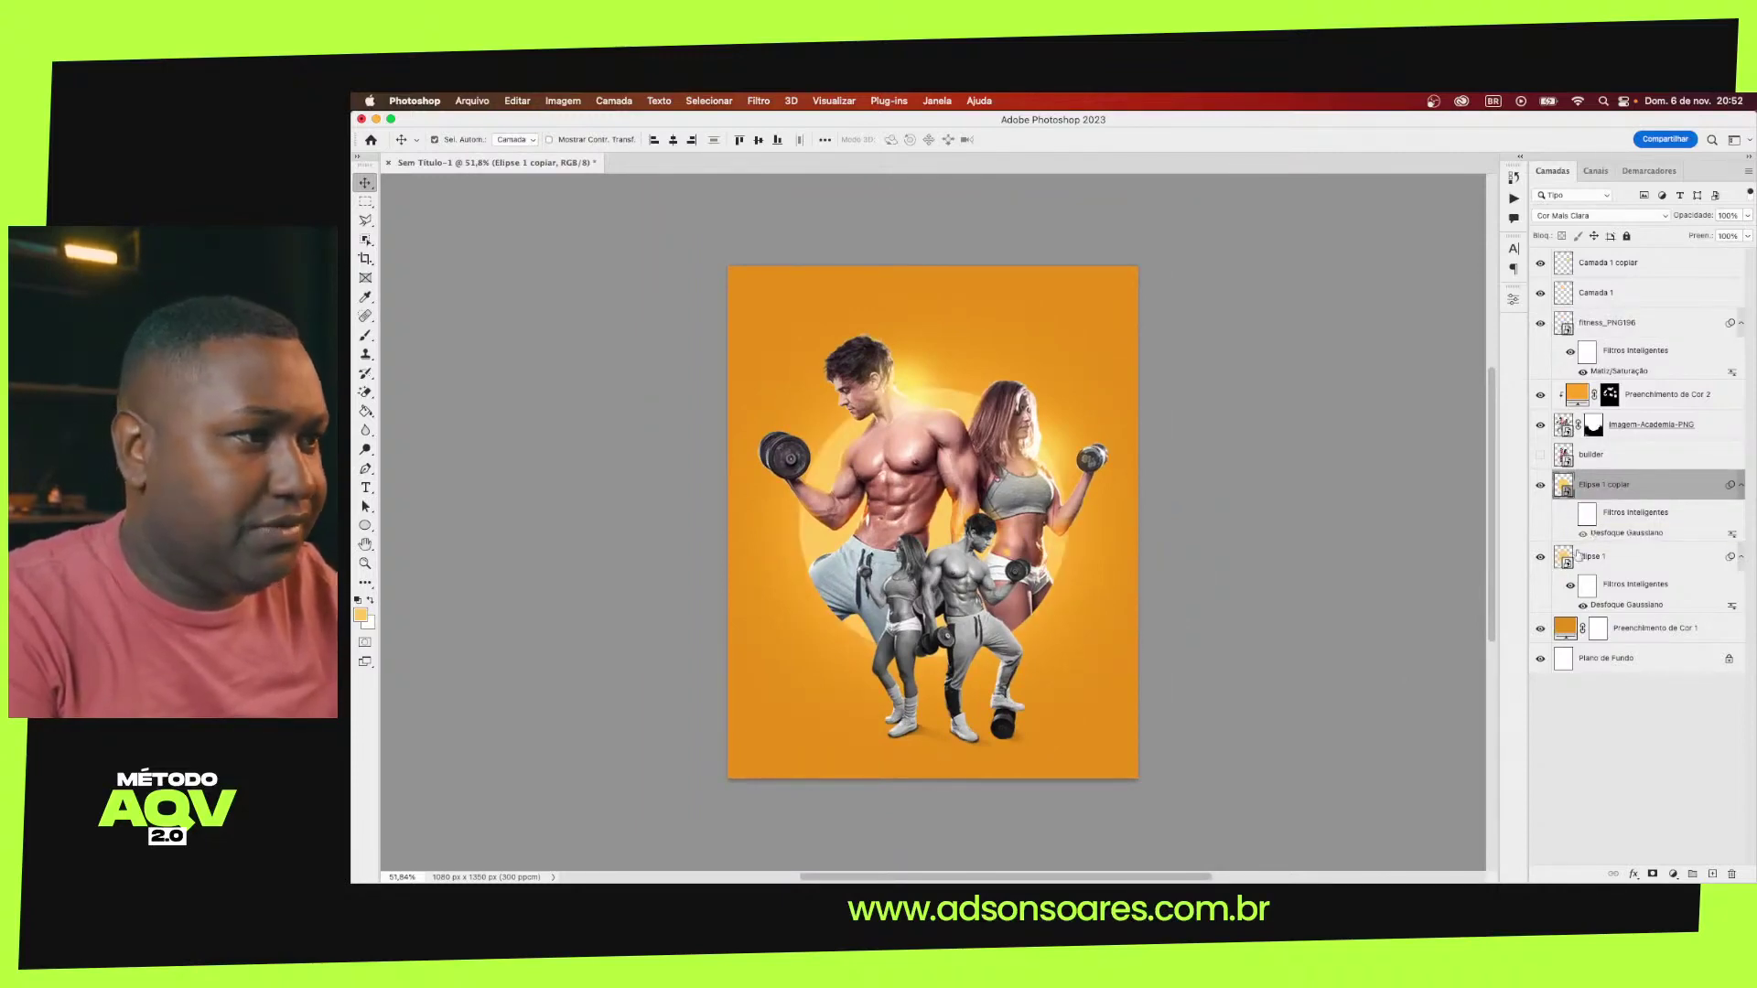
click(1590, 557)
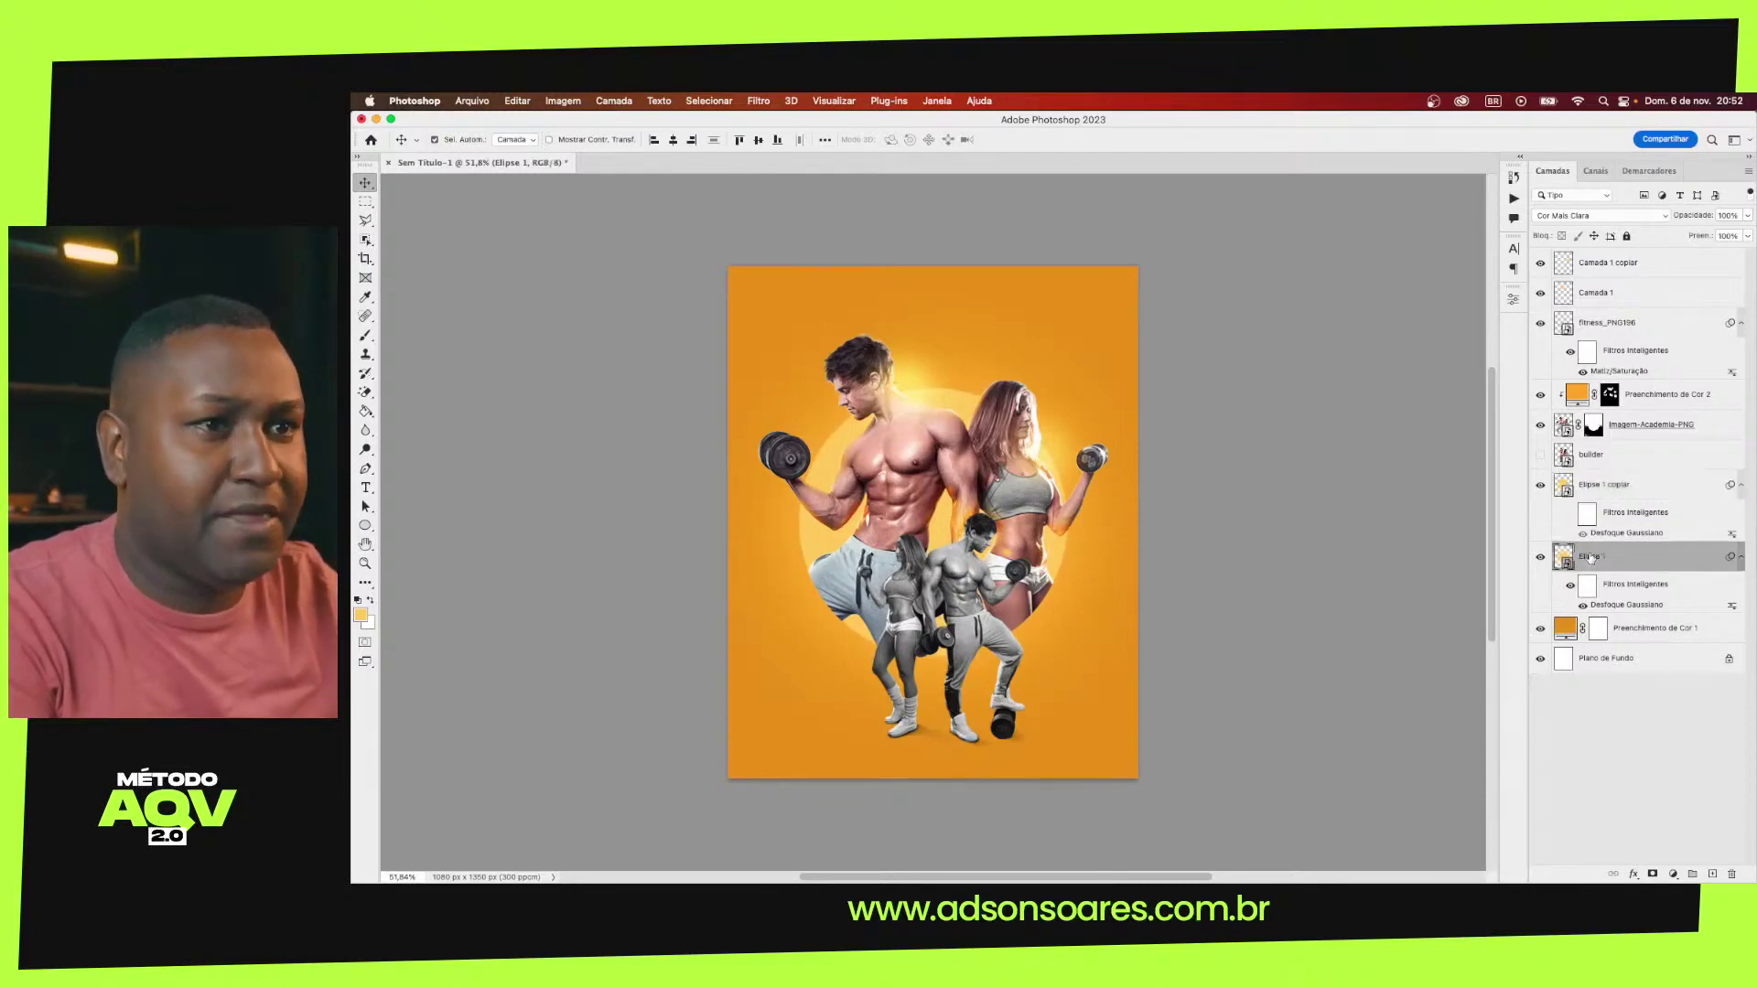
click(1540, 557)
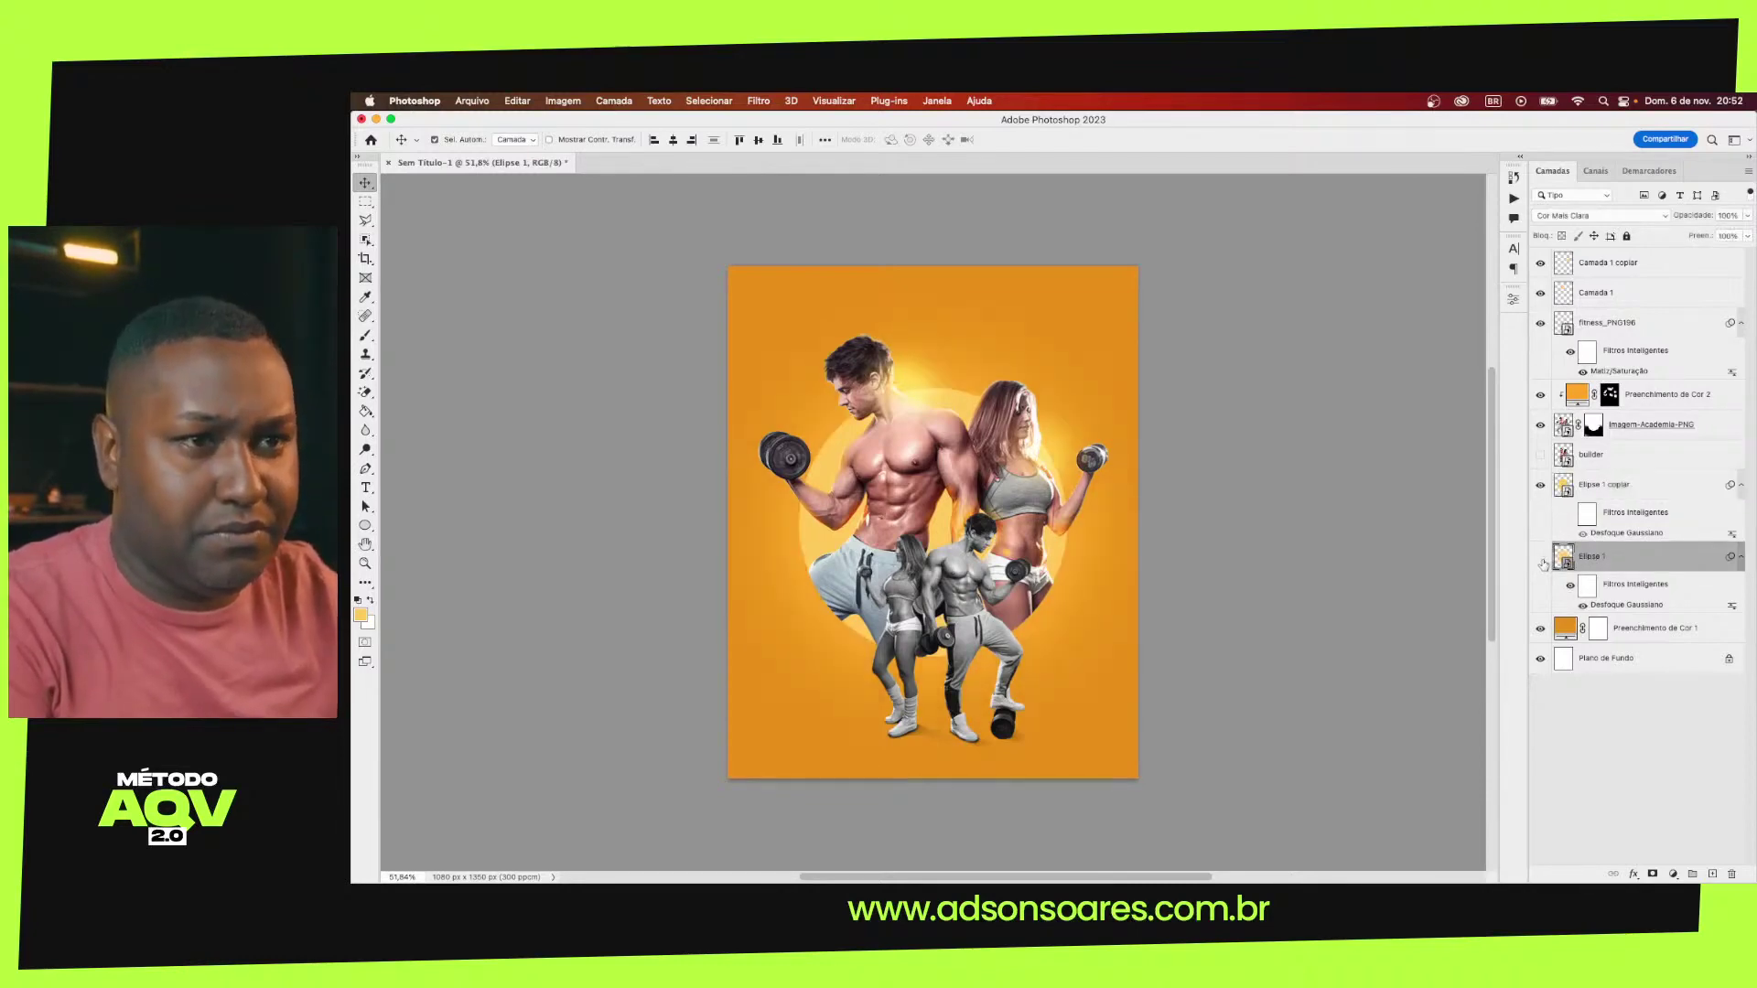
click(1540, 557)
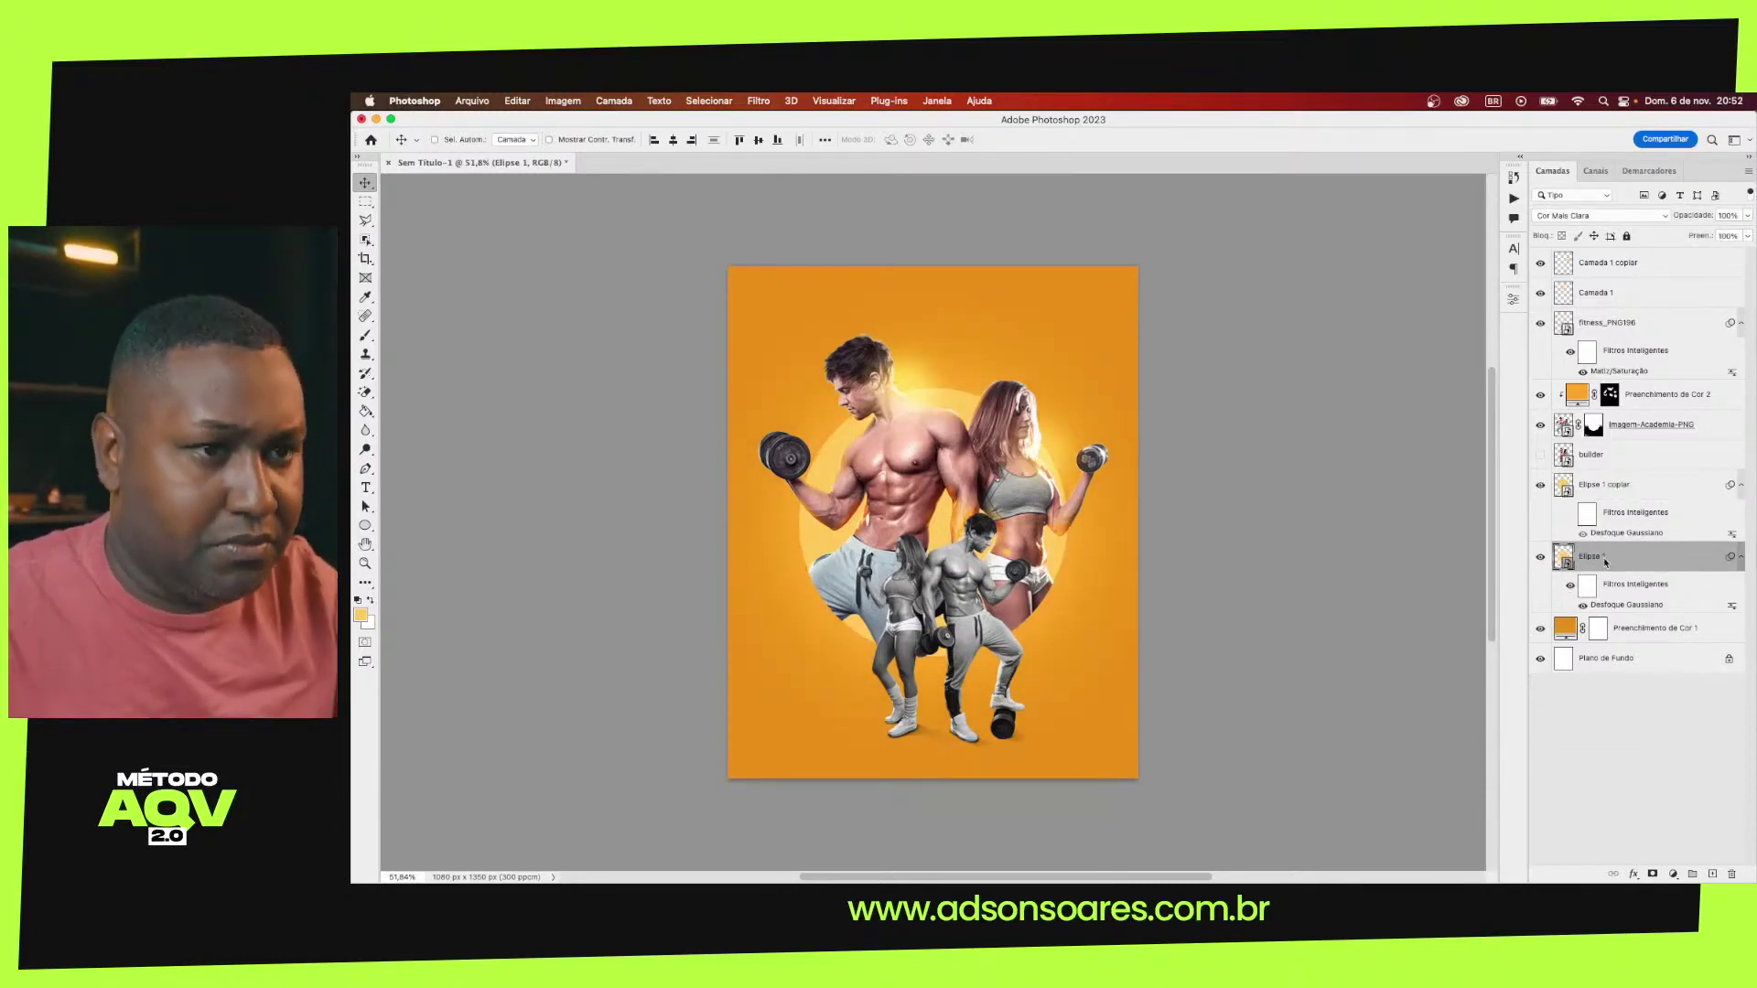
Duplicate Elipse 1 twice and group the three ellipse layers as LUZ
key(ctrl+j)
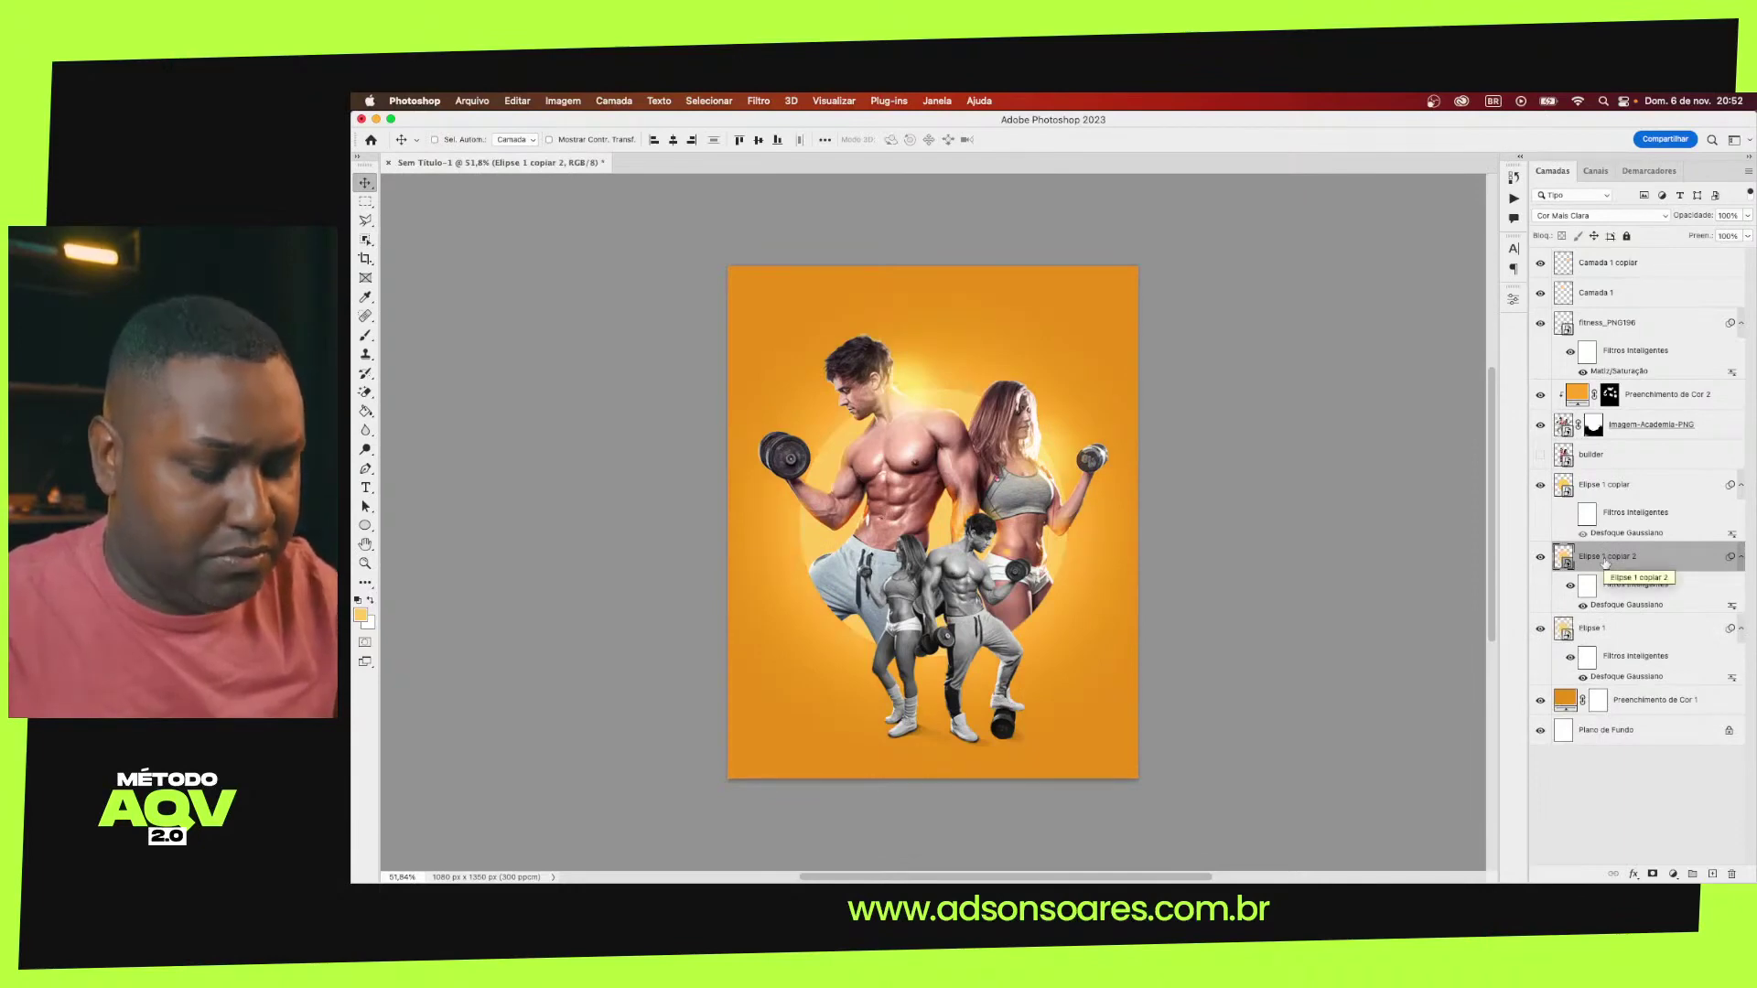
key(ctrl+j)
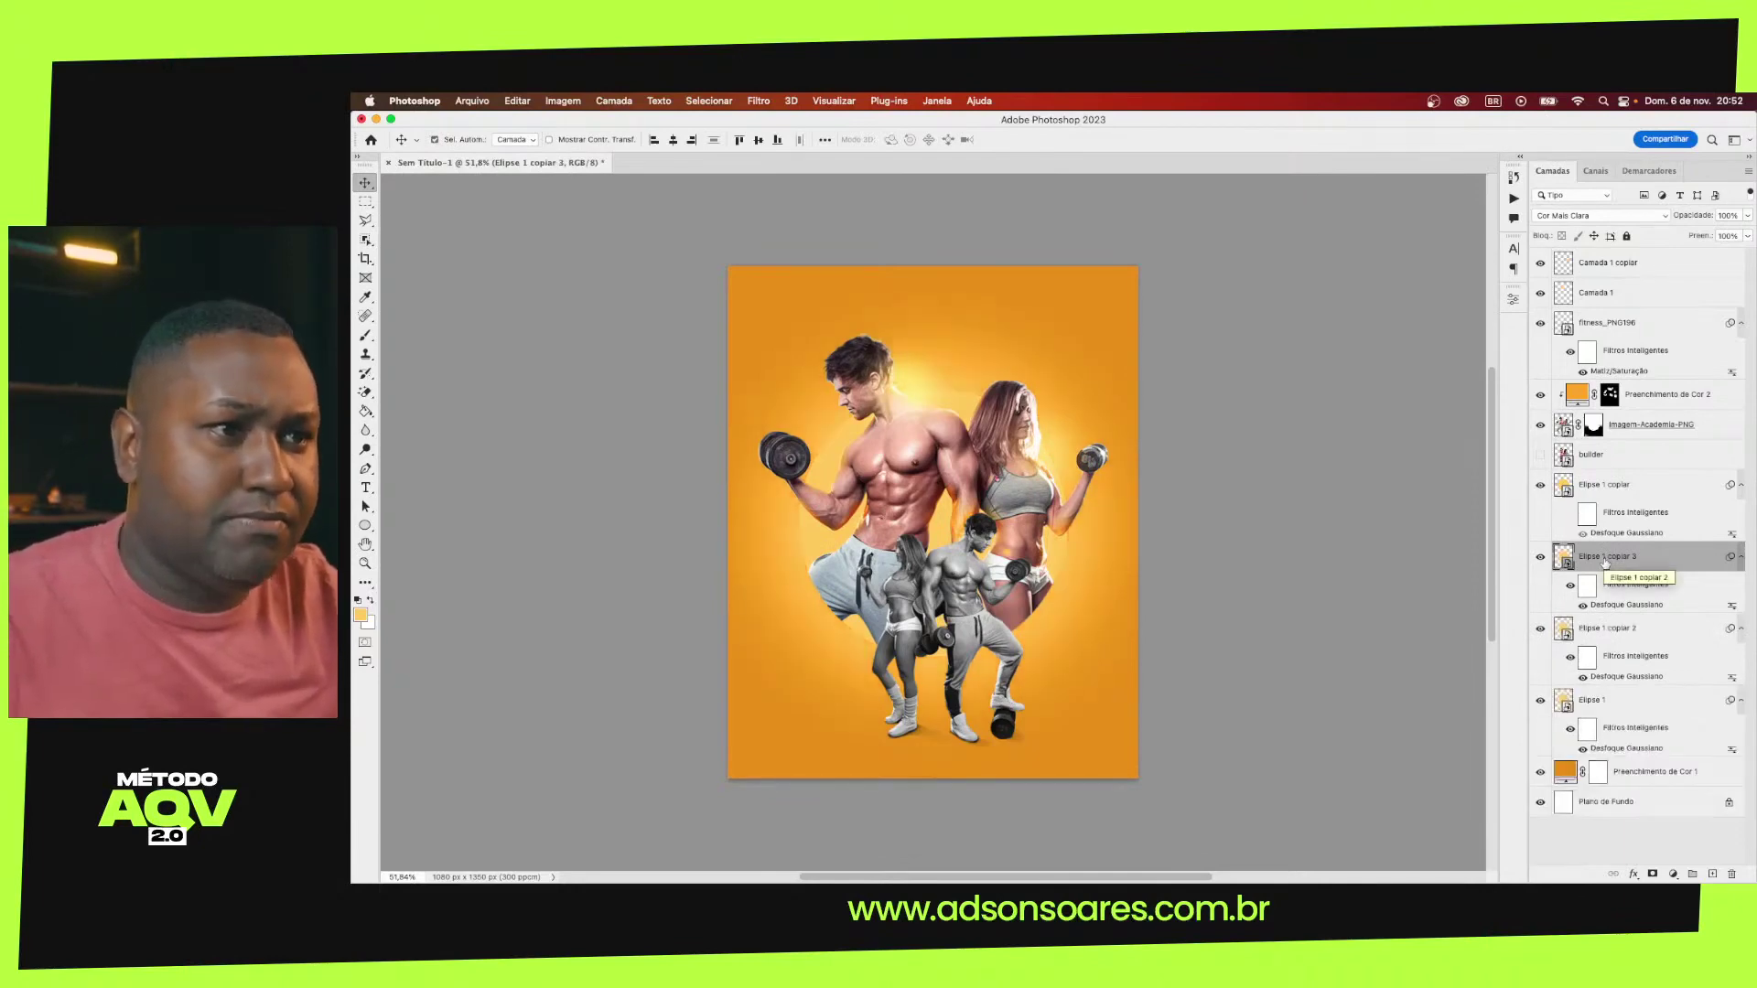
shift+click(1639, 702)
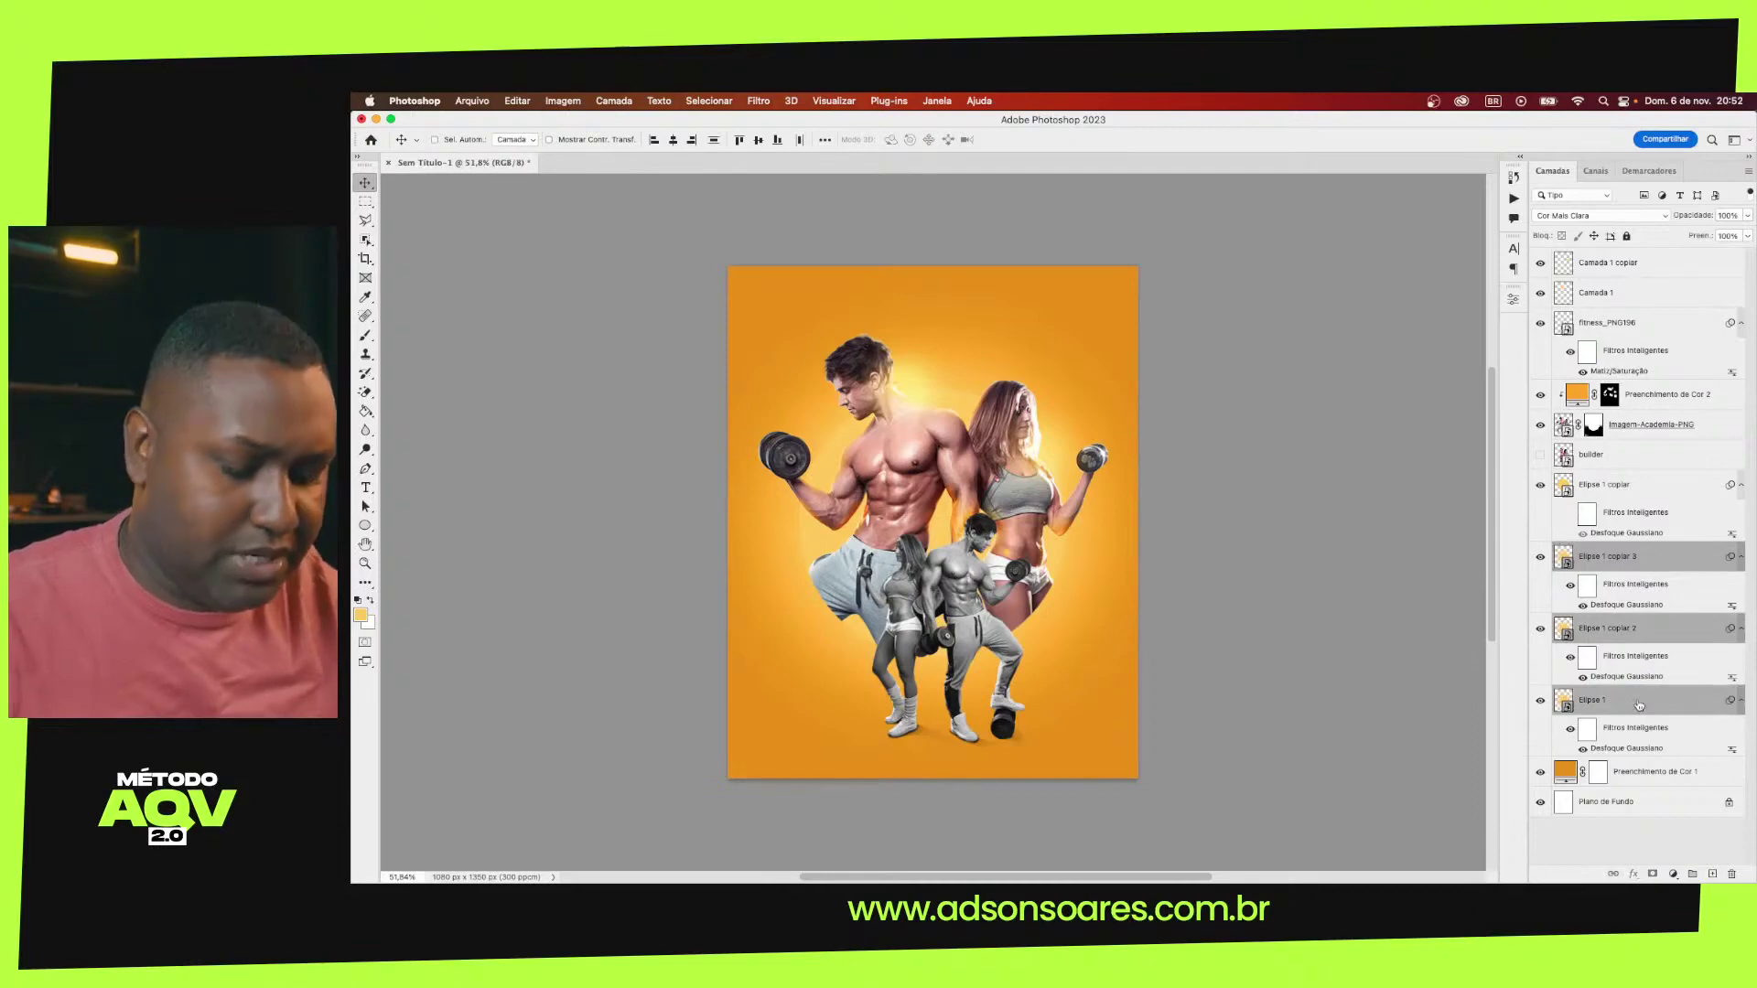
key(ctrl+g)
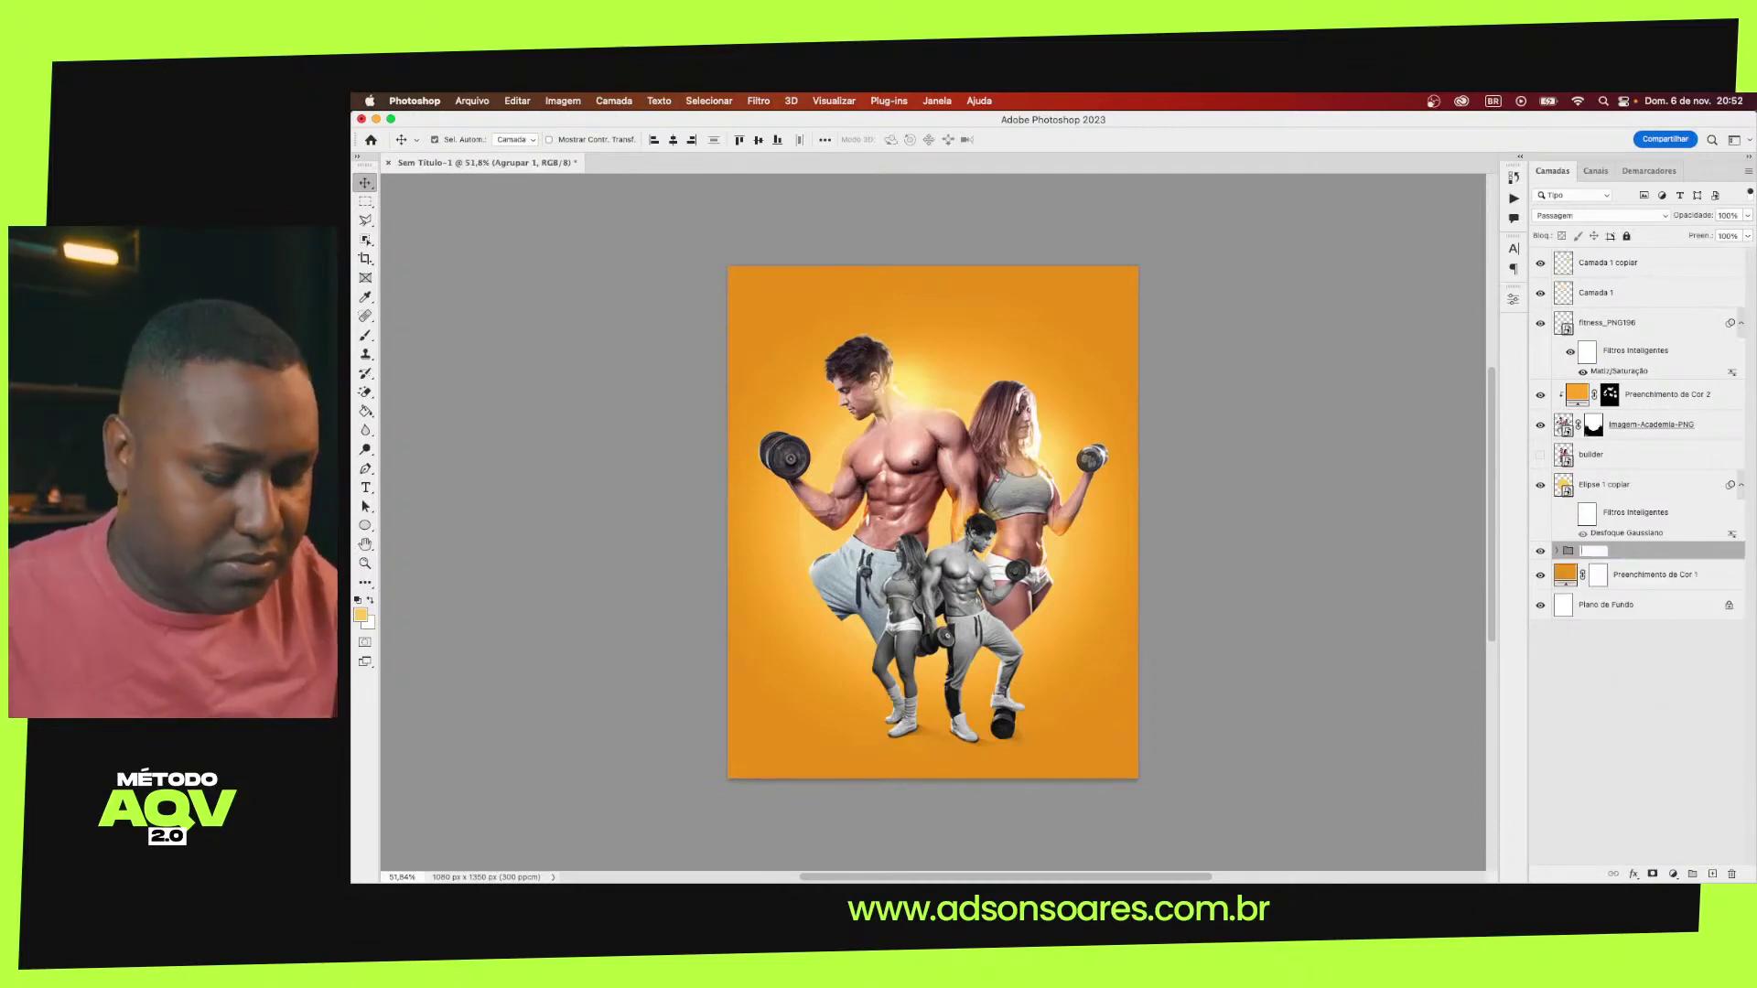
text(LUZ)
key(Return)
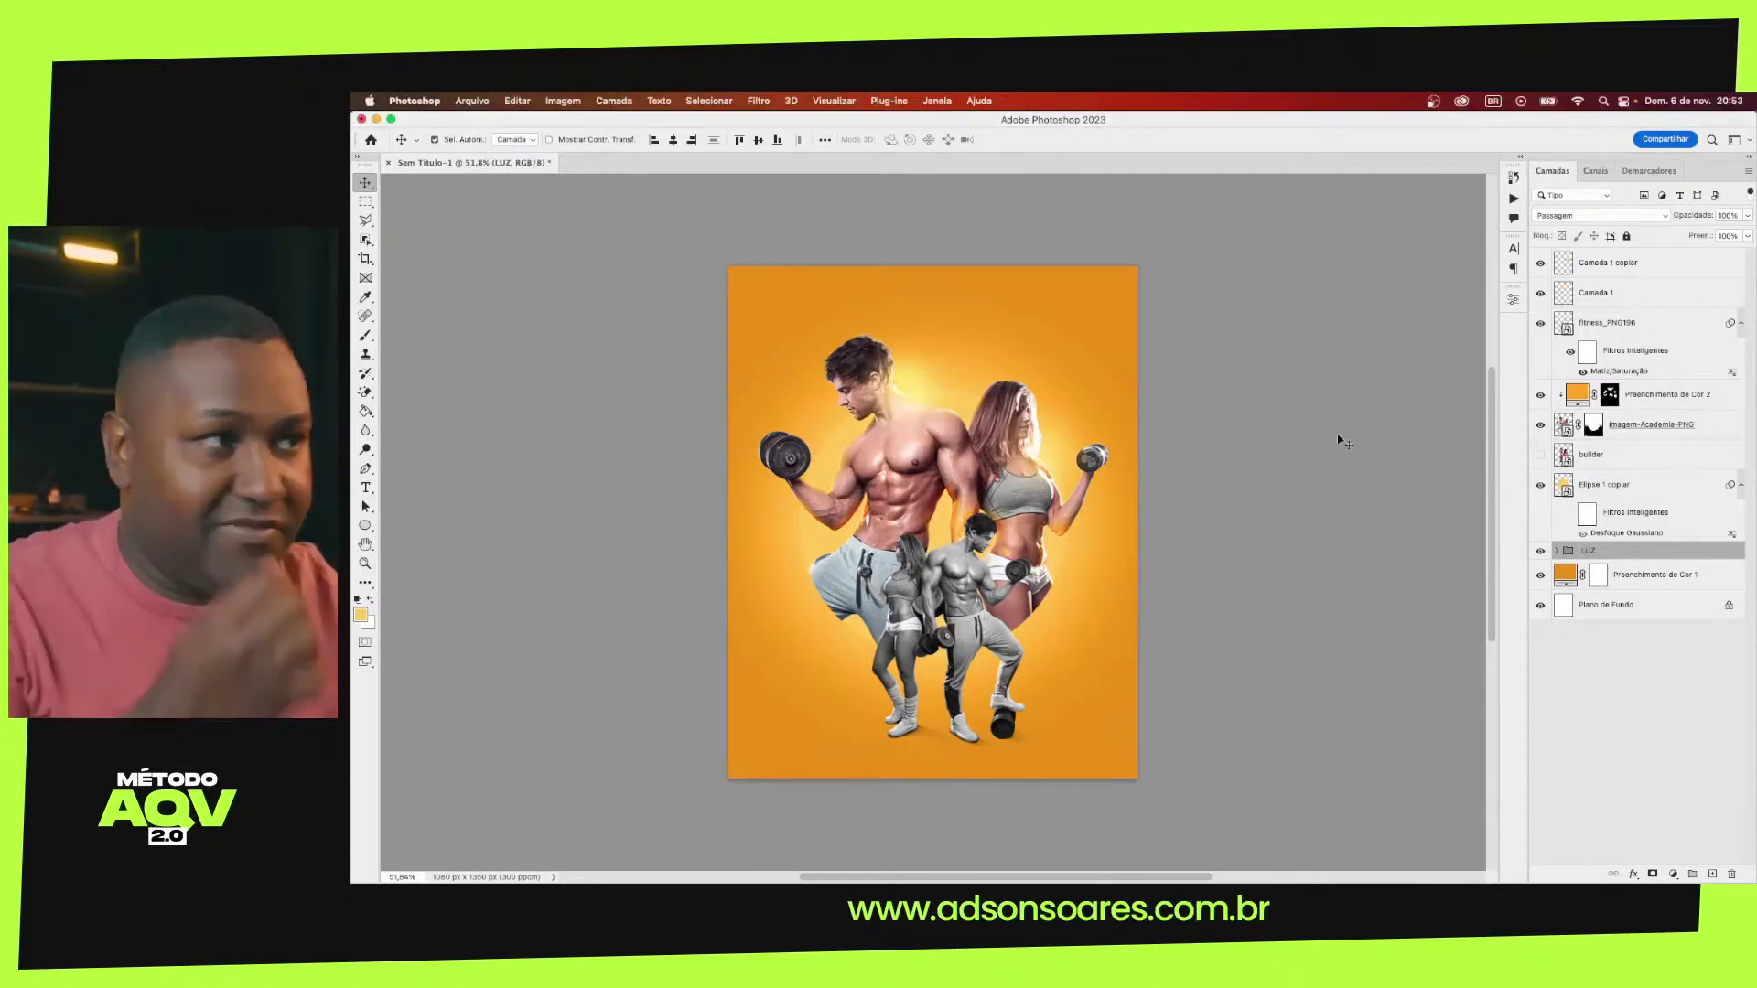
Scale the layers from Camada 1 copiar through LUZ down to about 93%
click(1602, 266)
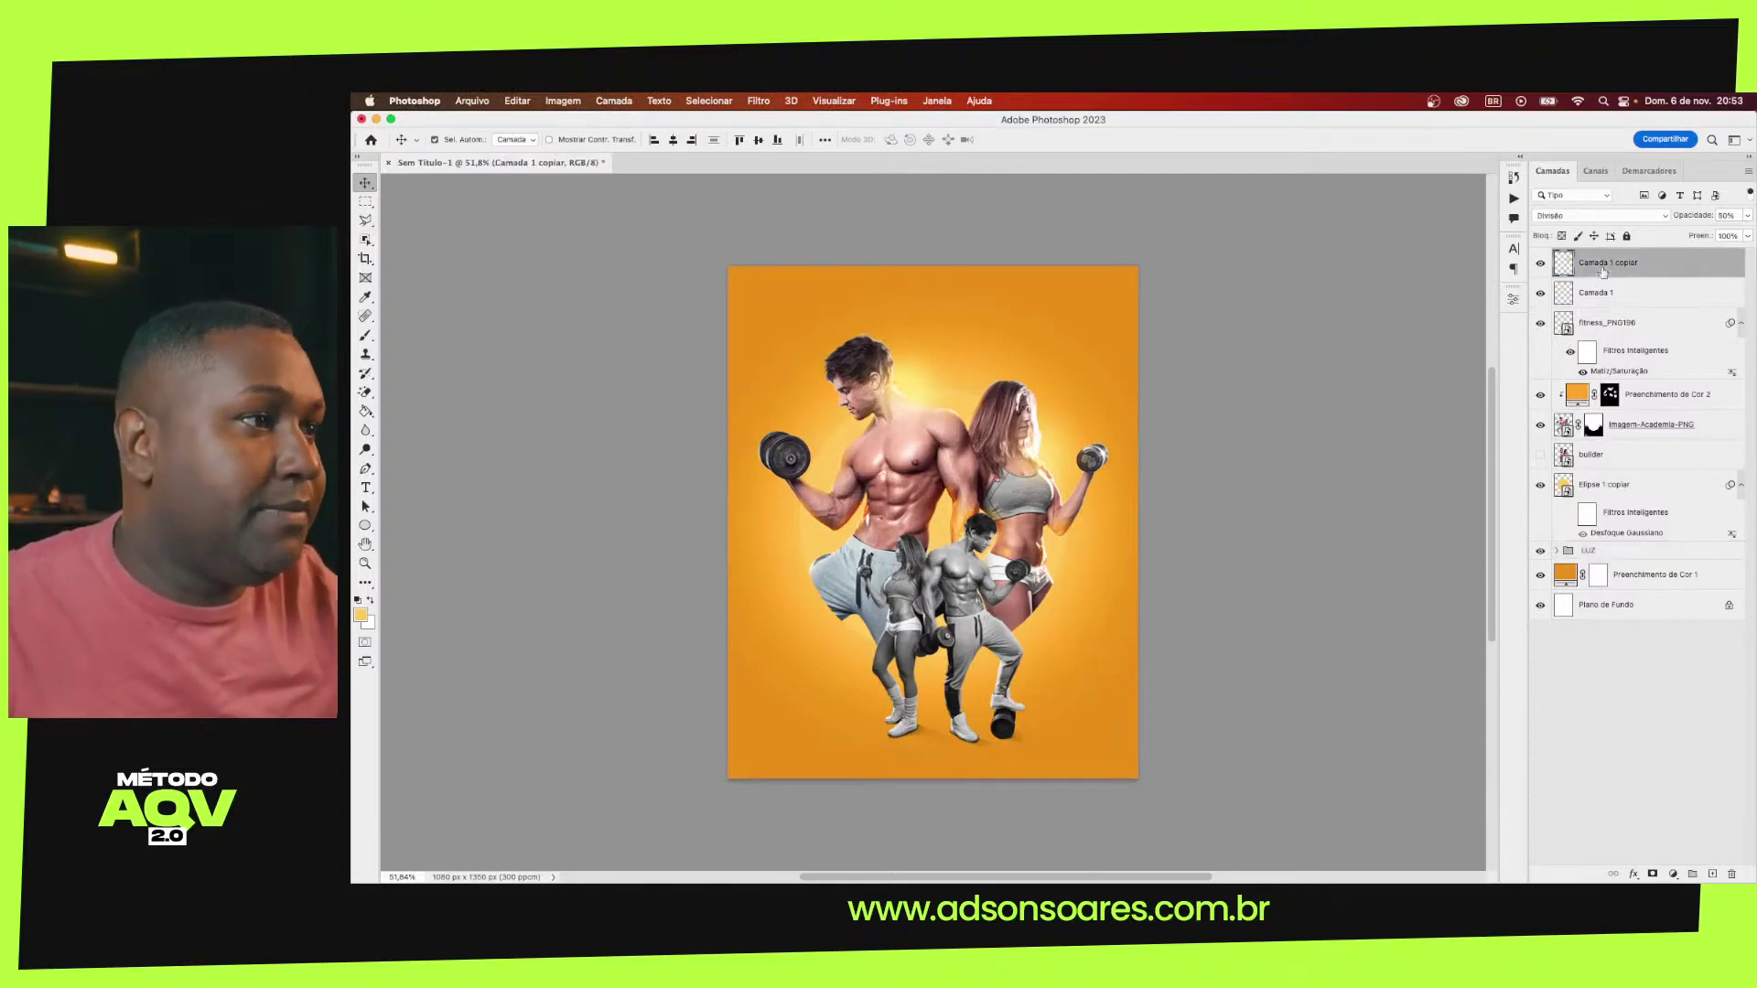
shift+click(1632, 553)
key(ctrl+t)
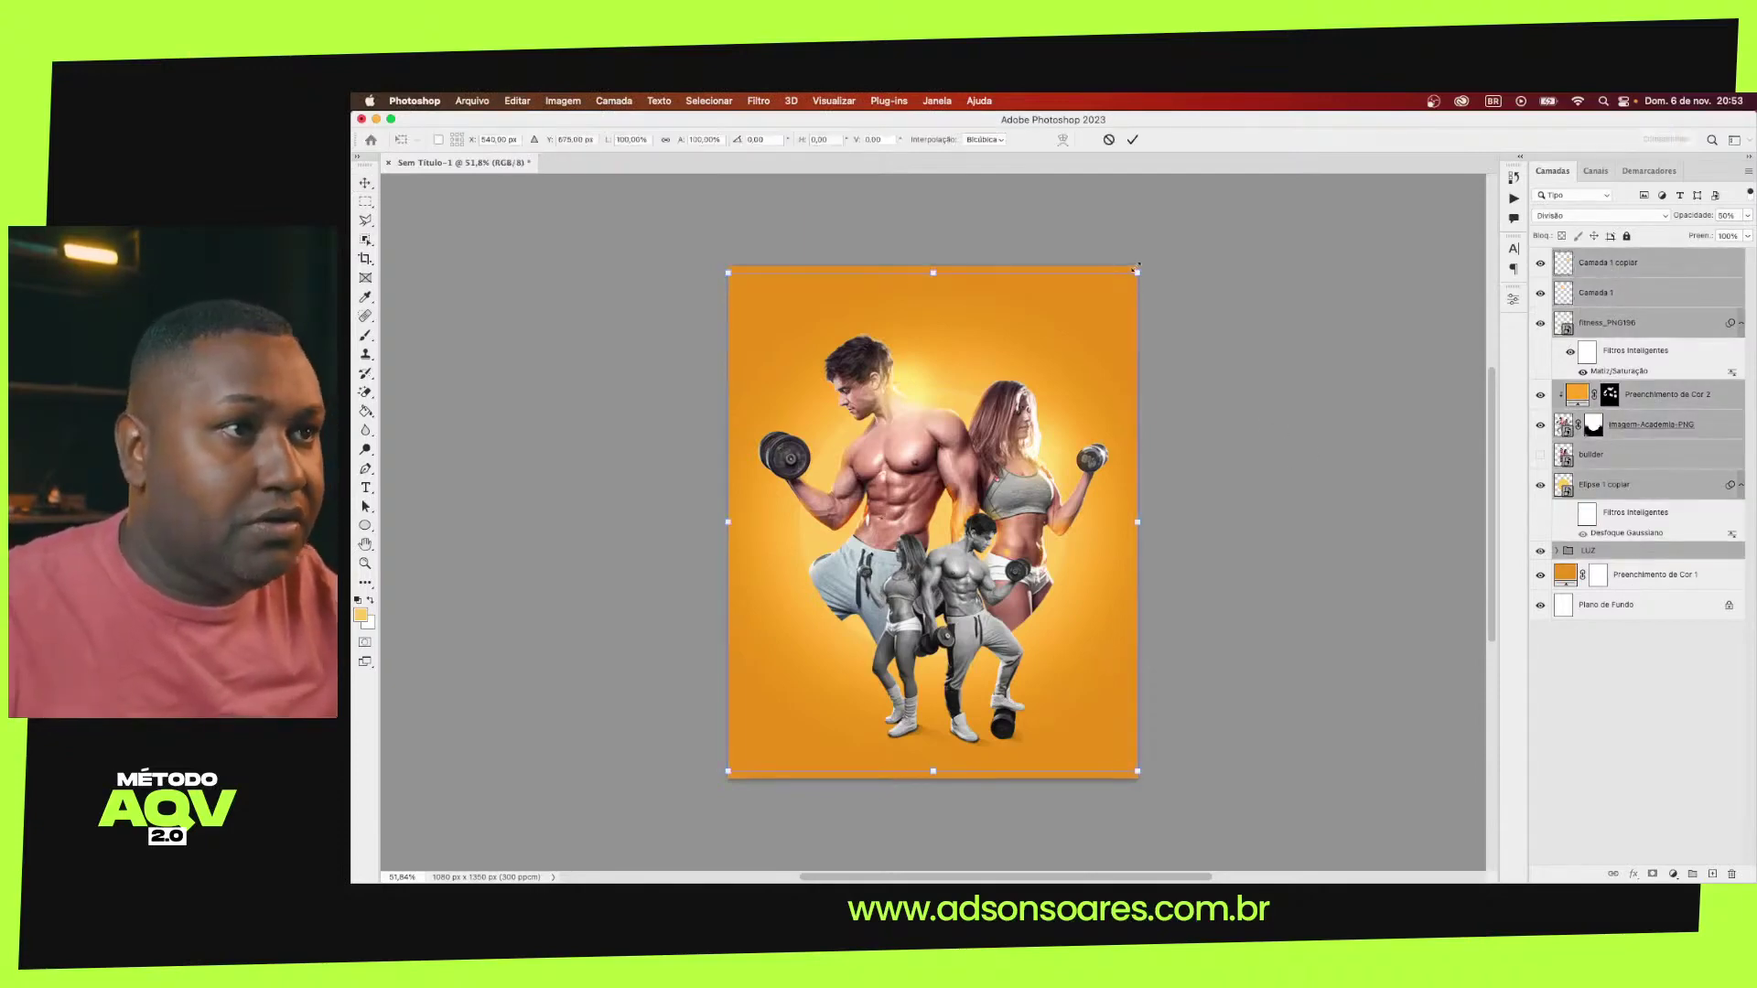
drag(1137, 271, 1116, 278)
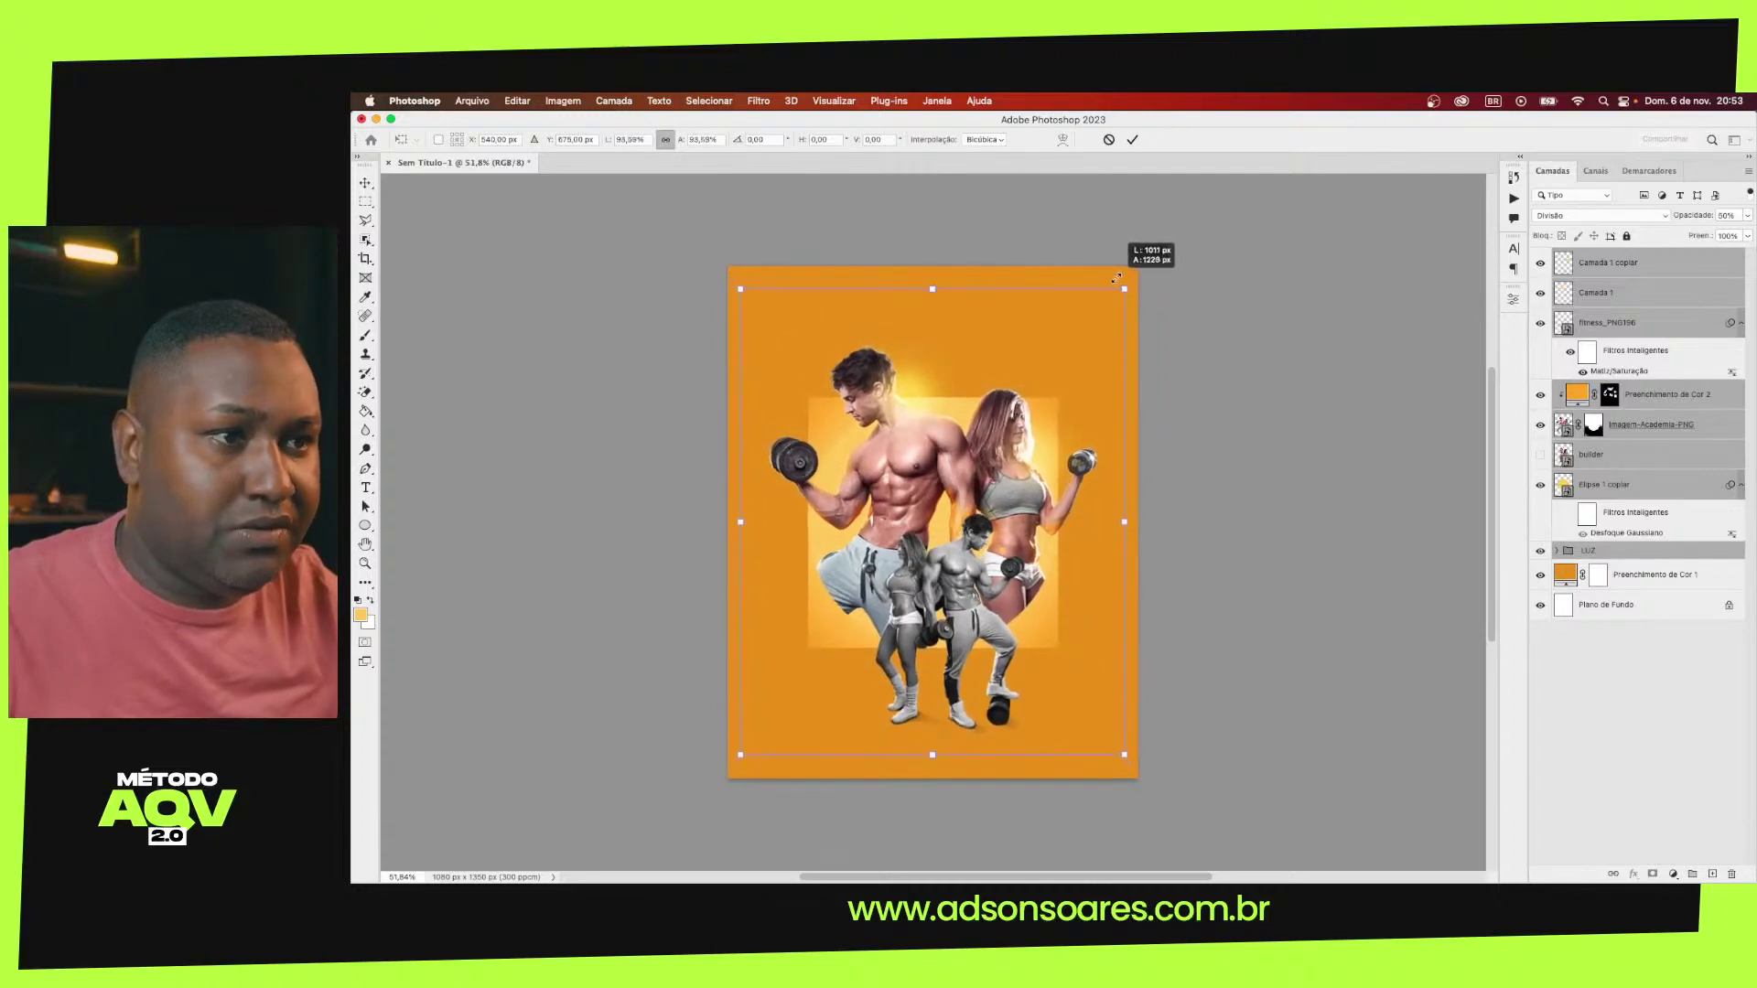
key(Return)
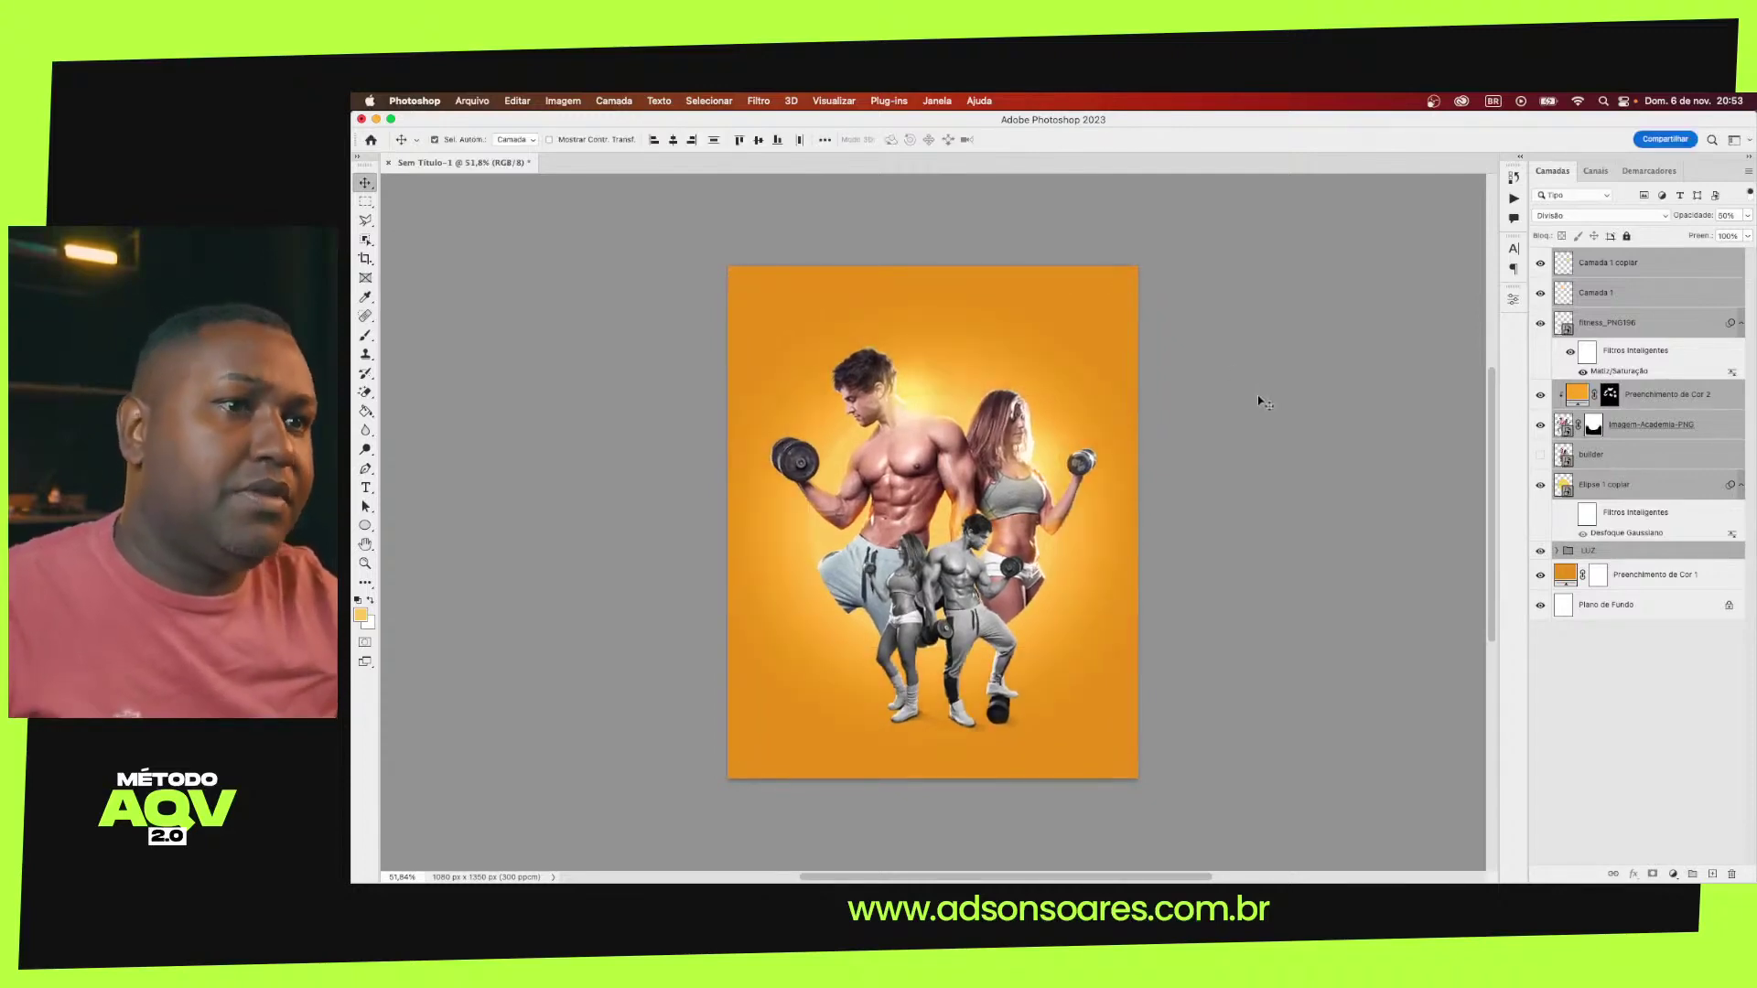
click(1257, 396)
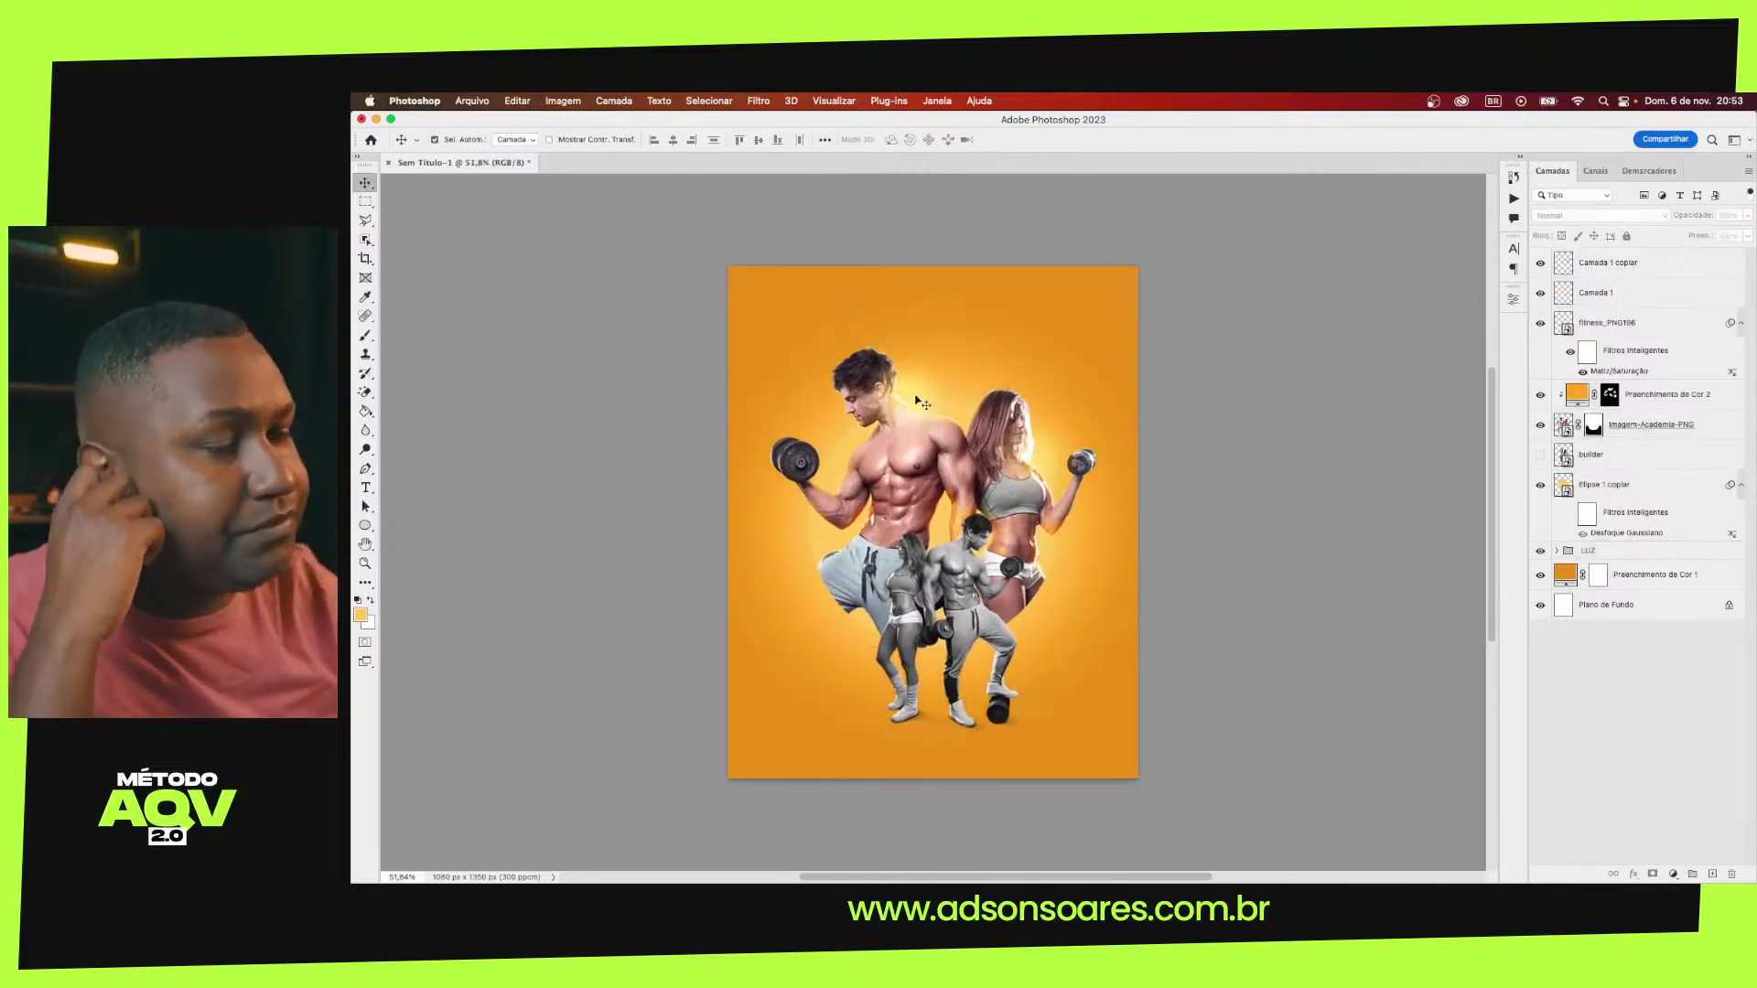
Nudge the Camada 1 glow slightly to sit behind the man's head
drag(918, 399, 919, 404)
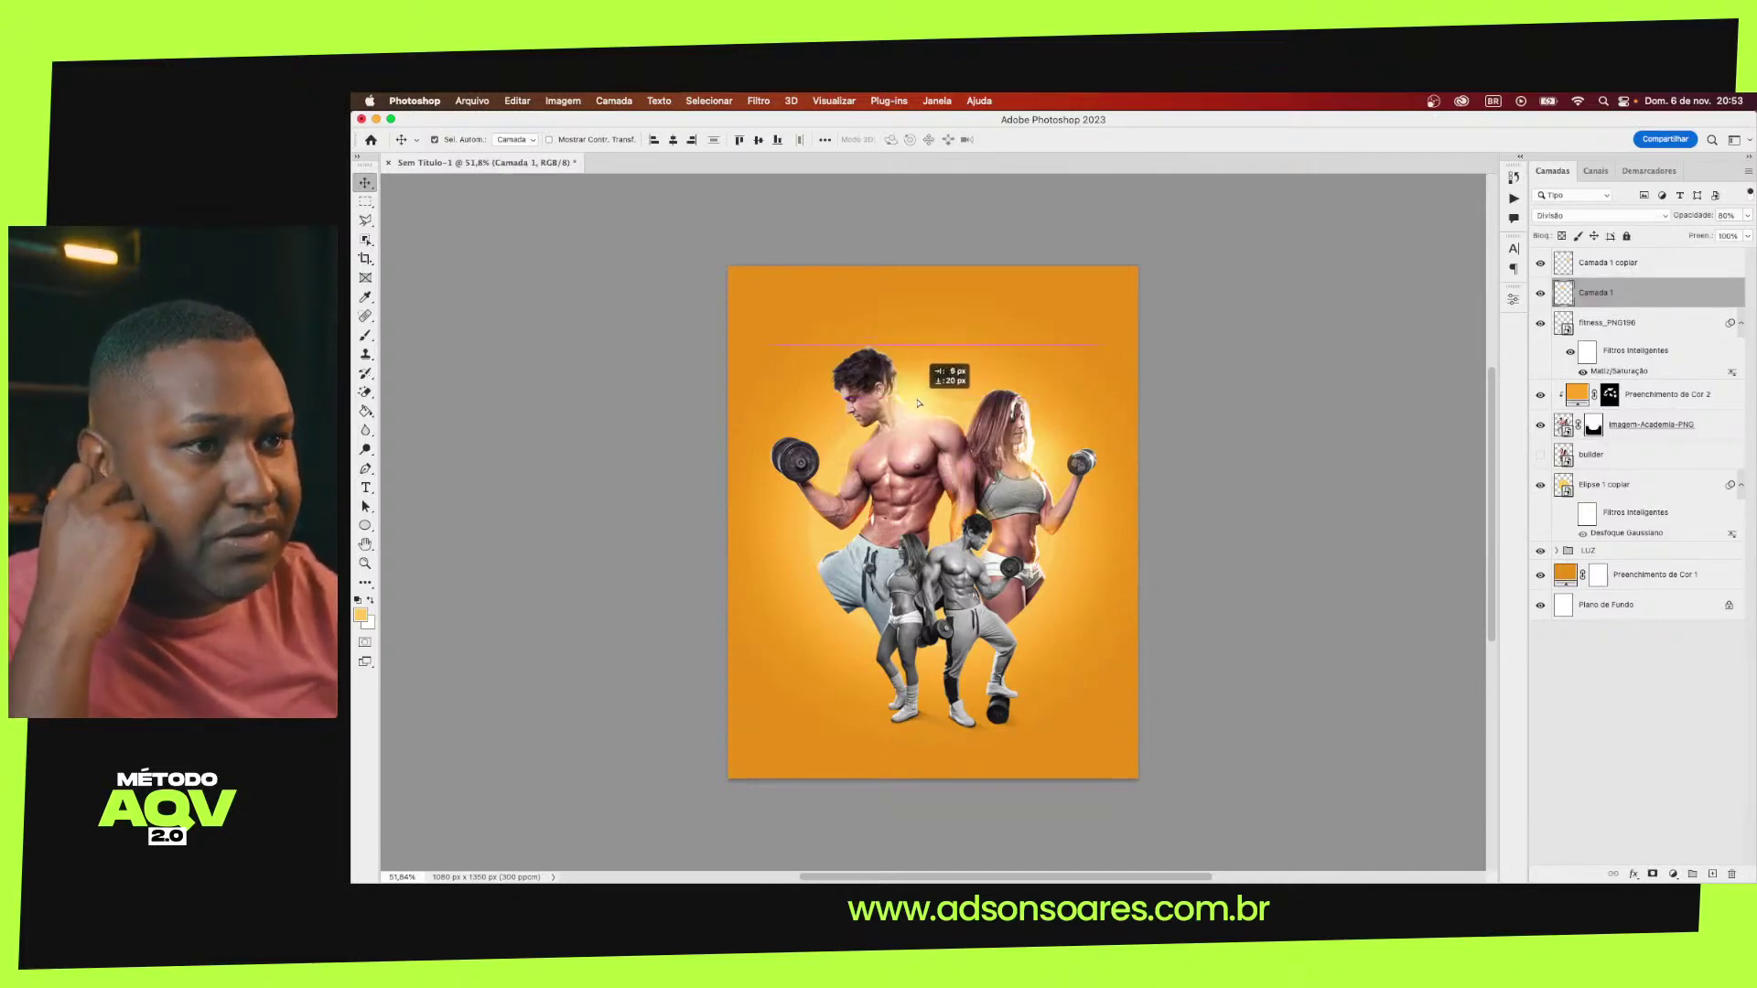
drag(918, 404, 907, 405)
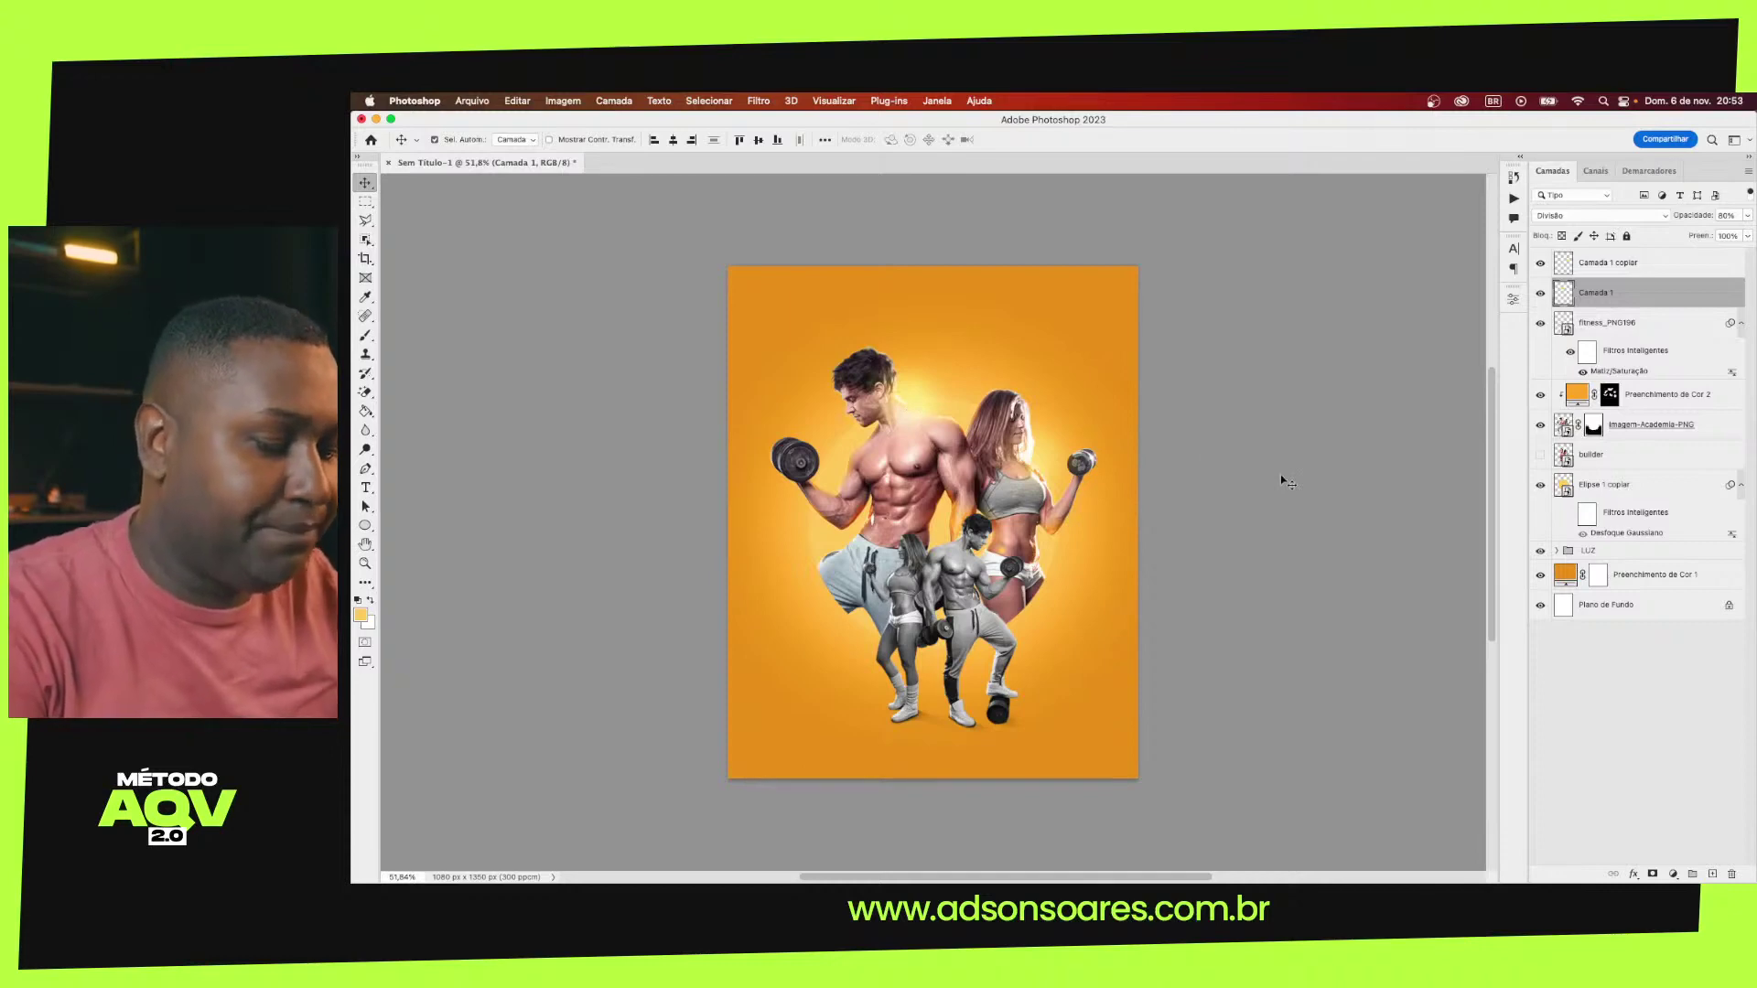
click(1322, 495)
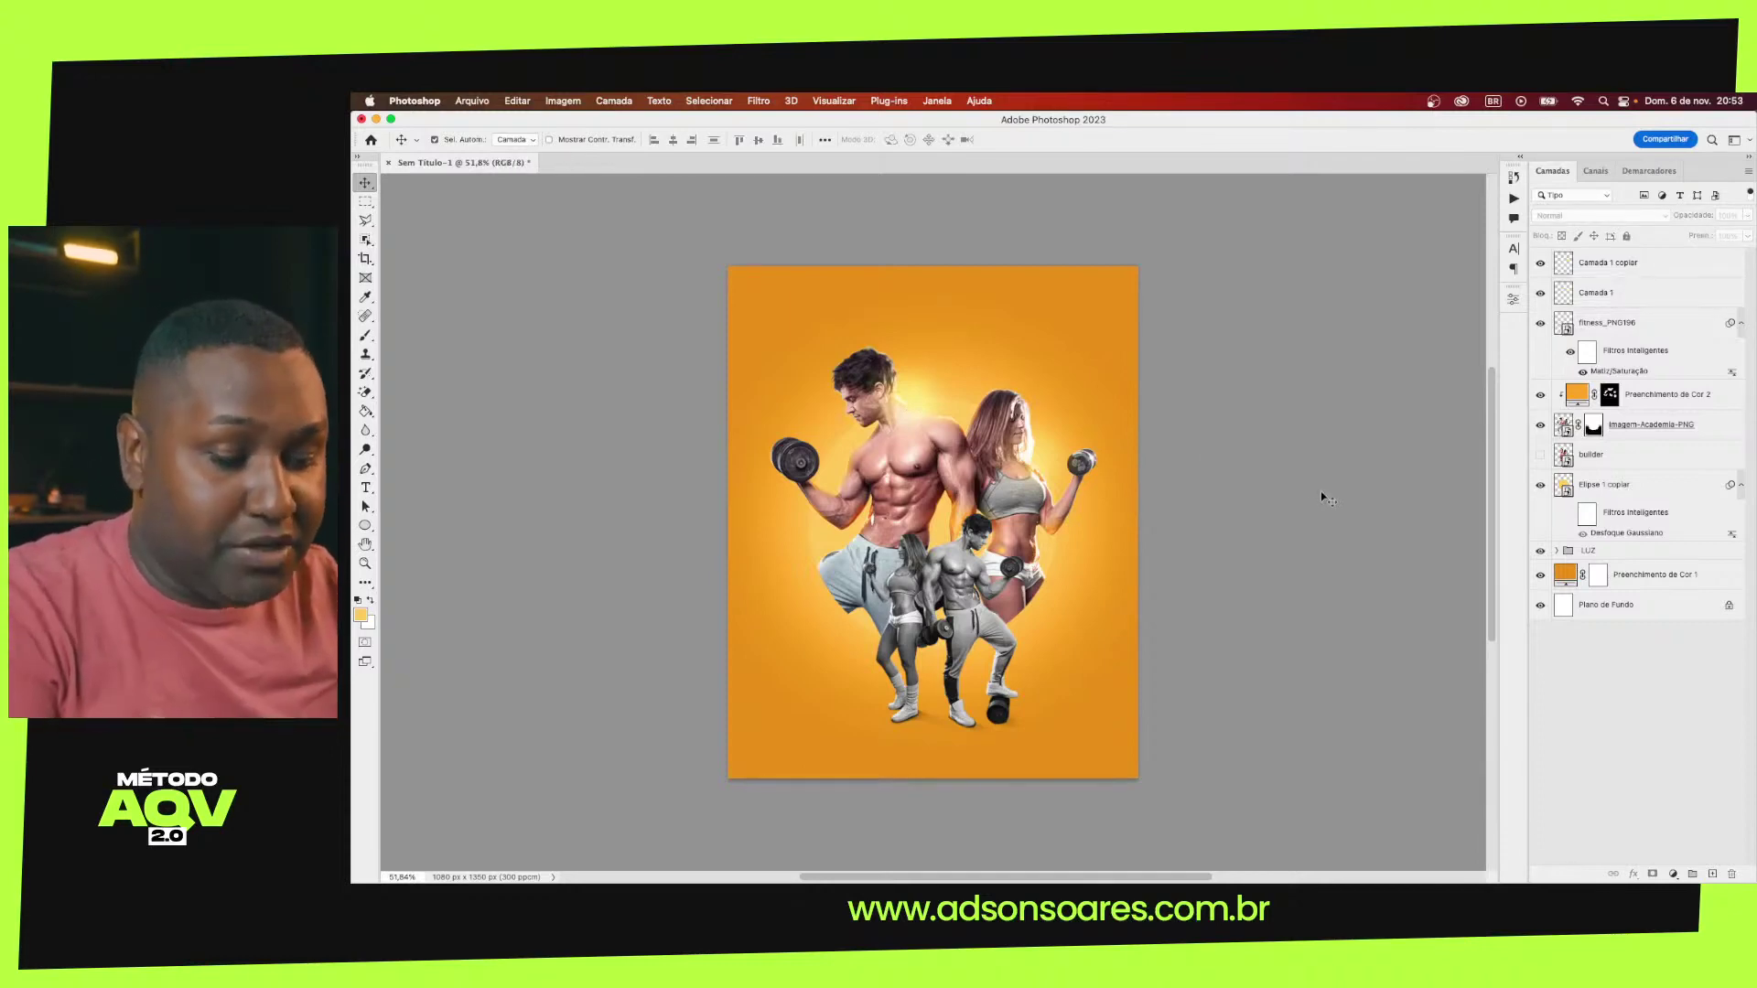
Switch from Photoshop to the Chrome Google Images results for 'MAROMBA PNG'
key(super+shift+4)
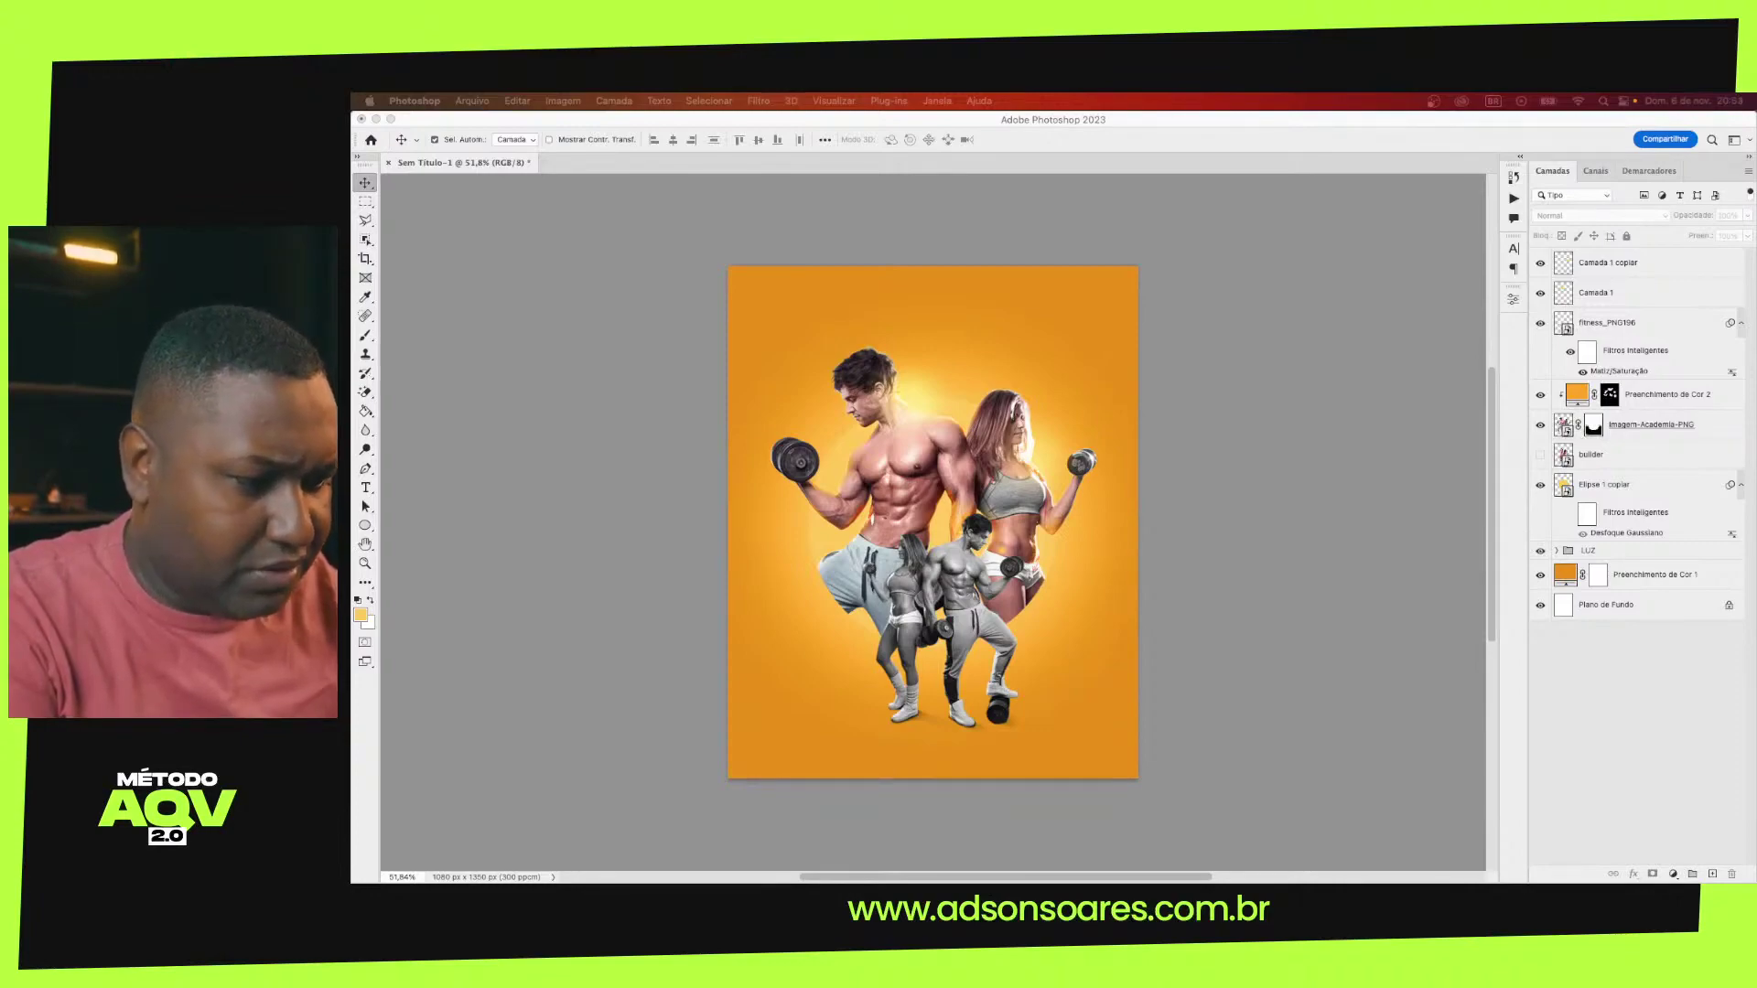
key(super+Tab)
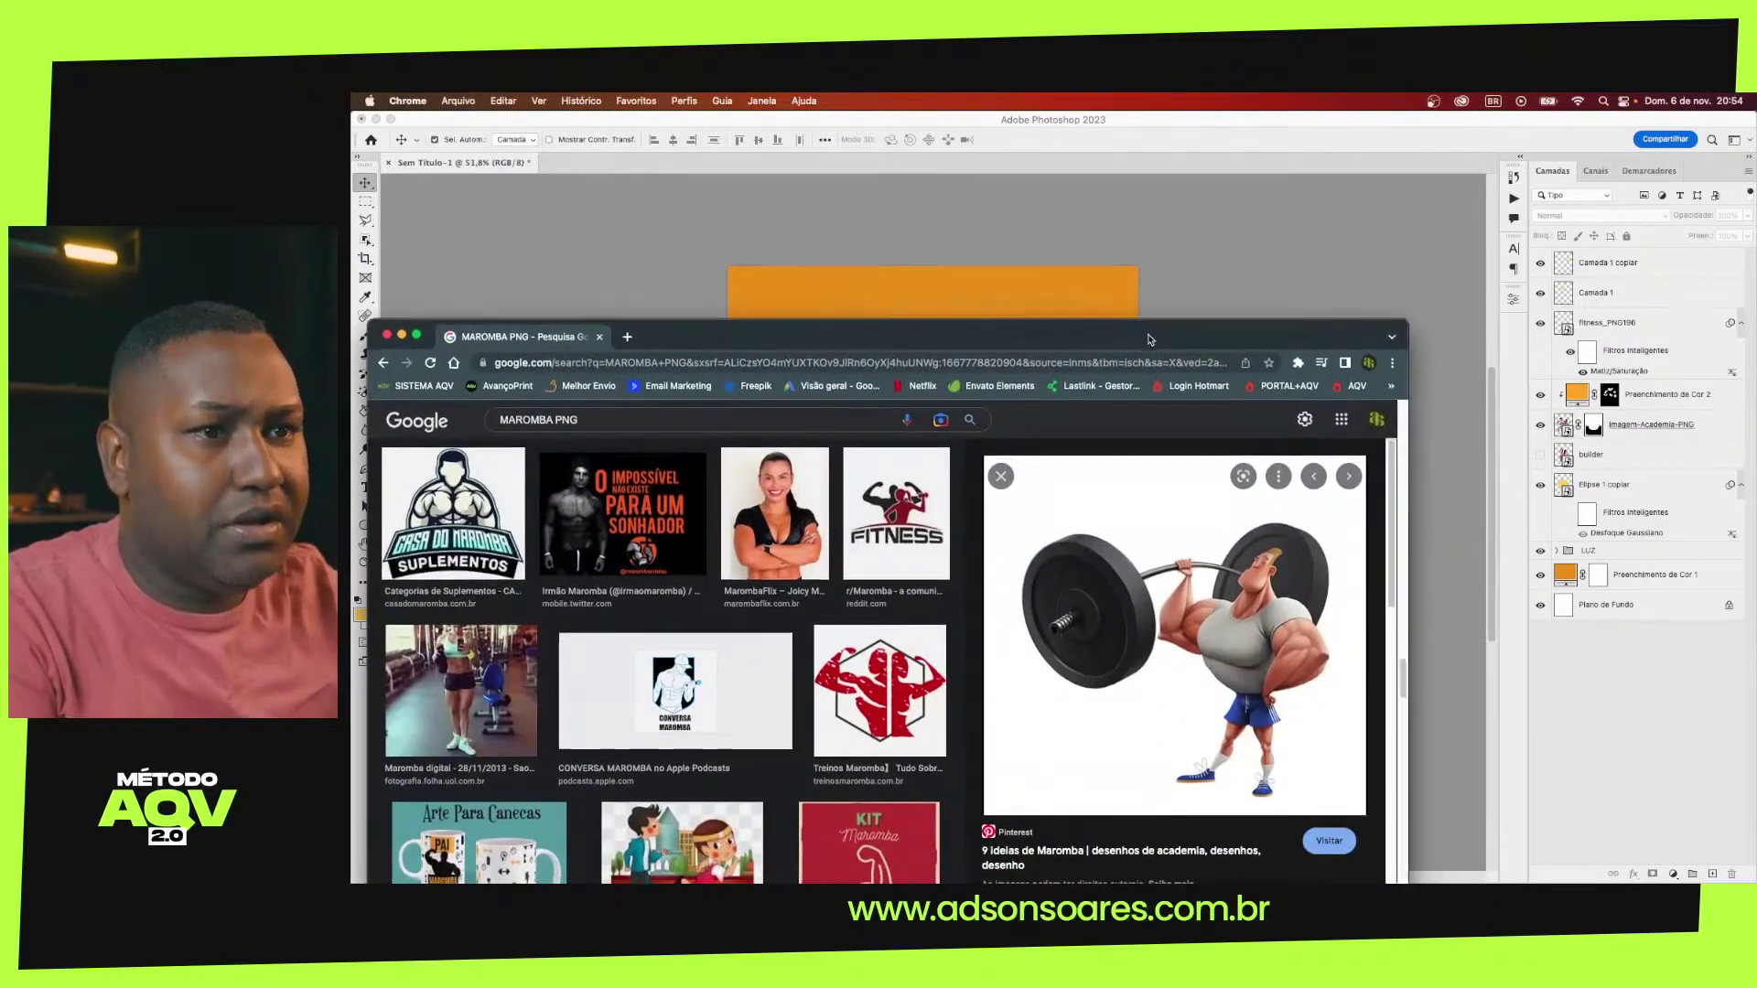
Maximize the Chrome window and scroll through the 'MAROMBA PNG' image results
double_click(1149, 339)
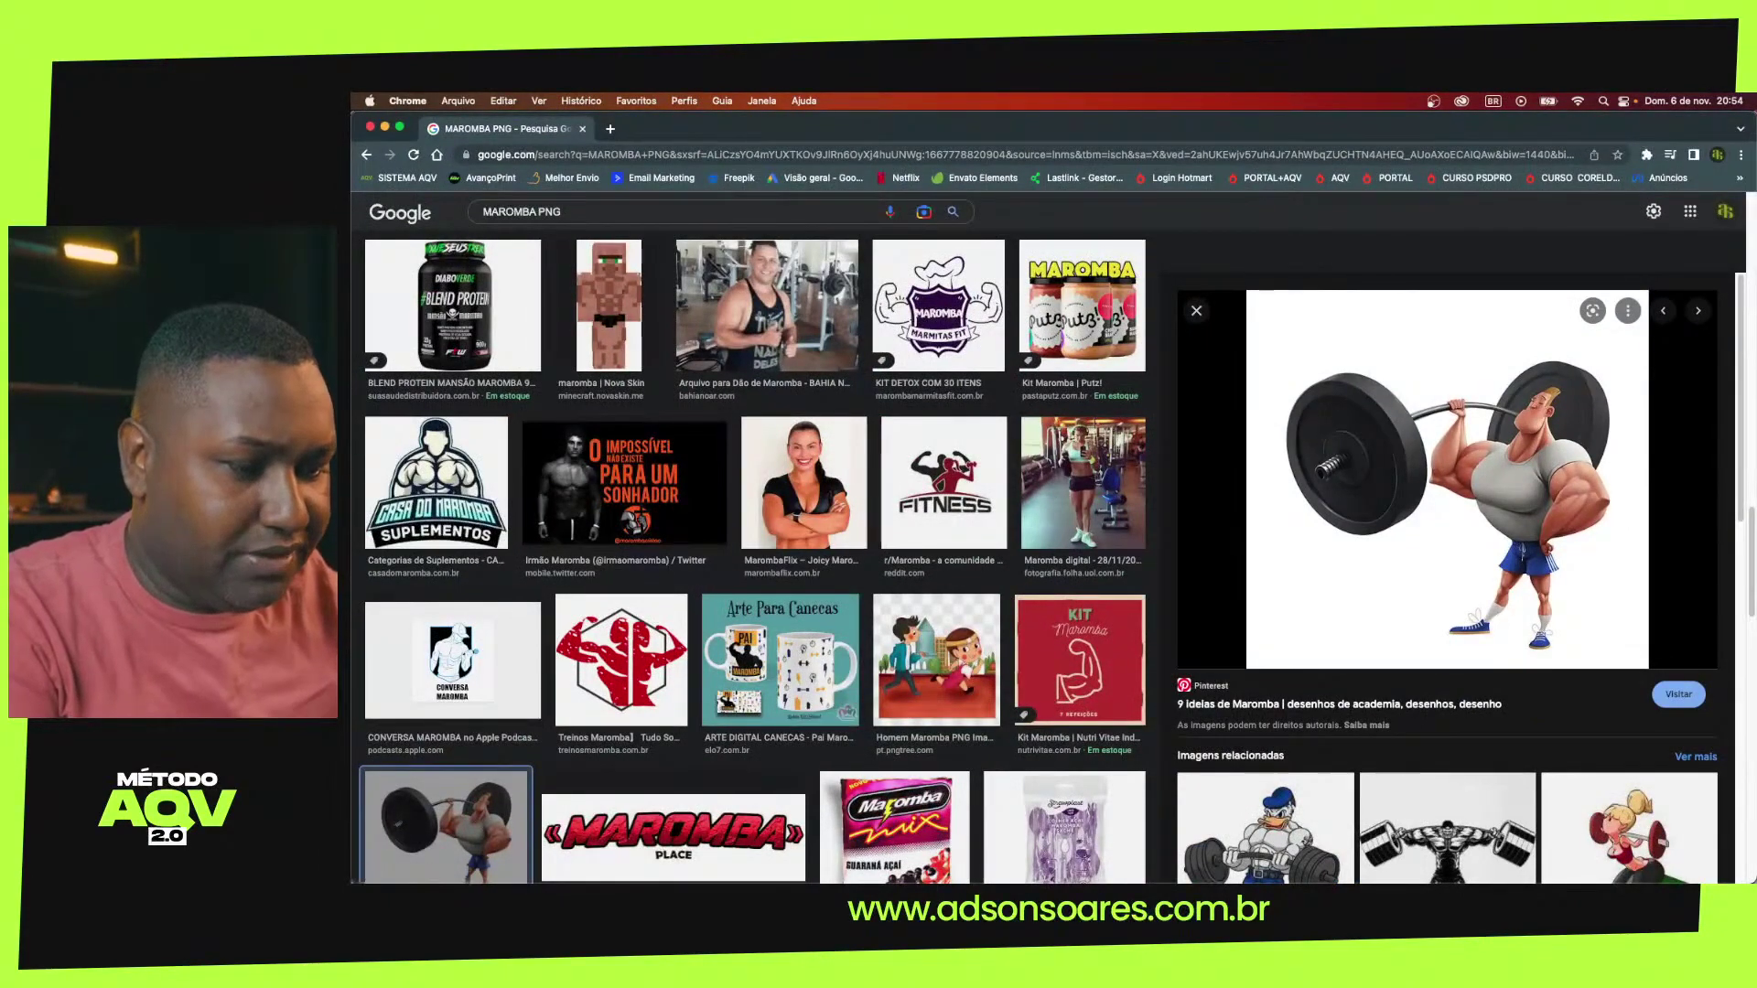
key(super+Tab)
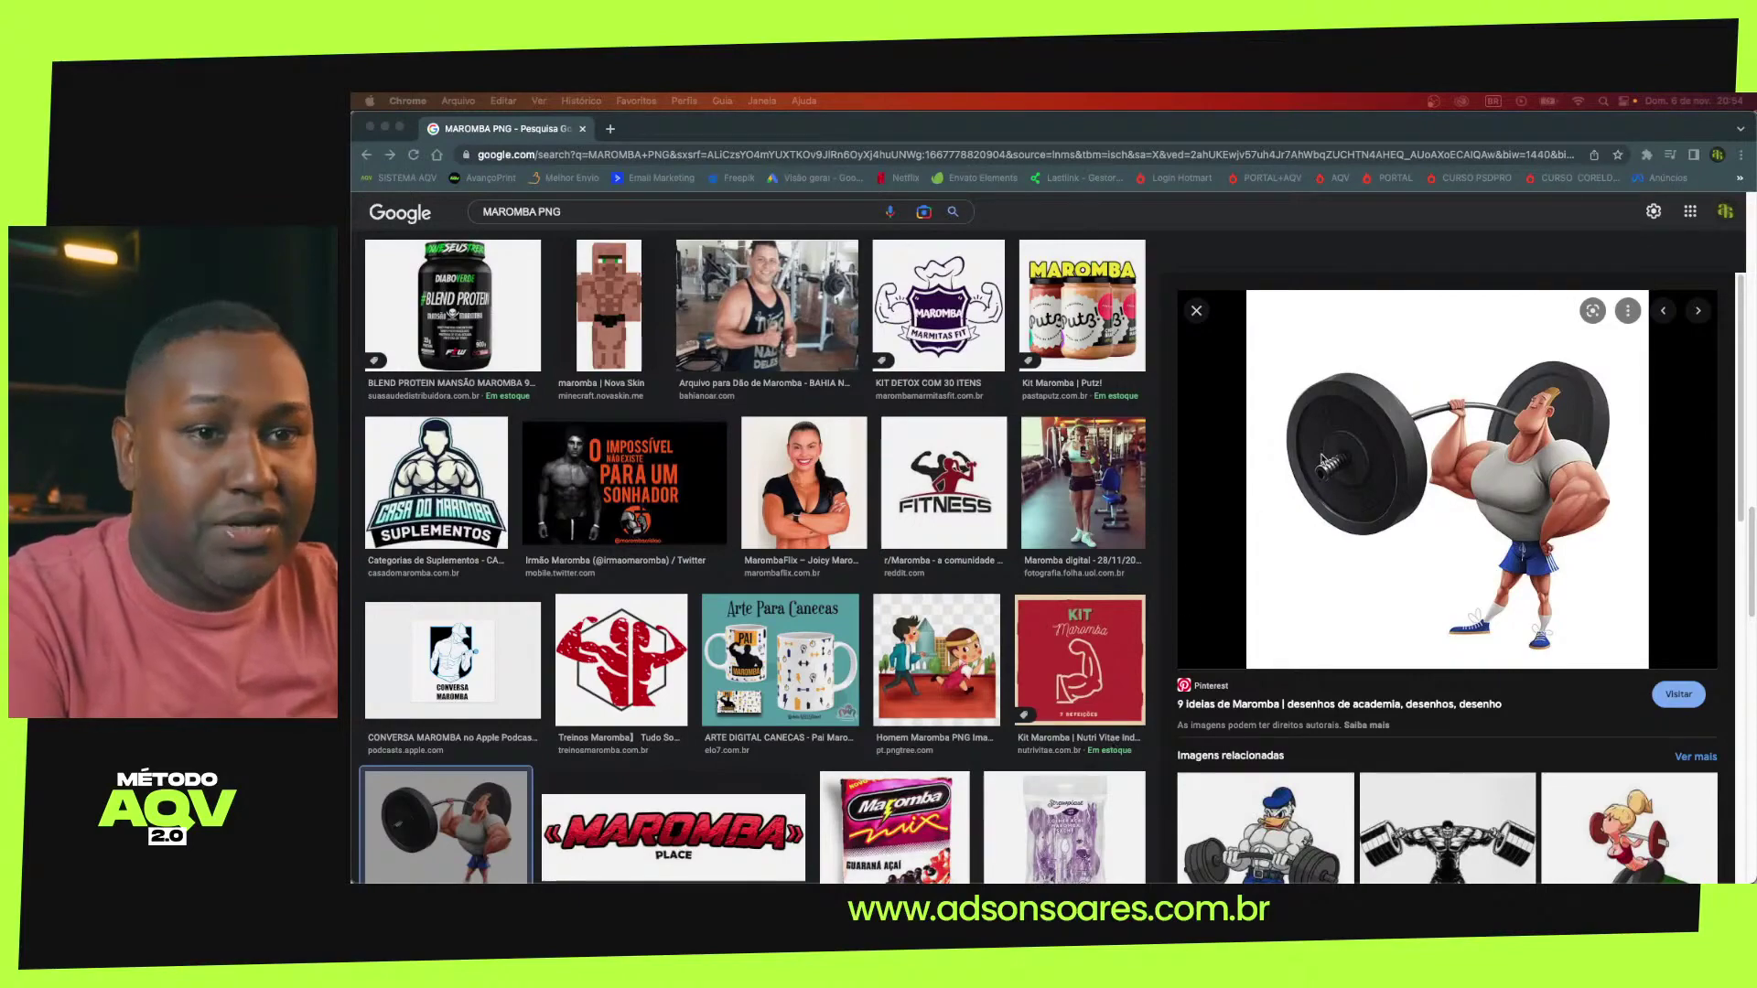
scroll(1016, 644, down, 4)
scroll(1016, 645, down, 1)
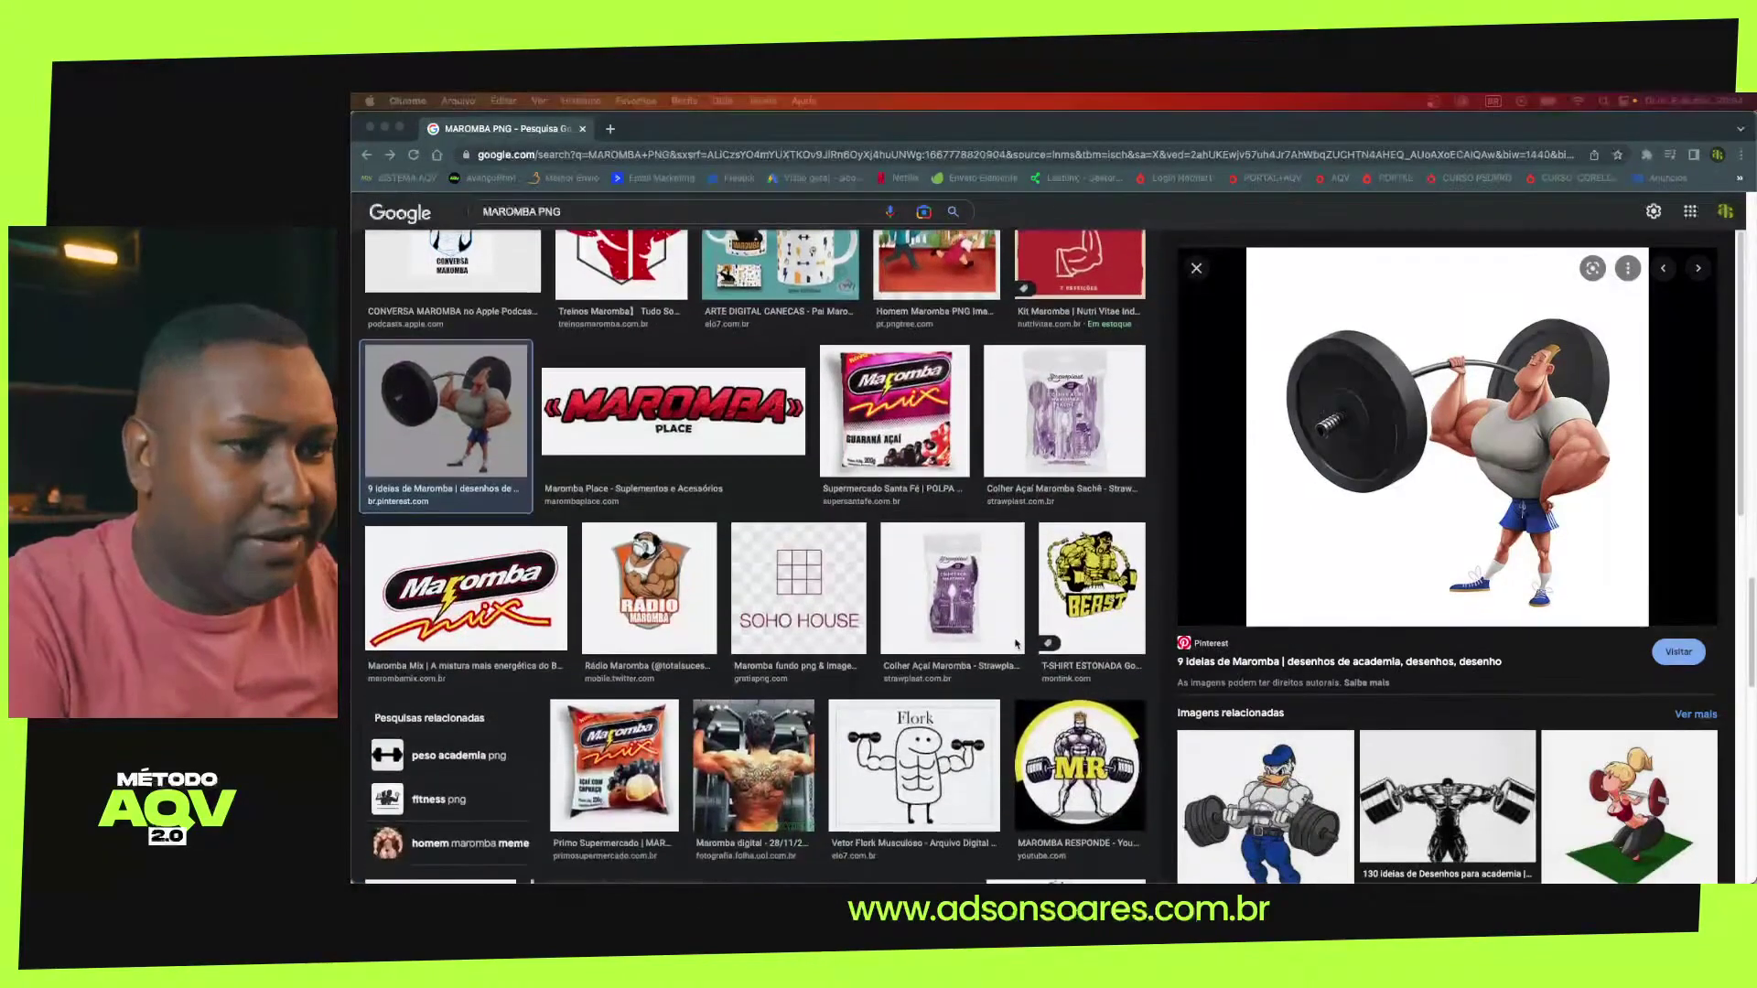
scroll(1016, 645, down, 3)
scroll(1016, 644, down, 2)
scroll(1016, 644, down, 4)
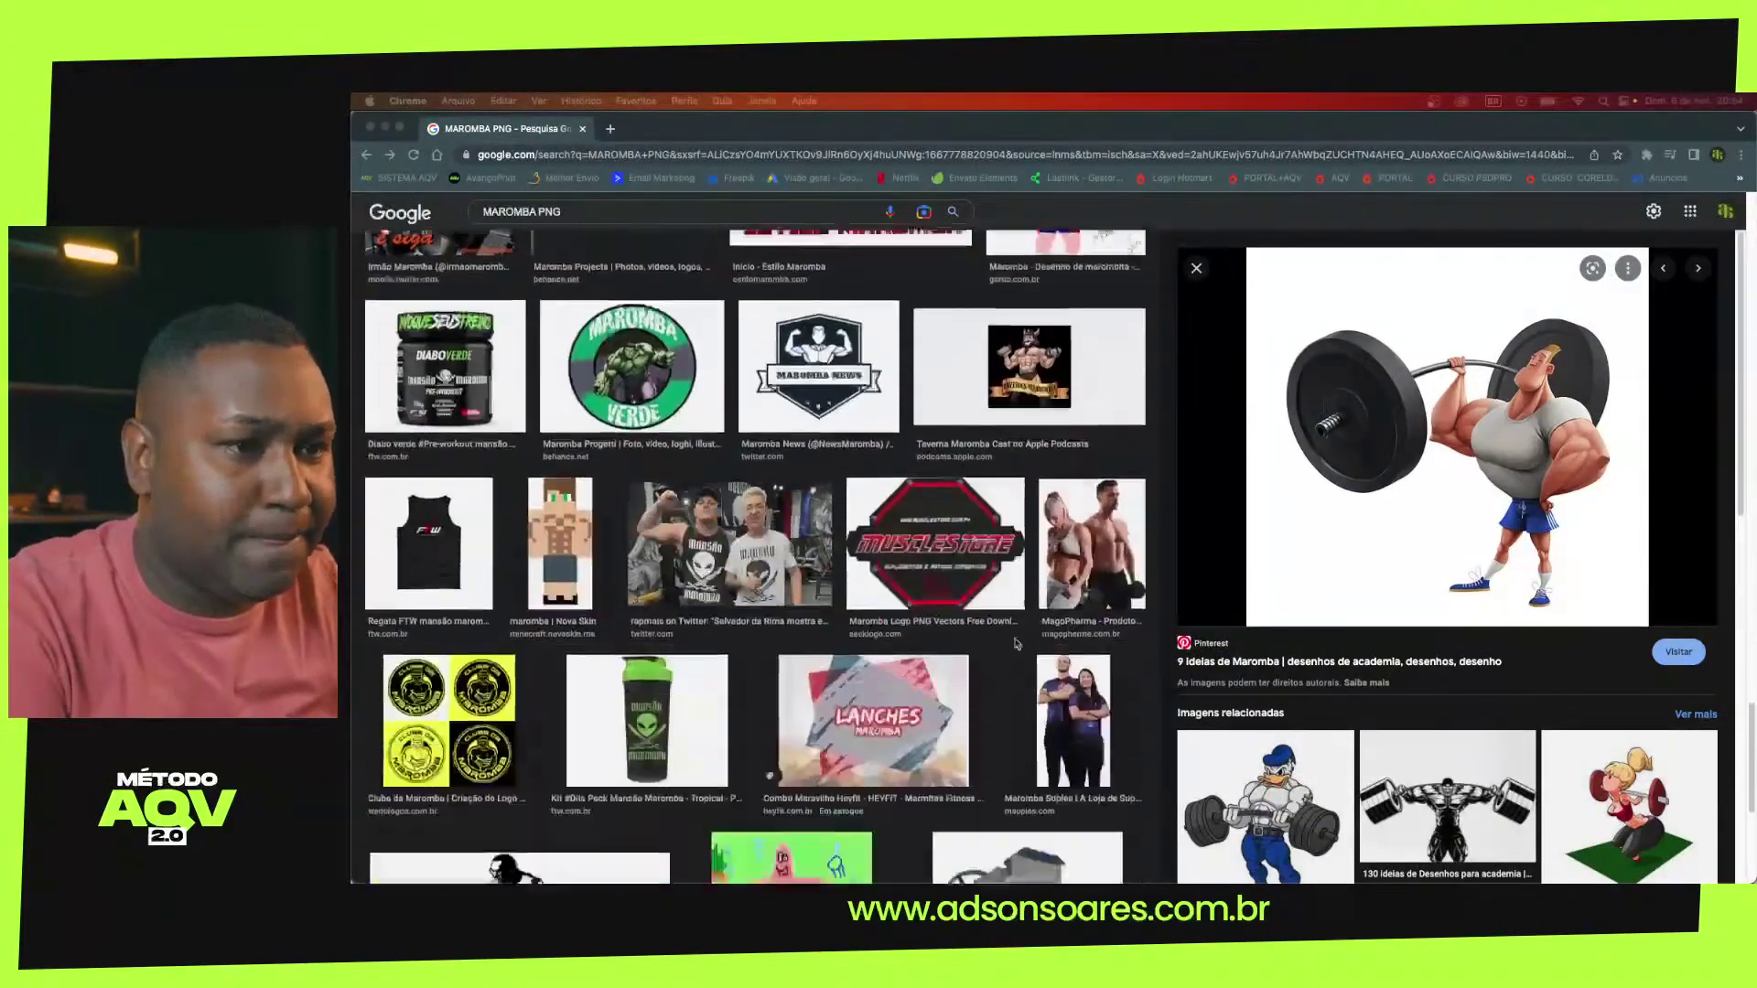
scroll(1015, 644, down, 2)
scroll(1016, 644, down, 3)
scroll(1015, 644, down, 1)
scroll(1015, 644, down, 1)
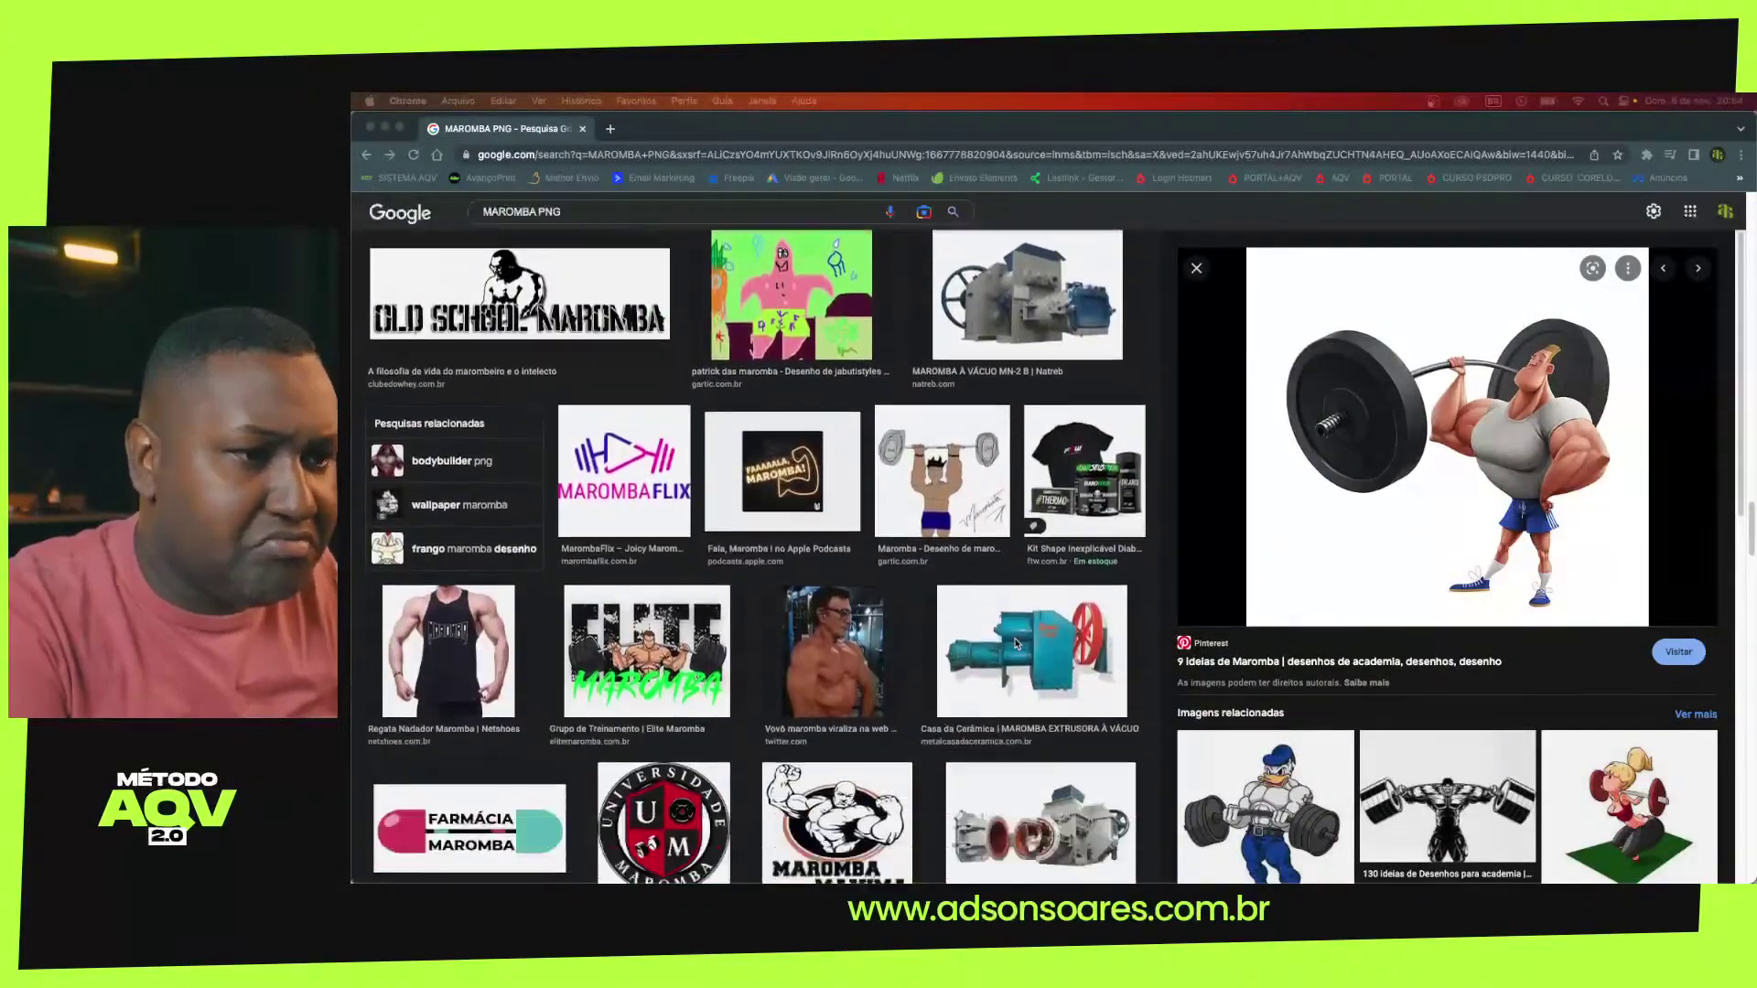
scroll(1016, 644, down, 5)
scroll(1015, 645, down, 3)
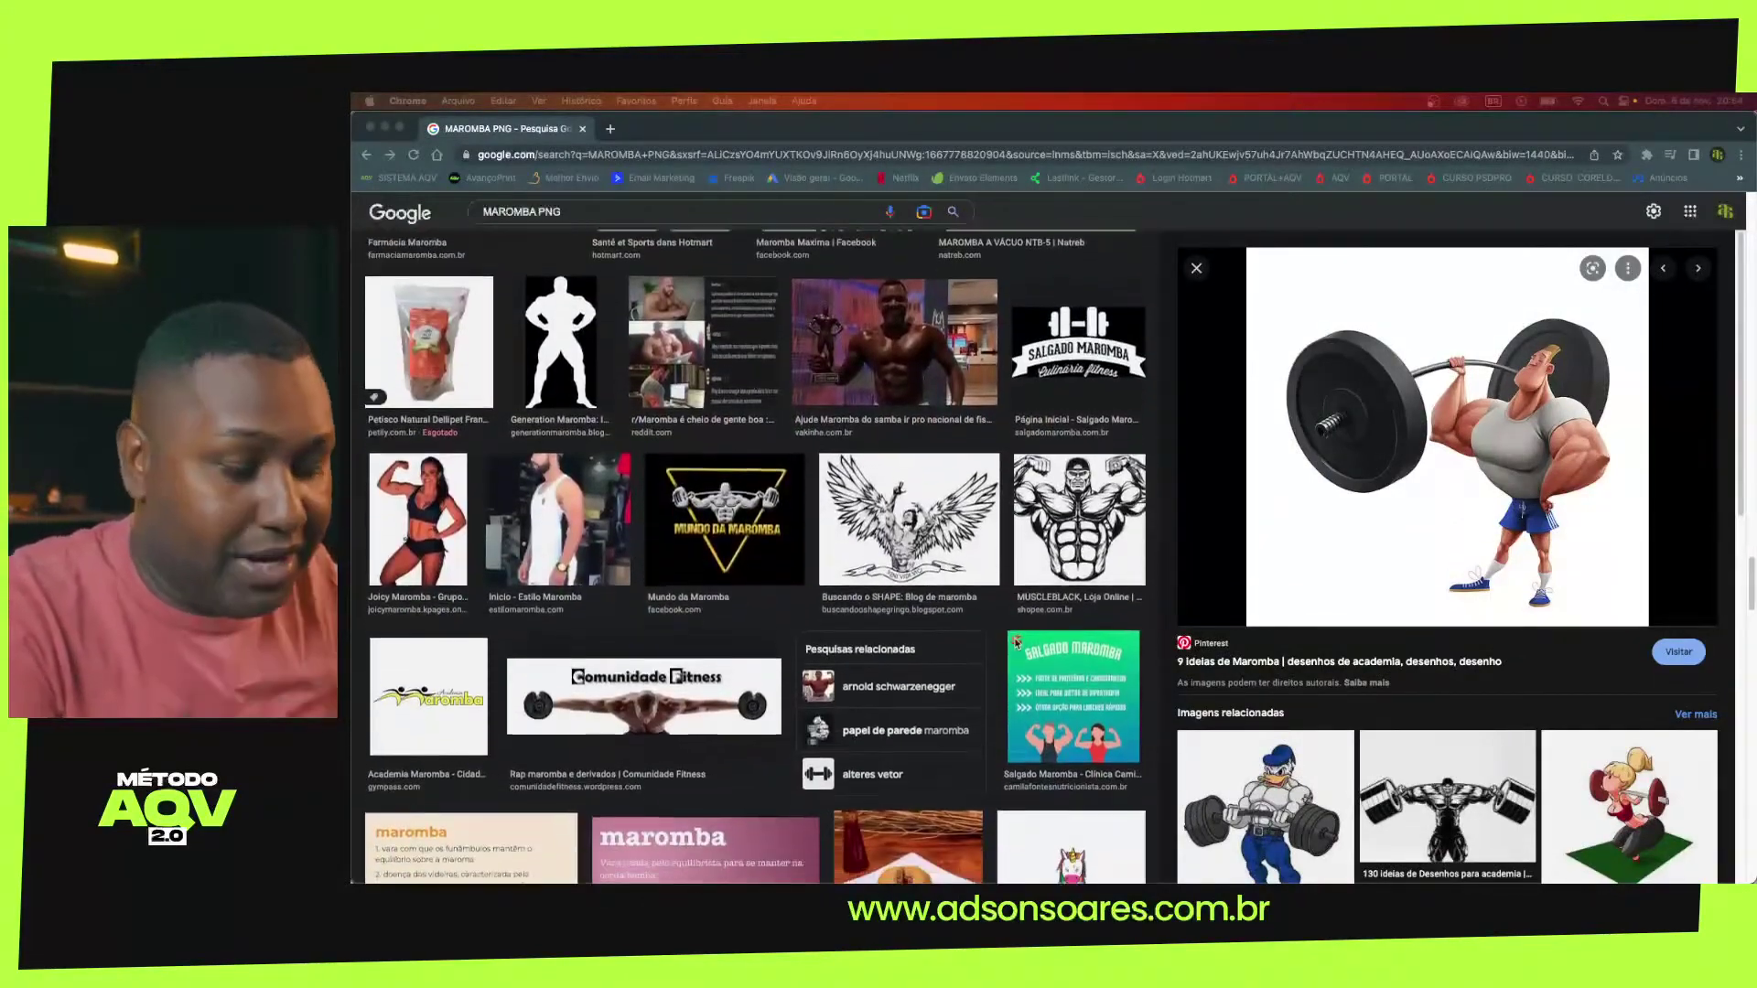
scroll(1016, 644, down, 2)
scroll(1016, 644, down, 3)
scroll(1015, 645, up, 5)
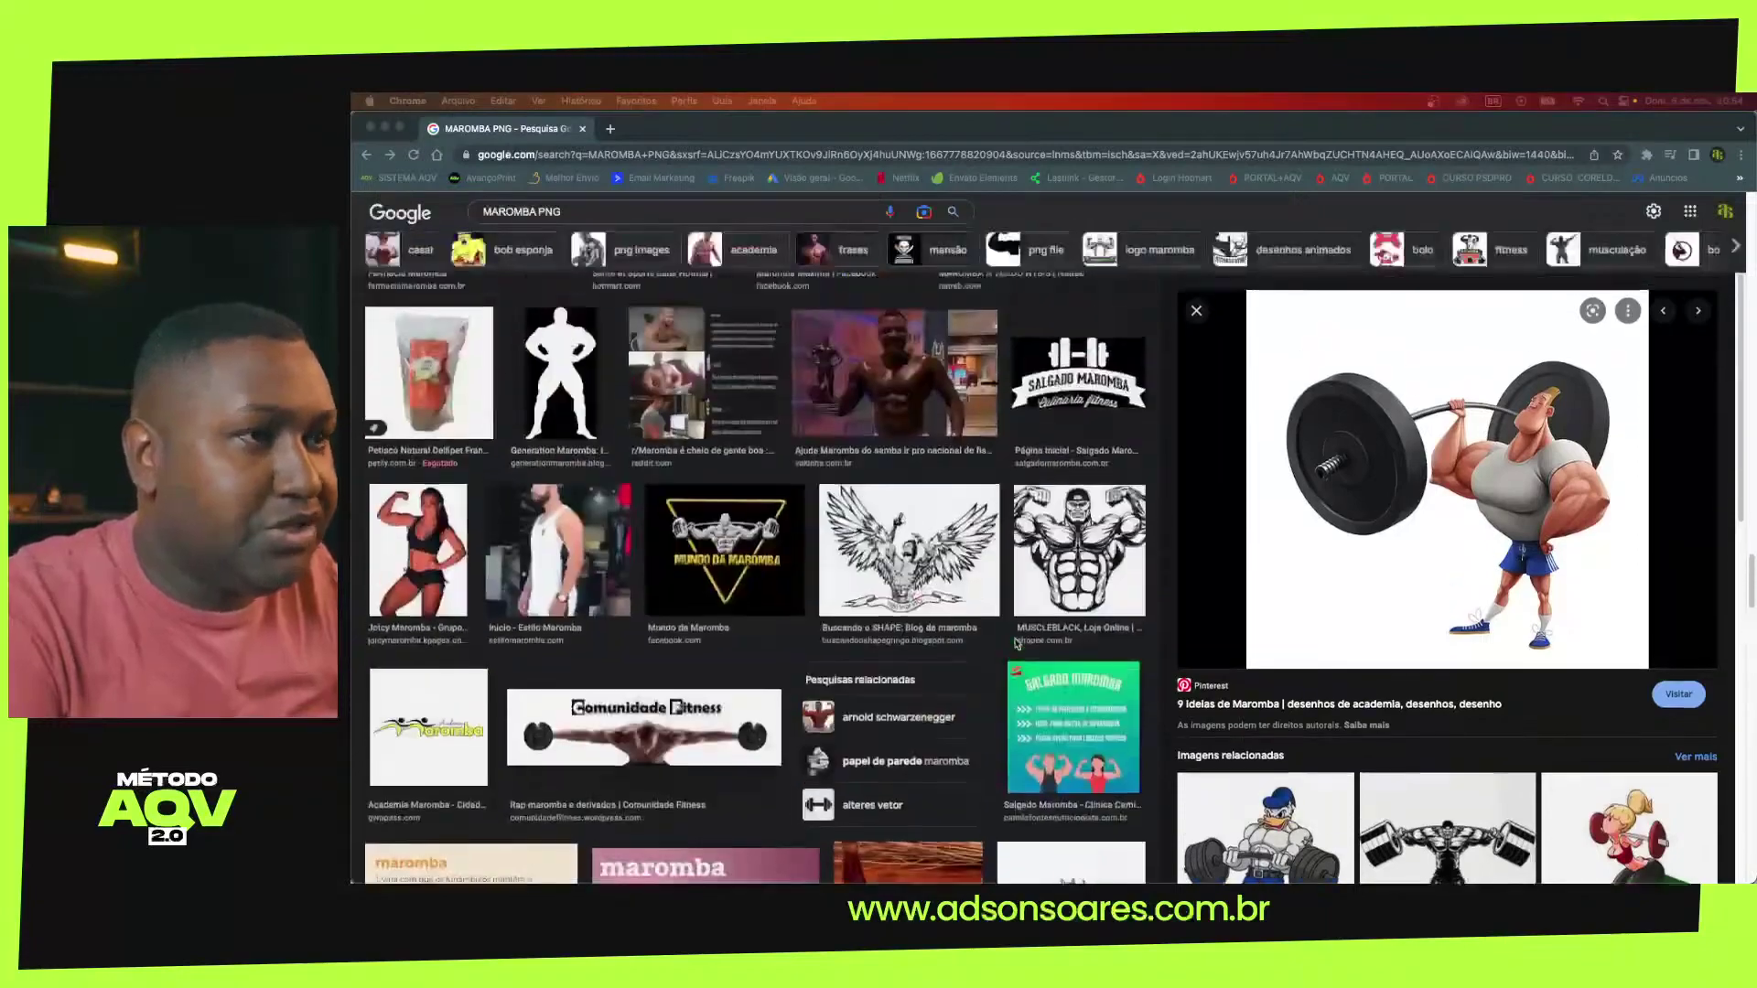
scroll(1015, 644, up, 3)
scroll(1016, 644, up, 2)
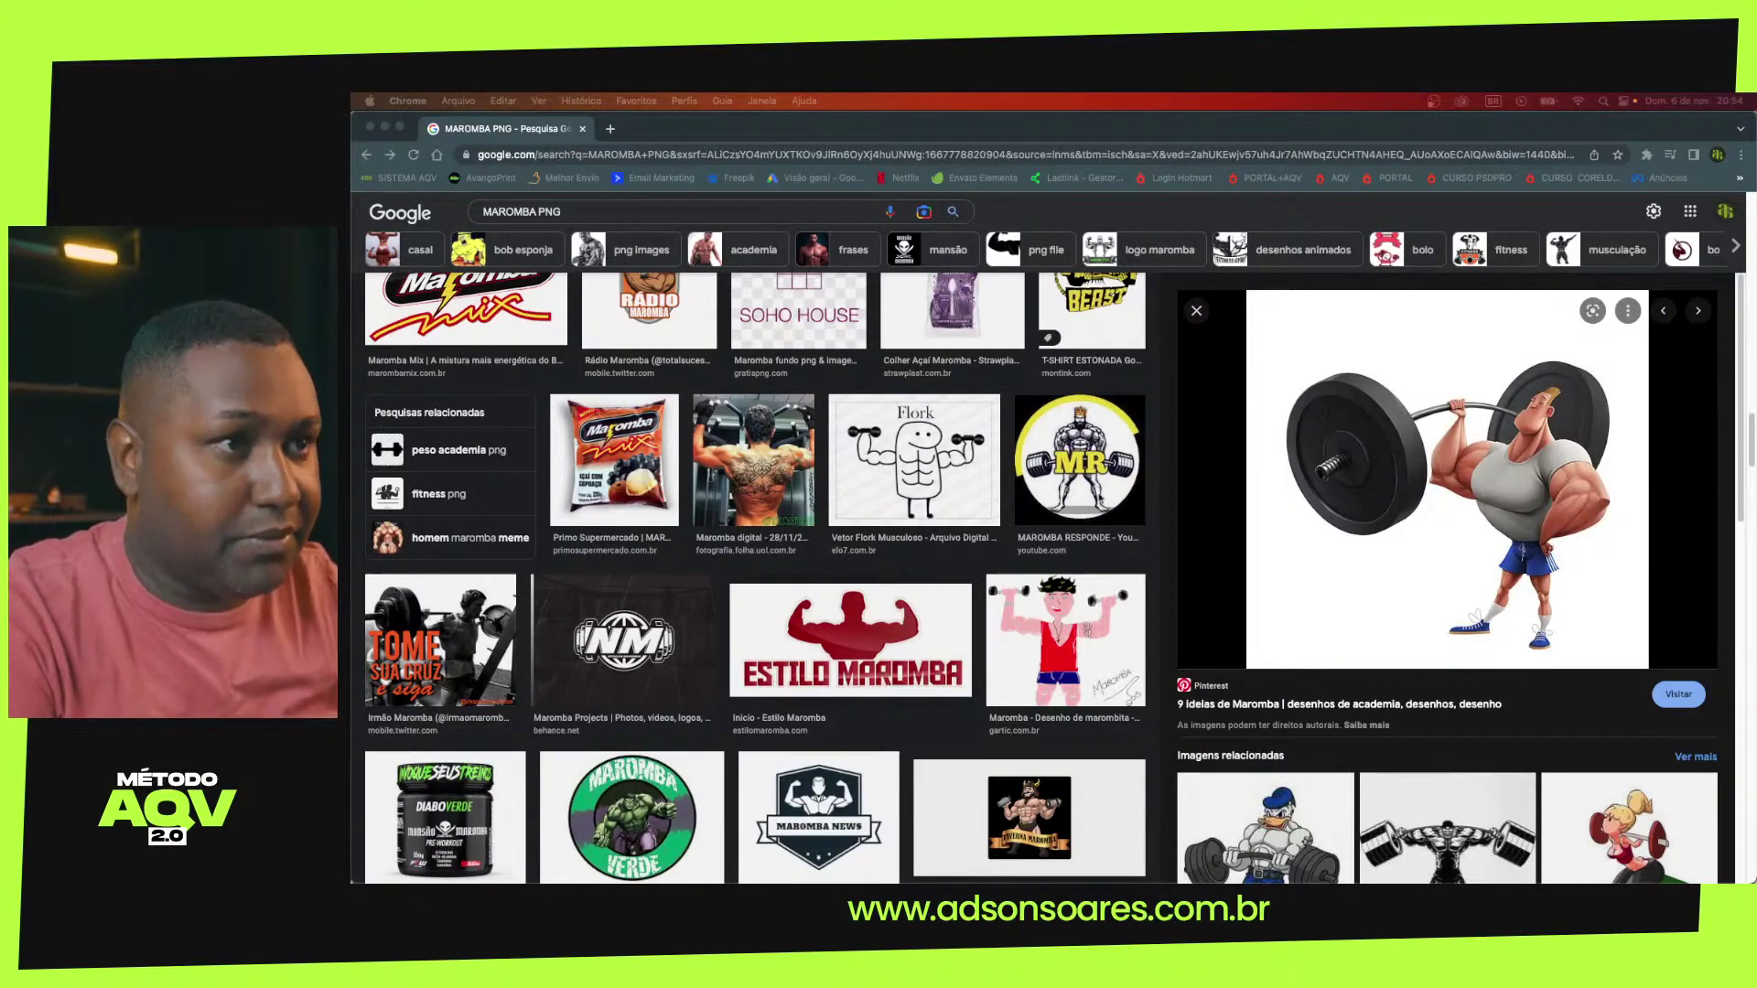
Move Chrome into its own desktop space and switch between it and Photoshop
key(ctrl+Up)
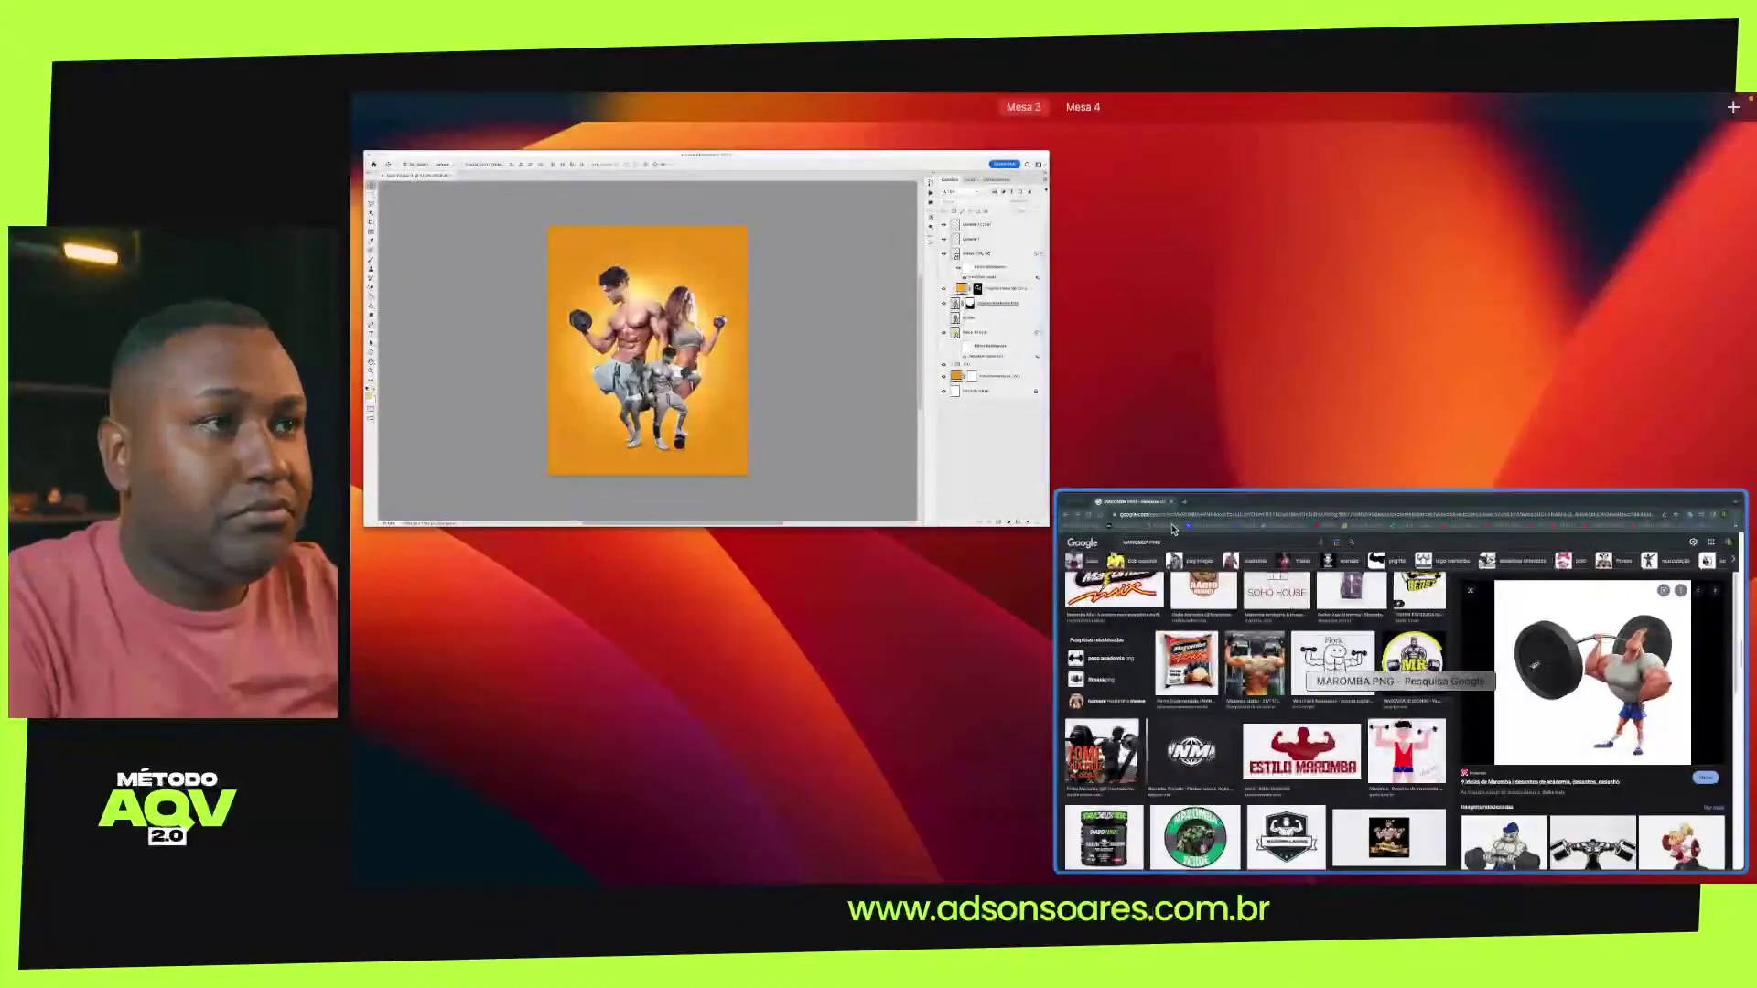
drag(1372, 640, 1125, 114)
click(1123, 137)
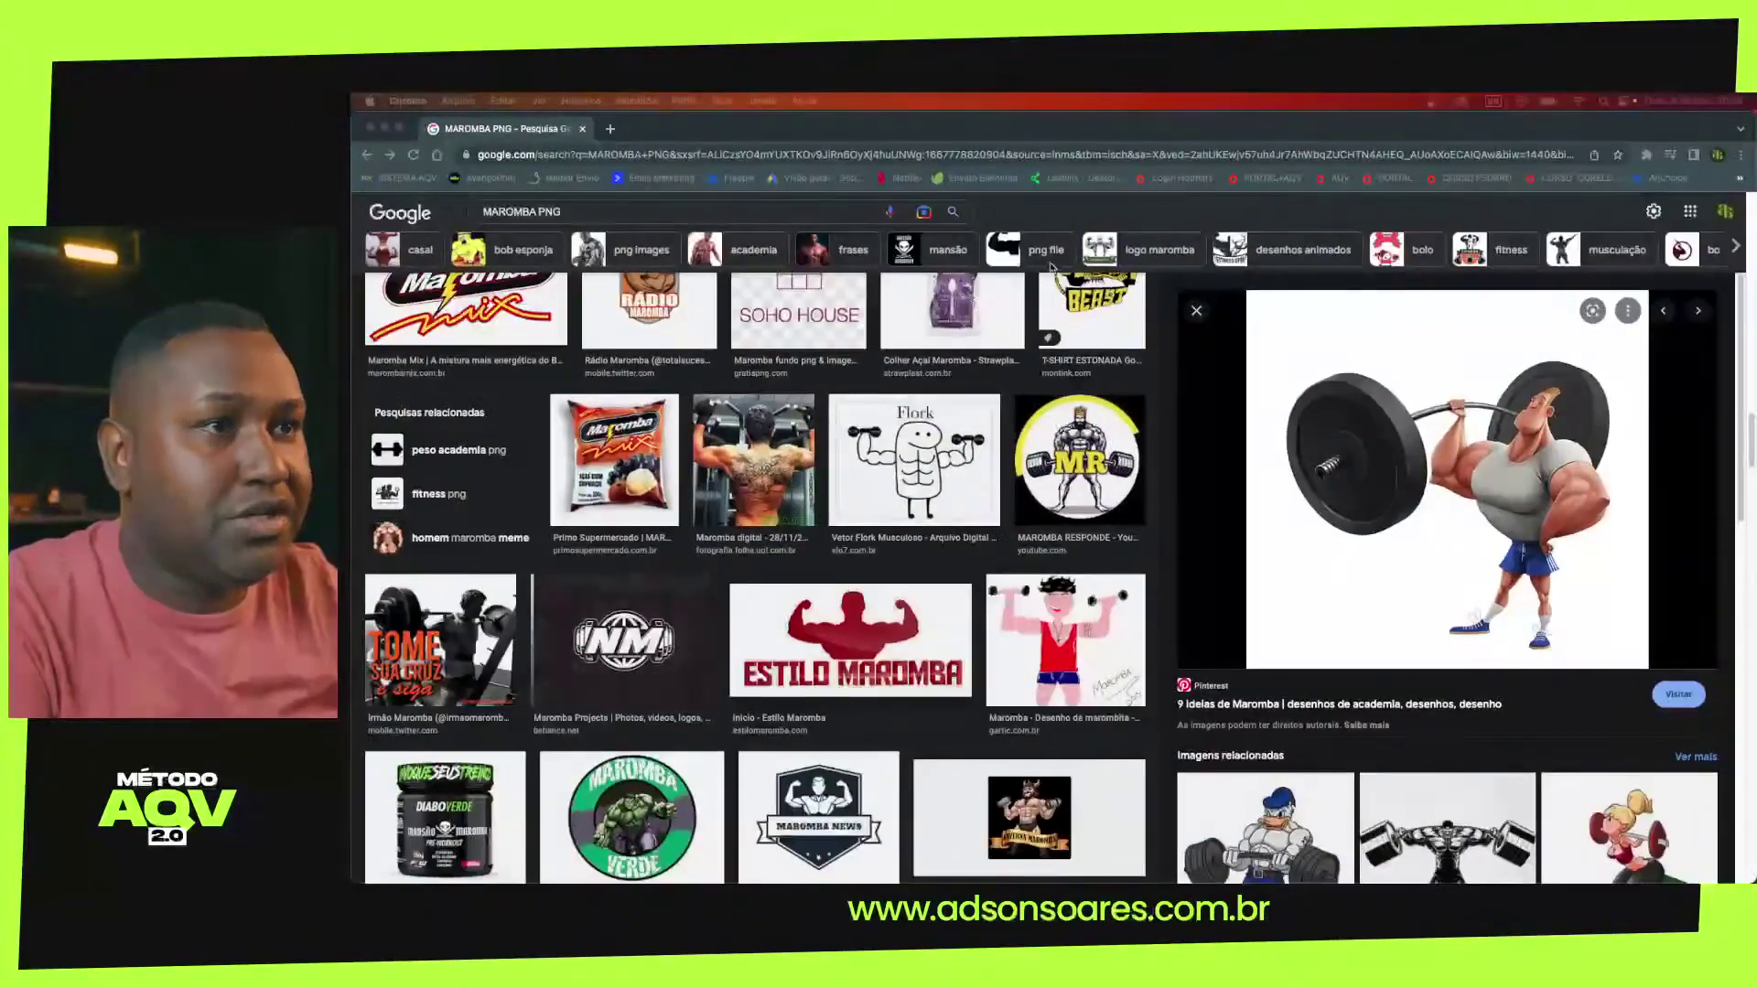
key(ctrl+Left)
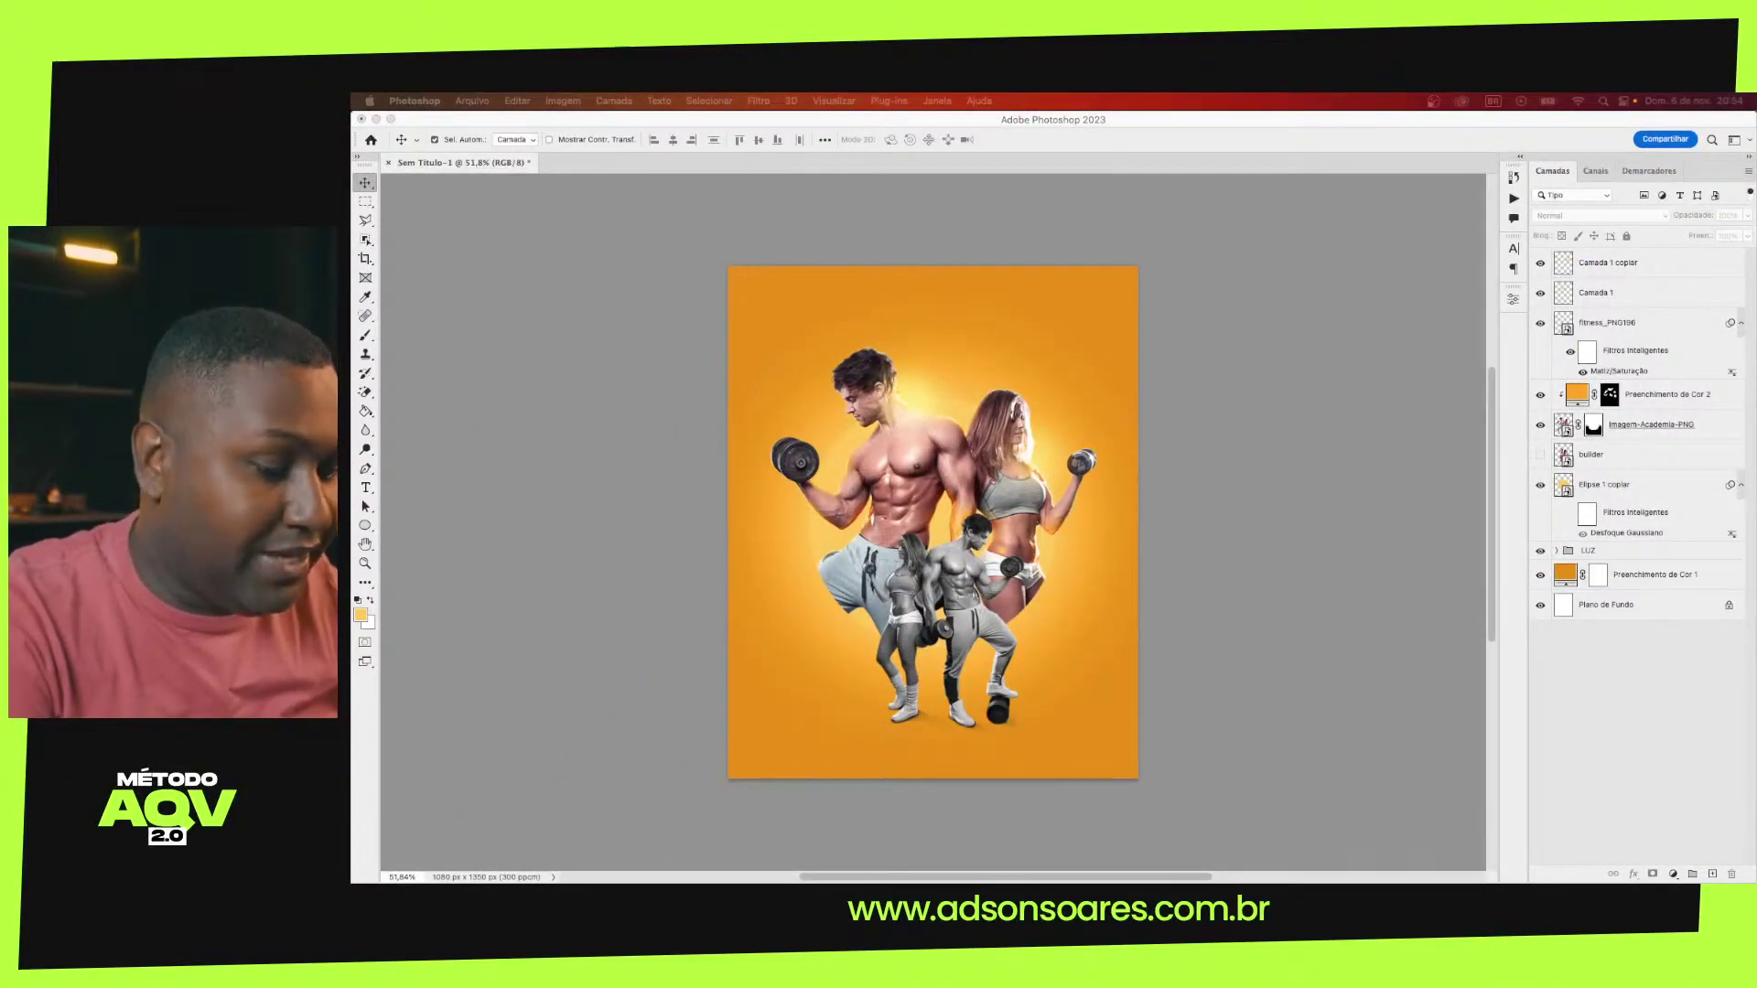
key(ctrl+Right)
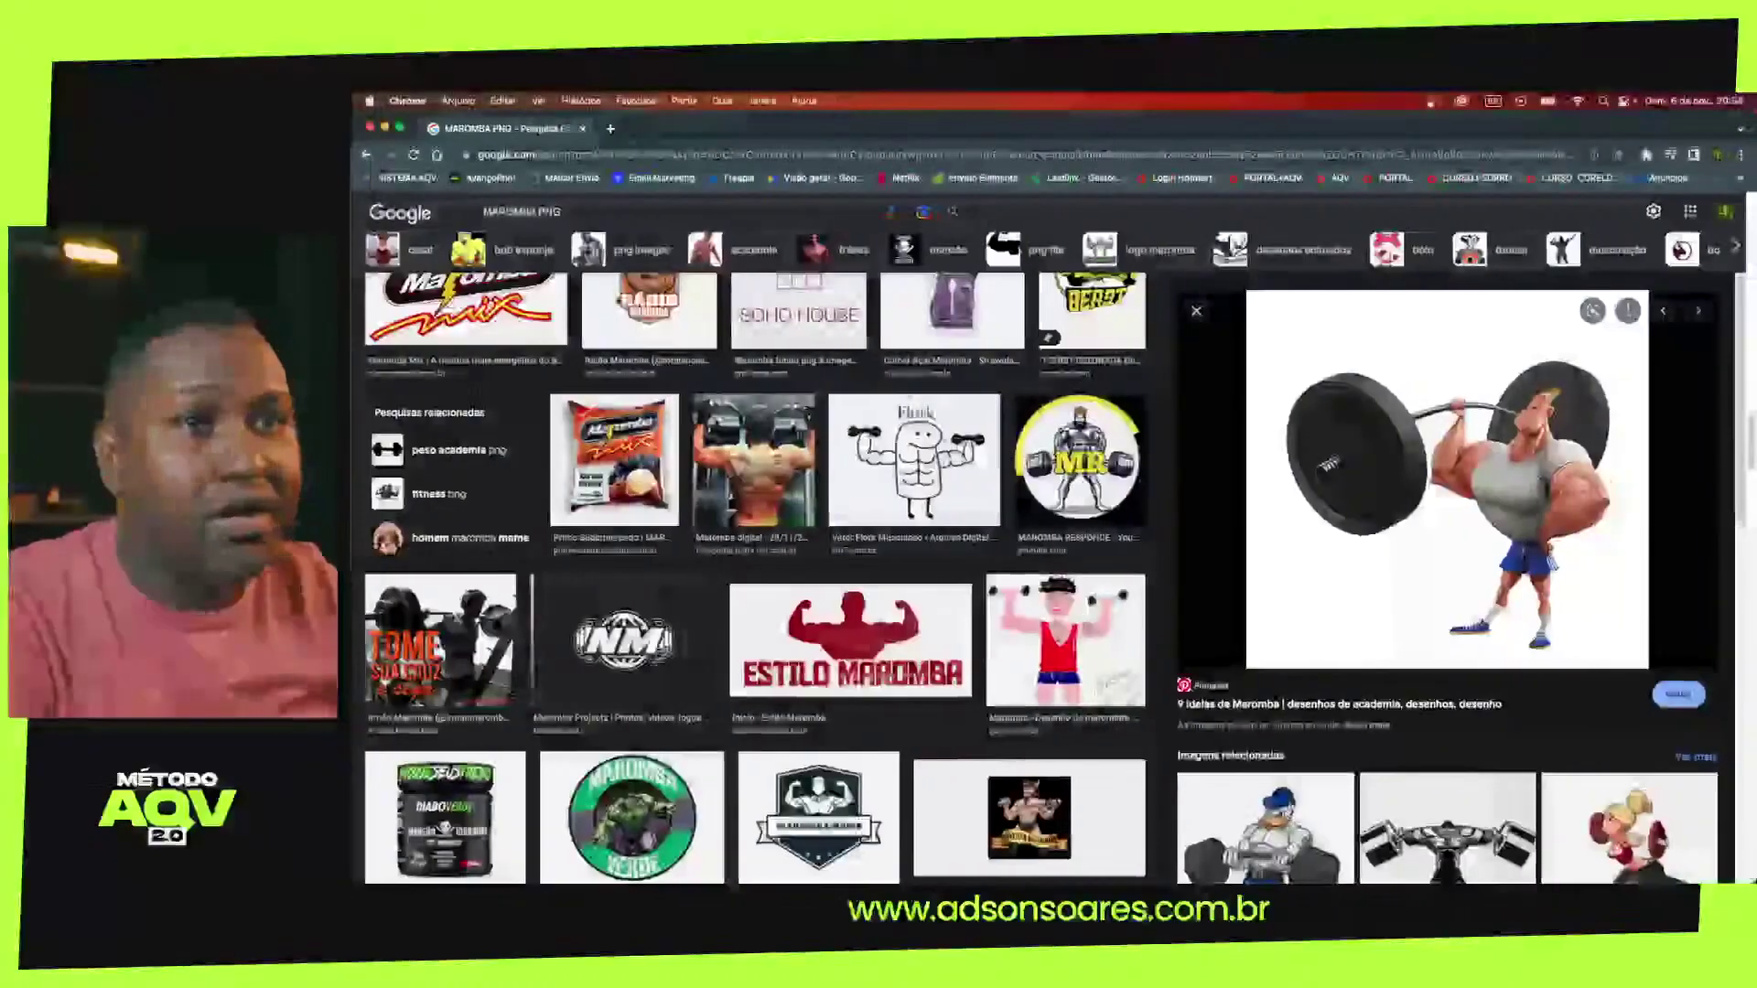
click(538, 217)
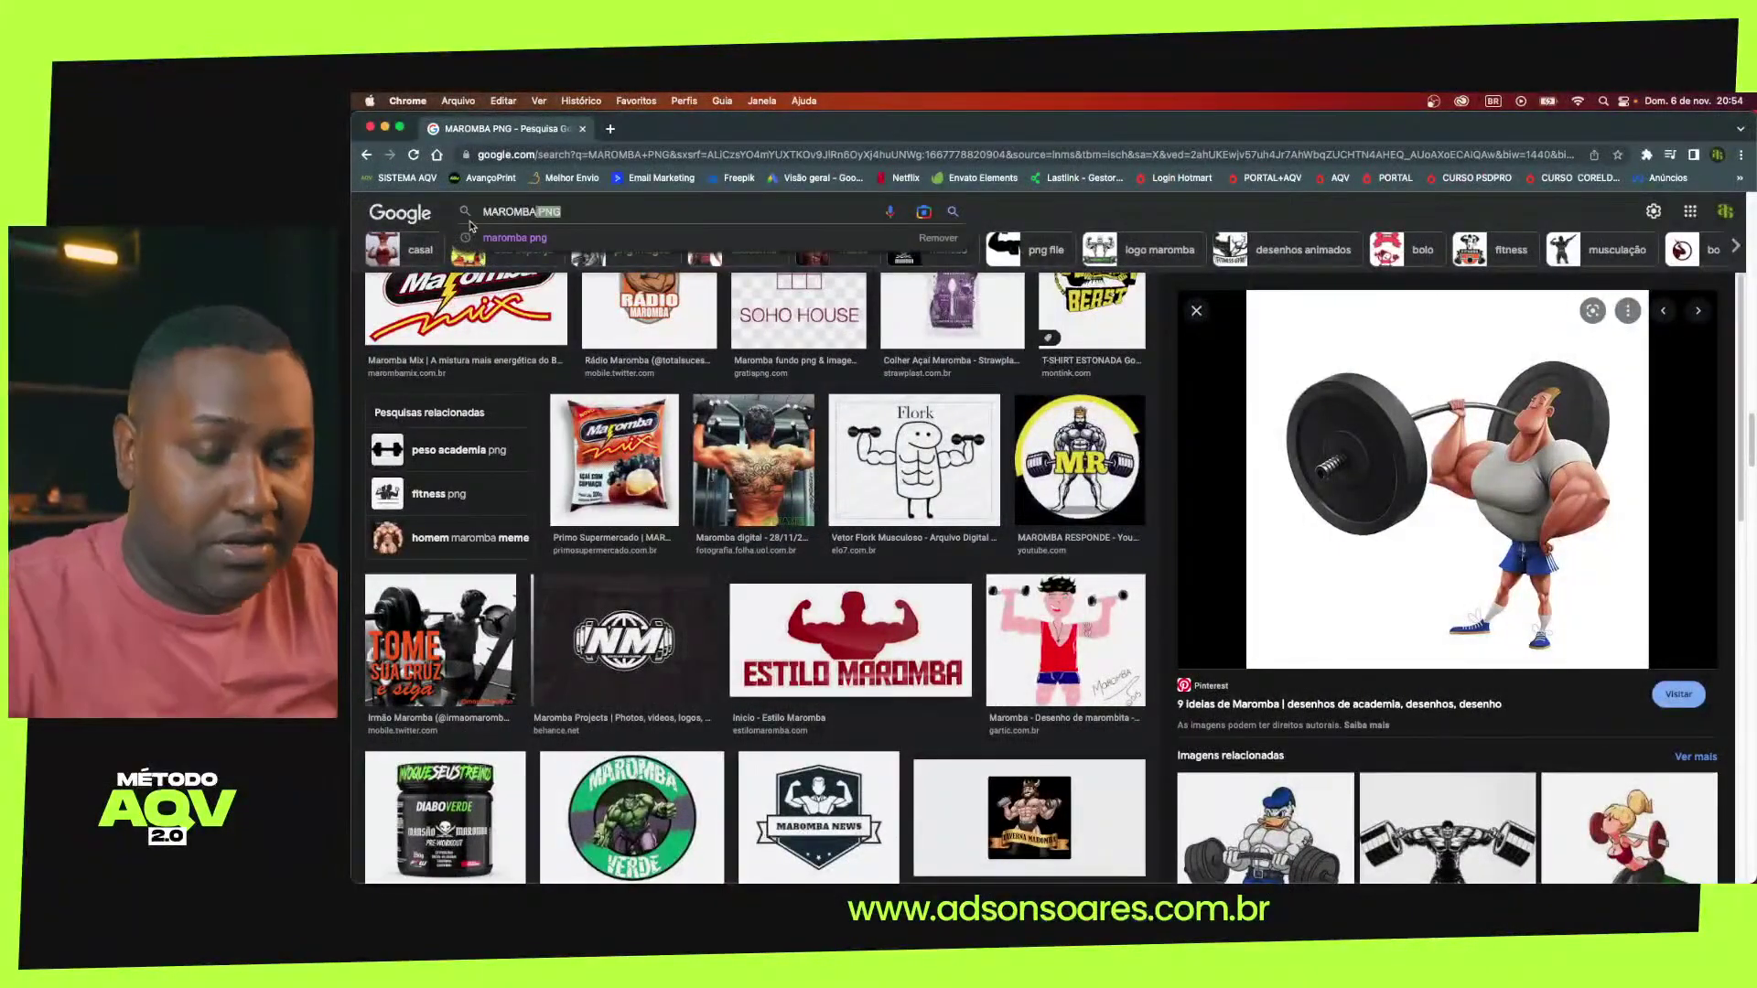
Replace the search word with 'LTERES' and search for dumbbell images
key(BackSpace)
key(BackSpace)
key(BackSpace)
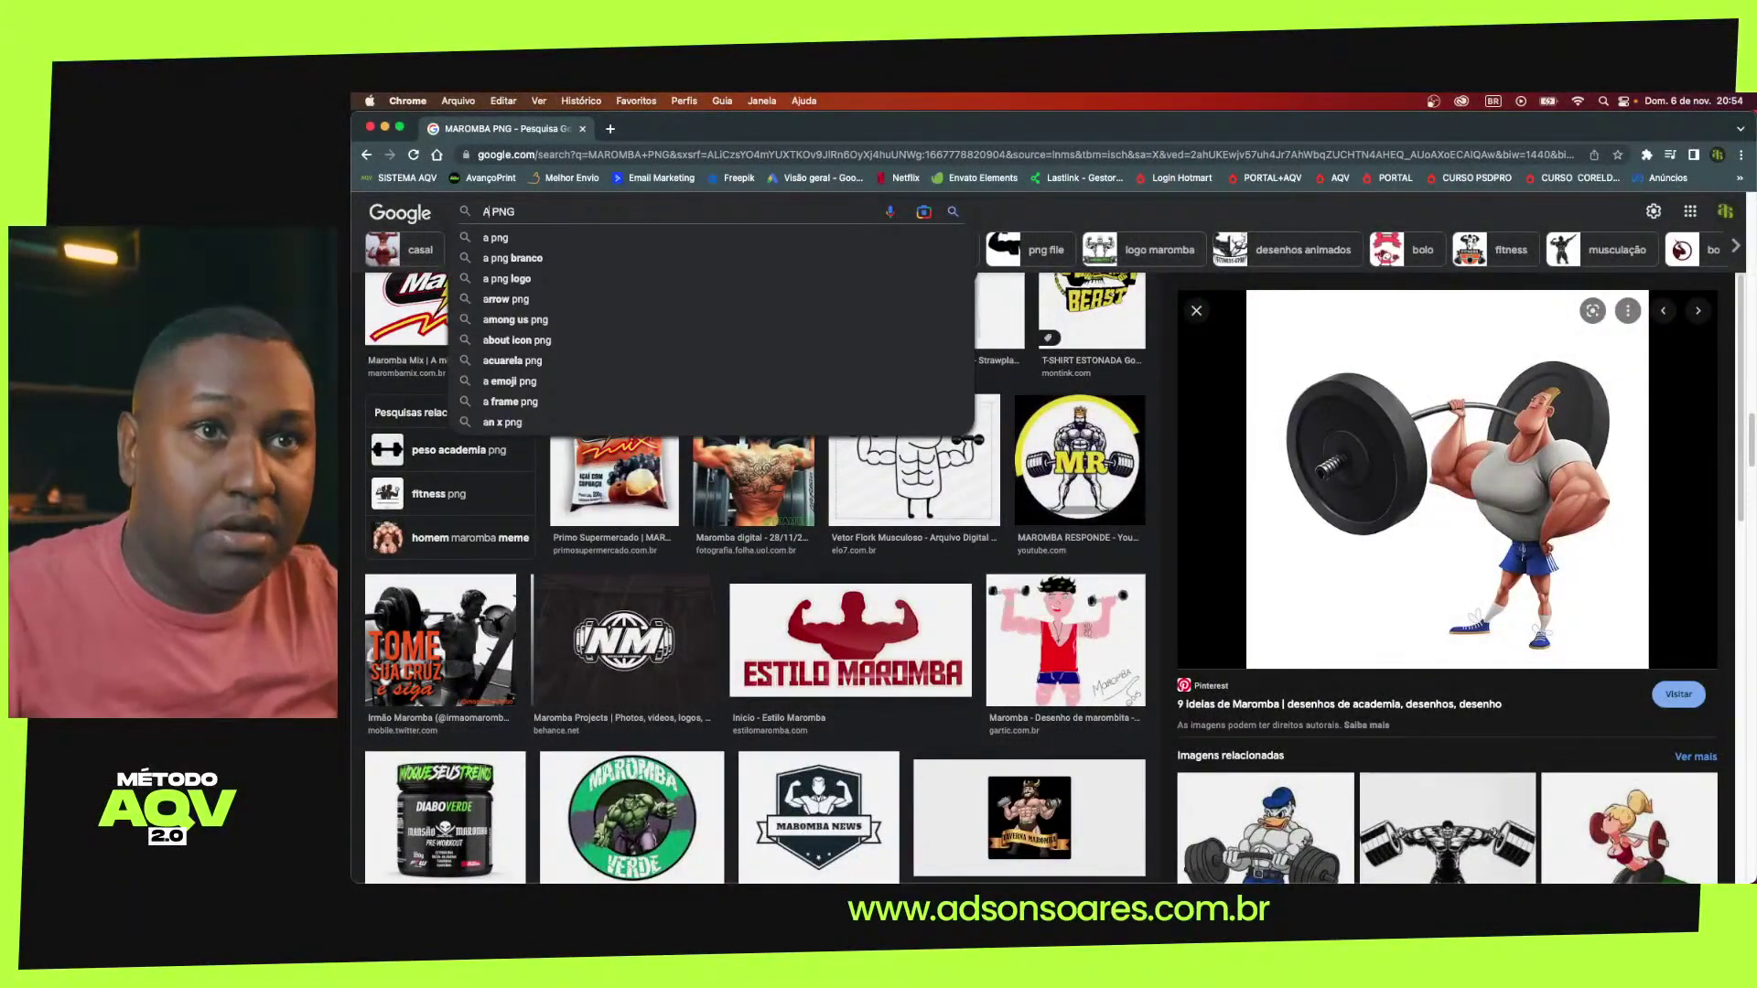
text(LTE)
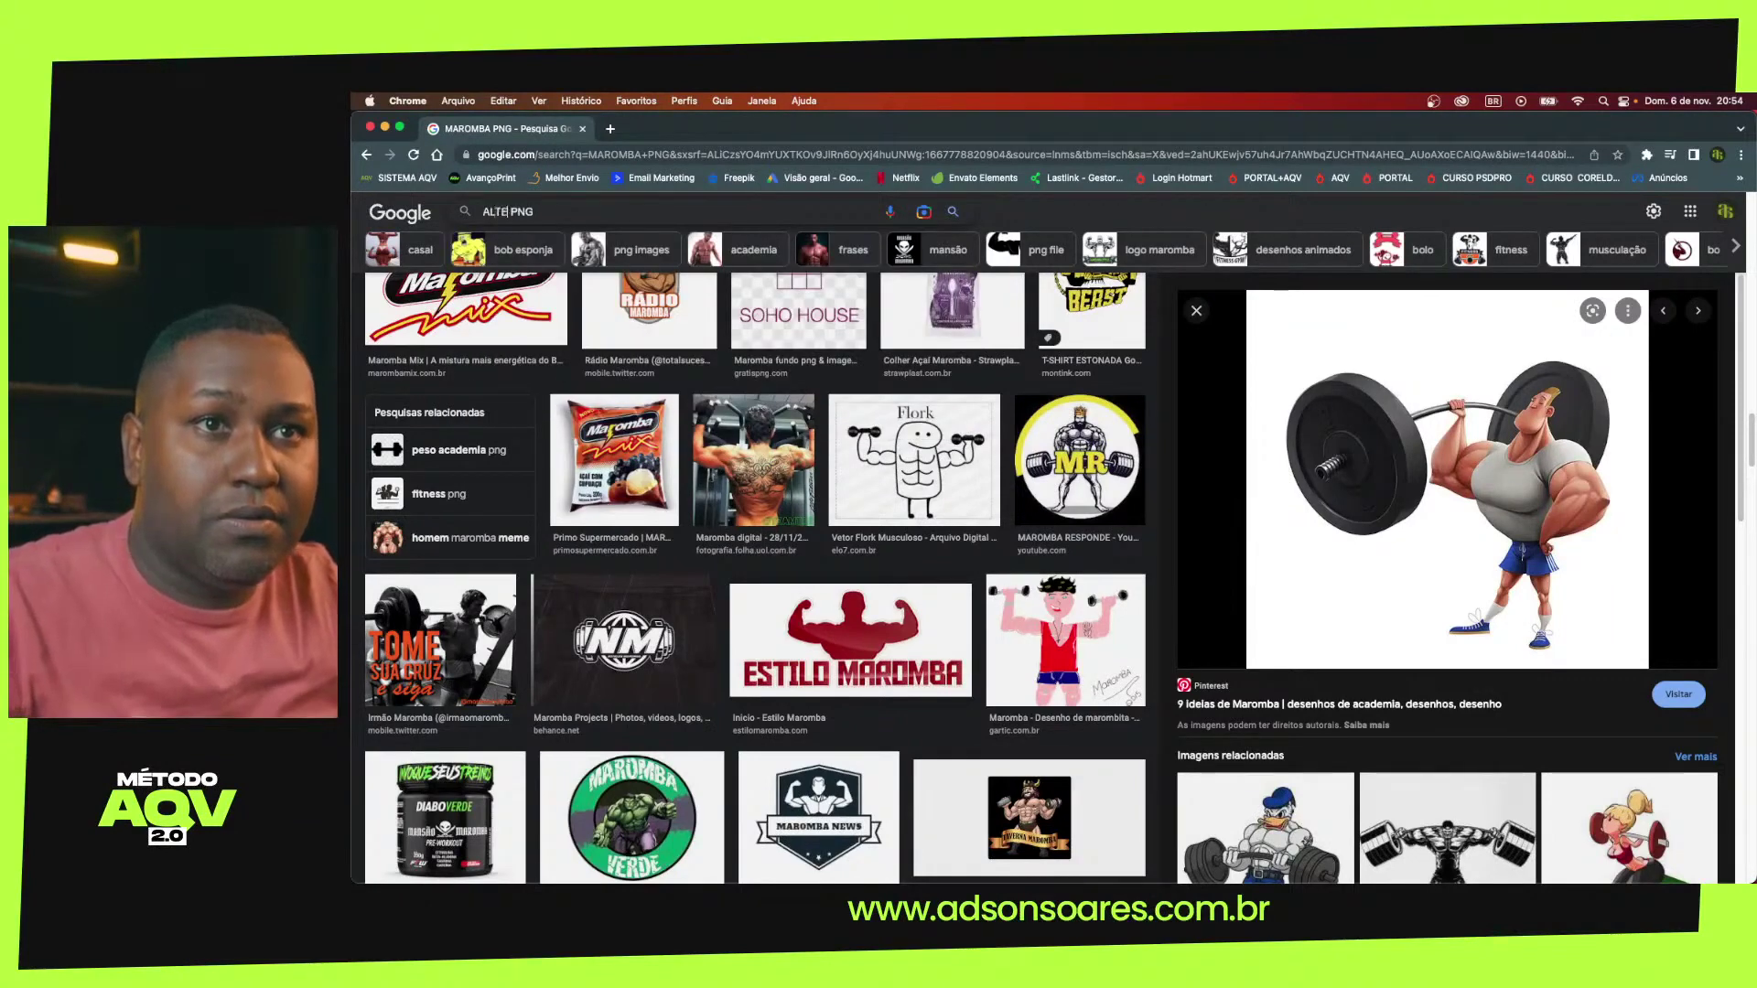
text(RES)
key(Return)
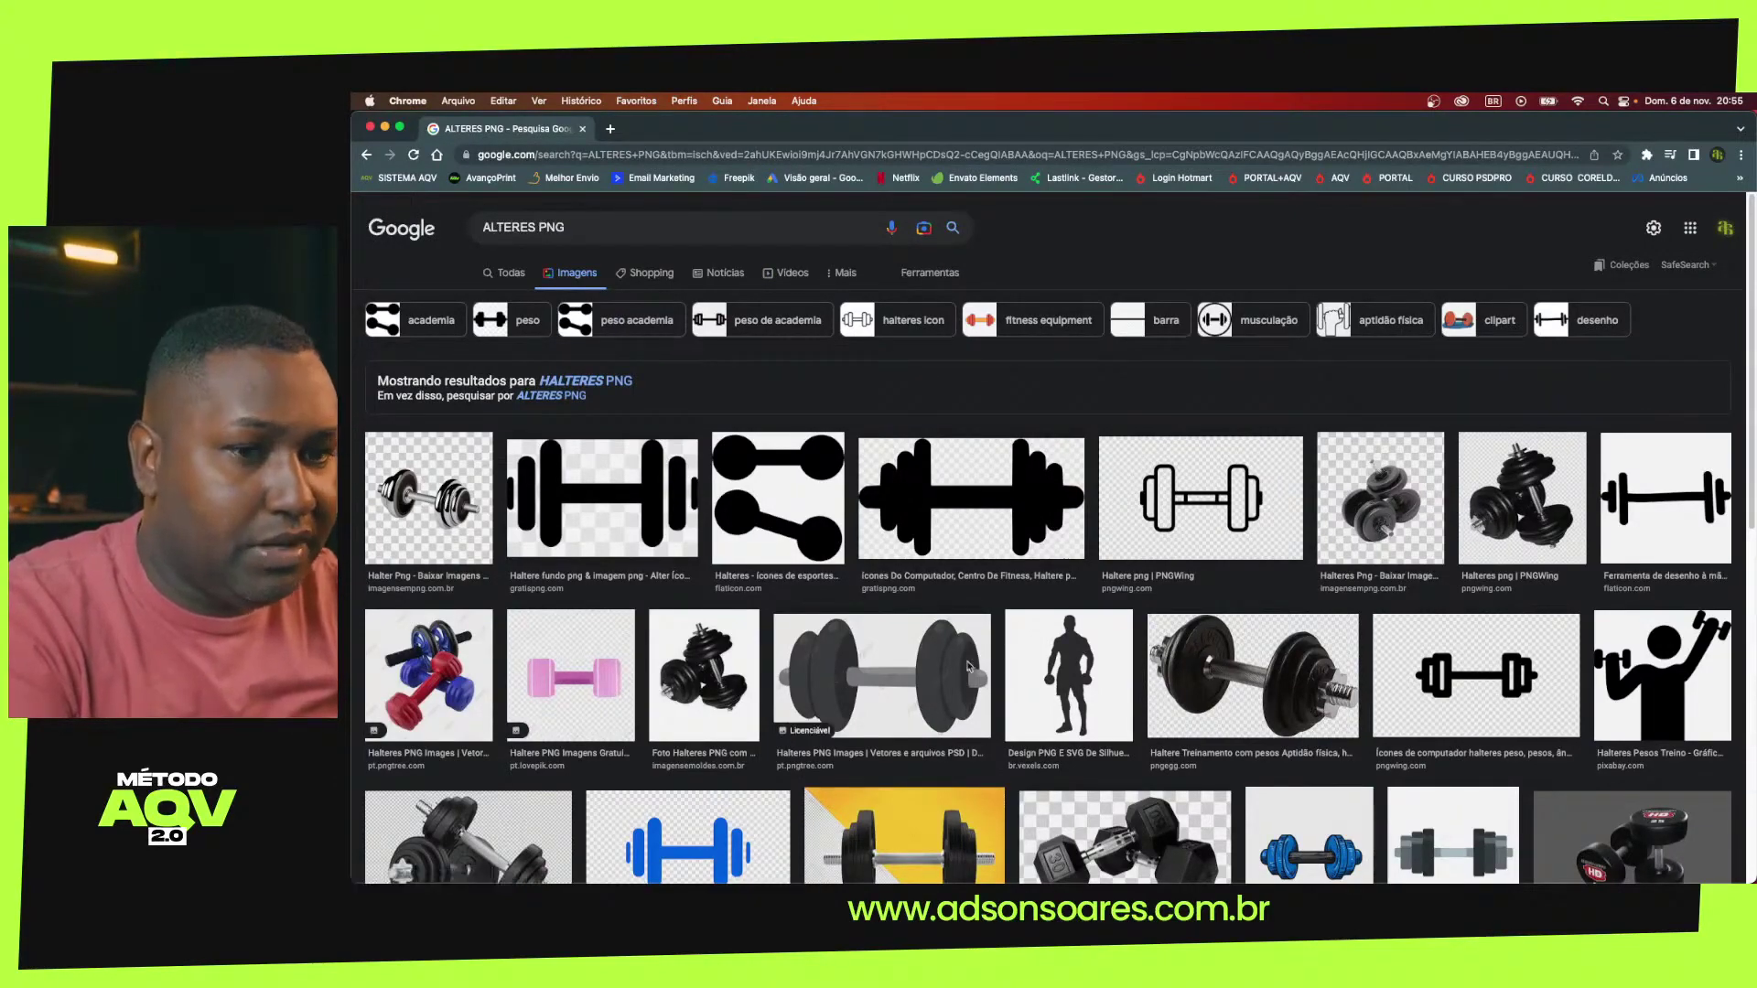
scroll(915, 627, down, 3)
scroll(968, 666, down, 2)
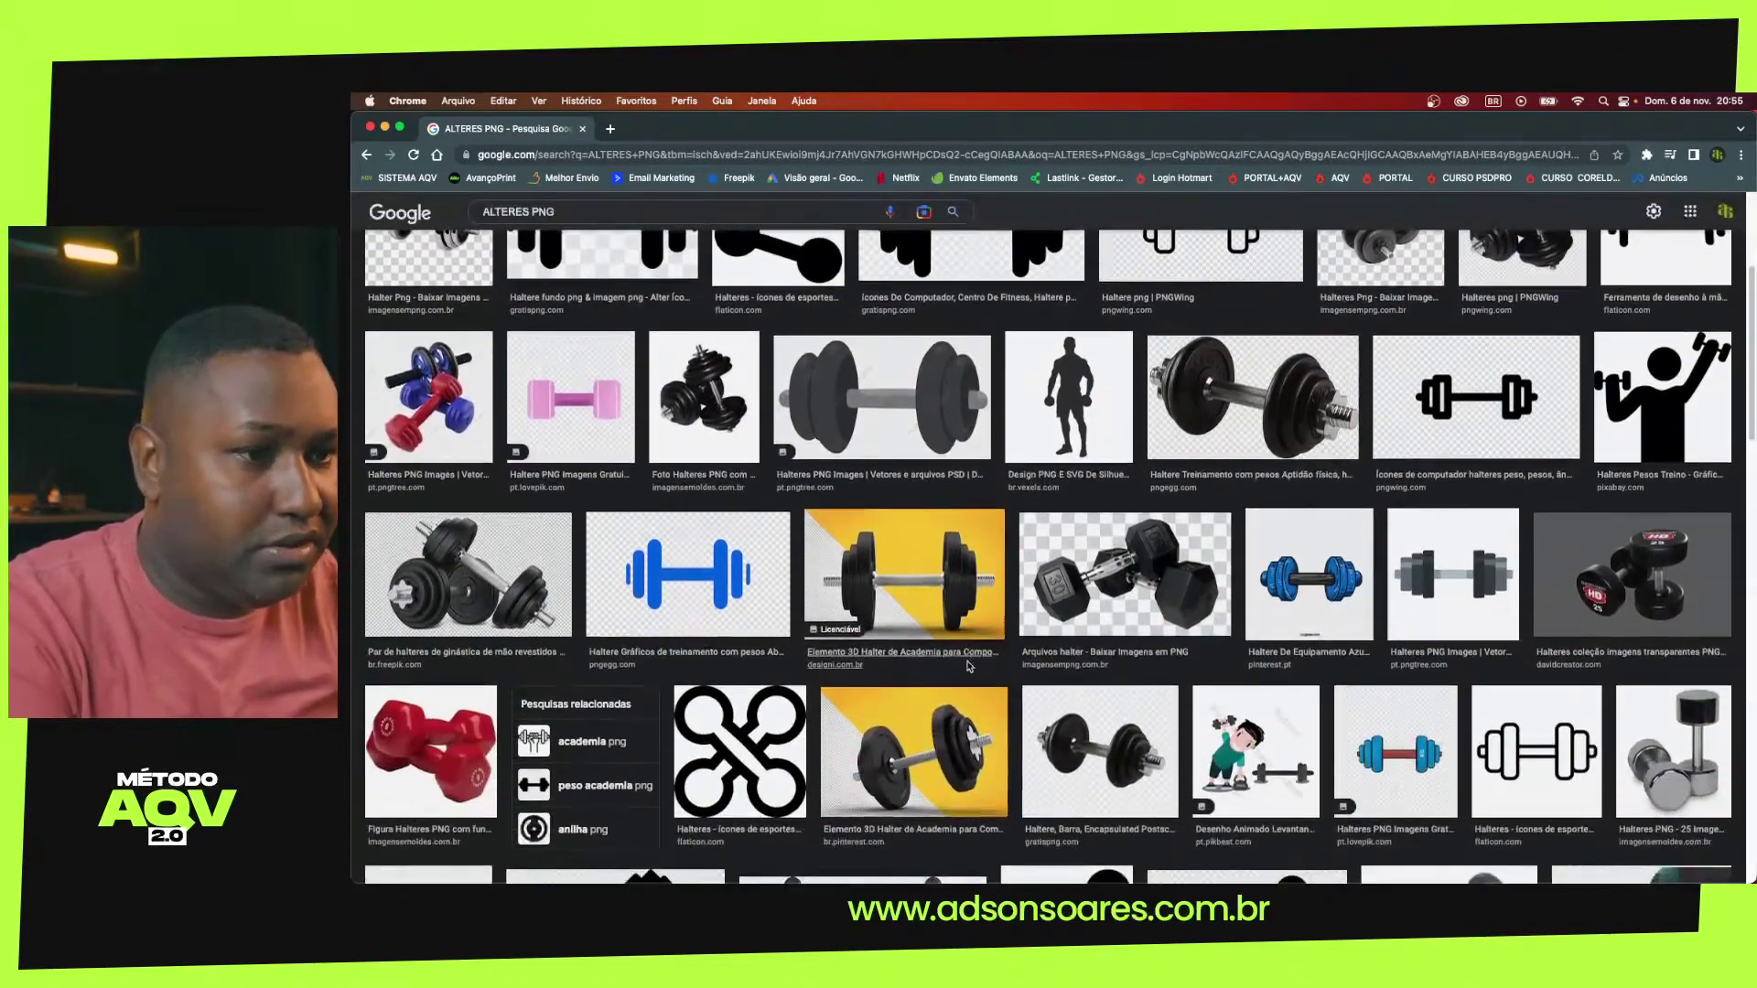
scroll(968, 666, down, 2)
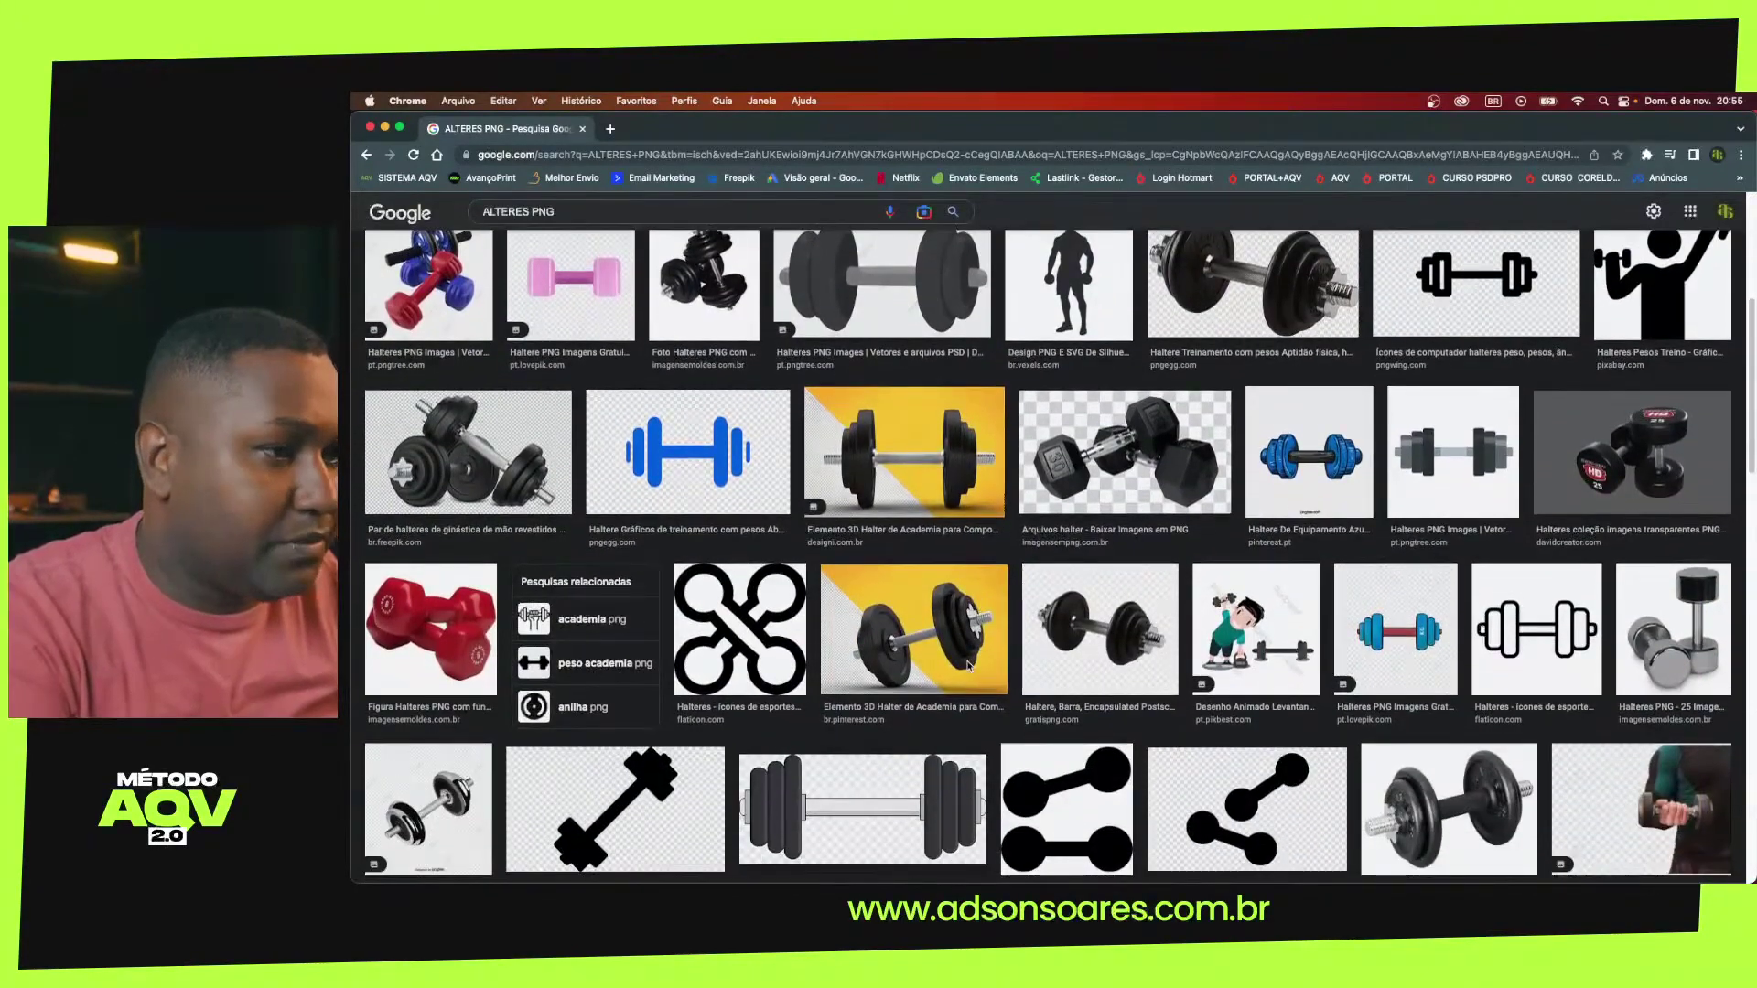
scroll(968, 666, down, 3)
scroll(968, 667, down, 2)
scroll(968, 666, up, 6)
scroll(968, 666, up, 2)
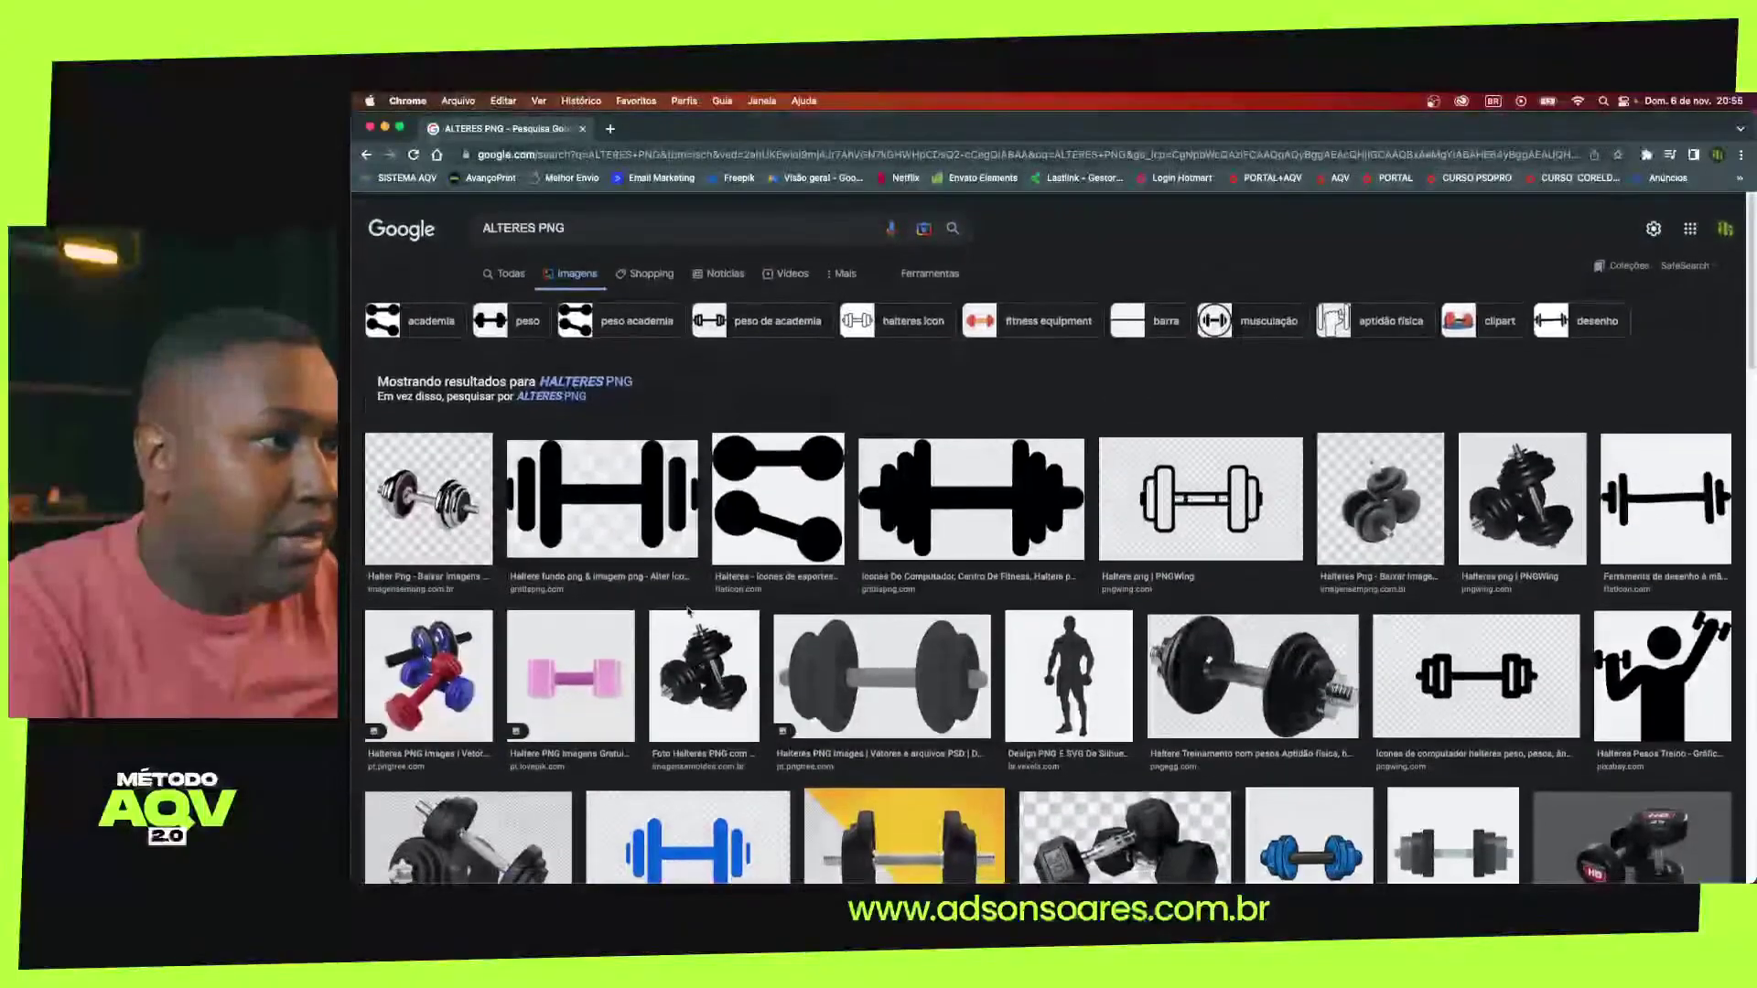
Preview the first 'Halter Png' dumbbell result and scroll through the preview panel
click(428, 498)
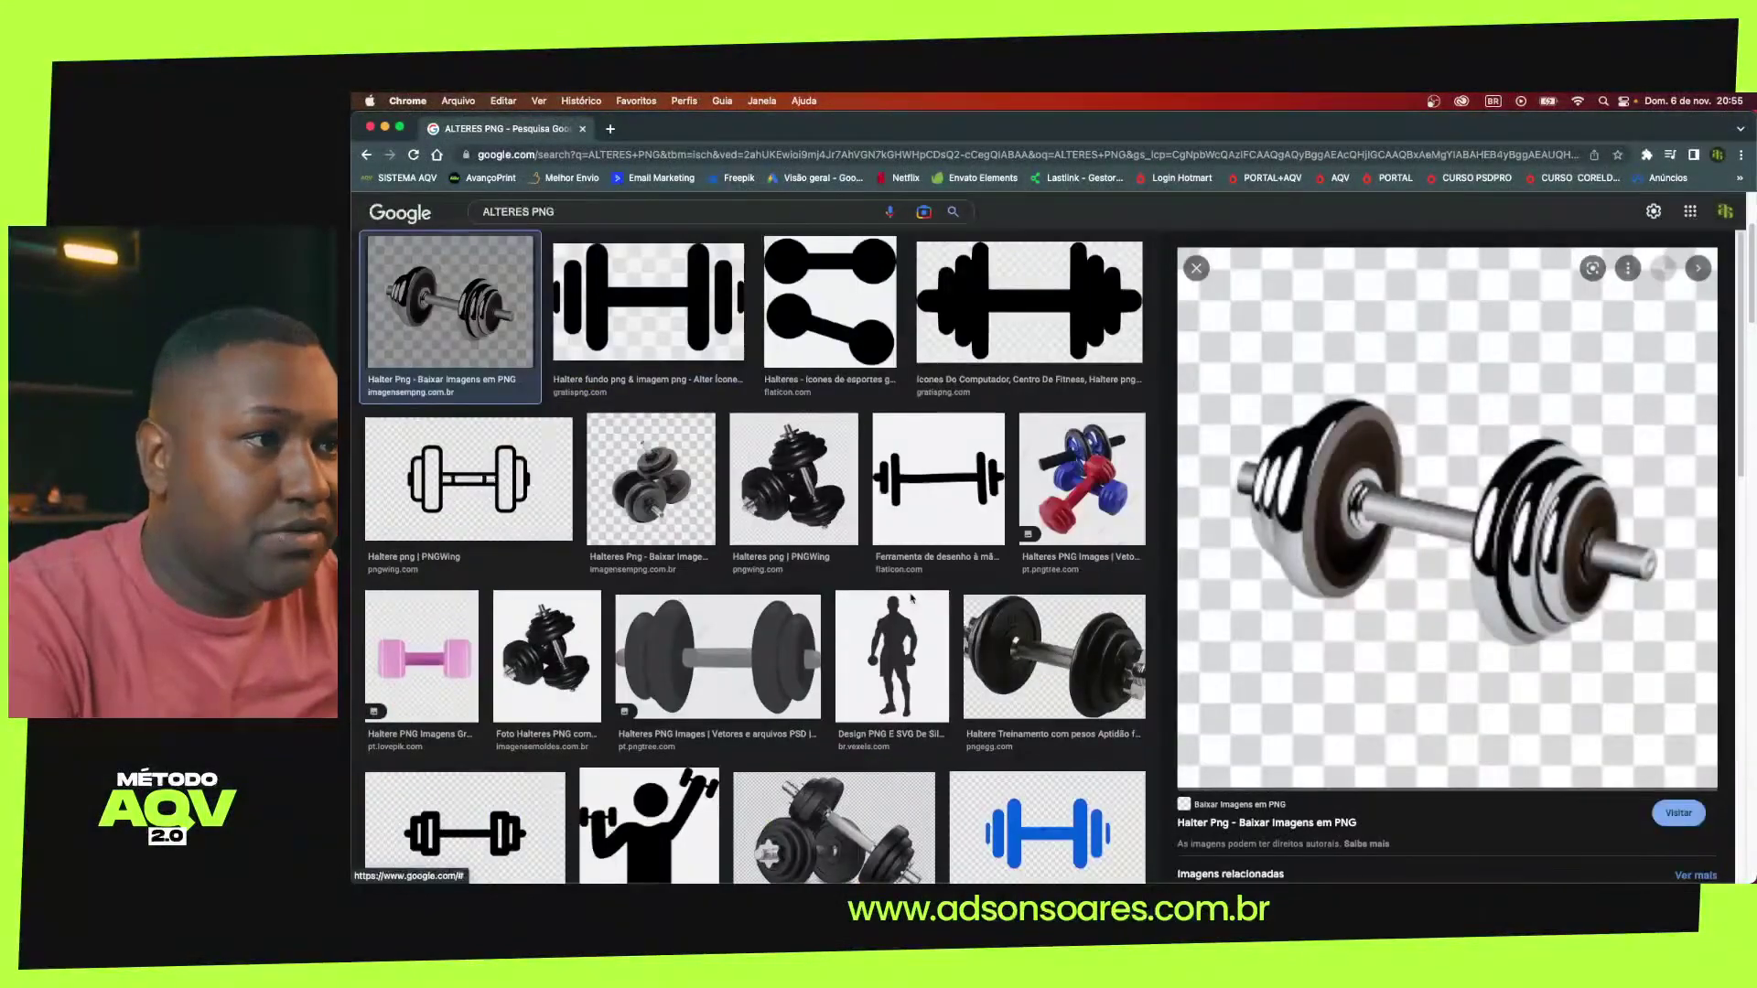
scroll(824, 614, down, 2)
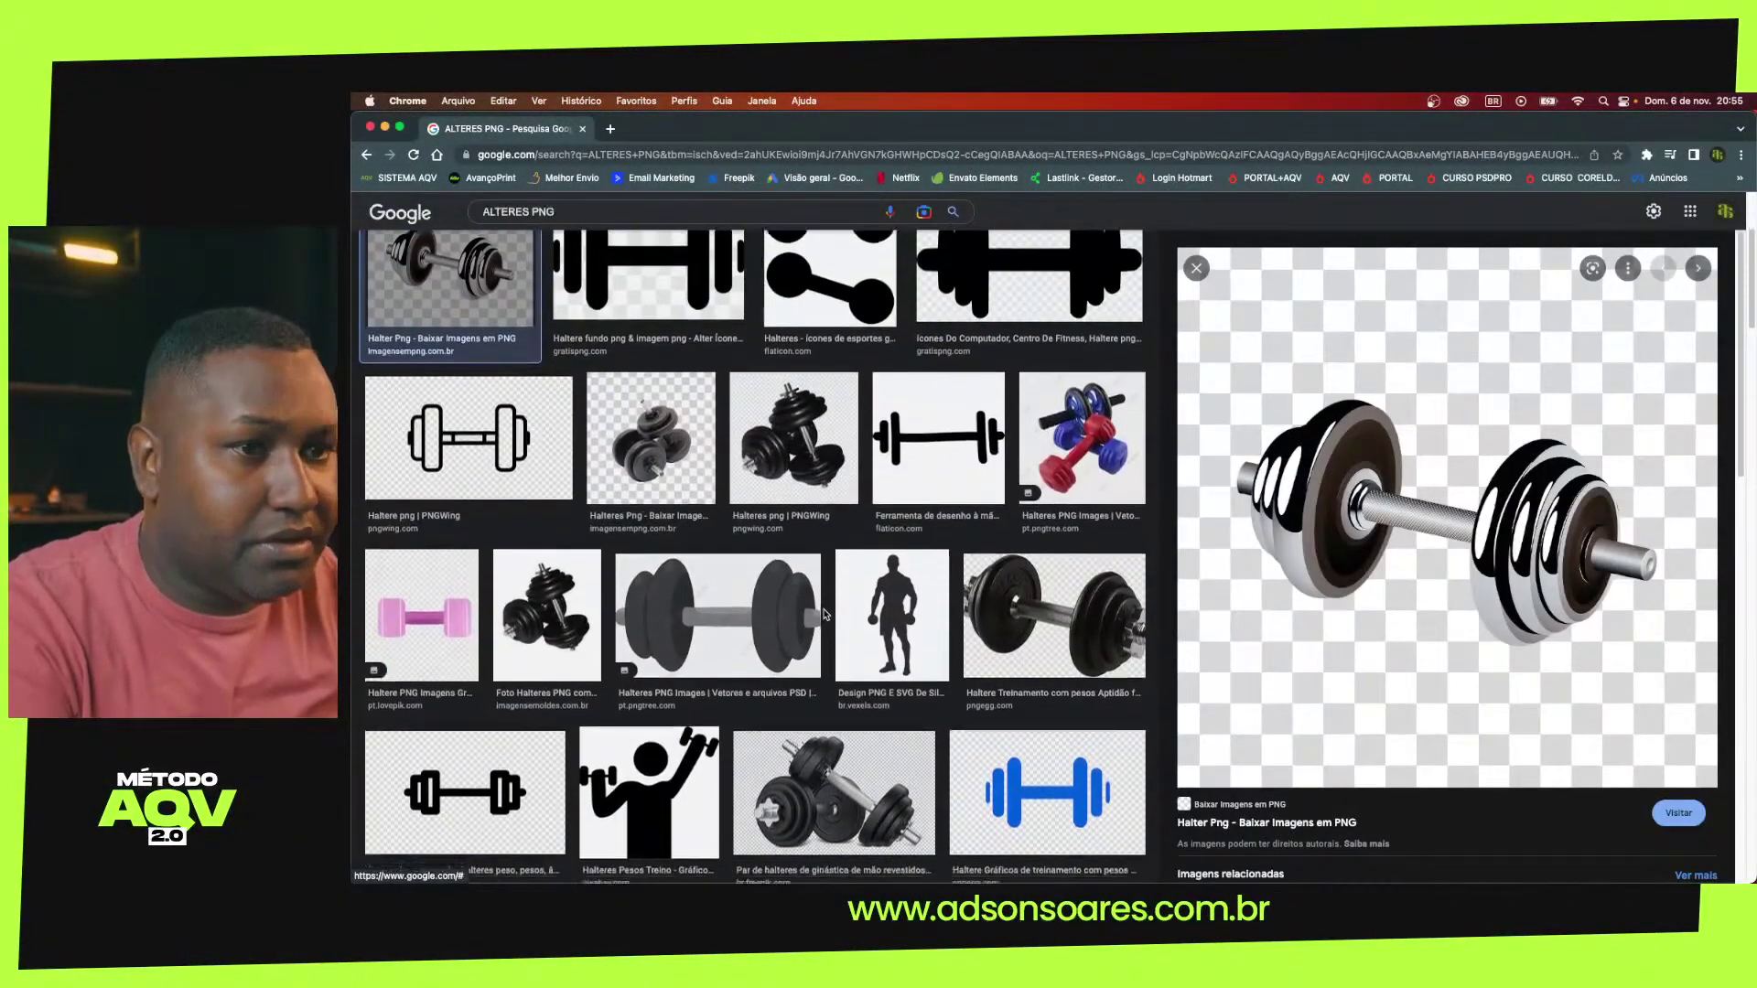
scroll(825, 614, down, 5)
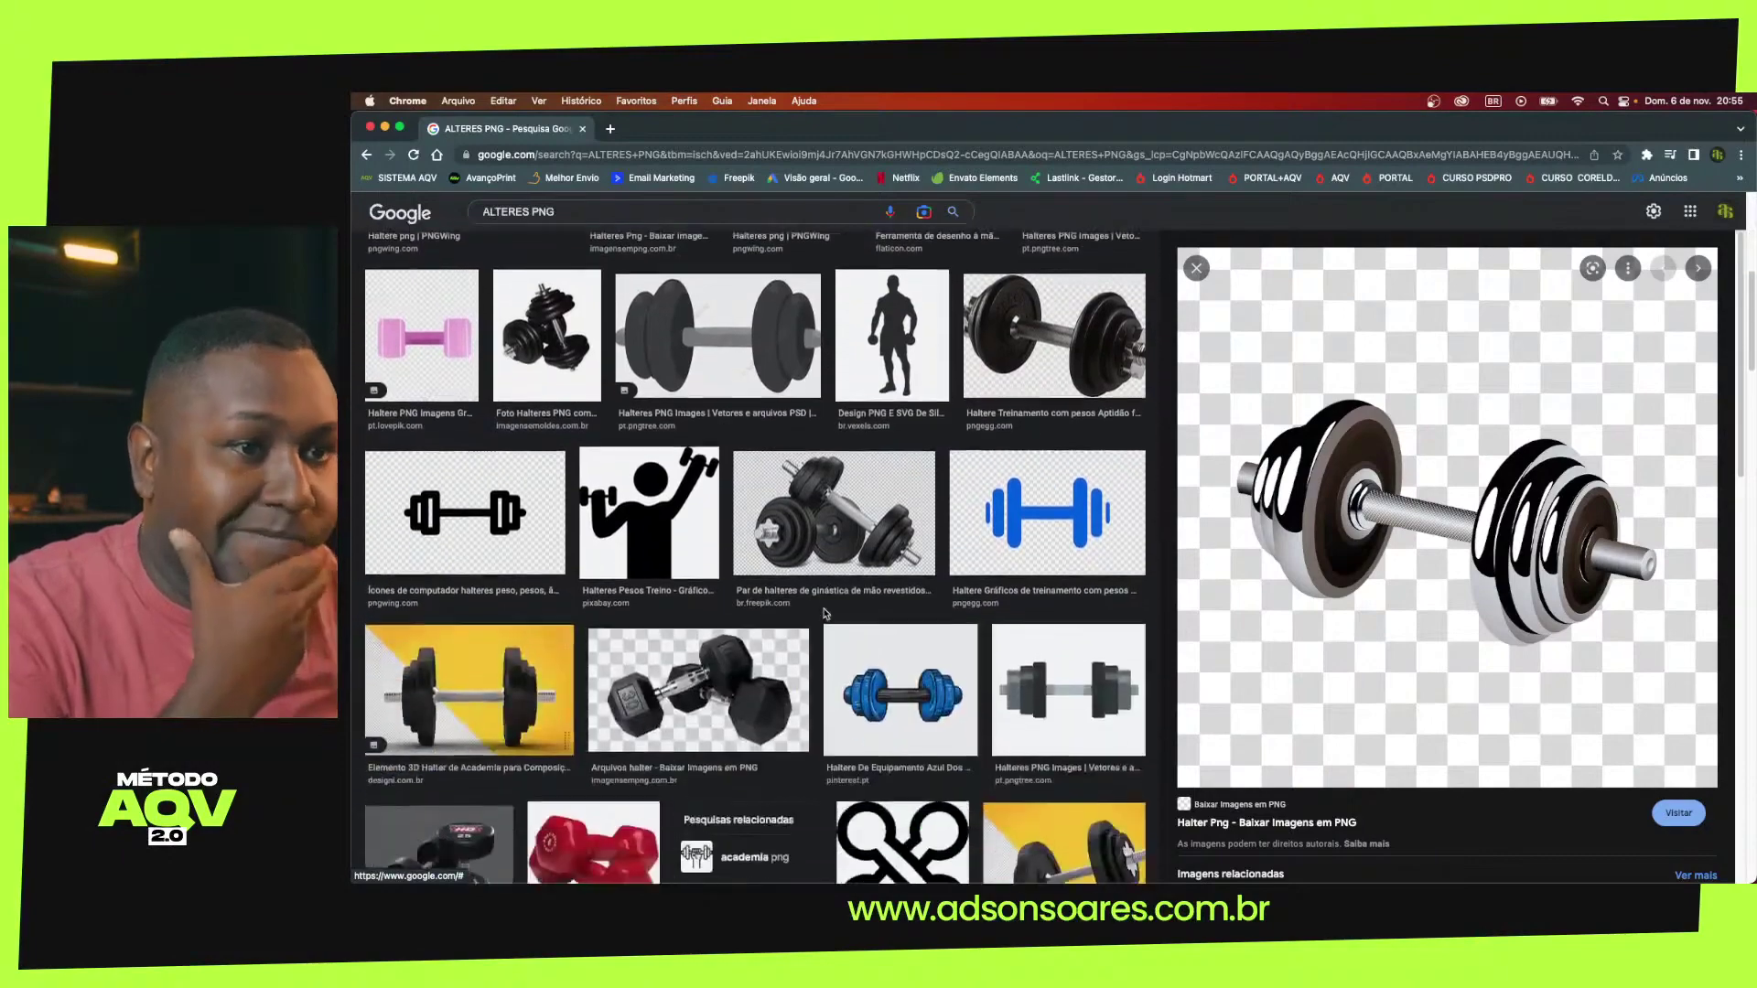
scroll(824, 614, down, 5)
scroll(825, 614, down, 5)
scroll(824, 614, down, 5)
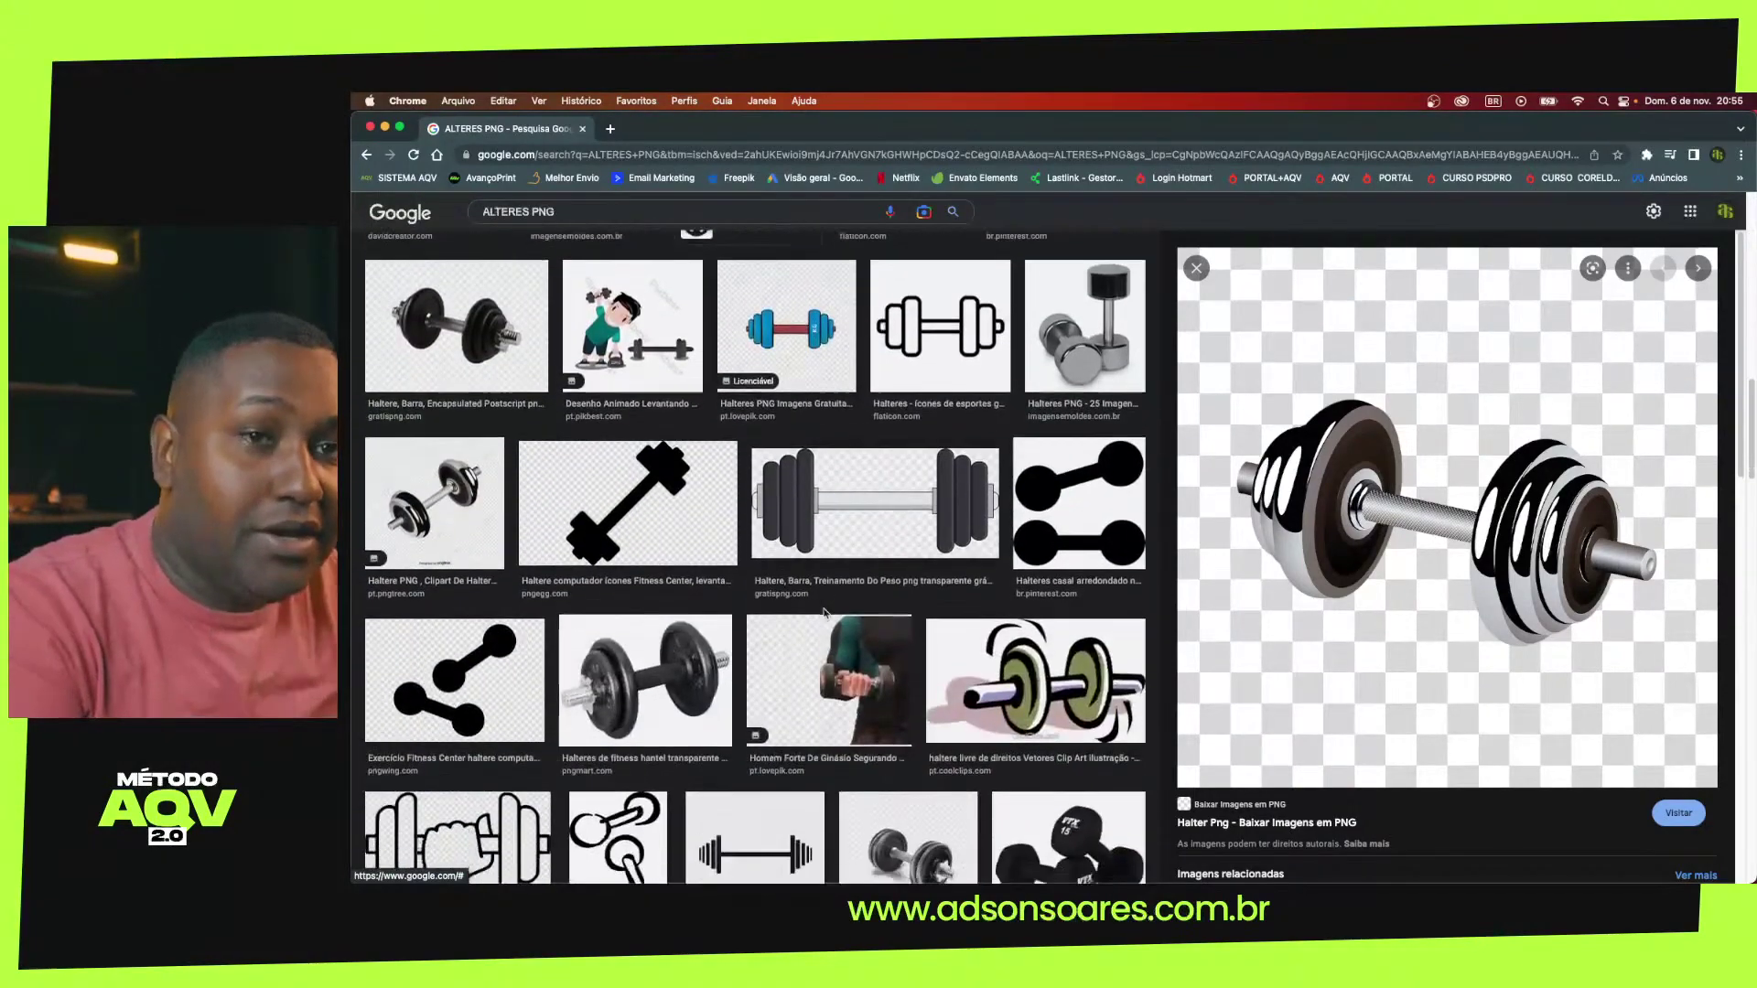
scroll(825, 614, down, 4)
scroll(825, 614, down, 2)
scroll(824, 614, down, 2)
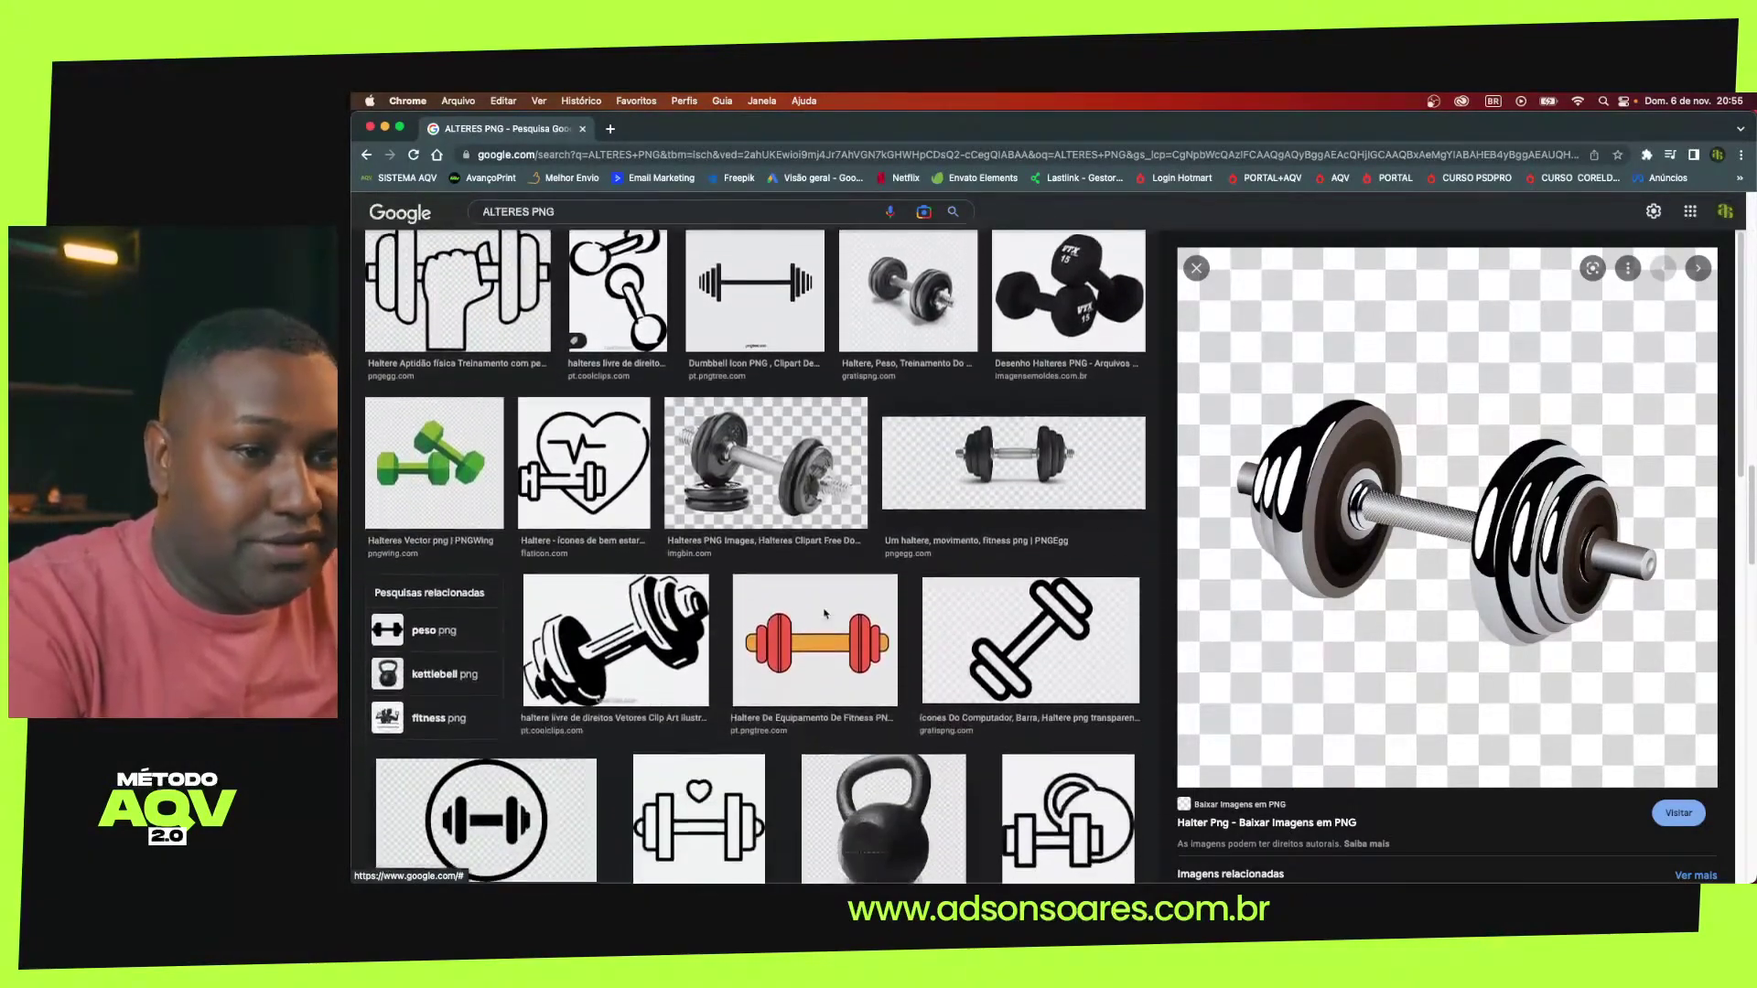
scroll(824, 614, down, 3)
scroll(824, 614, down, 2)
scroll(825, 614, down, 2)
scroll(824, 614, down, 1)
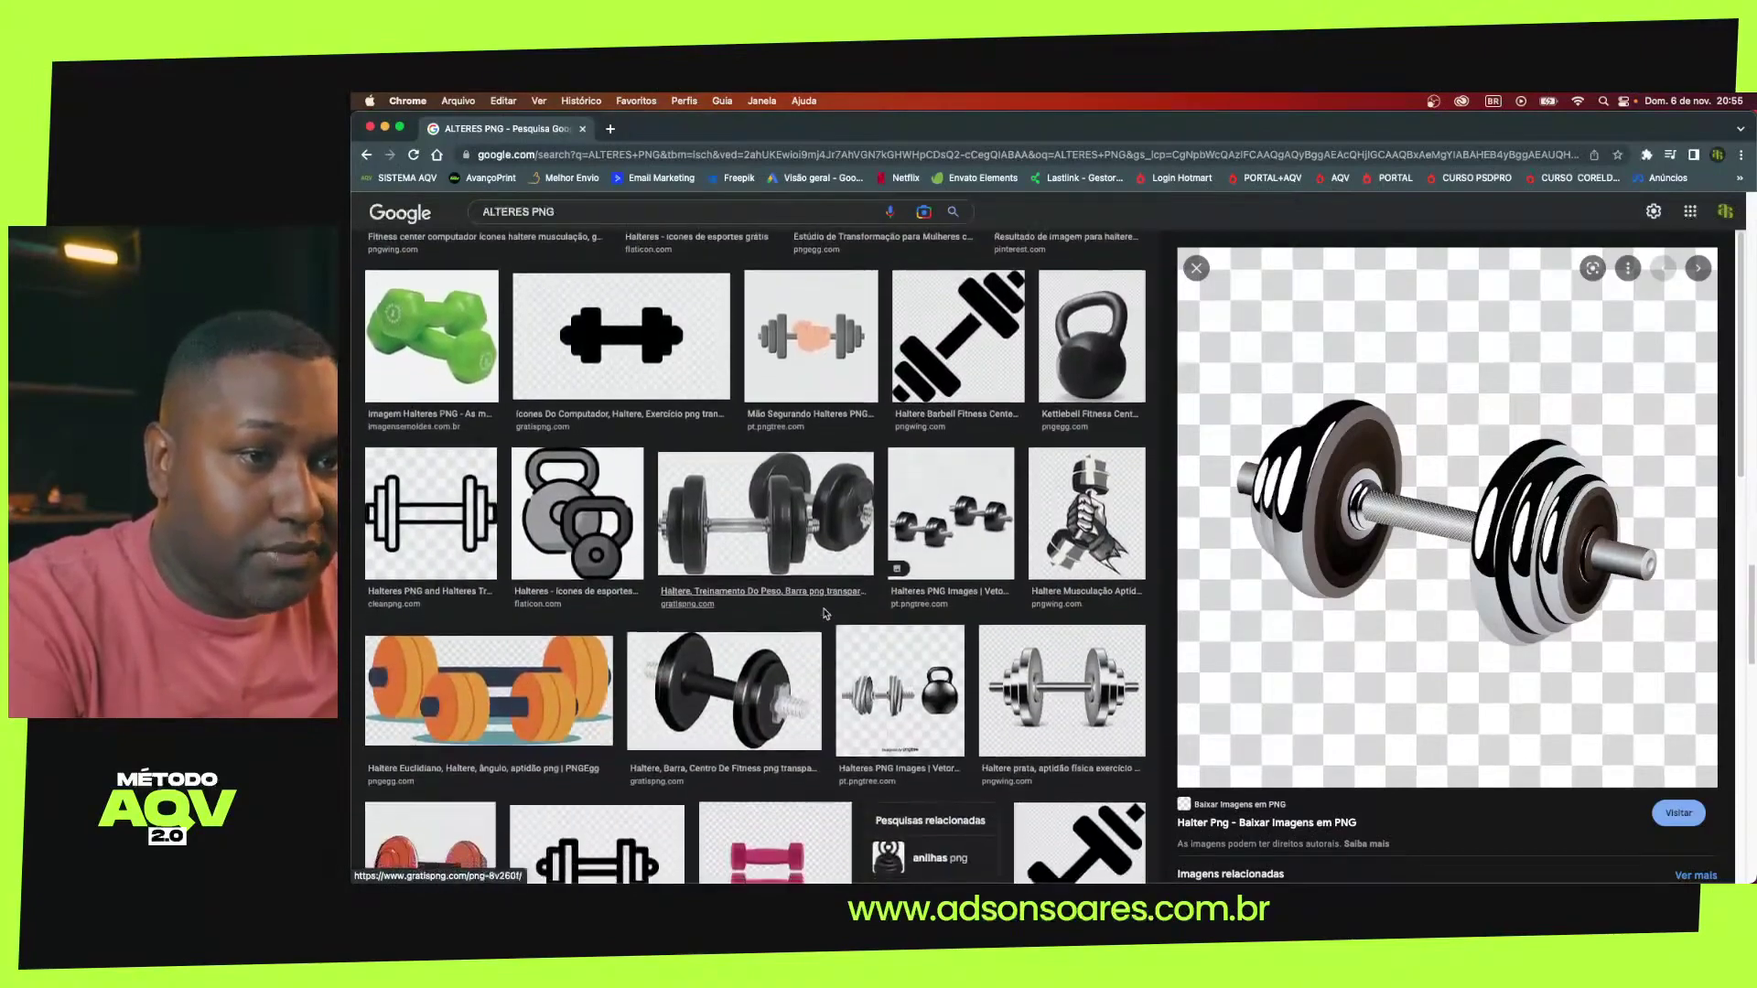
scroll(825, 614, down, 2)
scroll(824, 614, up, 5)
scroll(824, 614, up, 3)
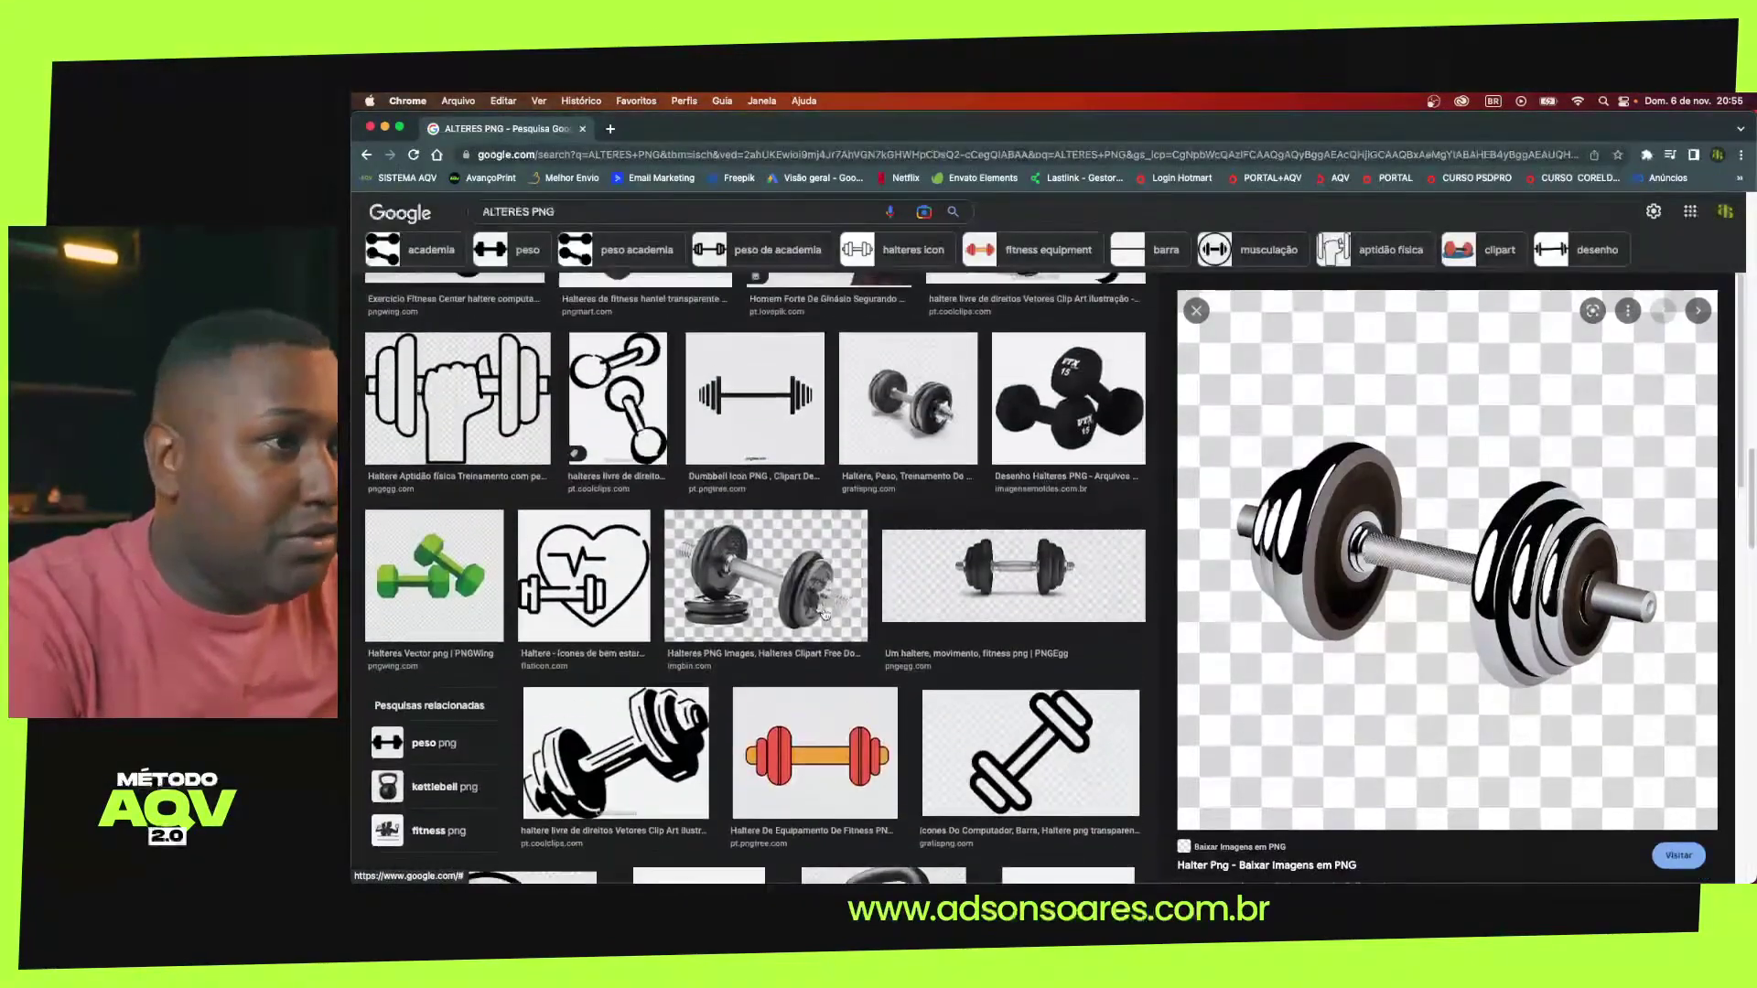
scroll(824, 614, up, 4)
scroll(824, 614, up, 3)
scroll(825, 614, up, 5)
scroll(824, 614, up, 2)
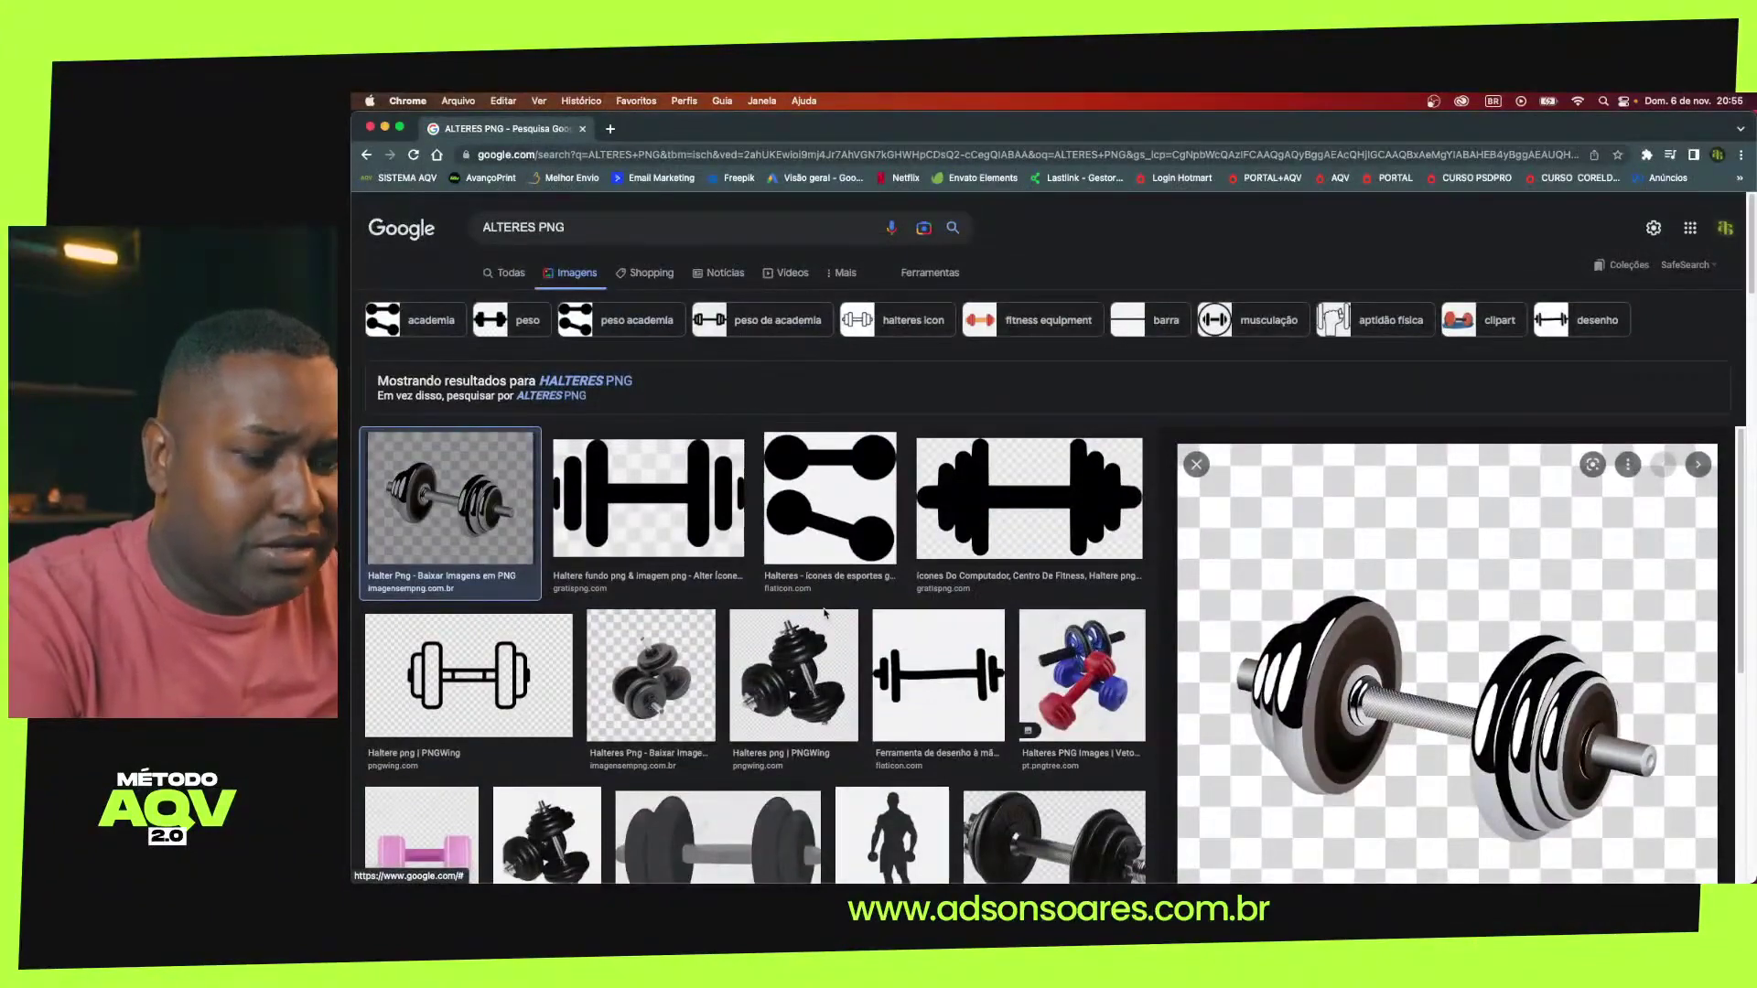
Glance at the poster, then run the corrected 'HALTERES PNG' search and browse its results
key(ctrl+Left)
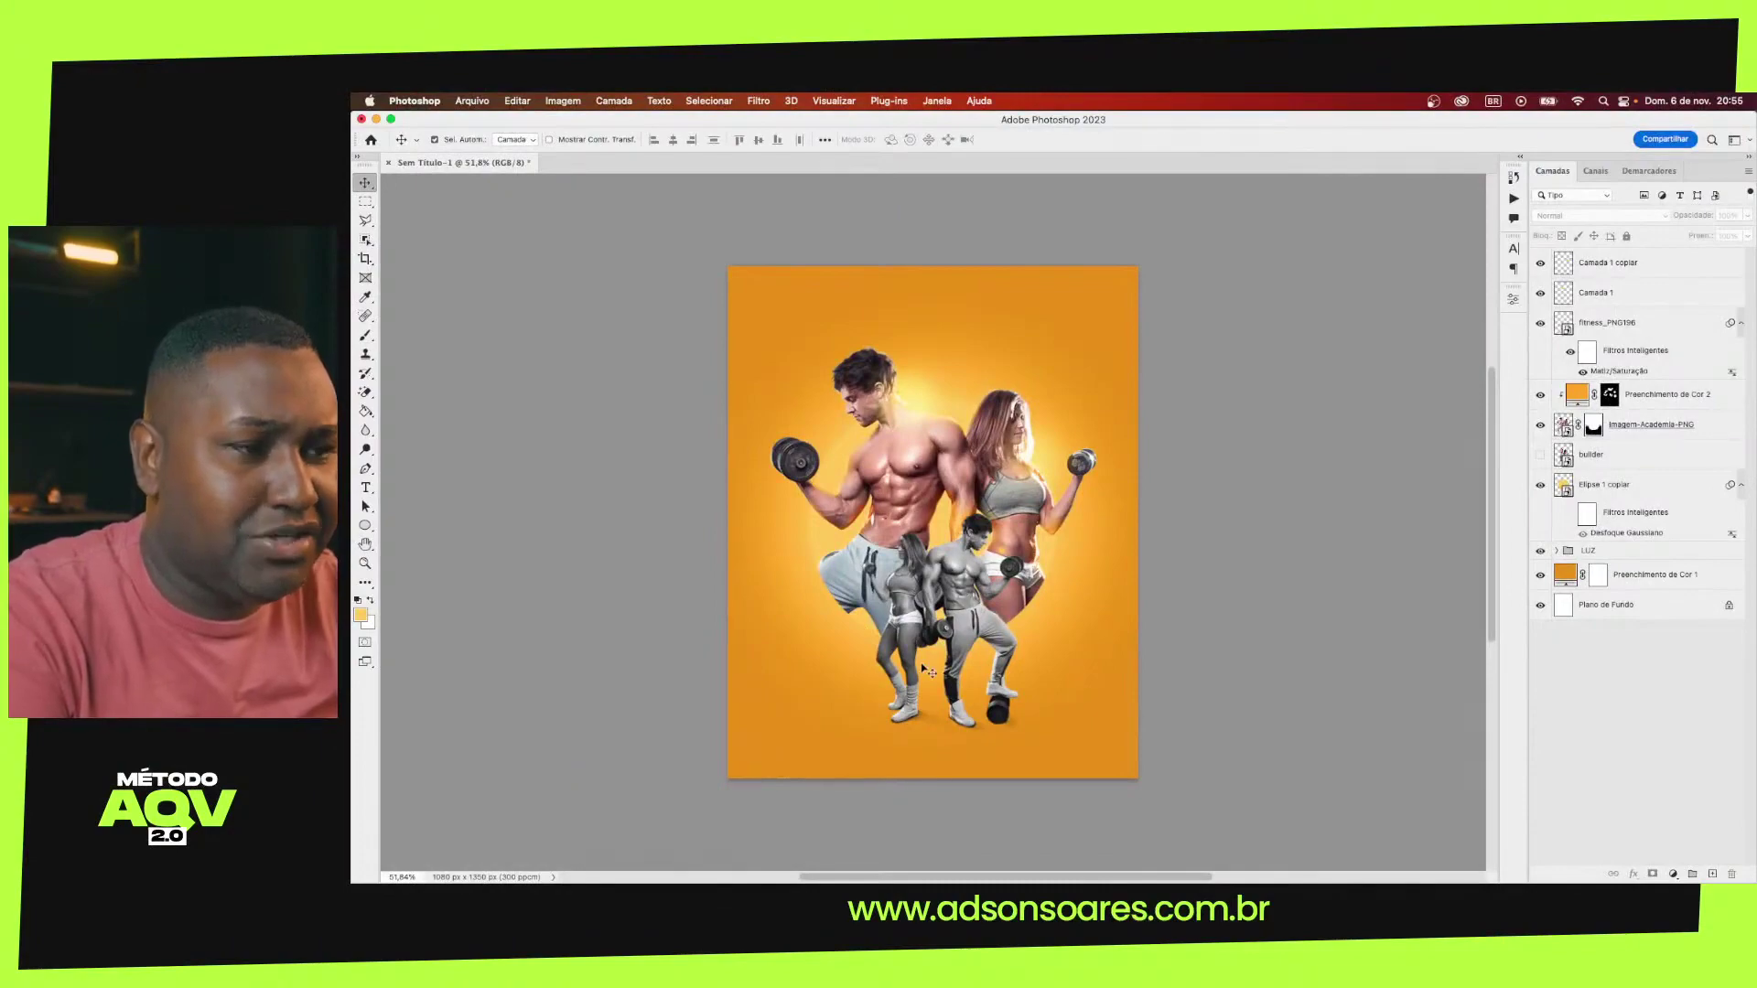
key(ctrl+Right)
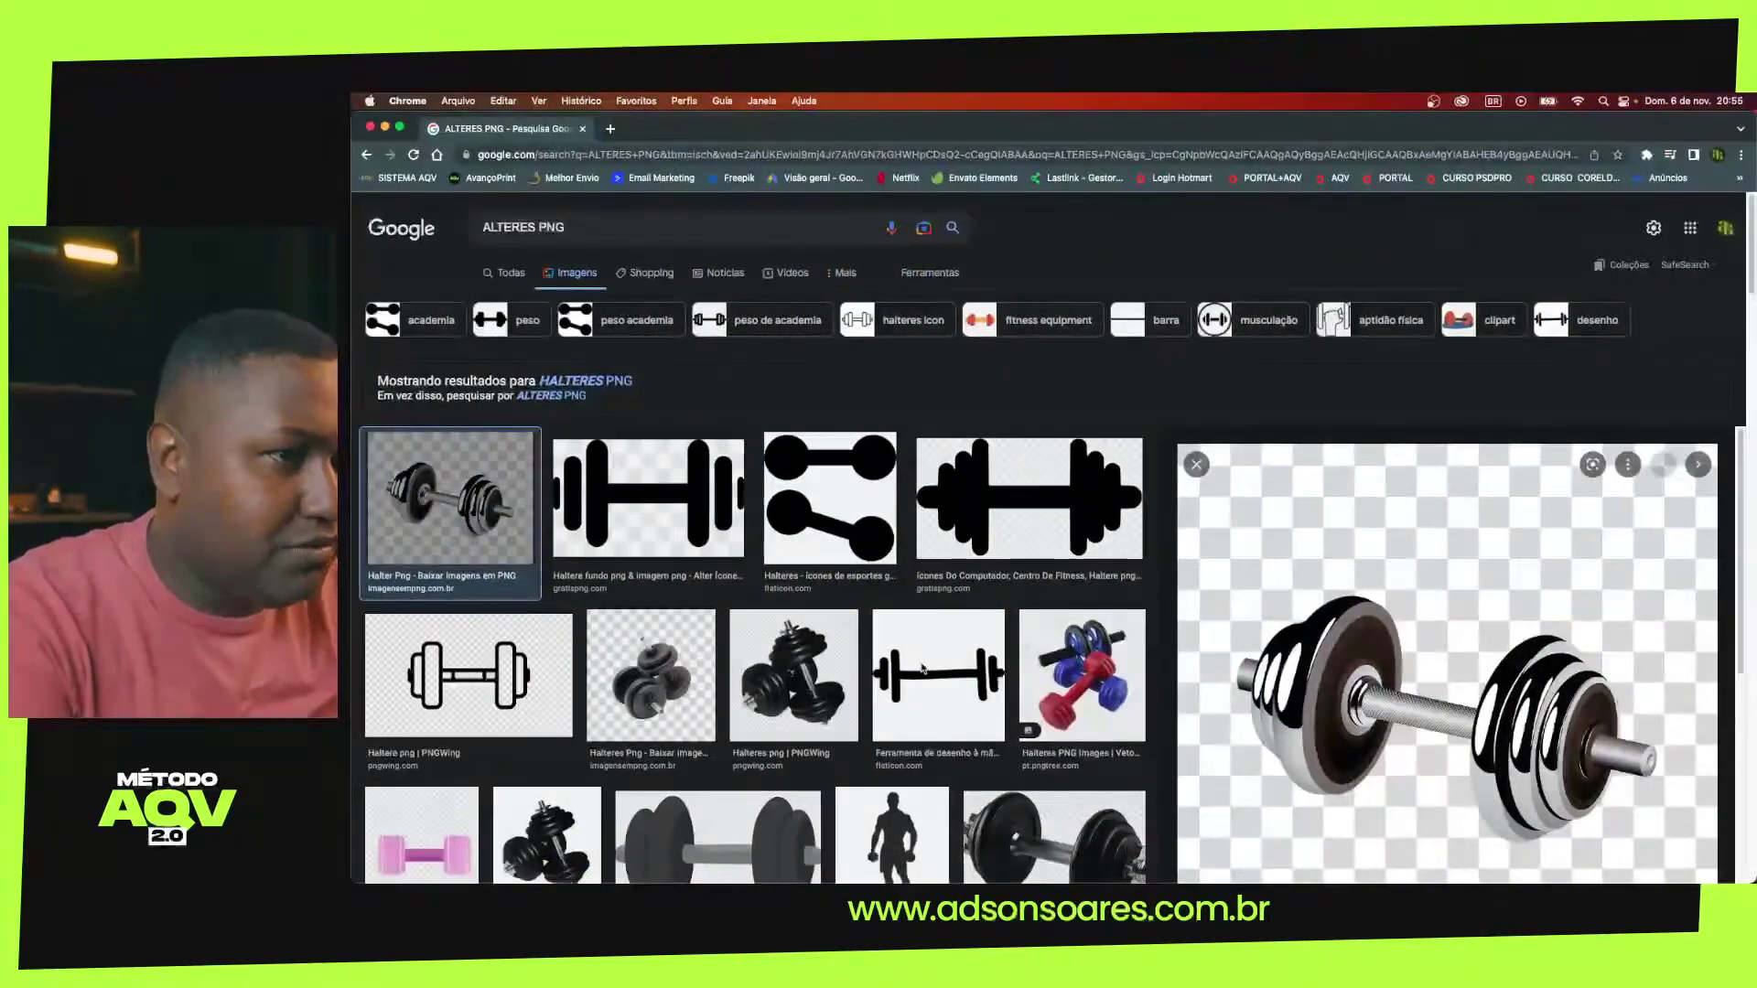
scroll(1281, 653, down, 5)
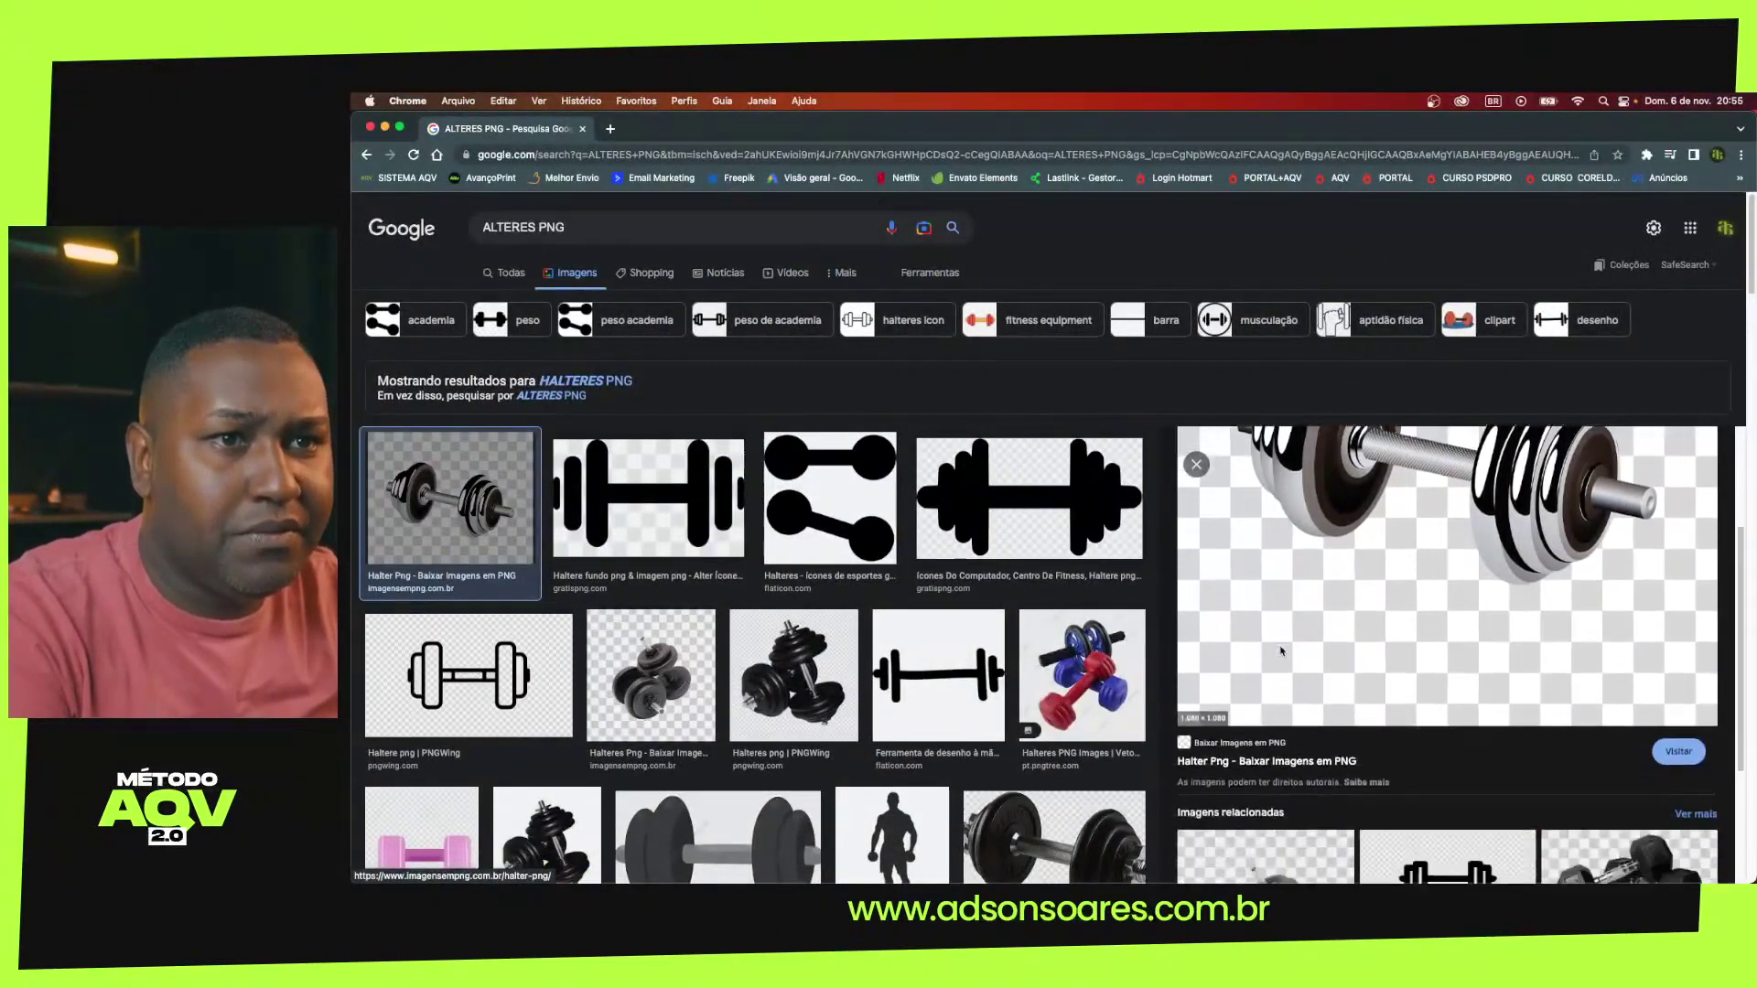
click(564, 382)
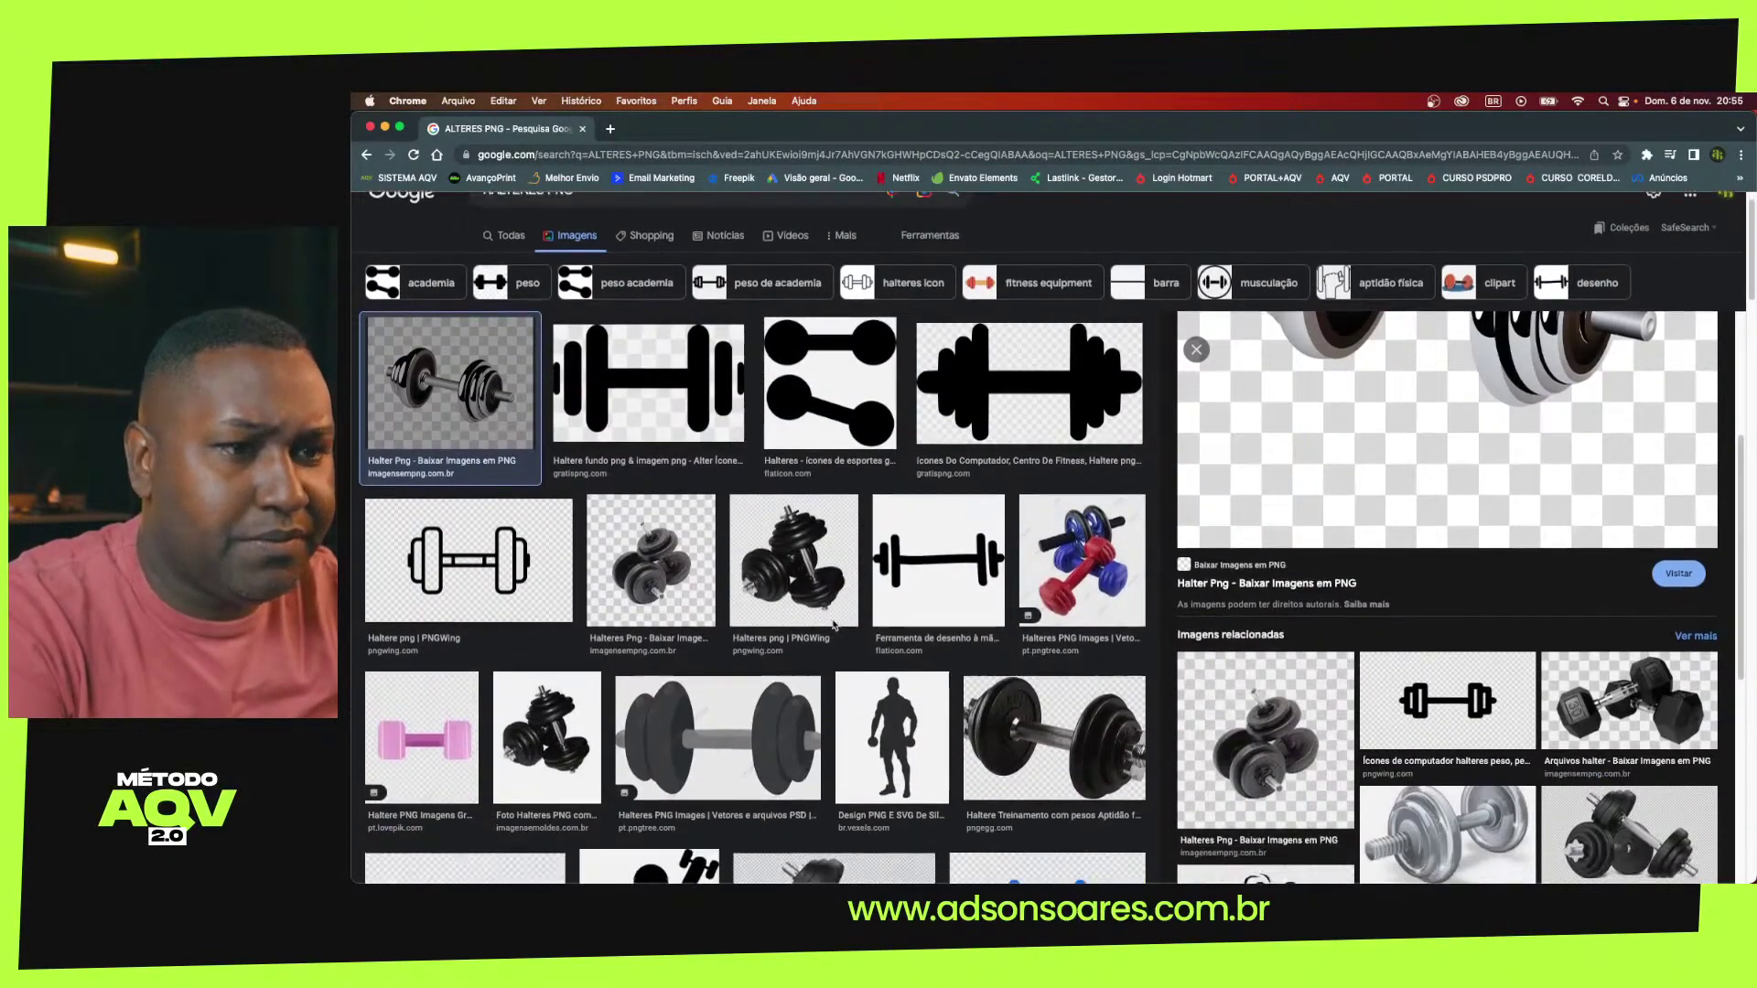
scroll(833, 624, down, 10)
scroll(1193, 726, down, 5)
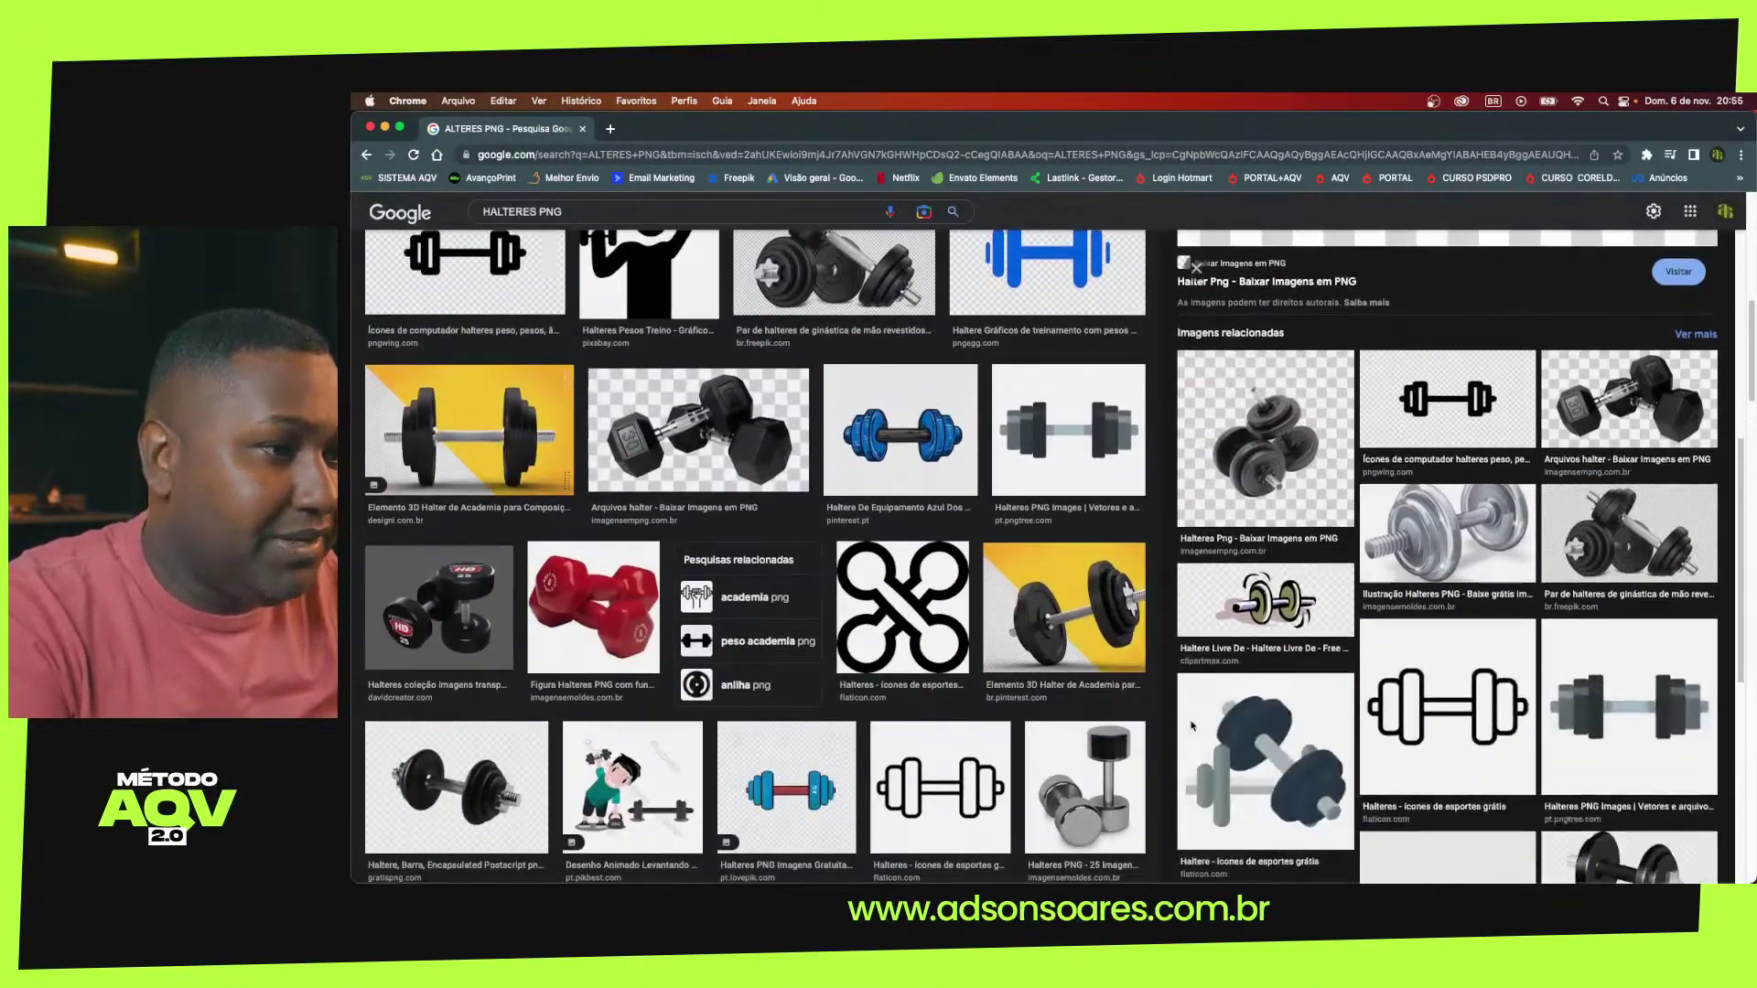
scroll(1199, 721, down, 5)
scroll(1208, 715, down, 5)
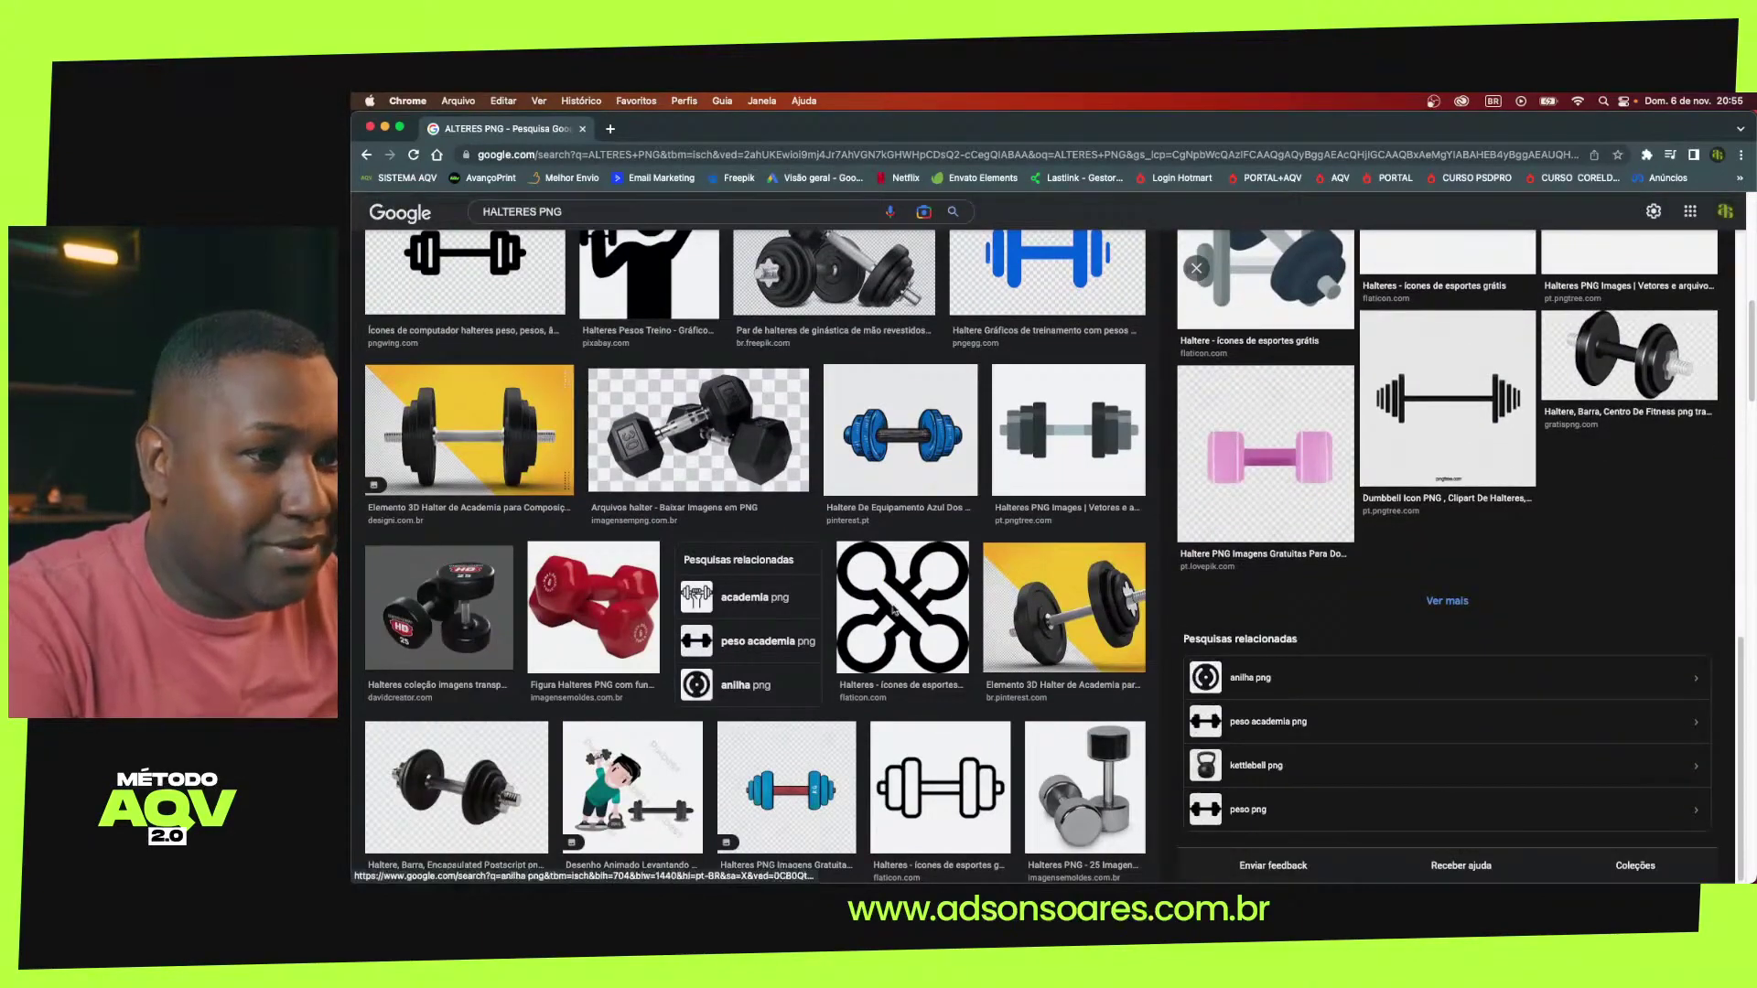
scroll(895, 609, down, 1)
scroll(895, 610, down, 3)
scroll(895, 609, down, 2)
scroll(895, 609, down, 3)
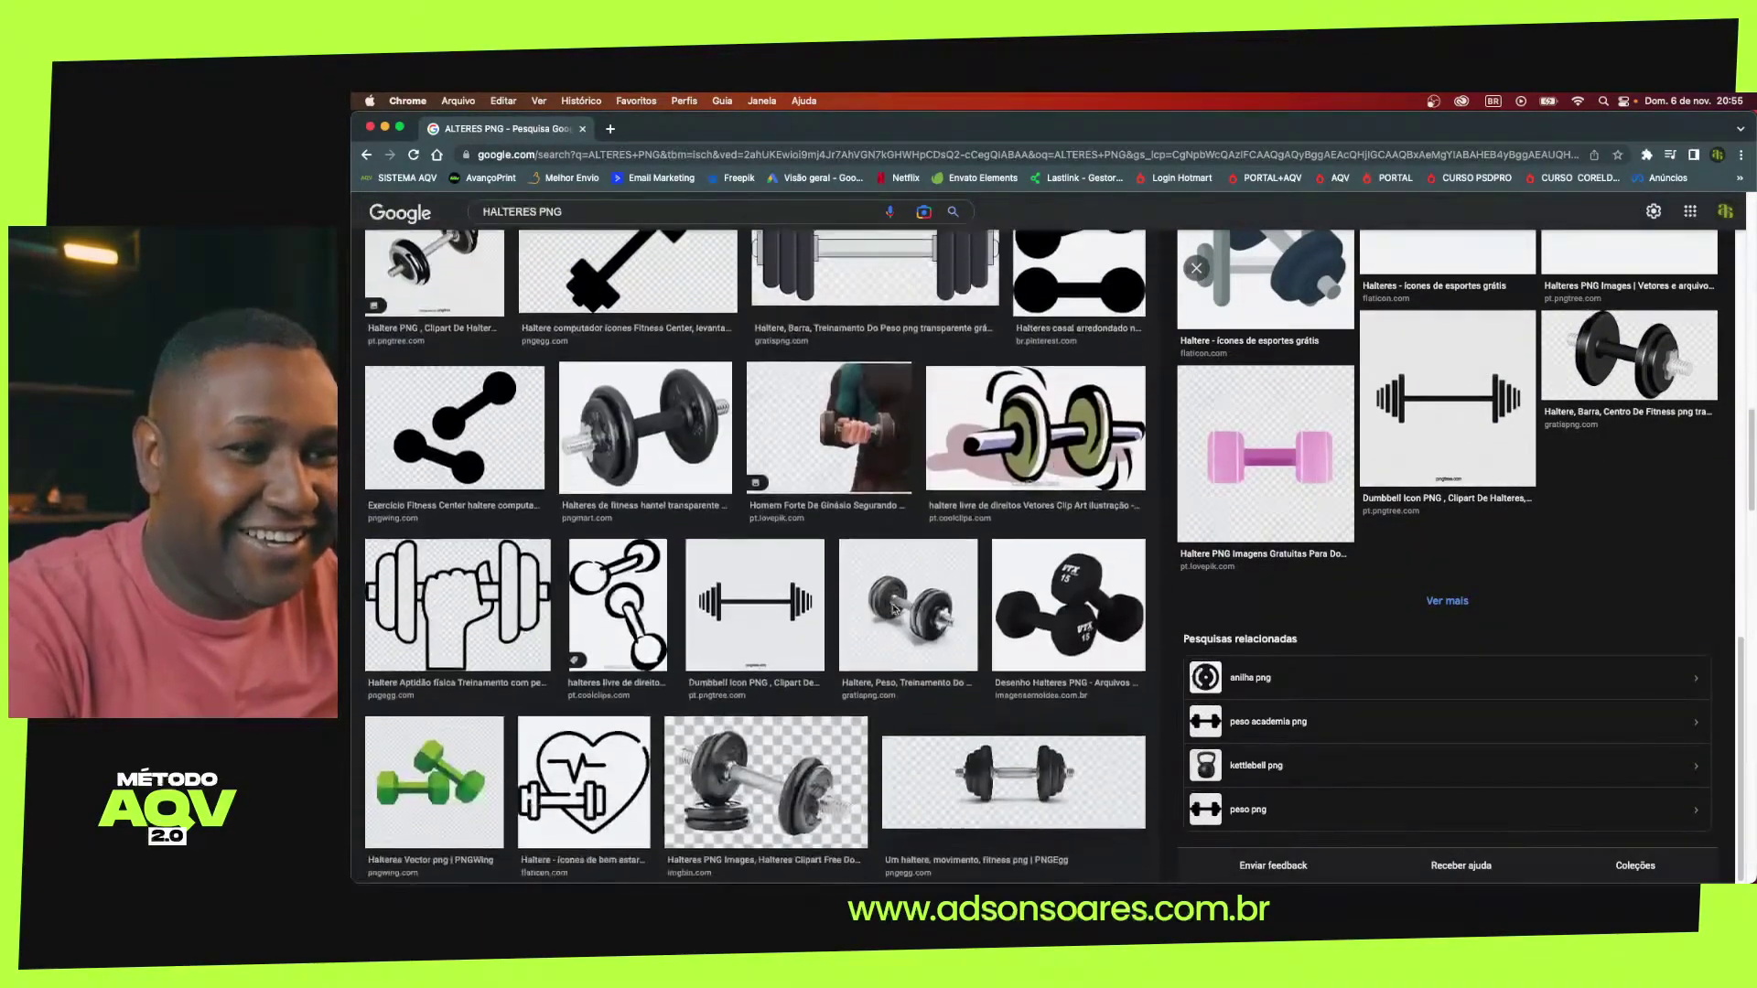
scroll(895, 609, down, 3)
scroll(894, 609, up, 10)
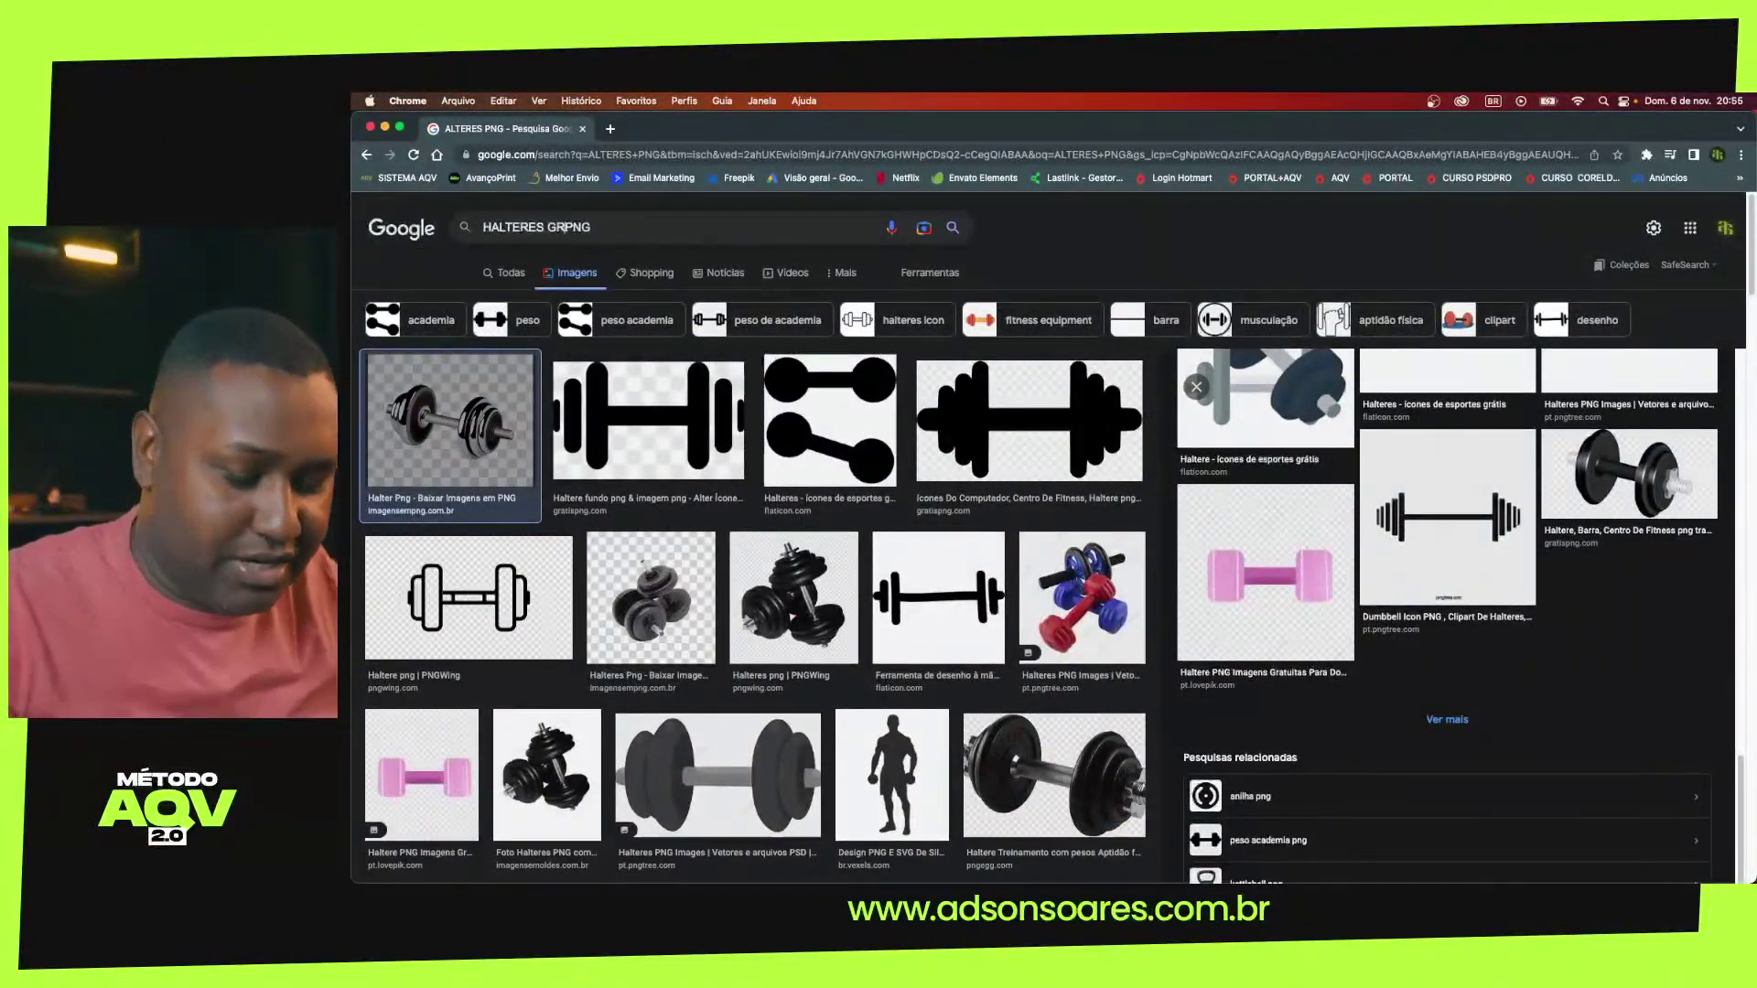
text(ANDE)
Search 'HALTERES GRANDE PNG', then drop PNG and browse 'HALTERES GRANDE' results
key(Return)
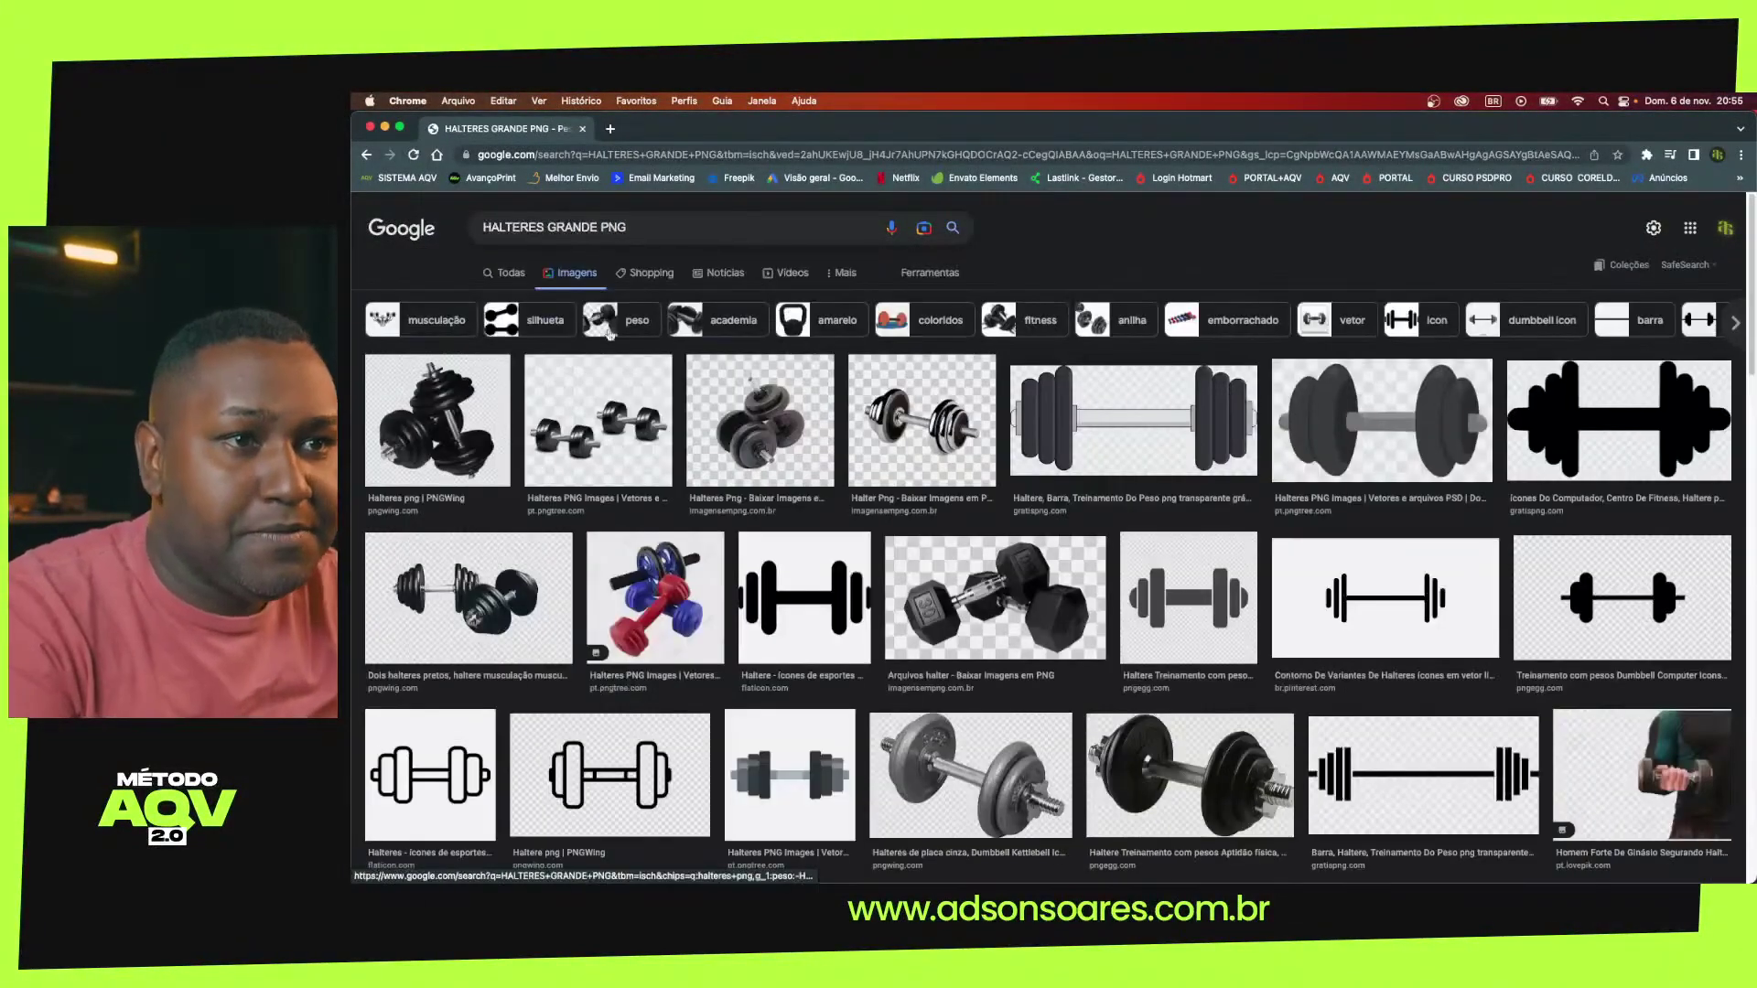
click(665, 235)
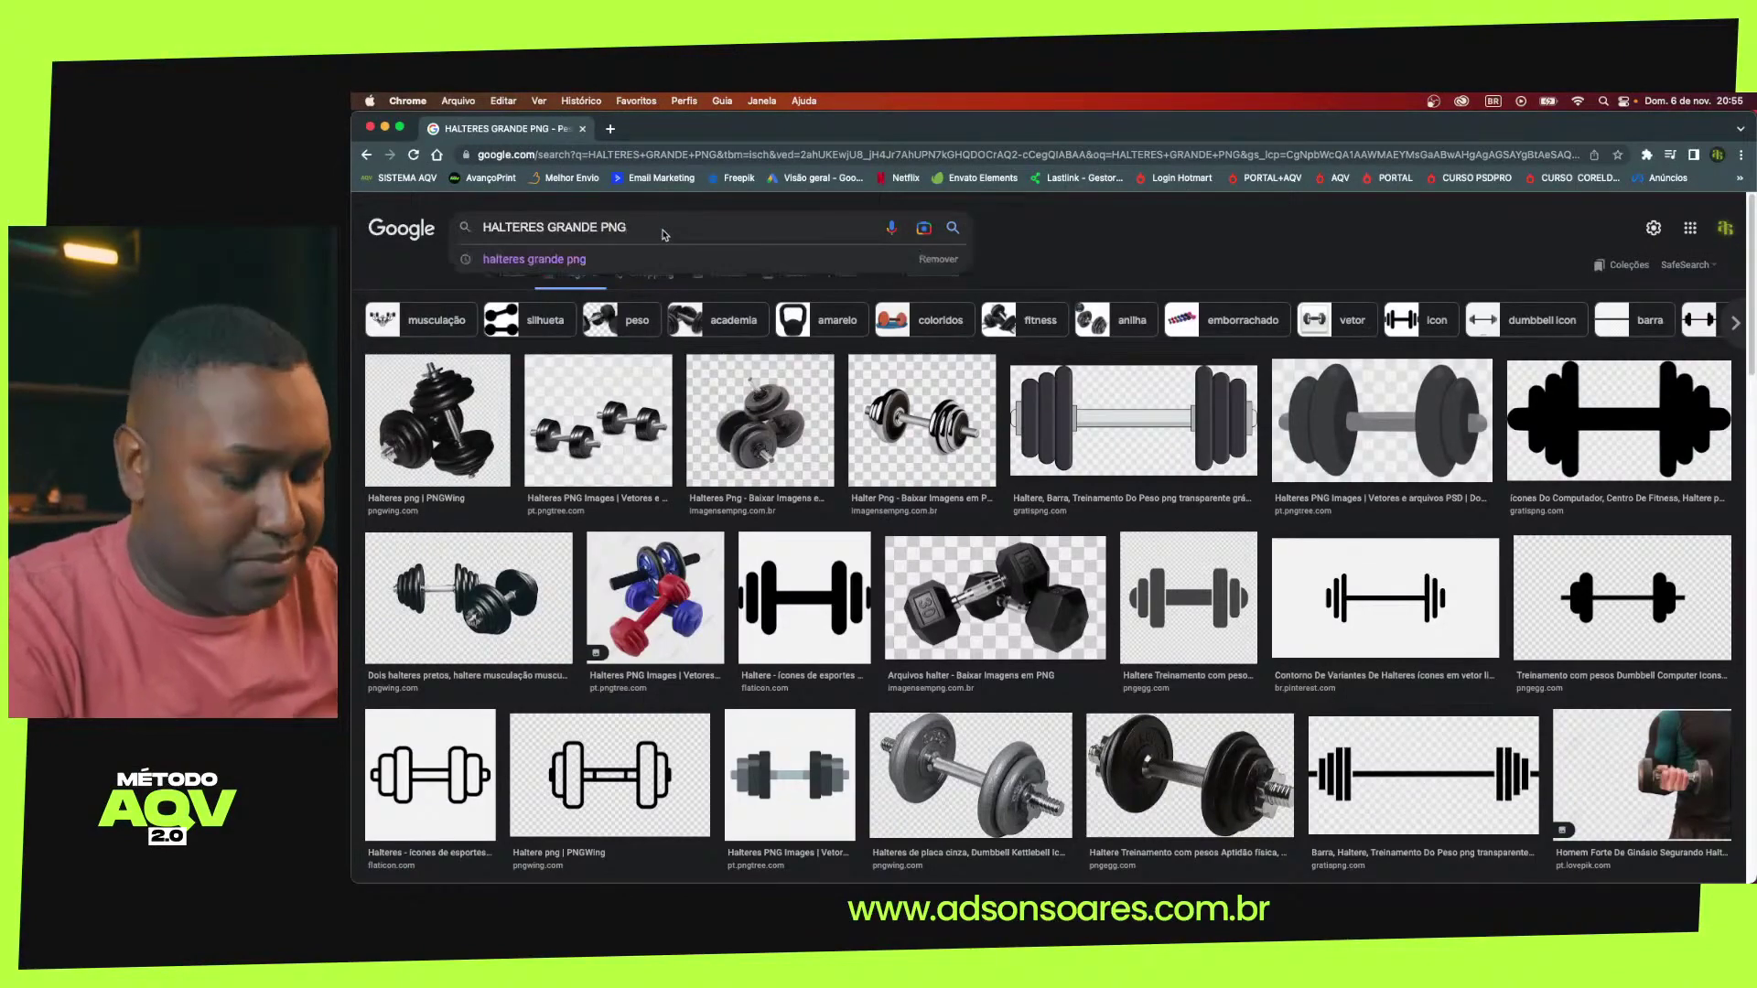
key(BackSpace)
key(BackSpace)
key(BackSpace)
key(Return)
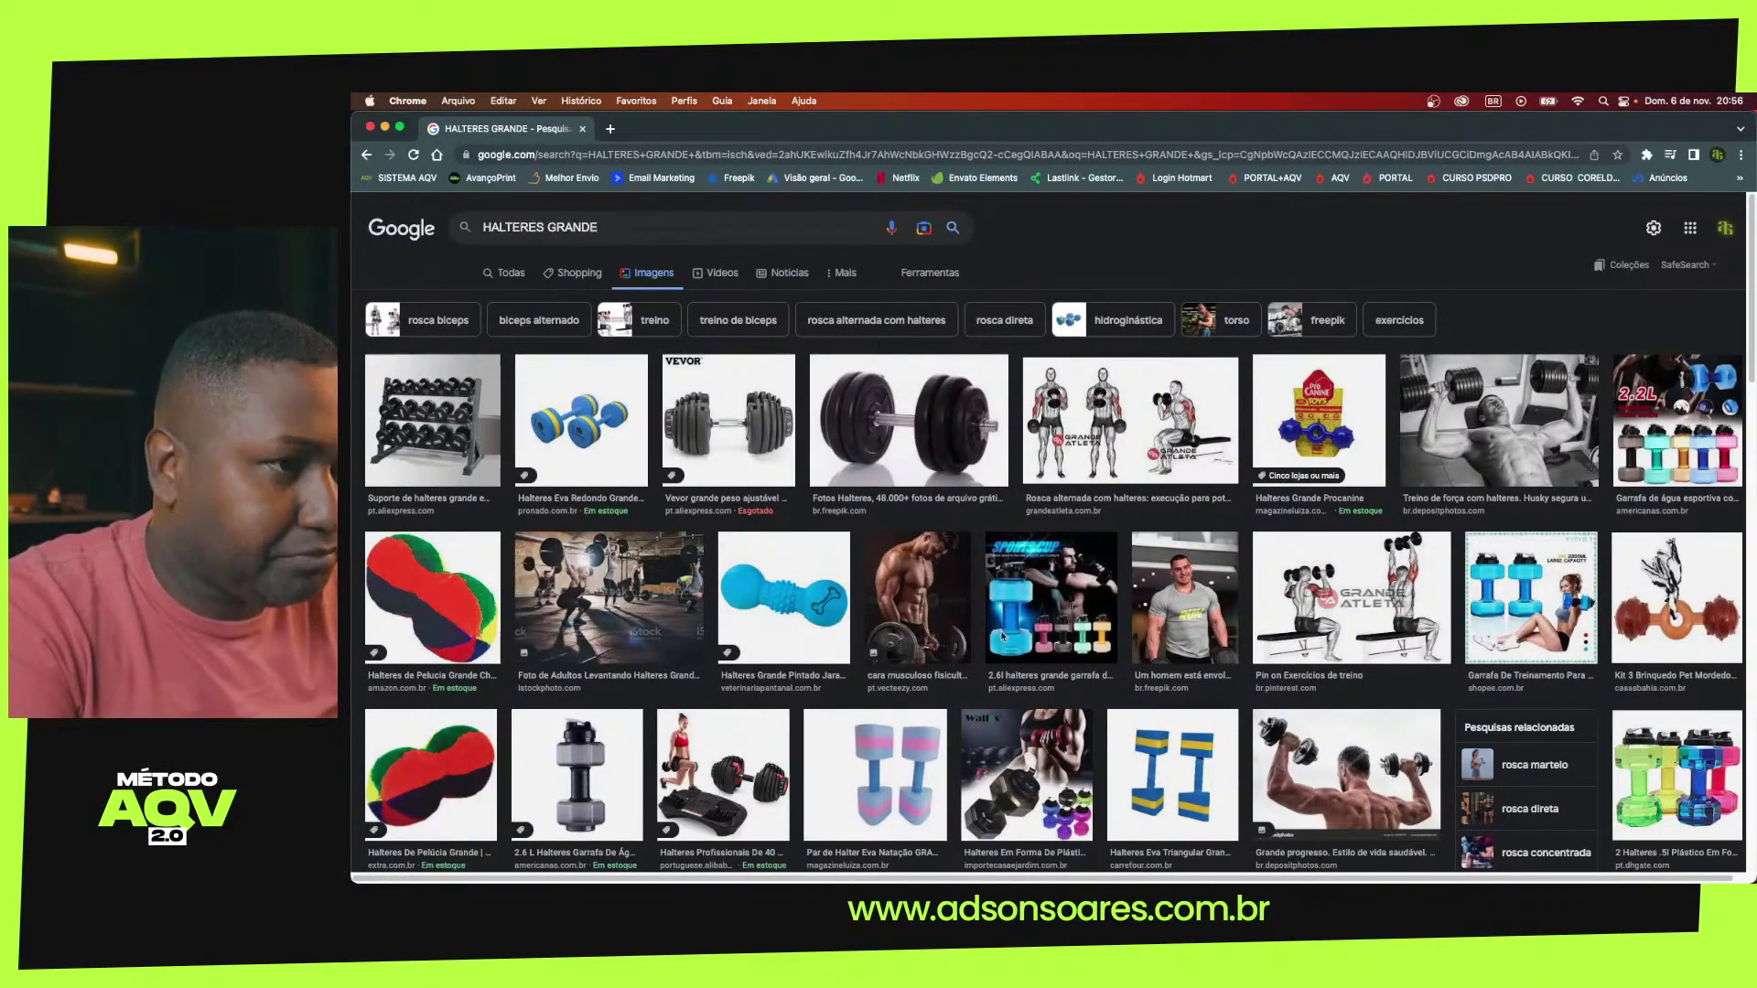
scroll(1002, 636, down, 5)
scroll(1002, 637, down, 3)
scroll(1002, 636, down, 3)
scroll(1002, 637, down, 3)
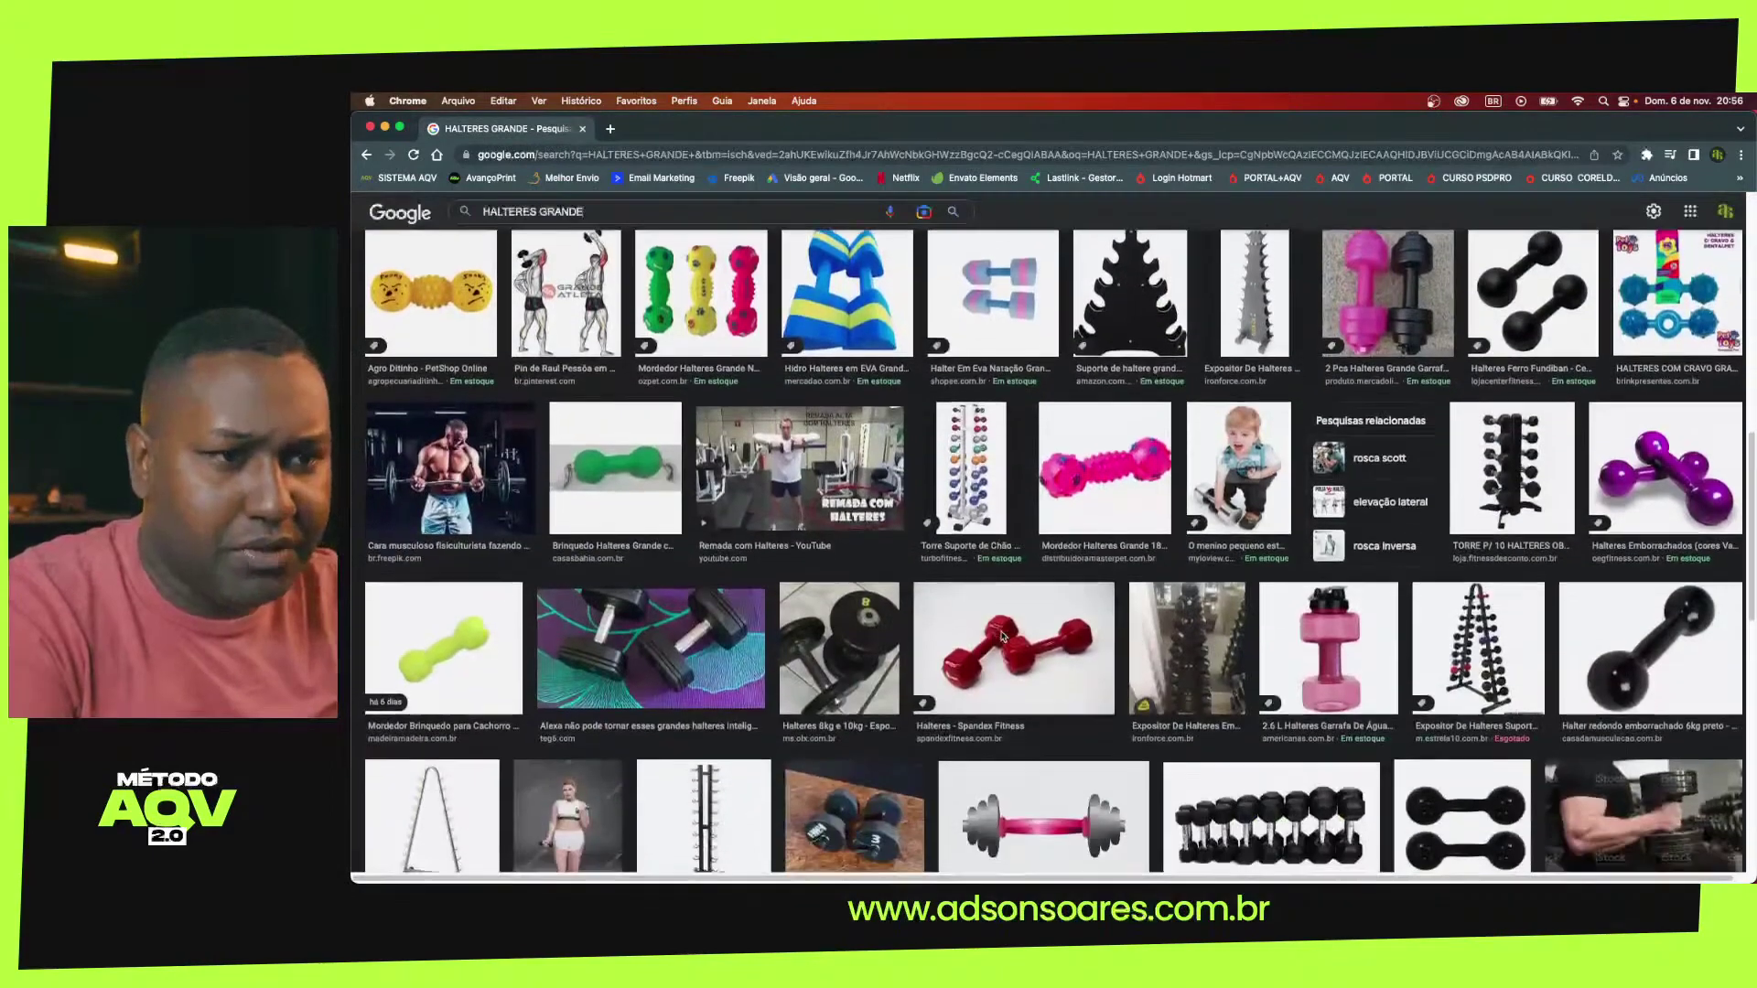
scroll(1002, 637, up, 10)
scroll(1002, 637, up, 5)
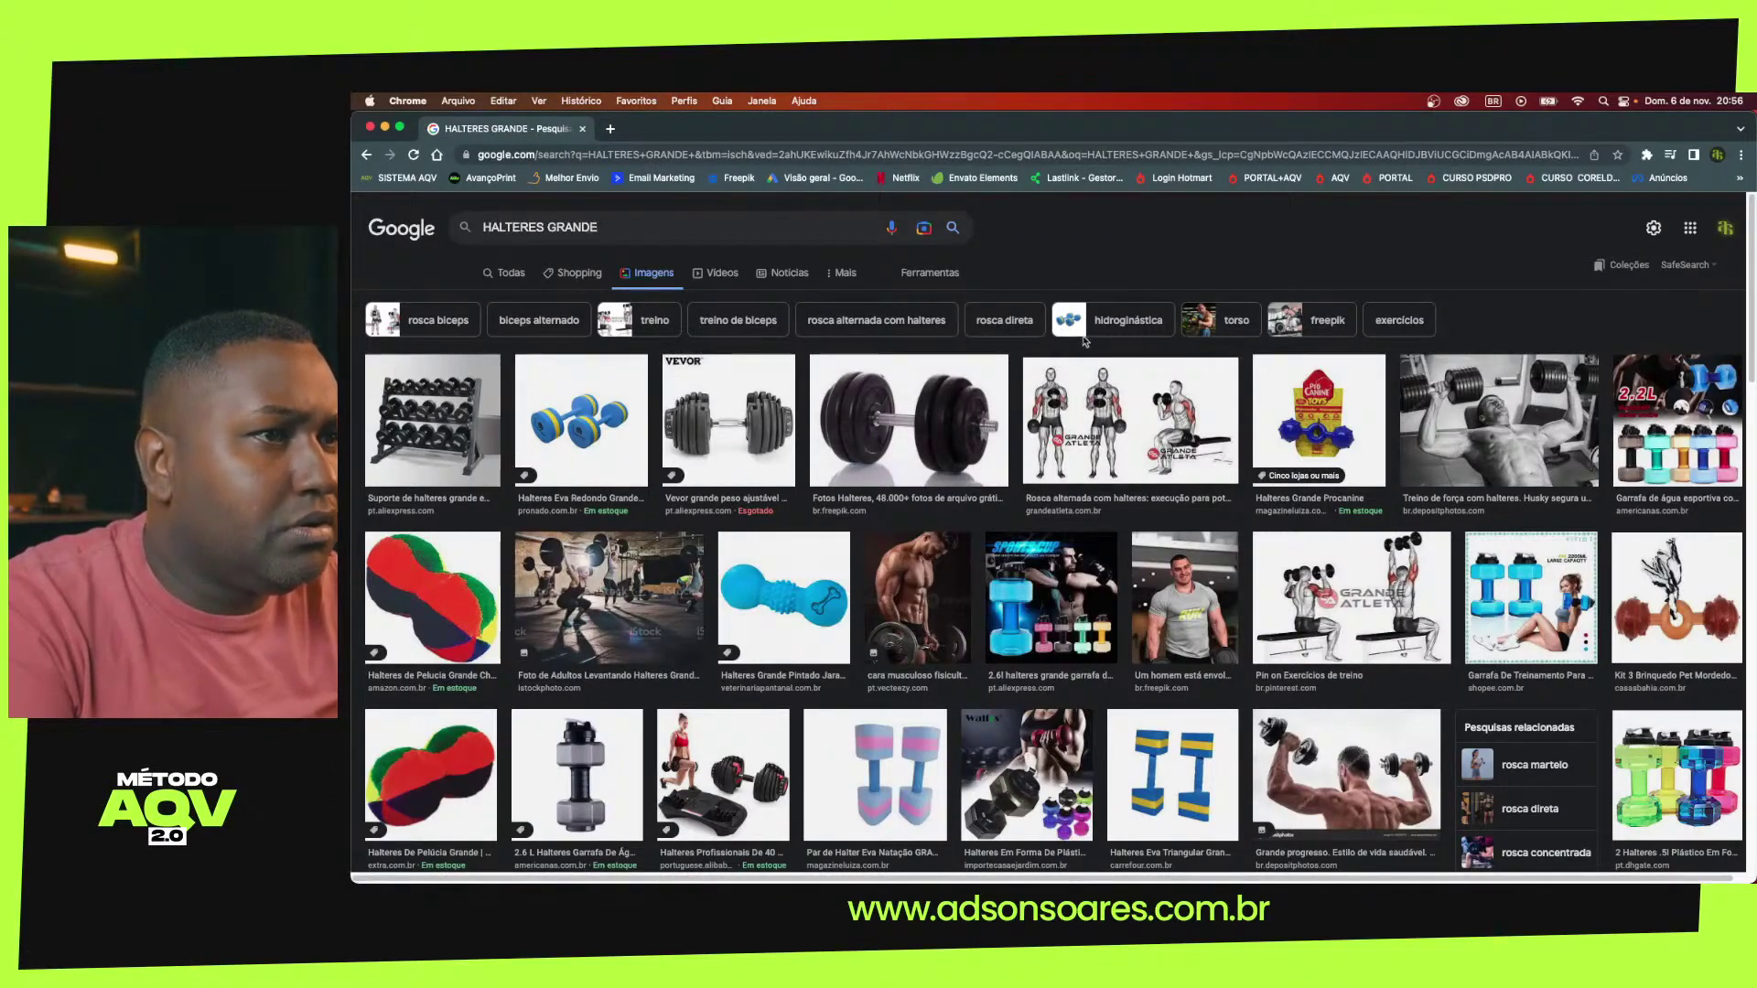
Try the rosca direta chip and the Todos tab, then return to Imagens results
click(1012, 323)
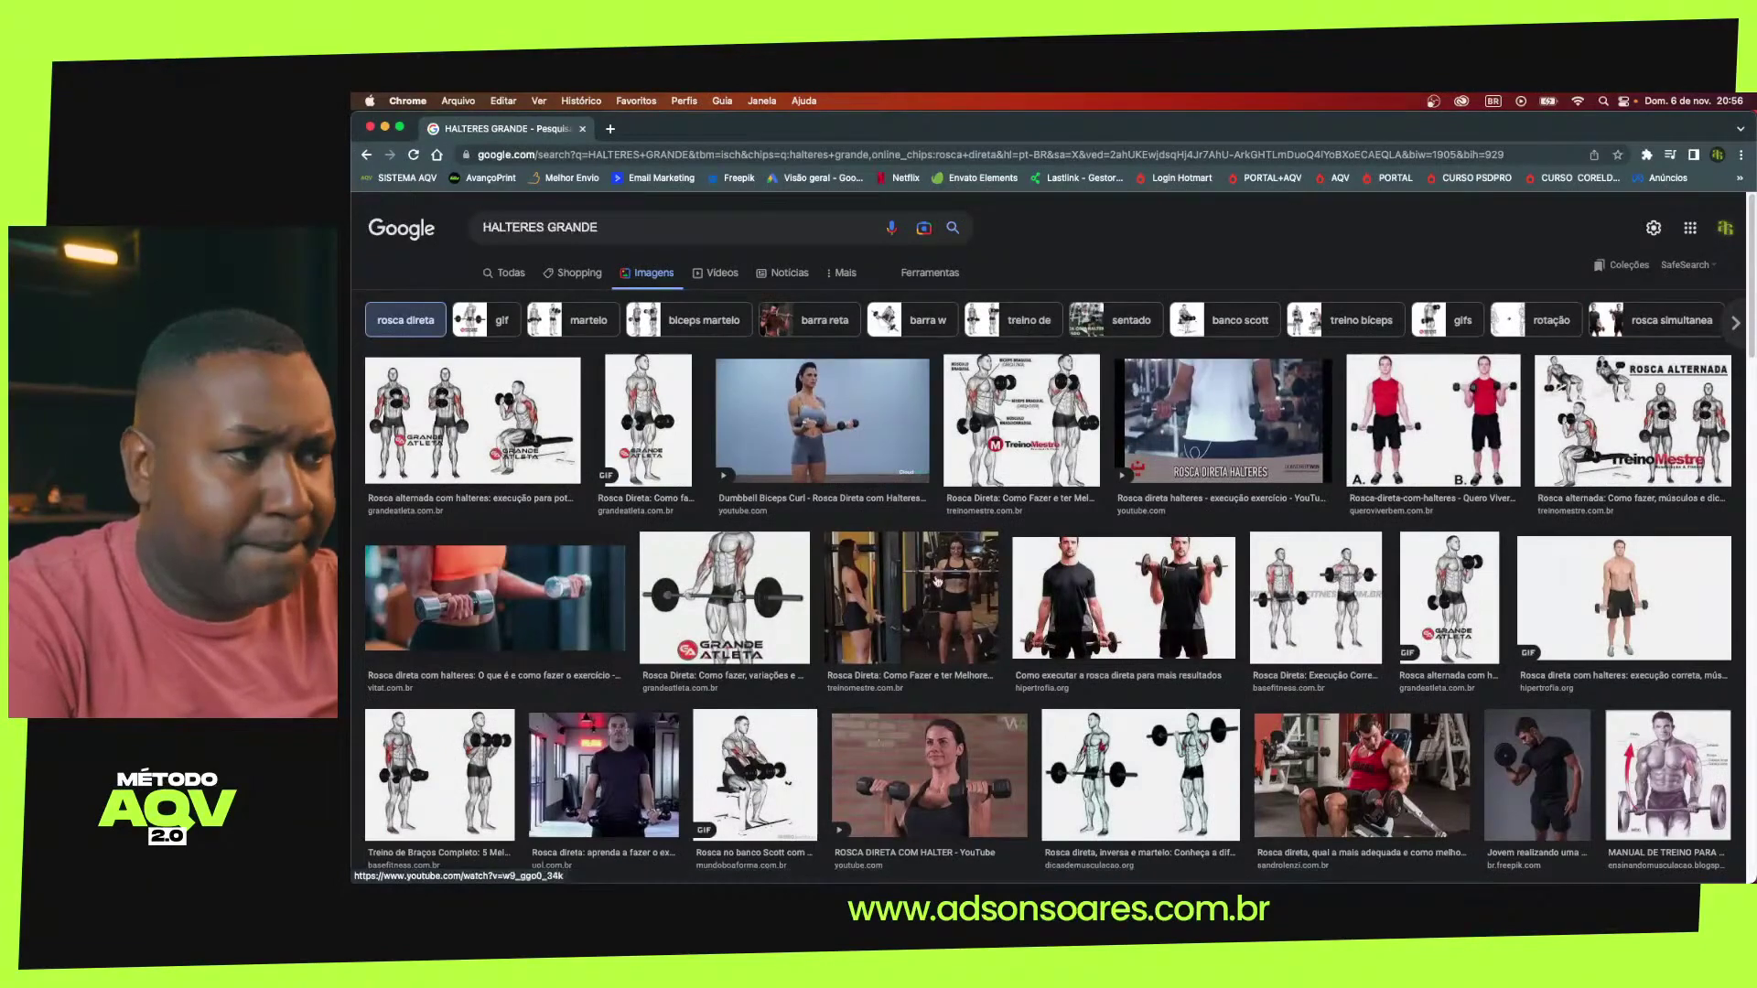
scroll(943, 586, down, 5)
scroll(942, 586, up, 5)
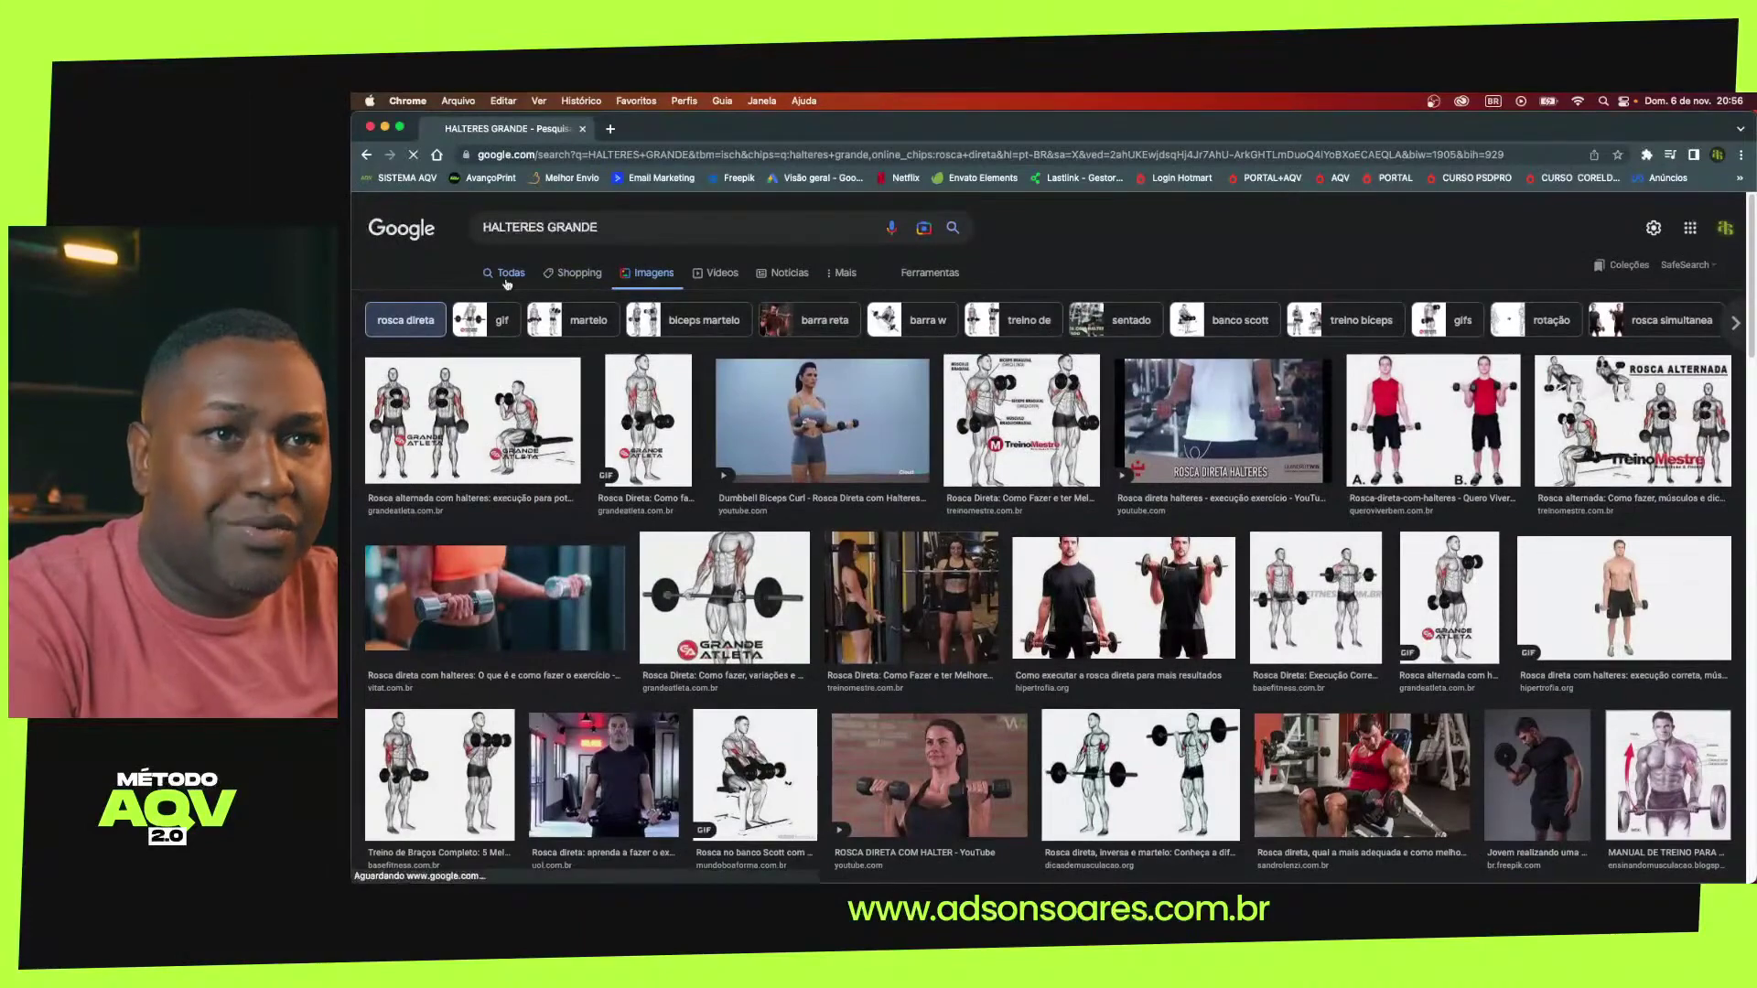
click(509, 273)
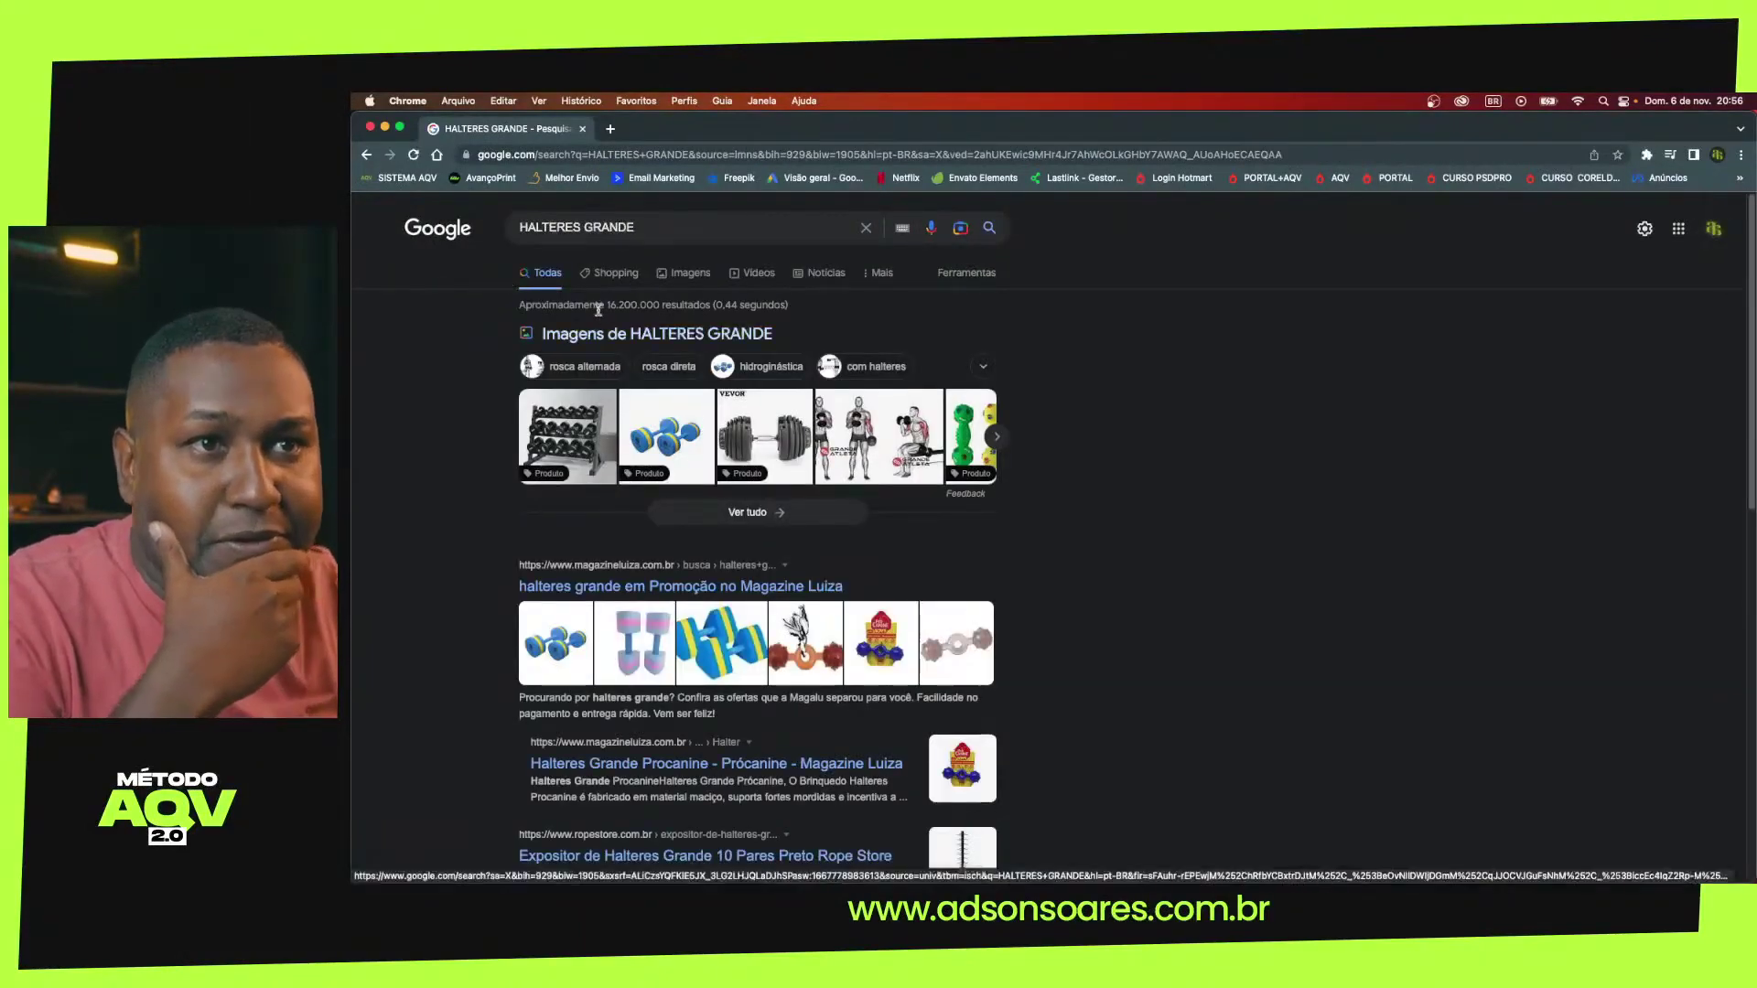
scroll(634, 529, down, 3)
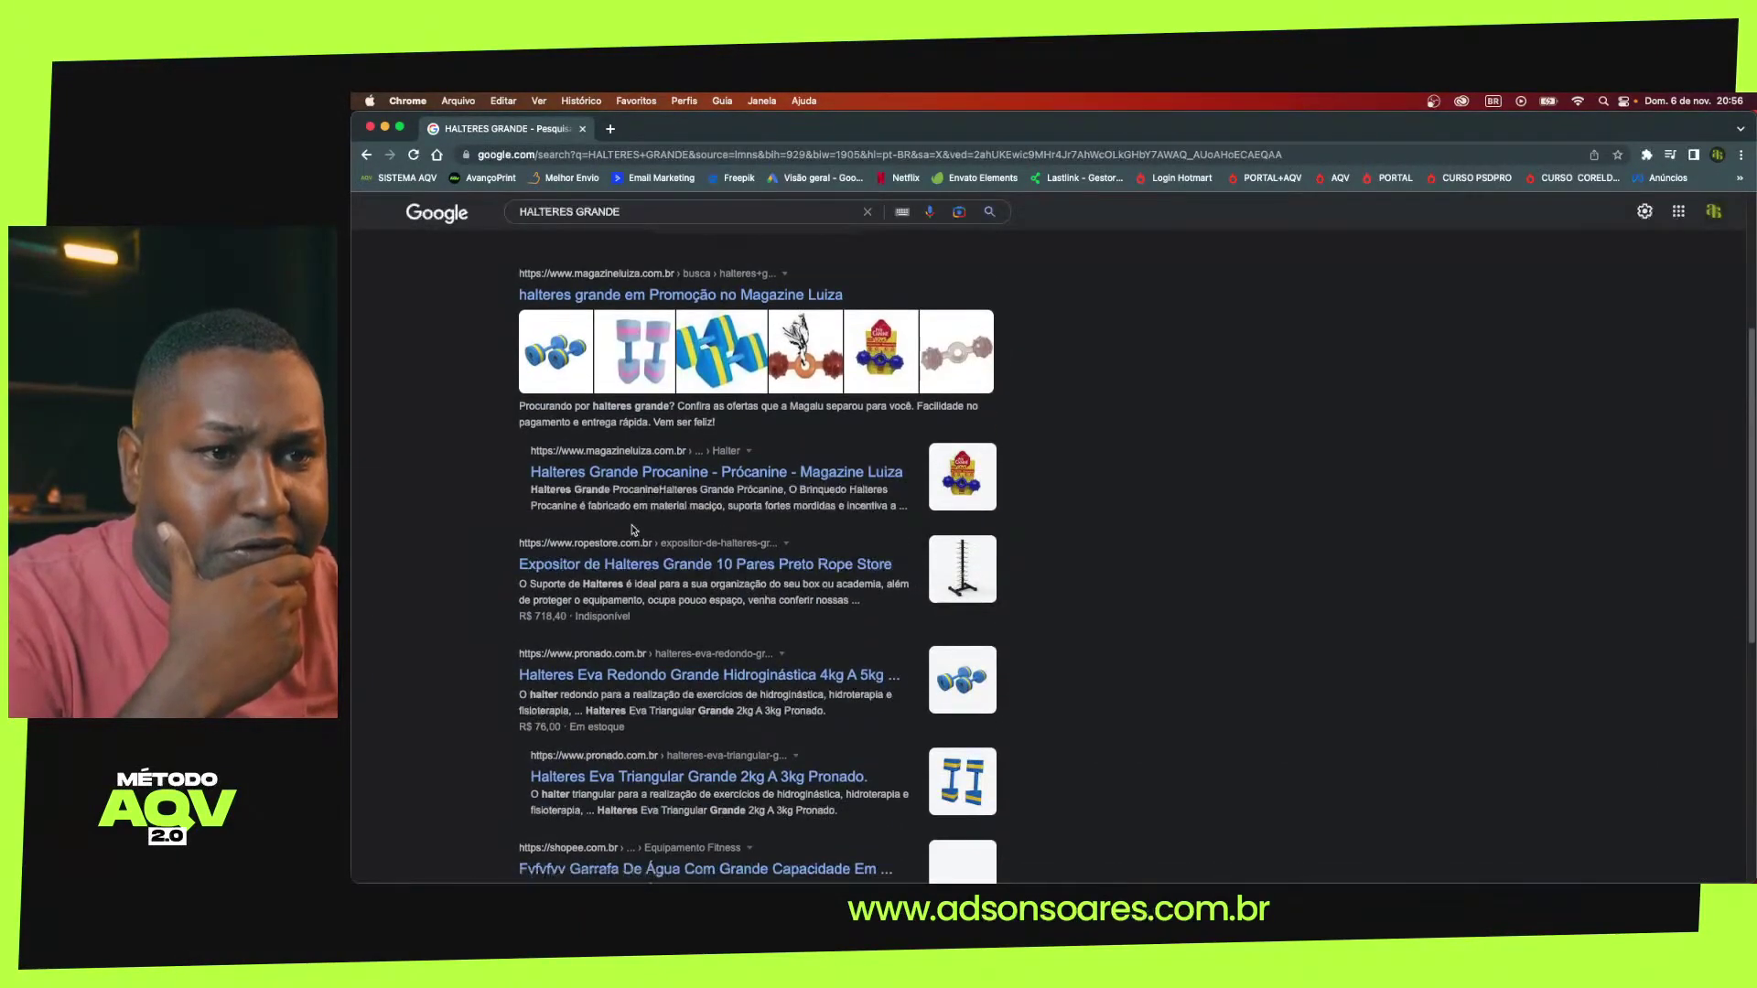
scroll(633, 530, up, 3)
click(643, 258)
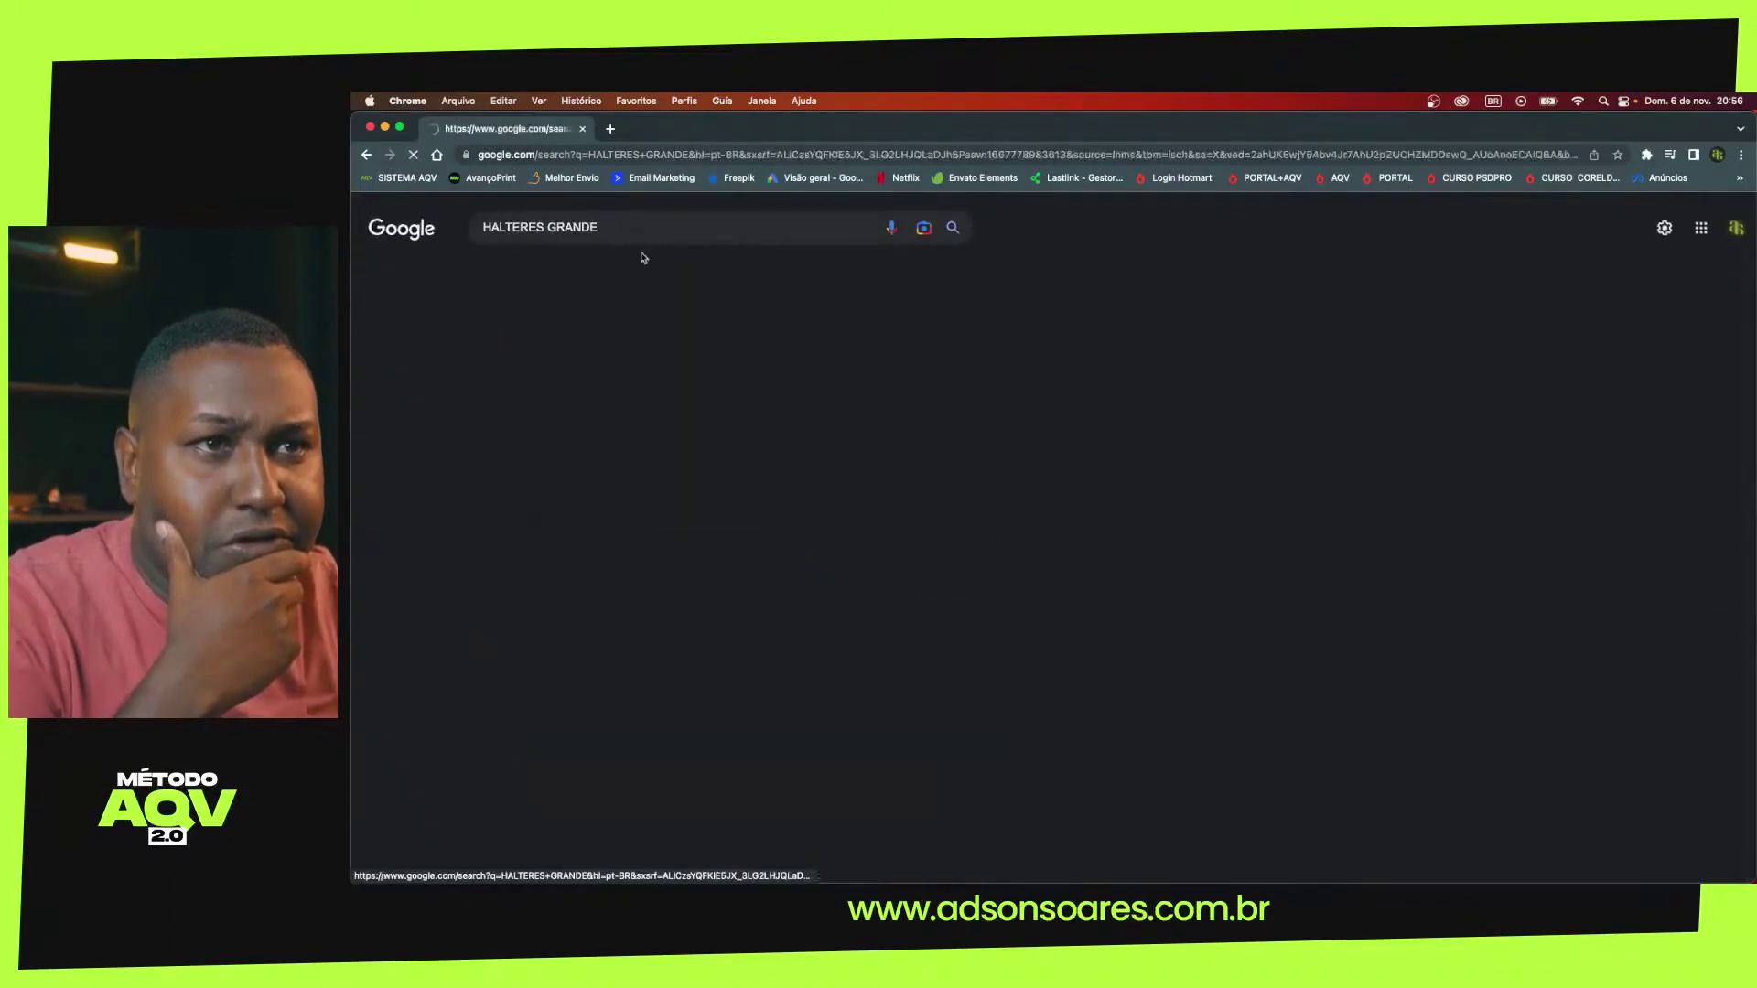
click(549, 229)
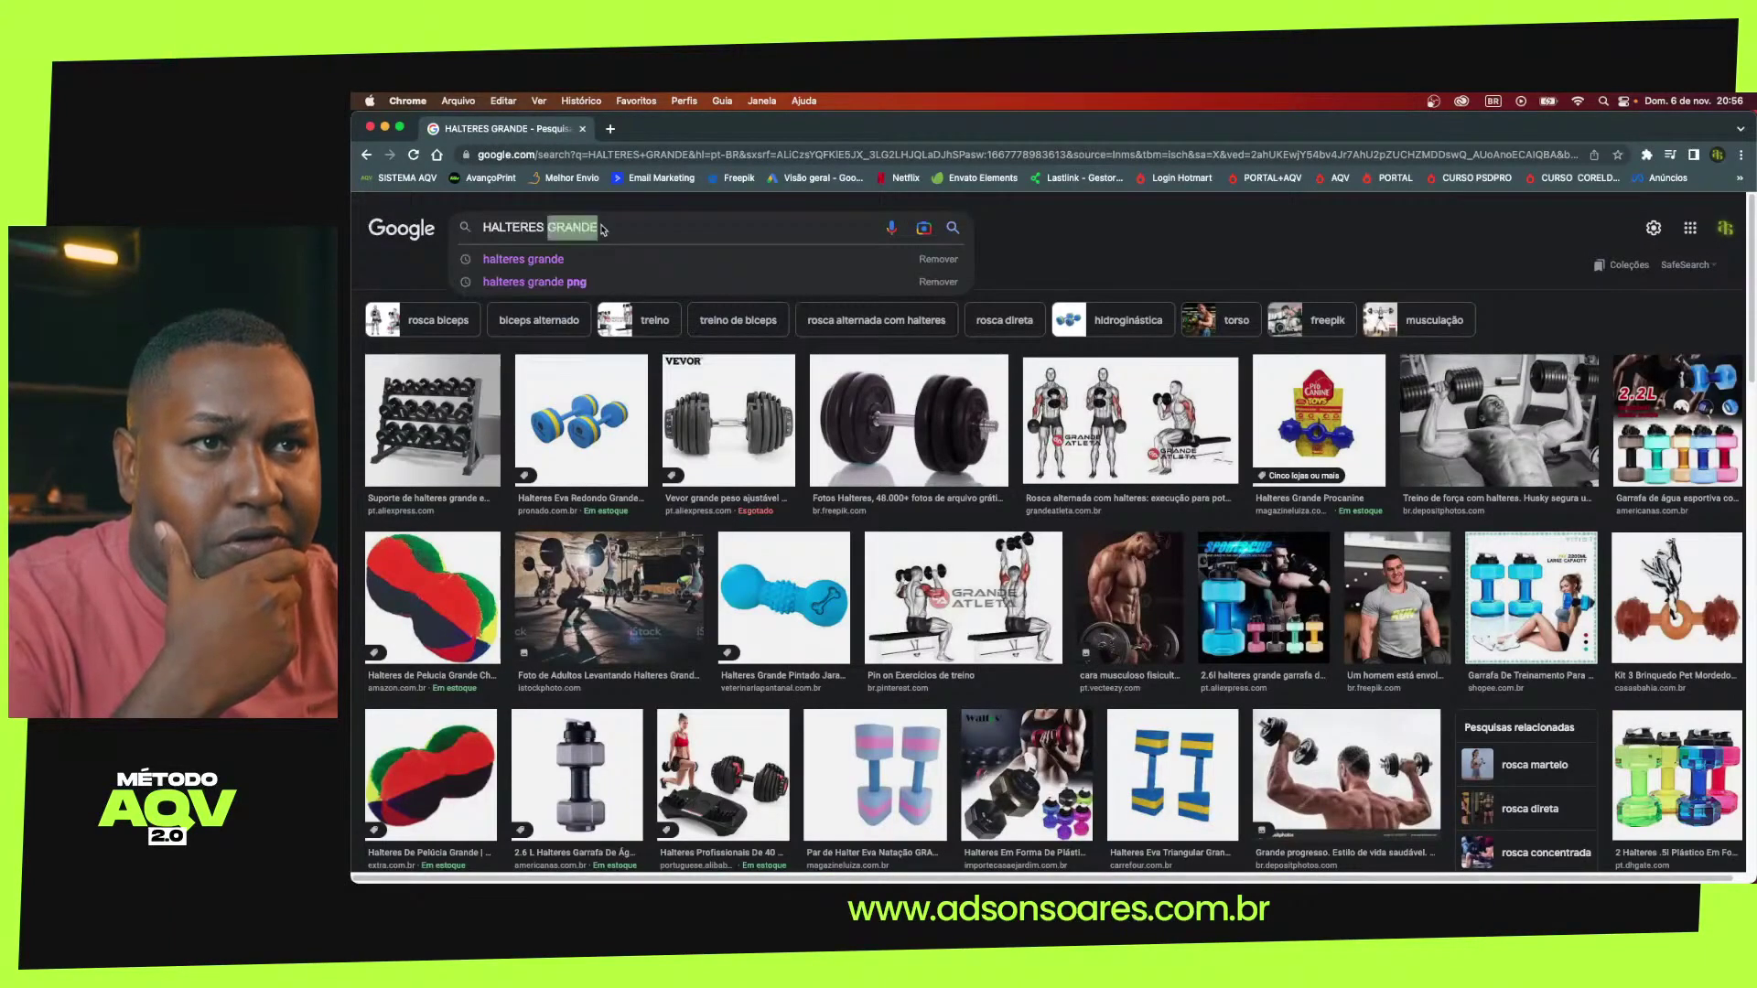
text(ACADEMIA)
key(Return)
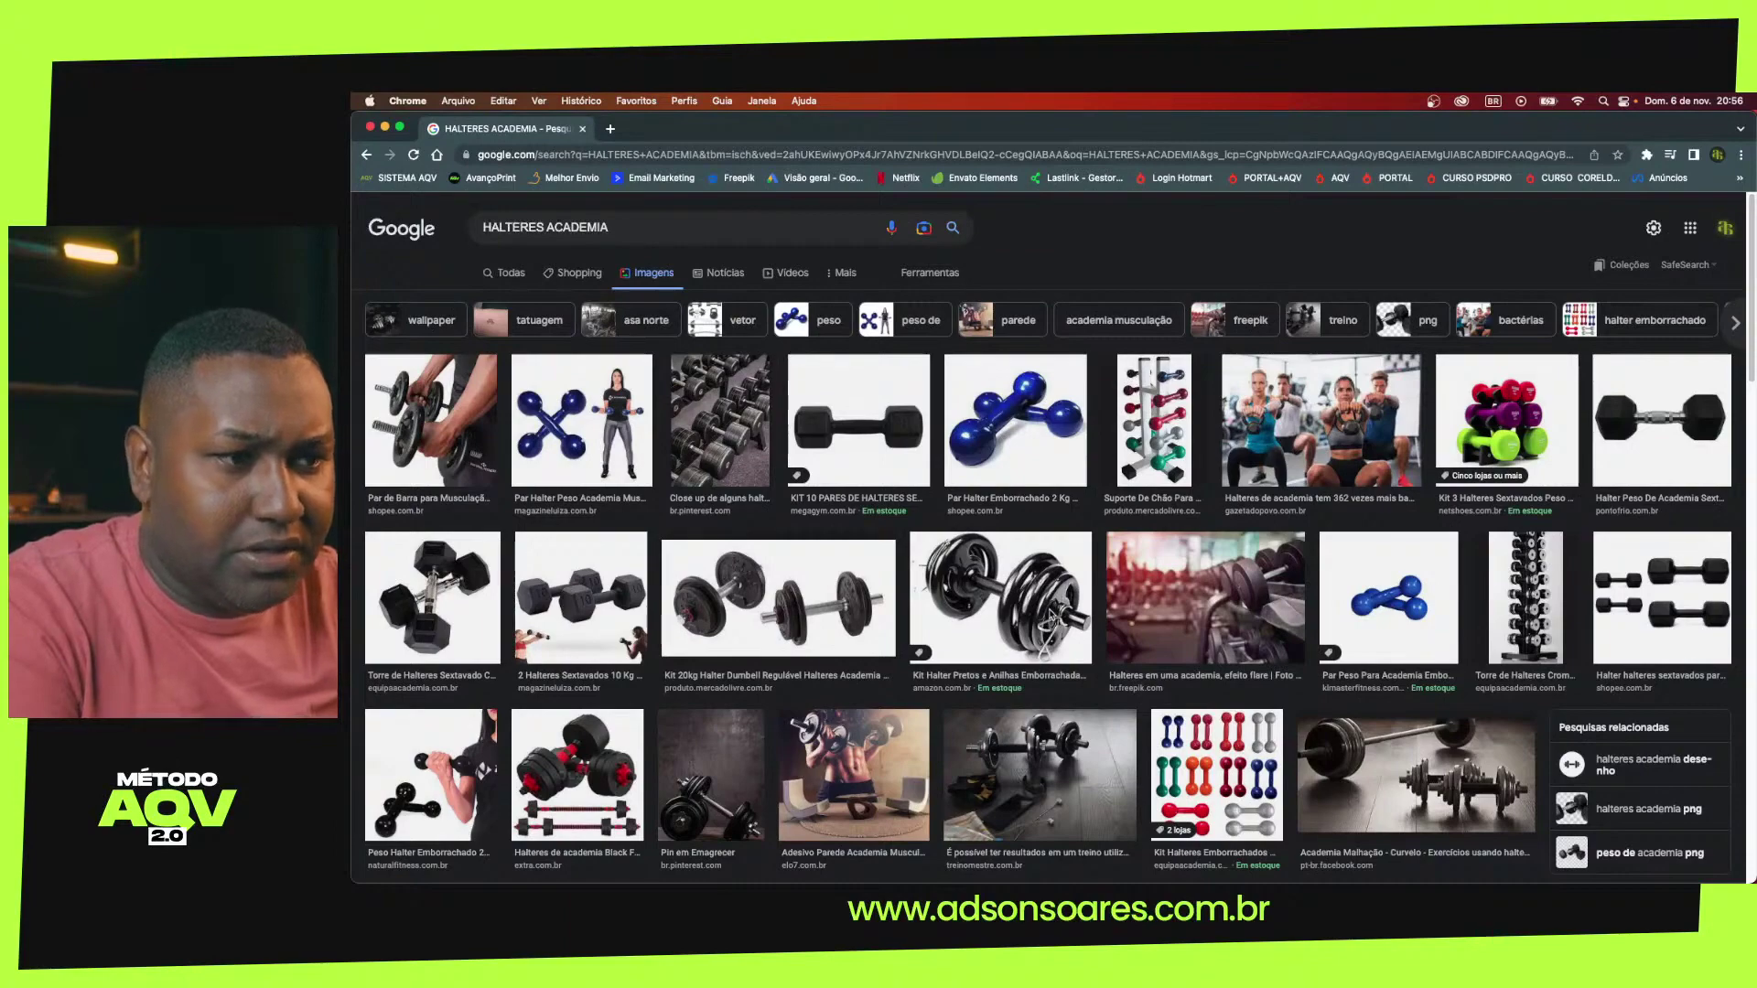
scroll(1051, 615, down, 3)
scroll(1050, 615, down, 2)
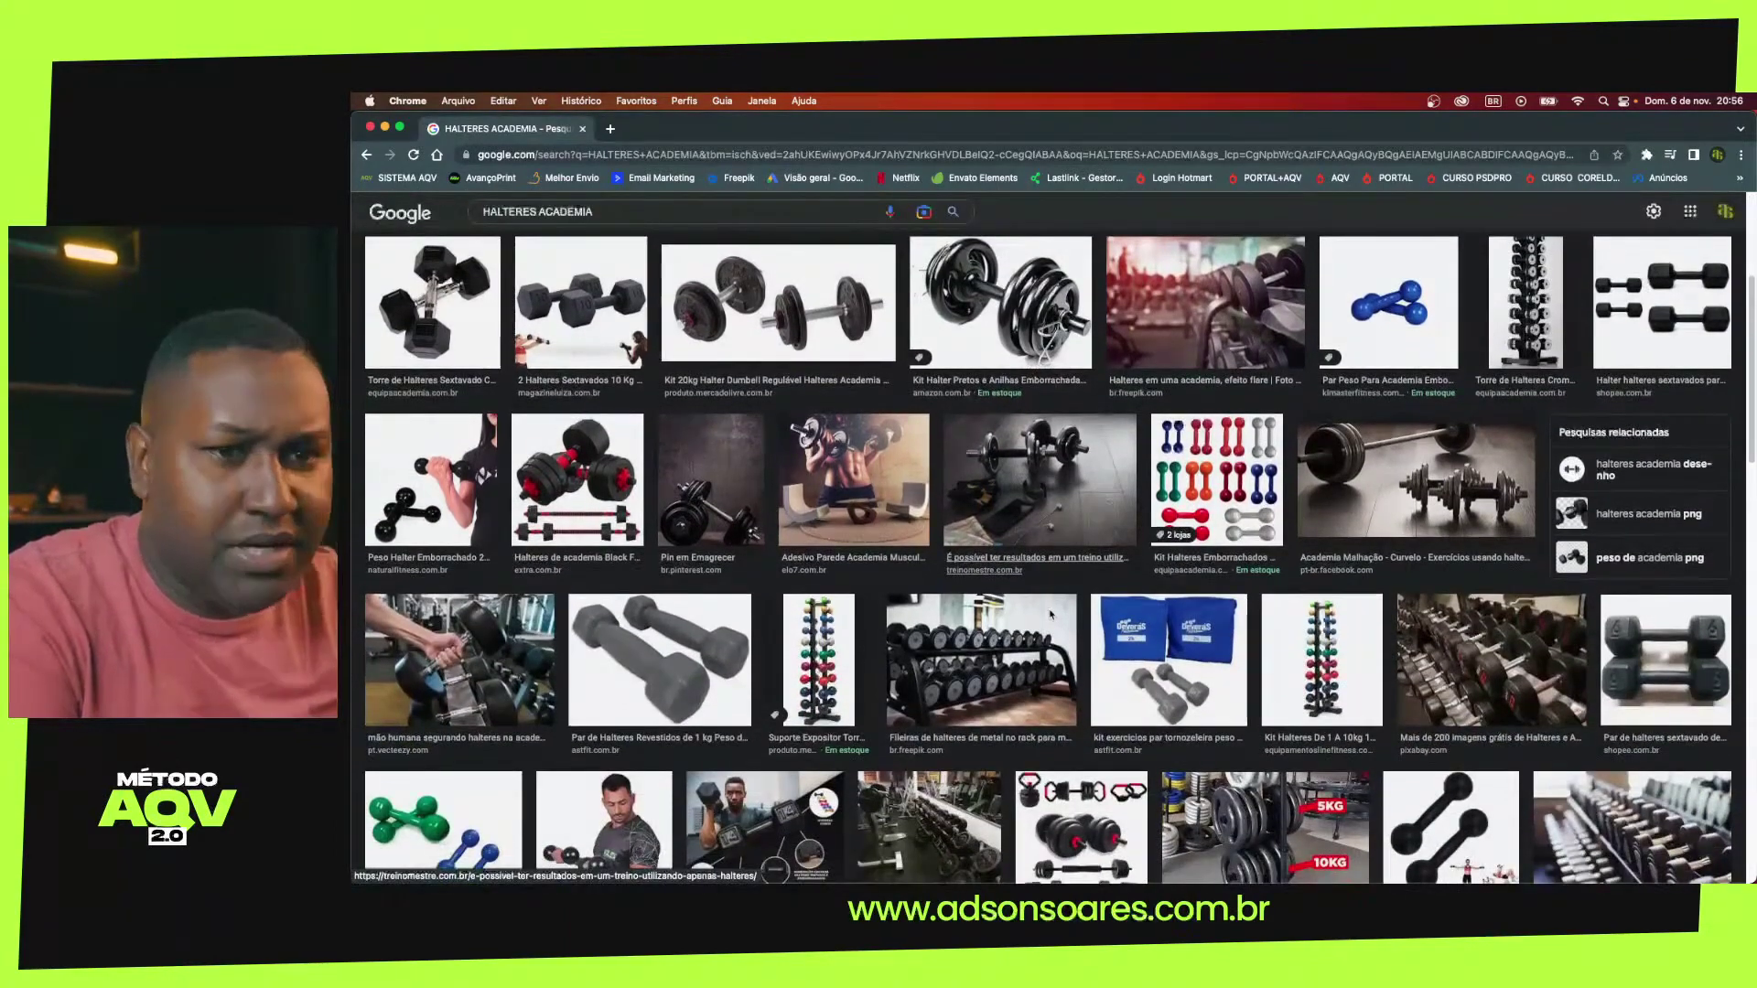
scroll(1051, 615, up, 5)
click(1043, 603)
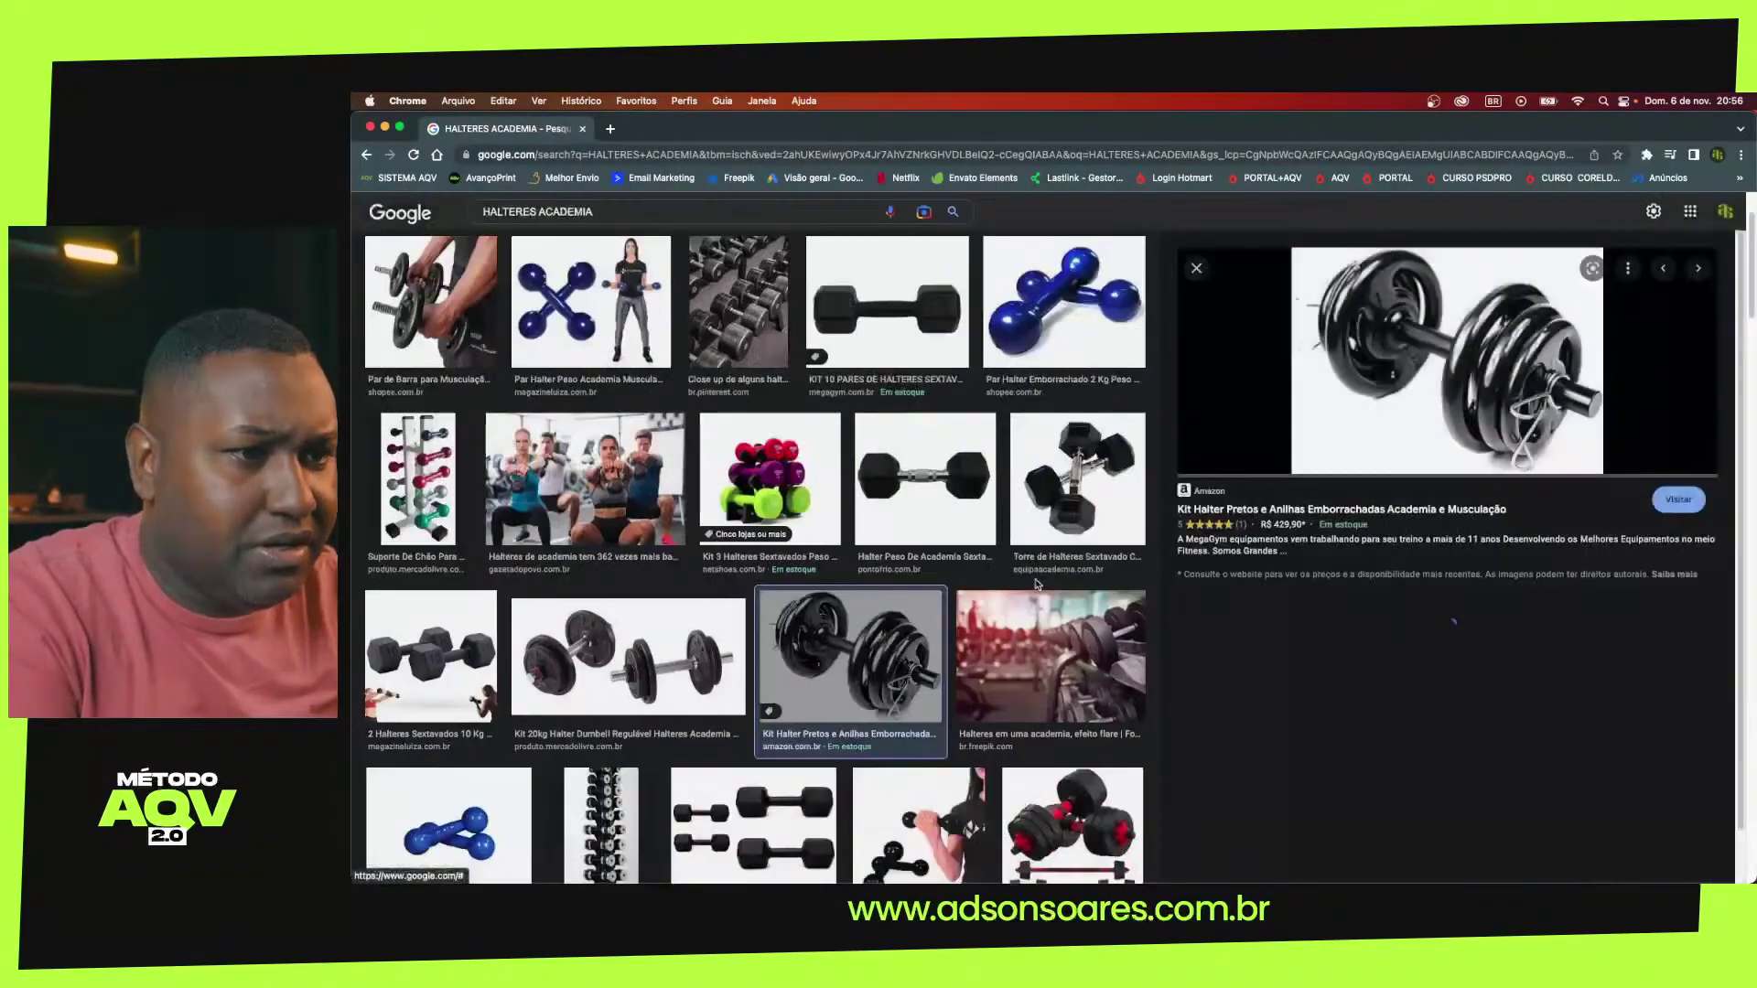
scroll(1329, 712, down, 2)
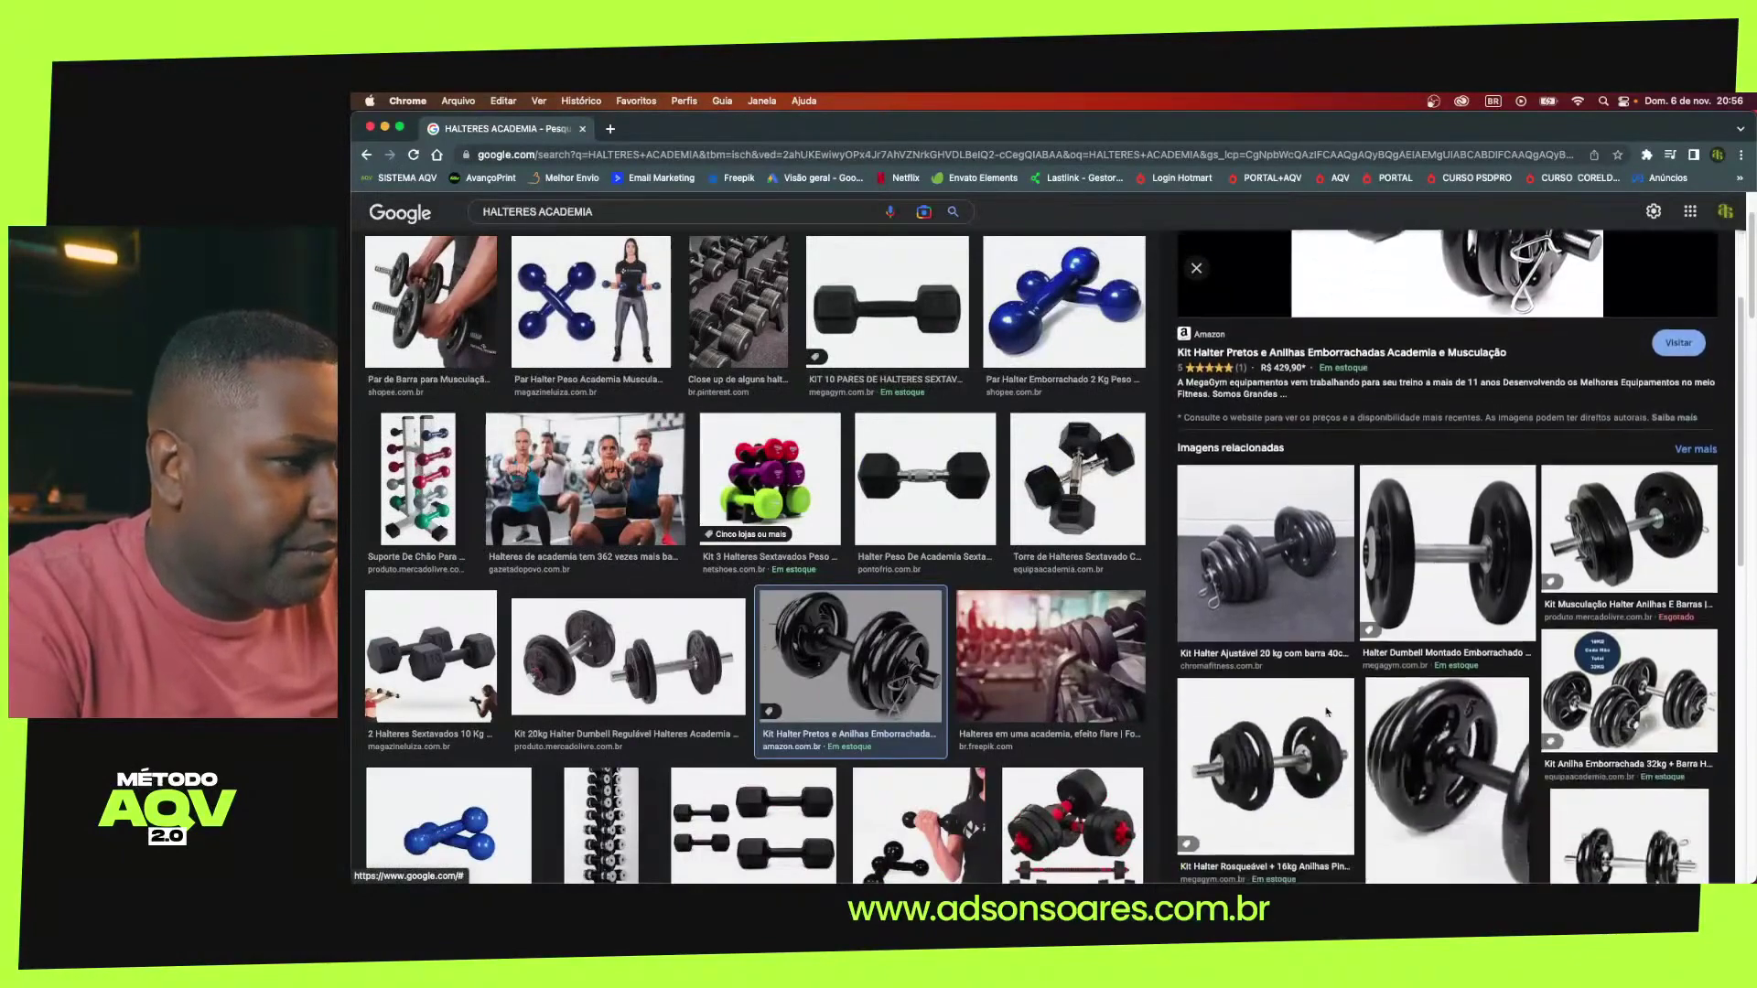
scroll(1329, 712, down, 1)
scroll(1329, 712, down, 2)
scroll(1065, 717, down, 1)
scroll(1064, 716, down, 3)
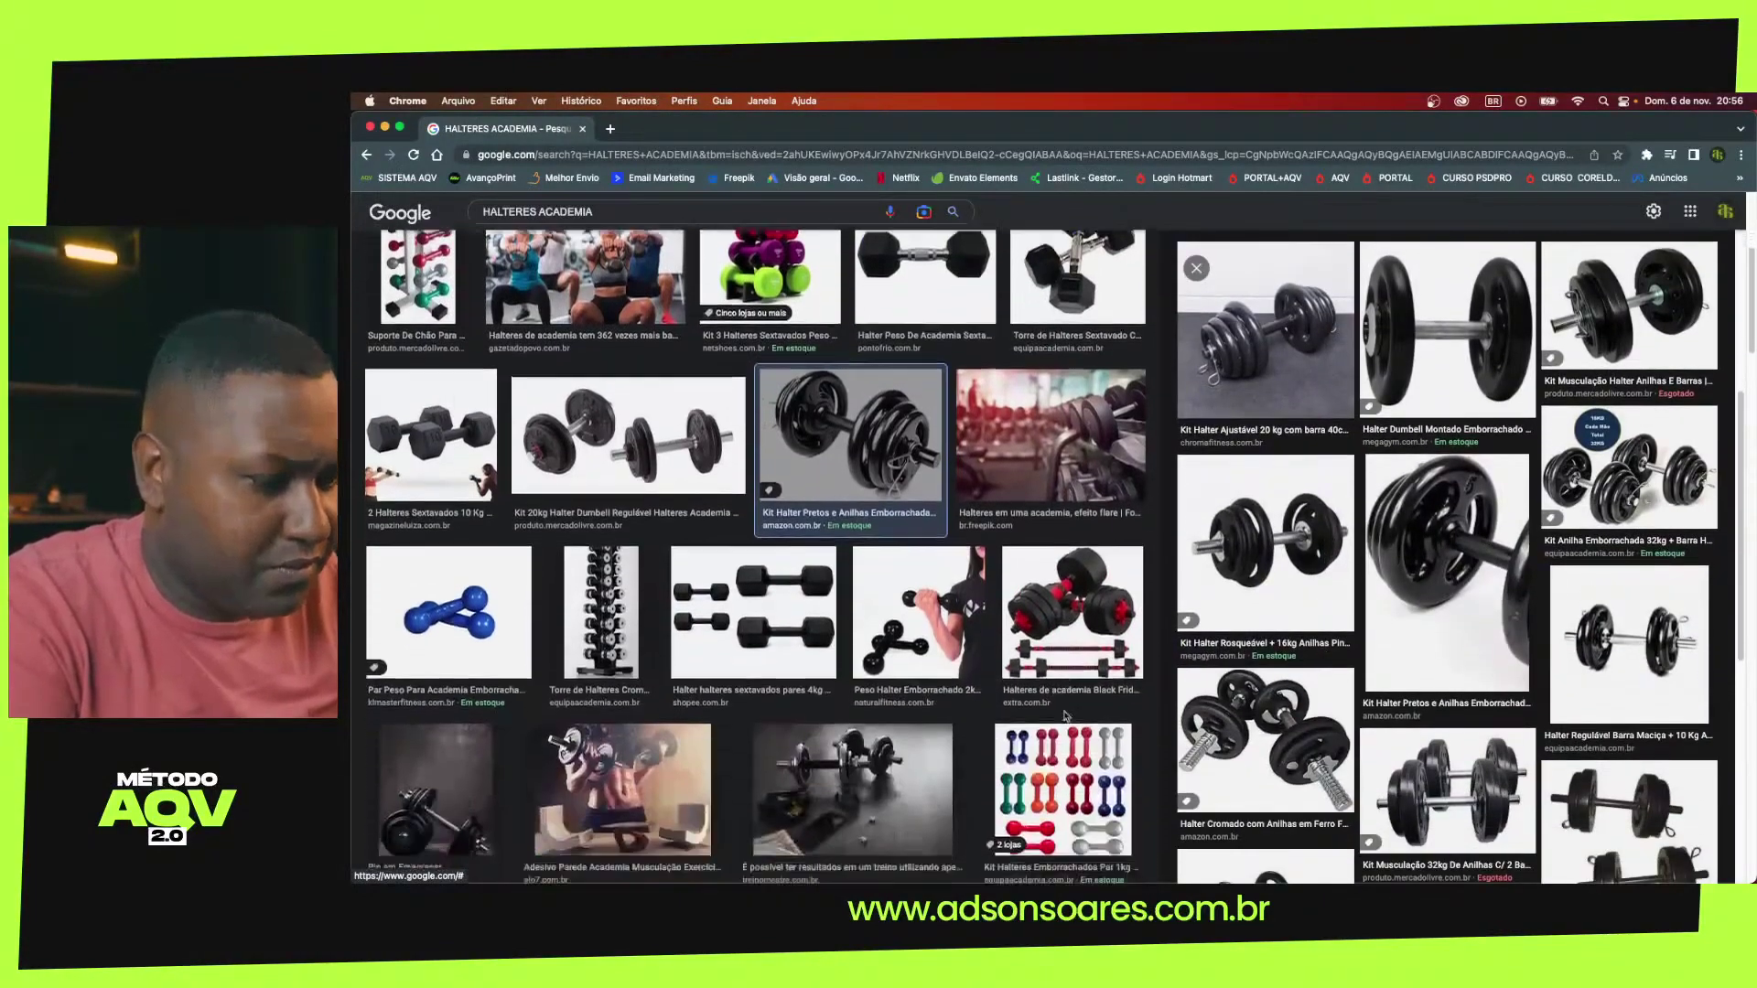
scroll(1064, 716, down, 5)
scroll(1064, 717, down, 5)
scroll(1064, 717, down, 3)
scroll(1064, 717, down, 3)
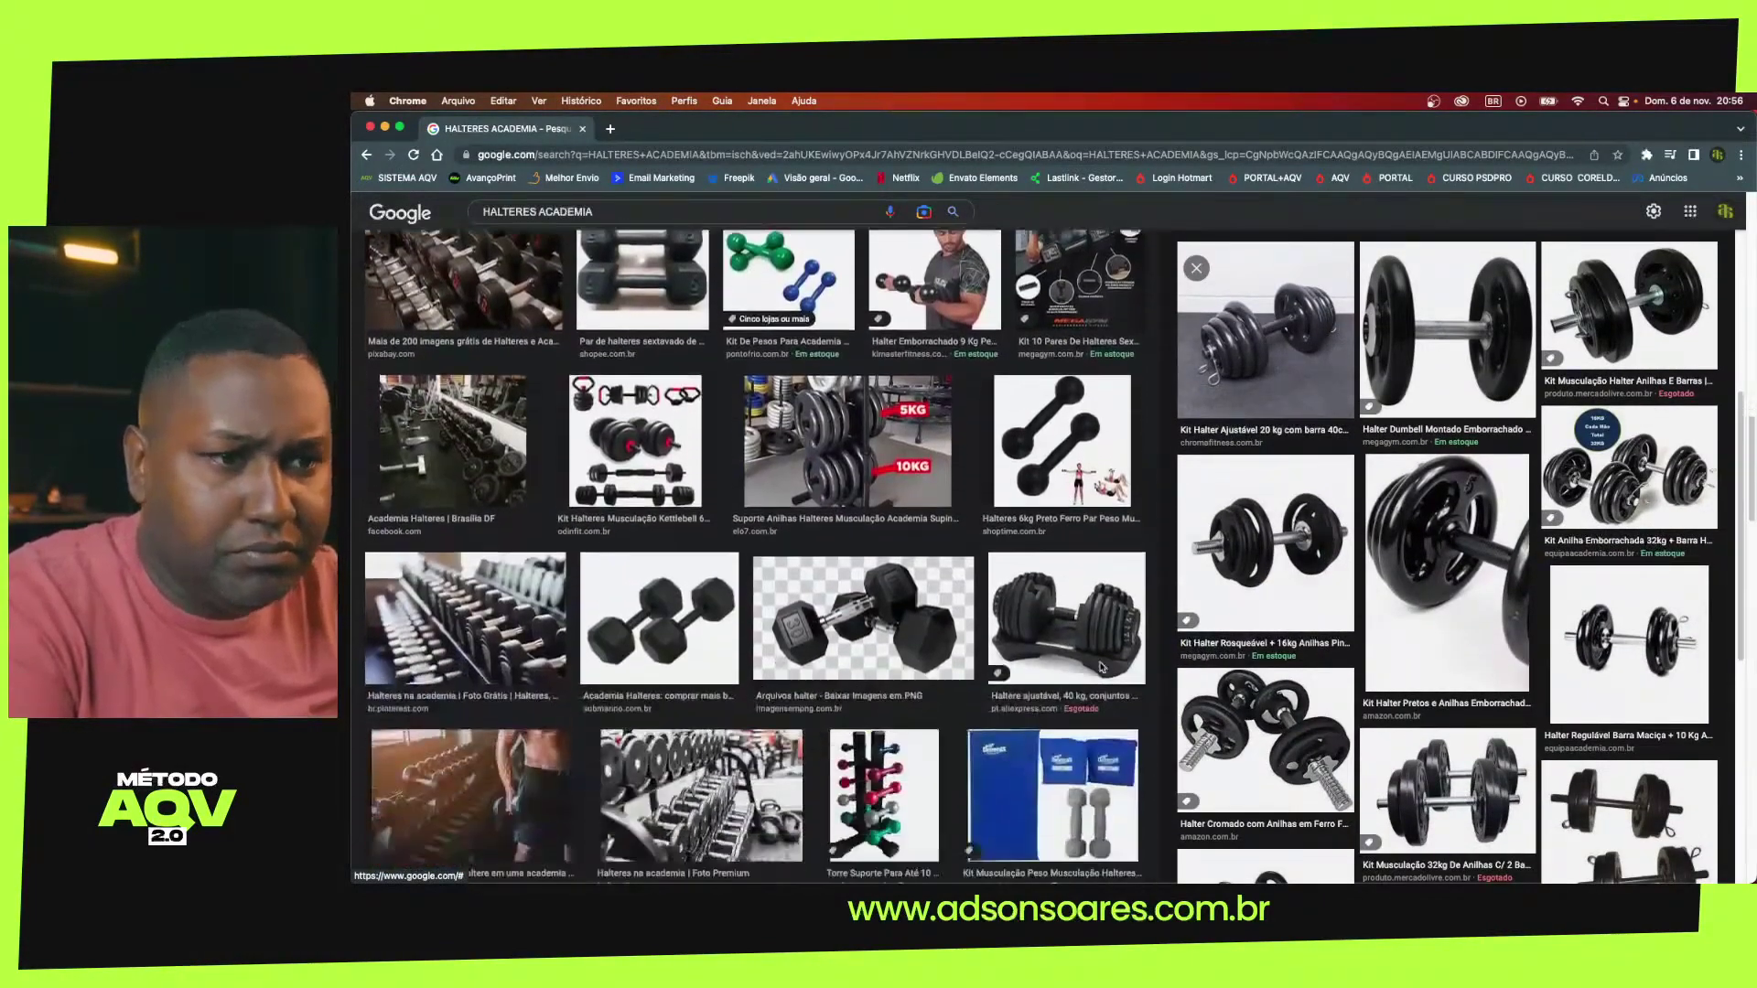
scroll(1315, 719, down, 2)
scroll(1315, 719, down, 2)
scroll(1315, 719, down, 2)
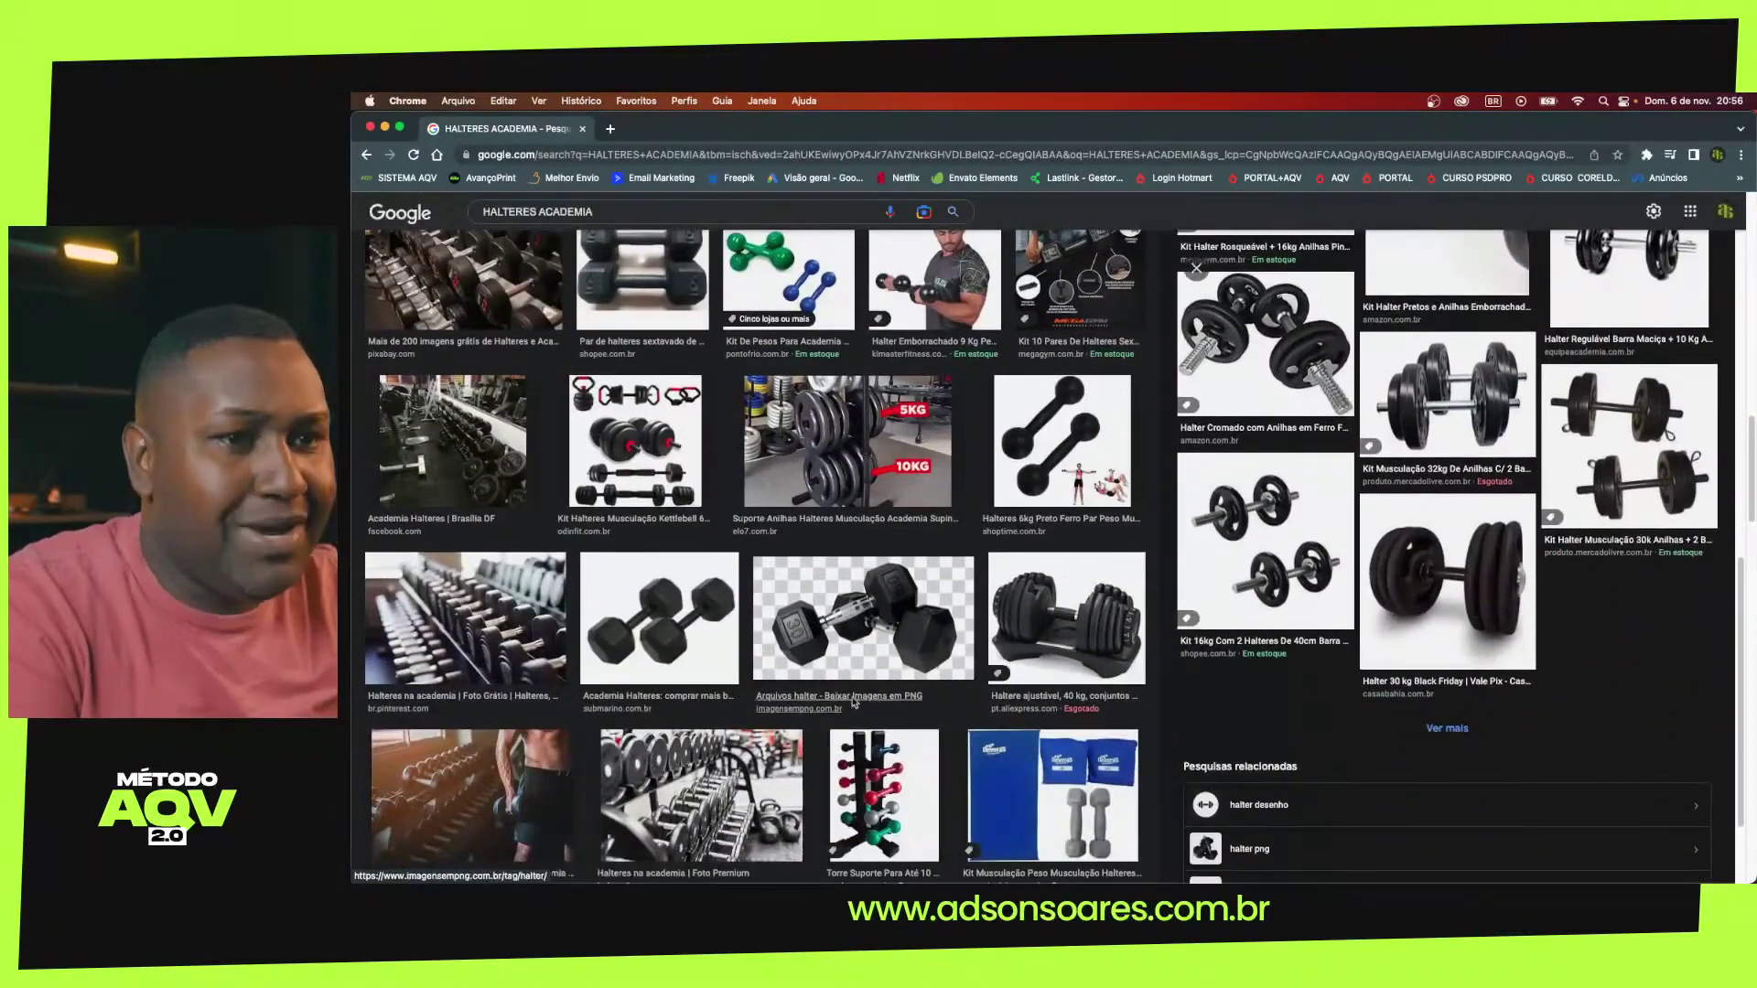
scroll(852, 689, down, 2)
scroll(852, 688, down, 3)
scroll(852, 689, down, 2)
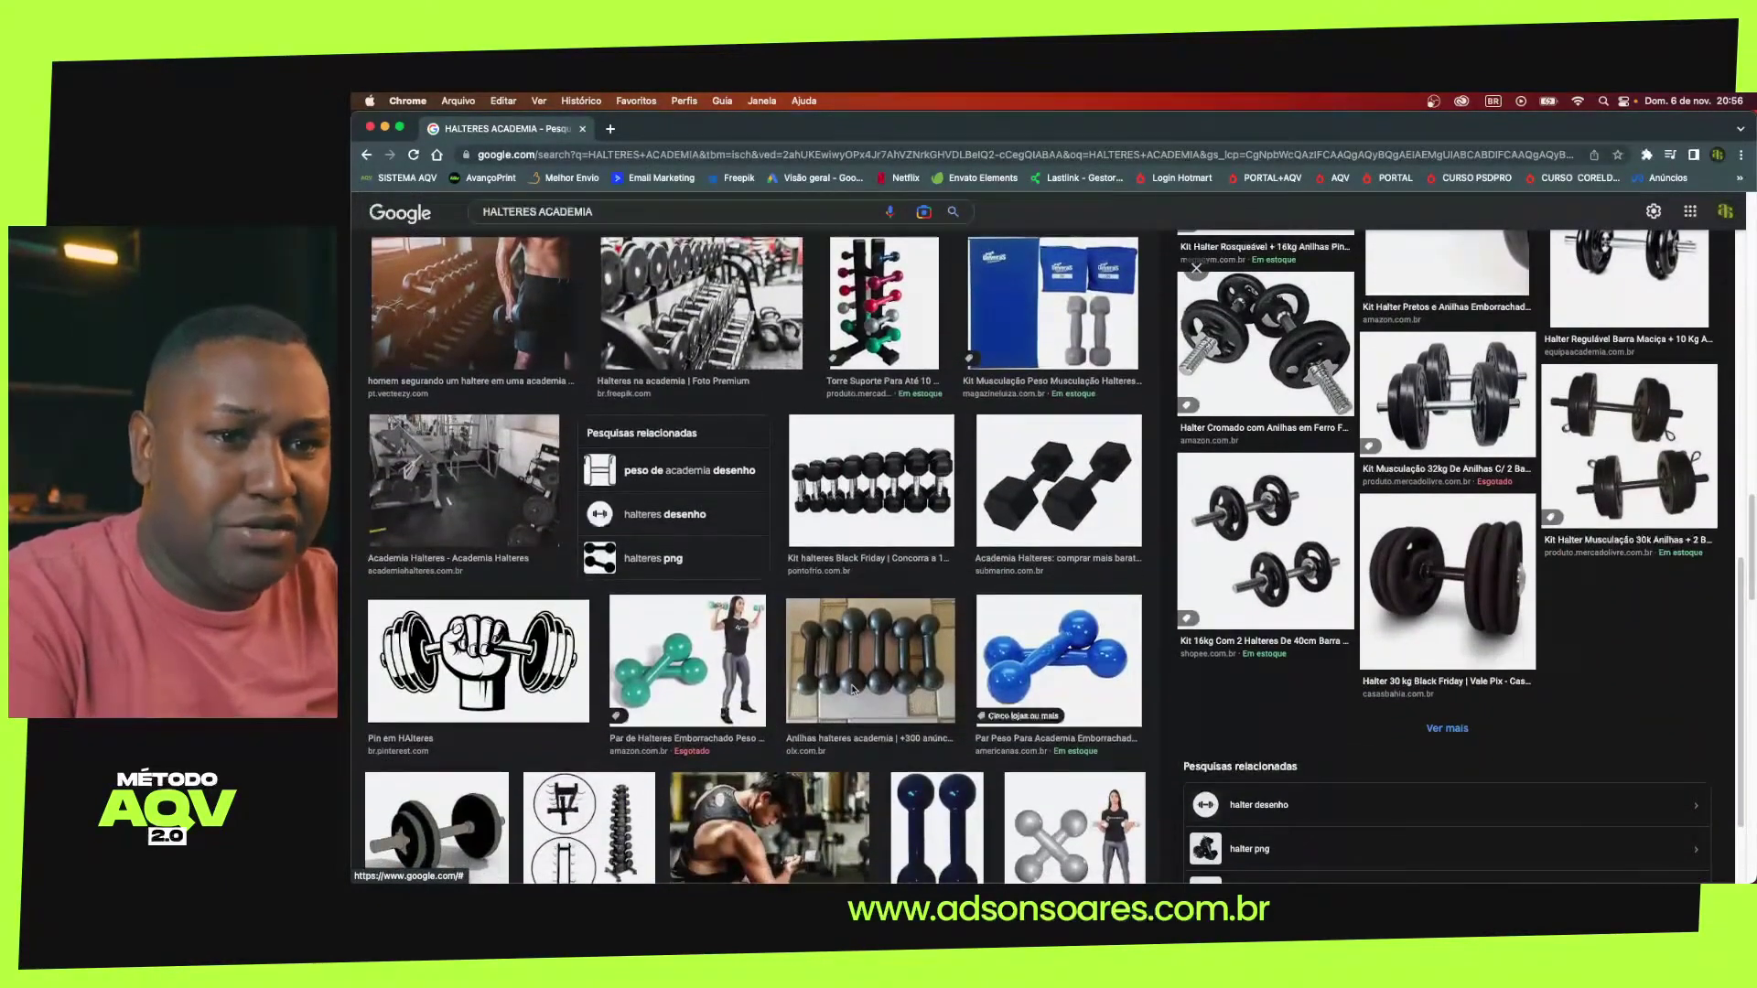
scroll(852, 689, down, 1)
scroll(852, 688, down, 1)
scroll(852, 688, down, 2)
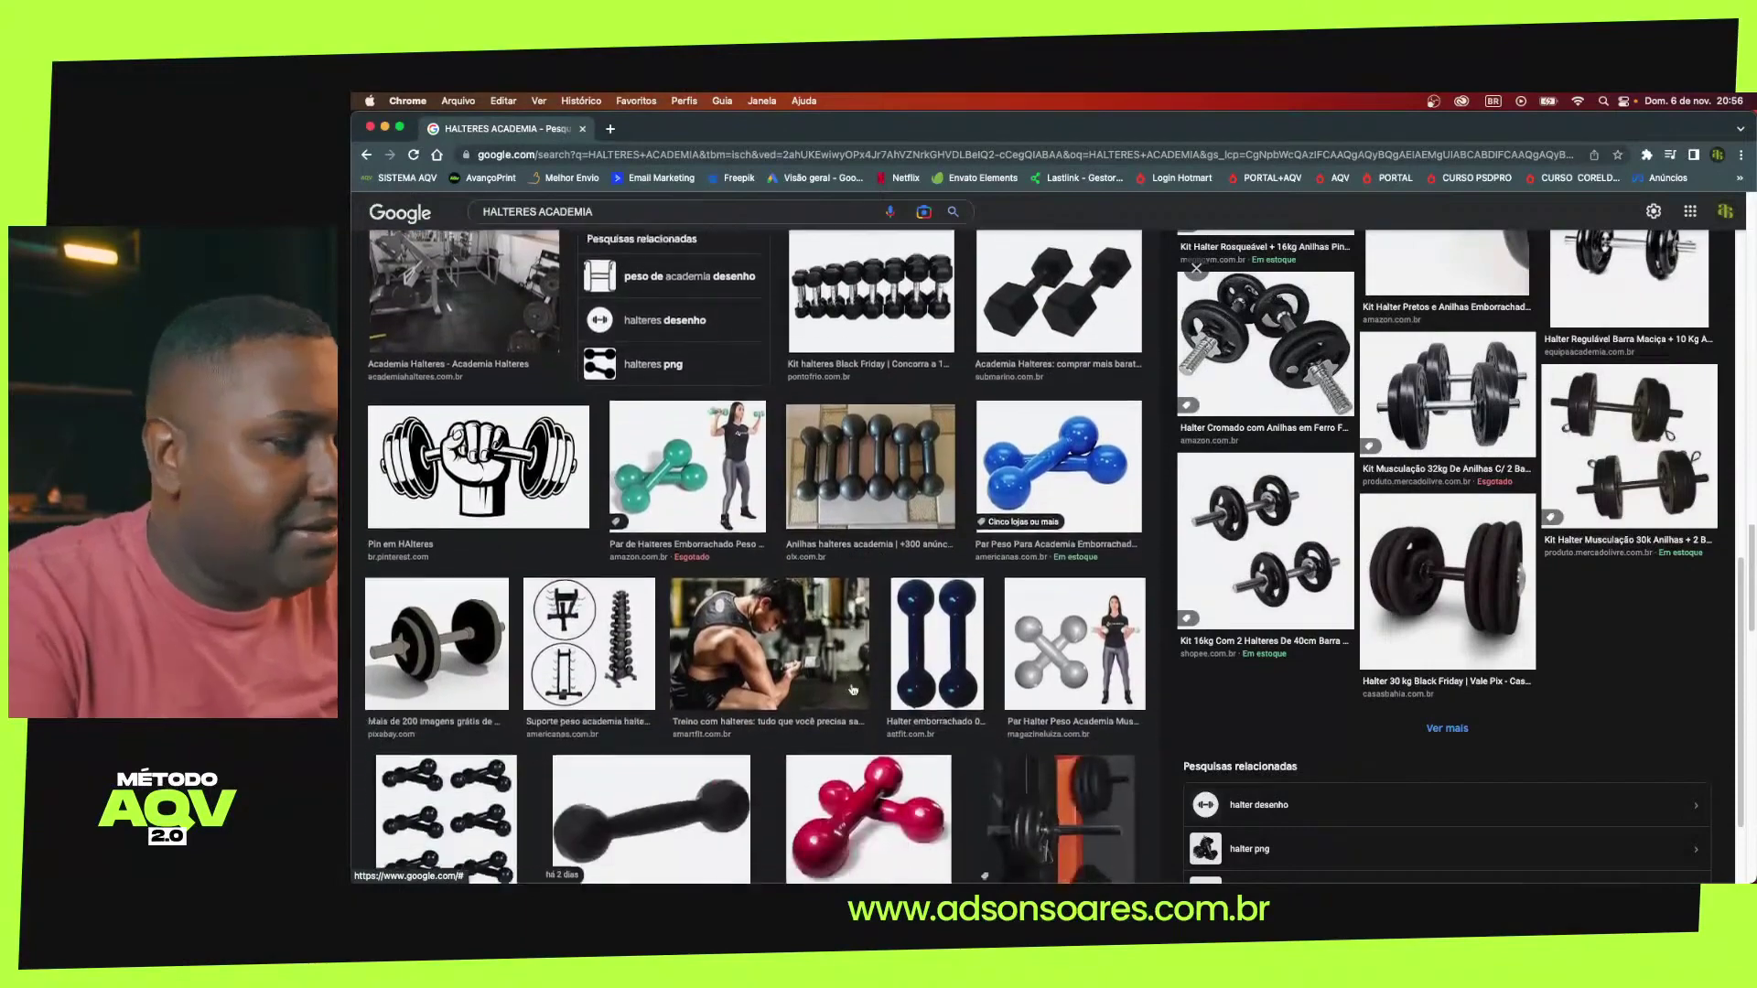
scroll(852, 688, down, 4)
scroll(852, 688, down, 3)
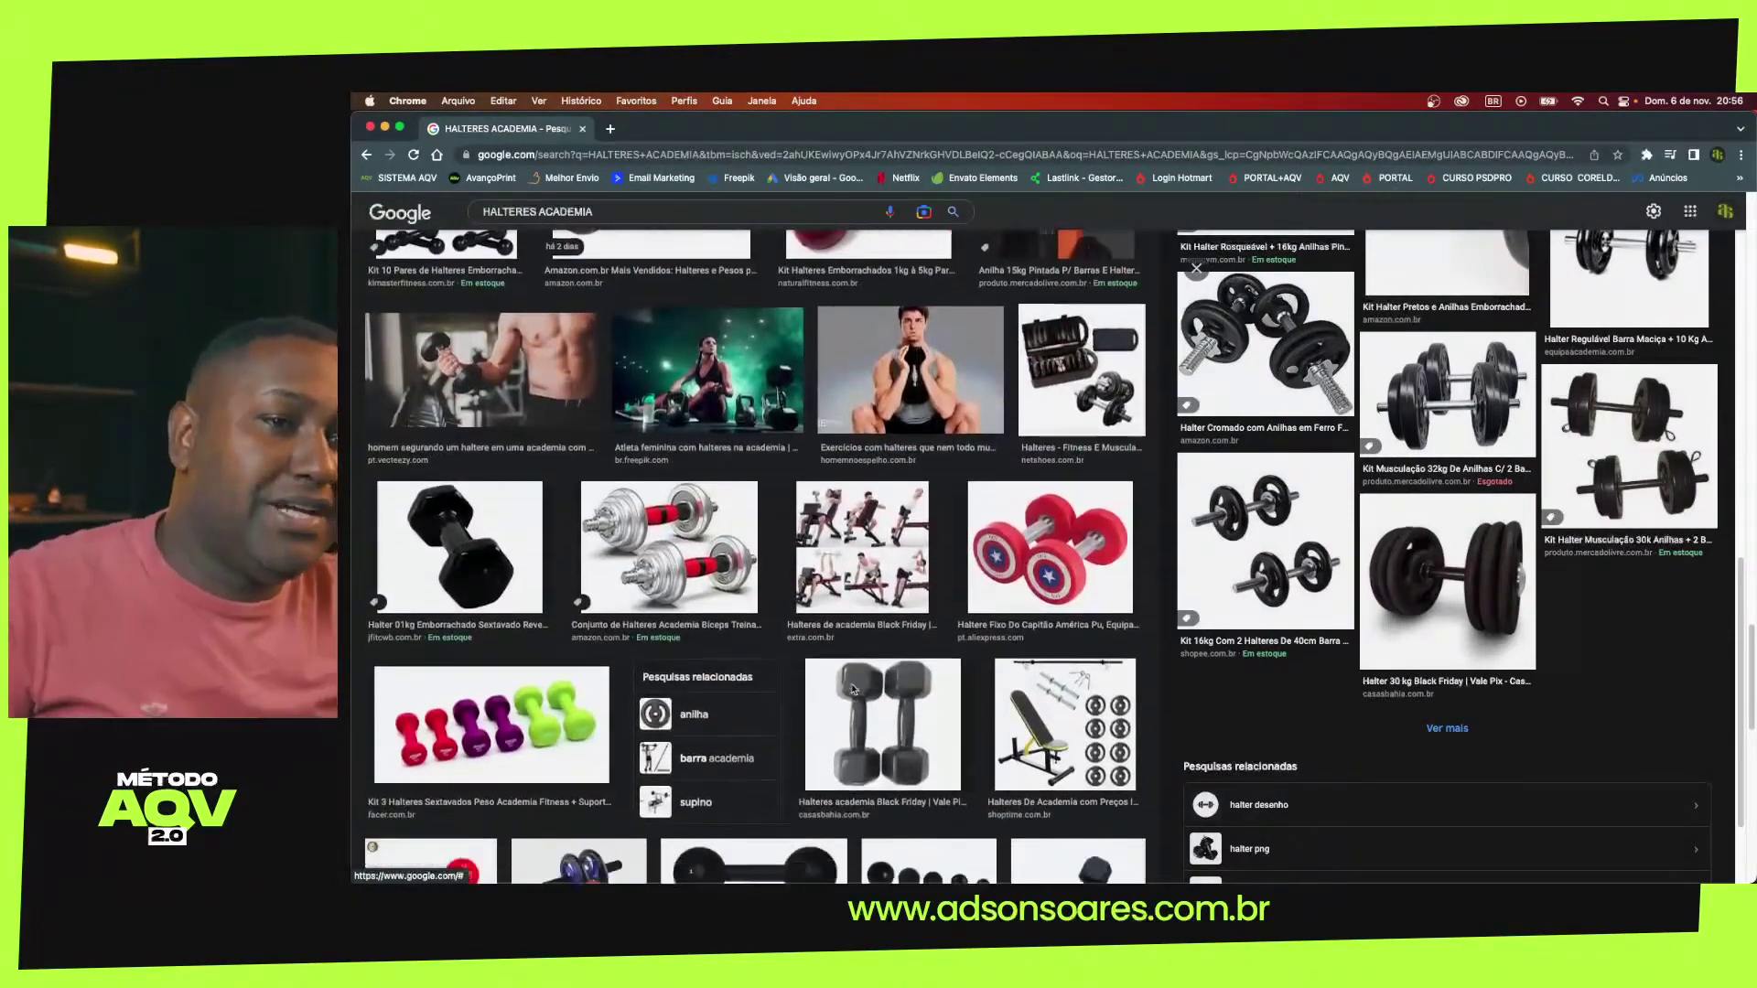
scroll(852, 688, down, 4)
scroll(852, 689, down, 1)
scroll(852, 688, down, 2)
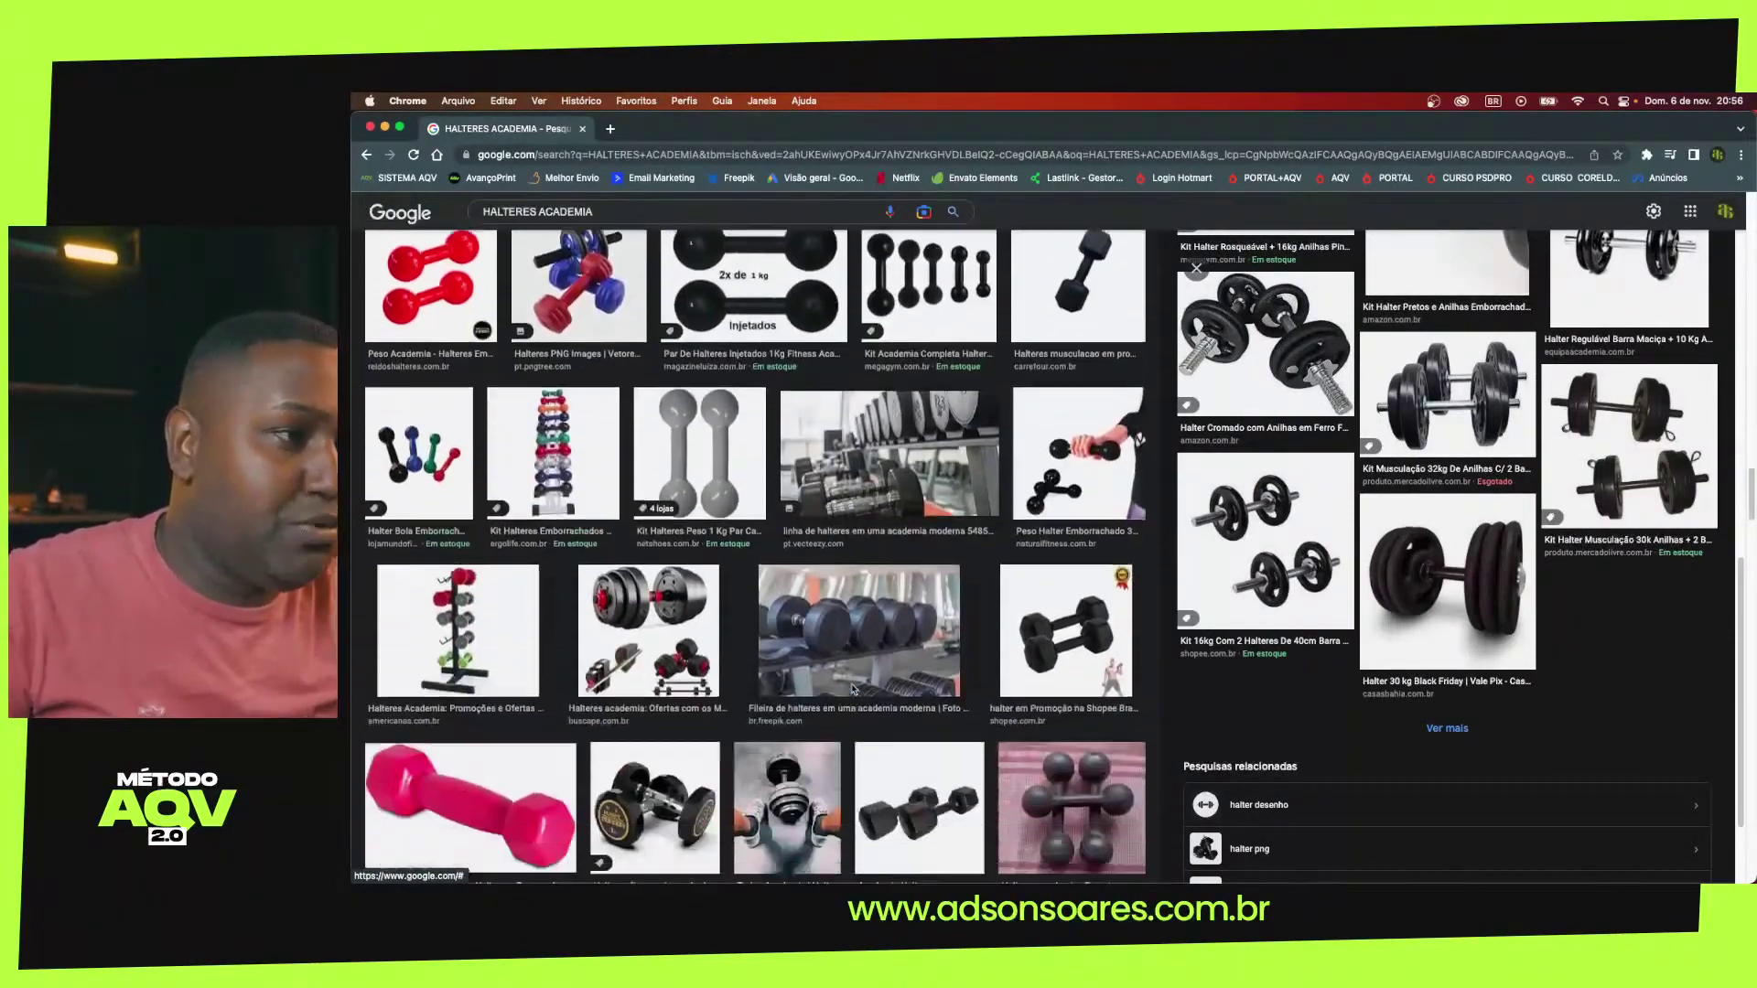
scroll(852, 688, down, 1)
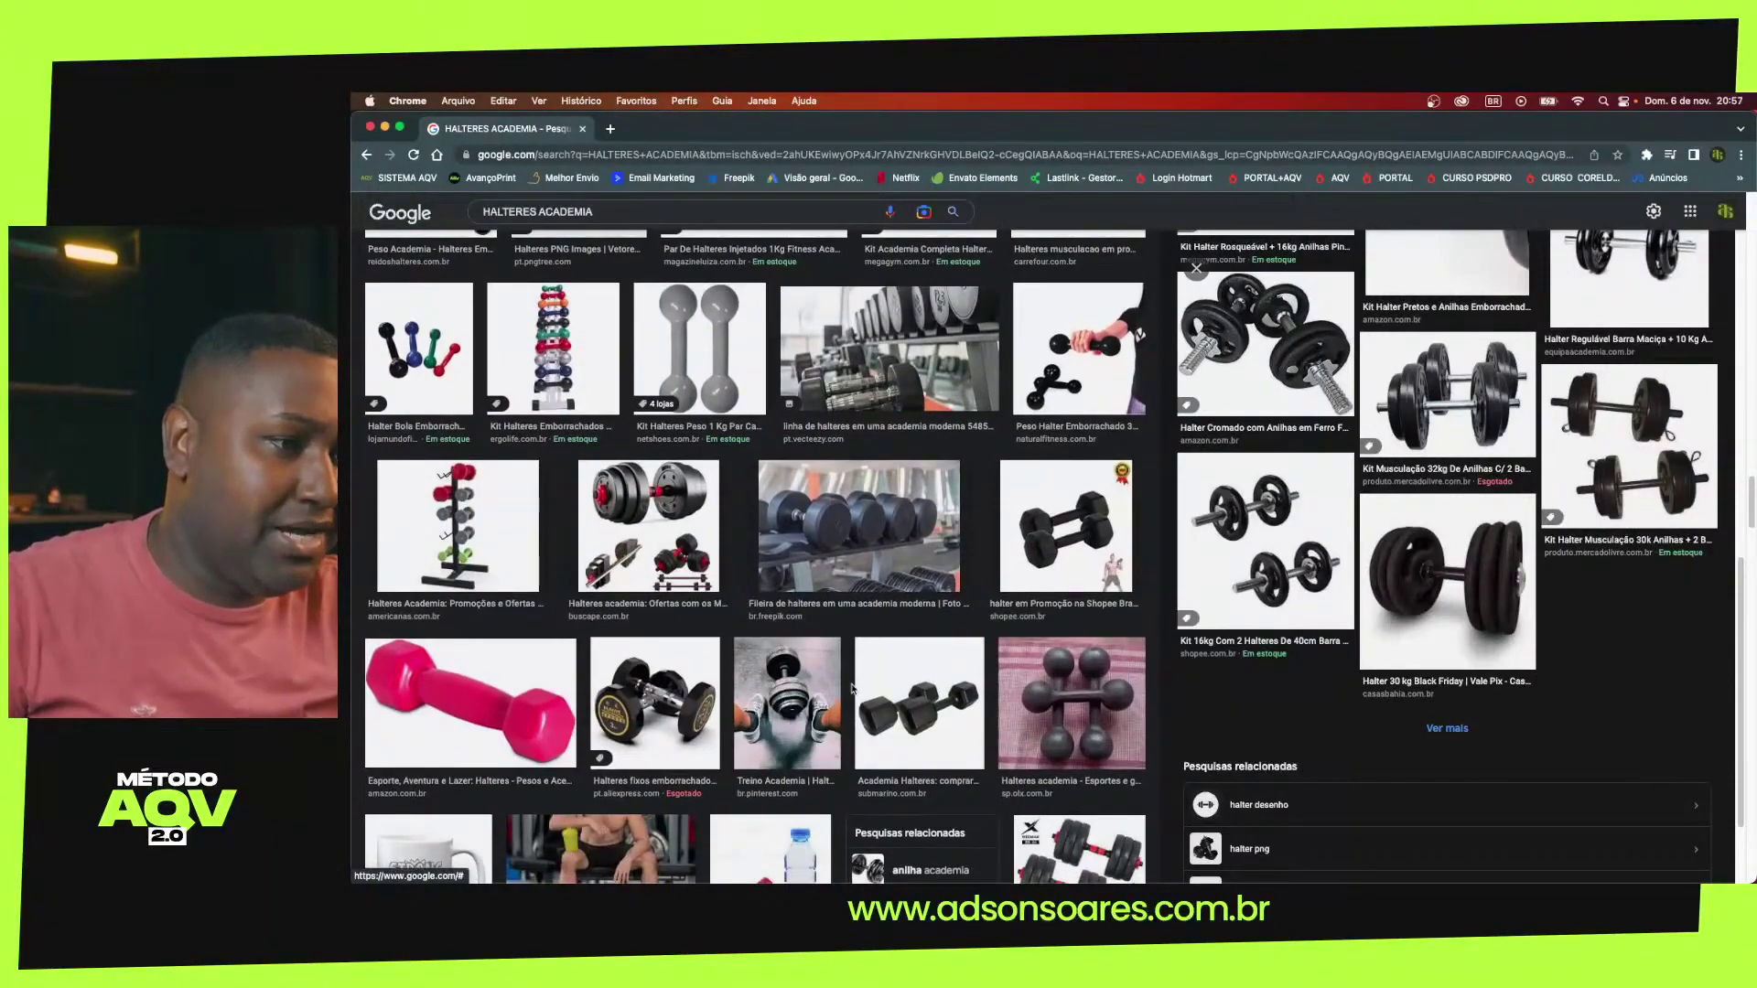
scroll(852, 688, down, 4)
scroll(852, 688, down, 3)
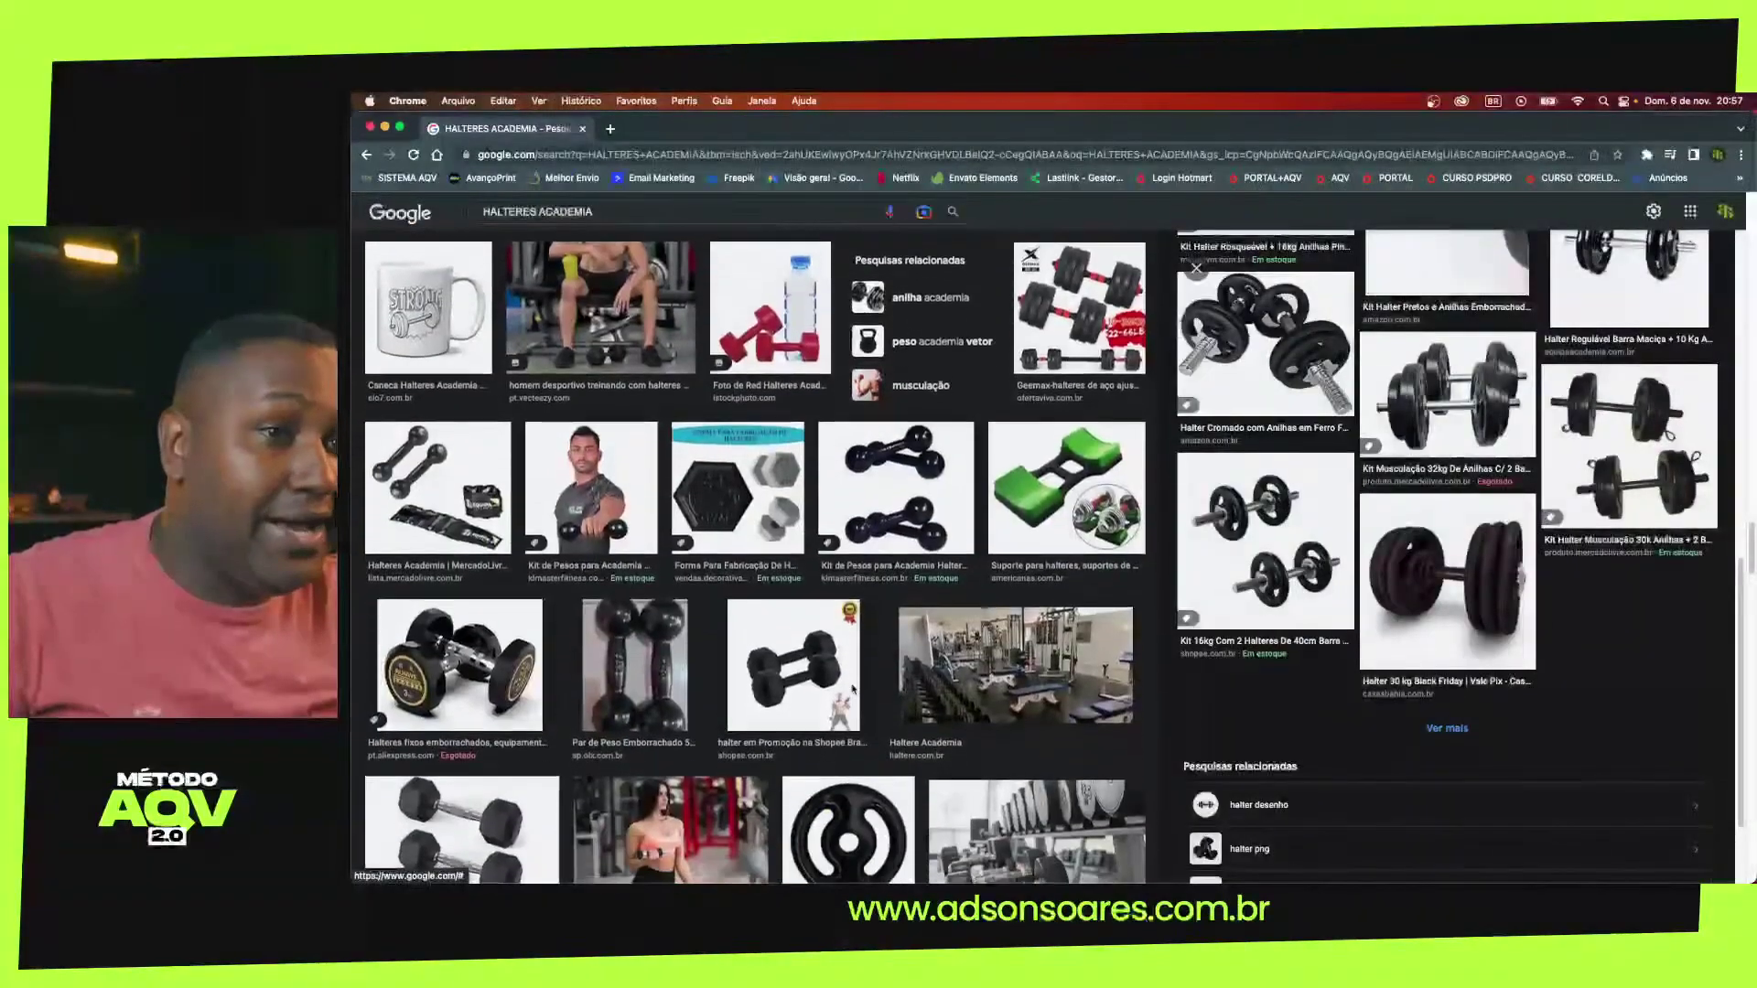
scroll(852, 688, down, 2)
scroll(852, 688, down, 1)
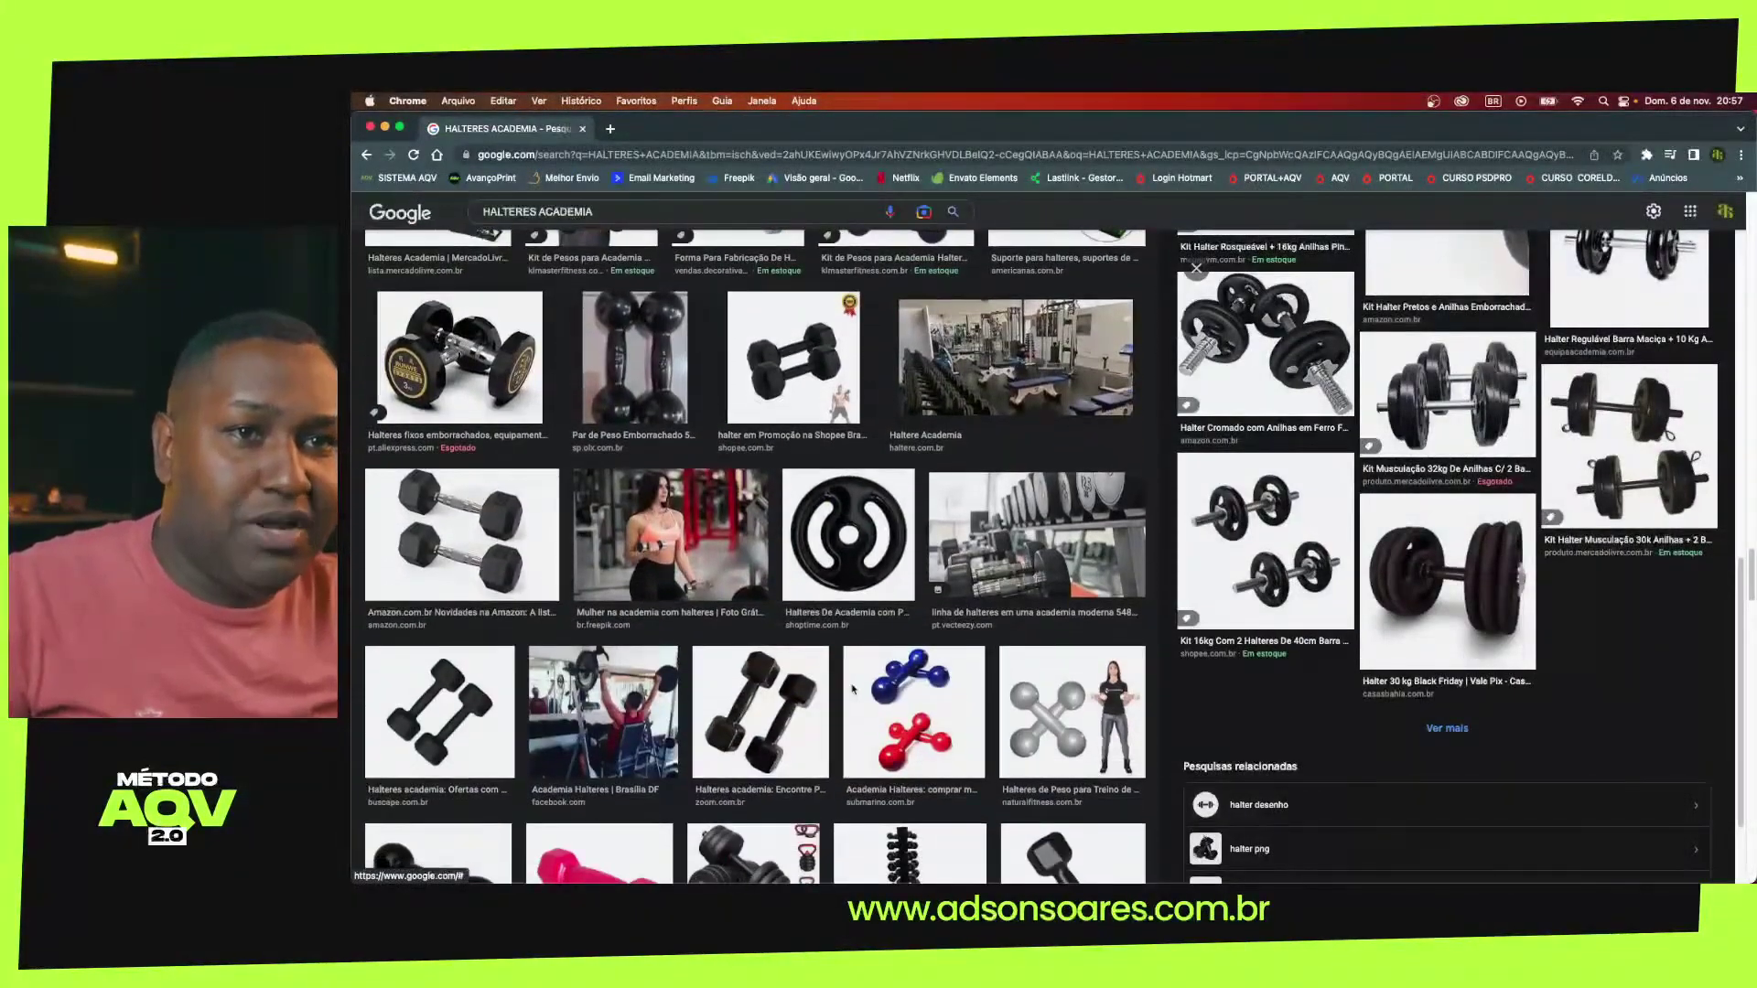
scroll(794, 670, up, 3)
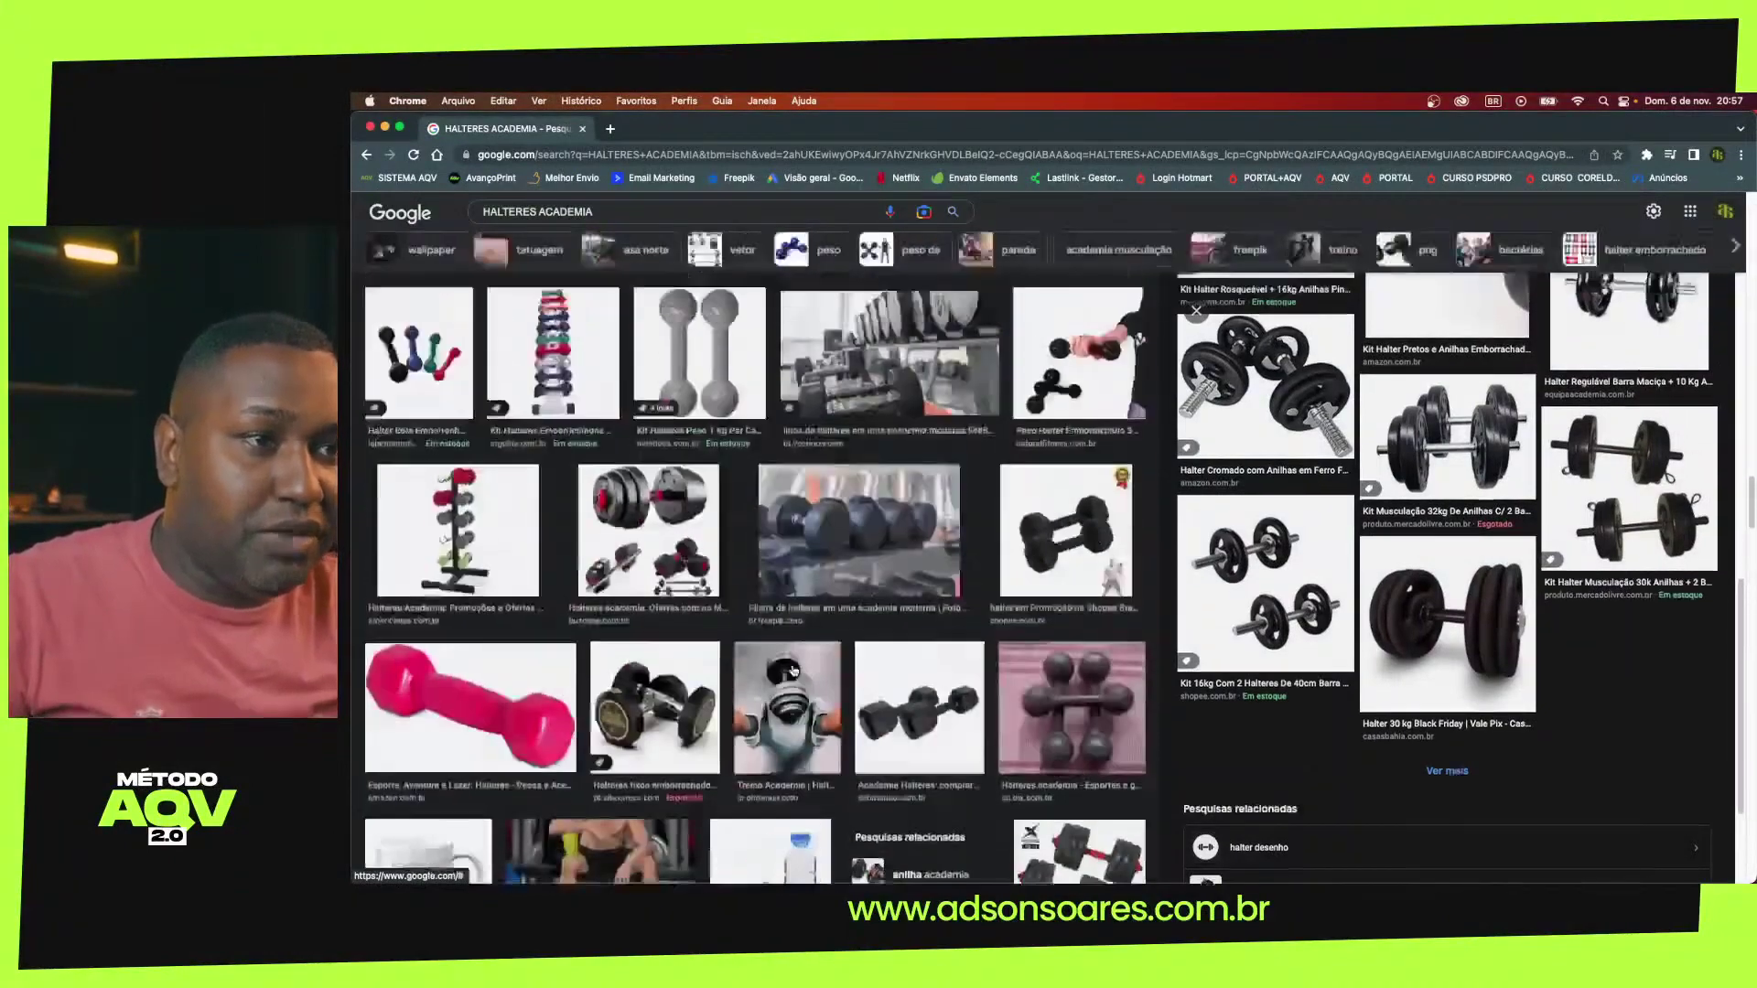
scroll(794, 670, up, 2)
scroll(793, 671, up, 4)
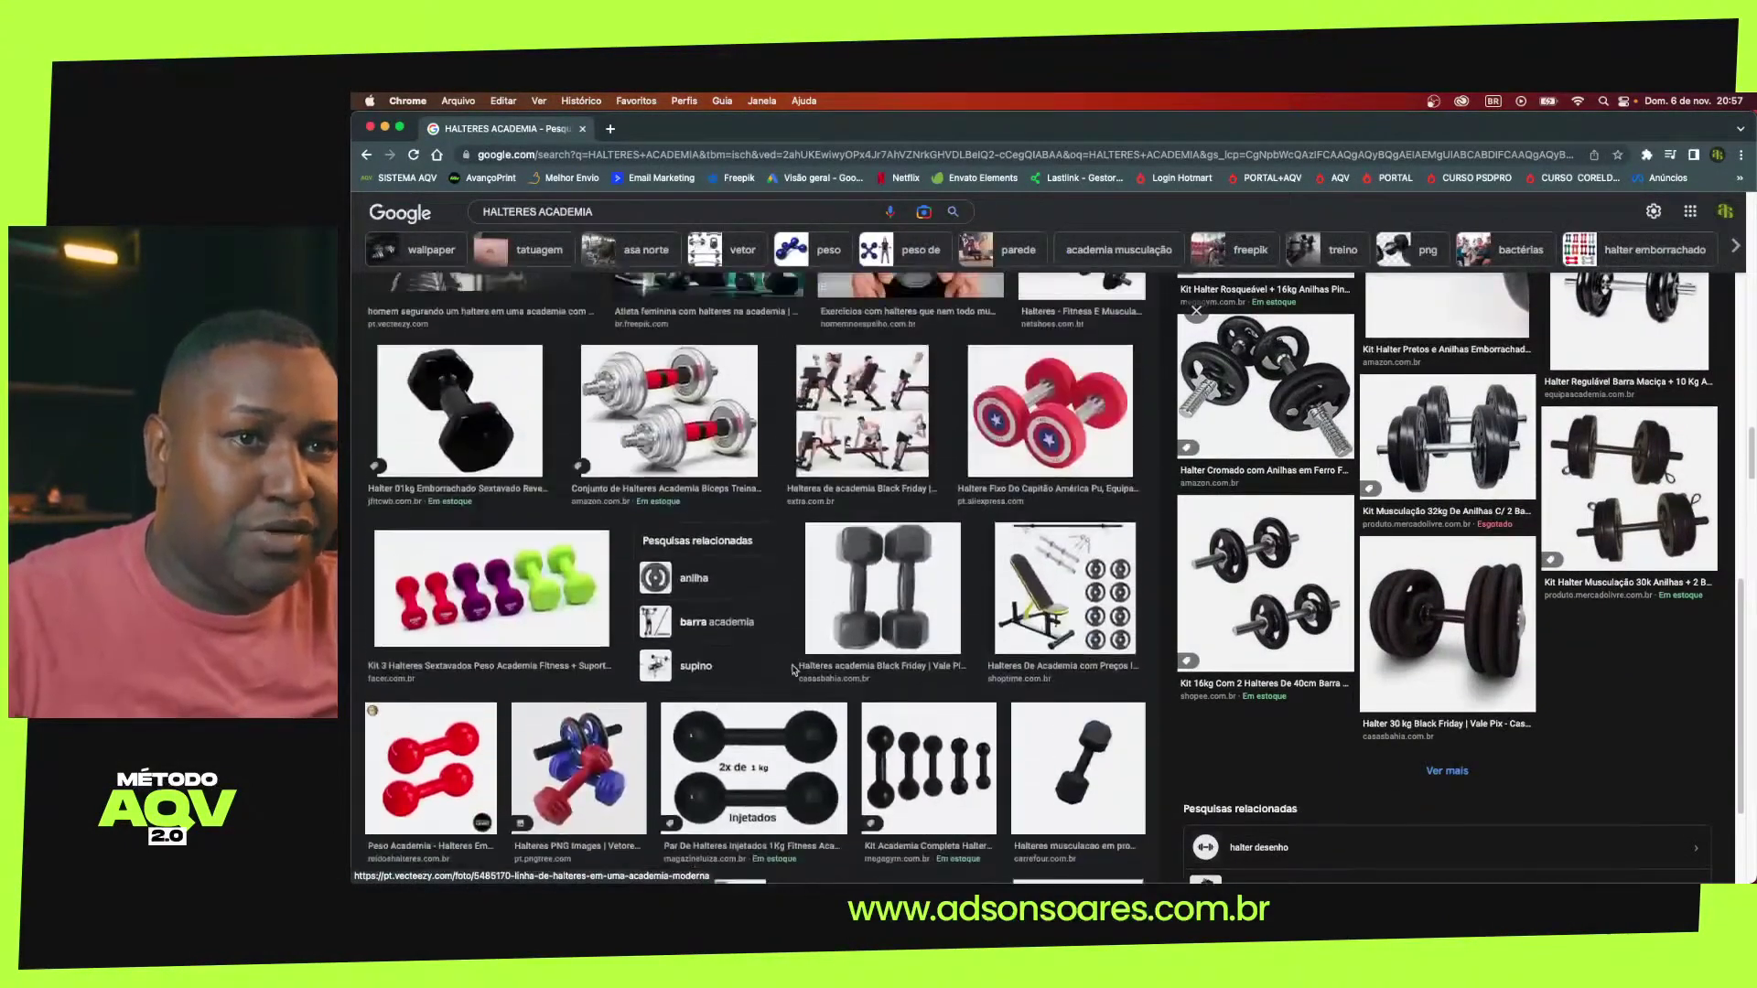
scroll(793, 671, up, 1)
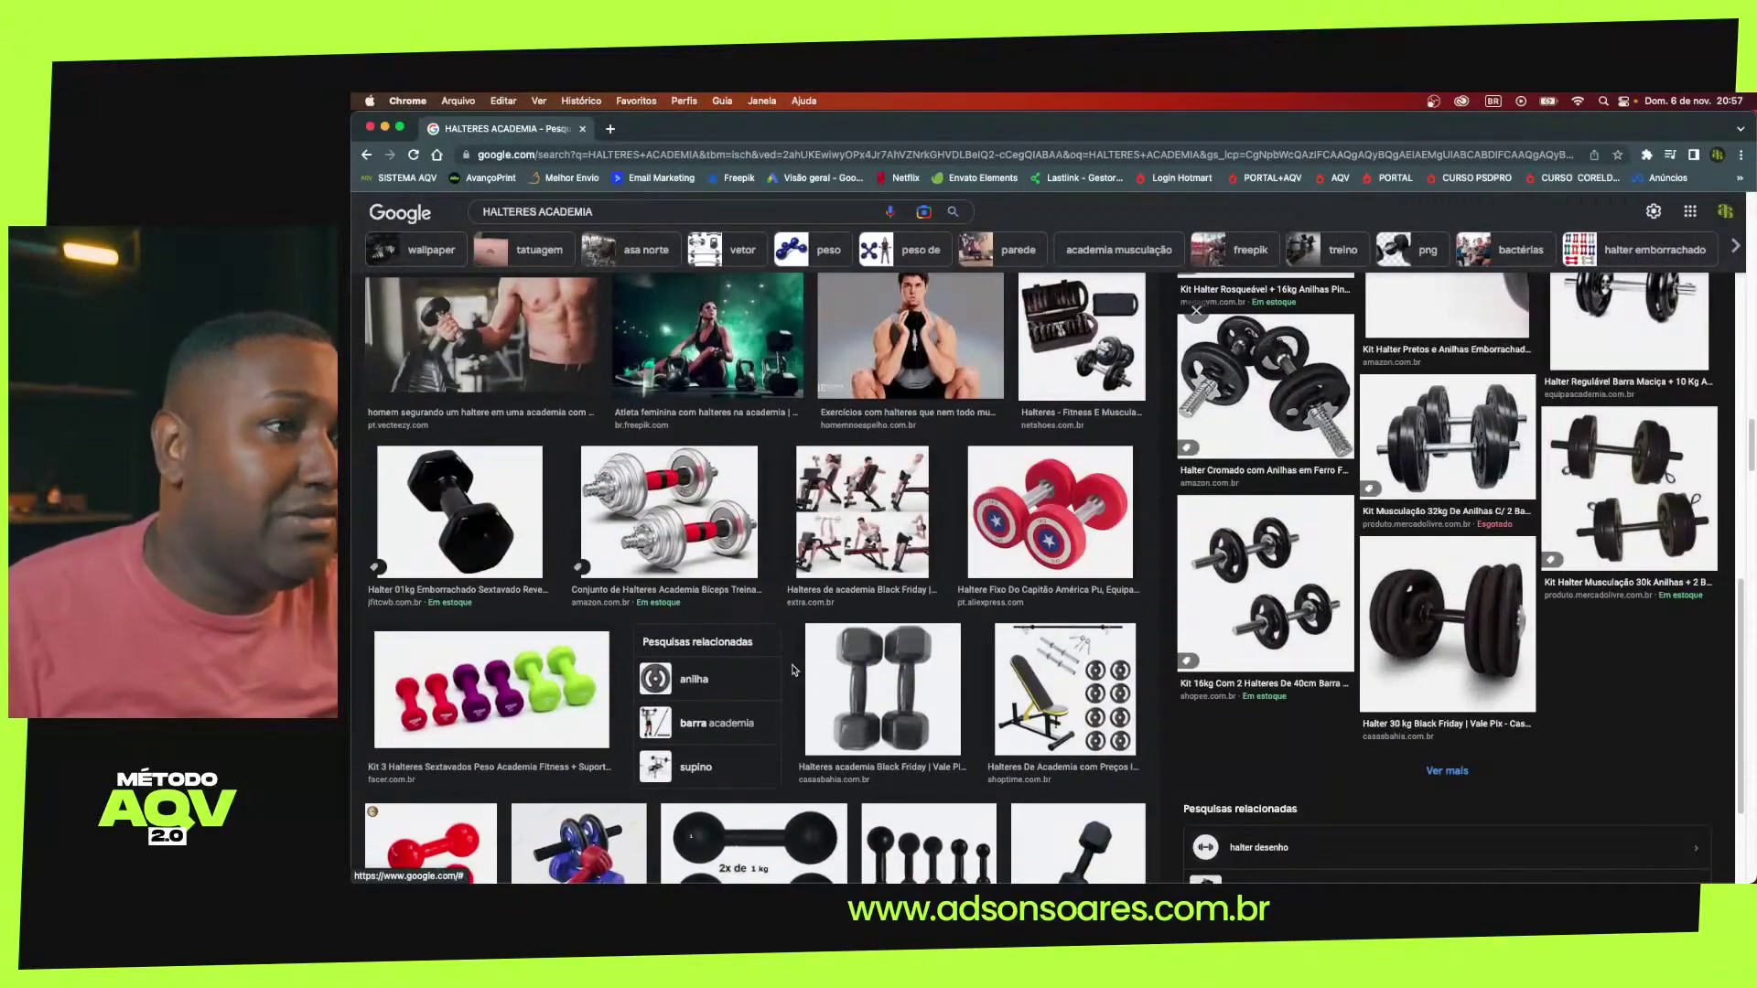
scroll(793, 671, up, 3)
scroll(793, 670, up, 3)
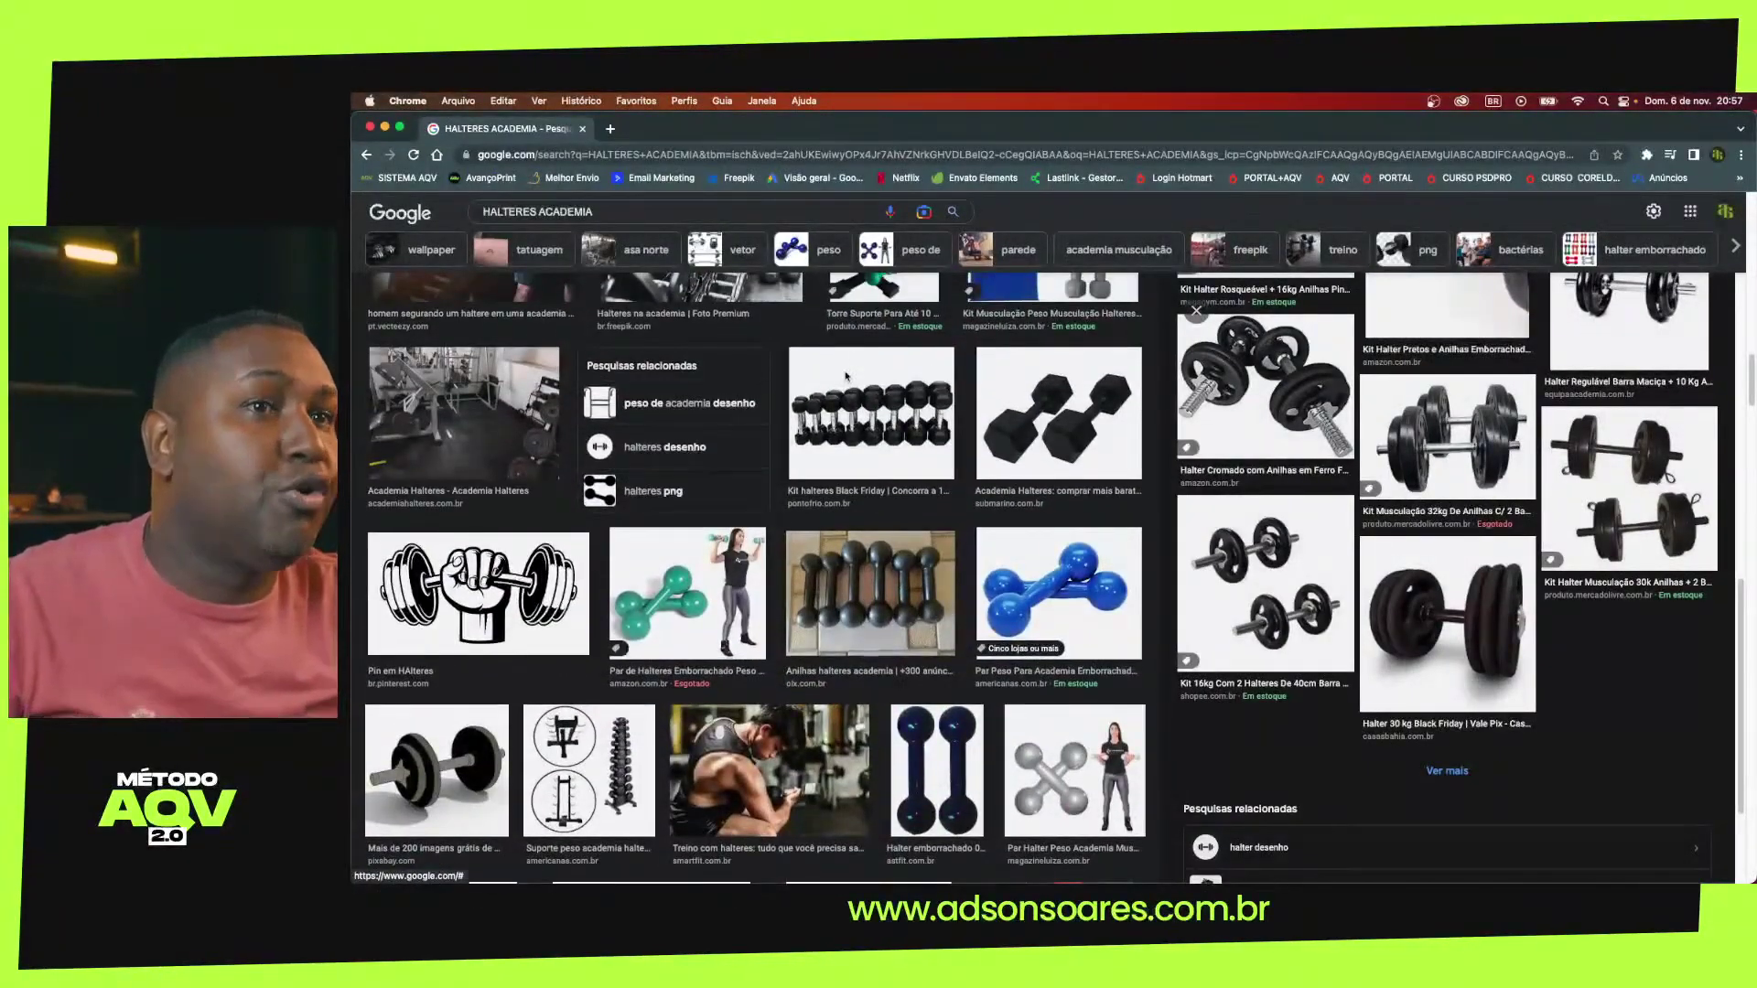
scroll(770, 447, up, 2)
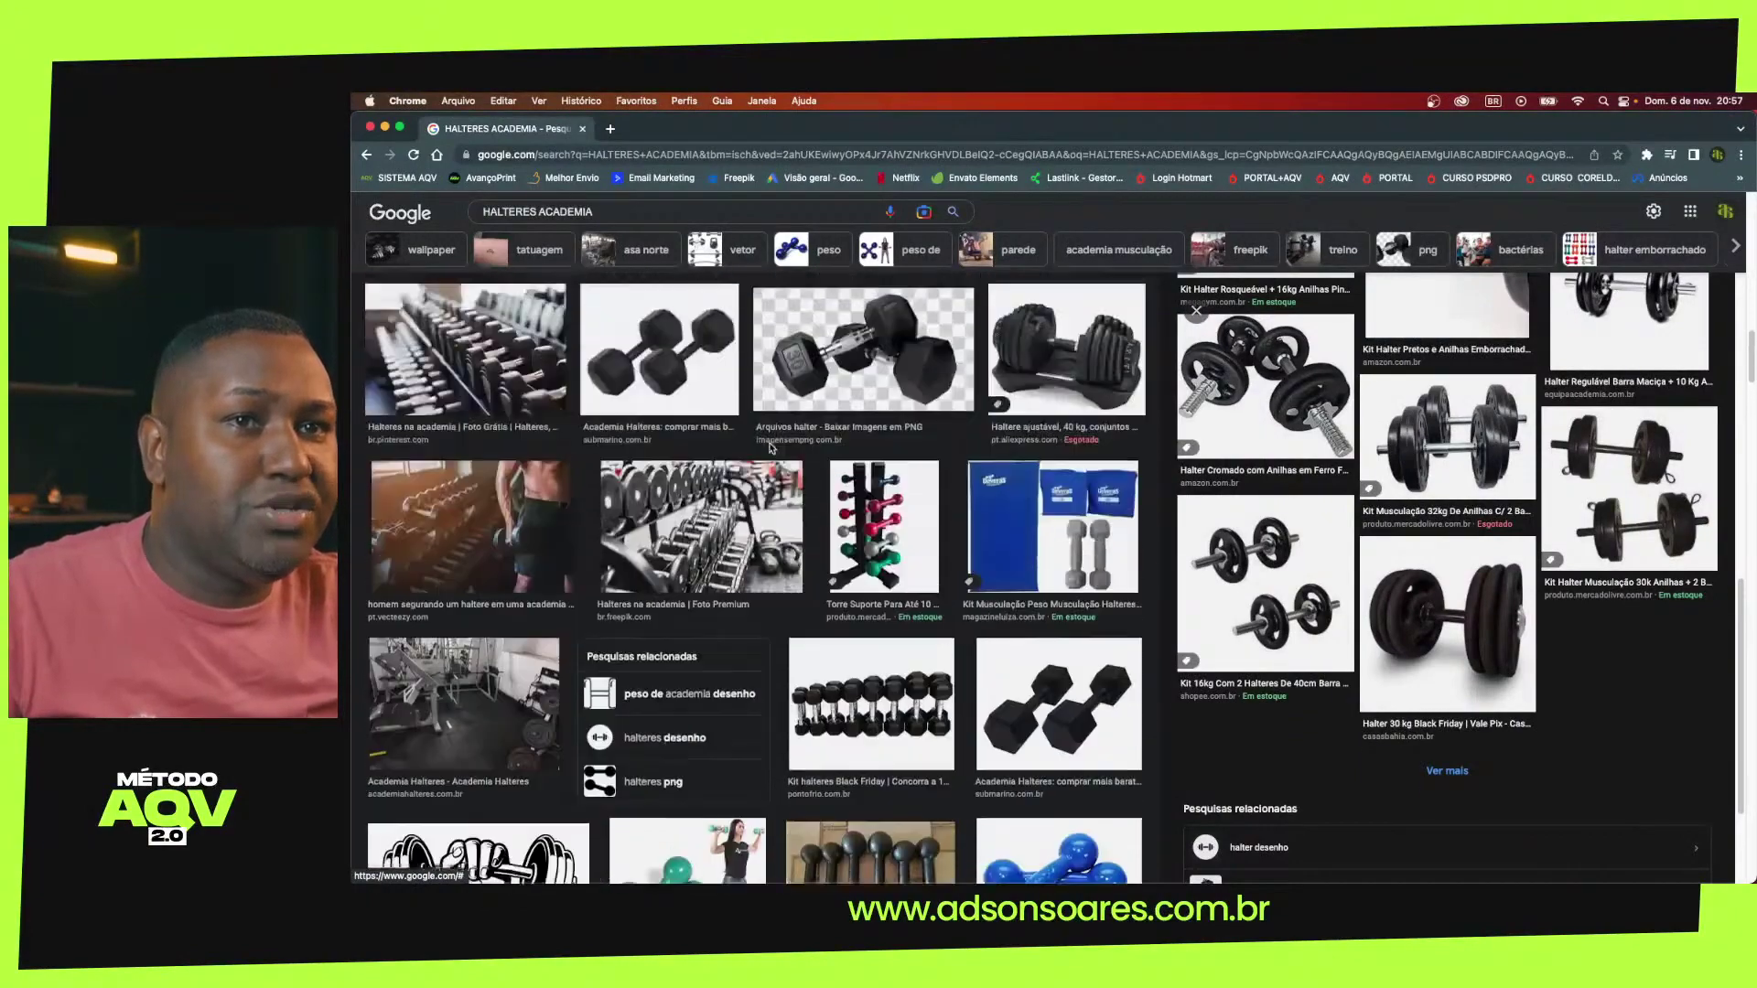
scroll(771, 447, up, 2)
scroll(770, 448, up, 1)
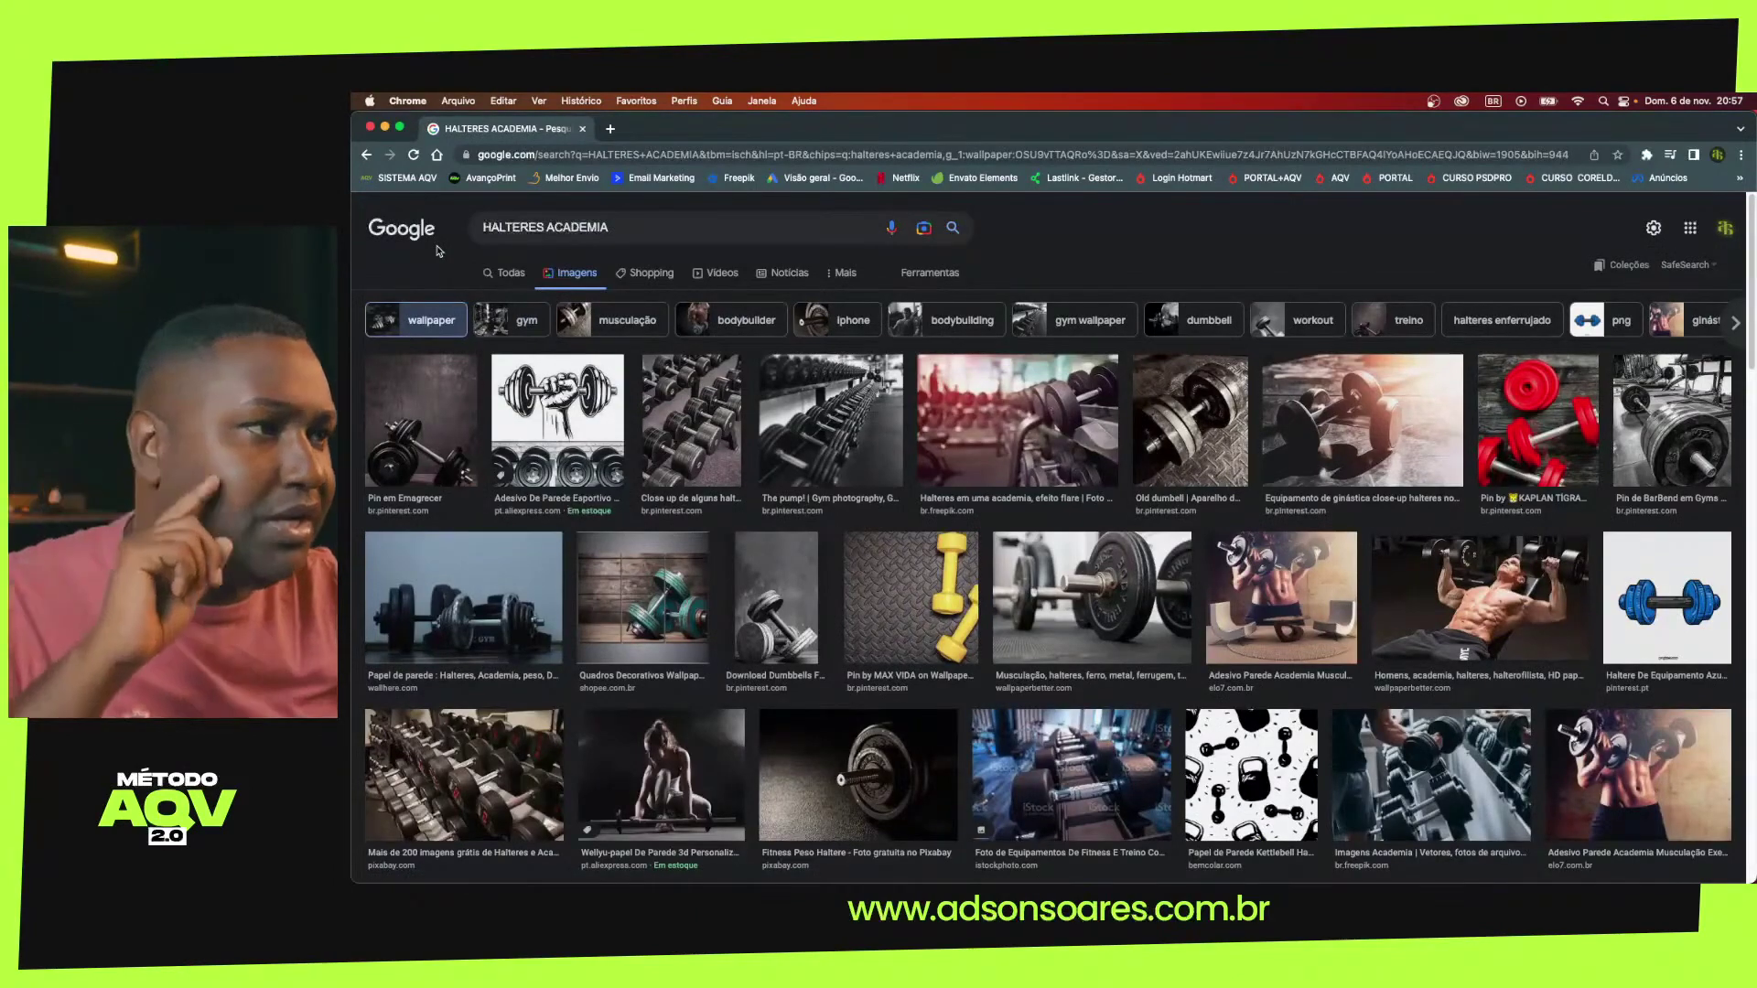
Browse far down the 'HALTERES ACADEMIA' wallpaper results, viewing dumbbell and athlete photos
scroll(1072, 645, down, 1)
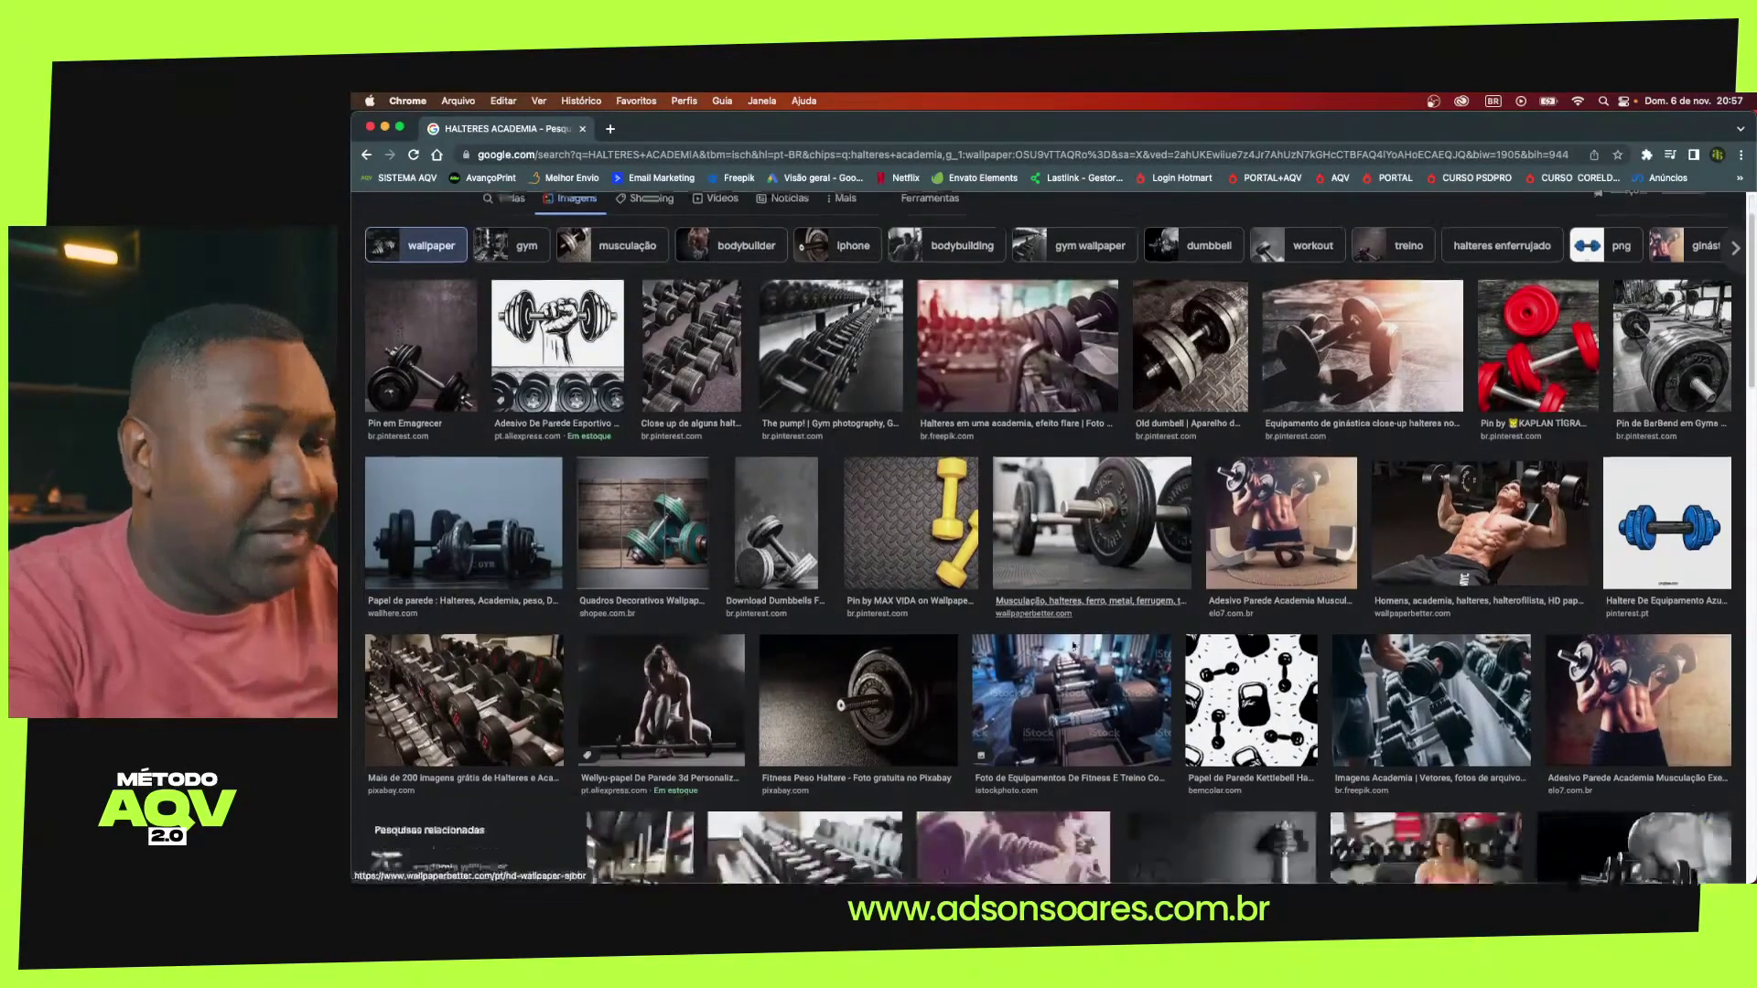
scroll(1073, 645, down, 2)
scroll(1075, 640, down, 2)
scroll(1075, 641, down, 2)
scroll(1075, 641, down, 2)
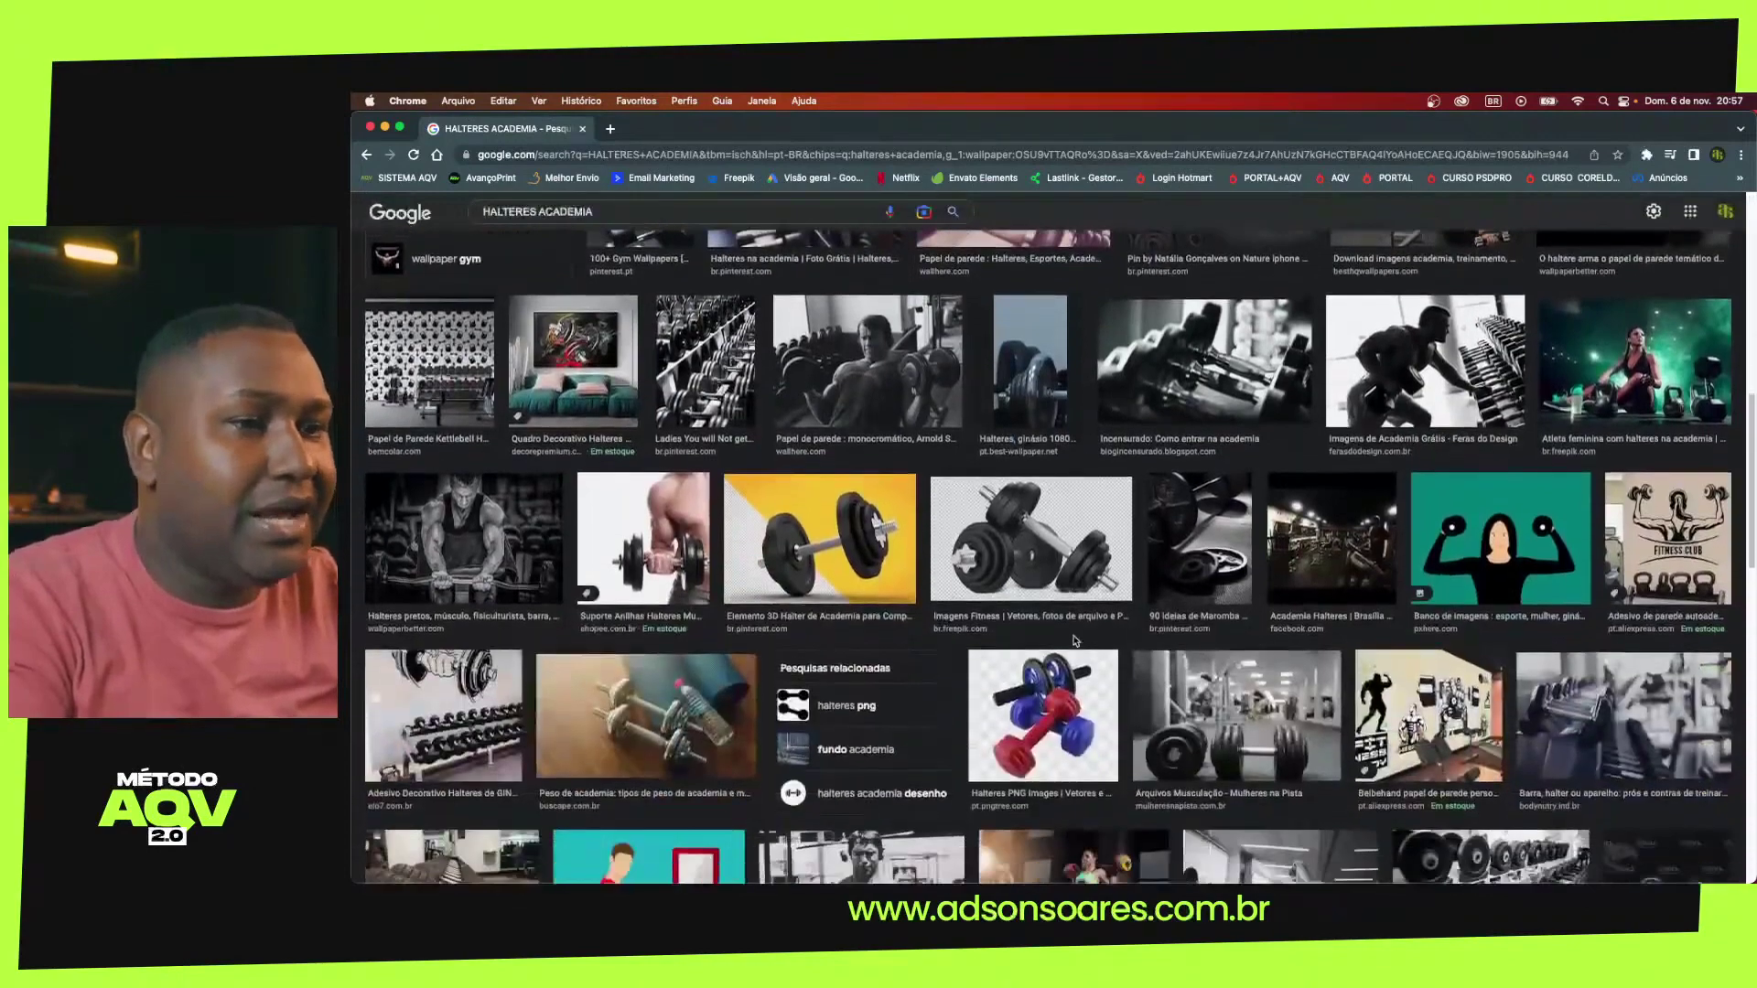
scroll(1076, 641, down, 2)
scroll(1075, 640, down, 2)
scroll(1075, 641, down, 2)
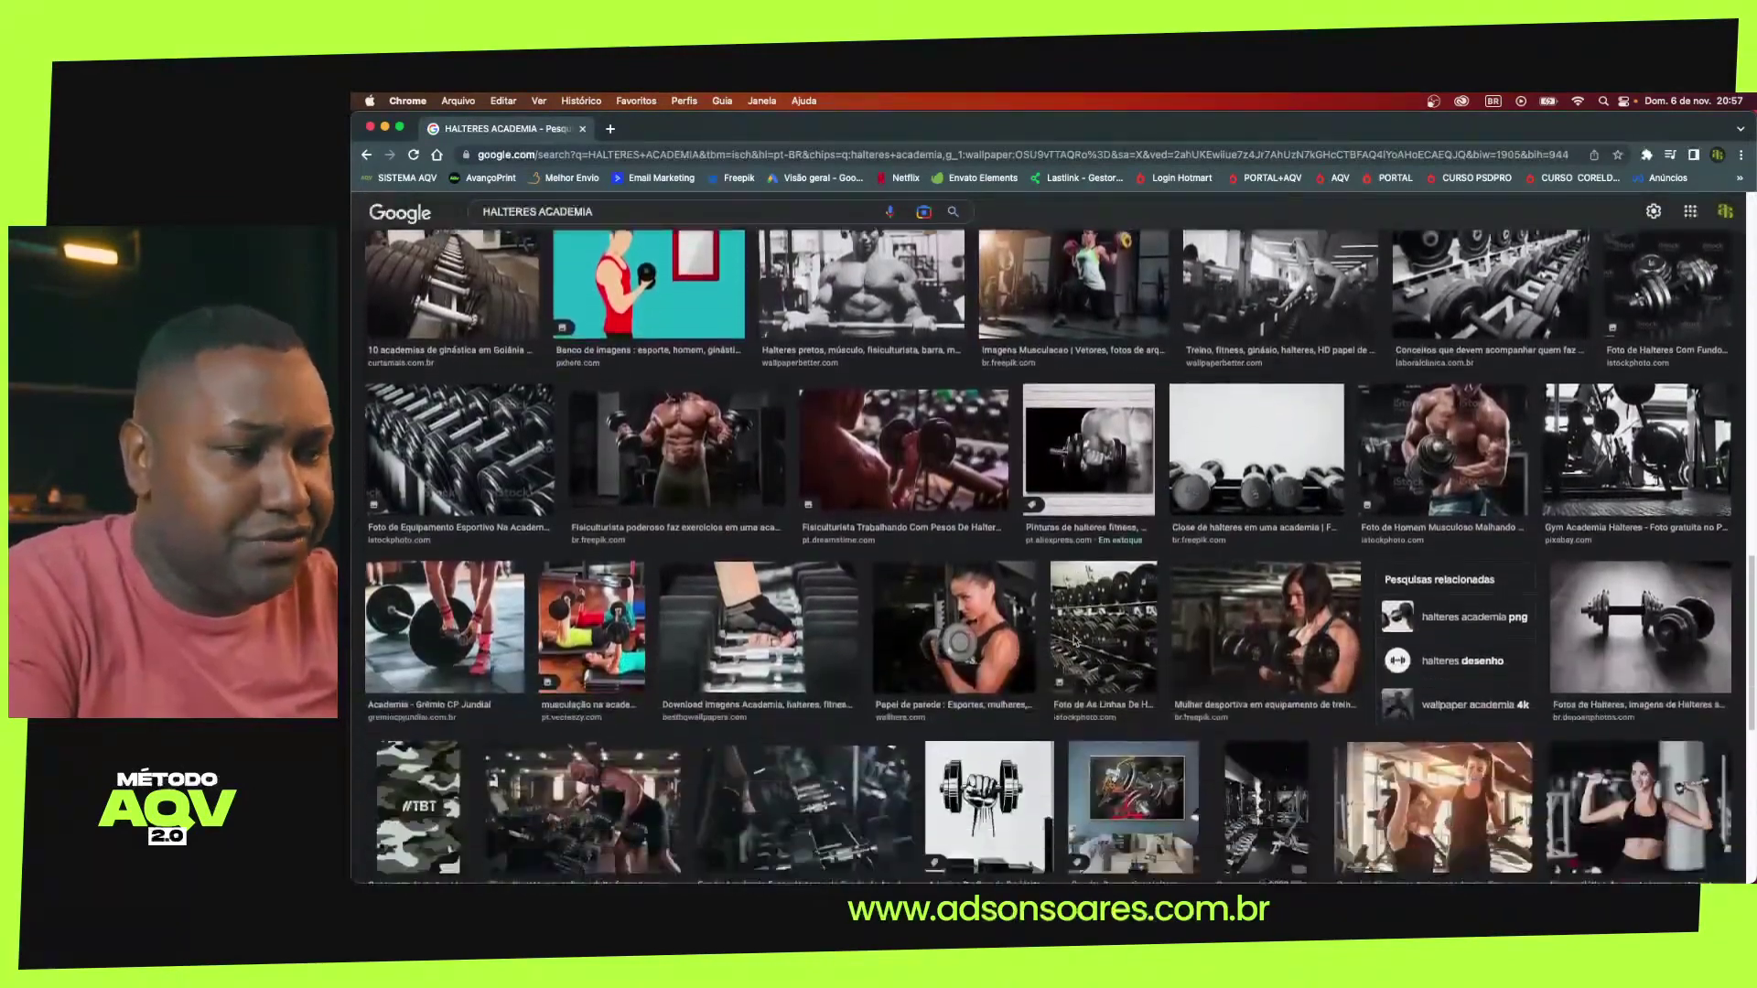
scroll(1076, 640, down, 1)
scroll(1075, 641, down, 1)
scroll(1075, 641, down, 1)
scroll(1075, 640, down, 1)
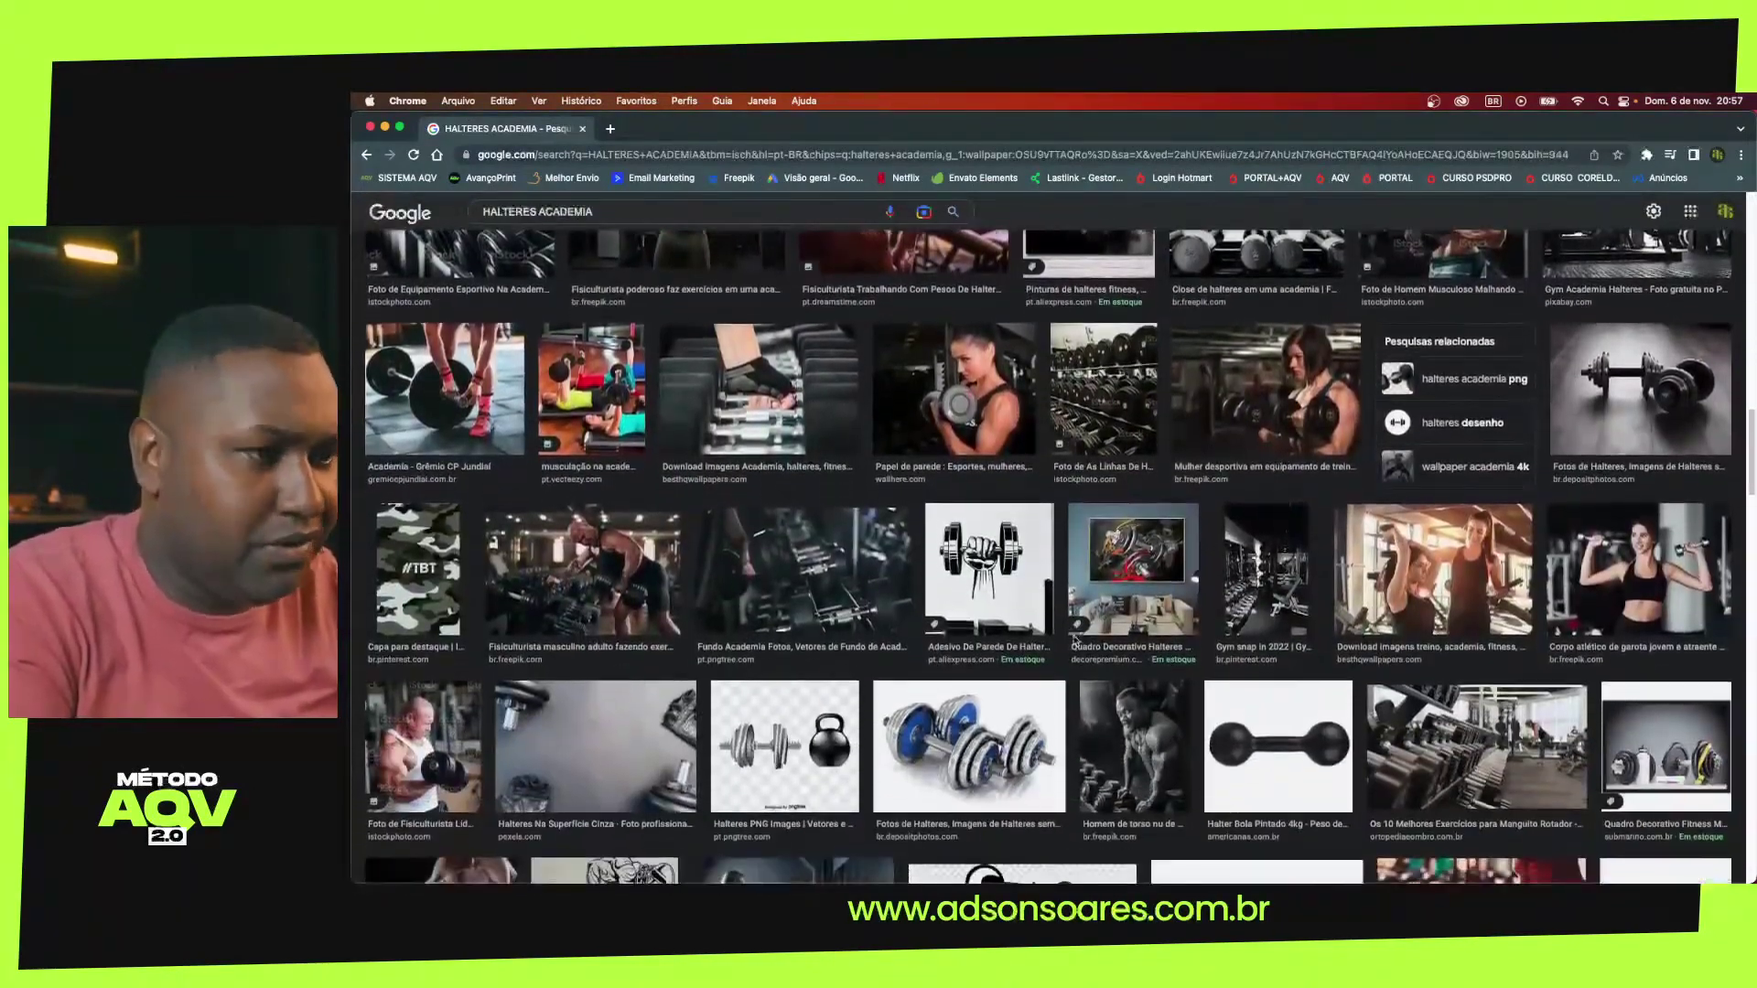
scroll(1075, 641, down, 3)
scroll(1075, 639, down, 4)
scroll(1075, 639, down, 1)
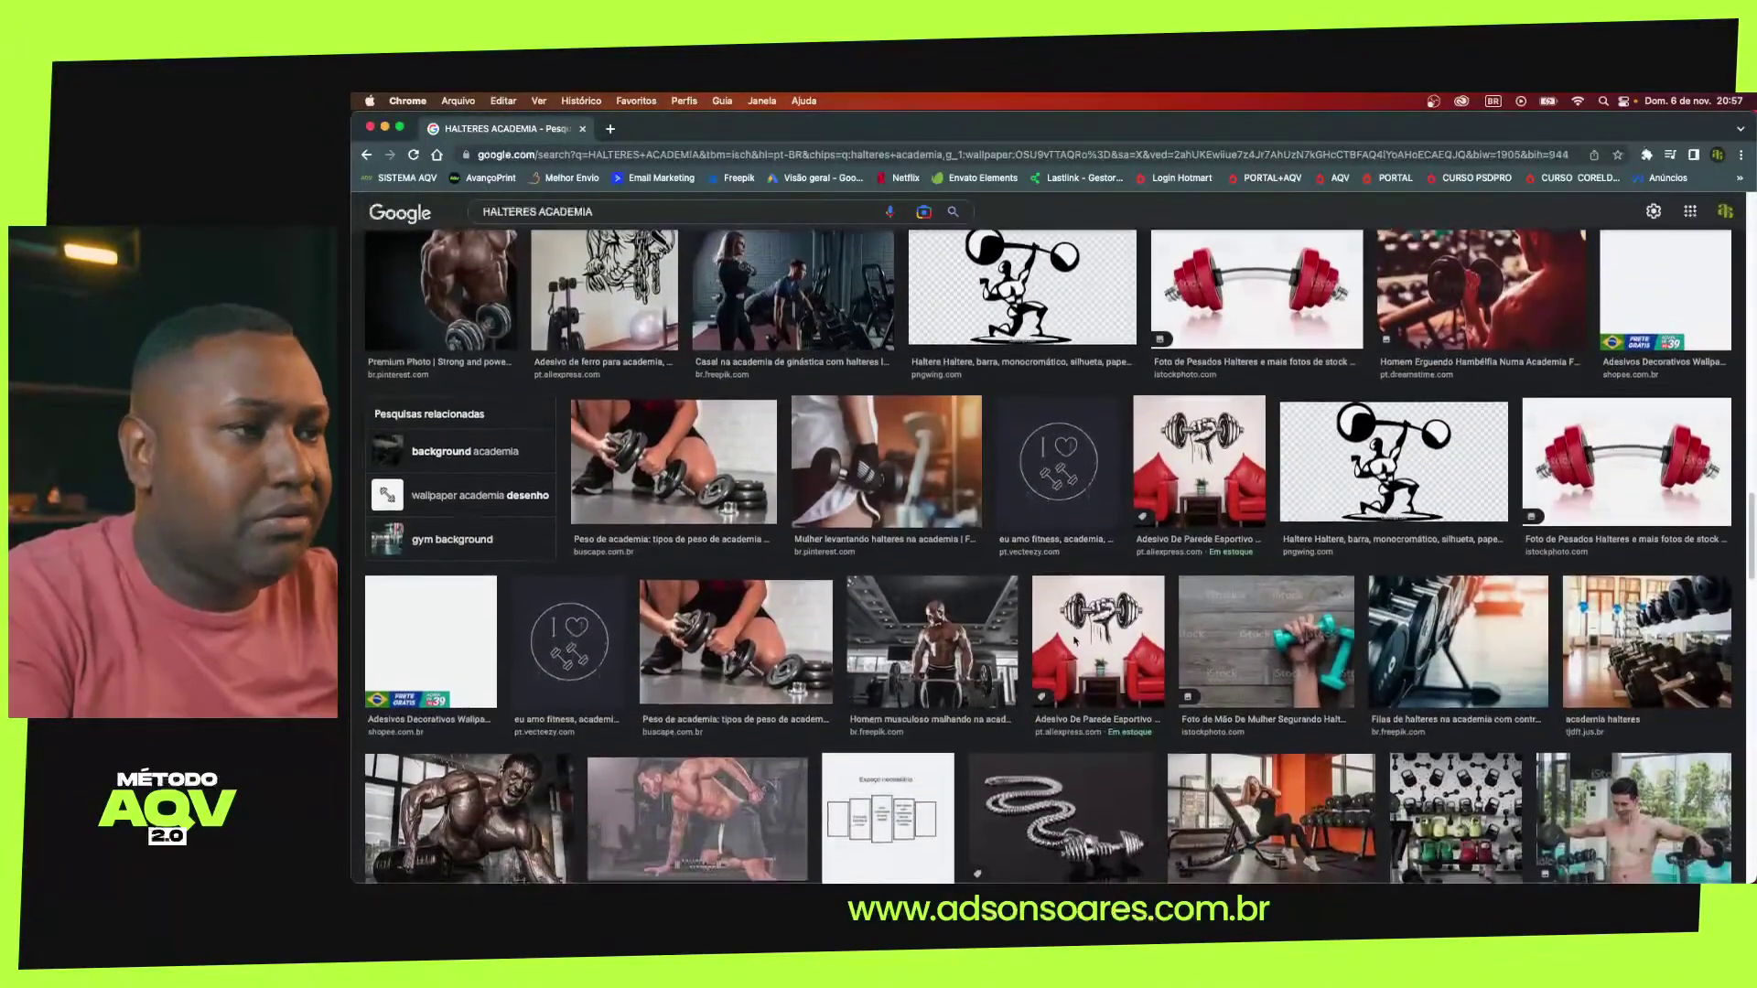
scroll(1076, 641, down, 1)
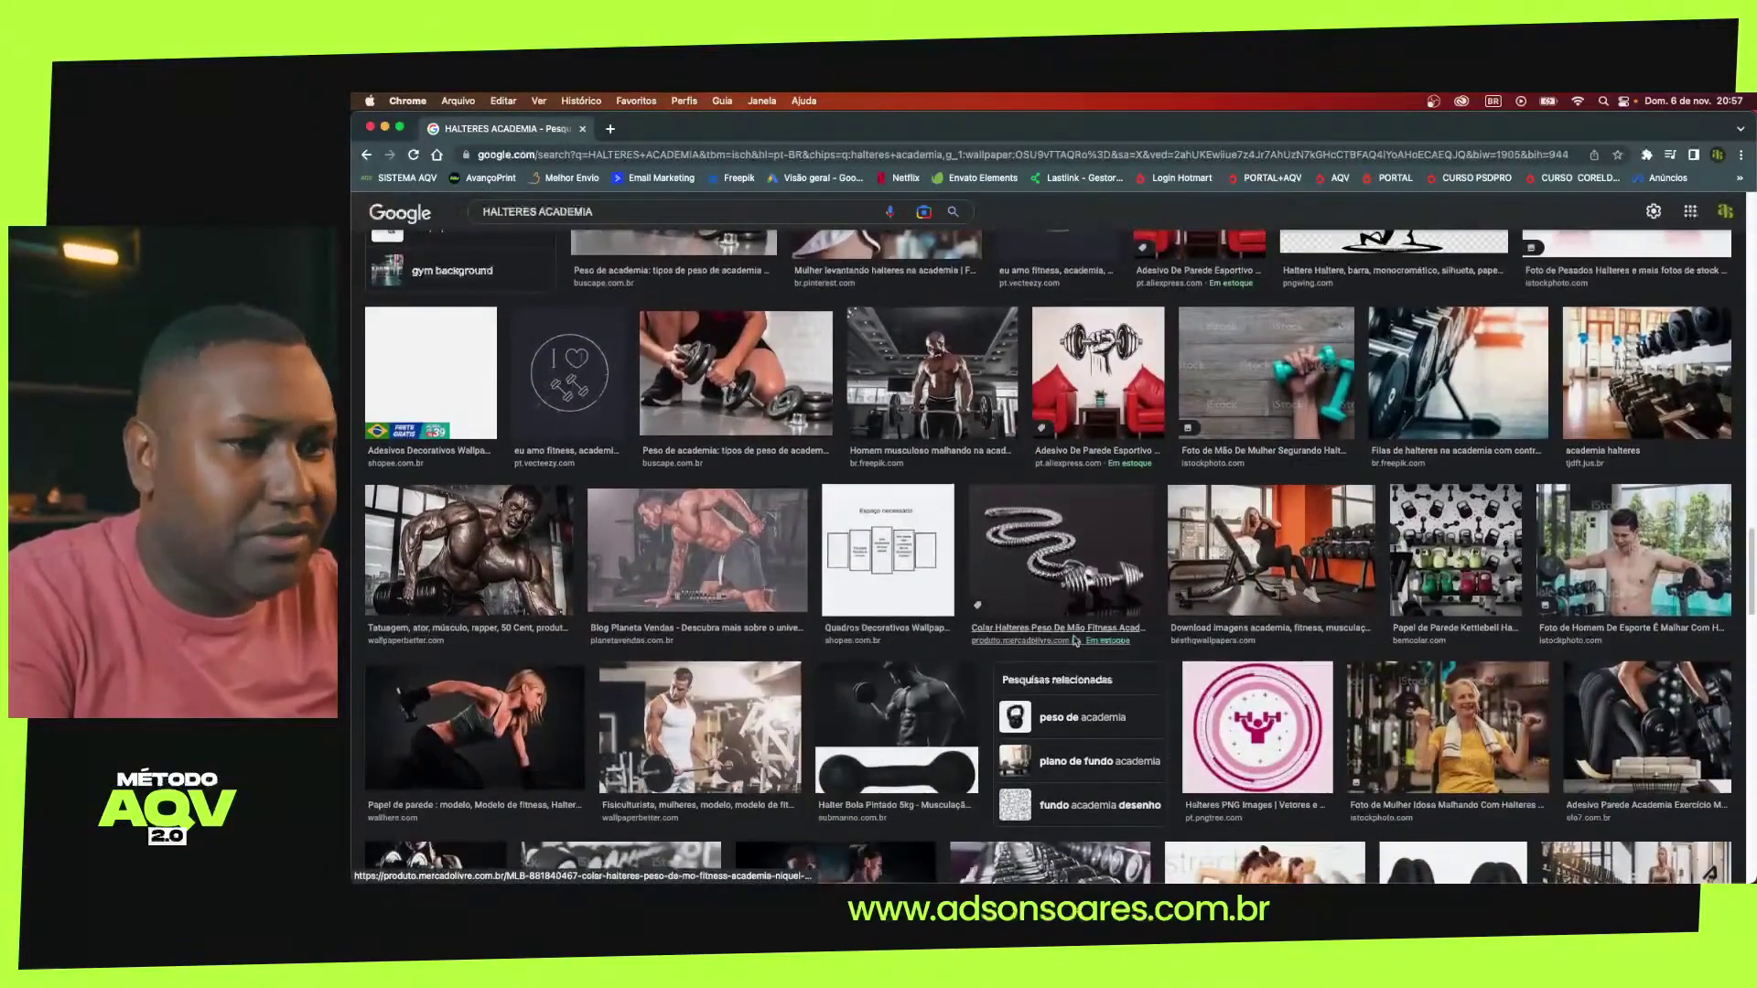
scroll(1075, 639, down, 1)
scroll(1076, 639, down, 3)
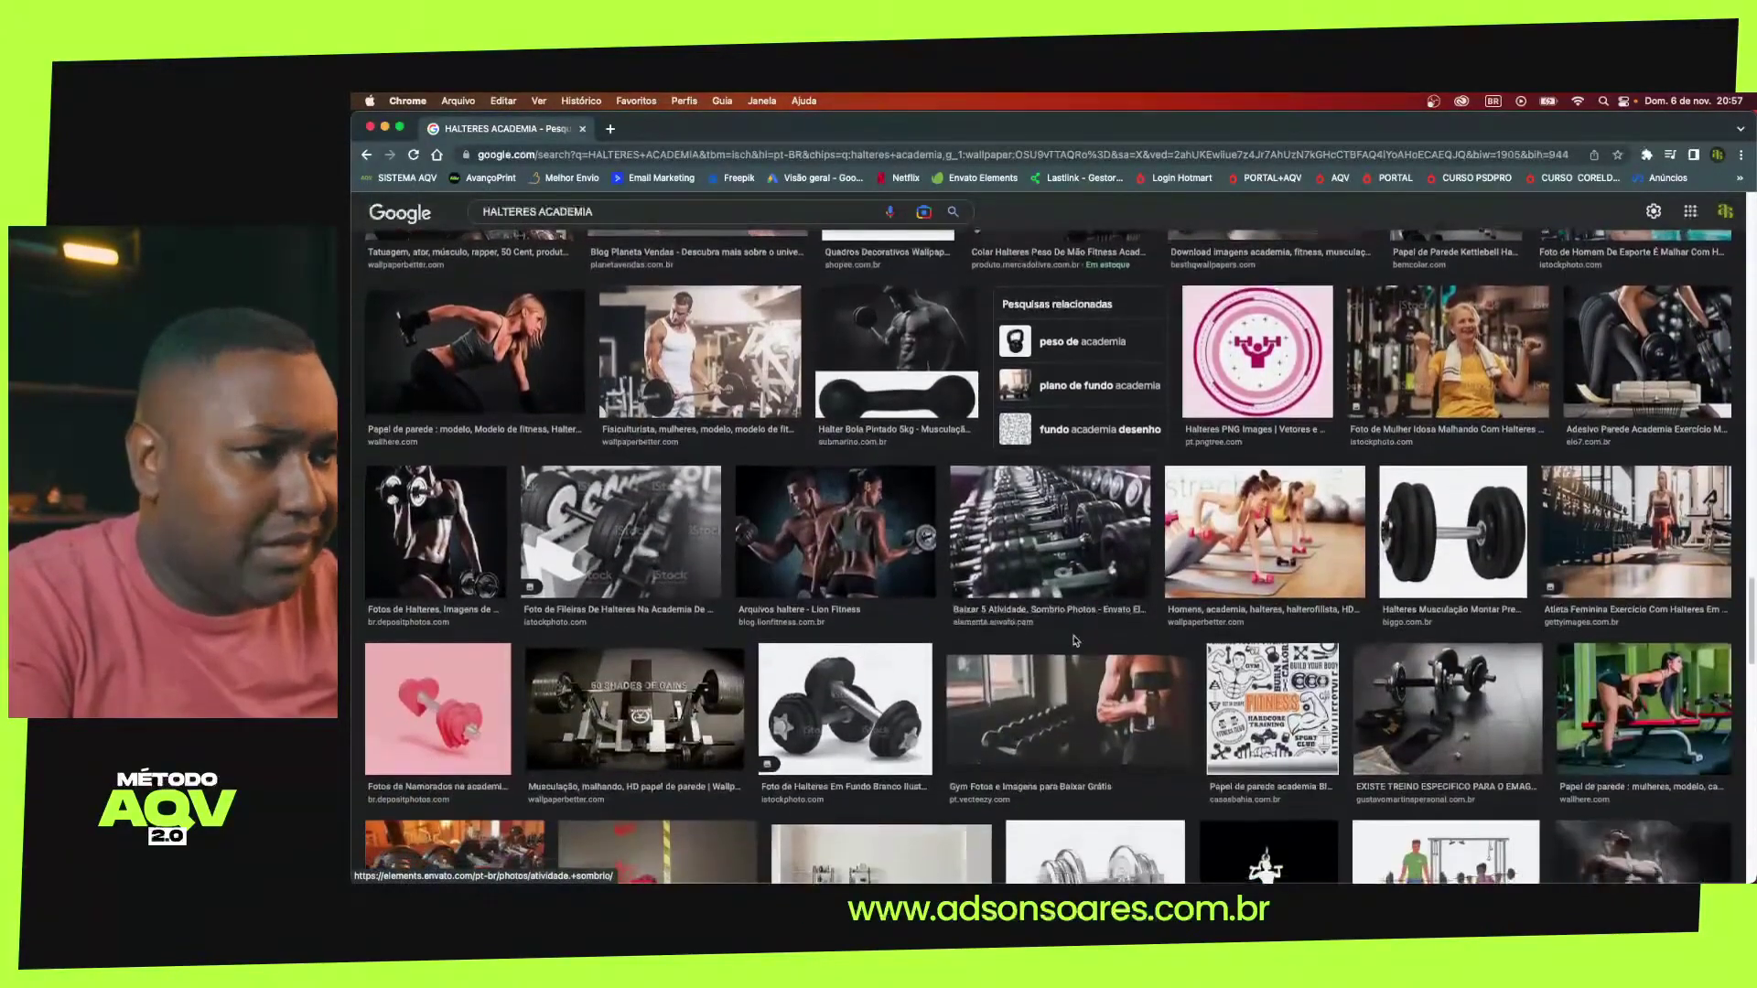
scroll(1075, 640, down, 3)
scroll(1076, 641, down, 1)
scroll(1075, 641, down, 5)
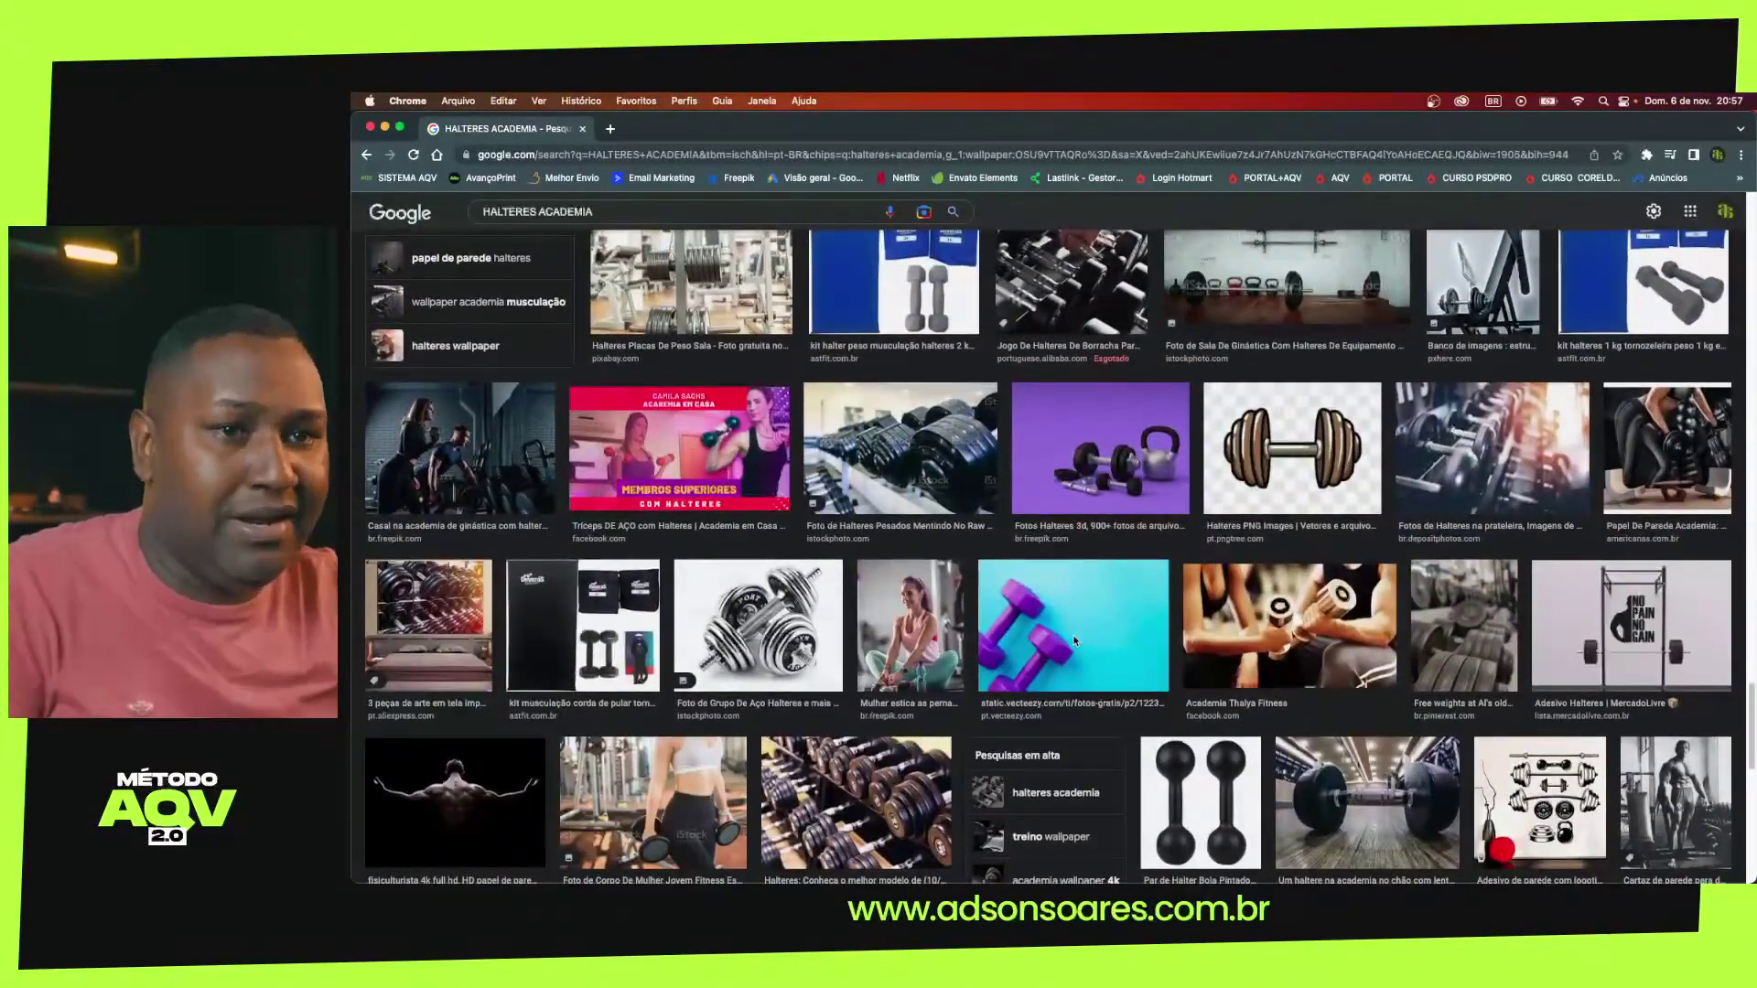
scroll(1075, 640, down, 2)
scroll(1075, 640, down, 2)
scroll(1075, 641, down, 2)
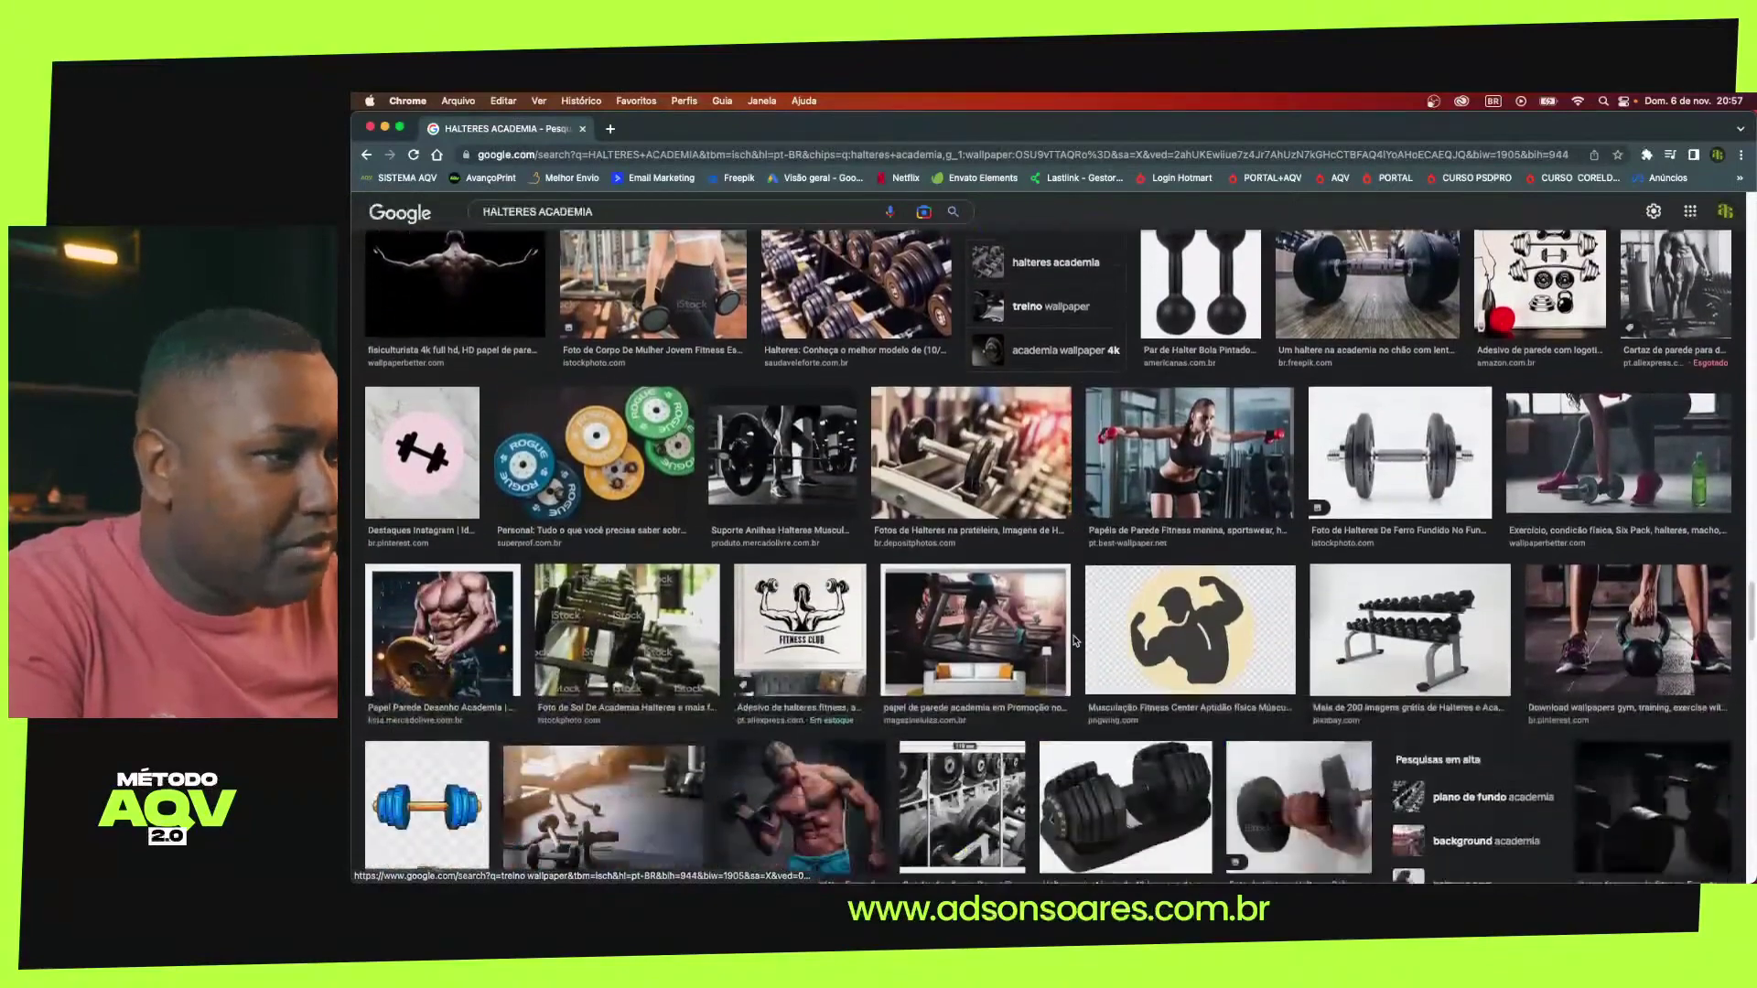
scroll(1075, 641, down, 2)
scroll(1075, 640, down, 3)
scroll(1076, 641, down, 2)
scroll(1075, 640, down, 2)
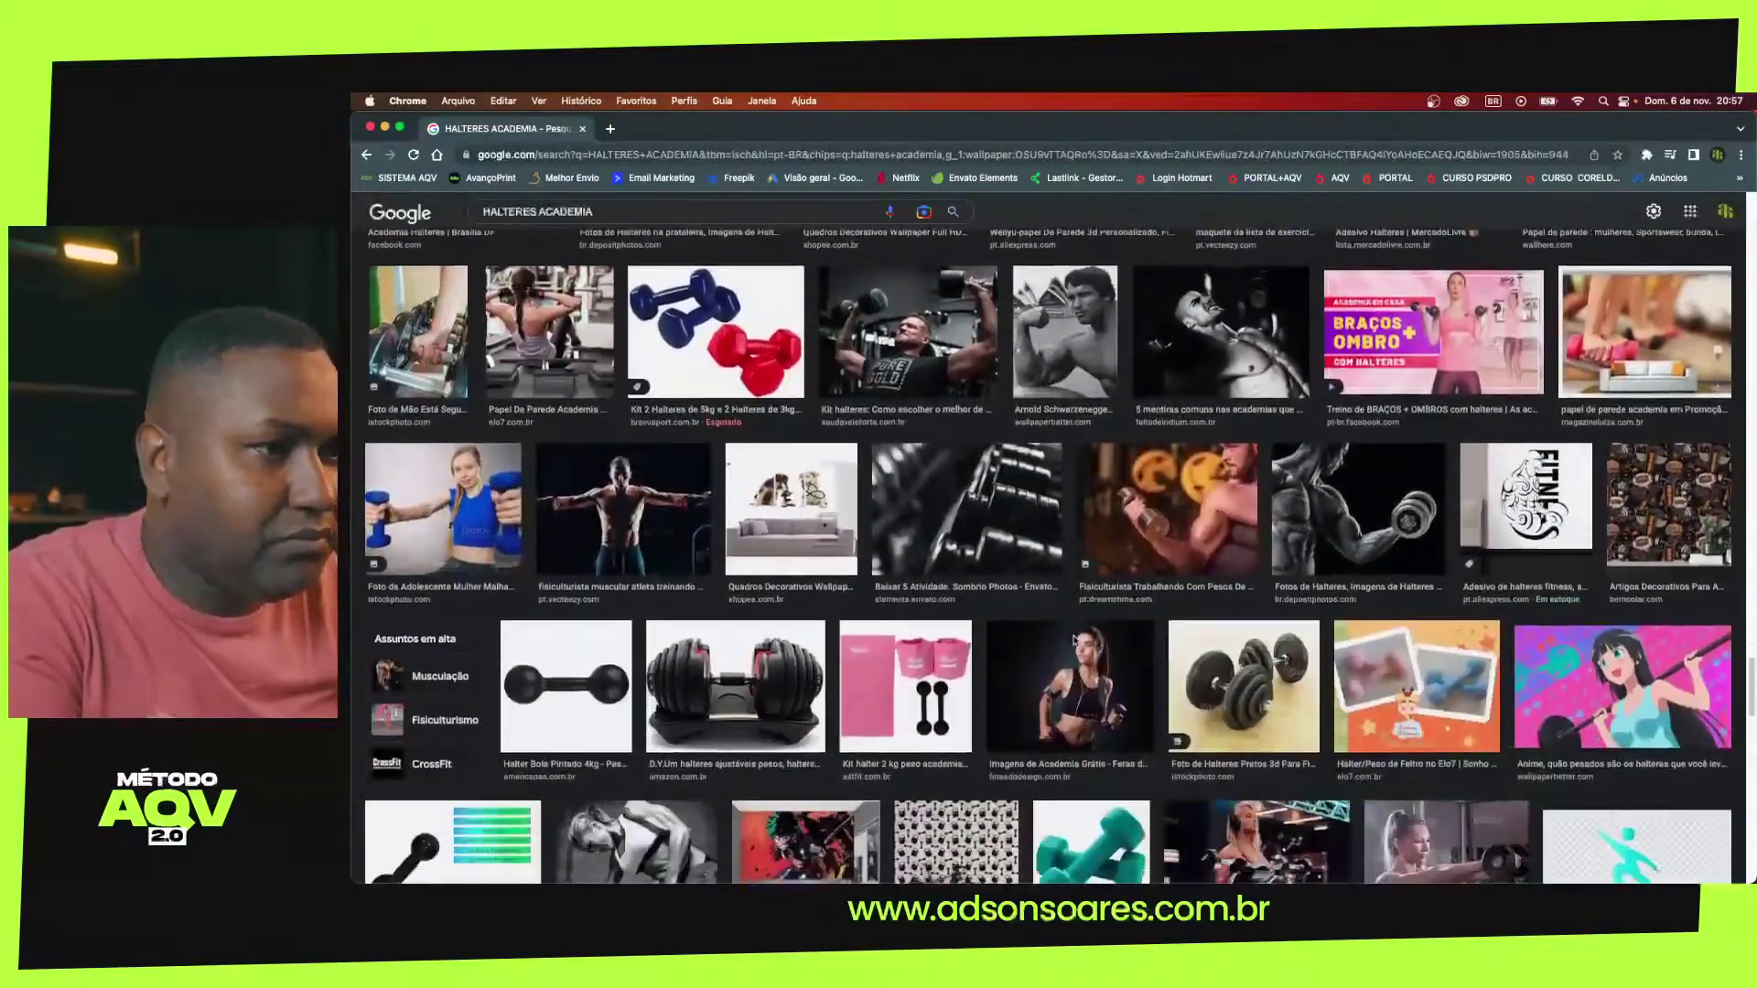
scroll(1076, 641, down, 1)
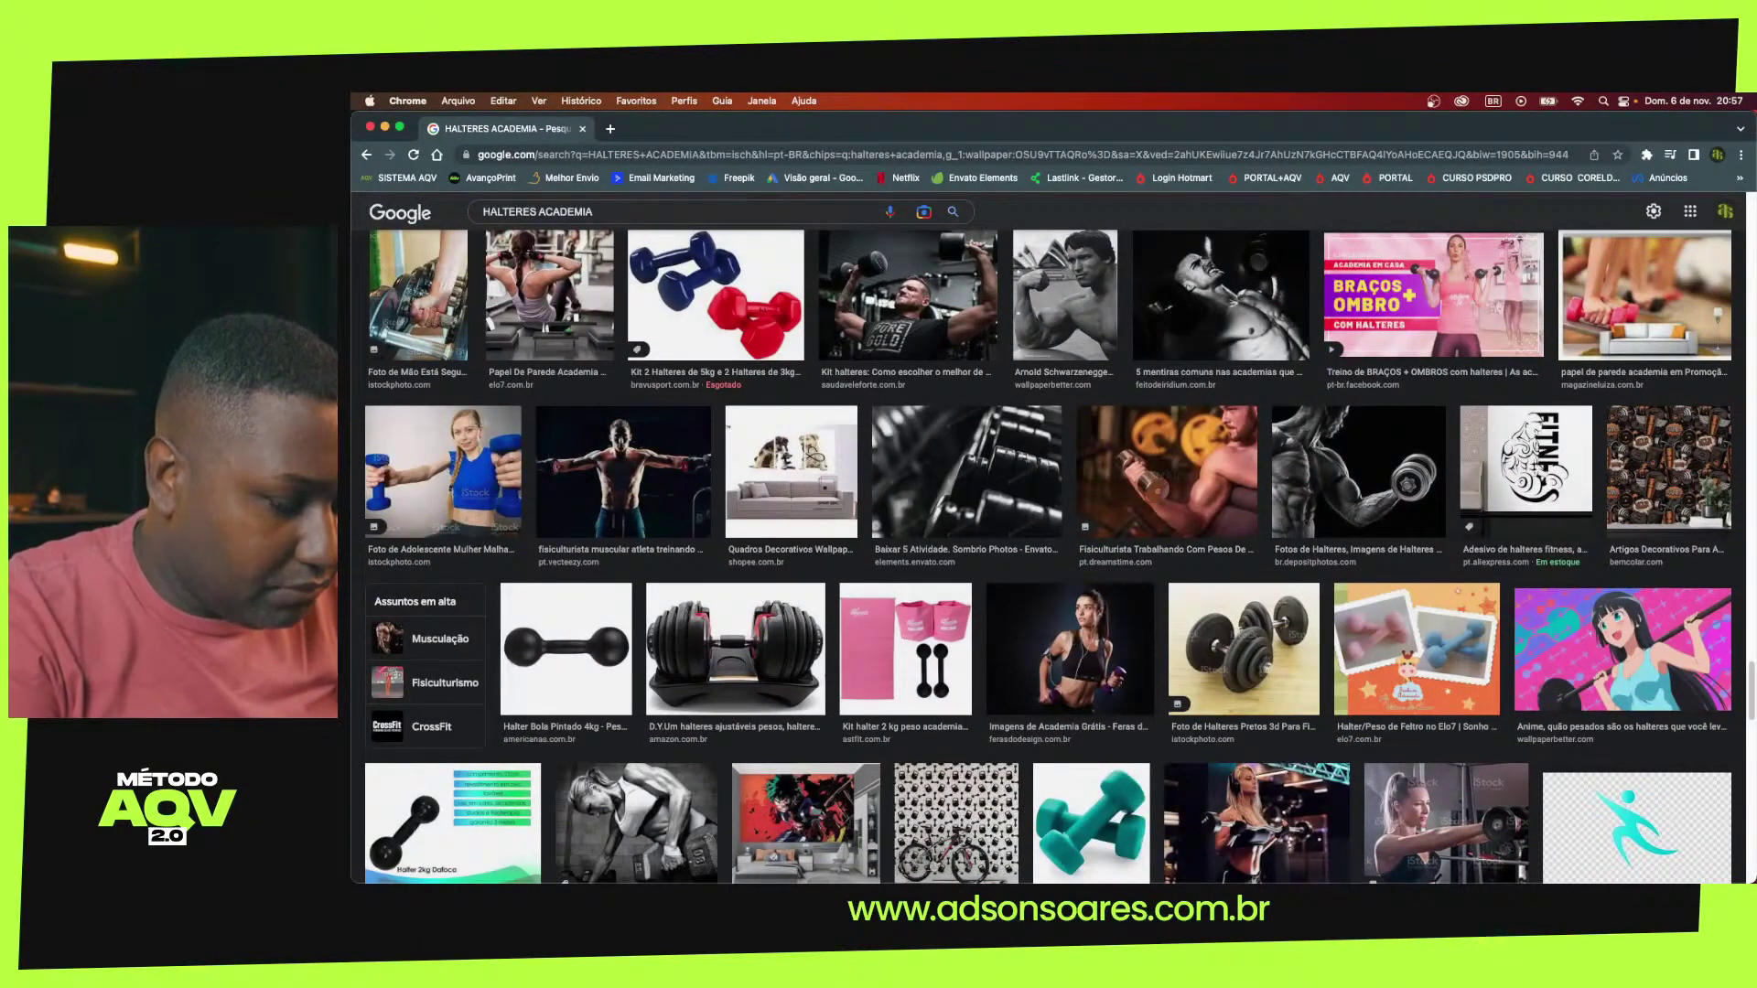
key(super+Tab)
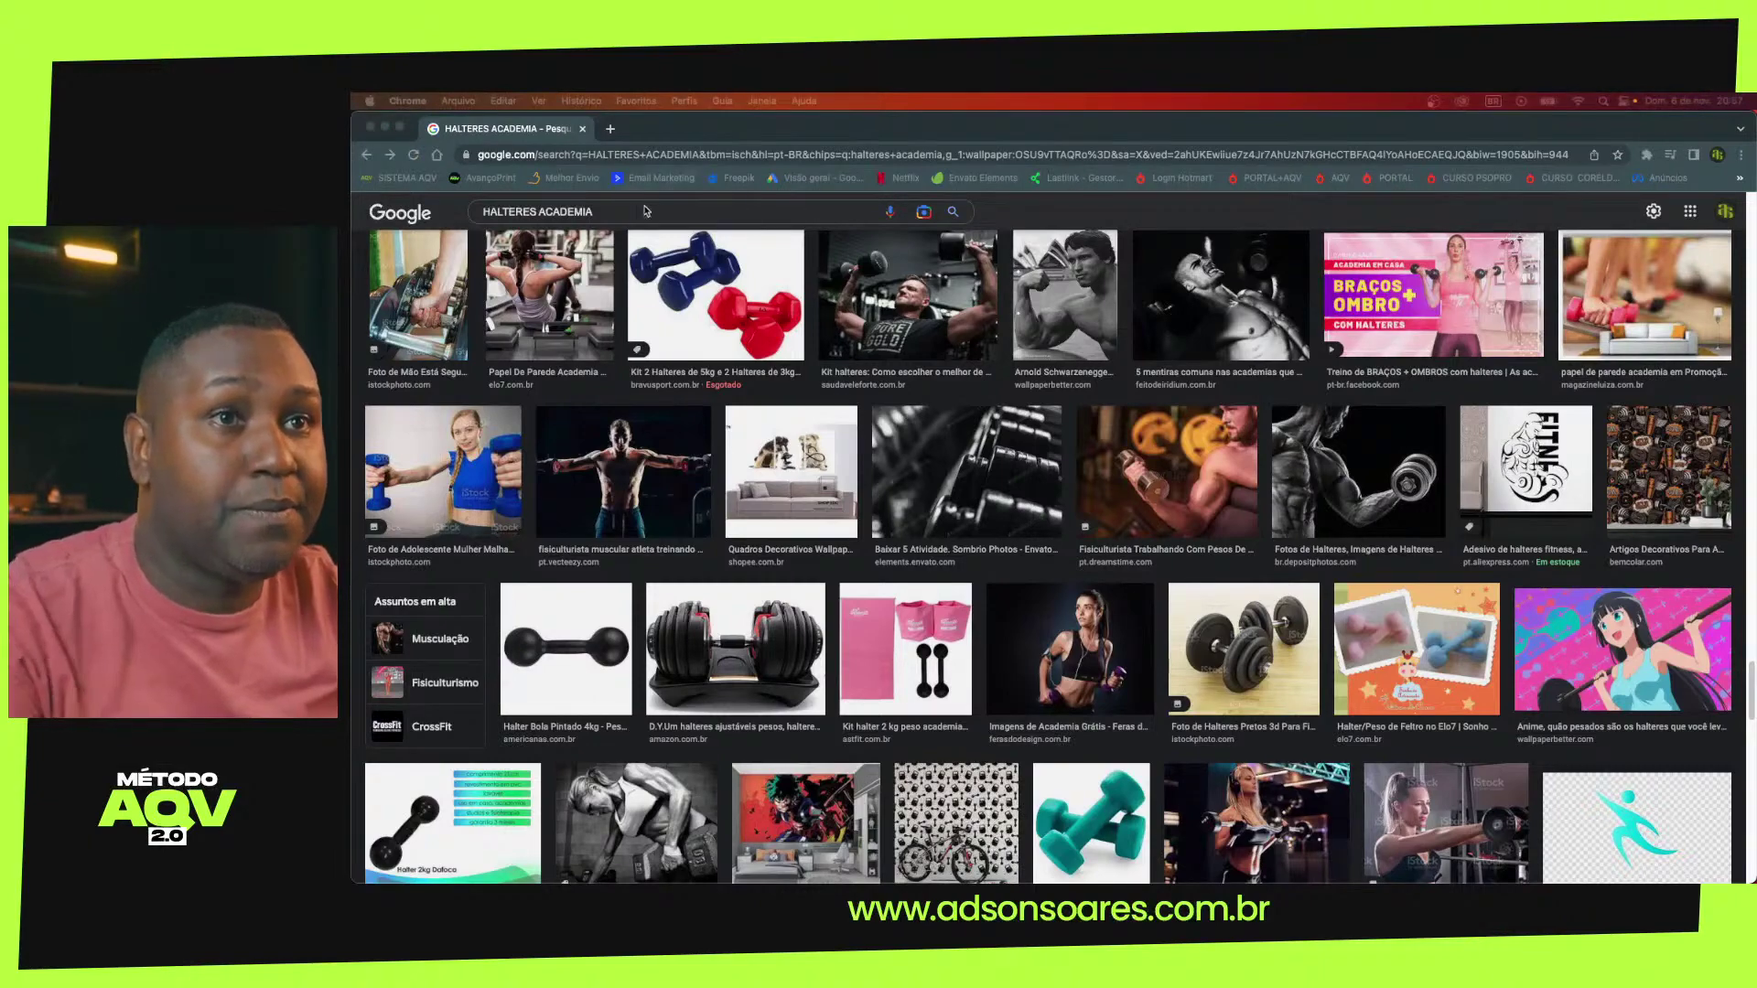
Search for YANDEX in a new Chrome tab
click(611, 129)
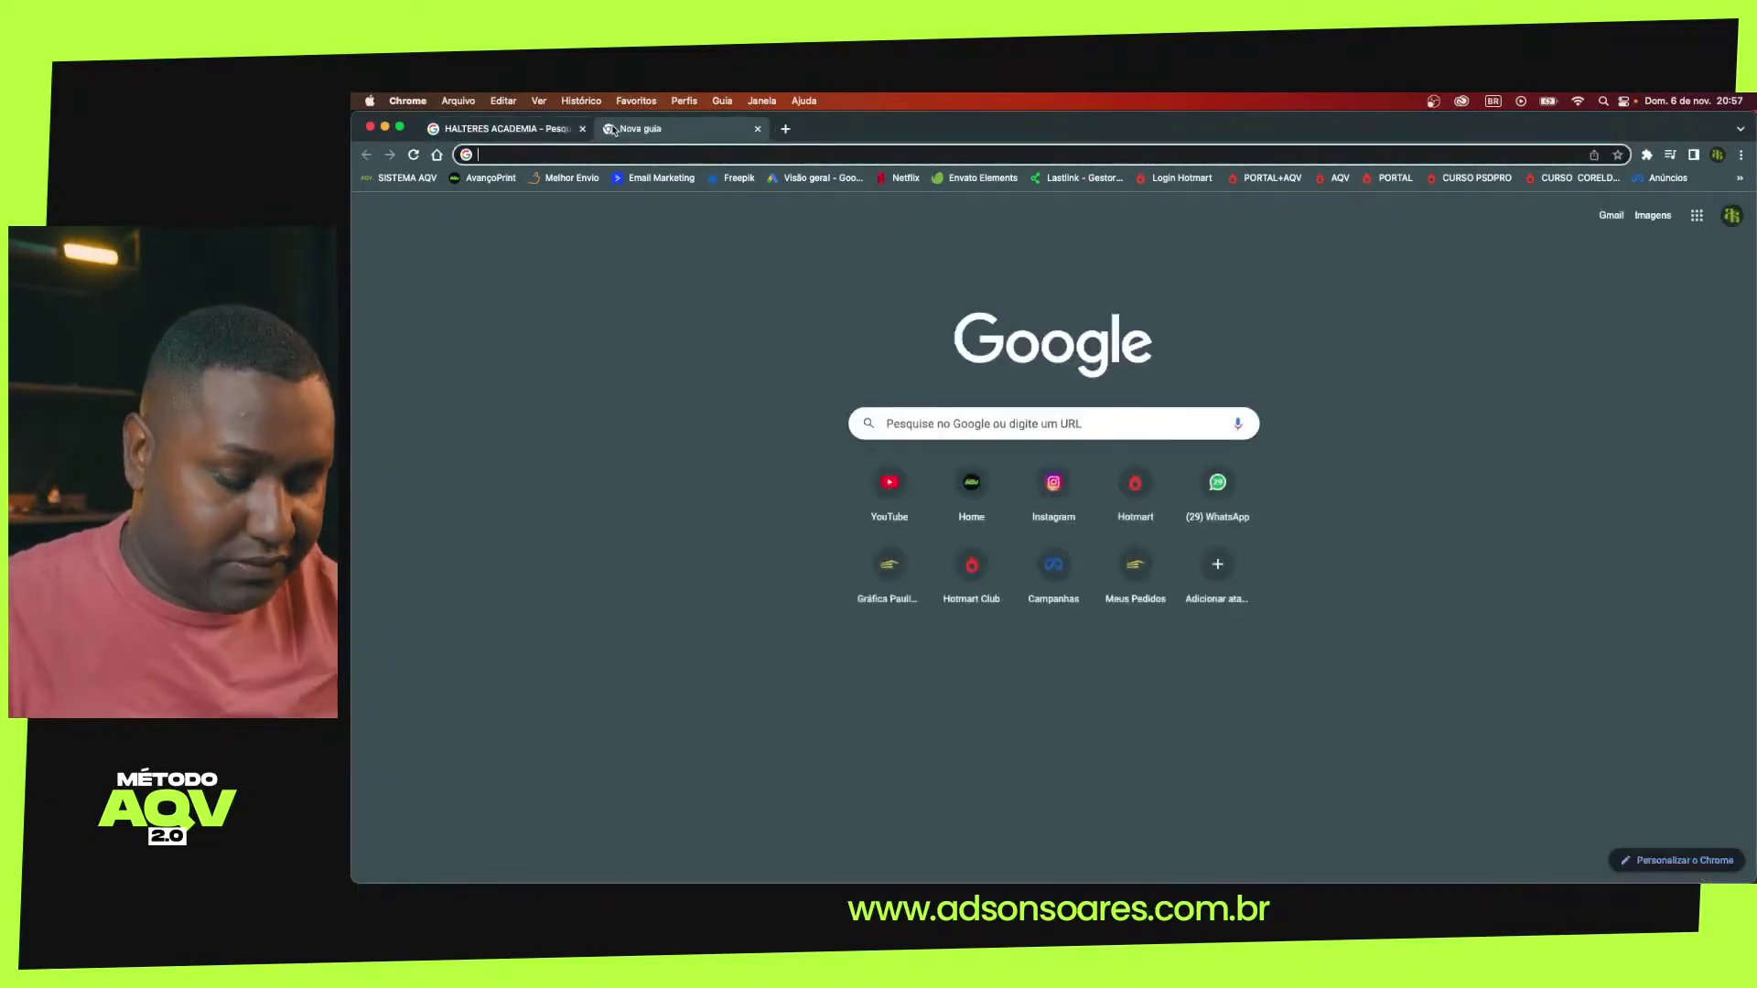
text(YANDEX)
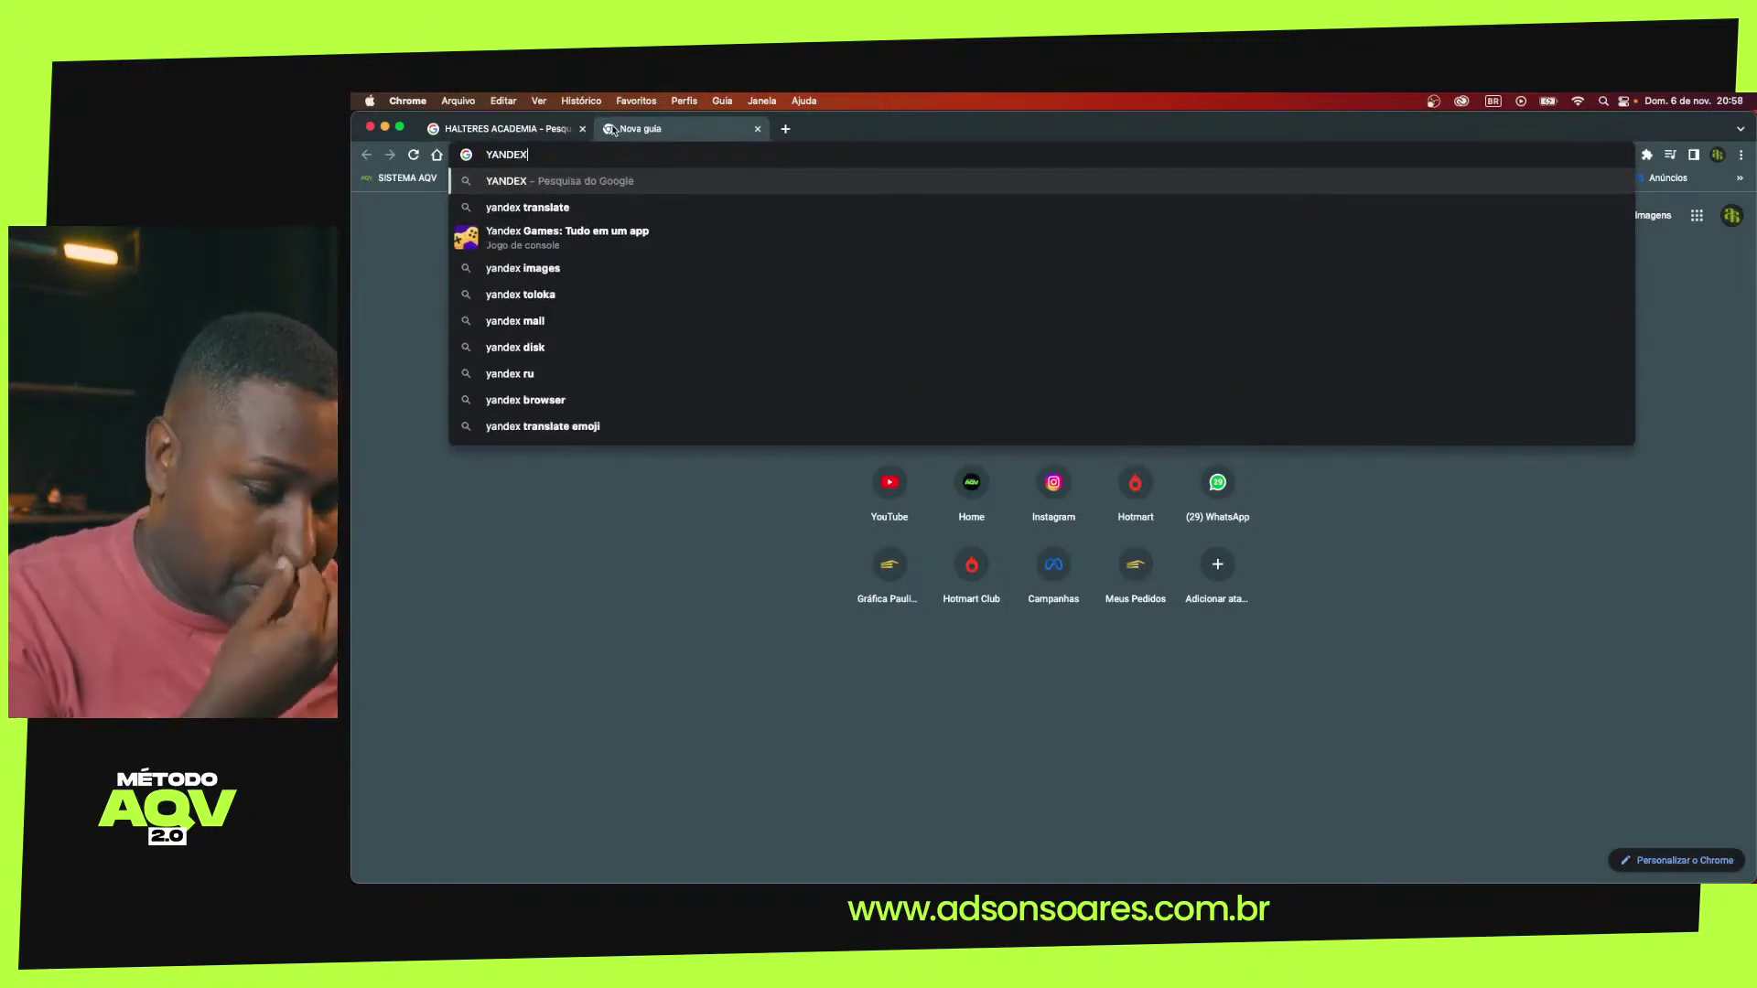
key(Return)
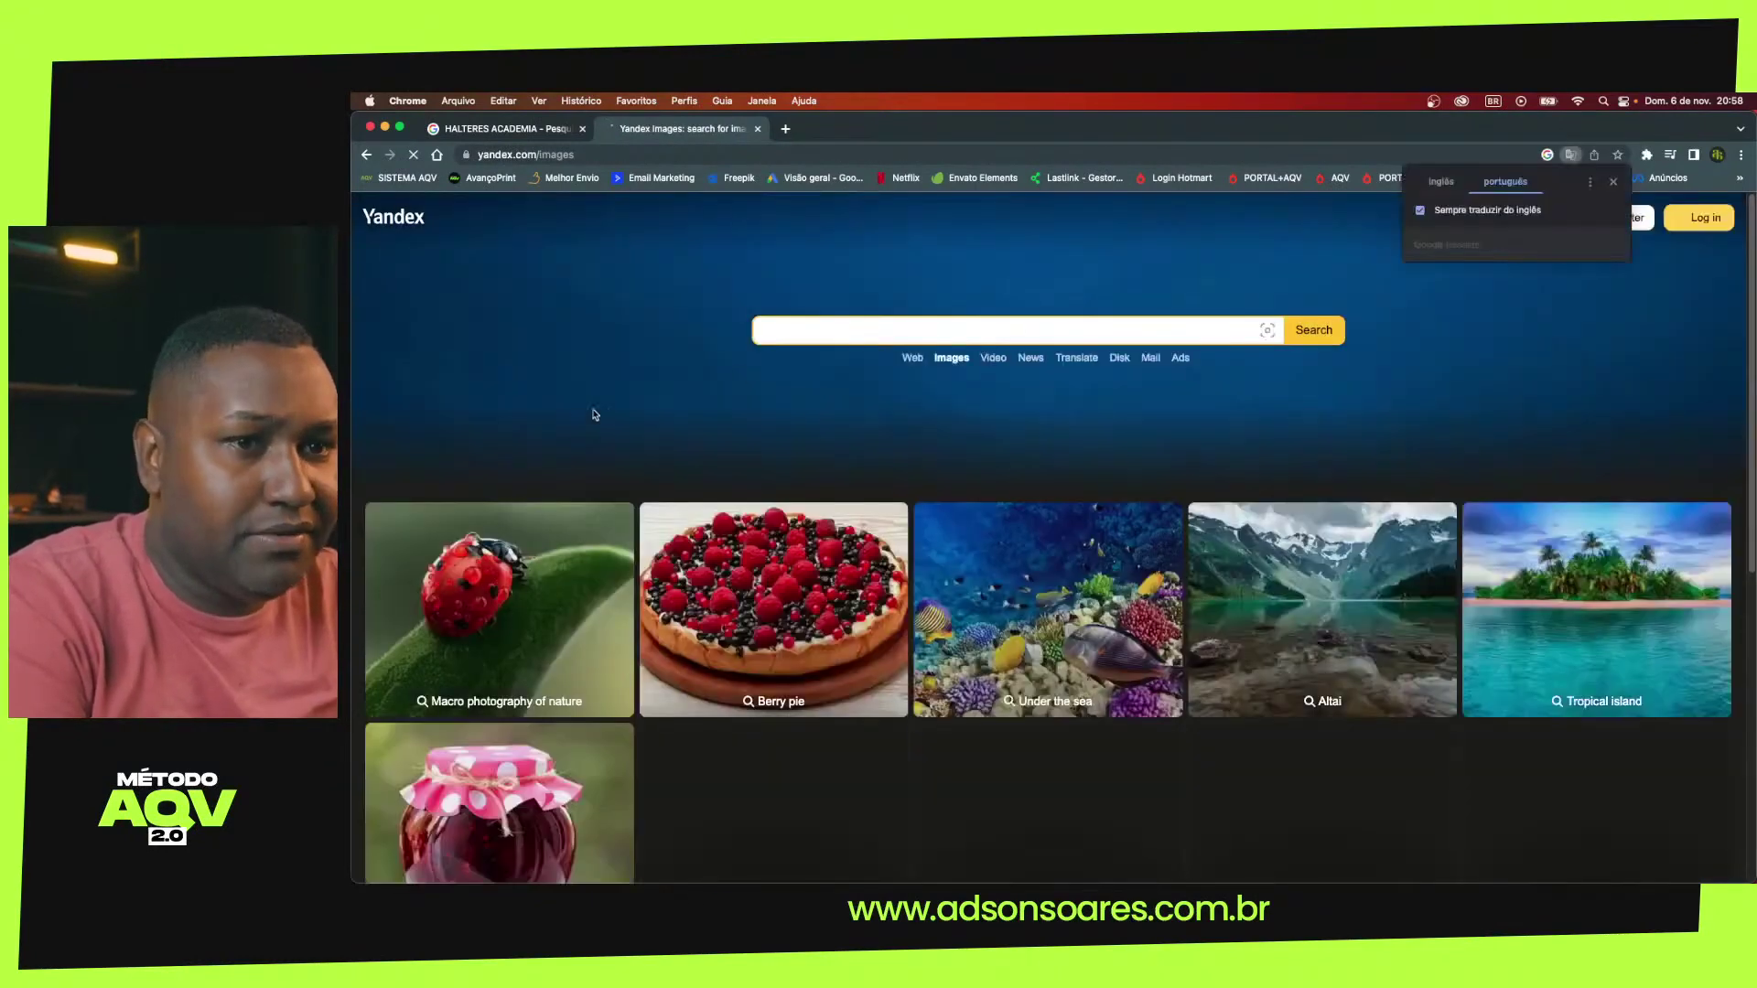
Check the Google dumbbell results tab, then return to Yandex Images
click(503, 133)
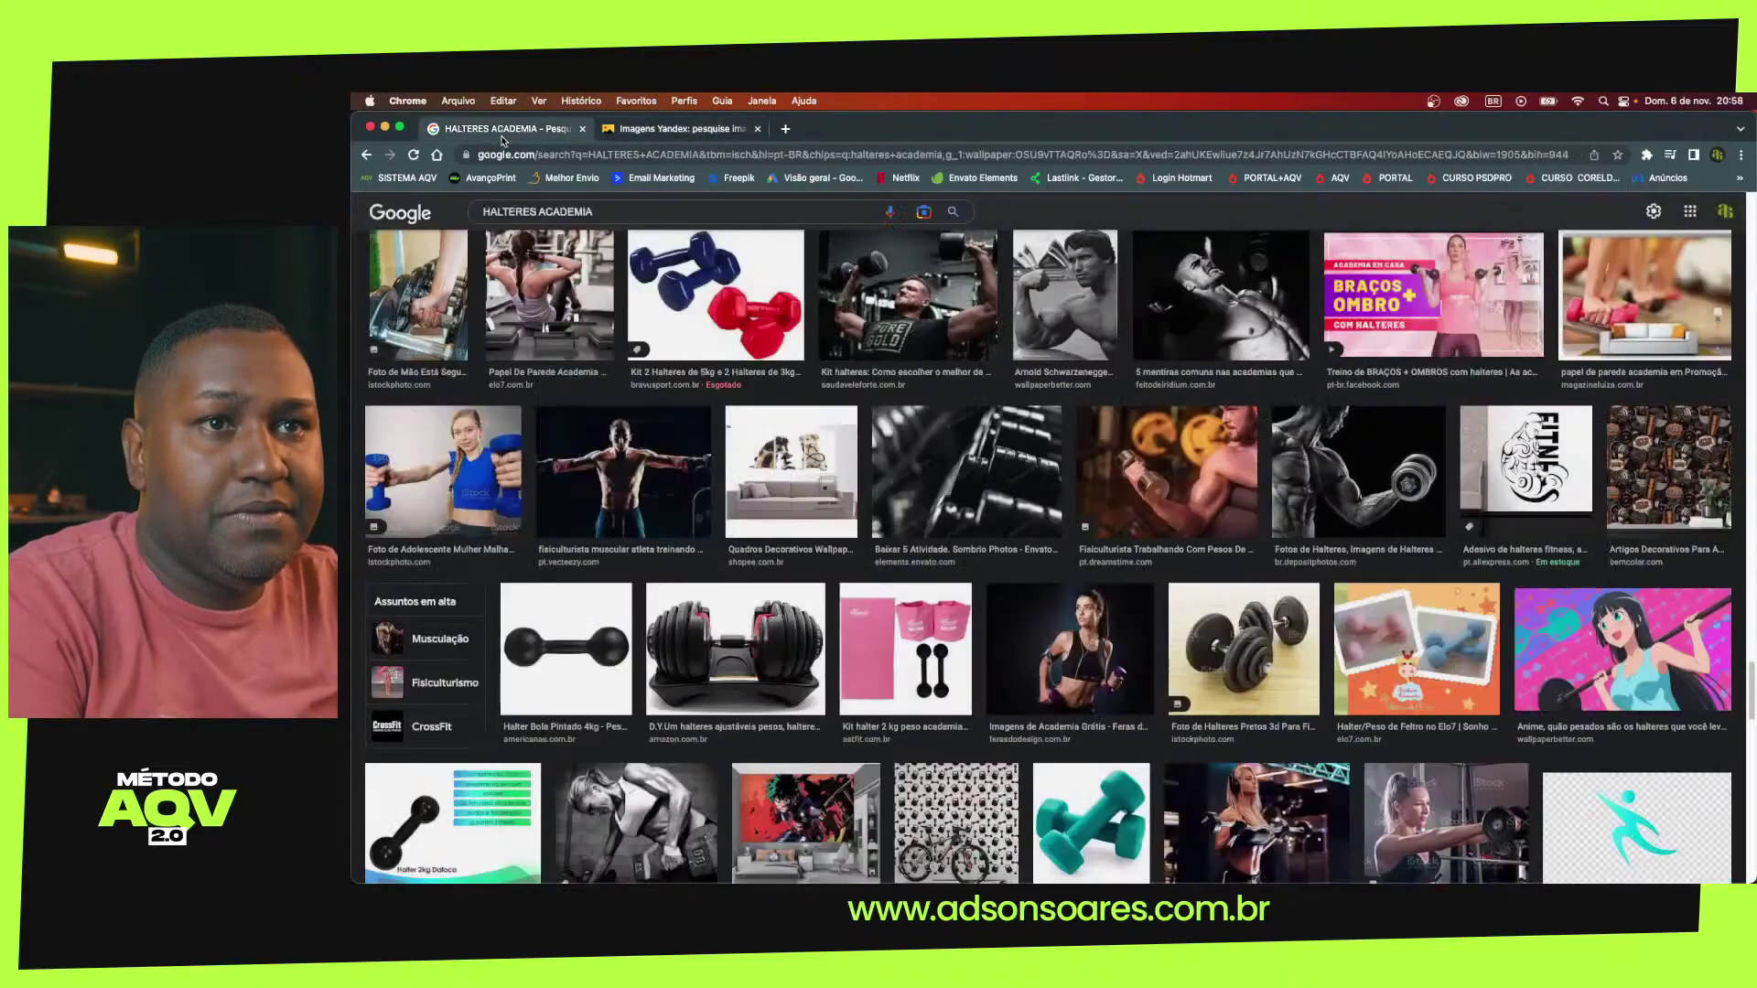
click(536, 216)
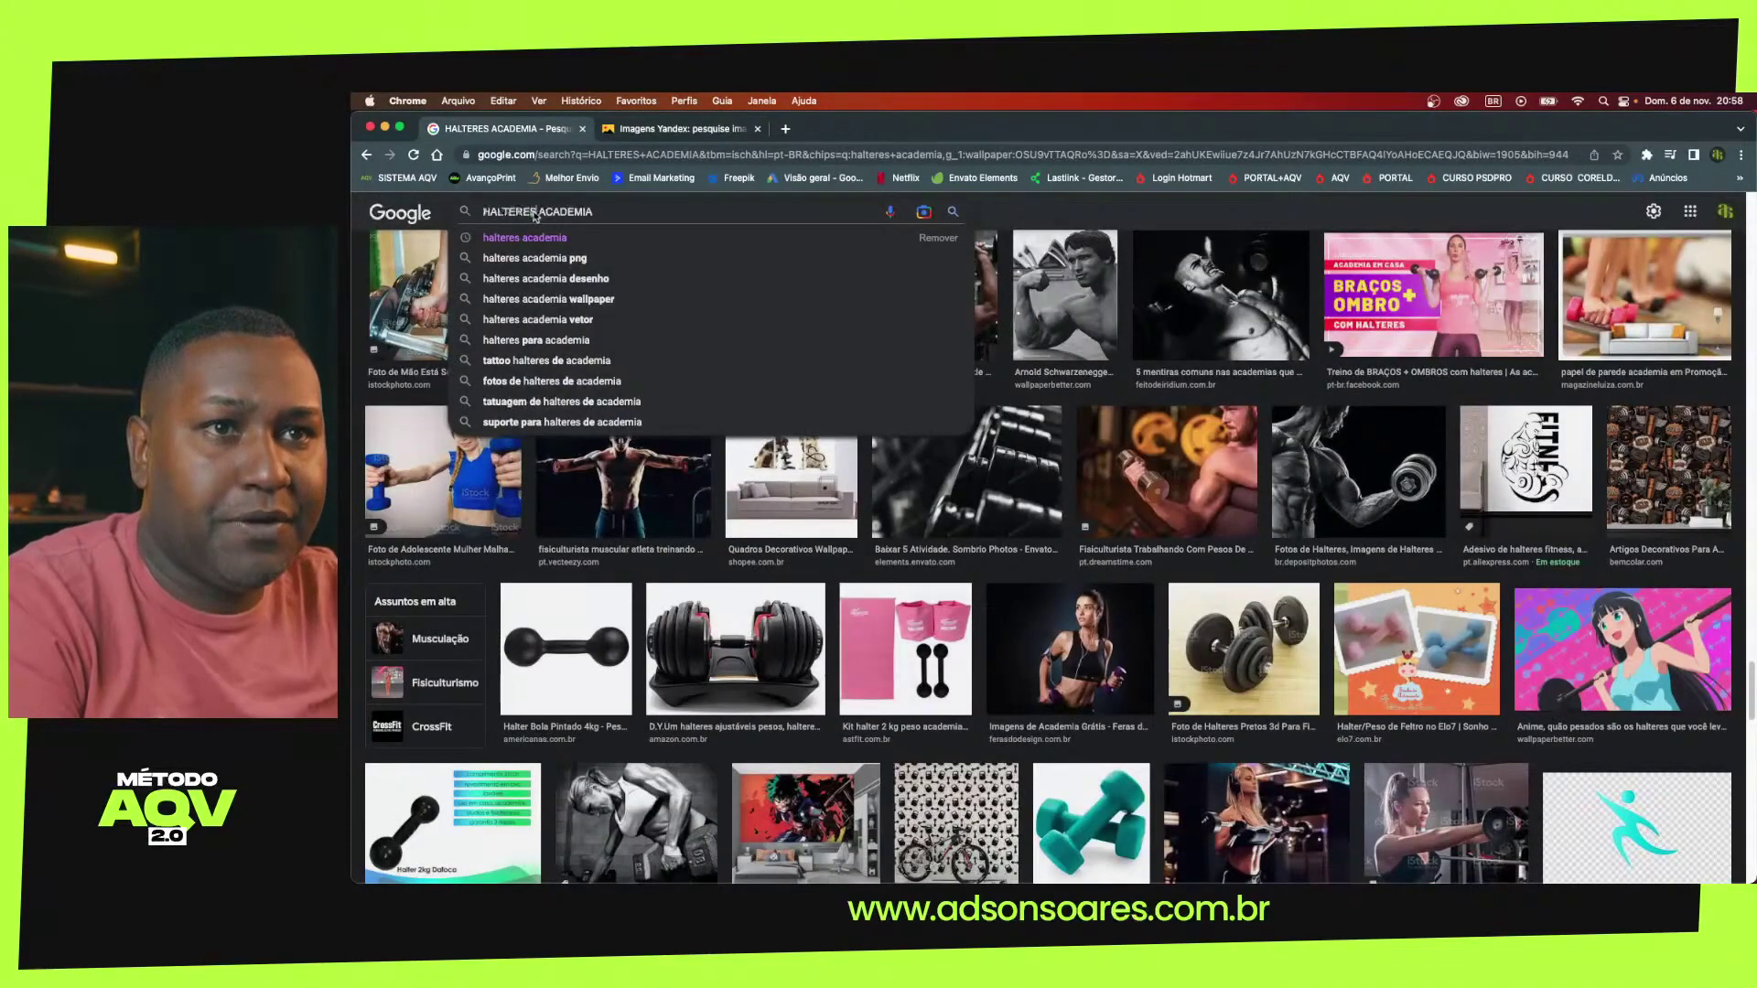
click(668, 132)
Search HALTERES and save the black-and-chrome transparent dumbbell PNG, then return to the results
key(Return)
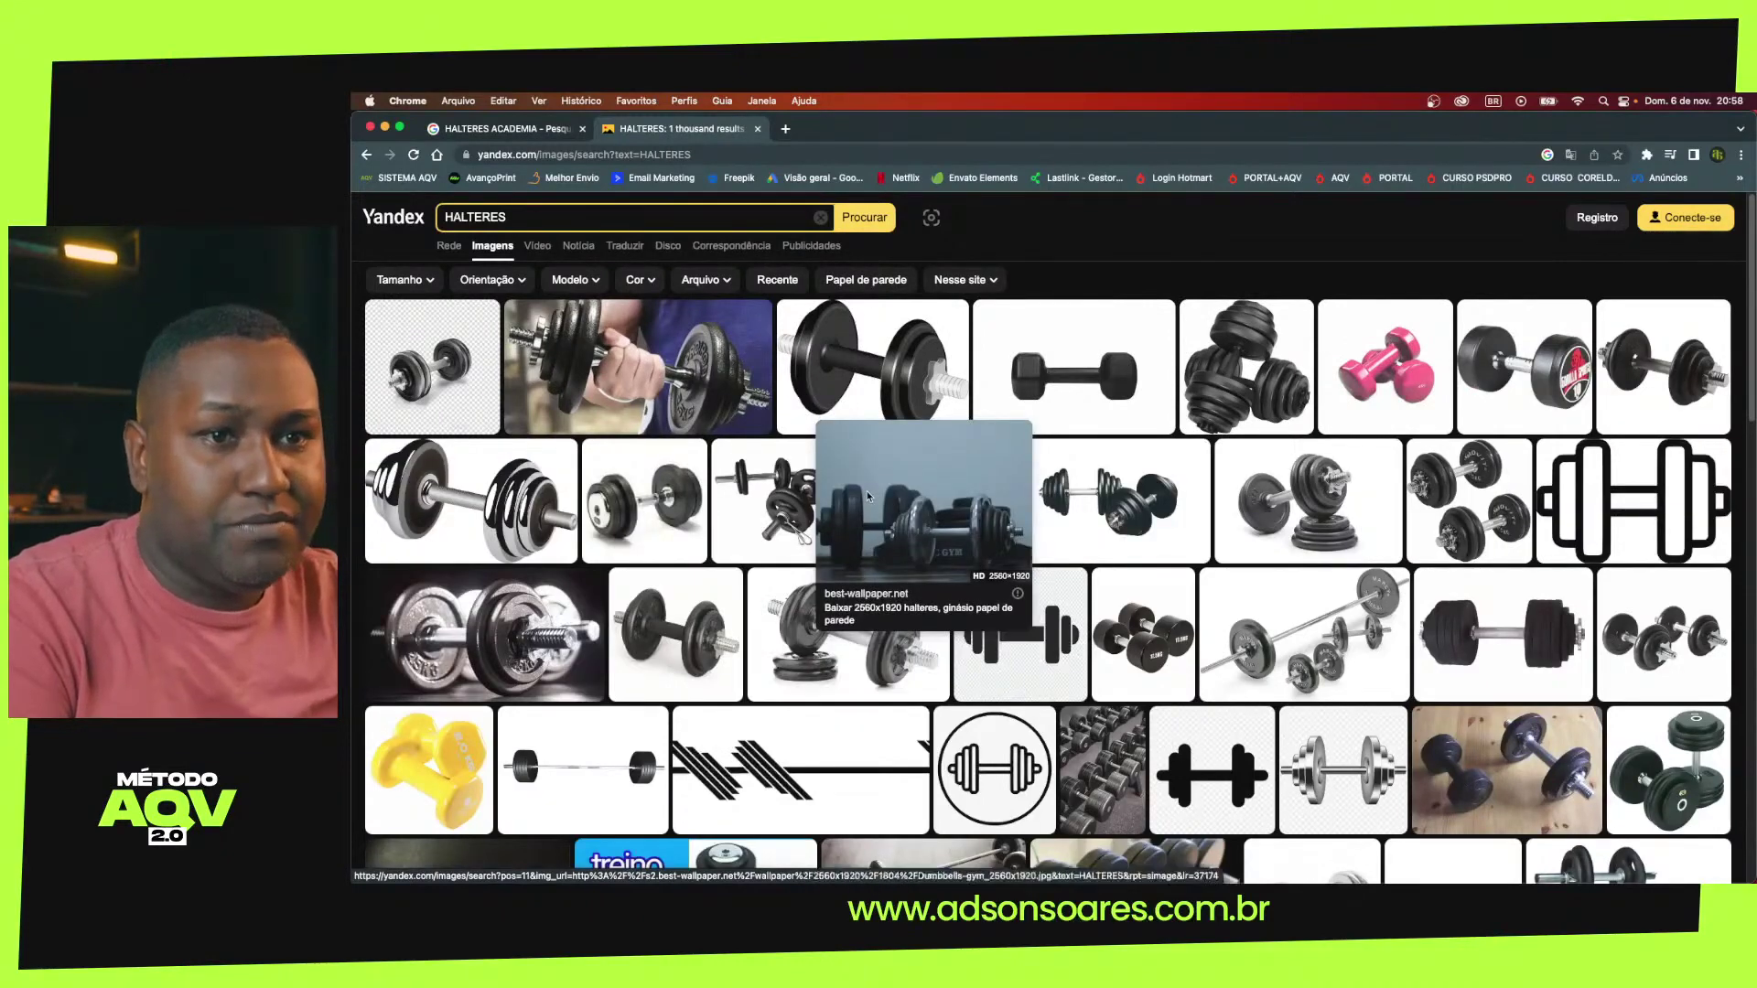
mouse_move(470, 499)
click(514, 495)
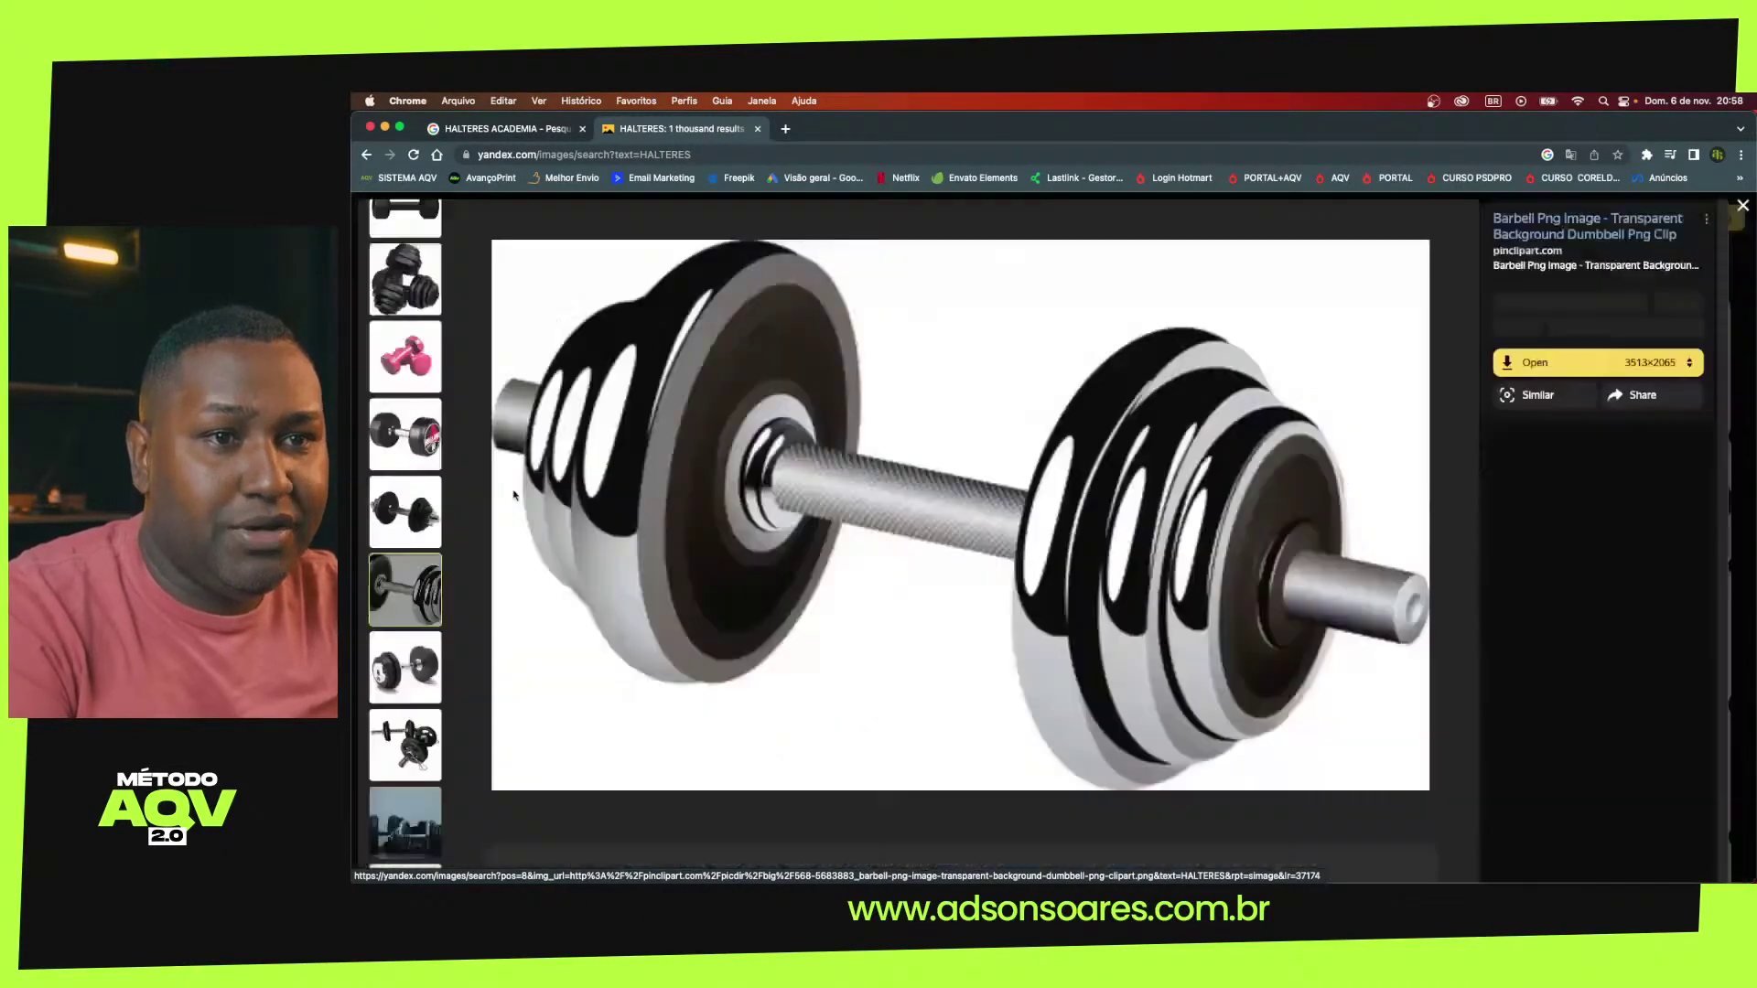
right_click(1068, 506)
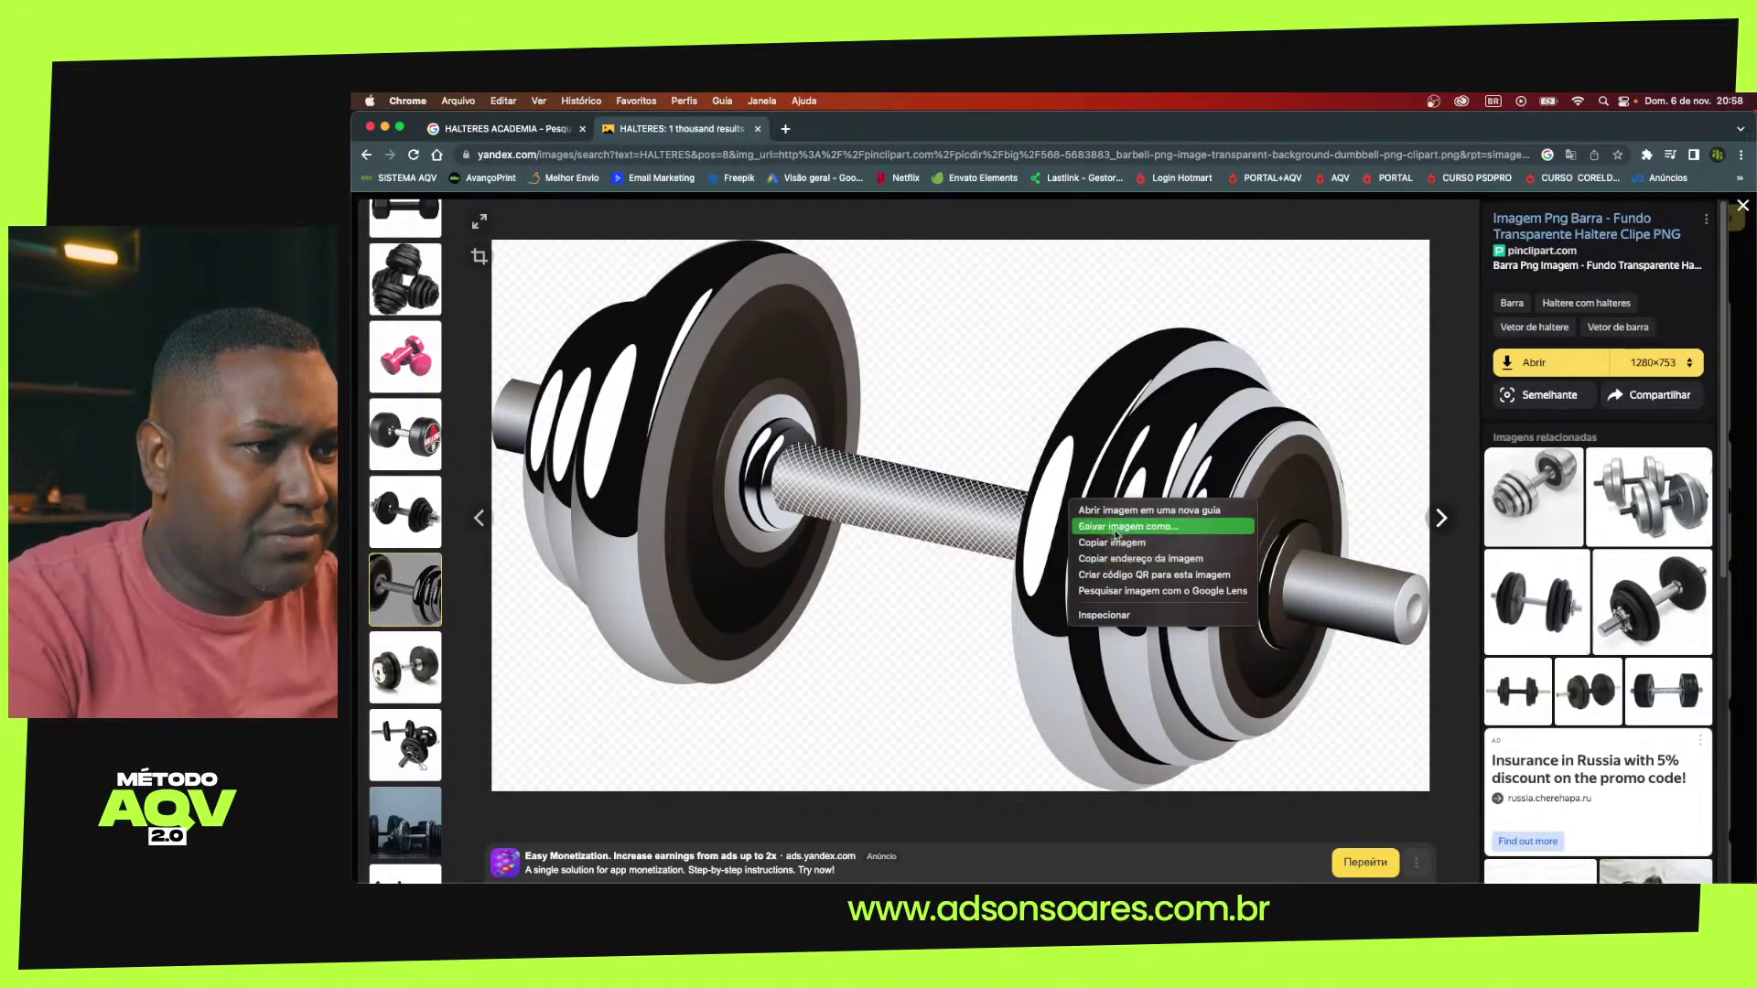
click(1114, 527)
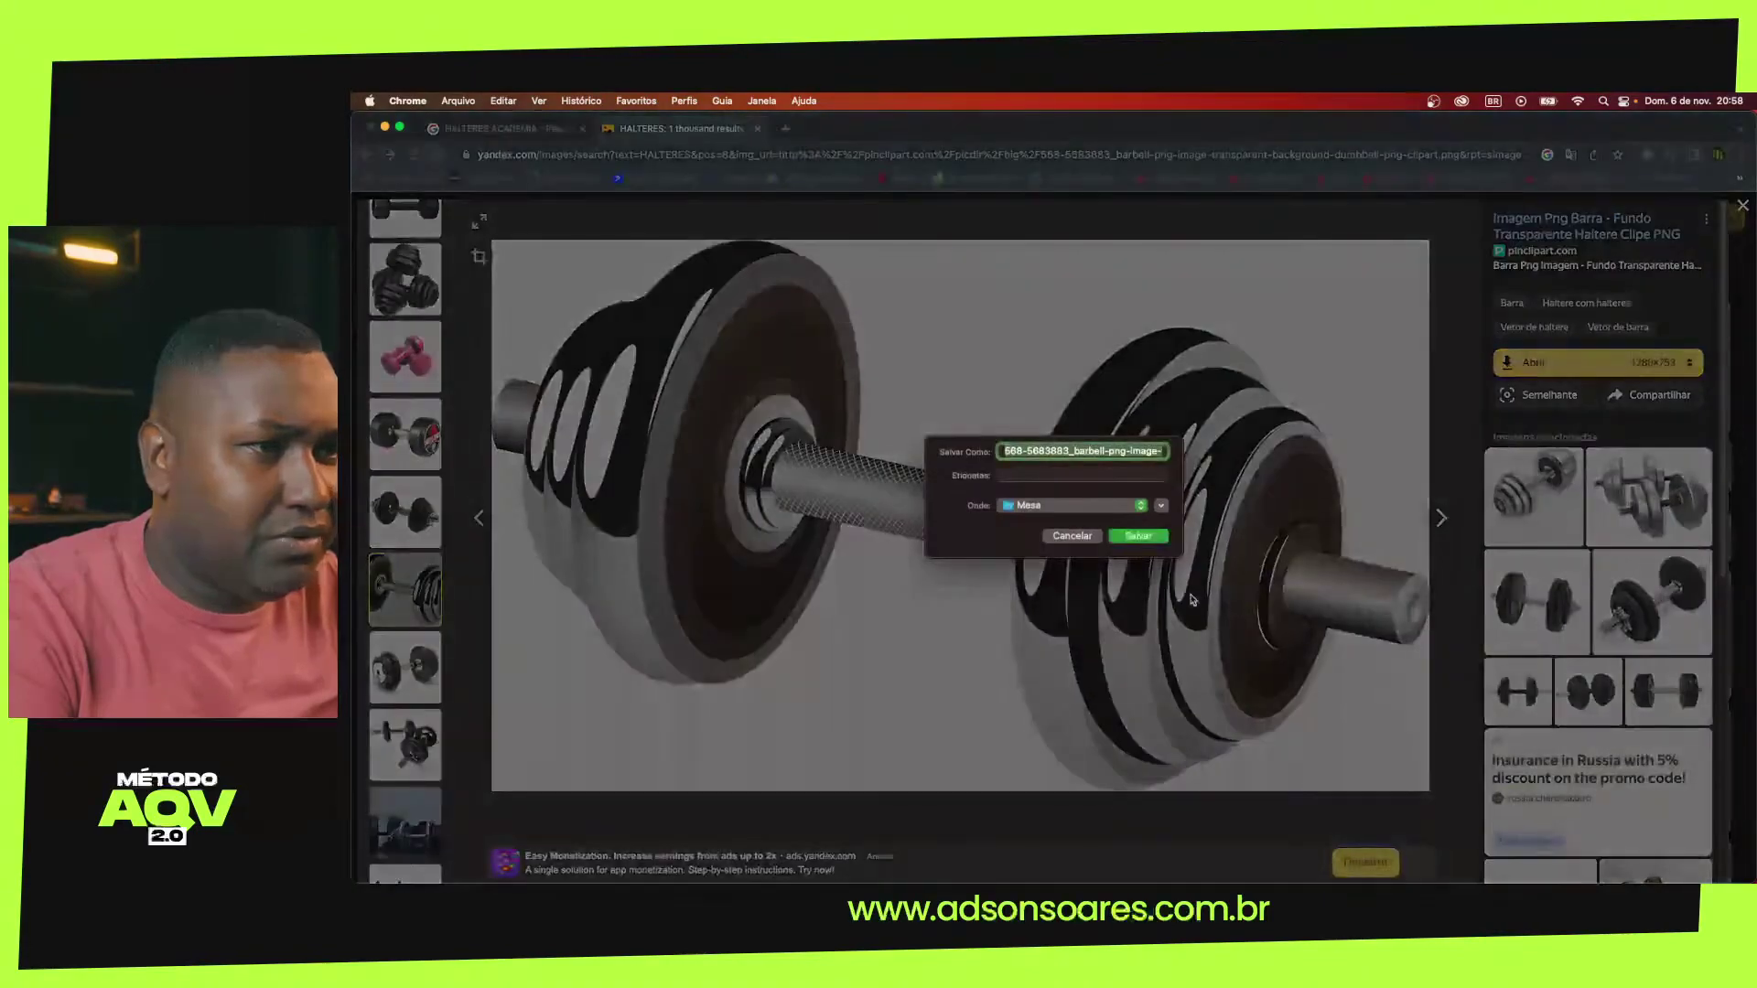
click(1140, 538)
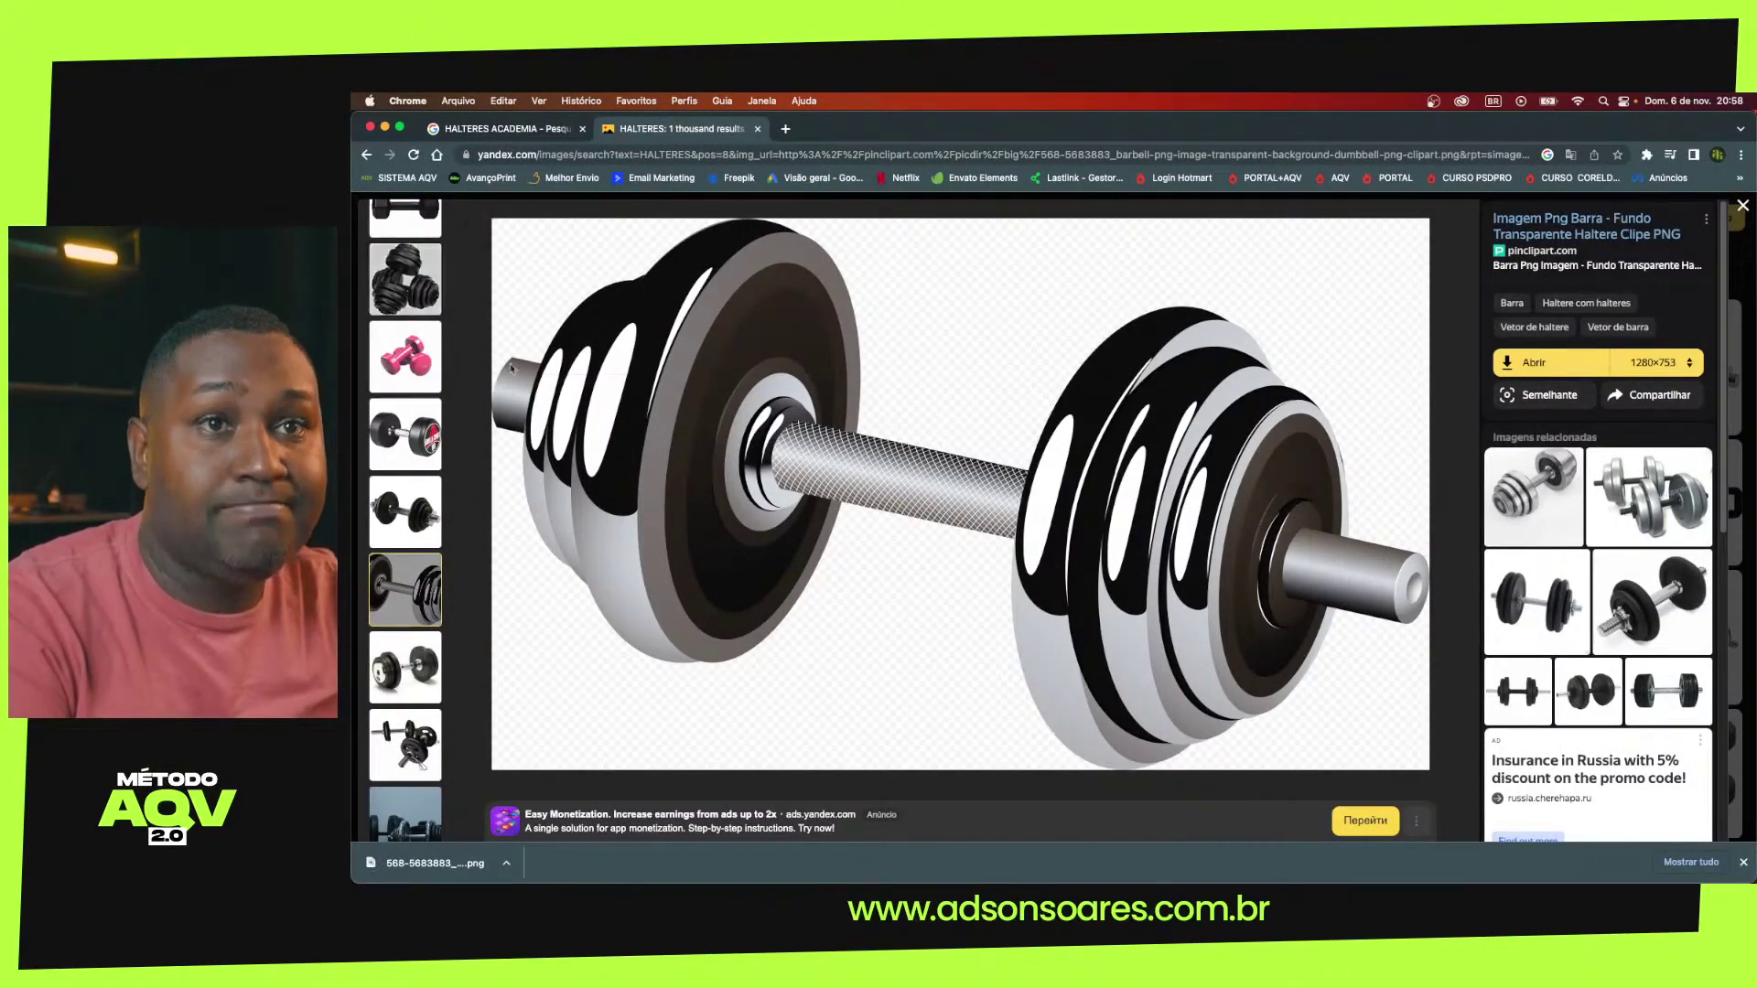
key(Left)
key(Left)
key(Escape)
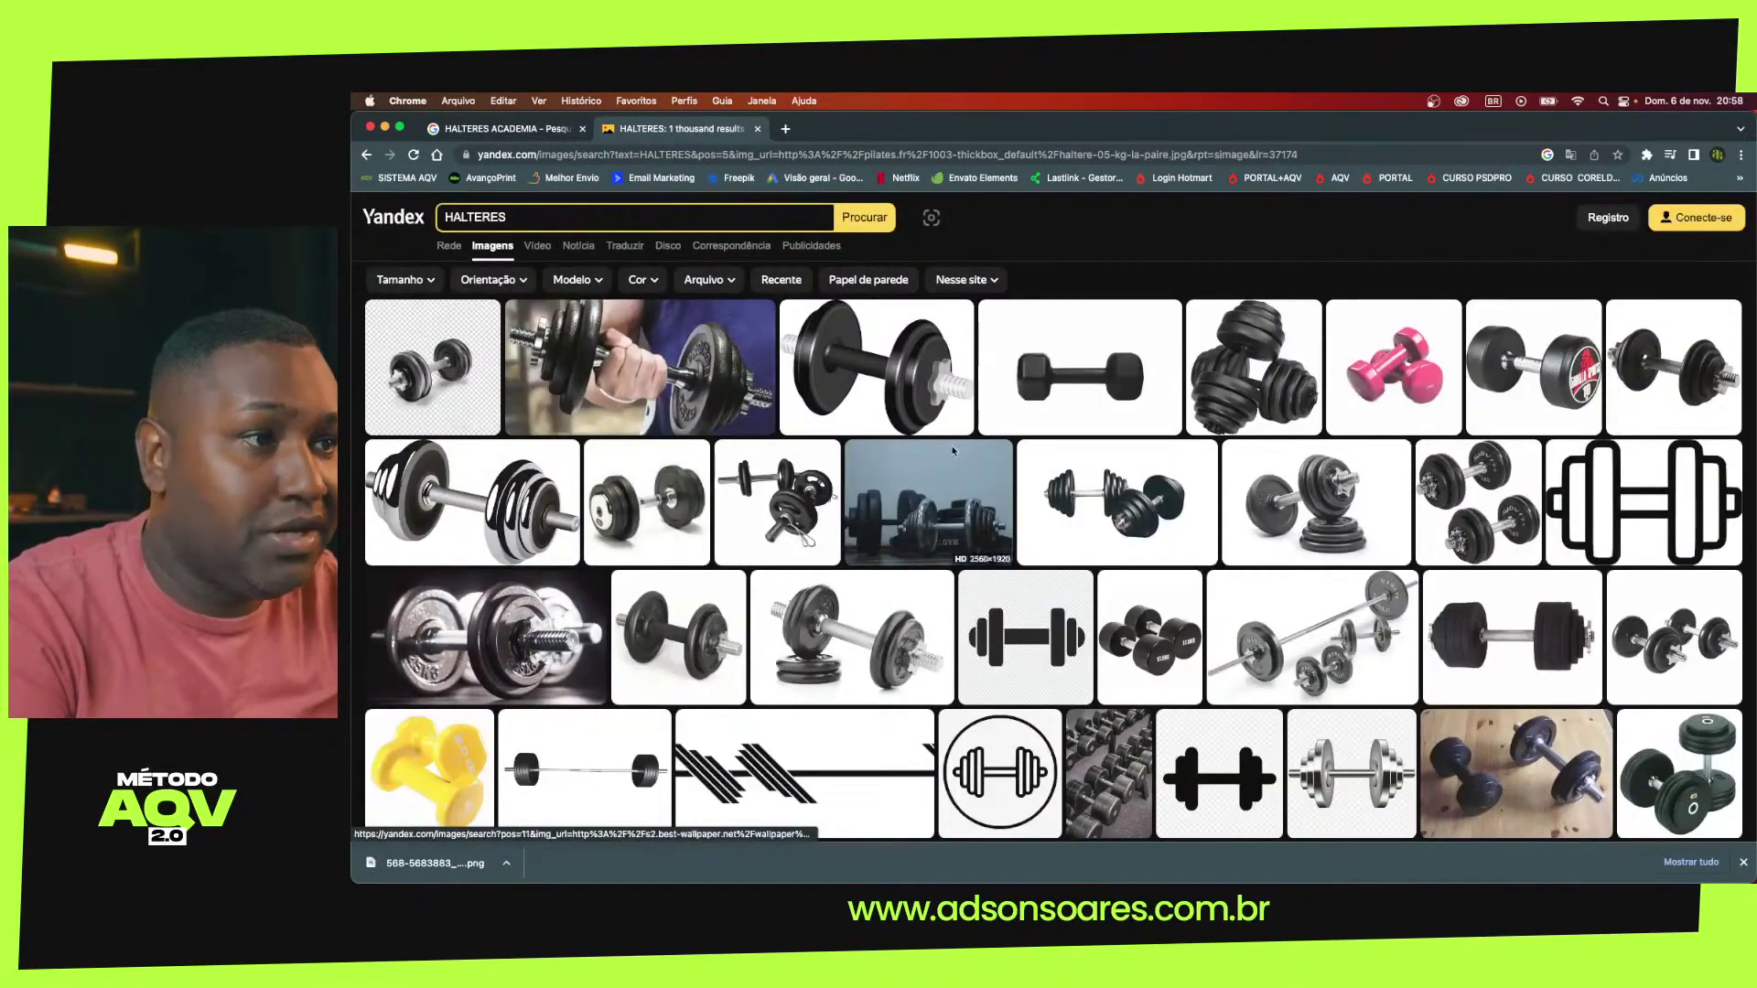
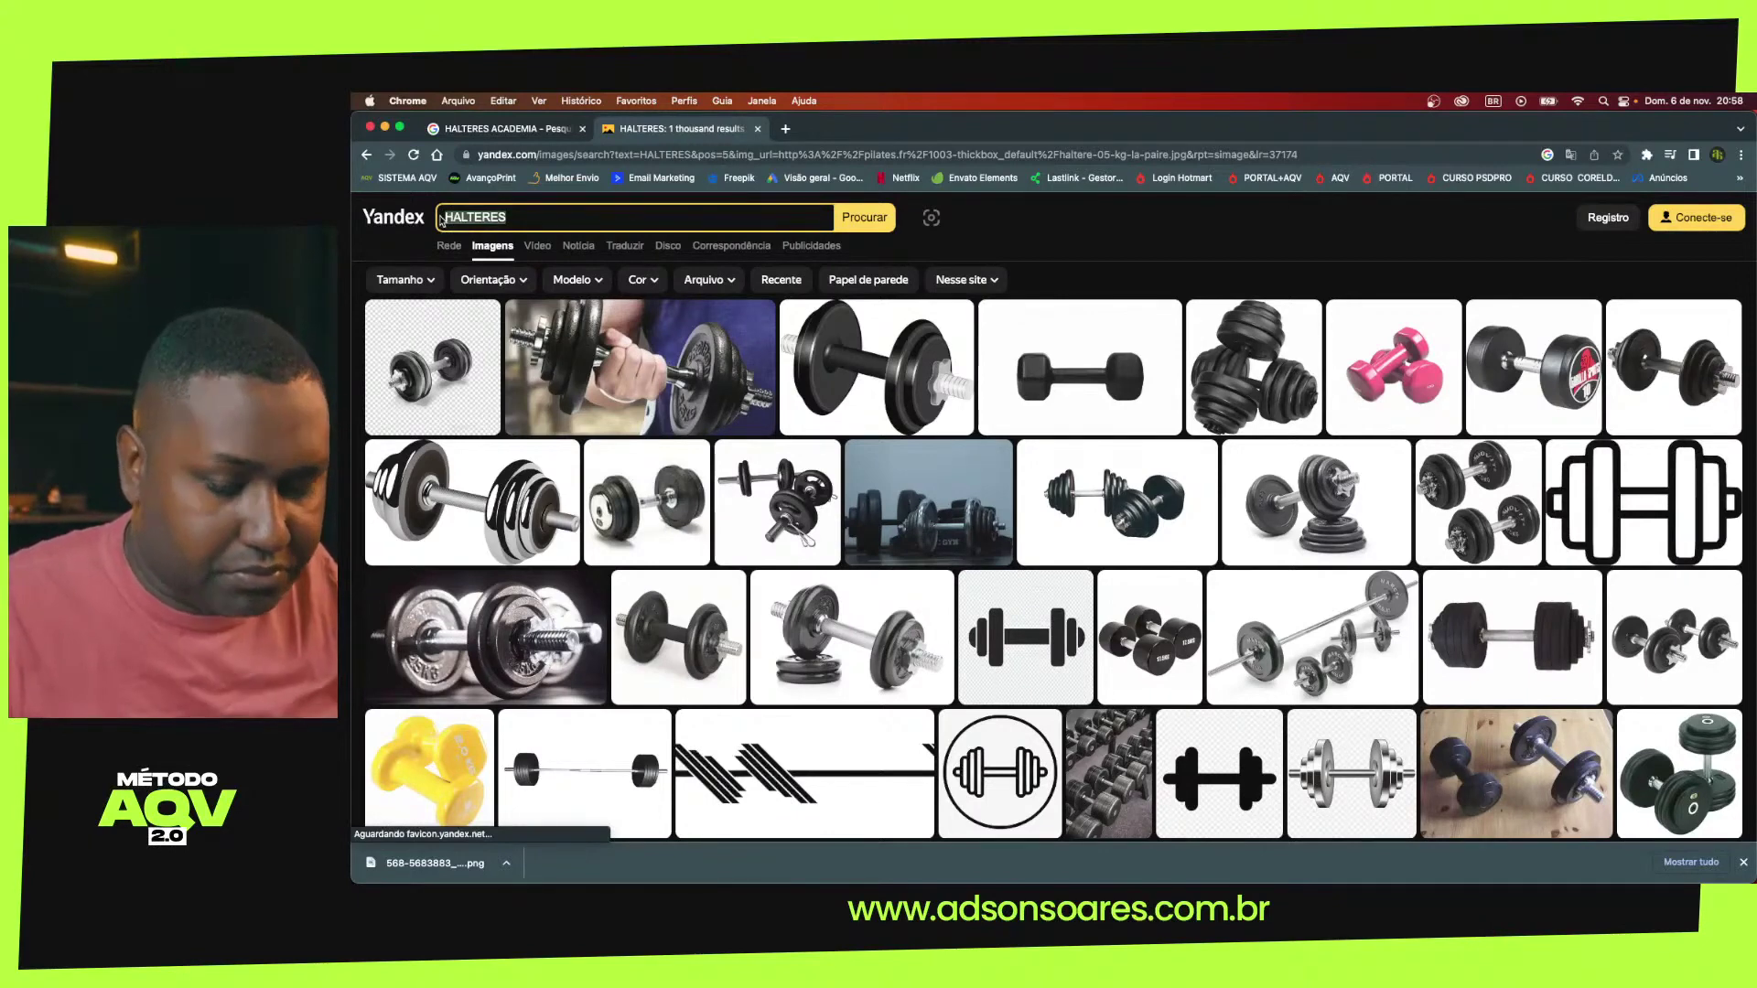
Clear the stray browser text and switch the HALTERES search to web results
click(515, 226)
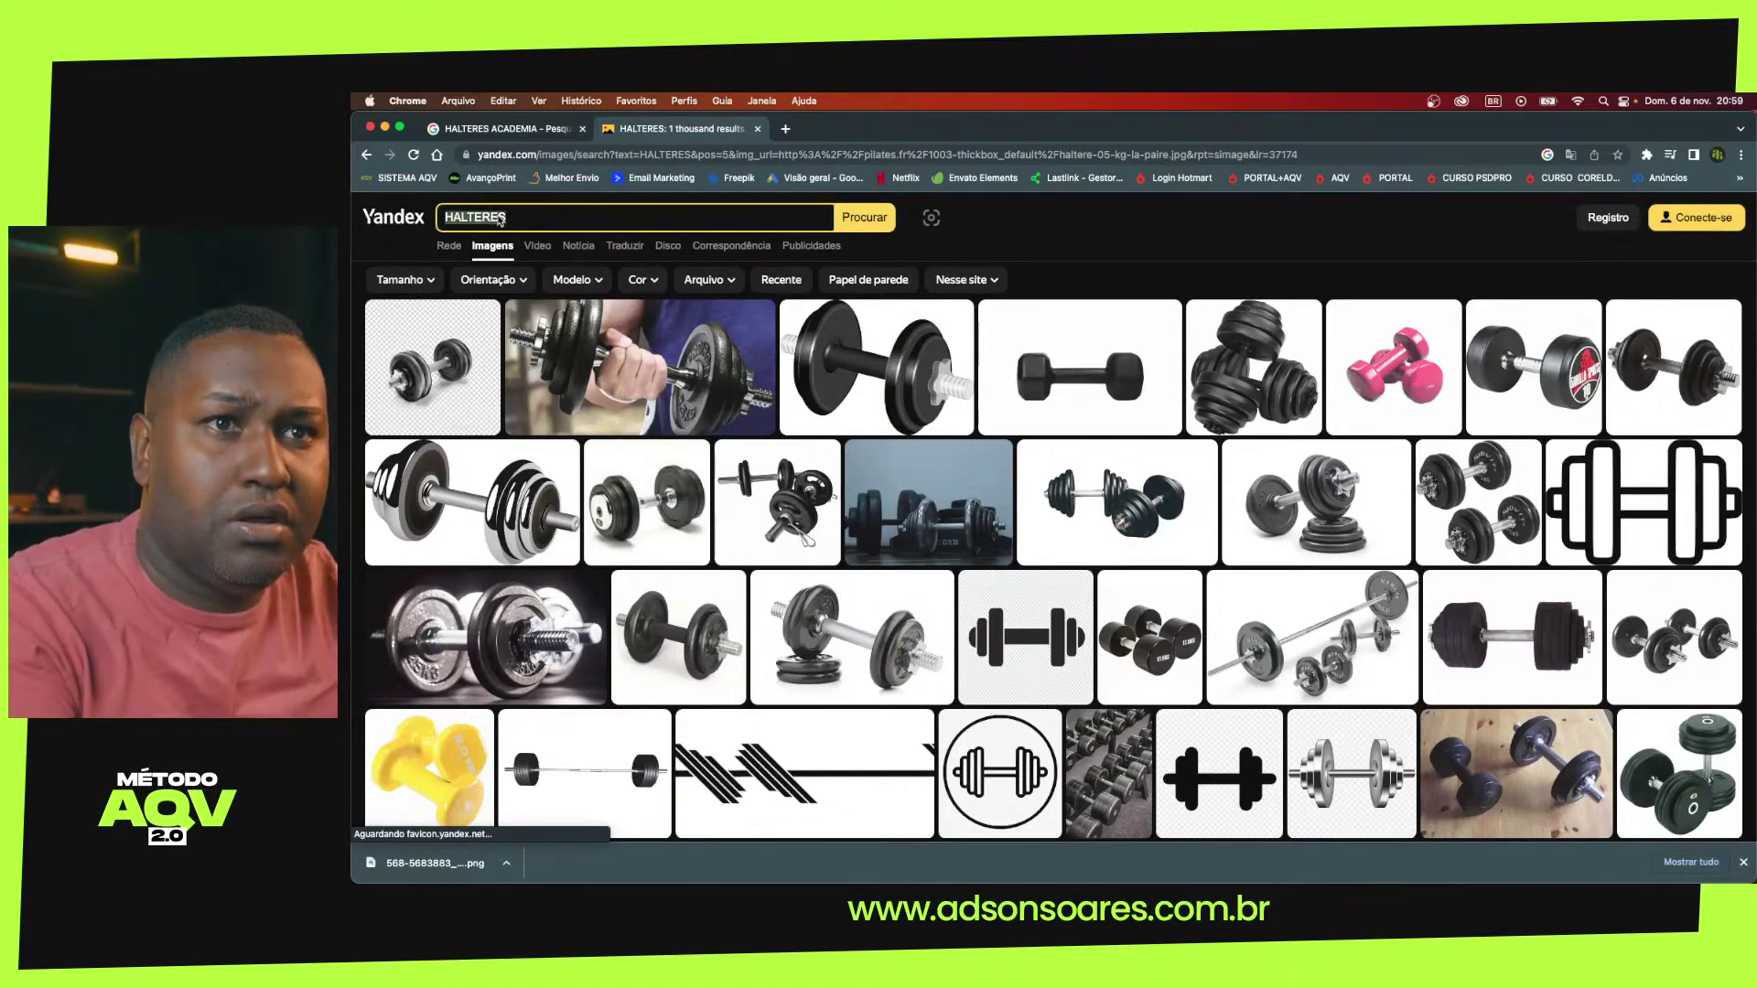
click(785, 128)
text(ttt)
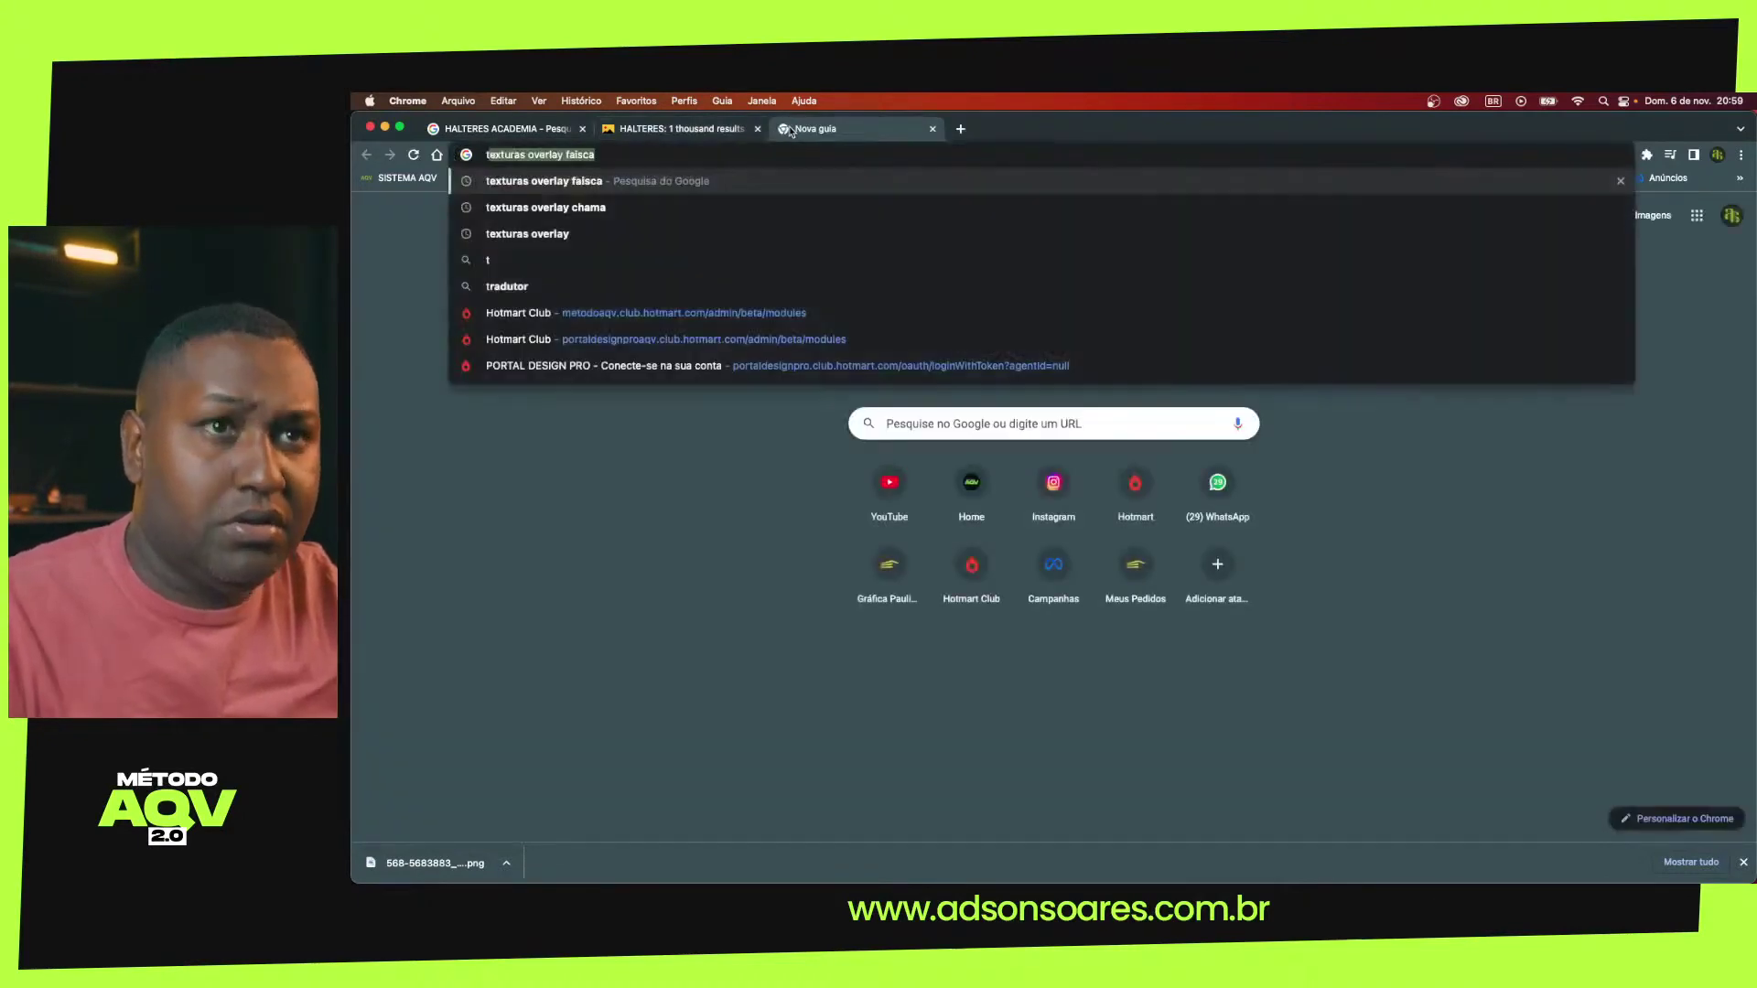
key(BackSpace)
key(BackSpace)
key(BackSpace)
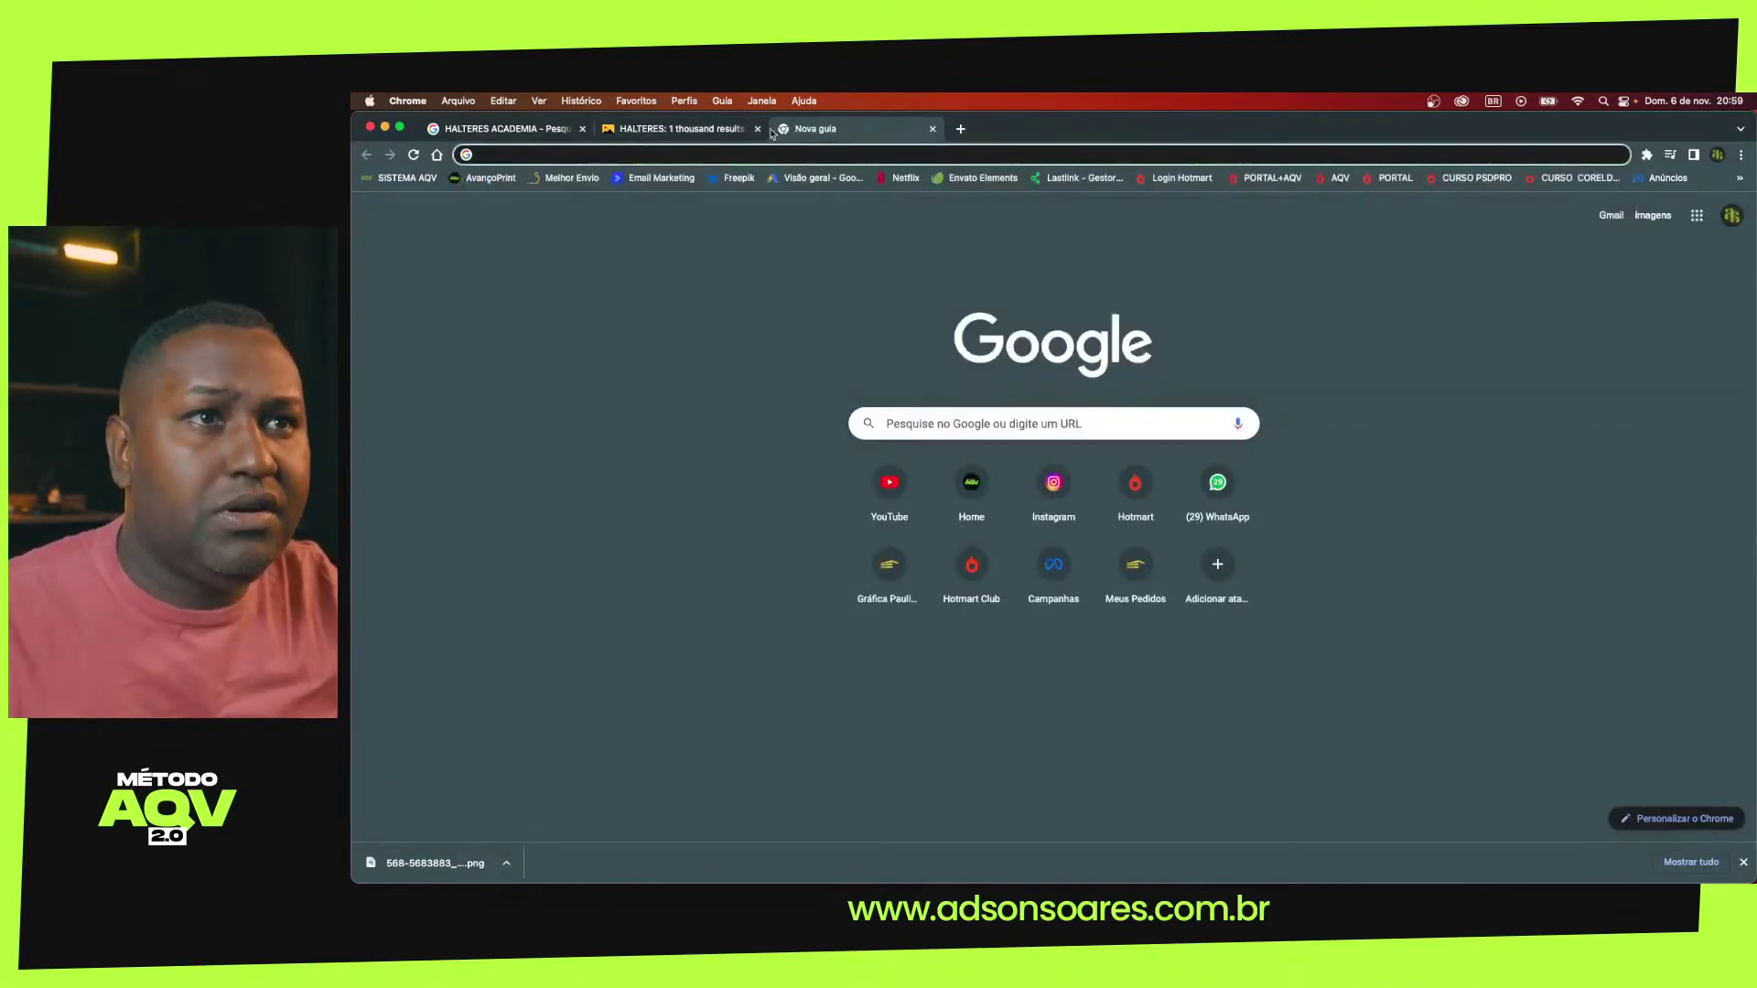
click(729, 135)
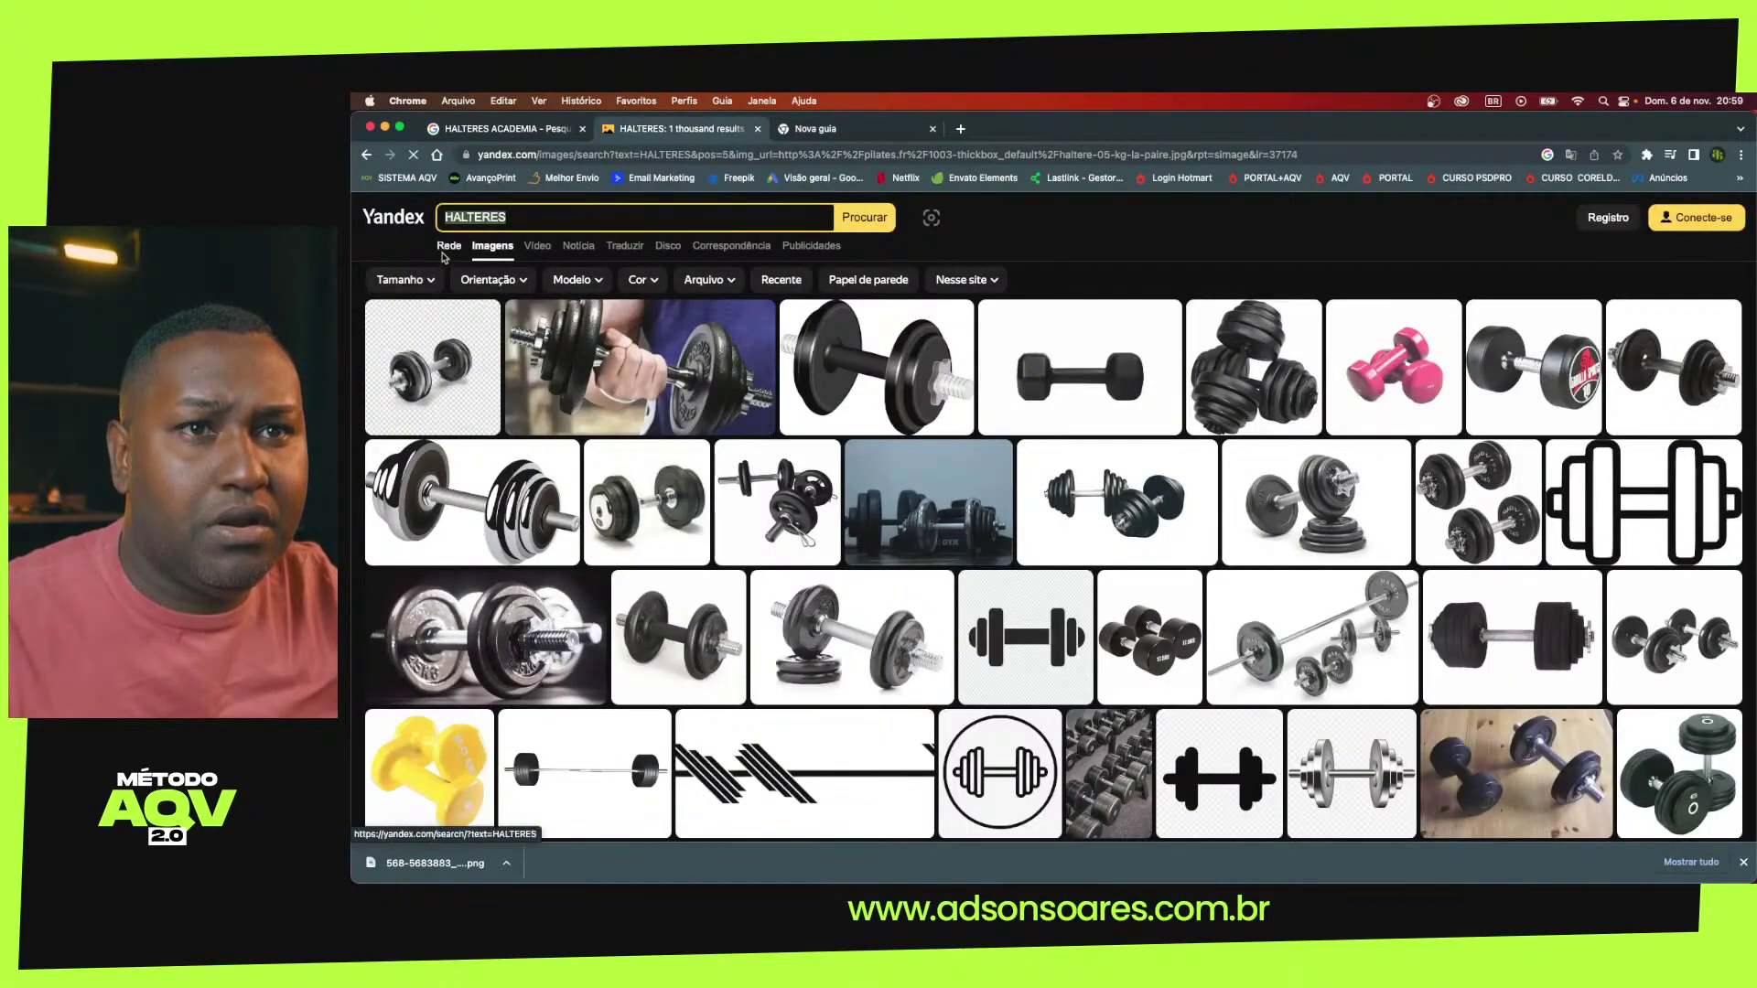
click(445, 249)
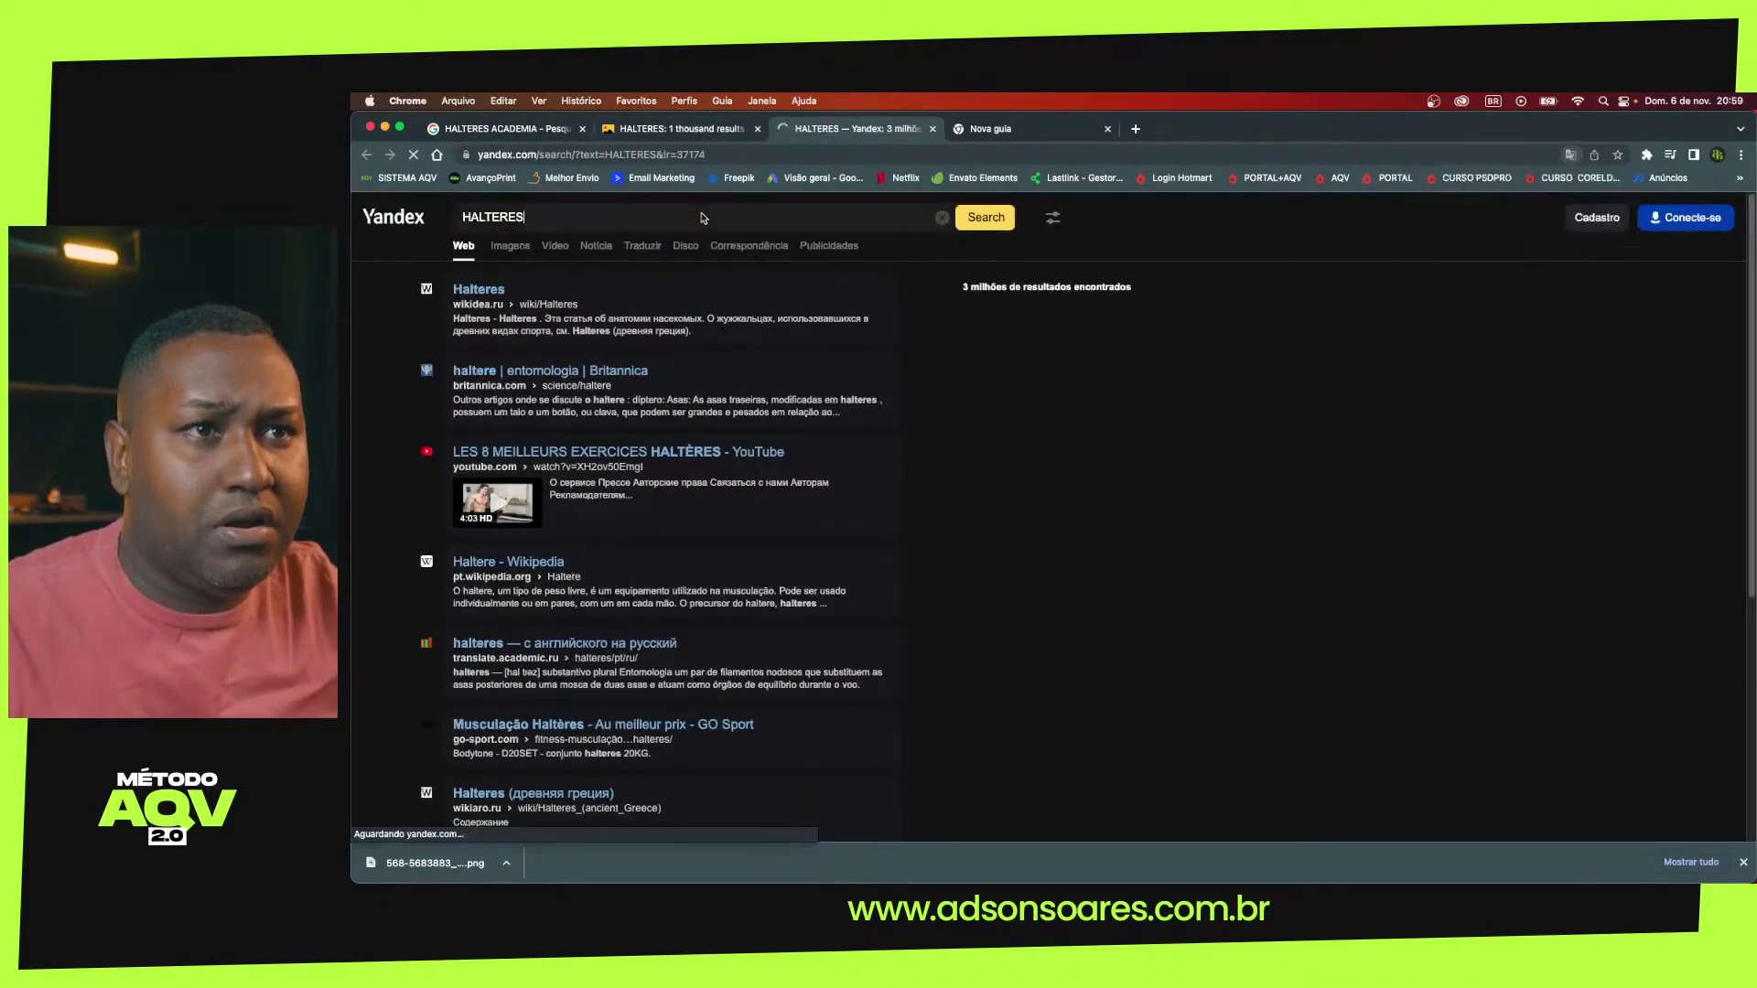
Search images for 'barra de musculação', browse them, then return to the HALTERES results
key(BackSpace)
key(BackSpace)
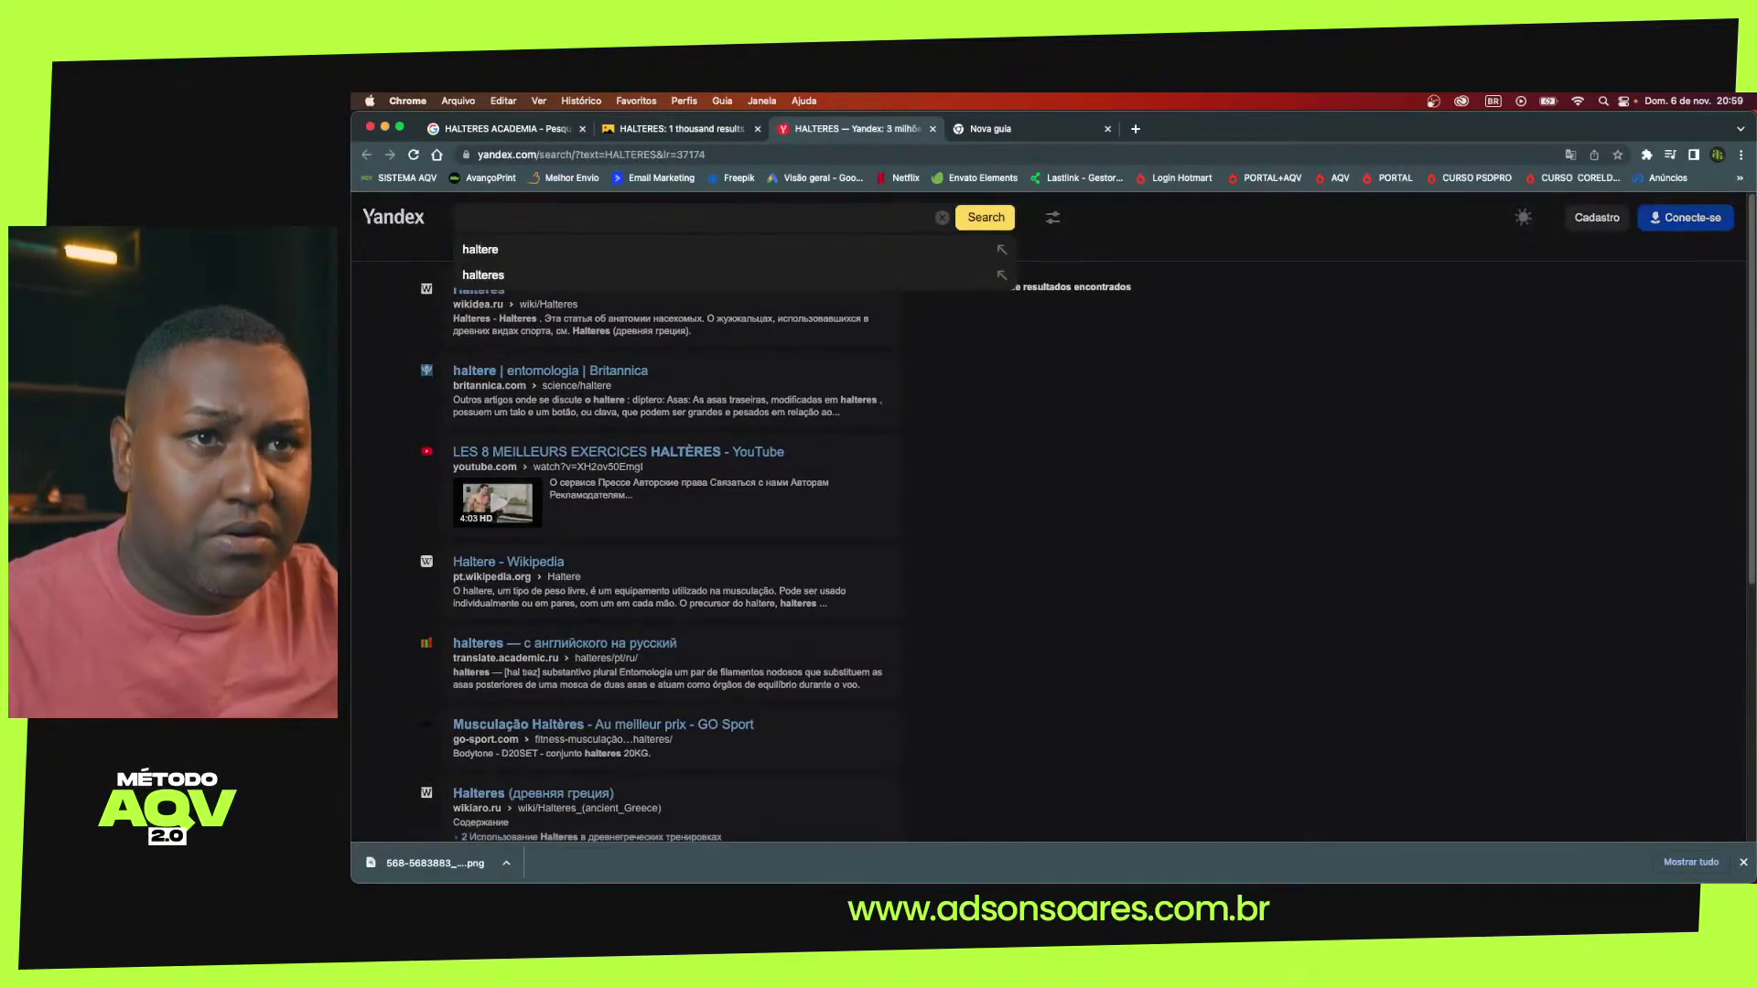
text(barra de m)
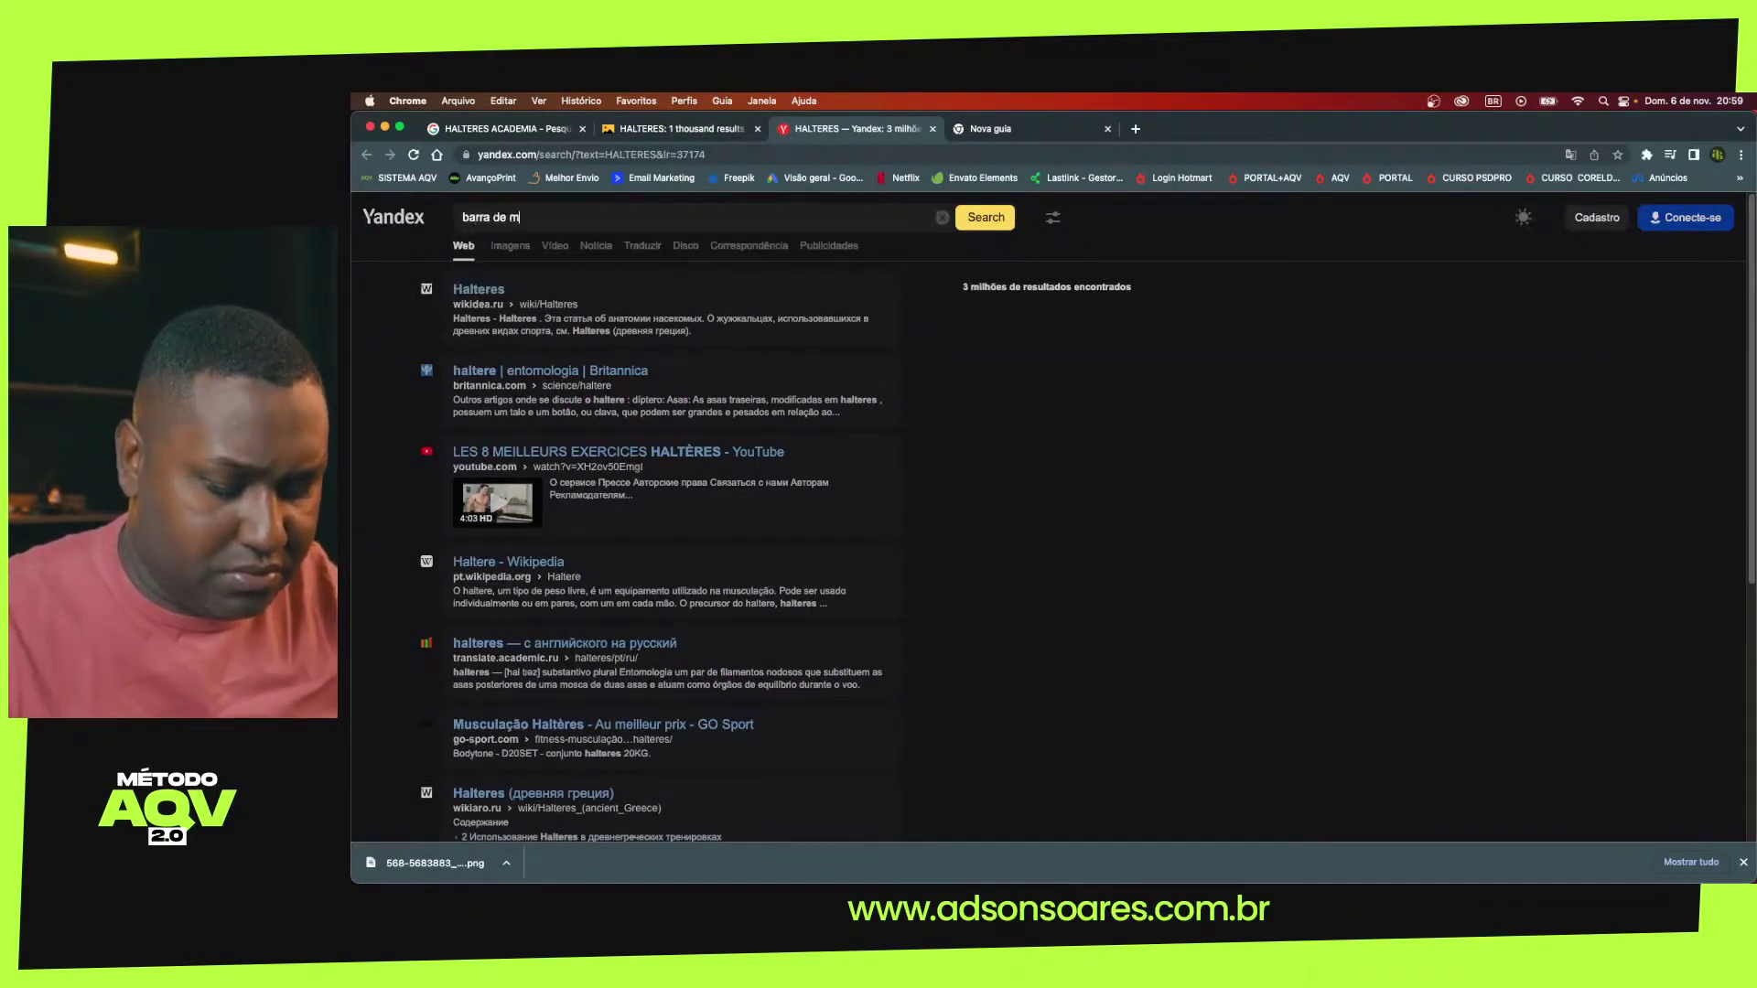
text(usculaçã)
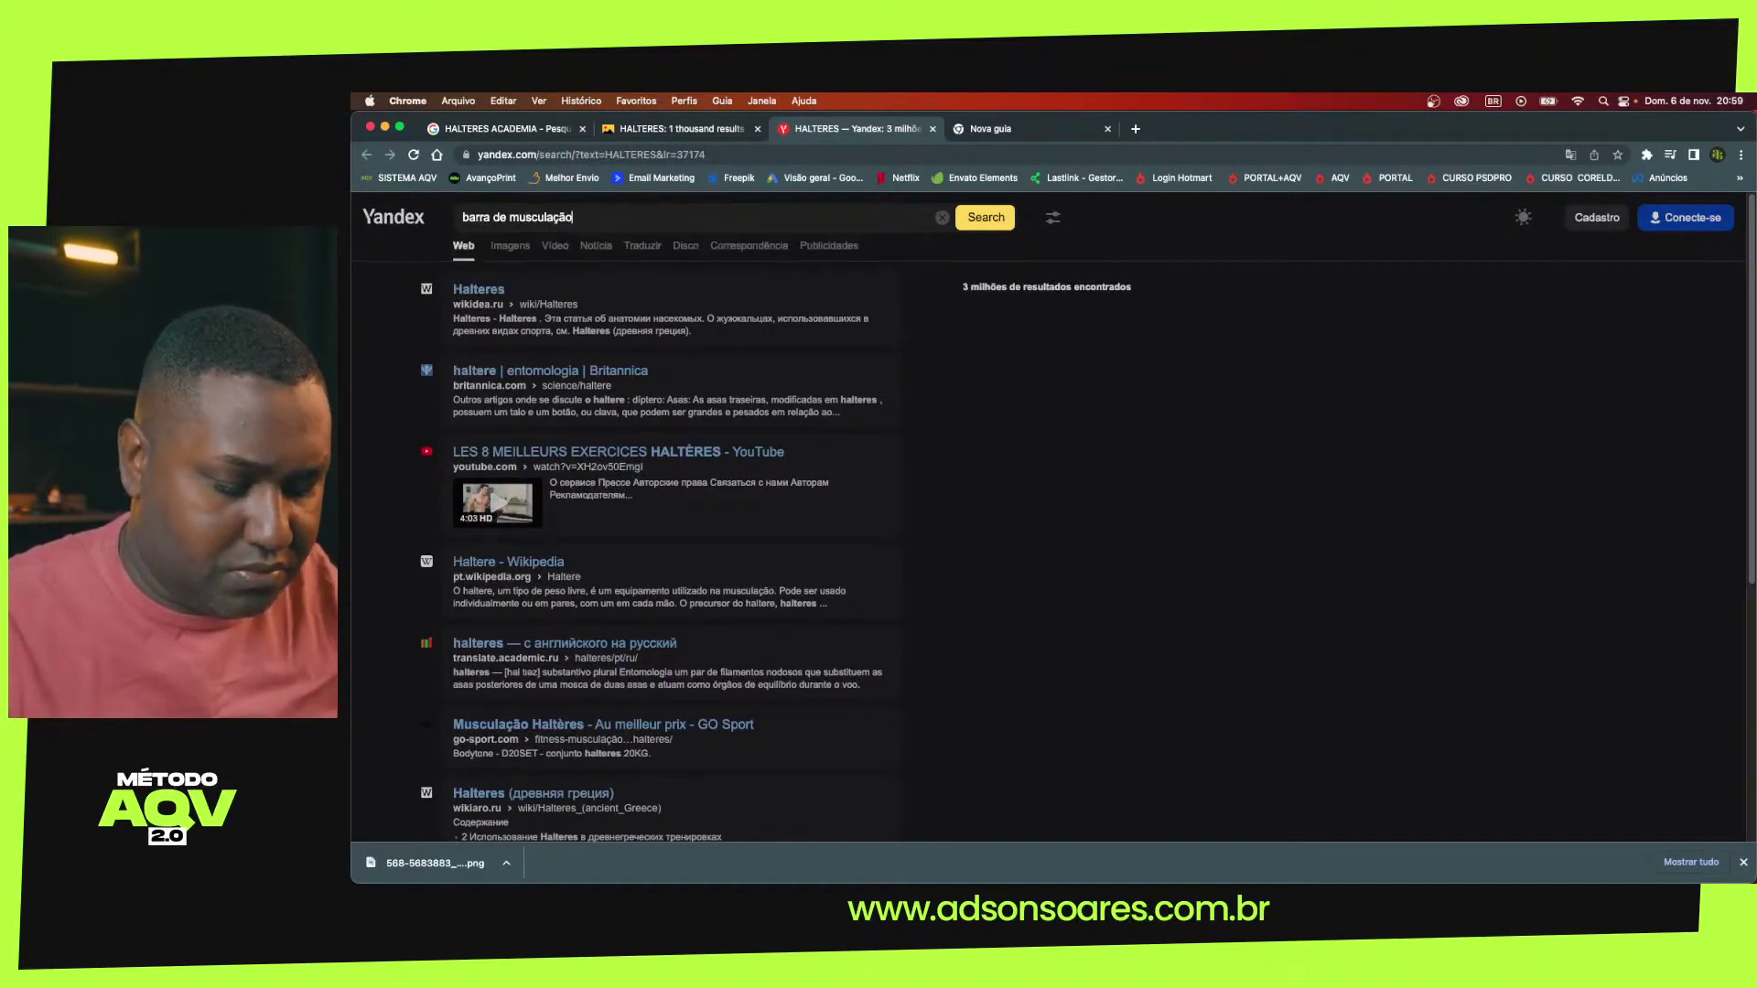
text(o)
key(Return)
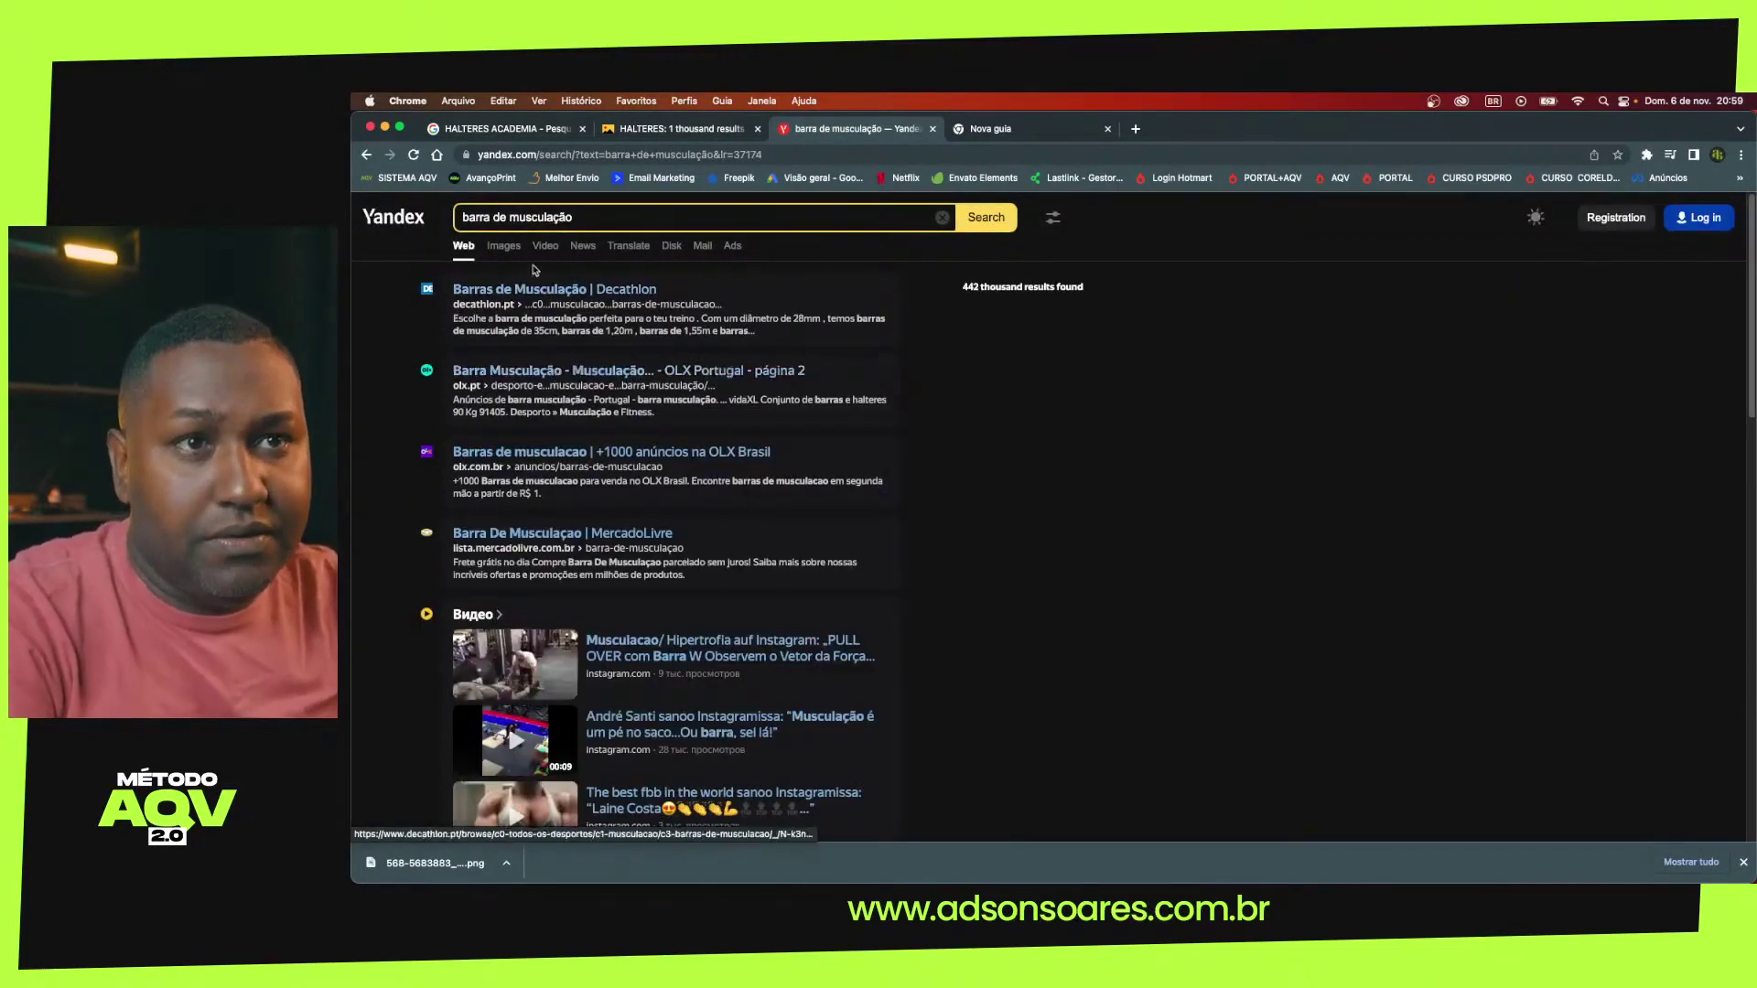
click(506, 246)
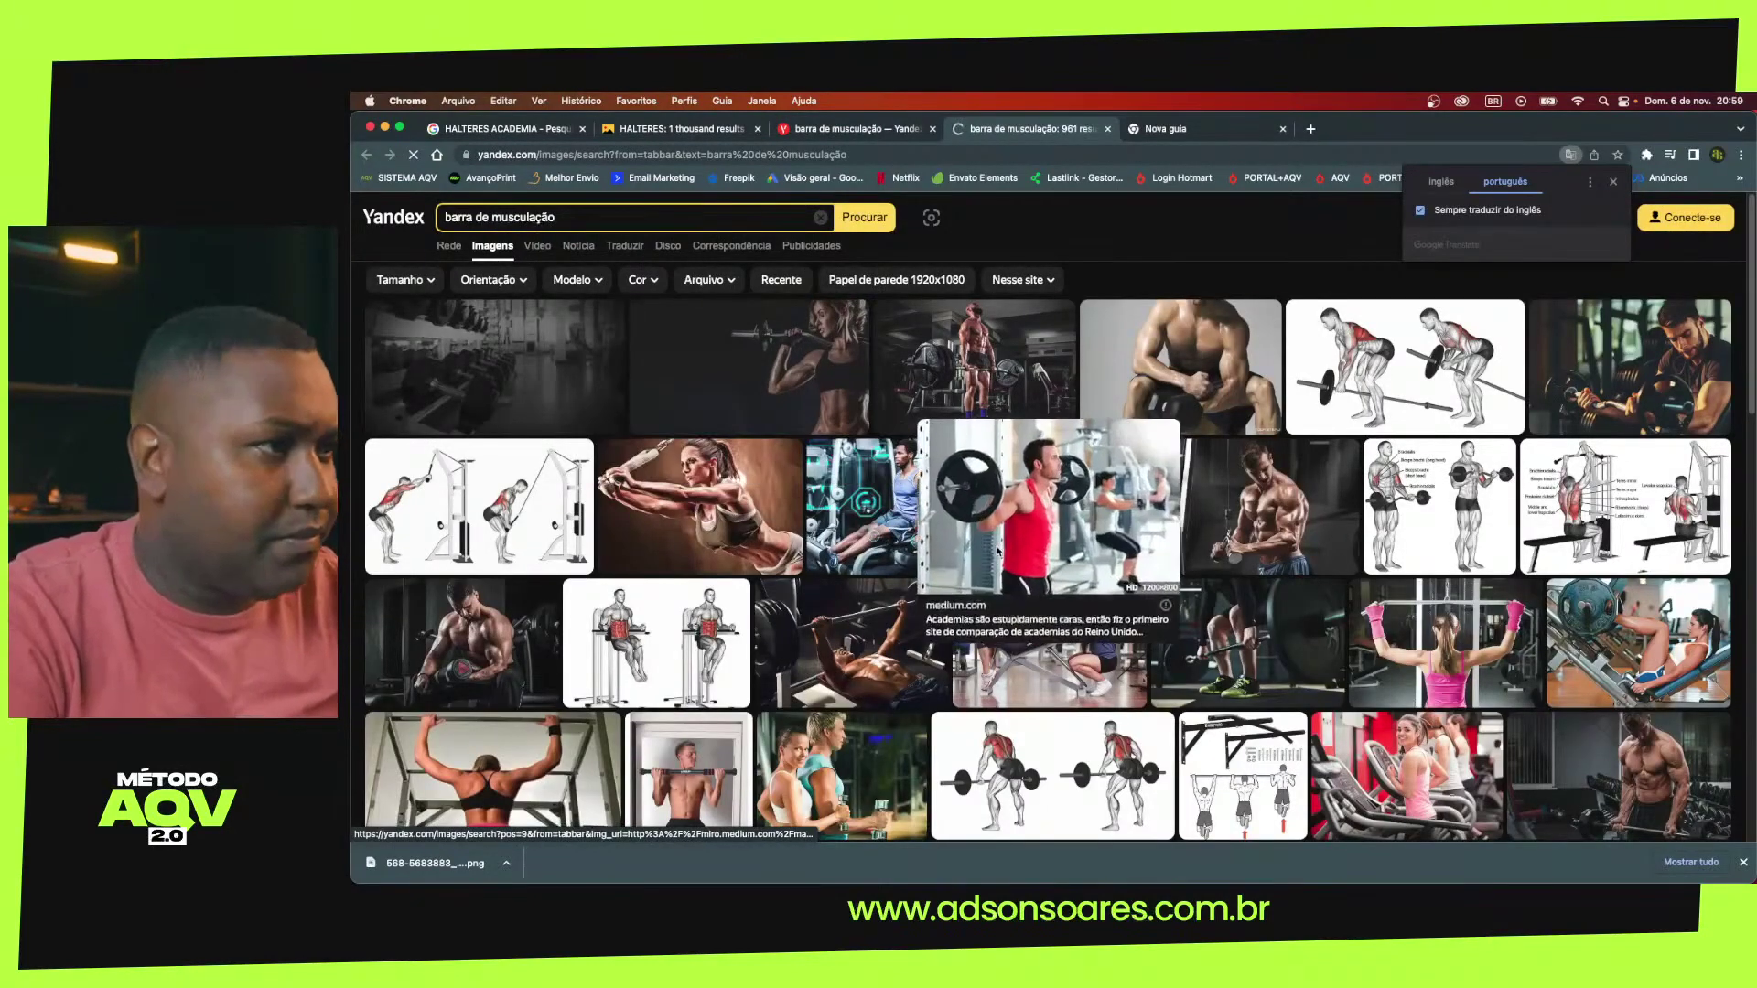
scroll(979, 513, down, 3)
scroll(998, 550, down, 2)
scroll(998, 550, down, 2)
scroll(998, 550, down, 3)
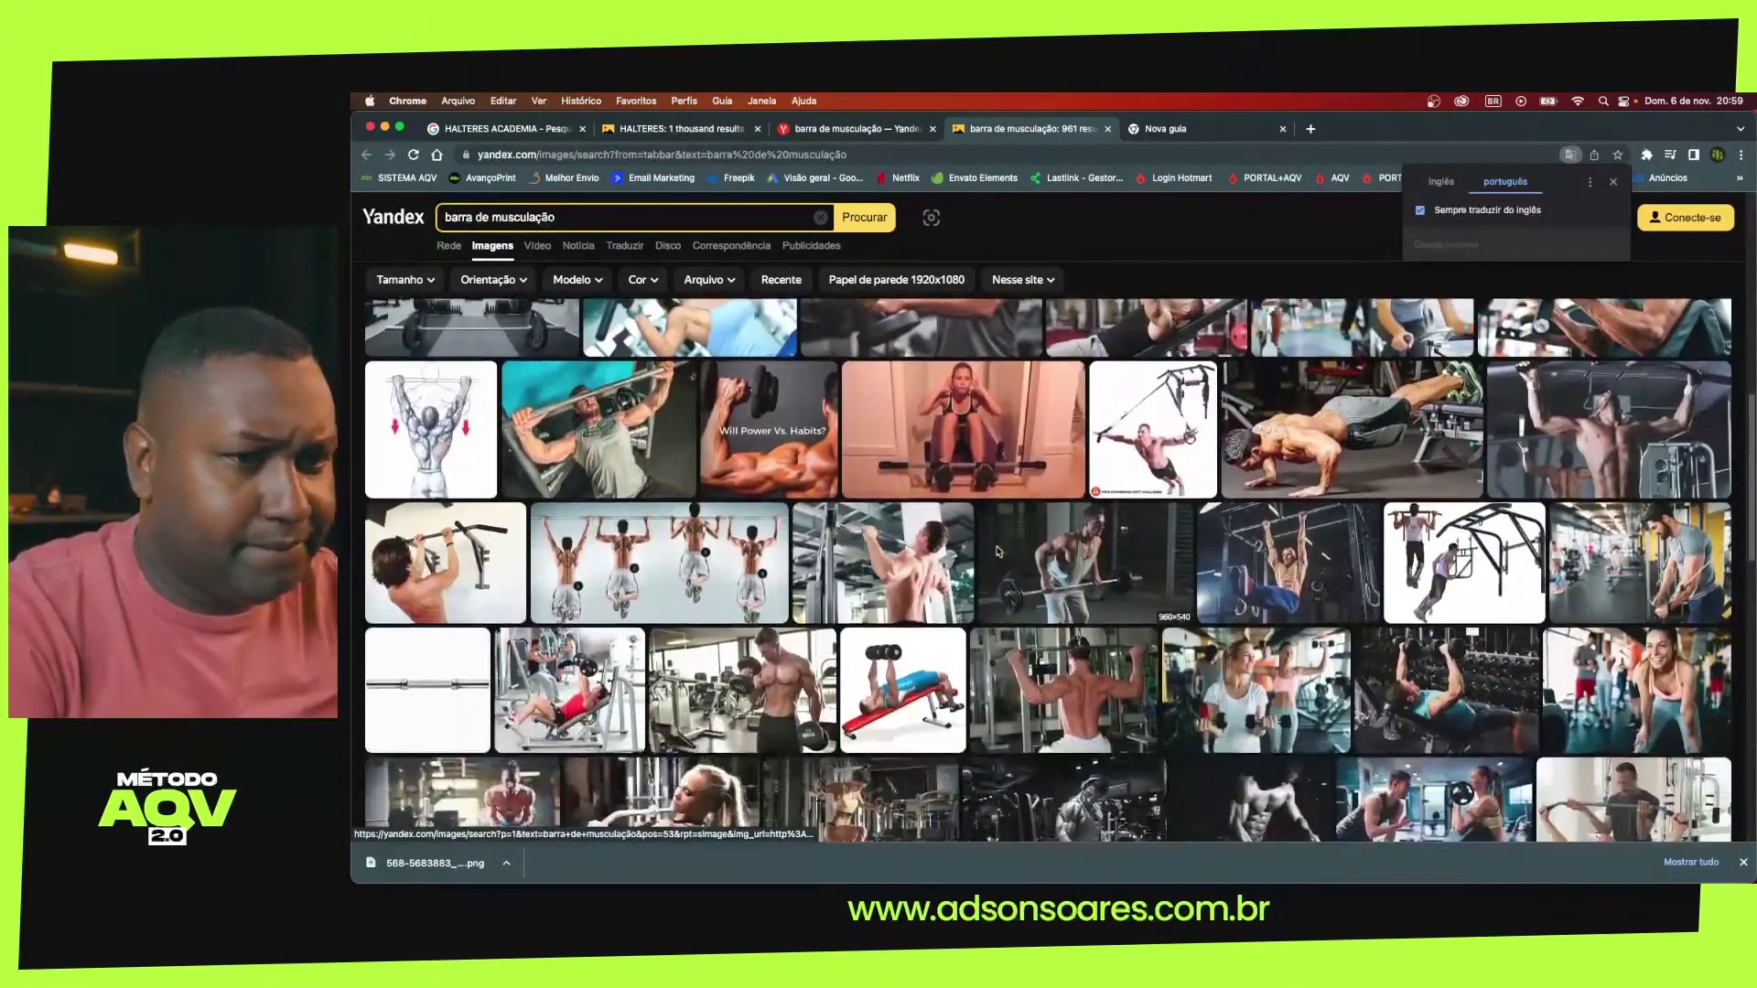
scroll(1034, 385, up, 3)
scroll(1080, 217, up, 4)
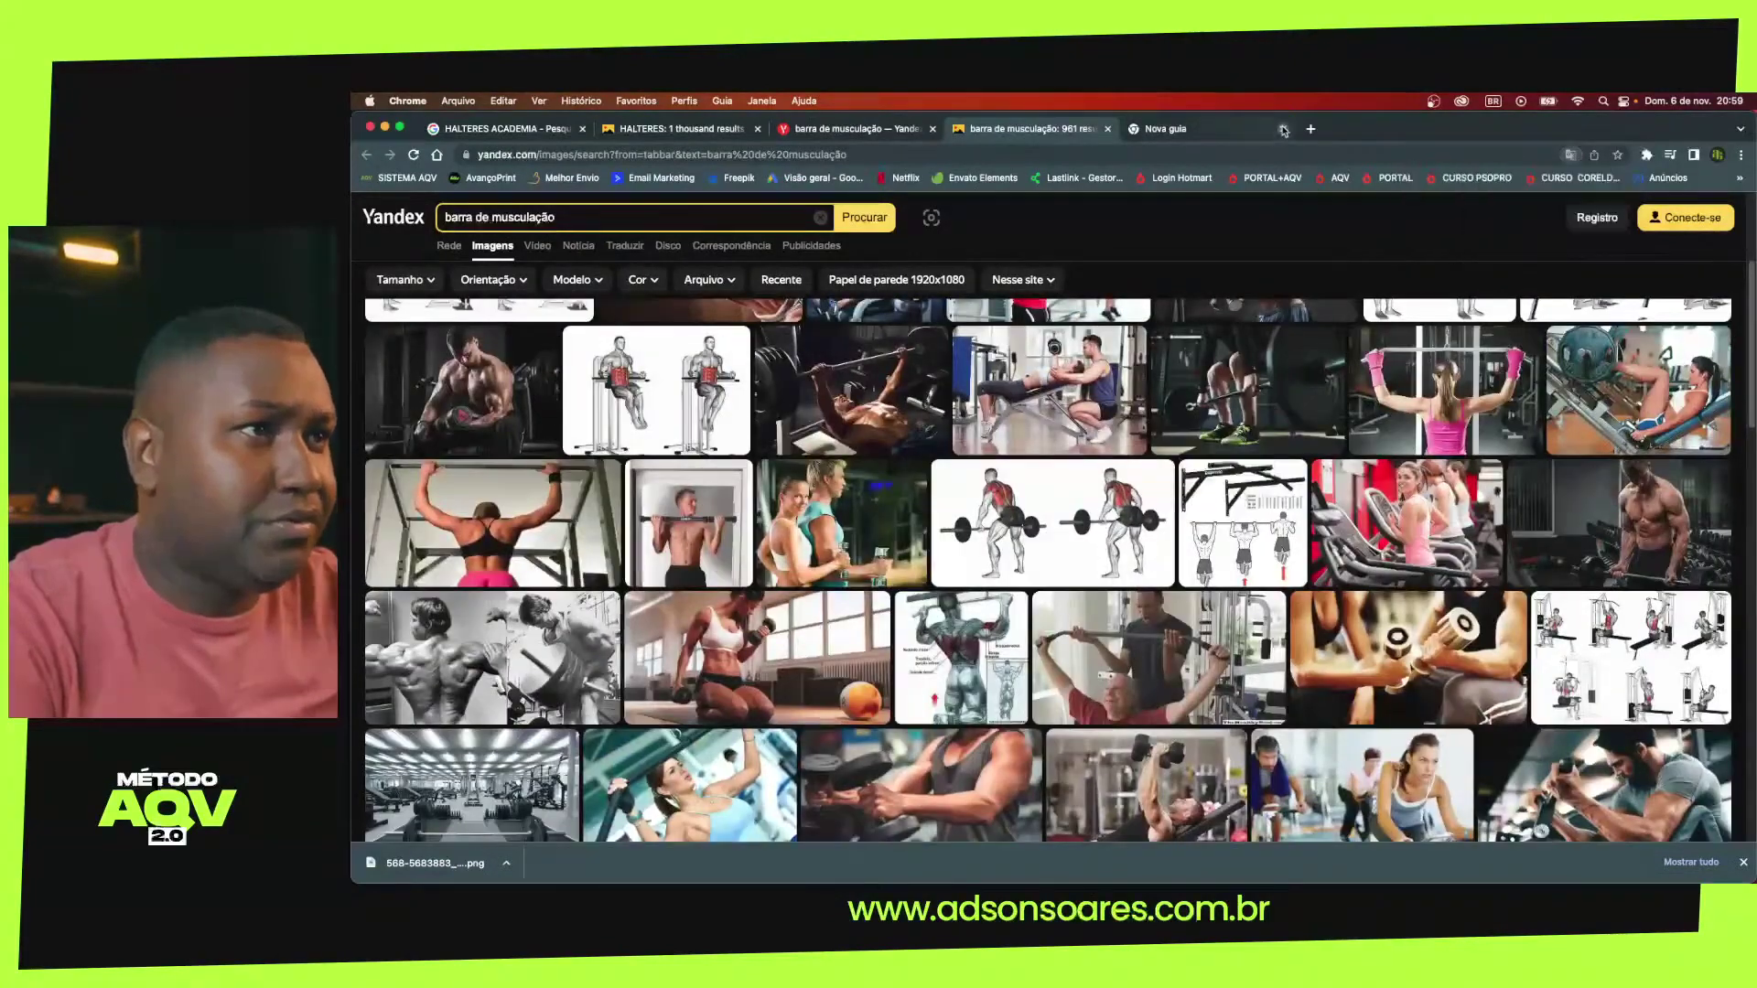
click(916, 130)
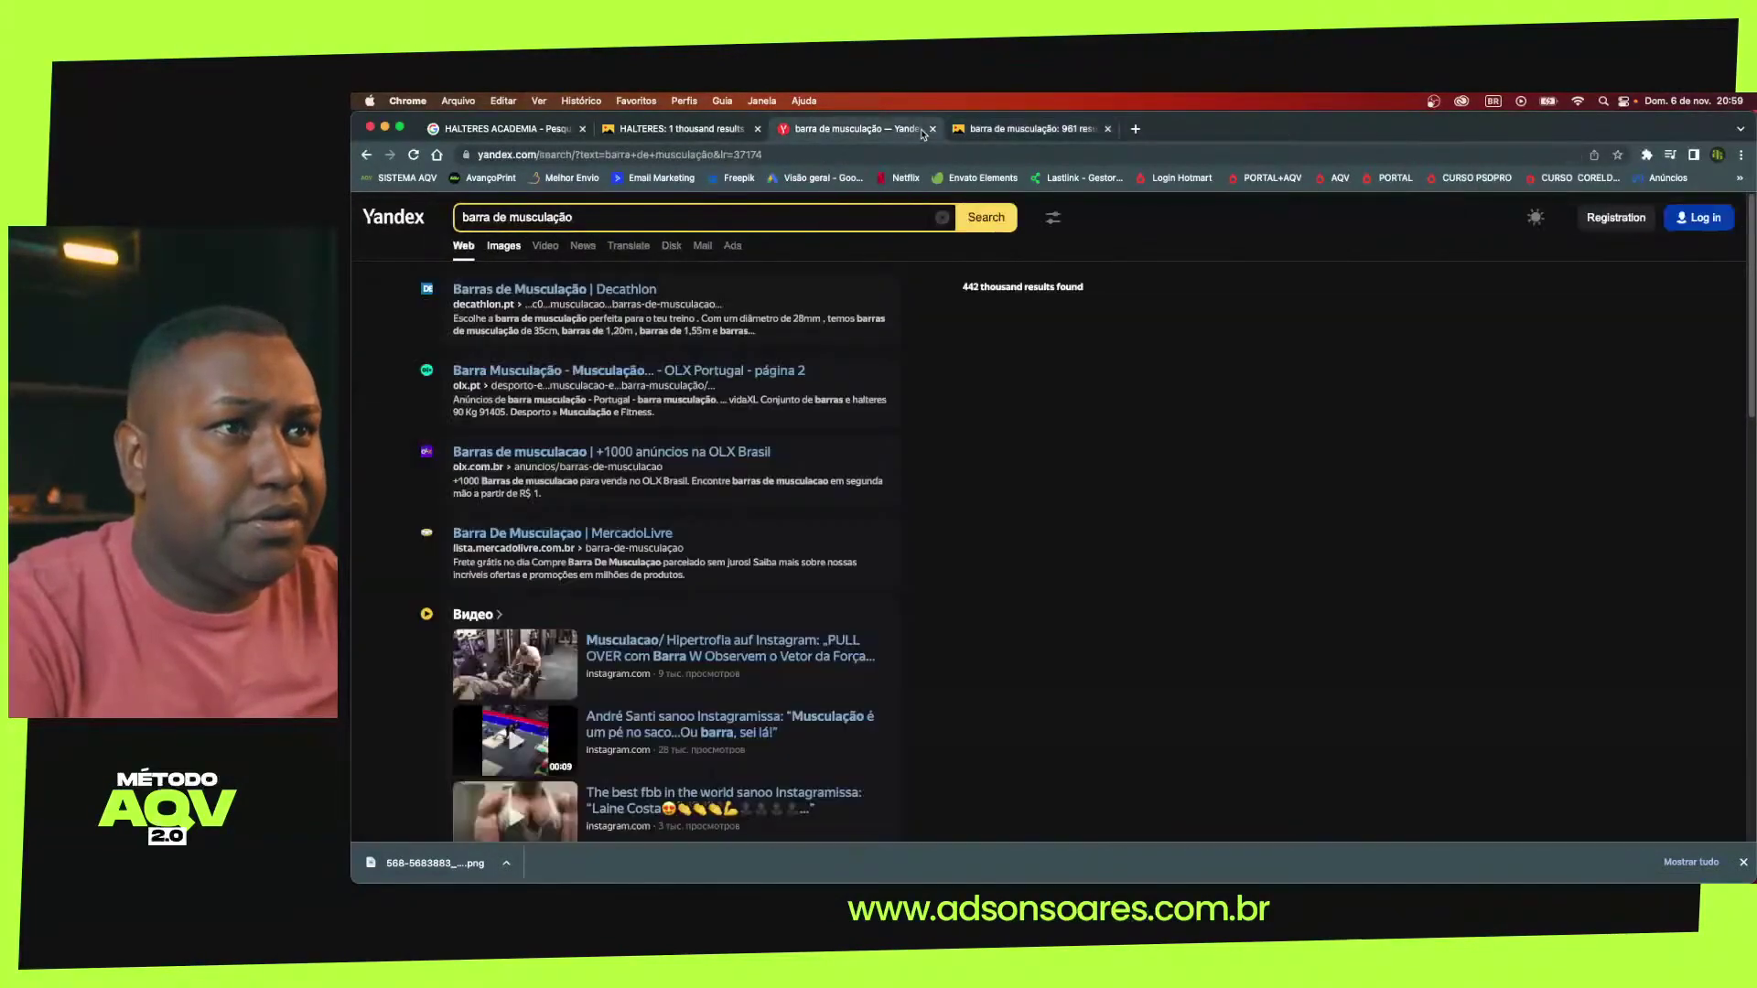
click(688, 134)
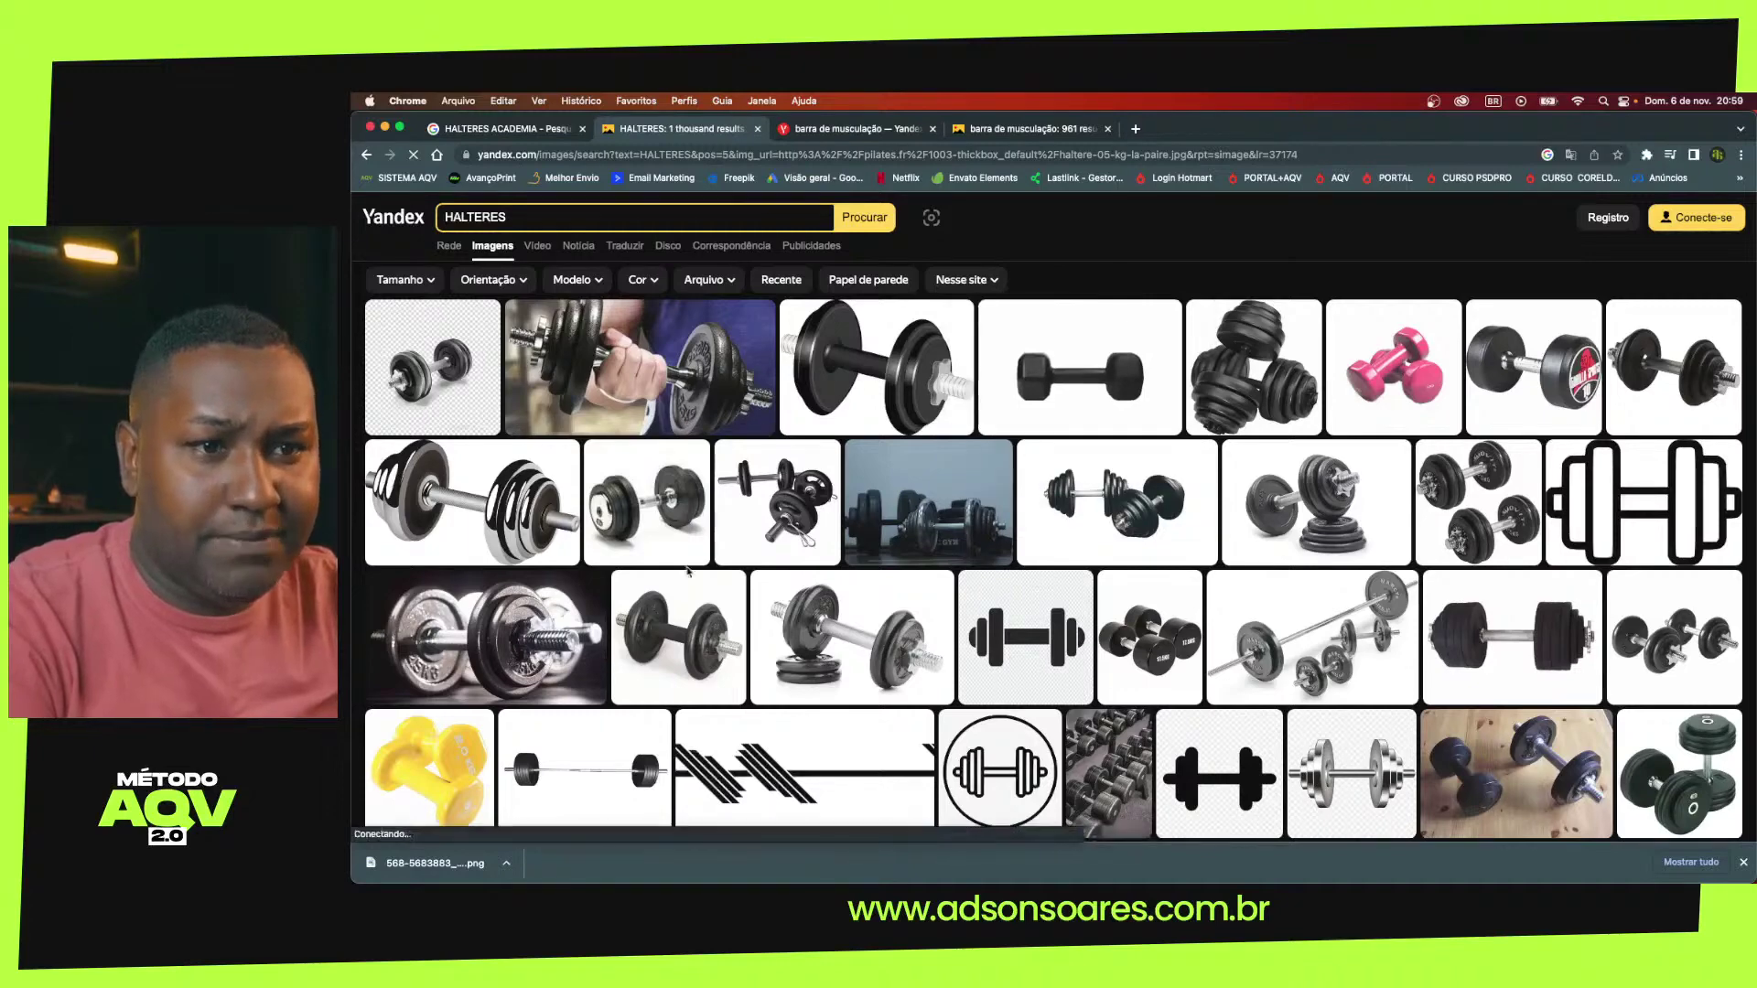
mouse_move(851, 637)
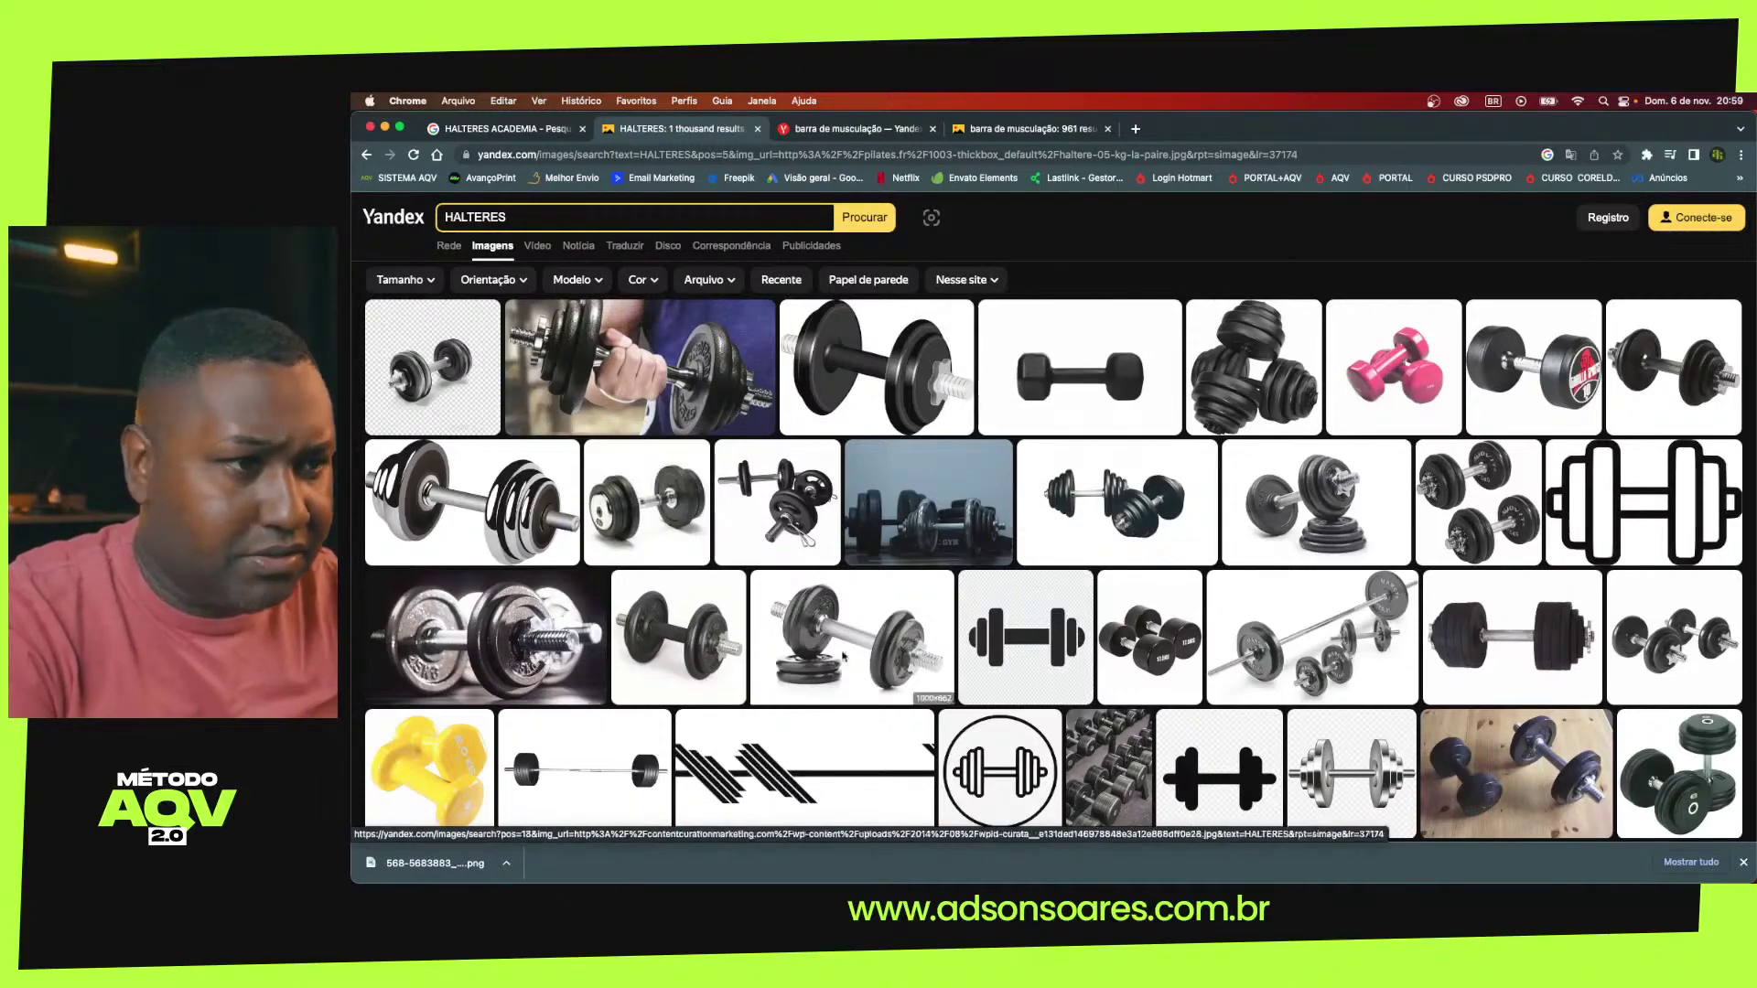
Drag the downloaded barbell image onto the flyer and place it across the top
drag(430, 863, 606, 747)
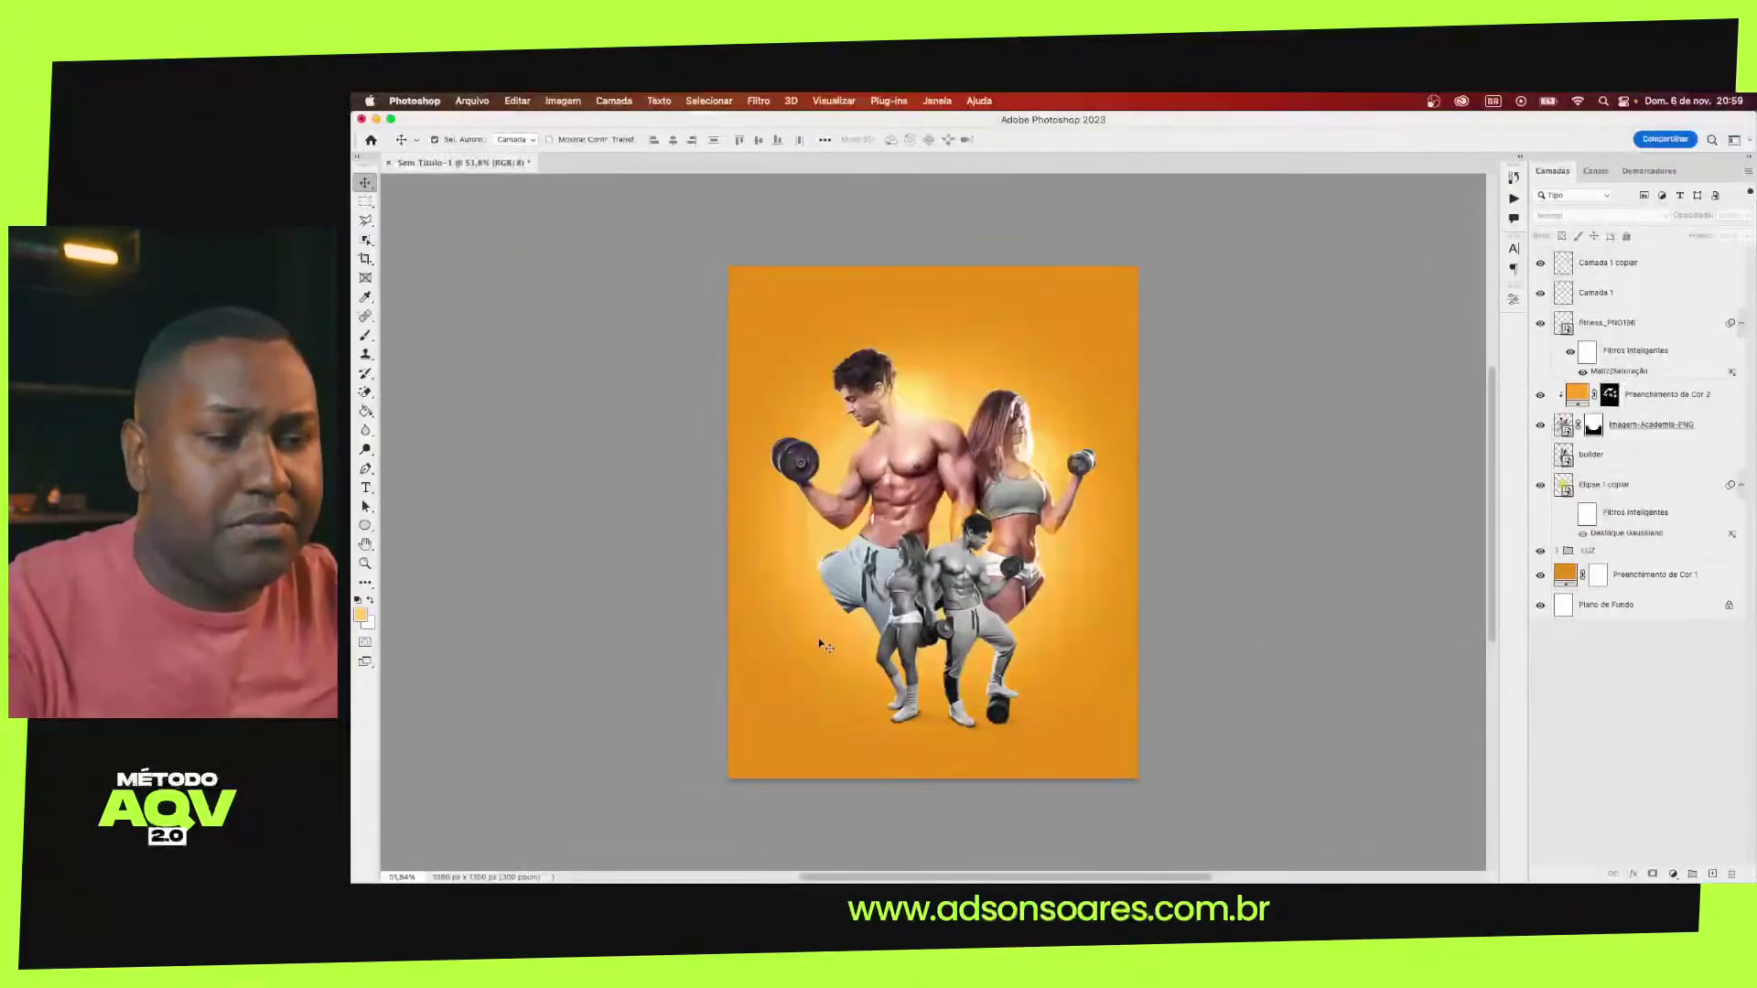
mouse_move(606, 747)
mouse_down()
mouse_move(1032, 549)
mouse_move(973, 699)
mouse_up()
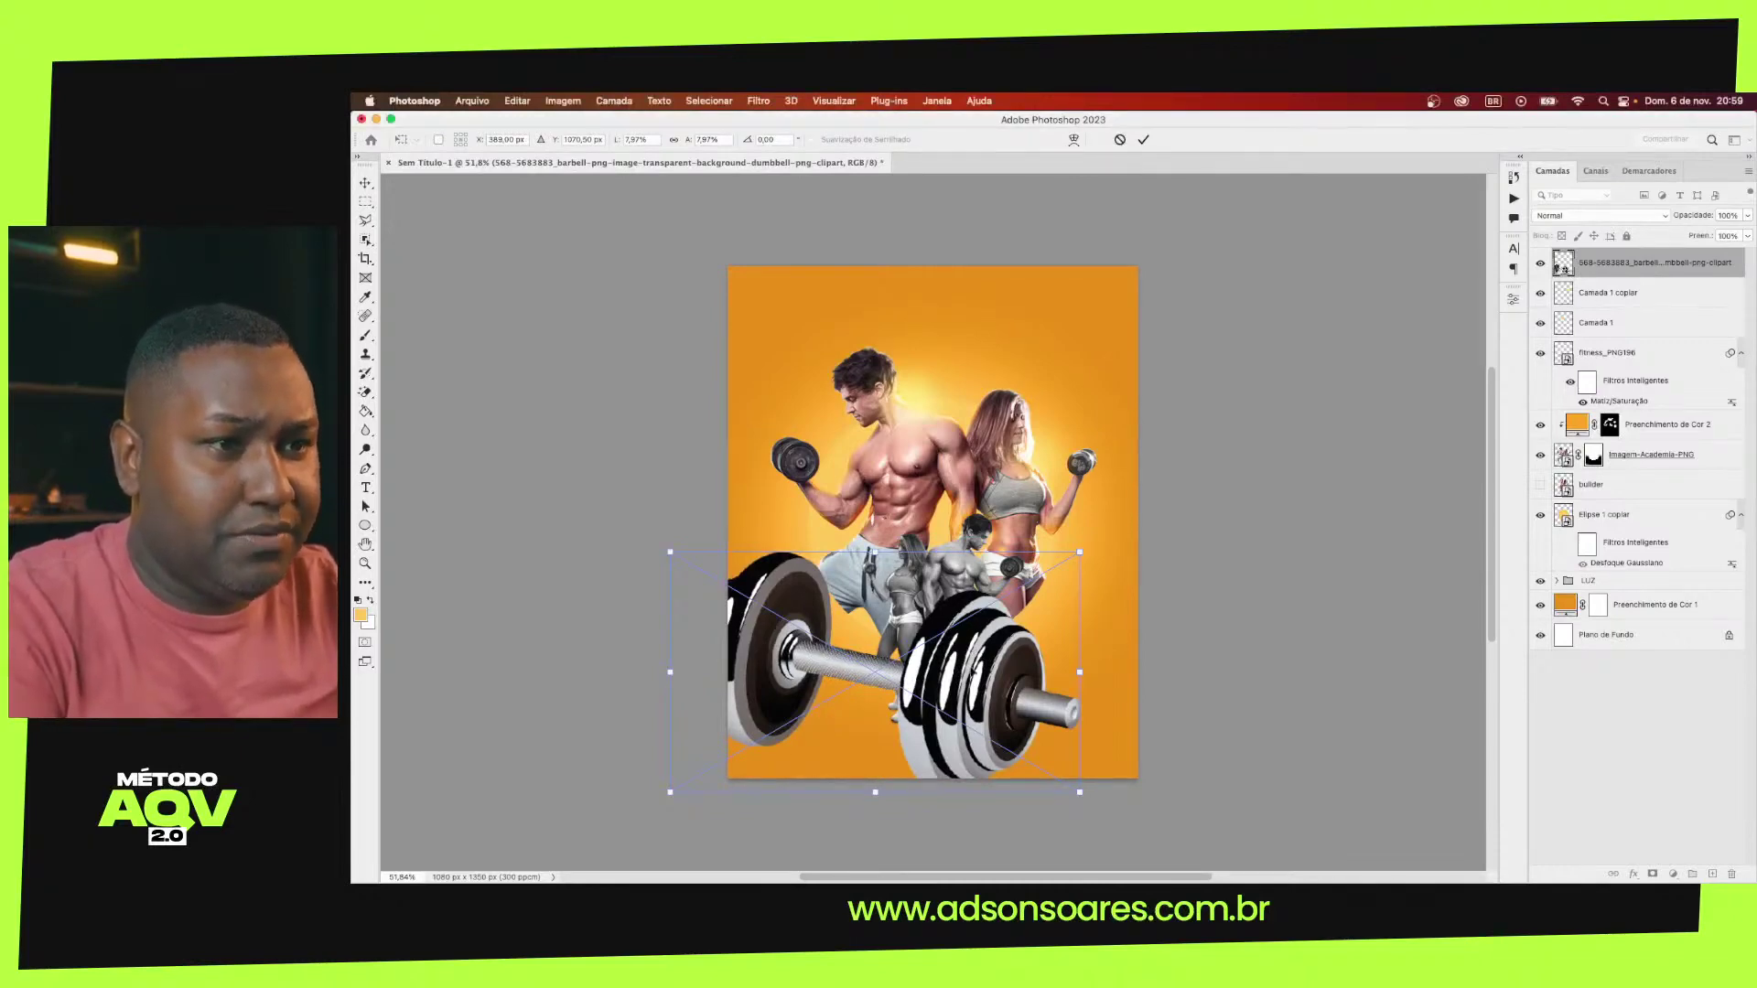
mouse_move(972, 613)
mouse_down()
mouse_move(1035, 617)
mouse_move(1031, 656)
mouse_move(1023, 375)
mouse_move(1194, 719)
mouse_move(798, 719)
mouse_move(1070, 733)
mouse_move(1066, 321)
mouse_move(1070, 364)
mouse_up()
key(Return)
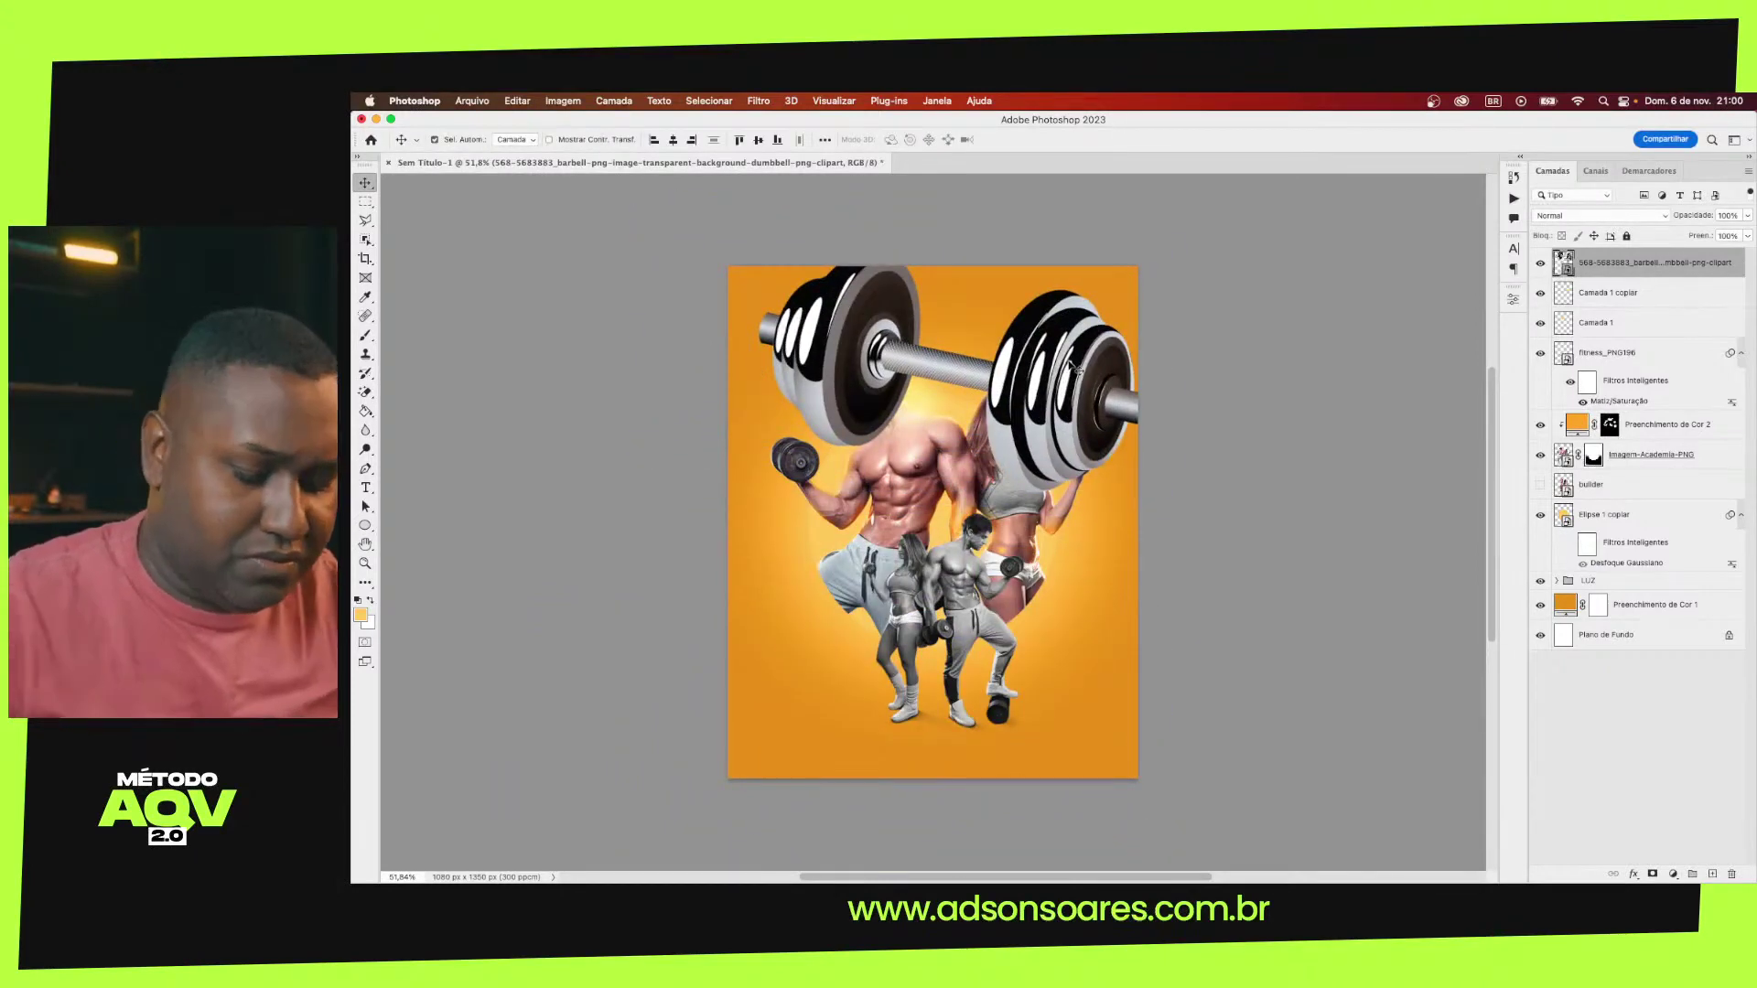
key(ctrl+j)
key(ctrl+z)
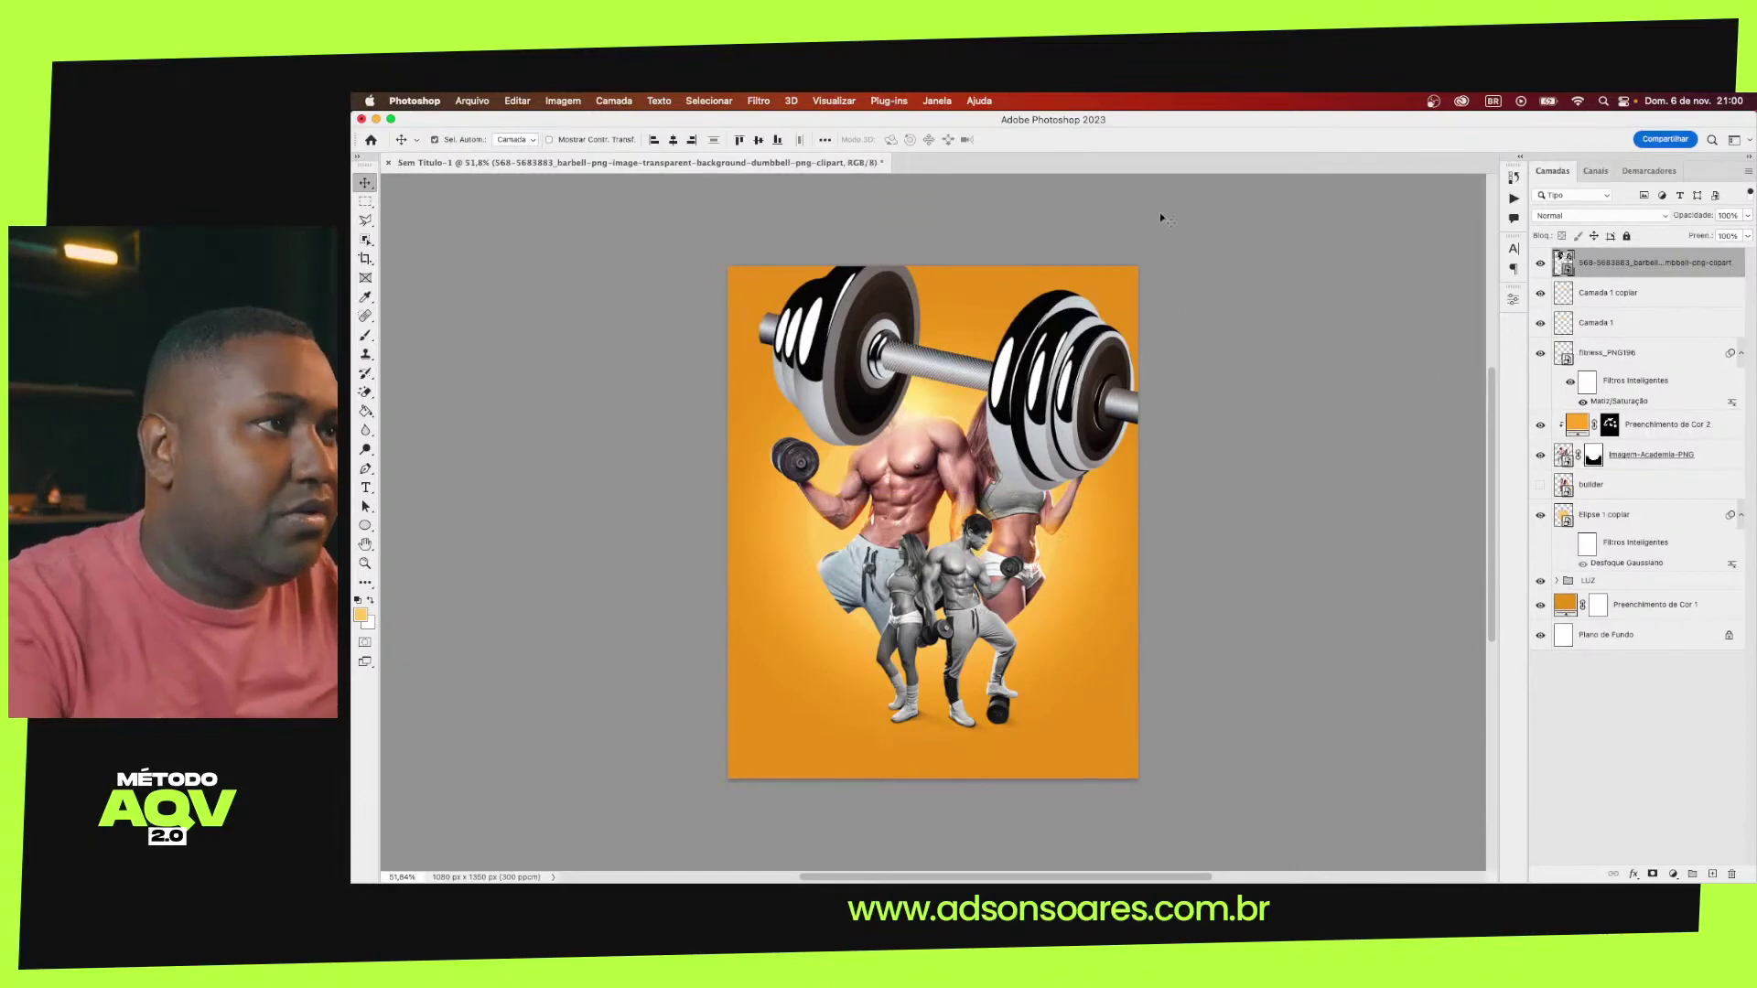
click(761, 101)
mouse_move(776, 289)
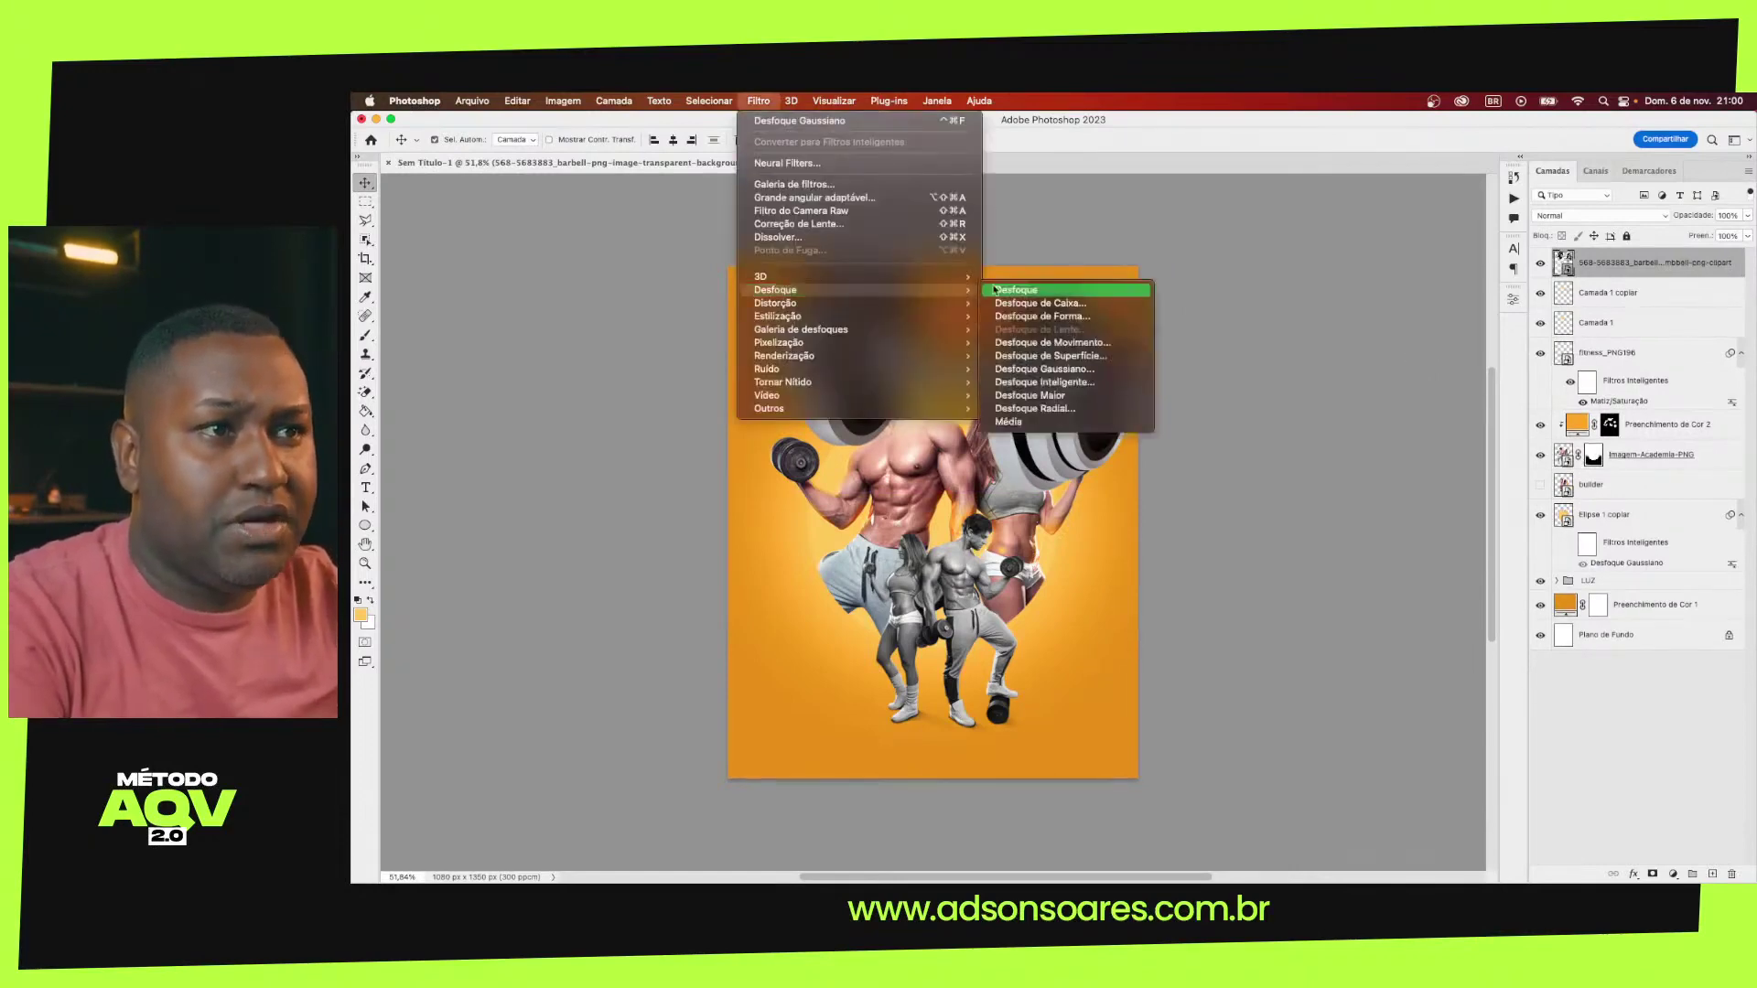
Apply a Gaussian Blur of about 13 px to the barbell
click(1046, 370)
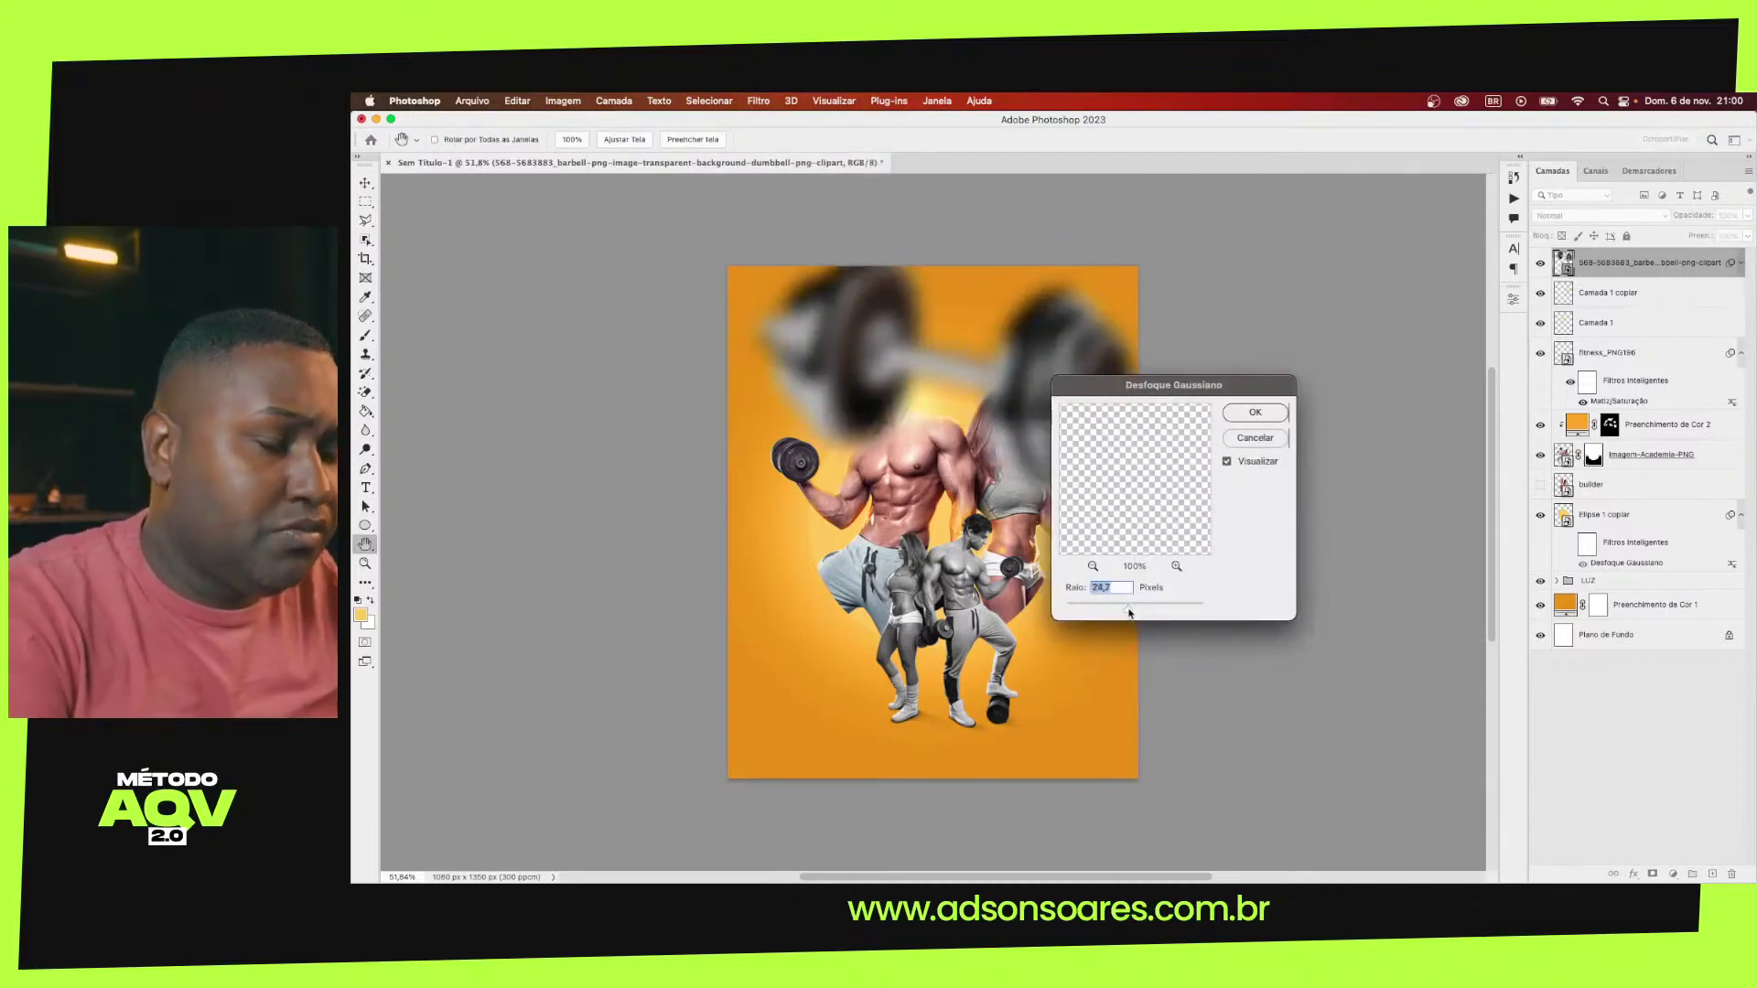
drag(1125, 612, 1124, 613)
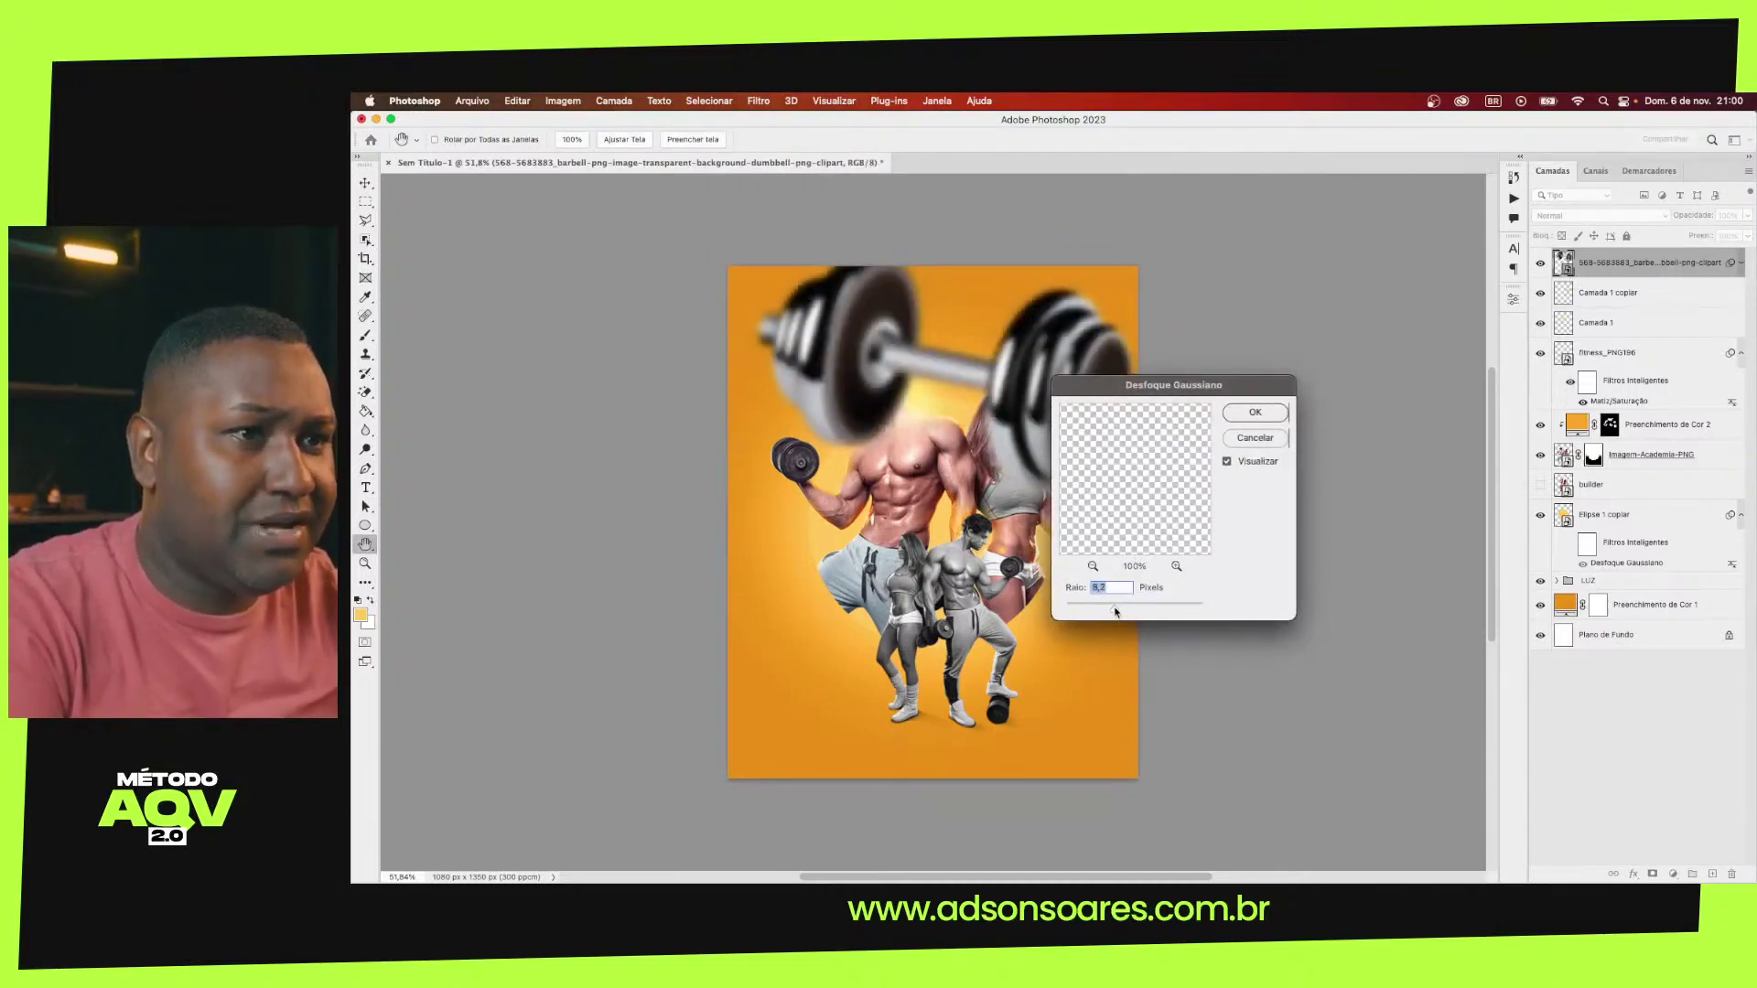
click(1256, 412)
key(v)
Move the blurred barbell to the flyer's bottom-left and enlarge it slightly
mouse_move(1061, 293)
mouse_down()
mouse_move(915, 751)
mouse_move(973, 765)
mouse_up()
key(ctrl+t)
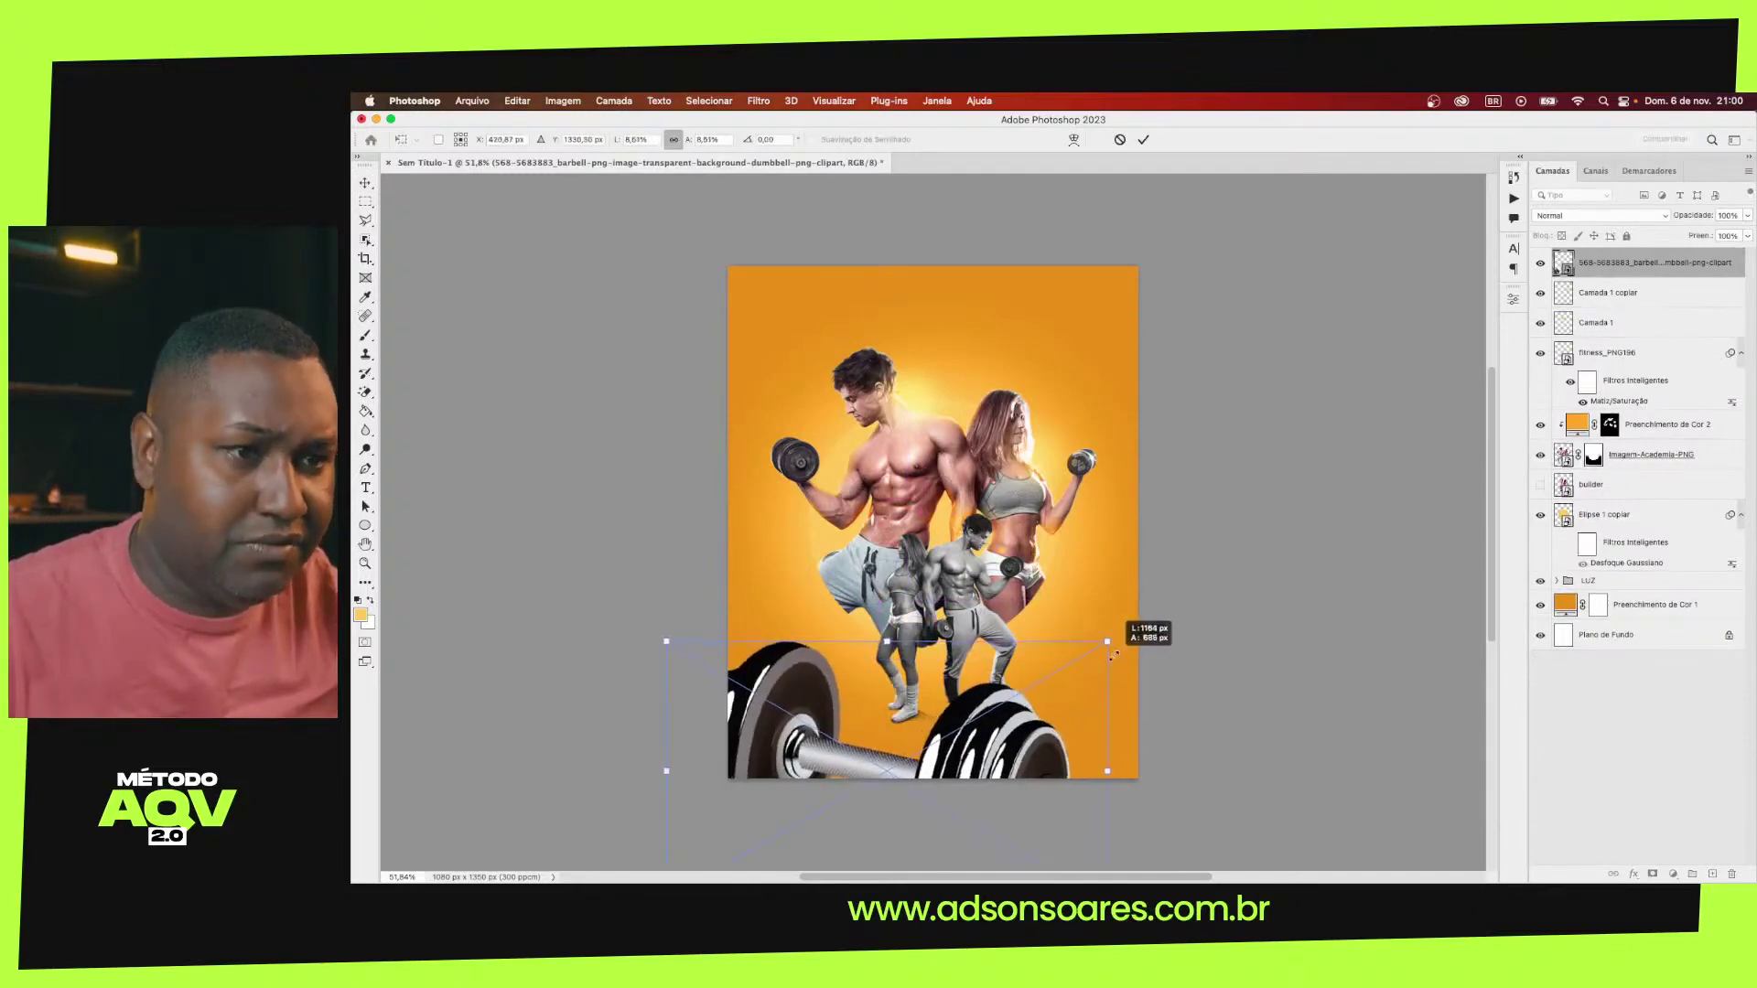
drag(1075, 660, 1127, 652)
key(Return)
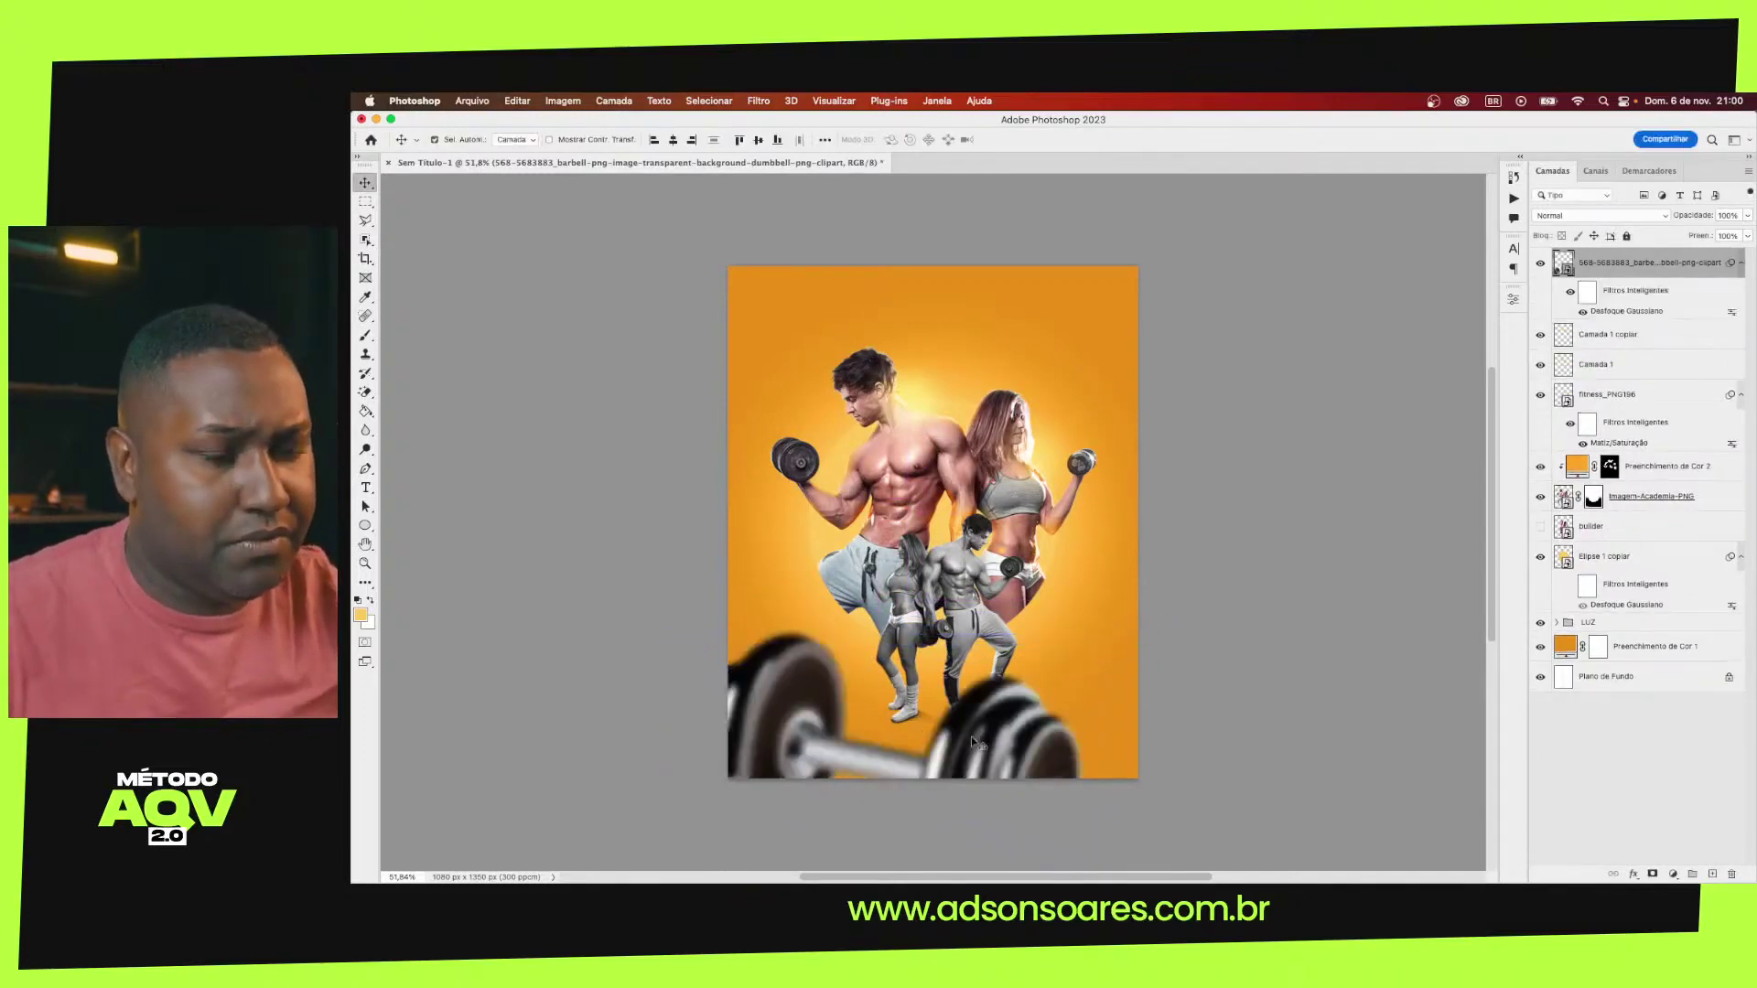
drag(973, 741, 982, 752)
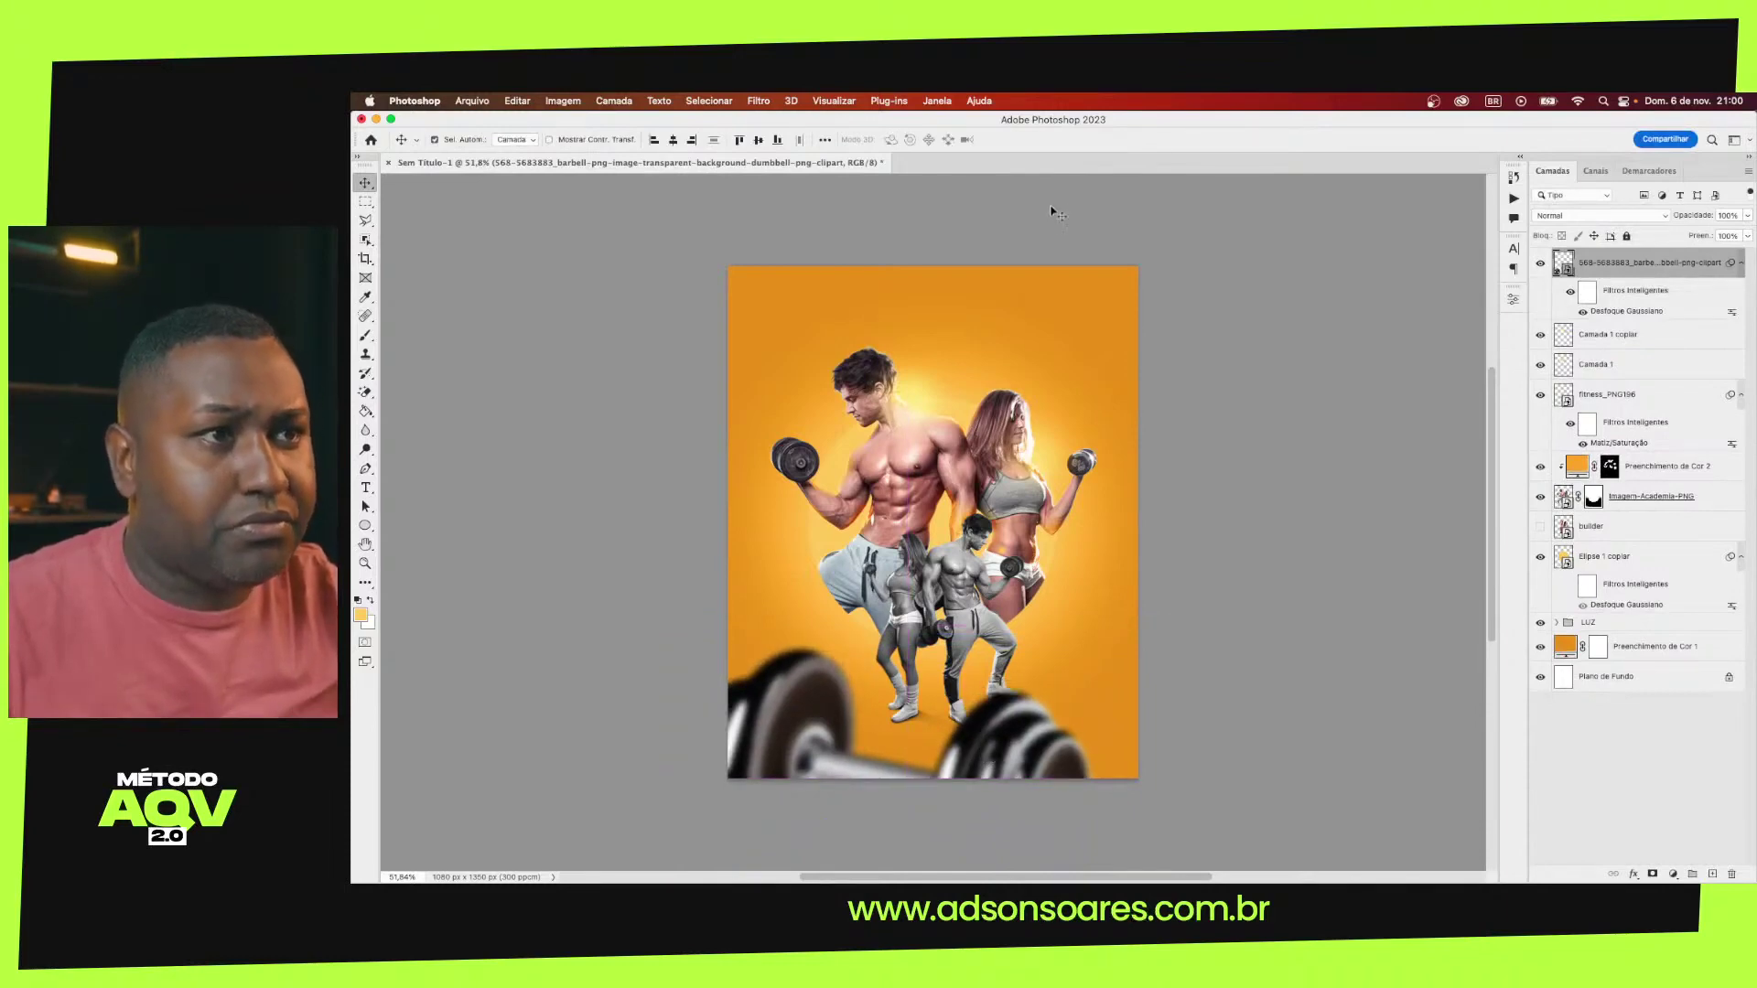
Place a hidden barbell copy at the top and settle the lower barbell along the bottom edge
mouse_move(1020, 751)
mouse_down()
mouse_move(1173, 245)
mouse_move(1069, 284)
mouse_move(1303, 535)
mouse_move(1342, 430)
mouse_up()
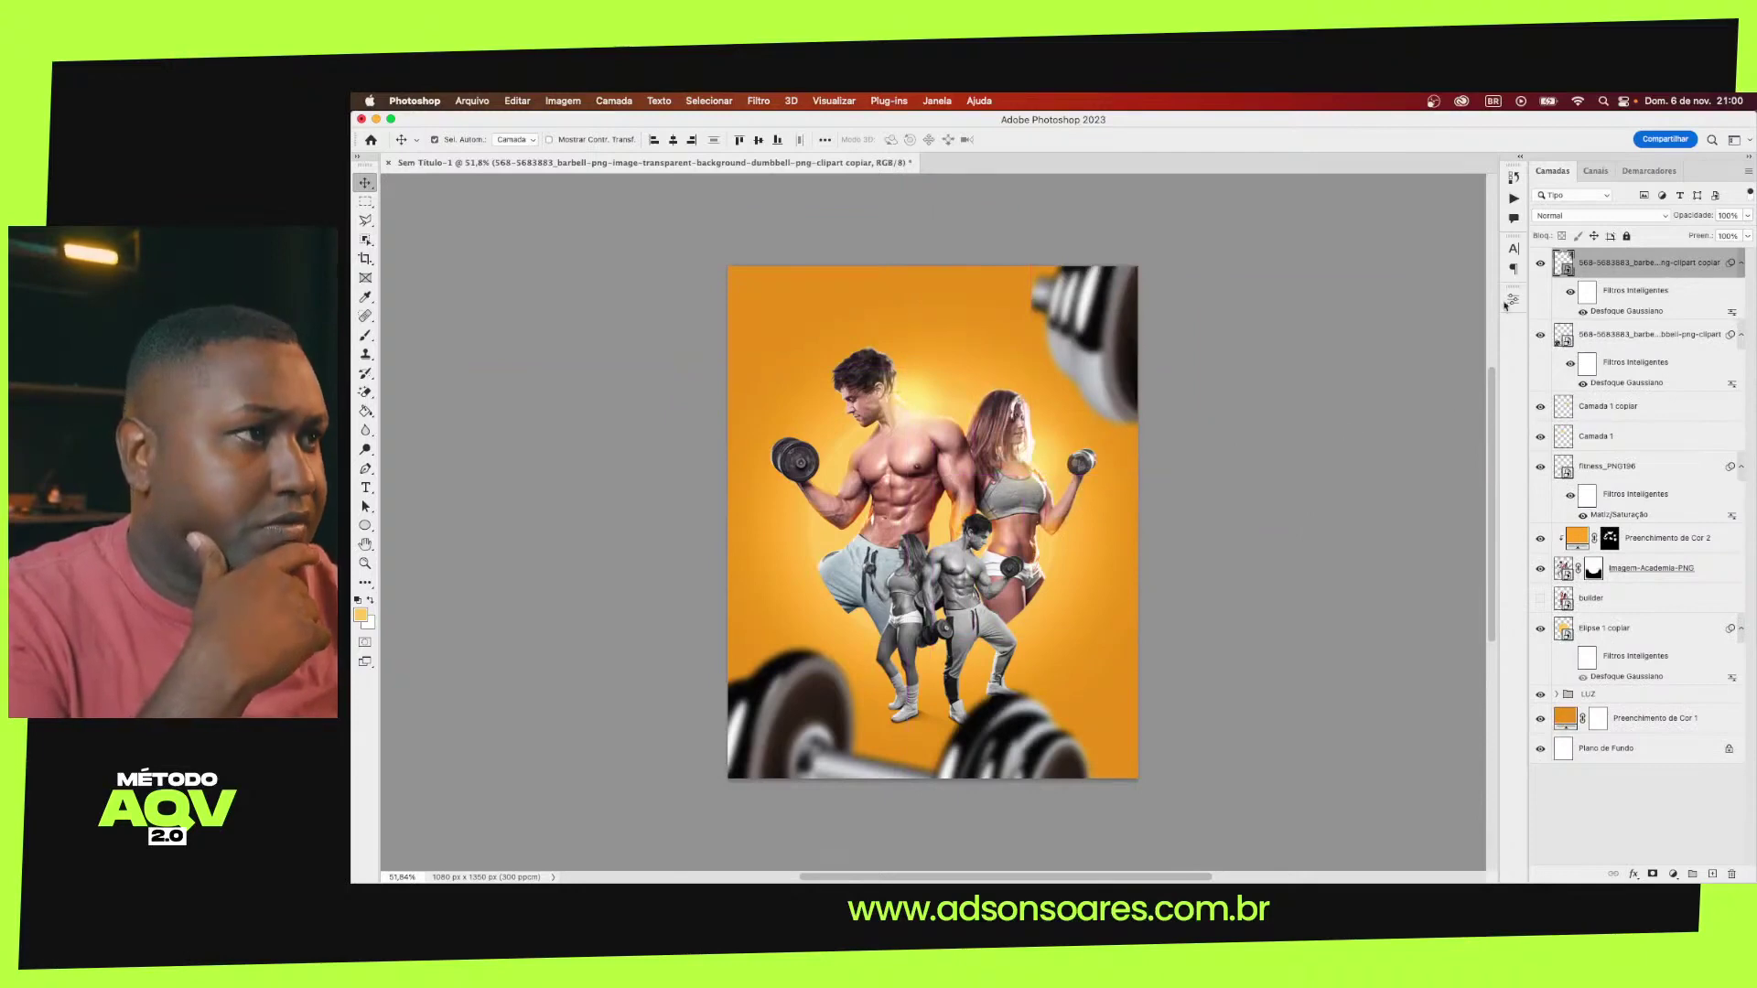
click(1541, 262)
click(1006, 758)
mouse_move(1007, 758)
mouse_down()
mouse_move(986, 780)
mouse_move(989, 737)
mouse_up()
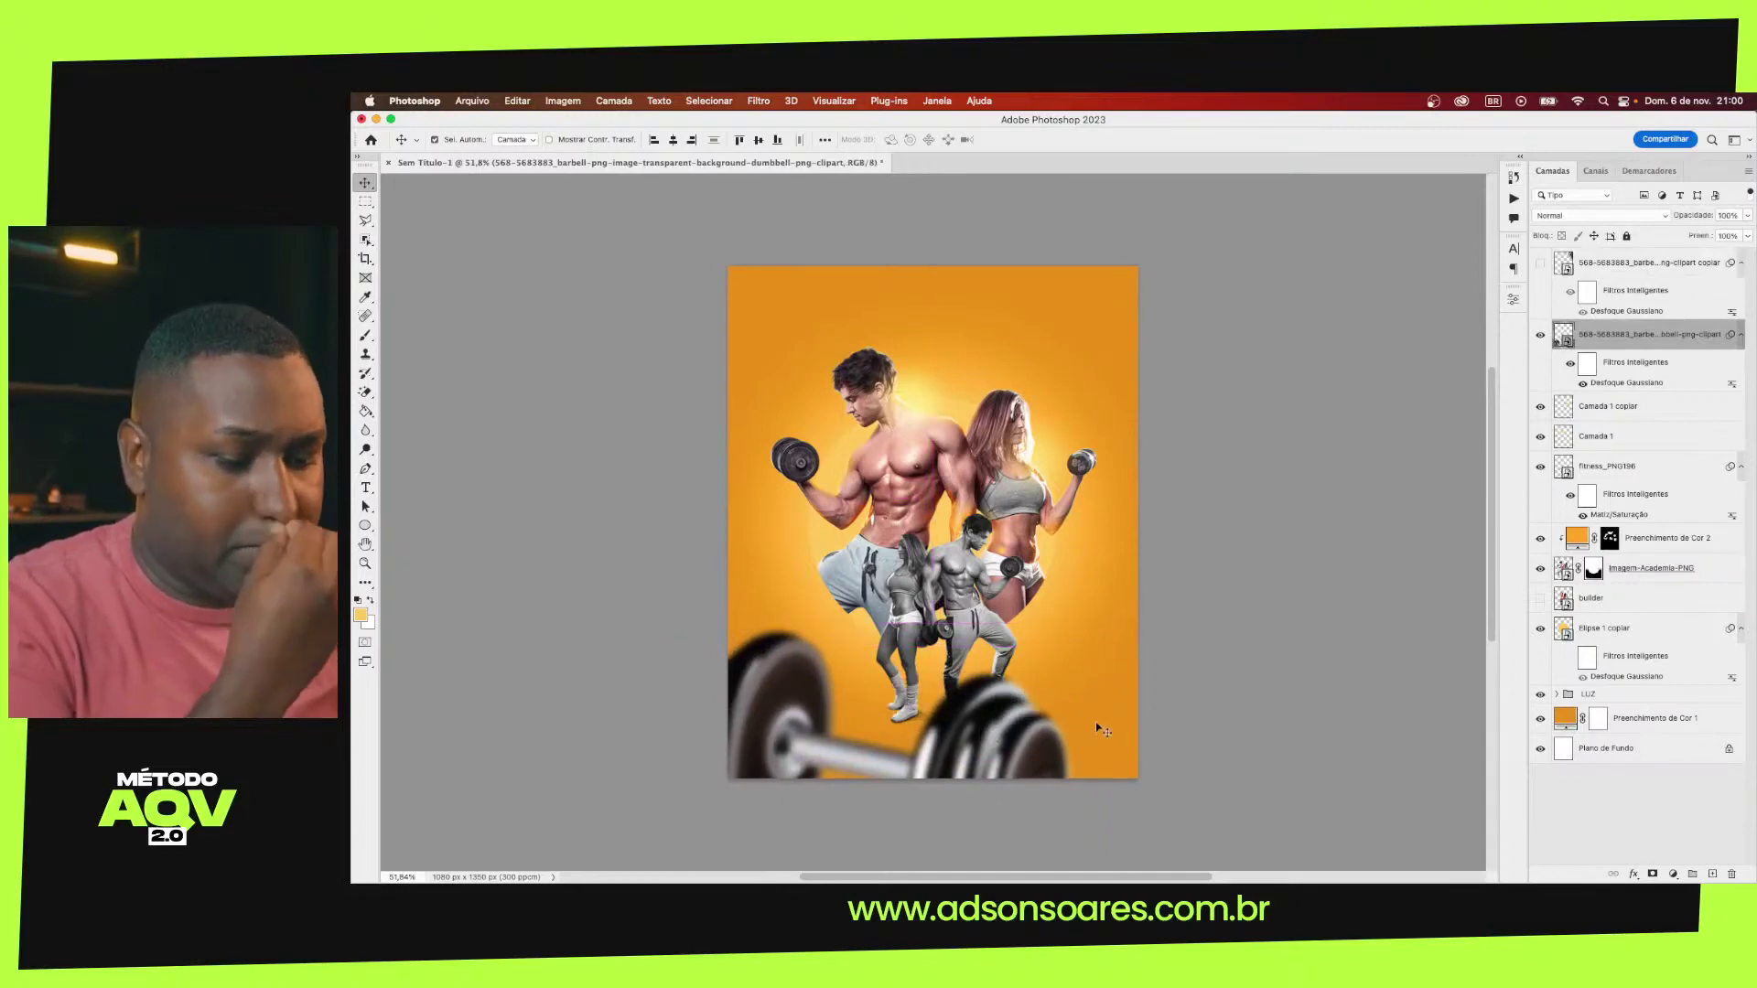
click(1227, 669)
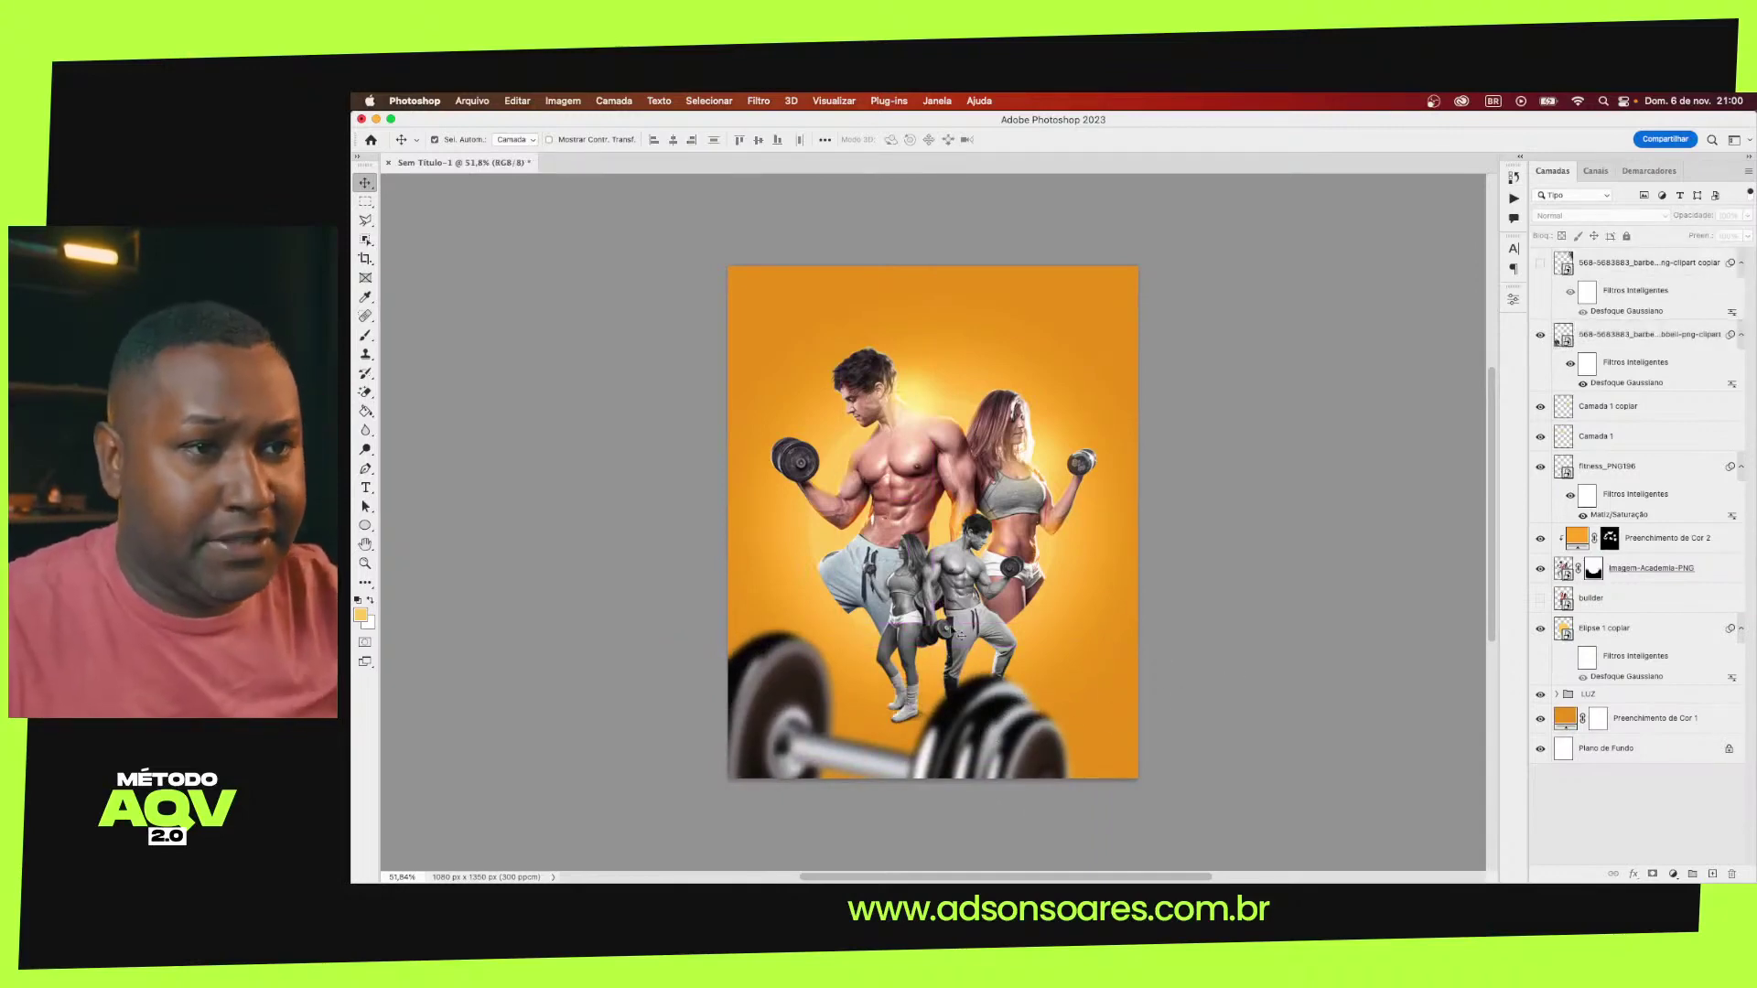
Delete the hidden barbell copy and add a placeholder text line near the top
click(1597, 266)
key(Delete)
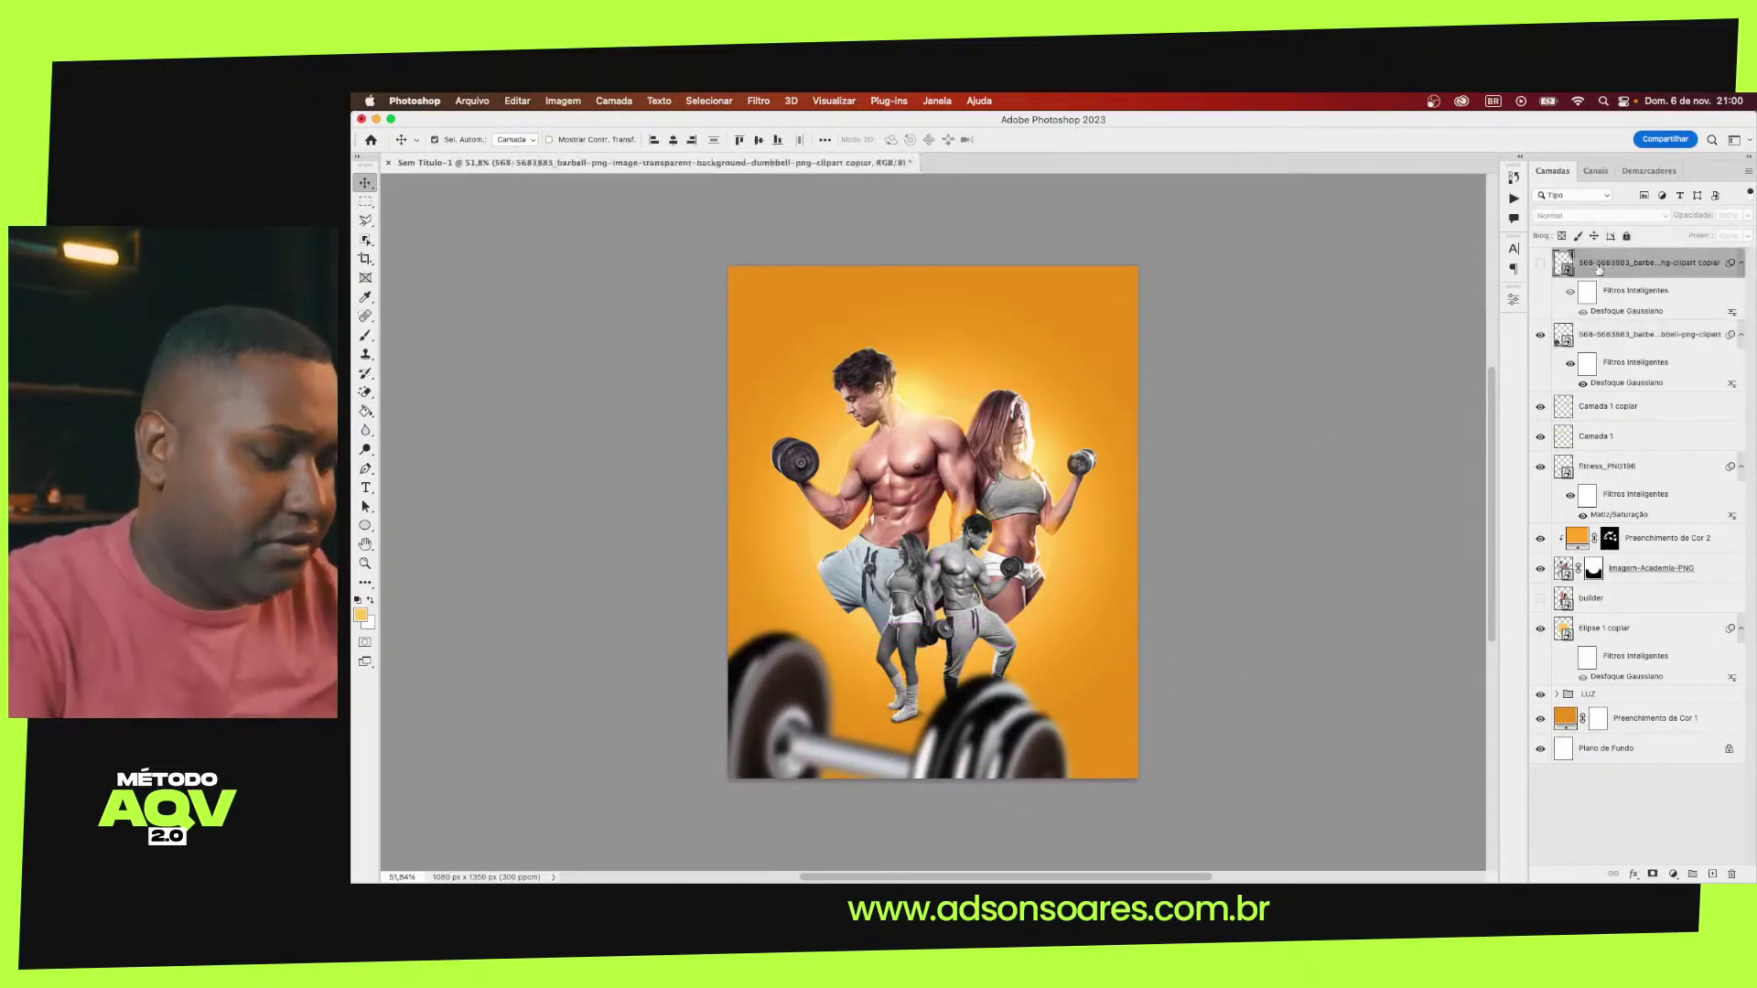
click(365, 488)
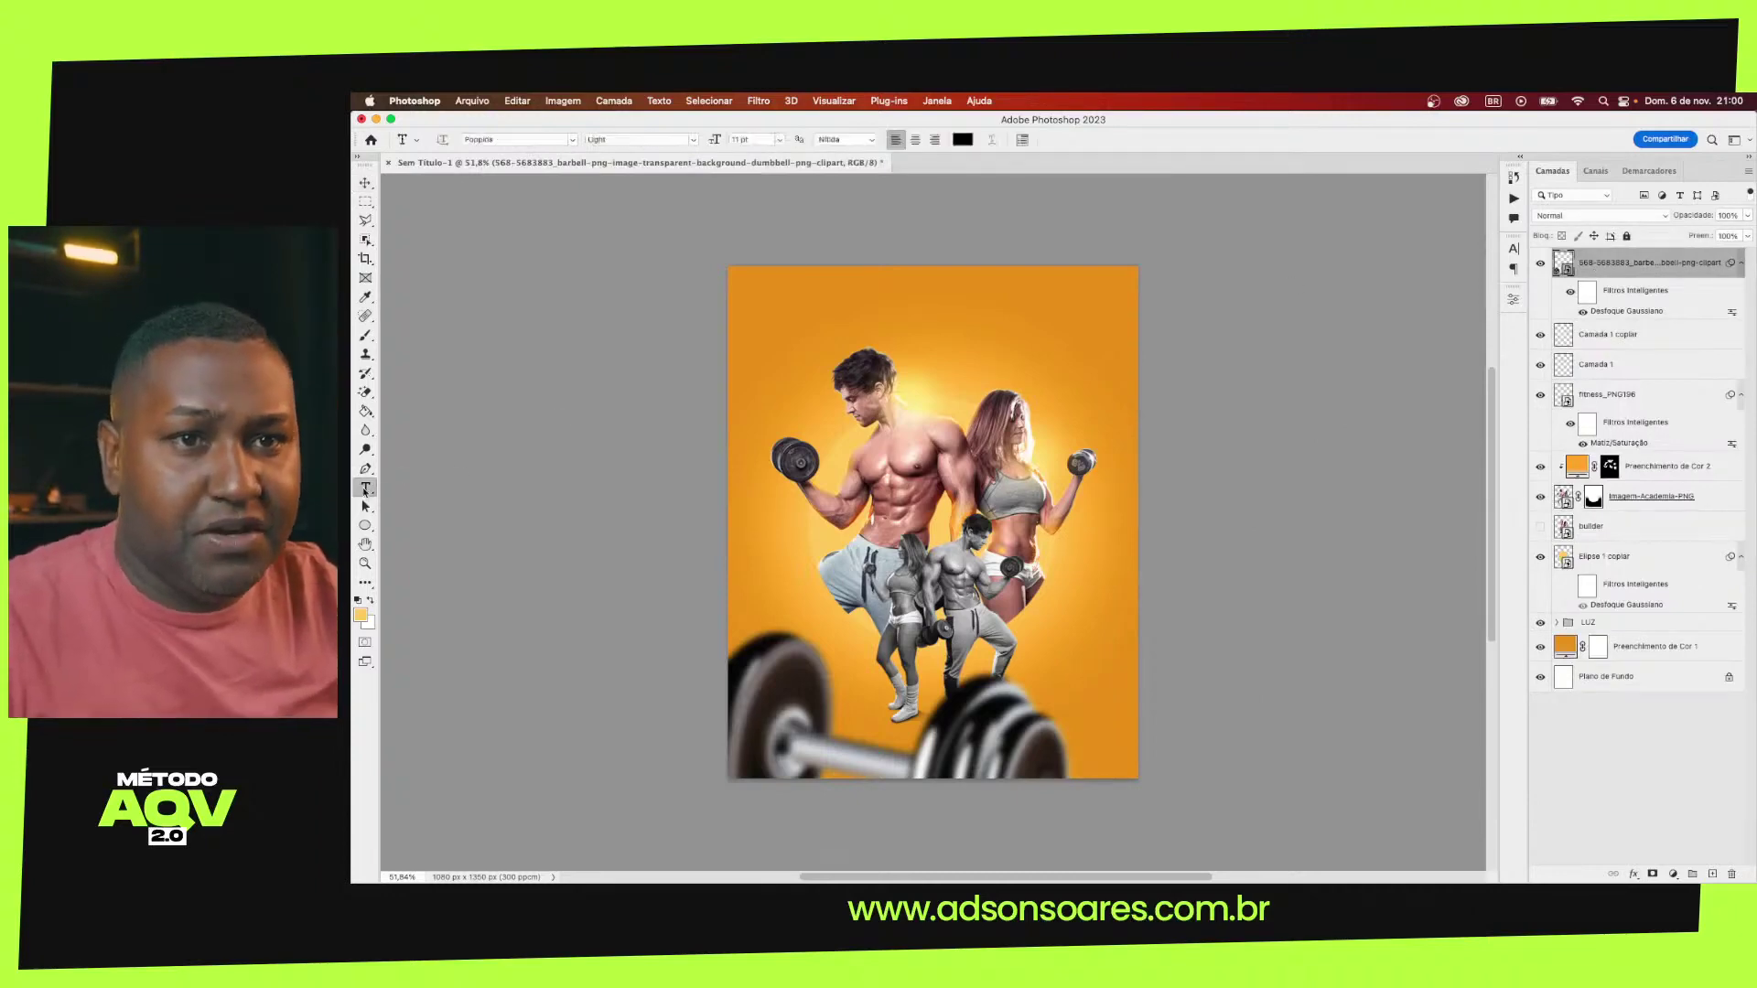
click(774, 378)
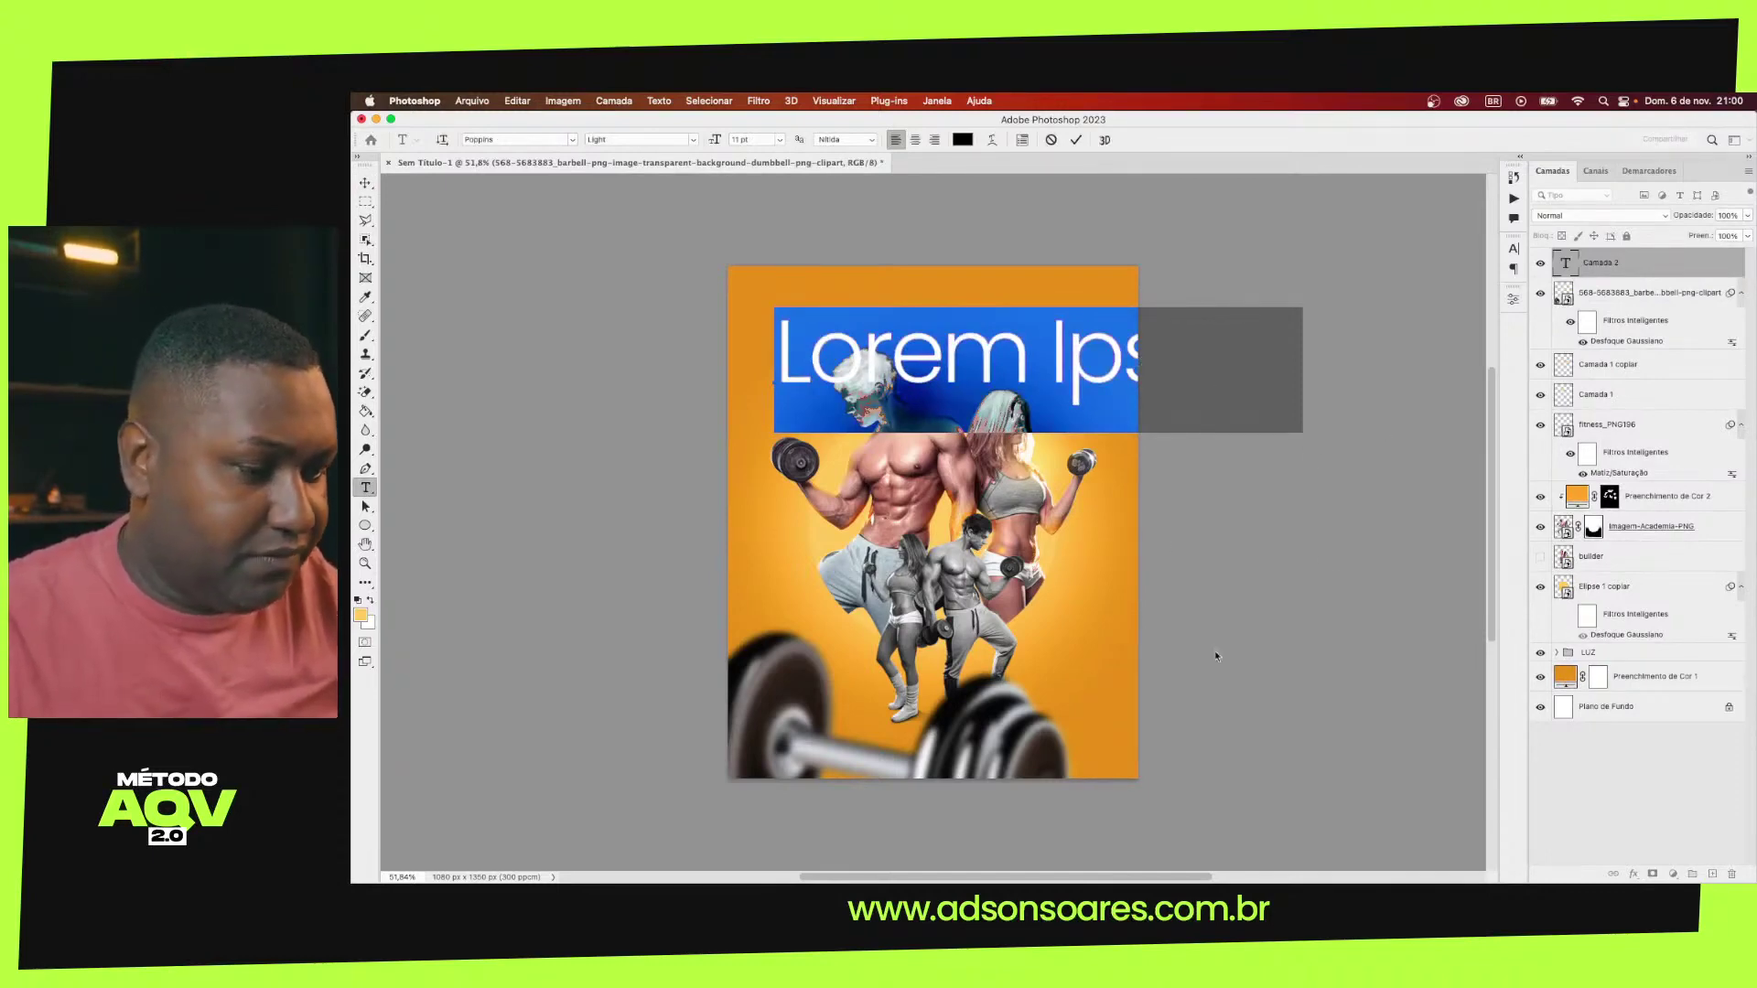
key(Escape)
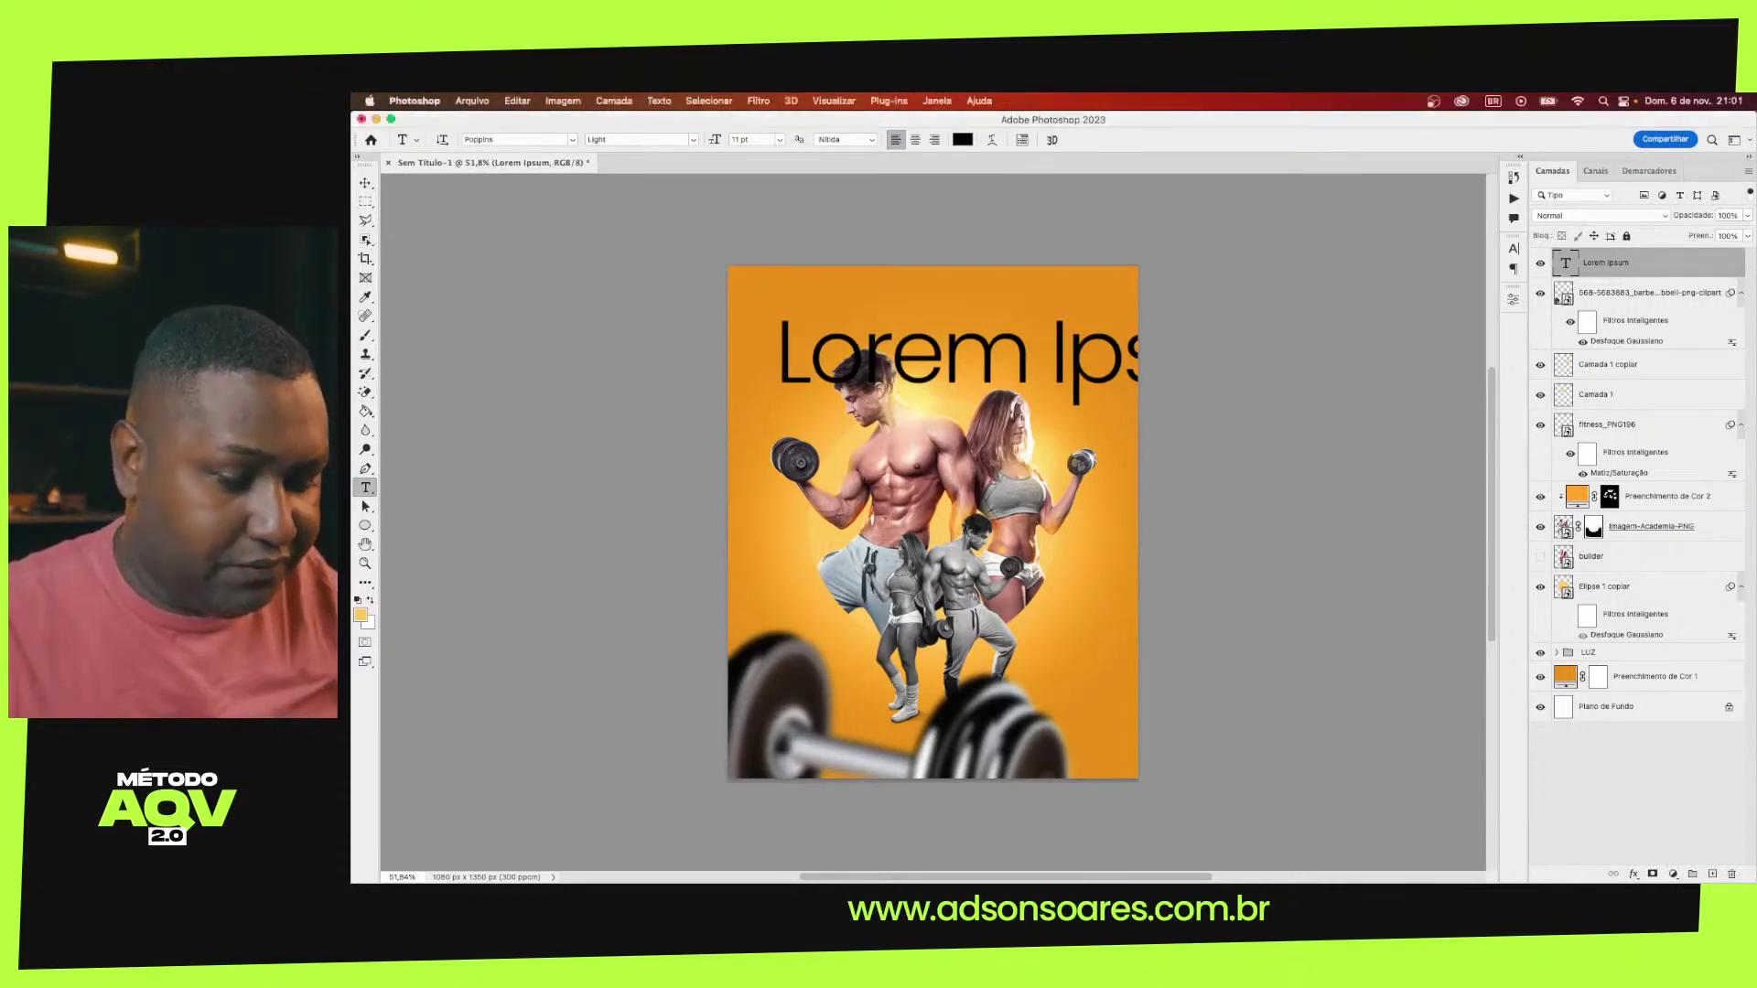
Replace the Lorem Ipsum headline text with 'Salvador'
click(961, 344)
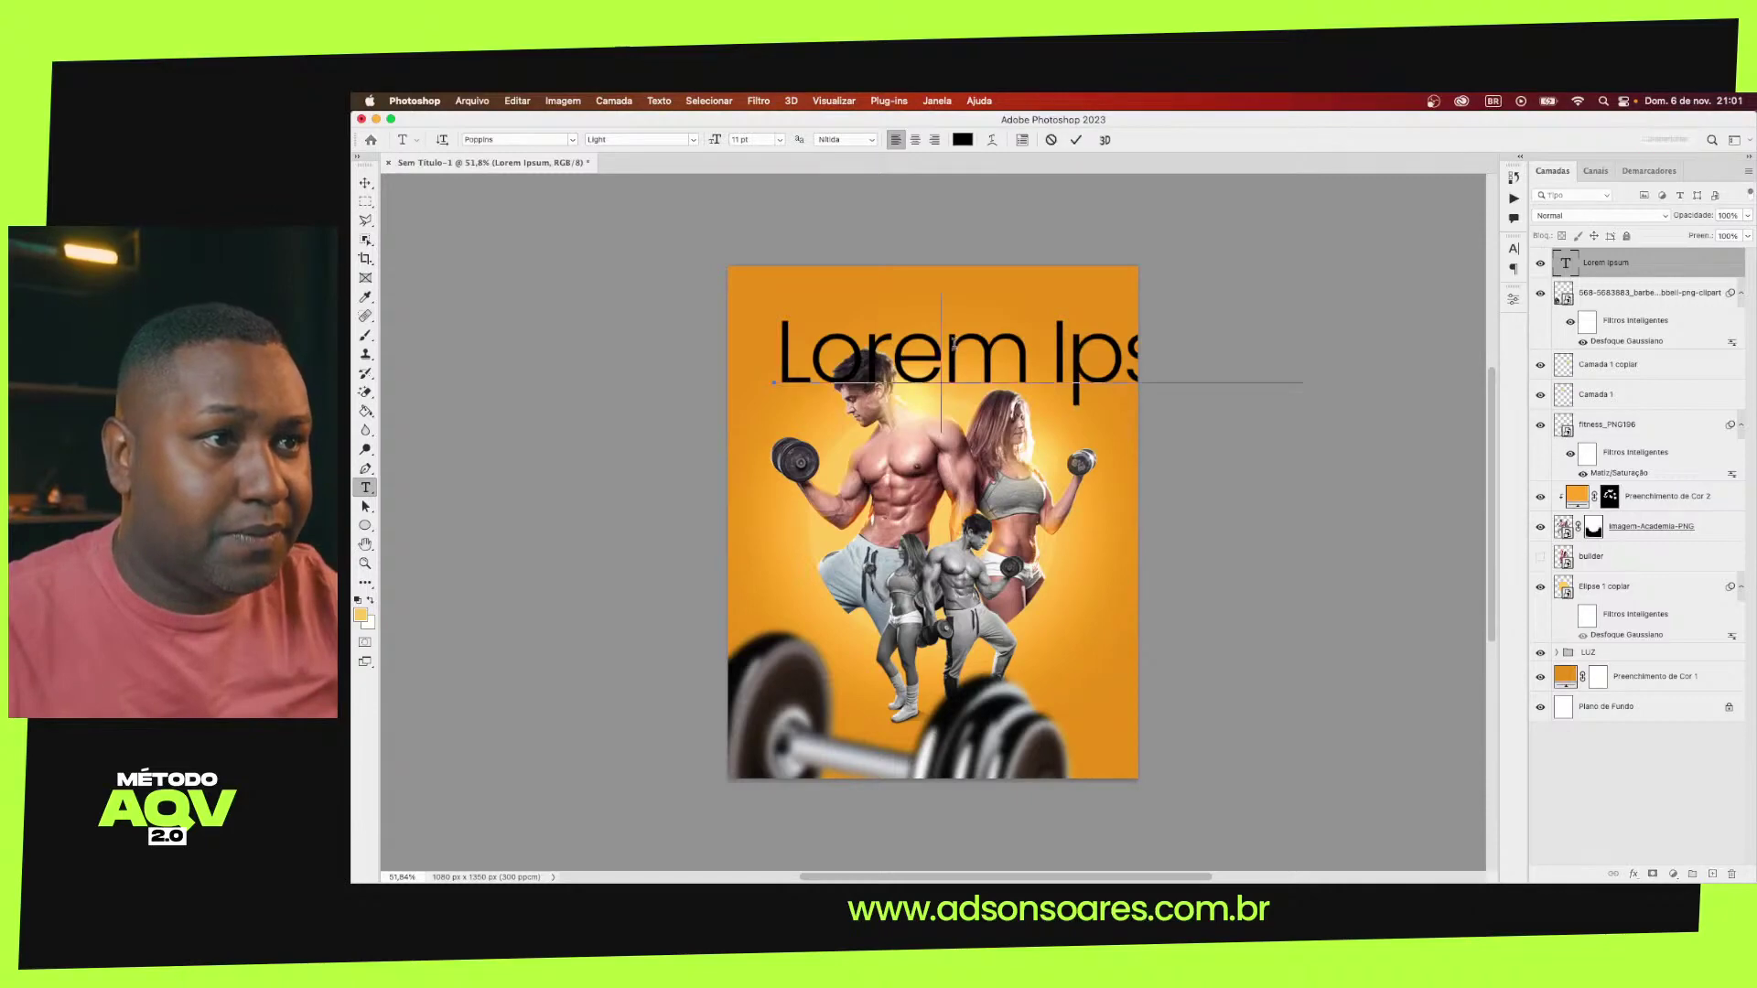
key(ctrl+a)
text(Sa)
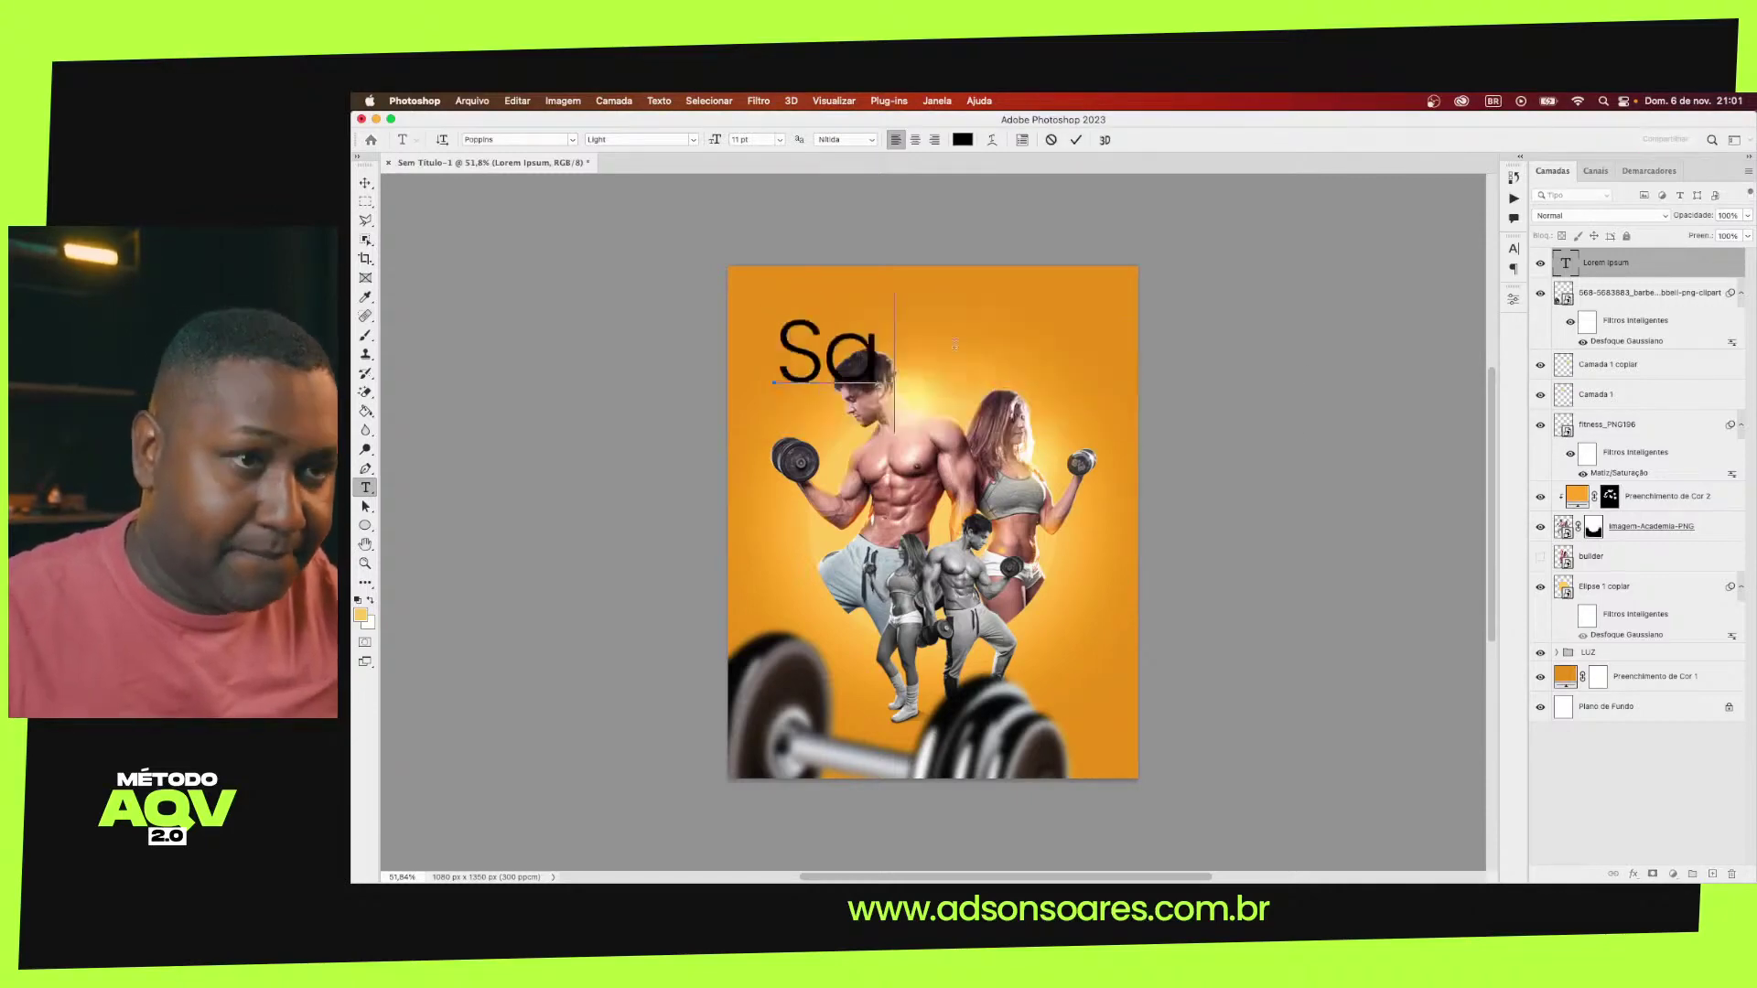
text(lvador)
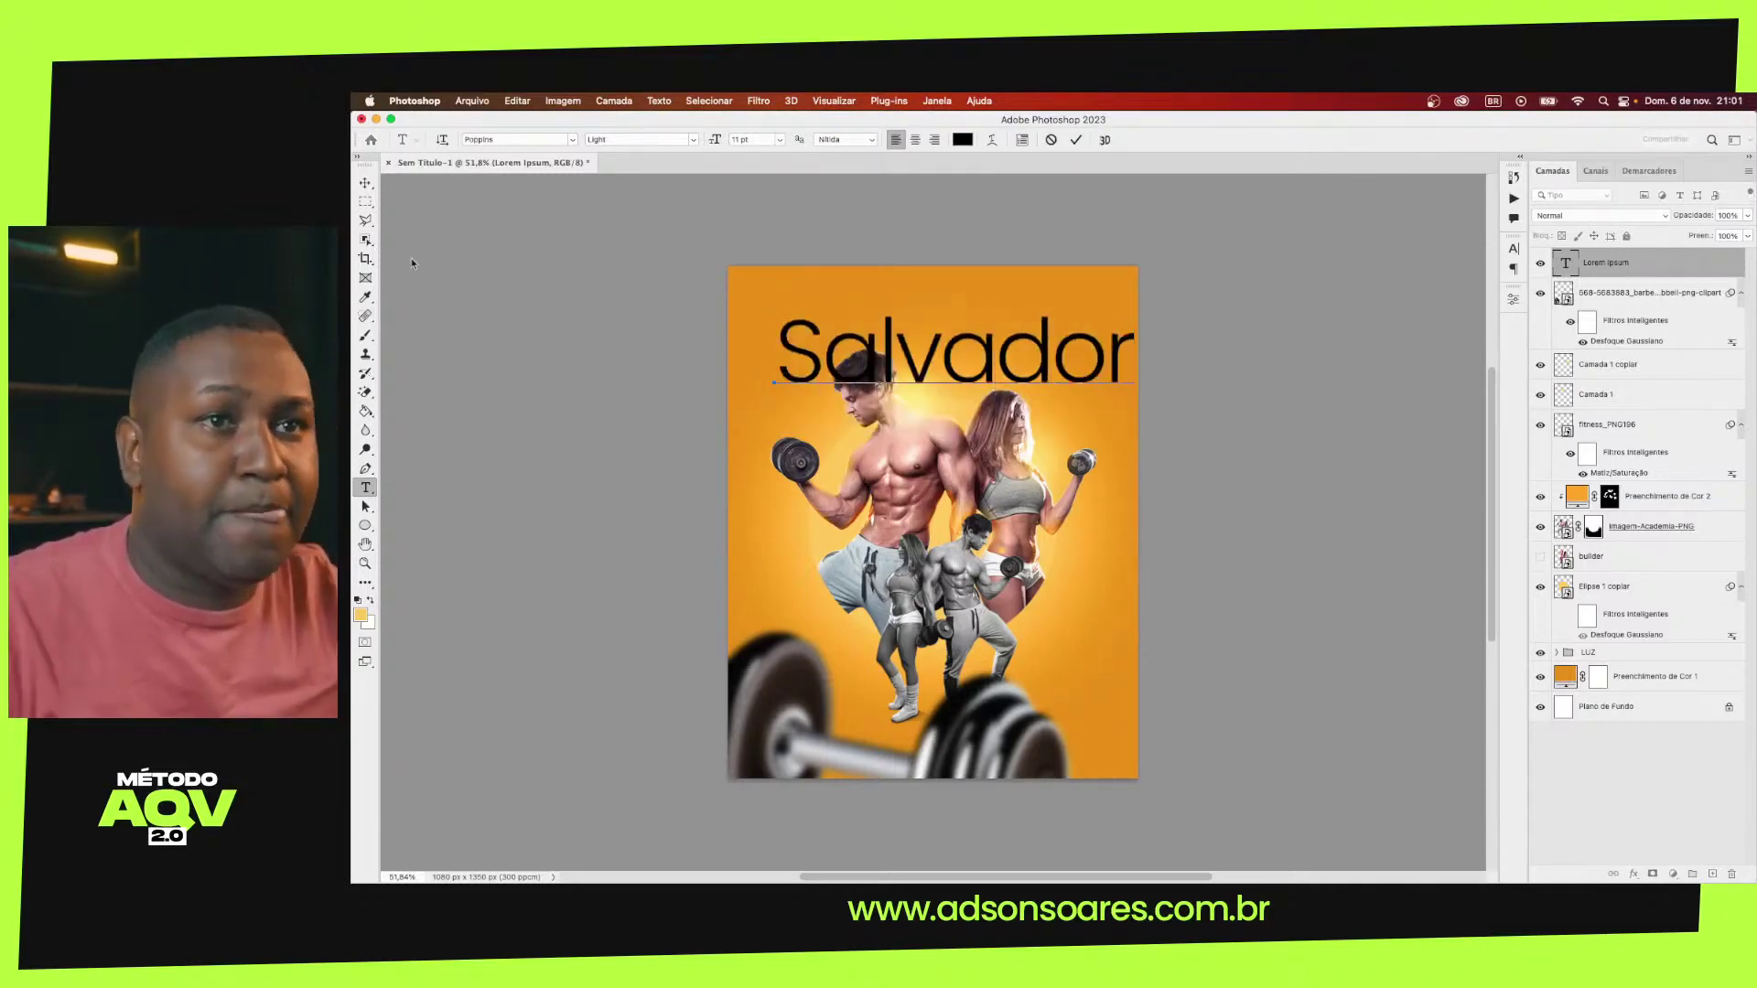
click(365, 182)
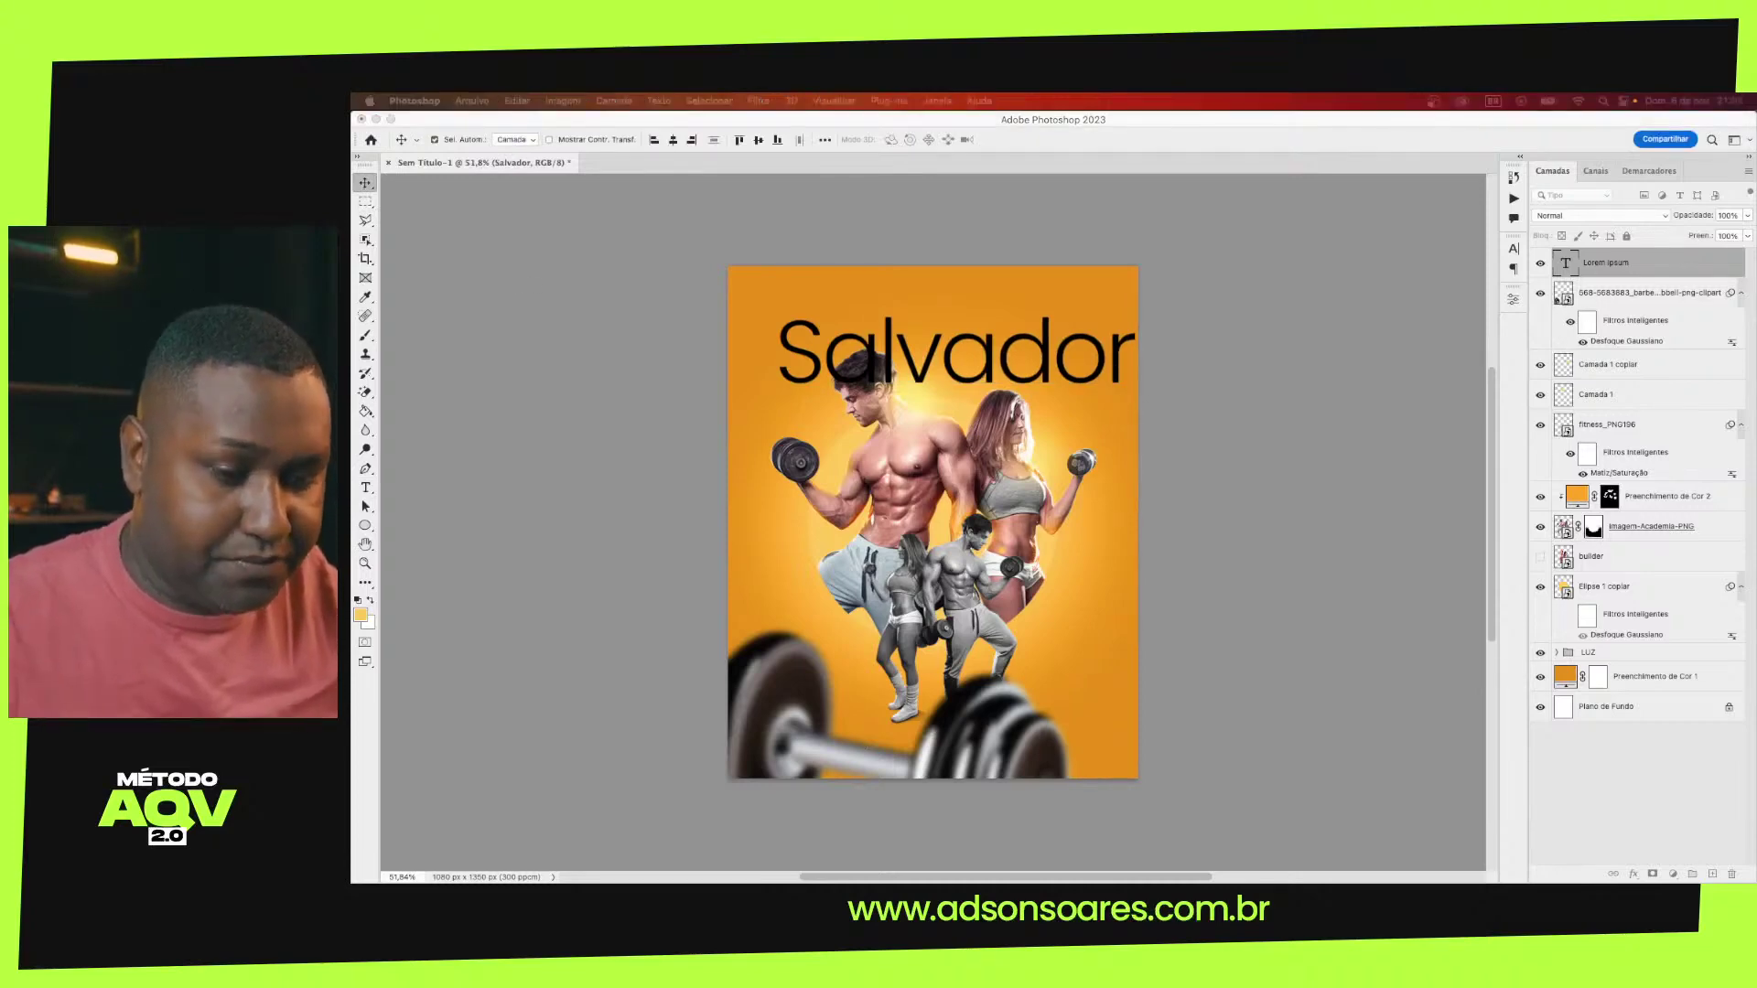
key(ctrl+Right)
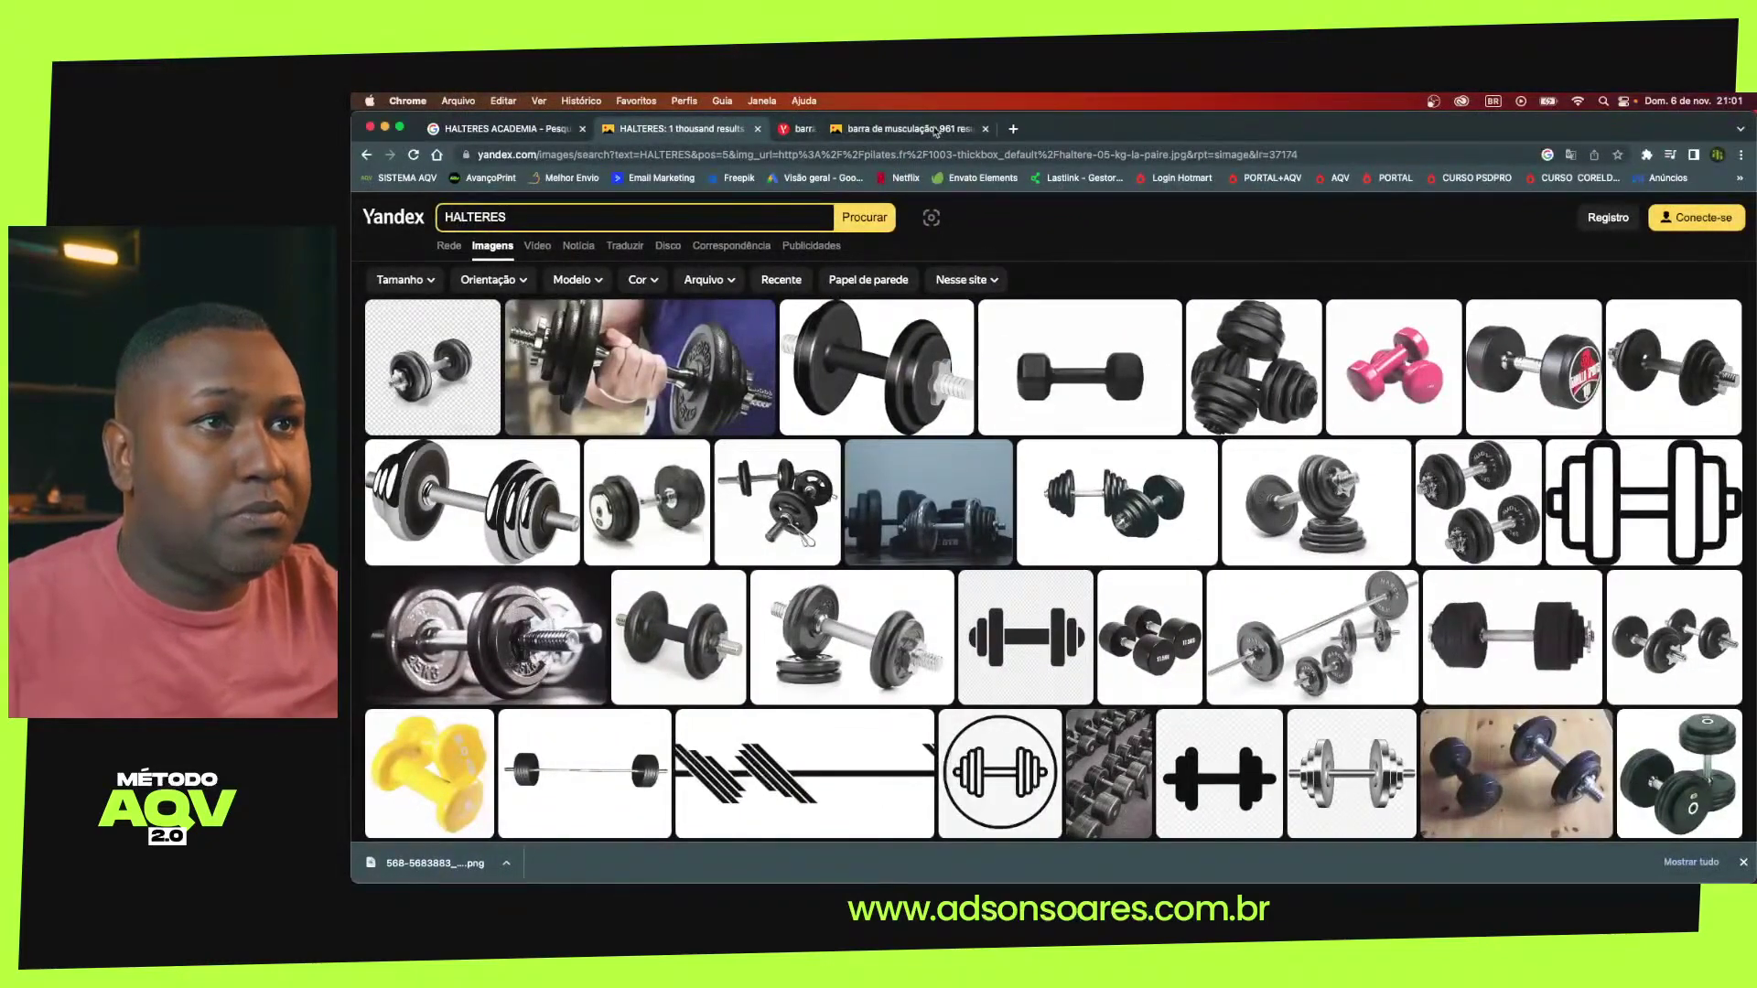
Search 'fonte para academia' and open the Envato and dafont results in new tabs
click(931, 154)
text(fonte )
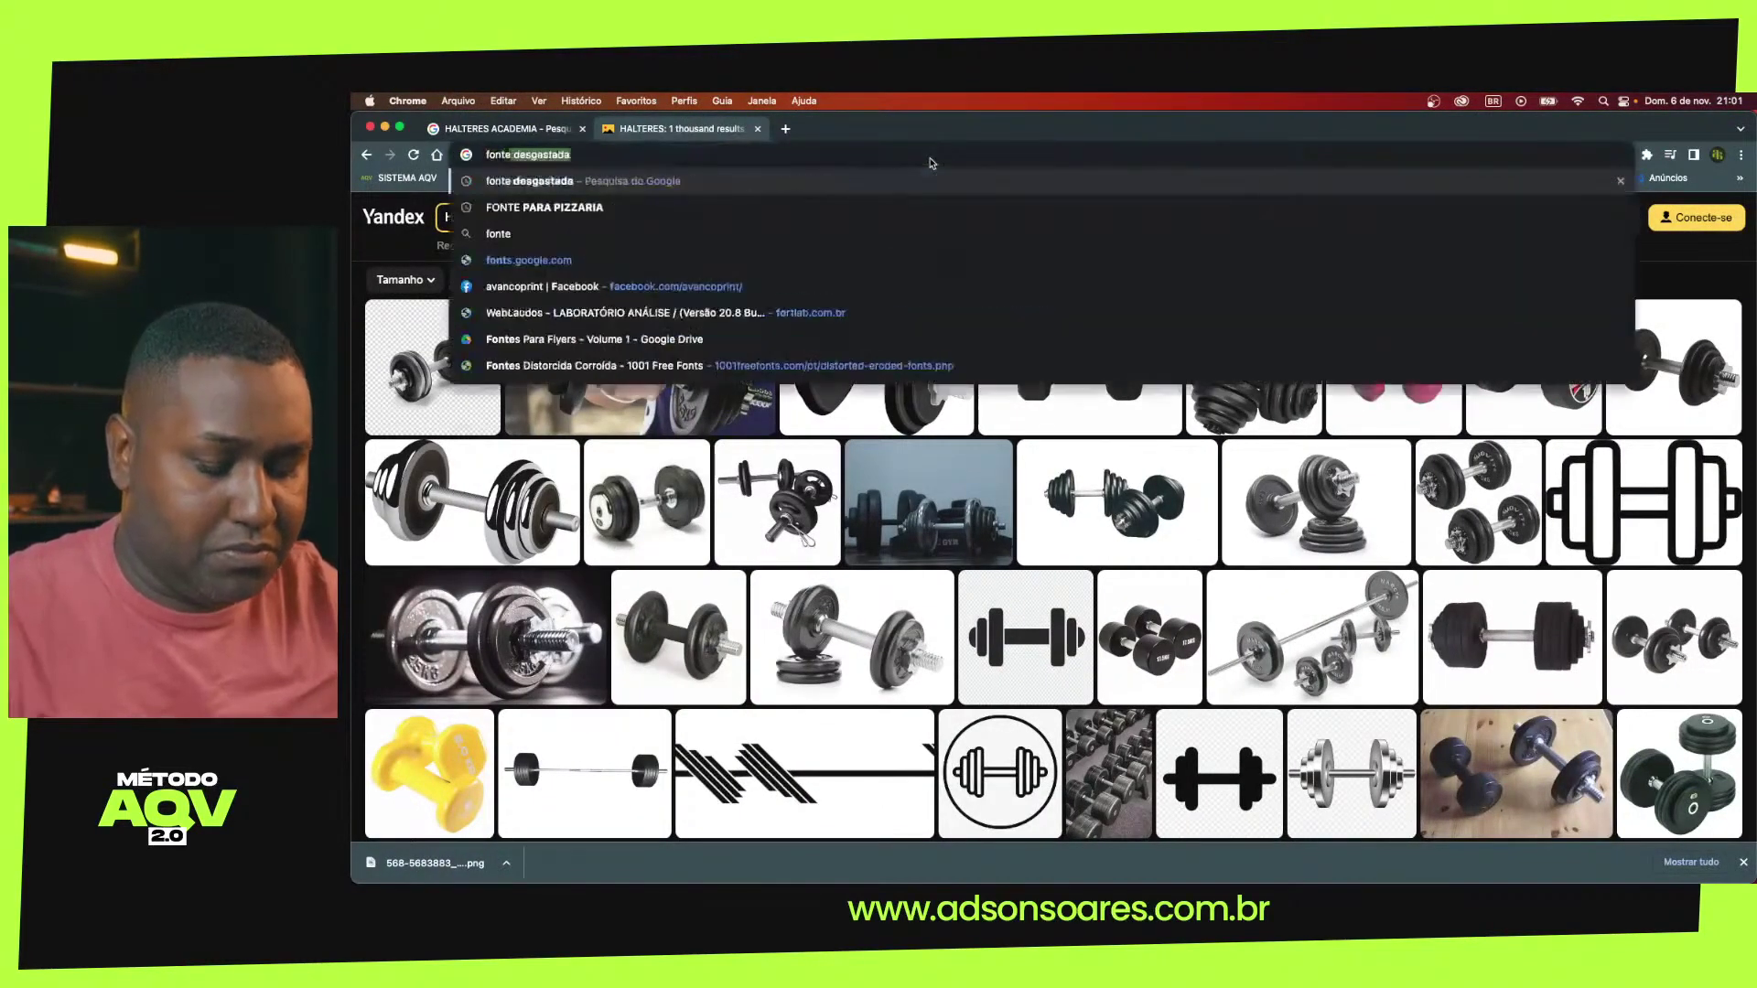
text(para a)
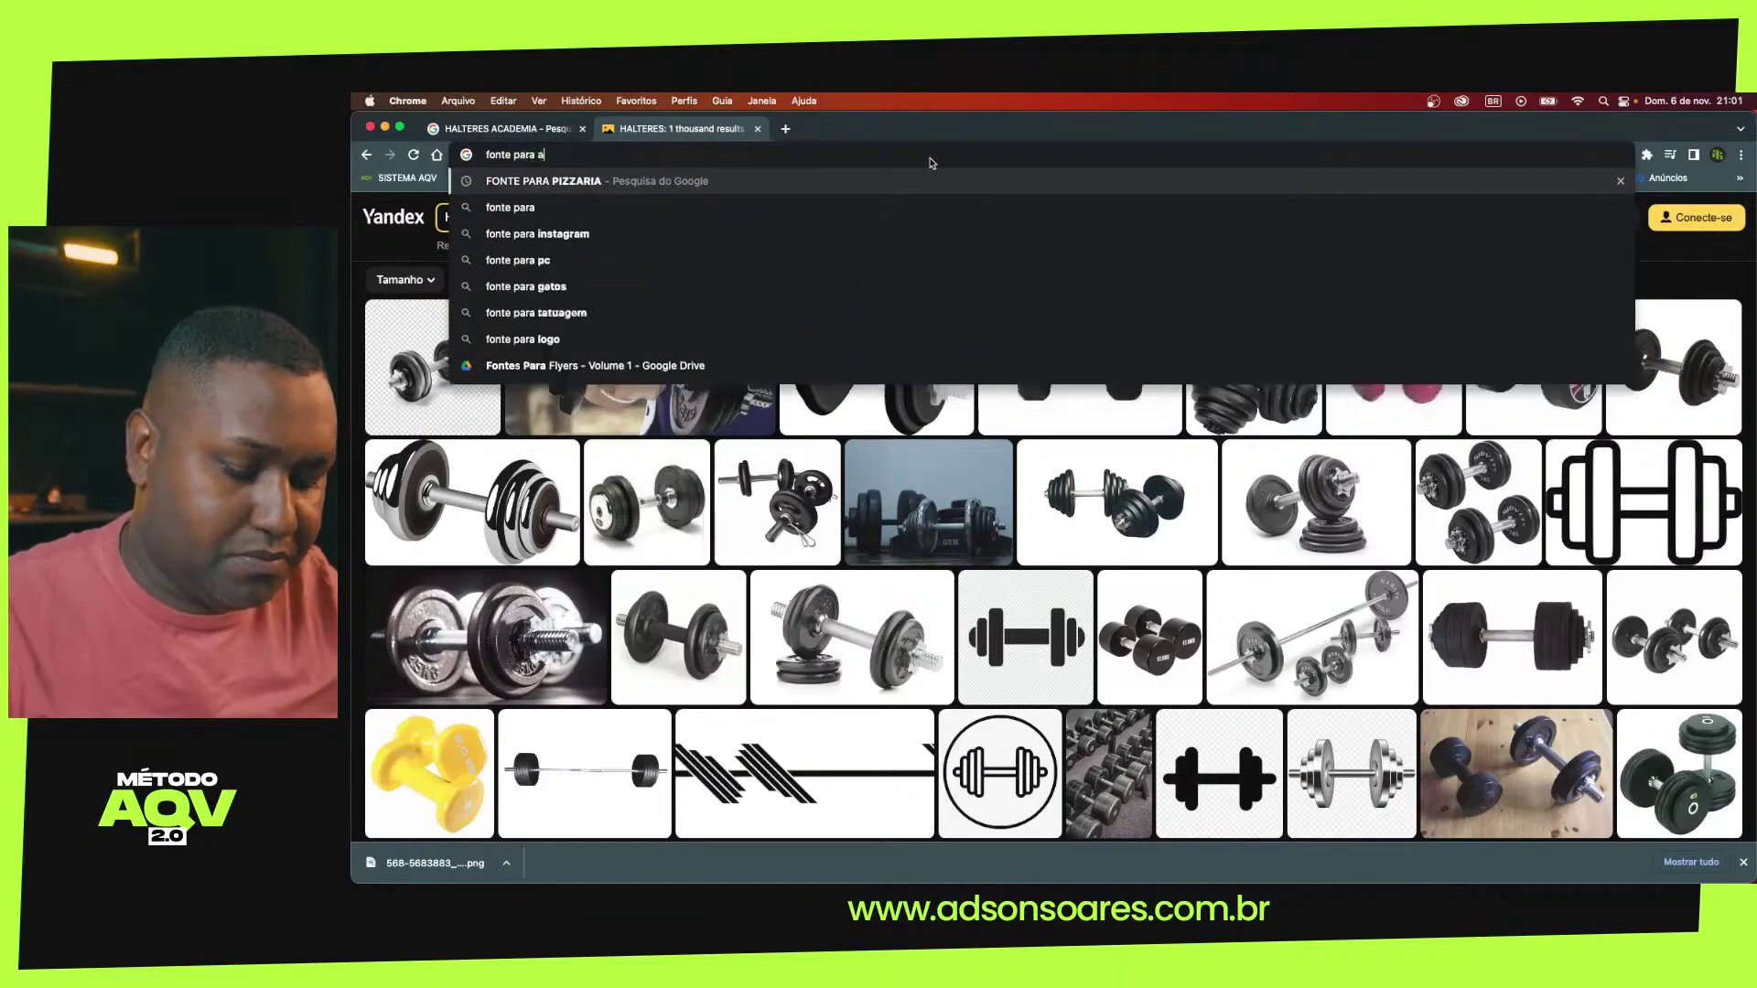
text(cademia)
key(Return)
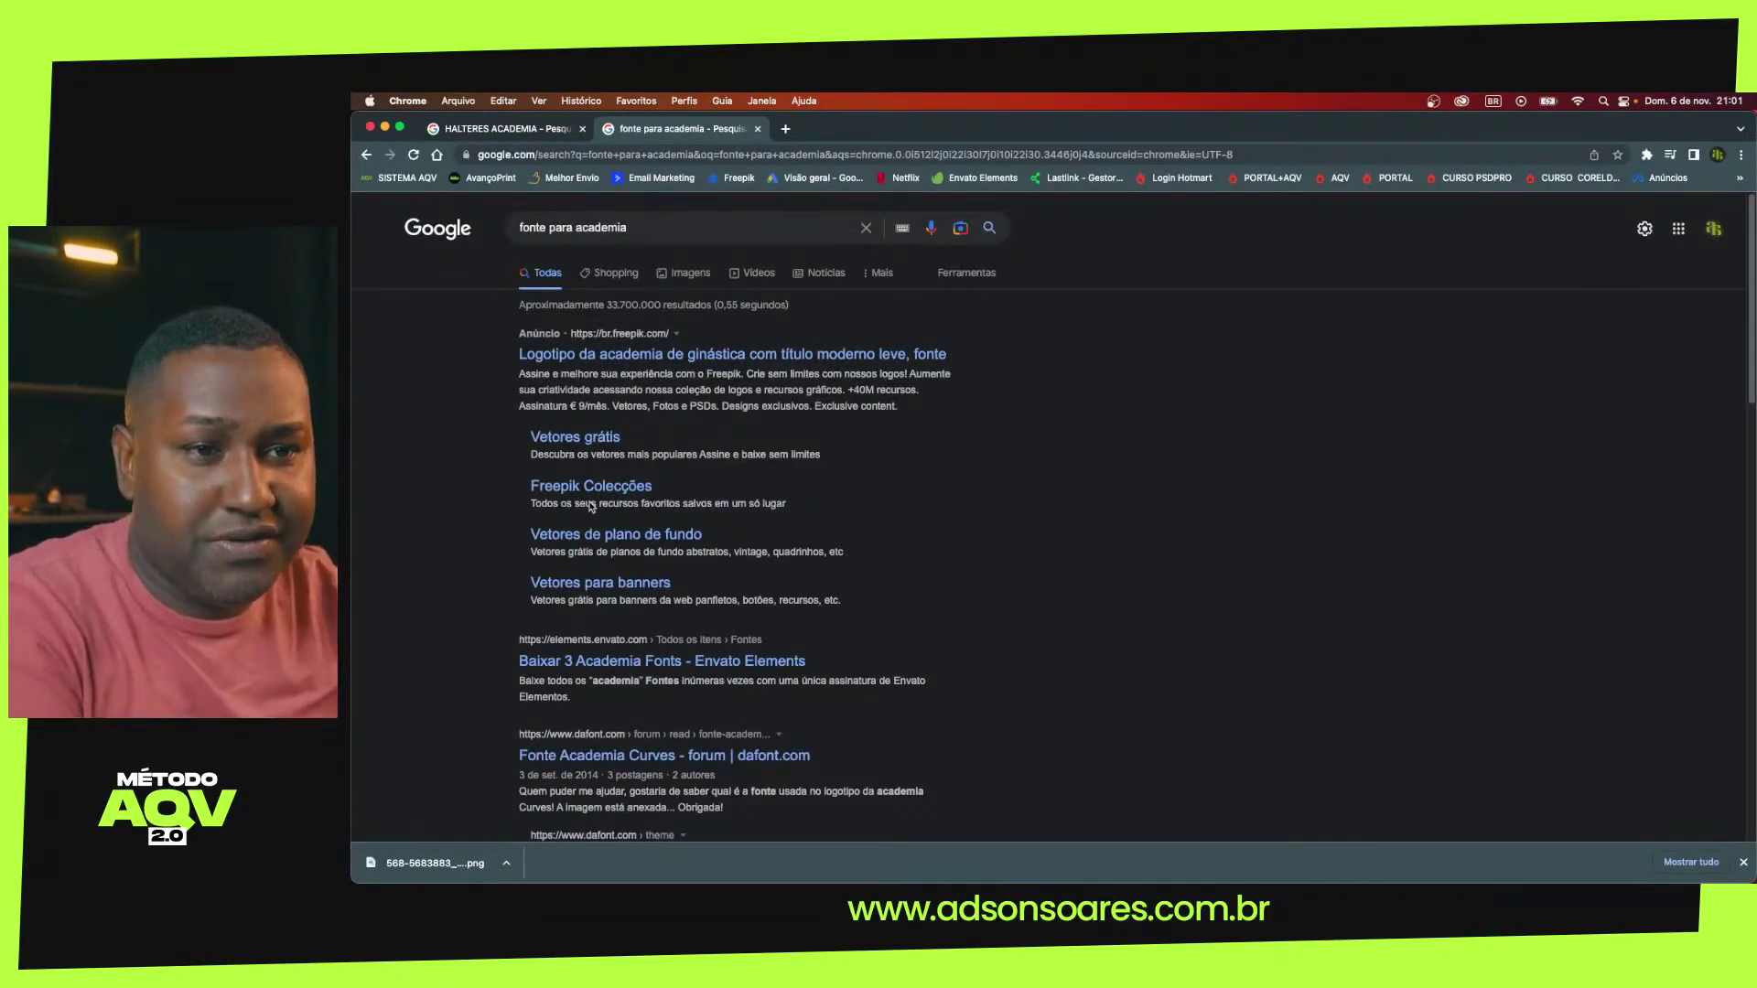
right_click(630, 668)
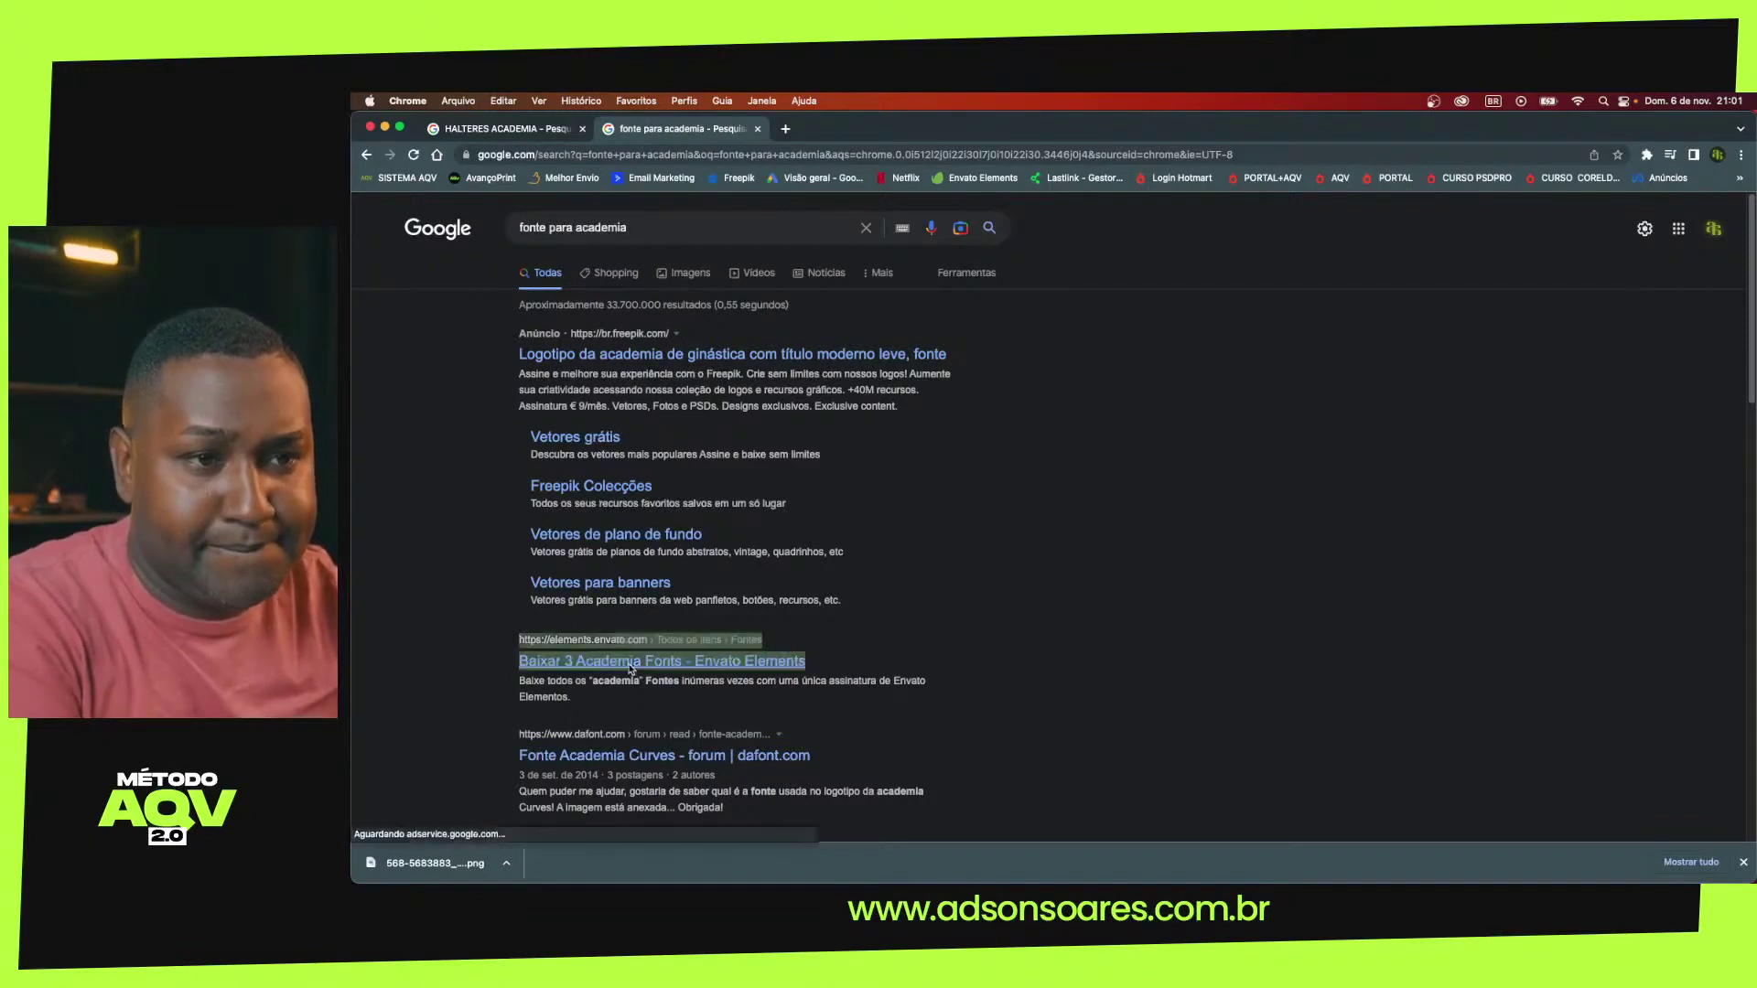
click(661, 617)
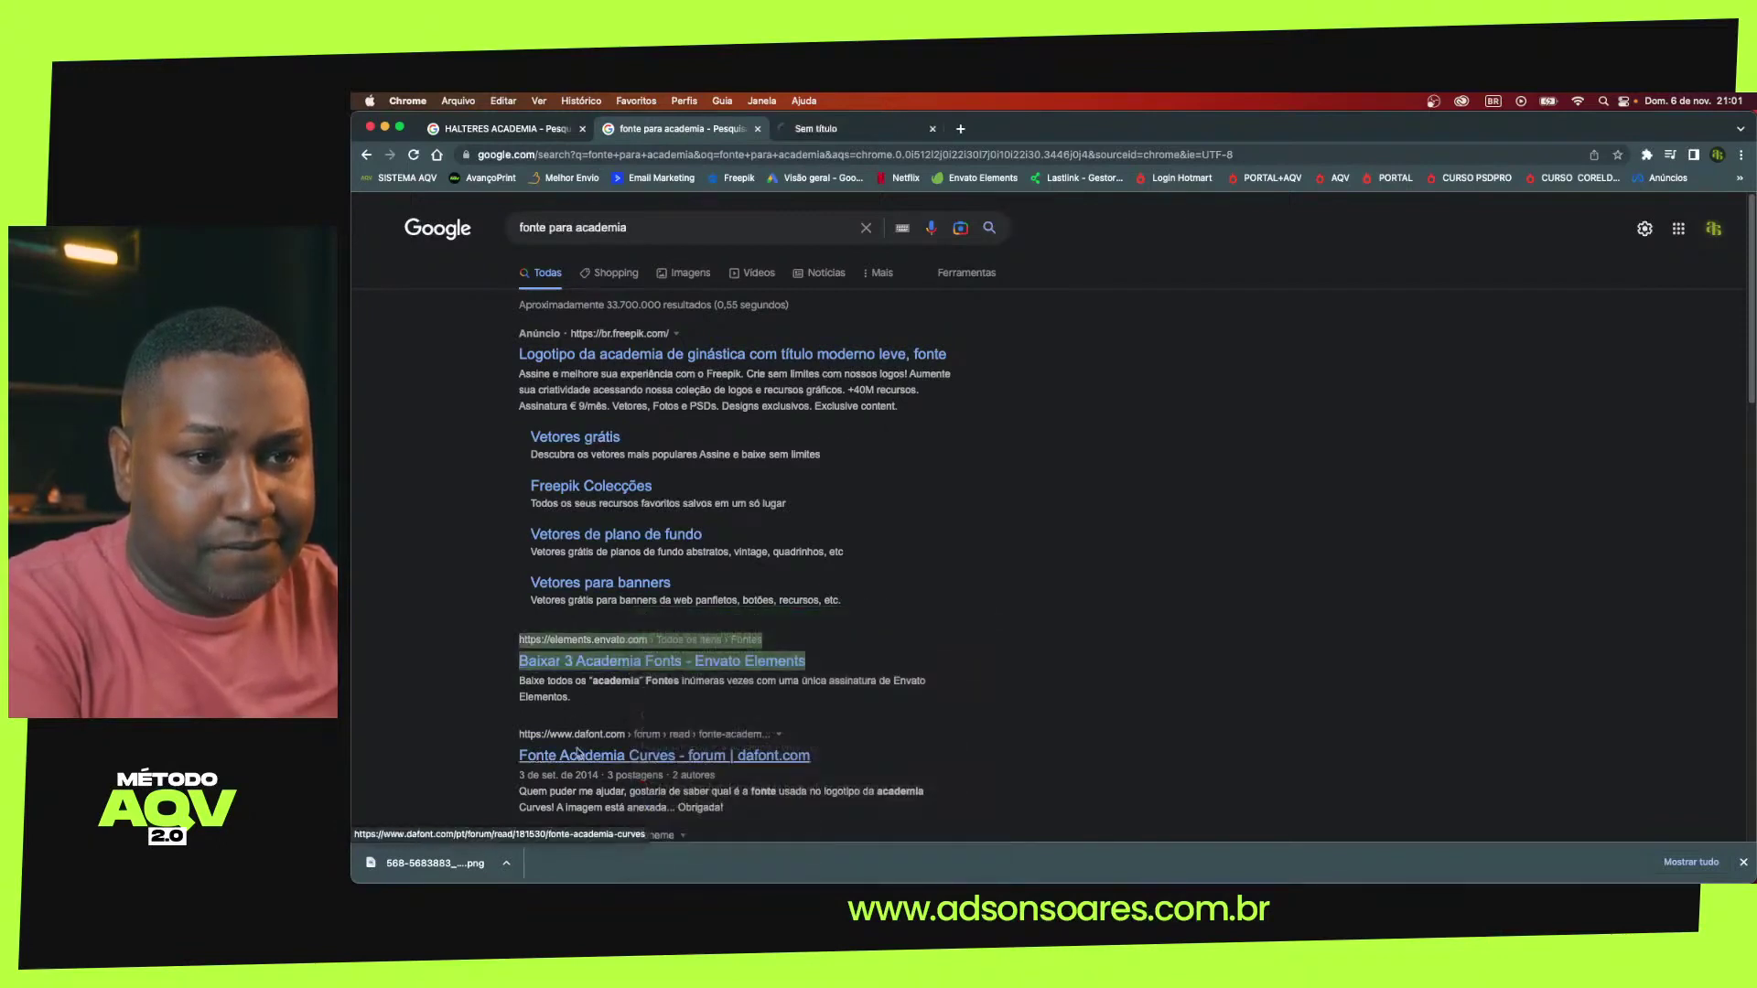
right_click(582, 760)
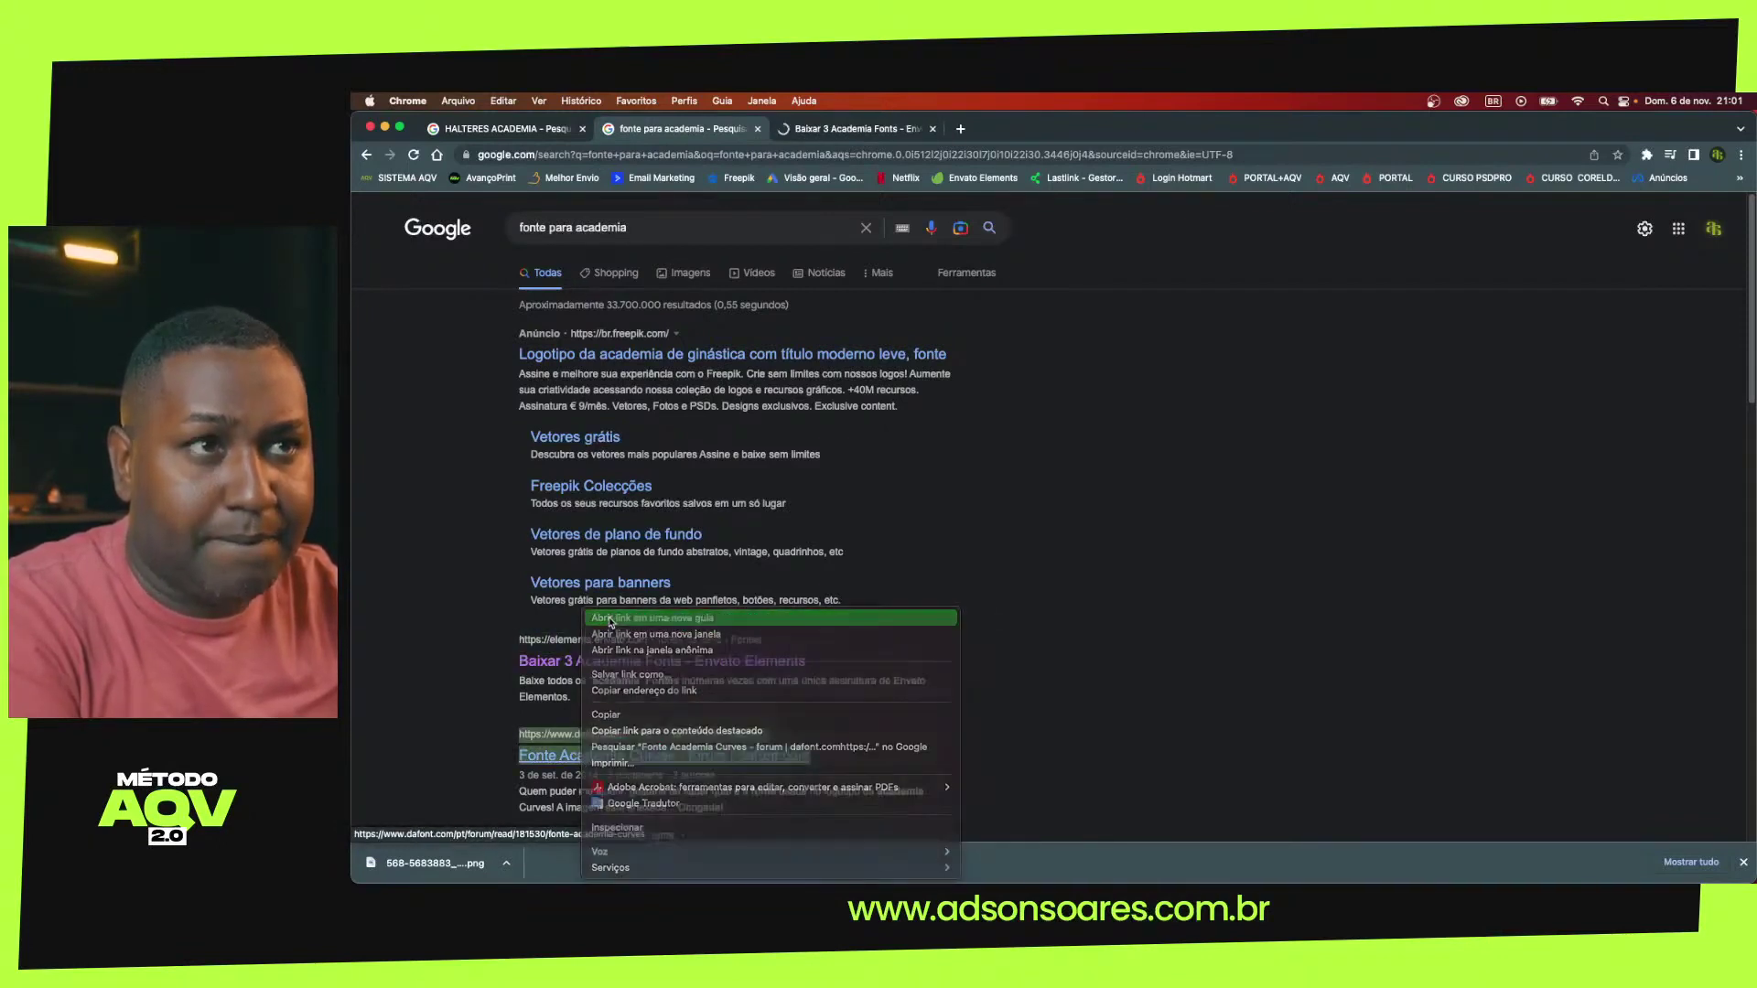
click(640, 616)
Browse the Envato Elements and dafont font pages, then return to the search results
click(790, 133)
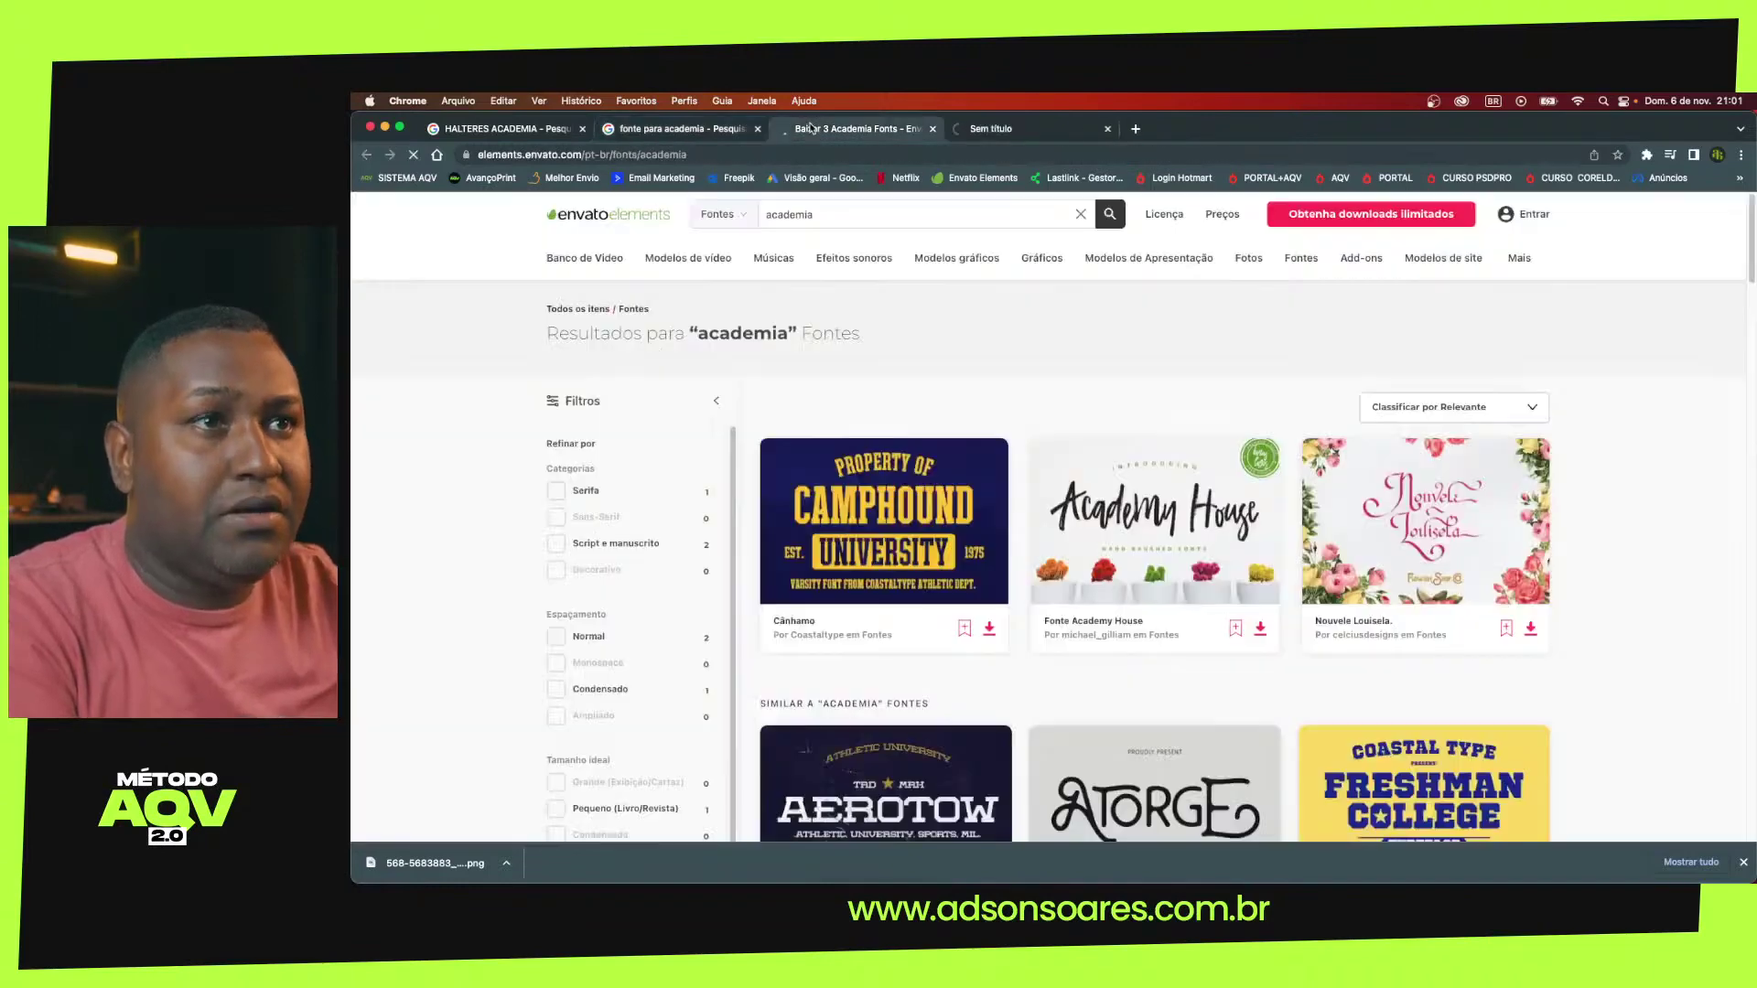
click(1043, 131)
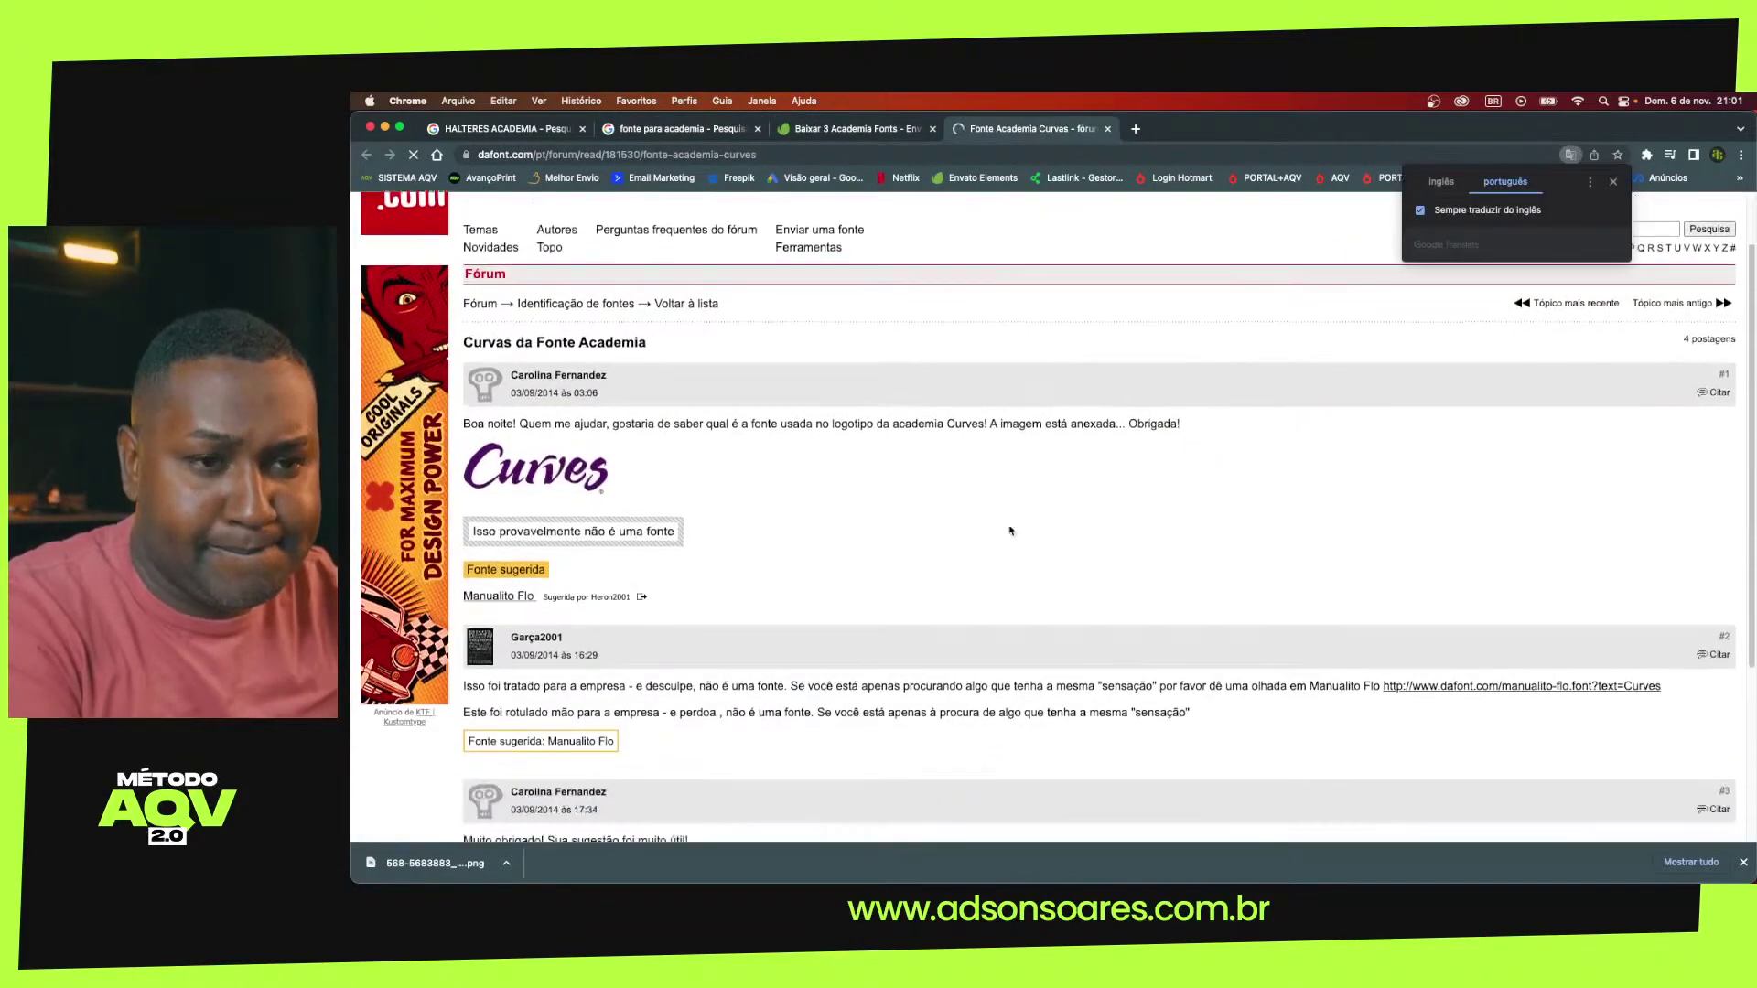
scroll(1010, 530, down, 5)
scroll(1010, 529, up, 5)
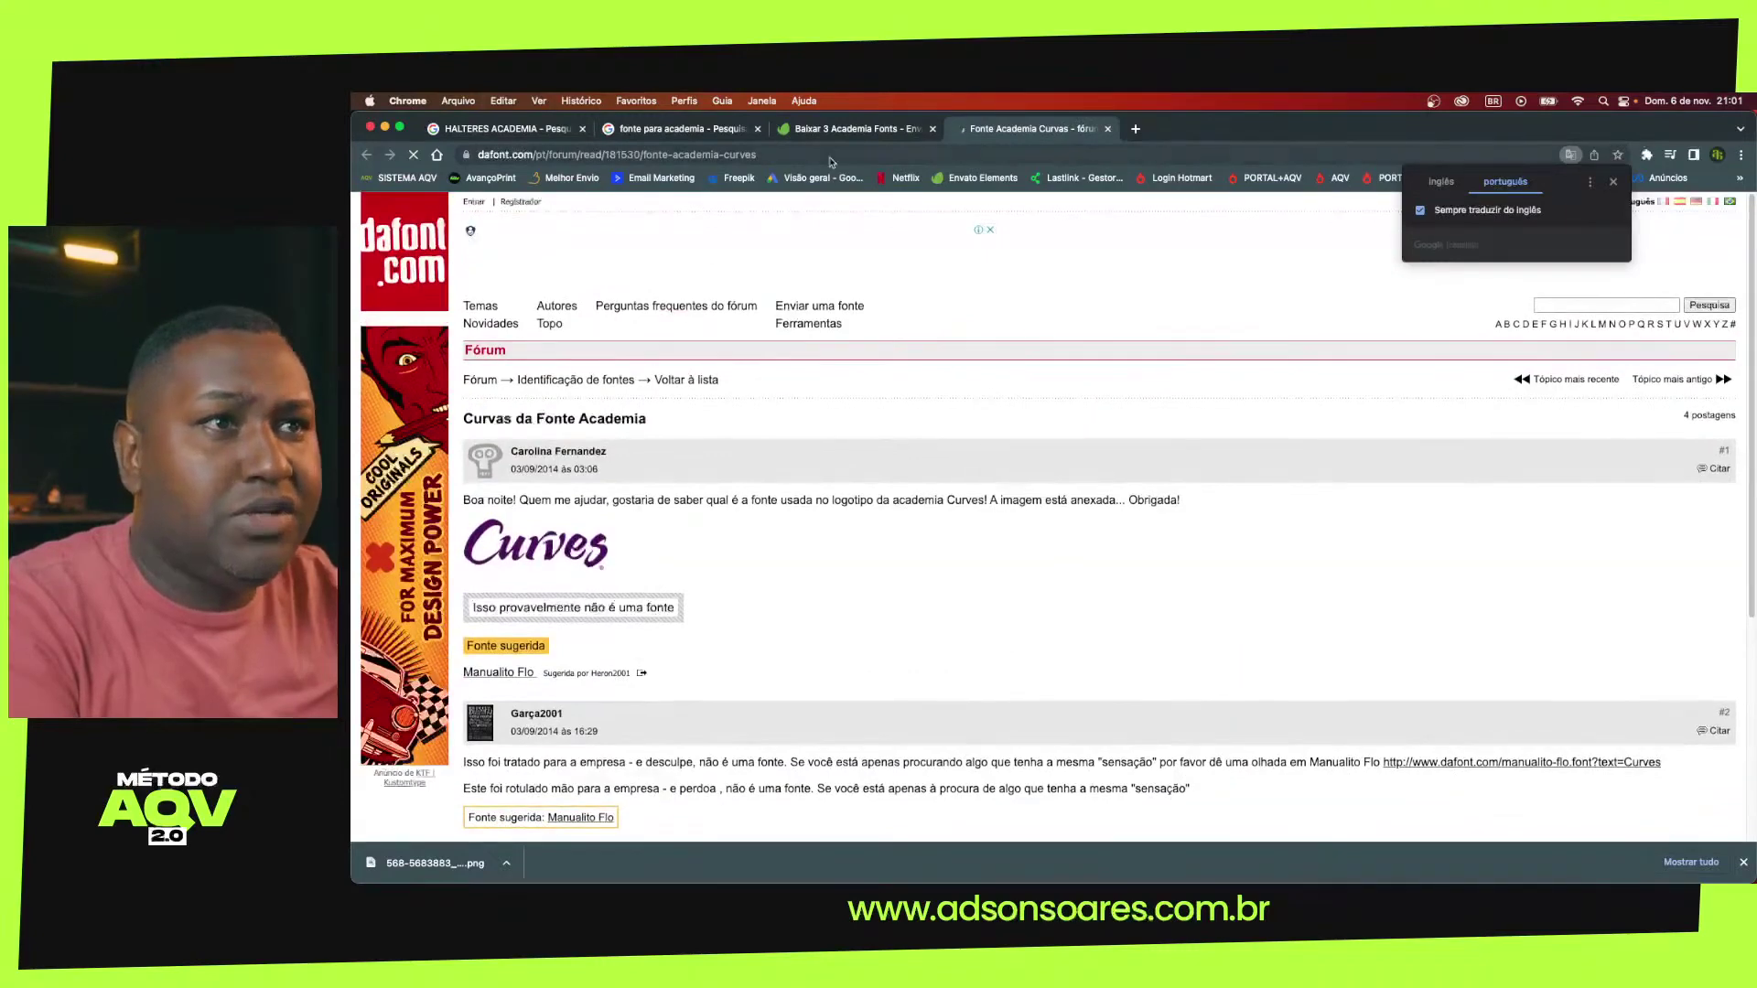
click(854, 131)
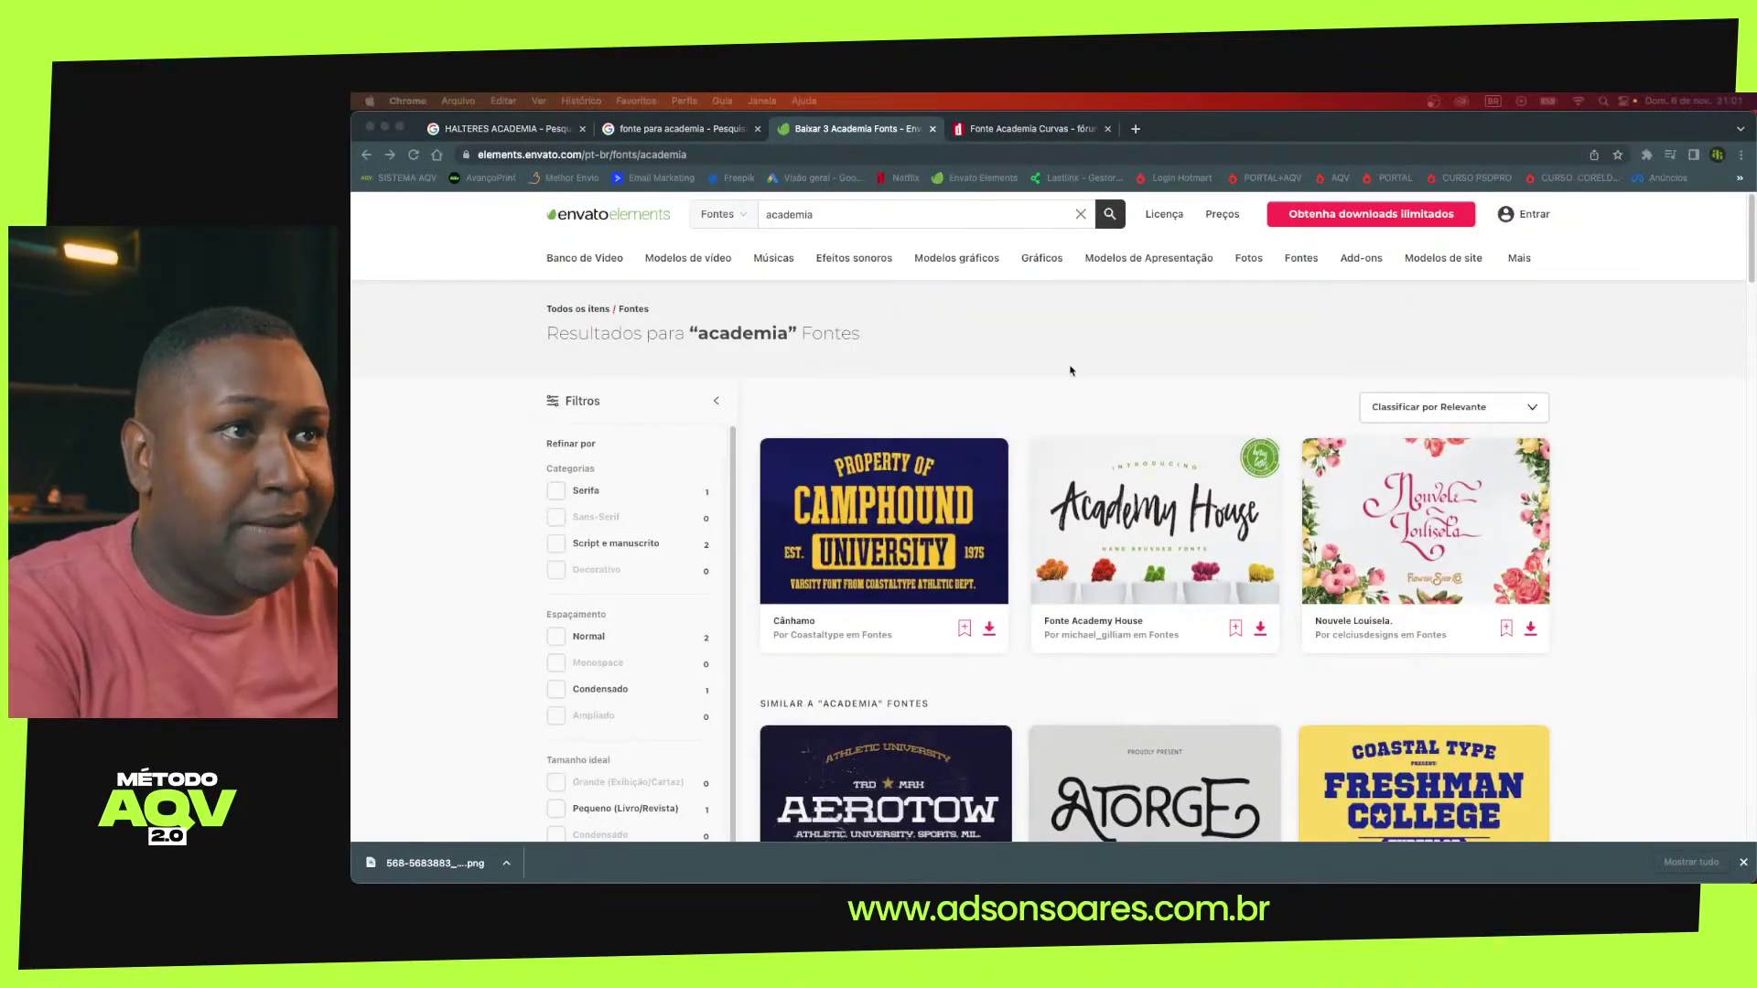
click(1020, 129)
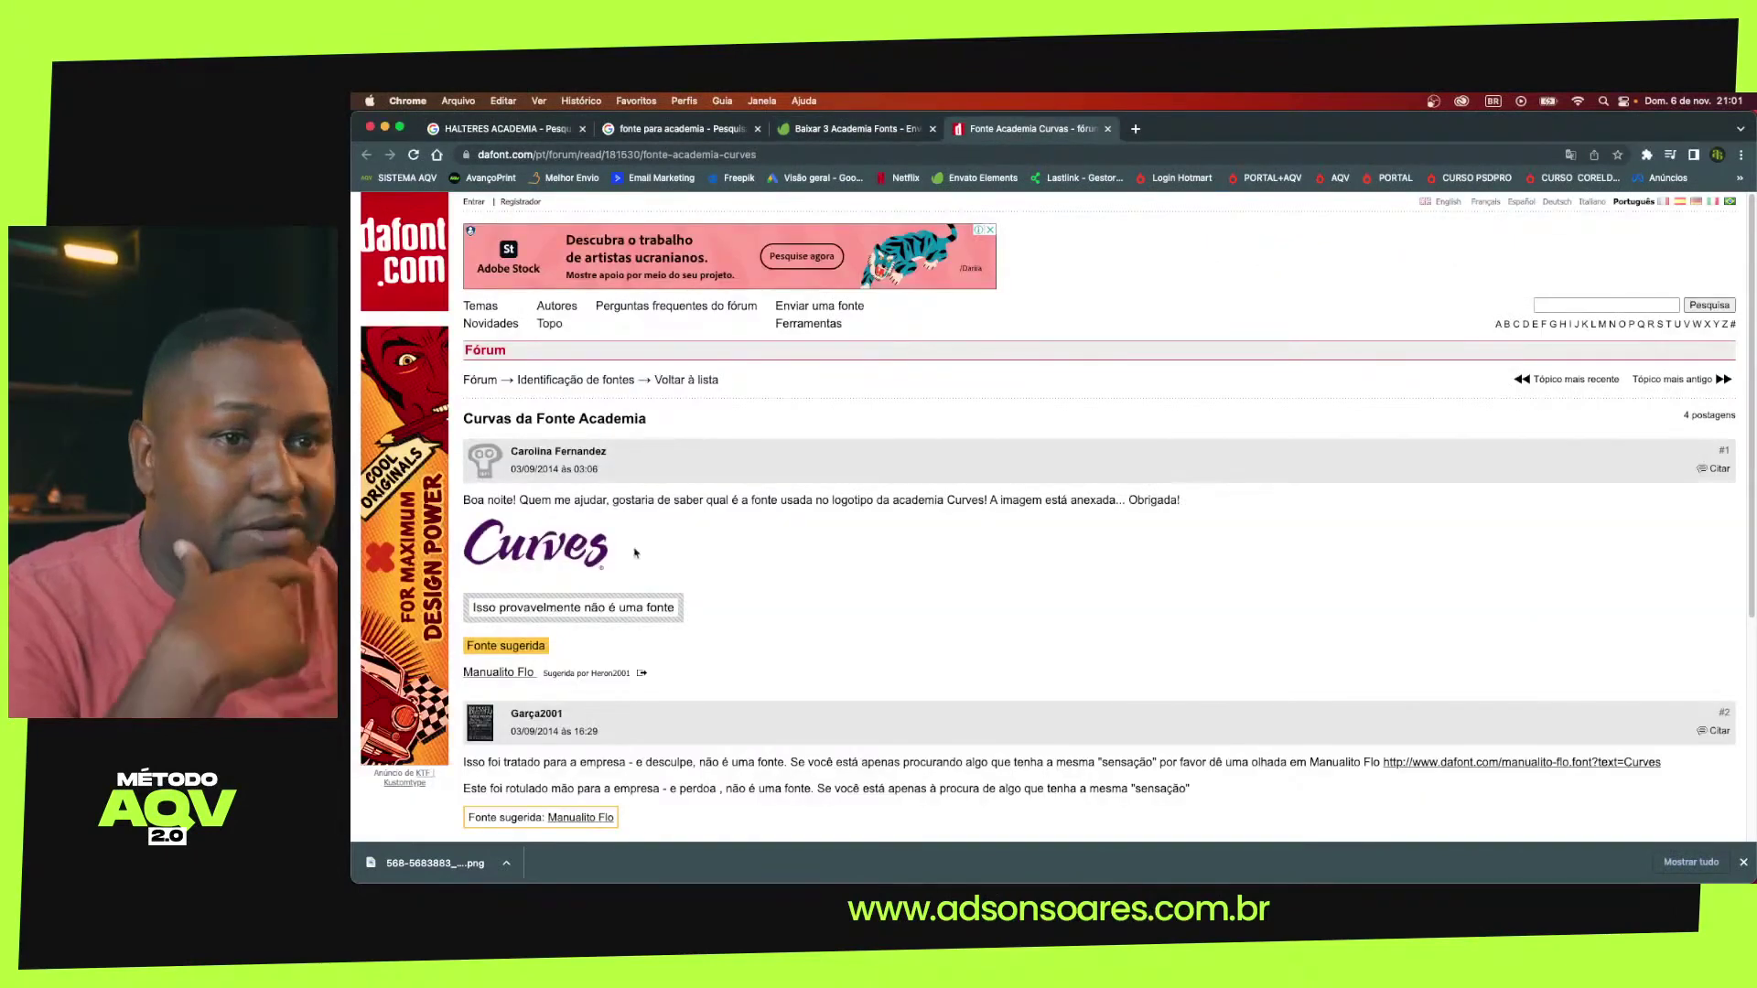
click(706, 131)
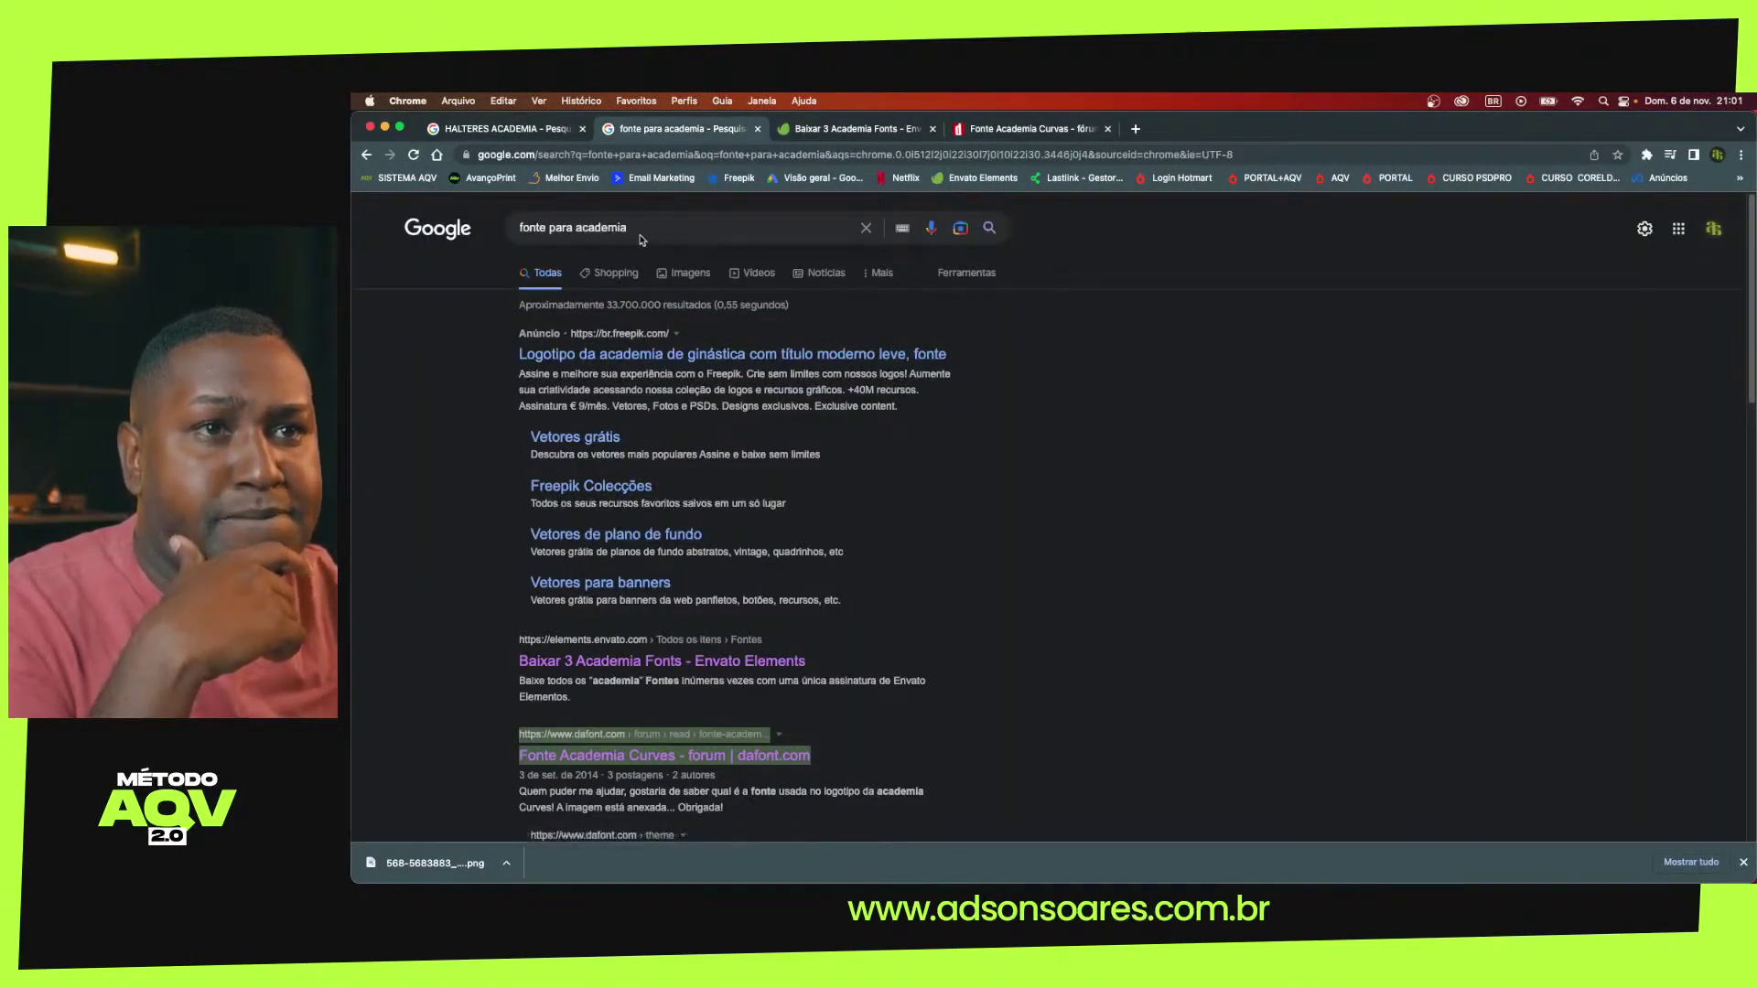
Search images for 'academia fonte' and open the Creative Alphabet font source on Freepik
click(577, 232)
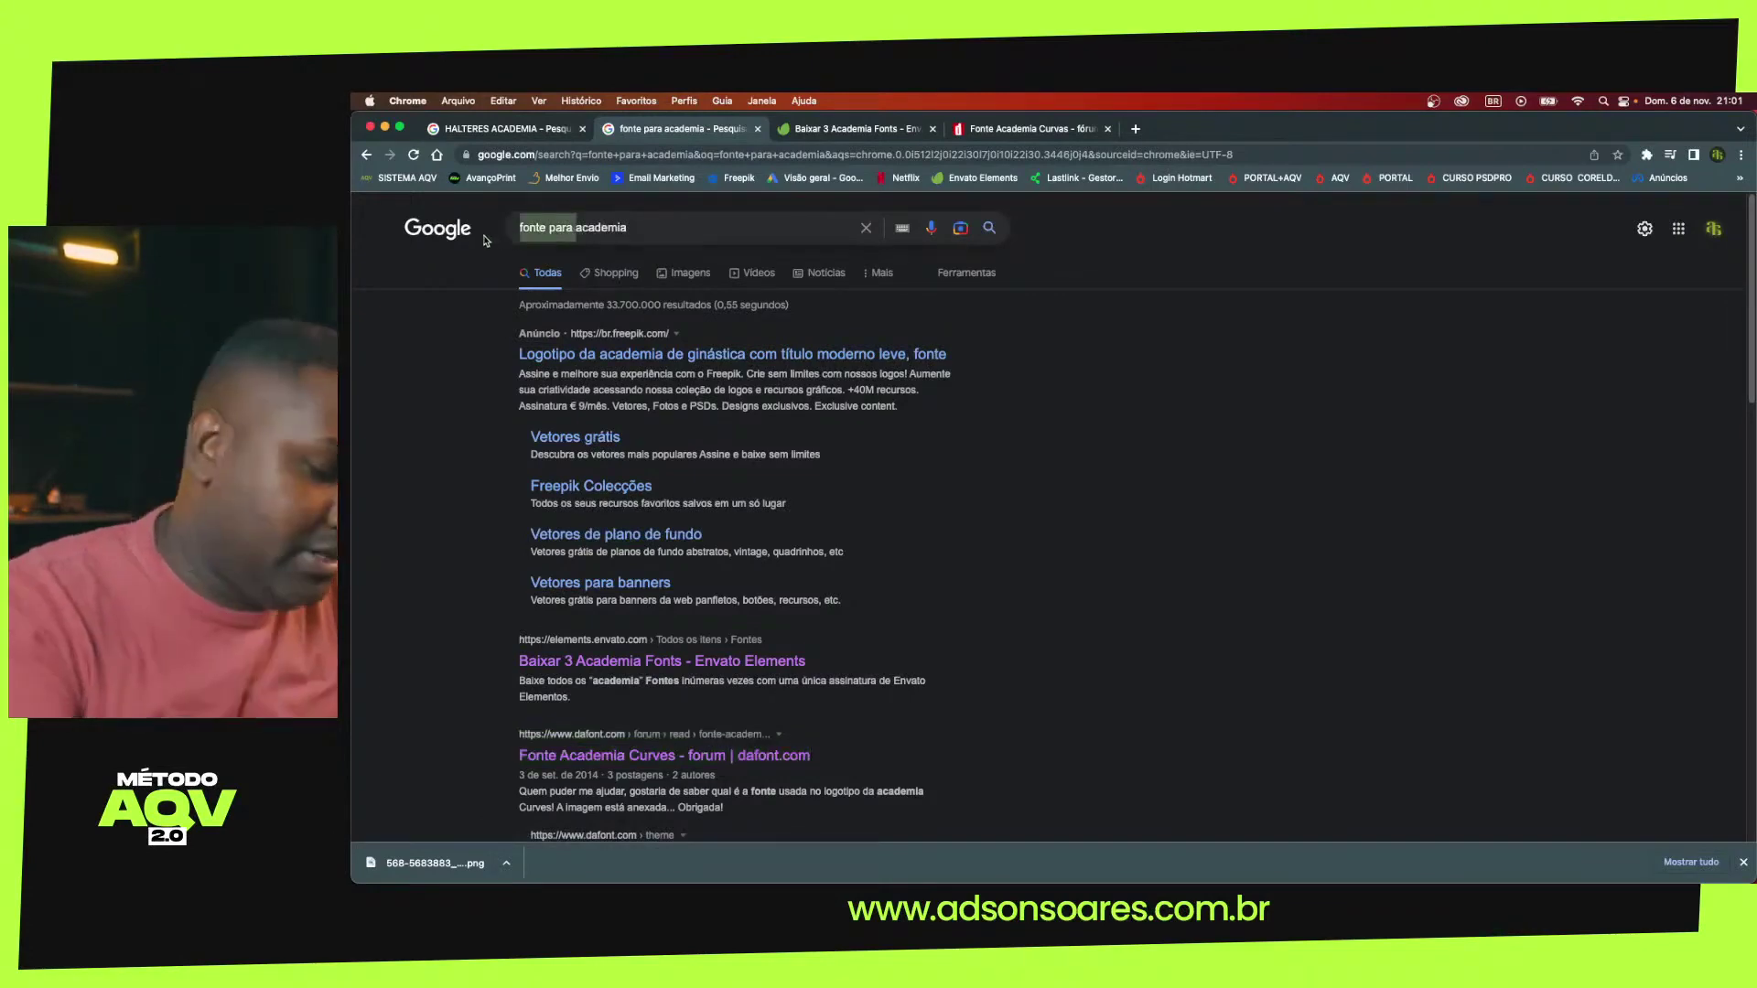
key(alt+BackSpace)
key(alt+BackSpace)
key(Return)
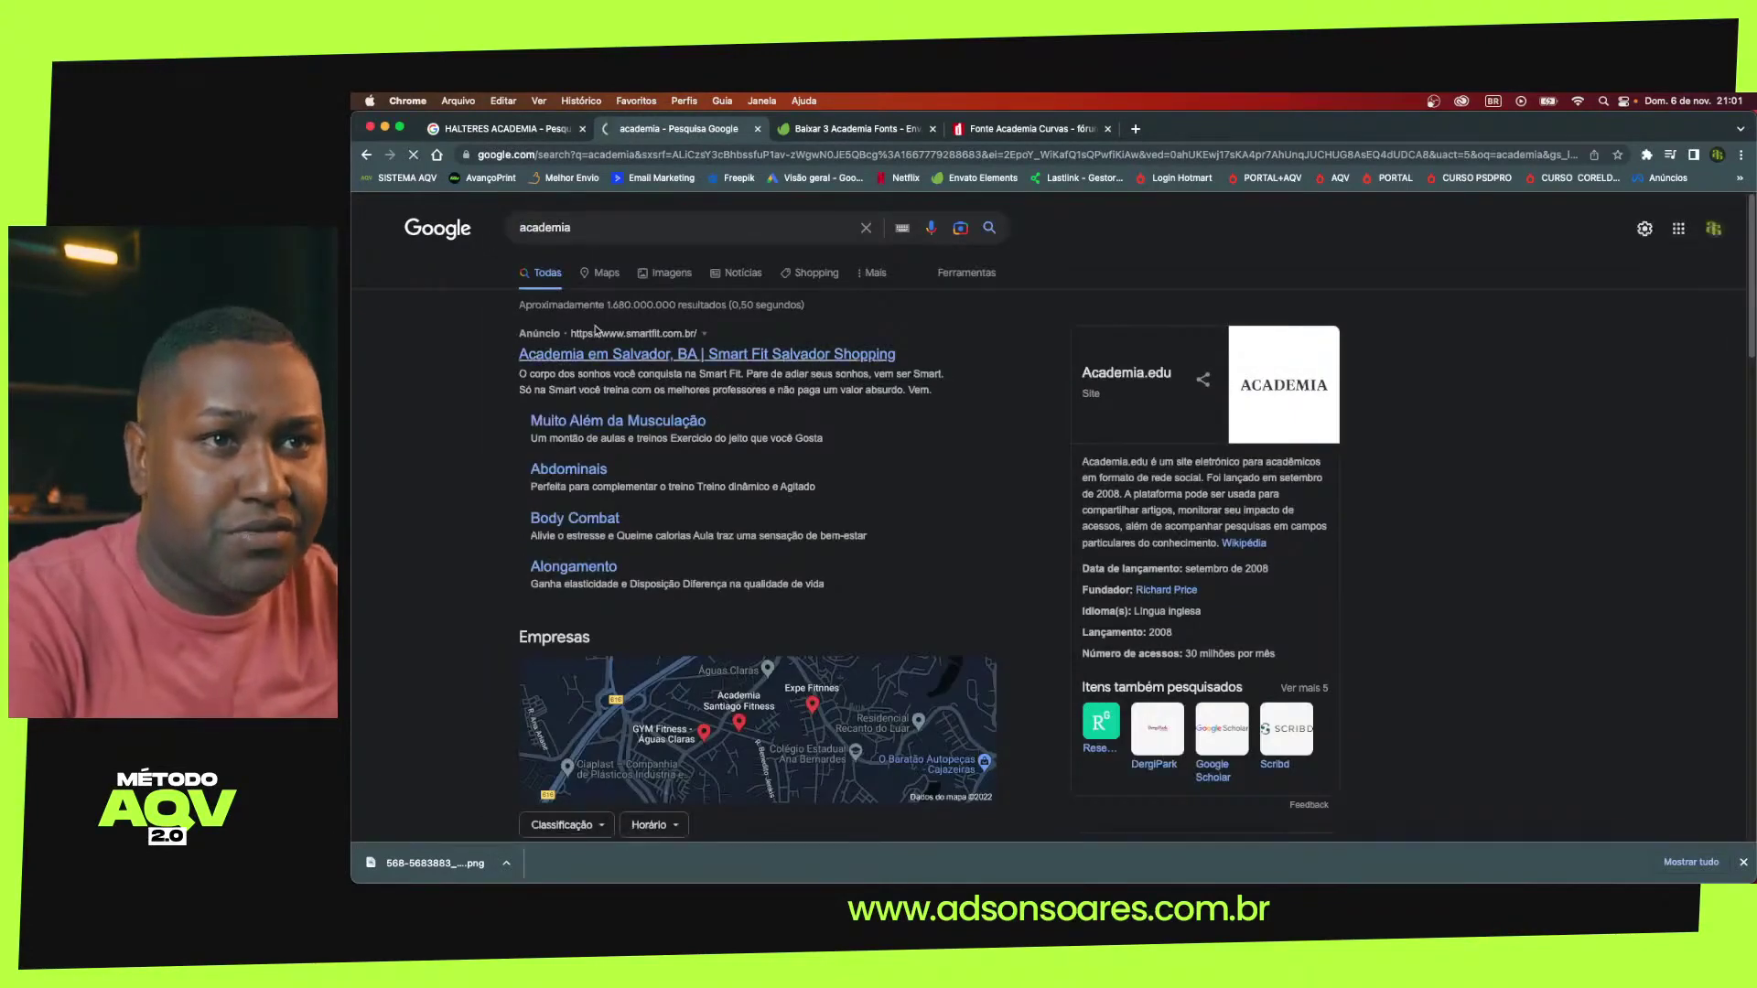
click(674, 274)
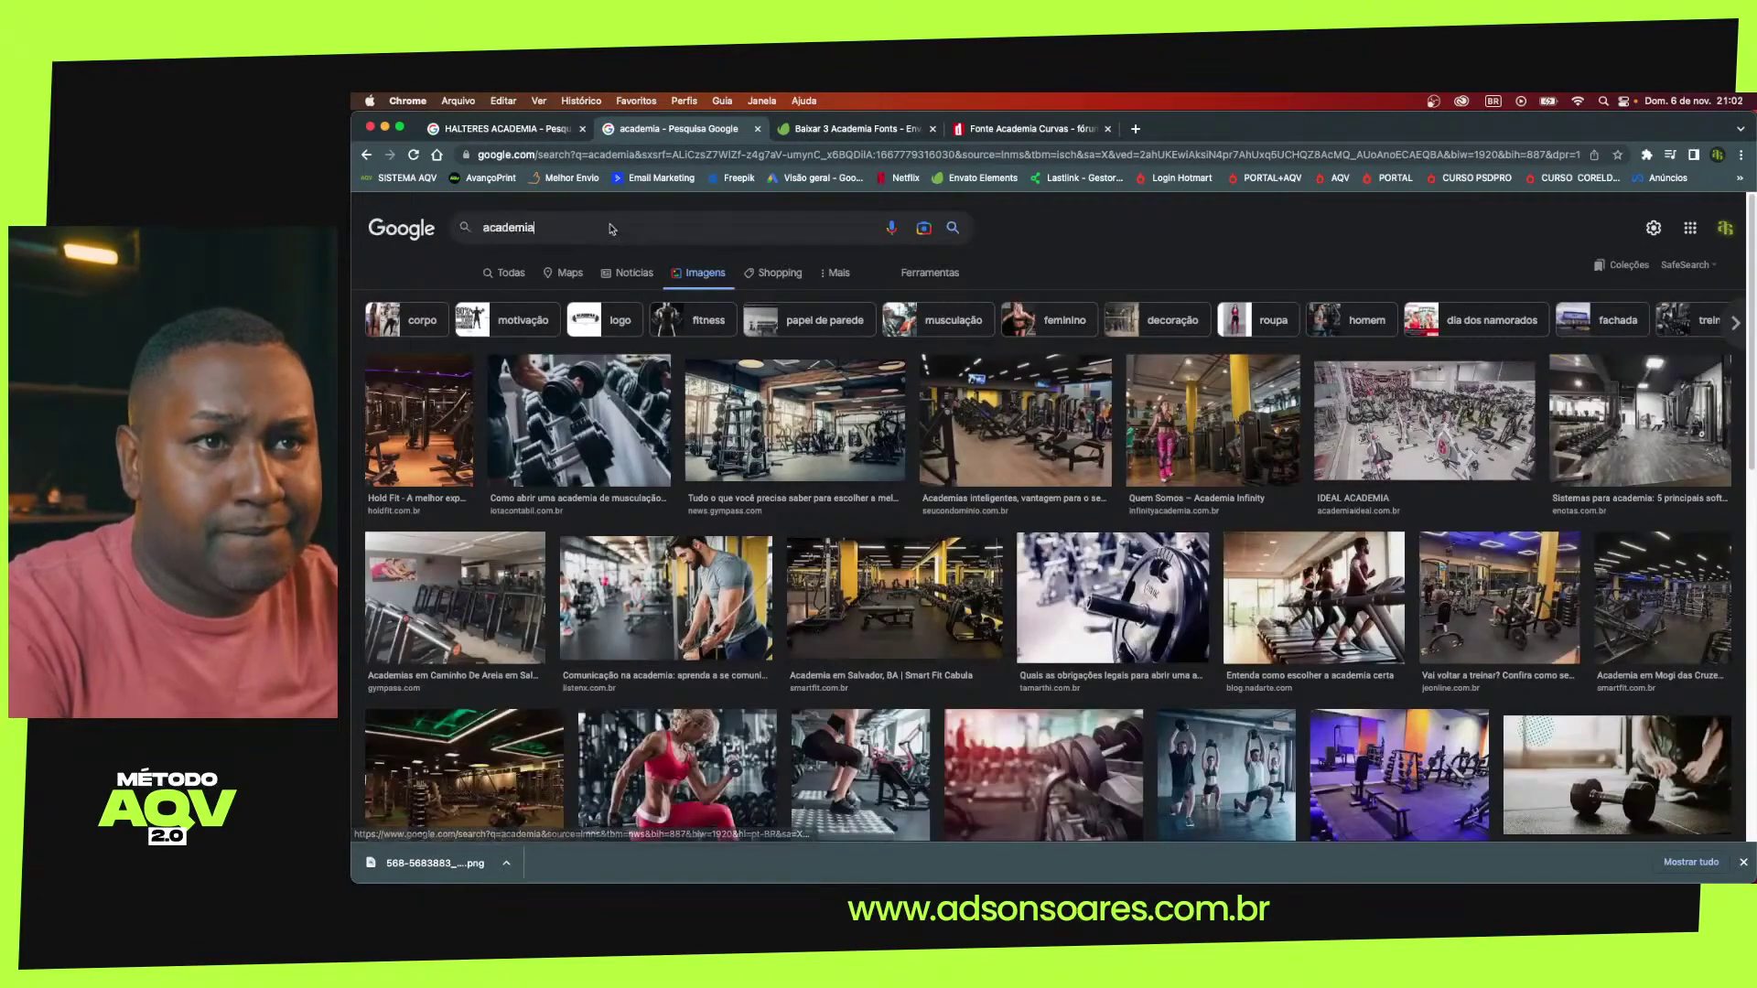
text(fonte)
key(Return)
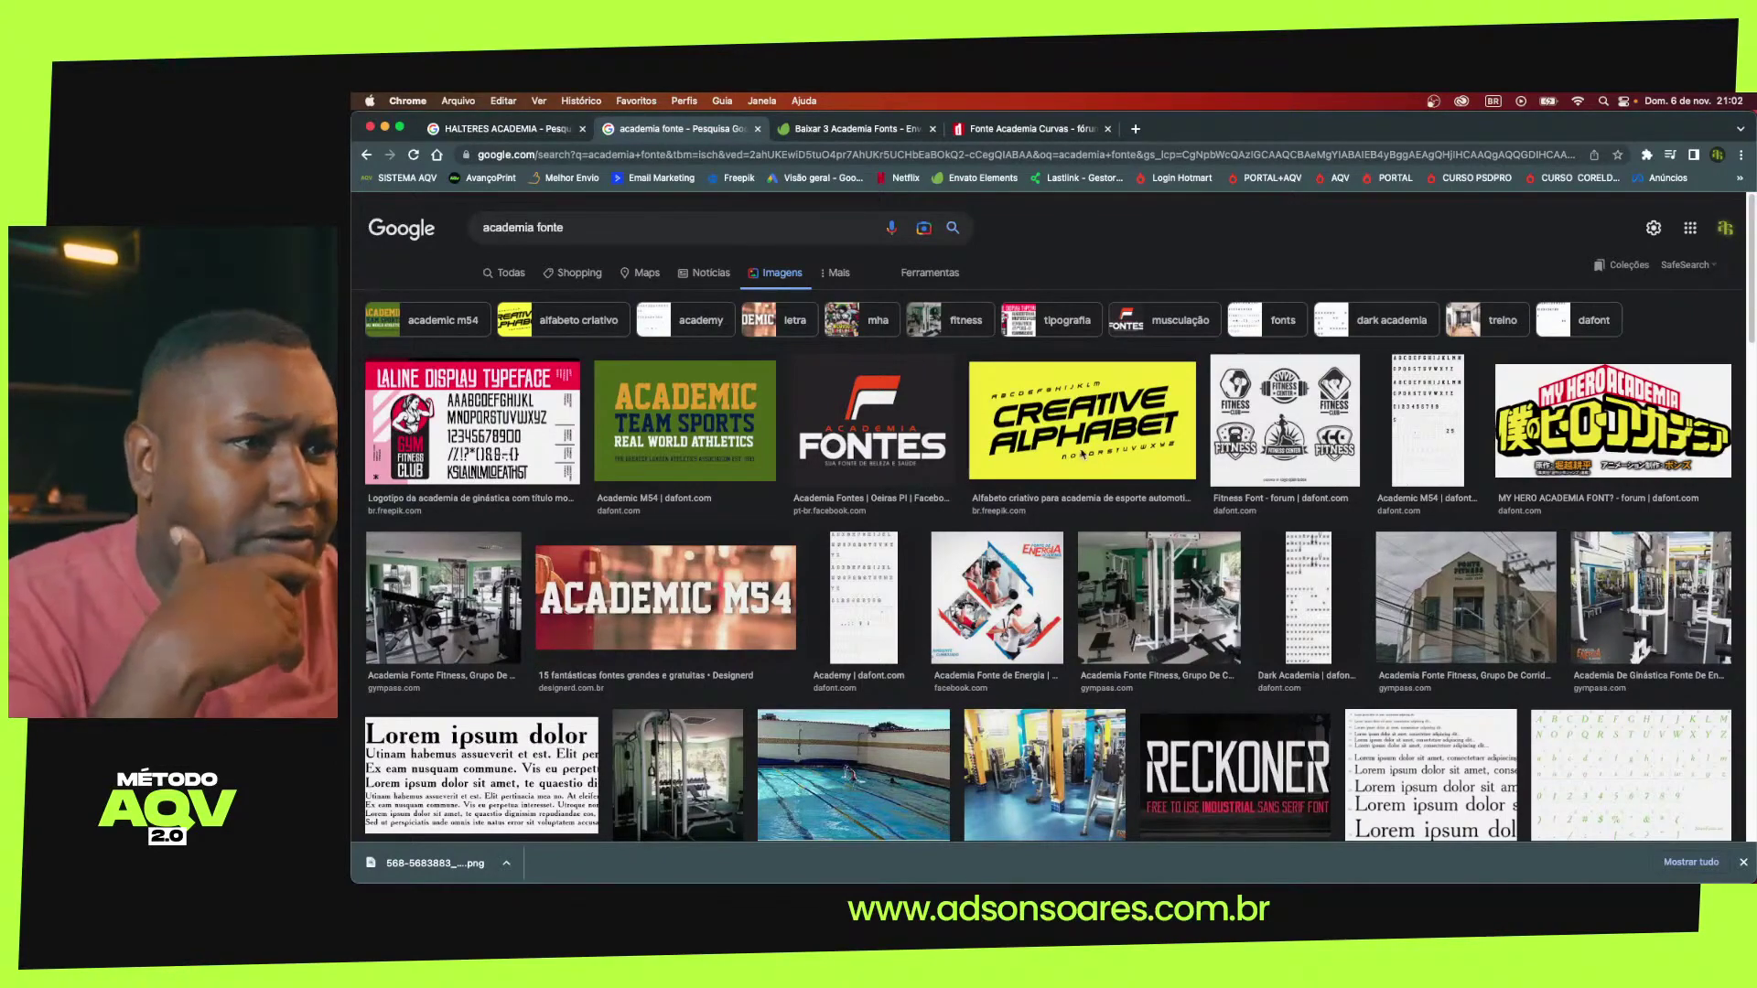
click(1115, 431)
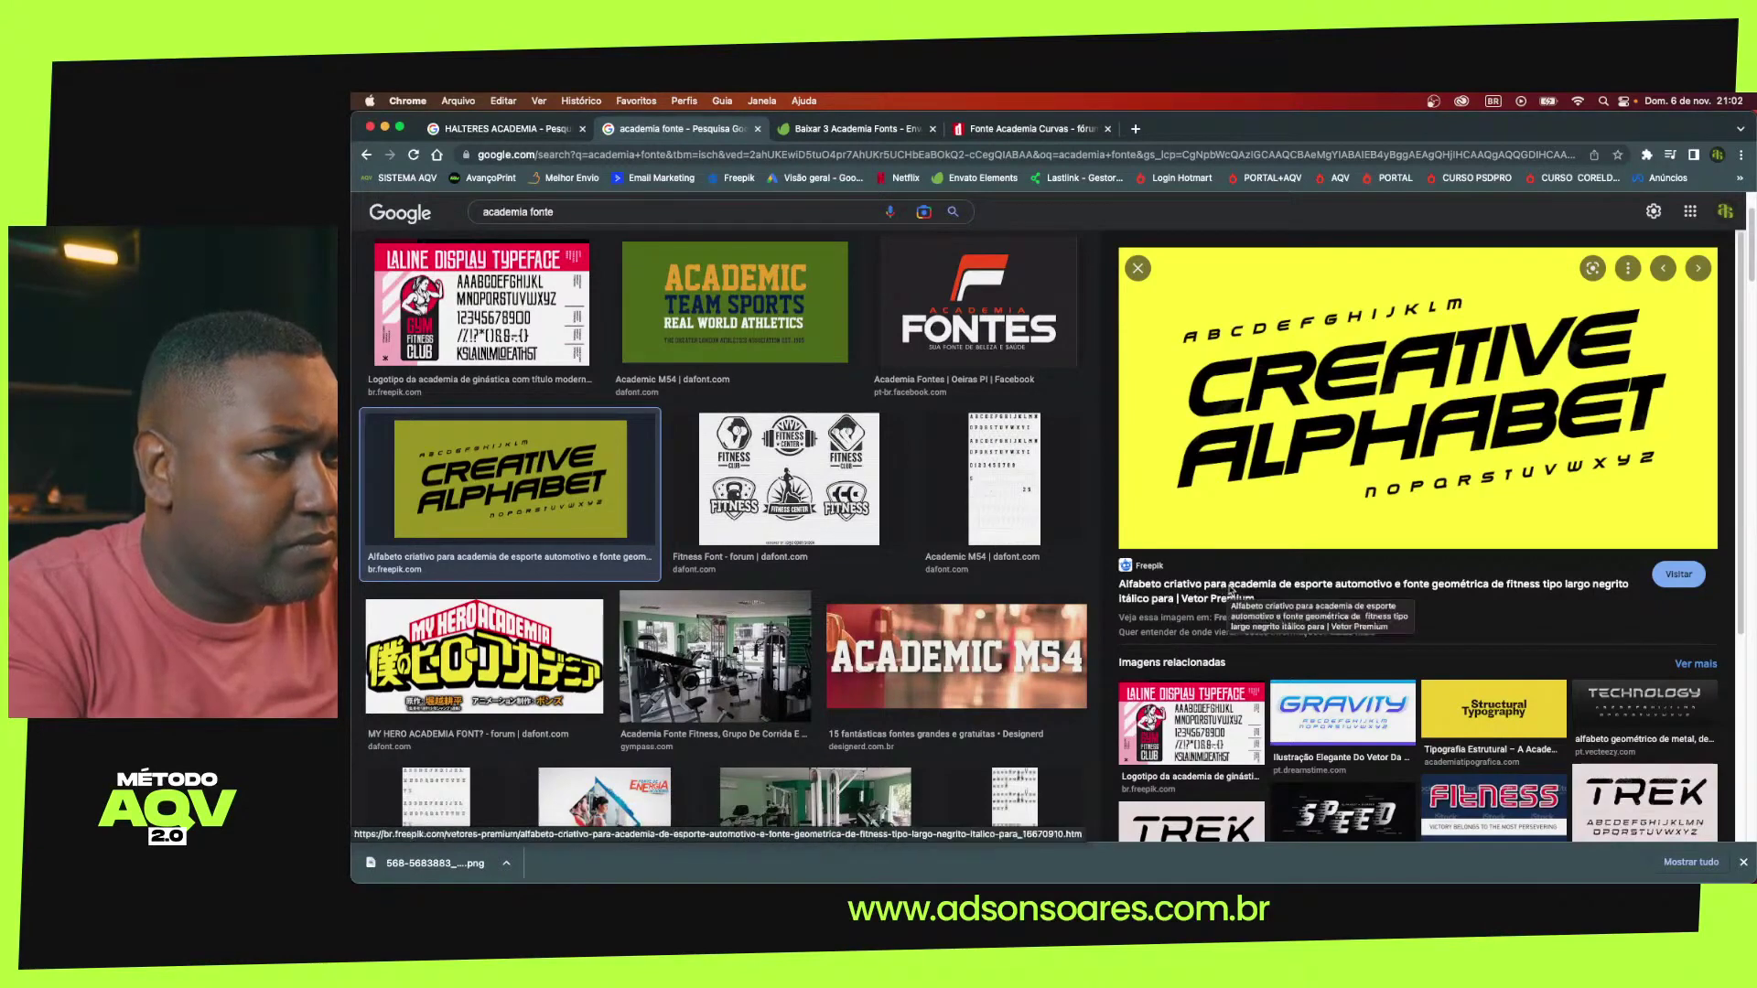
click(1289, 549)
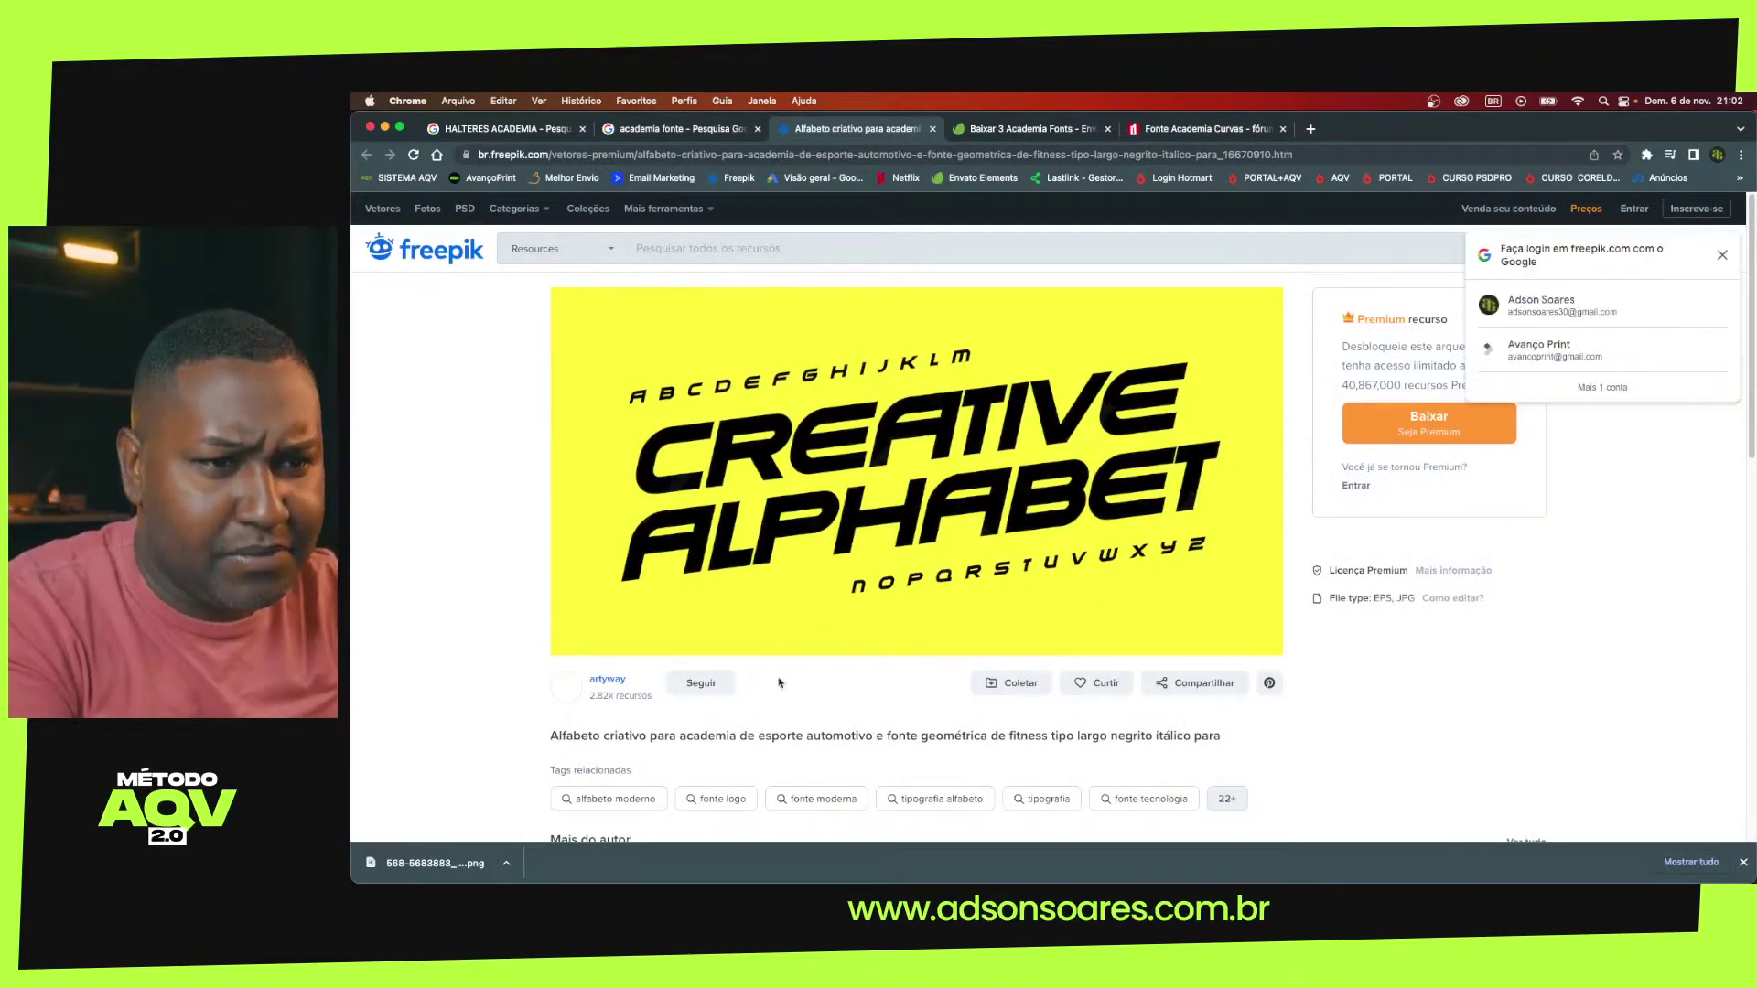
Scroll the Freepik page, then close the Freepik and Envato font tabs
scroll(779, 682, down, 1)
scroll(779, 682, down, 2)
scroll(779, 682, down, 1)
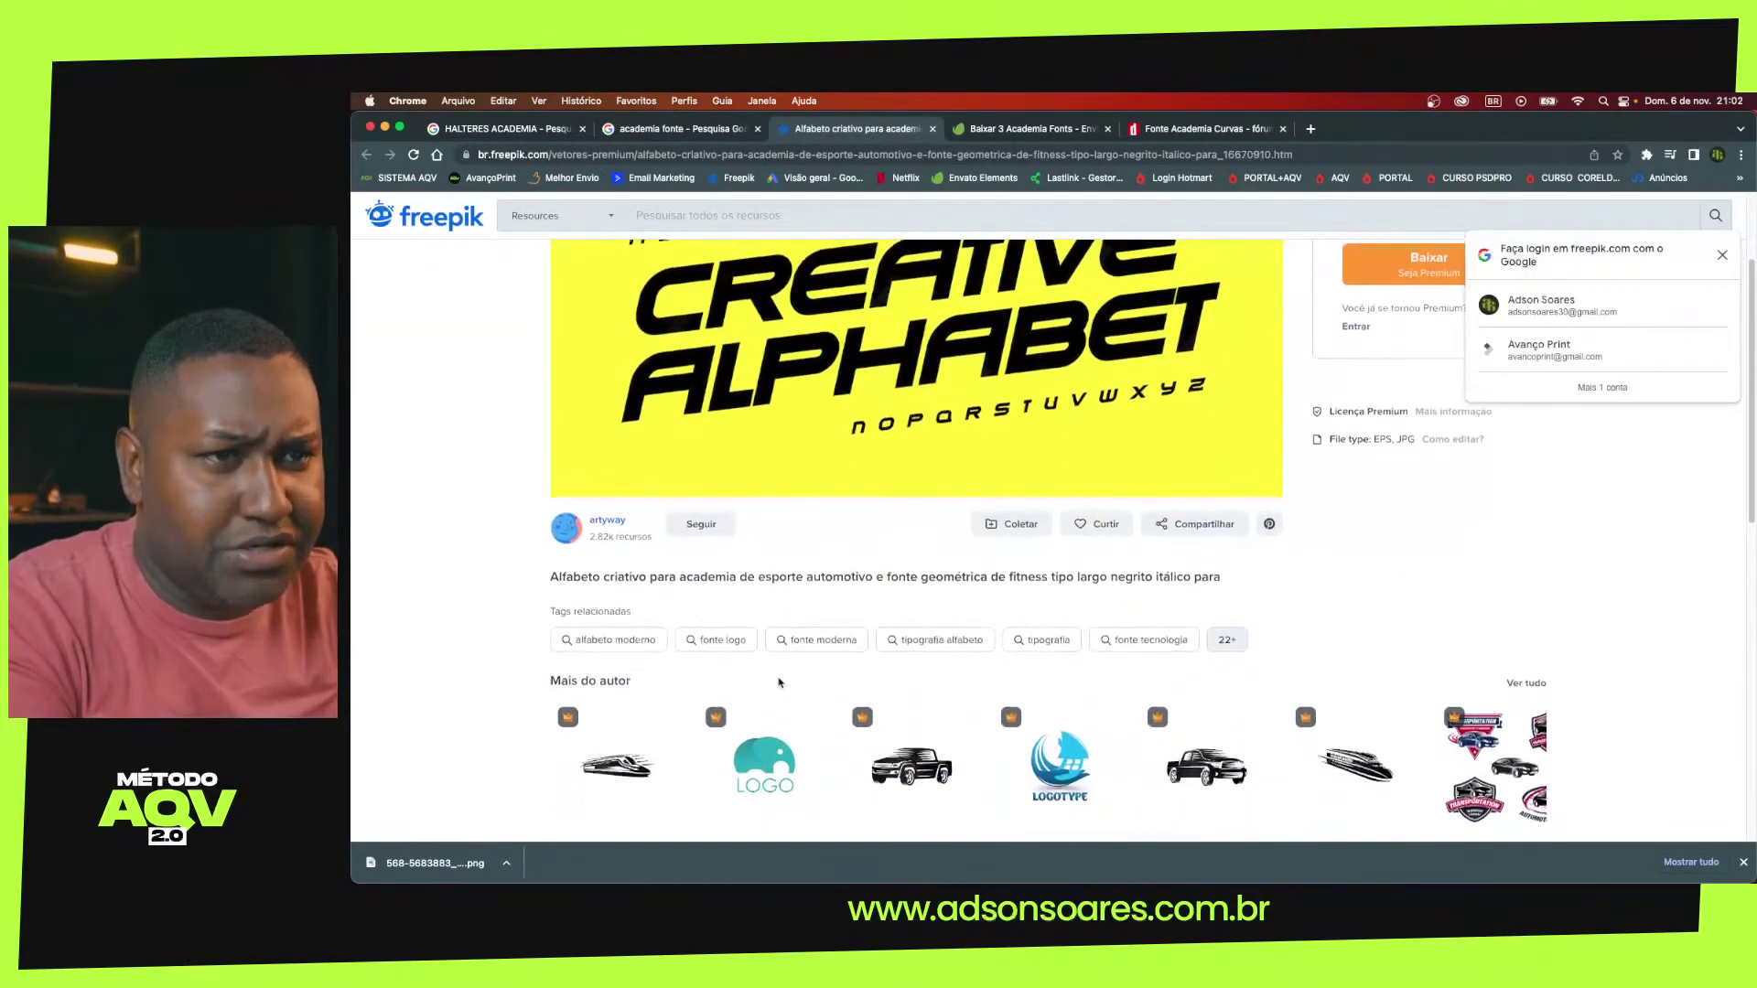
scroll(779, 682, up, 4)
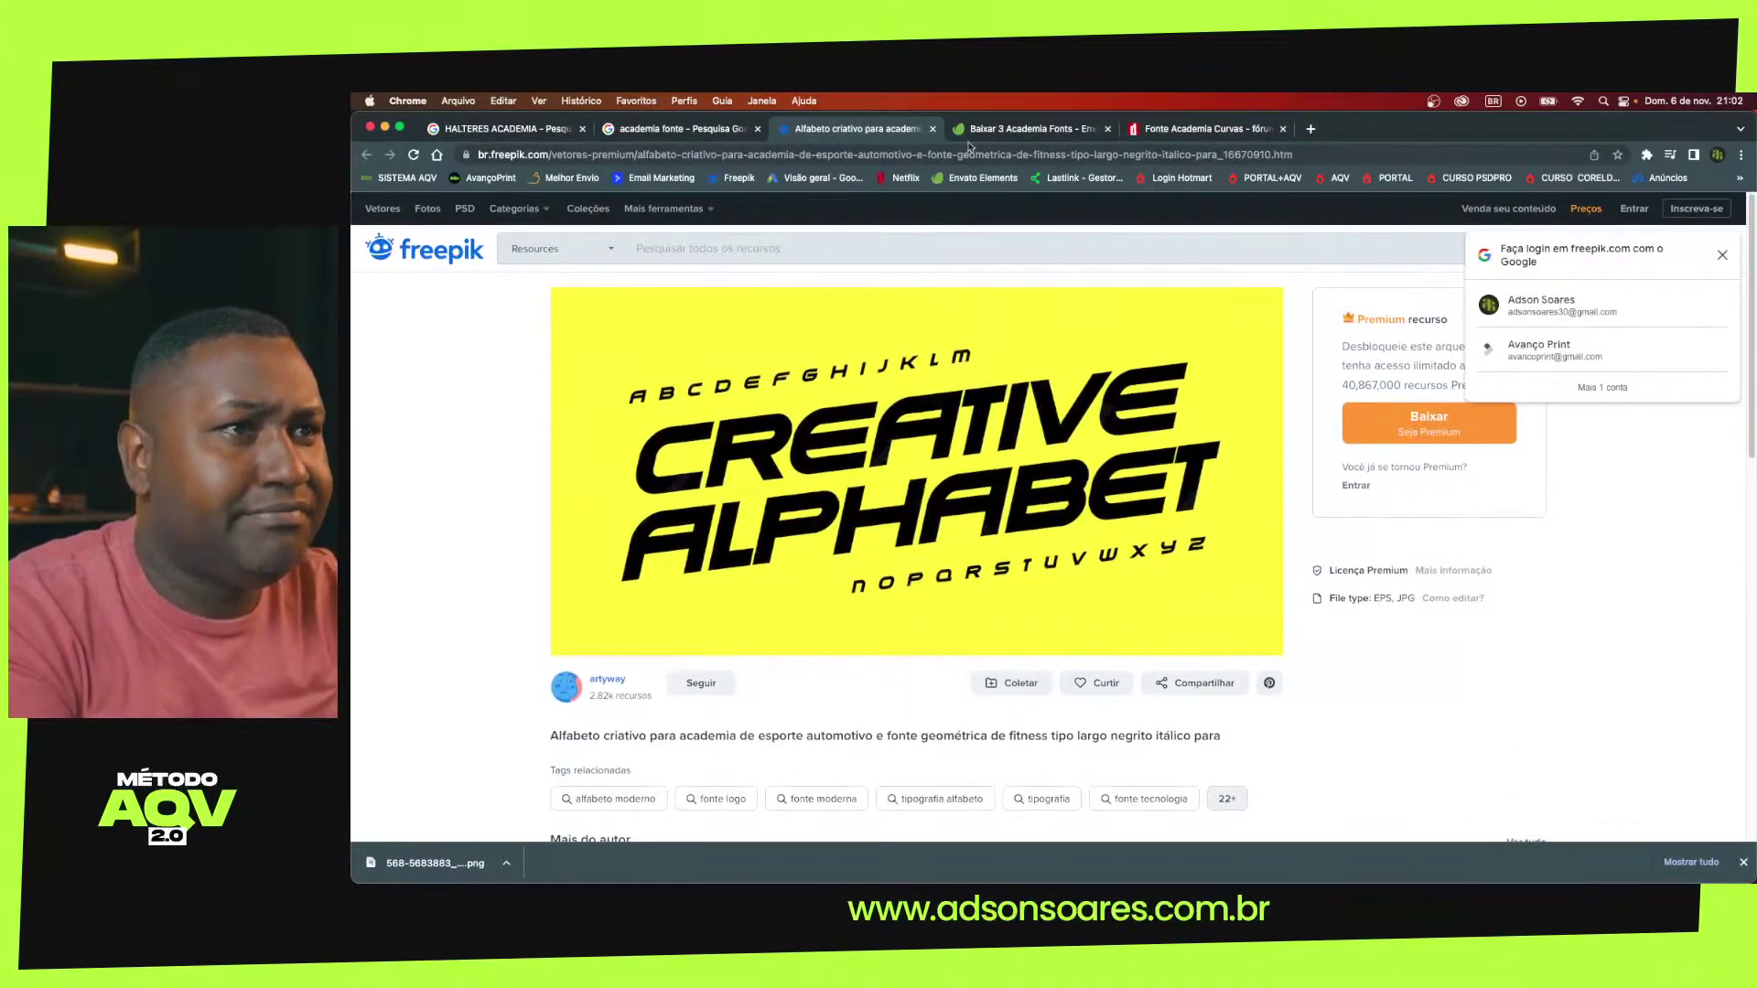
click(933, 128)
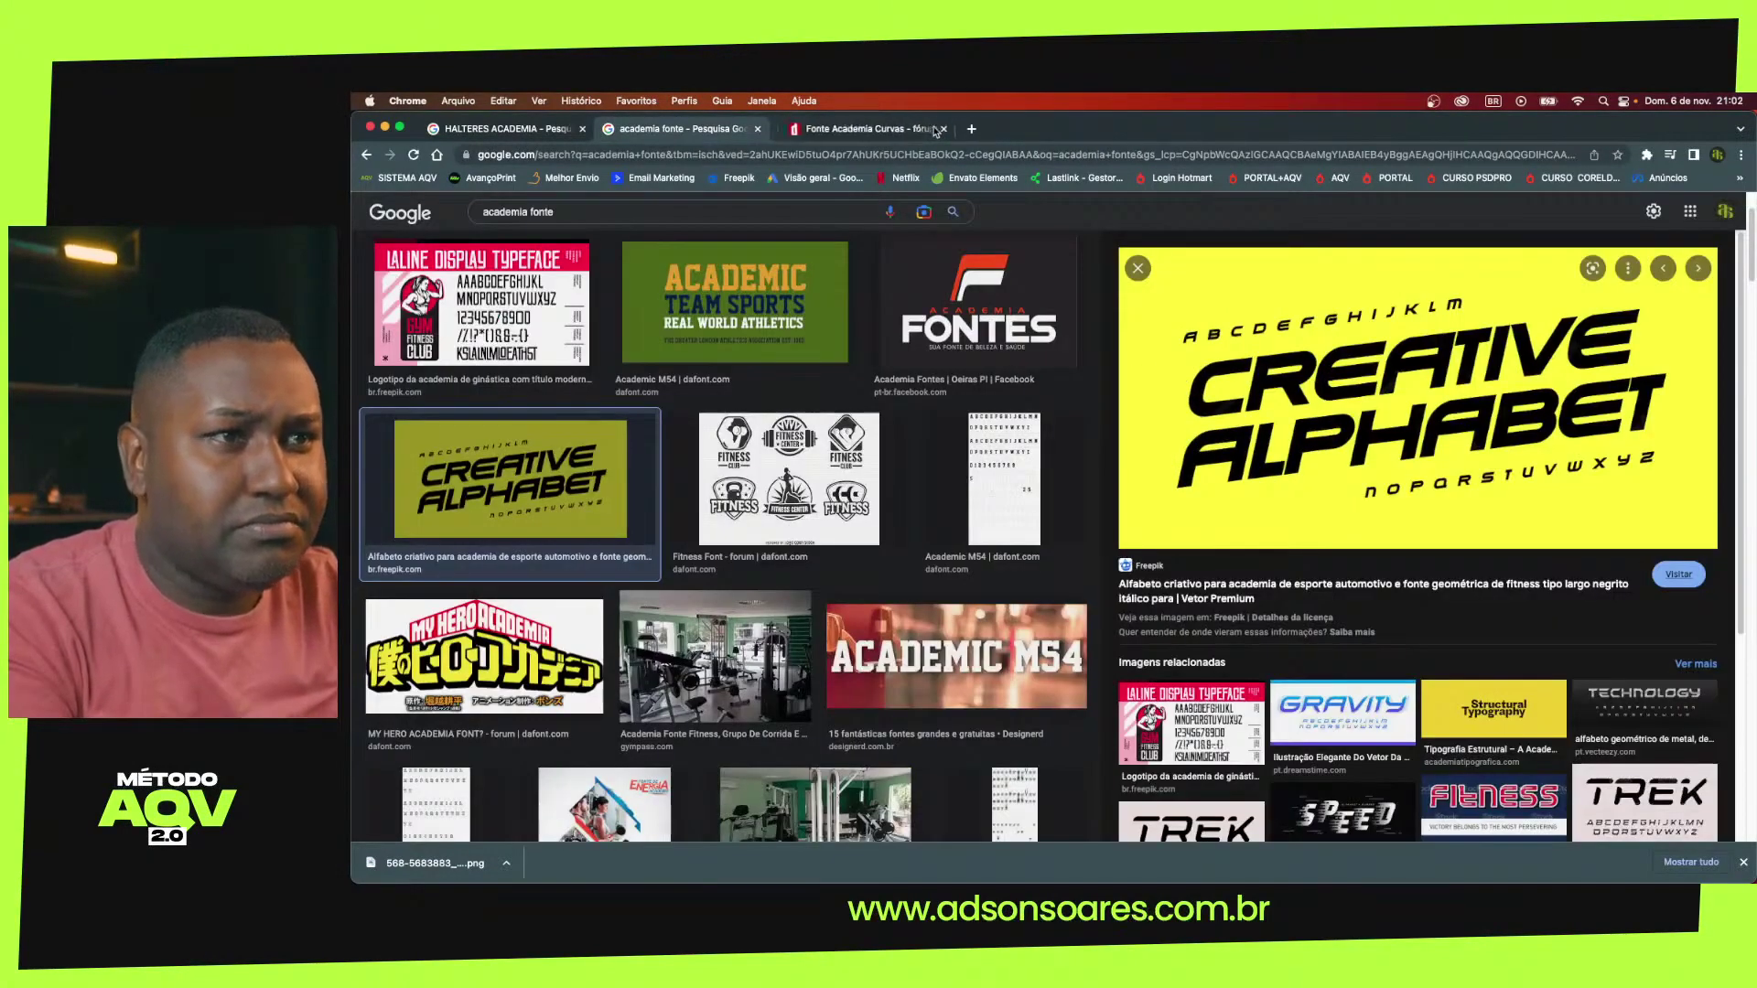
Browse further font image results and open the RECKONER font source page in a new tab
scroll(782, 448, down, 2)
scroll(783, 449, down, 1)
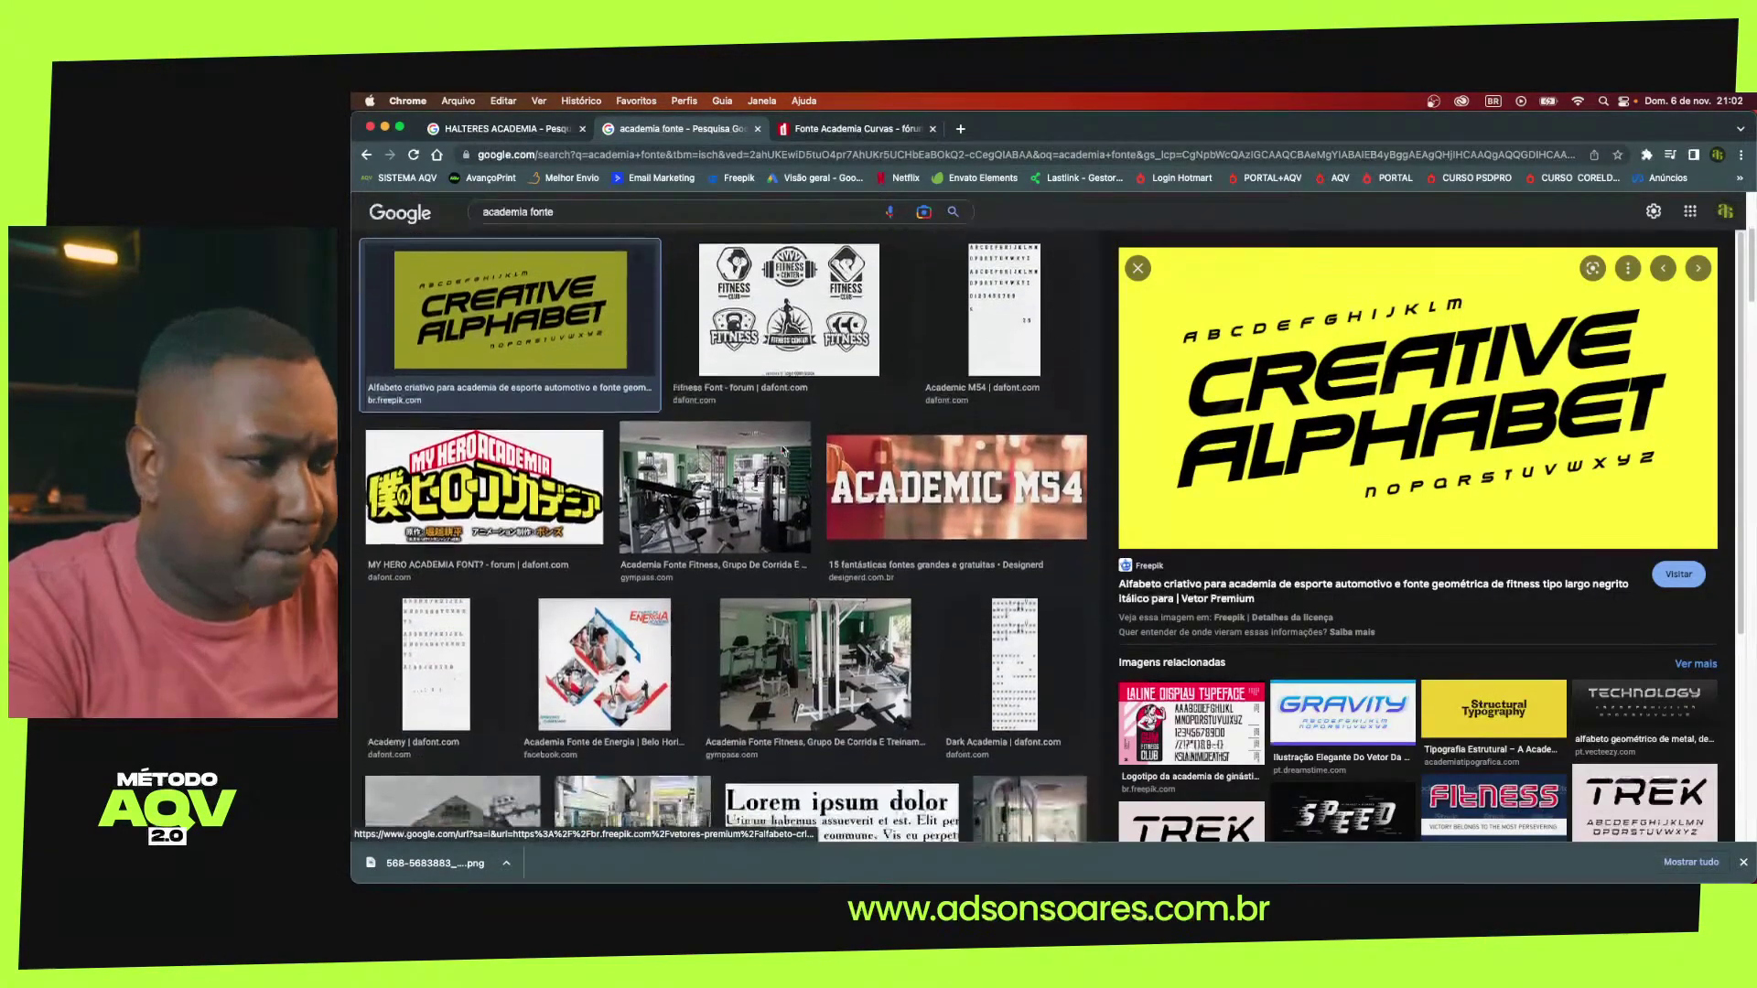
scroll(782, 449, down, 2)
scroll(782, 449, down, 1)
scroll(782, 448, down, 1)
scroll(783, 449, down, 1)
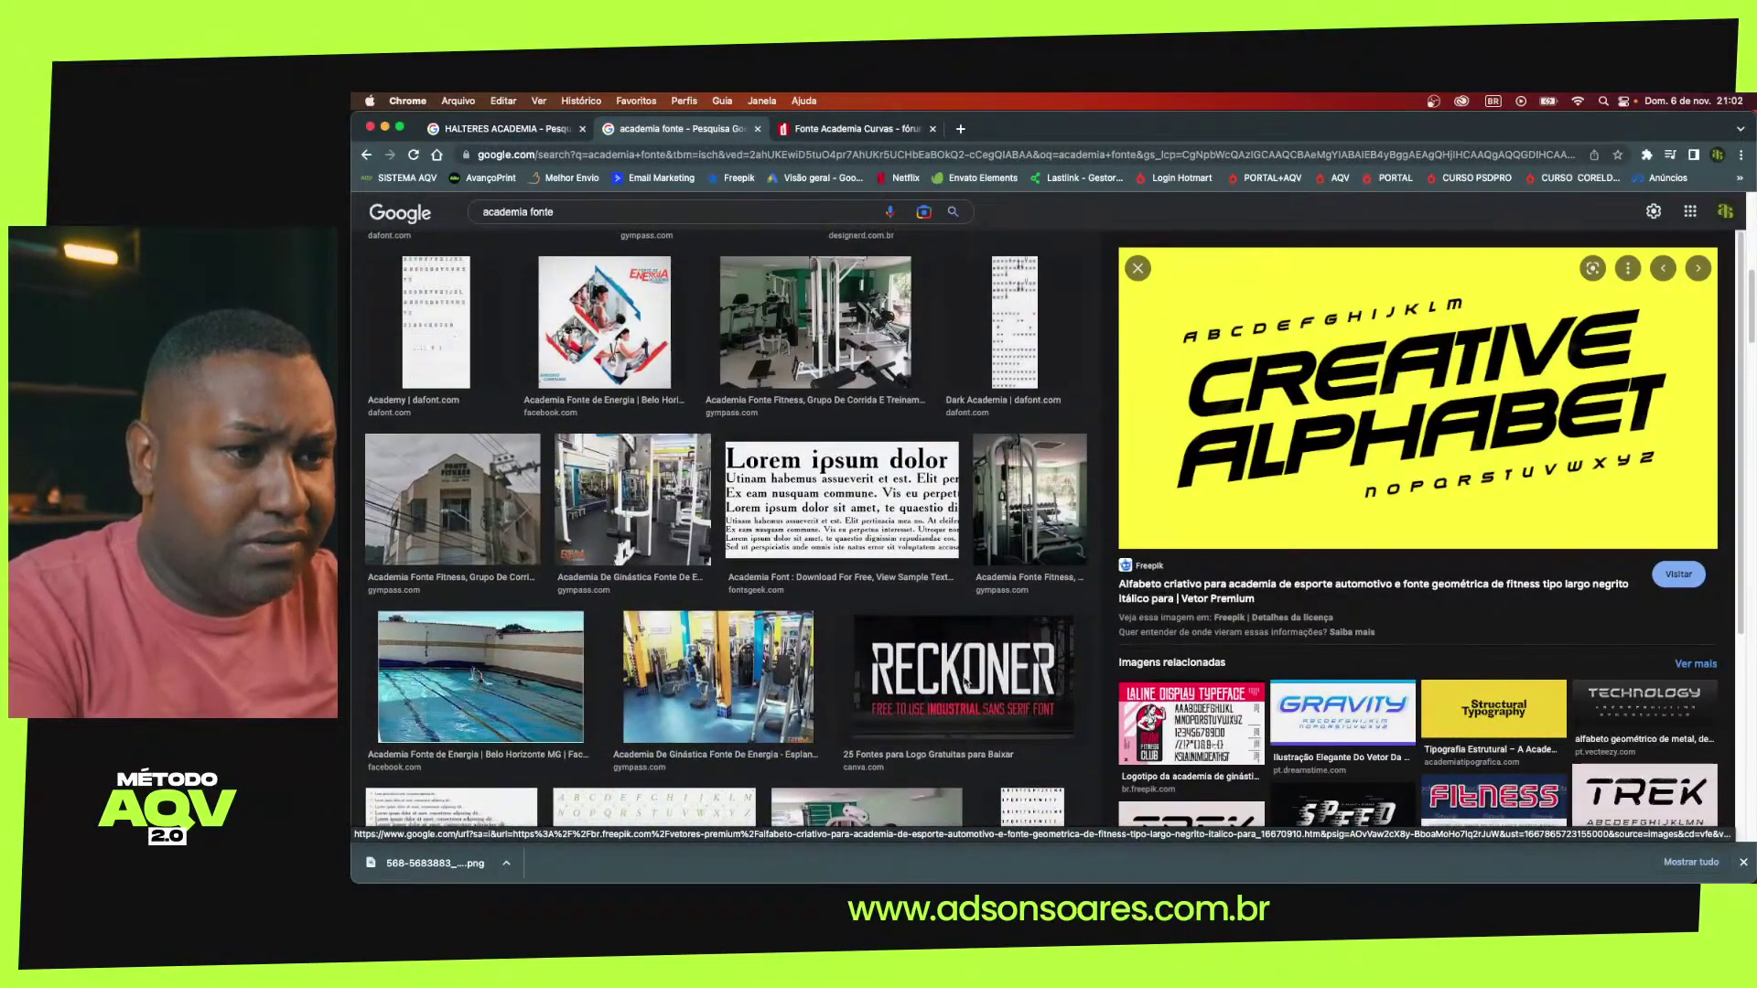
click(922, 685)
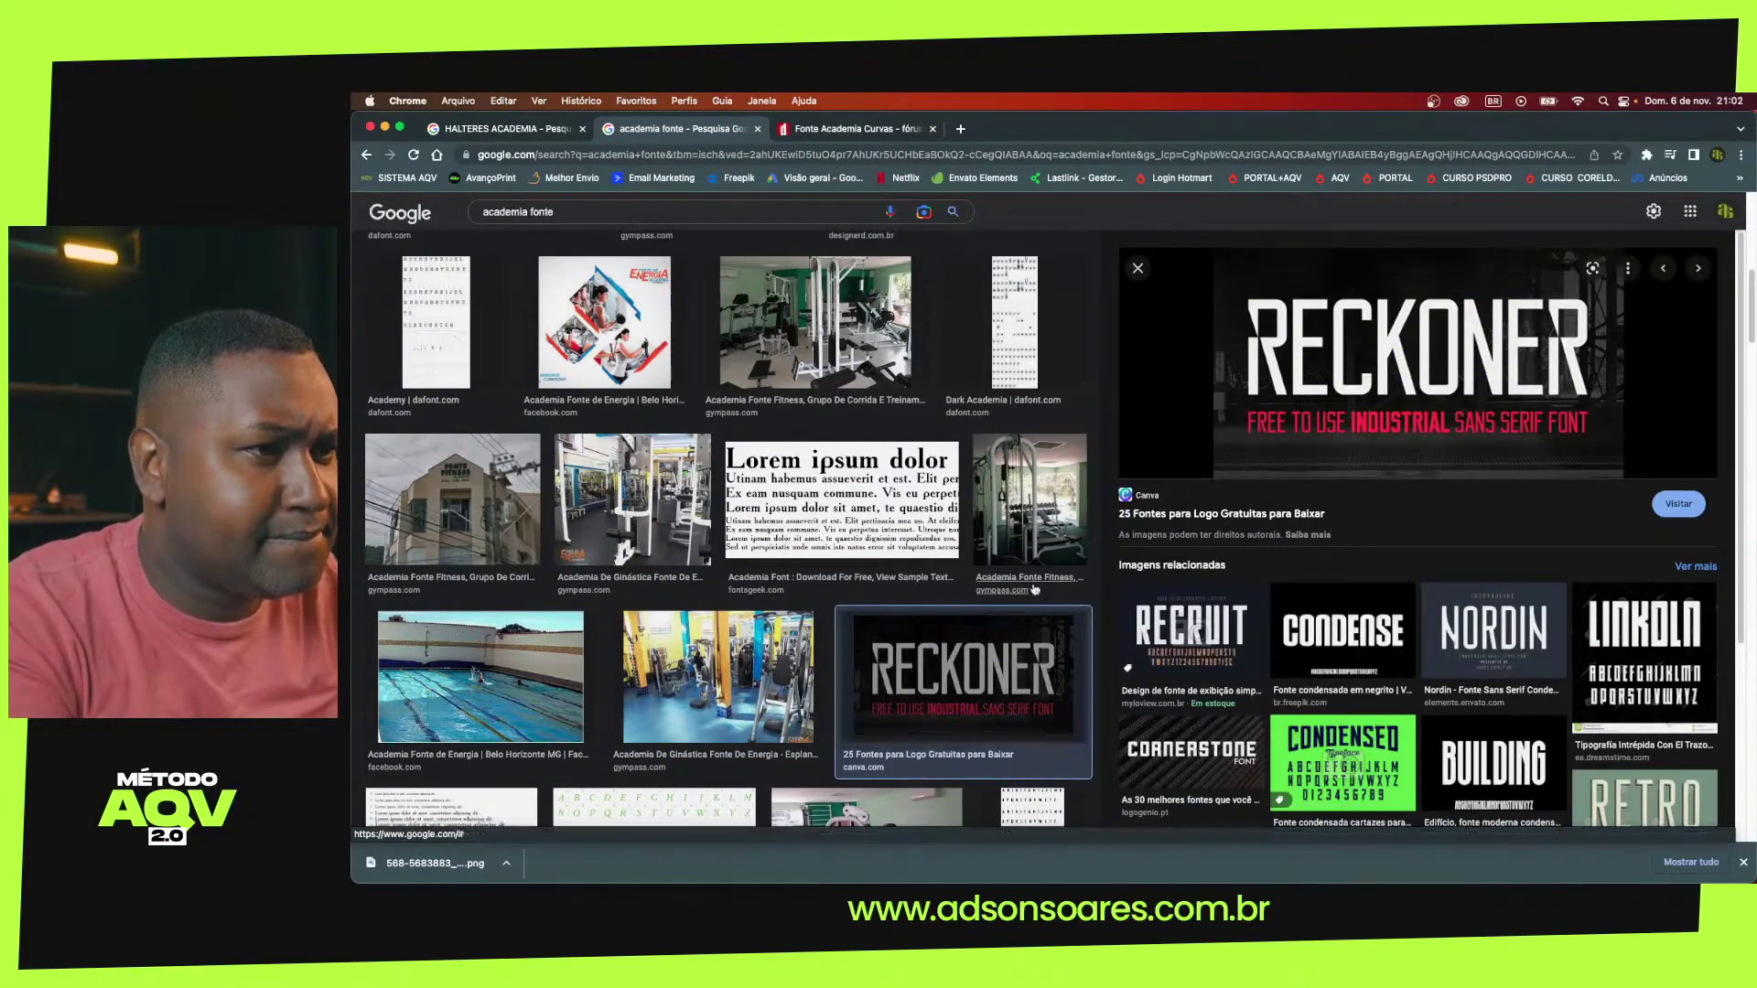
right_click(1202, 517)
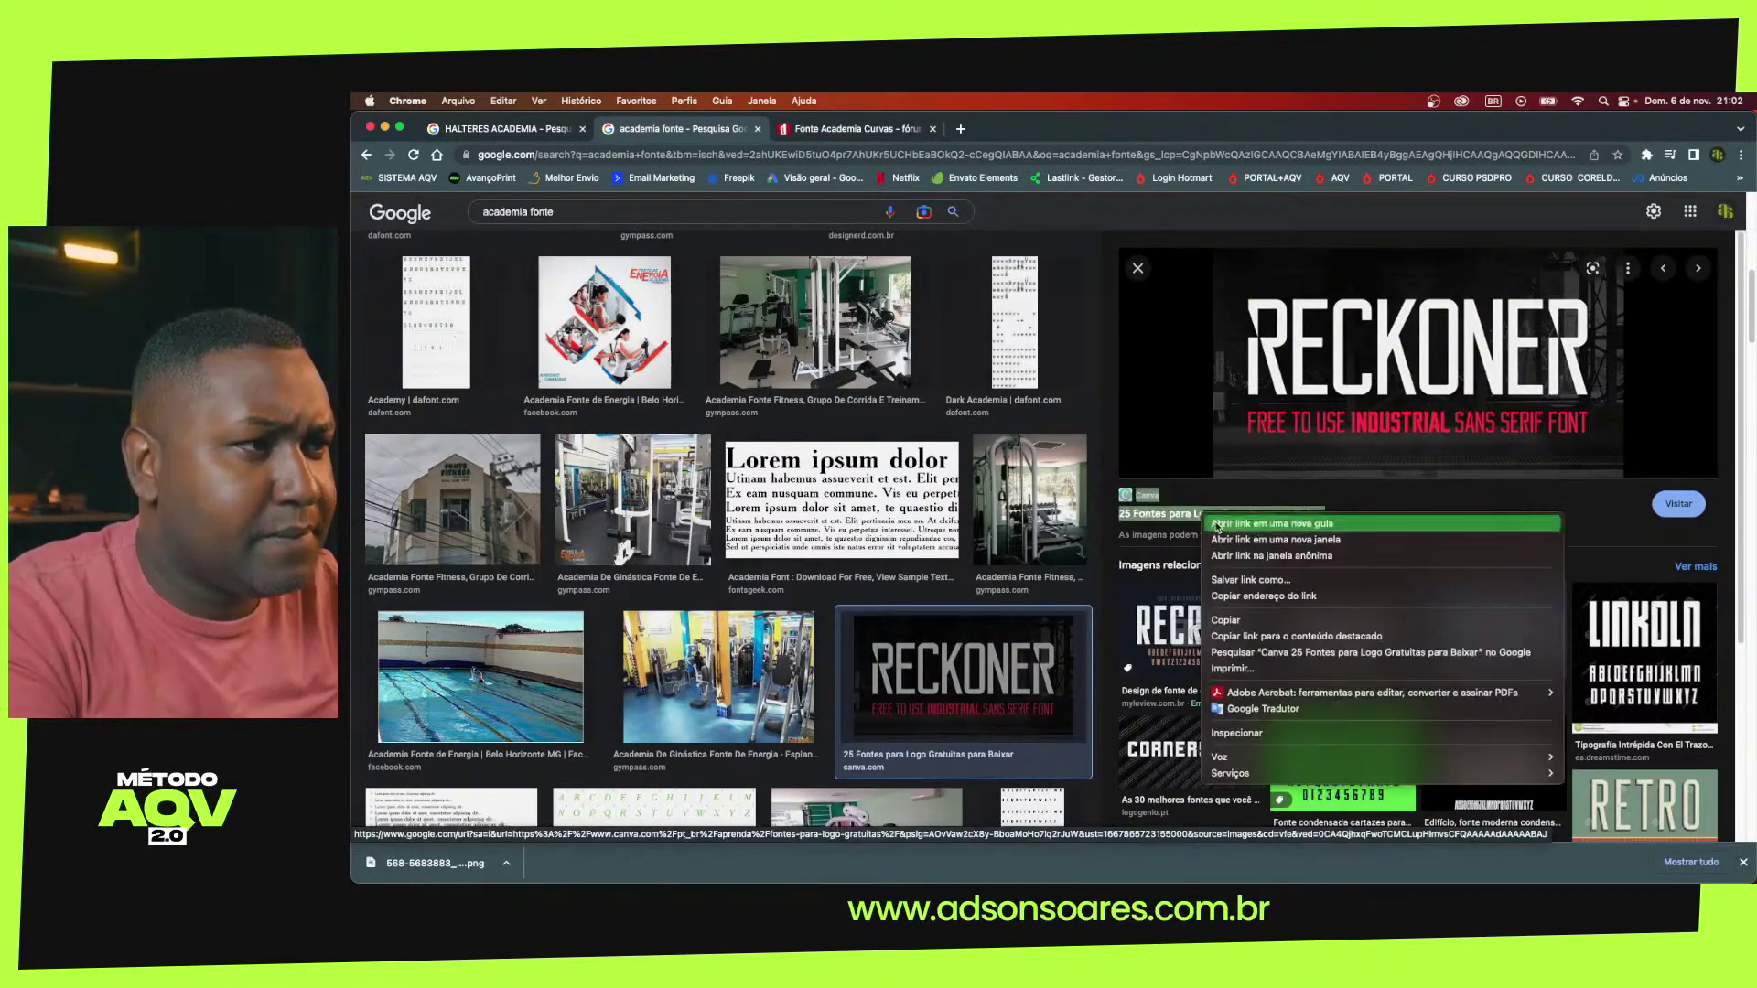
click(1217, 523)
Scroll Canva's free logo fonts article and select the Reckoner font name
click(851, 128)
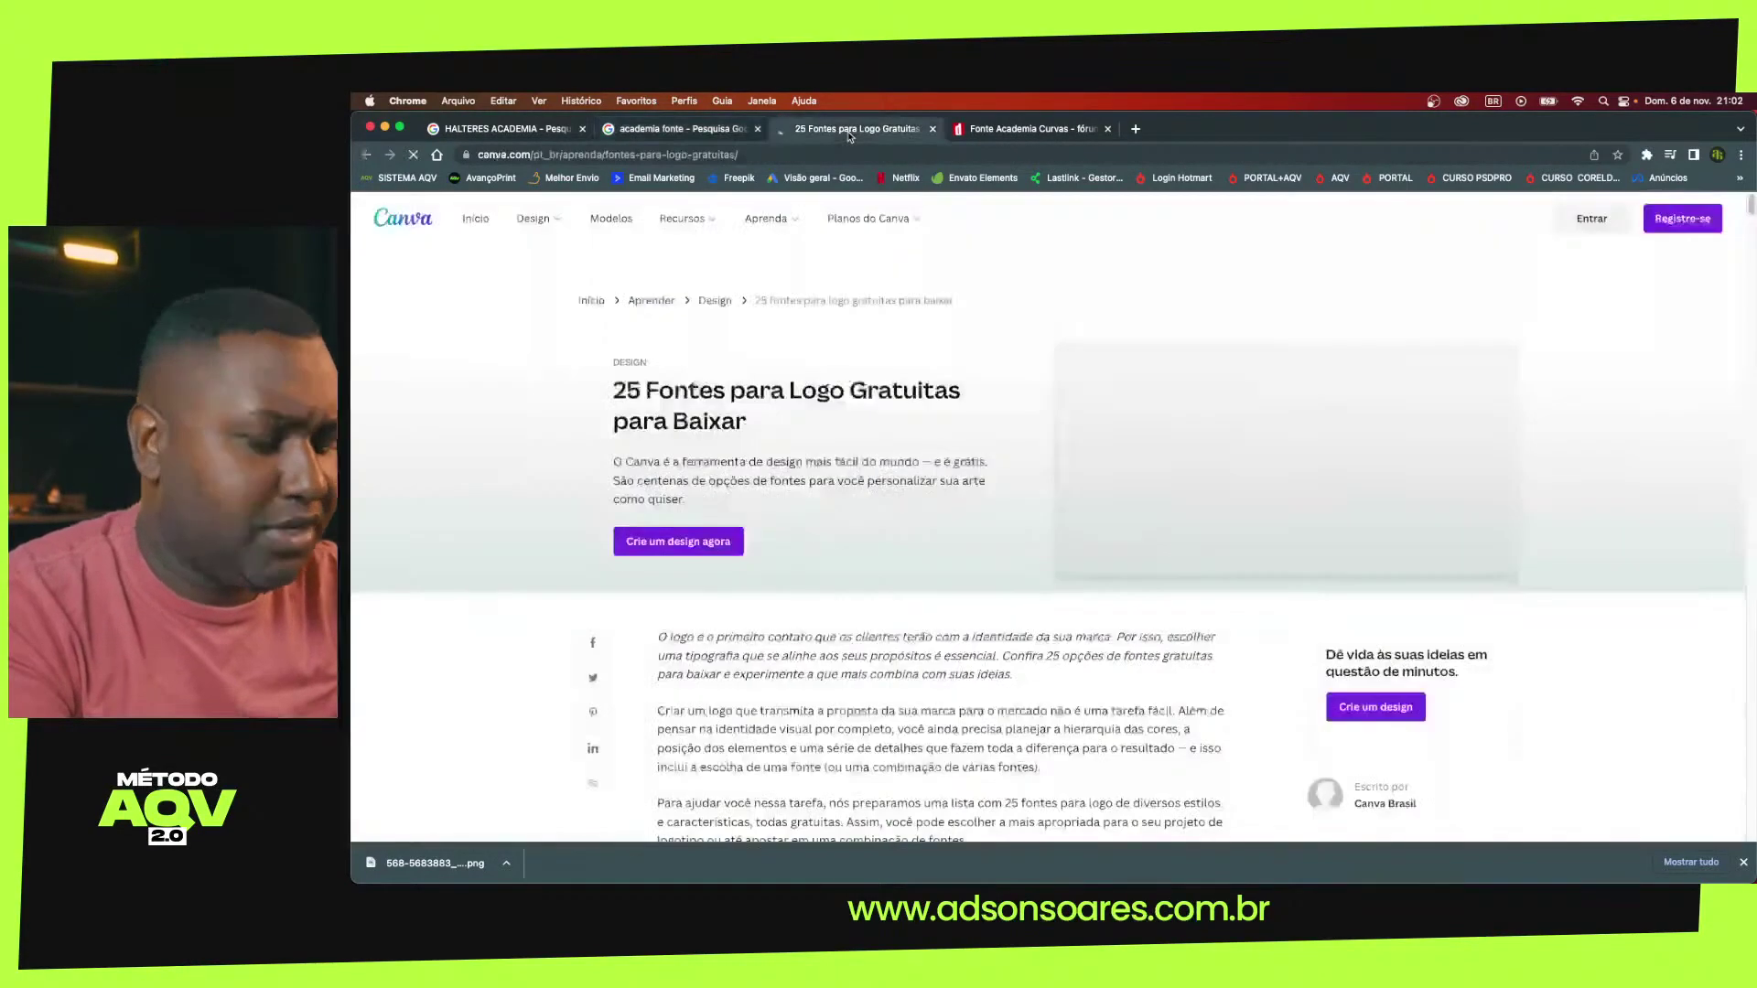
scroll(884, 547, down, 5)
scroll(884, 547, down, 3)
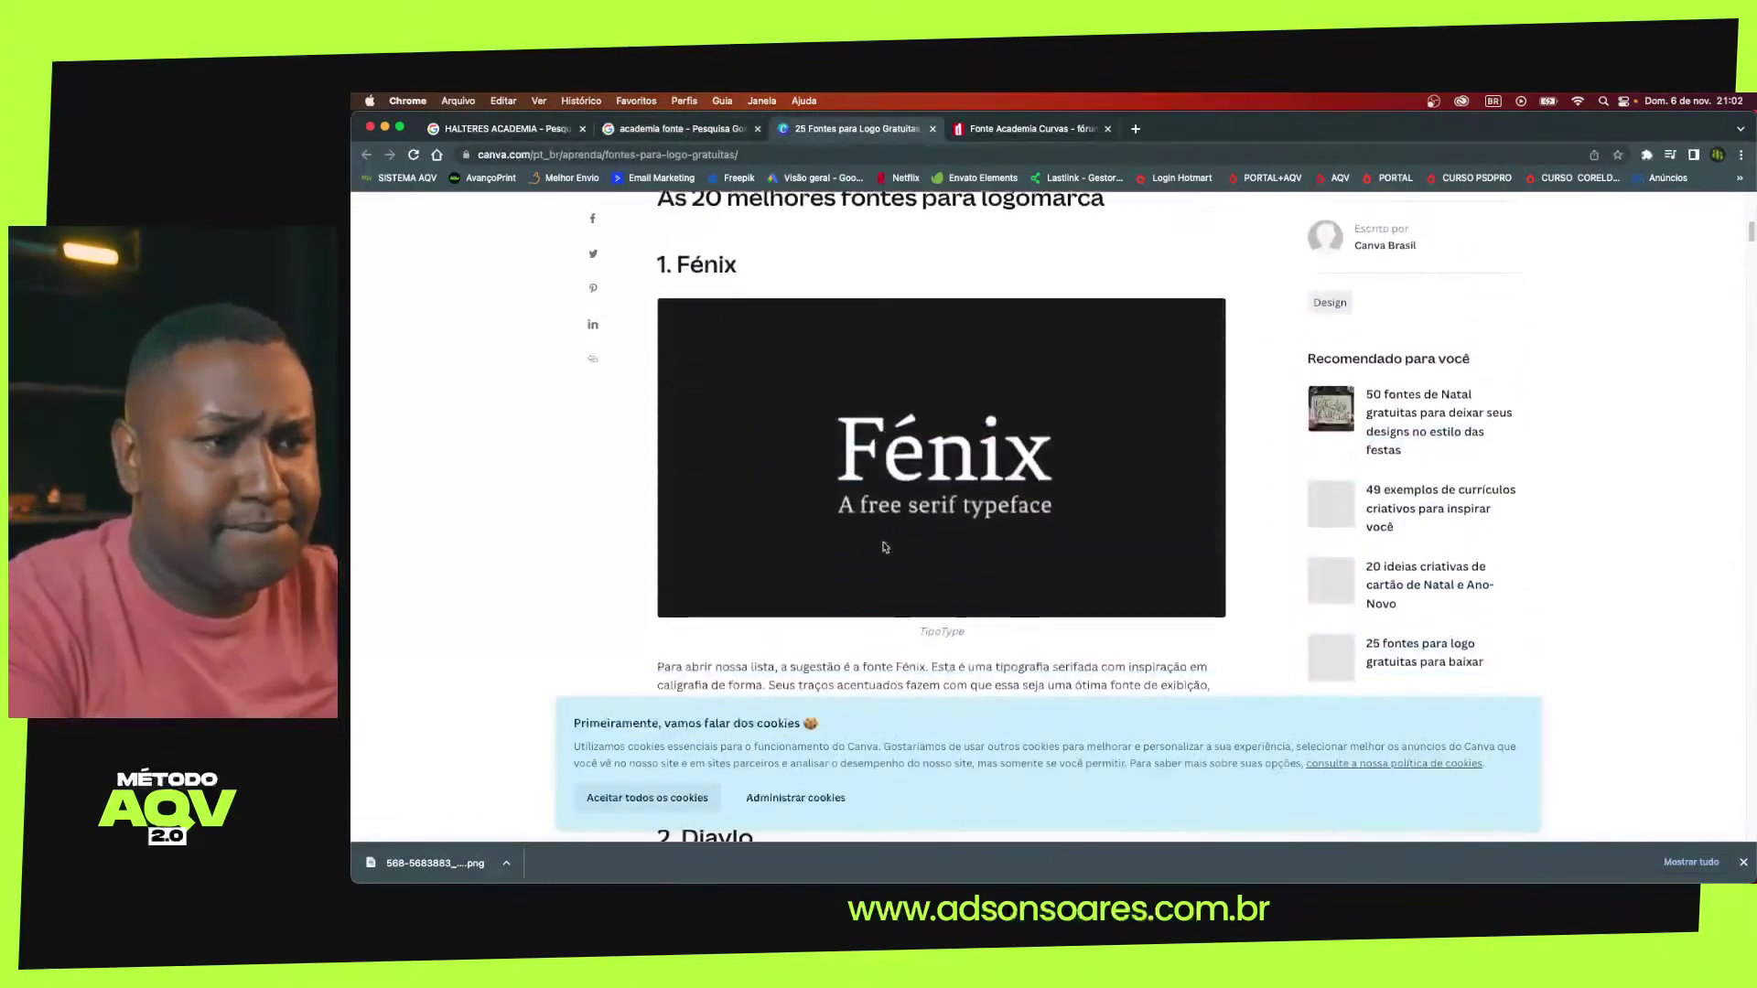
scroll(884, 547, down, 2)
scroll(884, 547, down, 3)
scroll(884, 547, down, 5)
scroll(884, 548, down, 1)
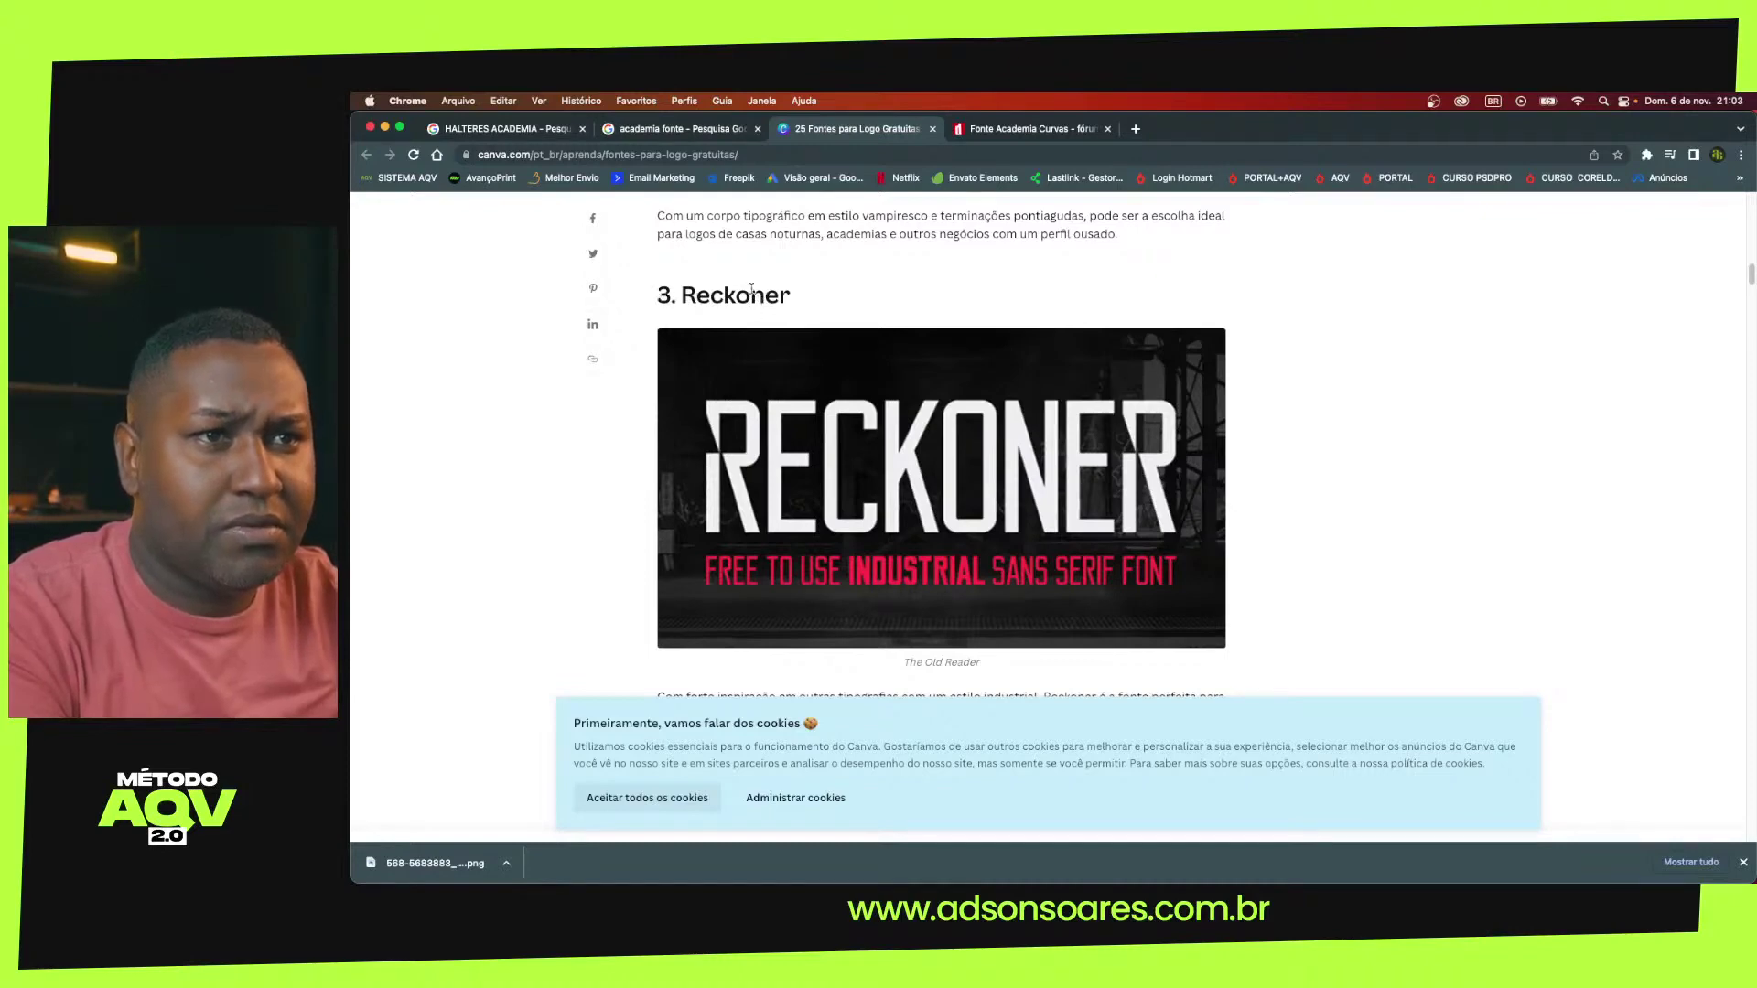
drag(684, 298, 793, 298)
key(super+c)
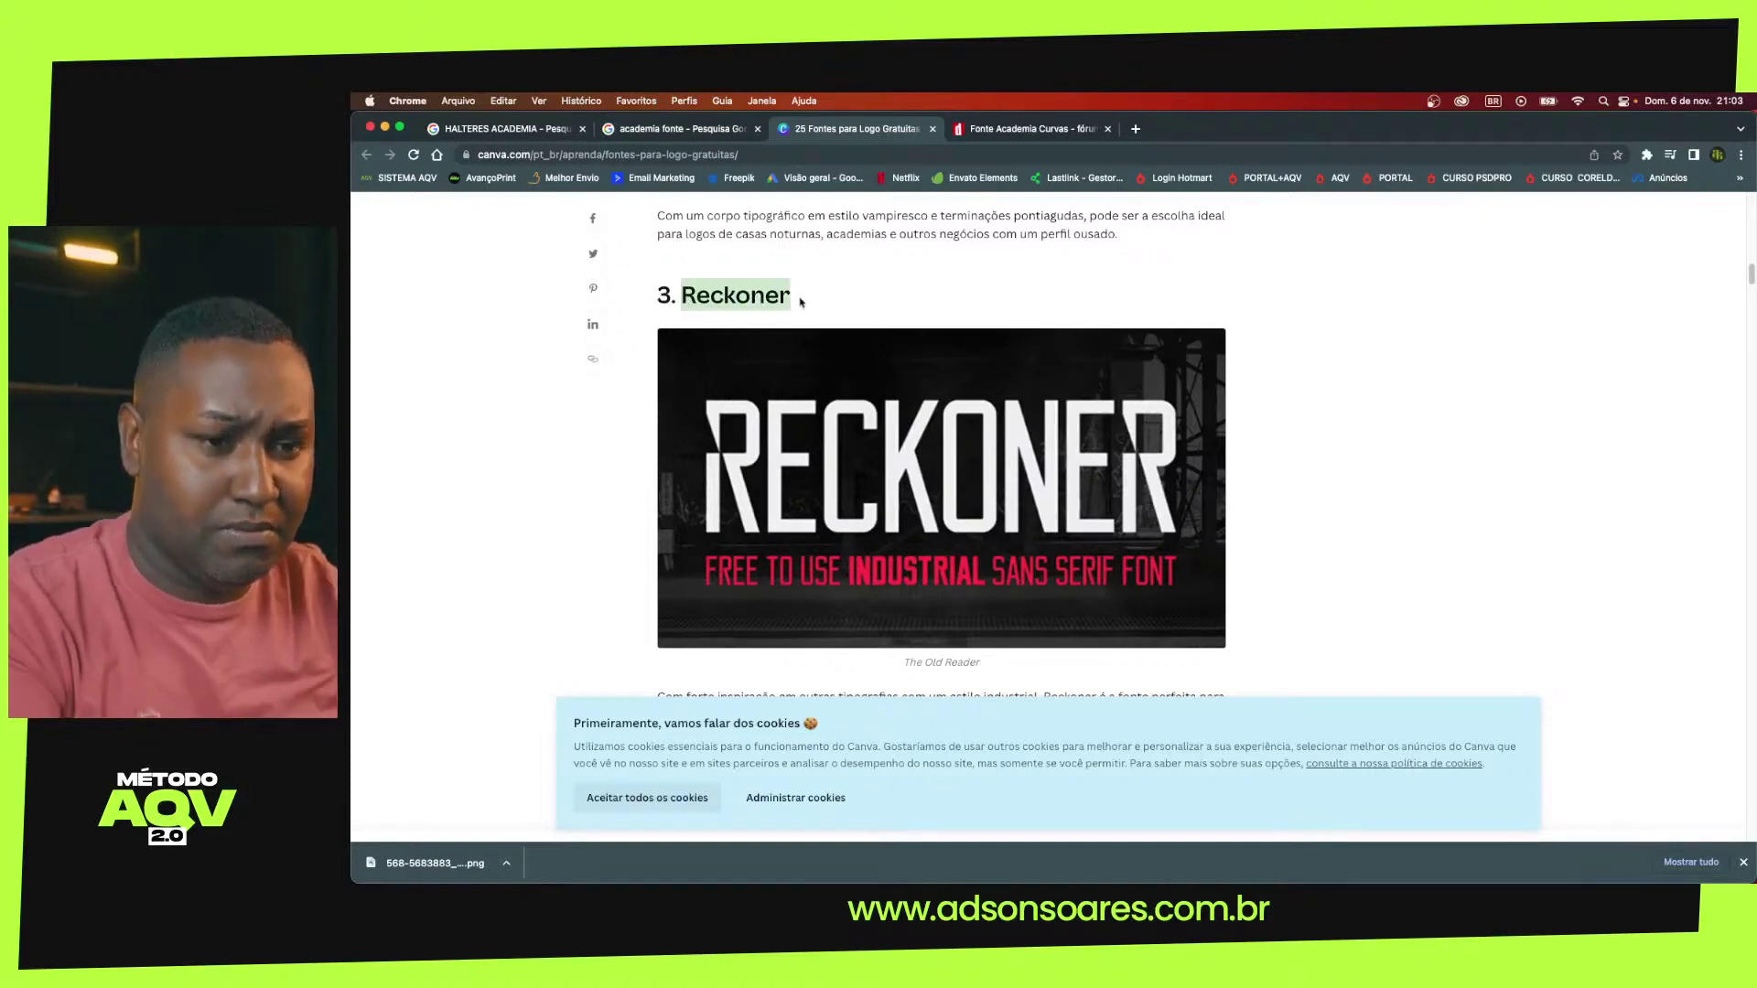
Search Google for 'Reckoner fonte' using the copied font name
click(992, 129)
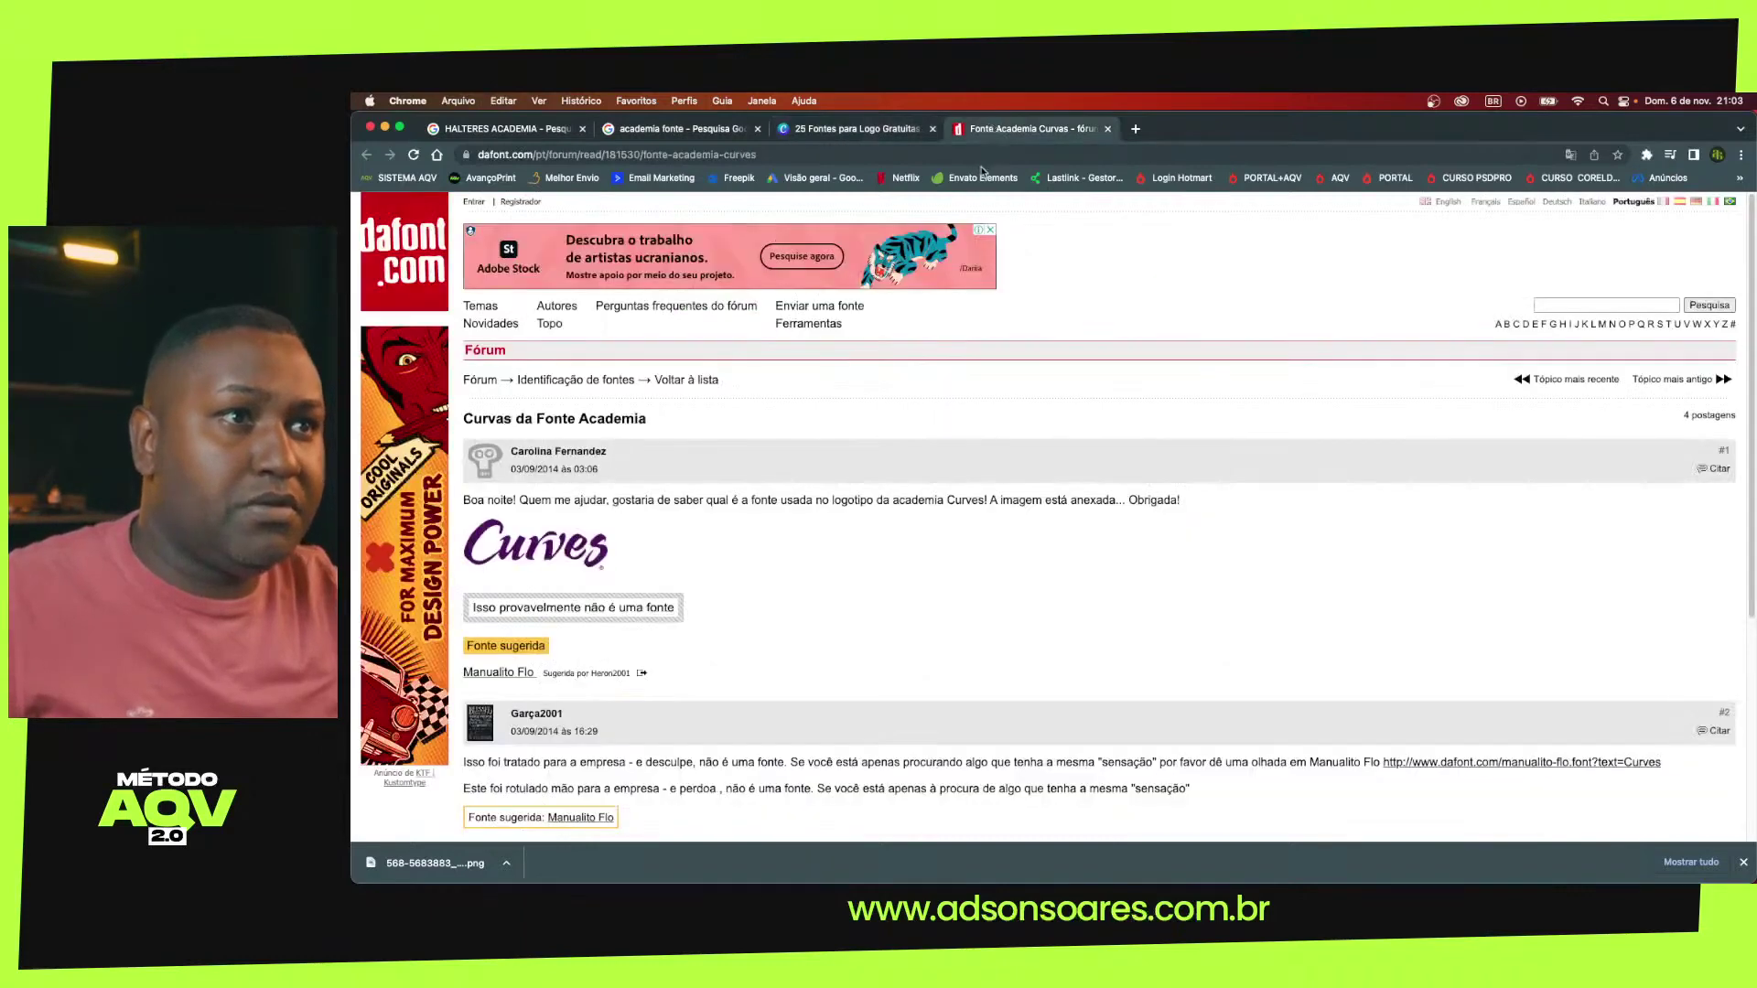
click(983, 157)
key(super+v)
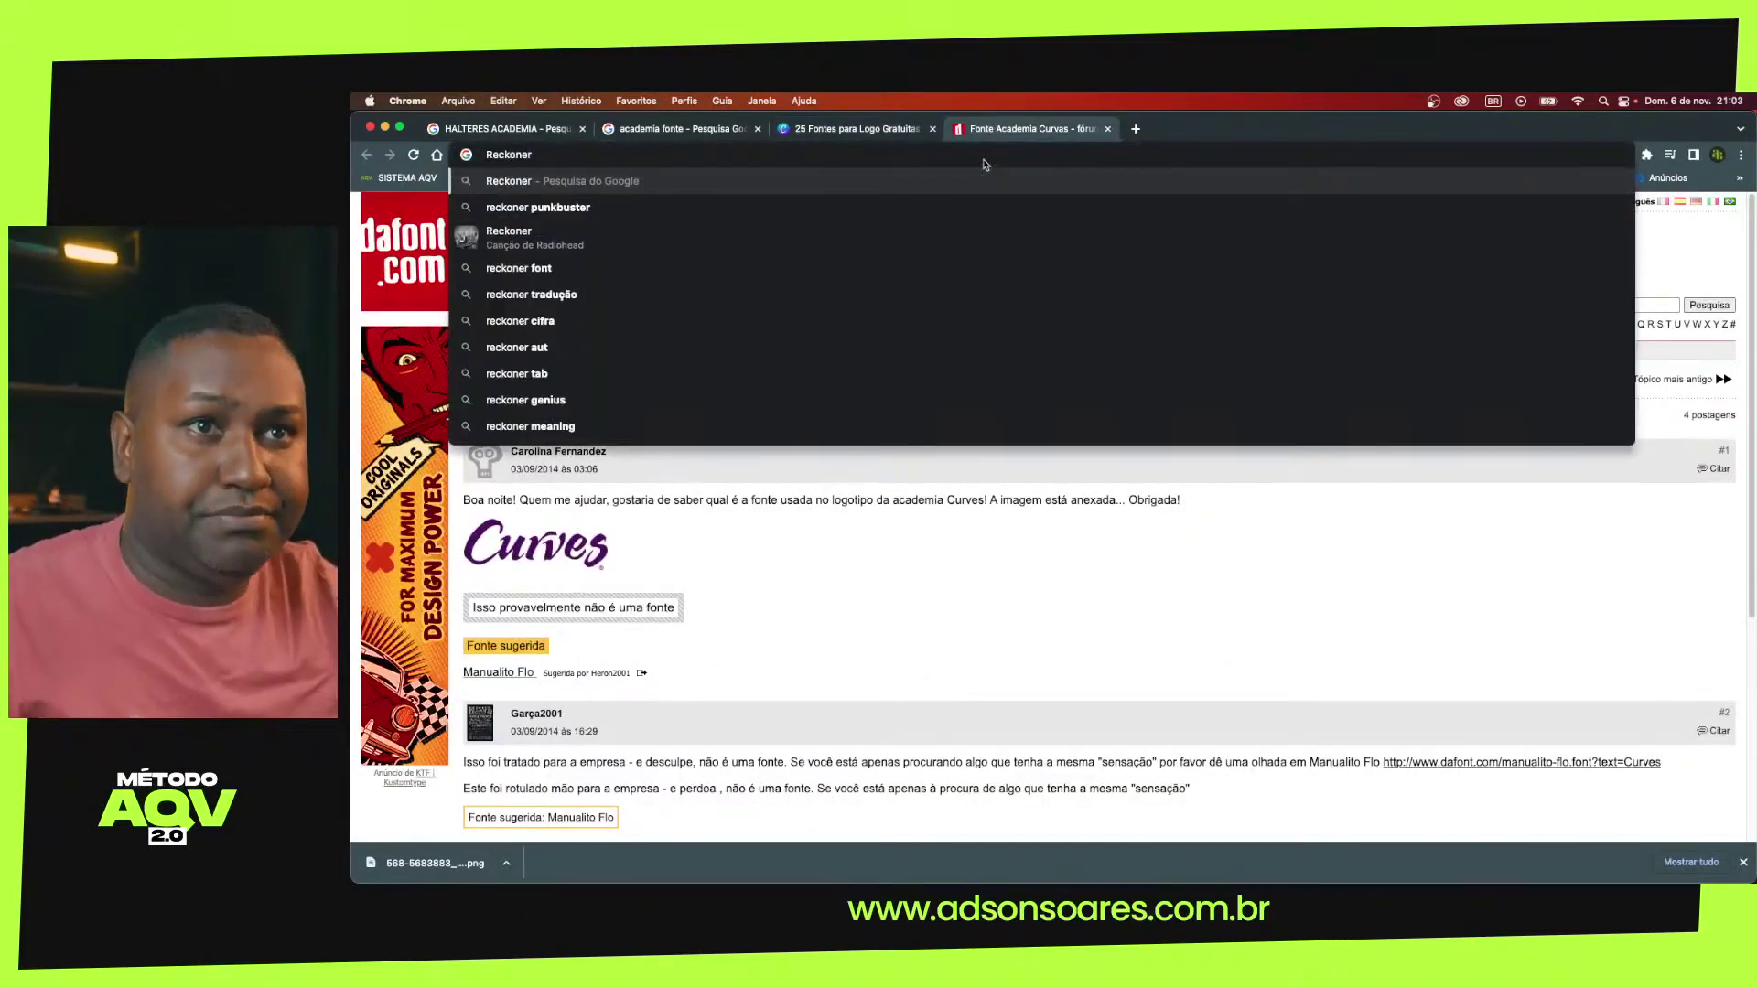
text(fonte)
key(Return)
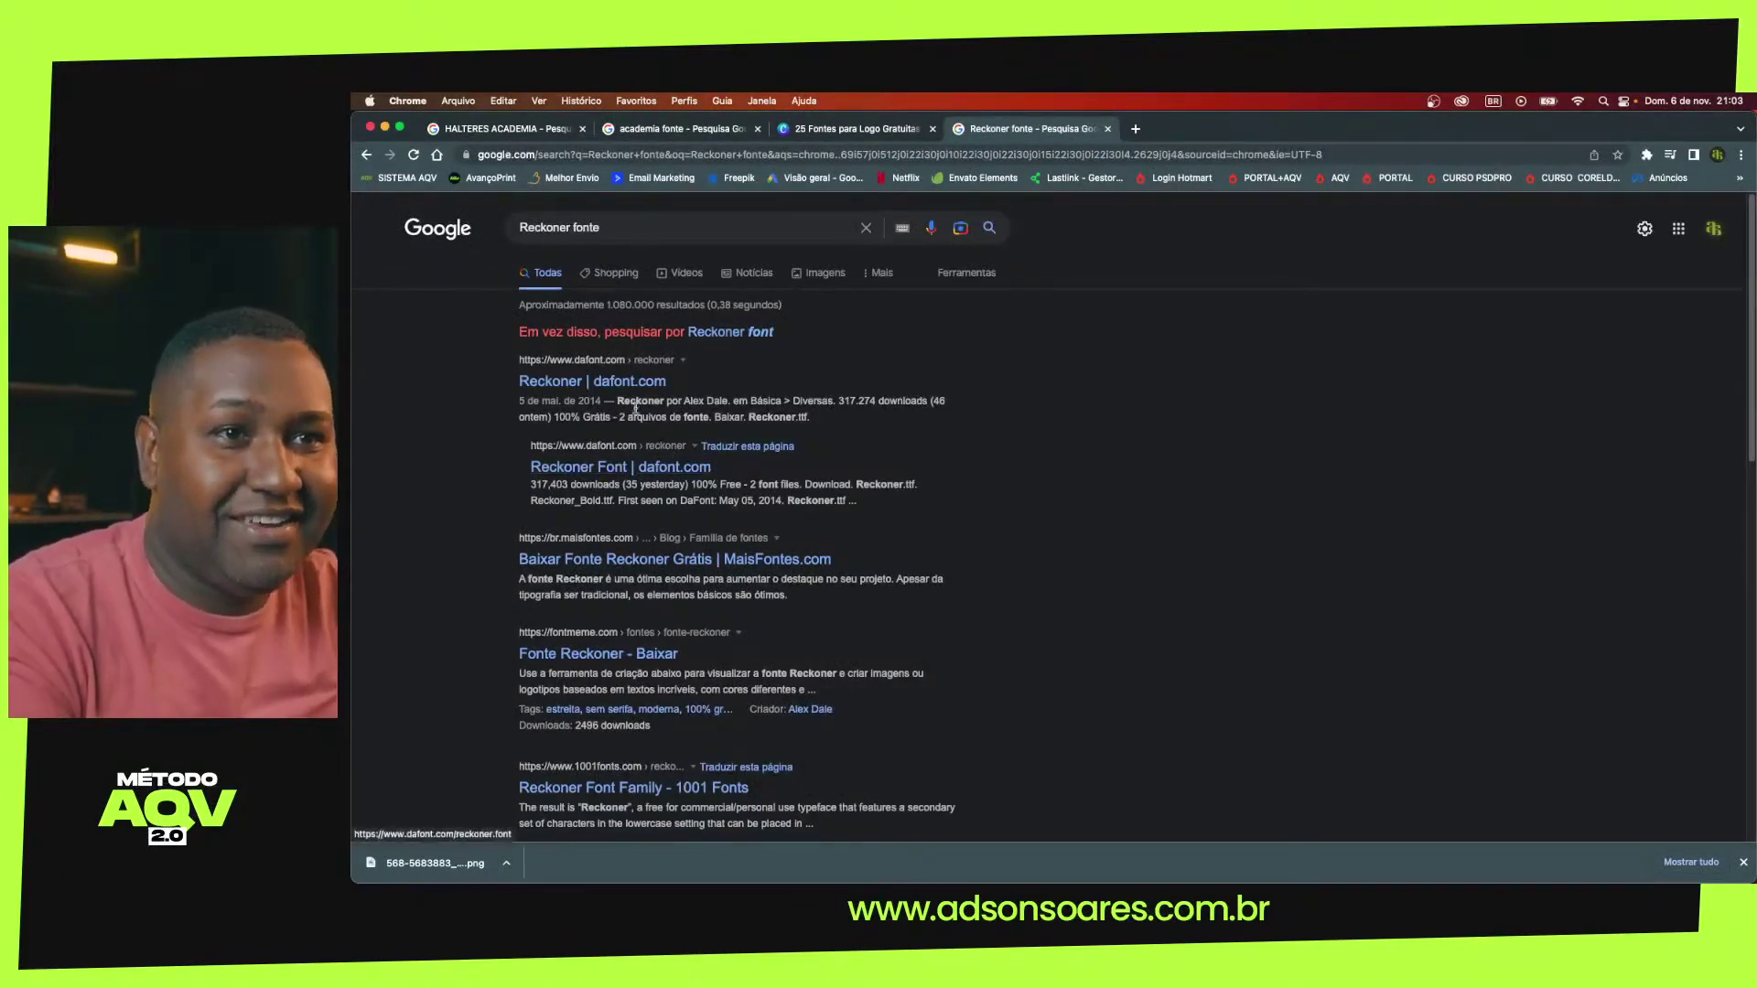
Download reckoner.zip from Reckoner's dafont page and open the archive
click(623, 383)
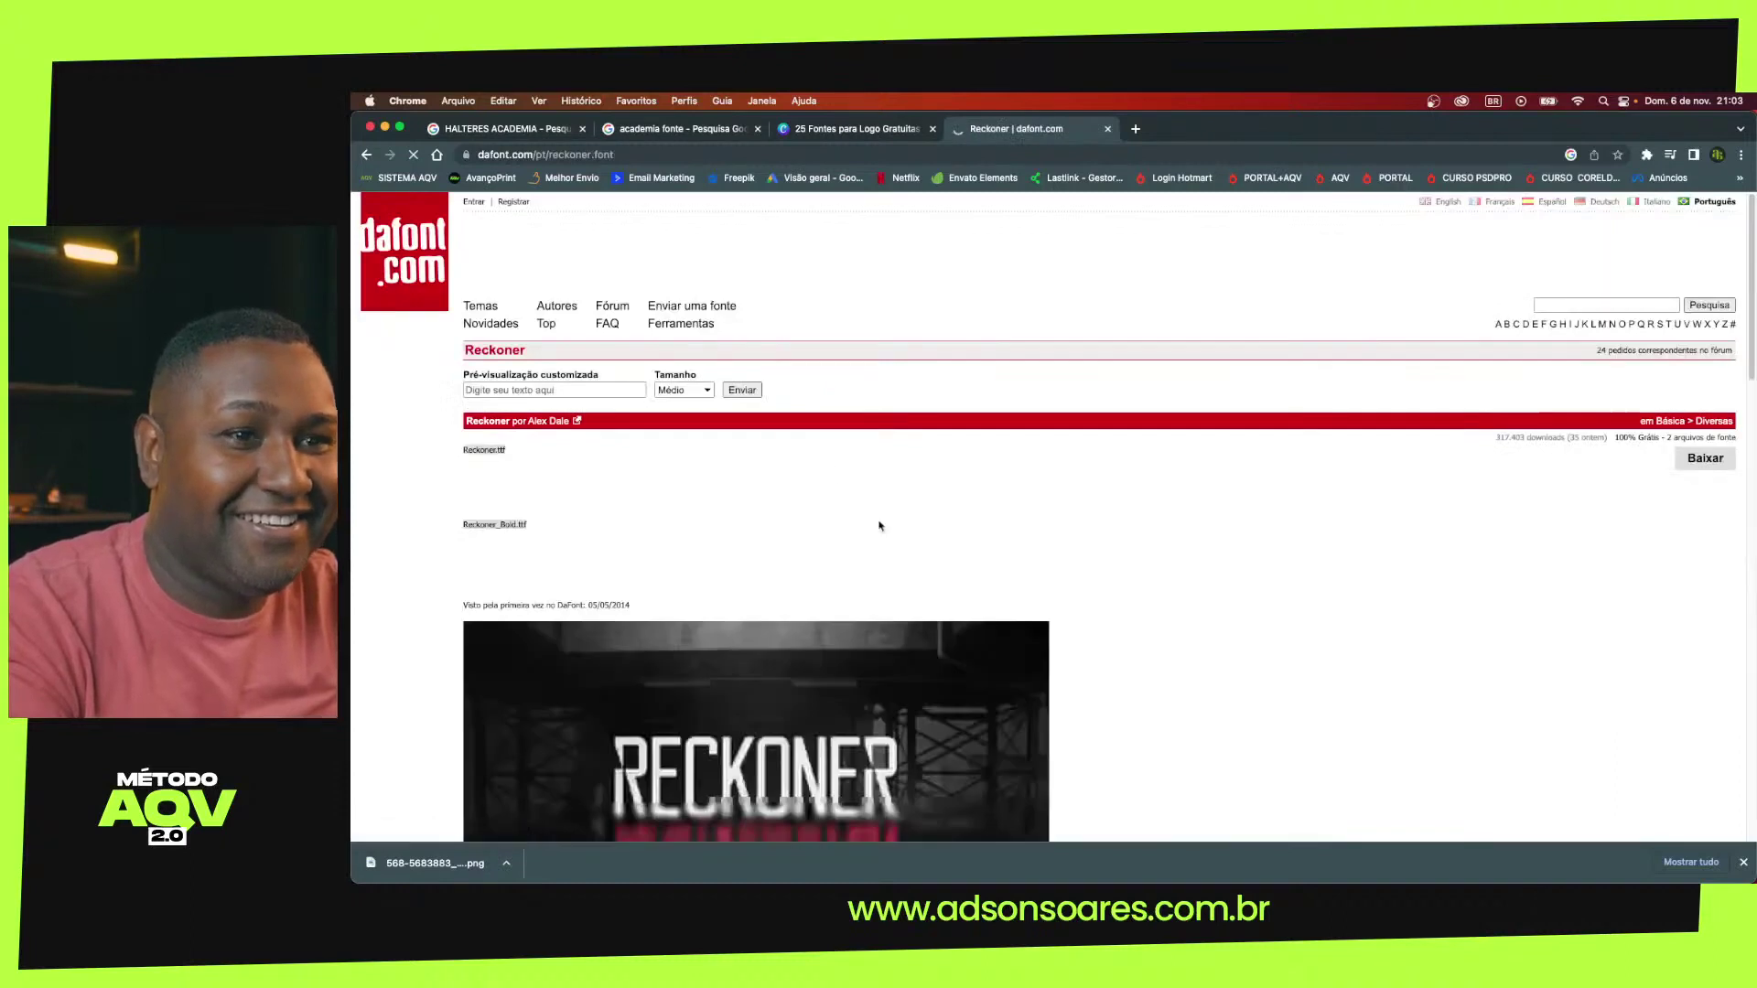
click(1695, 462)
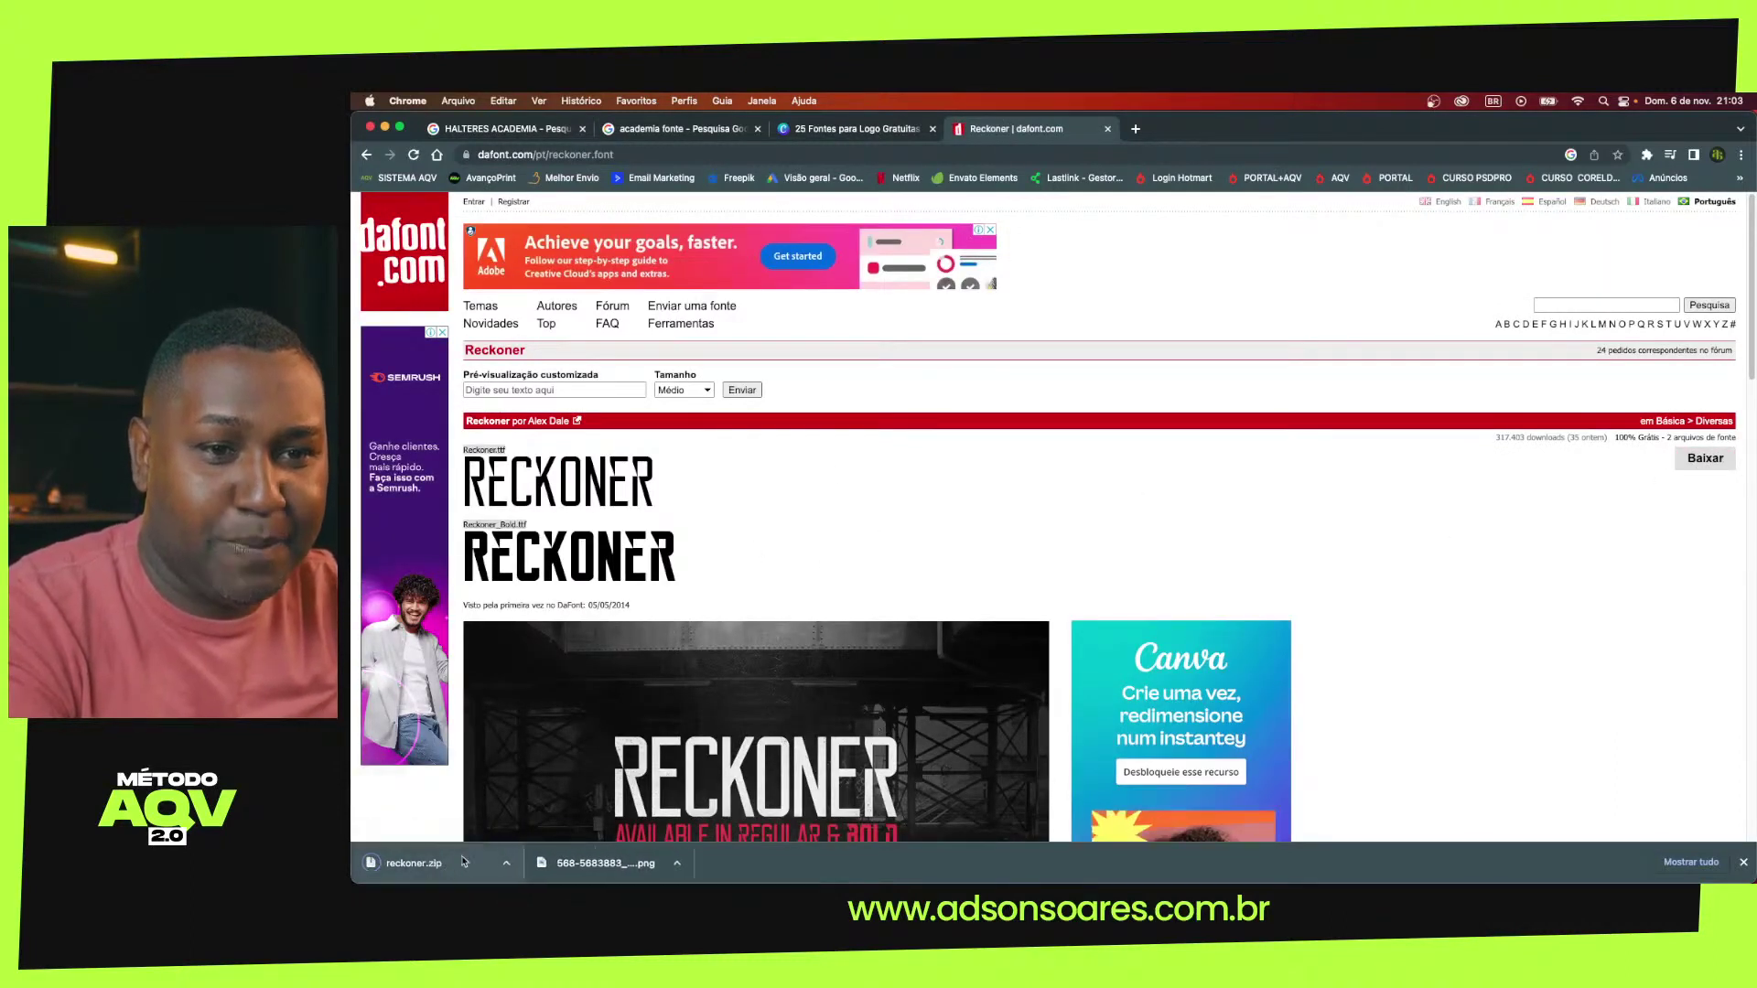
click(464, 862)
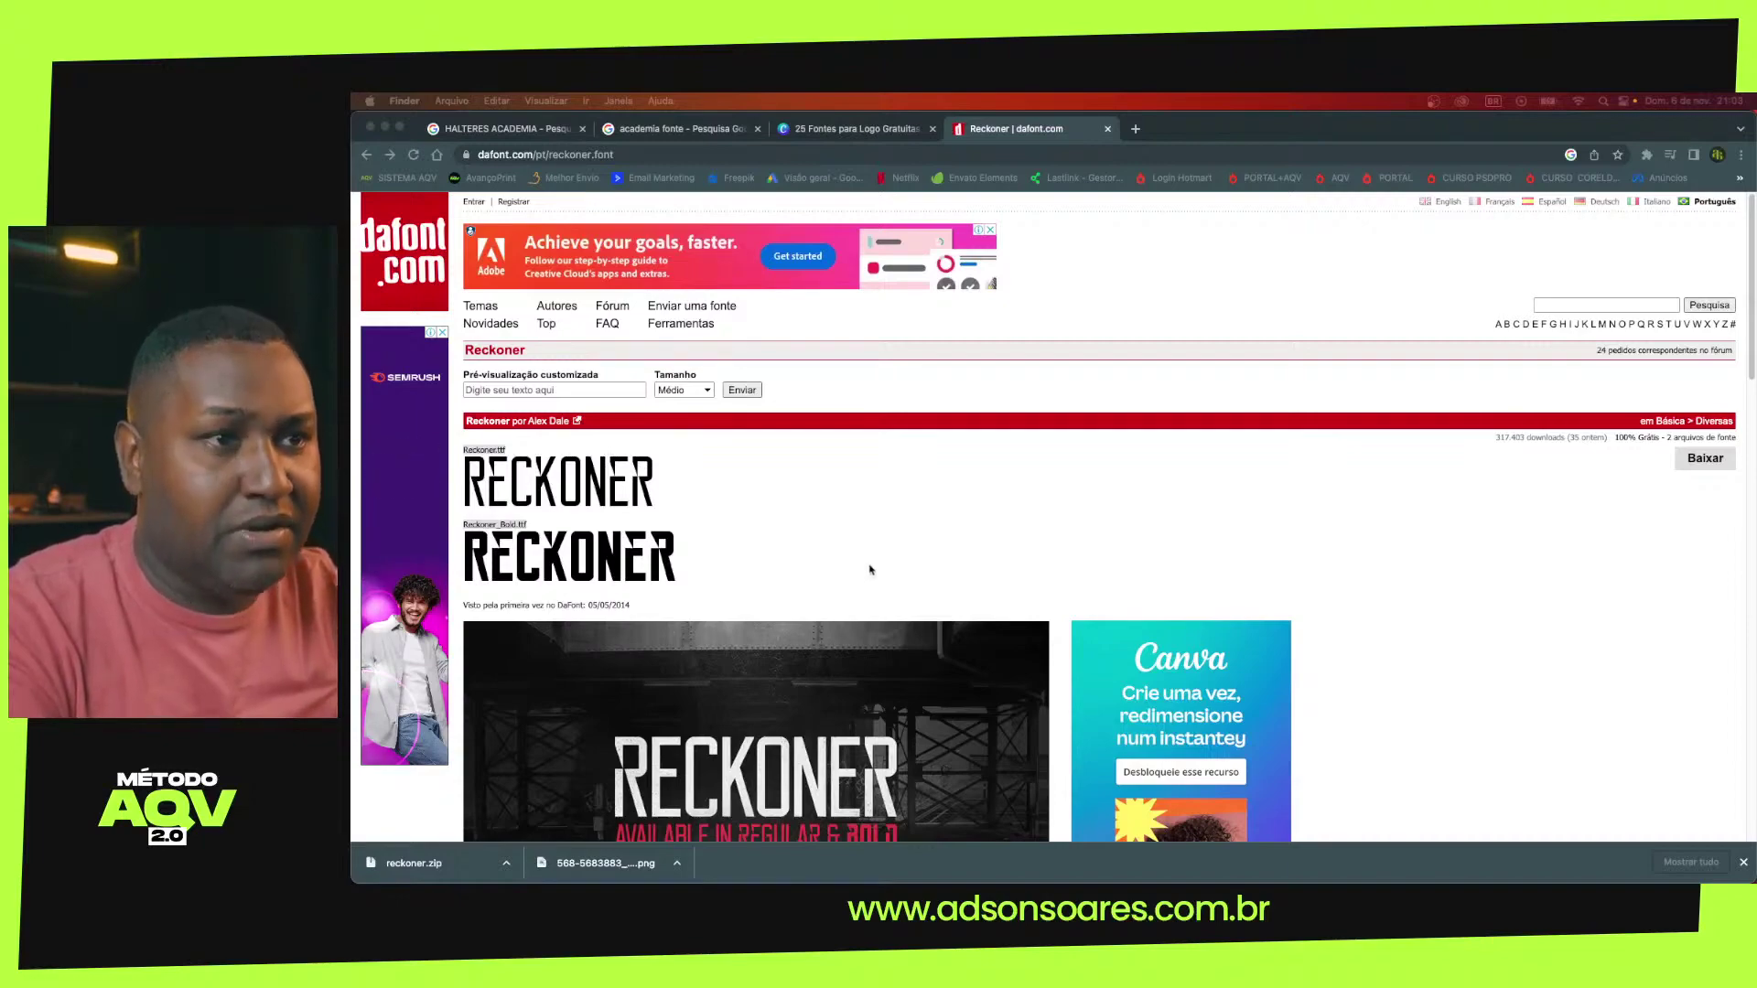
key(ctrl+Left)
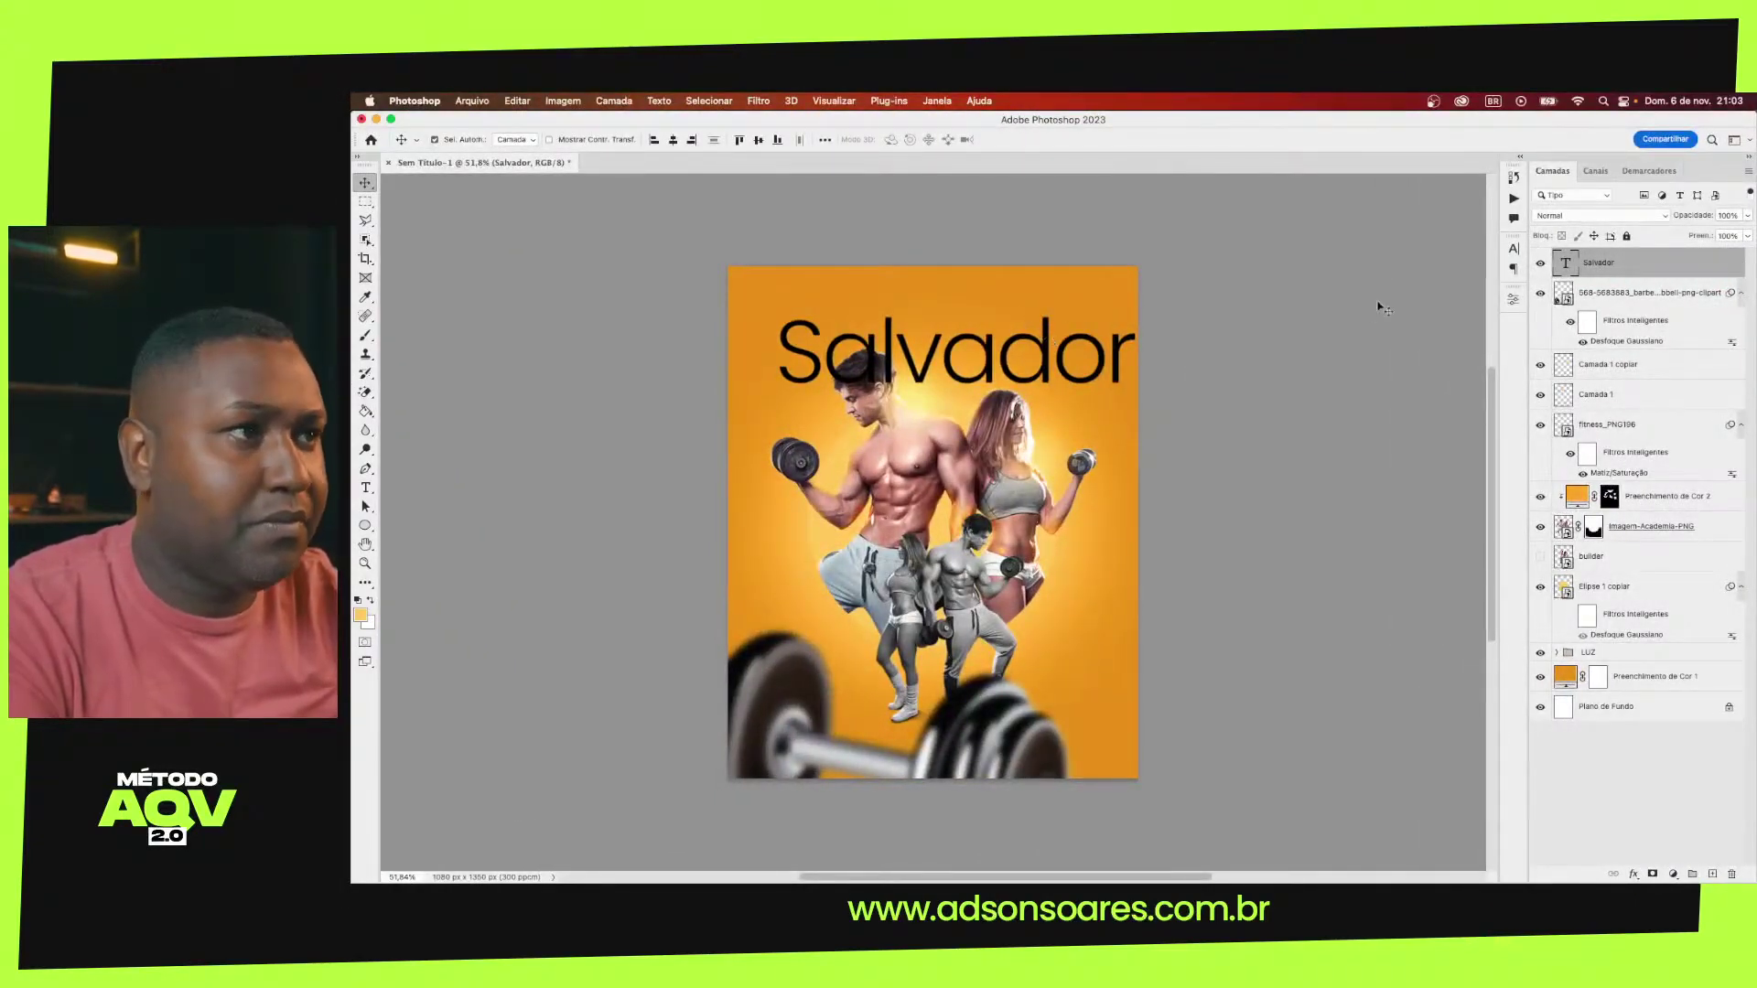
Set Salvador in Reckoner Bold Condensed, nudge it right, and drag a duplicate below
click(1512, 250)
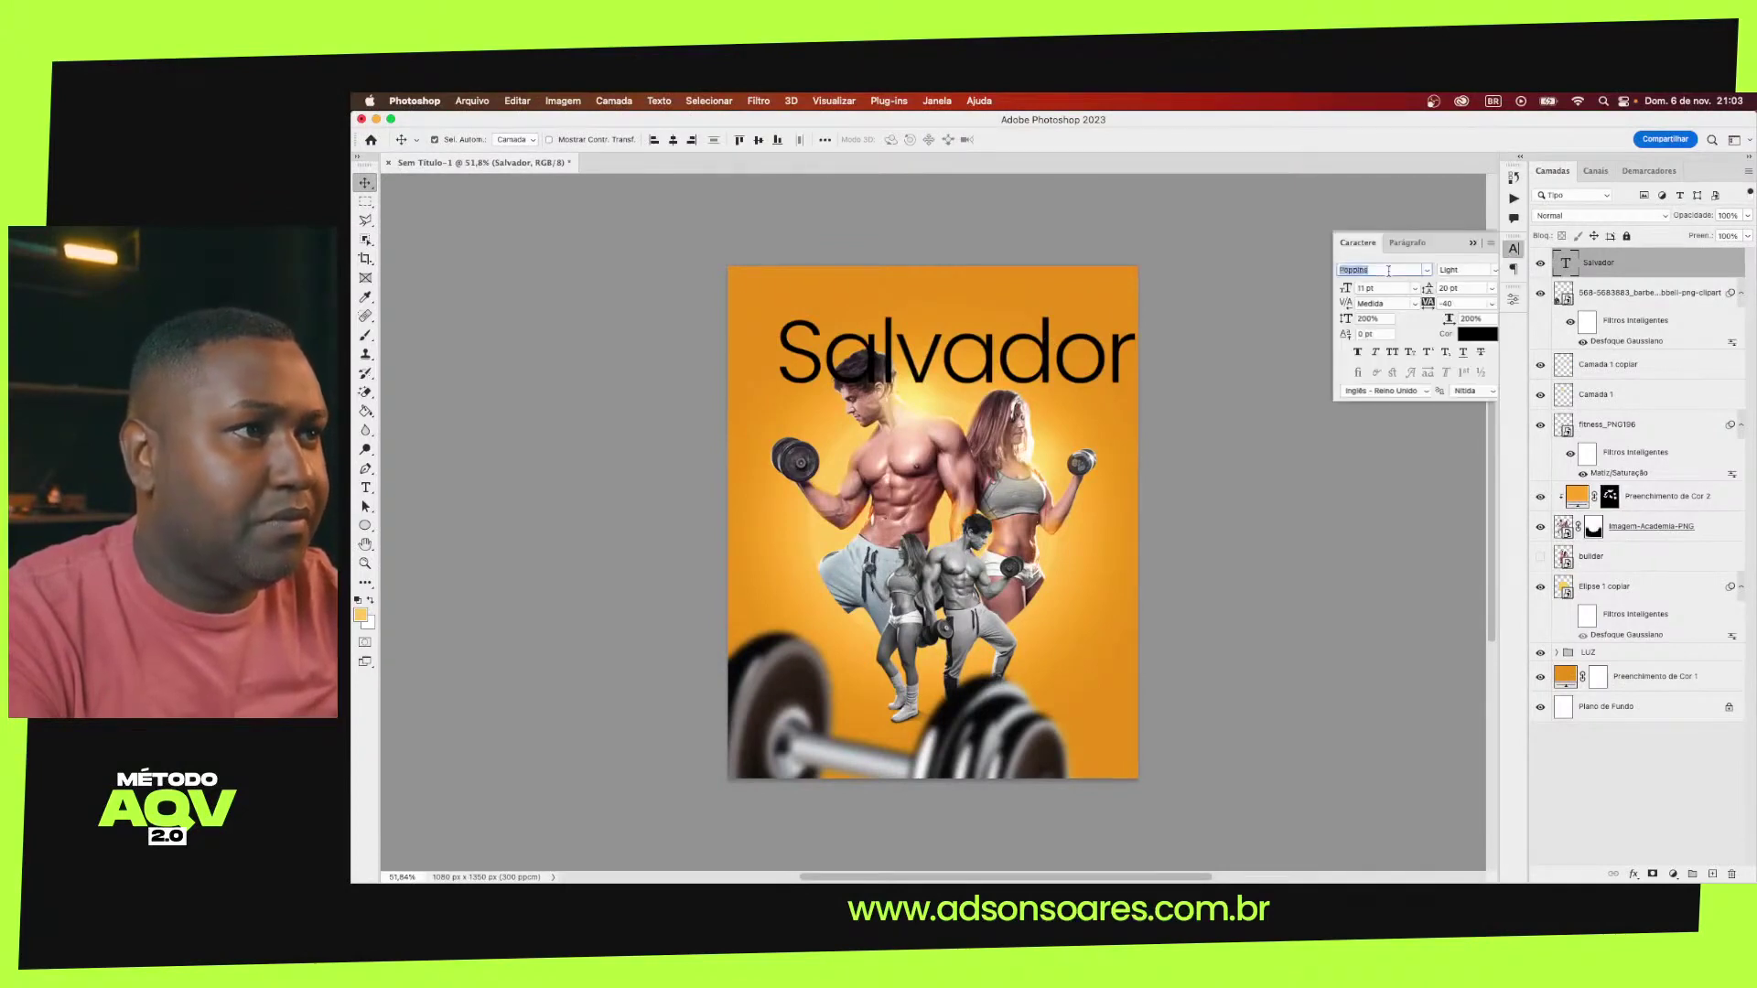
key(BackSpace)
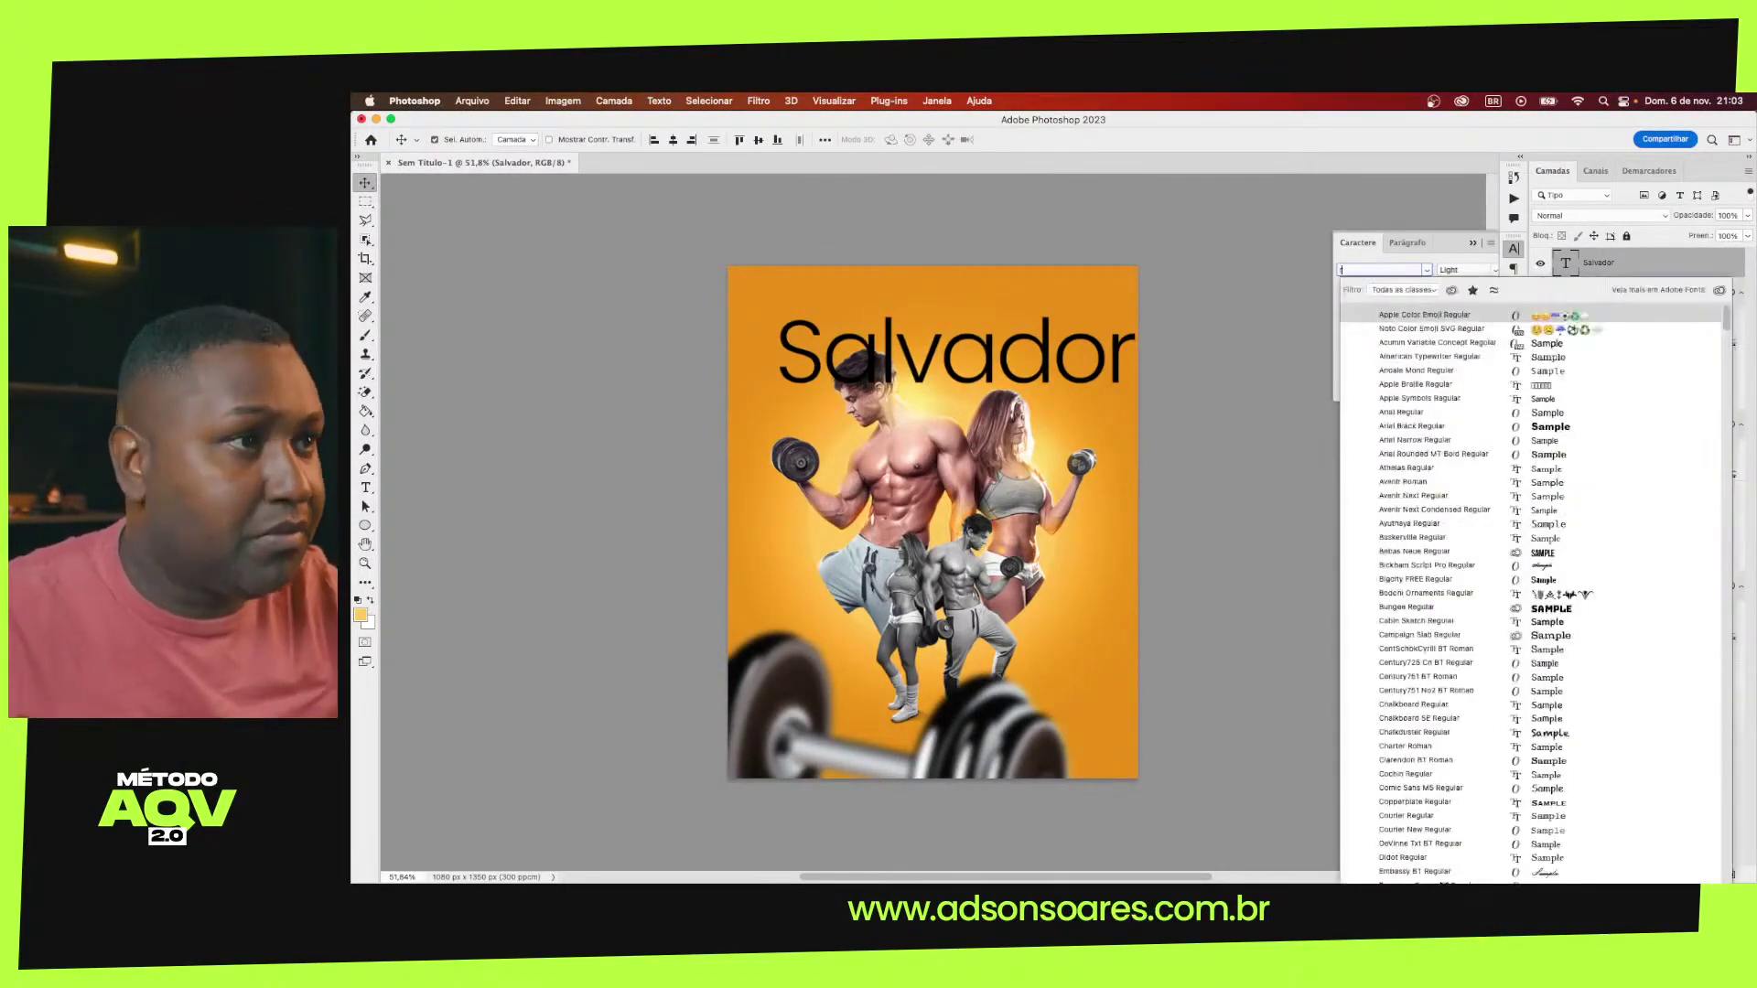
text(roc)
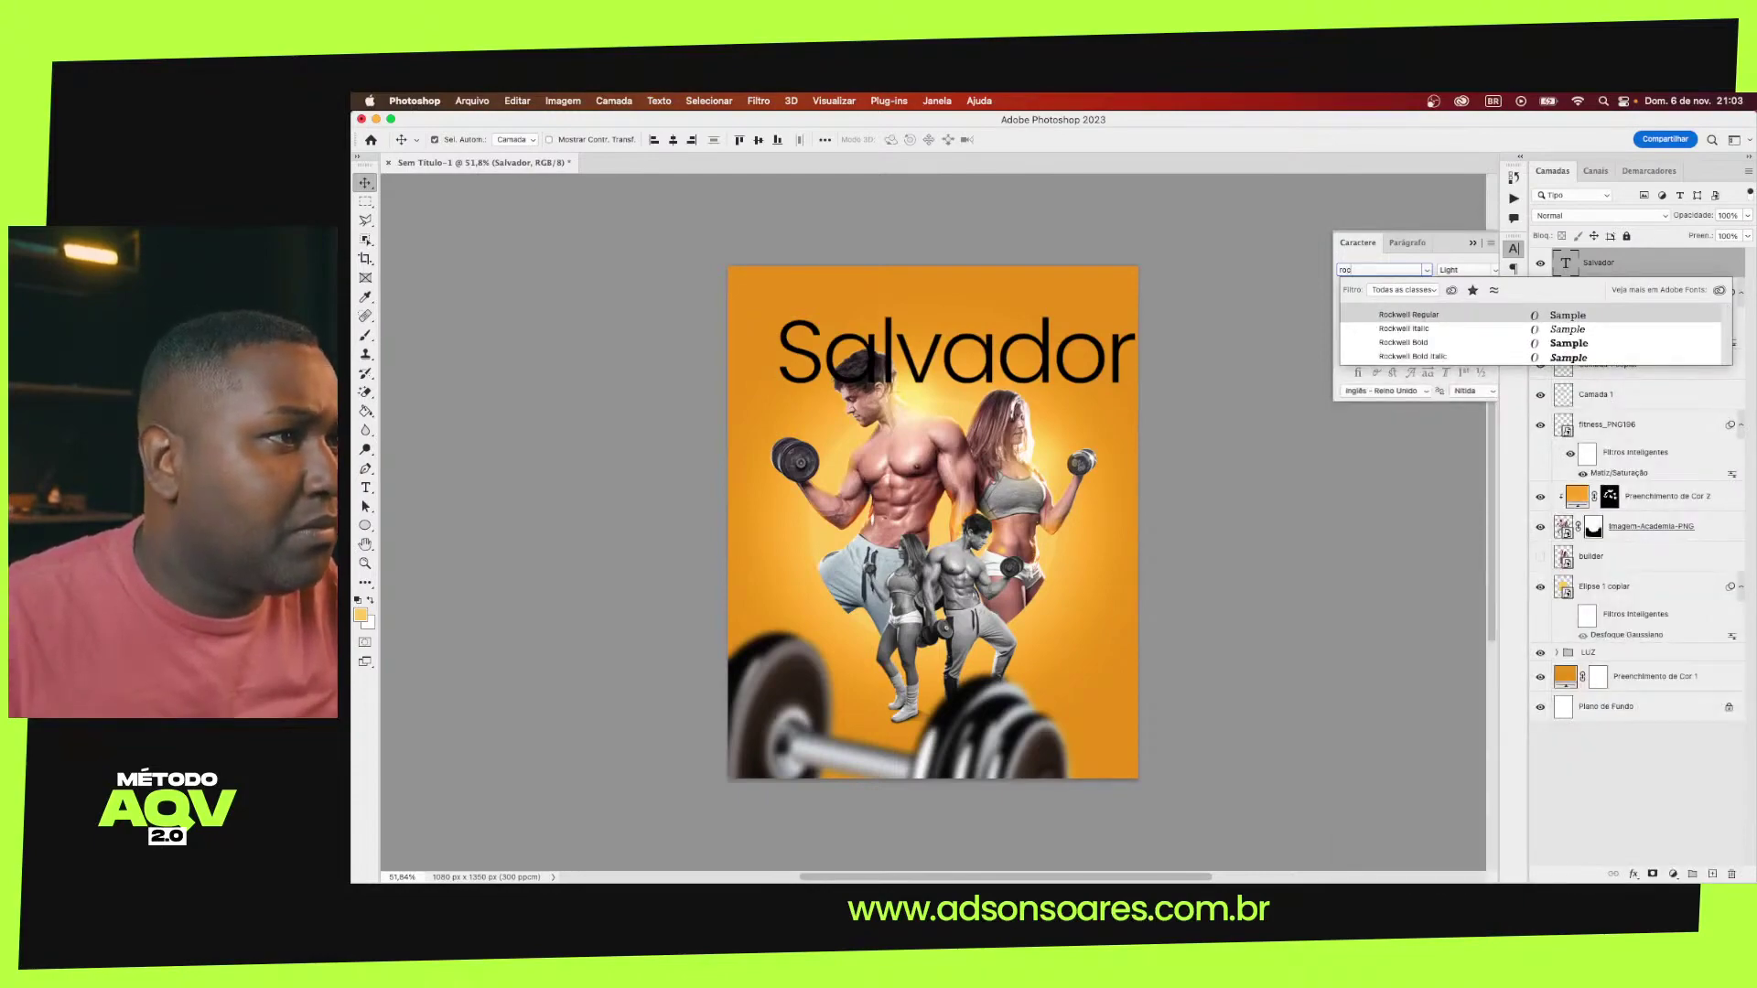
key(Return)
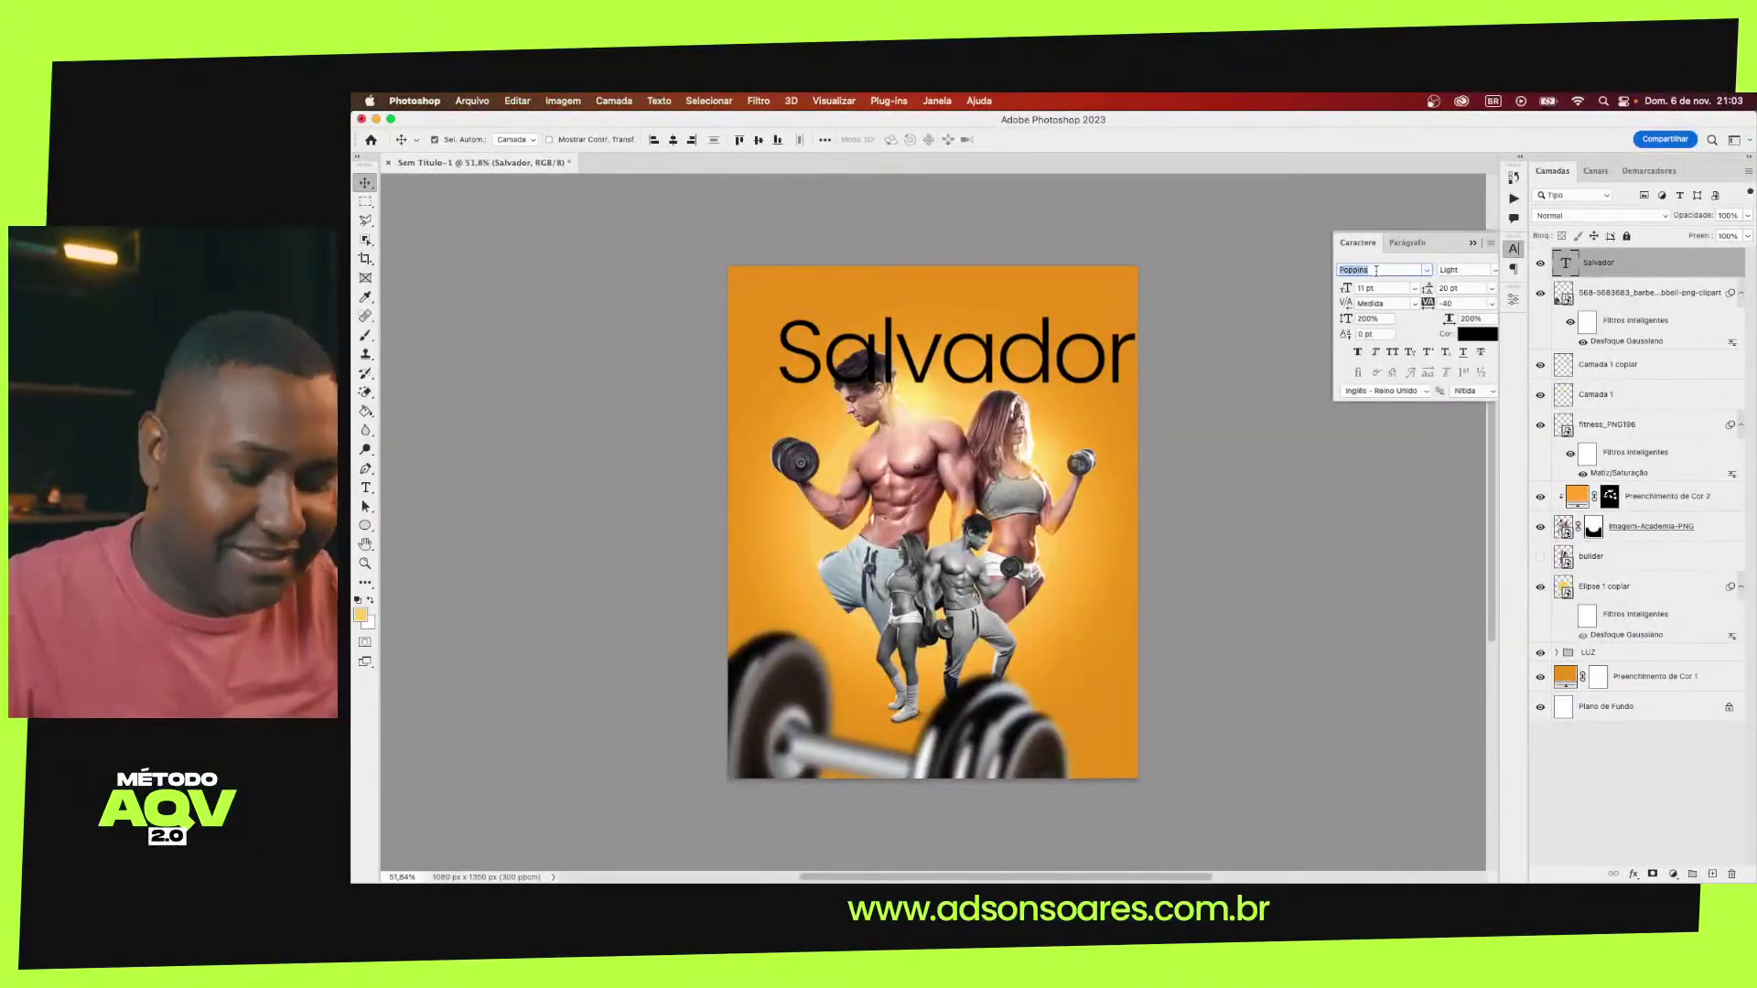
text(rec)
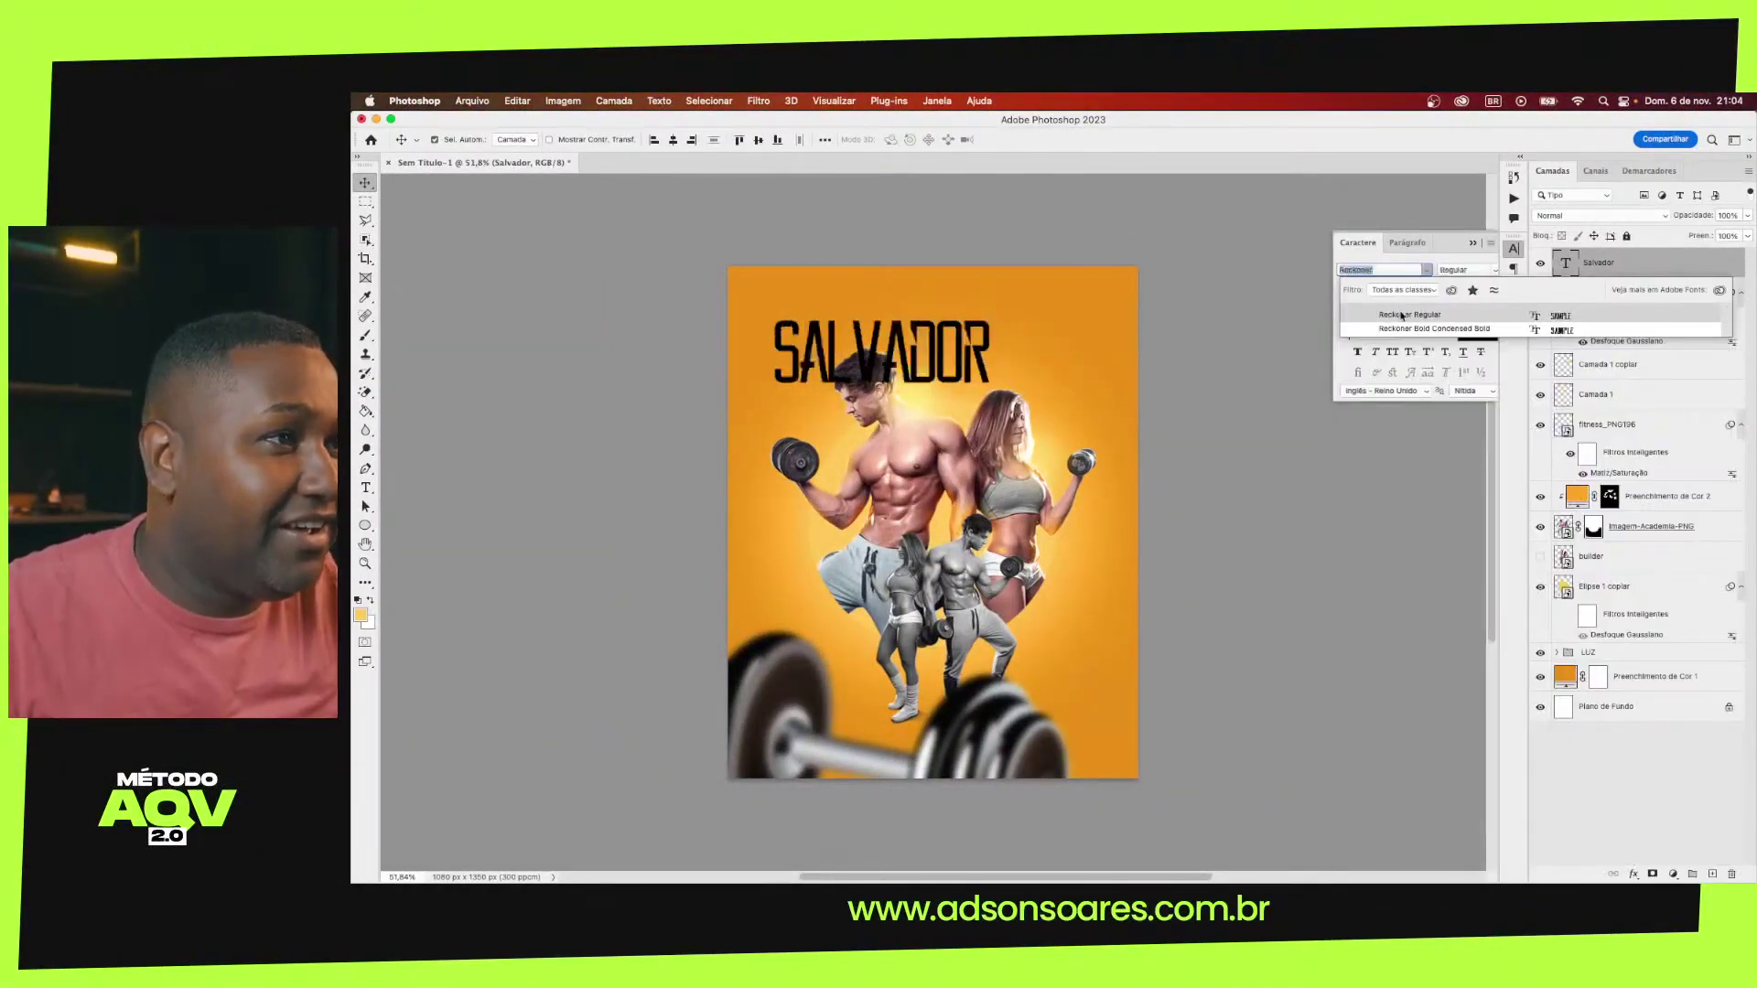
click(1404, 330)
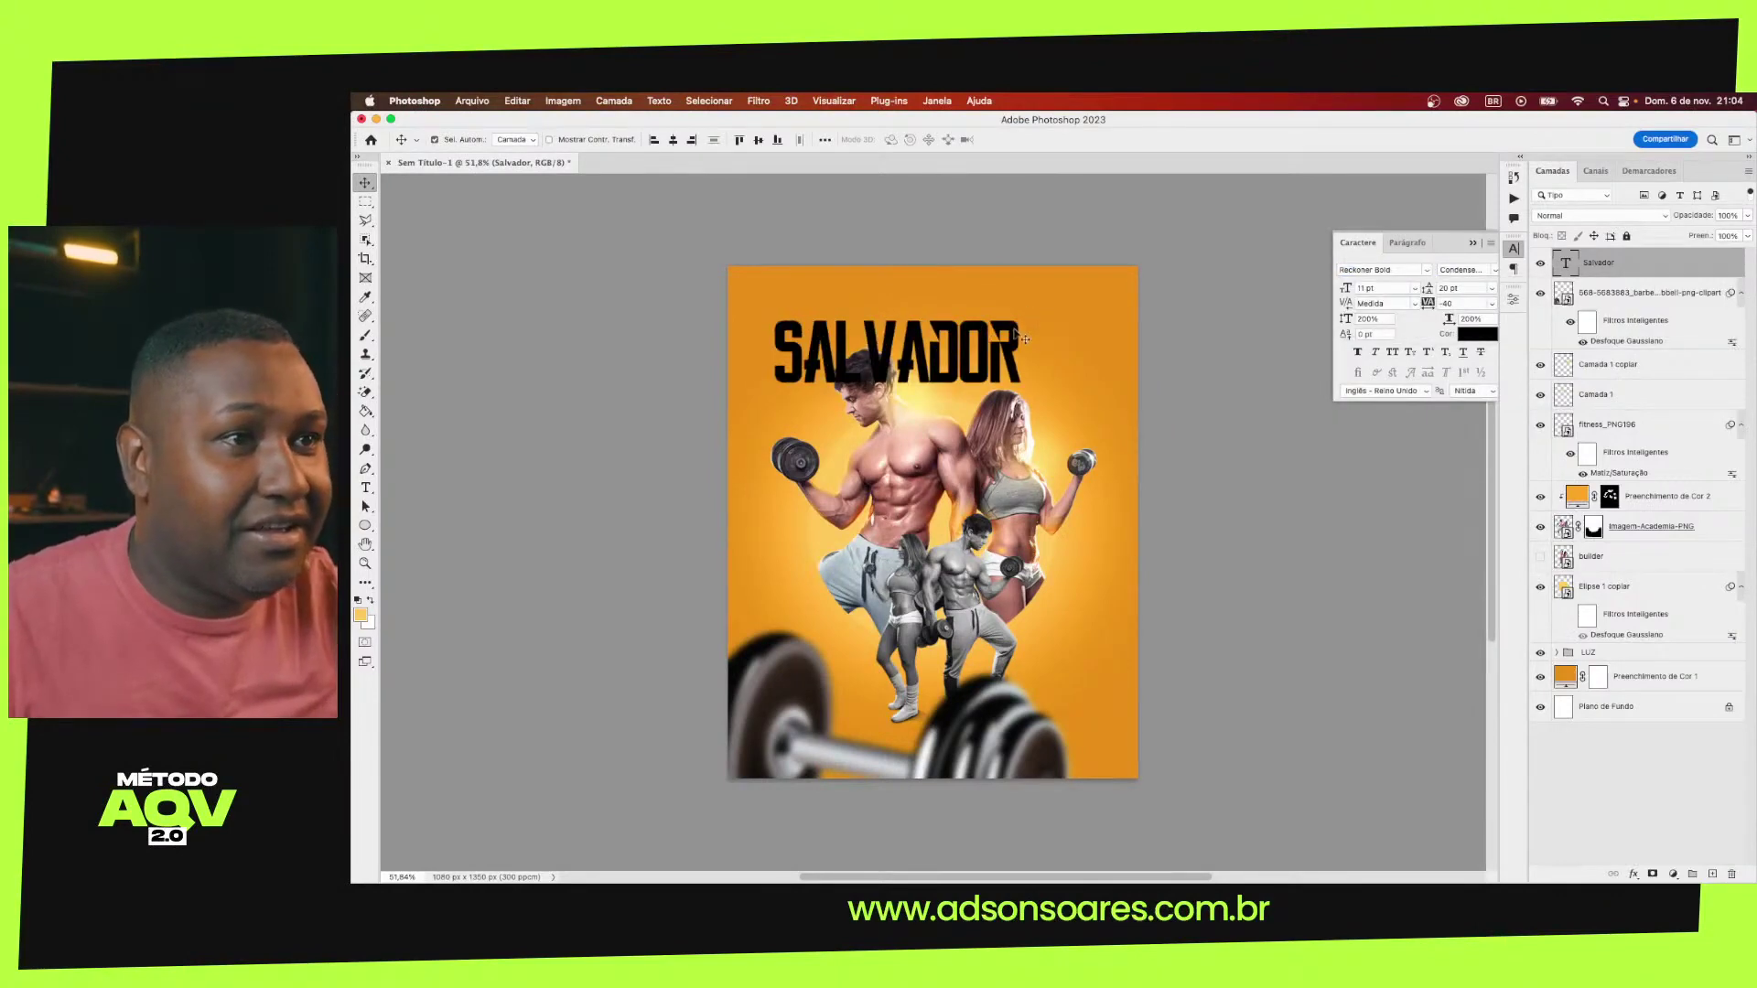
drag(1022, 339, 1077, 323)
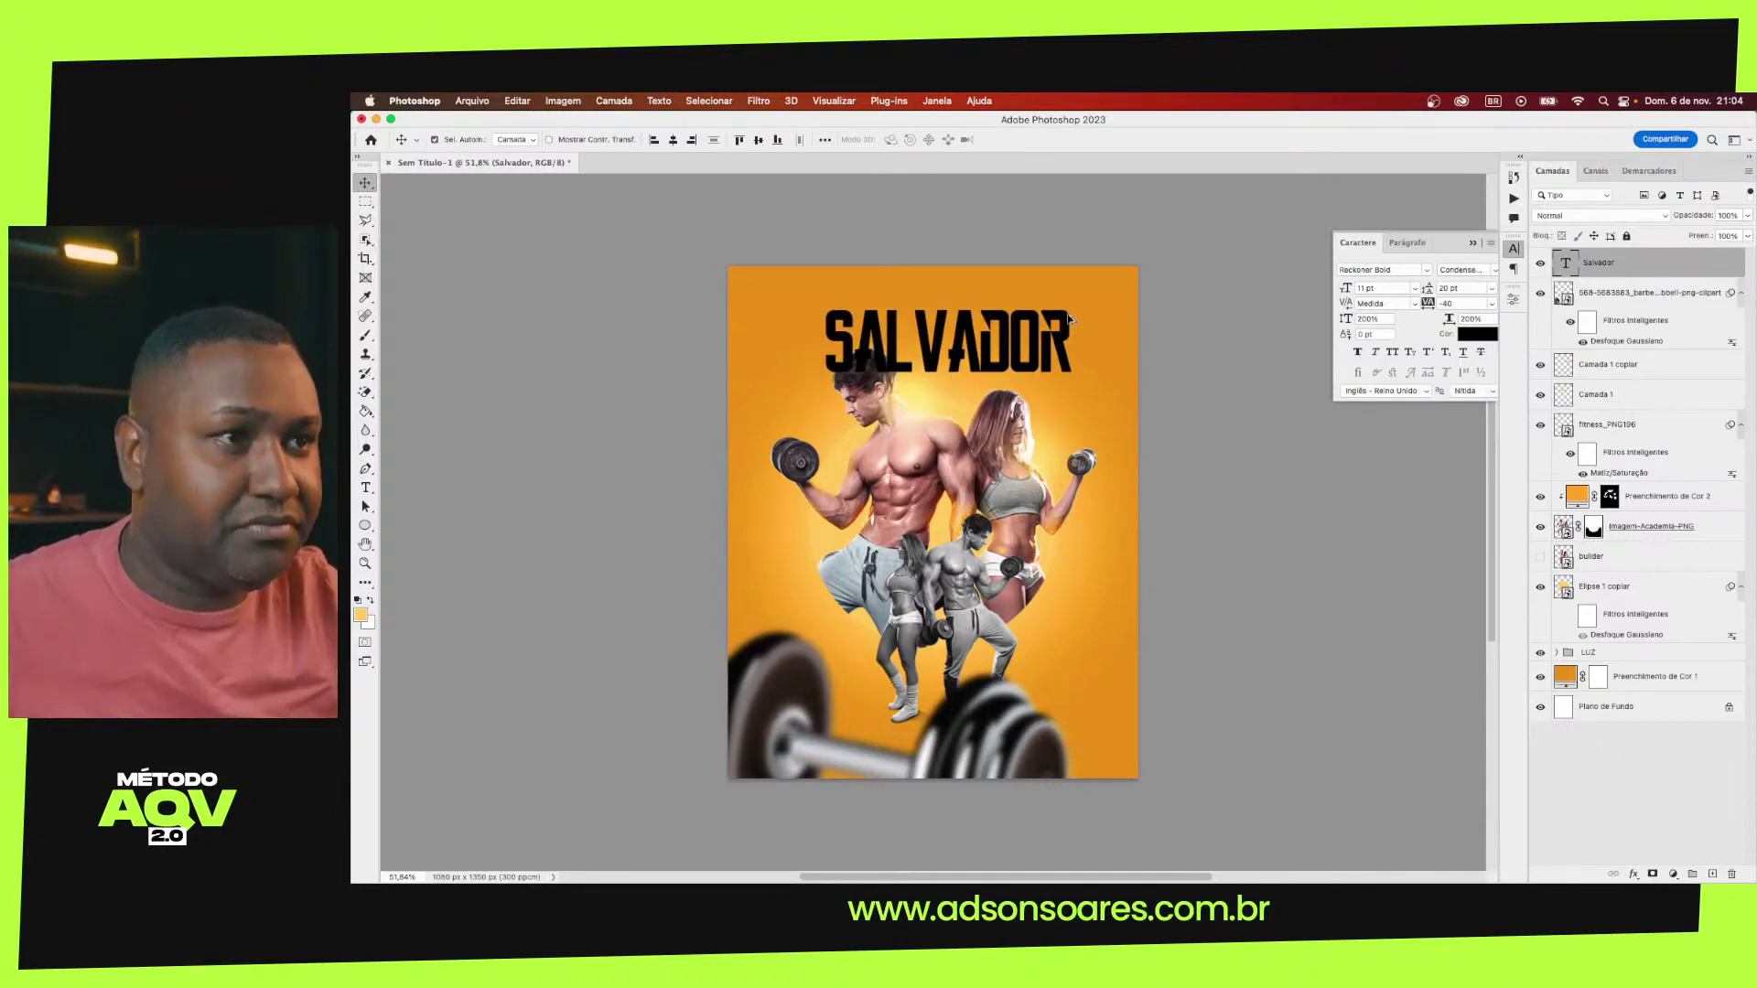
drag(1069, 319, 1067, 395)
Change the lower copy's text to 'FITNESS'
double_click(1066, 392)
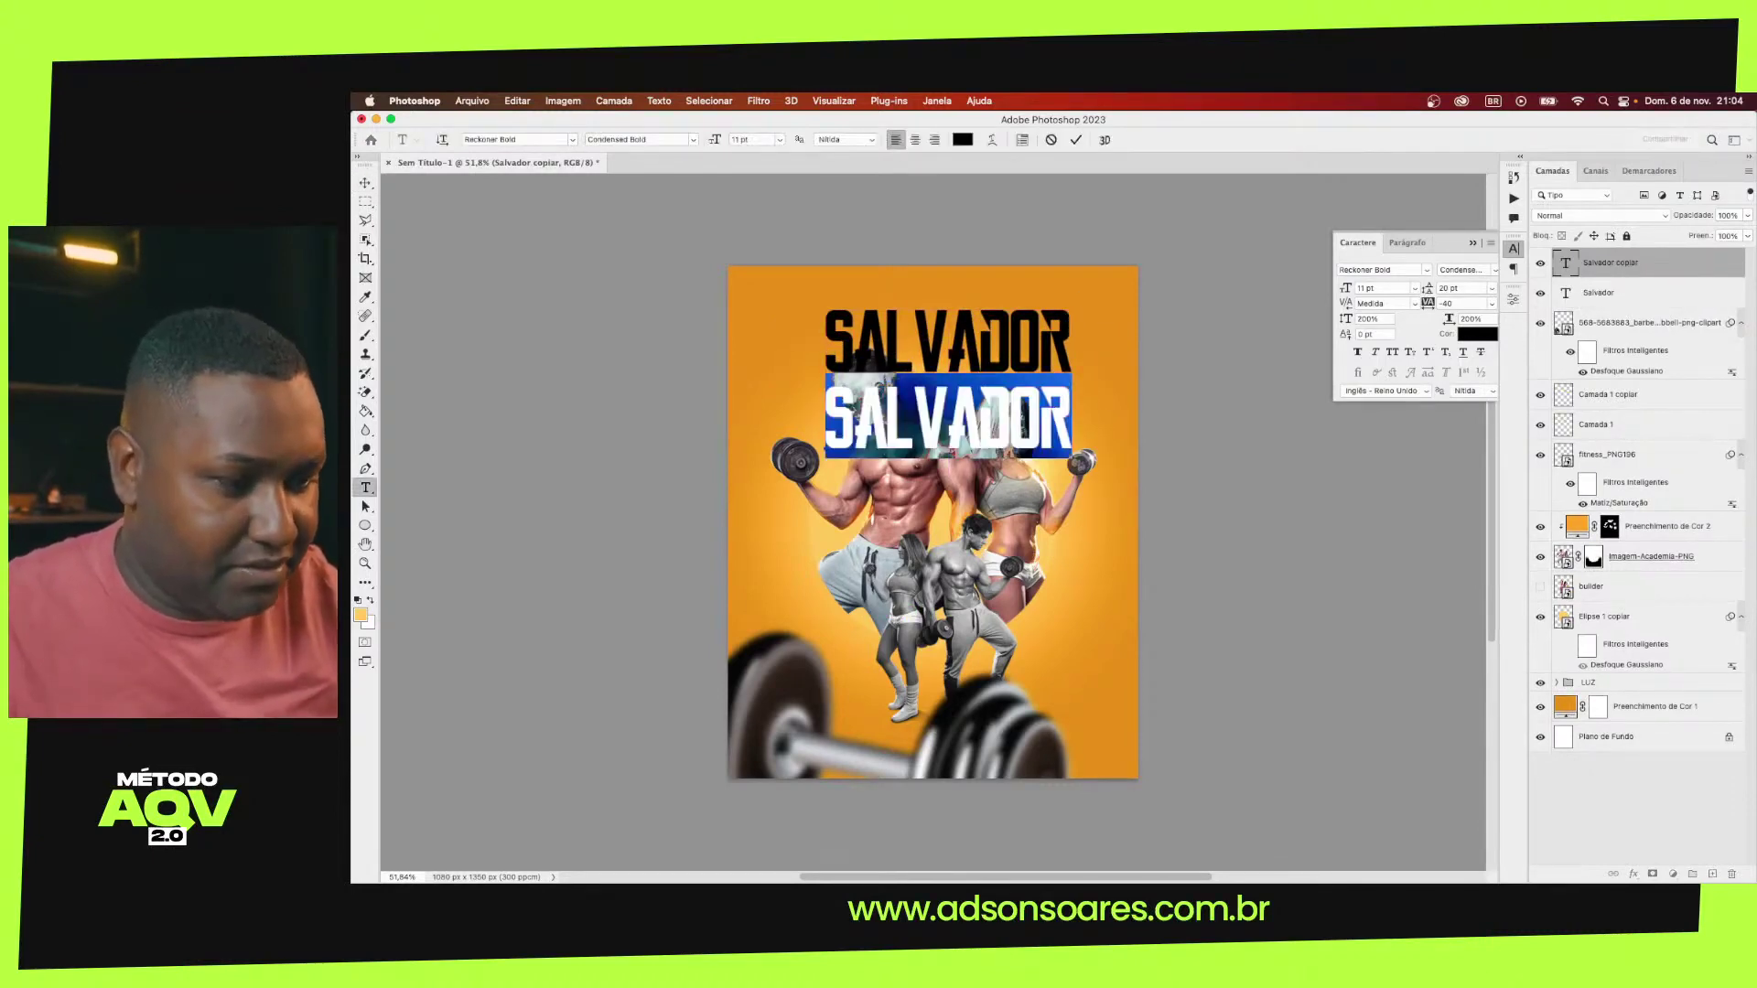
key(Escape)
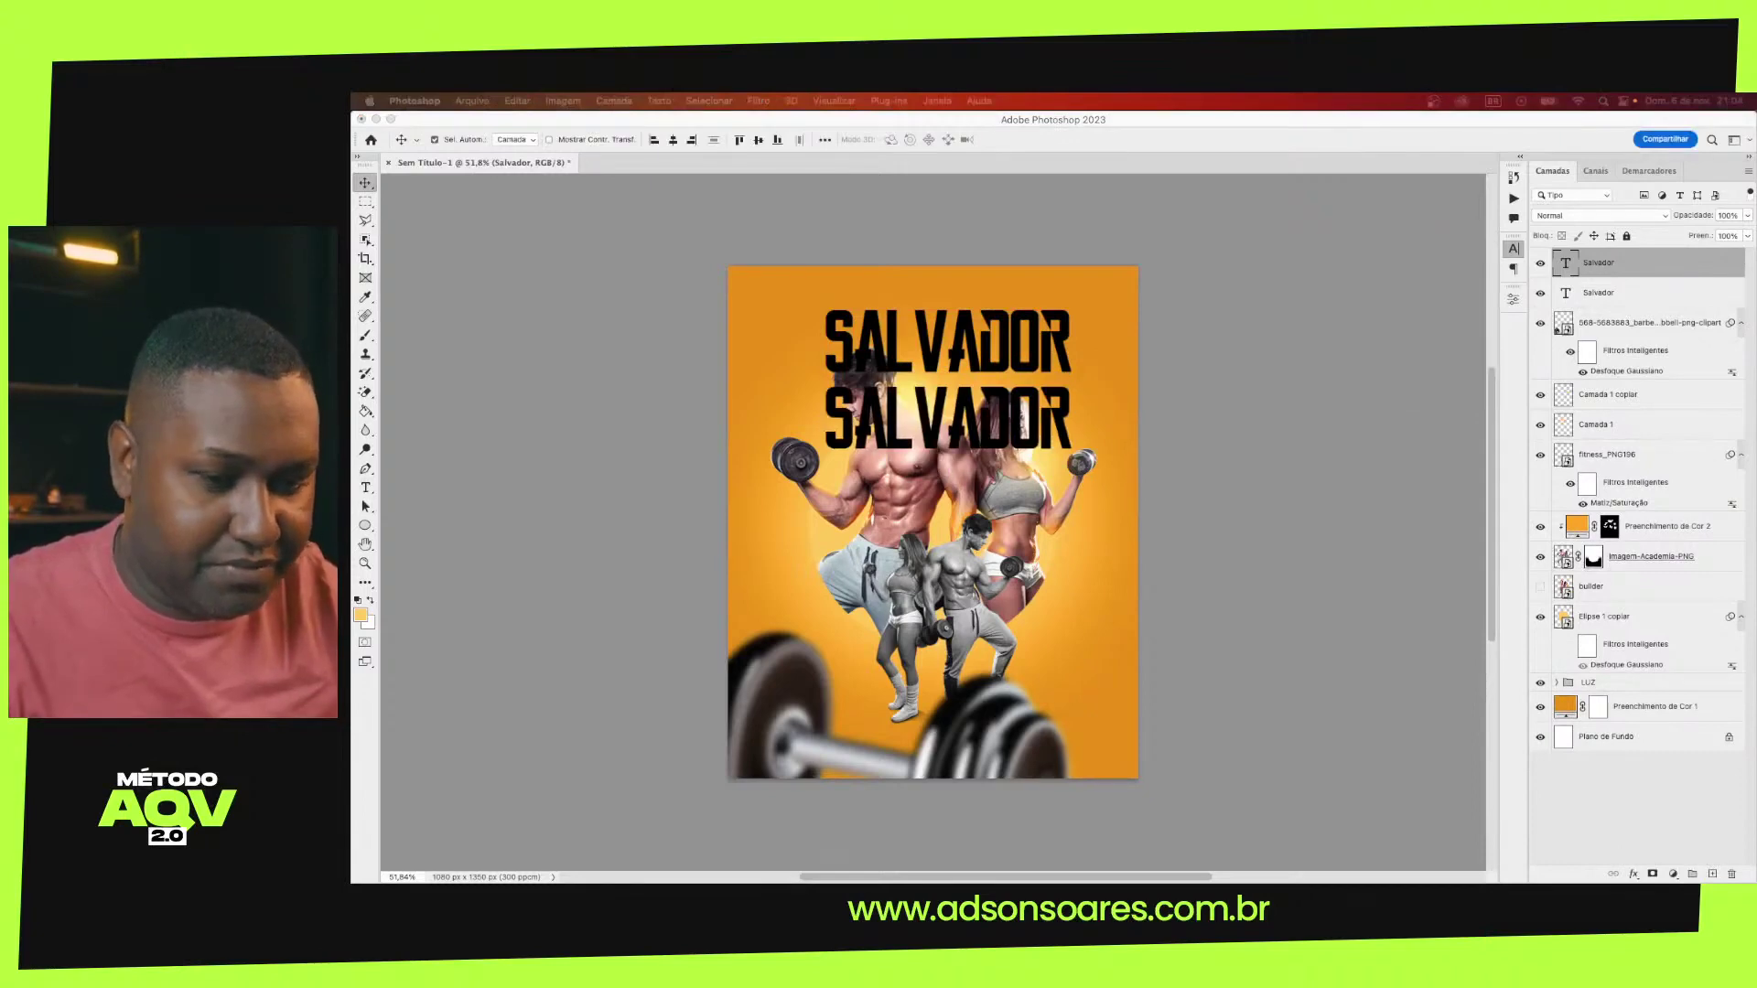
double_click(1043, 446)
text(FI)
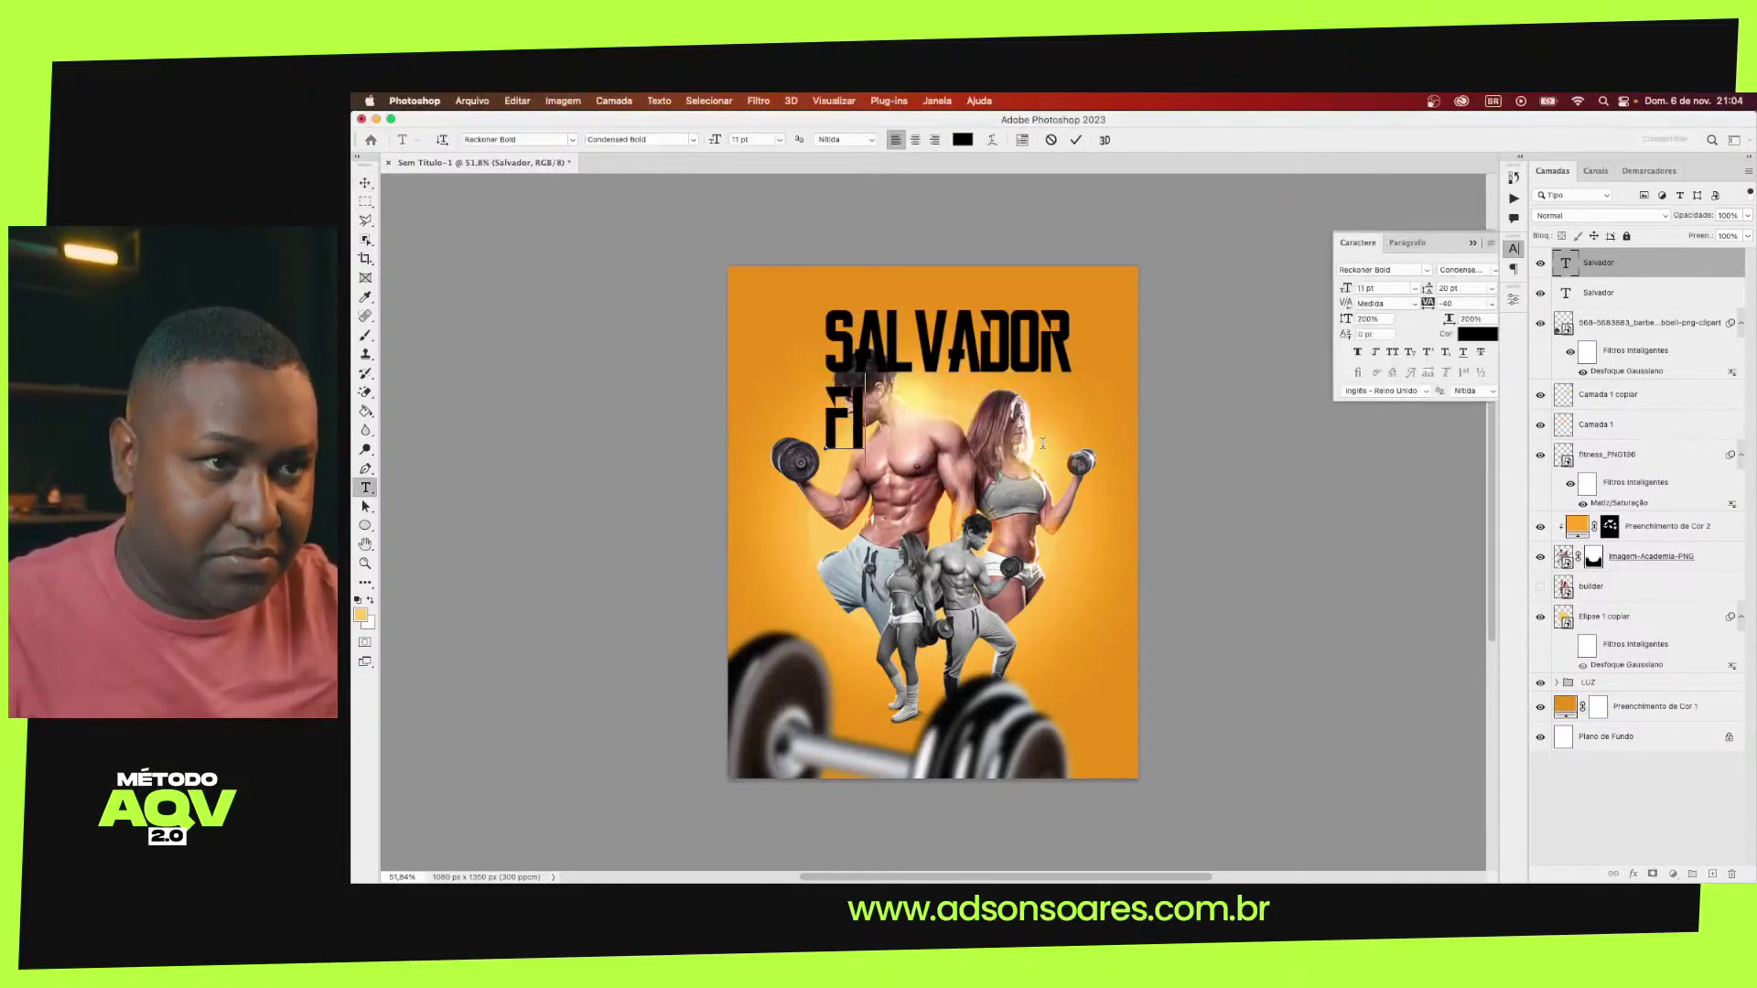
text(TN)
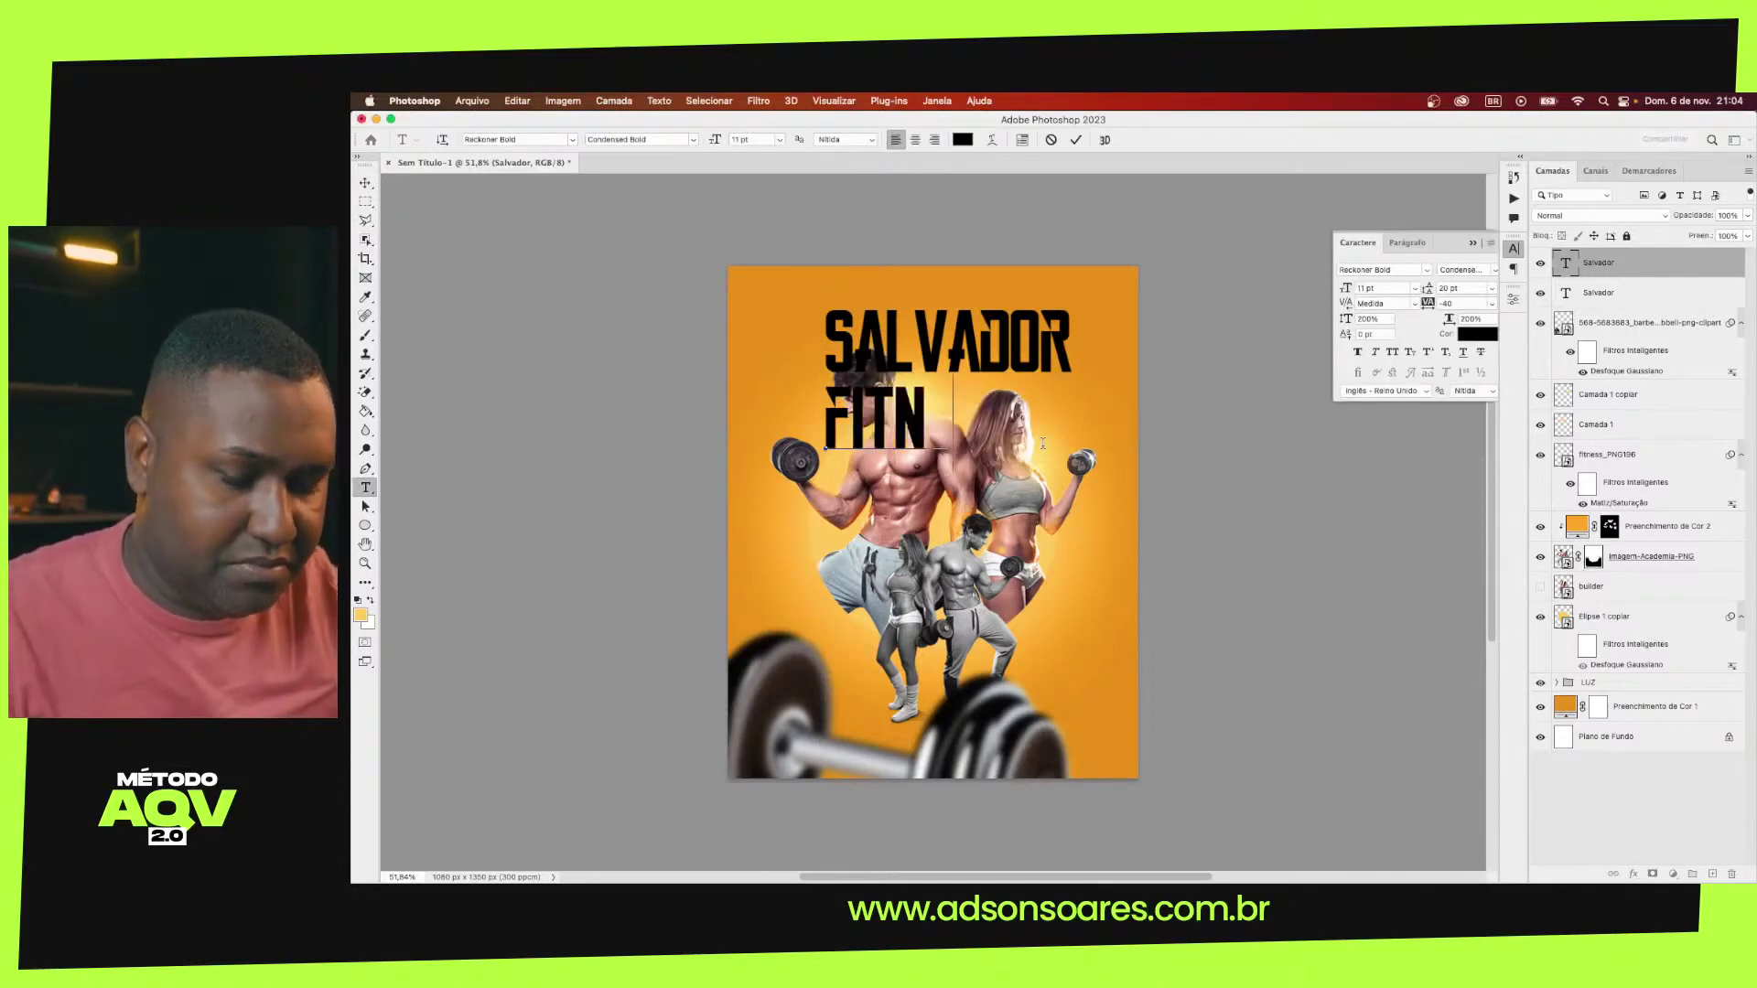
text(ESS)
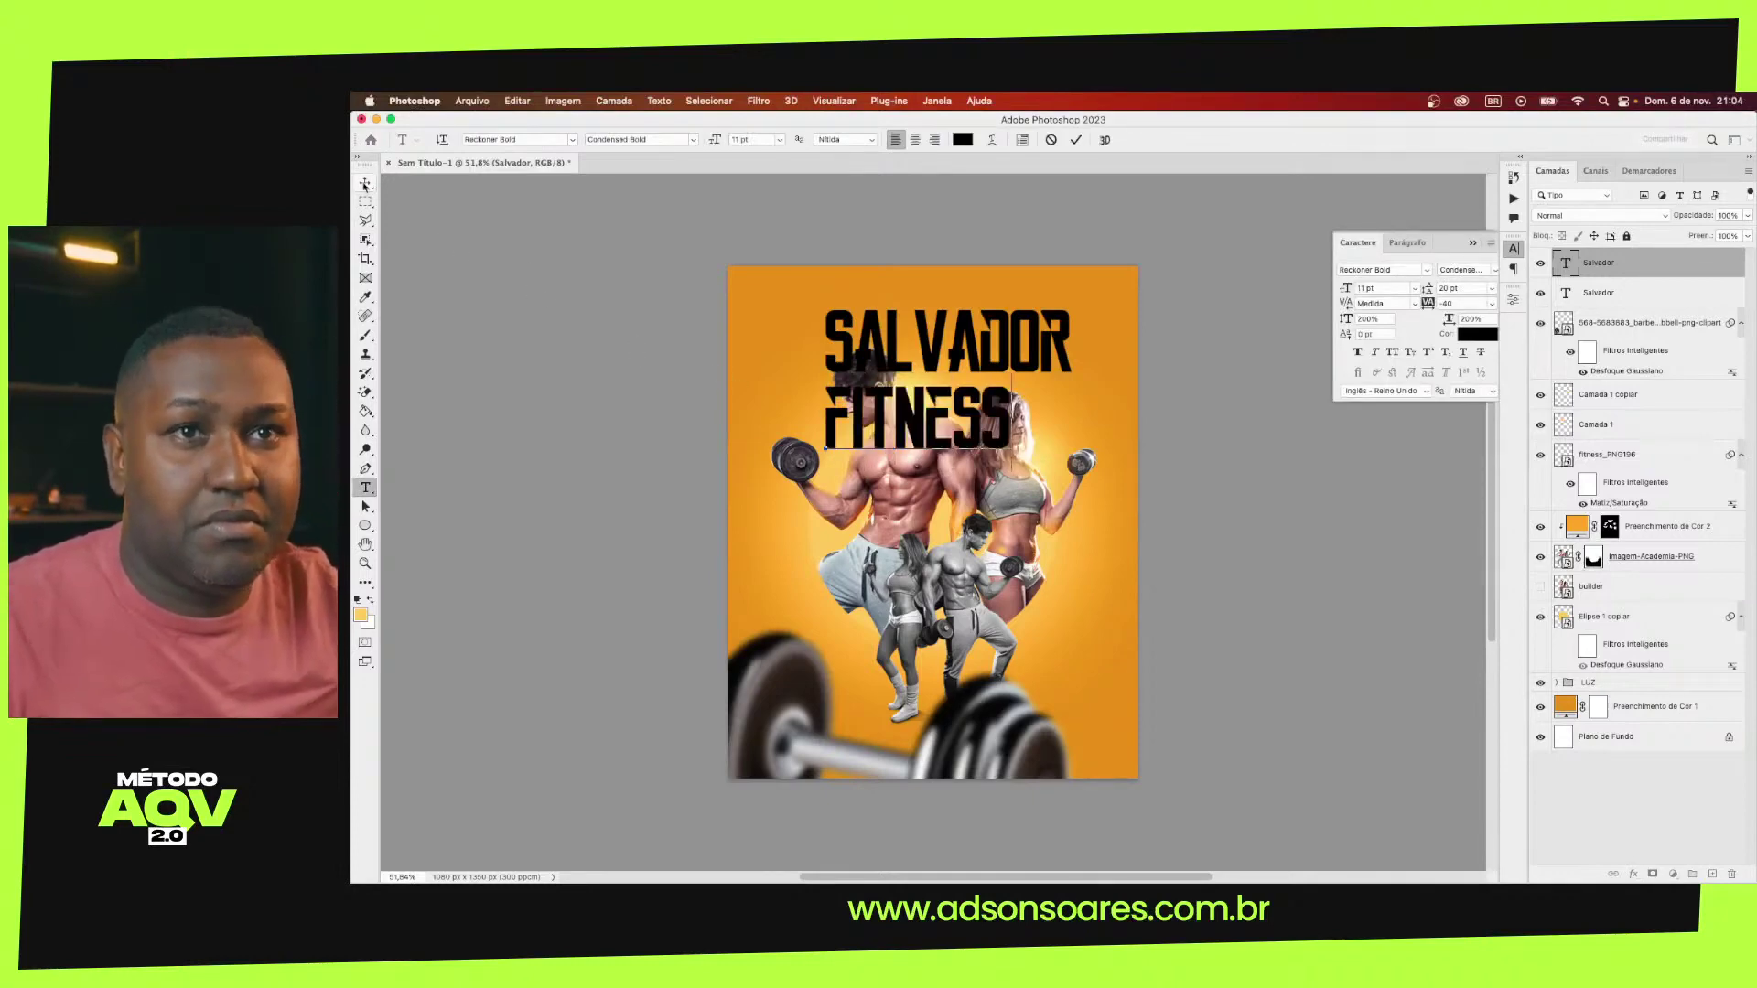
click(365, 184)
Hide the SALVADOR title and blurred barbell, moving FITNESS up toward the top
click(1541, 294)
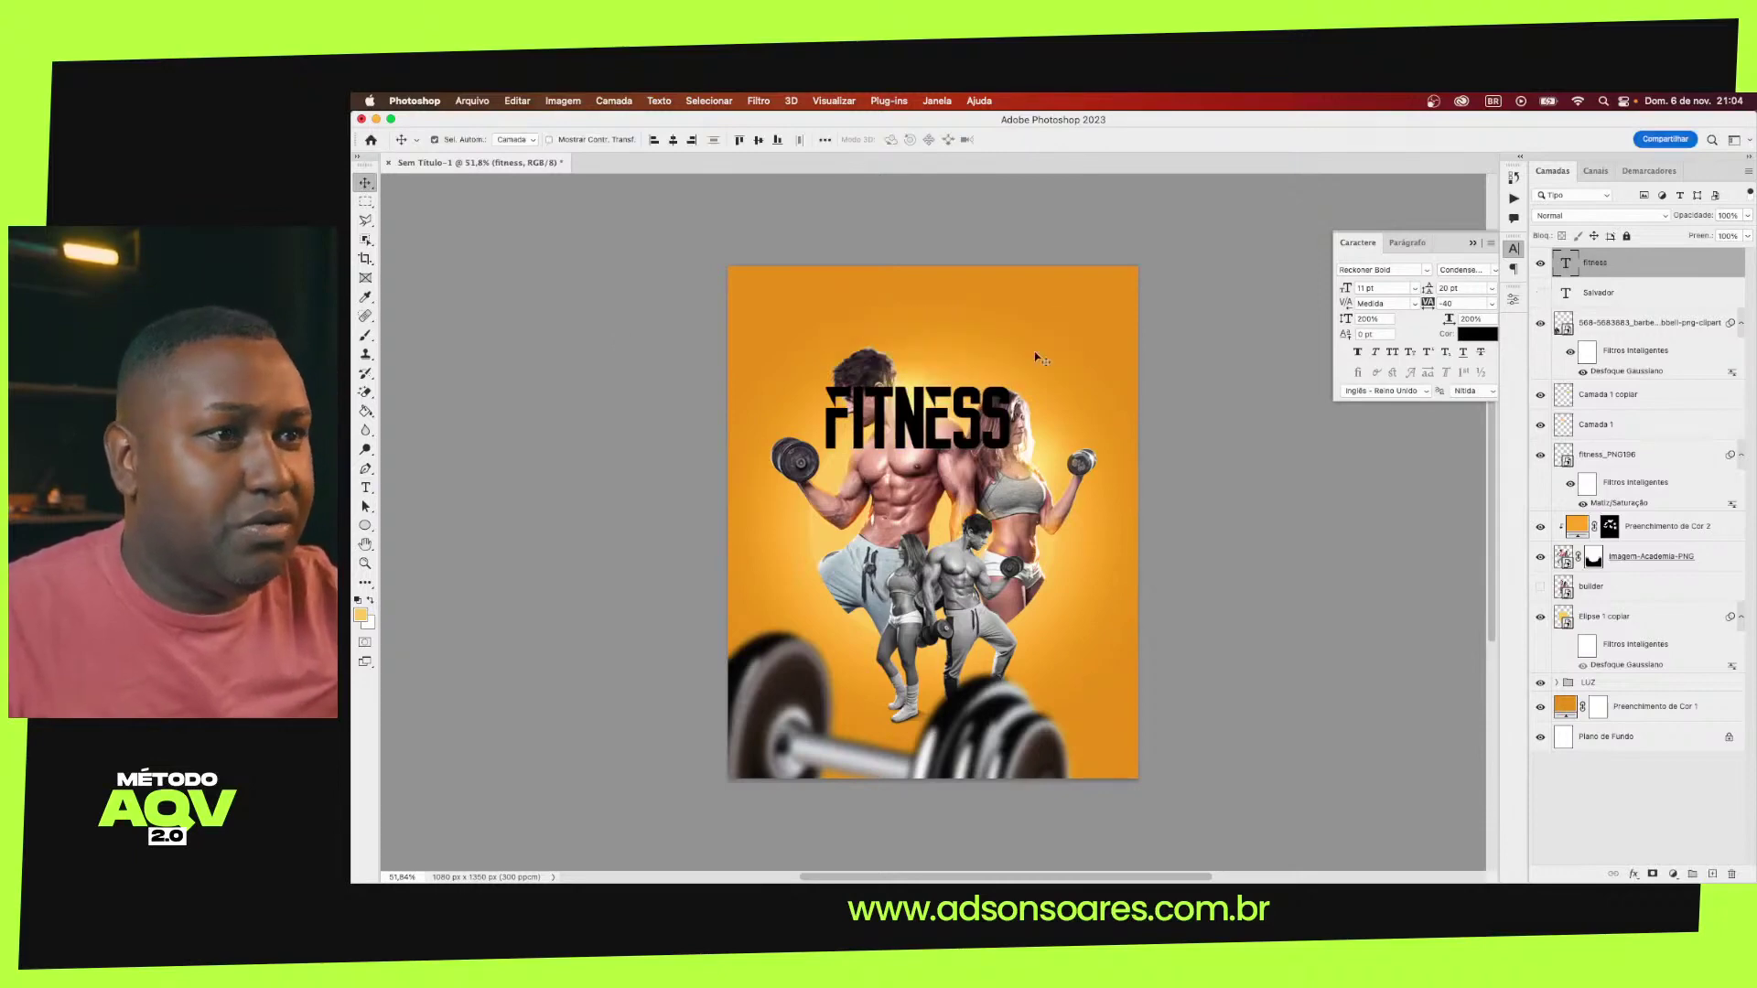
drag(1007, 399, 1033, 330)
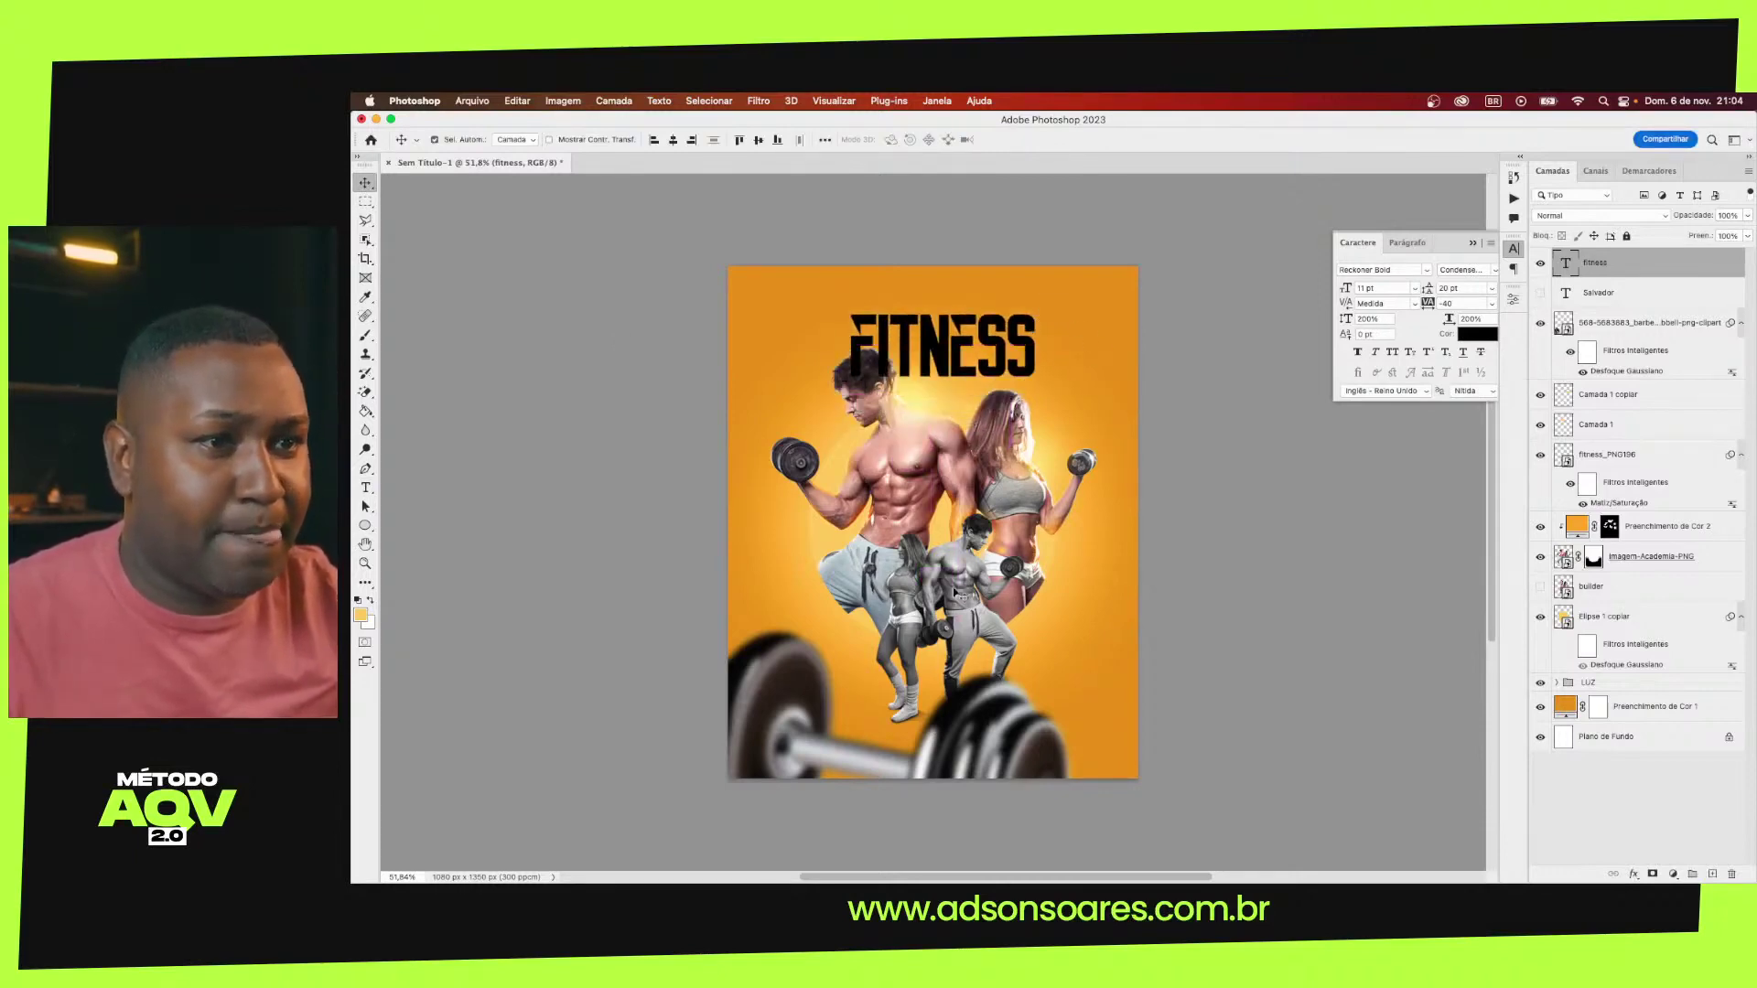
click(1004, 710)
click(1541, 323)
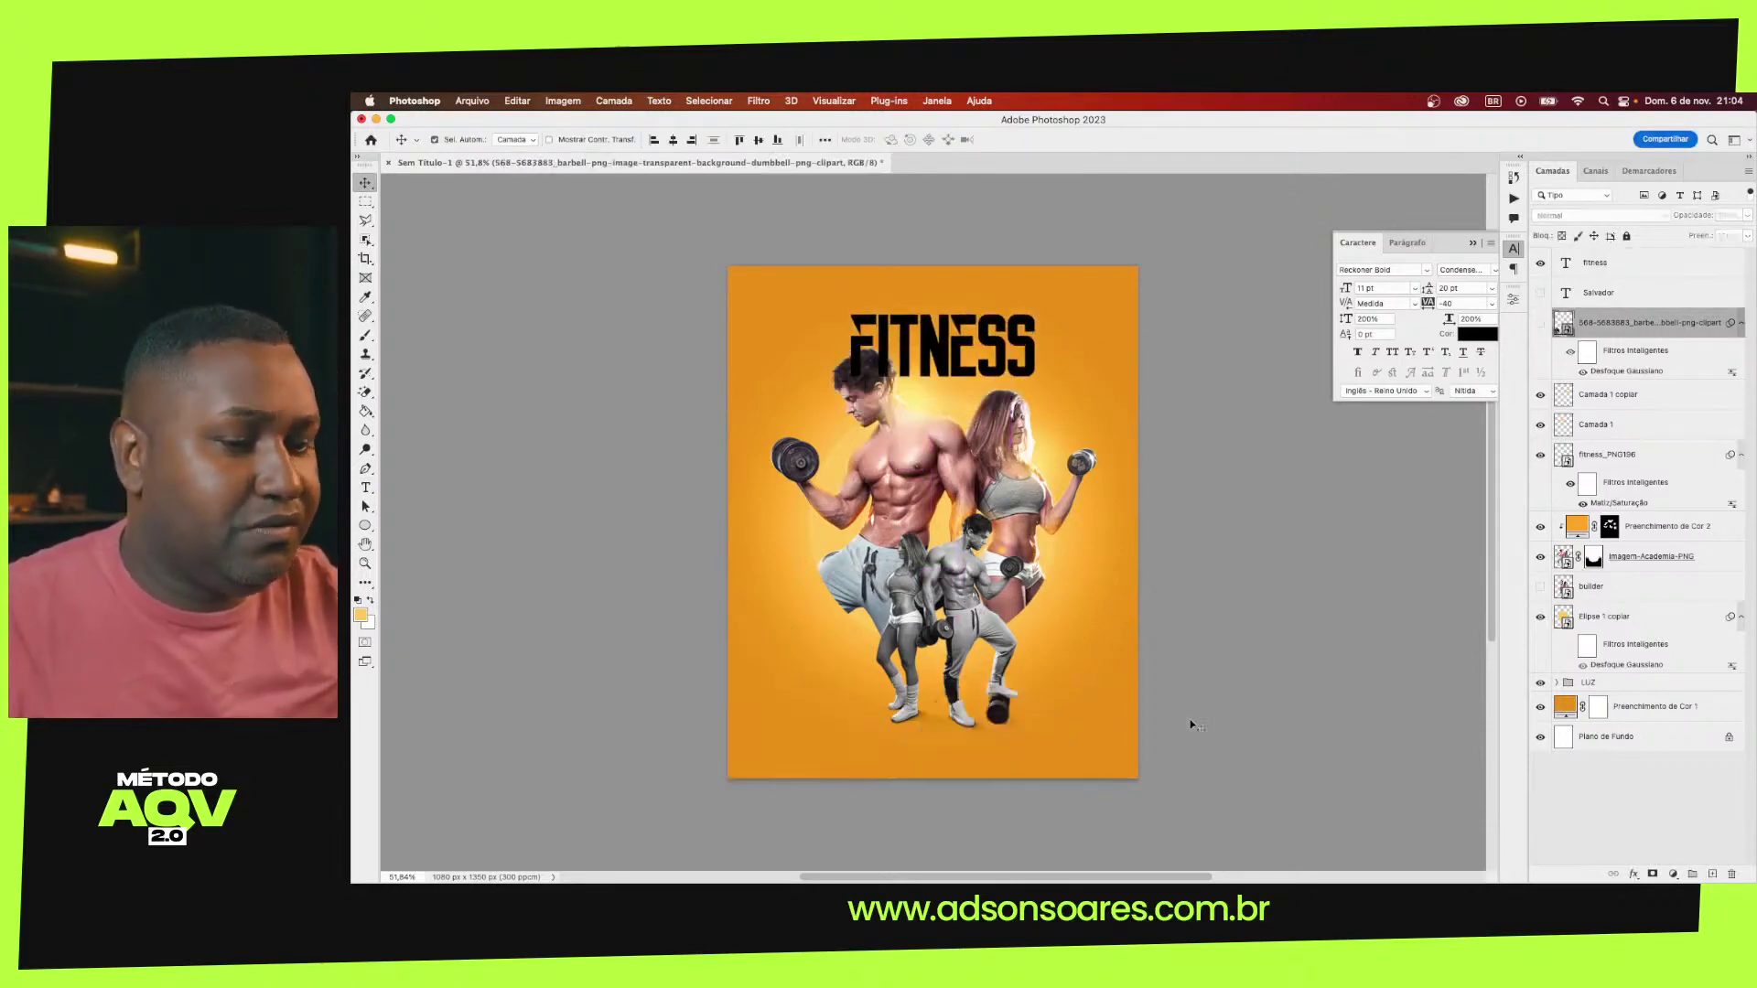
key(super+Tab)
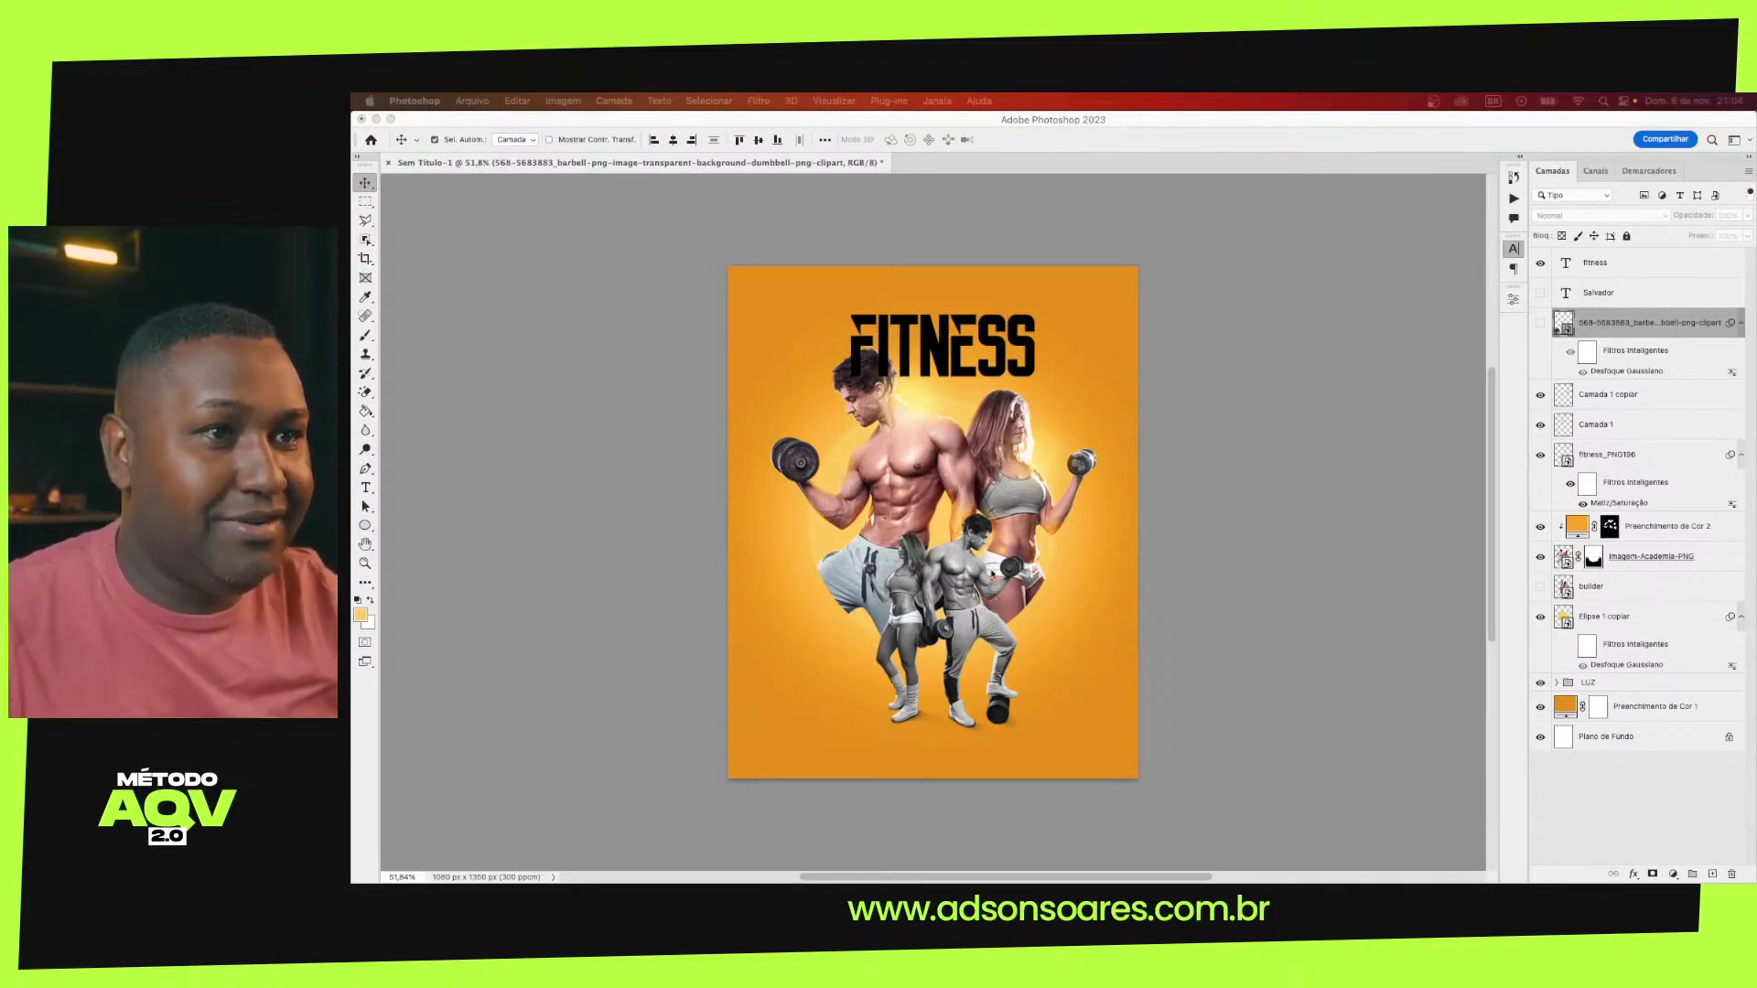
click(1593, 292)
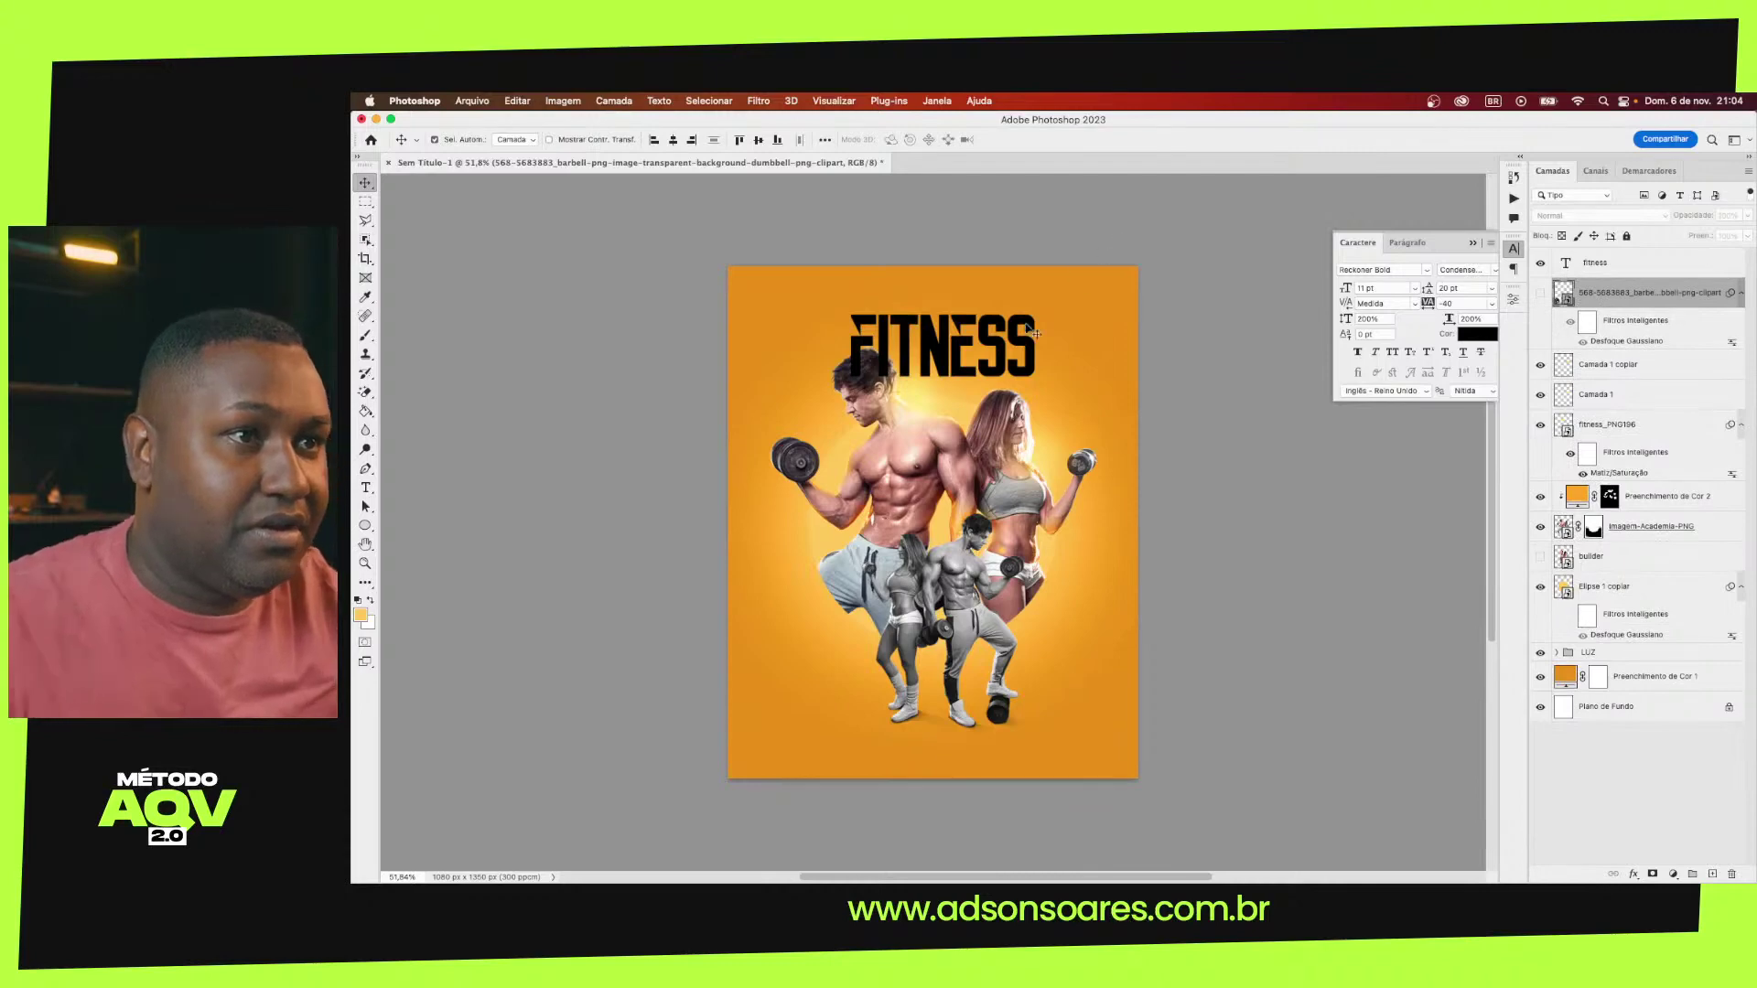
Enlarge the FITNESS headline to about 136 percent
click(1032, 353)
key(ctrl+t)
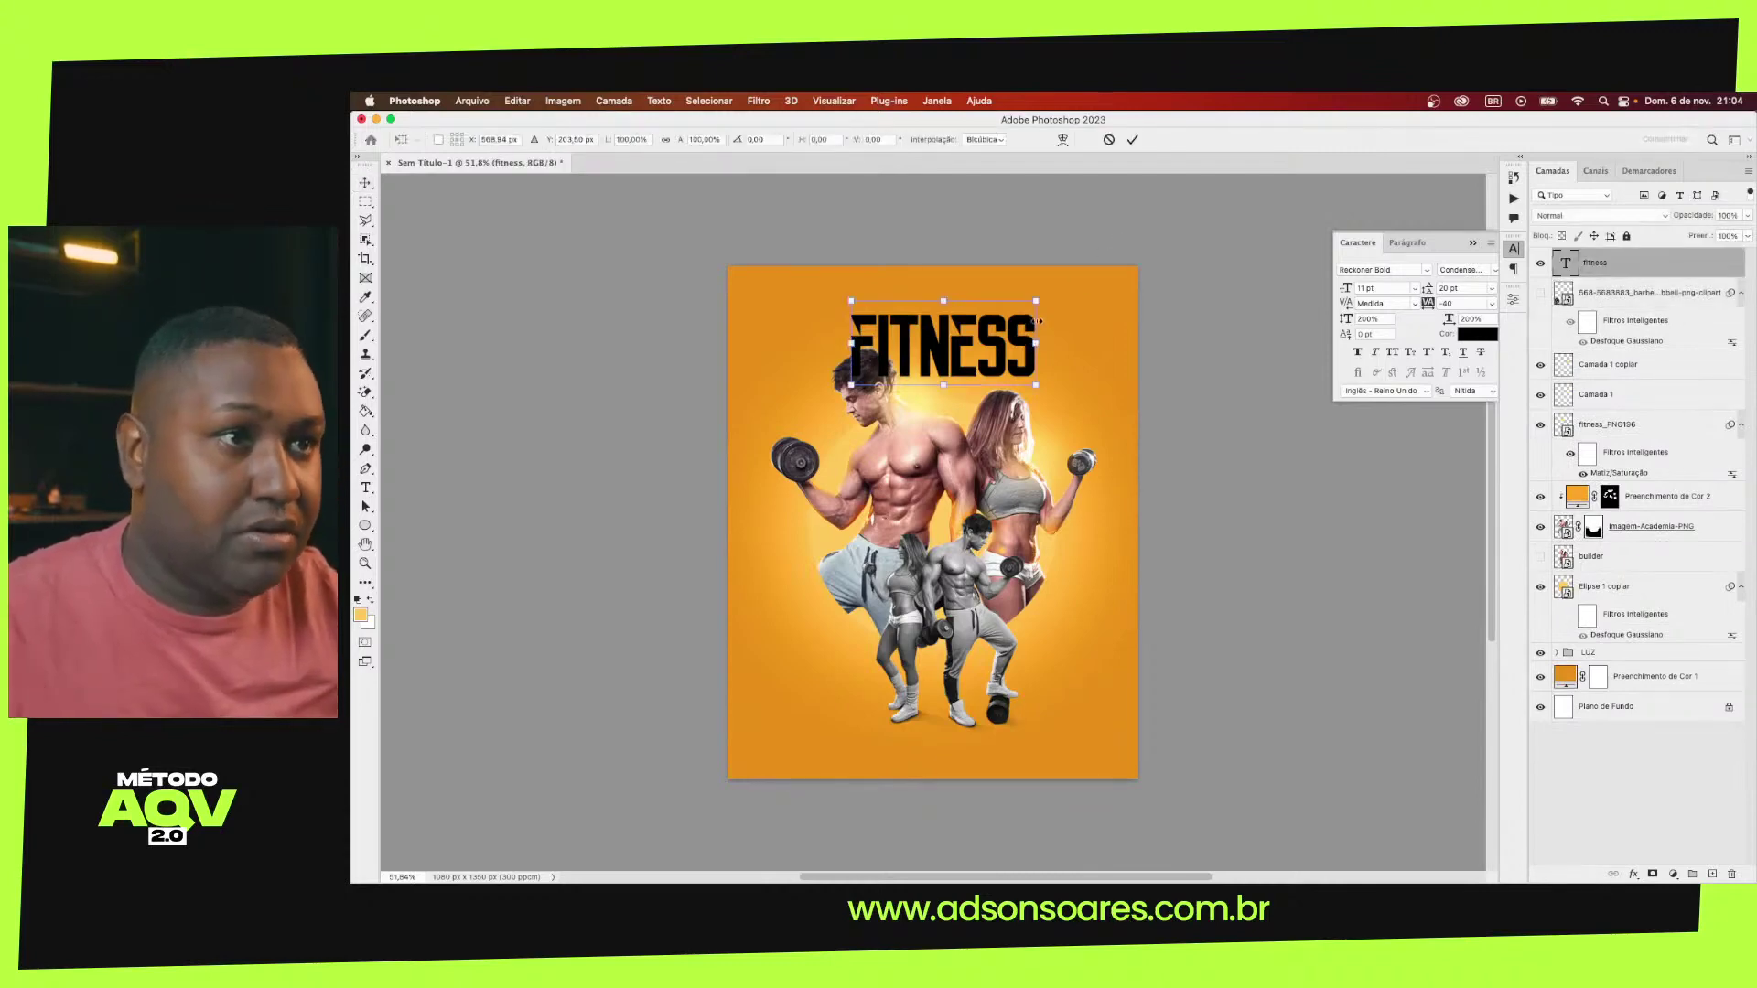
mouse_move(1036, 301)
mouse_down()
mouse_move(1070, 285)
mouse_move(1064, 335)
mouse_up()
key(Return)
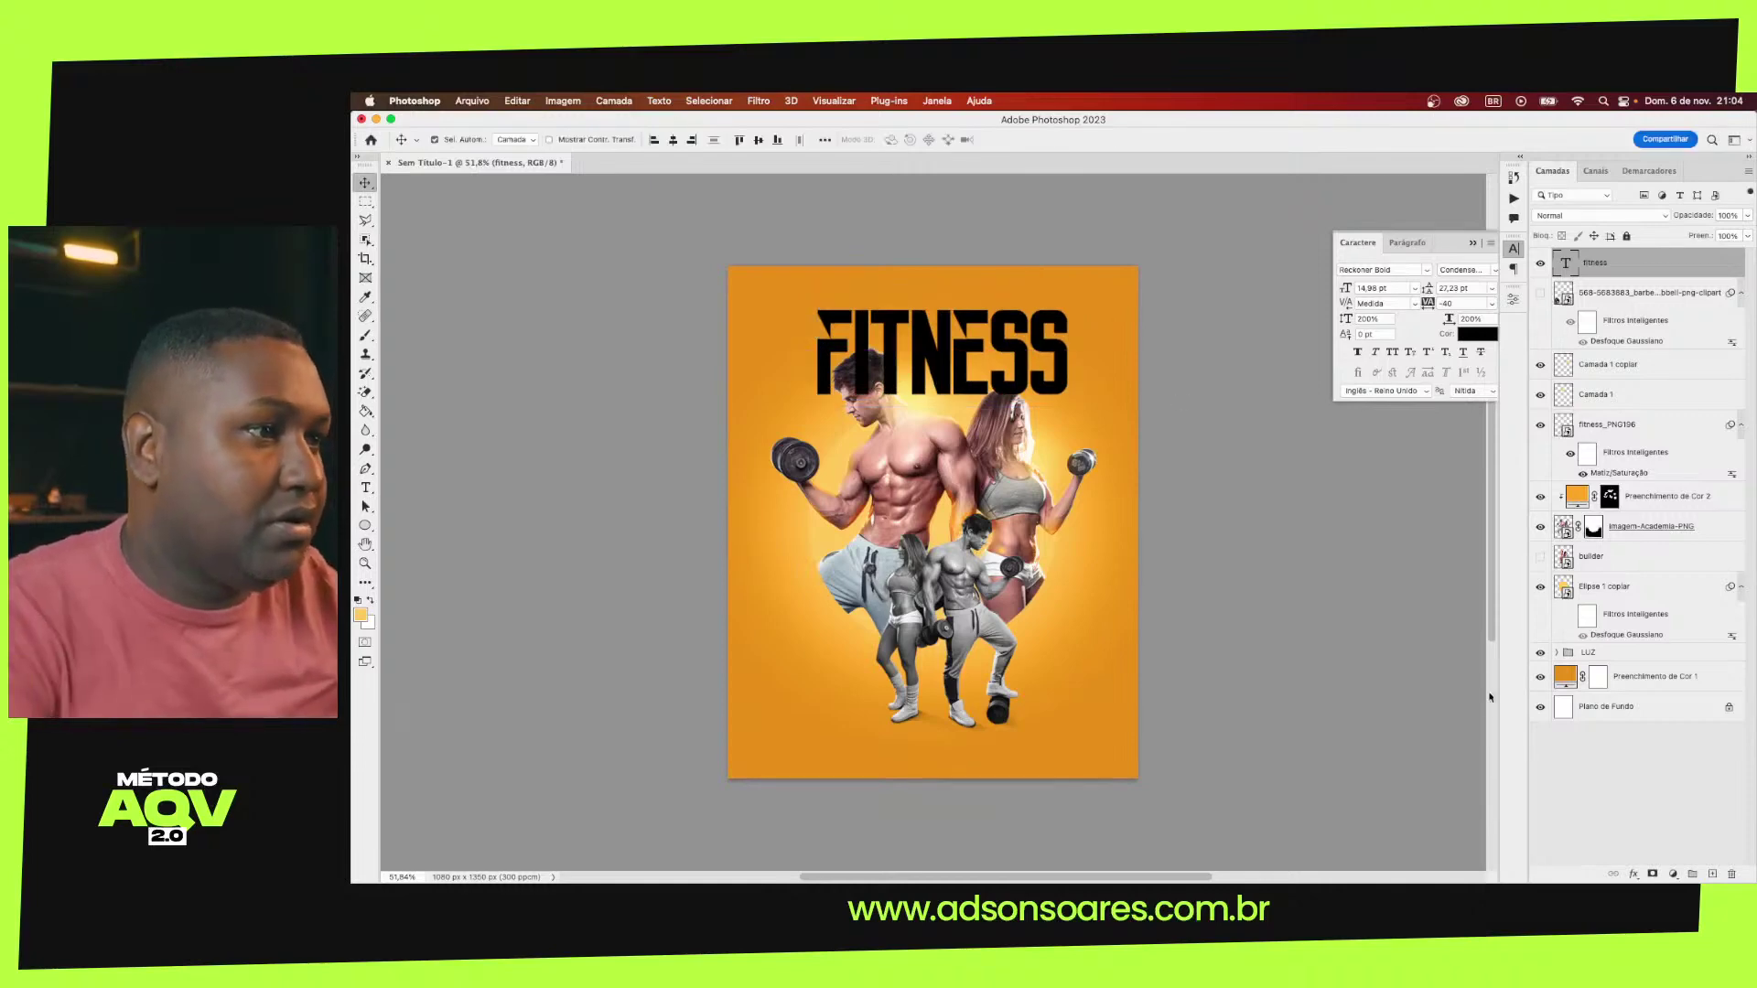
double_click(1566, 677)
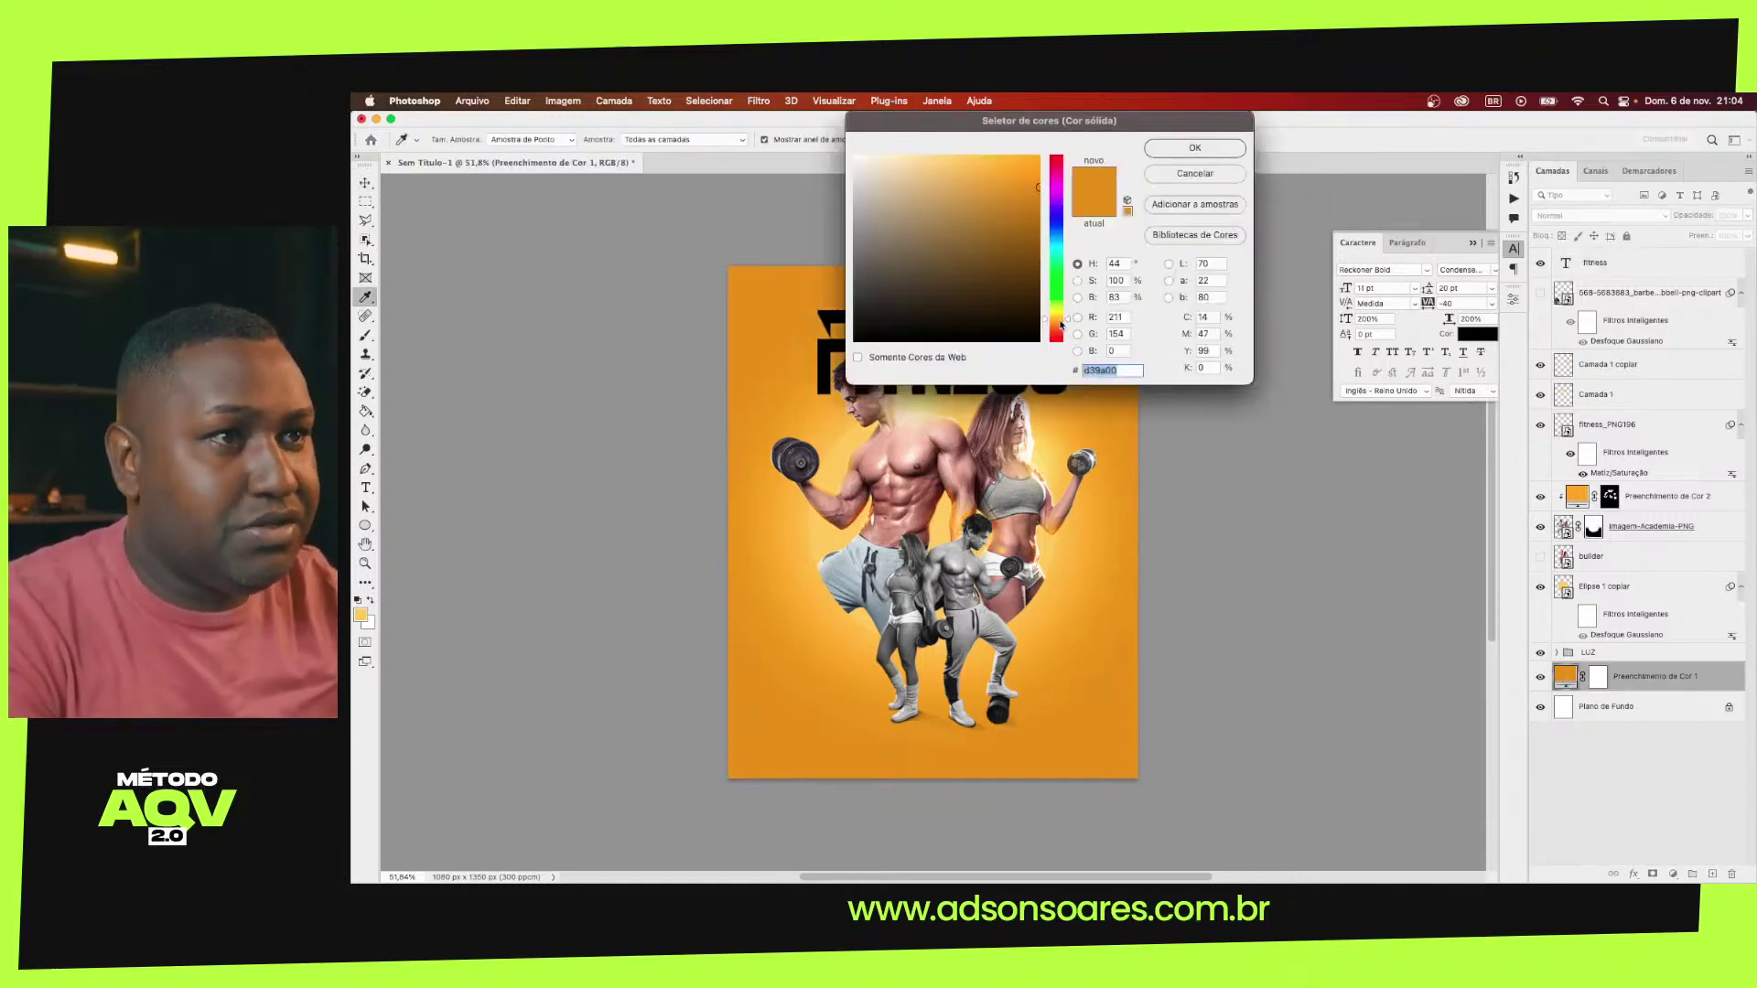
Deepen the background orange, colour FITNESS pale yellow fff6c3, and show Camada 1 copiar
drag(1062, 324, 1062, 329)
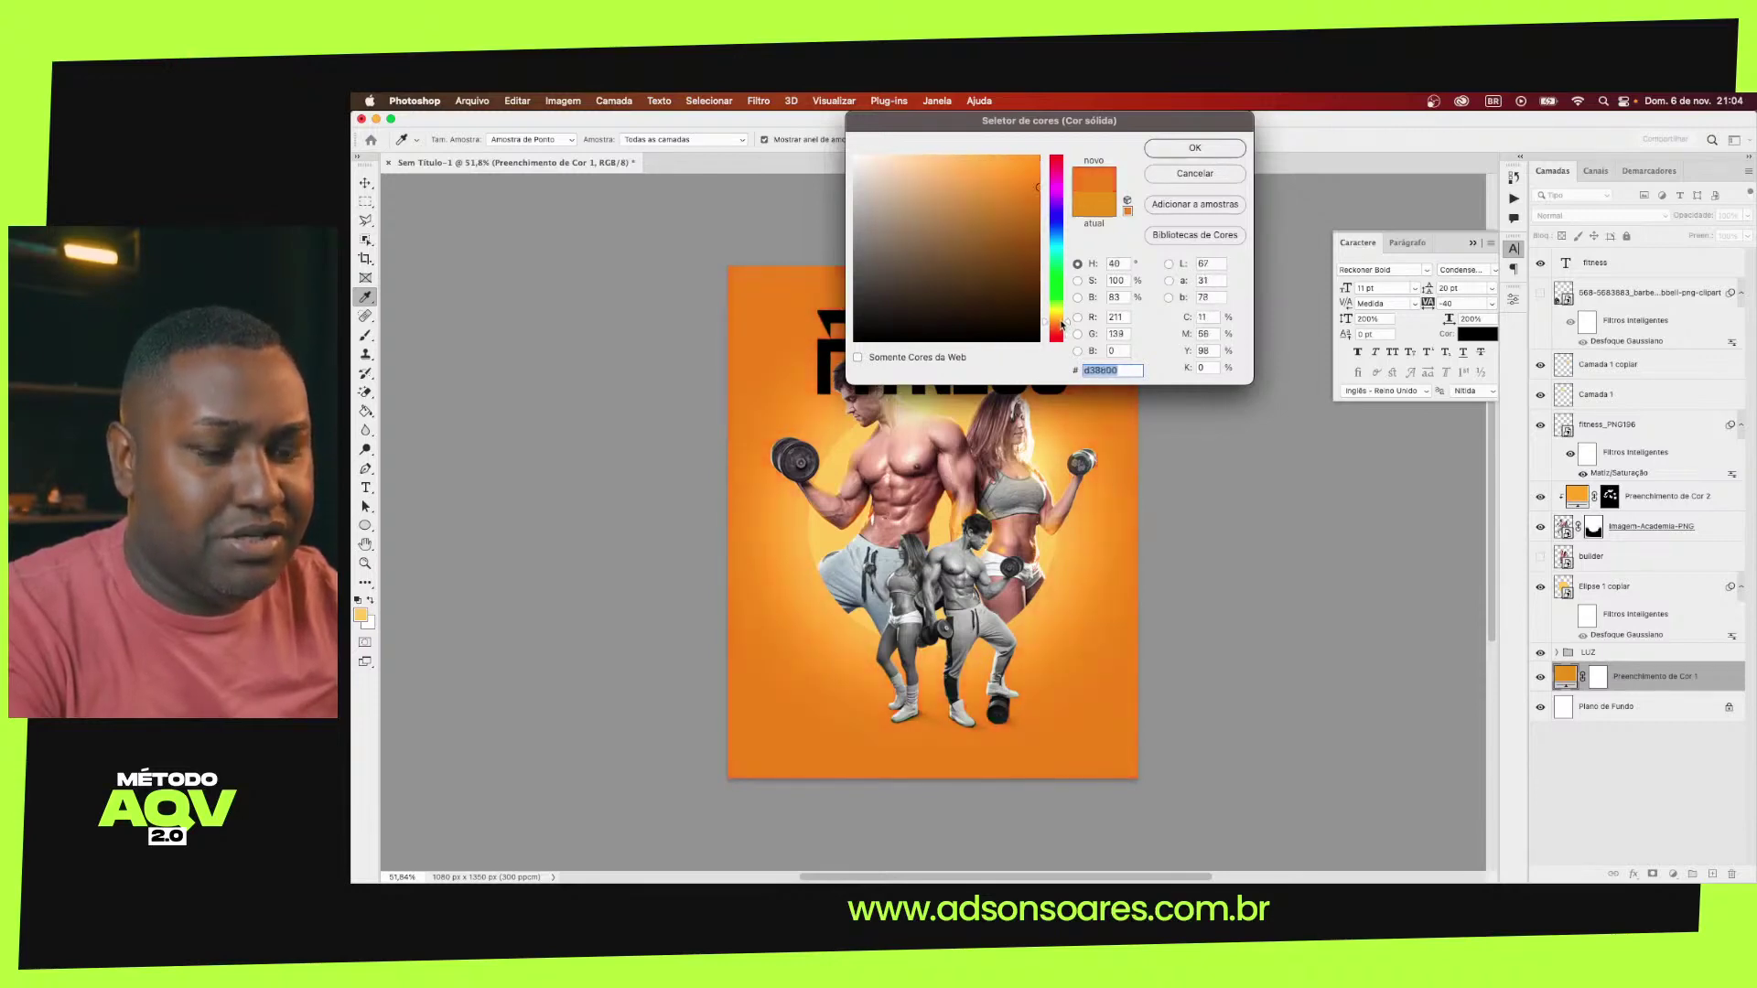
click(1192, 147)
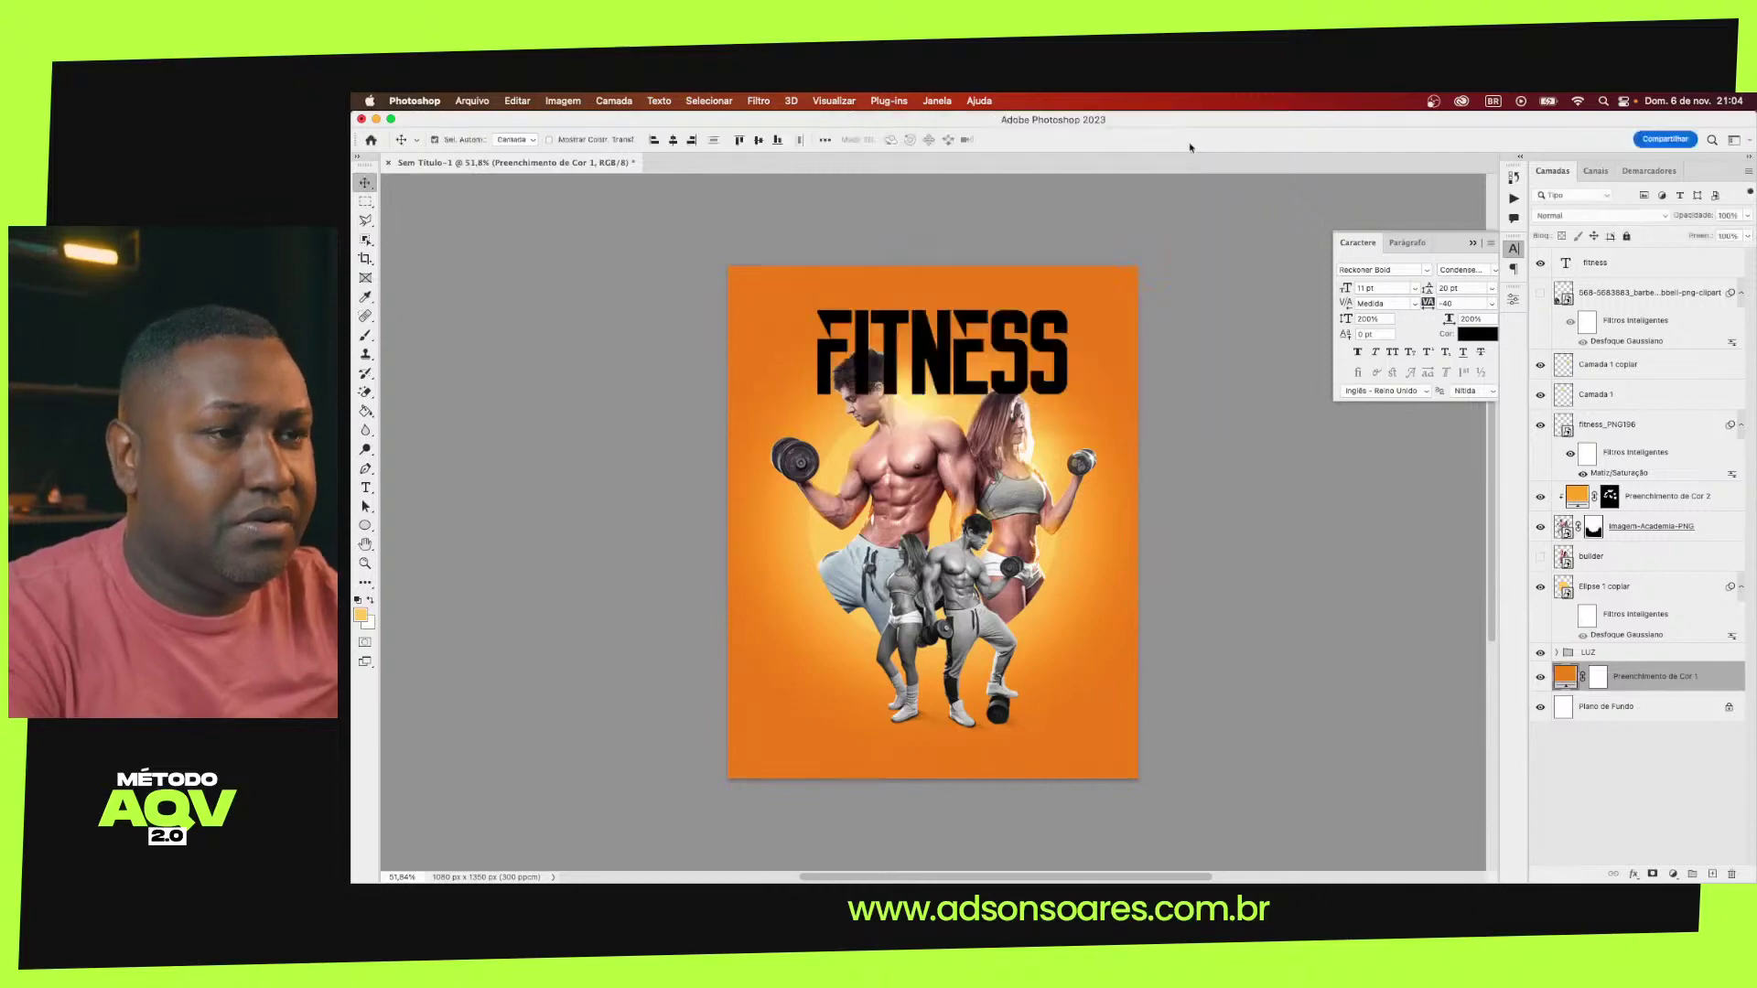
click(1064, 327)
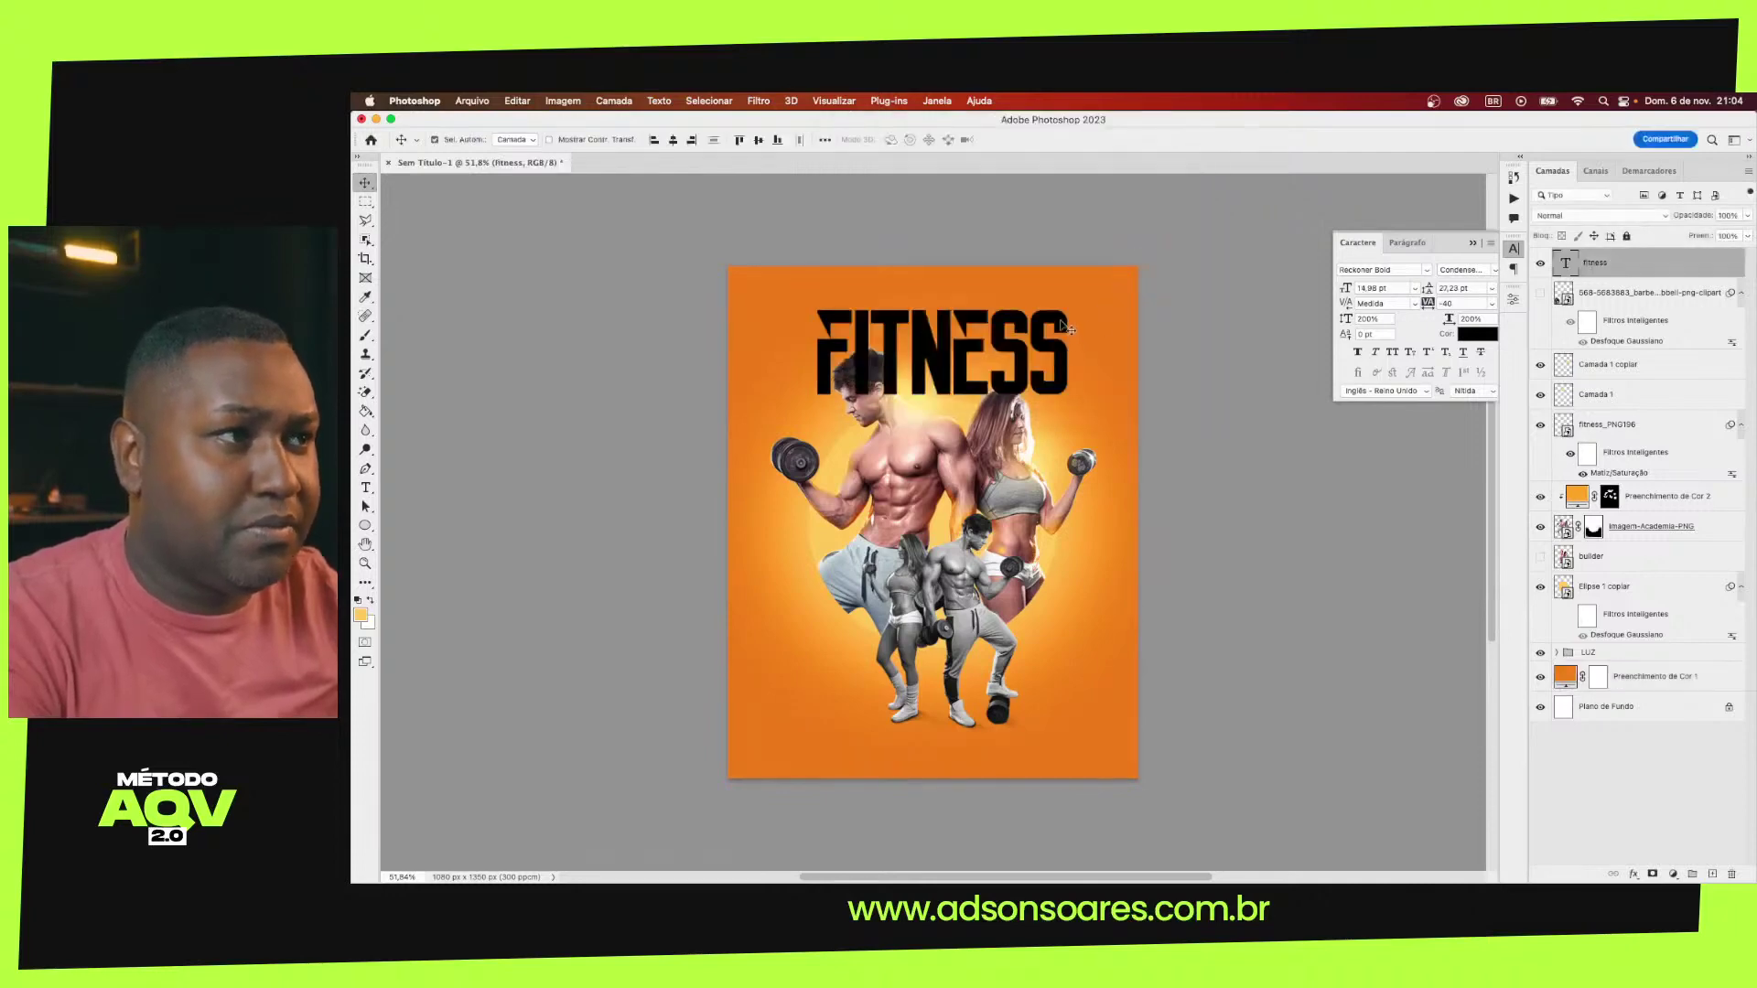
click(1480, 335)
click(943, 394)
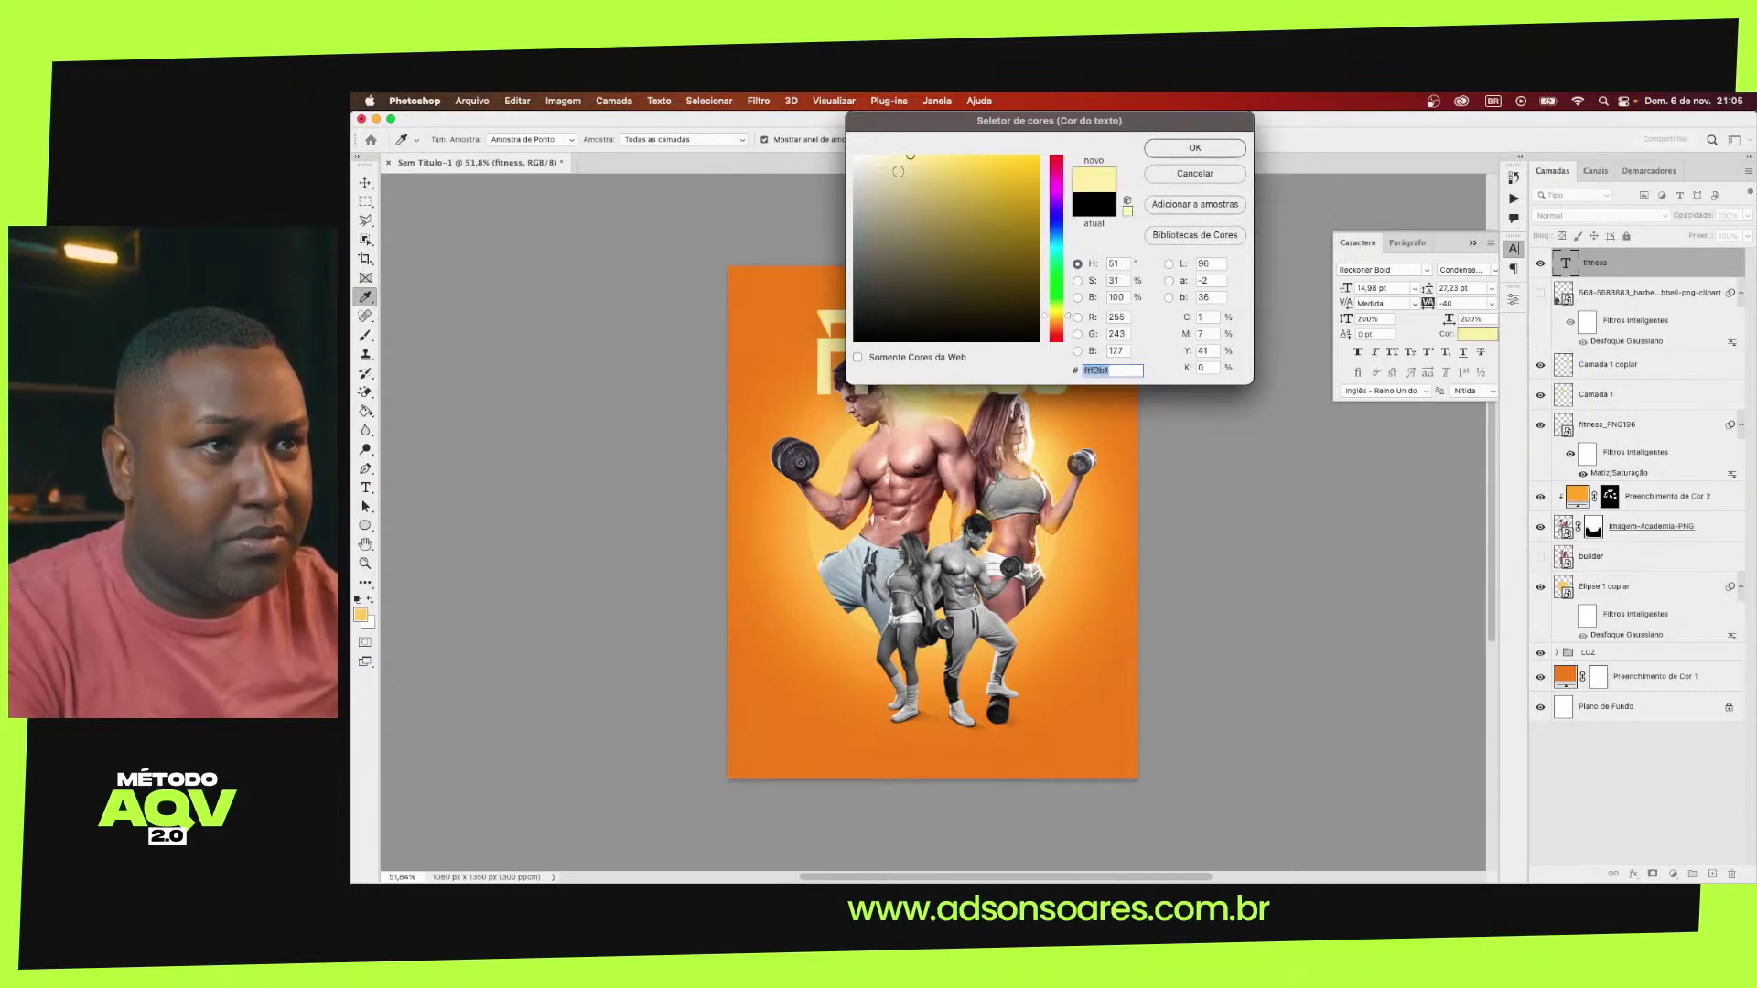
drag(897, 171, 897, 143)
click(1194, 148)
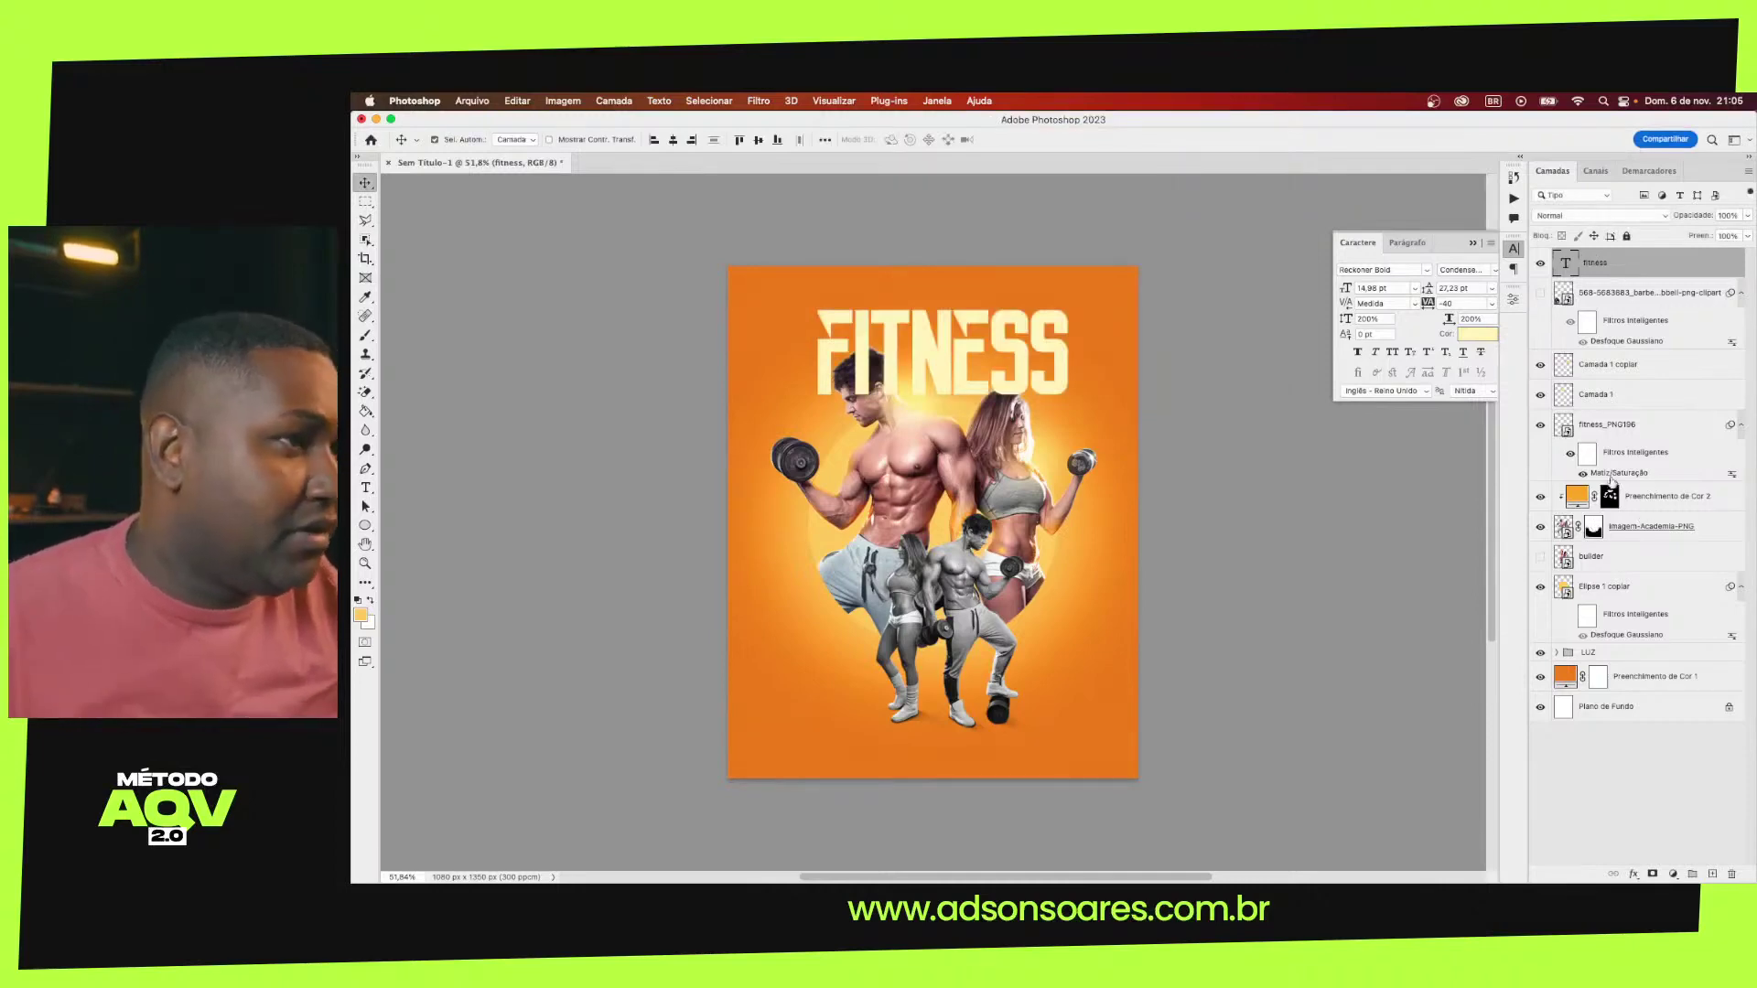
click(1540, 365)
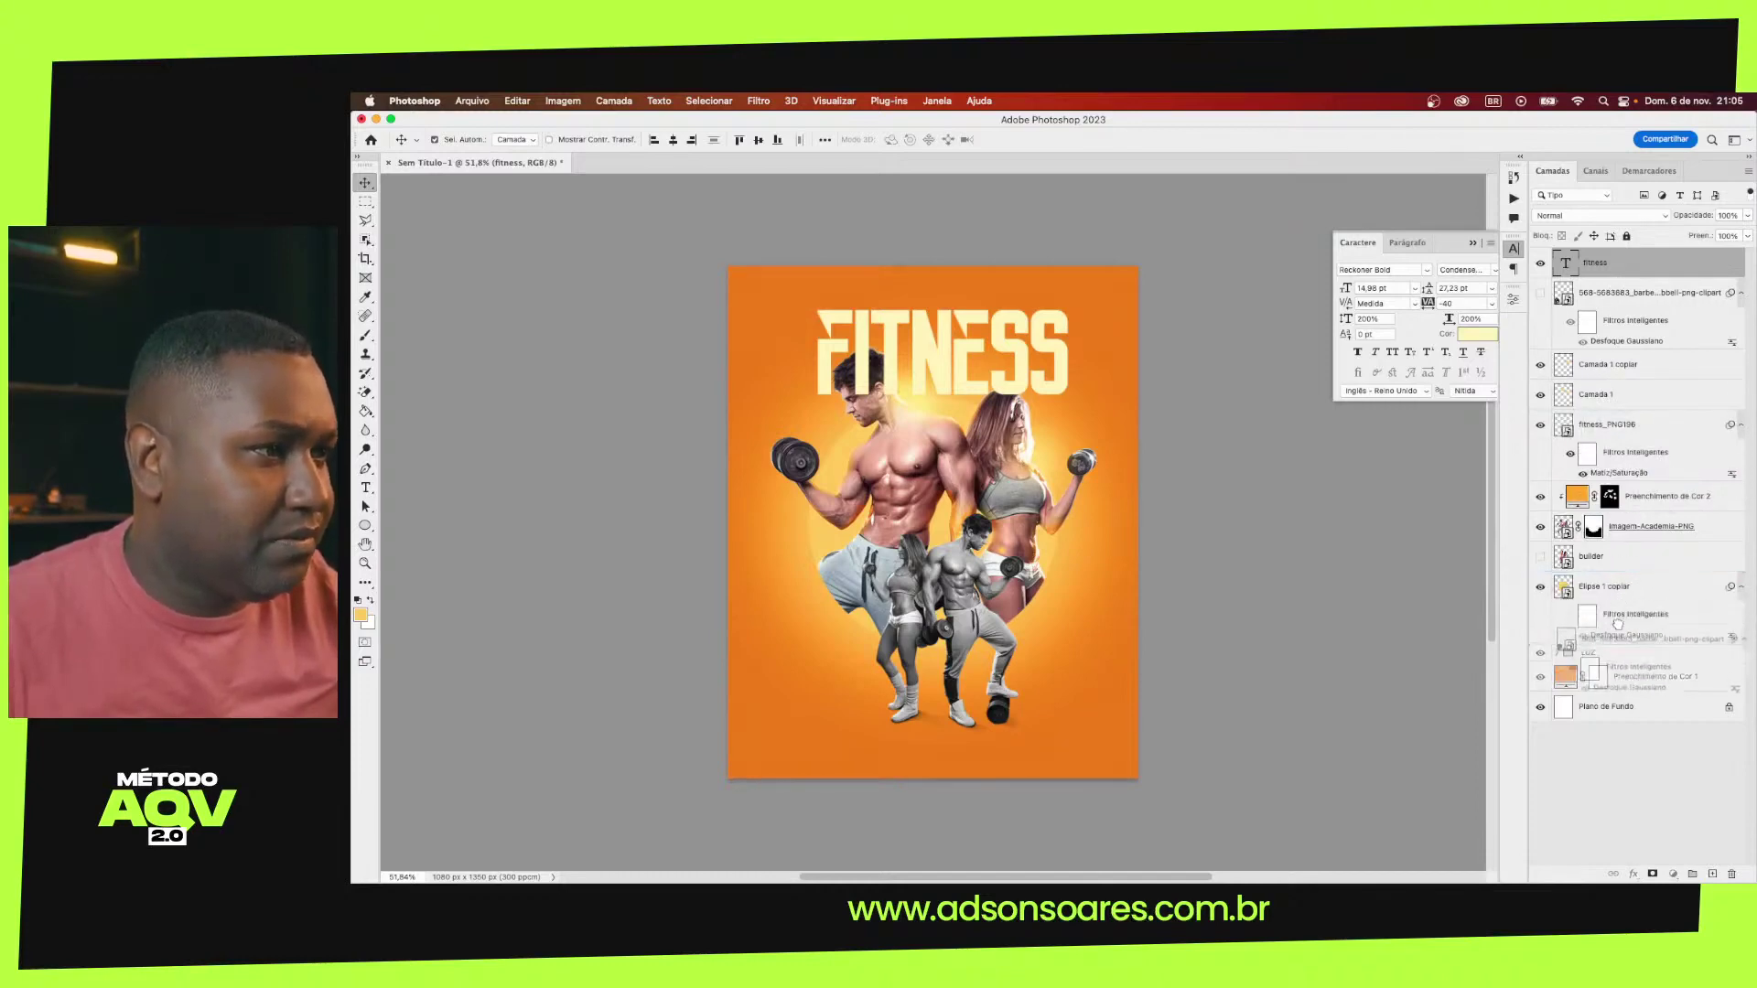
Move the FITNESS text layer below Elipse 1 copiar, behind the athletes, and enlarge it slightly
drag(1617, 283, 1619, 629)
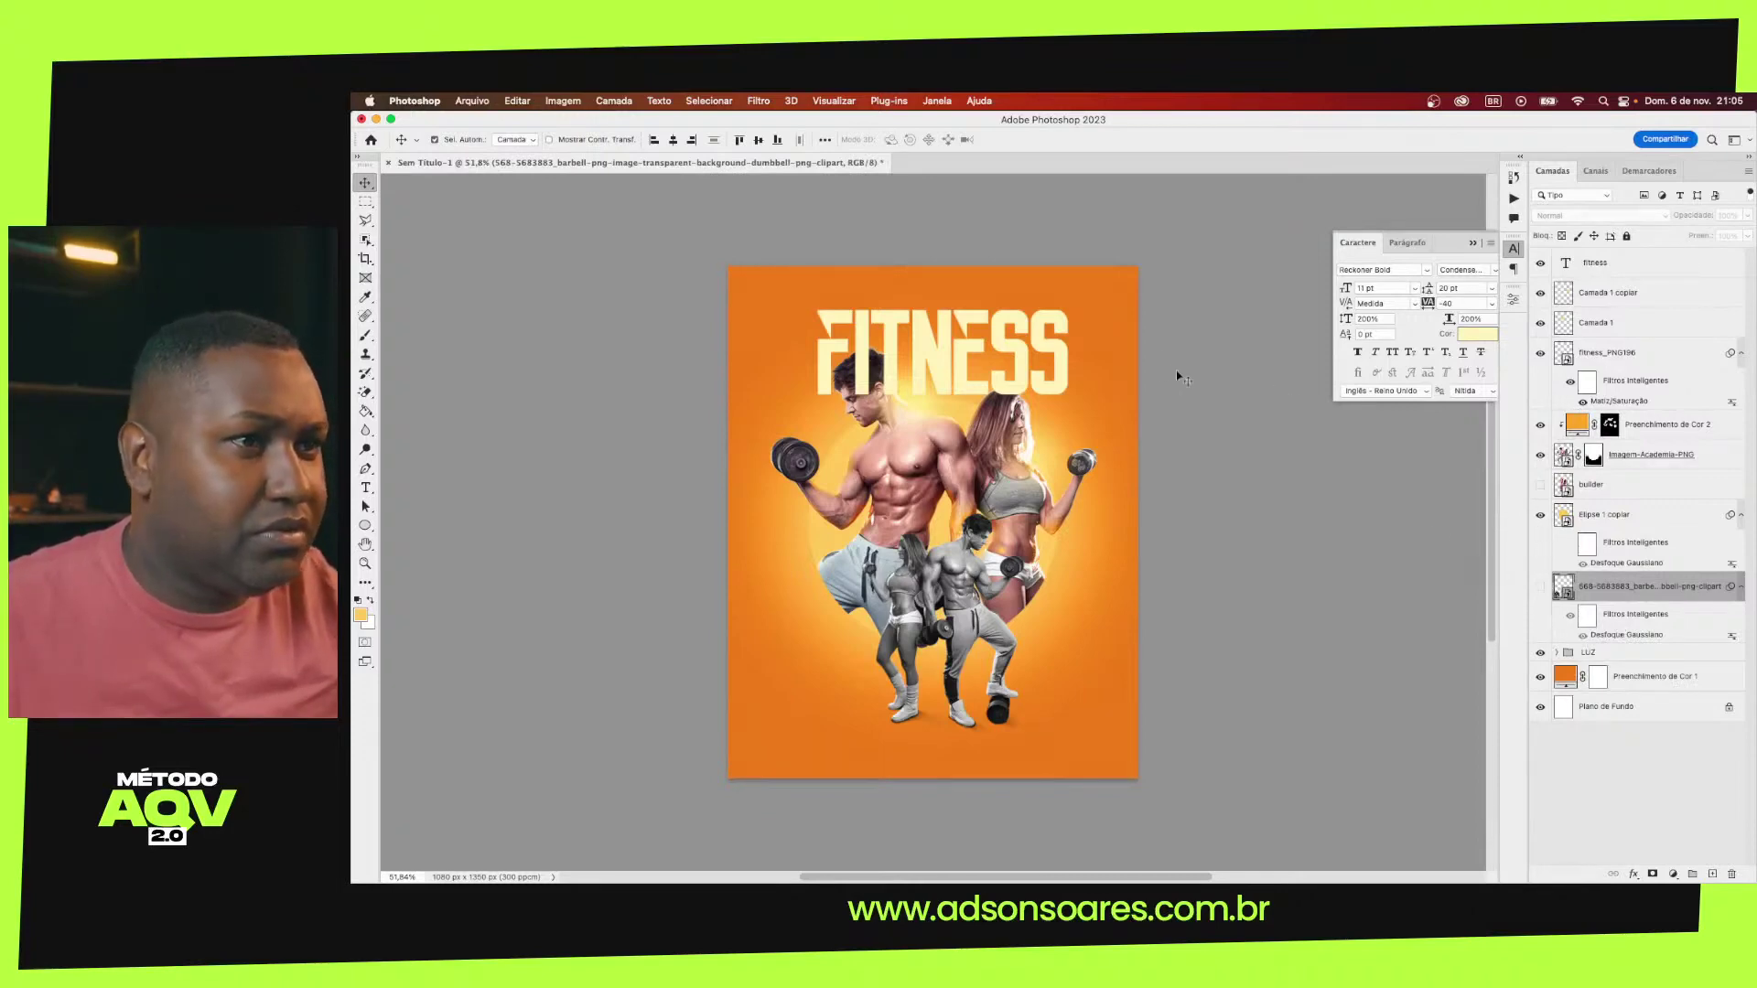
click(1069, 363)
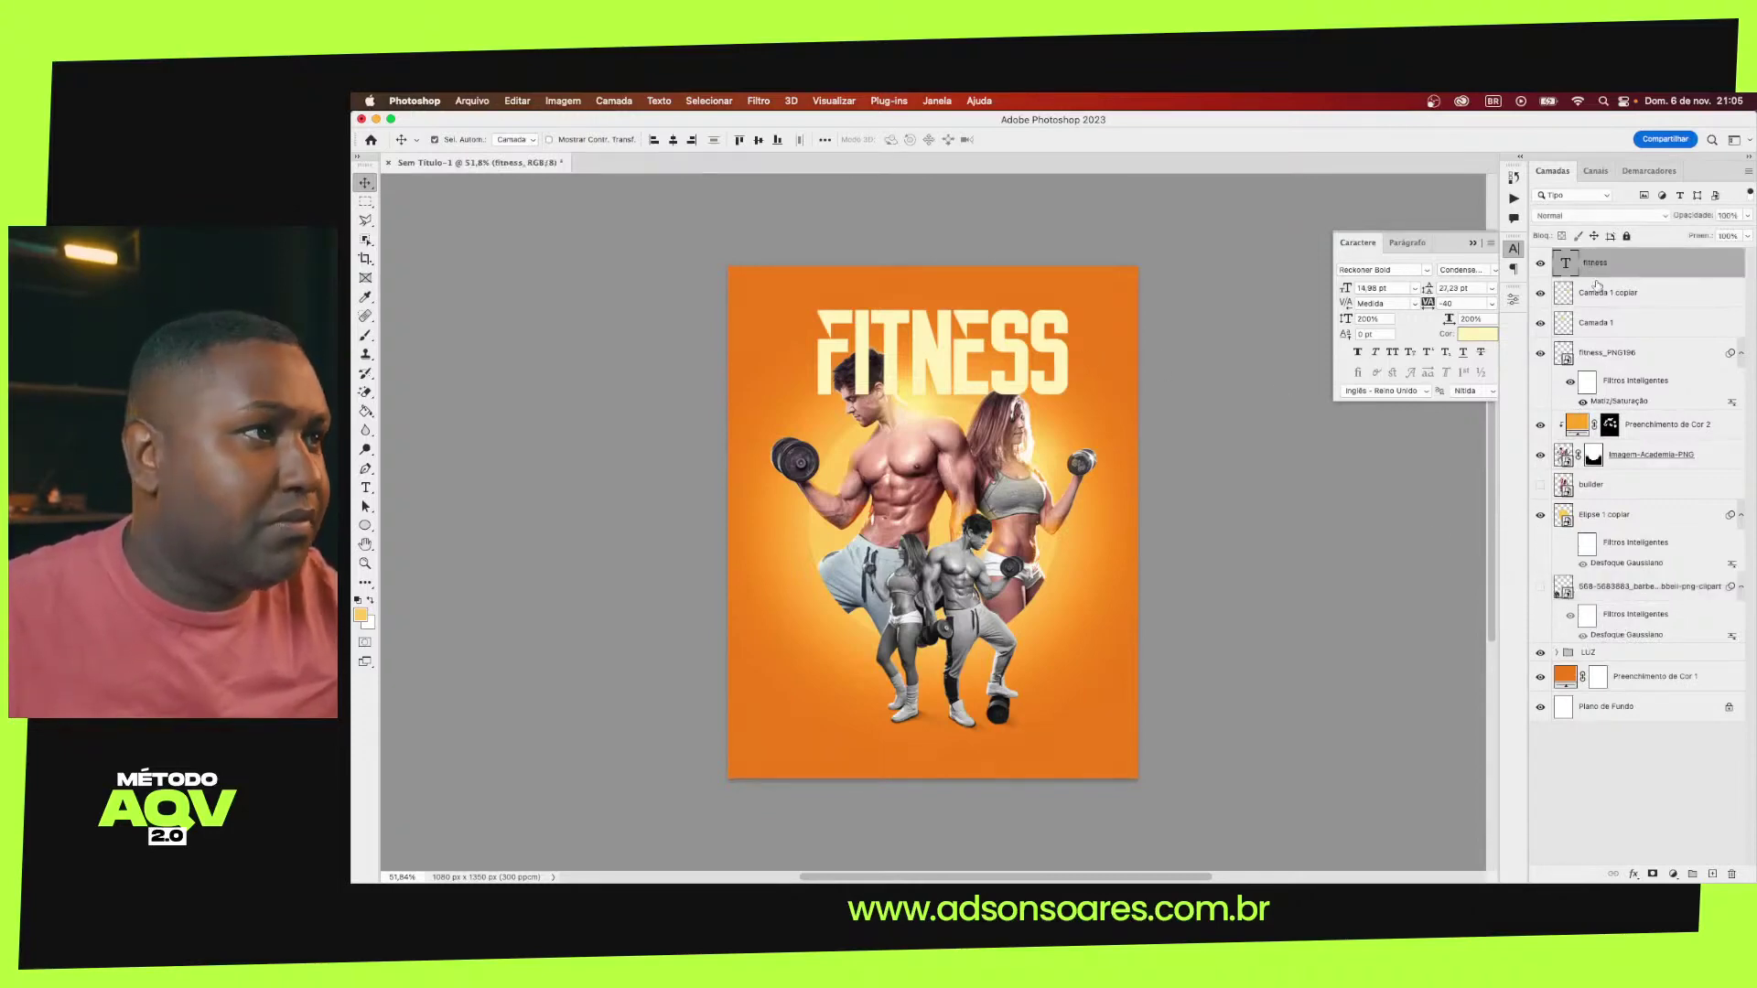
drag(1638, 267, 1606, 564)
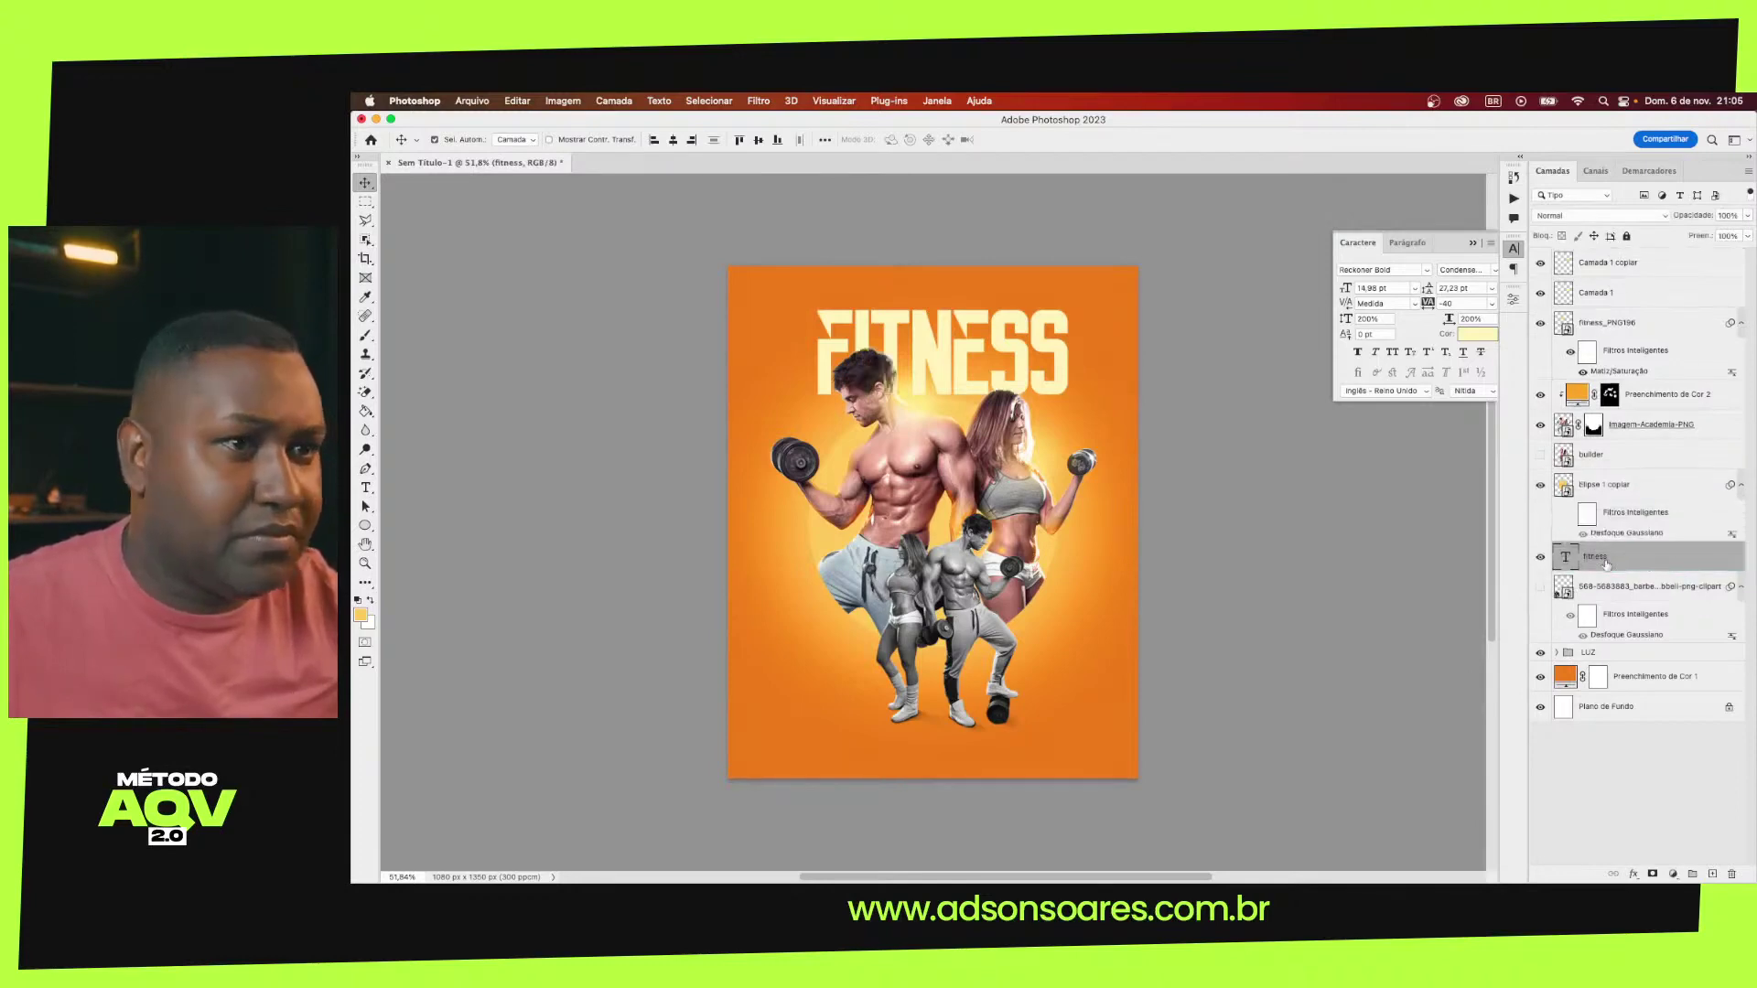
key(ctrl+t)
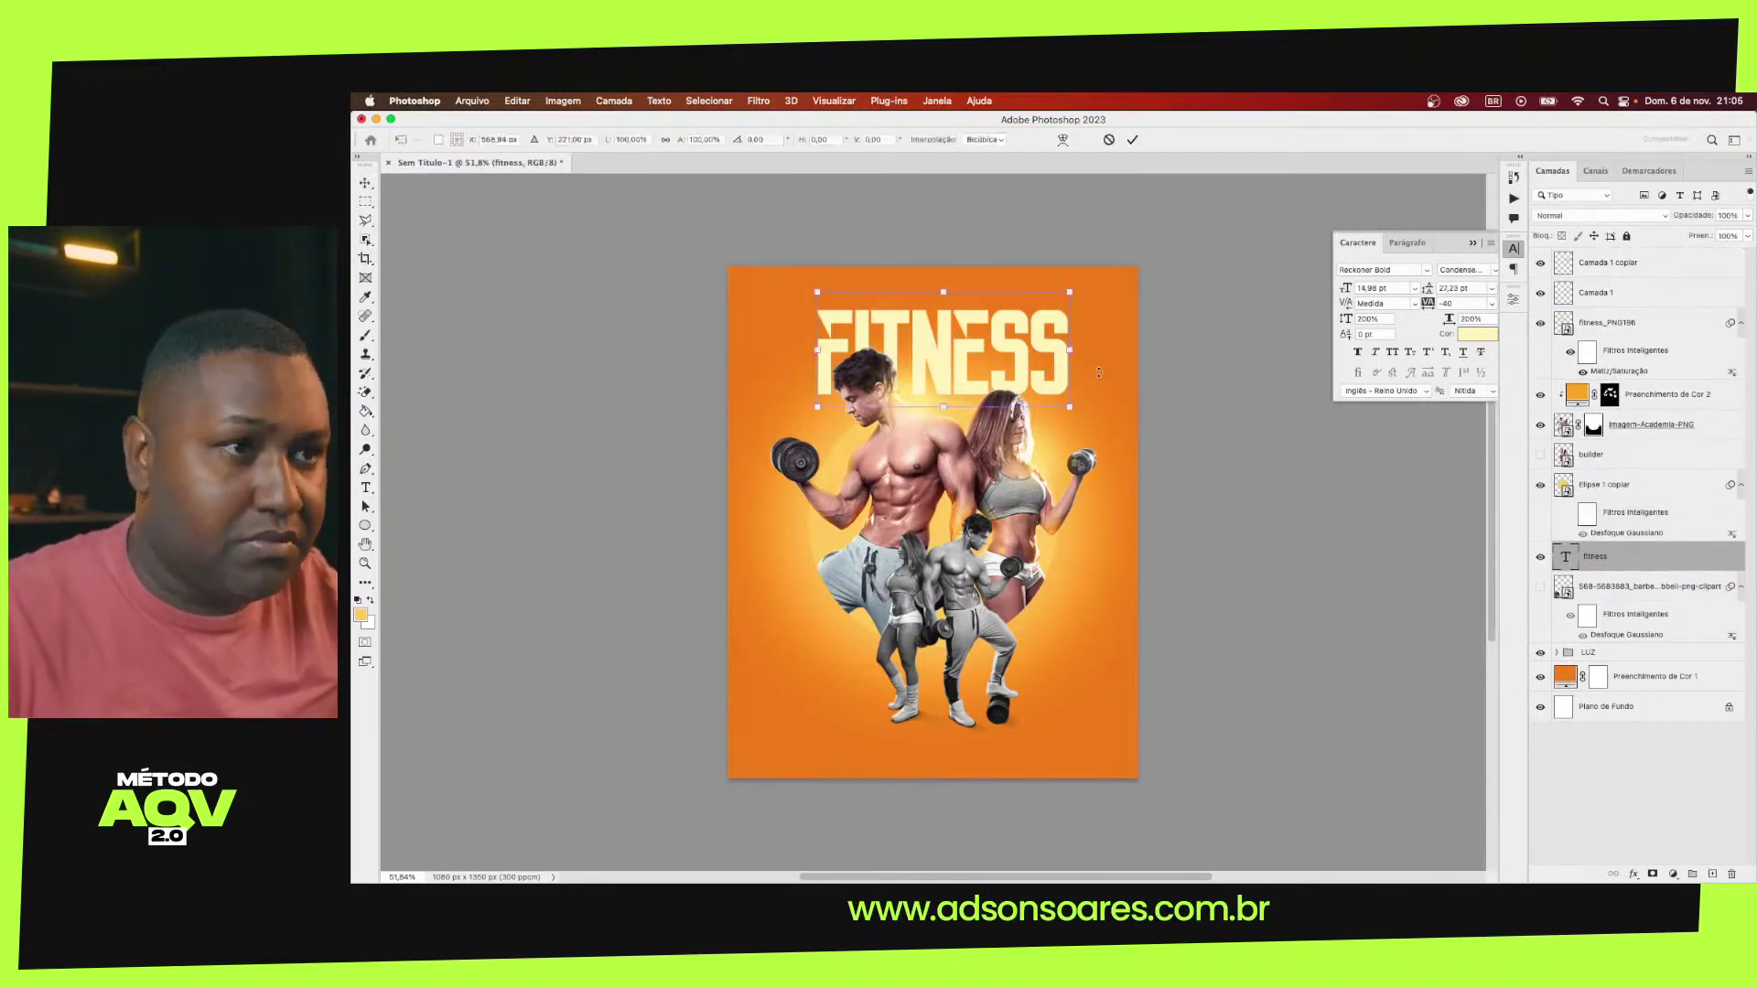
drag(1071, 408, 1083, 419)
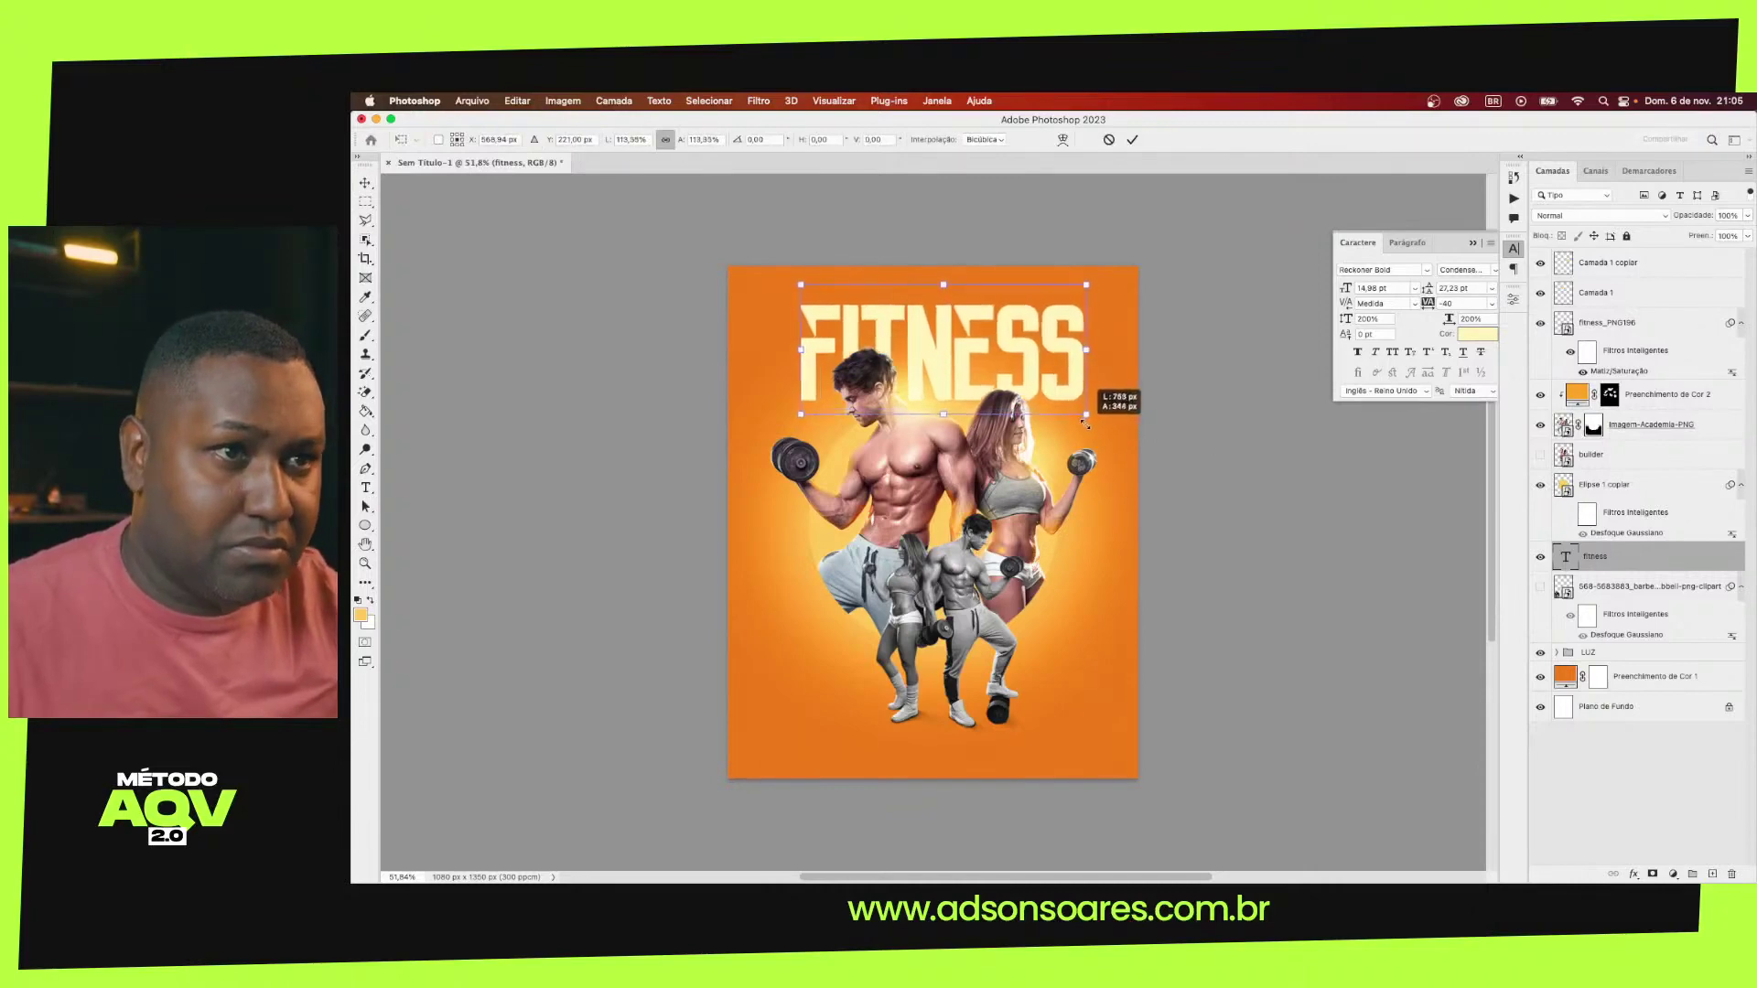
key(Return)
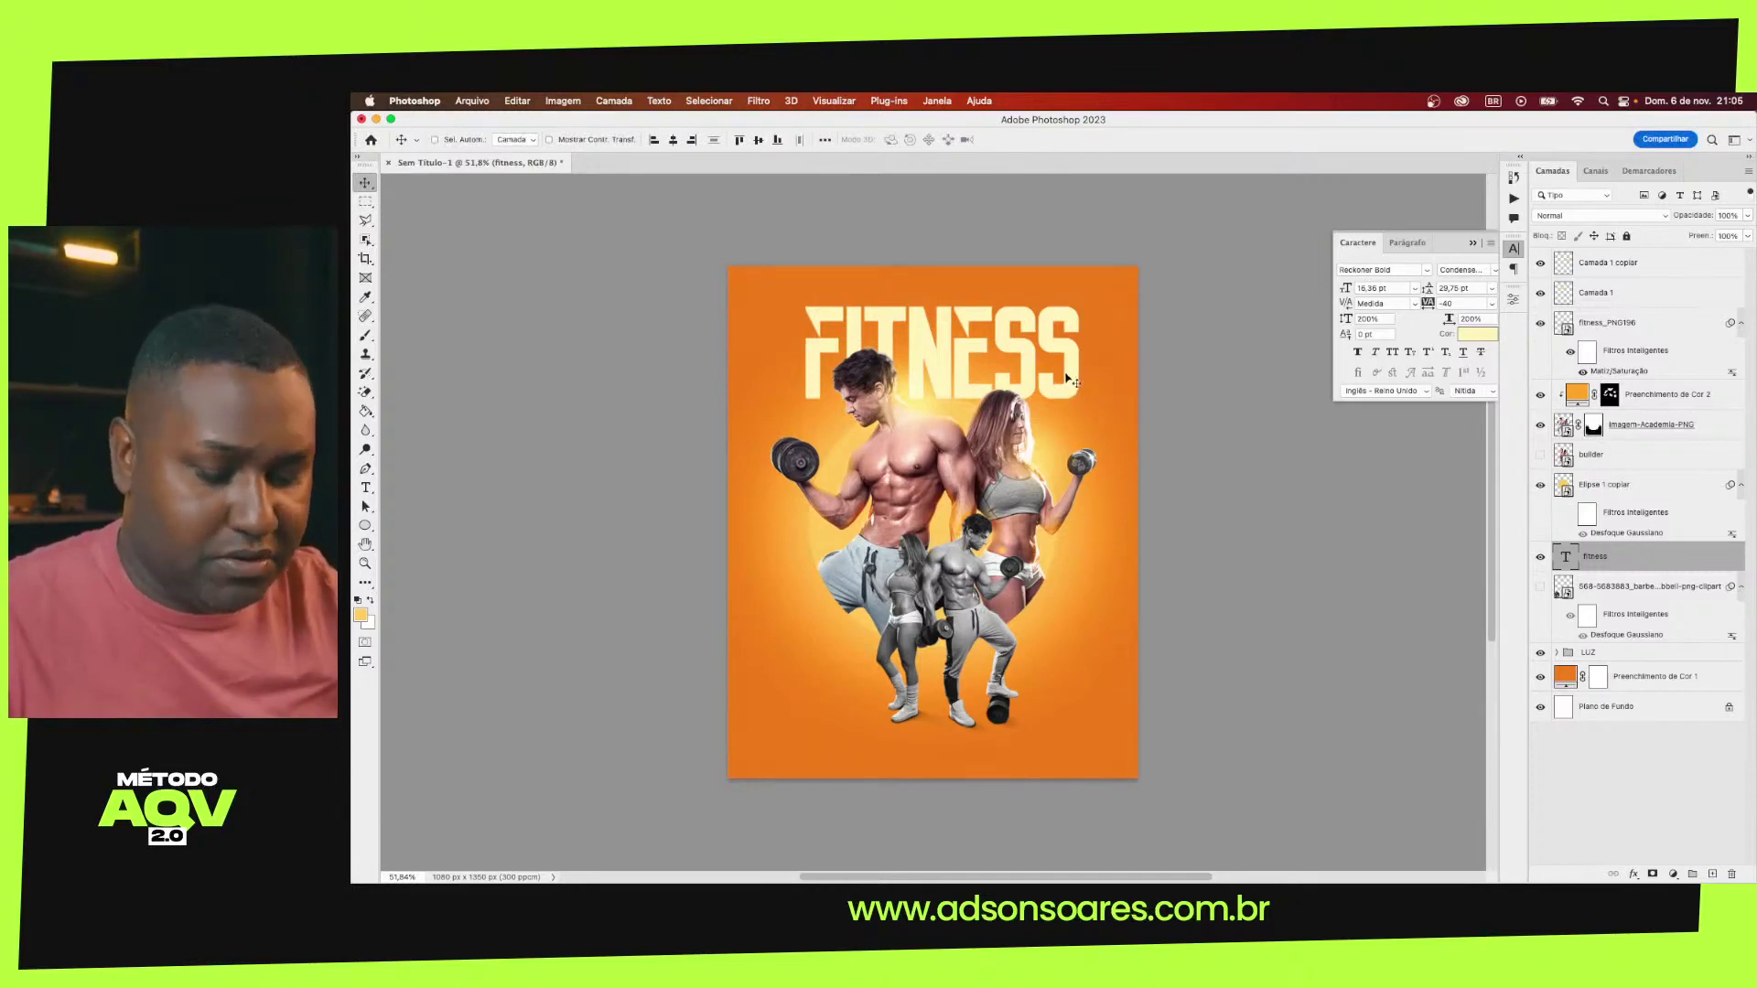
Slant the FITNESS headline with Faux Italic instead of a skew and shift it left
key(ctrl+t)
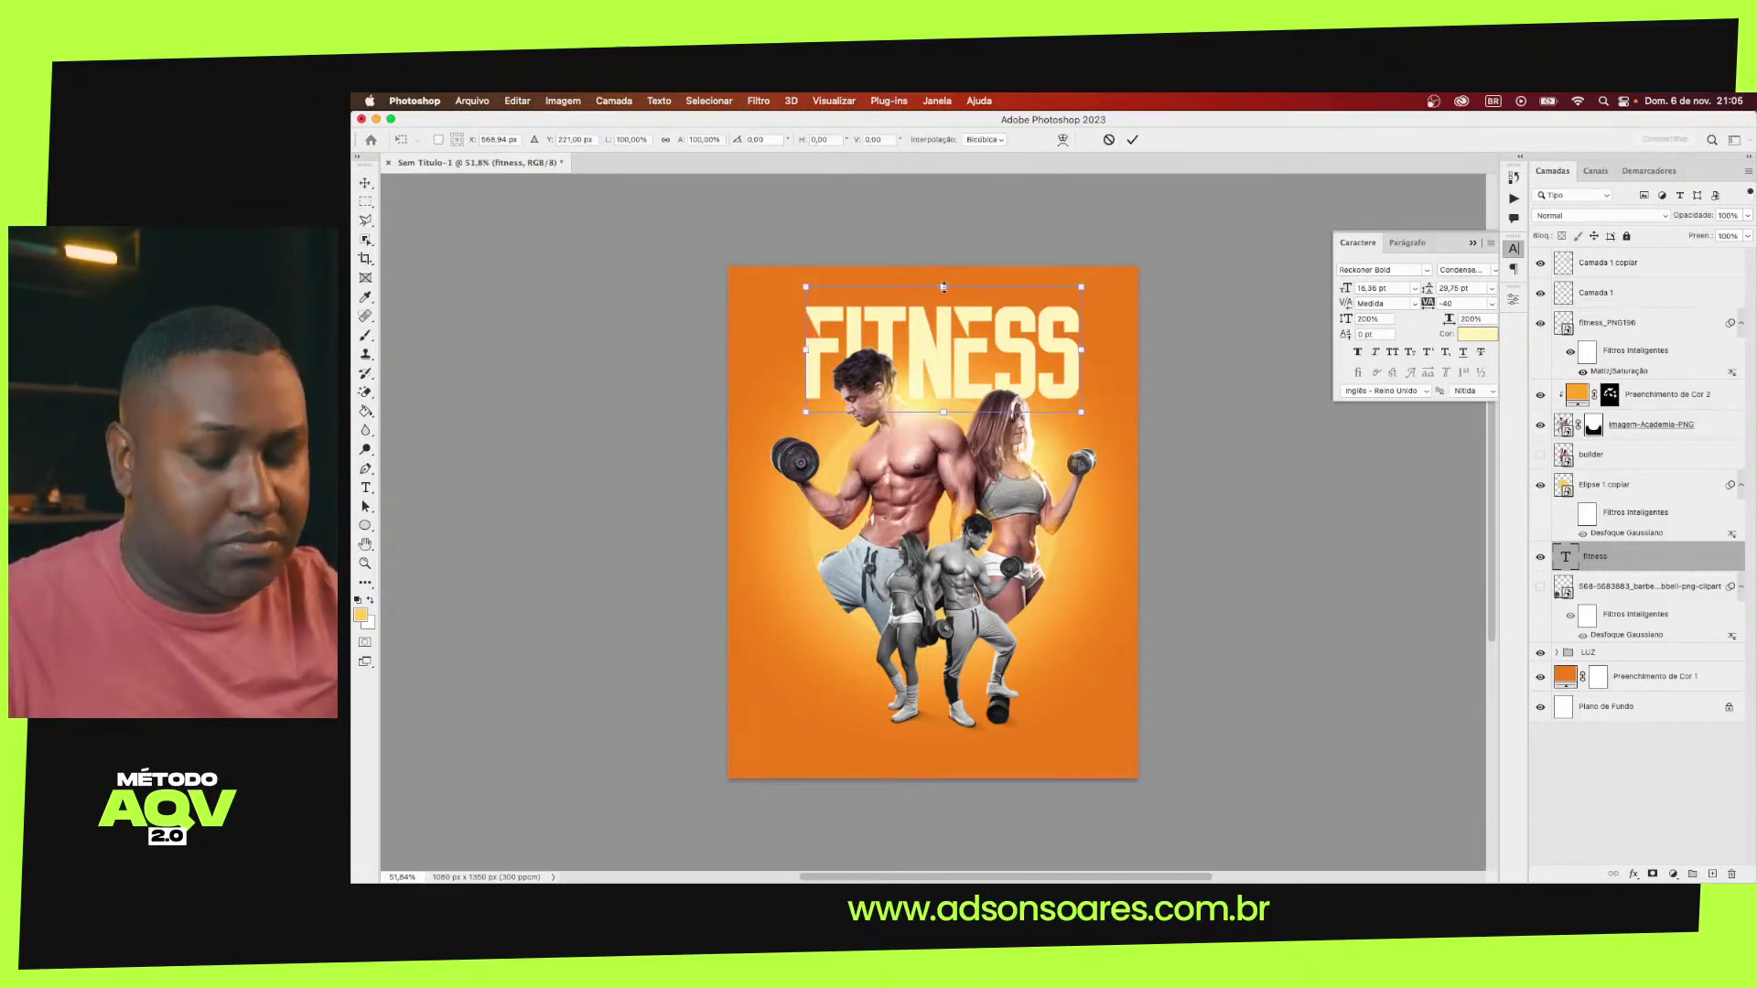
drag(943, 288, 958, 294)
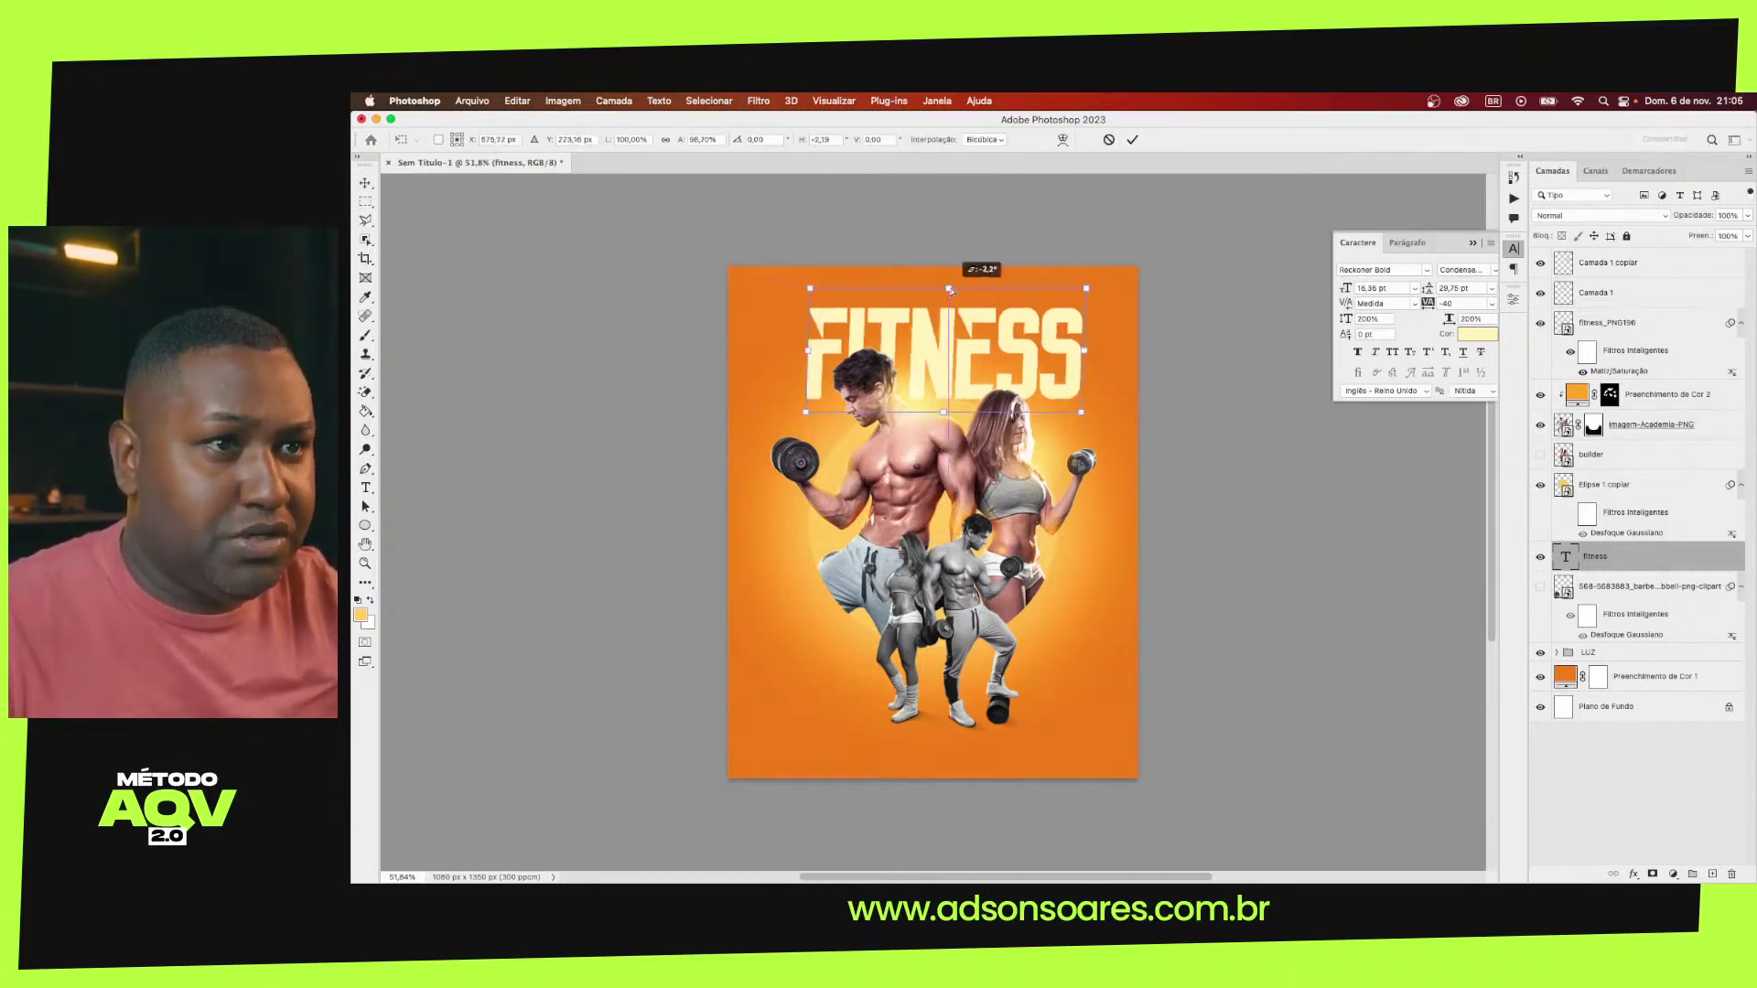
key(ctrl+z)
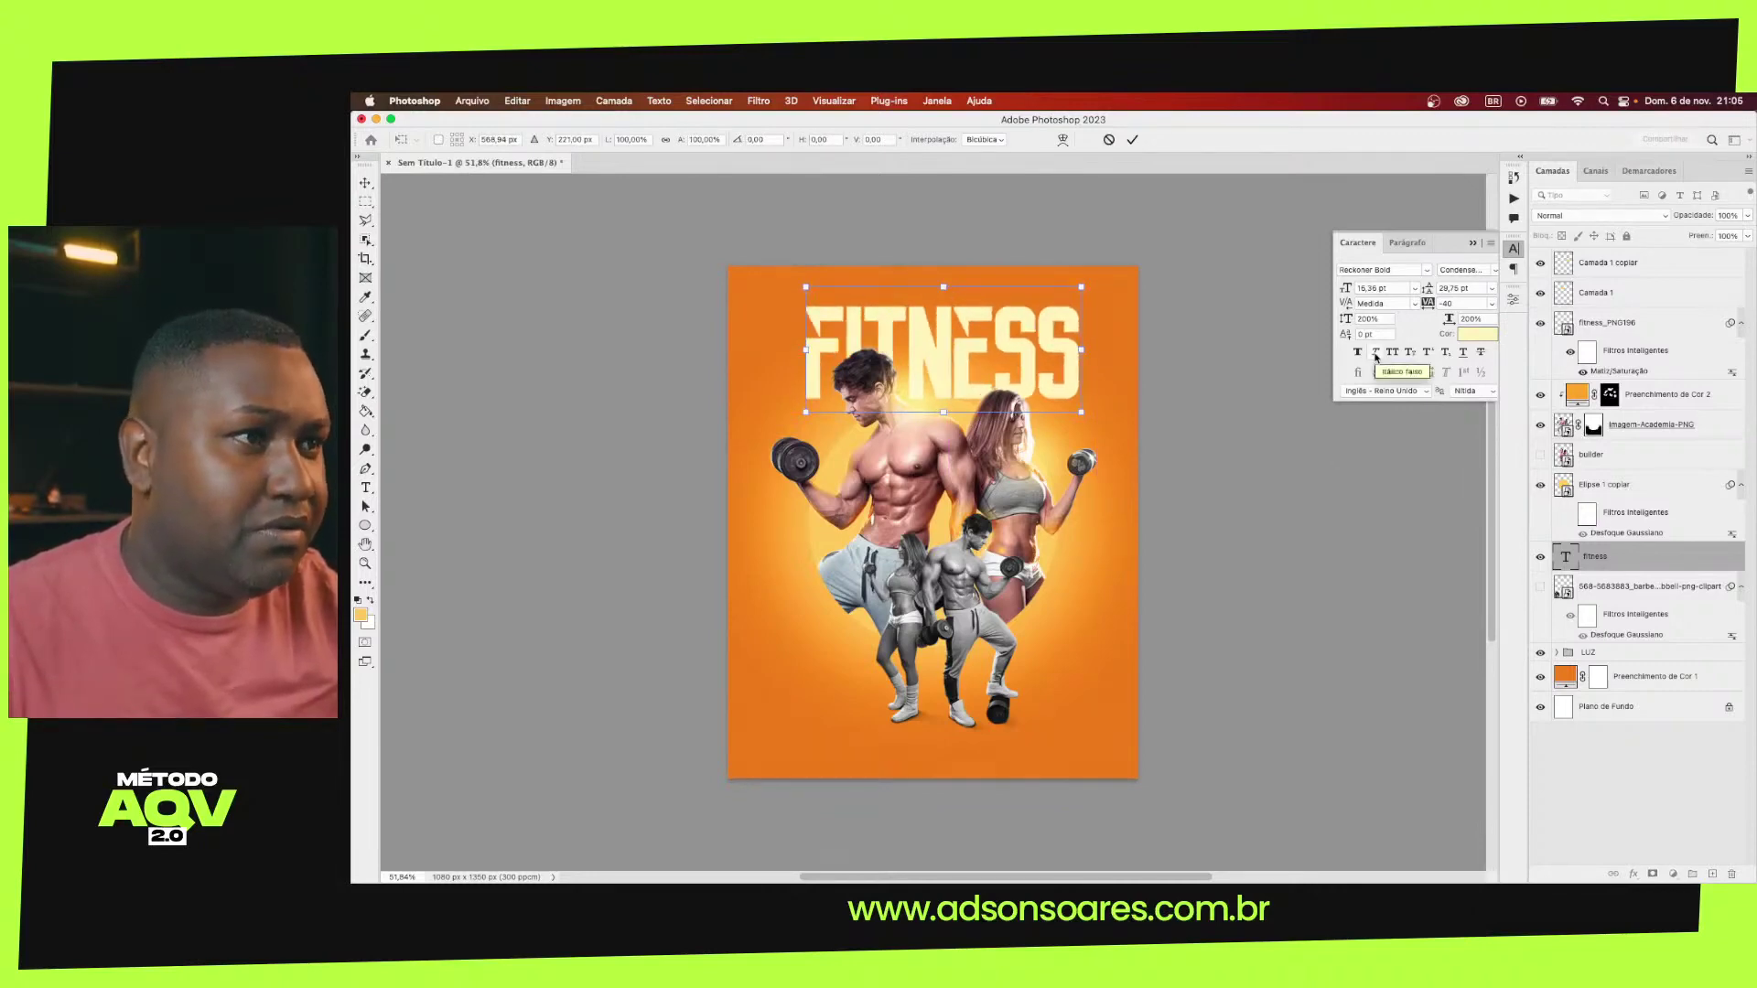
key(Return)
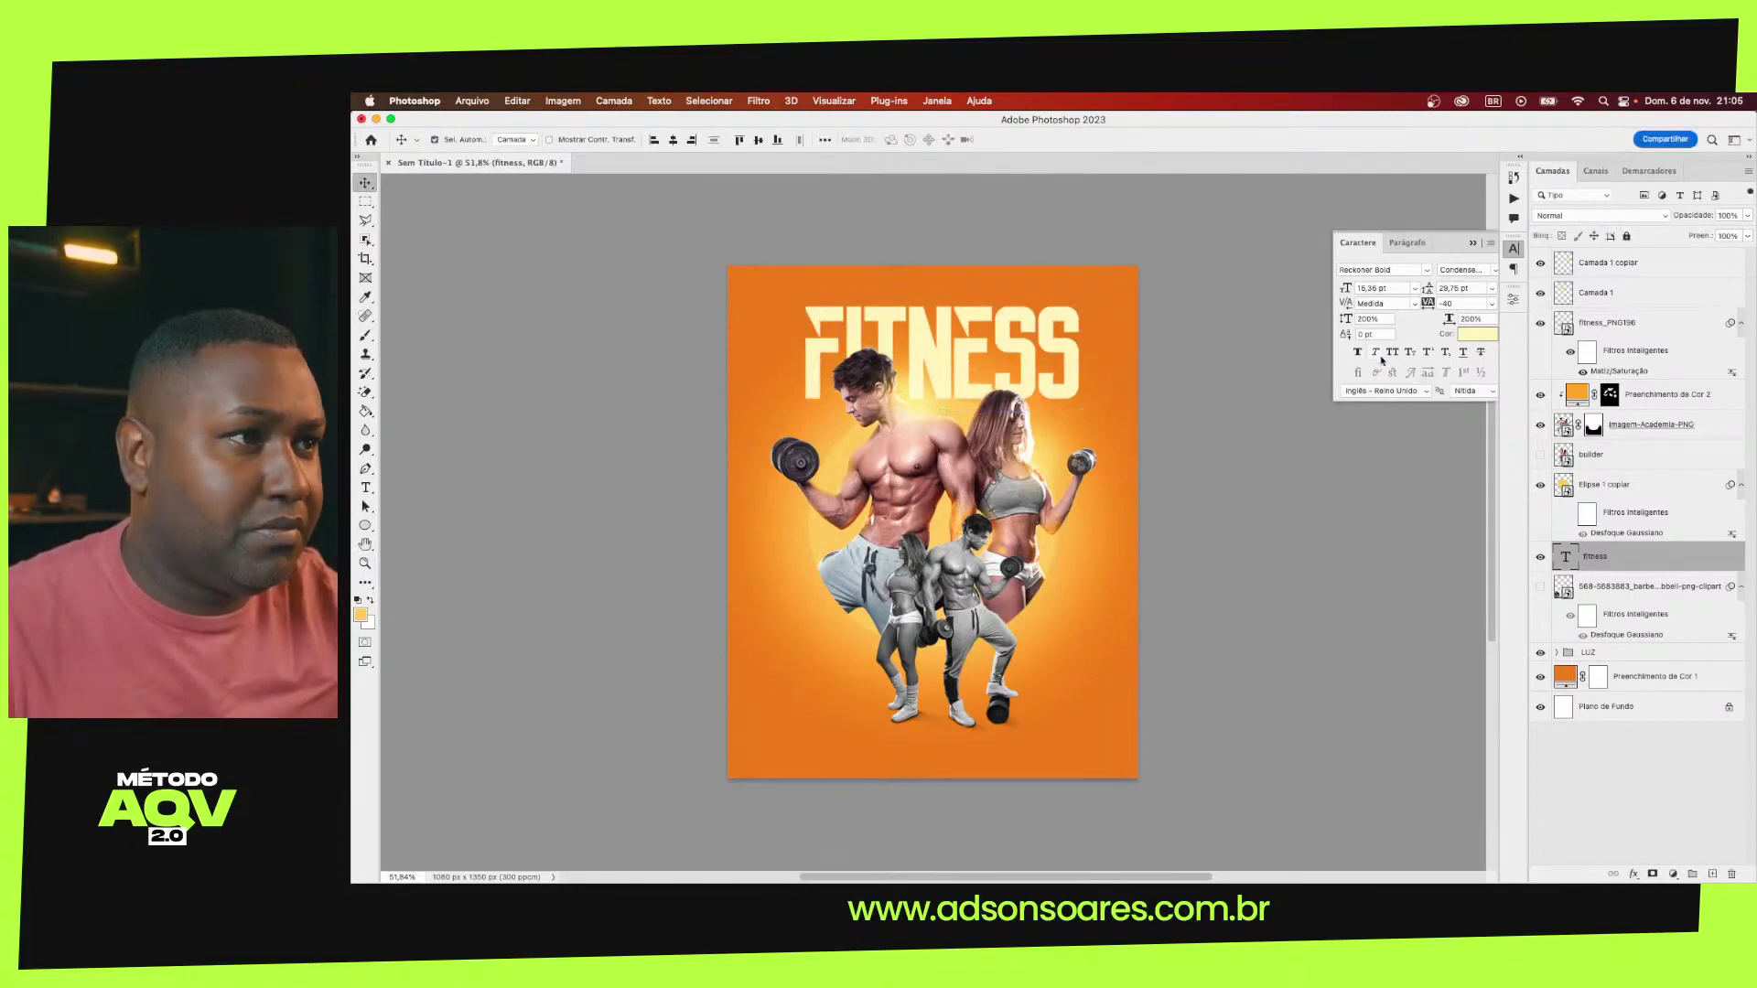
click(1375, 353)
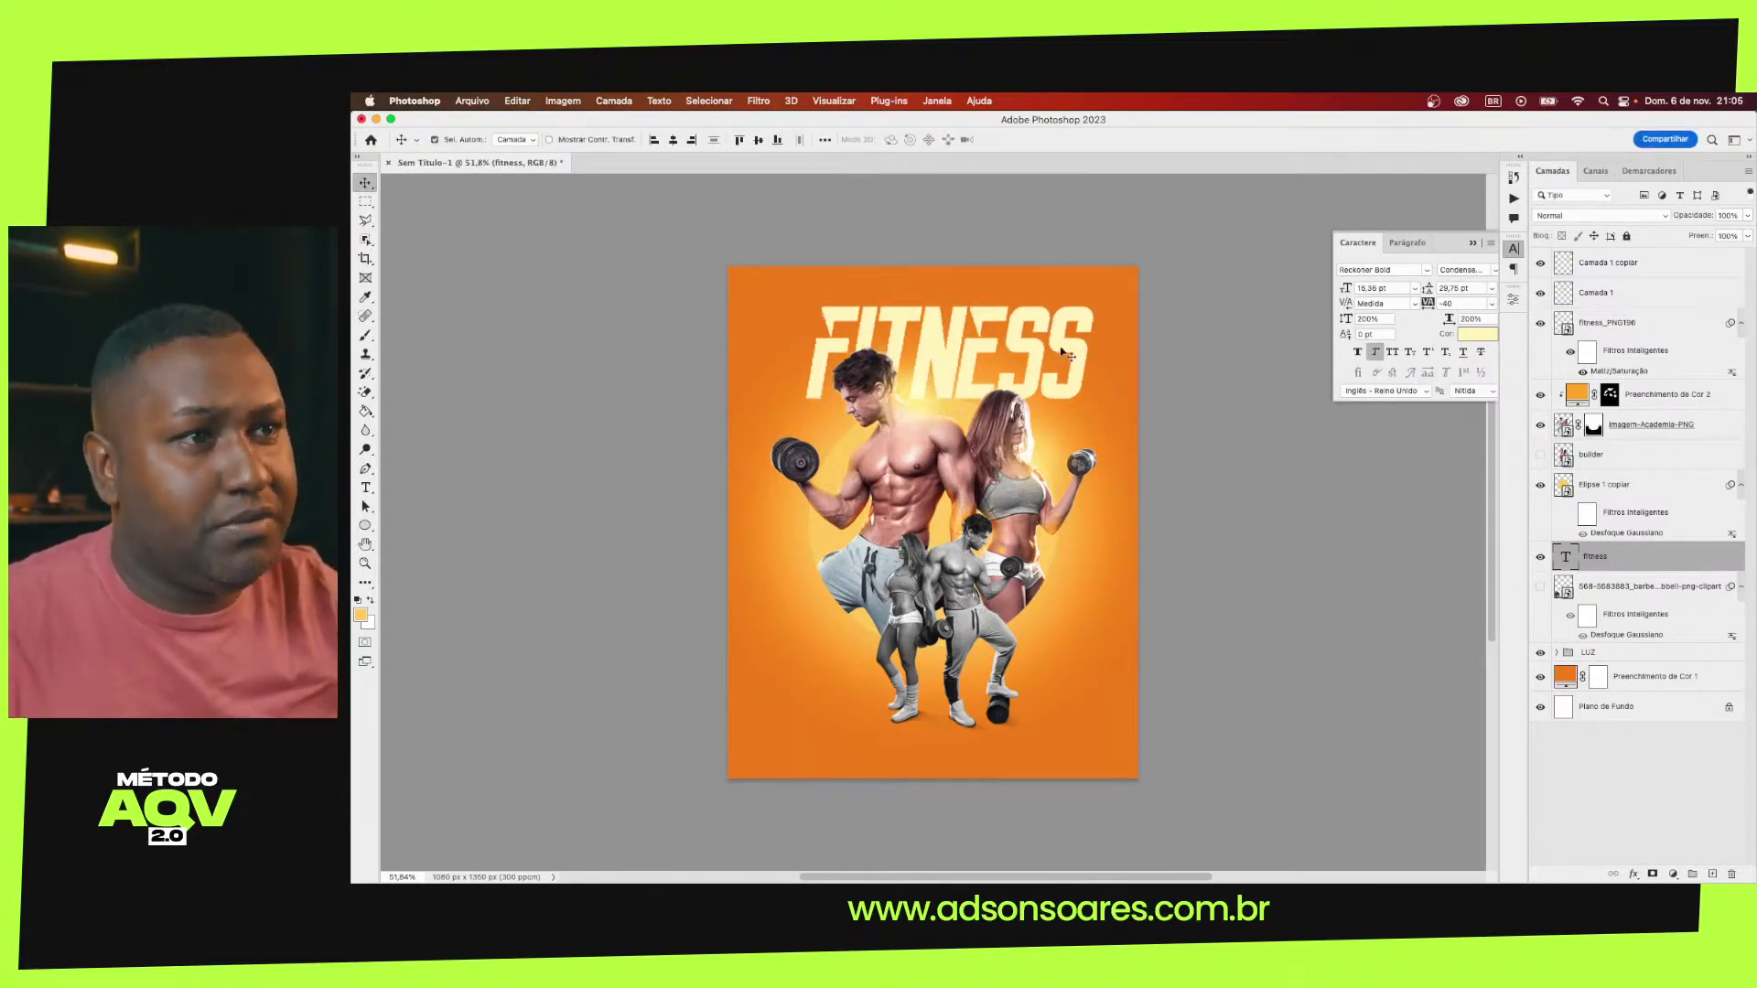
drag(1062, 351, 1058, 350)
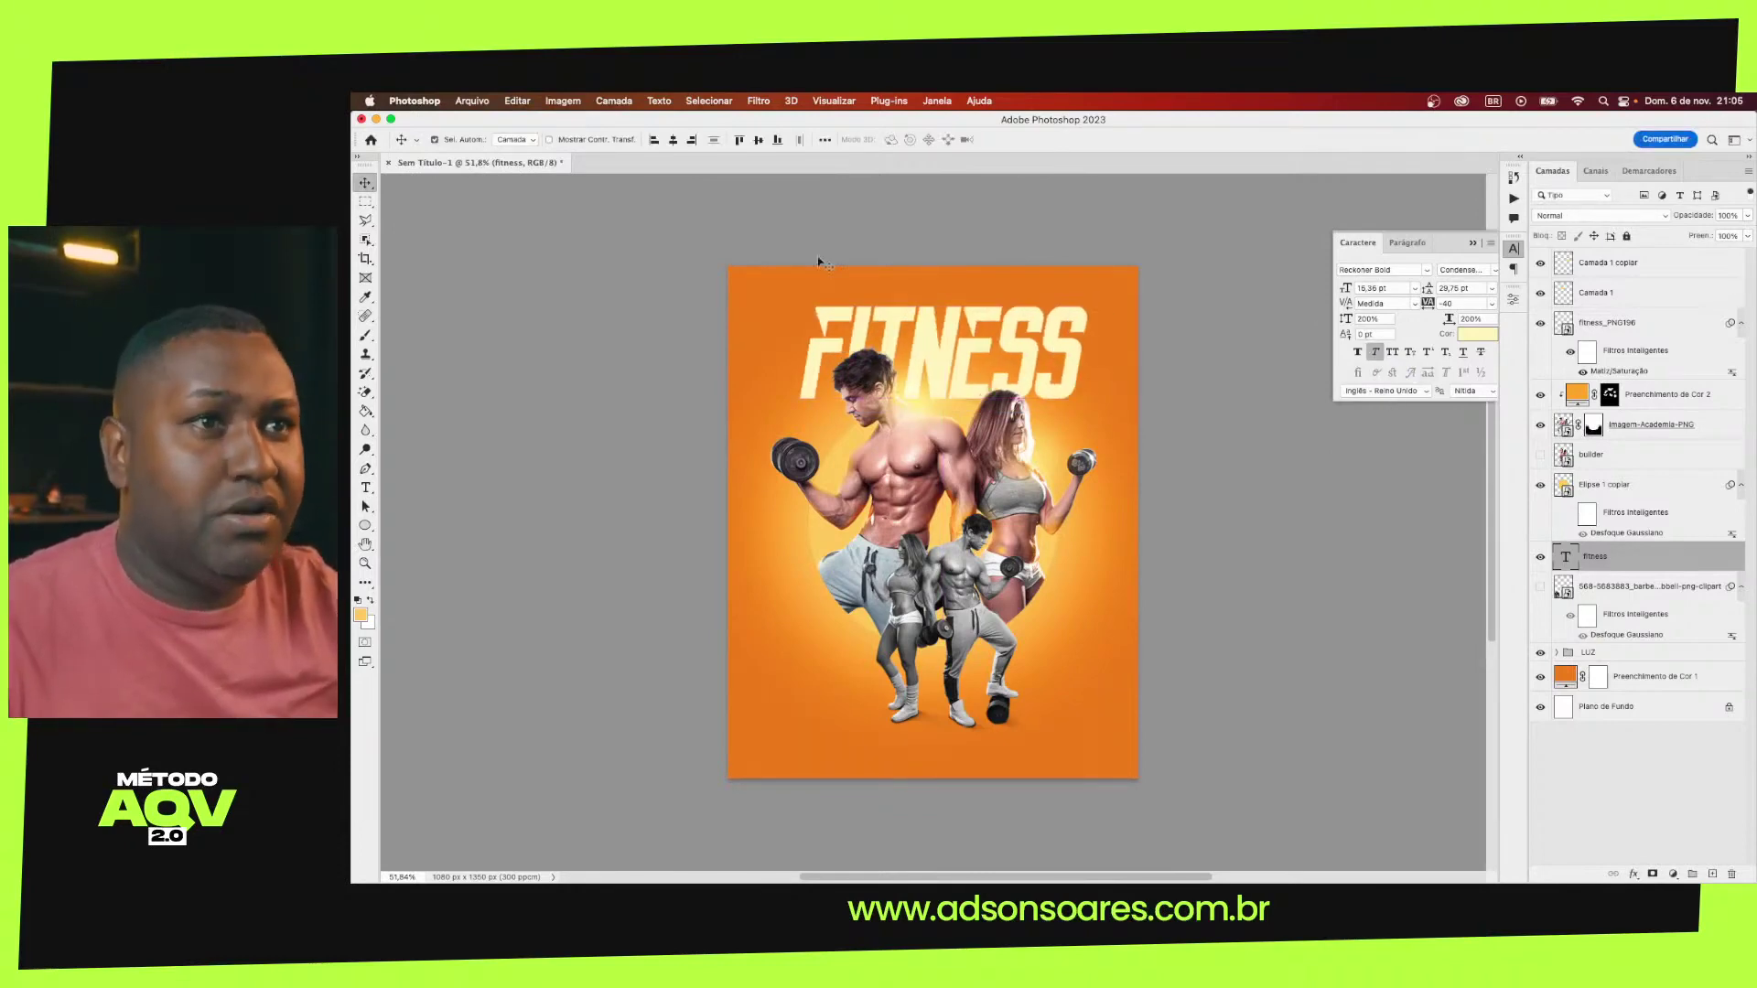
Centre FITNESS horizontally, then show the blurred barbell layer above the grayscale couple layer
click(673, 139)
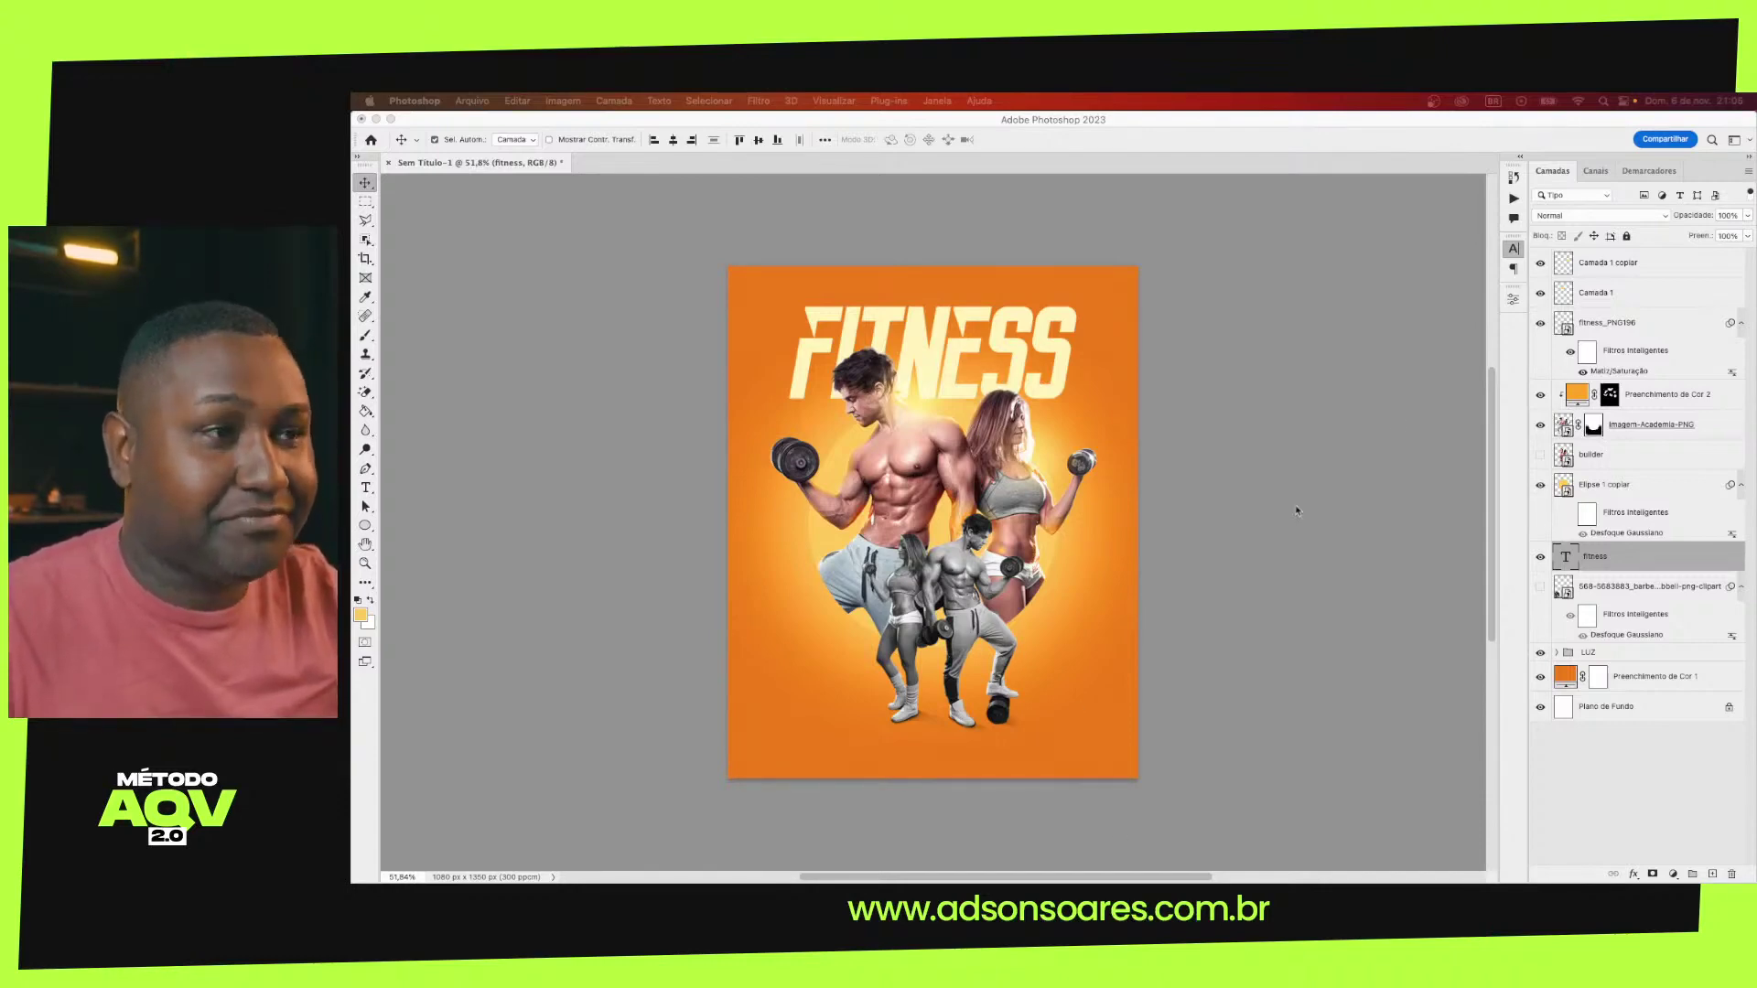
click(1541, 587)
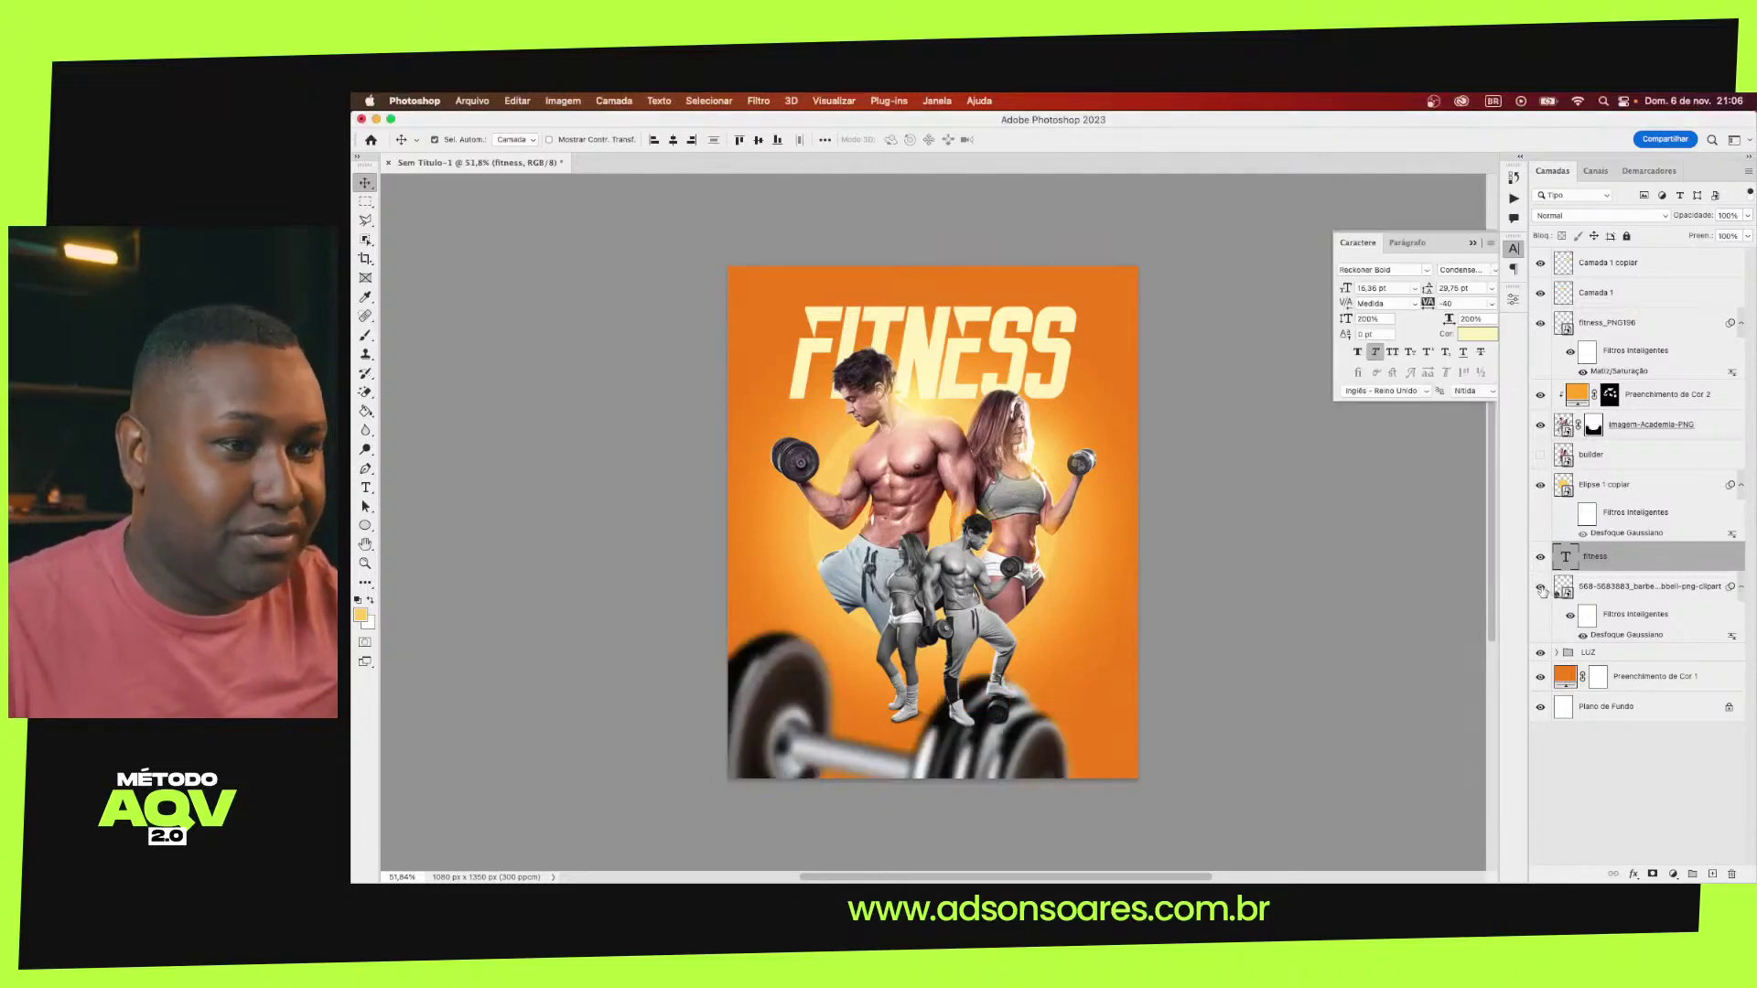
drag(1605, 588, 1606, 419)
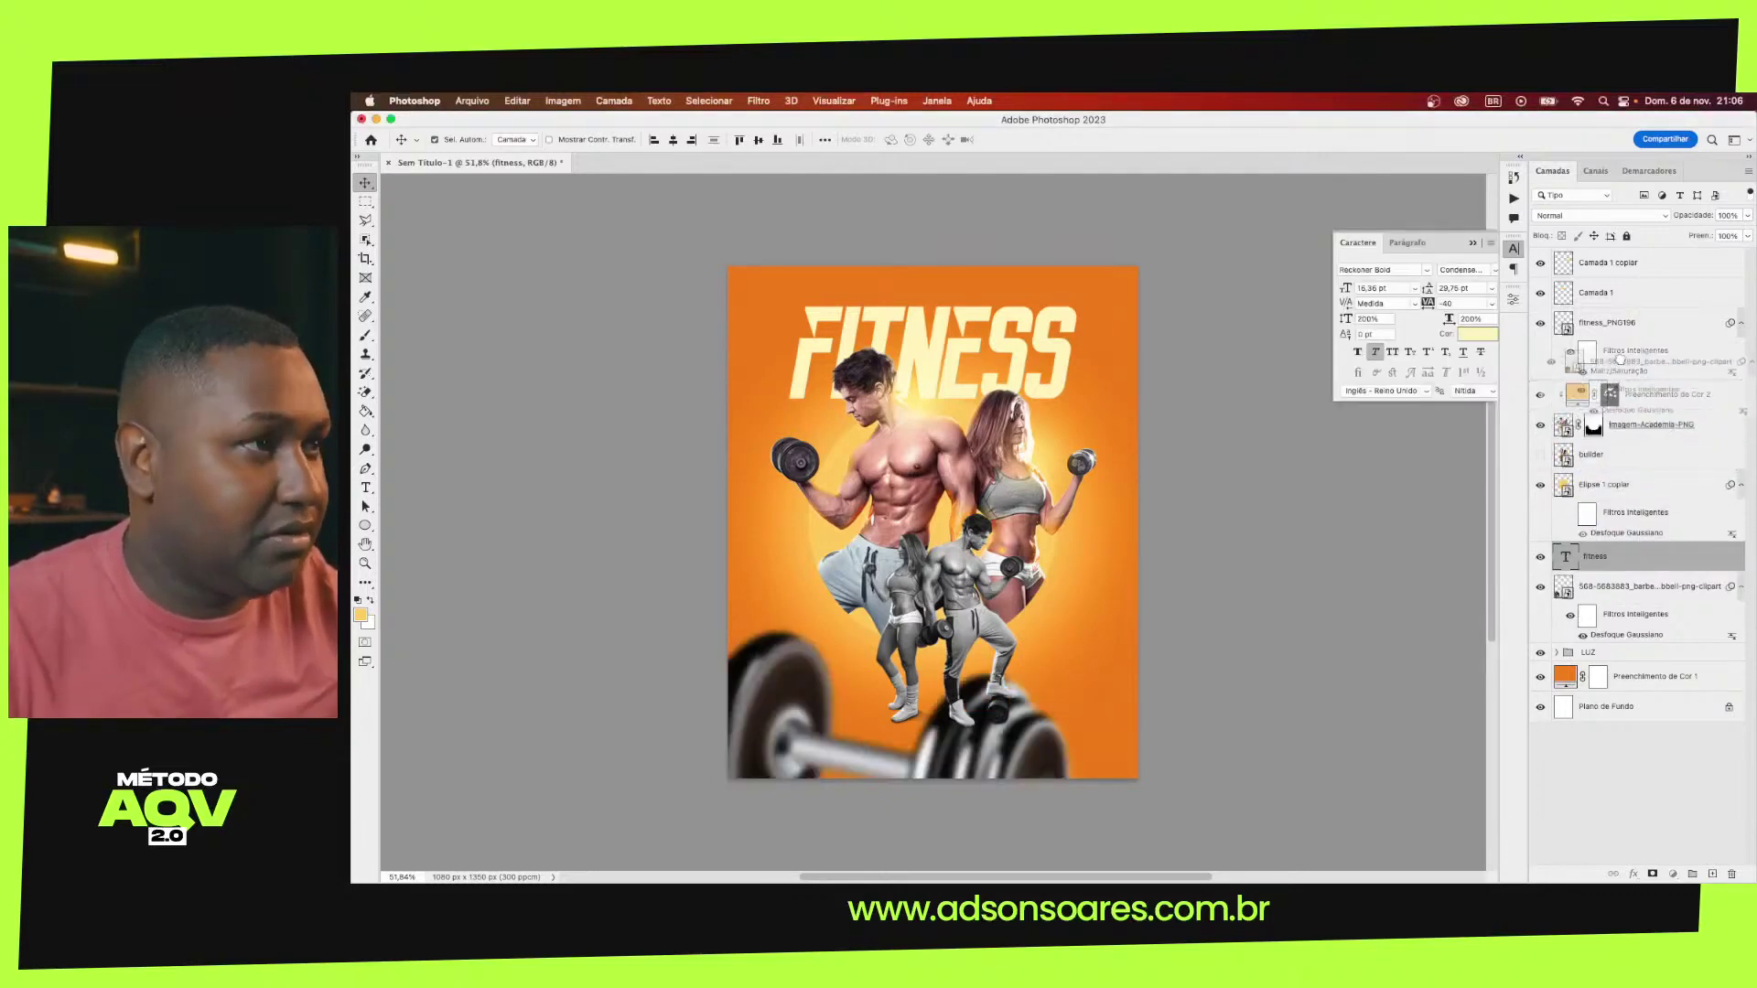
drag(1606, 419, 1615, 337)
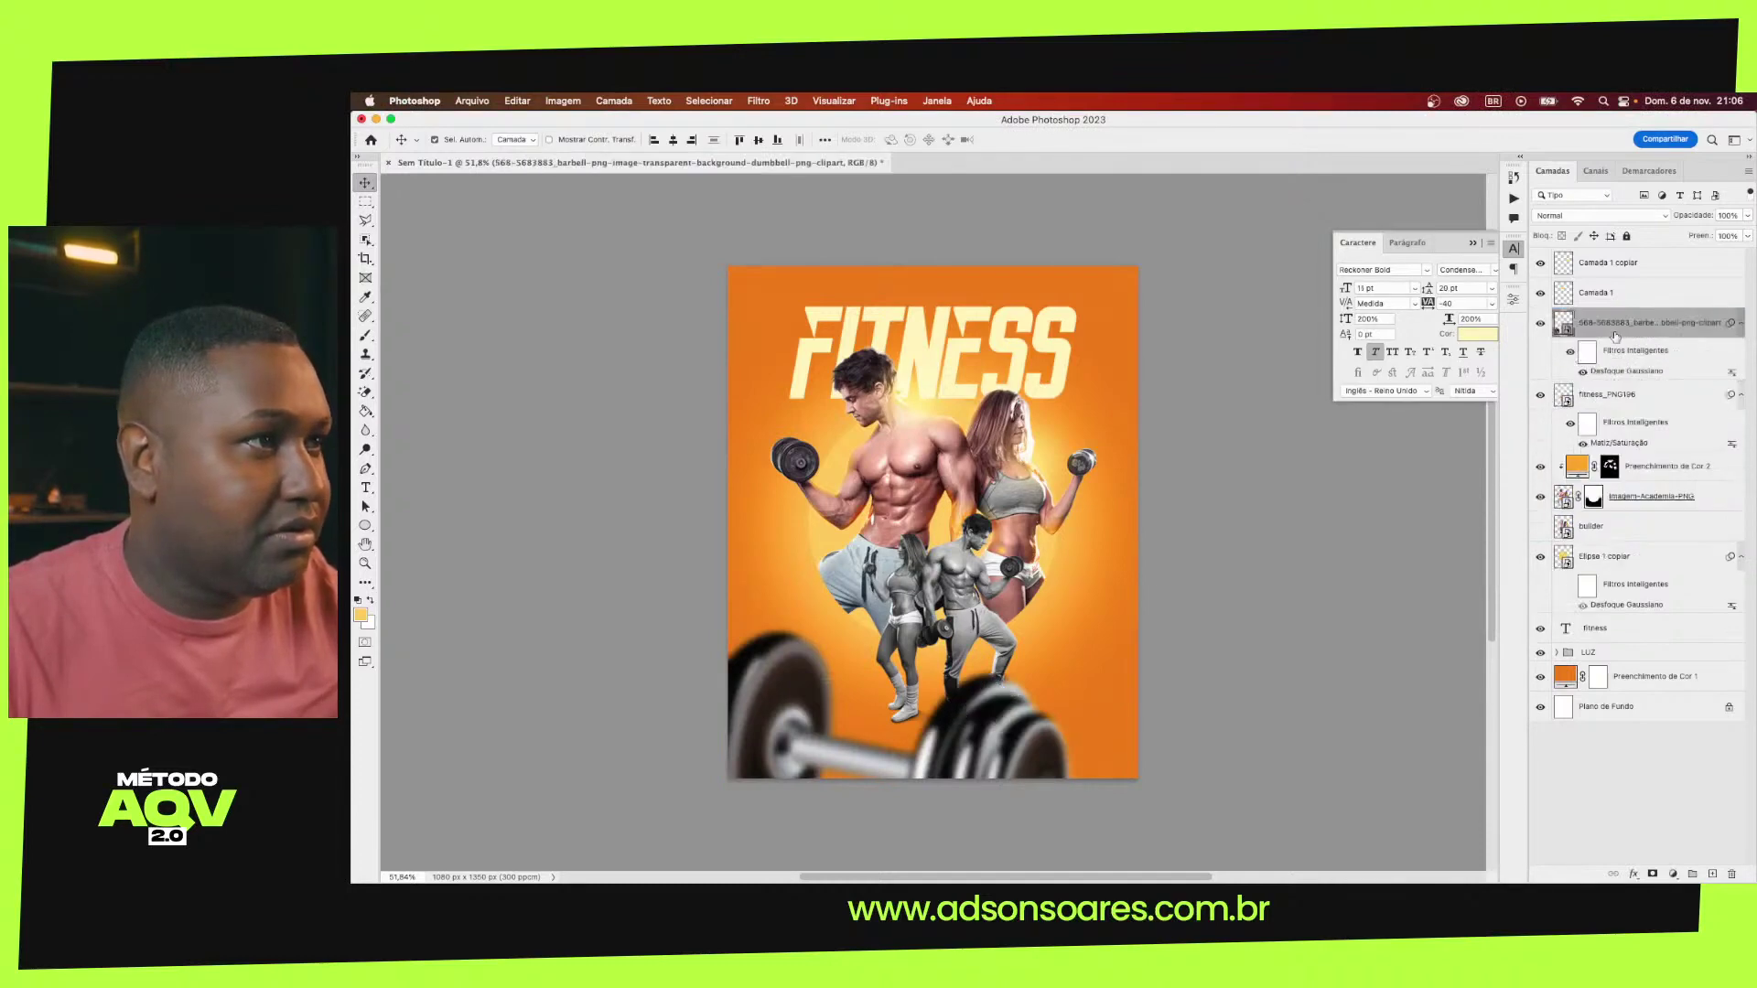
Shift the barbell left, then hide it and keep the small grayscale couple visible
click(1539, 408)
click(1538, 407)
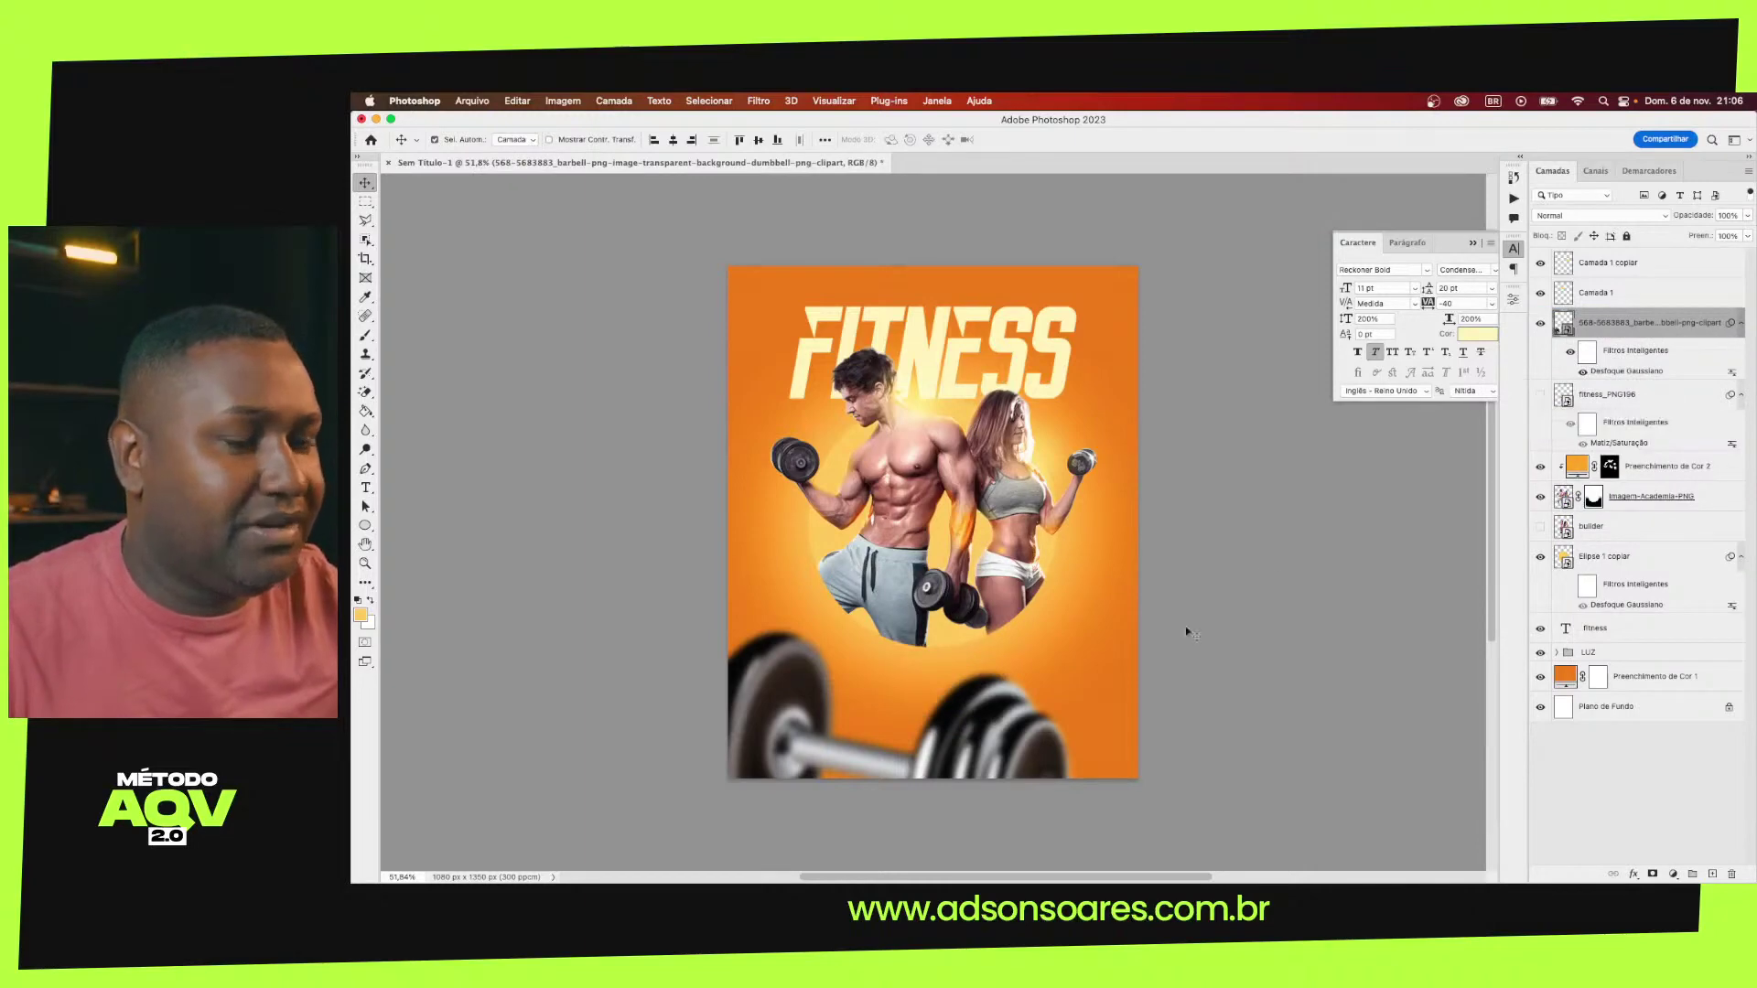
mouse_move(1010, 740)
mouse_down()
mouse_move(959, 754)
mouse_move(1269, 711)
mouse_move(943, 747)
mouse_move(977, 783)
mouse_up()
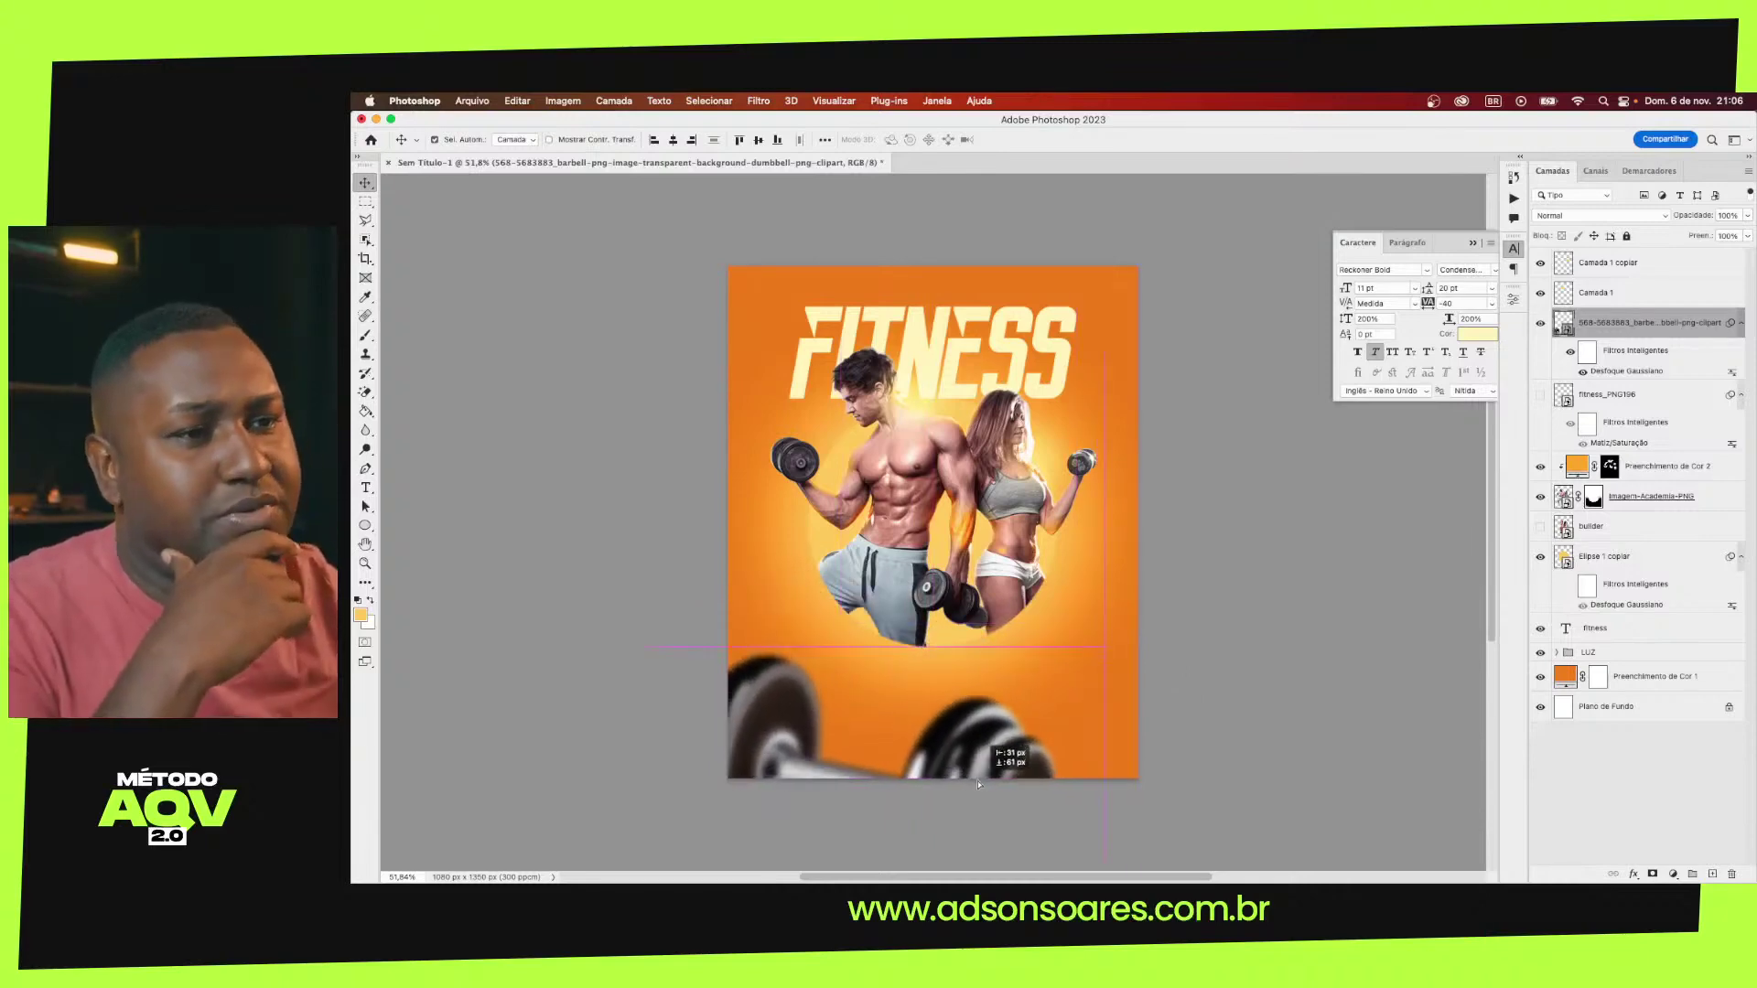
click(1539, 325)
click(1539, 396)
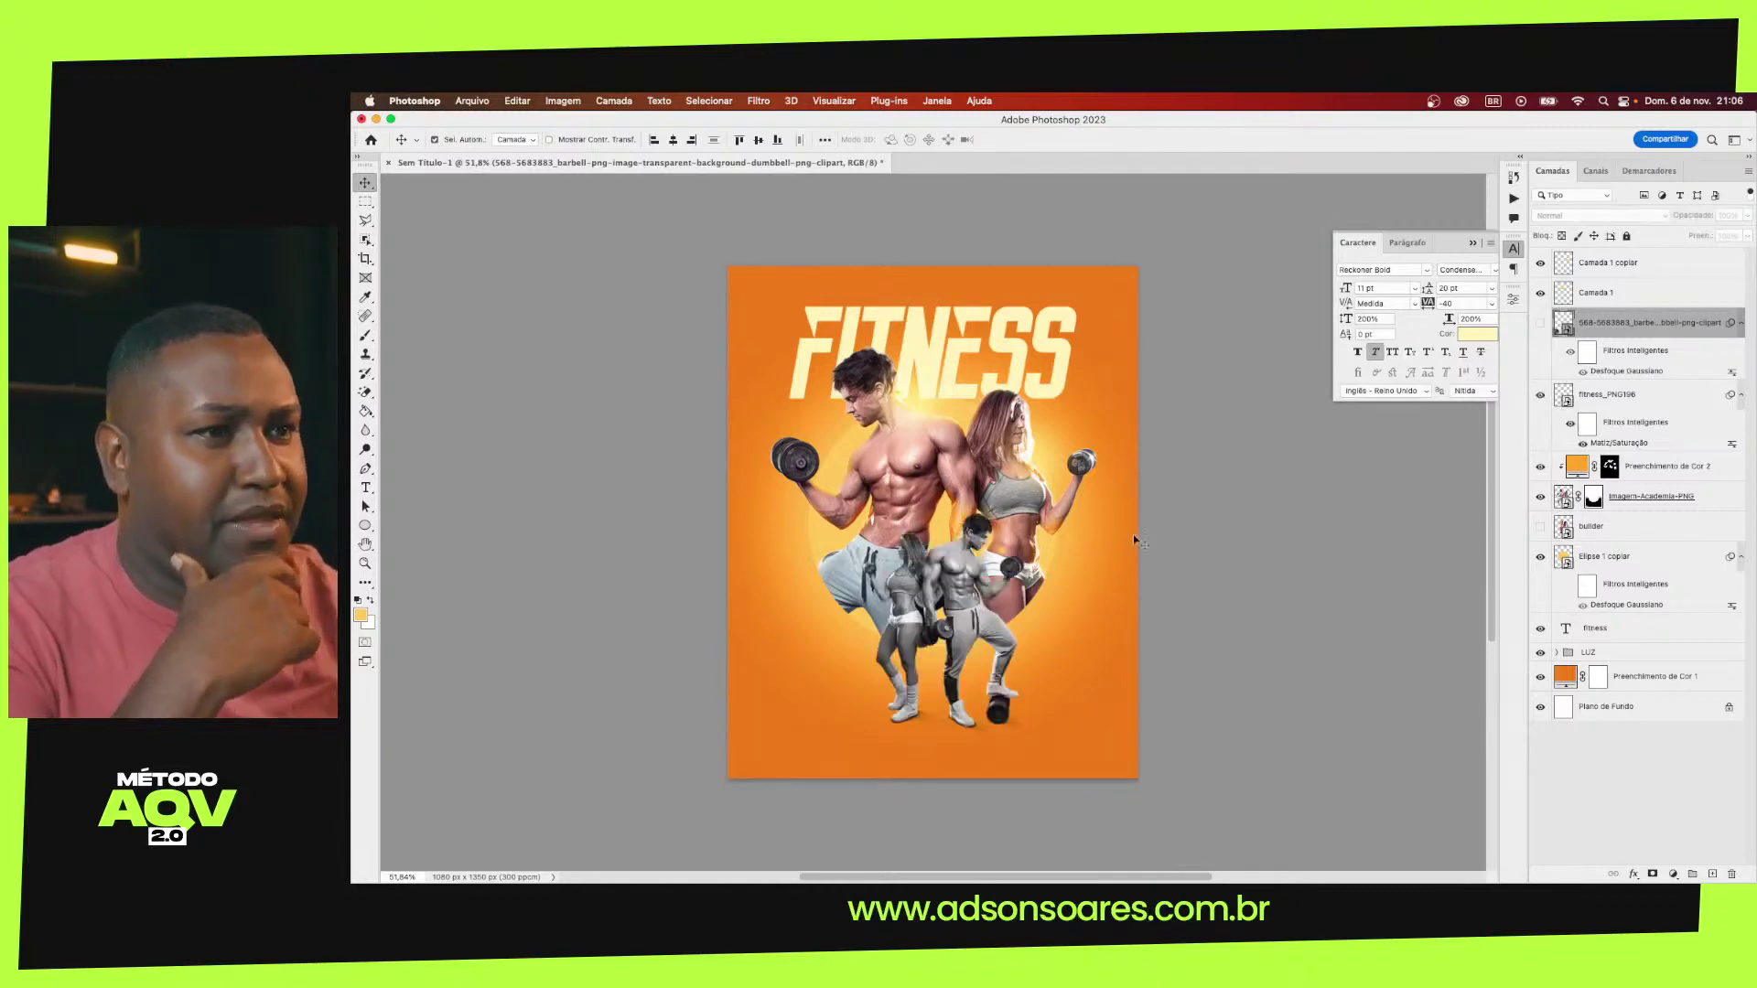
click(1281, 522)
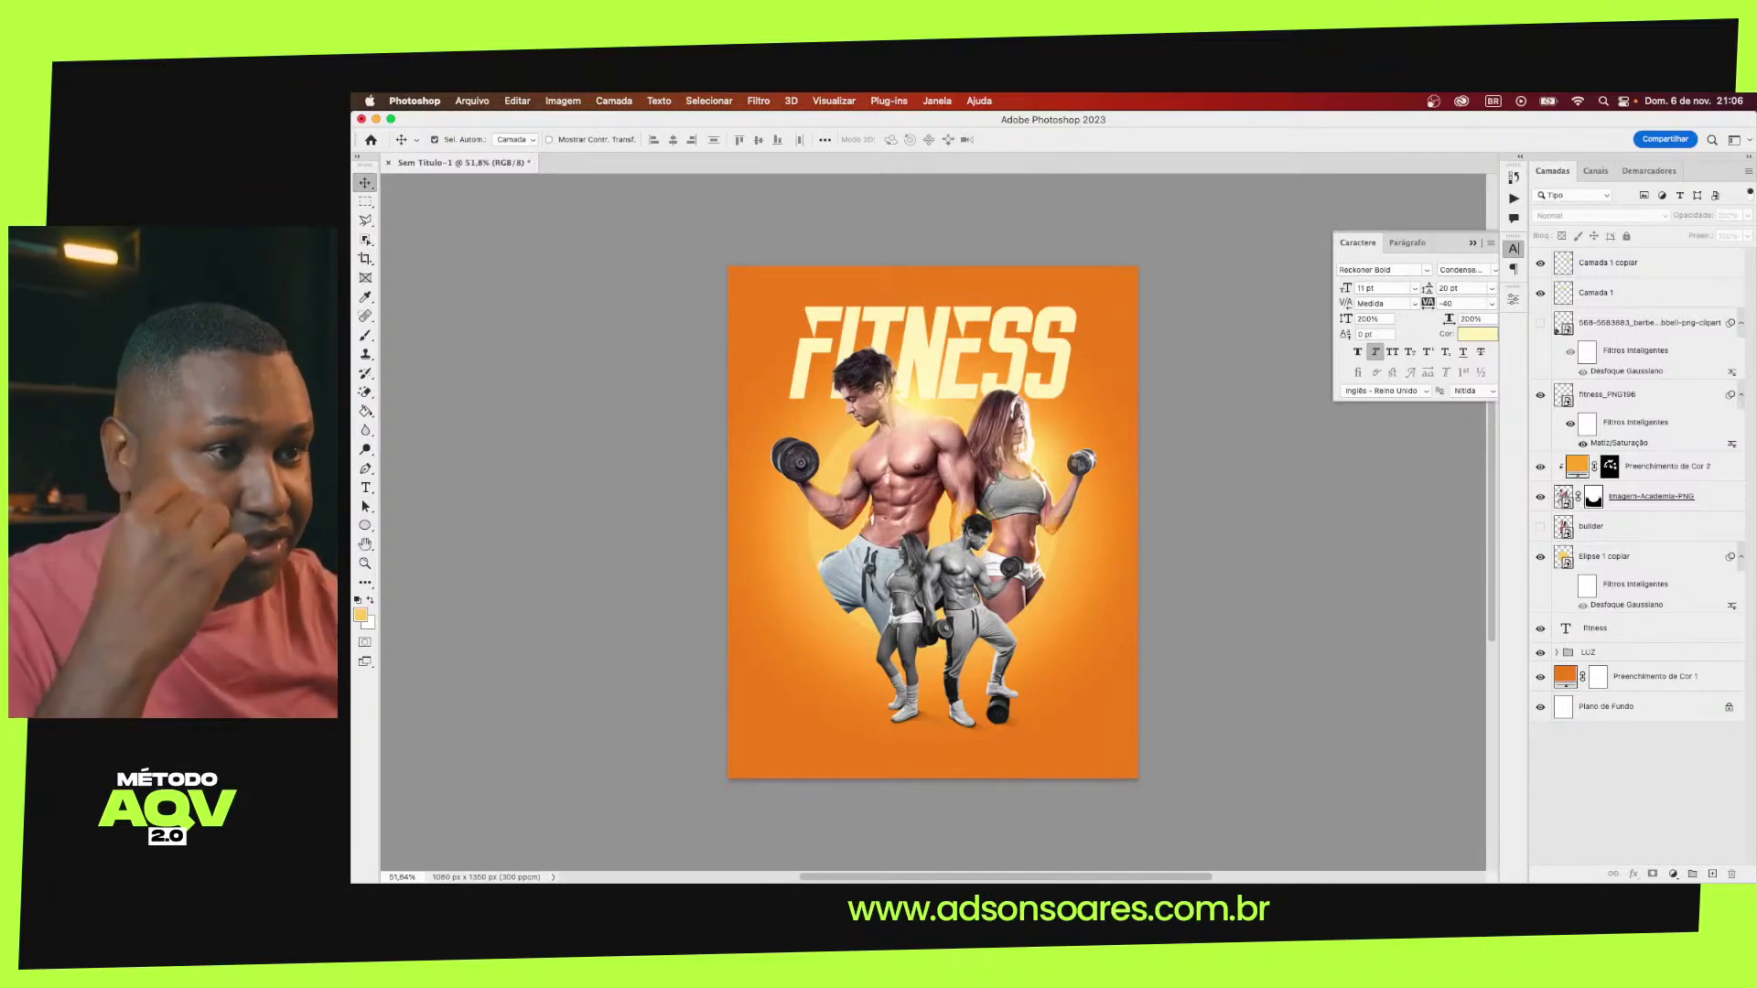
Switch from Photoshop to Chrome, where DaFont's Reckoner font page is open
key(super+Tab)
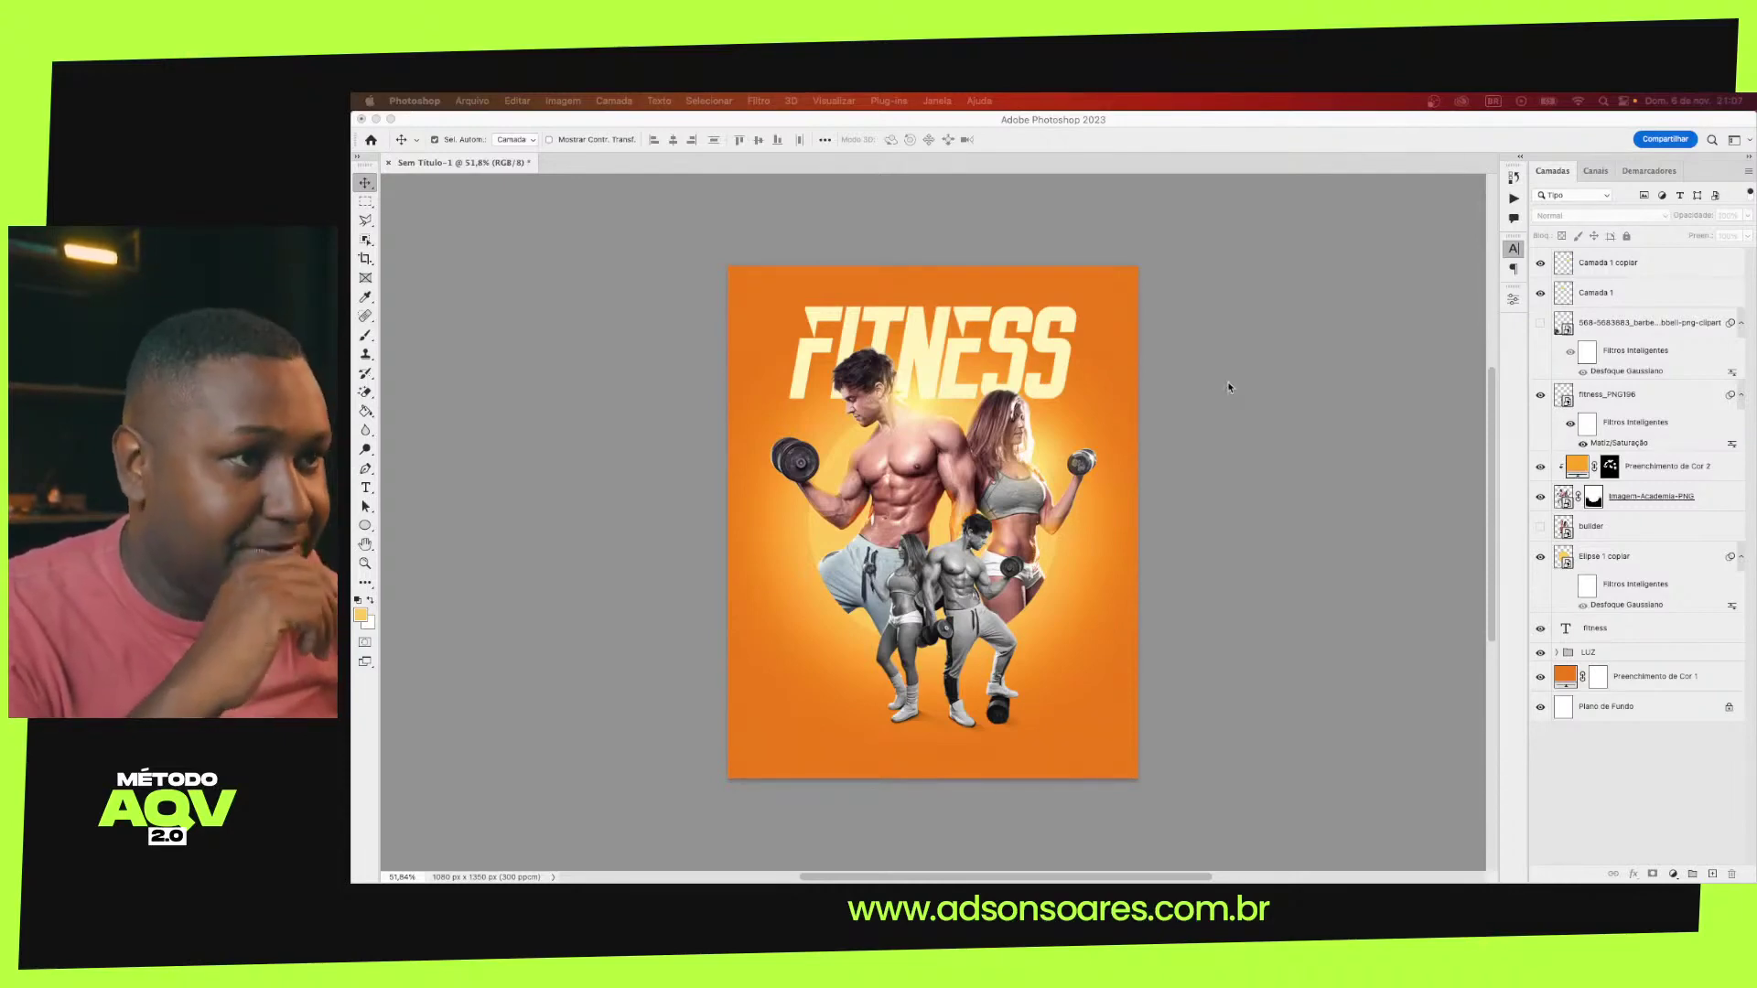
key(super+Tab)
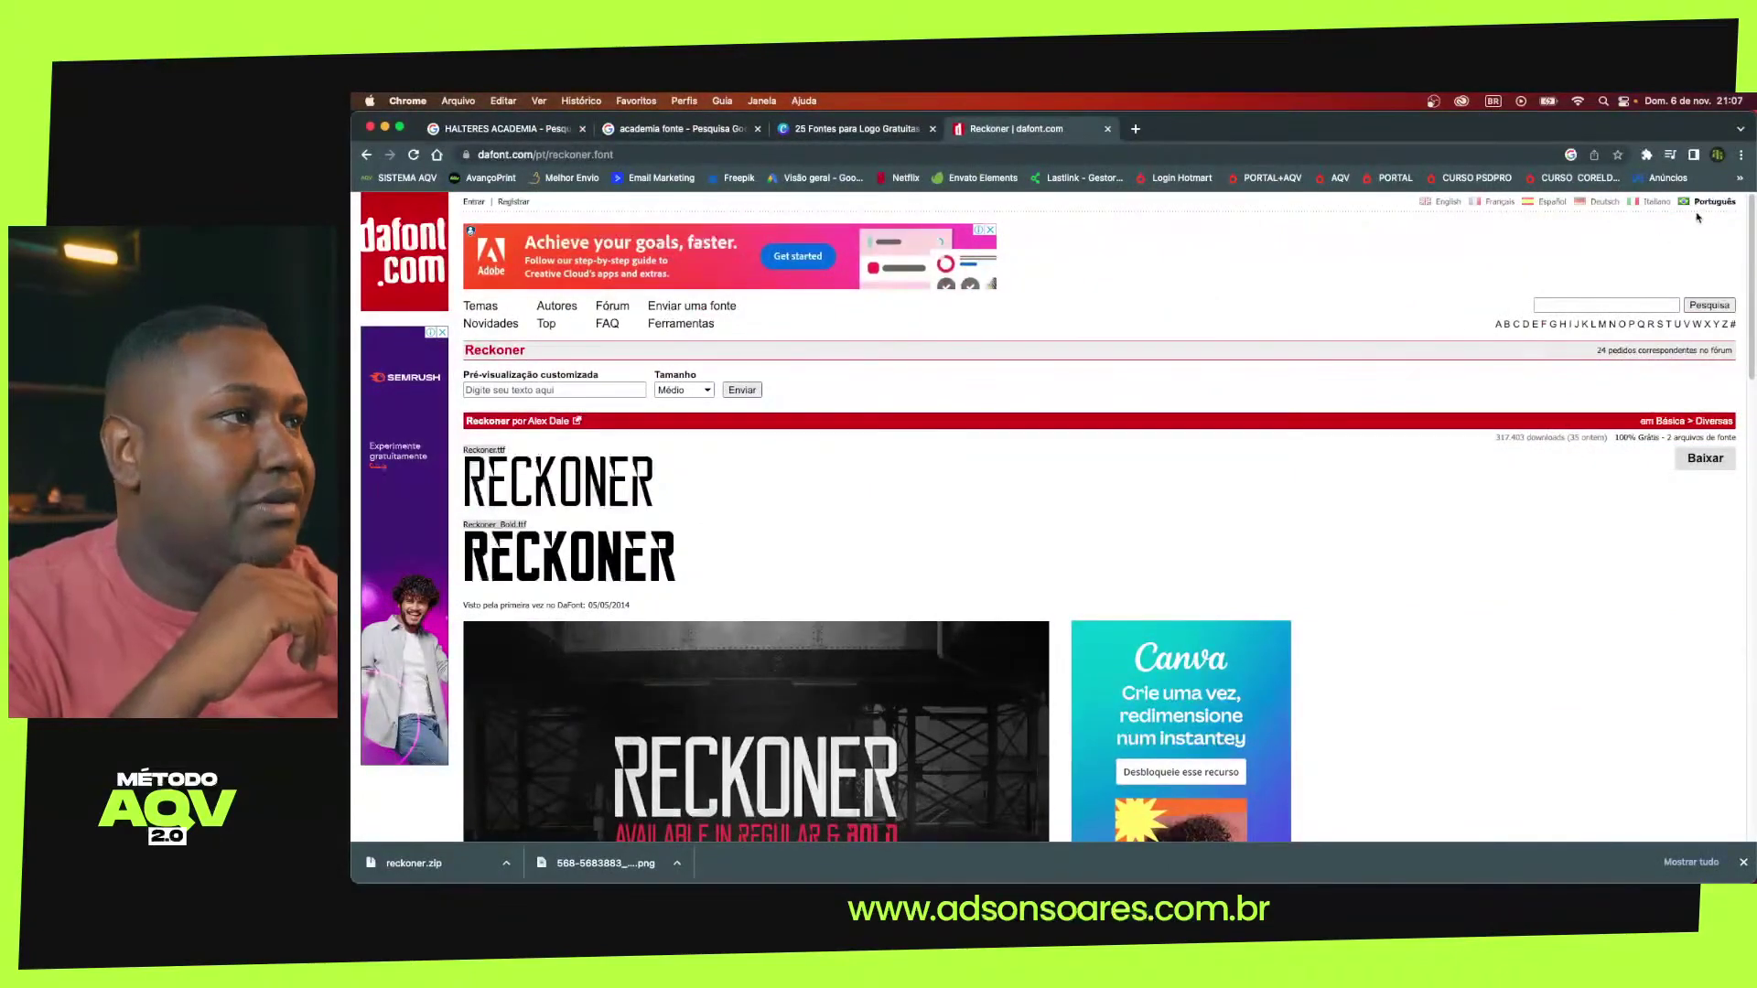
Go to Unsplash from the bookmarks and search for fitness photos
click(1739, 179)
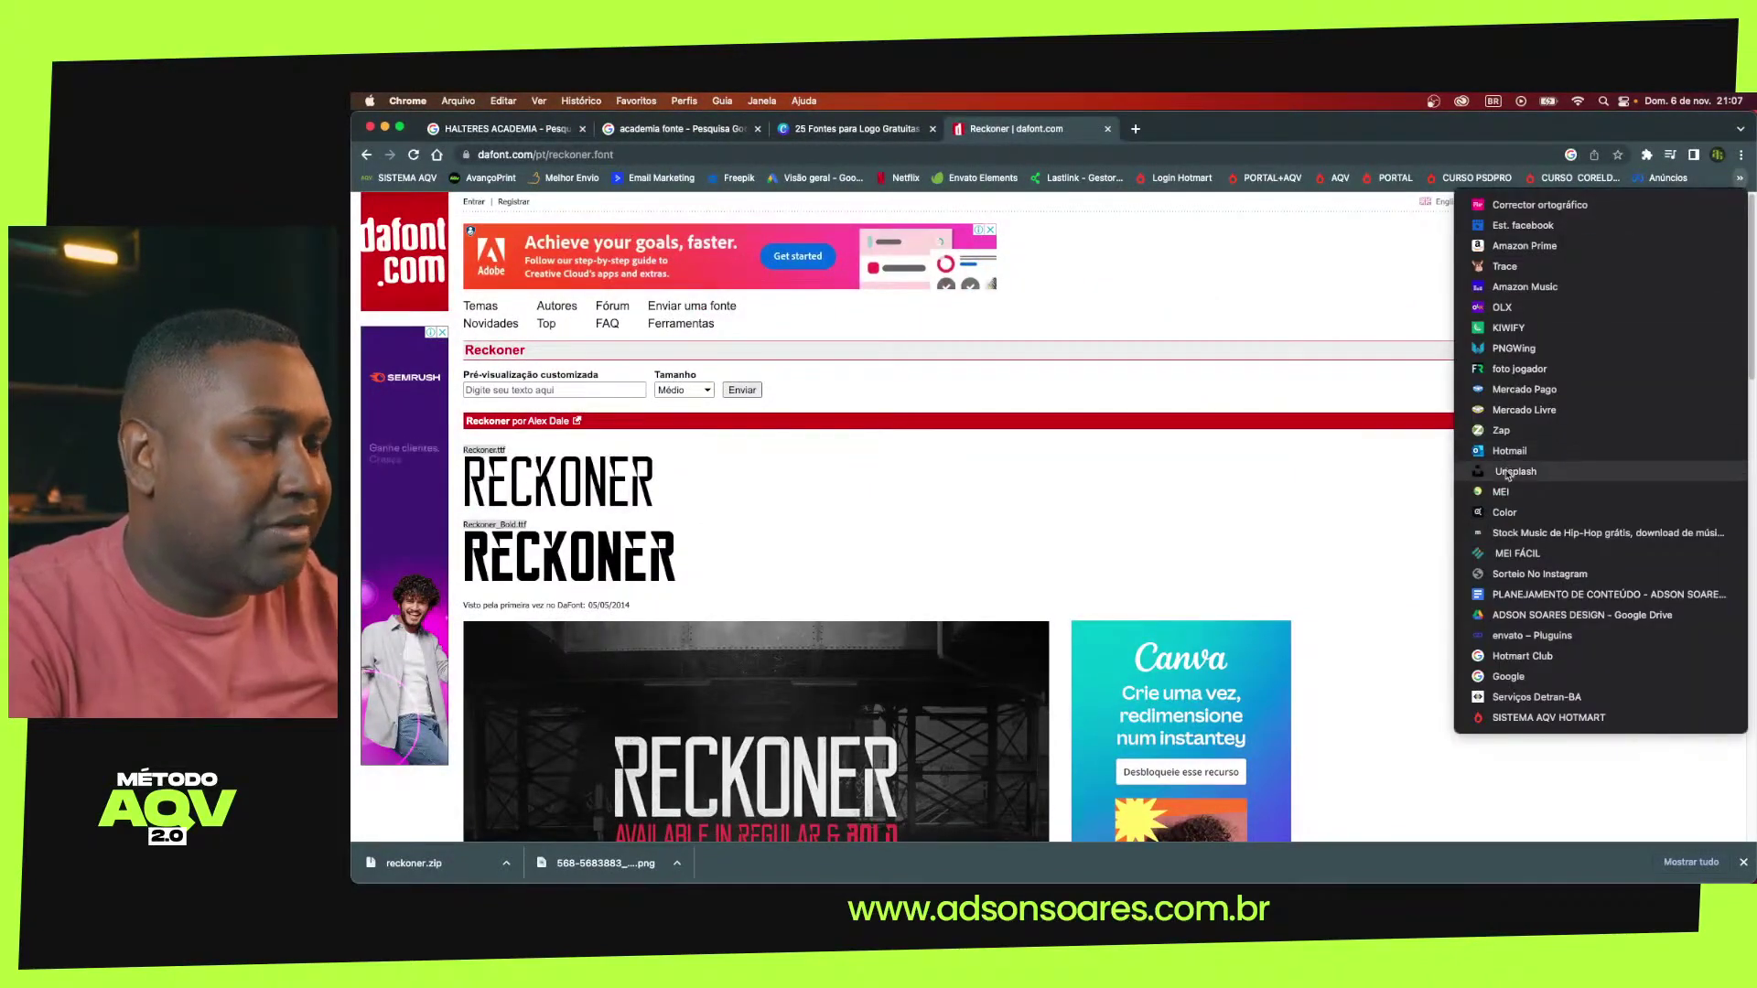
click(1556, 469)
click(677, 216)
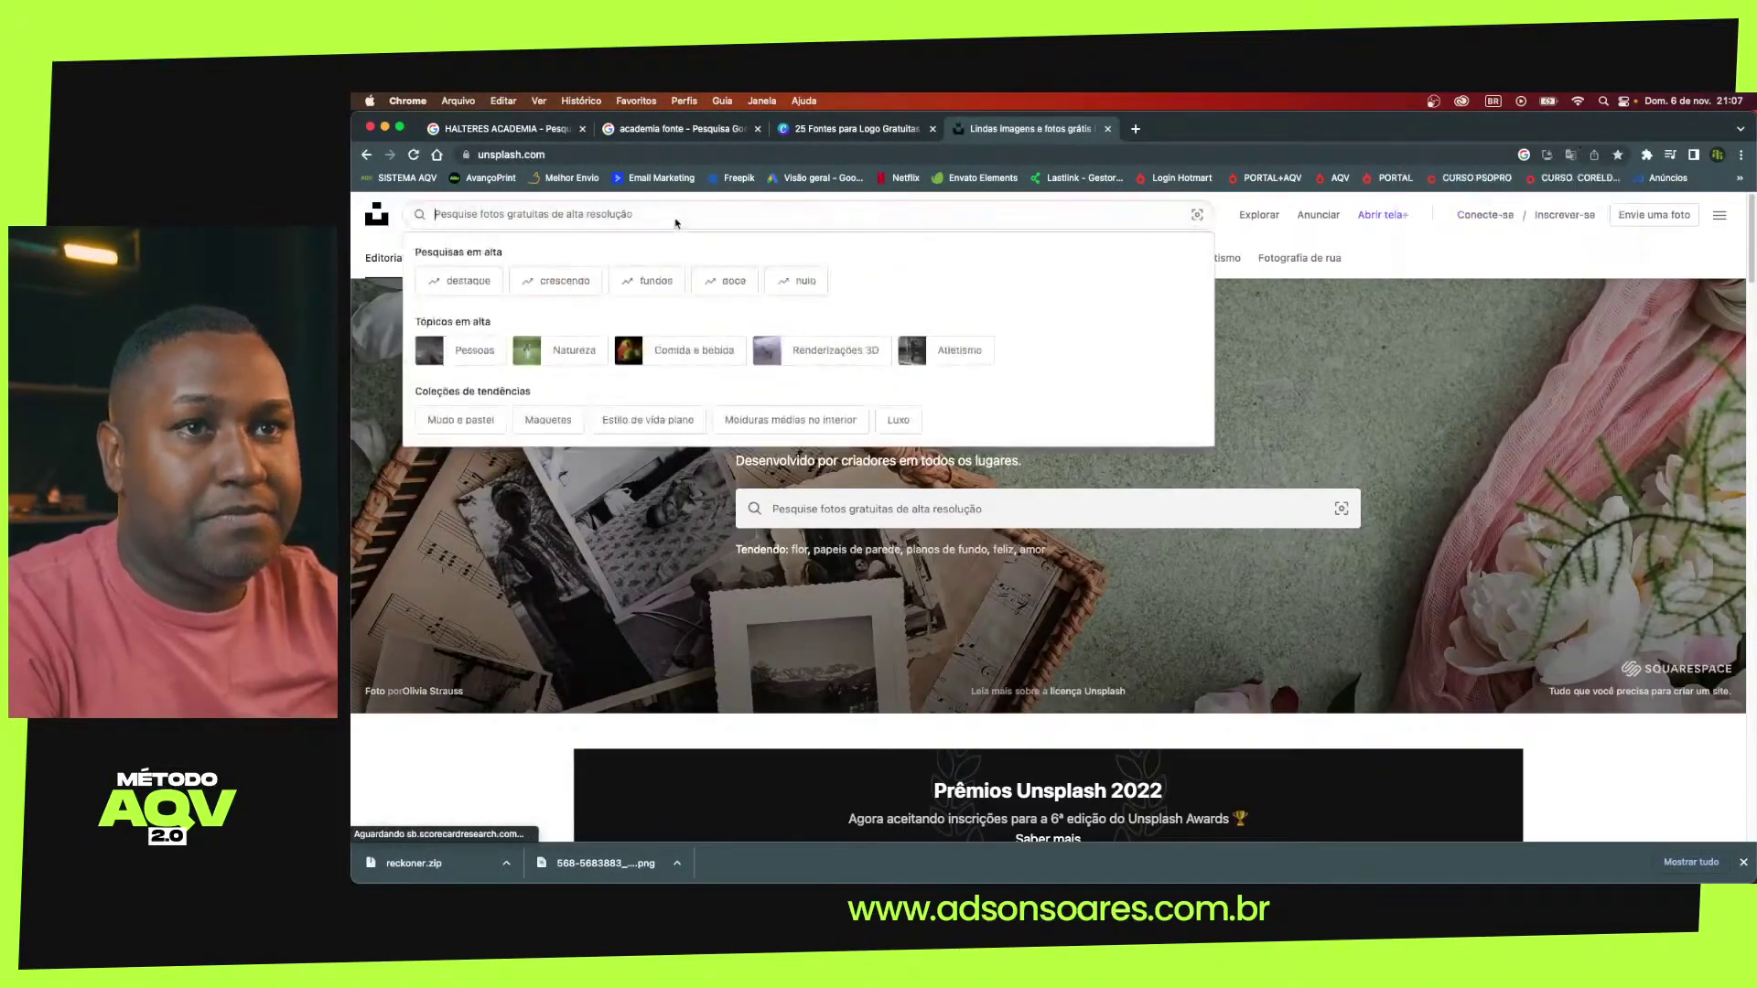
text(fitness)
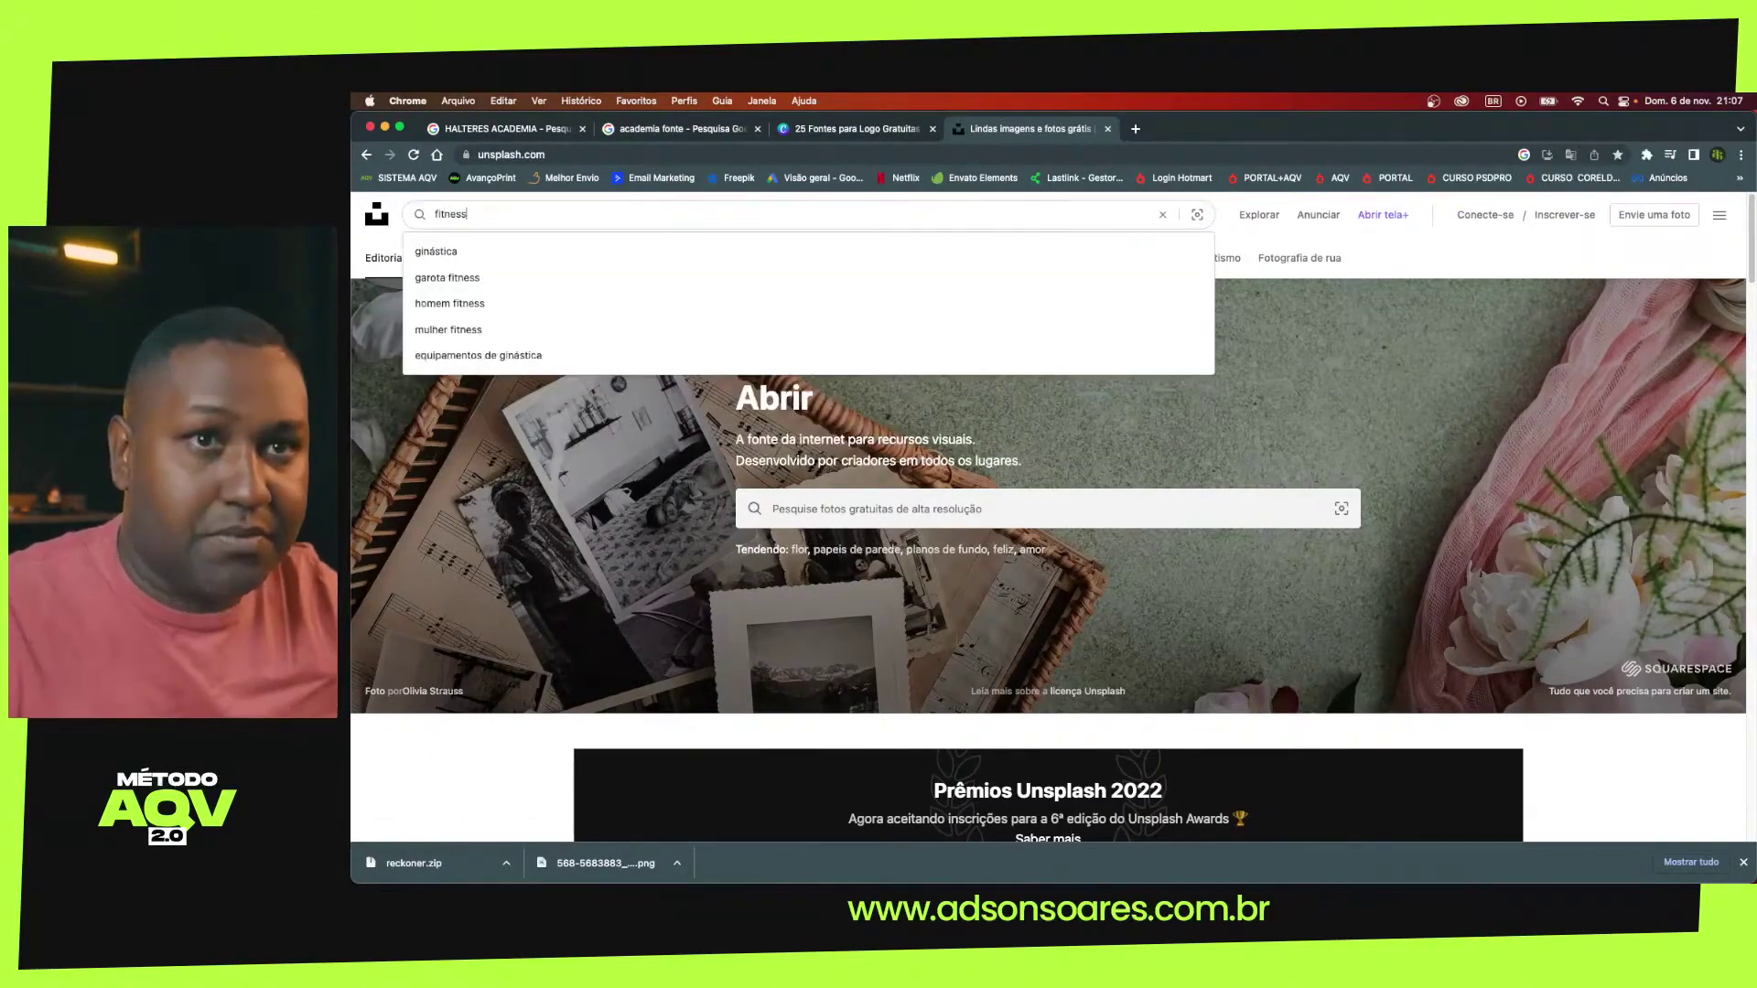
key(Return)
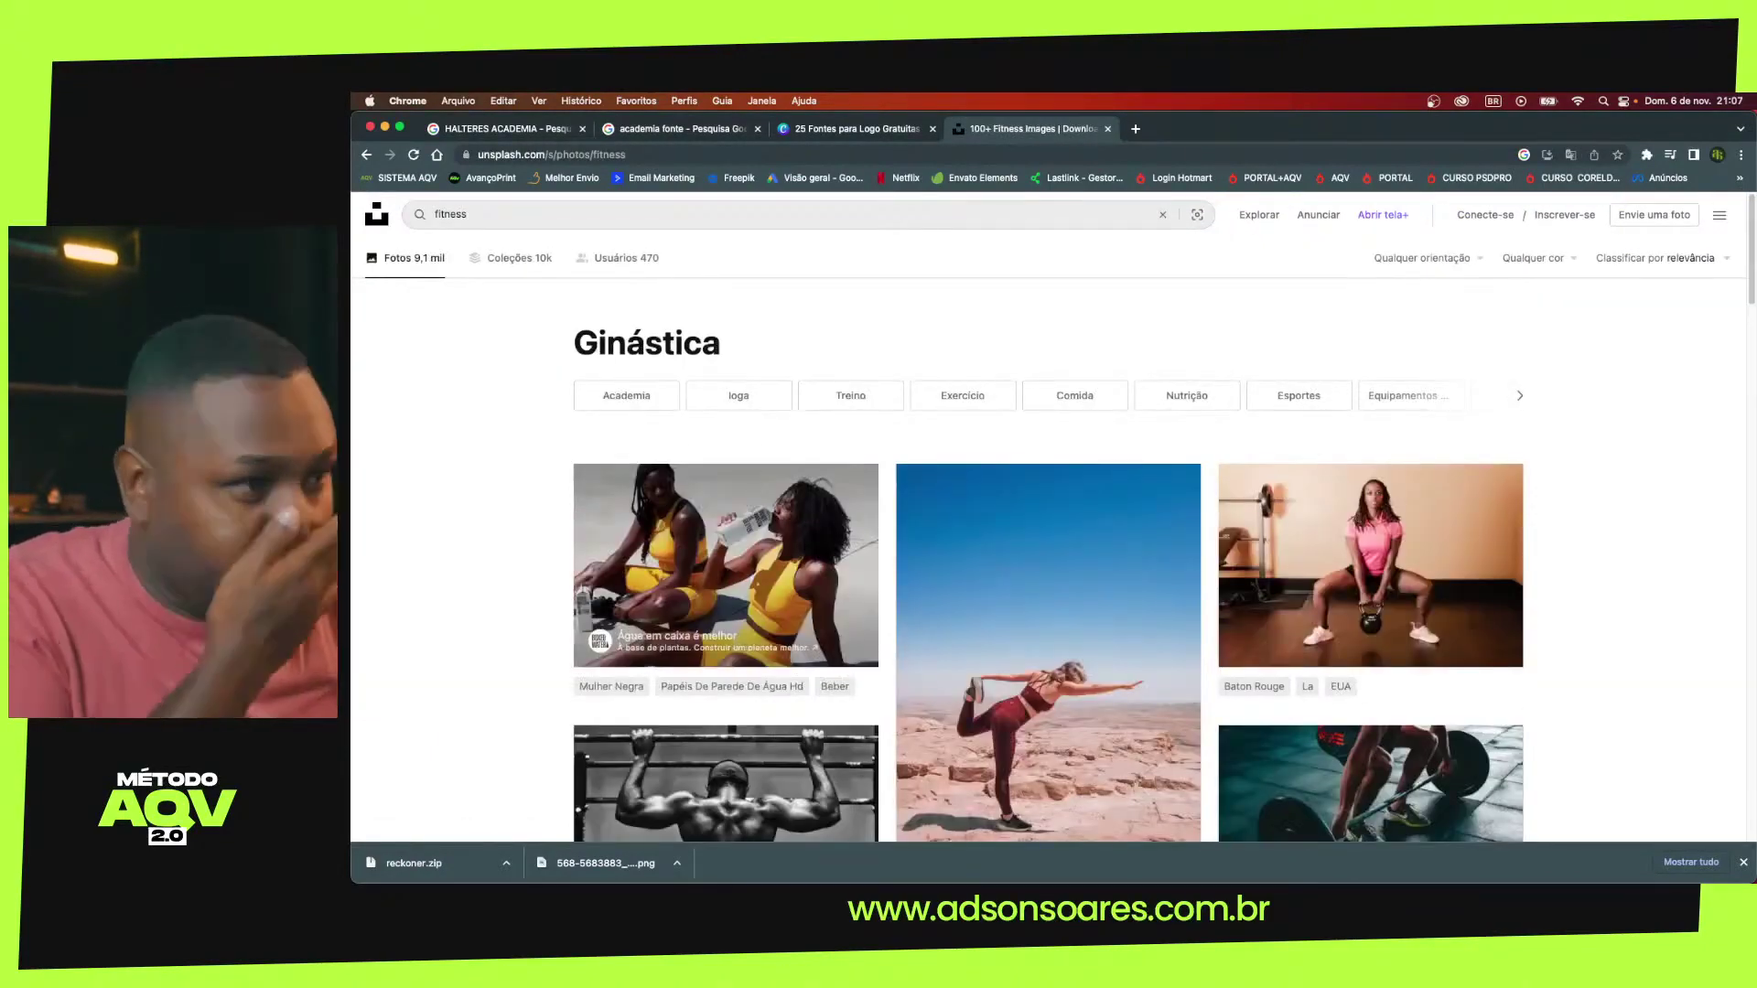
Copy the black-and-white pull-up photo and return to the Photoshop poster
scroll(871, 528, down, 5)
scroll(871, 528, down, 3)
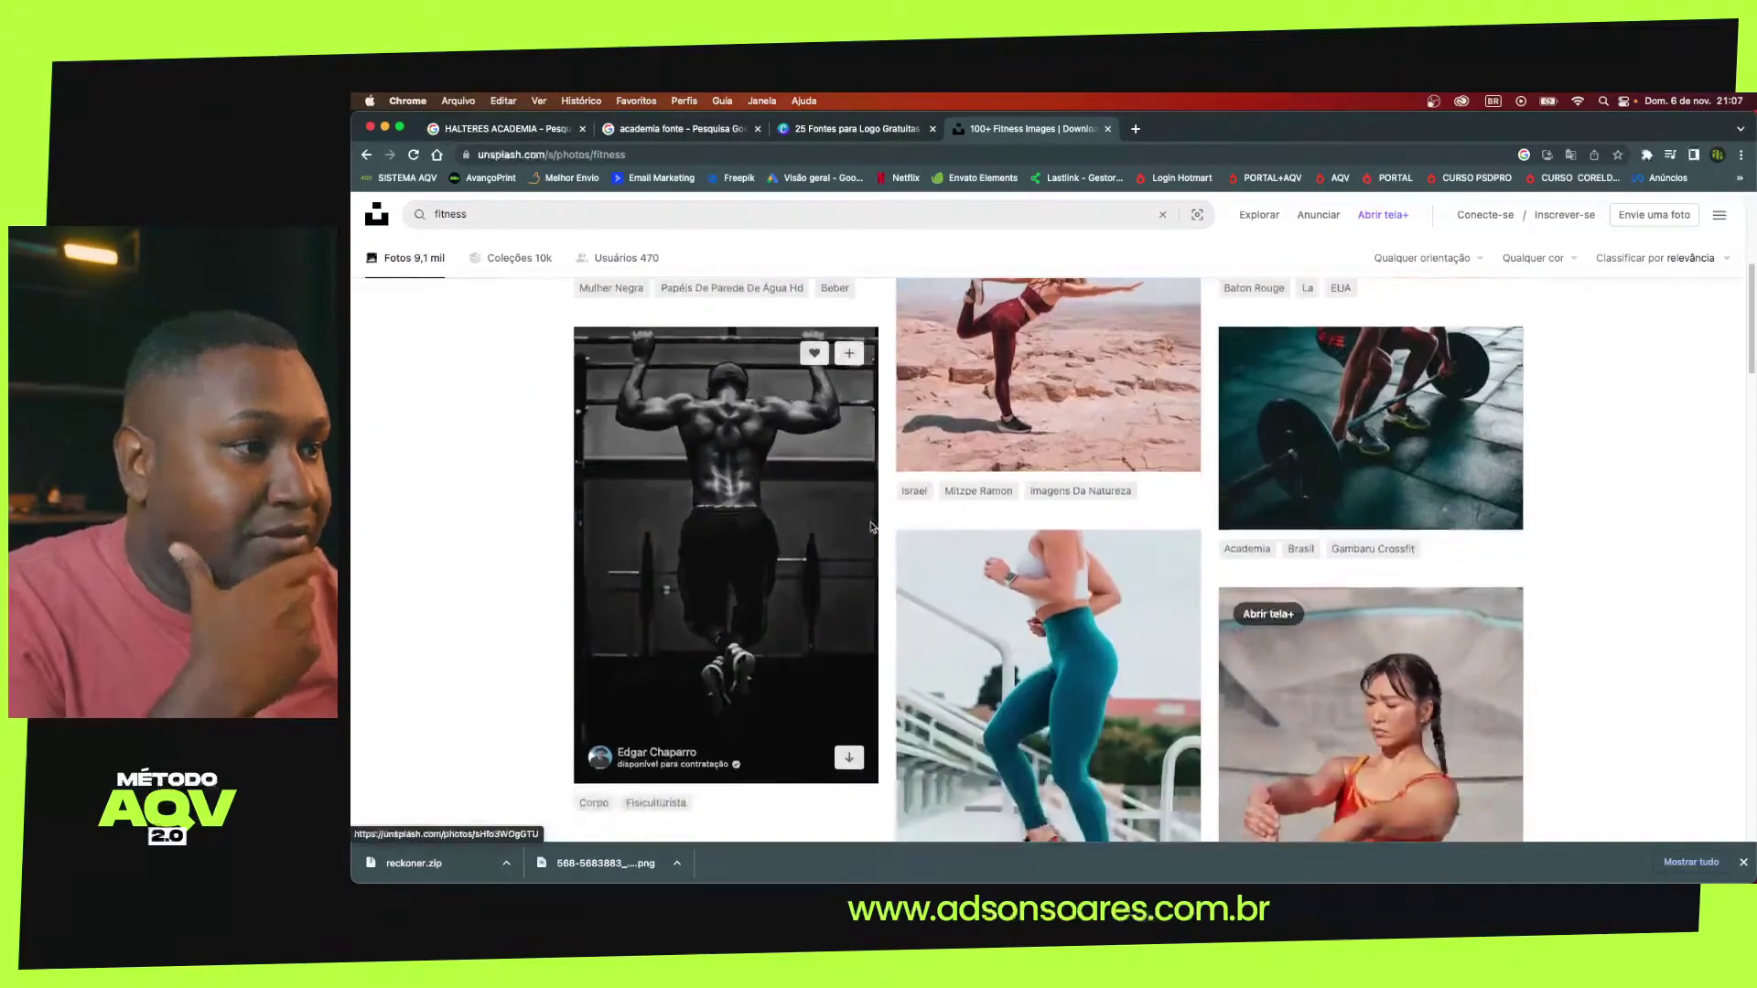
scroll(871, 528, down, 1)
scroll(871, 528, down, 4)
scroll(871, 528, up, 3)
scroll(872, 528, up, 2)
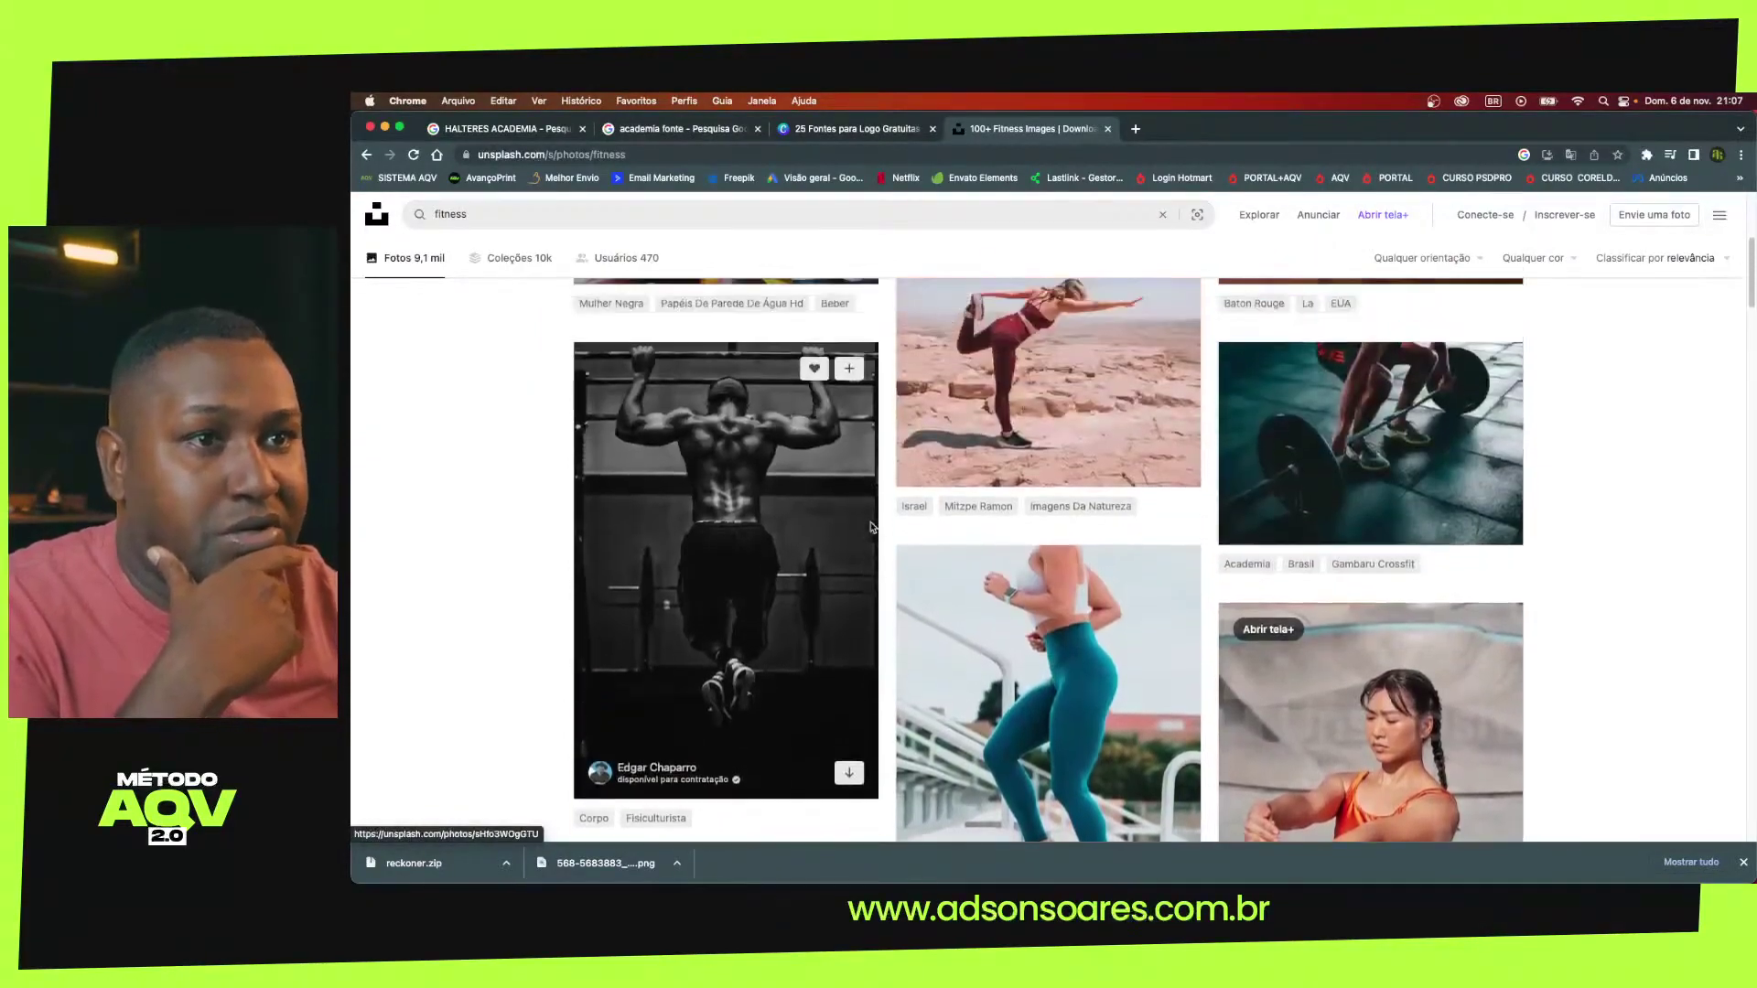
scroll(871, 528, up, 1)
click(760, 544)
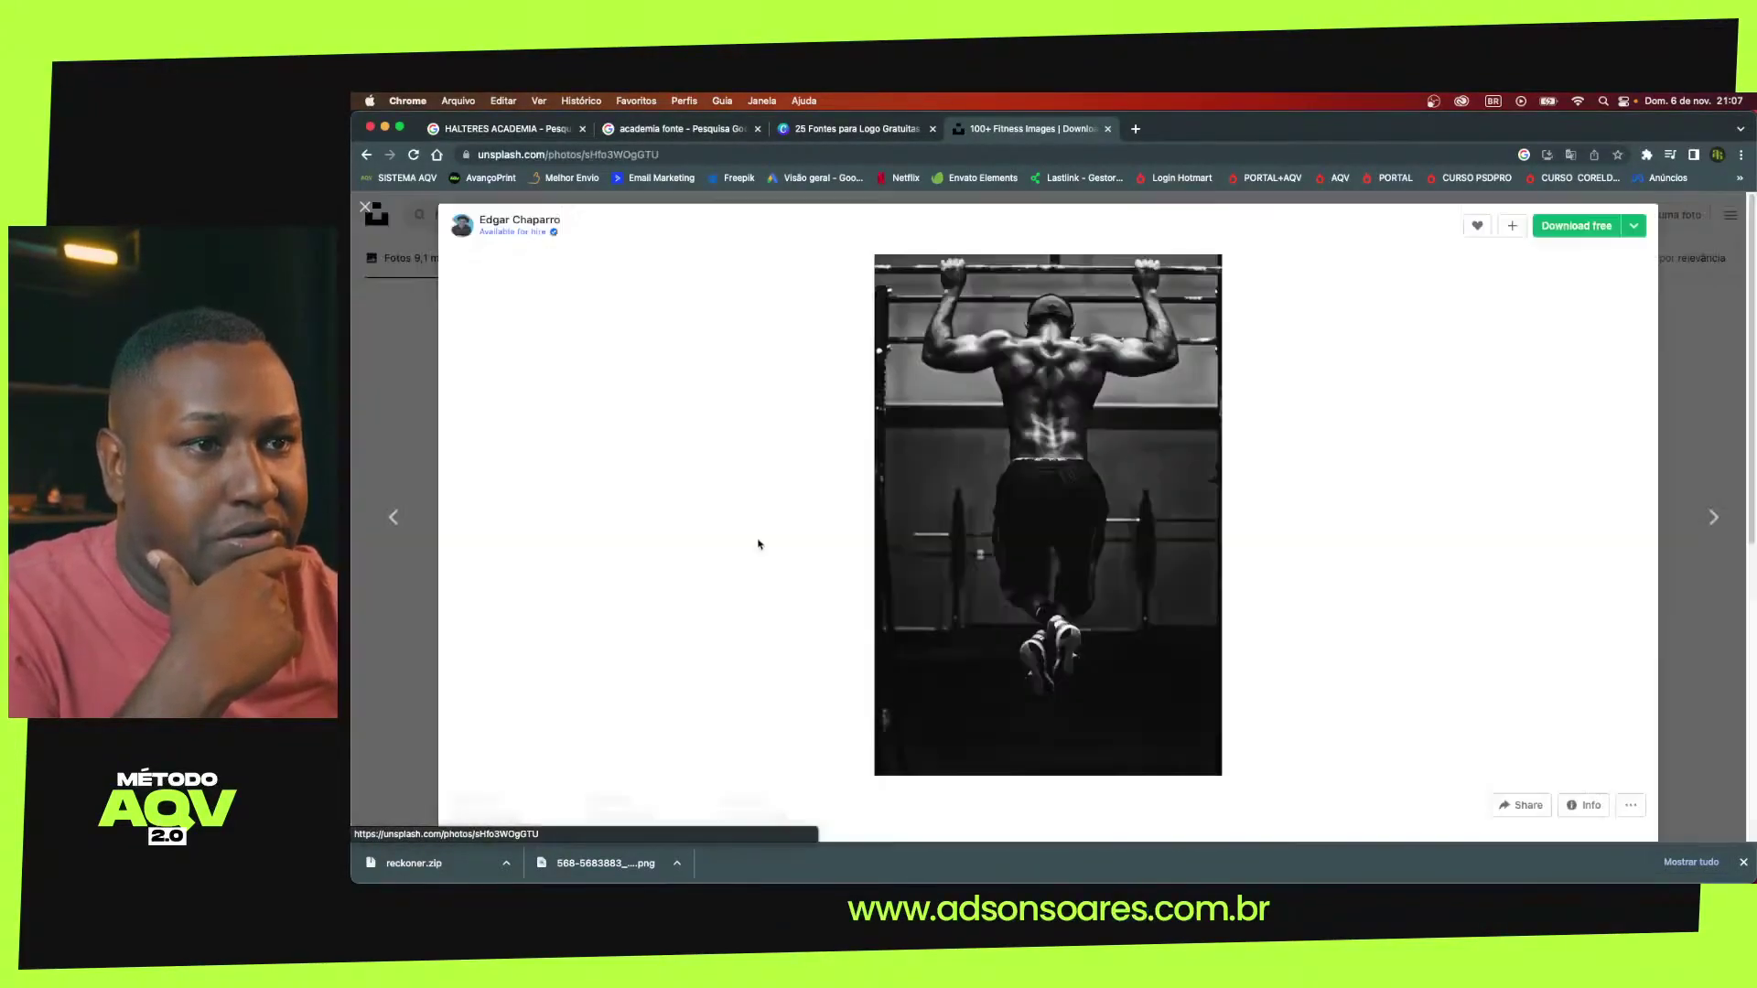
right_click(1081, 384)
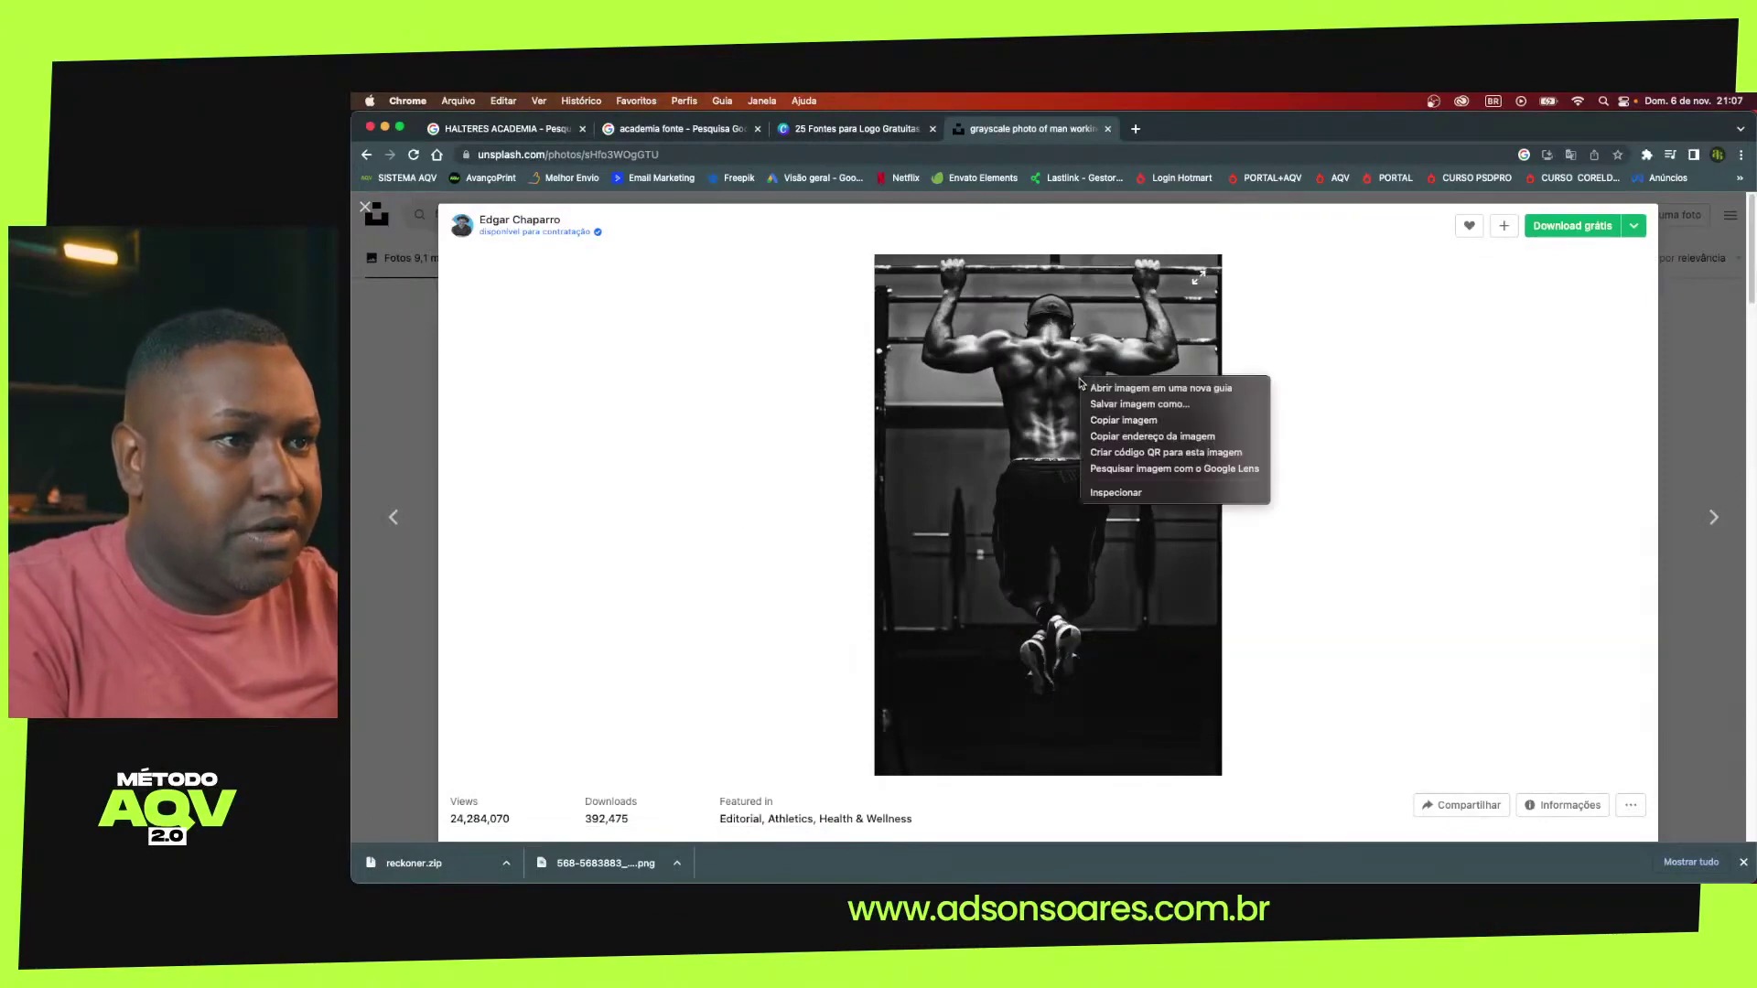
click(1126, 419)
key(super+Tab)
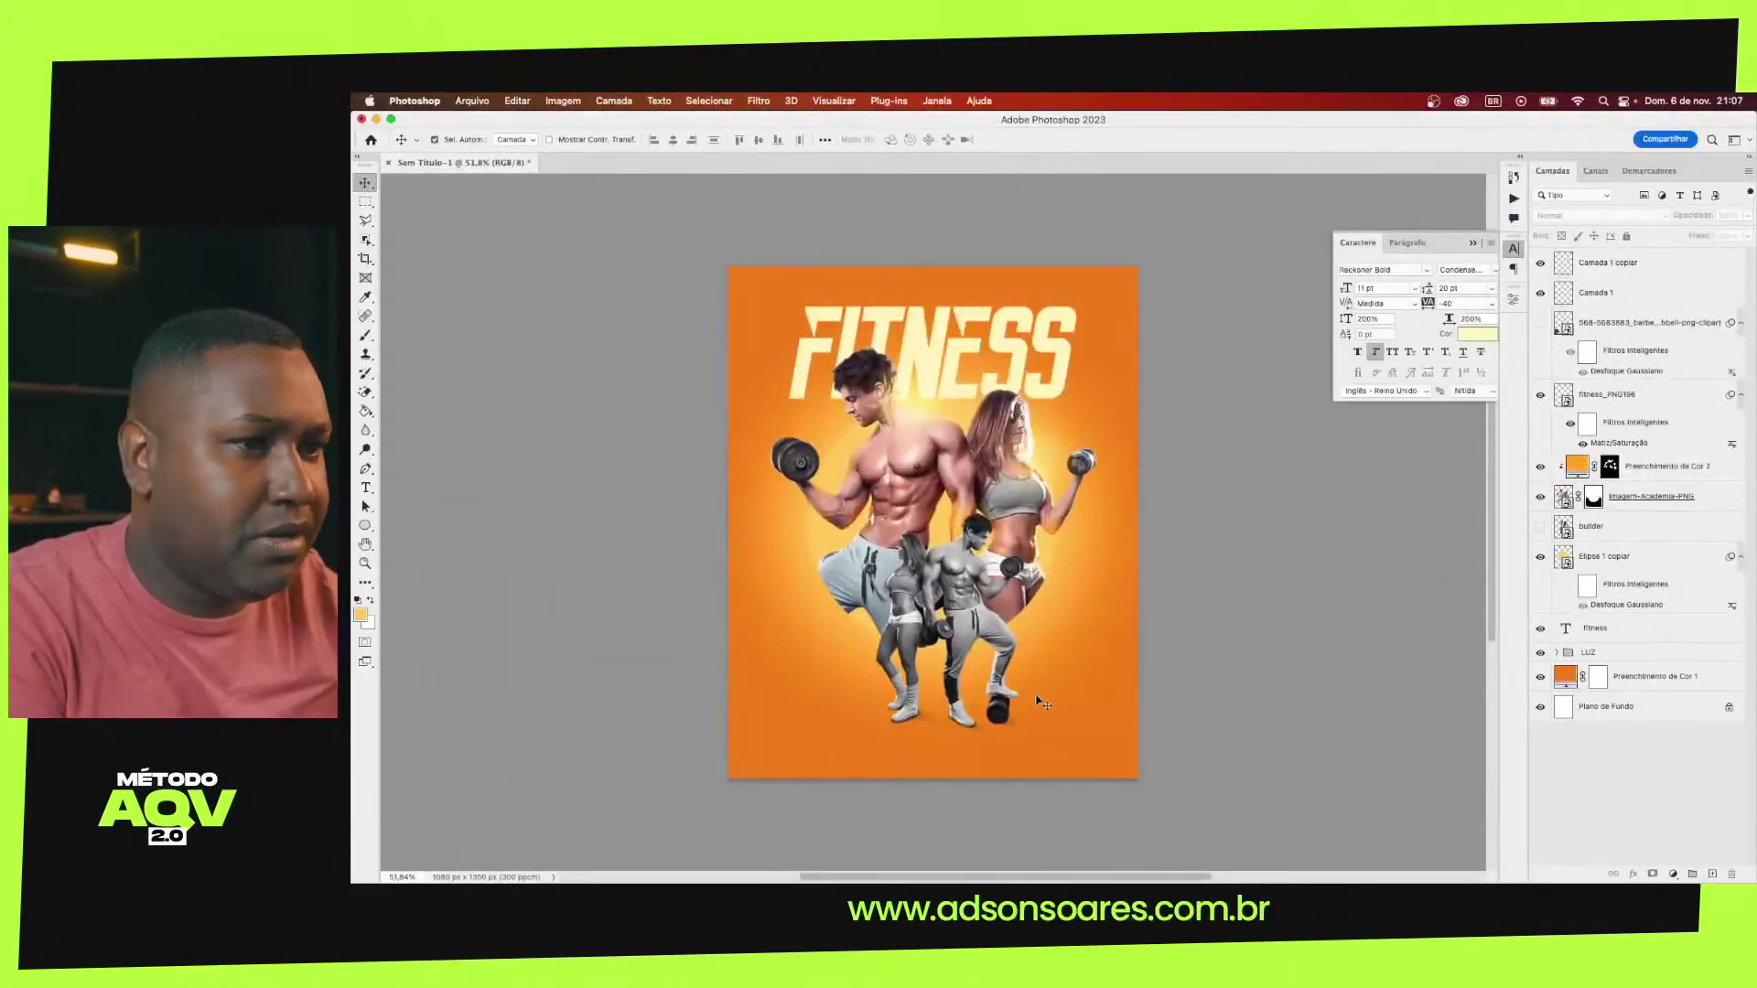
Paste the pull-up photo above Preenchimento de Cor 1 and scale it to fill the canvas
click(1043, 702)
key(super+v)
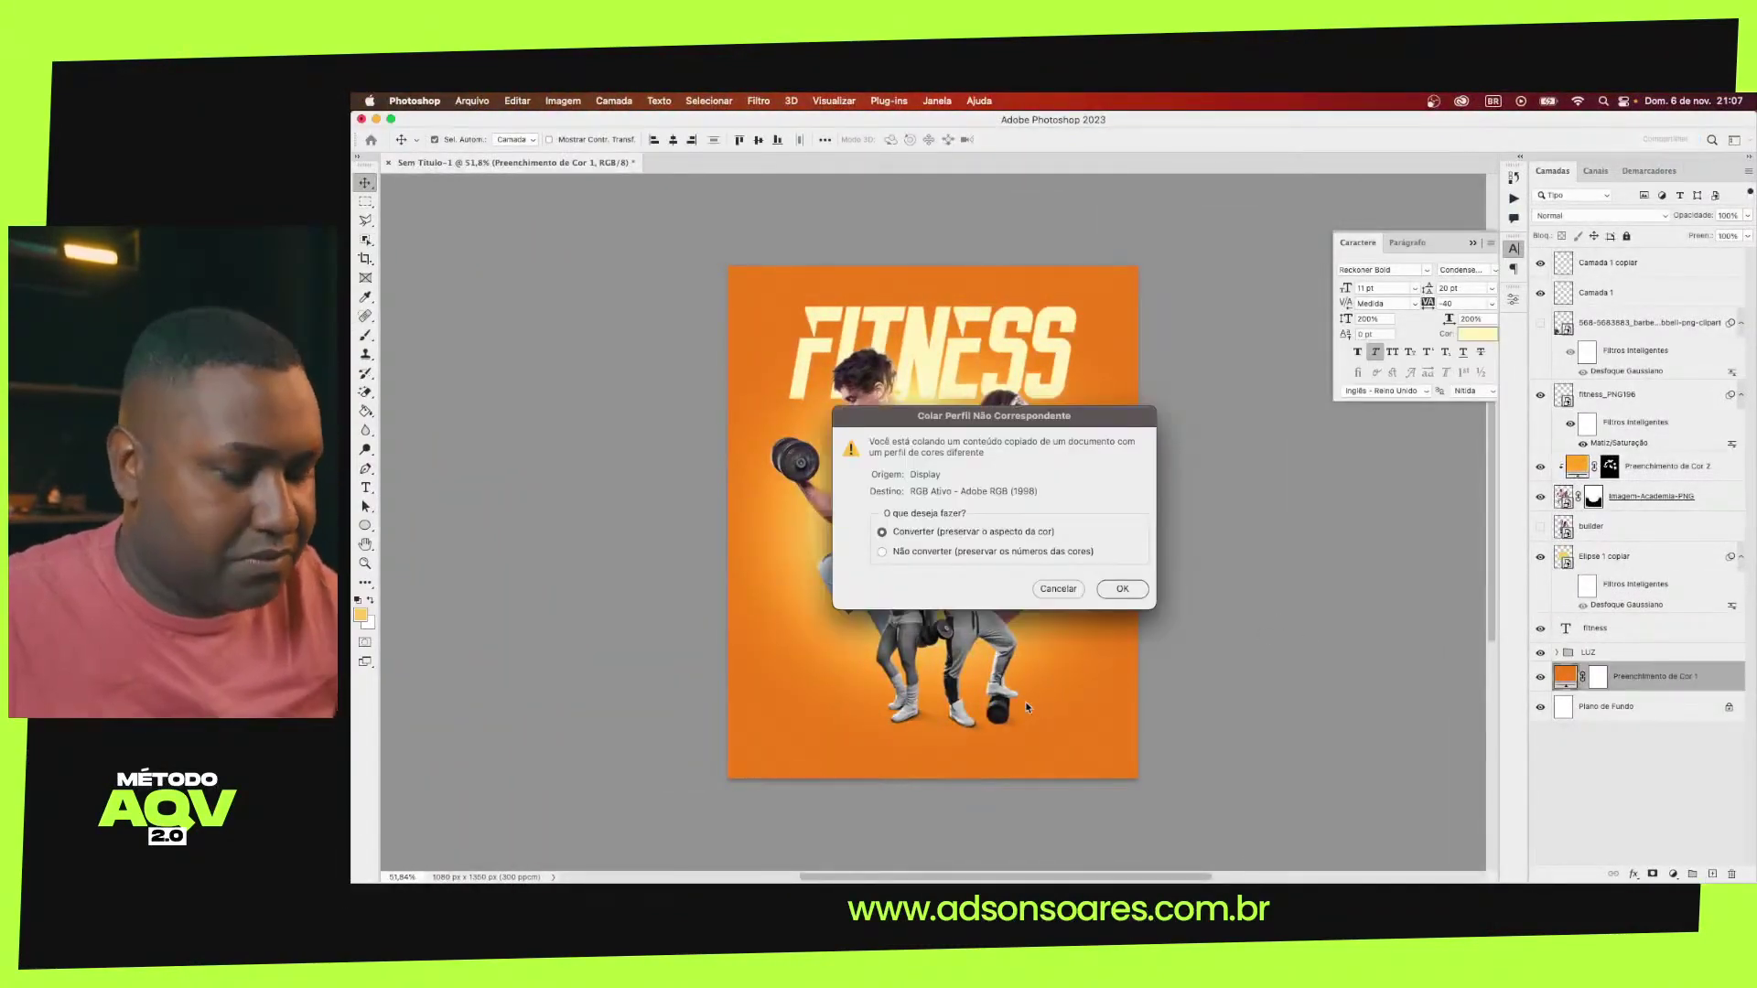
key(Return)
key(super+t)
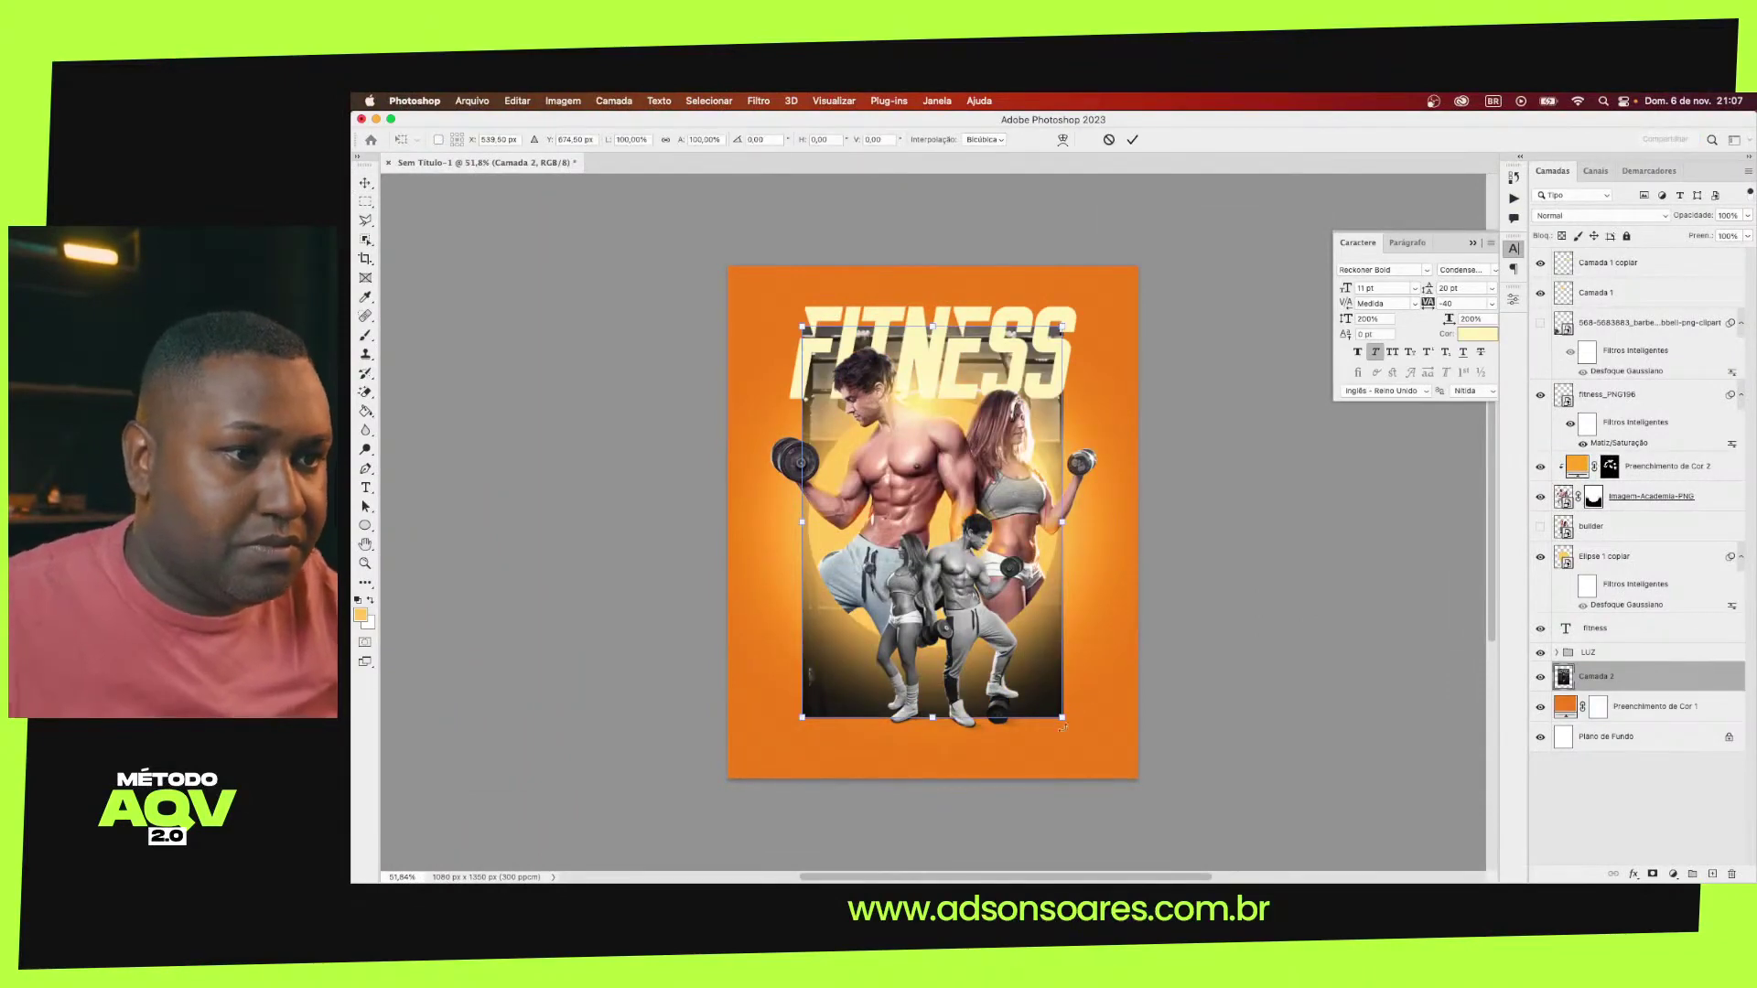
drag(1062, 717, 1206, 788)
key(Return)
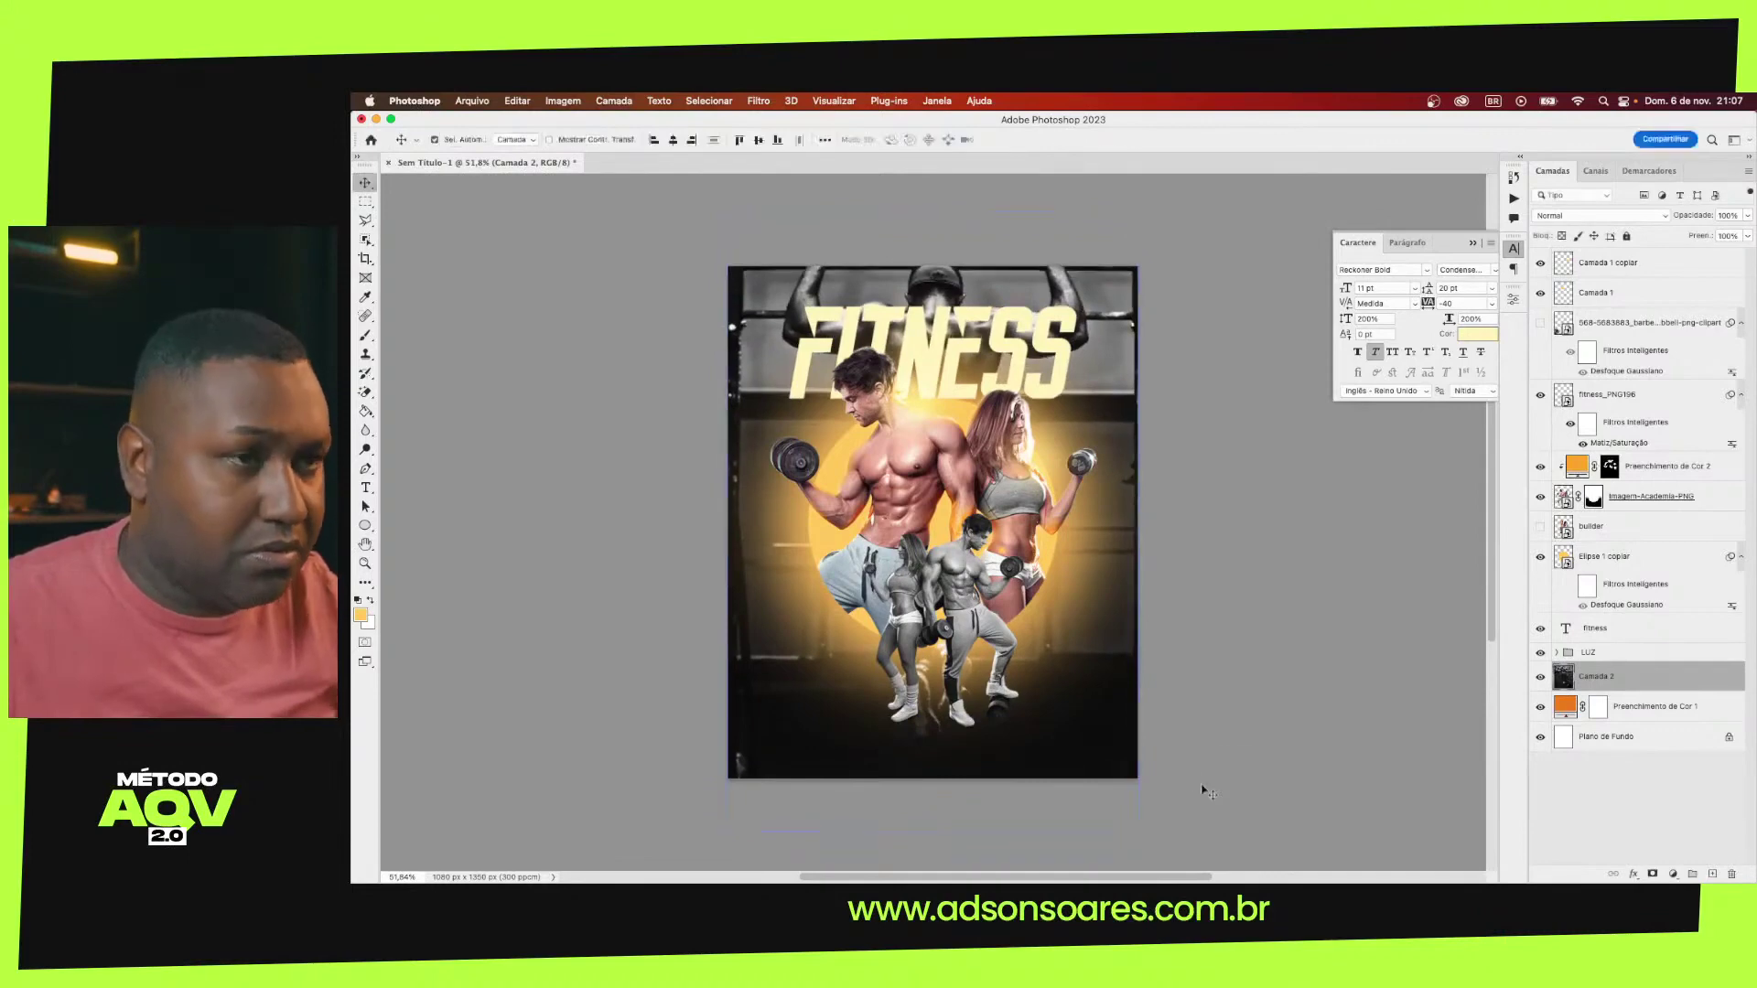
Review blend modes, keep Normal, and discard the pasted photo backdrop
click(1589, 217)
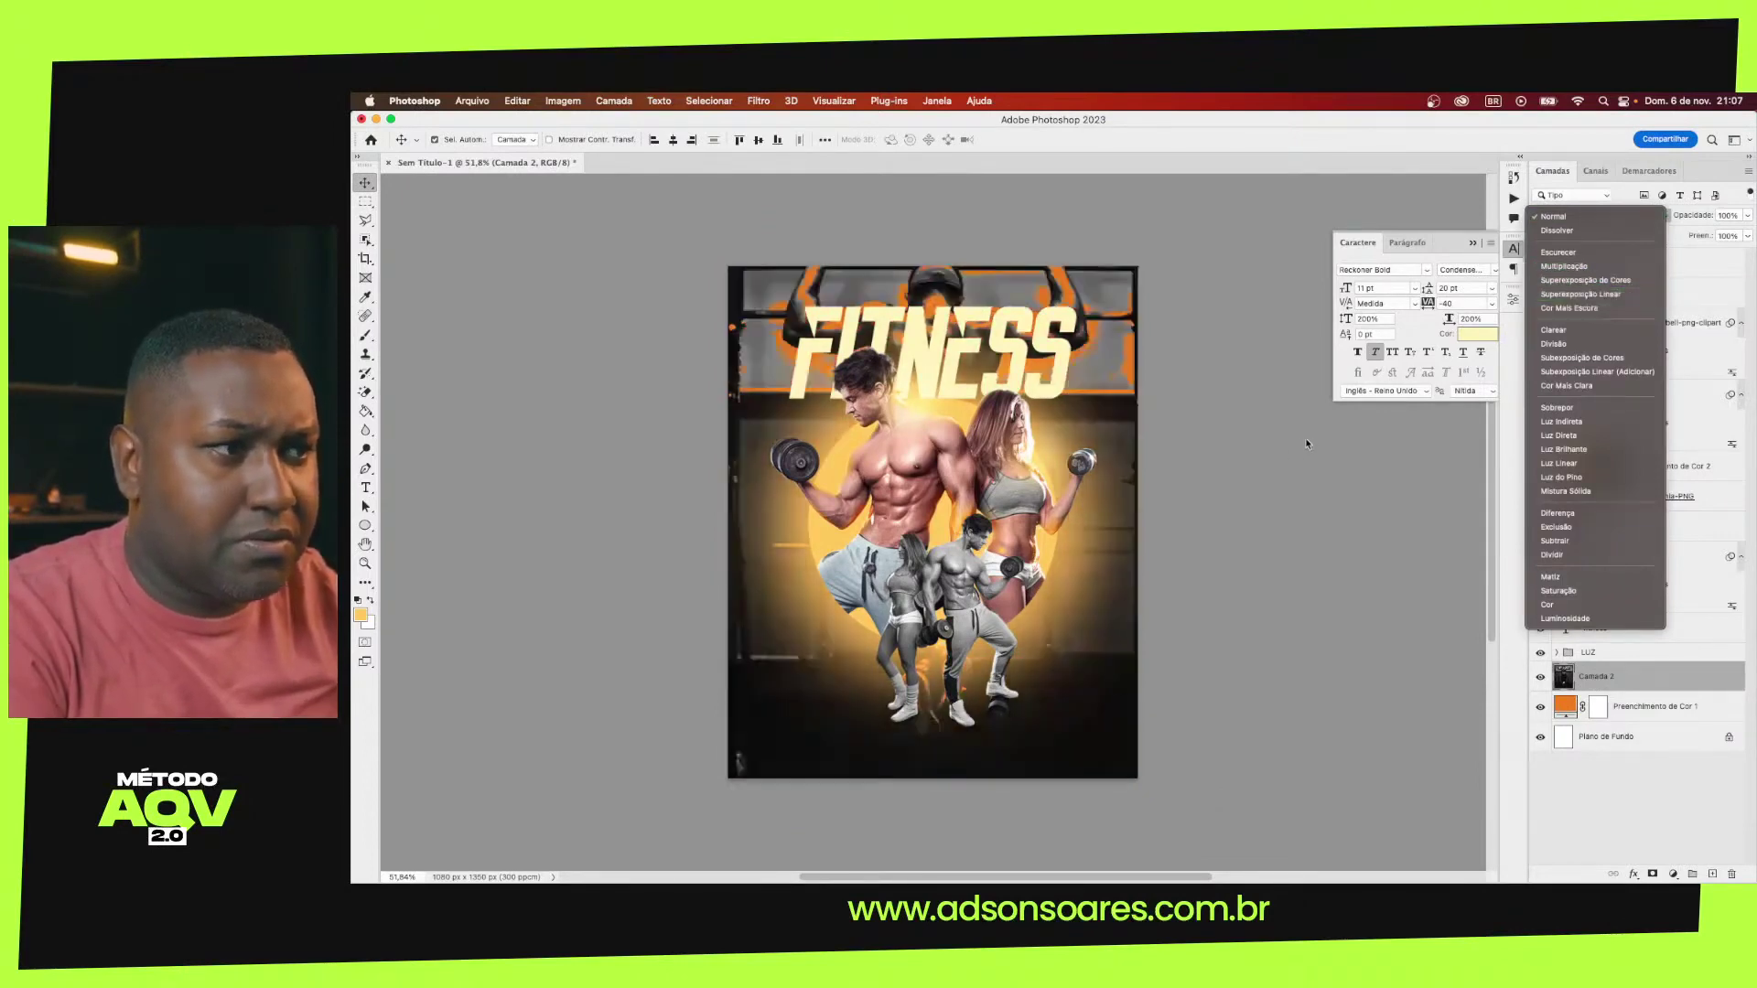
click(1556, 217)
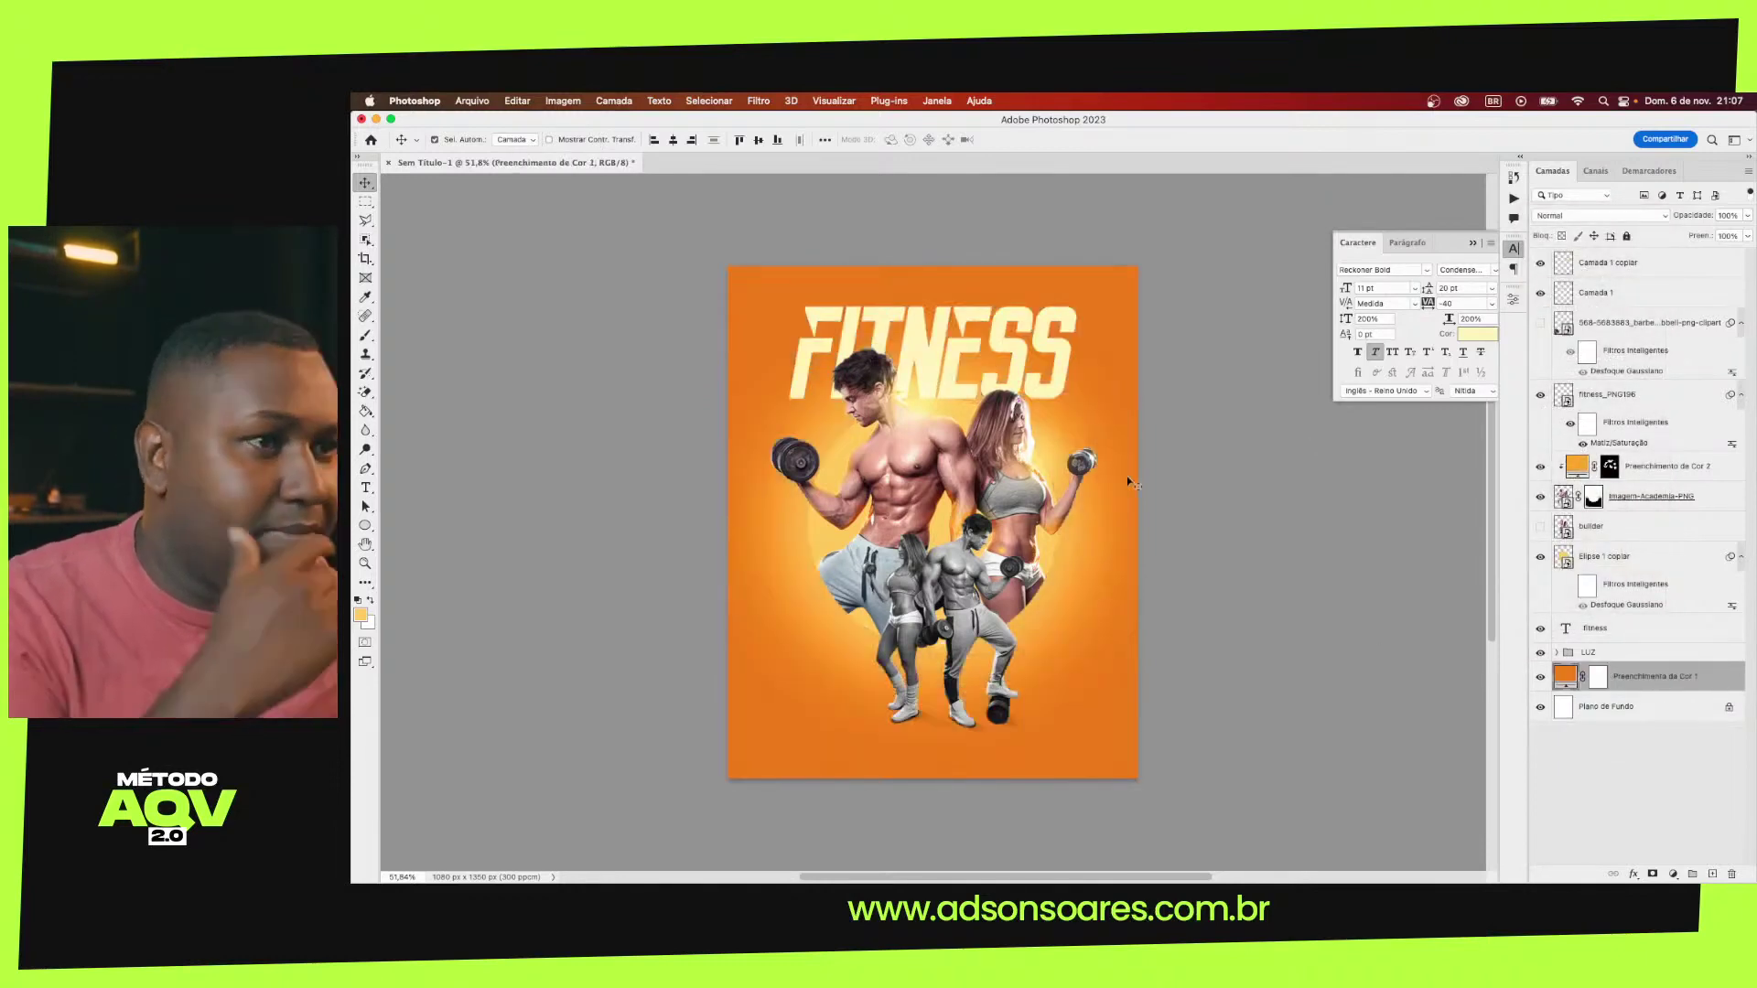
key(ctrl+Right)
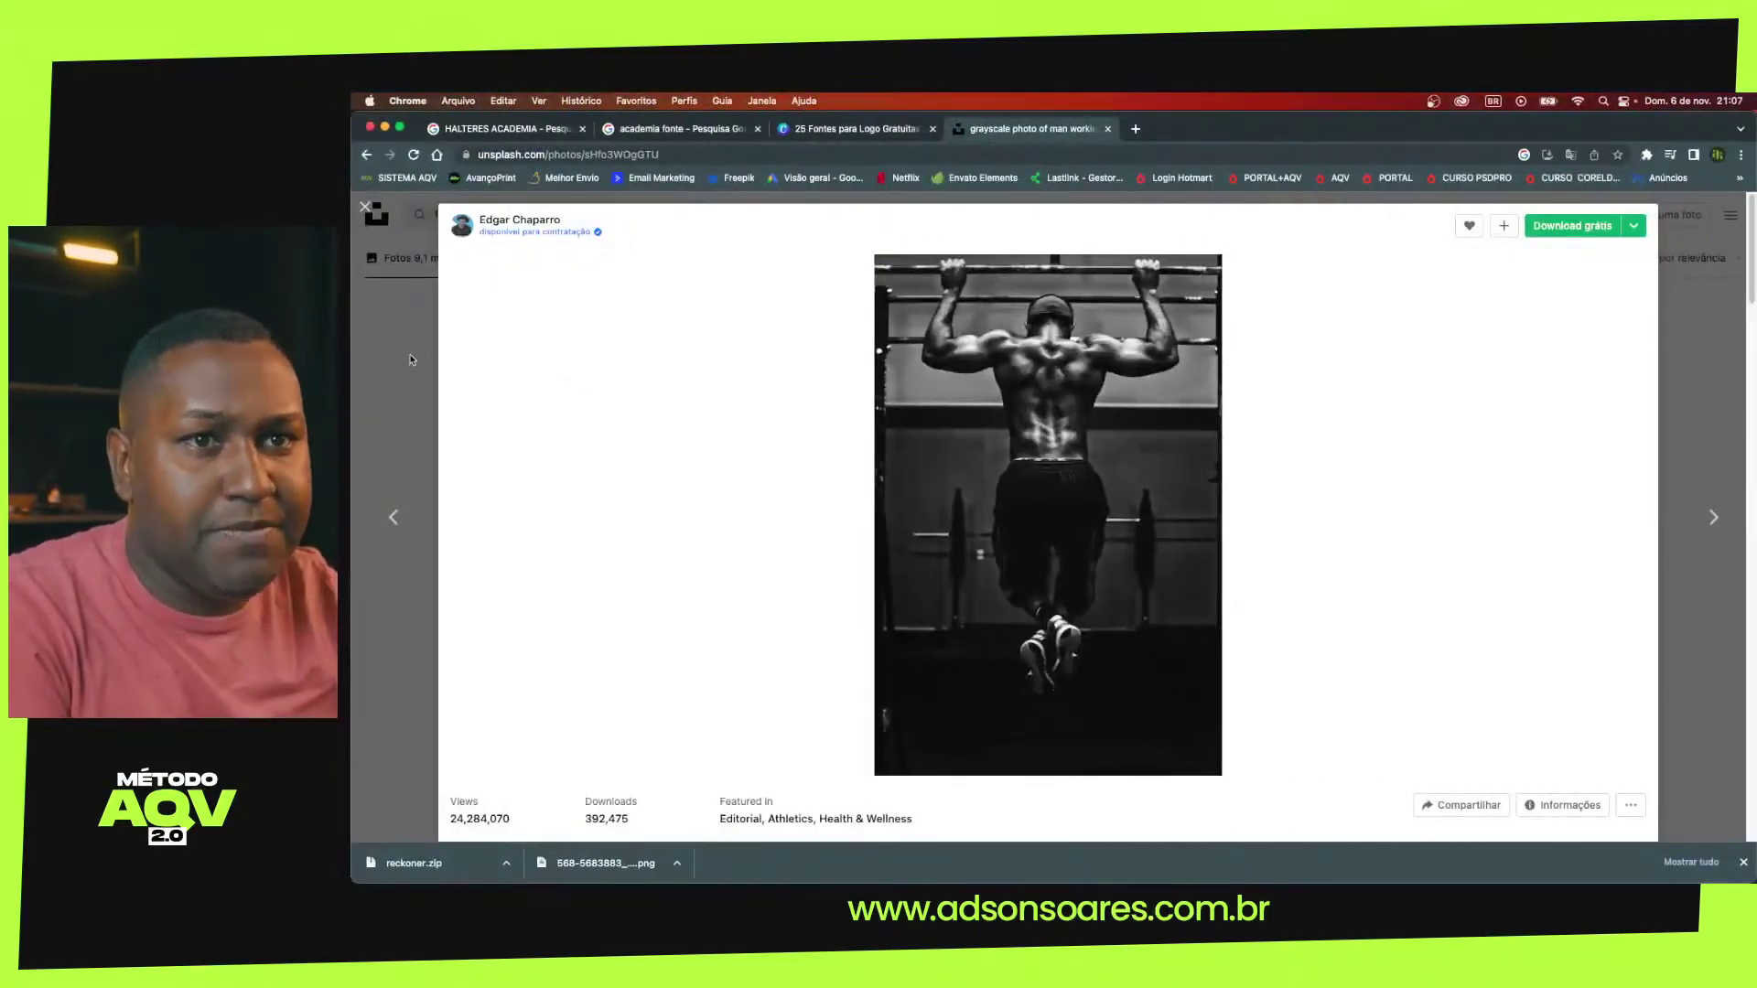
Close the pull-up photo and browse further through the fitness results
click(365, 207)
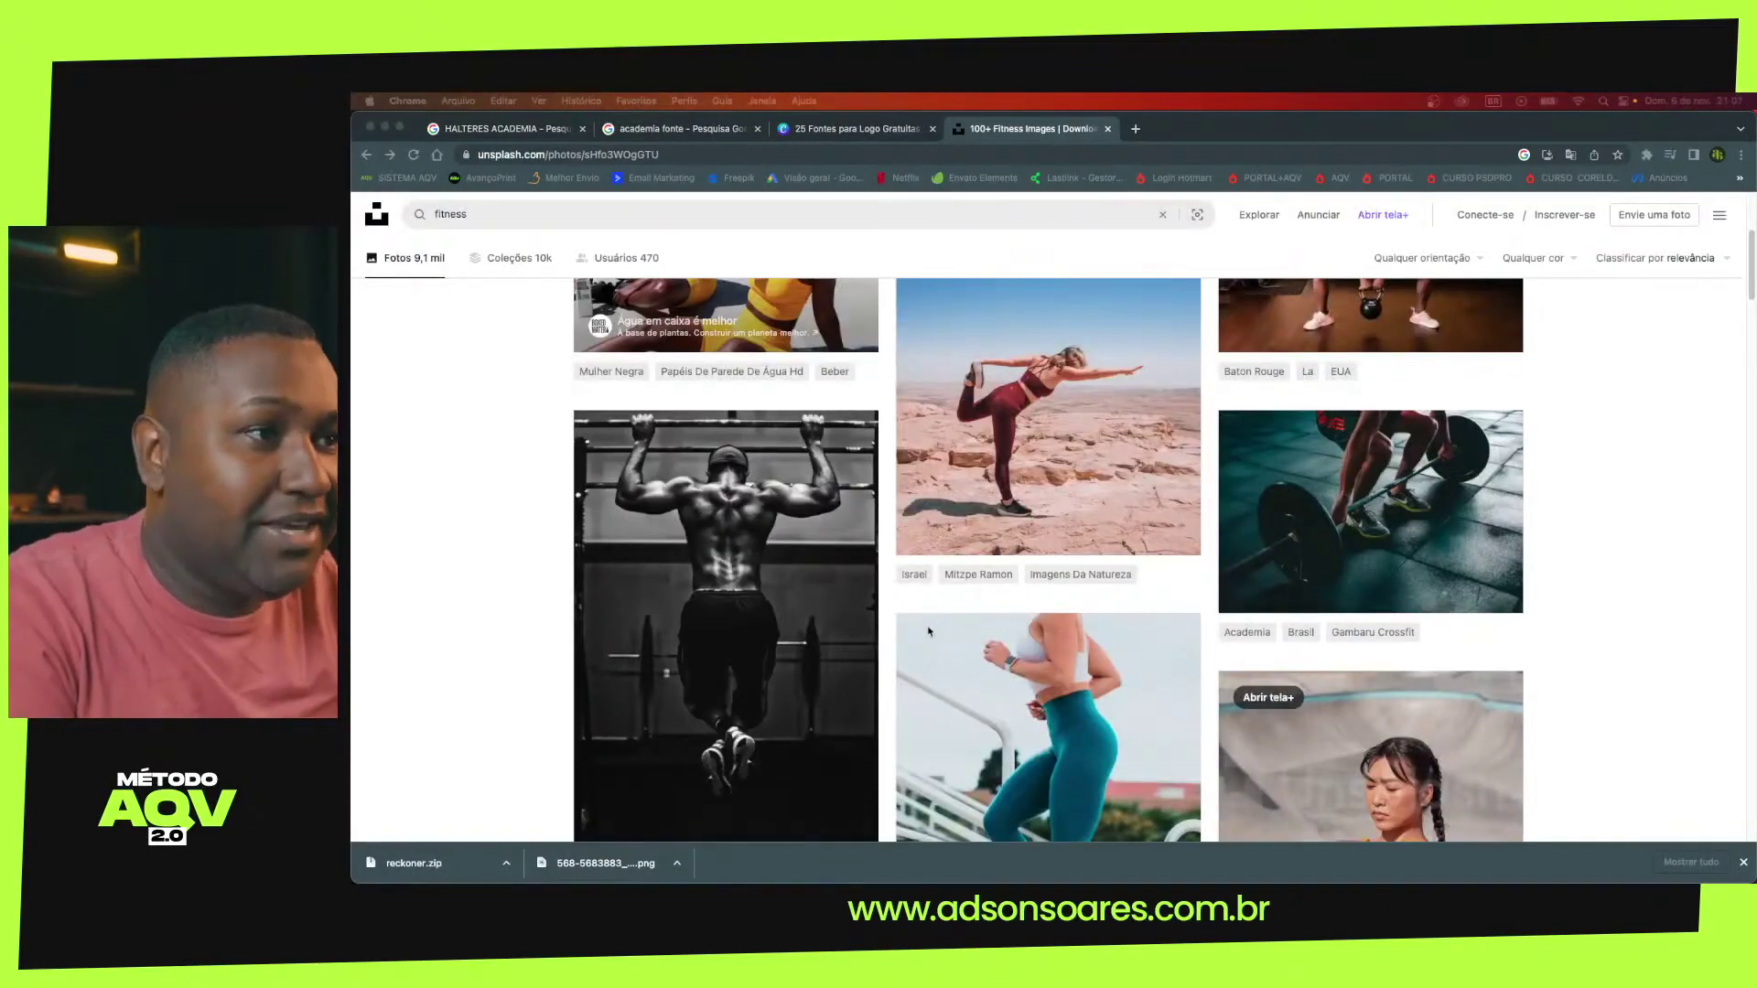
mouse_move(724, 624)
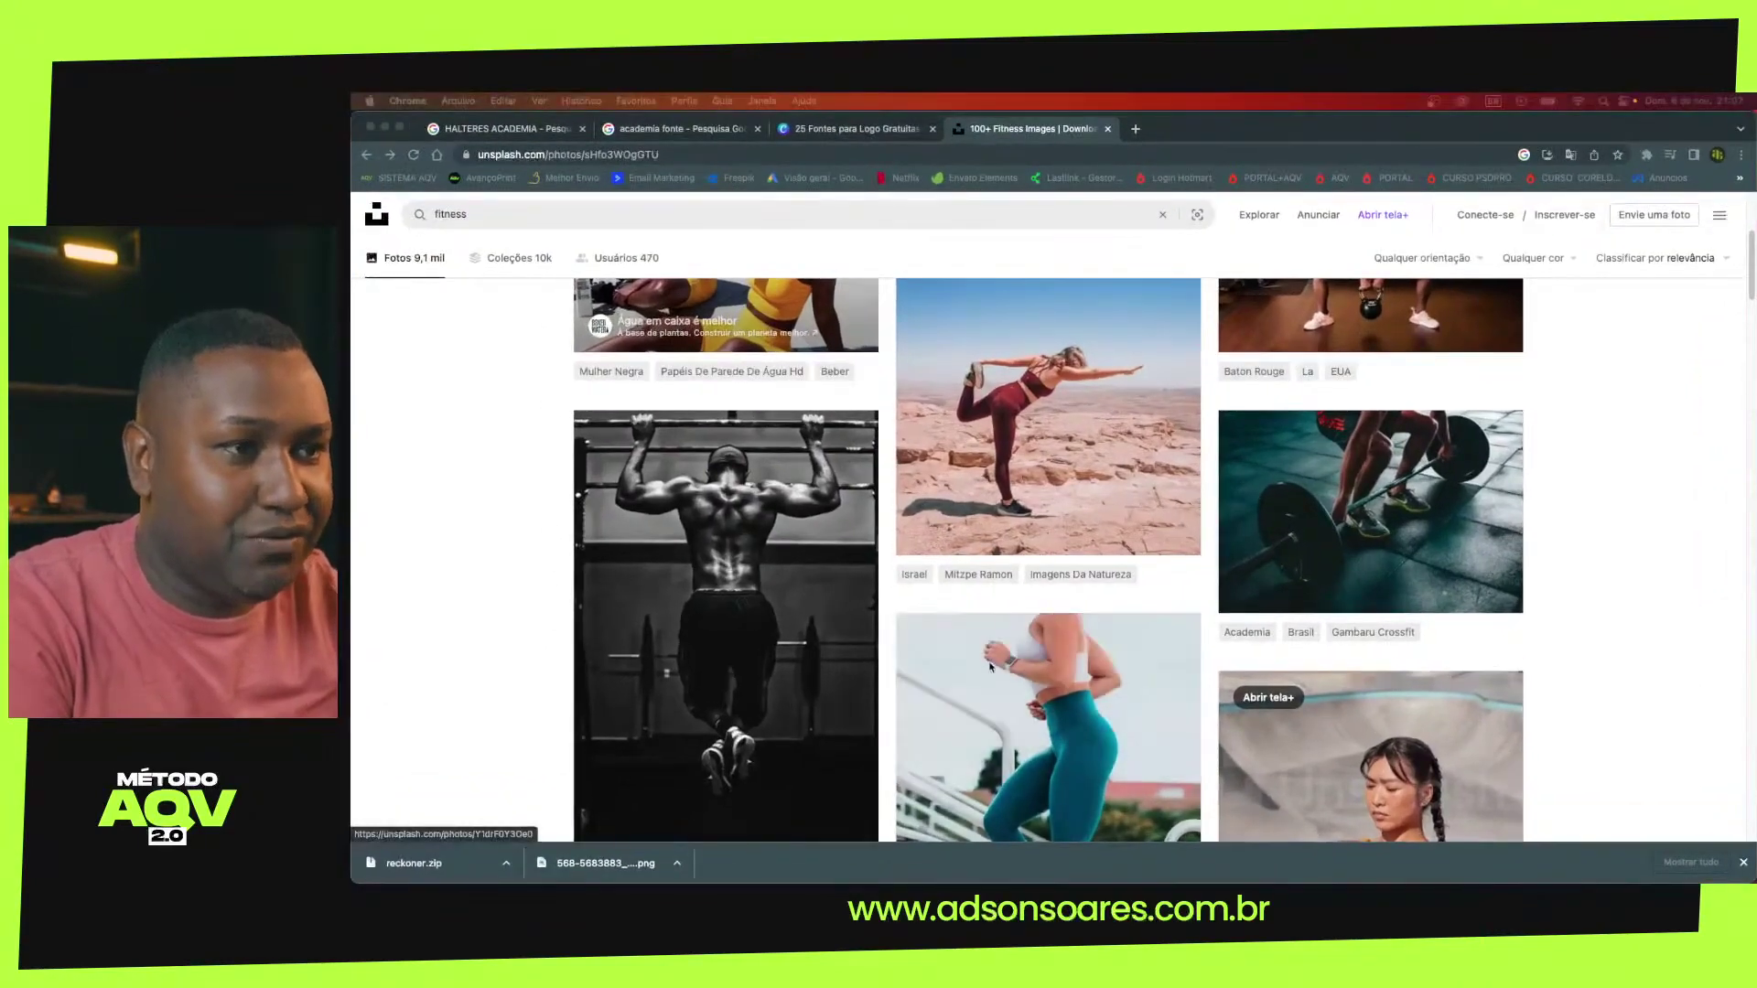
scroll(928, 630, down, 10)
scroll(990, 668, down, 3)
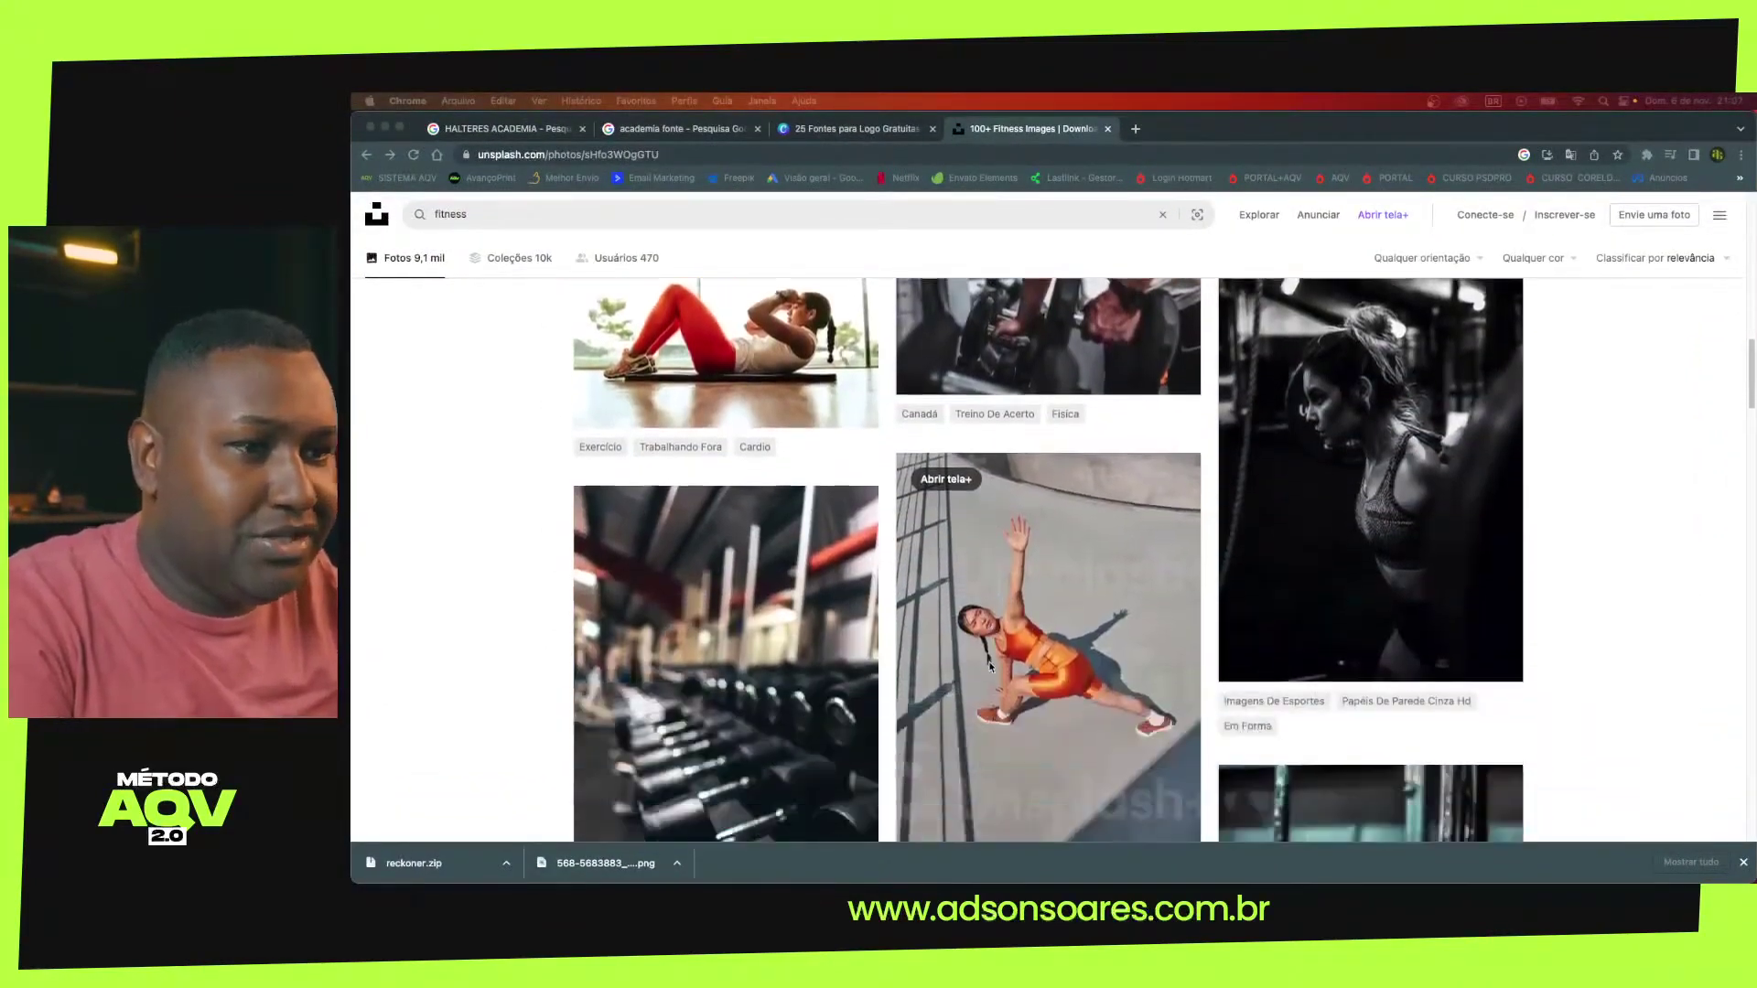
scroll(991, 667, down, 3)
scroll(990, 668, down, 1)
scroll(990, 667, down, 3)
scroll(991, 667, down, 5)
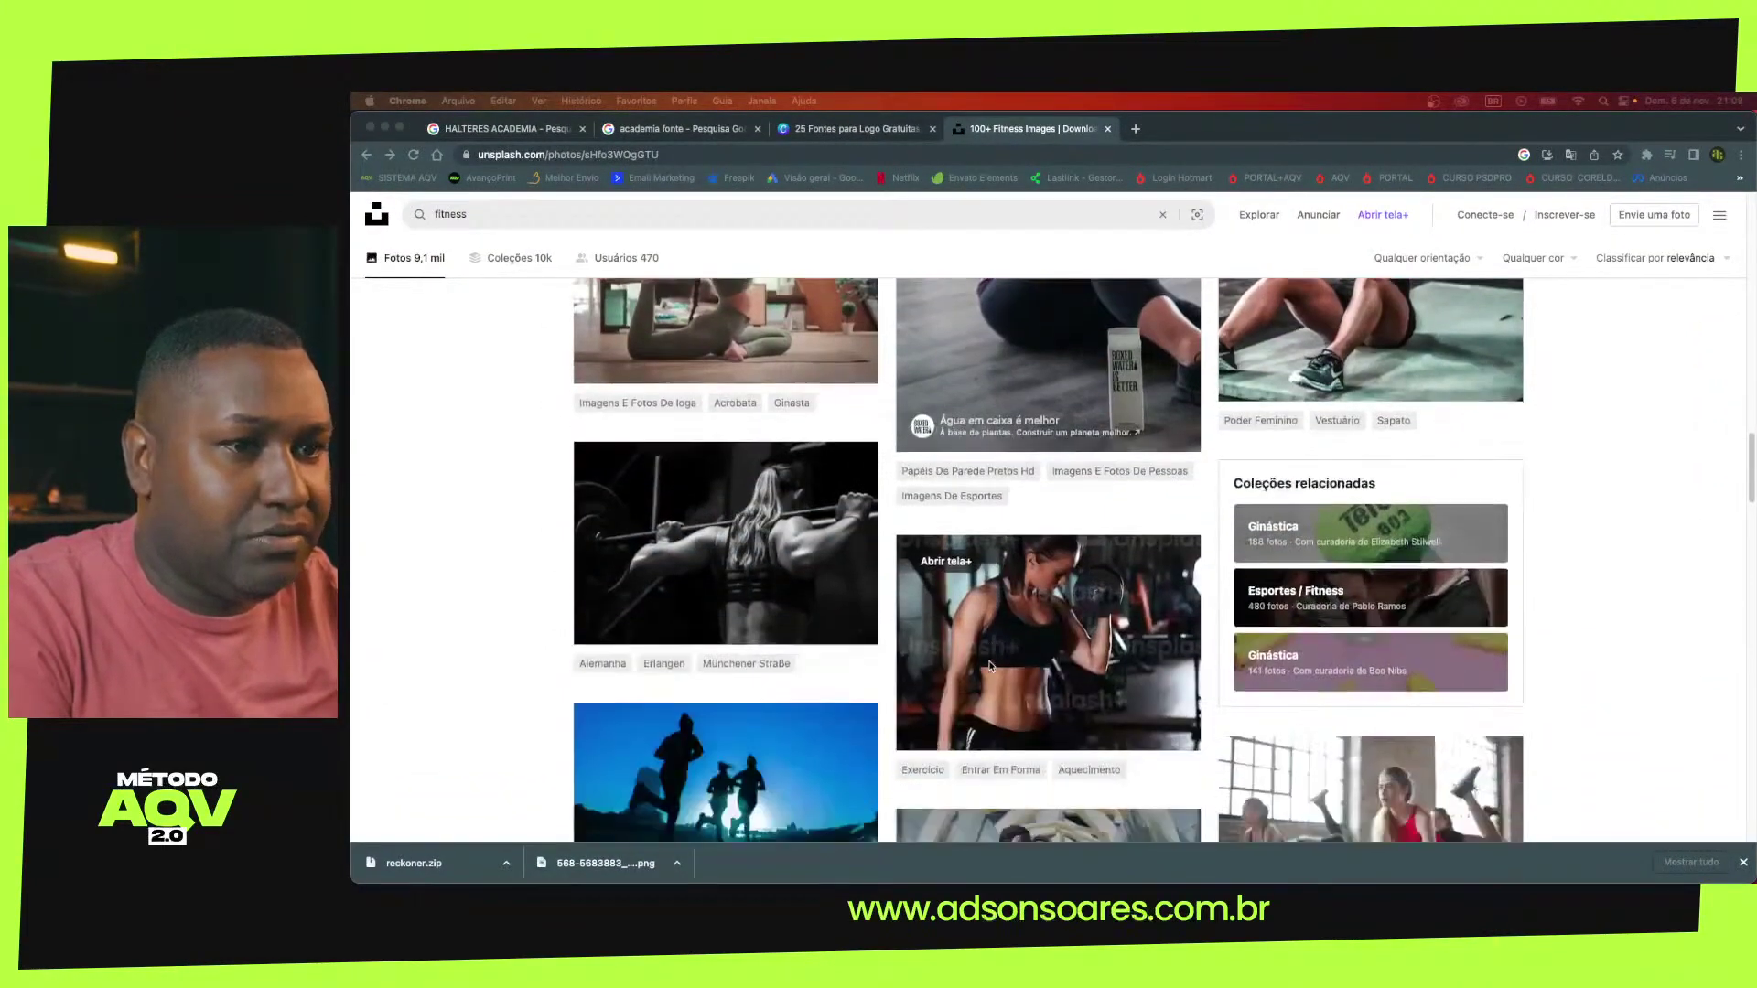
scroll(990, 667, down, 2)
scroll(990, 668, down, 3)
scroll(990, 665, down, 5)
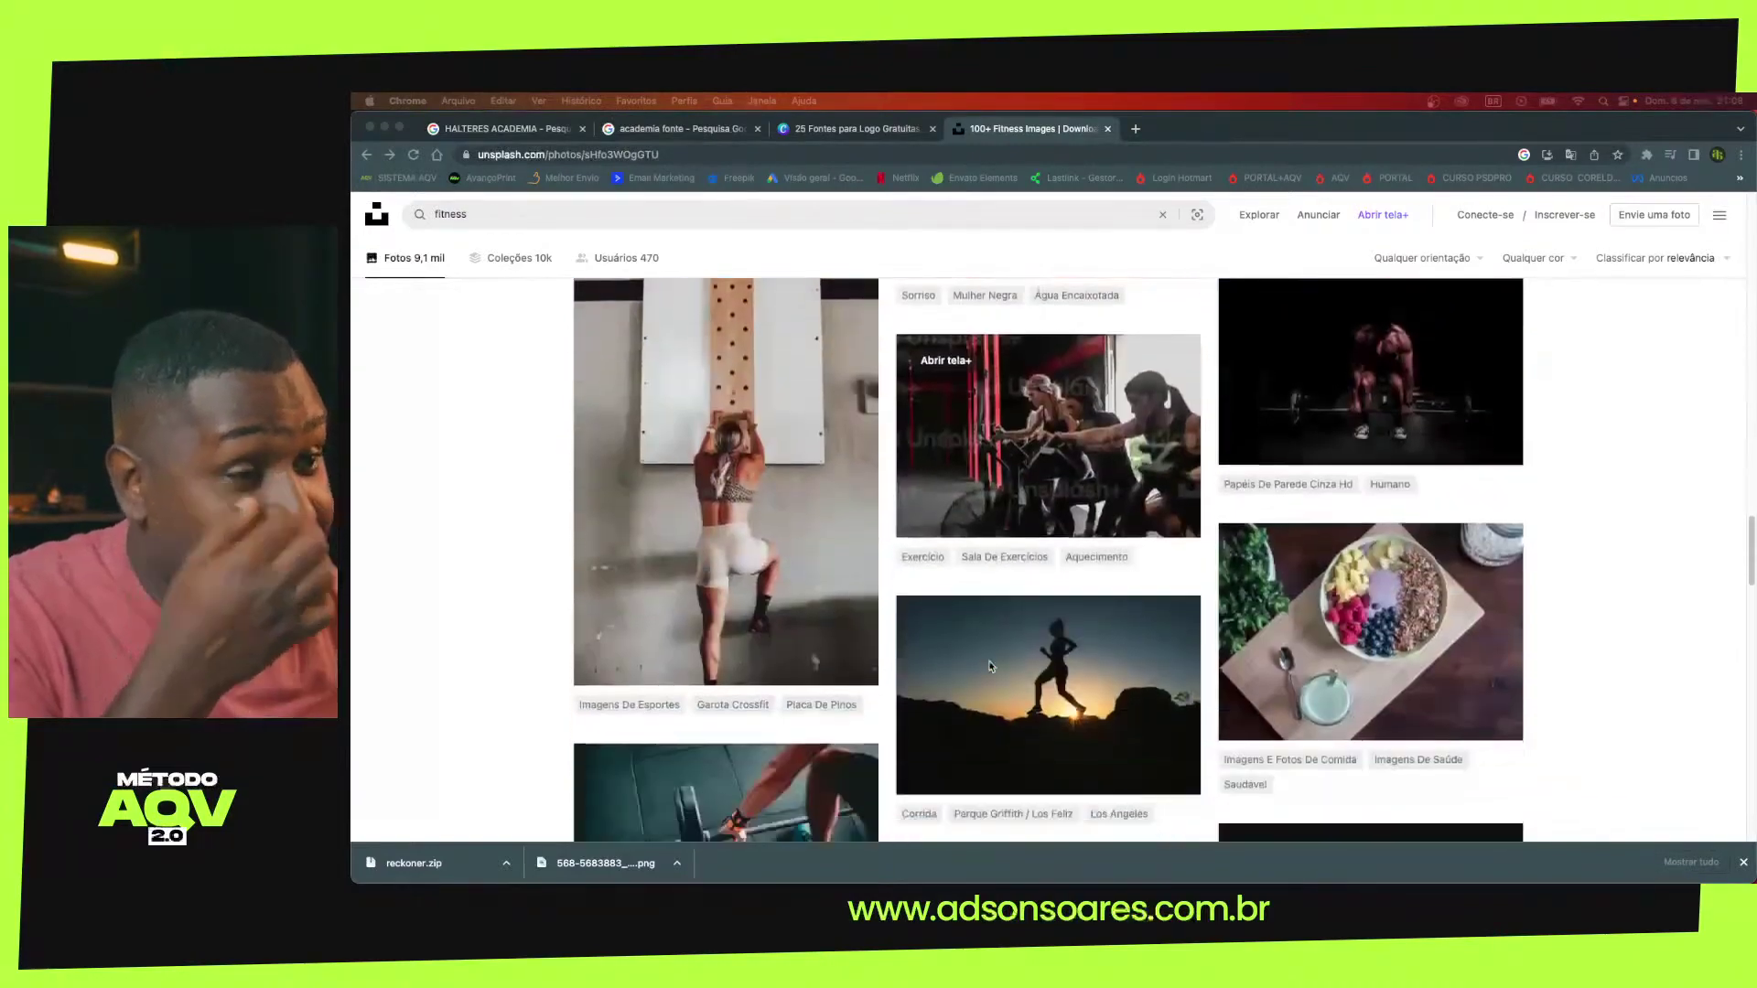
scroll(990, 665, down, 2)
scroll(750, 426, up, 10)
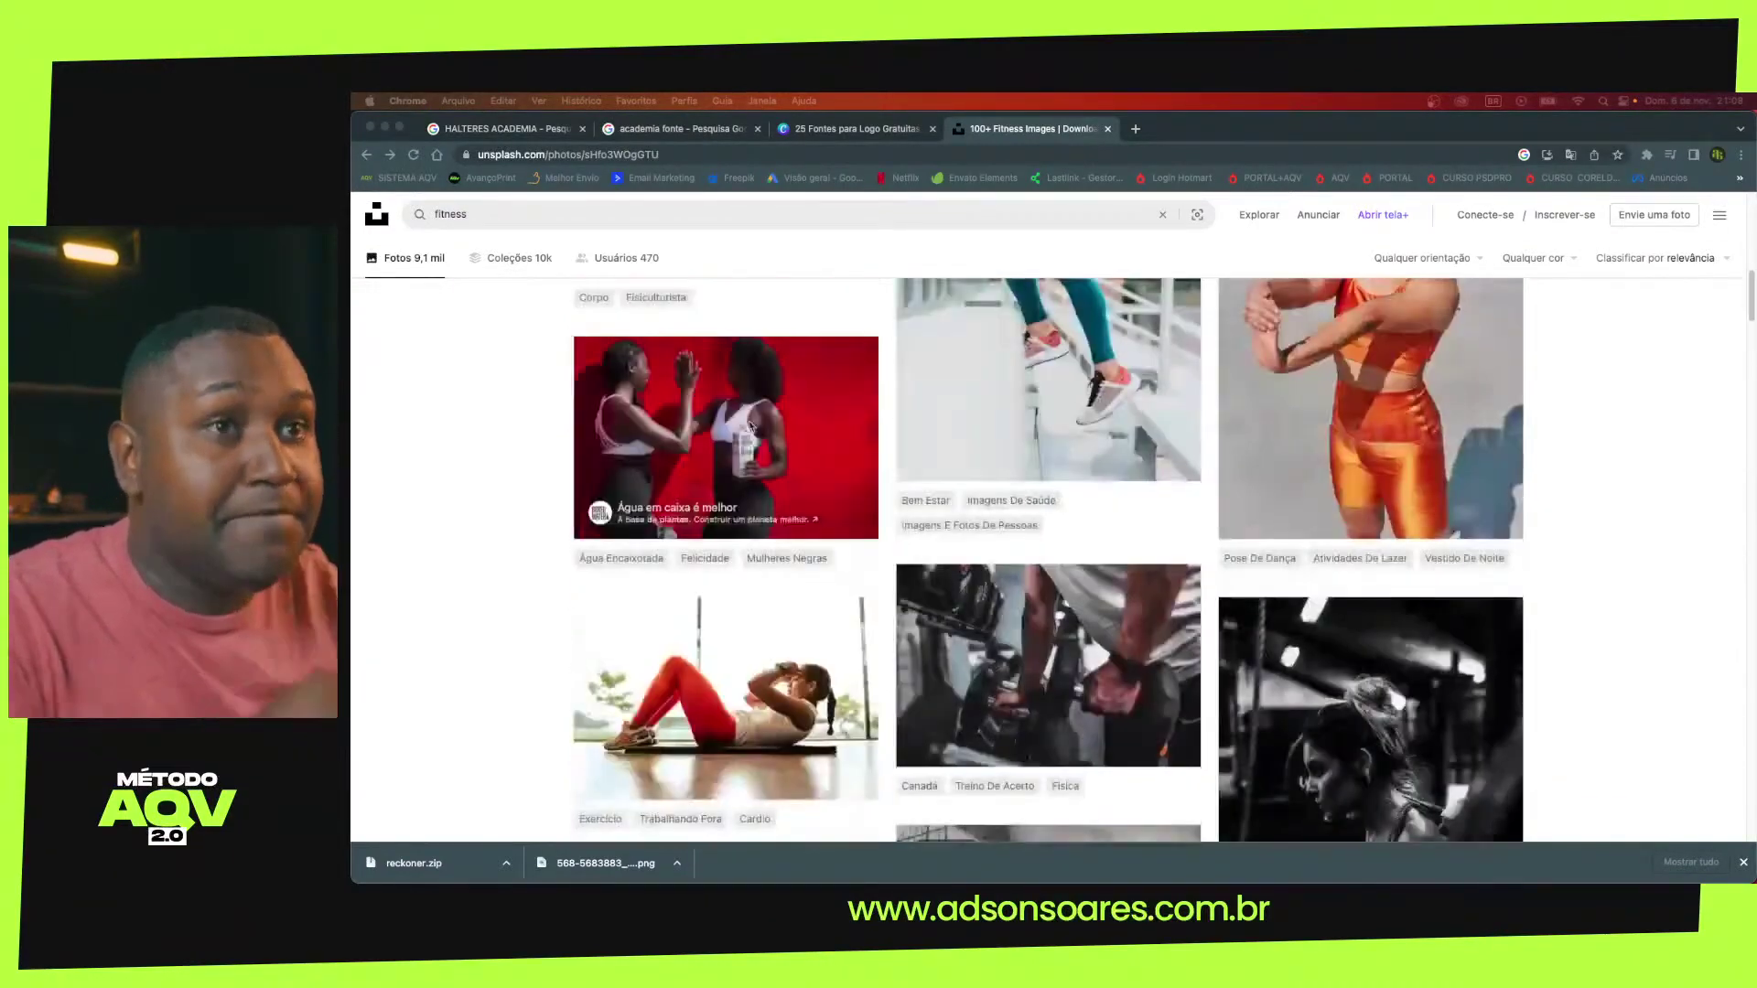
Search Unsplash for 'academia' using the search suggestion
click(511, 216)
text(acade)
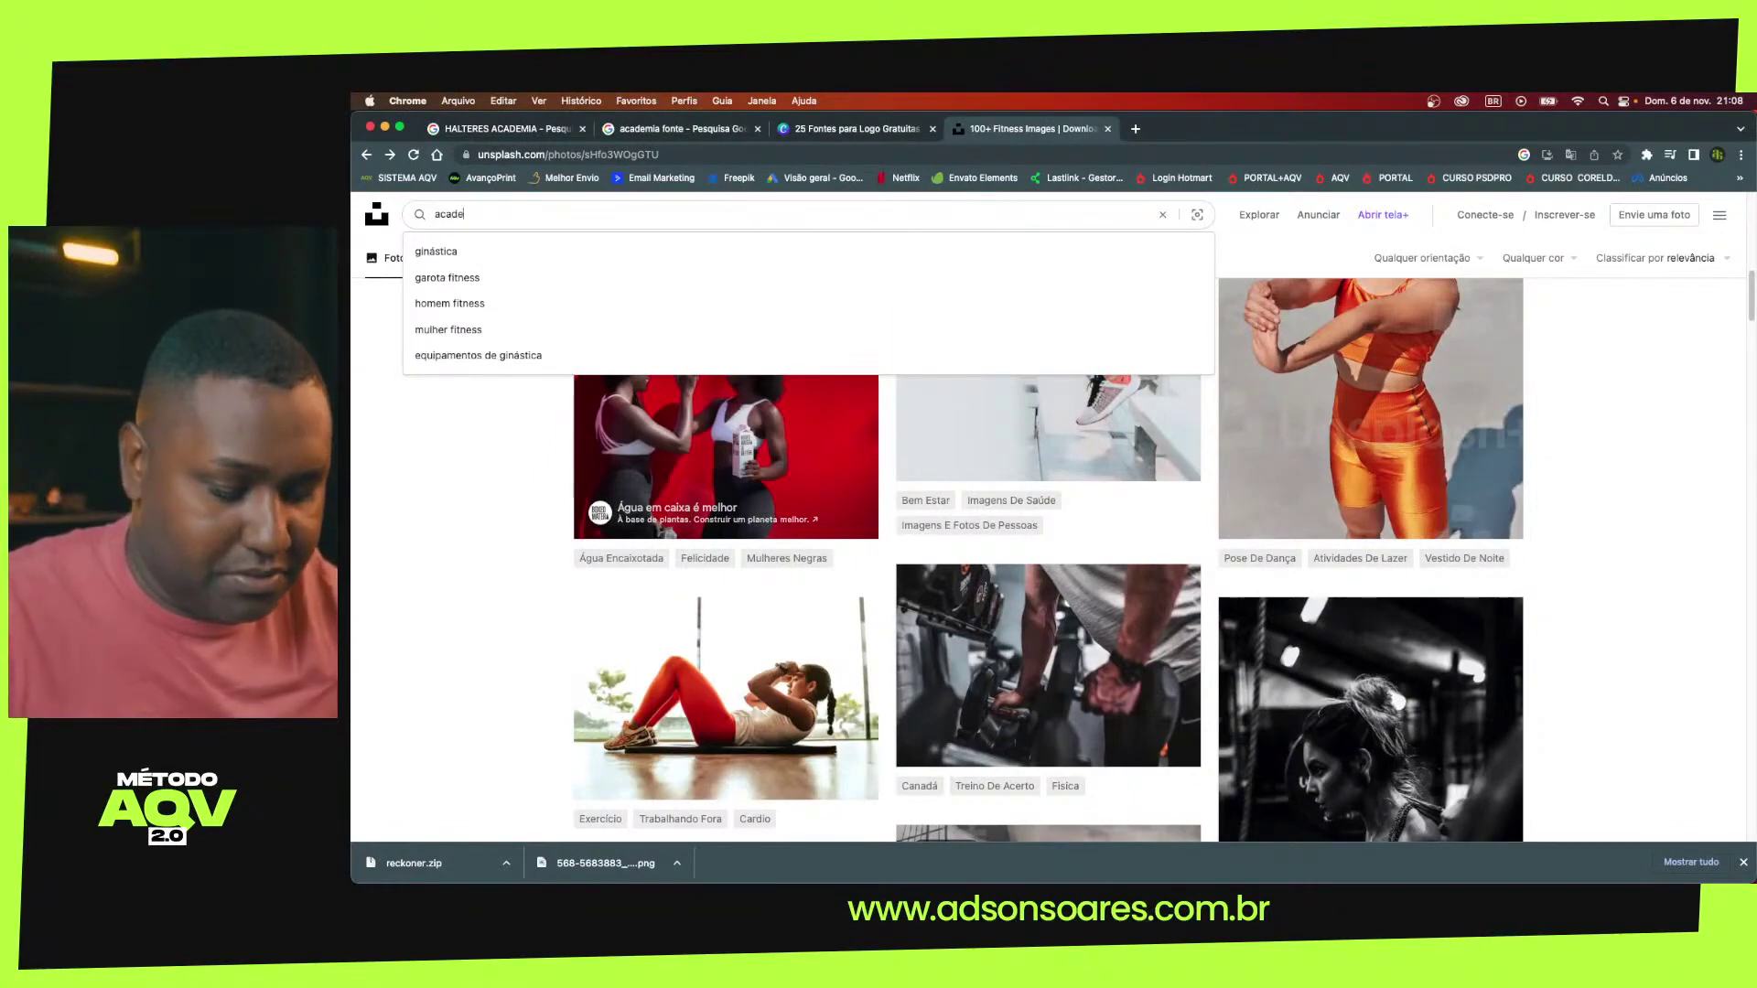
text(mi)
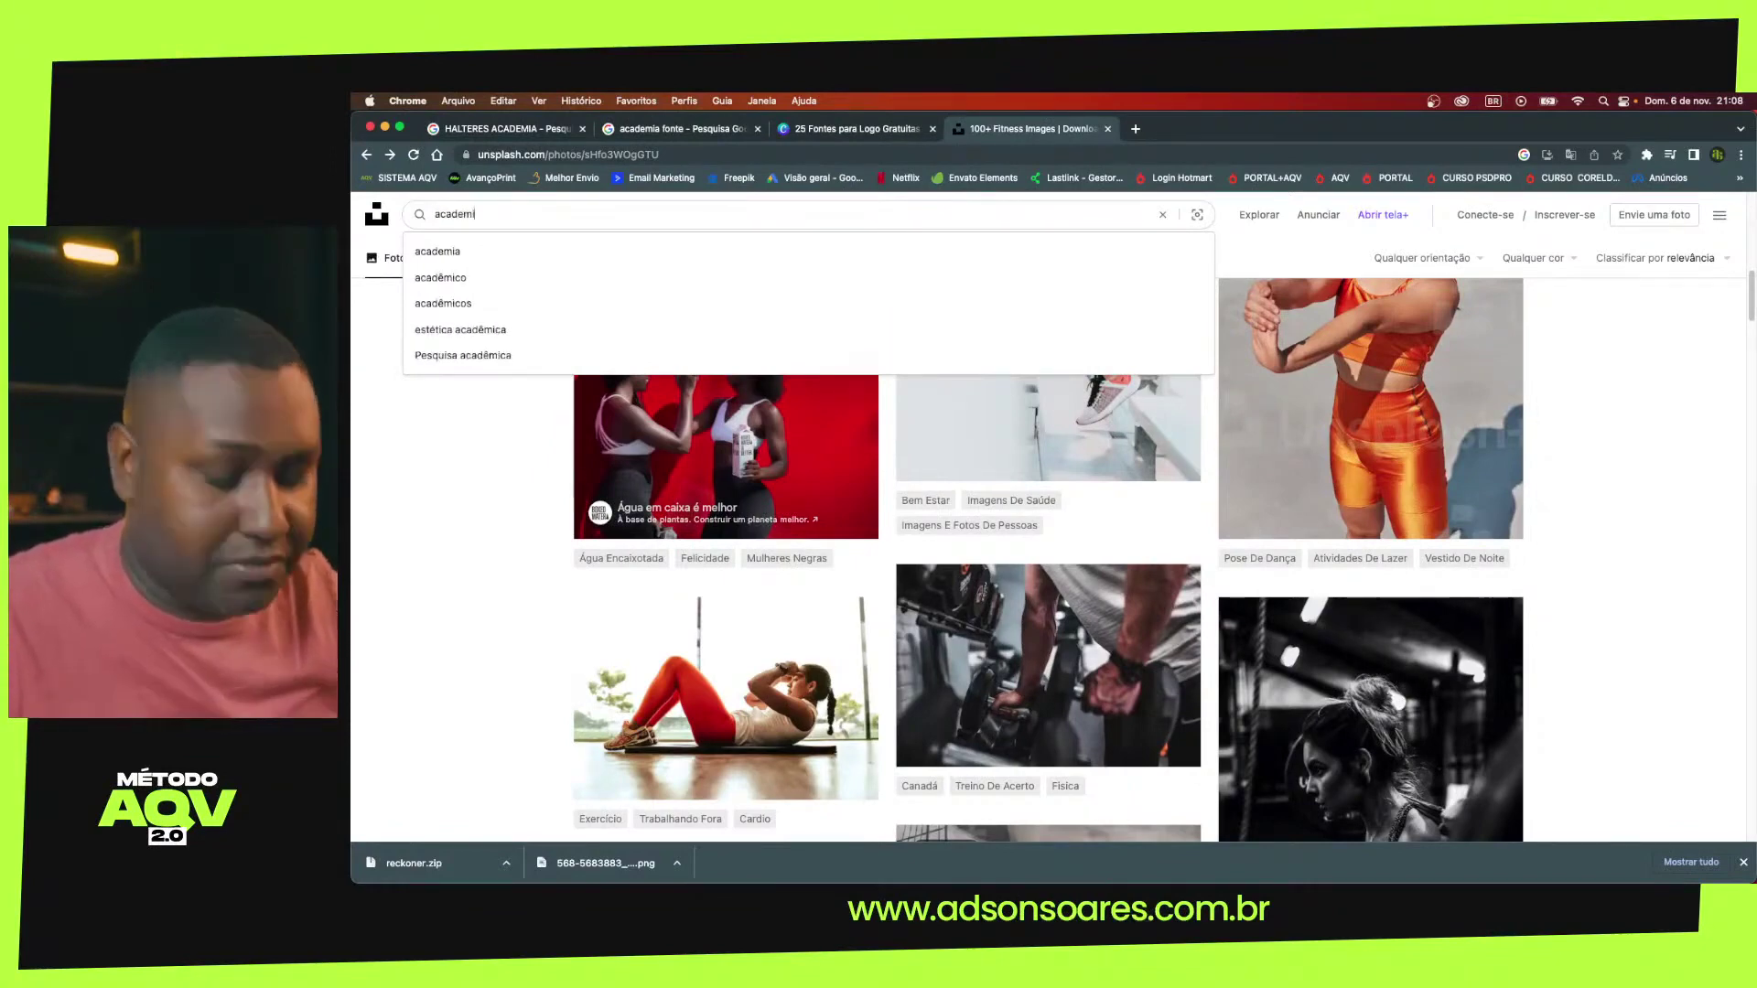
click(647, 251)
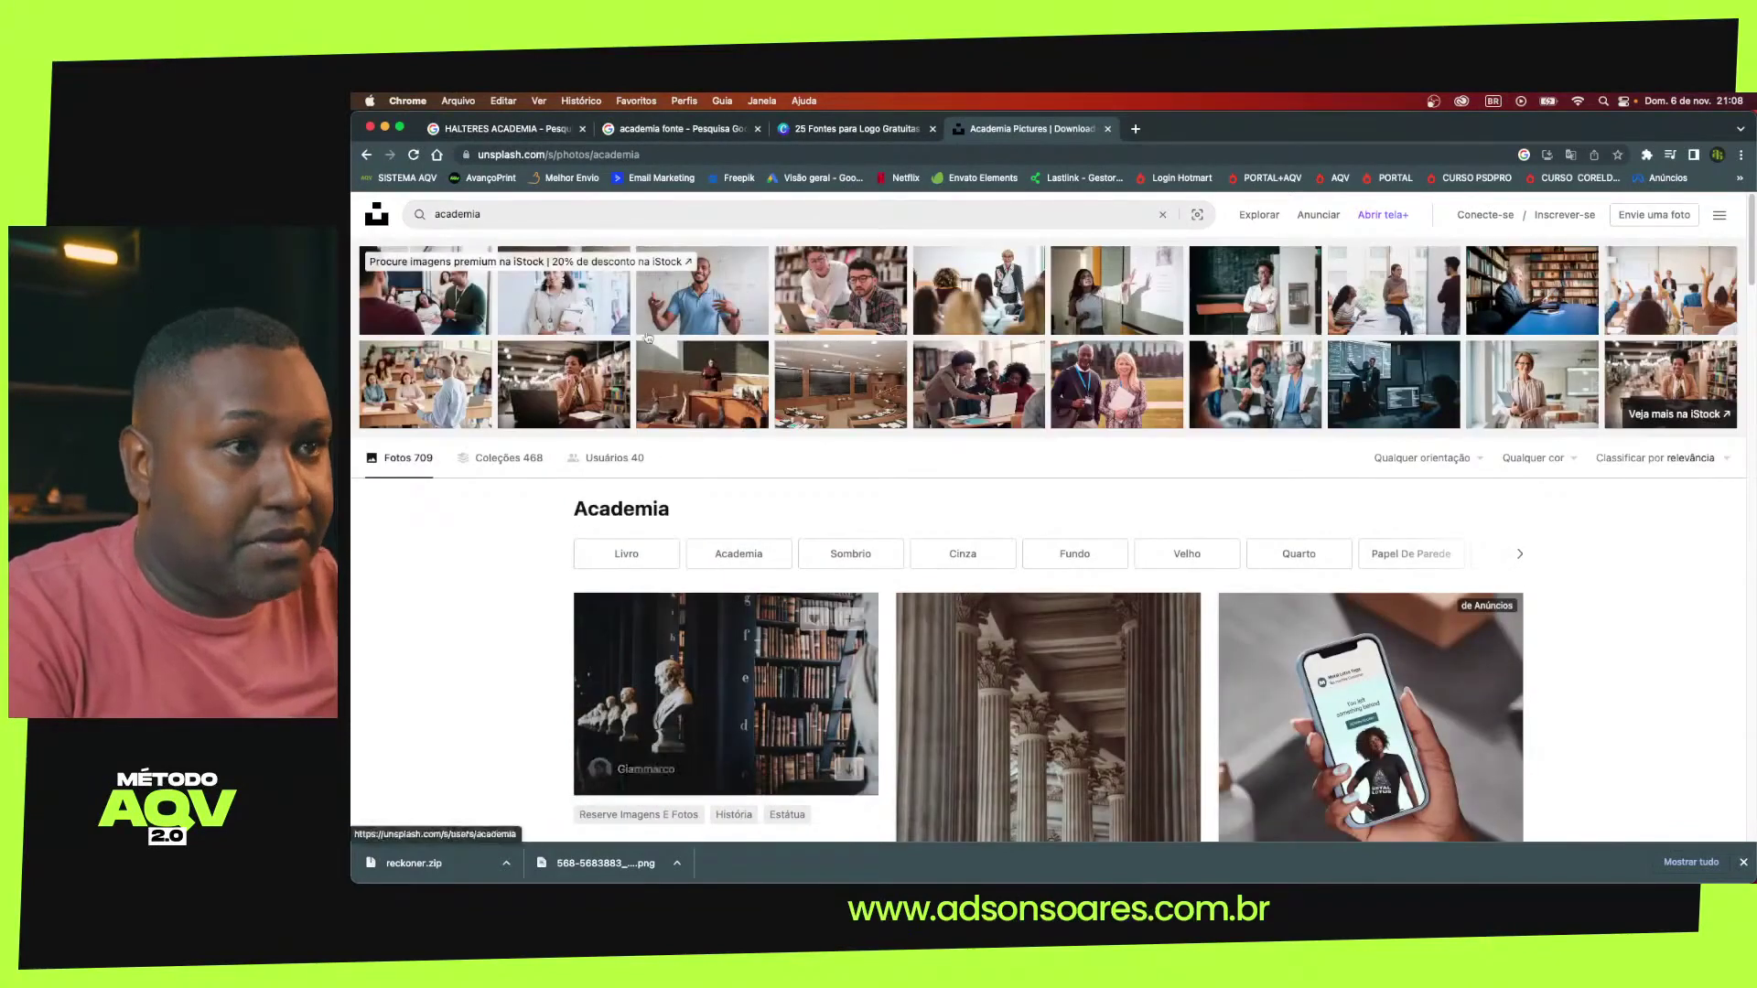
Translate 'academia' to English in Google's translator, copy 'gym', and return to the Unsplash tab
click(1133, 130)
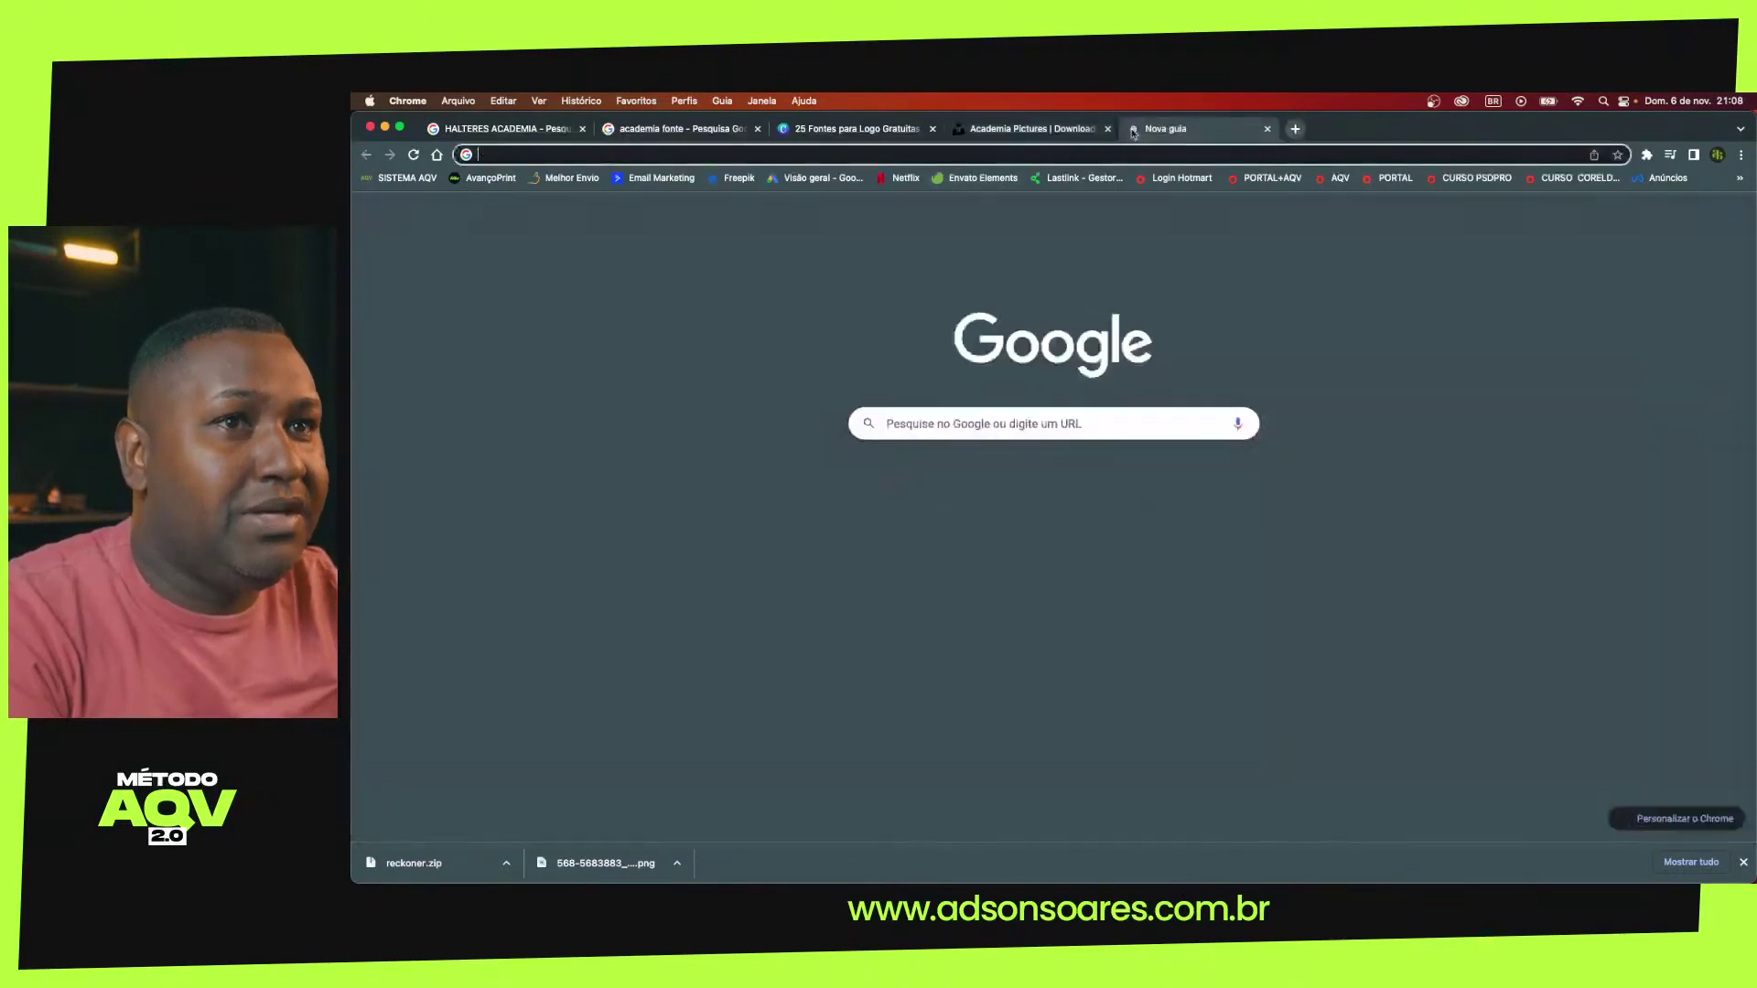
text(tra)
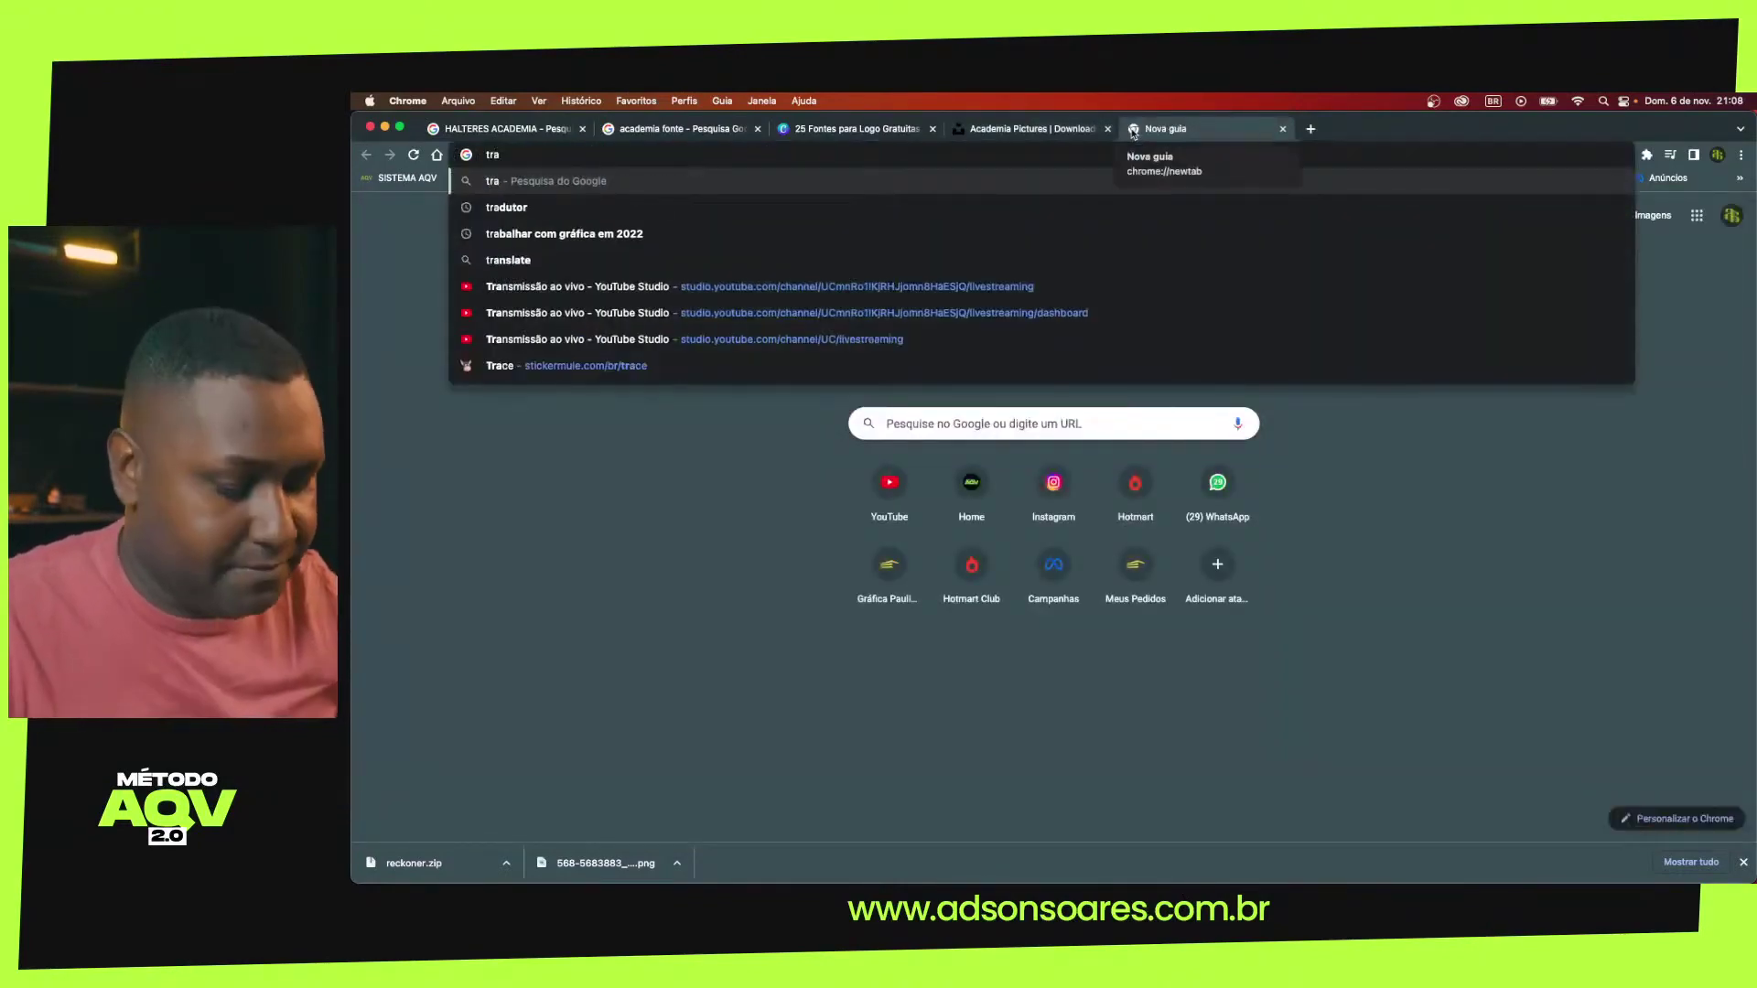
key(Down)
key(Return)
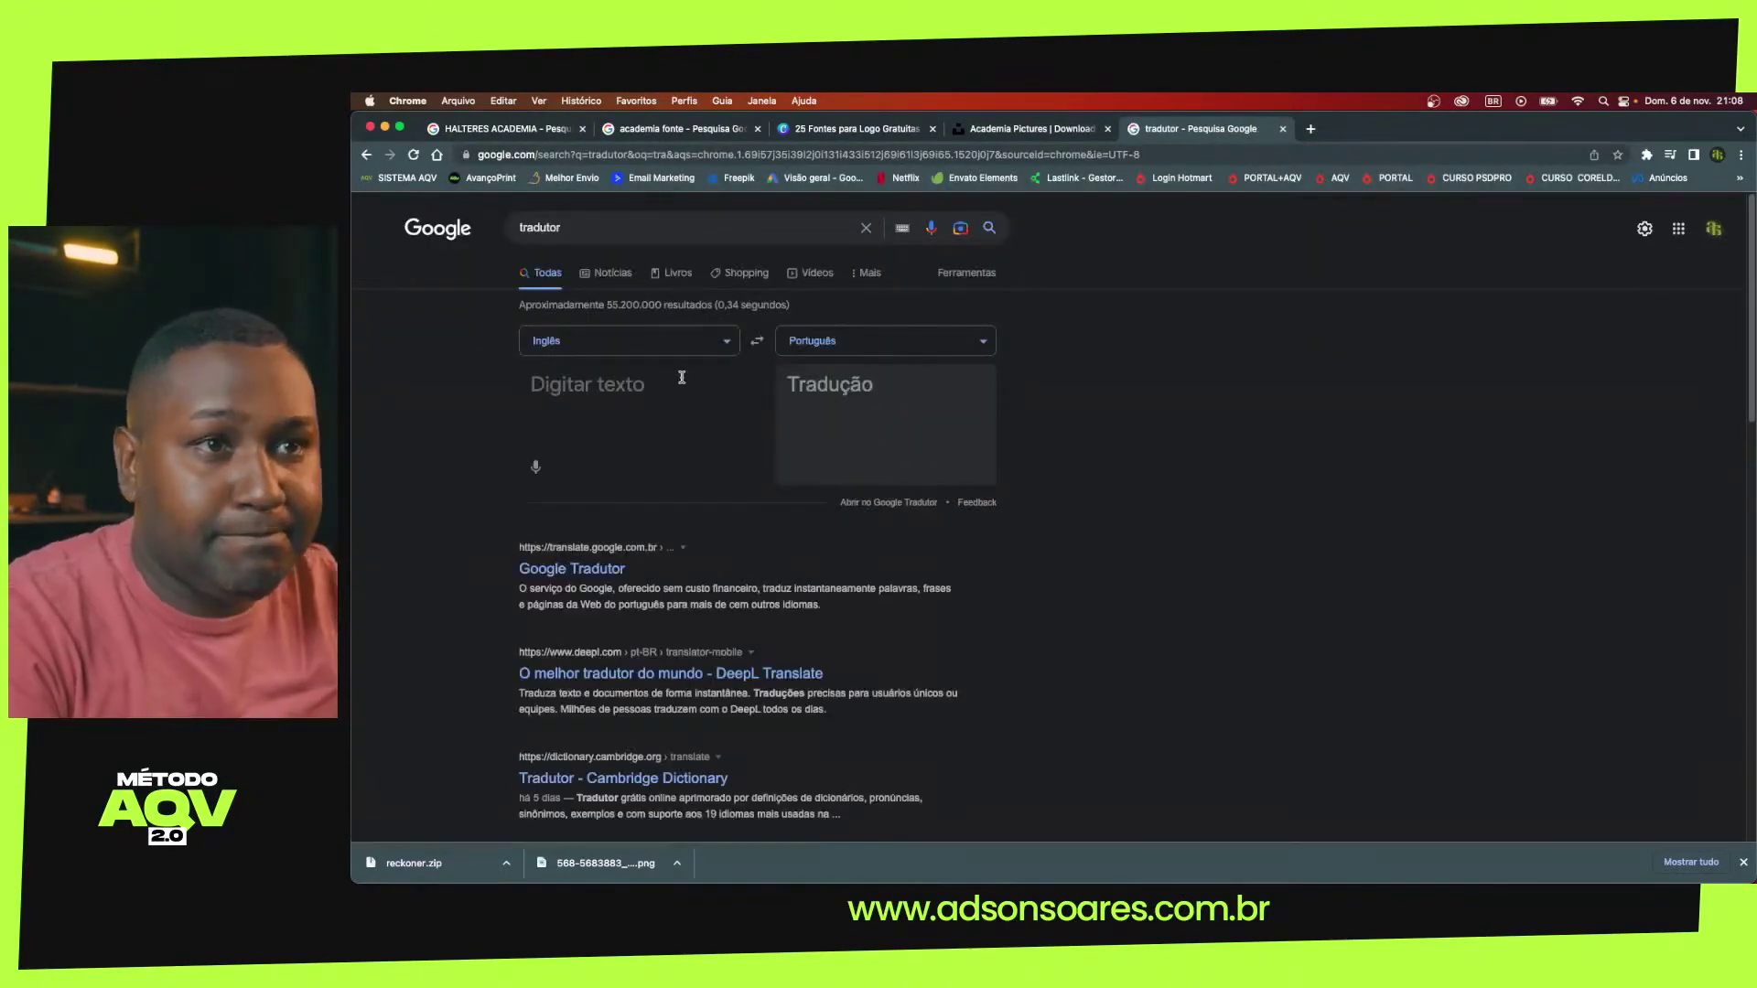
click(640, 385)
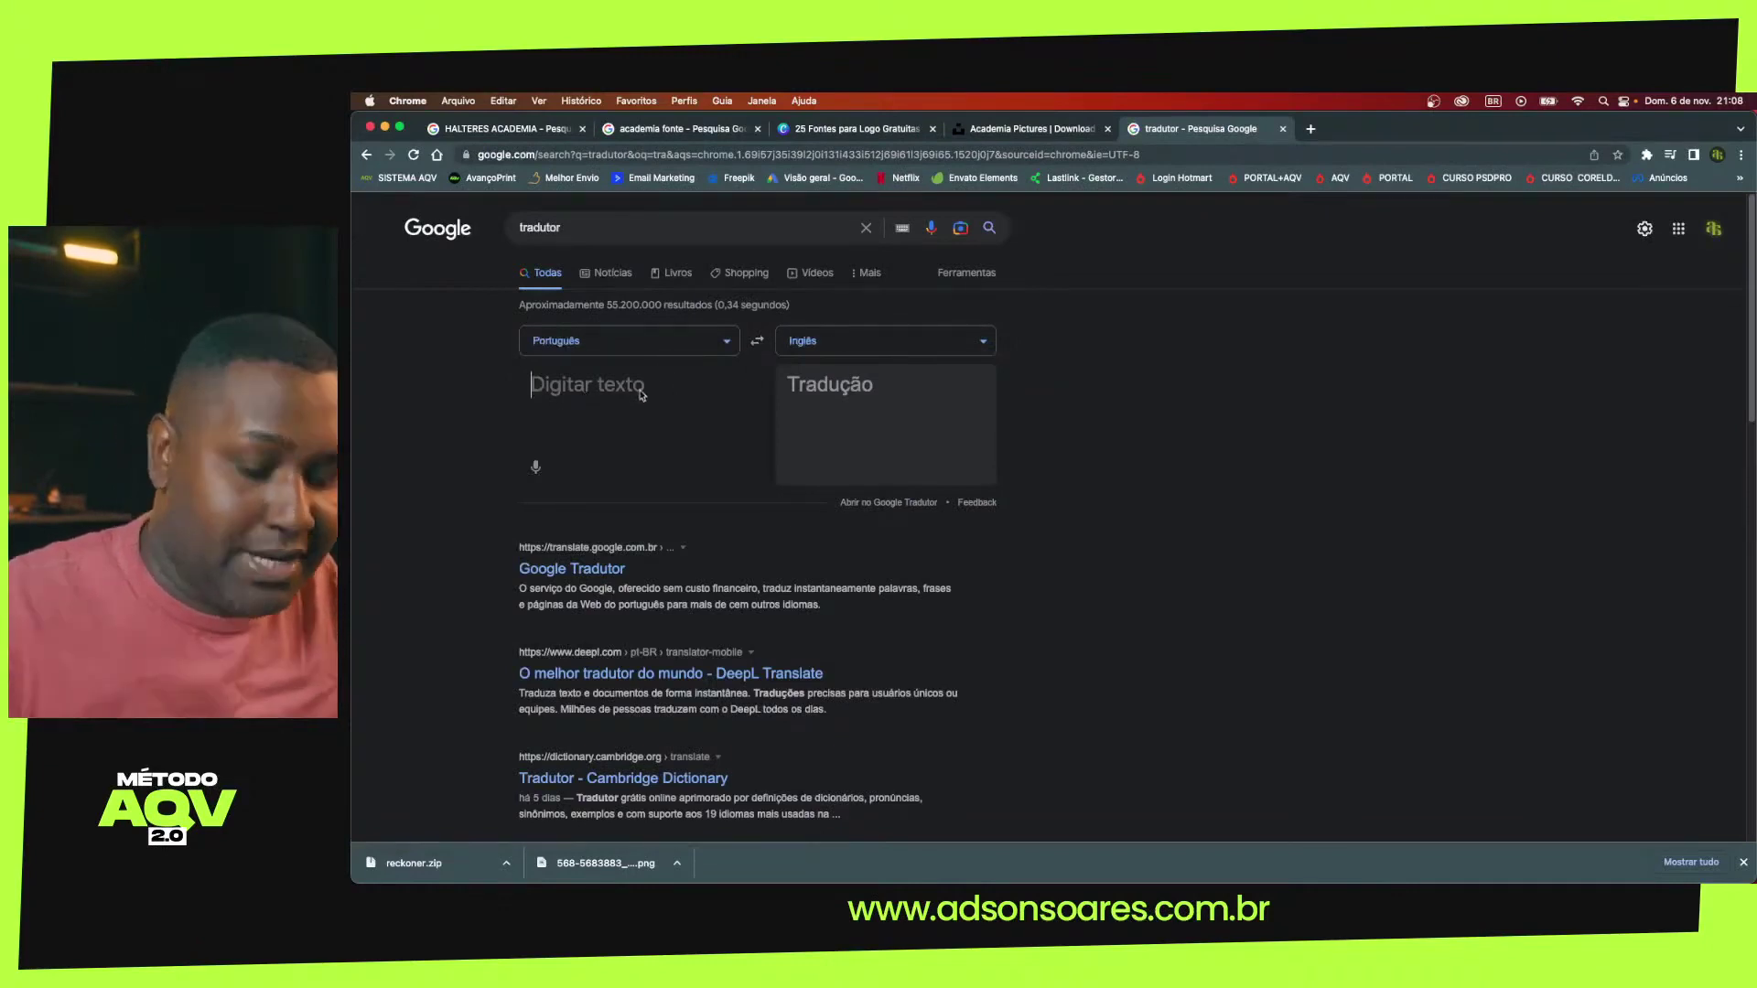
text(academia)
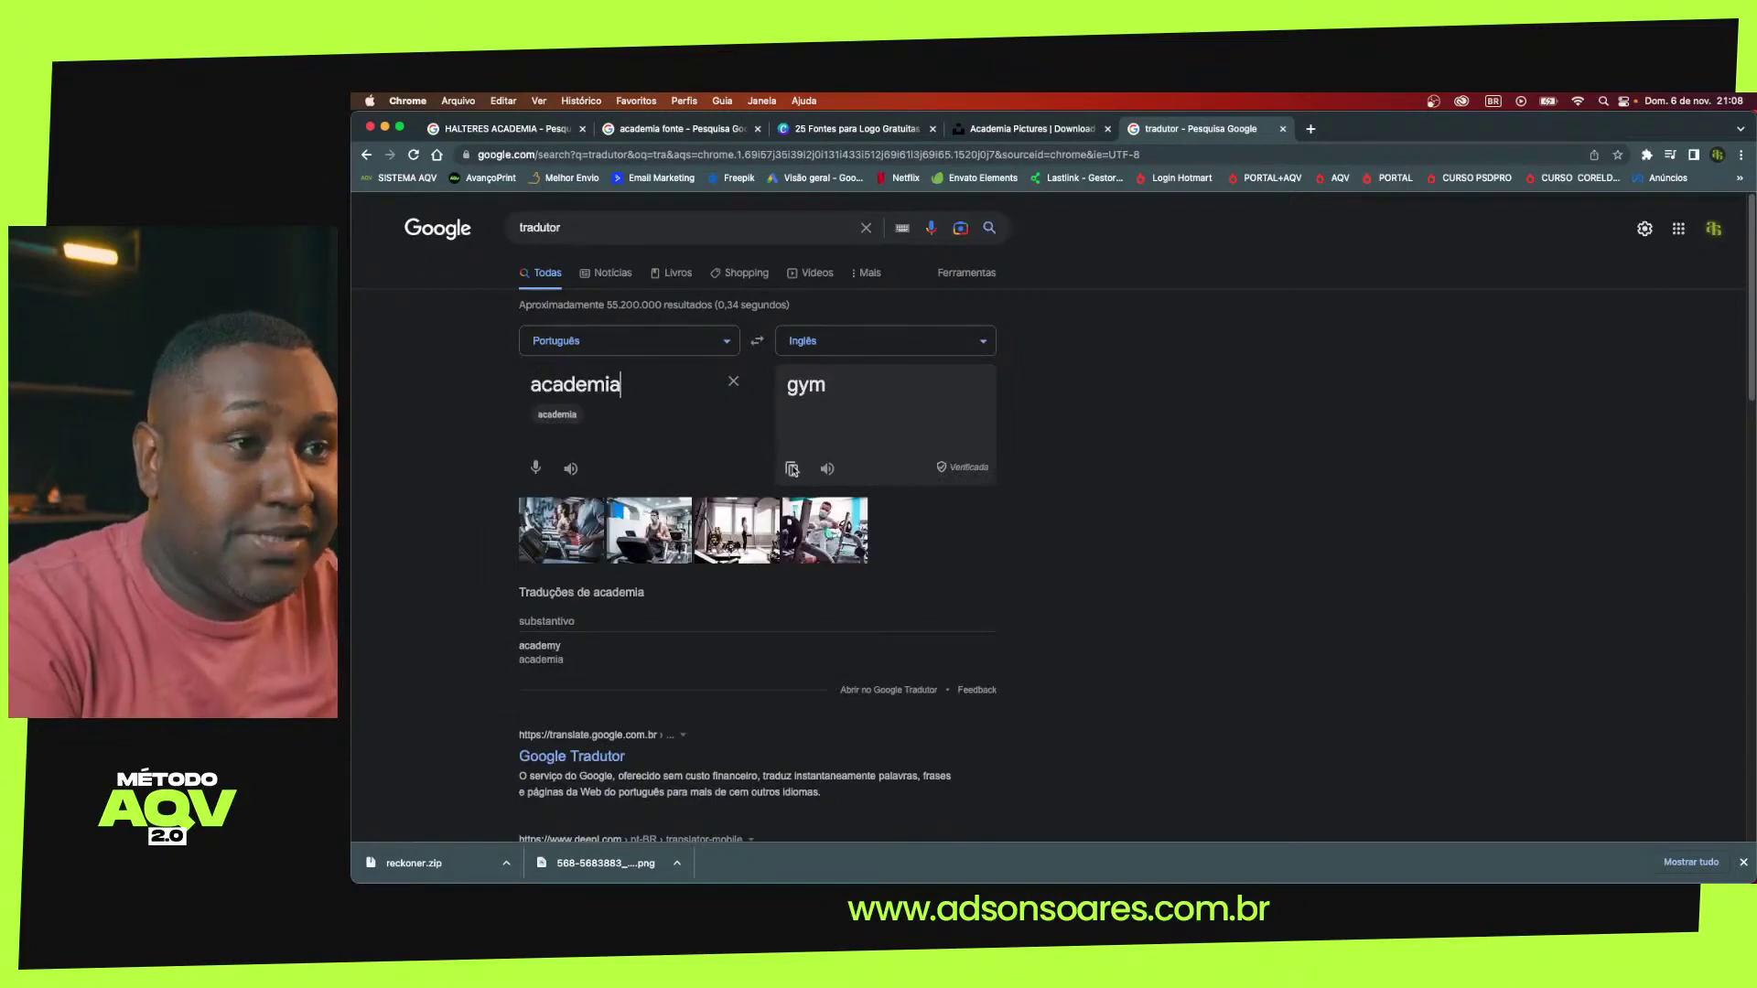
click(793, 470)
click(1015, 128)
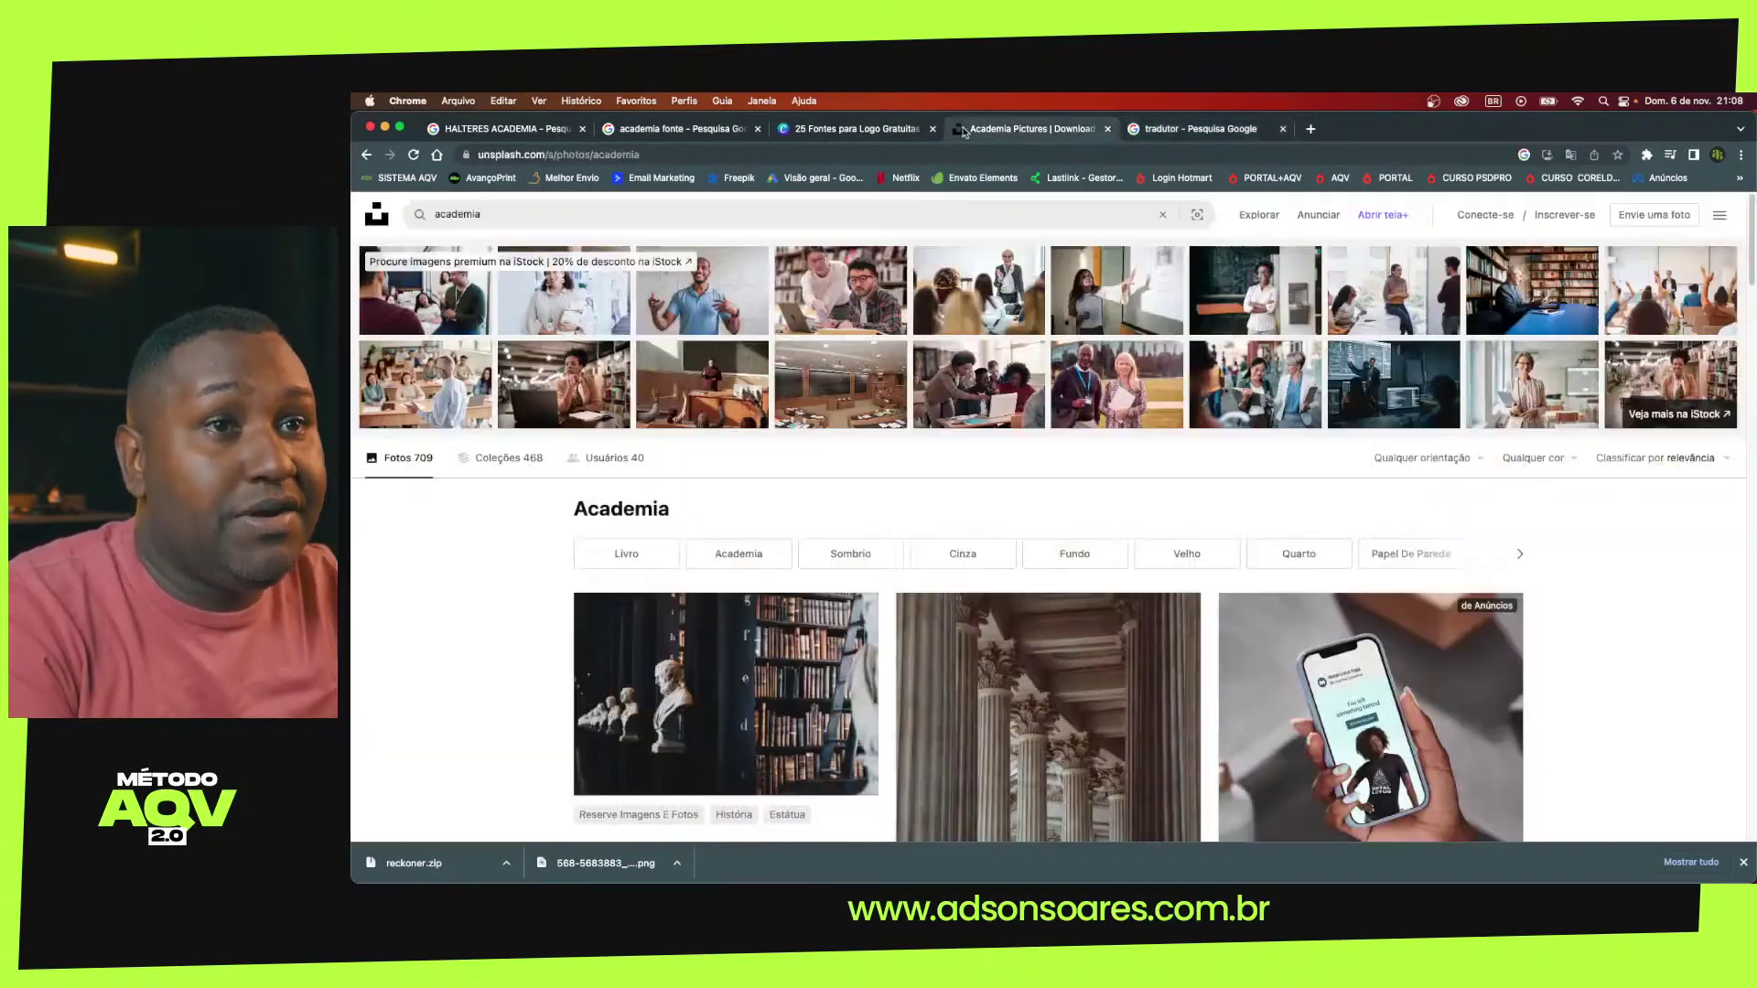
Replace the search term with 'gym' and browse the gym photo results
double_click(539, 216)
text(gym)
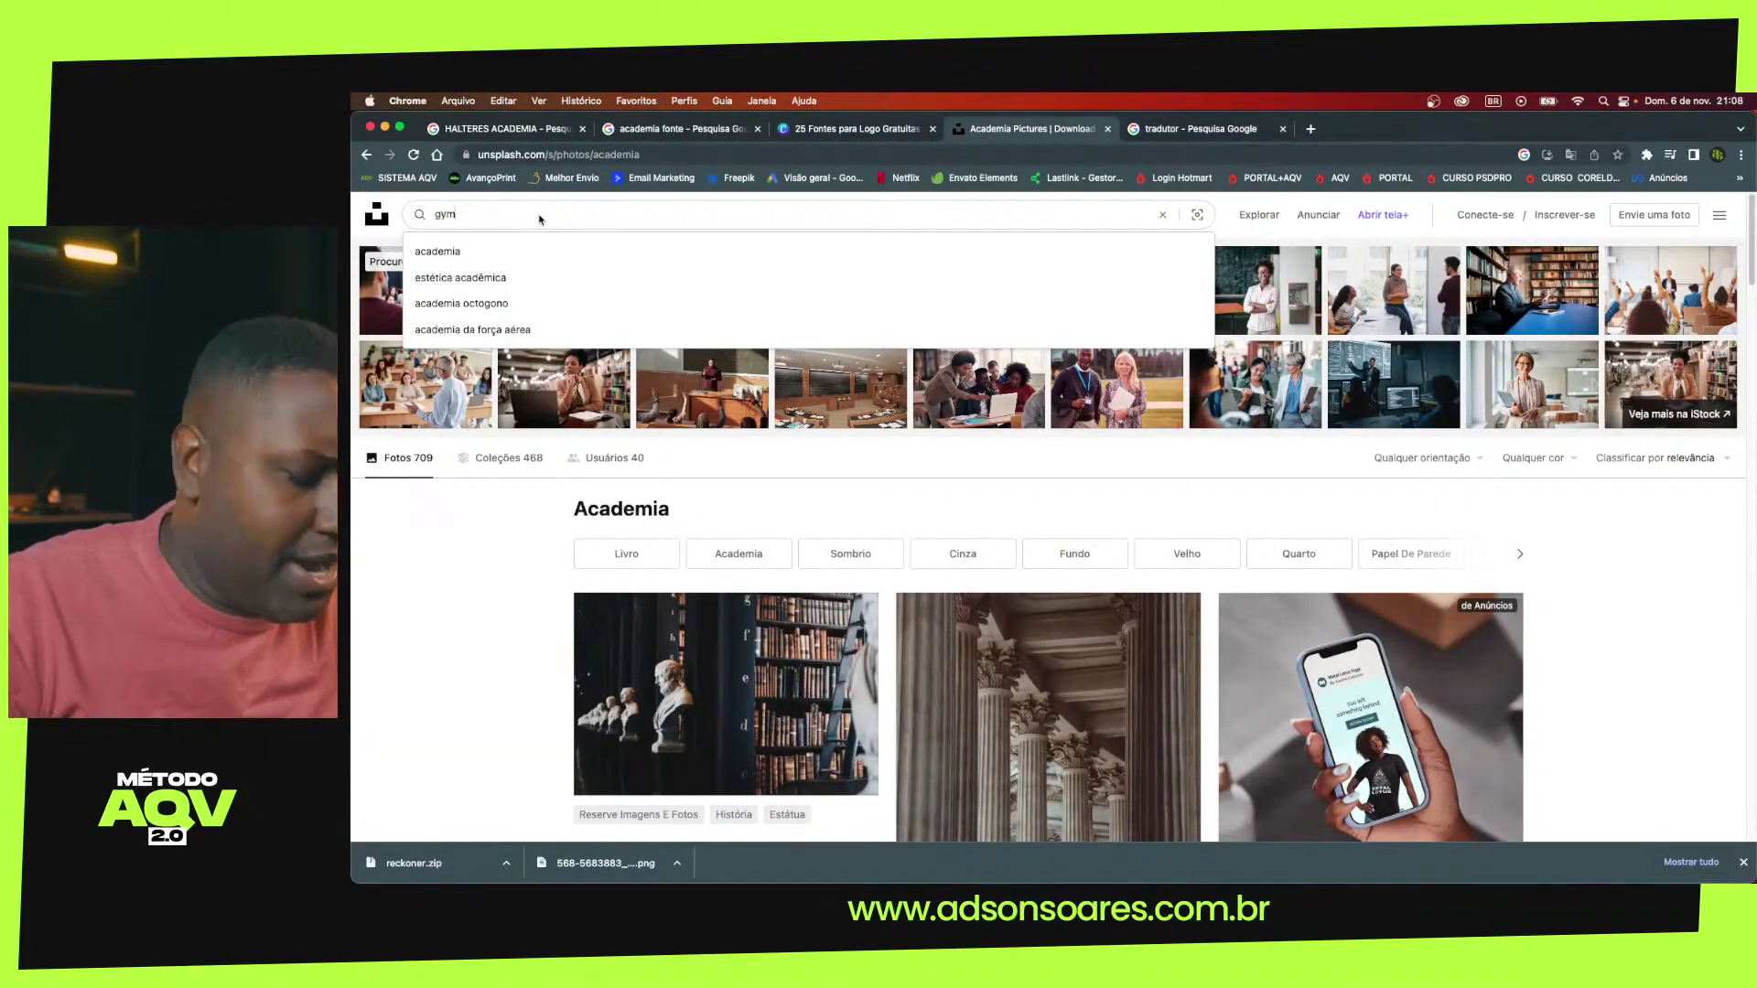
key(Return)
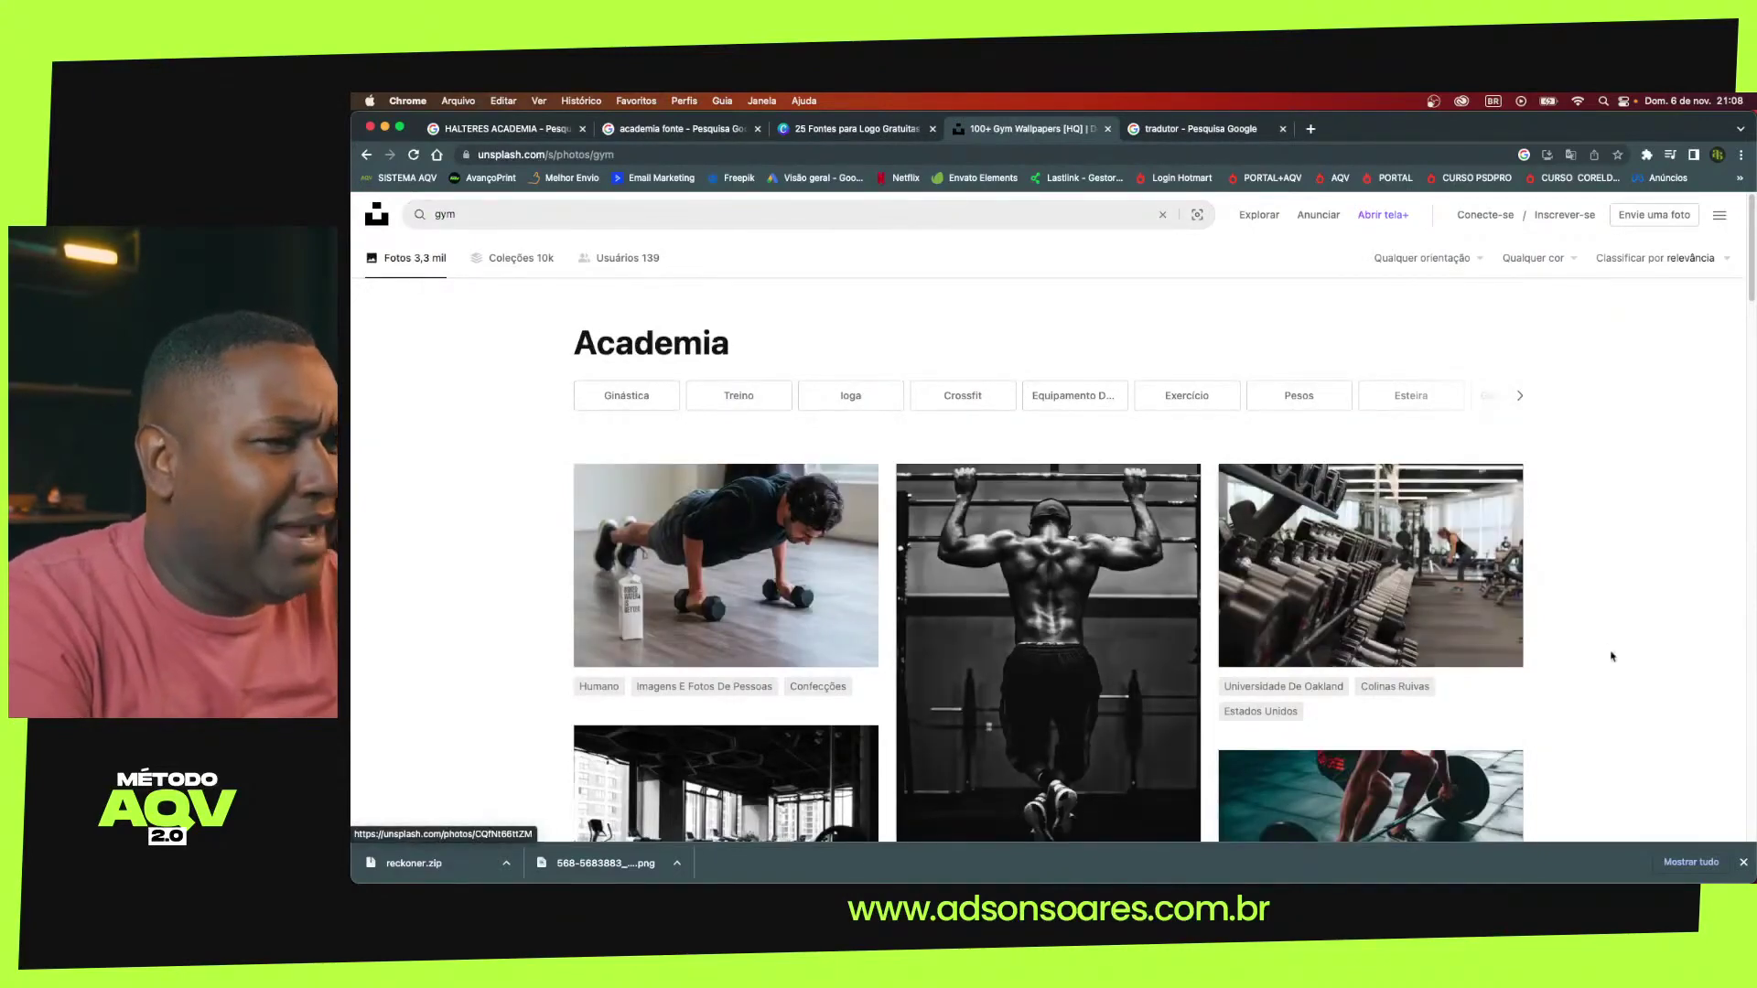
scroll(1612, 656, down, 2)
scroll(1612, 656, down, 2)
scroll(1612, 656, down, 4)
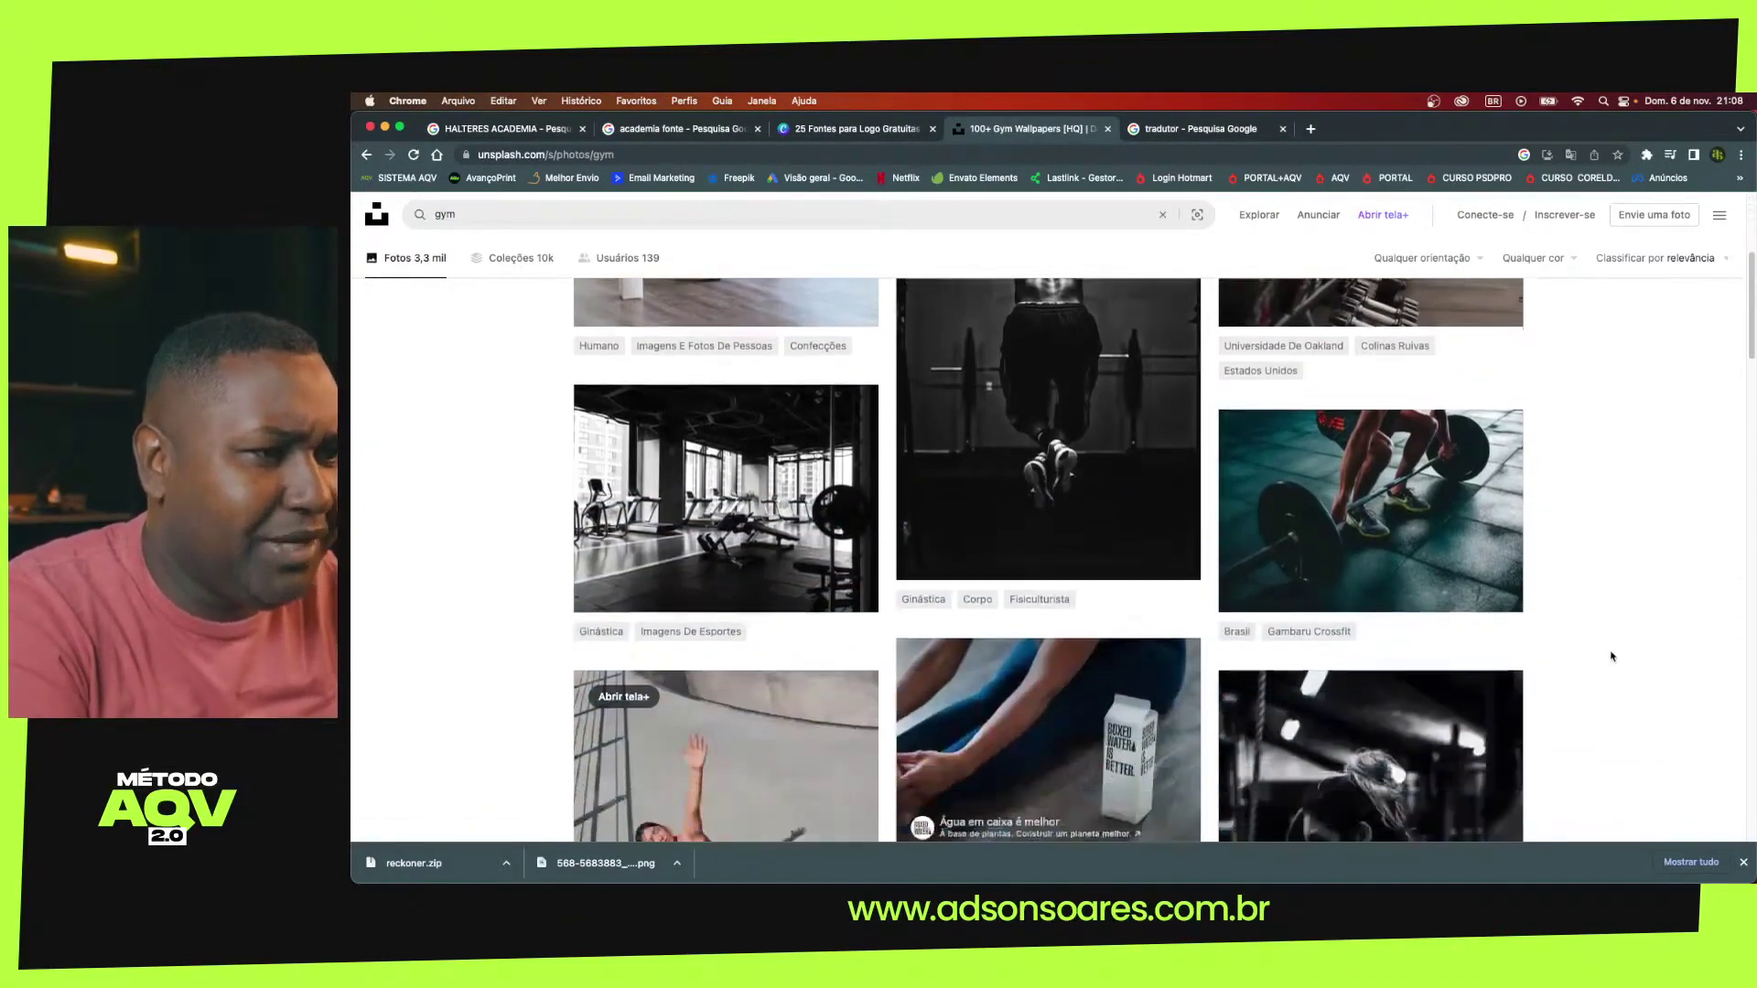
scroll(1612, 656, down, 5)
scroll(1612, 656, down, 1)
scroll(1612, 656, down, 2)
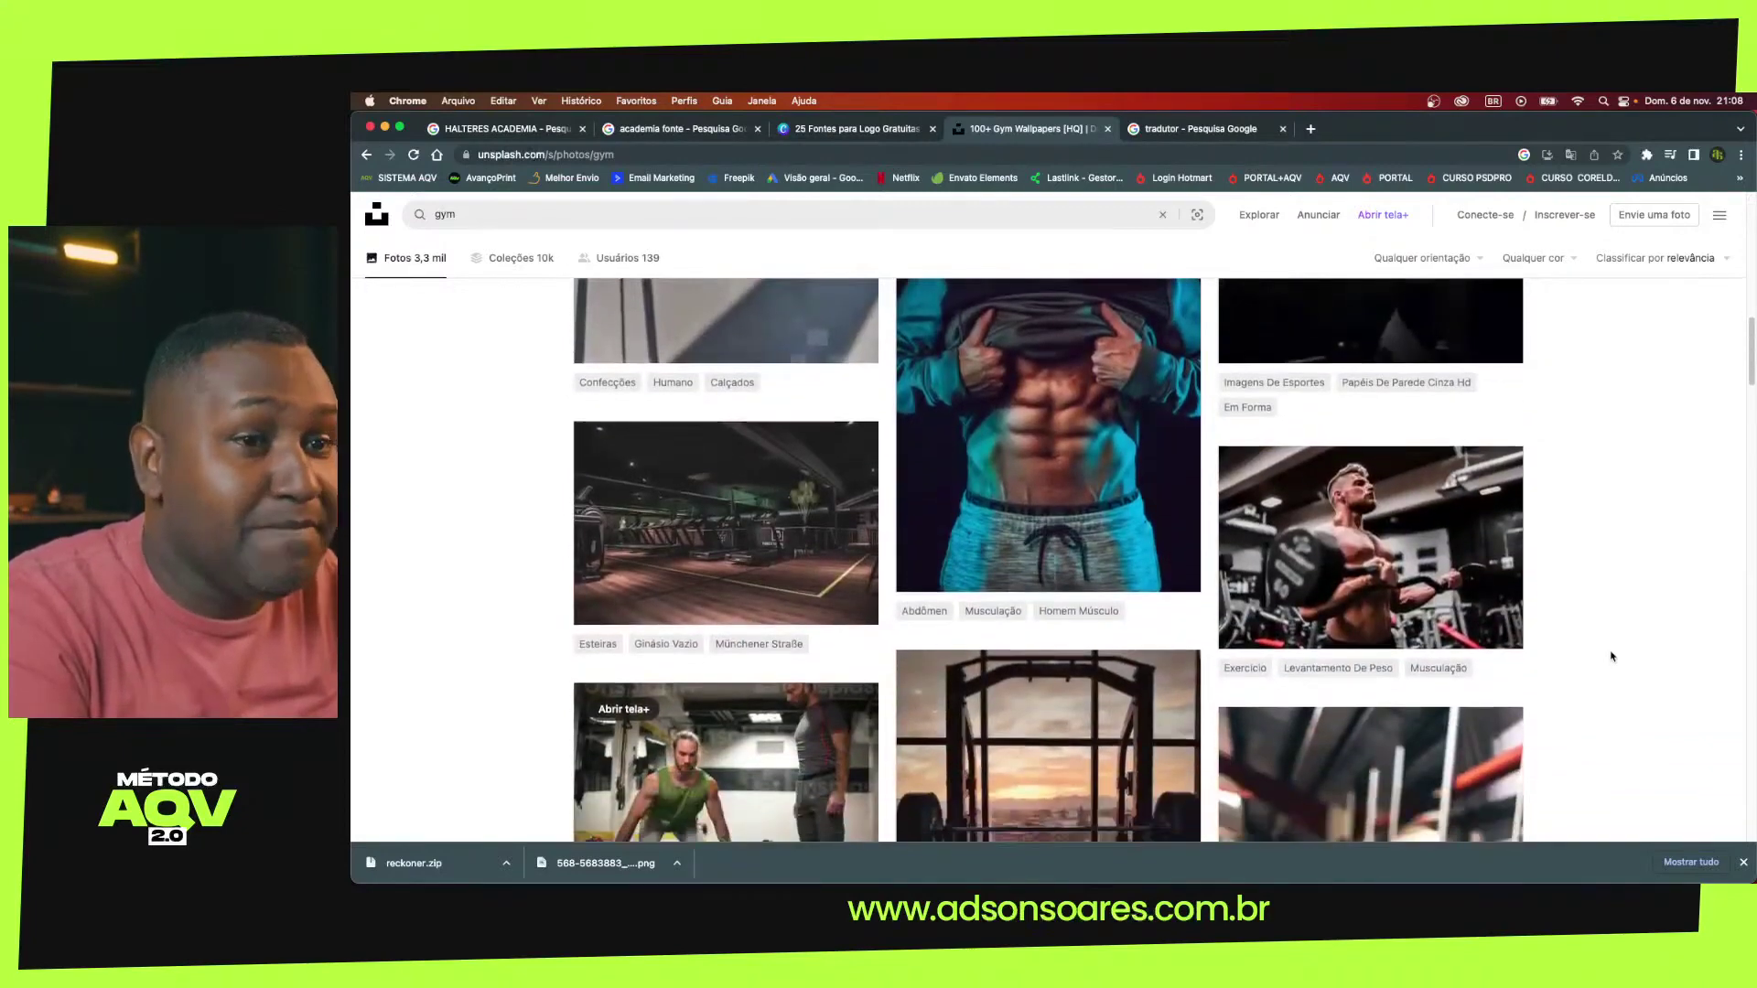
scroll(1611, 656, down, 2)
scroll(1611, 656, down, 4)
scroll(1611, 656, down, 3)
scroll(1612, 656, down, 5)
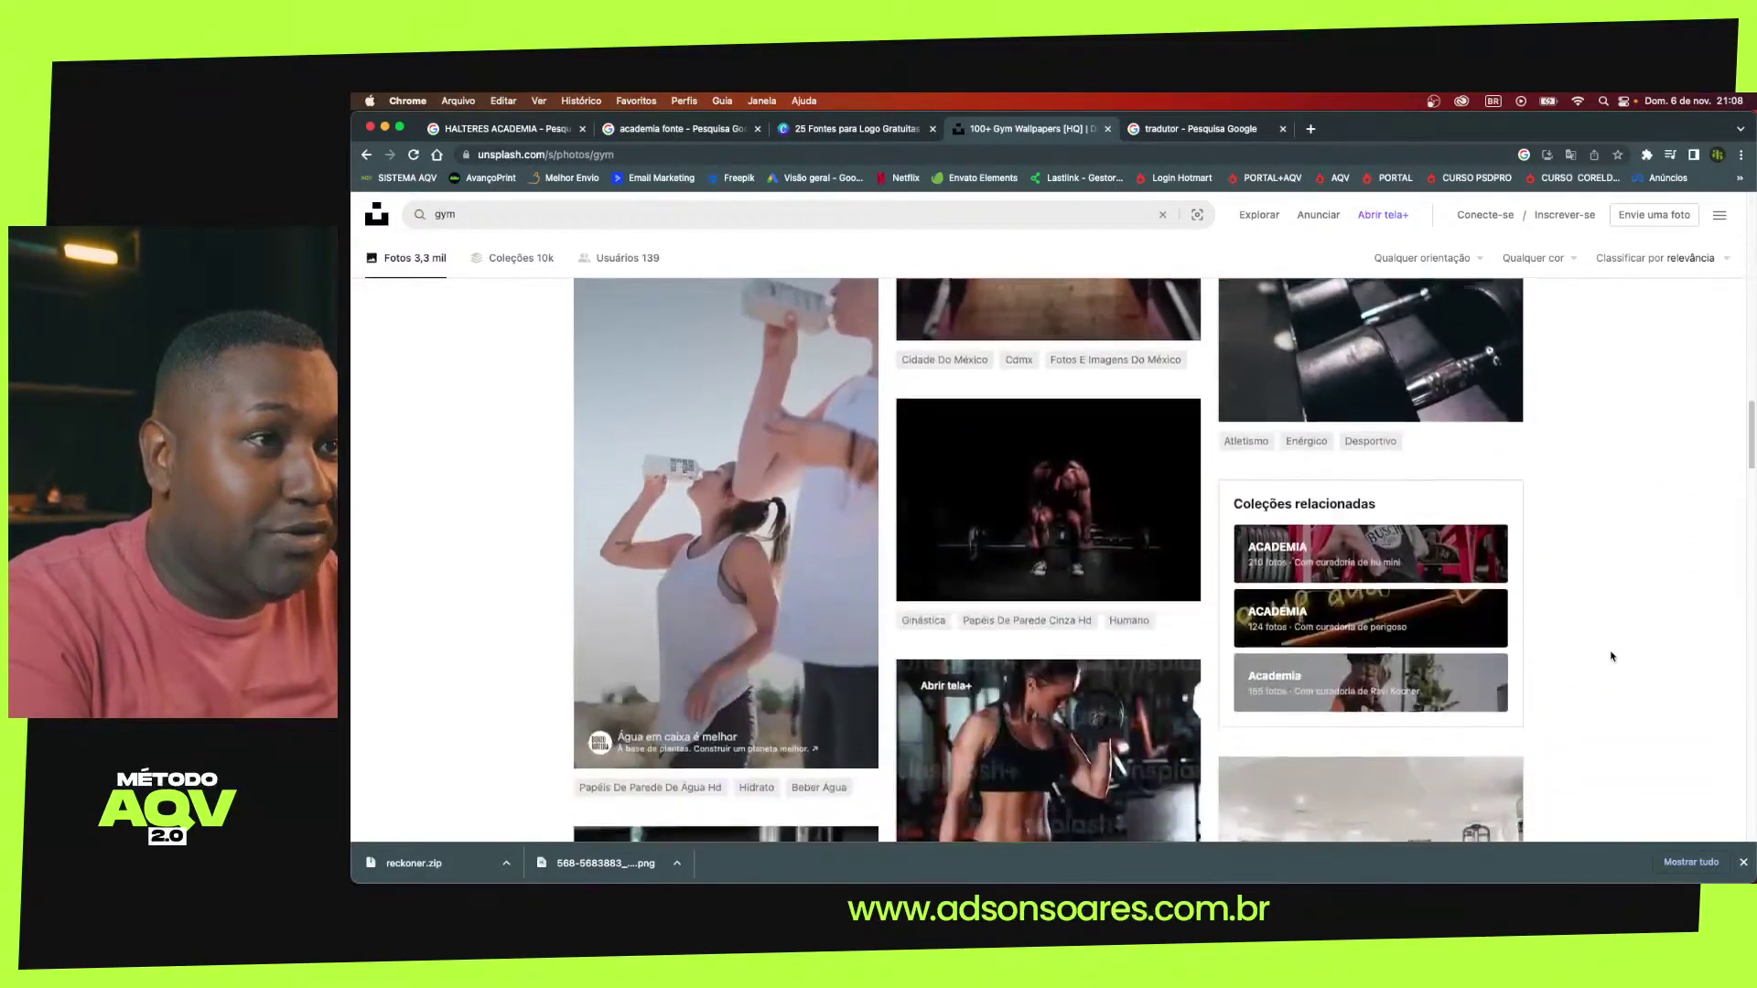
scroll(1611, 657, up, 3)
scroll(1612, 657, up, 4)
scroll(1611, 656, down, 5)
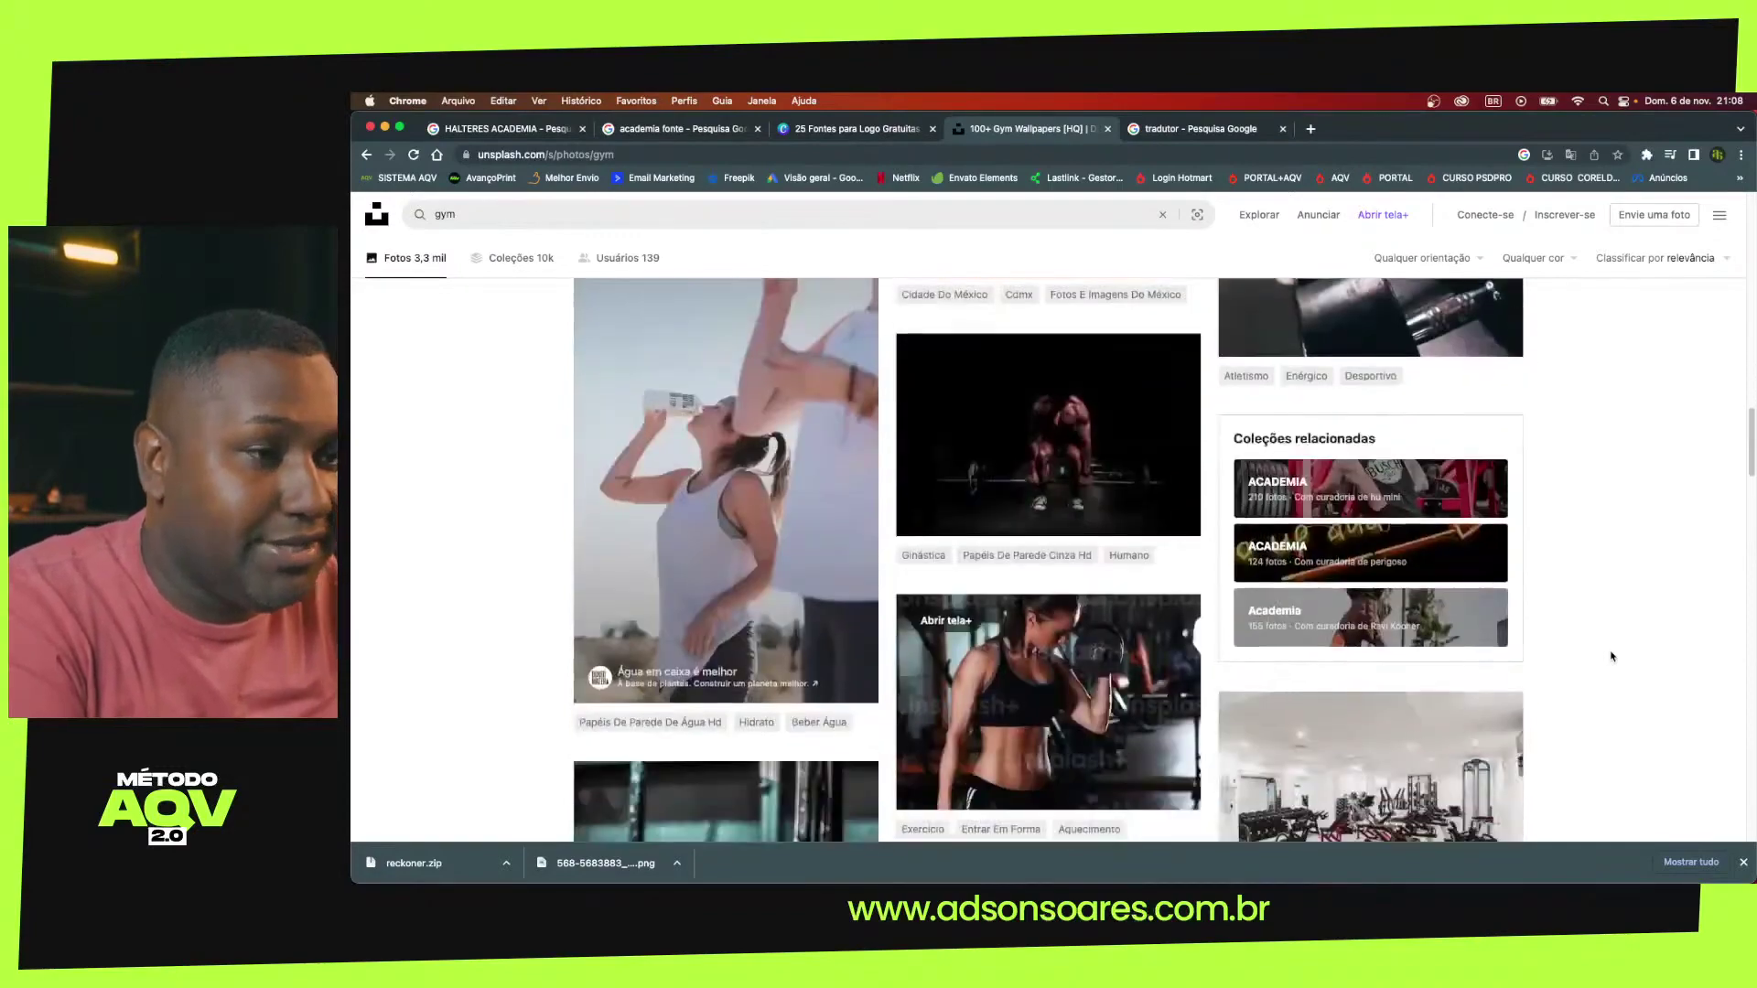
scroll(1612, 656, down, 2)
scroll(1612, 657, down, 4)
scroll(1612, 656, down, 3)
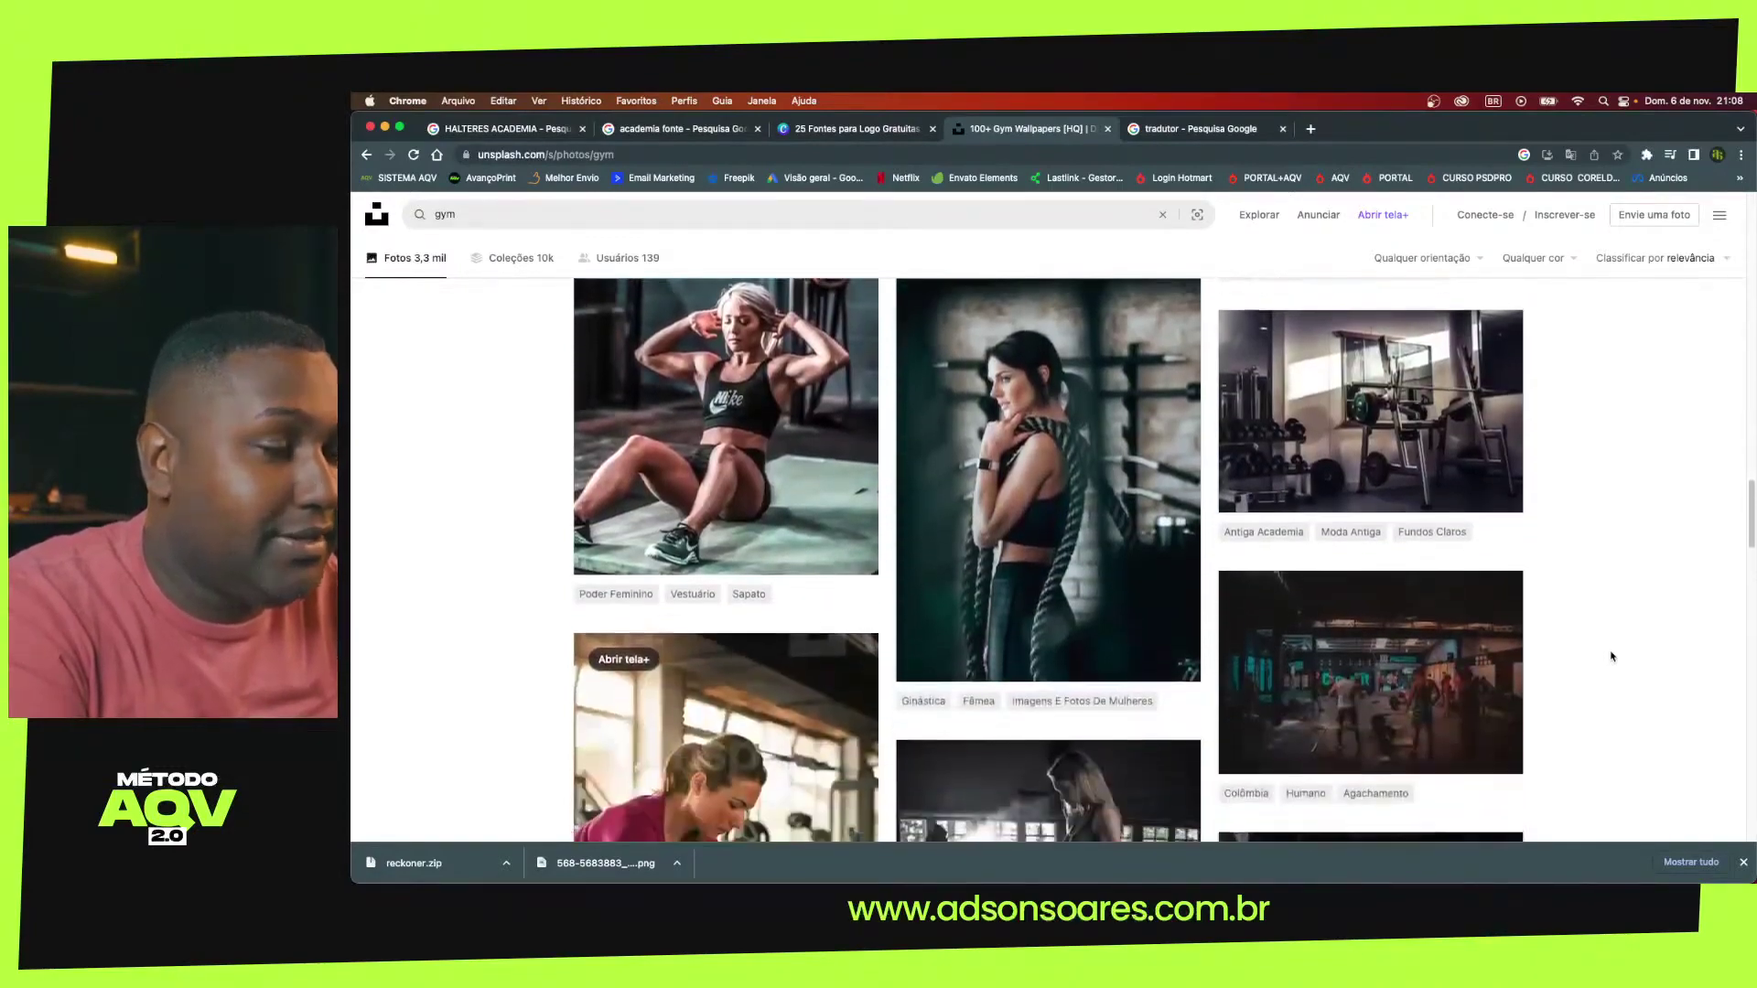
scroll(1611, 656, down, 2)
scroll(1611, 657, down, 3)
scroll(1611, 656, down, 1)
scroll(1612, 657, down, 1)
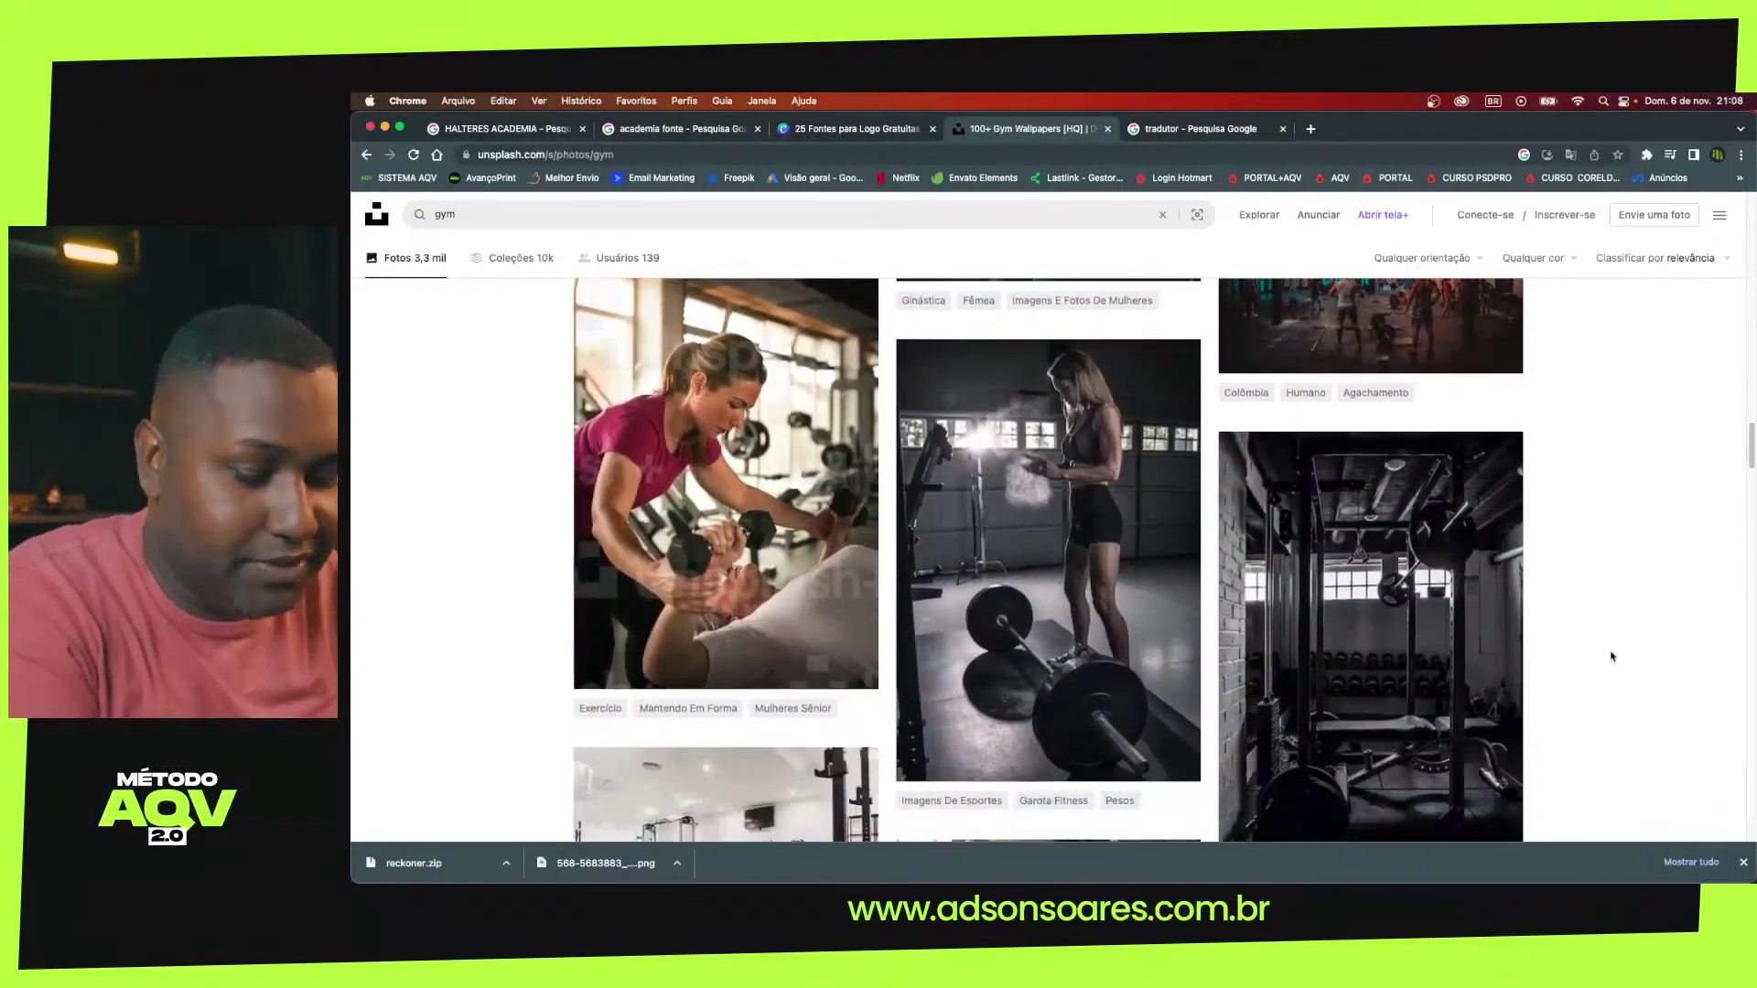
scroll(1612, 656, up, 1)
scroll(1612, 656, up, 4)
scroll(1611, 656, up, 3)
scroll(1611, 656, up, 3)
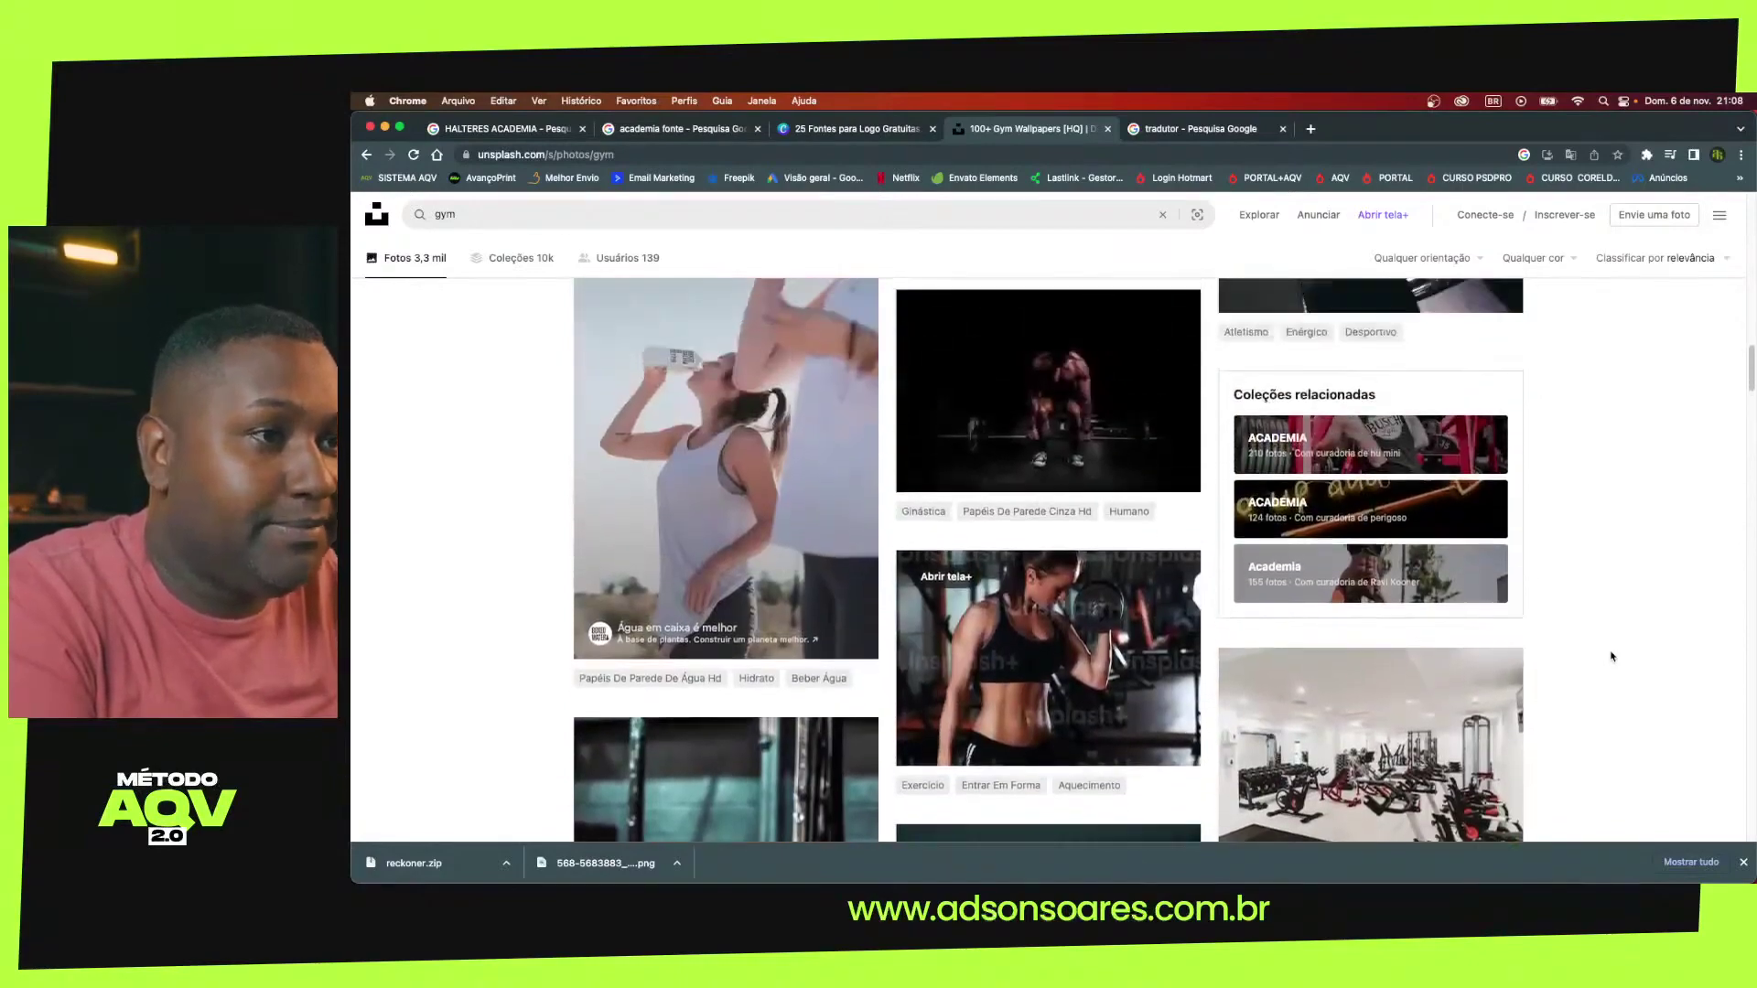
scroll(1611, 656, up, 3)
scroll(1611, 656, up, 4)
scroll(1612, 656, up, 1)
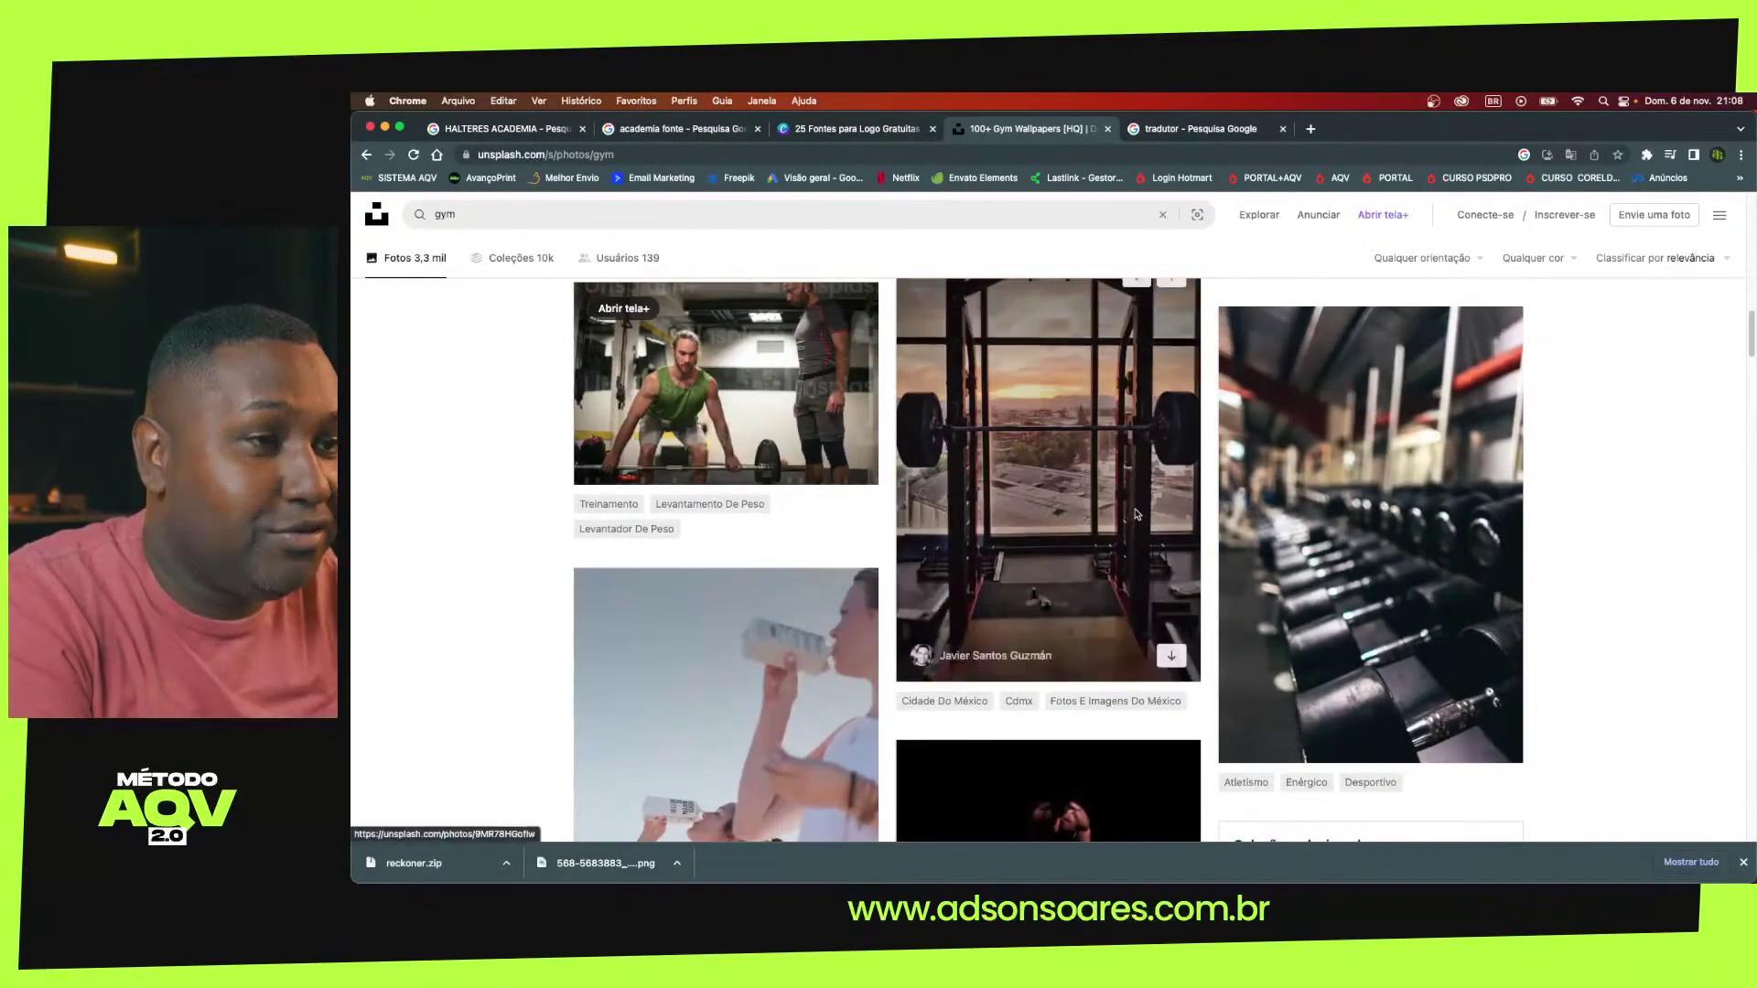
Copy the sunset barbell-rack photo and switch back to the Photoshop poster
click(1051, 476)
right_click(1052, 477)
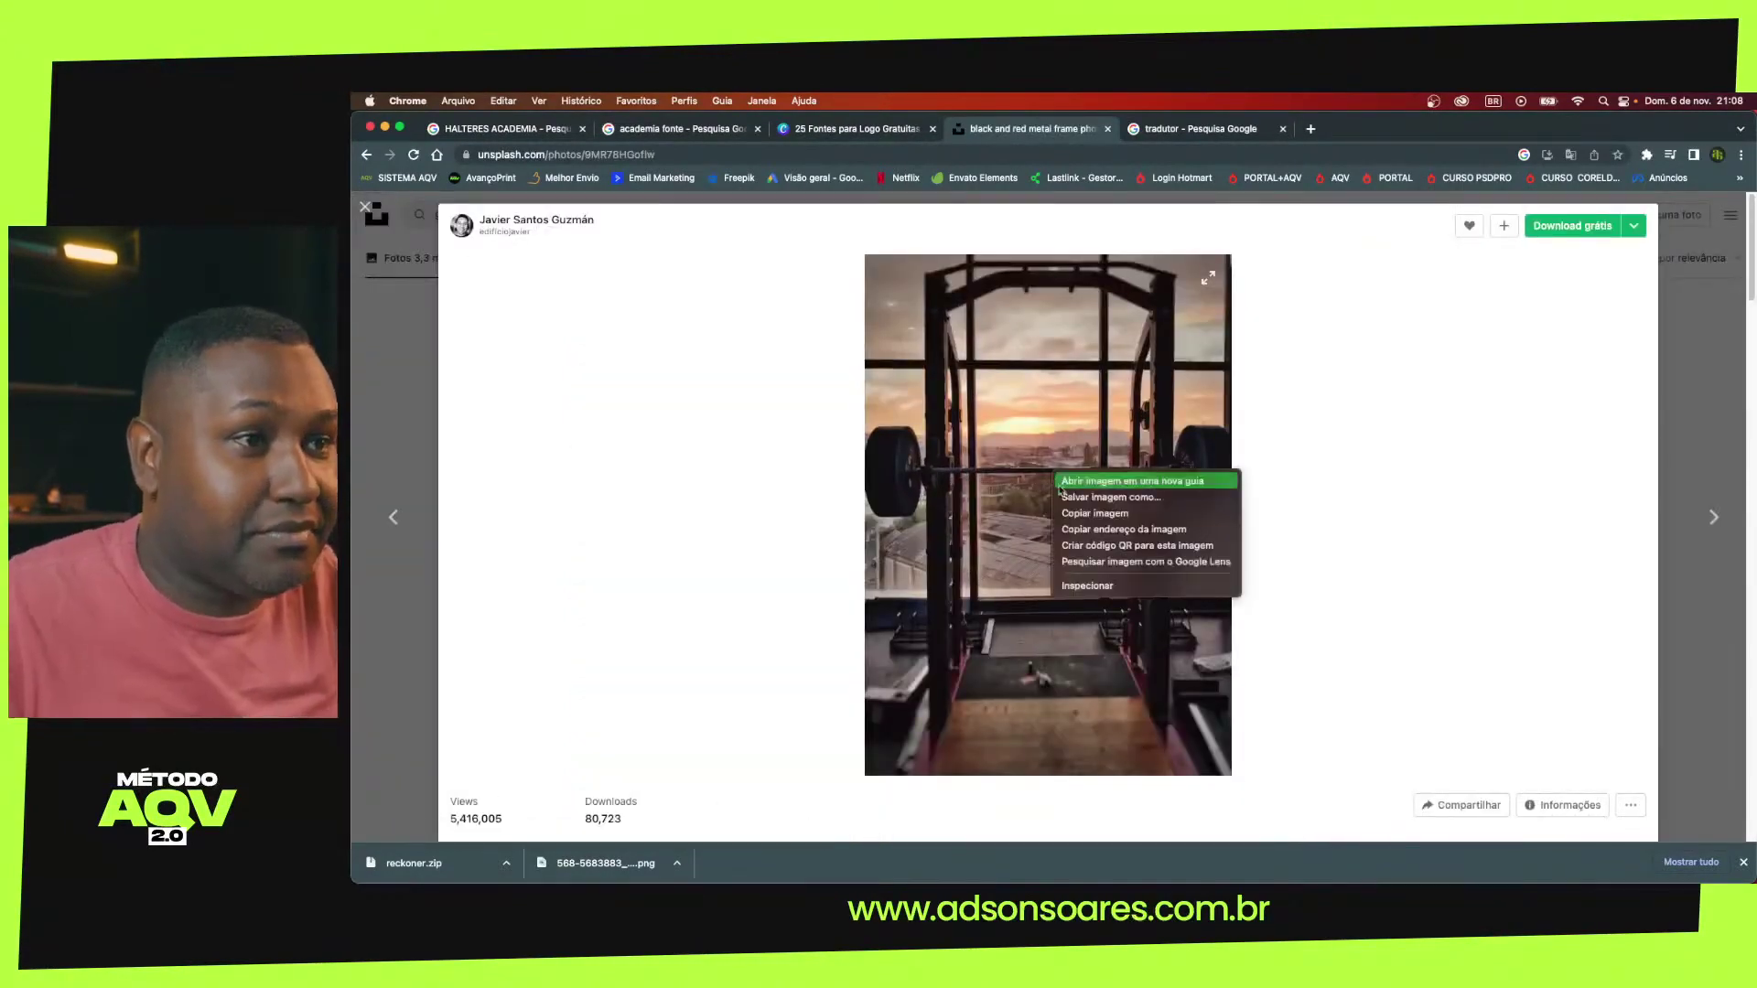
click(1061, 511)
key(ctrl+Left)
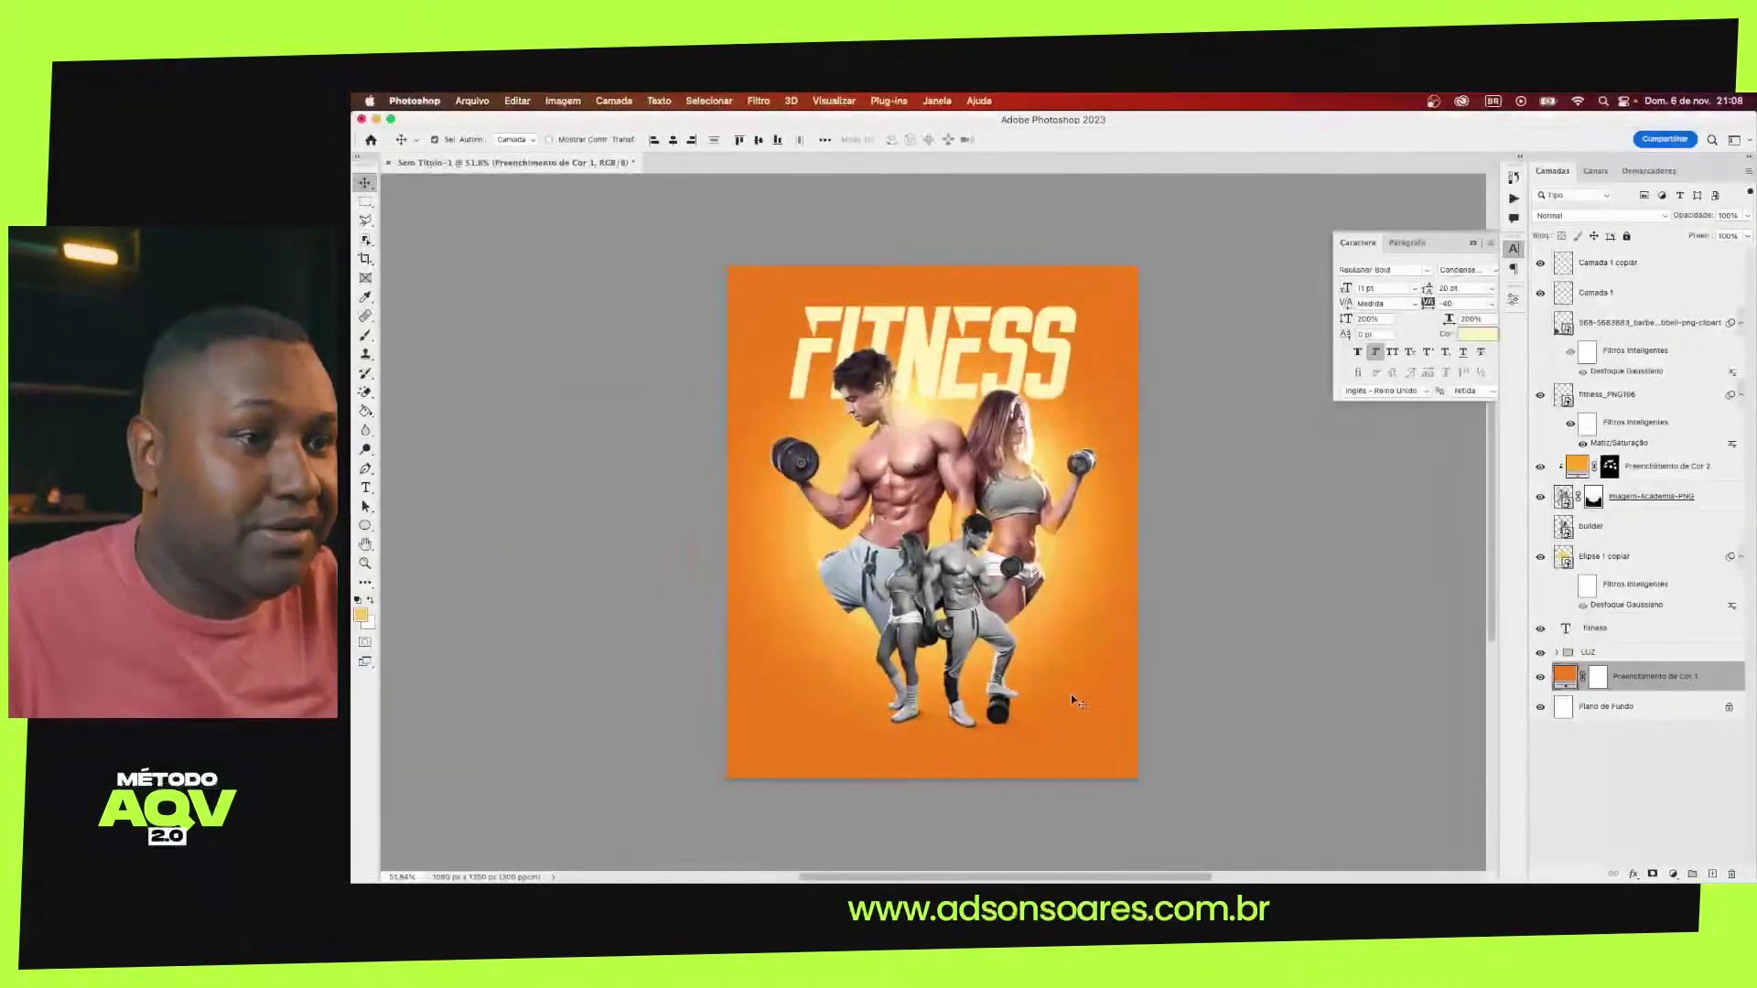
Paste the gym photo, accept the colour conversion, and scale it to 157% to cover the poster
key(ctrl+v)
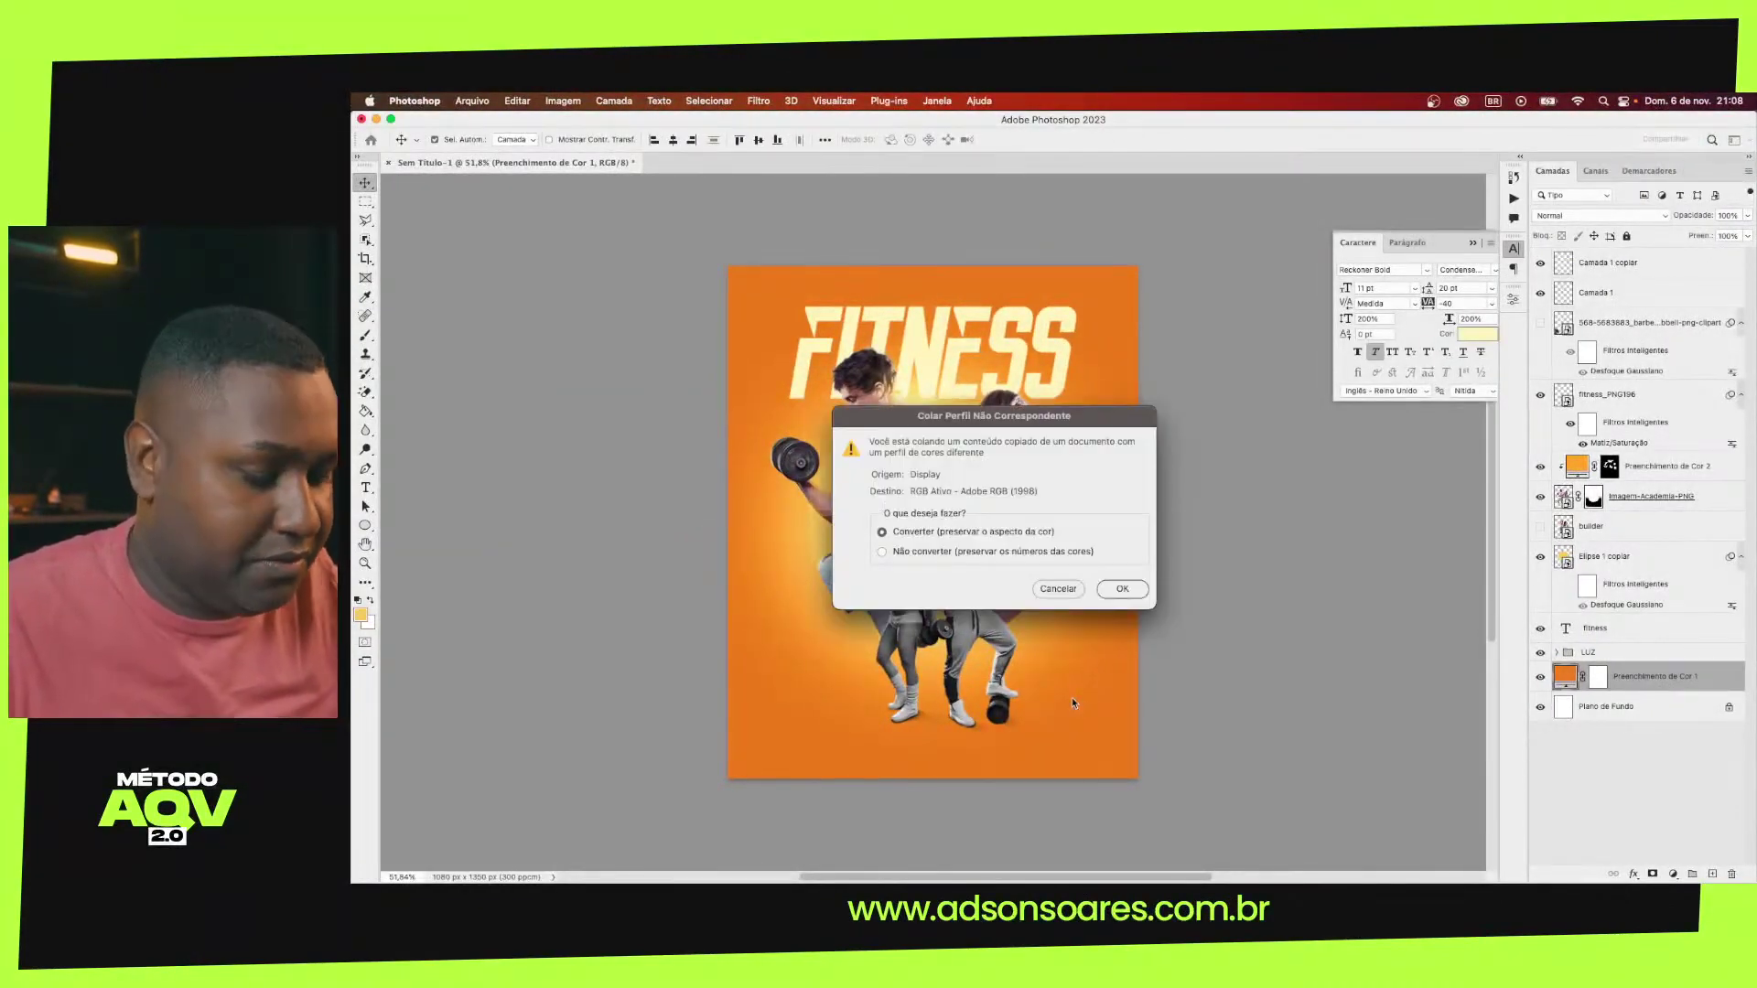
key(Return)
key(ctrl+t)
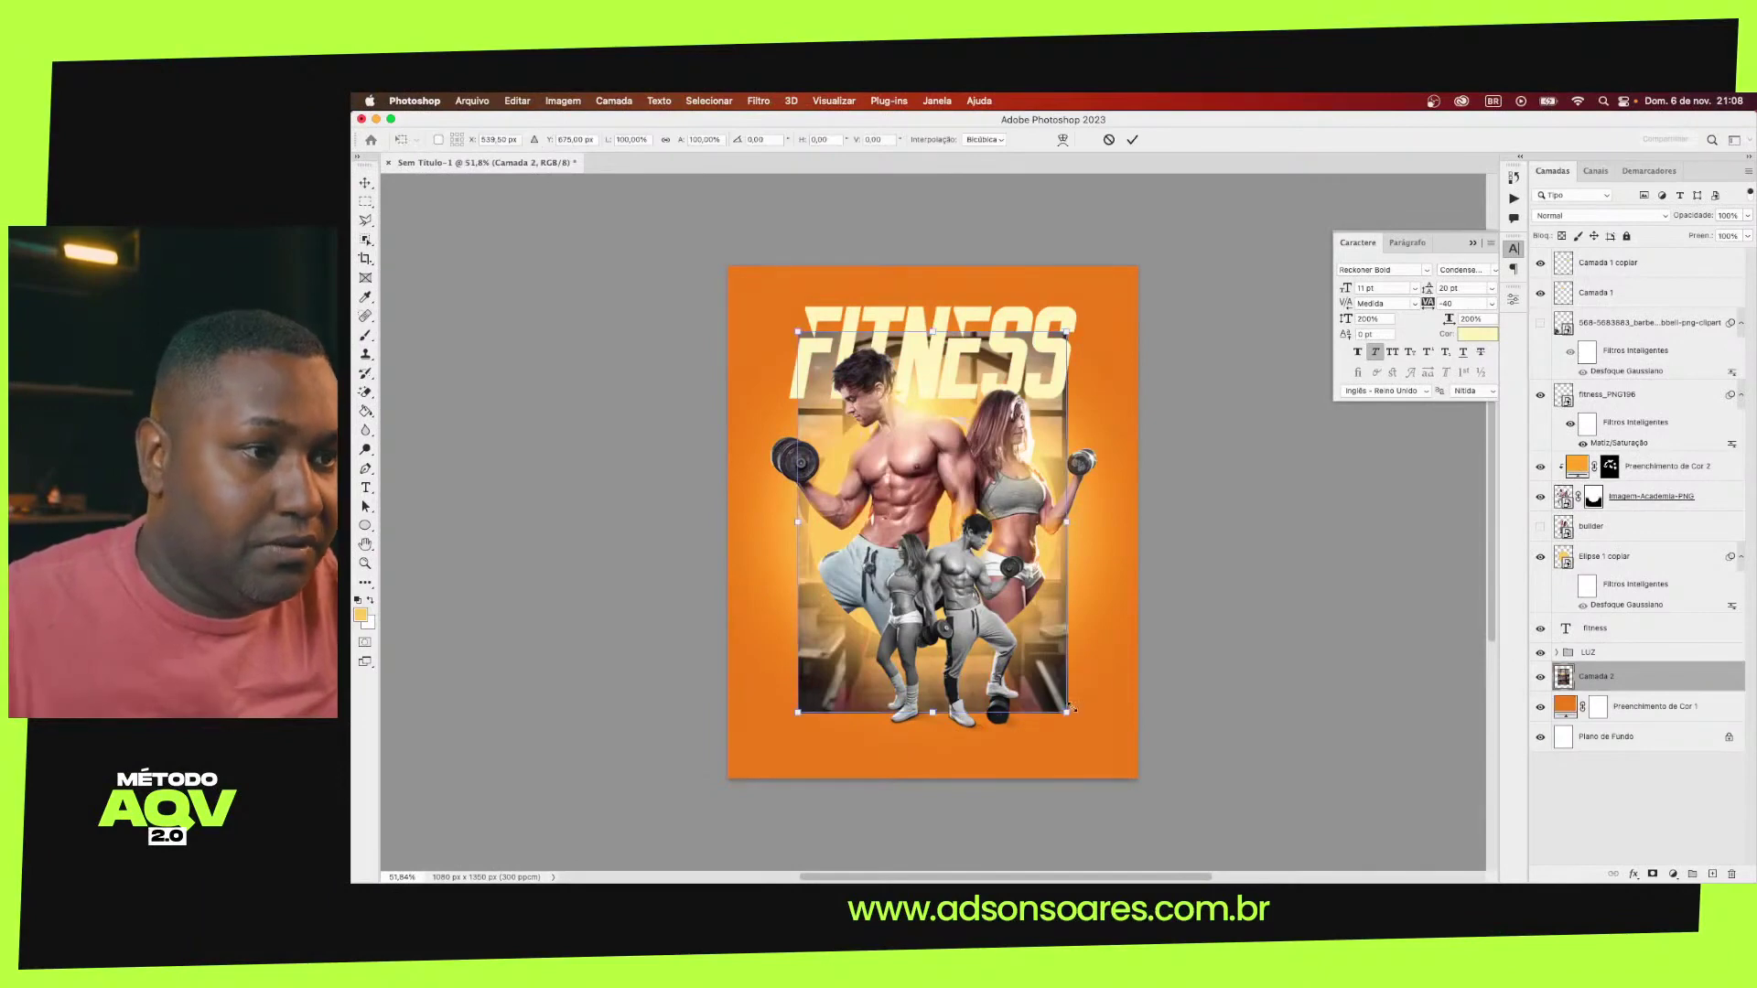
drag(1068, 710, 1230, 760)
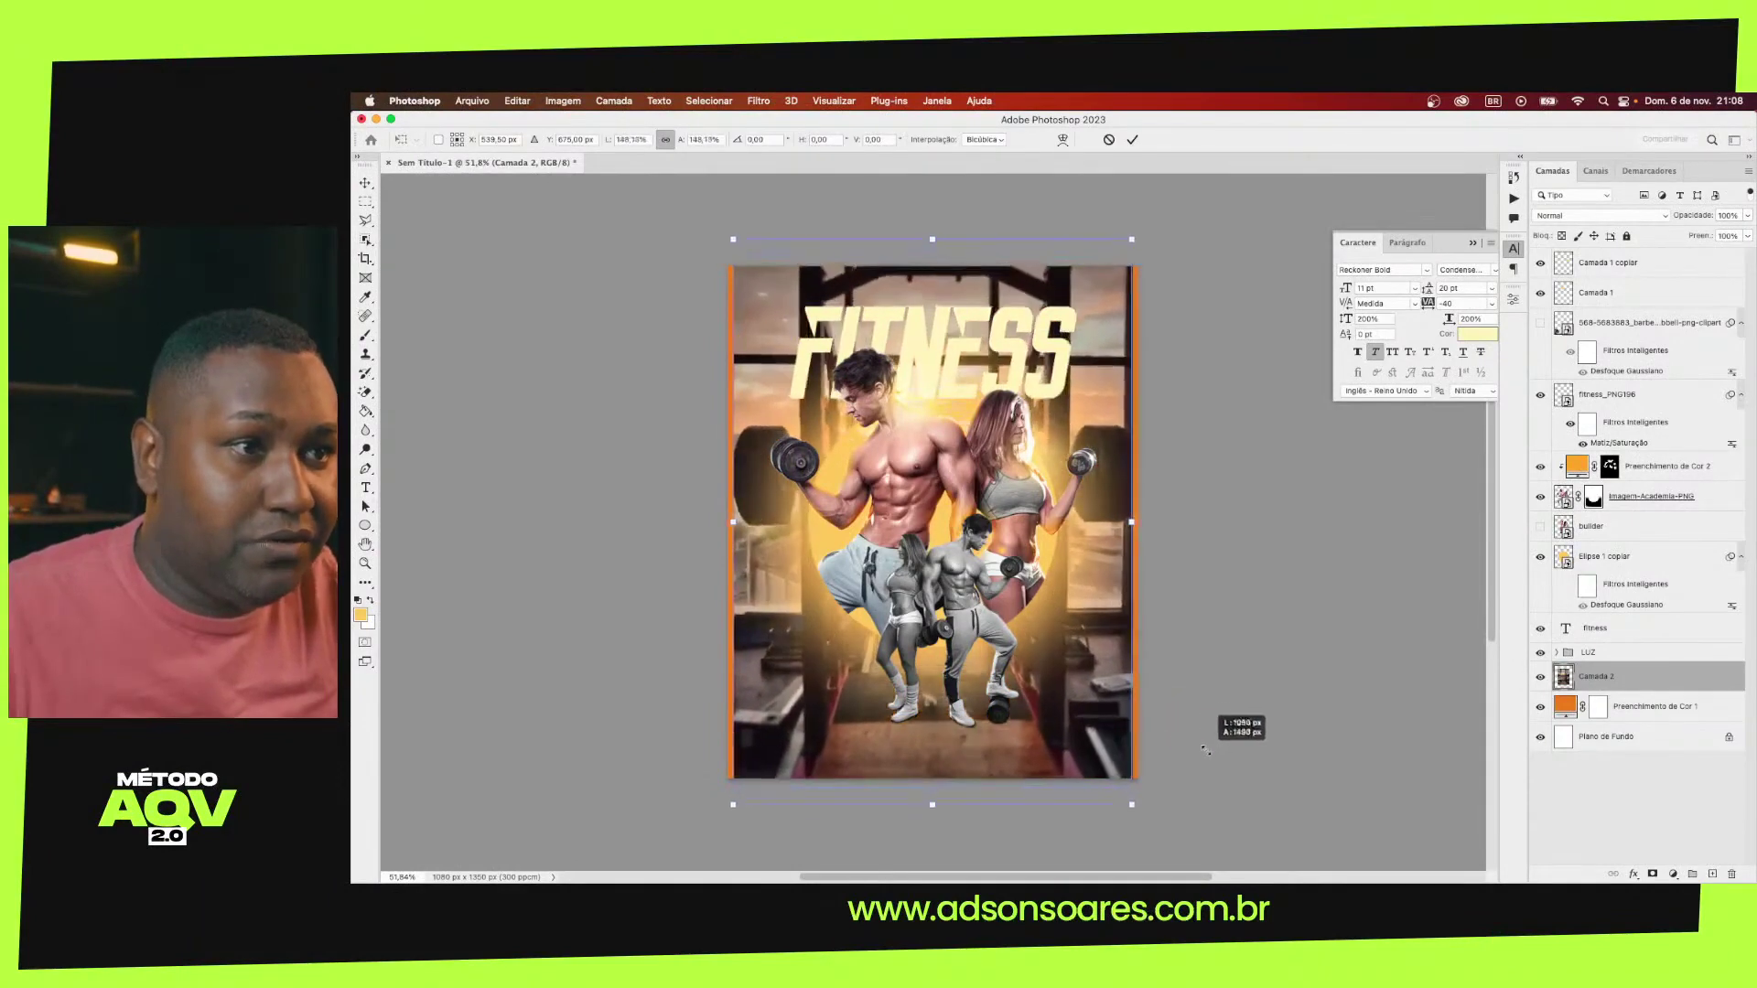
key(Return)
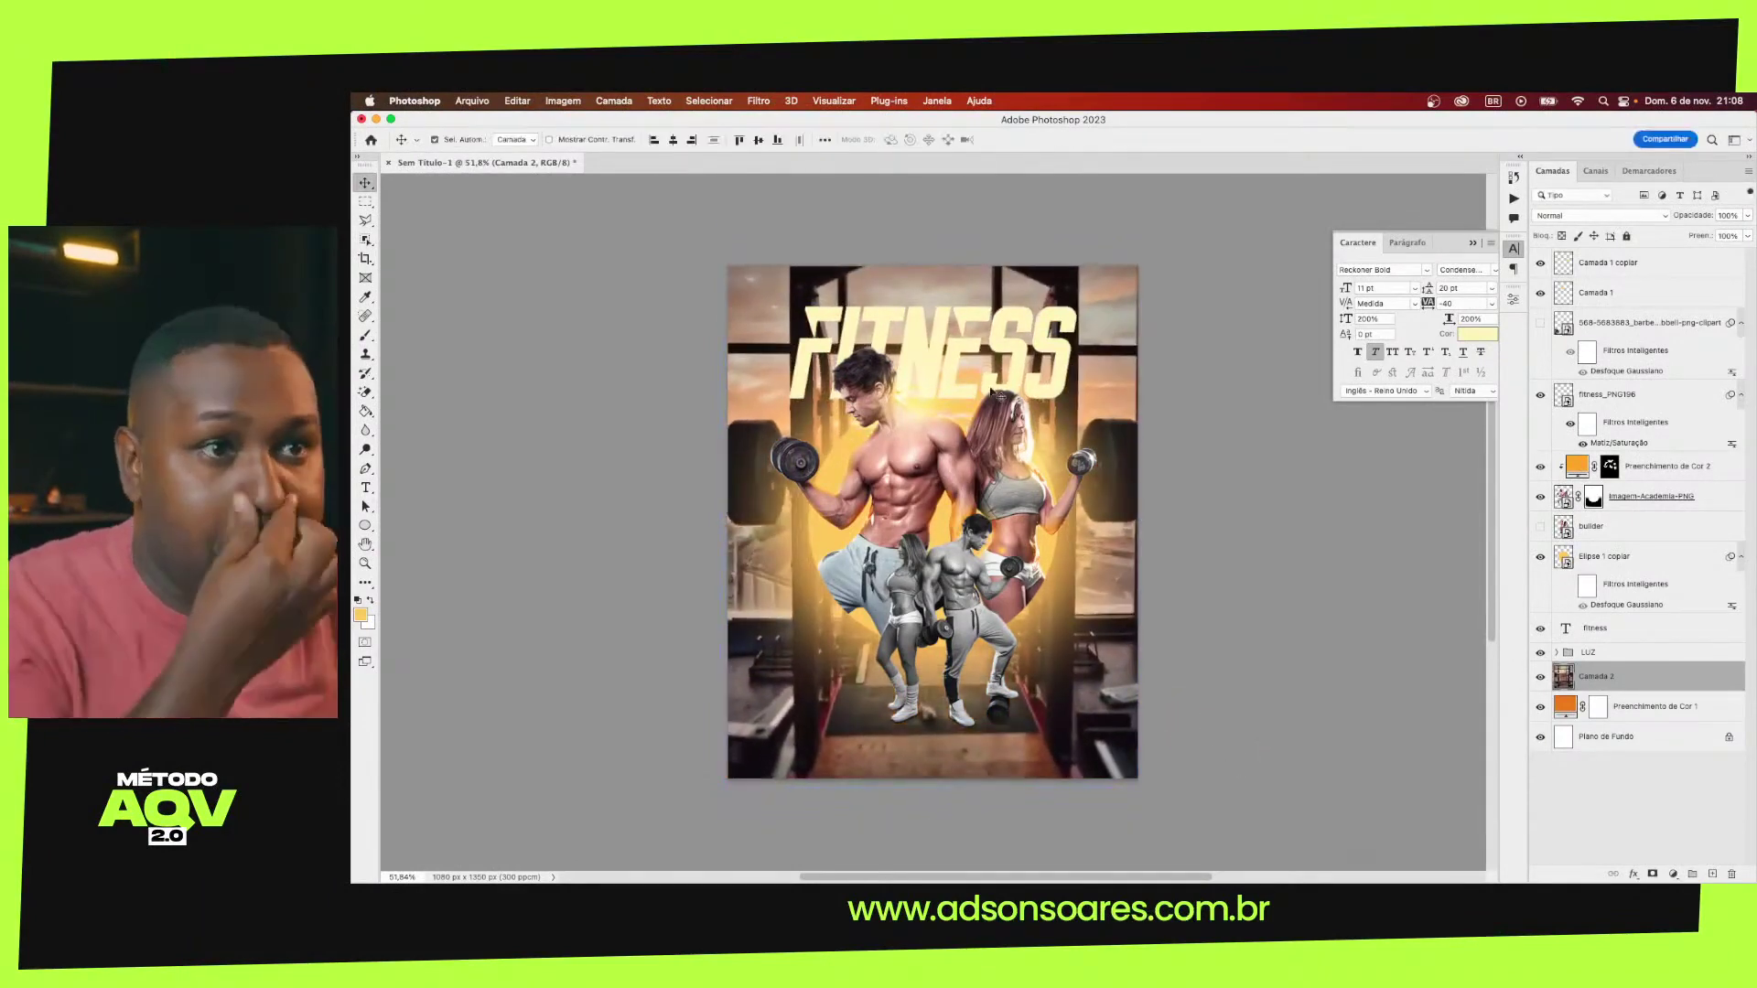
click(759, 101)
mouse_move(823, 290)
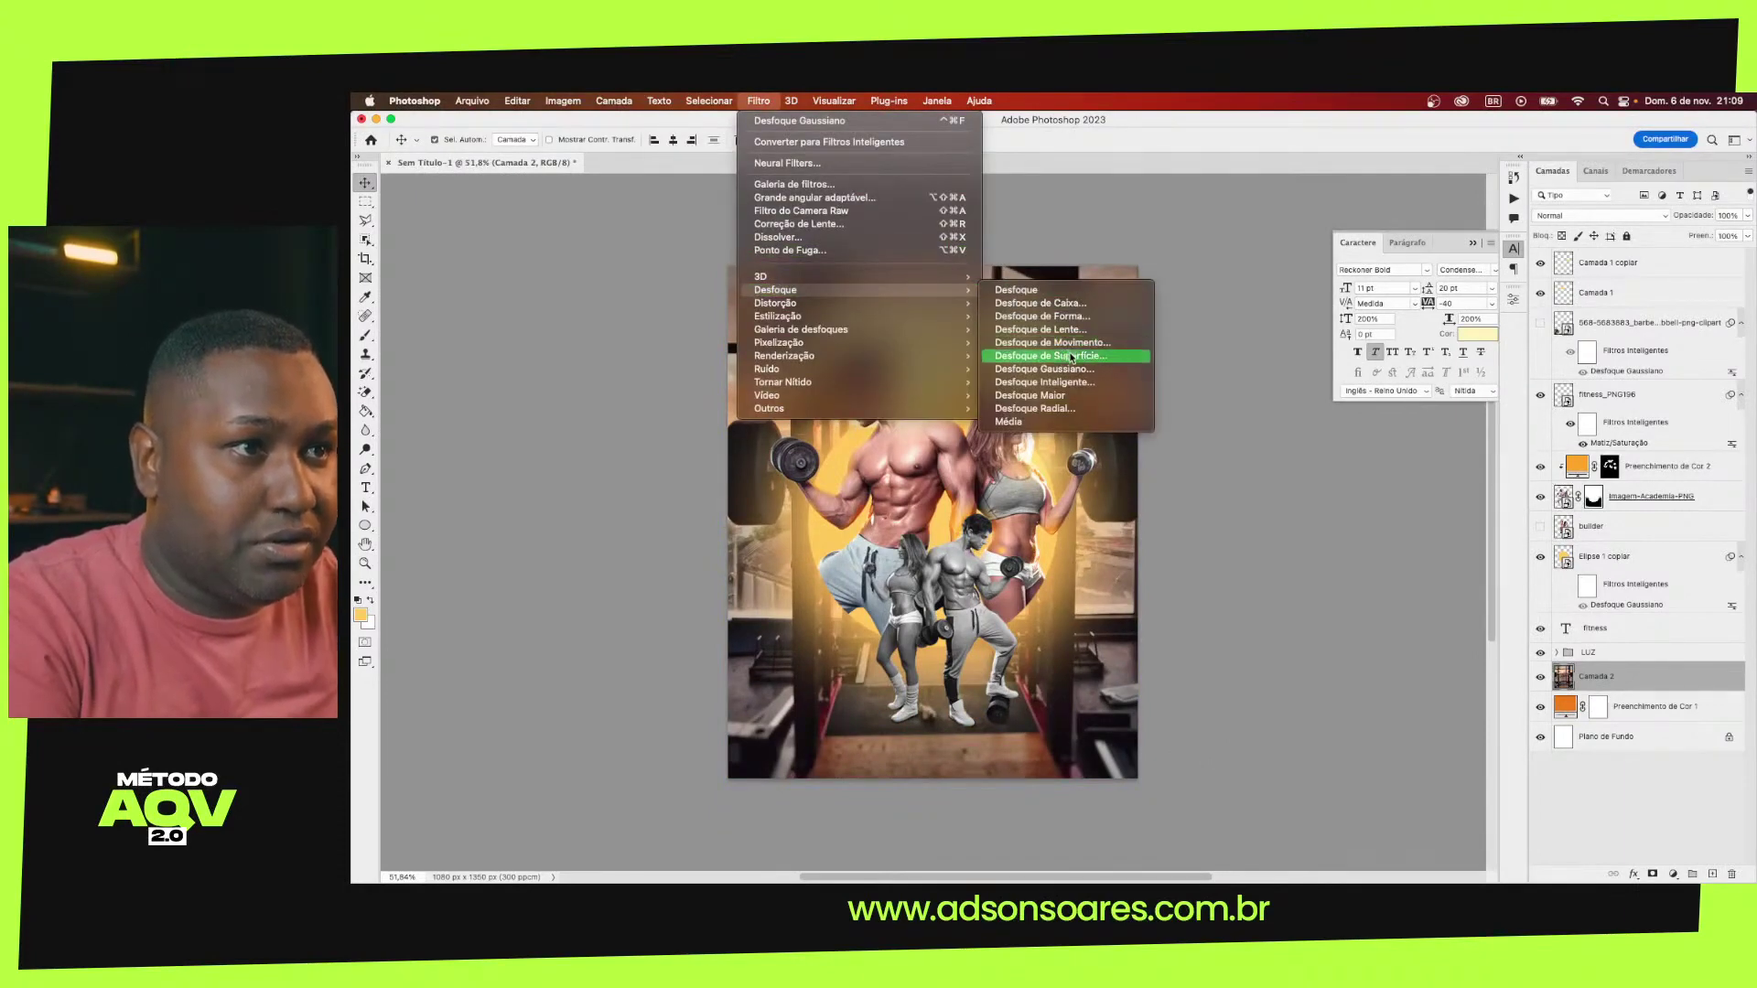
Apply a Gaussian Blur of about 14.8 px radius to the gym photo
click(1075, 370)
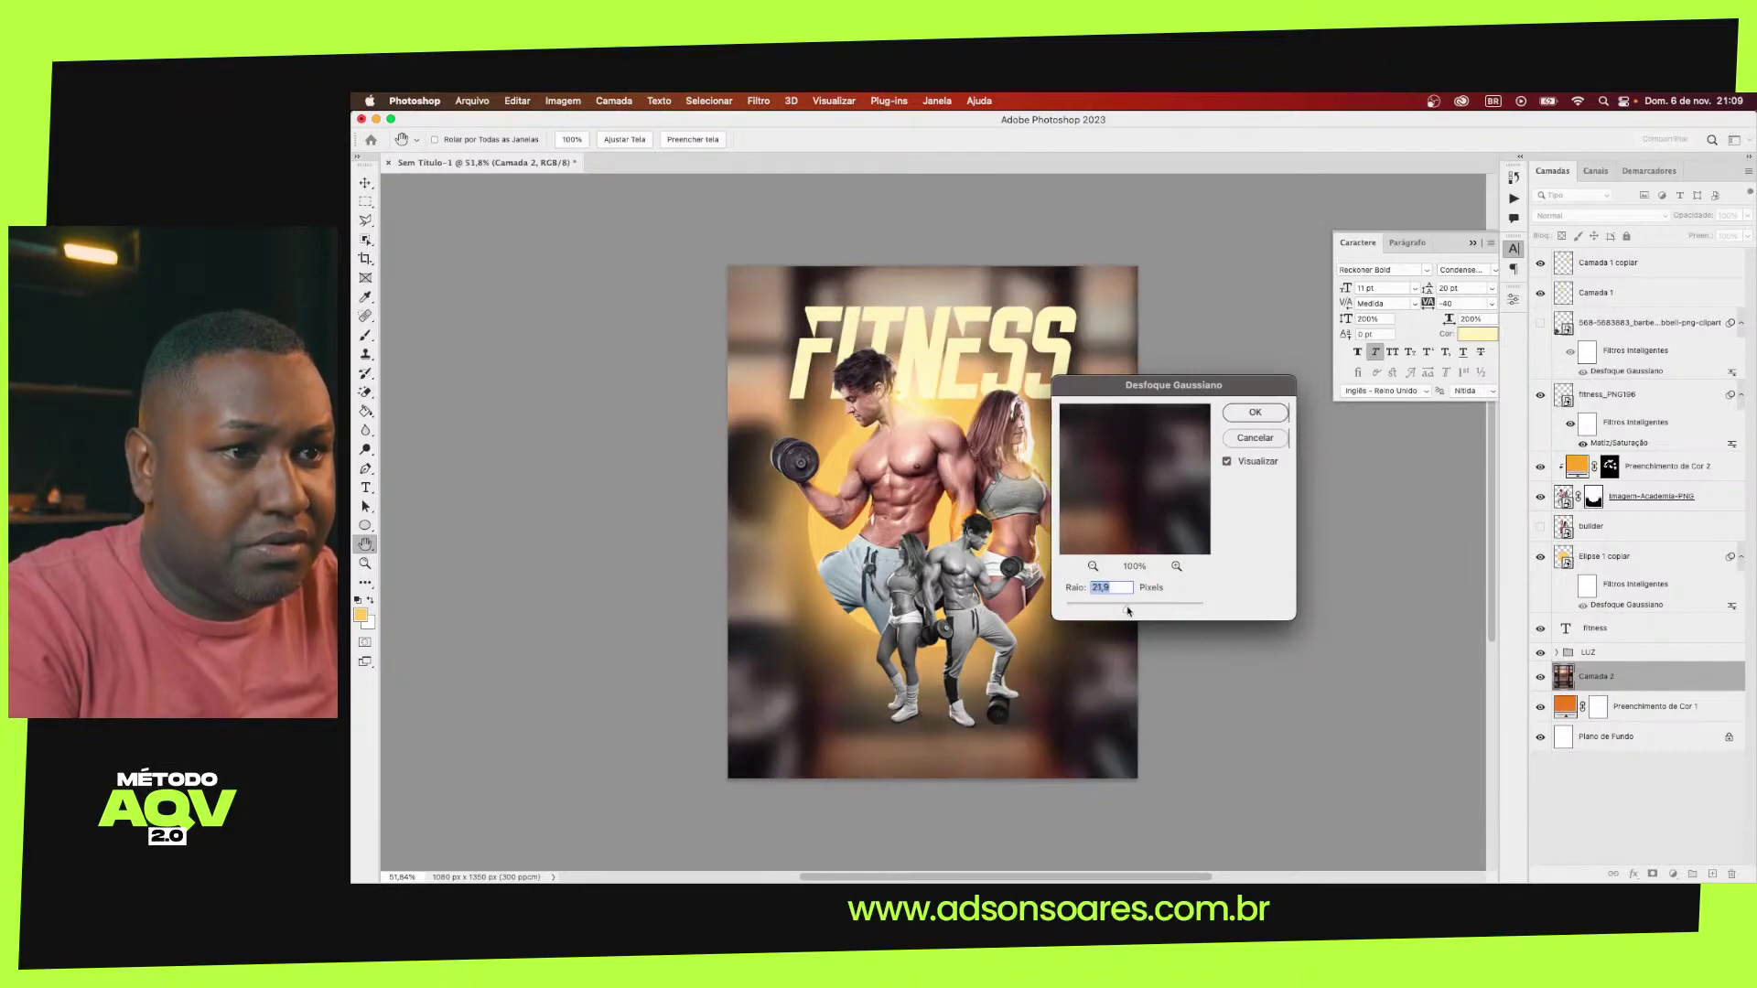
drag(1126, 611, 1126, 612)
click(1250, 413)
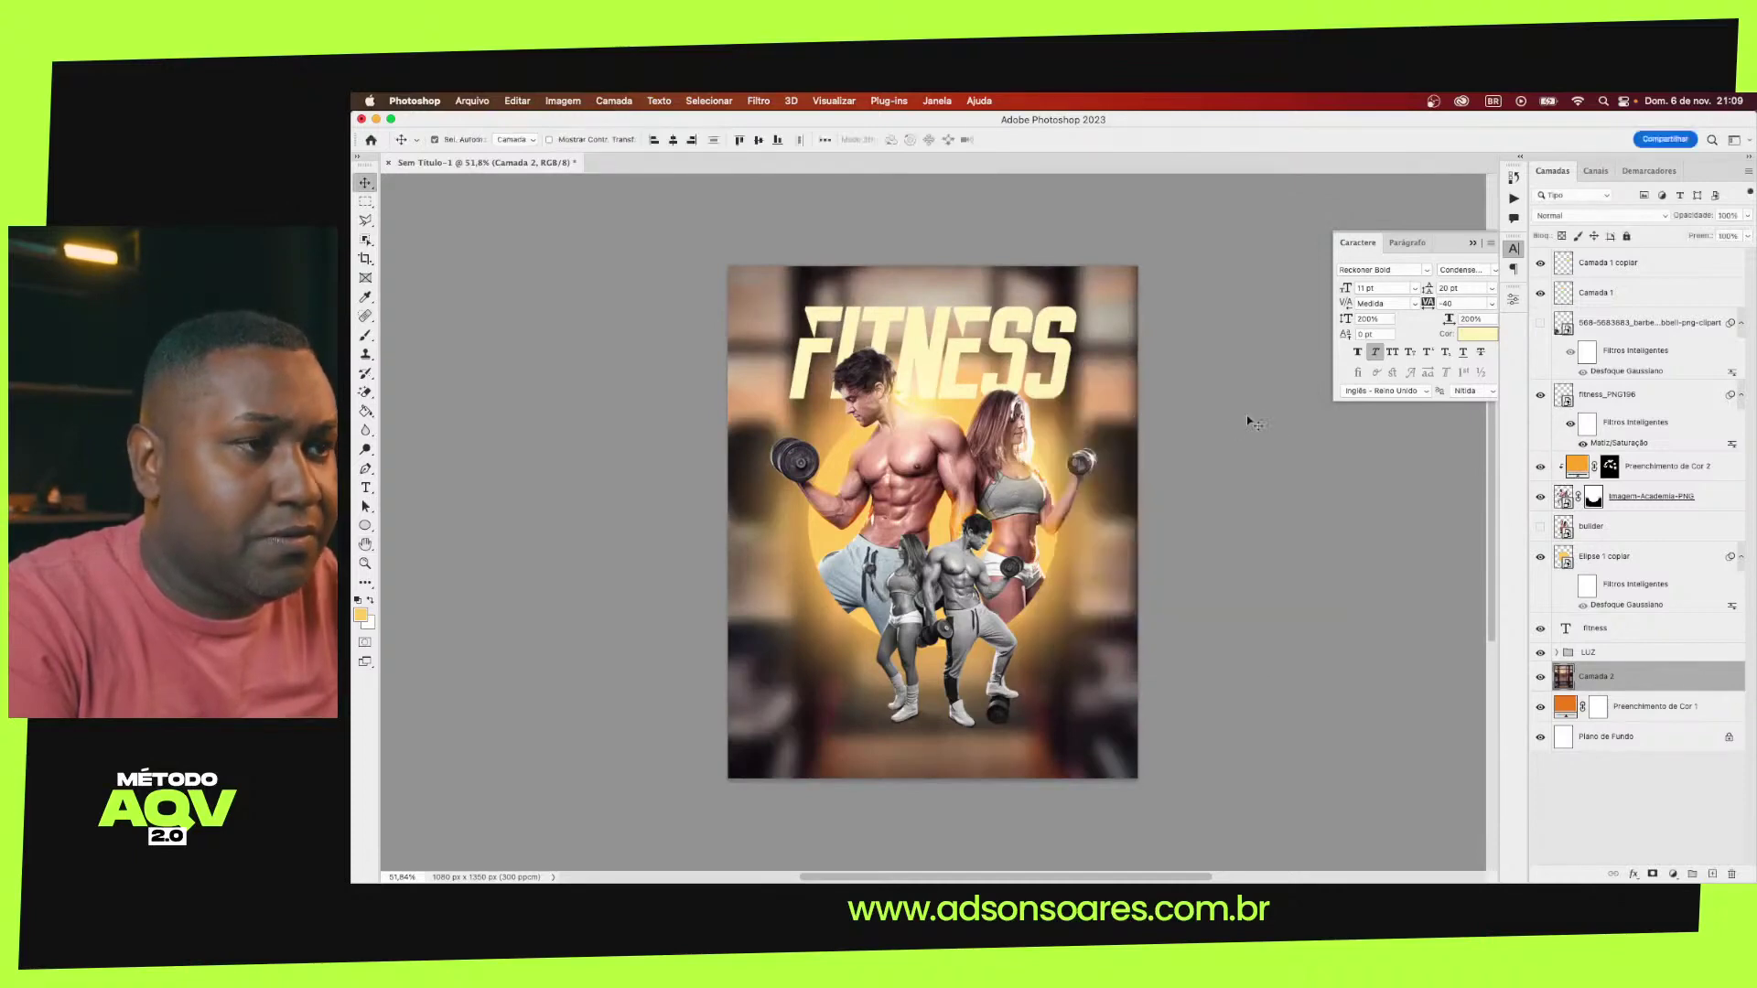
click(1586, 217)
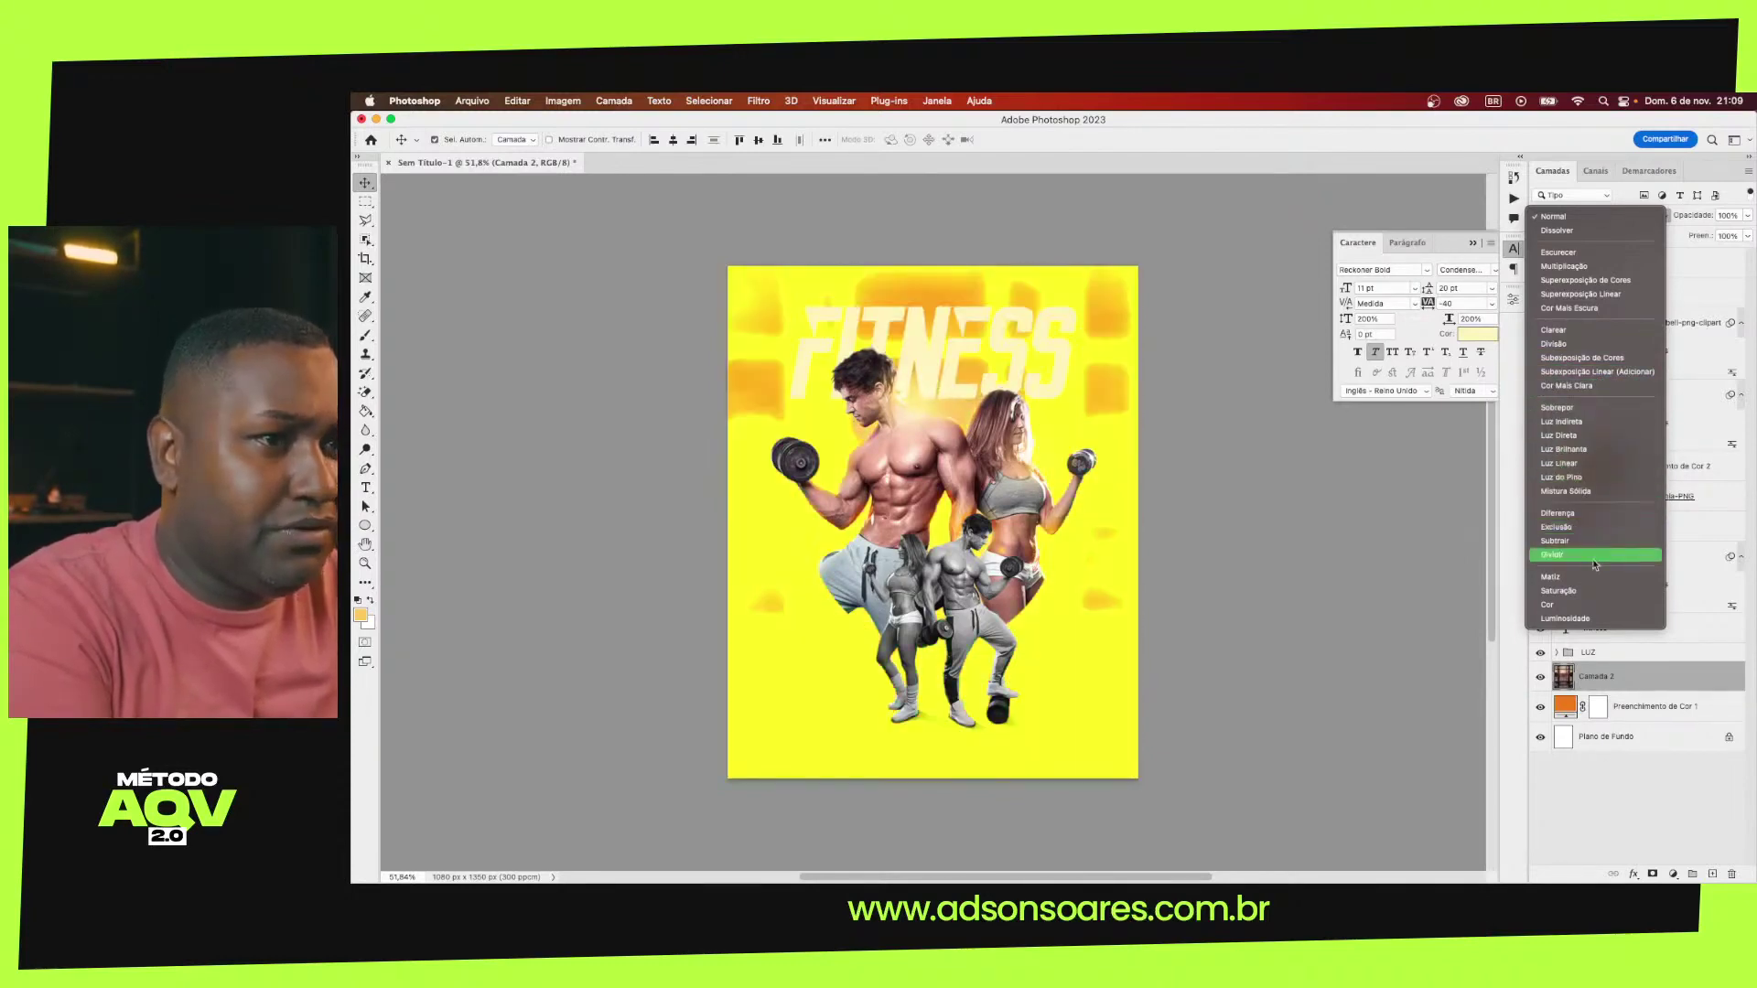
Try an overlay blend on the gym photo layer at 50% opacity
click(1580, 414)
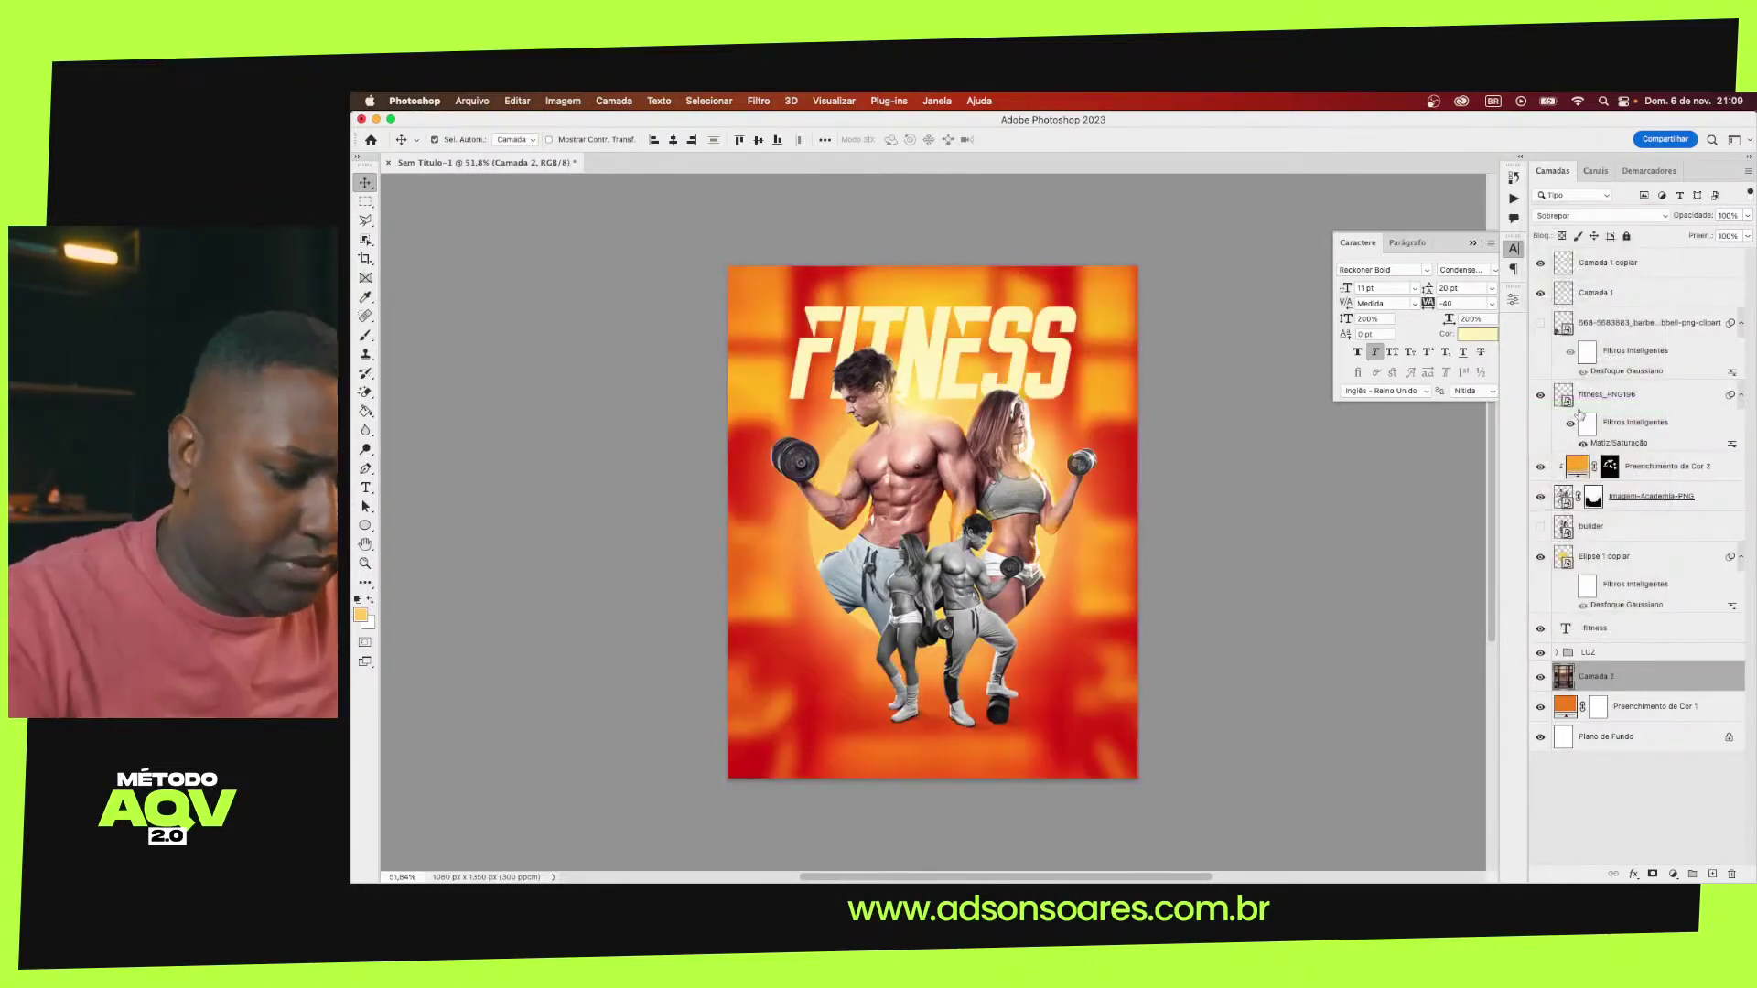
key(5)
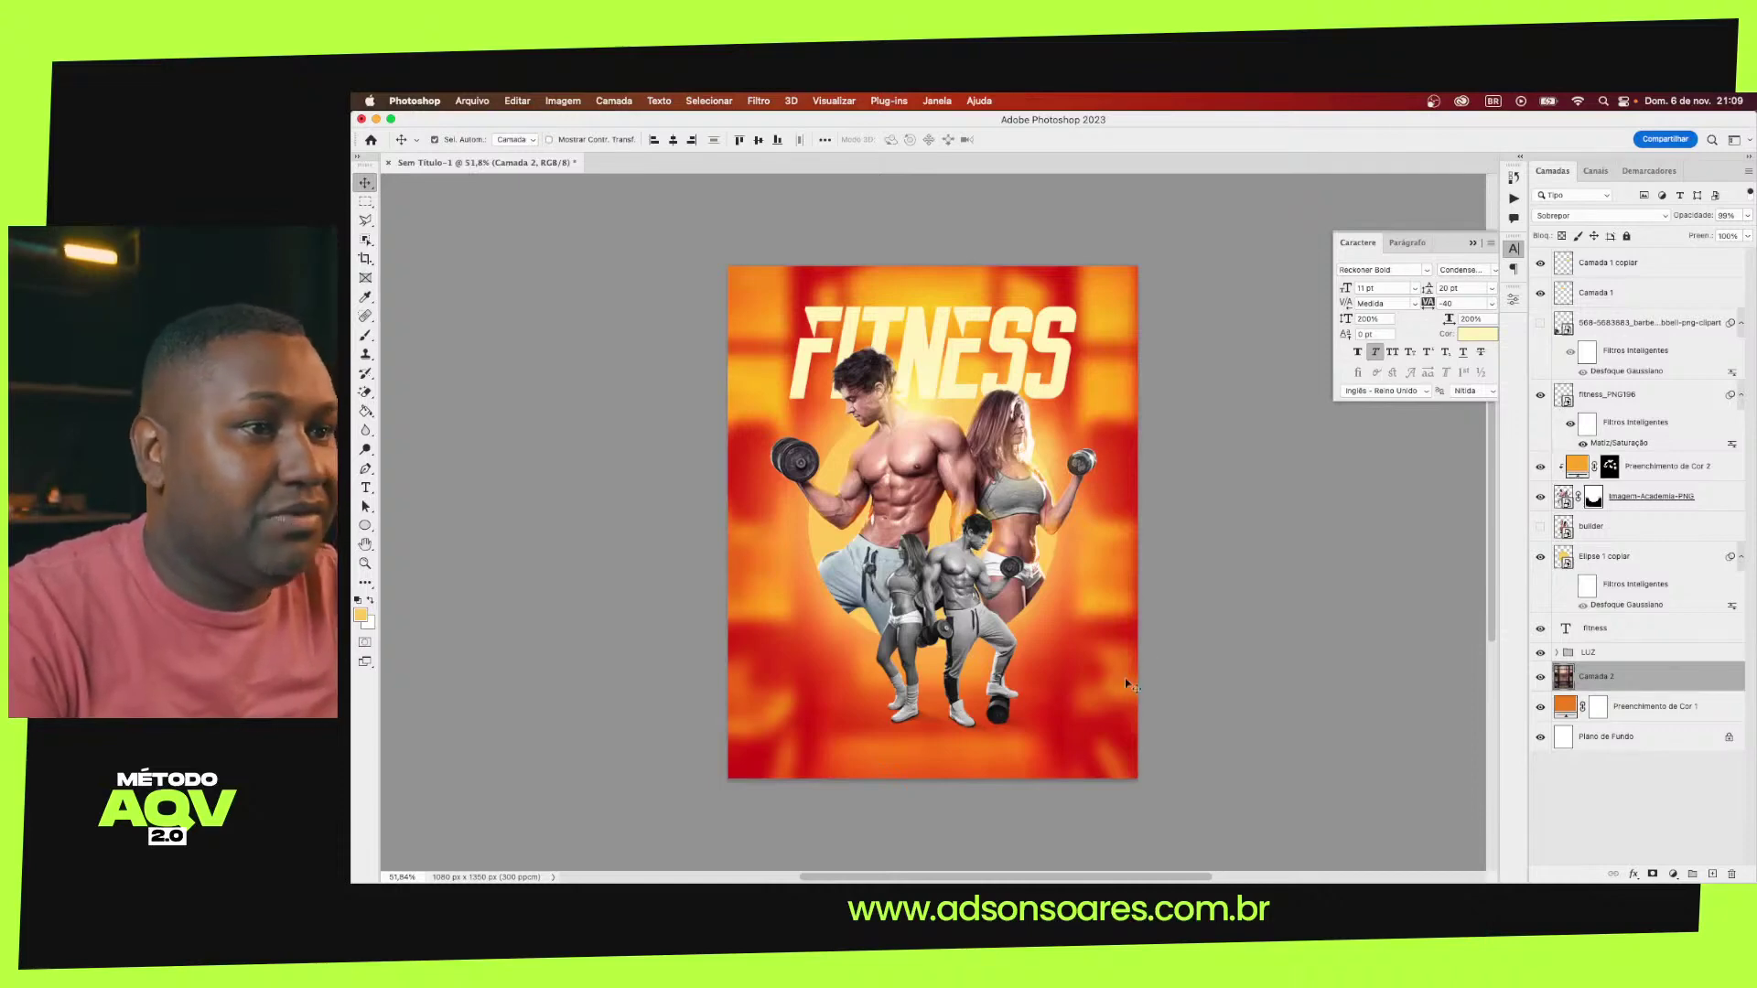
click(1260, 590)
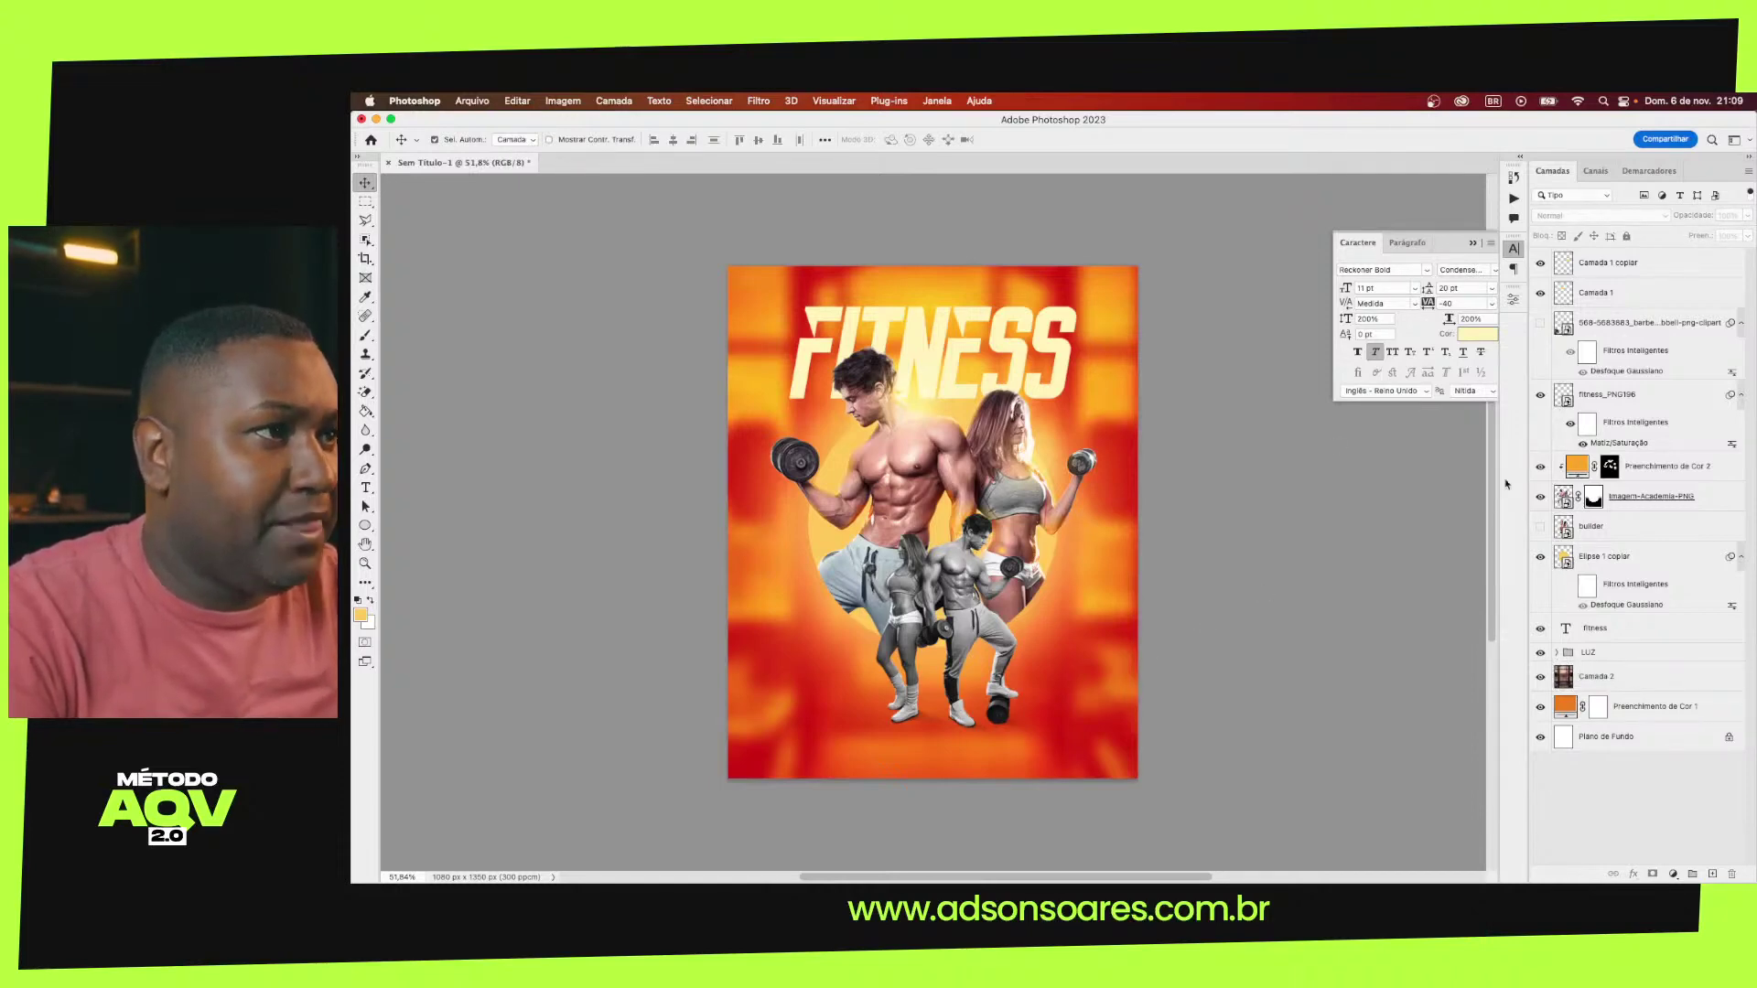
Colorize the barbell layer with a warm tint (Hue 42, Saturation 25)
click(1540, 324)
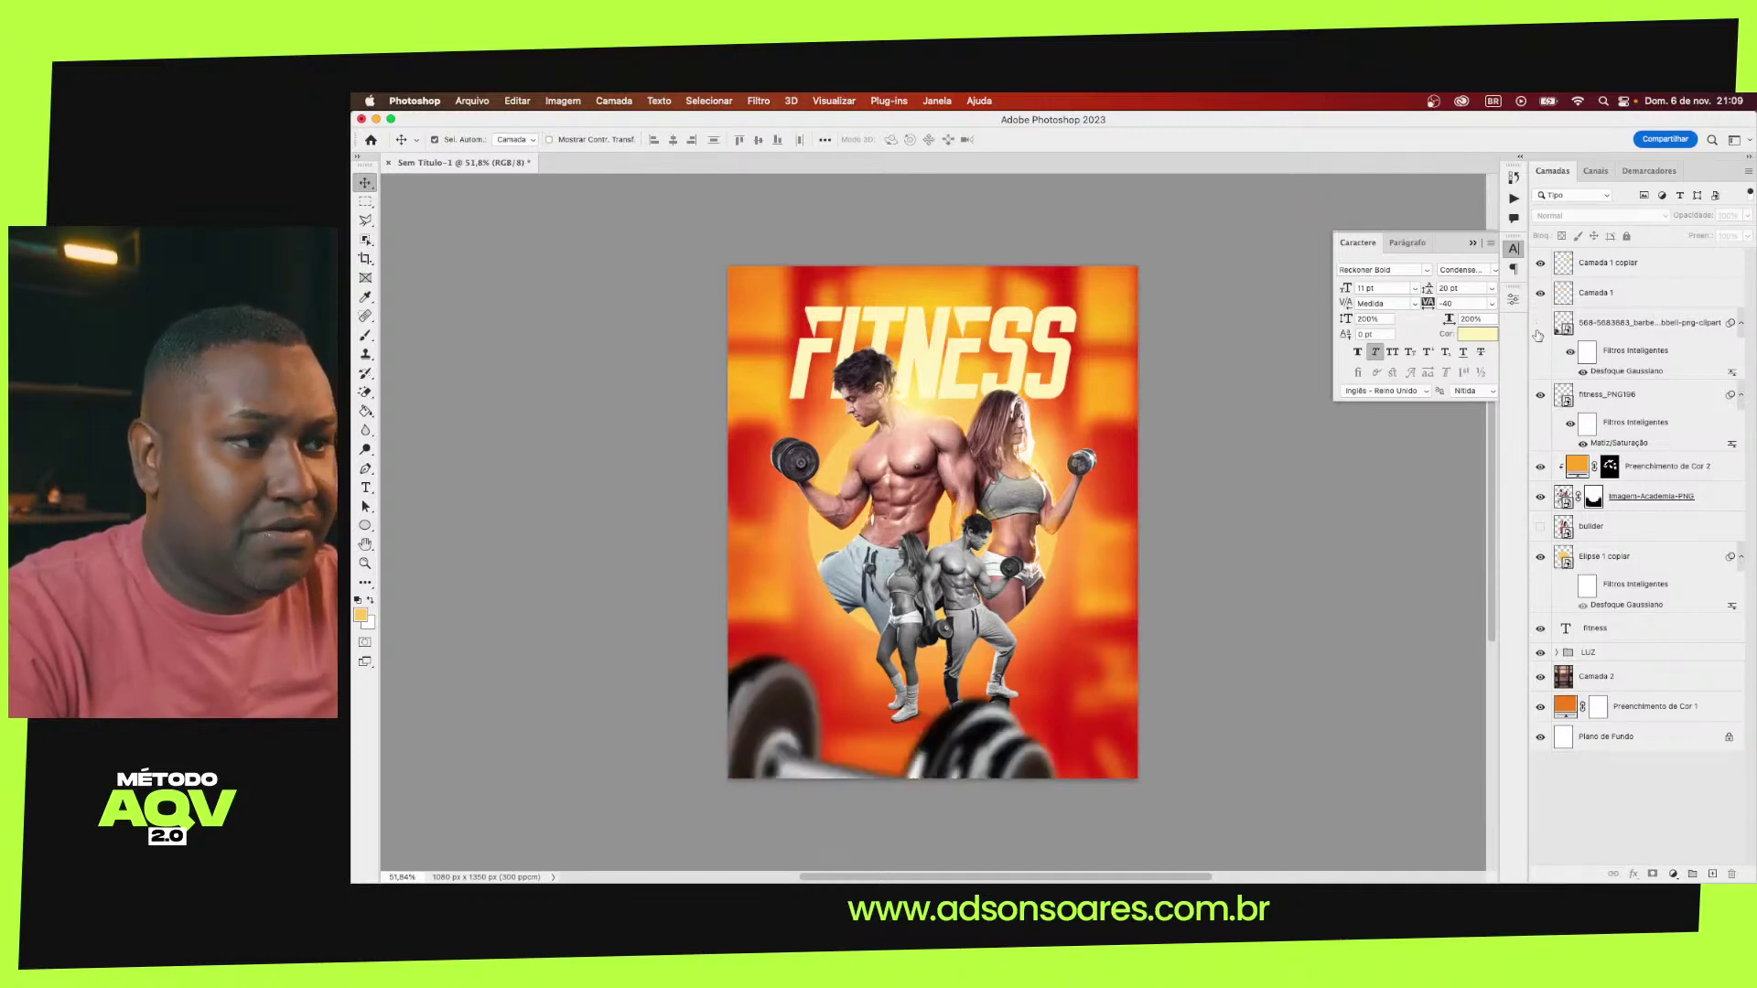
click(1539, 329)
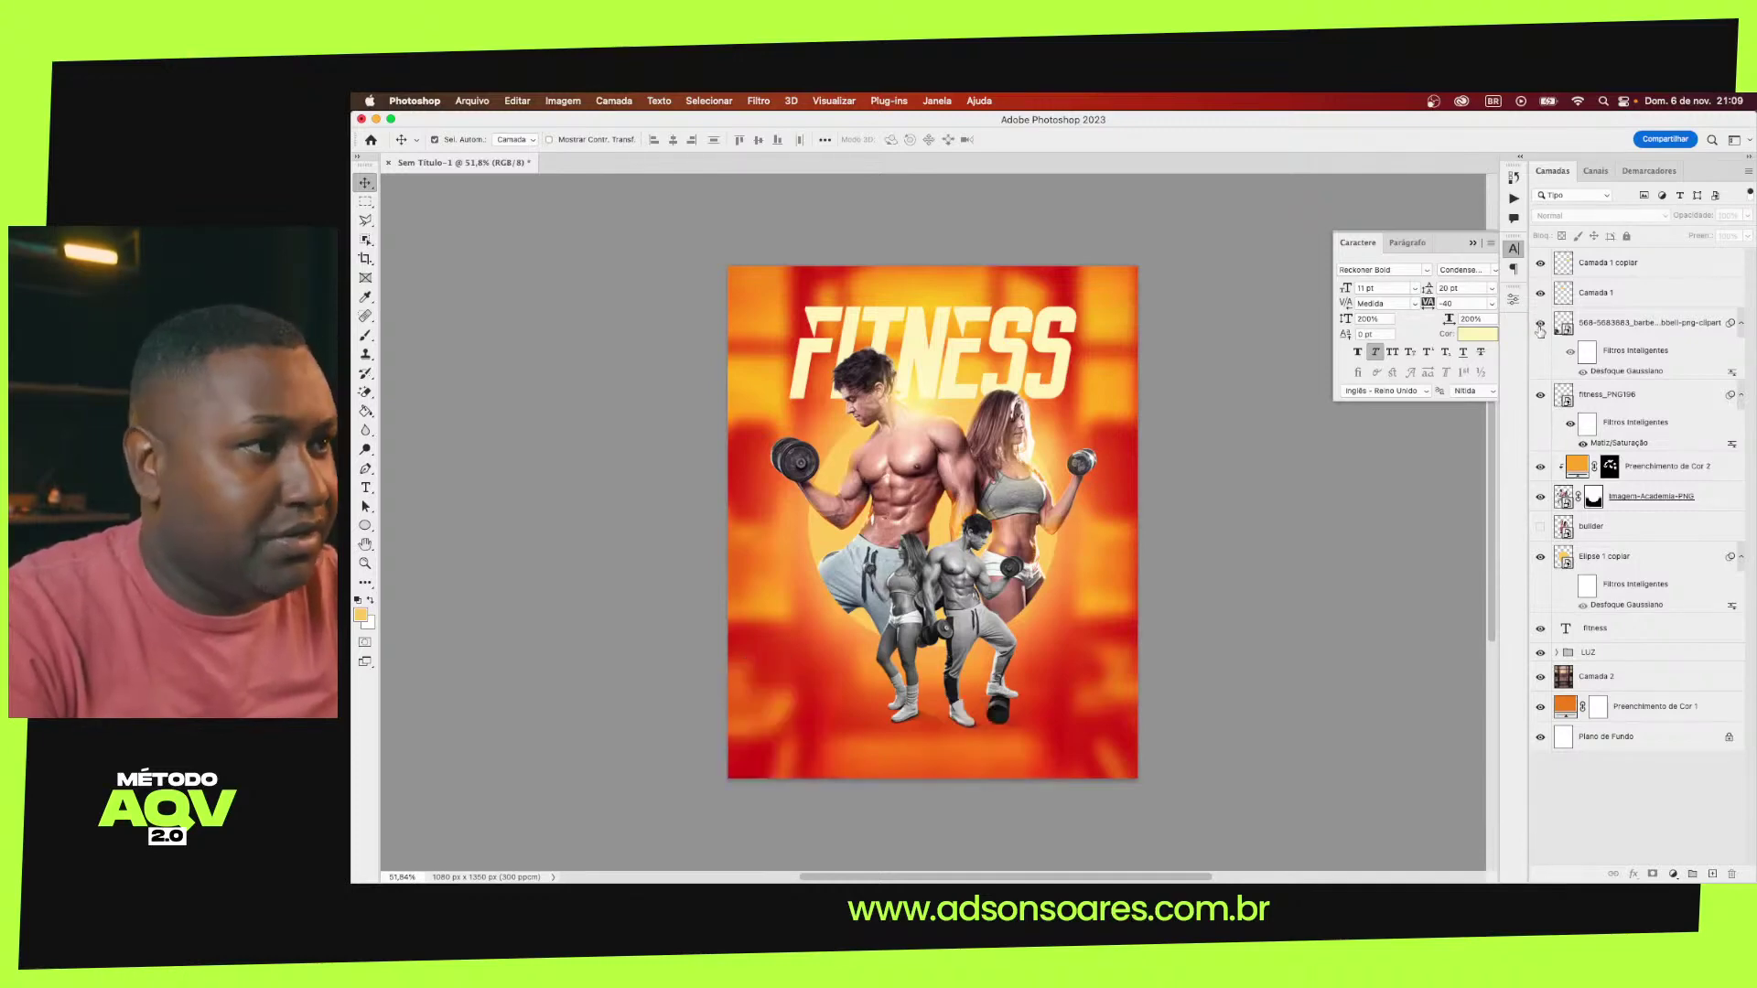
click(1540, 324)
click(1597, 323)
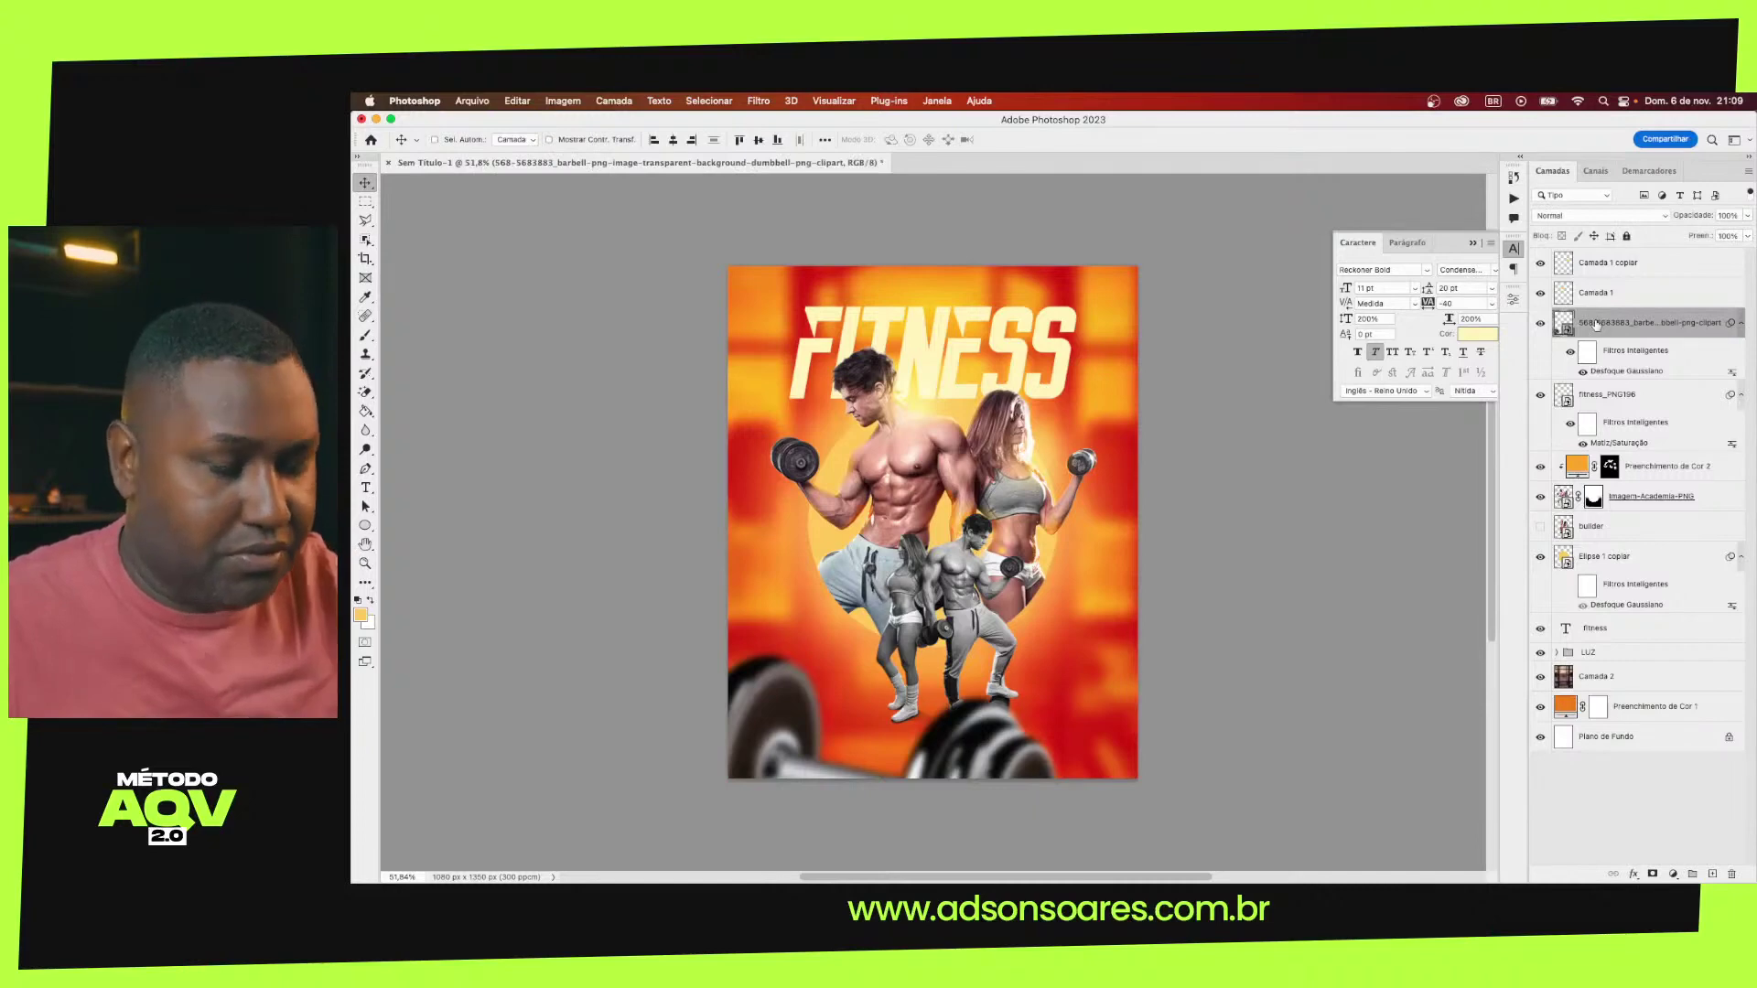
key(ctrl+u)
click(1167, 459)
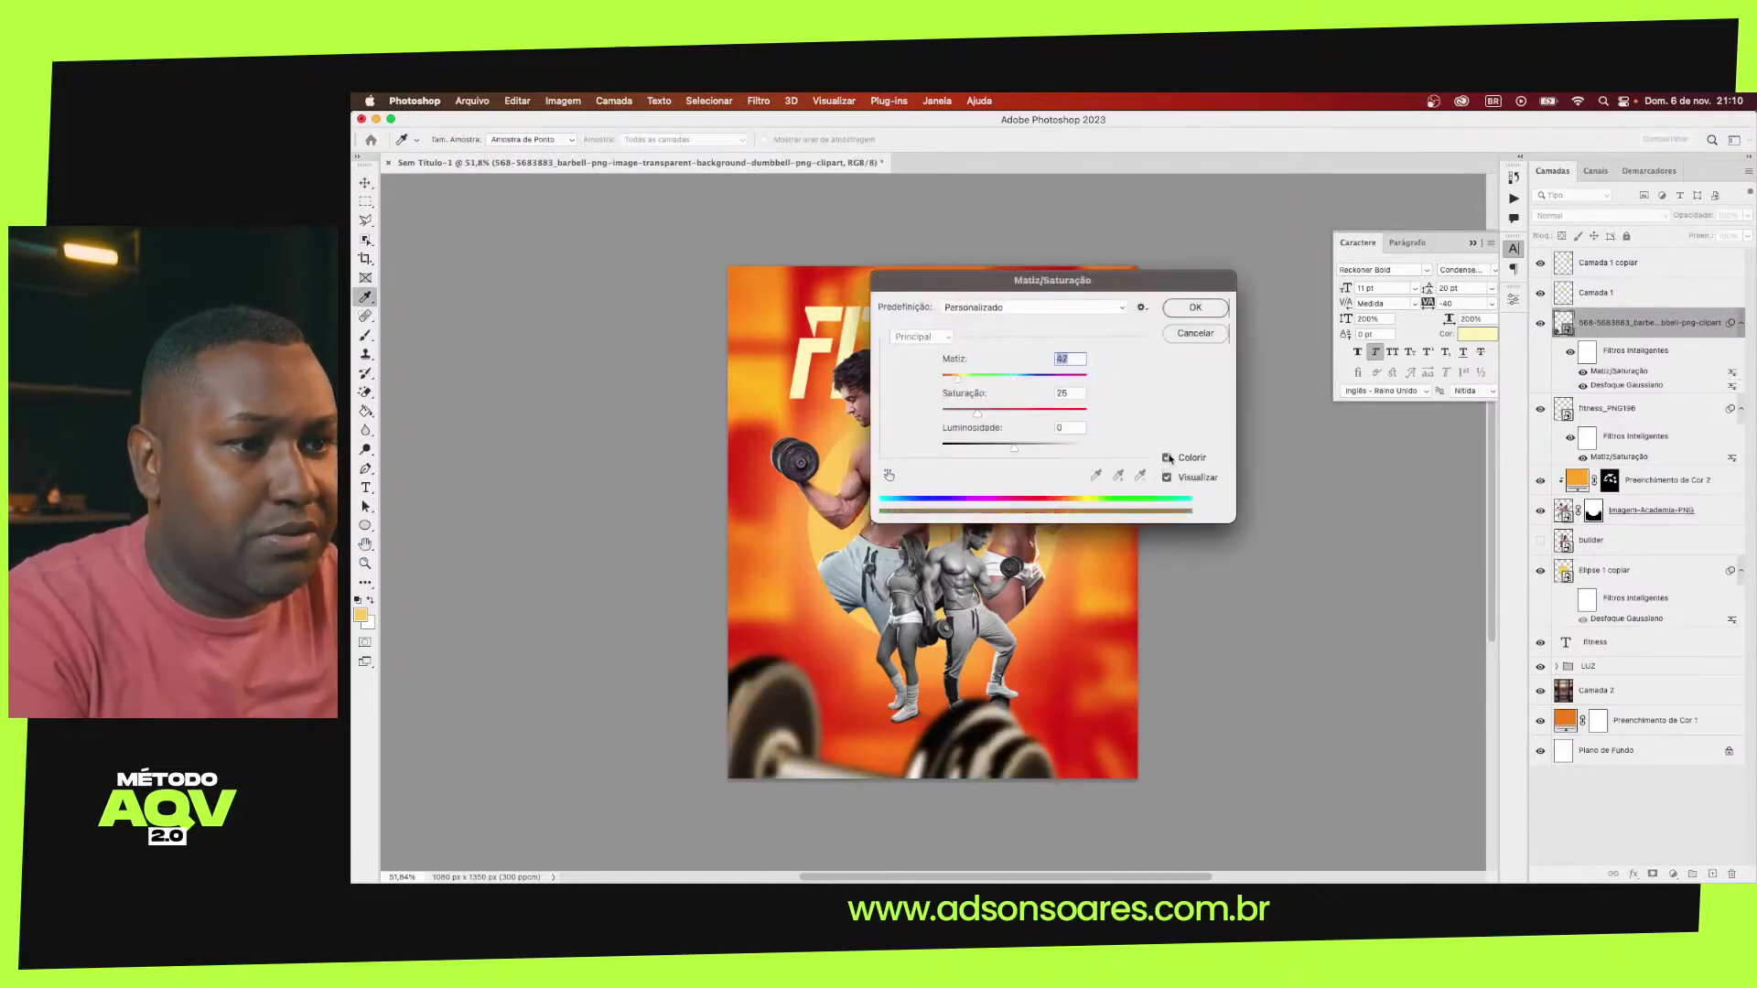
click(1197, 308)
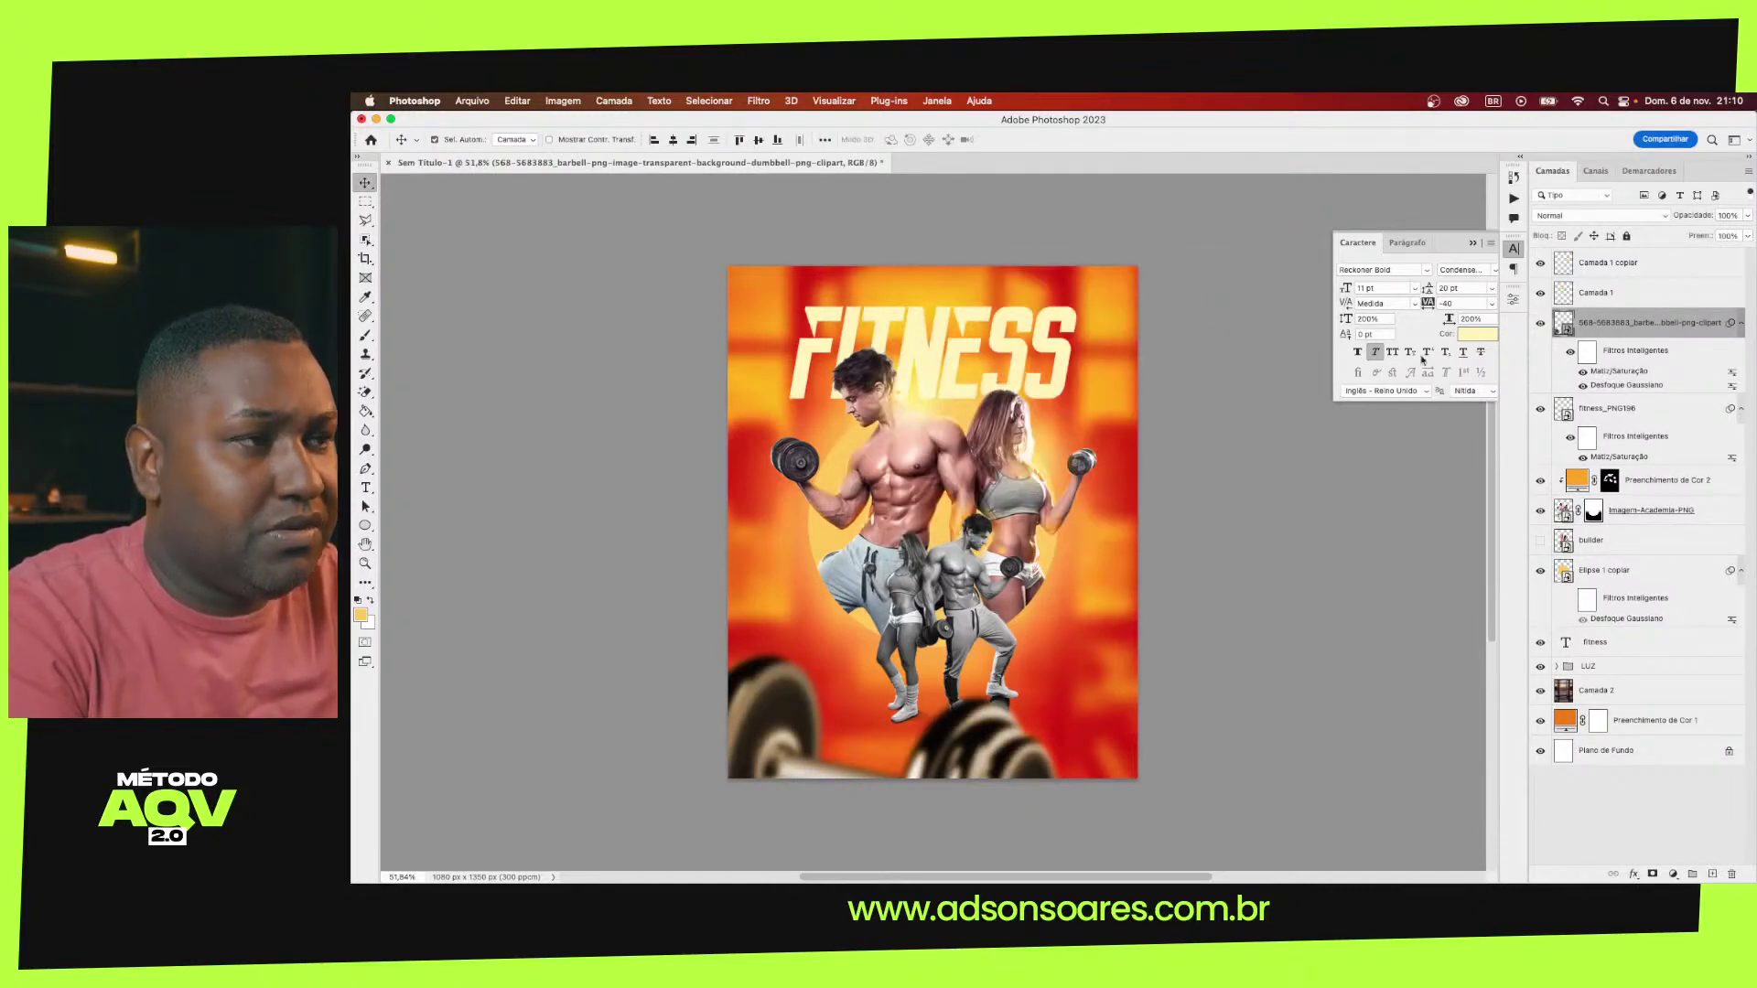
Set the Camada 2 gym photo to Multiply and hide the barbell layer
click(1634, 692)
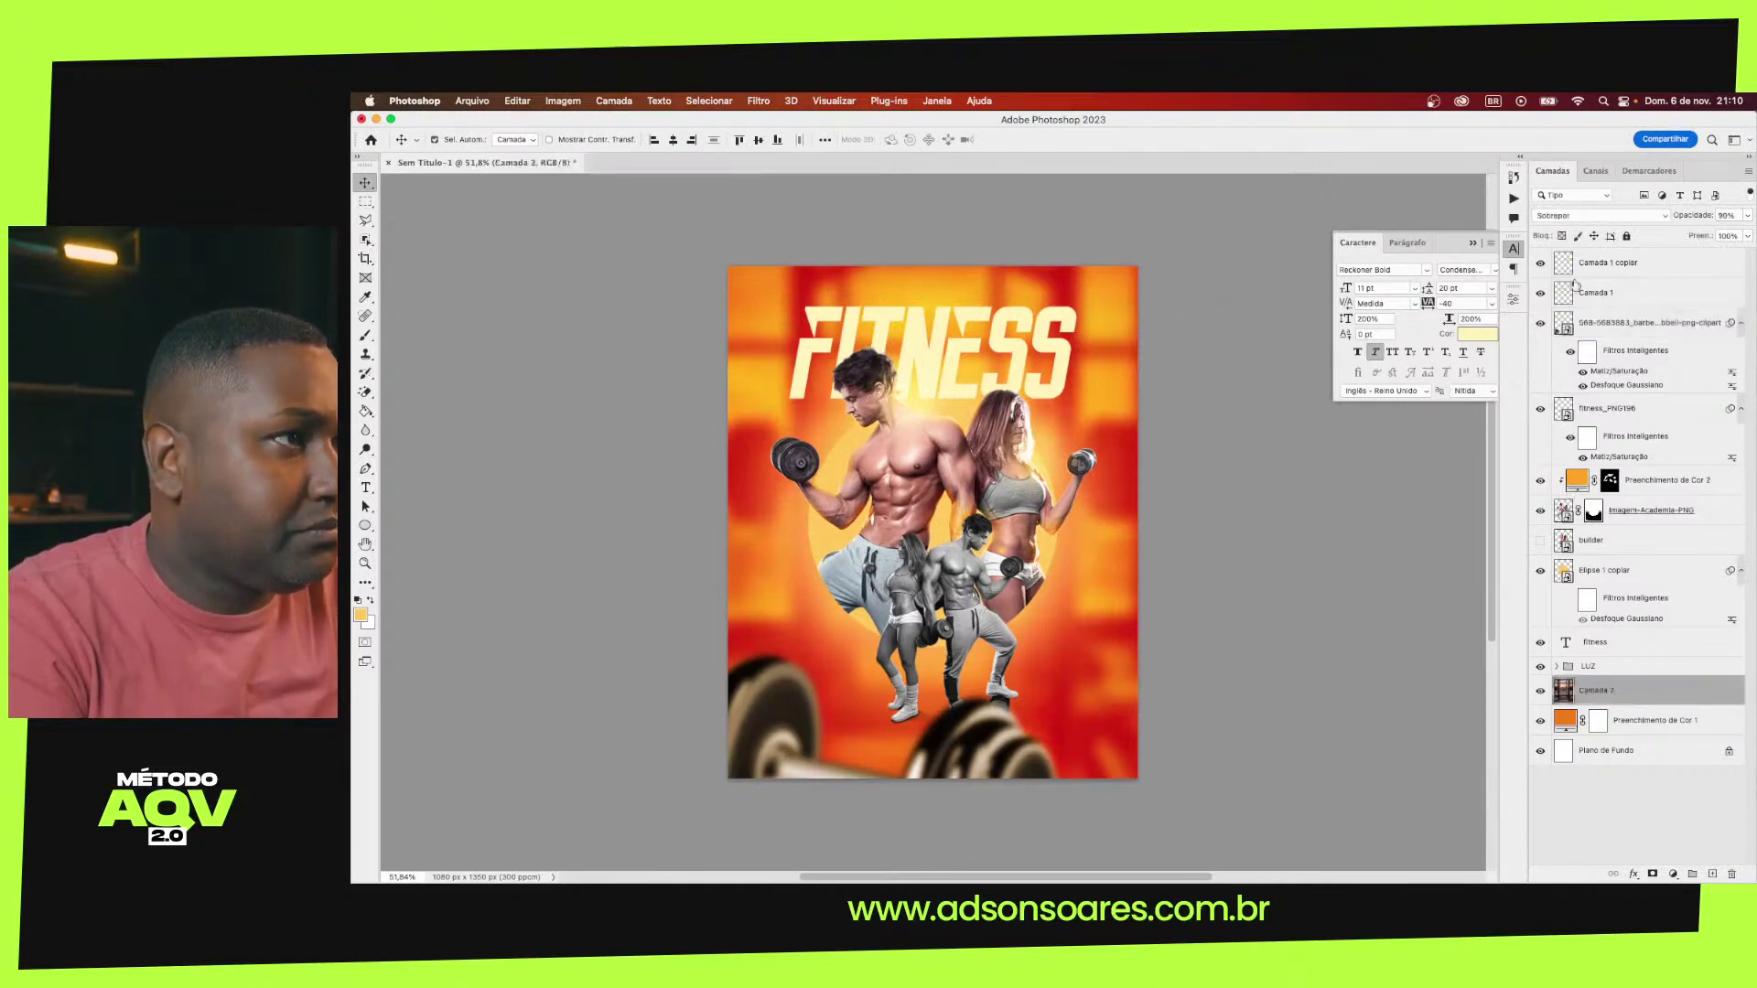
click(1567, 217)
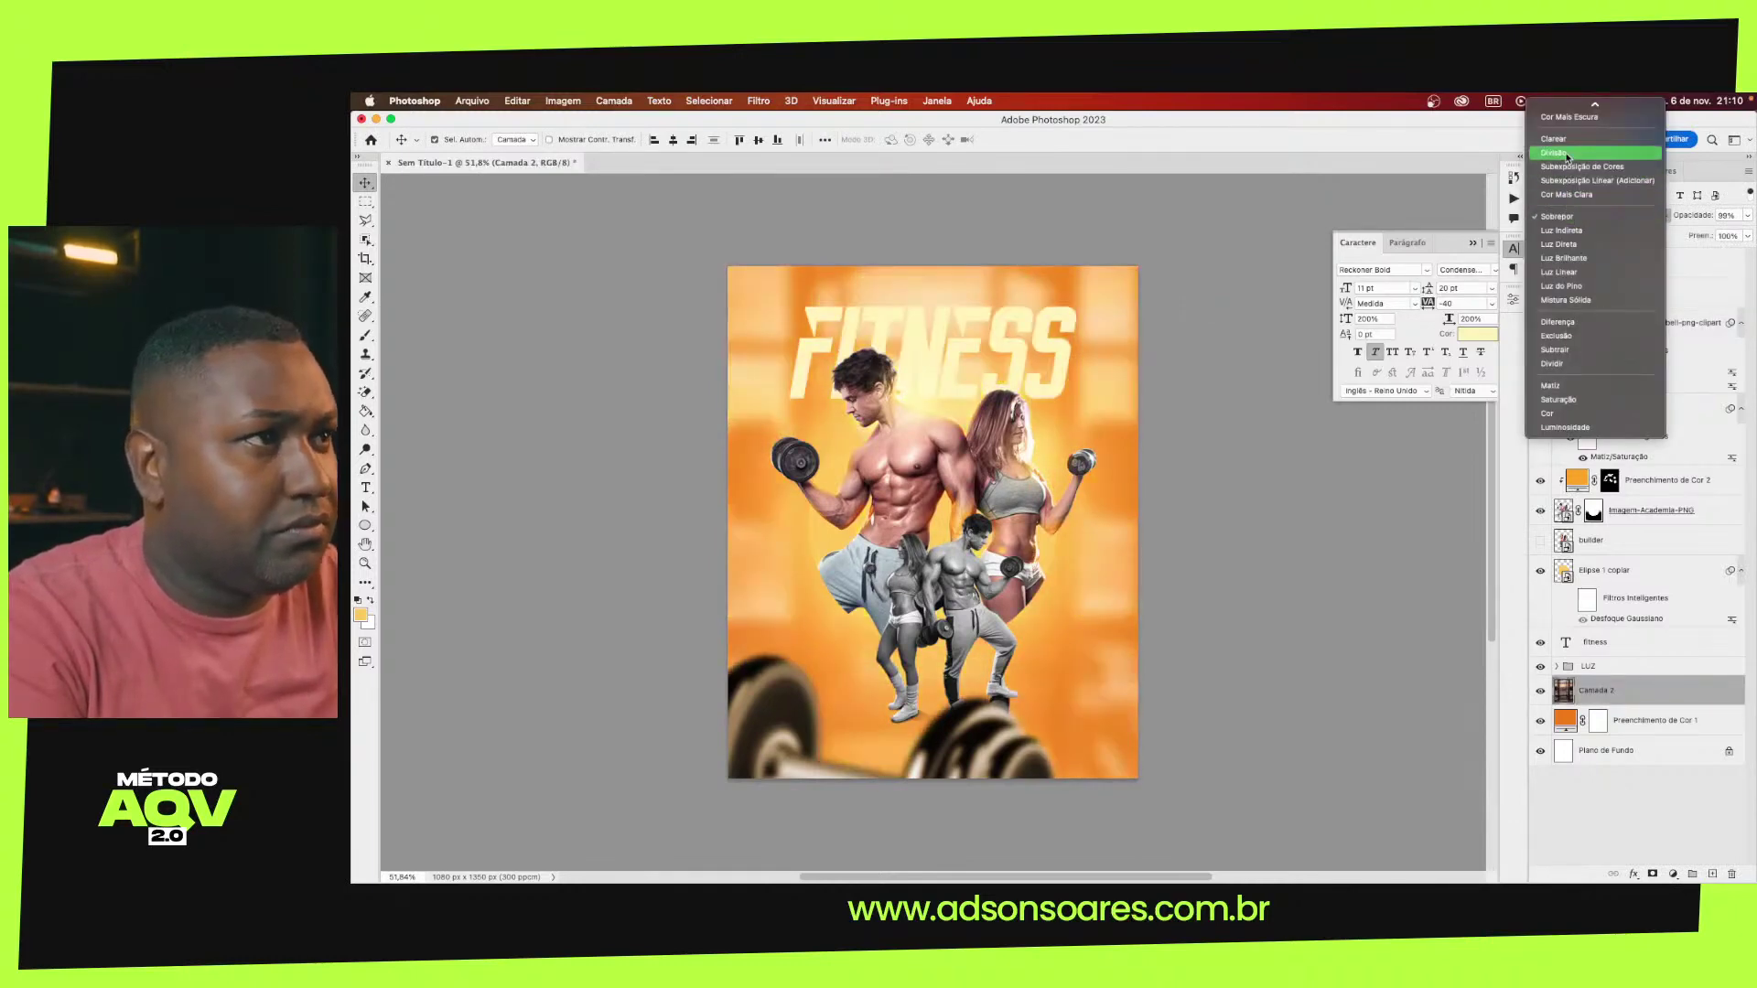
scroll(1566, 156, up, 3)
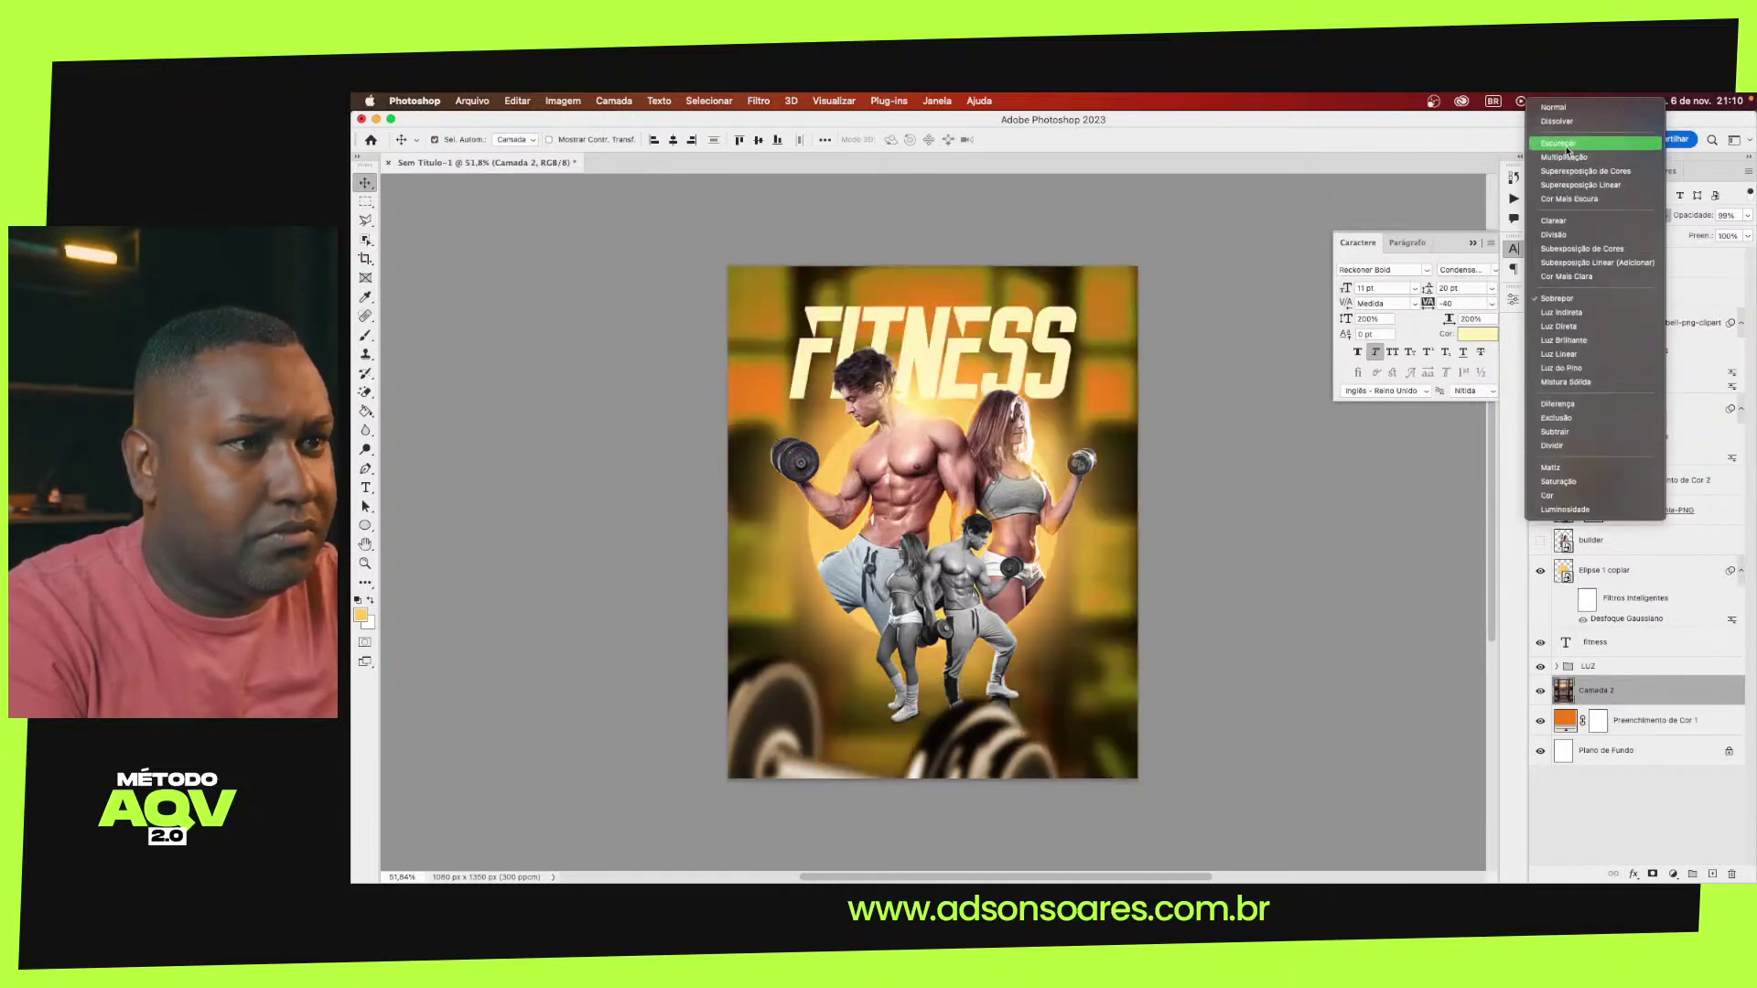
click(1566, 157)
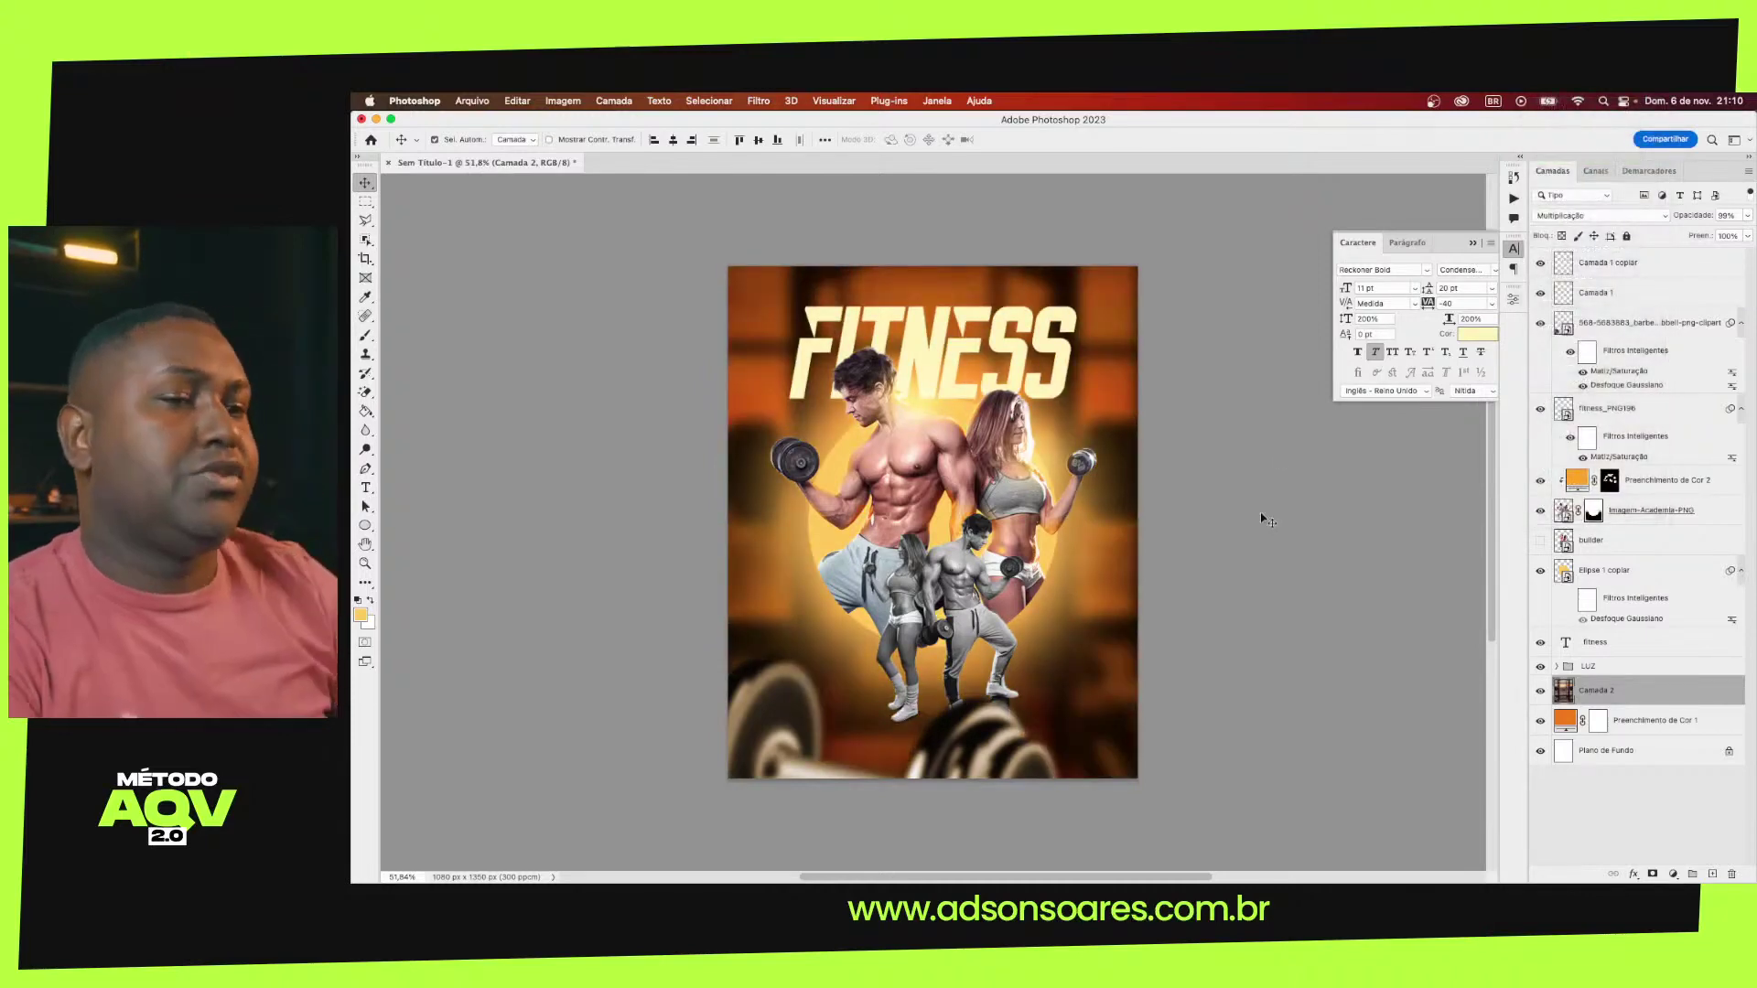
click(1261, 515)
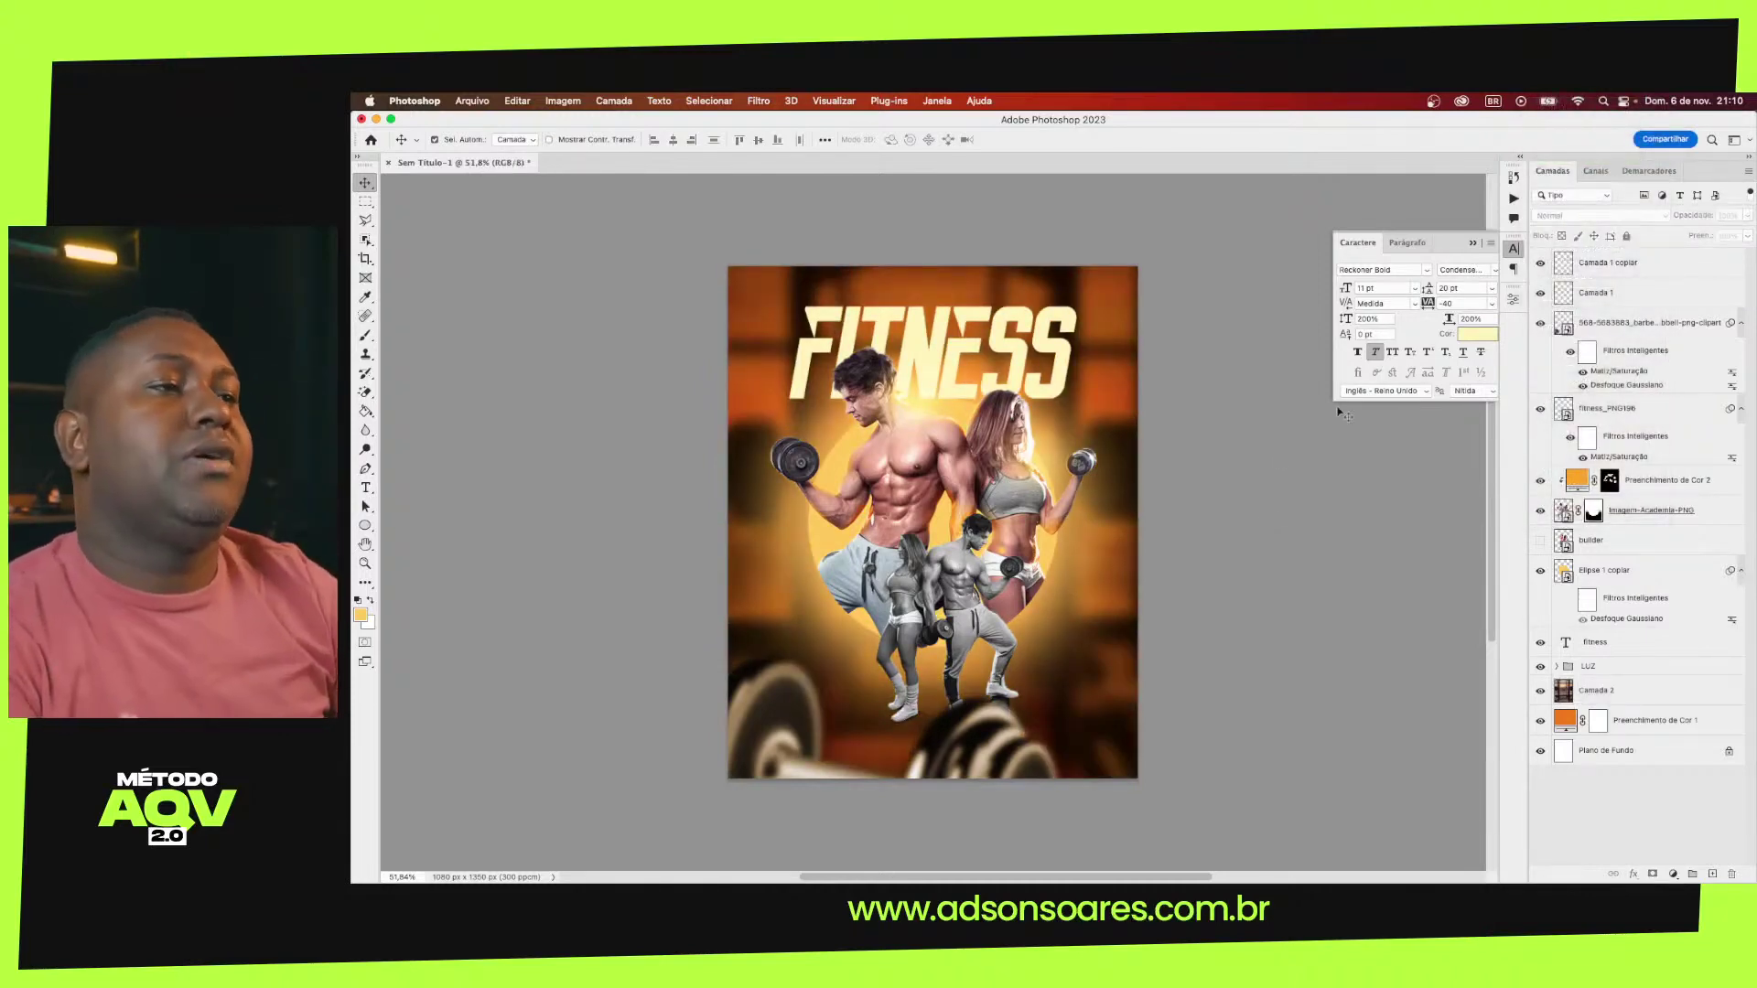
click(1540, 326)
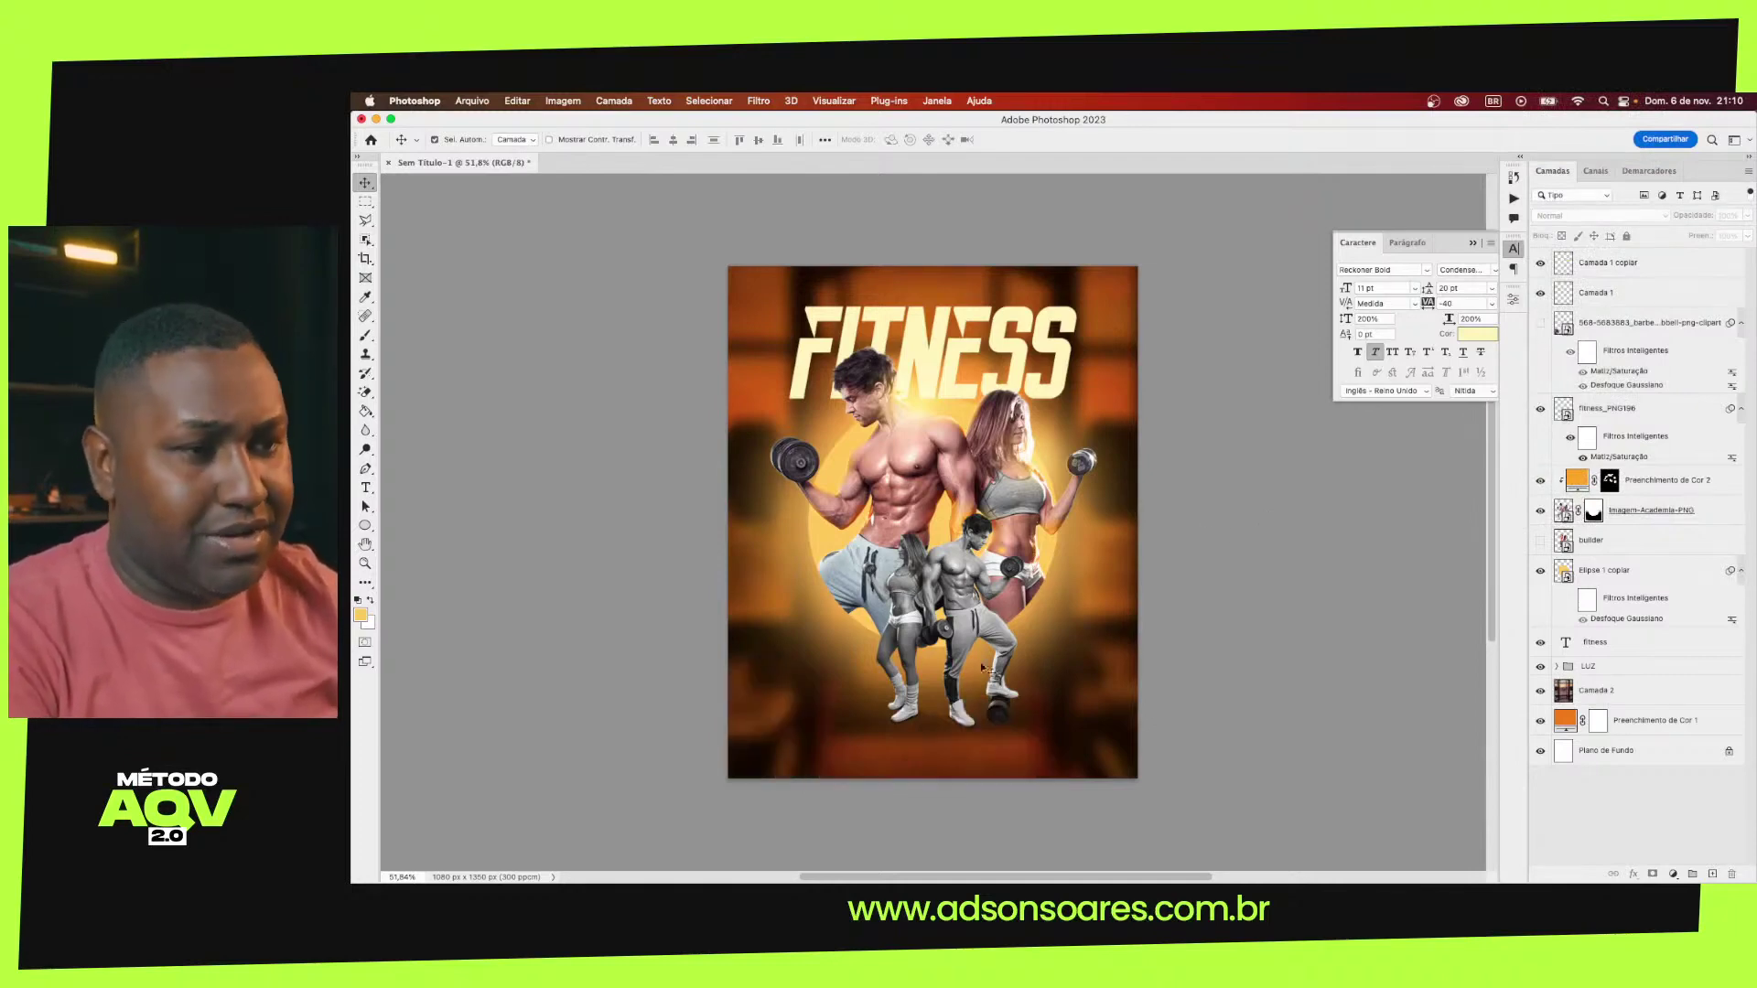
click(1612, 693)
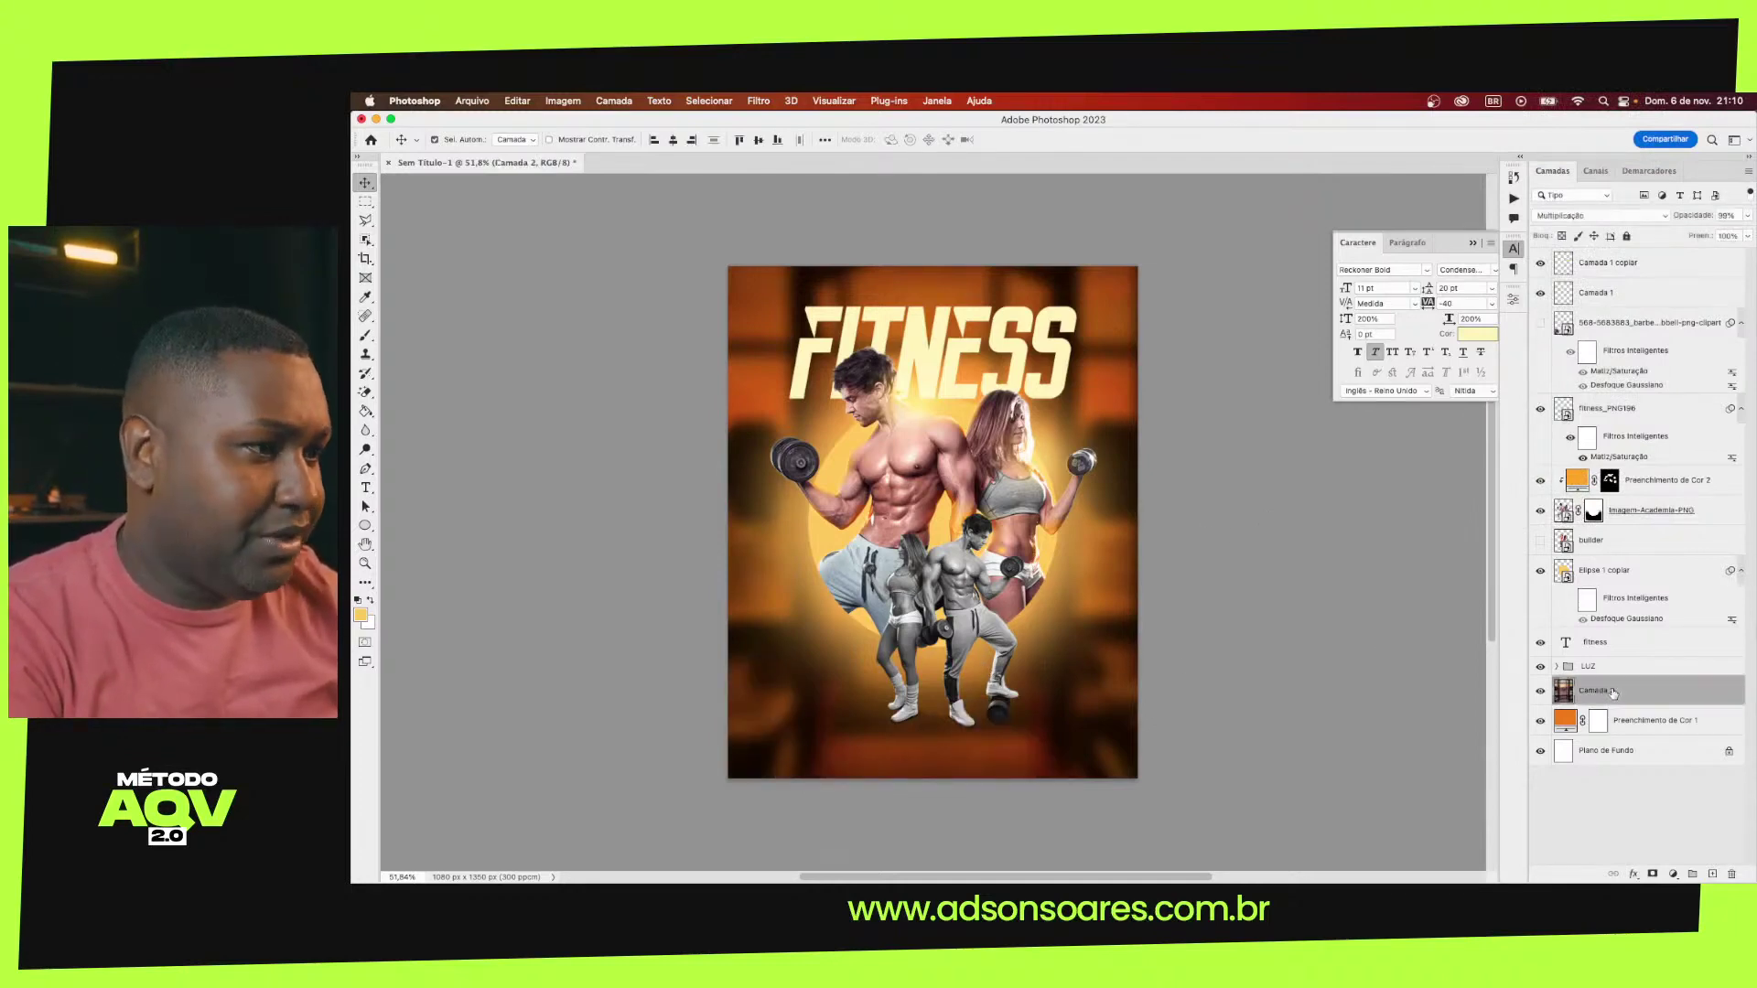
Mask Camada 2 and paint black with a 1000 px brush across the poster's lower part
click(1653, 873)
key(d)
key(b)
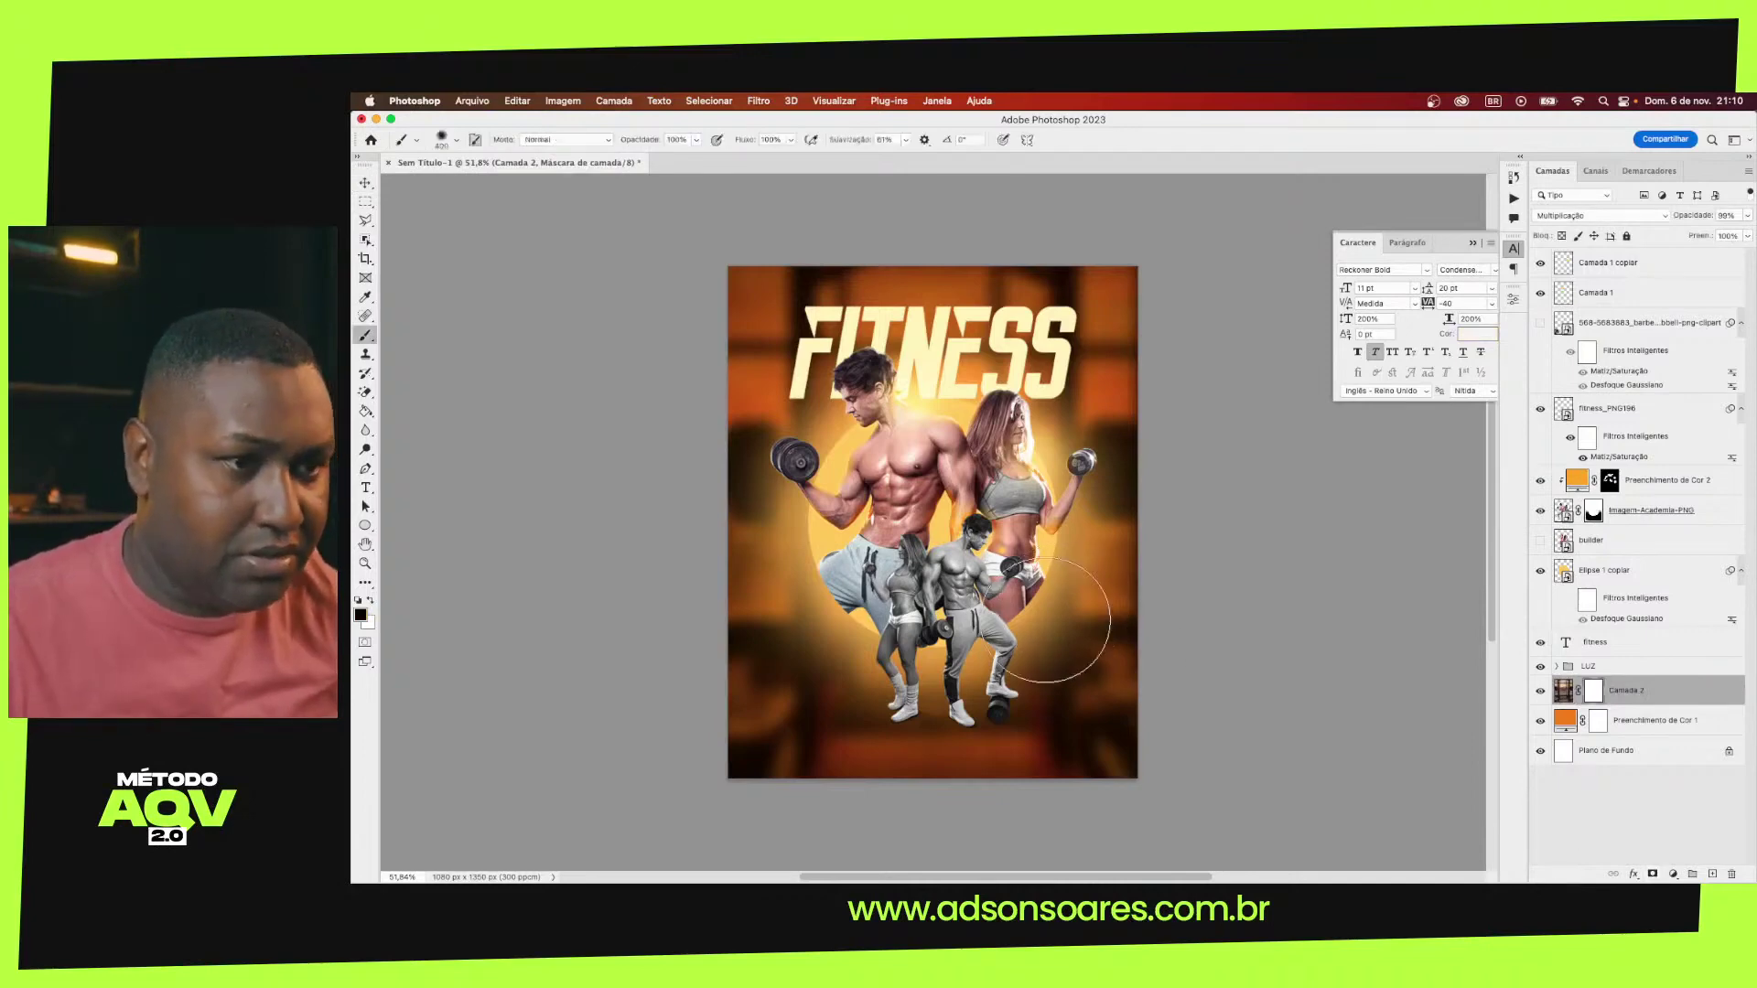
key(bracketright)
key(bracketright)
key(bracketright)
click(729, 741)
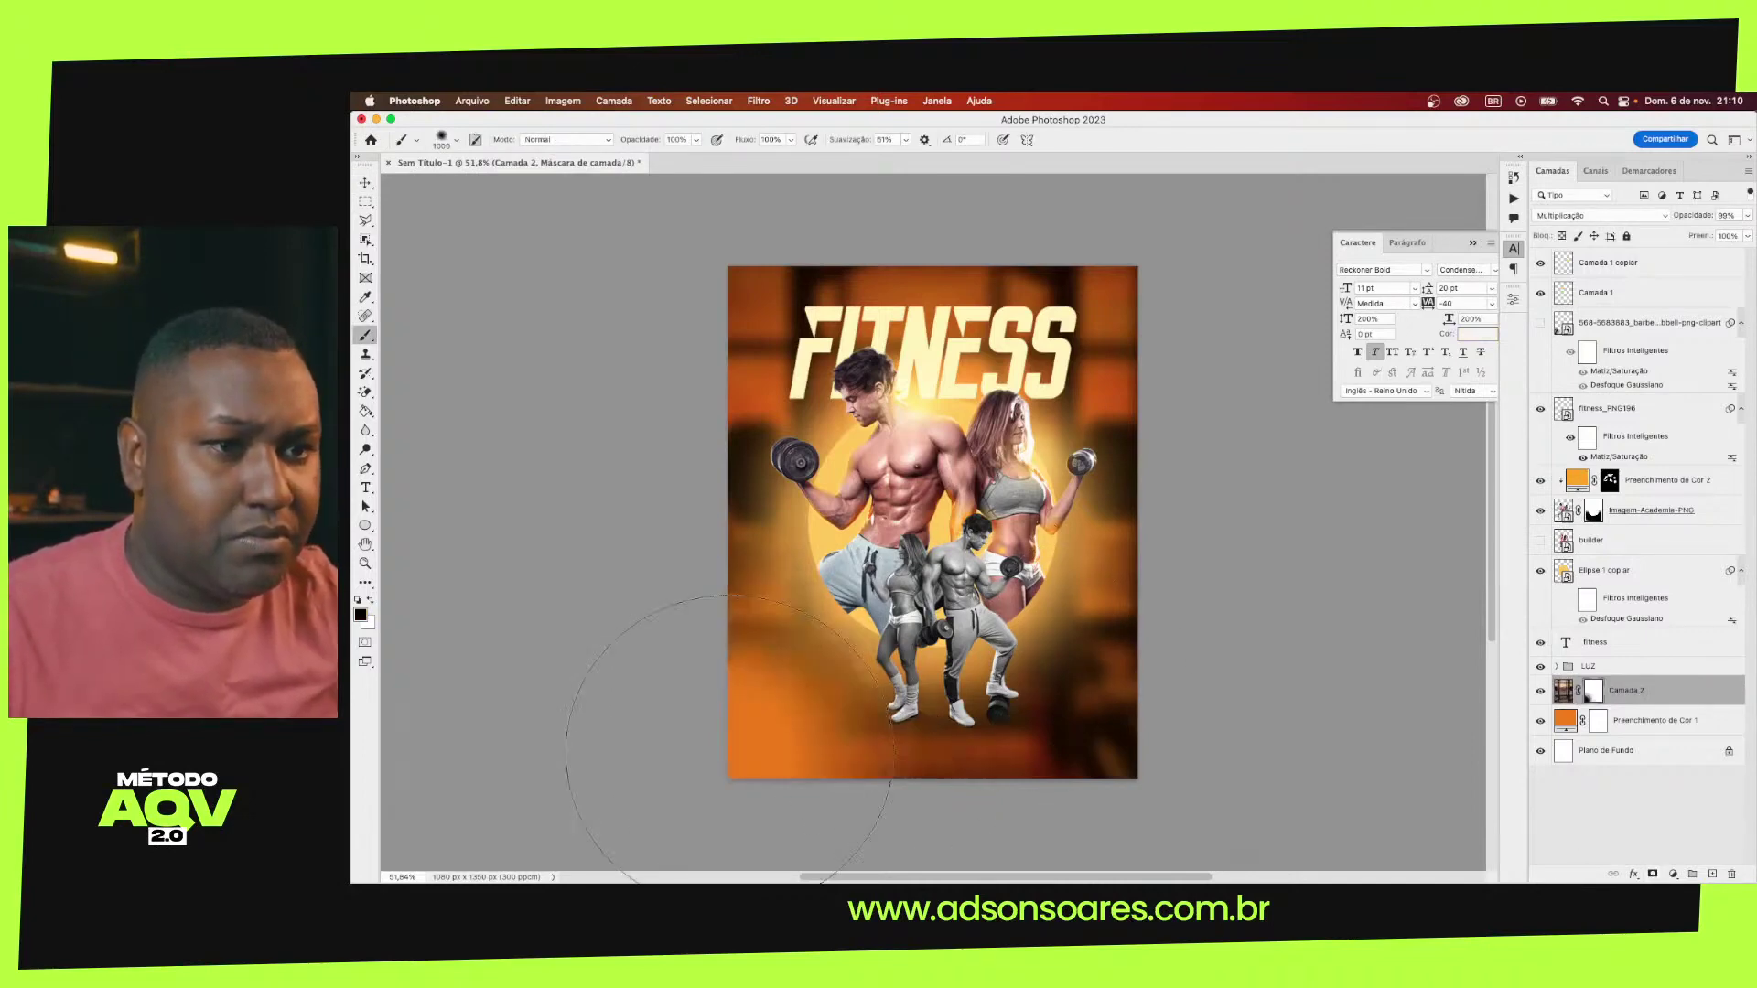
mouse_move(729, 758)
mouse_down()
mouse_move(1150, 846)
mouse_move(1196, 768)
mouse_move(874, 883)
mouse_up()
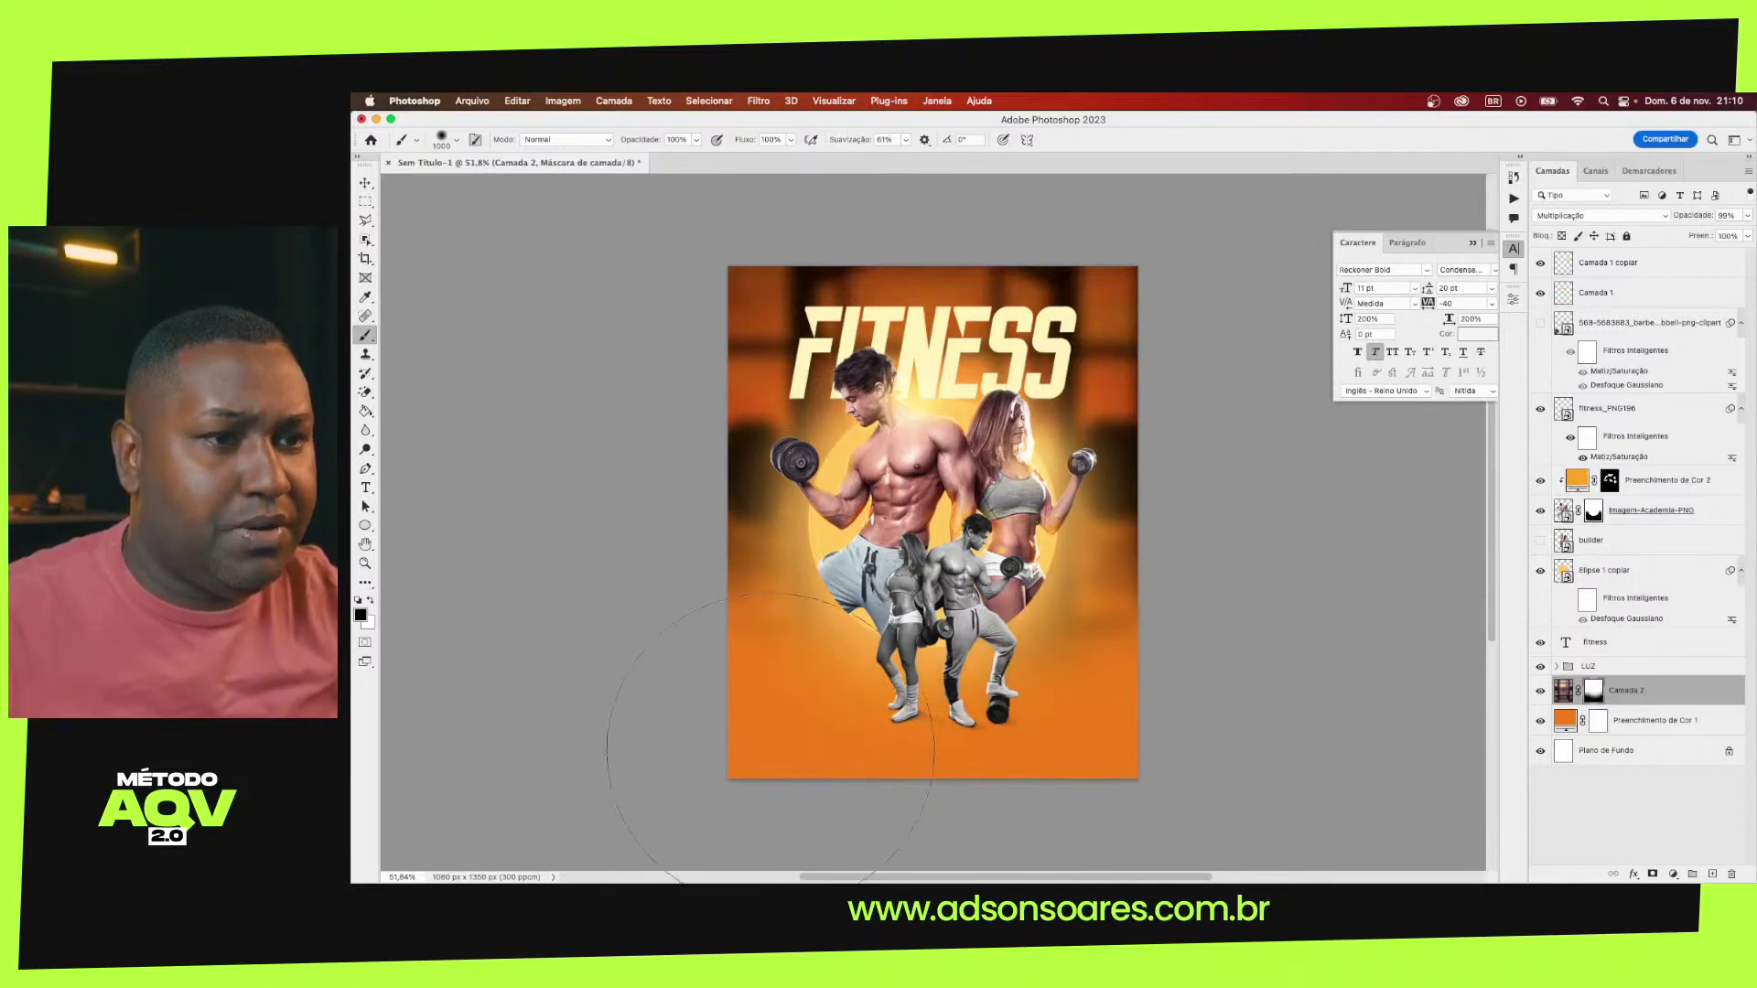
Check the brush settings, return to the Move tool, and briefly preview the builder figure
right_click(861, 768)
key(Escape)
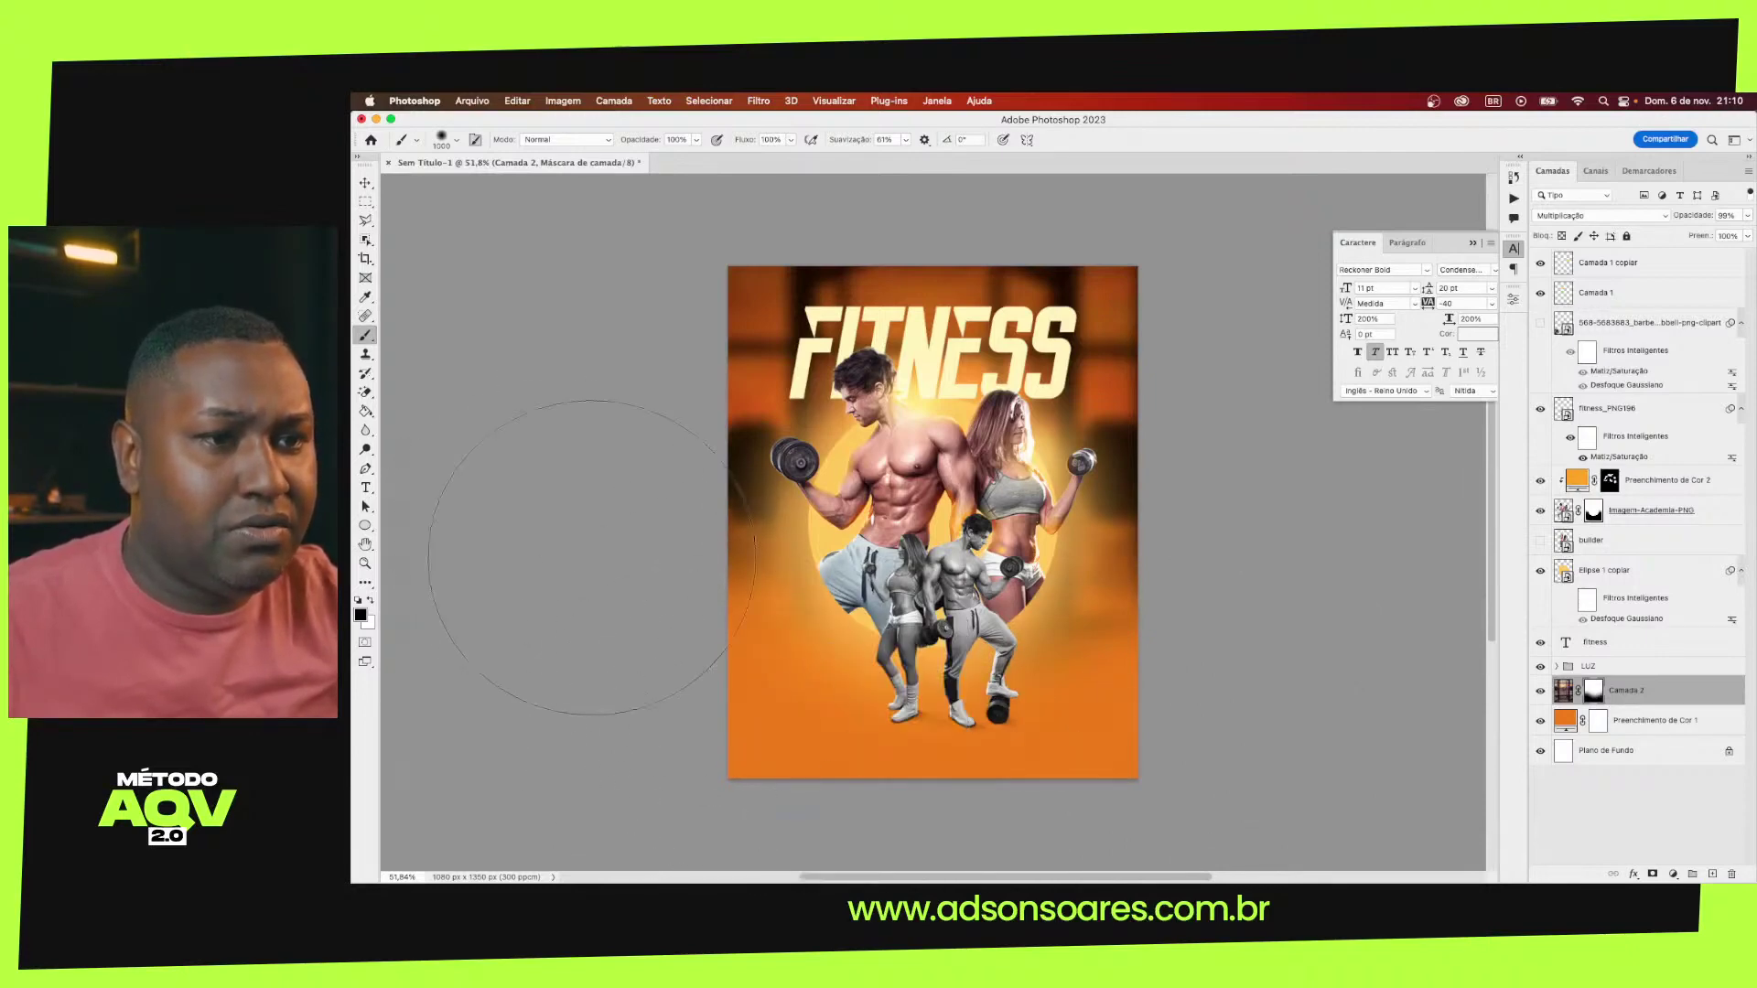
right_click(723, 650)
click(661, 629)
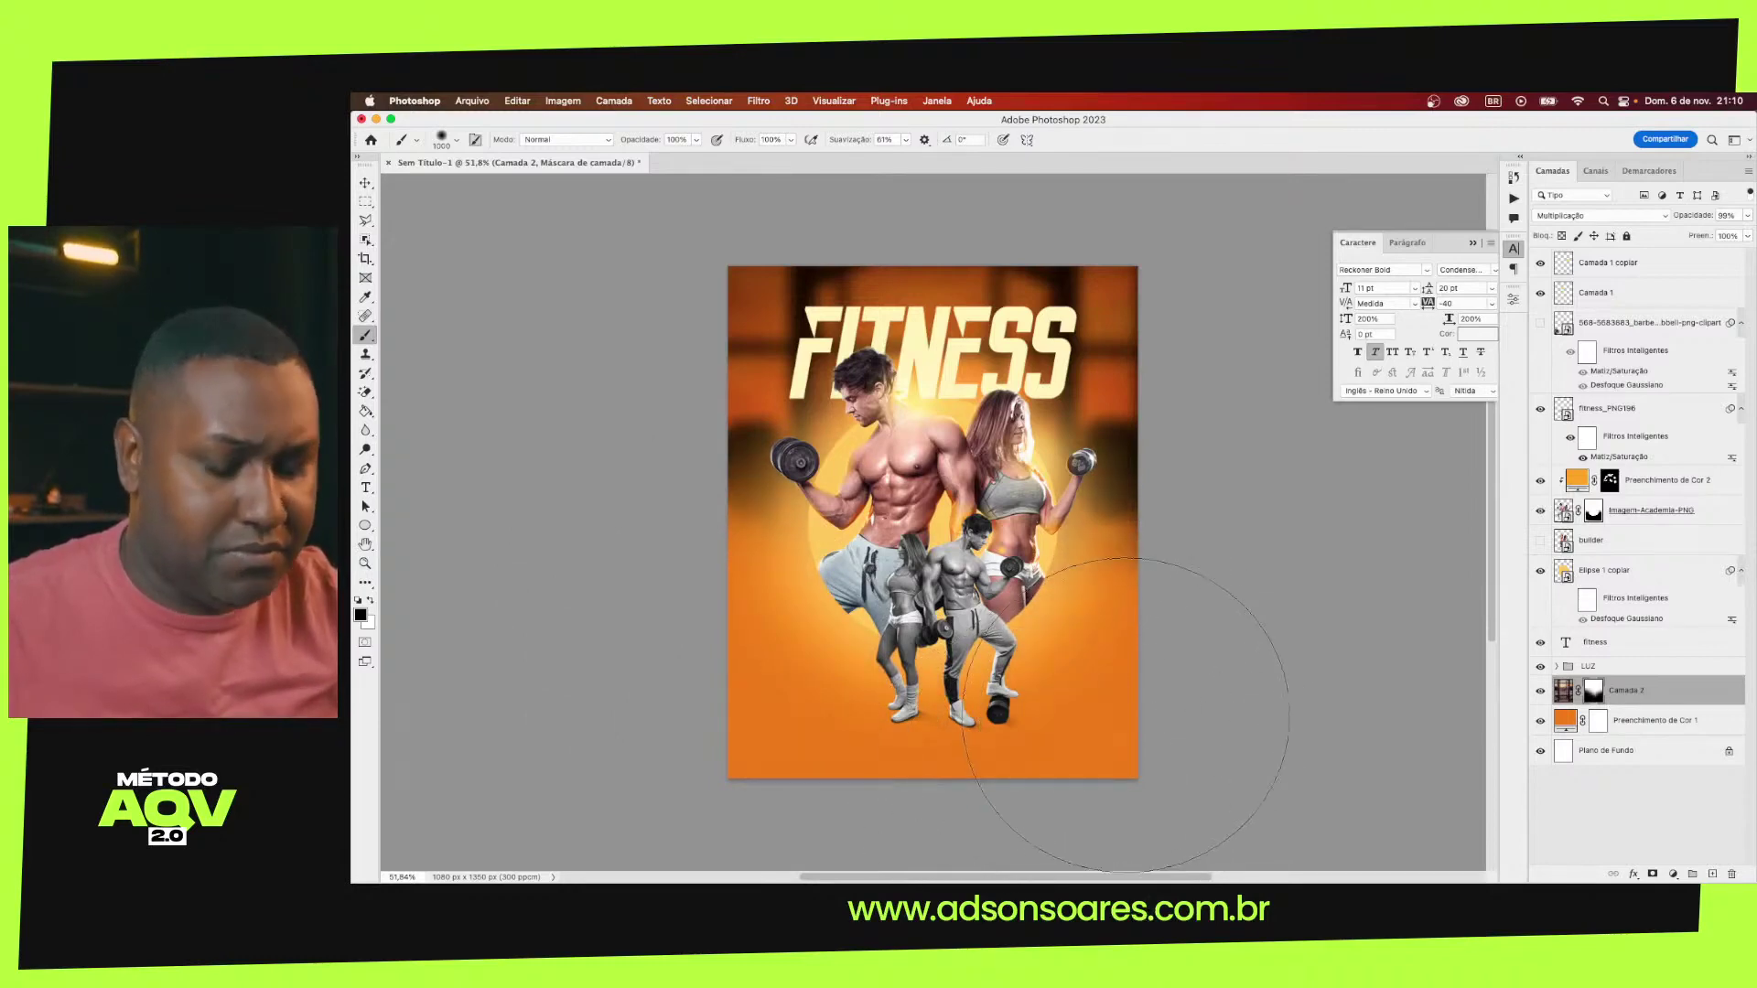
key(v)
click(1242, 682)
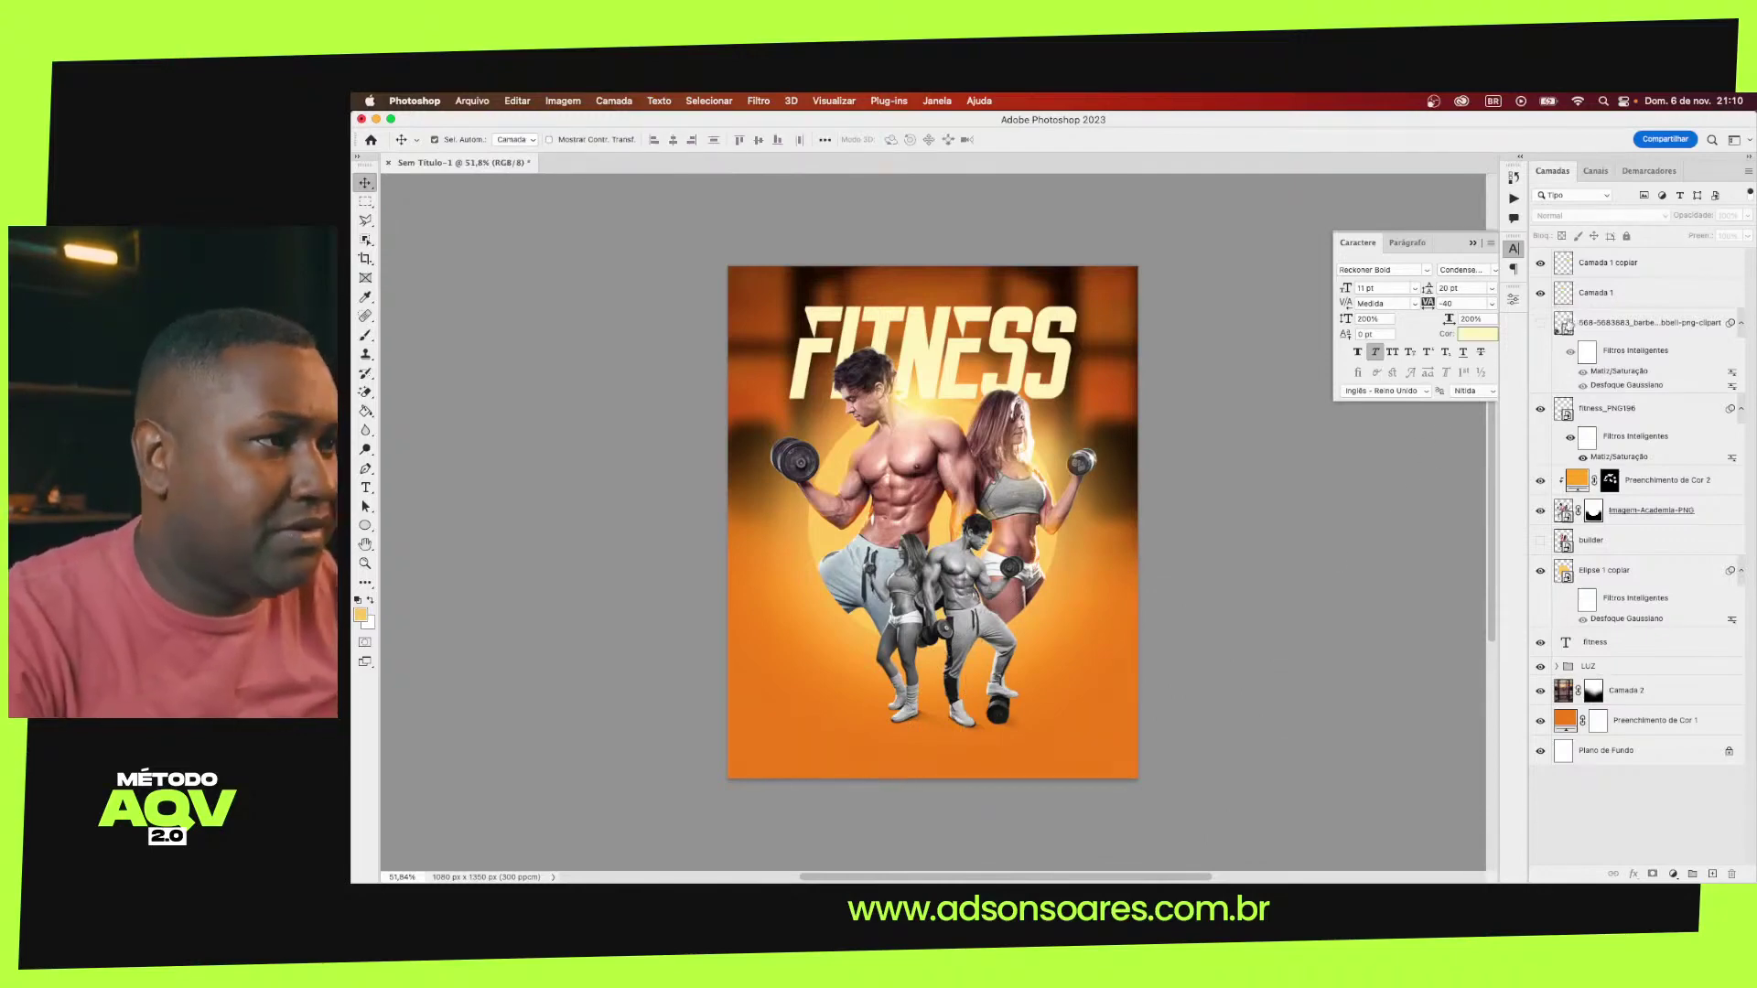
click(1540, 540)
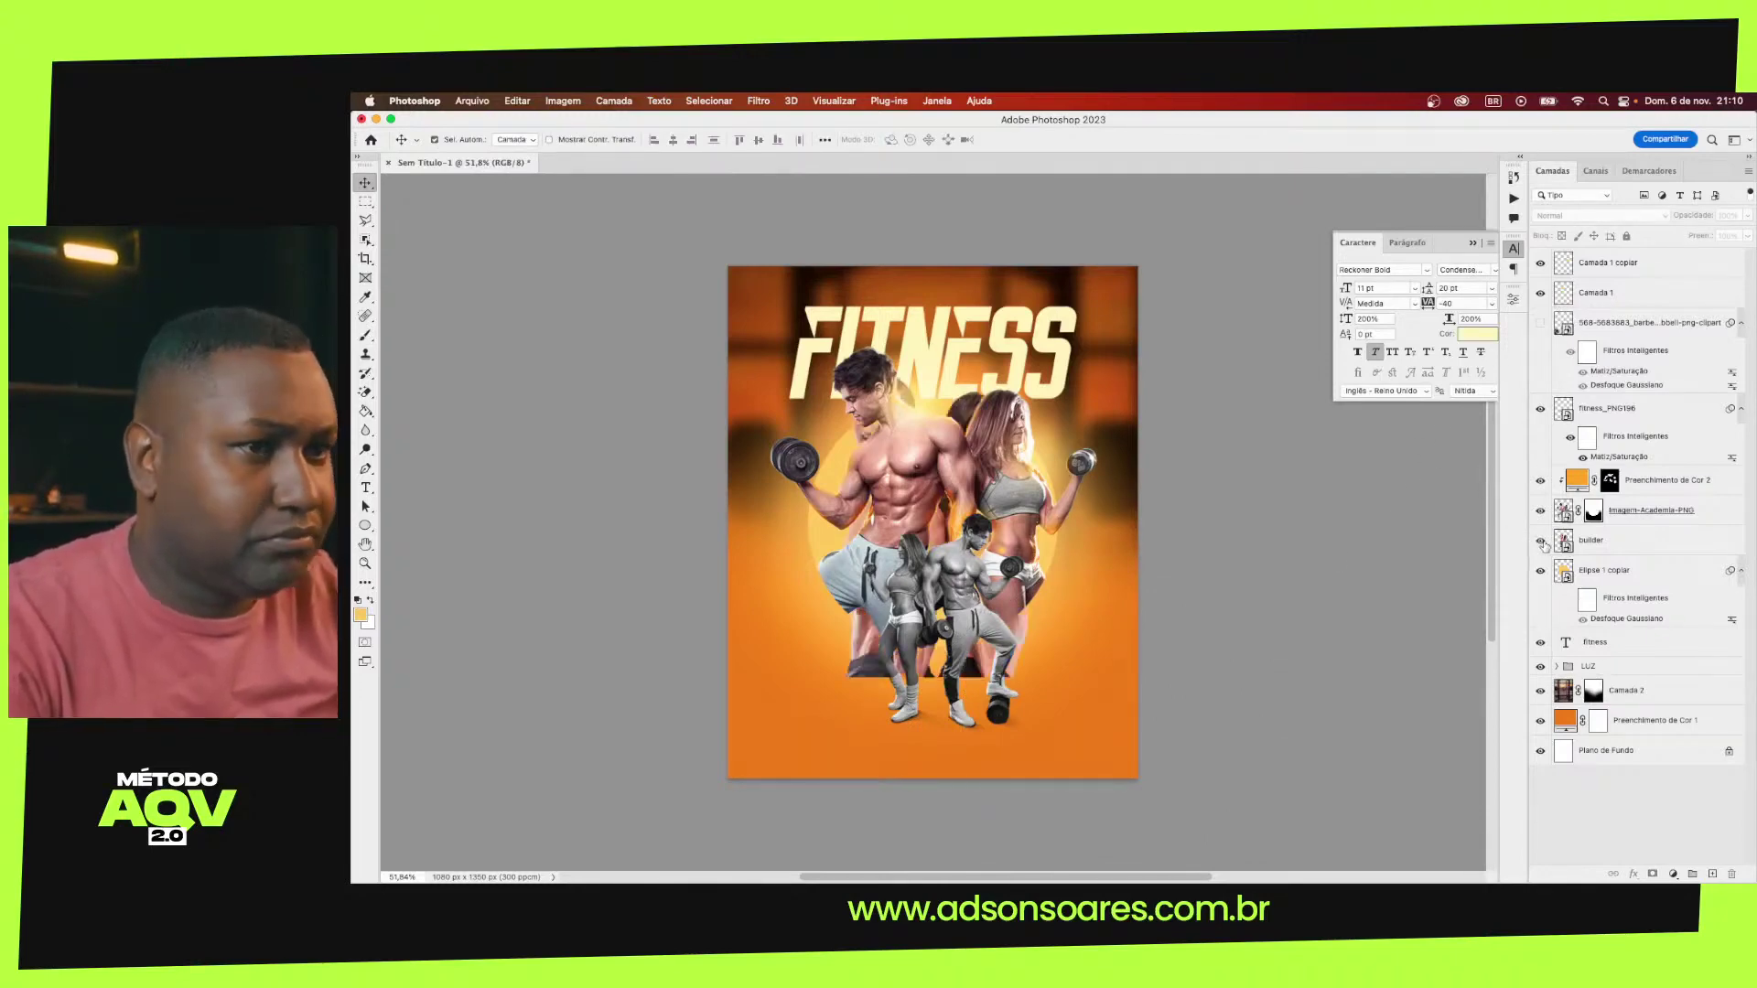
click(1540, 541)
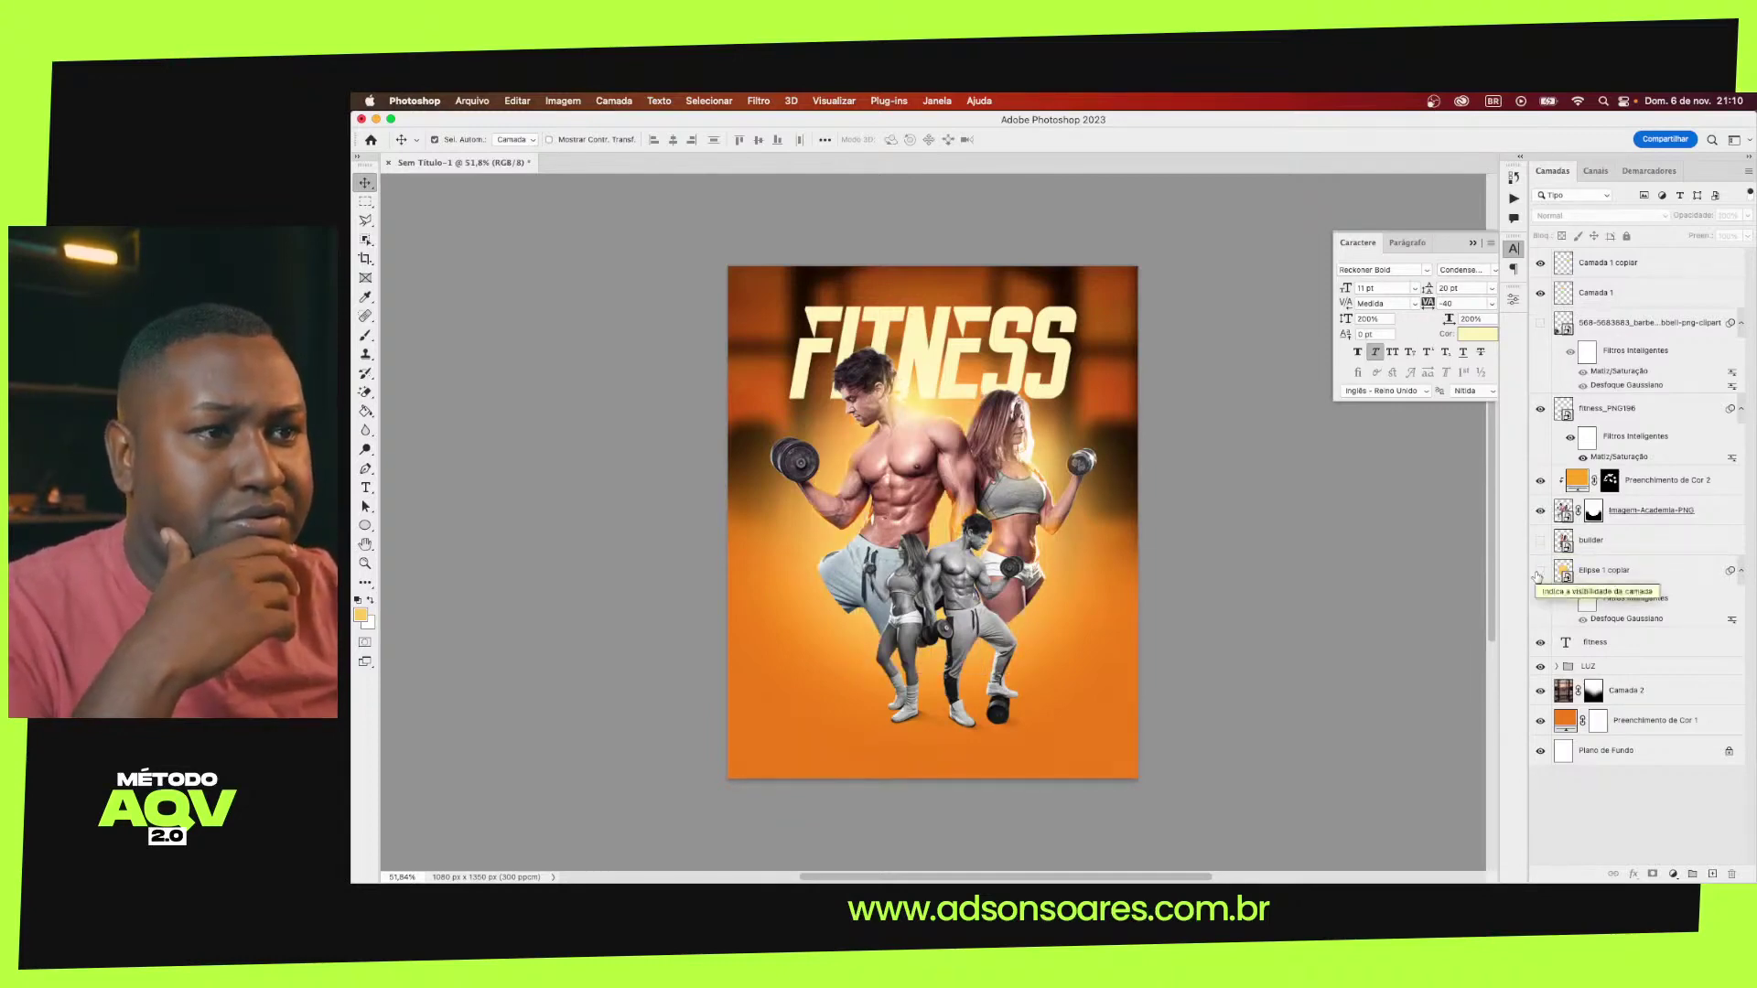
Give fitness_PNG196 a drop shadow at about 21% opacity and size 40, angled beneath the couple
click(1540, 571)
click(963, 580)
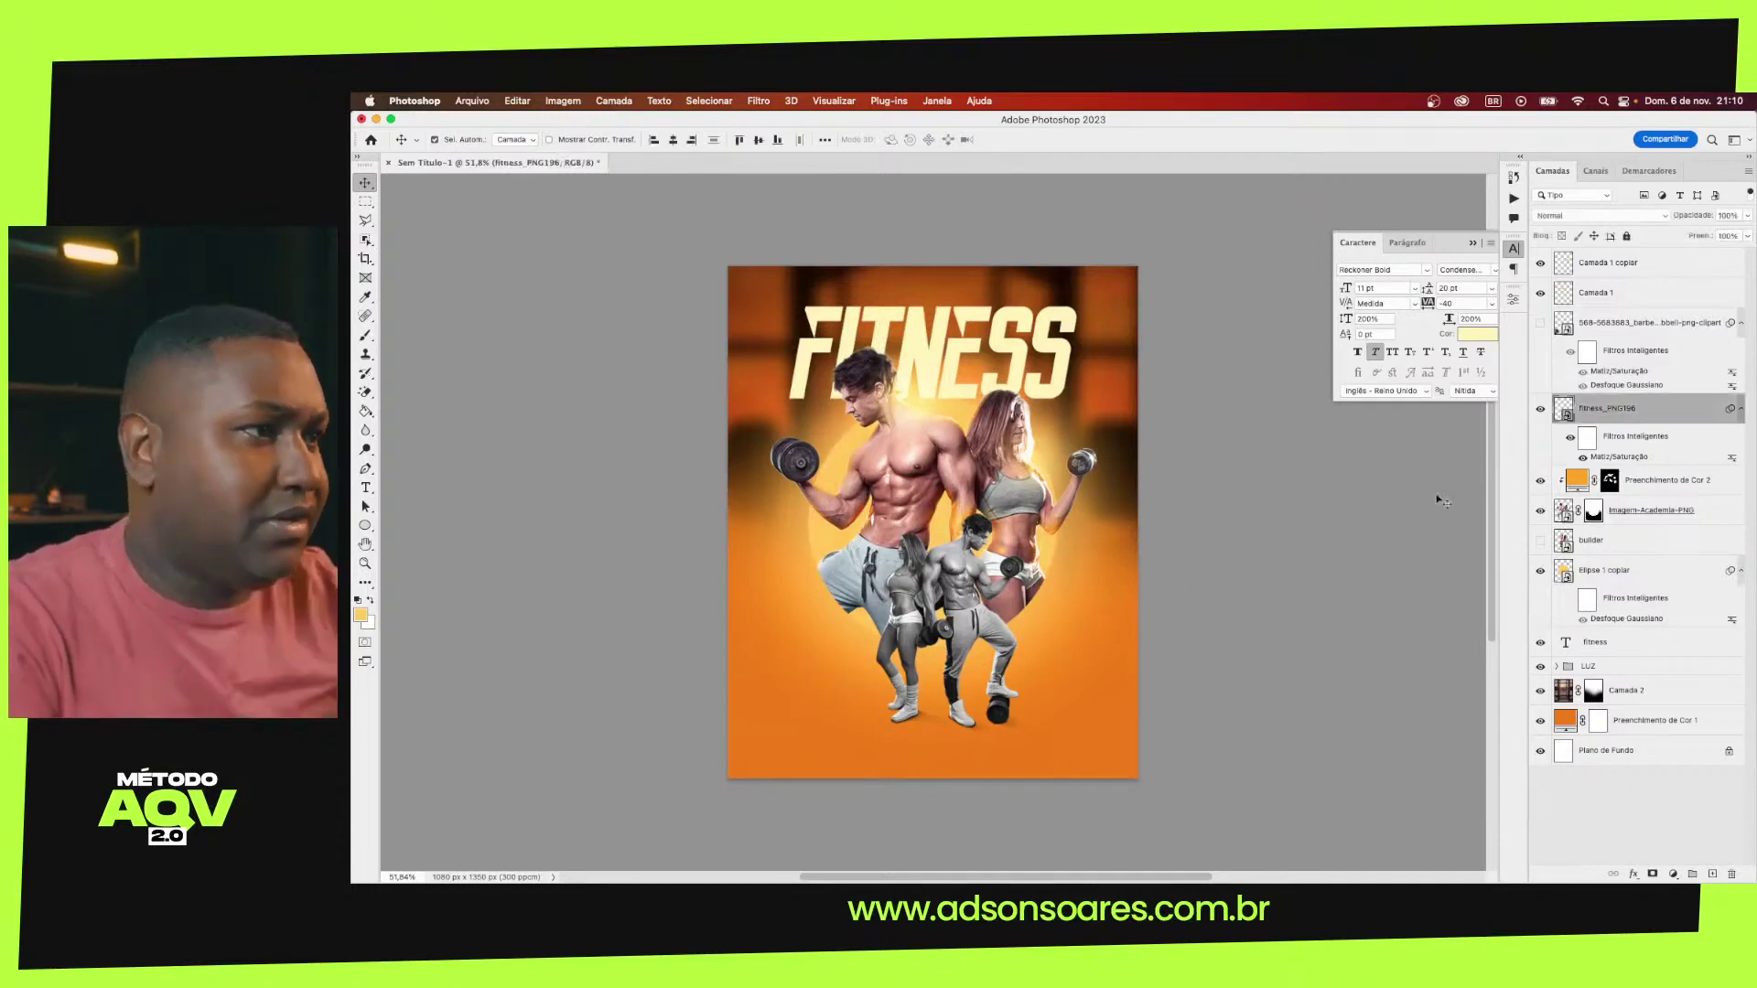
double_click(1694, 411)
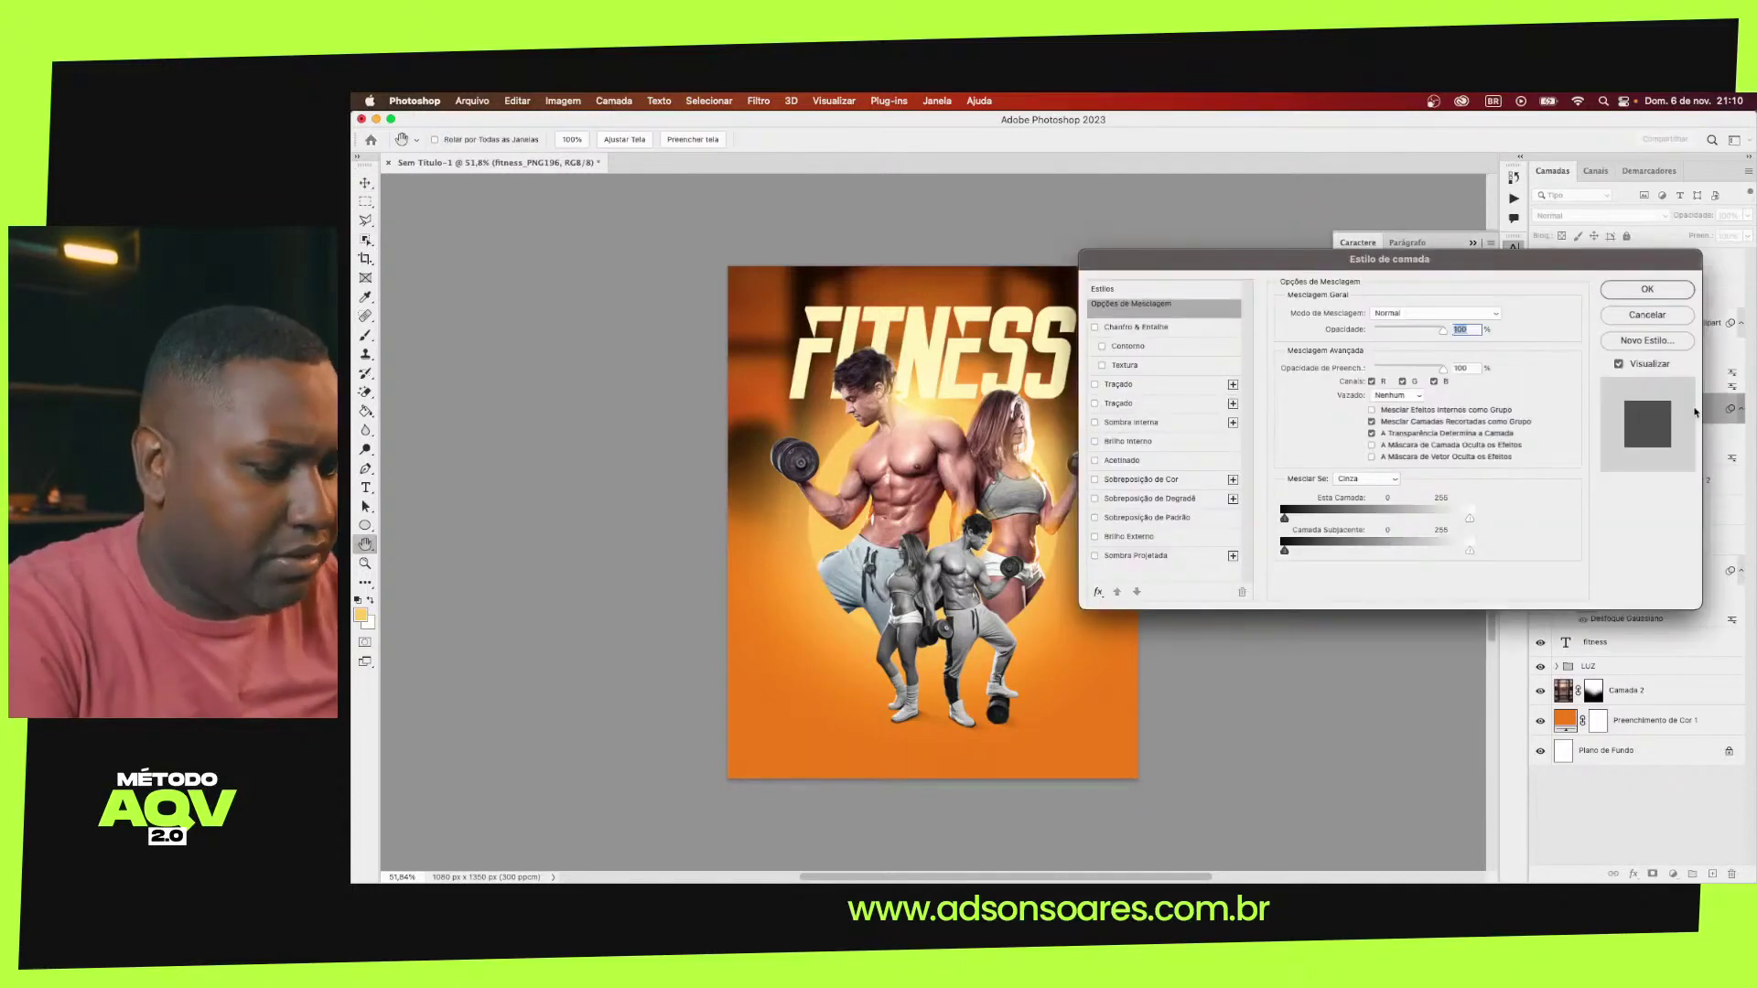
click(1135, 555)
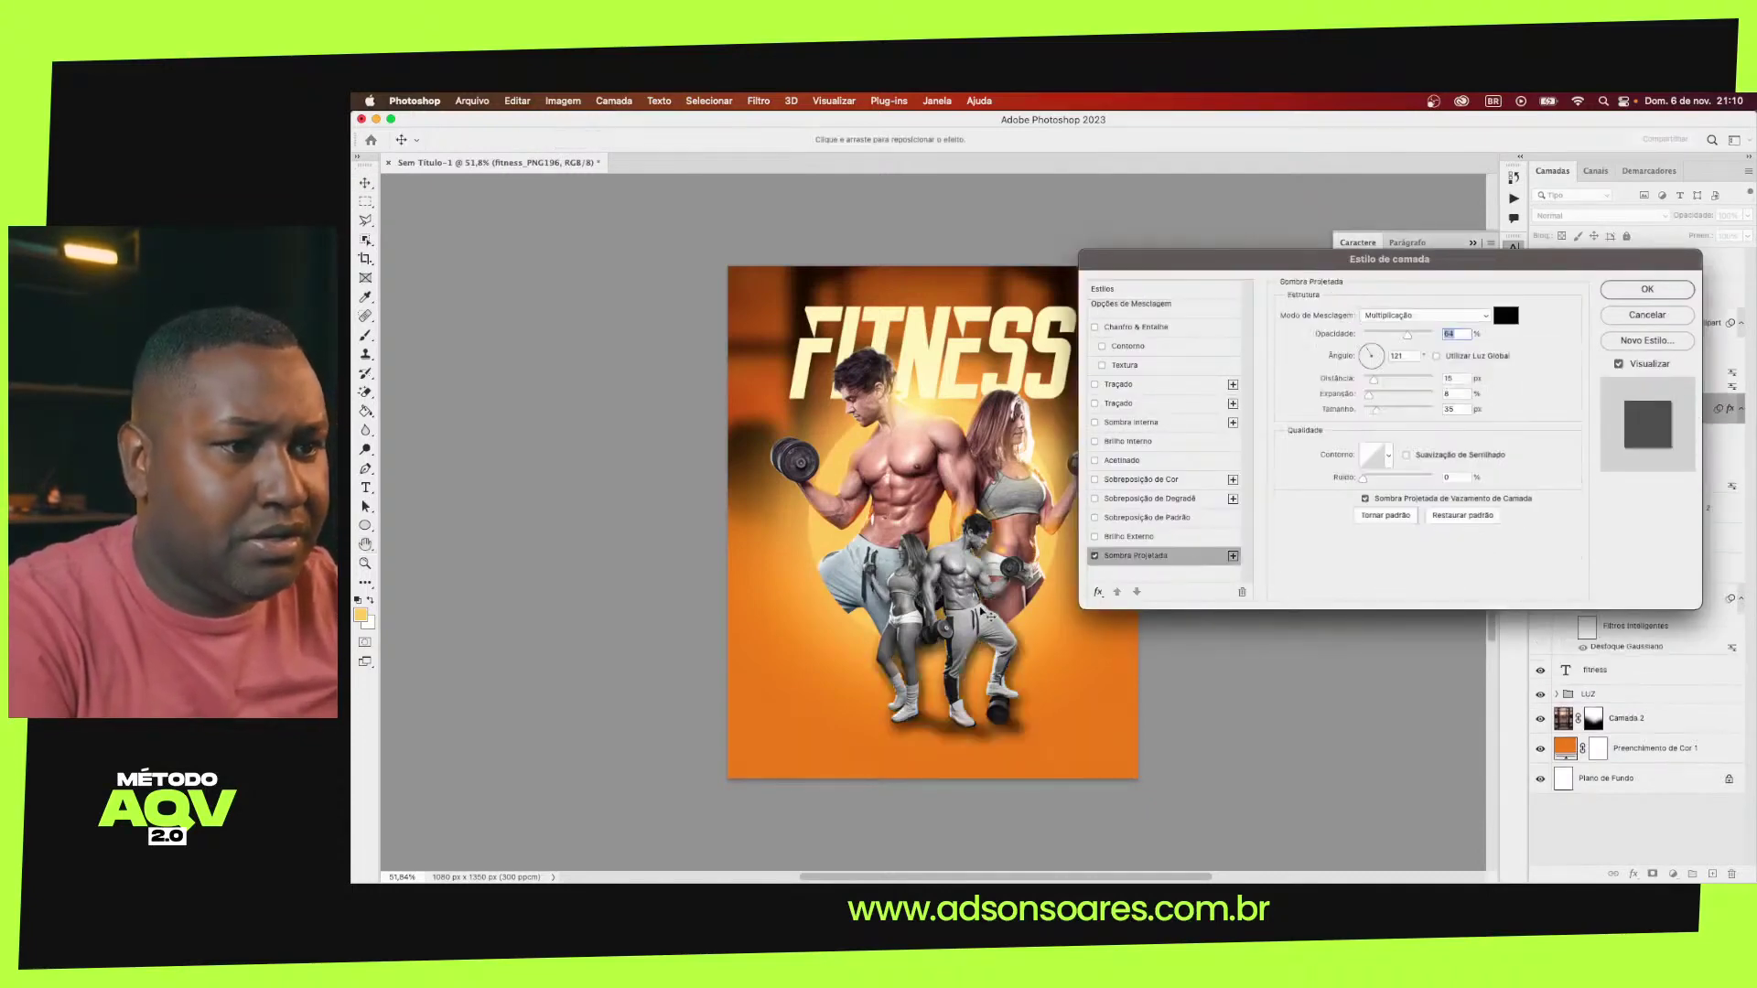
key(Down)
key(Down)
key(Down)
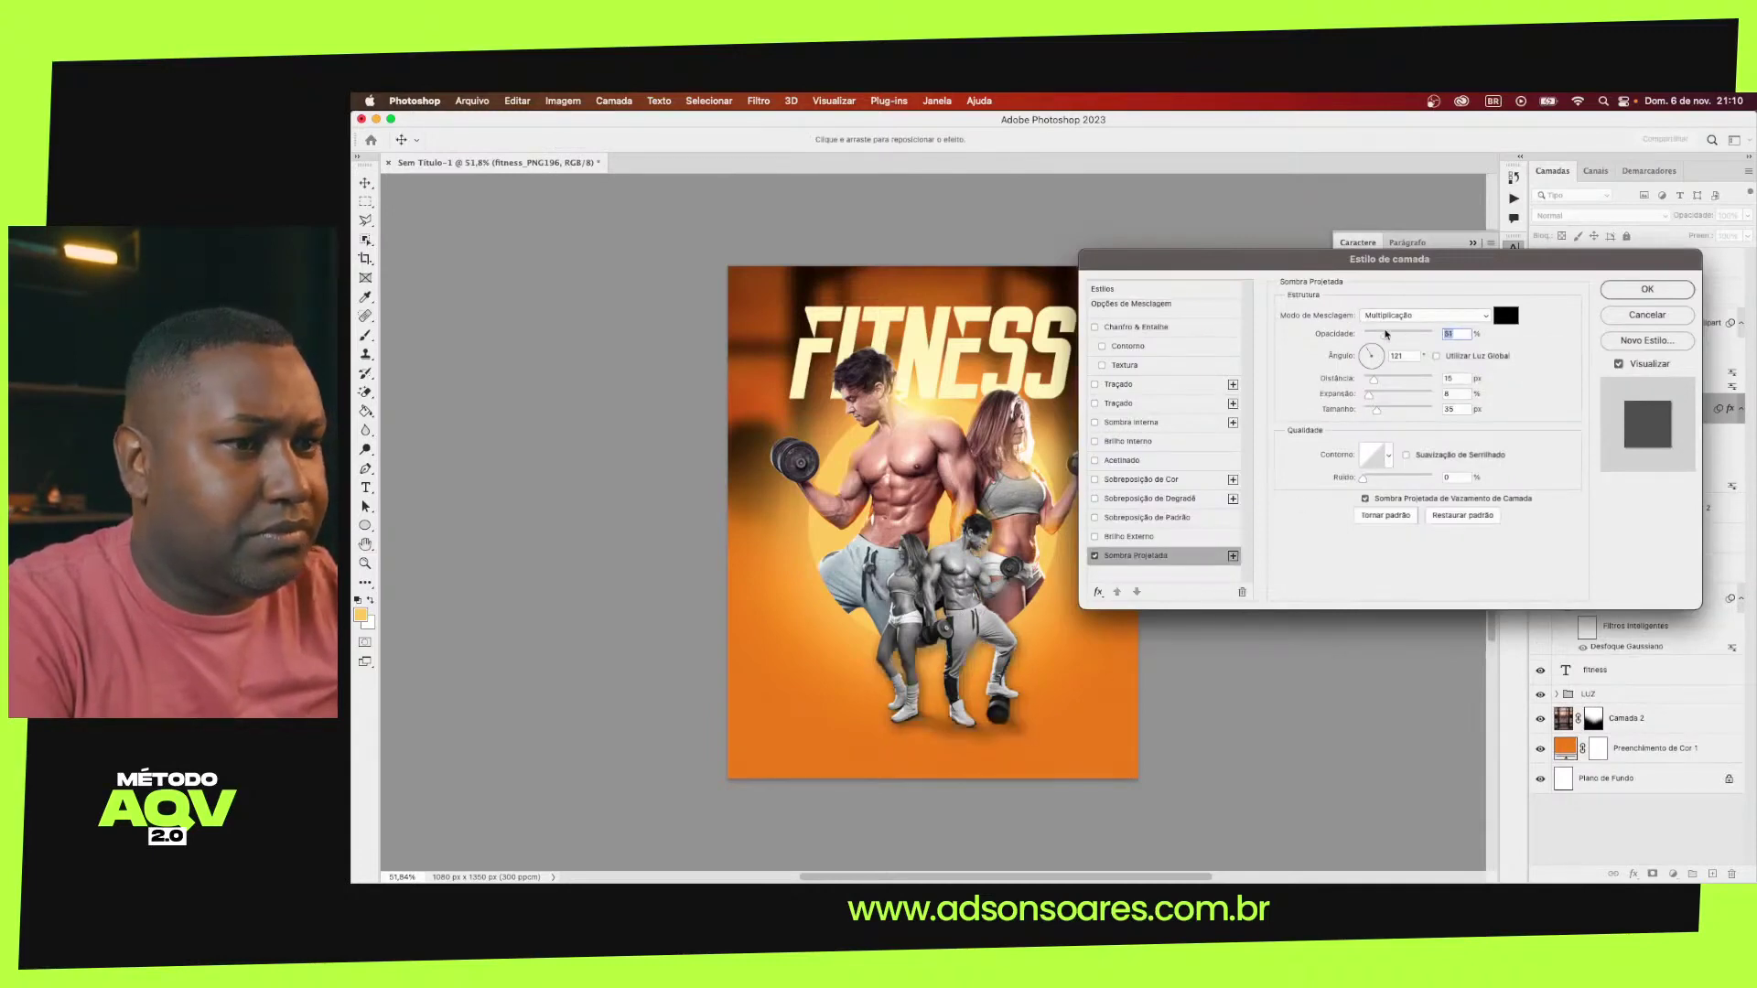
drag(958, 567, 963, 557)
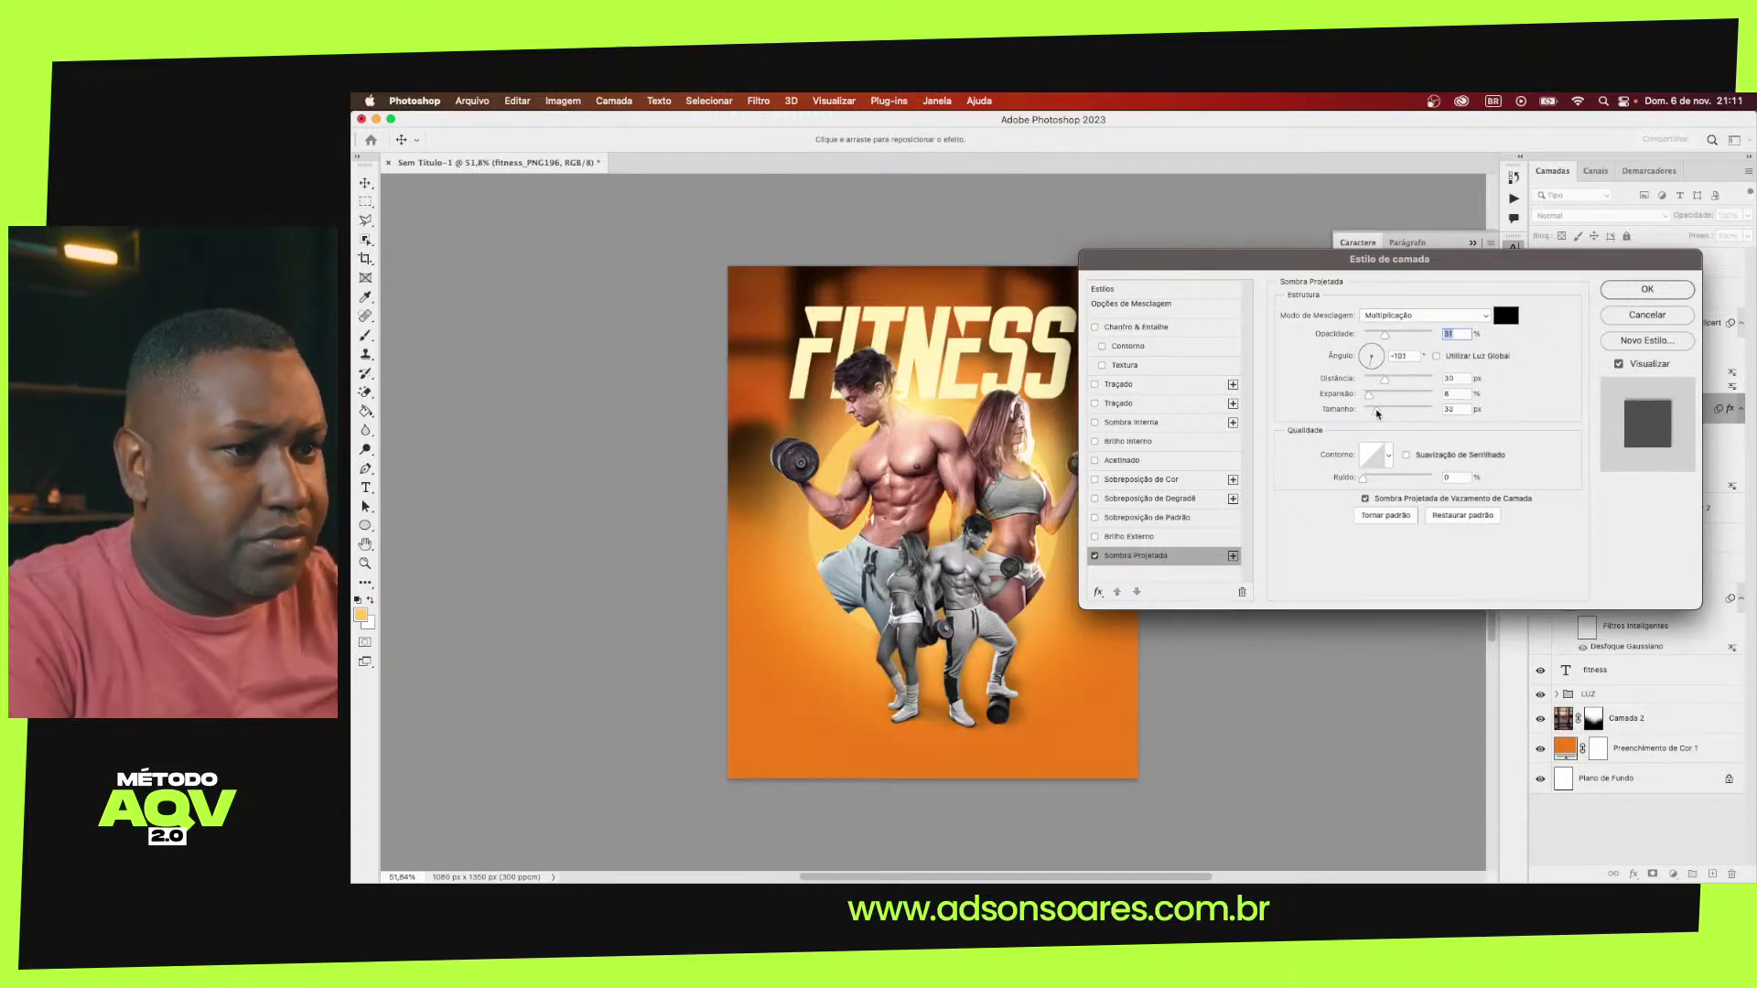
drag(1371, 412, 1368, 411)
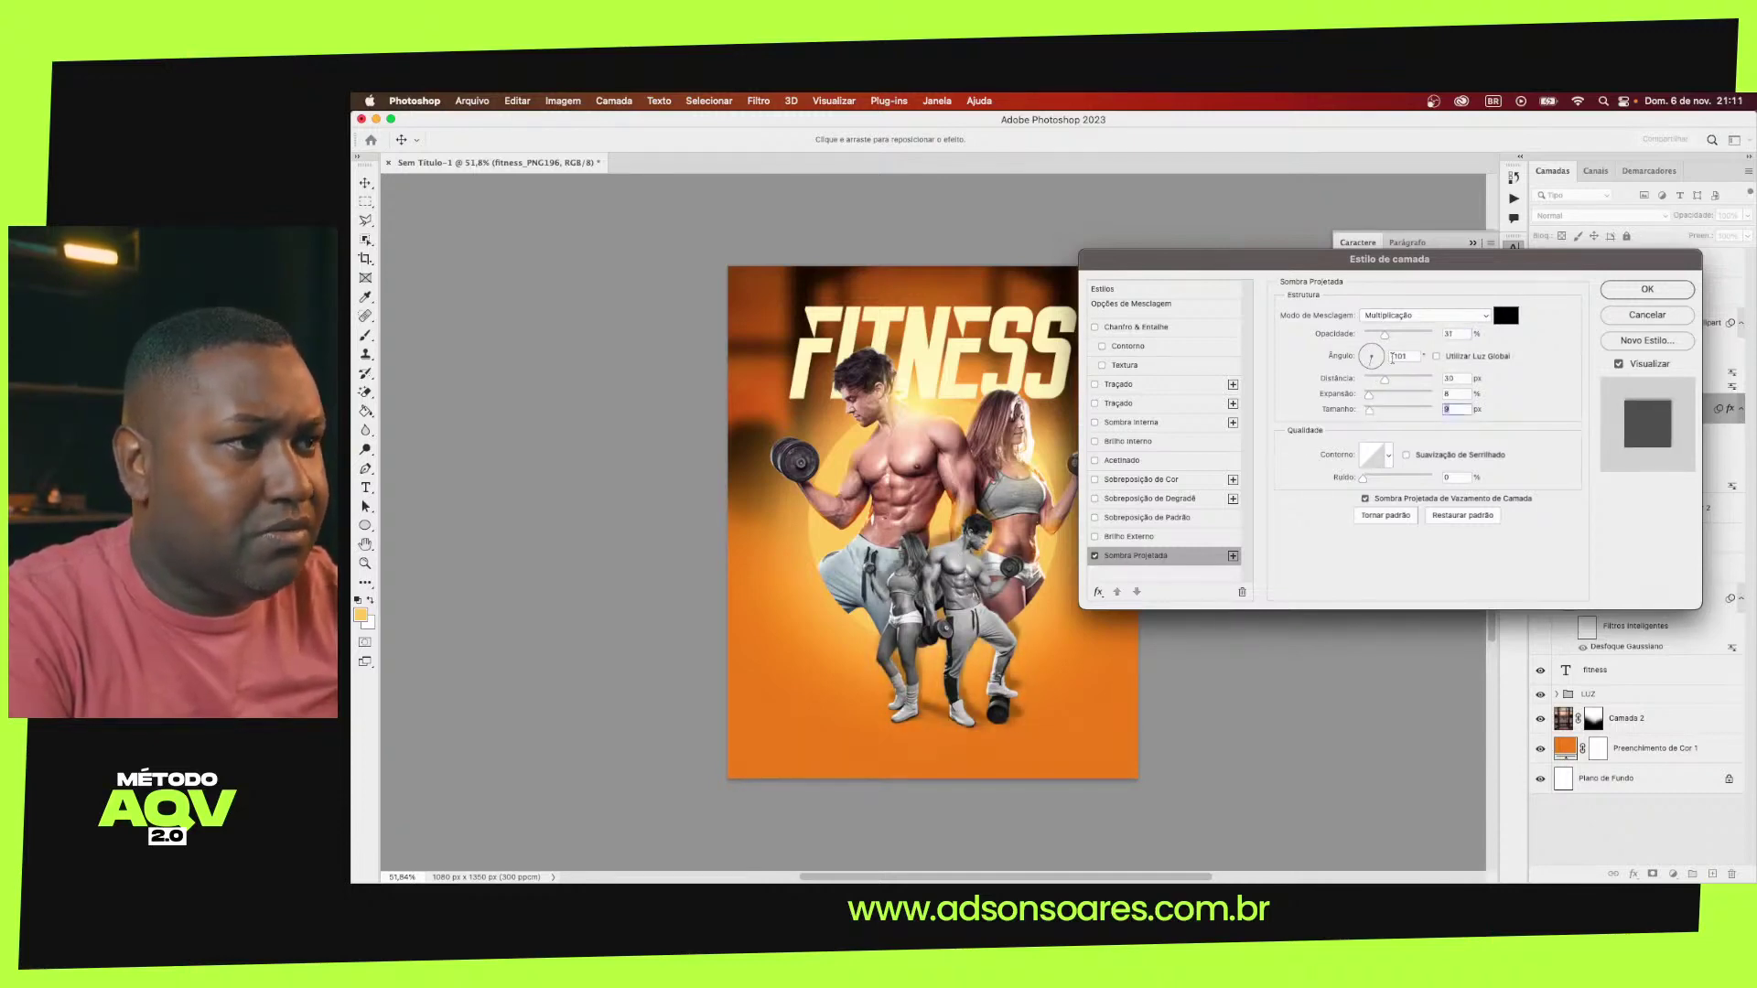
drag(1382, 338, 1379, 337)
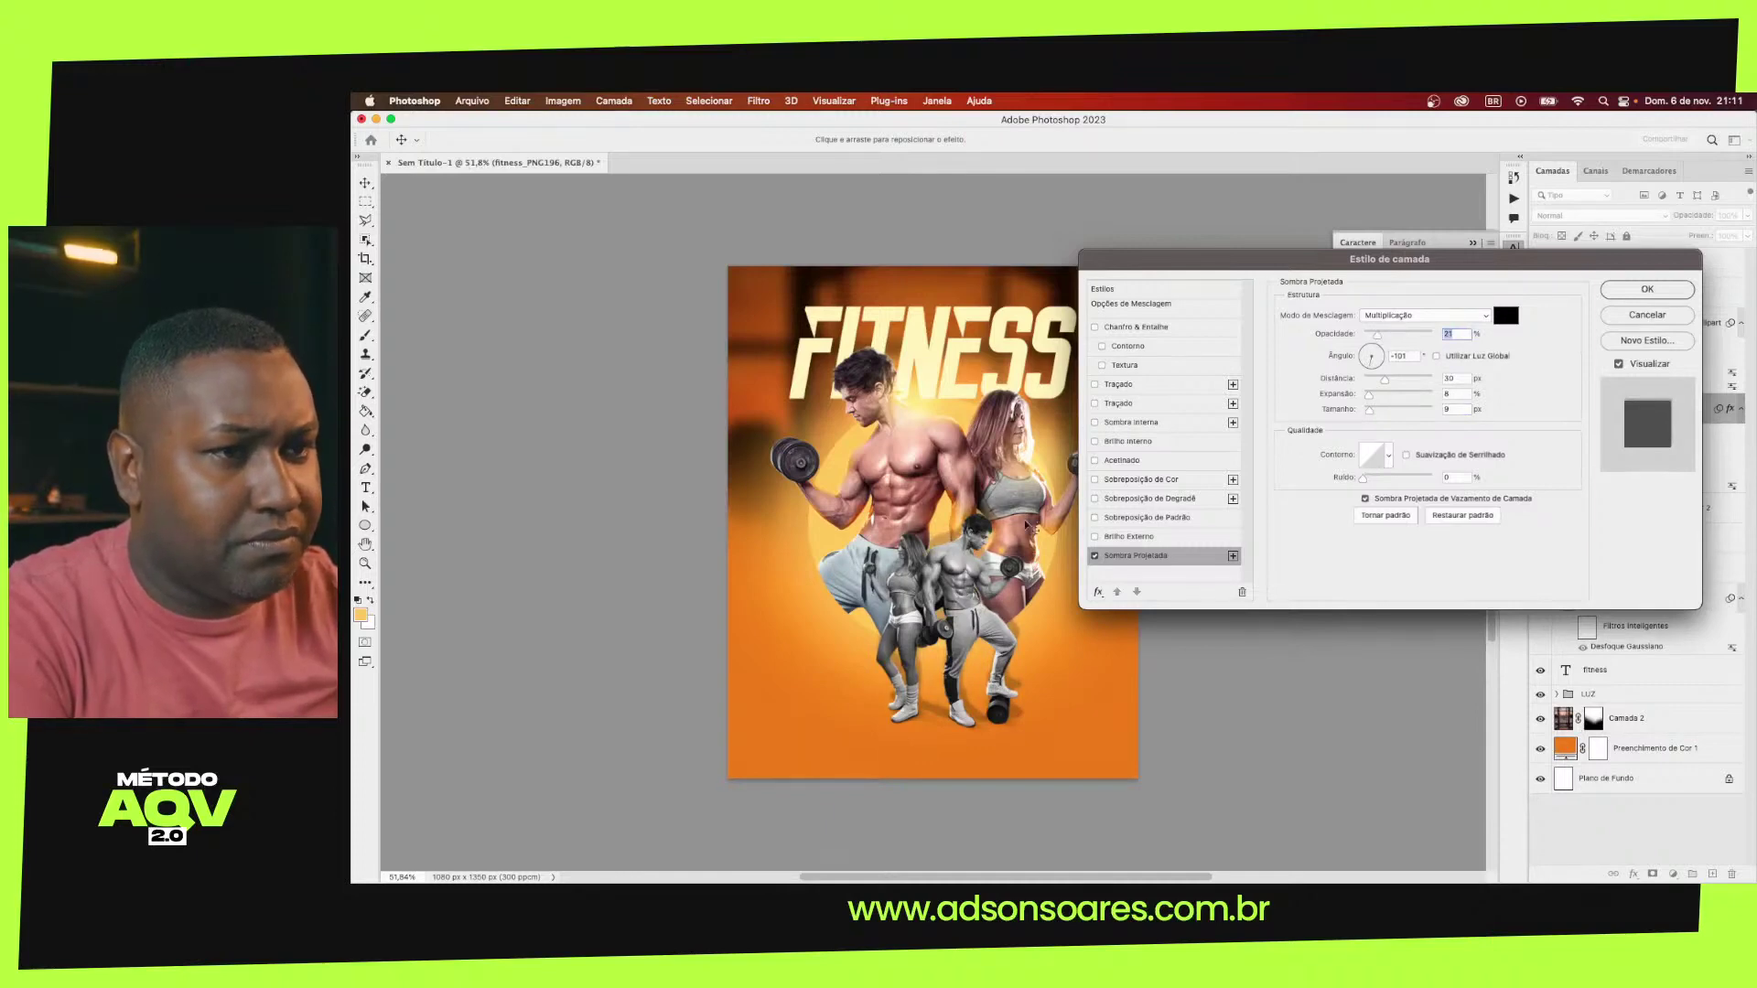
drag(968, 565, 967, 564)
click(1379, 409)
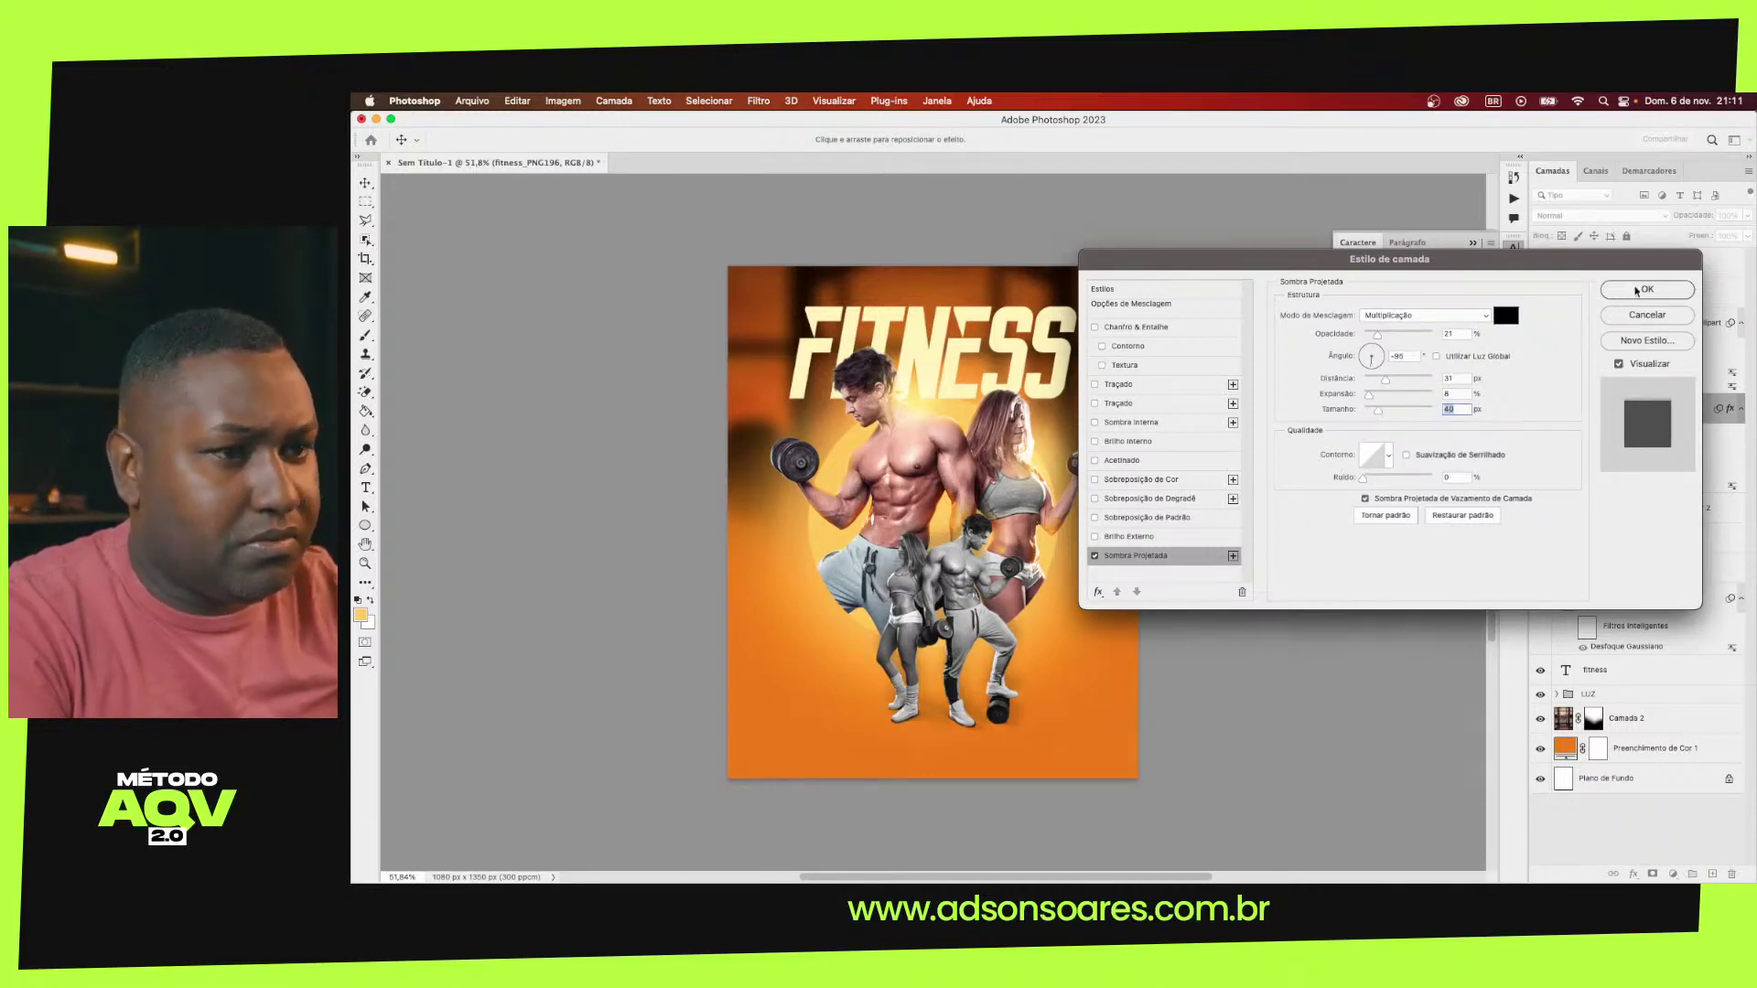
click(1644, 289)
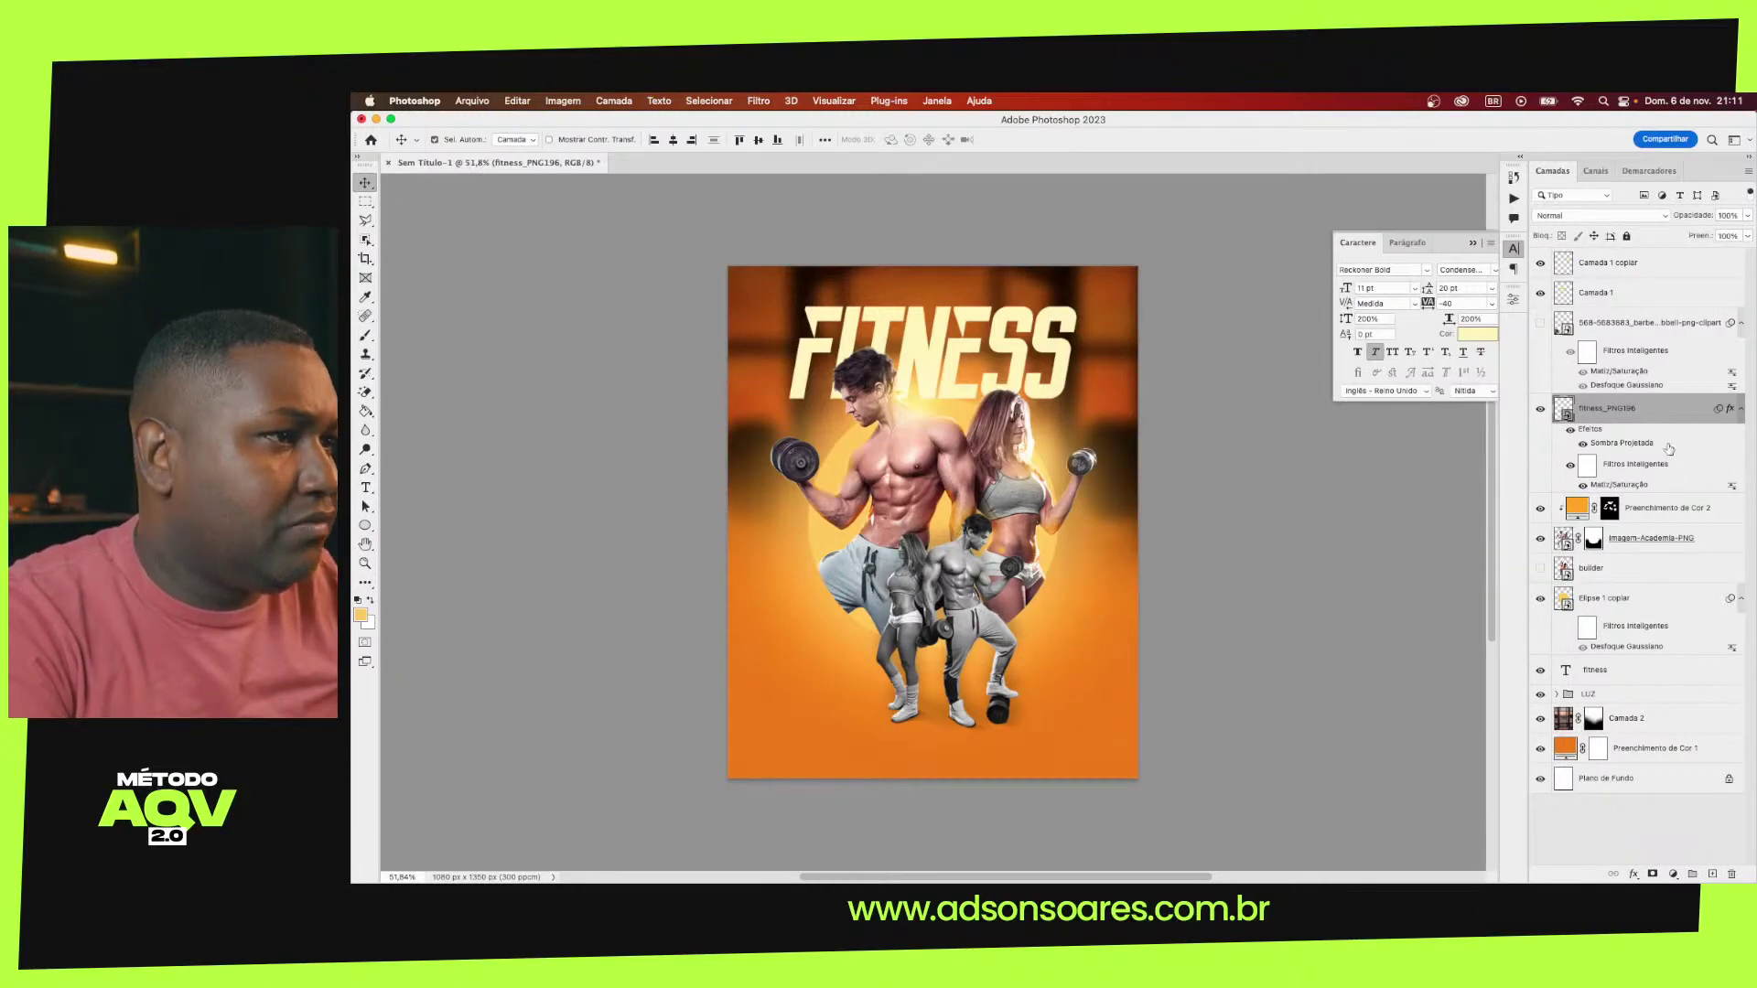
Convert the couple's drop shadow into its own separate layer and select it
right_click(1667, 447)
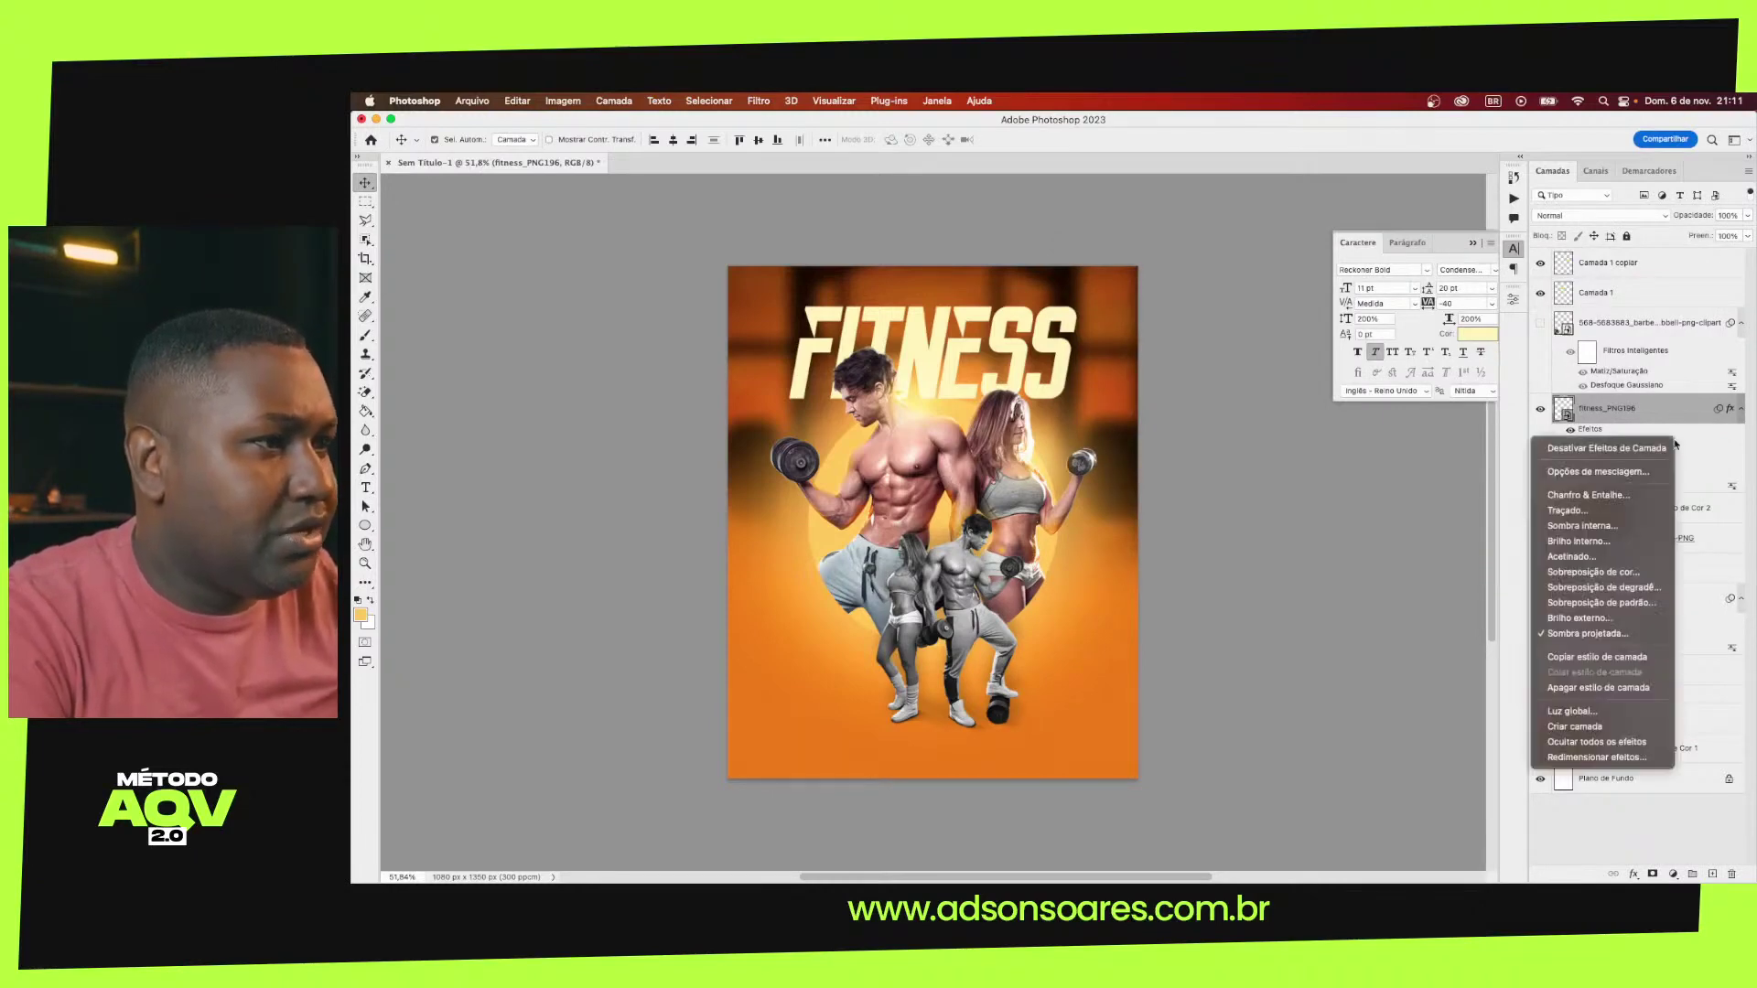
click(1620, 727)
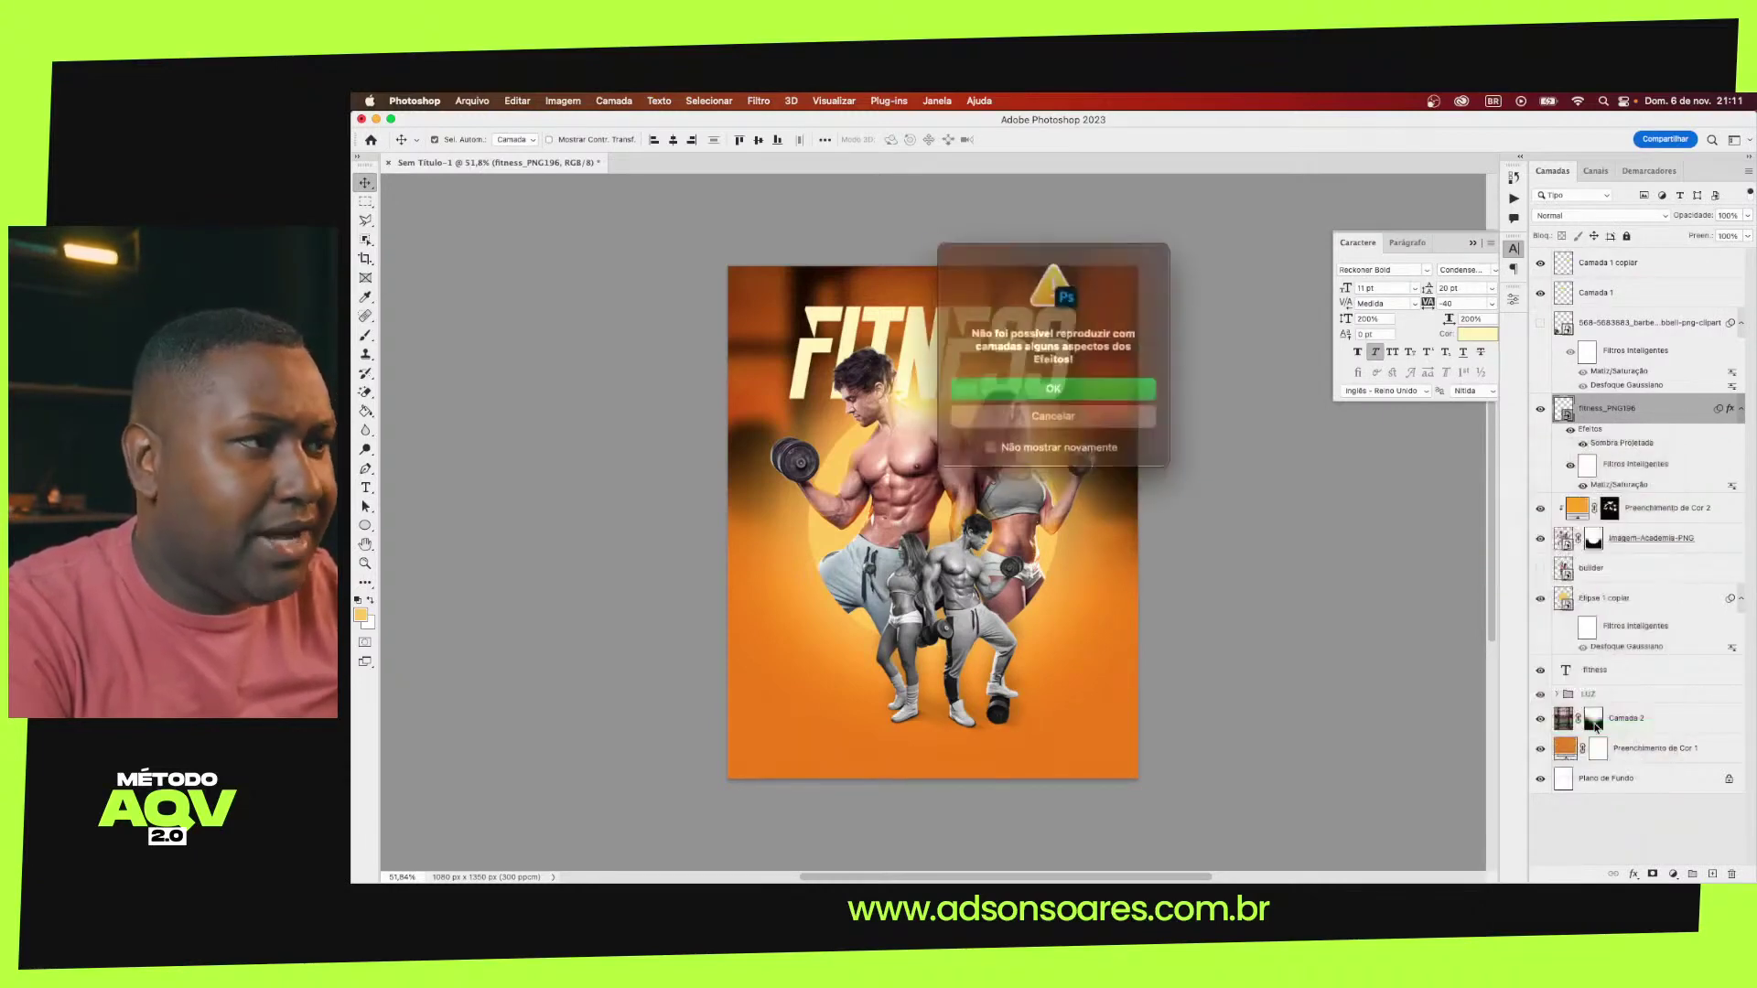
key(Return)
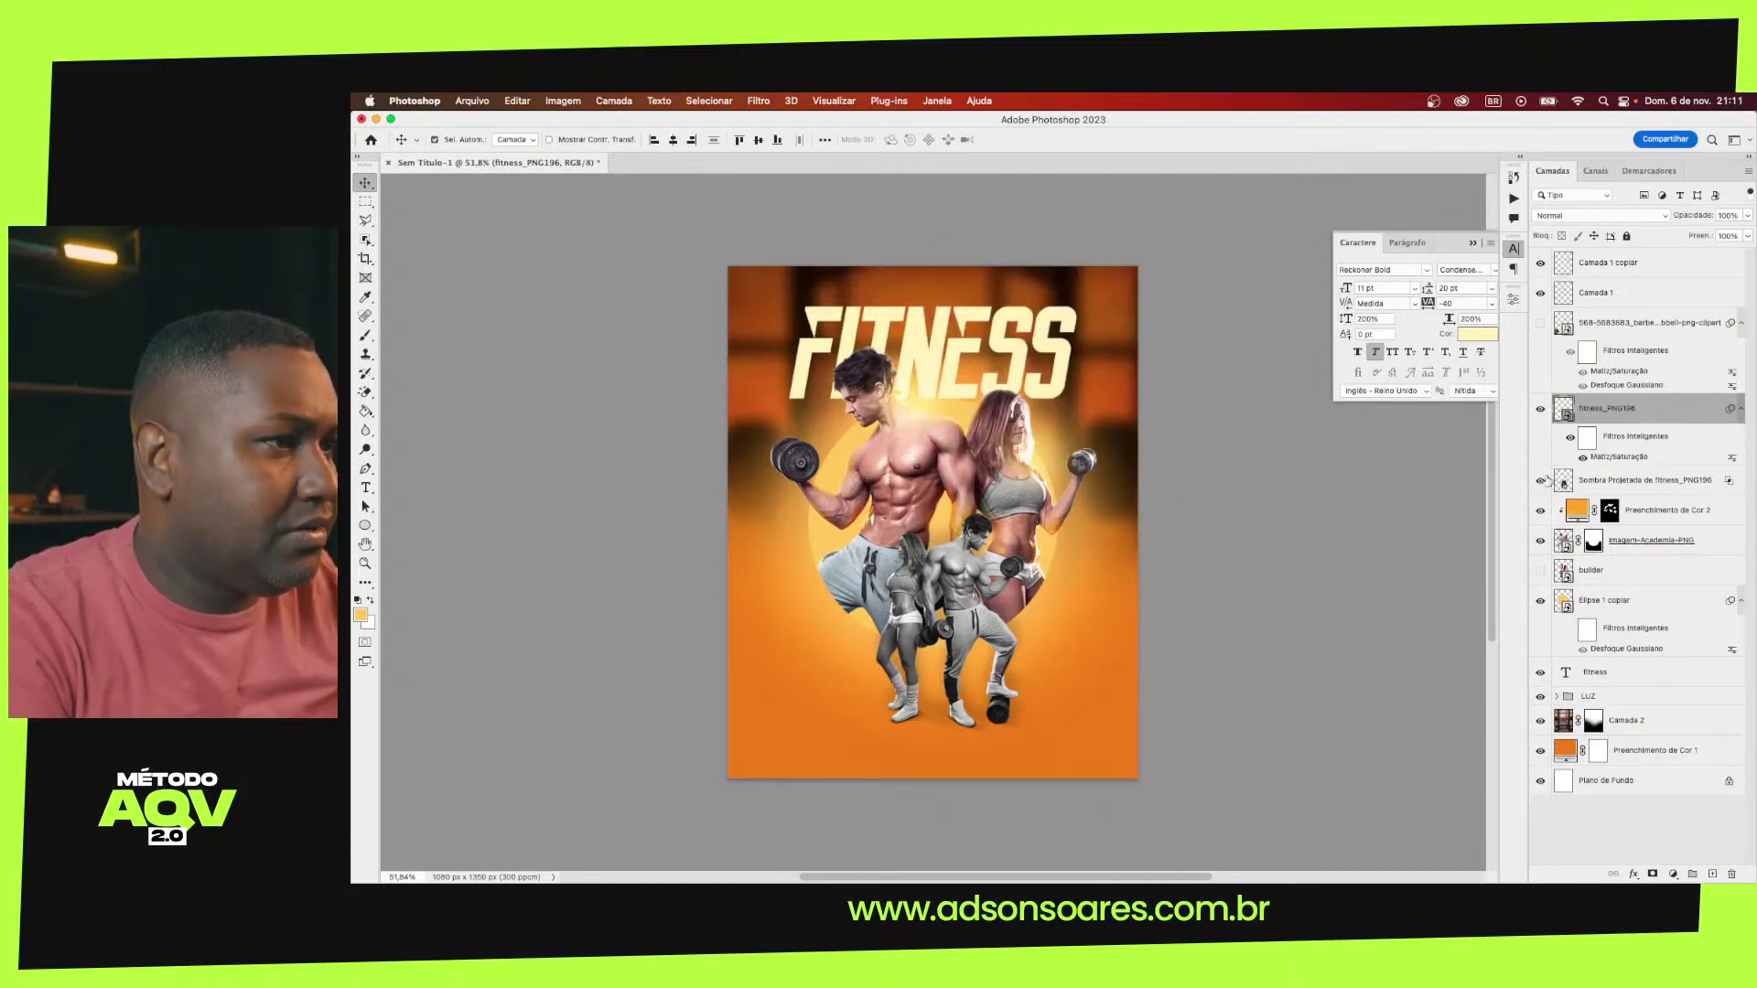
click(1541, 482)
click(1541, 484)
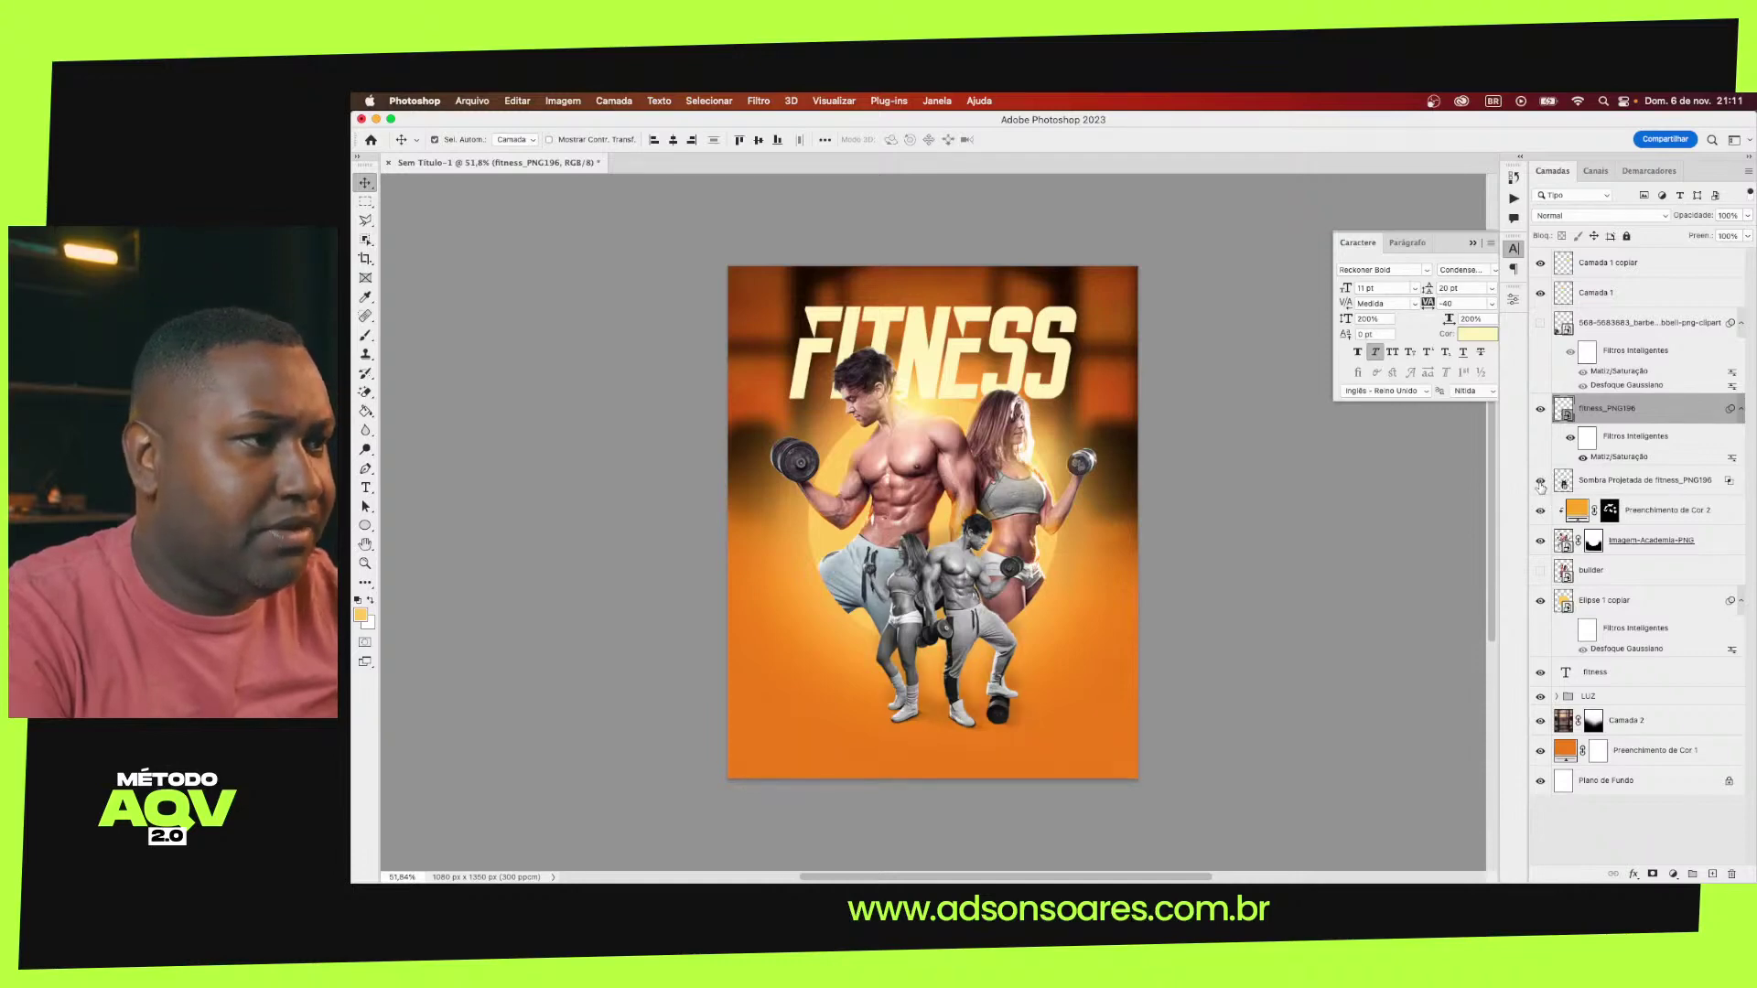
click(1592, 485)
Add a mask to the shadow layer and paint it black with a 400 px brush
click(1653, 874)
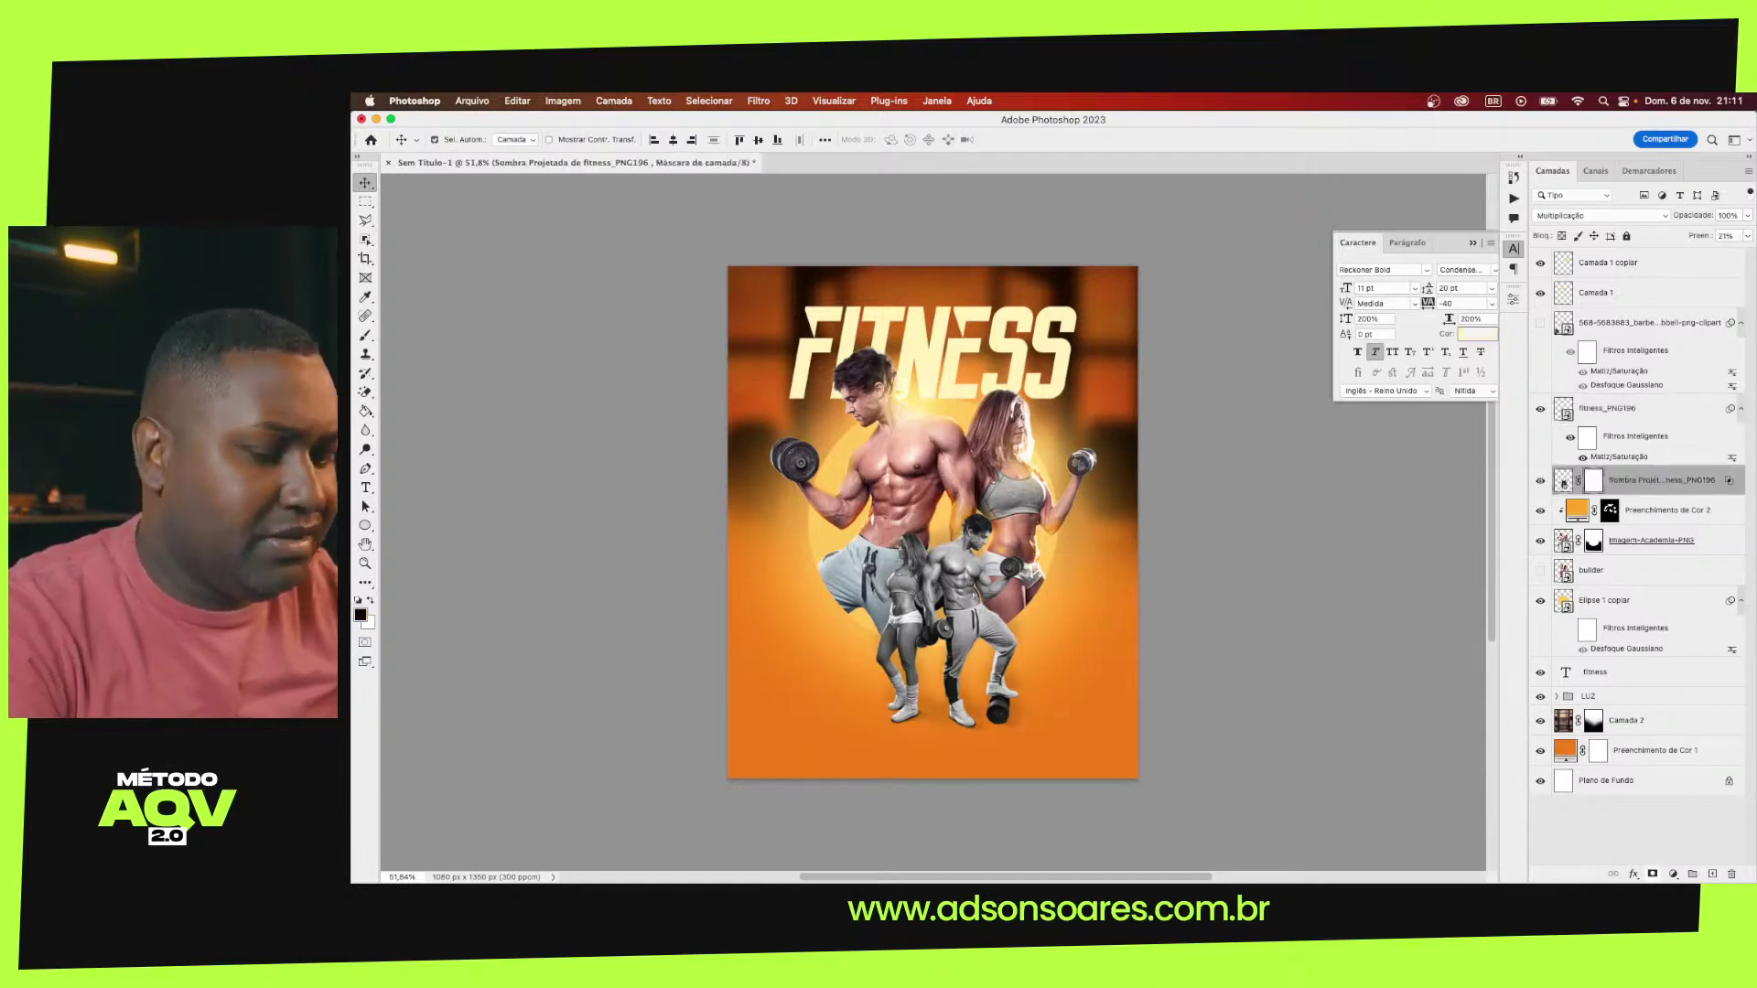
key(b)
key(d)
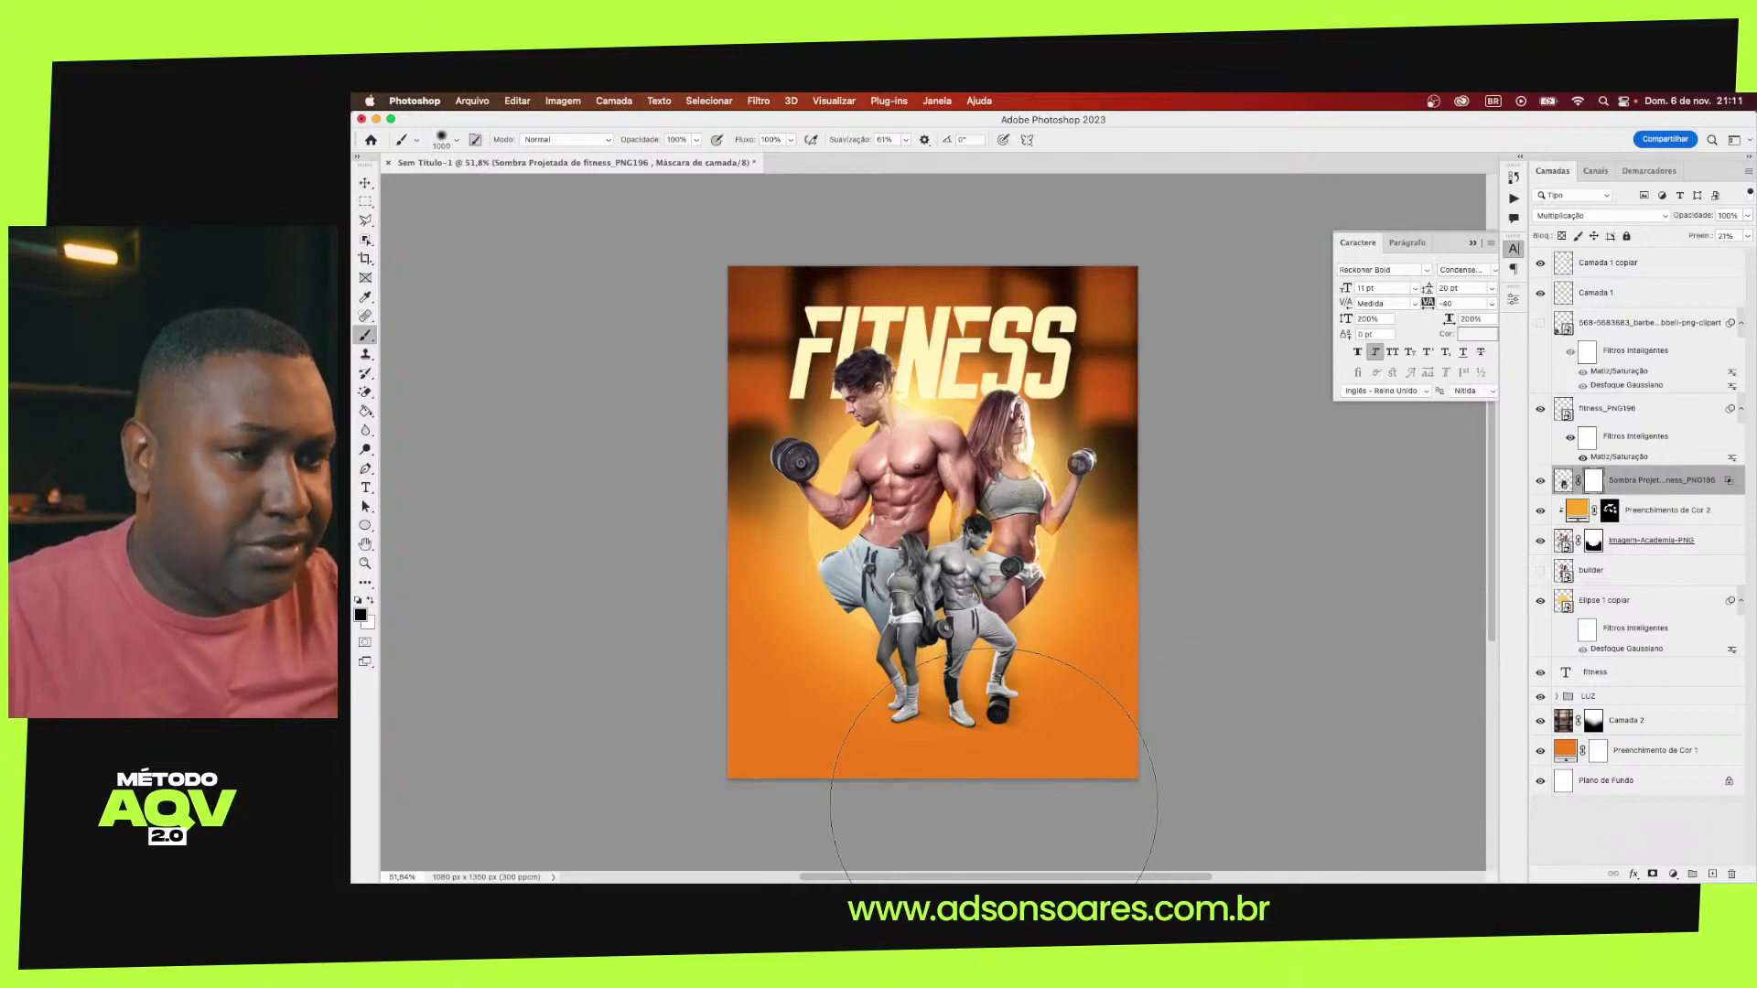
key(bracketleft)
key(bracketleft)
key(bracketleft)
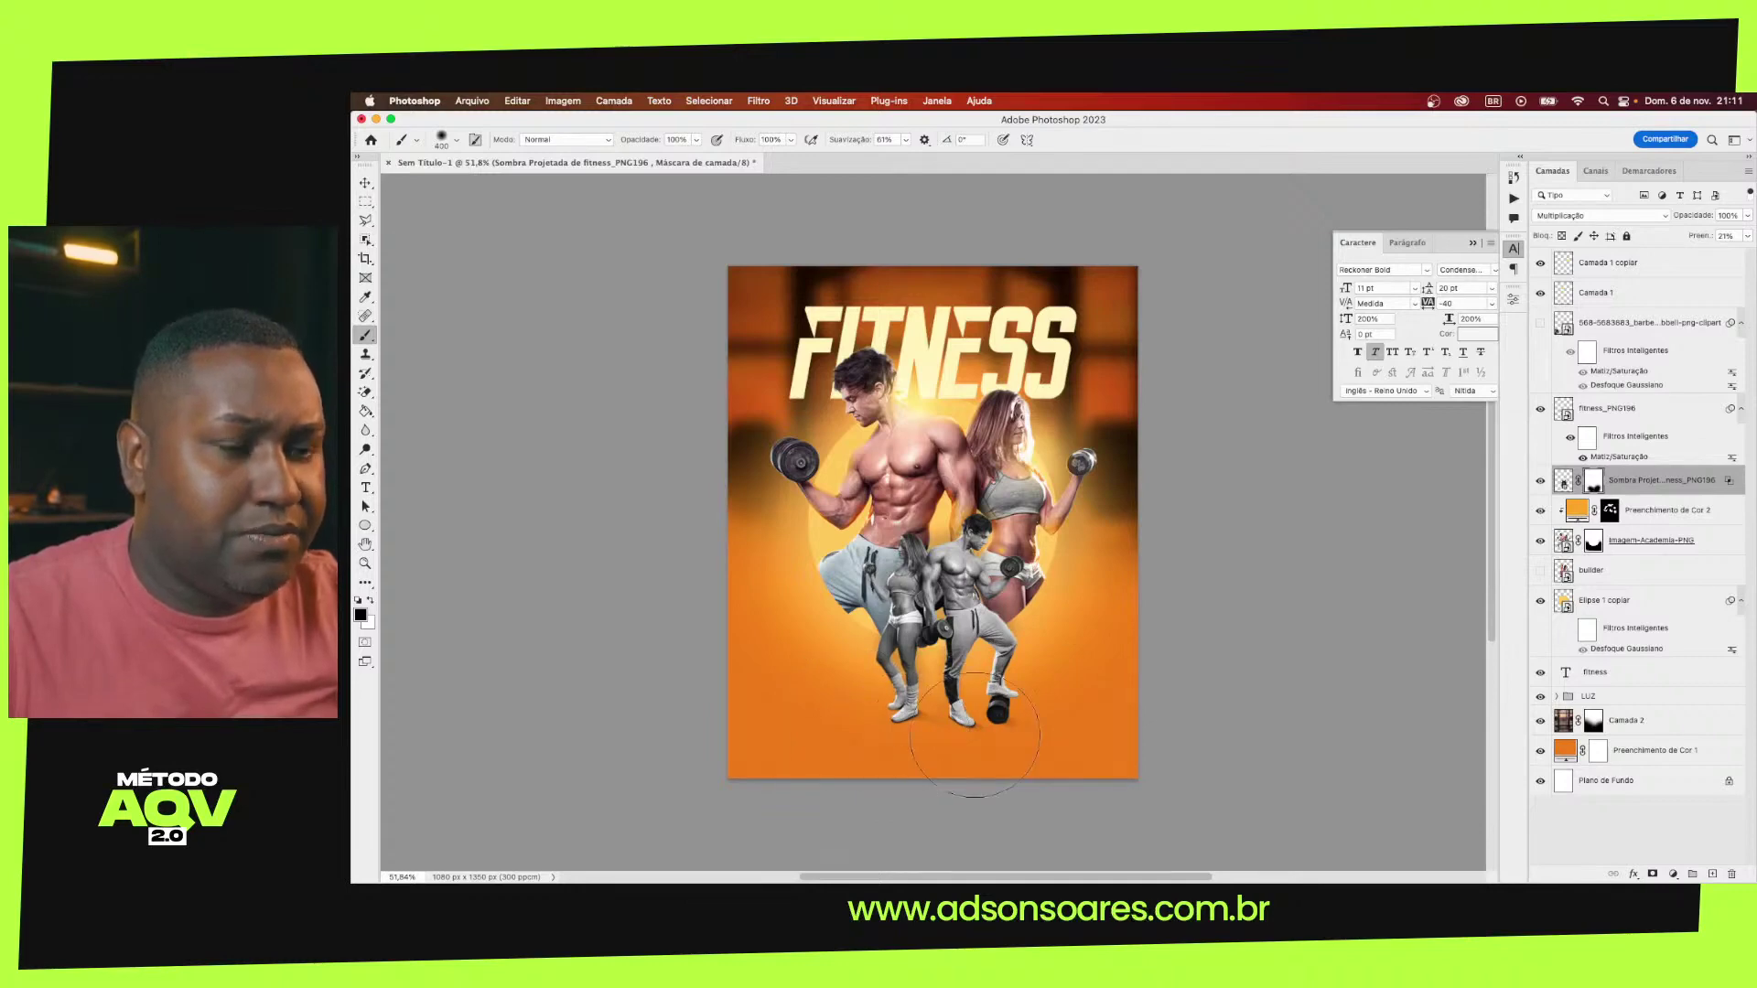
key(v)
click(1541, 481)
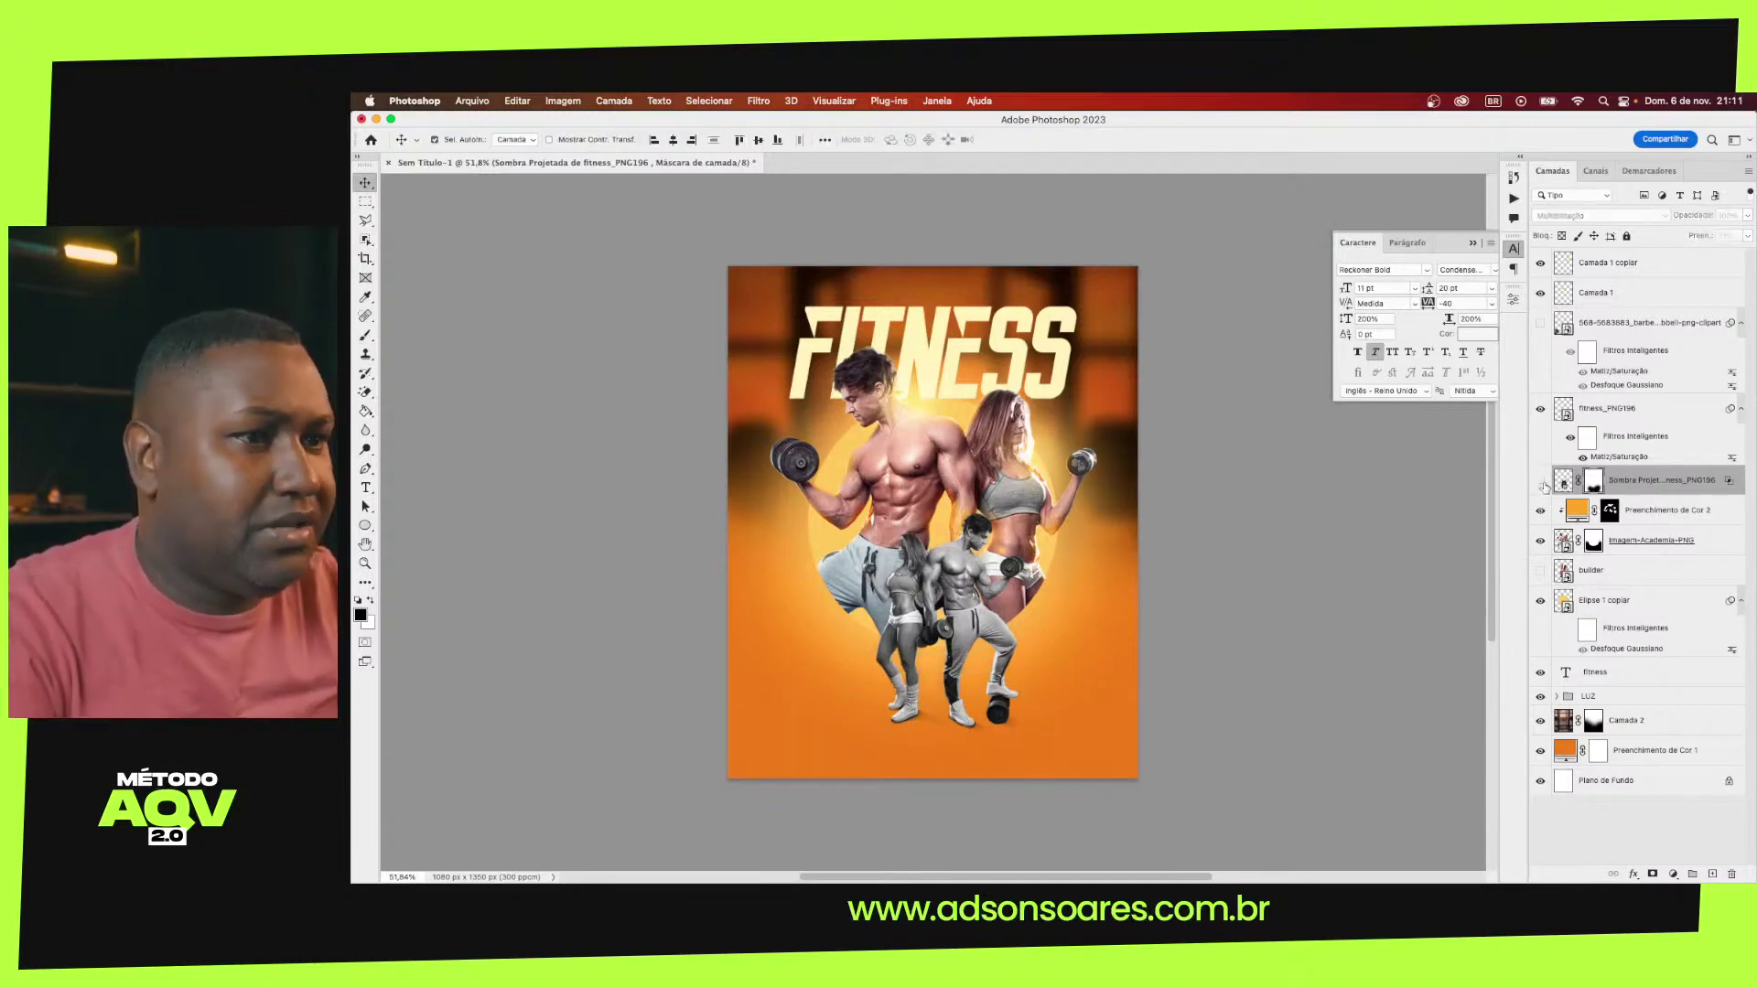
click(1541, 481)
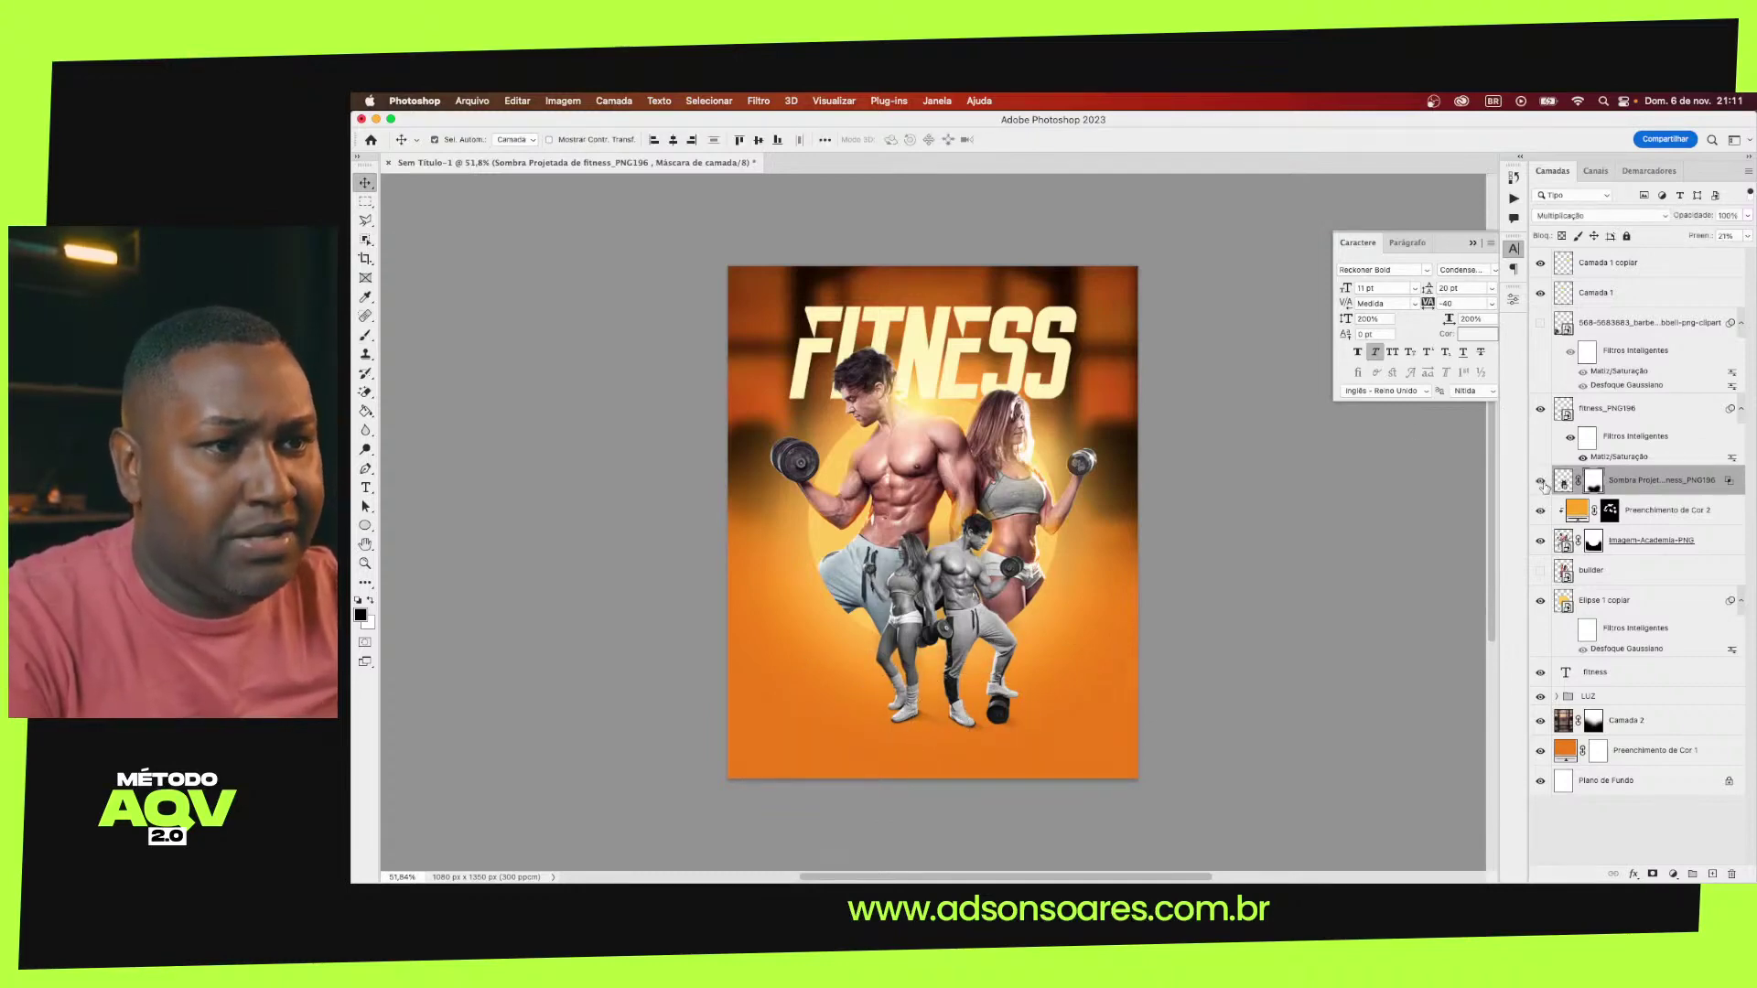
click(1541, 482)
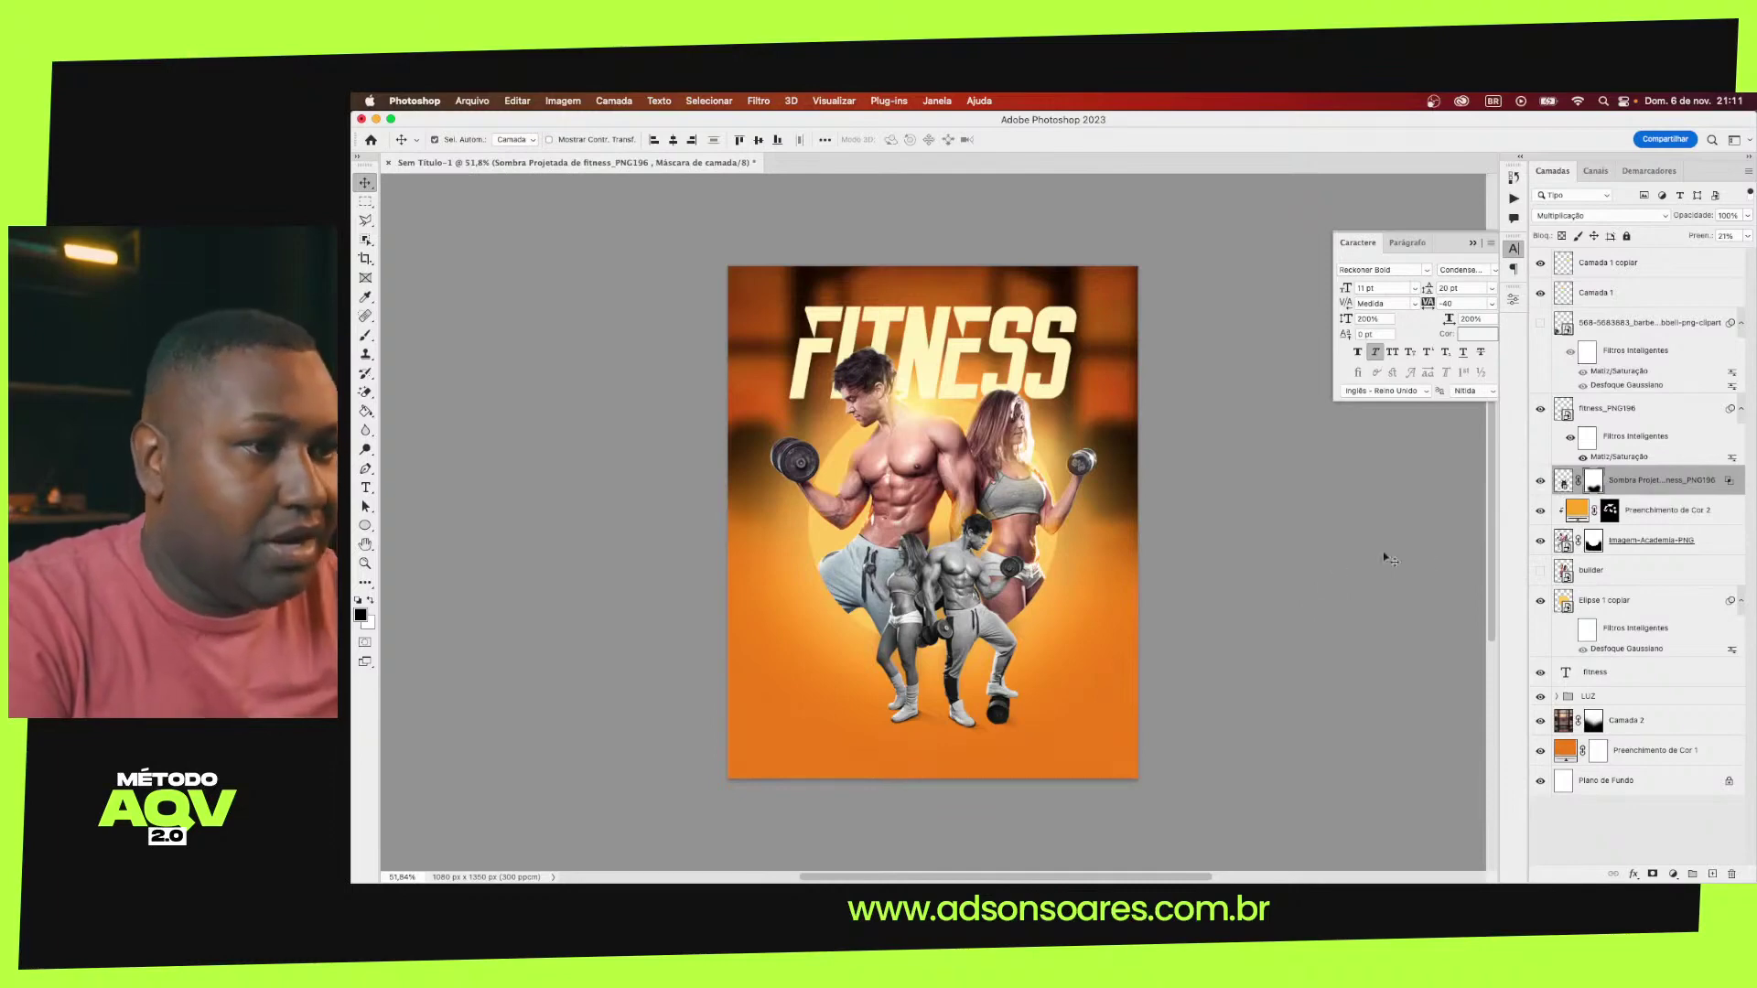
click(1541, 481)
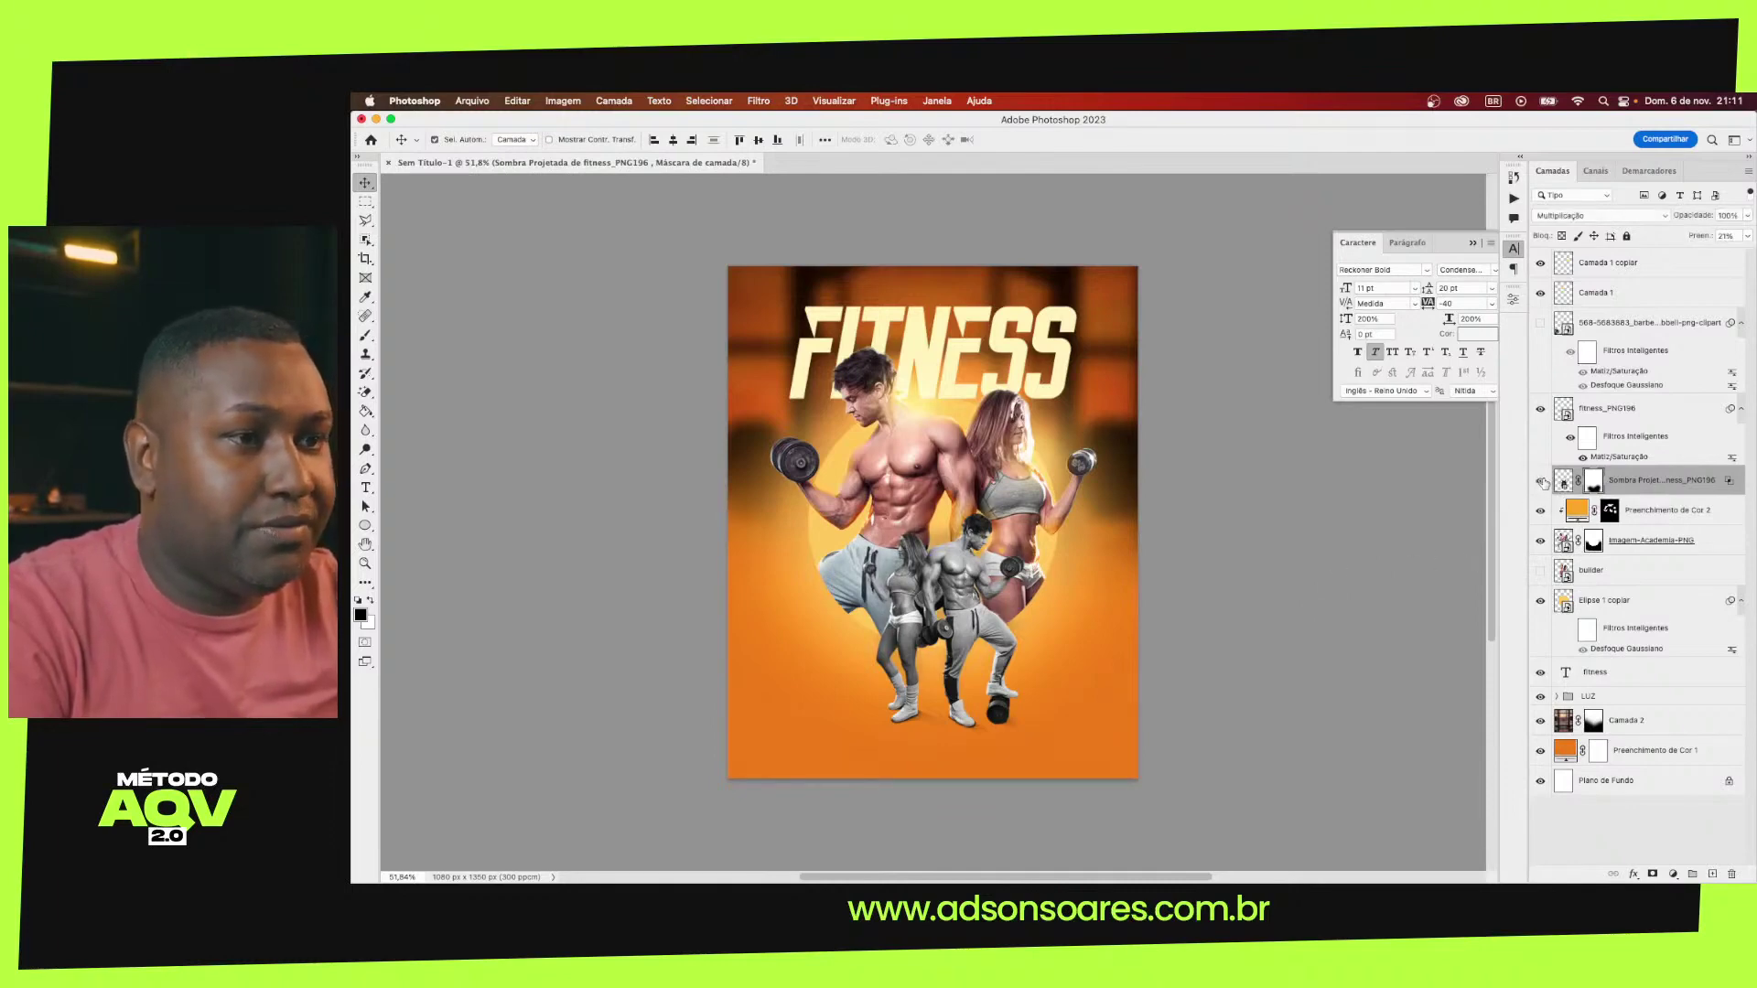
Refine the shadow mask with a 200 px black brush
key(b)
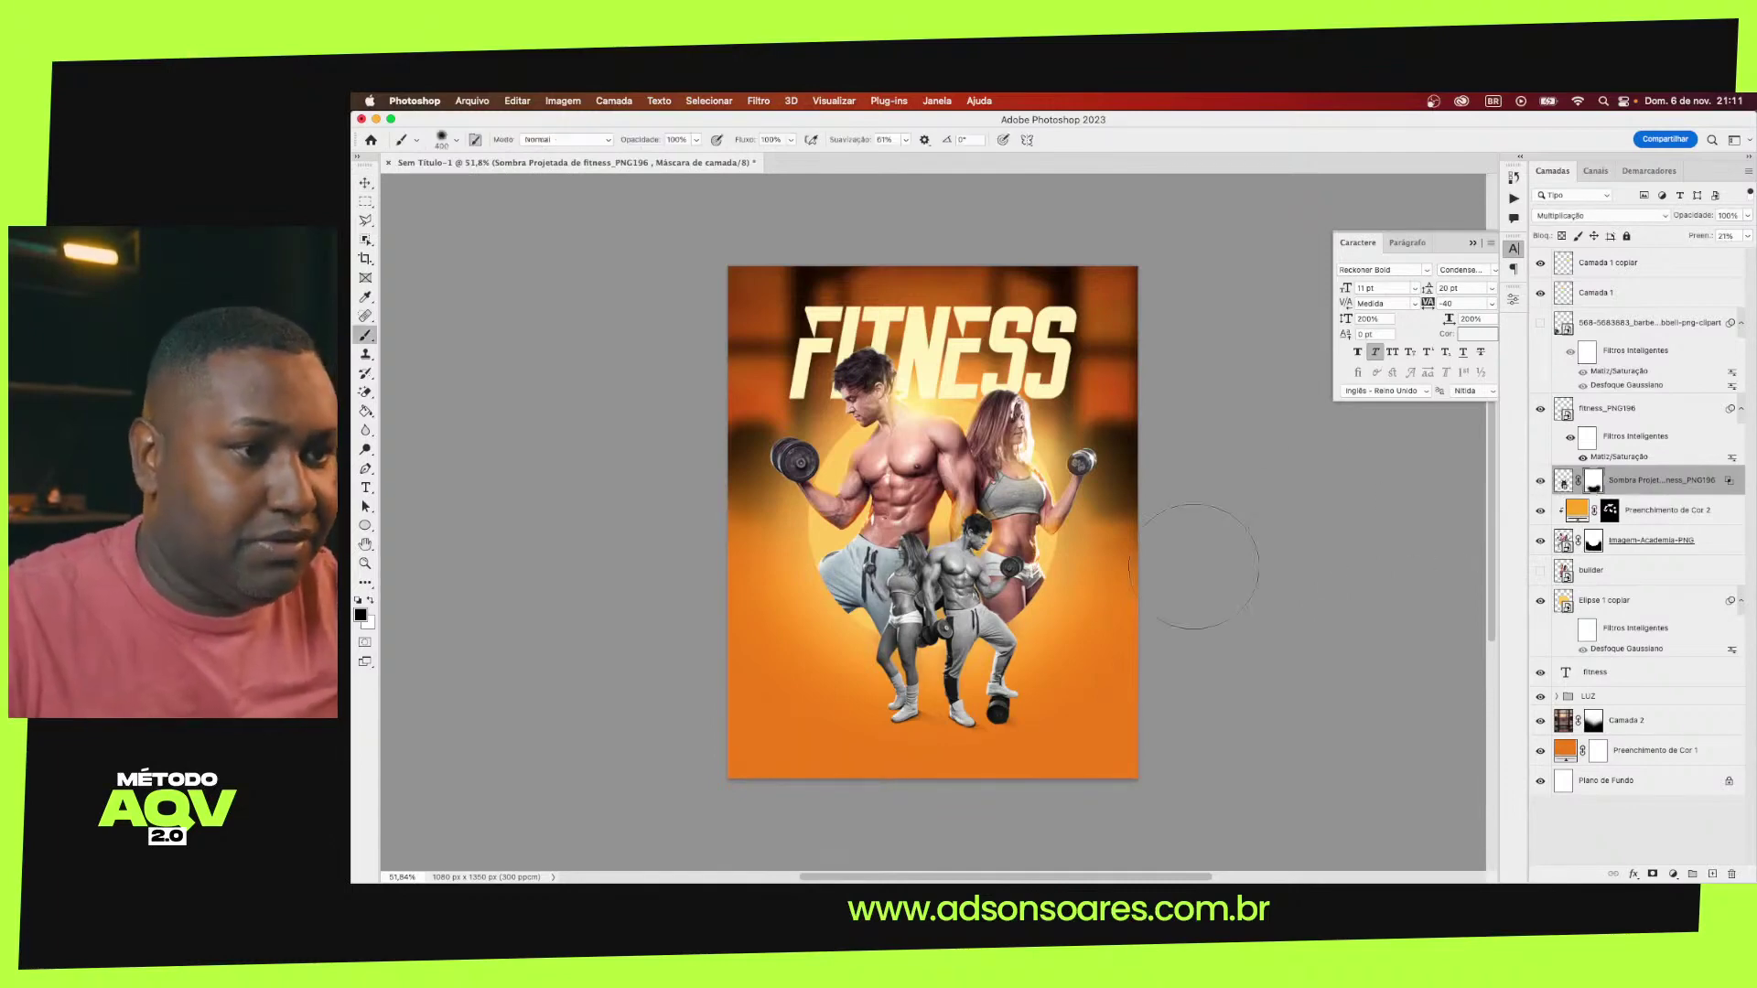
key(bracketleft)
key(bracketleft)
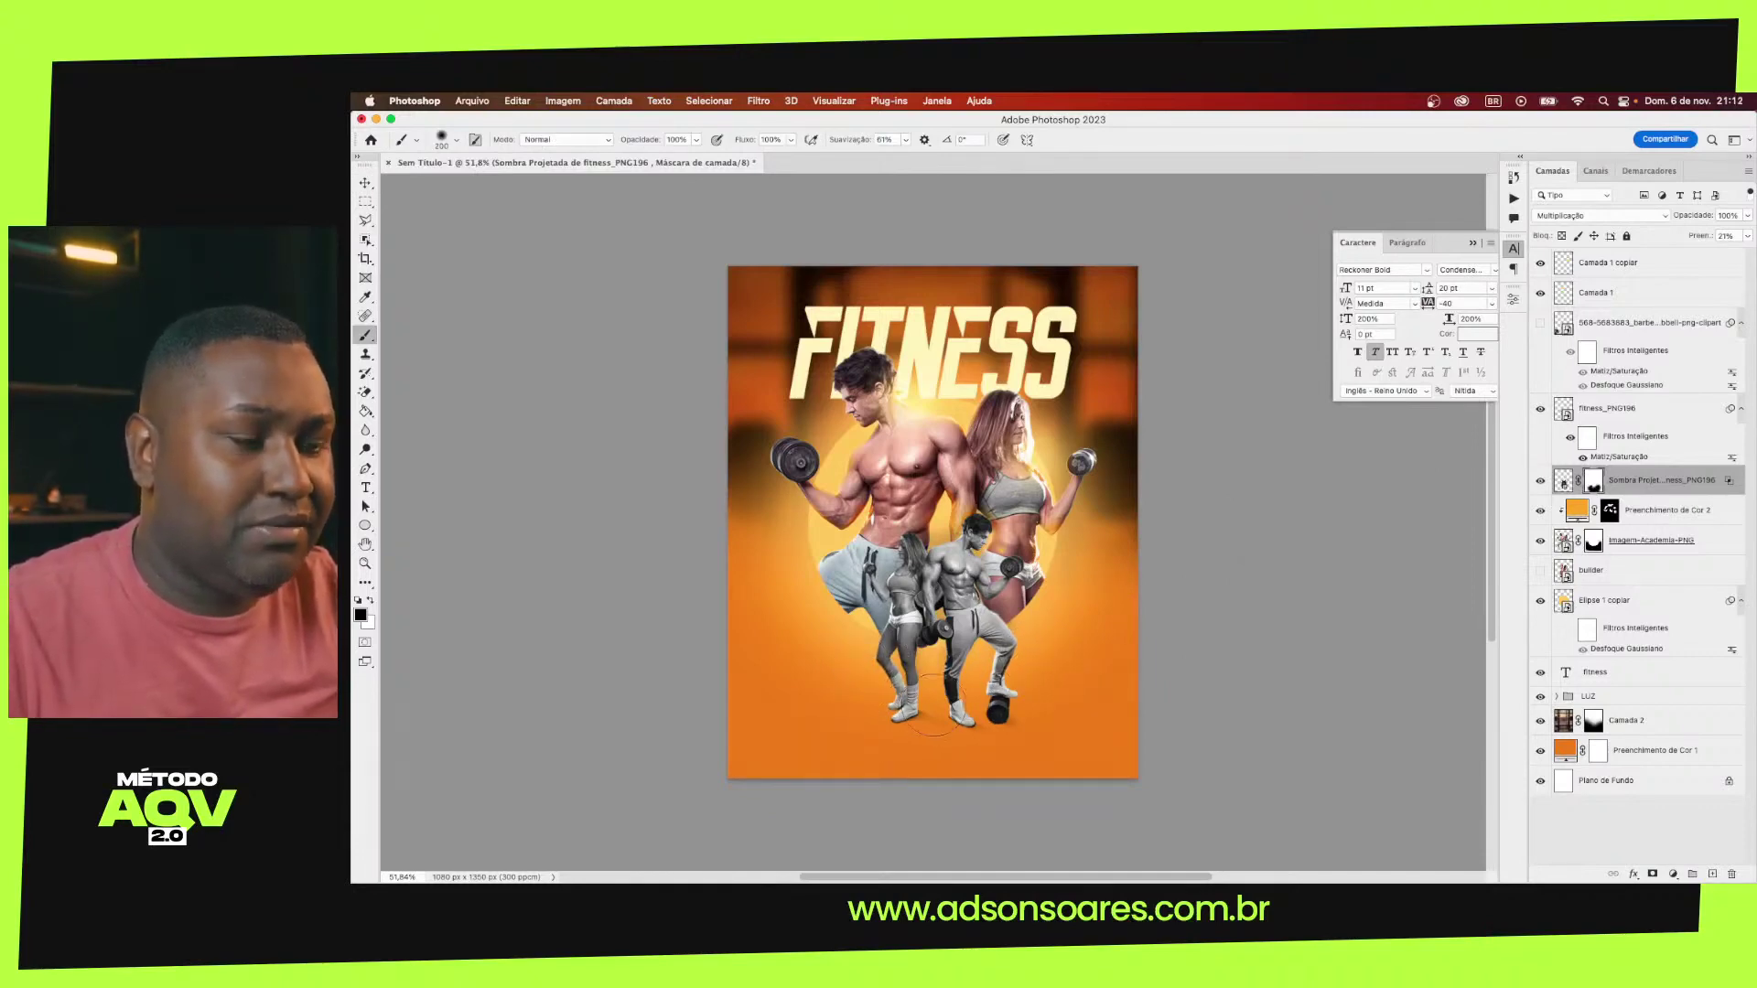
key(v)
click(1241, 584)
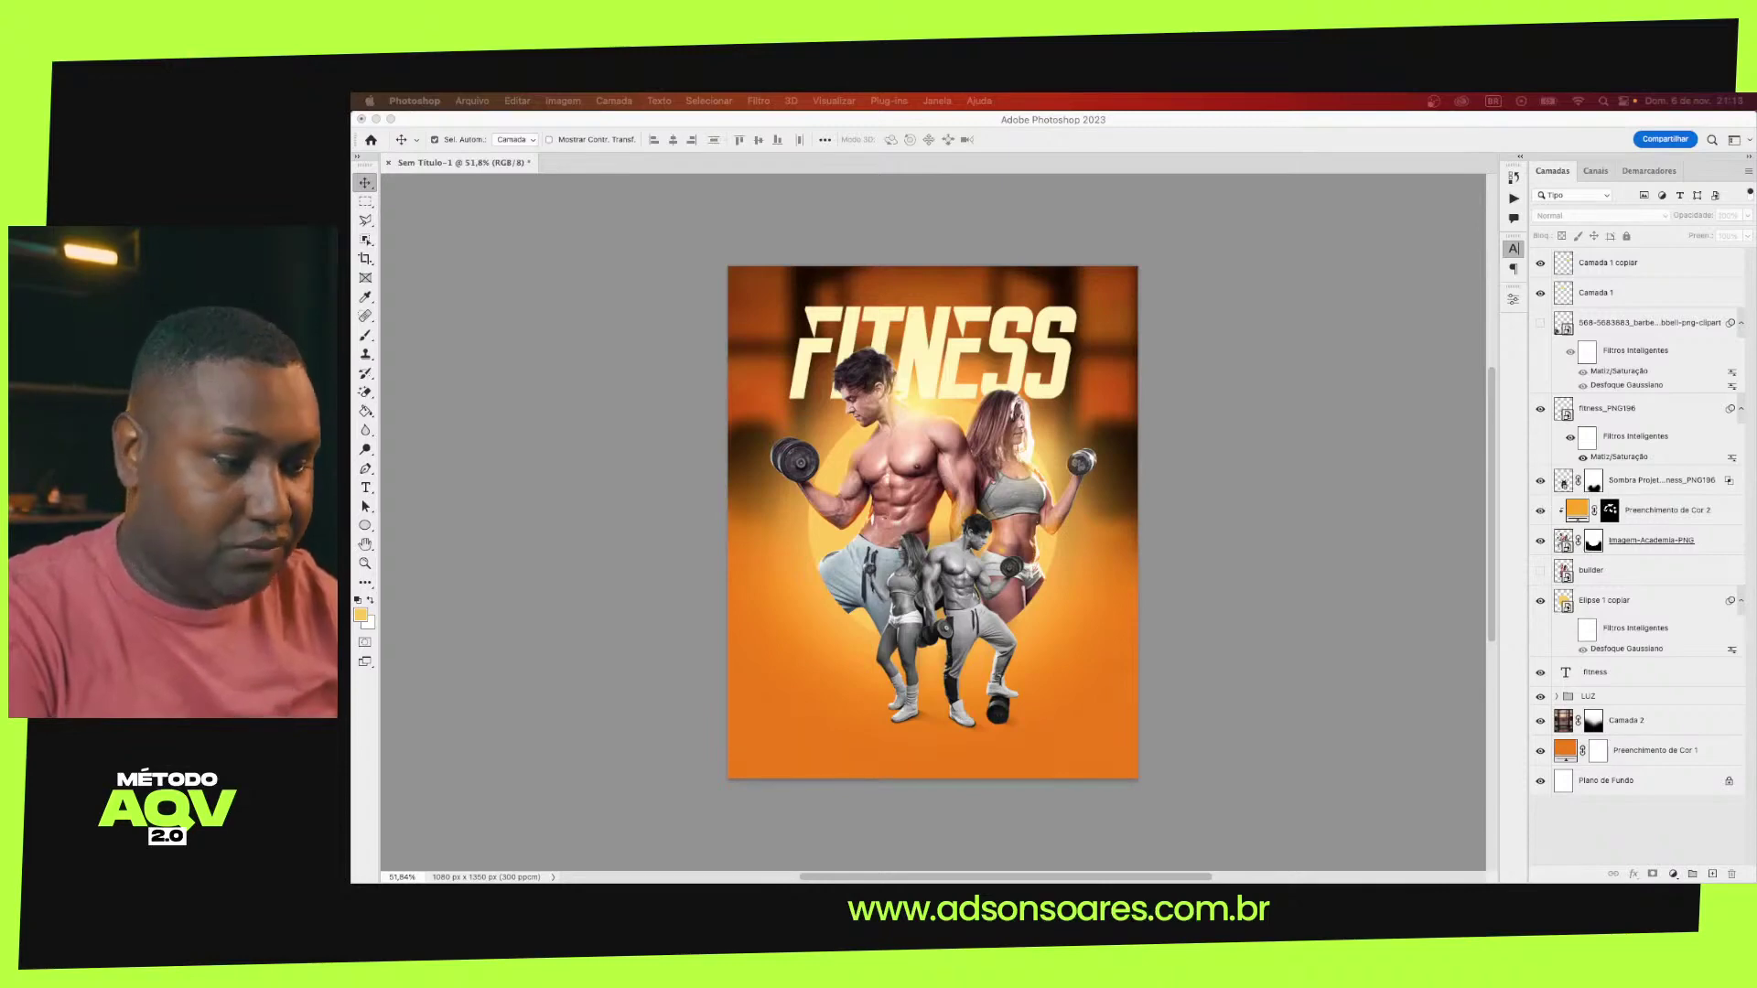
Maximize the Chrome course page and open the TEXTURE module's Blur Smooth lesson
key(super+Tab)
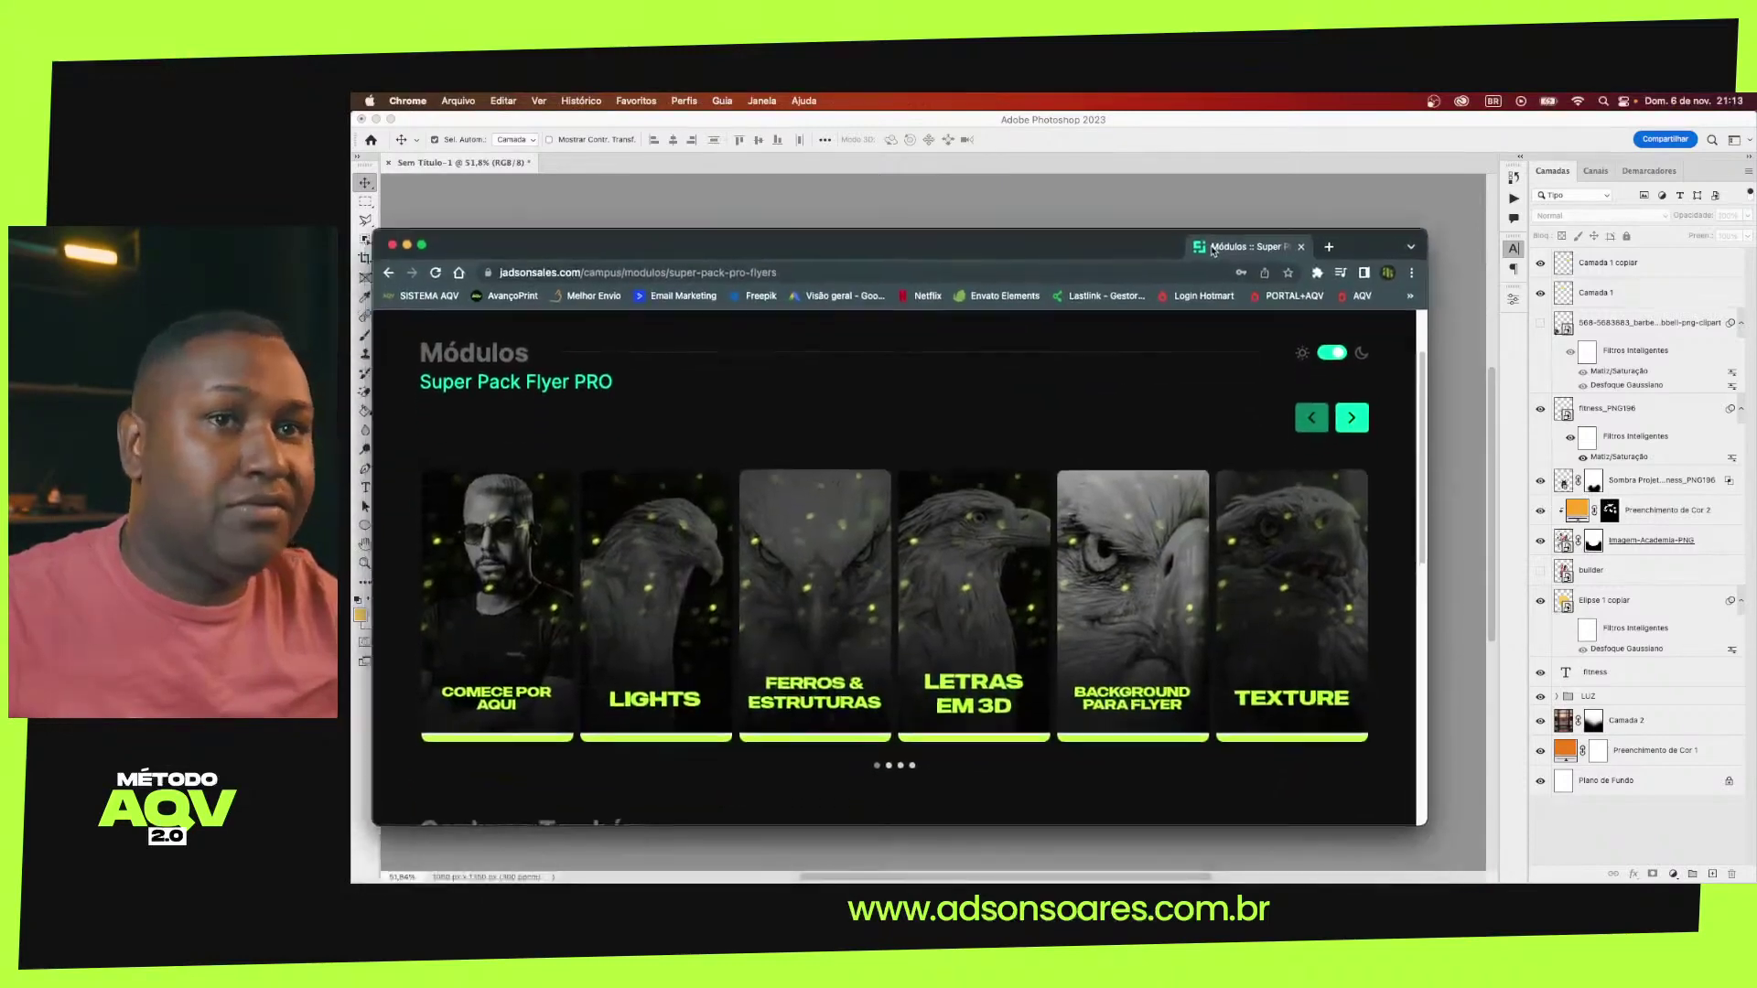
drag(1220, 236, 1220, 238)
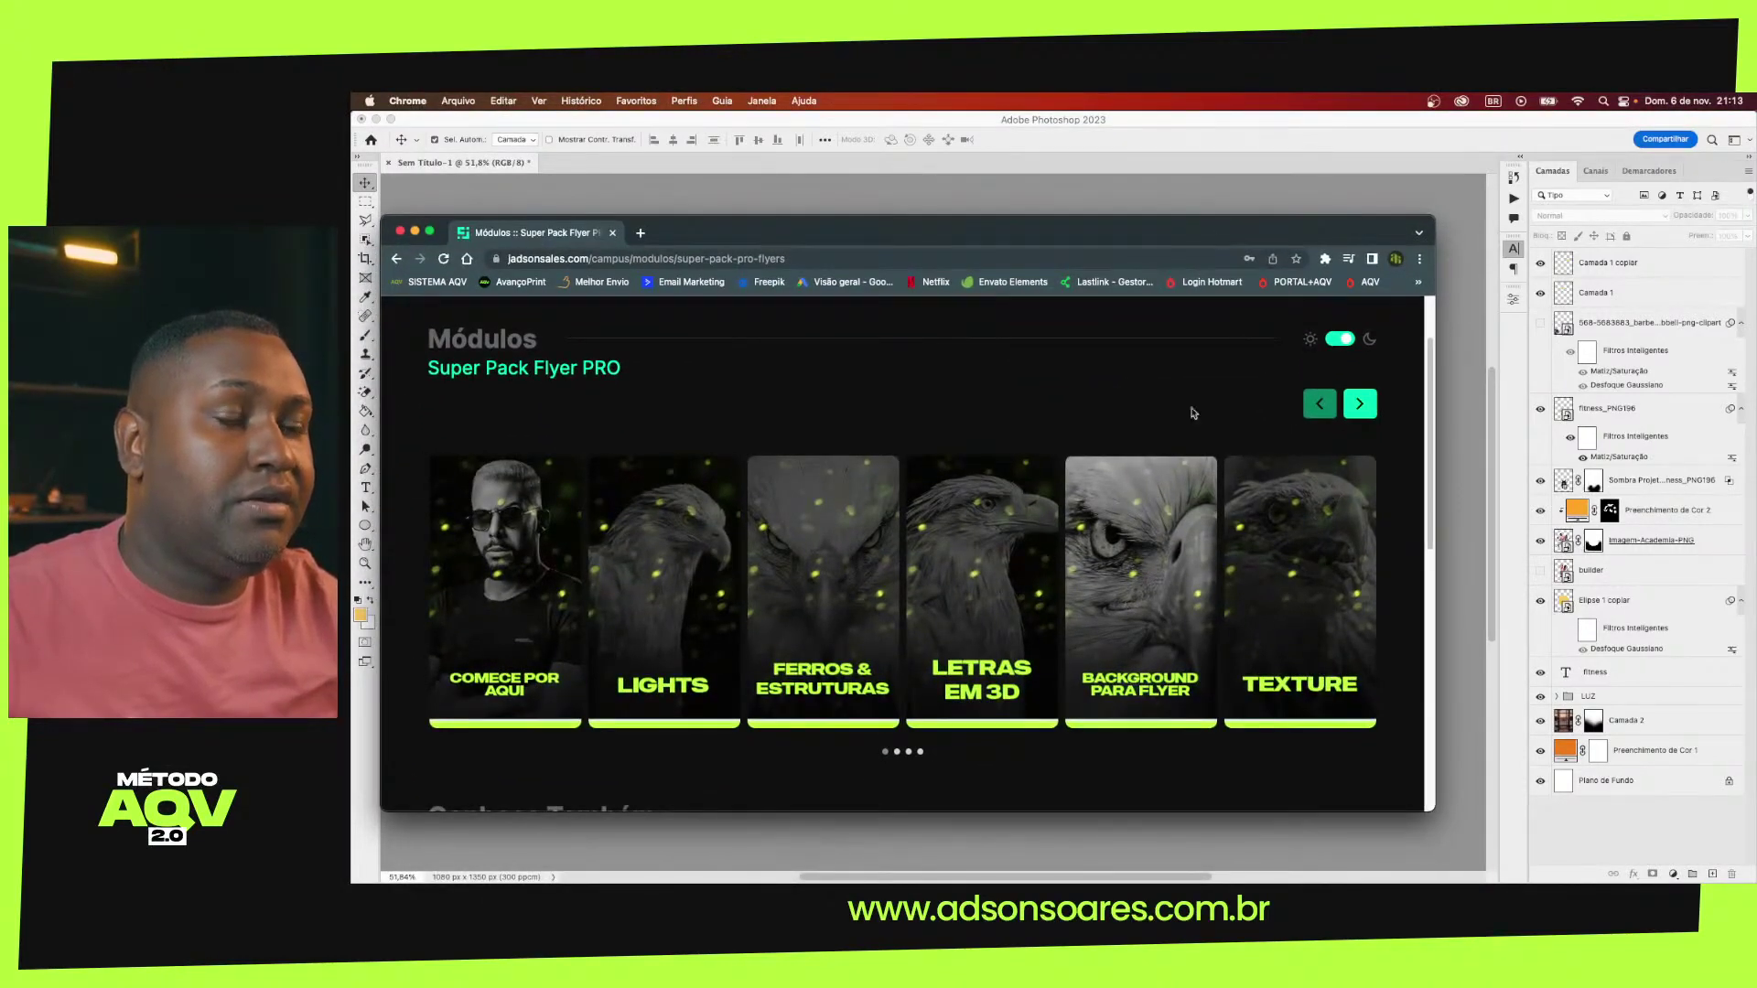
key(ctrl+Up)
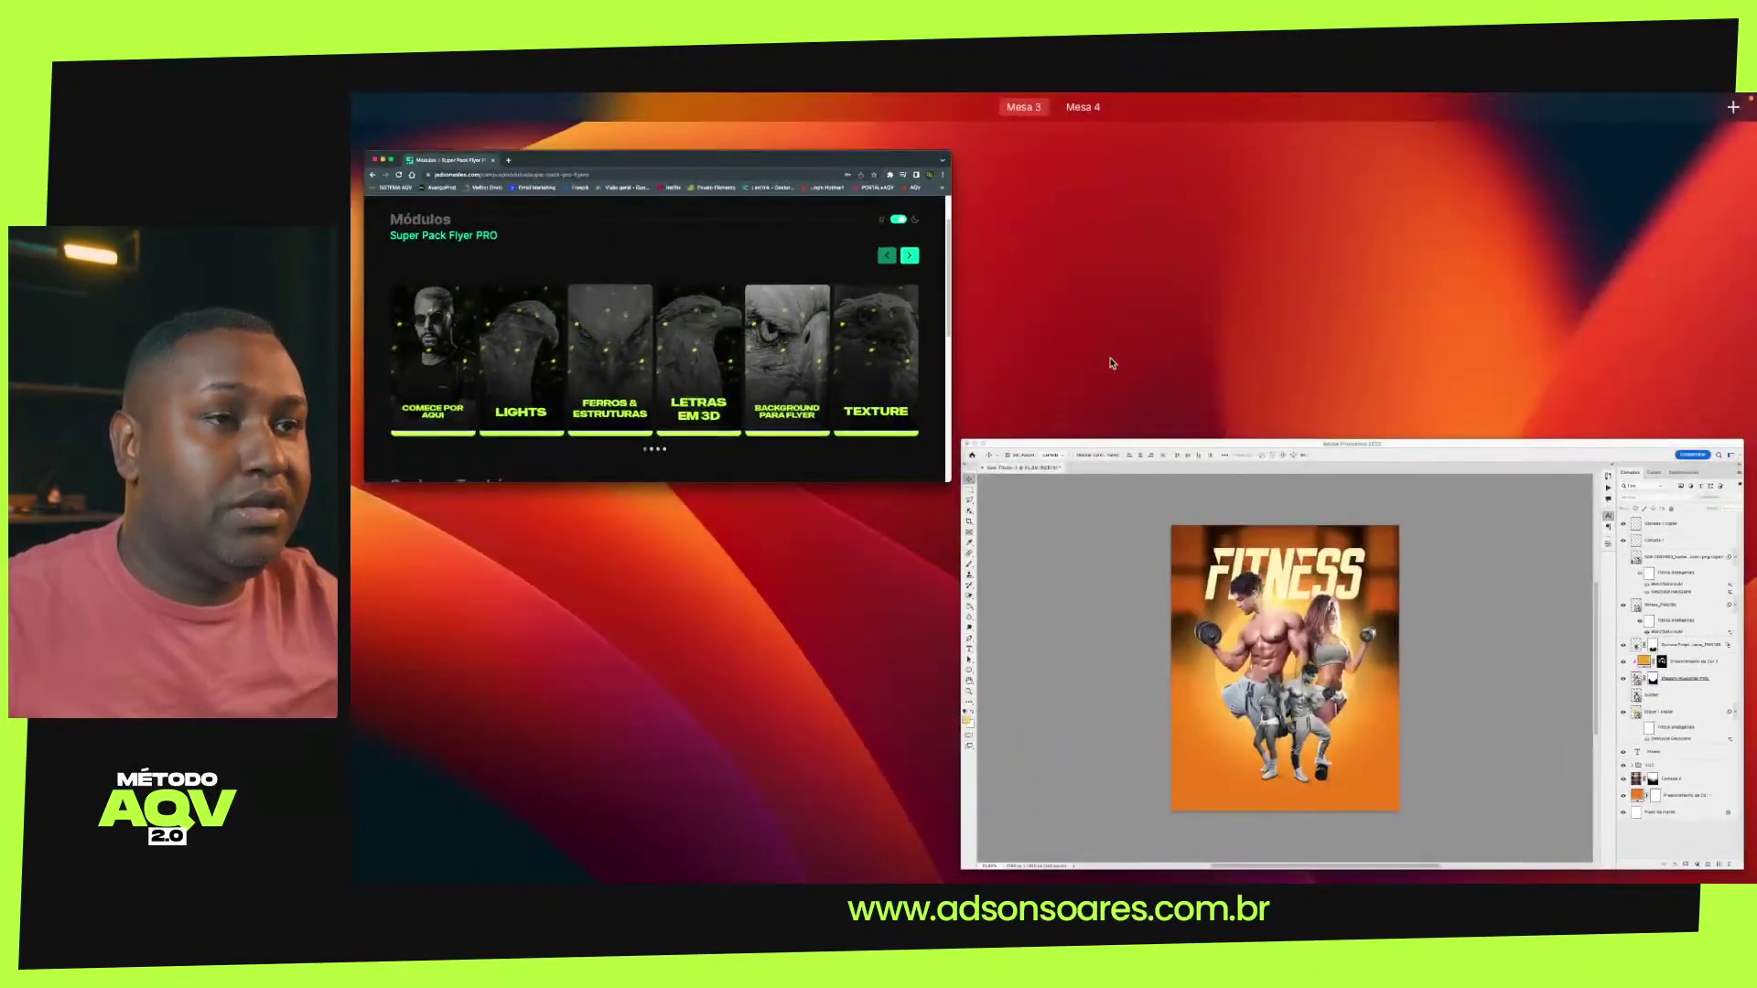
click(852, 253)
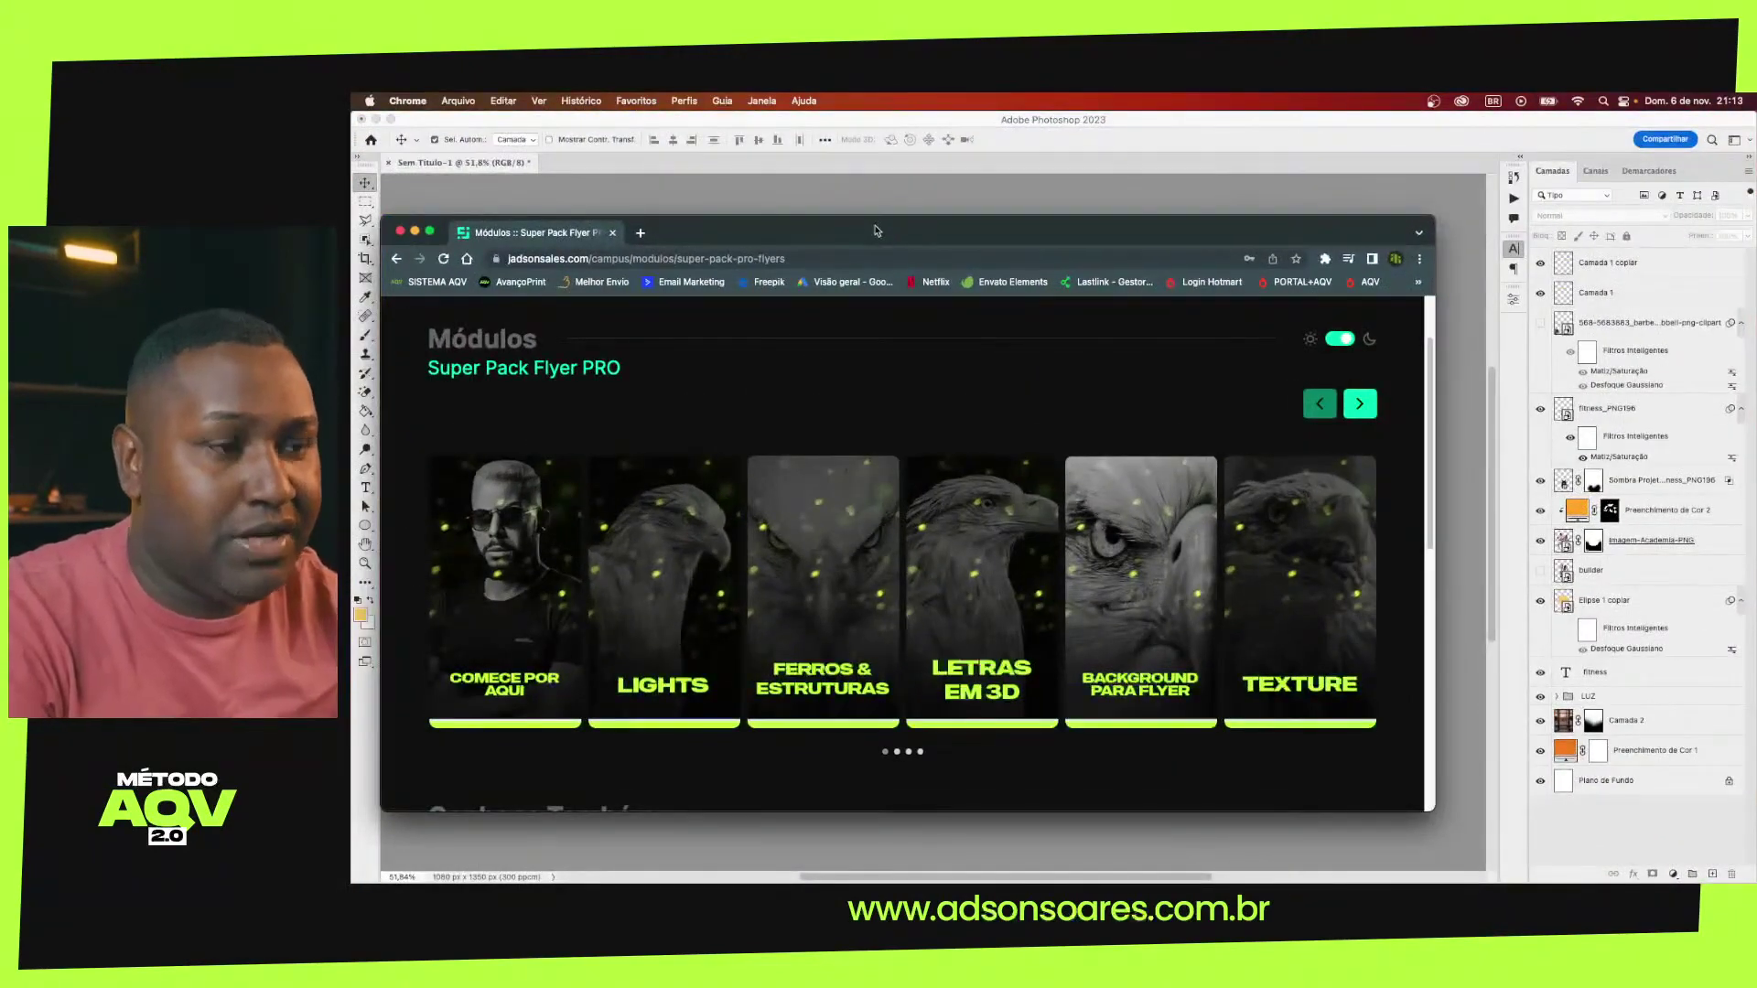
double_click(851, 254)
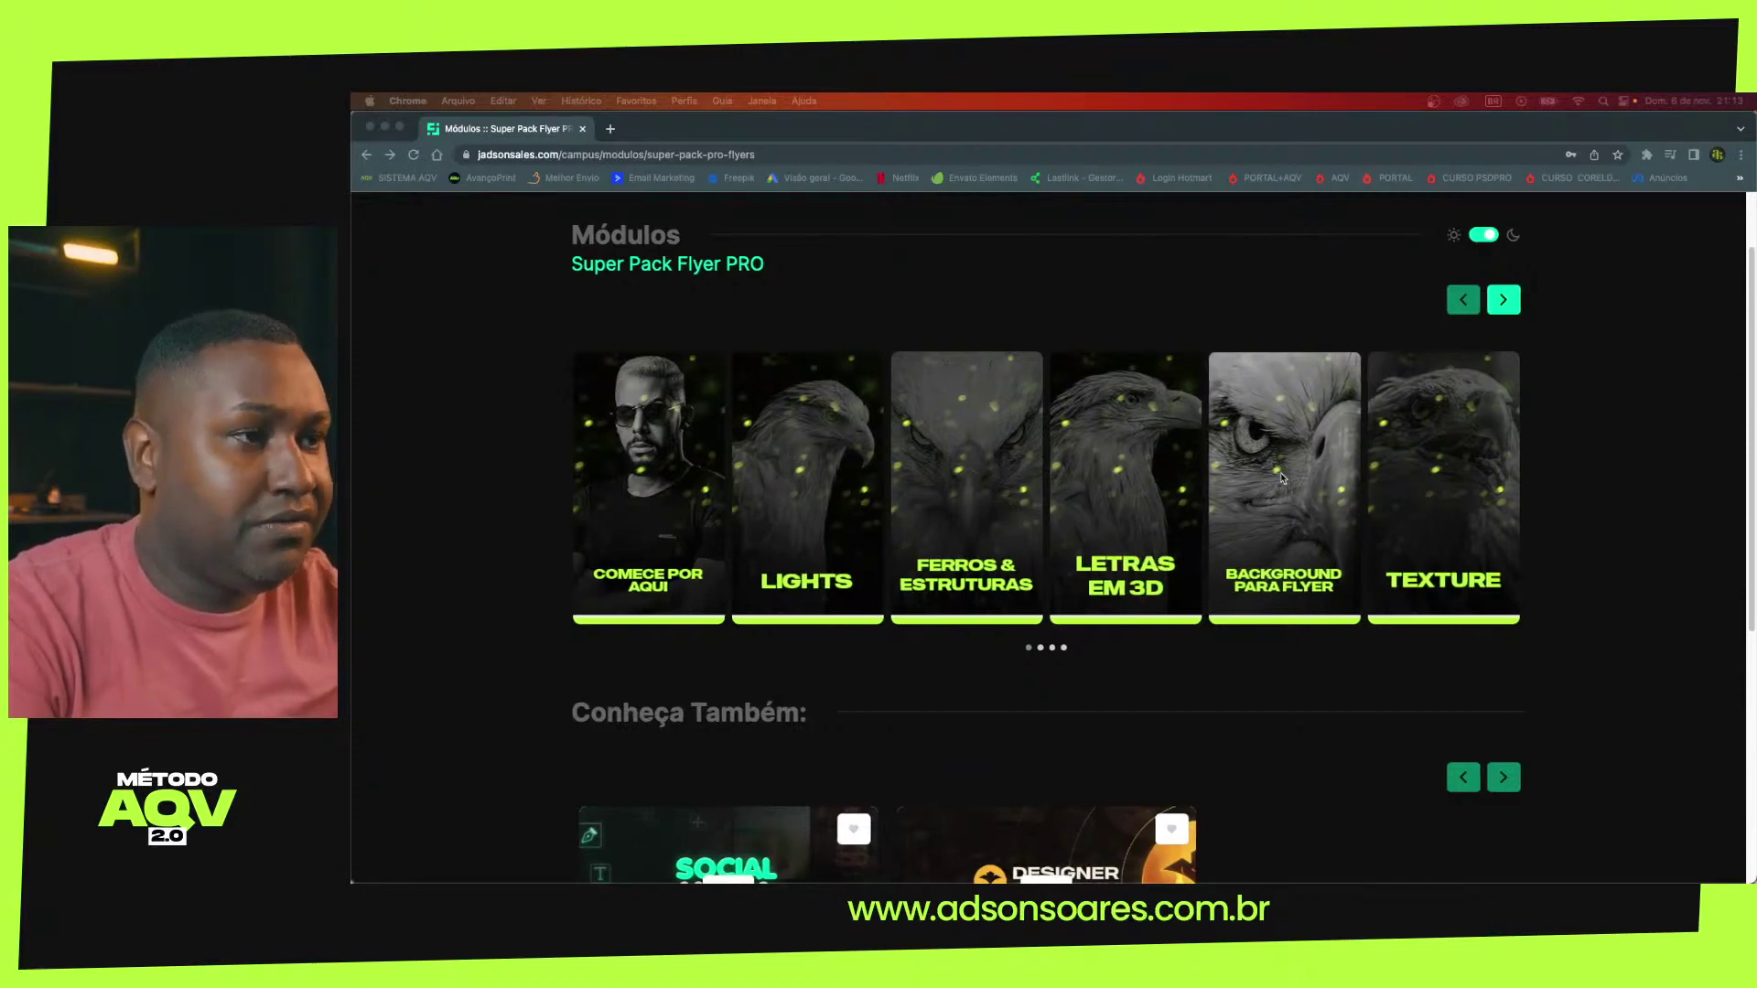
click(1419, 465)
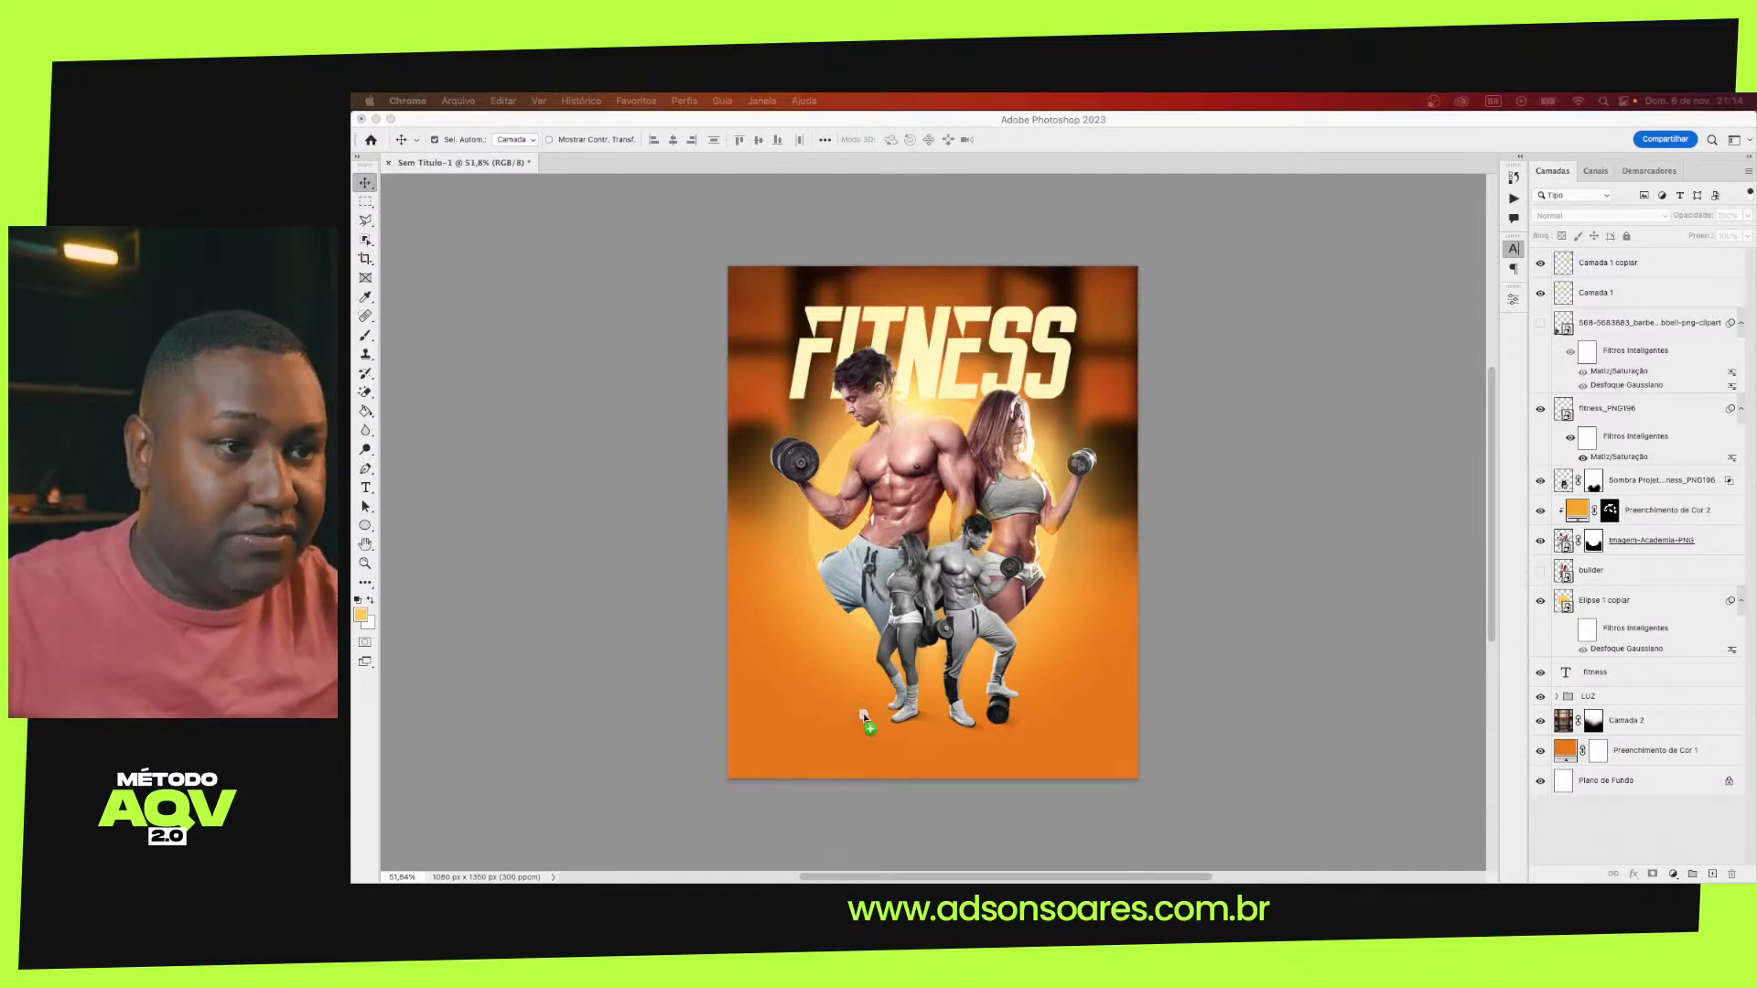
Rotate and scale the black smoke texture to cover the whole poster canvas
click(900, 580)
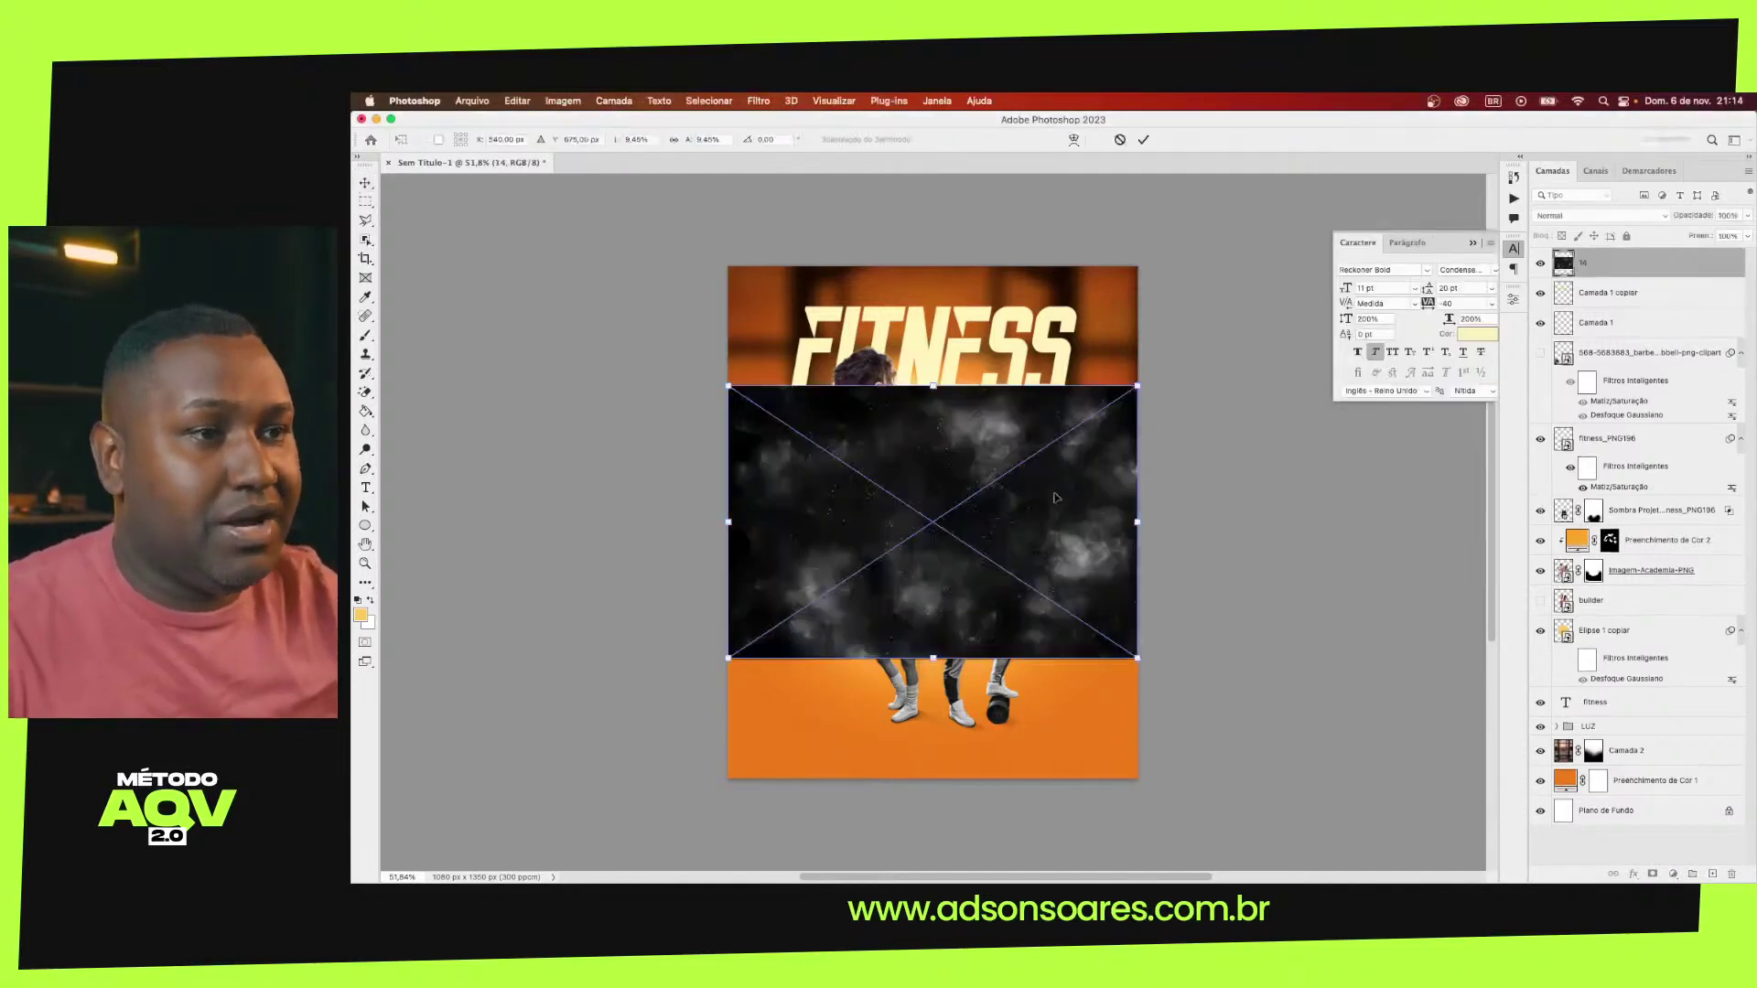
mouse_move(1151, 377)
mouse_down()
mouse_move(1059, 540)
mouse_move(968, 575)
mouse_up()
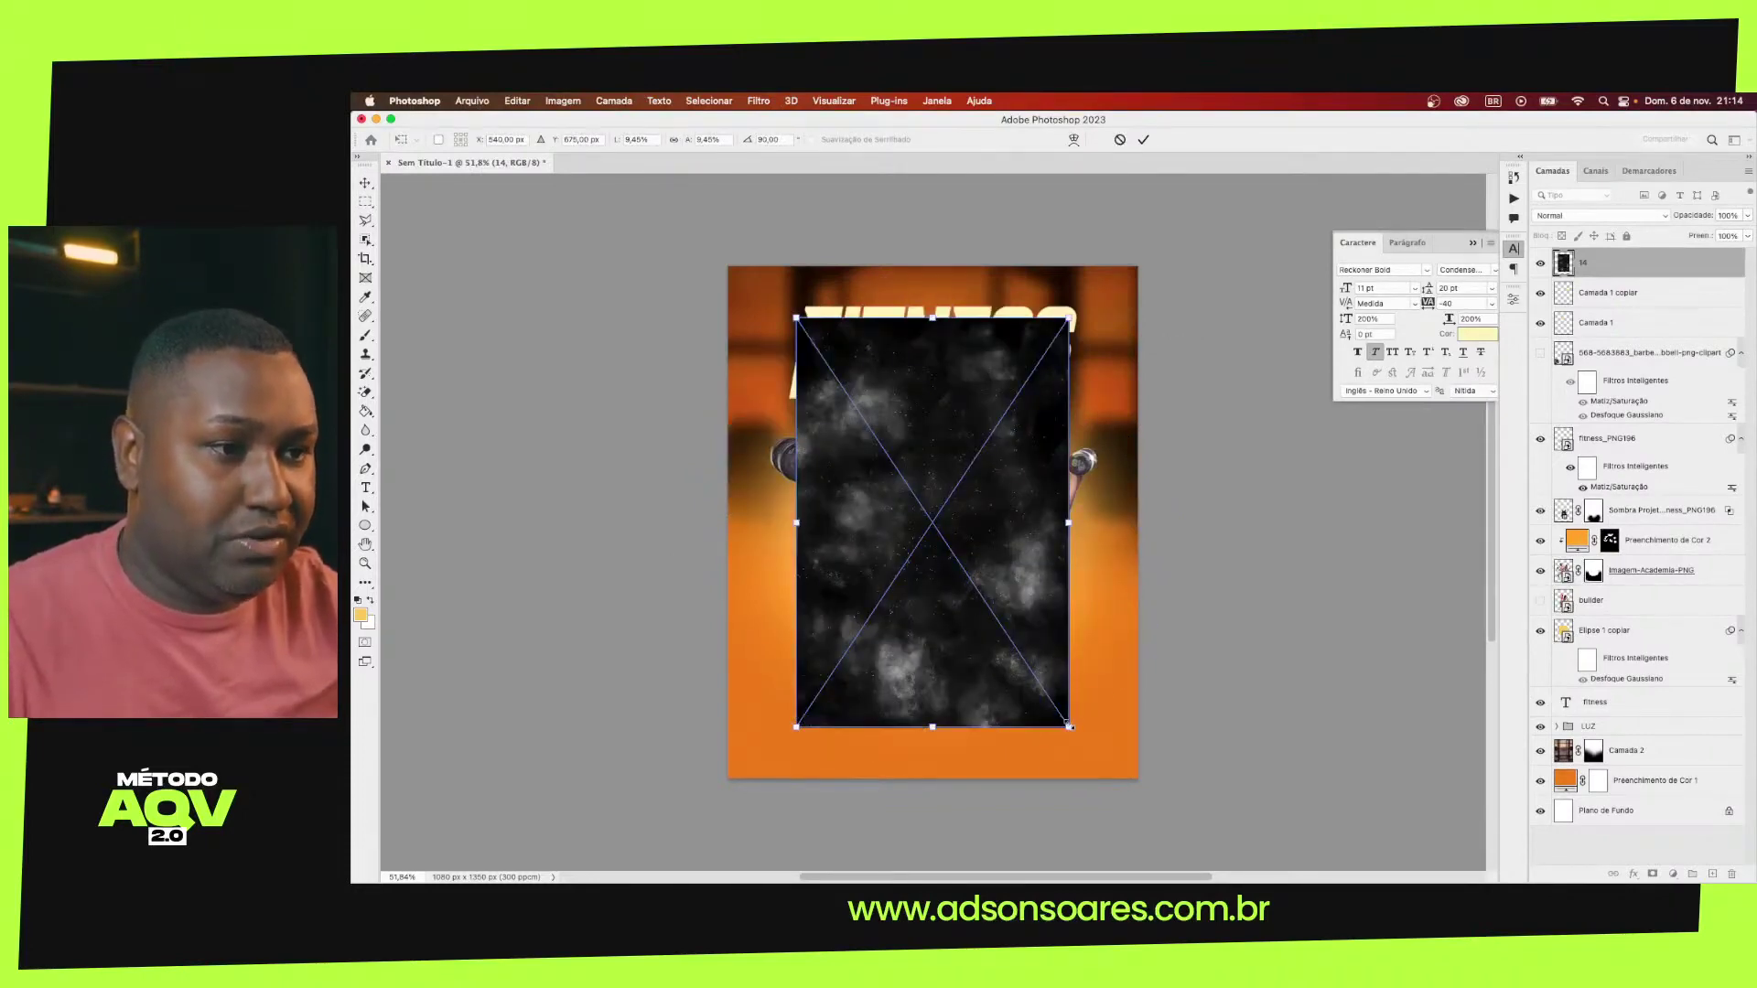
drag(1067, 723, 1126, 767)
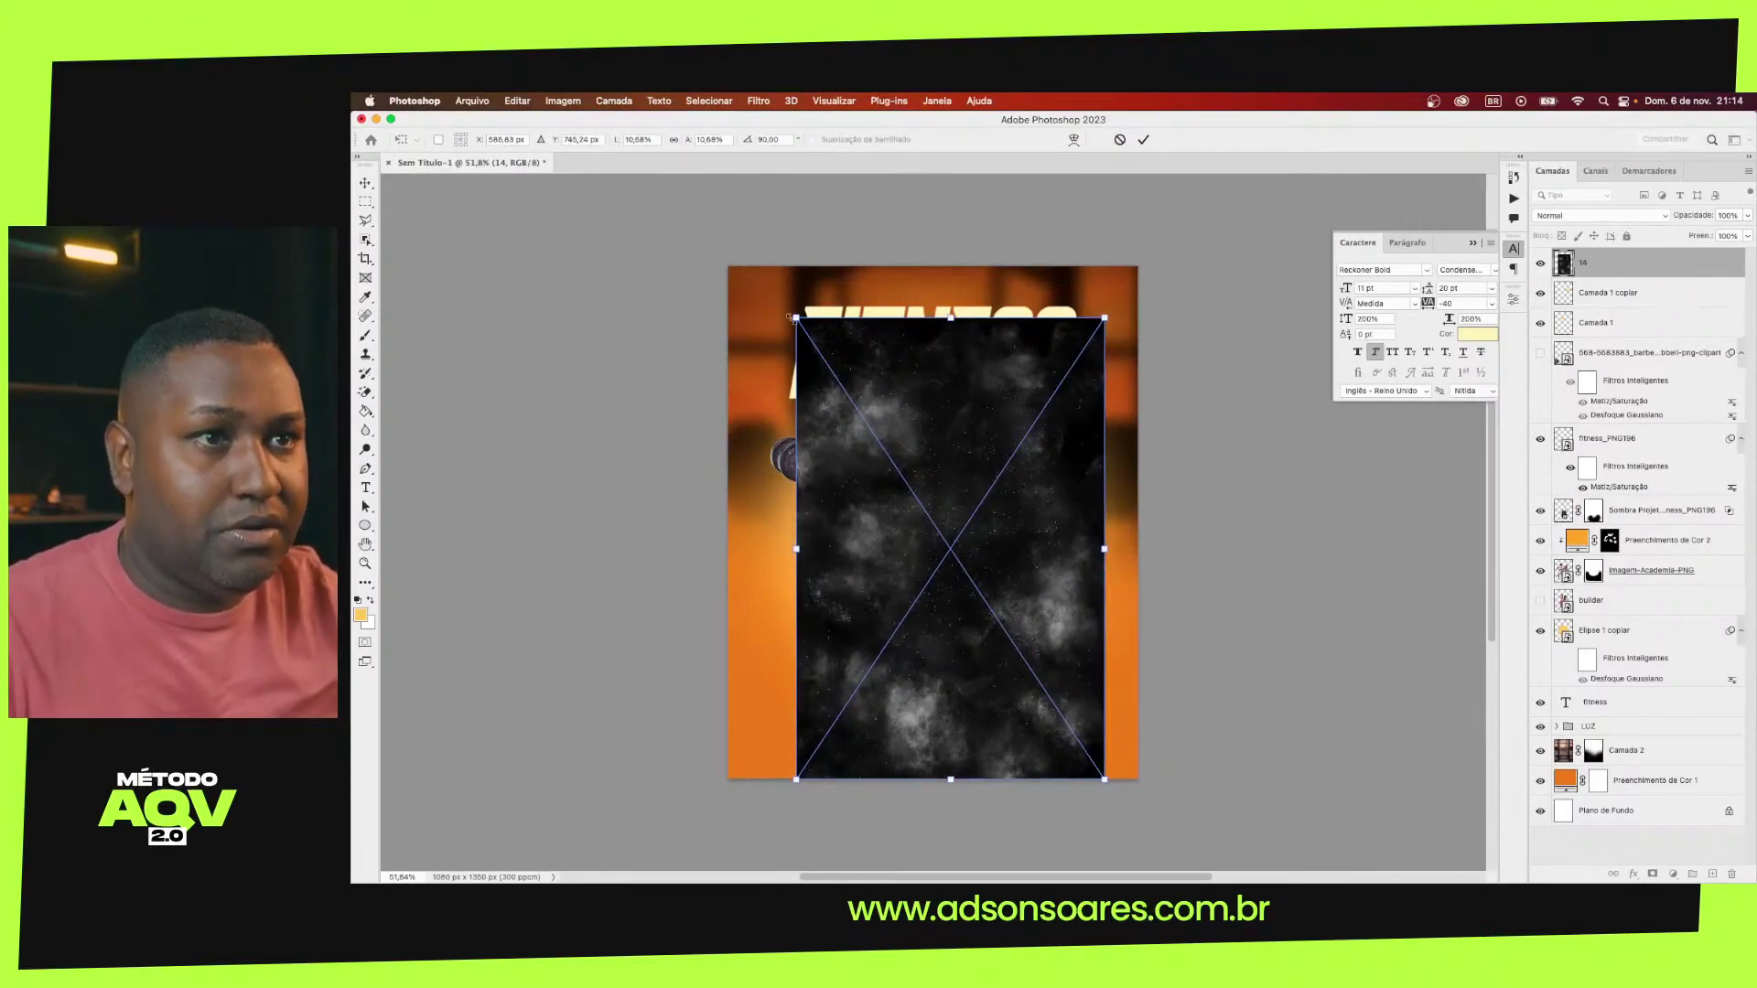
drag(792, 314, 753, 266)
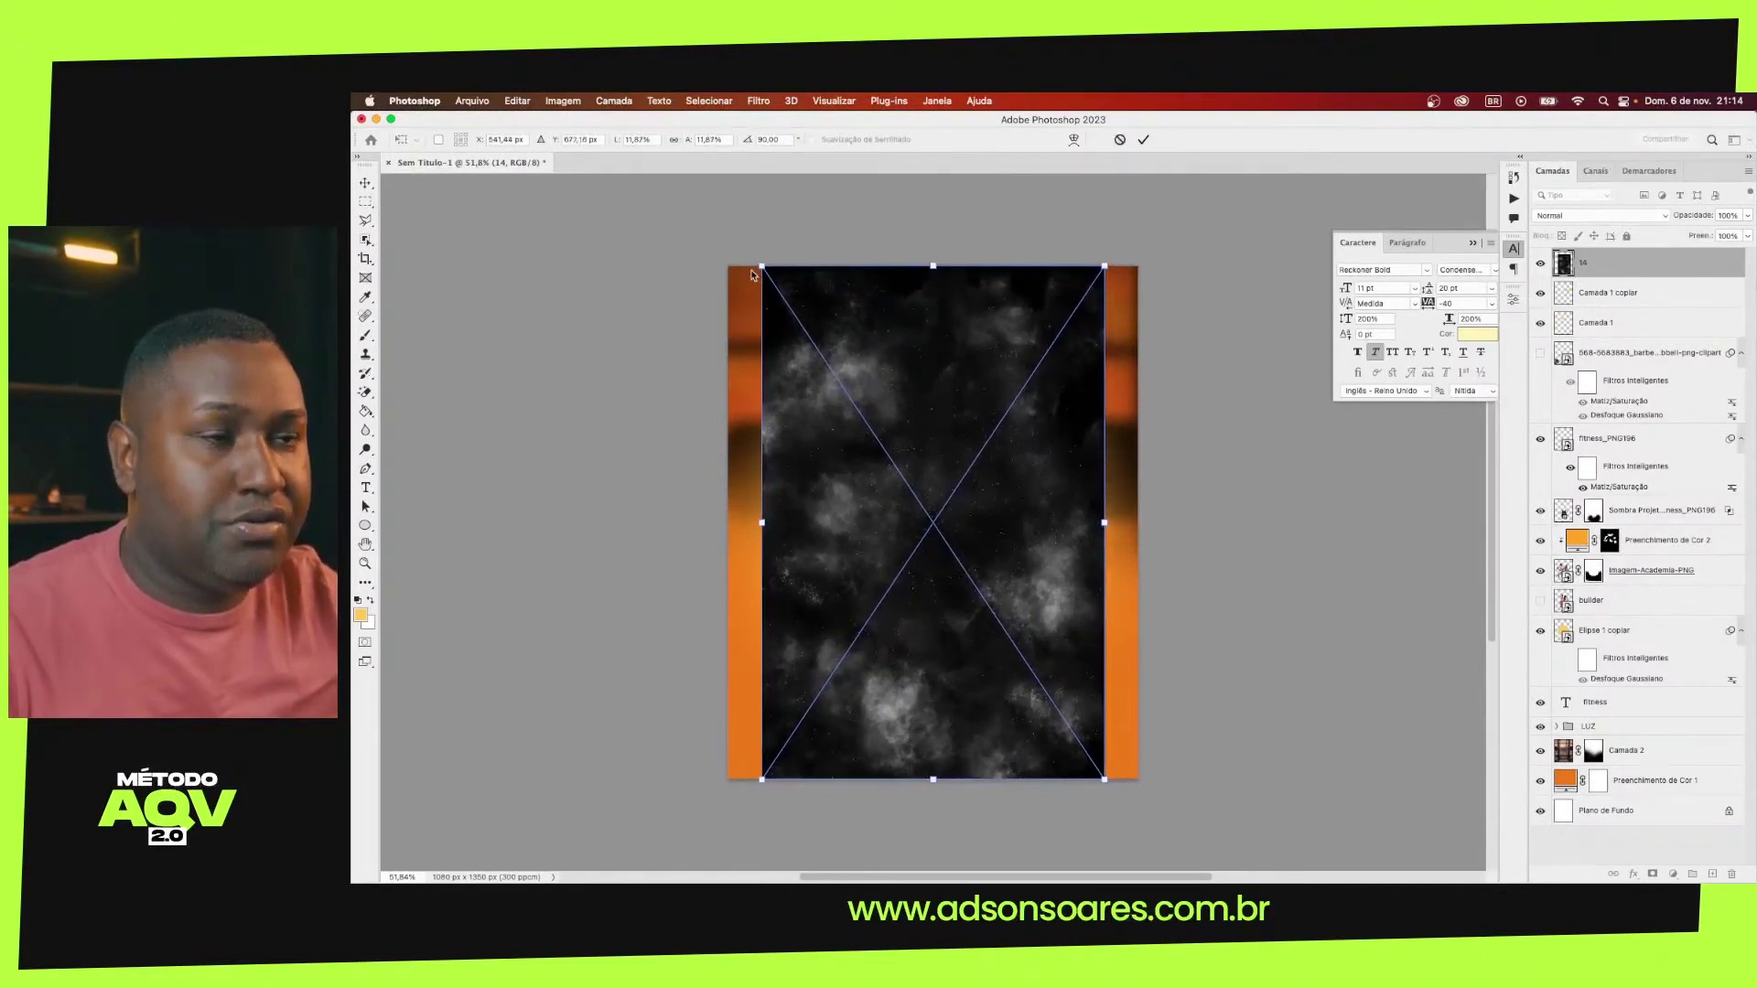
drag(1105, 522, 1137, 523)
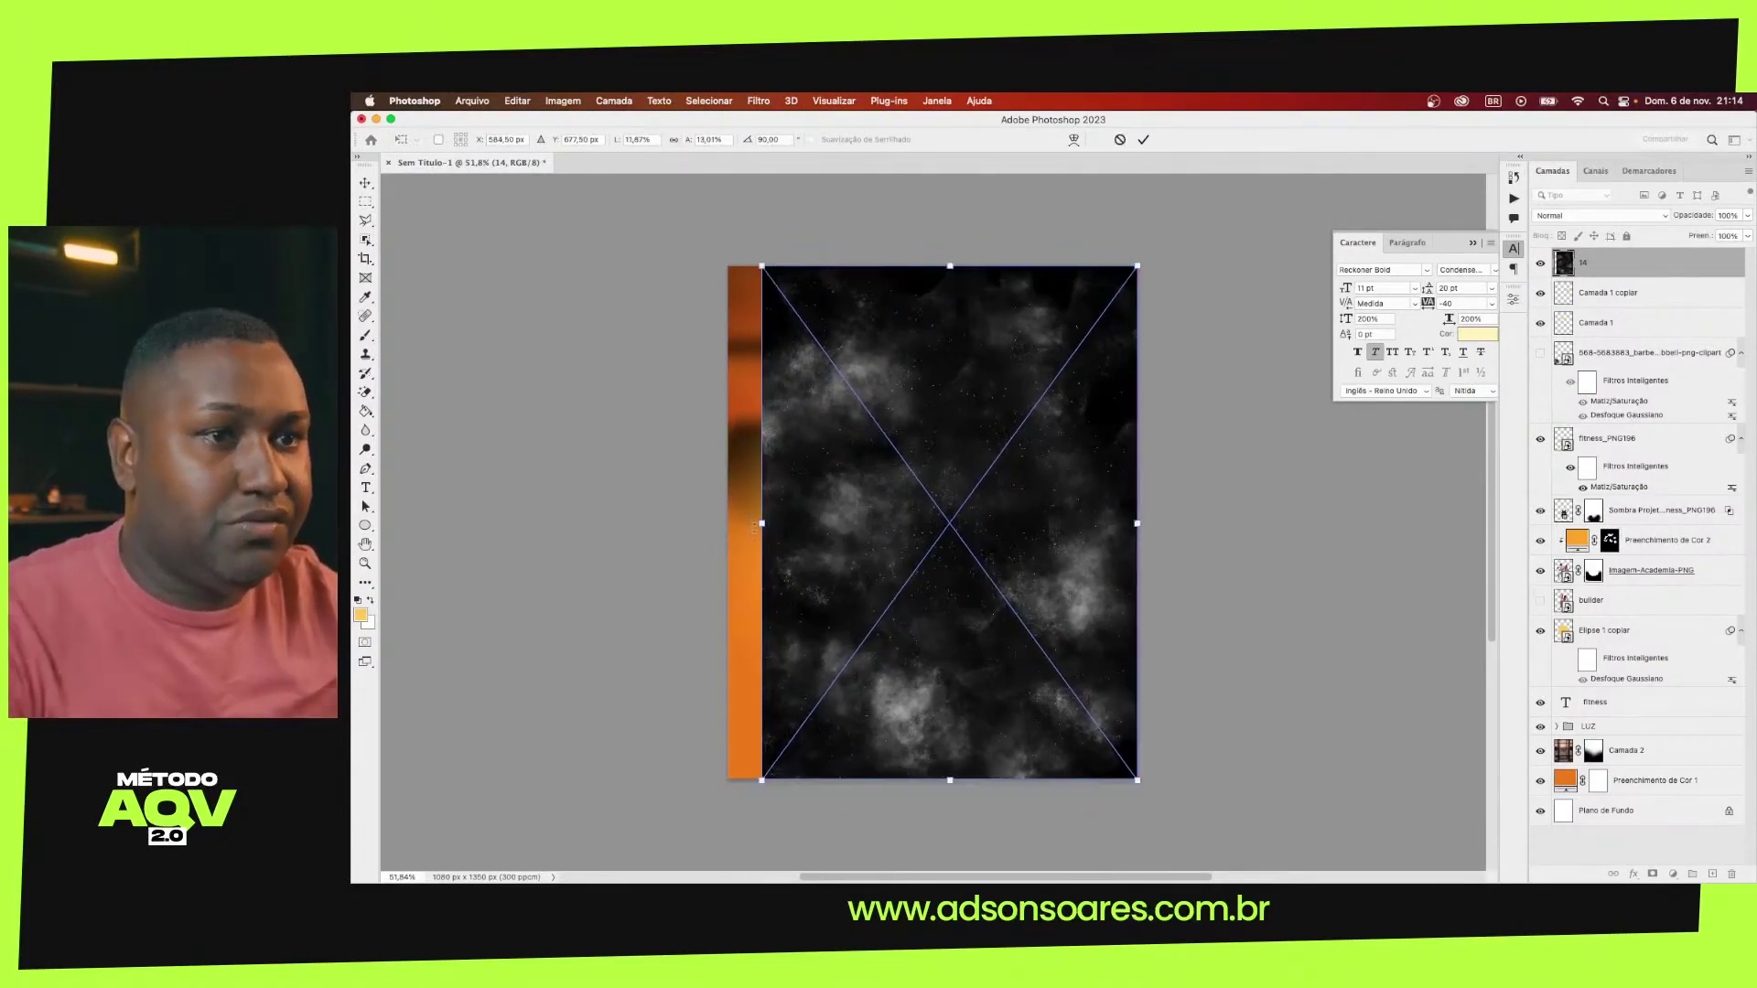
drag(760, 523, 724, 519)
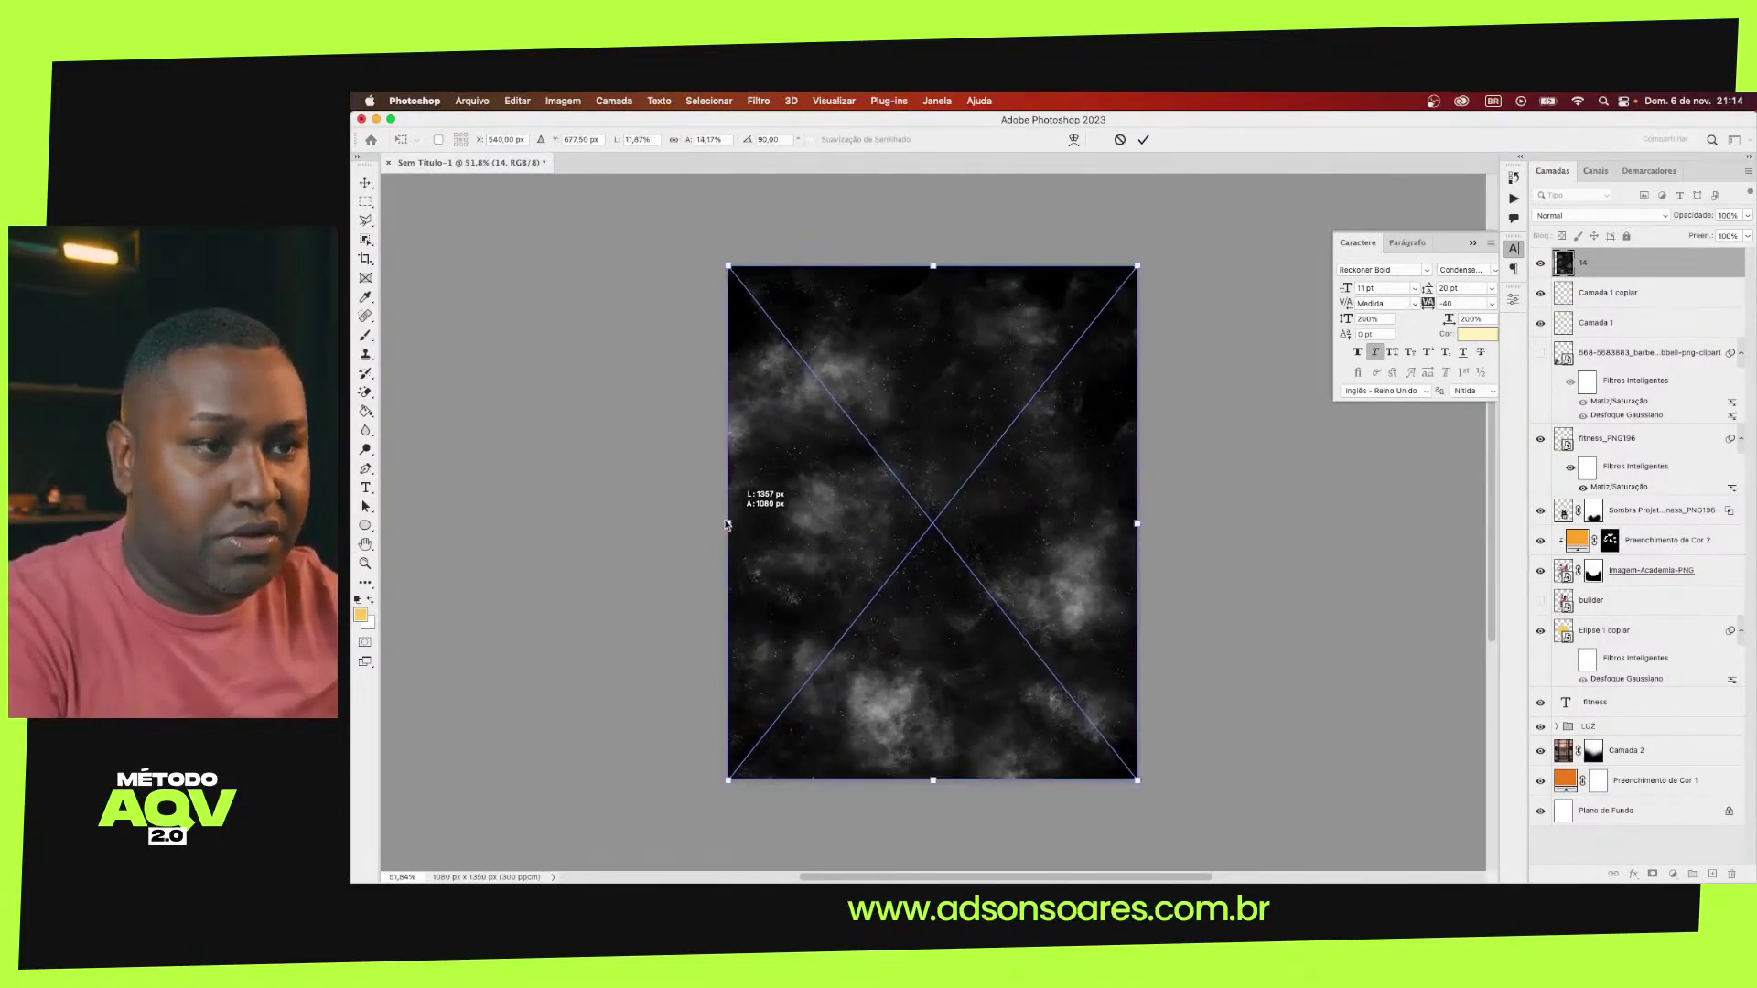
key(Return)
click(1581, 216)
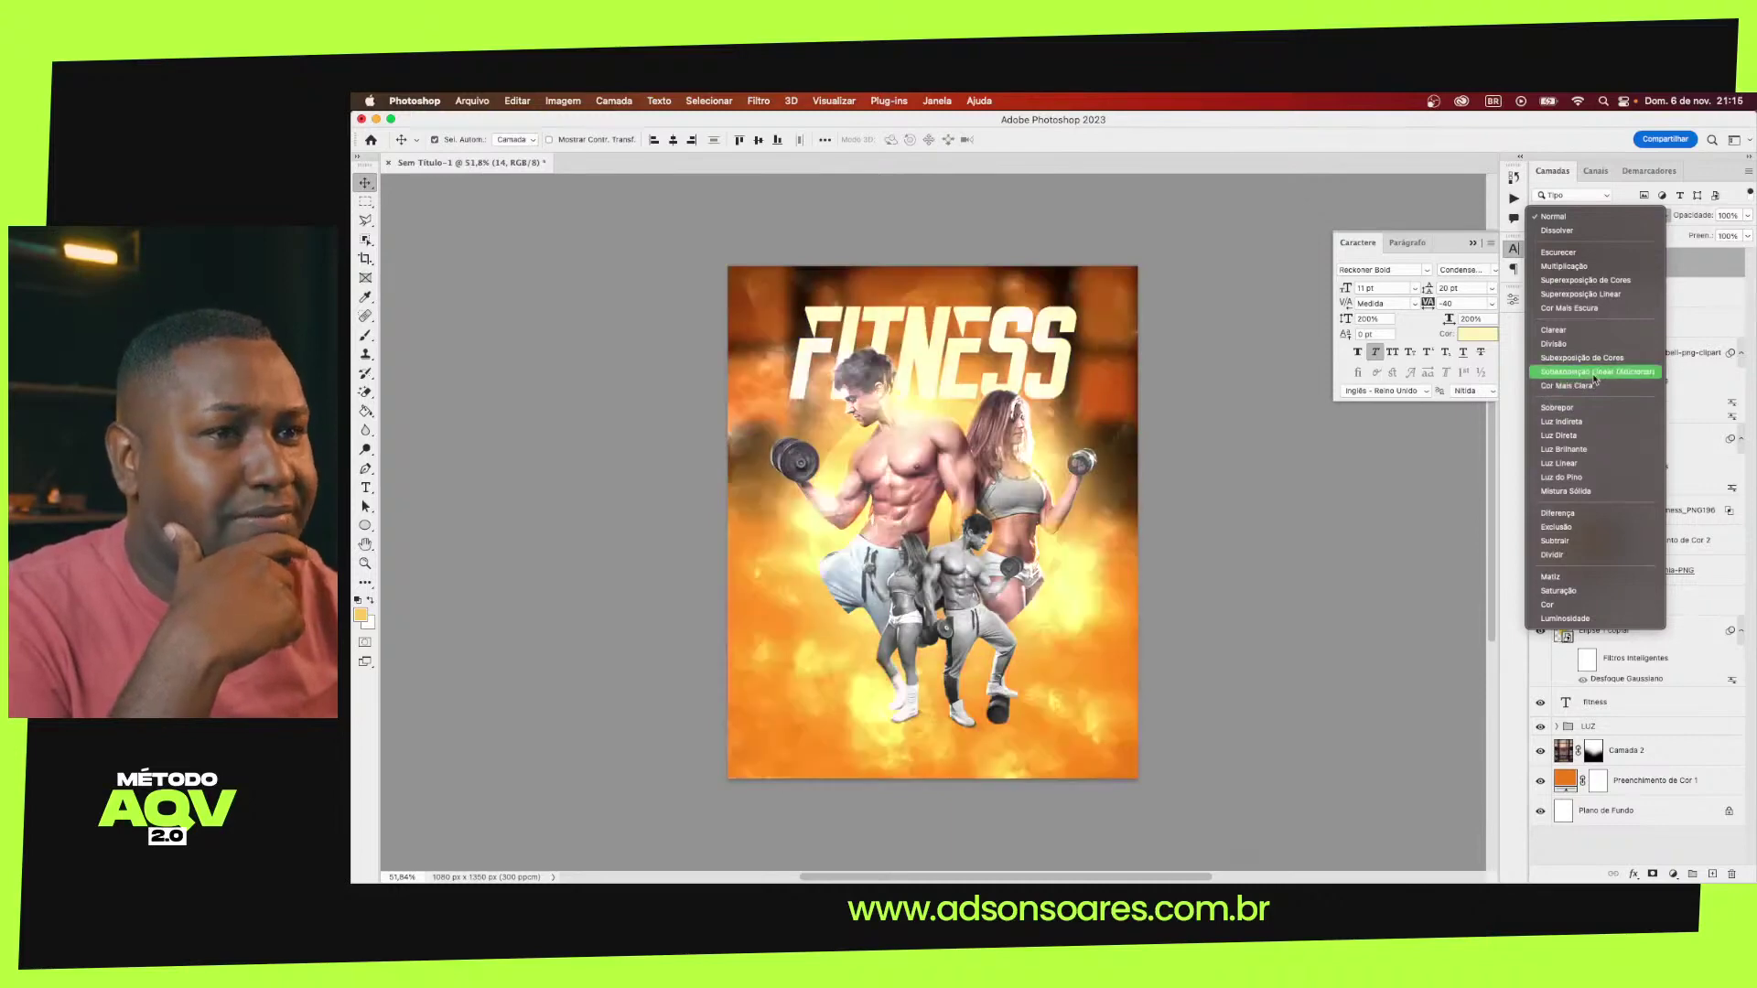
Set the smoke layer to Linear Dodge (Add) at 60% opacity
click(1594, 374)
key(5)
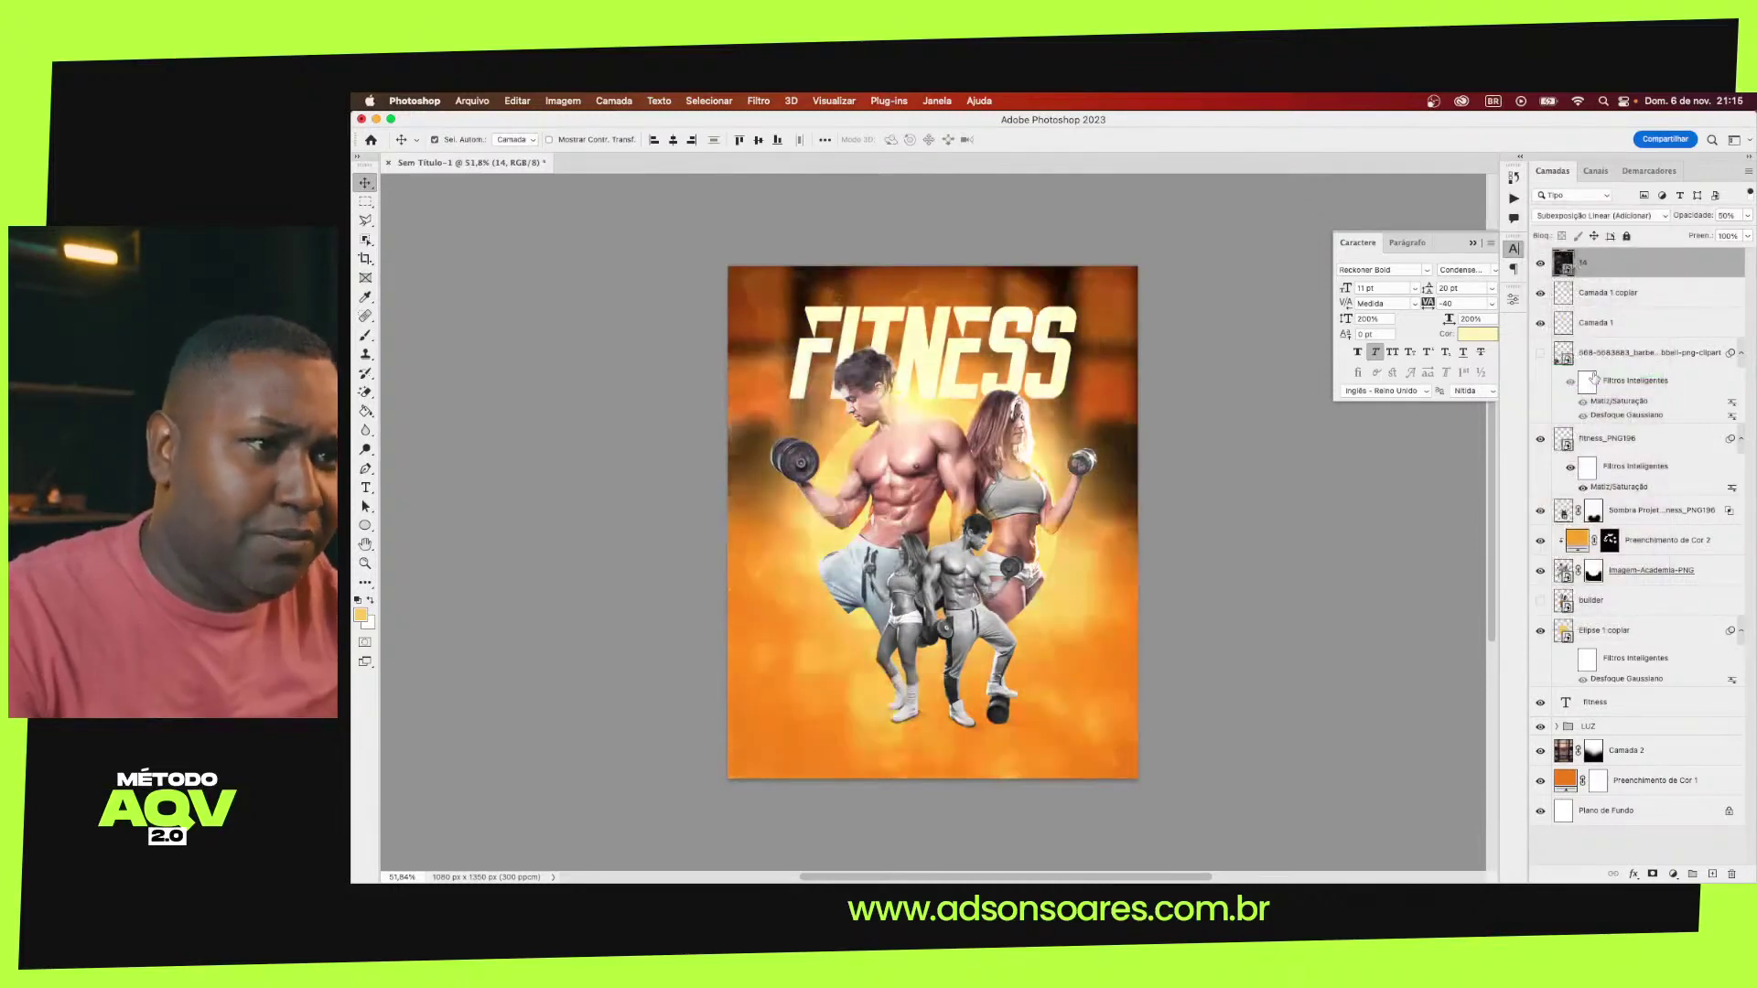
key(6)
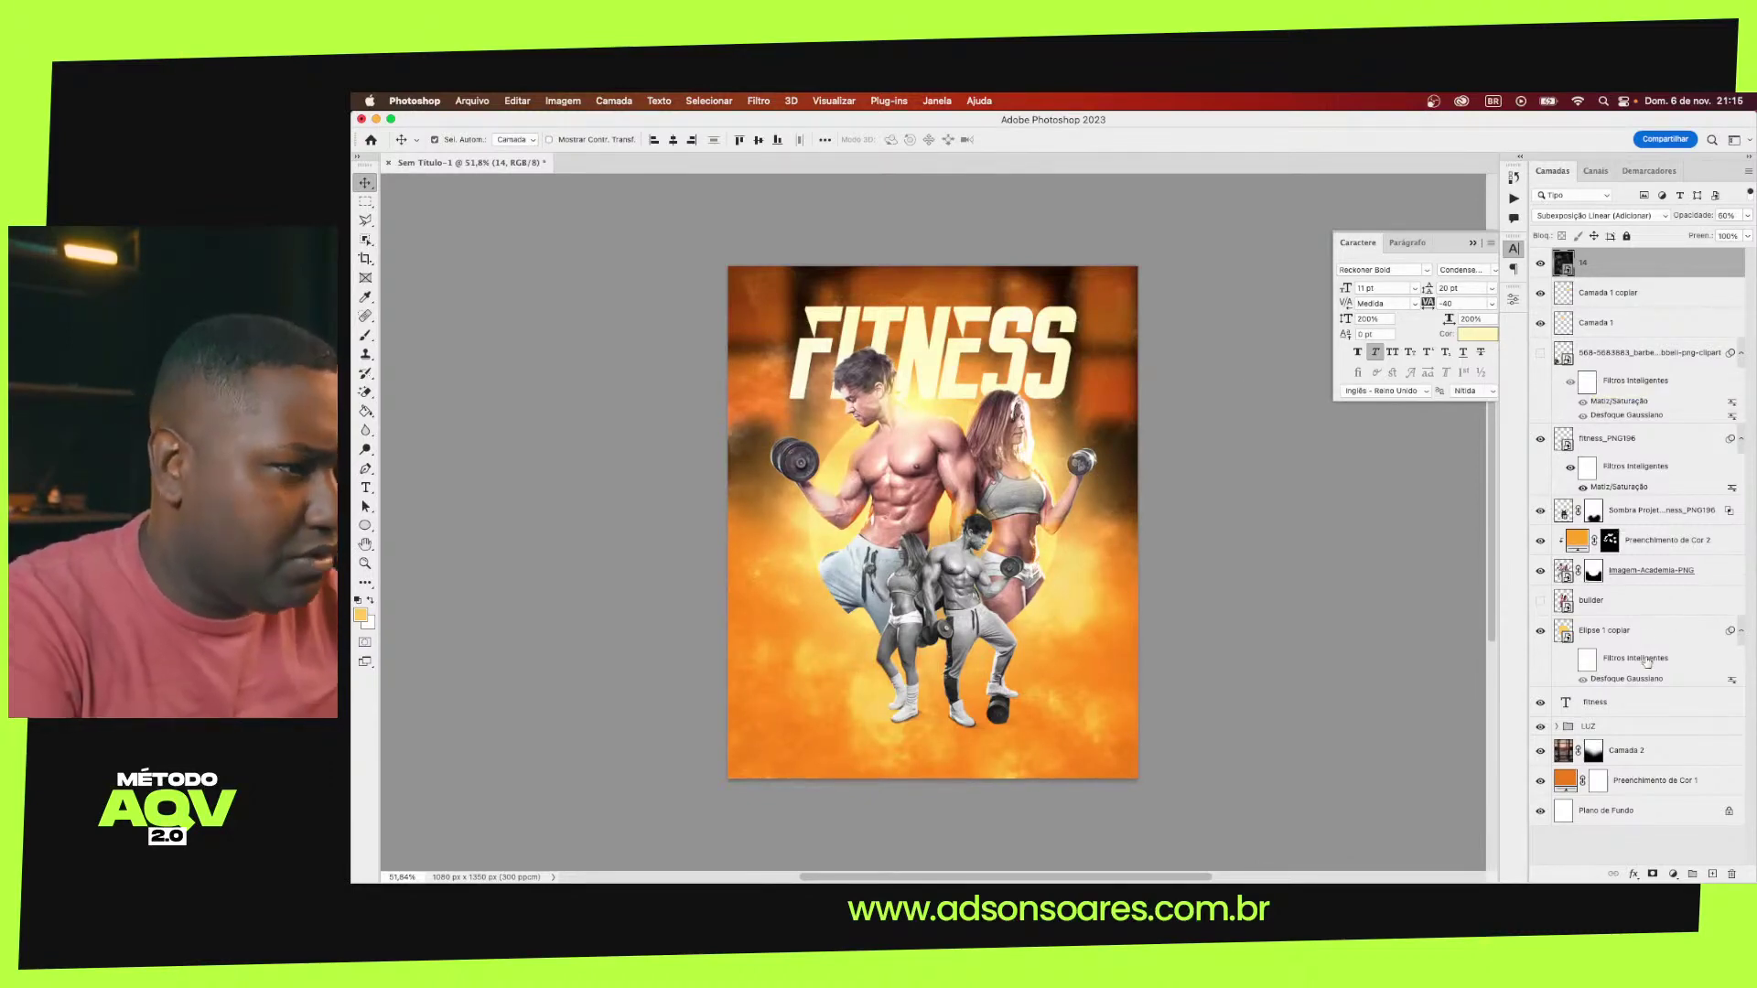
key(super+Tab)
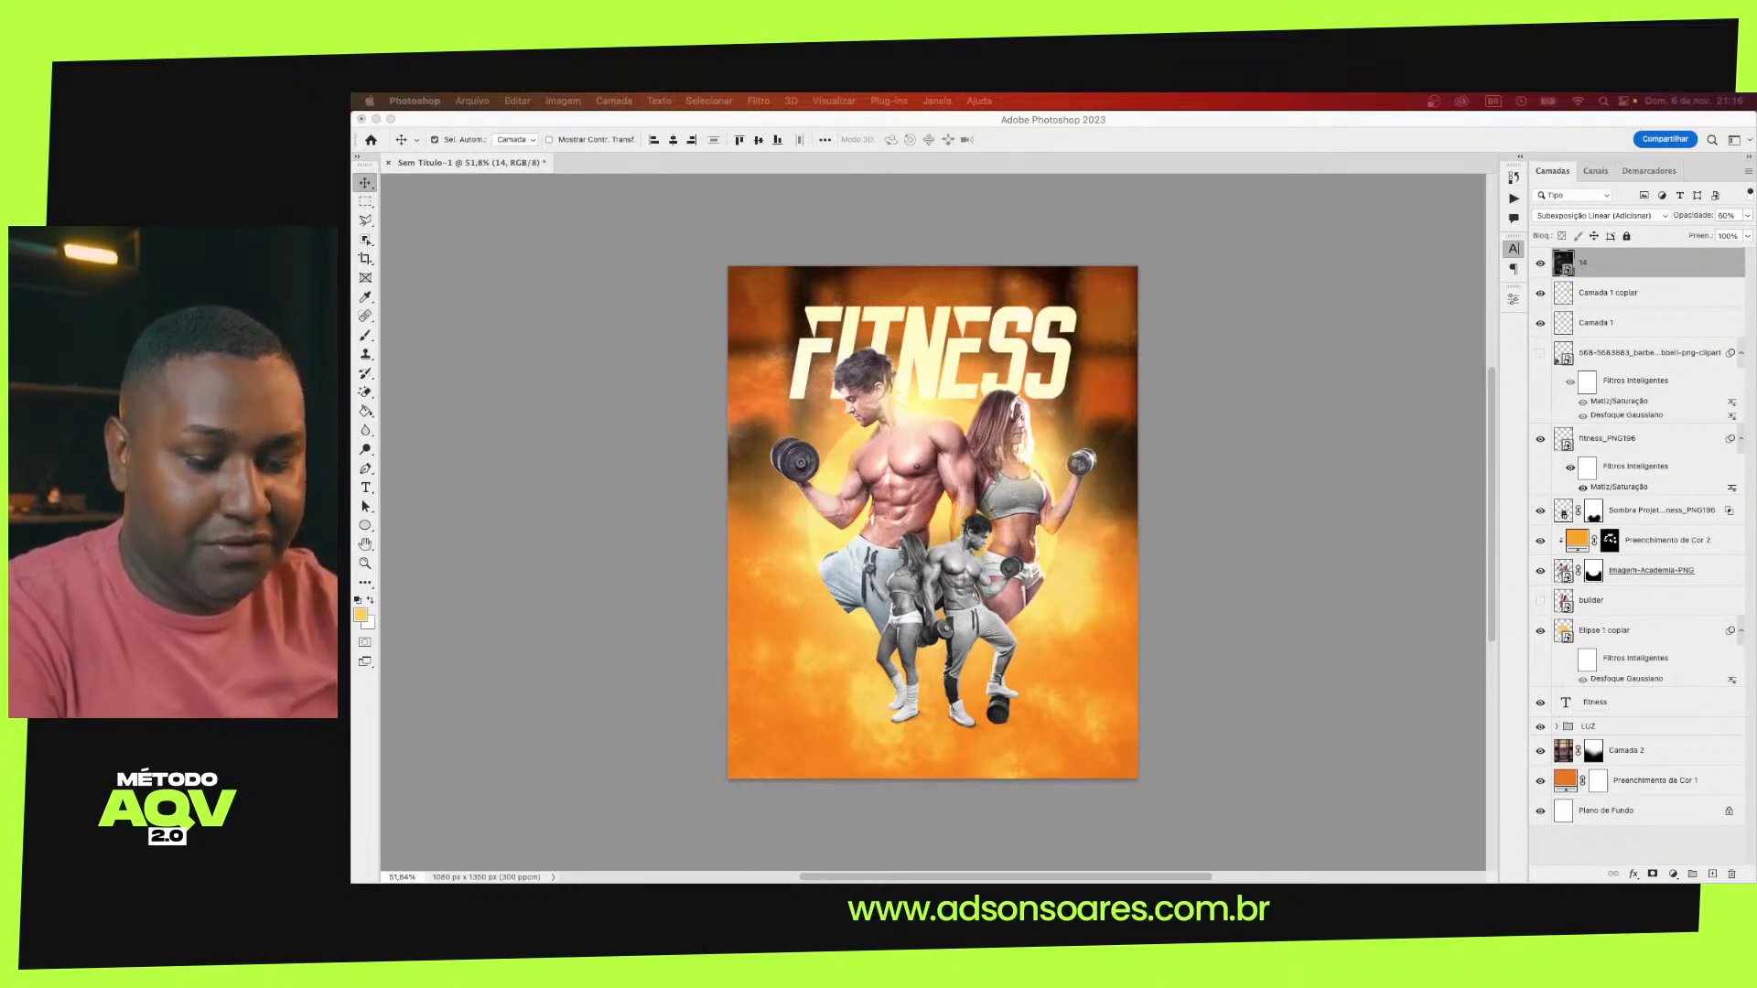
Place the torn-paper strip, rotated -90° and scaled, along the poster's right edge
drag(862, 716, 865, 714)
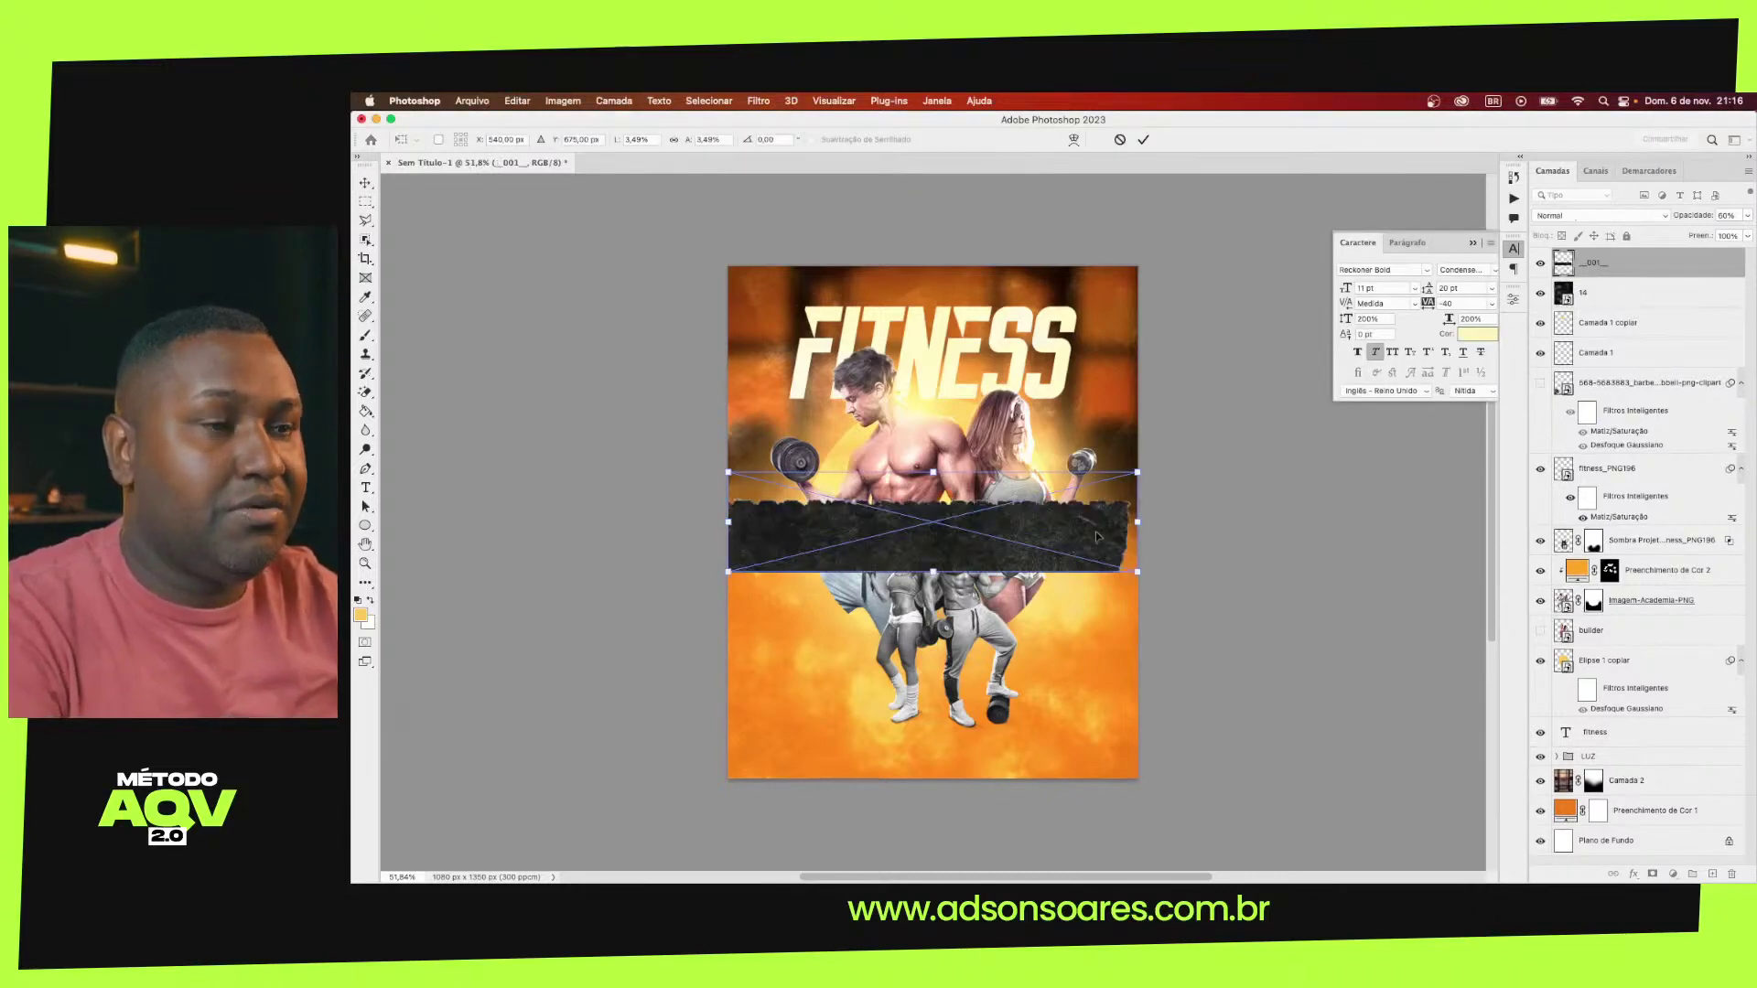
mouse_move(1152, 471)
mouse_down()
mouse_move(928, 460)
mouse_move(1165, 512)
mouse_up()
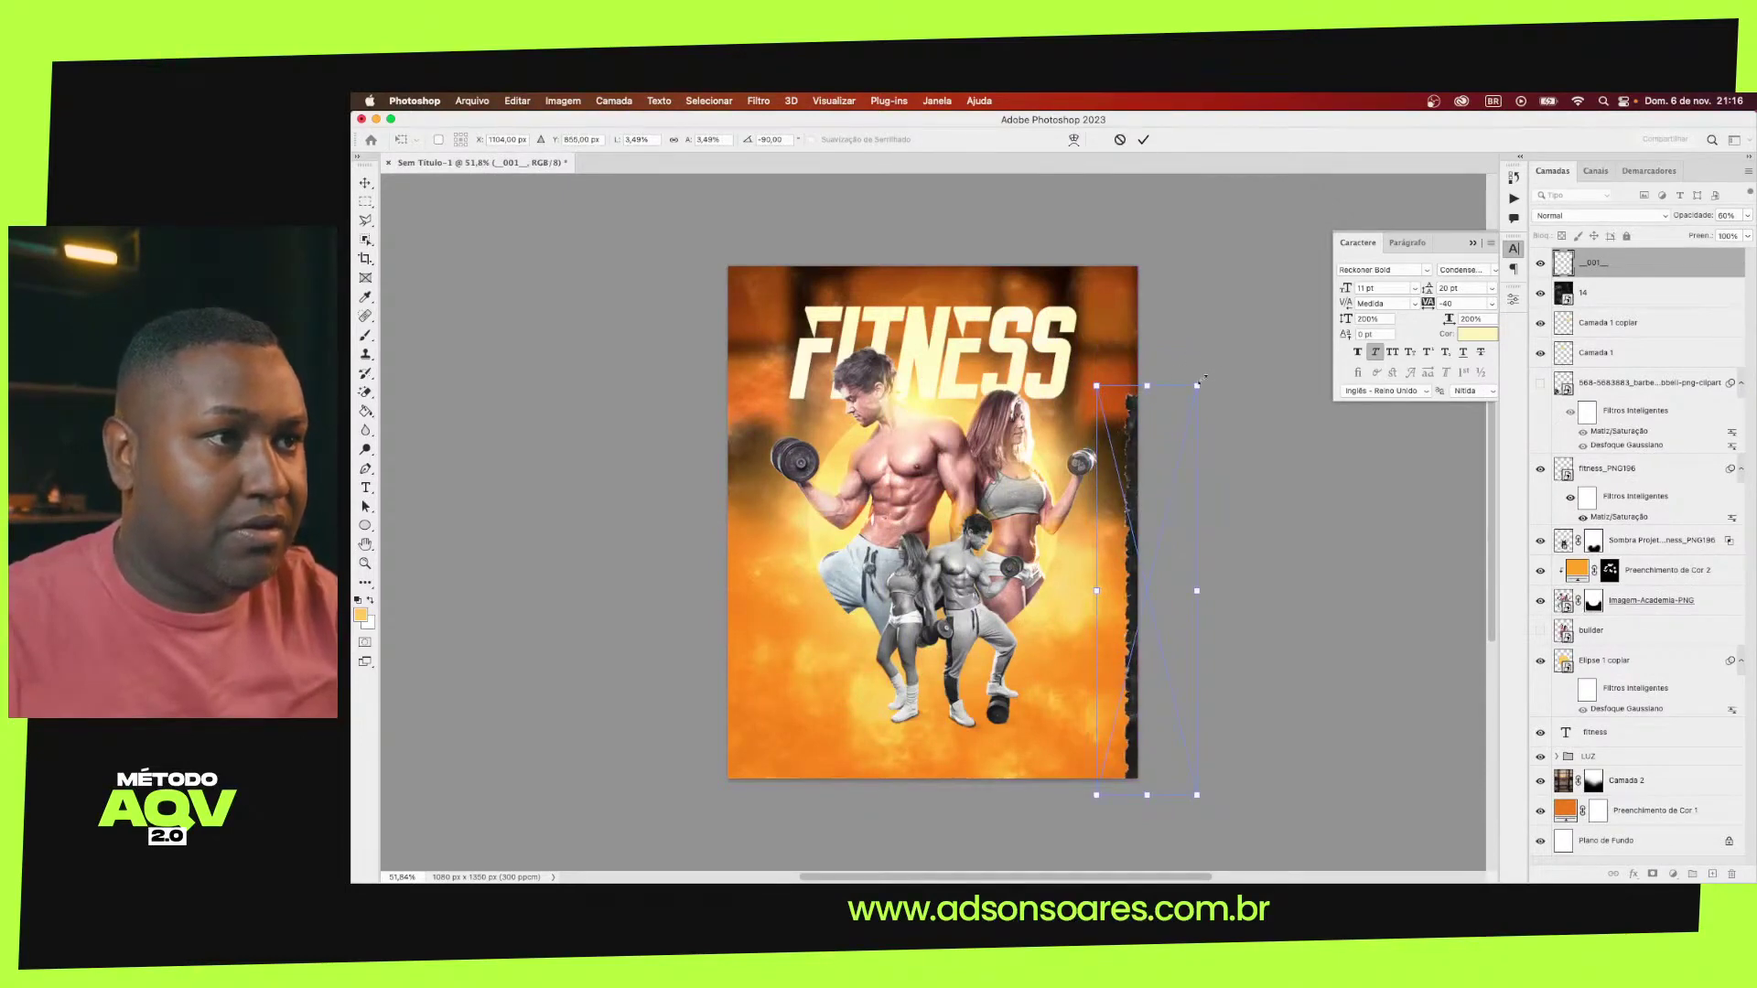
drag(1205, 377, 1223, 247)
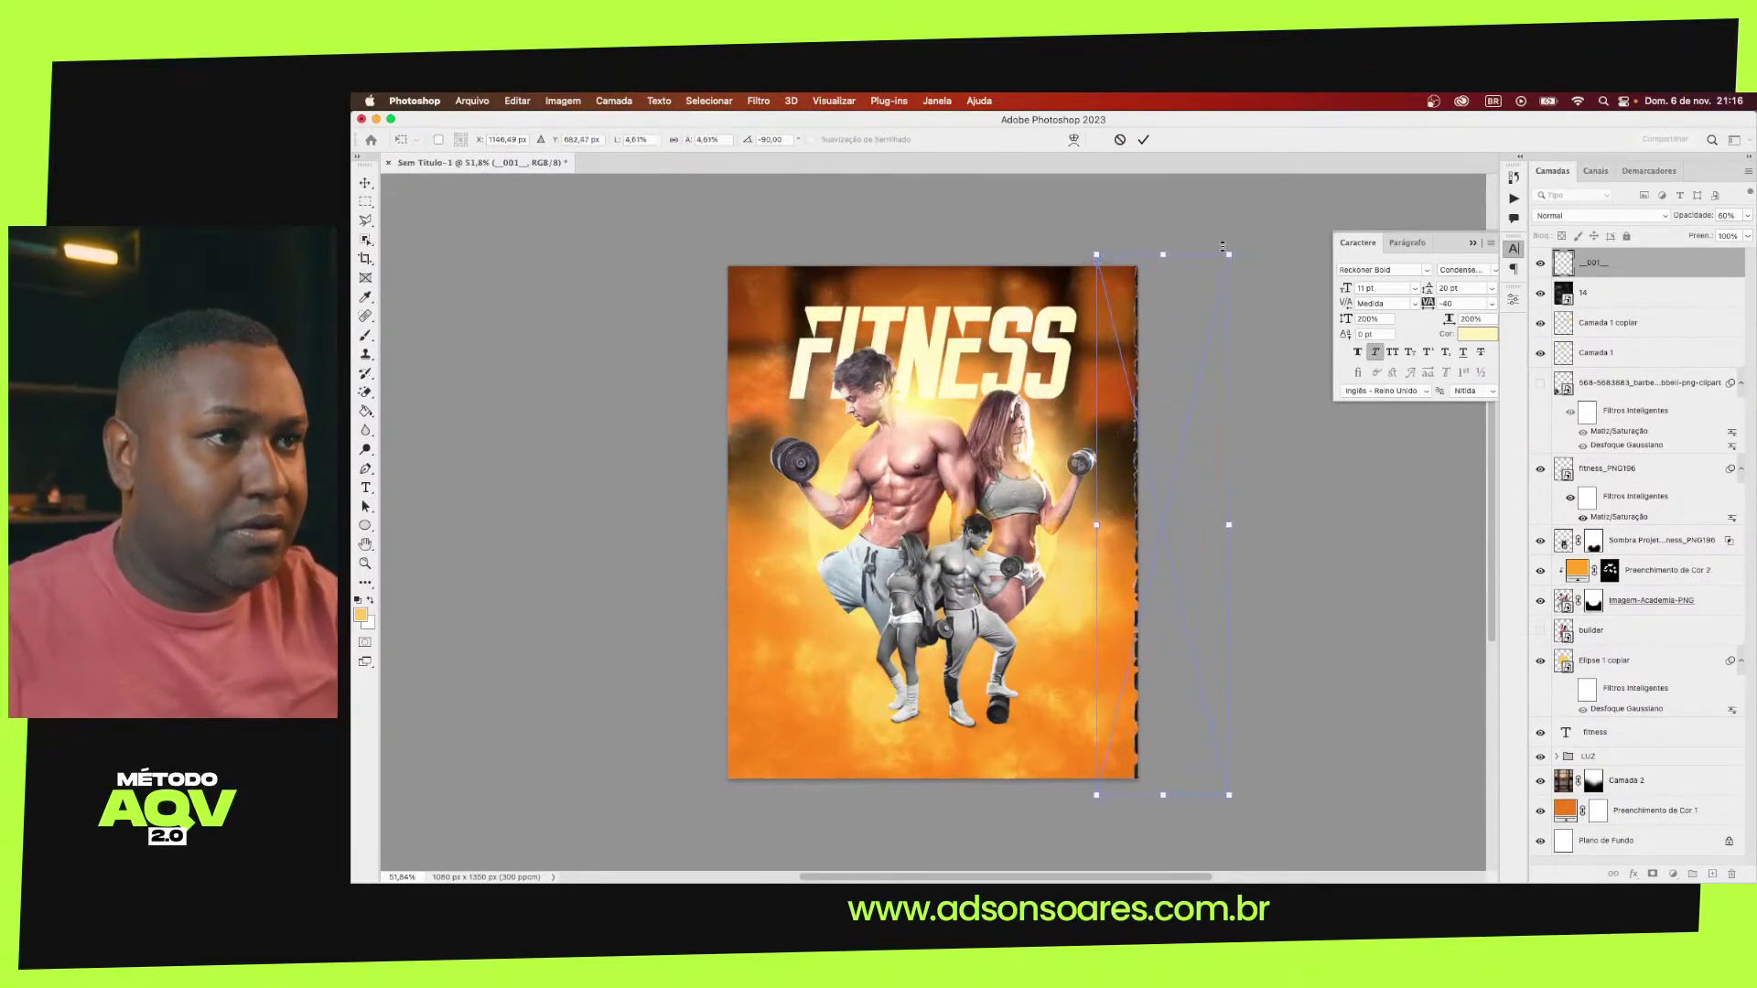
drag(1191, 278, 1184, 274)
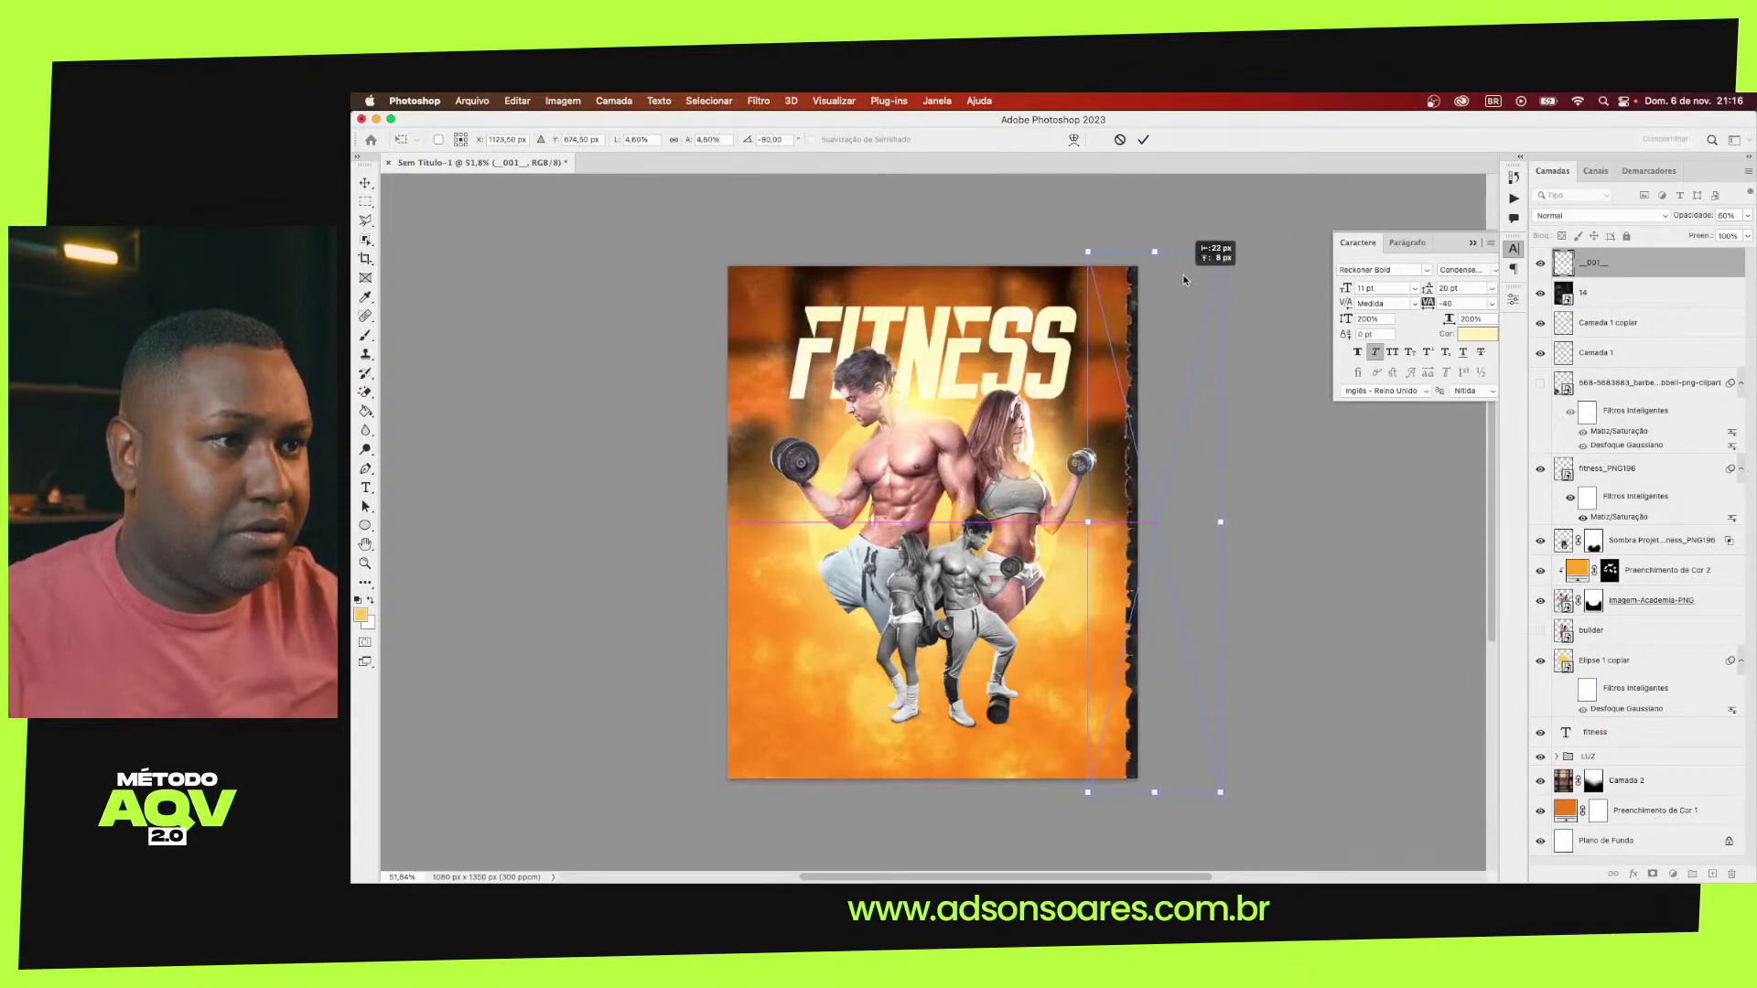
key(Return)
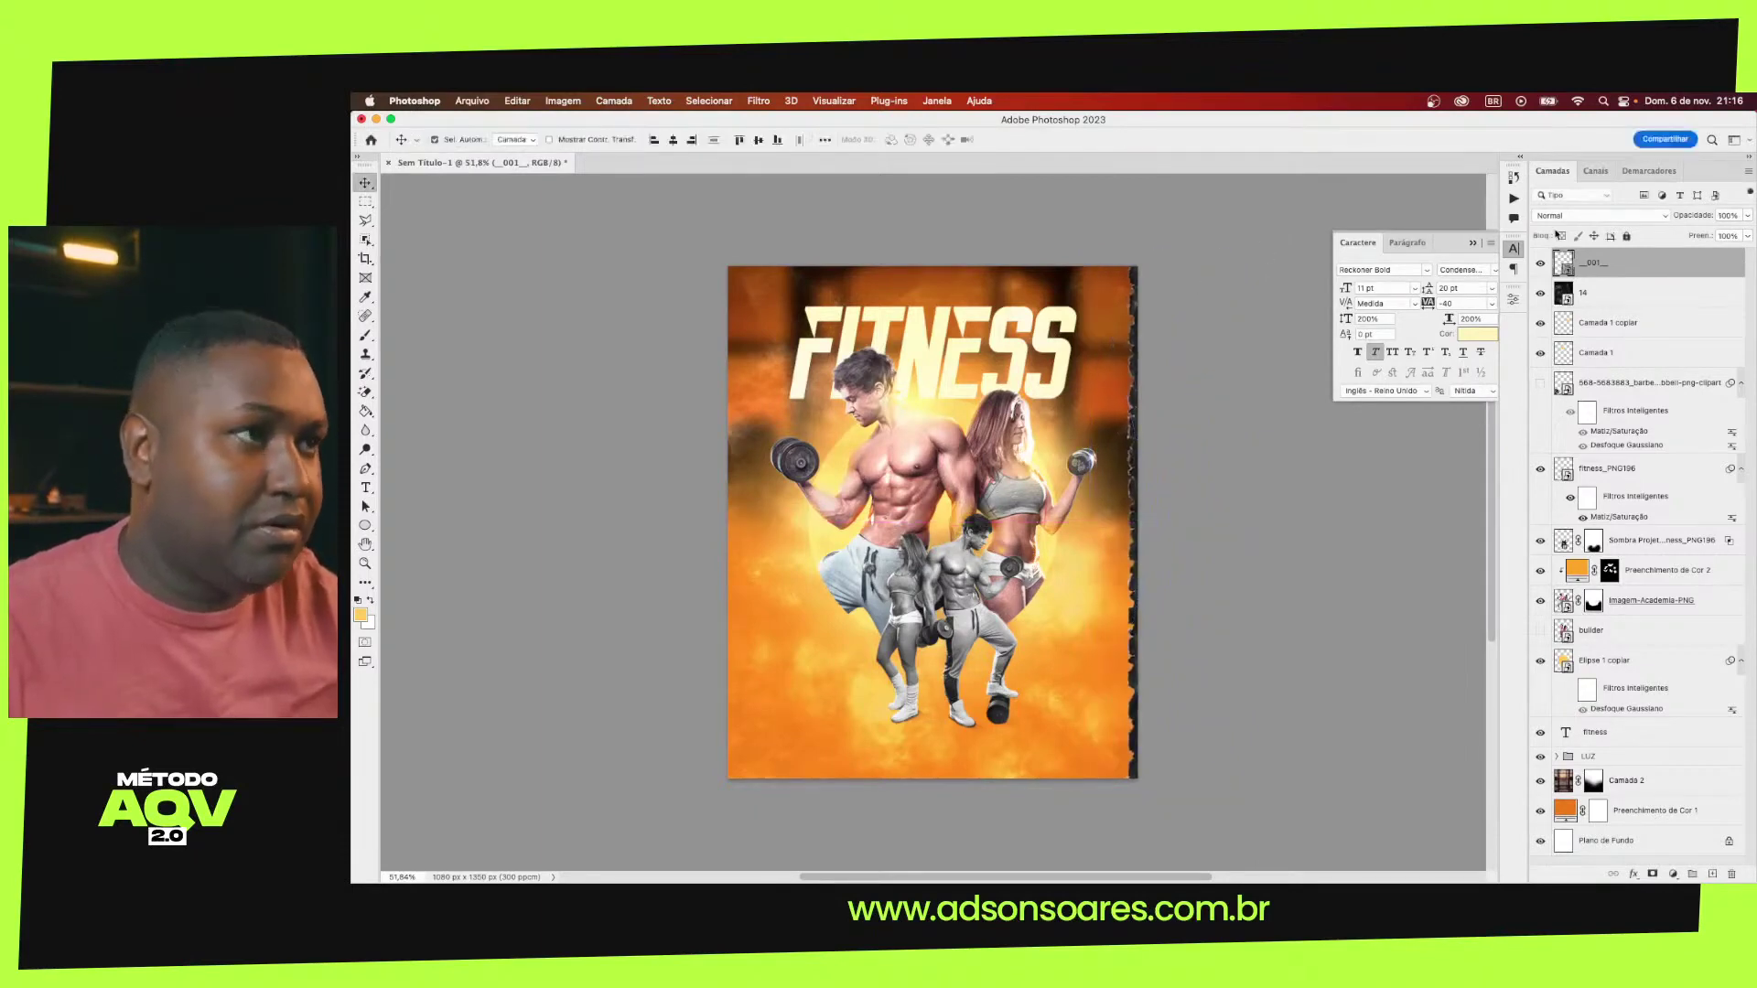
Invert the torn strip so its ragged edge shows light
click(1597, 216)
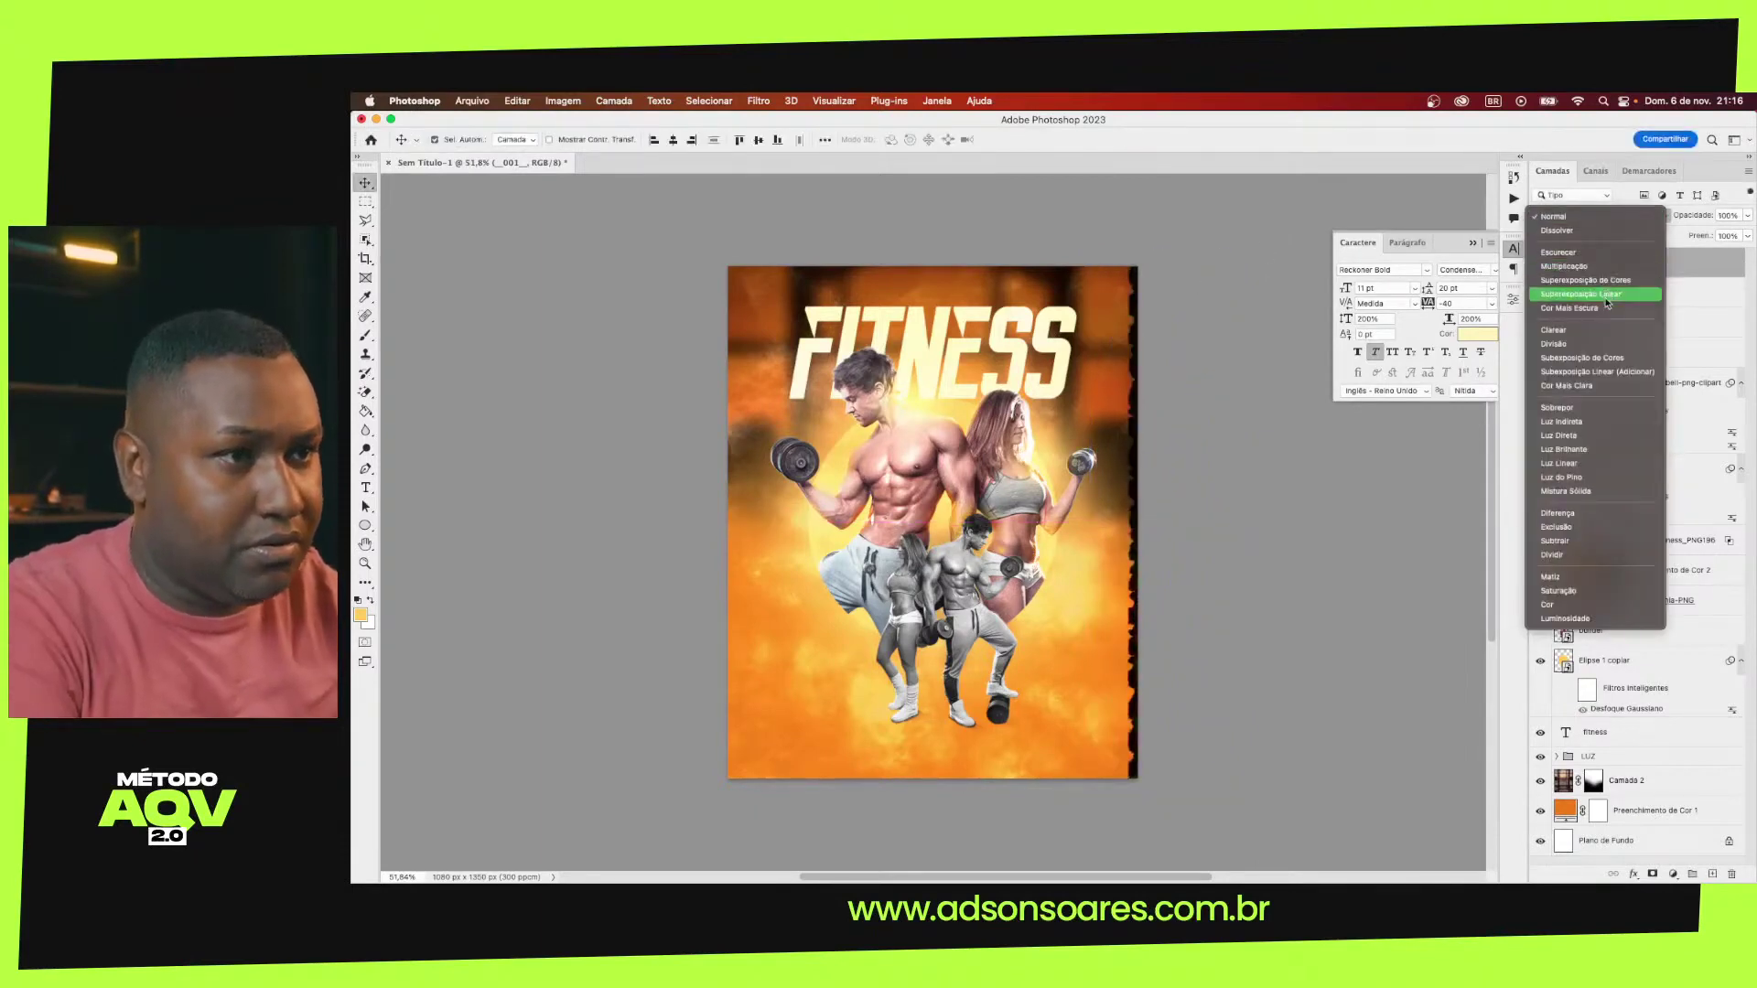
key(Escape)
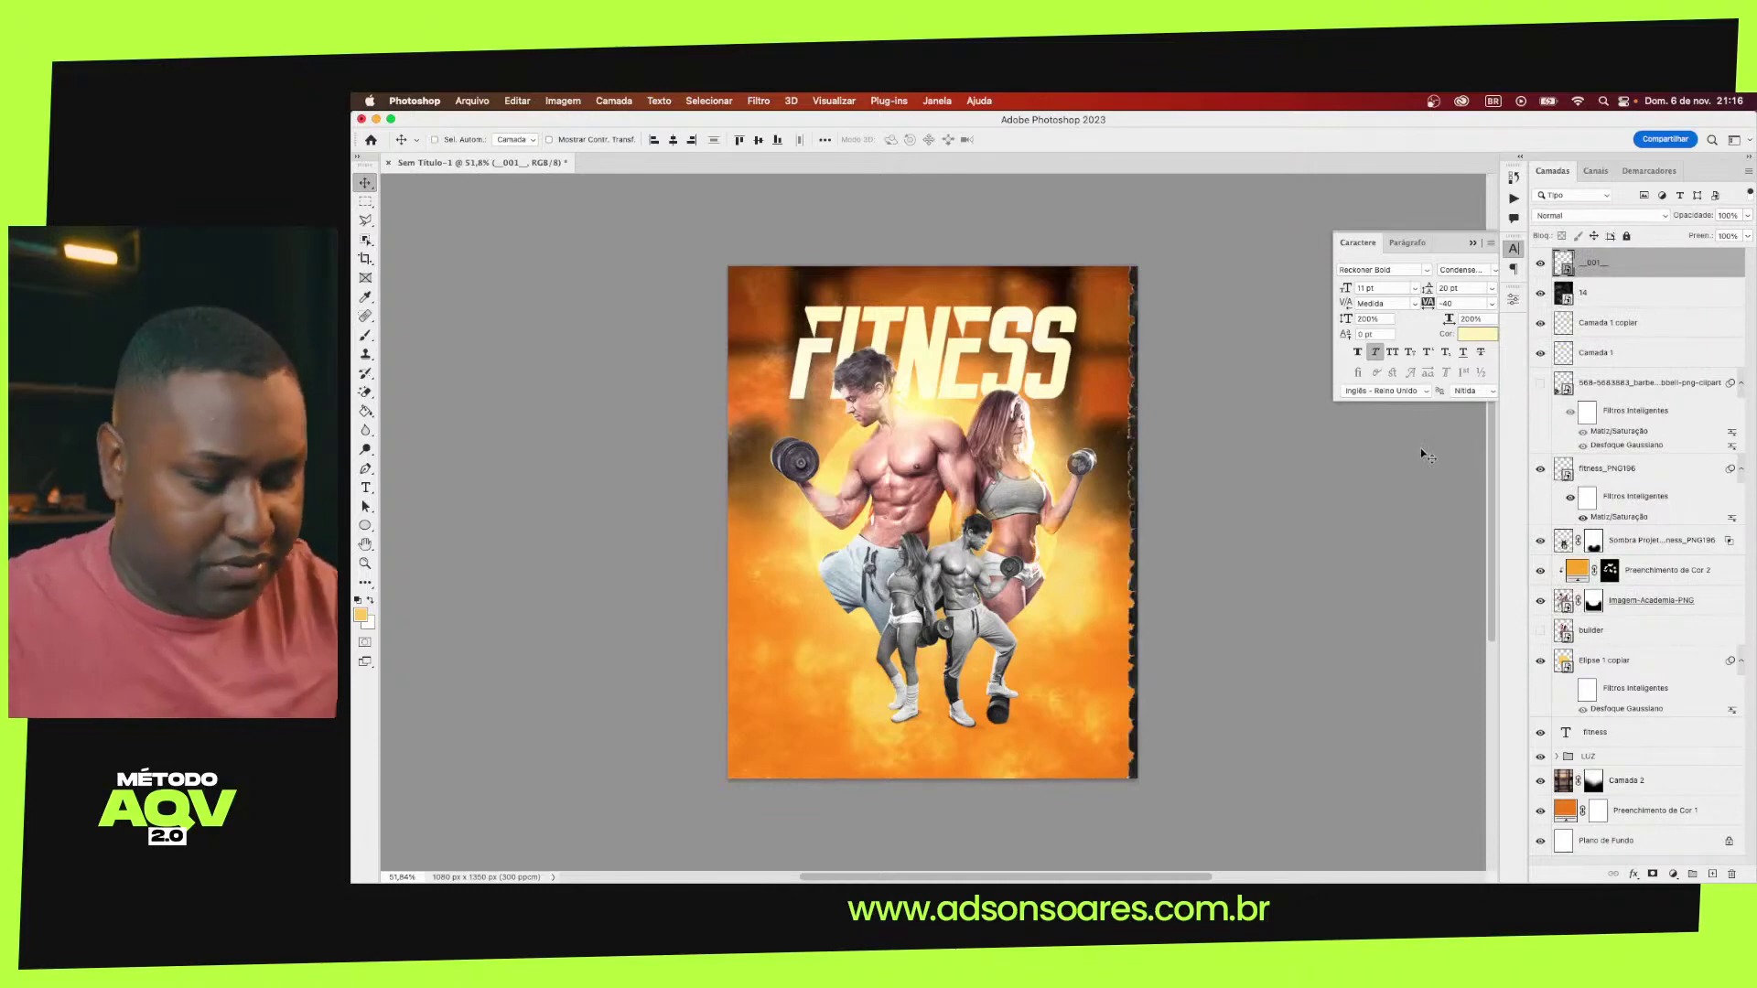
key(ctrl+i)
key(ctrl)
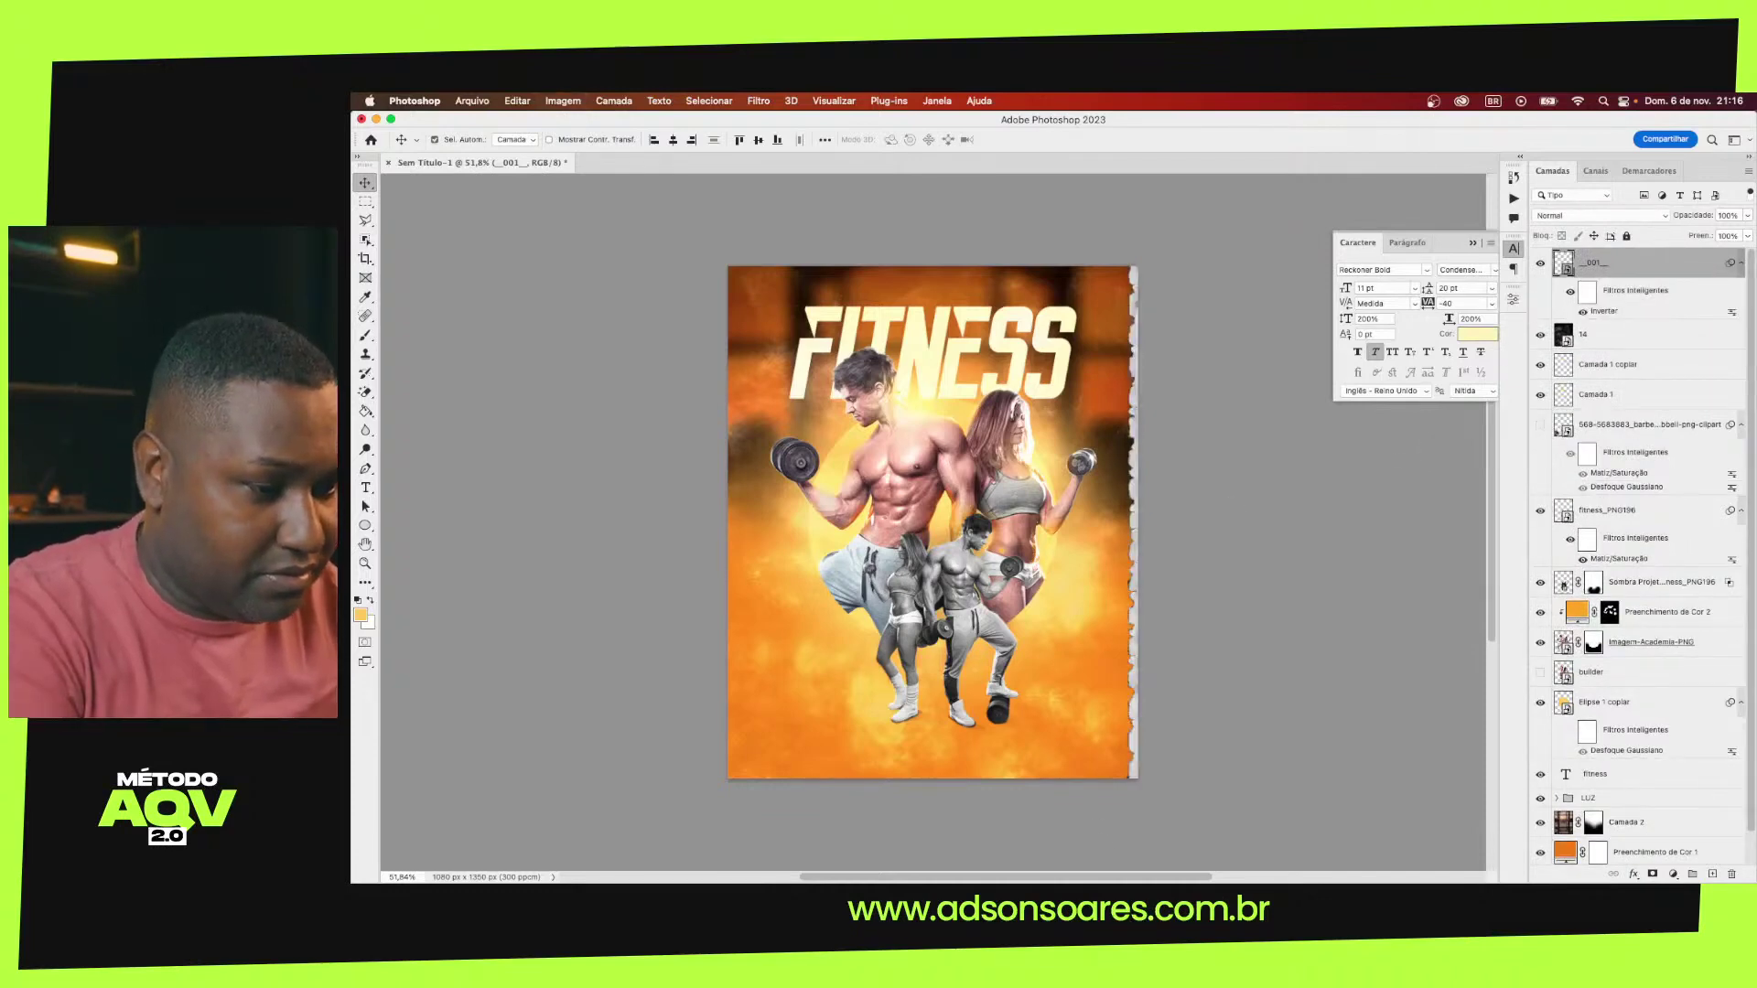
key(super+Tab)
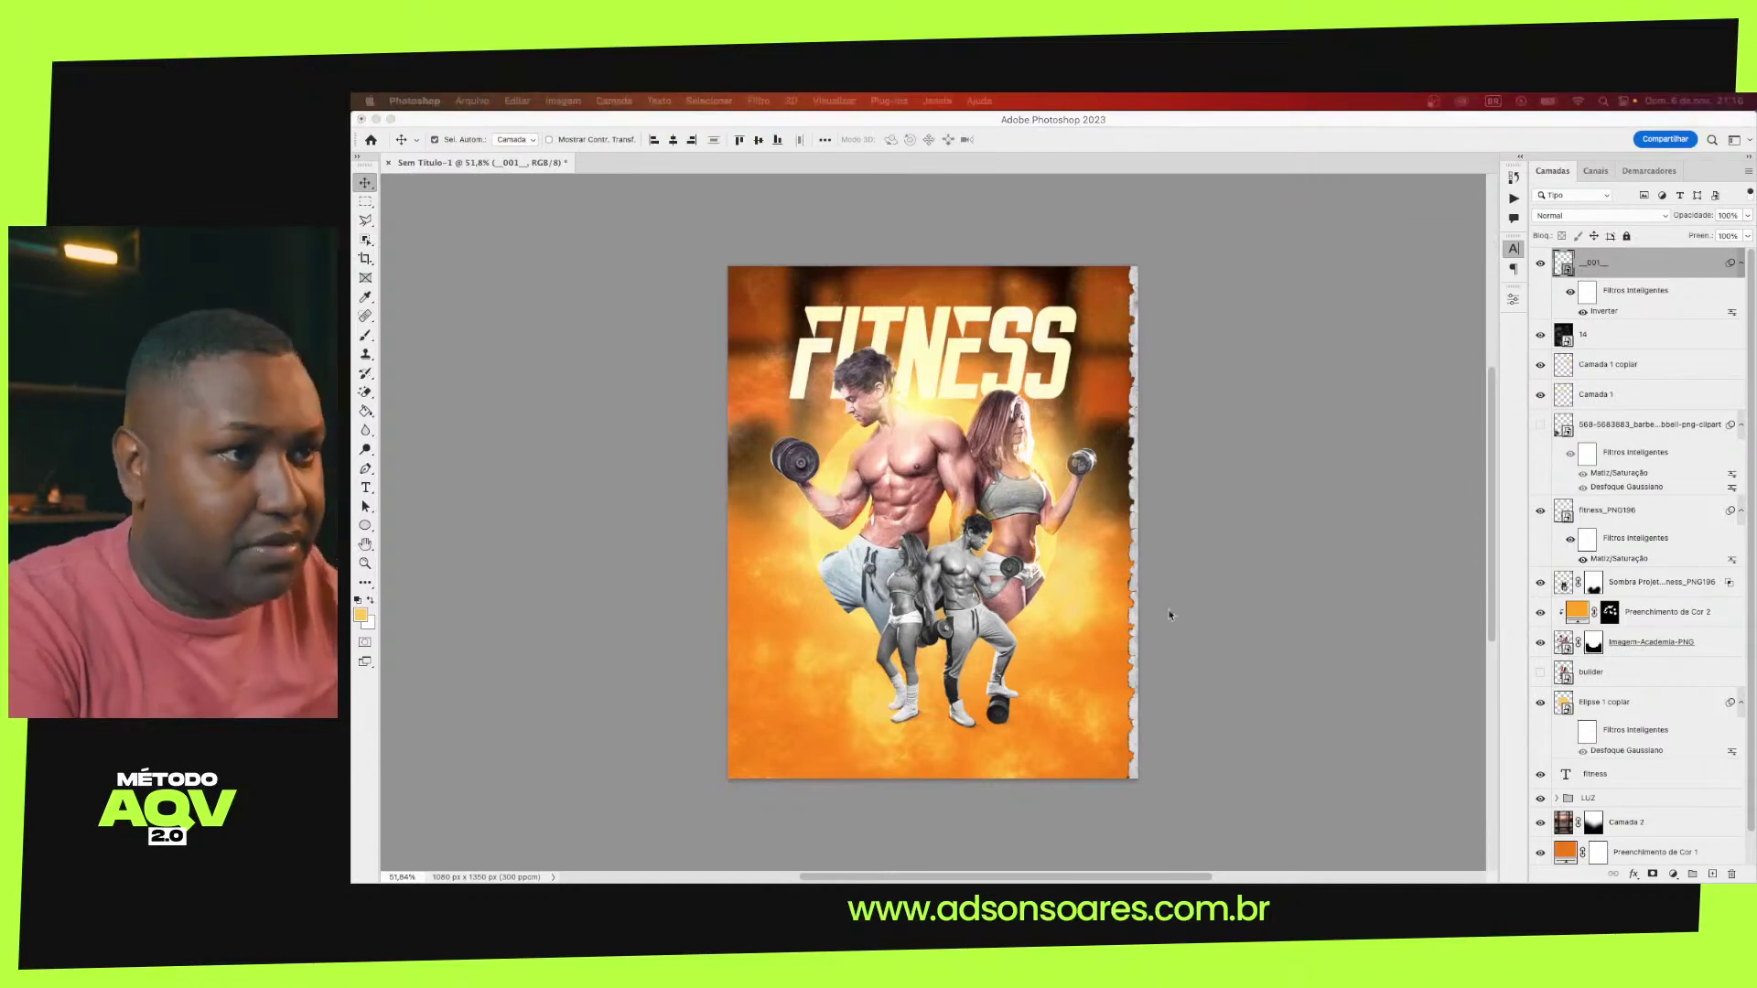
Delete the torn edge strip and the hidden builder layer
key(super+Tab)
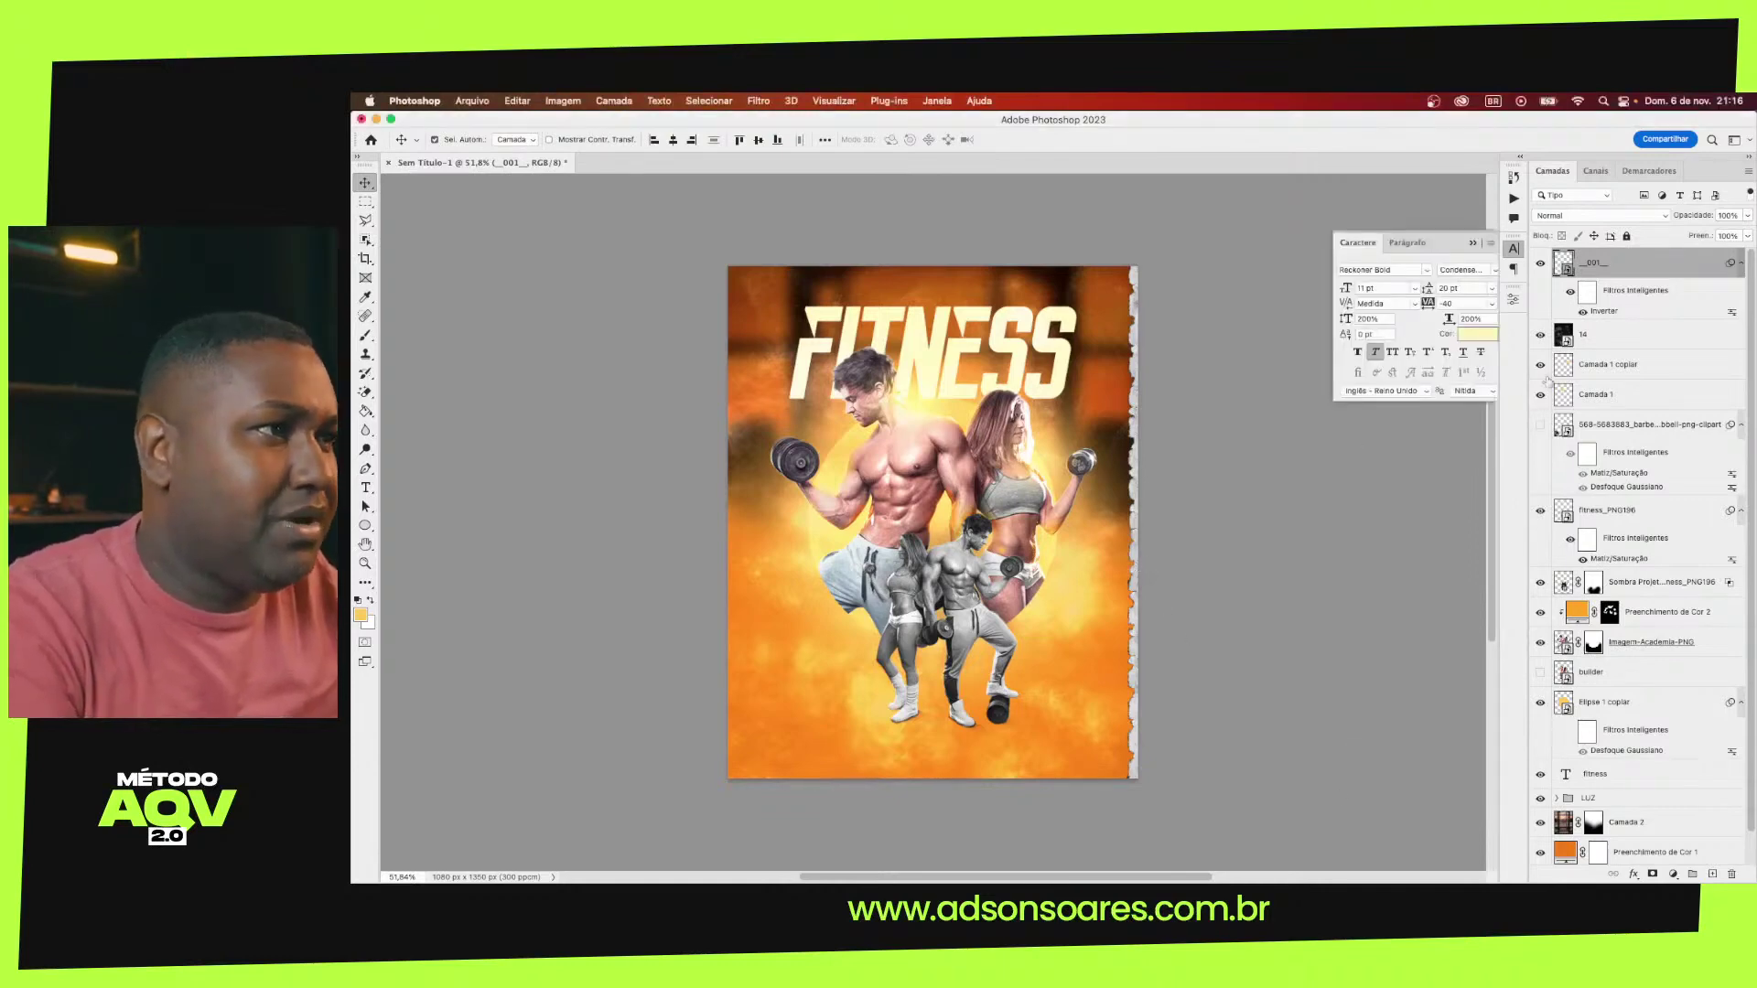
key(Delete)
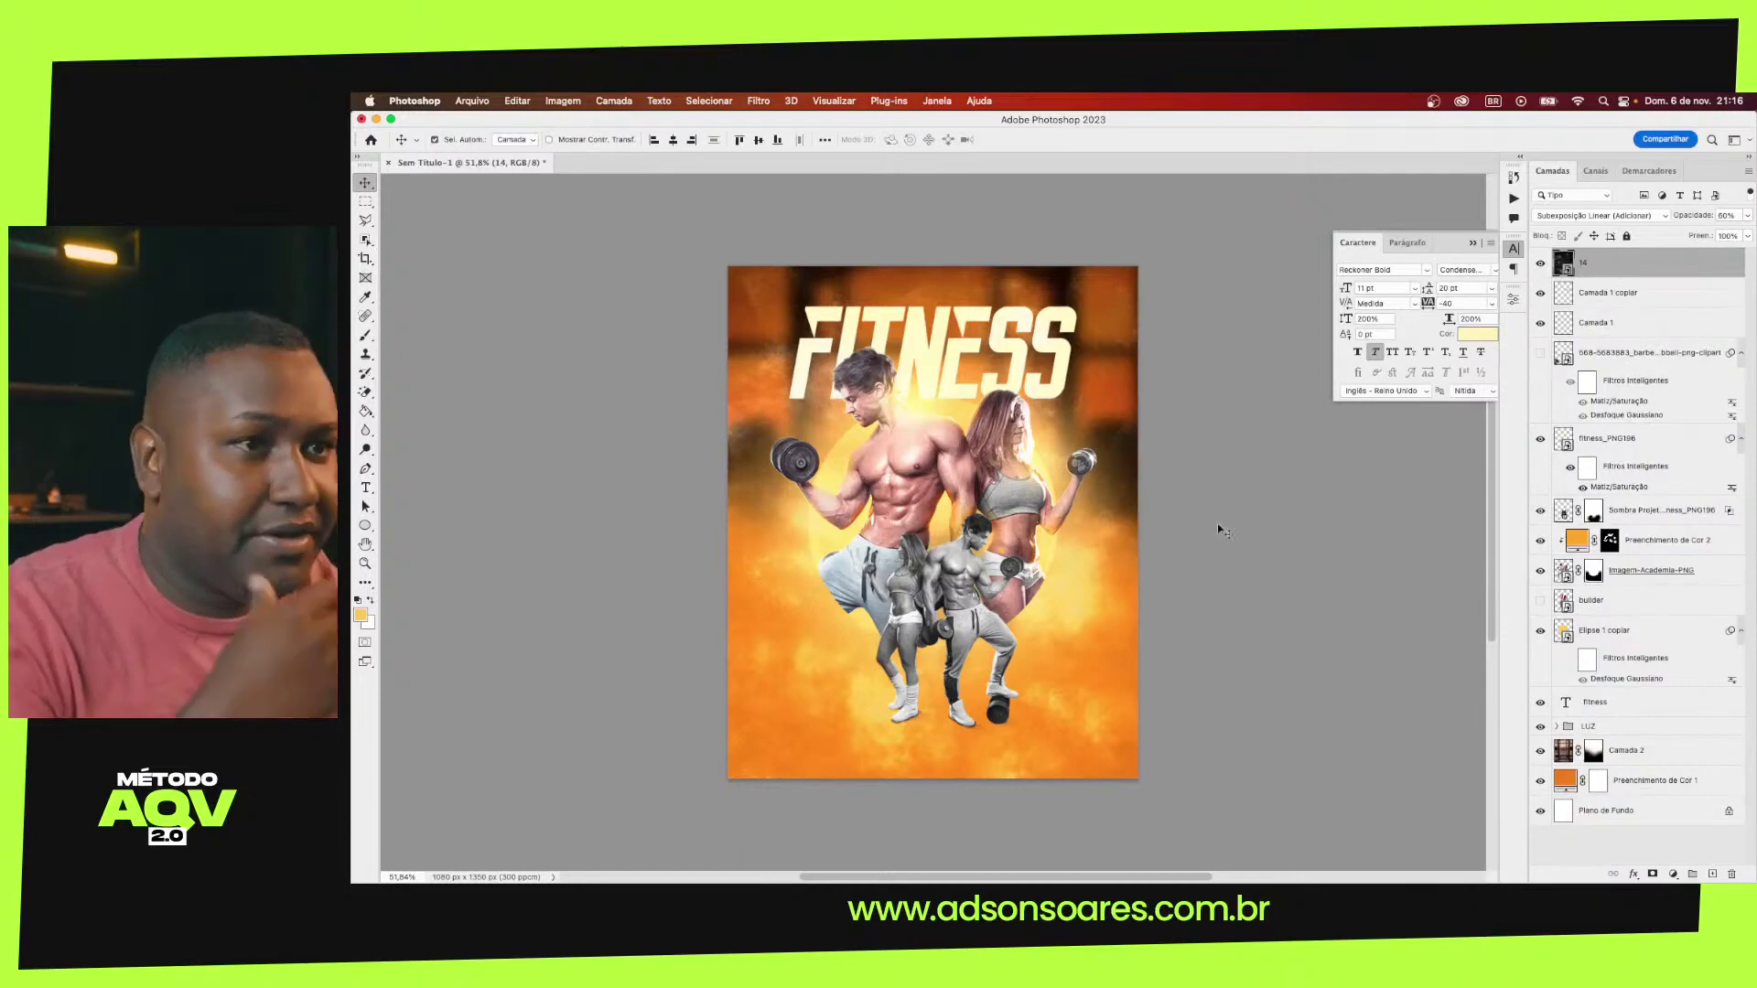
click(1610, 263)
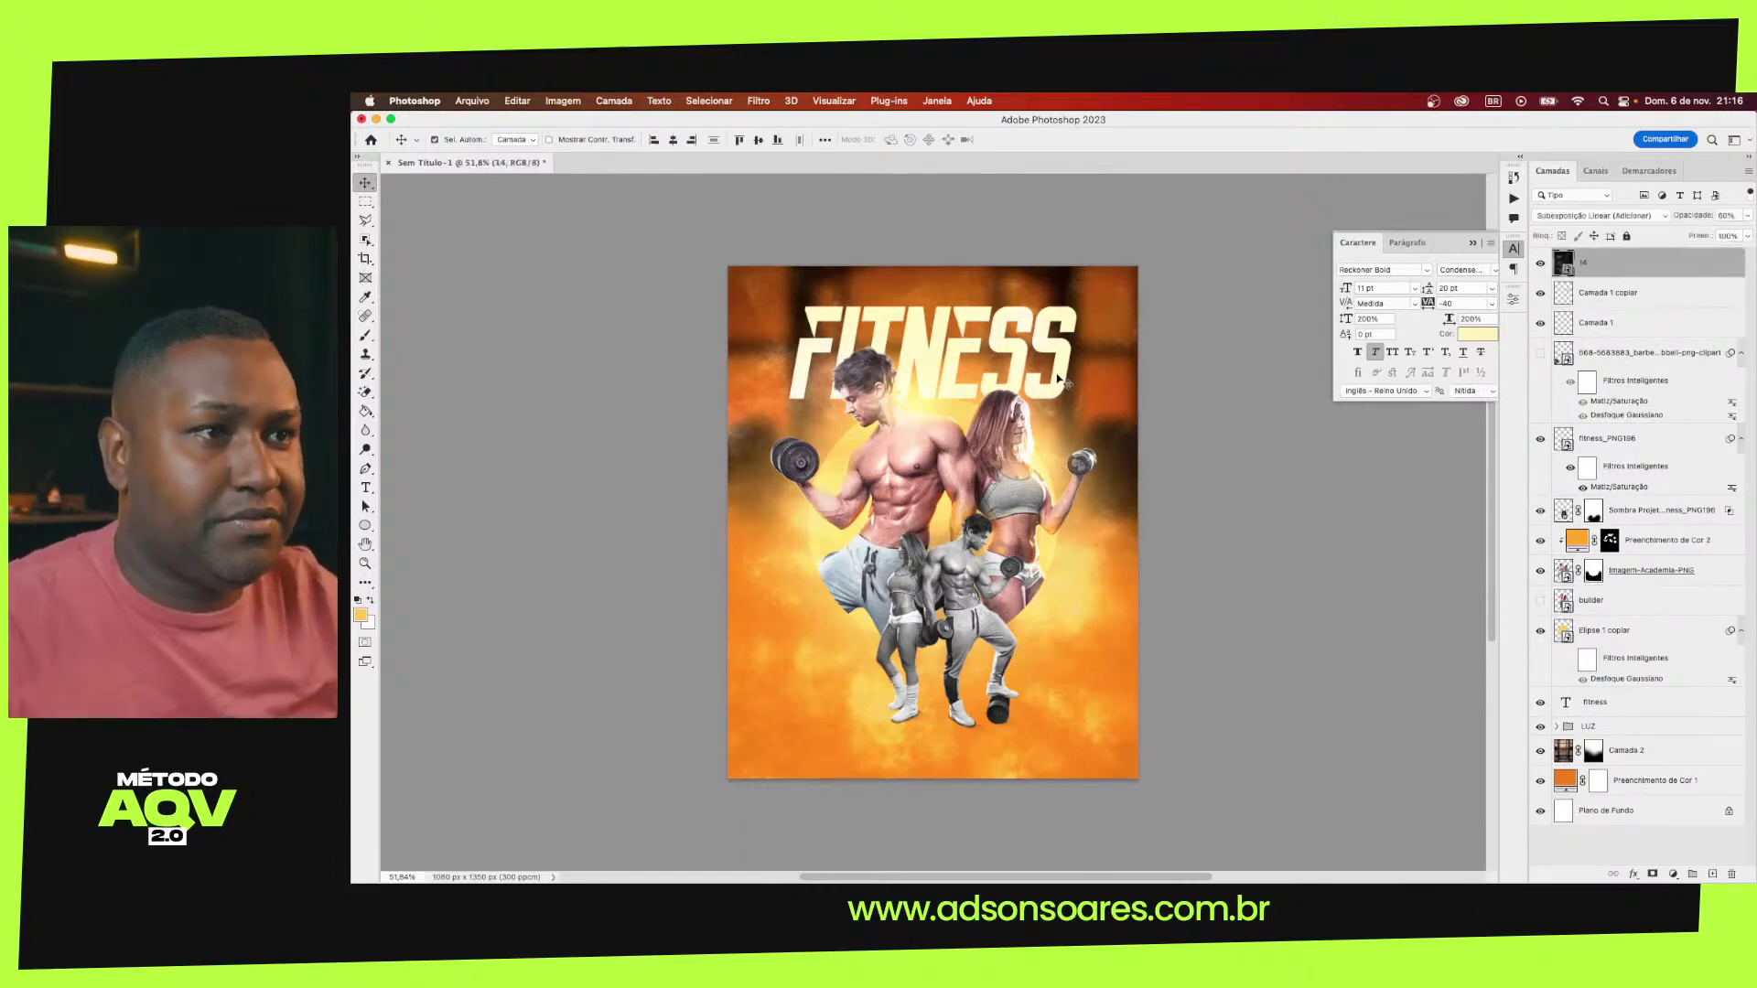
click(1597, 298)
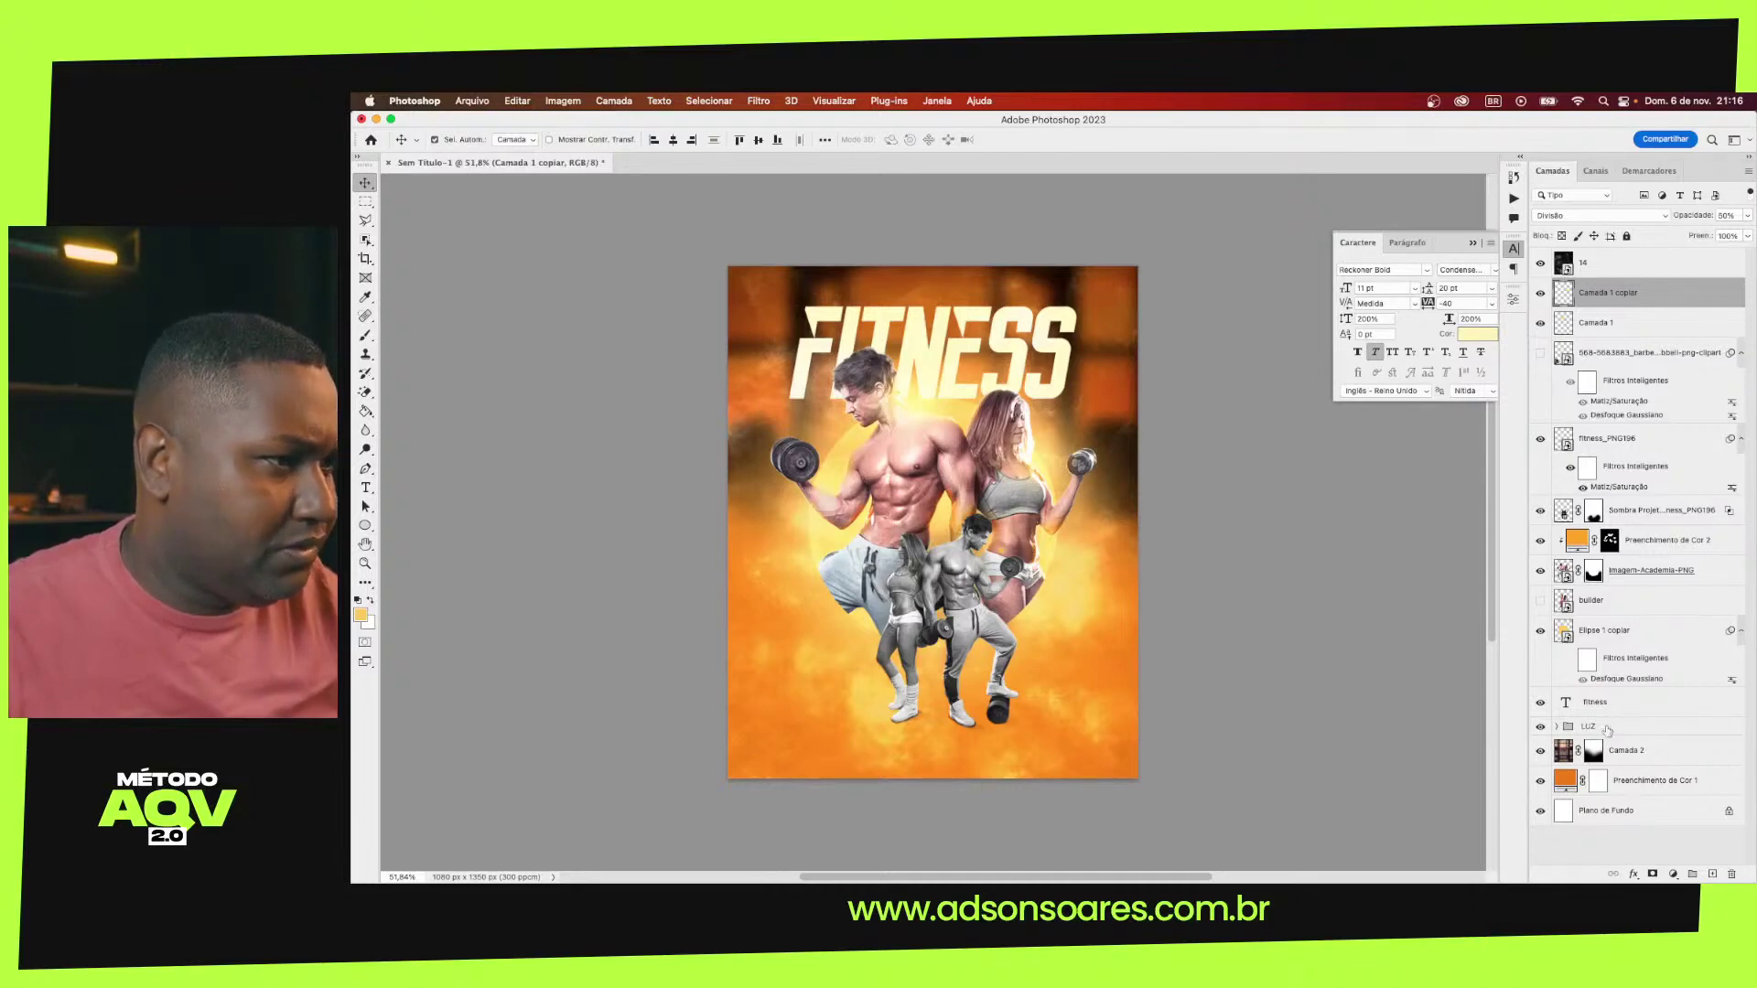
click(1619, 607)
key(Delete)
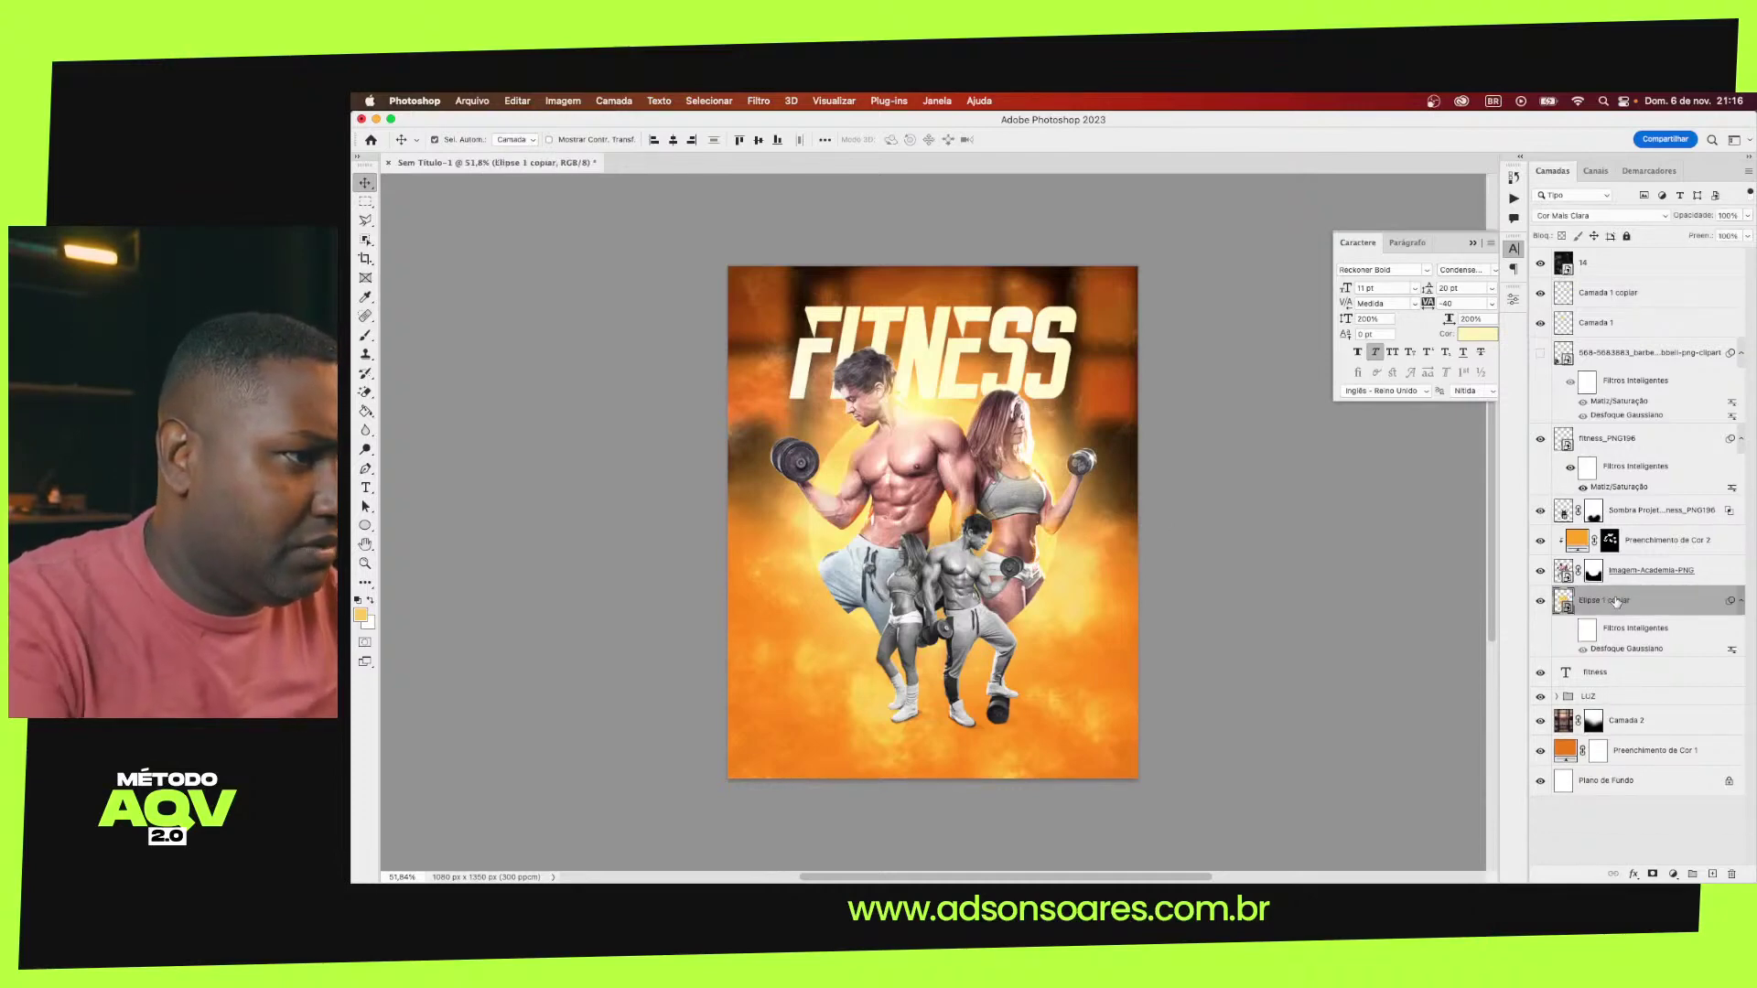
Scale the layers from Camada 1 copiar down to Fitness to about 91%
click(1620, 674)
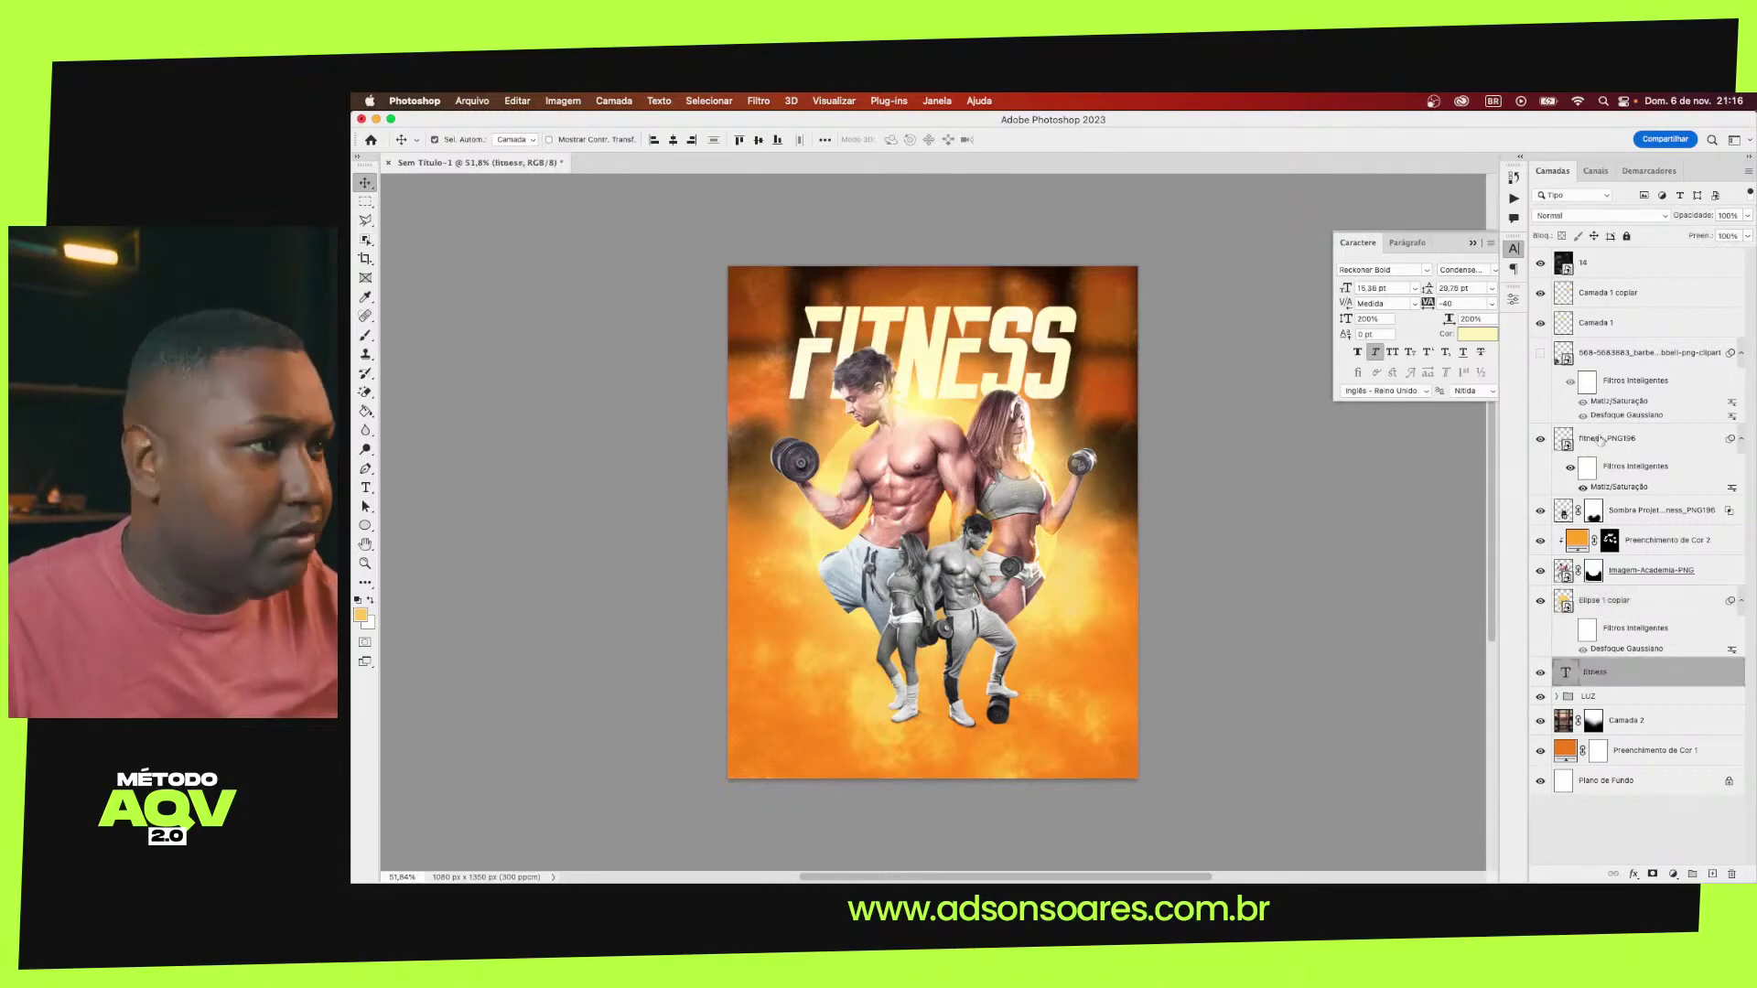
shift+click(1612, 292)
key(ctrl+t)
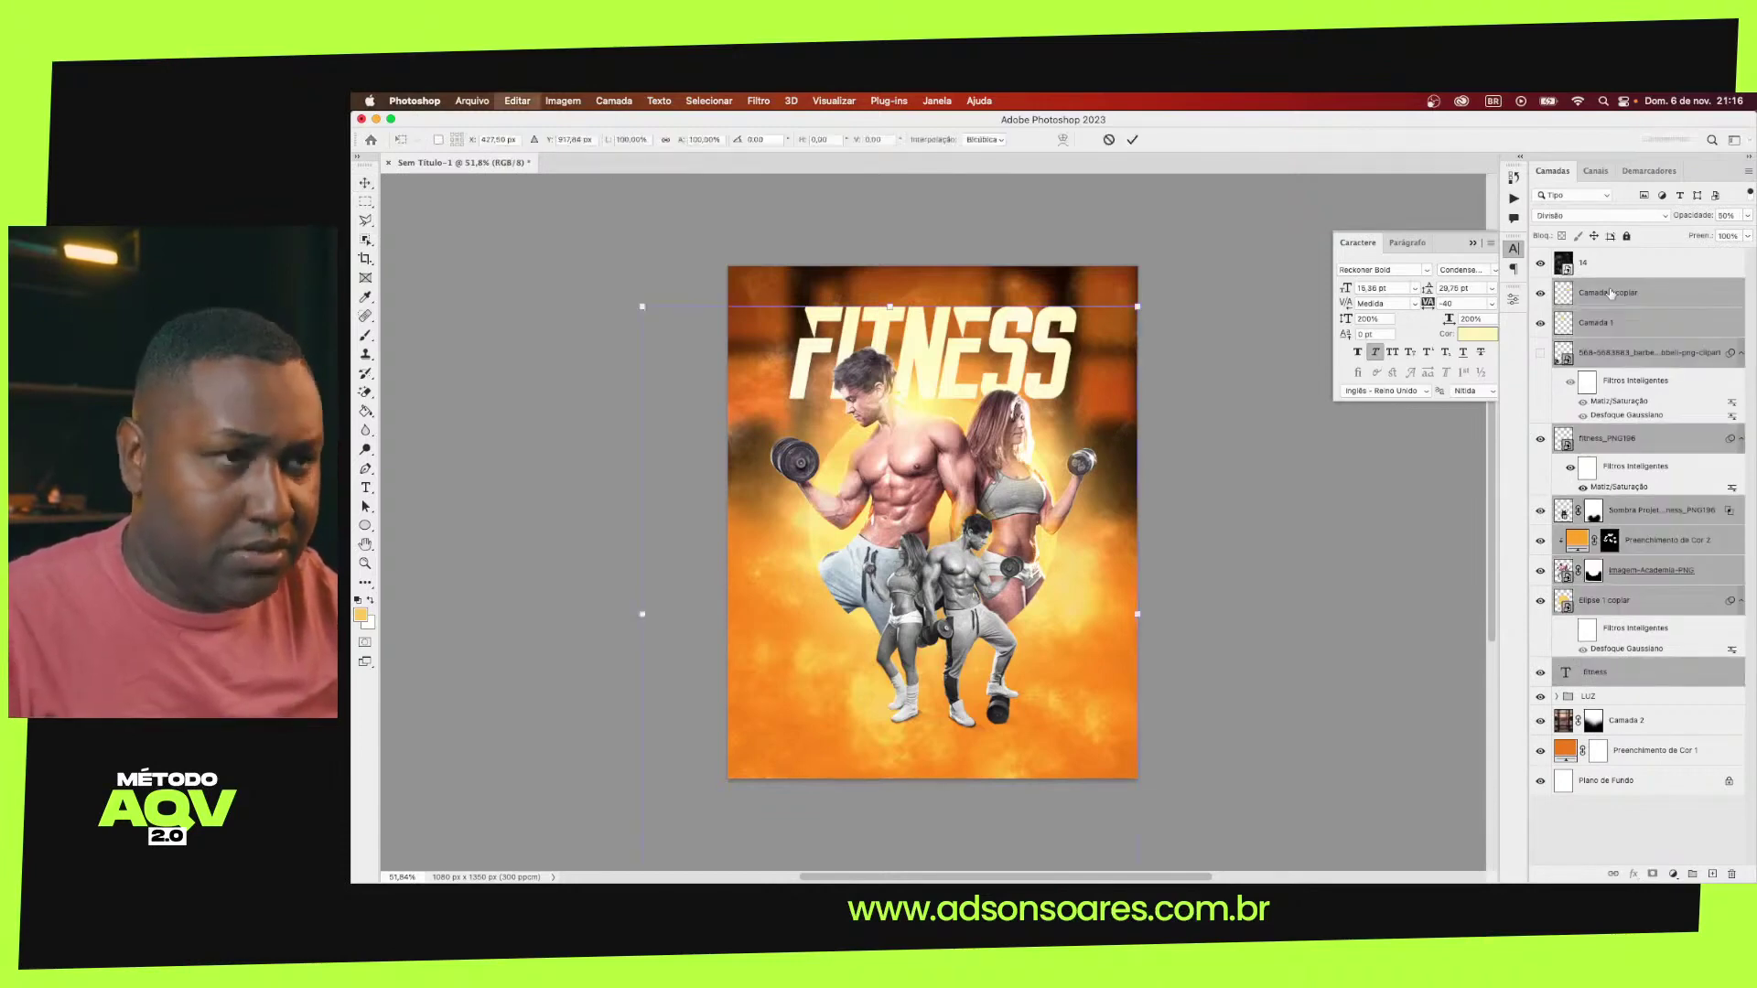
drag(1137, 305, 1093, 324)
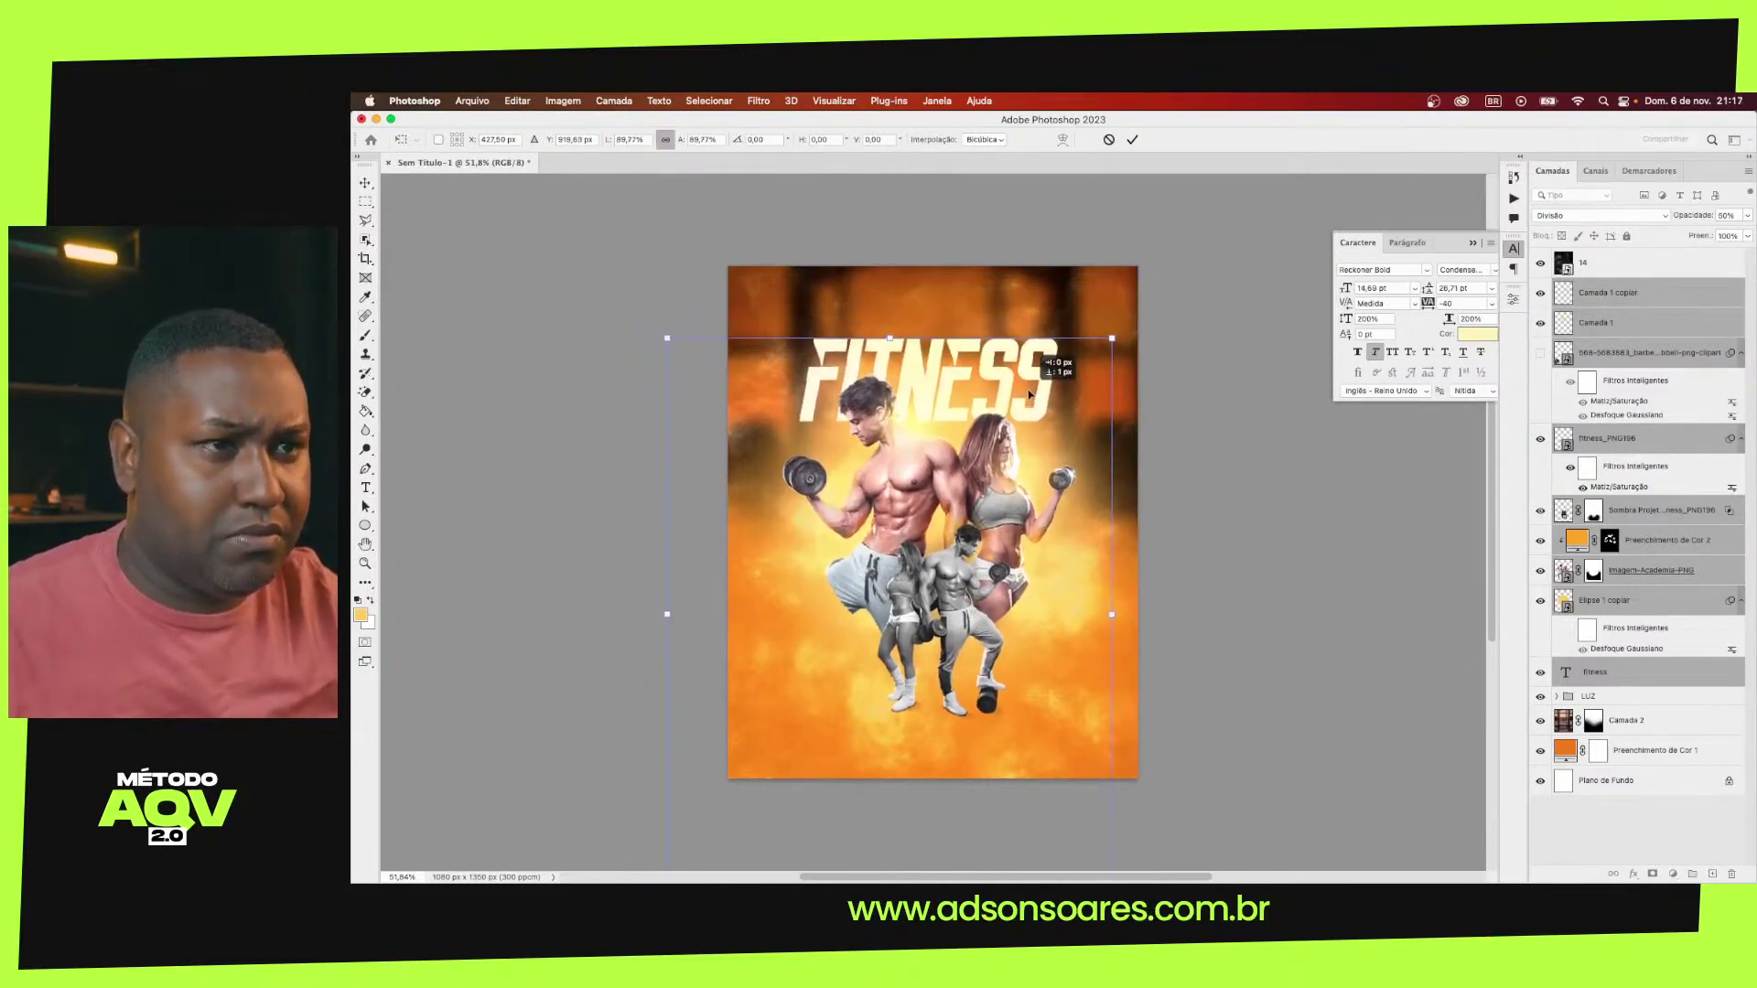
key(Return)
click(1236, 419)
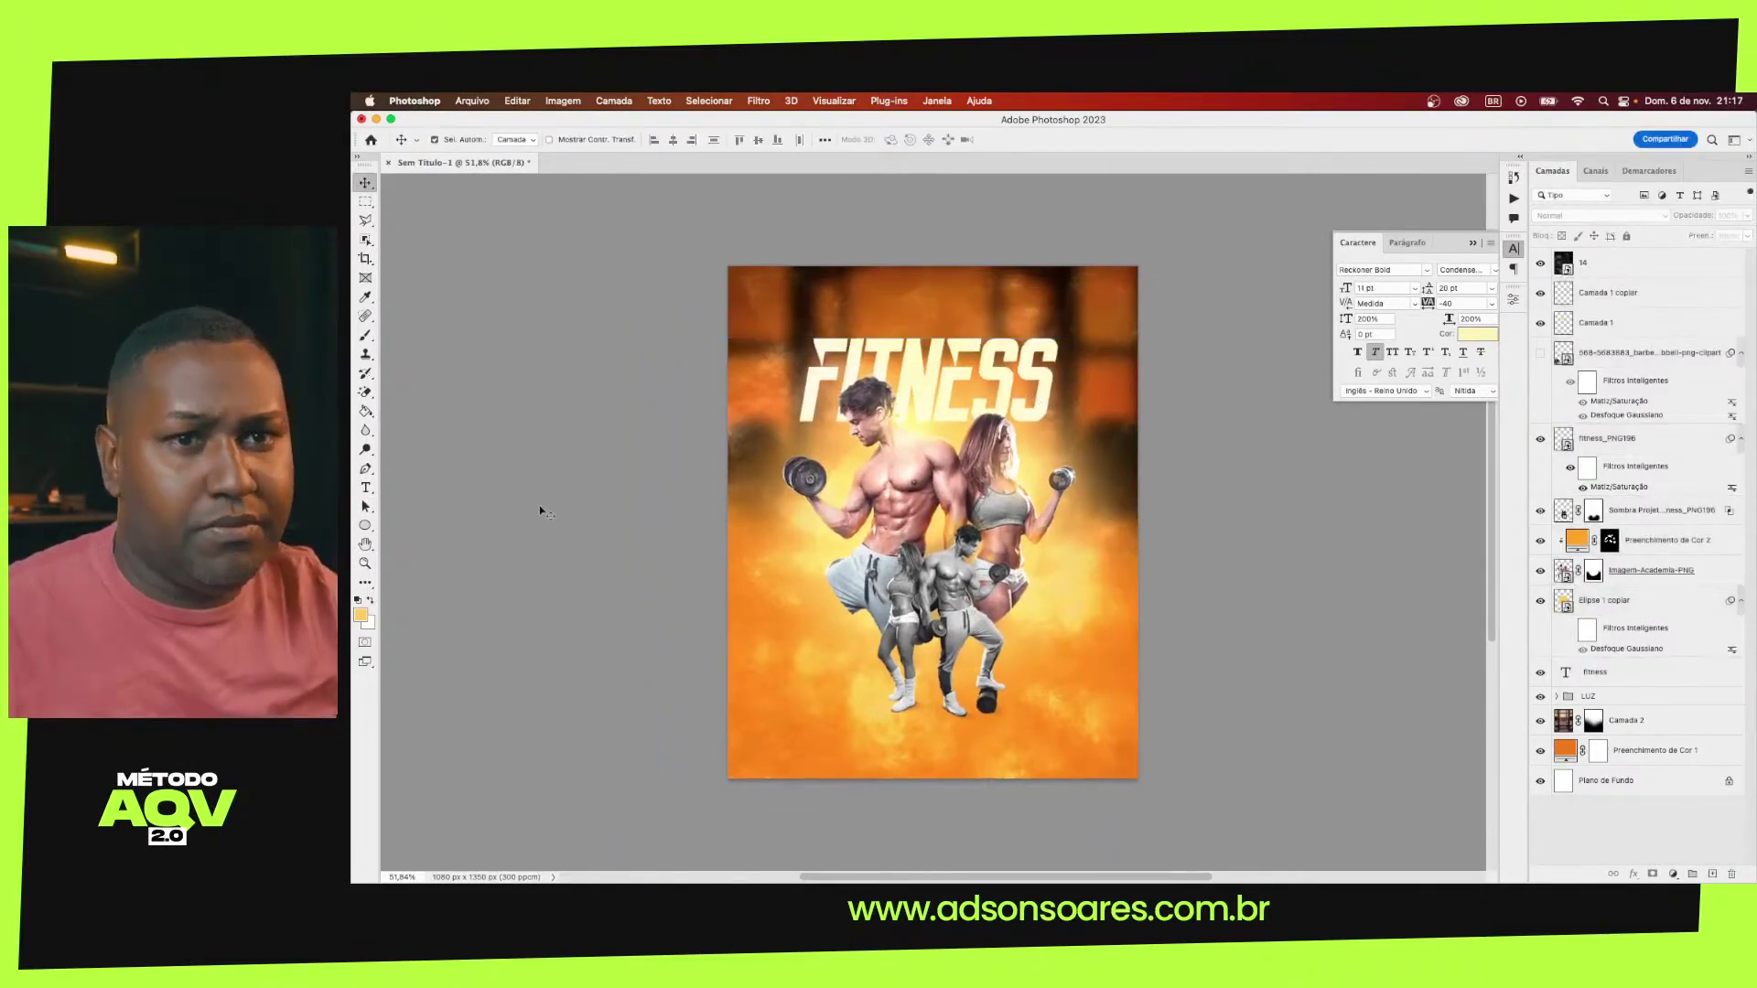
Add a new text line reading 'SALVADOR' above FITNESS
key(t)
click(764, 358)
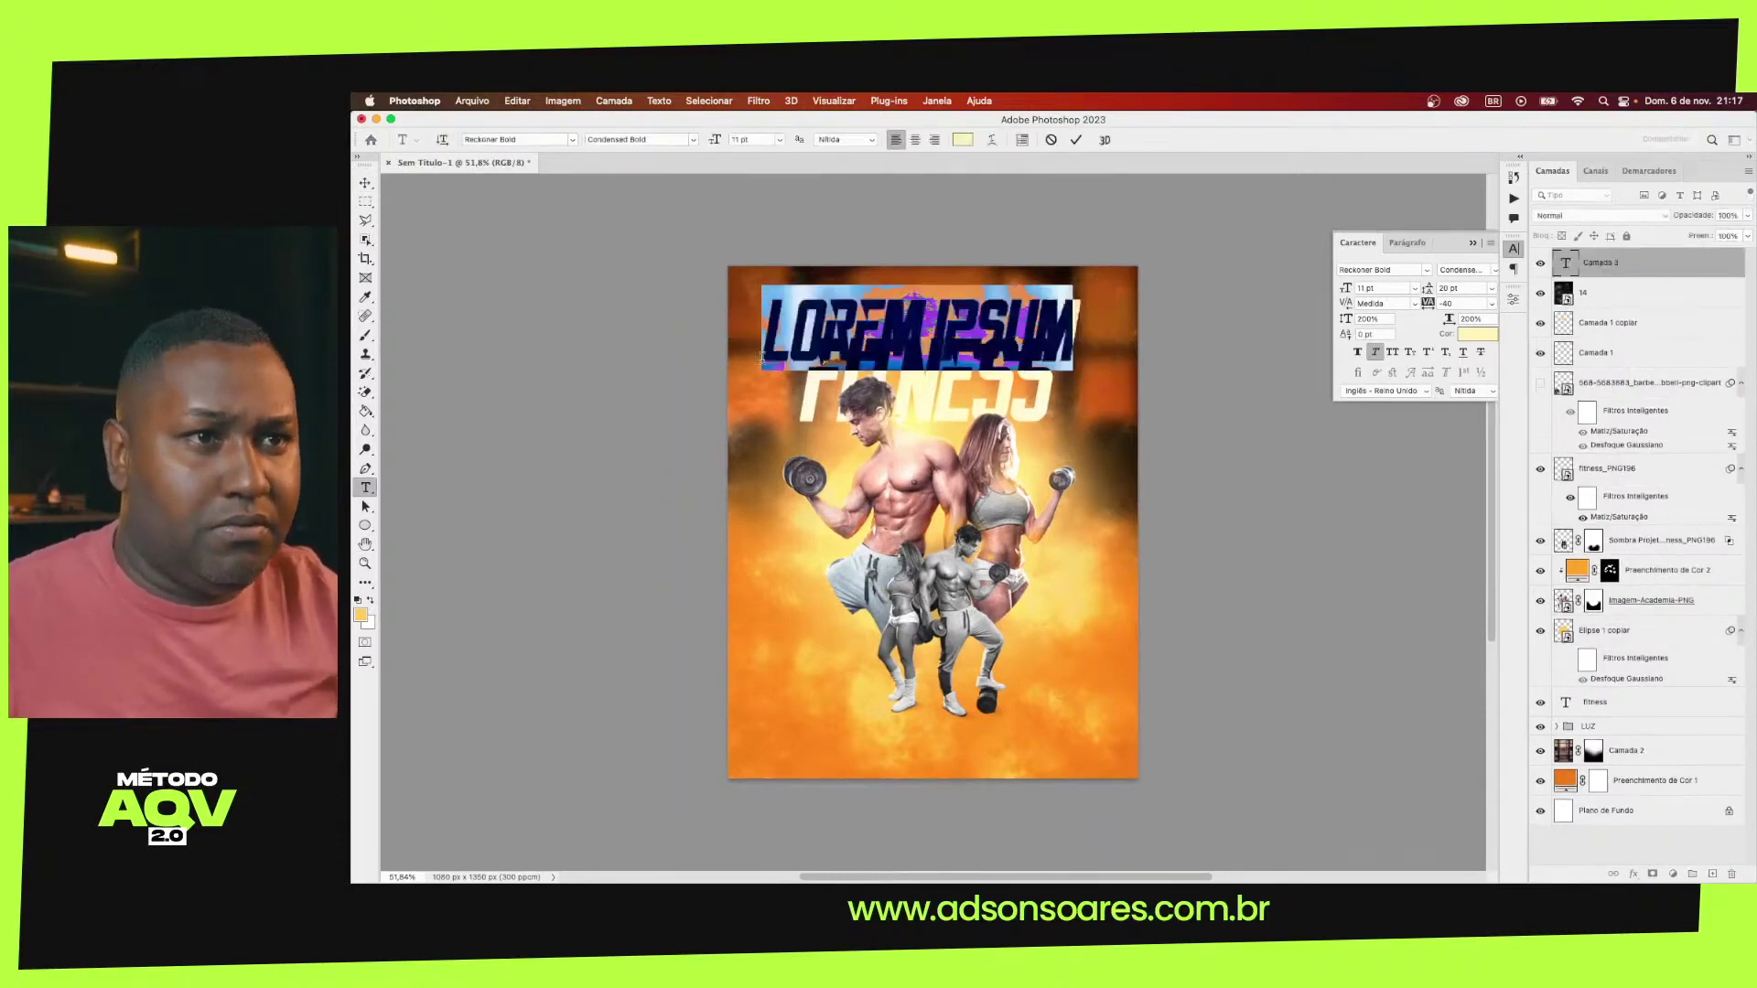
text(SALVADOR)
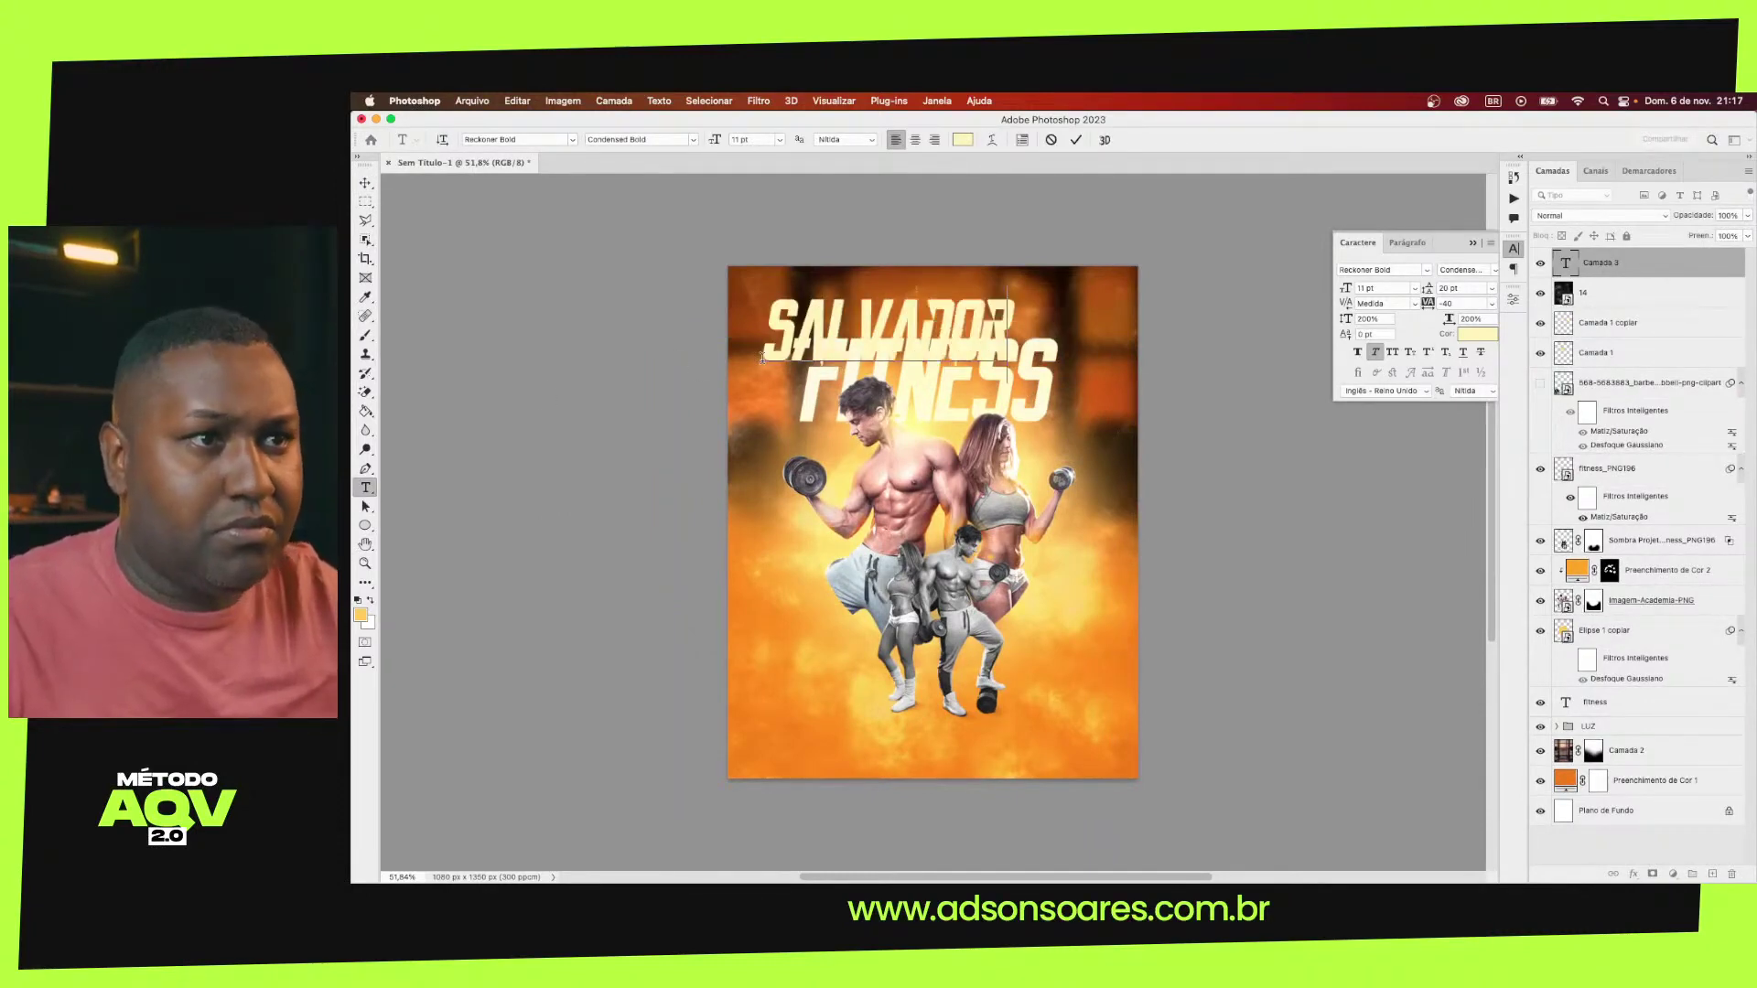
click(367, 186)
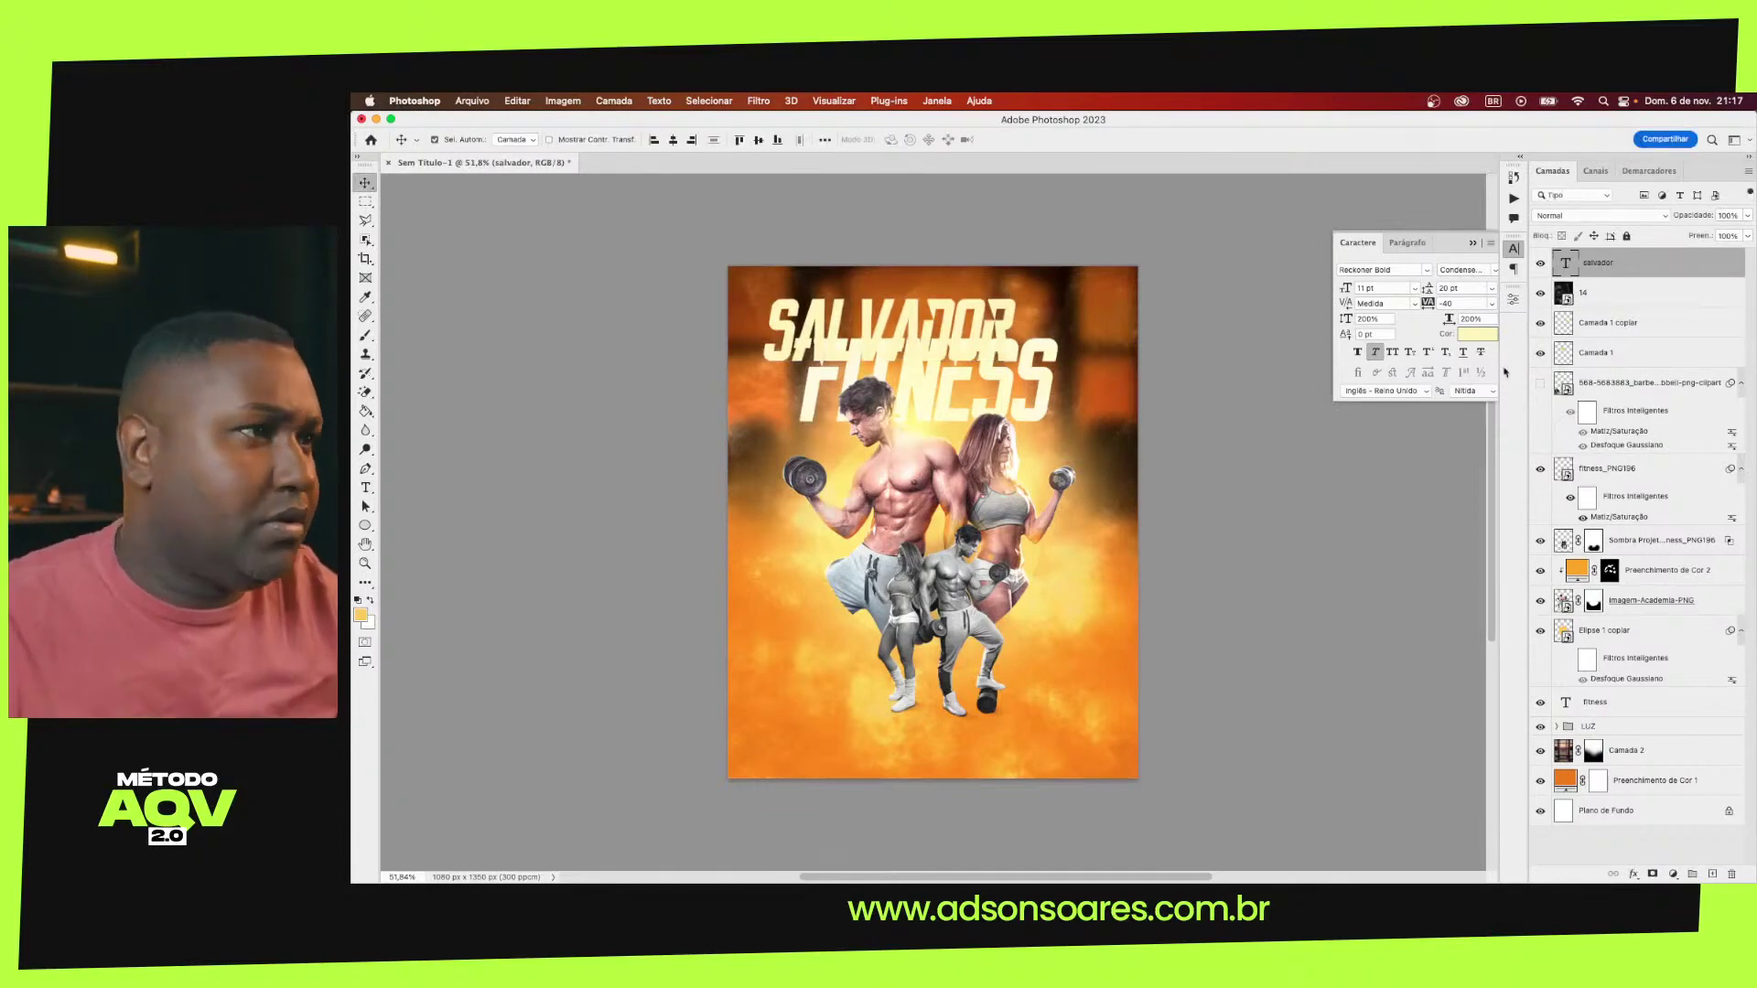
Change the FITNESS text colour to black
click(1613, 703)
click(1477, 334)
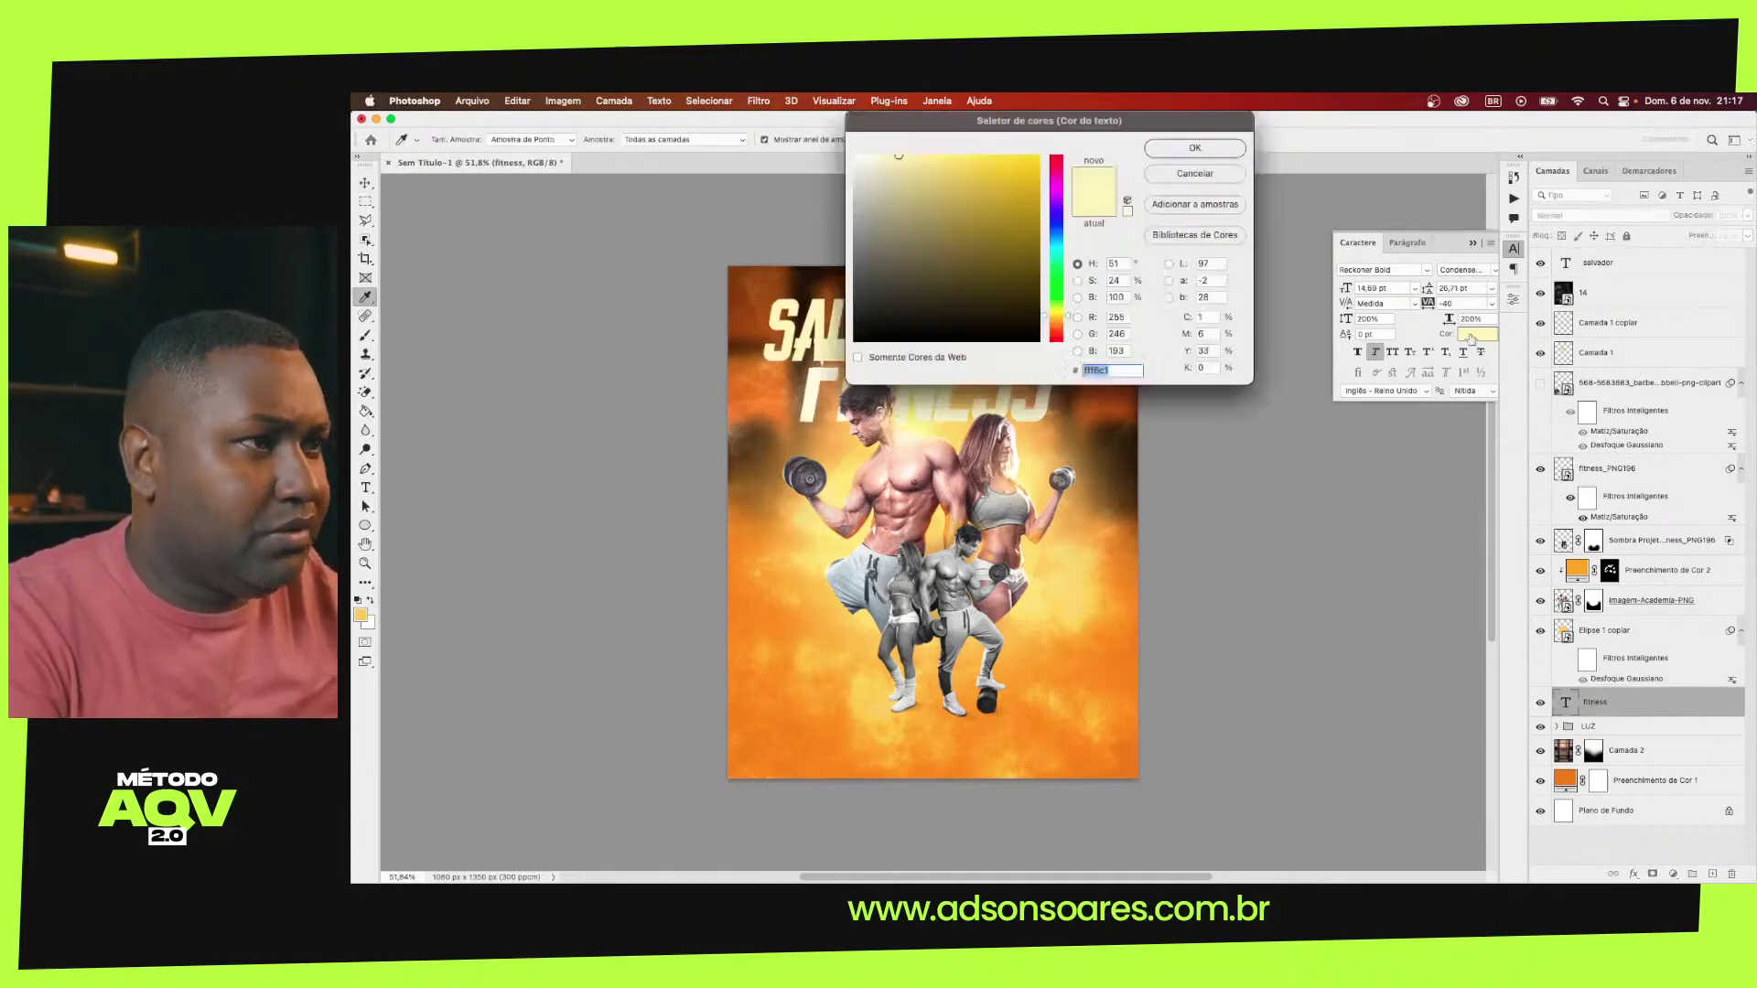
mouse_move(928, 211)
mouse_down()
mouse_move(810, 126)
mouse_move(803, 422)
mouse_up()
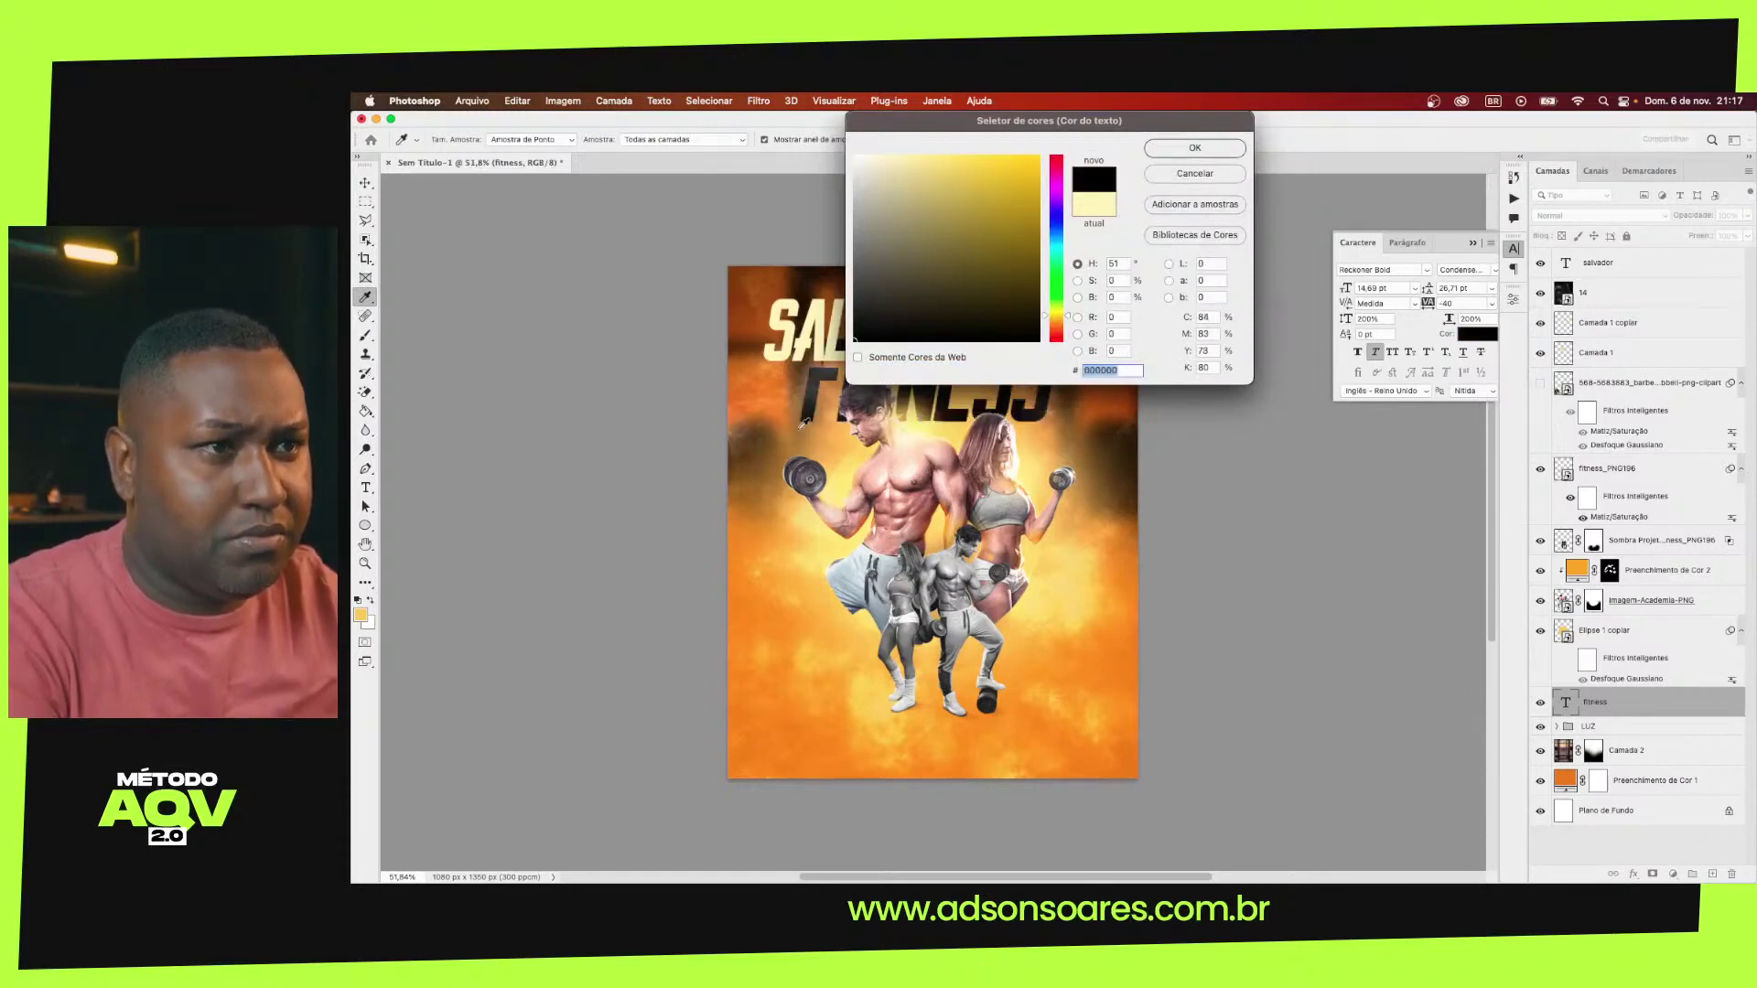
click(1177, 153)
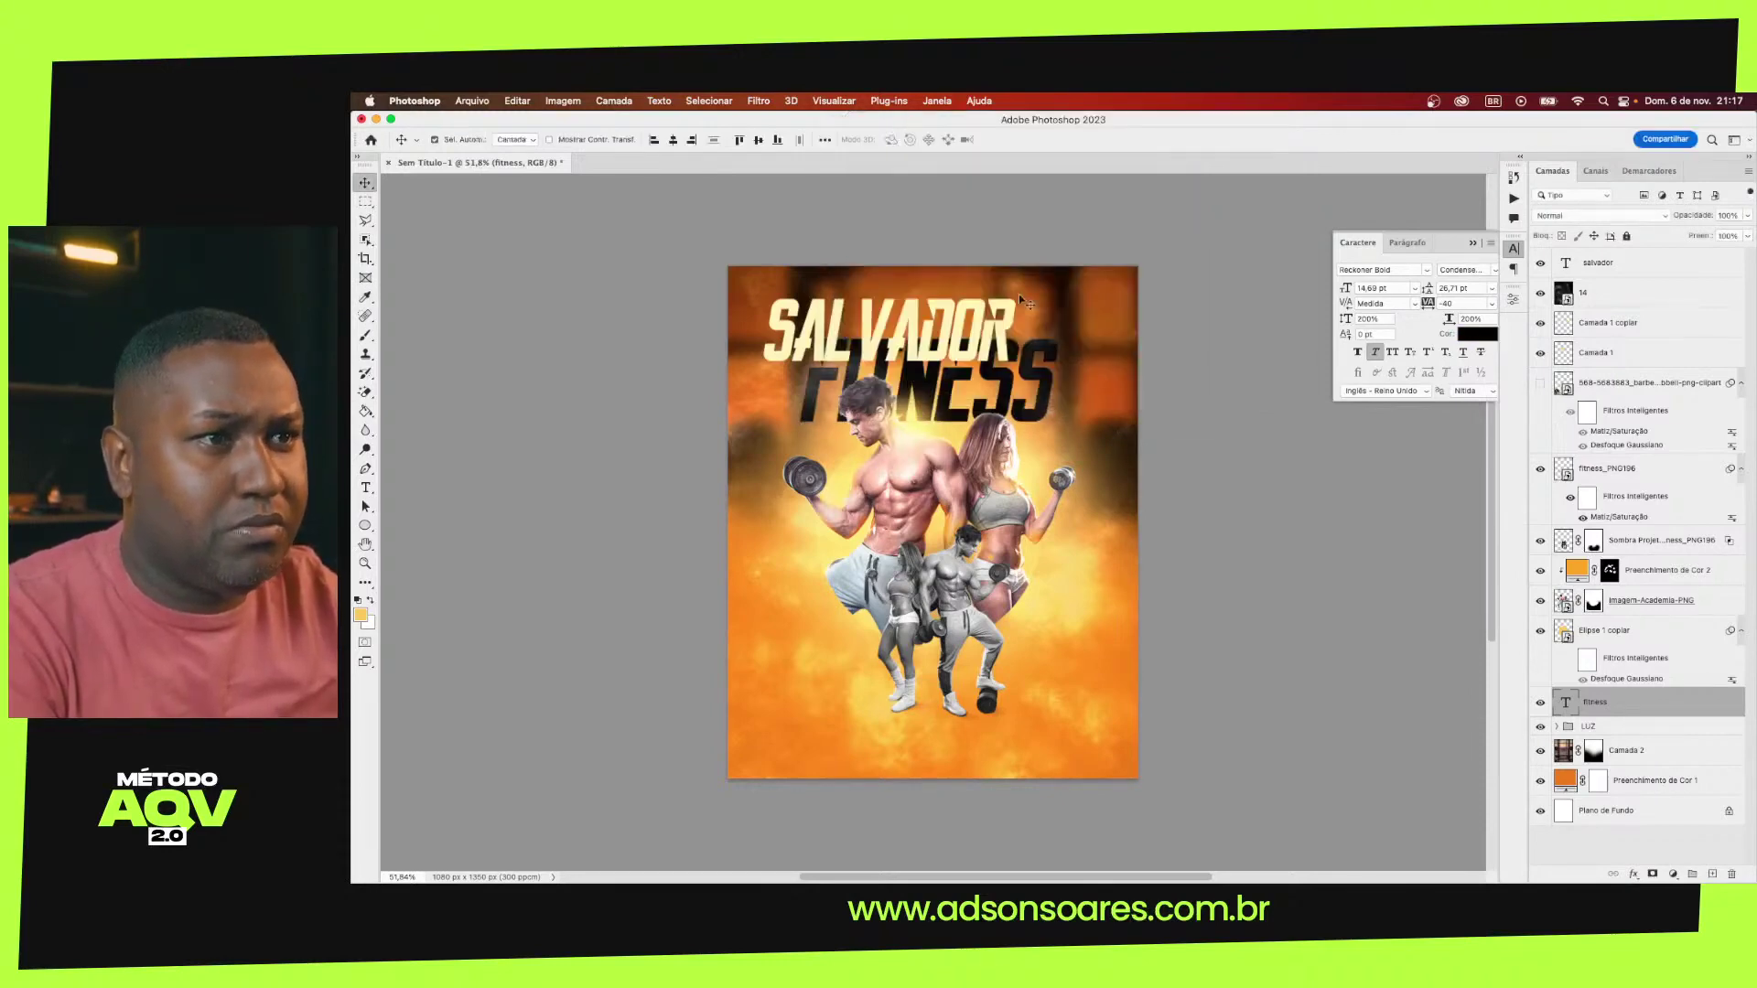
Restyle SALVADOR in a thin sans font with All Caps enabled
drag(1013, 308, 1051, 292)
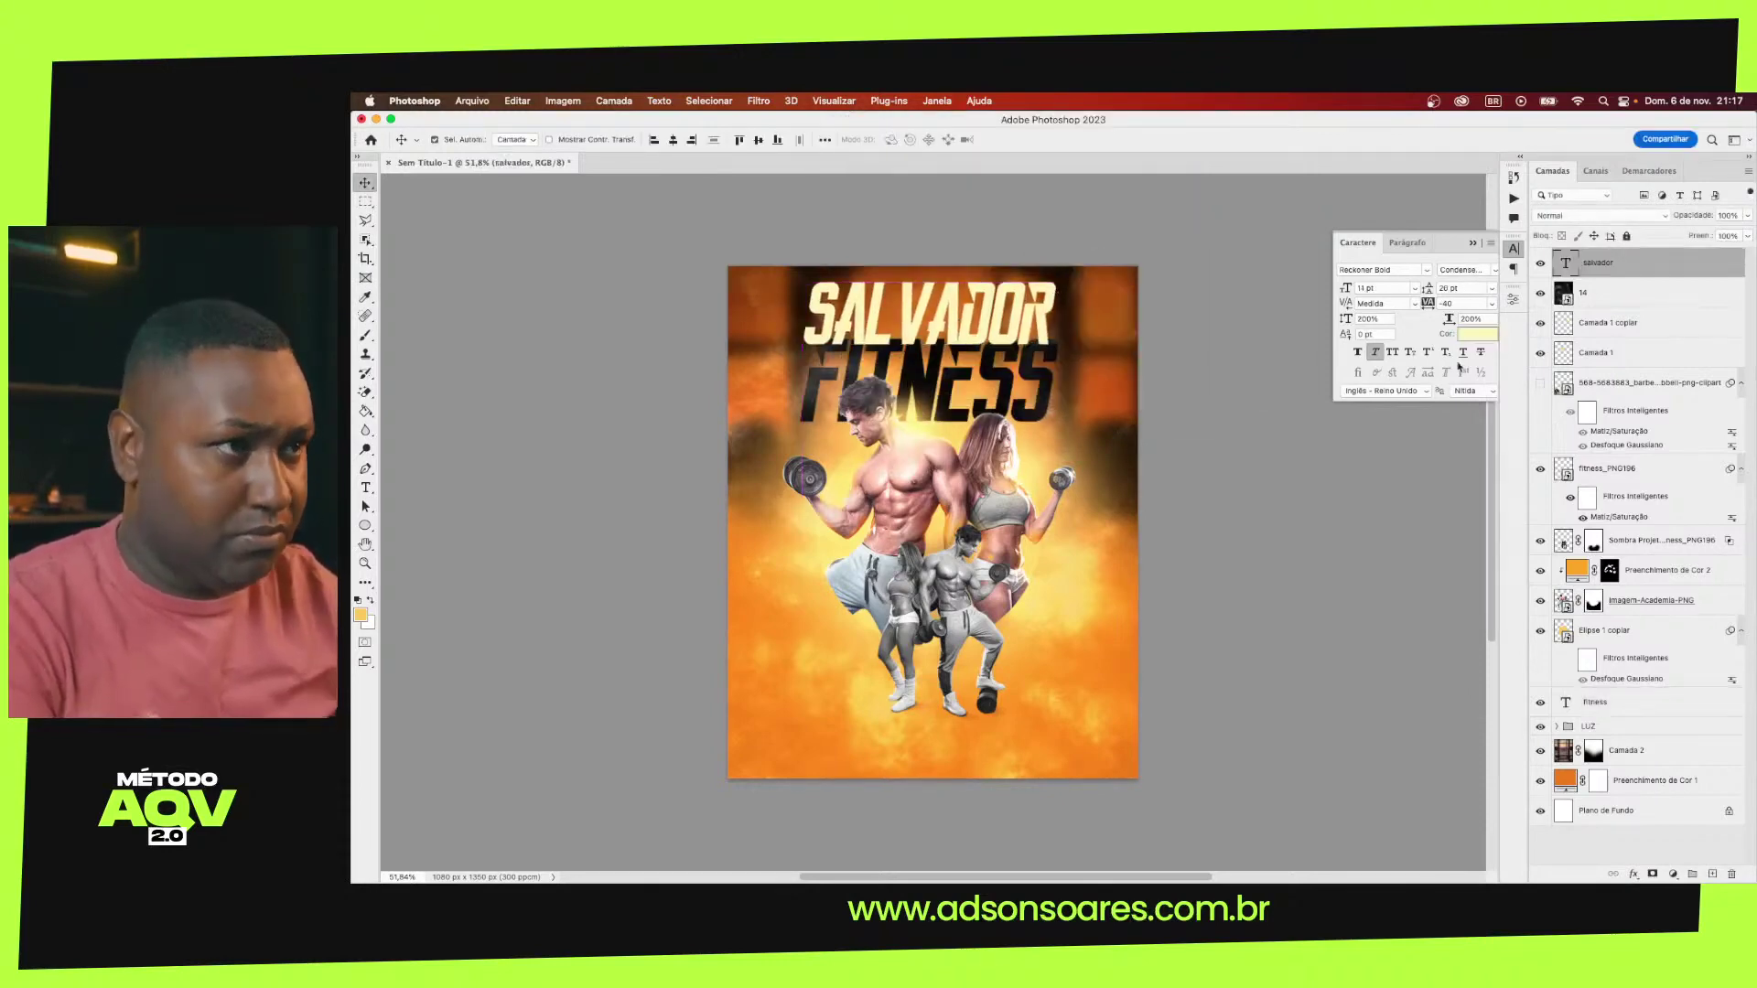
click(1427, 271)
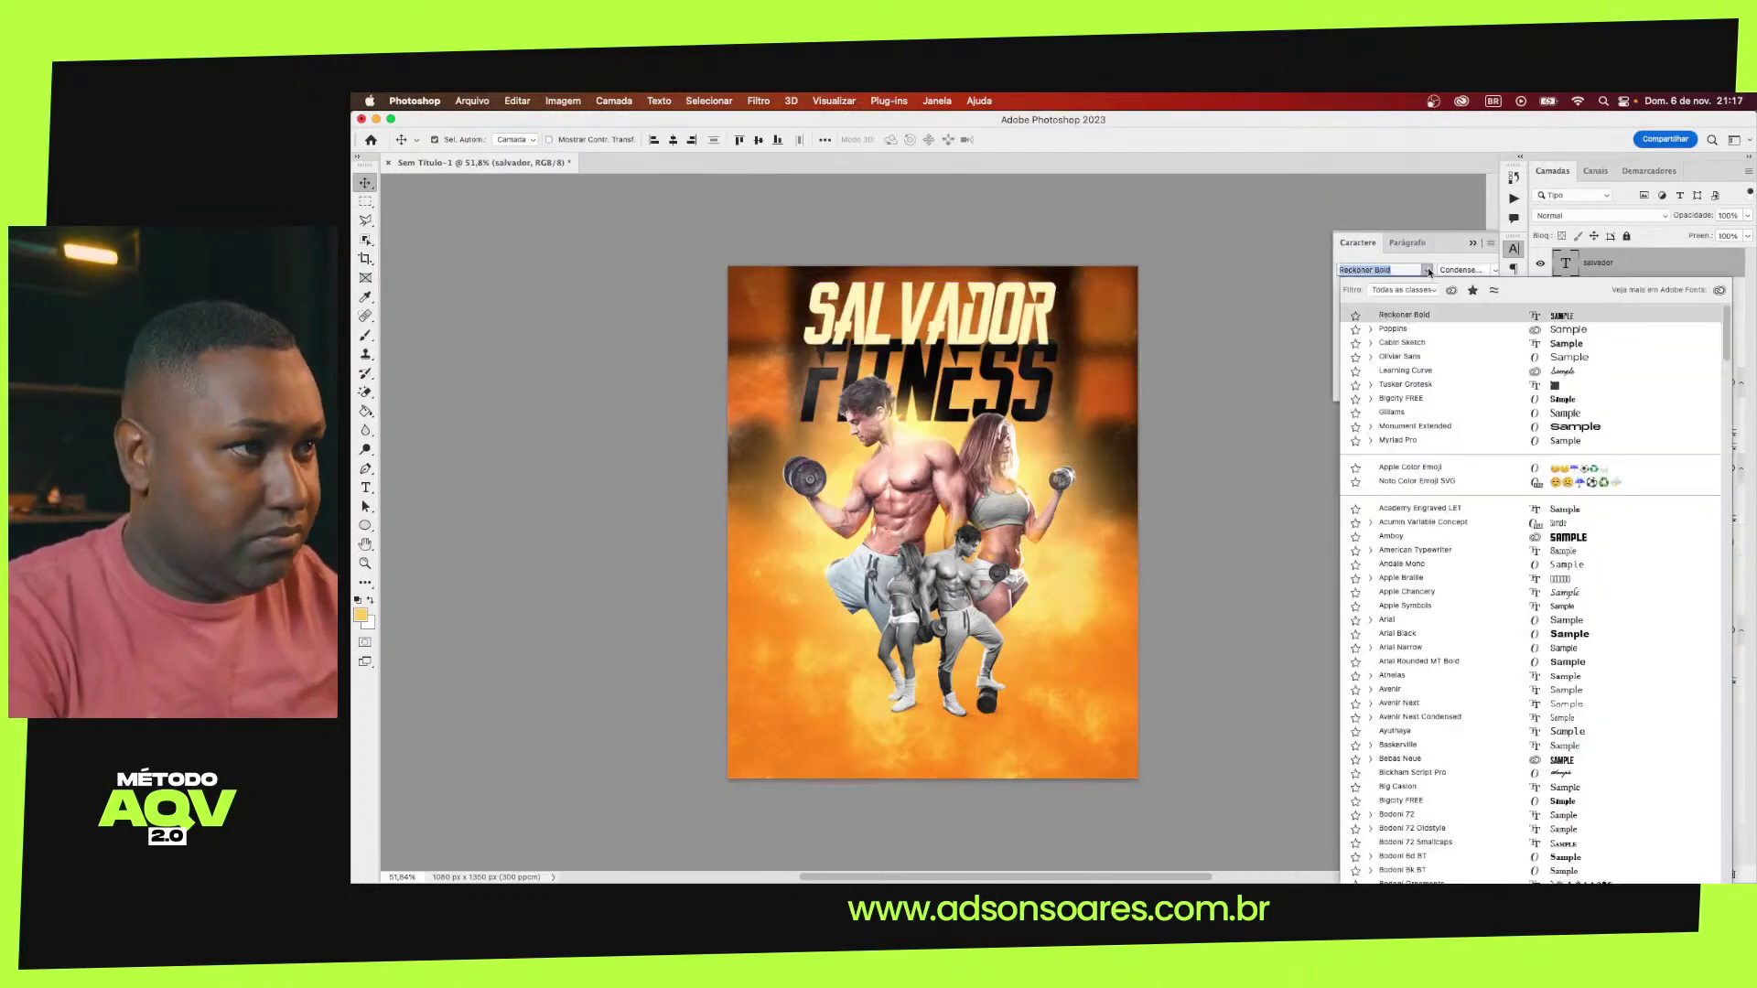
click(1400, 358)
click(1390, 354)
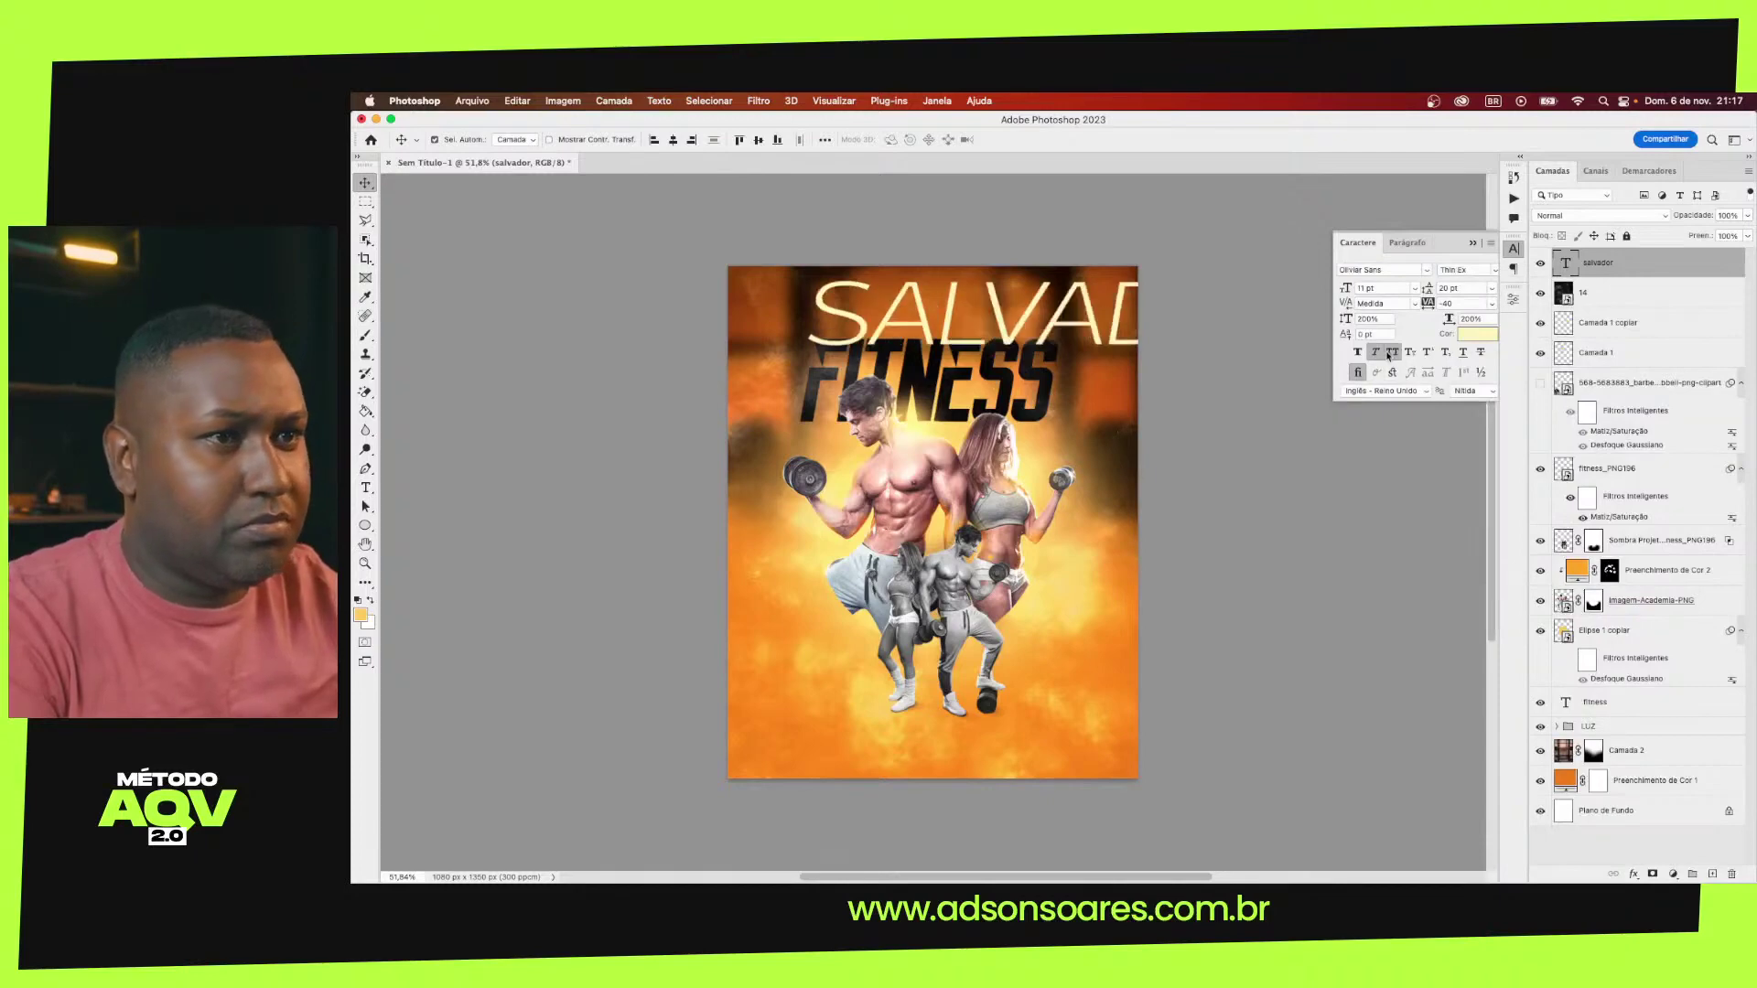
click(1358, 352)
Shrink SALVADOR and centre it just above FITNESS
key(ctrl+t)
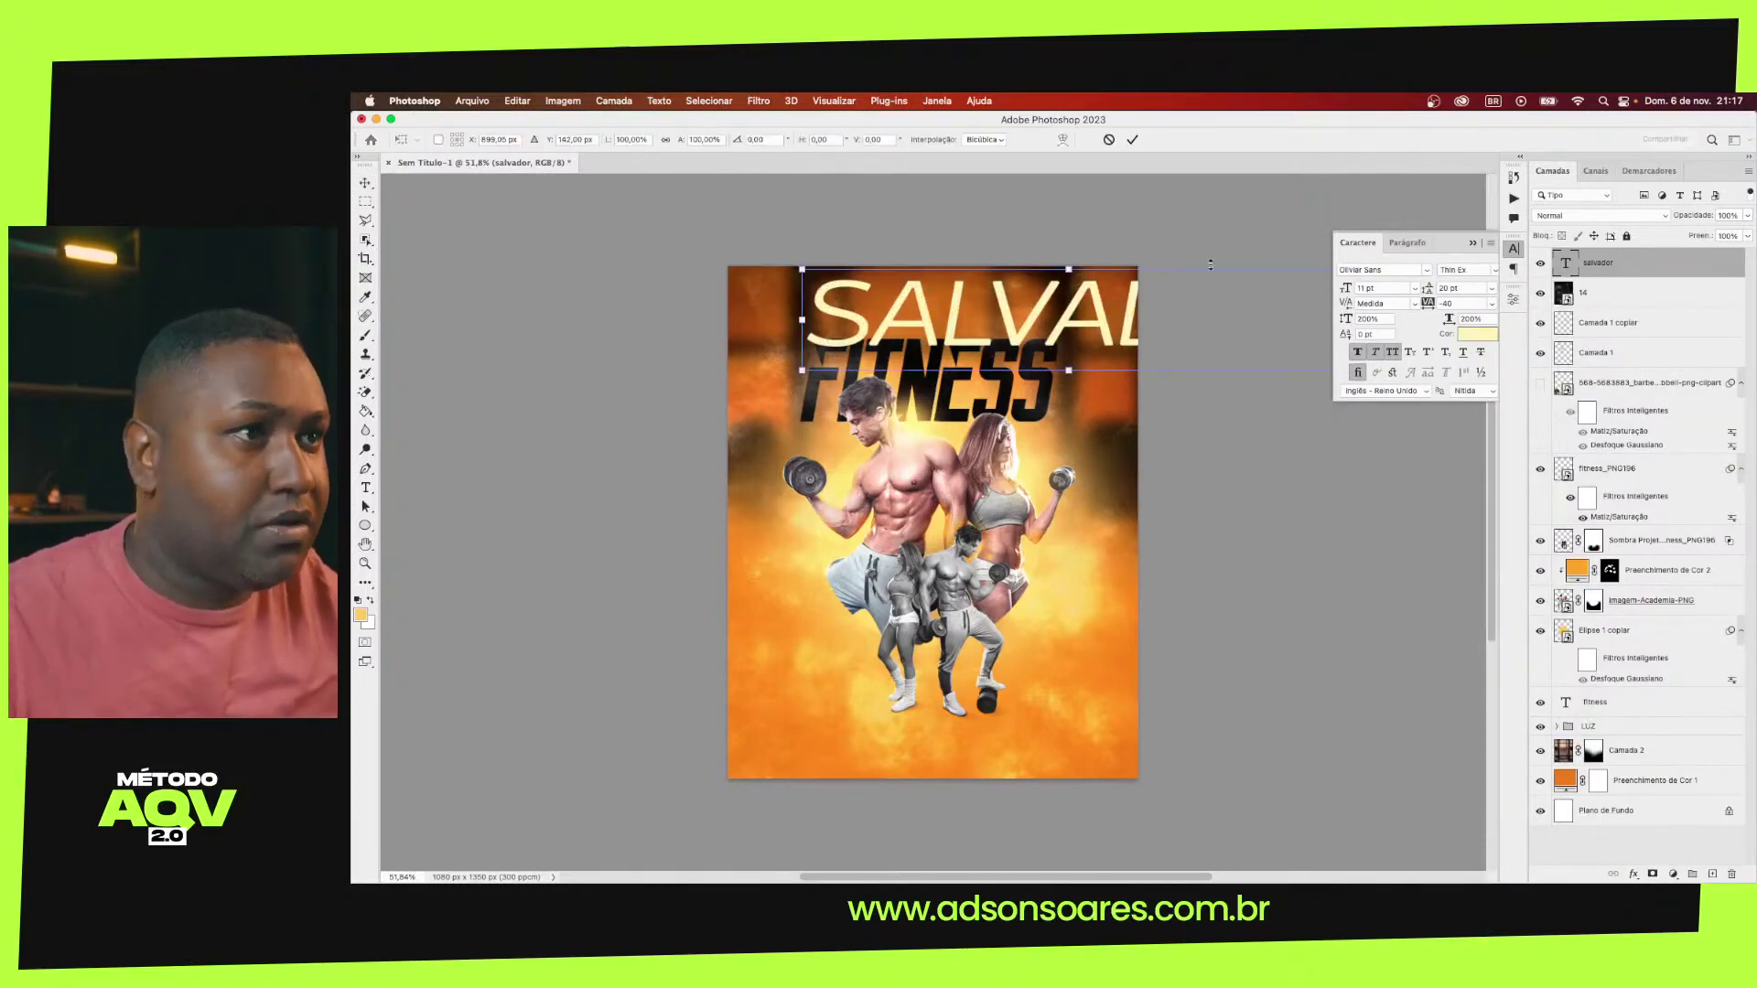
mouse_move(802, 268)
mouse_down()
mouse_move(998, 295)
mouse_move(899, 323)
mouse_up()
key(Return)
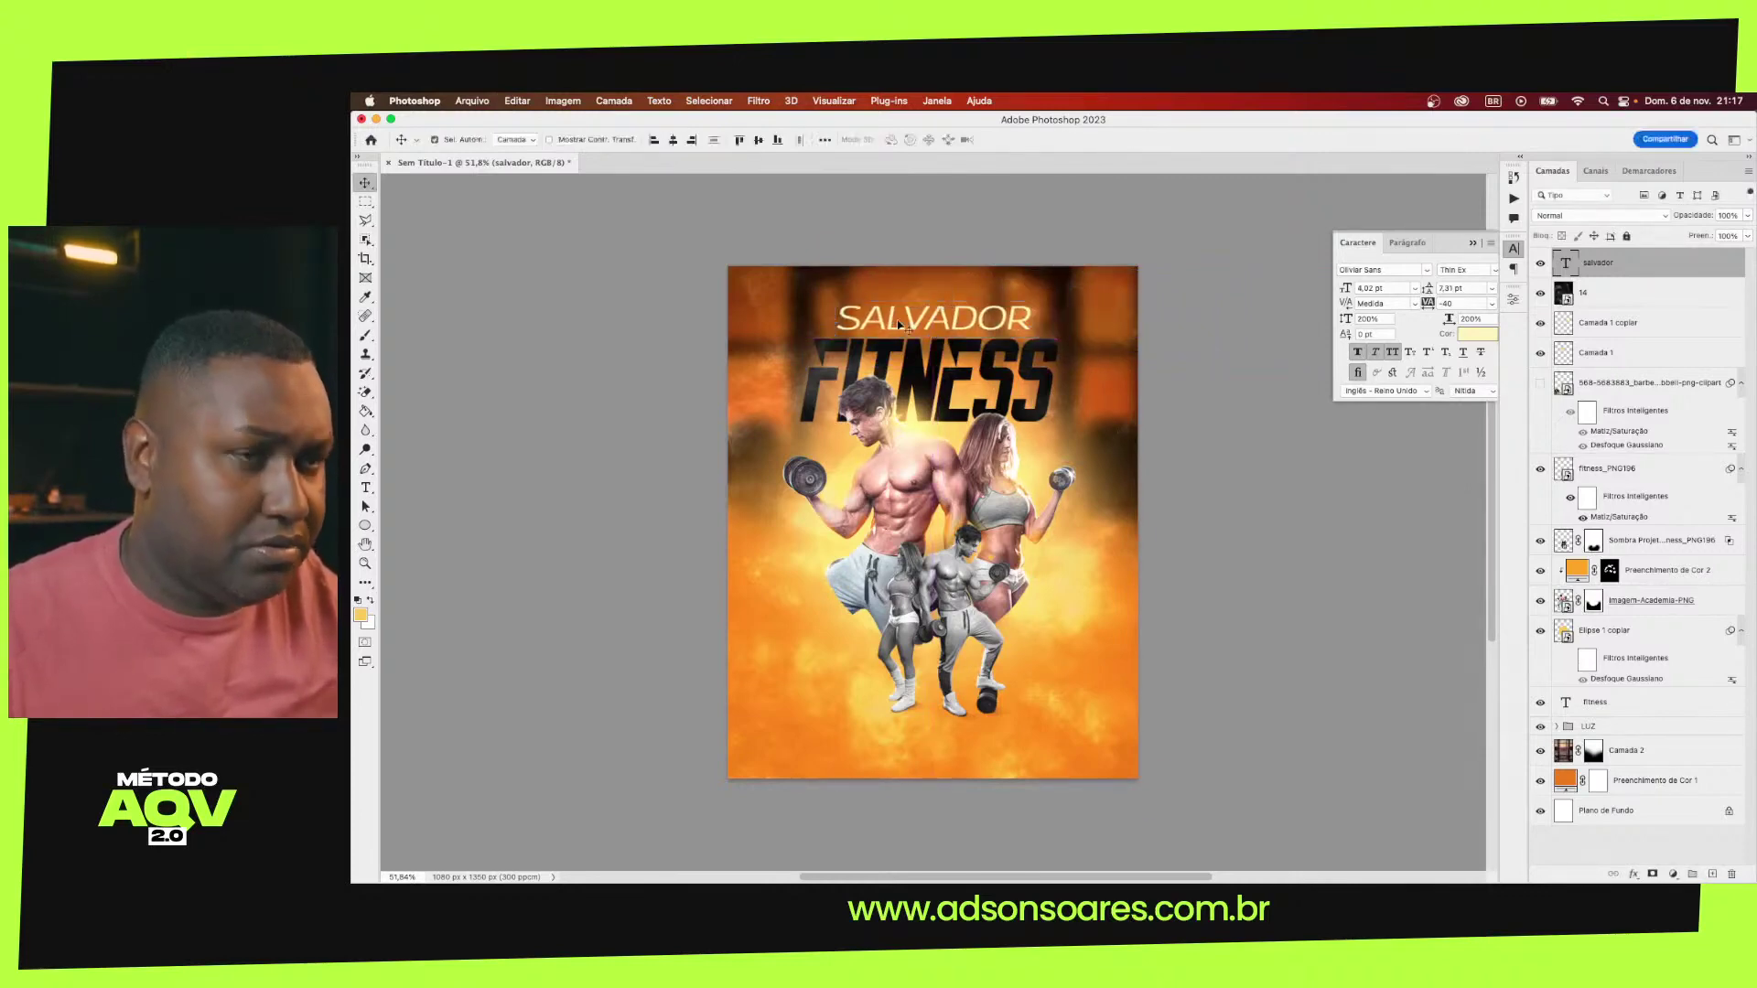
key(ctrl+t)
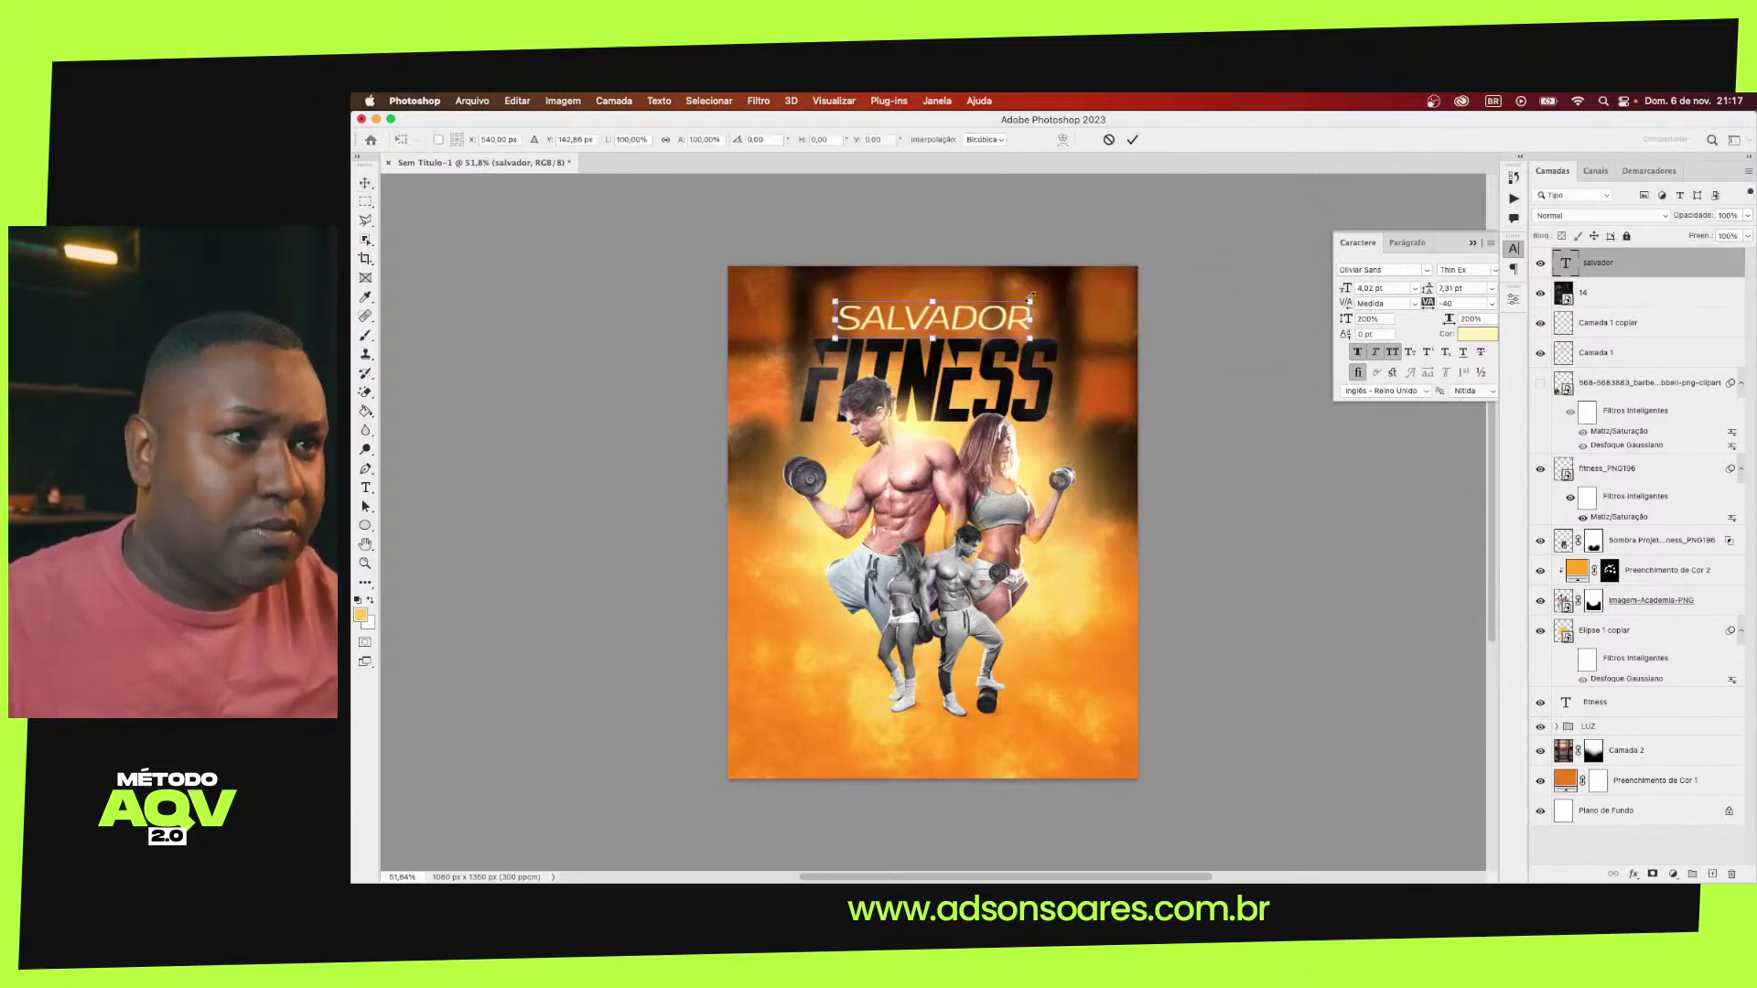
drag(1032, 300, 1014, 323)
key(Return)
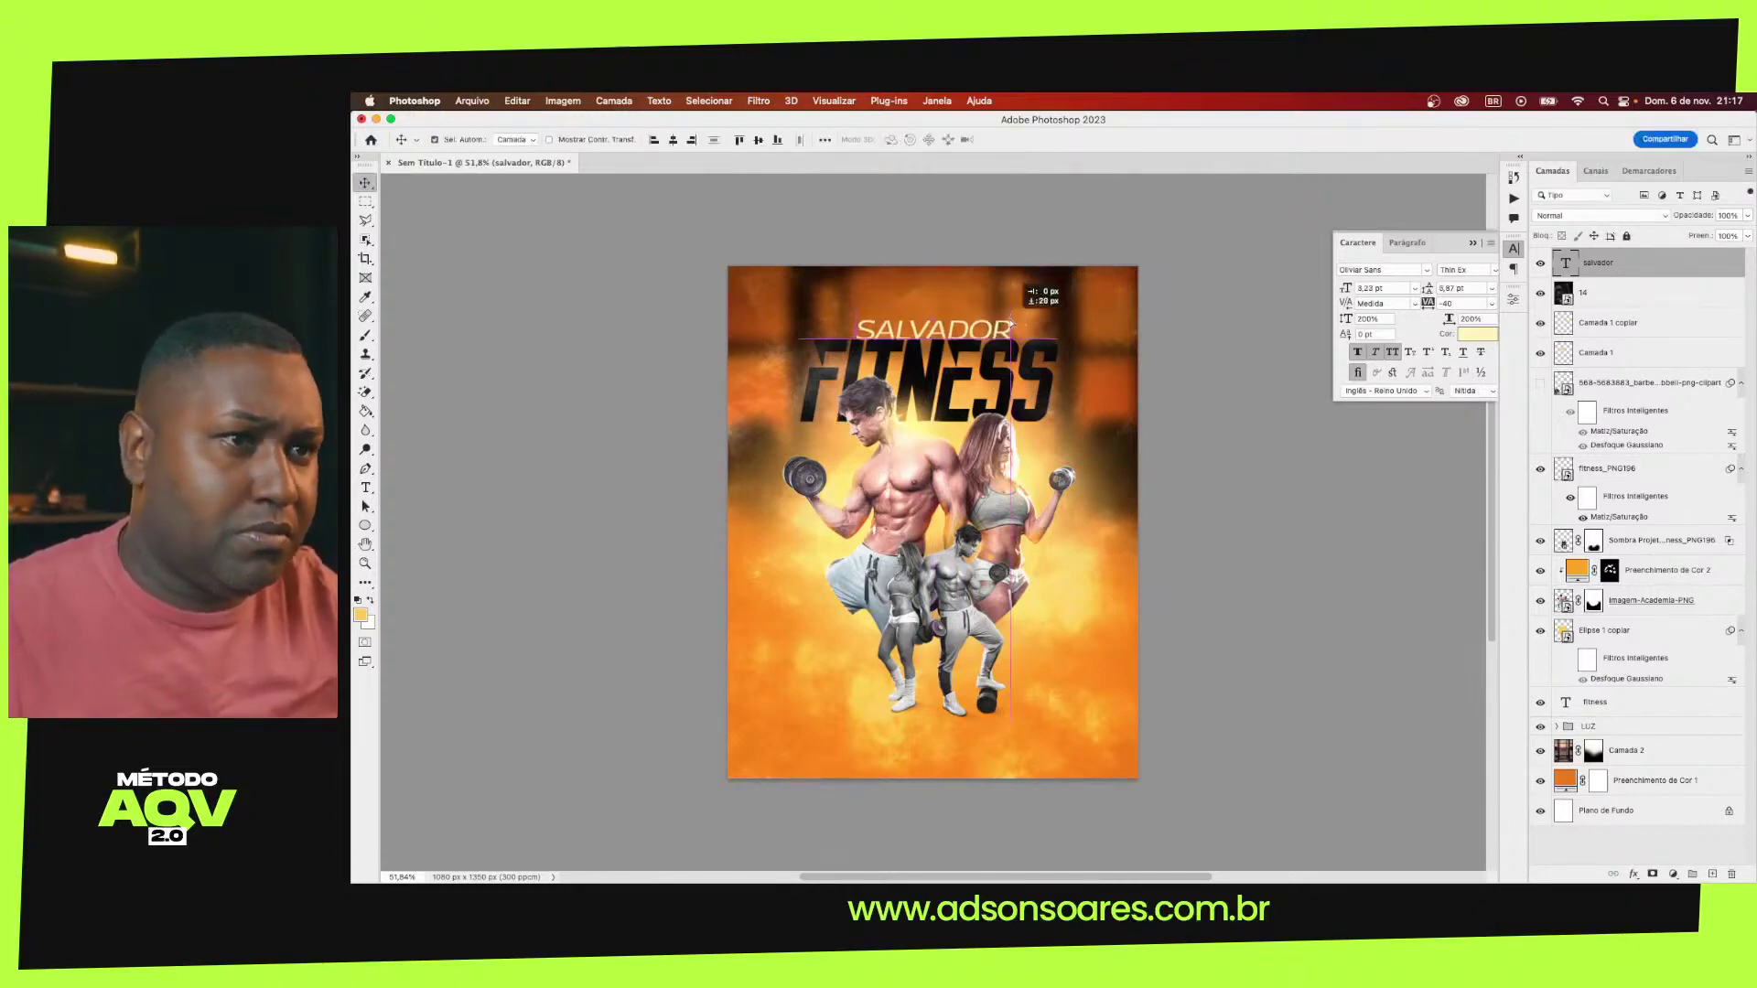
key(Up)
key(Up)
key(Up)
key(Up)
key(Up)
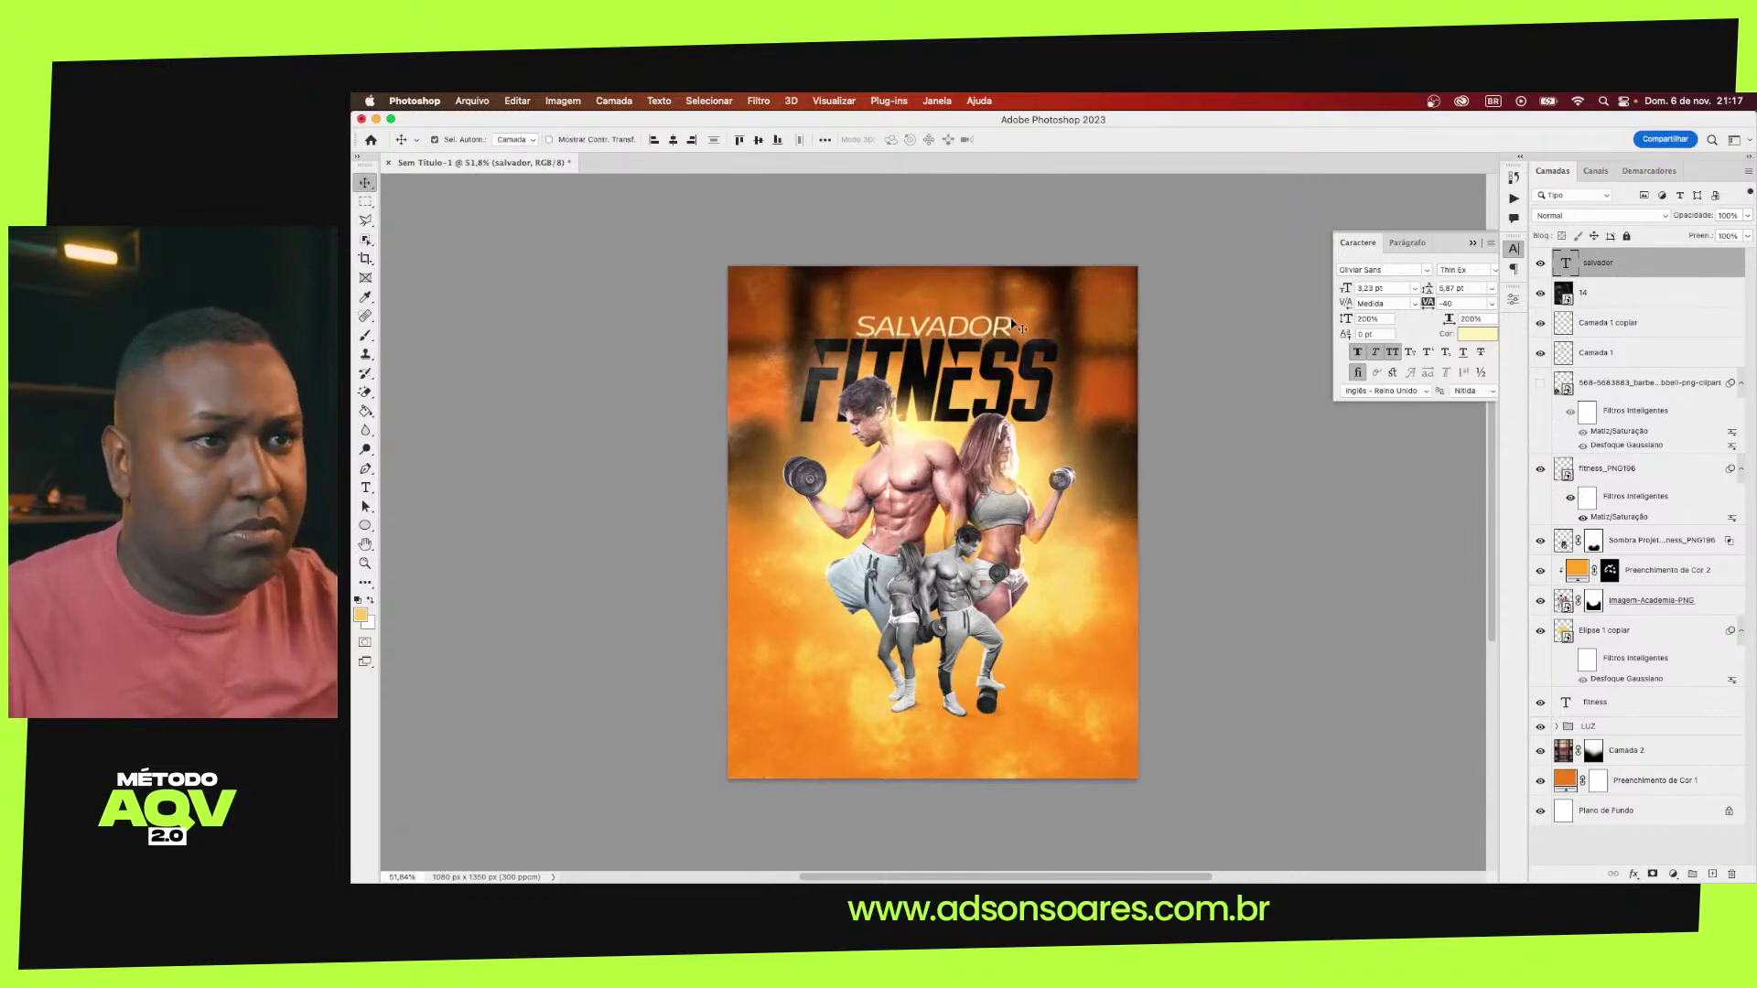
key(Up)
key(Up)
Colour SALVADOR white (#ffffff) and move its layer just above fitness
click(1465, 336)
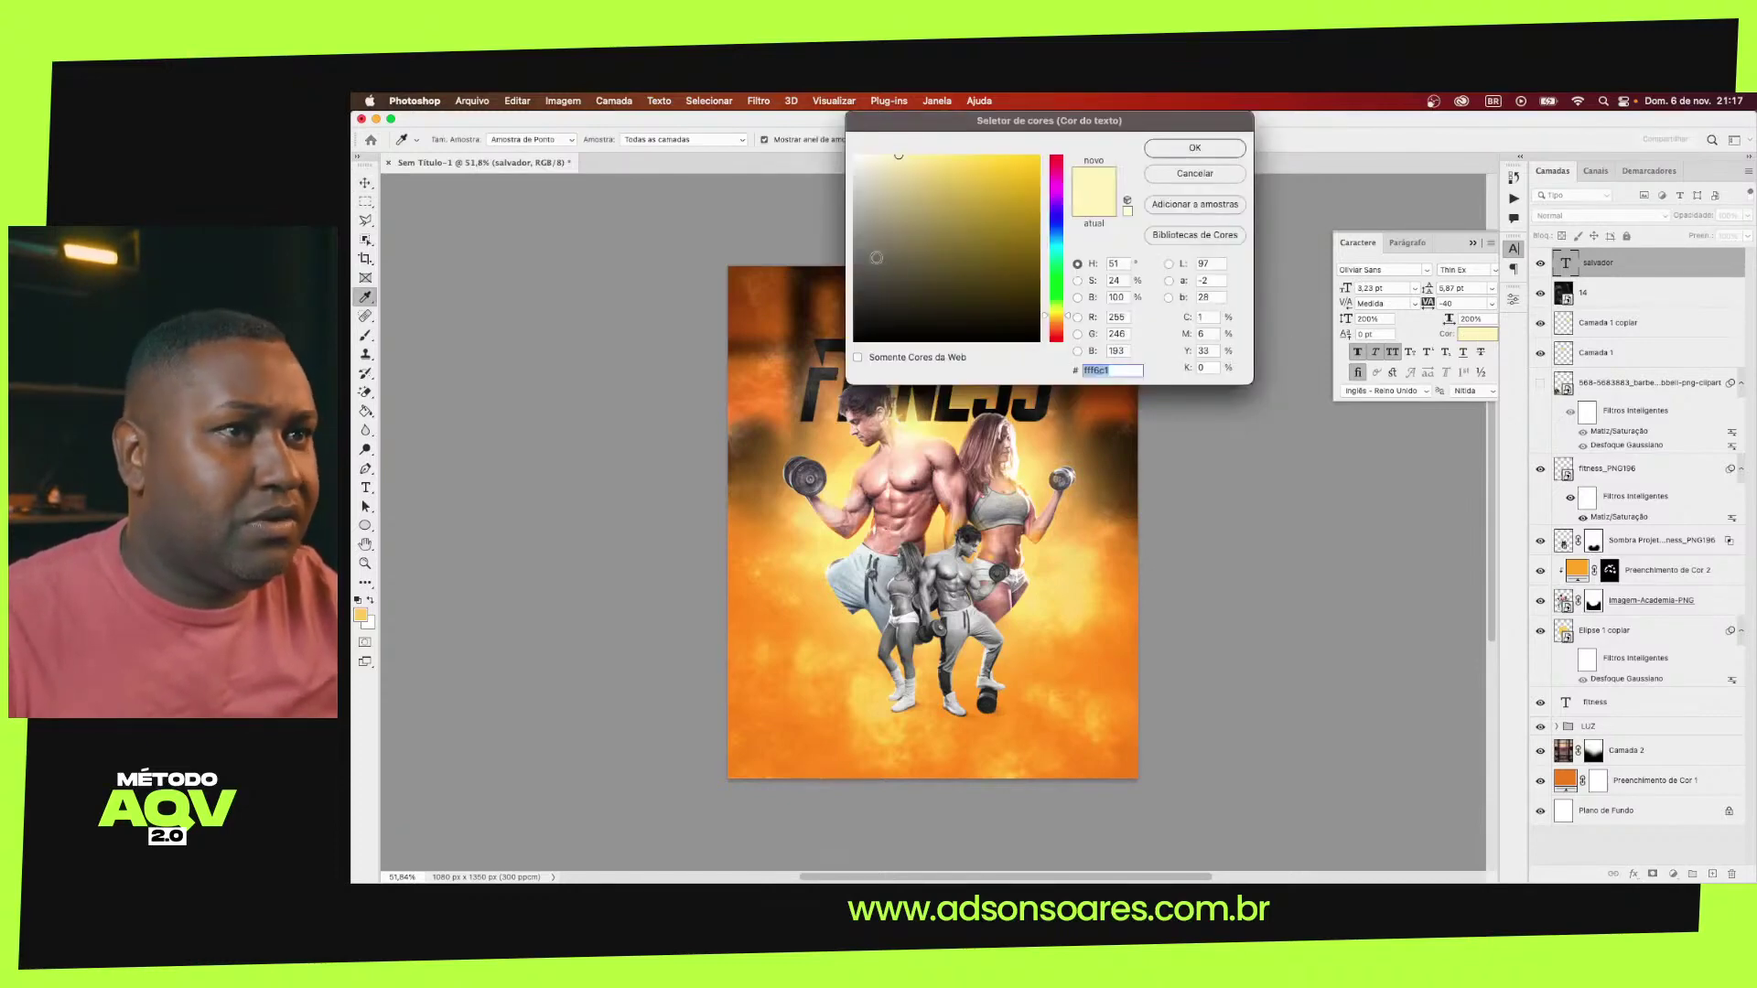
text(ffffff)
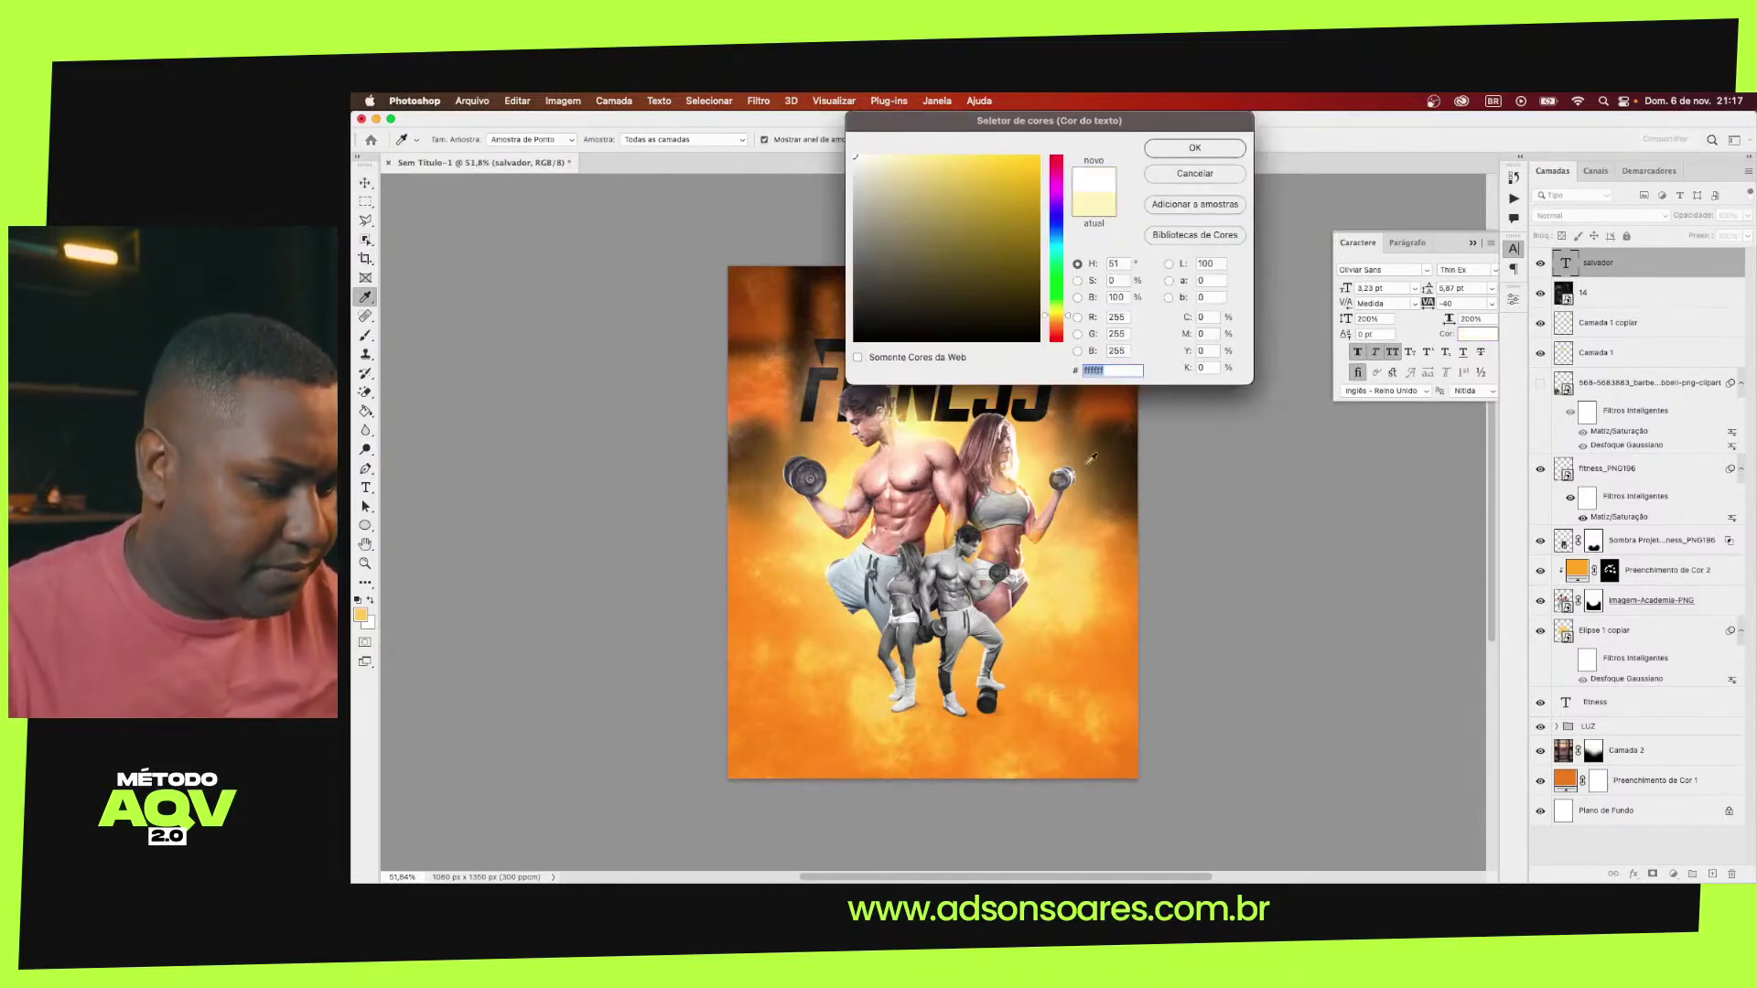
click(1170, 149)
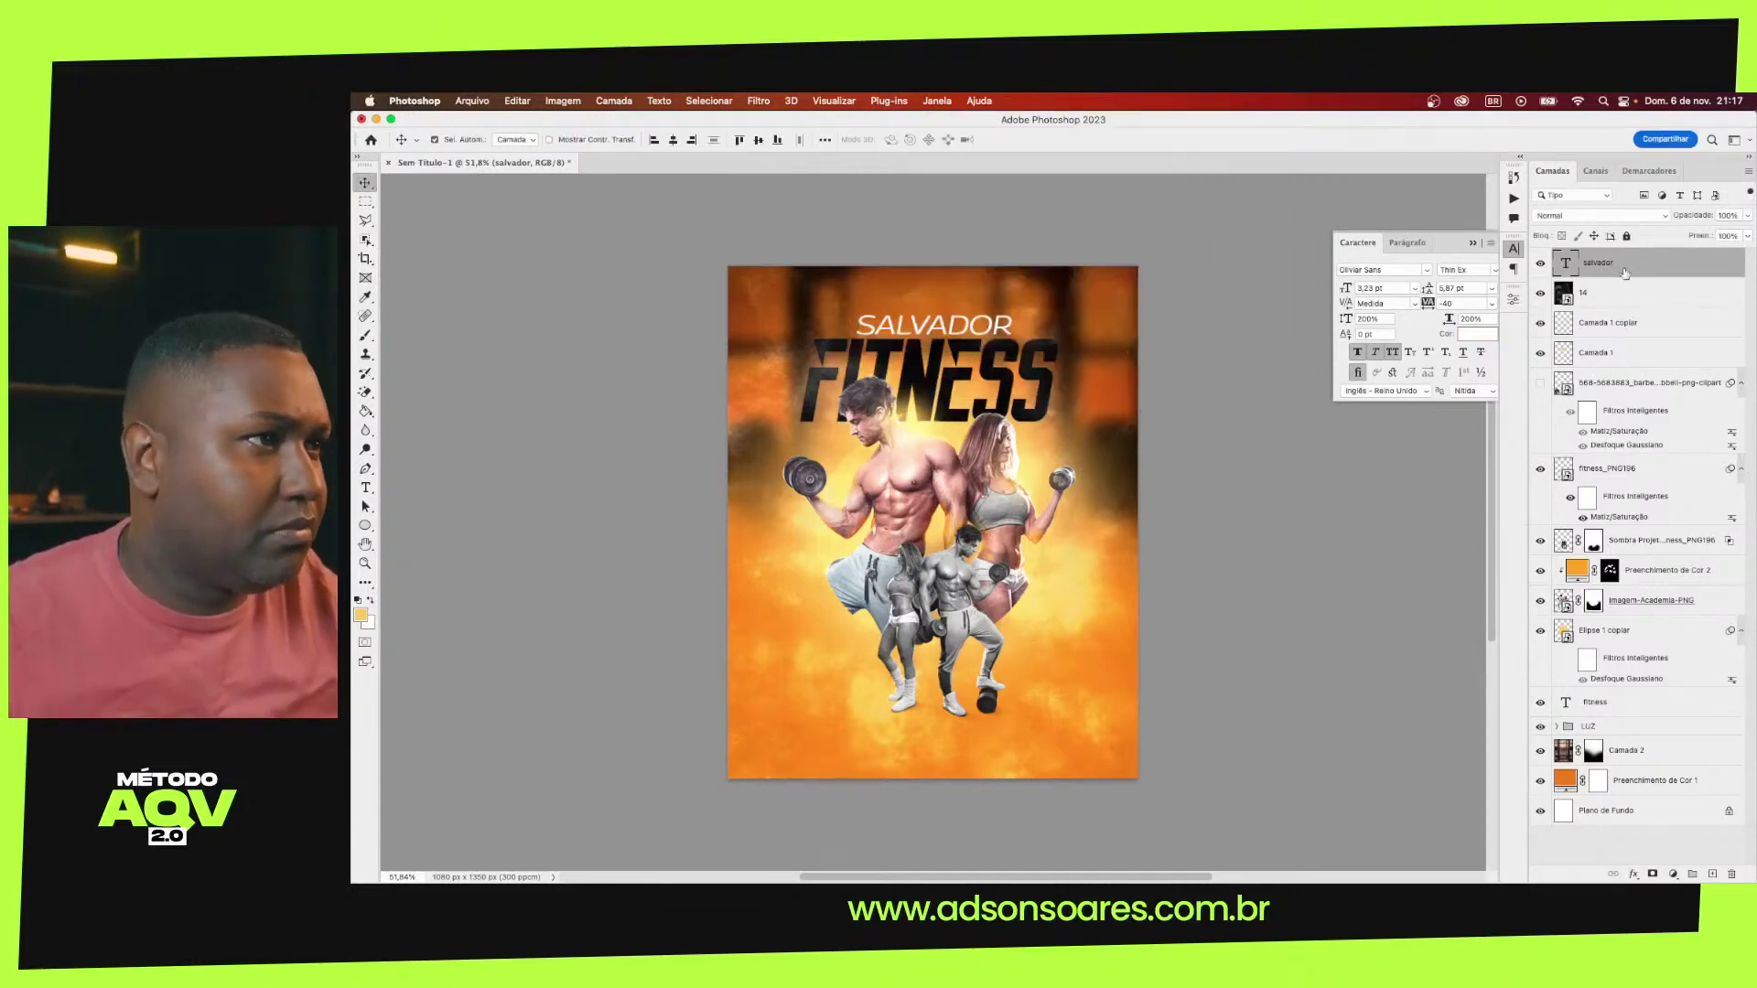
click(1647, 570)
click(1611, 292)
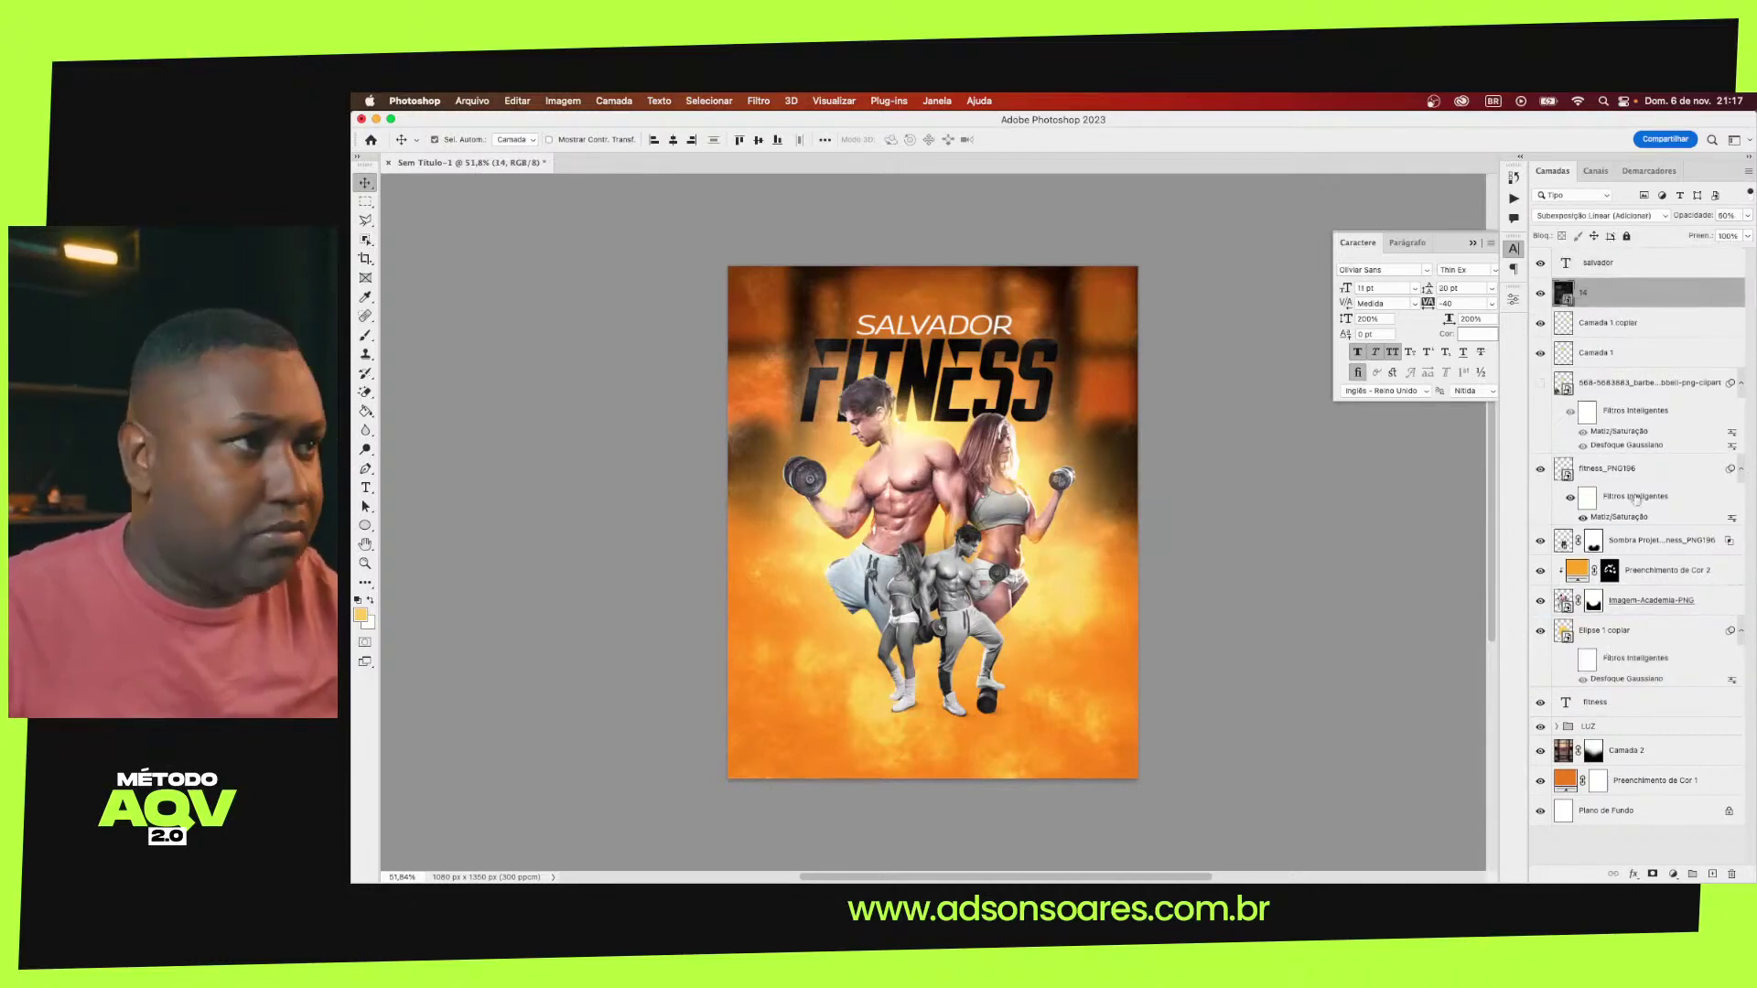
double_click(1636, 265)
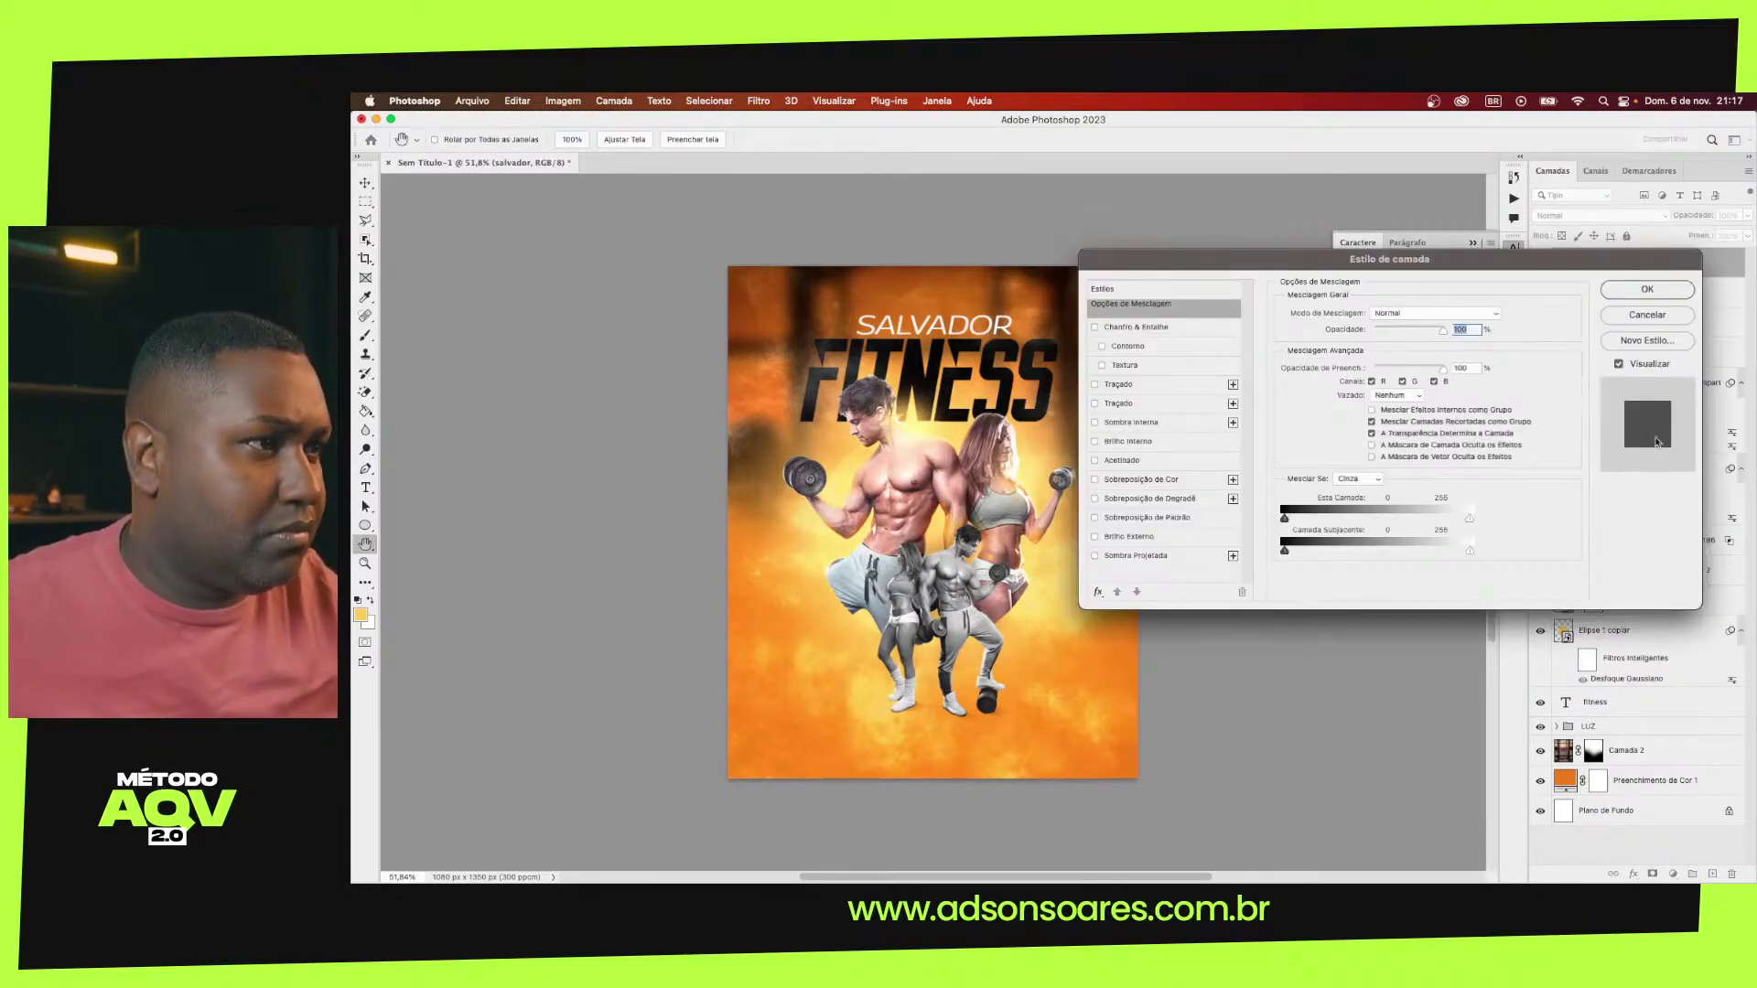
click(1647, 315)
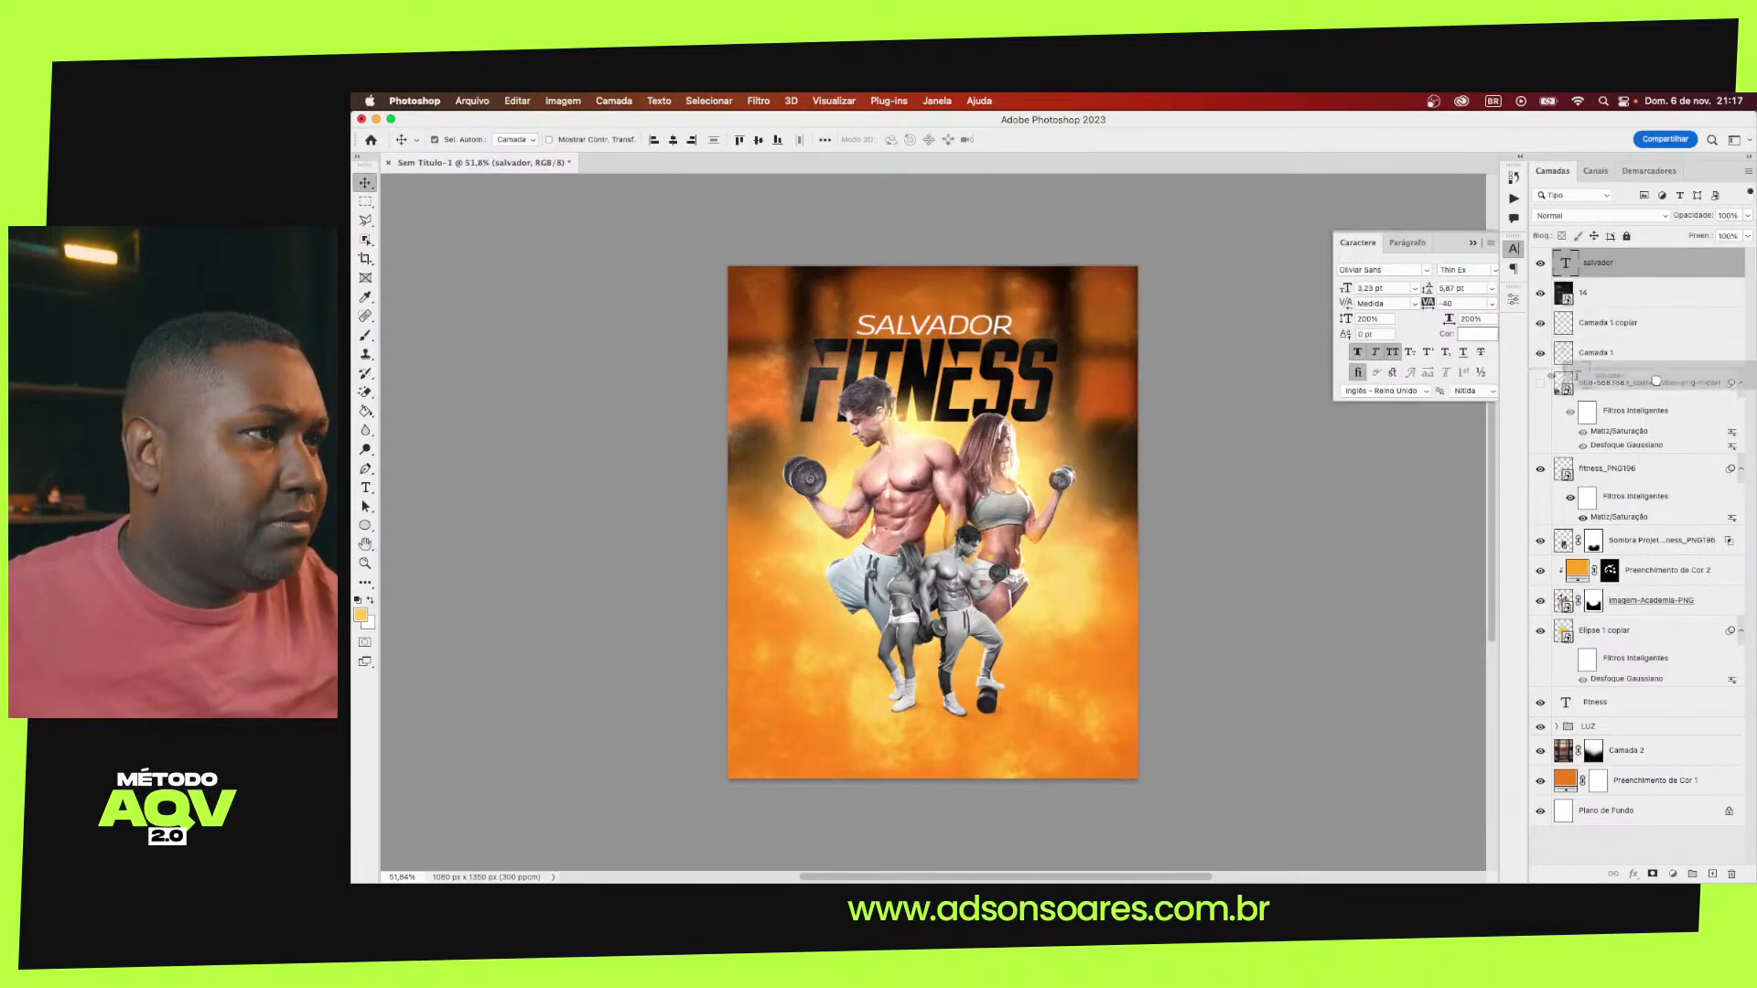
drag(1642, 272, 1626, 697)
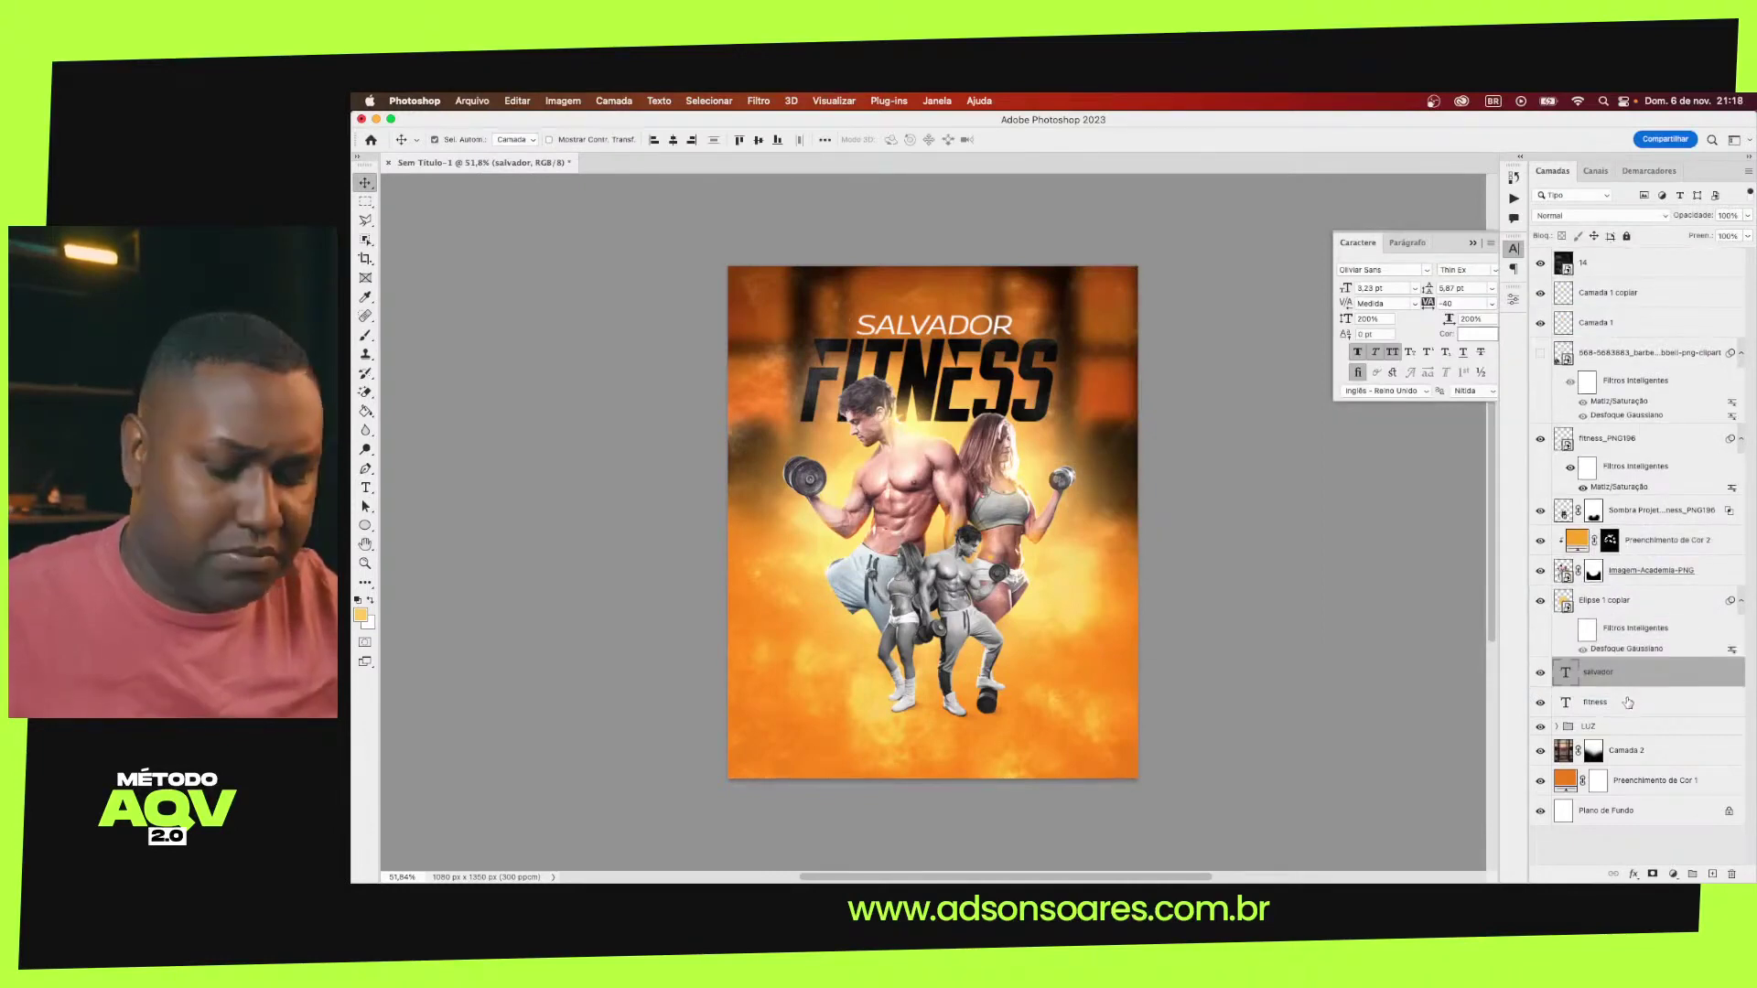
Enlarge the SALVADOR and FITNESS headline together and nudge it down slightly
shift+click(1628, 702)
key(ctrl+t)
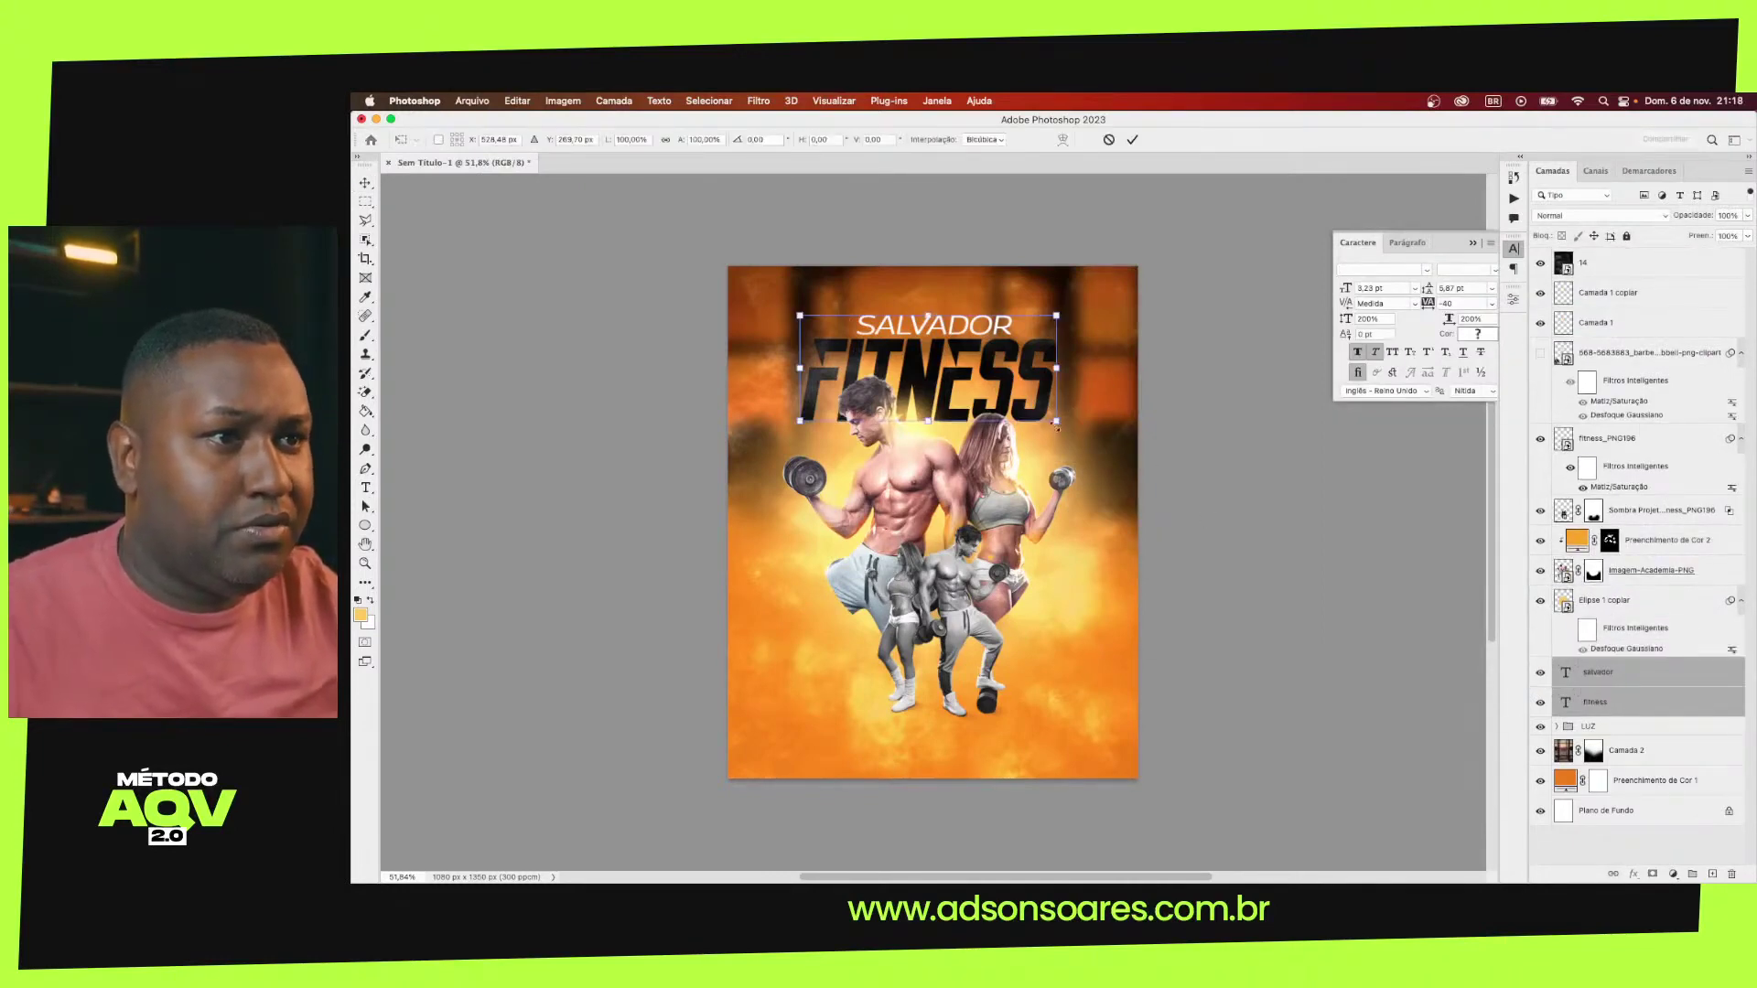
drag(1056, 427, 1082, 440)
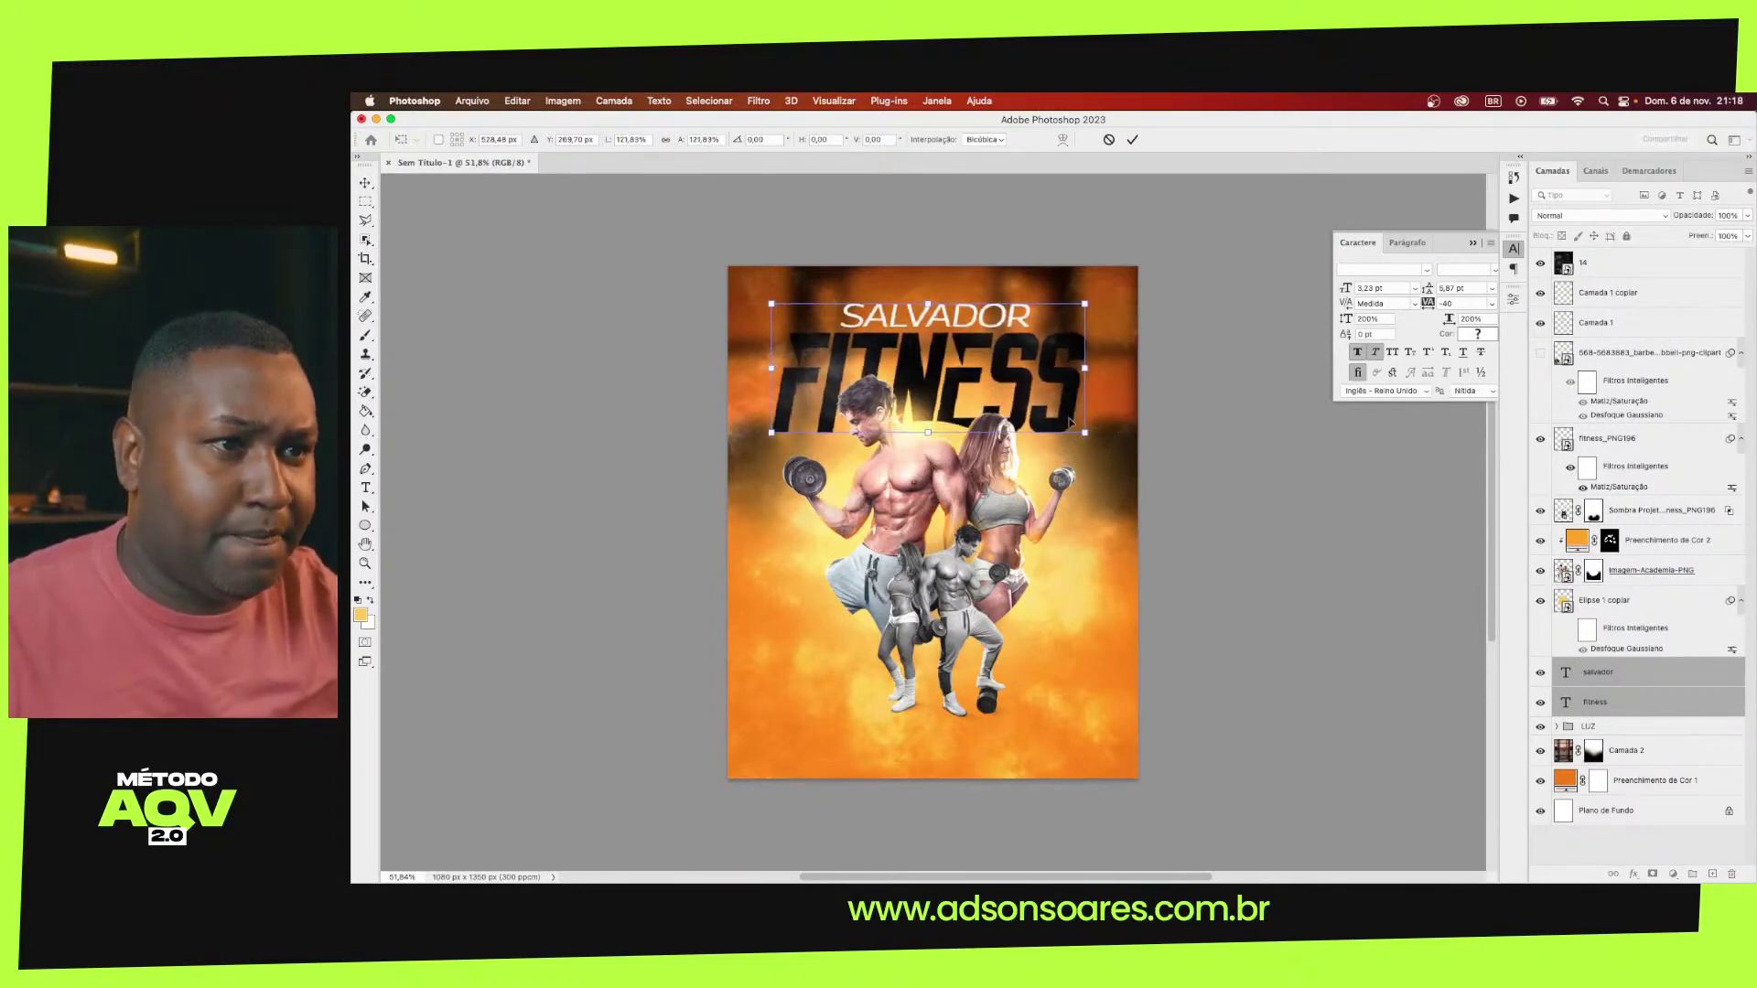
drag(1070, 421, 1071, 425)
key(Return)
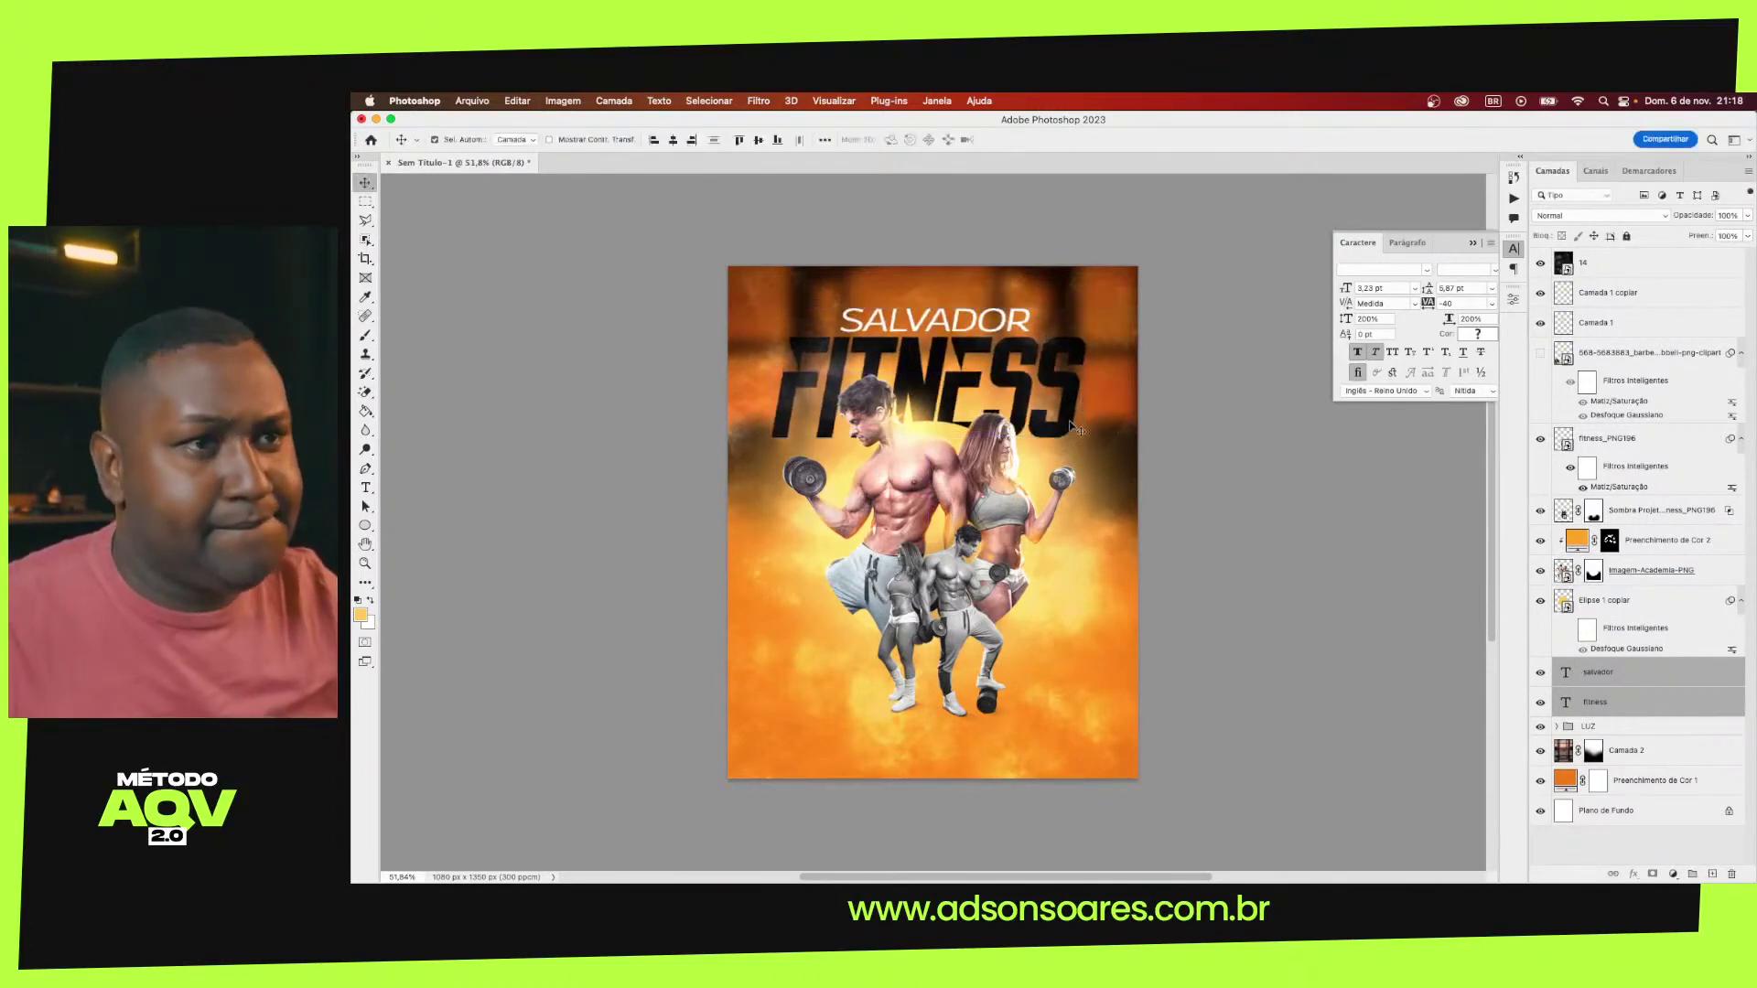
Hide the dark Camada 2 background texture, leaving a plain orange background
click(1540, 750)
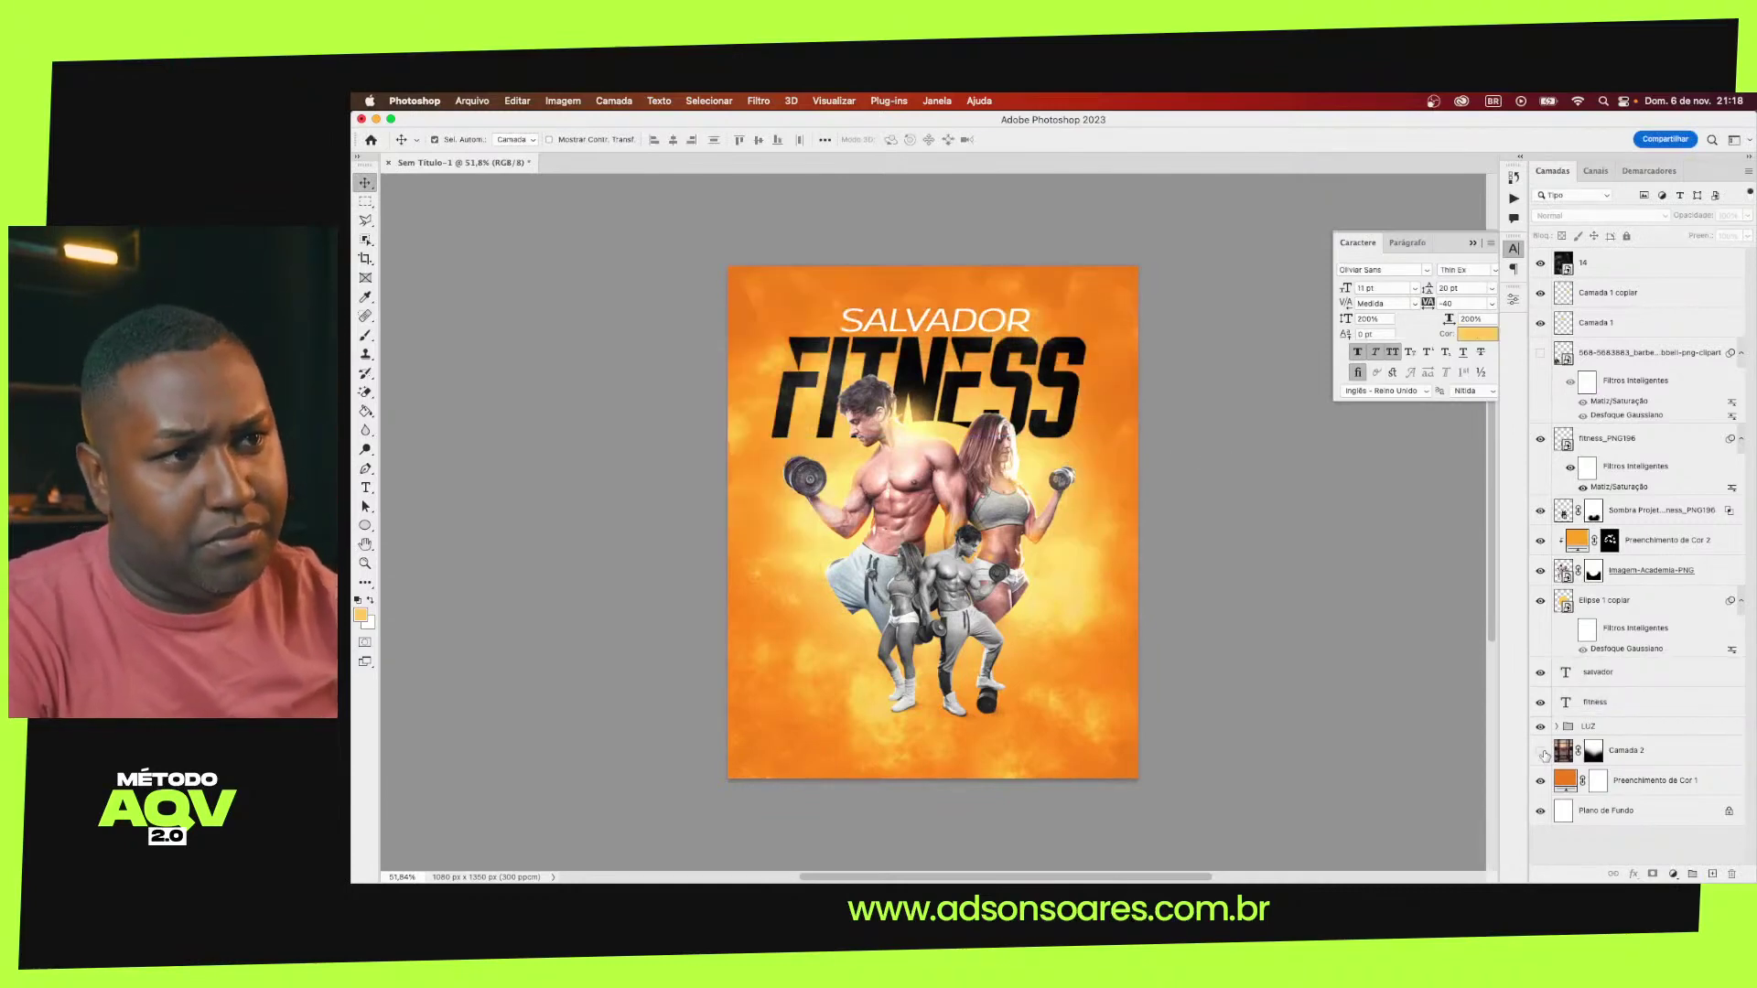
click(1541, 751)
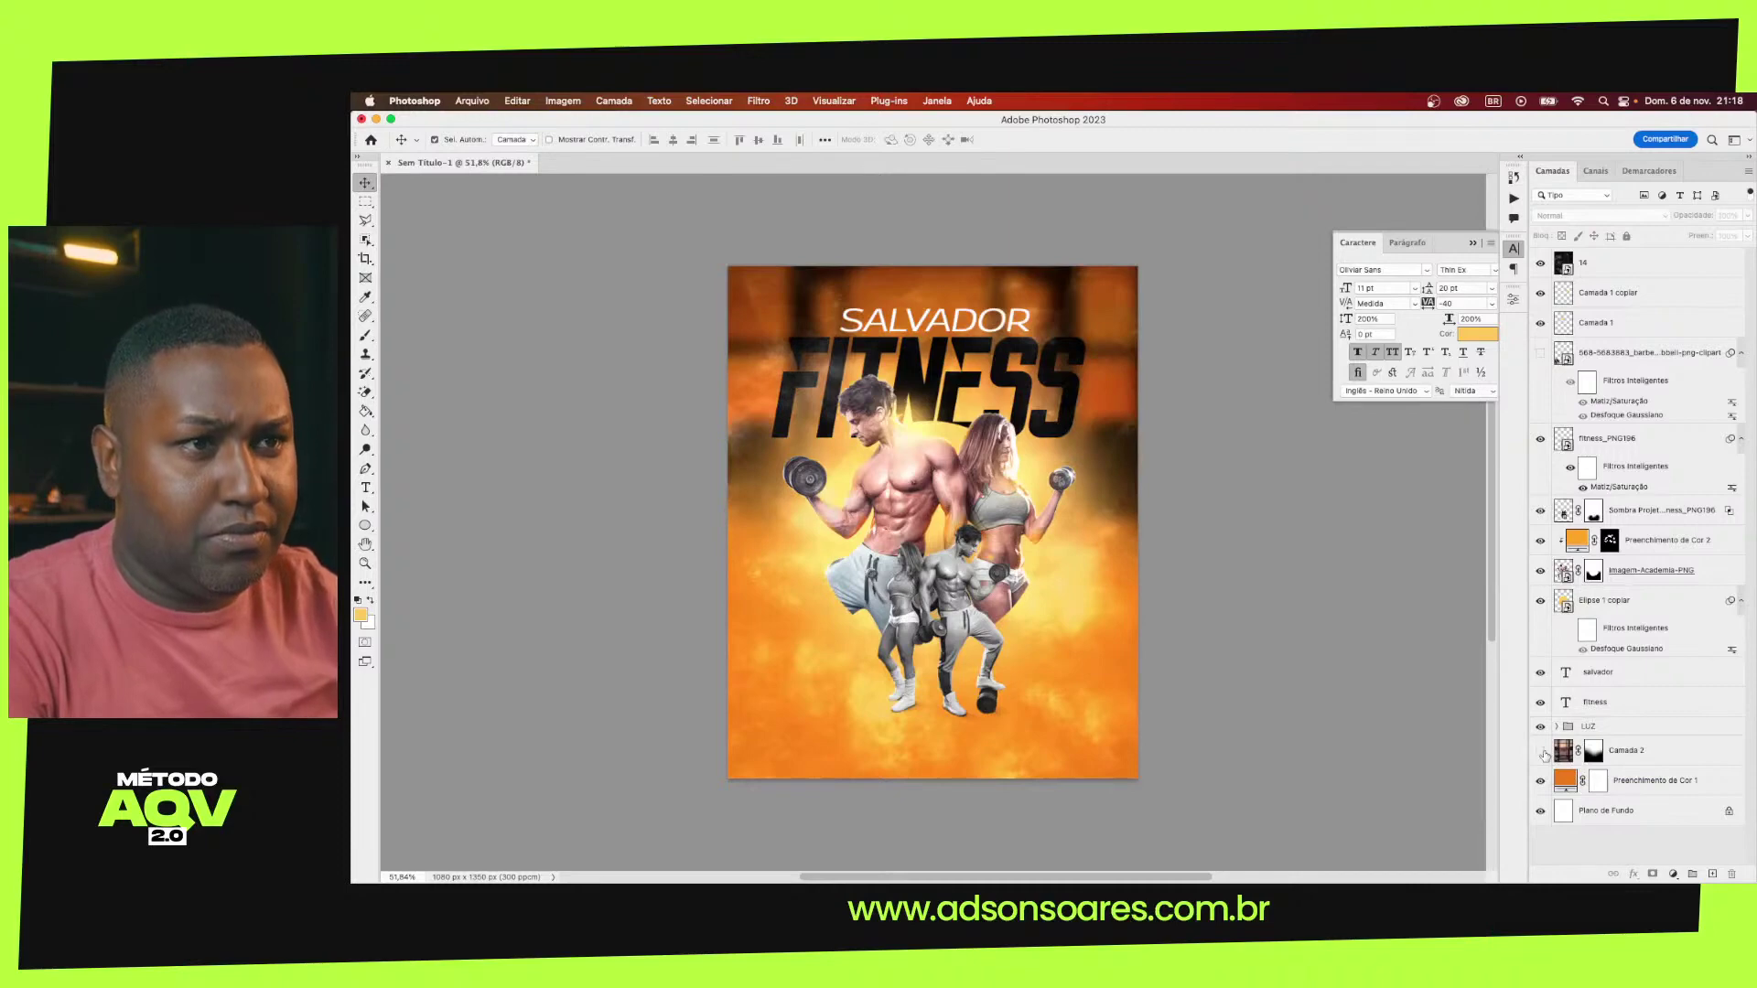
click(1541, 751)
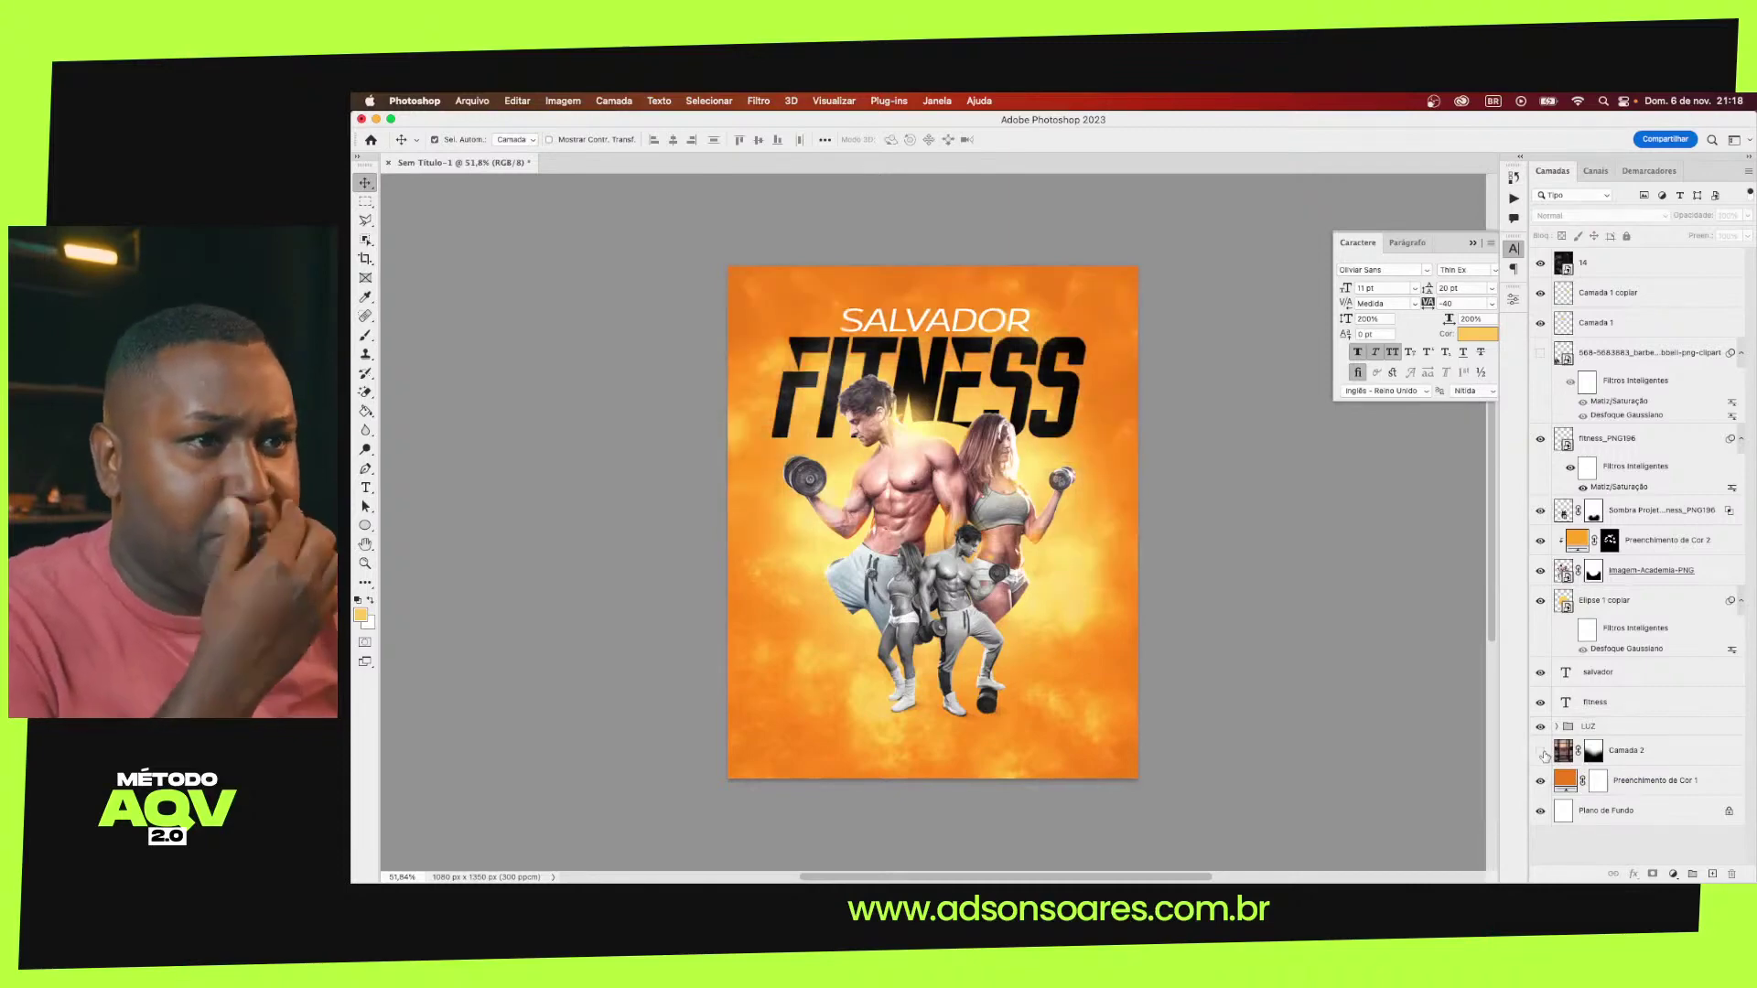
Check layer 14's transform unchanged and toggle Camada 1 copiar off and on to compare
click(904, 421)
key(ctrl+t)
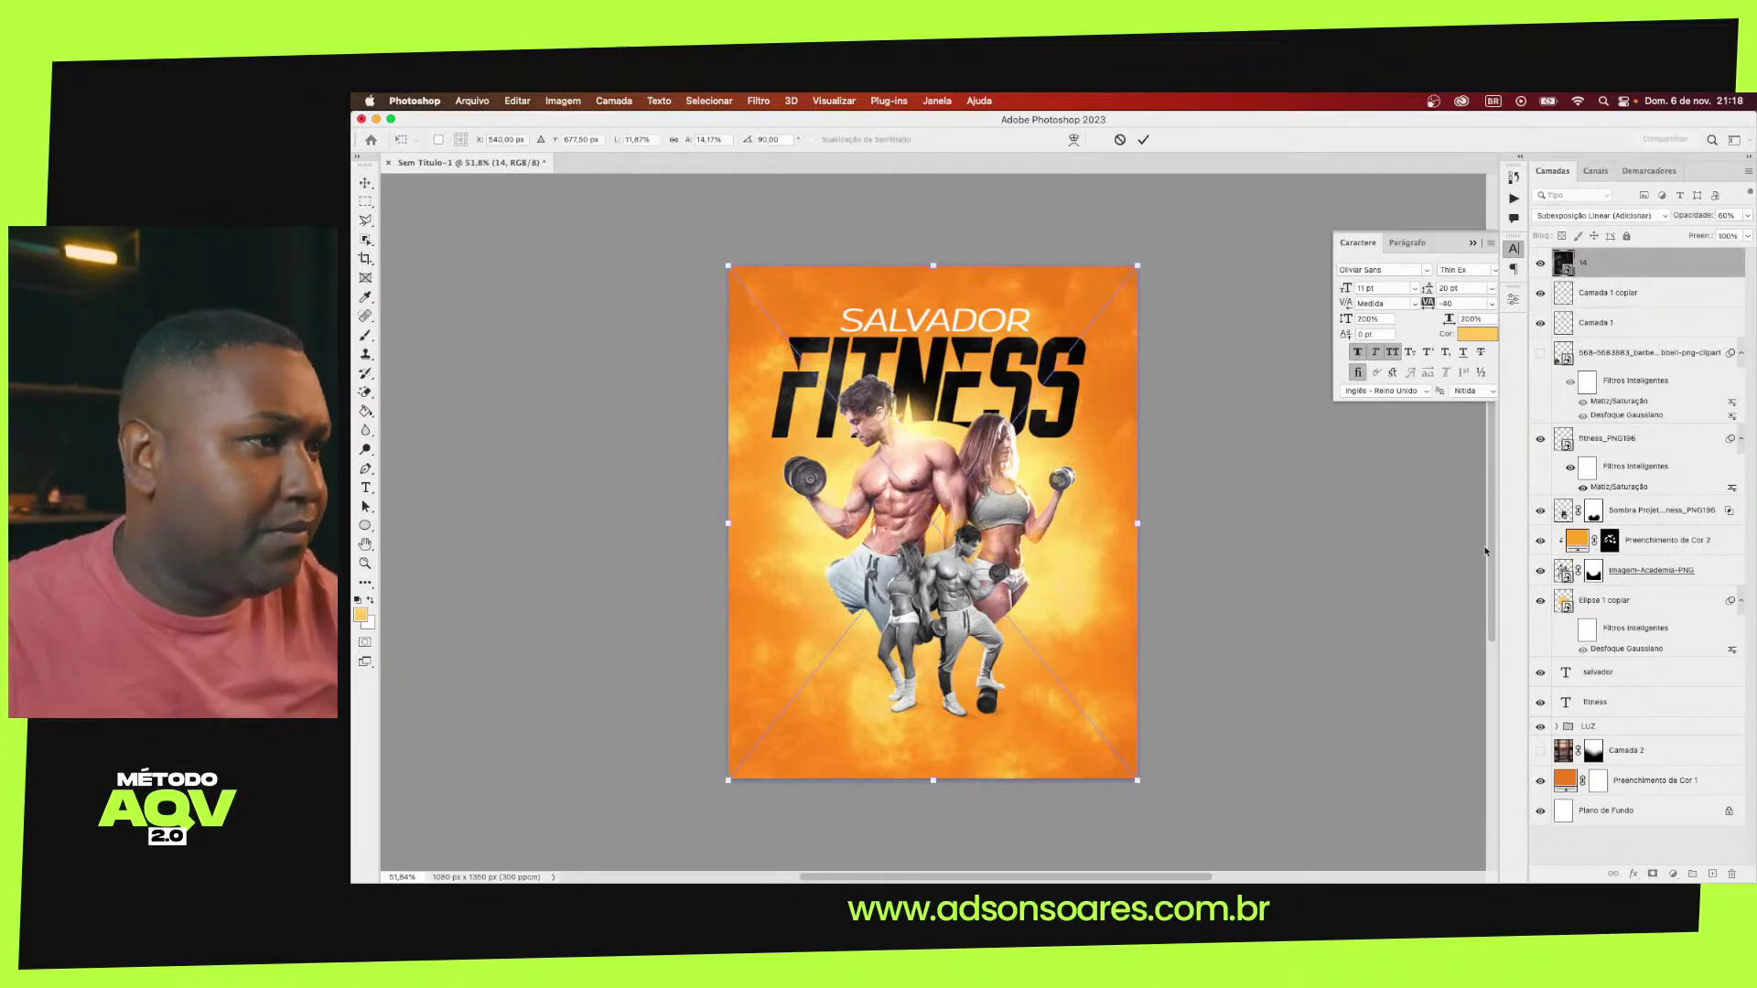
key(Return)
click(1540, 293)
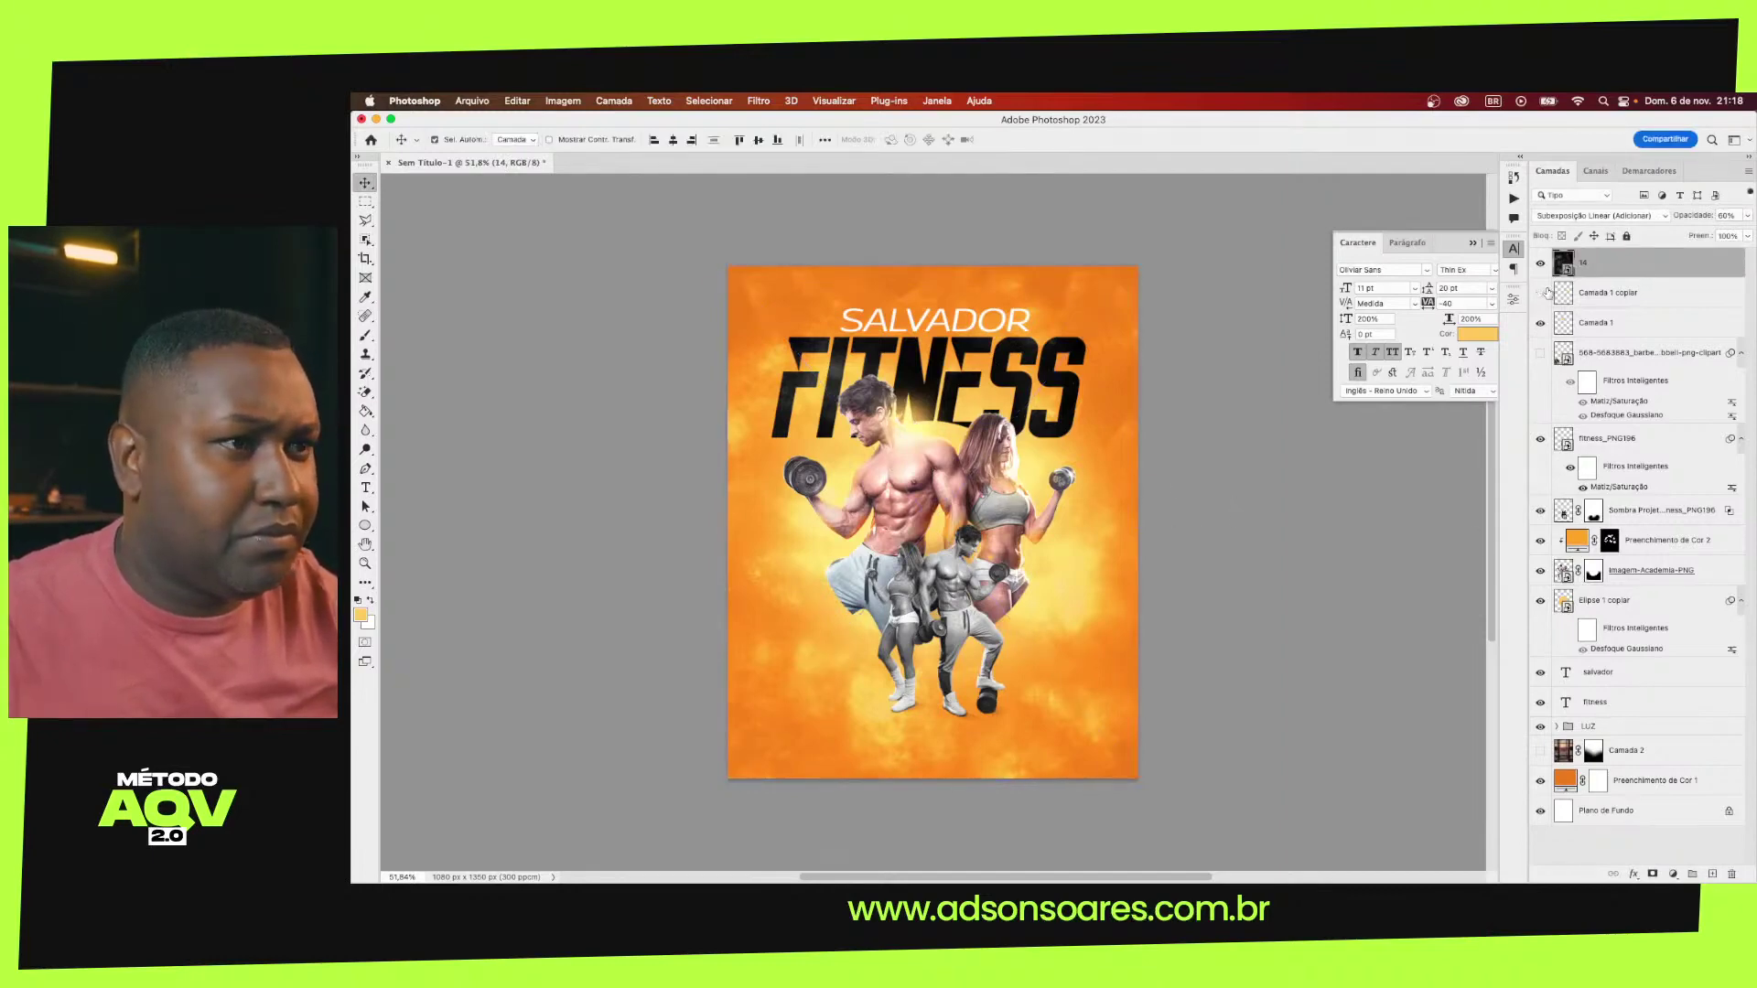
click(1540, 293)
click(1540, 293)
Enlarge the Camada 1 glow behind the headline and shift it slightly right
click(1611, 322)
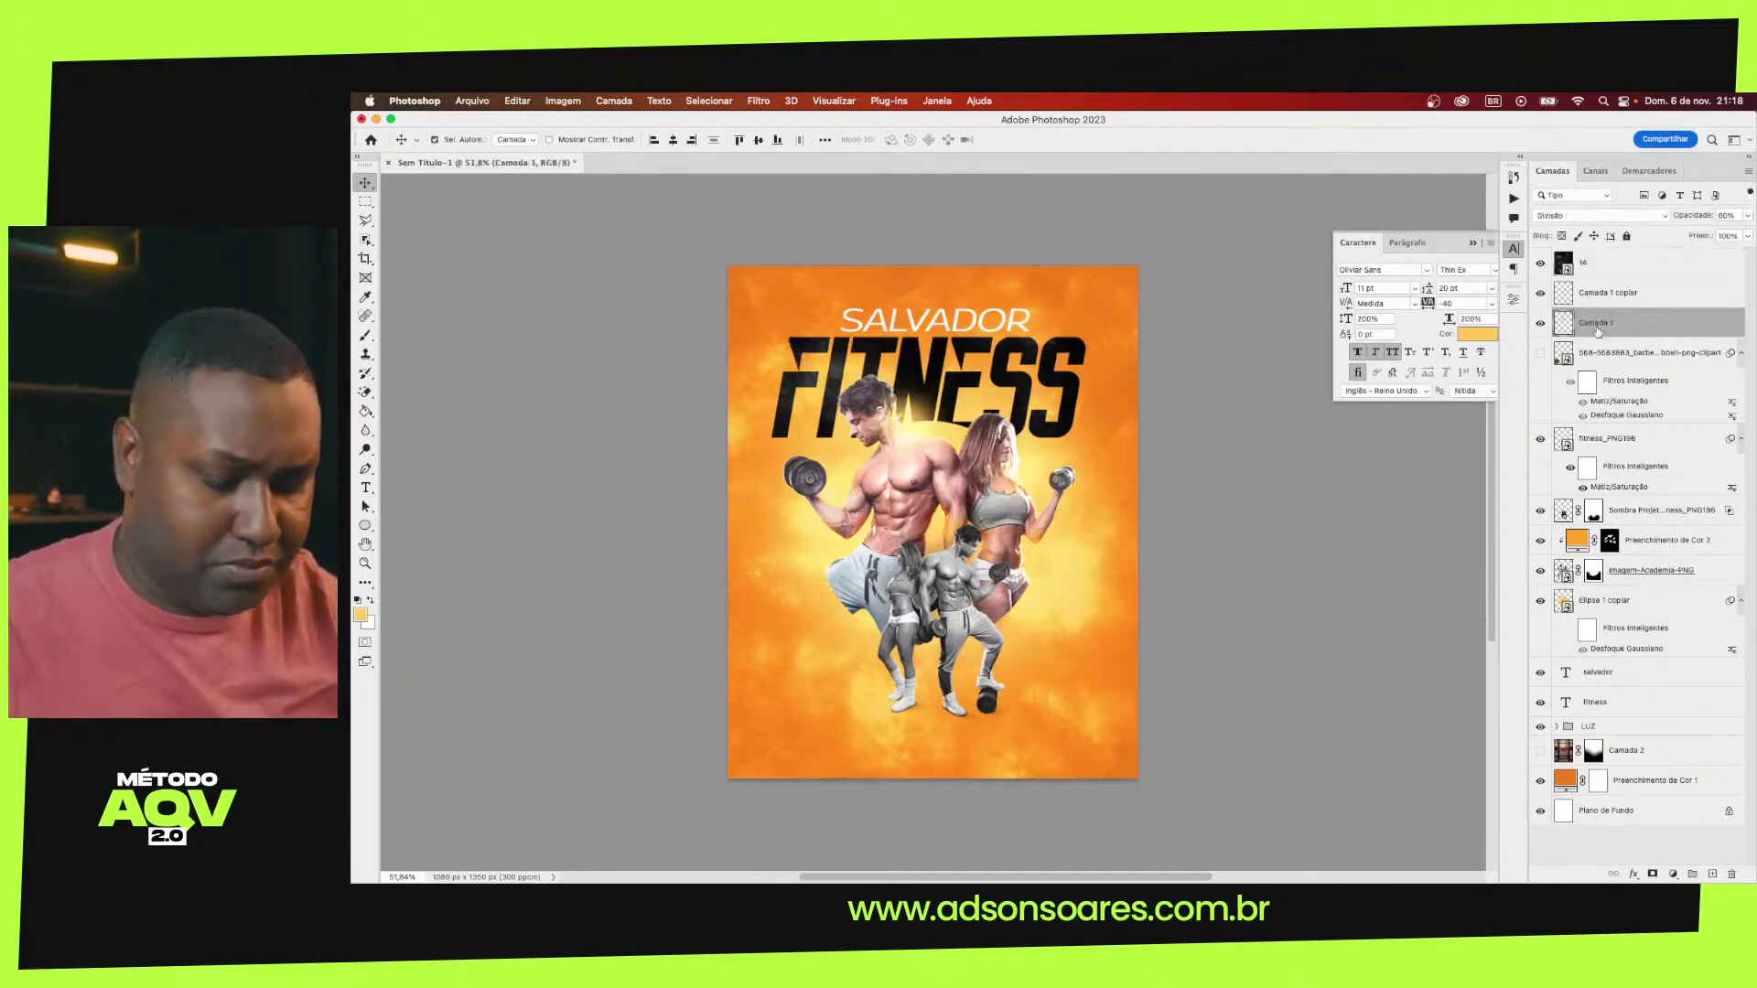
key(ctrl+t)
drag(972, 367, 990, 359)
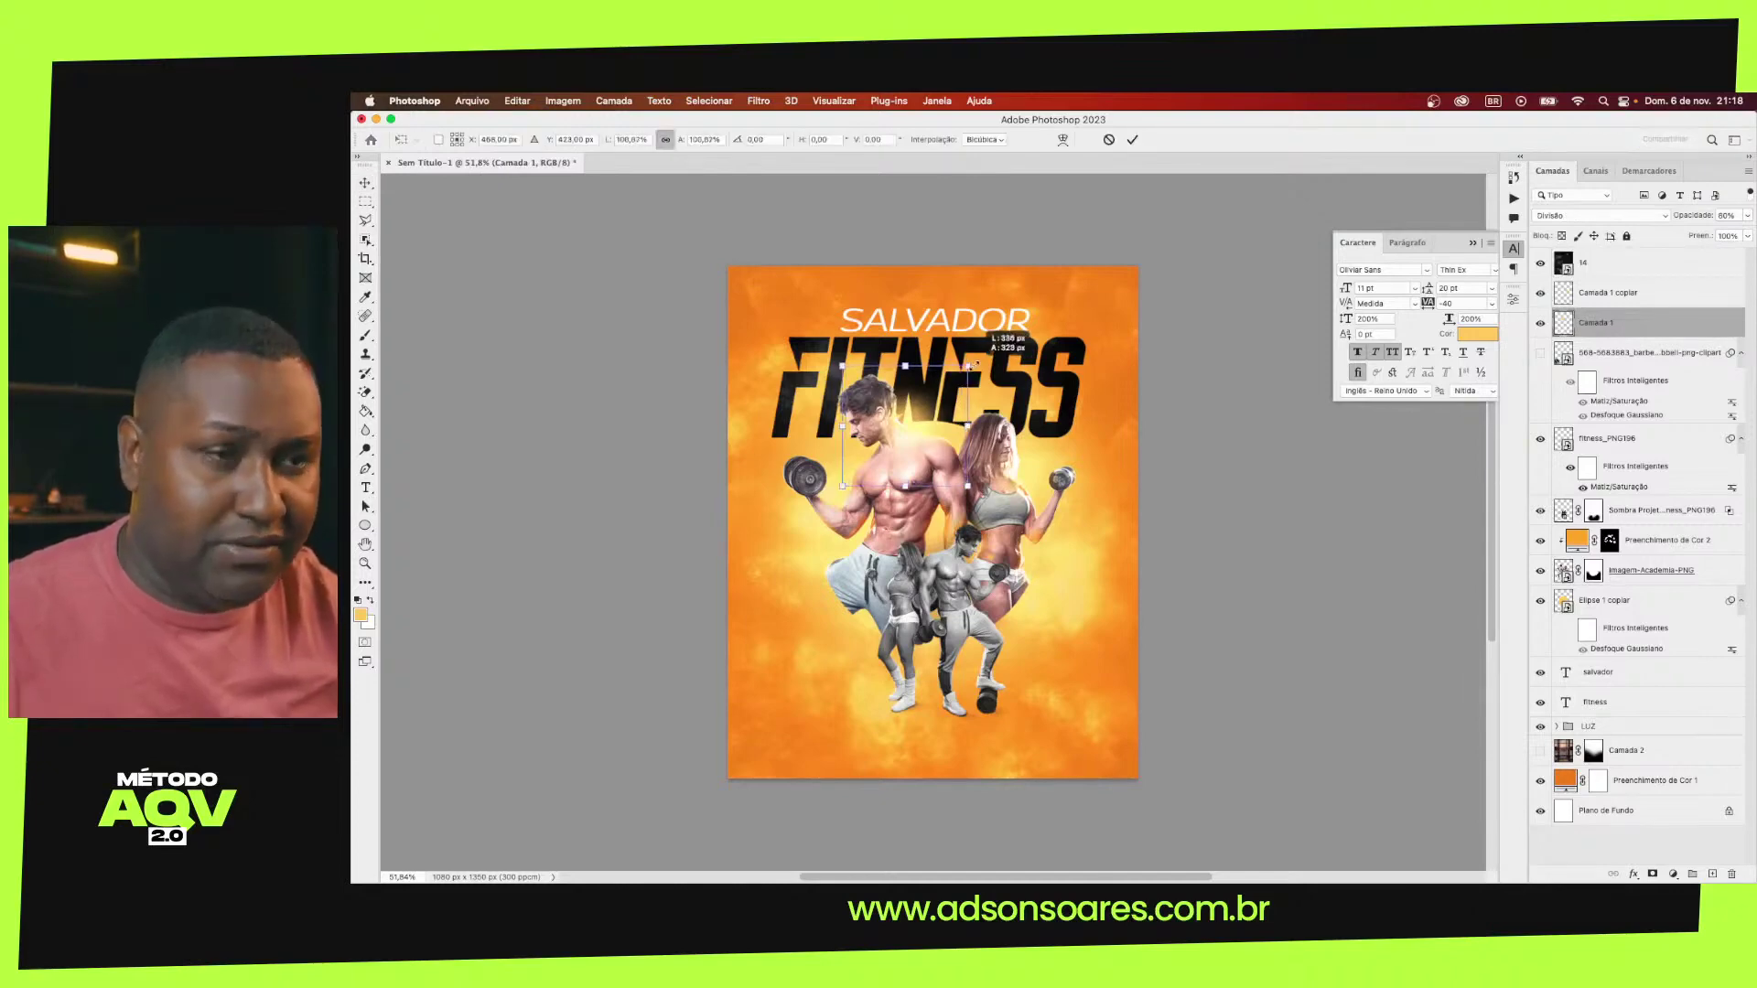
drag(913, 426, 1010, 320)
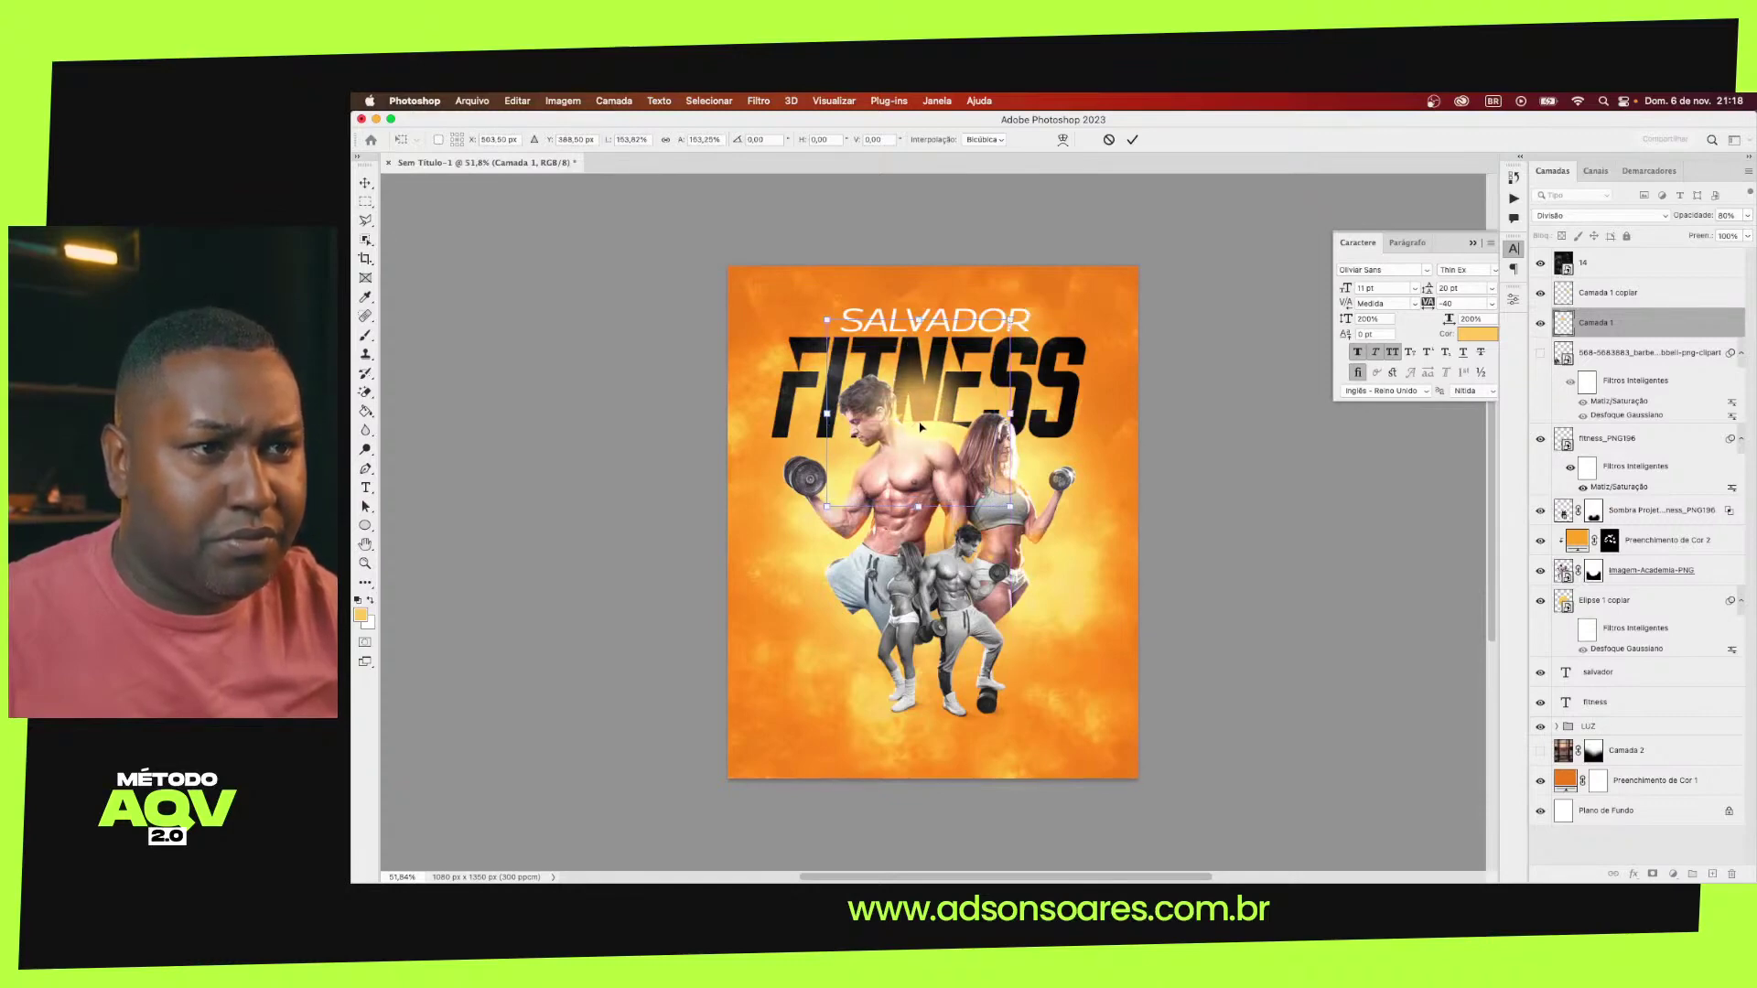
key(Return)
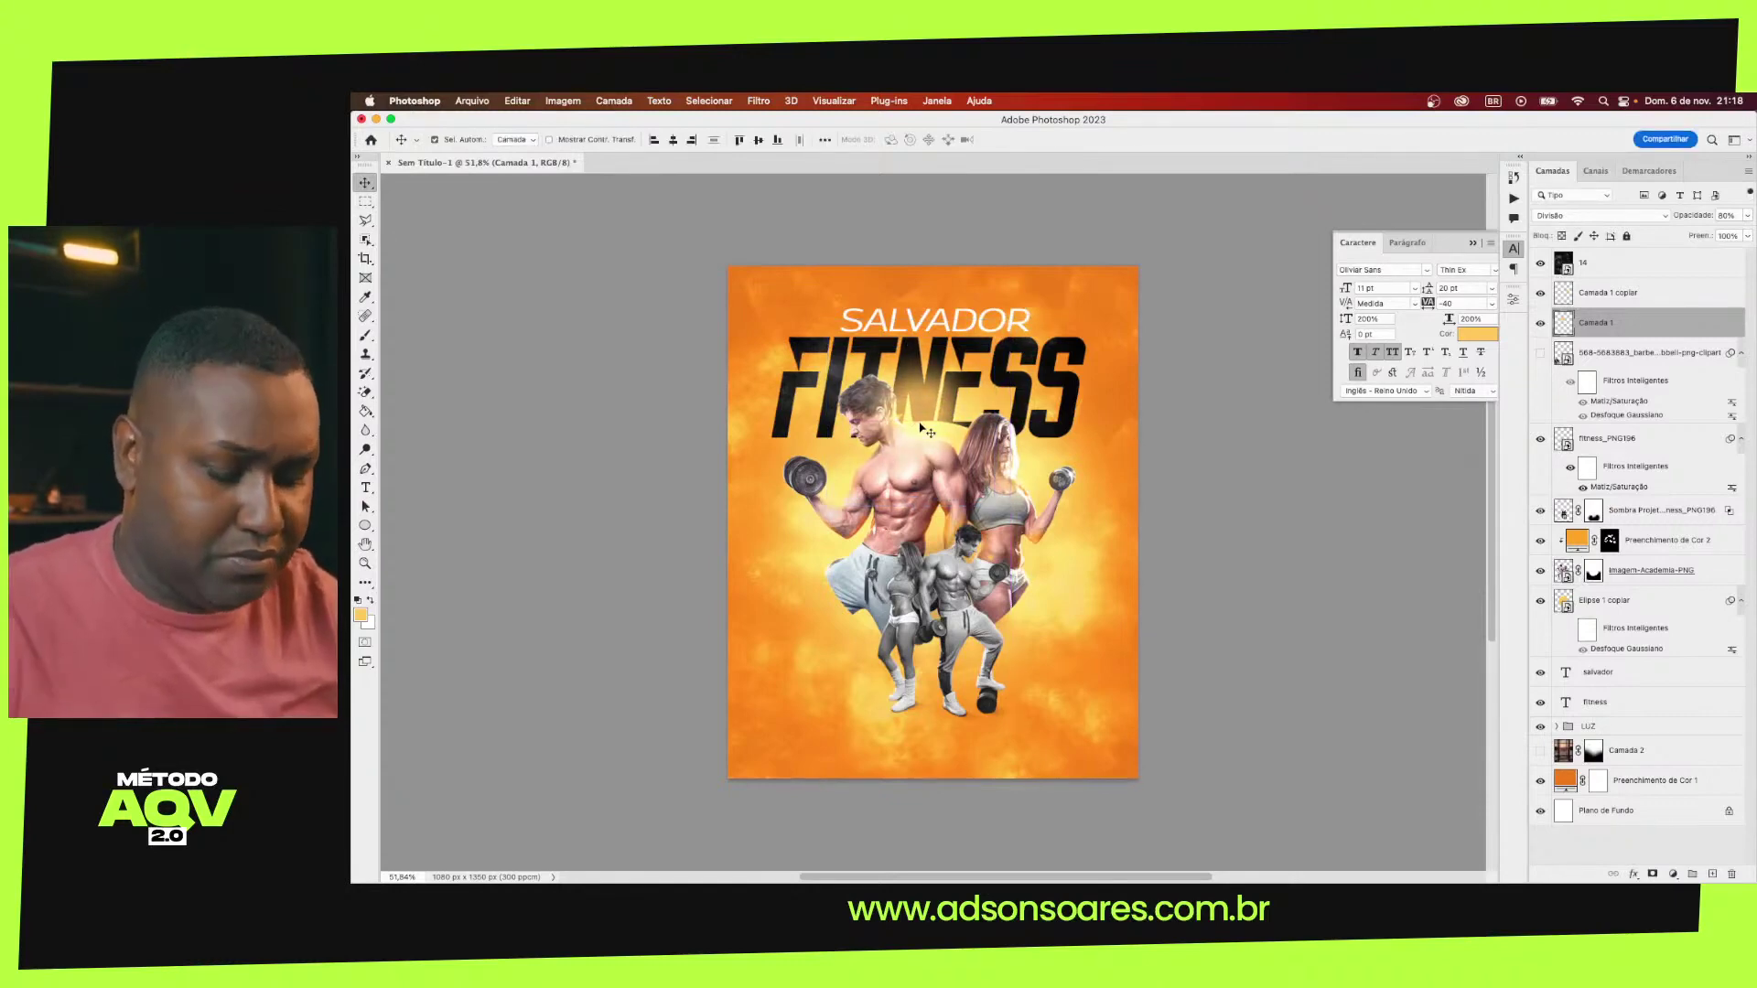
Set the Camada 1 glow opacity to 77%, then deselect all layers
key(8)
key(9)
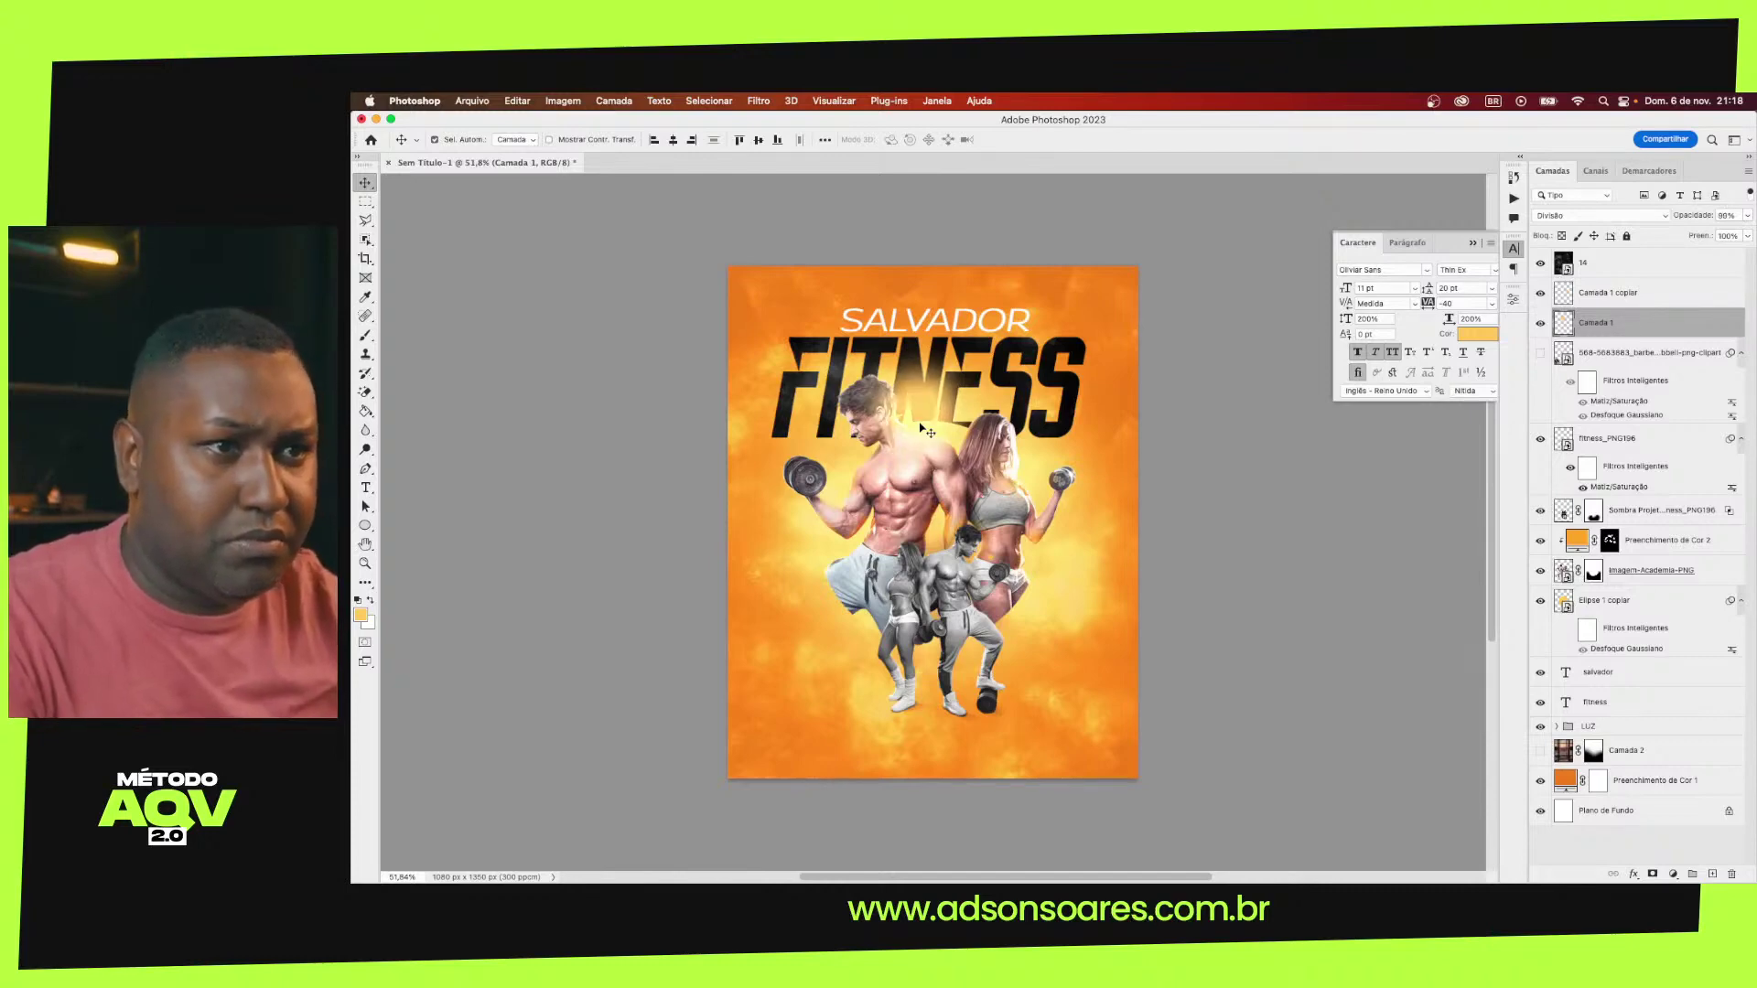
key(8)
key(6)
key(7)
key(7)
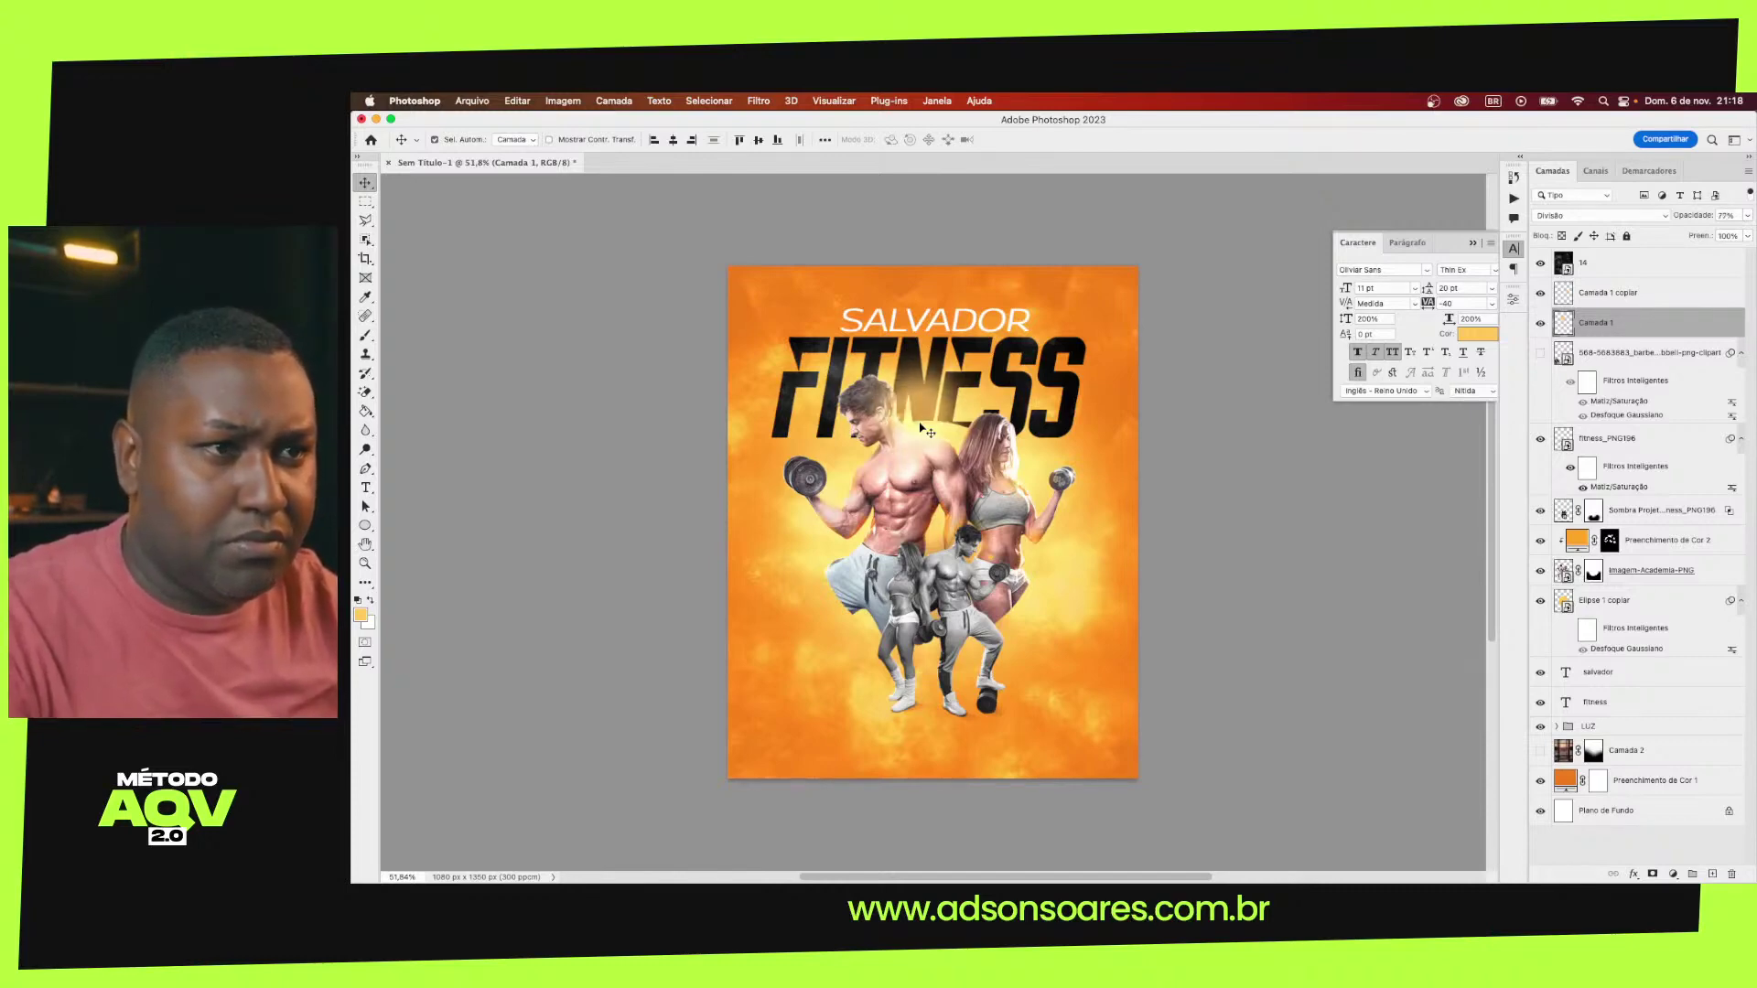
key(alt+bracketright)
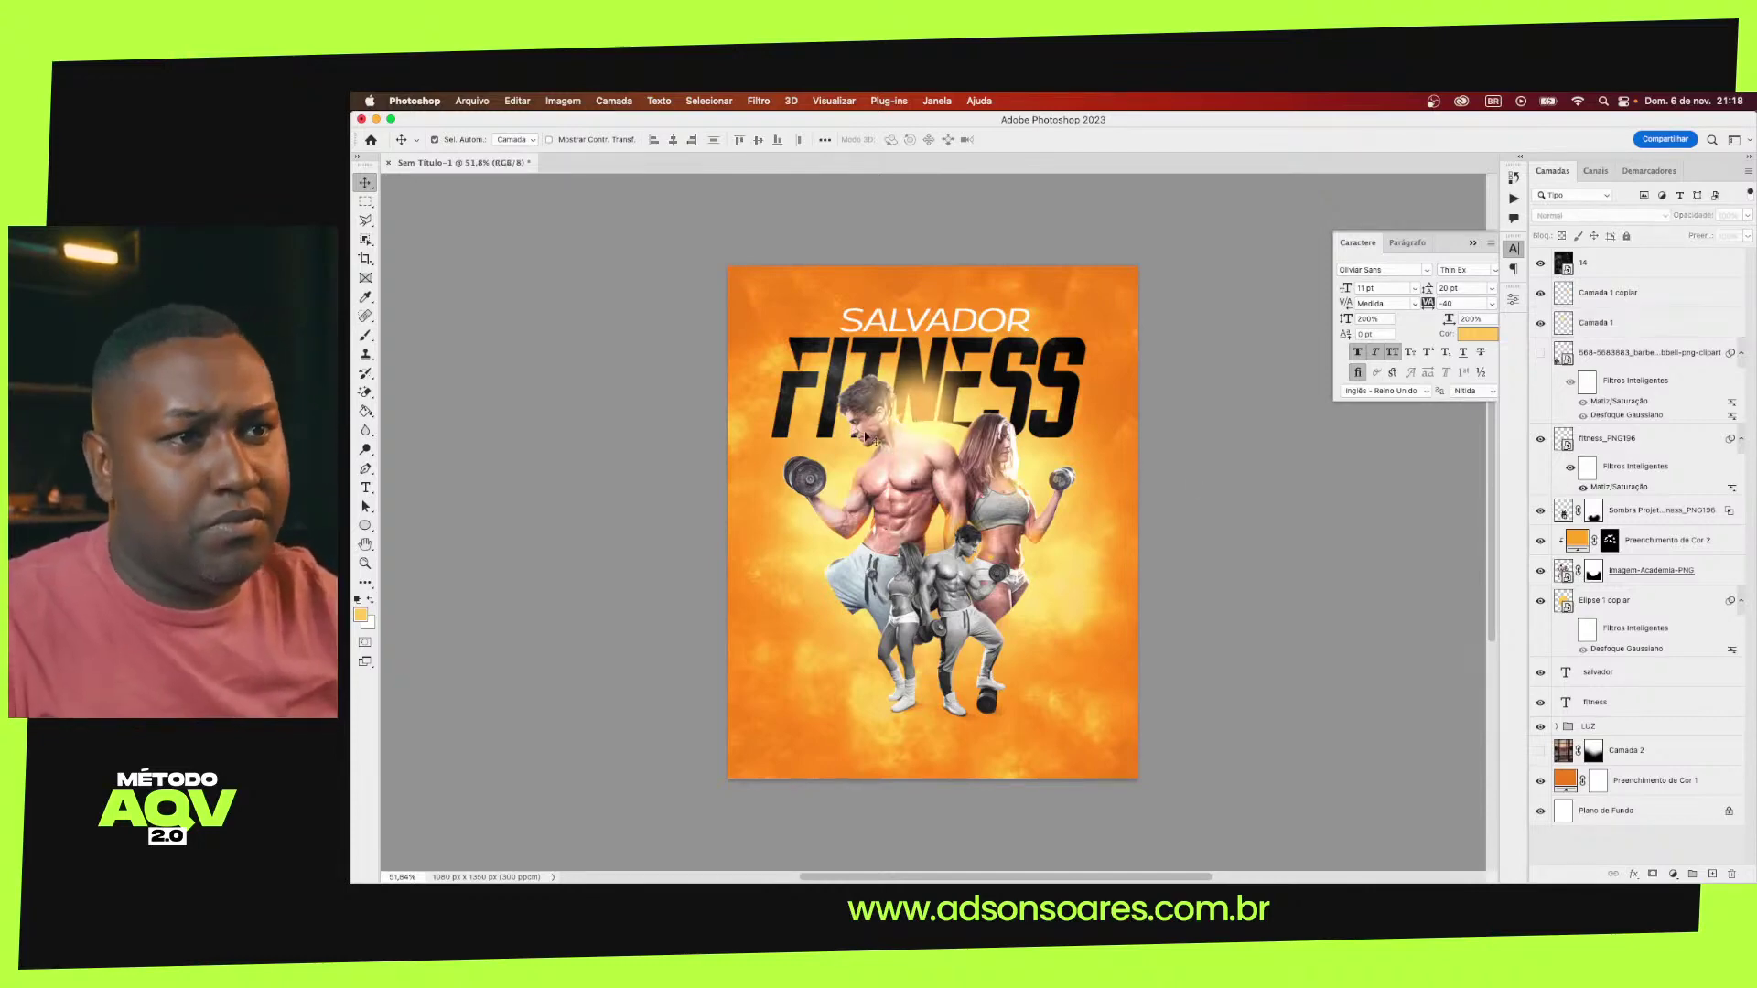
key(alt+bracketright)
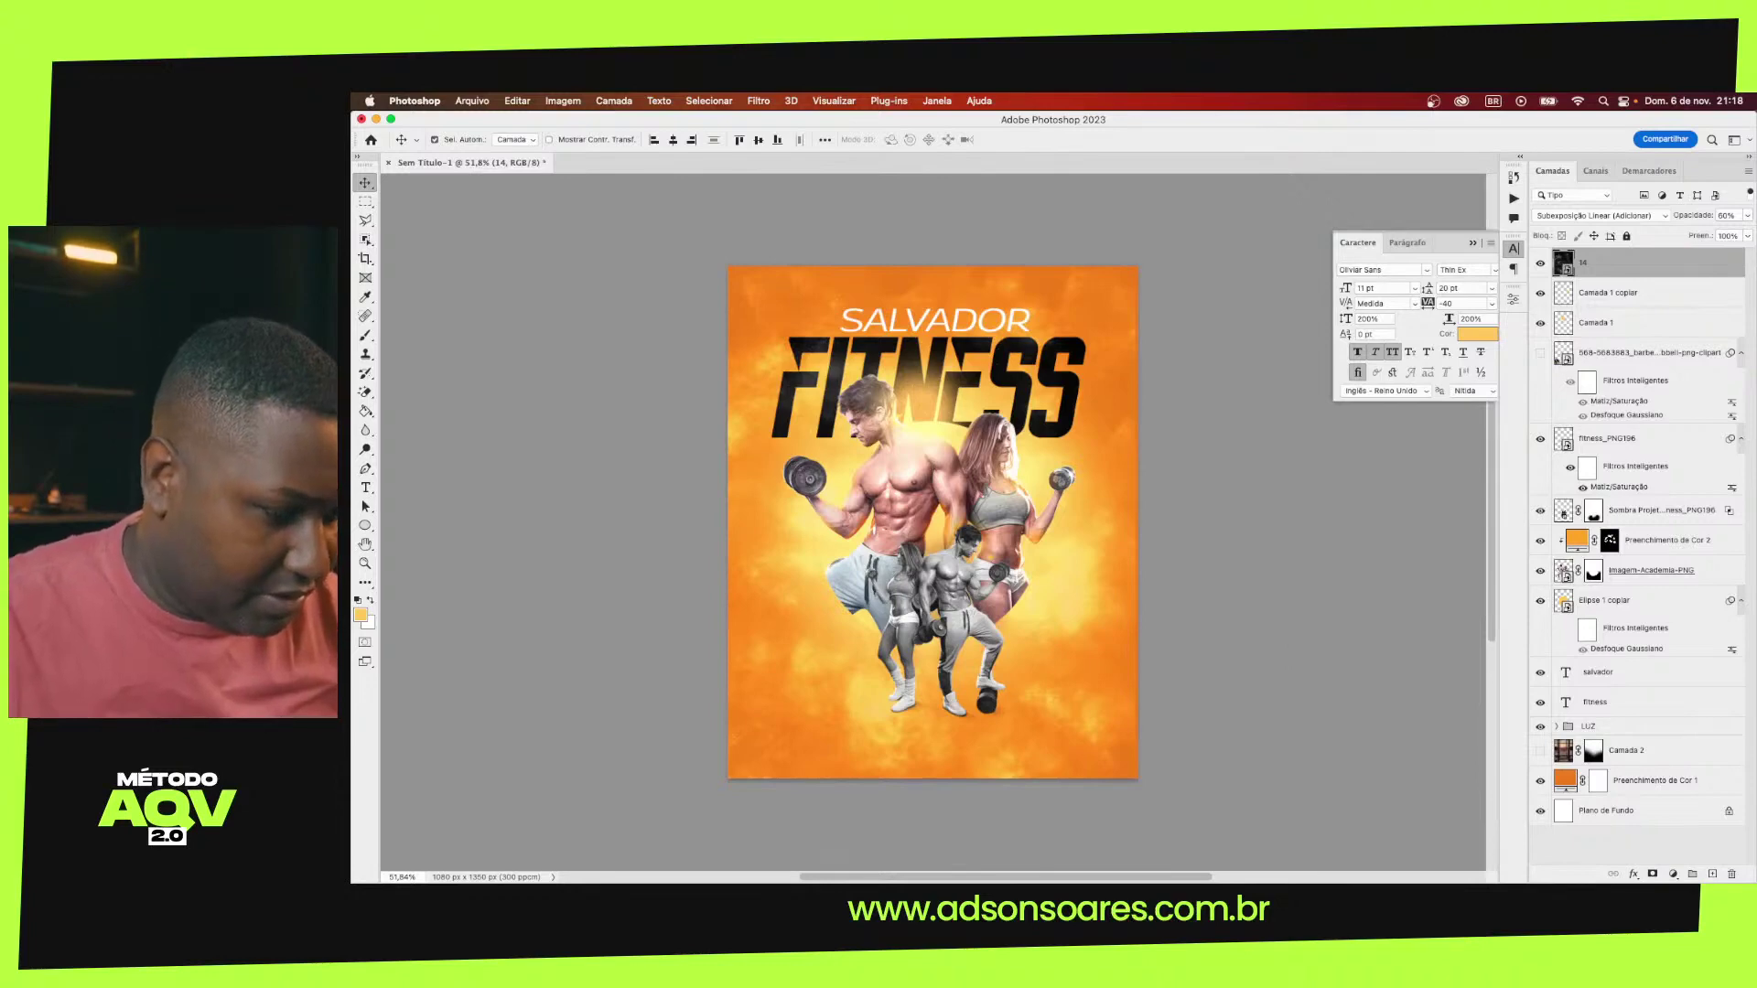
click(1263, 656)
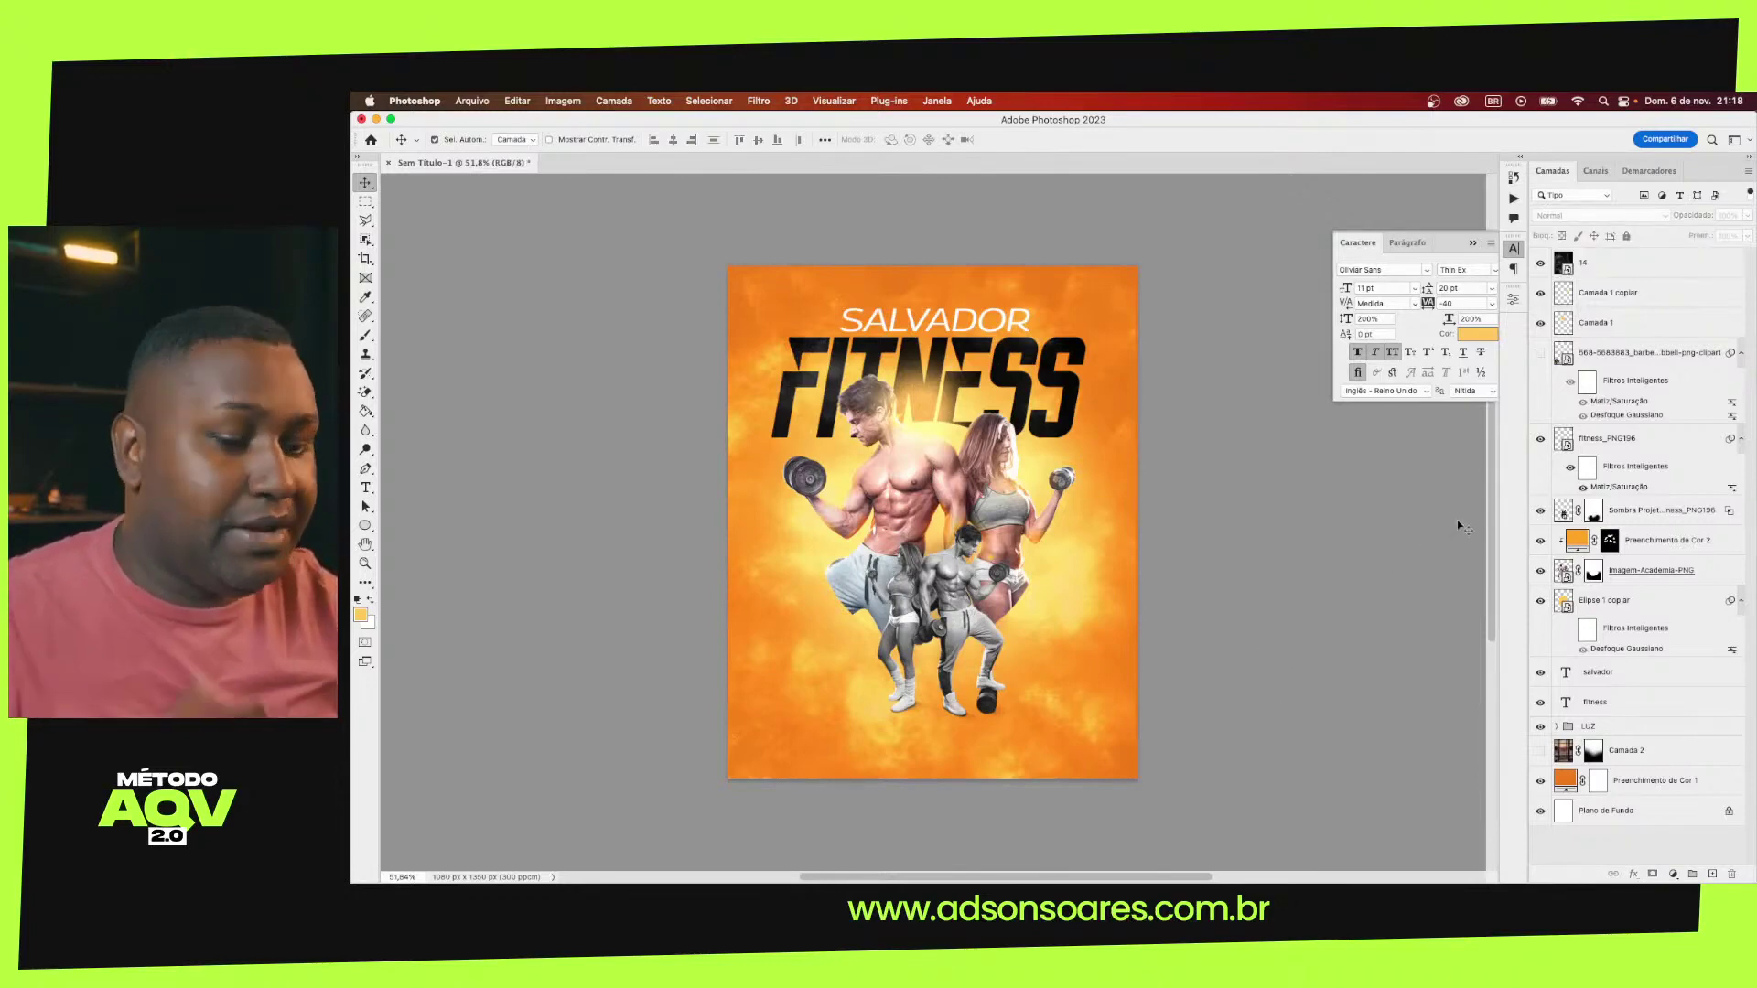
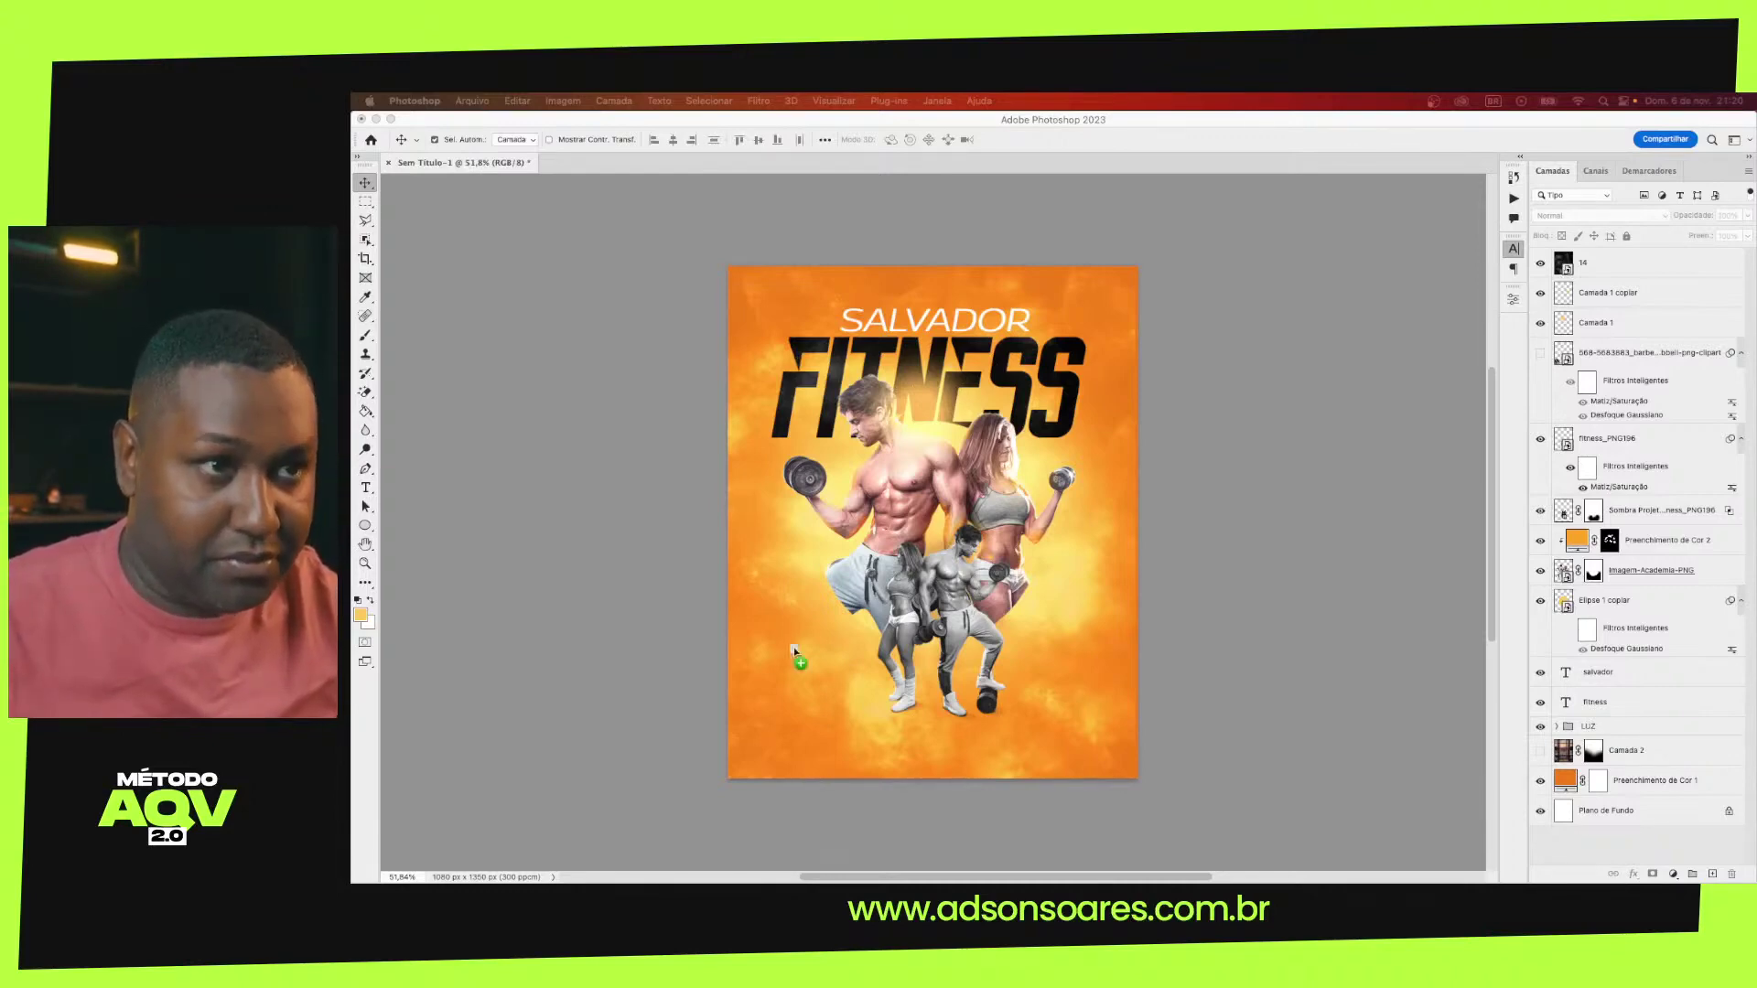
Place the ember texture over the whole poster, scaled to fill, in Color Dodge blend mode
drag(793, 646, 861, 535)
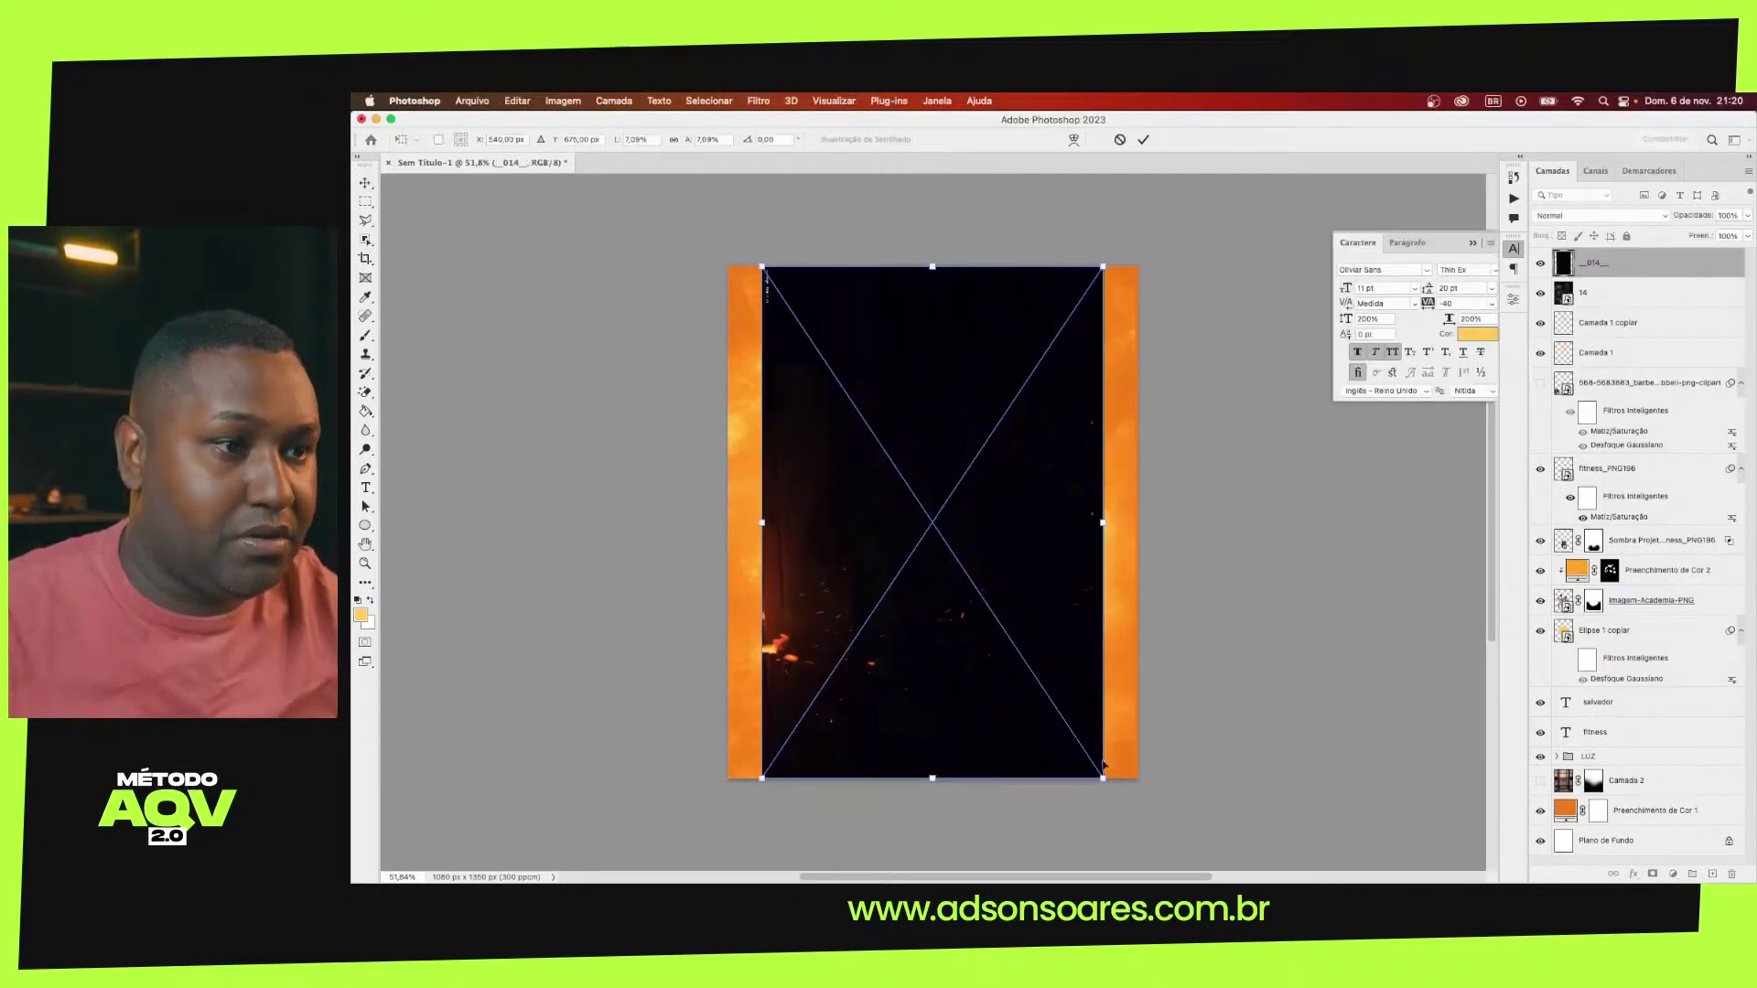
drag(1104, 765, 1140, 820)
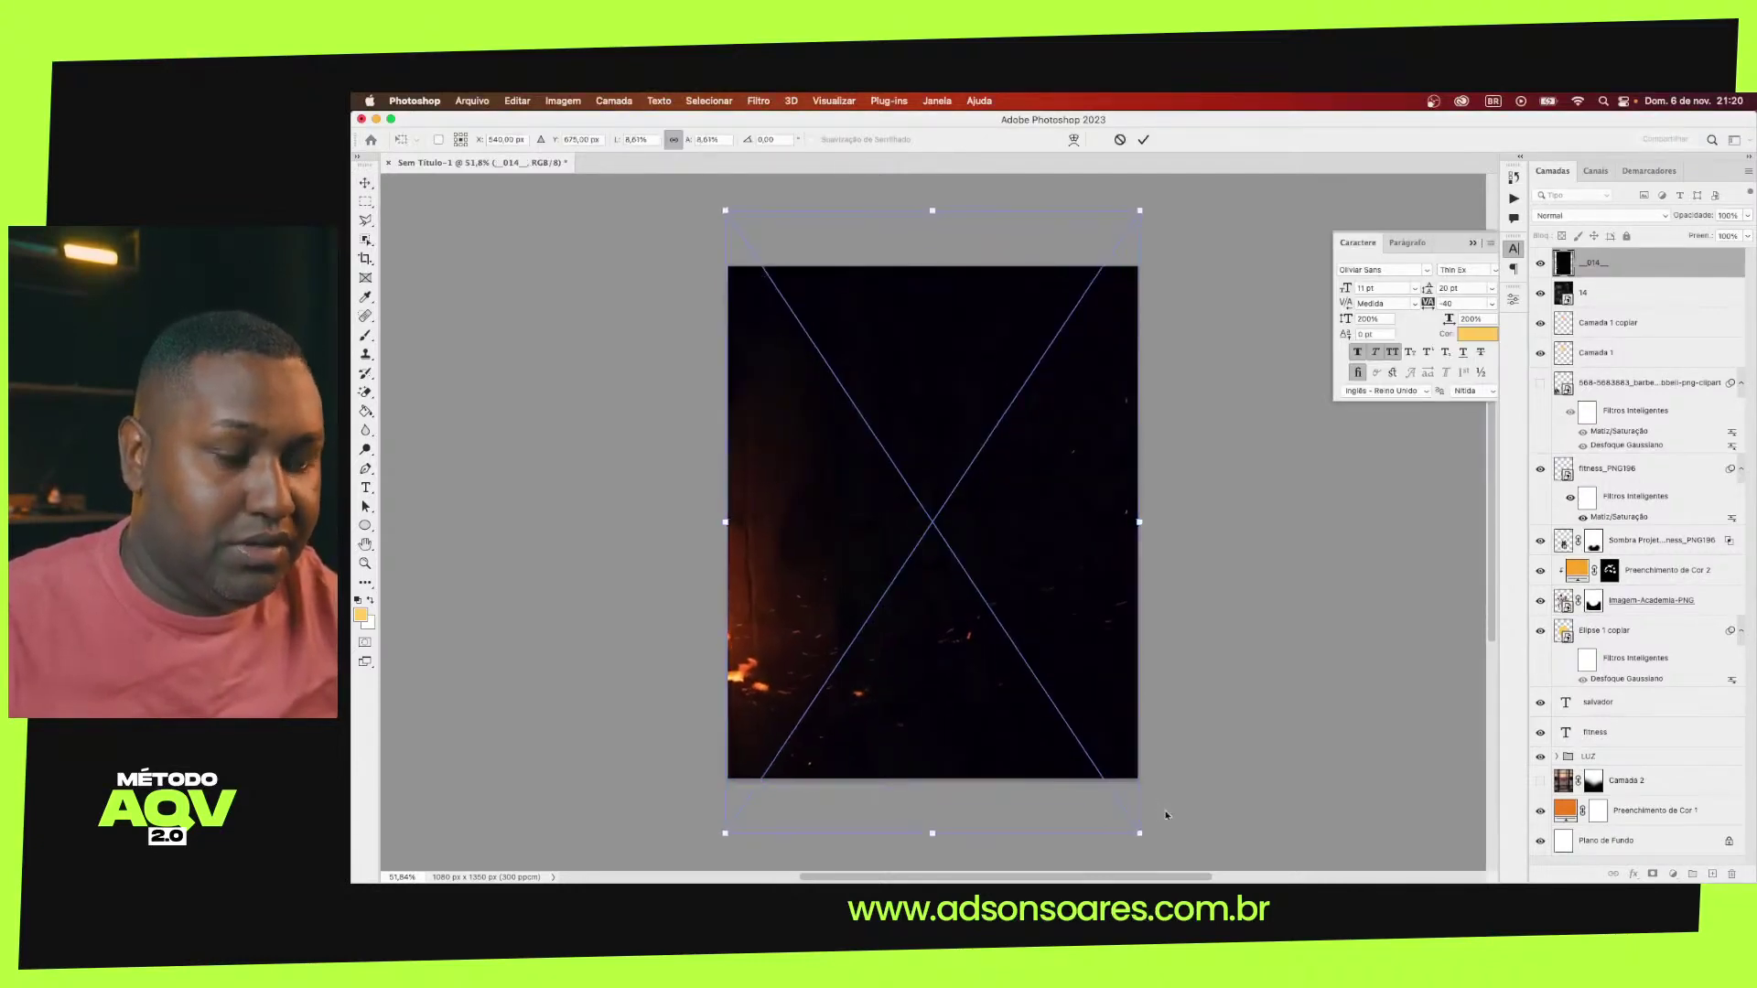
key(Return)
click(1600, 215)
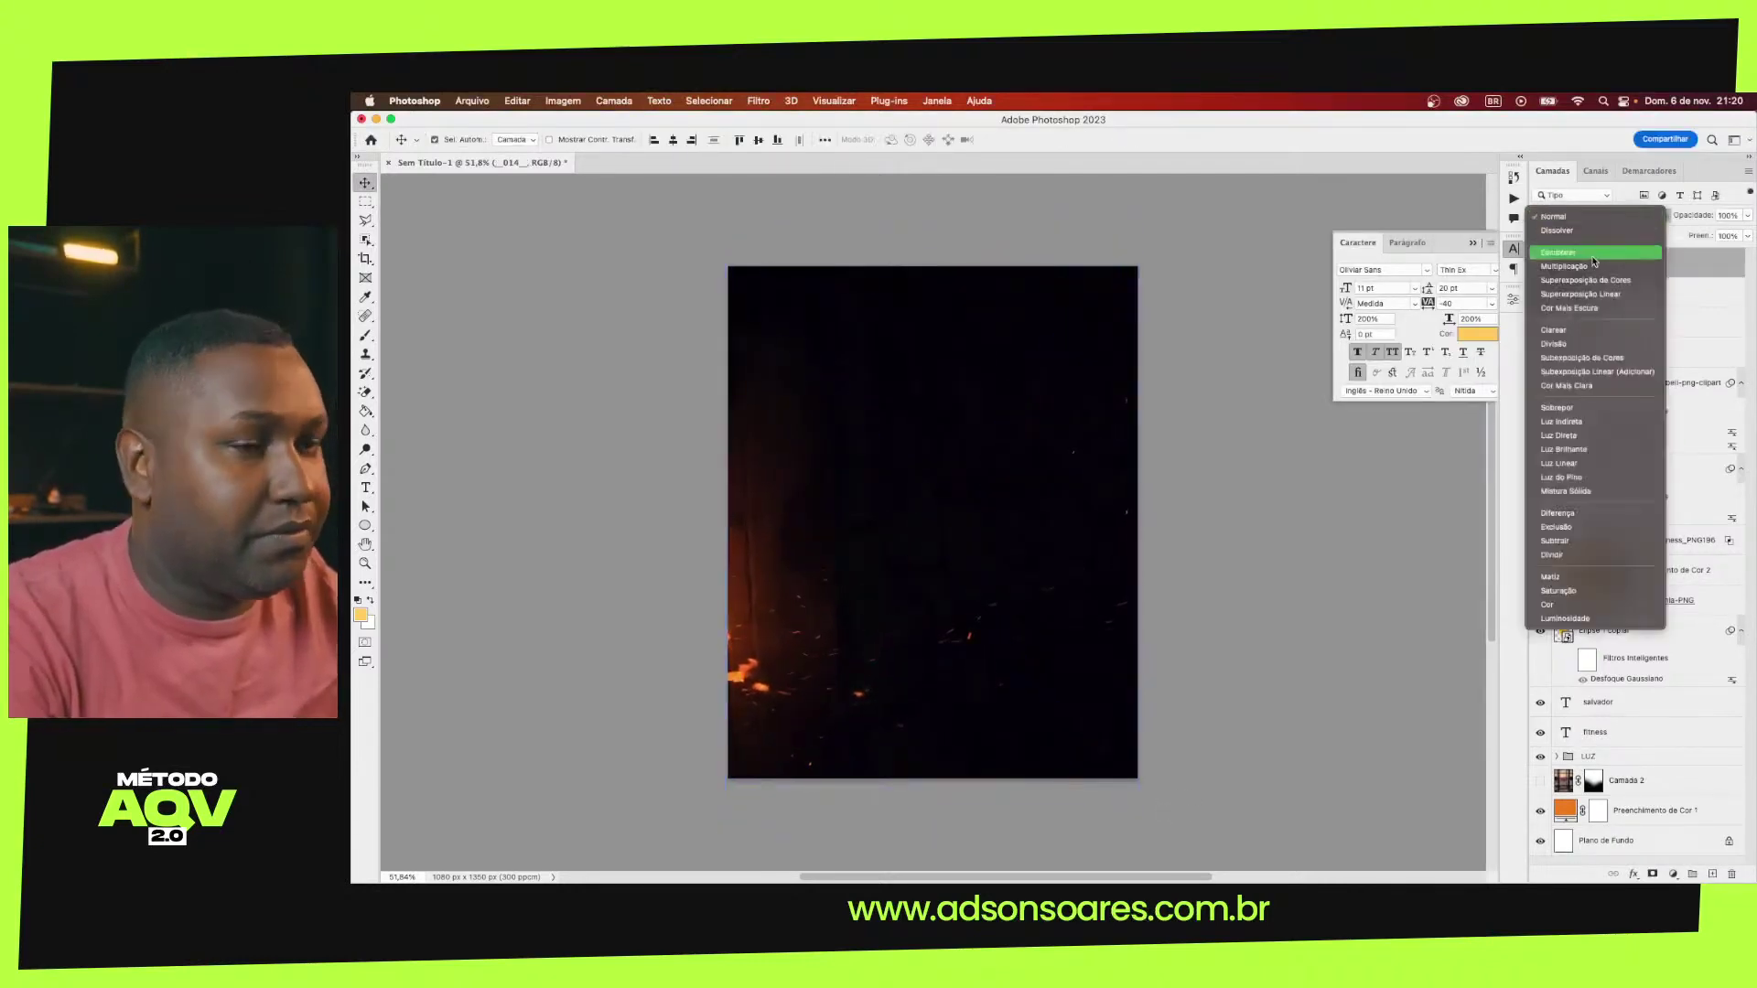
click(1603, 359)
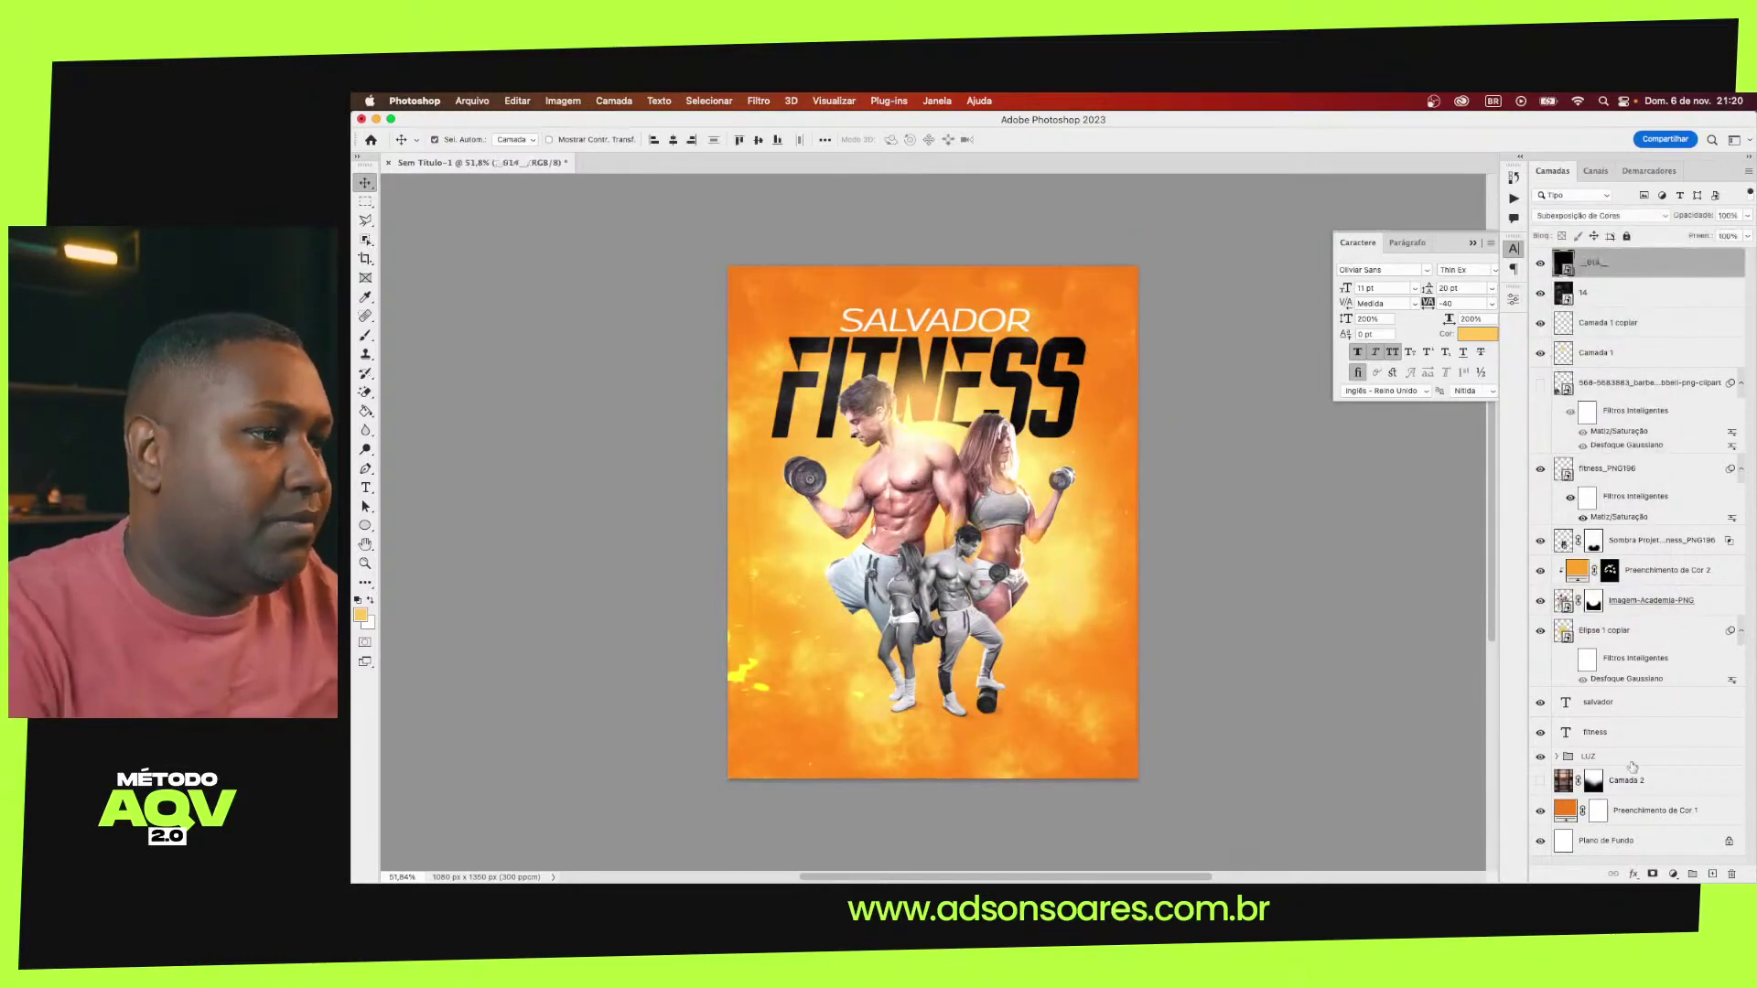
click(1673, 874)
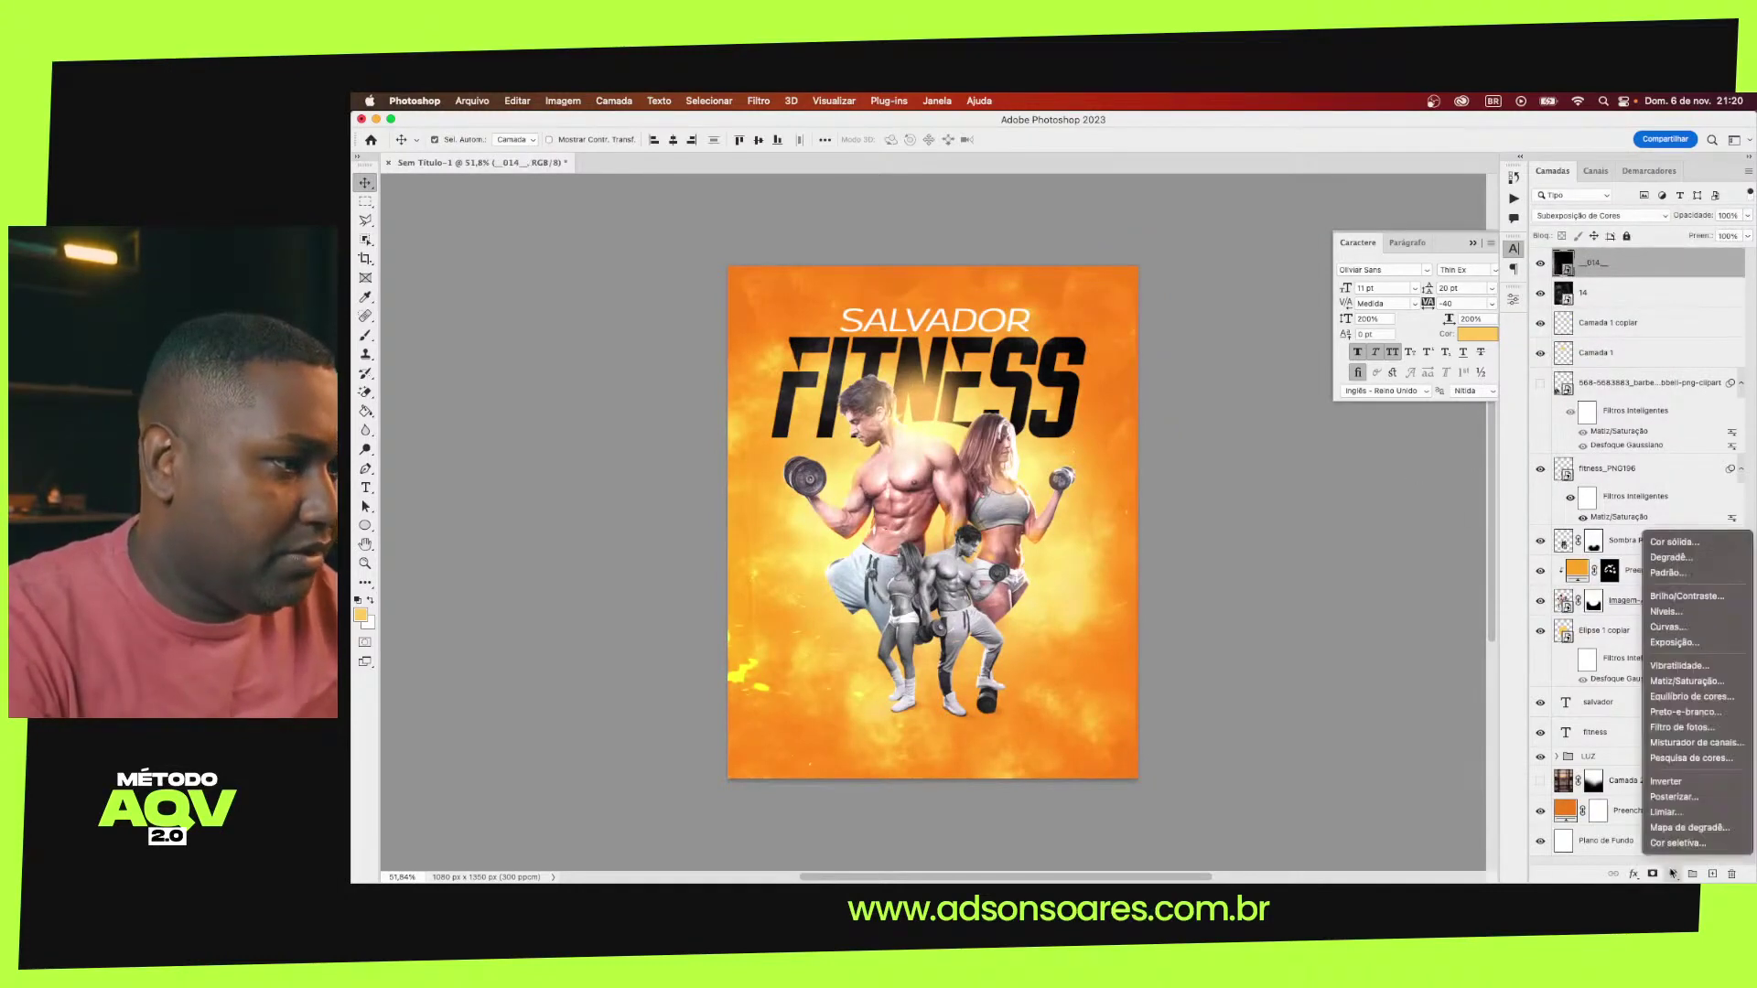
Add a Color Lookup adjustment using the 2Strip.look 3DLUT file to tint the poster pink
click(1666, 760)
click(1444, 342)
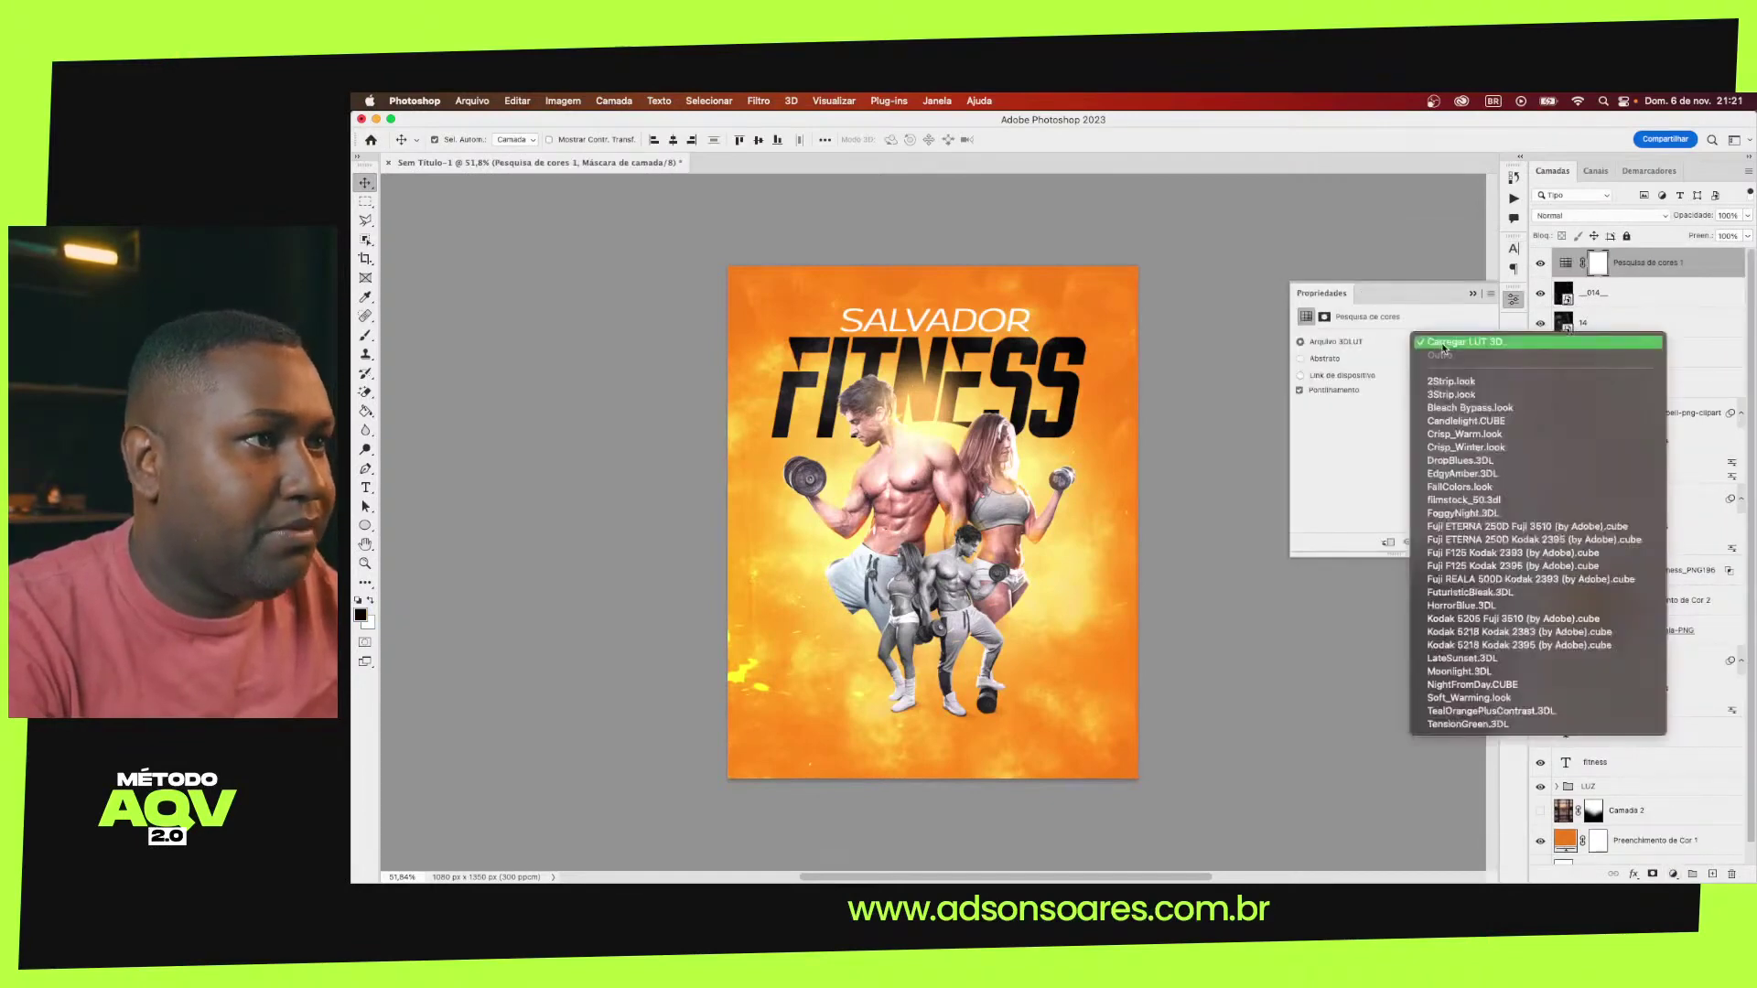
click(1444, 381)
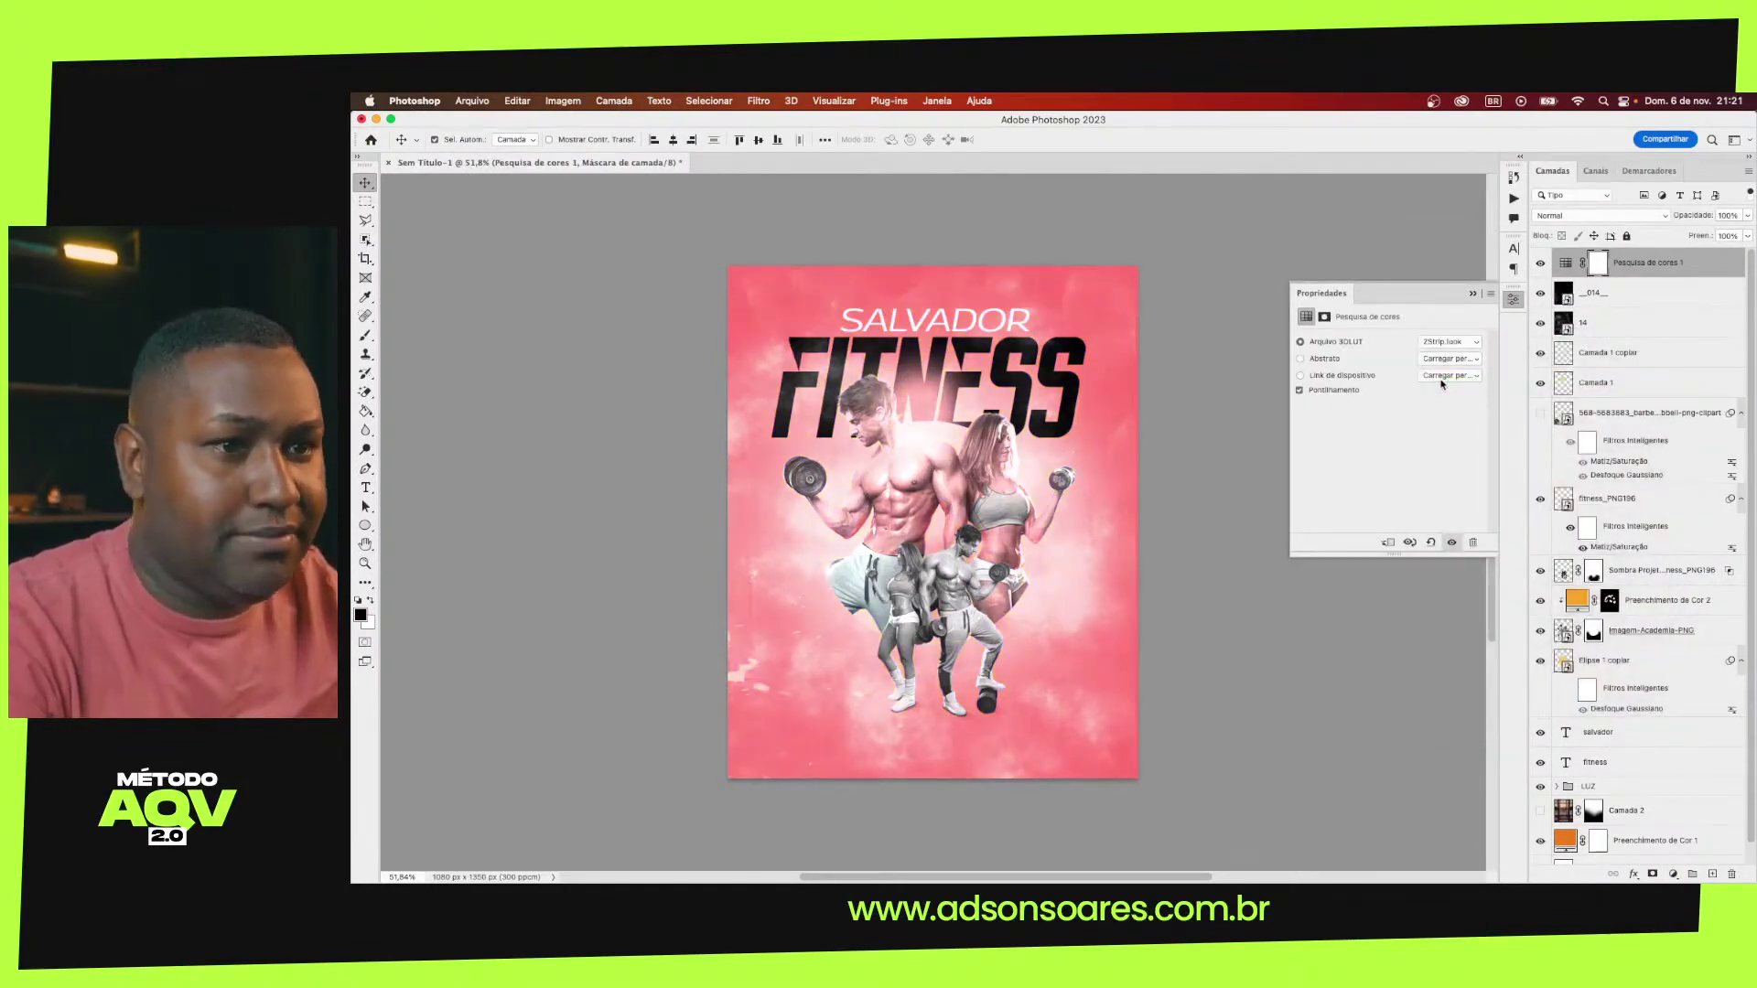
click(1473, 295)
click(1386, 352)
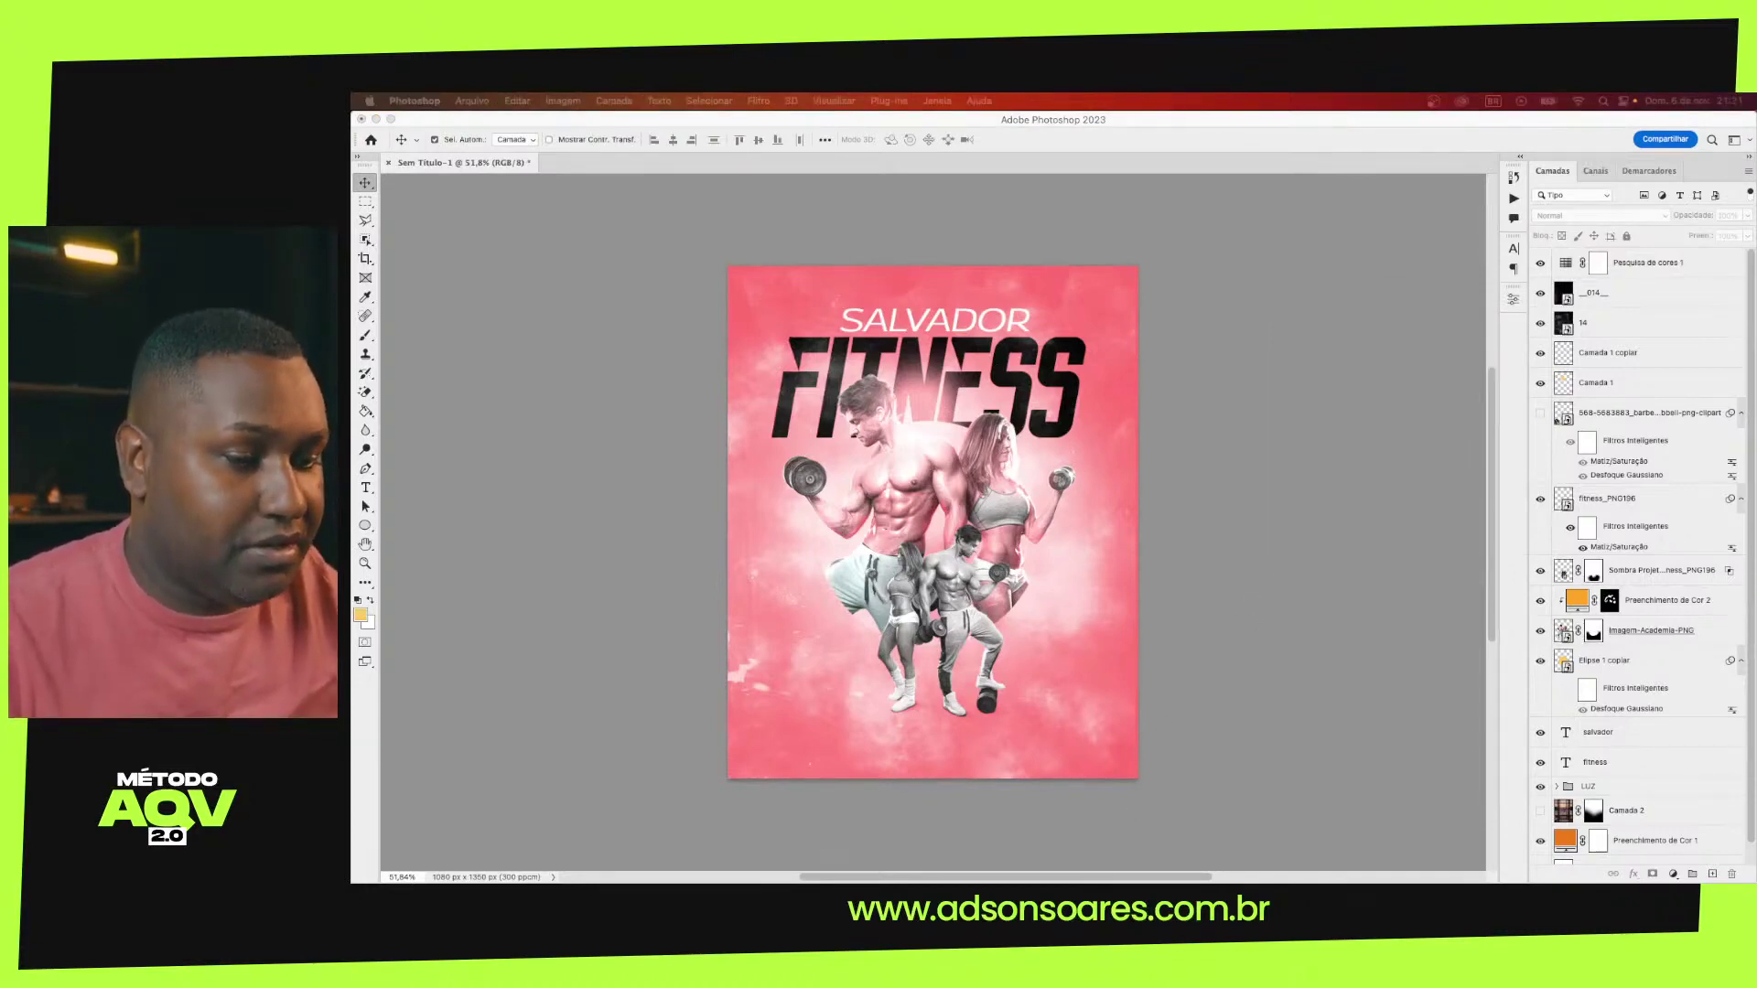
click(1334, 524)
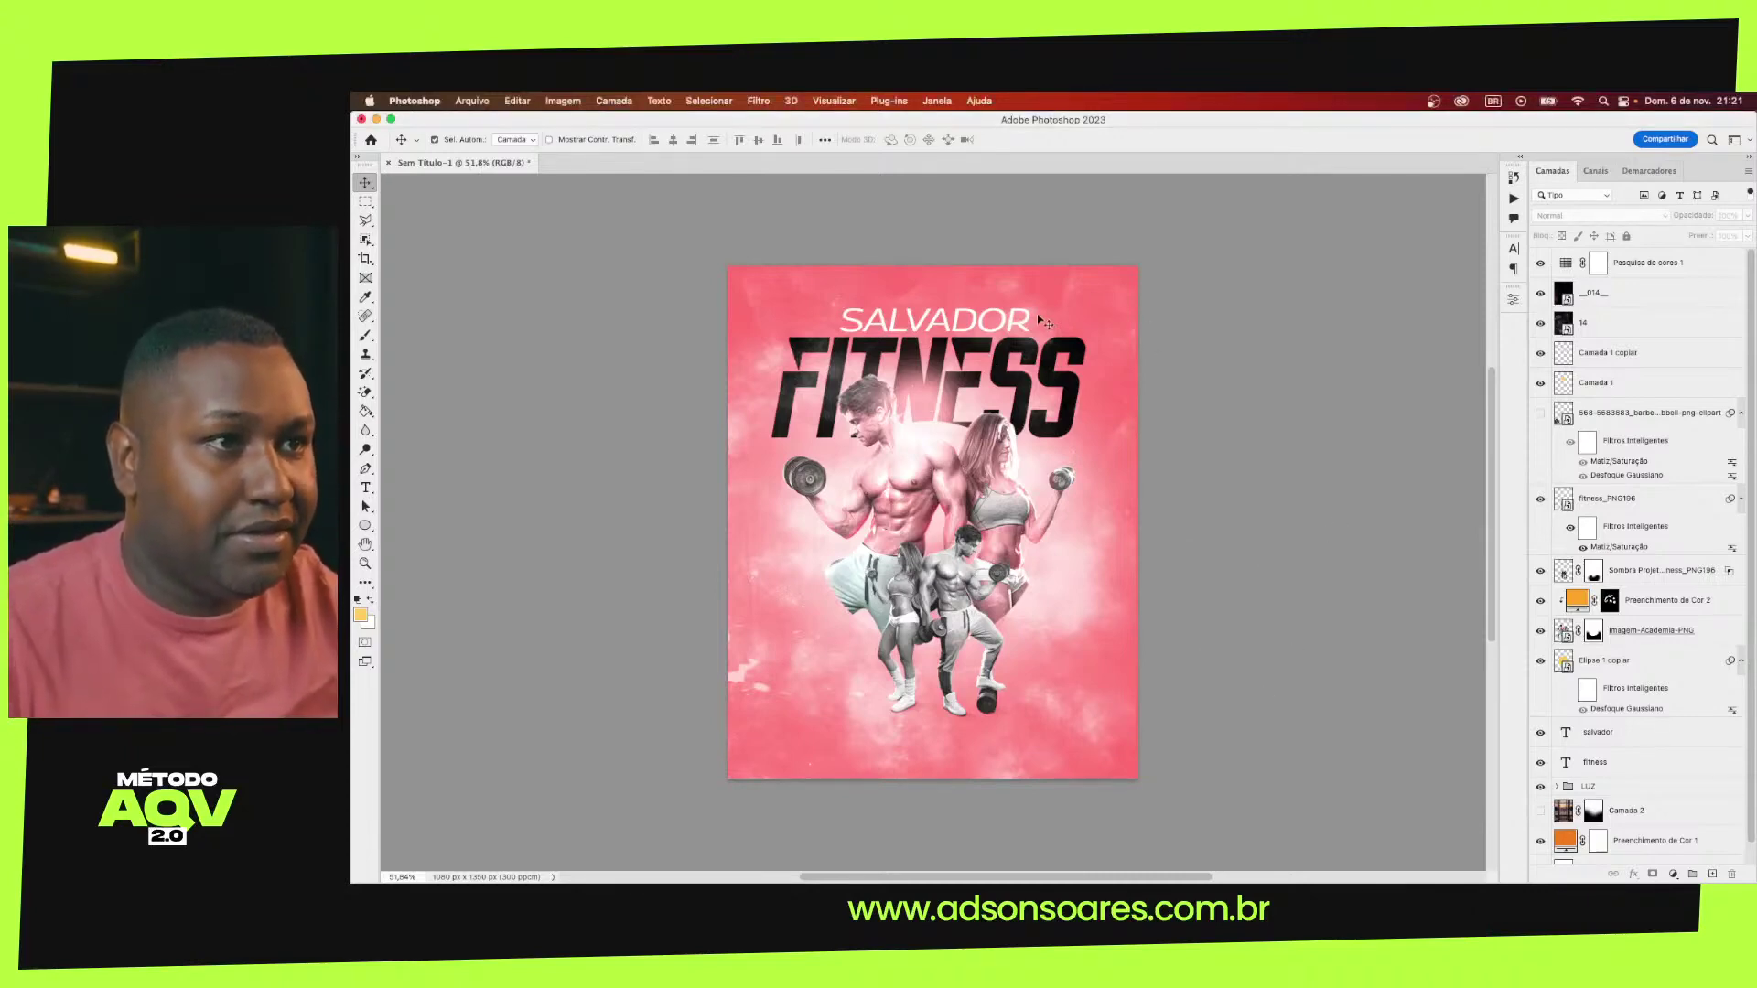
Duplicate the salvador title layer and move the copy down to the poster's bottom edge
click(1600, 740)
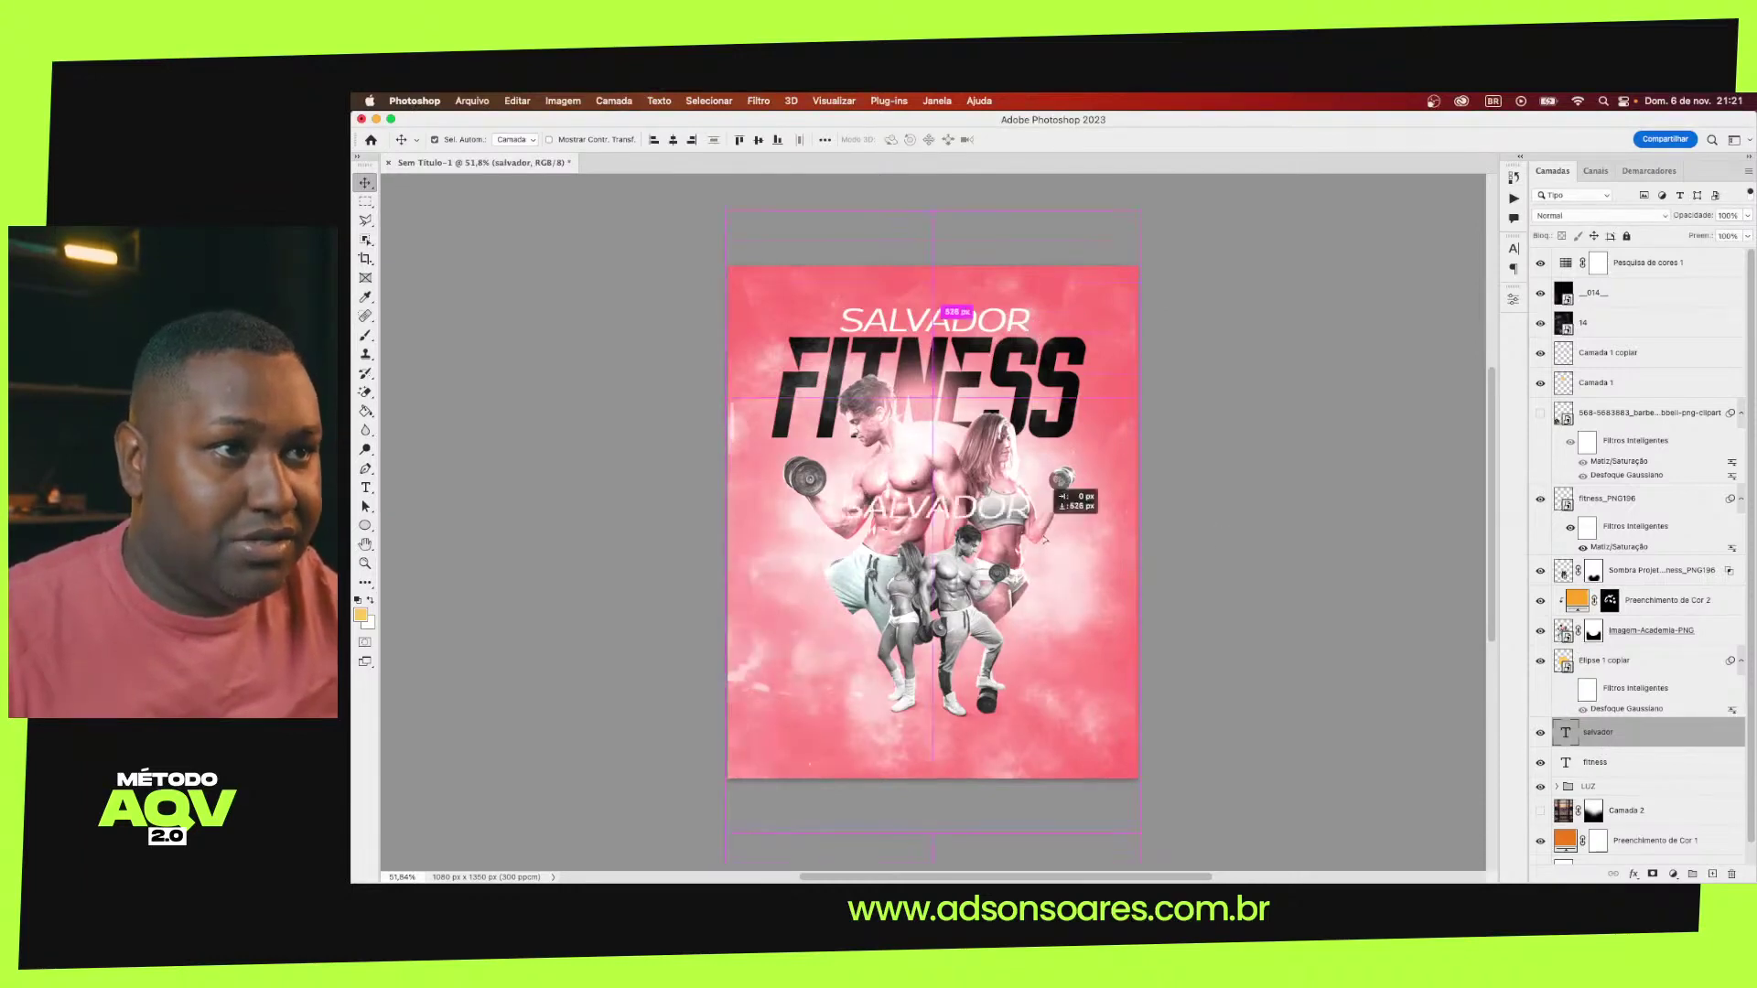
drag(1027, 331, 993, 510)
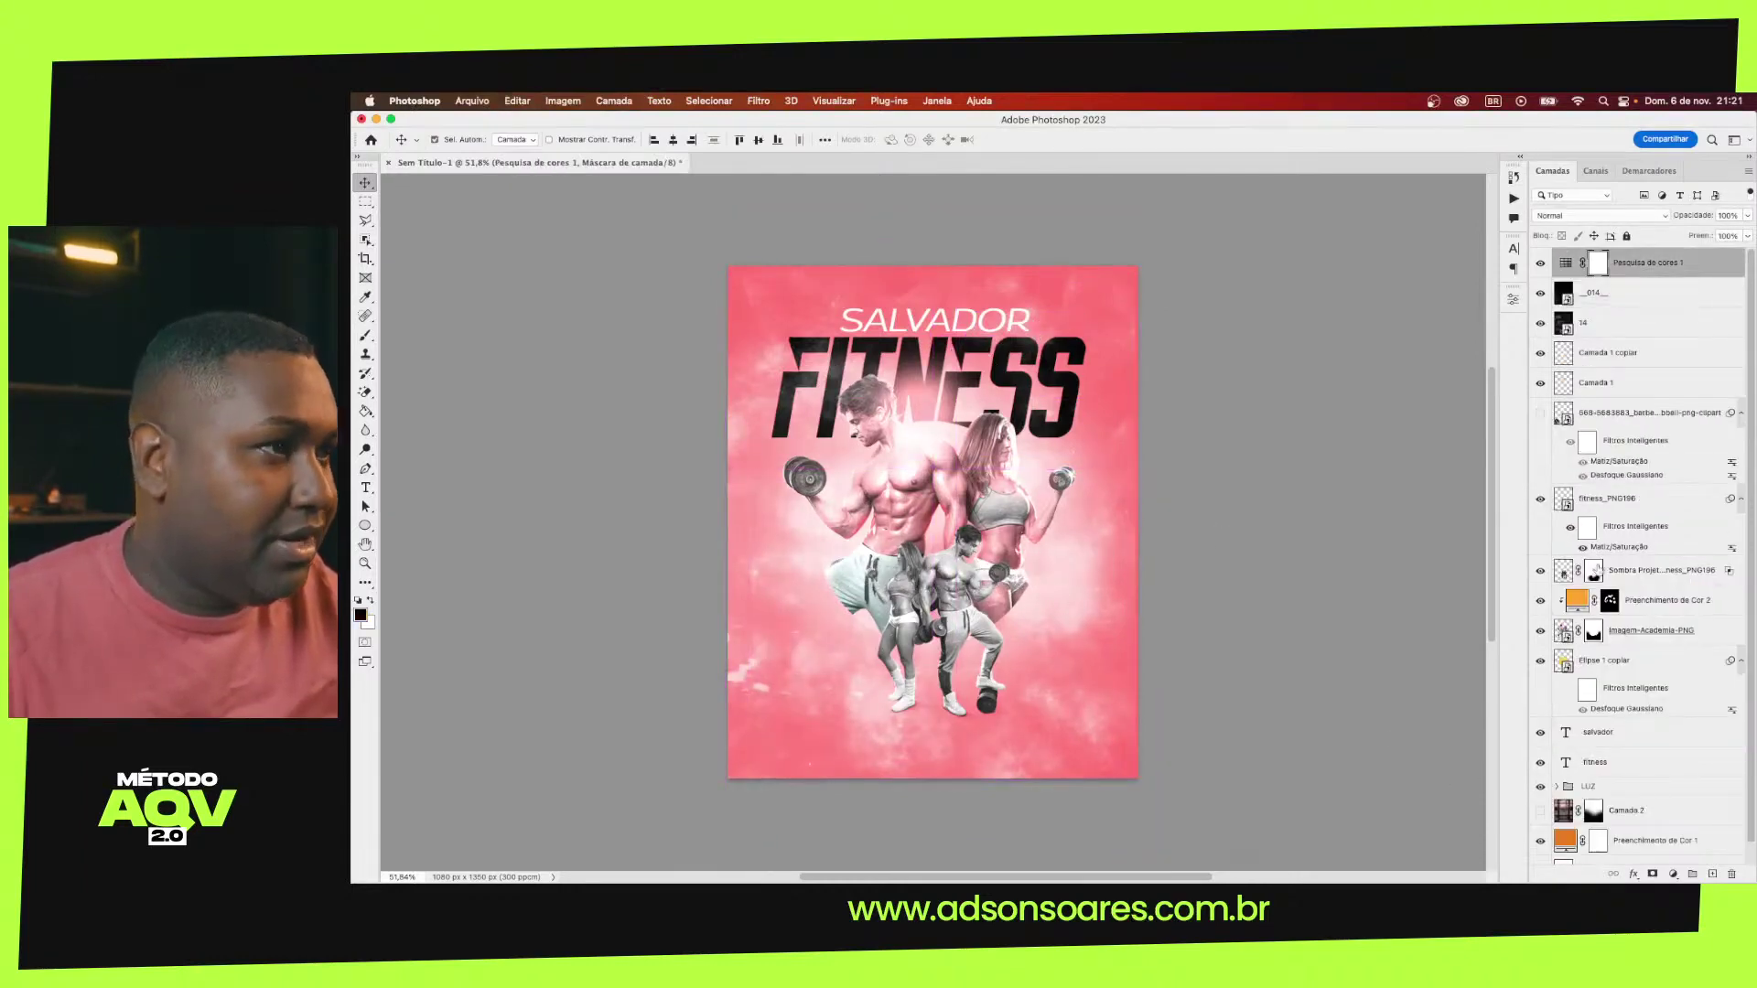
click(1615, 732)
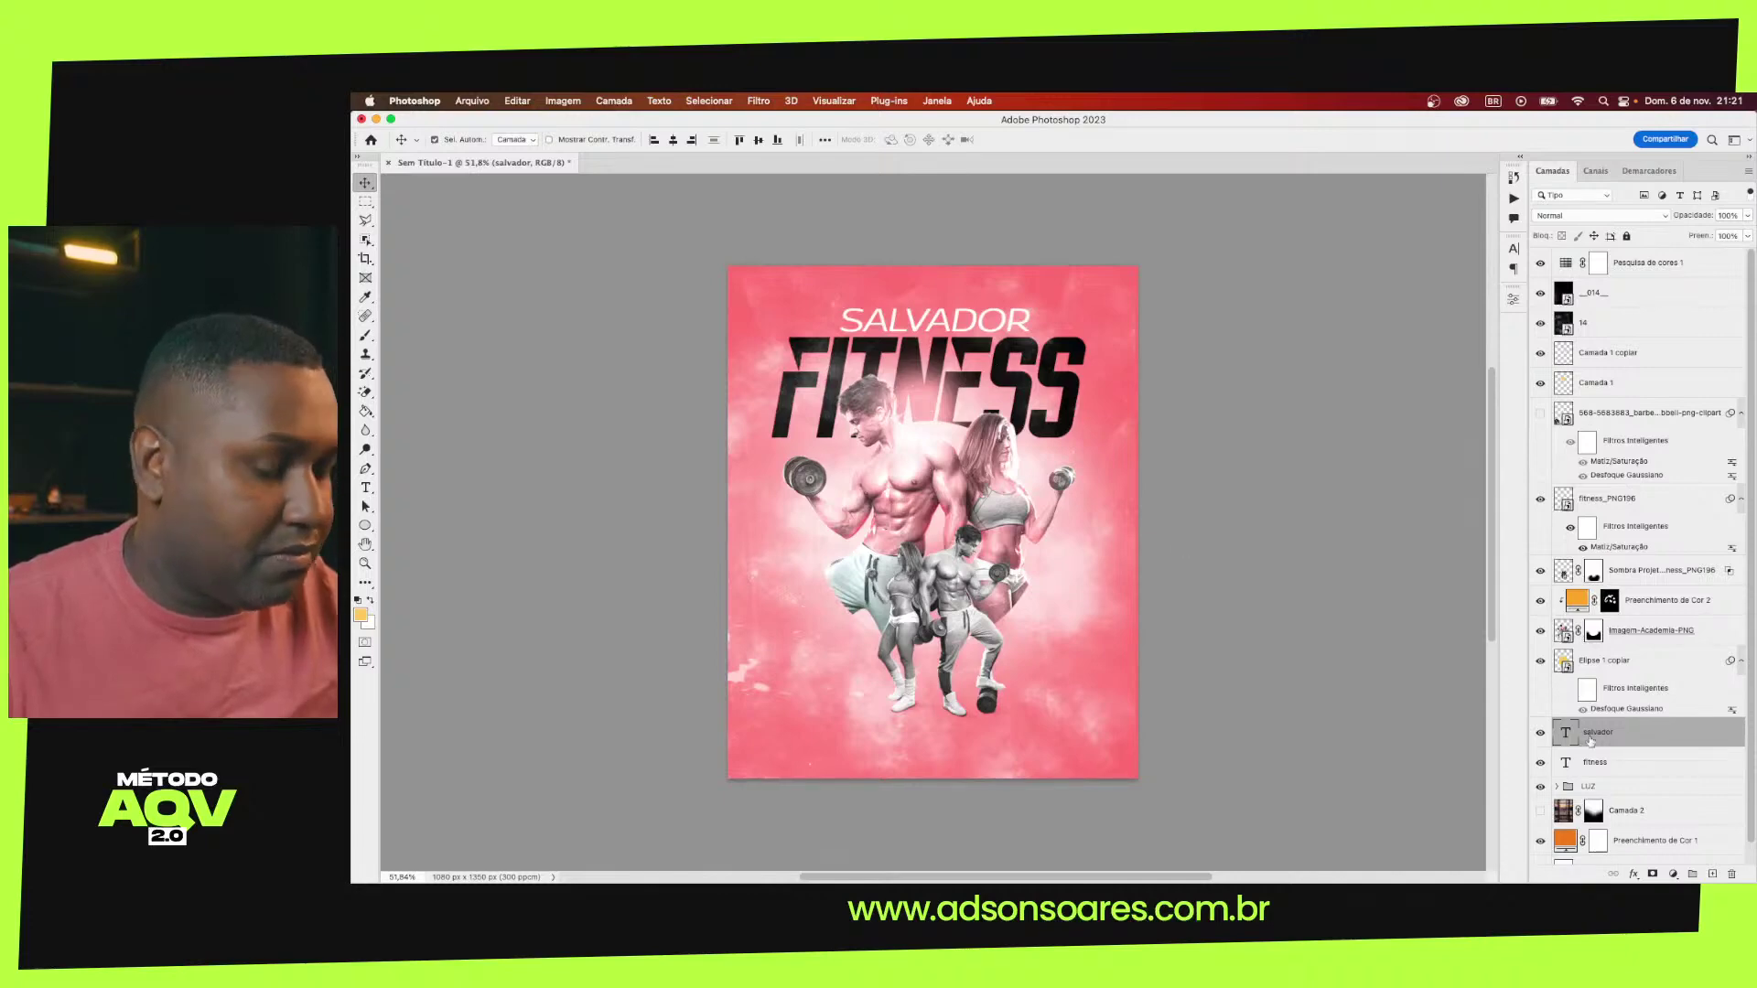
key(ctrl+j)
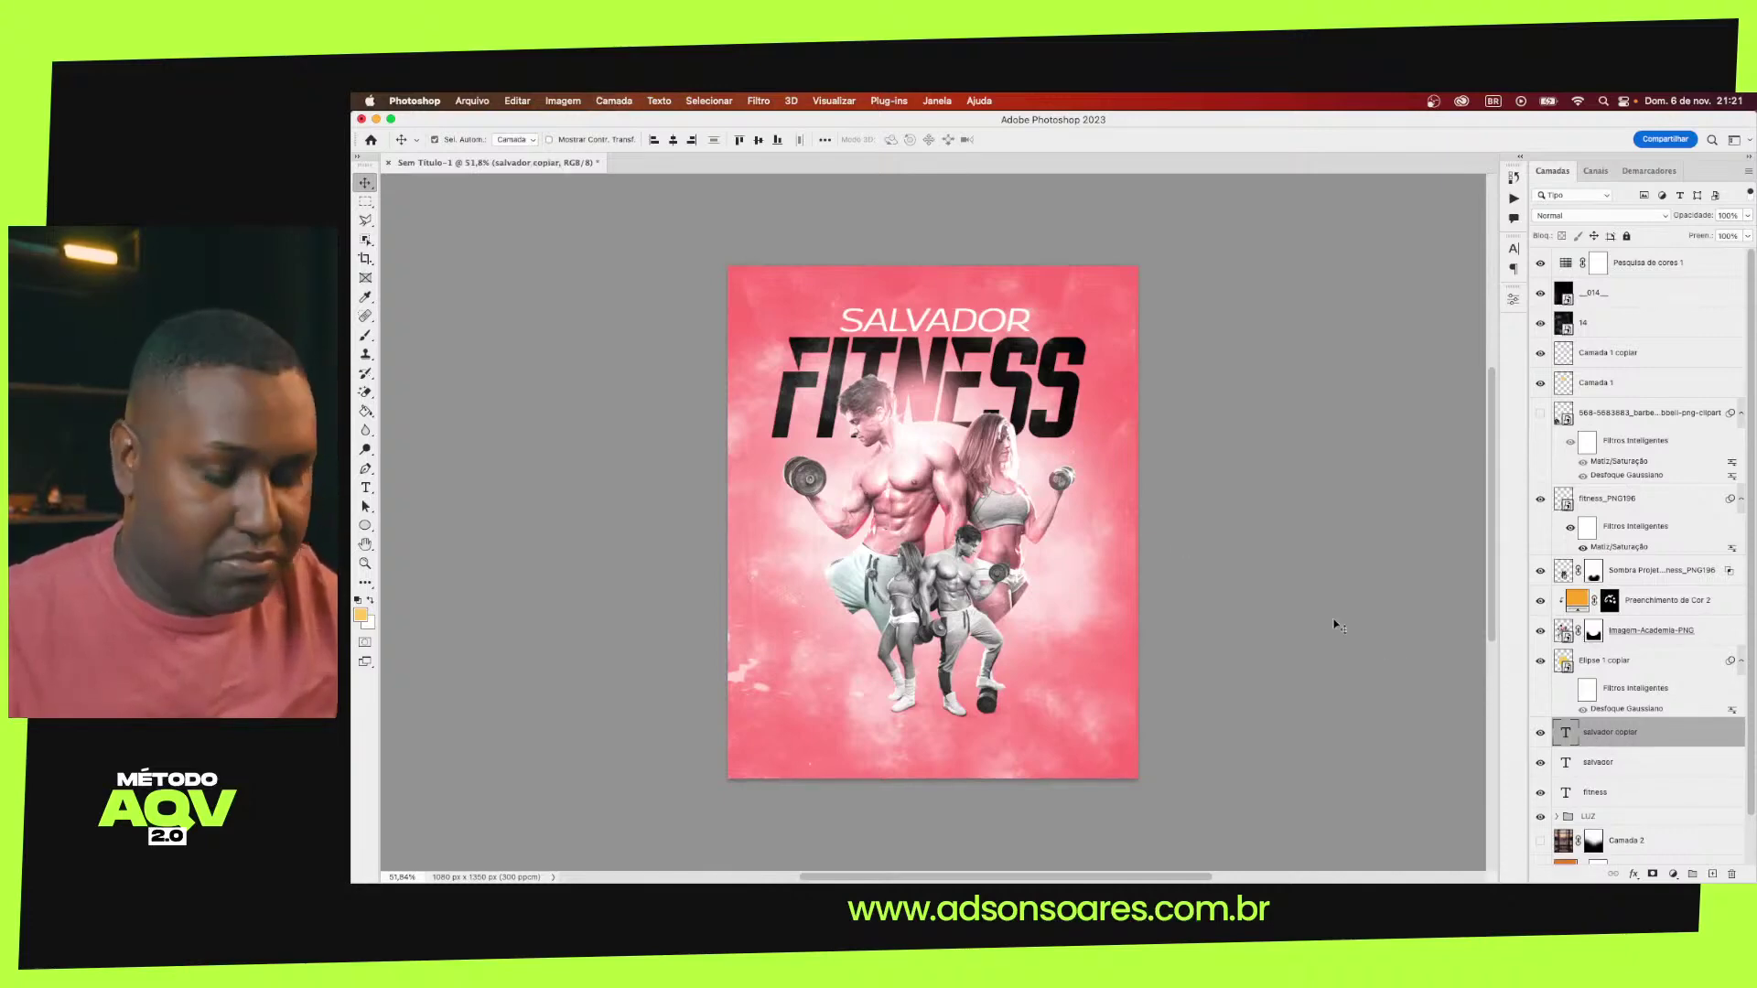
drag(1027, 326, 1026, 726)
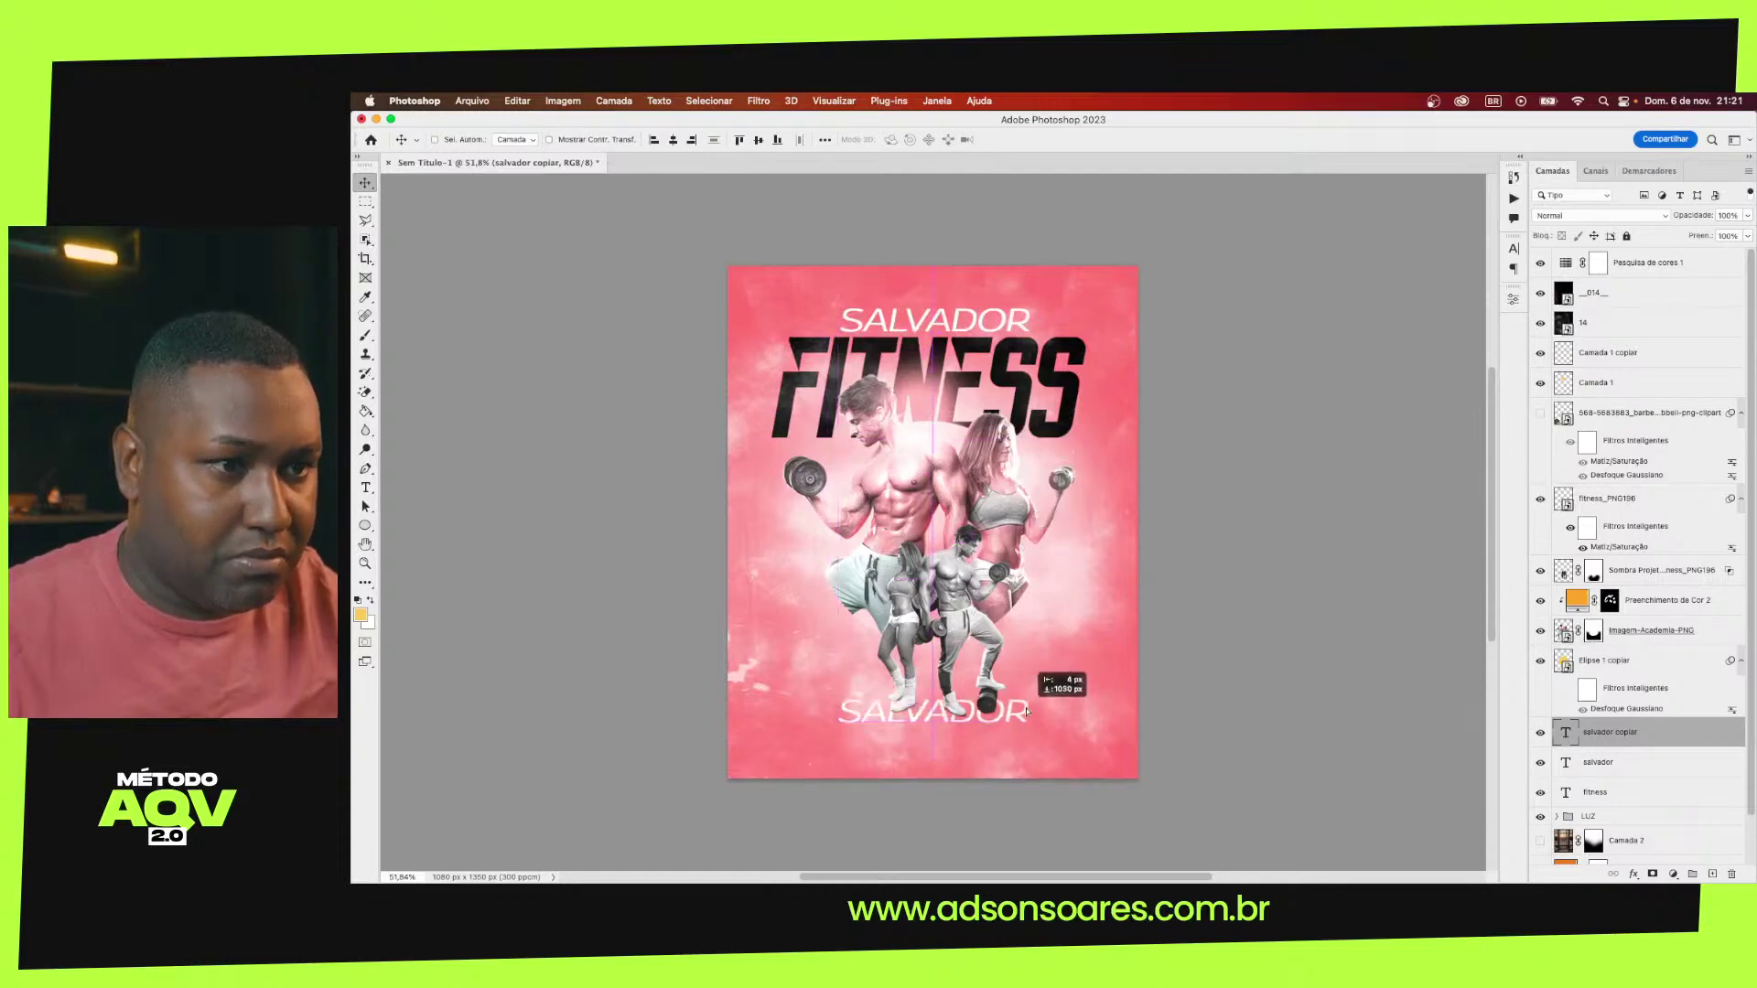
drag(1027, 726, 1027, 722)
click(1027, 723)
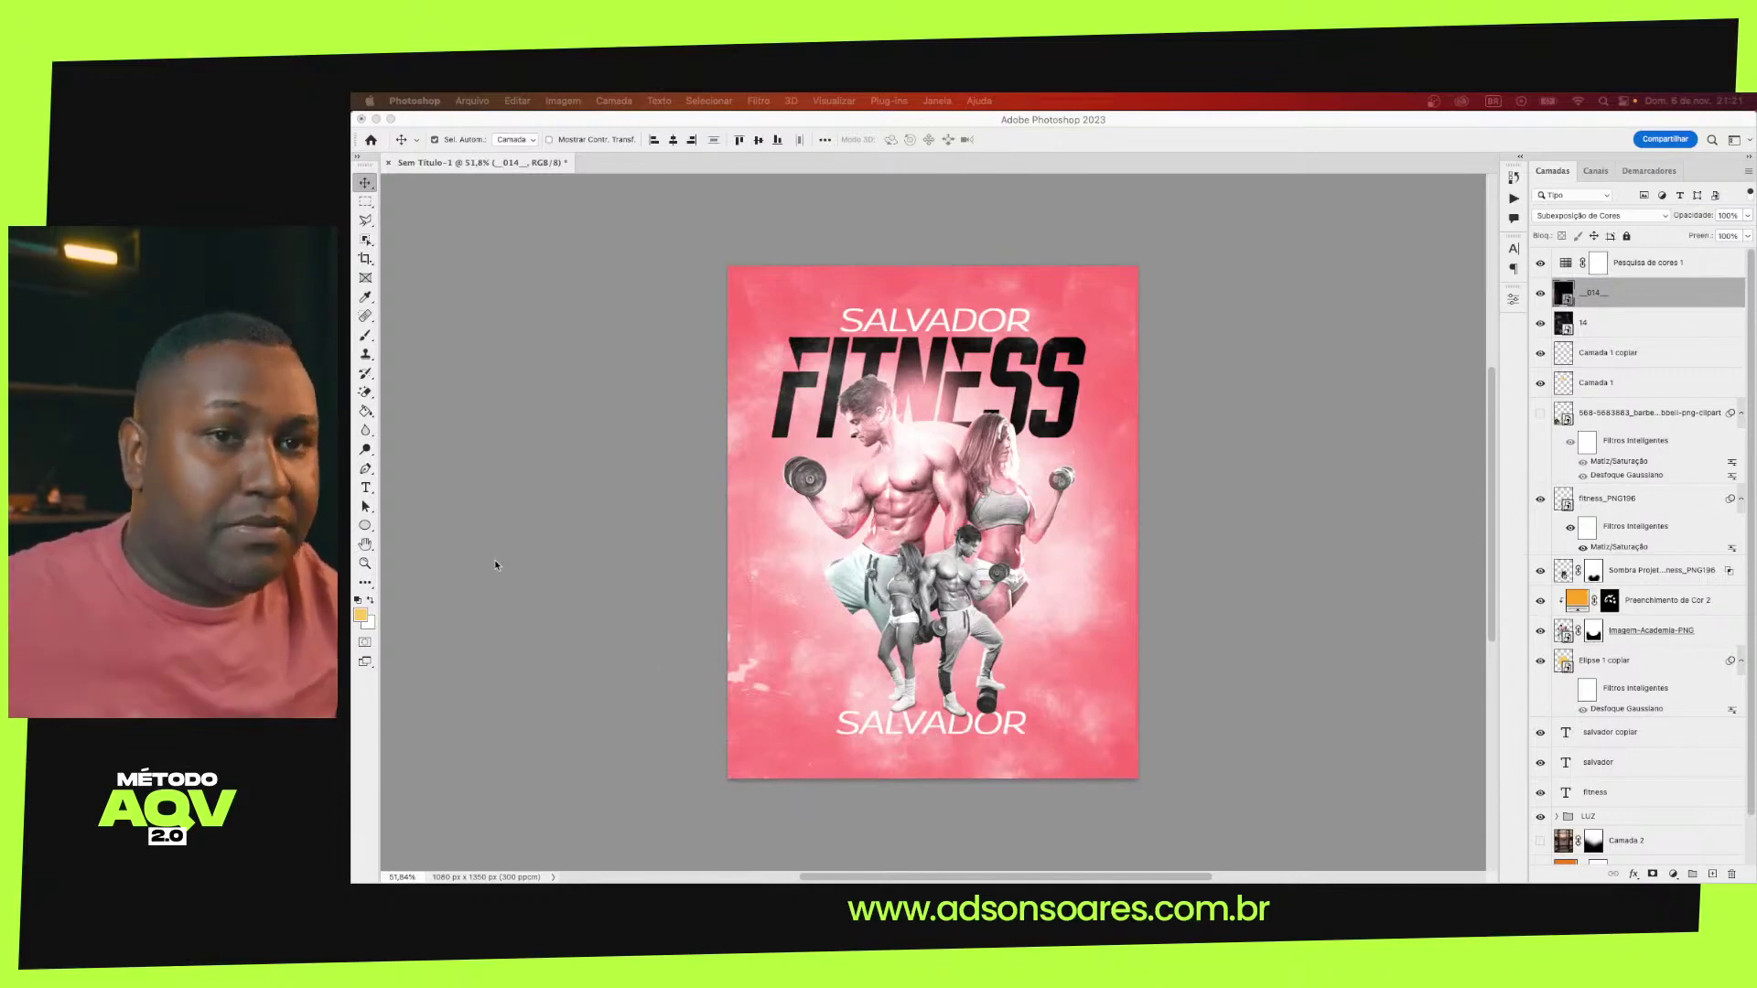
Type a MATRICULA text line mid-poster and shrink it to about a third its size
click(365, 488)
click(767, 582)
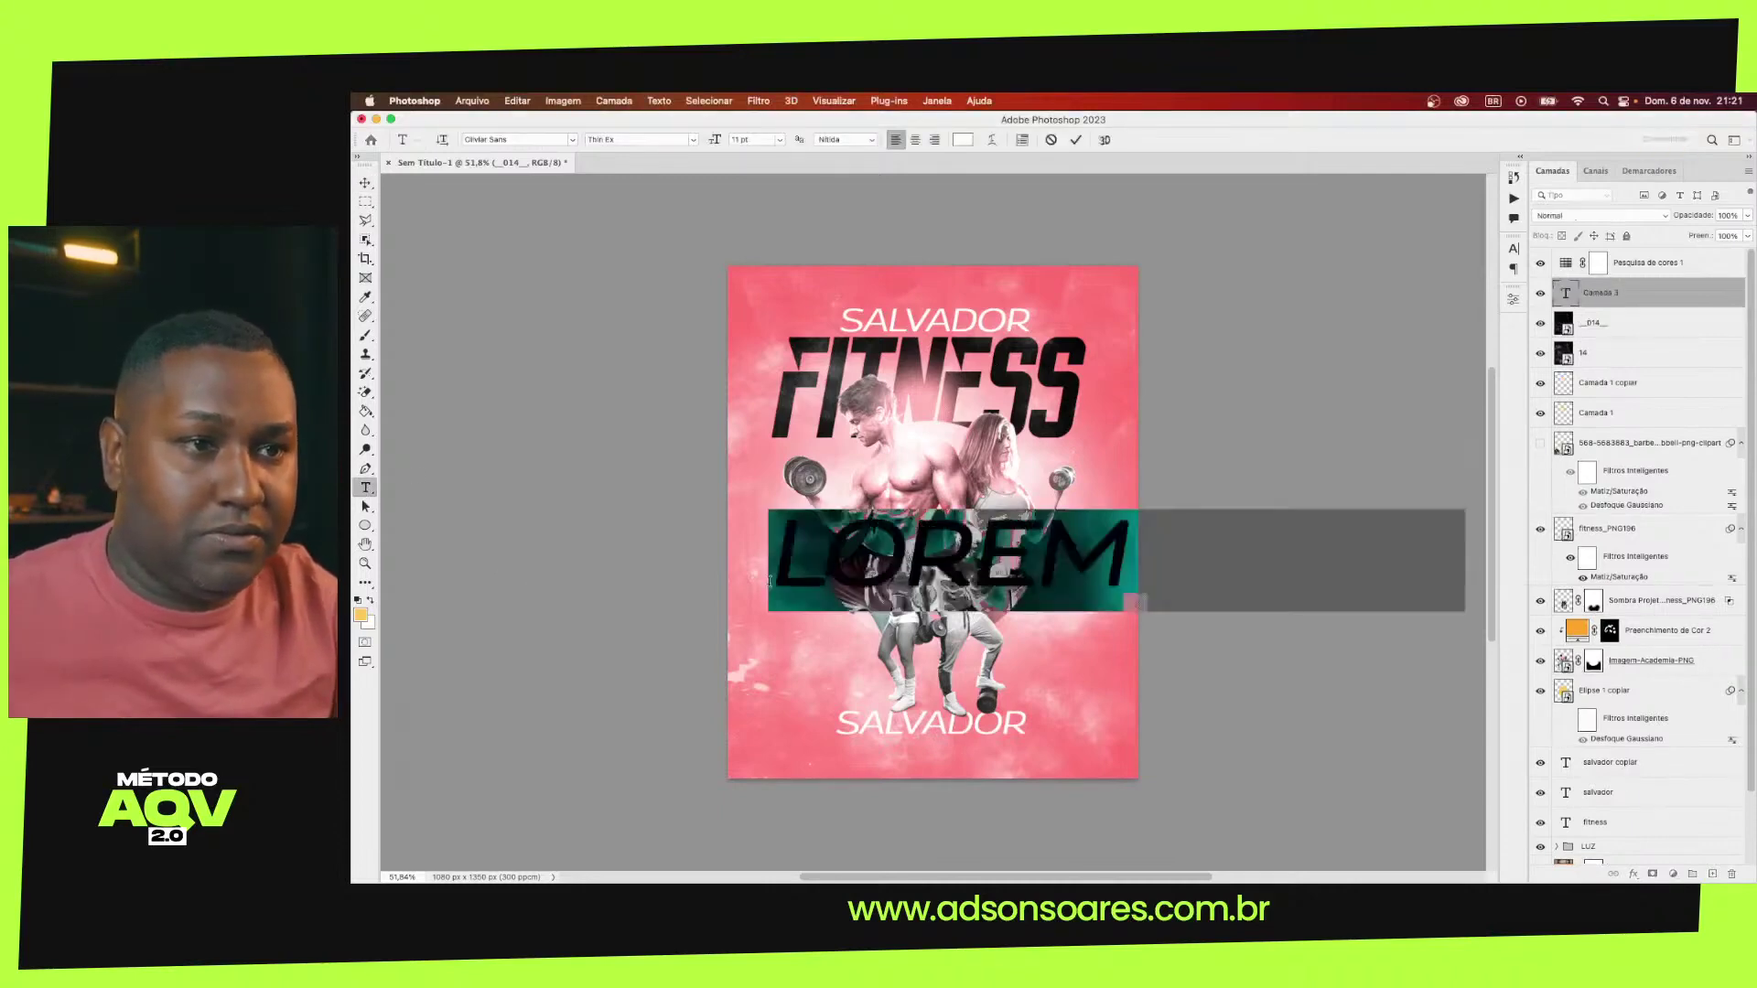
text(MATE)
key(BackSpace)
text(RIC)
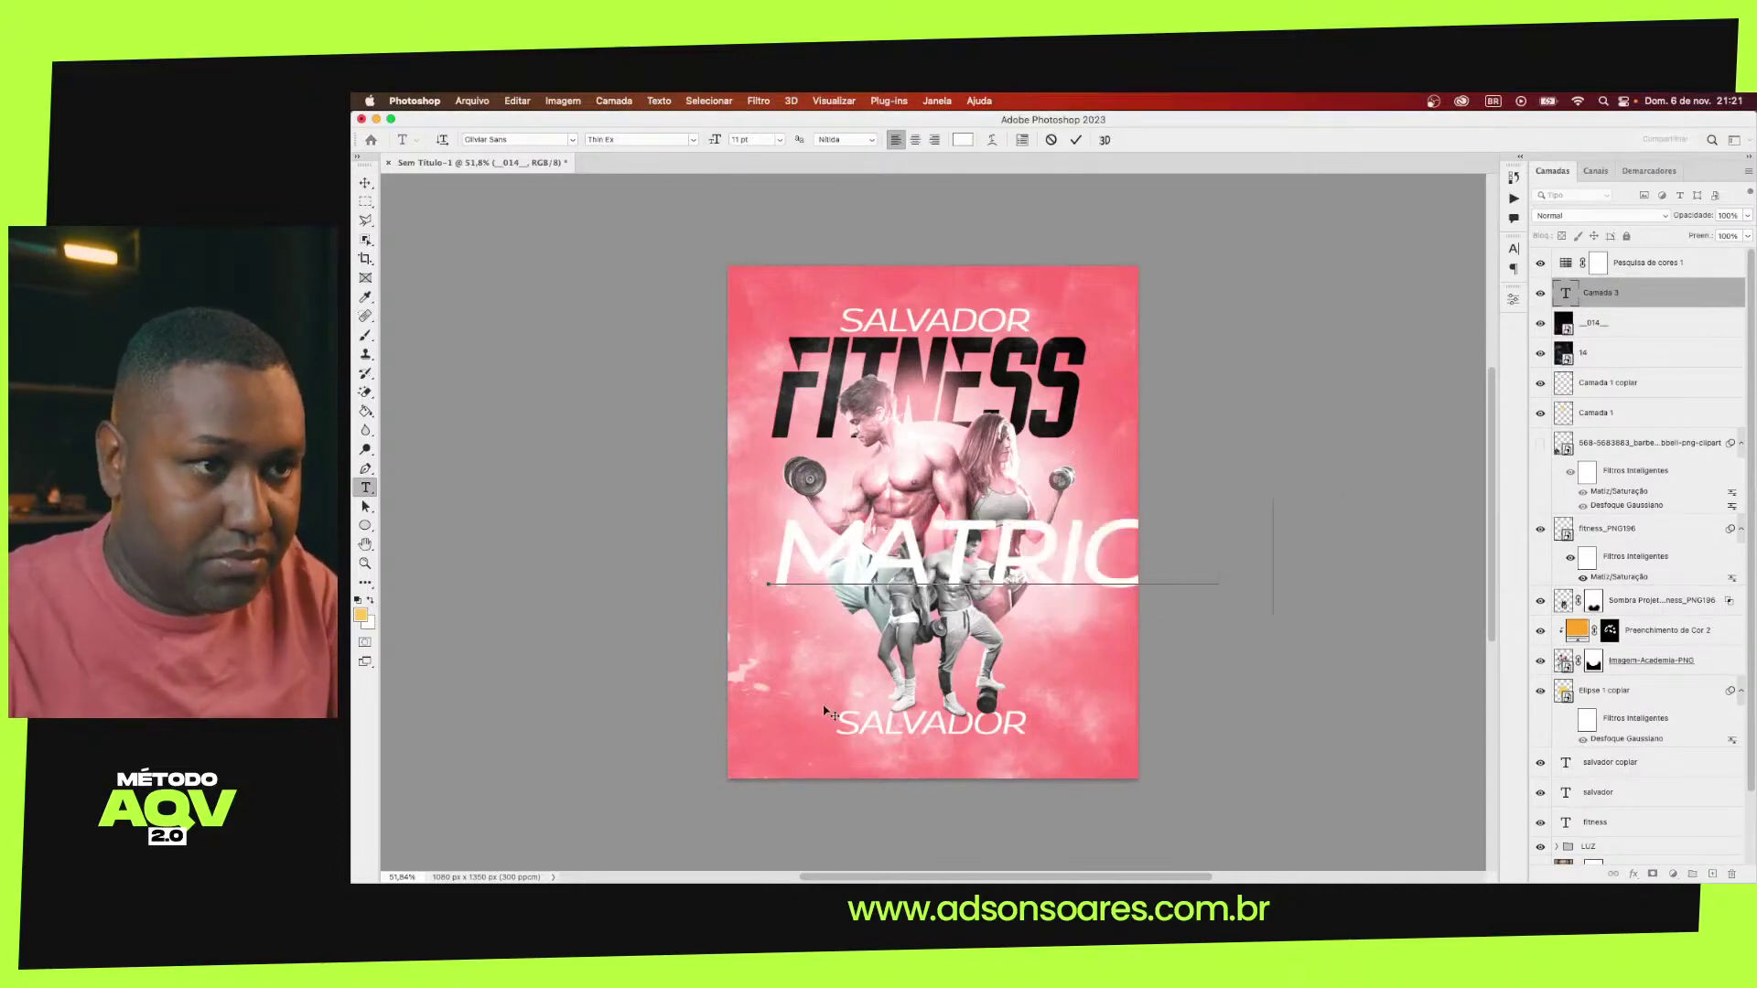
click(365, 199)
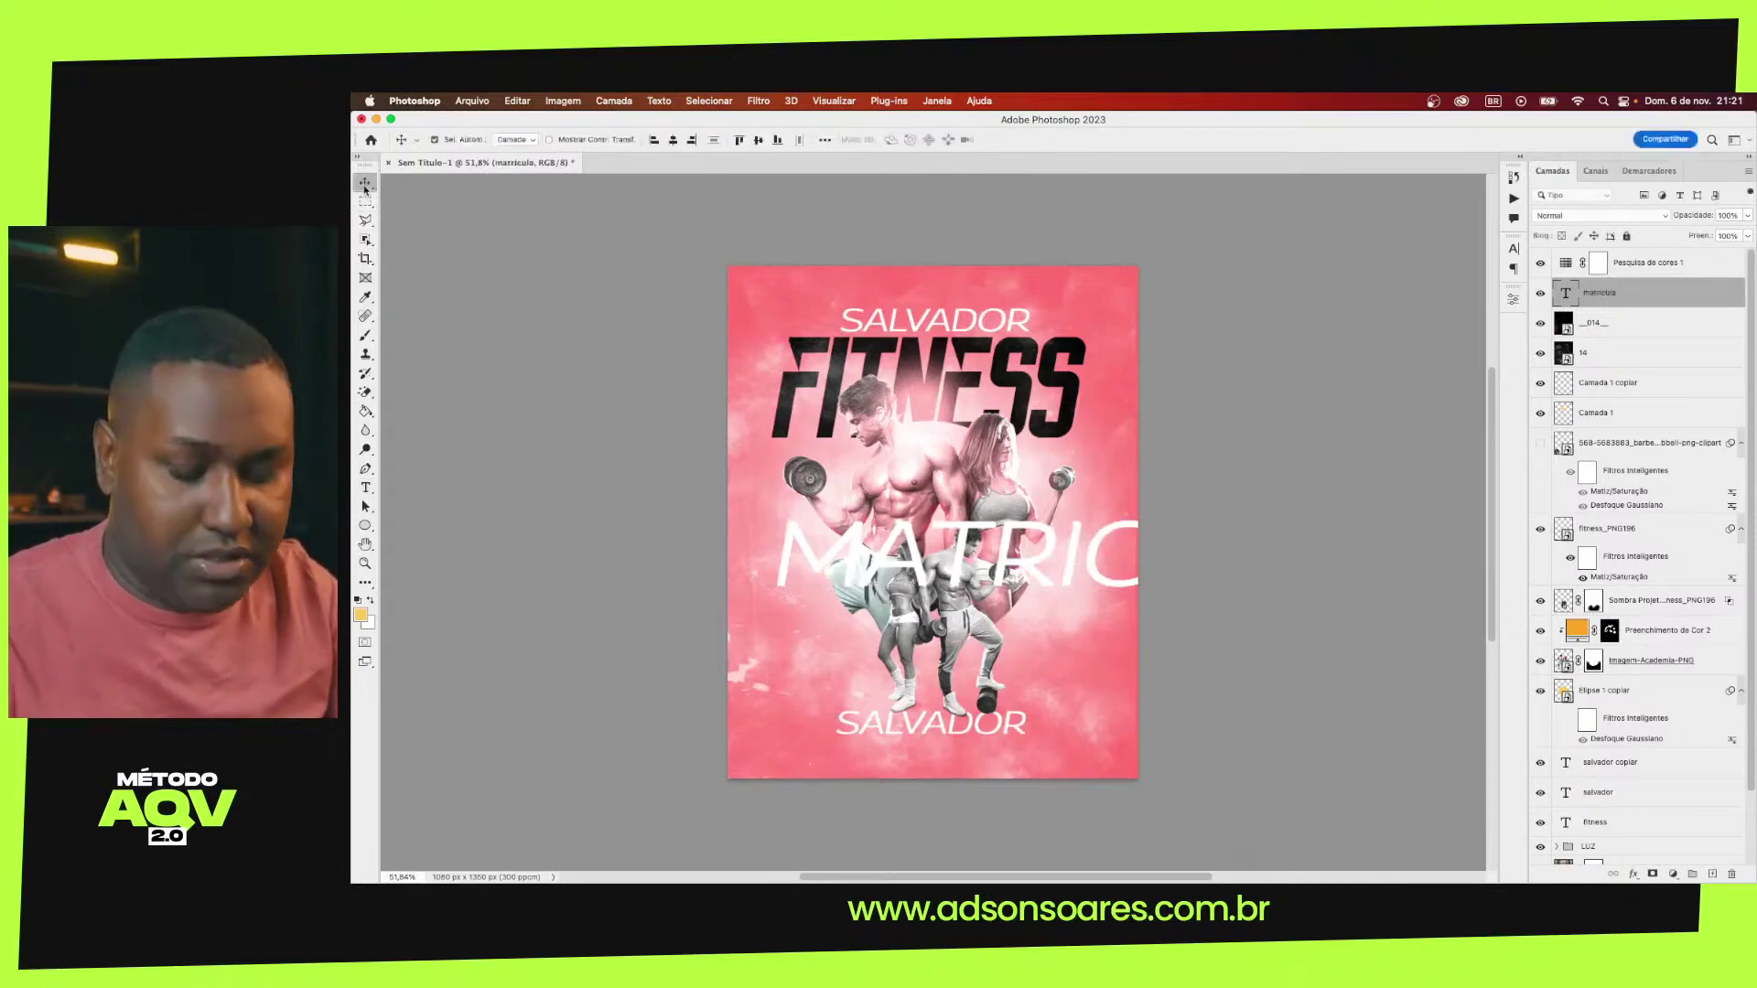
key(ctrl+t)
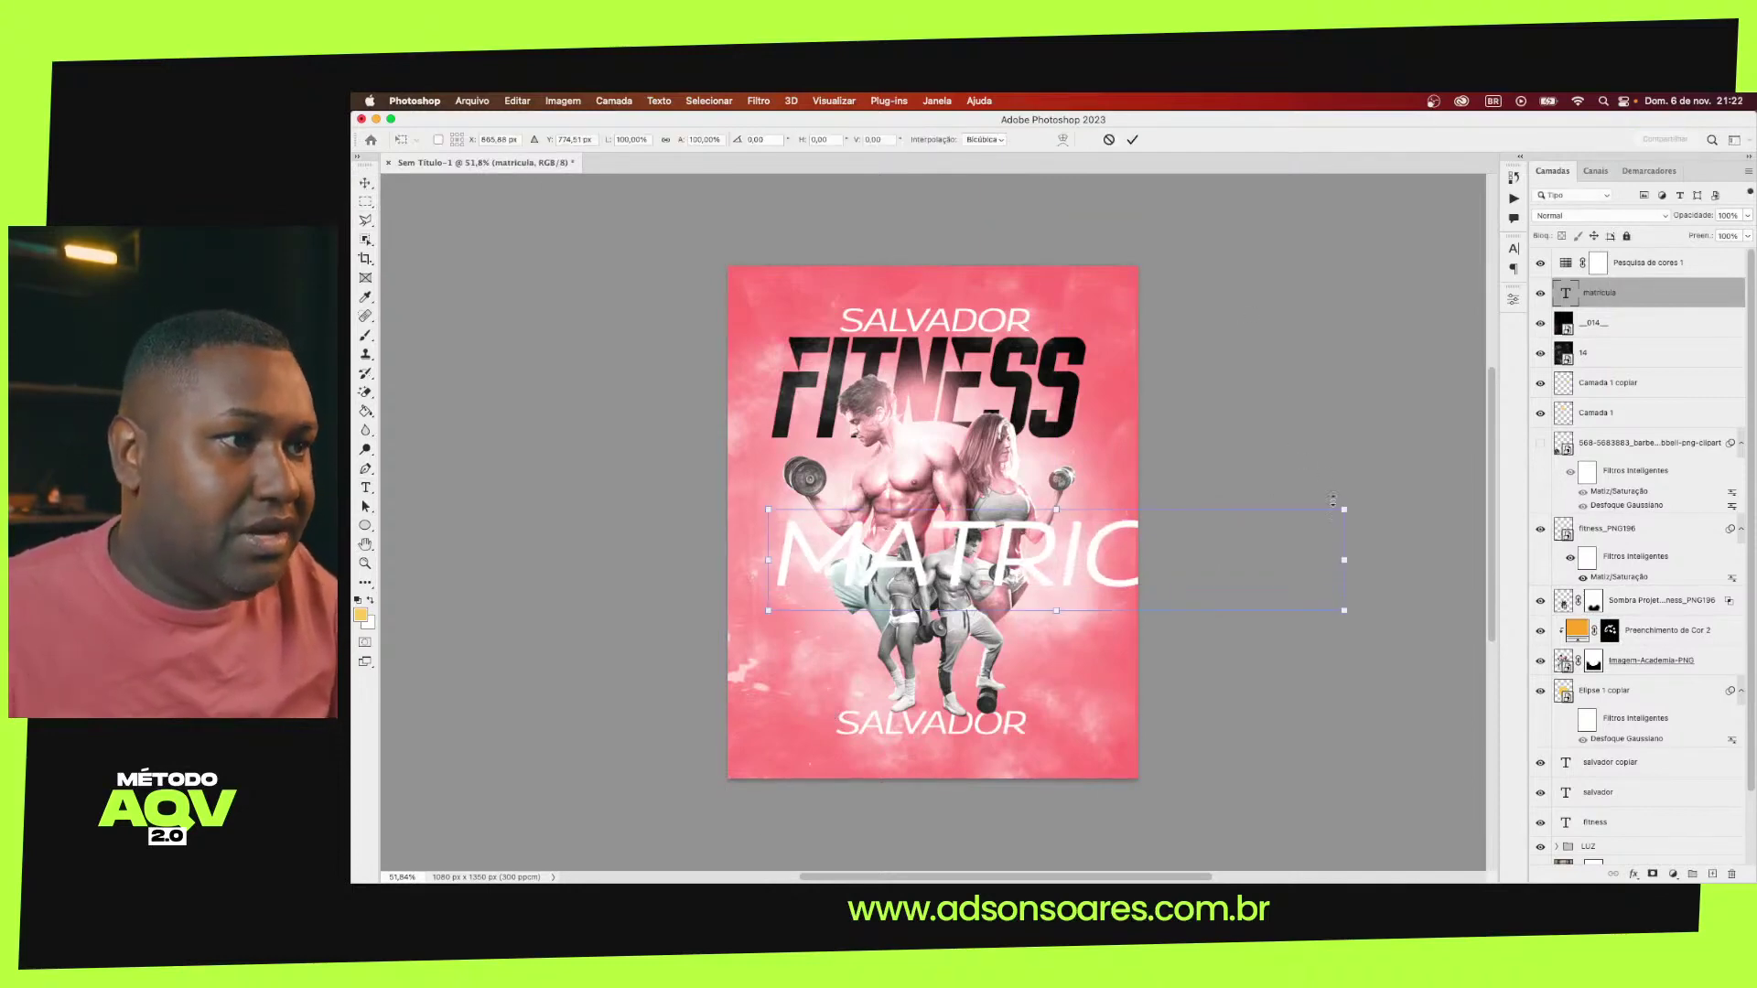
drag(1342, 509, 968, 576)
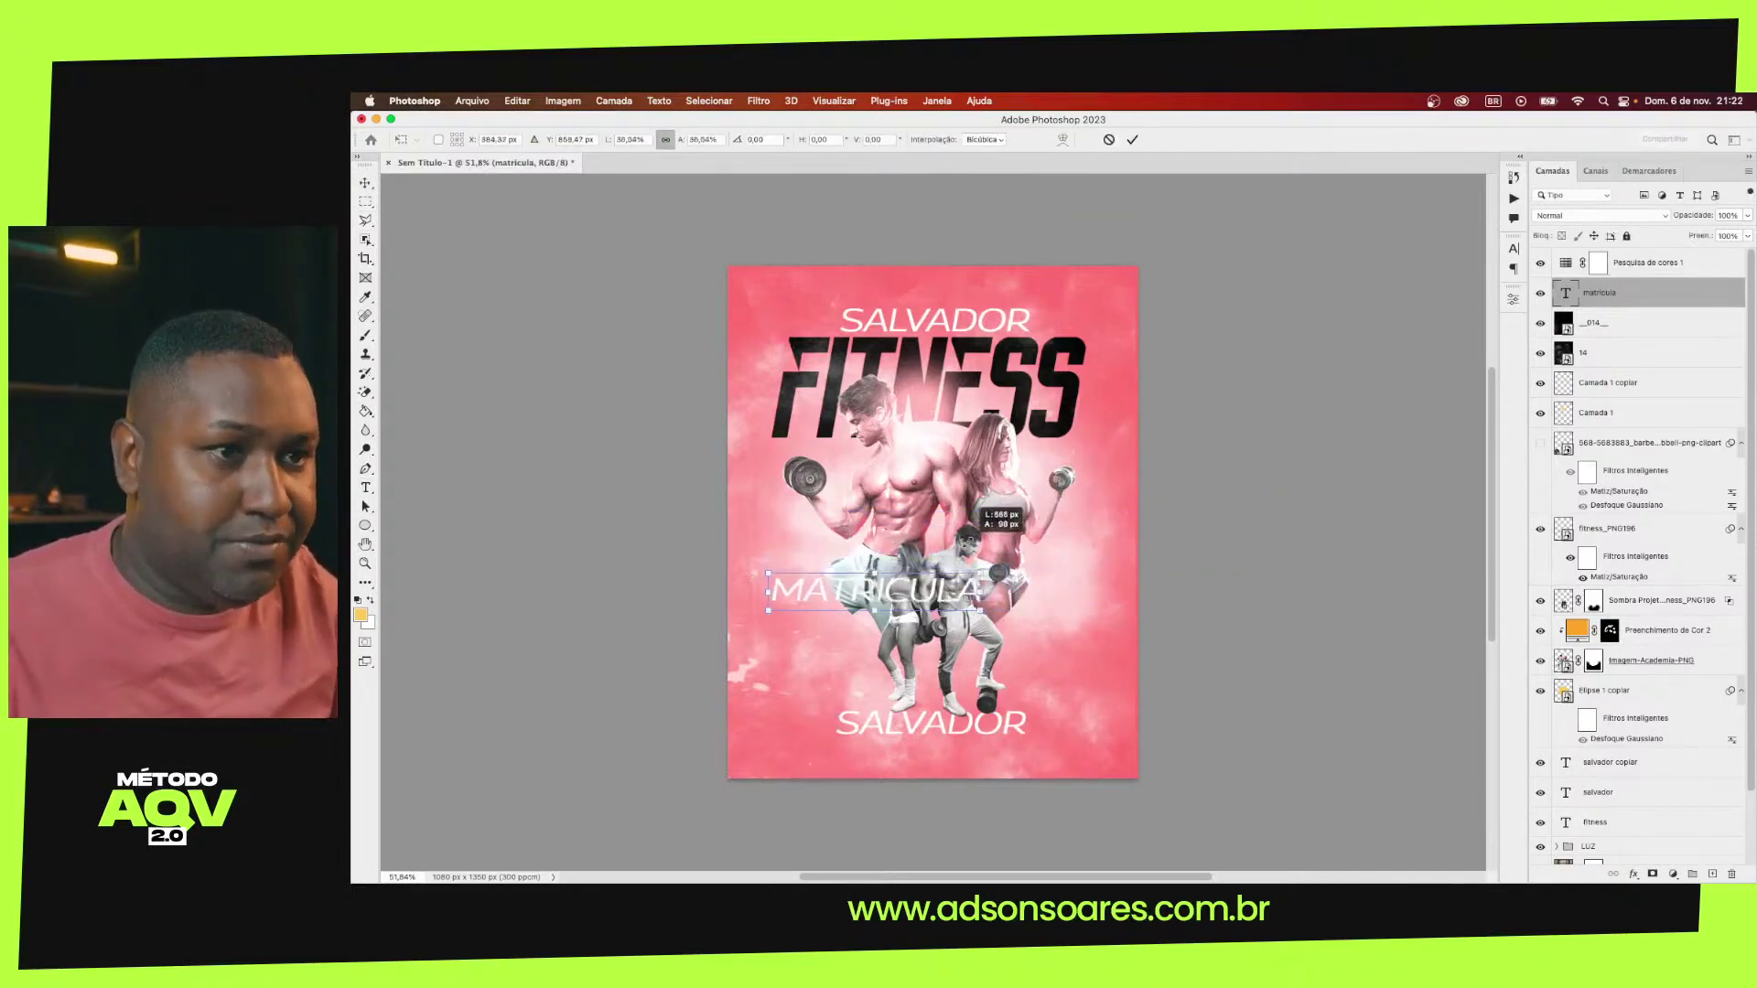
key(Return)
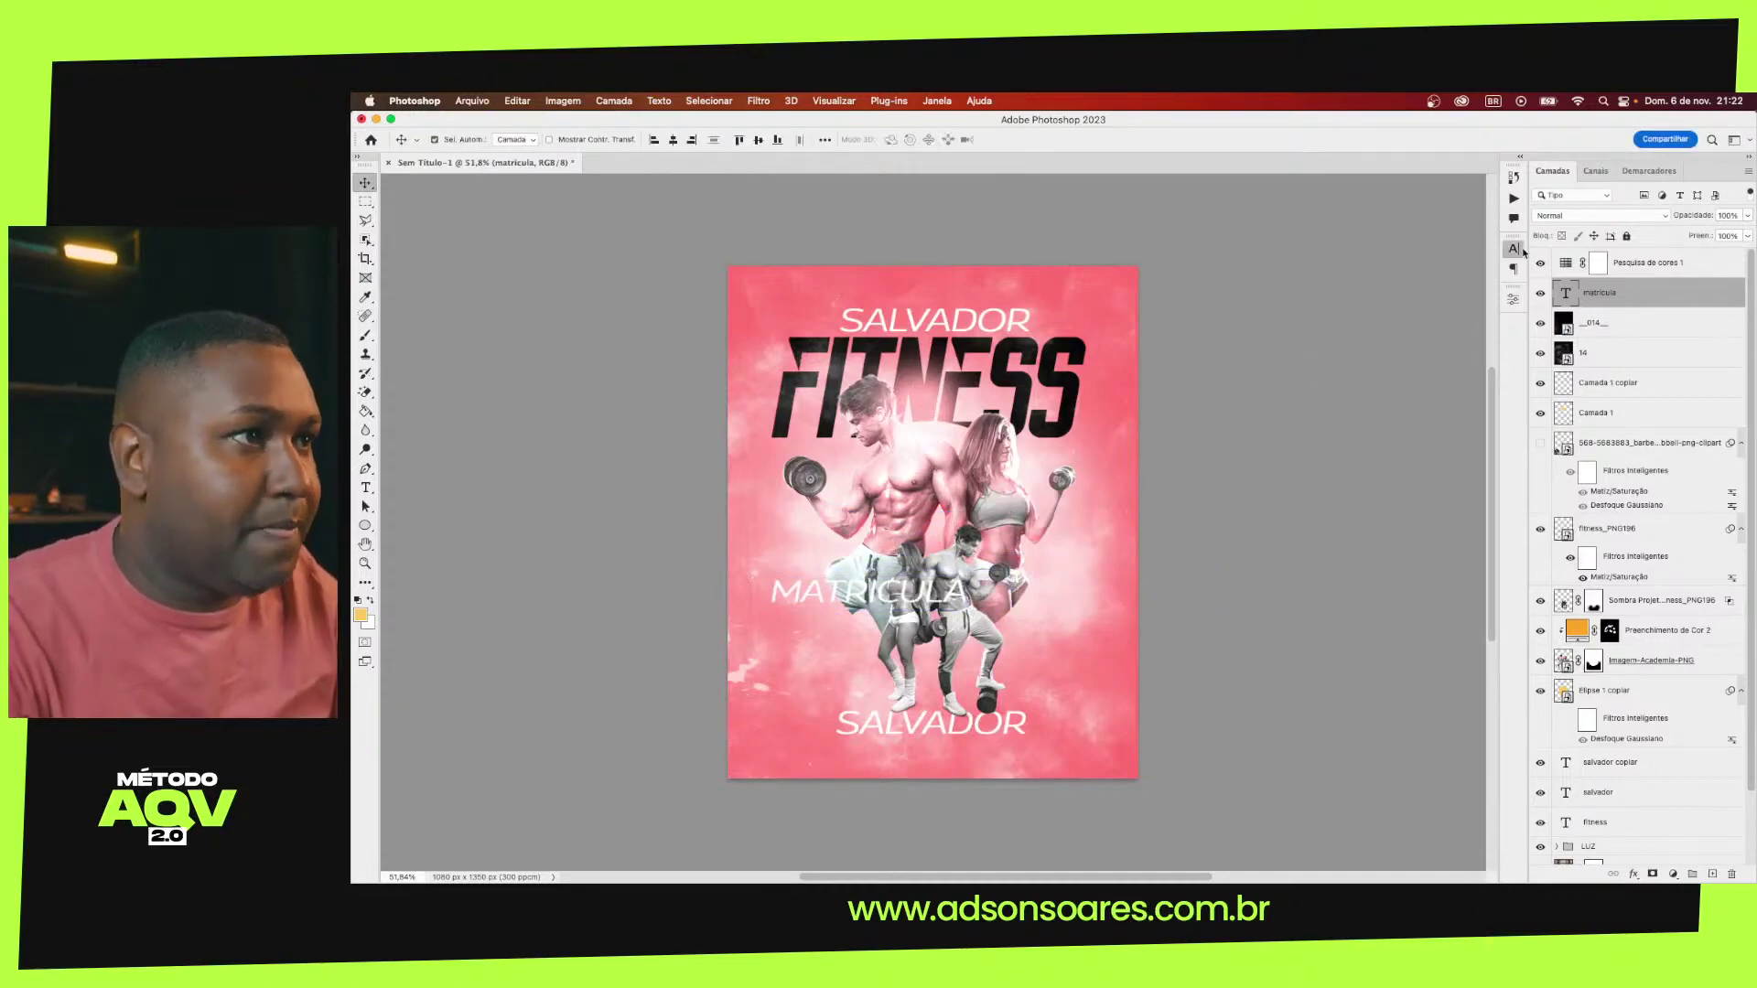
Set MATRICULA in Bebas Neue Bold and move it lower right beside the athletes
click(1514, 248)
text(b)
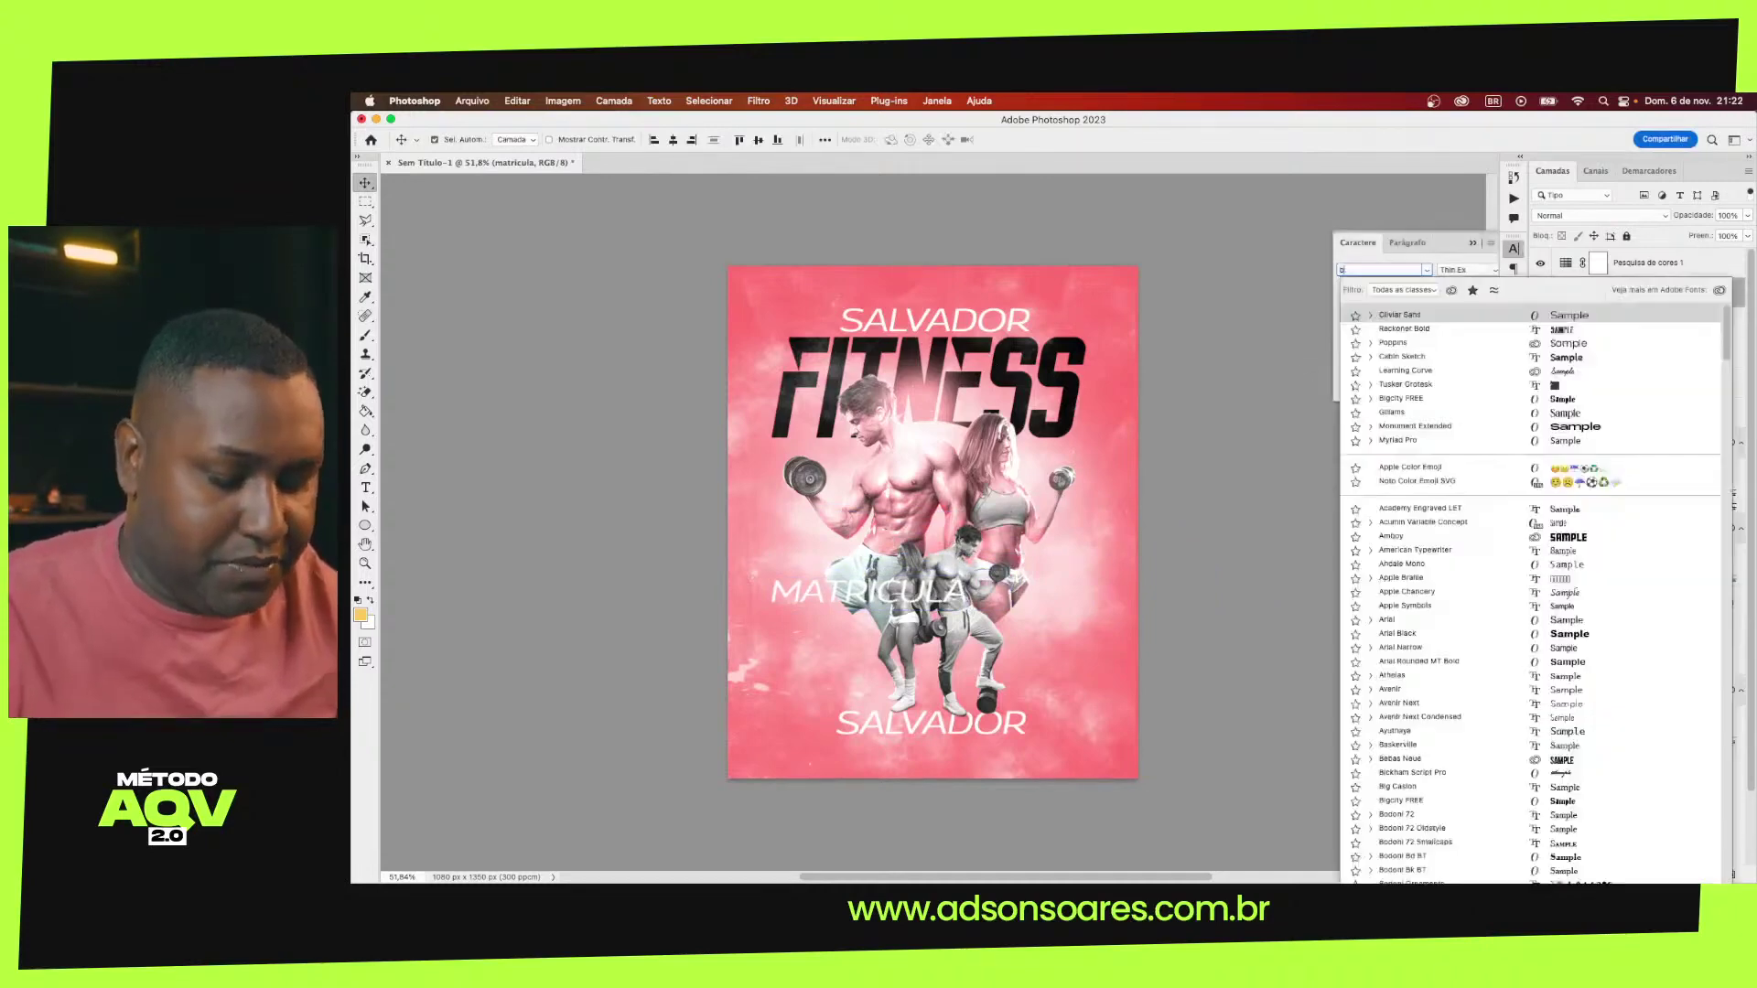
text(ebas Neue)
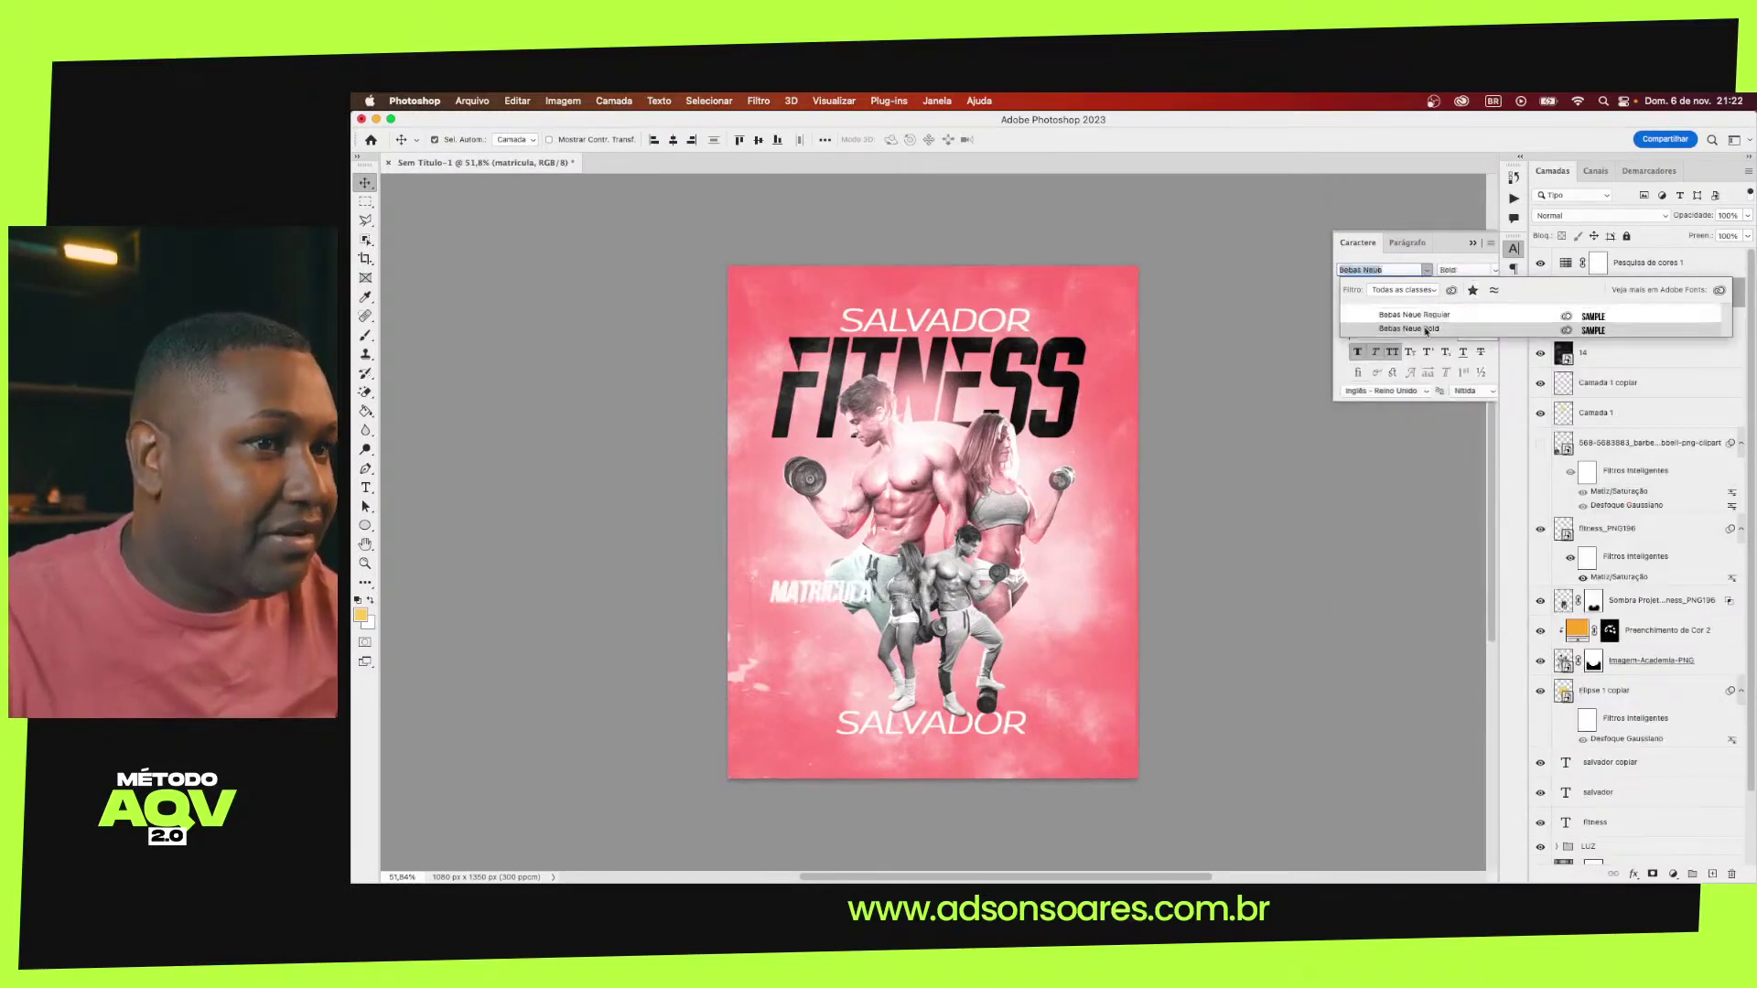
click(1460, 328)
drag(854, 595, 1035, 680)
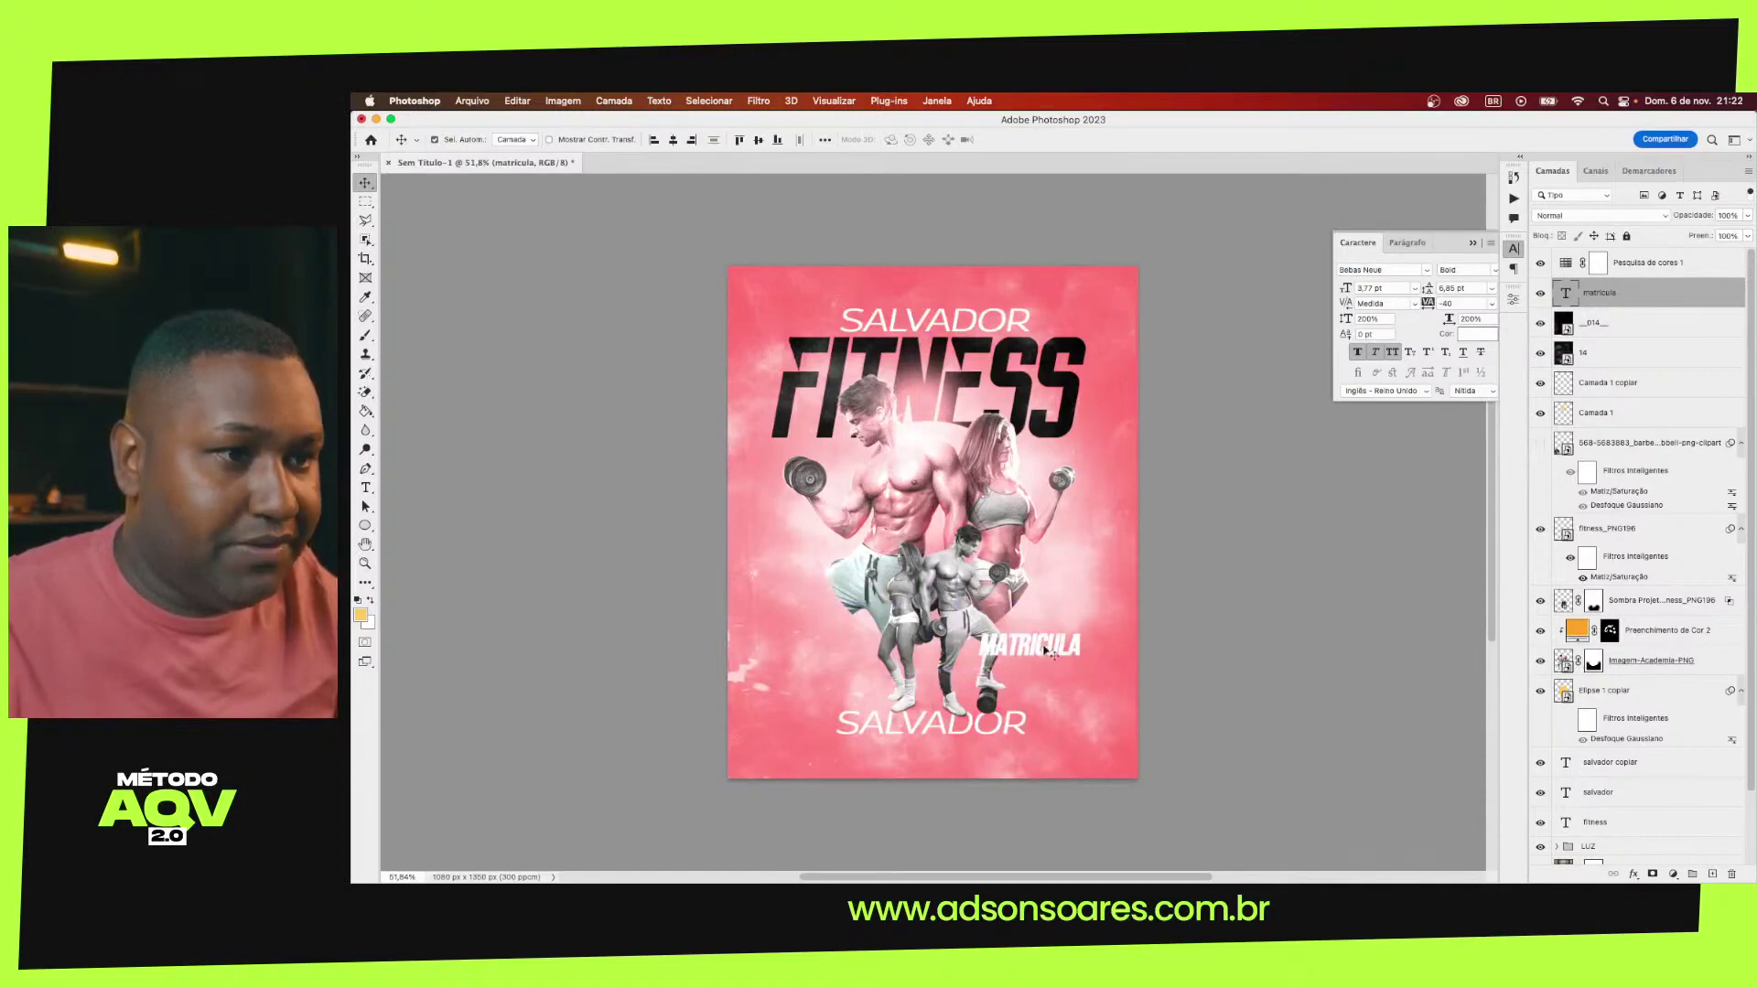
drag(1043, 649, 1068, 650)
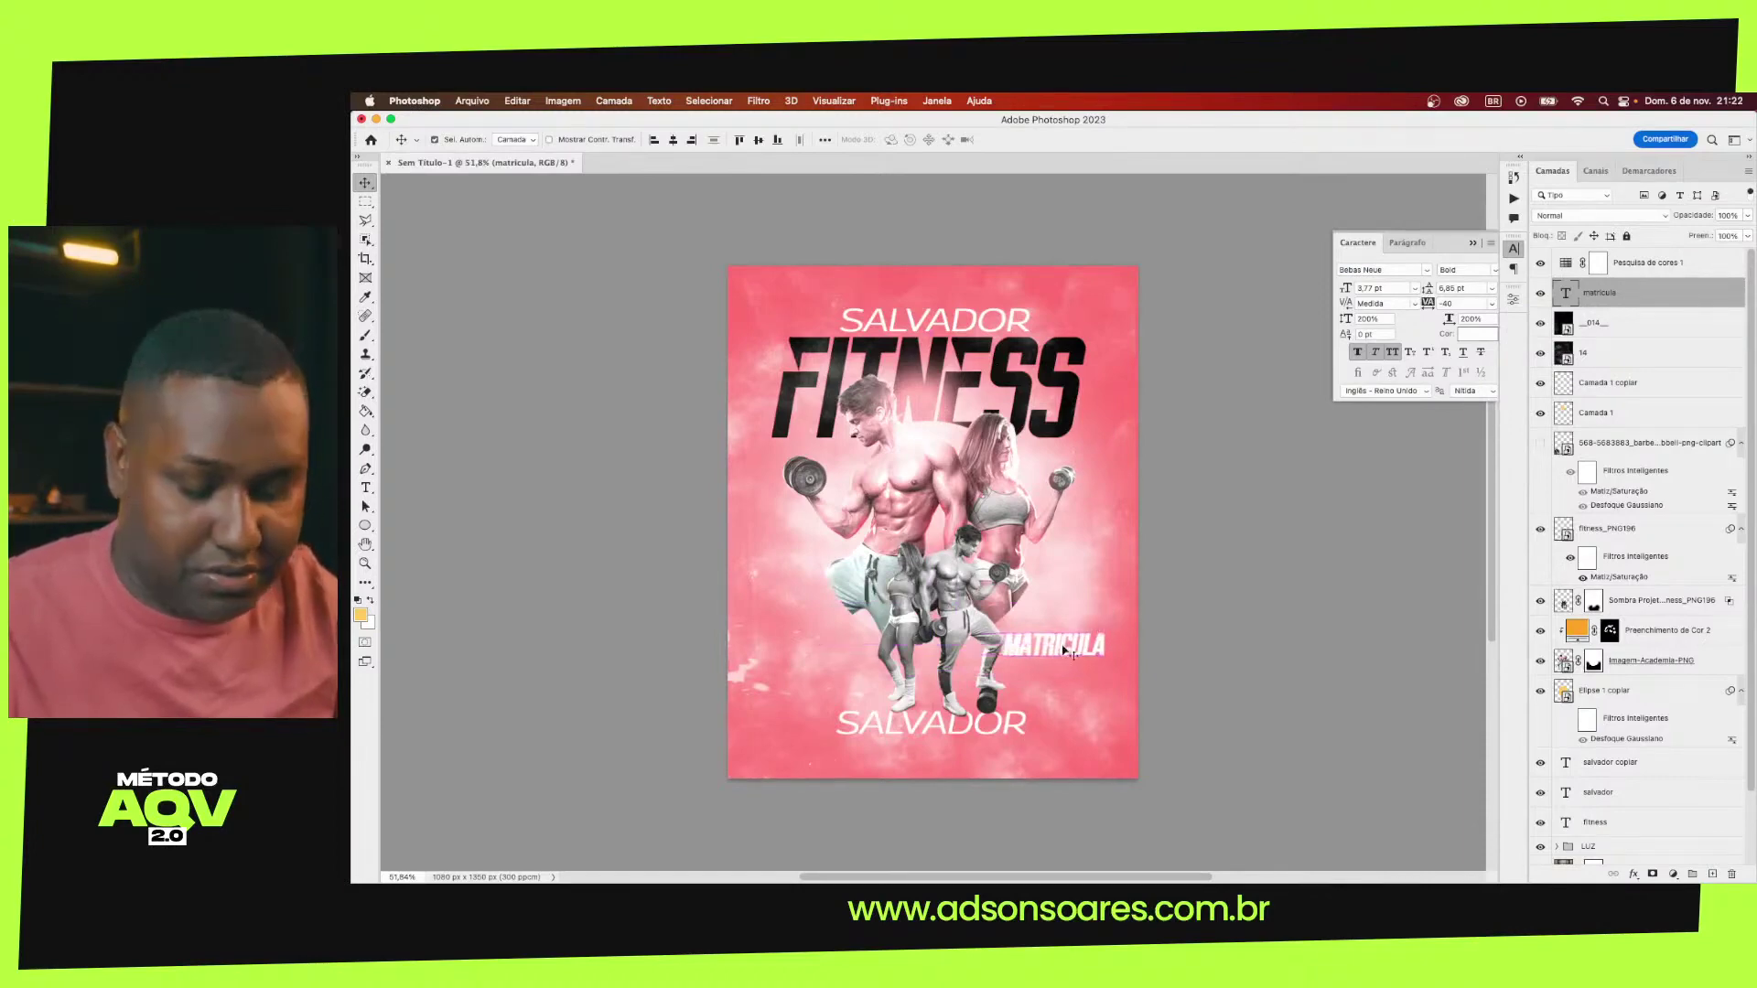
scroll(1064, 653, up, 1)
scroll(1065, 653, up, 3)
scroll(1064, 652, up, 3)
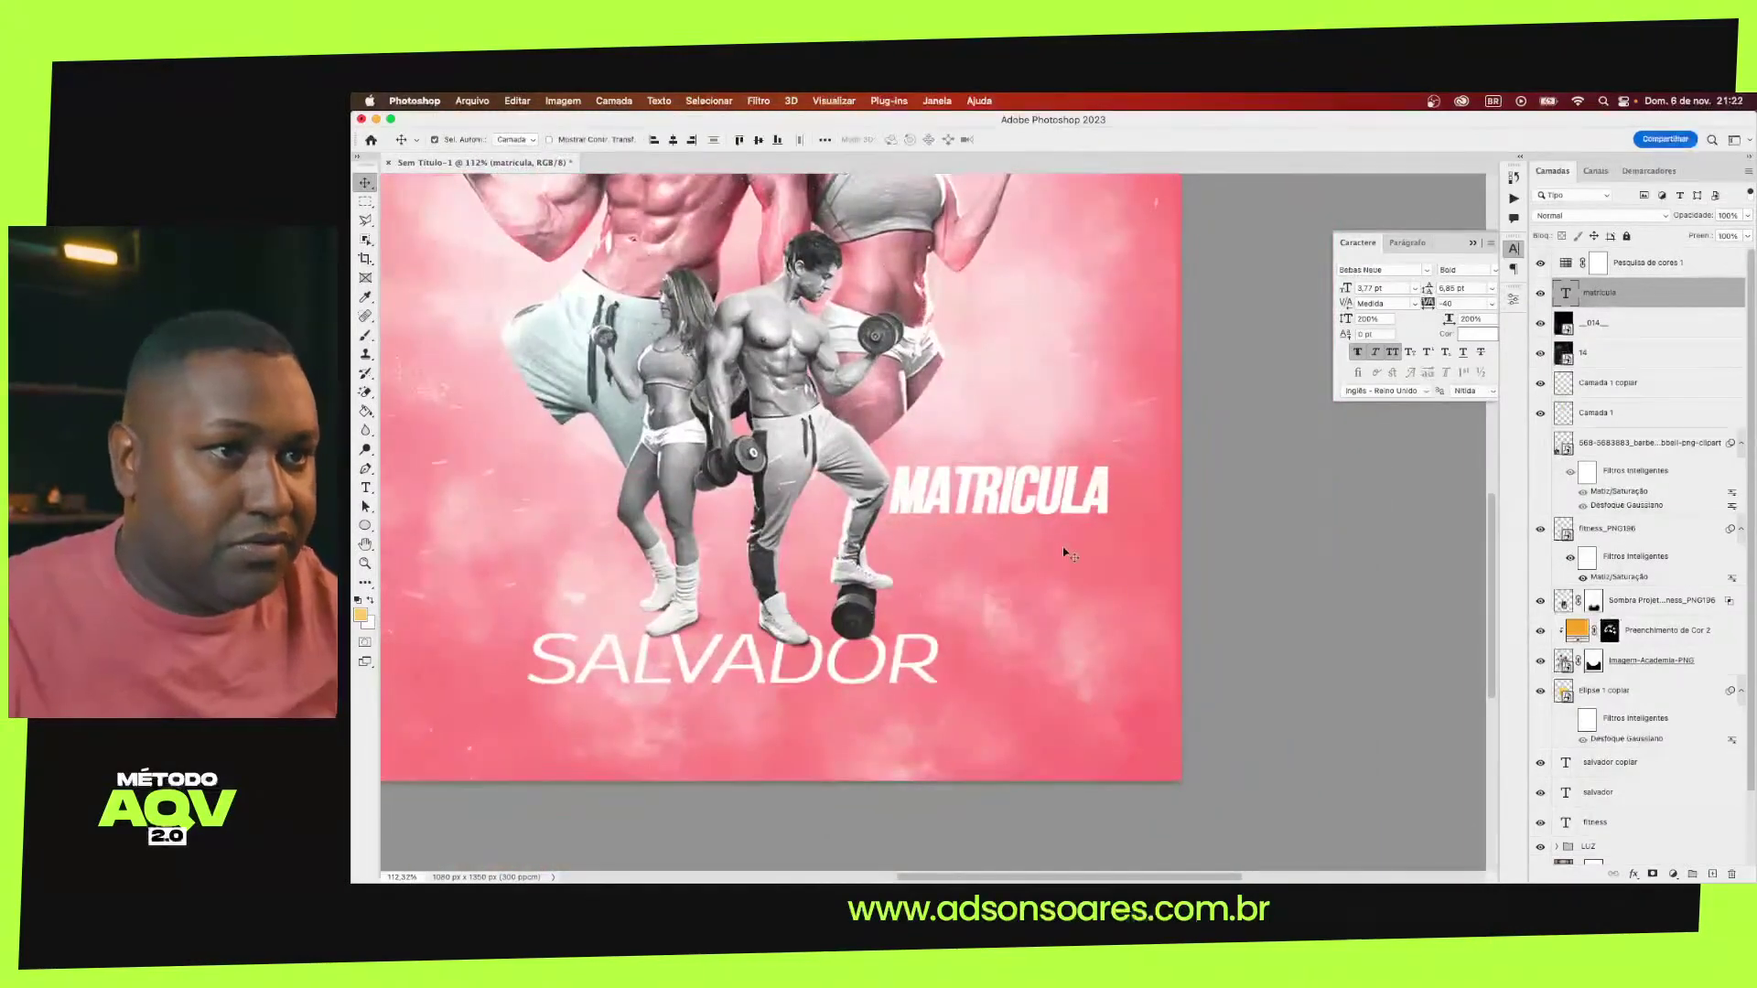
Replace the MATRICULA APENAS 90 callout text with R$60
double_click(1102, 505)
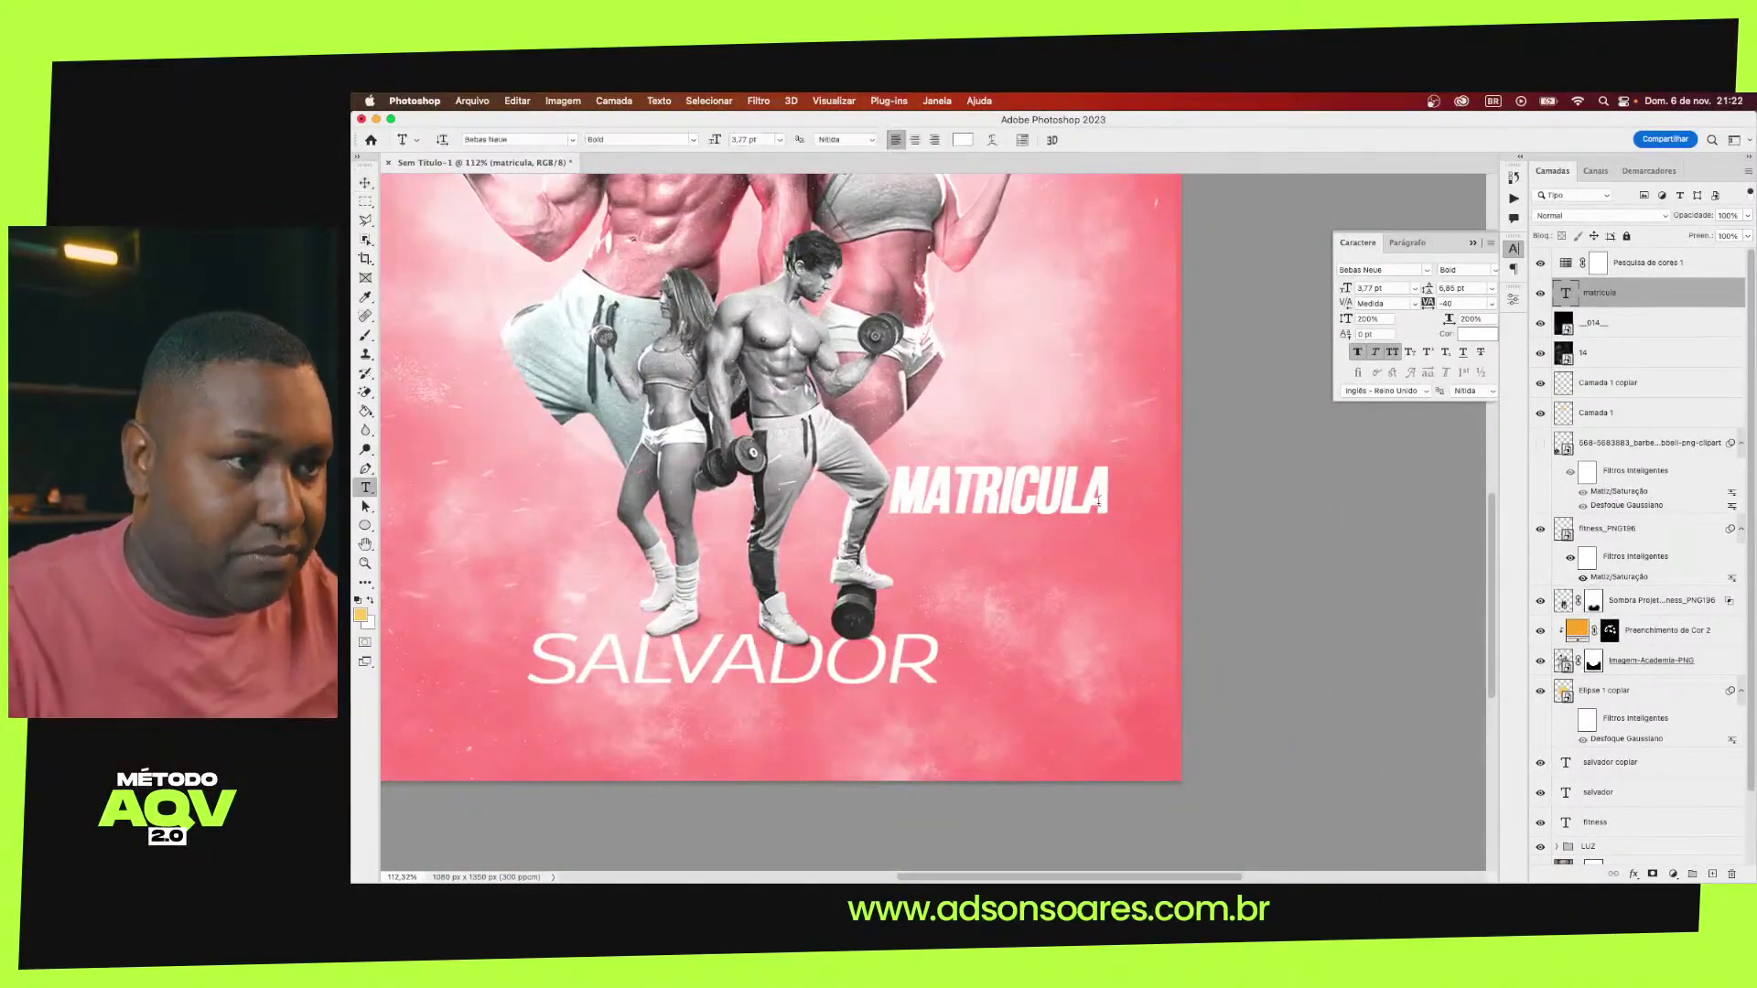
key(Return)
text(APEN)
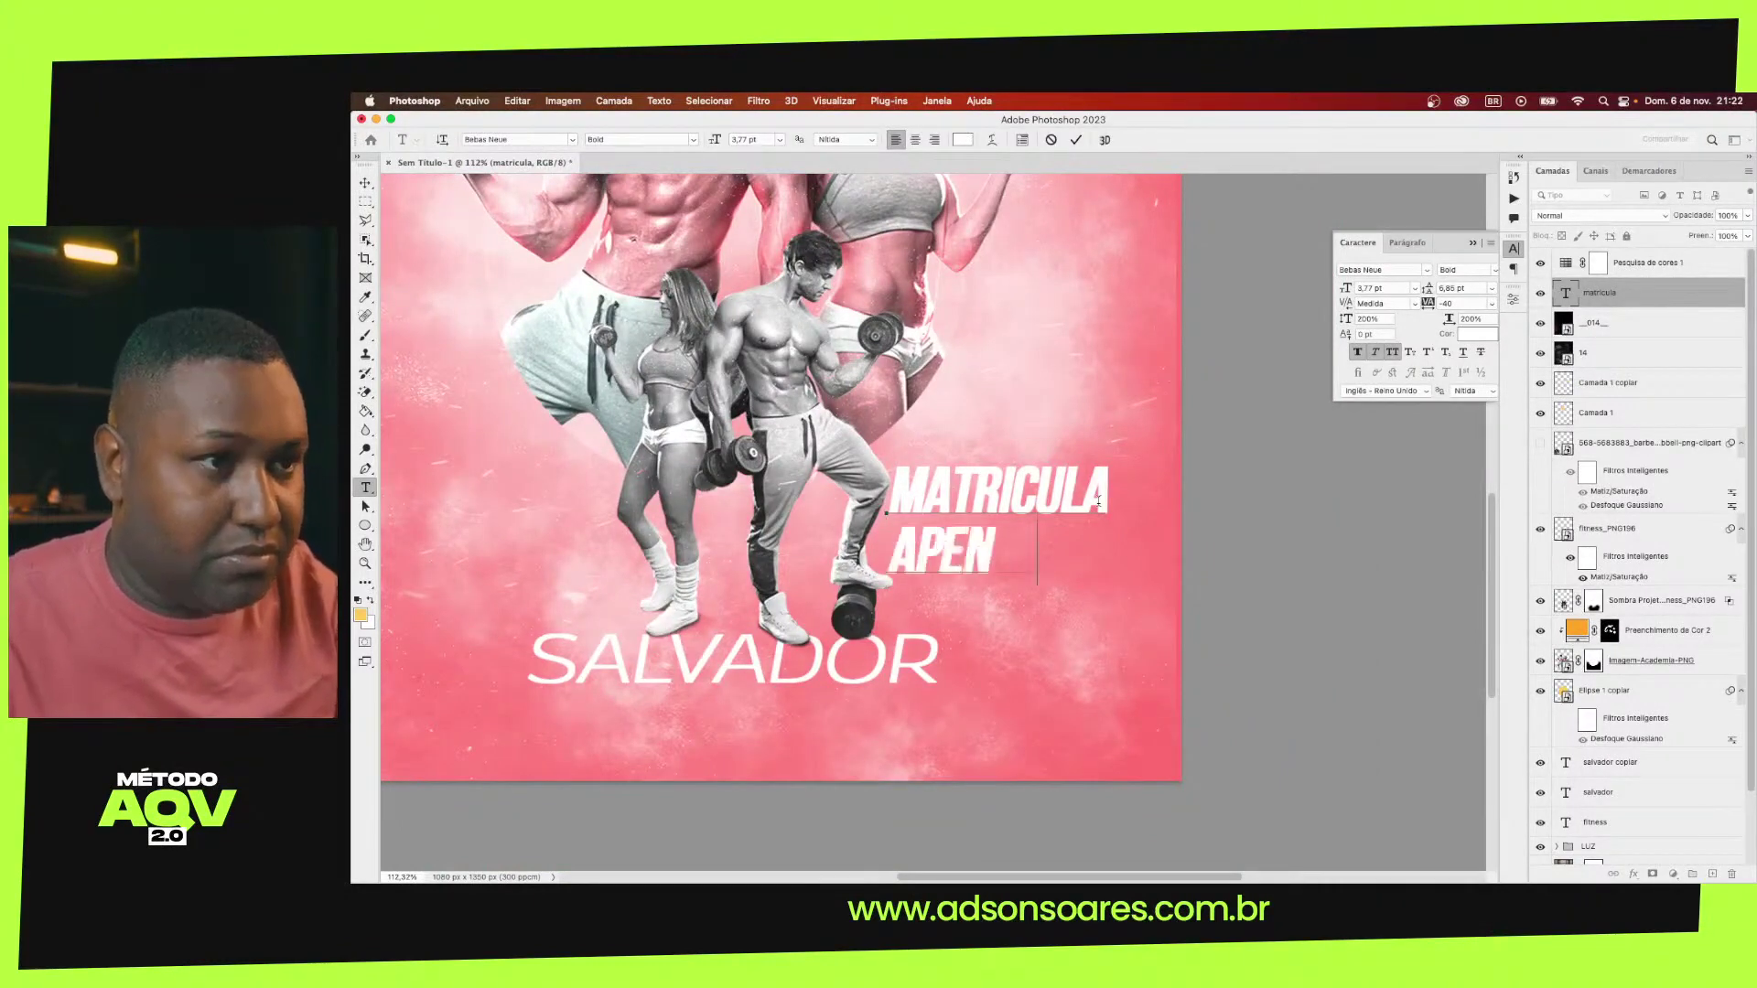
text(AS 90)
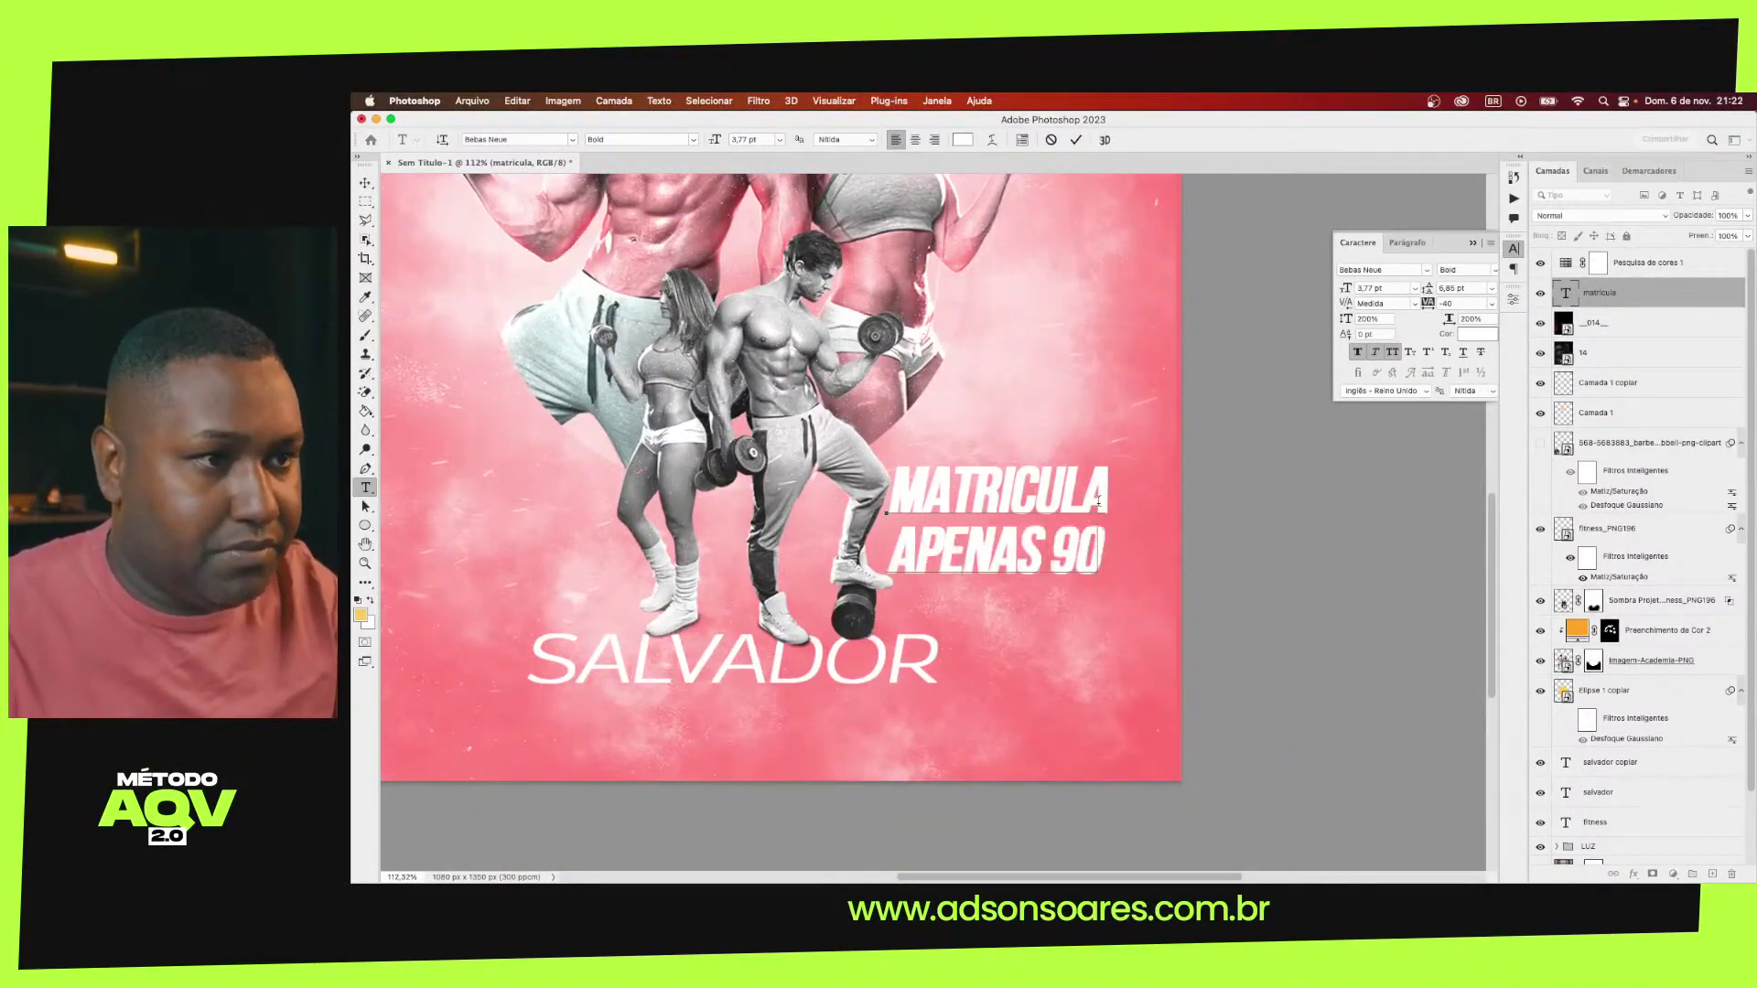
key(BackSpace)
key(BackSpace)
key(BackSpace)
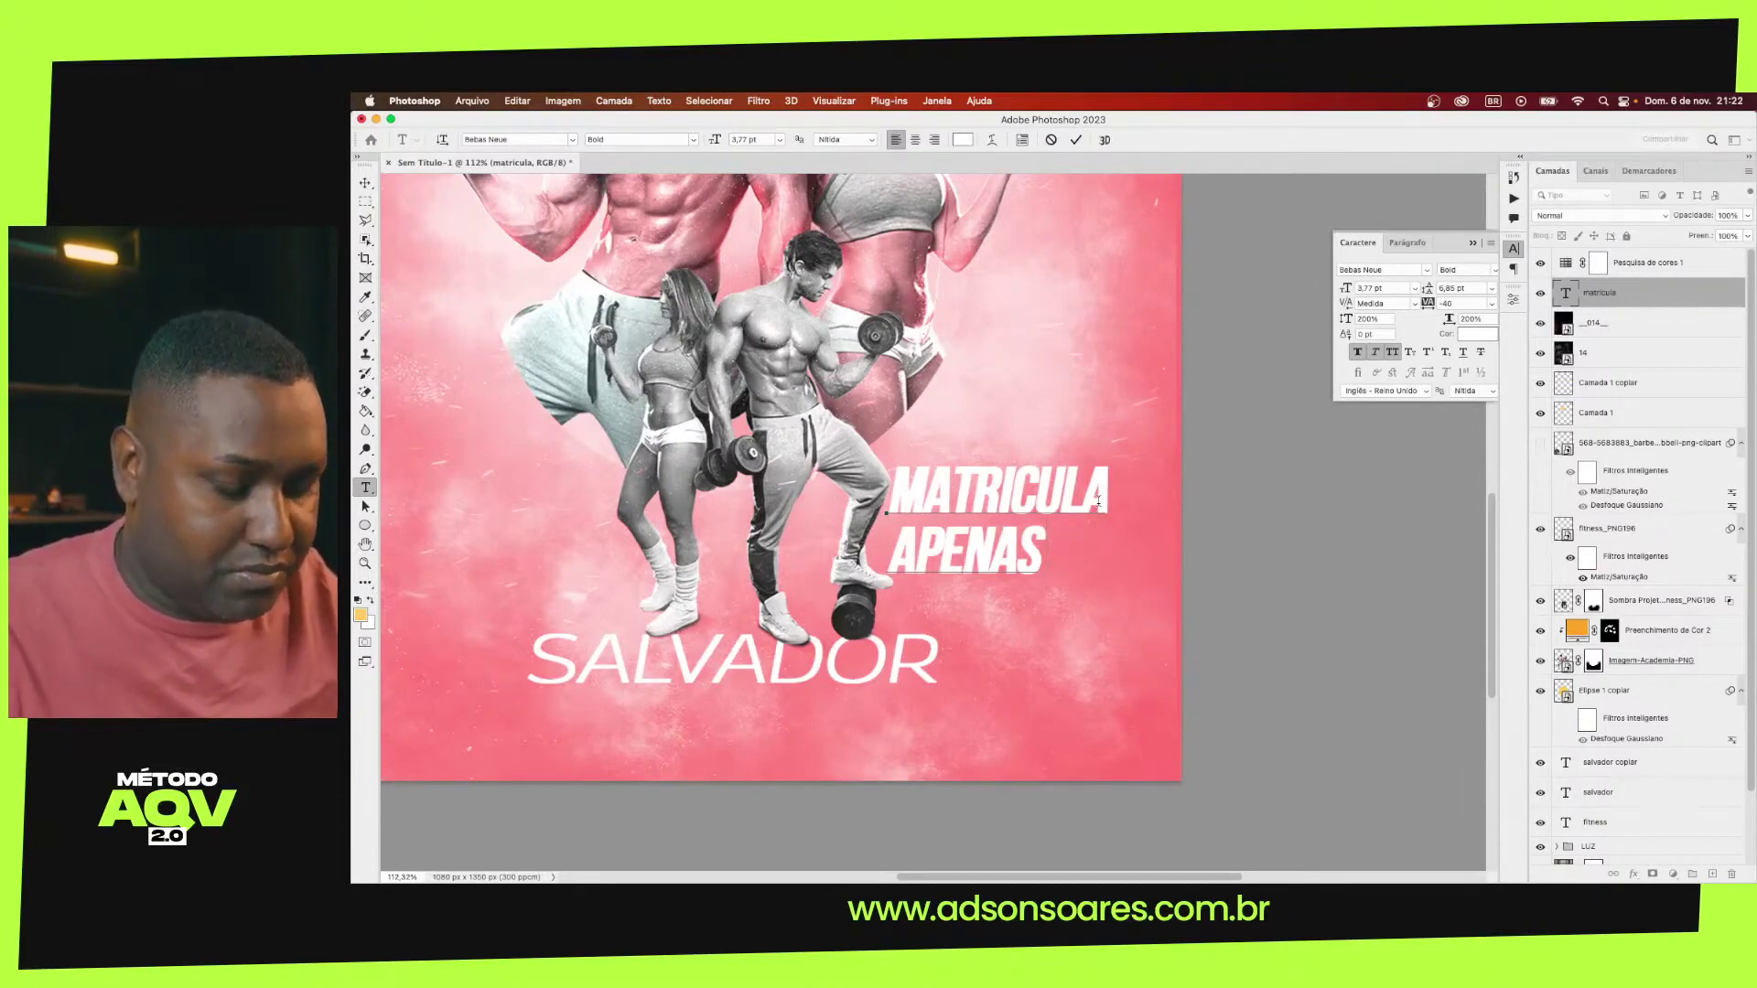
key(ctrl+a)
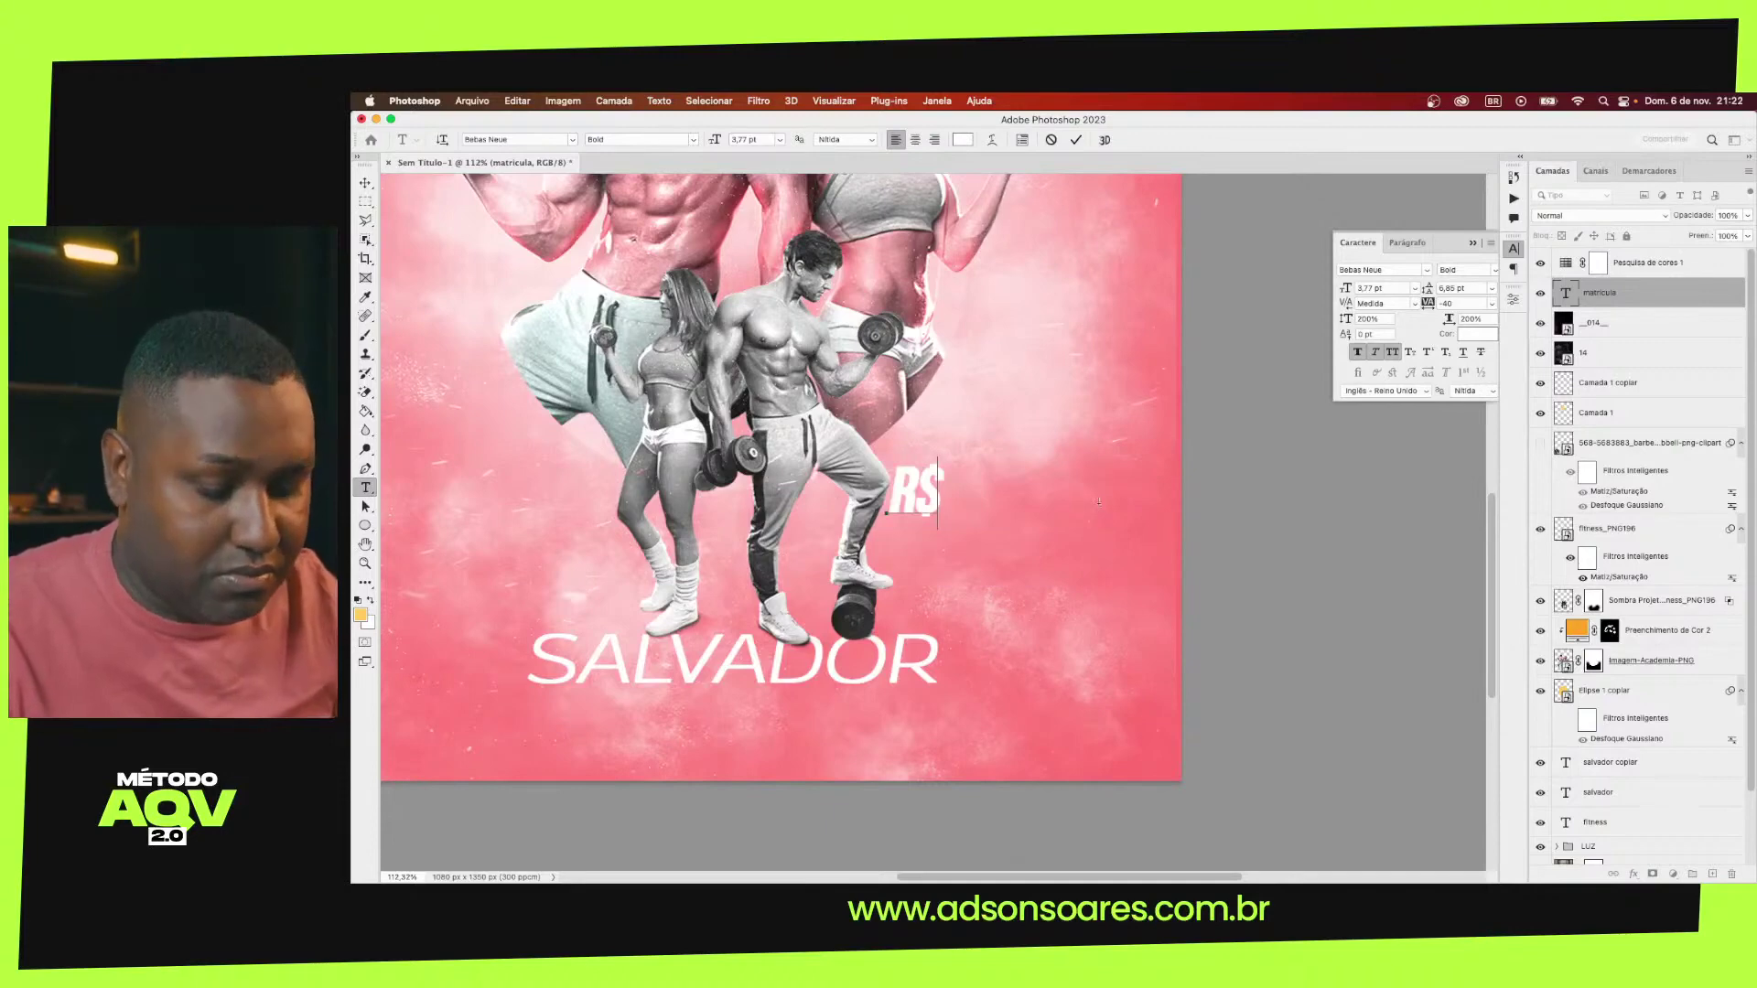
text(60)
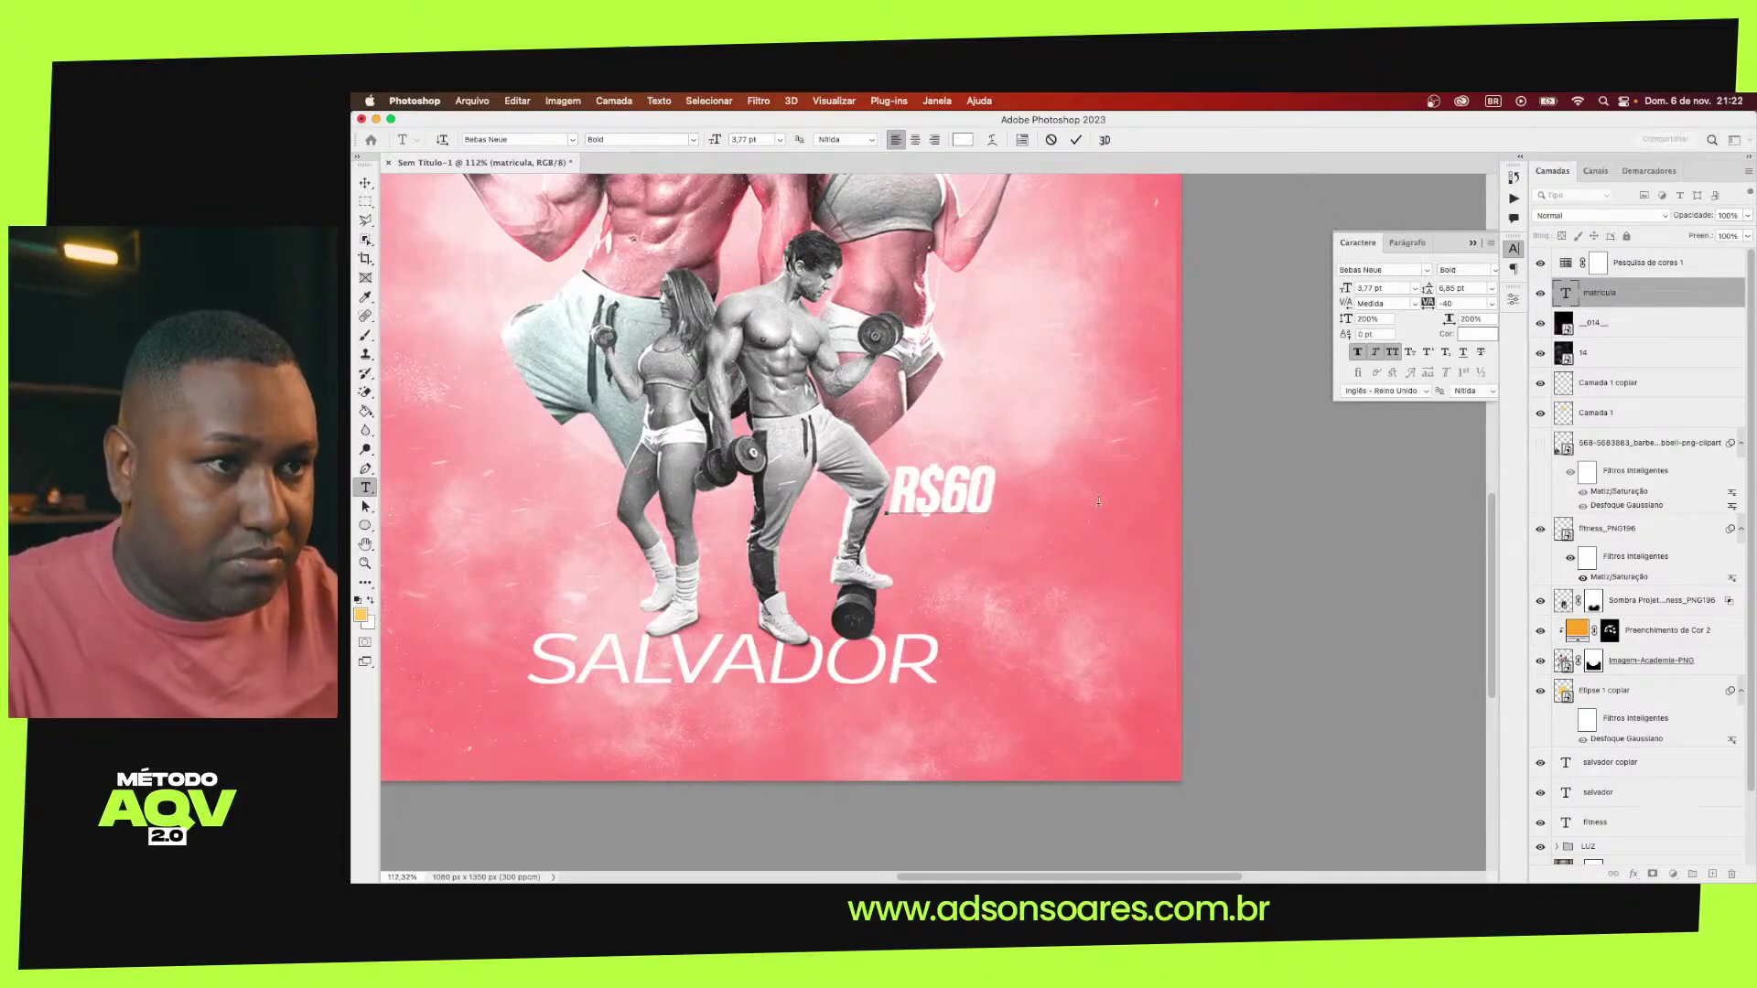
click(365, 186)
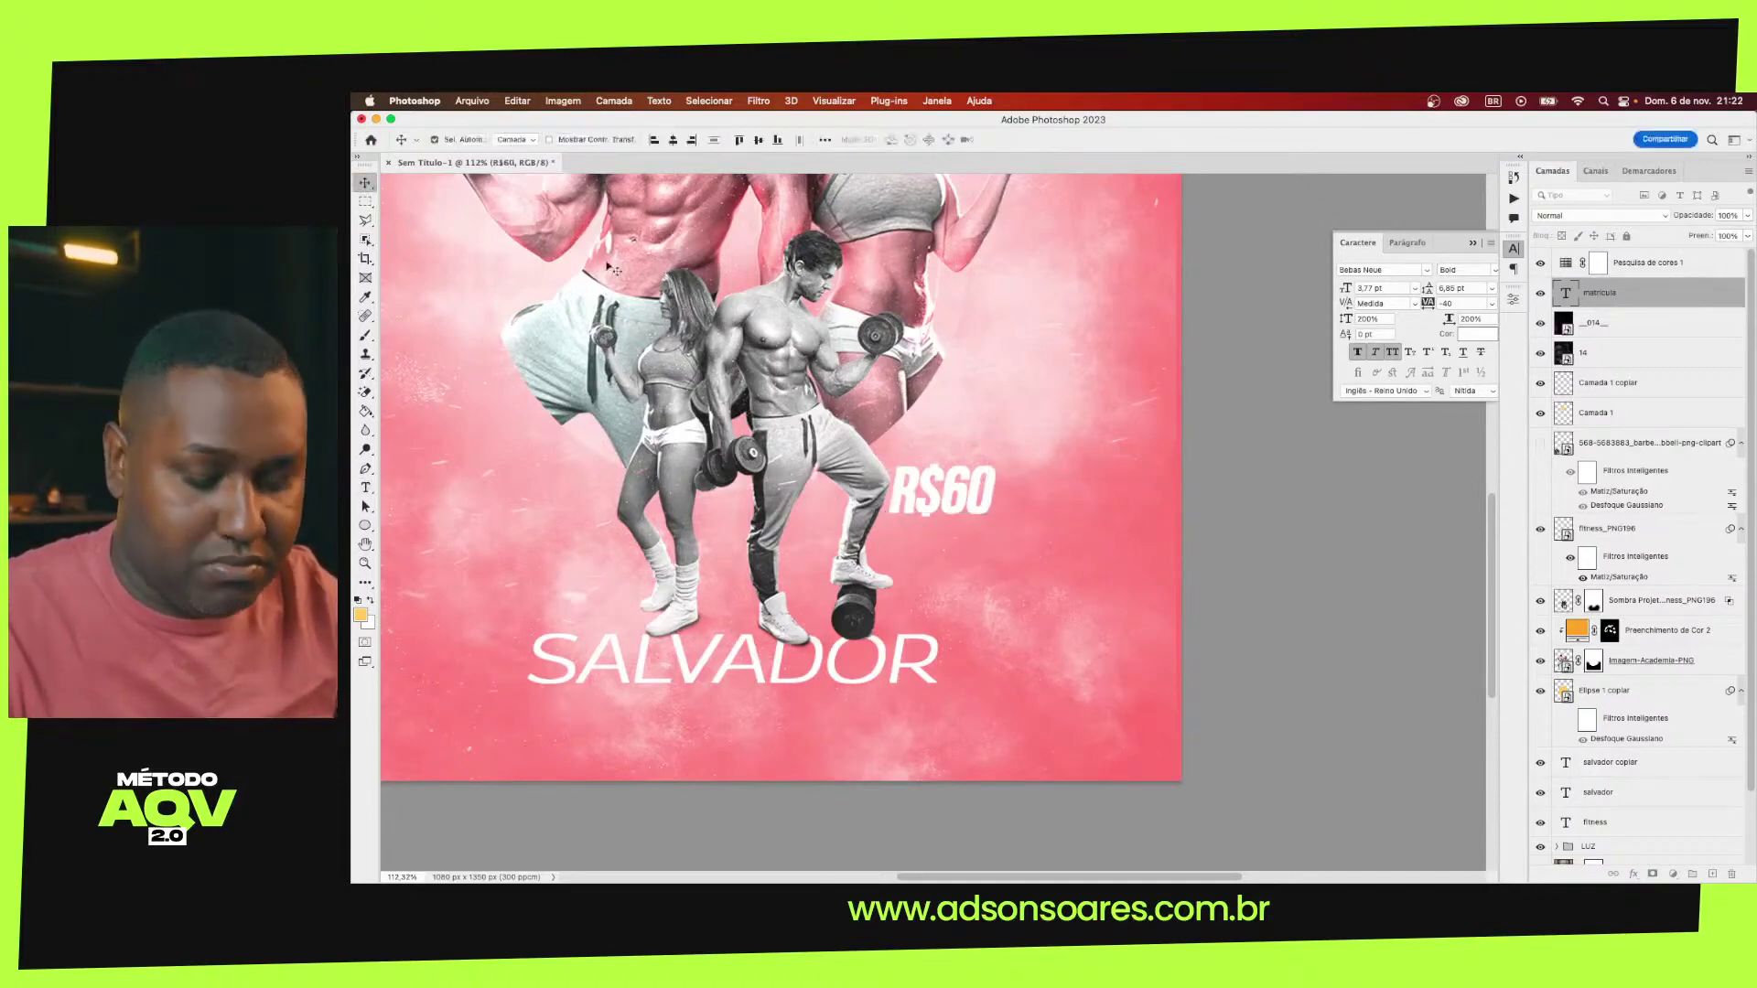
Scale the R$60 price up to about 180% and shift it up-right
key(ctrl+t)
mouse_move(994, 523)
mouse_down()
mouse_move(1080, 578)
mouse_move(1103, 485)
mouse_up()
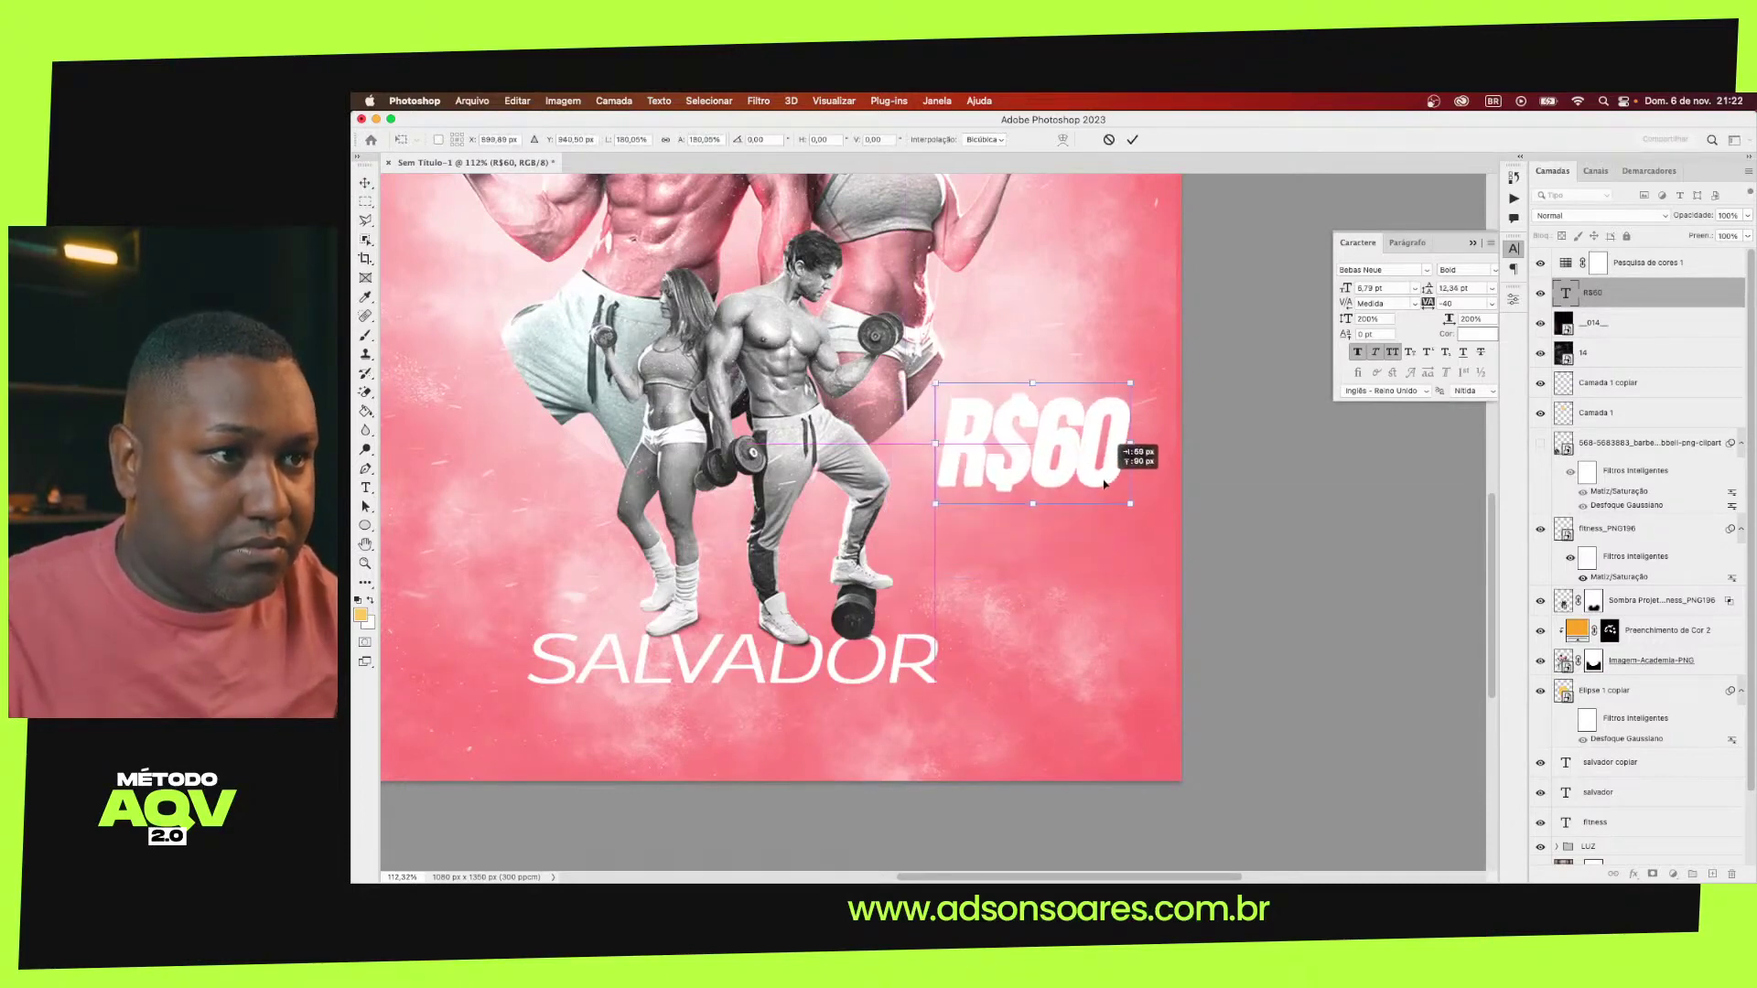
key(Return)
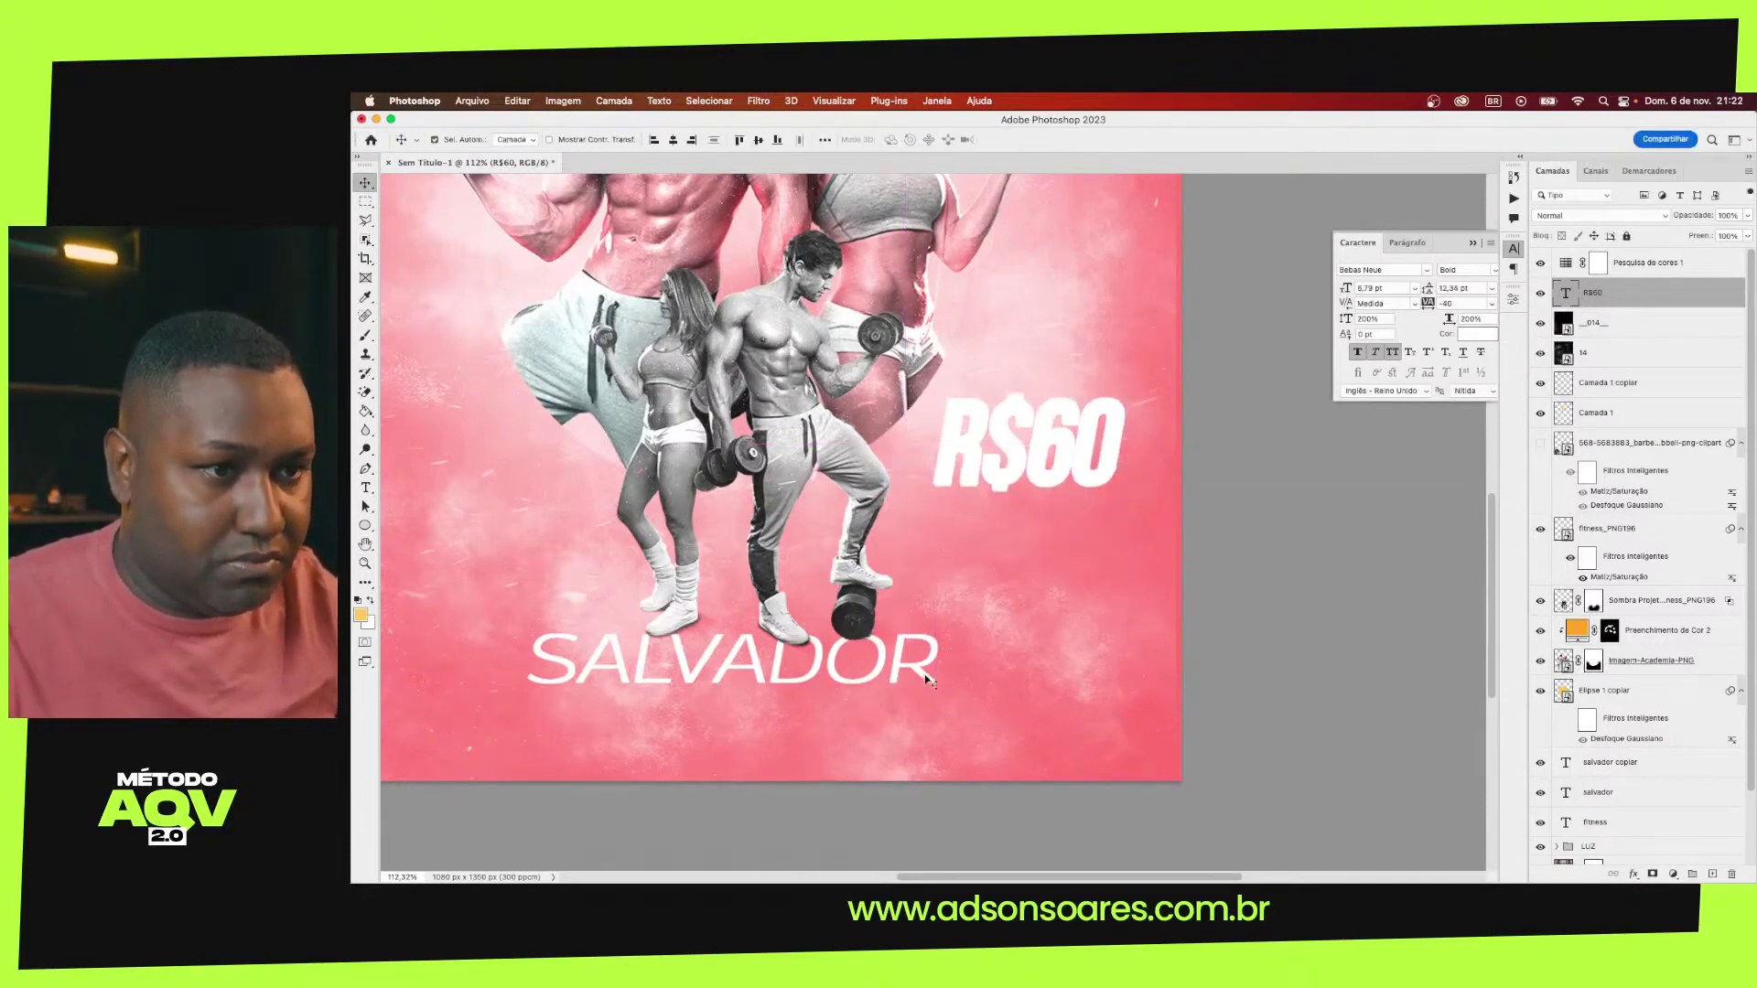
drag(1051, 552, 1119, 512)
Duplicate the salvador copy text layer and retype the duplicate as the MATRÍCULA label
key(super+z)
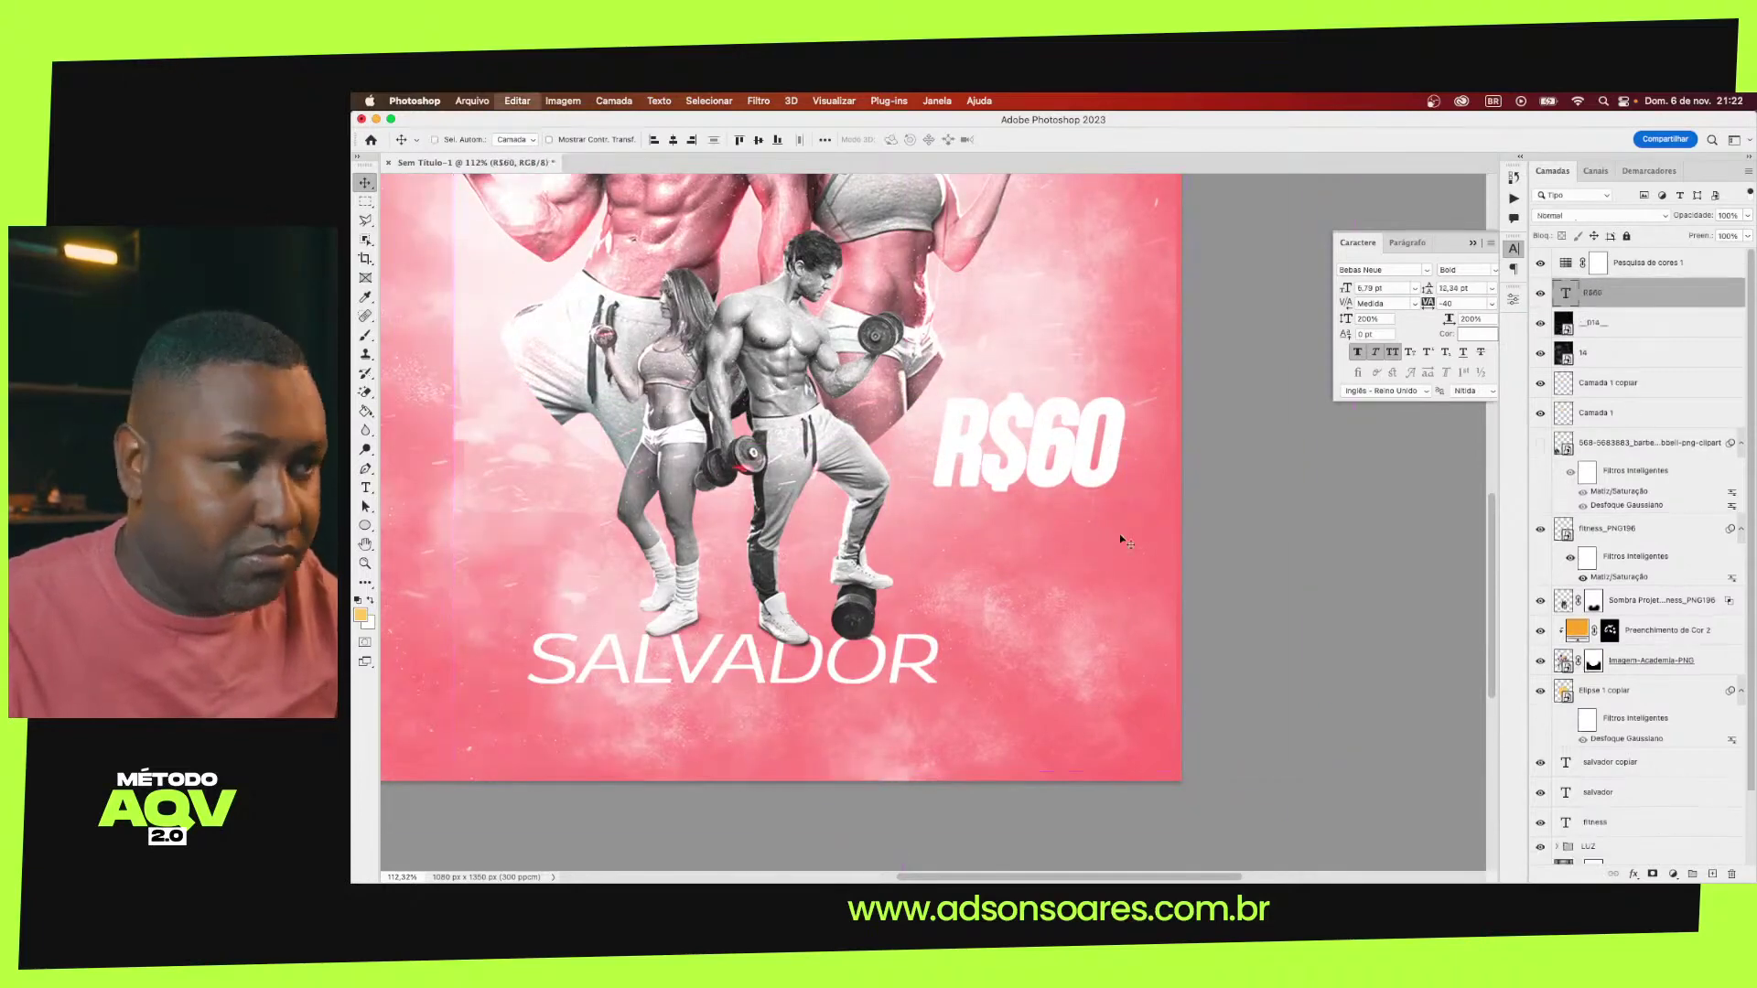
super+click(925, 668)
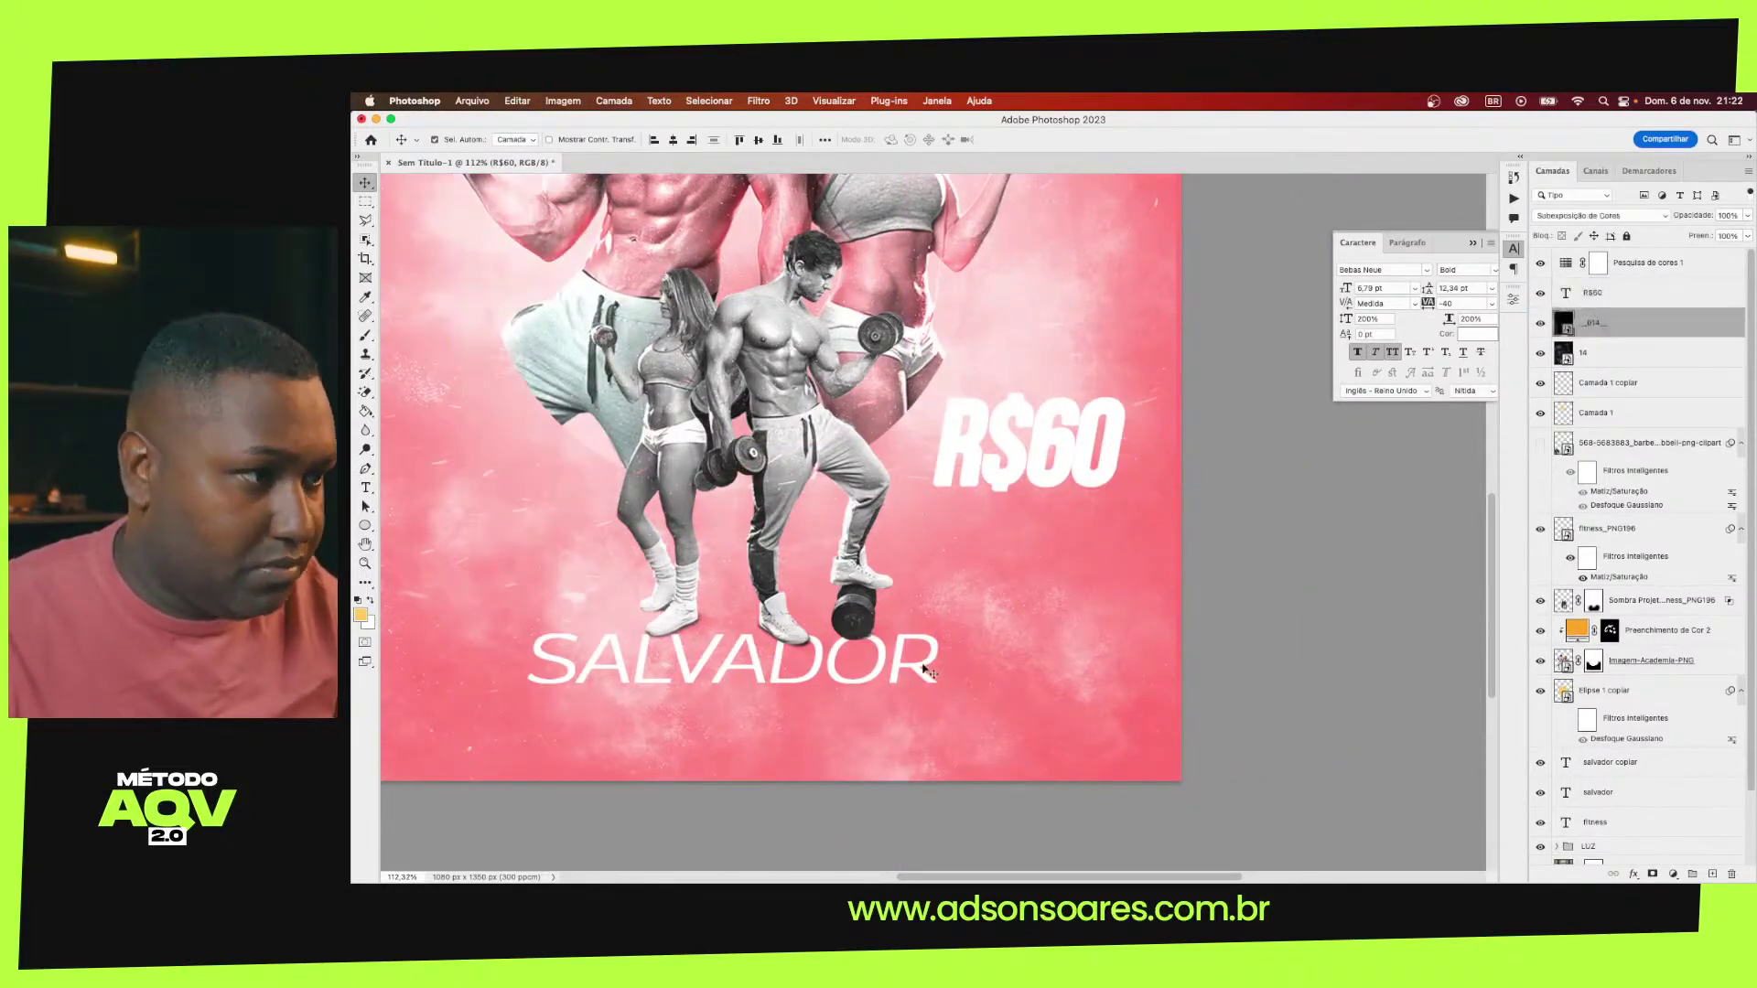
click(1619, 768)
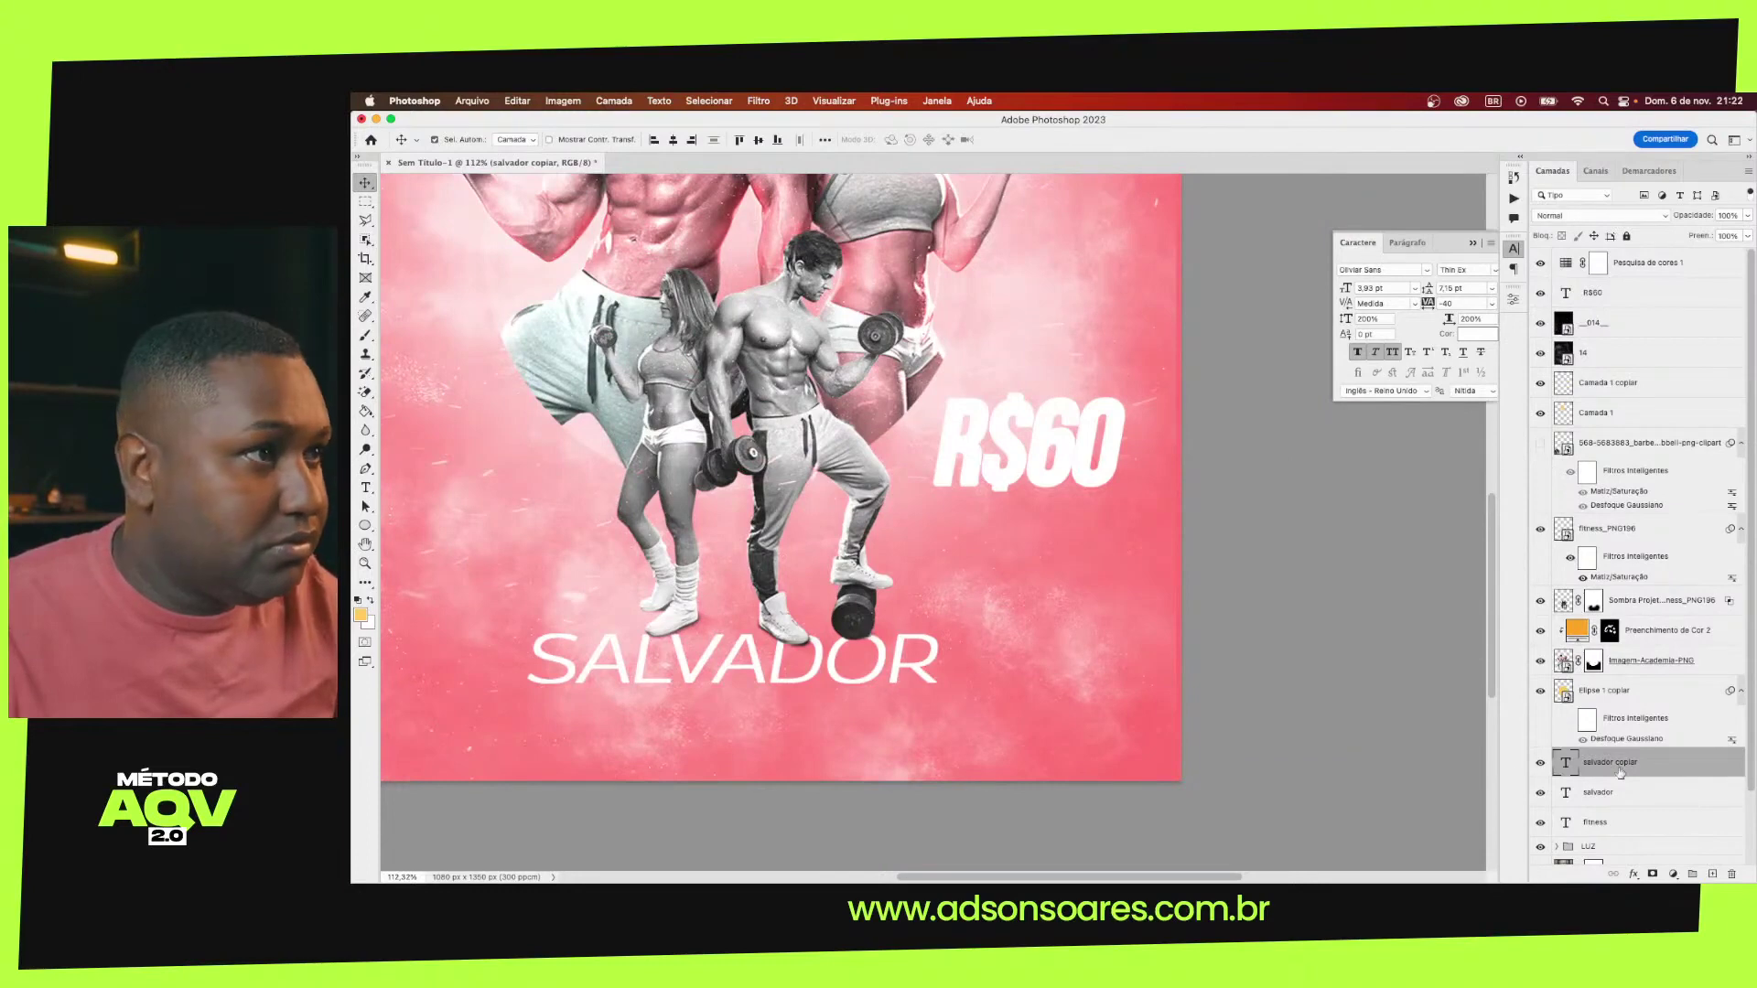
drag(1620, 774, 1601, 289)
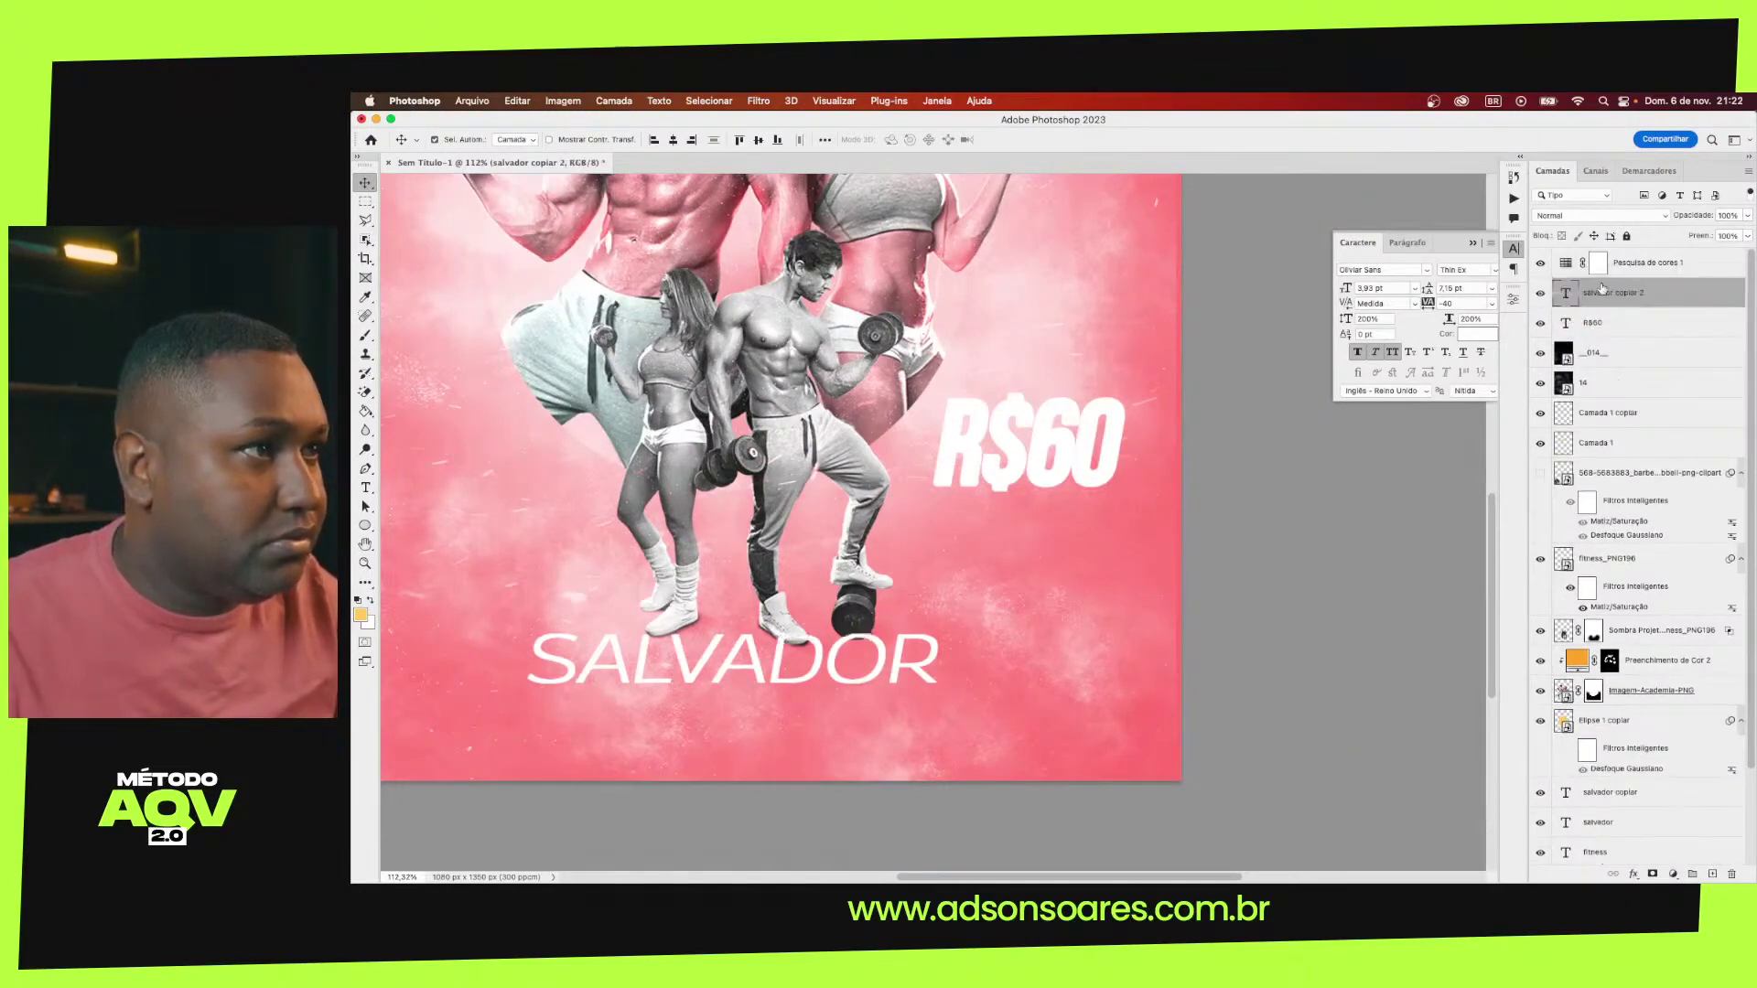
double_click(1567, 291)
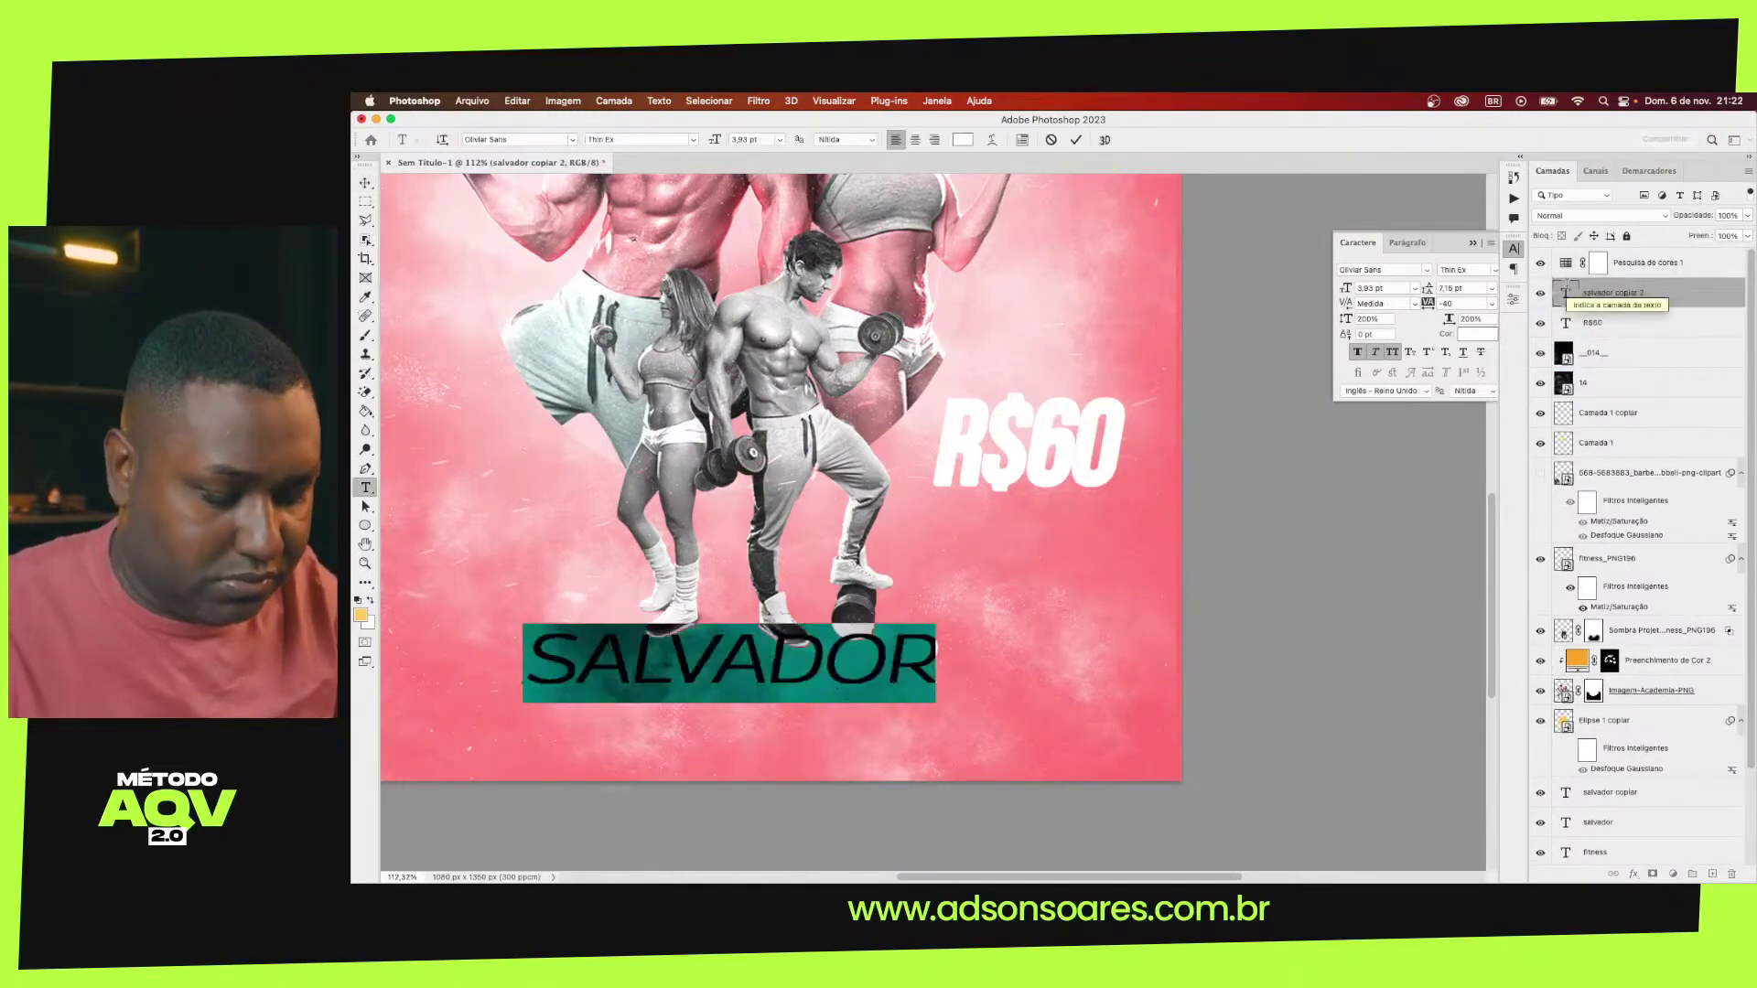
text(SALVADORA)
key(BackSpace)
key(BackSpace)
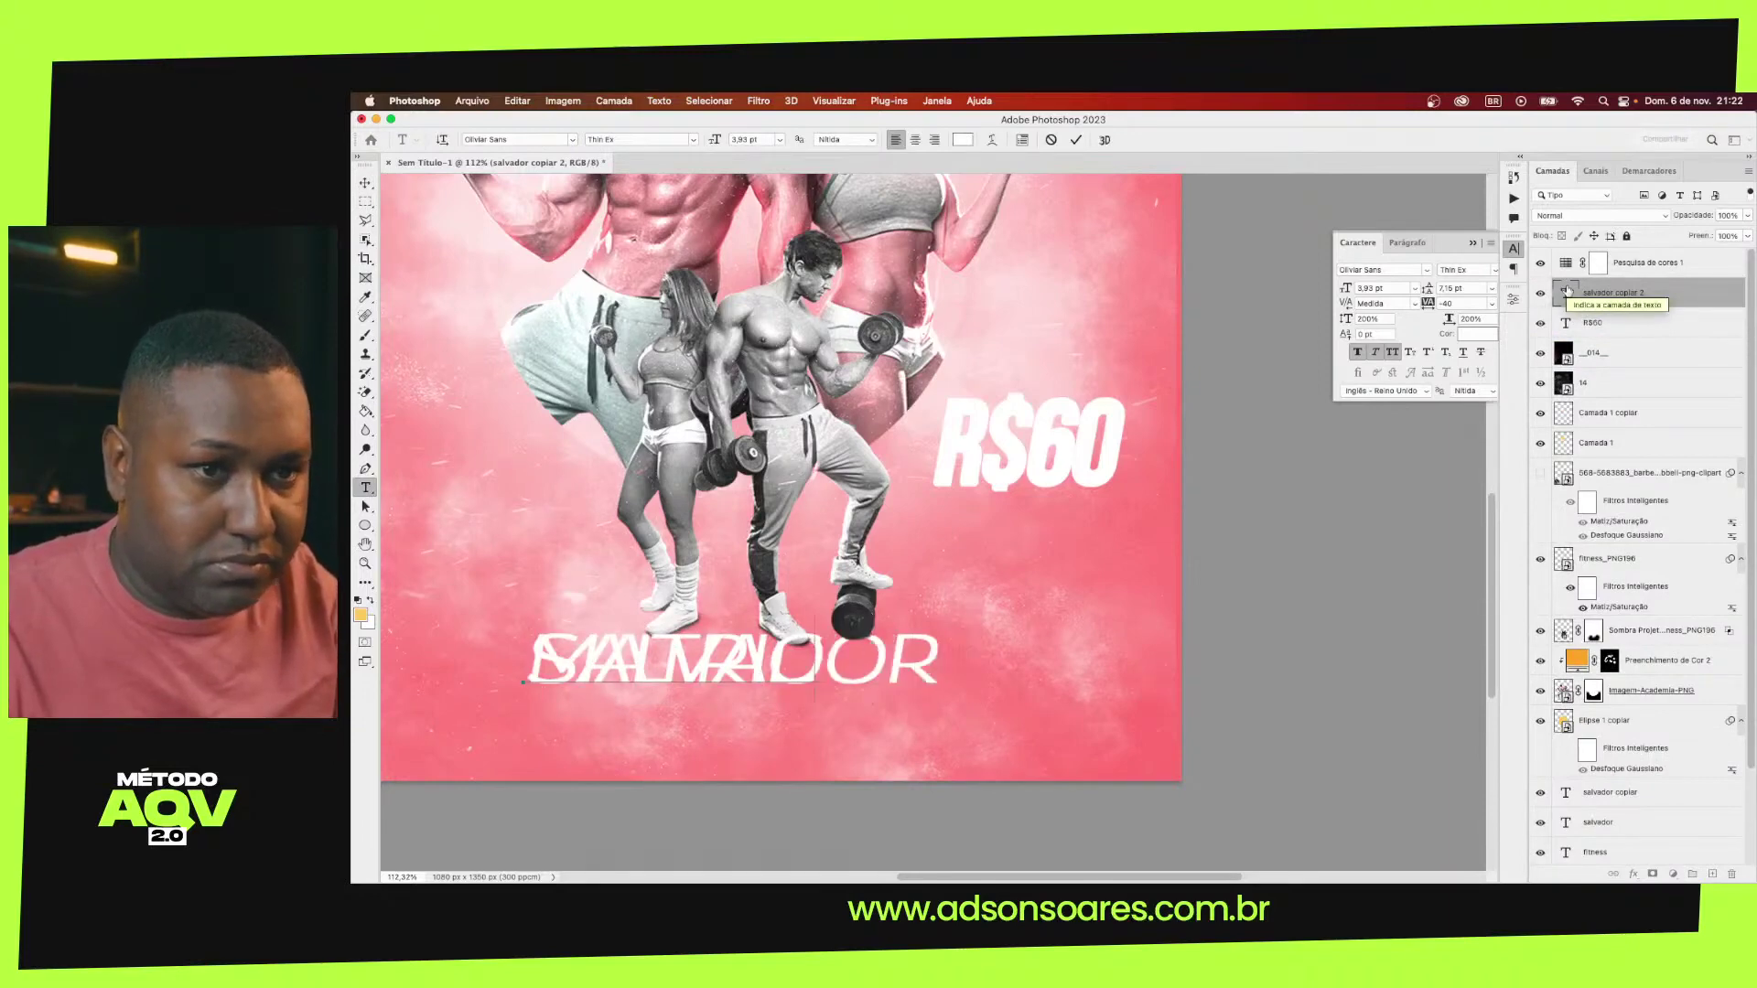
key(ctrl+a)
text(SALVA)
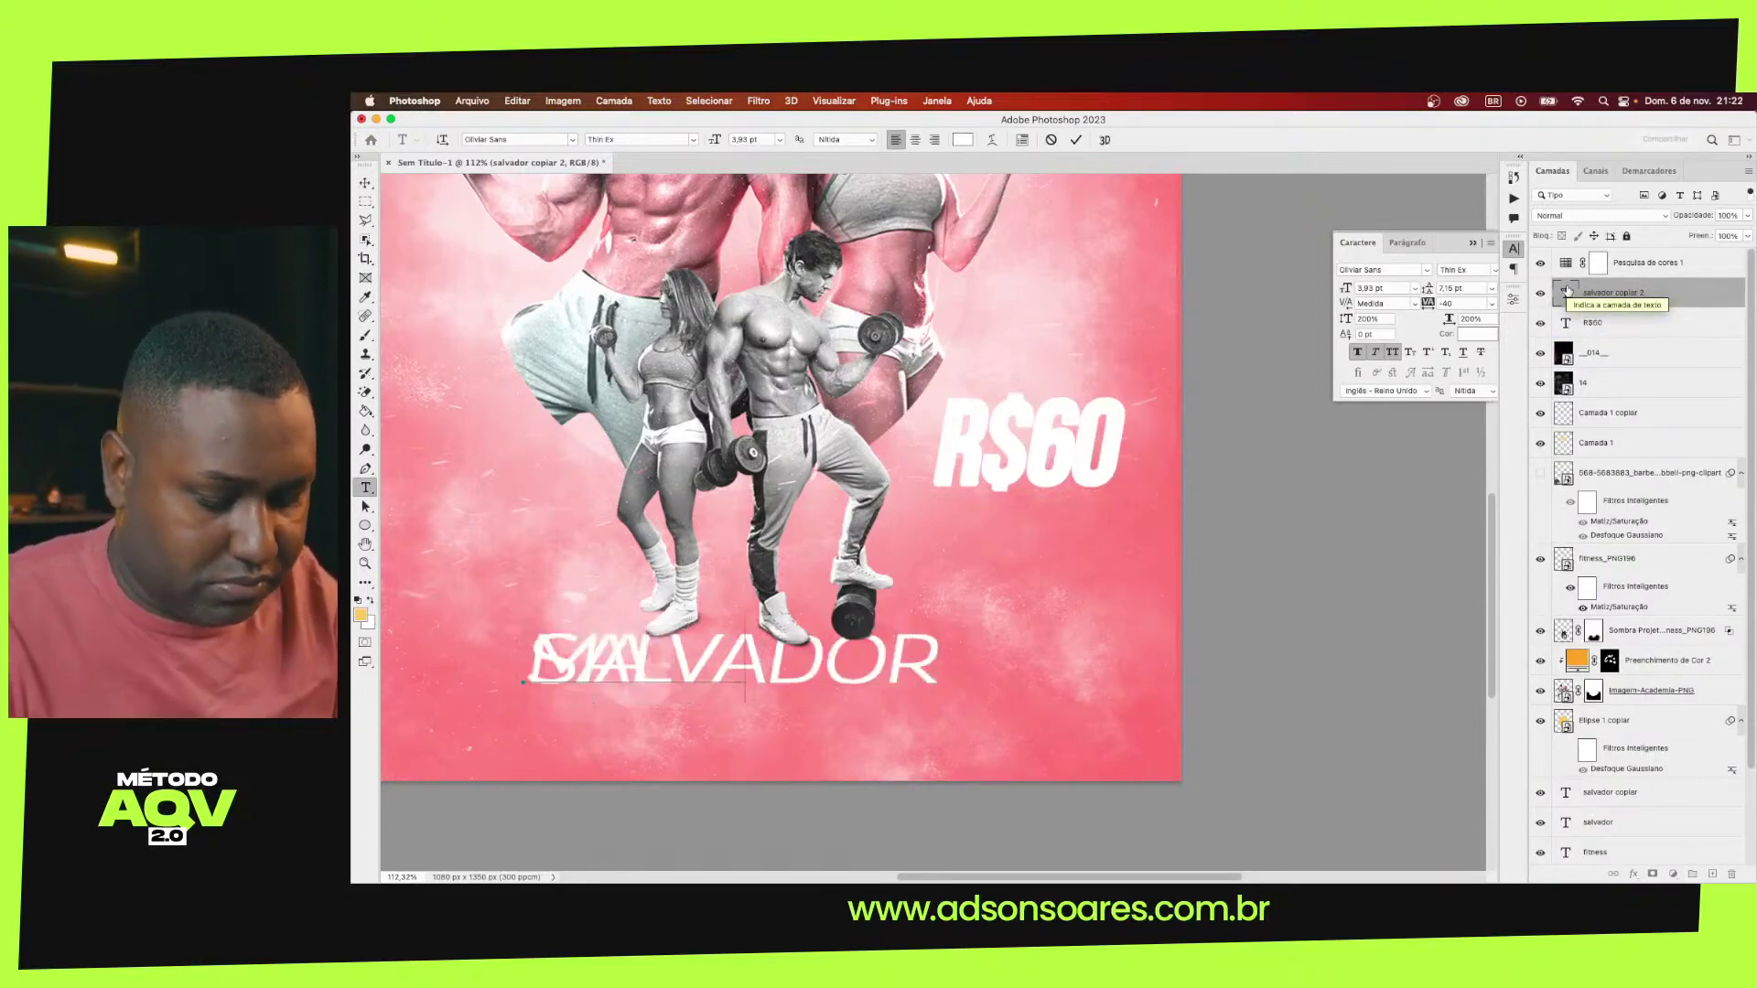
text(DORA)
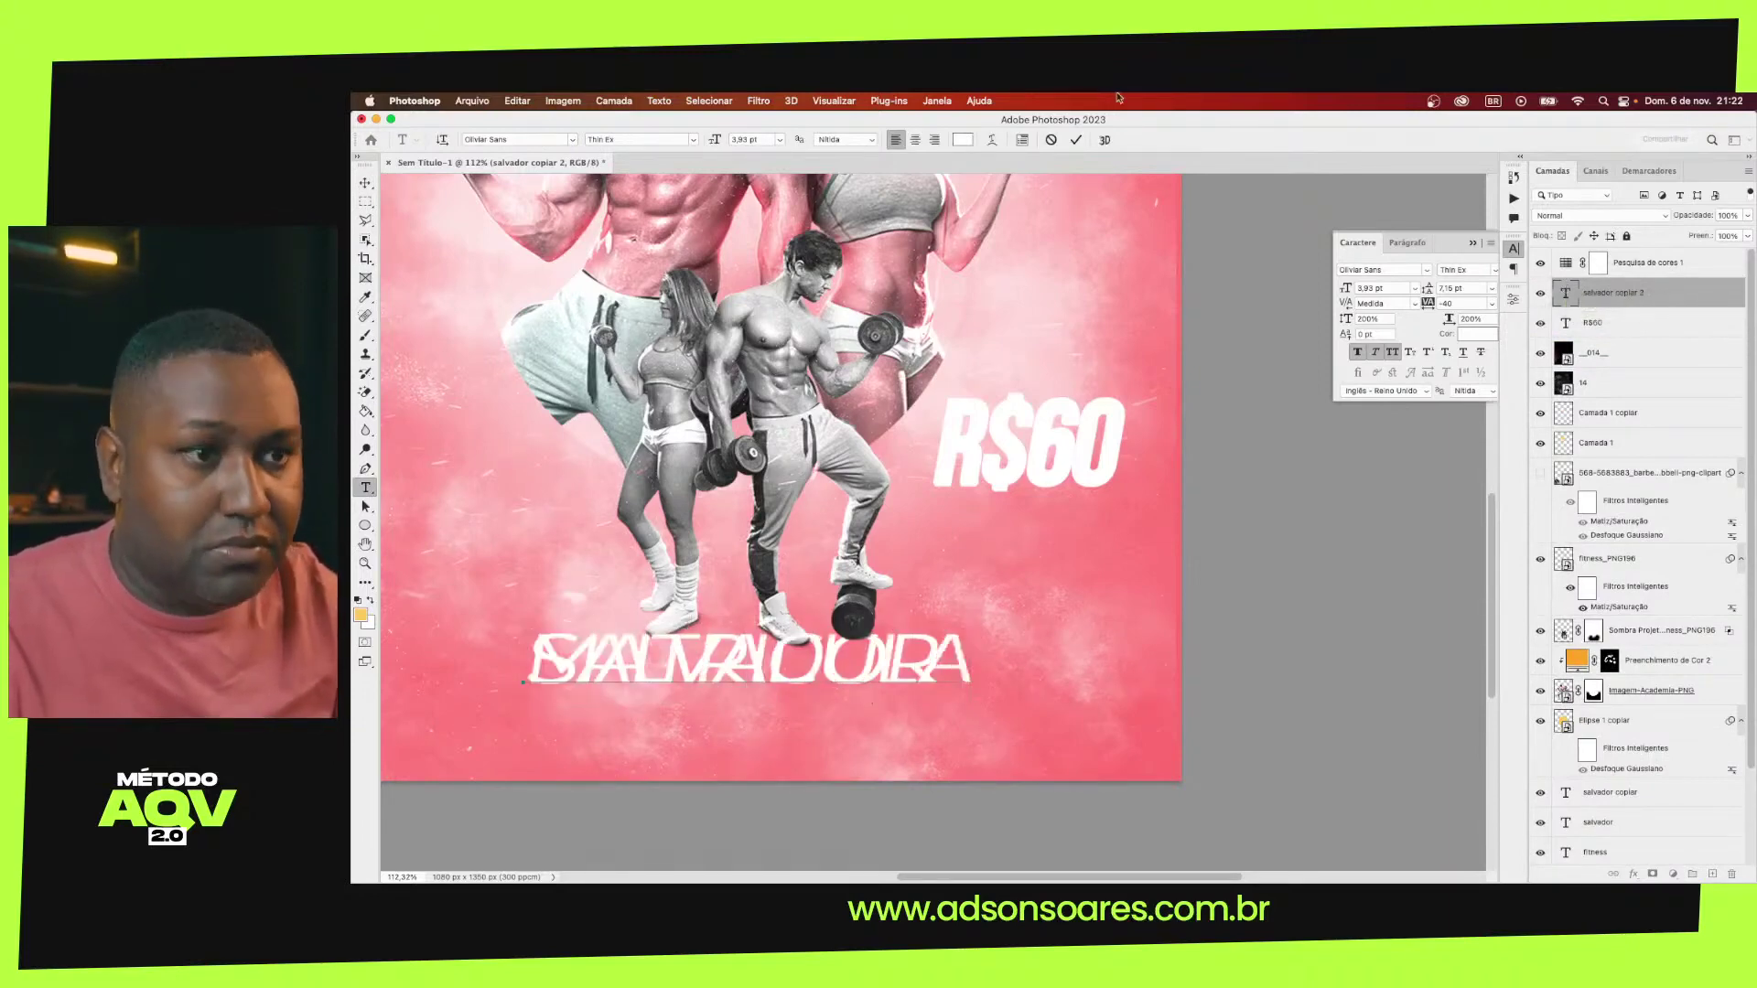
click(368, 184)
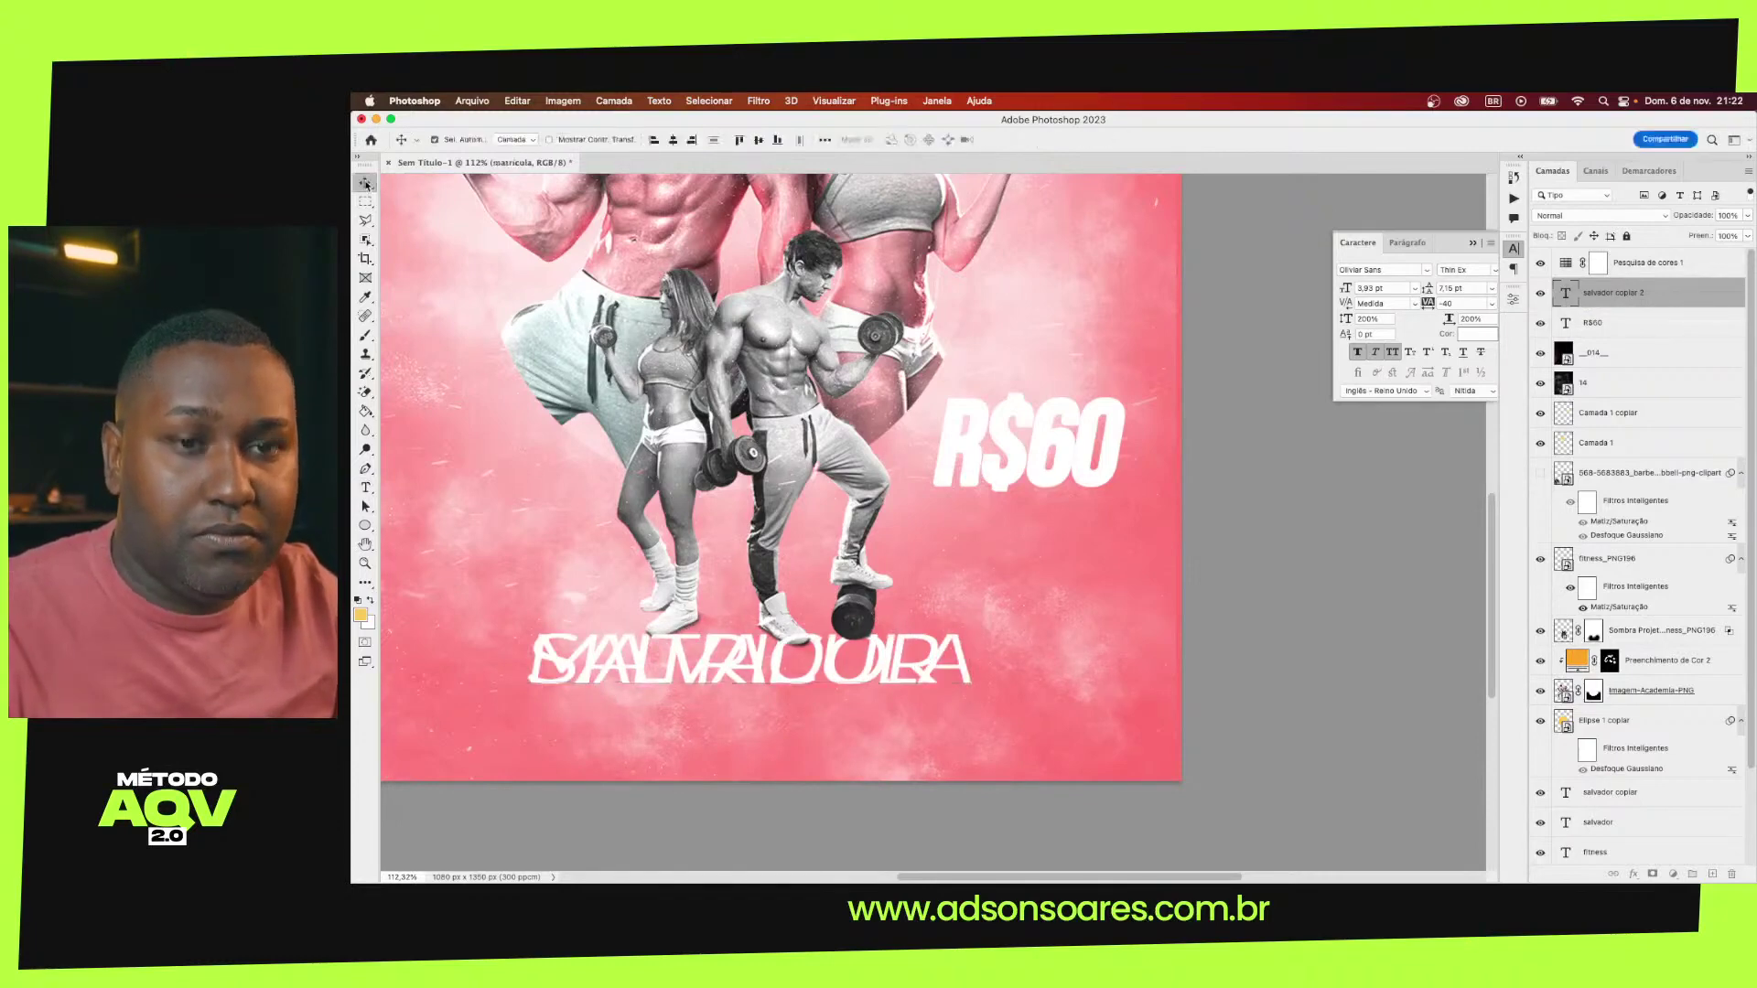
Shrink the MATRÍCULA label to about 38% and place it above R$60
key(ctrl+t)
mouse_move(969, 615)
mouse_down()
mouse_move(824, 612)
mouse_move(1062, 377)
mouse_up()
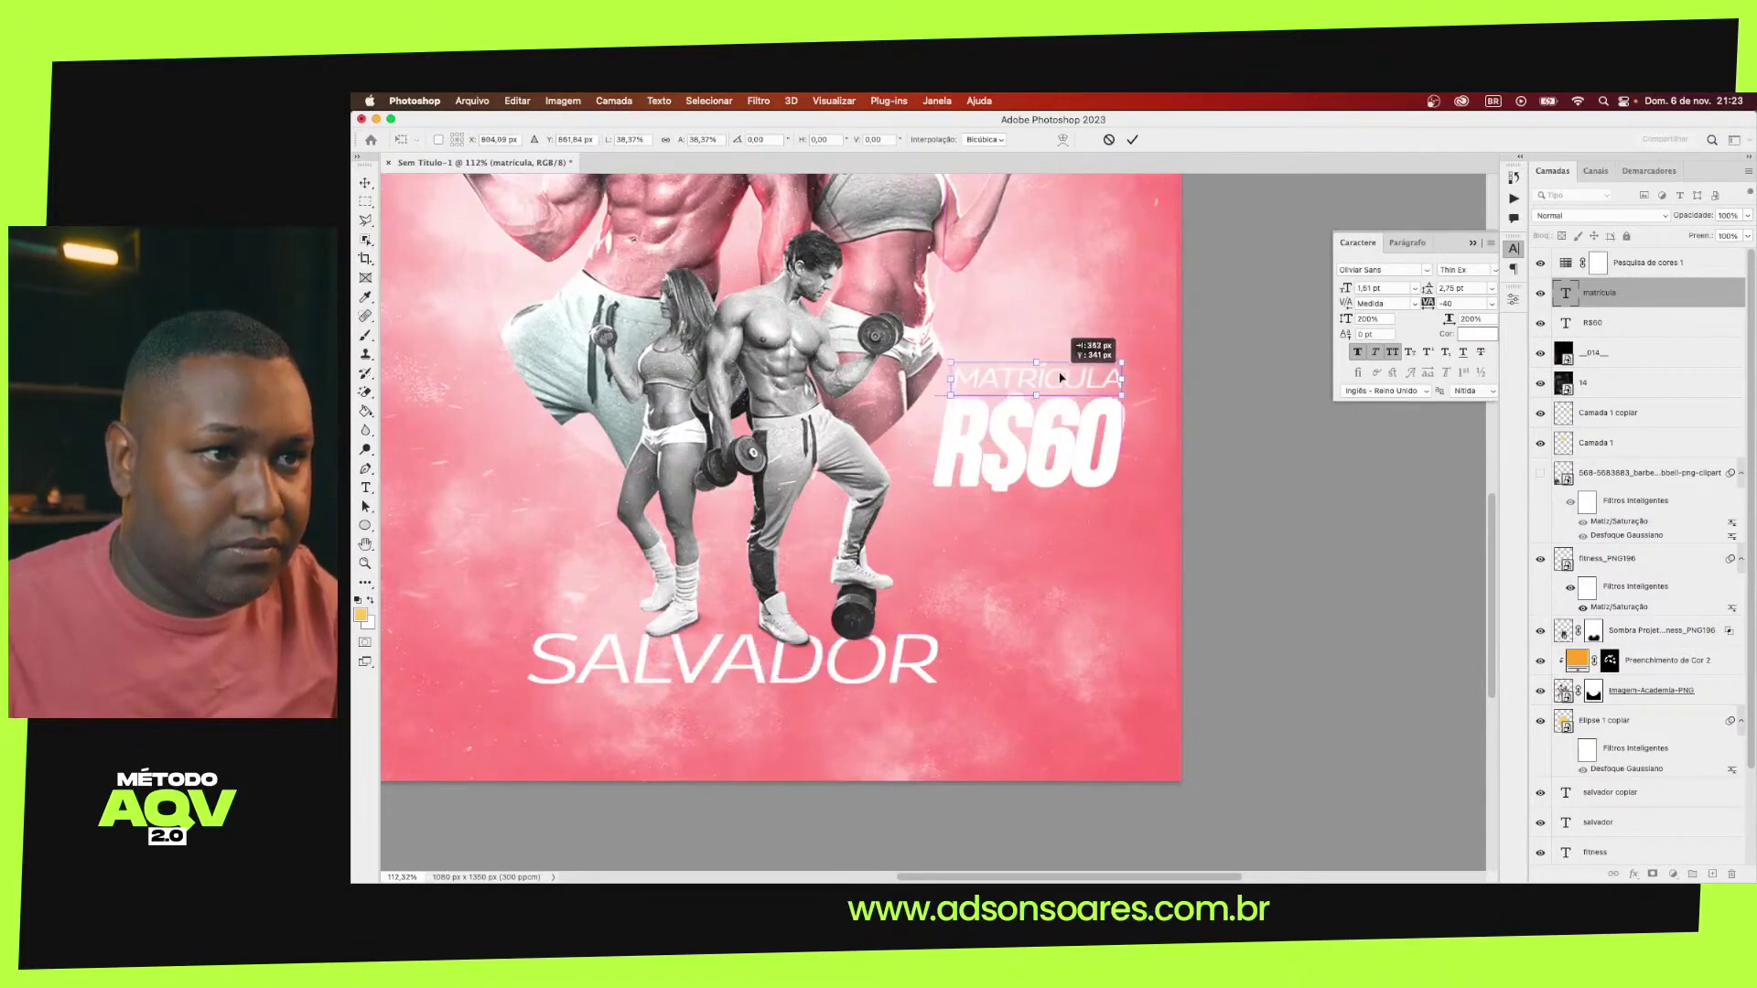
key(Return)
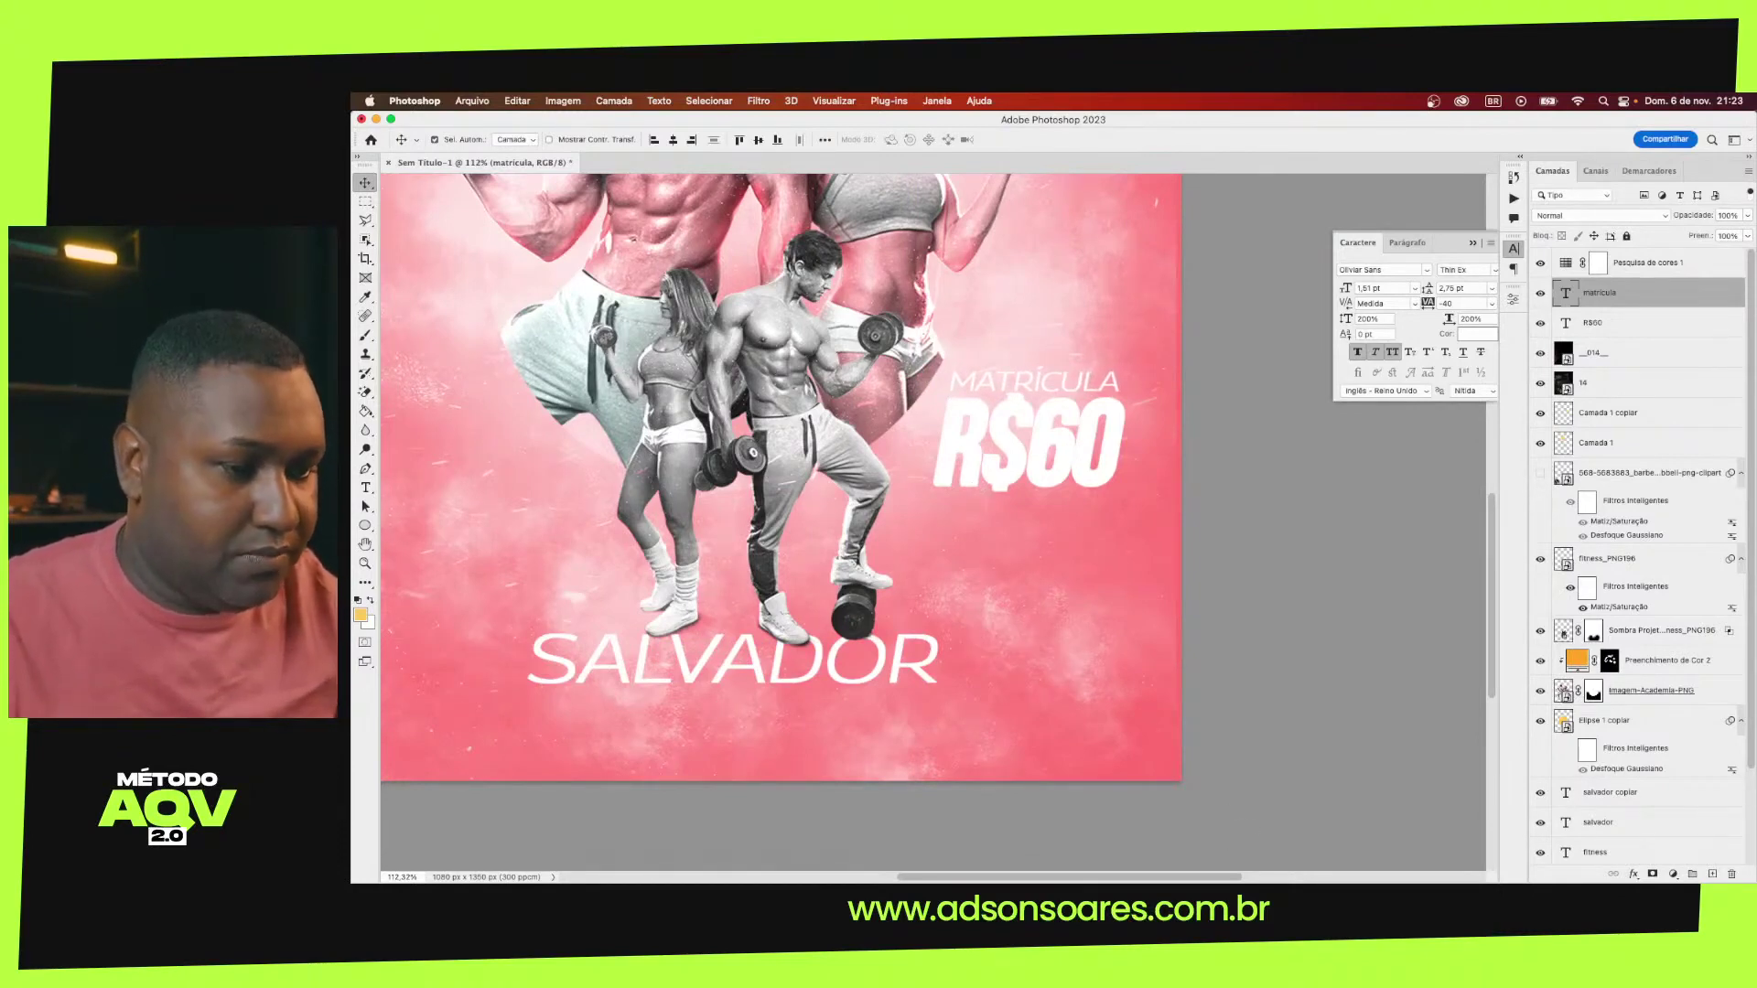
Group the matricula label and R$60 layers into a group named MATRÍCULA
key(super+Tab)
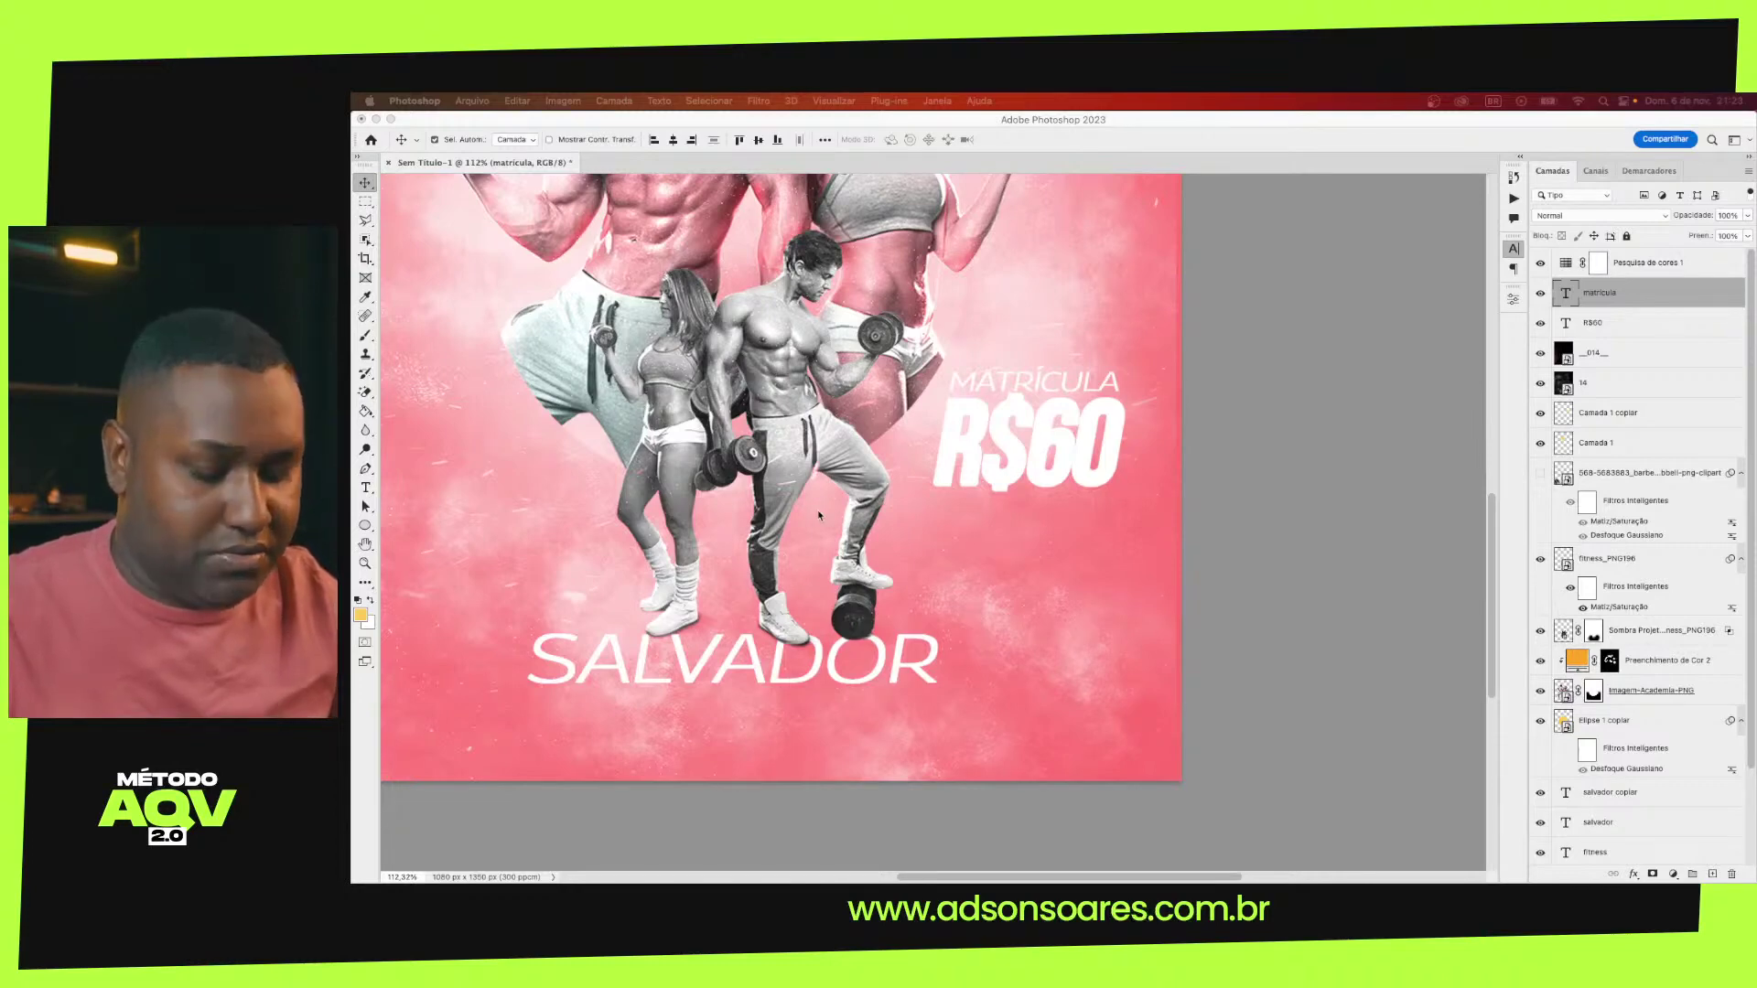
key(super+Tab)
scroll(819, 515, down, 5)
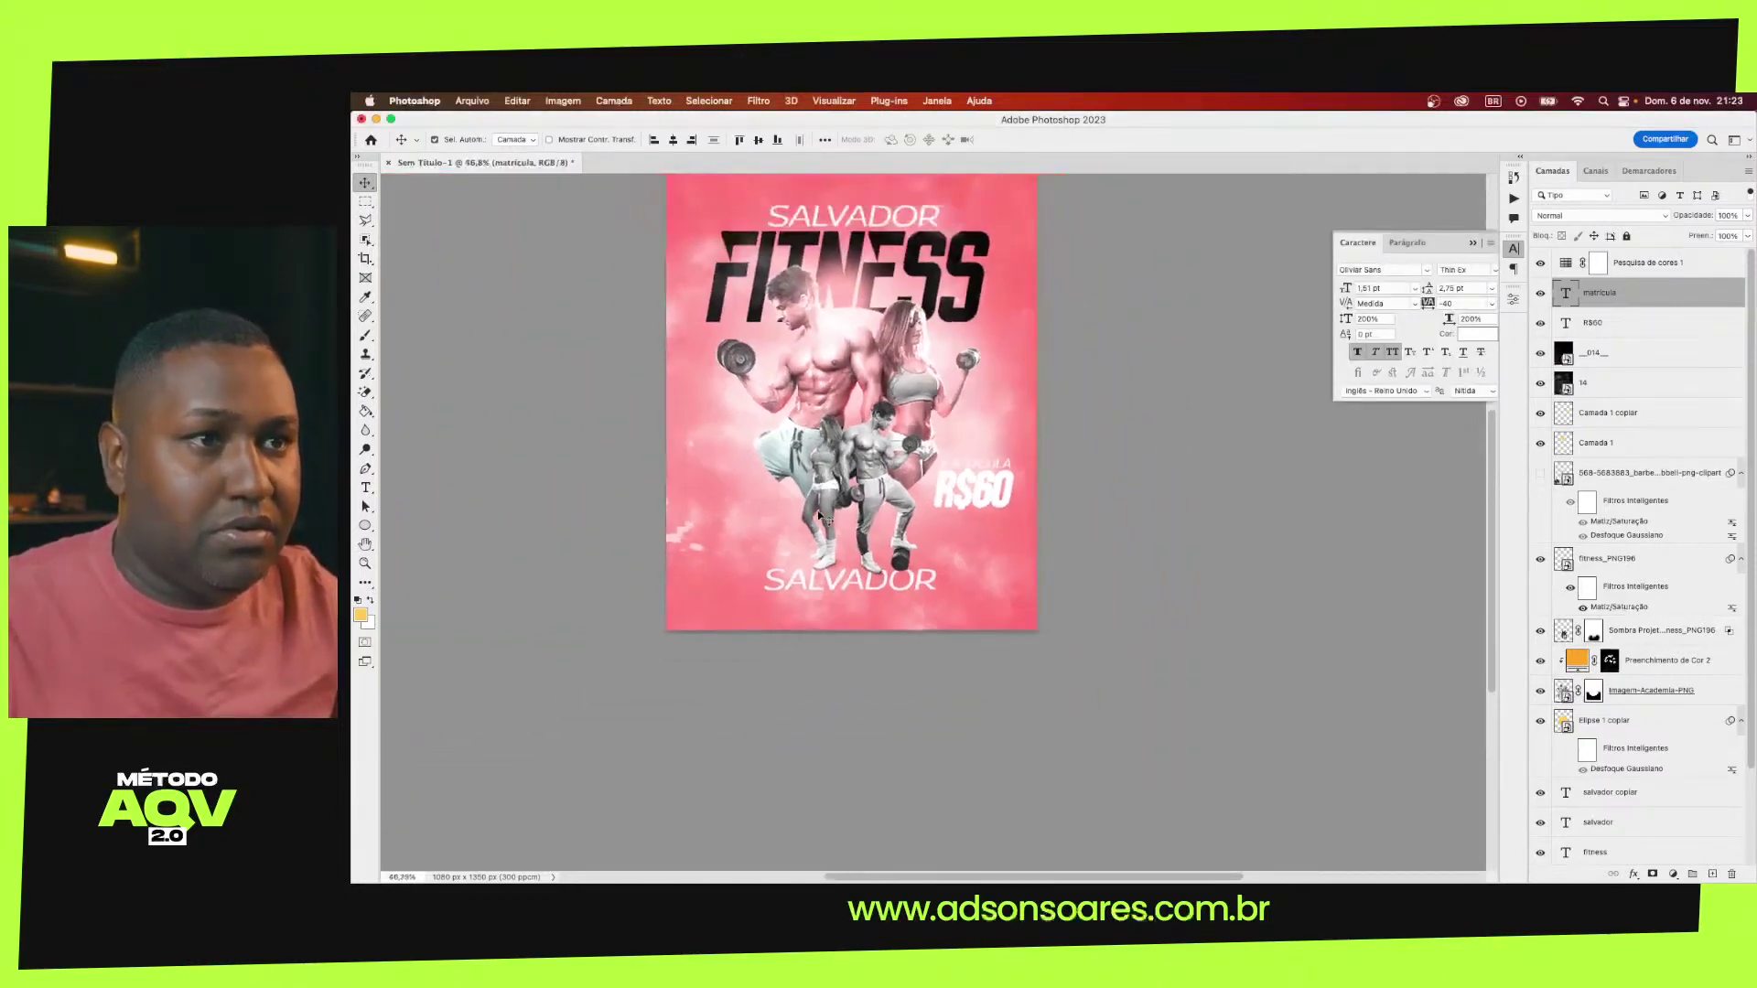
click(1132, 611)
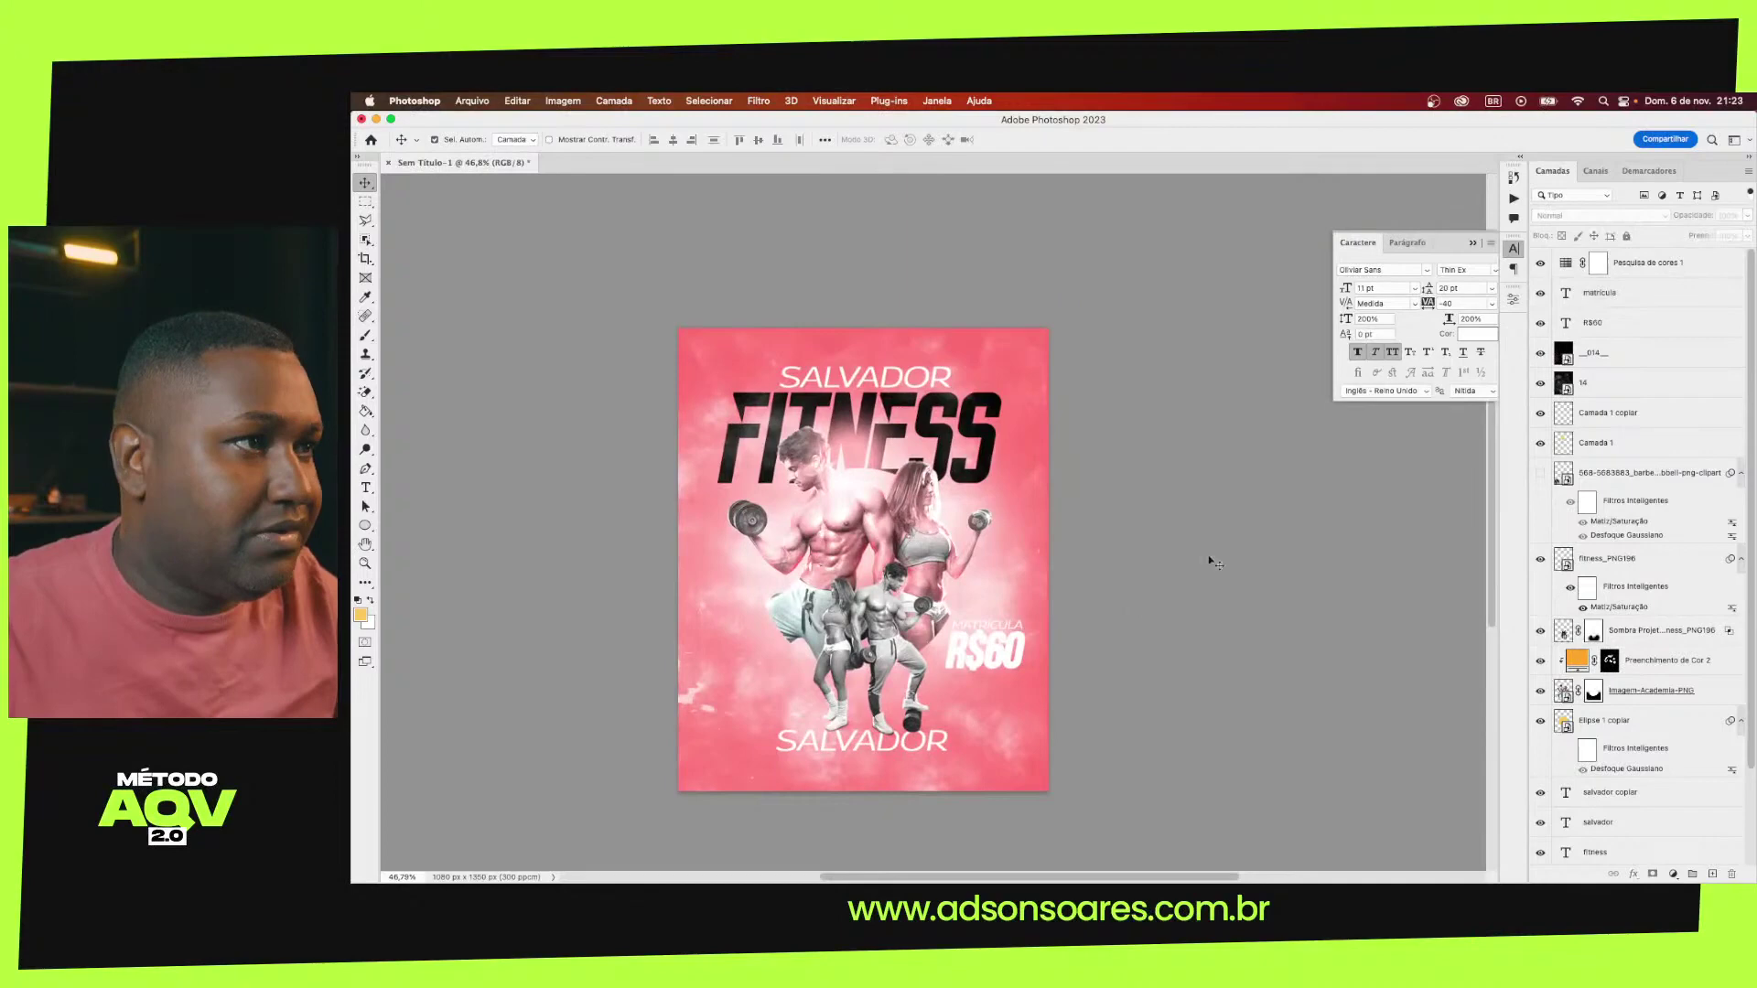
click(1629, 320)
shift+click(1629, 293)
key(ctrl+g)
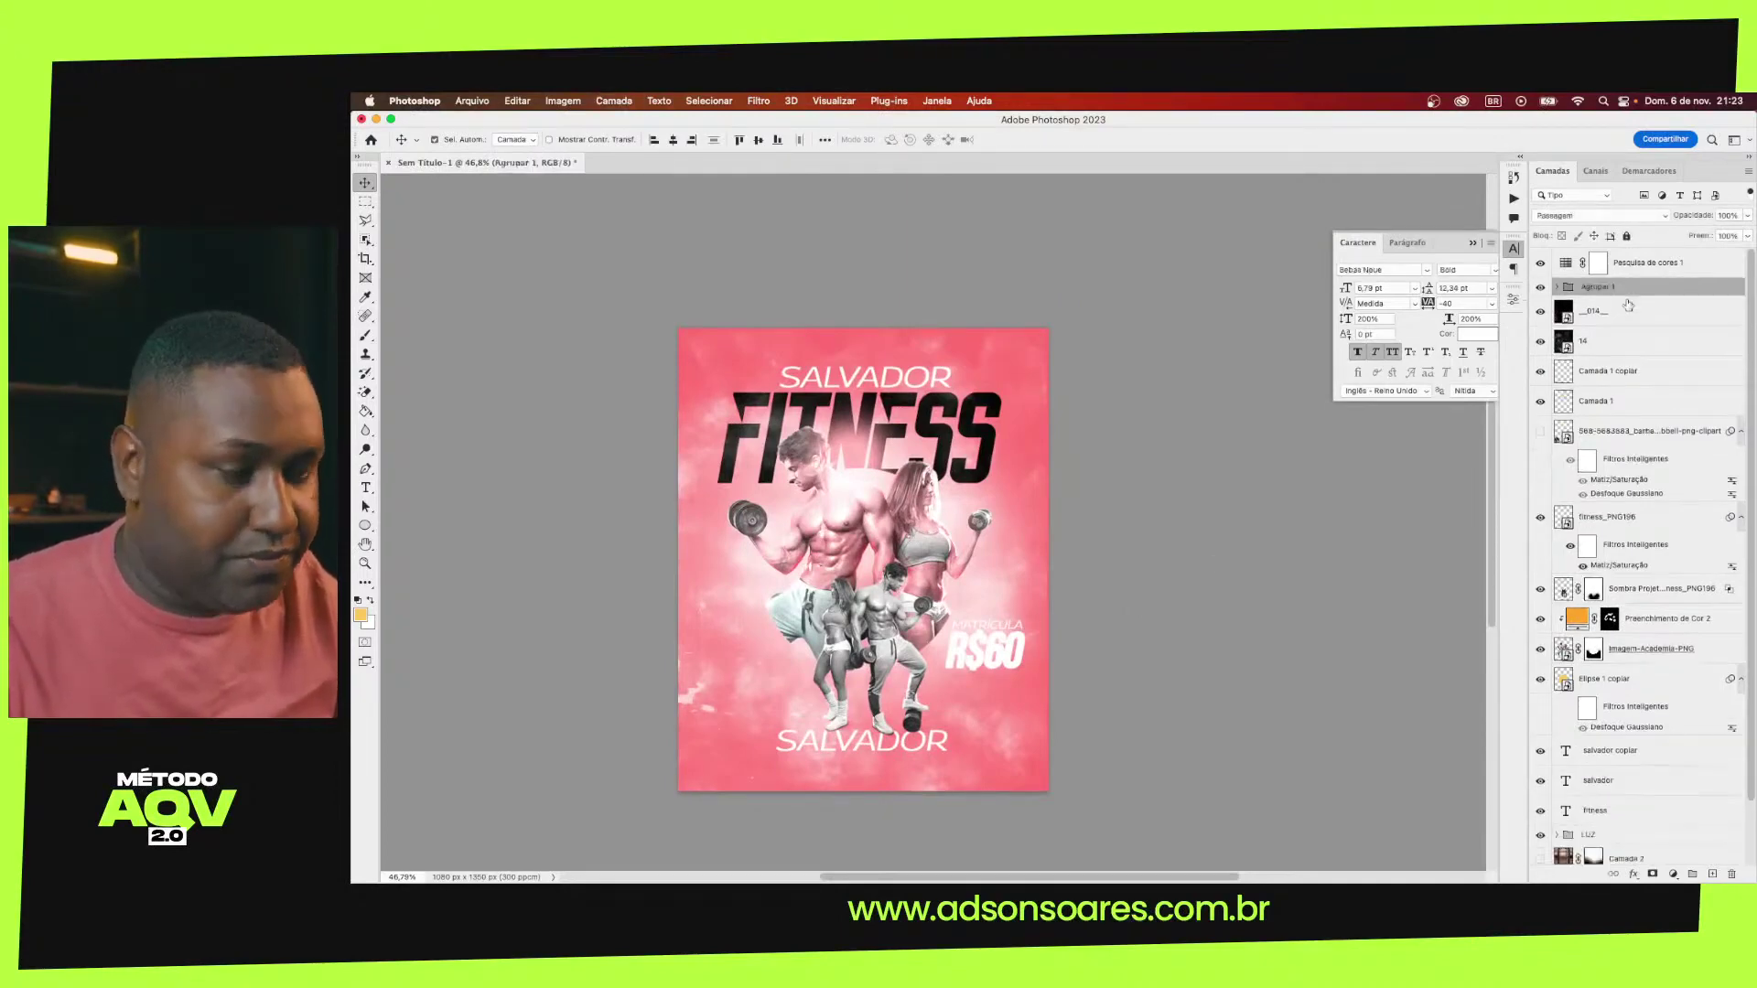
double_click(1596, 286)
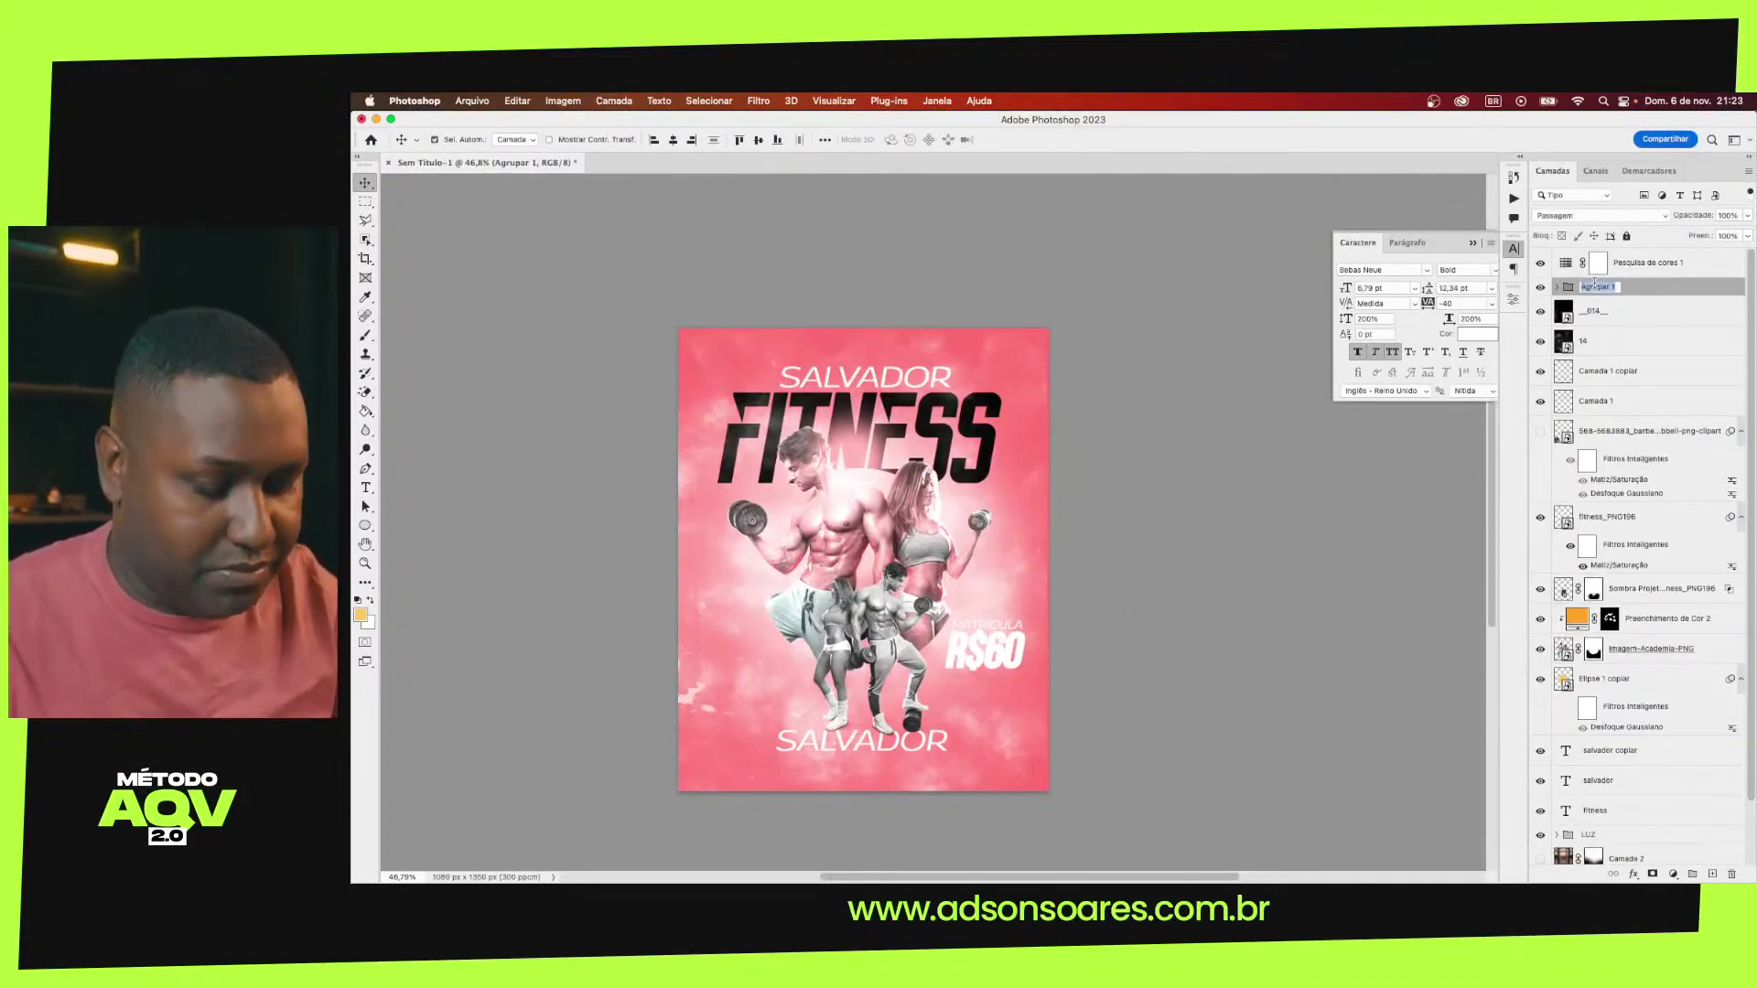
text(MATRÍCU)
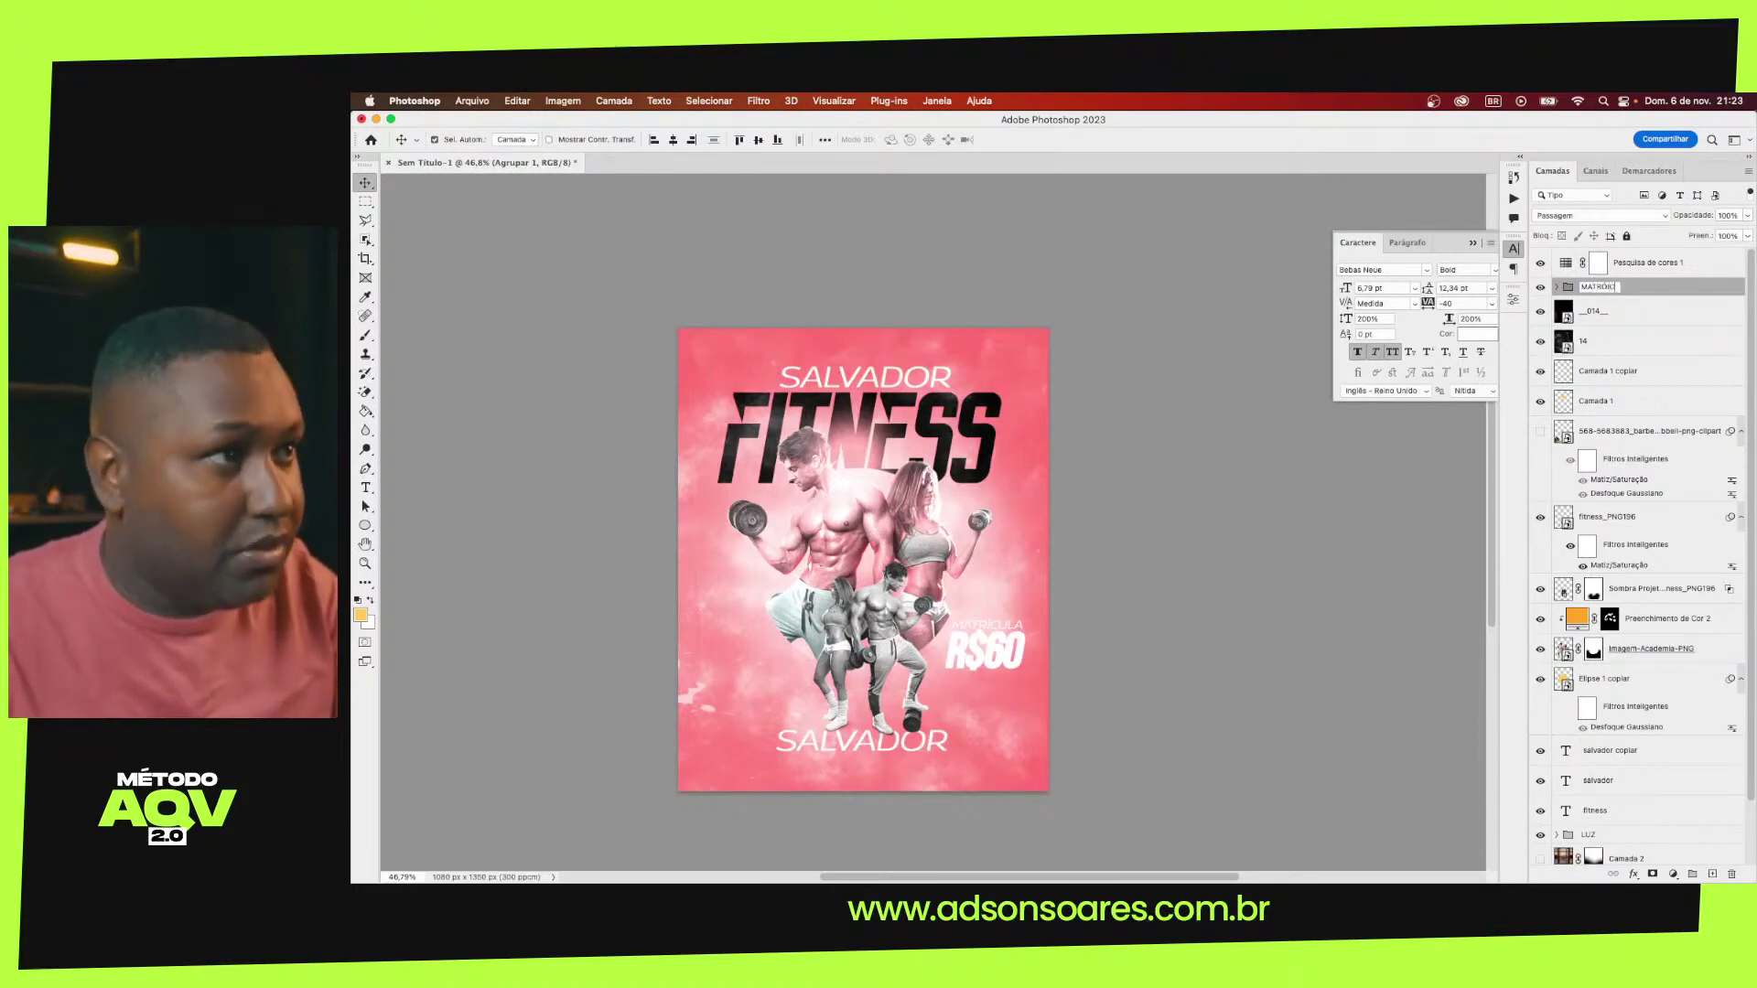
key(BackSpace)
key(BackSpace)
text(RÍ)
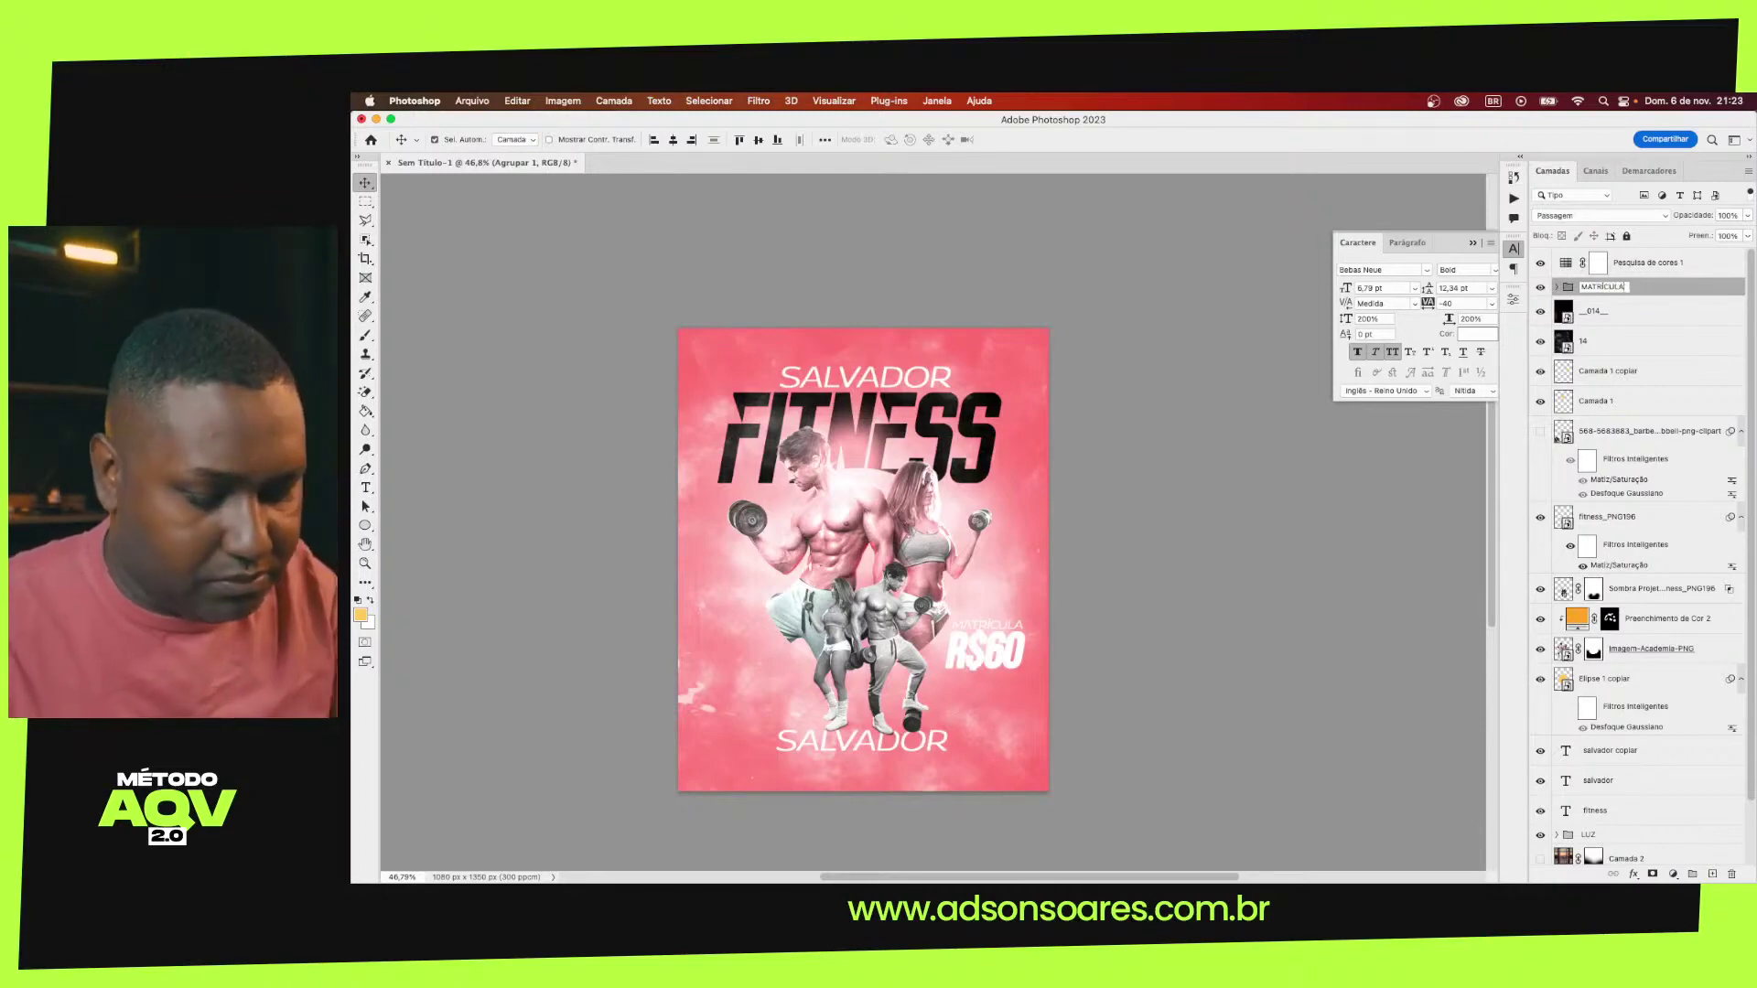
key(Return)
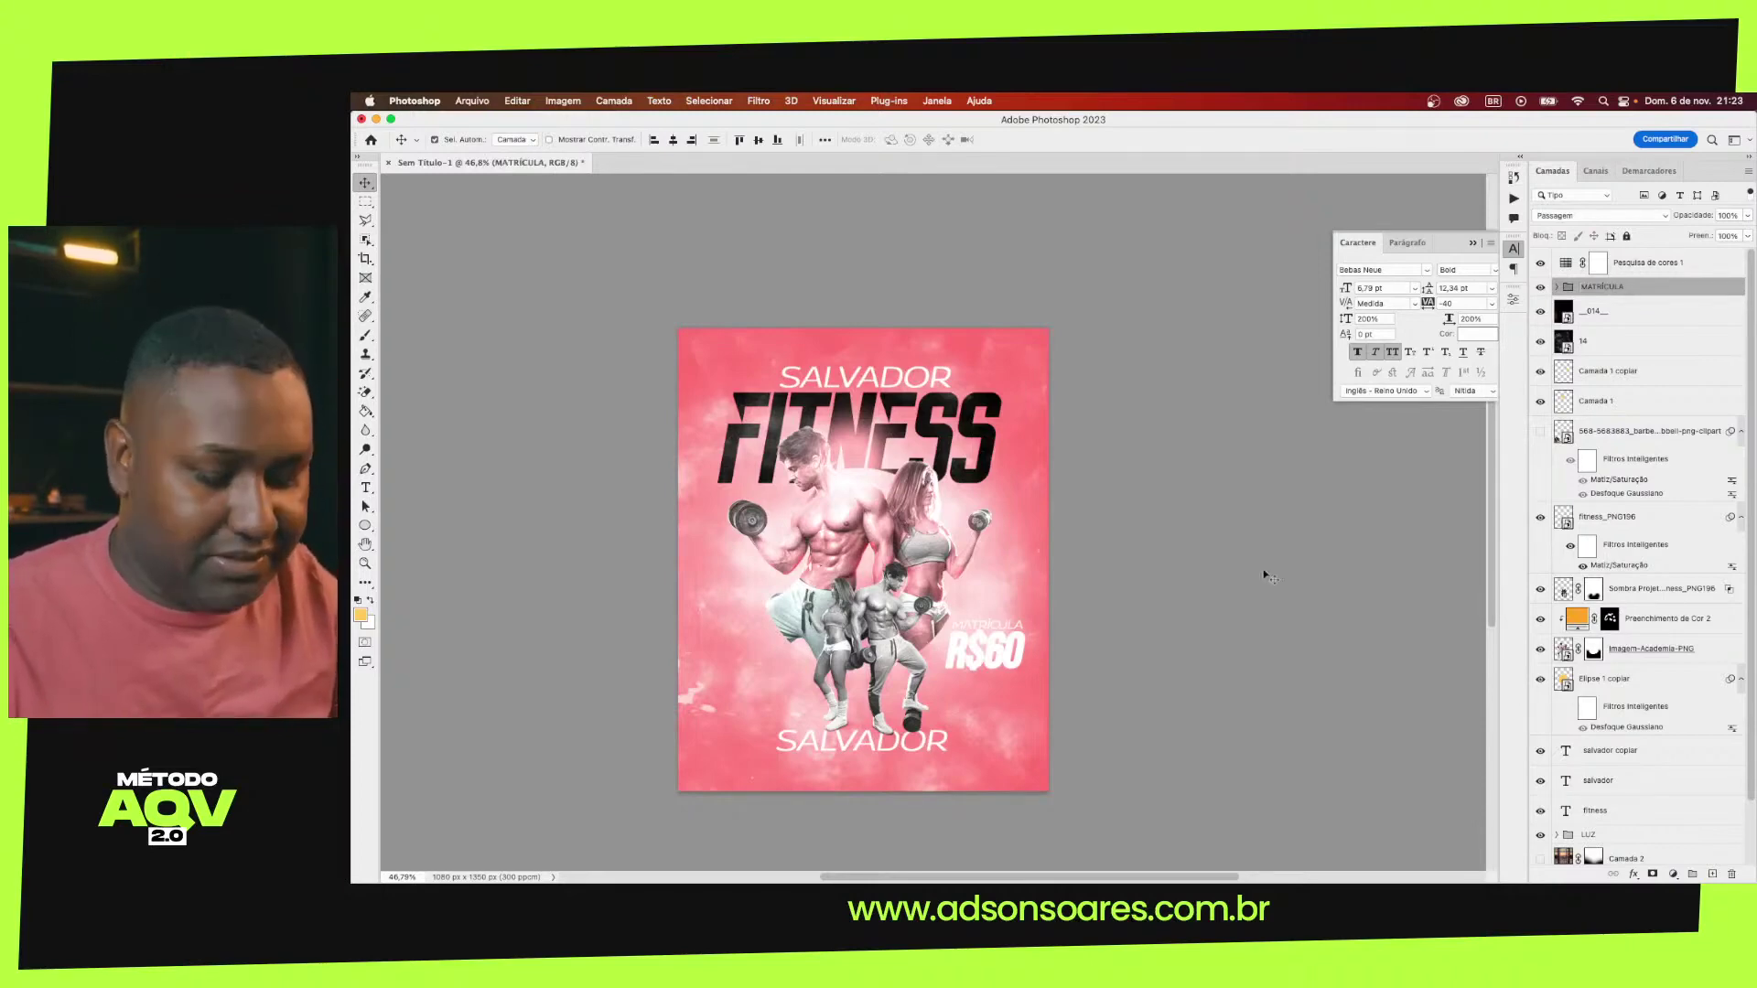
Shift the MATRÍCULA group slightly up and to the right
key(ctrl+t)
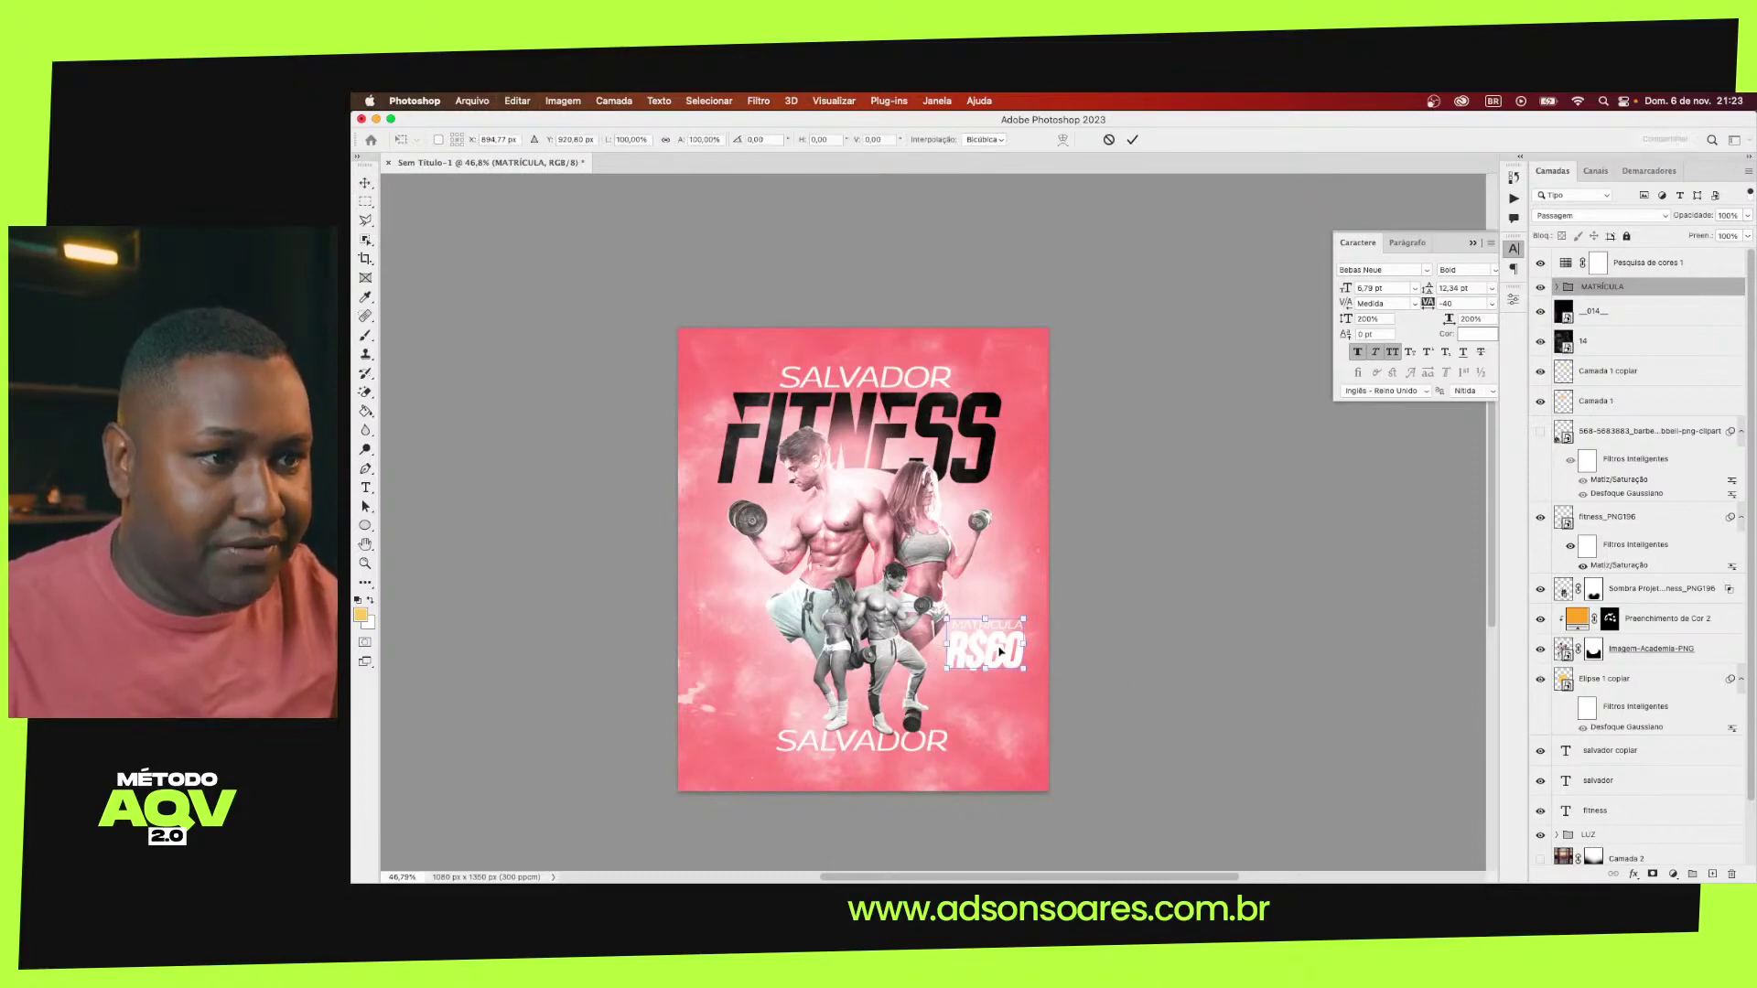
drag(1001, 651, 1005, 604)
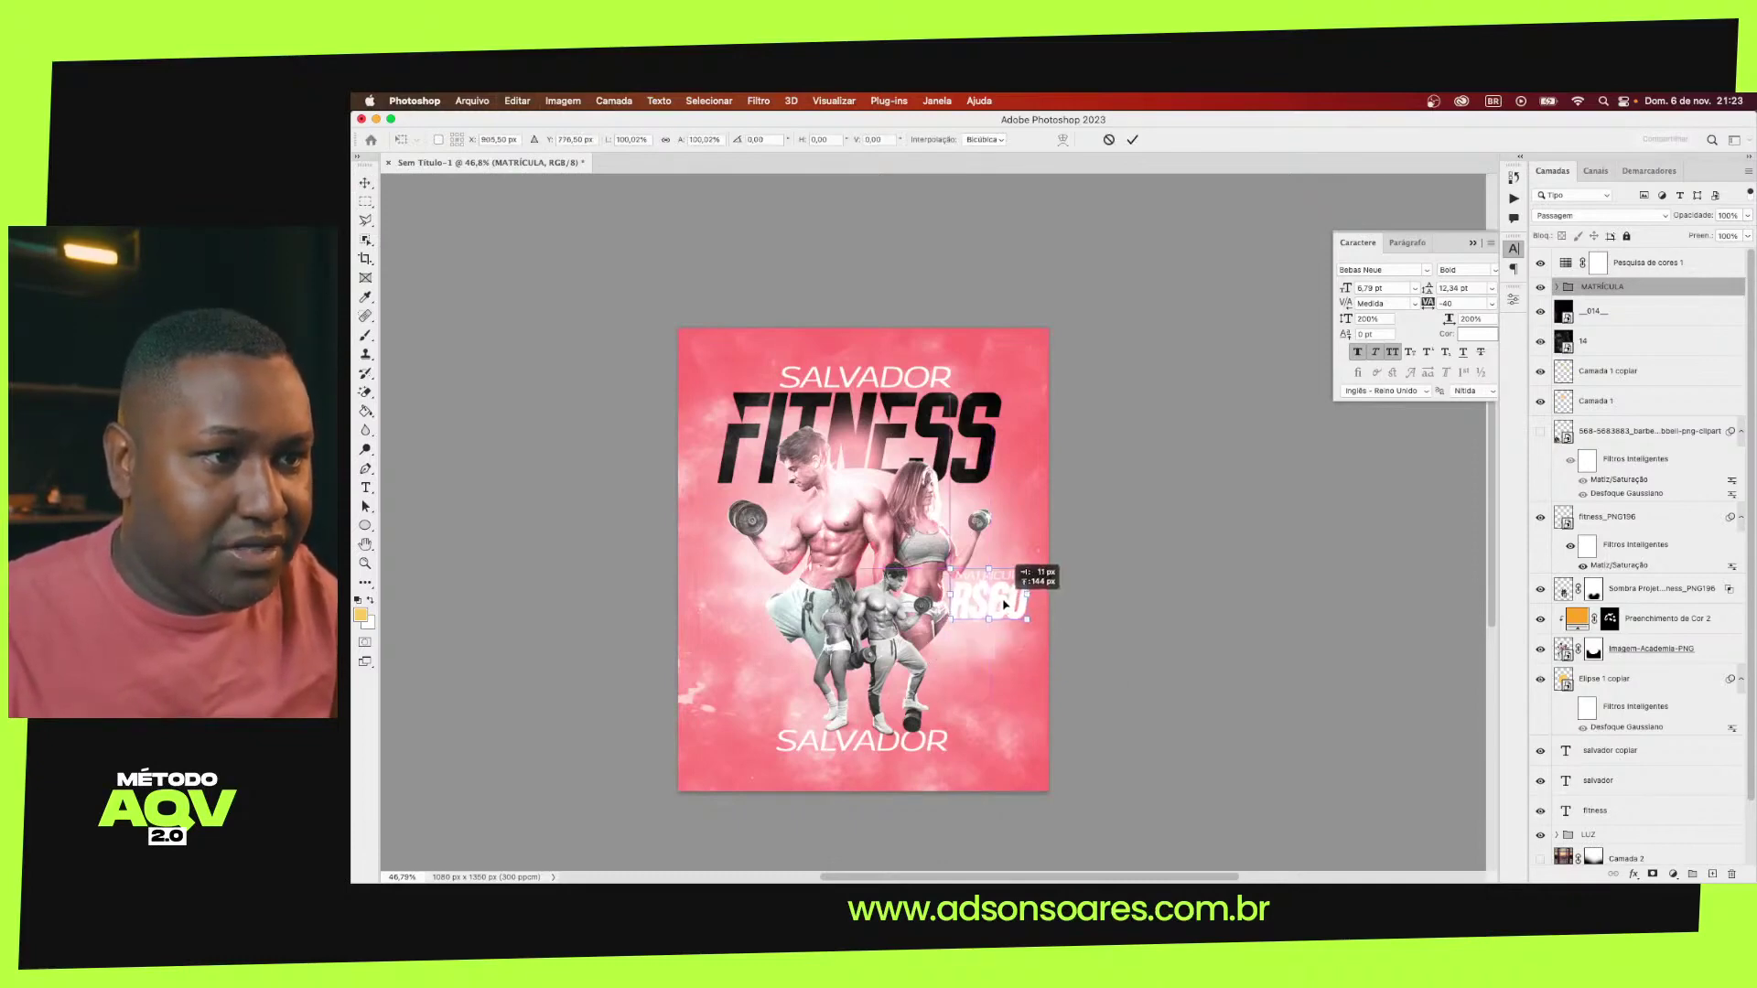
key(Return)
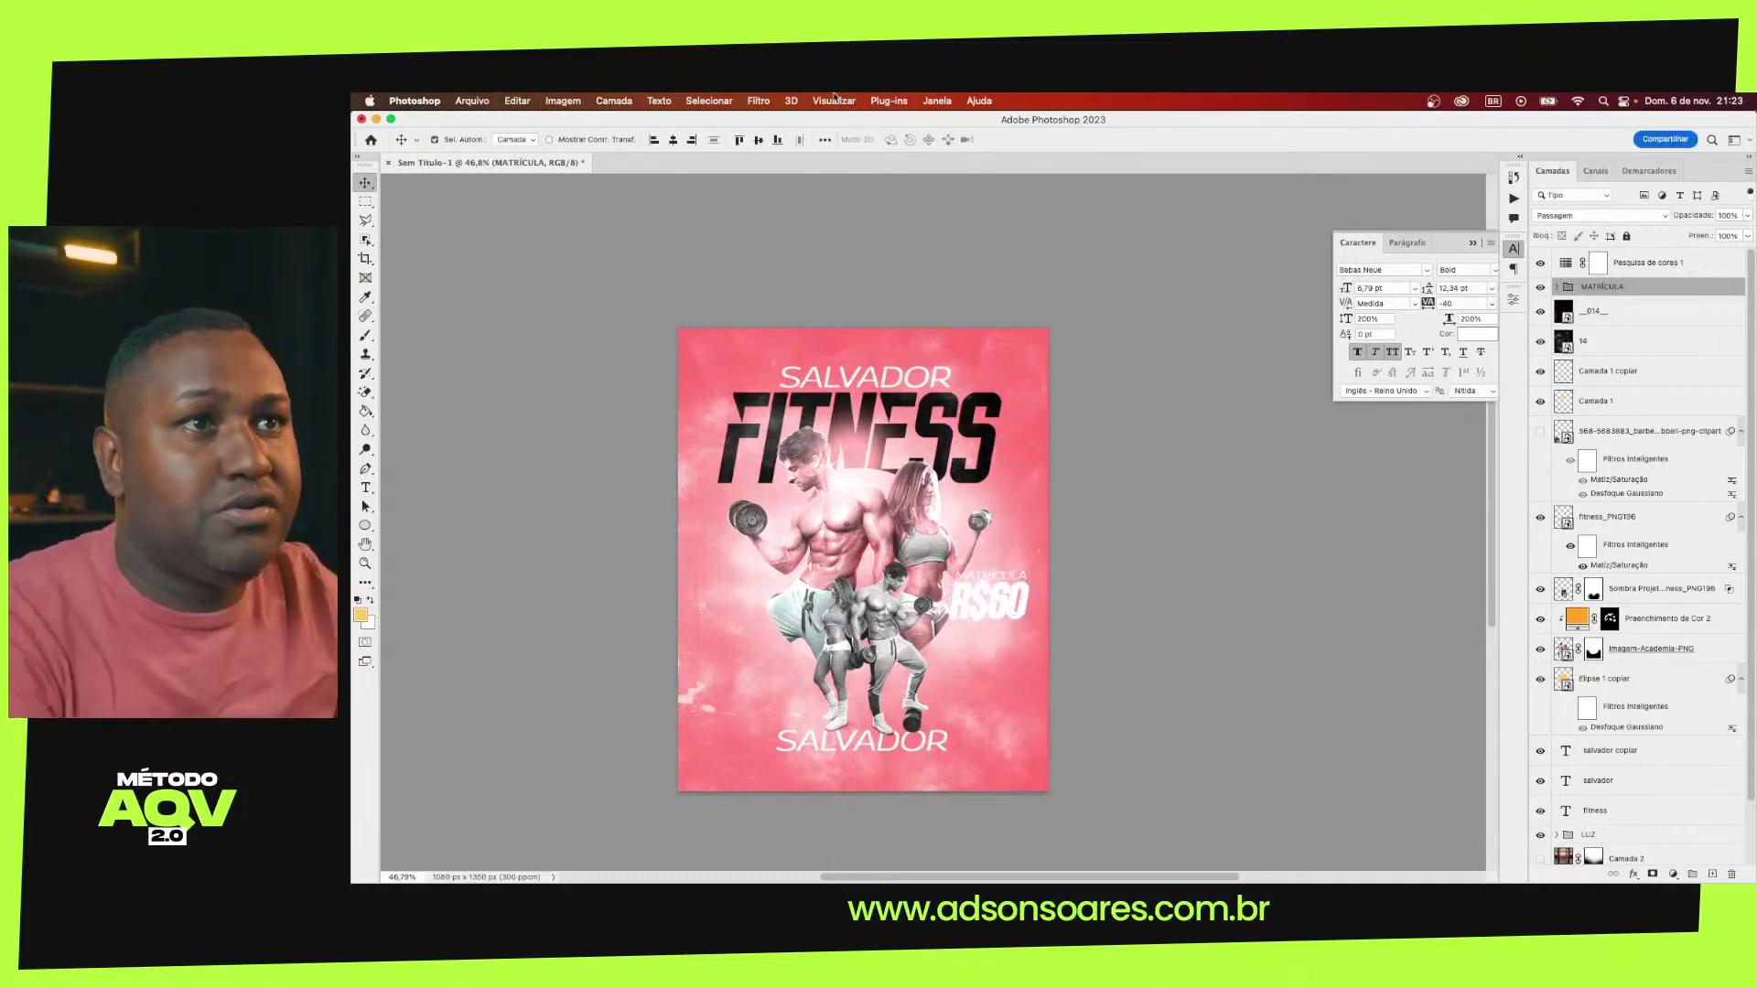
click(835, 100)
mouse_move(838, 472)
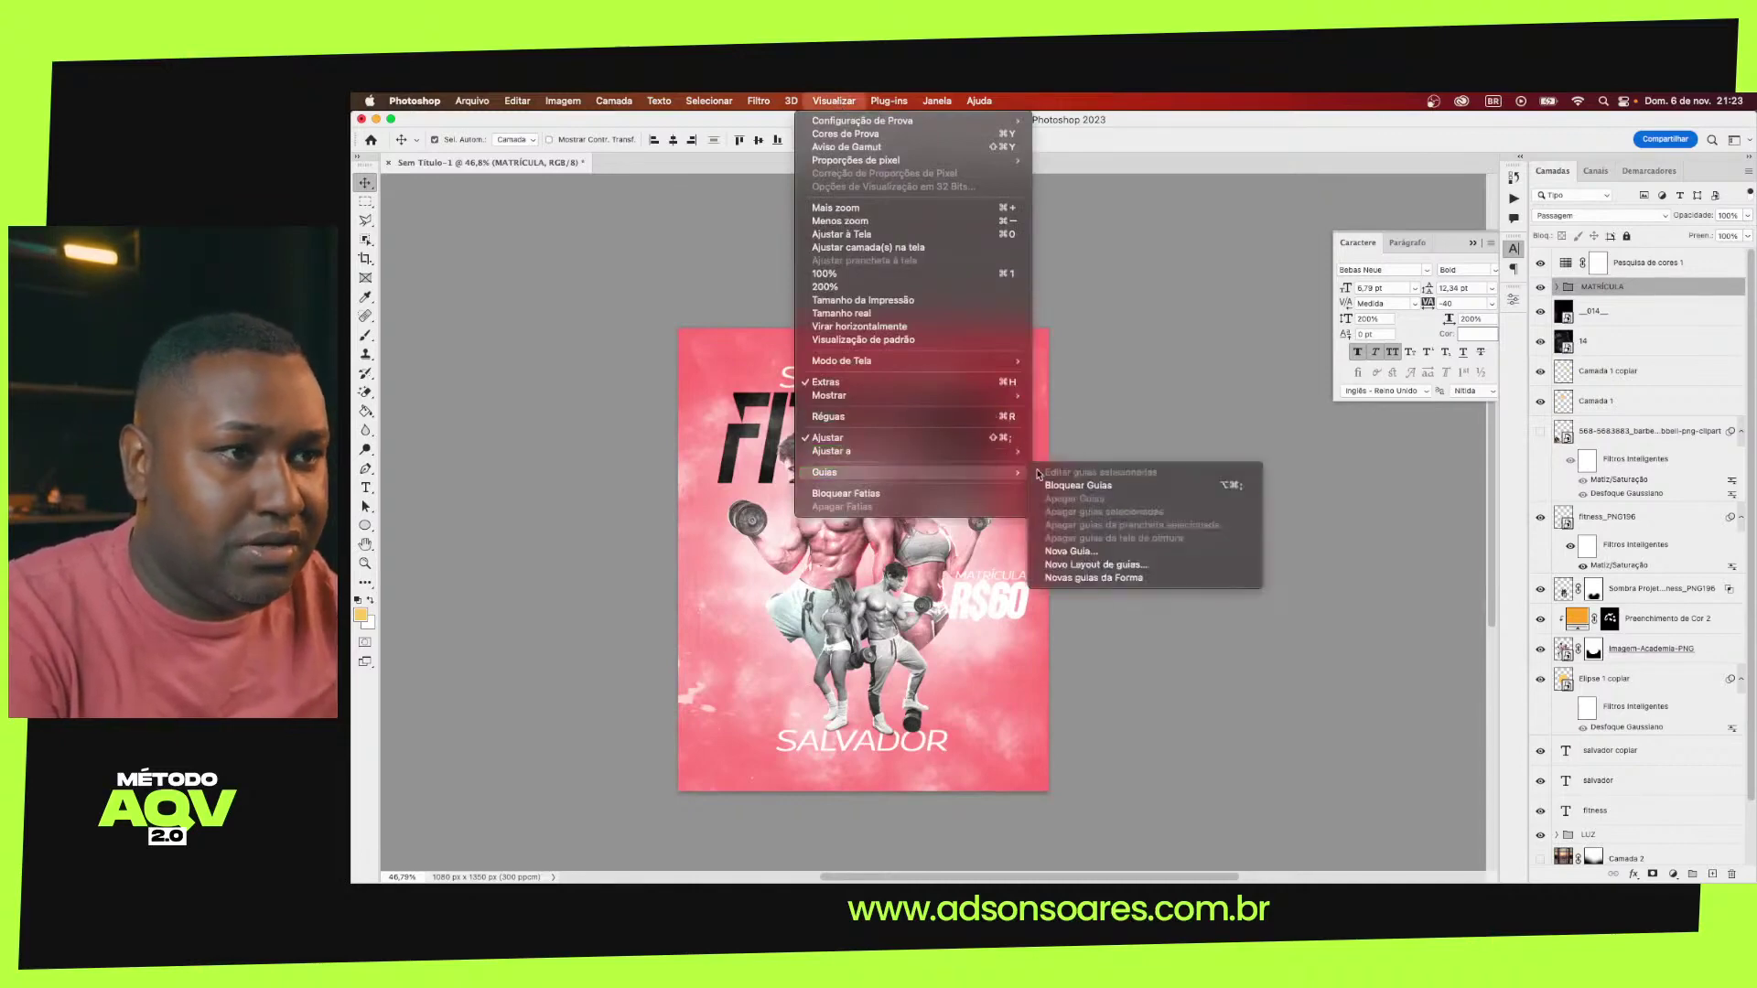
Add a new guide layout with 60 px margins on all four edges, then zoom in
click(1091, 565)
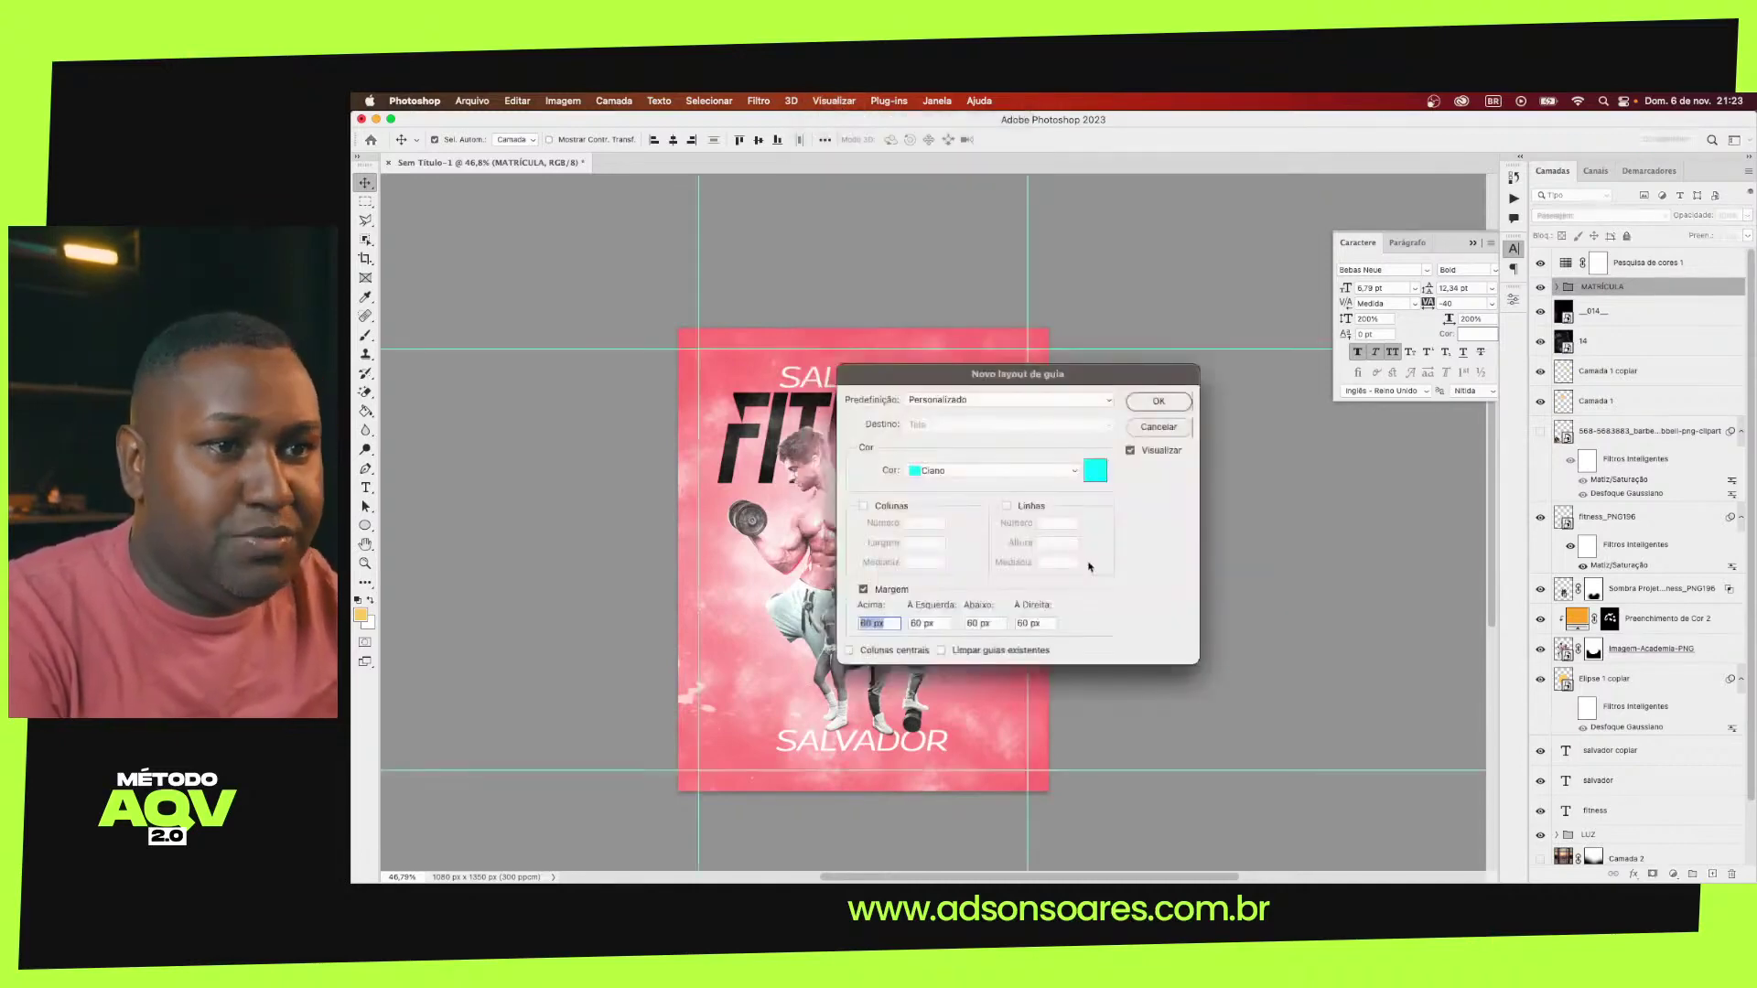
click(1159, 401)
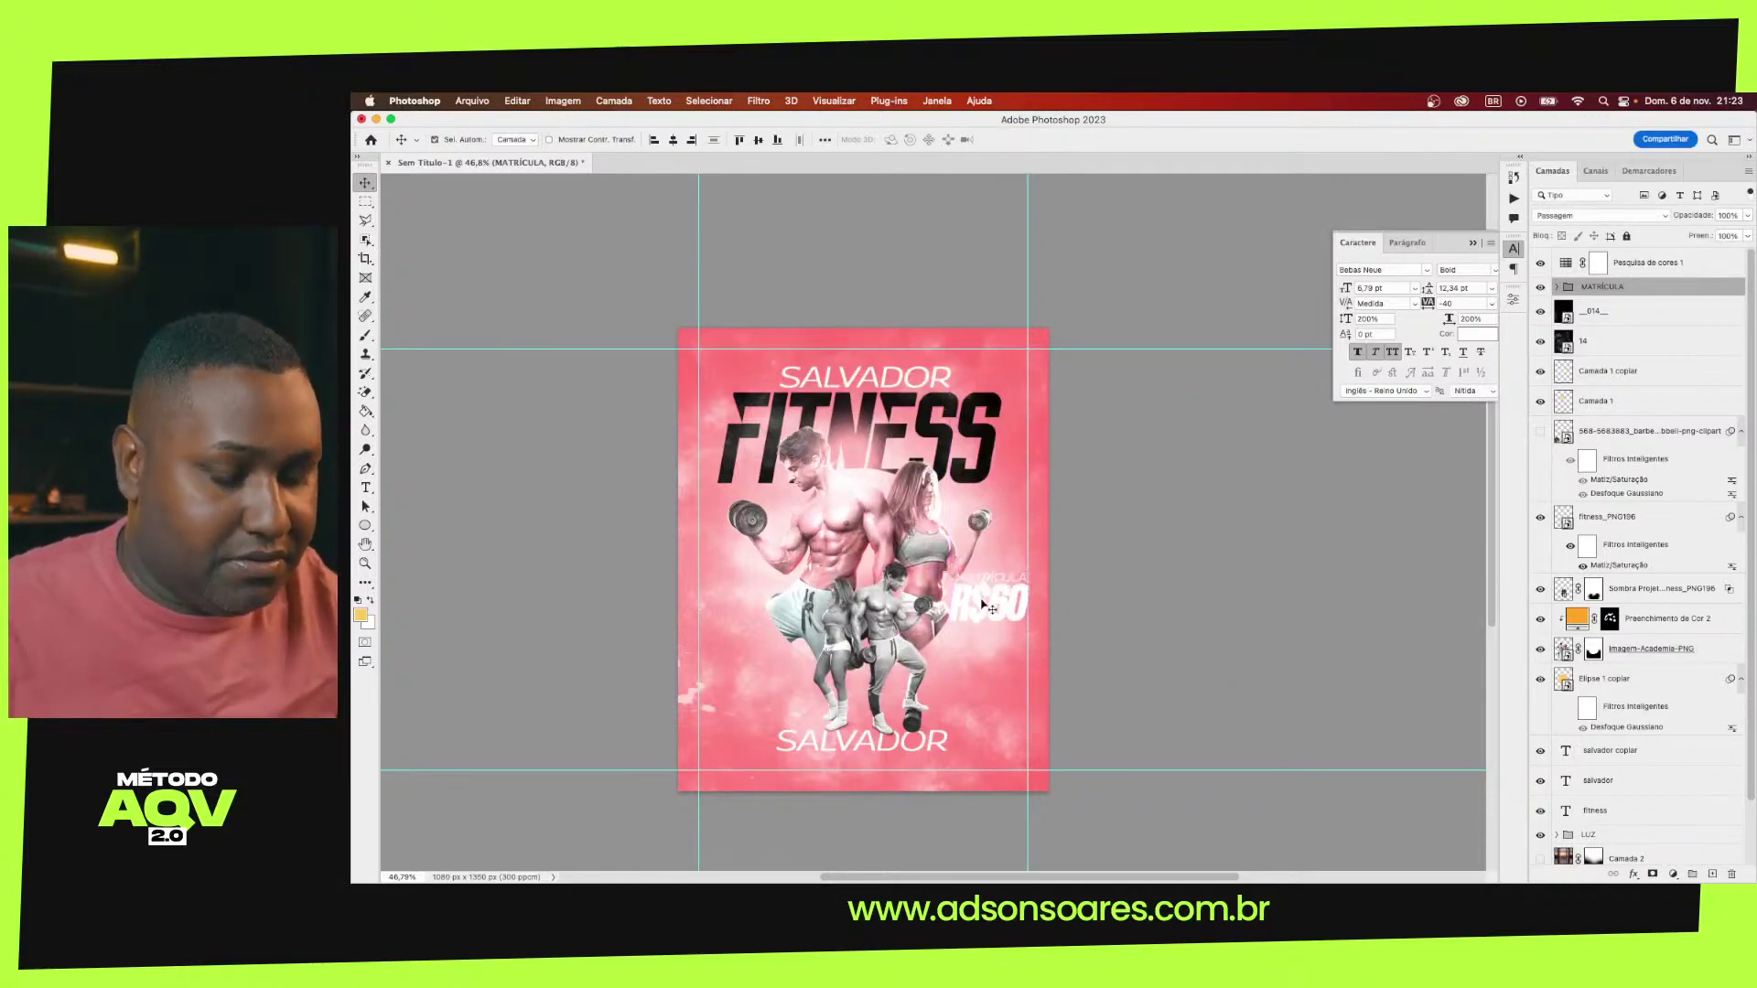
scroll(984, 604, up, 1)
scroll(984, 604, up, 2)
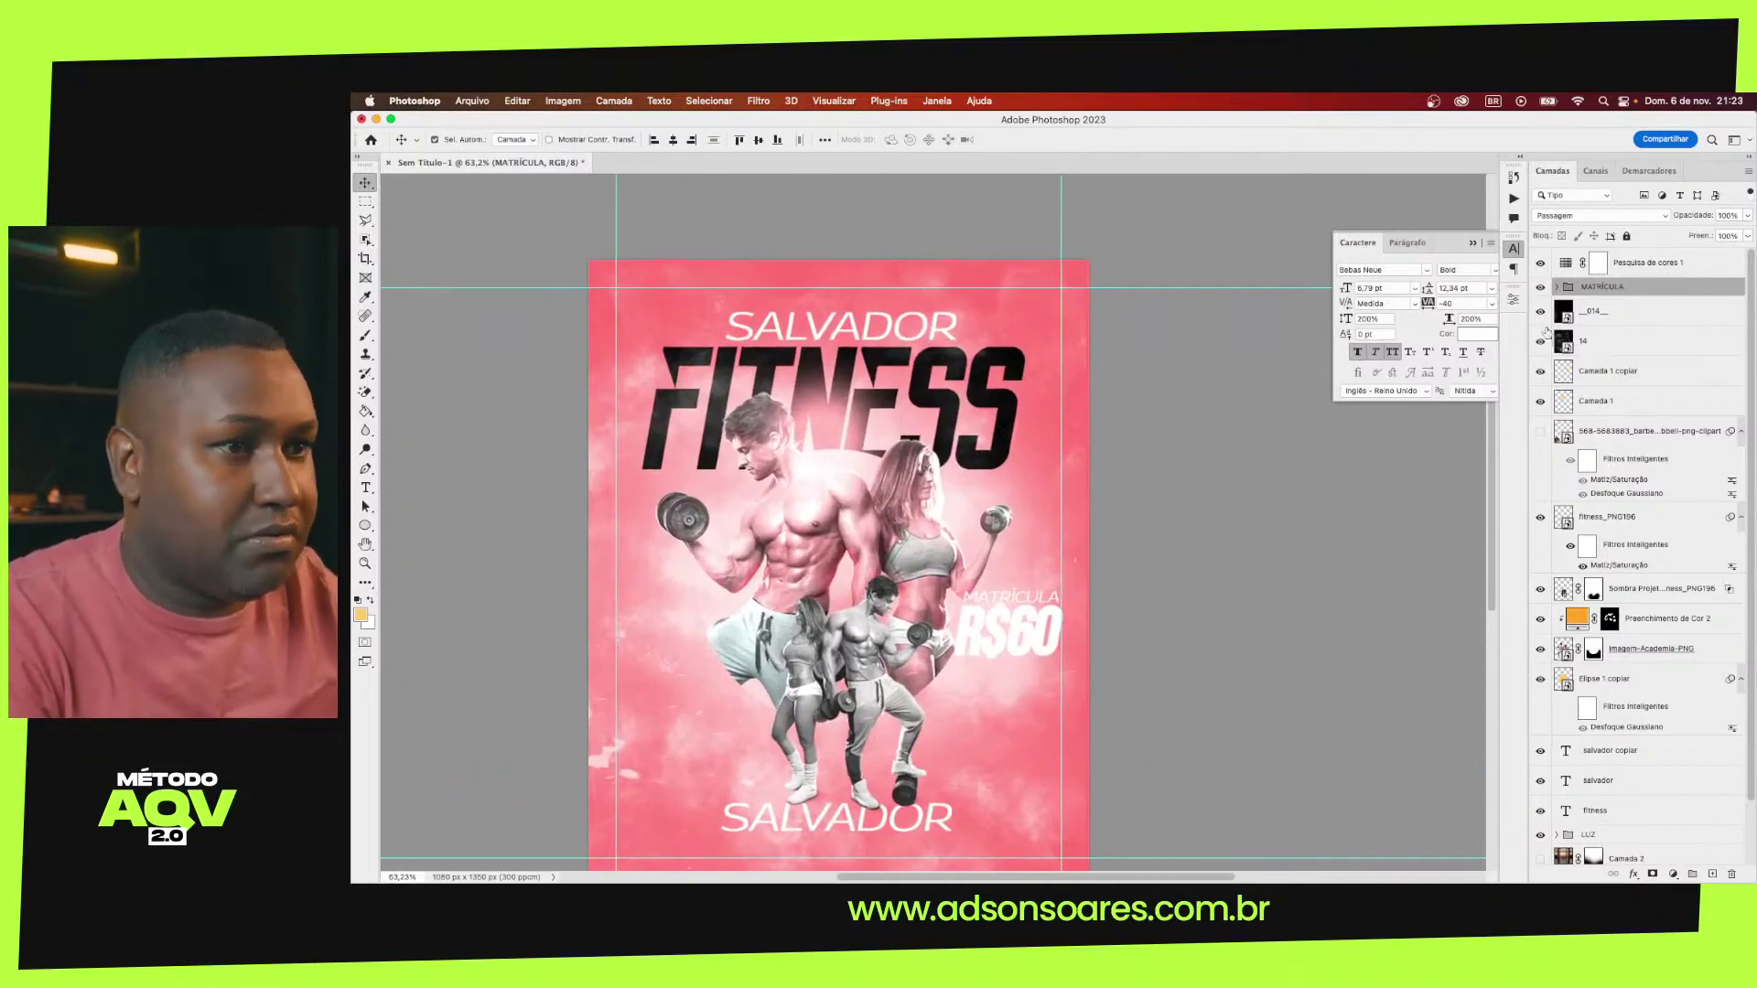
Expand the MATRÍCULA group and make the R$60 text black
click(1555, 286)
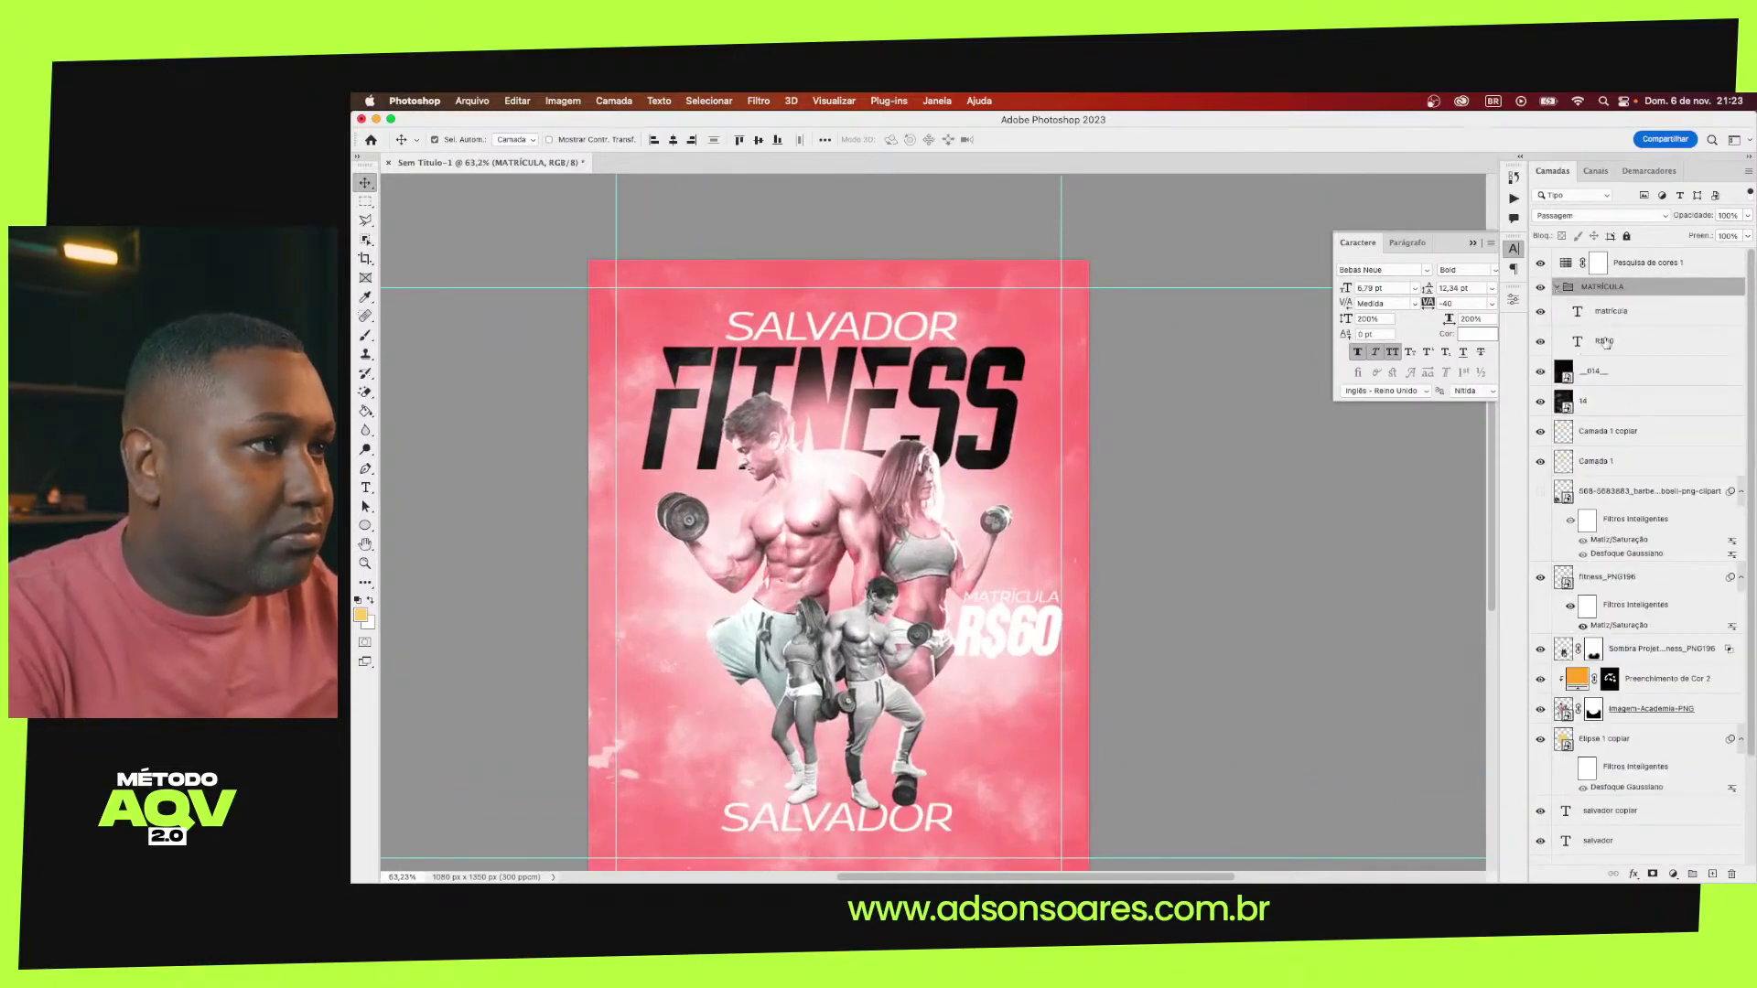
click(1603, 341)
click(1484, 335)
click(855, 334)
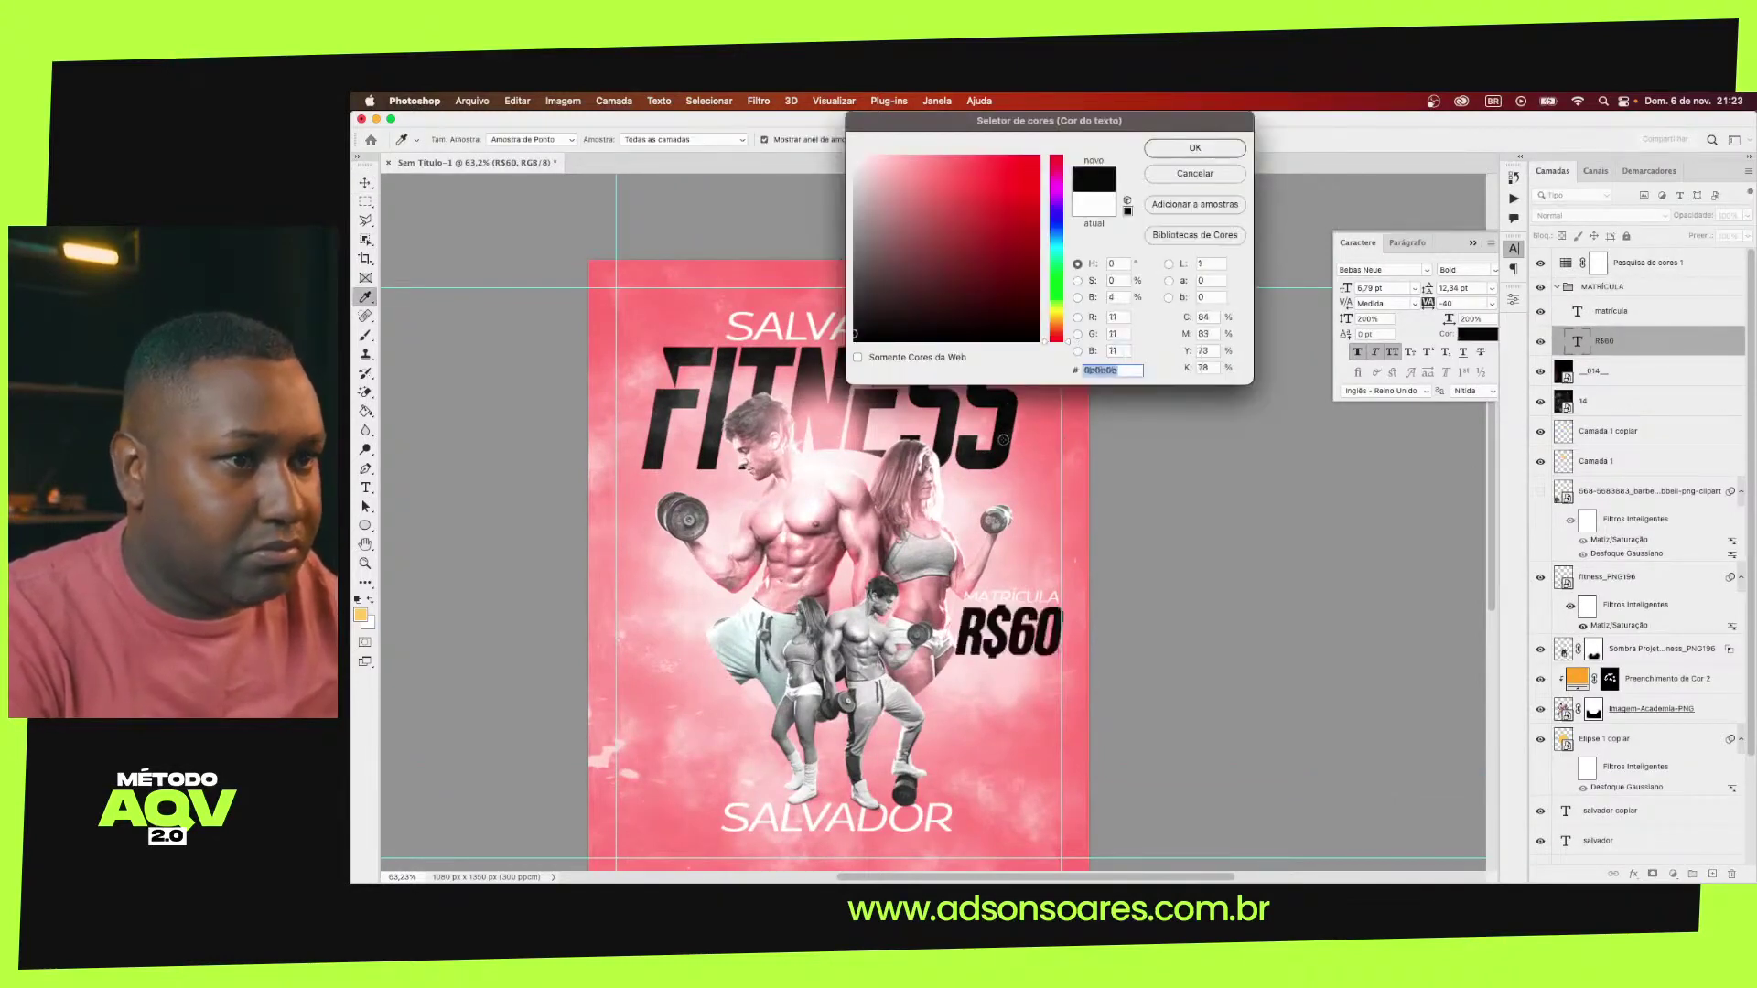
click(1172, 153)
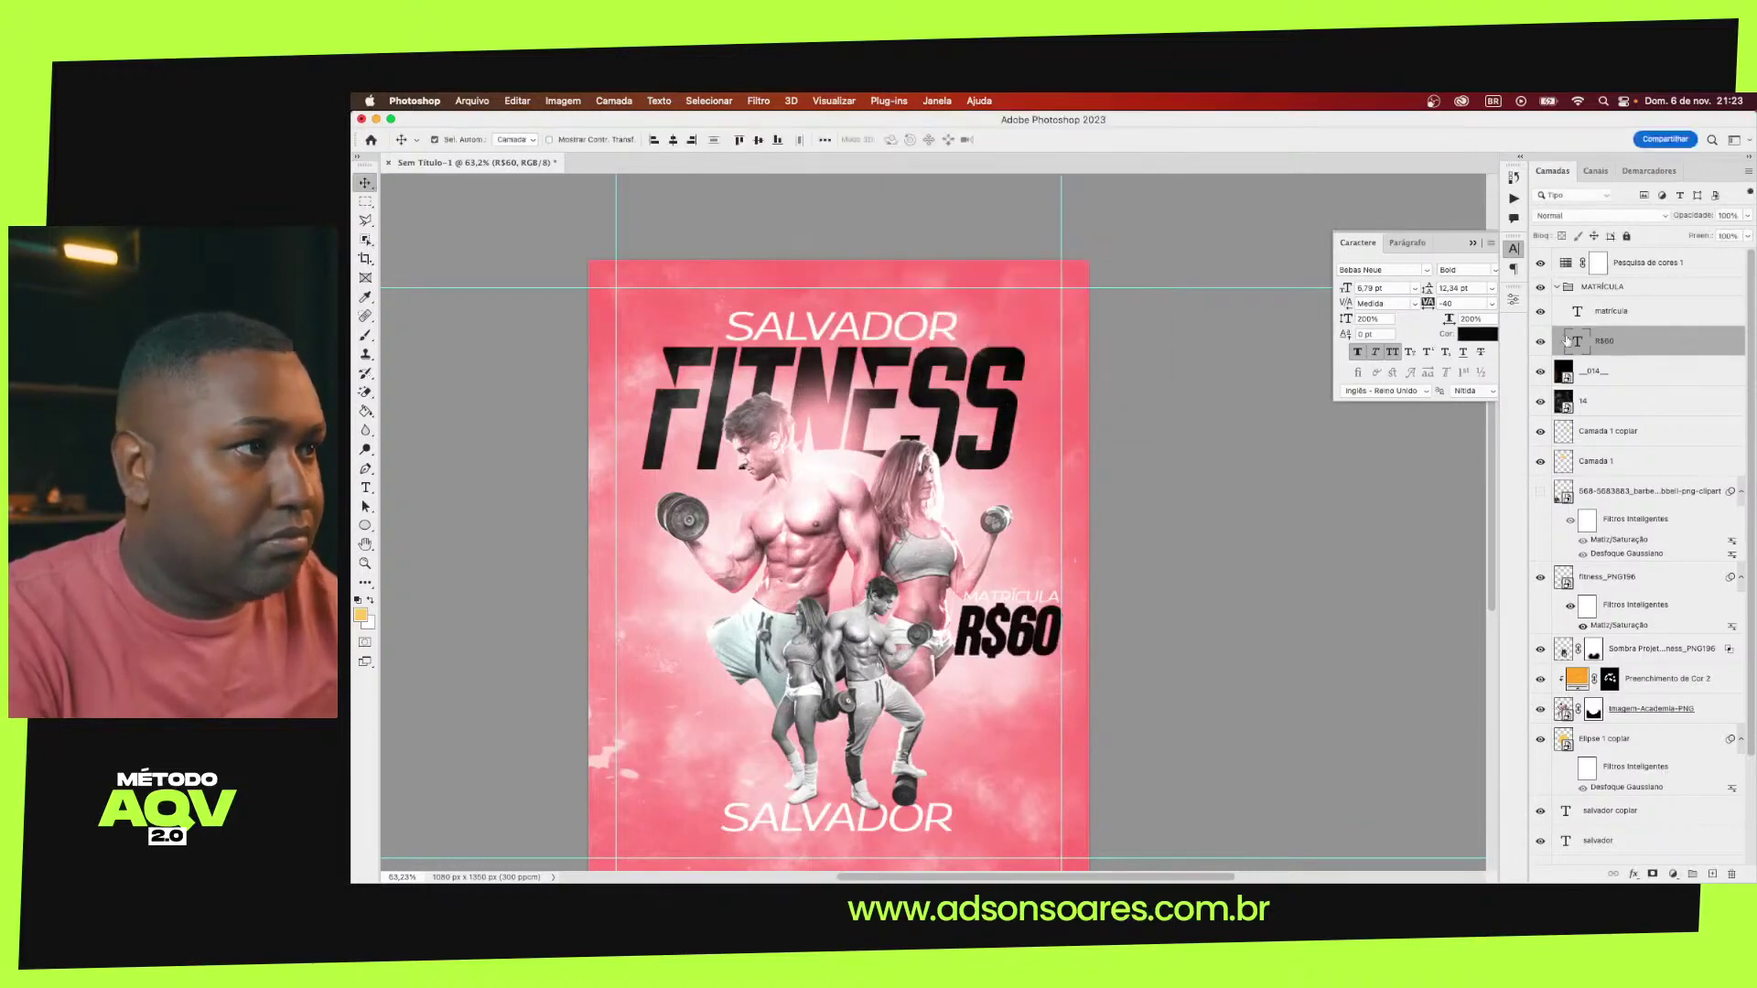
Make the matricula label dark red and fit the poster on screen
click(1606, 312)
click(1488, 334)
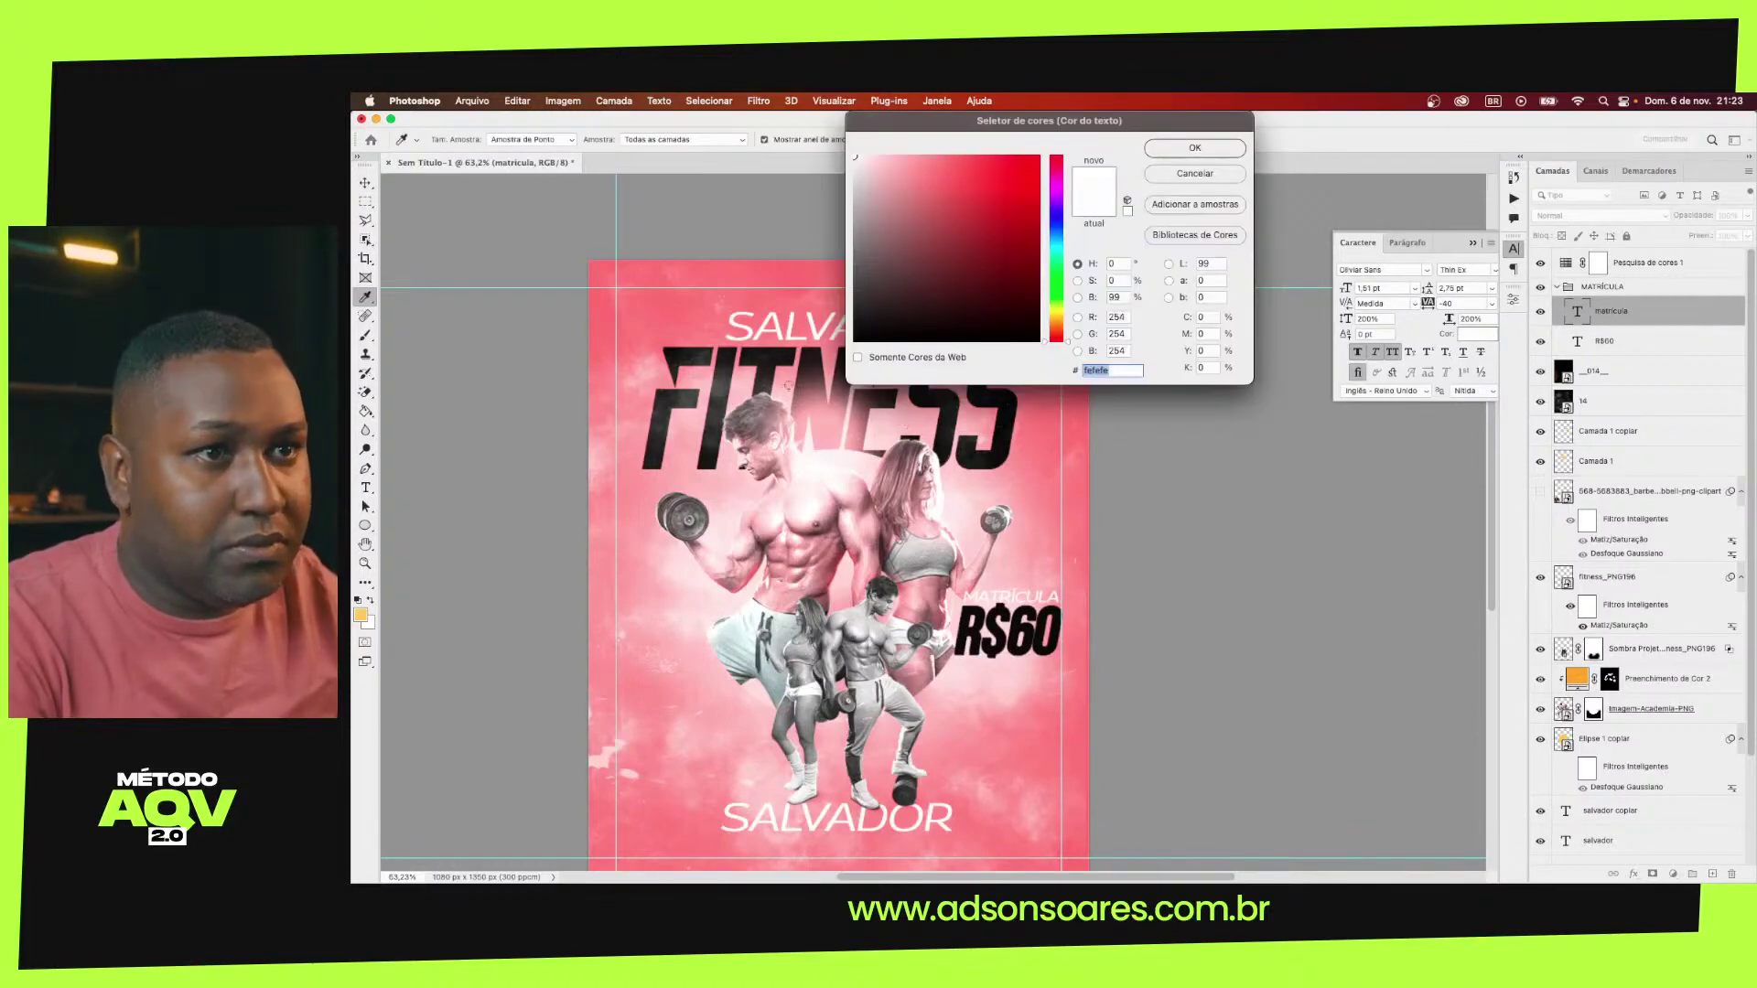
click(746, 305)
click(1013, 238)
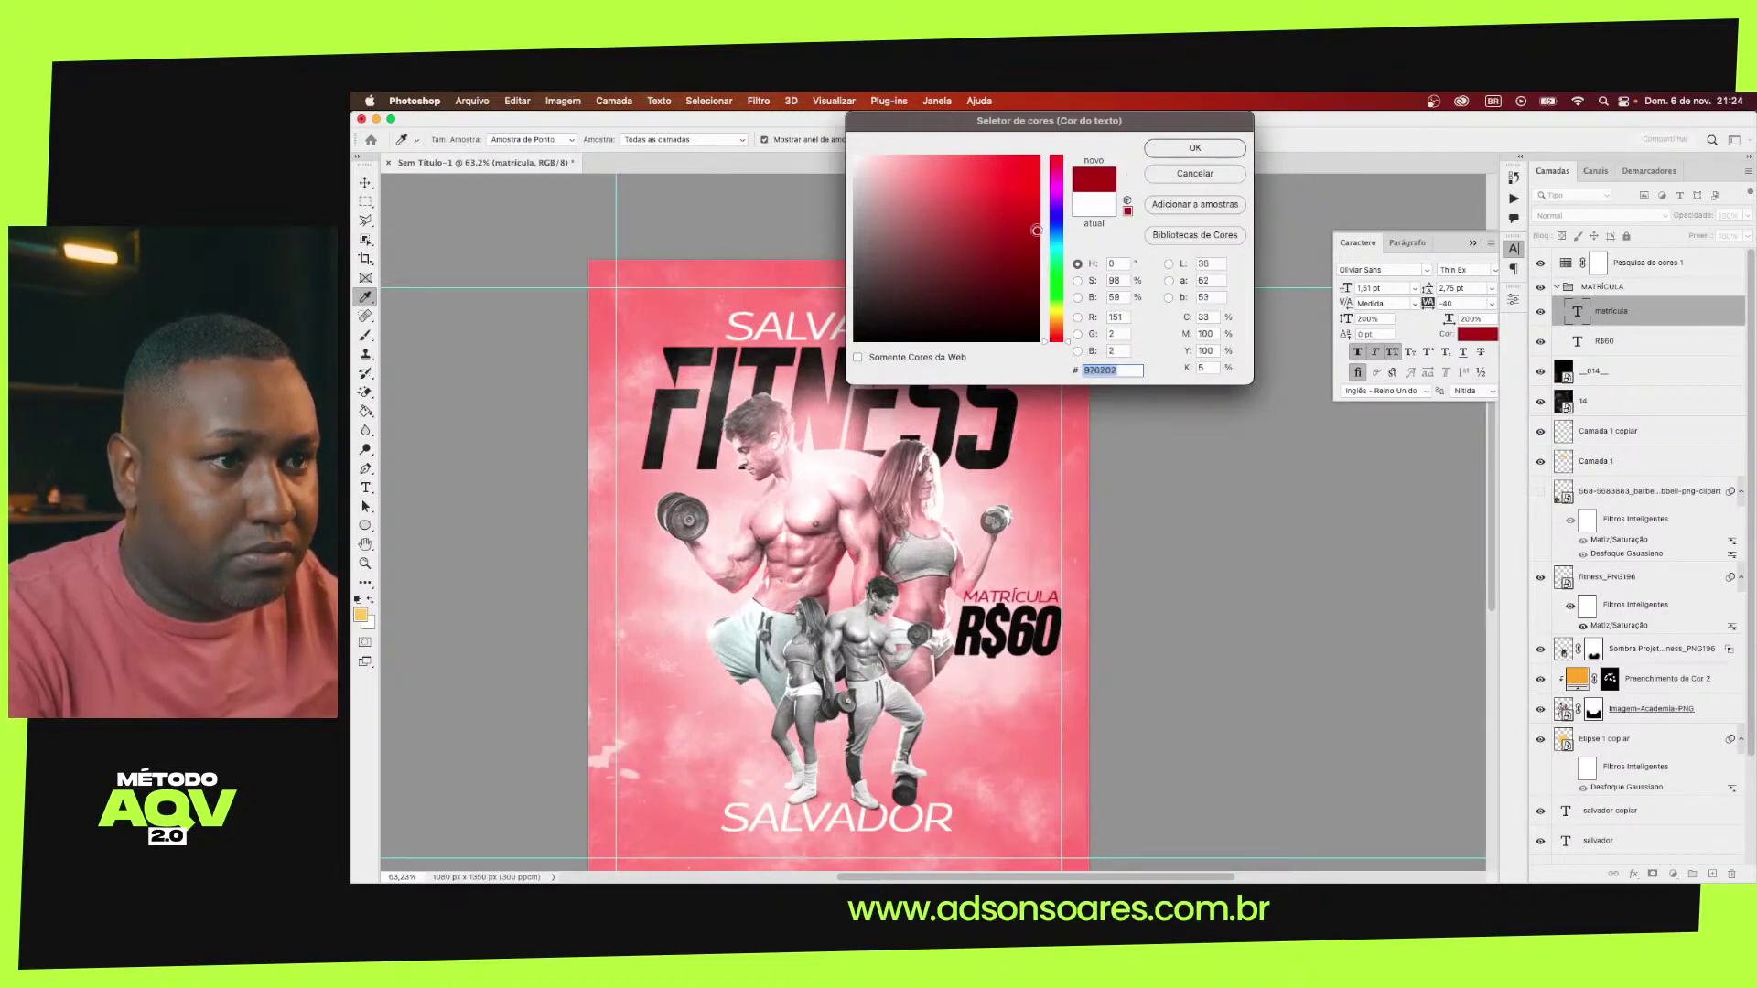
click(1183, 152)
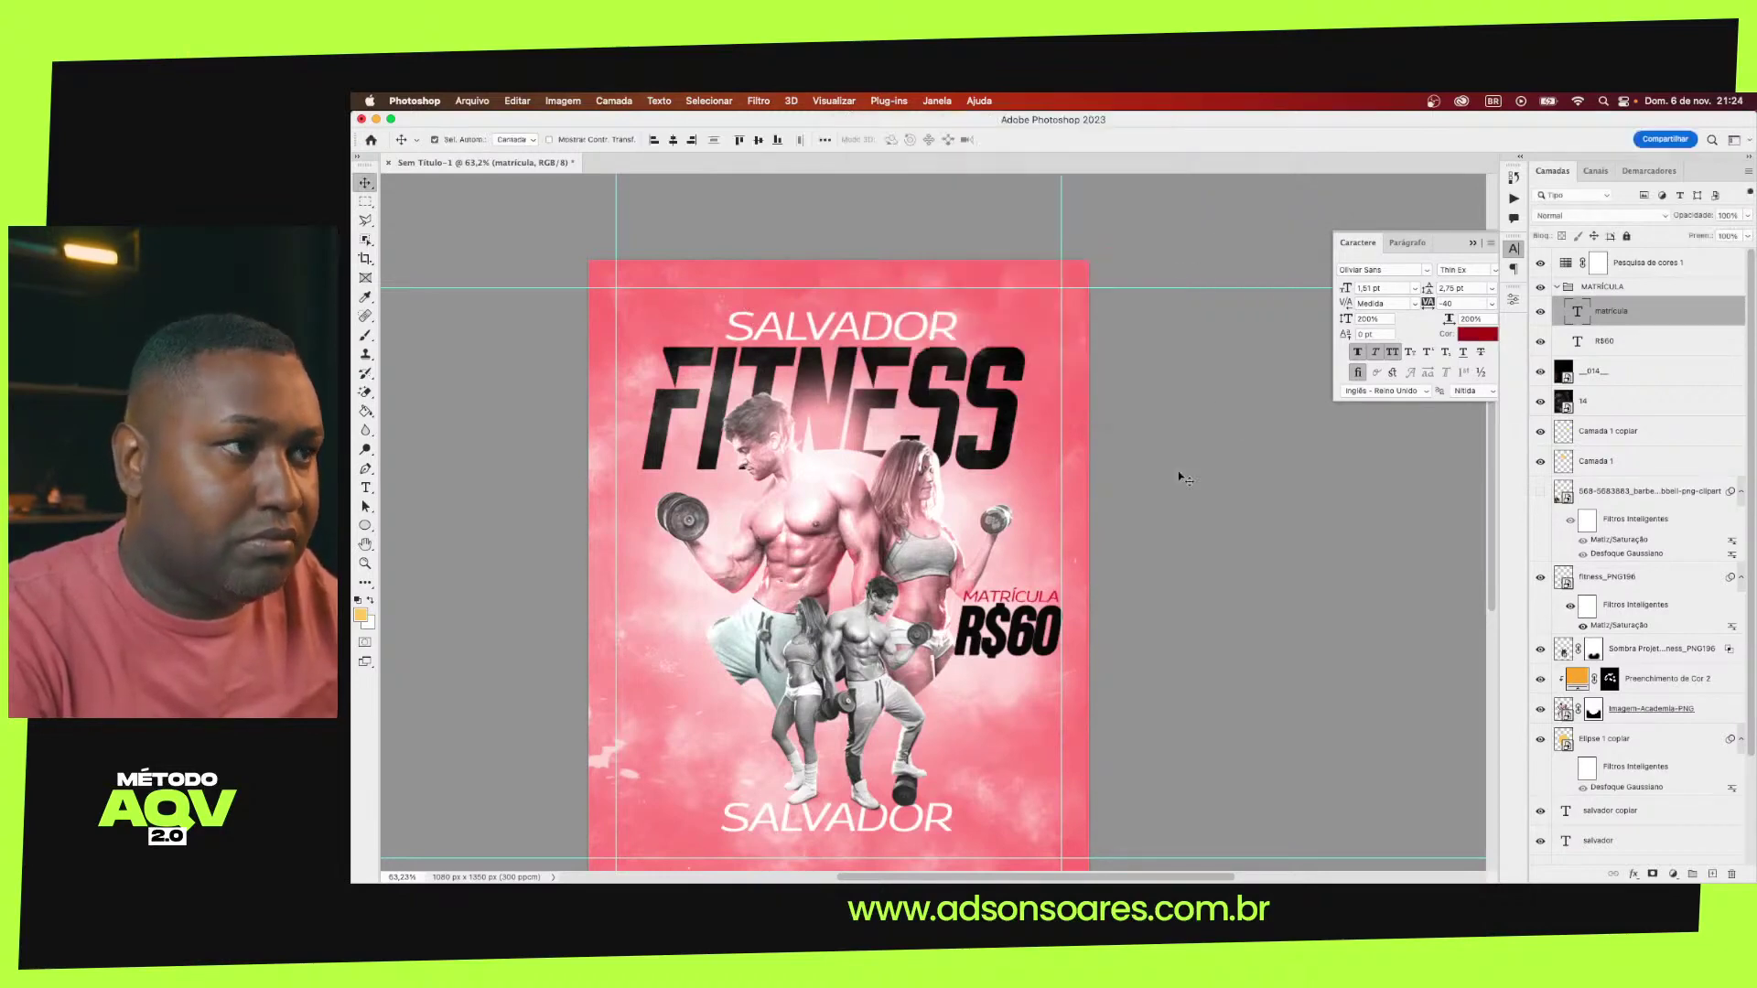
click(1345, 496)
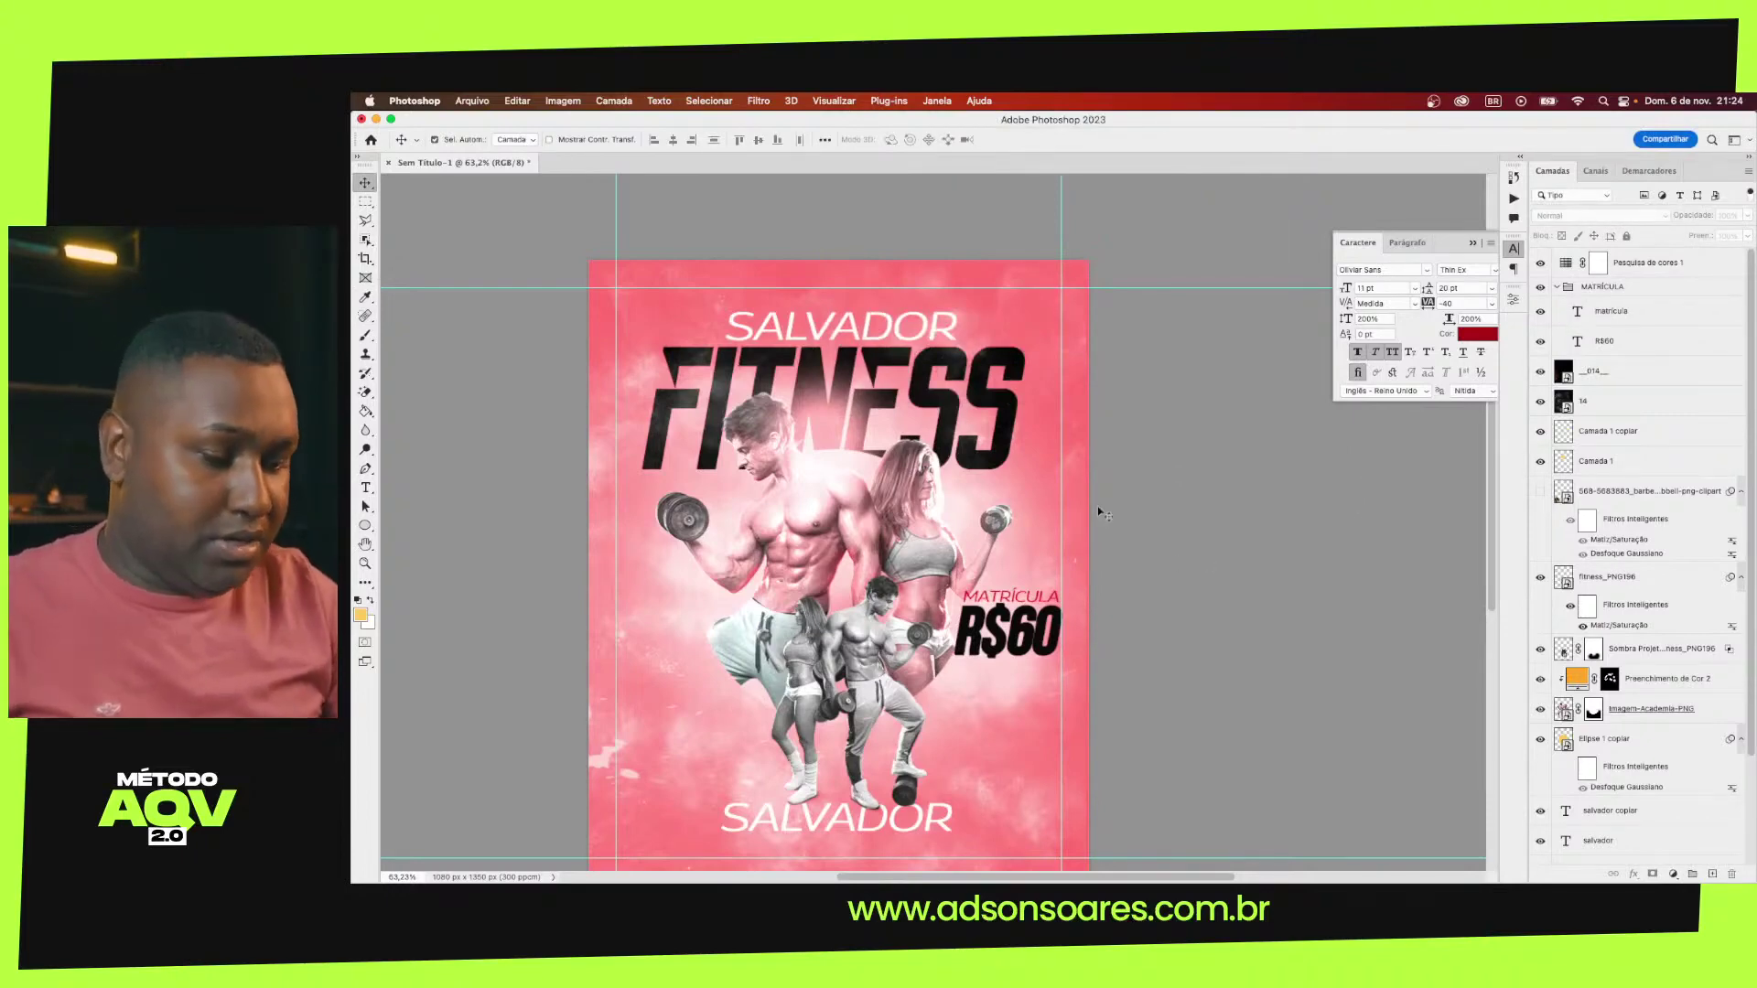
key(ctrl+minus)
key(ctrl+0)
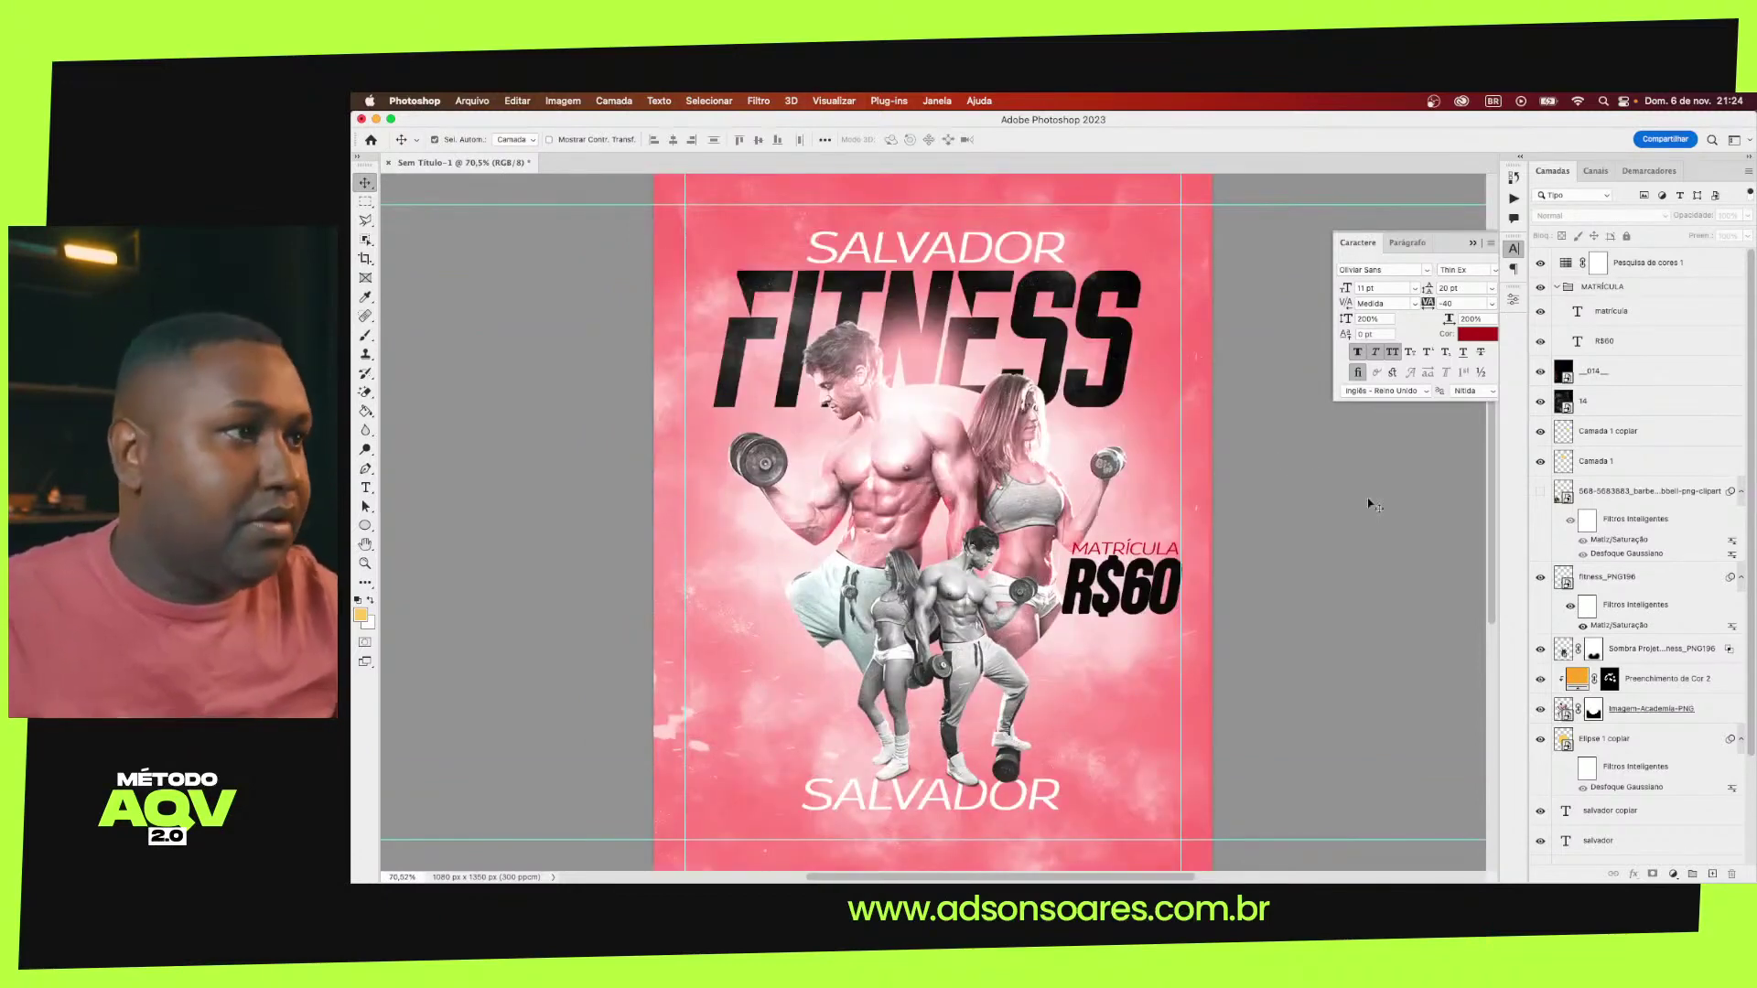
Show the barbell layer and raise its Gaussian Blur smart filter radius
click(1539, 493)
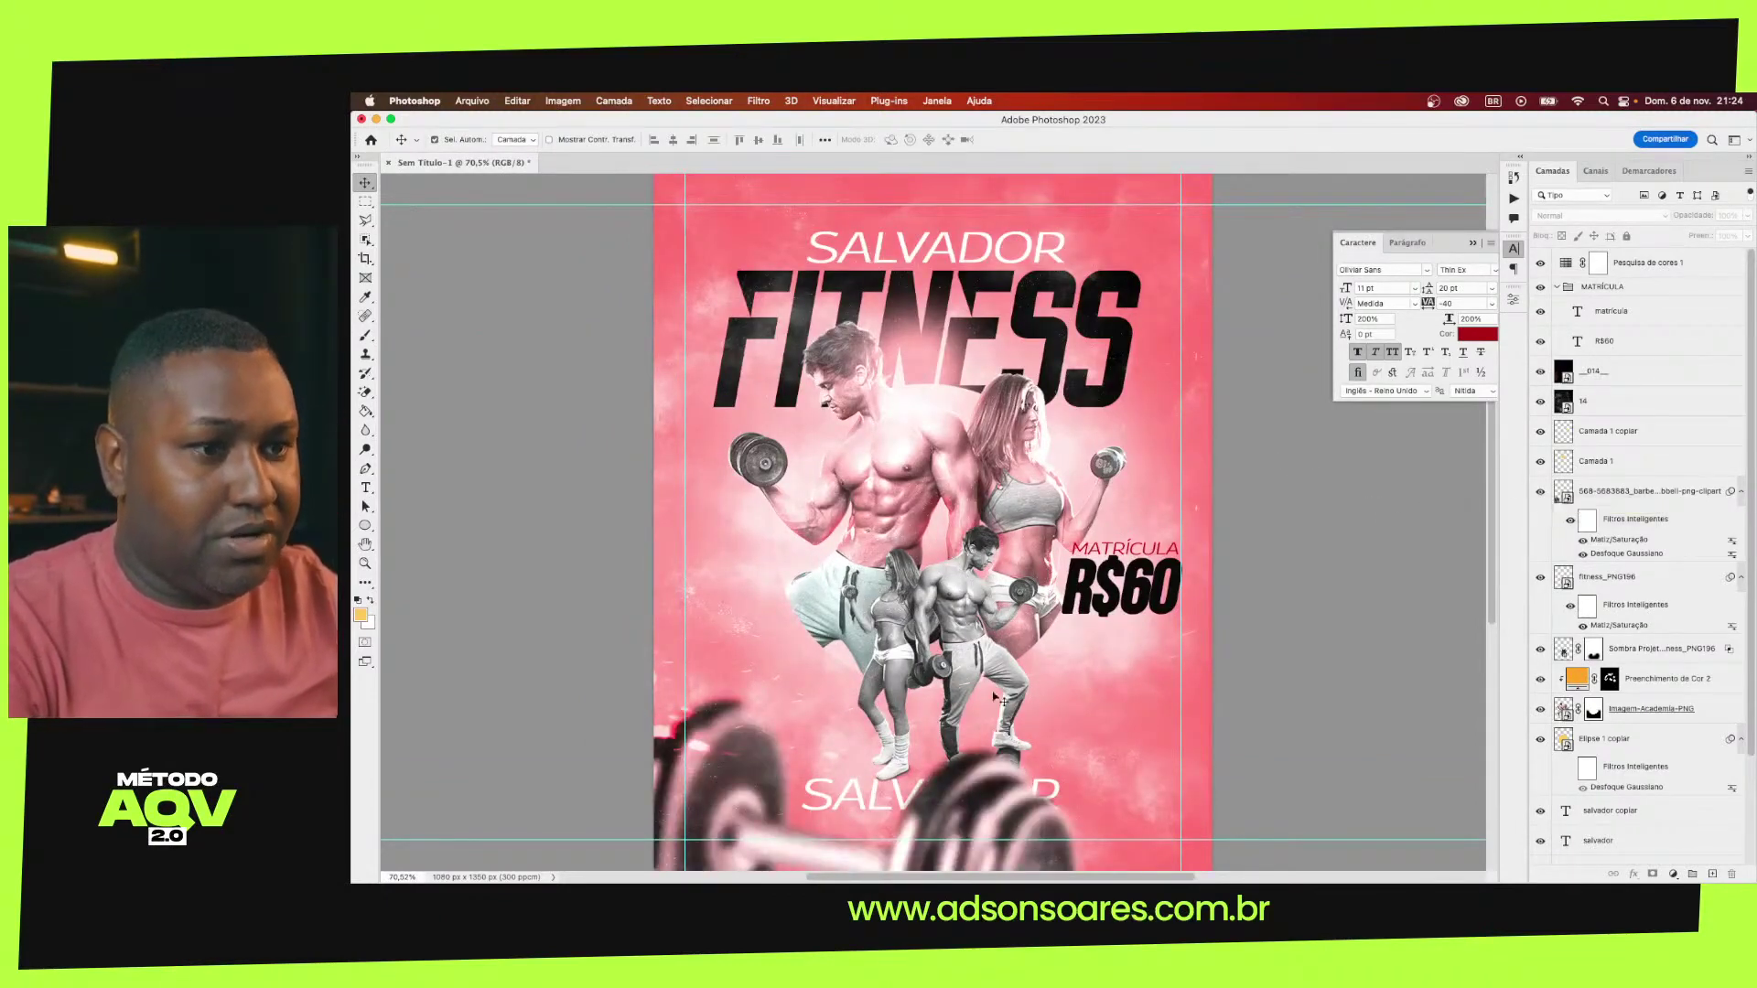
scroll(1000, 699, down, 5)
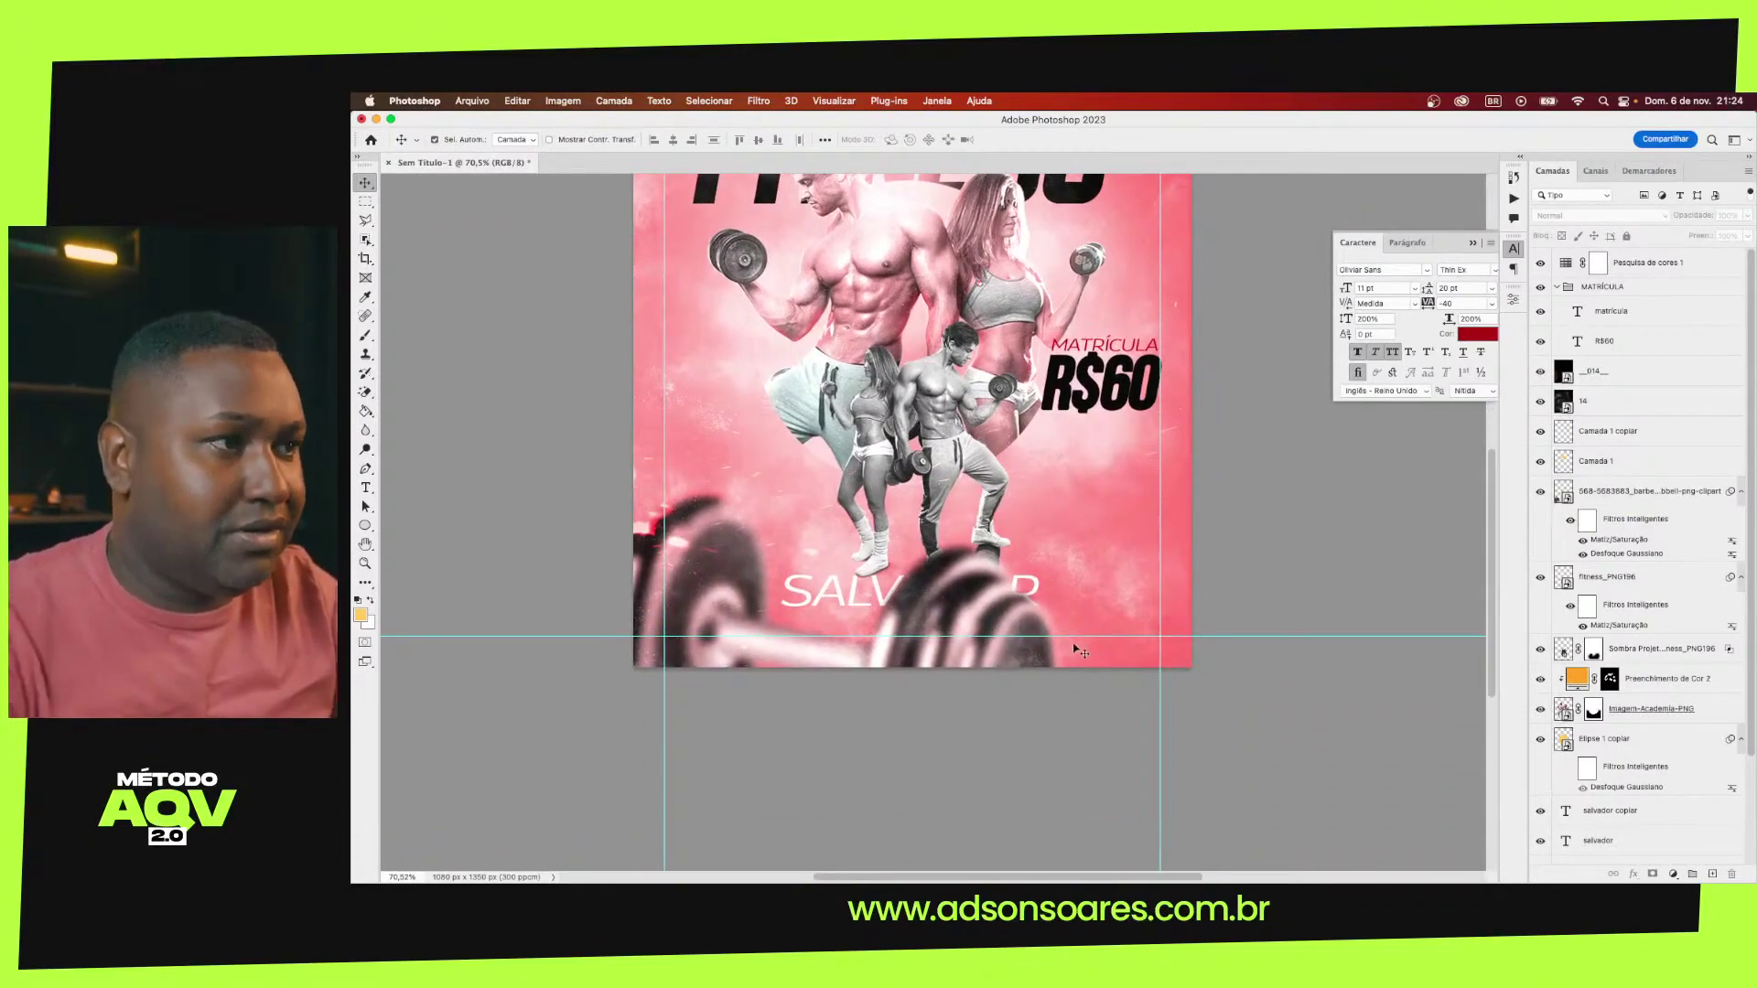
double_click(1606, 554)
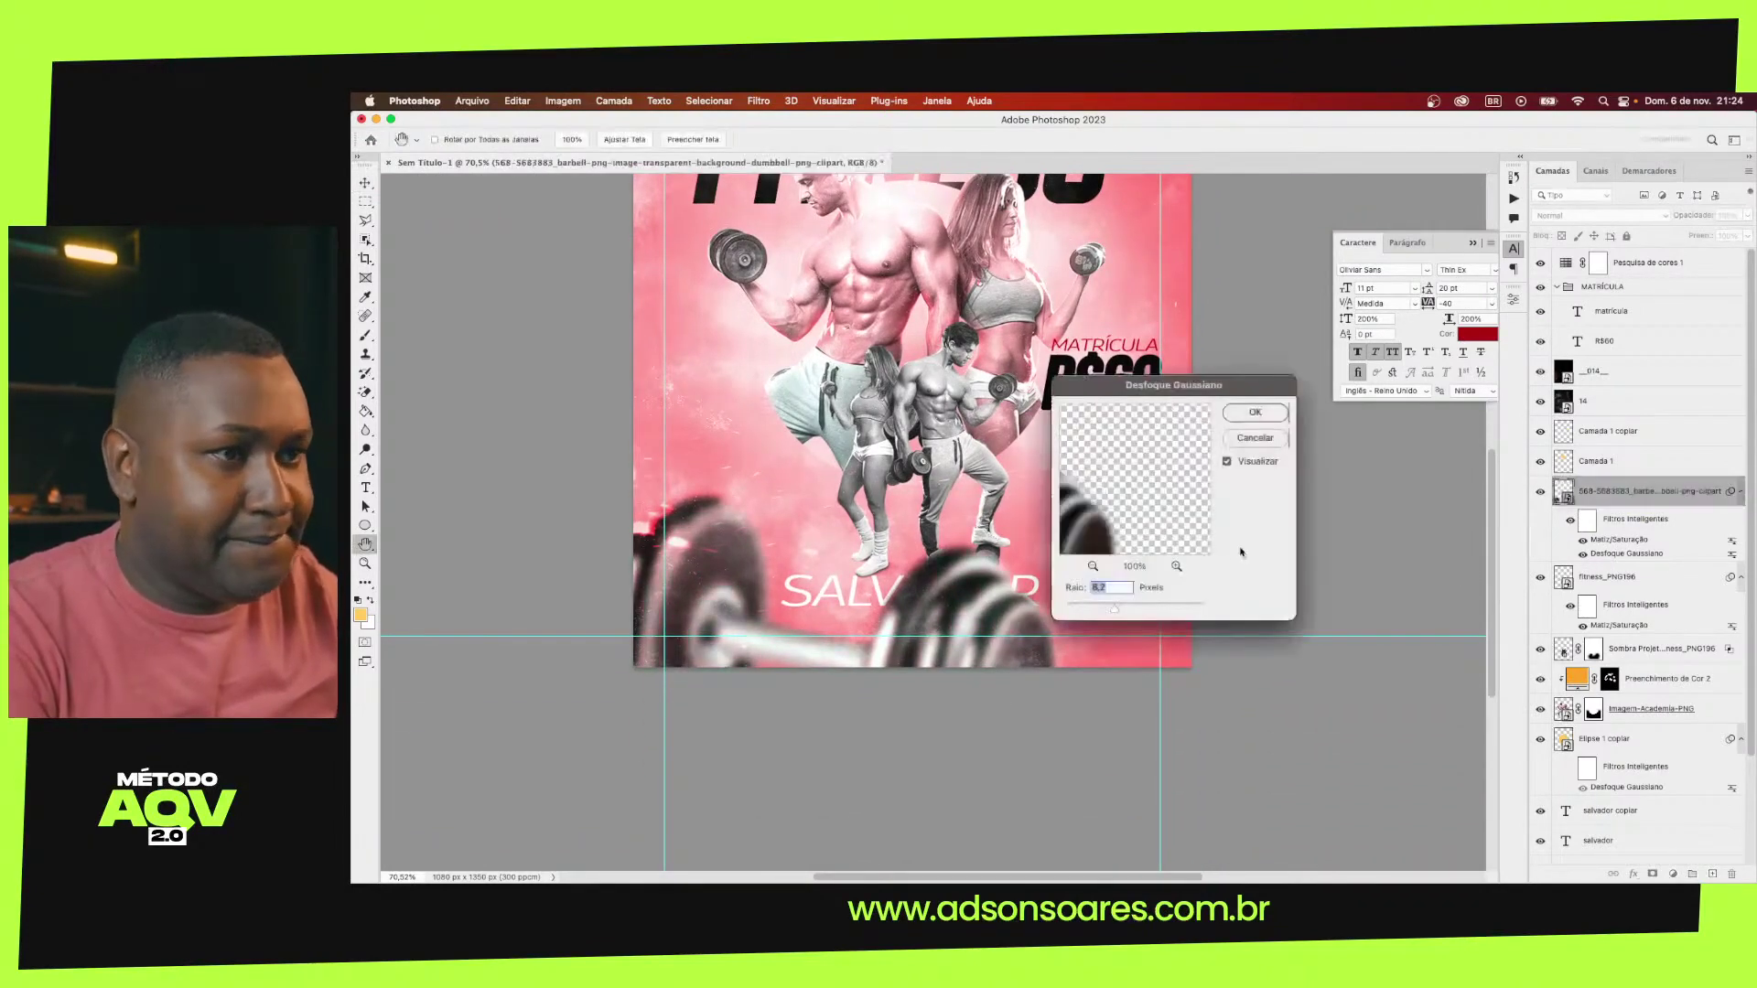
drag(1116, 612, 1124, 612)
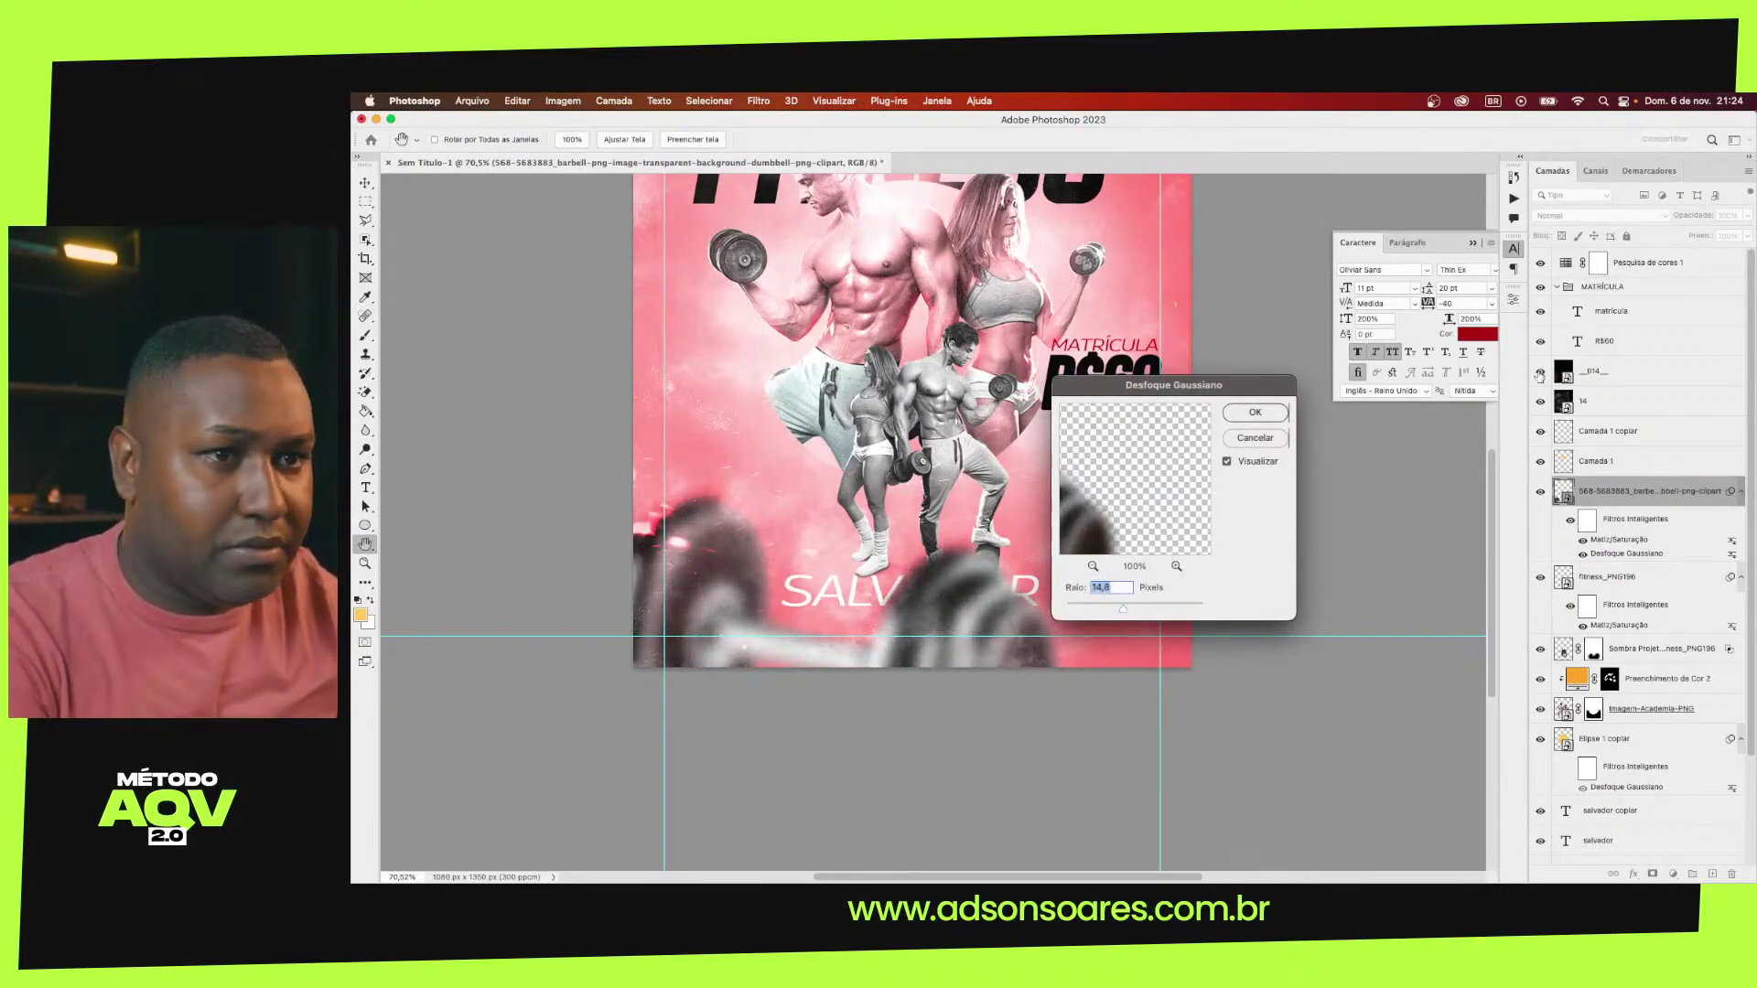
click(1284, 416)
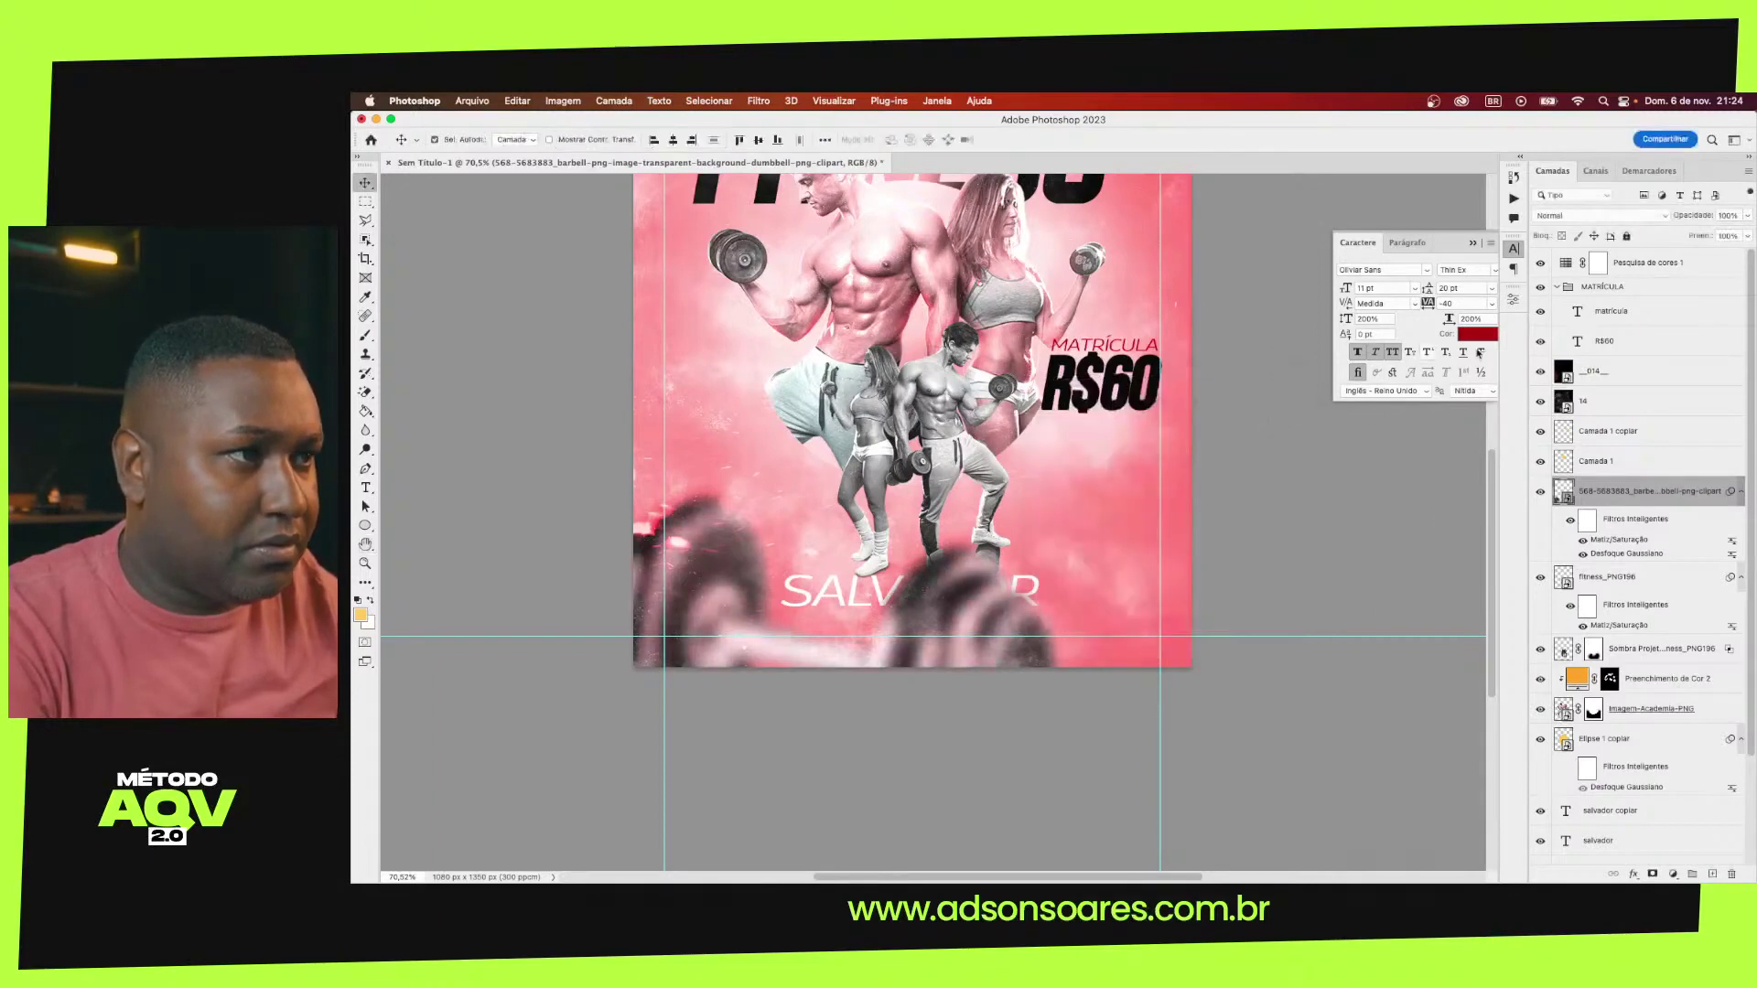
Compare the poster with and without the _014_ speckle texture, then delete that layer
click(1540, 373)
click(1540, 372)
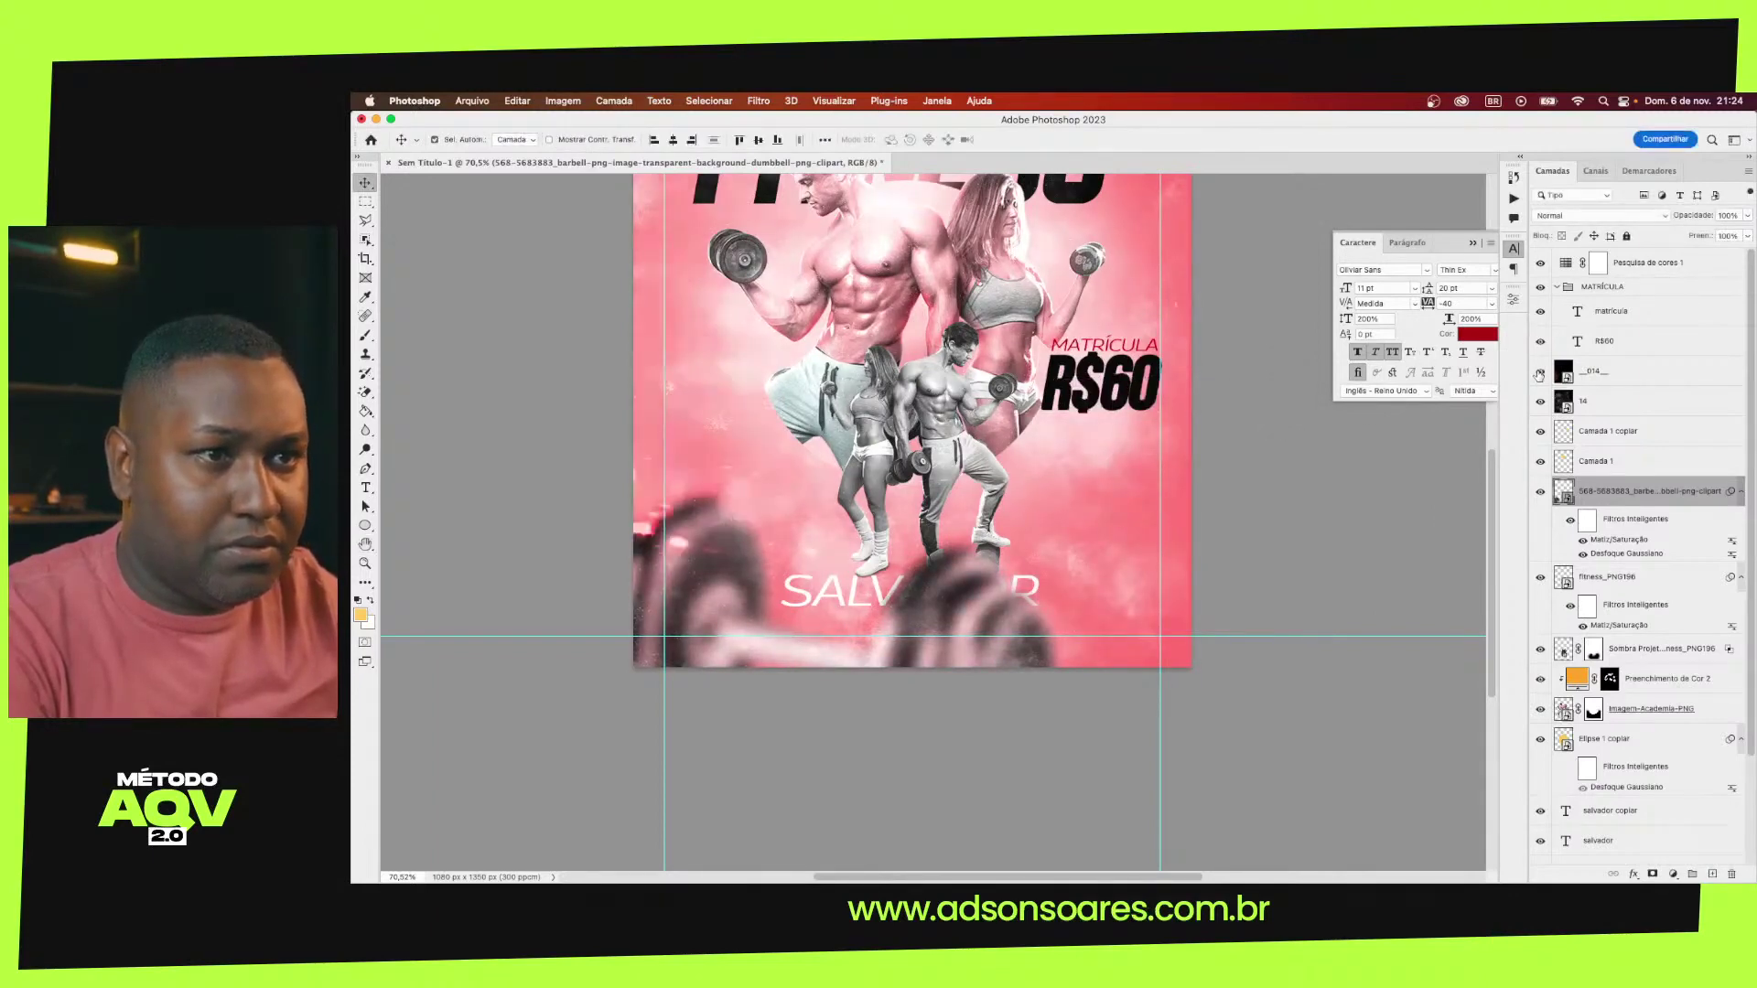
click(1539, 373)
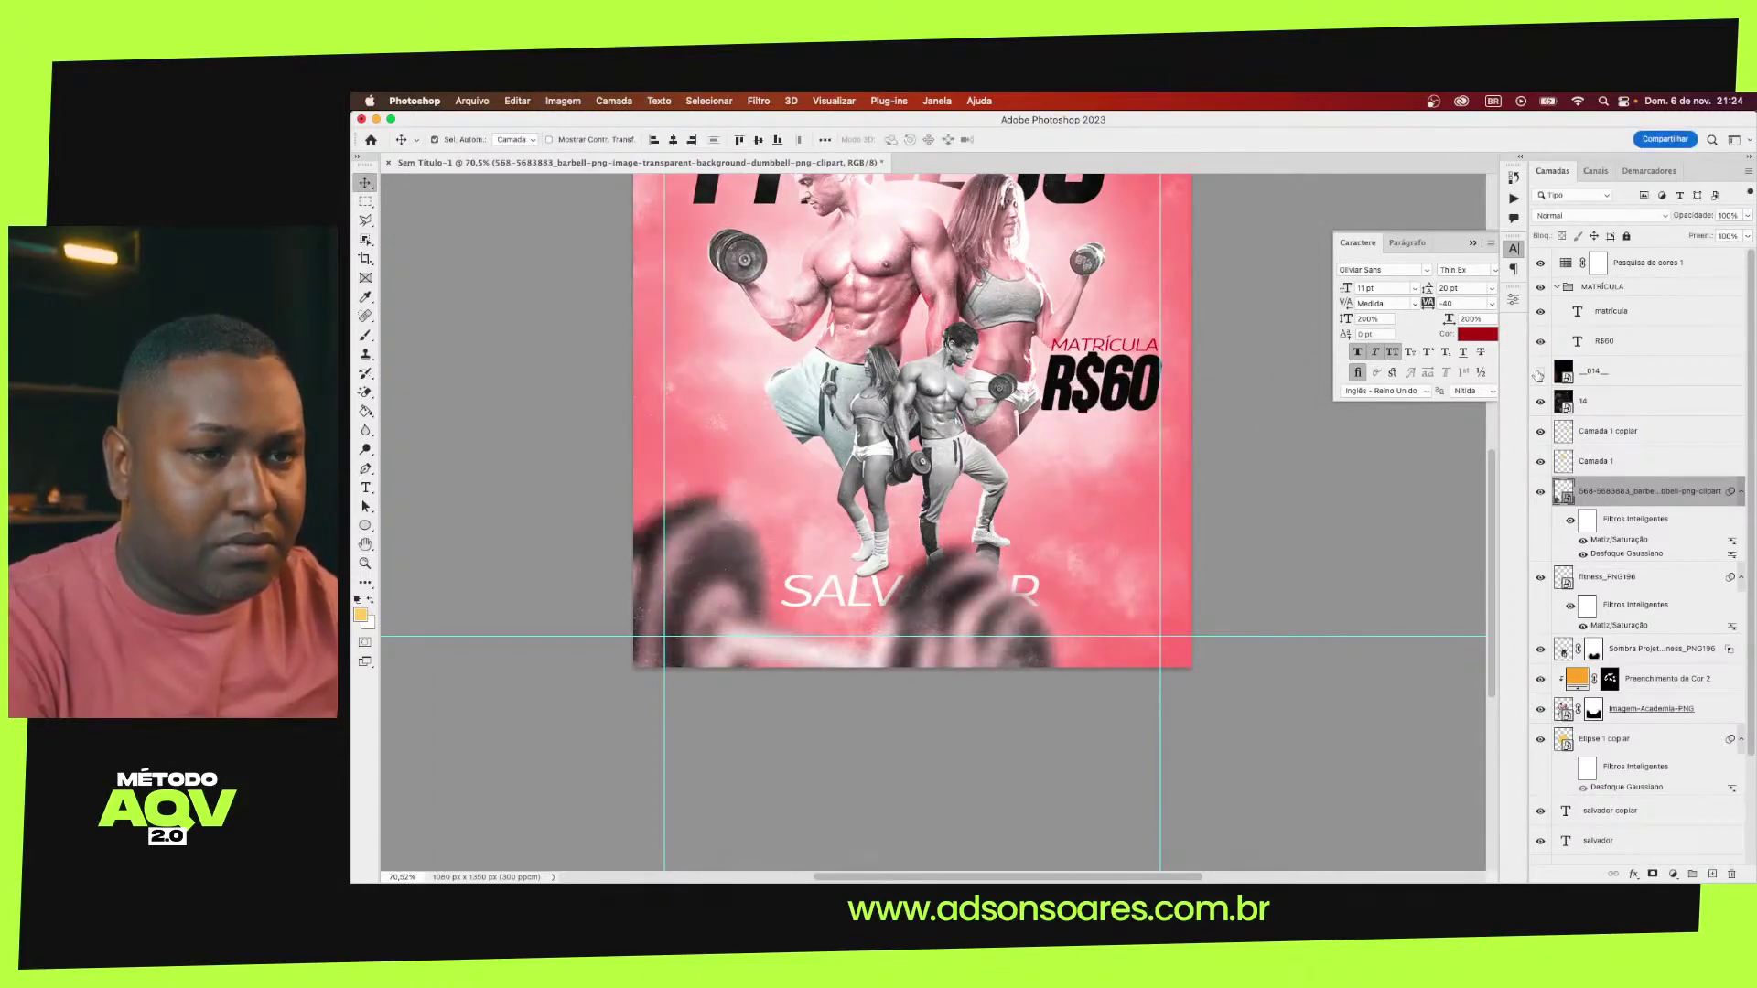
click(1592, 372)
key(Delete)
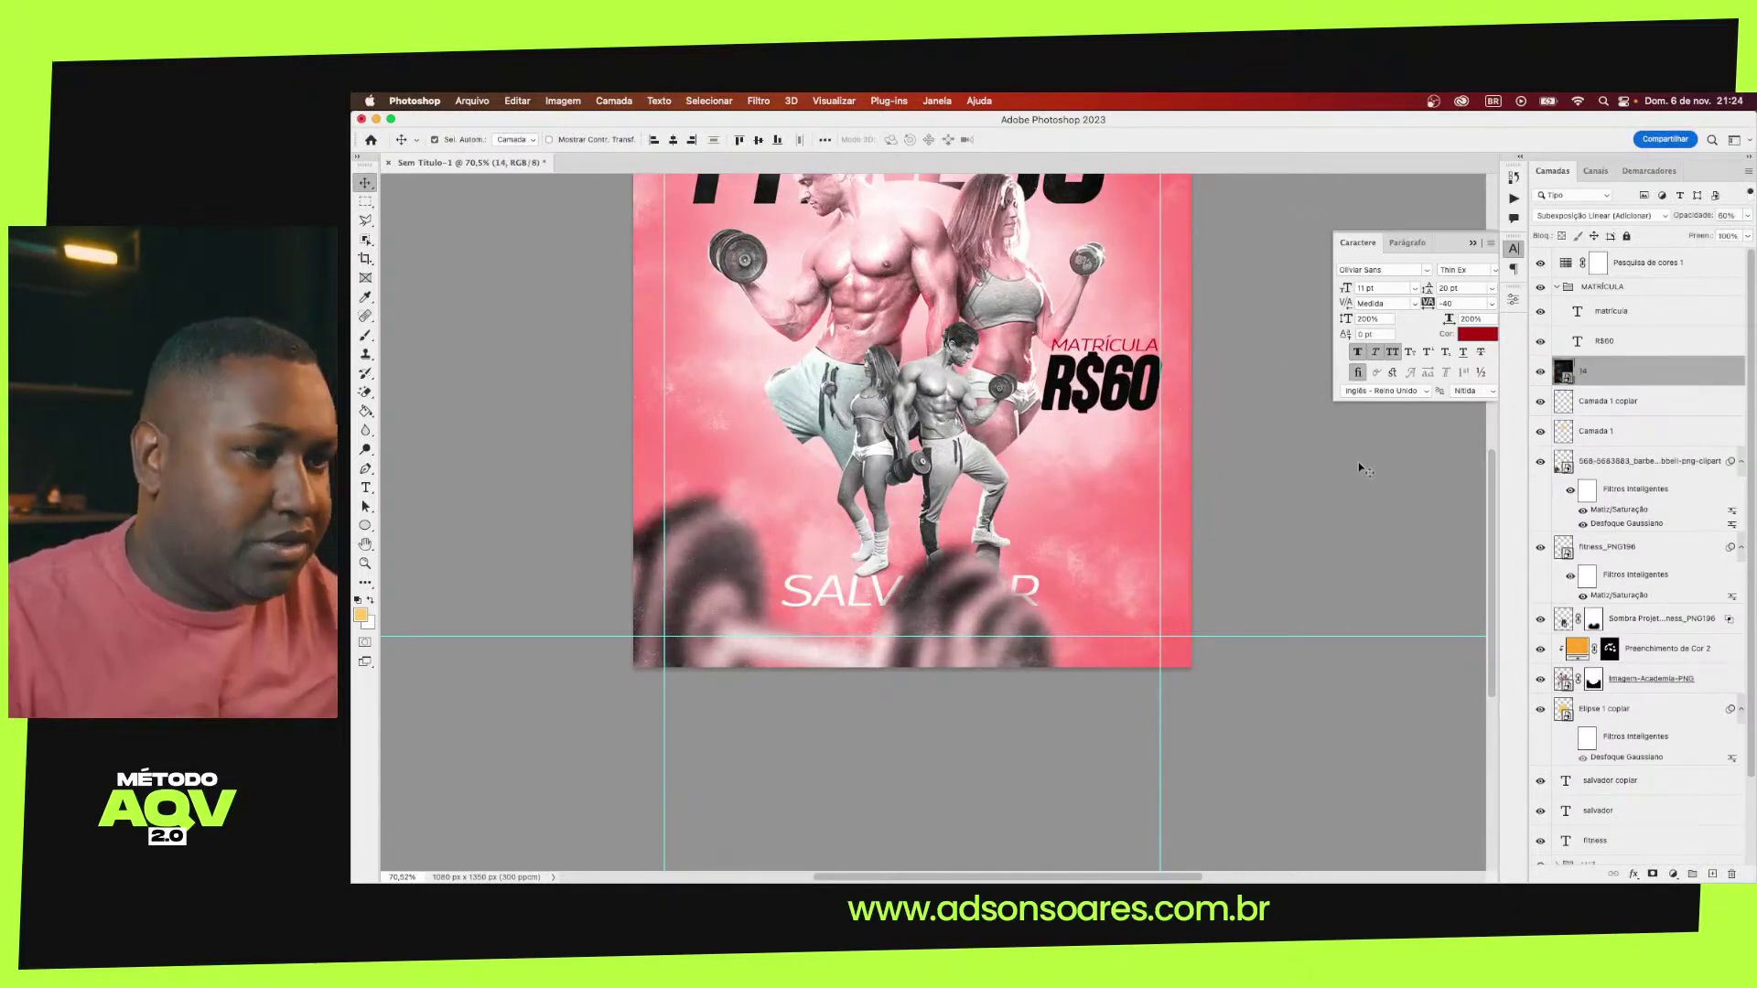
click(1364, 469)
scroll(1358, 468, up, 5)
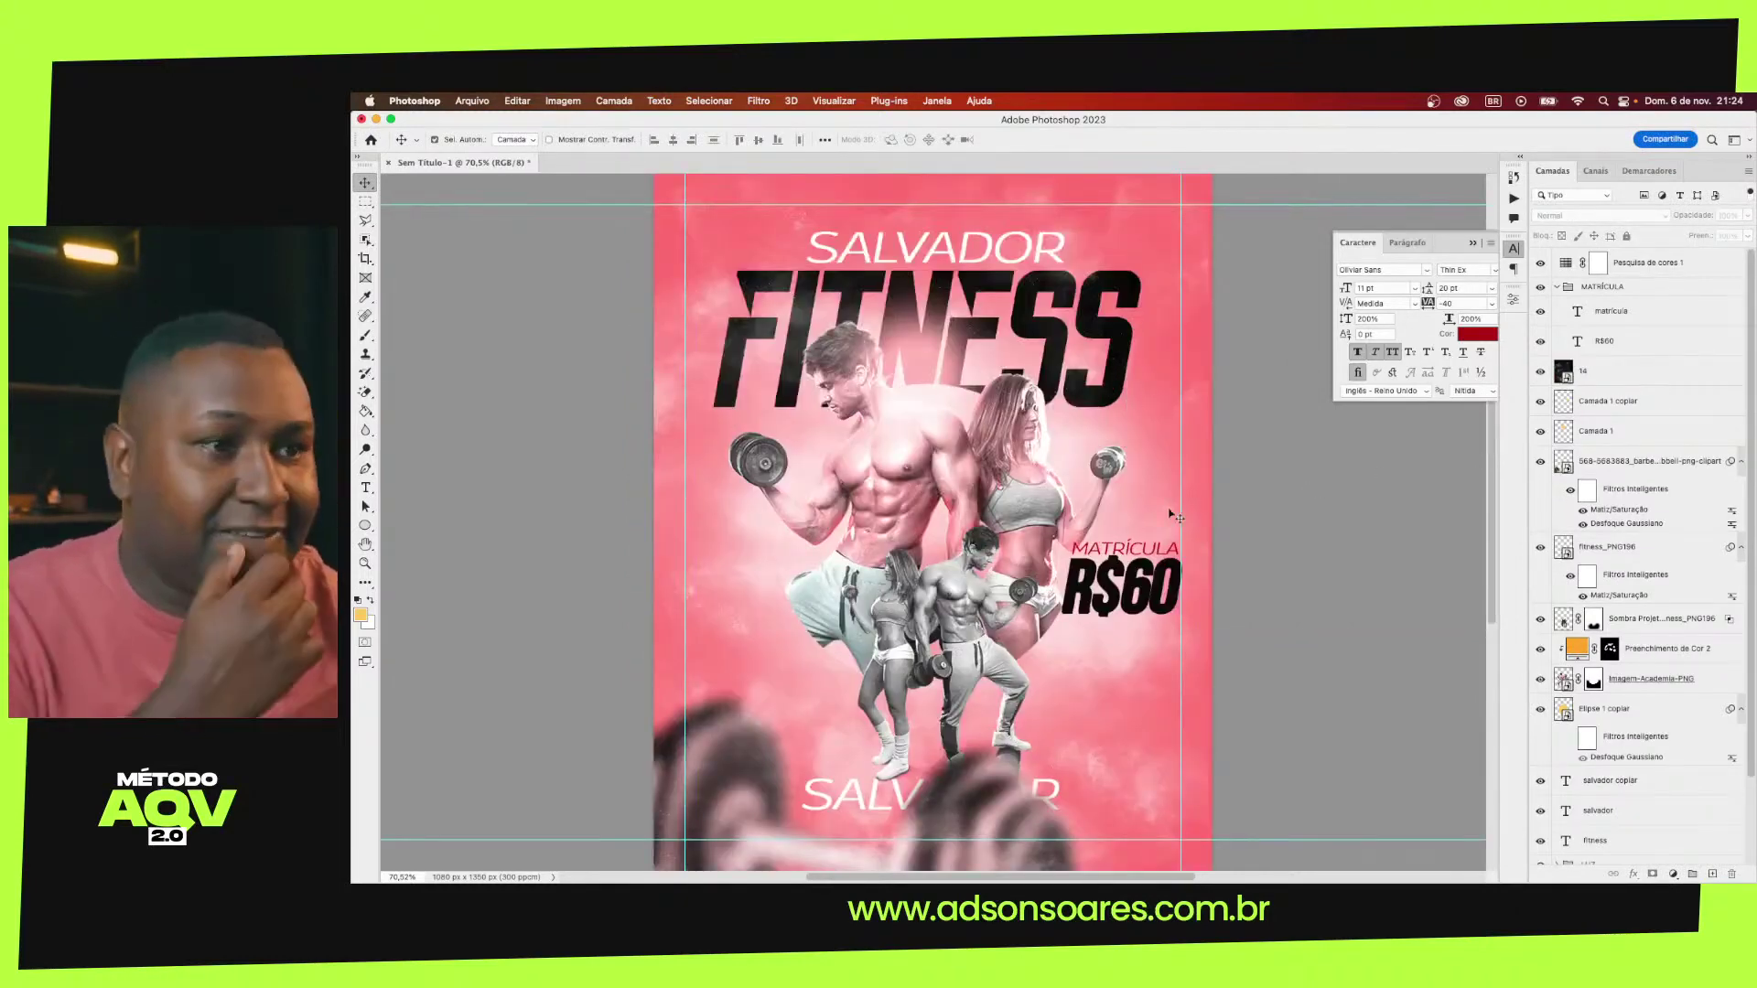
scroll(1435, 449, down, 1)
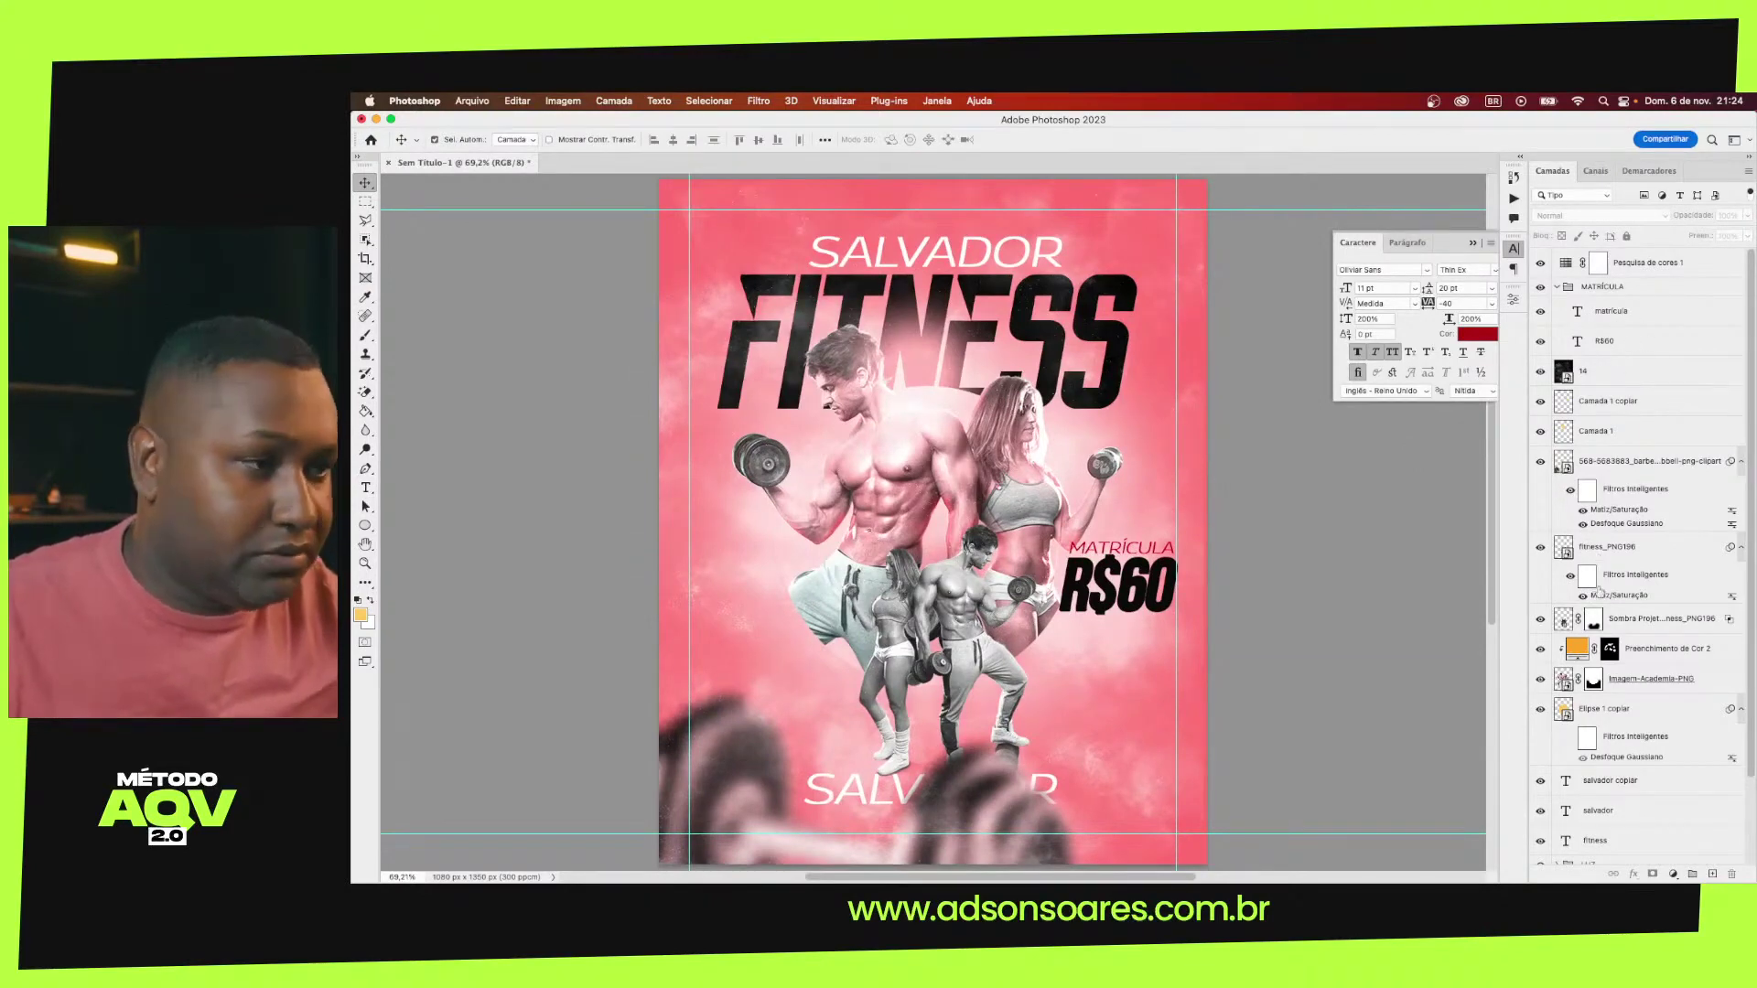
click(1613, 780)
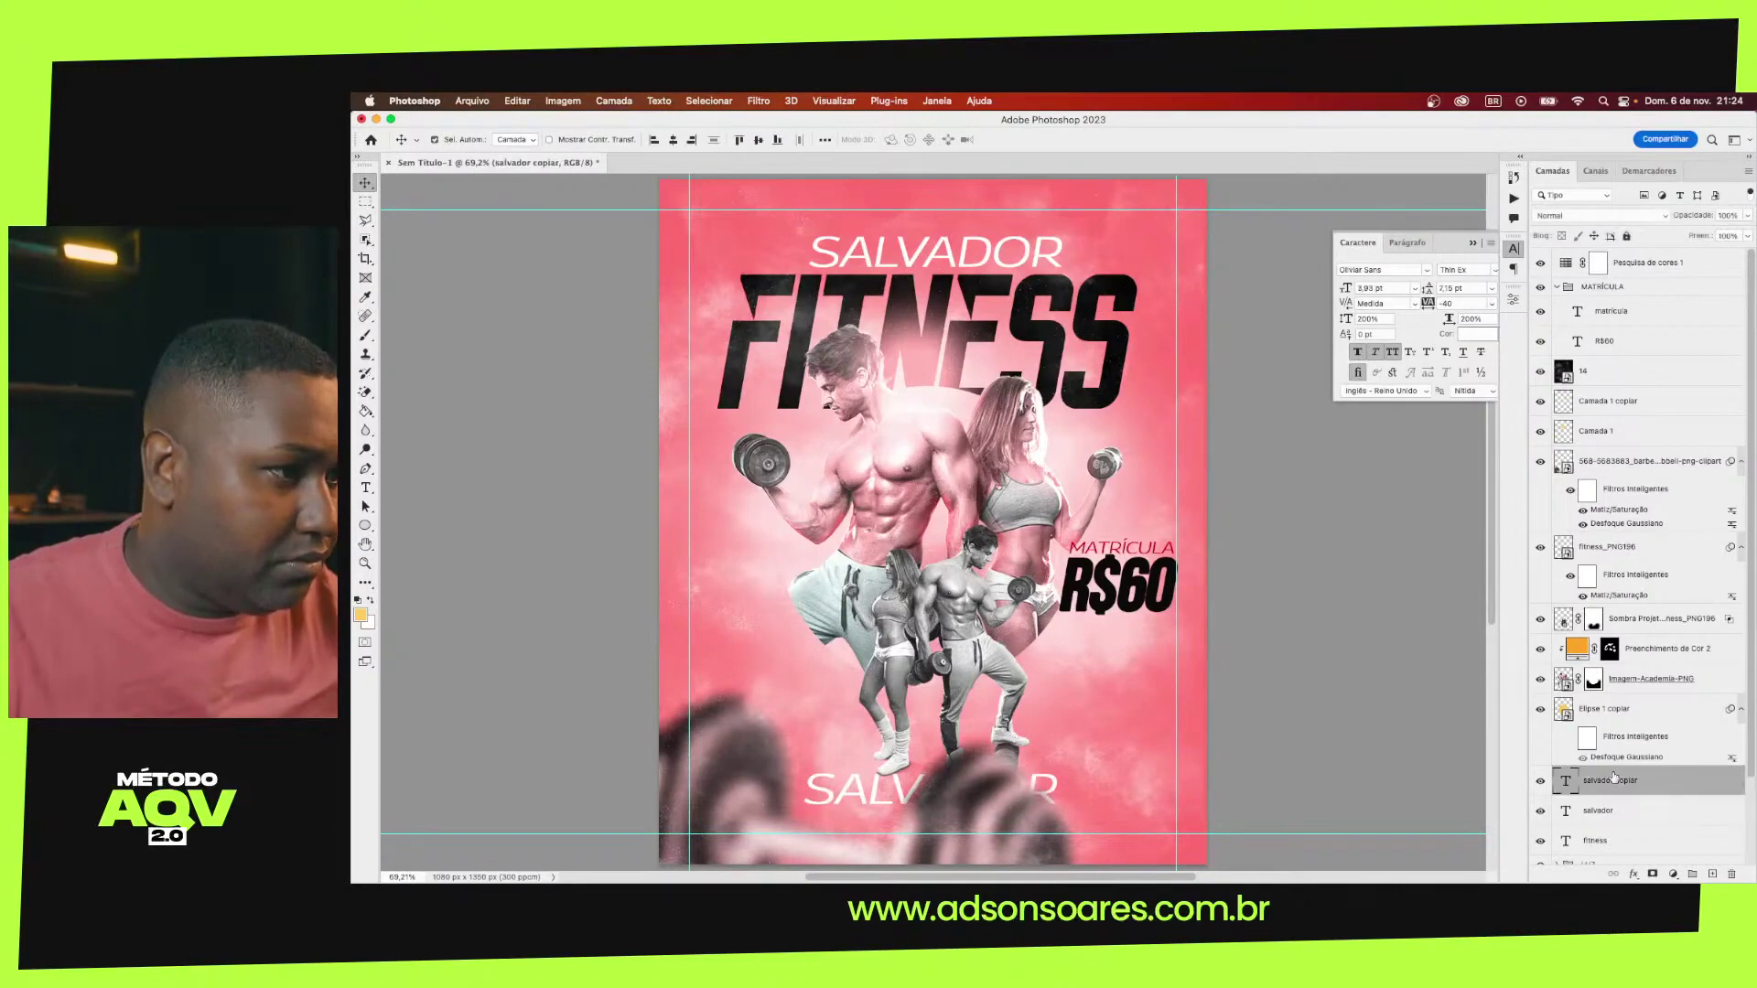
click(1603, 468)
click(1539, 464)
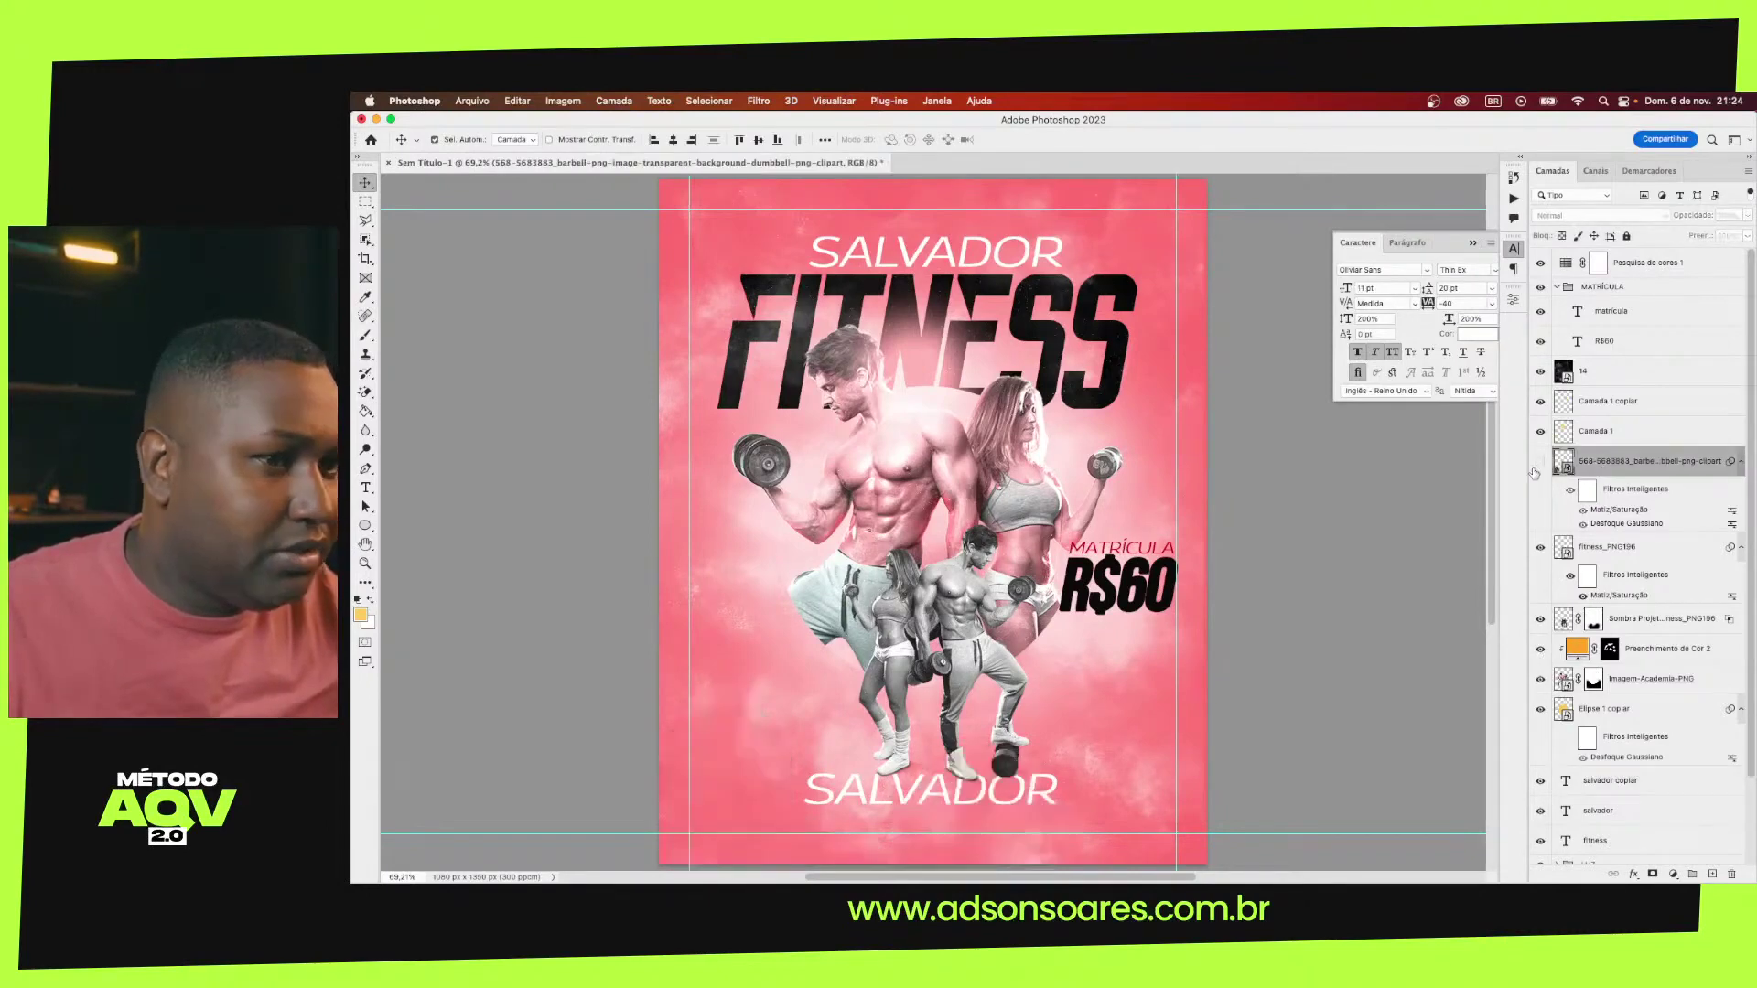
drag(1593, 473, 1555, 801)
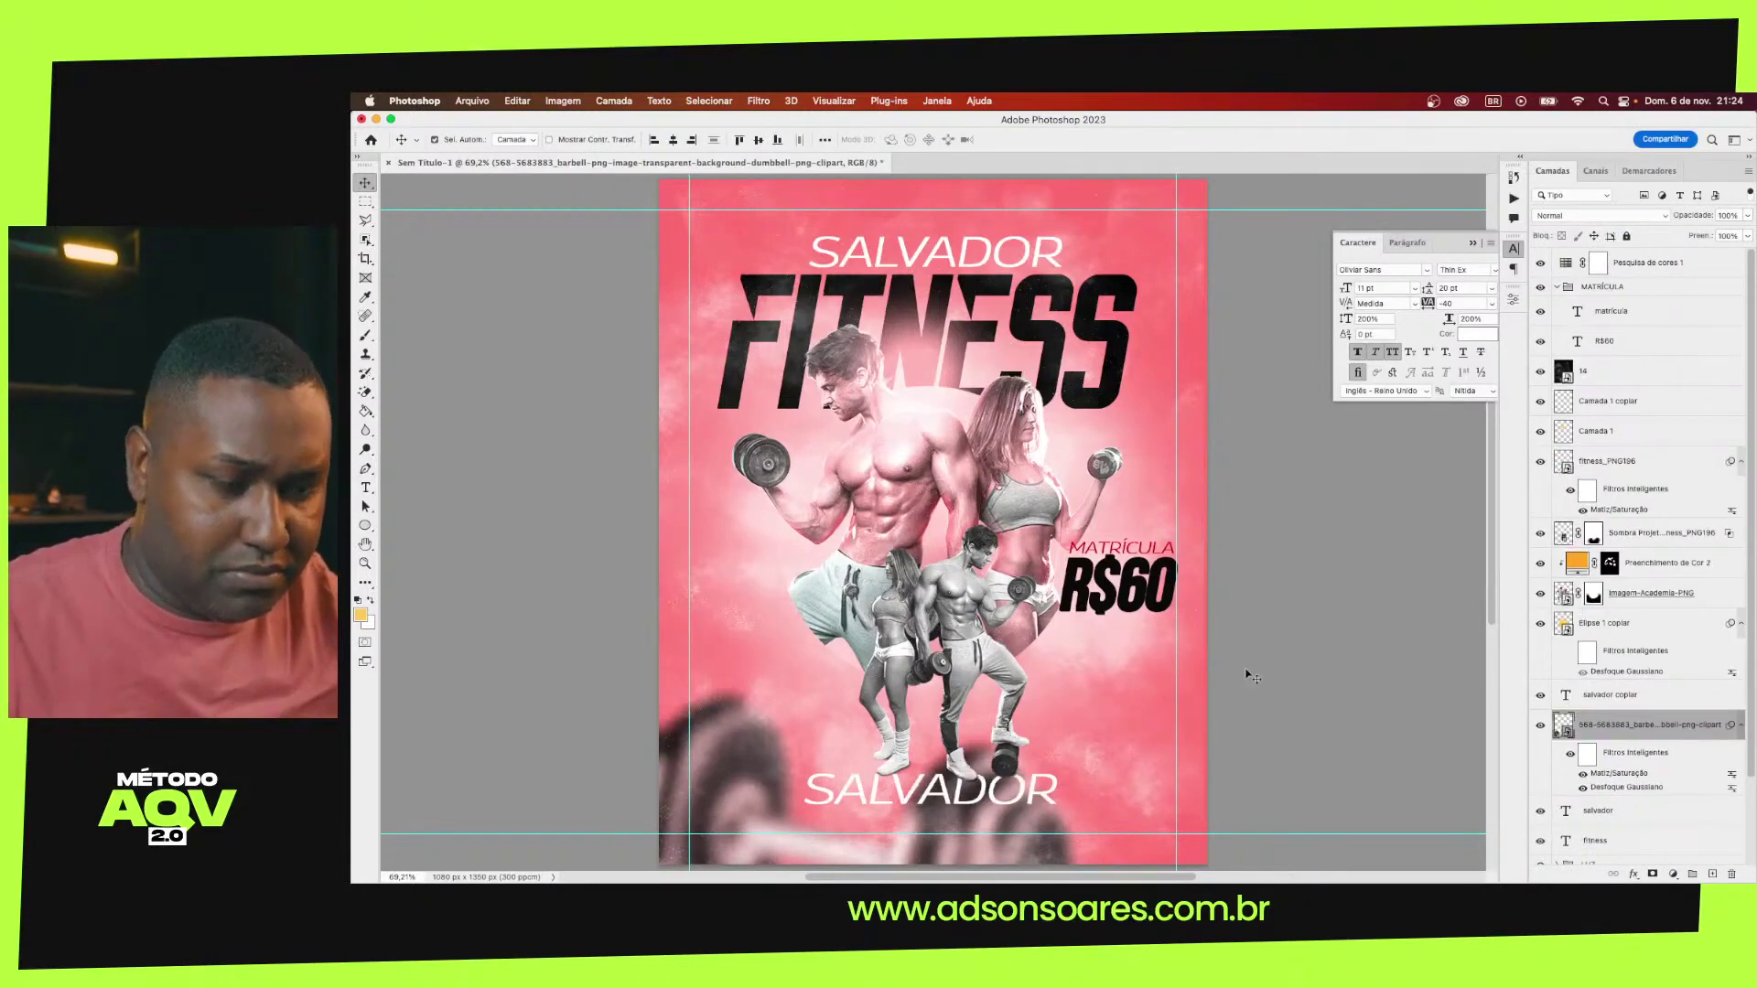
key(ctrl+z)
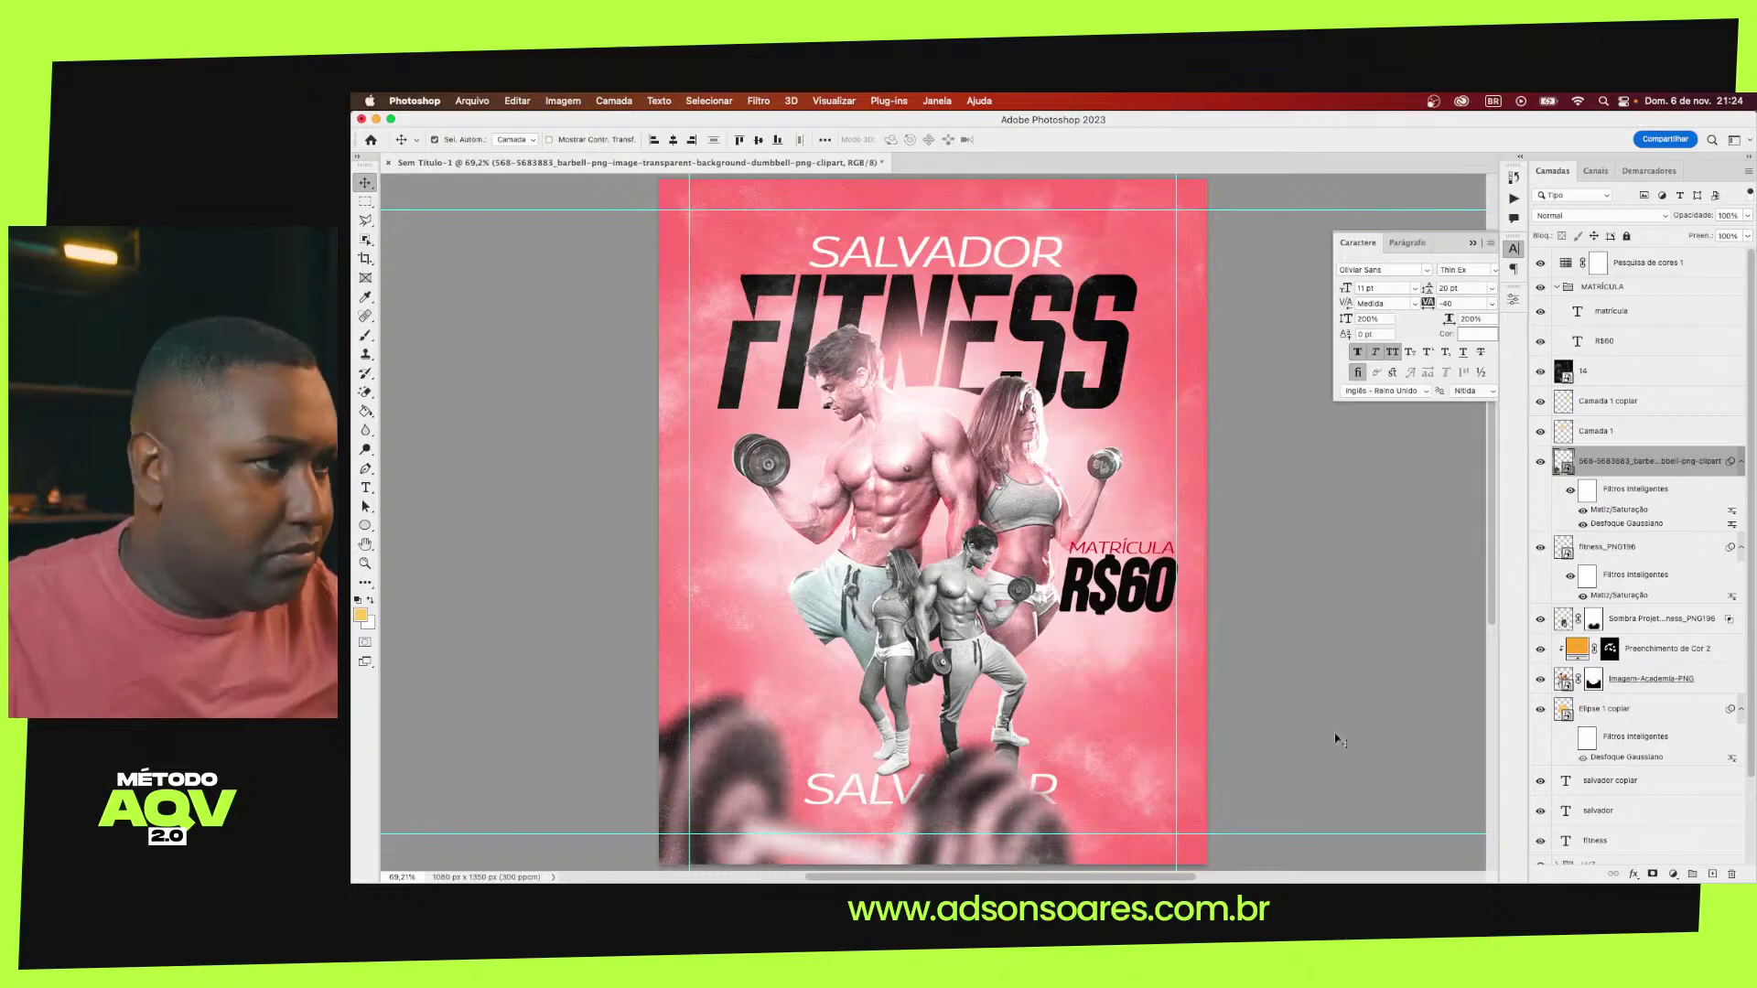
click(1540, 810)
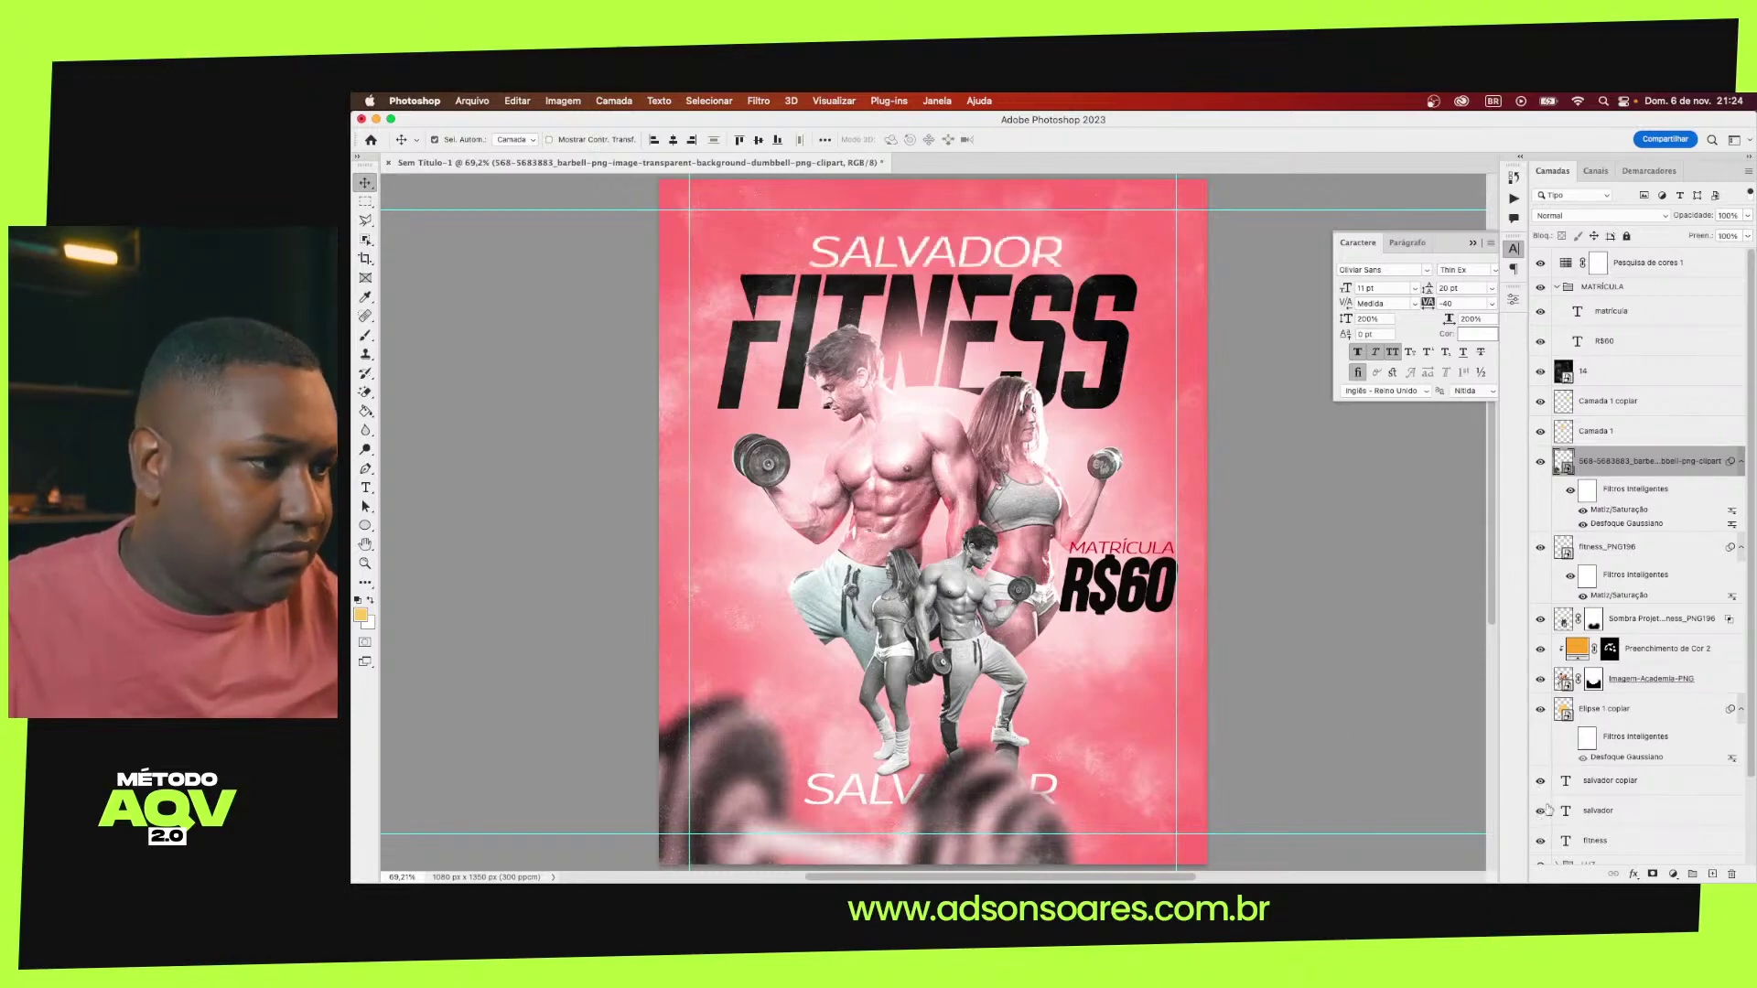
click(1541, 783)
click(1603, 780)
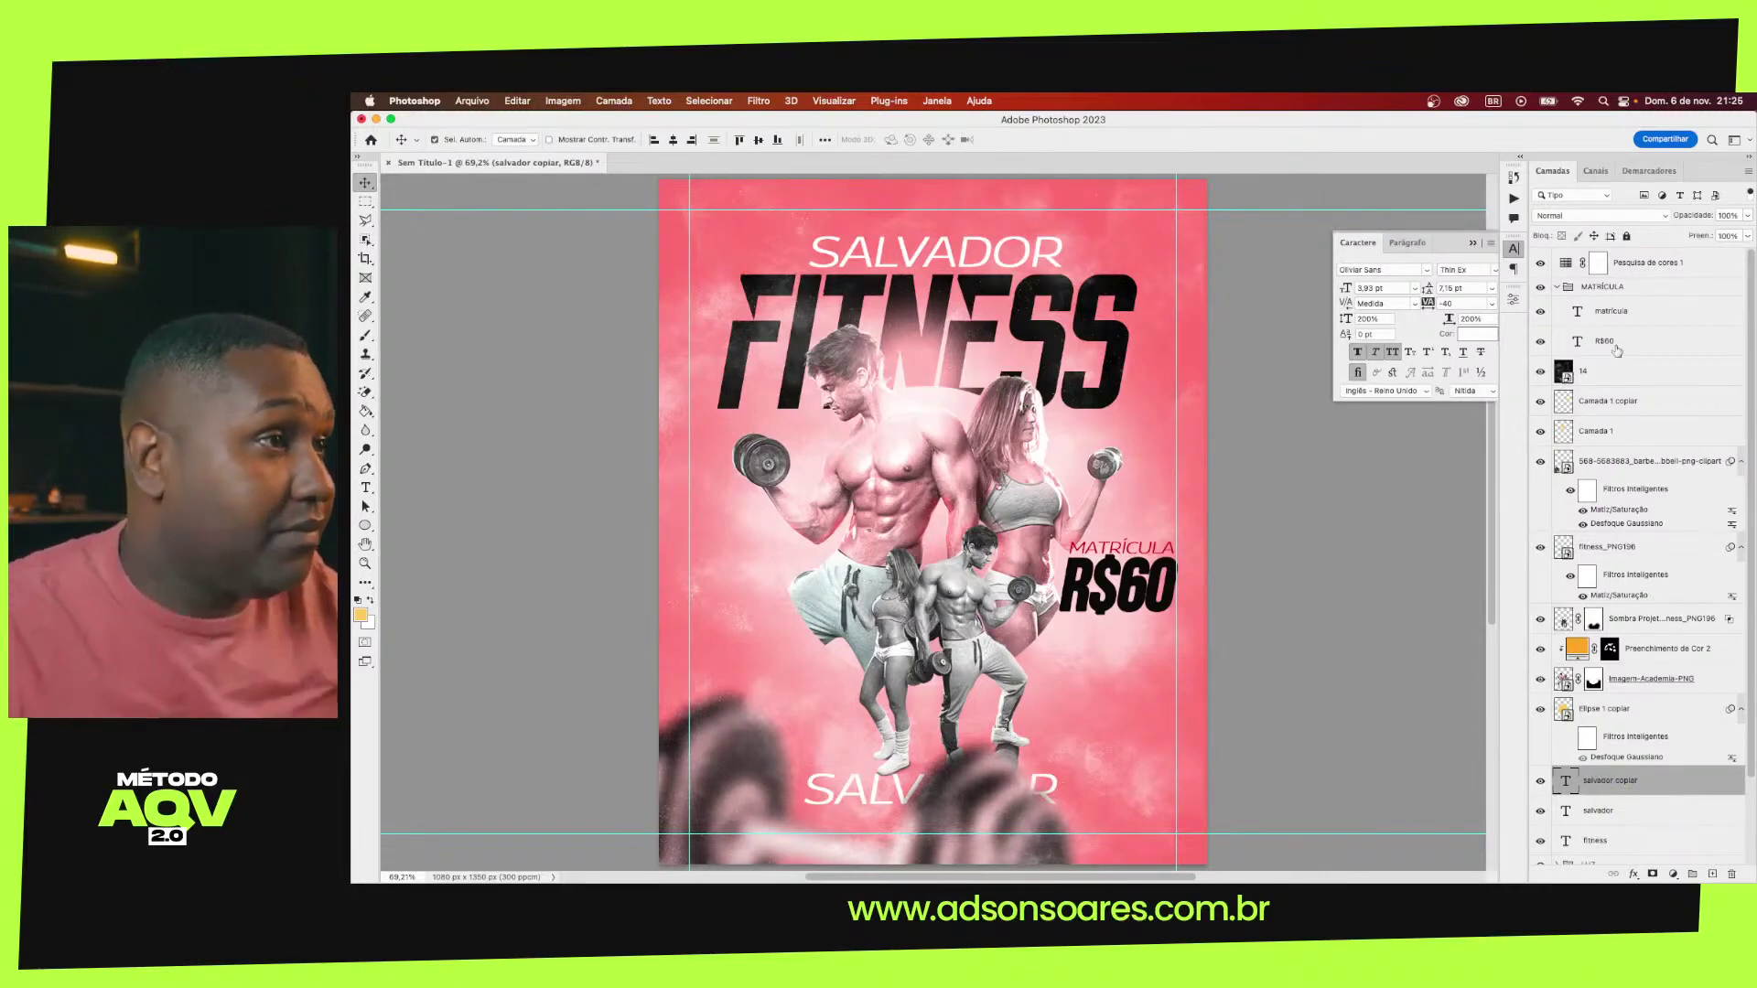
Duplicate the MATRÍCULA price group onto the poster's left side
click(1616, 287)
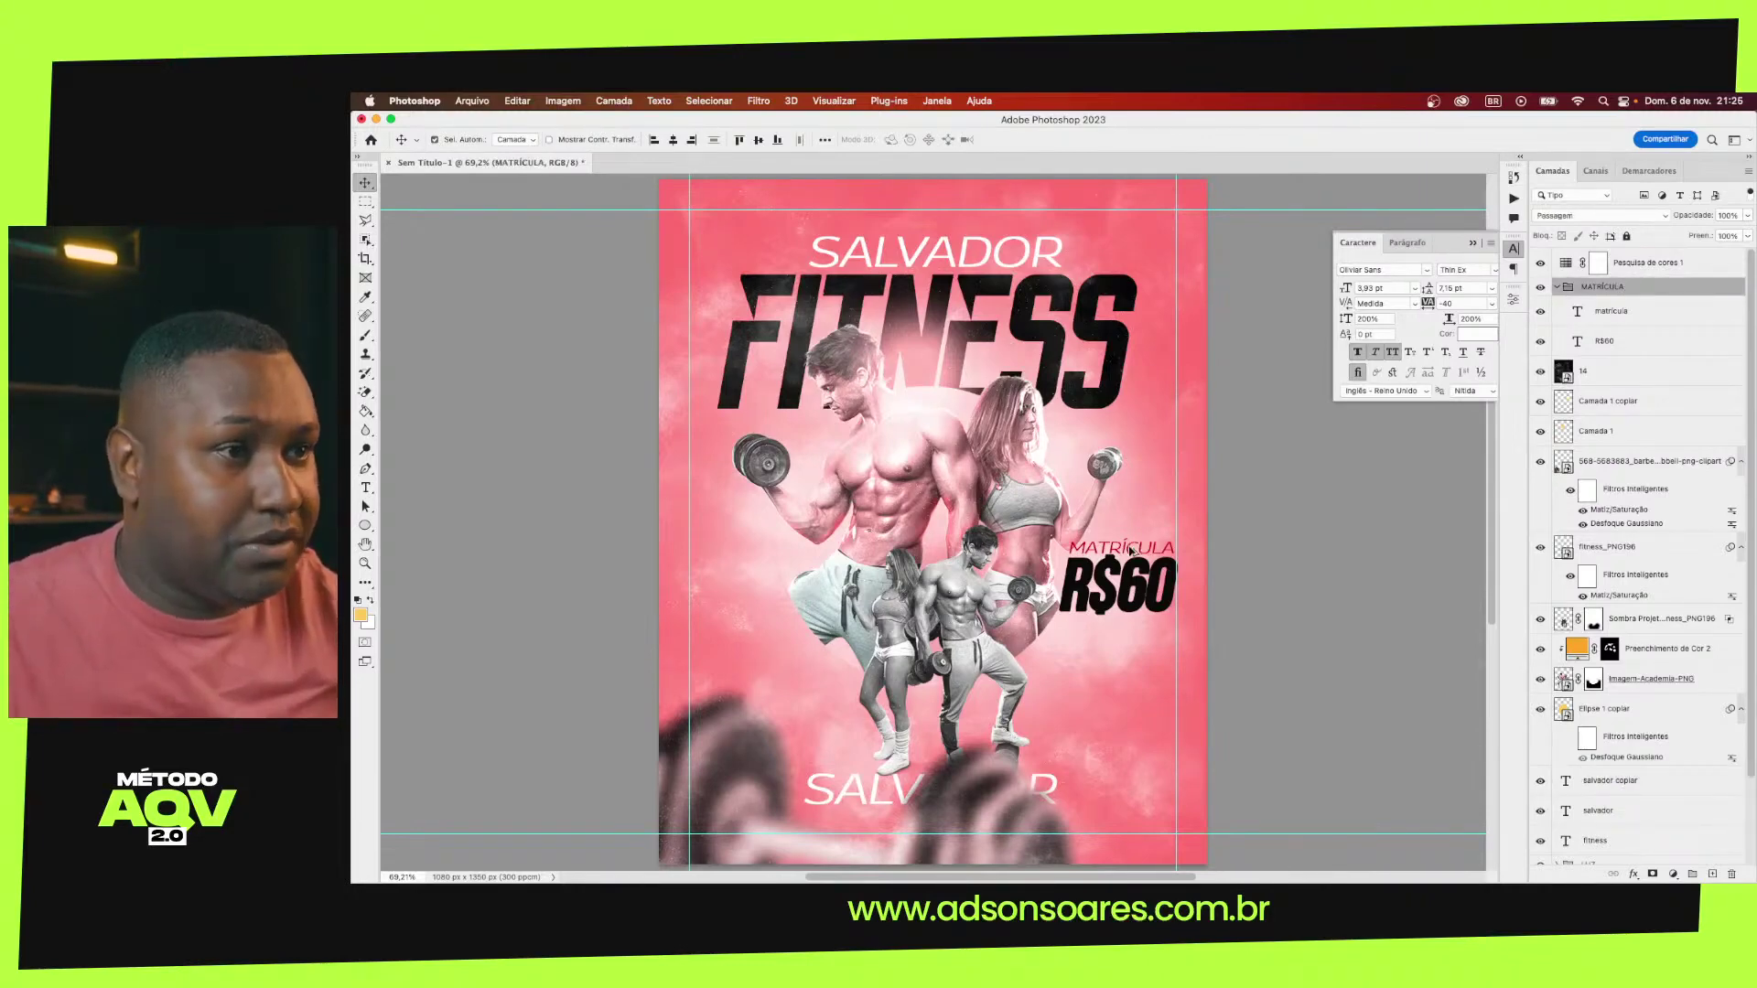
drag(1131, 550, 776, 571)
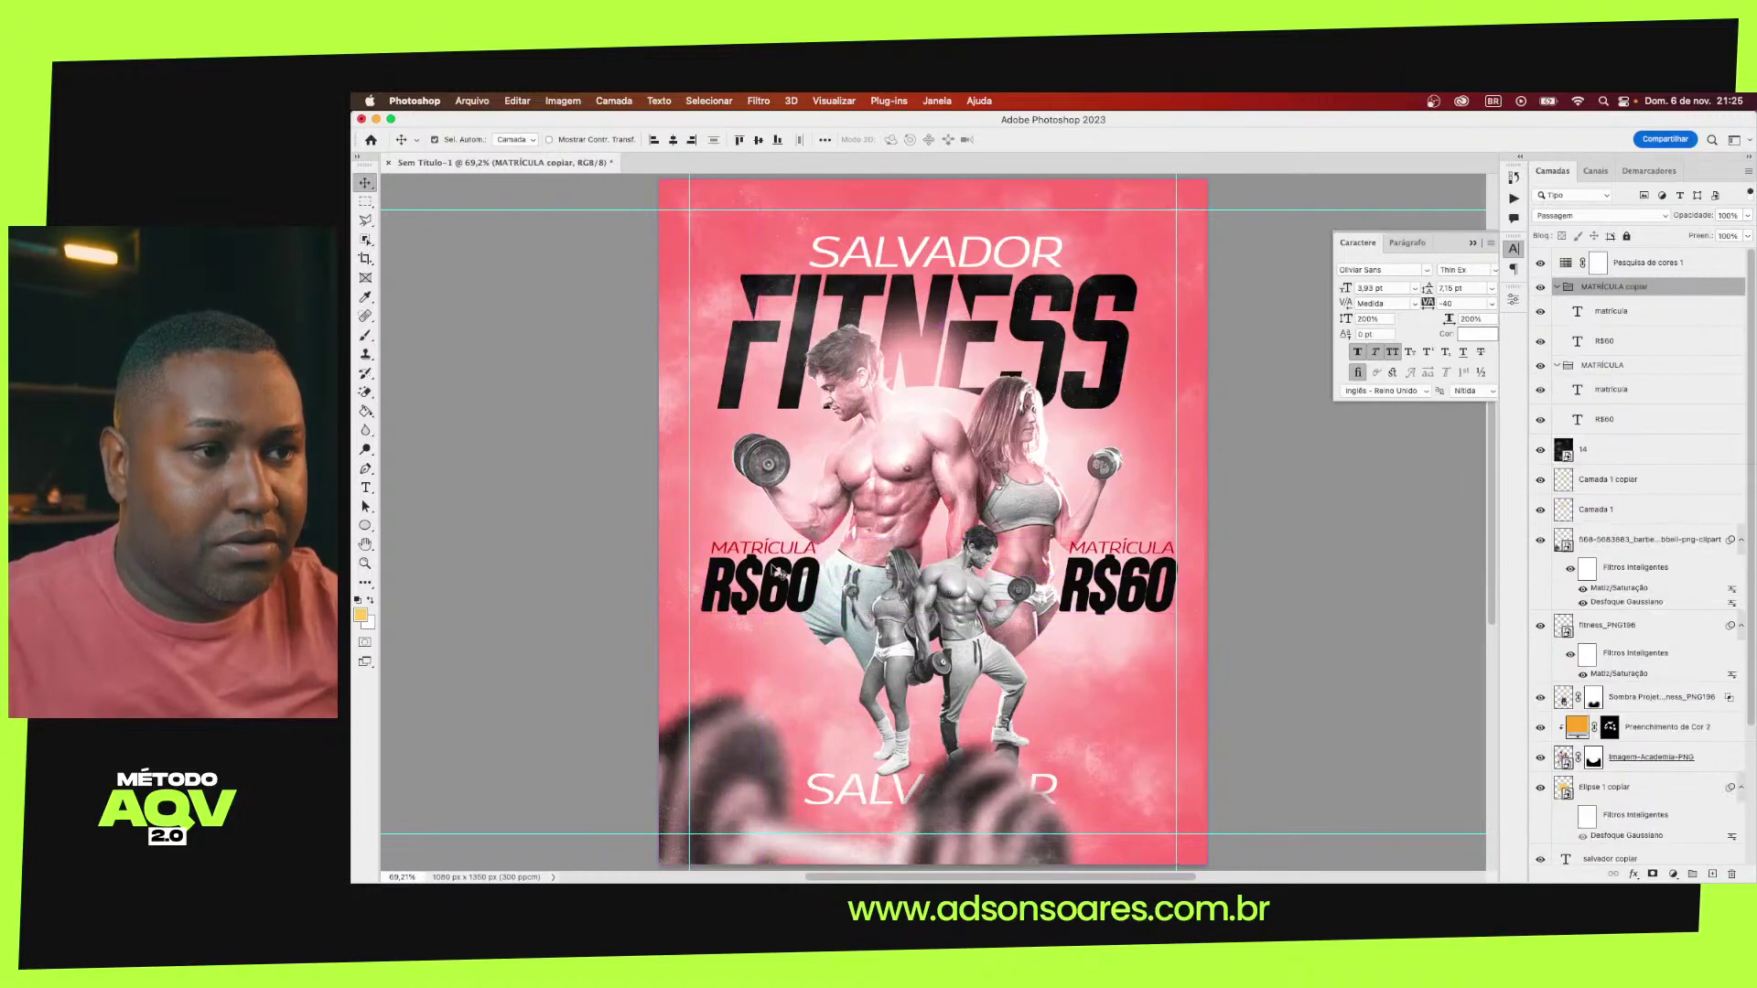
scroll(776, 571, up, 3)
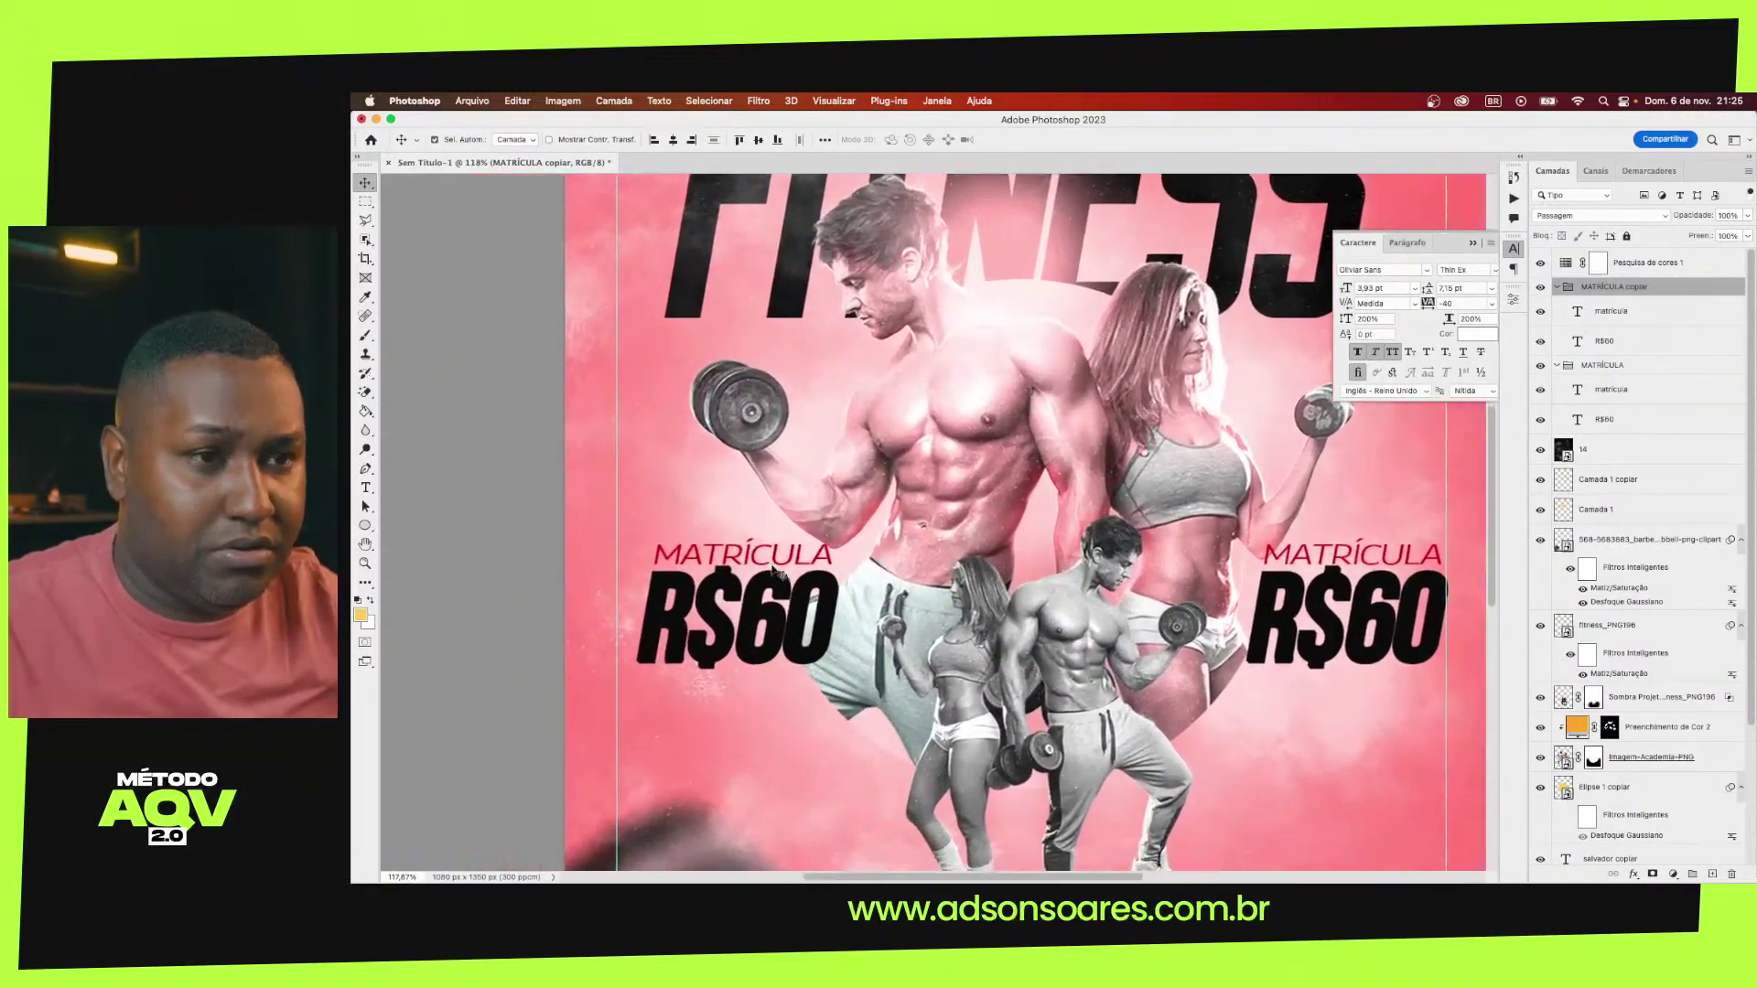
Replace the left R$60 price with TODOS and EQUIPAMENTOS on separate lines
click(777, 583)
click(515, 550)
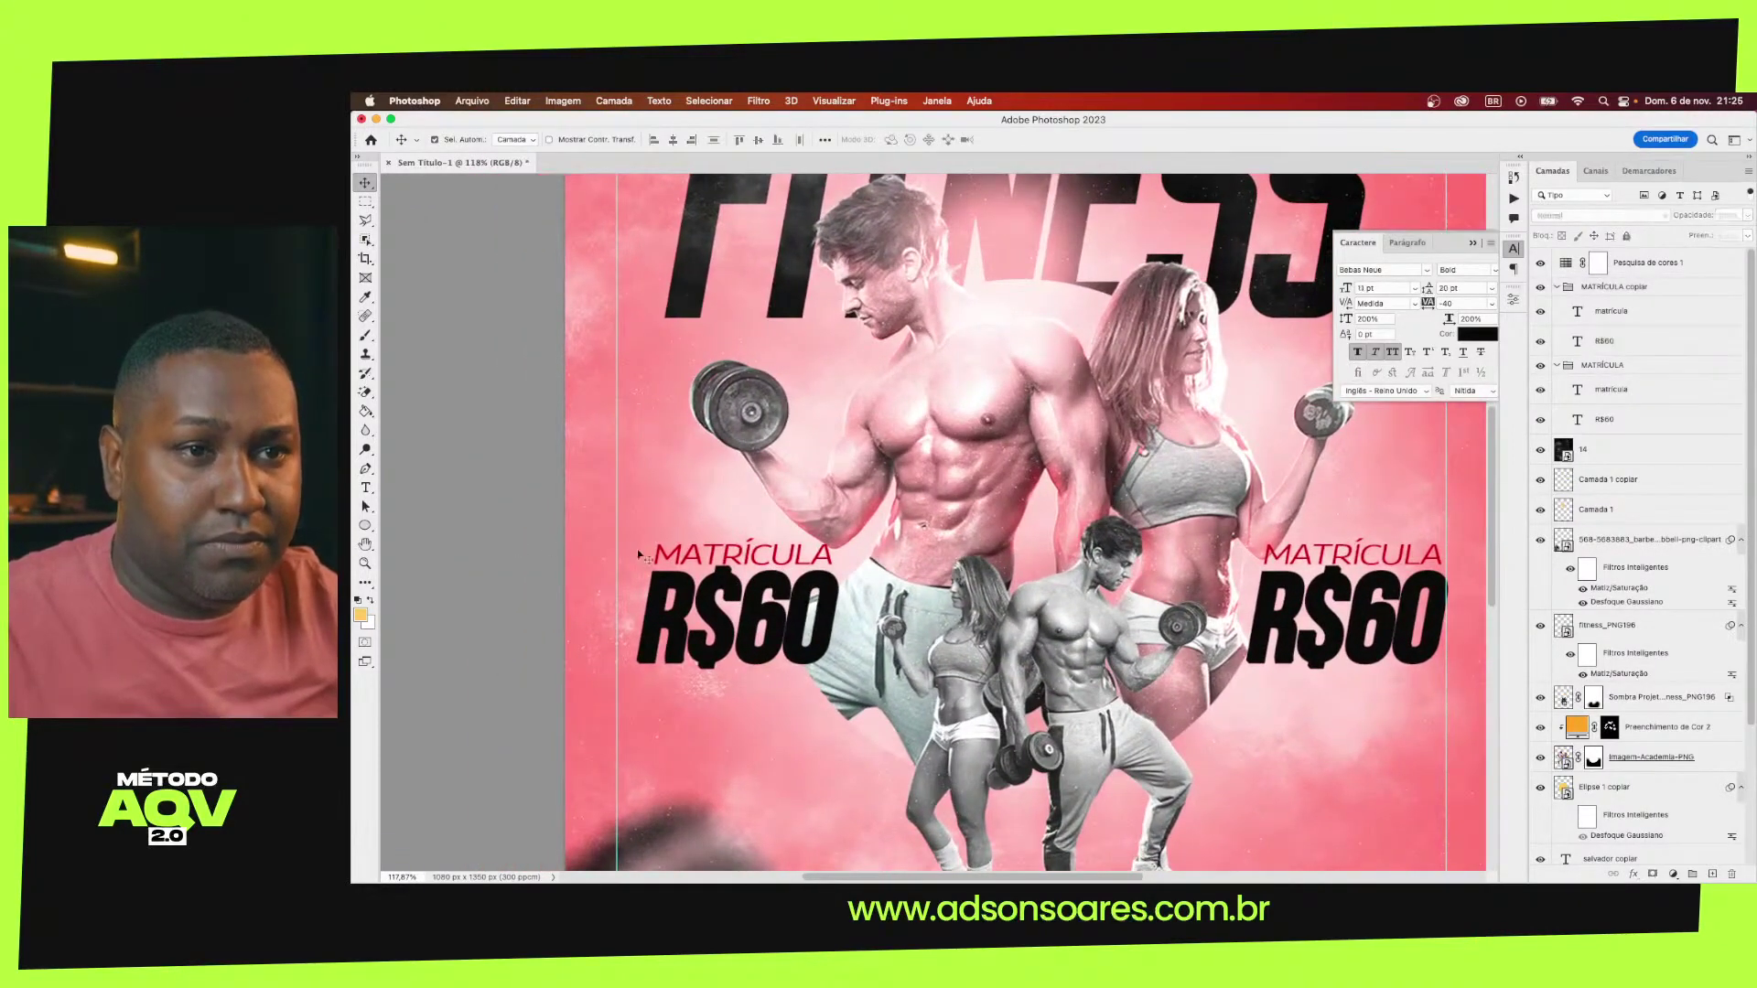
click(681, 565)
double_click(679, 586)
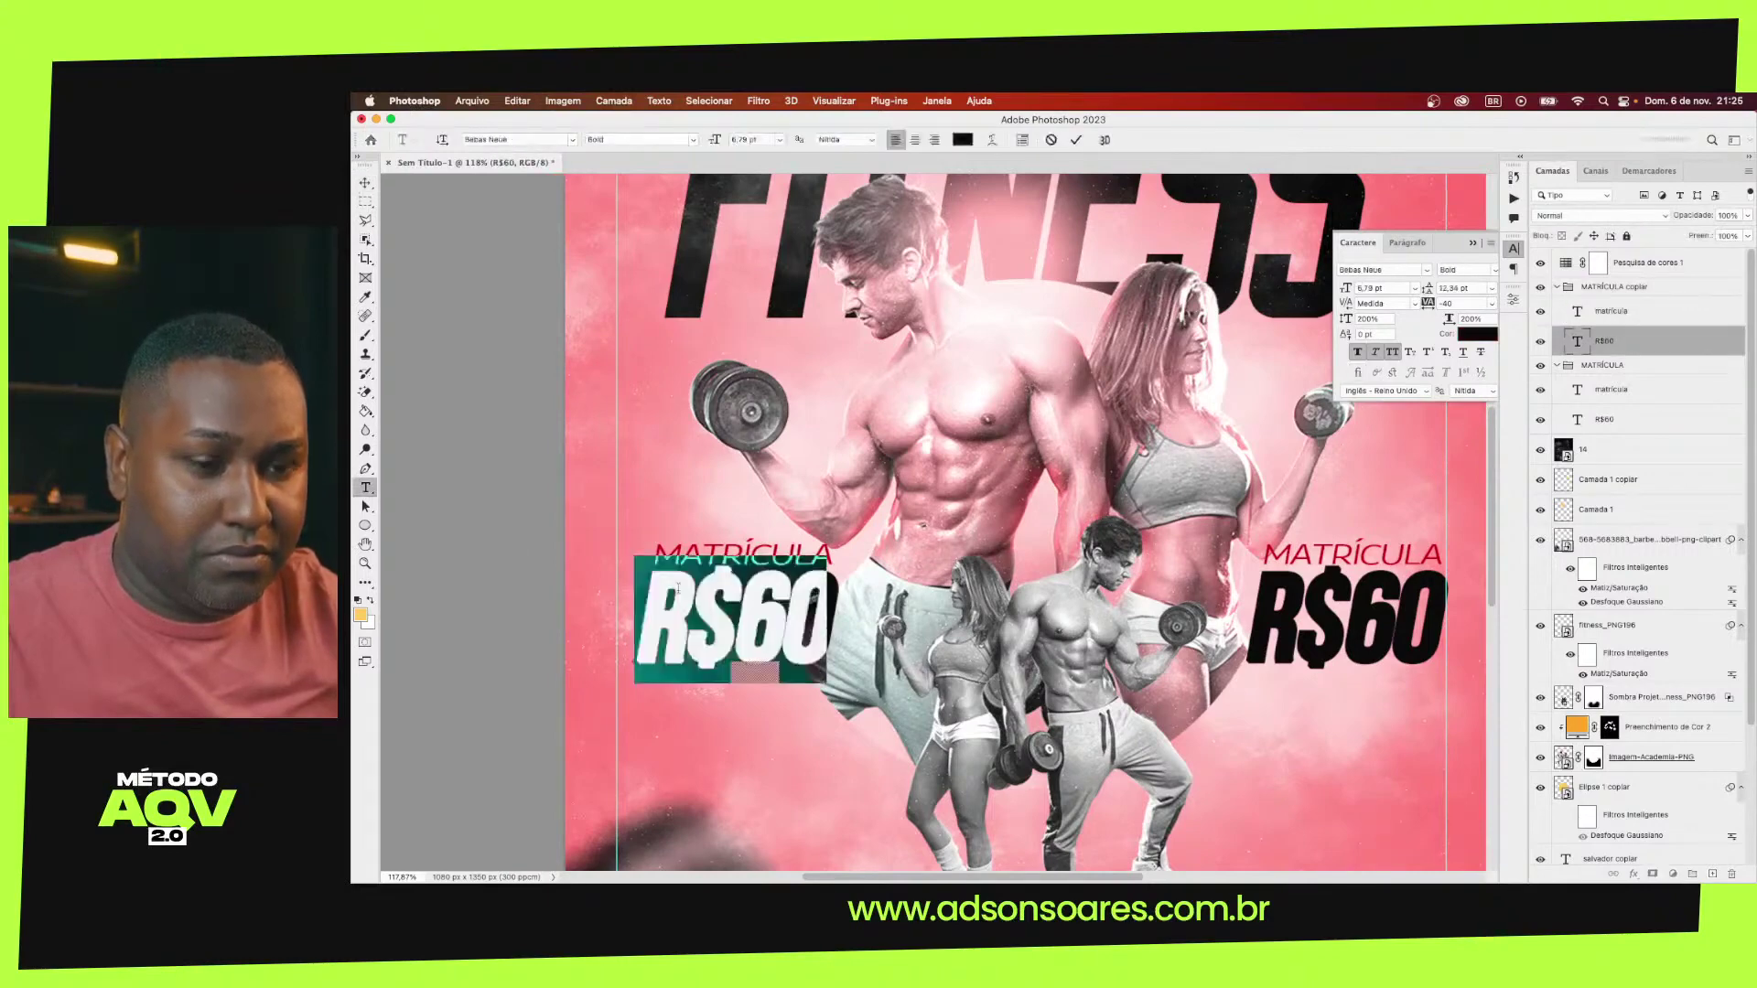
click(678, 585)
text(TODOS)
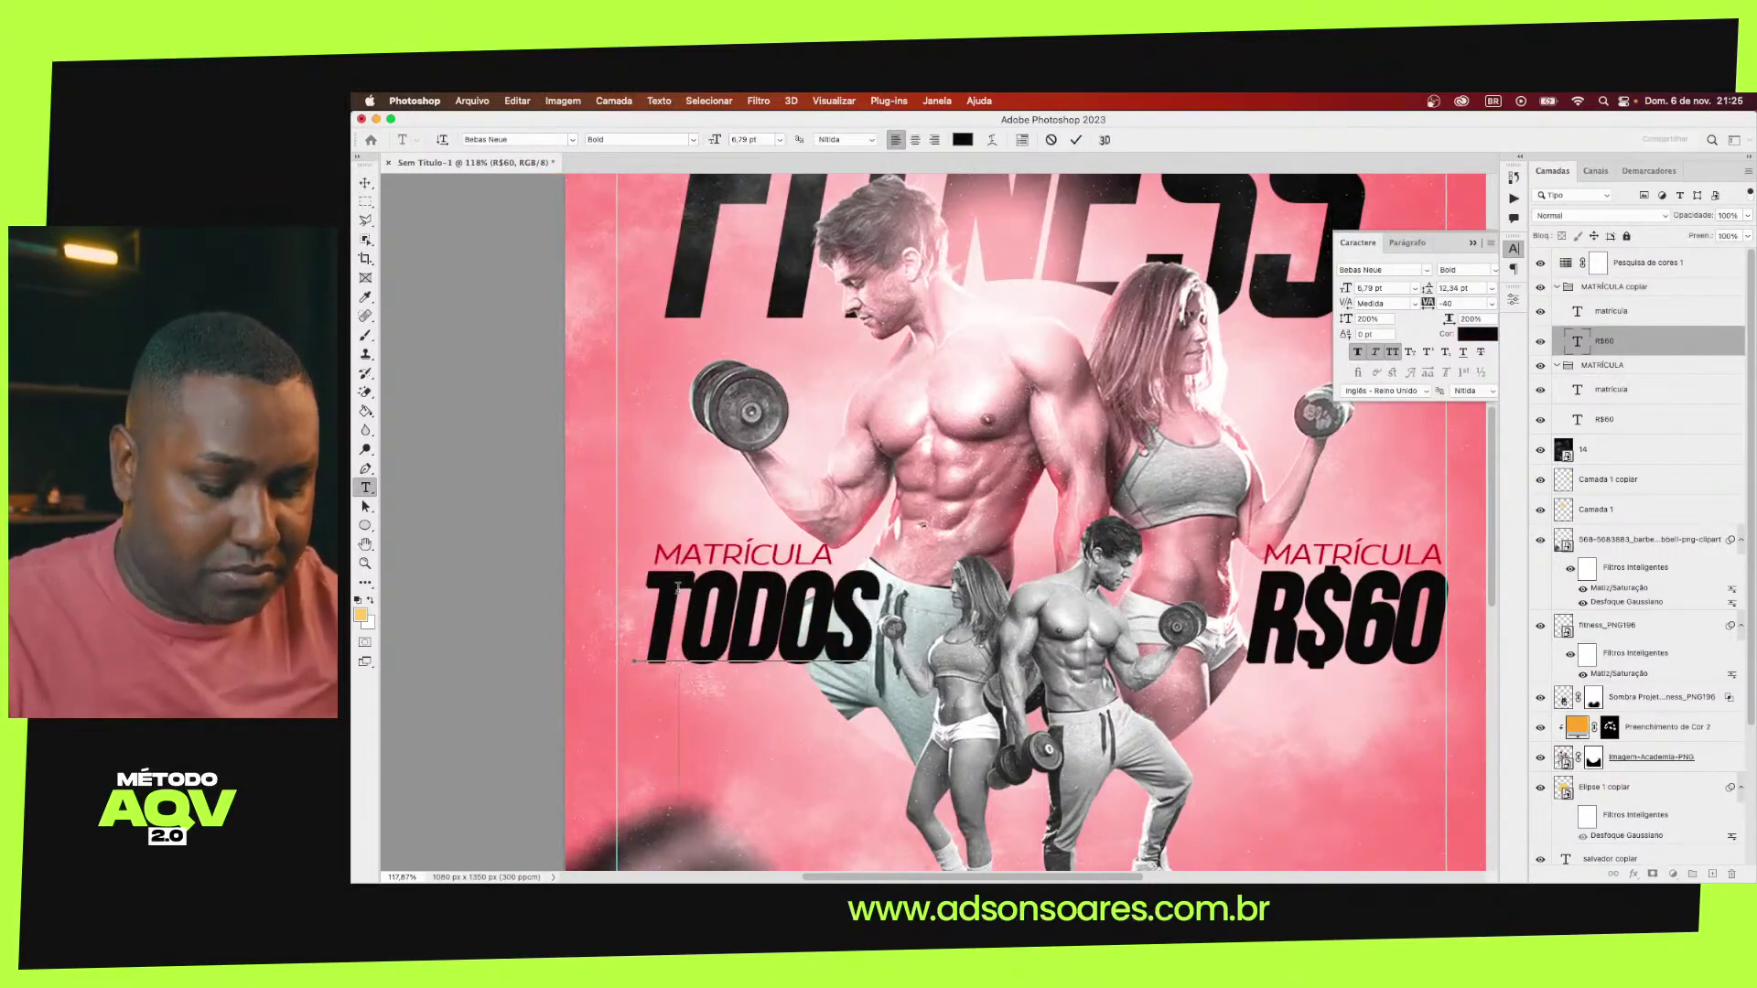
key(Return)
text(EQUI)
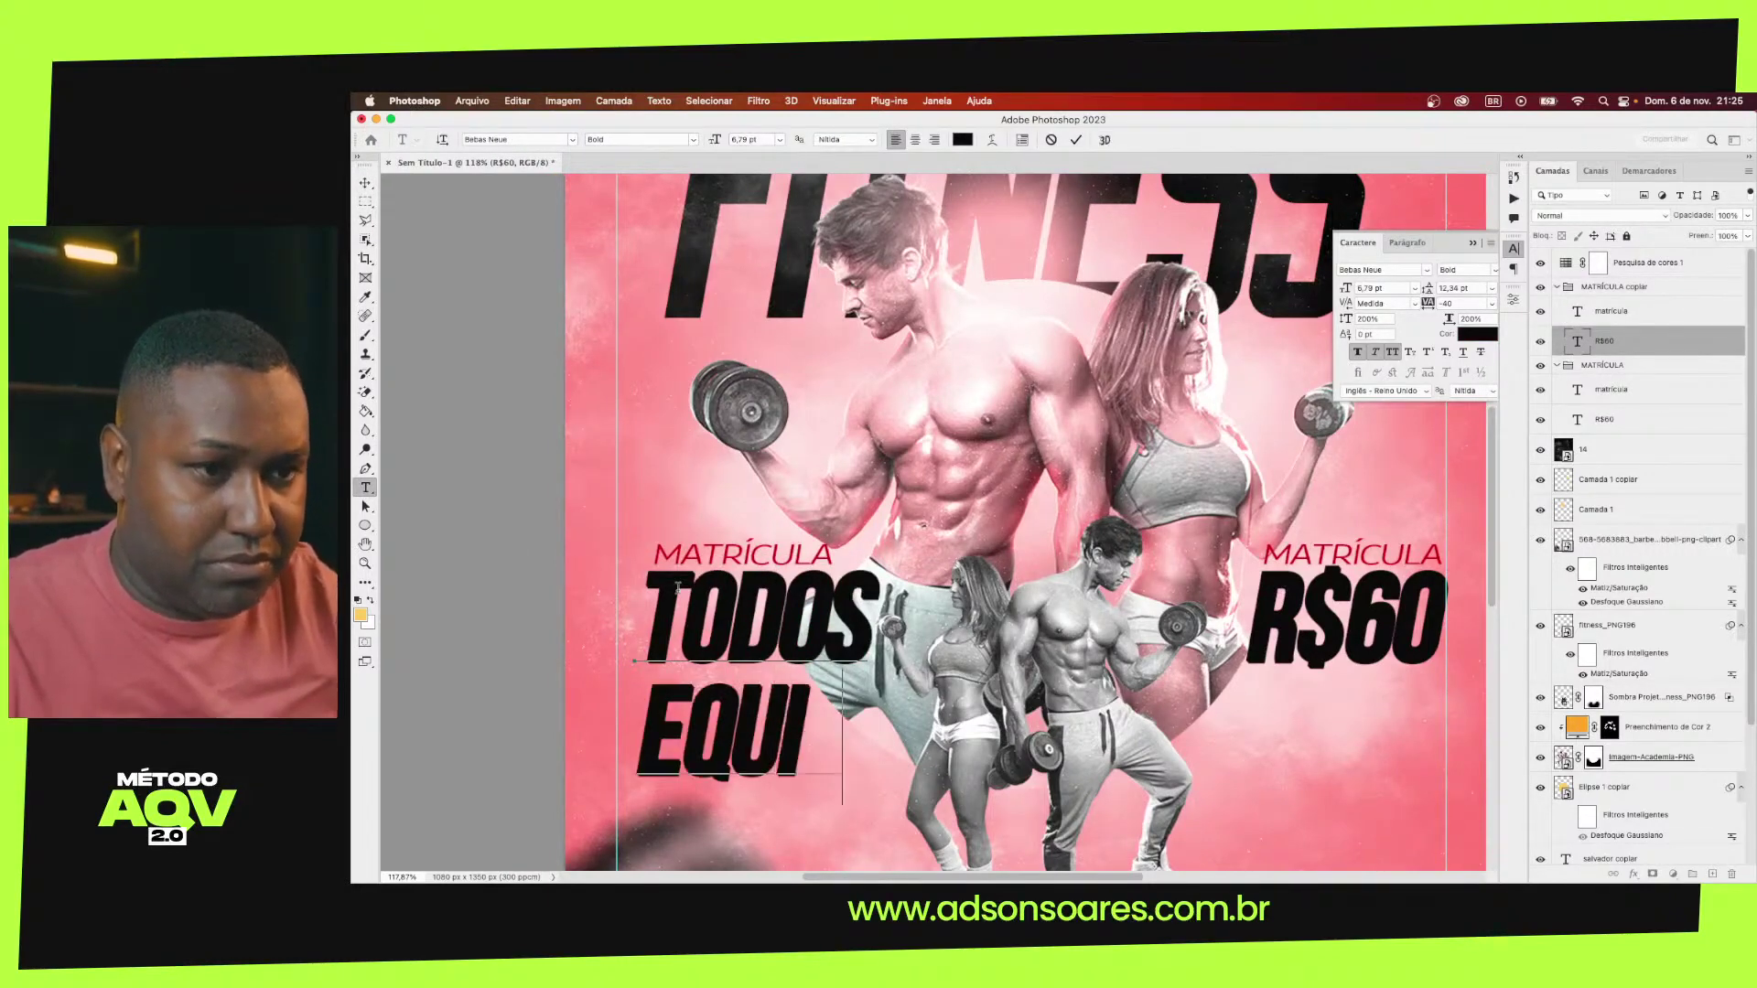
text(PA)
text(MENT)
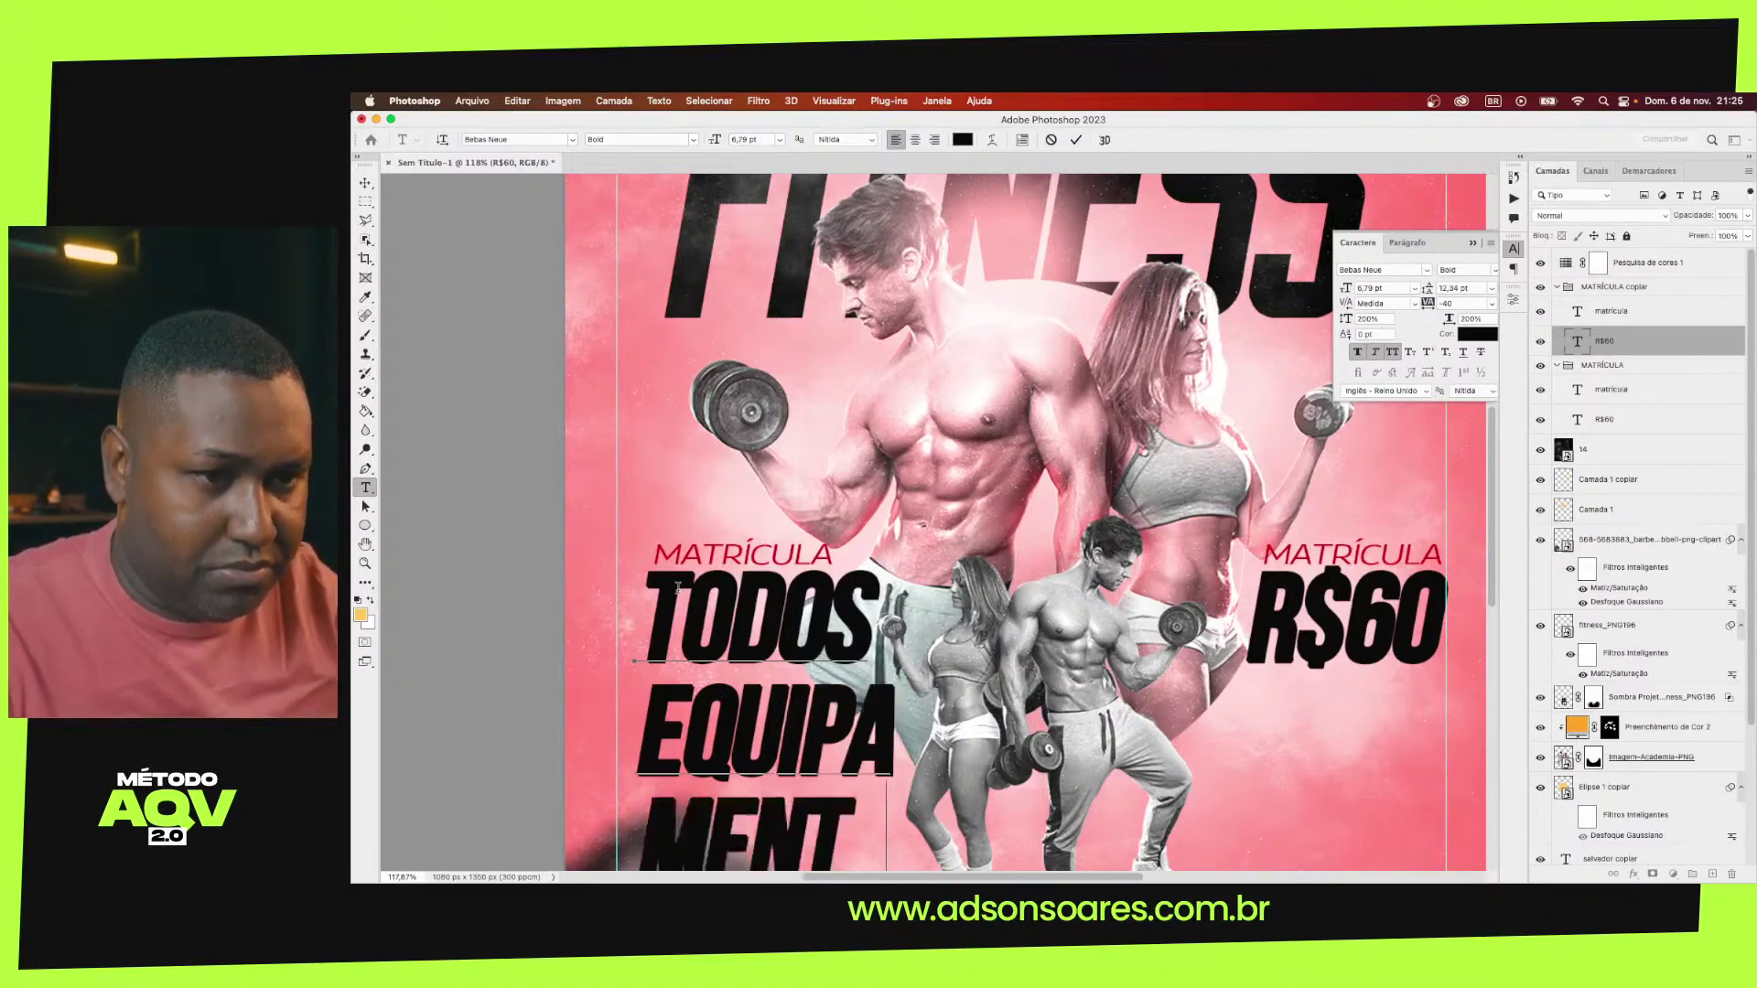
text(OS)
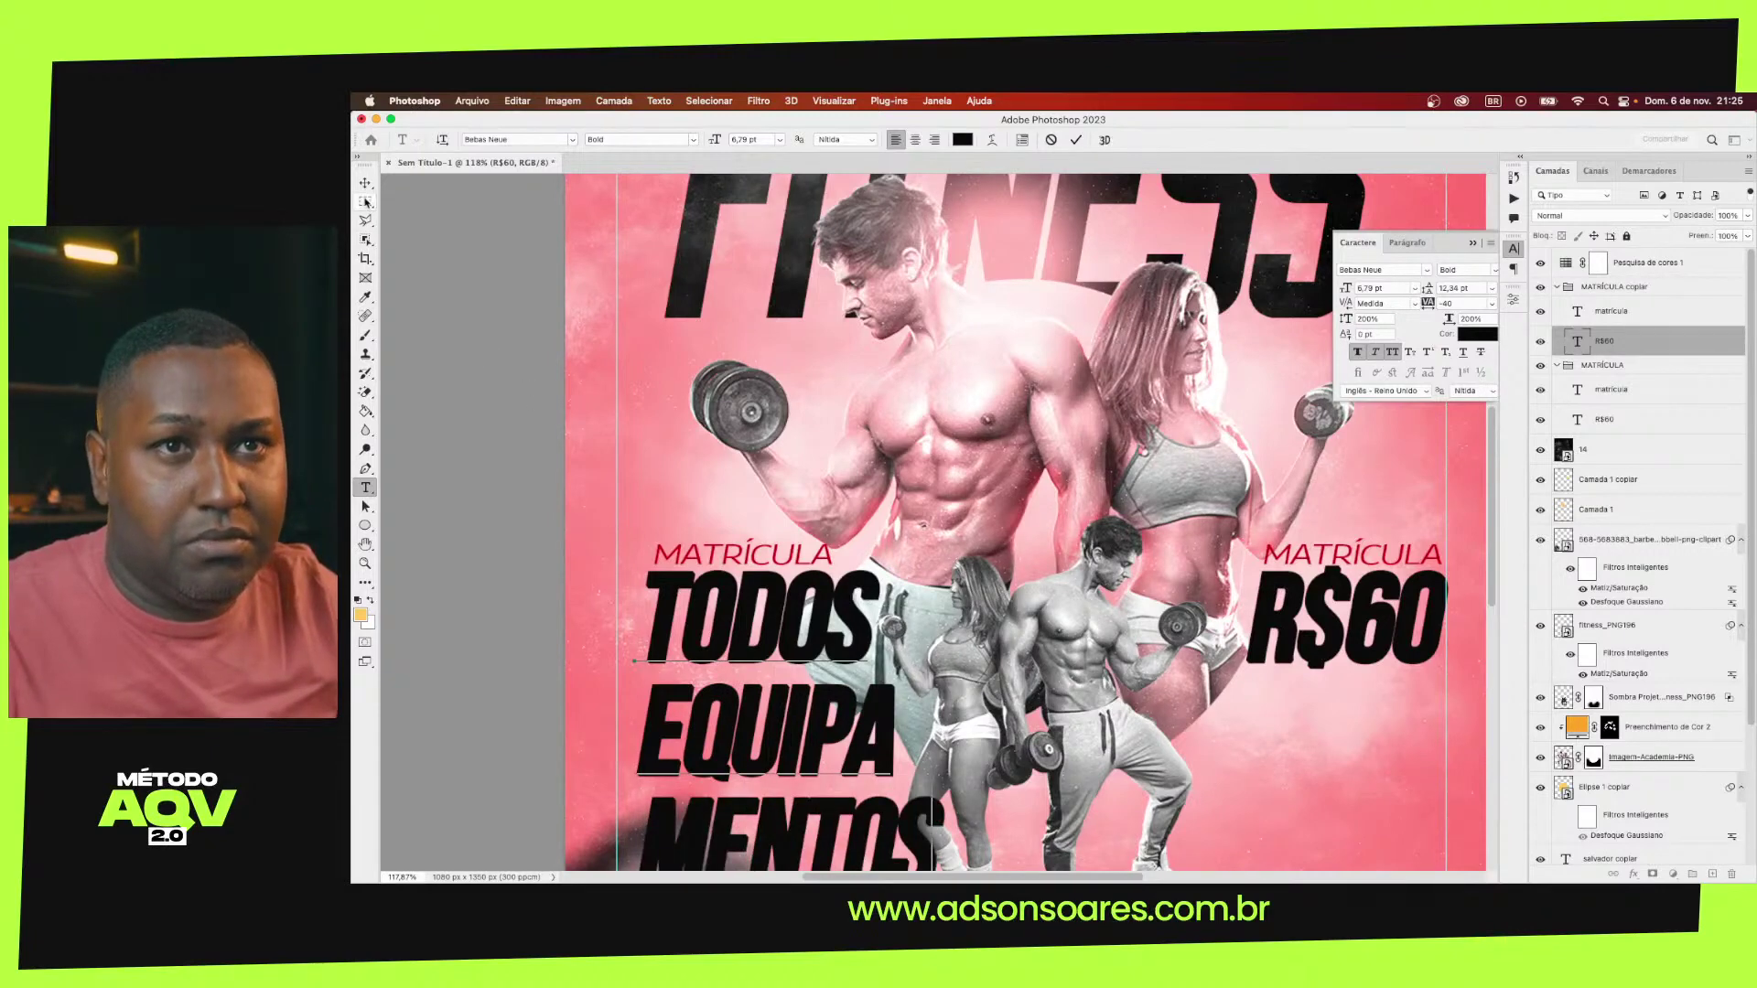
click(365, 183)
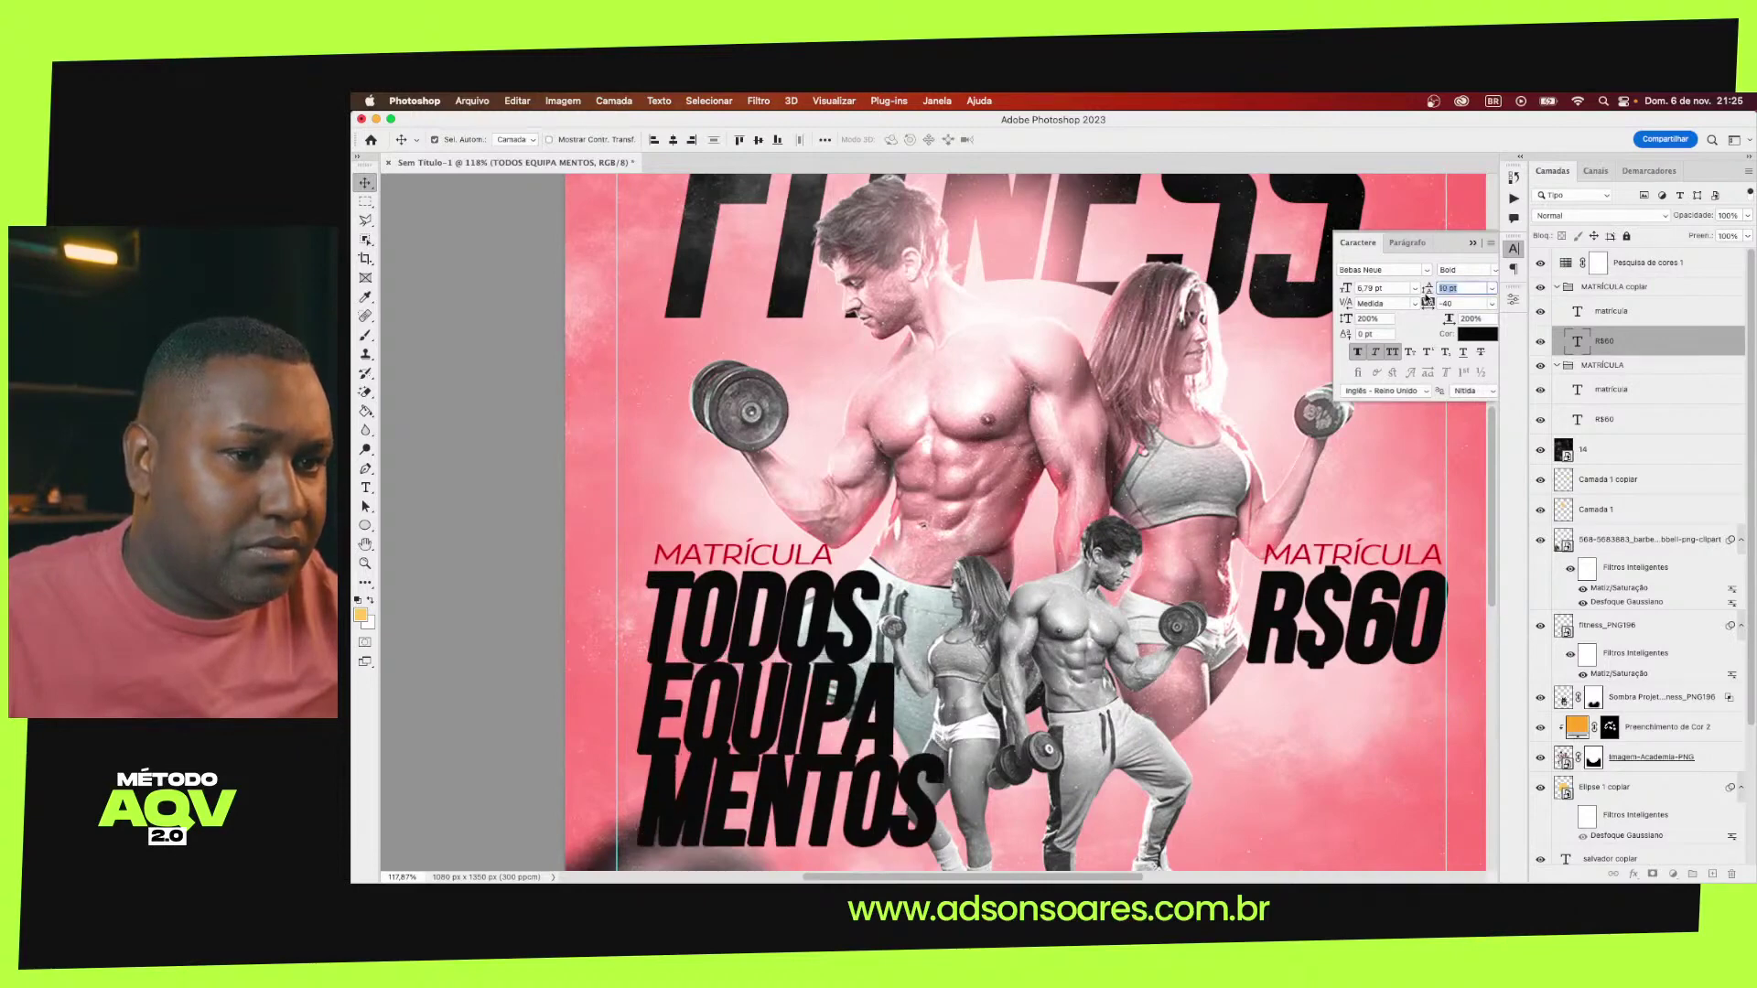
text(11)
Tighten the line spacing of the TODOS EQUIPAMENTOS slogan
key(Return)
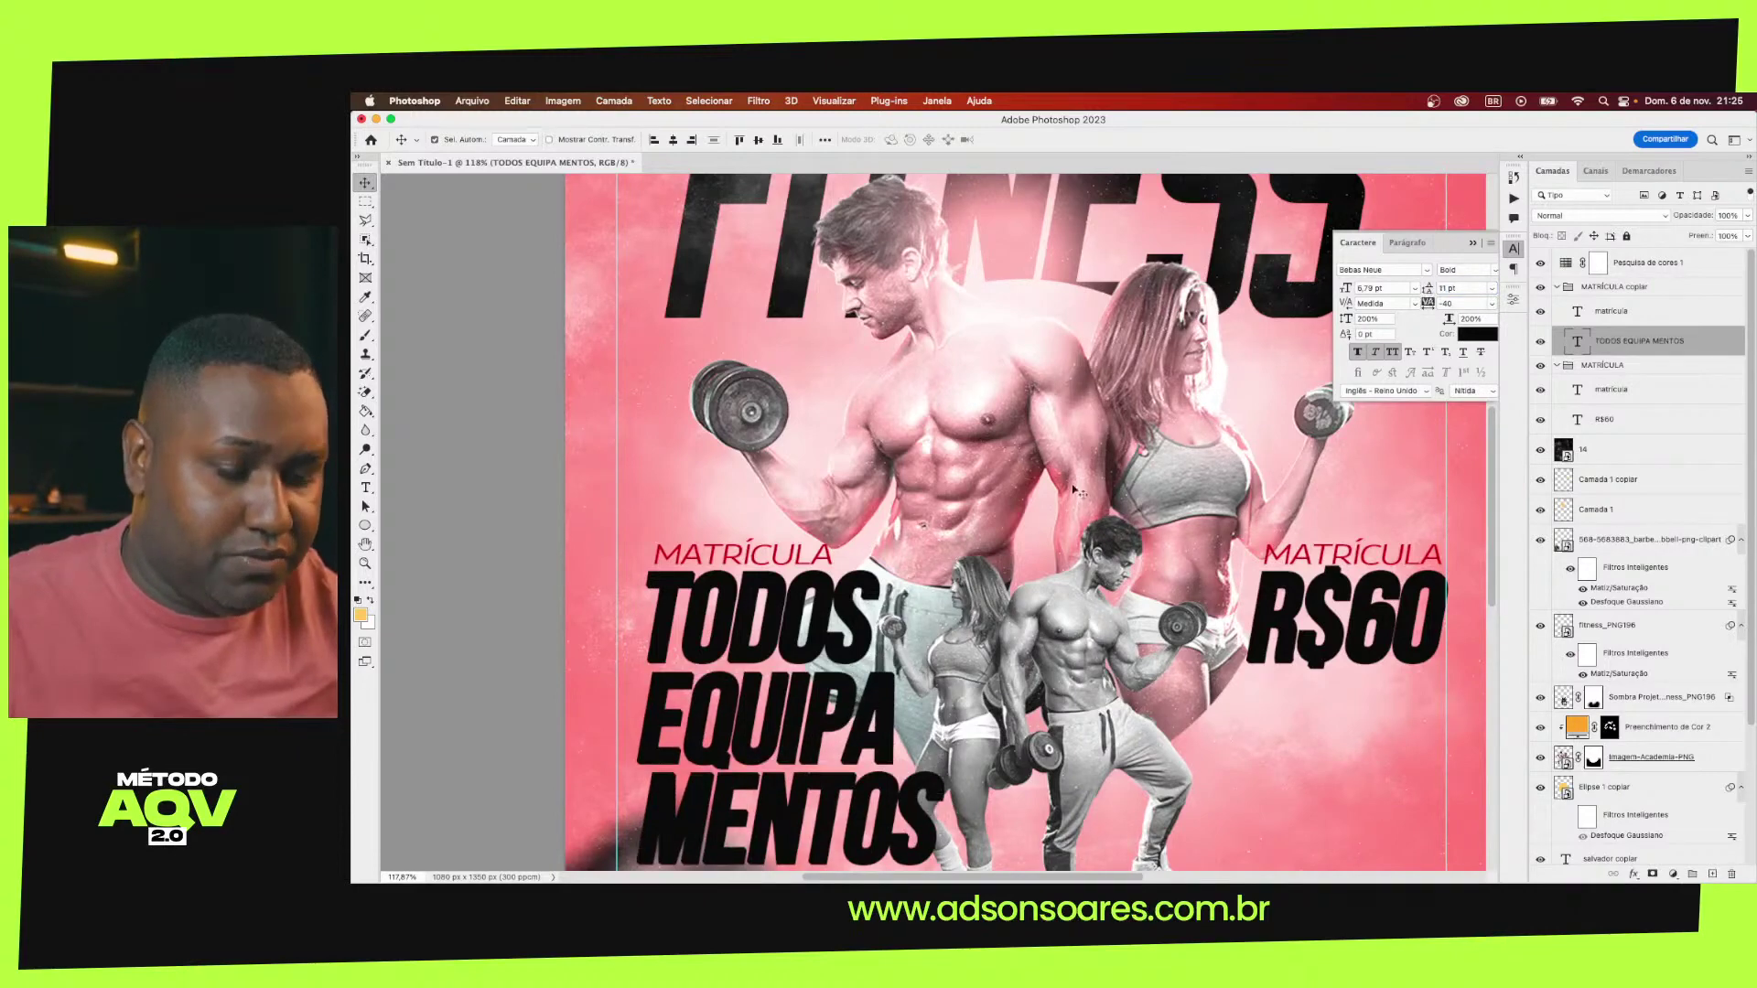
scroll(945, 657, down, 3)
key(ctrl+t)
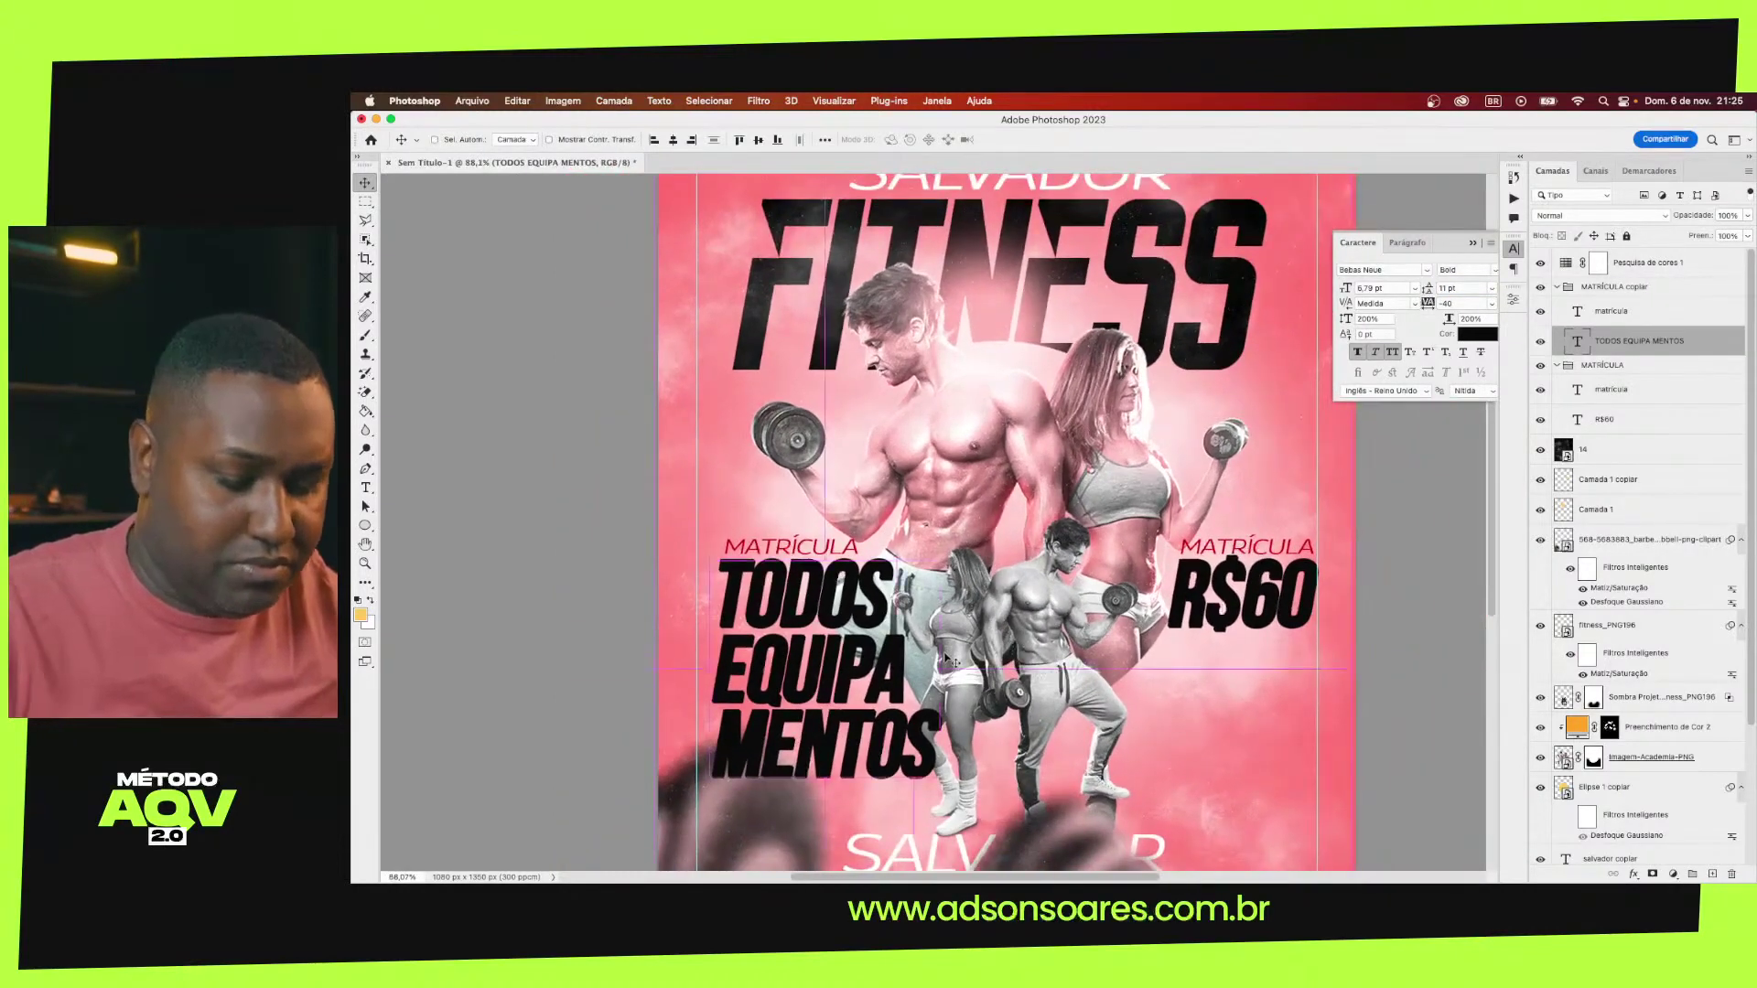
Shrink the TODOS EQUIPA MENTOS slogan block with Free Transform
mouse_move(942, 795)
mouse_down()
mouse_move(846, 723)
mouse_move(851, 691)
mouse_up()
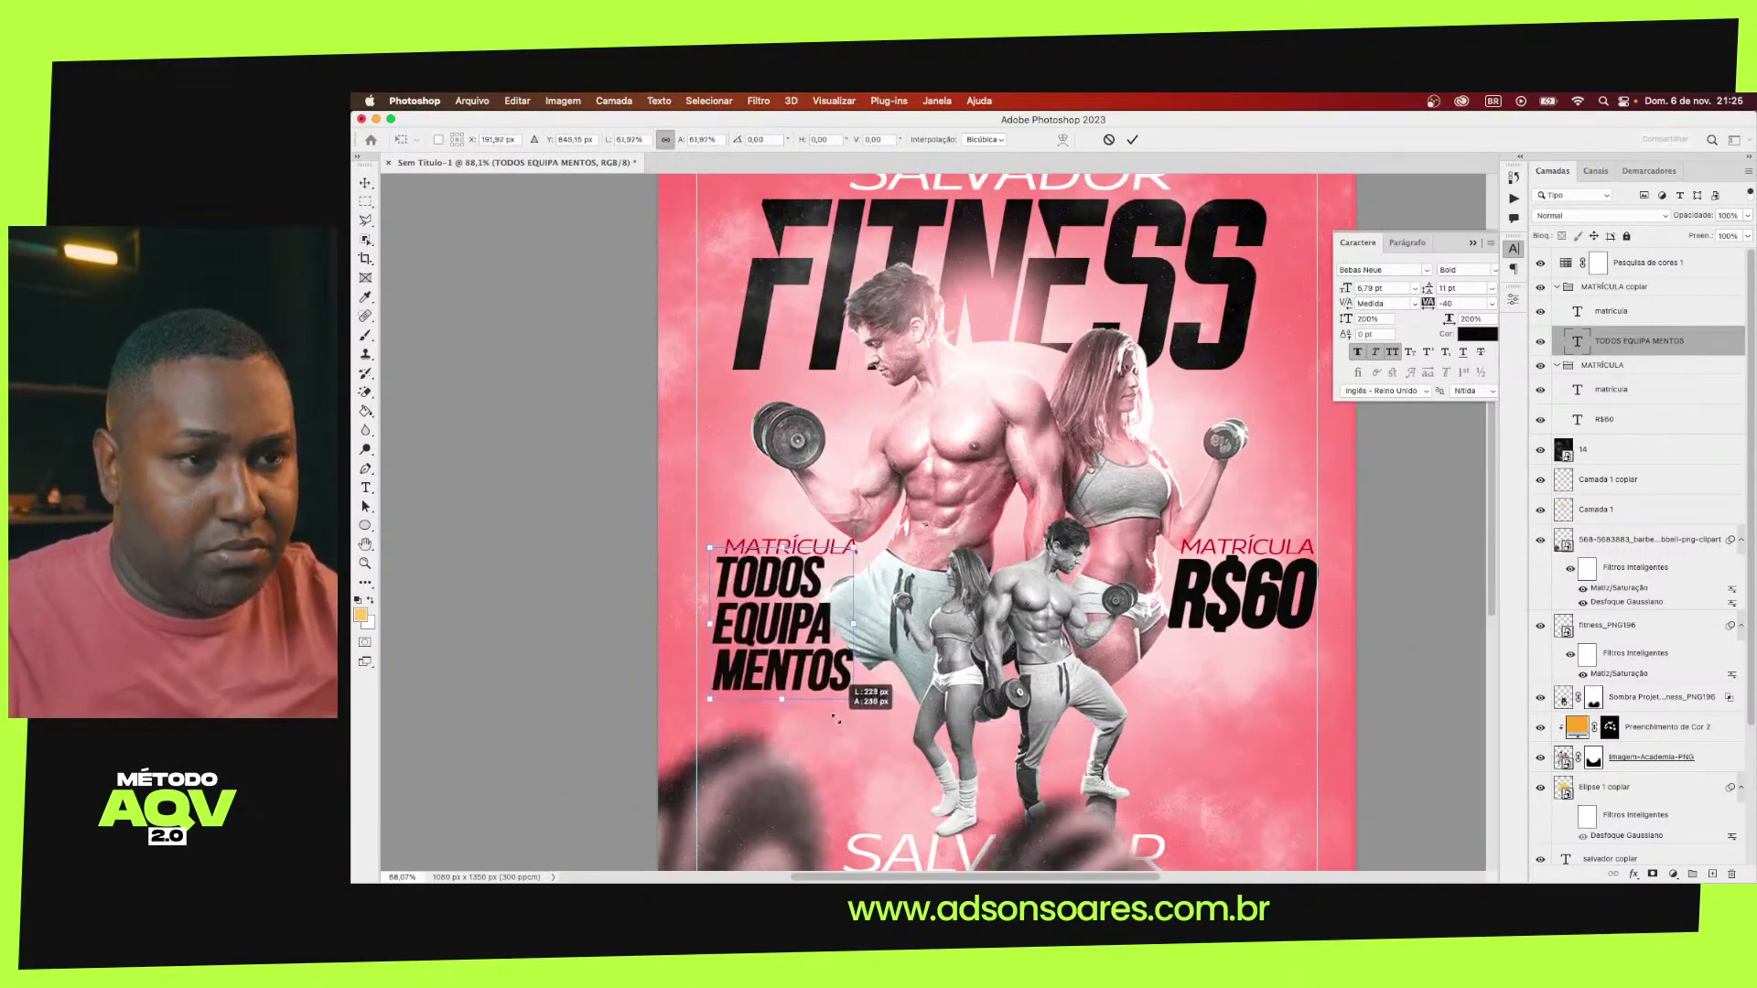
key(Return)
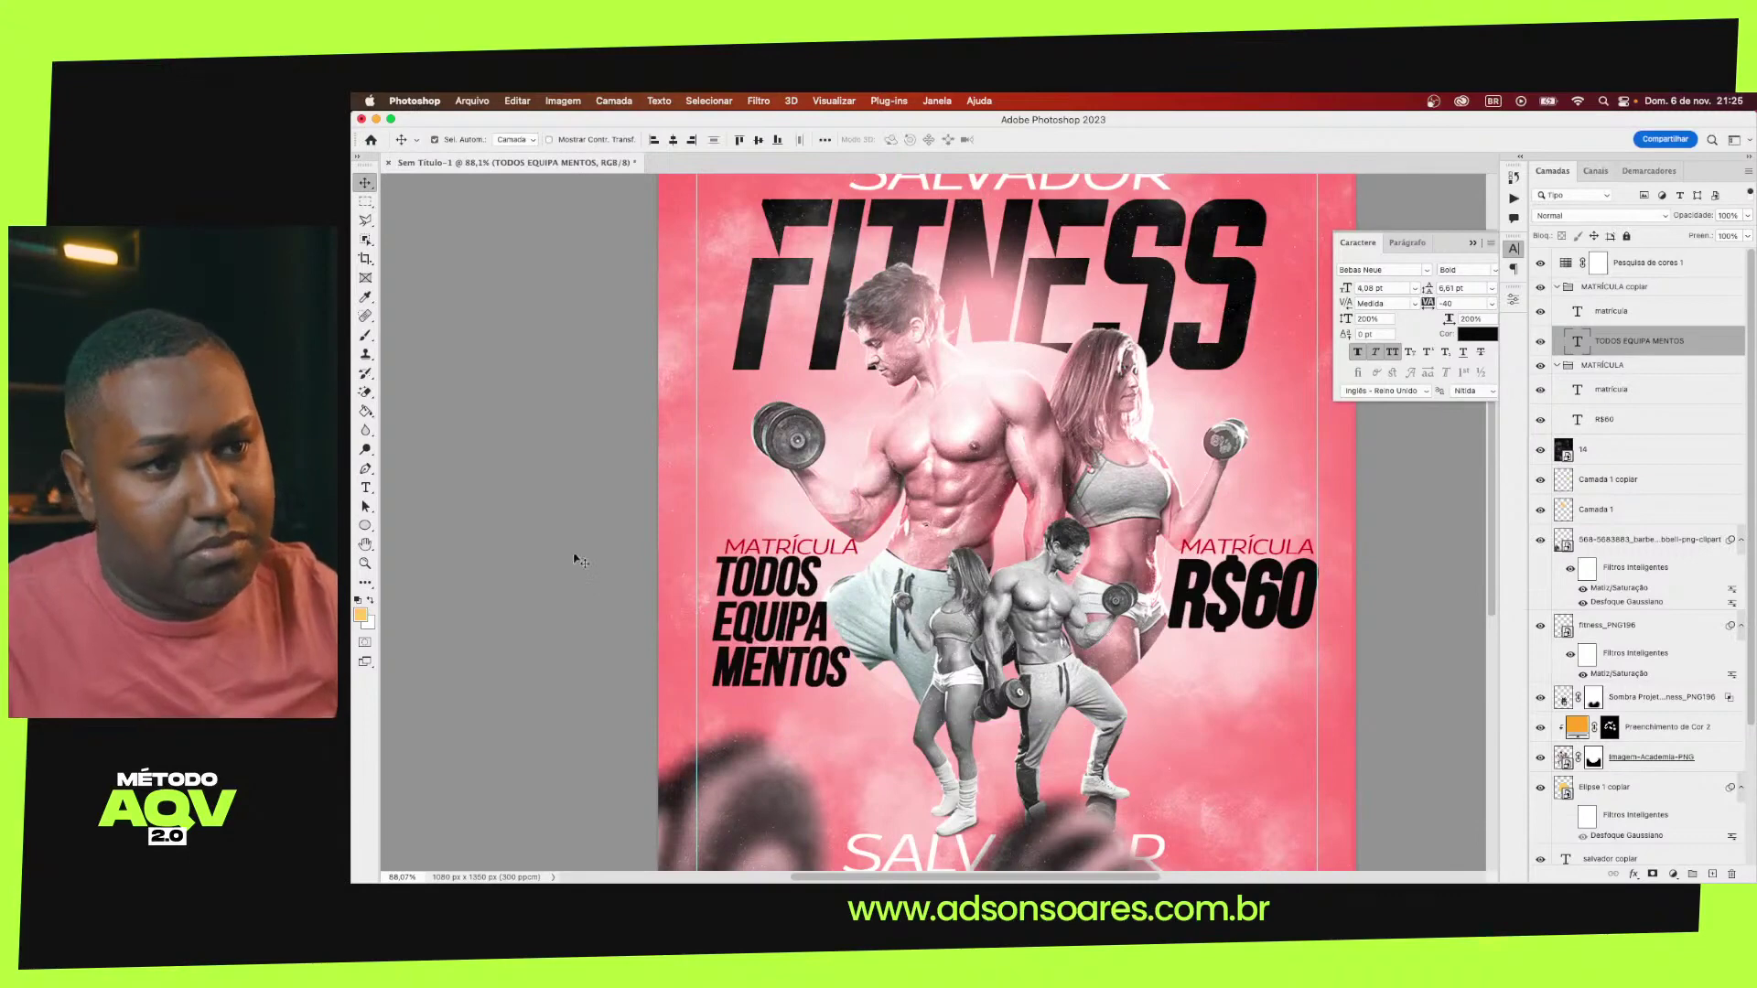
click(576, 552)
Change the left MATRÍCULA word to MALHE EM
key(t)
click(782, 547)
key(ctrl+a)
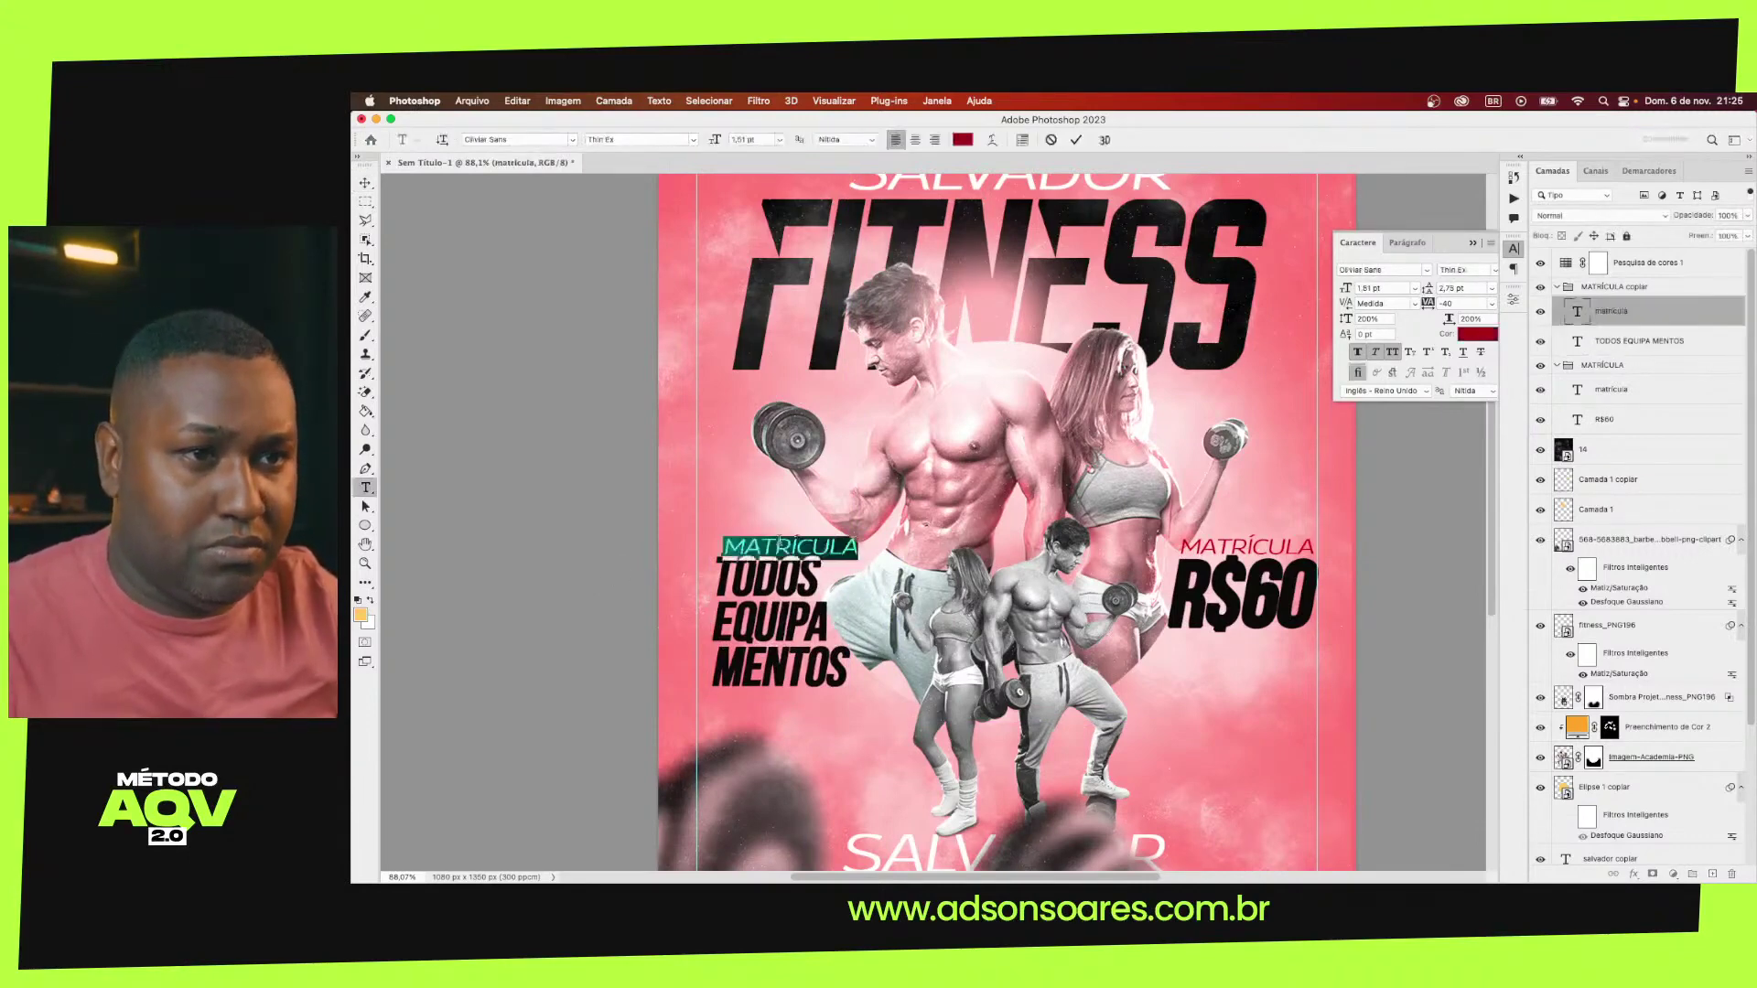
text(AM)
key(BackSpace)
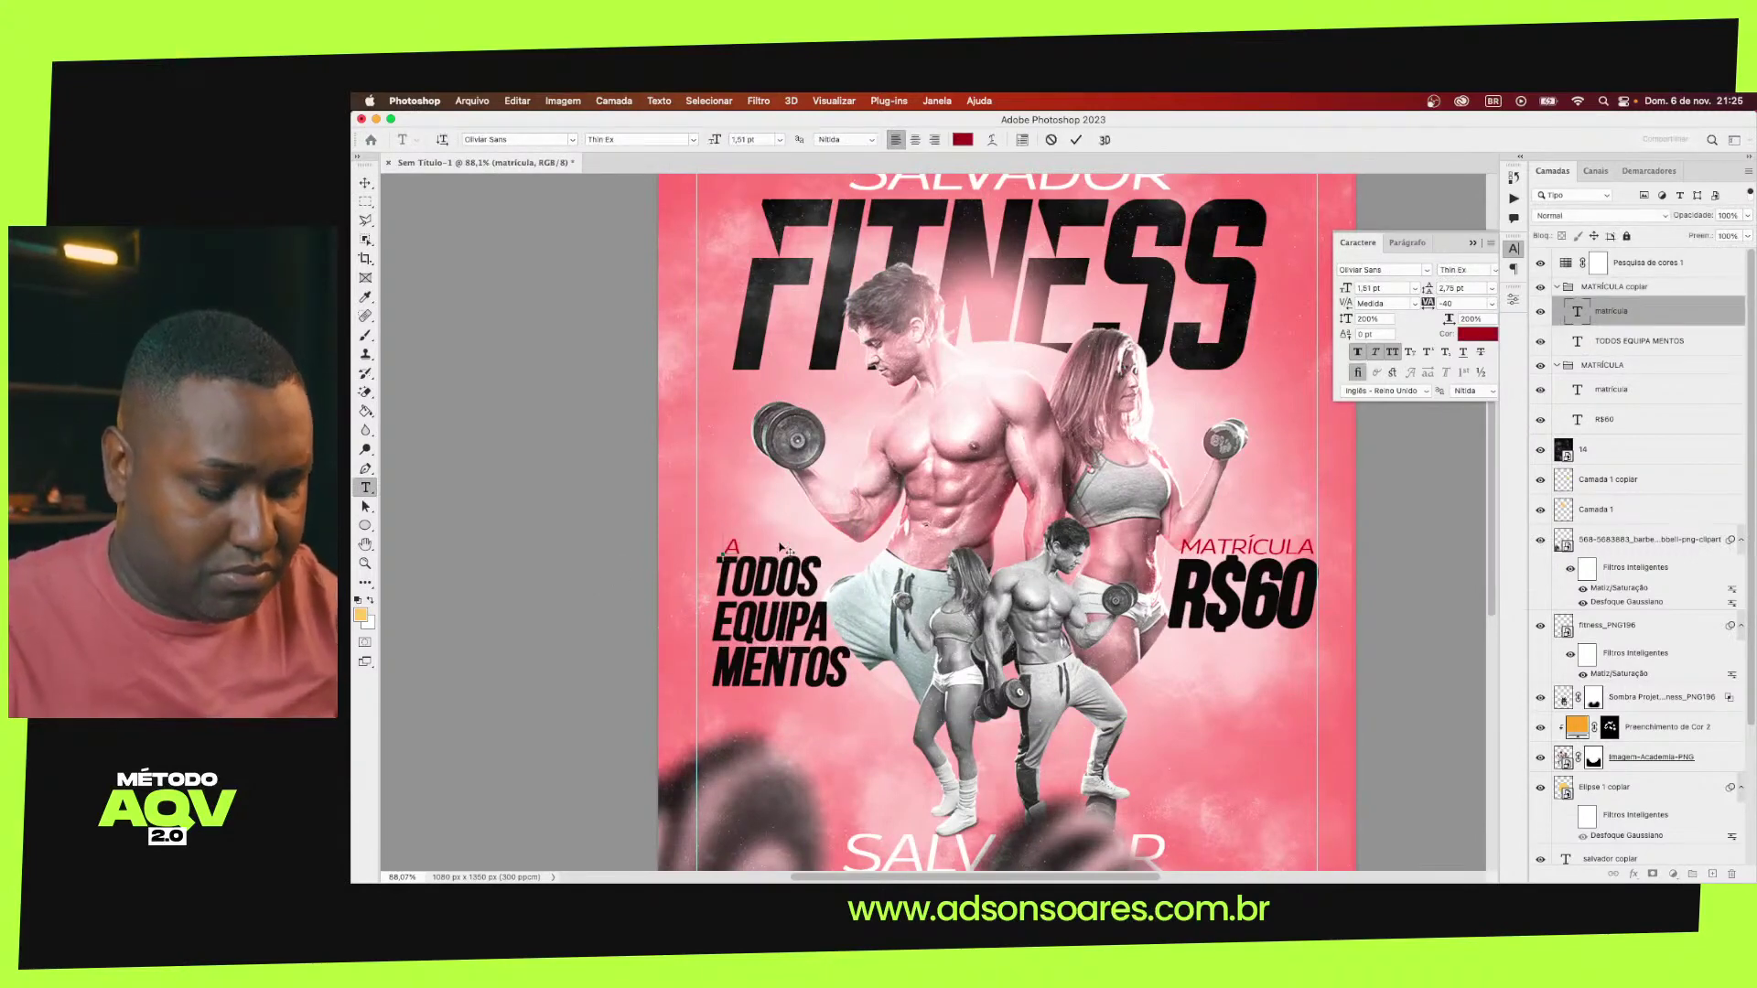
text(LHE EM)
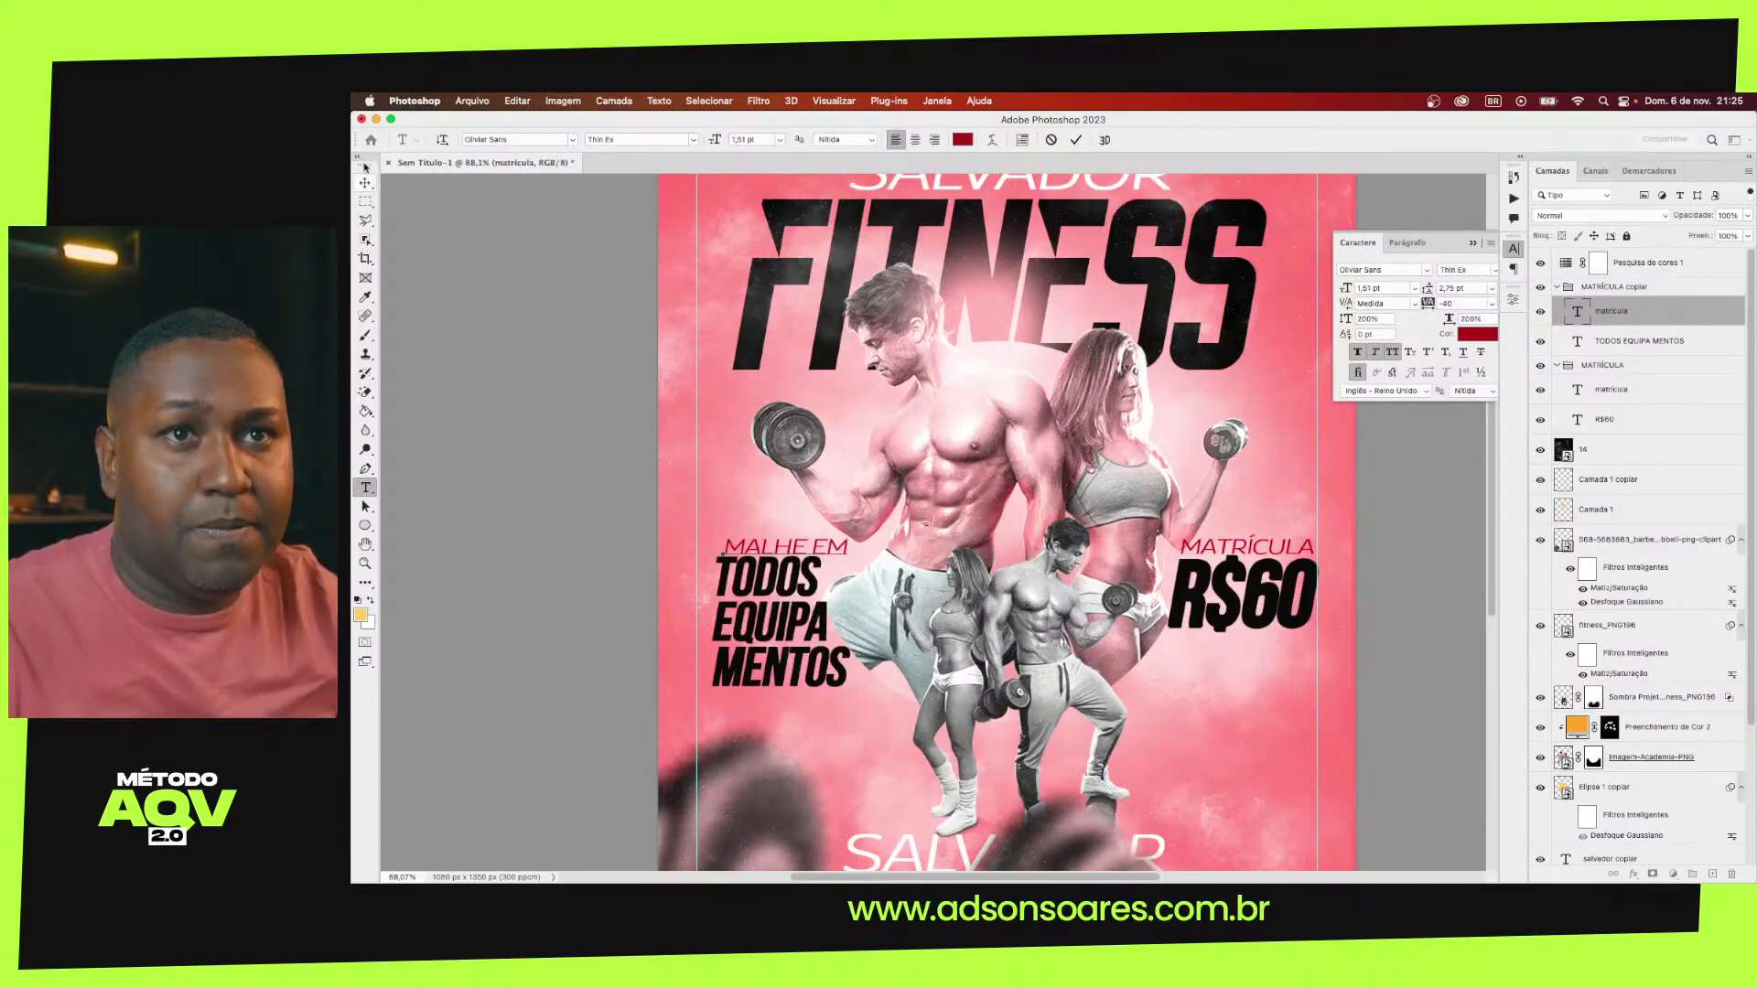
key(ctrl+Return)
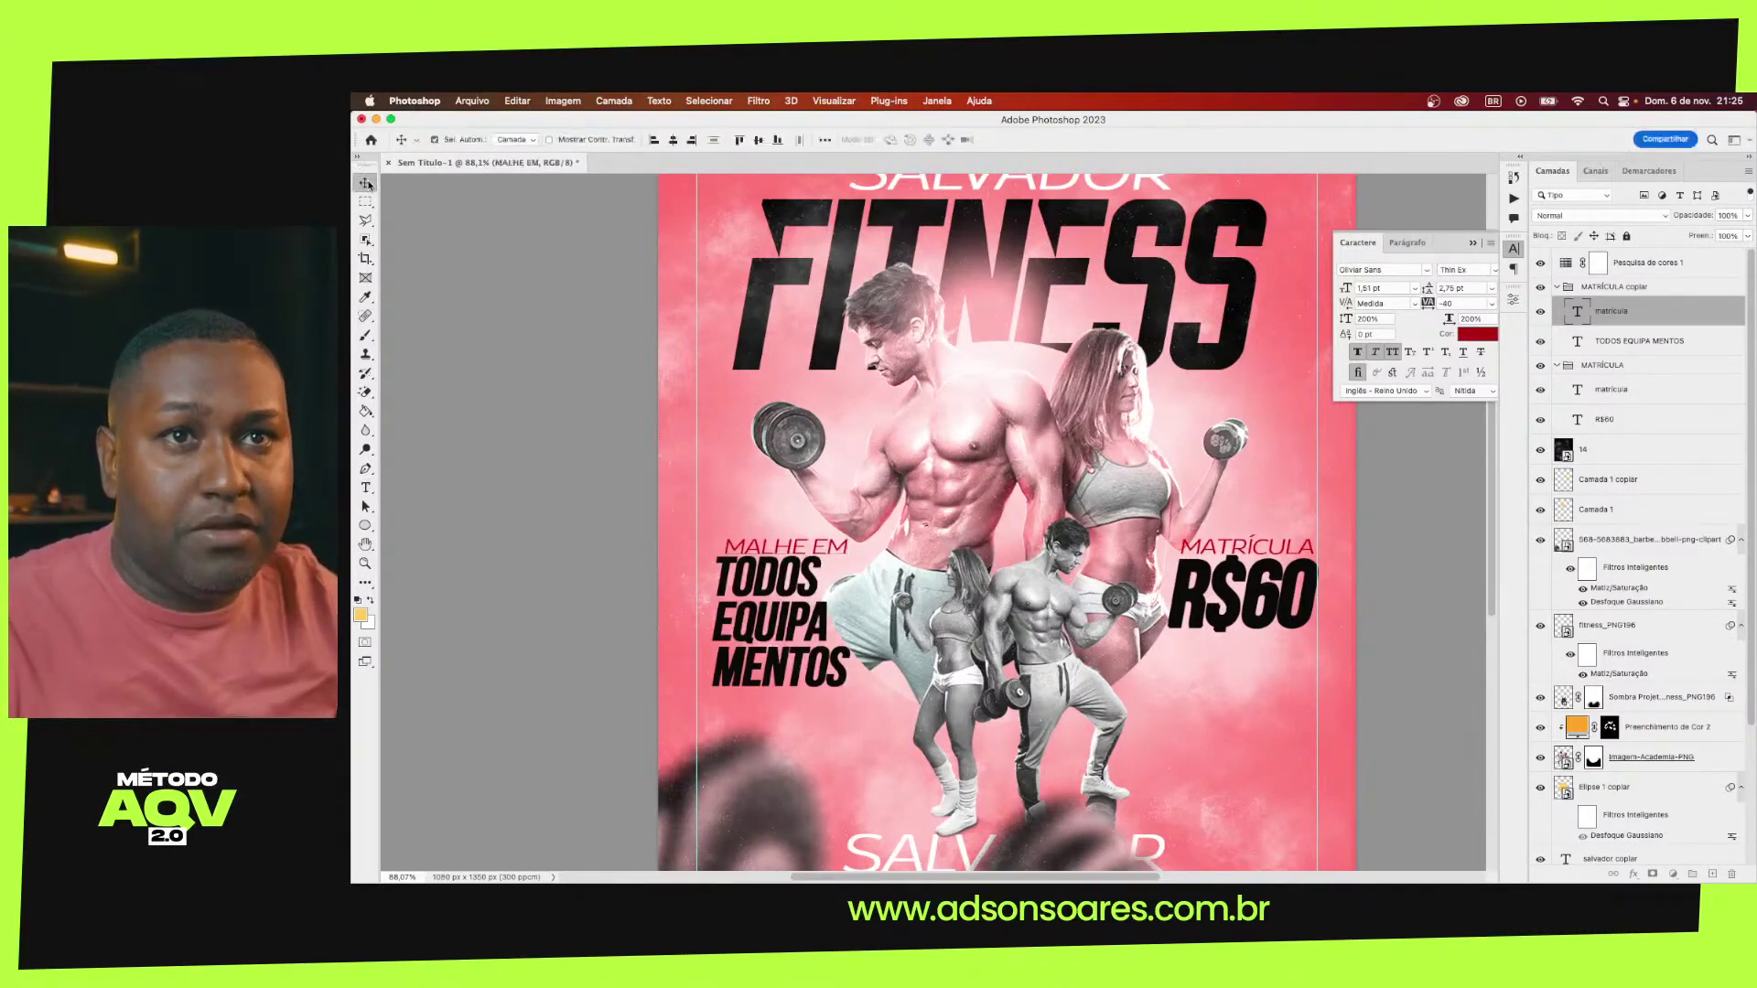
Scale MALHE EM down and nudge it up and slightly left
key(ctrl+t)
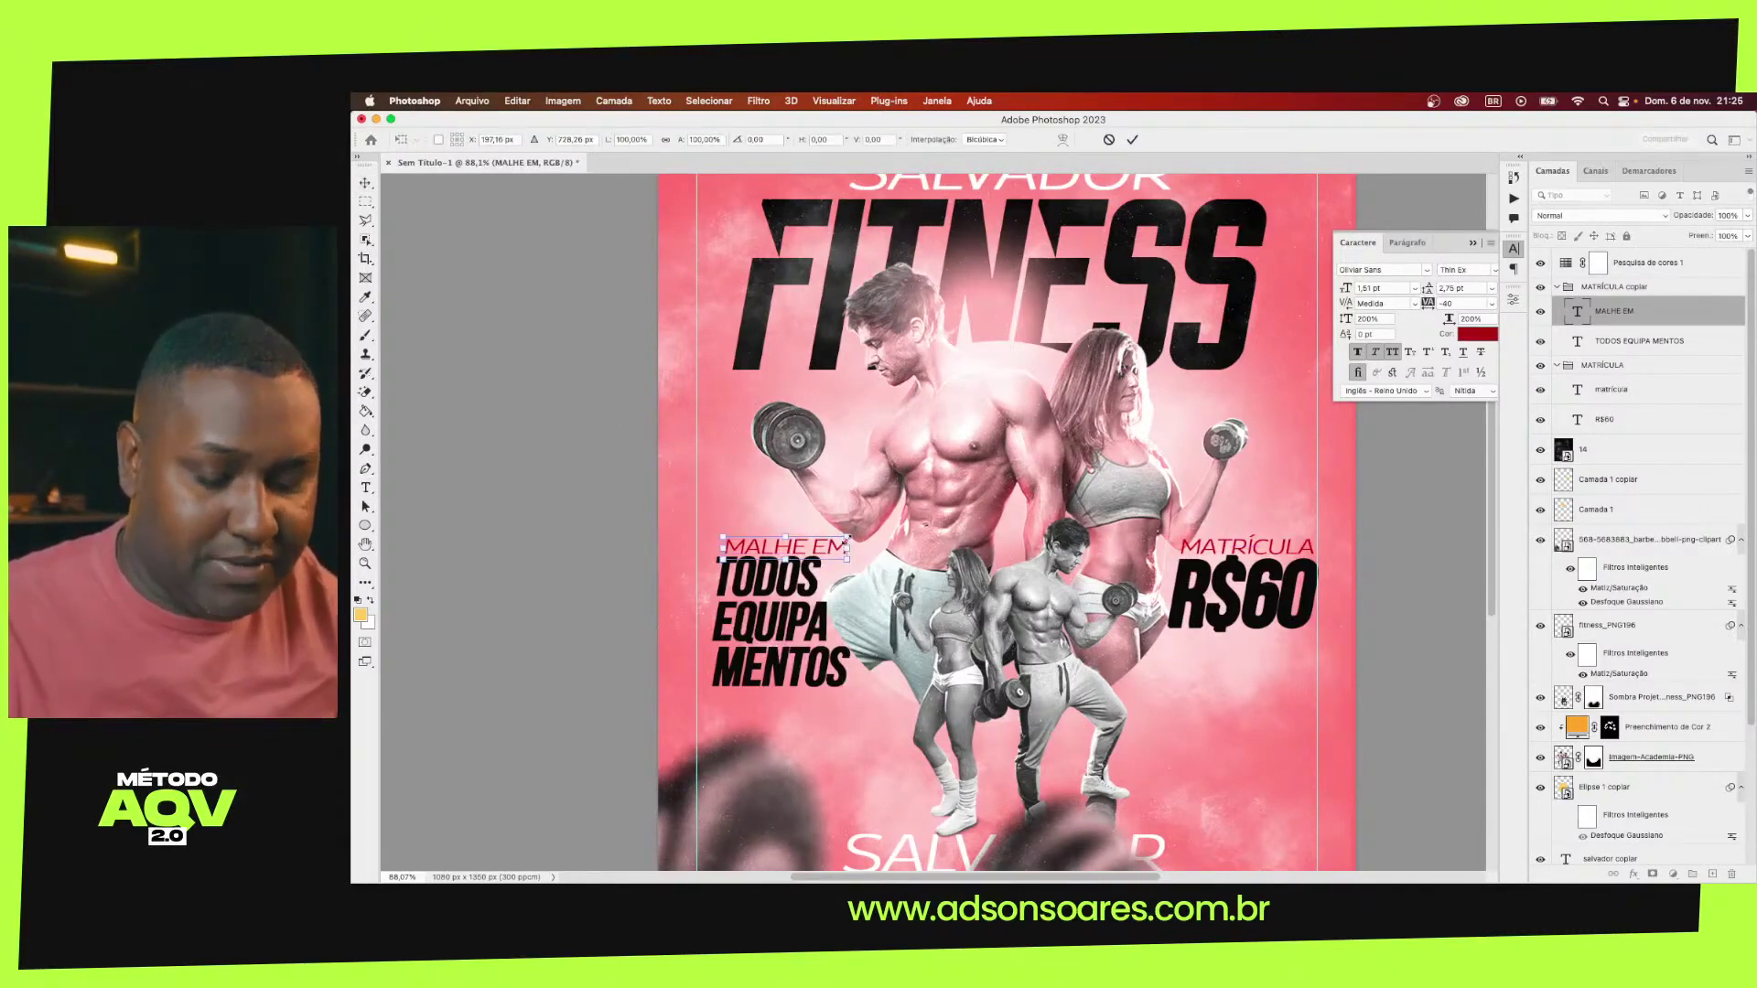
drag(850, 539, 821, 544)
key(Return)
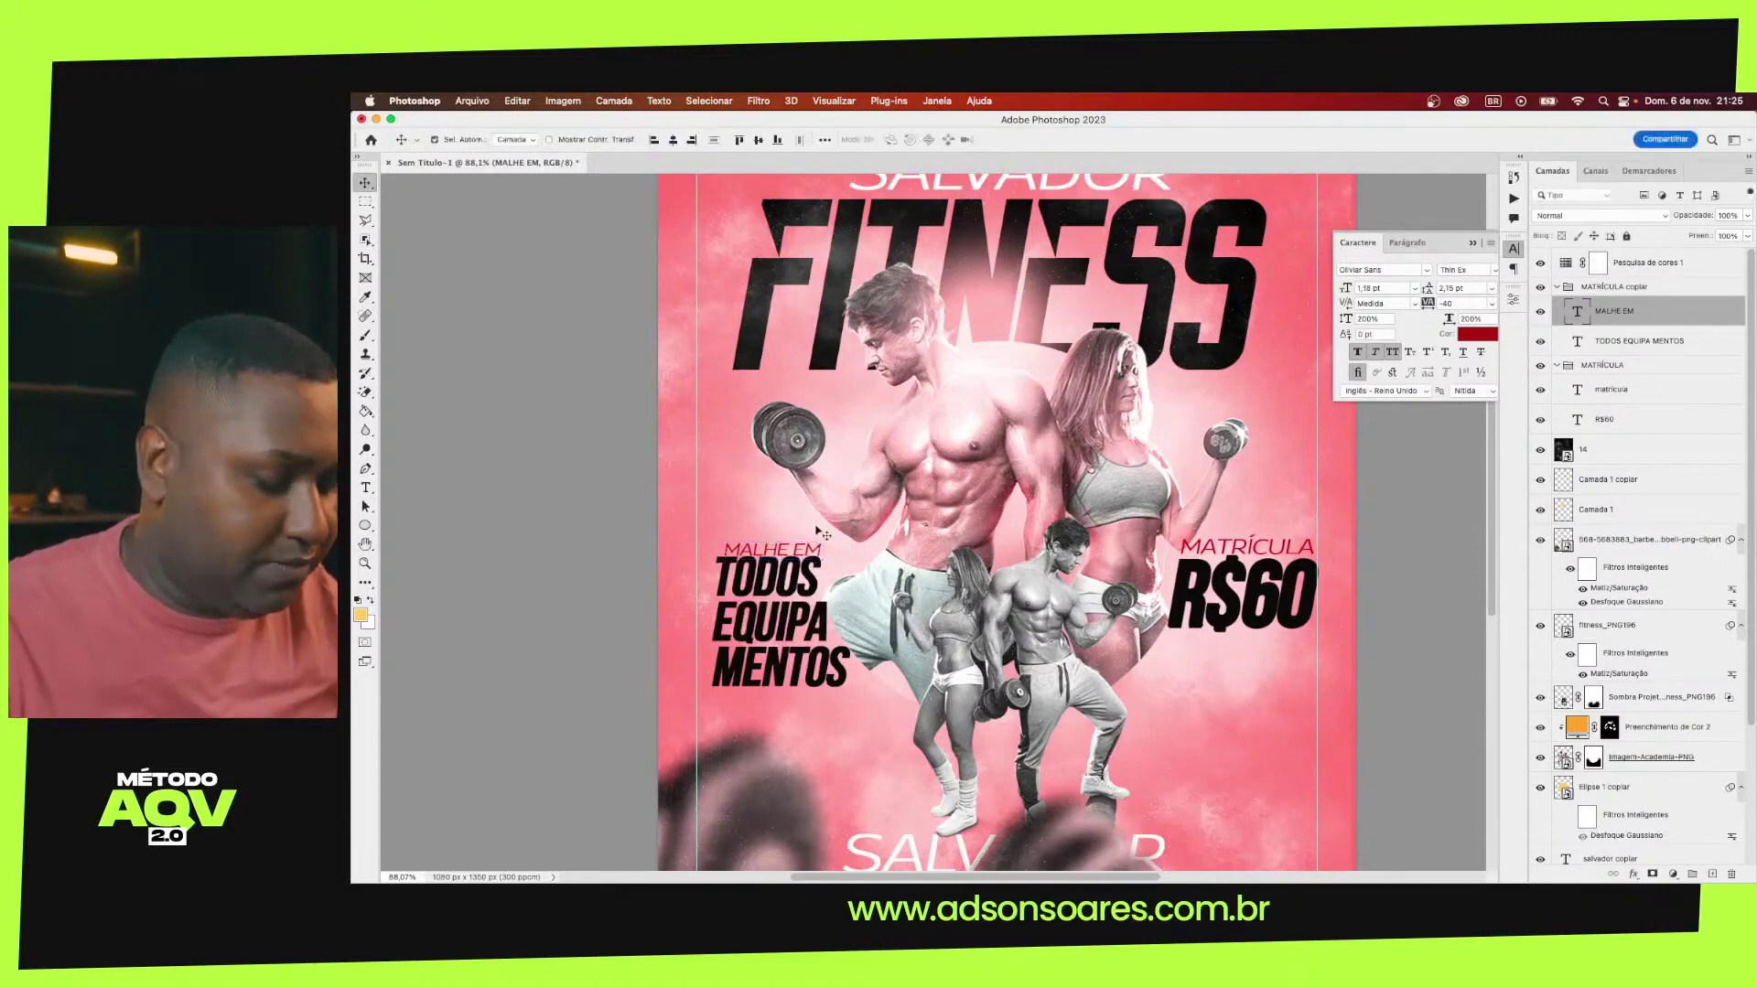
key(Up)
key(Up)
key(Up)
key(Up)
key(Up)
key(Up)
key(Left)
key(Left)
key(Left)
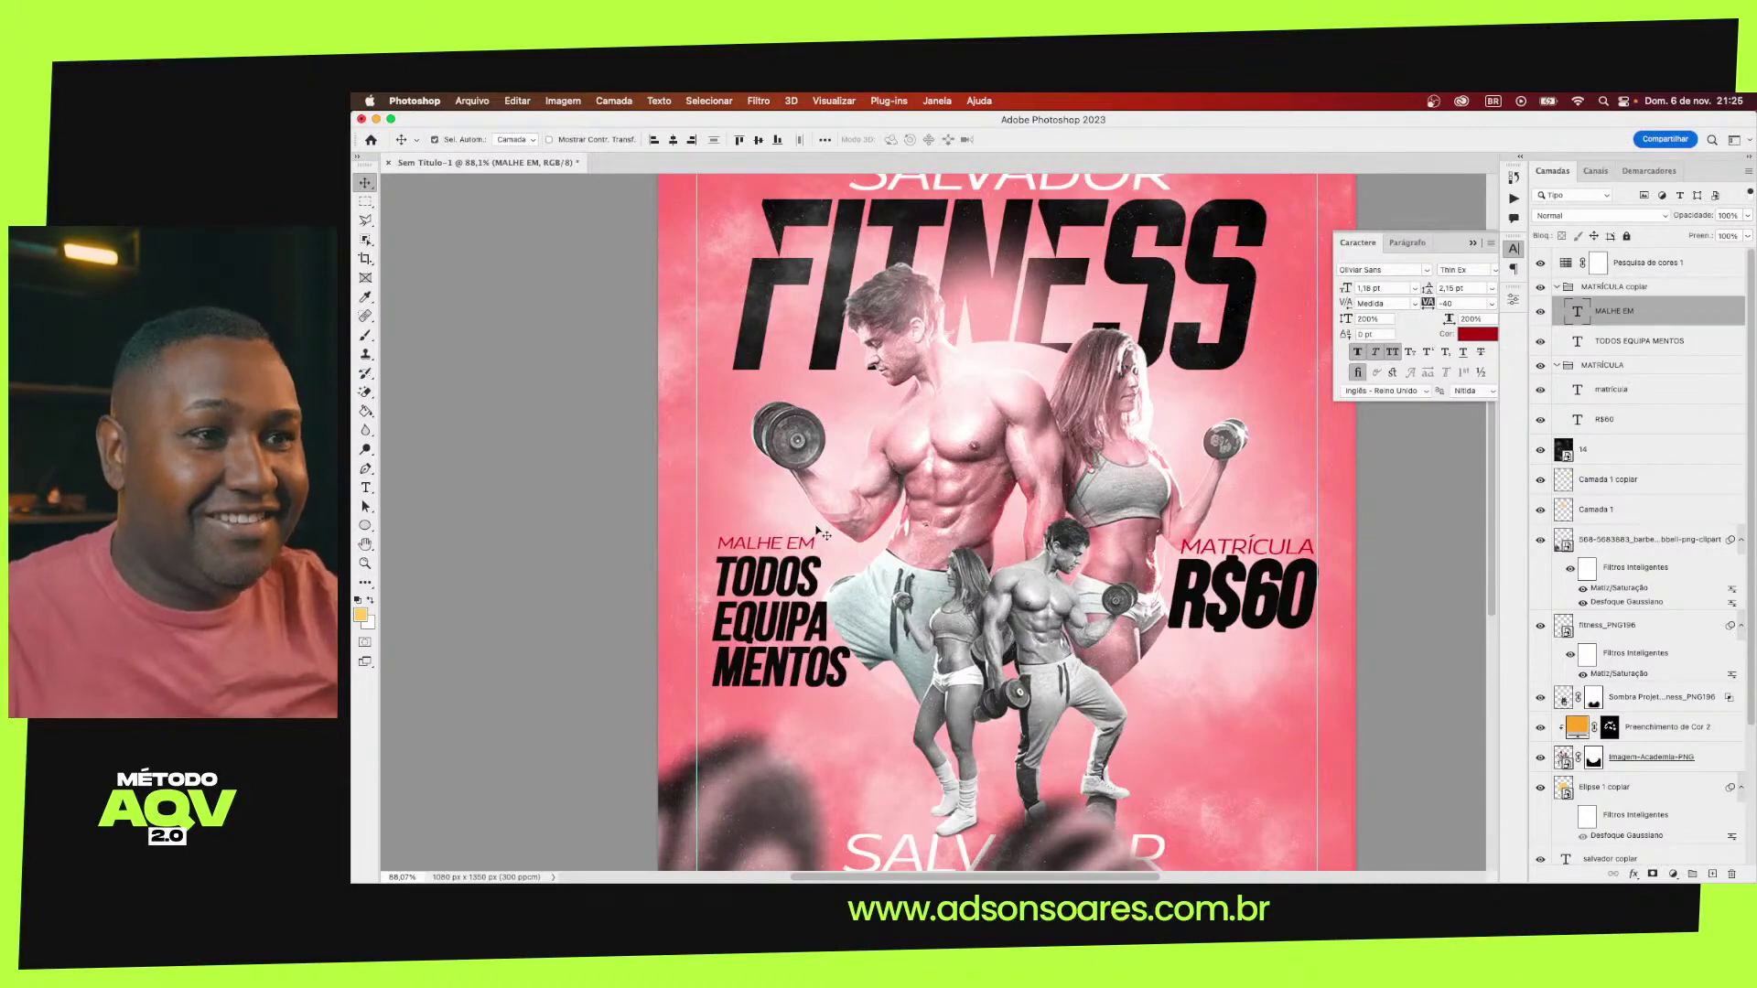
Top-align both MATRÍCULA callout groups and move them down together
click(1556, 287)
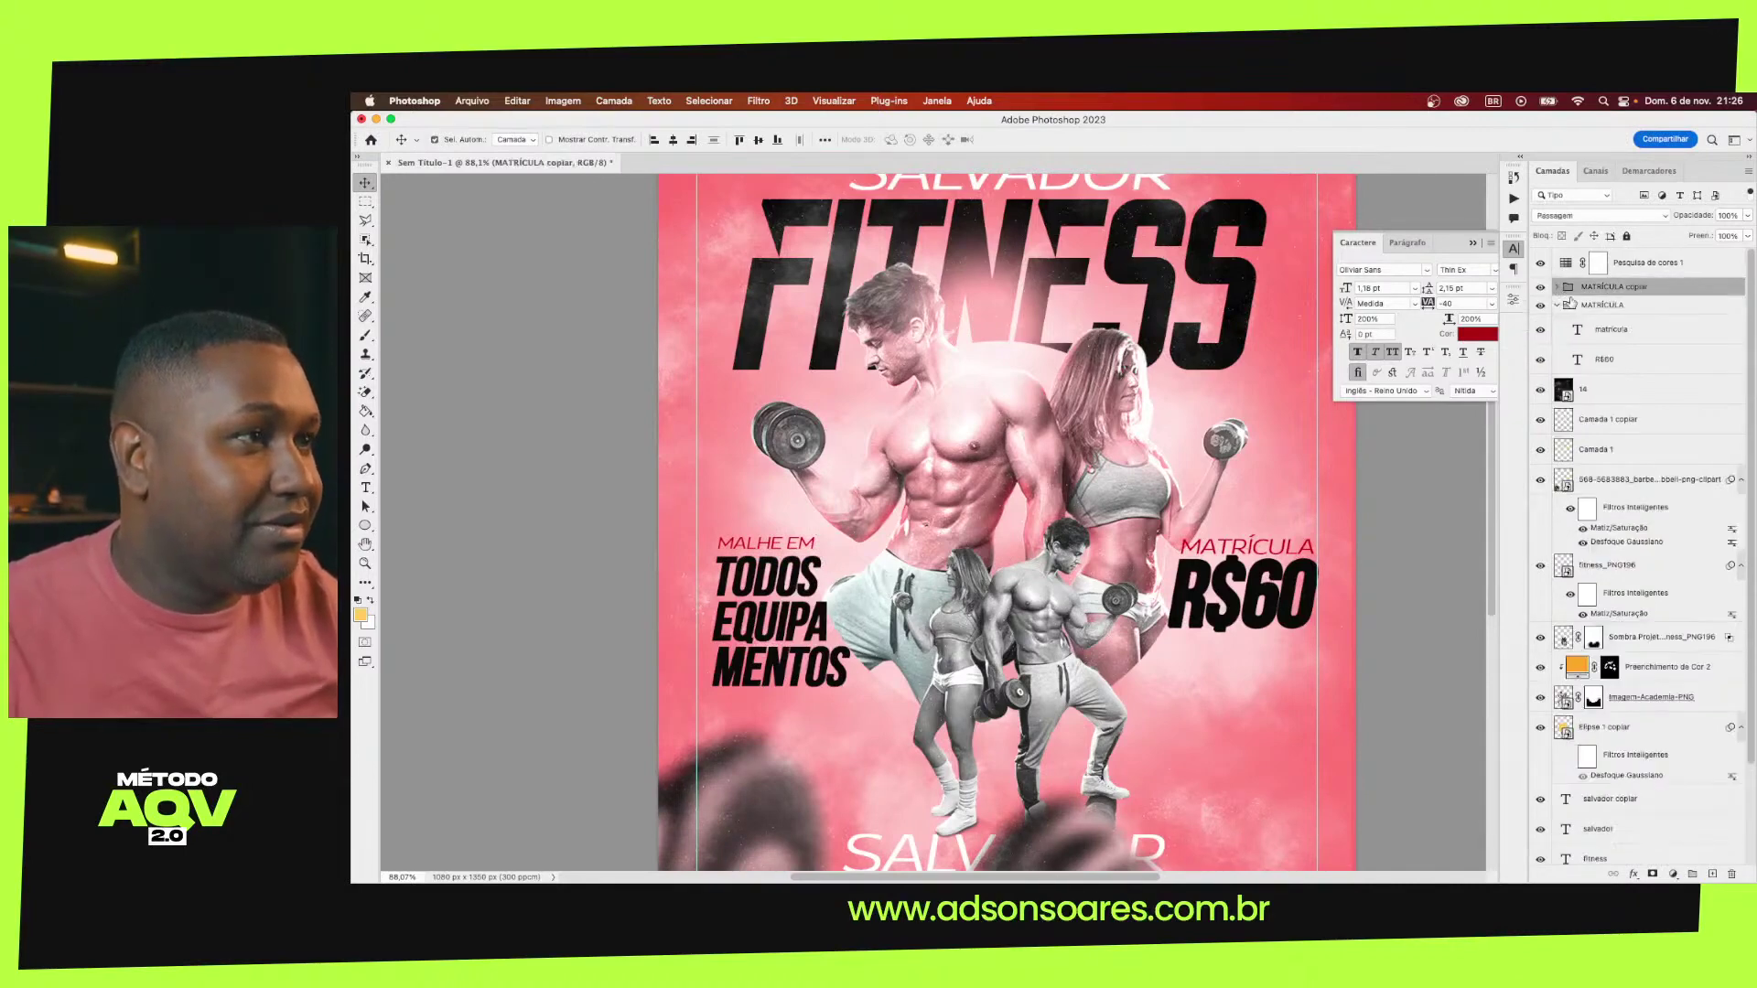
click(1562, 306)
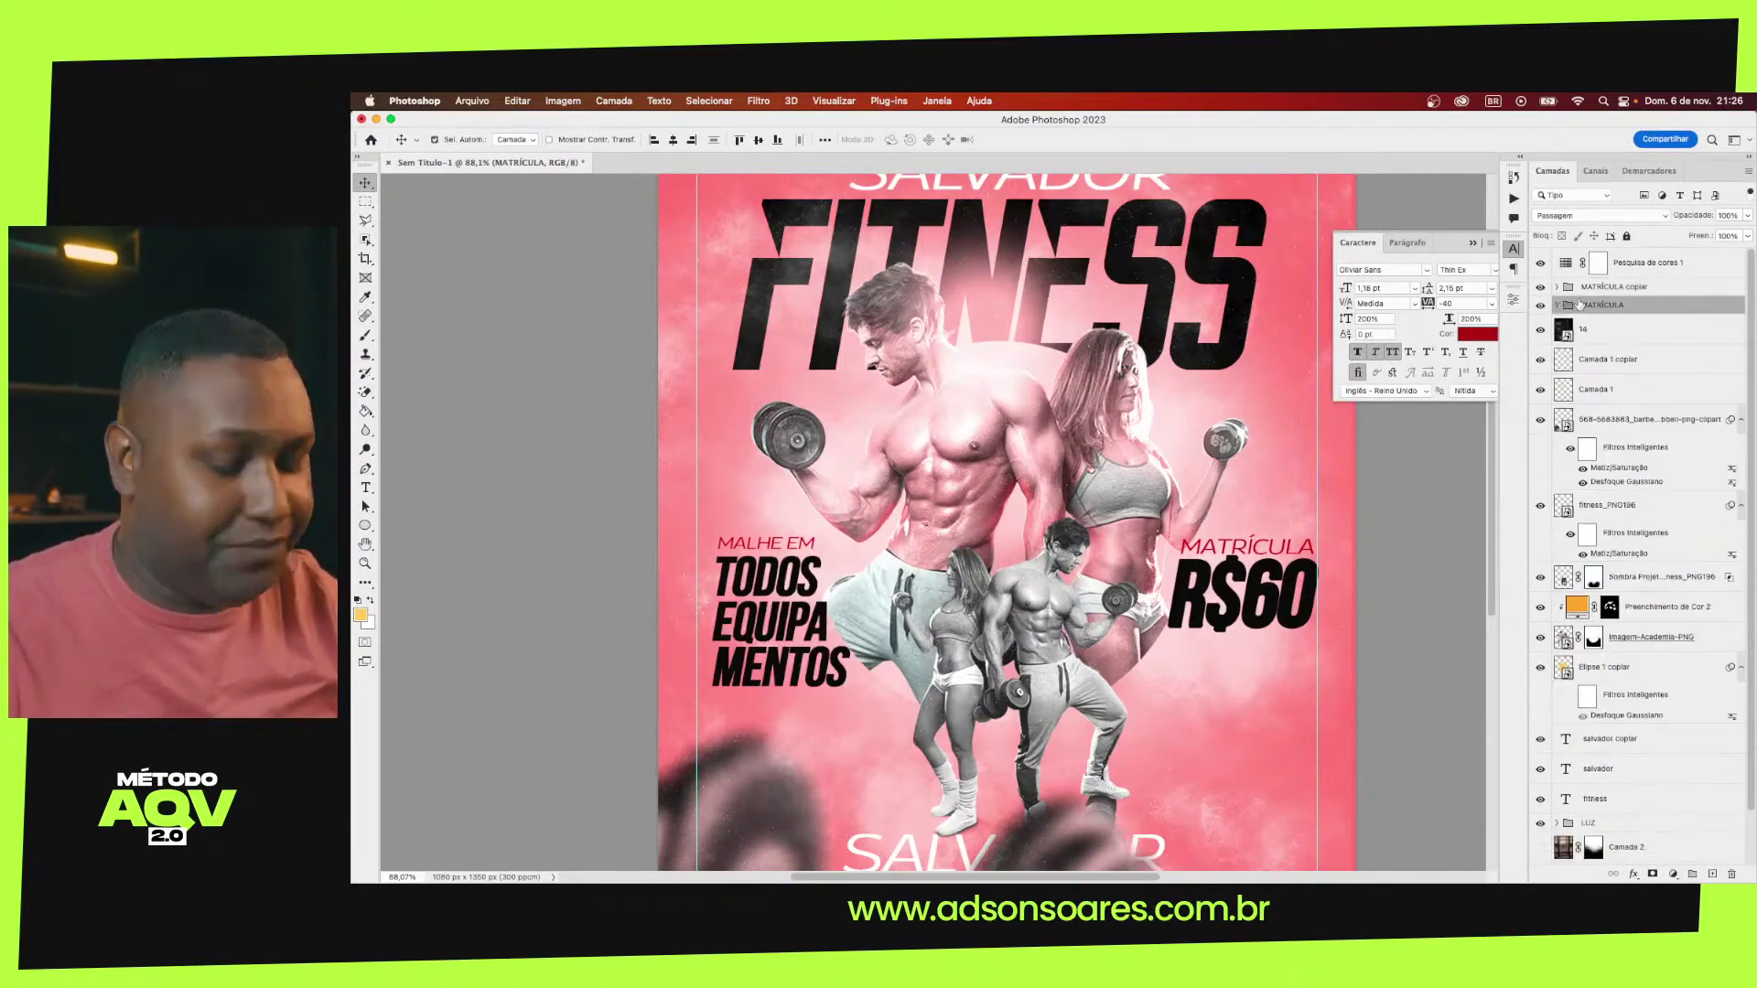
shift+click(1583, 291)
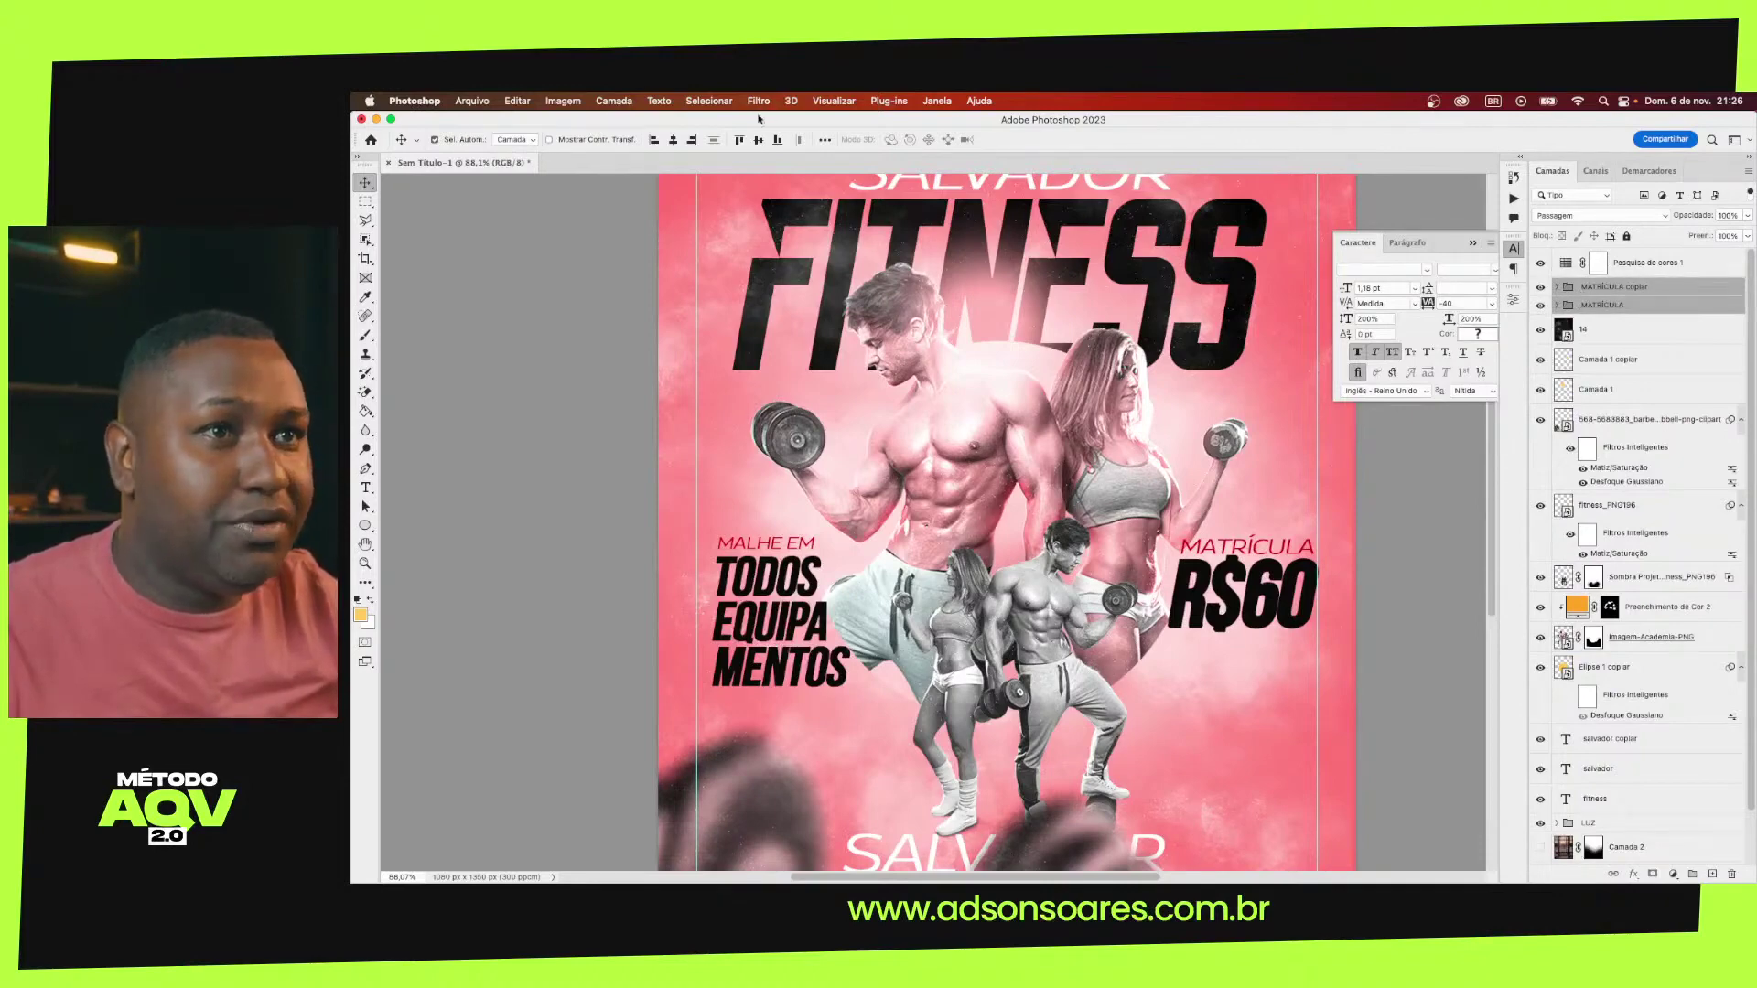
click(759, 142)
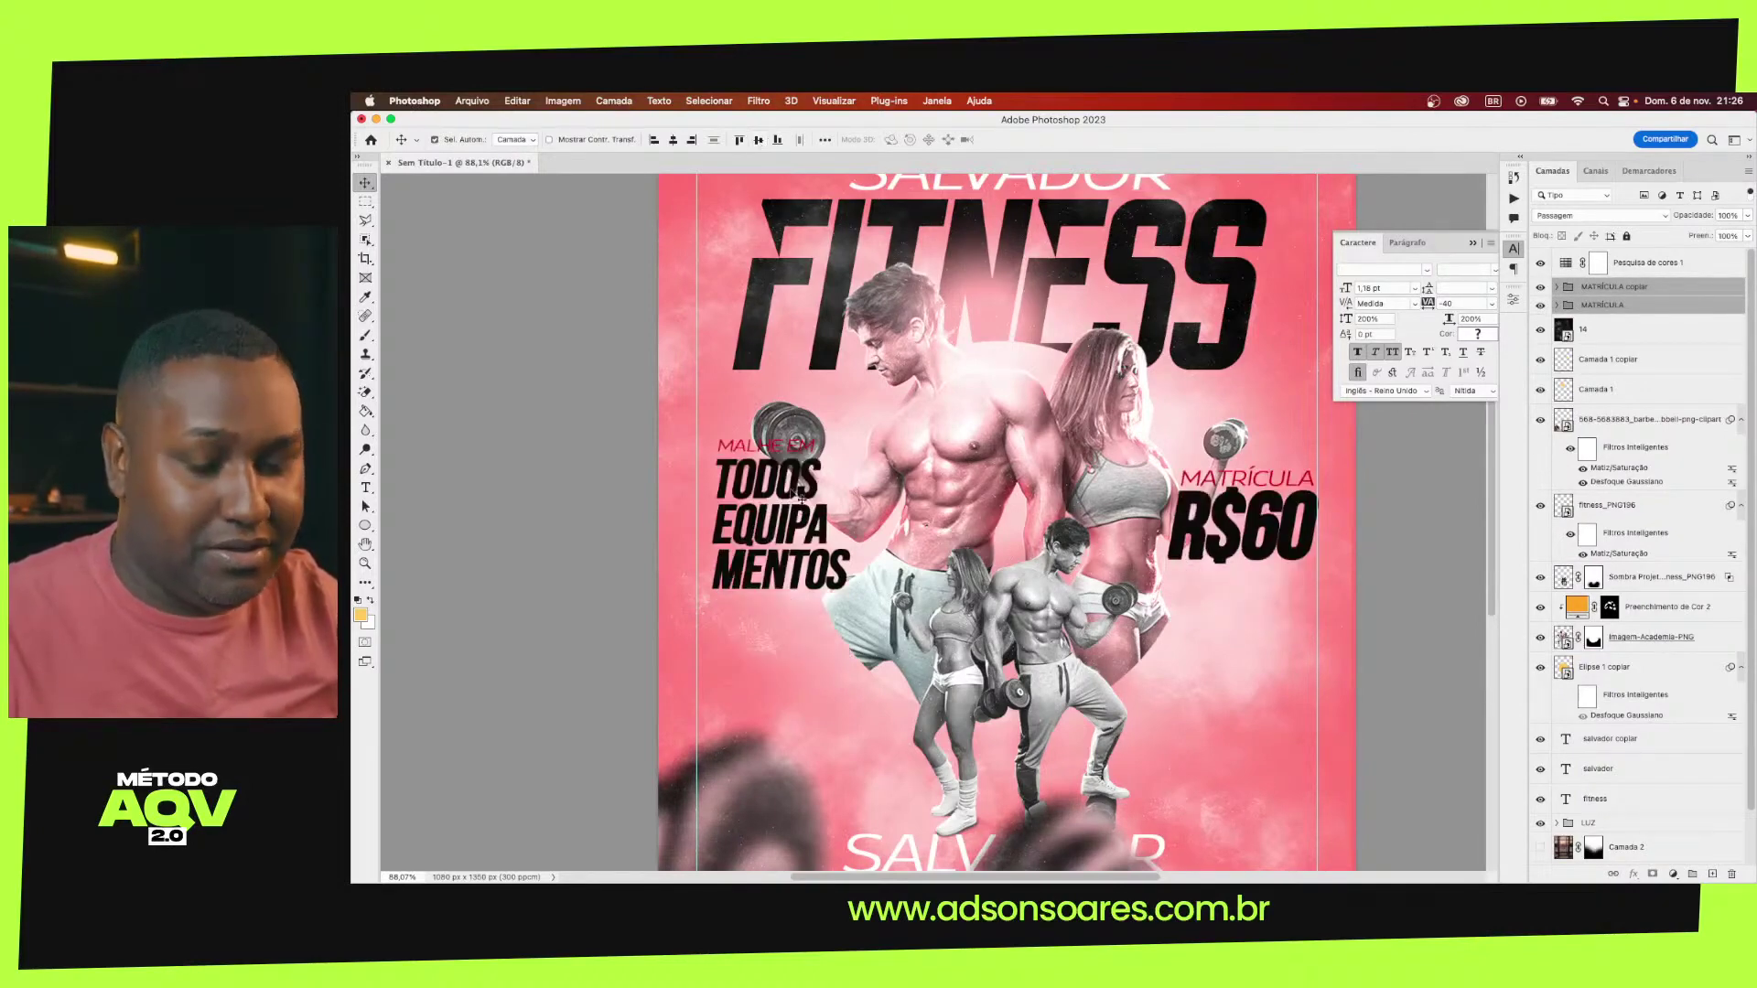
drag(799, 483, 797, 550)
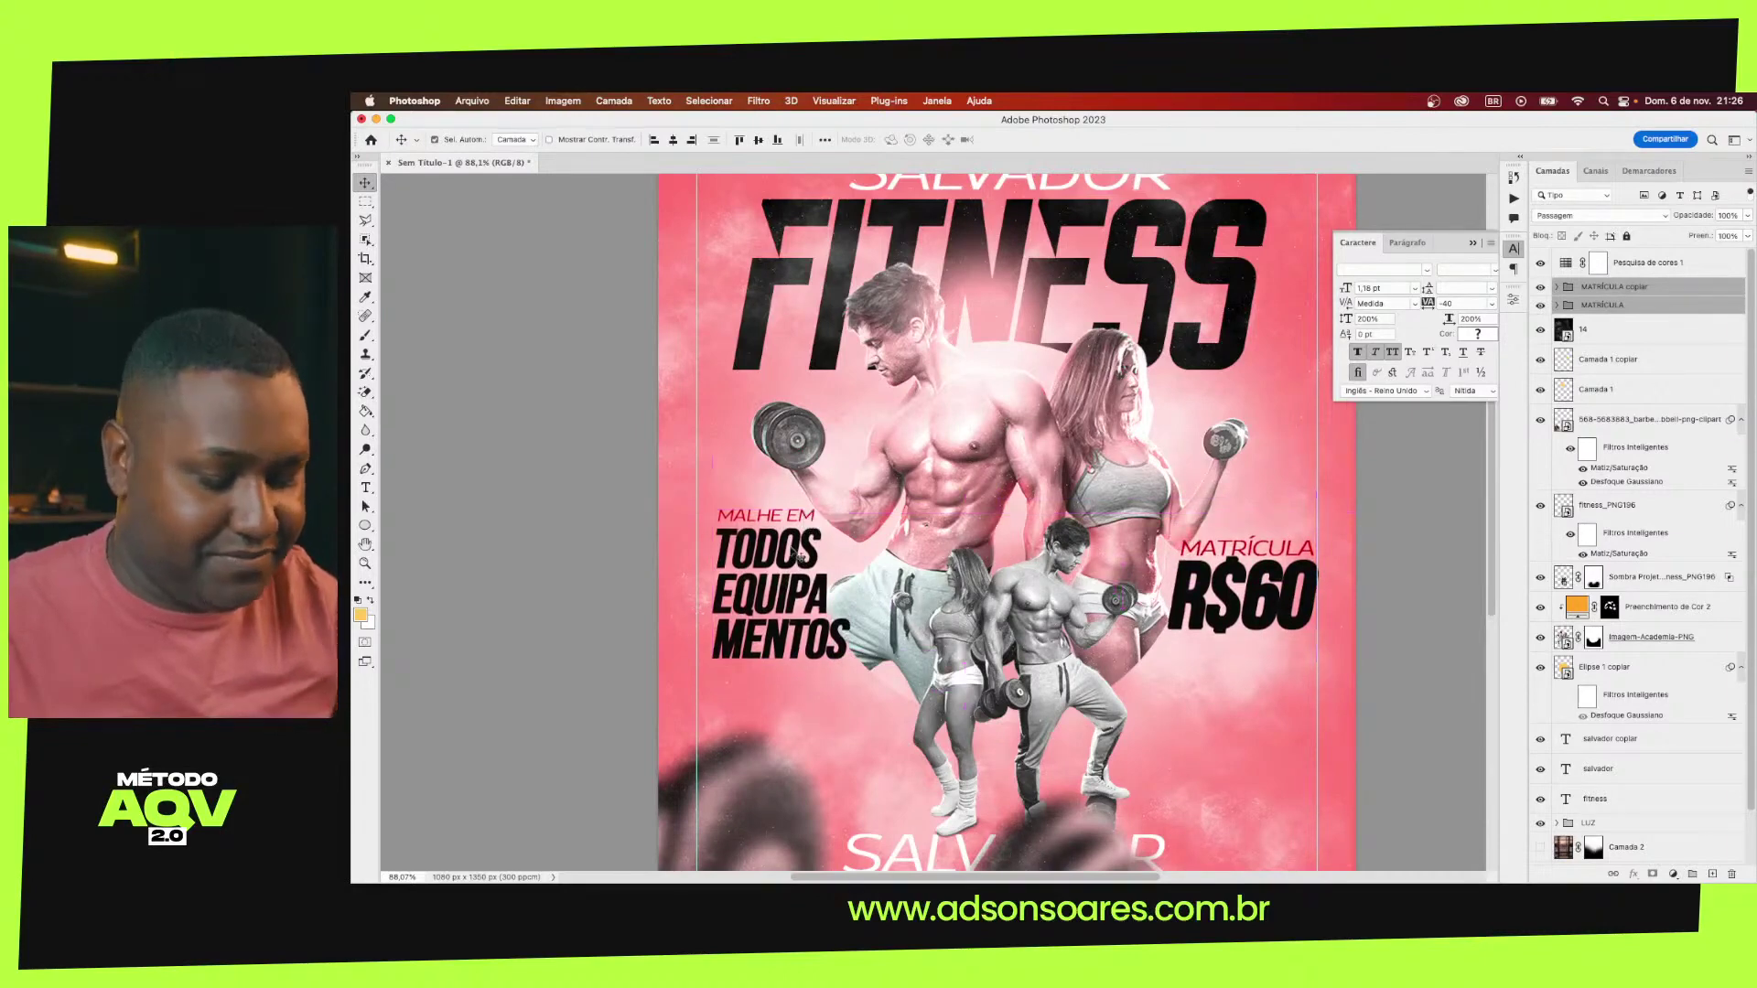
scroll(796, 550, down, 2)
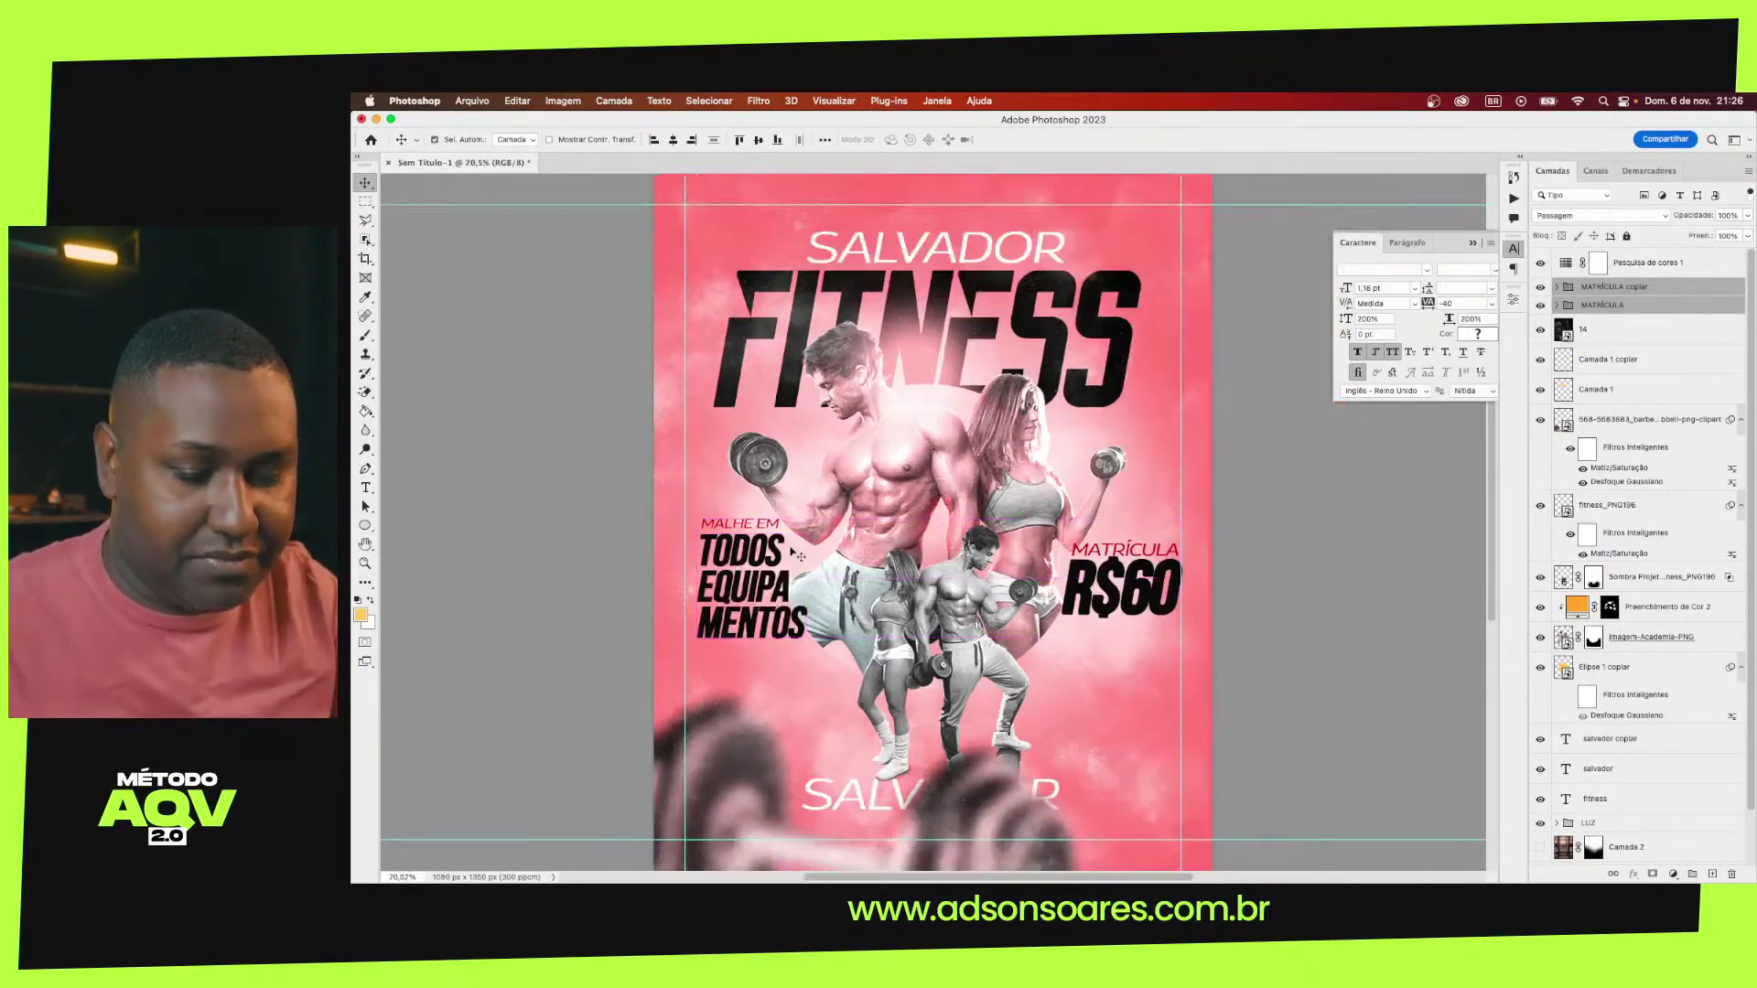
click(1234, 559)
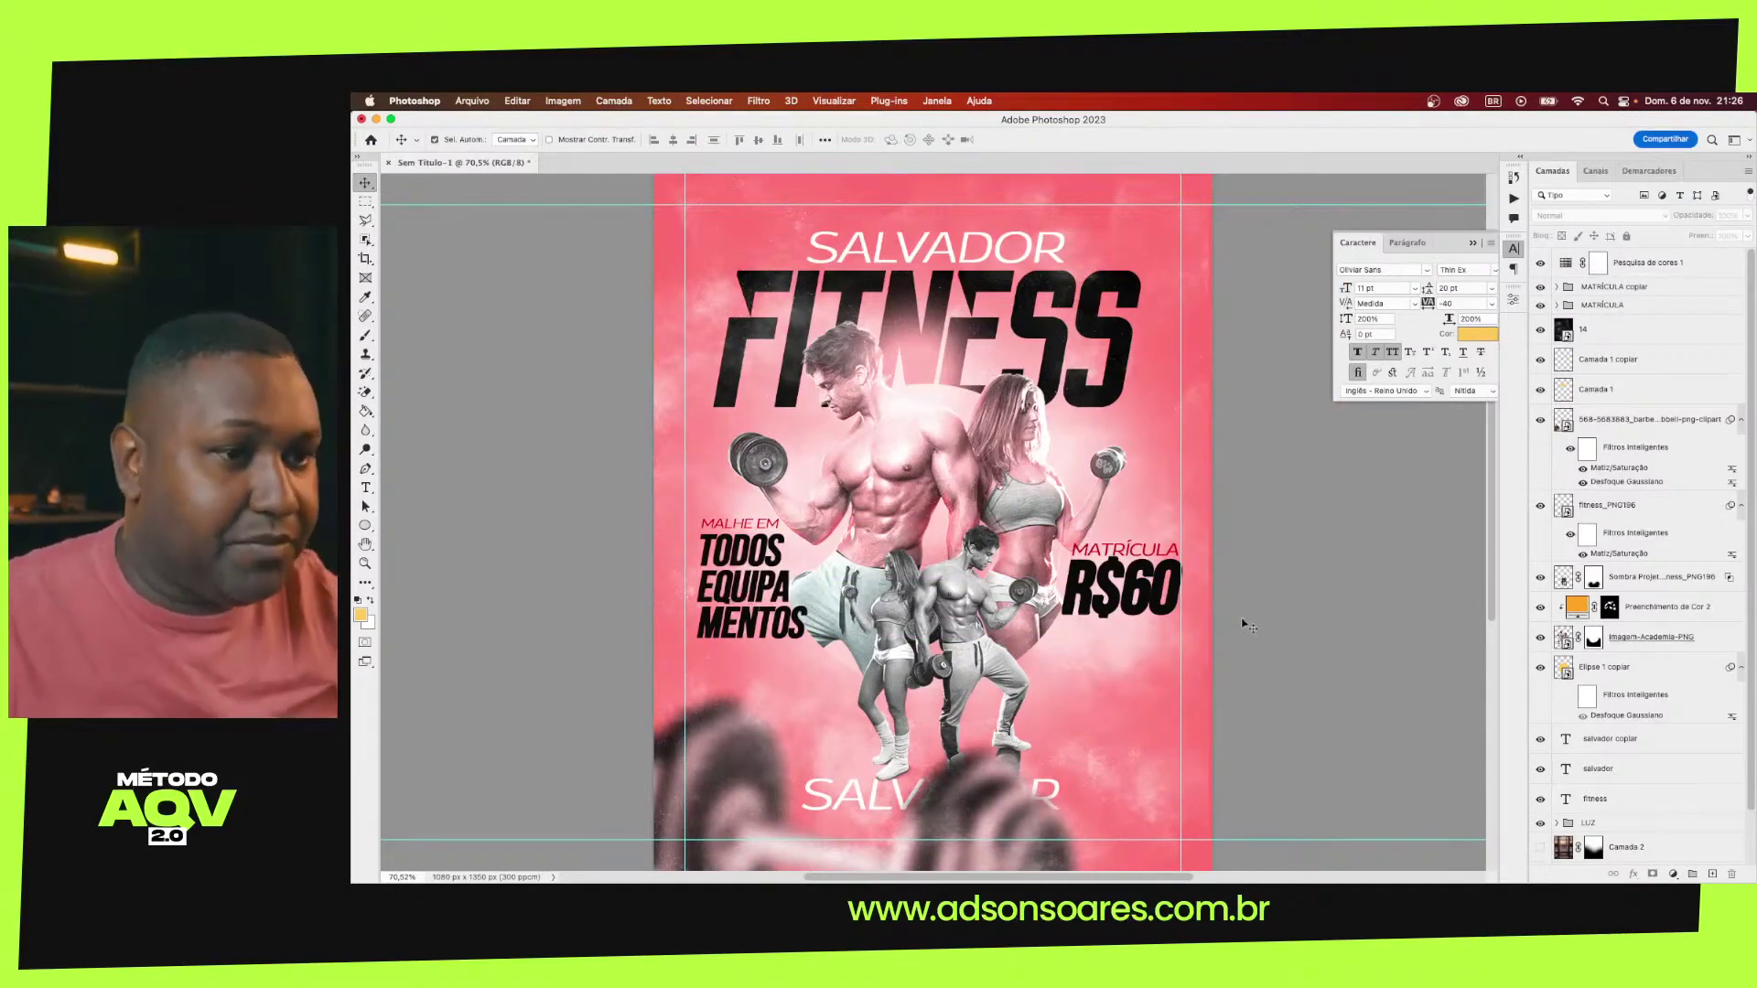
scroll(1040, 586, down, 3)
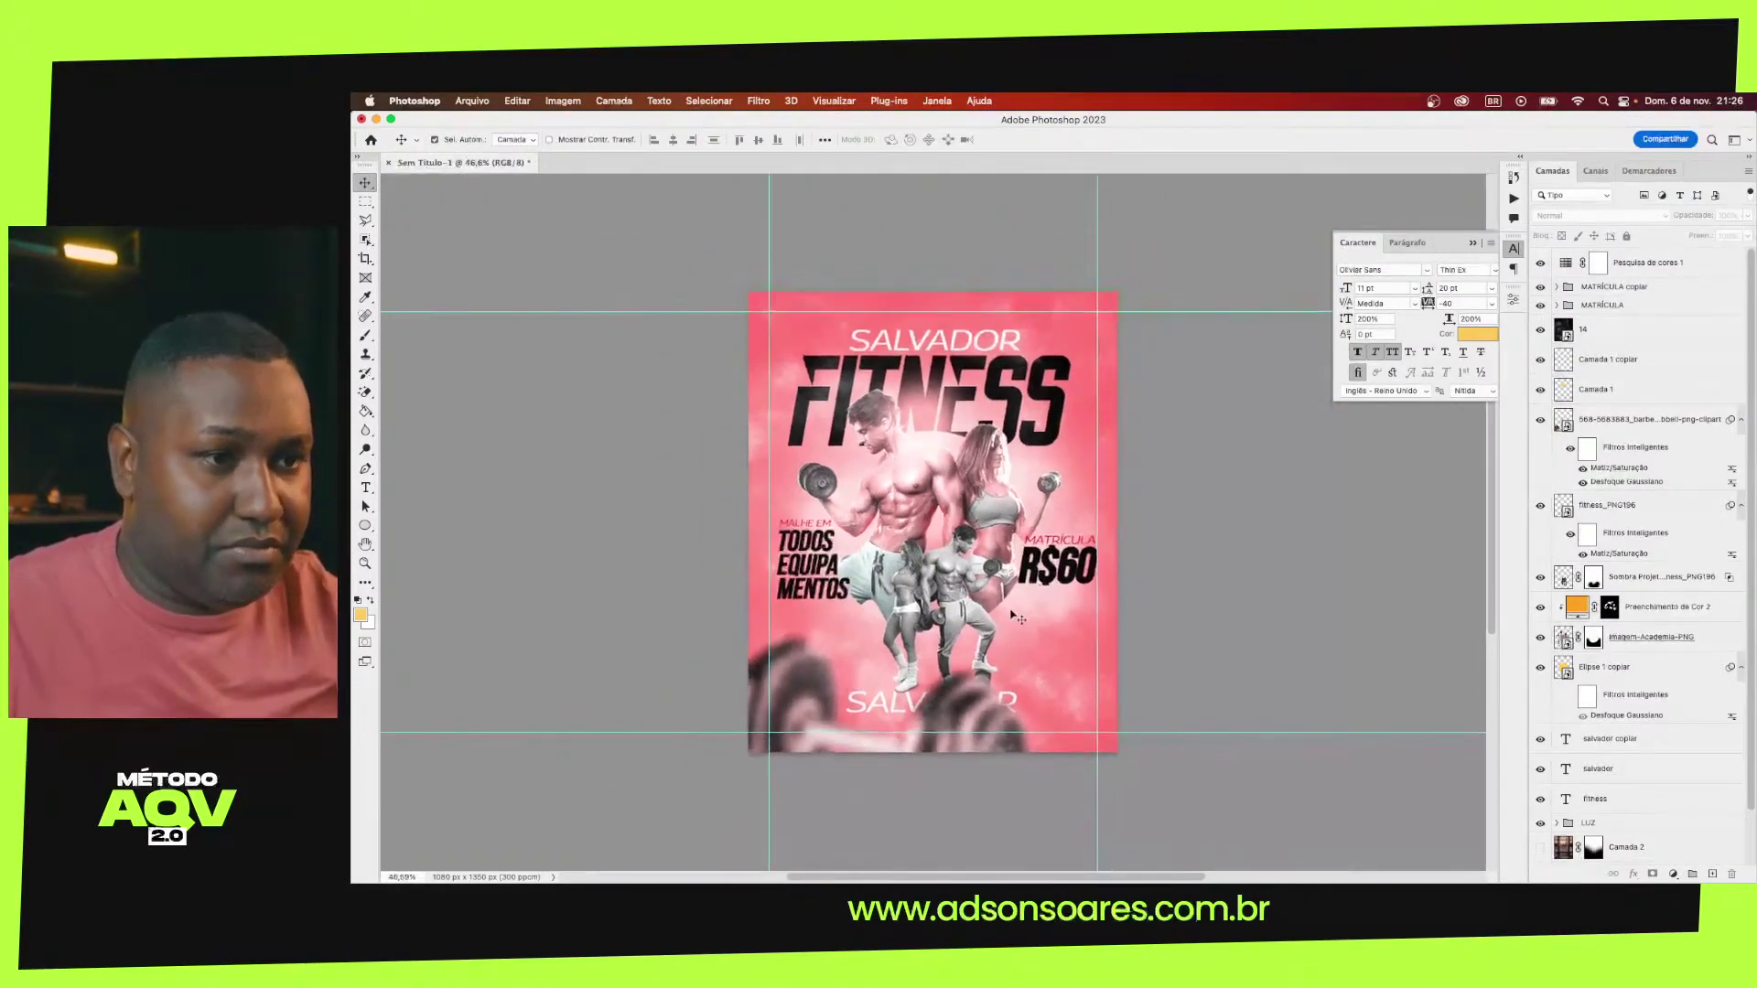
Lower the blurred dumbbell layer and enlarge it wider across the poster bottom
click(970, 712)
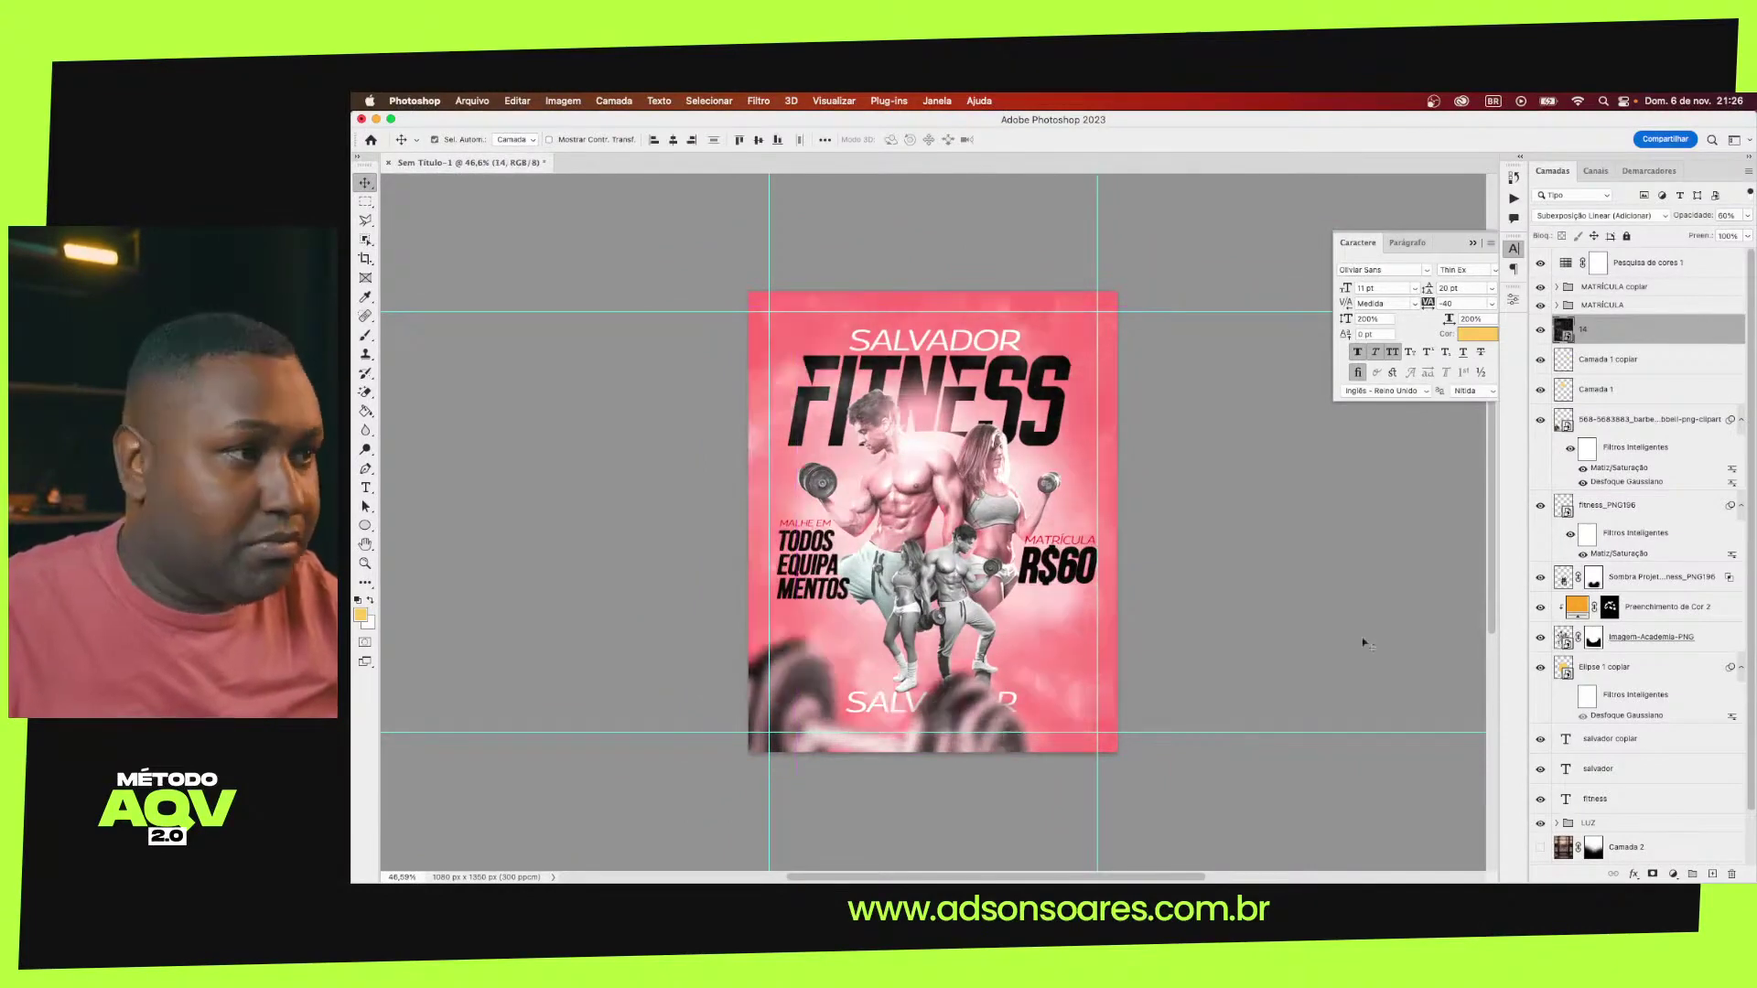
click(1592, 423)
drag(970, 717, 972, 726)
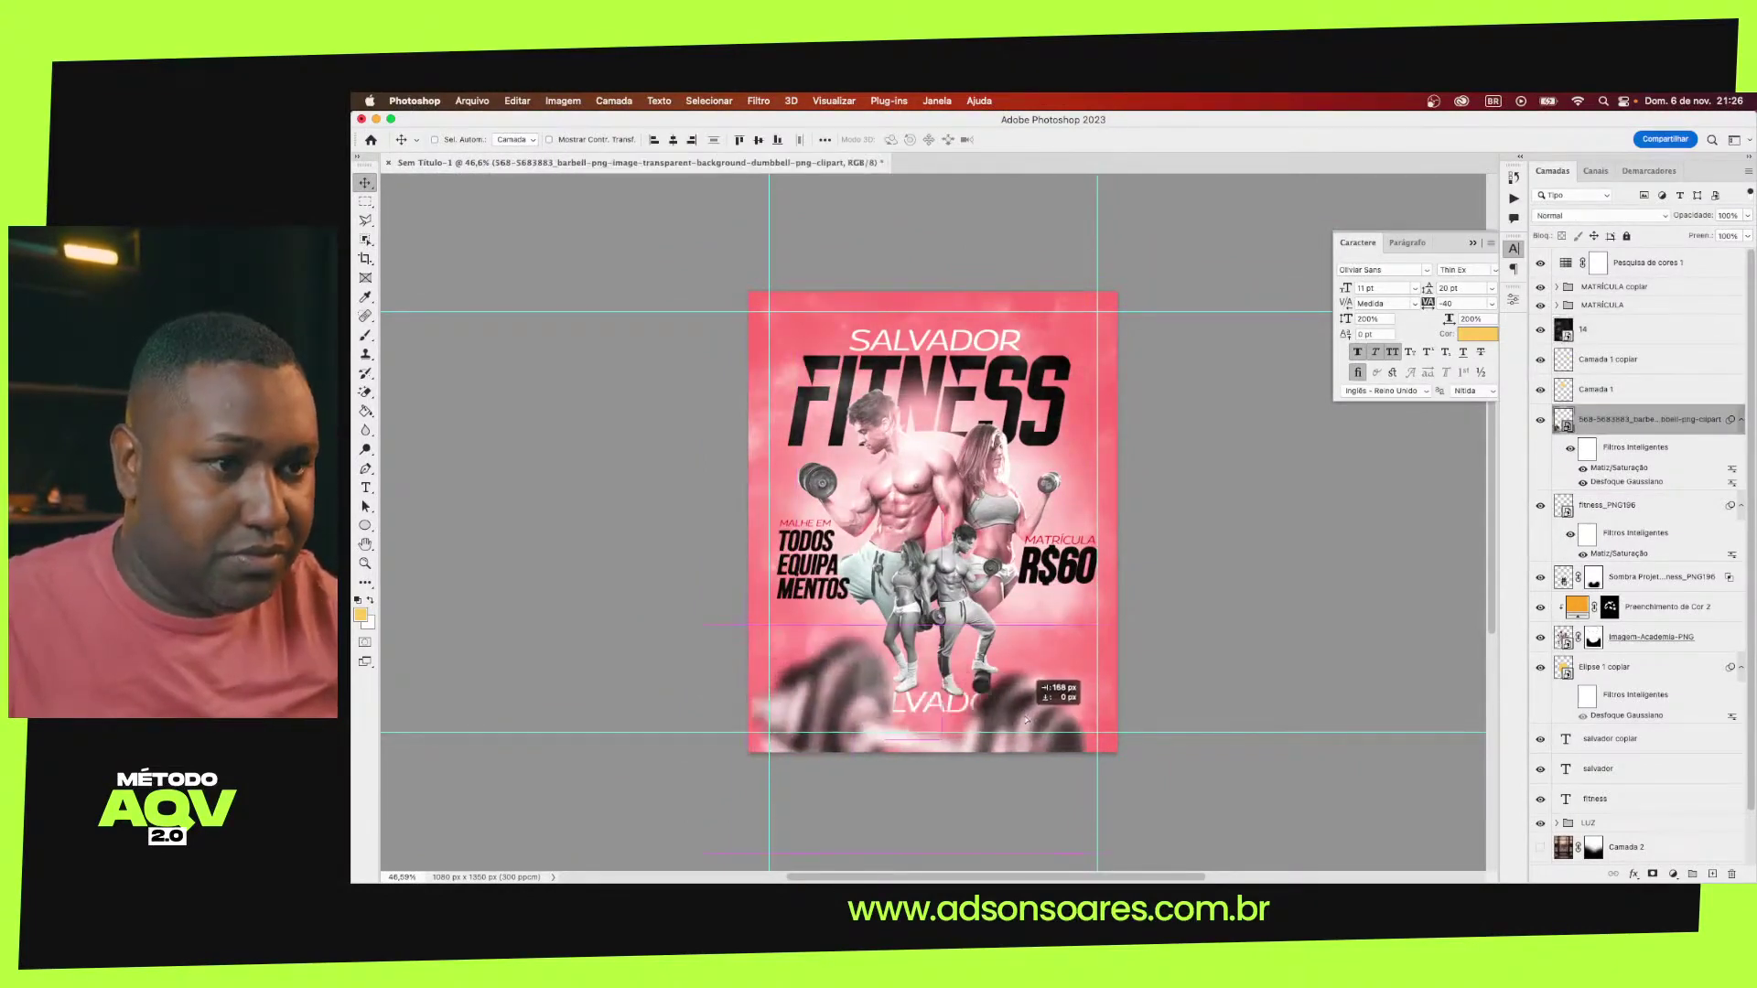
key(ctrl+t)
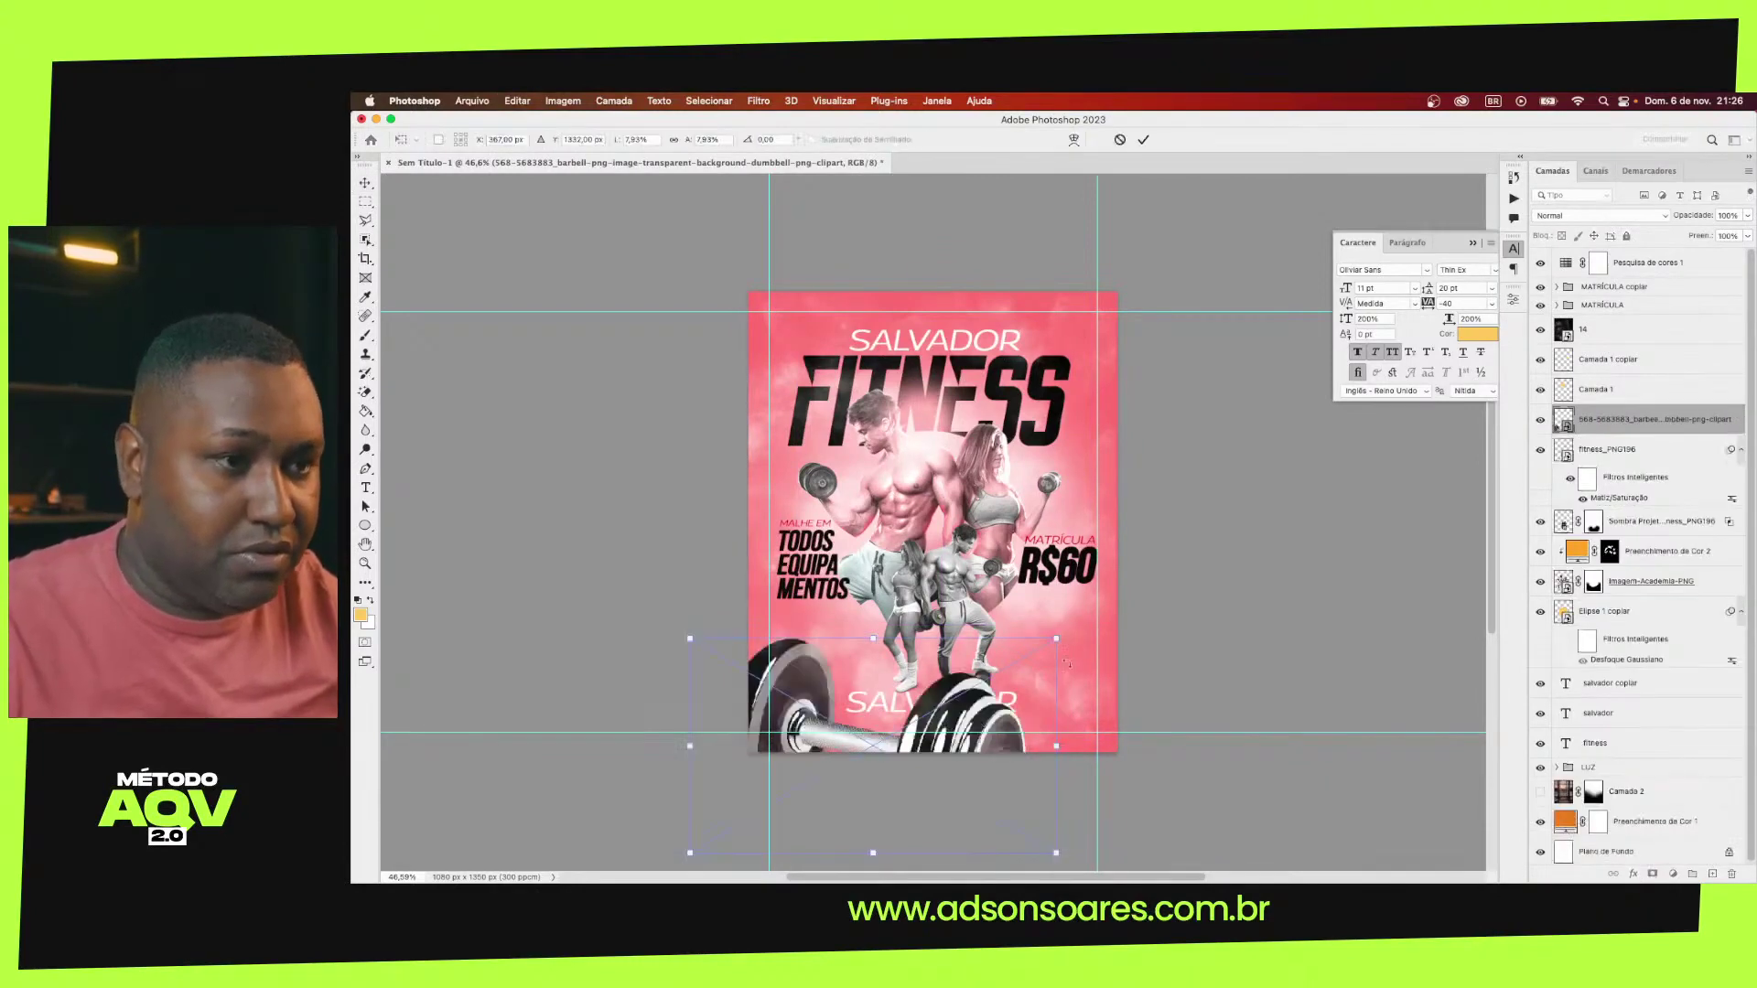
drag(1071, 628, 1135, 639)
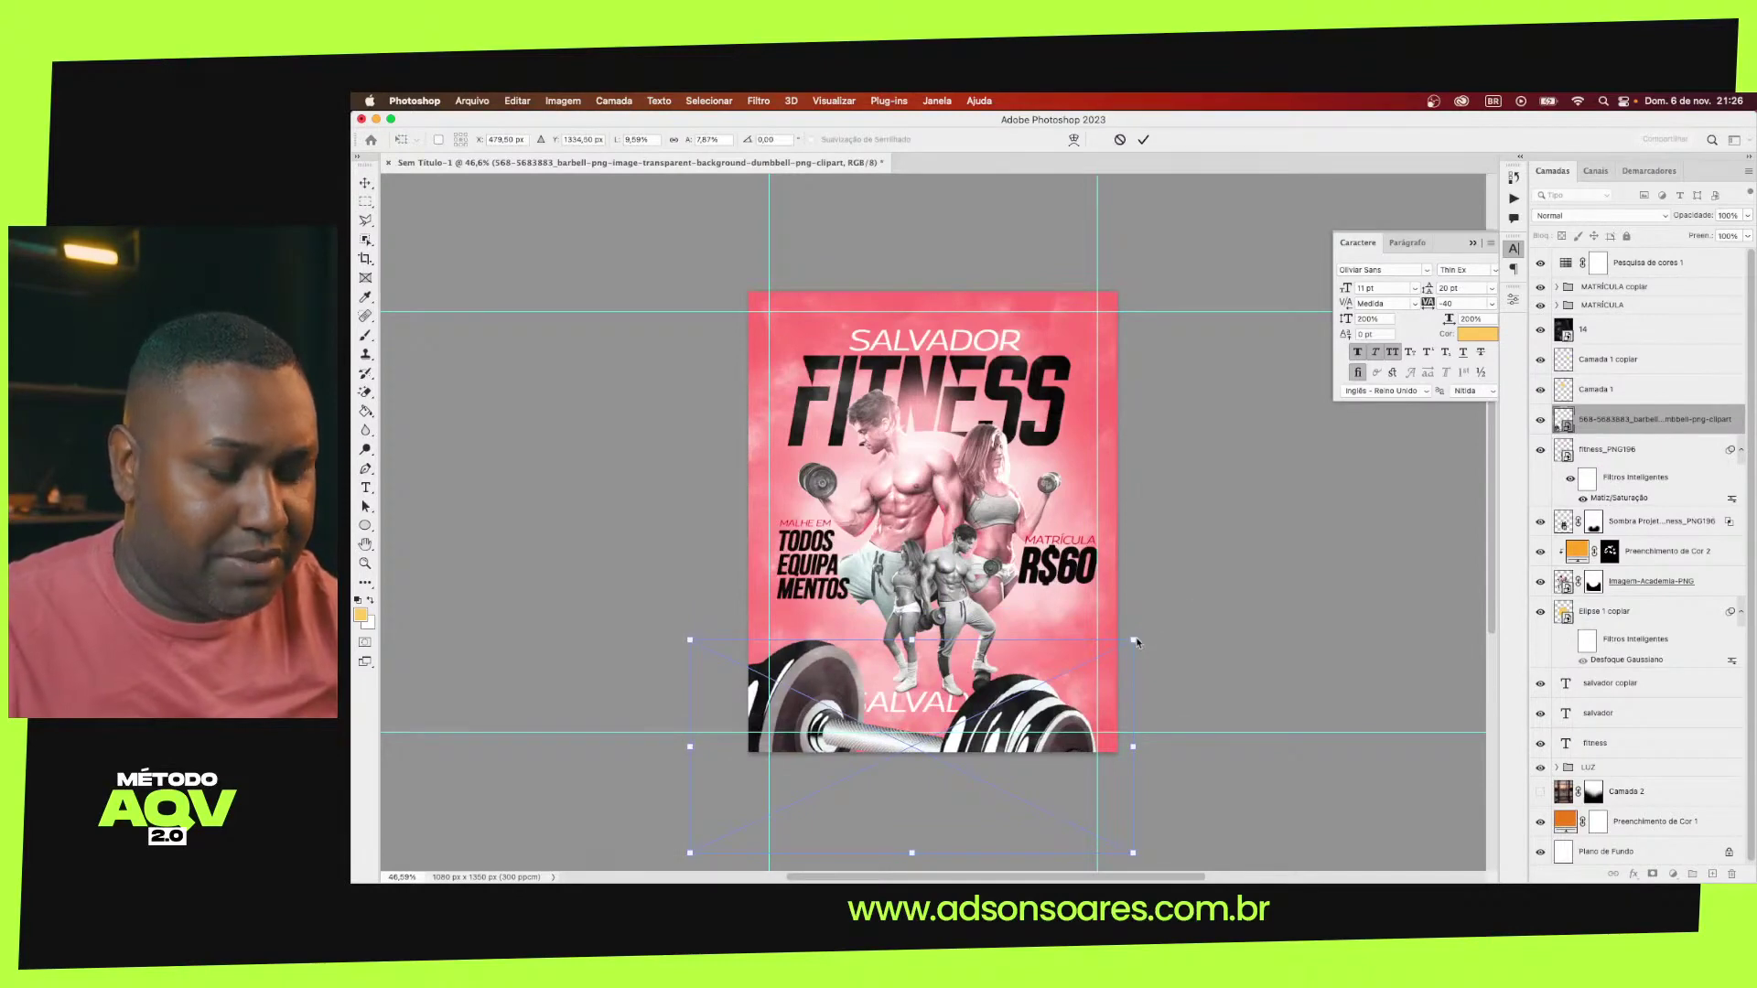
key(Return)
key(ctrl+plus)
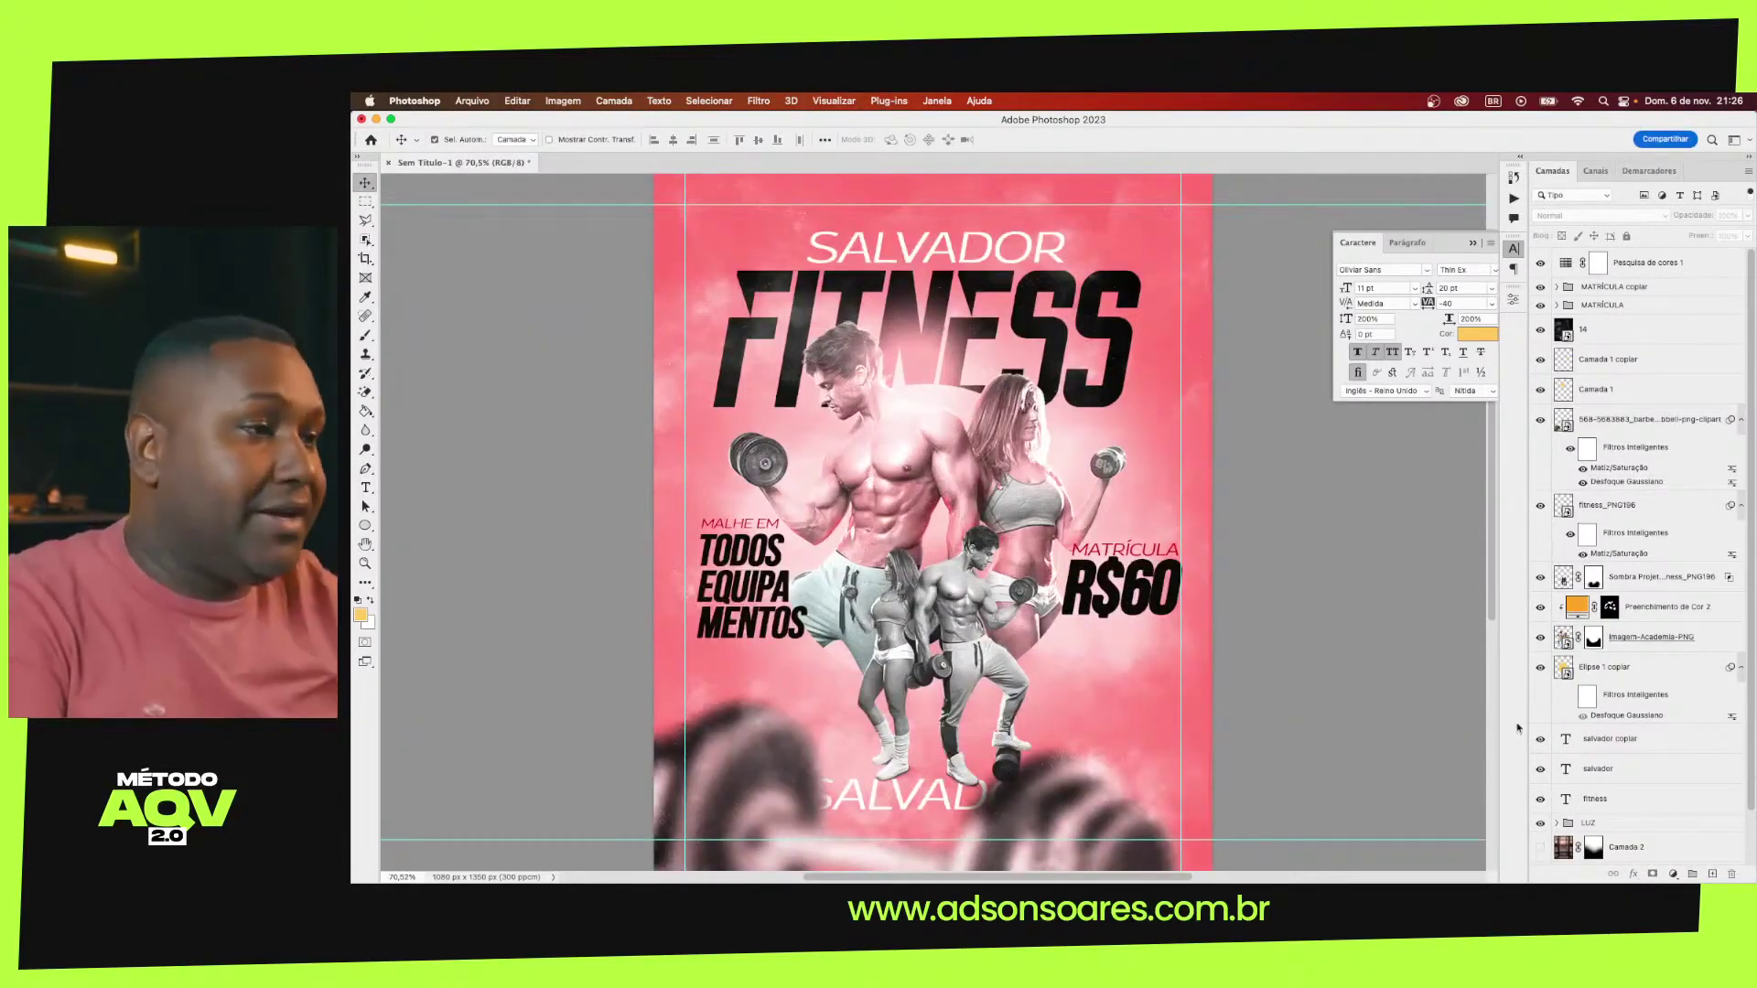
Move the 'salvador copiar' text above the barbell, shrink it, and set Fill to 20%
click(1540, 771)
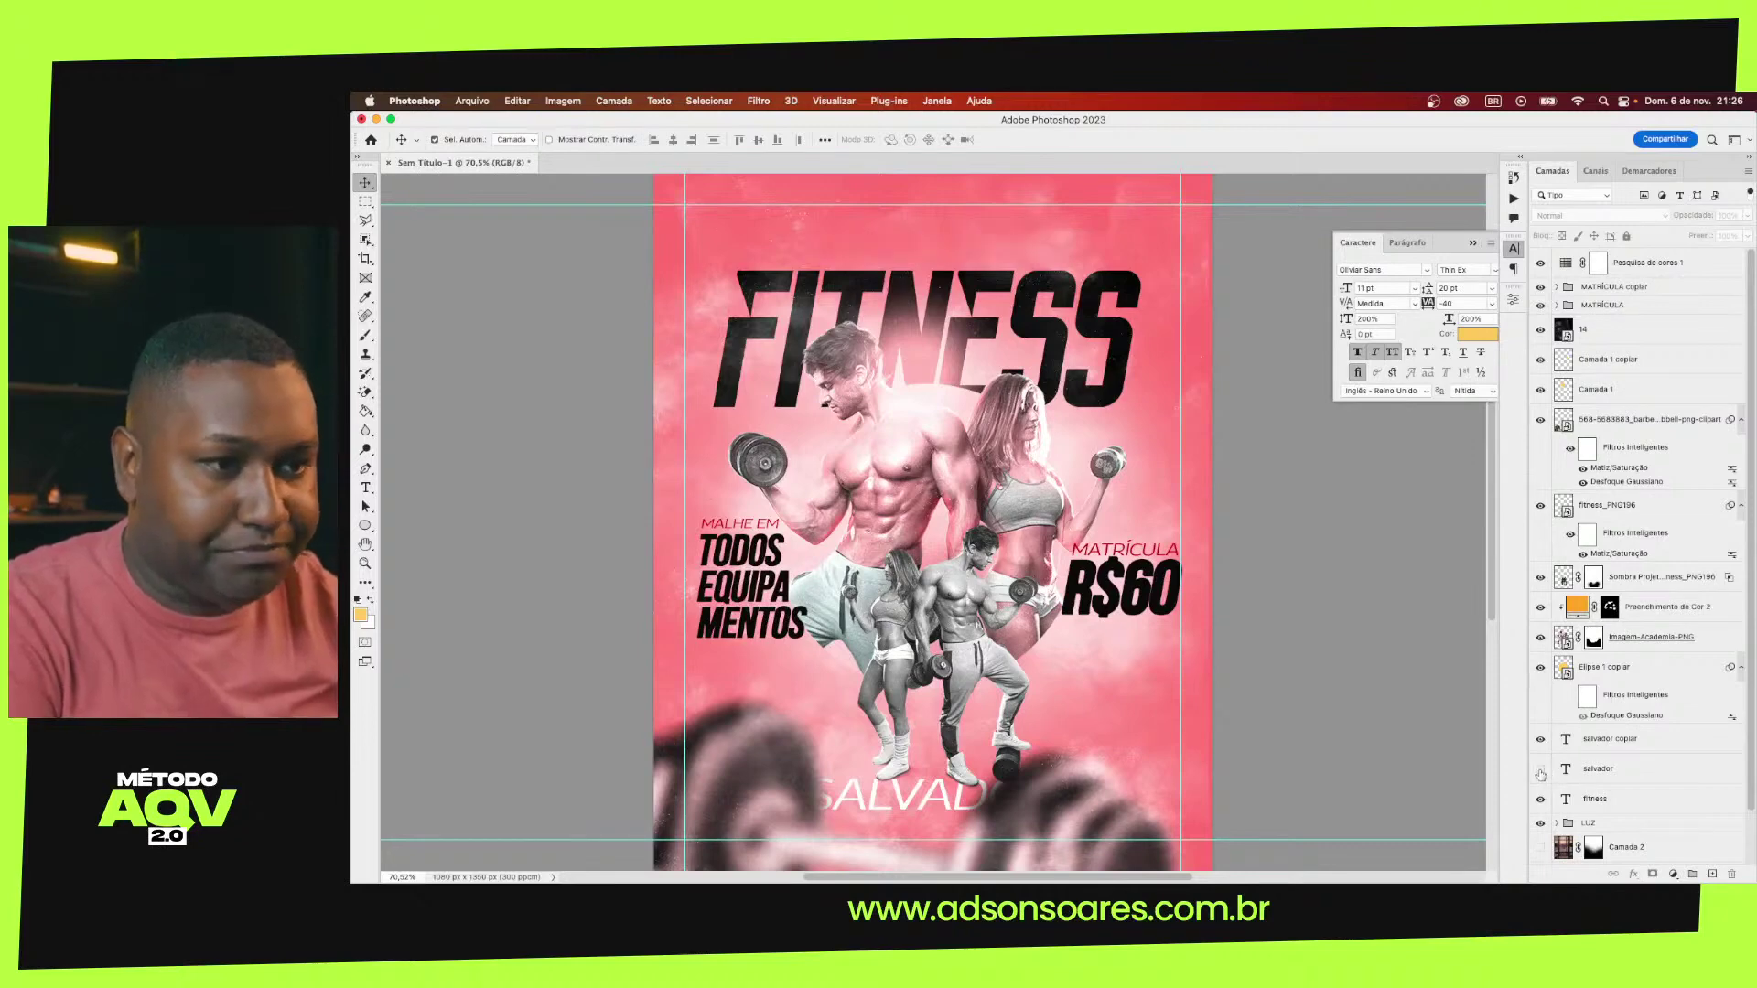
double_click(1608, 739)
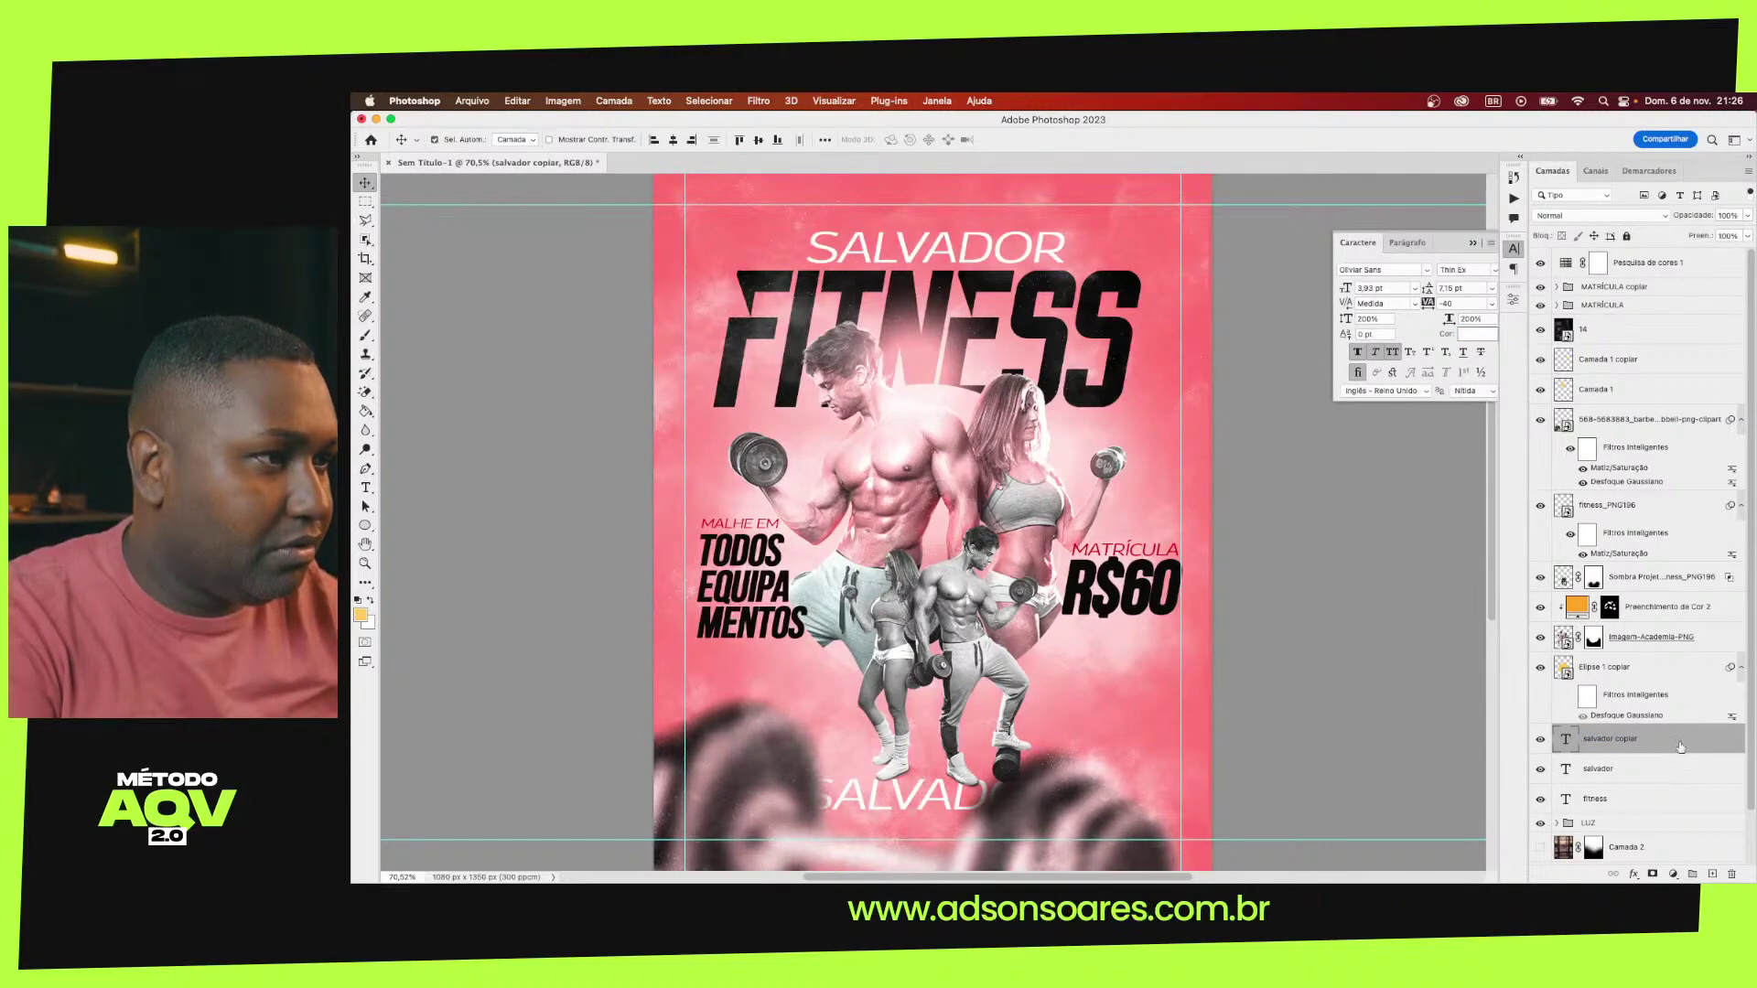
drag(1680, 746, 1638, 407)
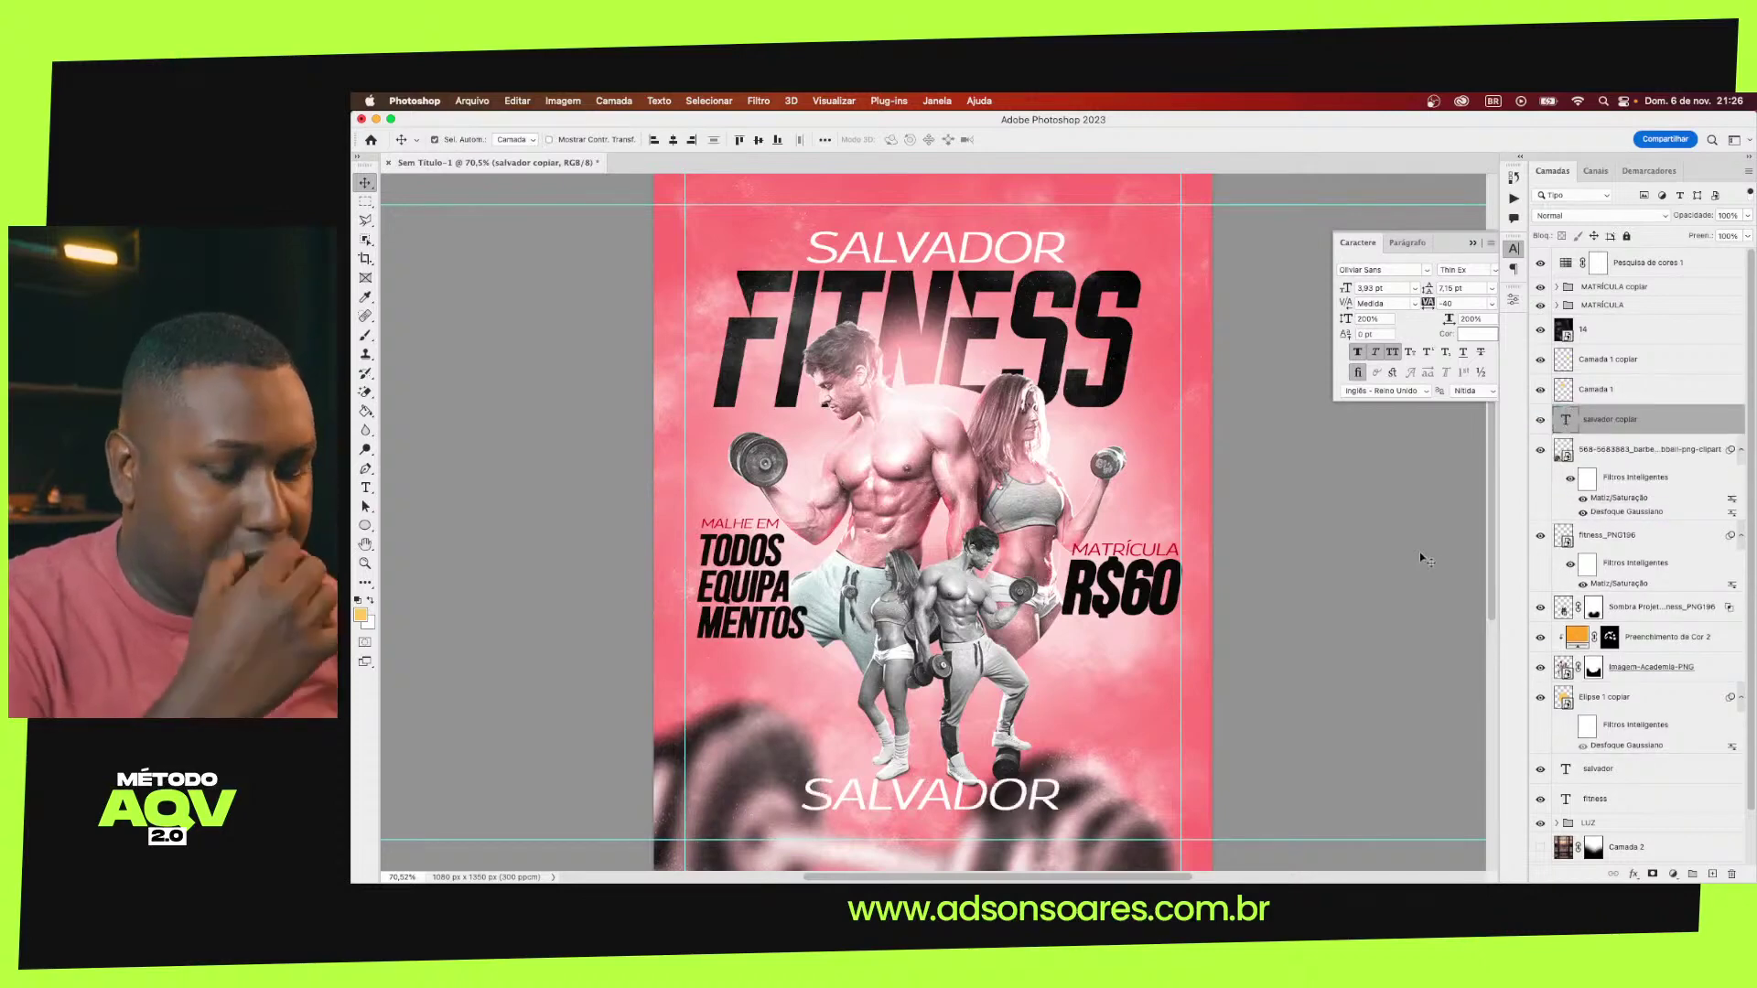
key(ctrl+t)
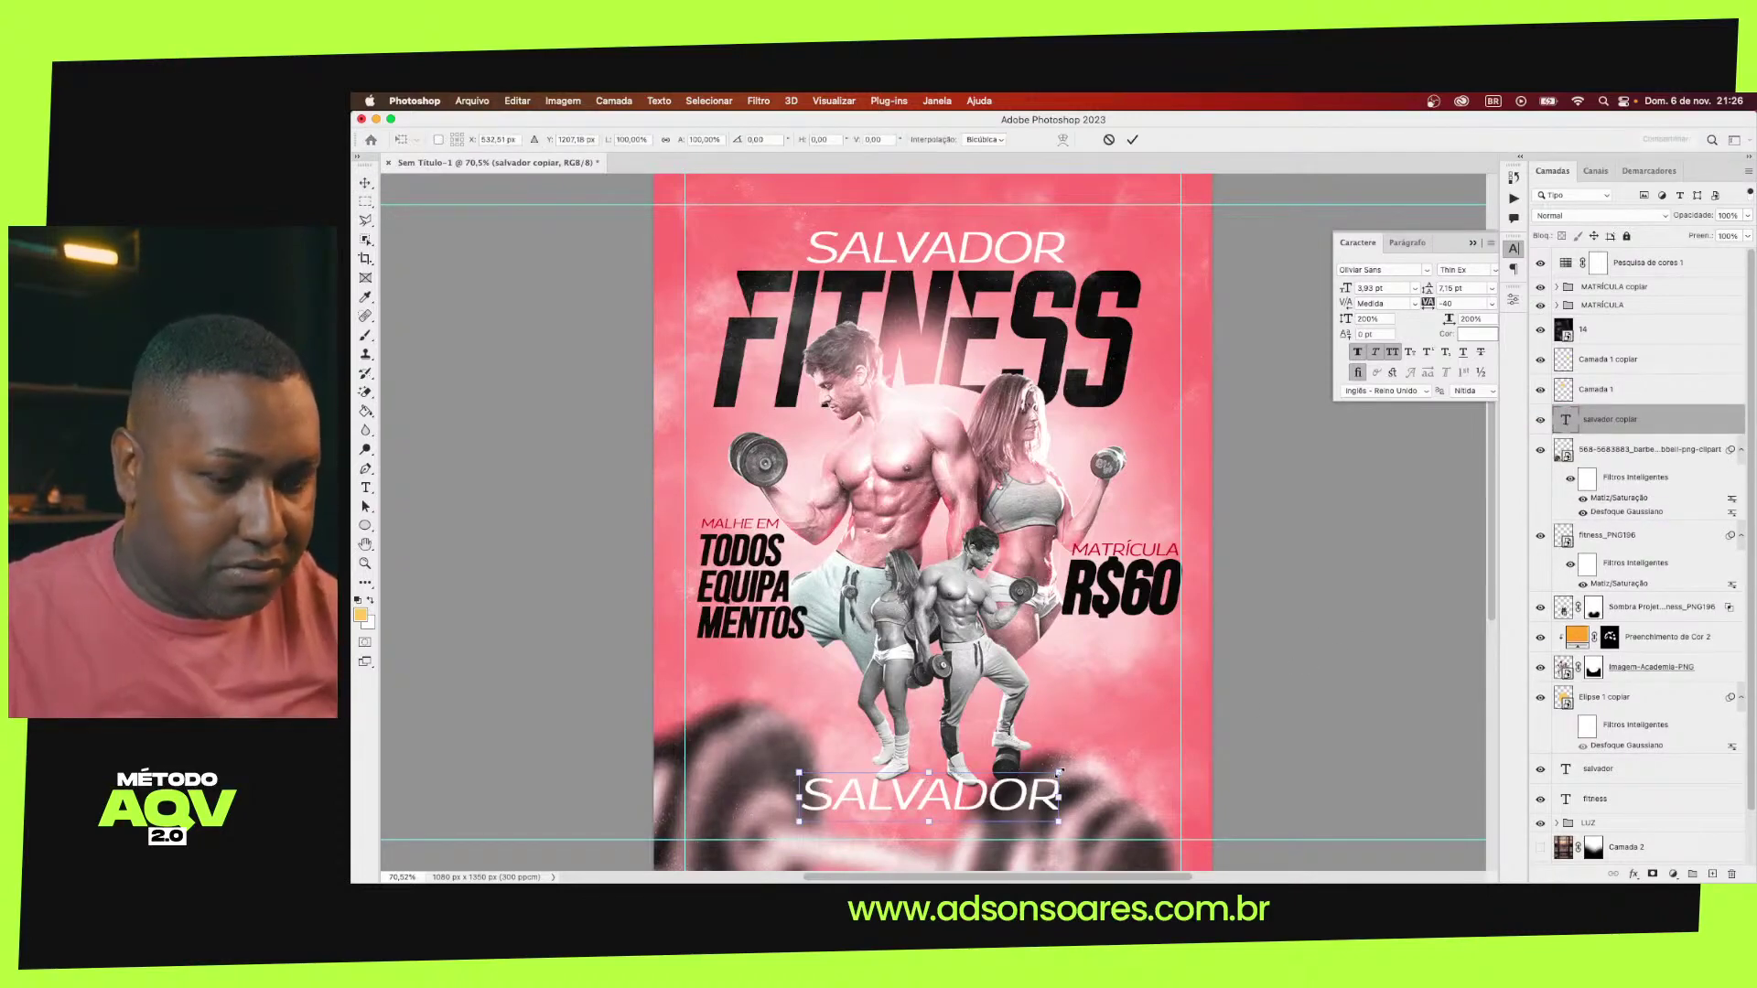
drag(1058, 773, 982, 789)
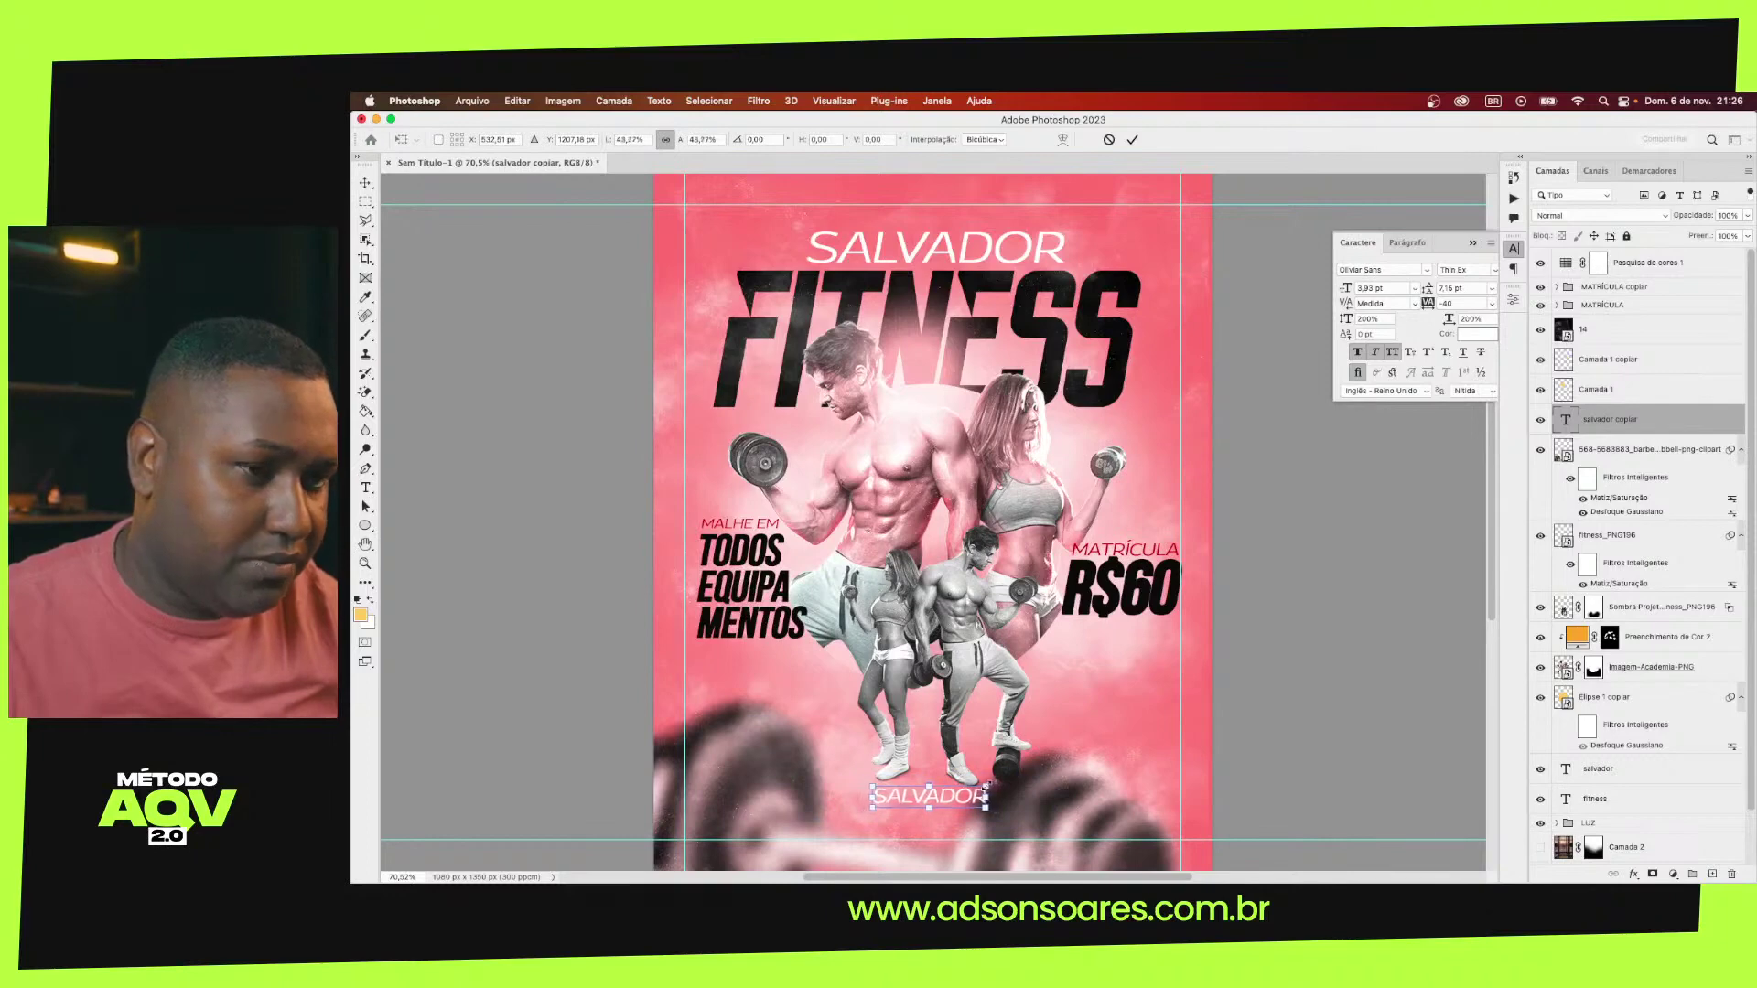
key(Return)
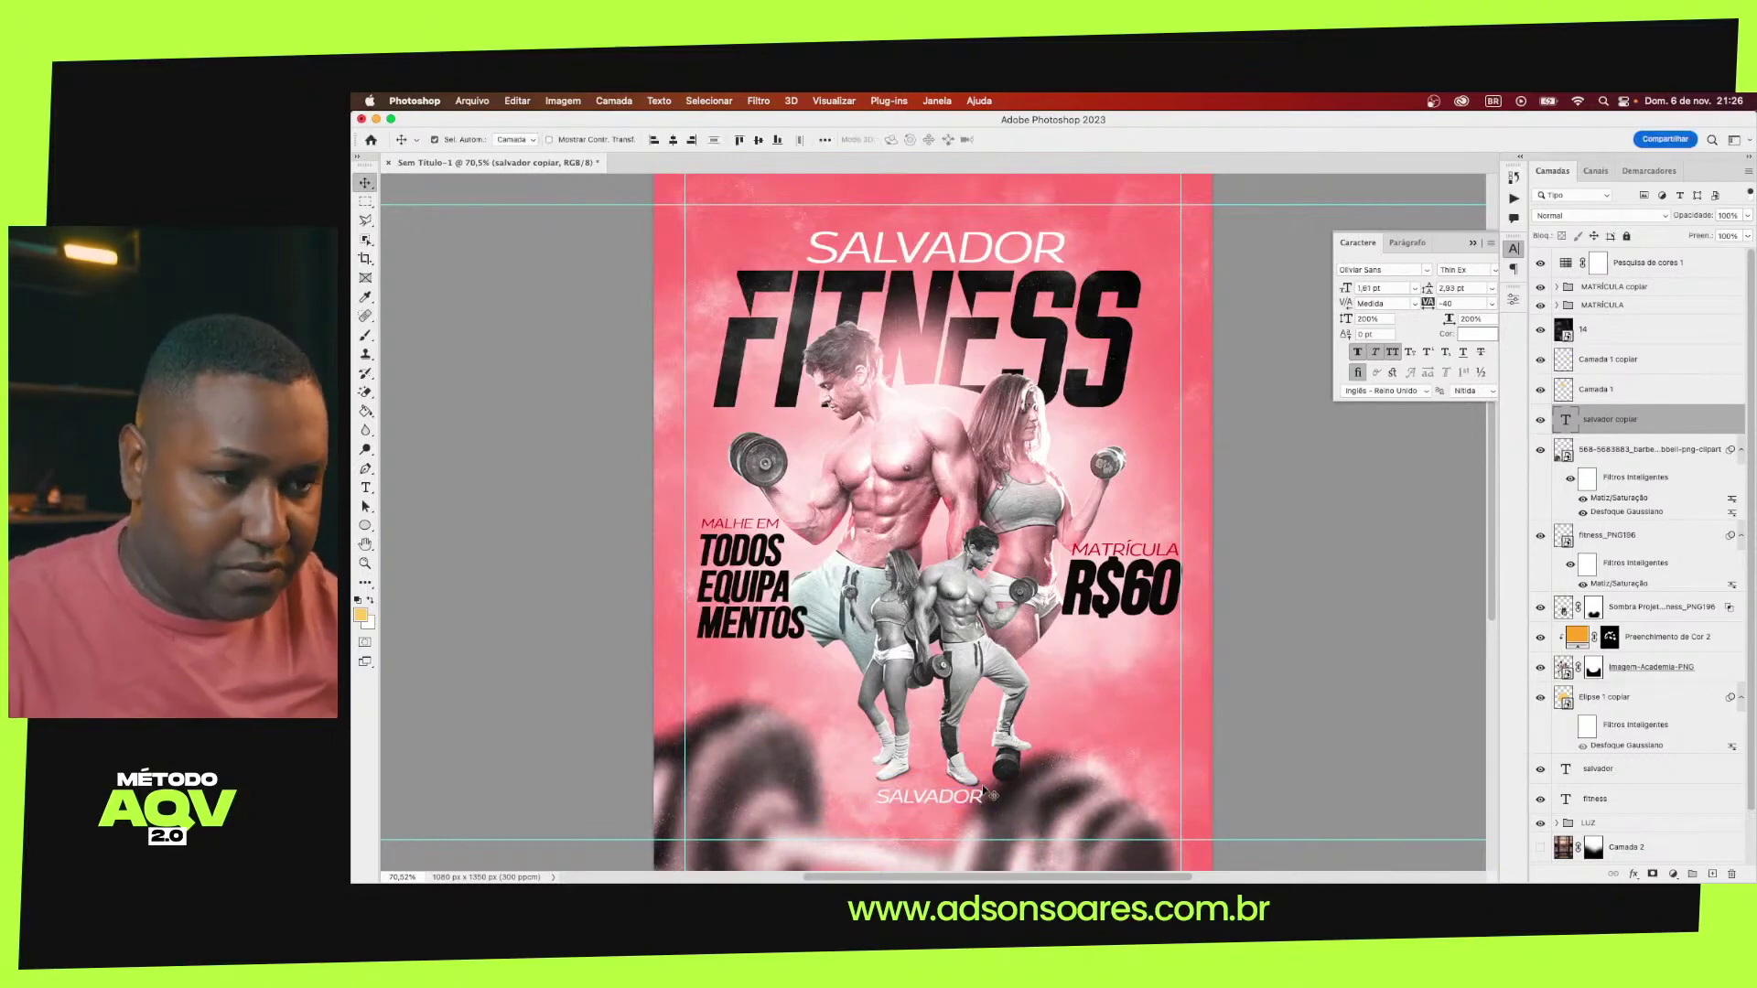
key(shift+2)
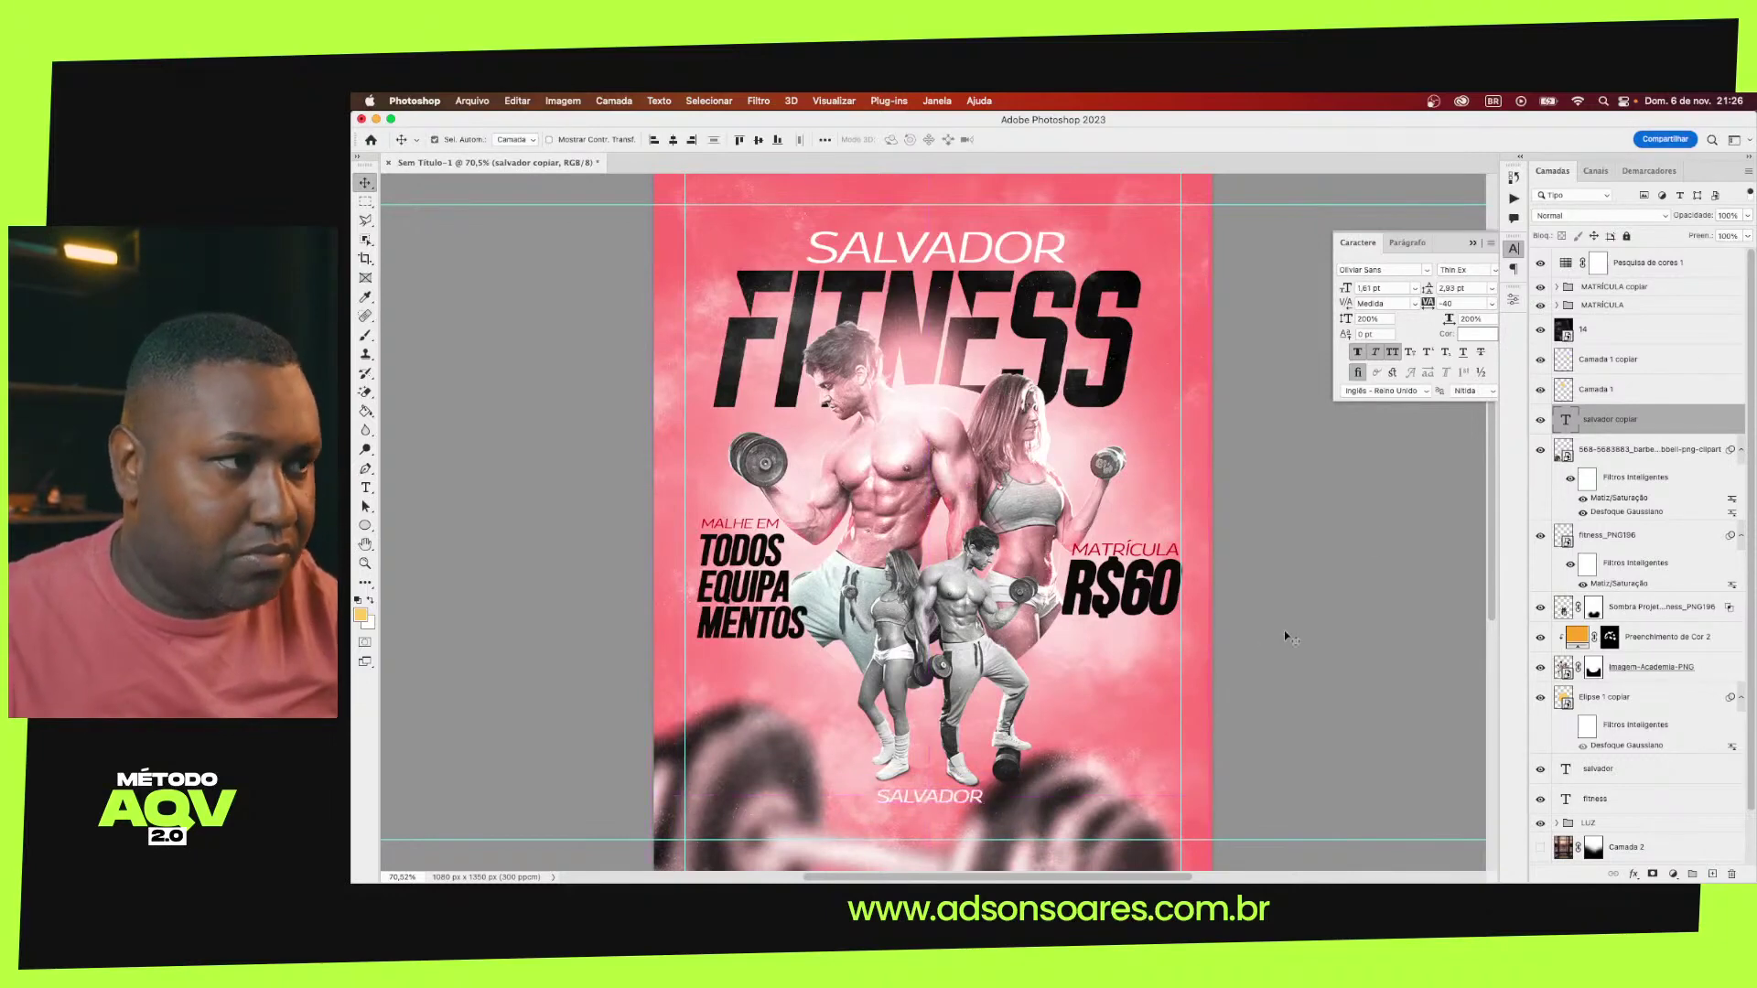
Retype the bottom text as SALVADORFITNESS, turn off All Caps, and shrink it slightly
double_click(1567, 420)
text(SAL)
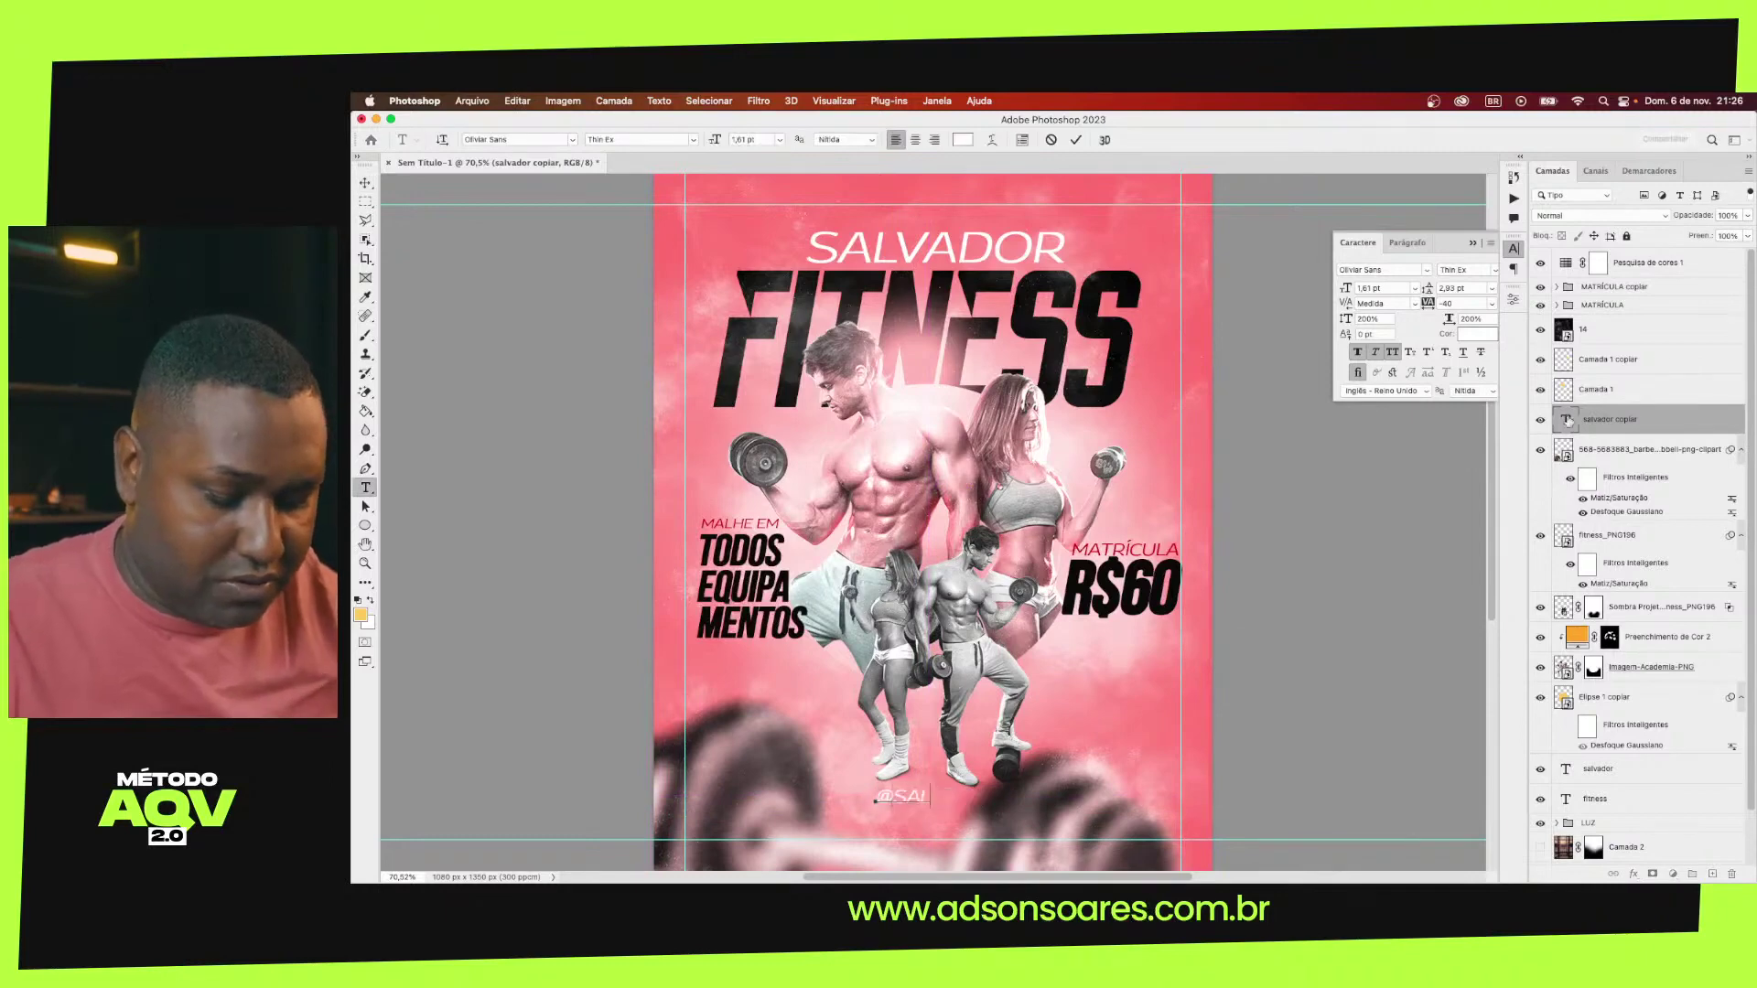
text(VADORFIT)
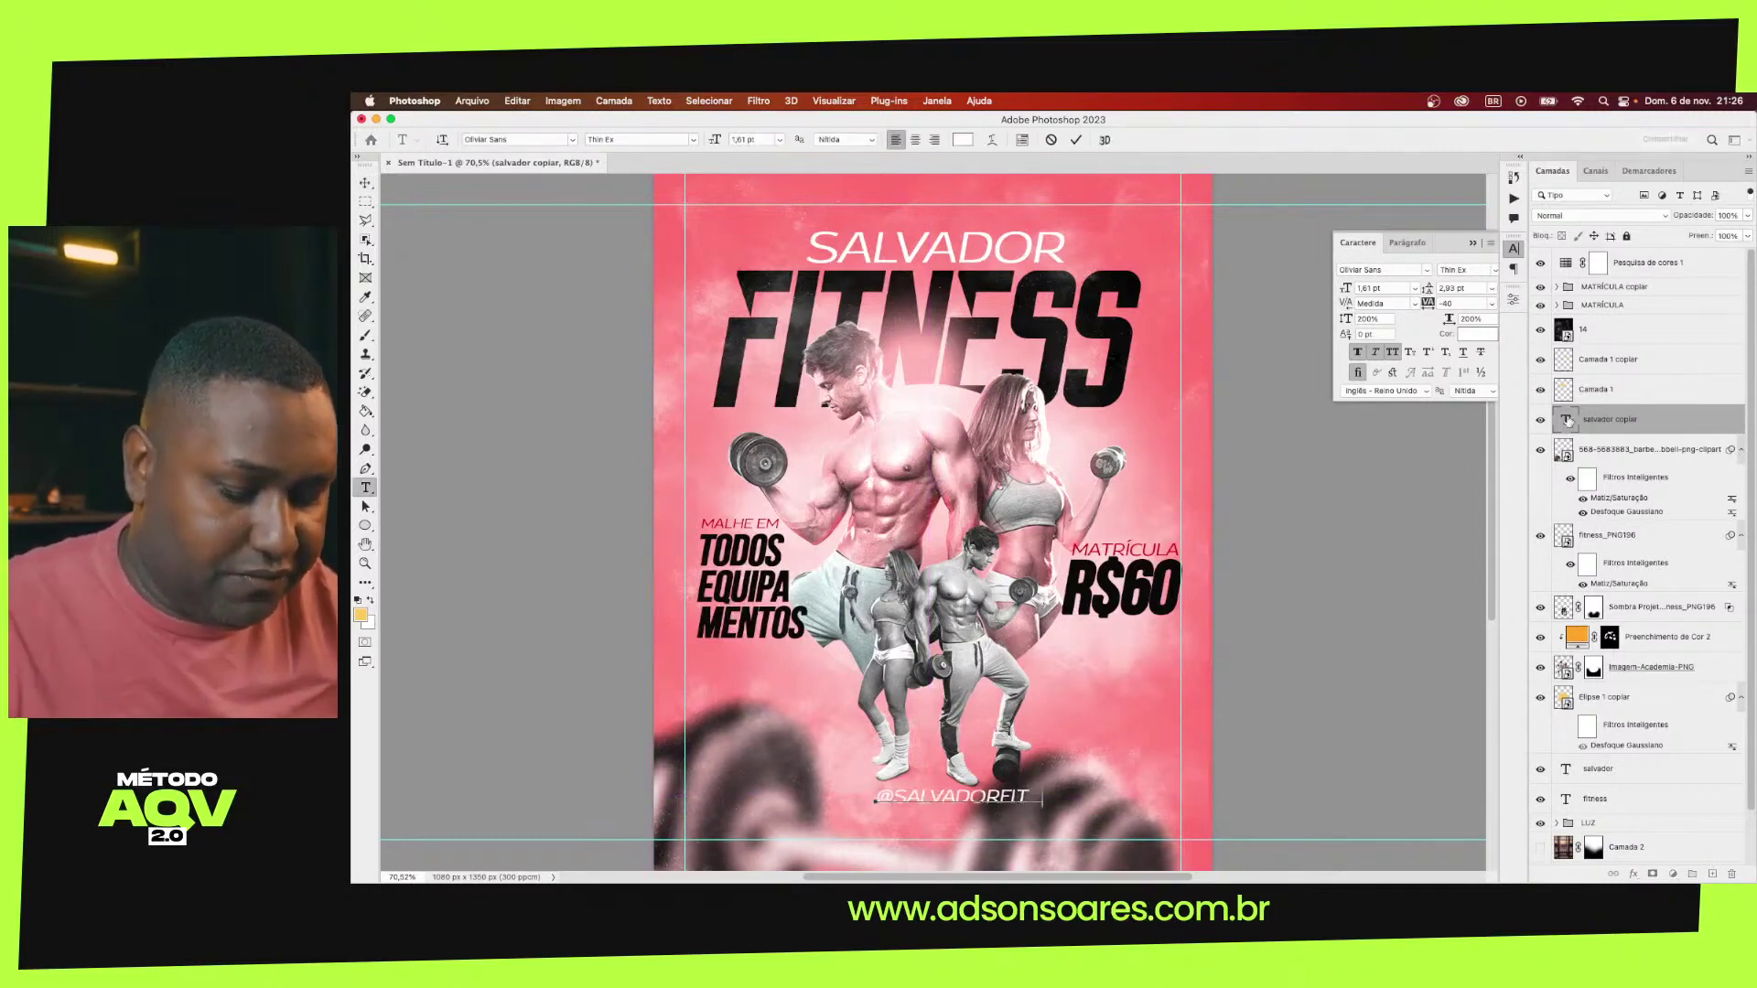
text(NESS)
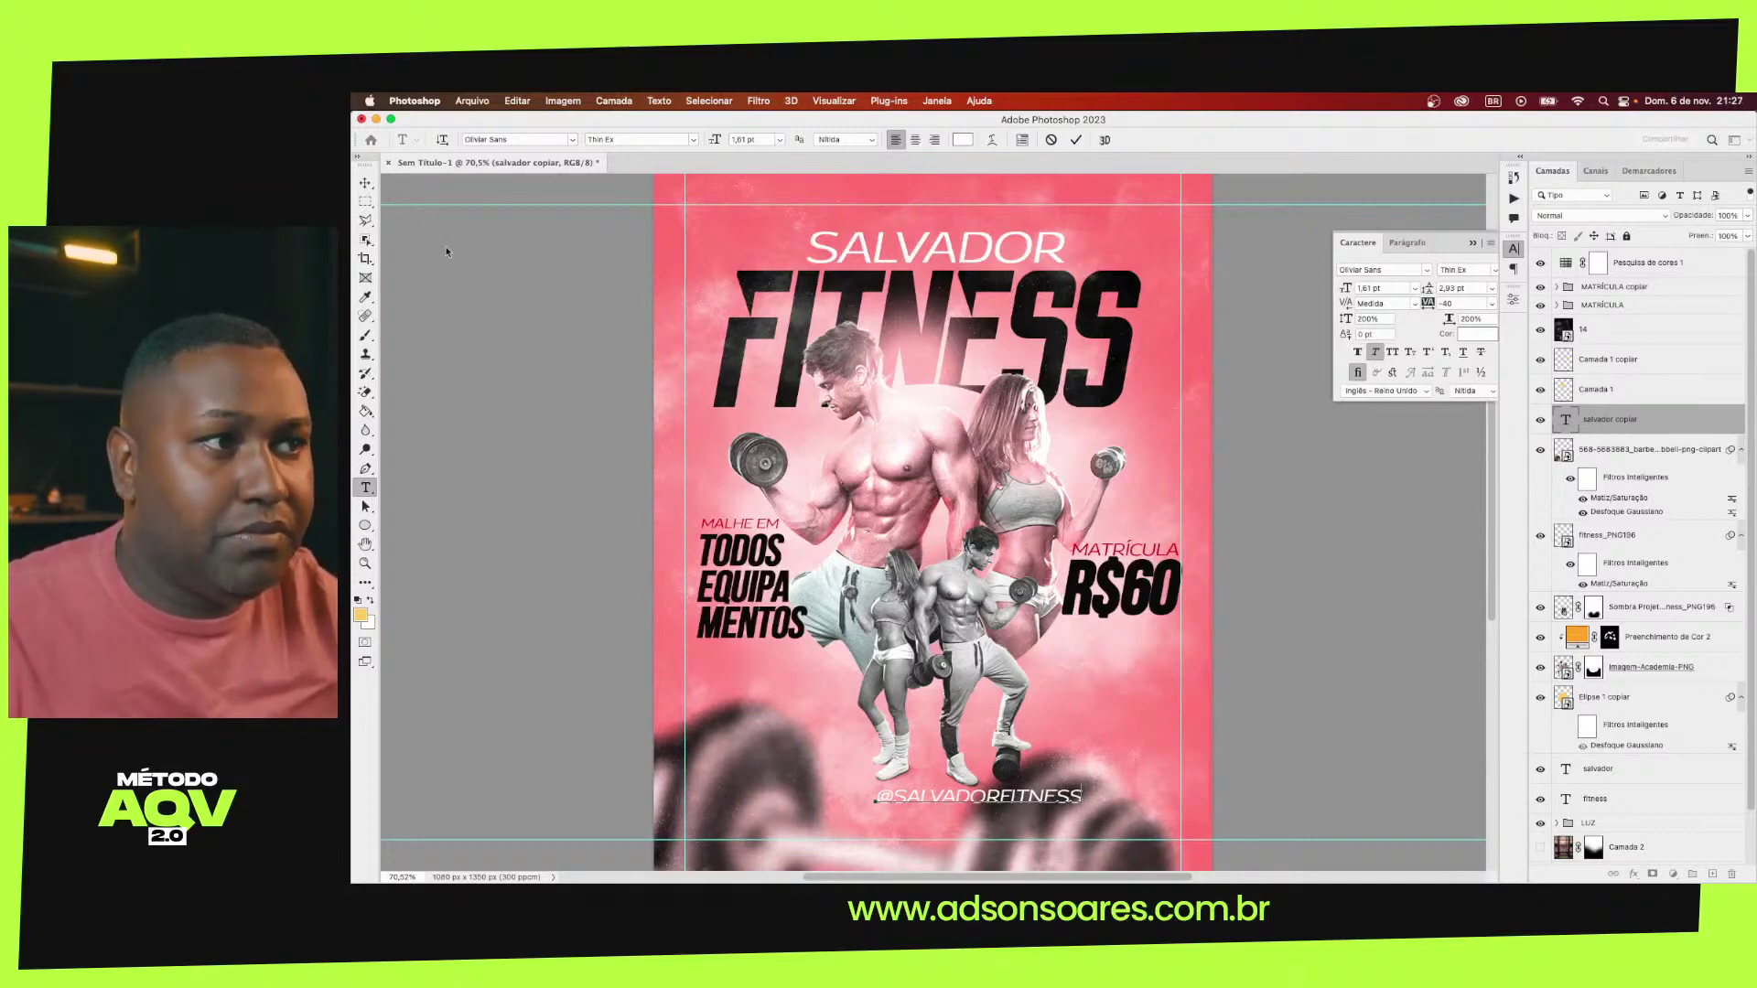
click(366, 185)
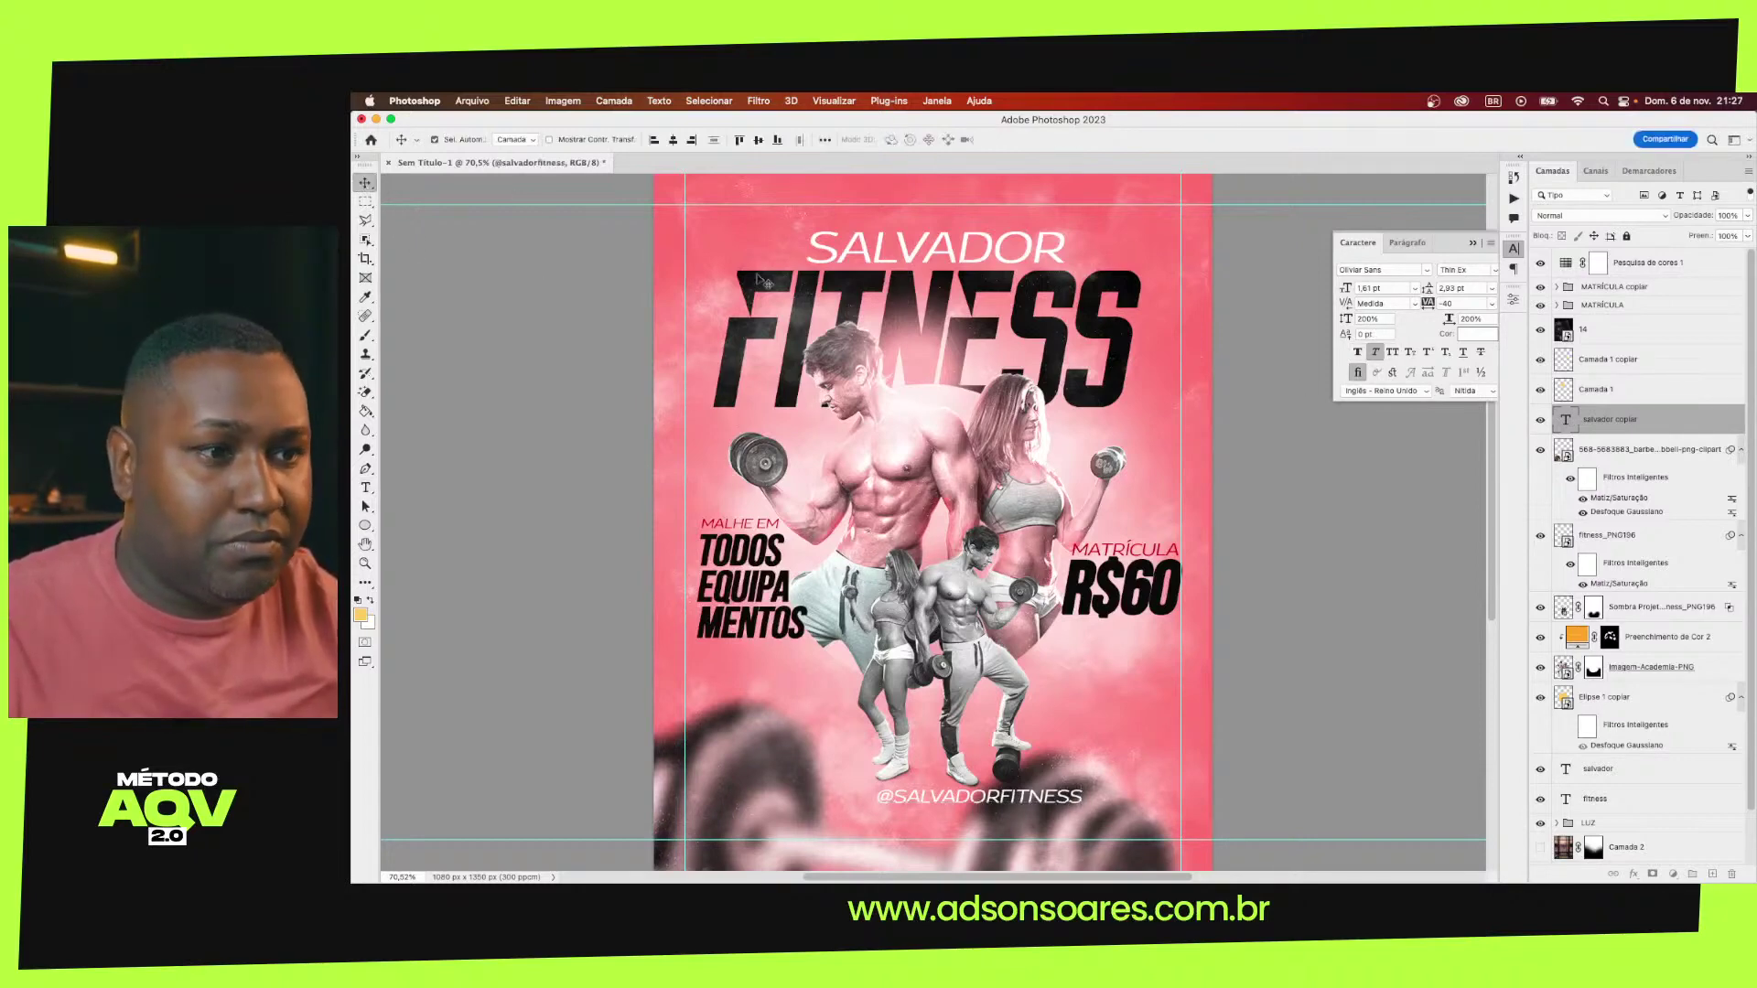
click(1393, 352)
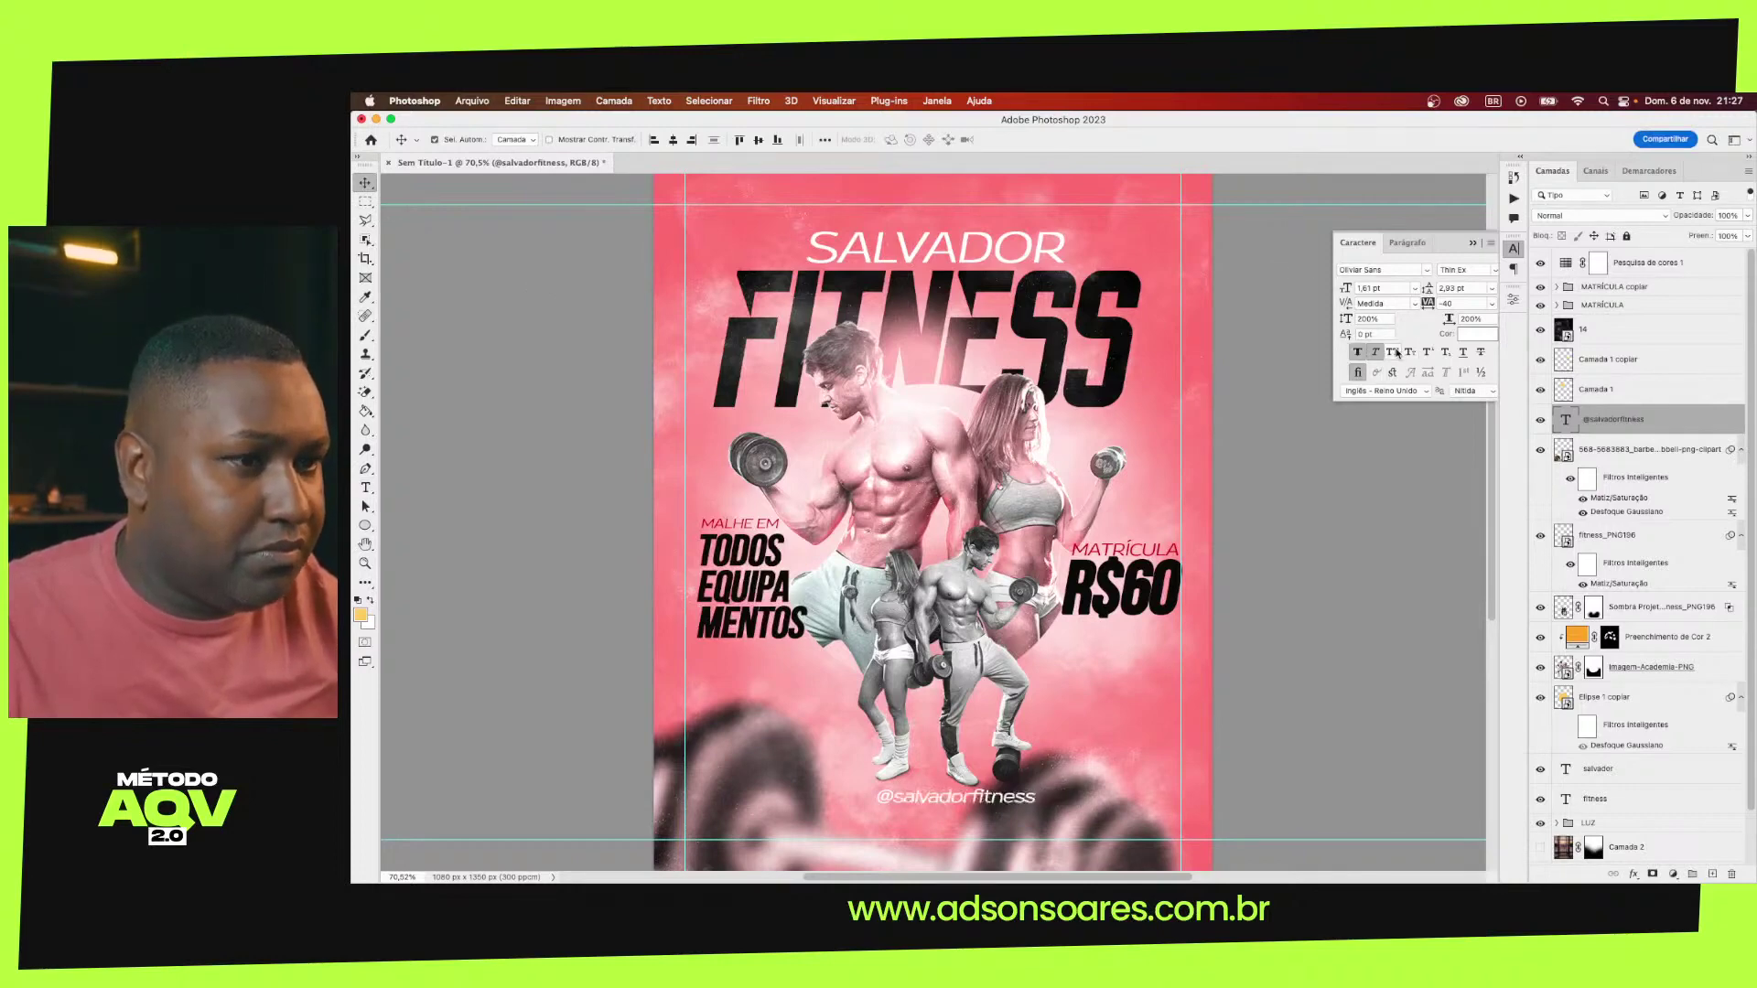
key(ctrl+t)
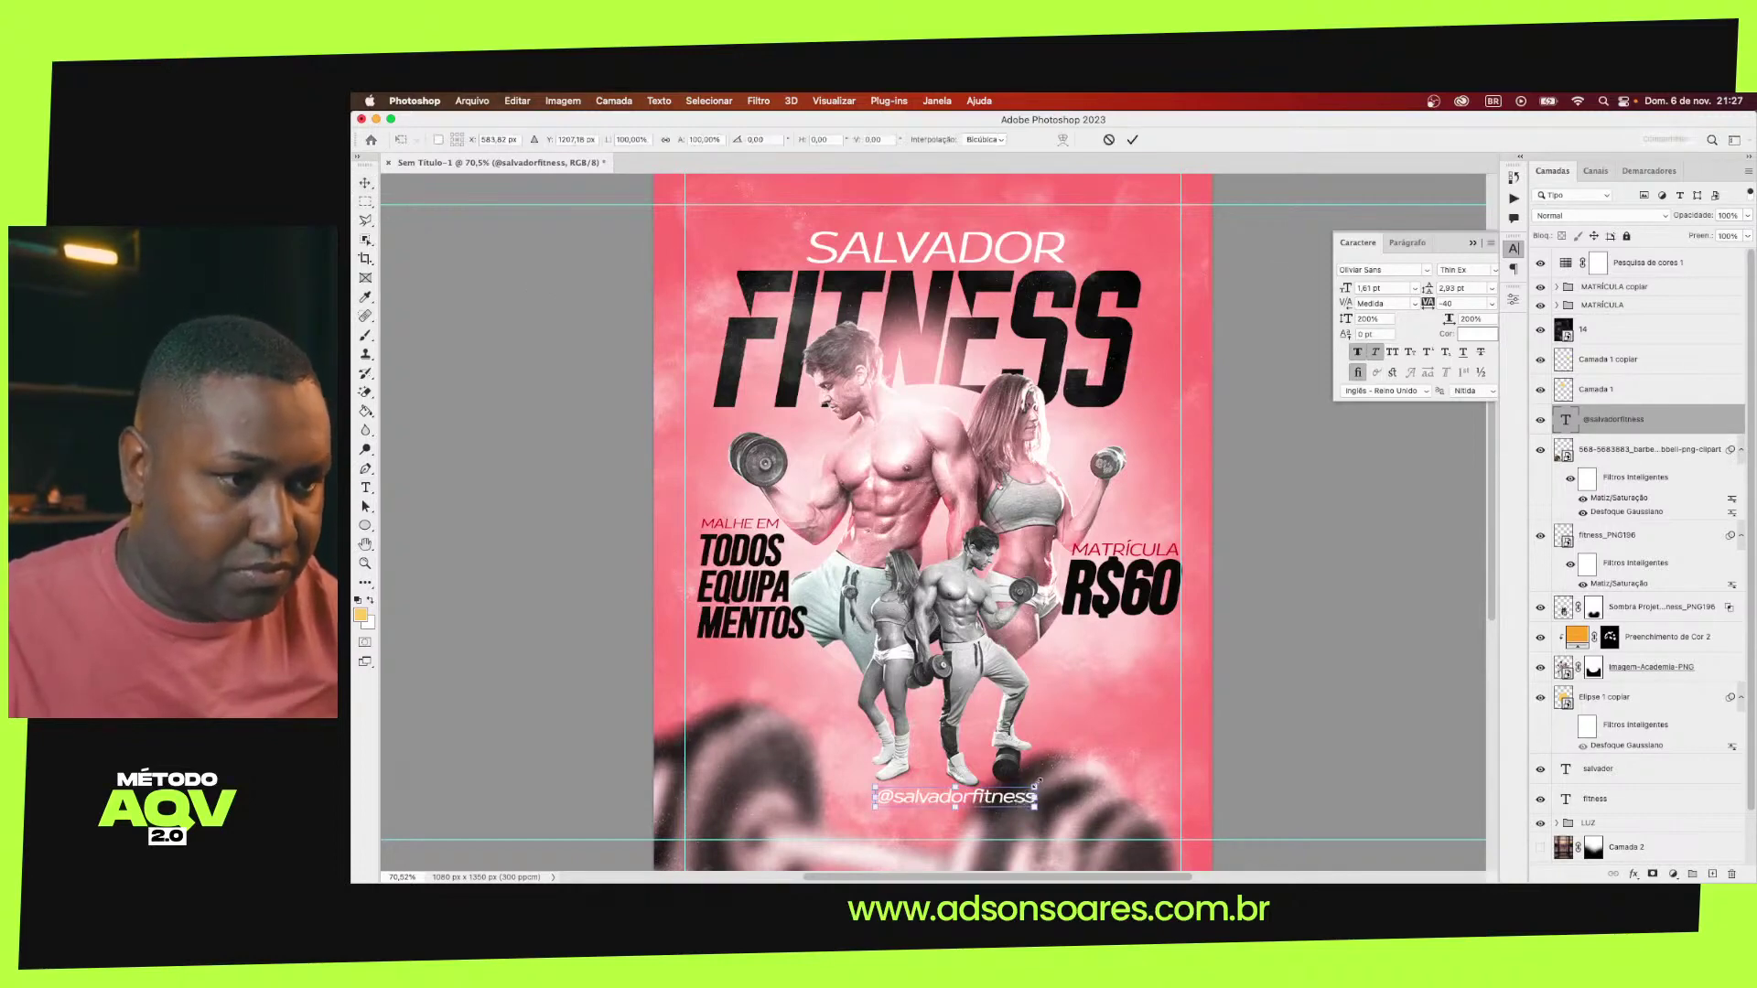
drag(1035, 784, 1024, 785)
key(Return)
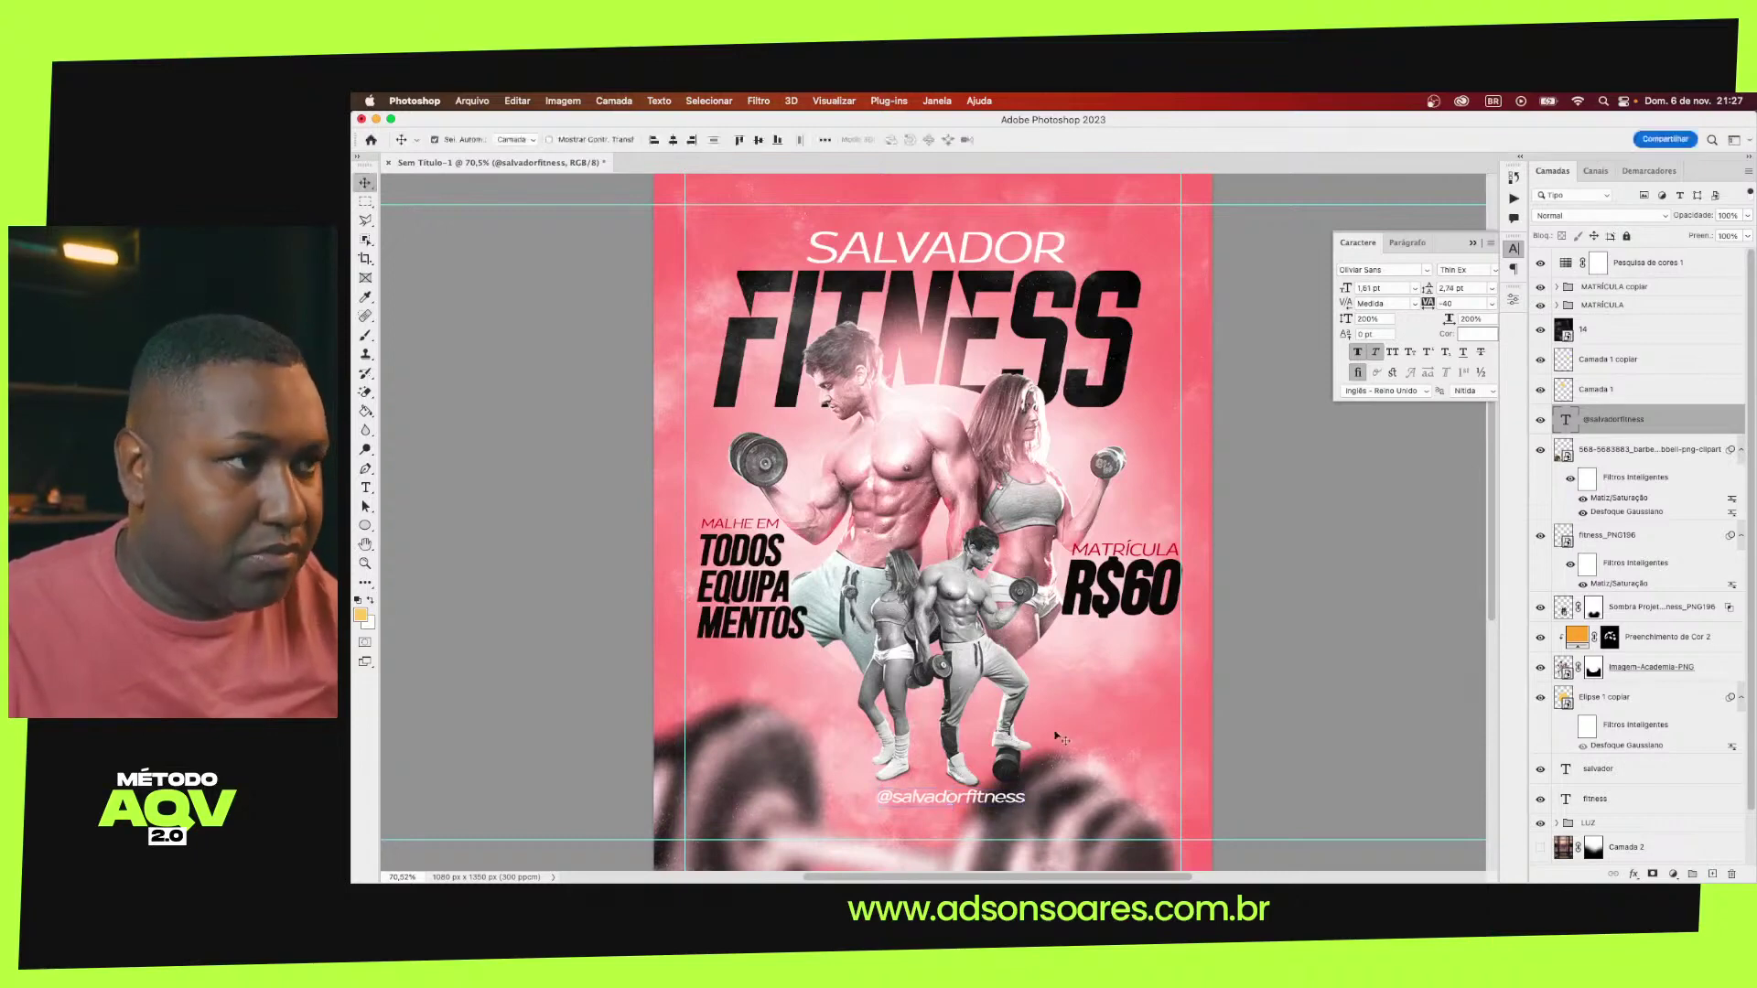
Make the handle Bold Ex, stack it above layer 14, centre it horizontally, and lower it
click(1494, 271)
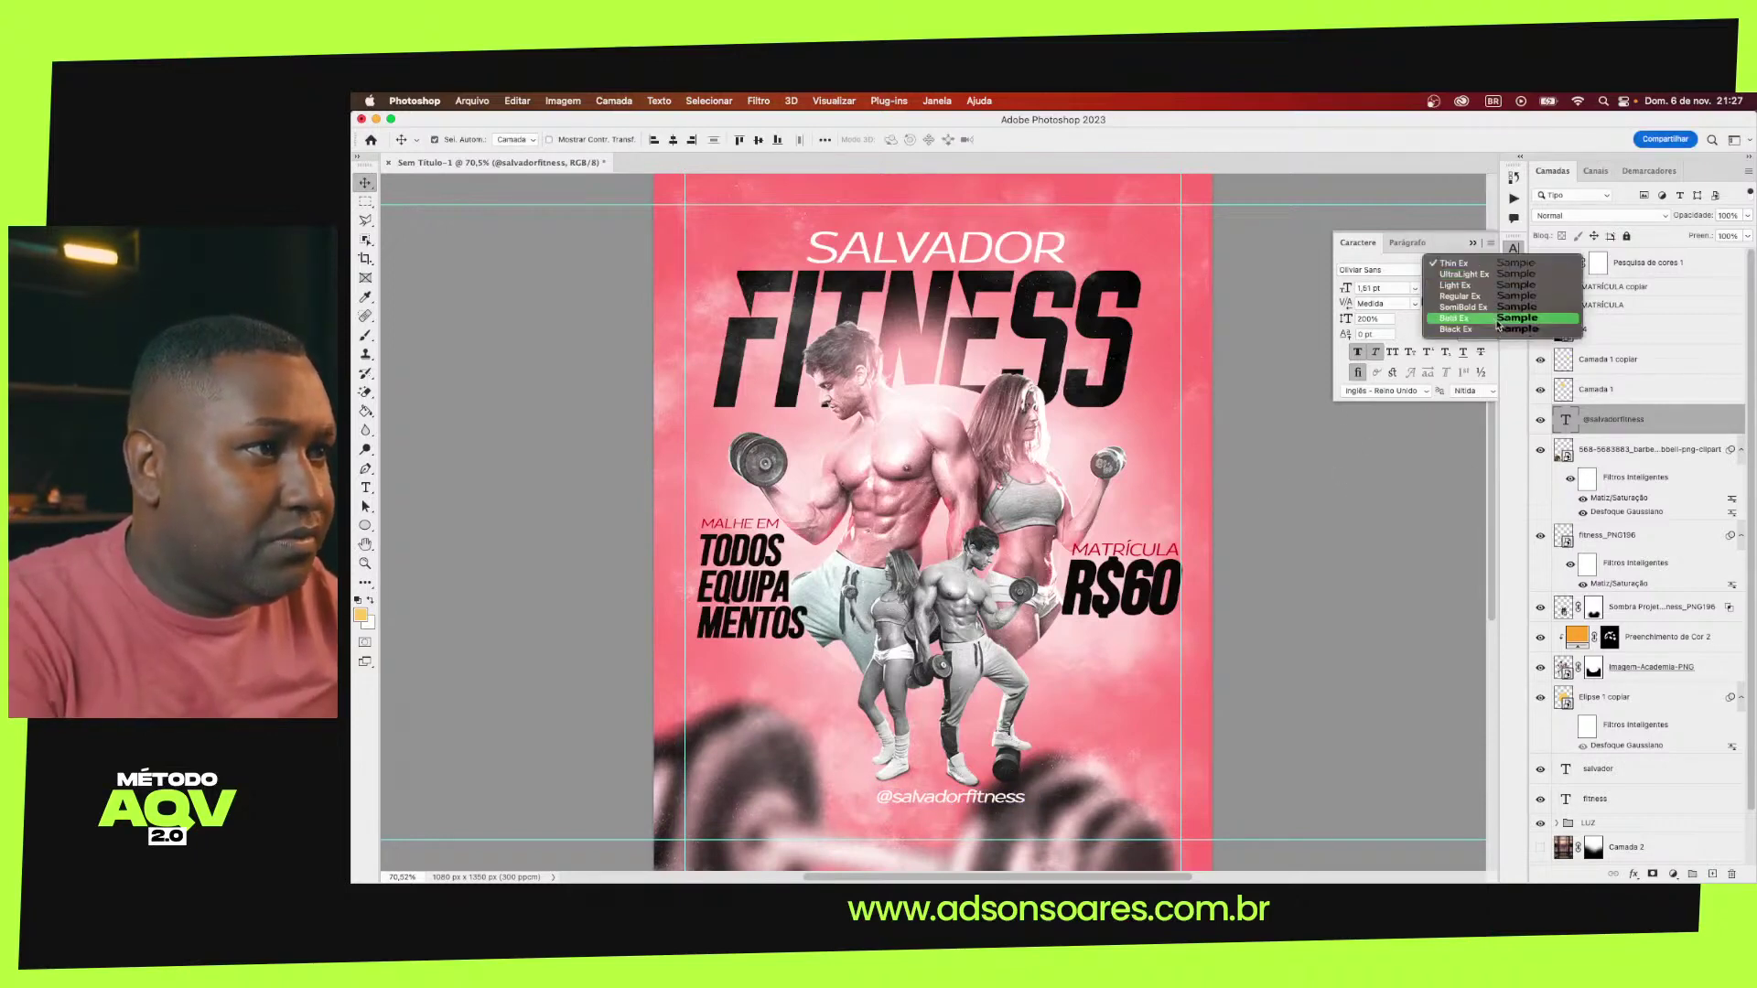
click(1497, 322)
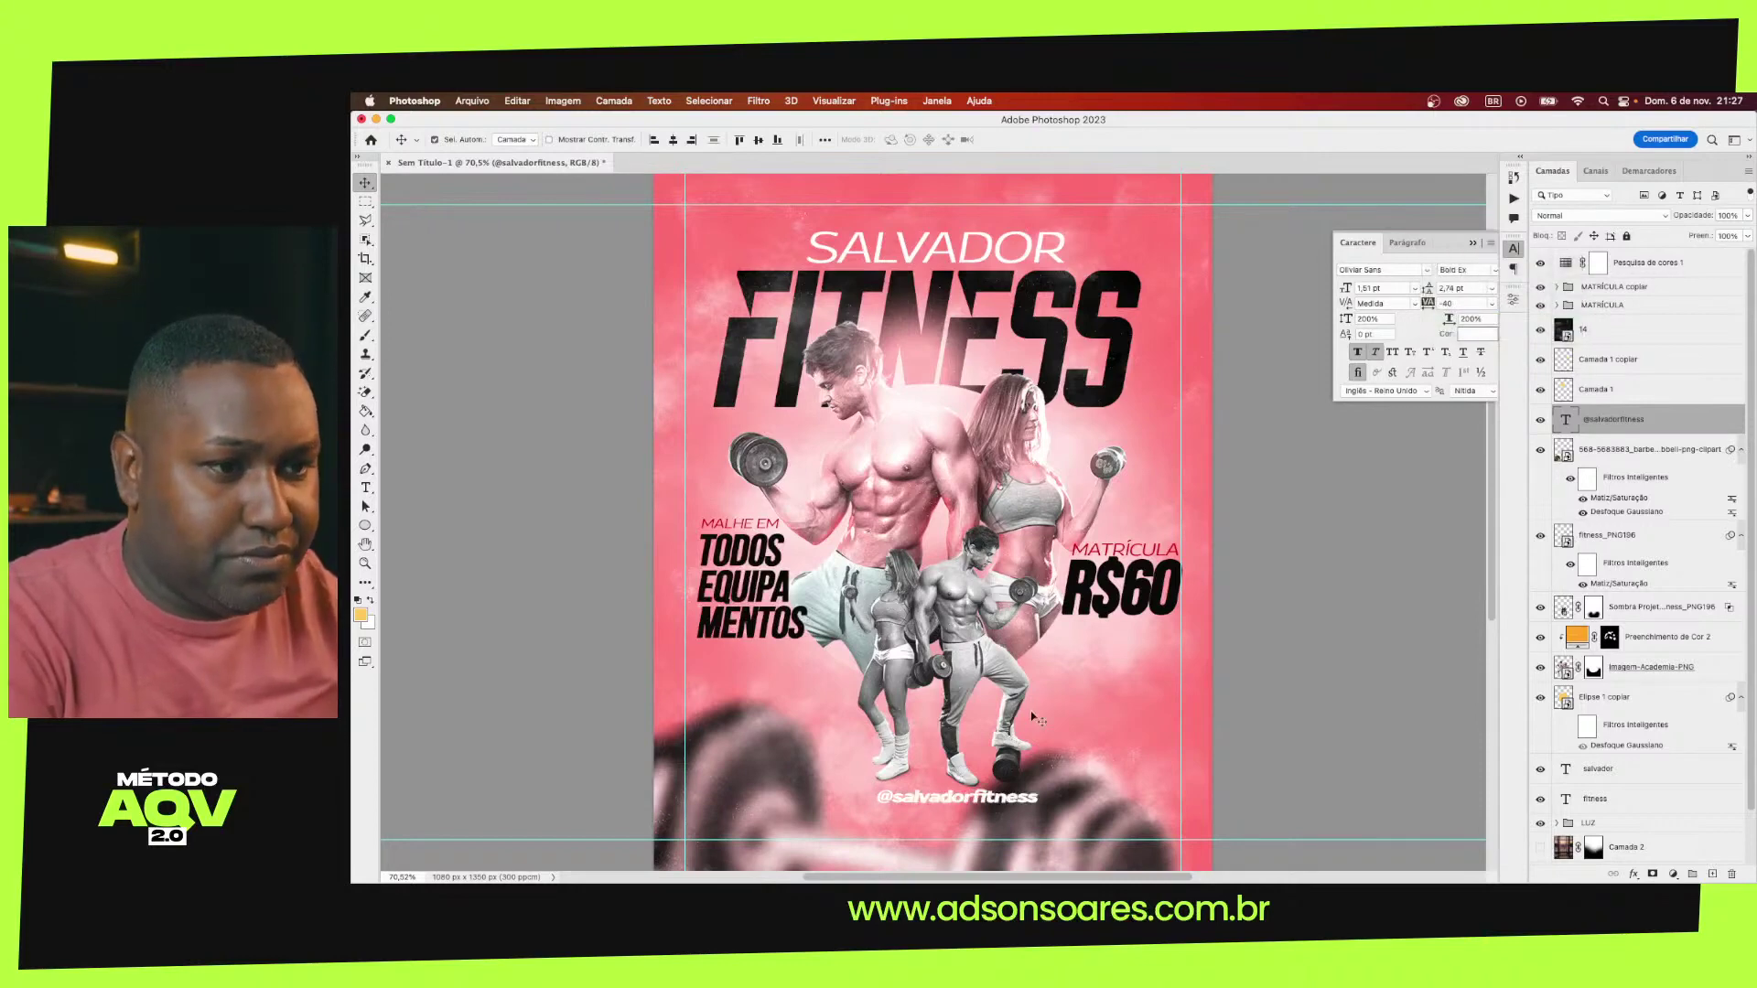
click(673, 140)
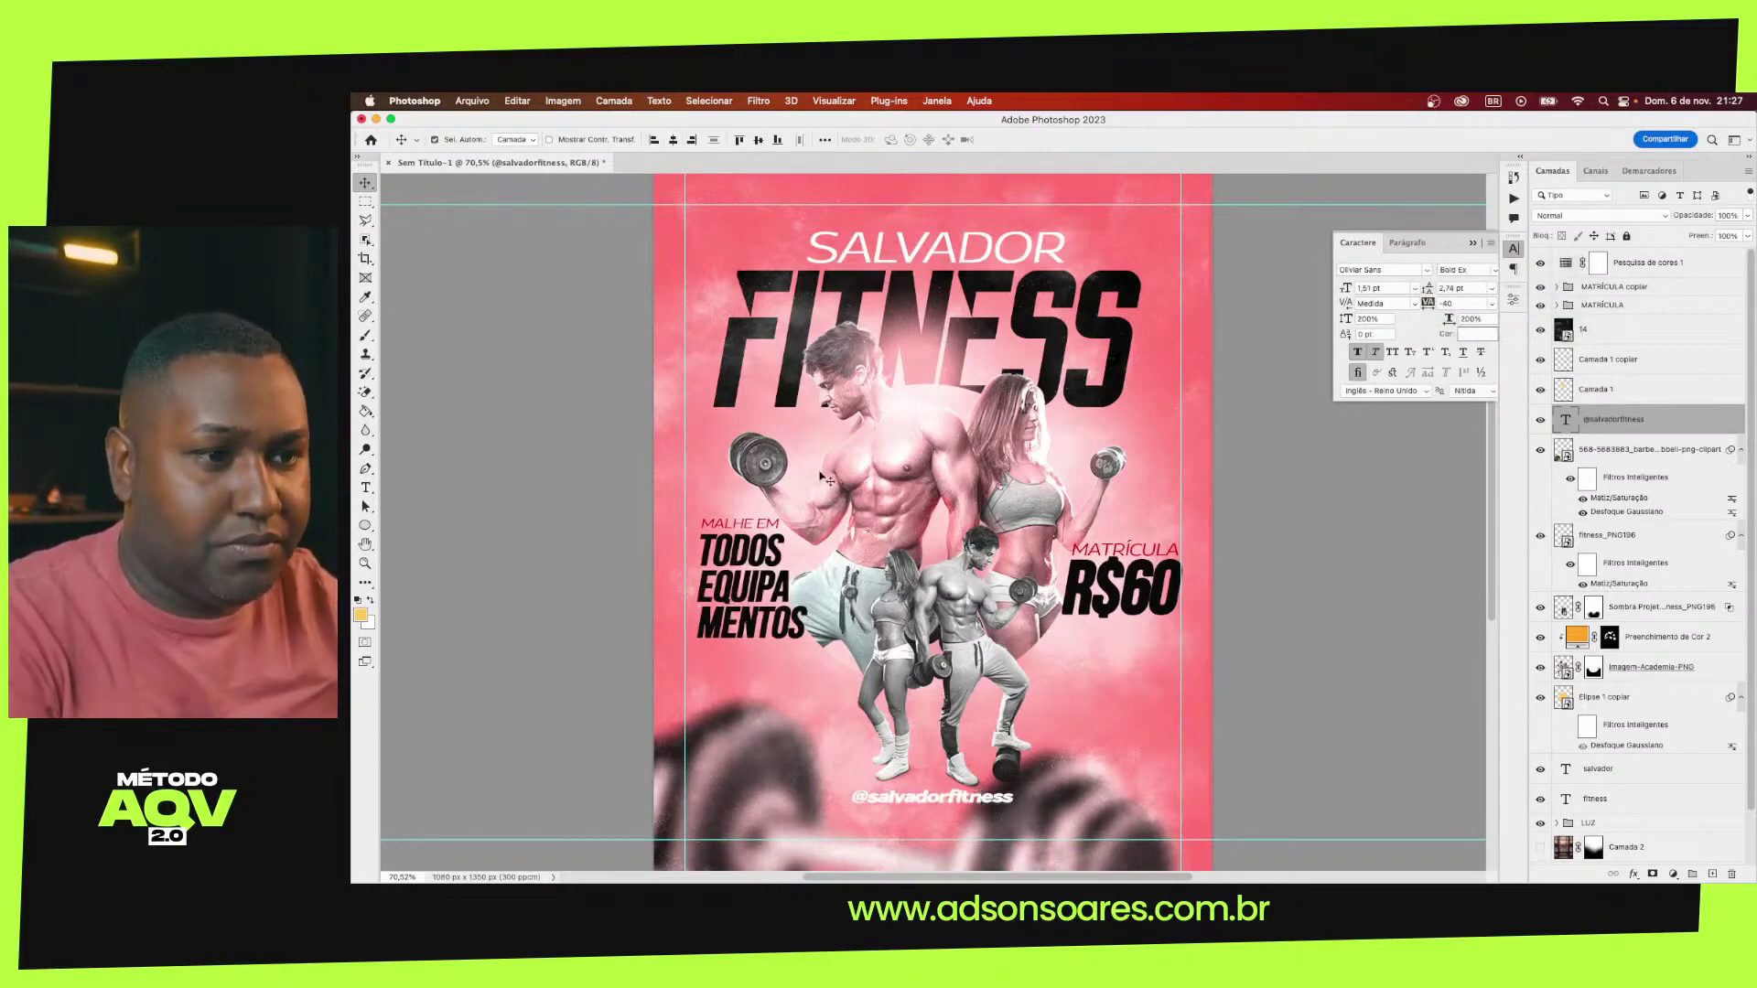
click(960, 801)
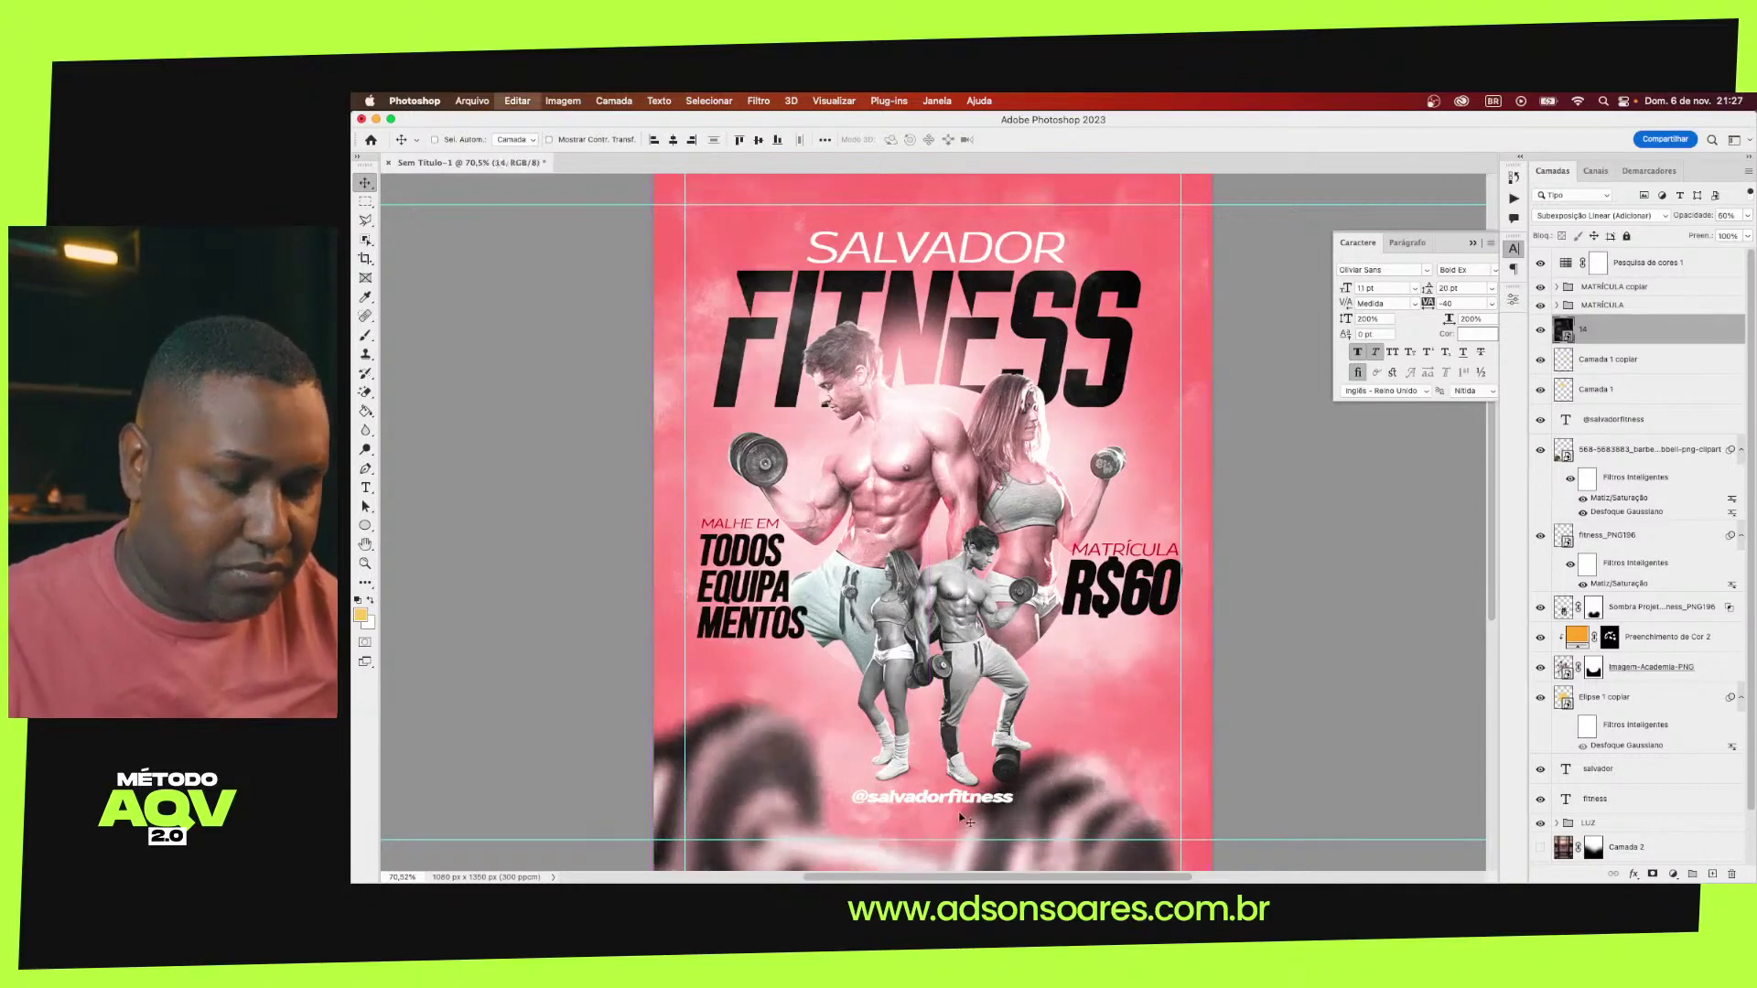
key(ctrl+z)
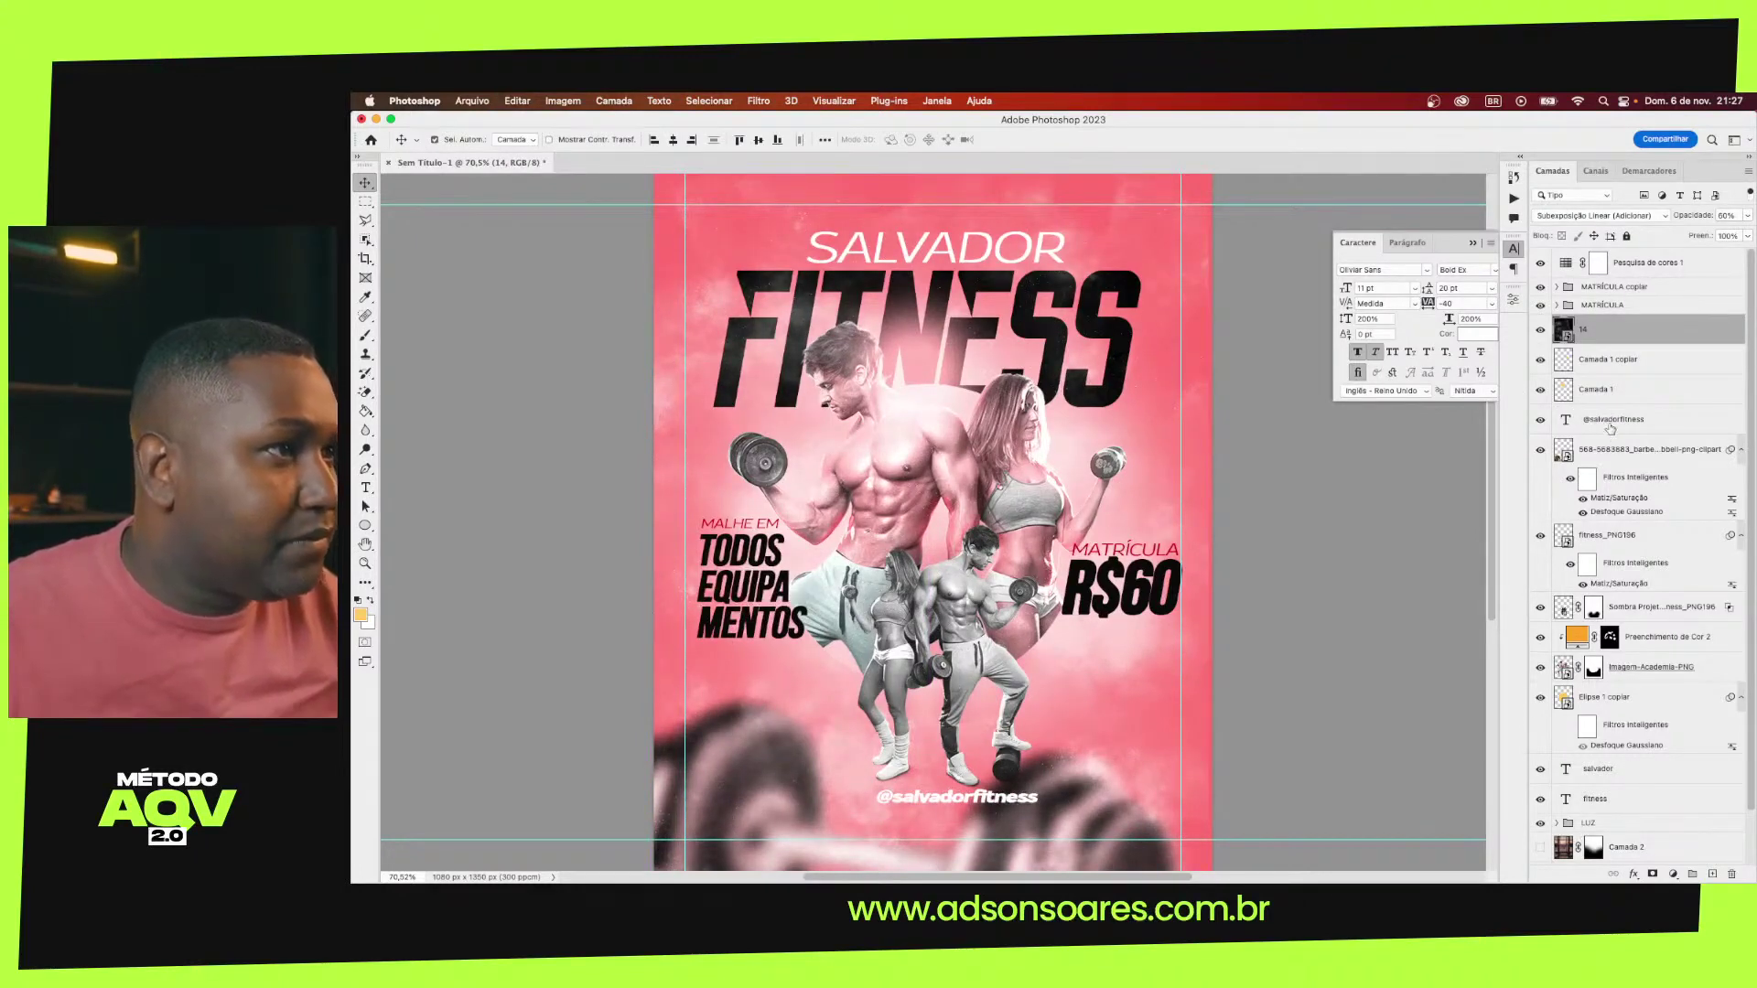
drag(1610, 427, 1605, 326)
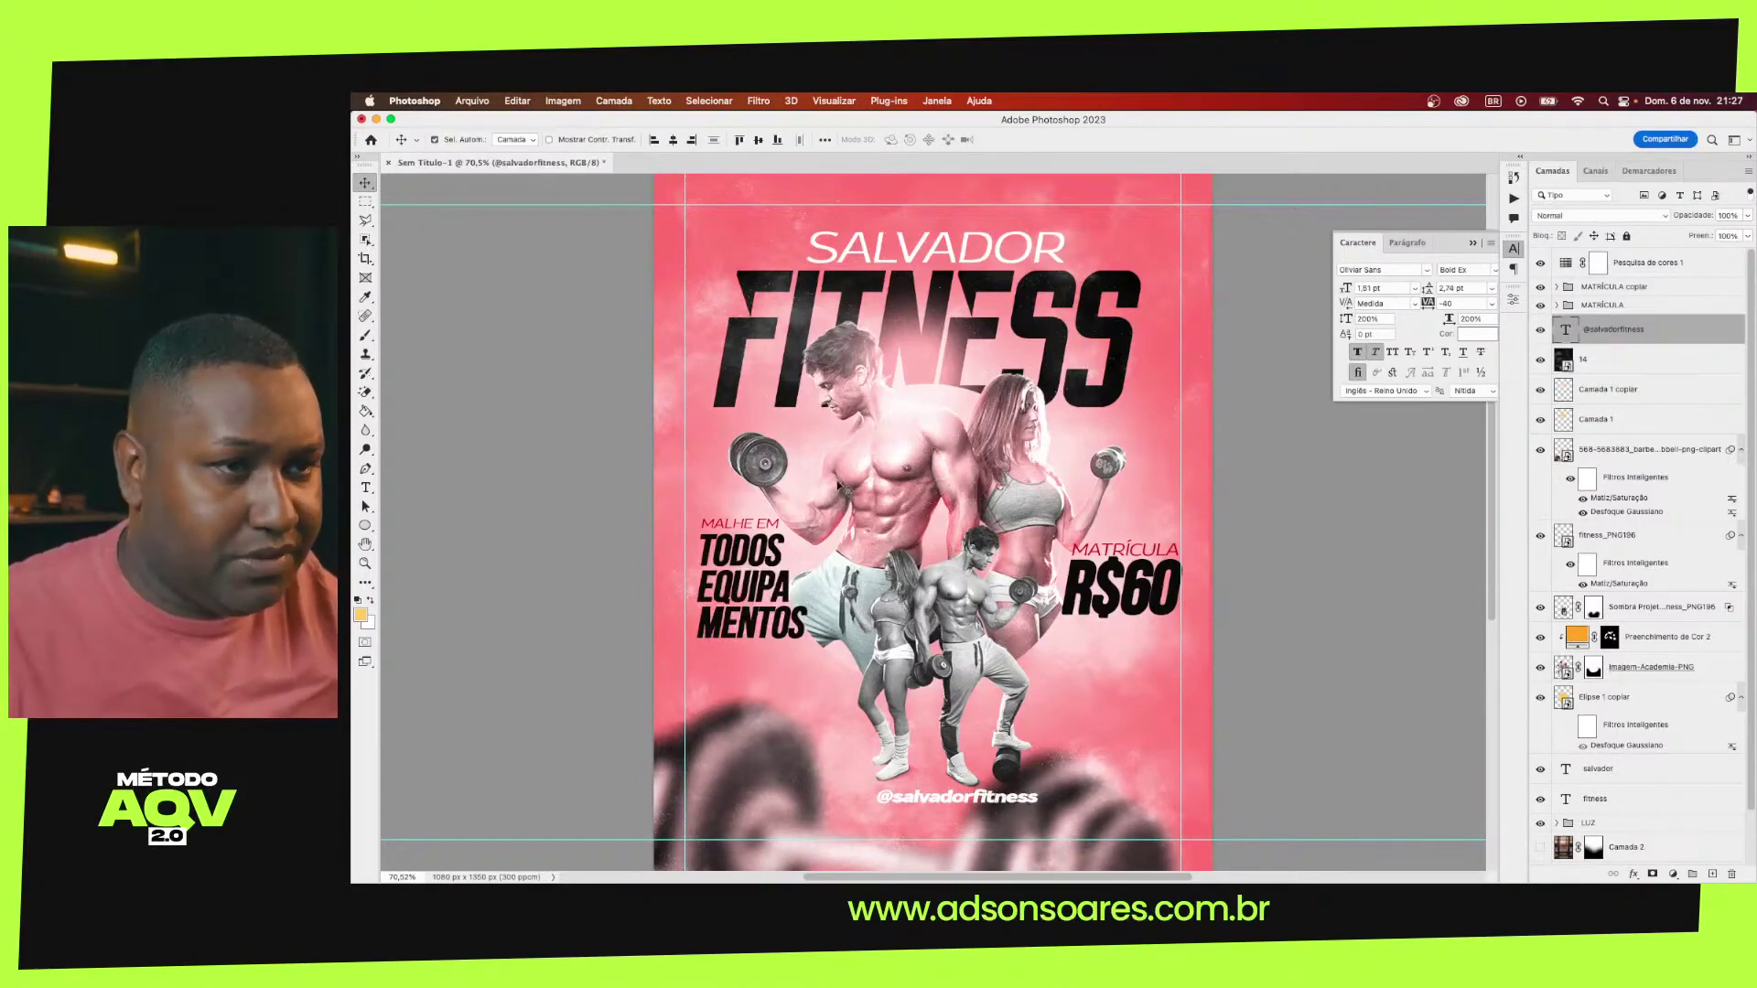
click(674, 140)
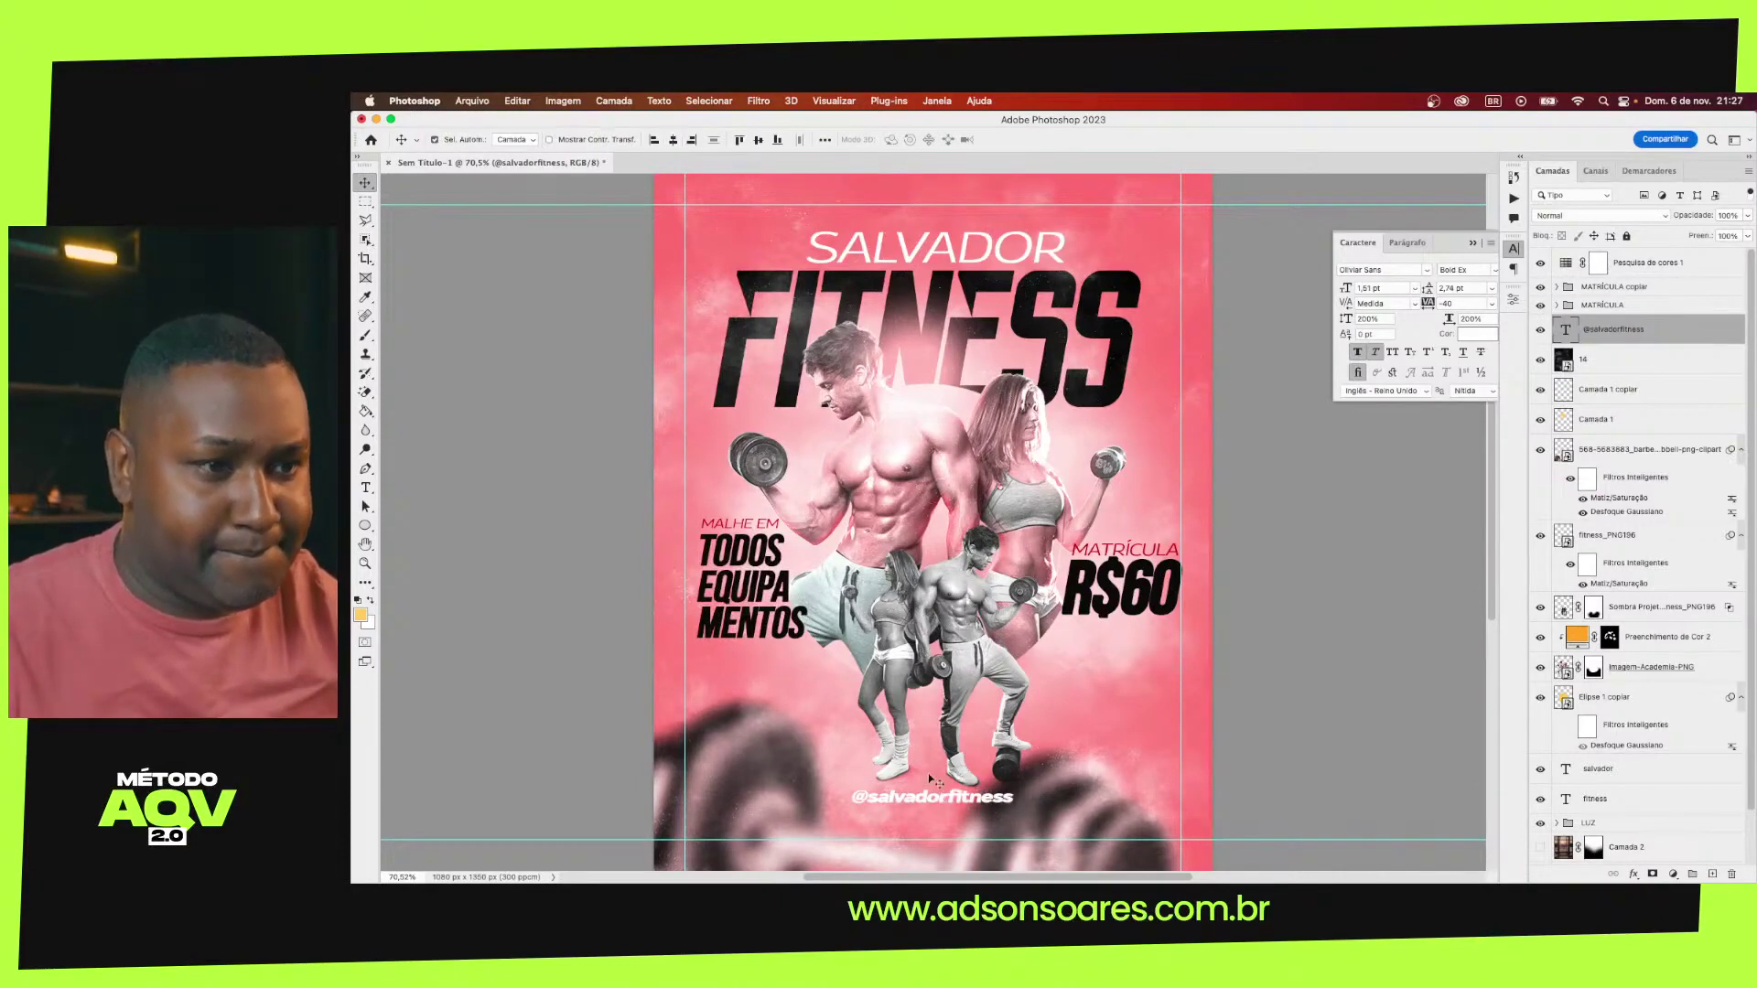
drag(951, 804, 953, 840)
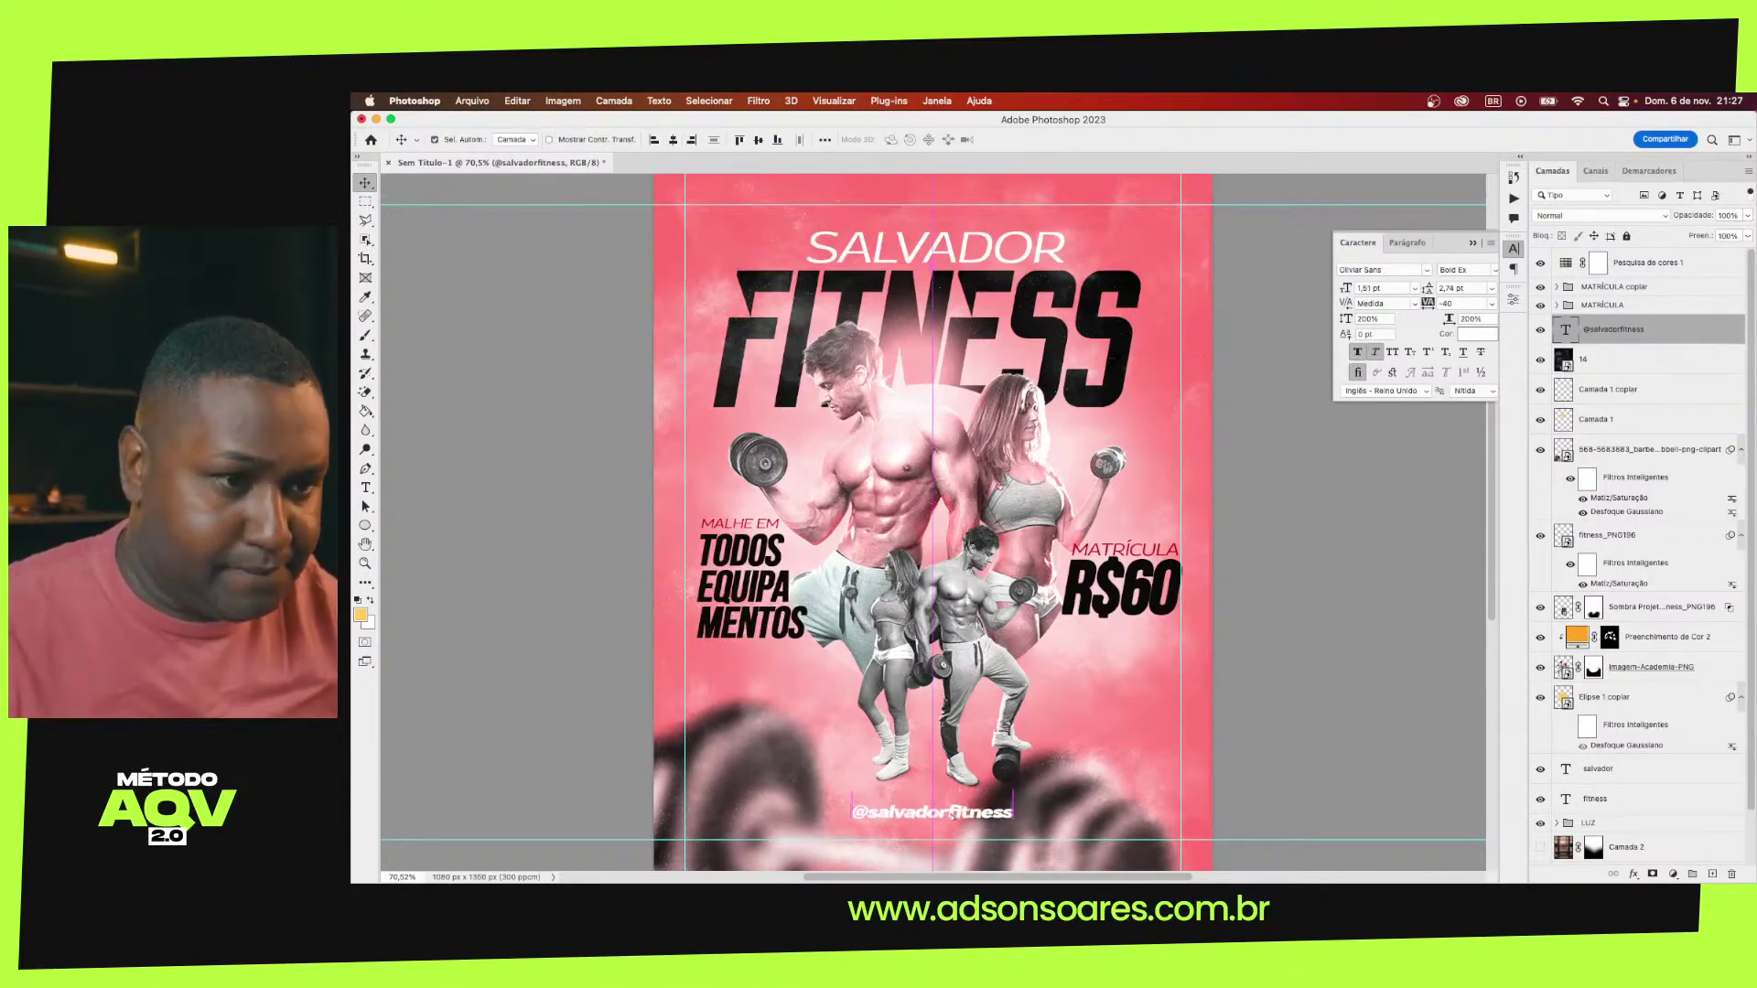
Hide the guides and preview the finished bottom handle
click(1255, 710)
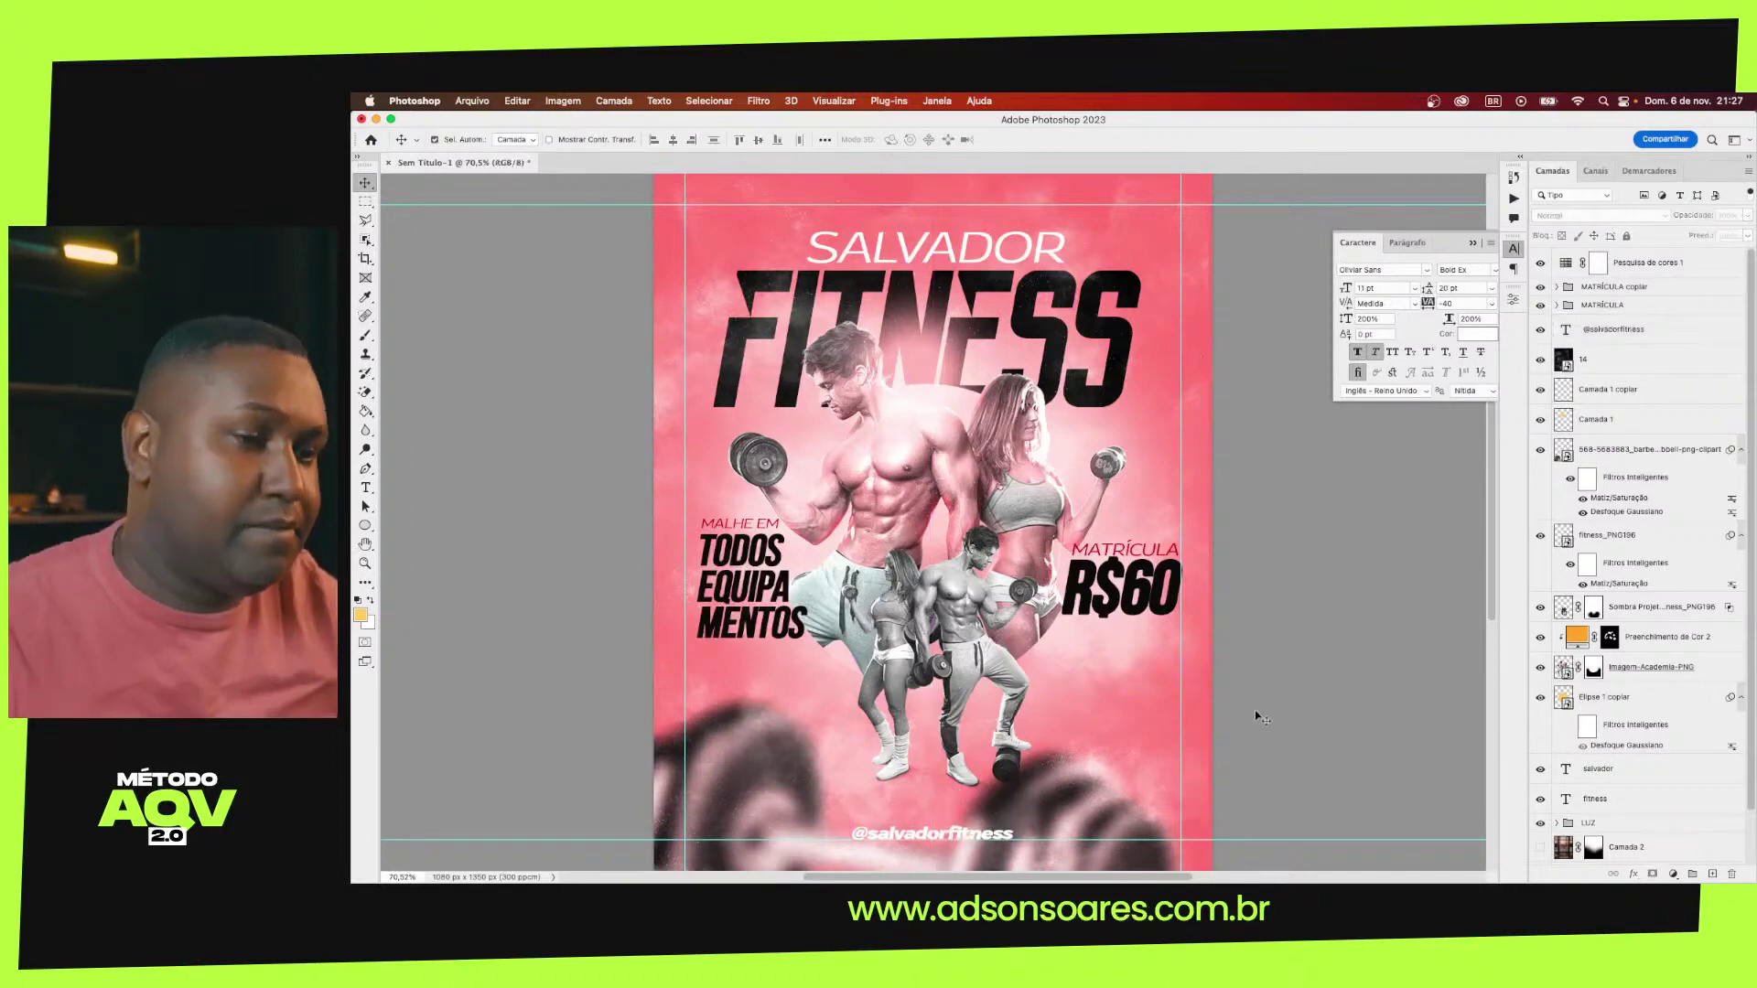
key(ctrl+semicolon)
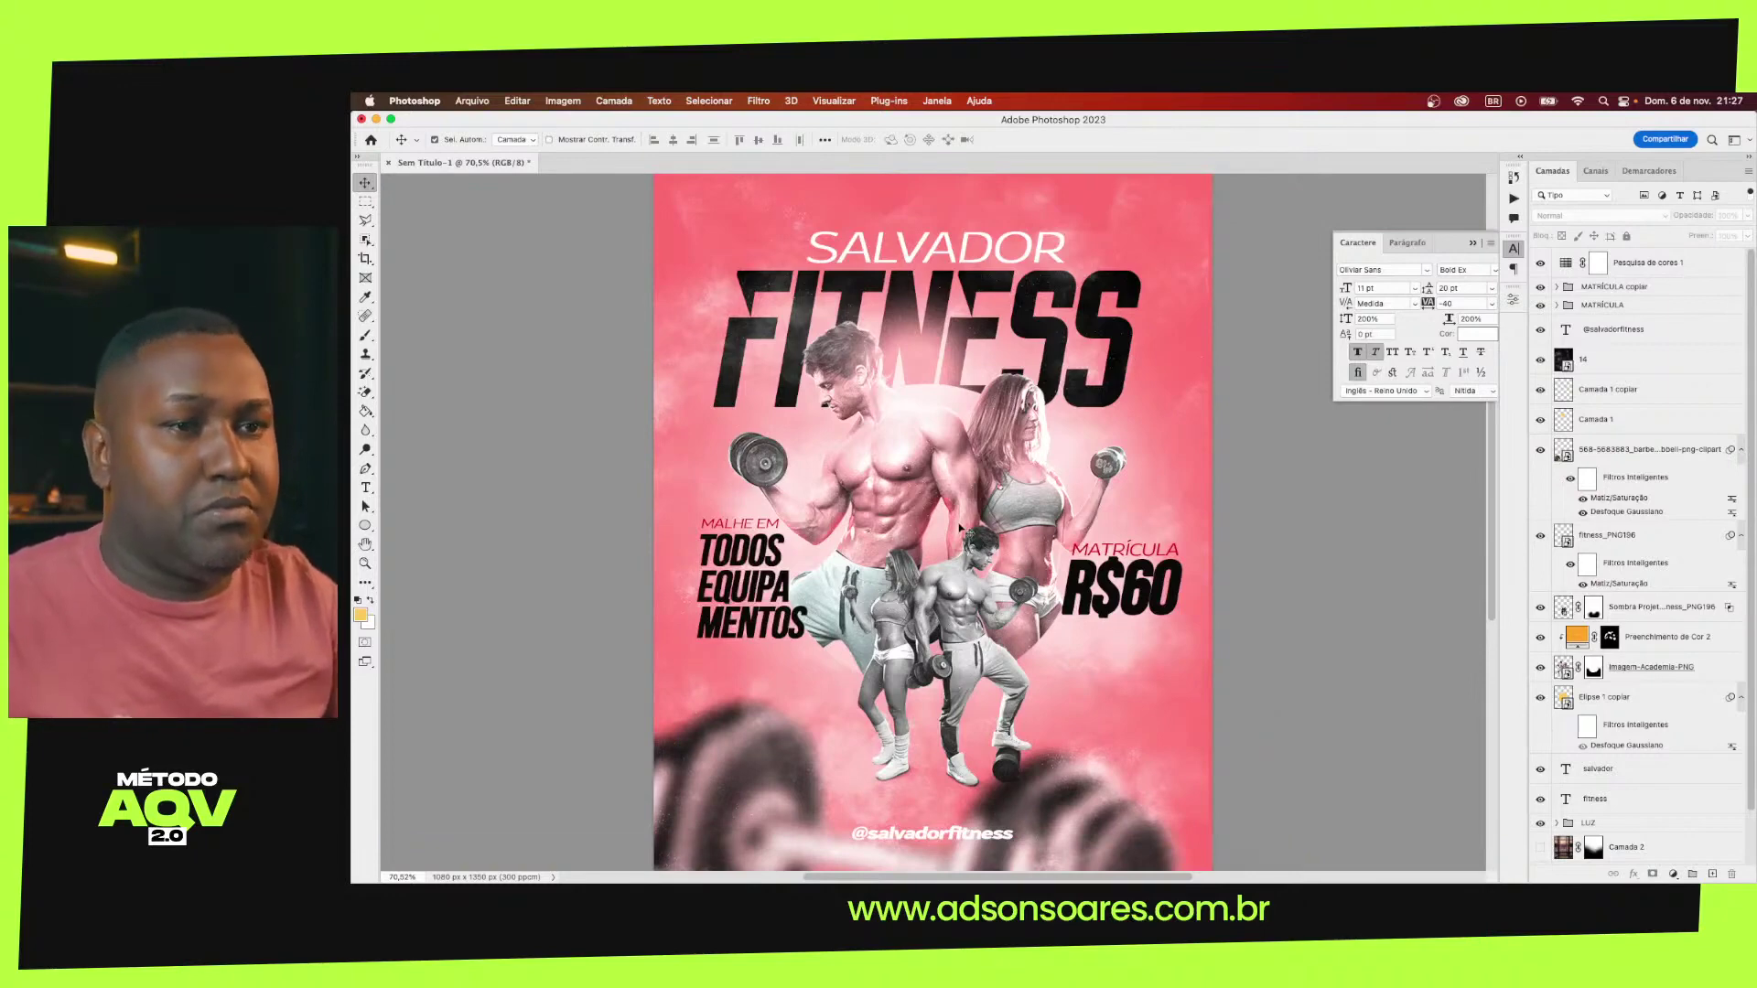
scroll(959, 529, down, 3)
scroll(959, 529, up, 2)
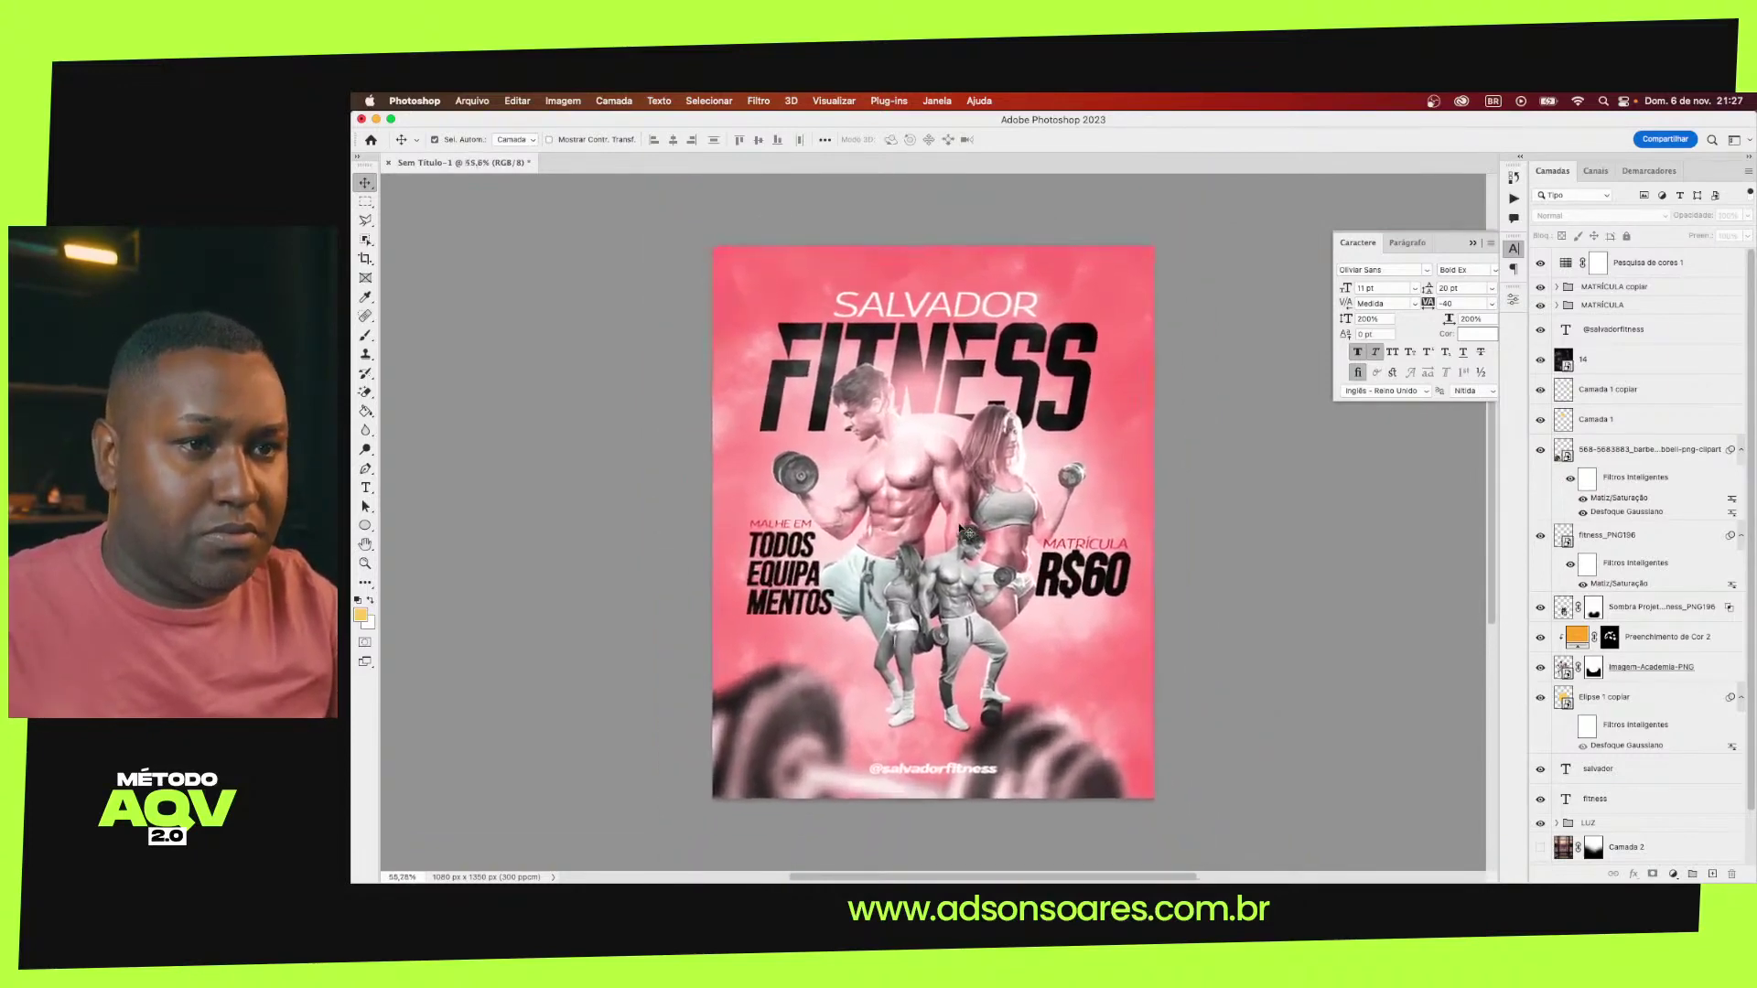
scroll(959, 529, up, 2)
key(ctrl+semicolon)
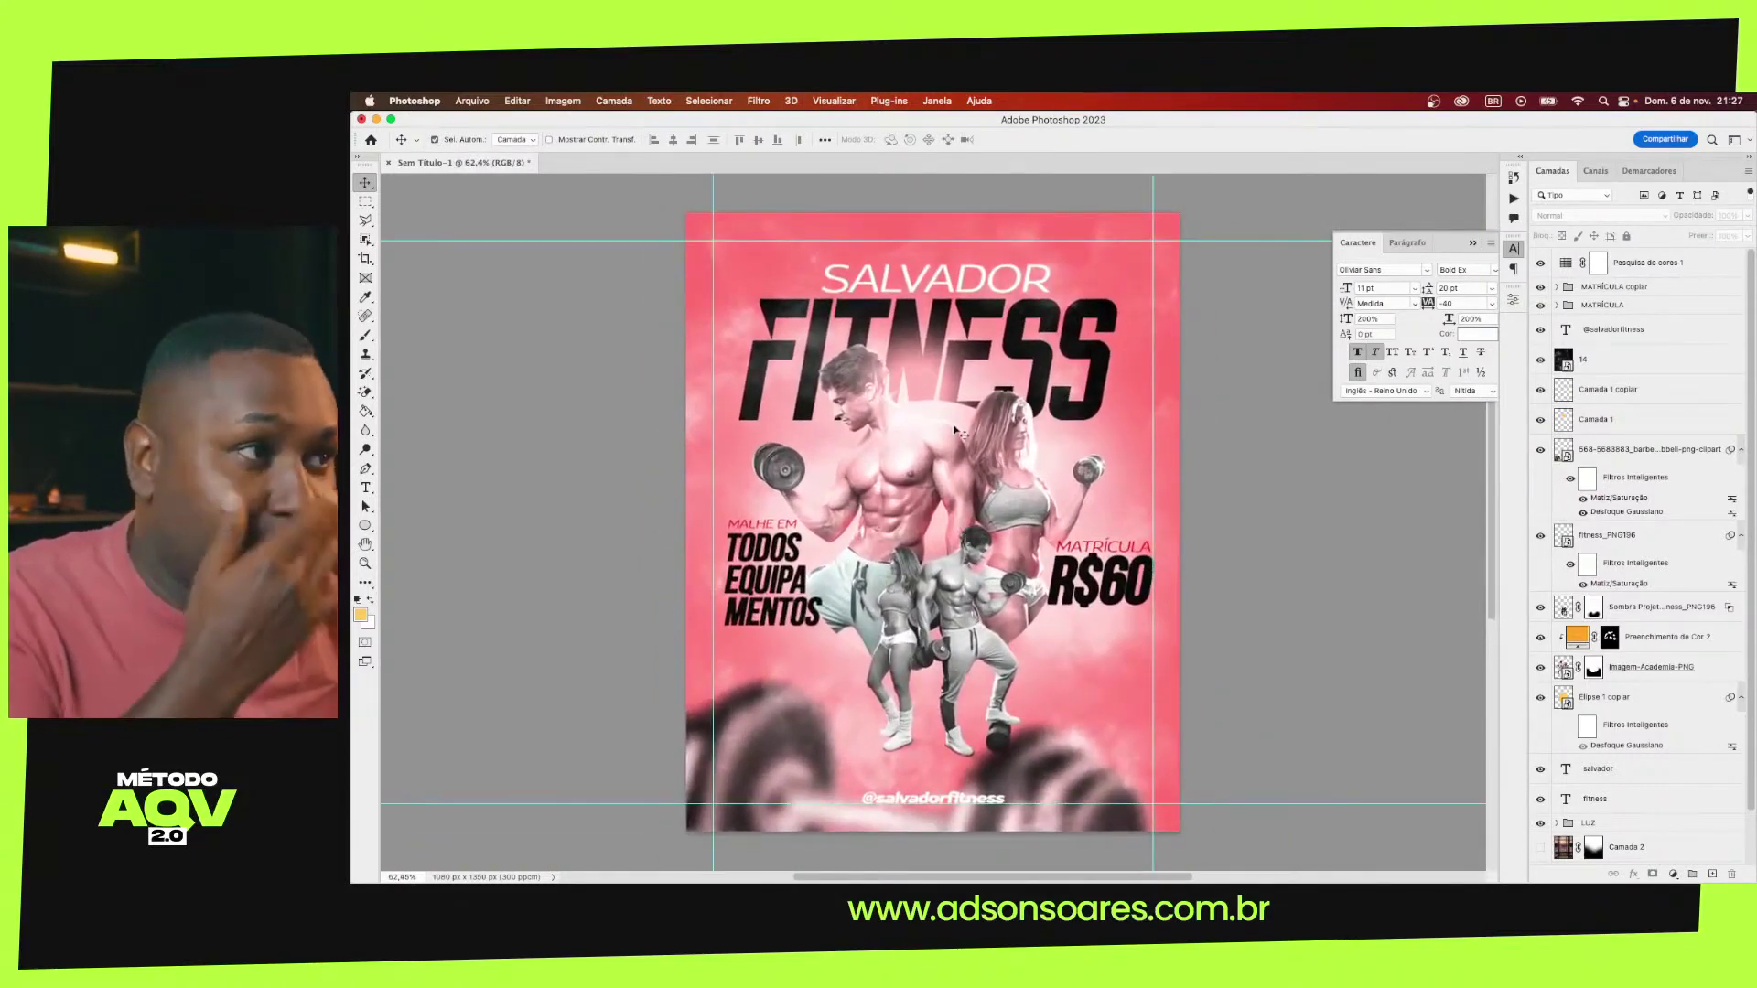
Scale the left MALHE EM callout group to about 86% and nudge it left
click(1578, 288)
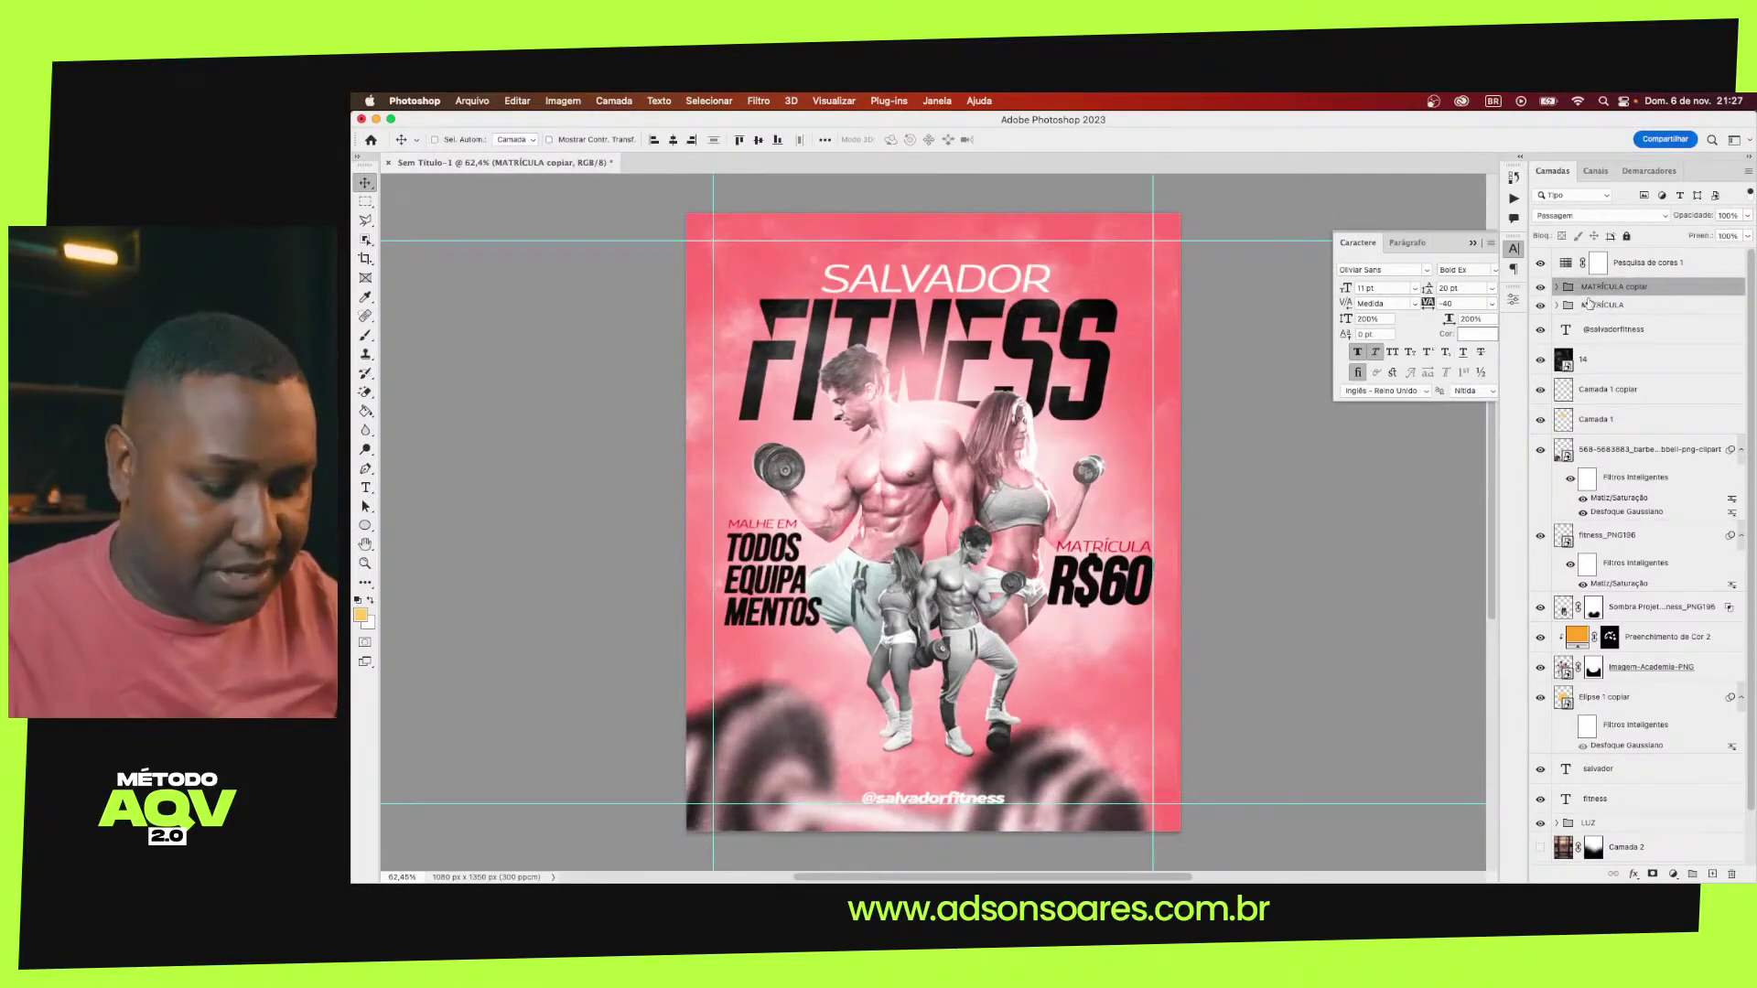
key(ctrl+t)
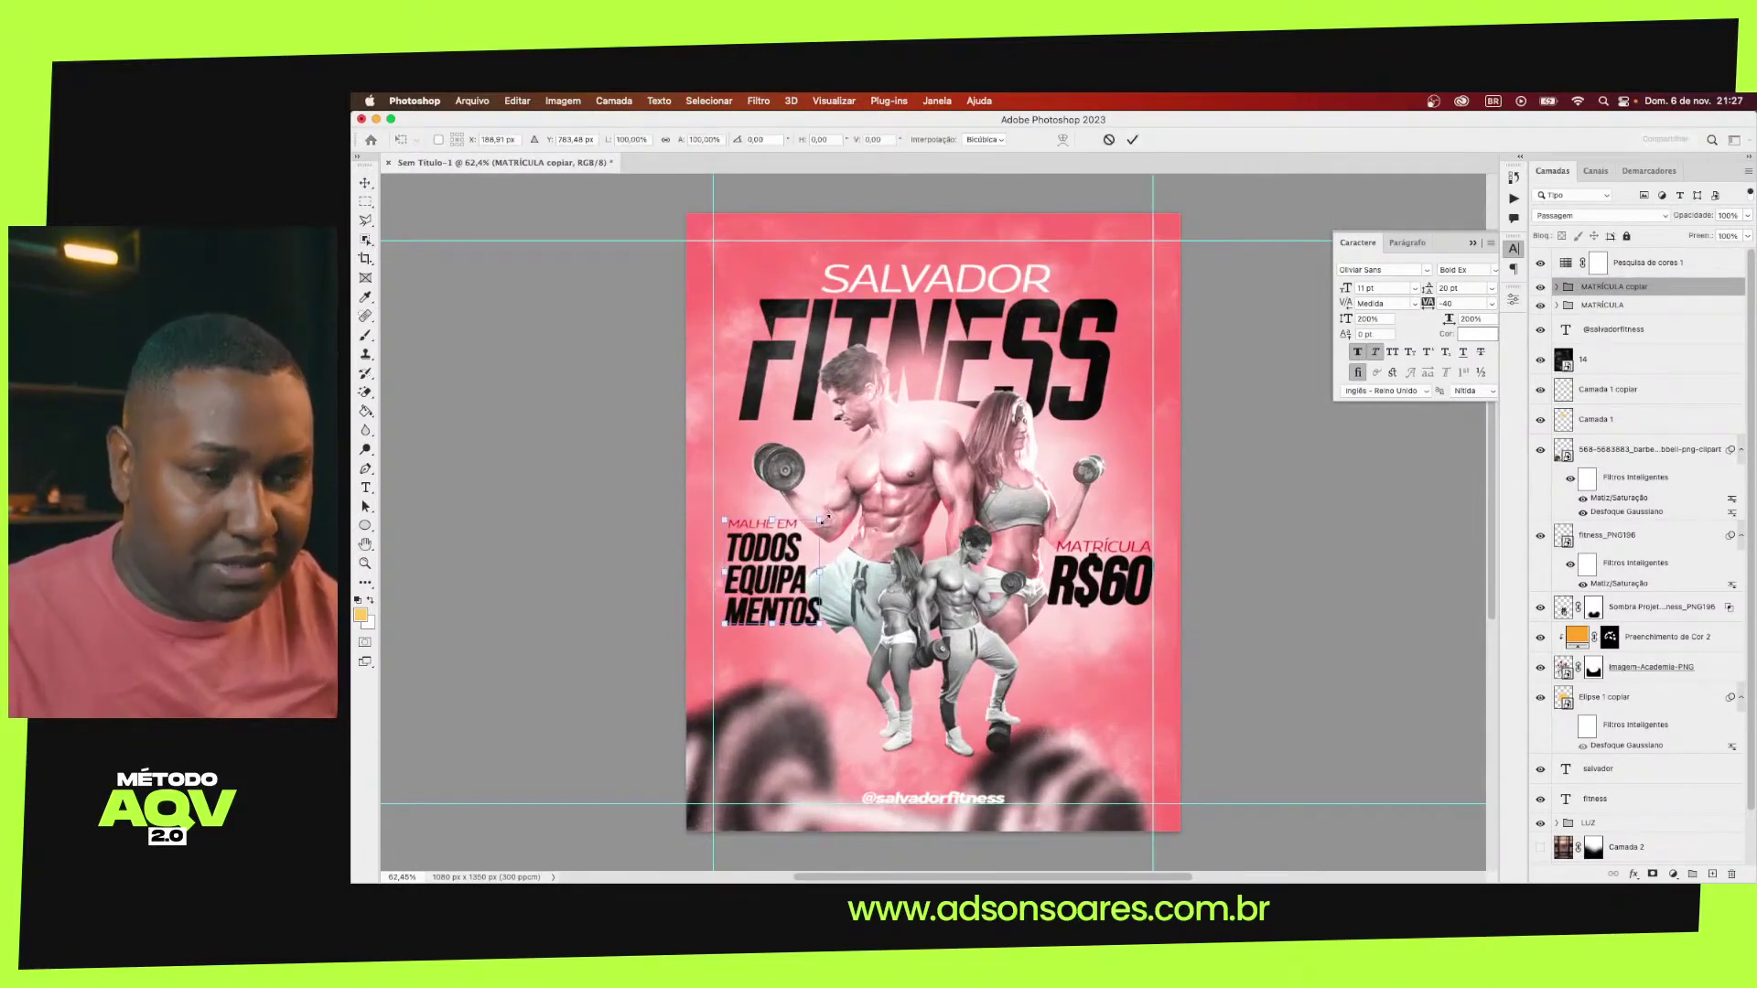
drag(823, 519, 807, 531)
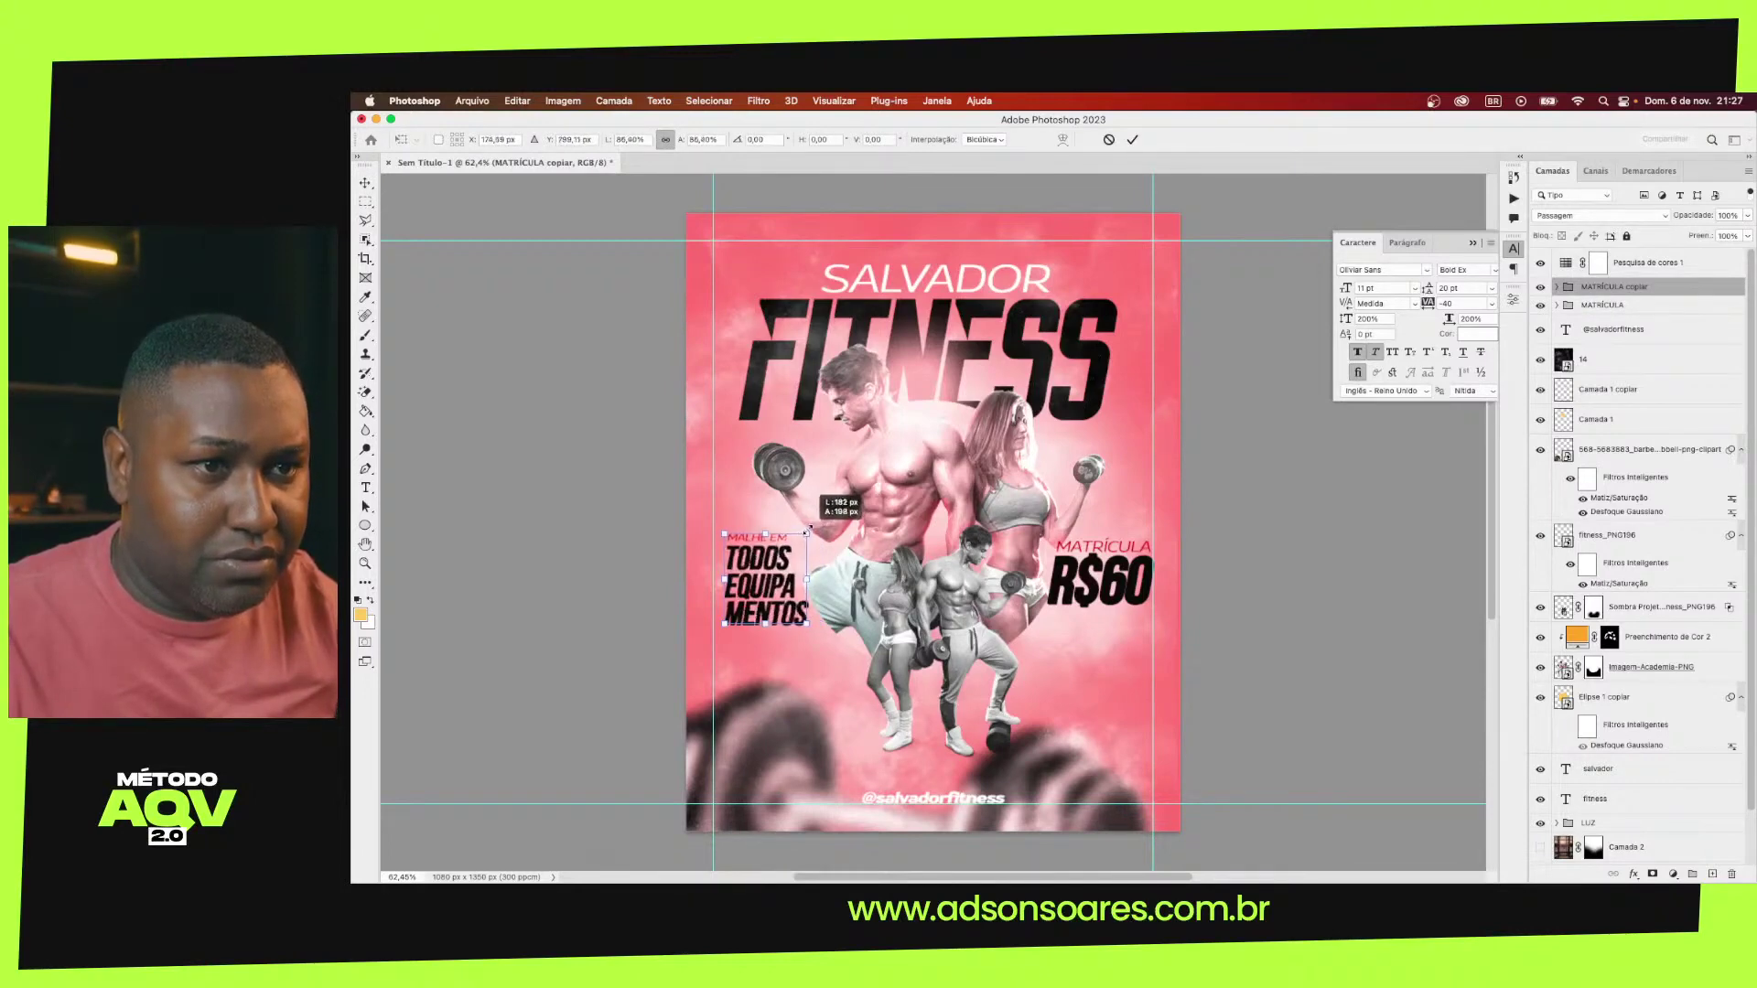
key(Return)
key(Left)
key(Left)
key(Left)
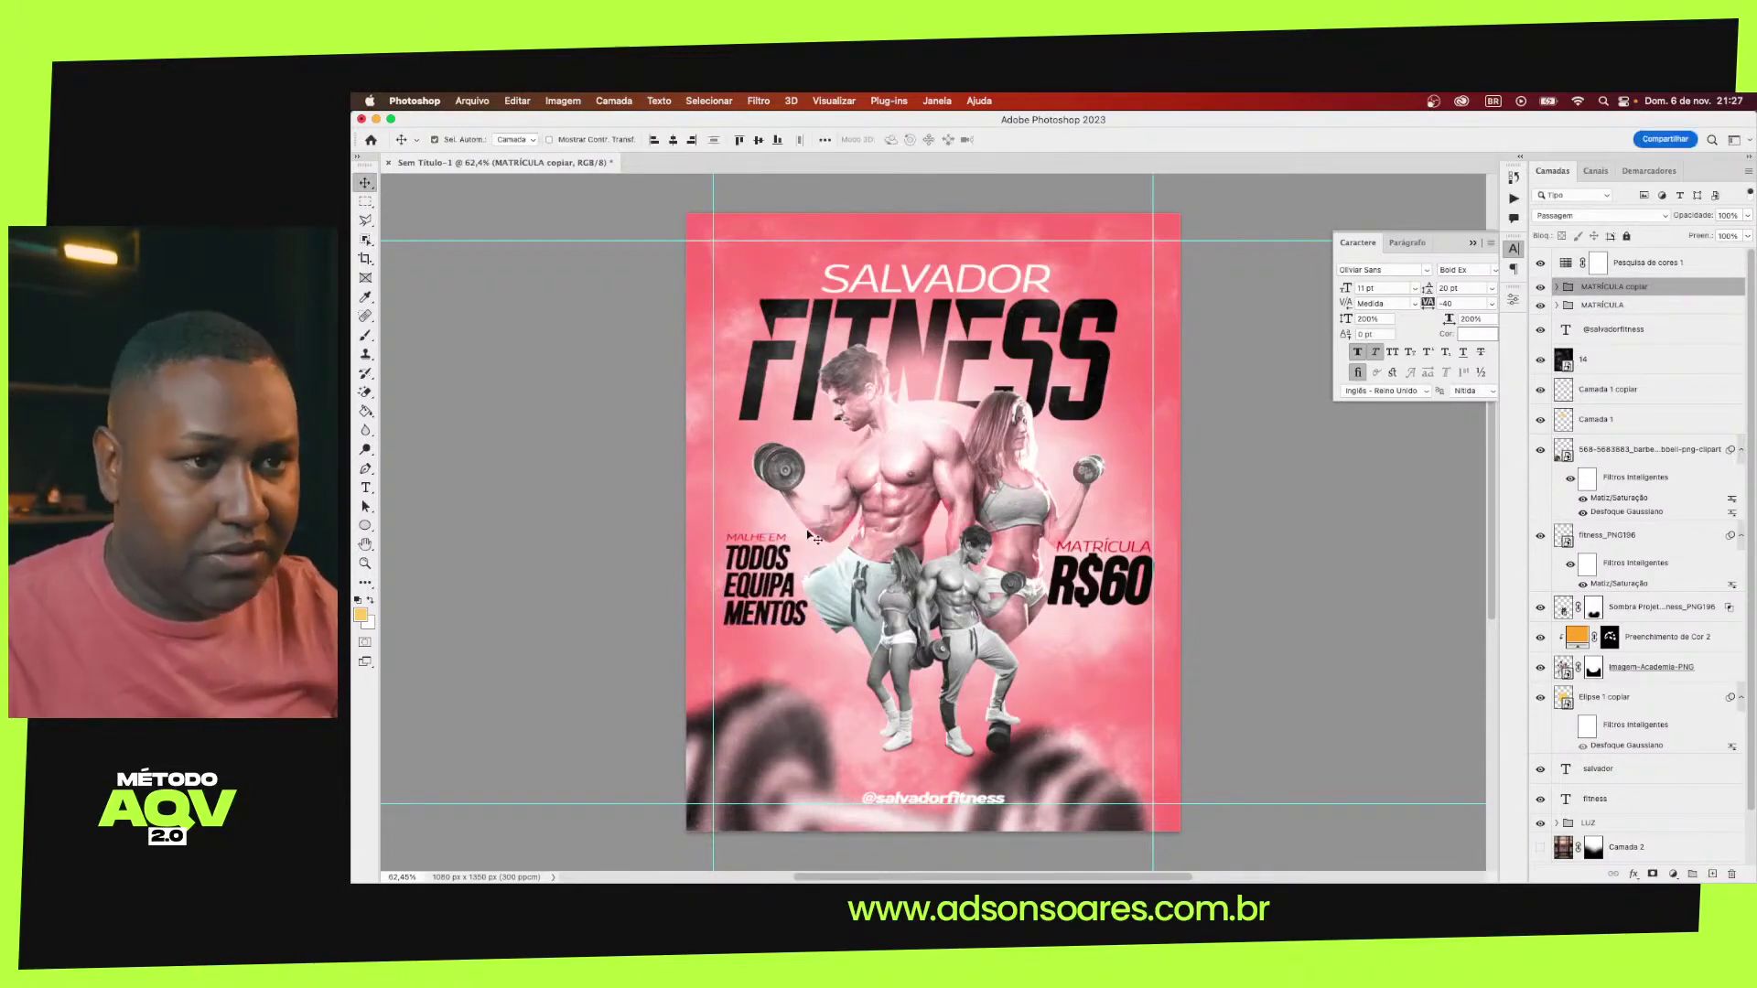
key(Left)
key(Left)
key(Left)
key(Left)
key(Left)
key(Left)
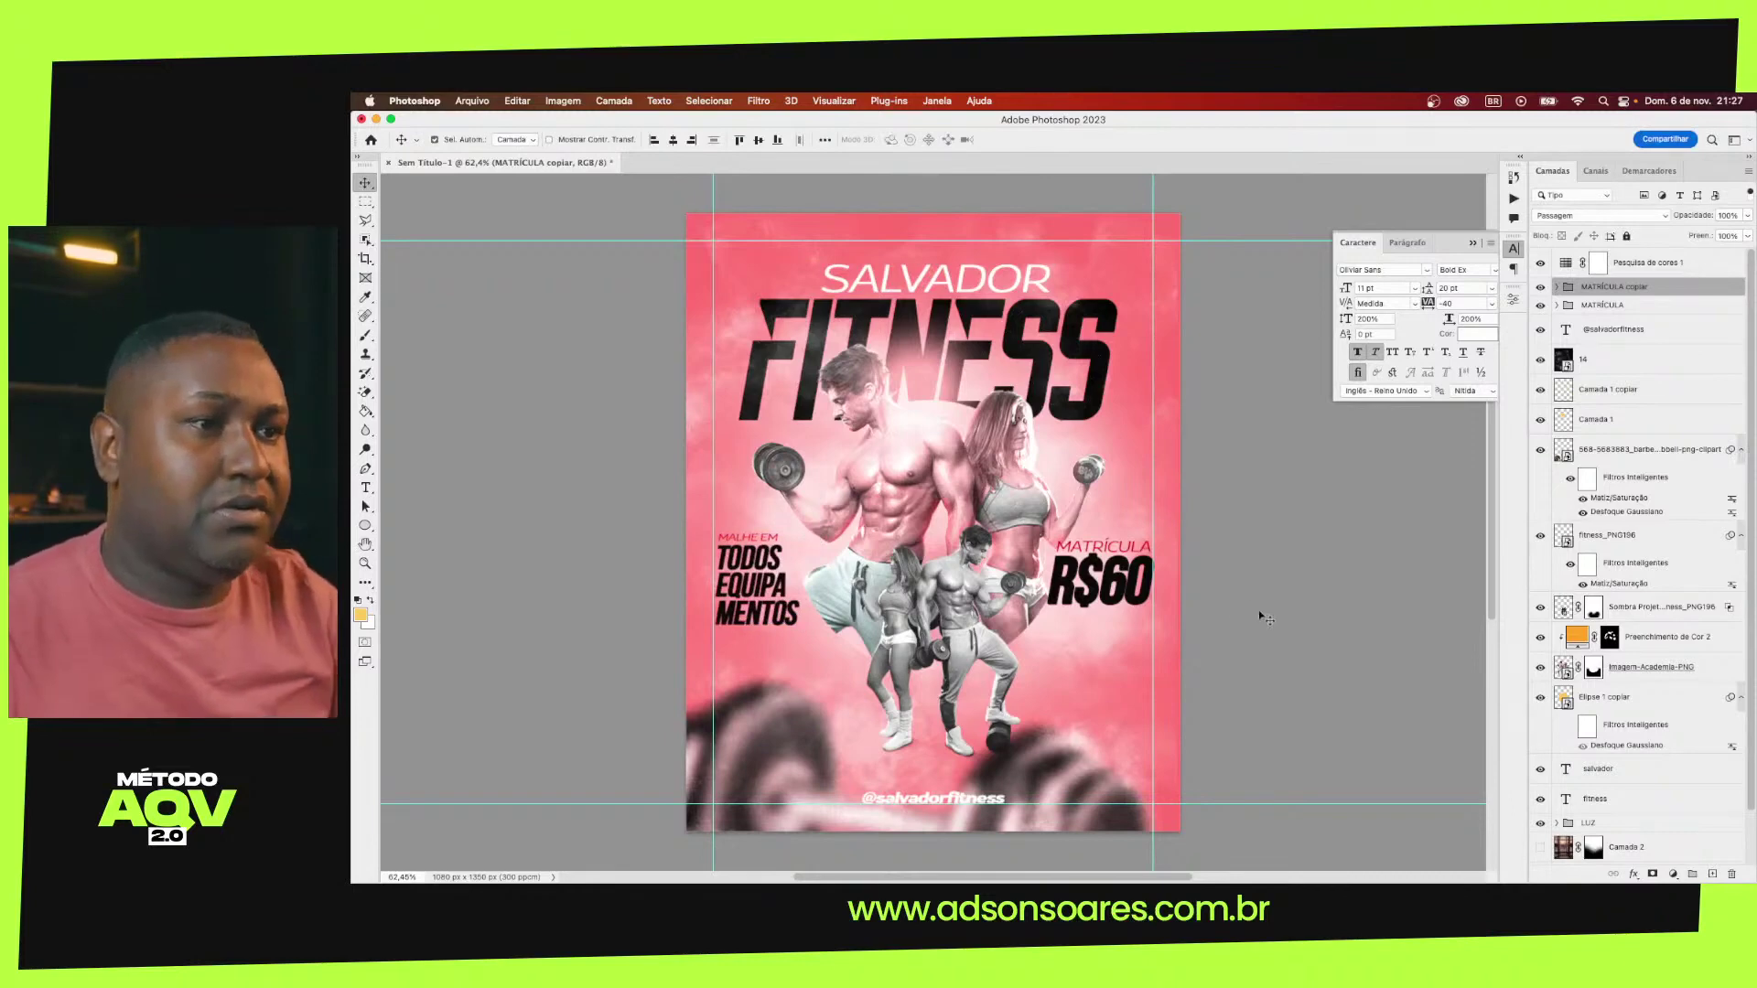
click(1260, 610)
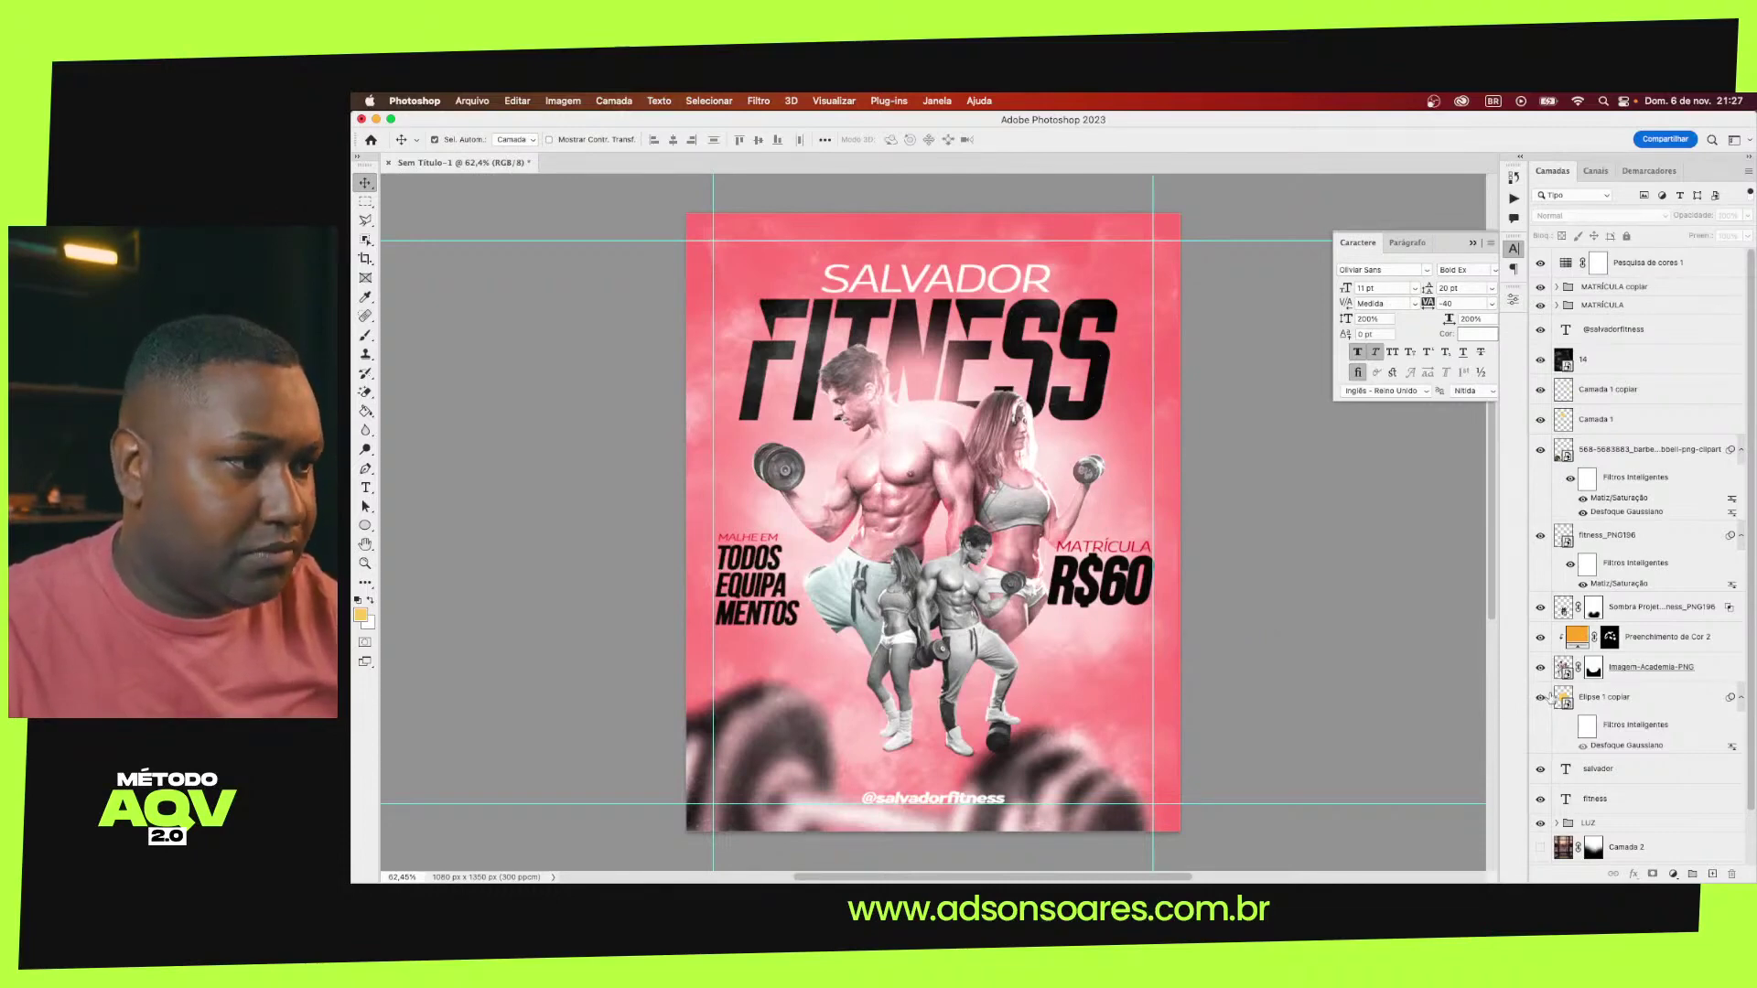
Toggle the drop shadow, glow, and LUZ layers to compare their effect
scroll(1600, 697, down, 2)
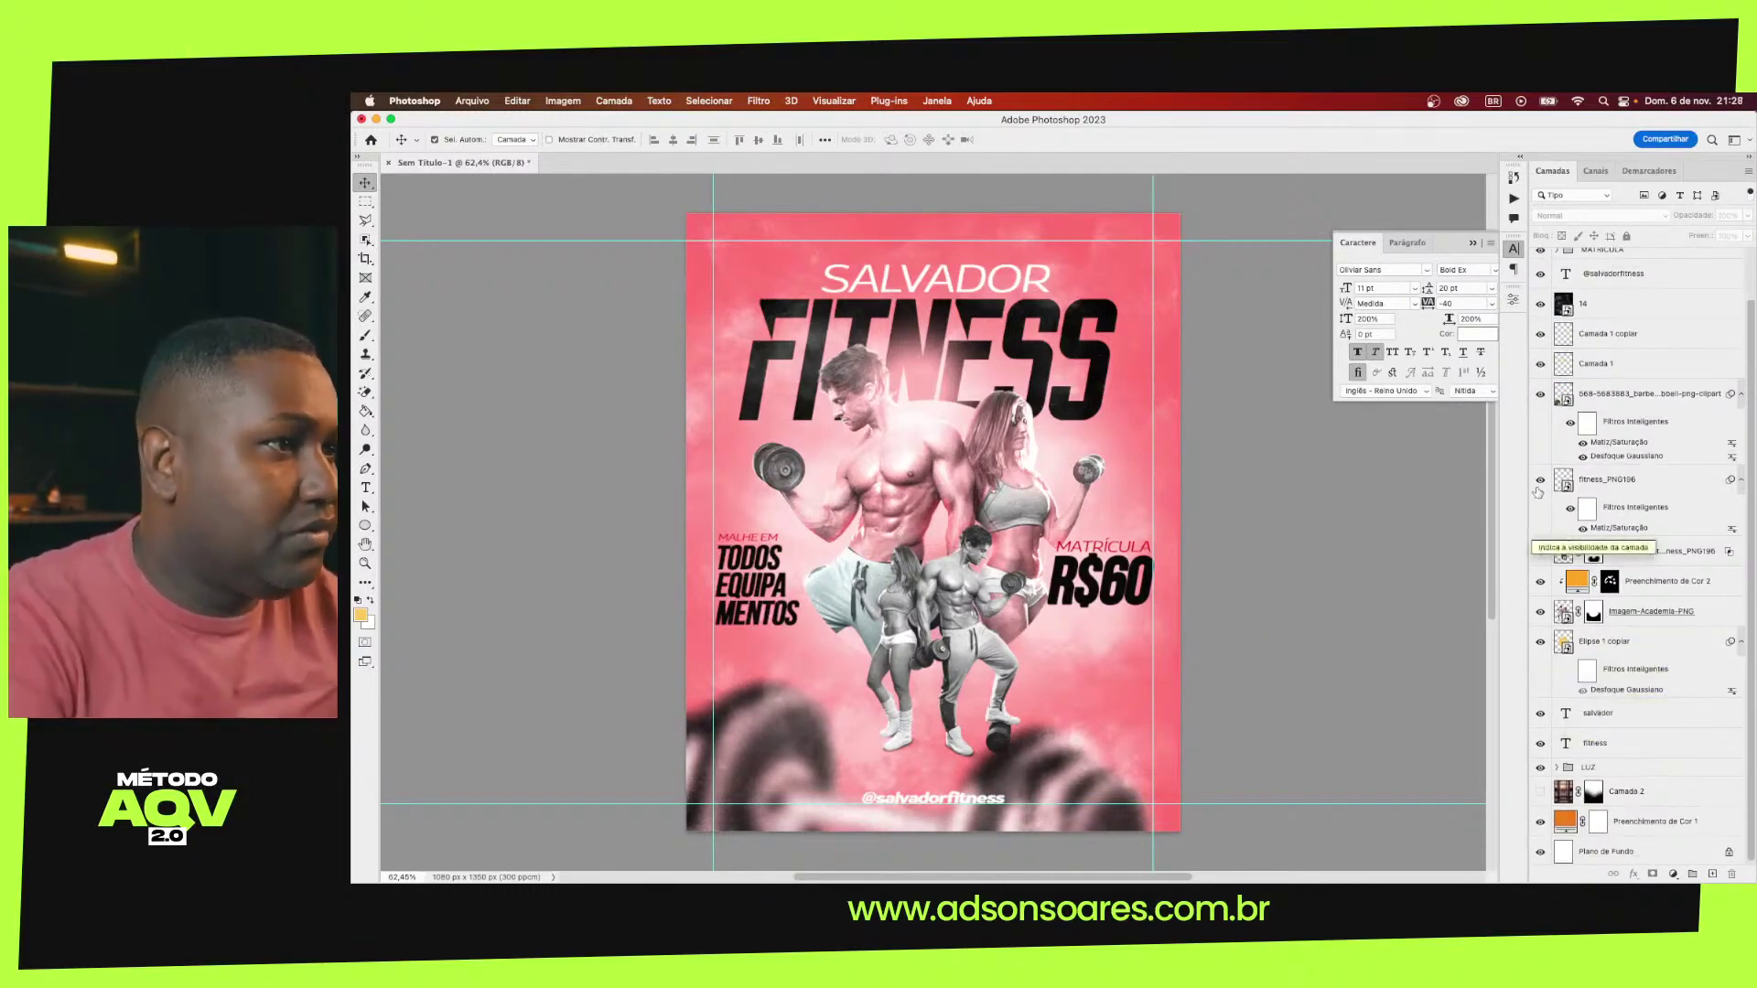
click(1540, 551)
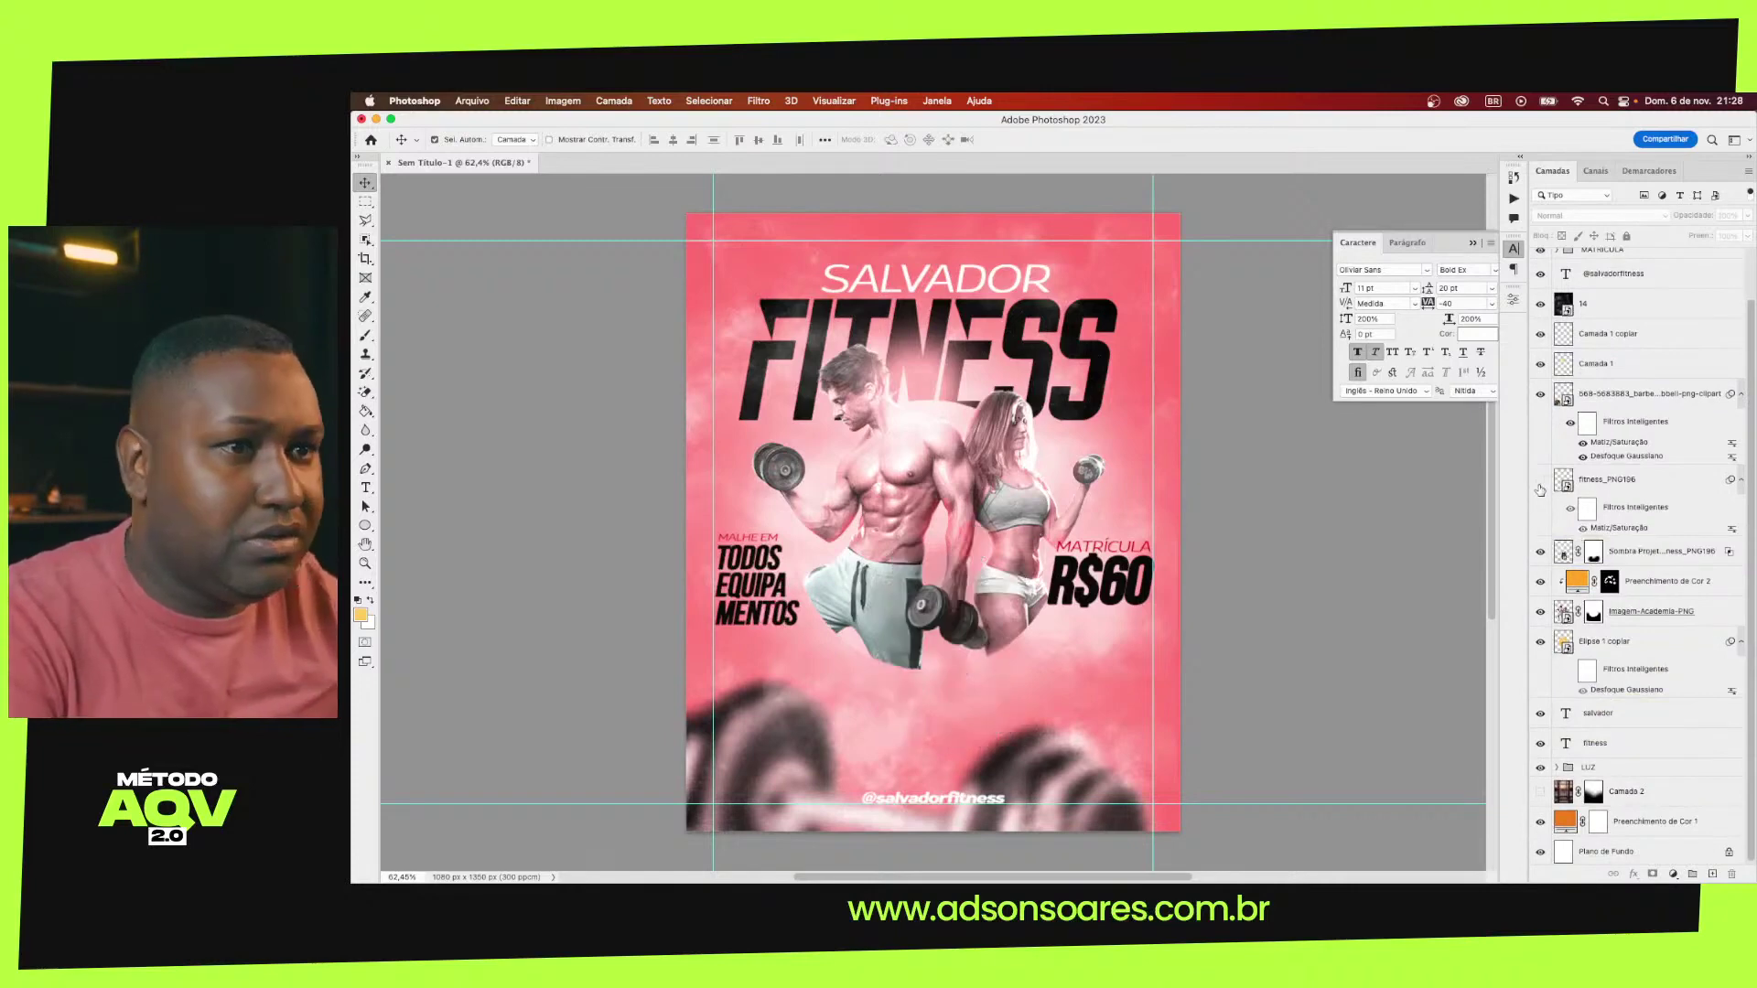
click(1540, 364)
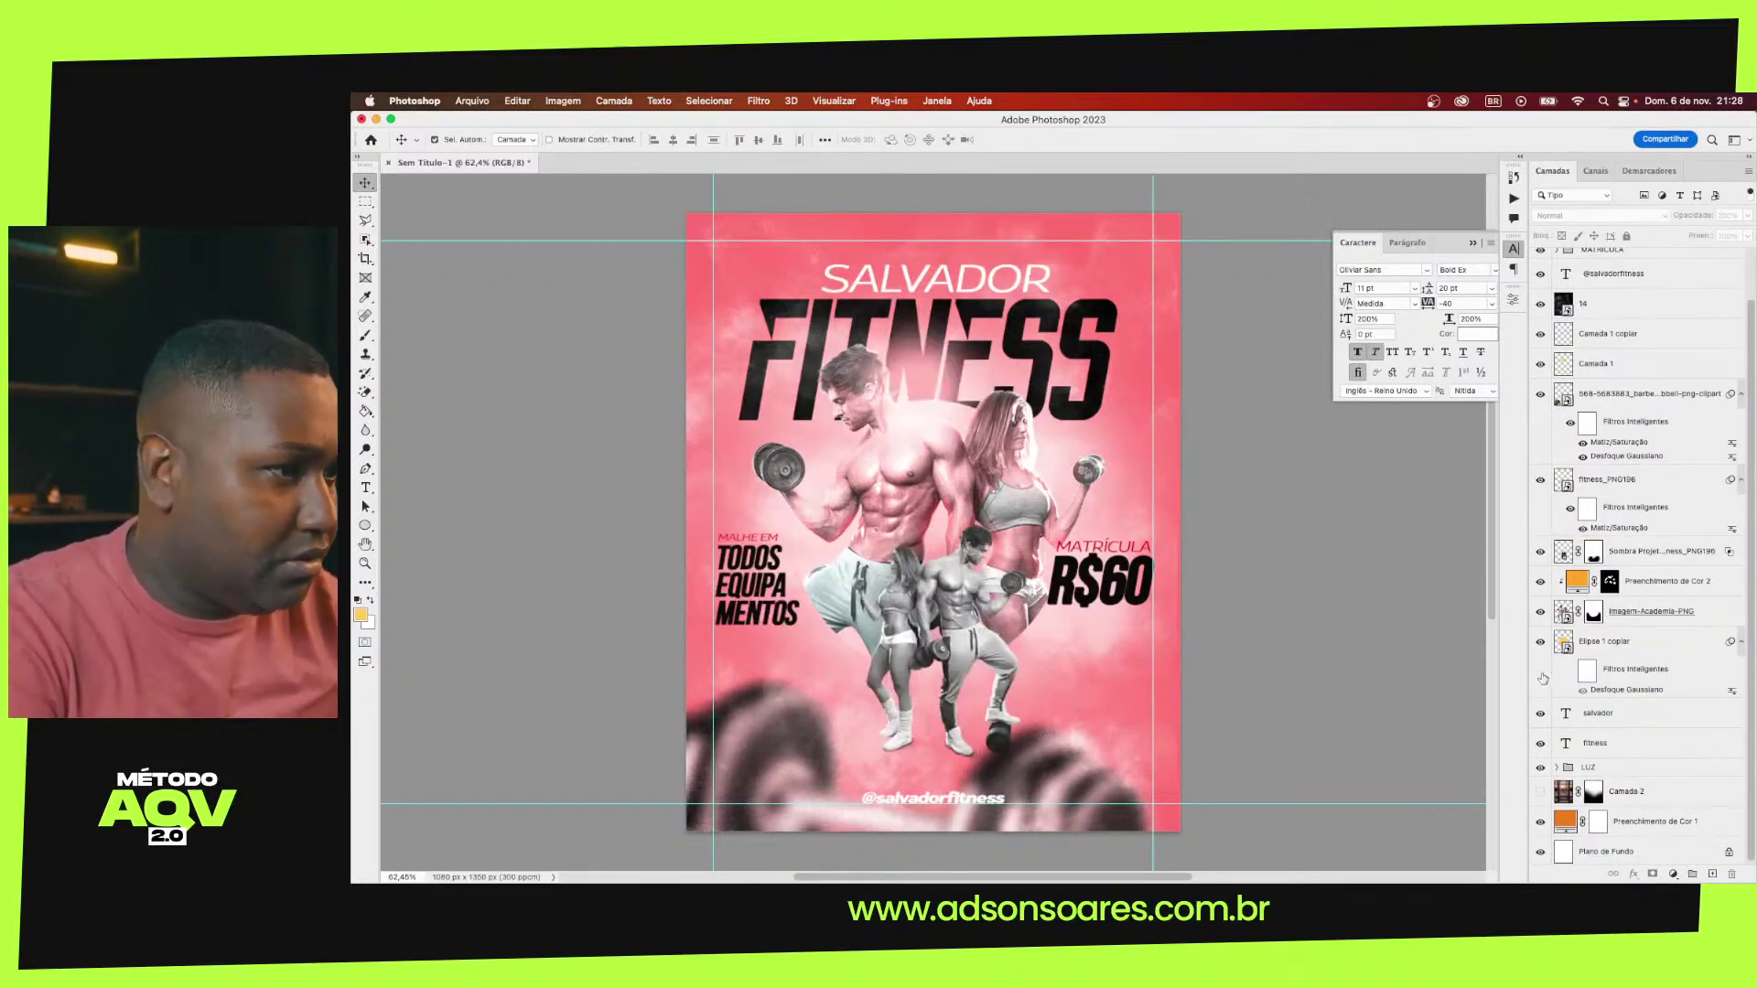
scroll(1546, 723, down, 1)
click(1541, 765)
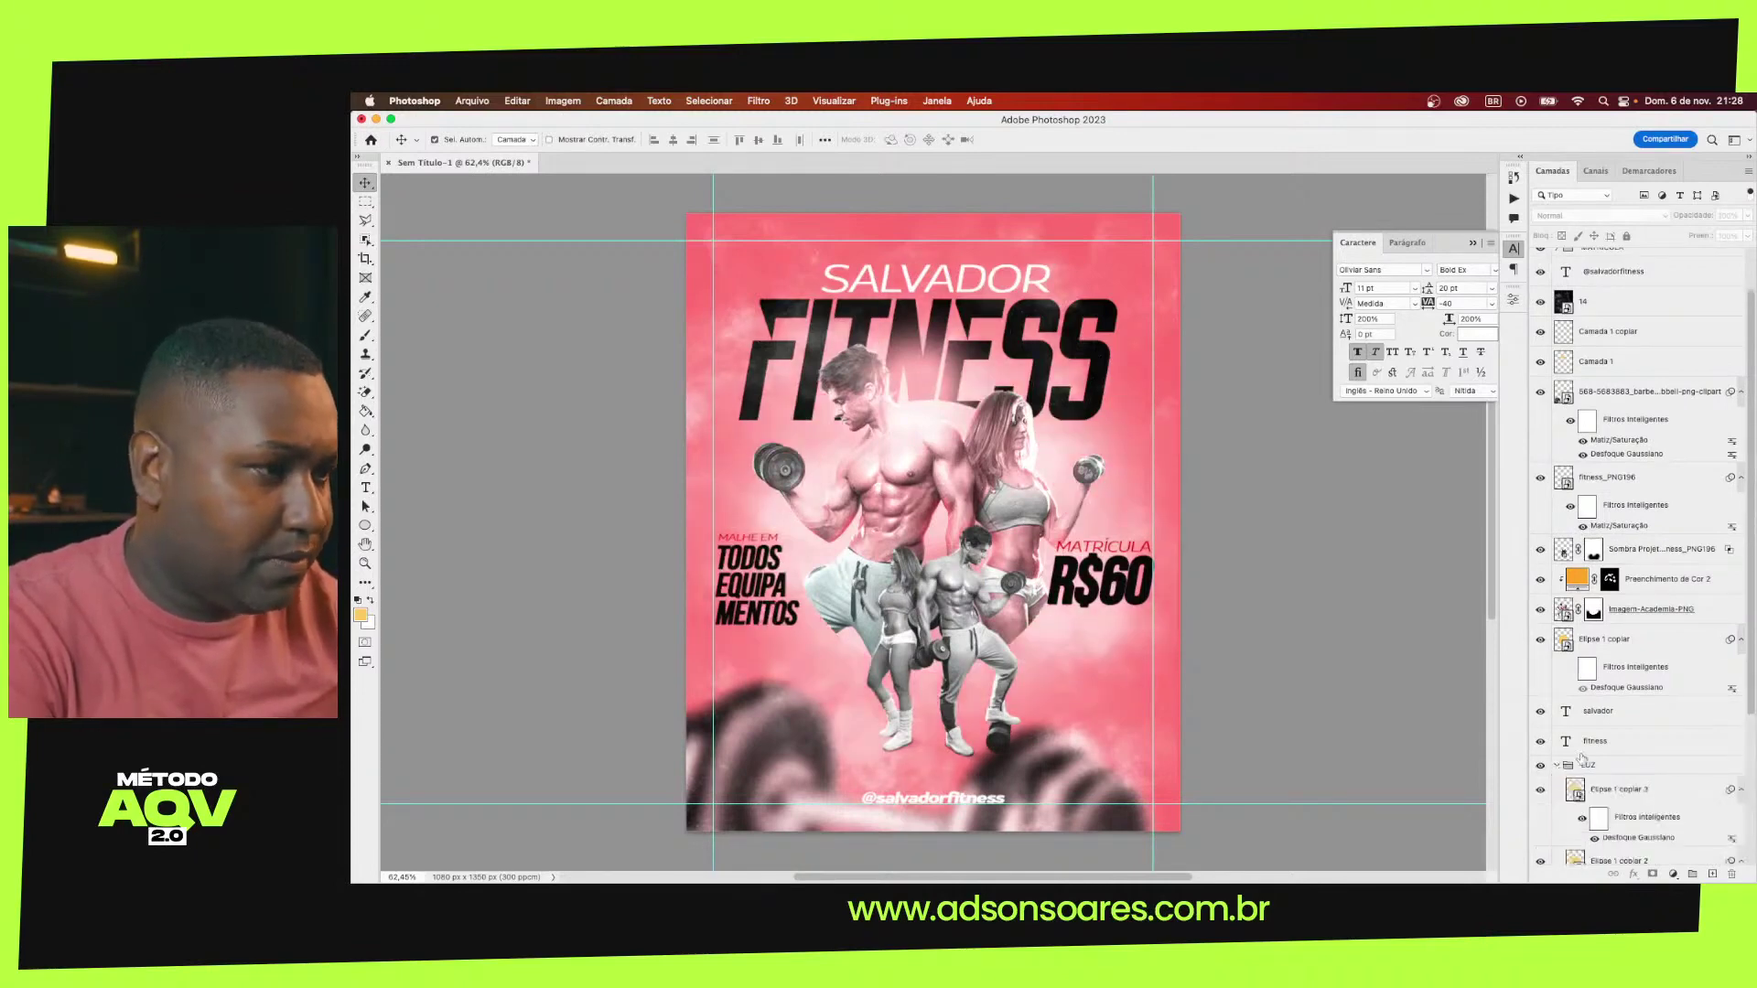
click(1557, 765)
scroll(1546, 723, down, 5)
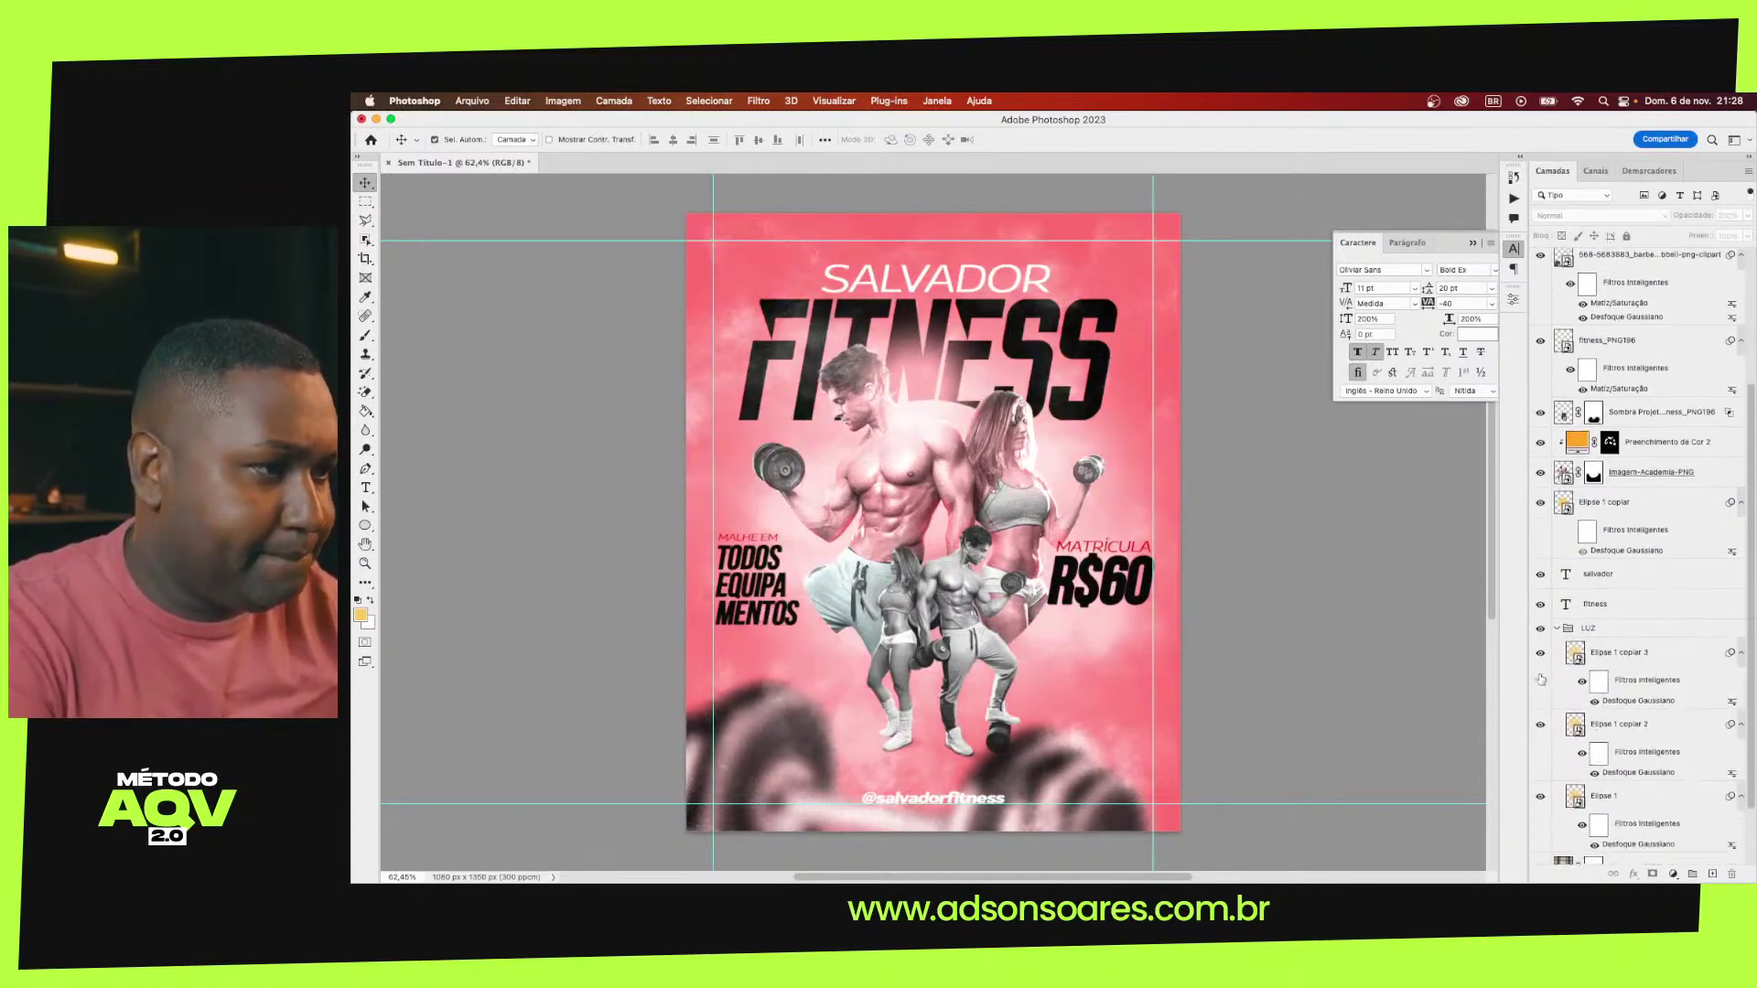
click(1557, 630)
Enlarge the LUZ light glow group to about 114%
click(1594, 764)
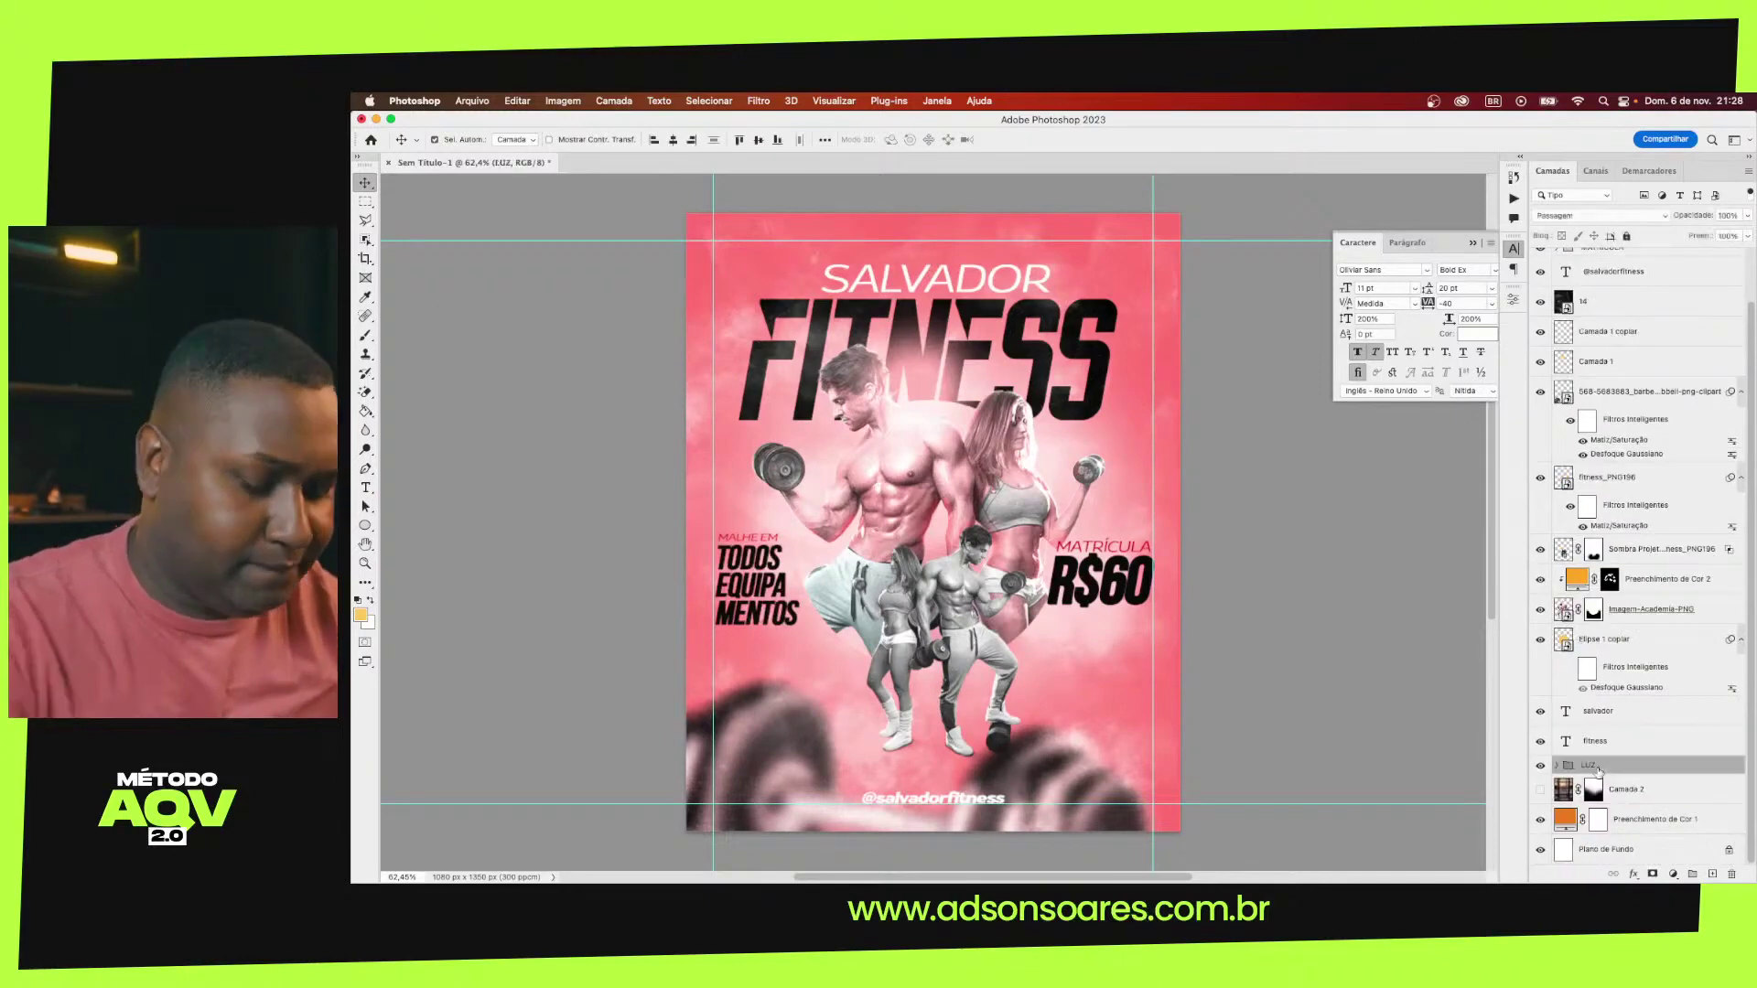
key(ctrl+t)
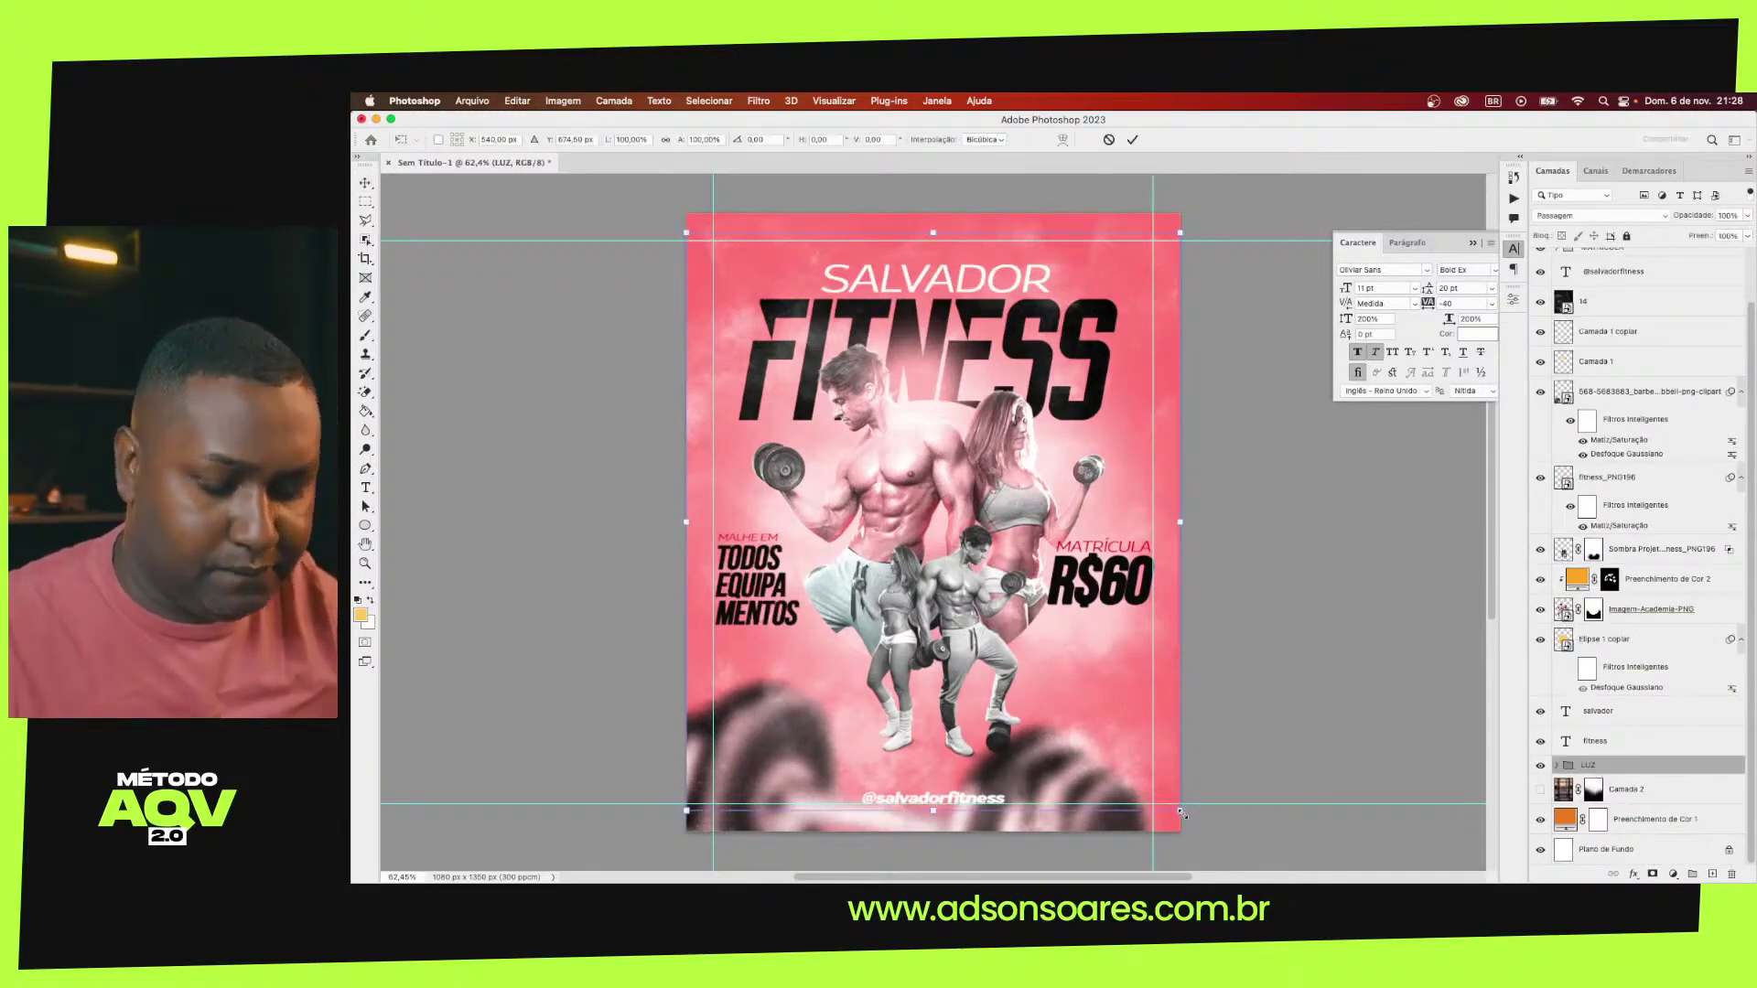
drag(1180, 811, 1237, 837)
key(Return)
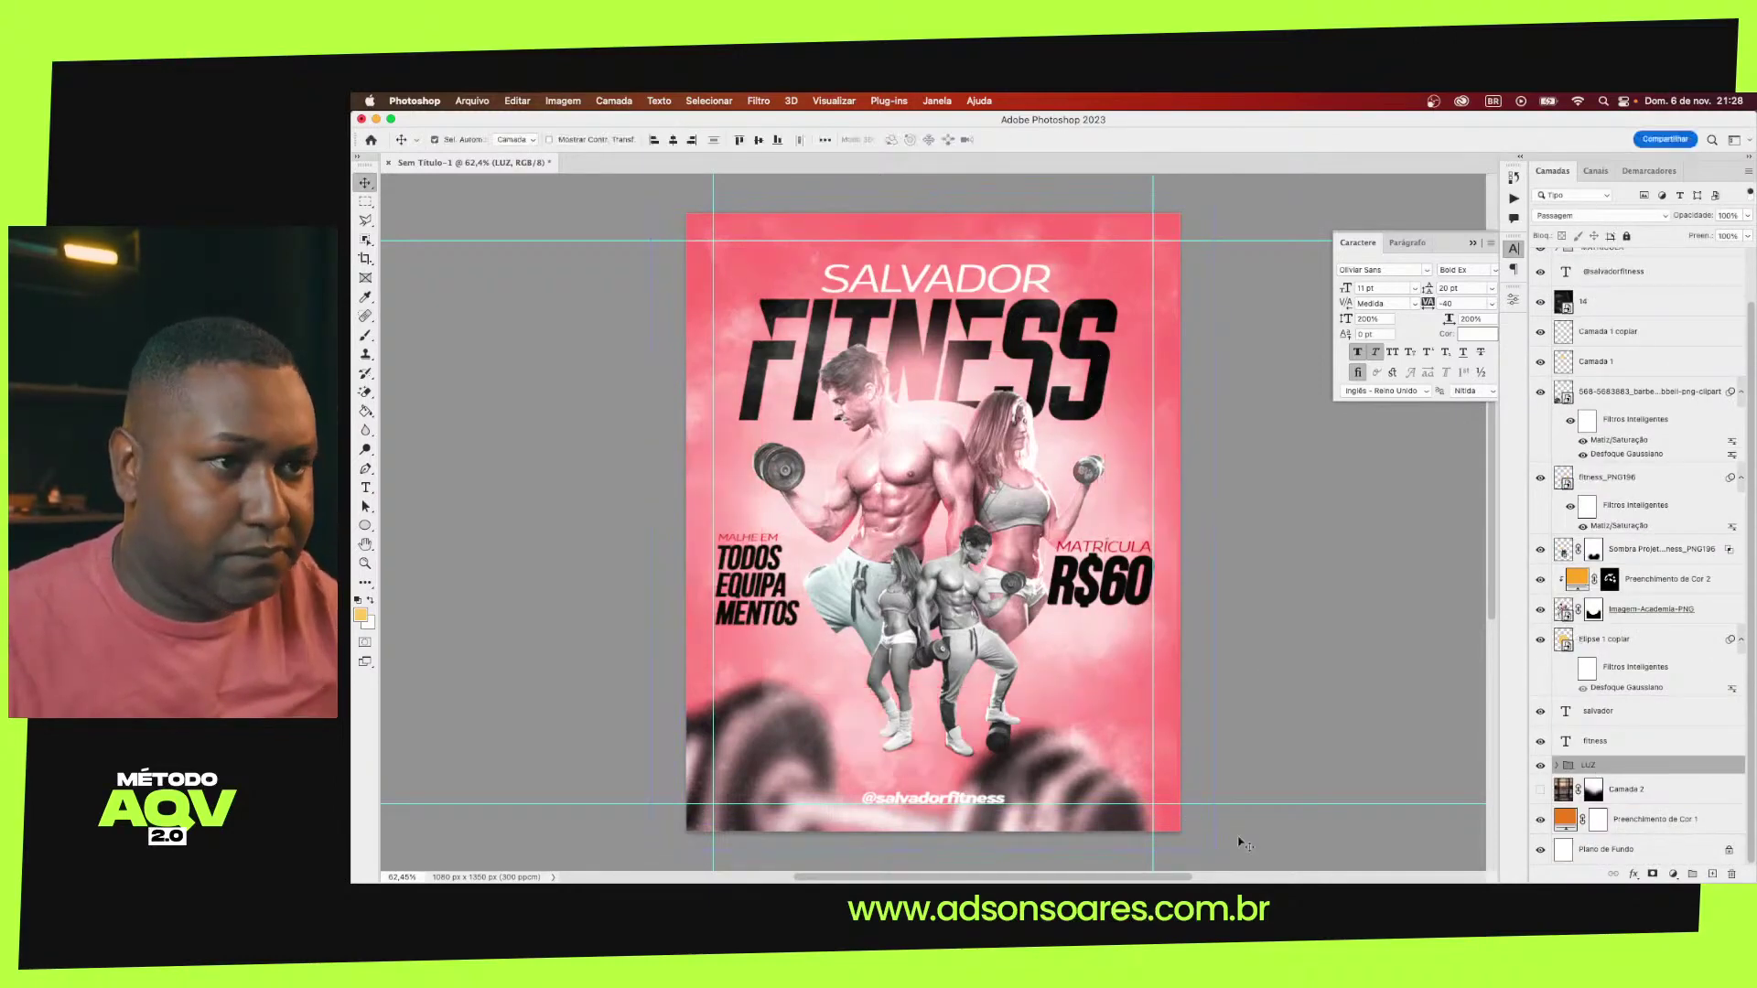
click(1275, 644)
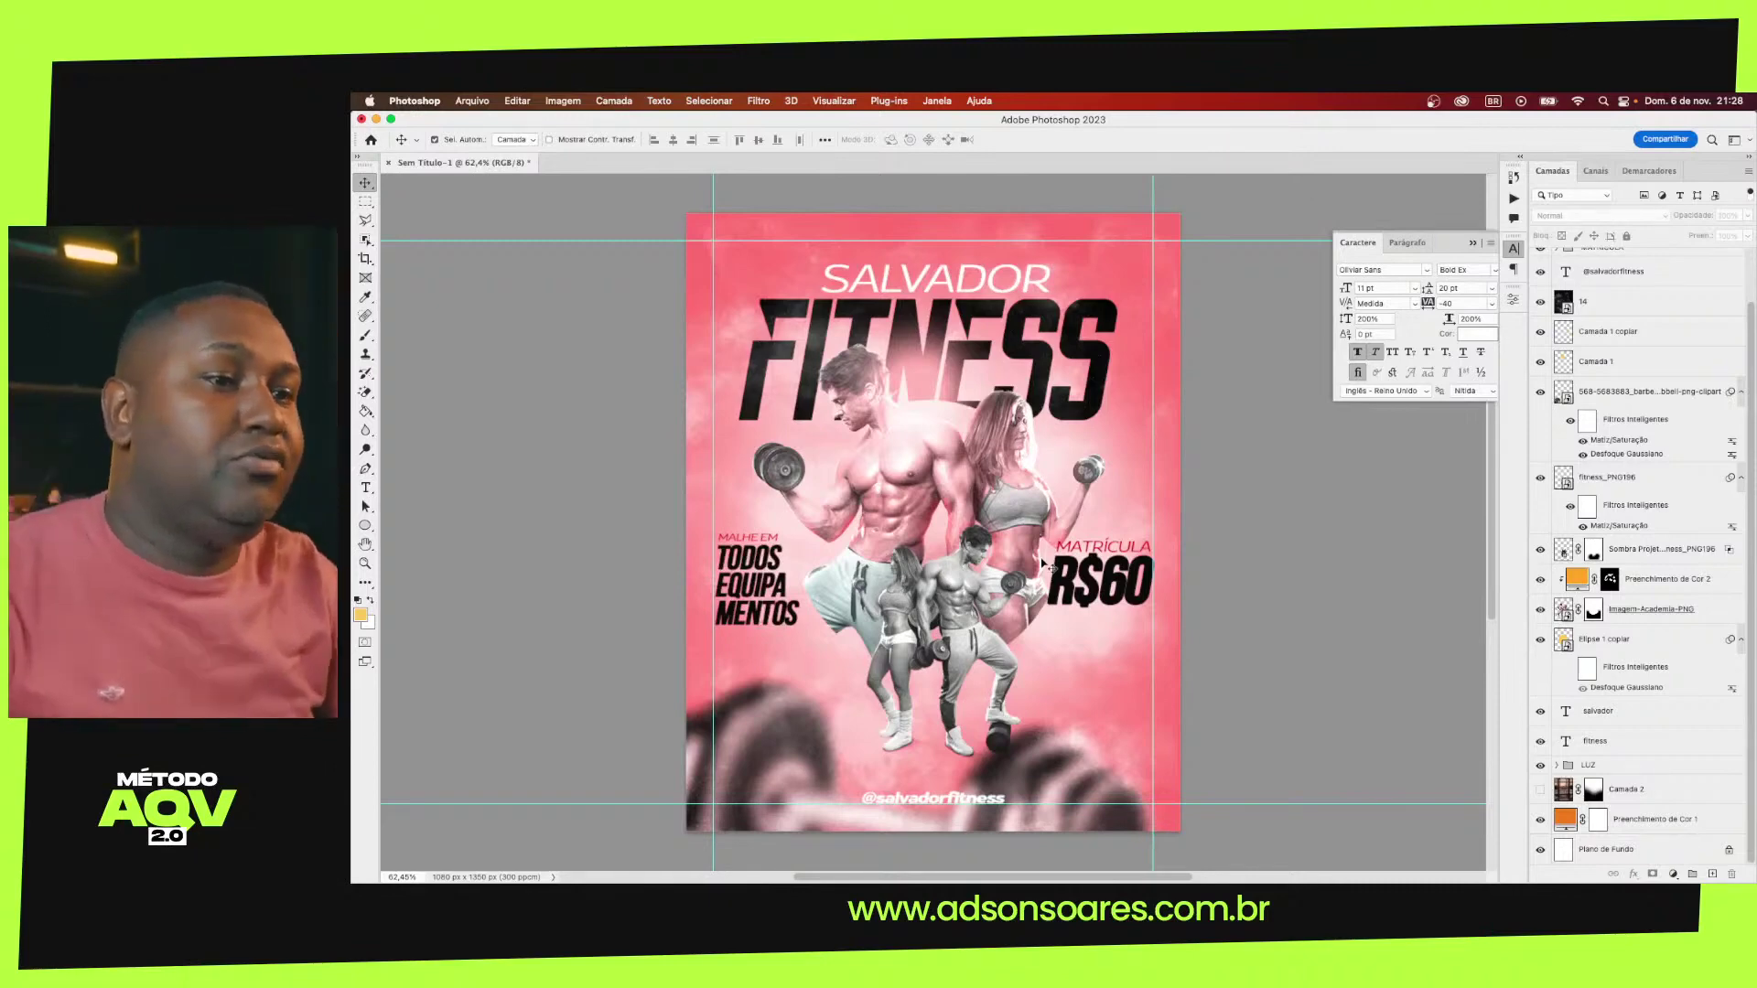
click(974, 806)
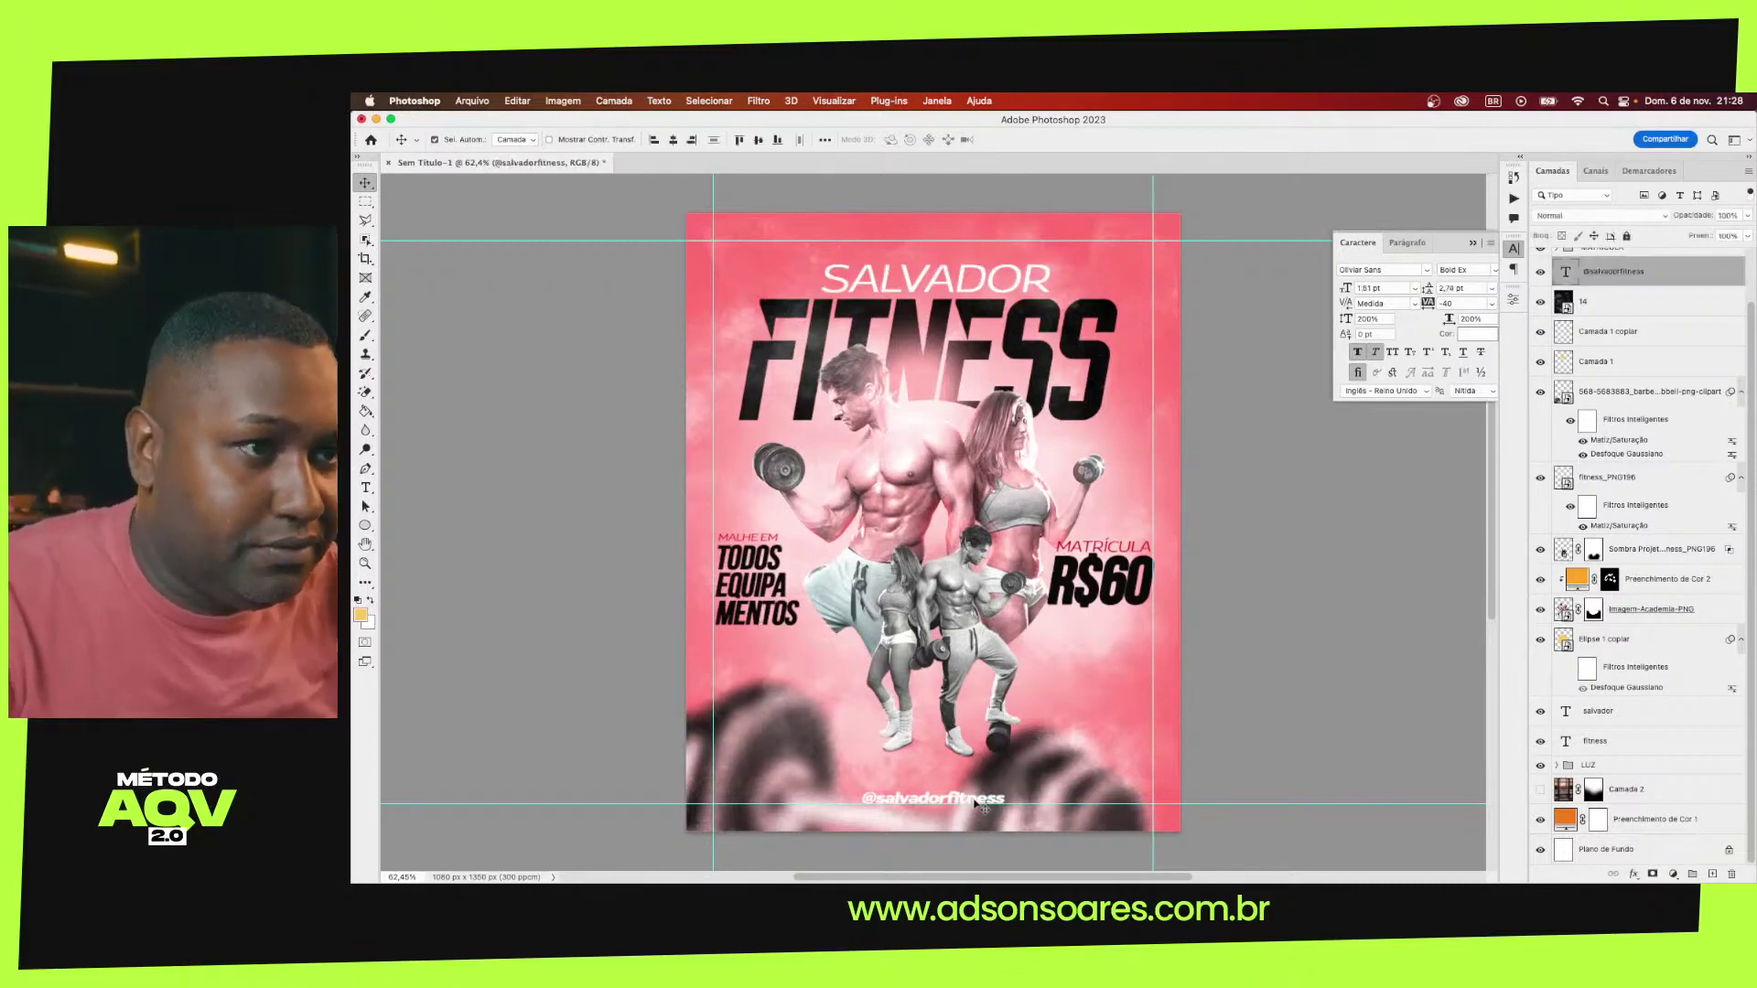
click(1475, 335)
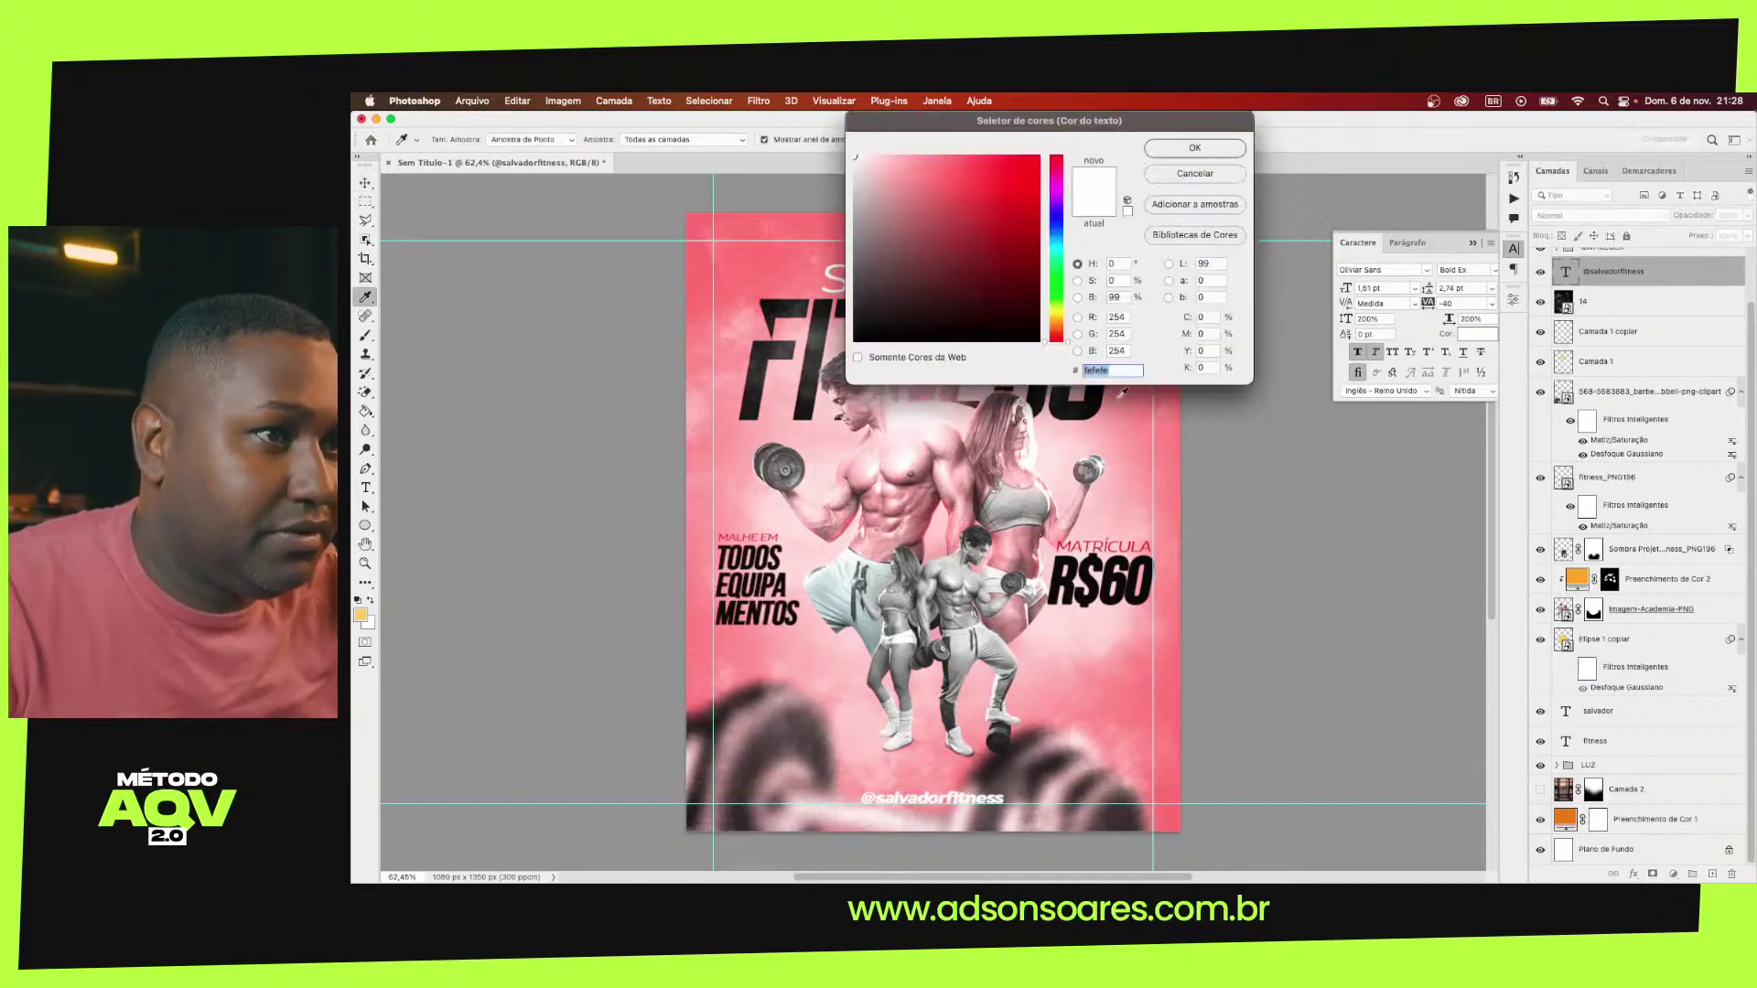
text(000000)
click(1195, 148)
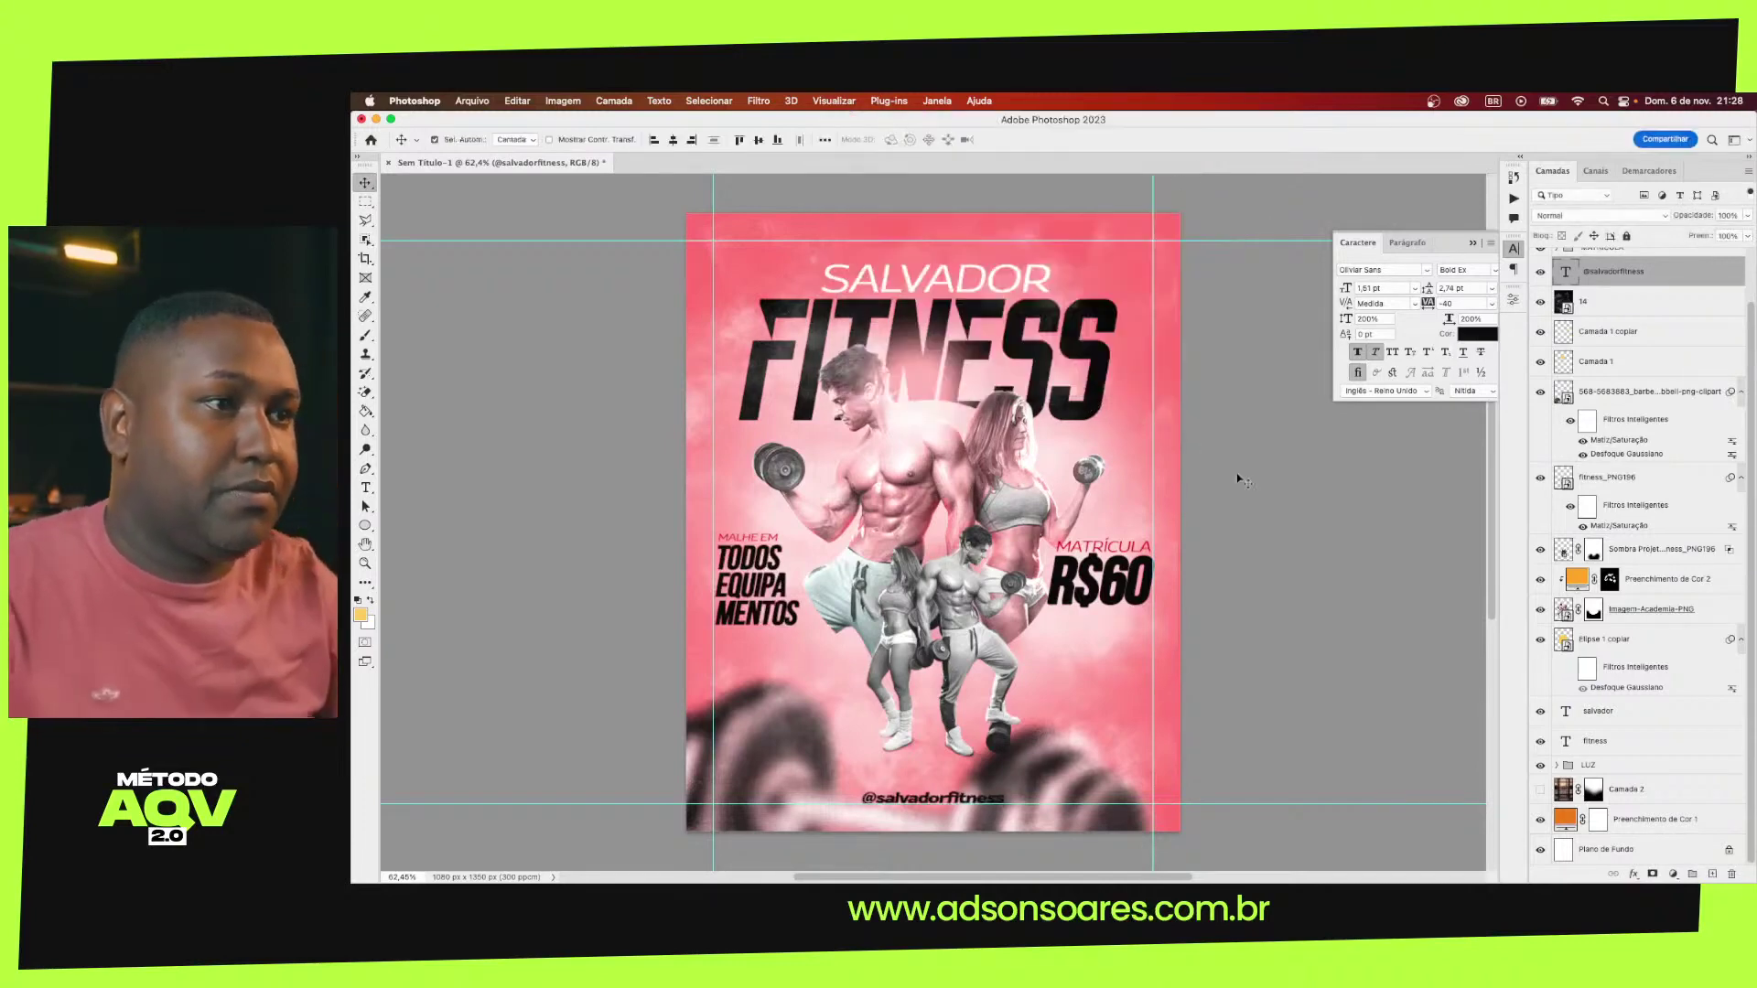
click(1238, 478)
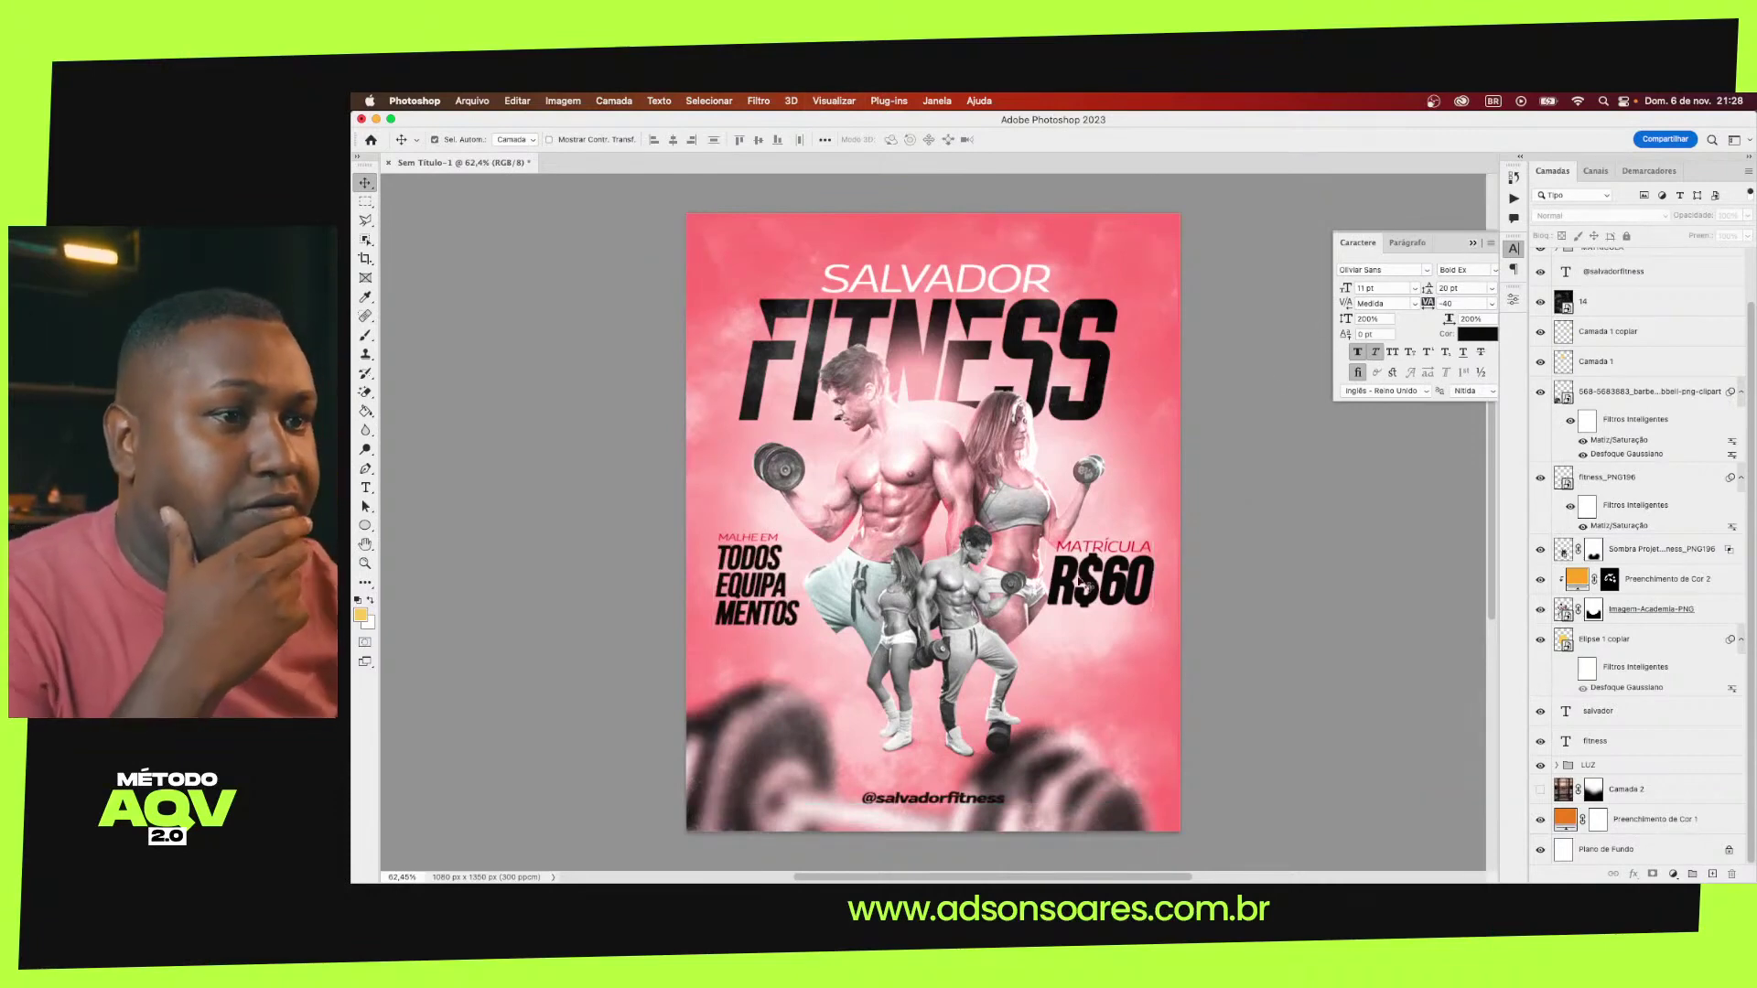
Toggle and select the drop shadow, figure, and layer 14 layers to compare blending
click(951, 587)
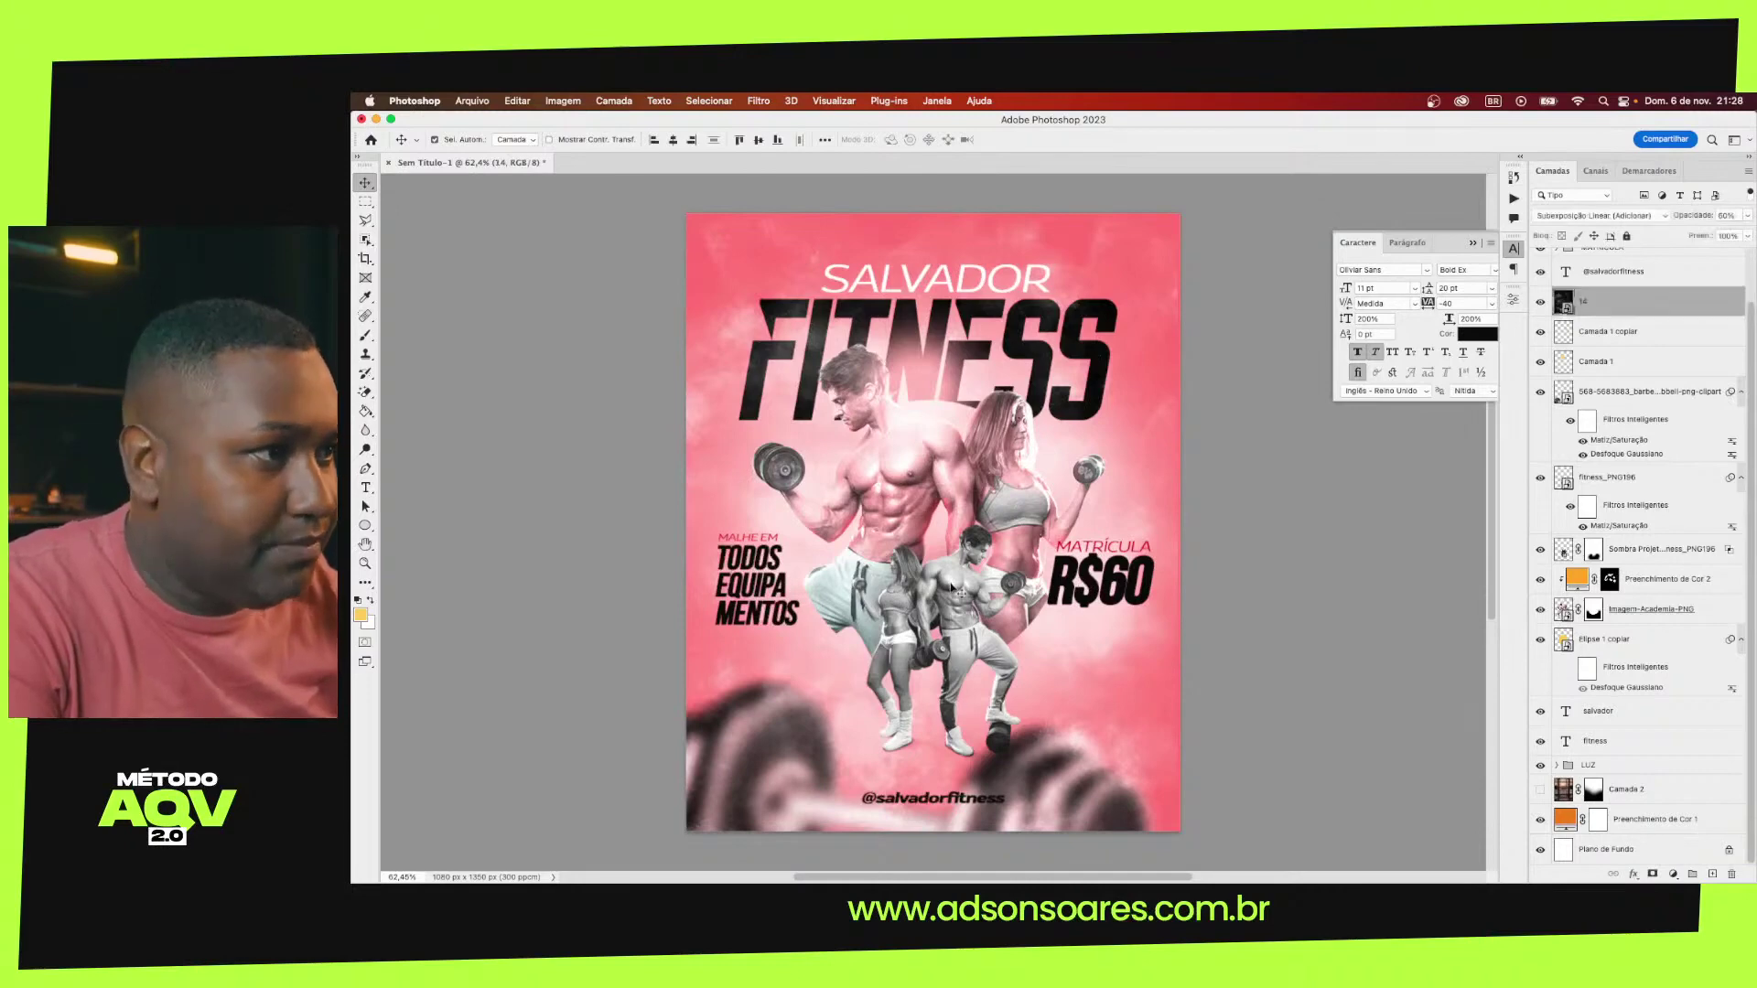
click(1540, 550)
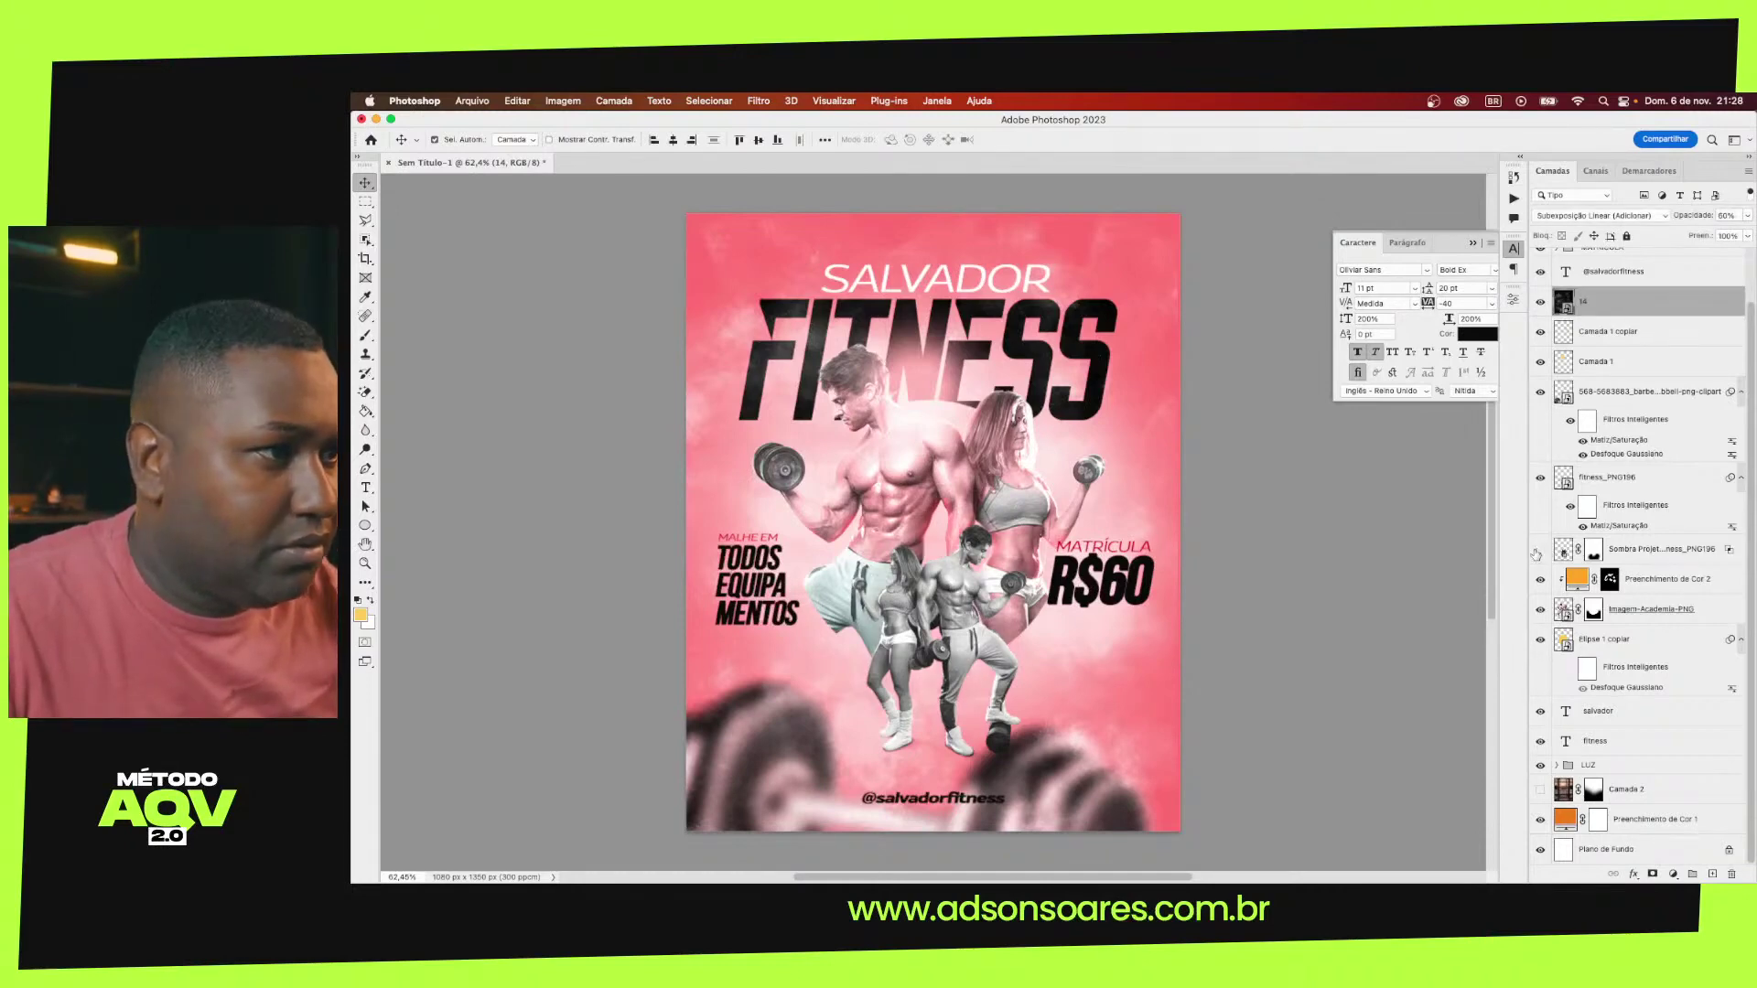
click(1630, 555)
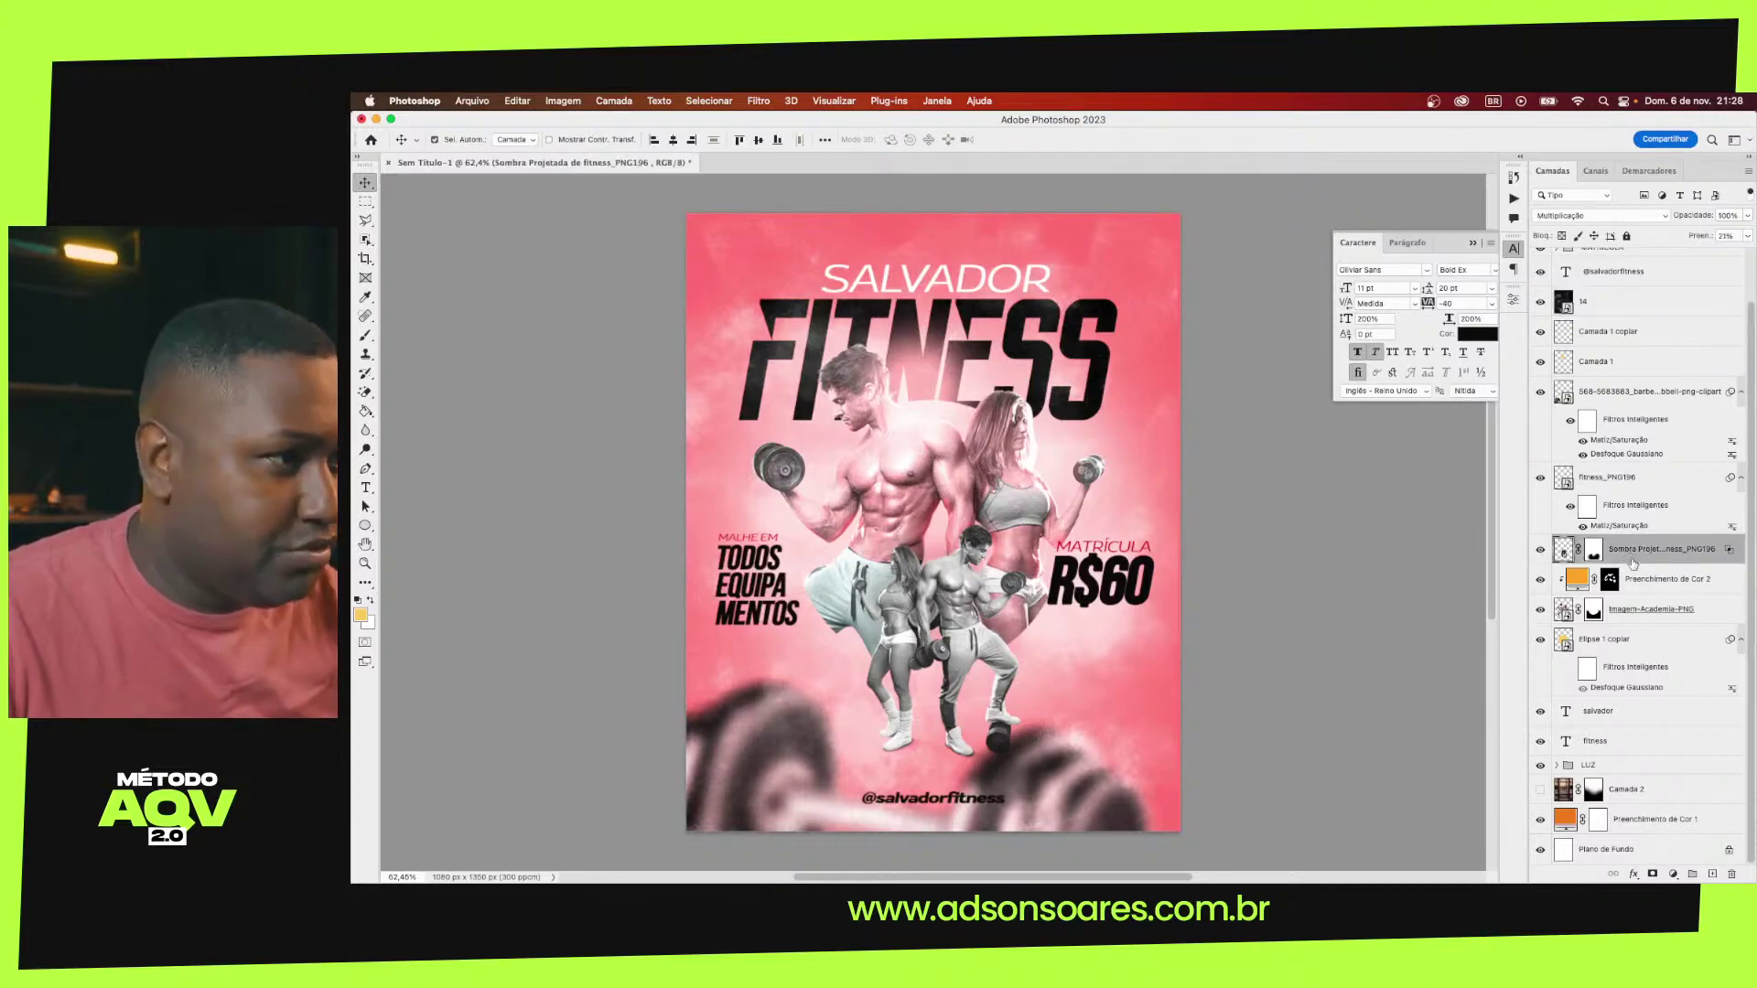
shift+click(1705, 612)
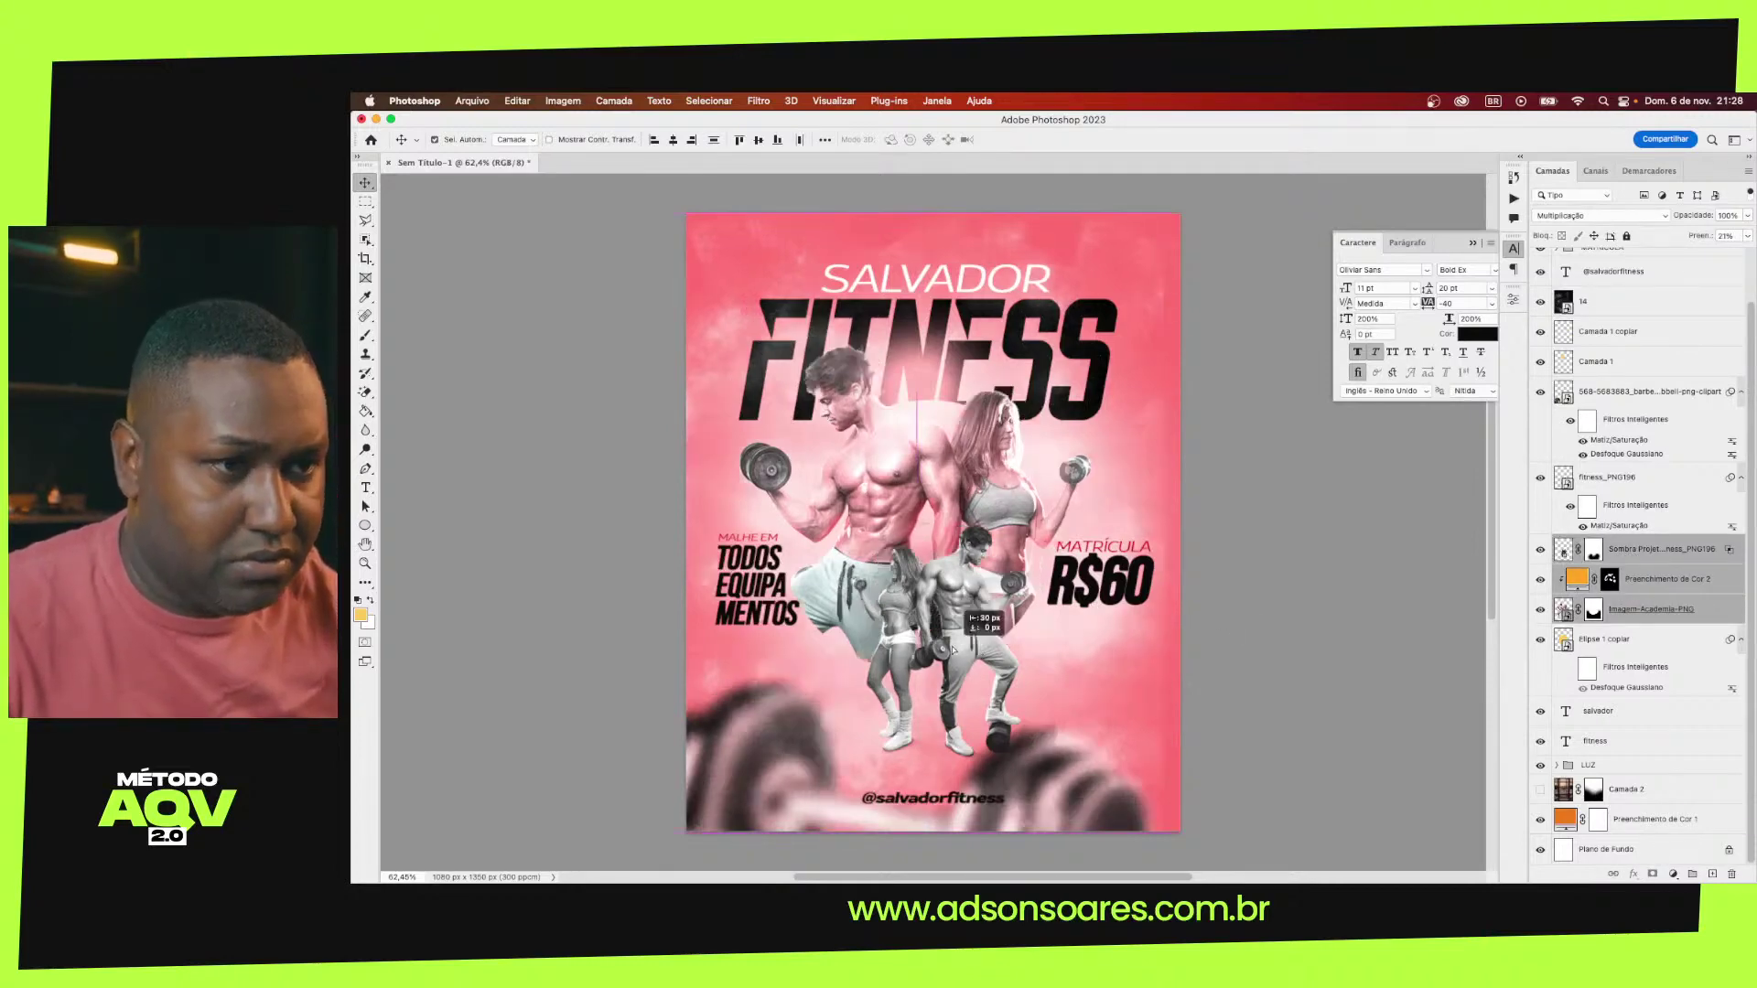
click(972, 627)
click(1540, 610)
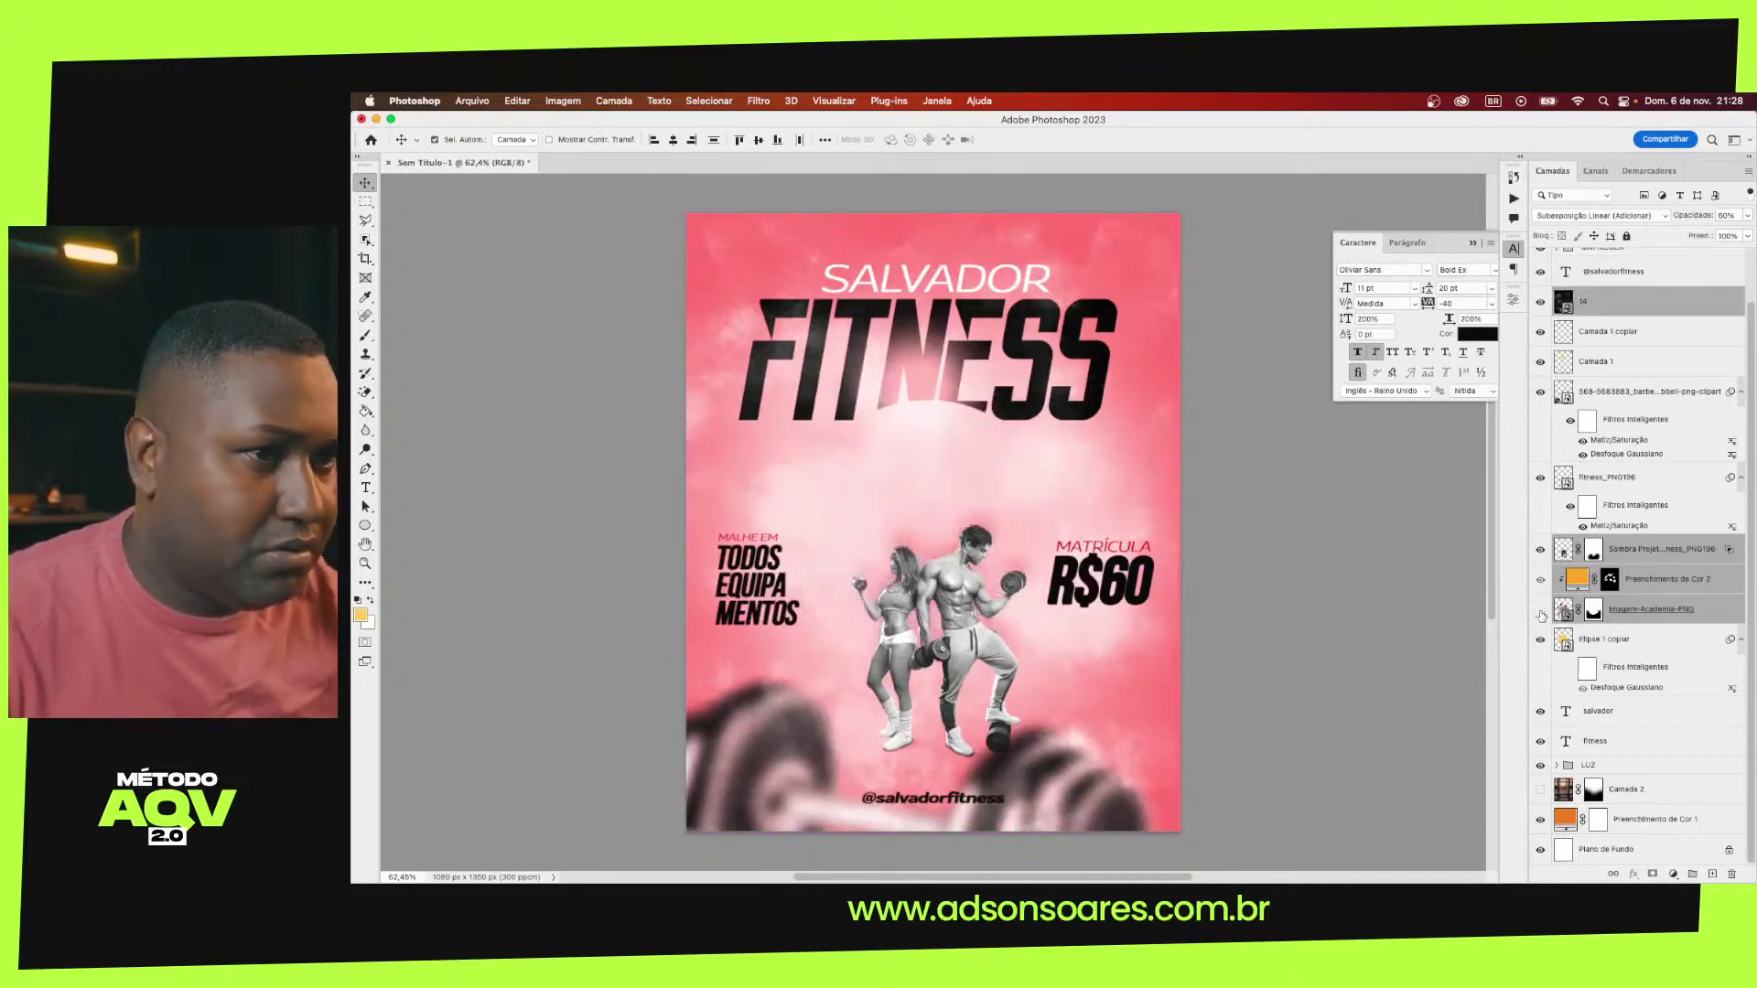
click(1657, 545)
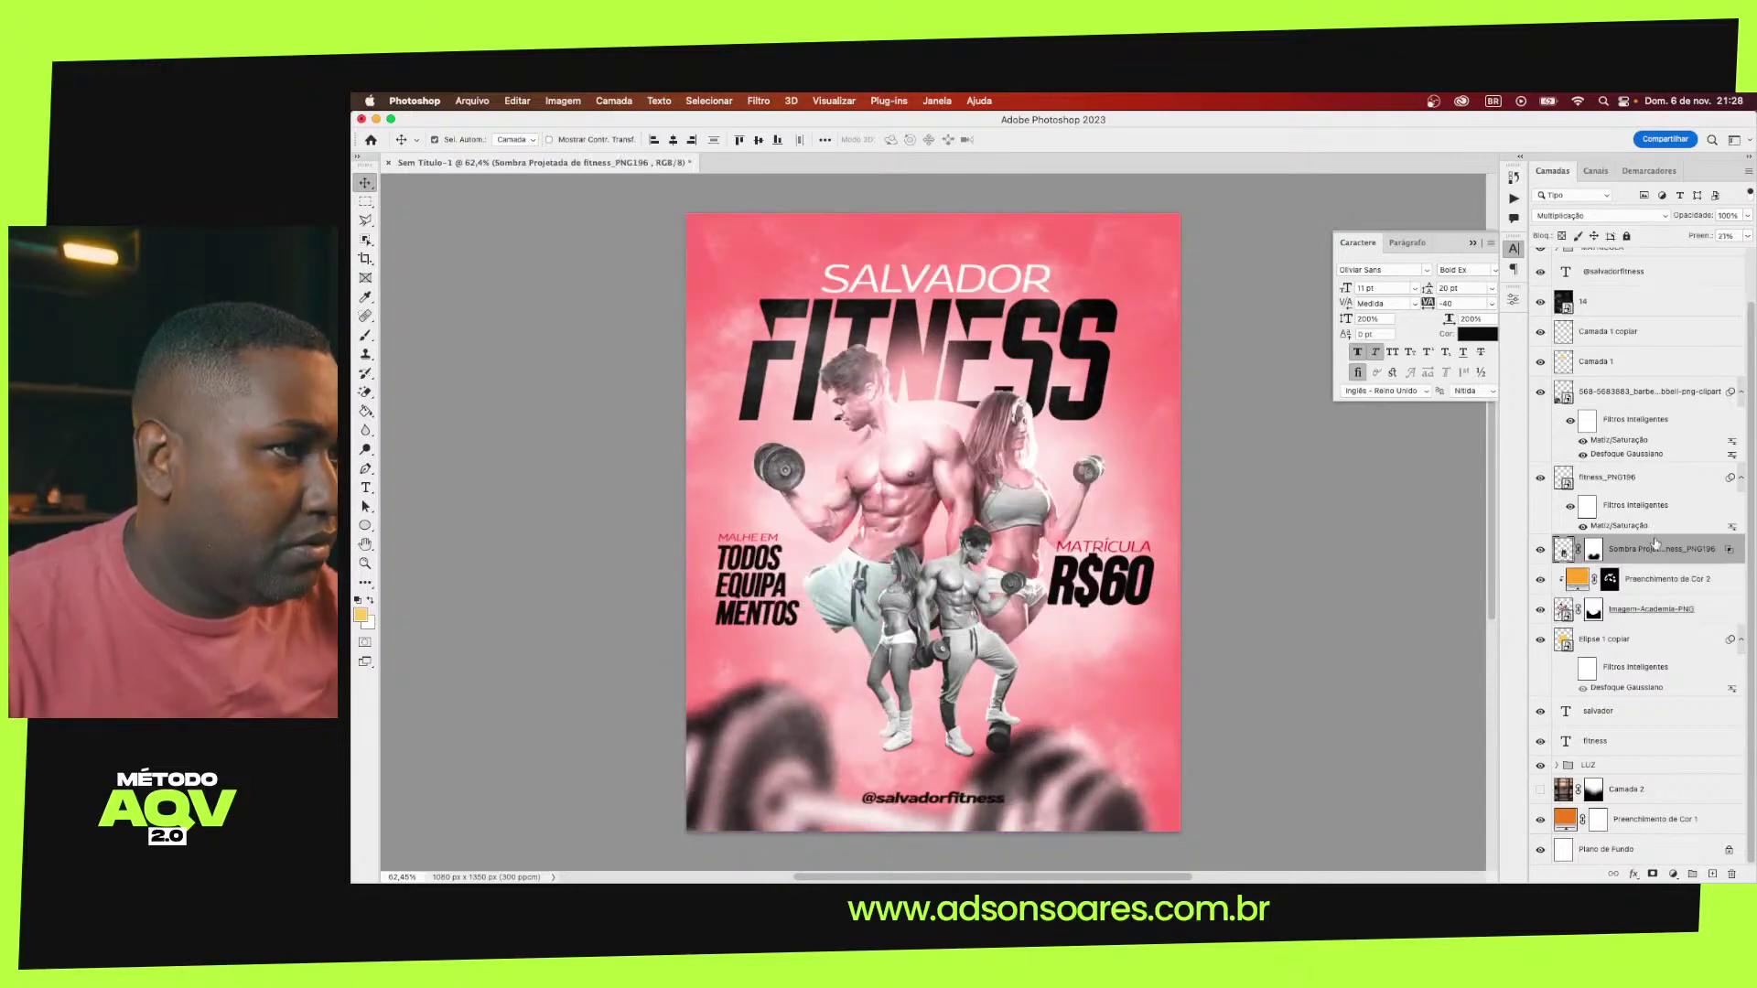
click(1540, 477)
shift+click(1633, 478)
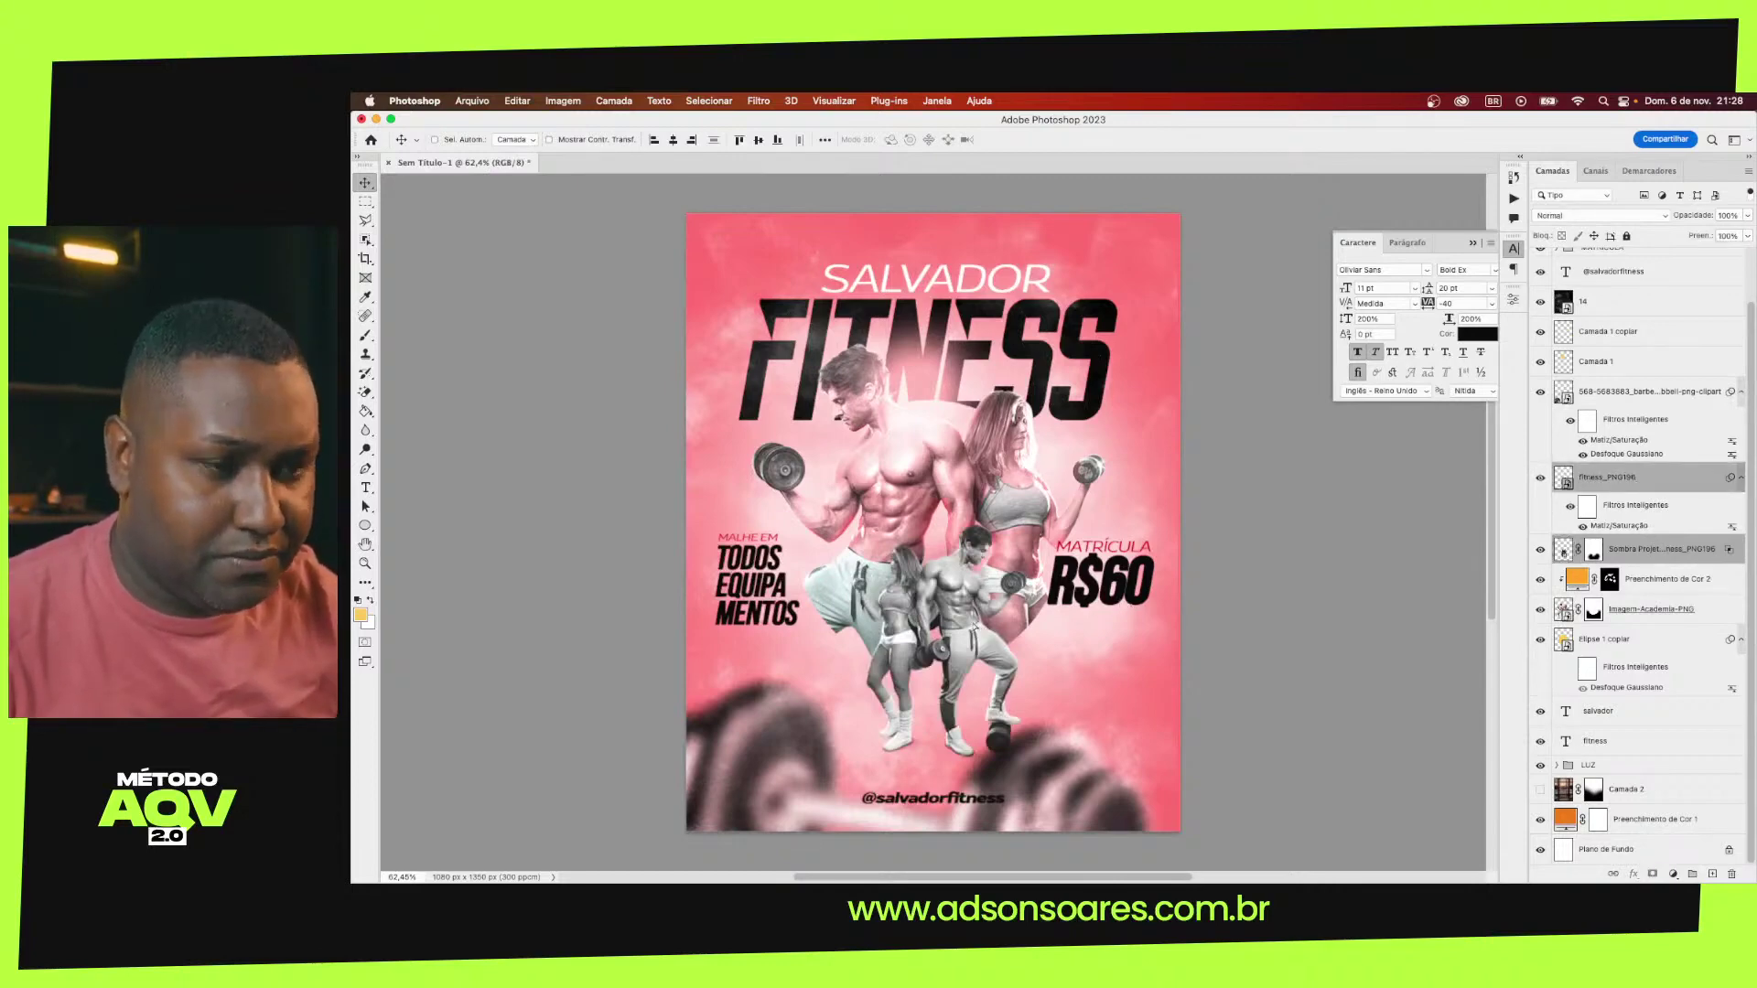
drag(980, 630, 965, 629)
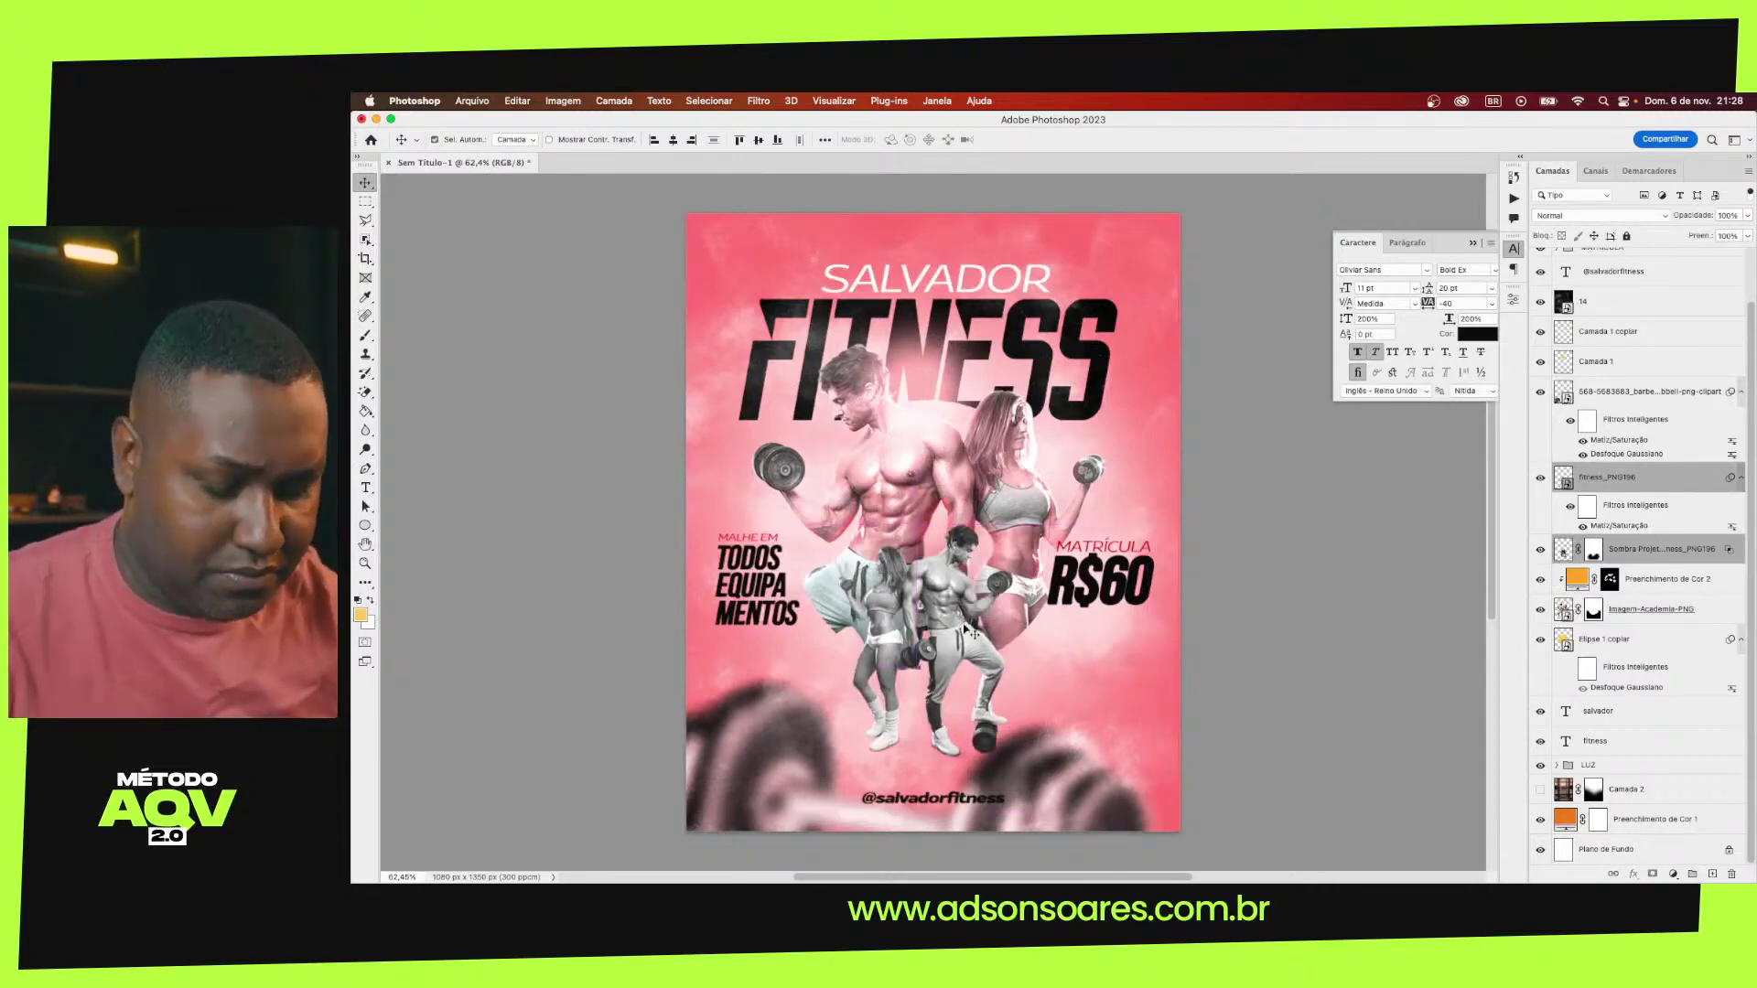
key(ctrl+t)
key(Return)
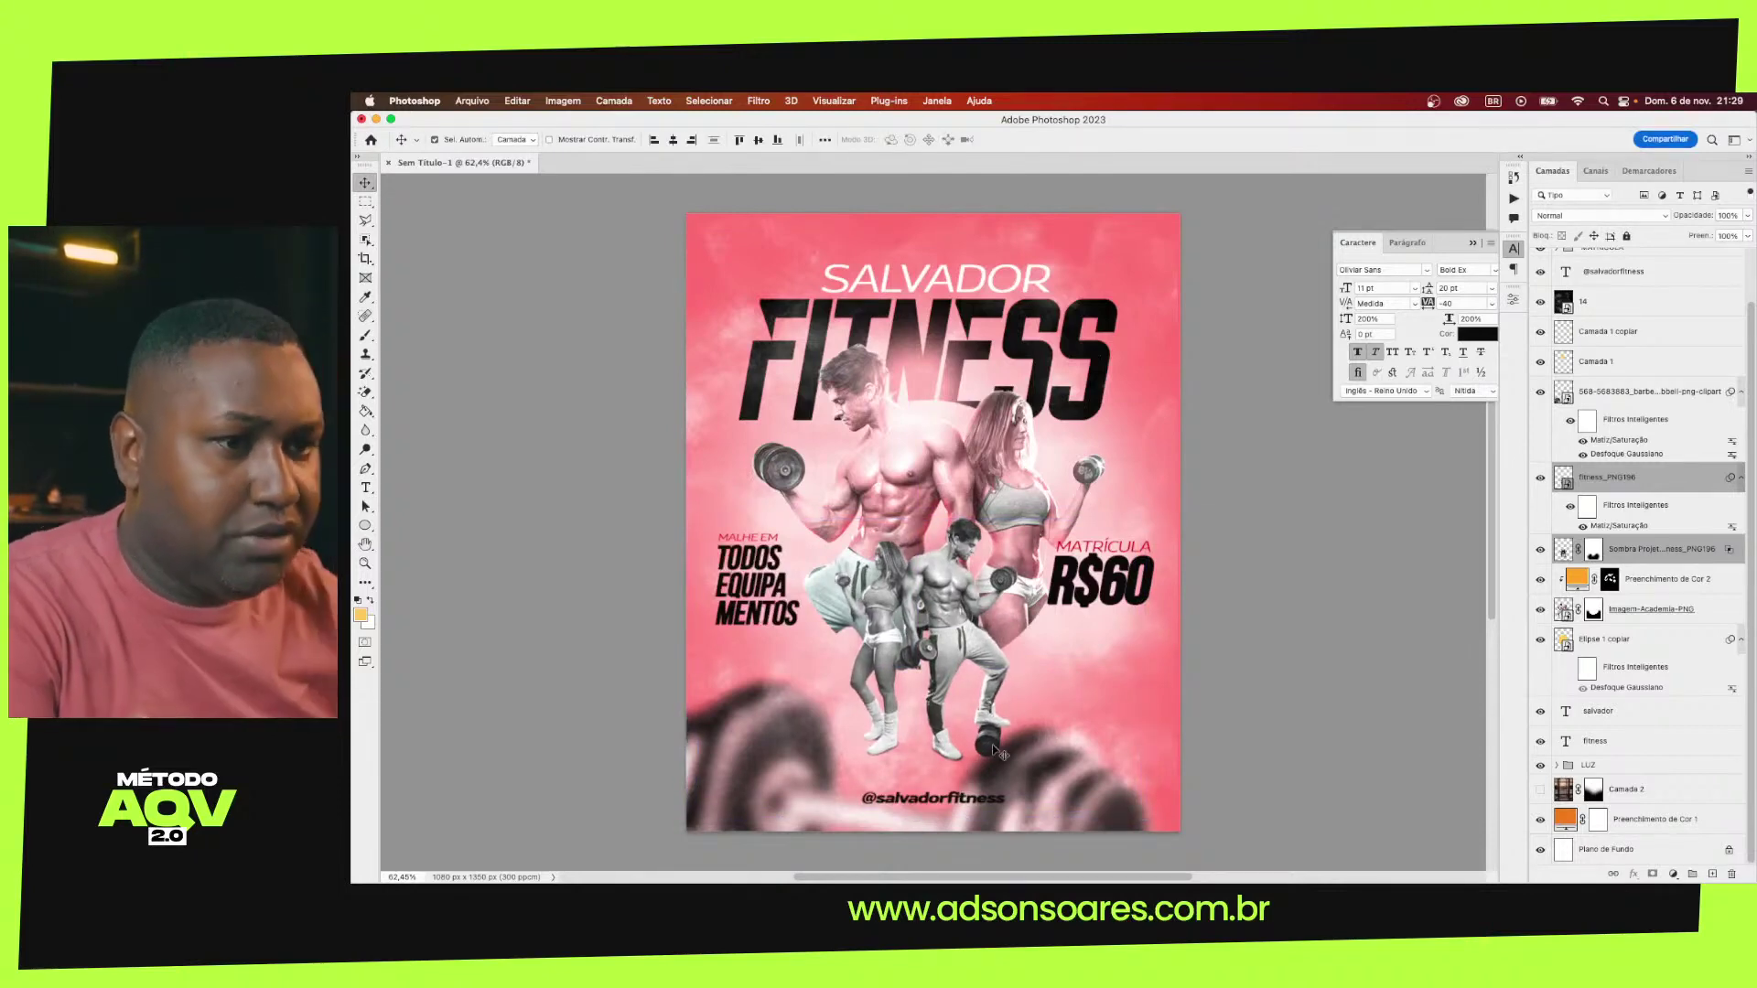
scroll(923, 750, up, 2)
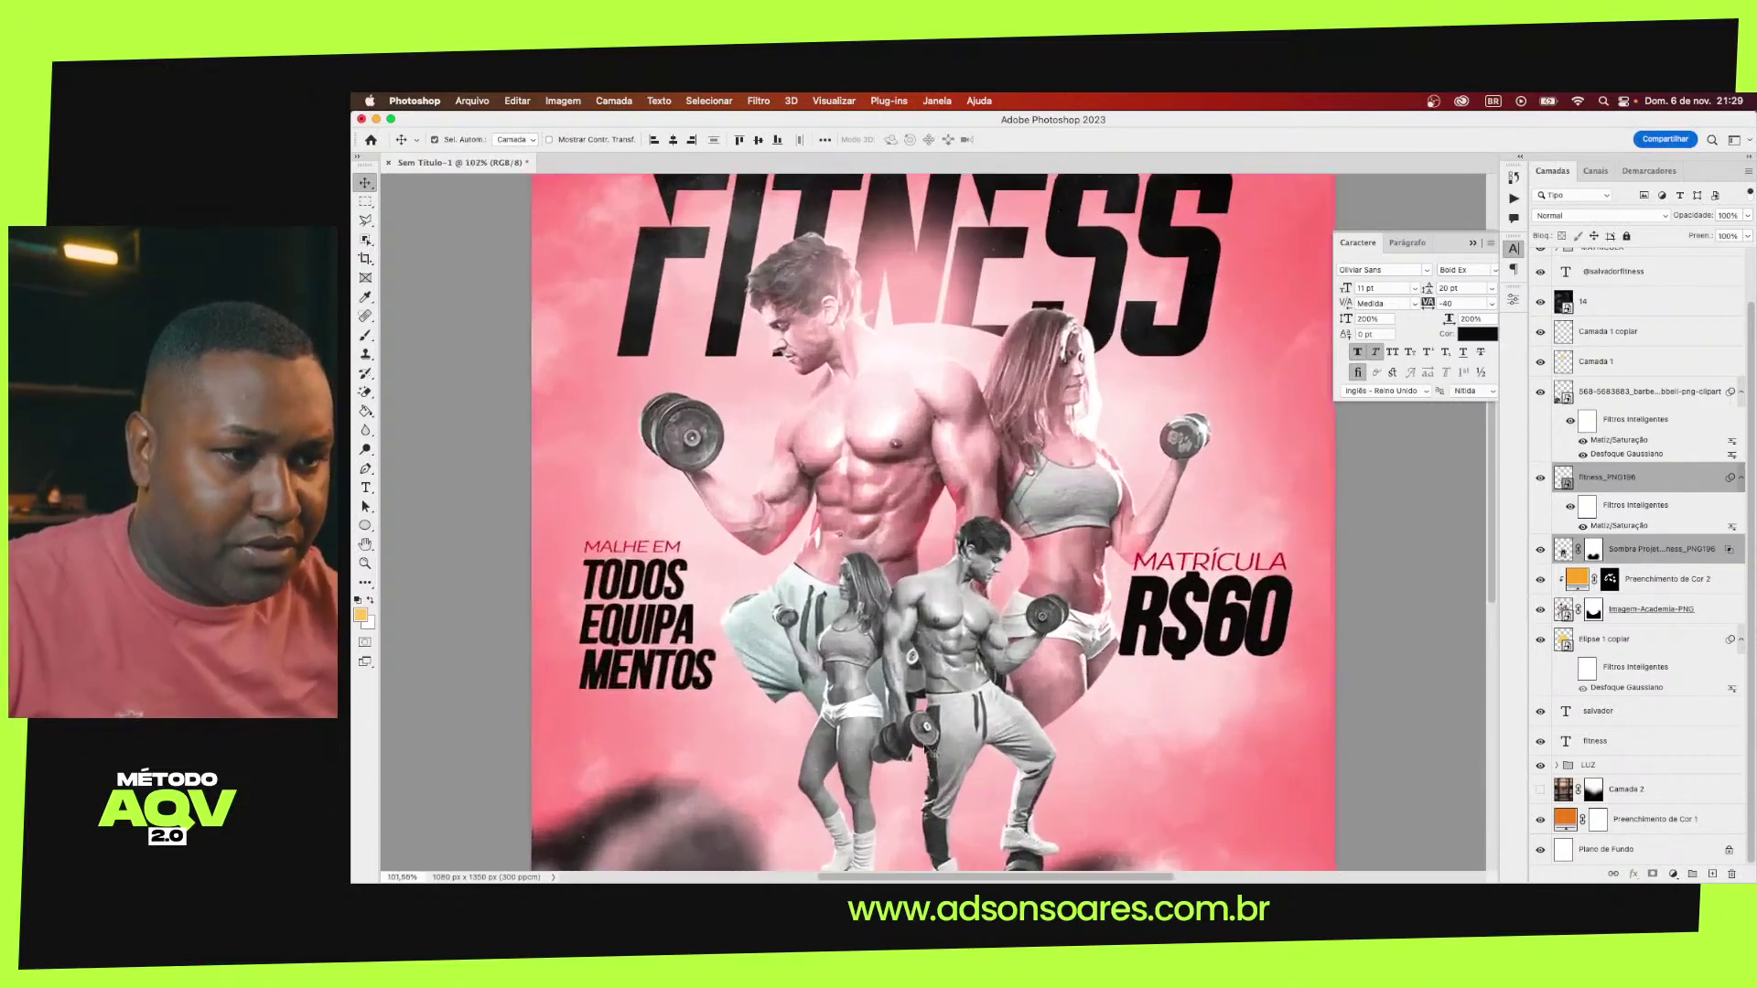
scroll(927, 751, up, 2)
scroll(932, 752, up, 2)
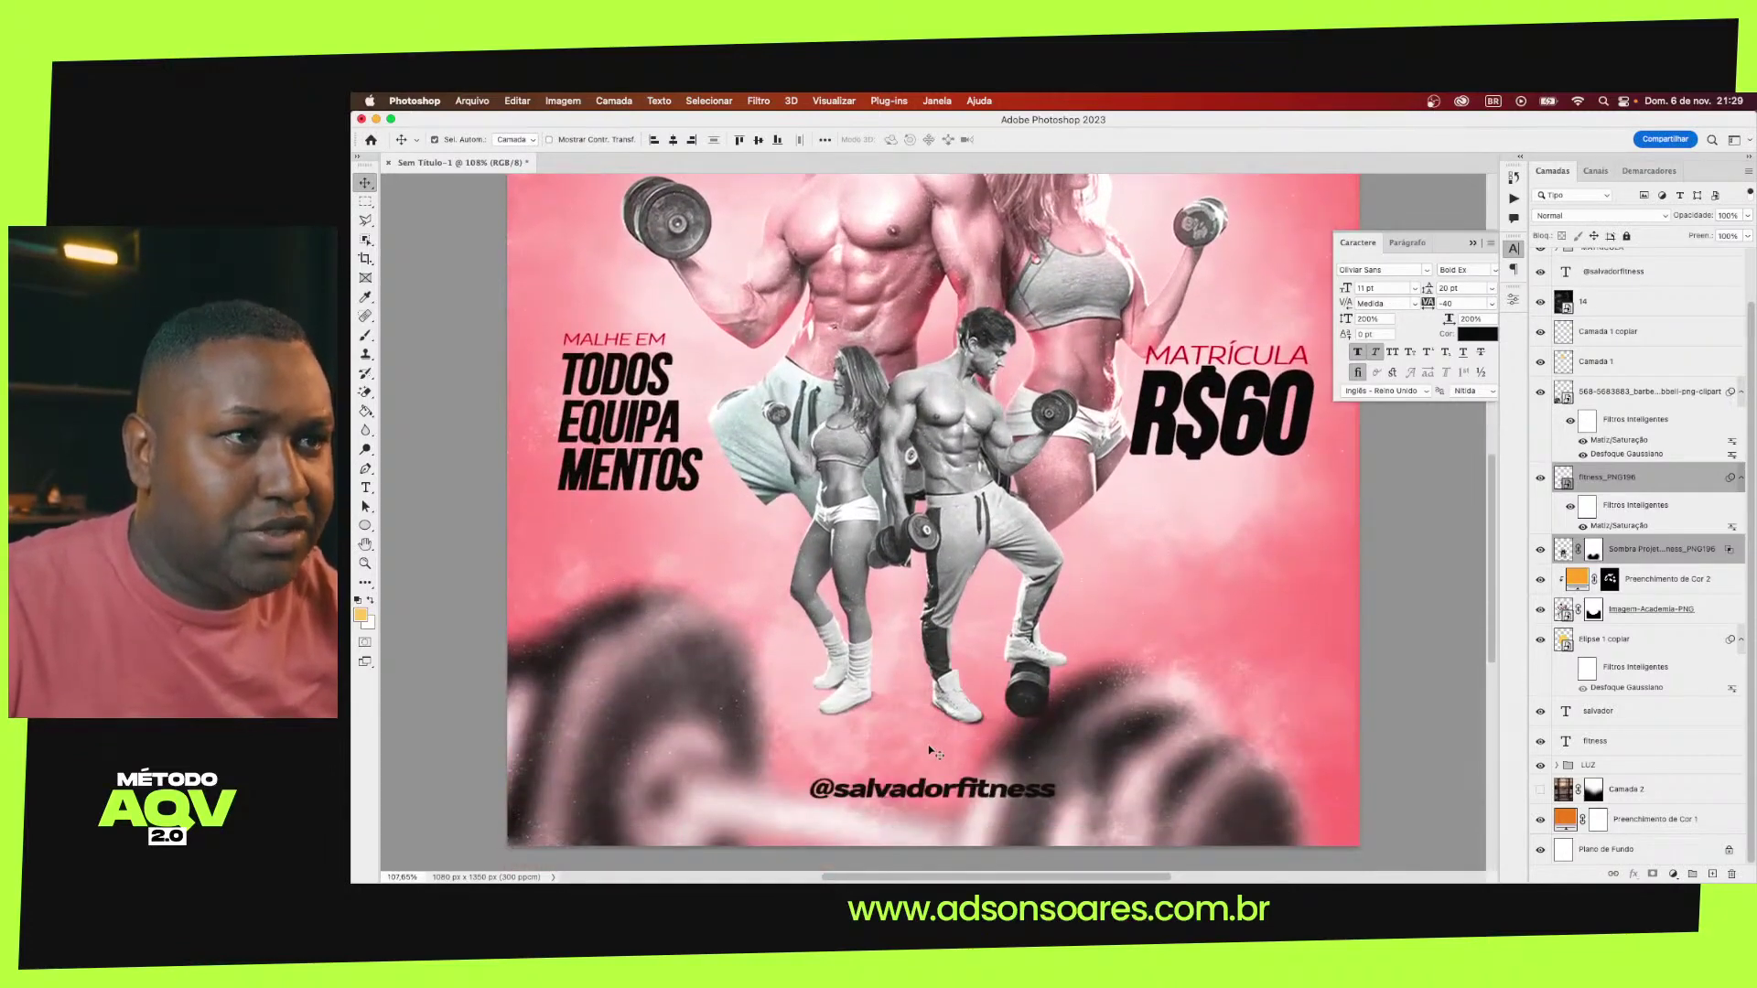
scroll(932, 752, up, 5)
scroll(928, 751, down, 2)
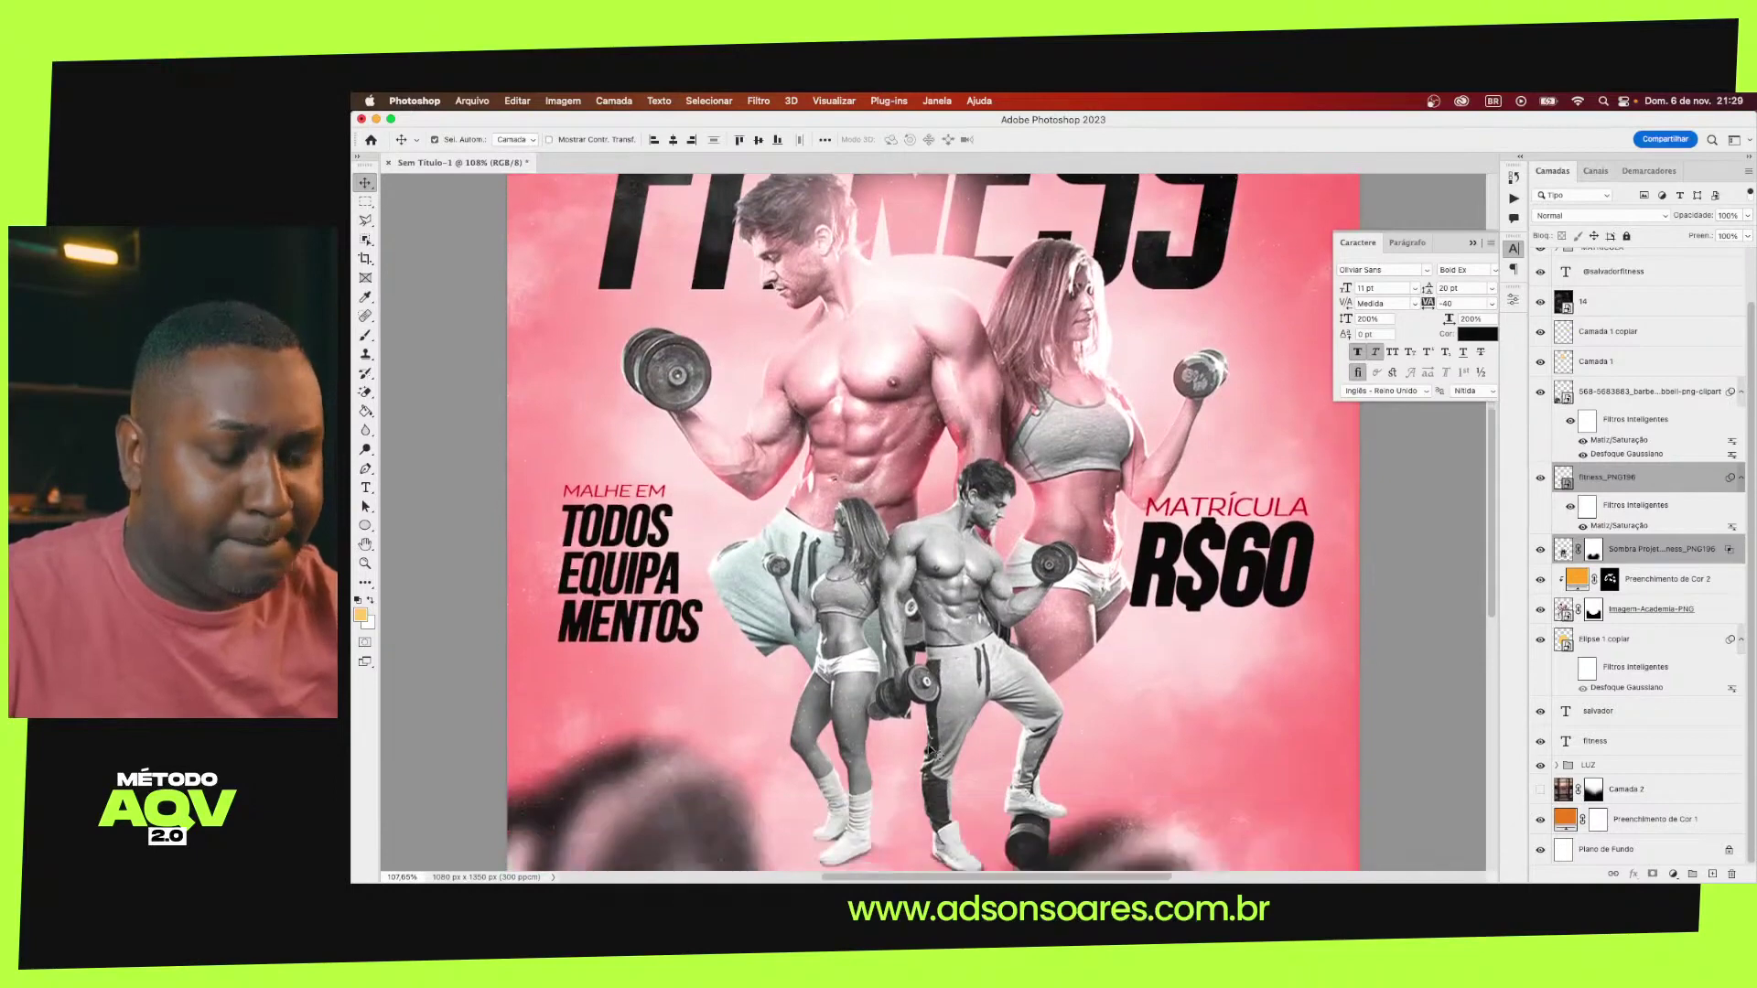
scroll(931, 750, down, 3)
scroll(932, 751, down, 1)
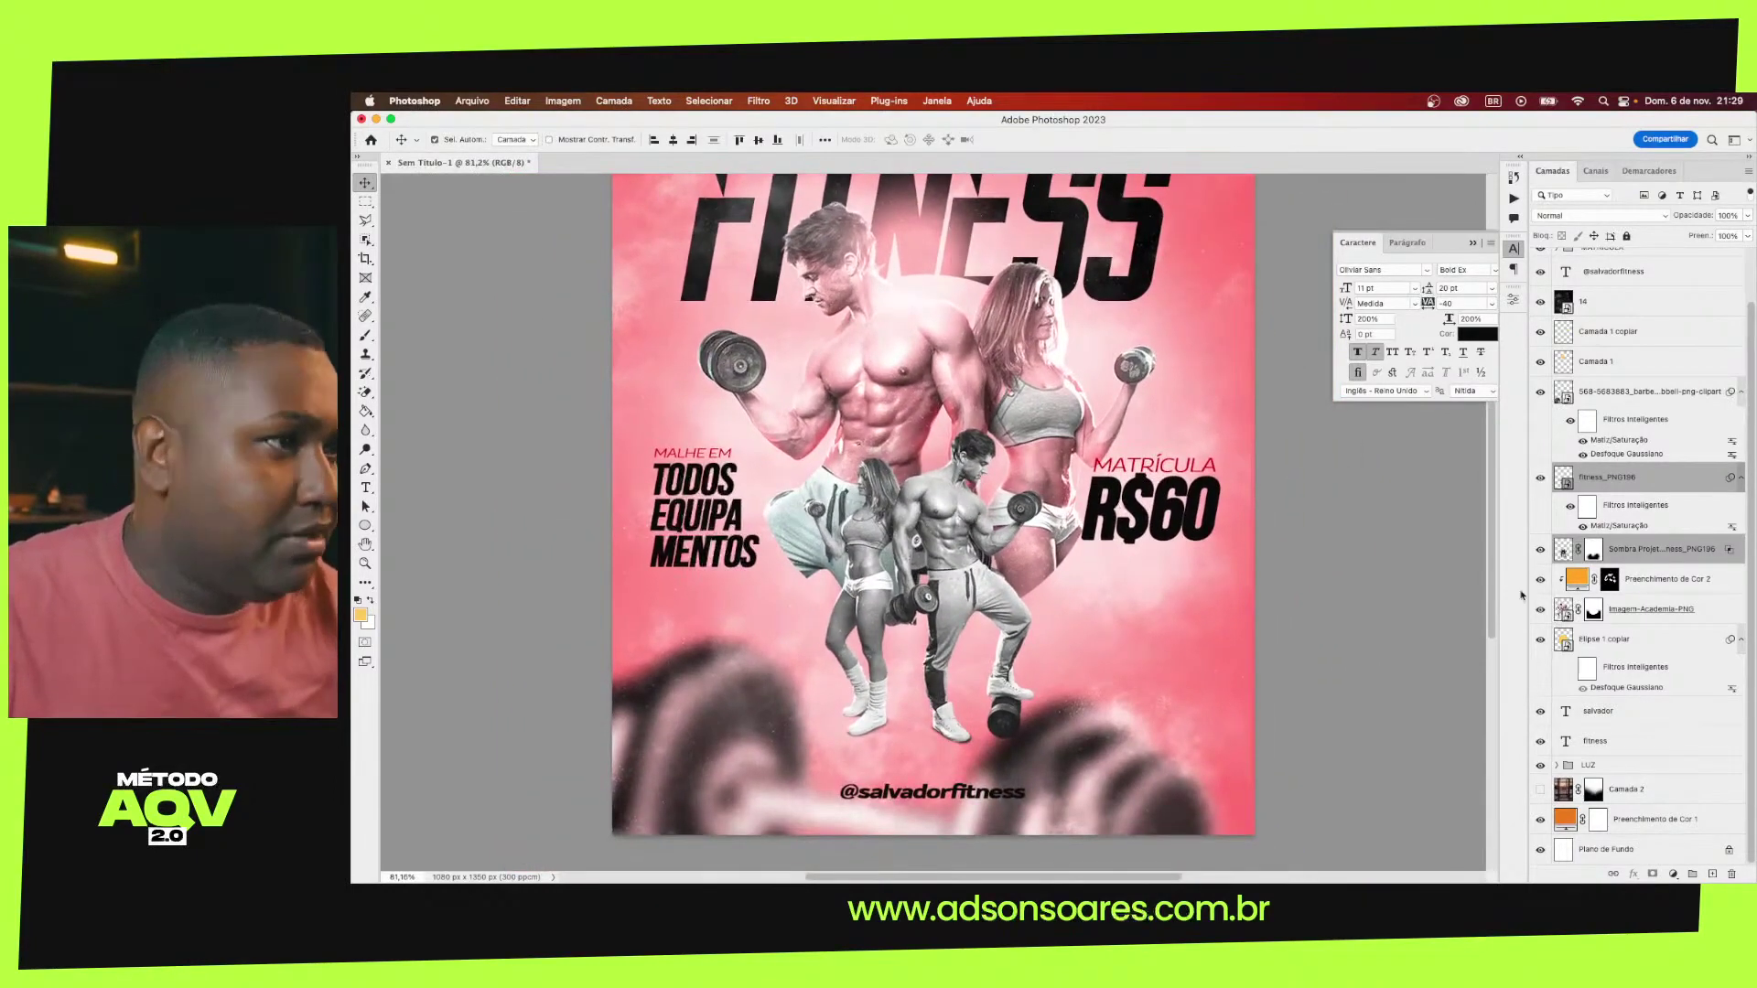
click(1669, 479)
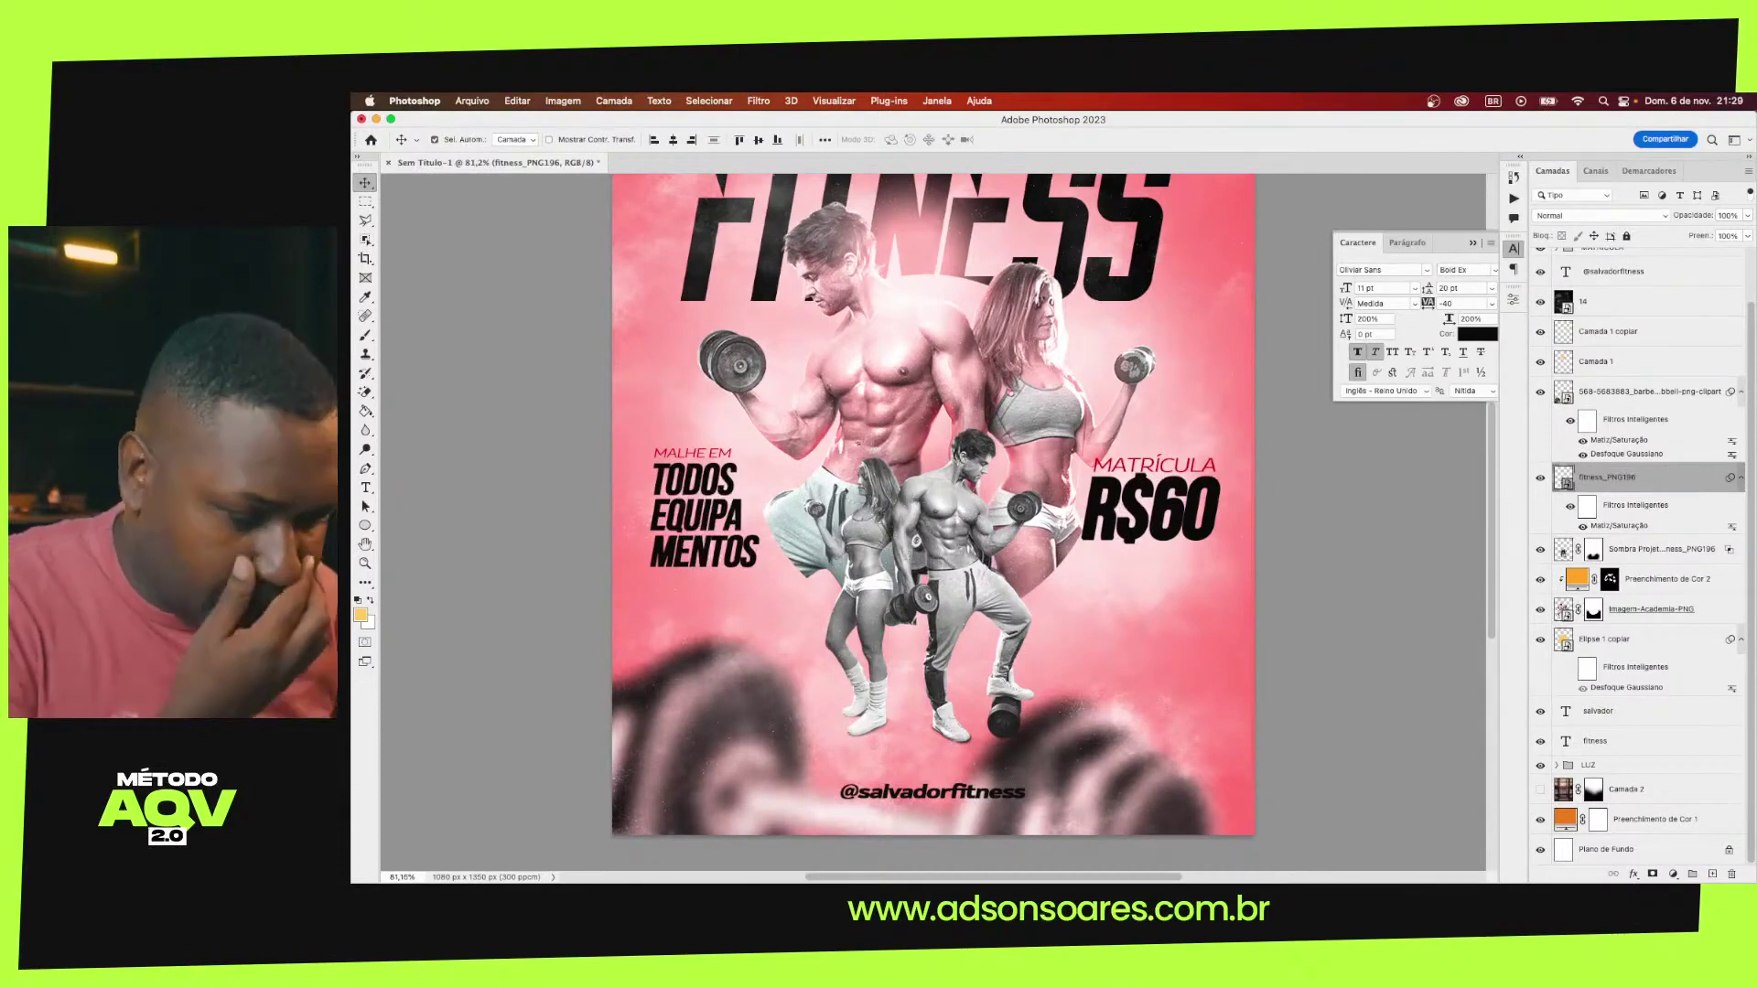
click(1291, 752)
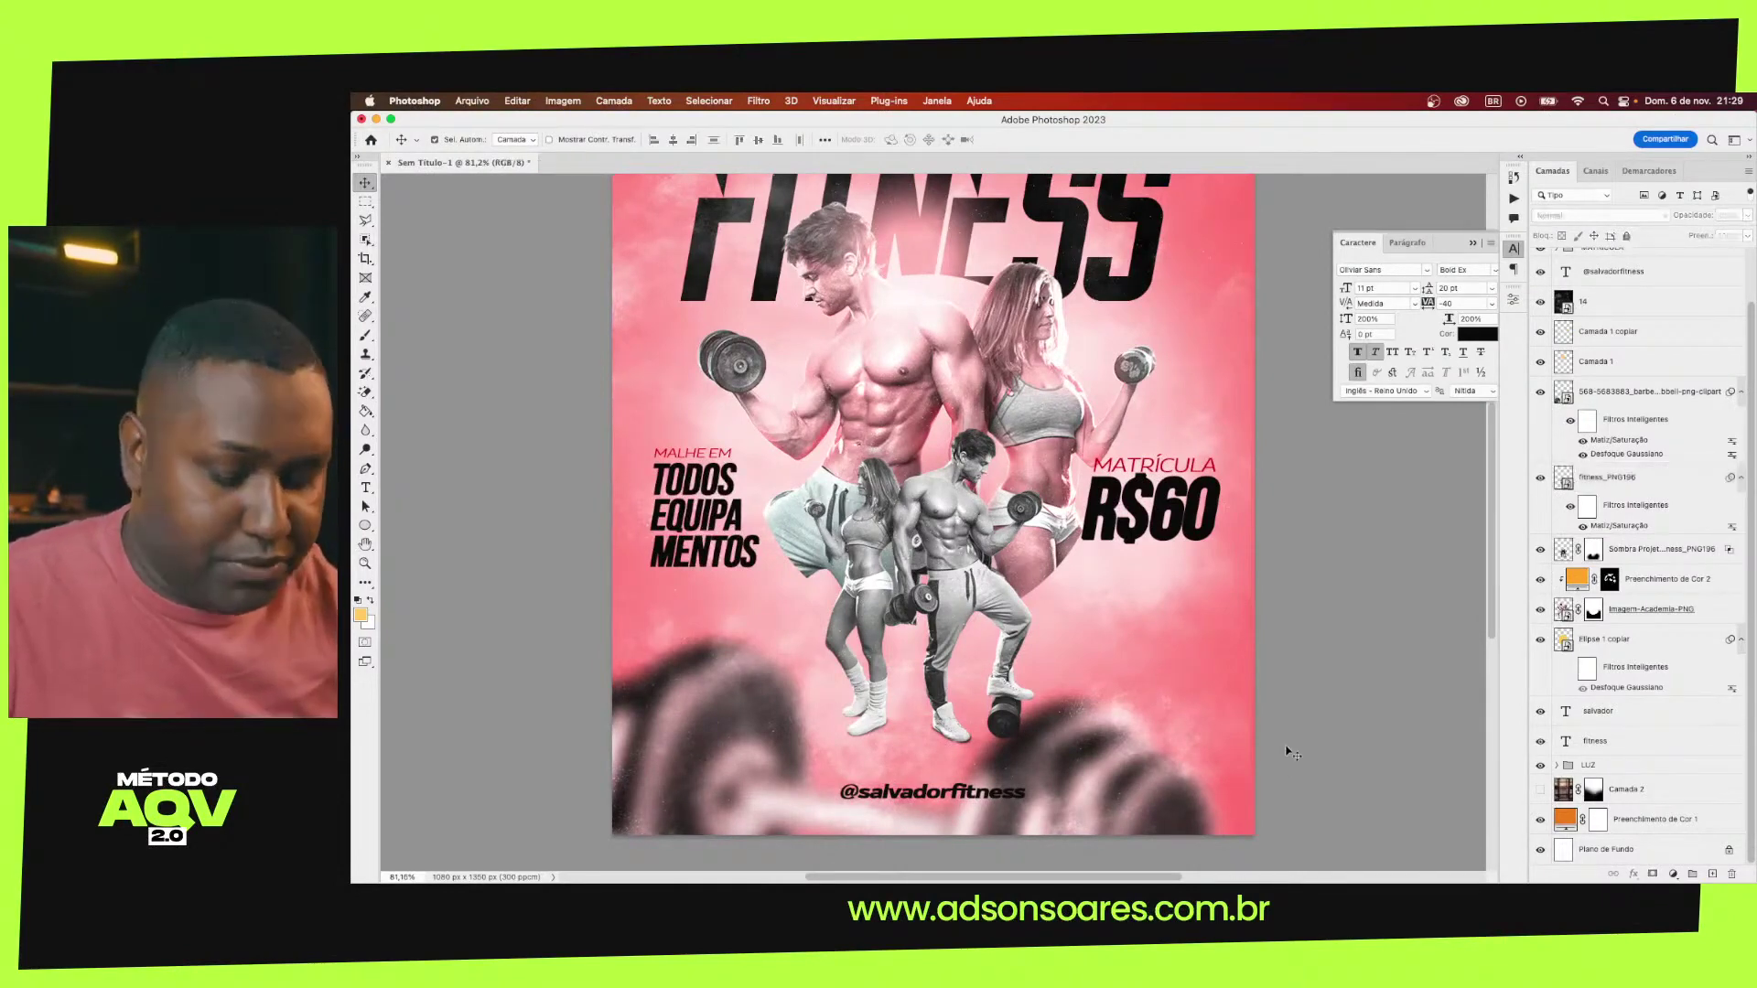
key(ctrl+0)
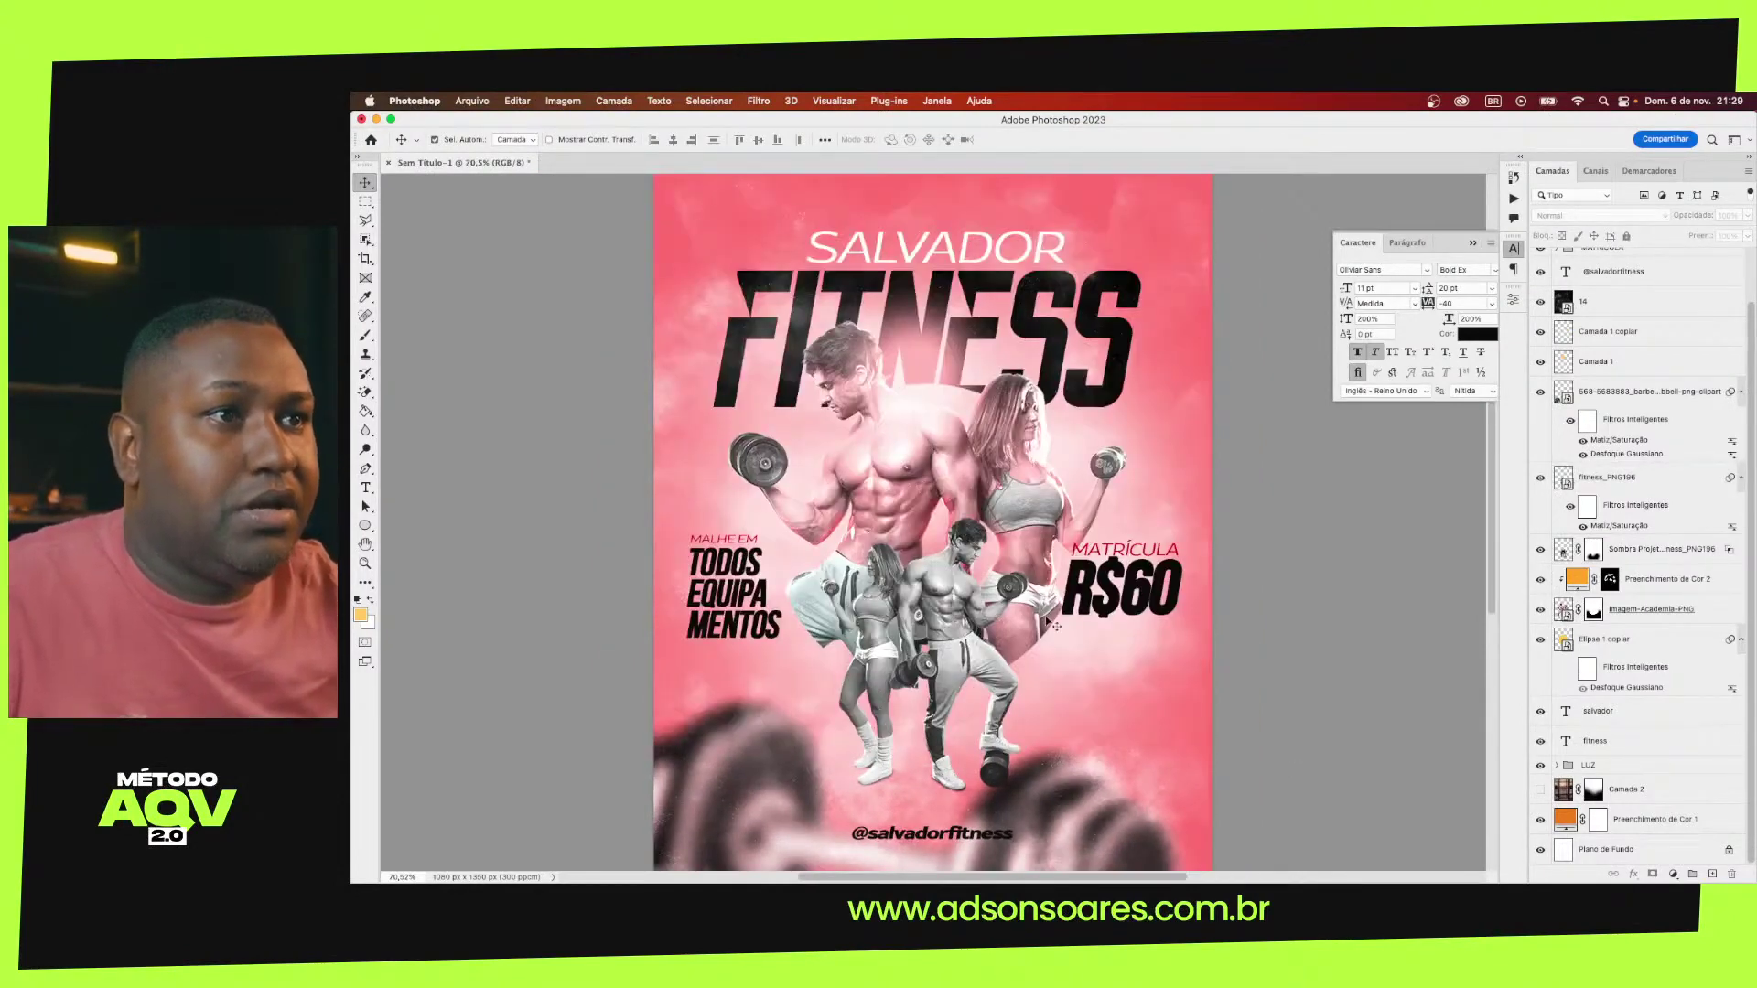
scroll(1050, 624, down, 3)
scroll(1618, 336, up, 2)
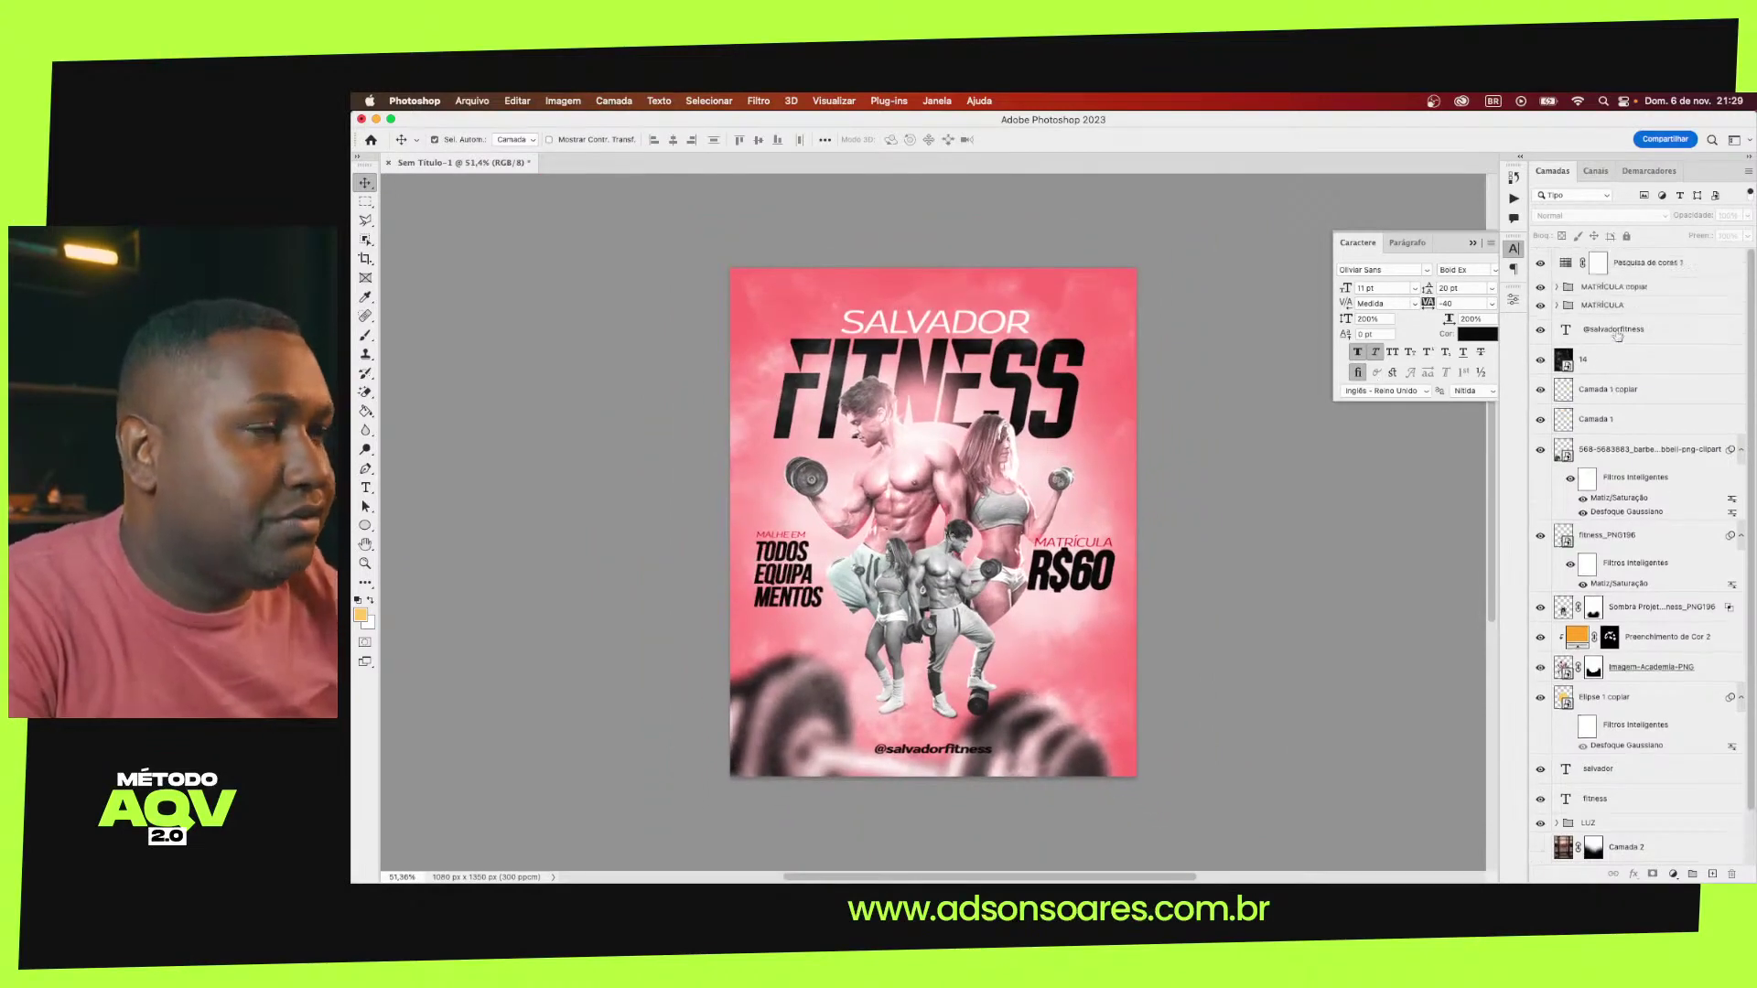
key(ctrl+alt+shift+e)
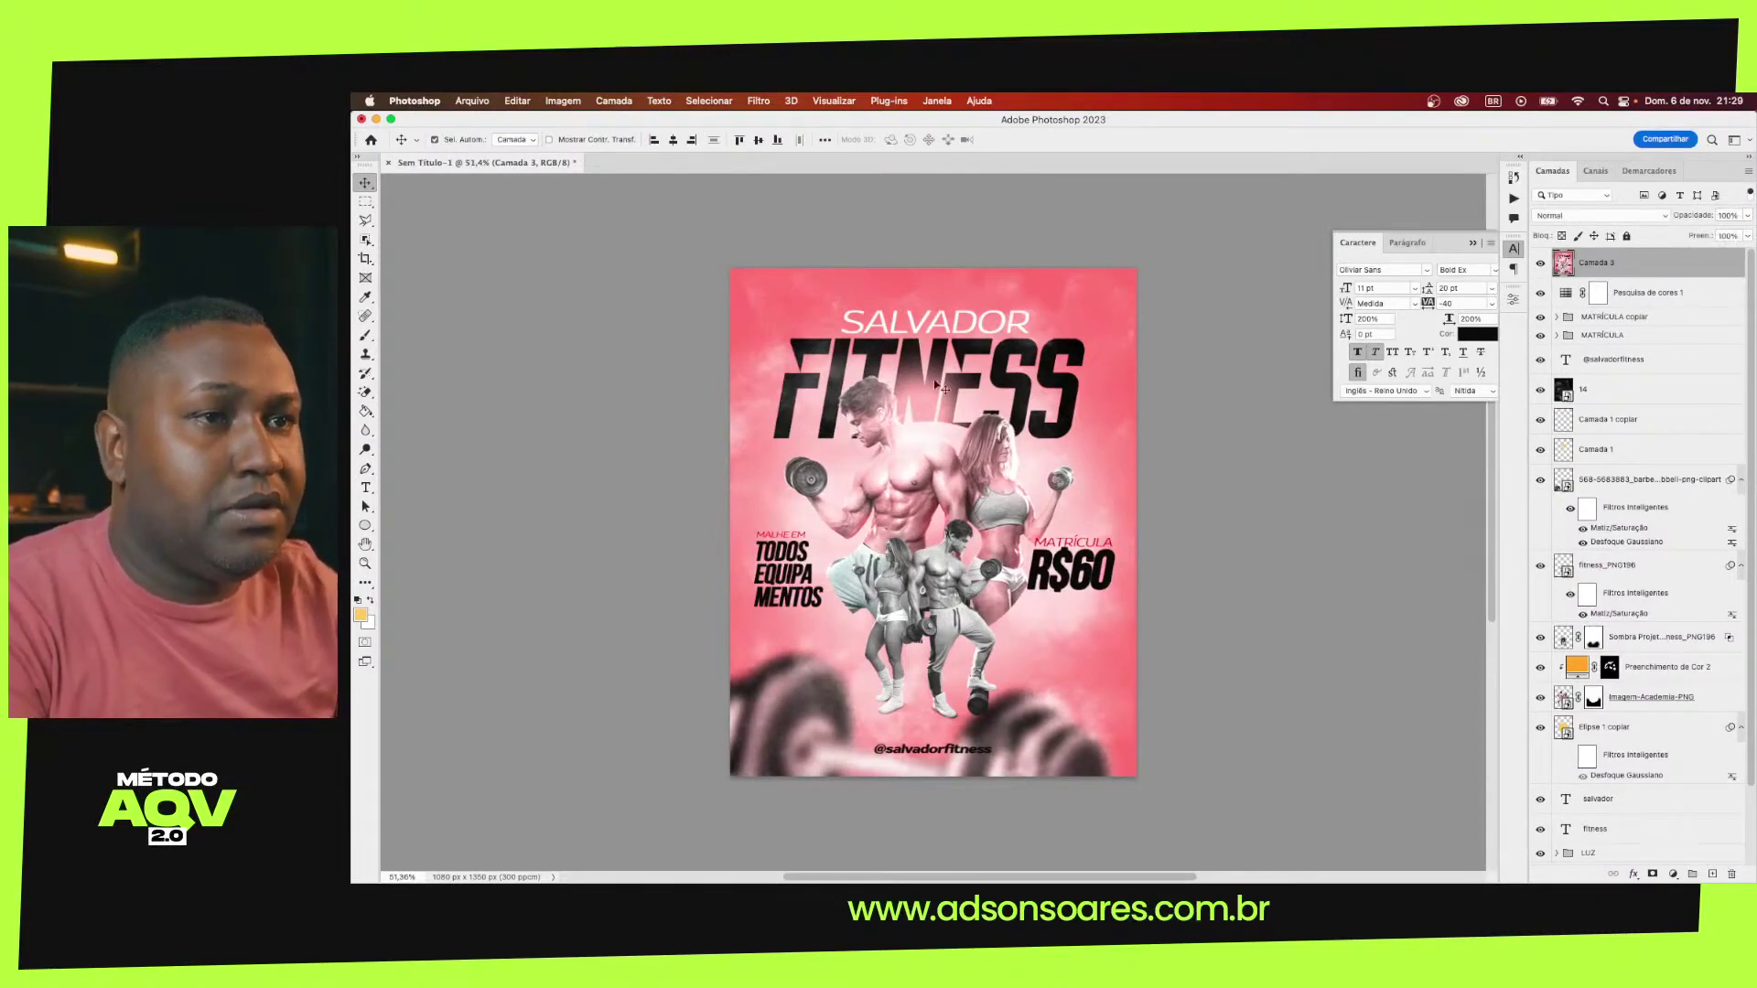
scroll(941, 387, up, 3)
scroll(941, 387, up, 2)
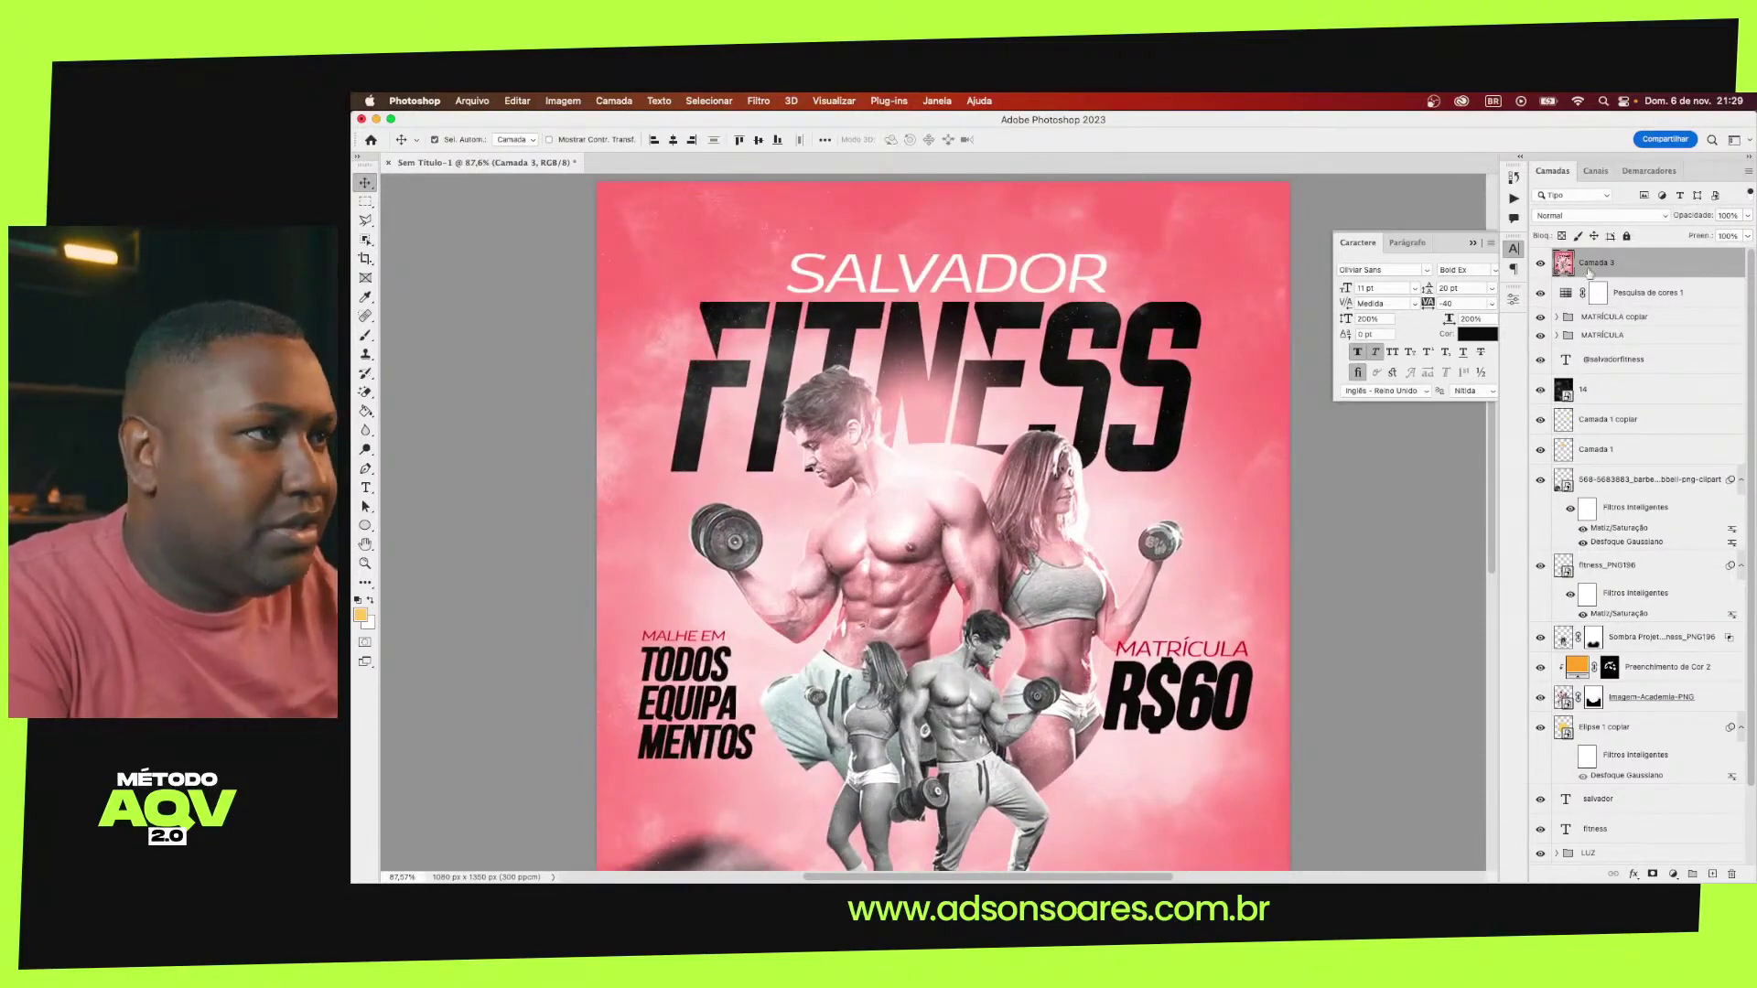
key(Delete)
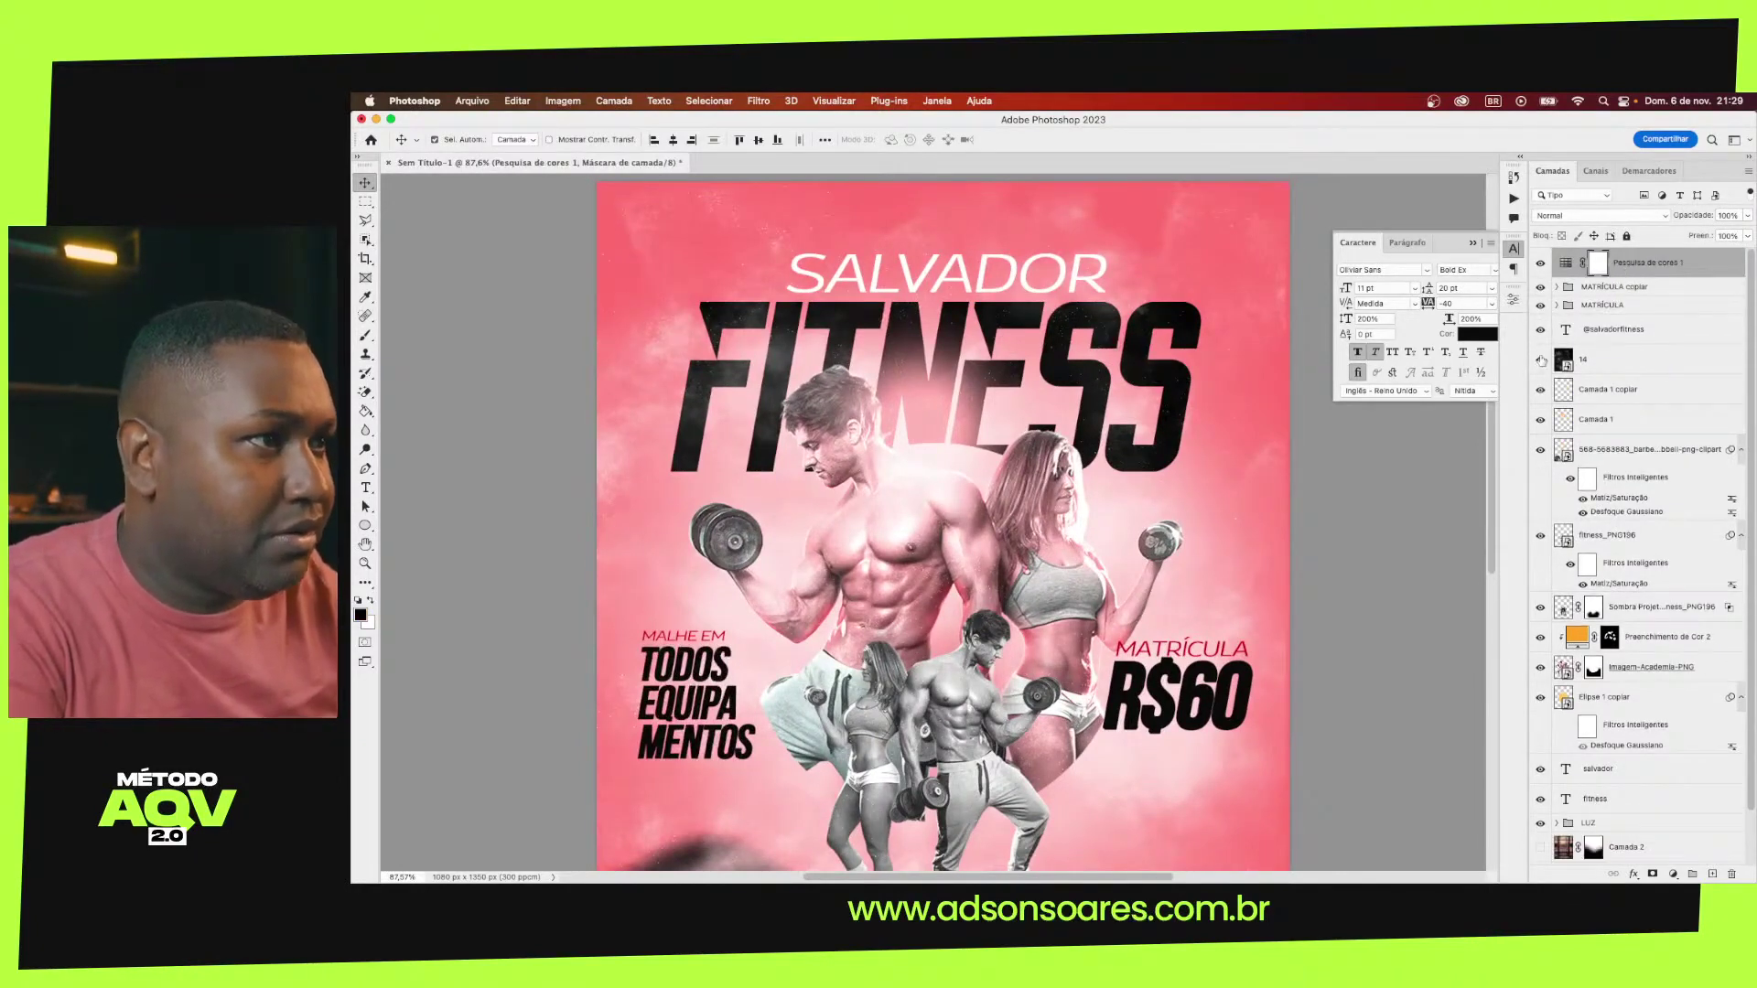
Move the grain texture layer 14 to the top of the layer stack
click(1540, 360)
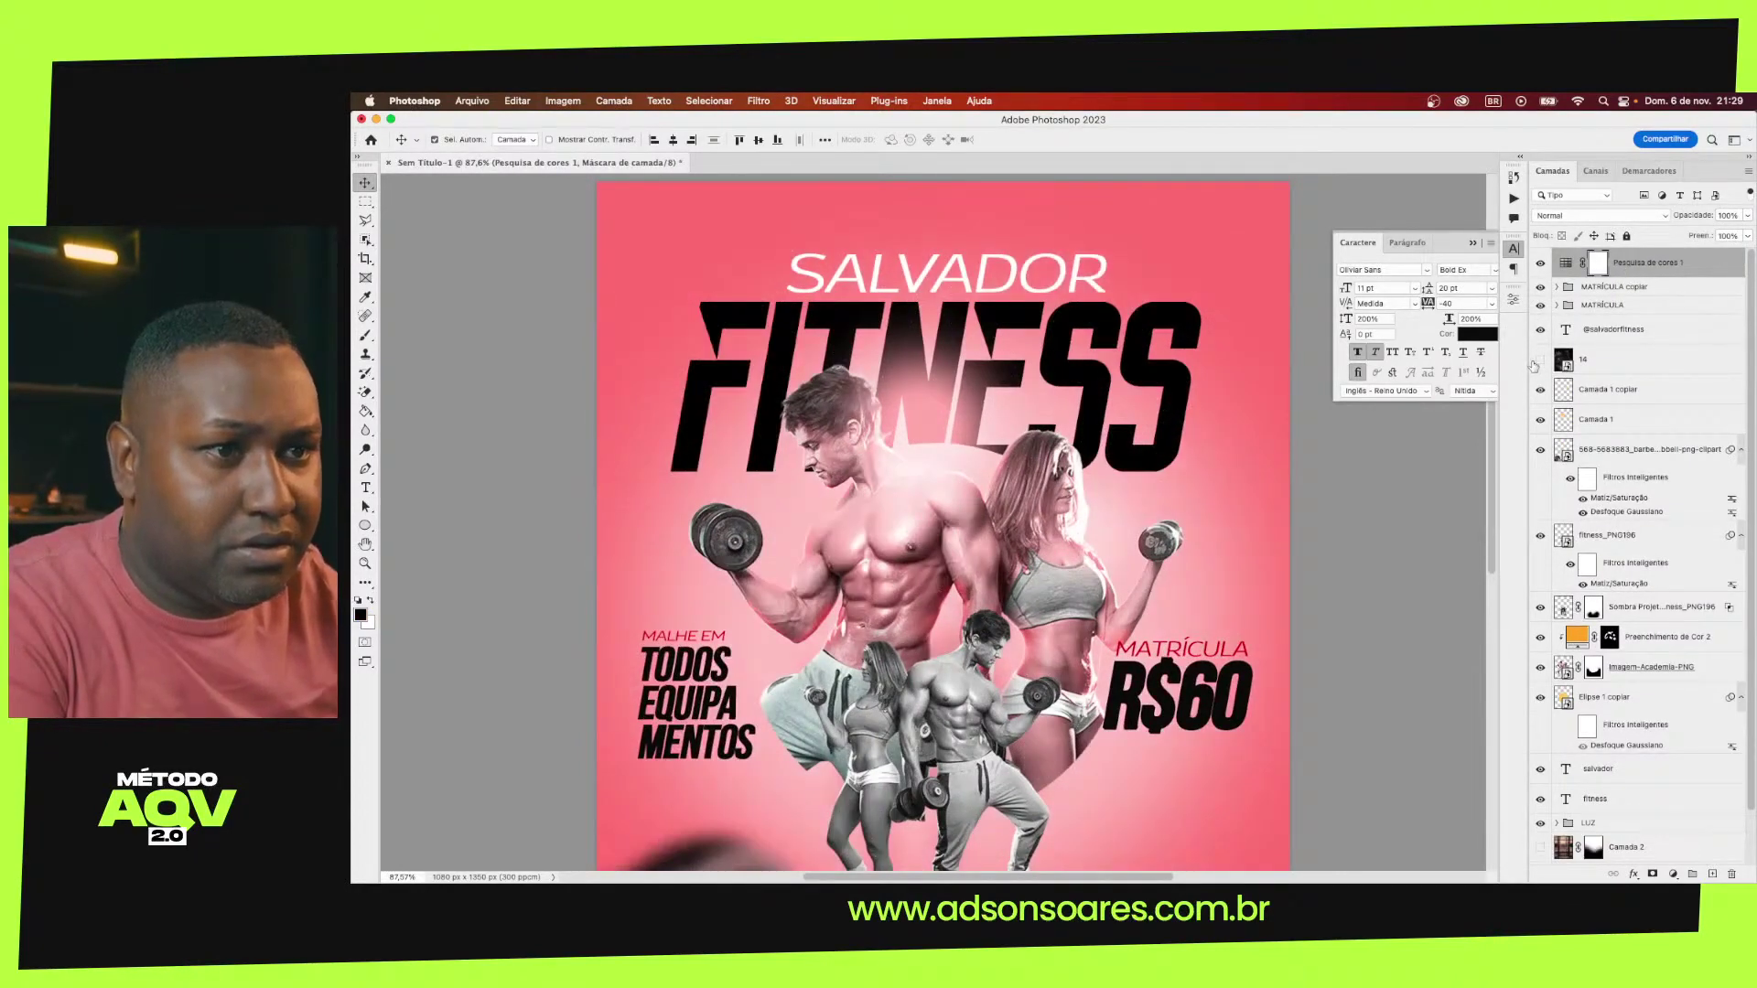
click(1540, 359)
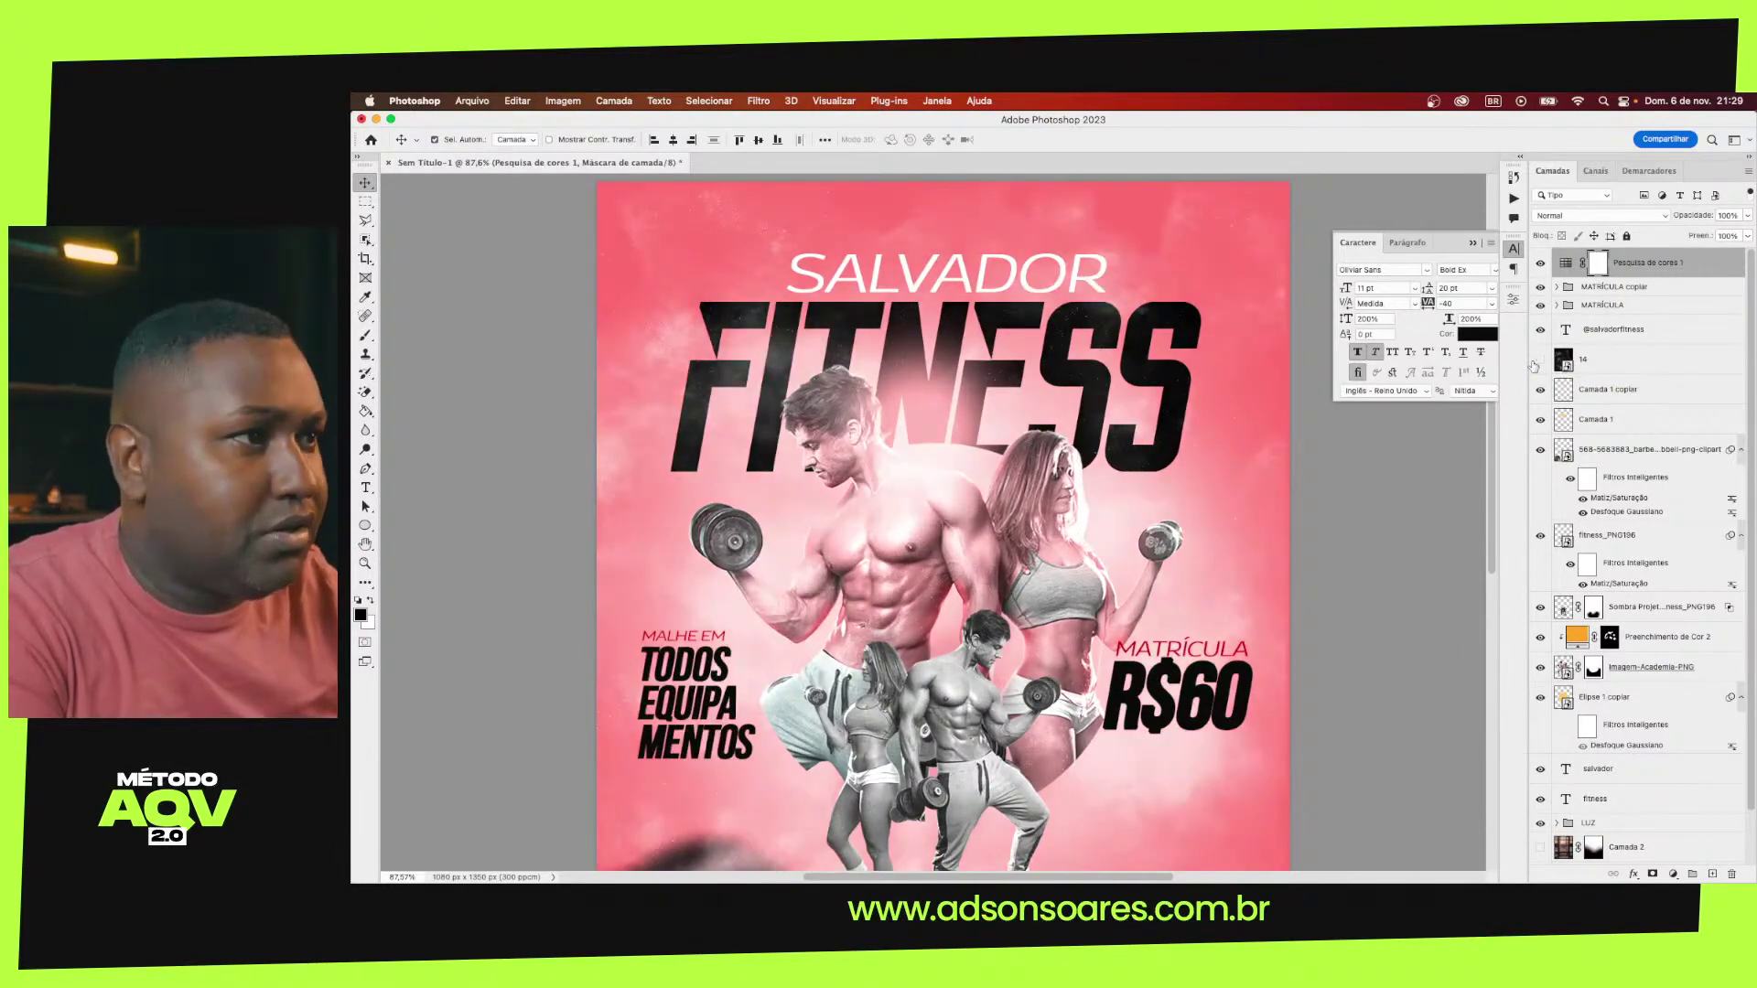
click(1536, 362)
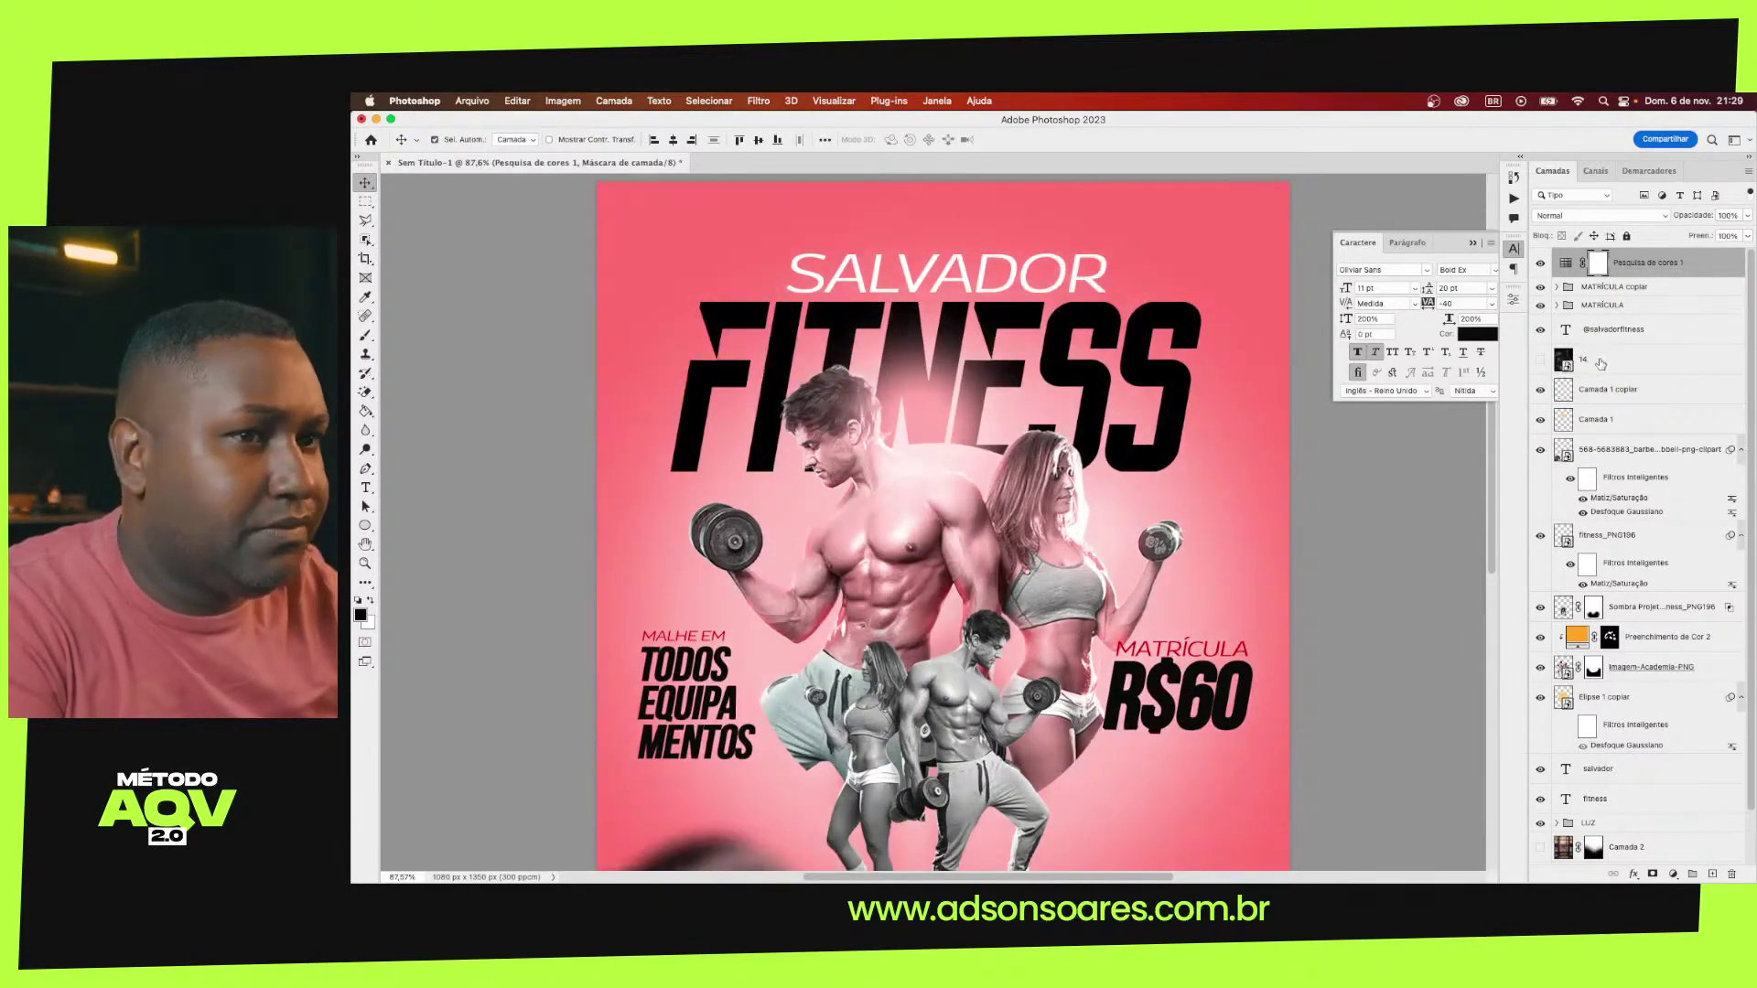
drag(1601, 364, 1604, 262)
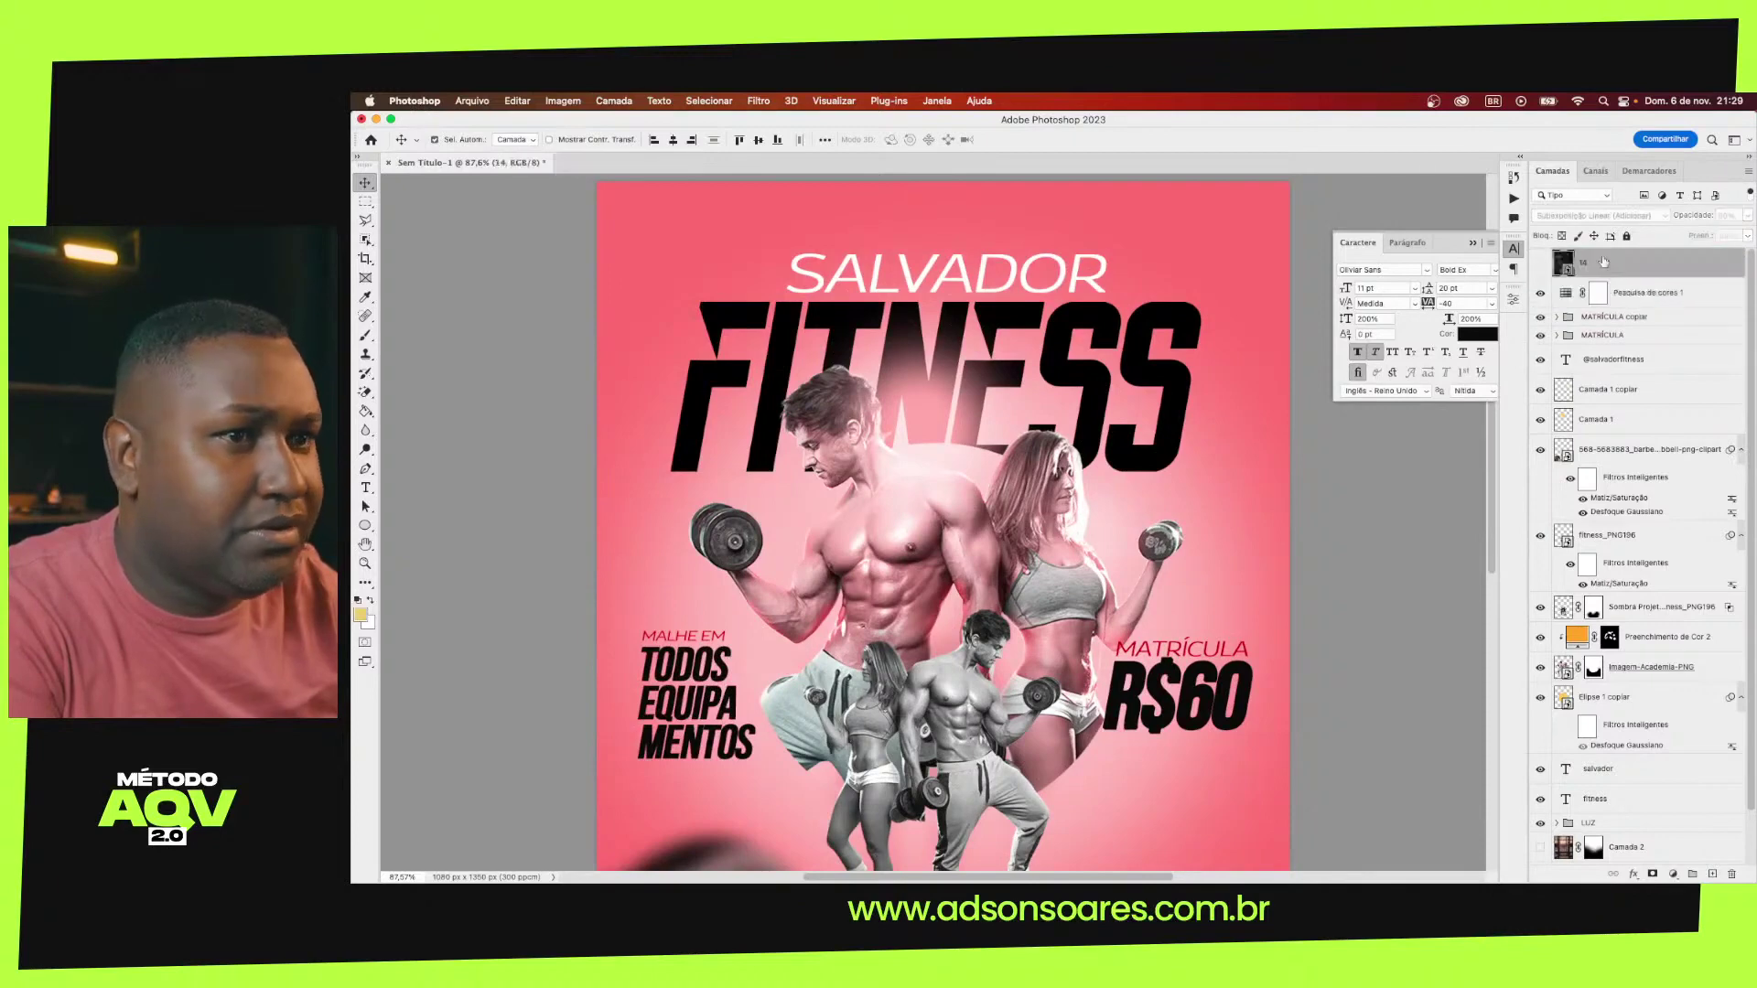
Keep the texture hidden and stamp a merged poster copy into a new layer beneath it
click(1541, 264)
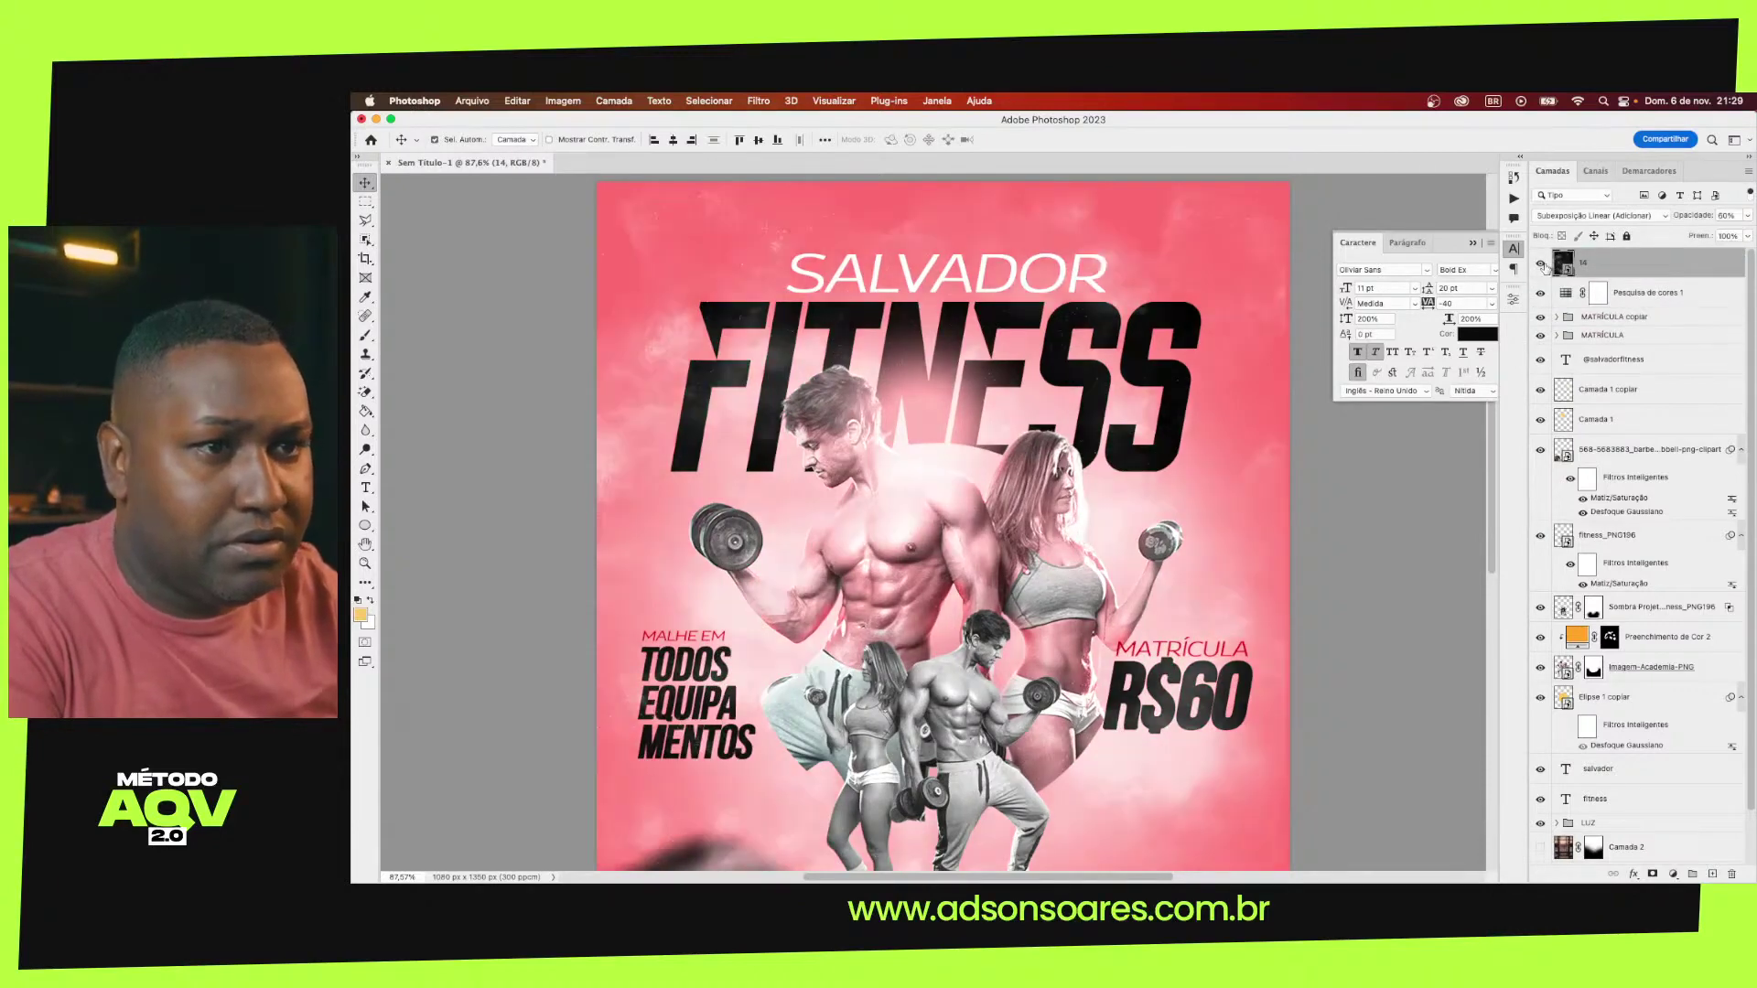
click(1541, 266)
key(ctrl+shift+alt+n)
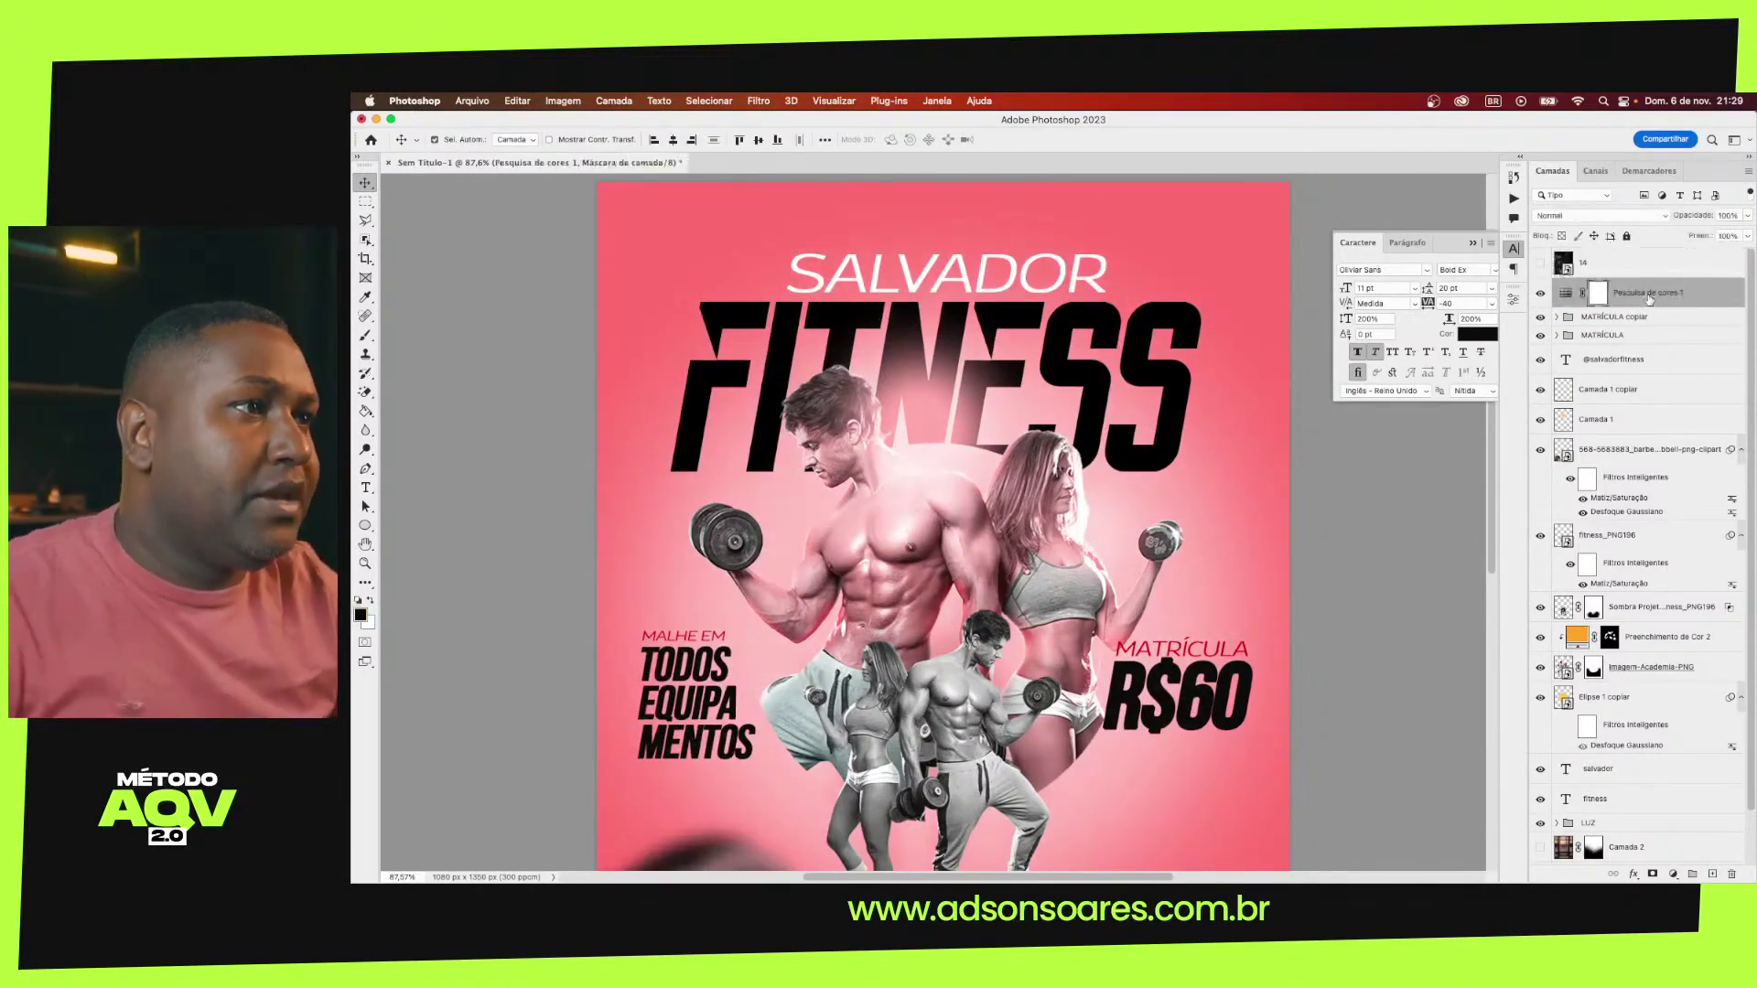
key(ctrl+shift+alt+e)
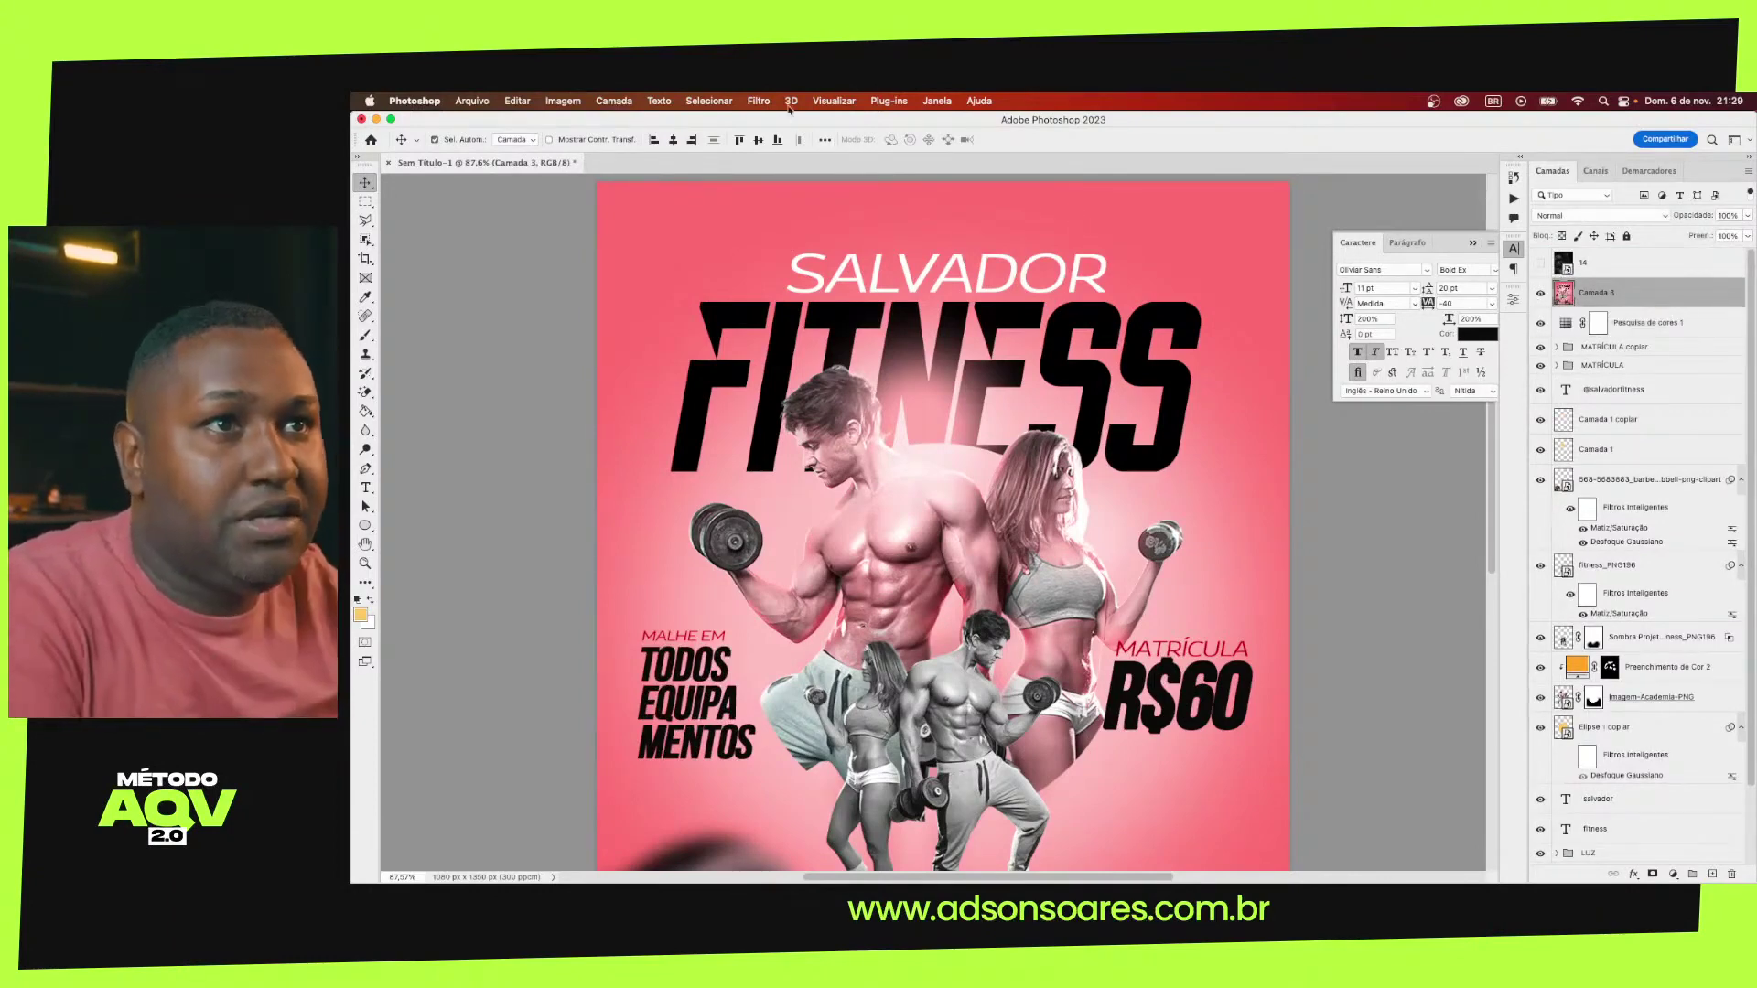
Apply a Custom sharpening filter (5 centre, -1 around) and compare the result
click(758, 101)
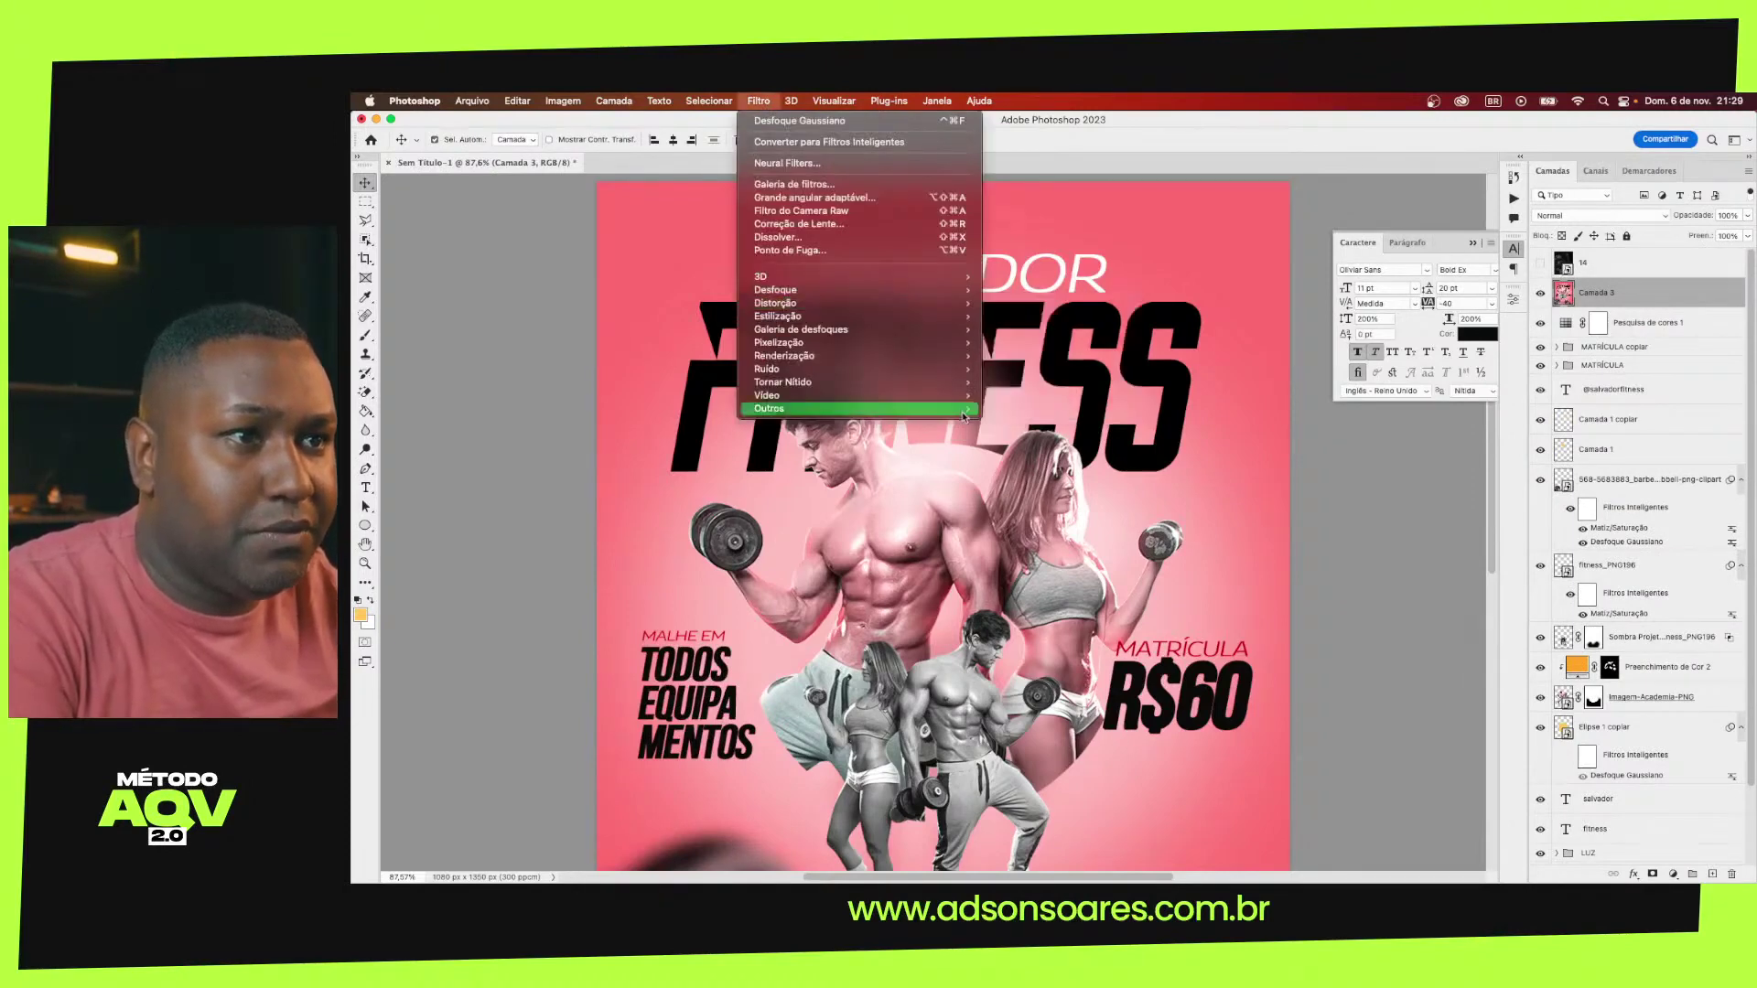
mouse_move(768, 408)
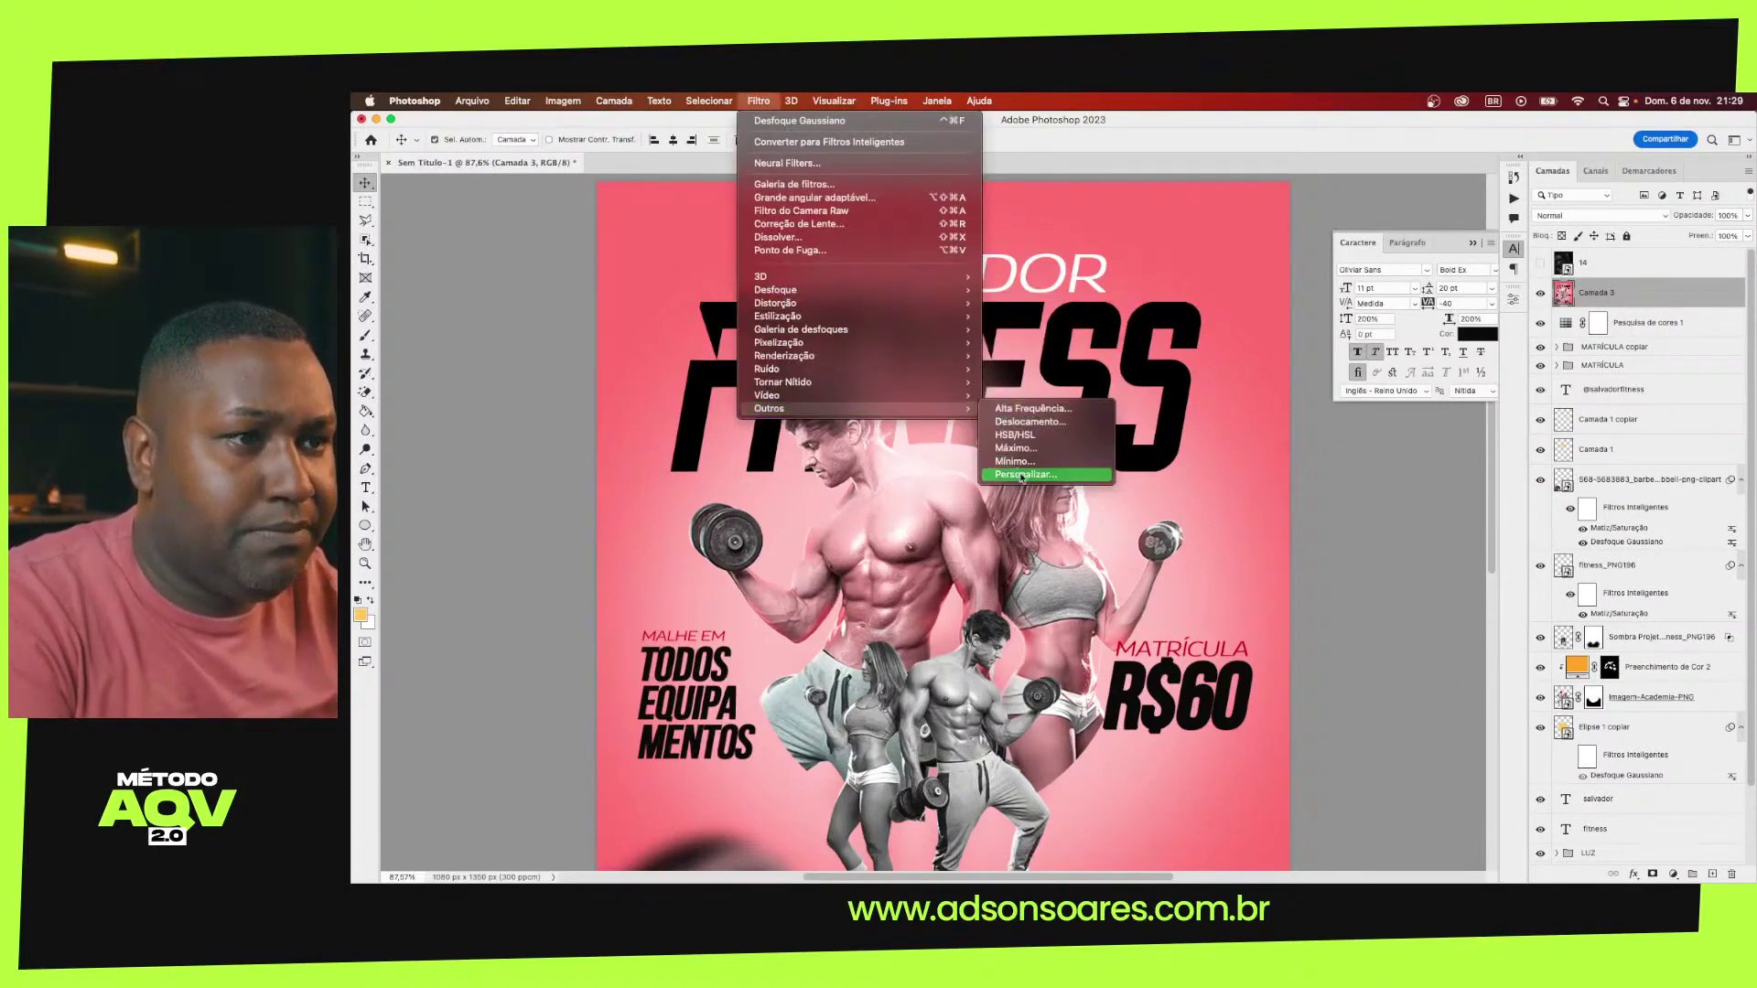
click(1022, 475)
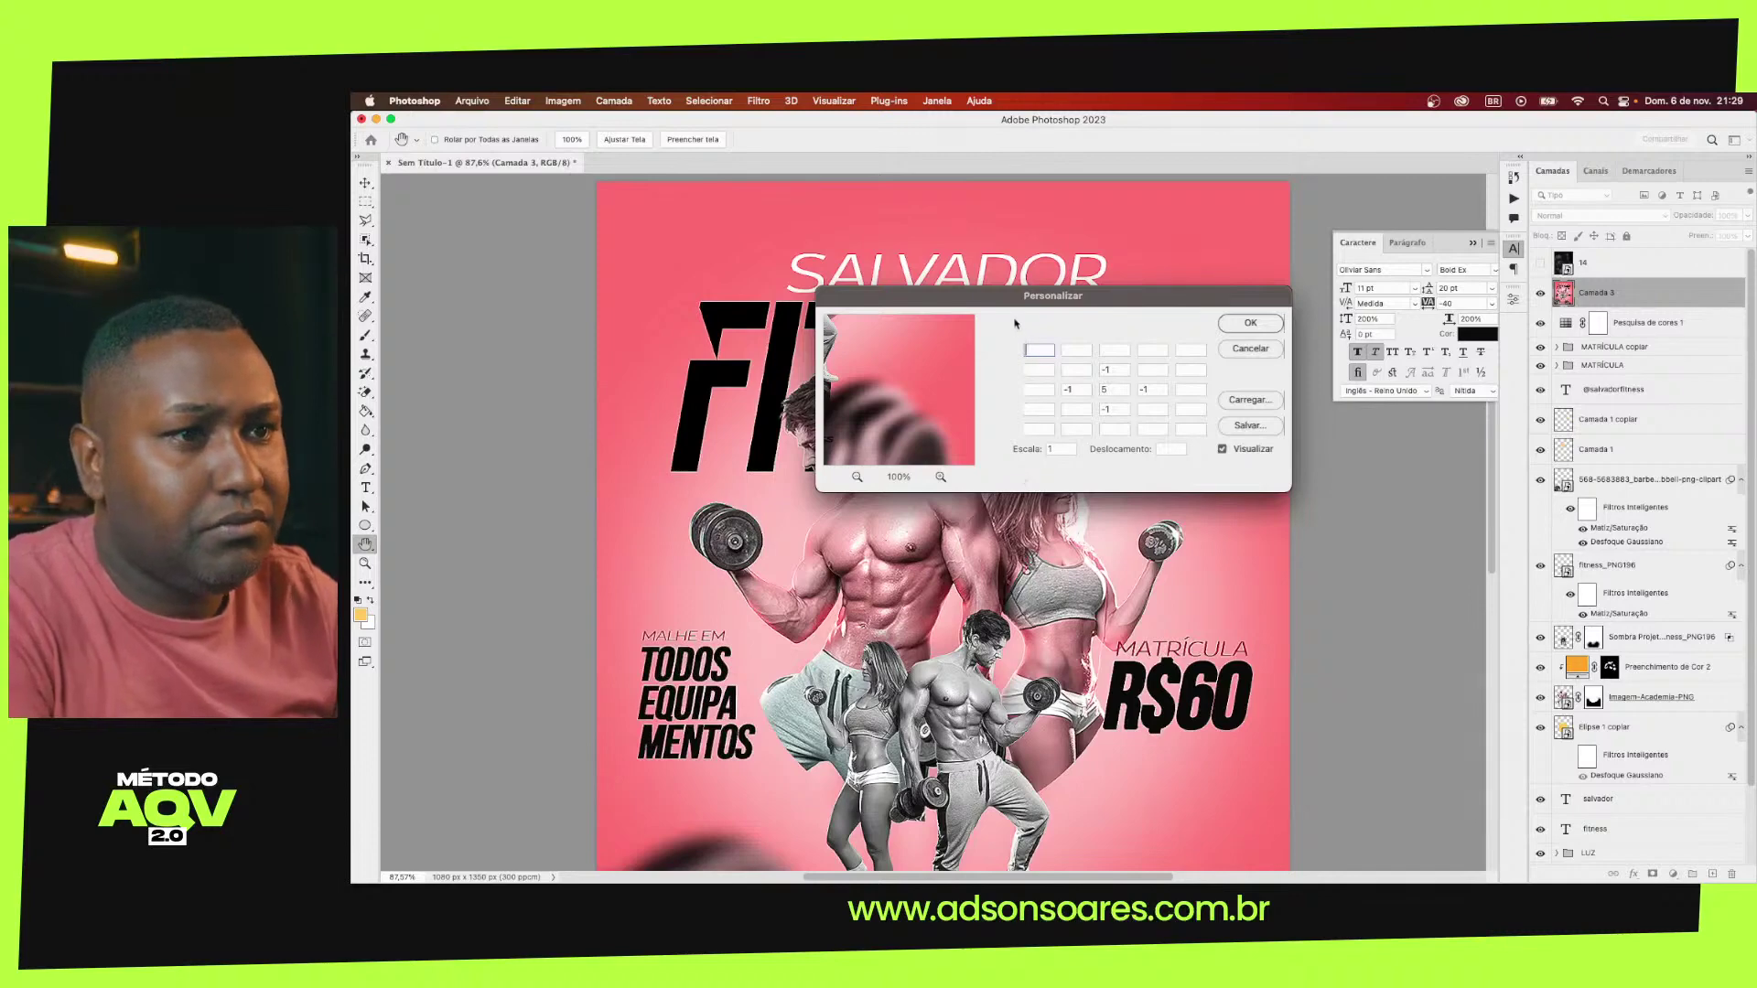
drag(1013, 303, 1272, 307)
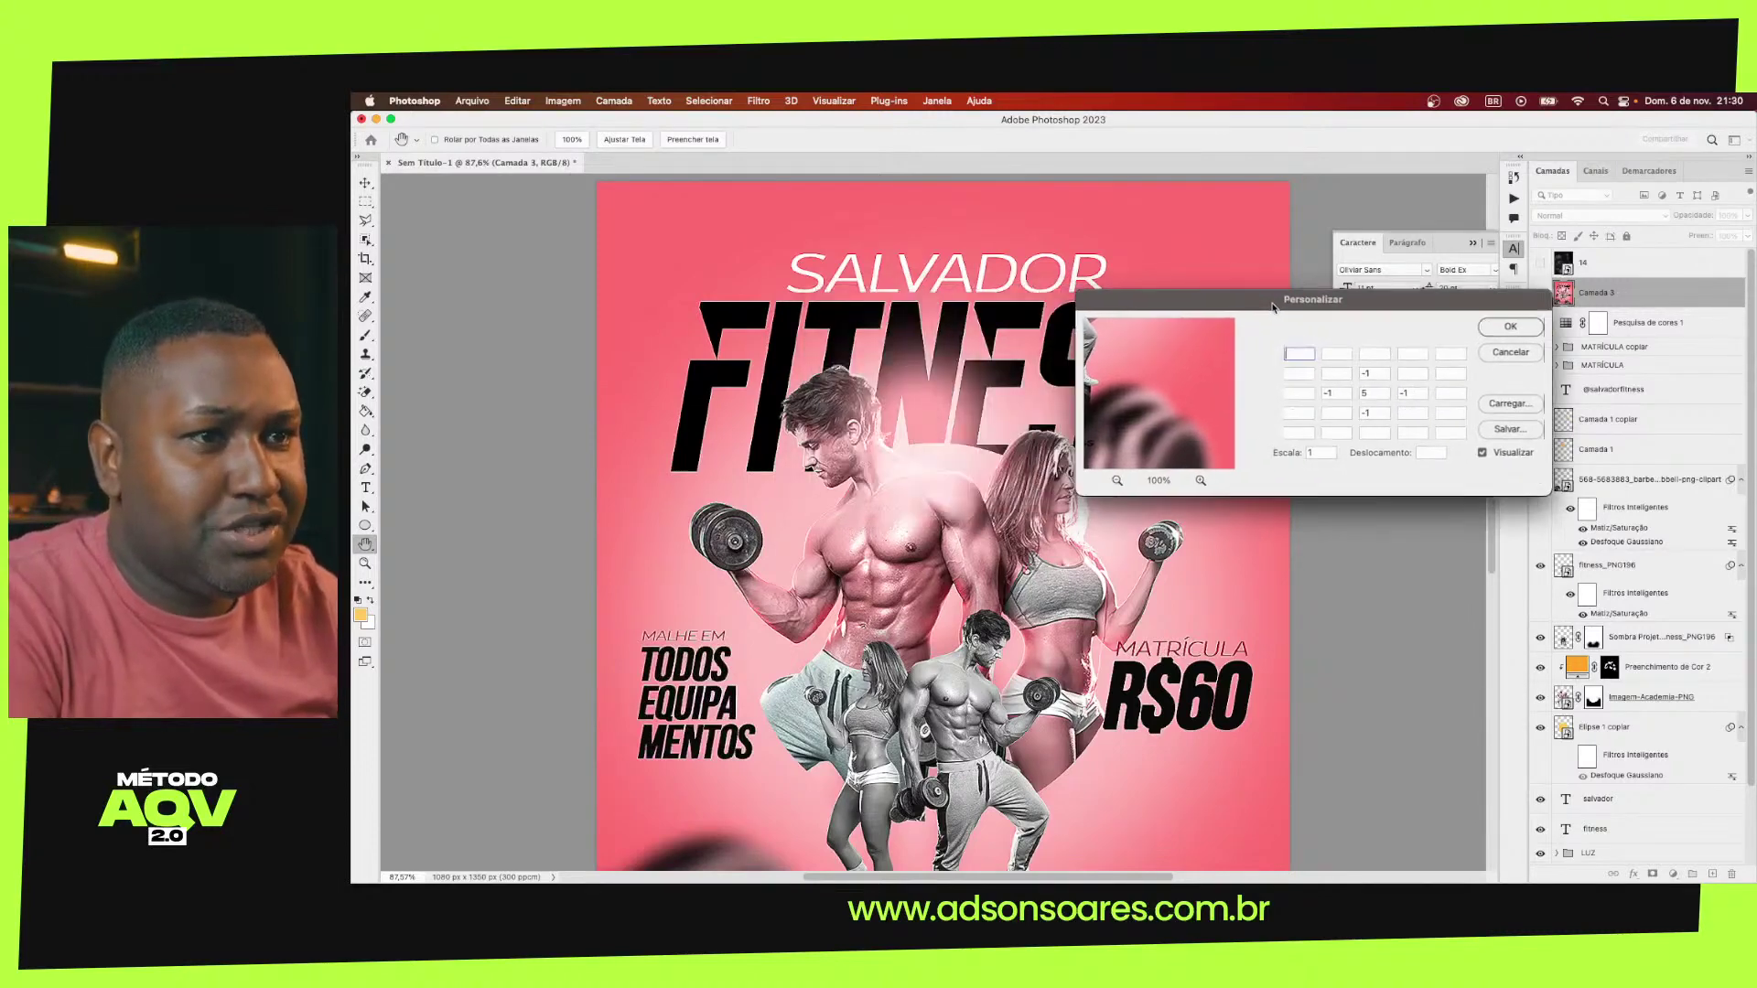
click(1508, 328)
click(1541, 293)
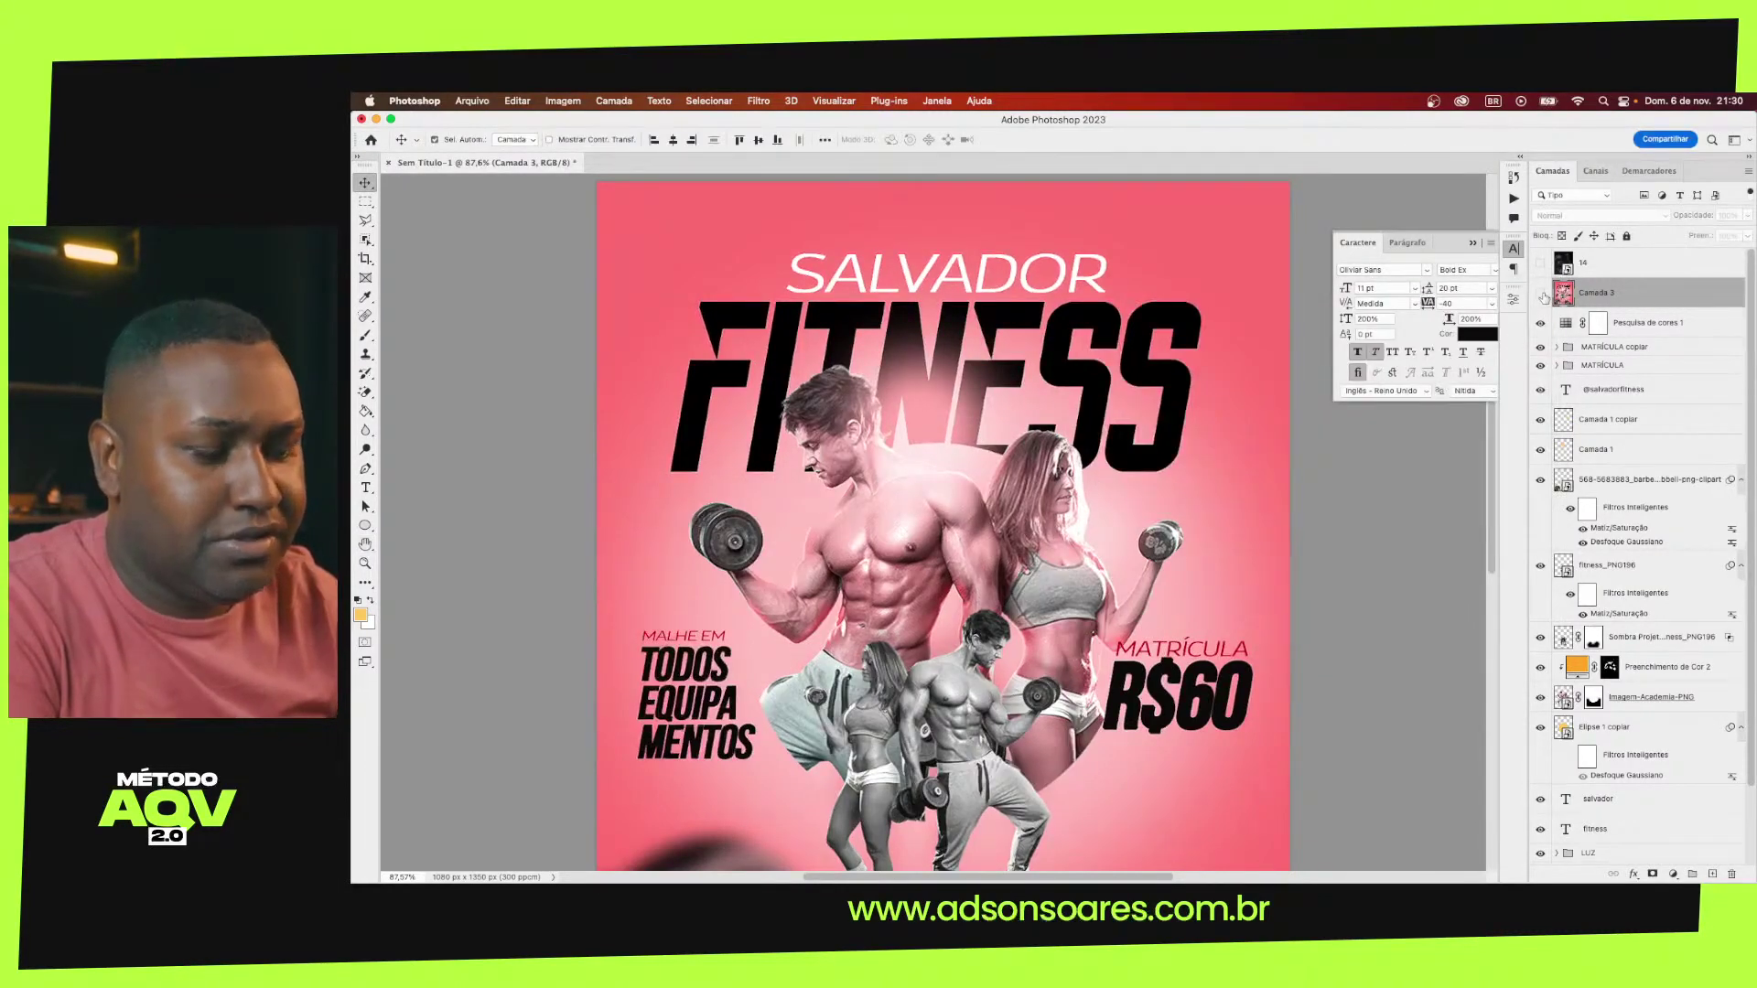
click(1541, 295)
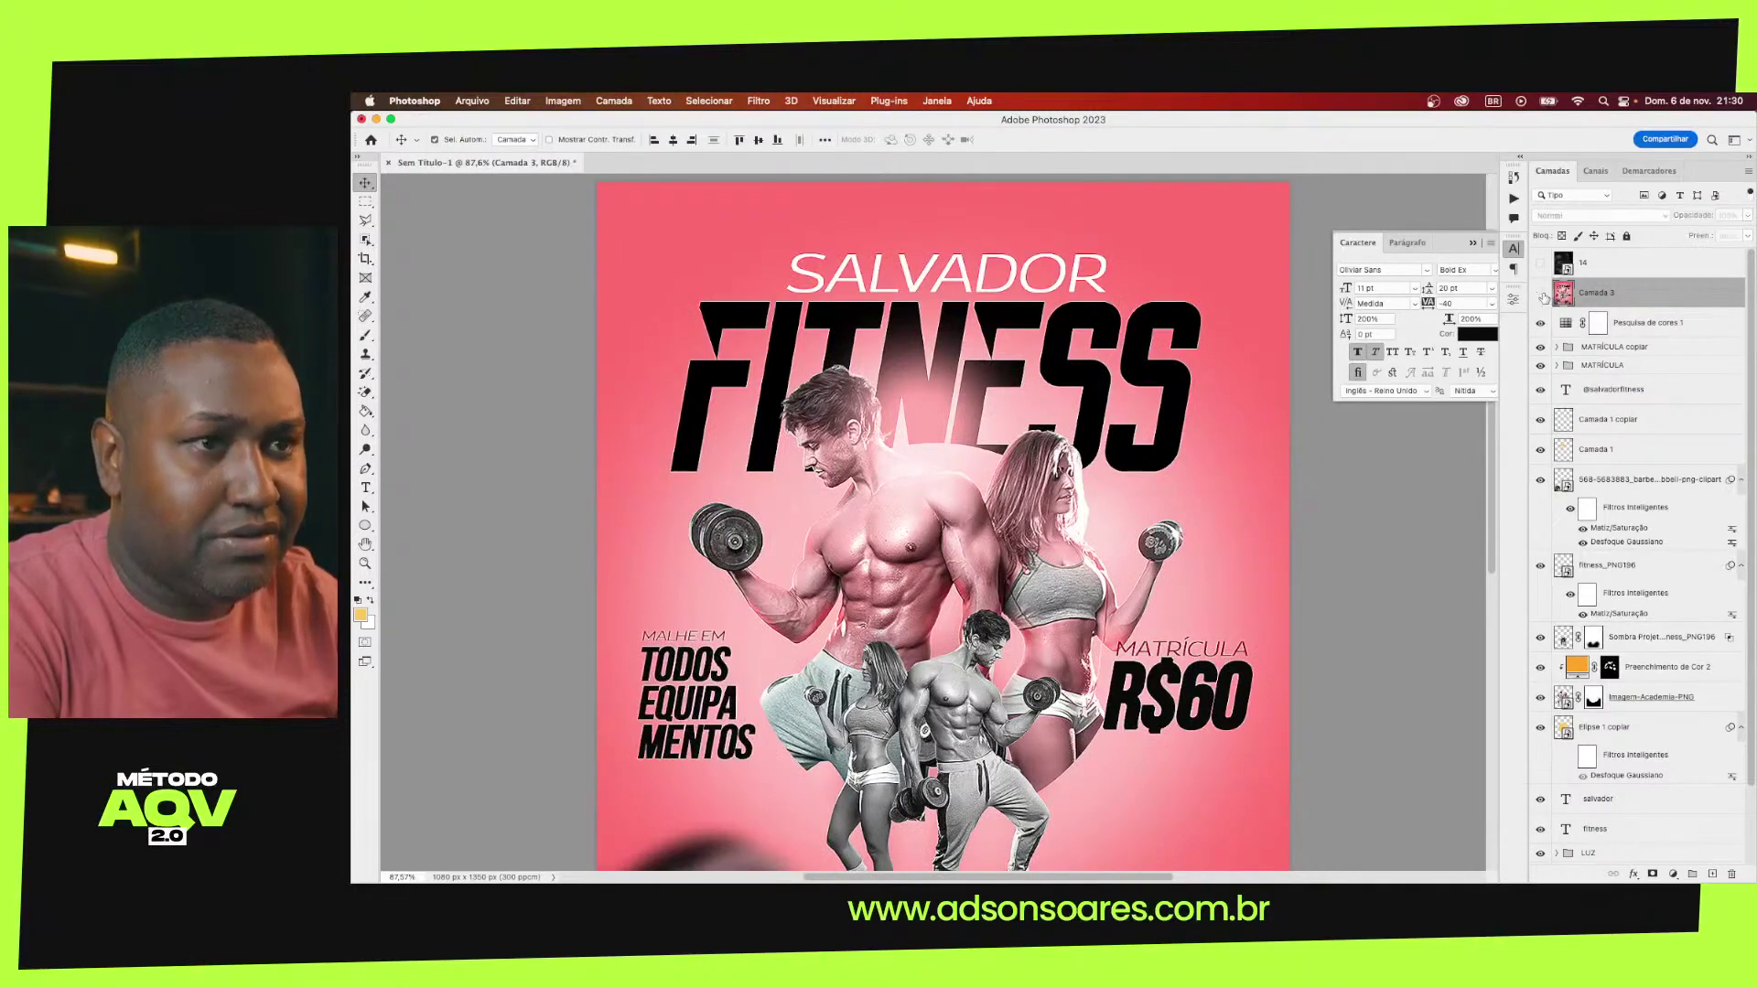
click(1541, 293)
Toggle the sharpening and texture layers to compare the poster with and without them, then fit it in the window
click(1541, 294)
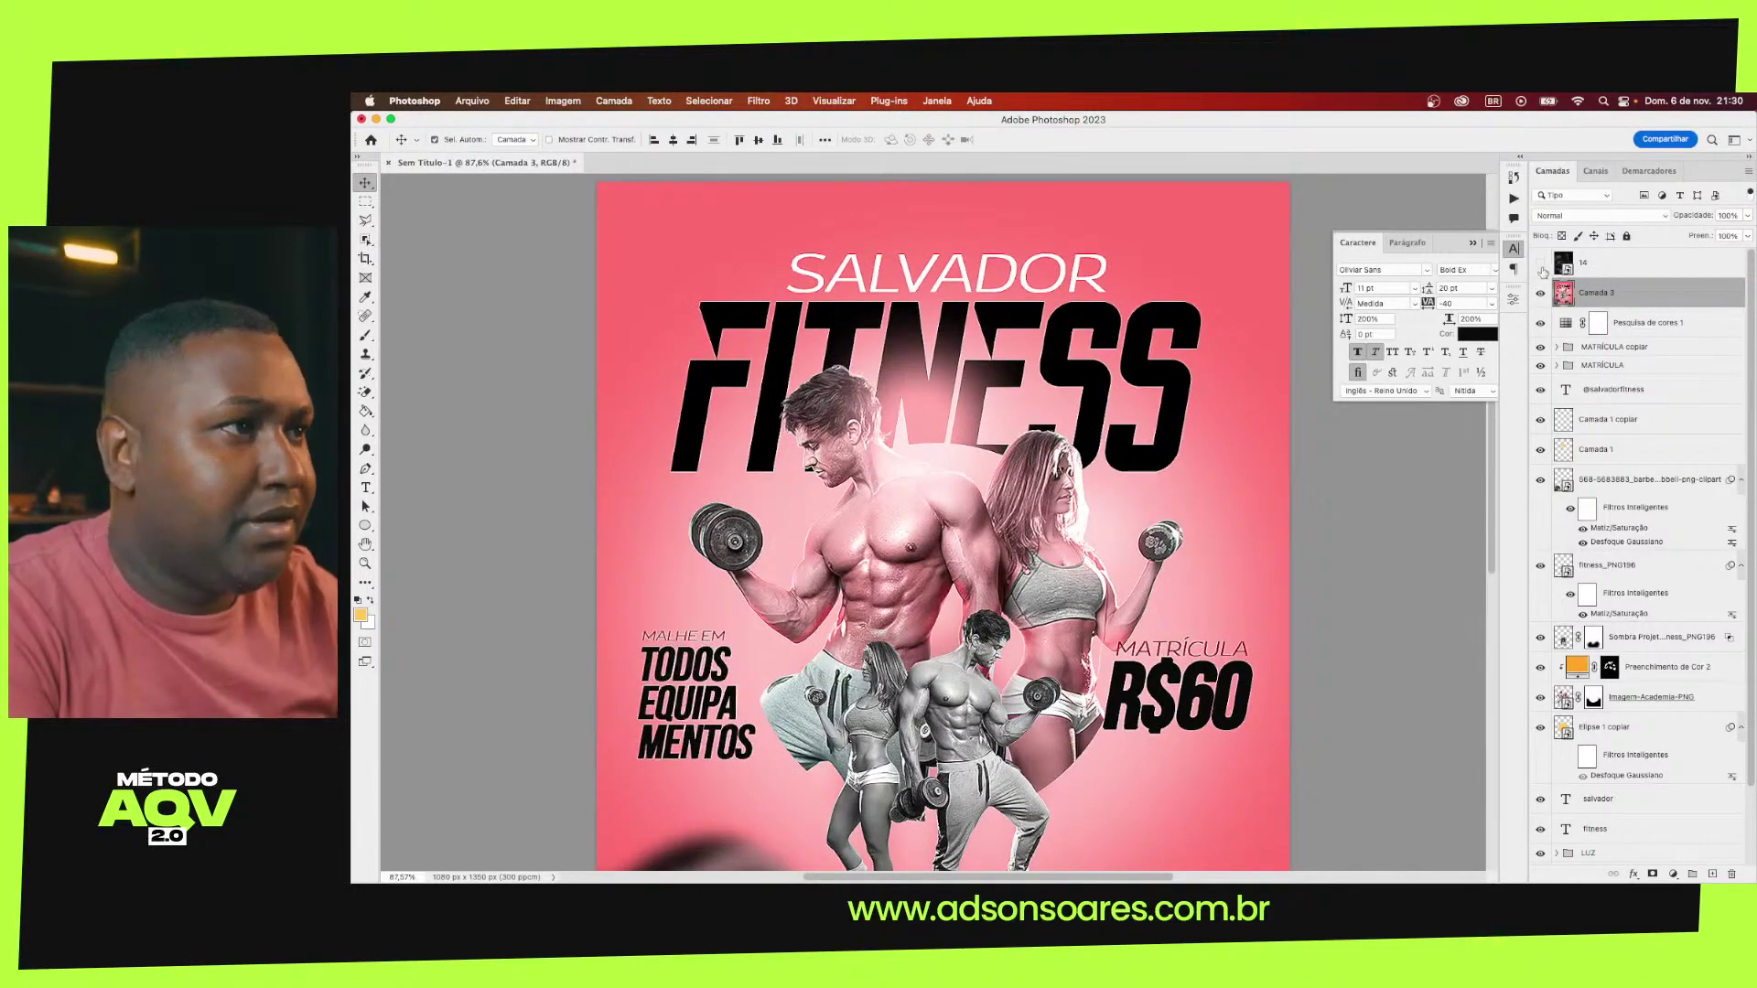
click(1541, 264)
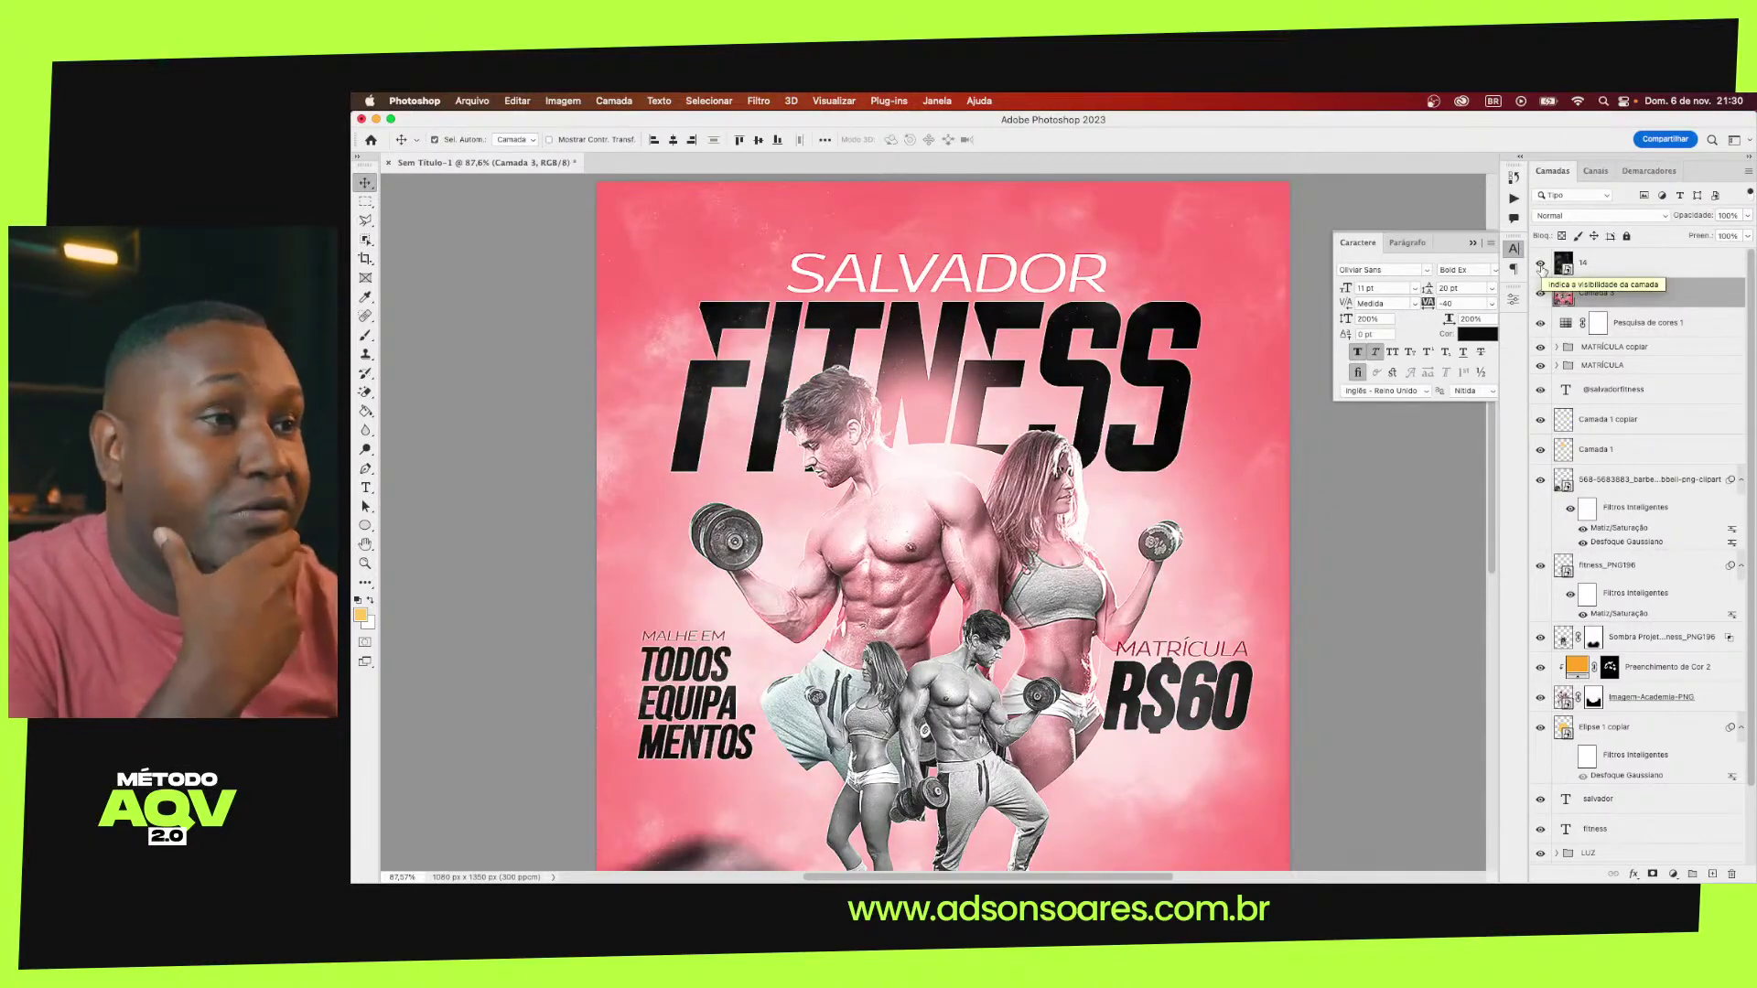
click(1541, 266)
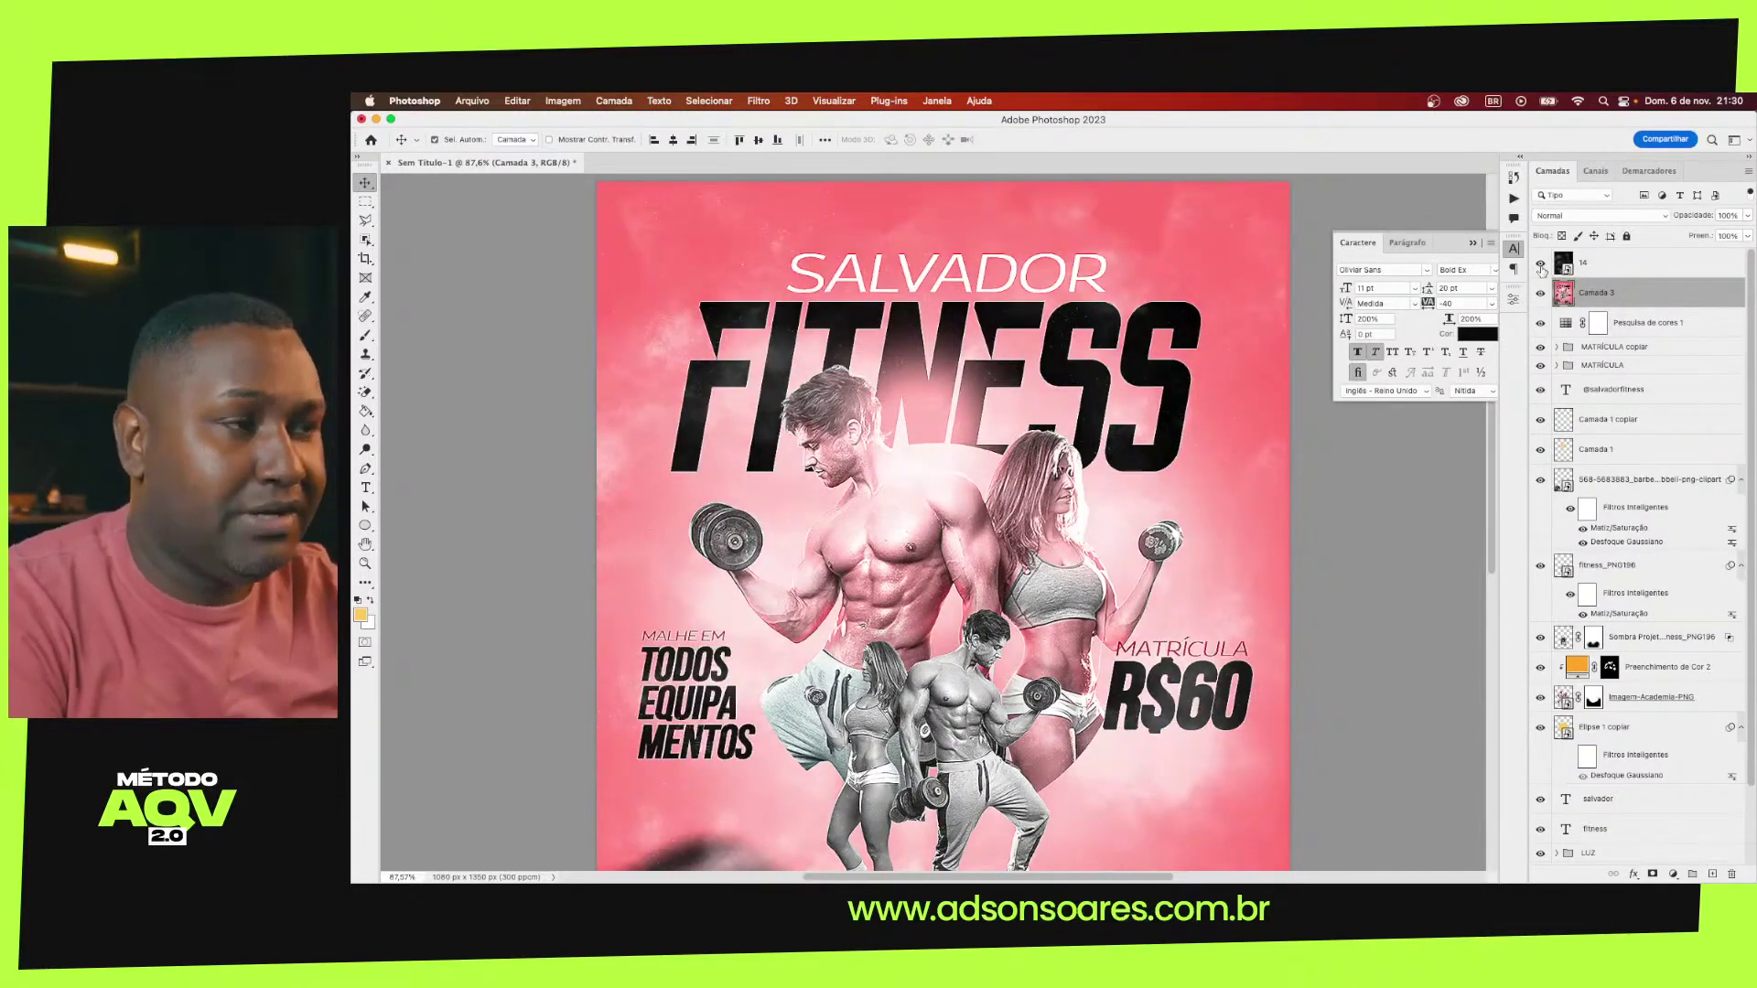
click(1541, 265)
click(1541, 266)
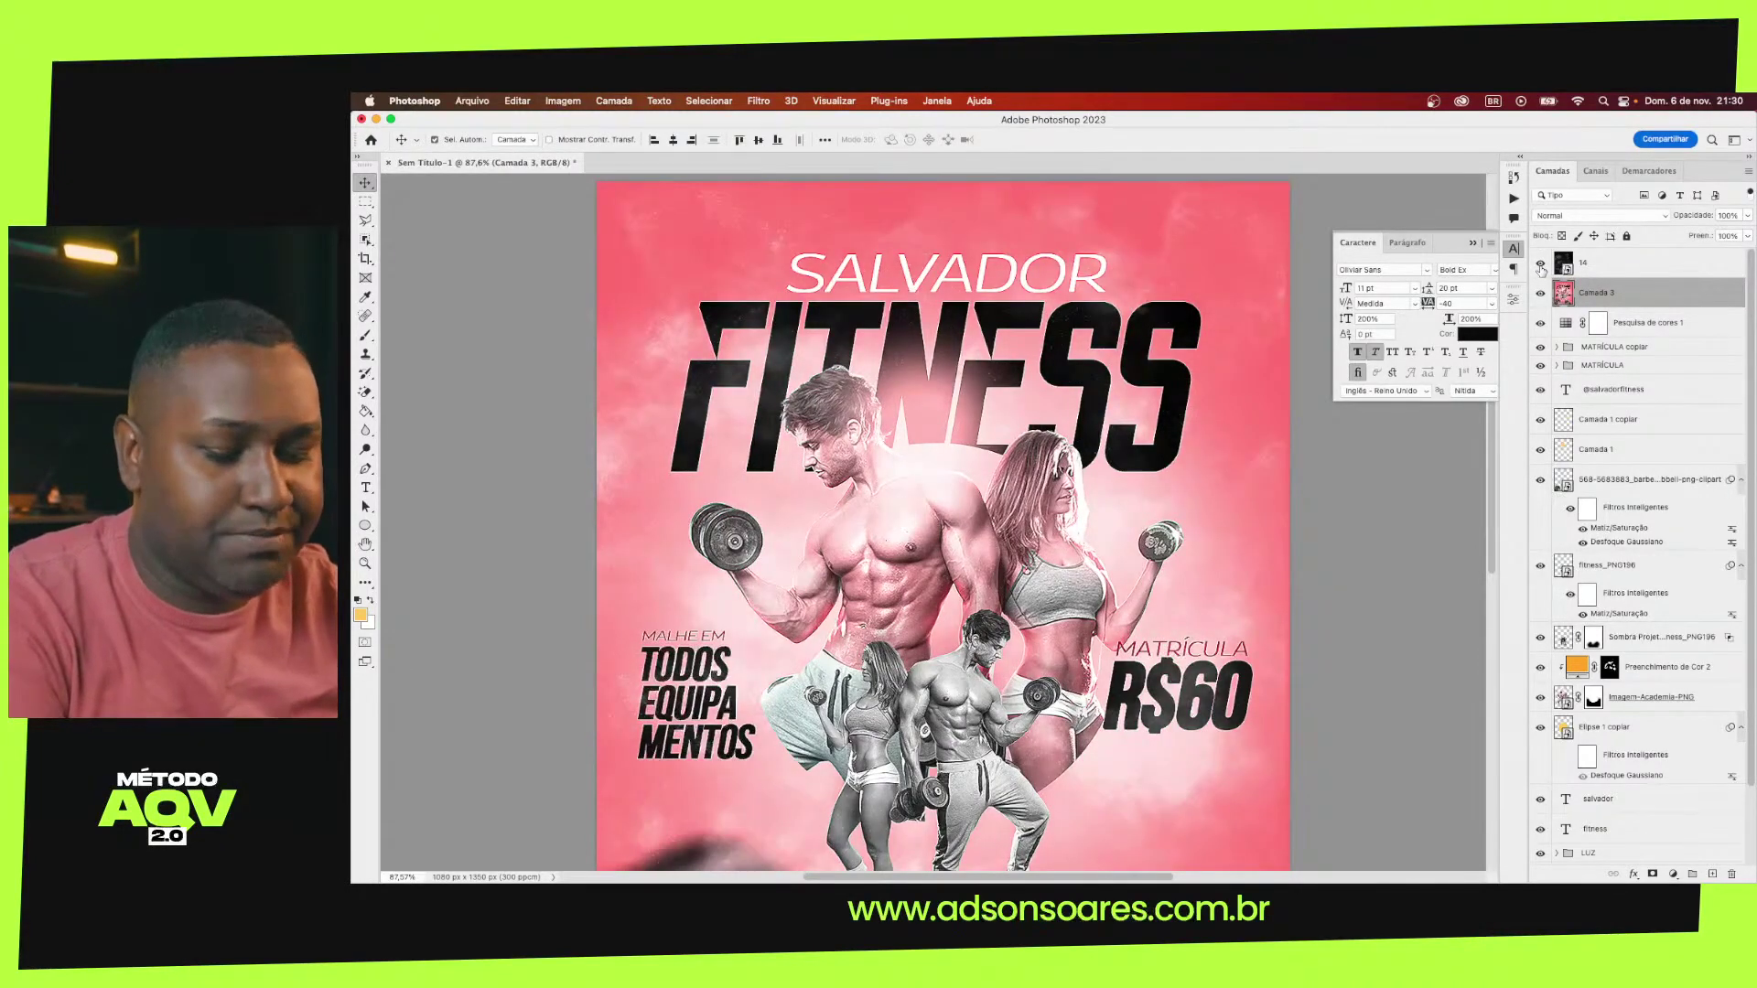
click(1369, 540)
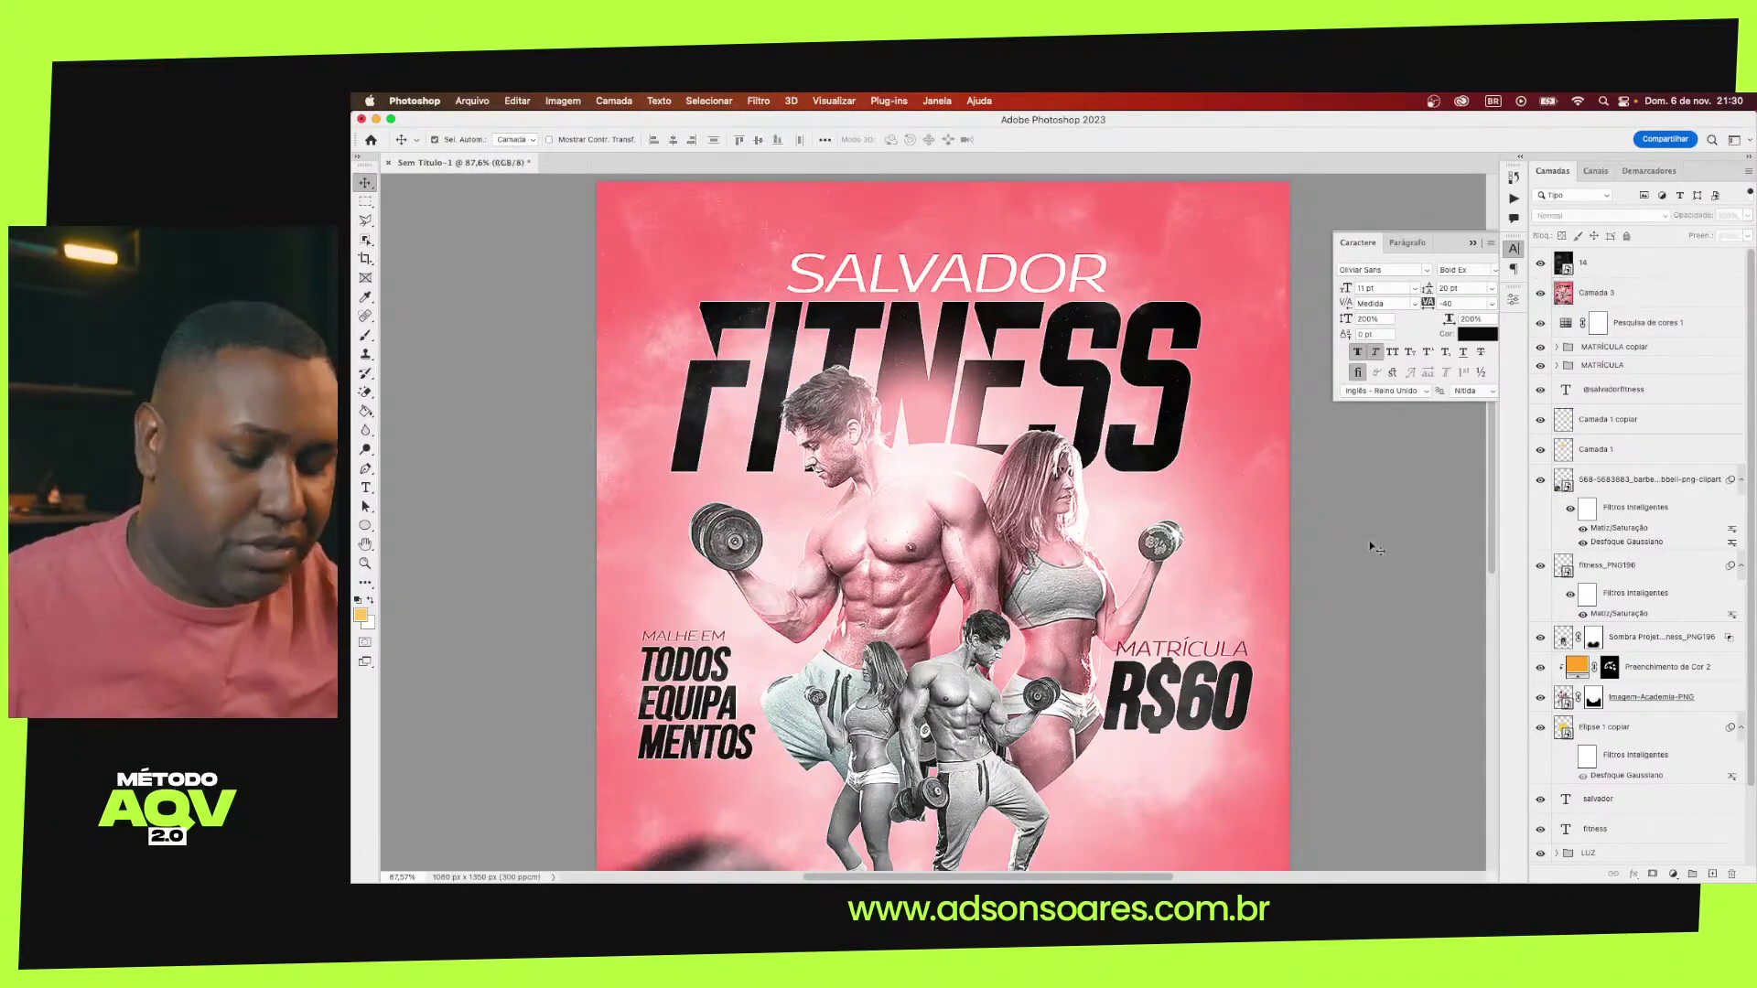
key(super+0)
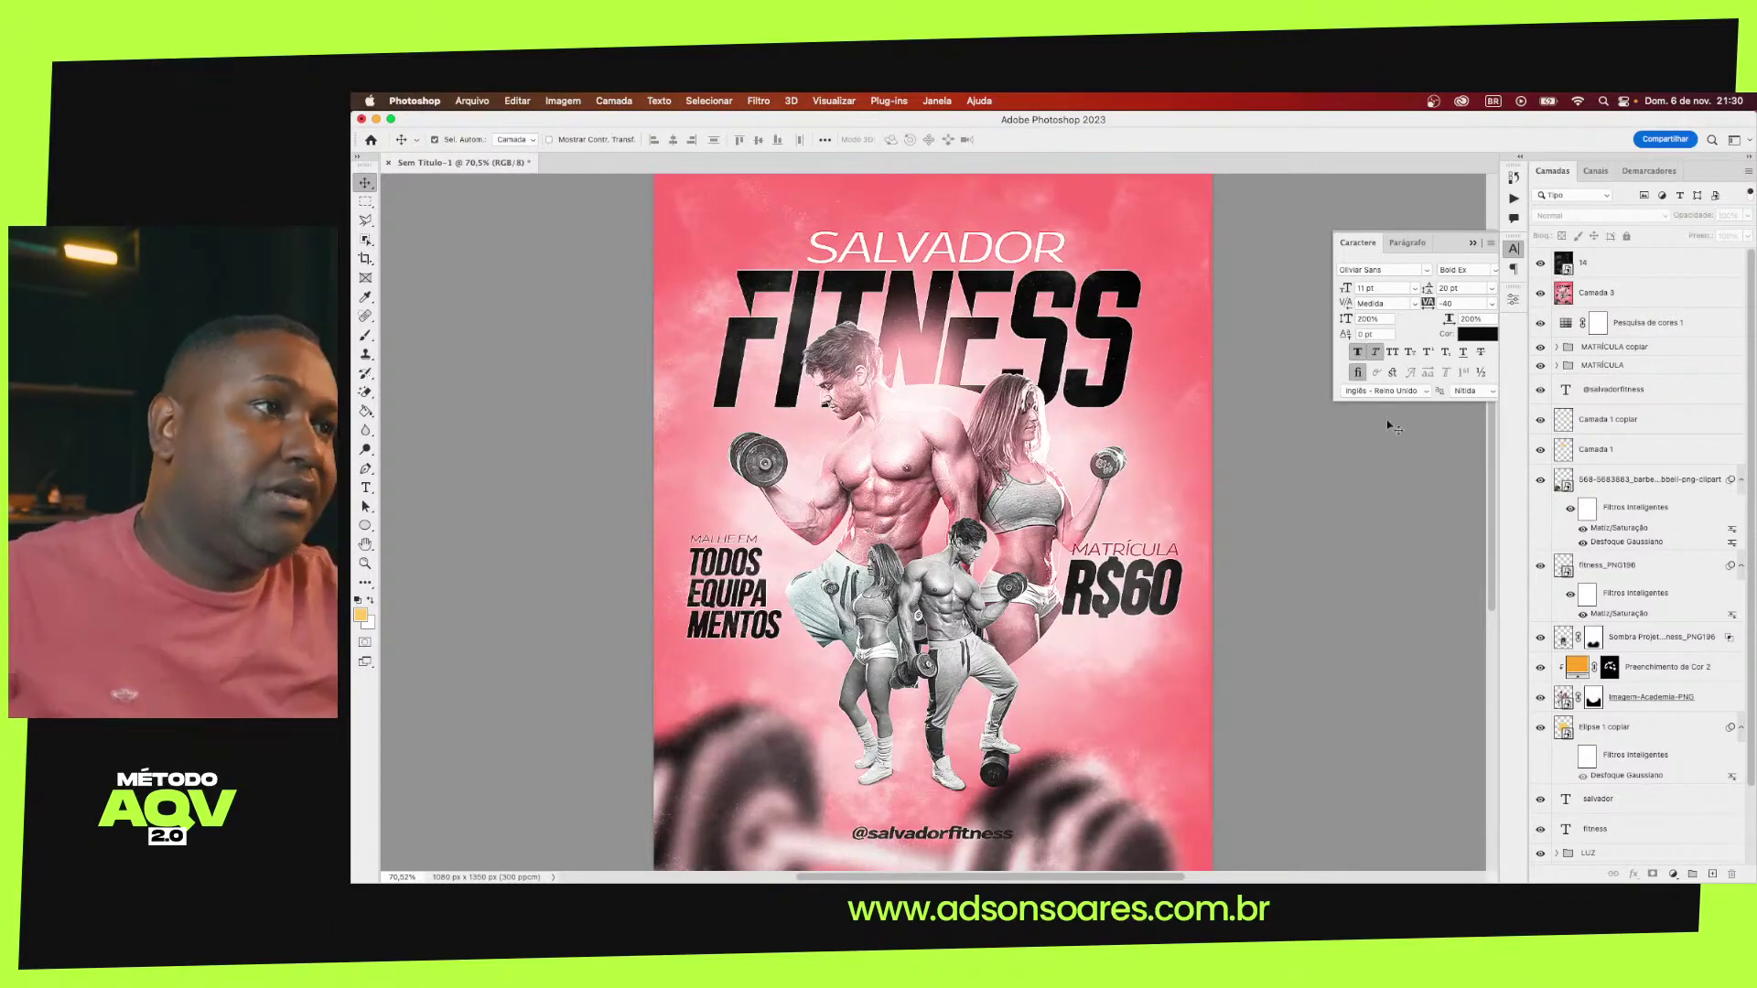
Move layer 14 below Camada 3, hide its texture, and select Camada 3
click(1608, 295)
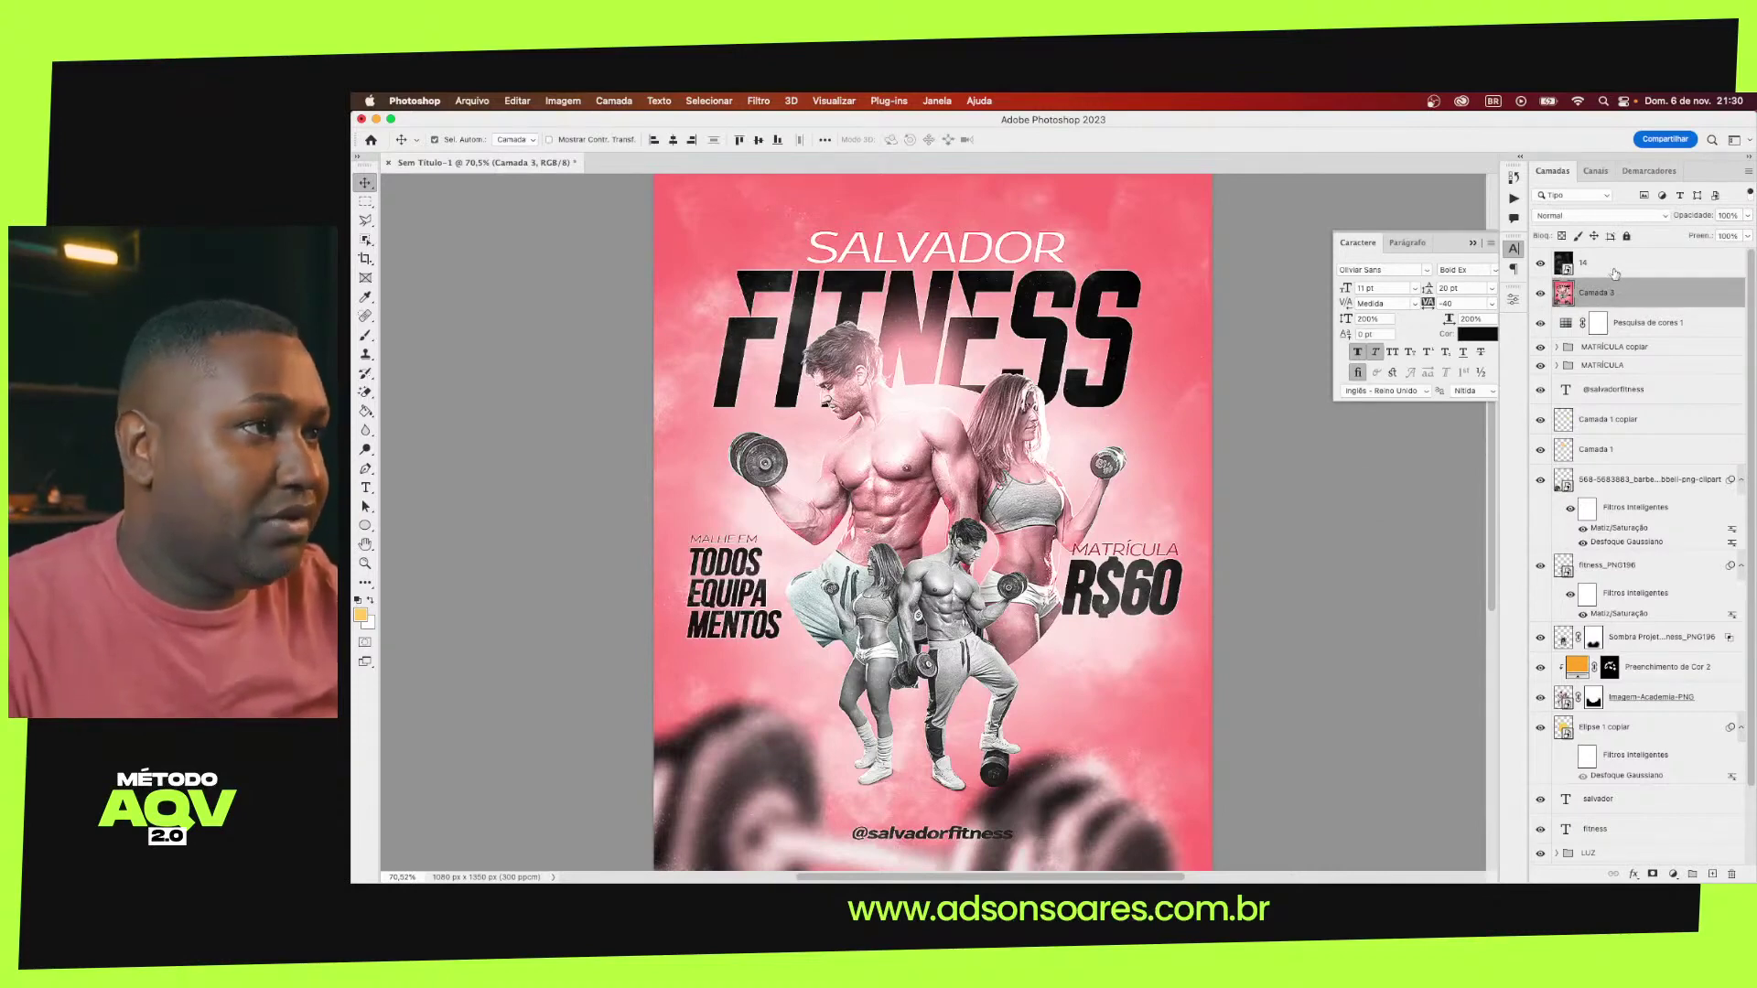
click(1614, 274)
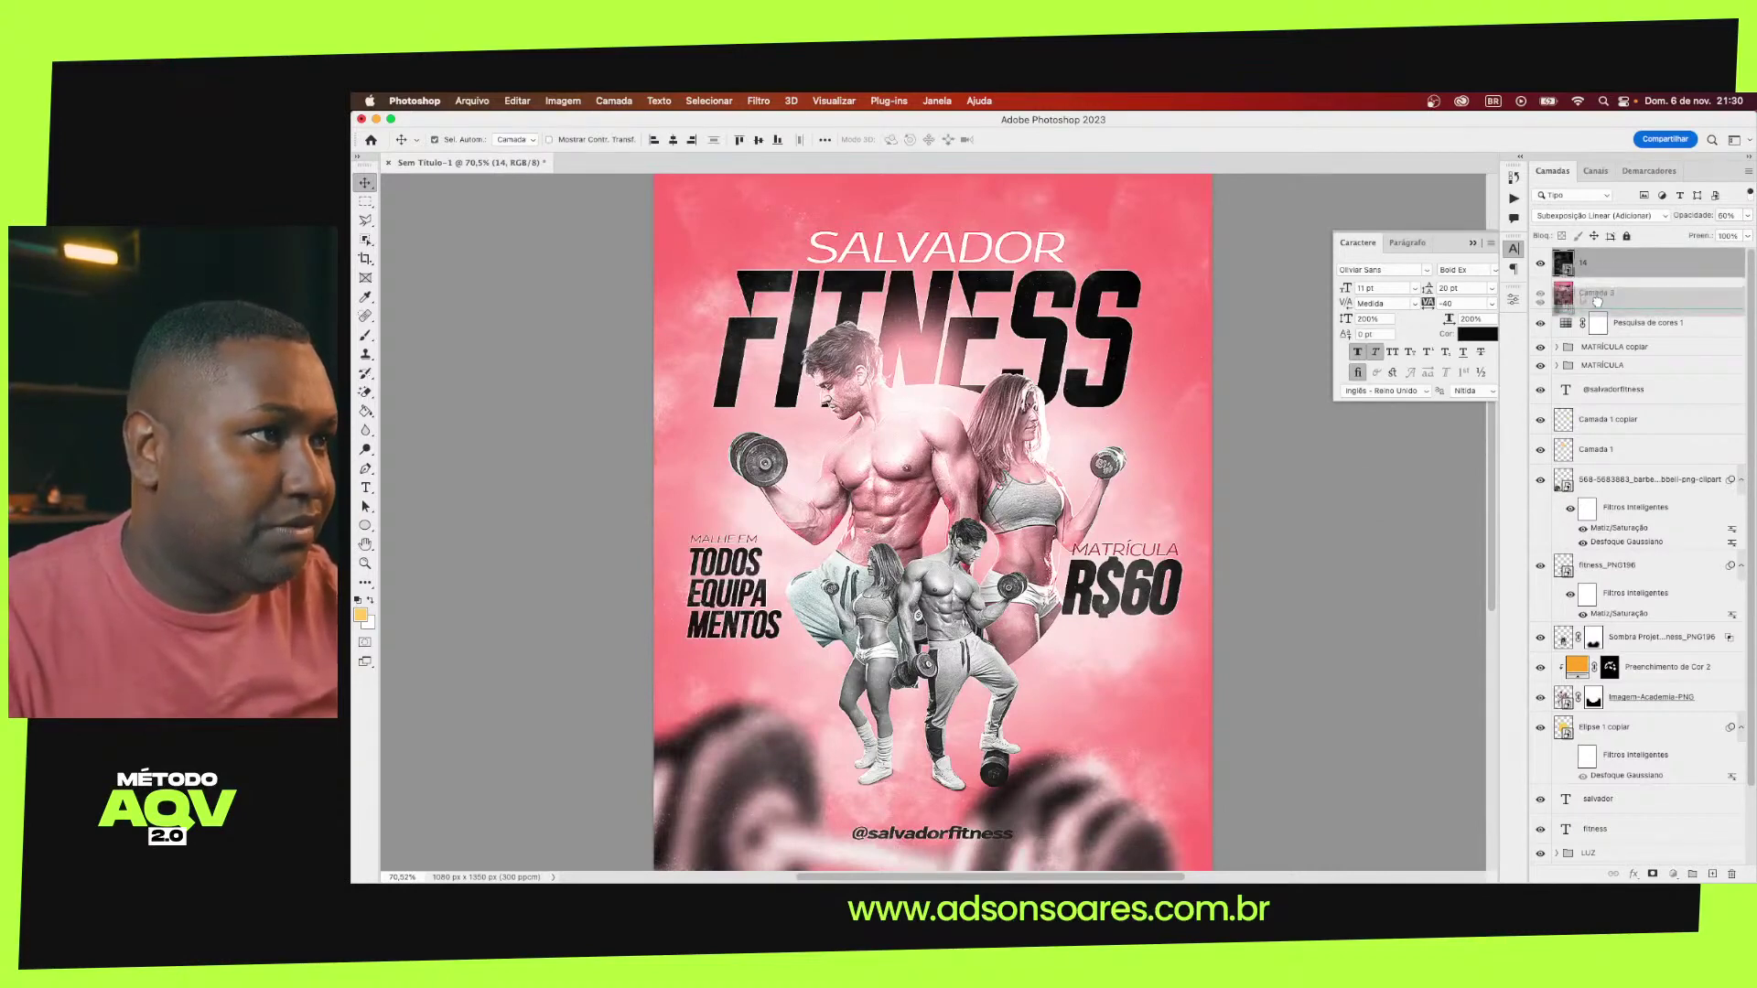
drag(1603, 266, 1601, 307)
click(1541, 266)
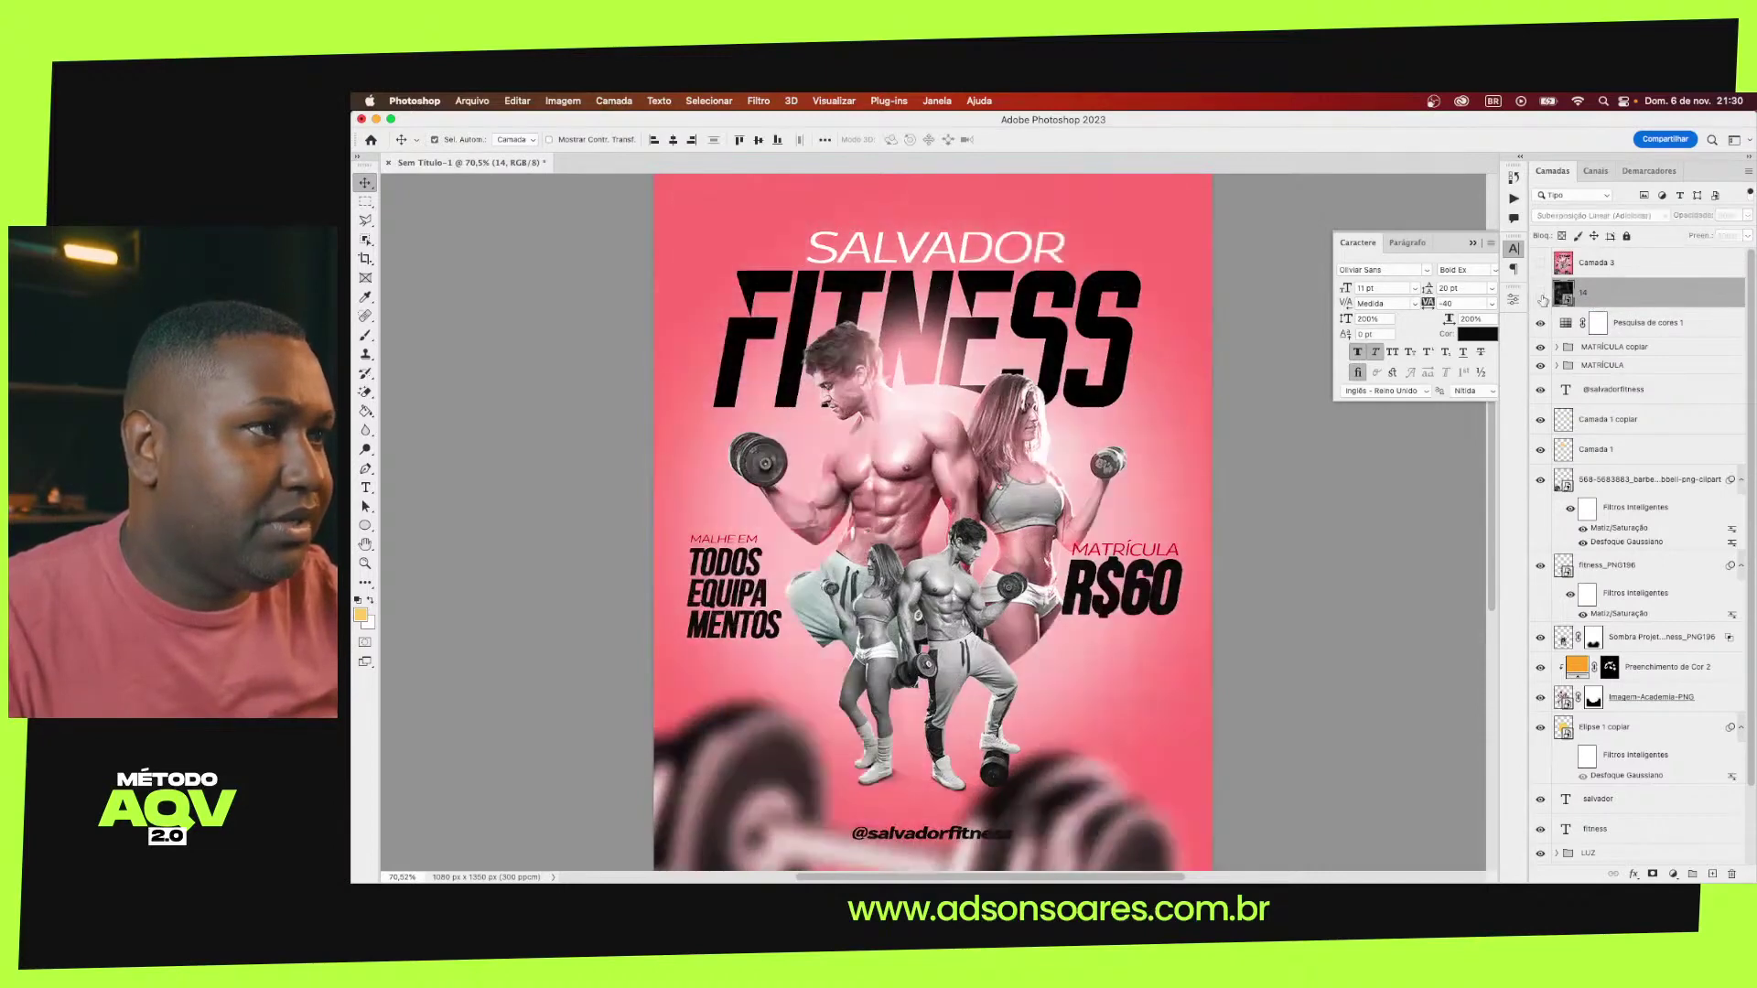
scroll(1600, 274, down, 1)
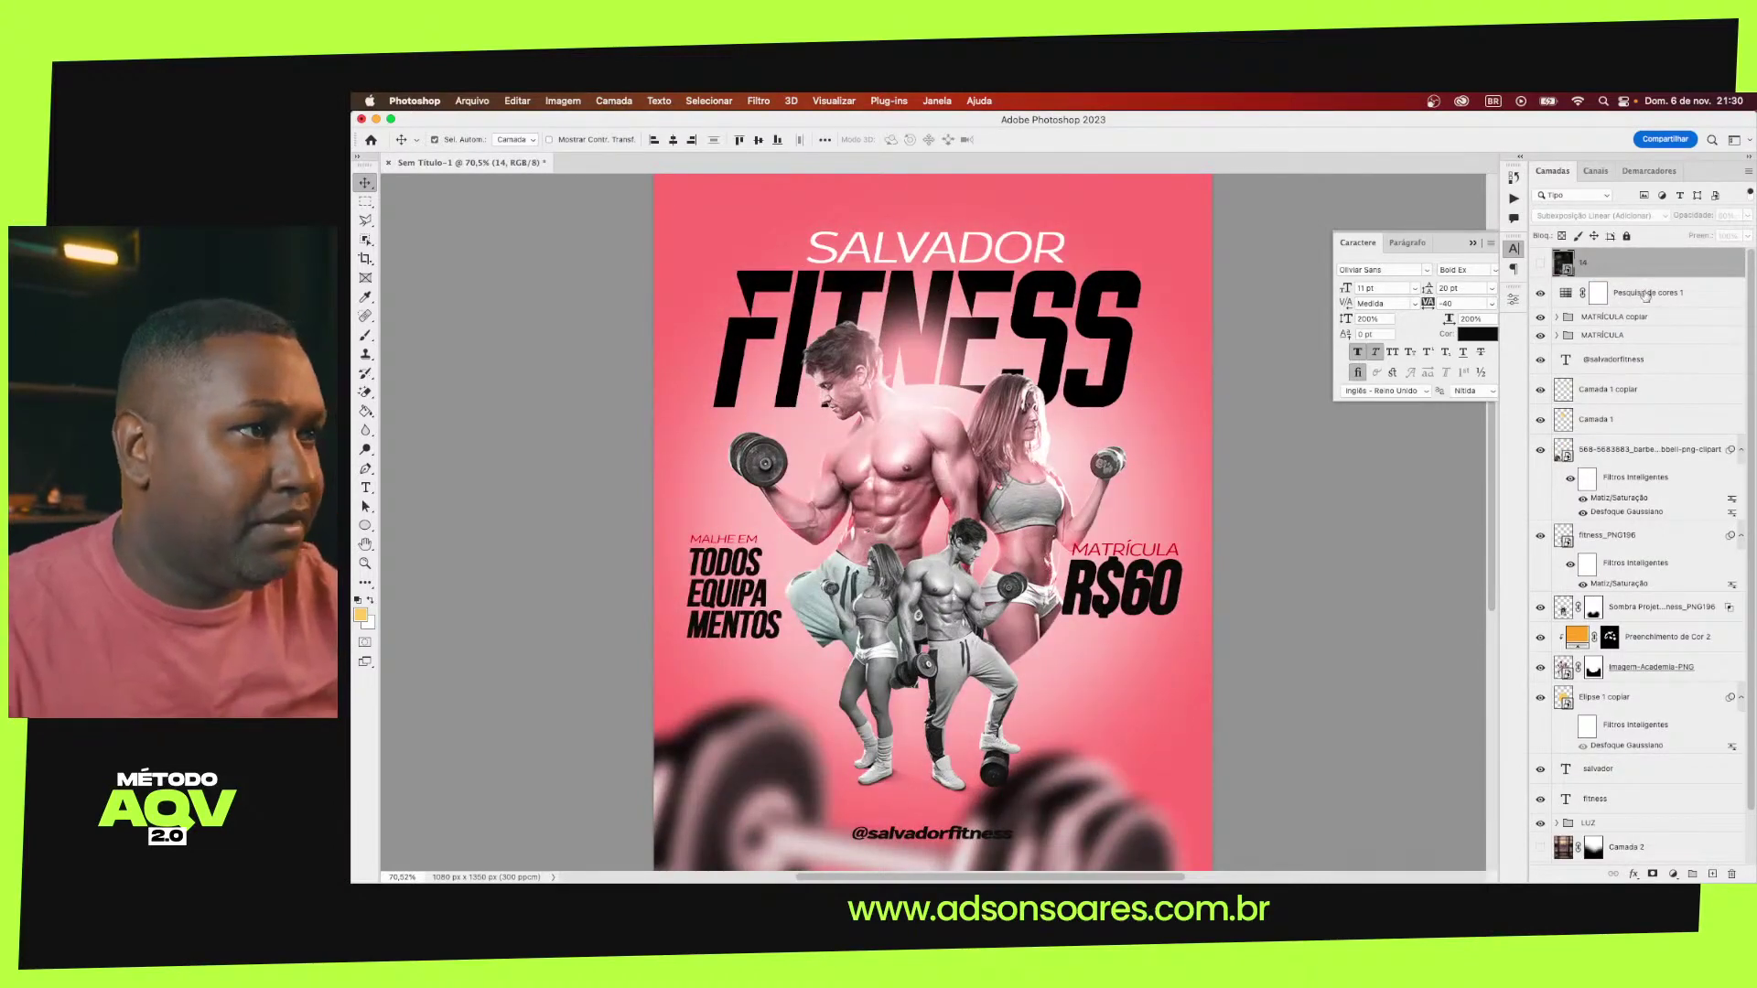
scroll(1601, 268, up, 1)
click(1645, 294)
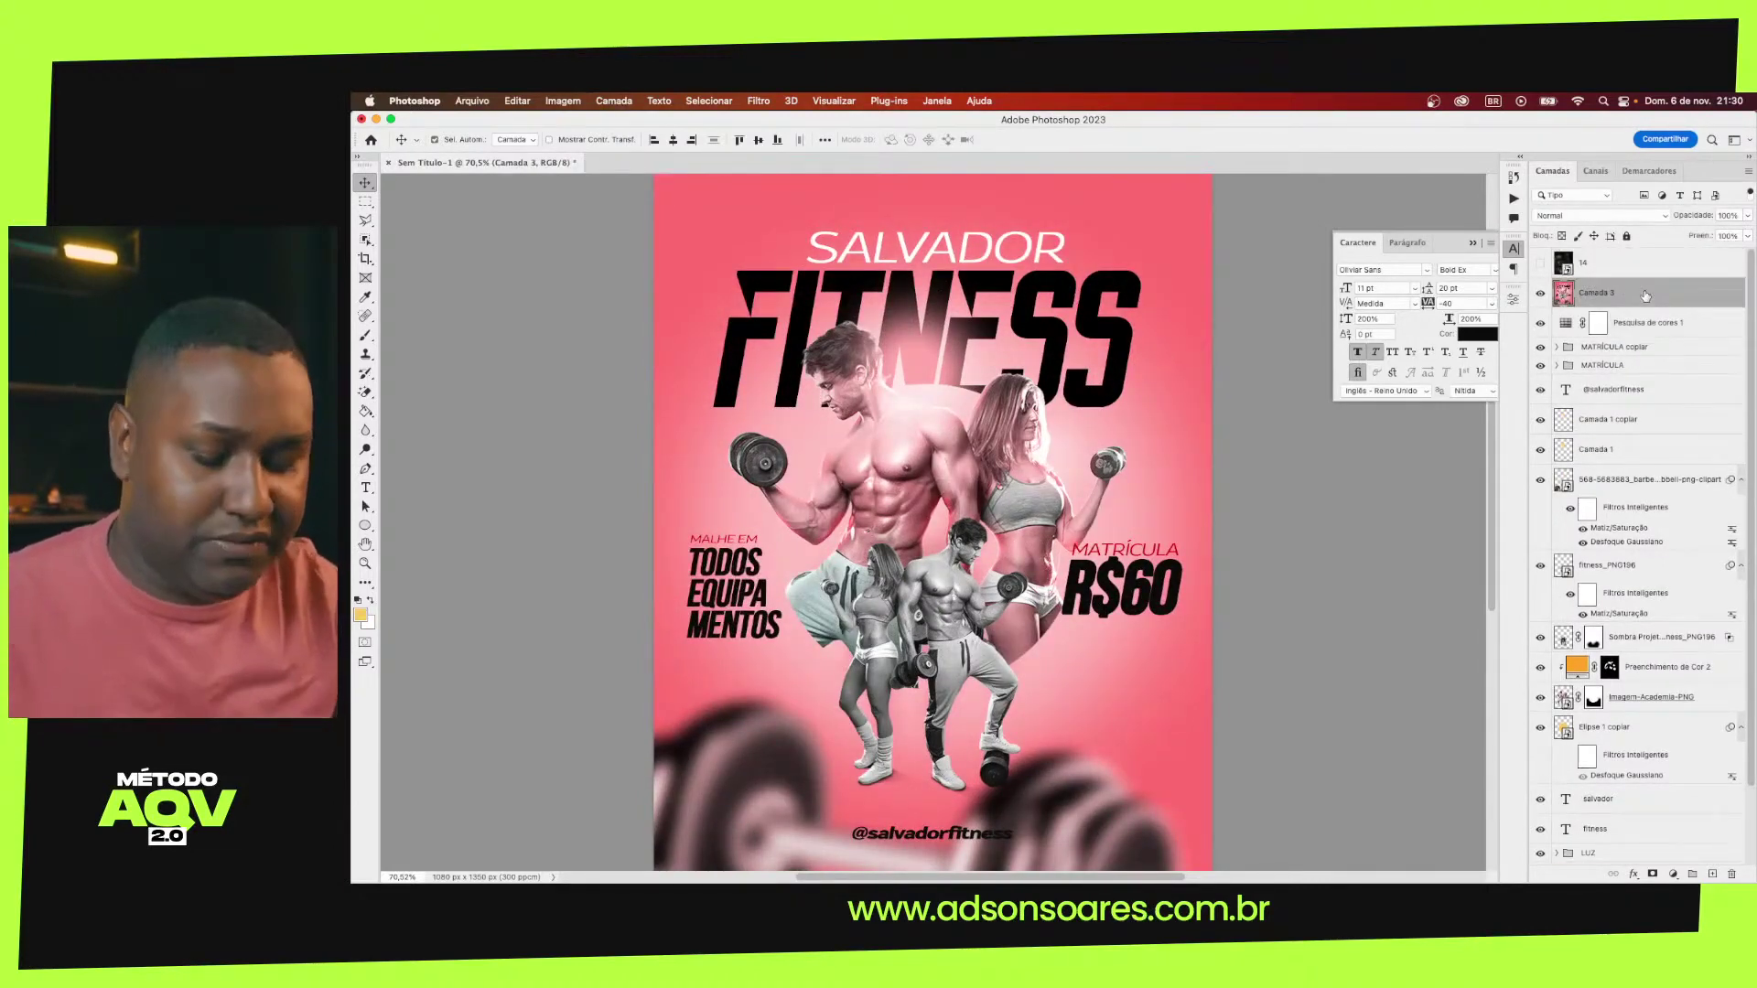
Duplicate Camada 3 with Ctrl+J, hide the copy, and return to Camada 3
key(ctrl+j)
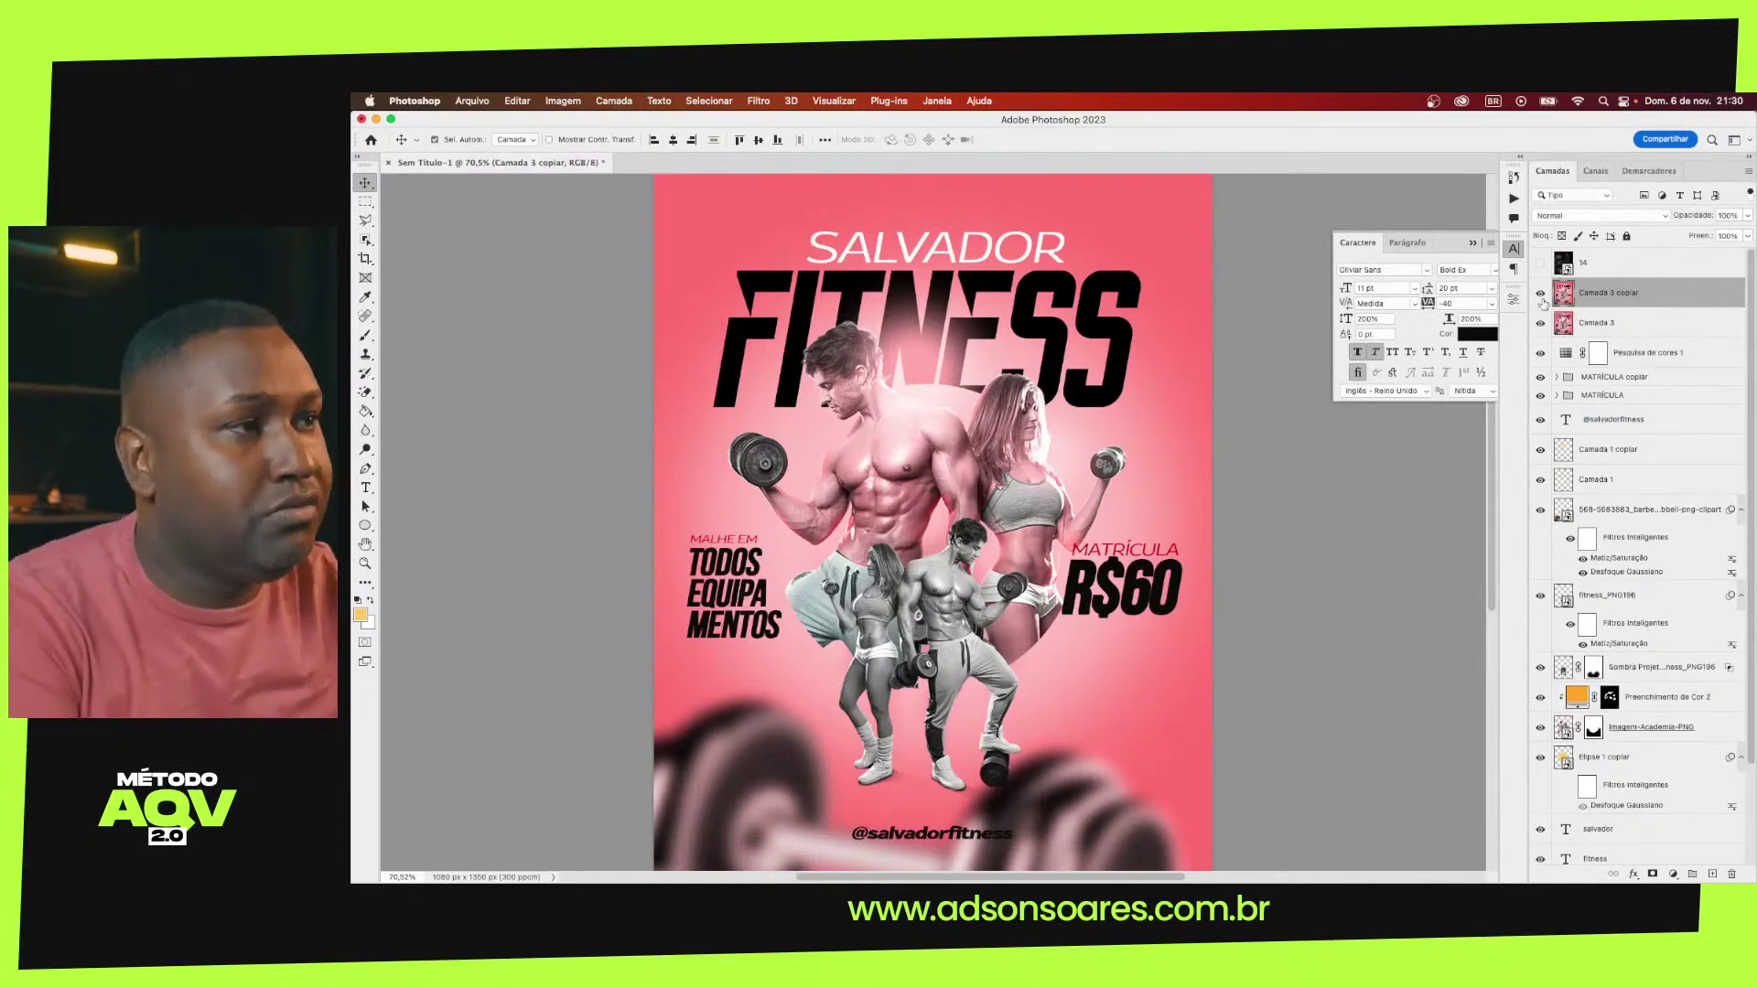
click(1541, 293)
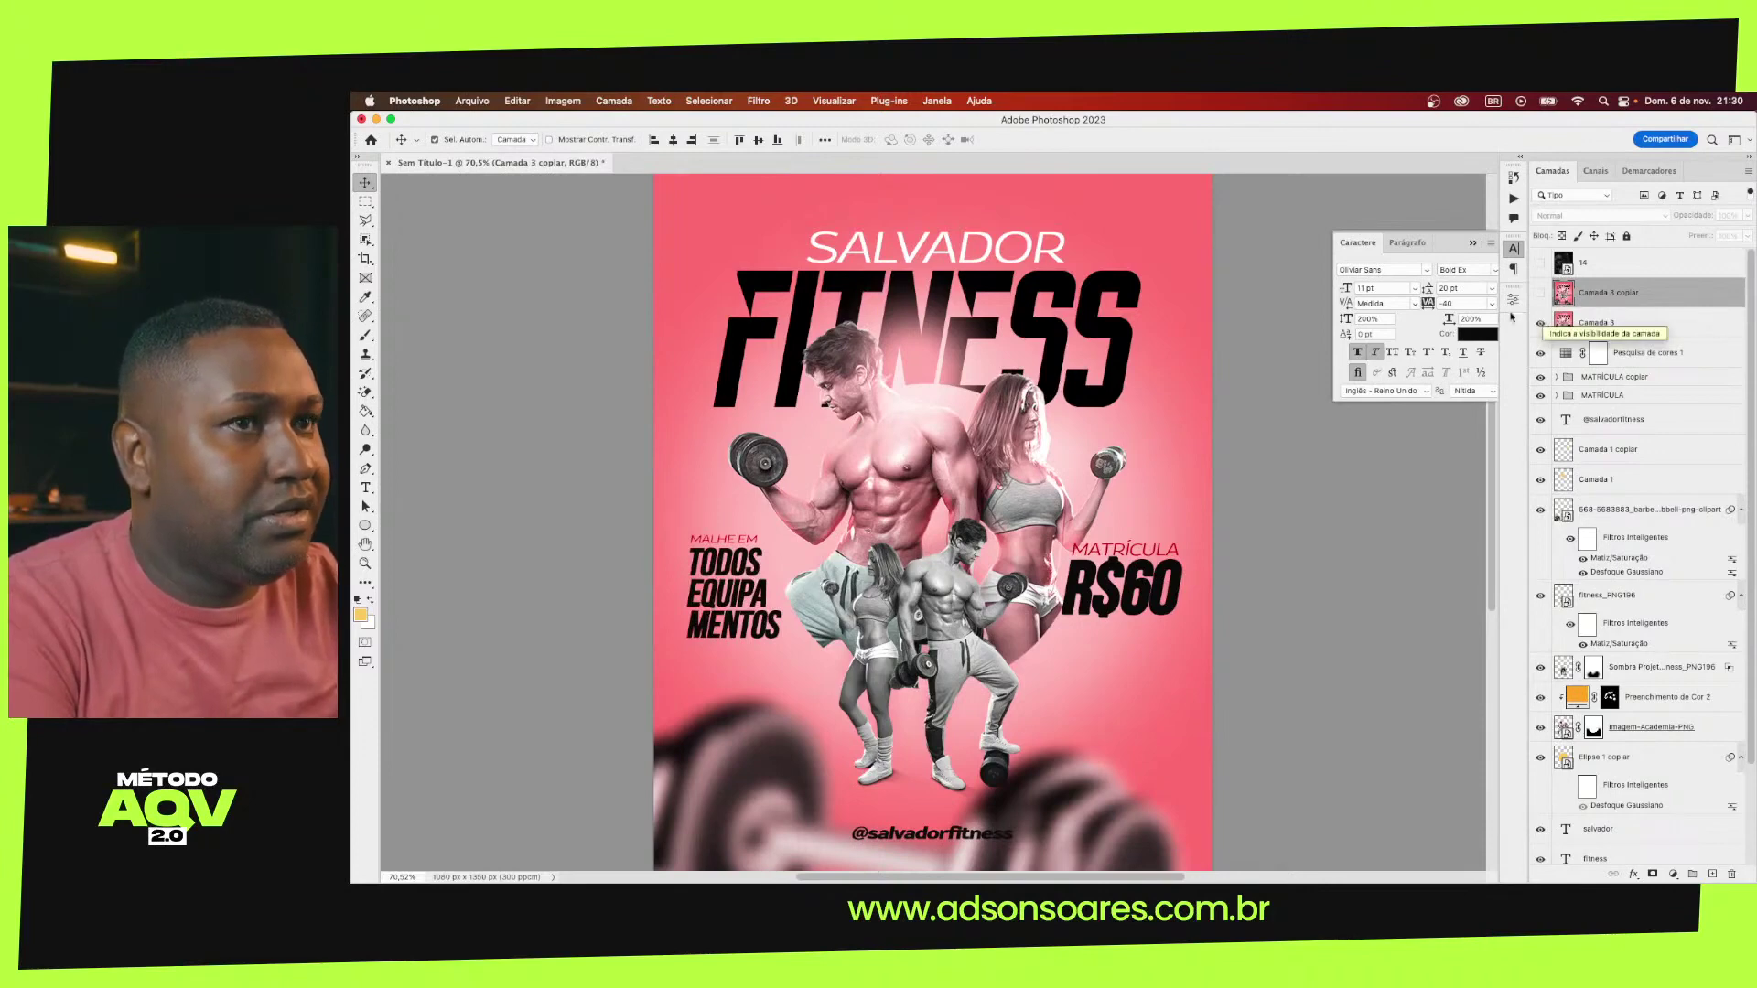
click(756, 101)
click(1315, 178)
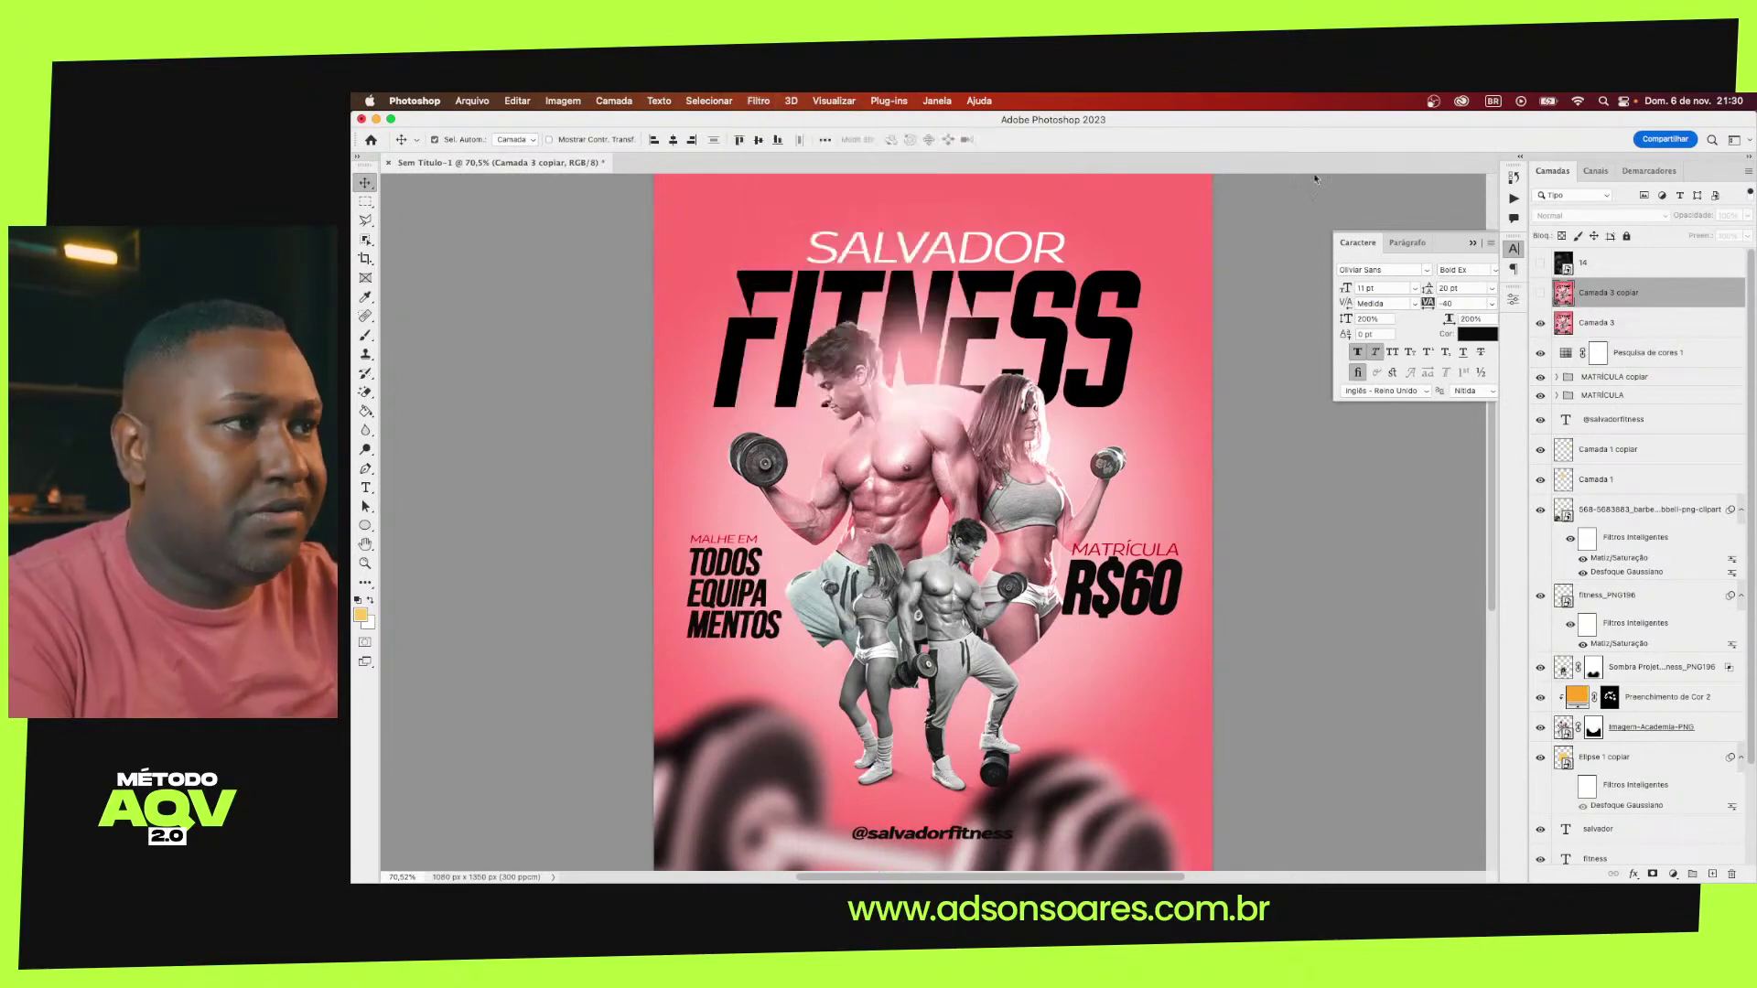
click(1594, 325)
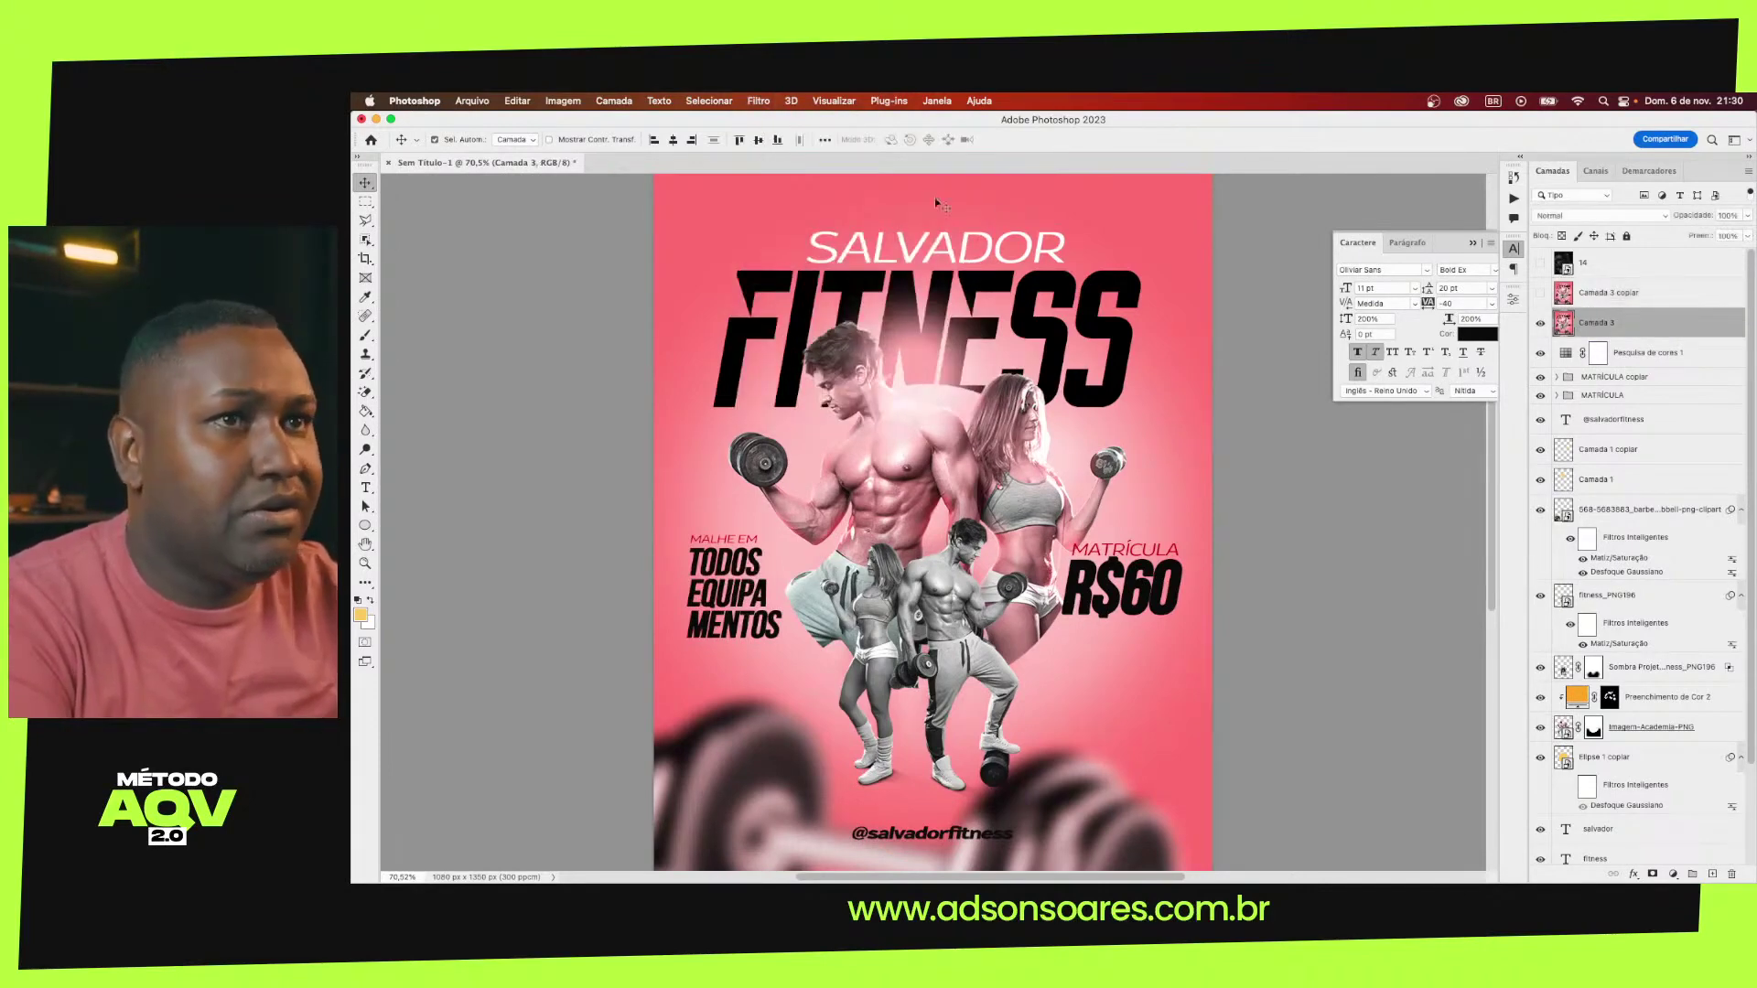
Apply an Alta Frequência (High Pass) filter to Camada 3 with a radius of about 7,6
click(758, 100)
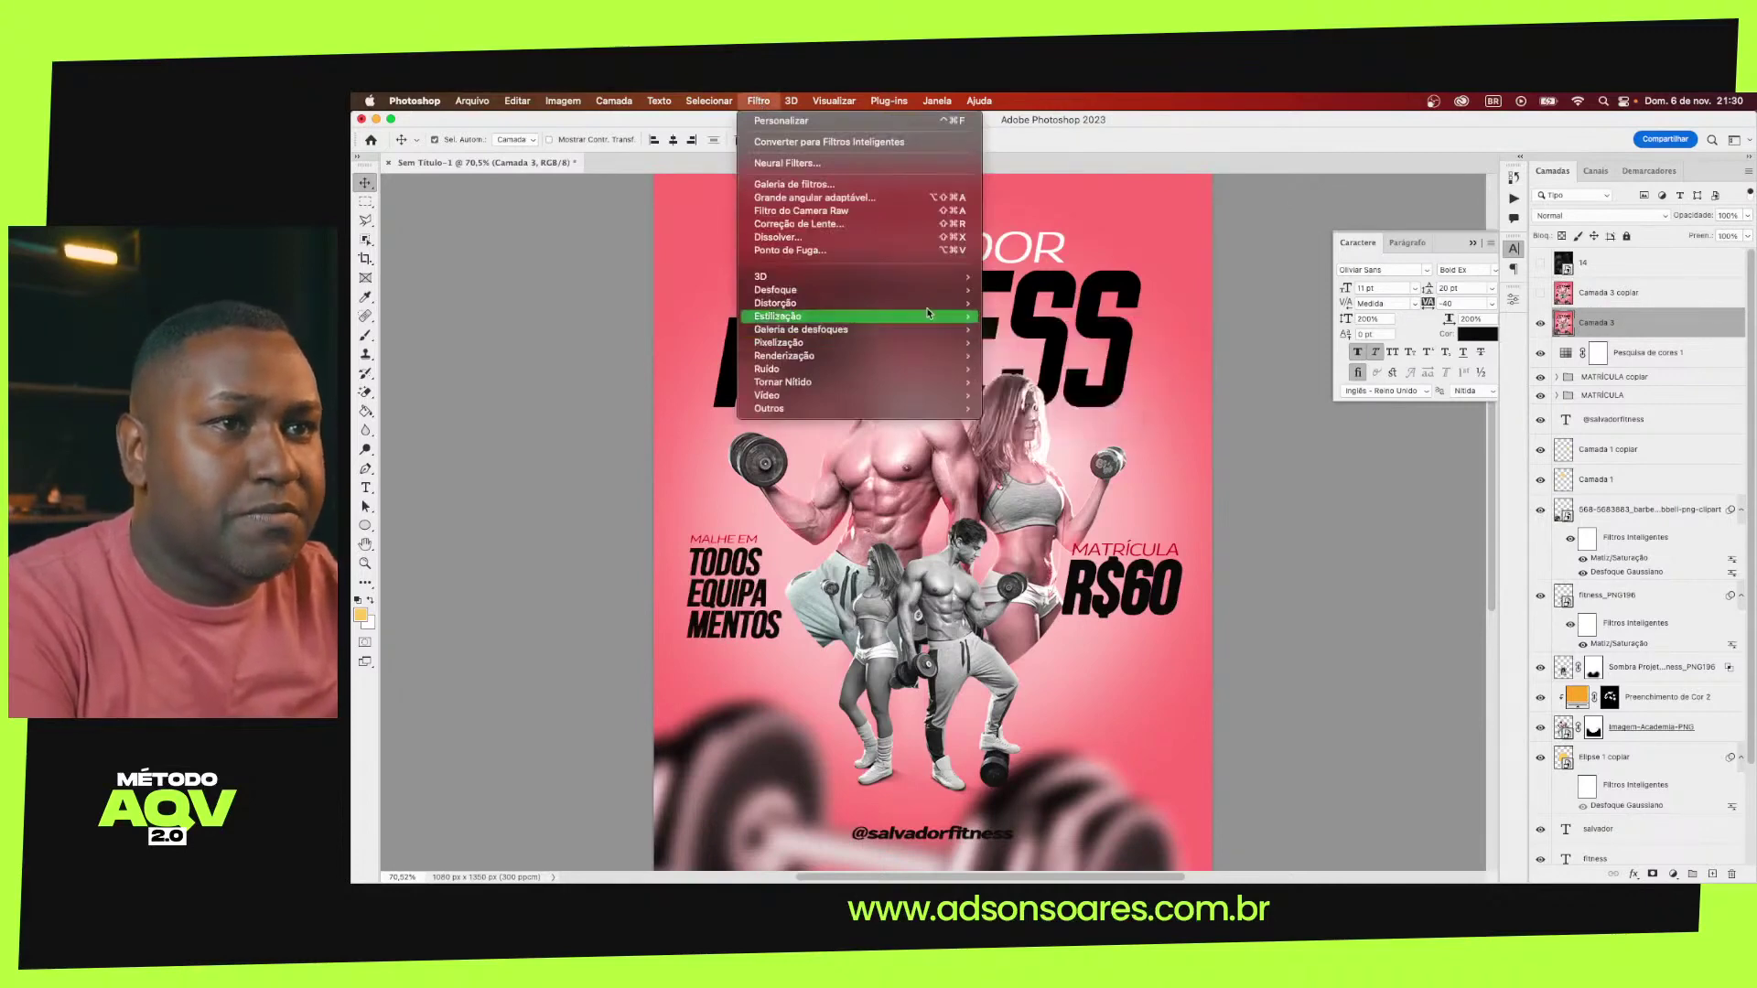
key(Escape)
click(758, 100)
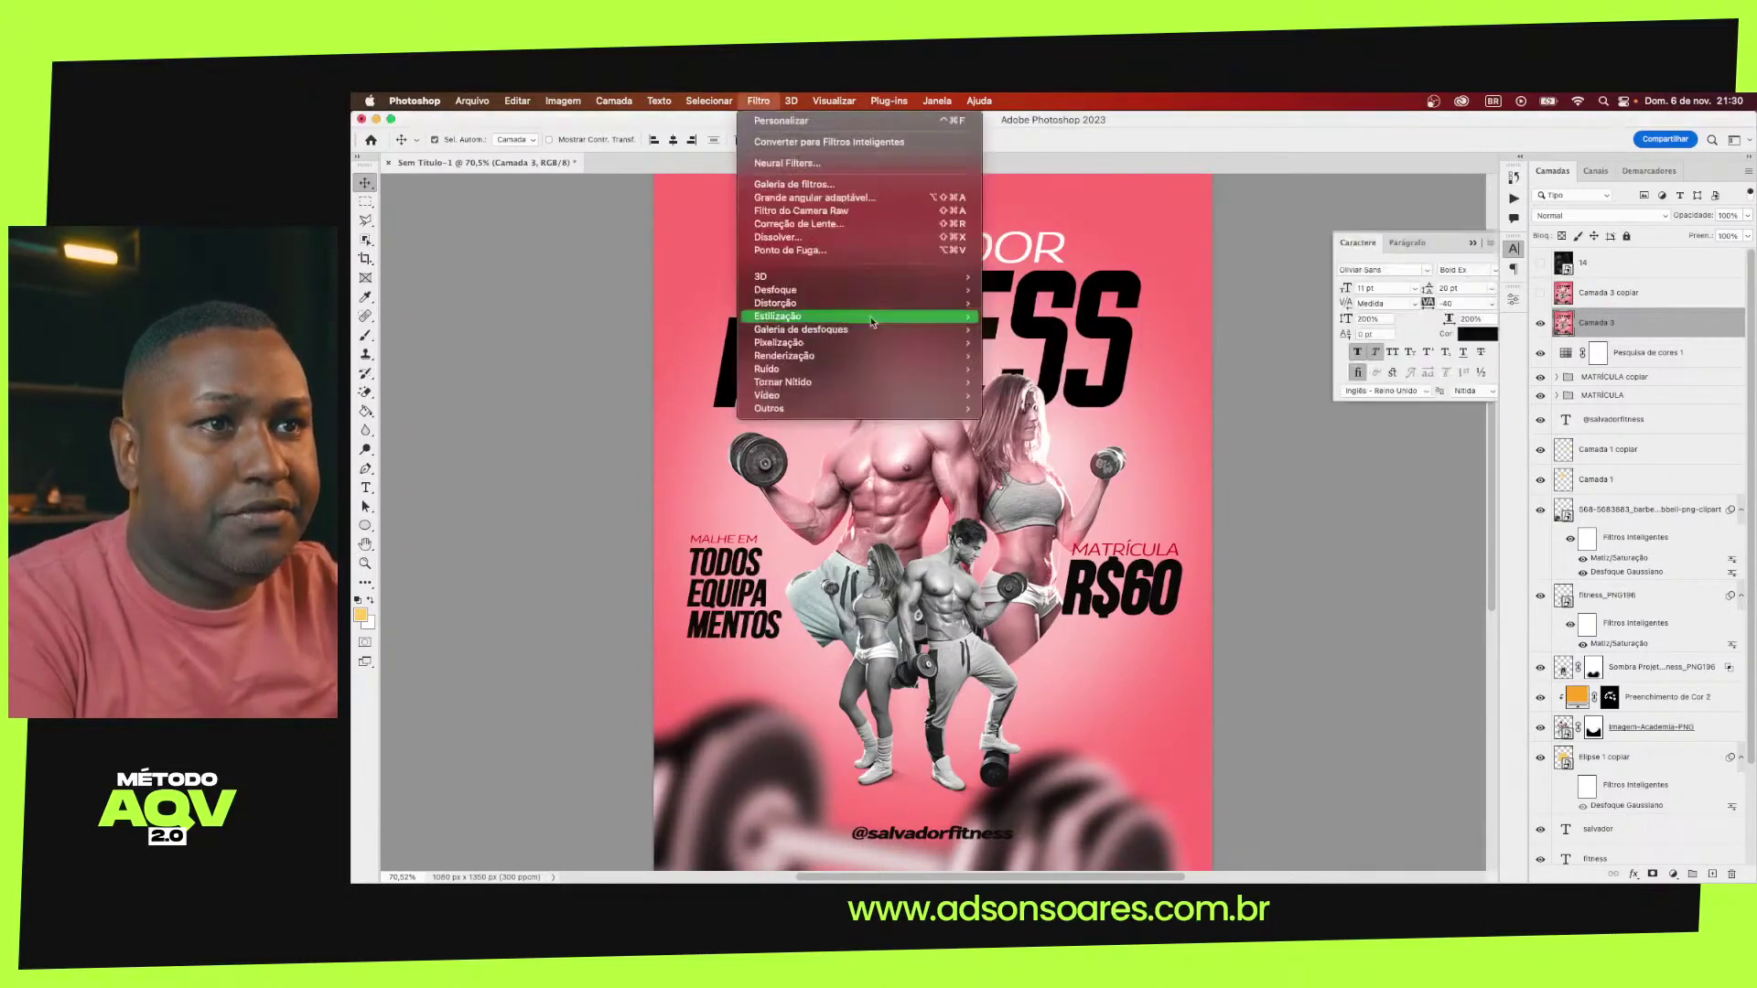
mouse_move(769, 408)
click(996, 410)
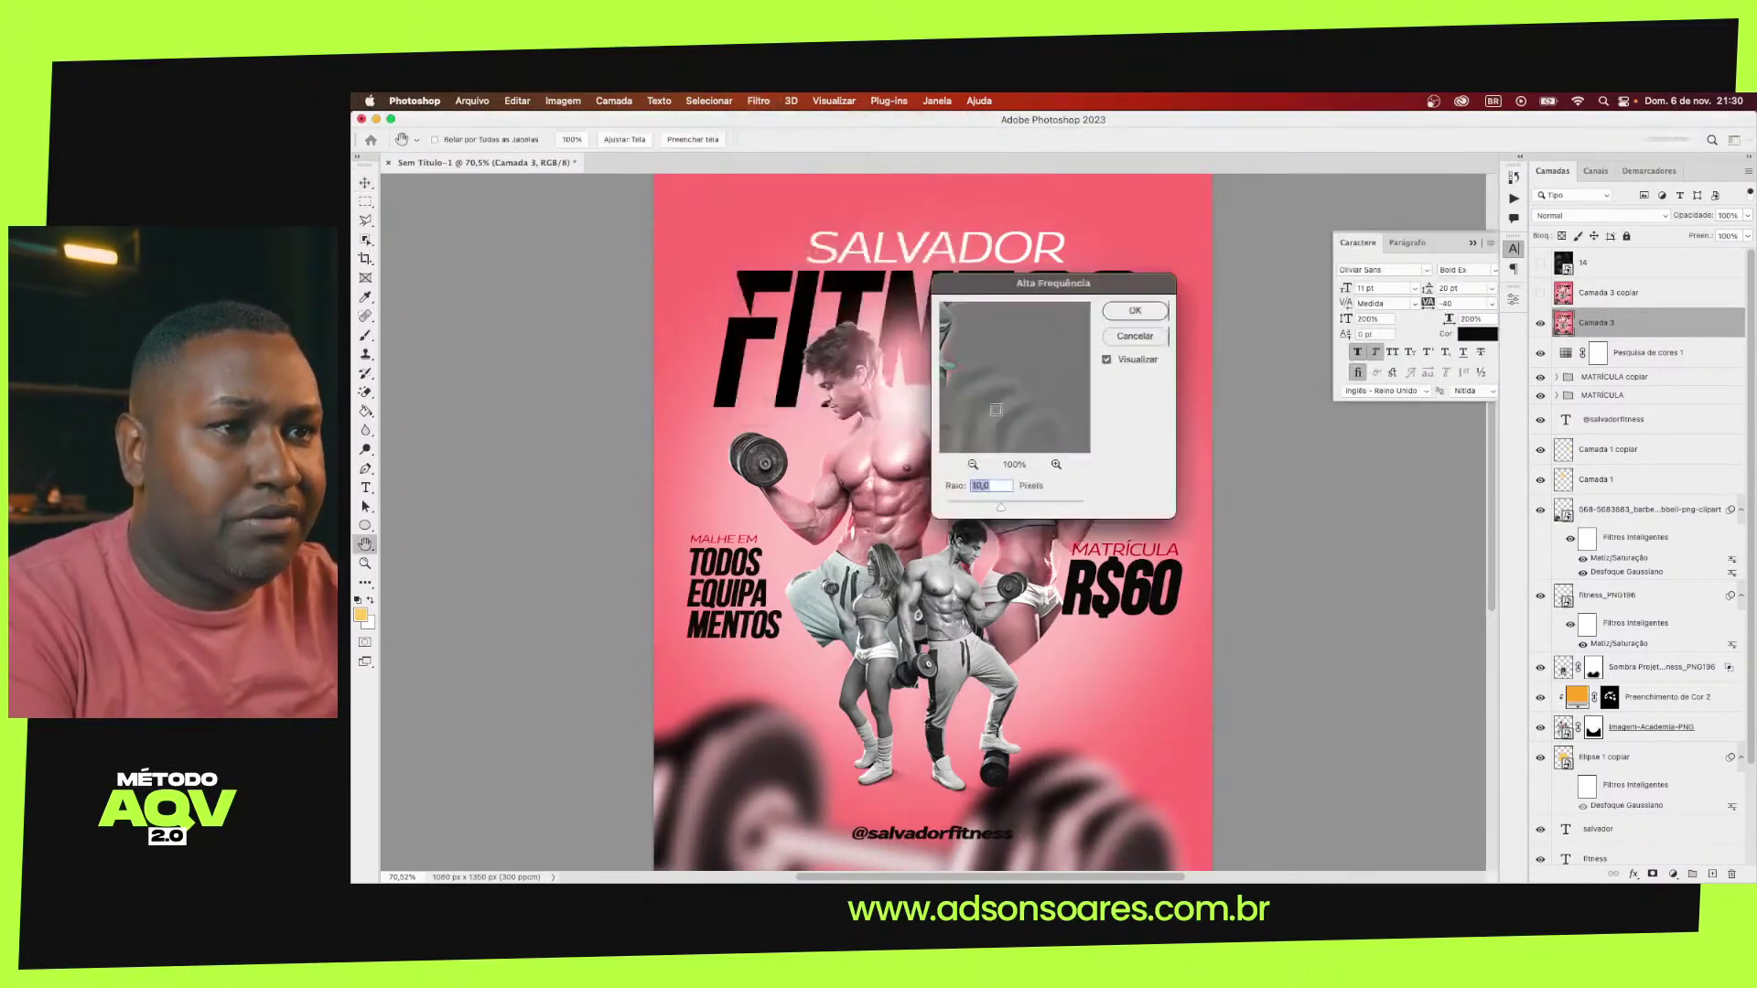
drag(1047, 291, 1181, 267)
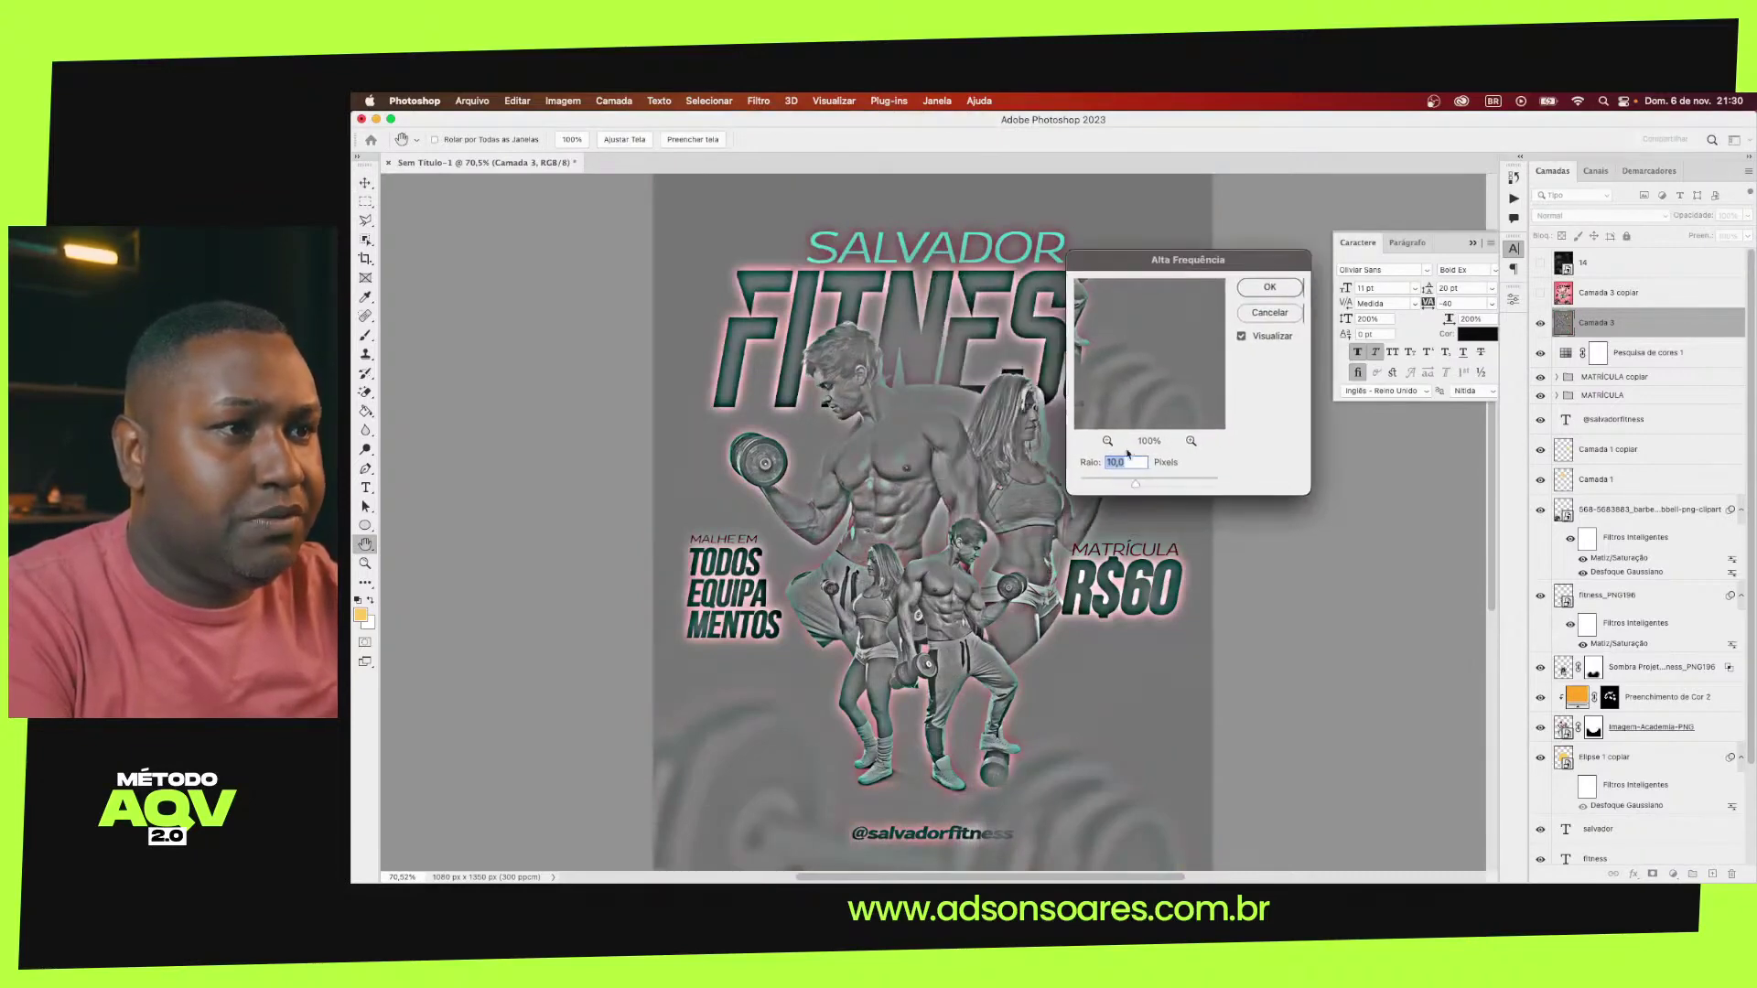
click(1147, 482)
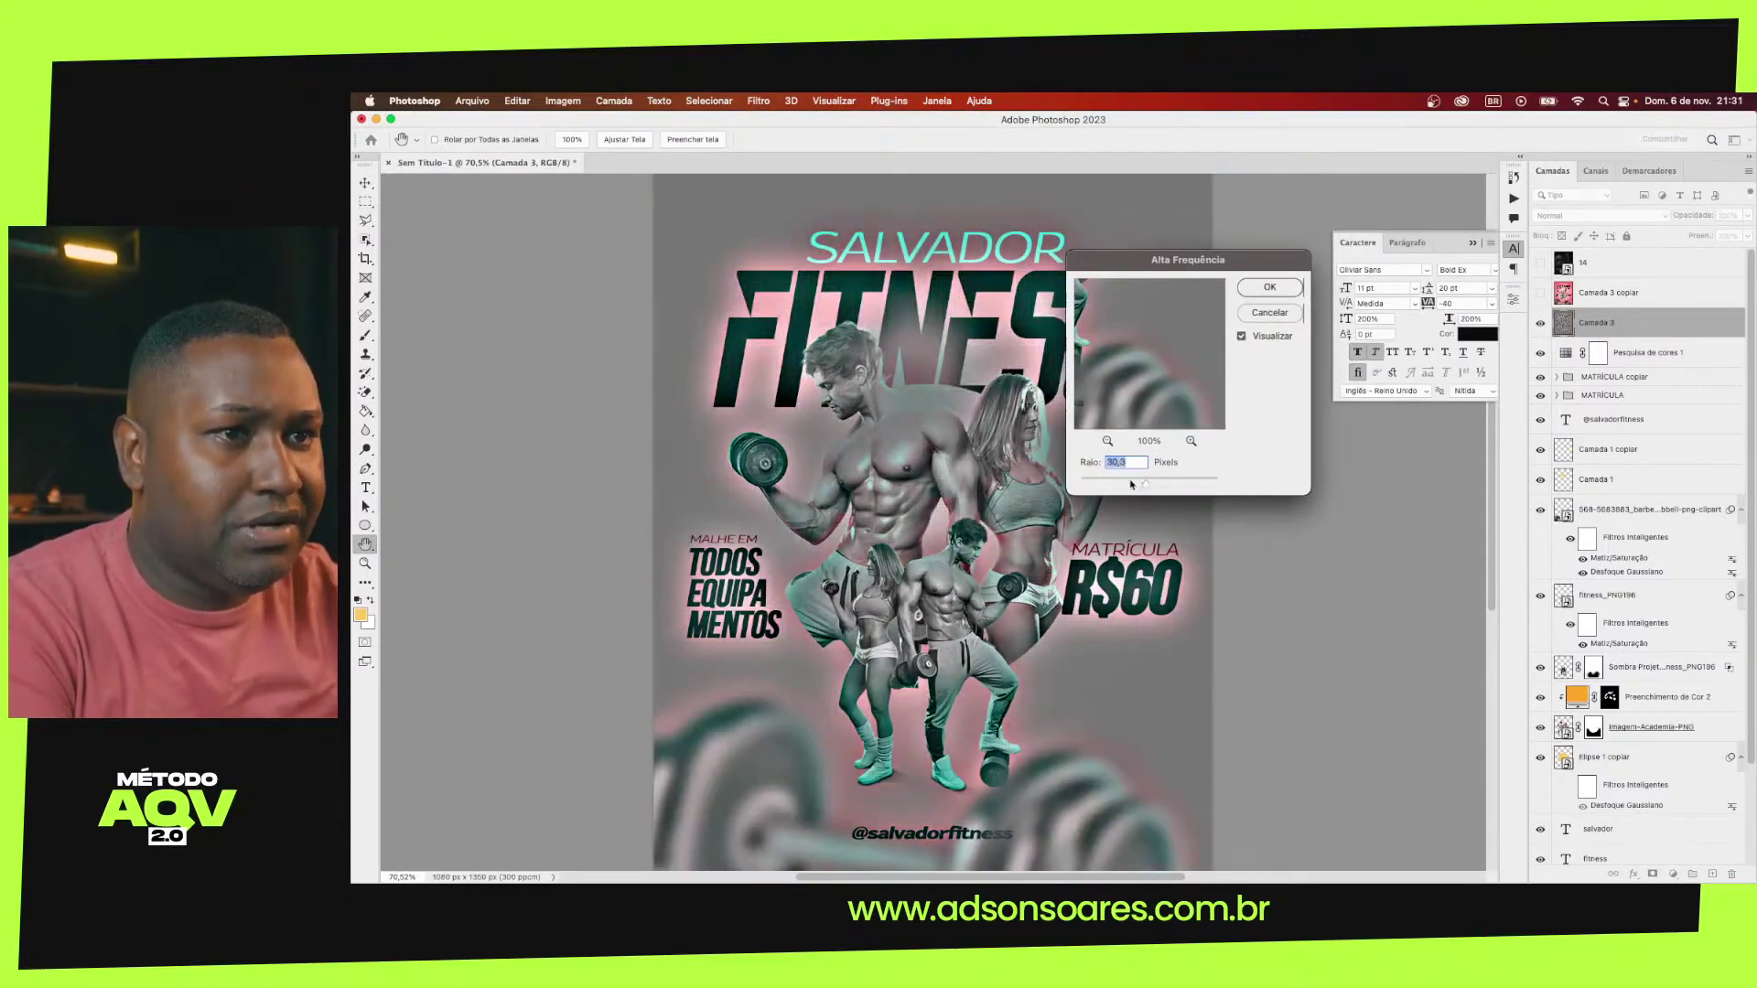
click(1129, 483)
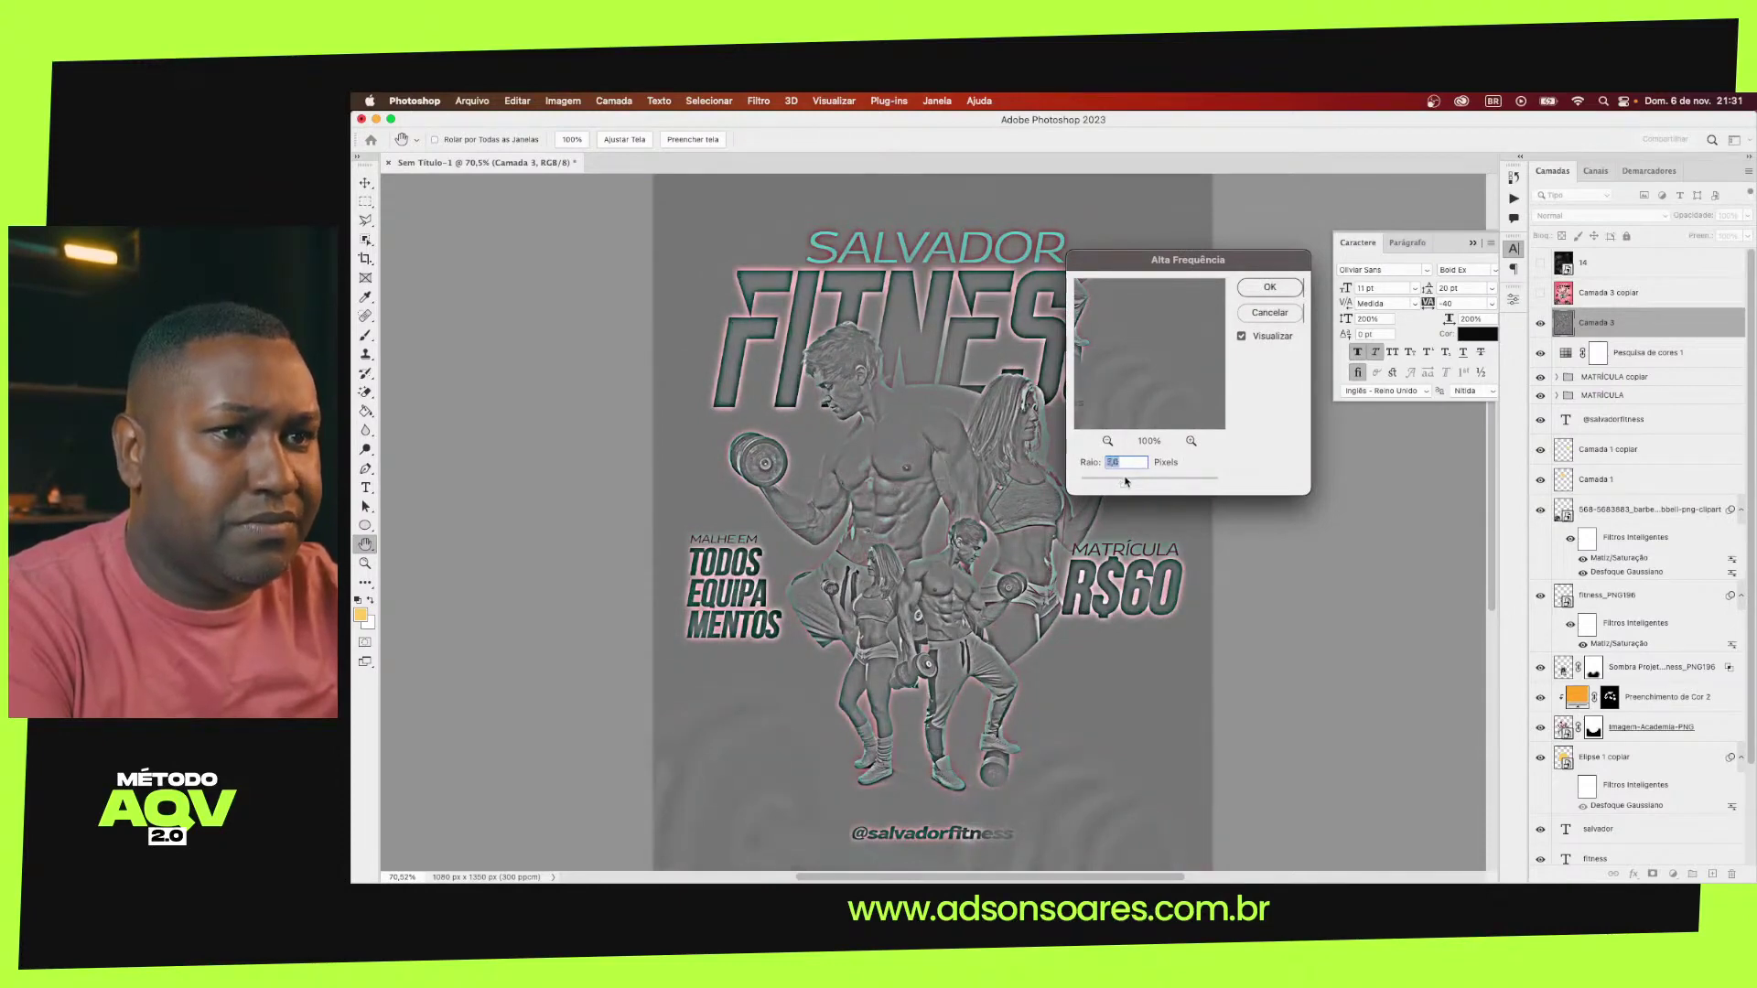
click(1275, 288)
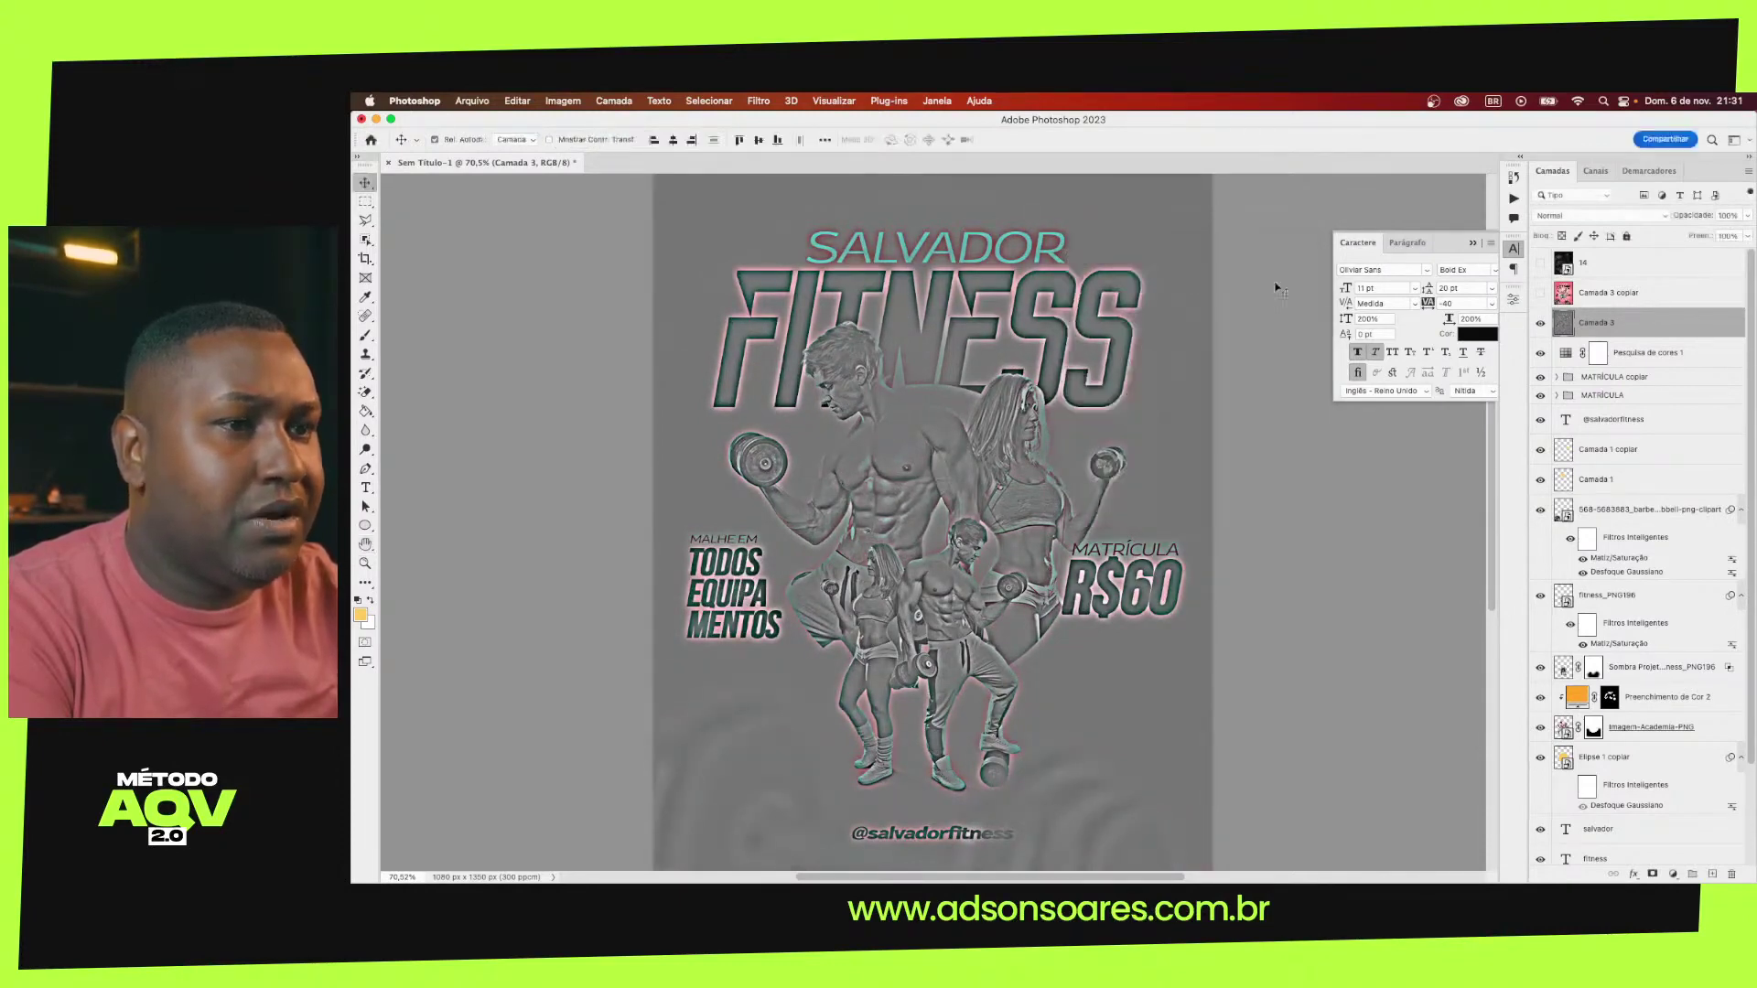
click(1553, 217)
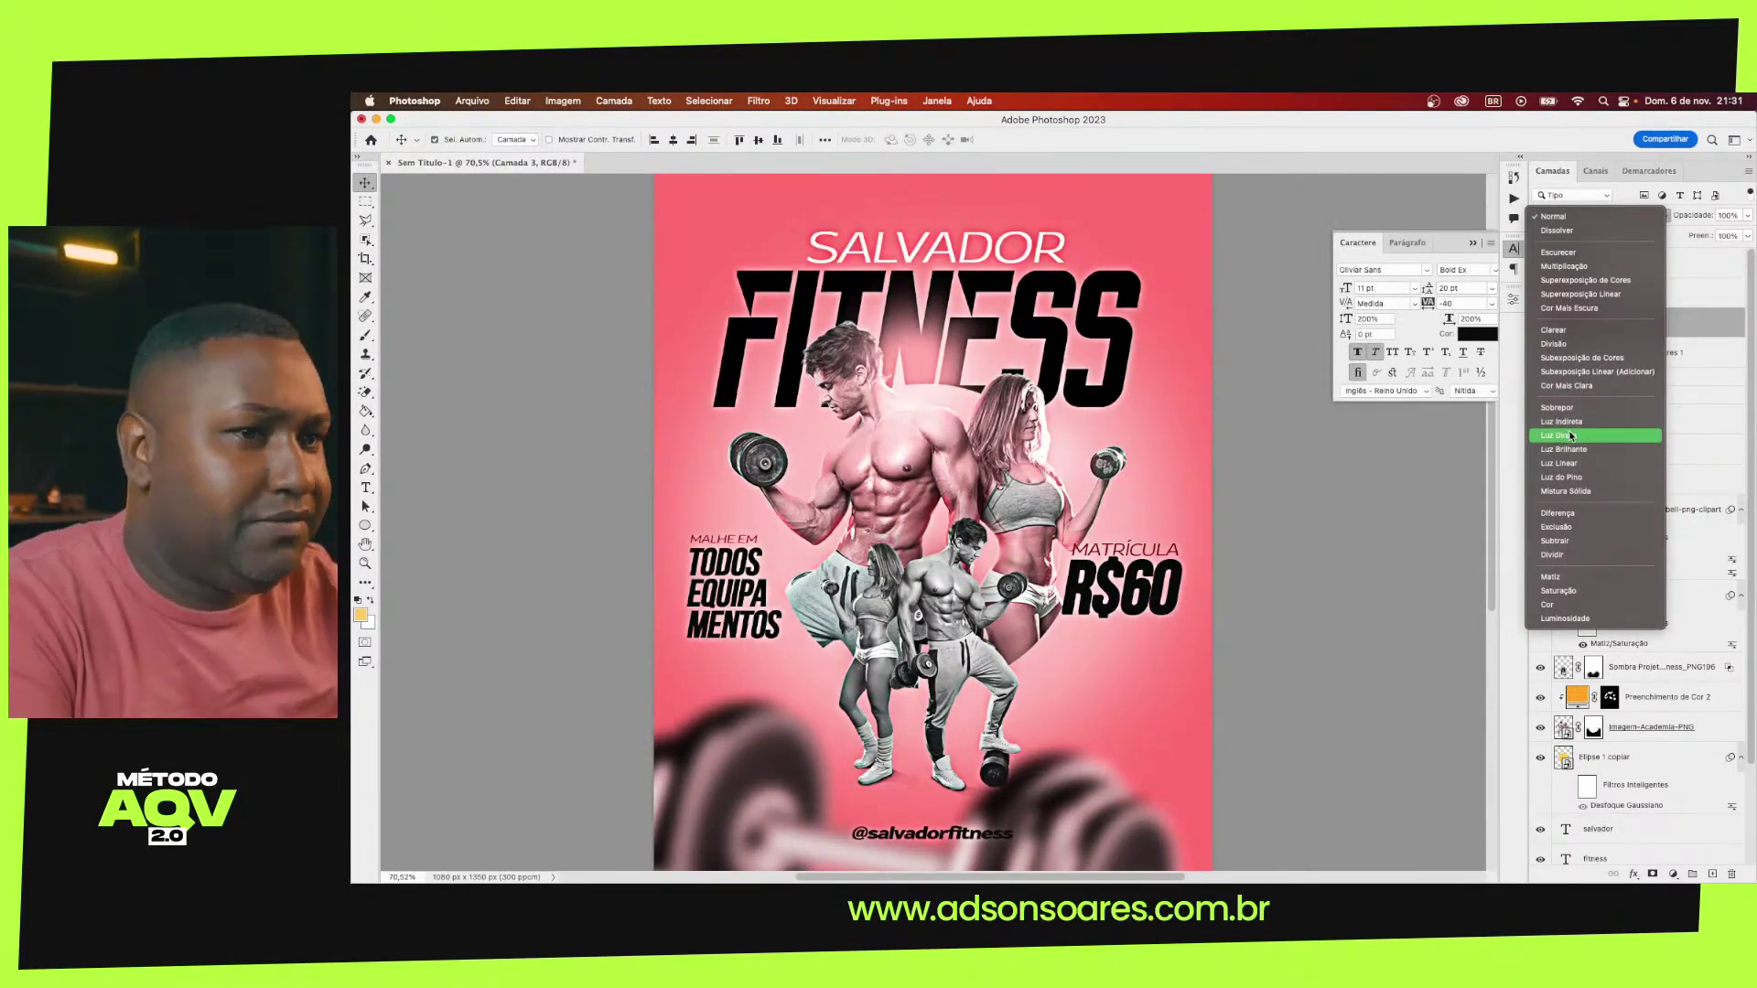
Set the high-pass layer's blend mode to Luz Indireta, then show and select Camada 3 copiar
click(1570, 423)
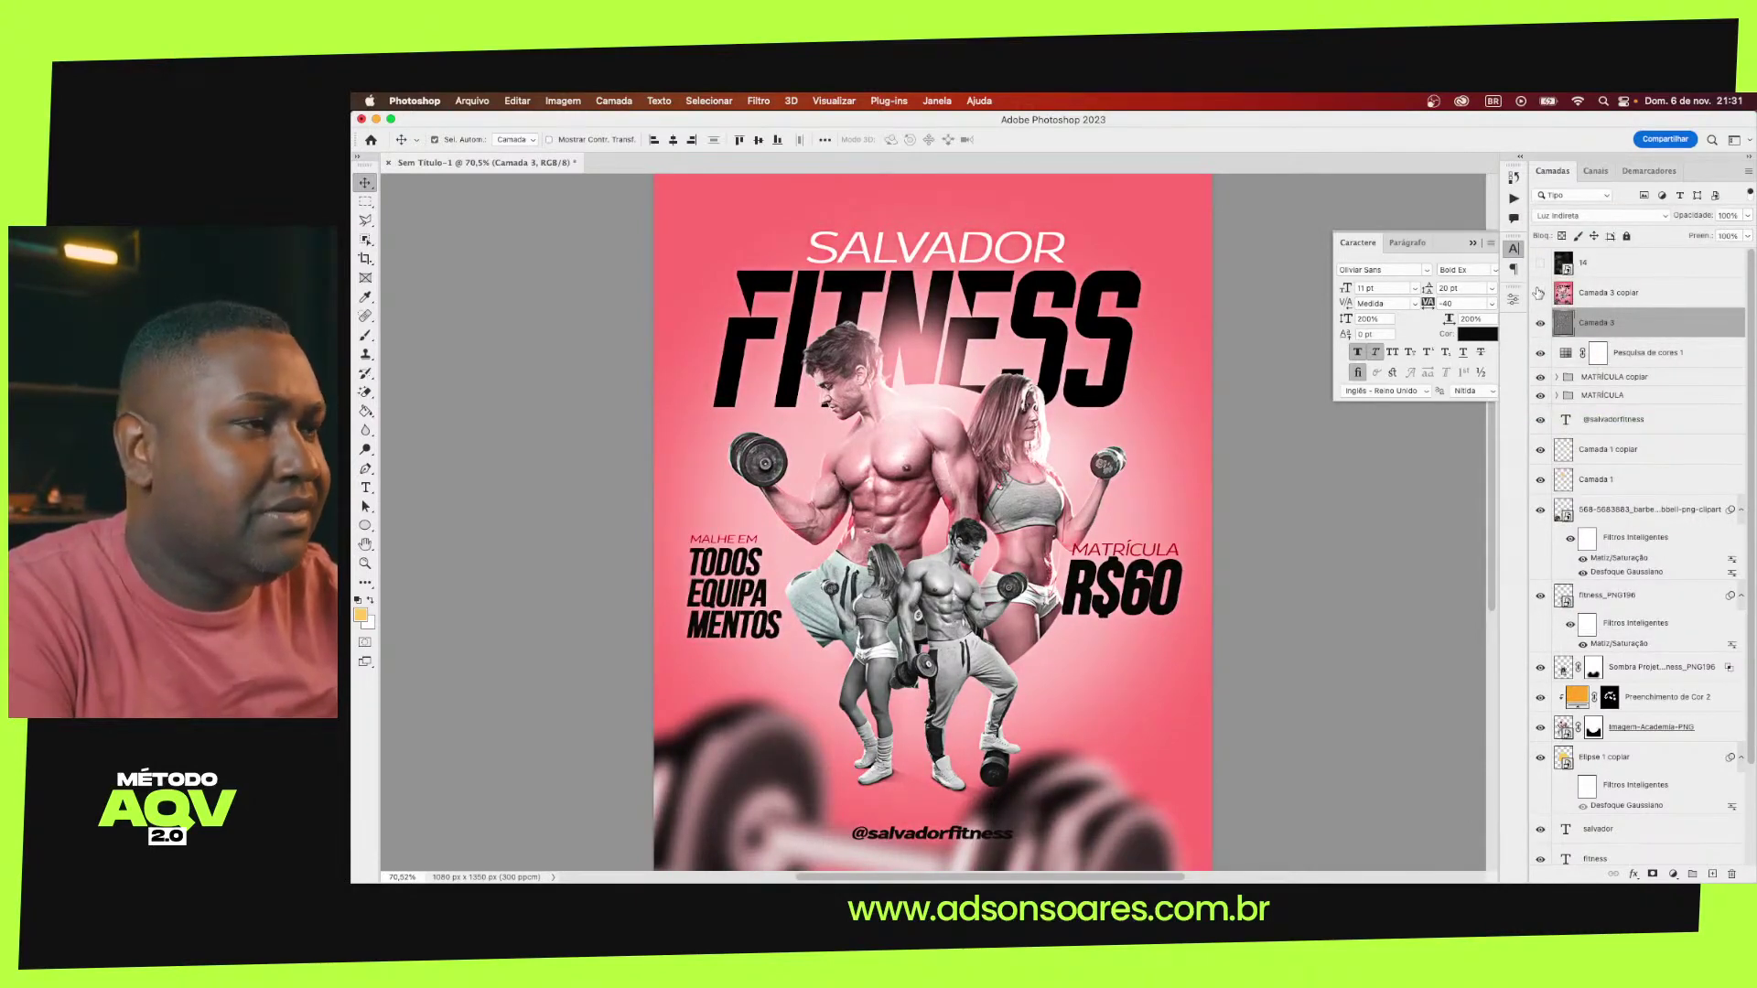
click(1539, 292)
click(1611, 293)
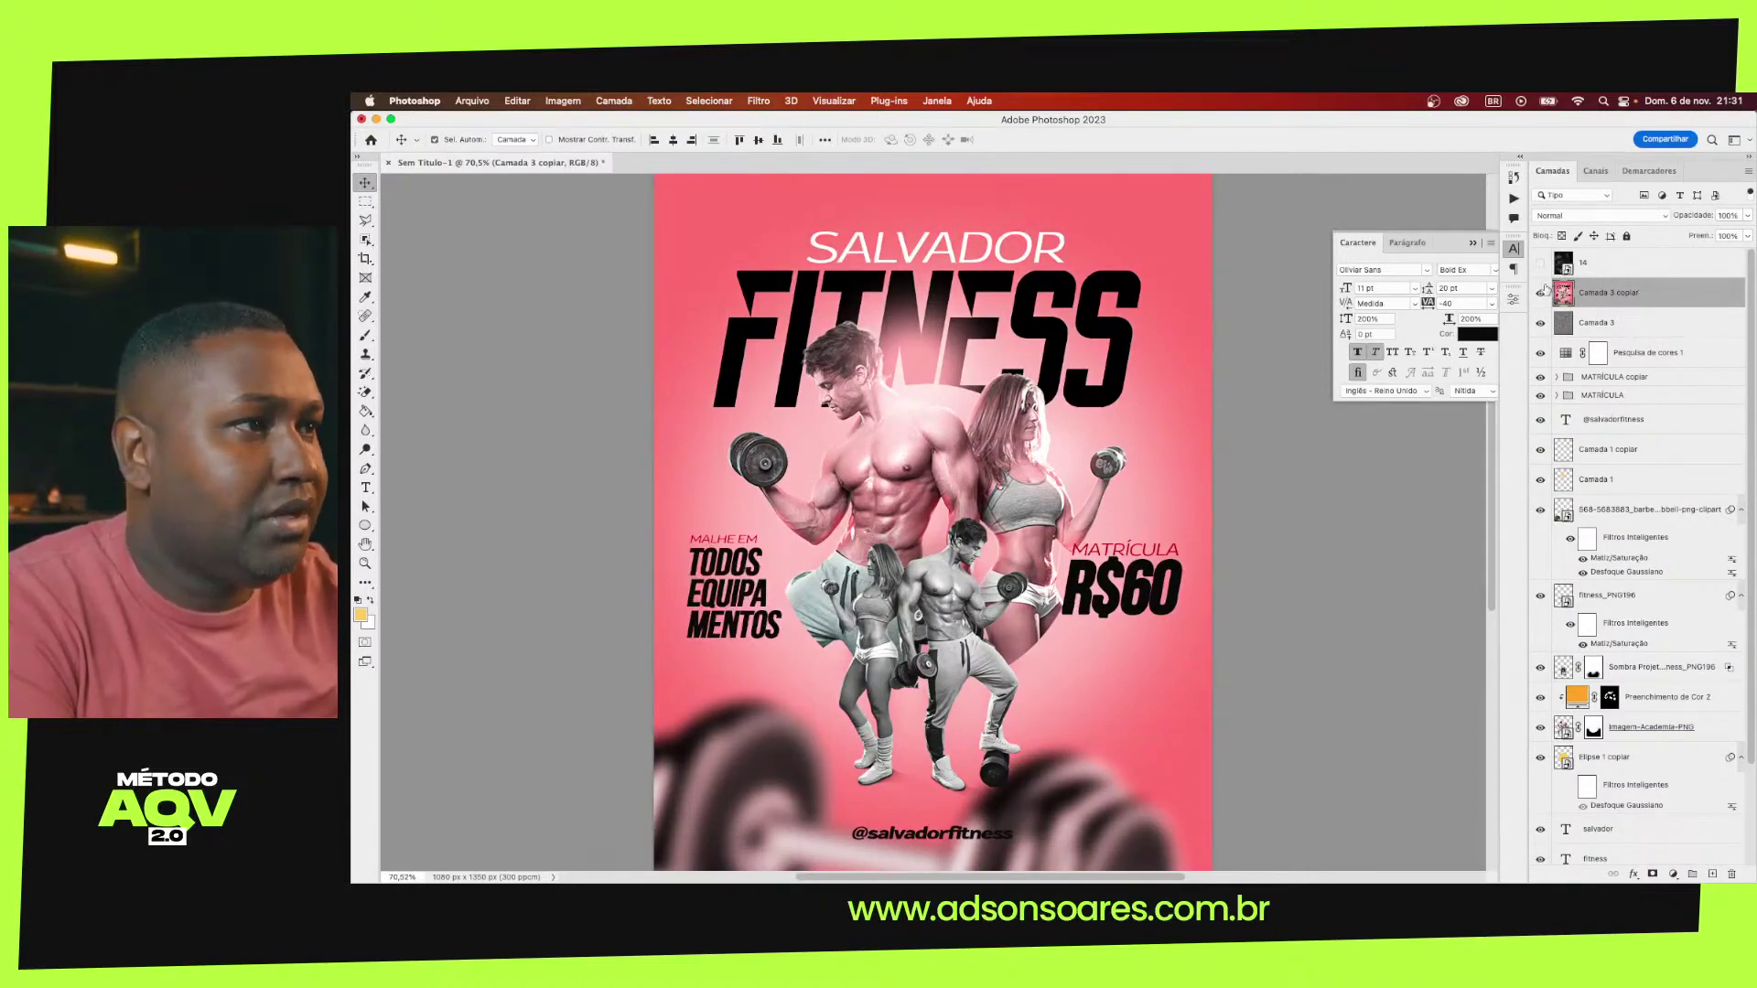
Apply the Outros > Personalizar filter to Camada 3 copiar with its default settings
click(759, 100)
mouse_move(779, 342)
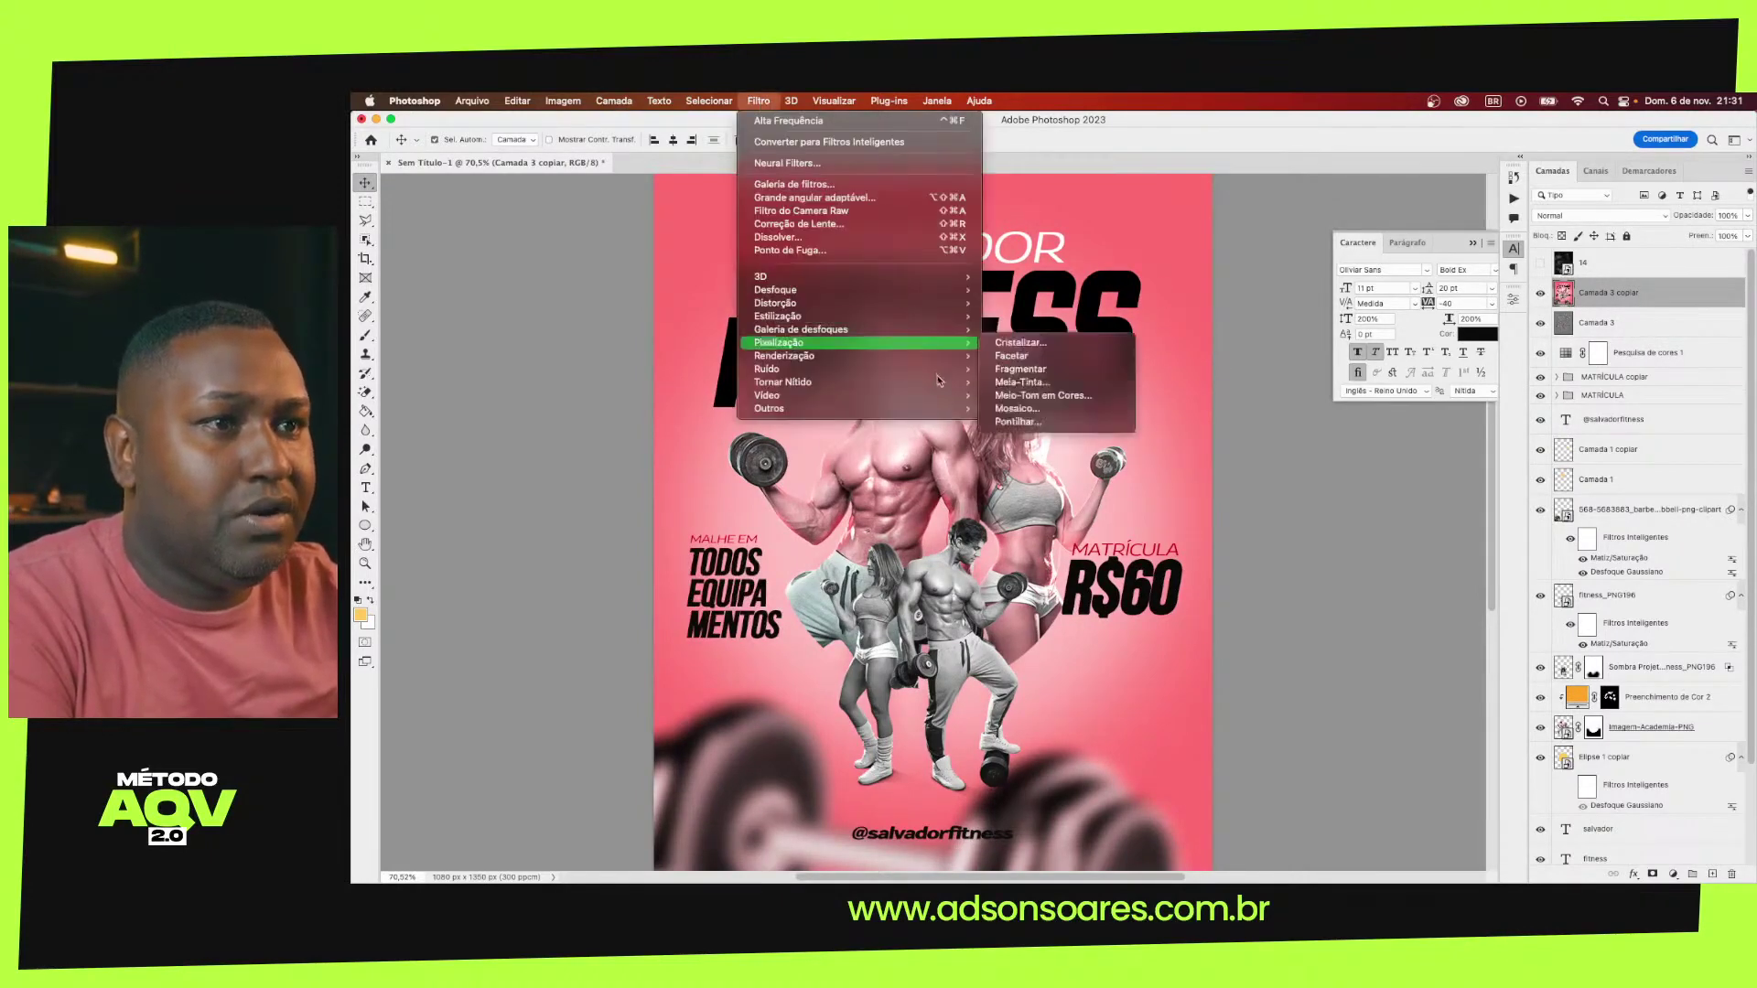
click(1023, 474)
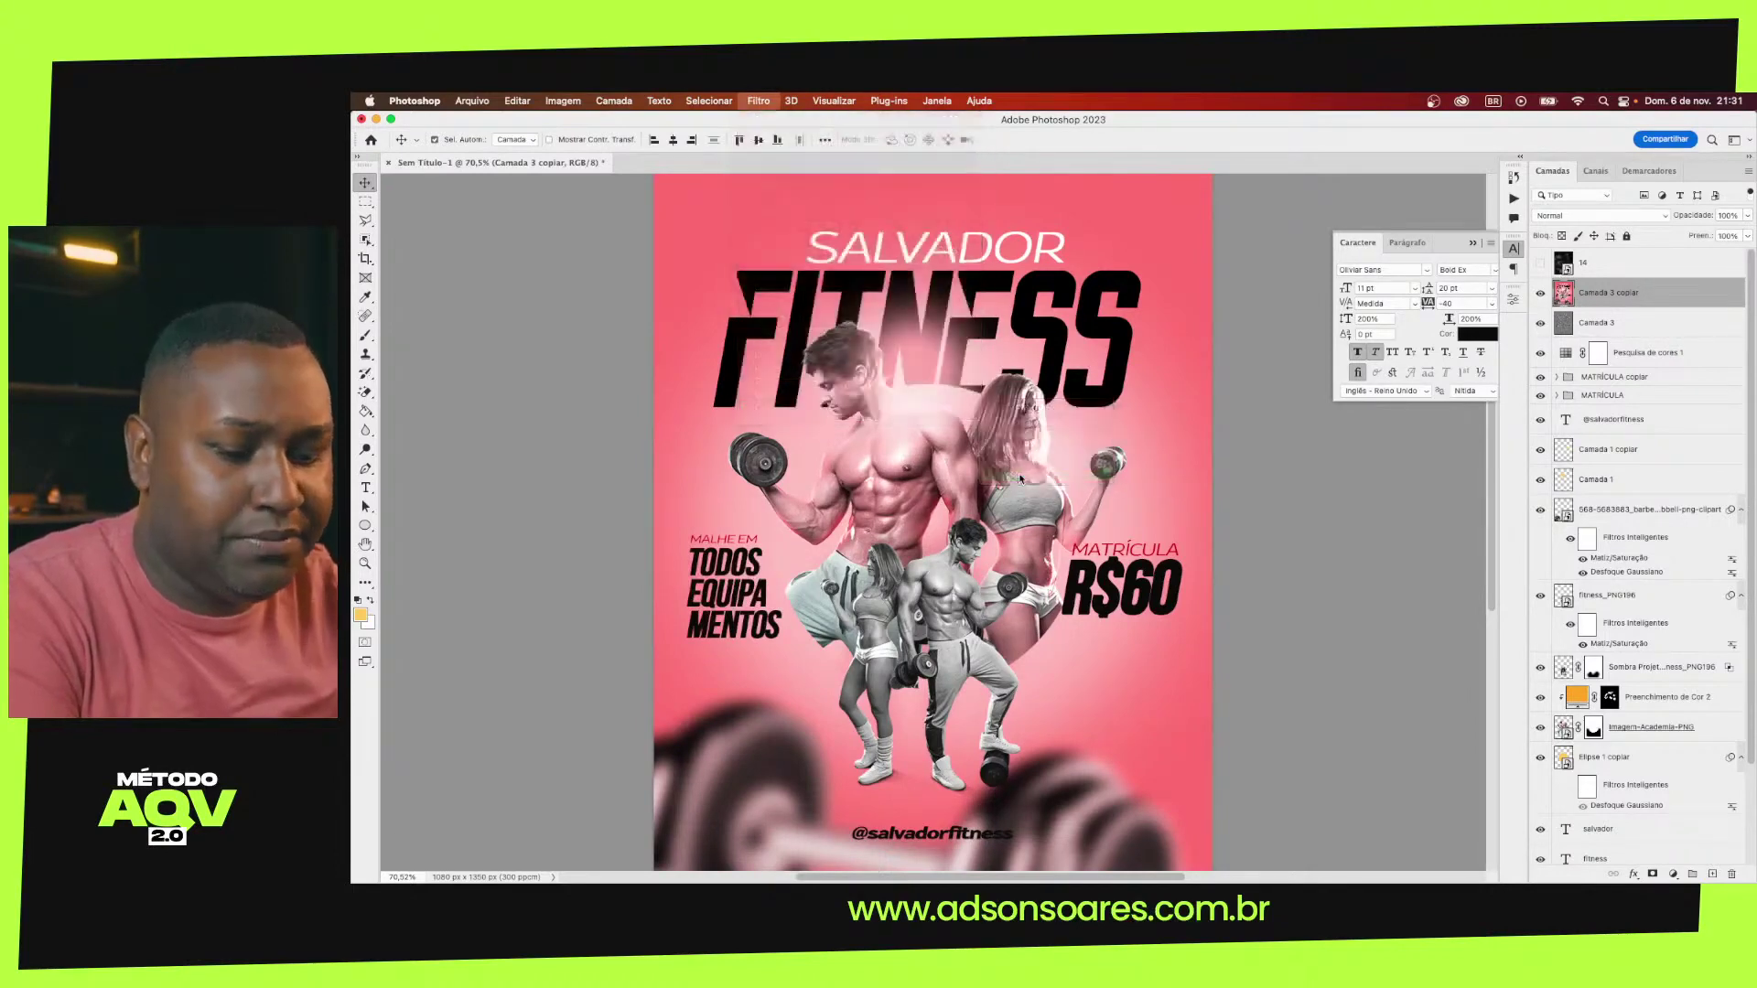
click(1505, 329)
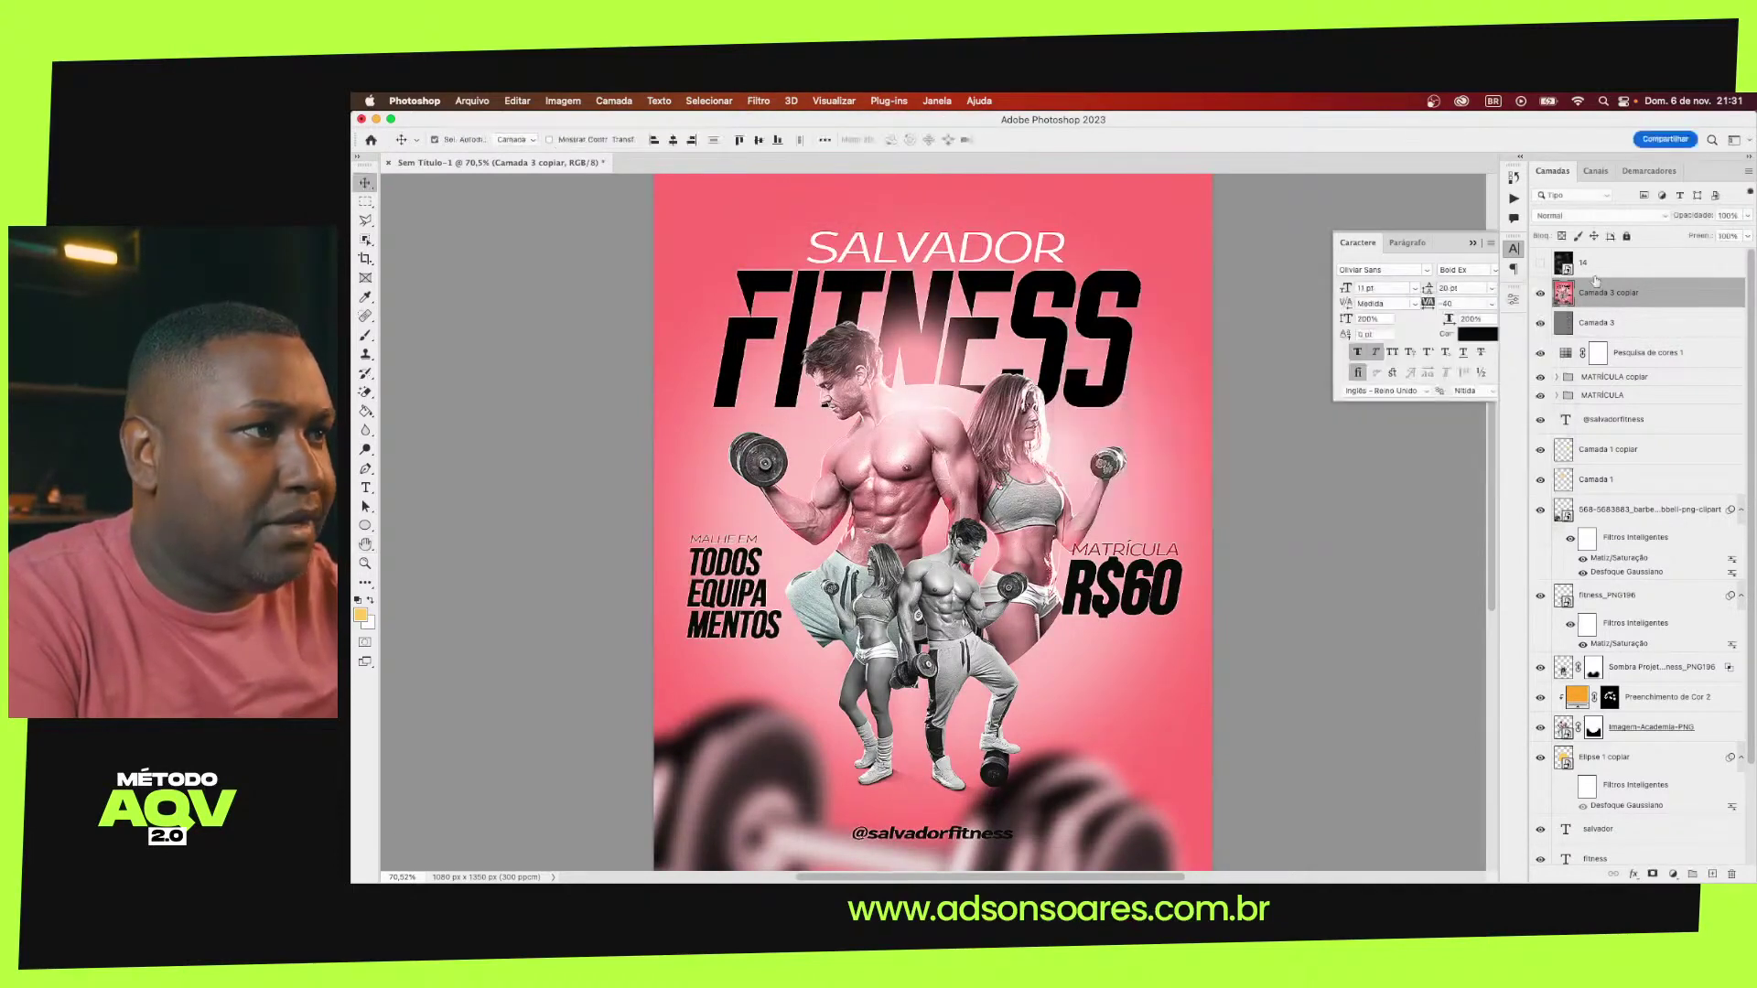
Move Camada 3 copiar beneath Camada 3 and show layer 14's grunge texture again
drag(1616, 300, 1618, 334)
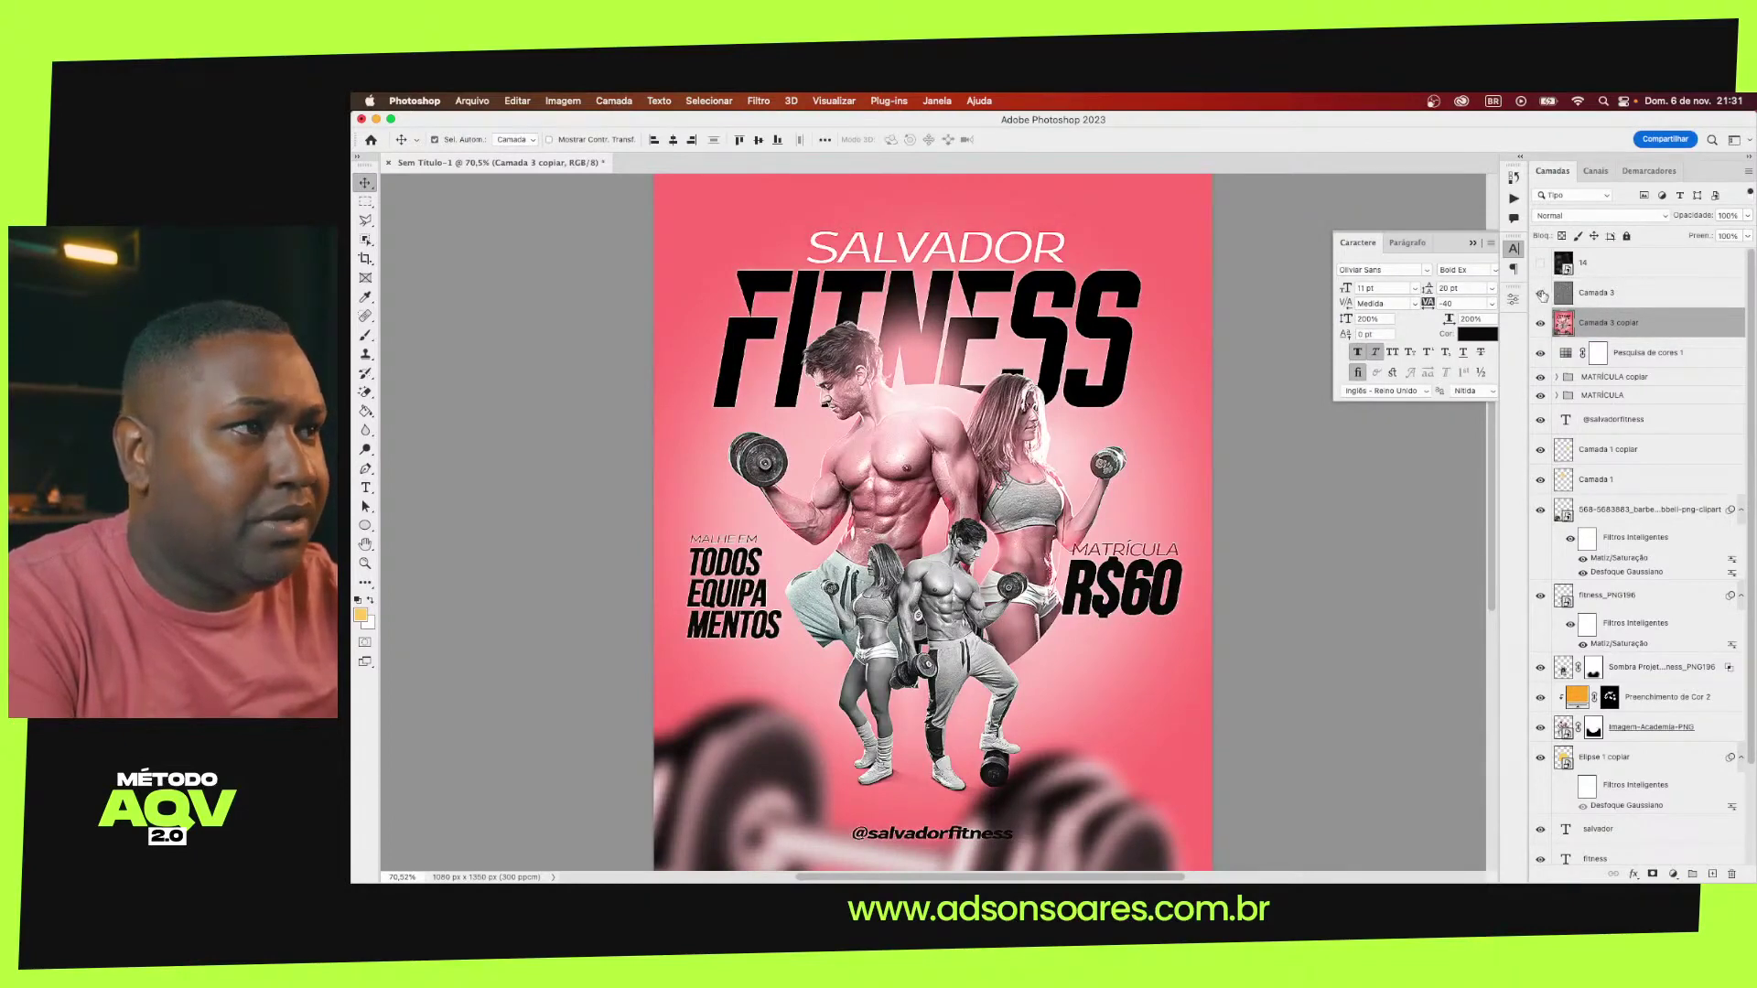
click(1540, 265)
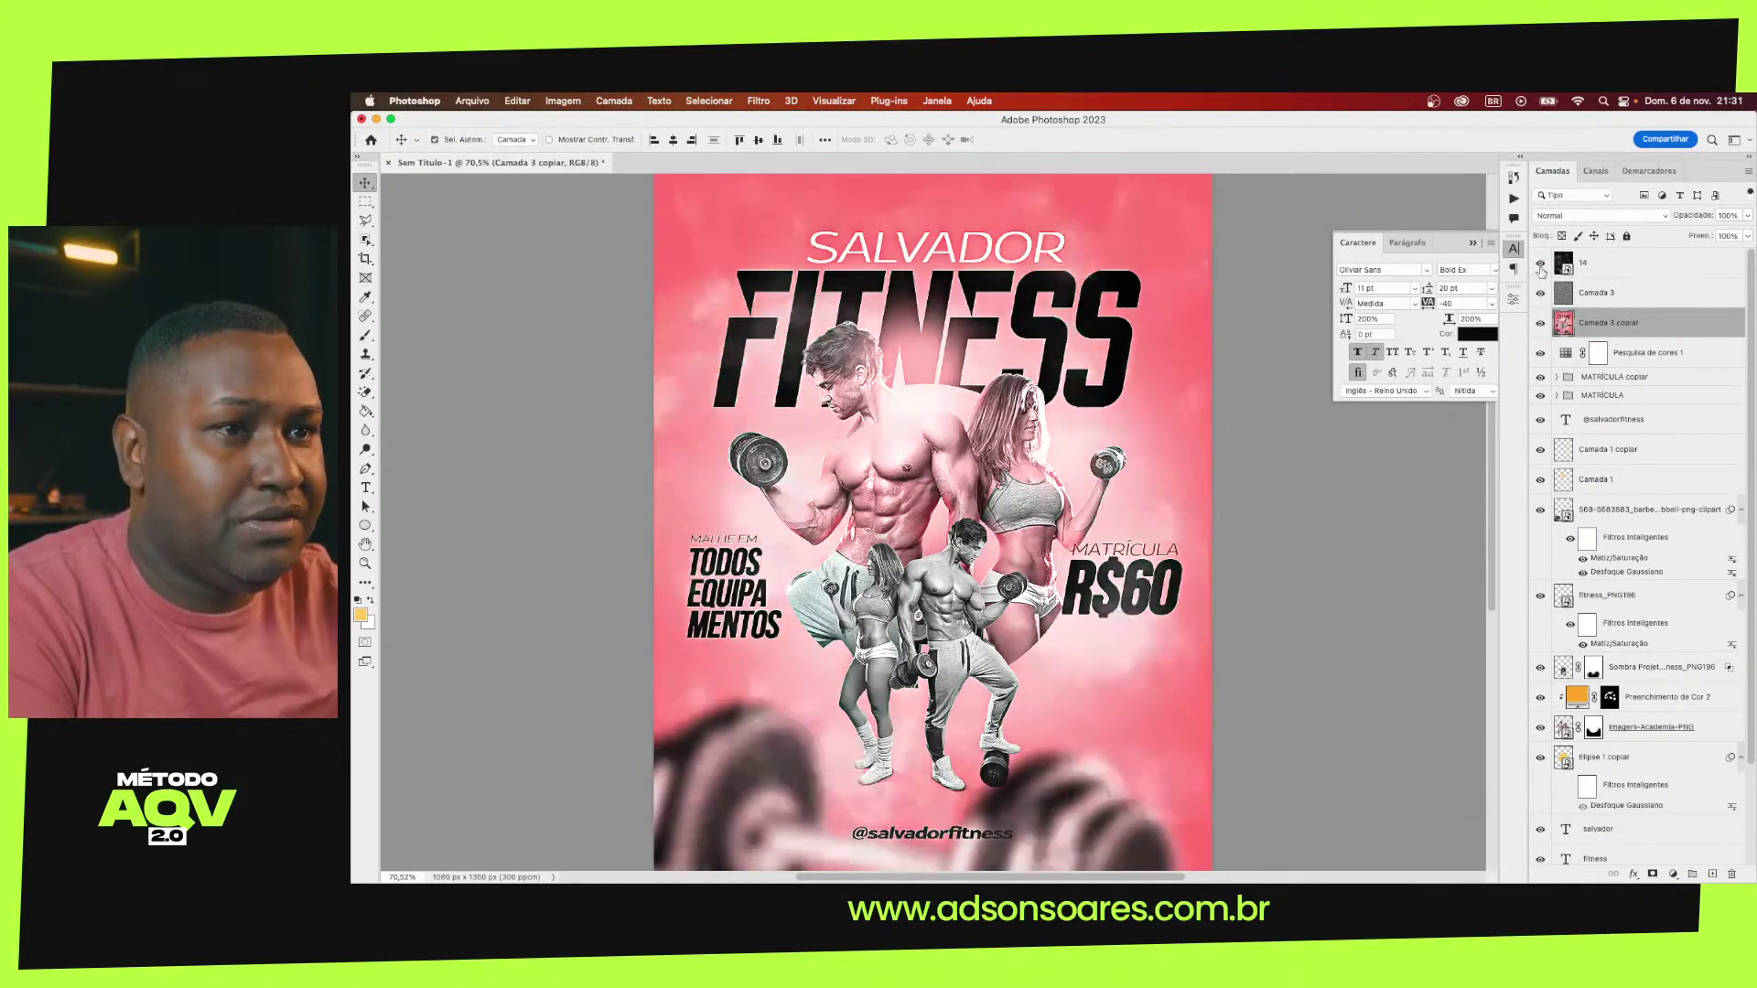
click(1338, 543)
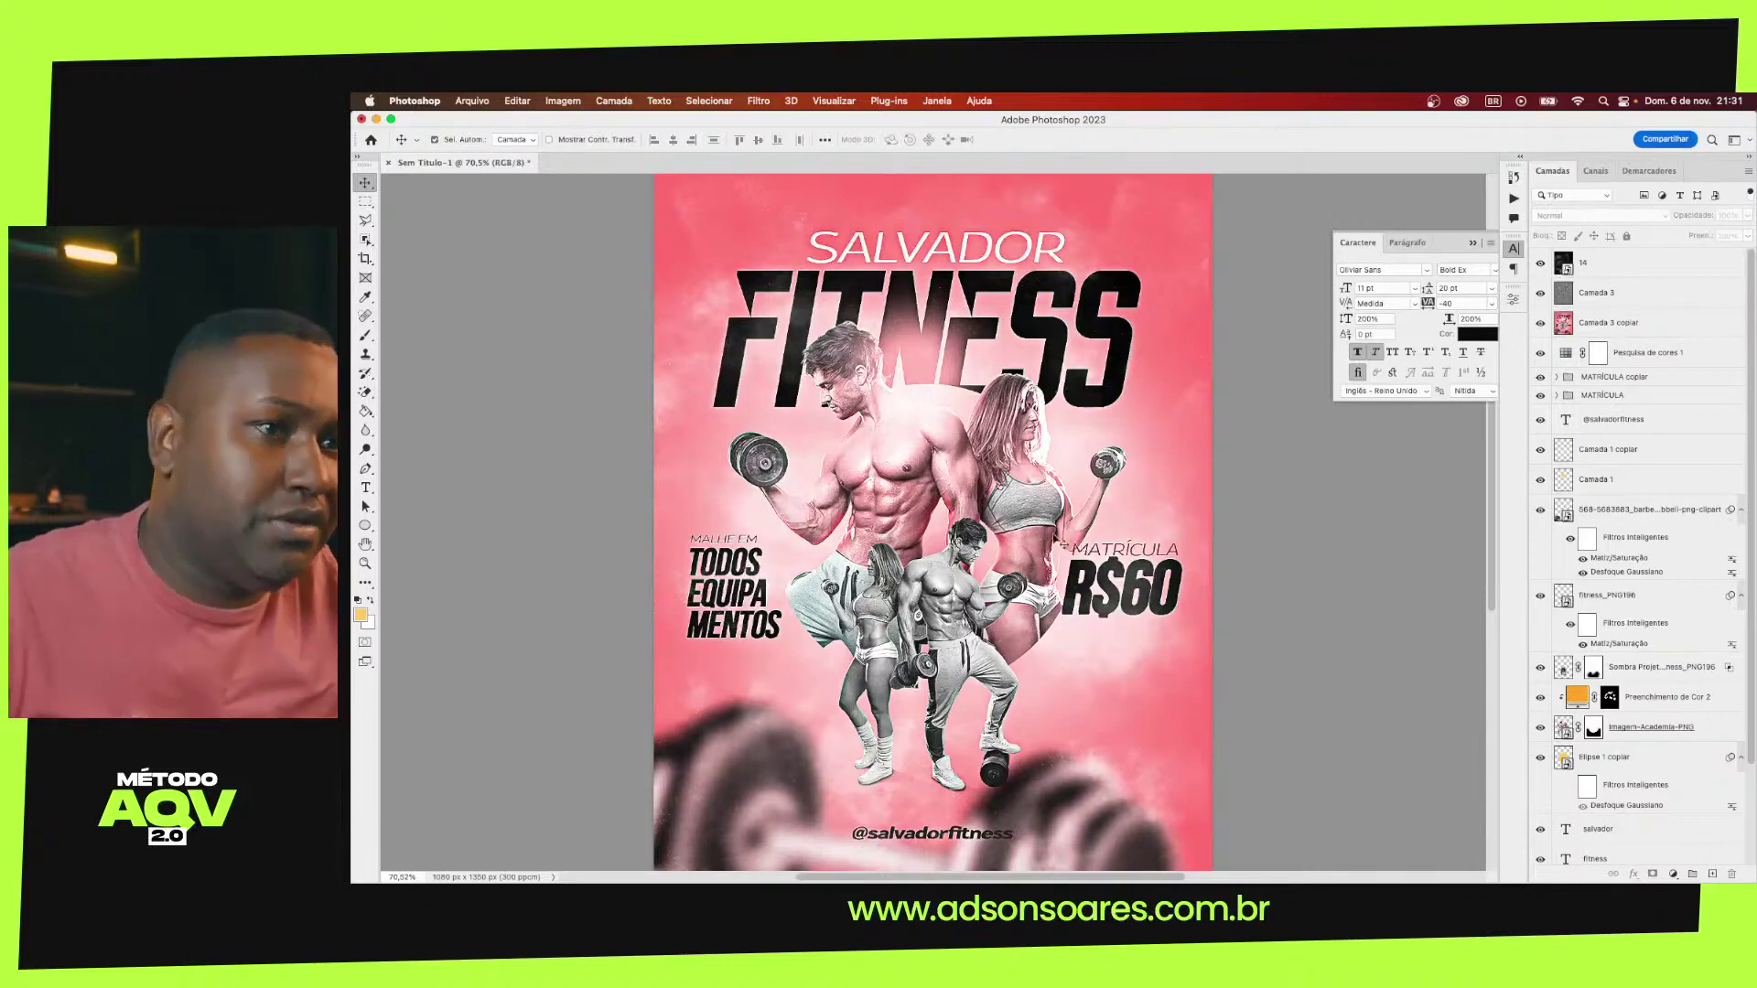
scroll(1061, 543, down, 2)
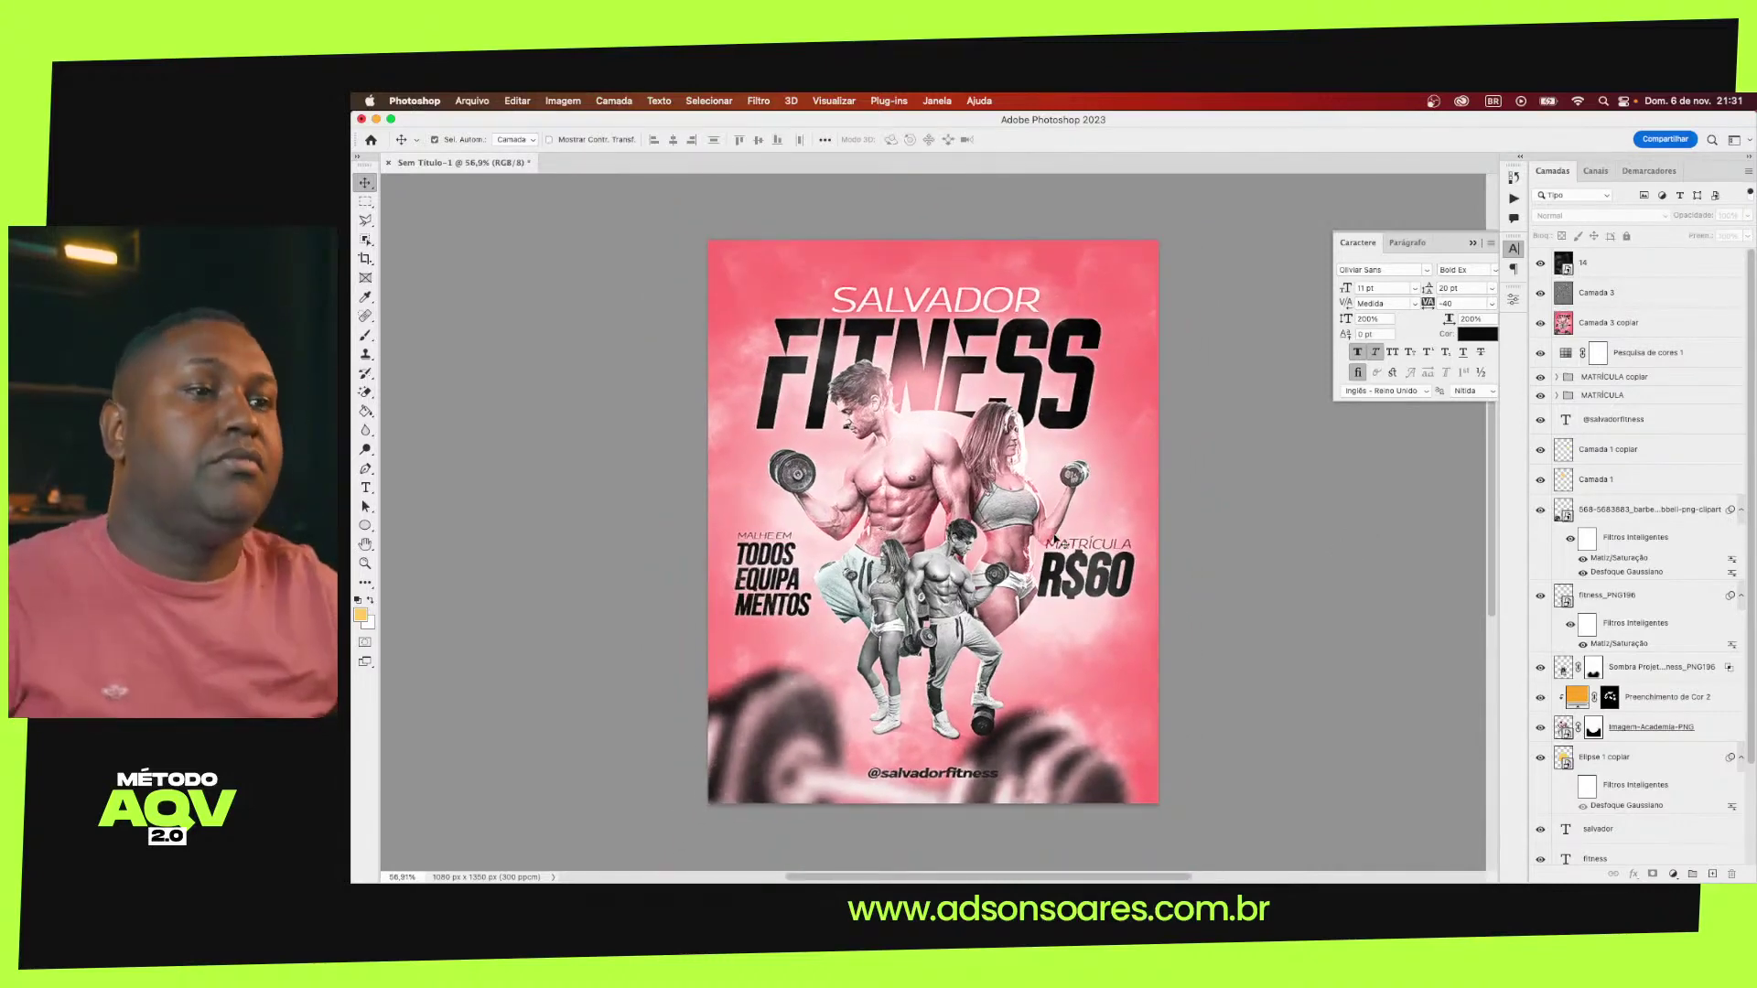
scroll(1062, 542, down, 1)
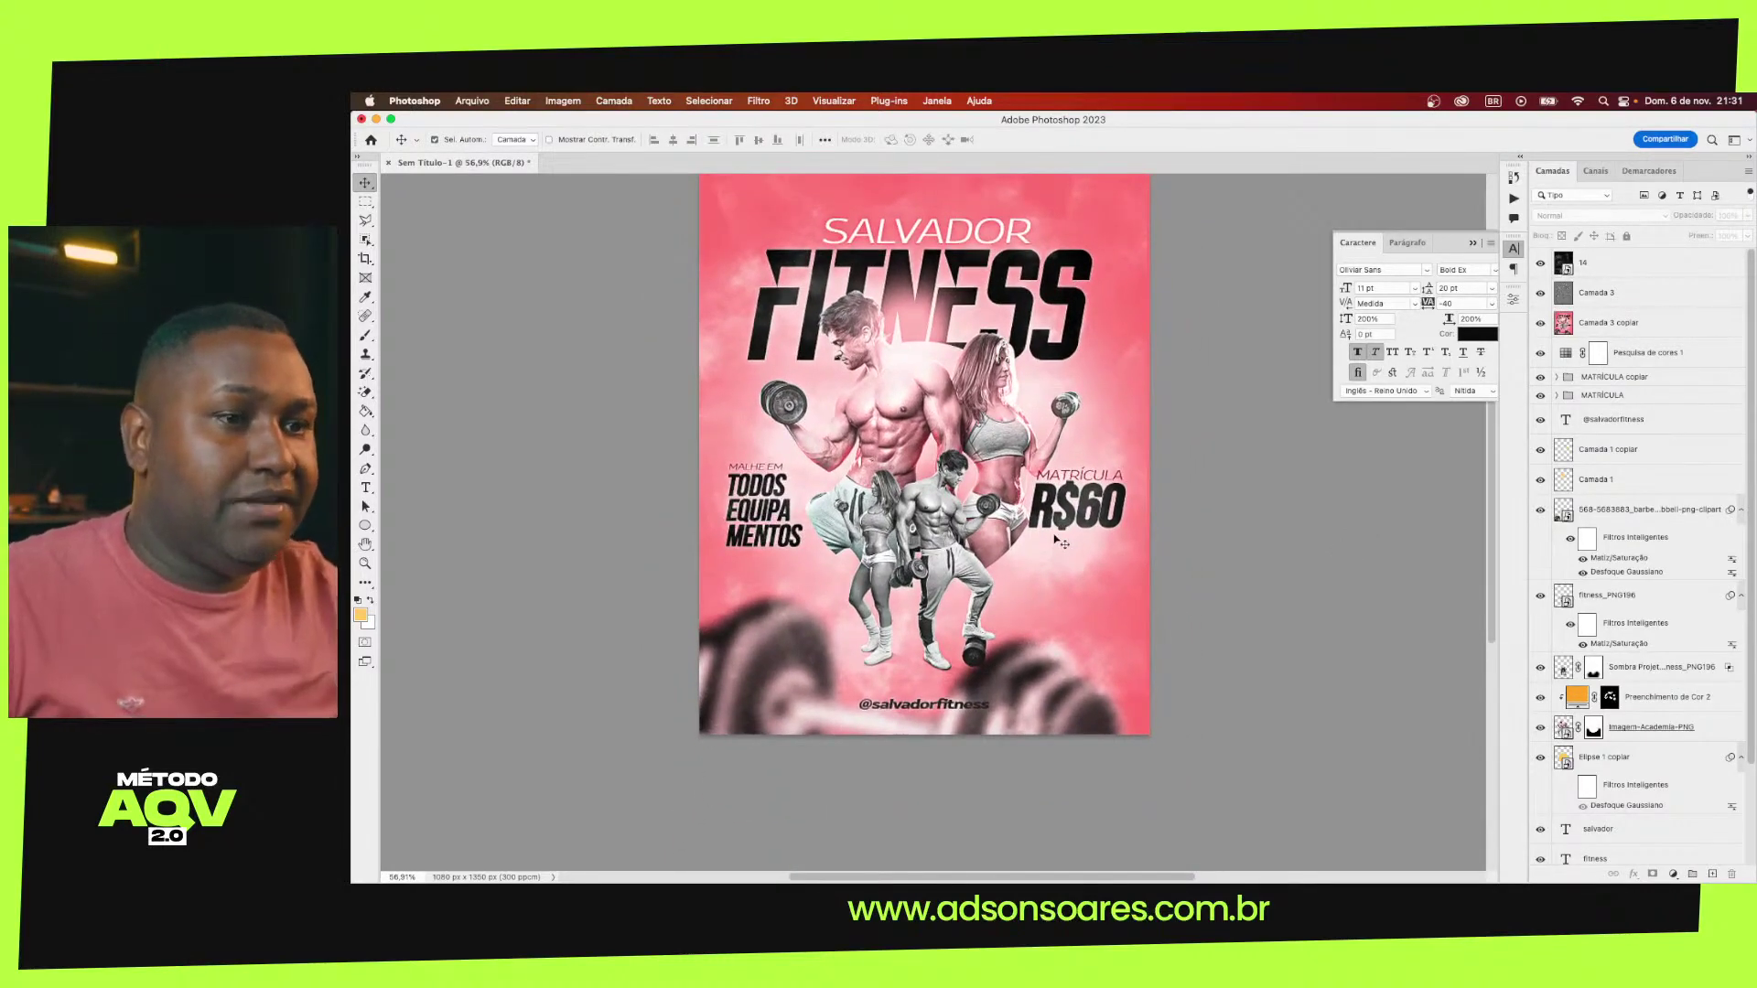
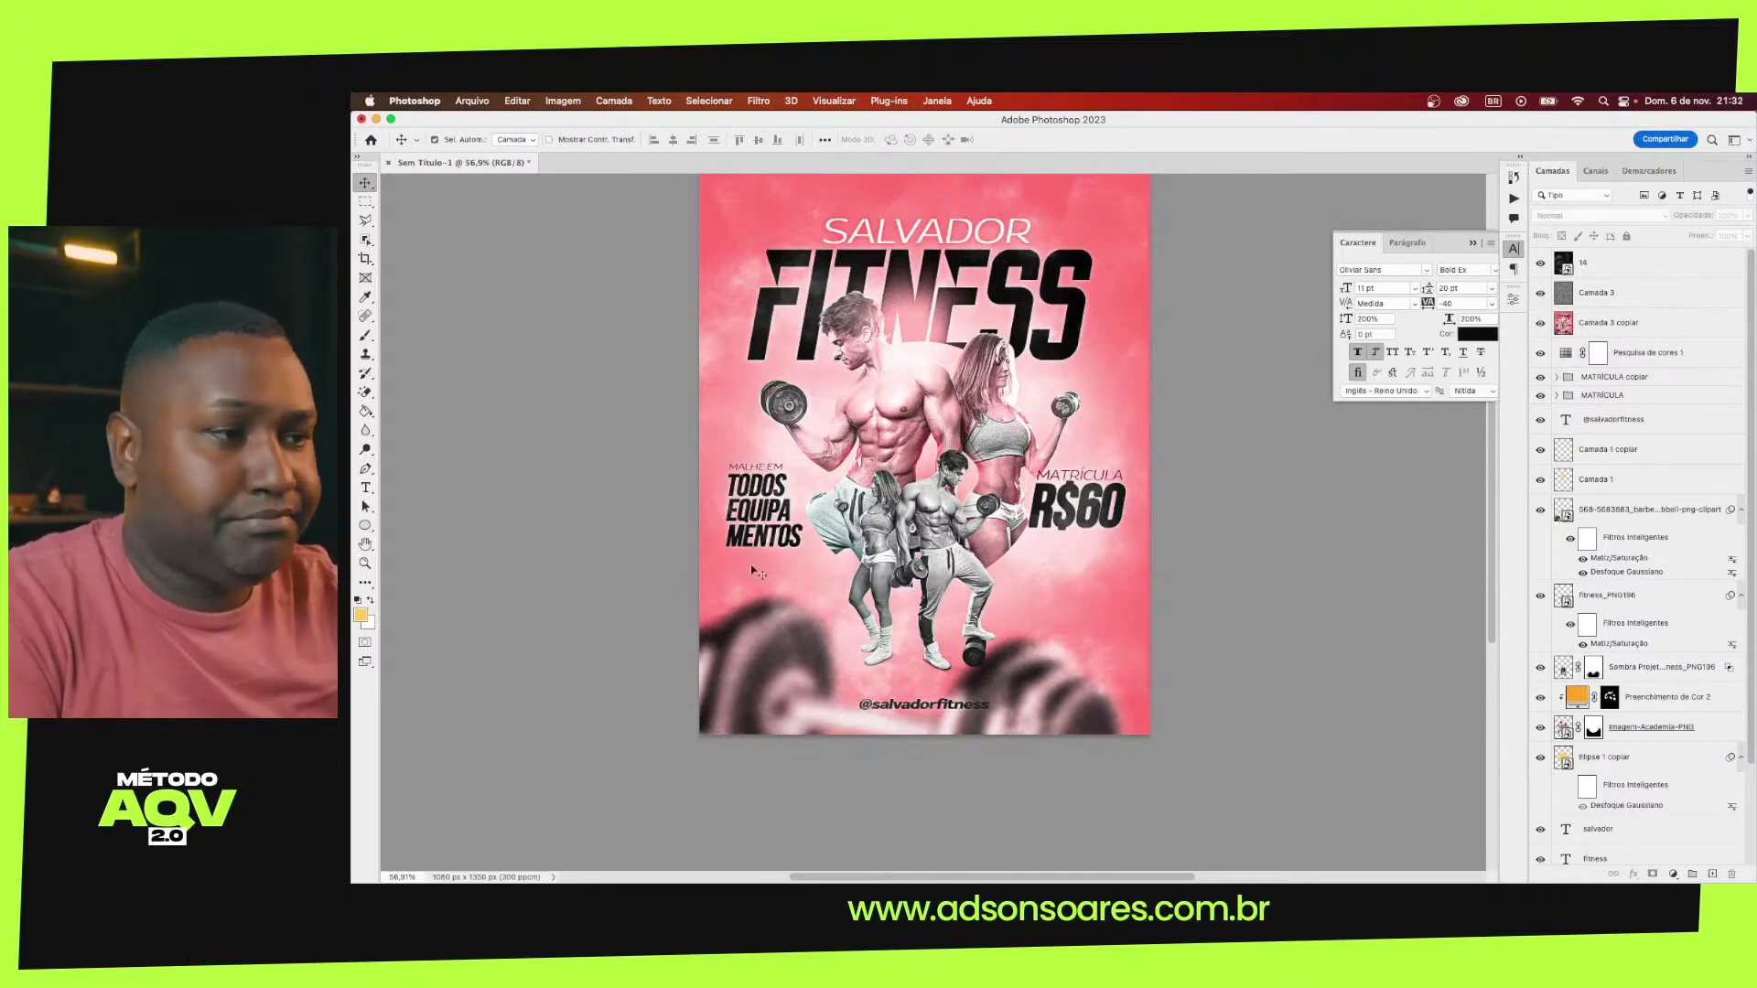
Fit the flyer on screen, save it as 'flyer academia', and select layer 14
key(super+0)
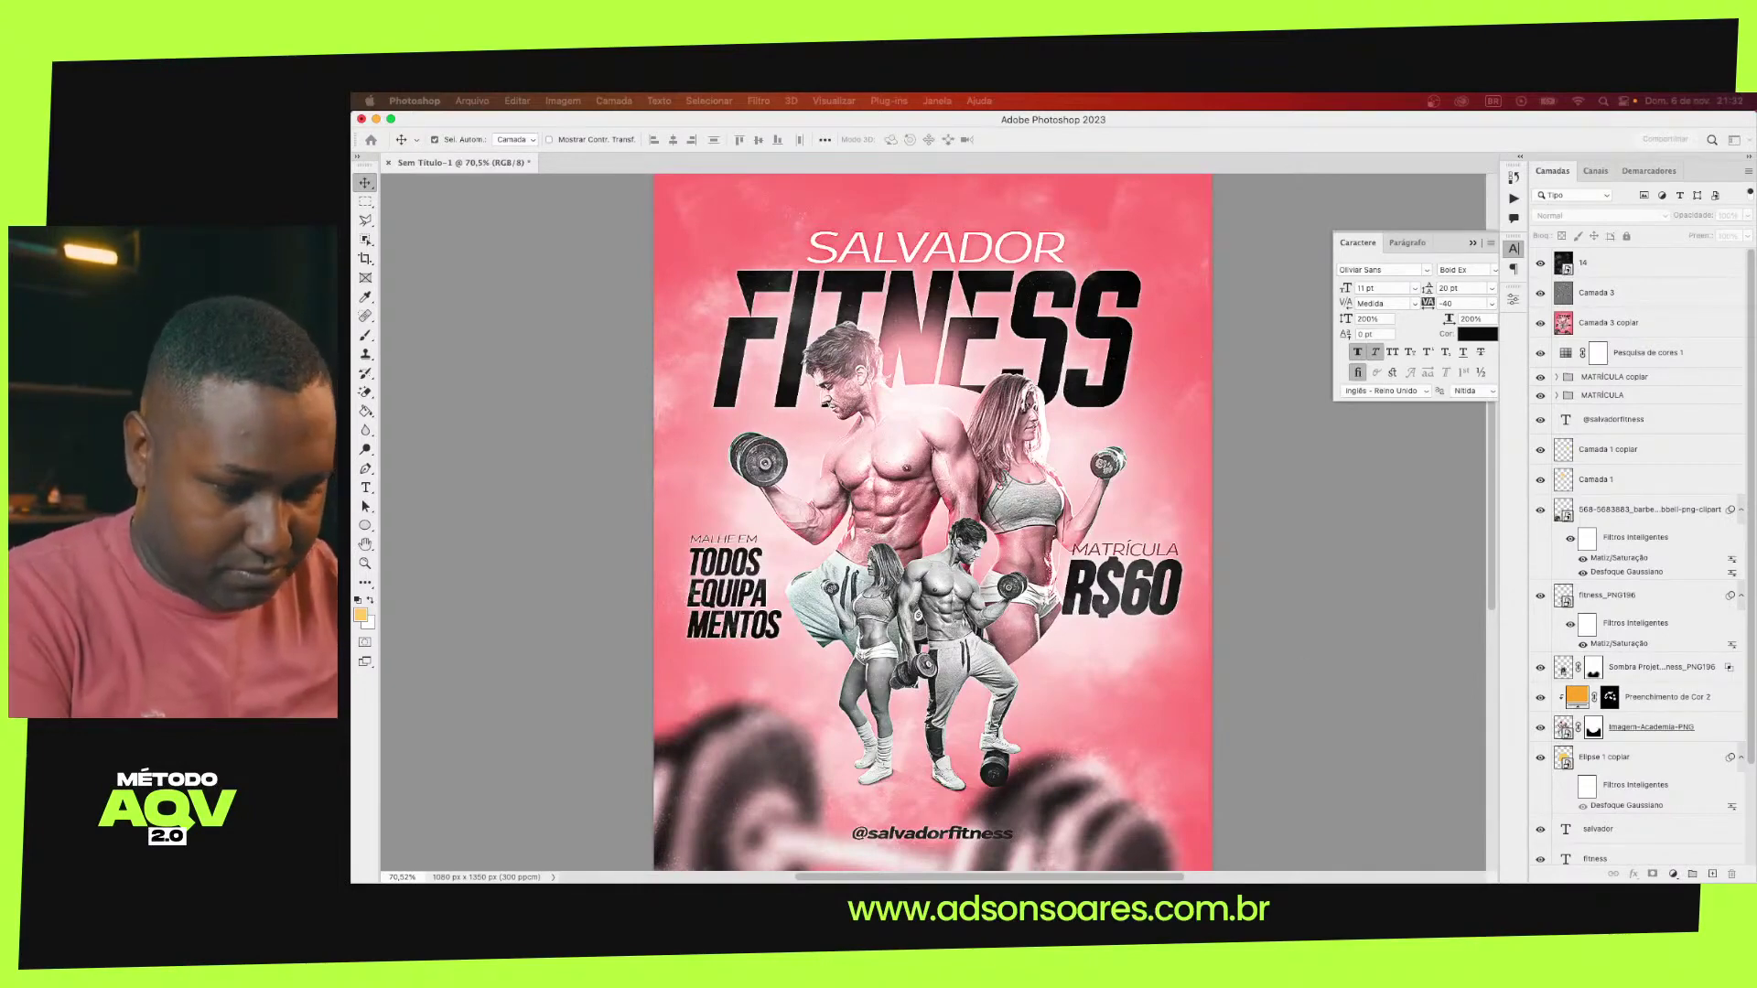
key(Return)
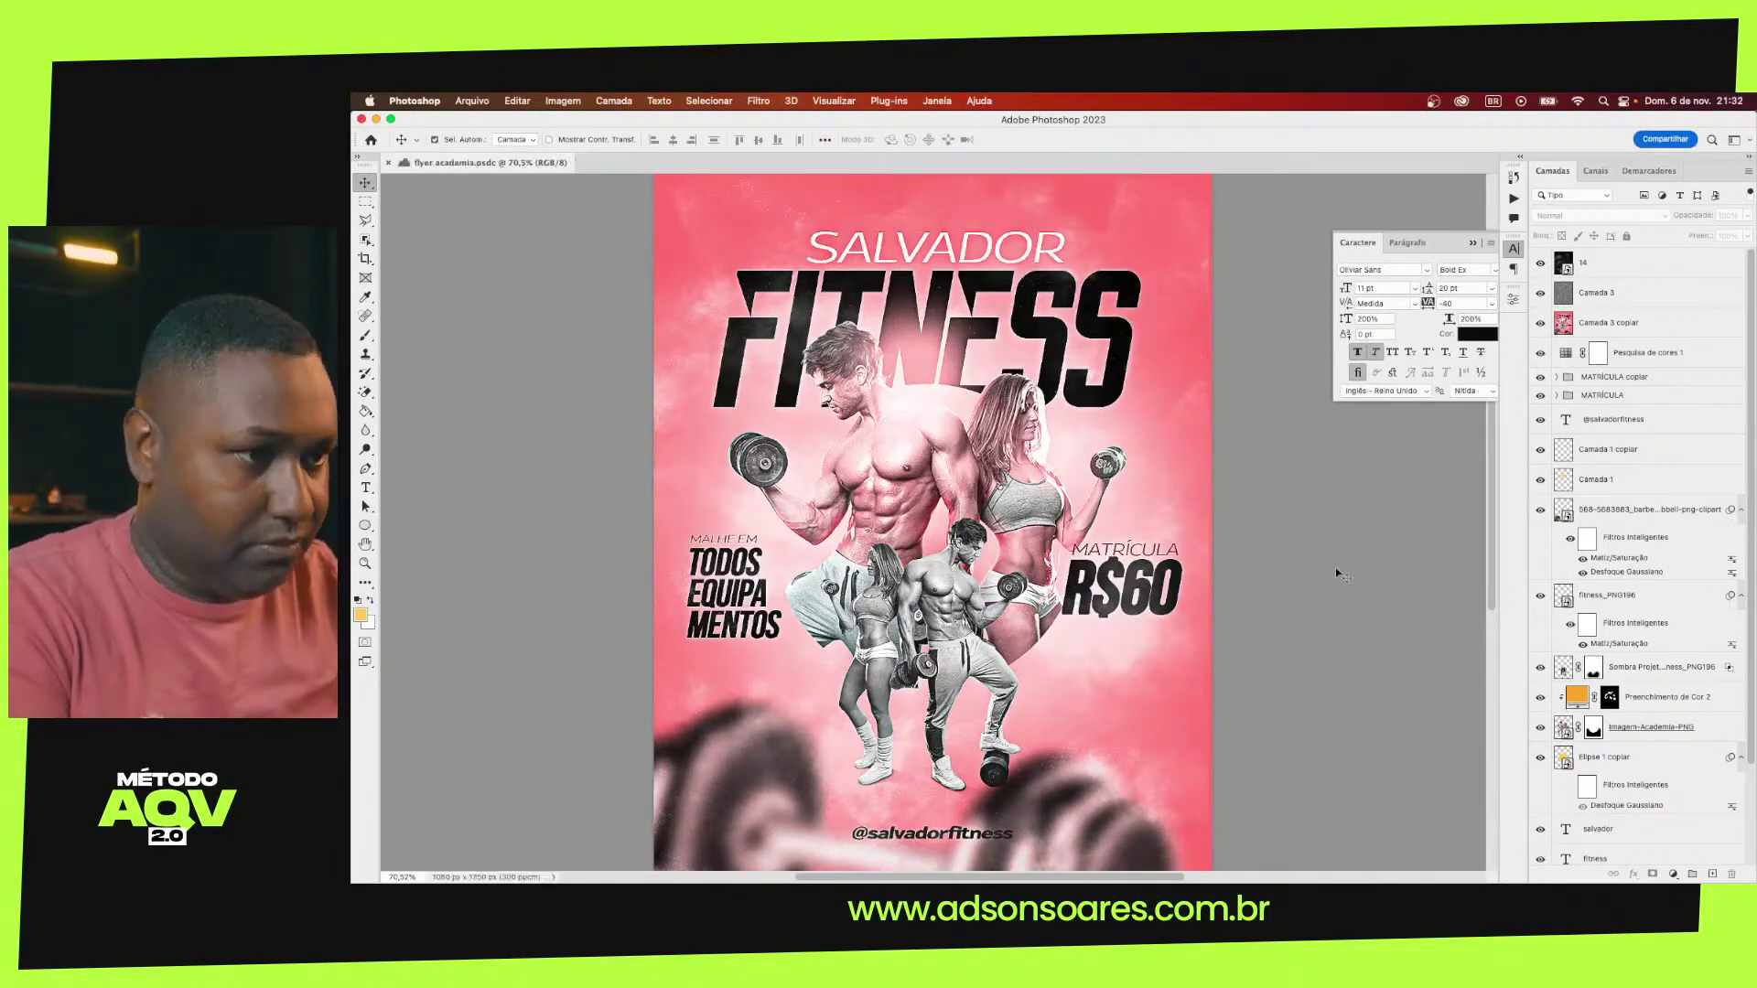
scroll(1067, 485, down, 2)
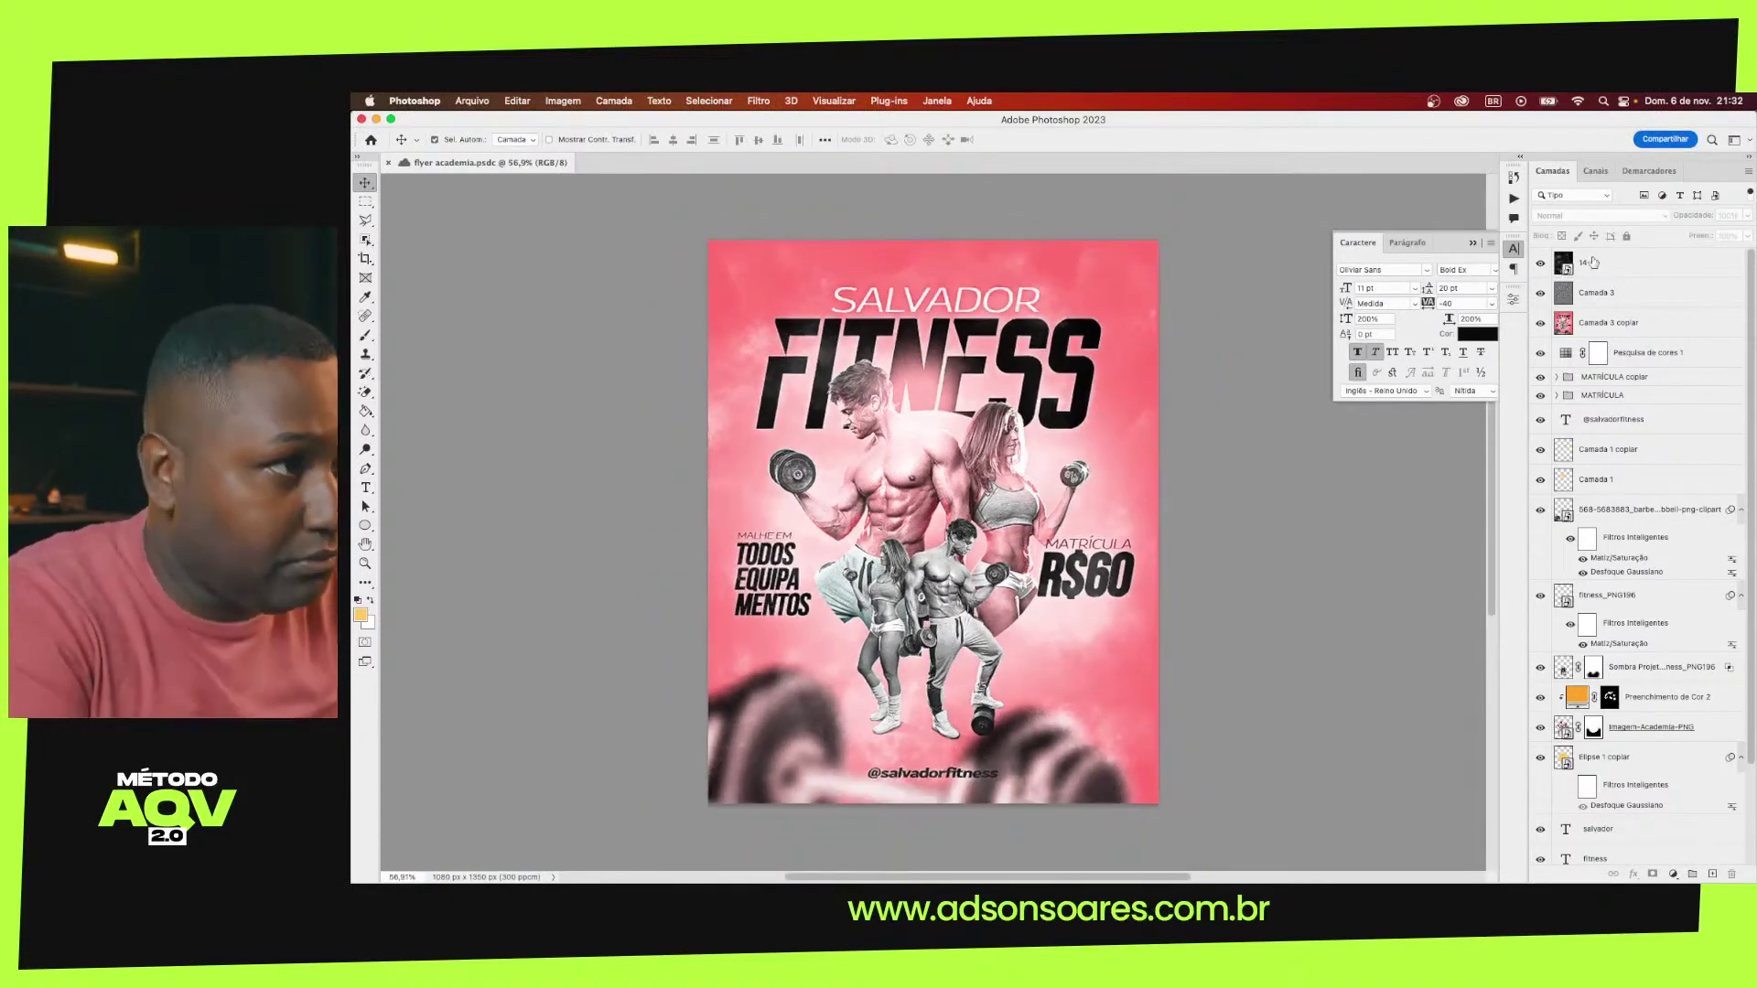
click(1624, 263)
Add a Color Lookup adjustment layer with the 3Strip look and compare it on and off
click(1672, 874)
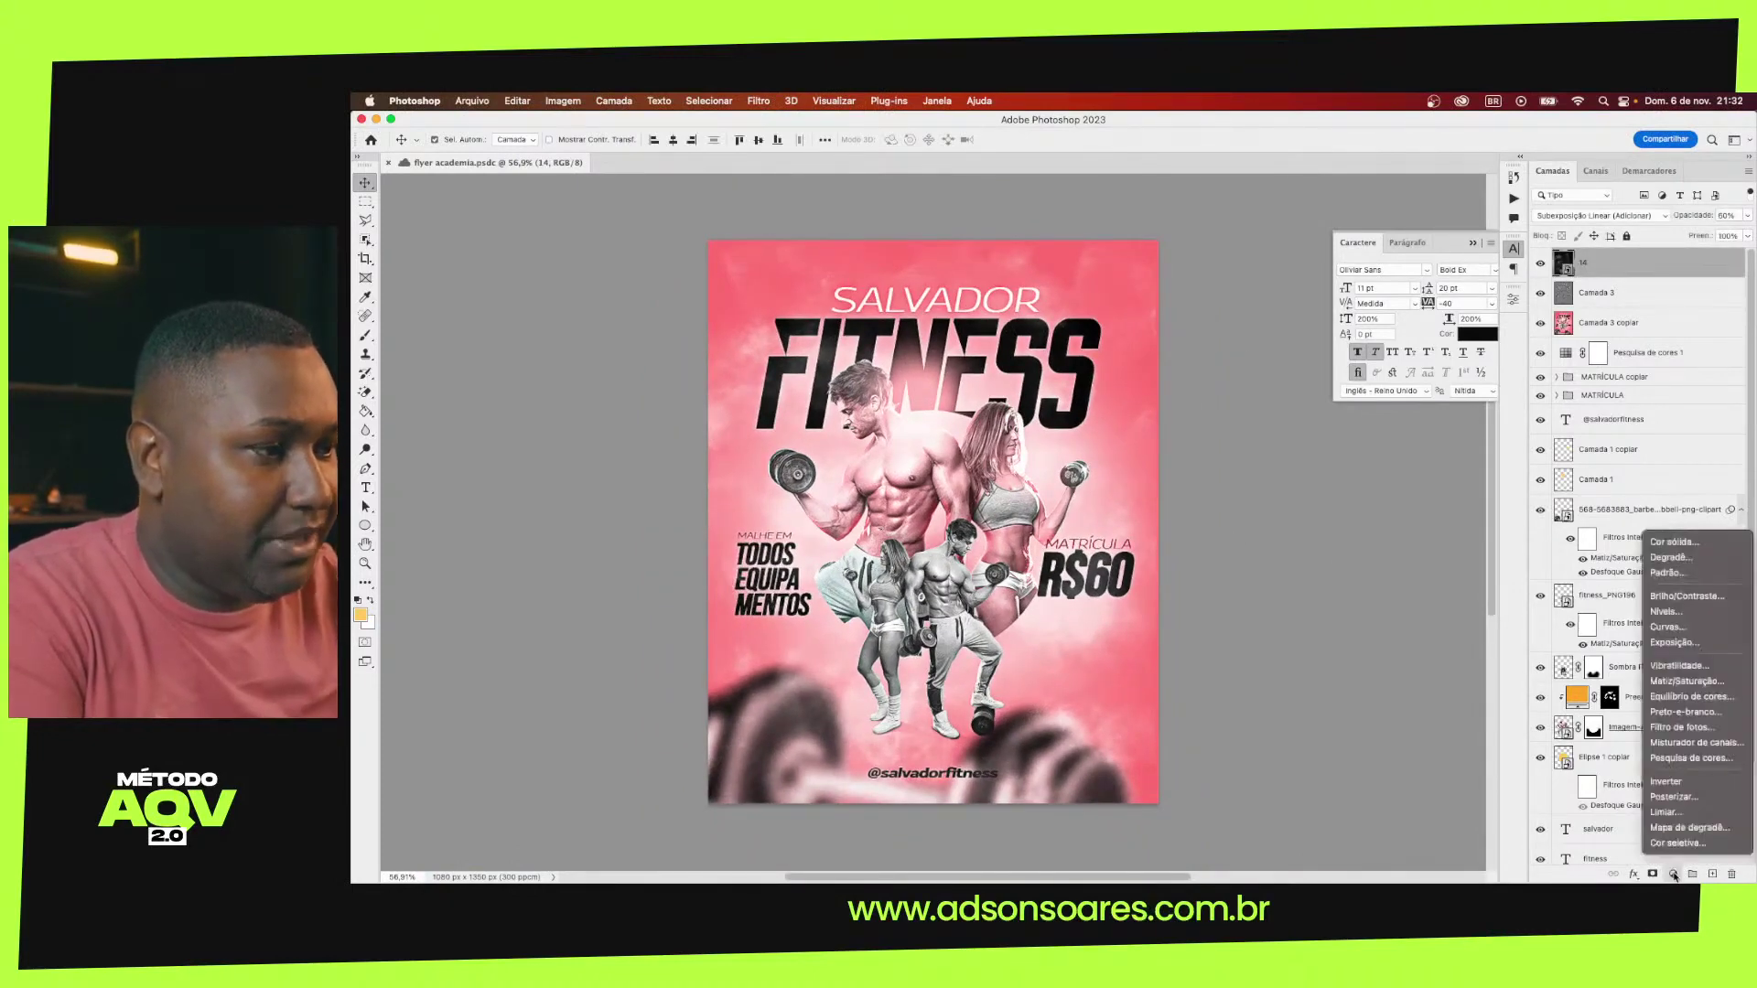
click(1693, 759)
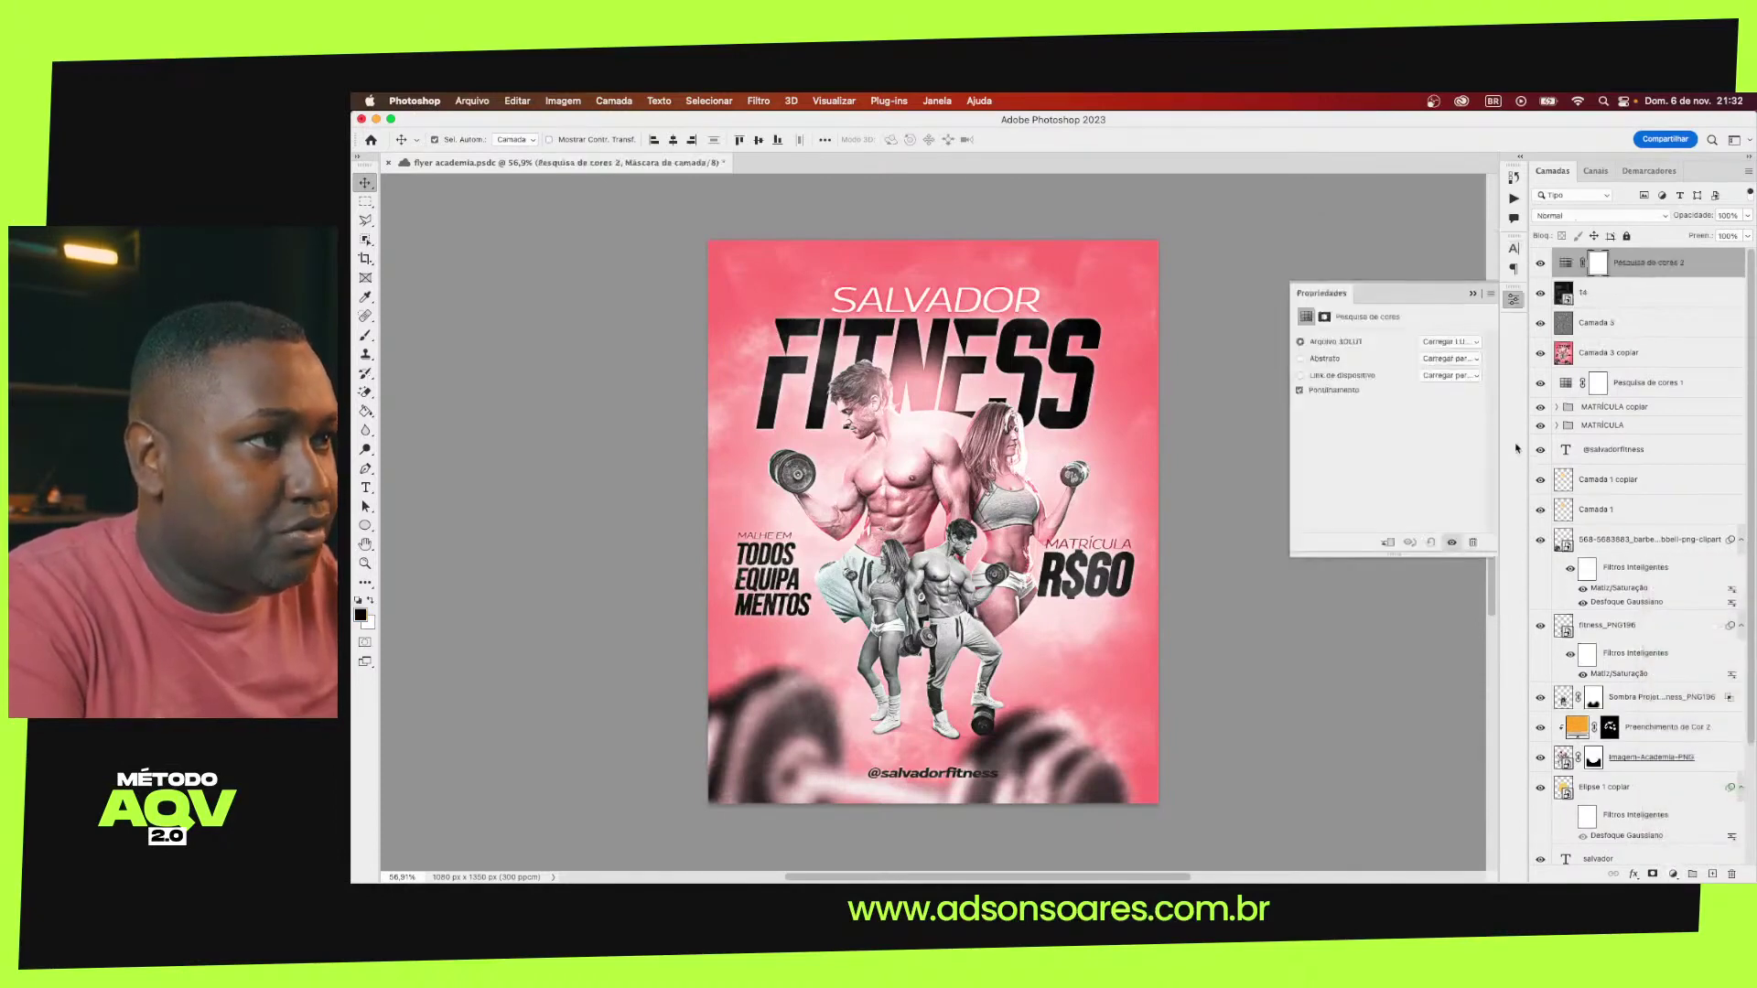
click(1445, 351)
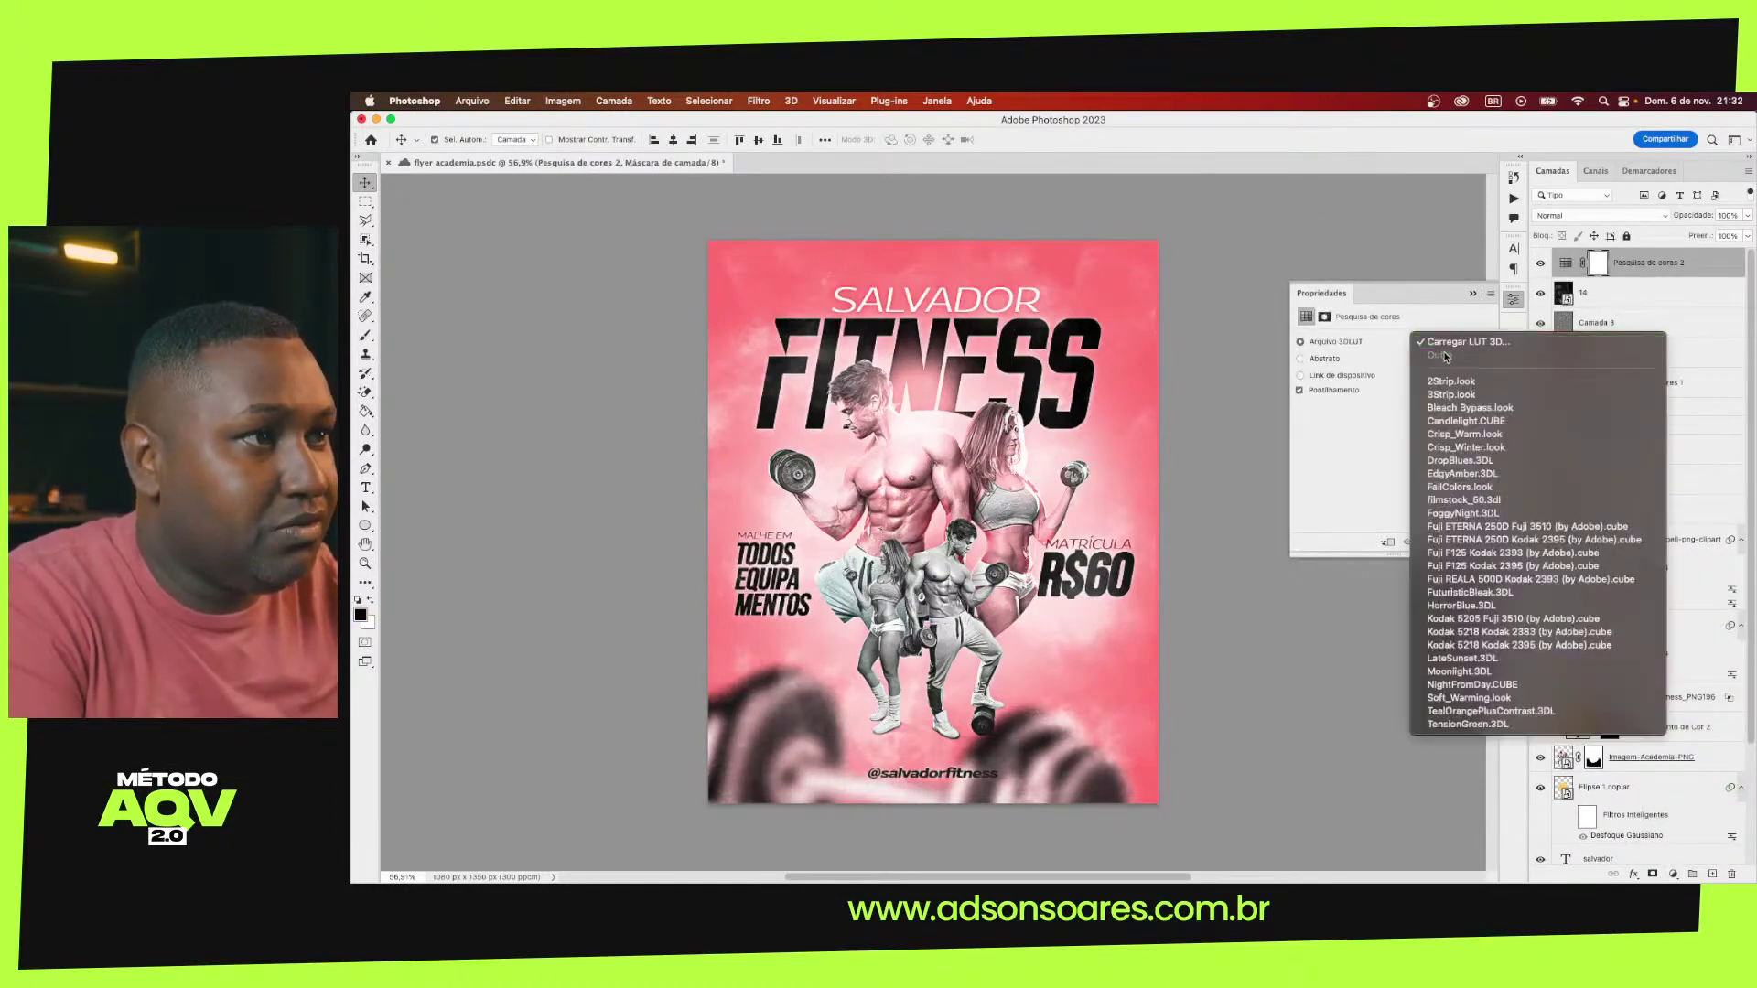
click(1449, 400)
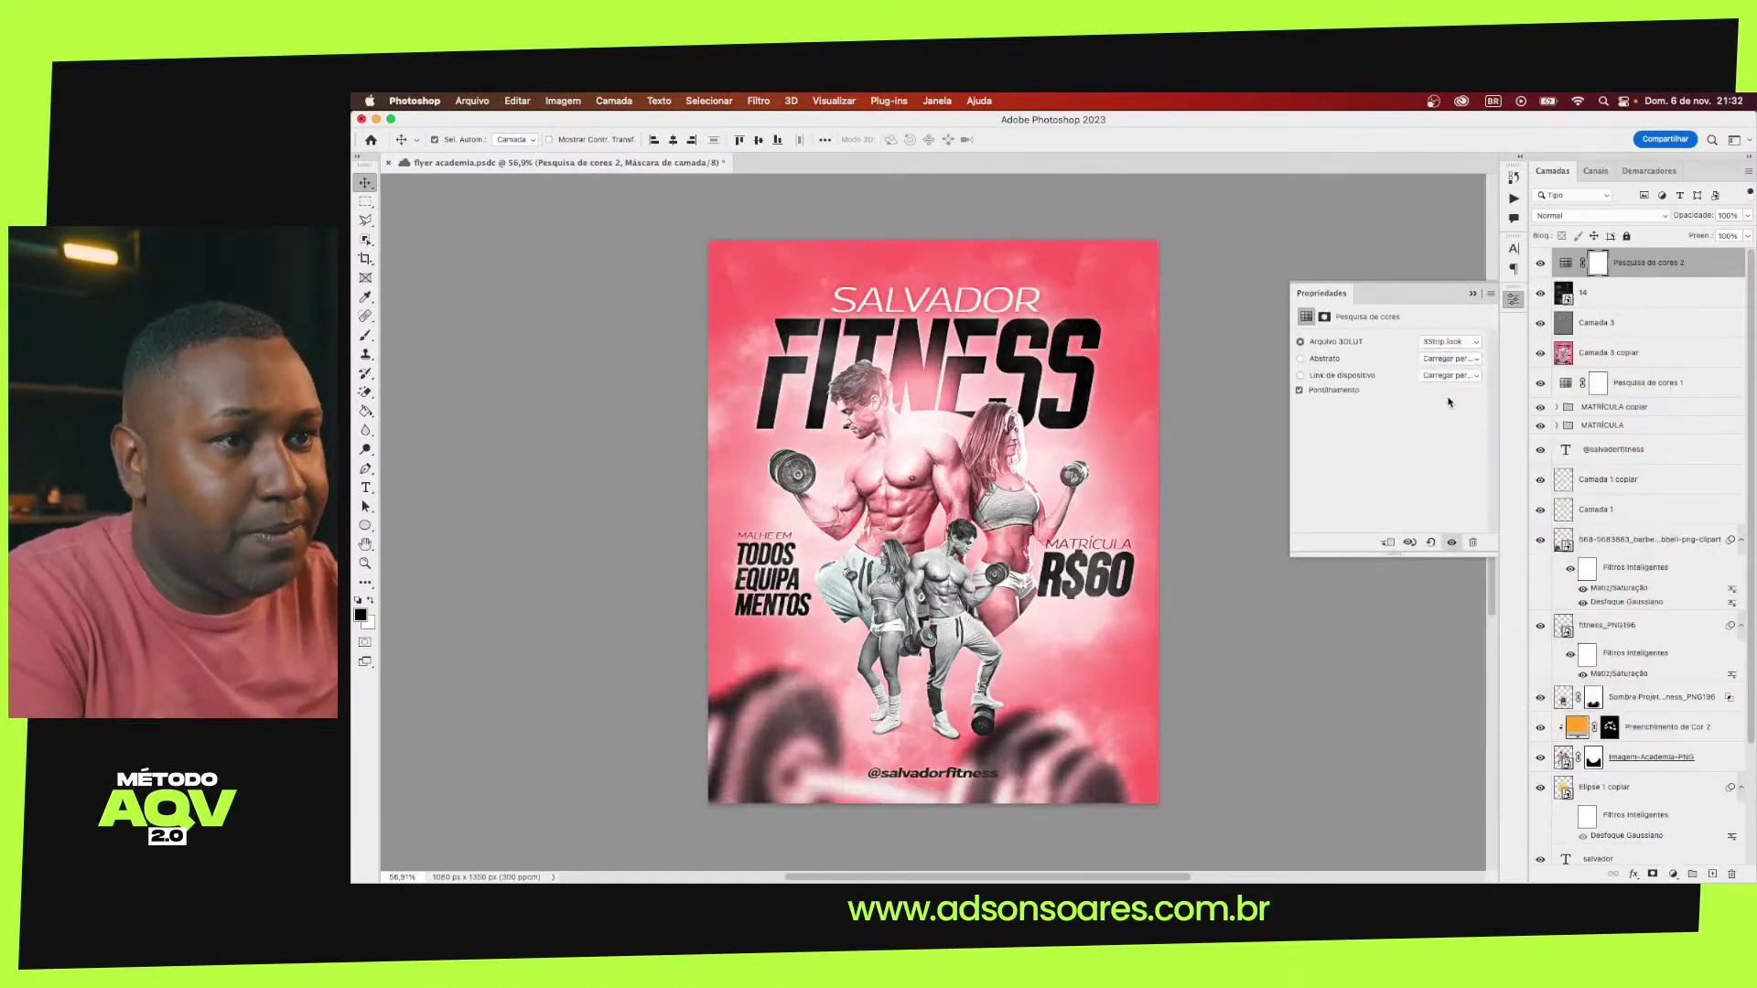
click(1541, 271)
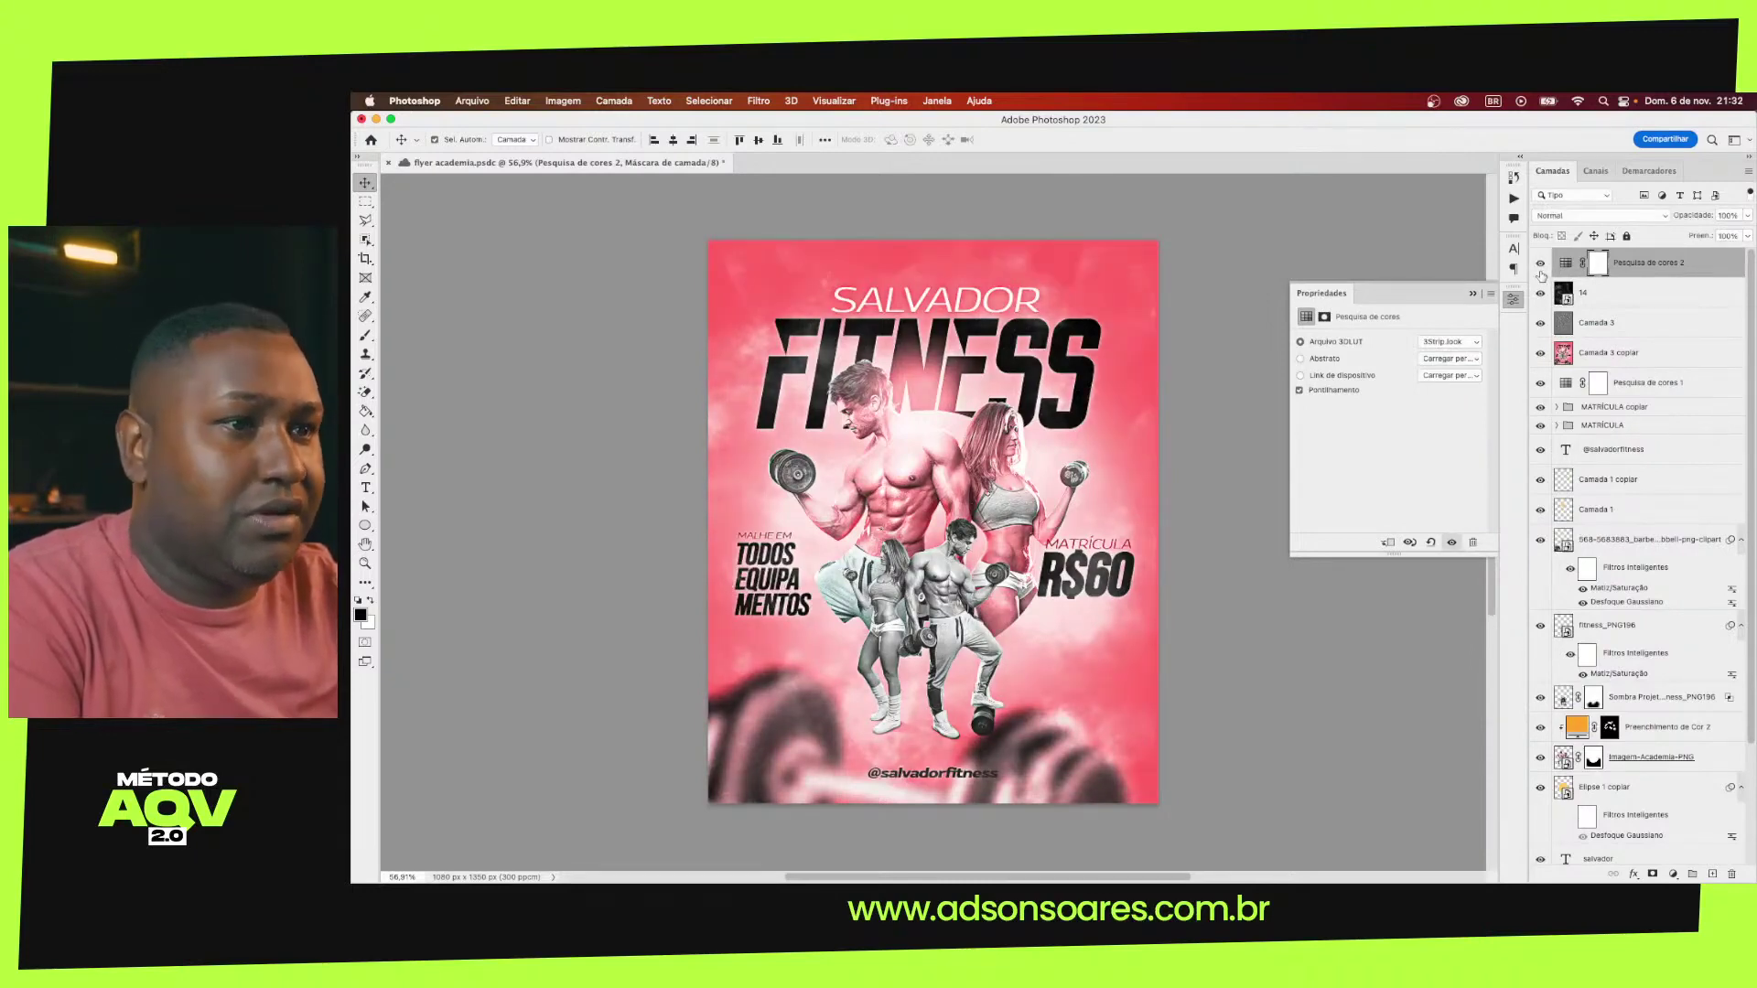
click(1541, 271)
click(1541, 268)
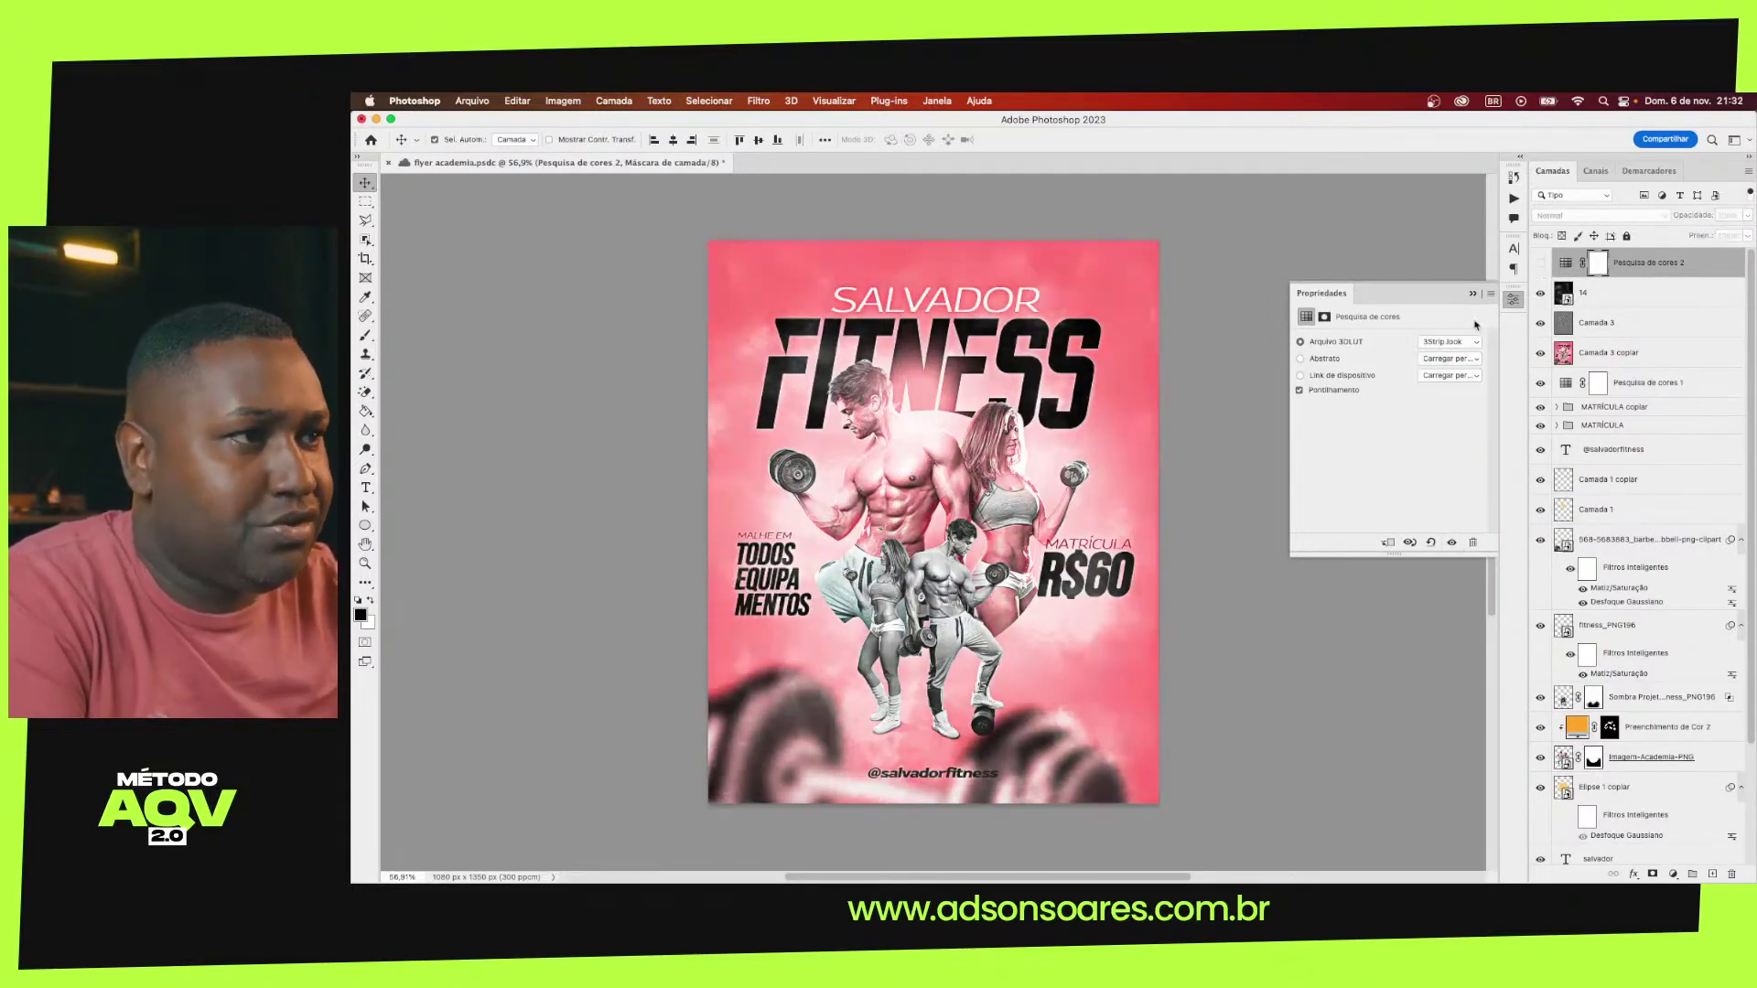
click(1540, 266)
Try the Bleach Bypass, Candlelight and Crisp_Warm looks, and set the layer to 50% opacity
click(1459, 341)
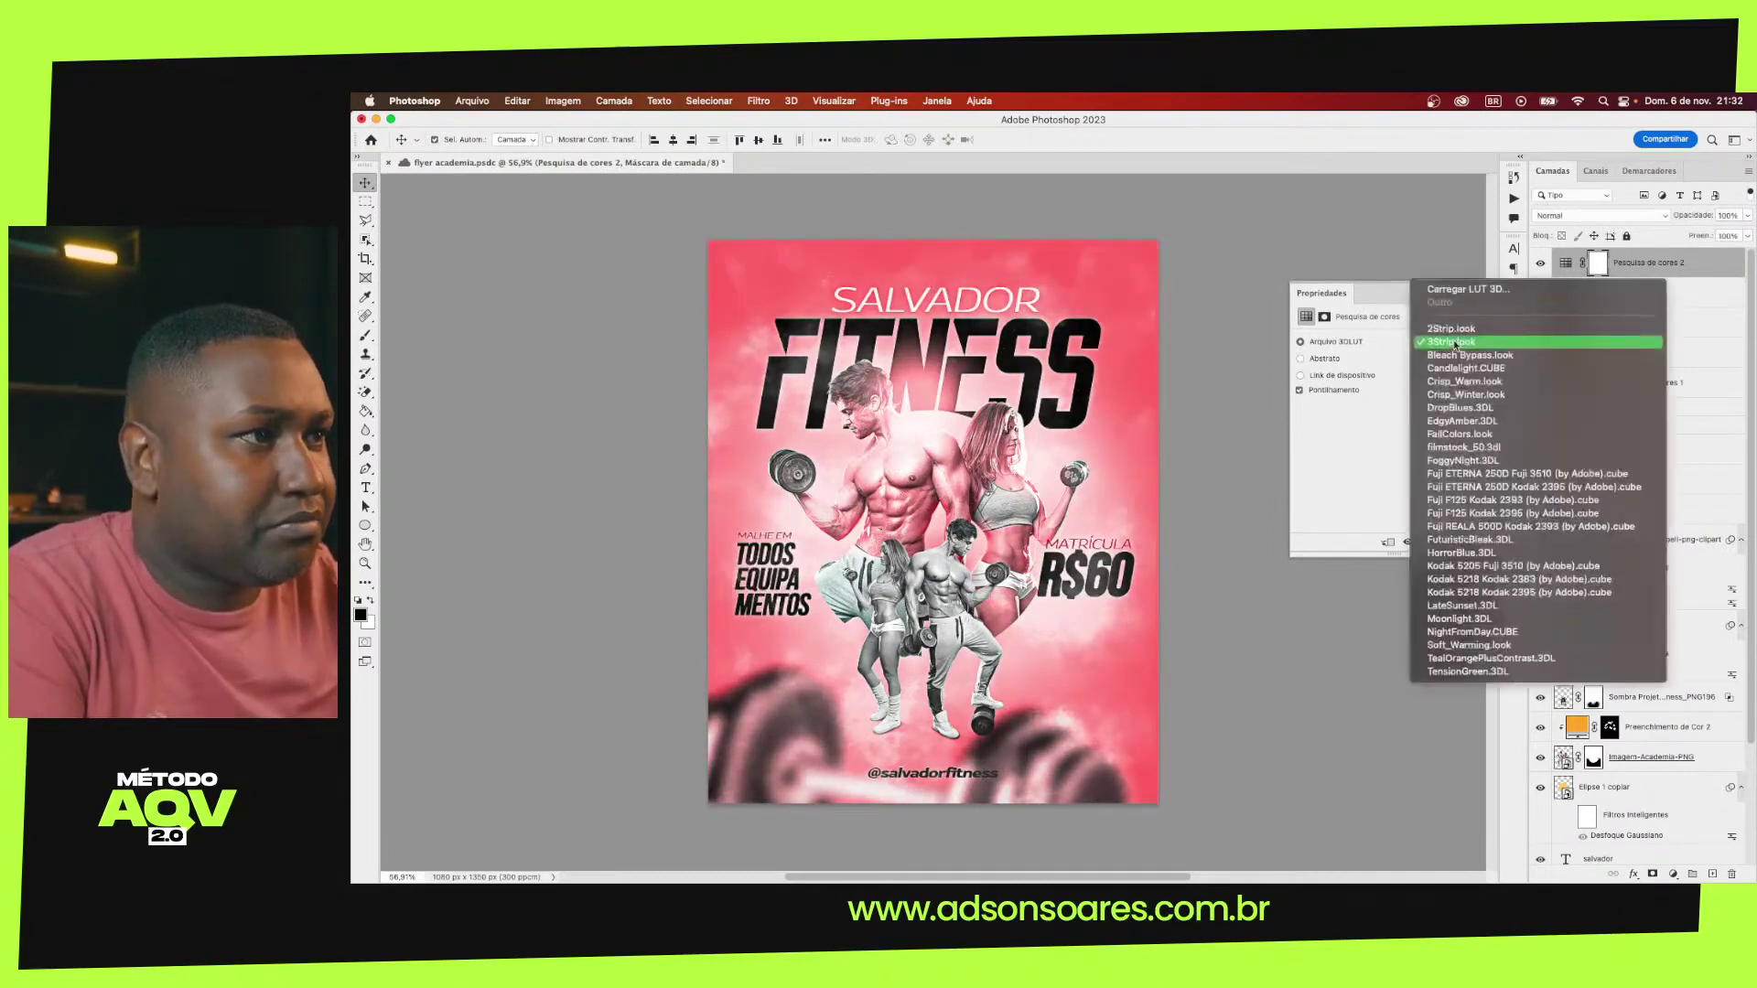
click(1455, 360)
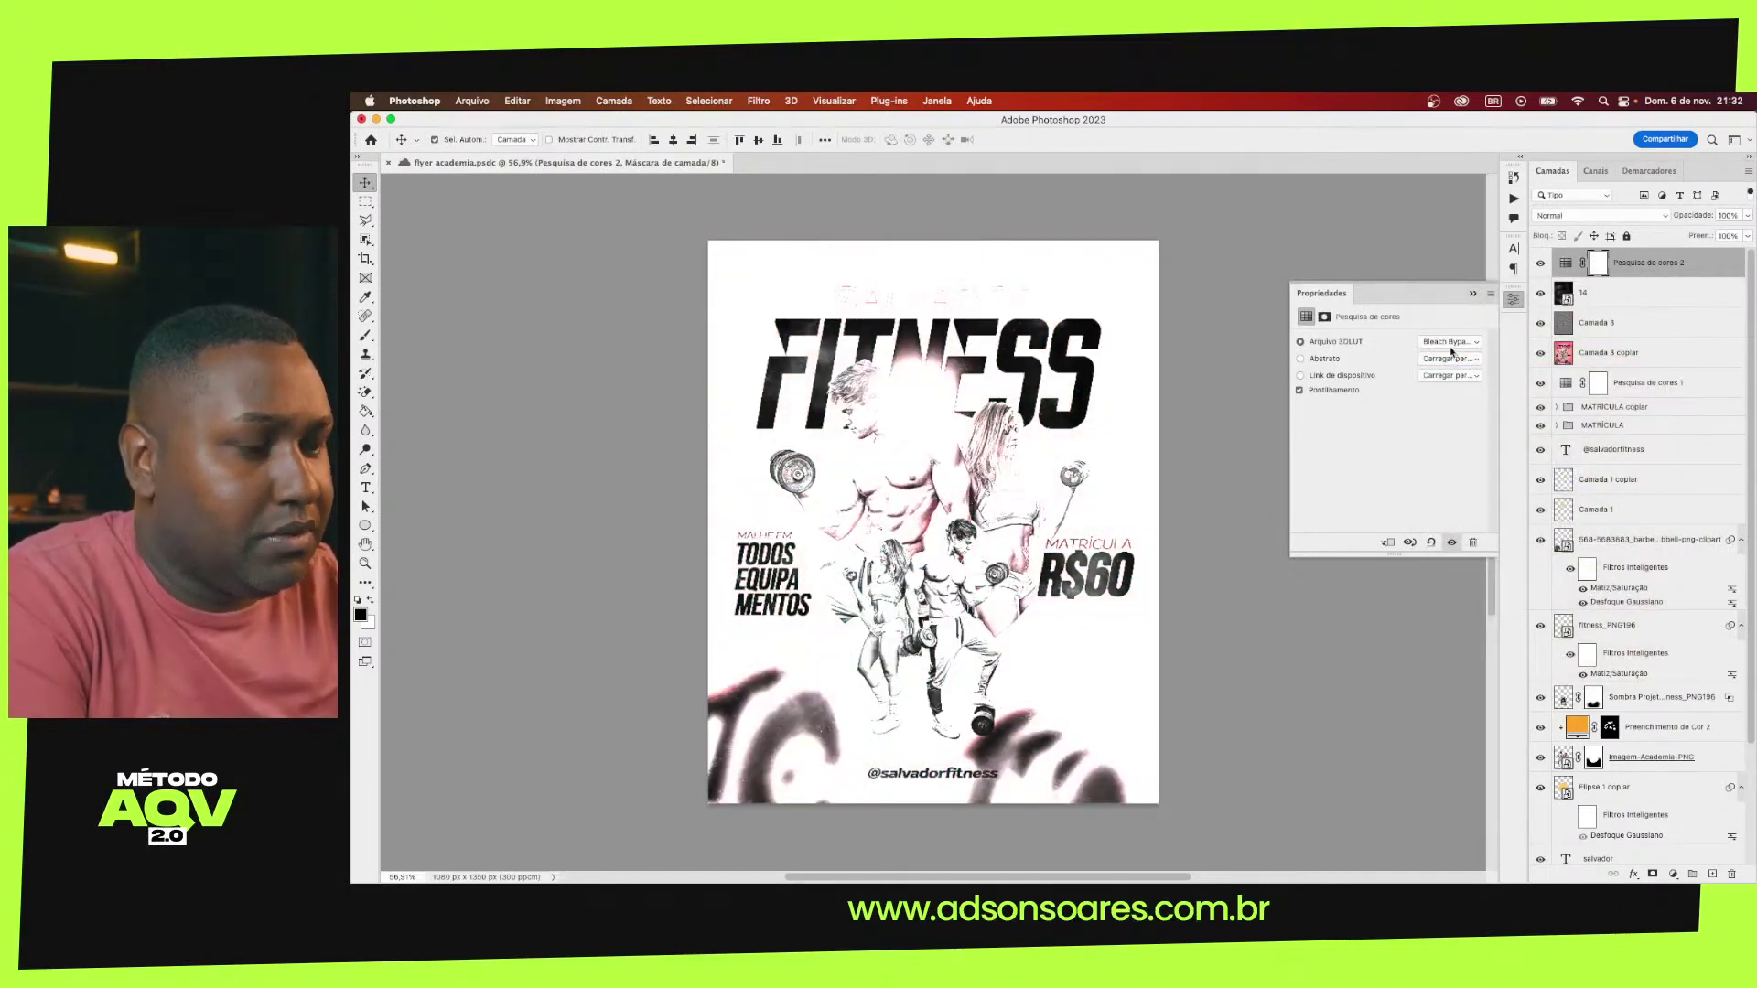
click(1450, 344)
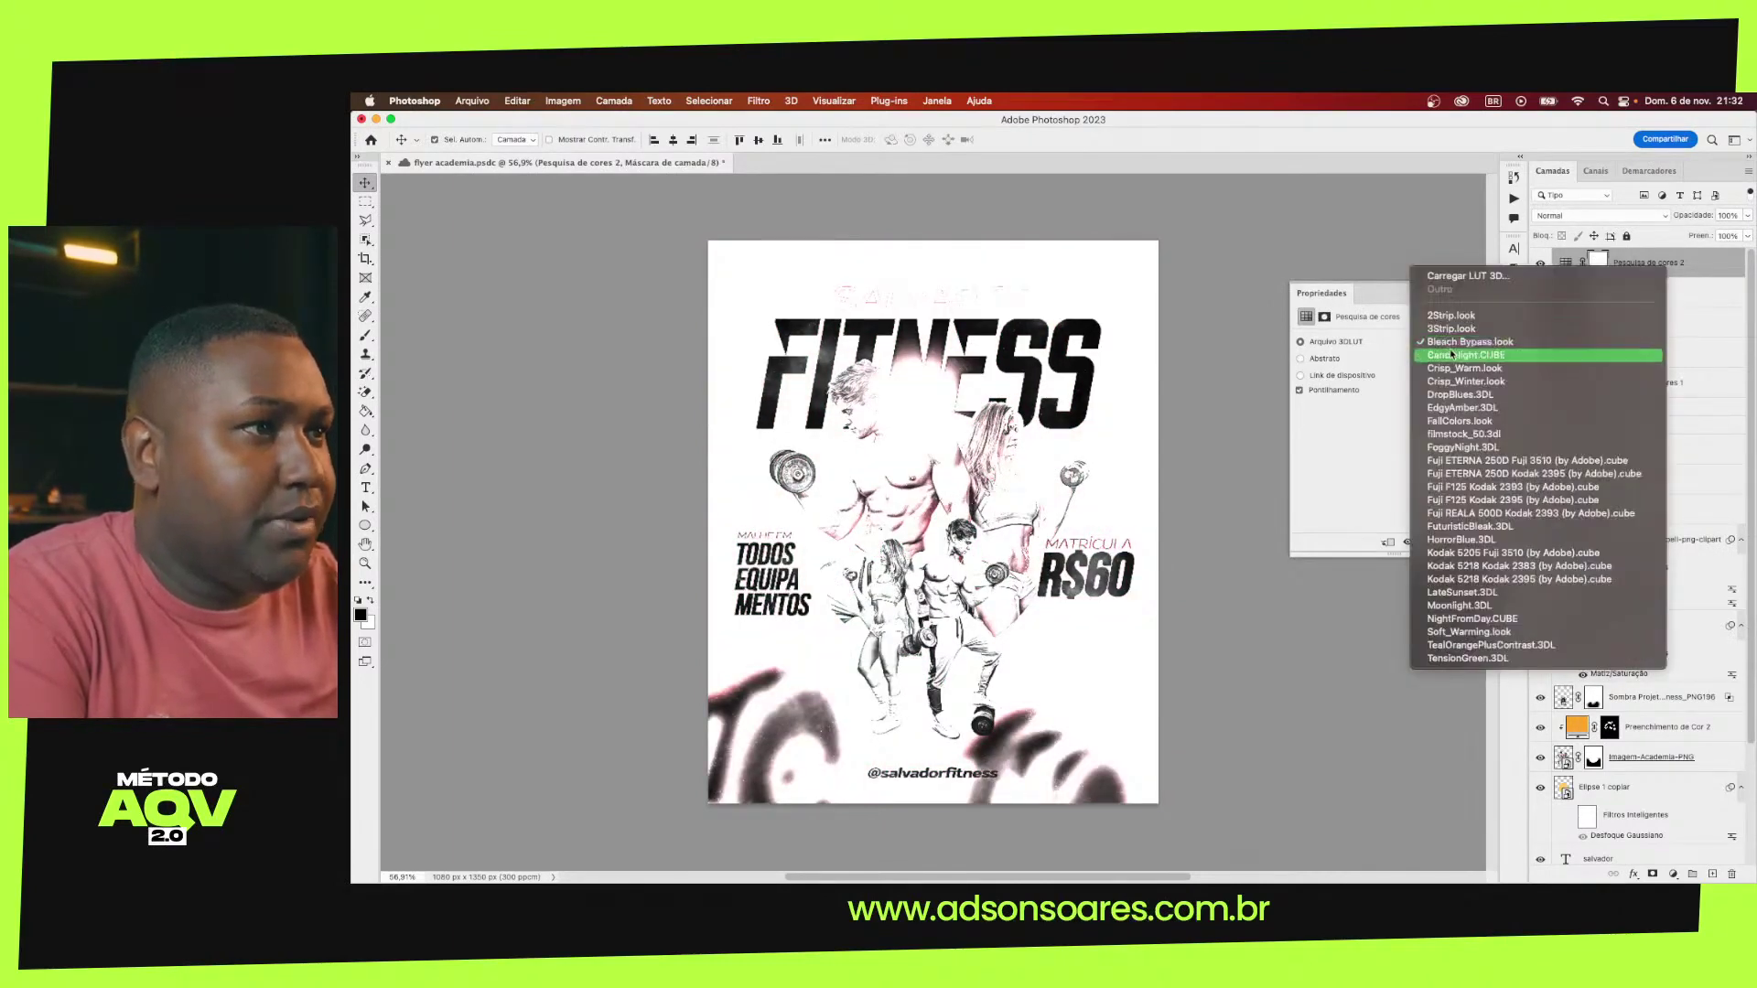
click(1452, 355)
click(1441, 345)
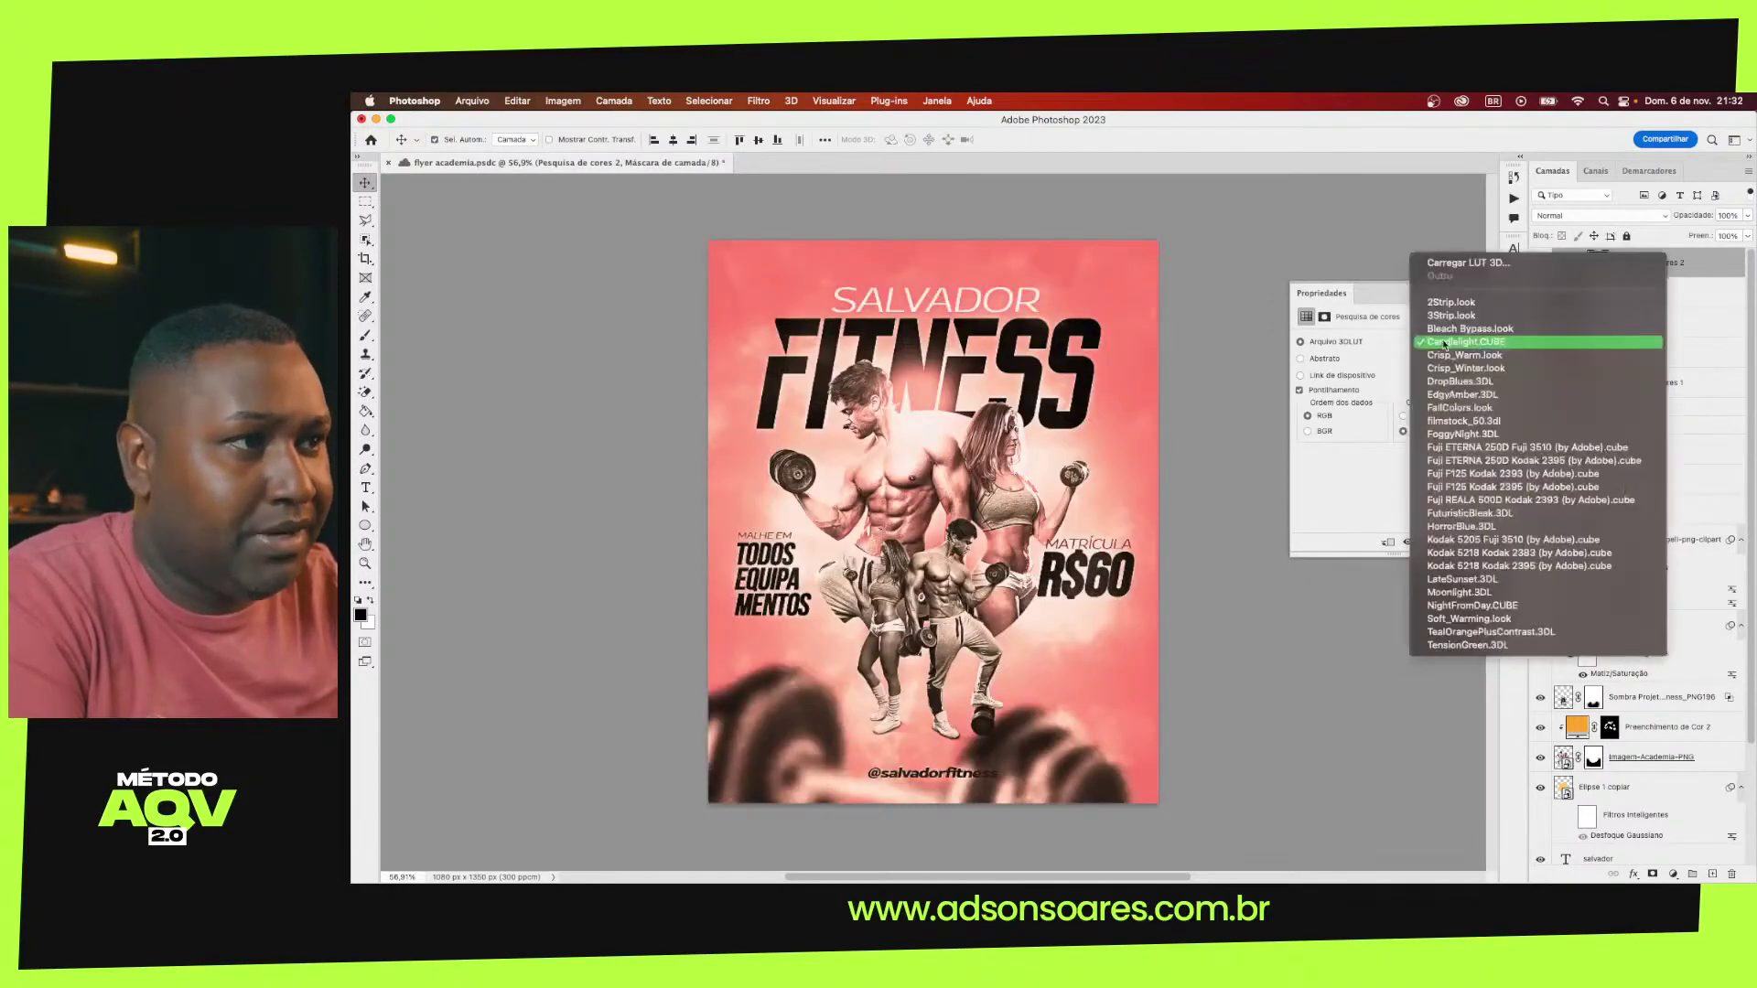
click(1448, 356)
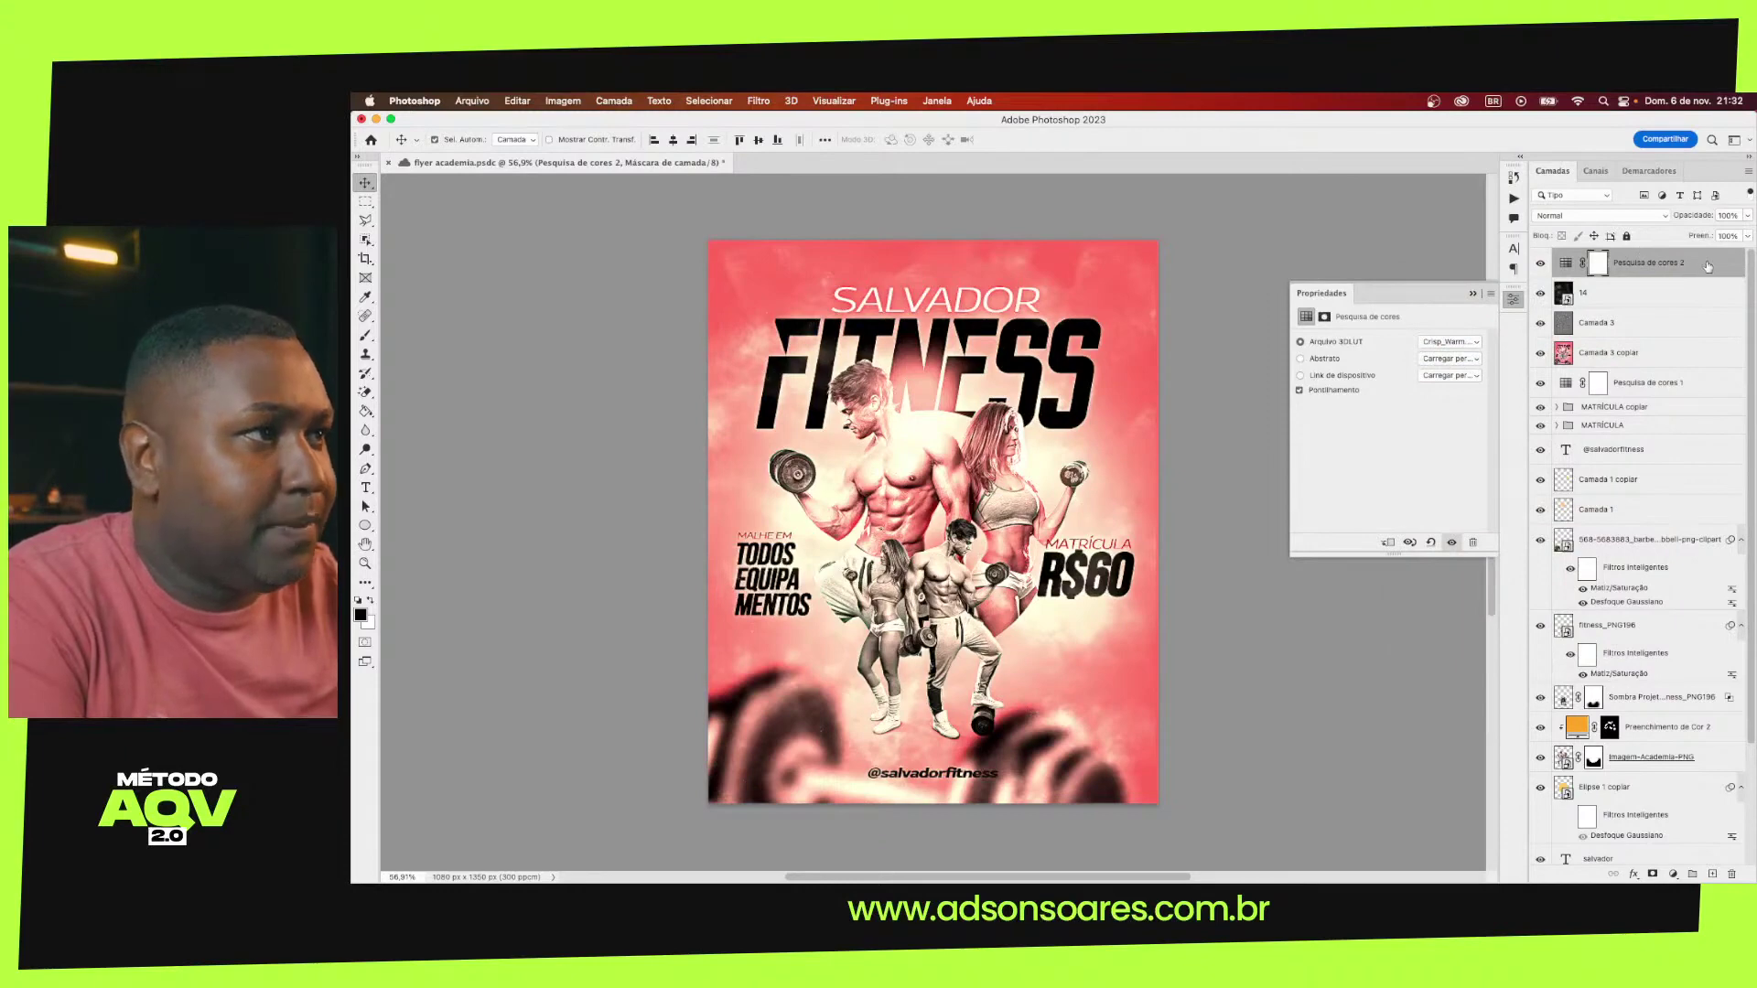
key(ctrl+2)
key(5)
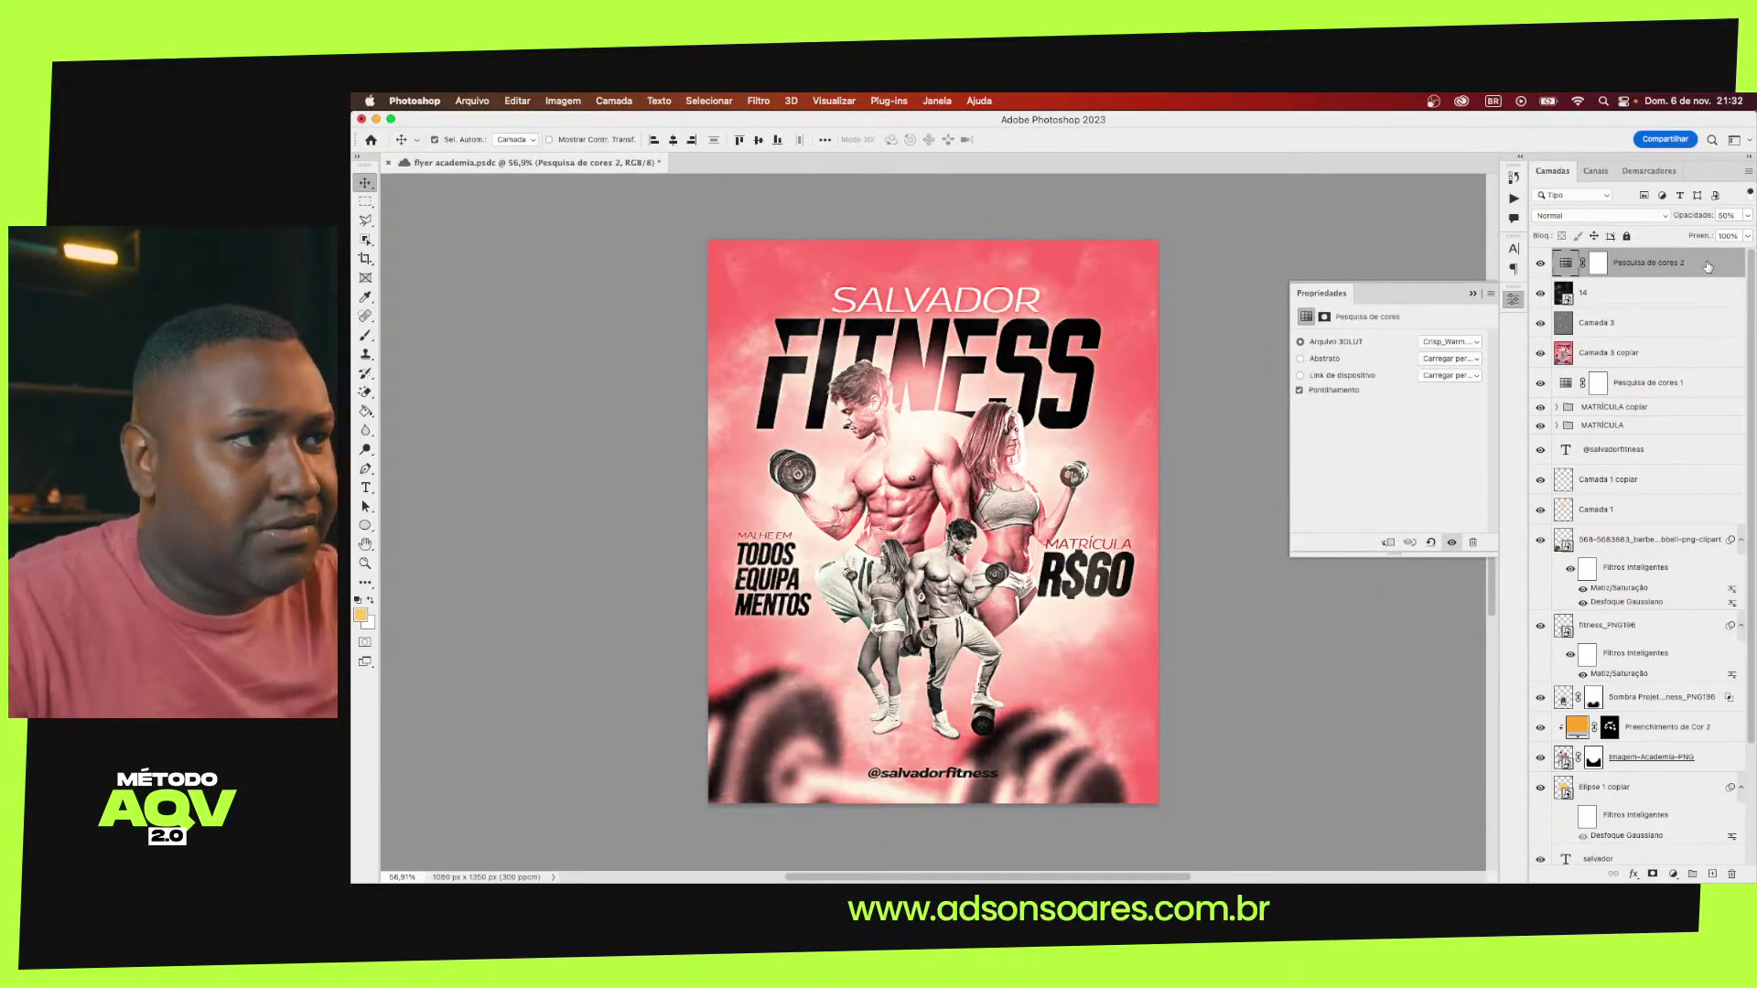
Compare the flyer with and without the grade, then switch to Crisp_Winter
click(1540, 265)
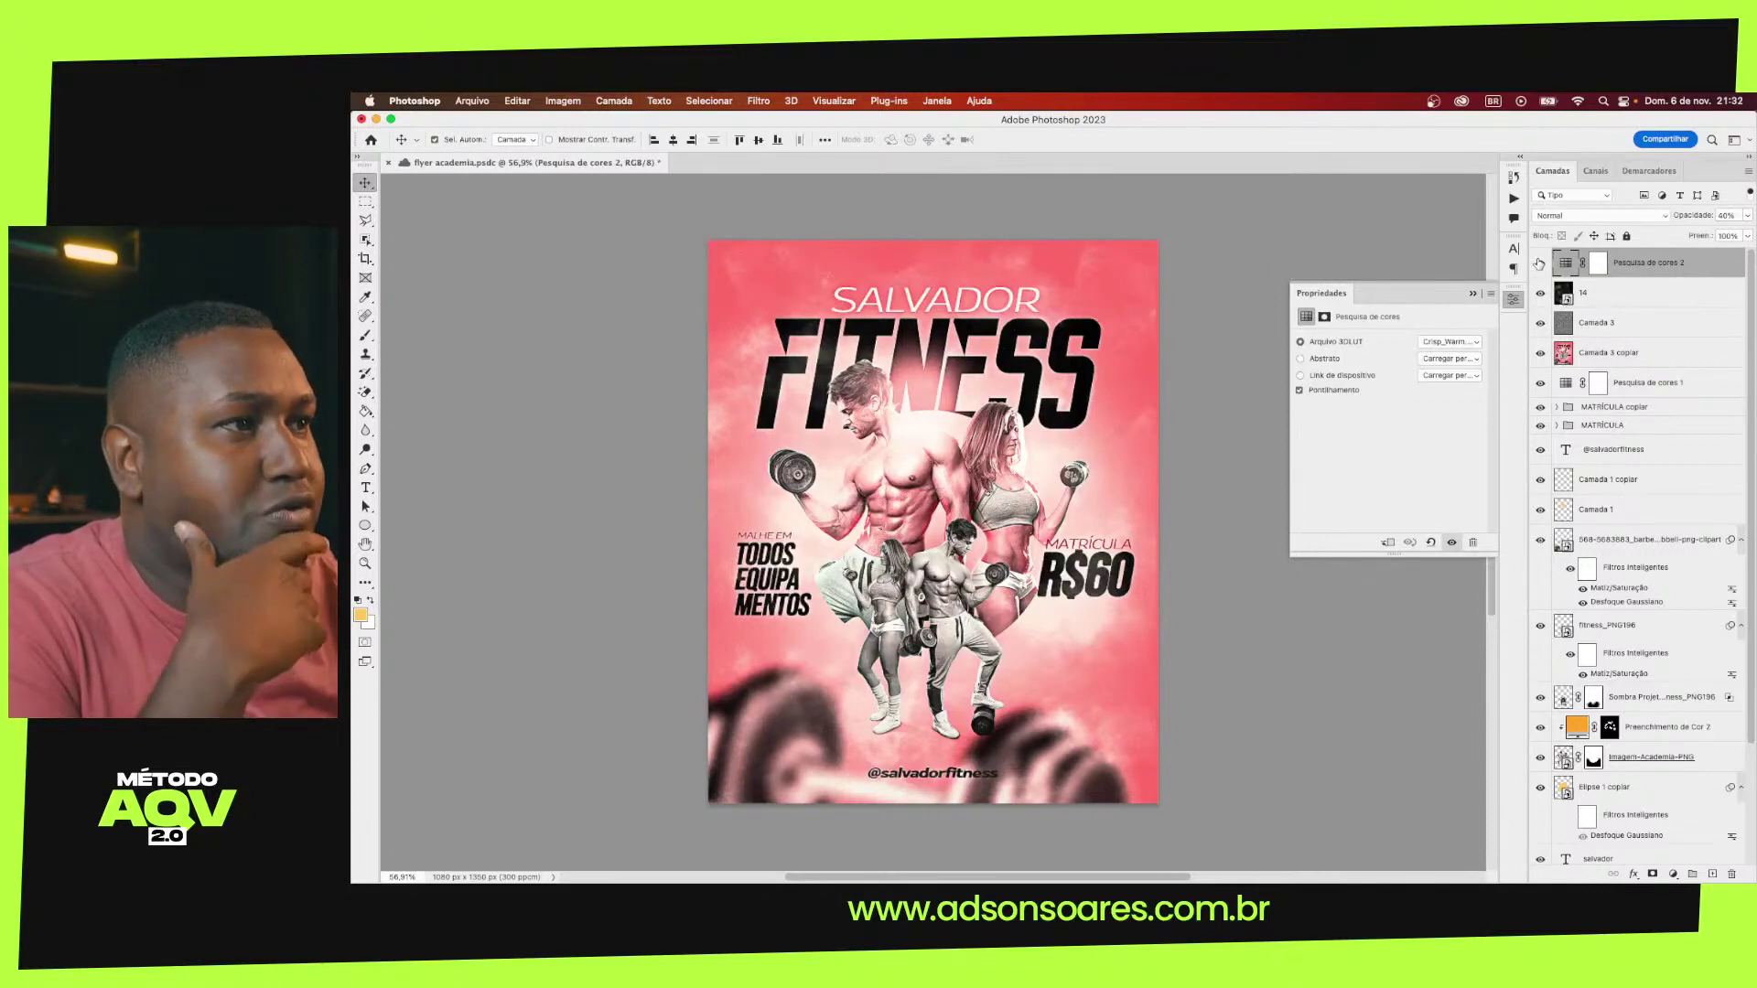
click(1540, 265)
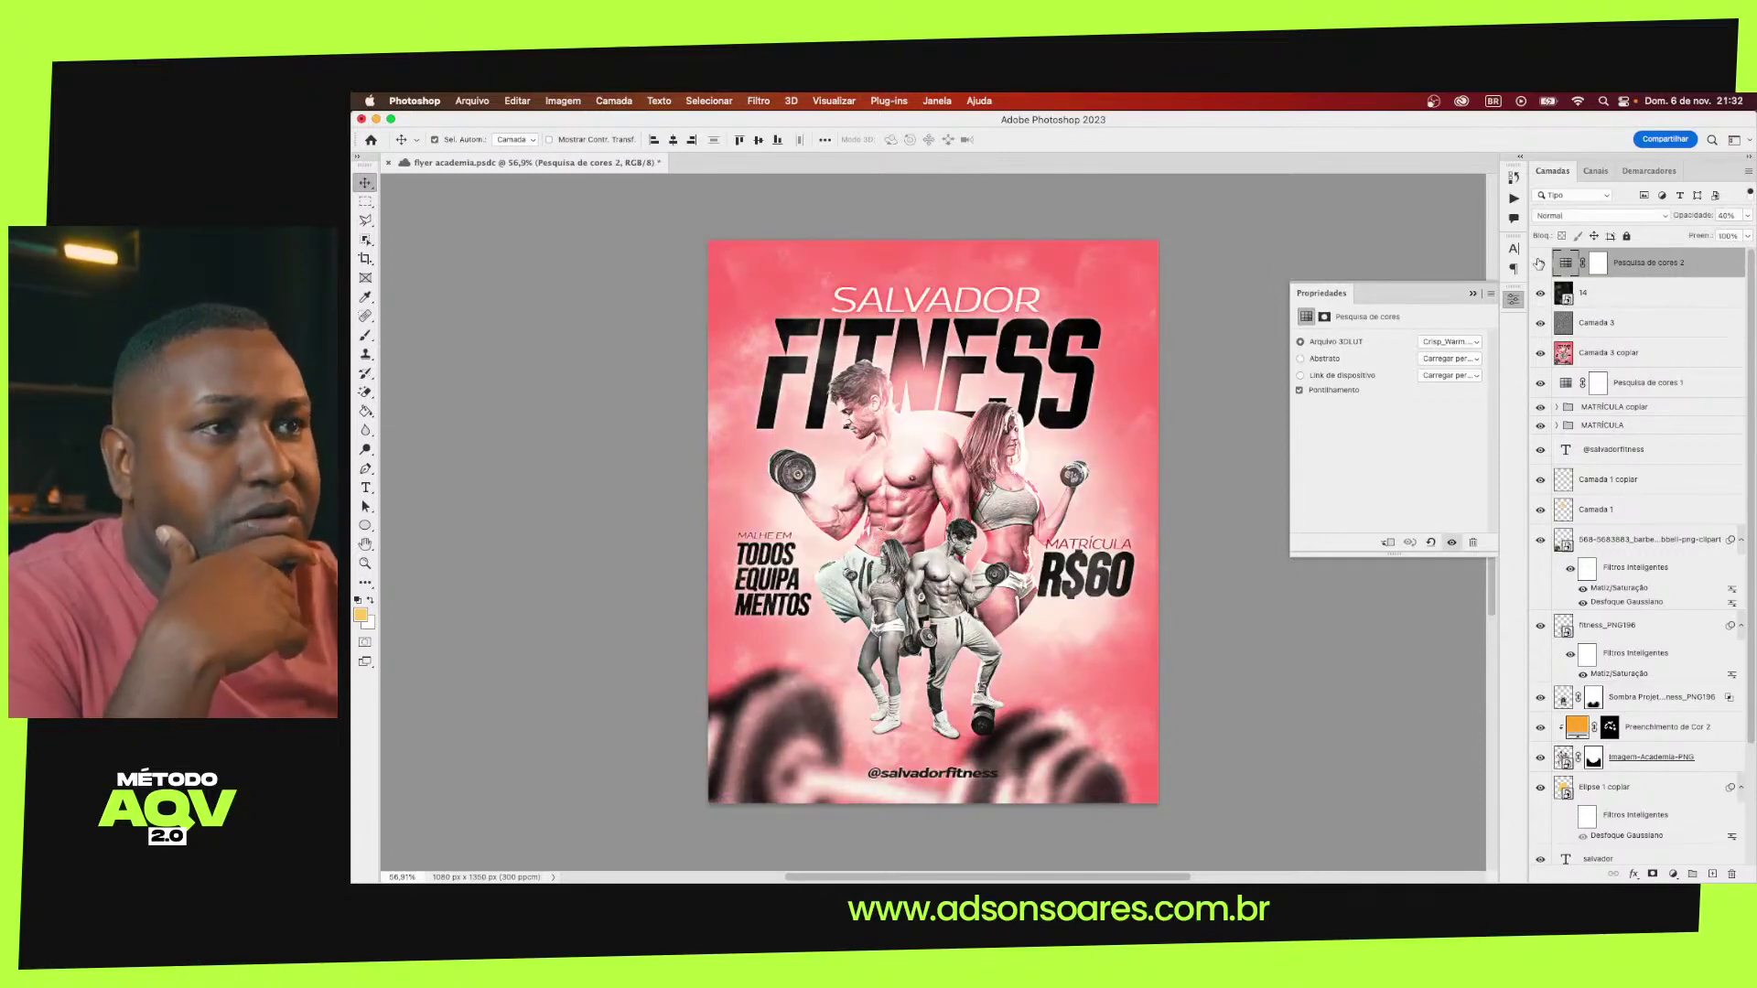
click(1540, 265)
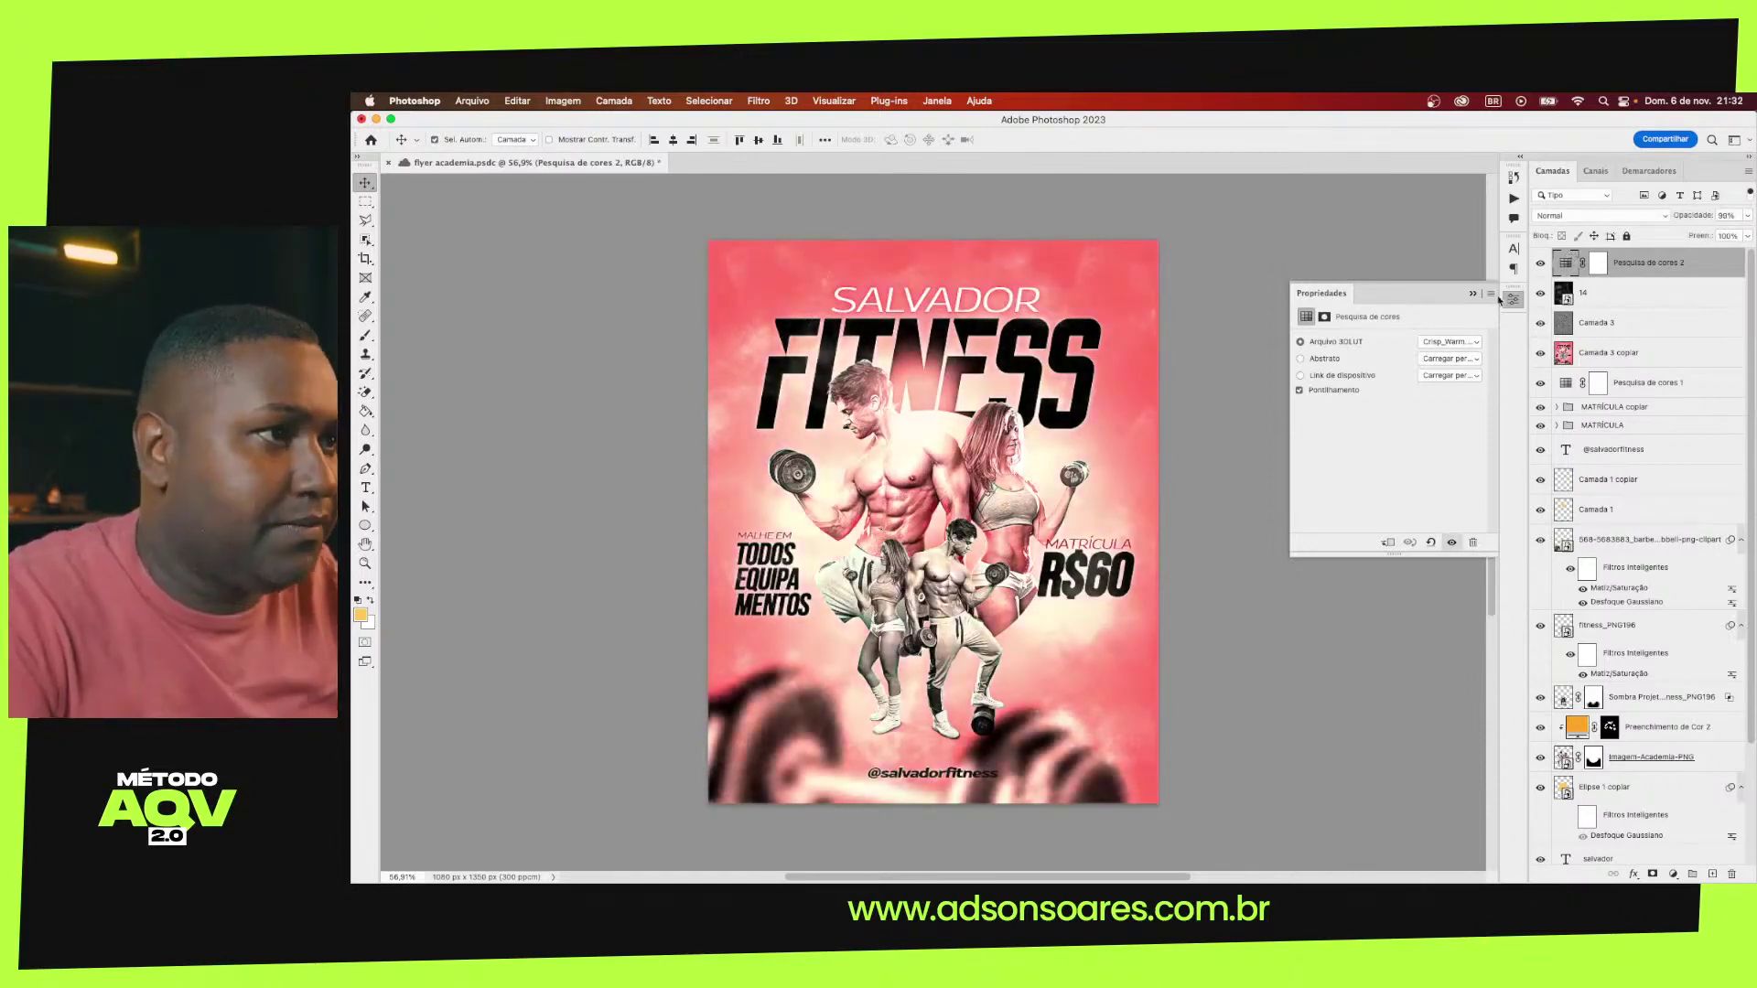
click(1451, 341)
click(1458, 356)
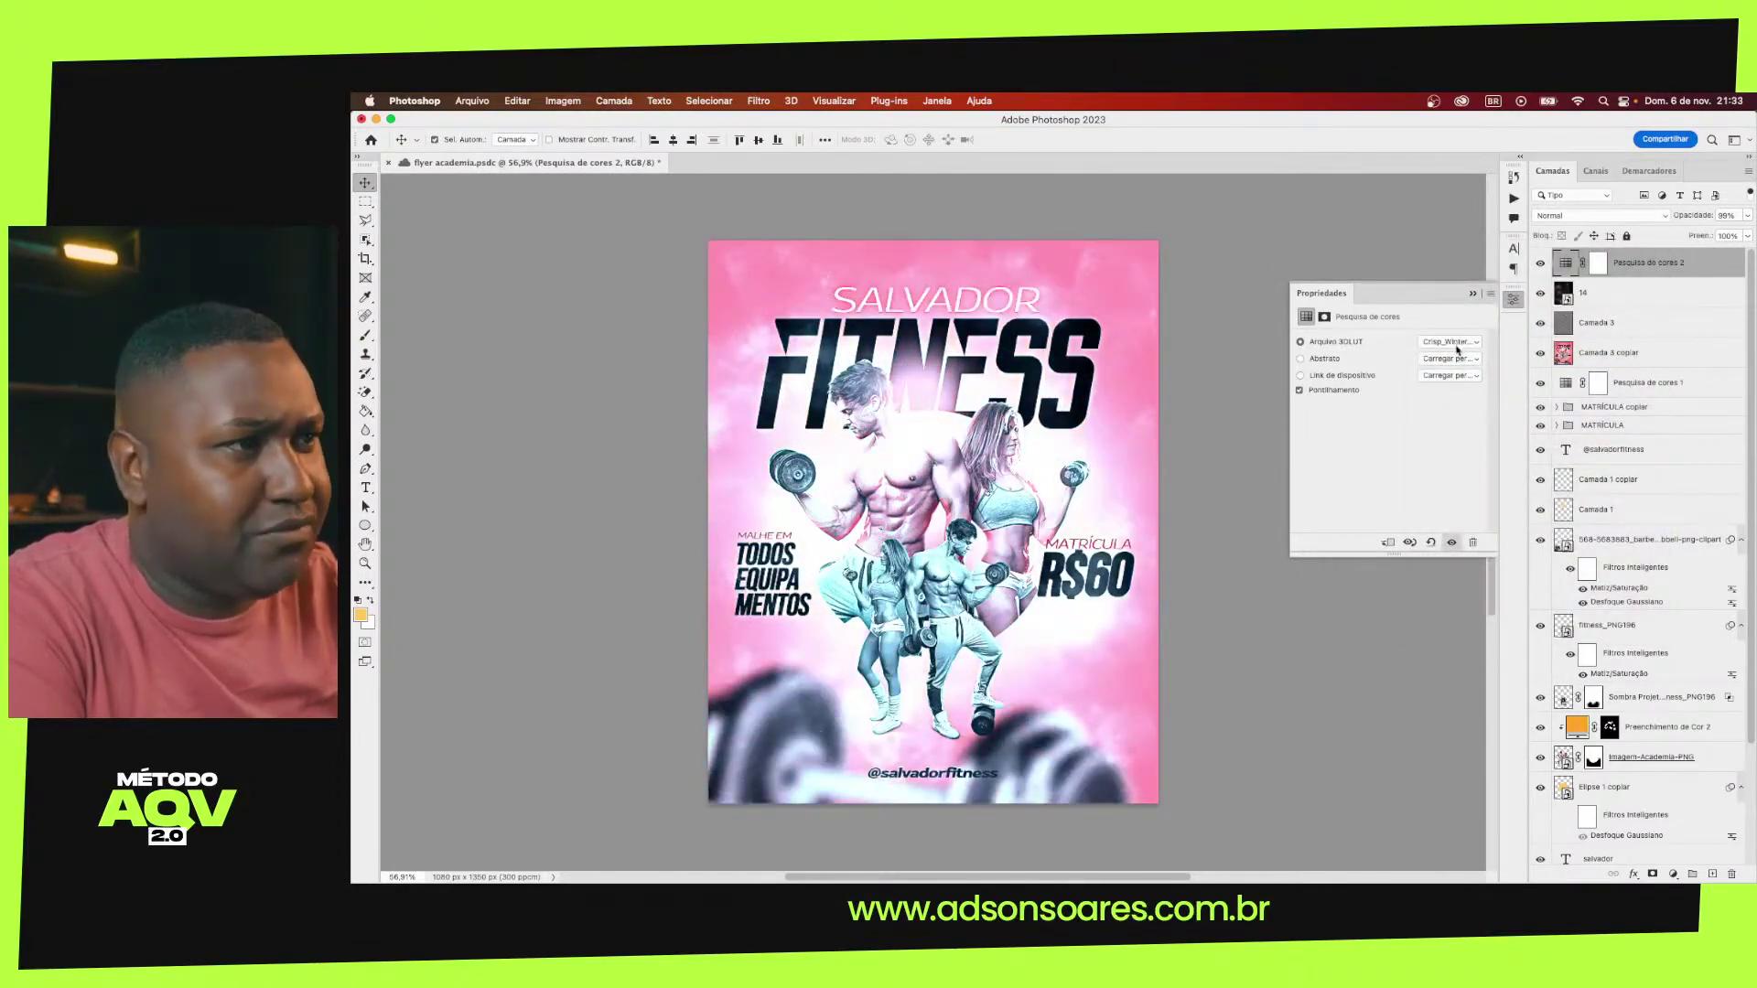
Try the DropBlues and EdgyAmber looks at 40% opacity, then switch to FallColors
click(1456, 347)
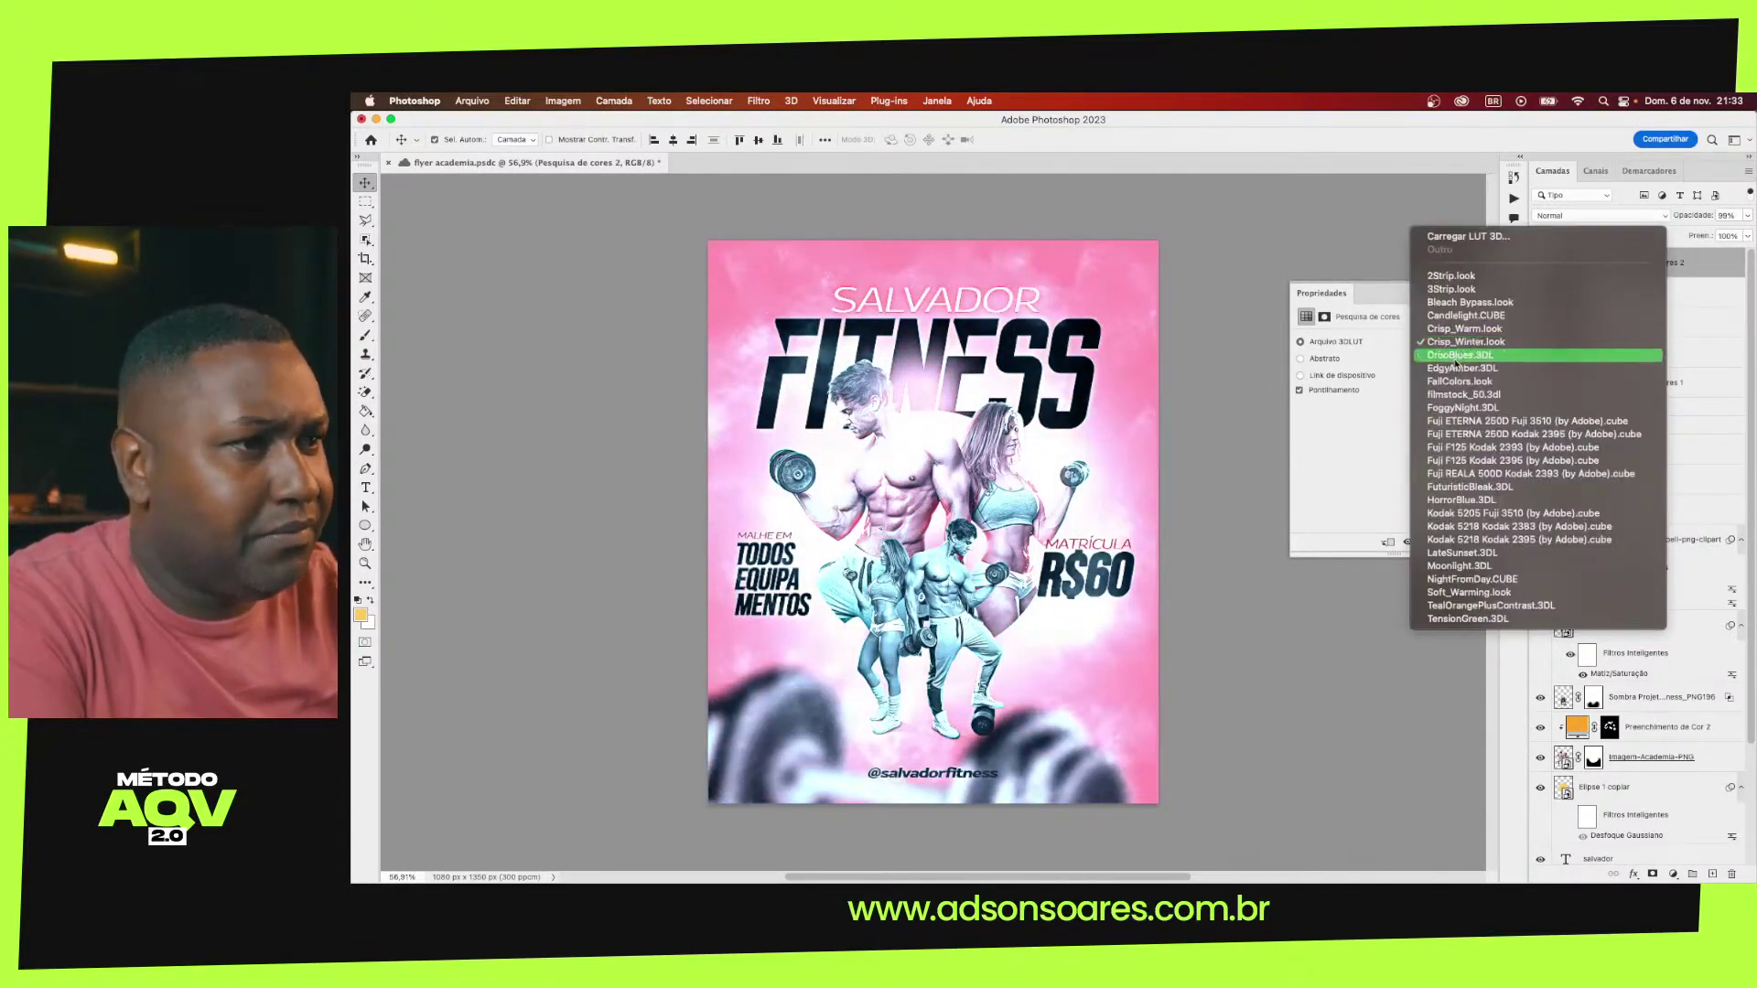
click(1456, 361)
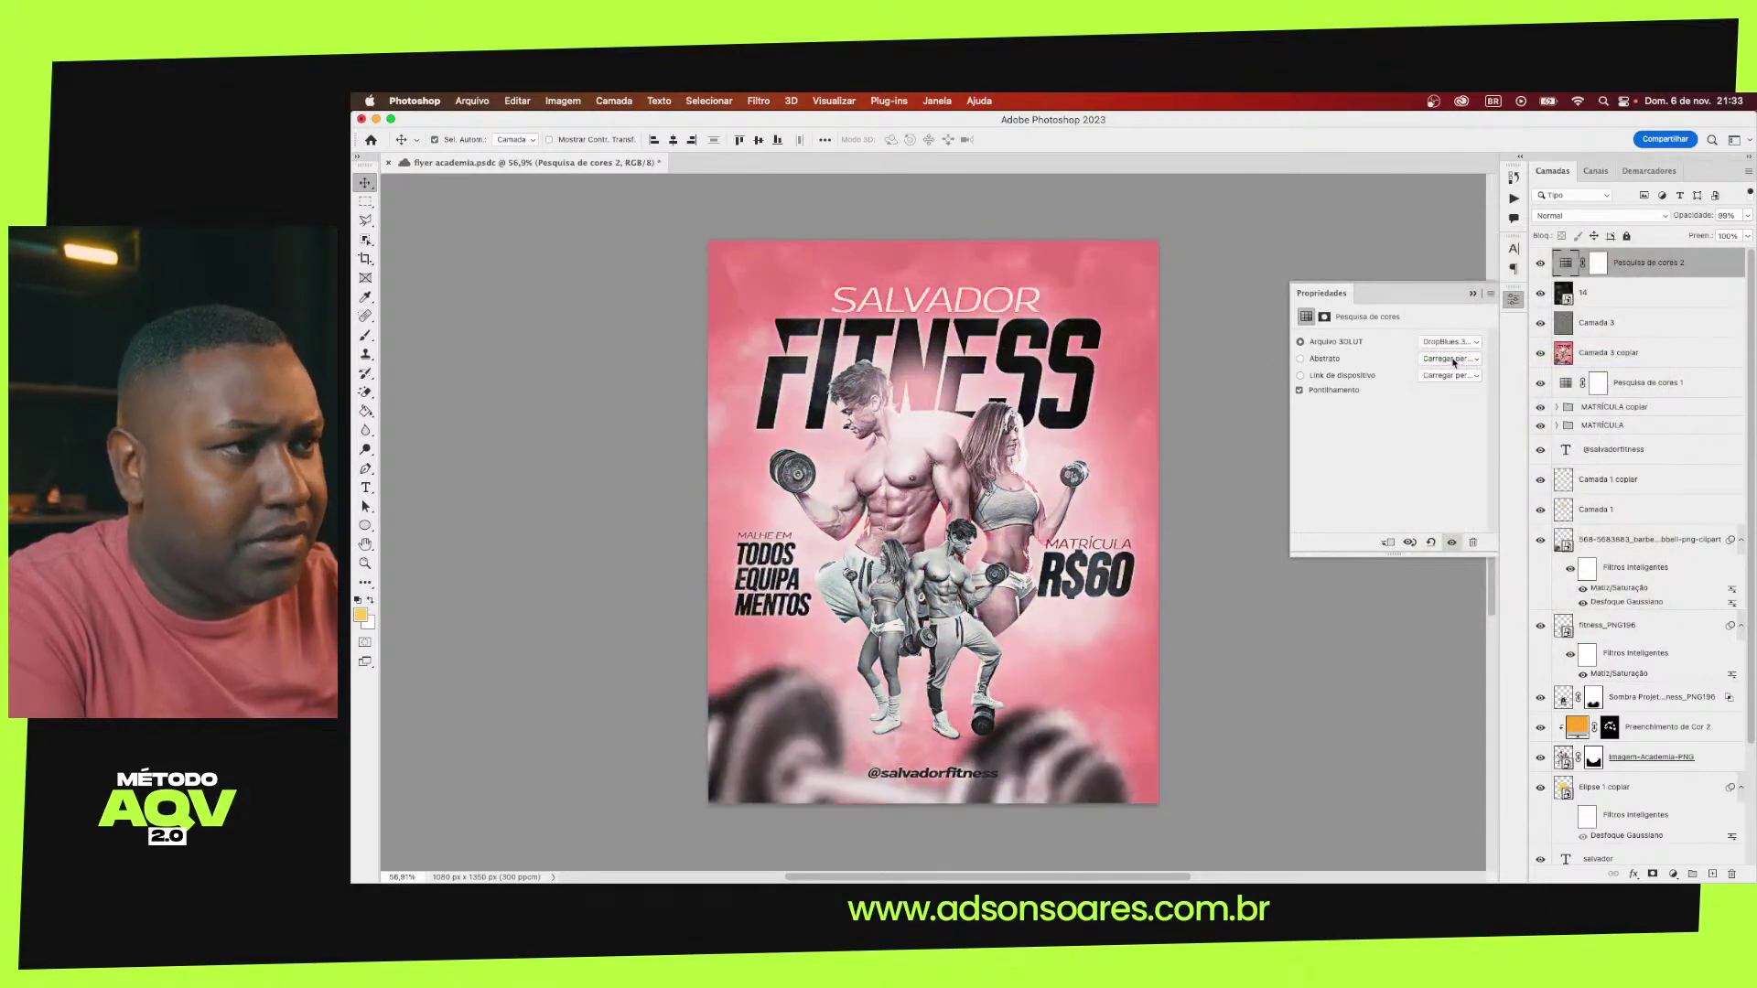
click(1454, 343)
click(1454, 348)
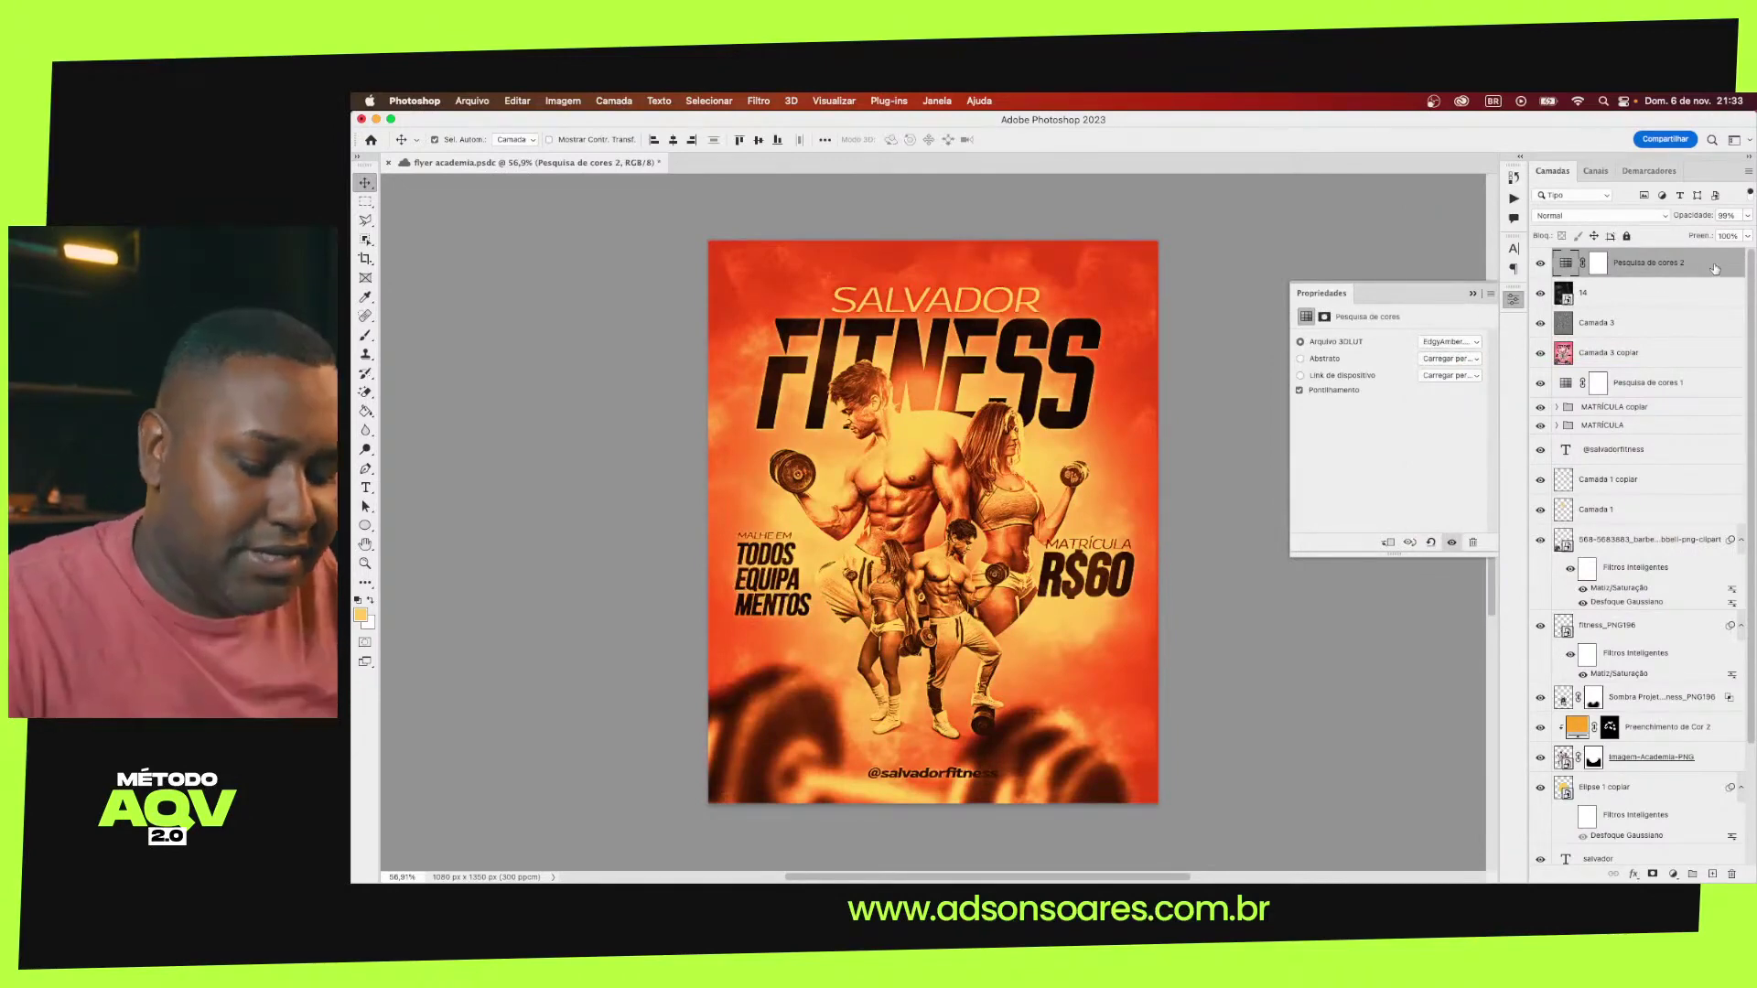
key(4)
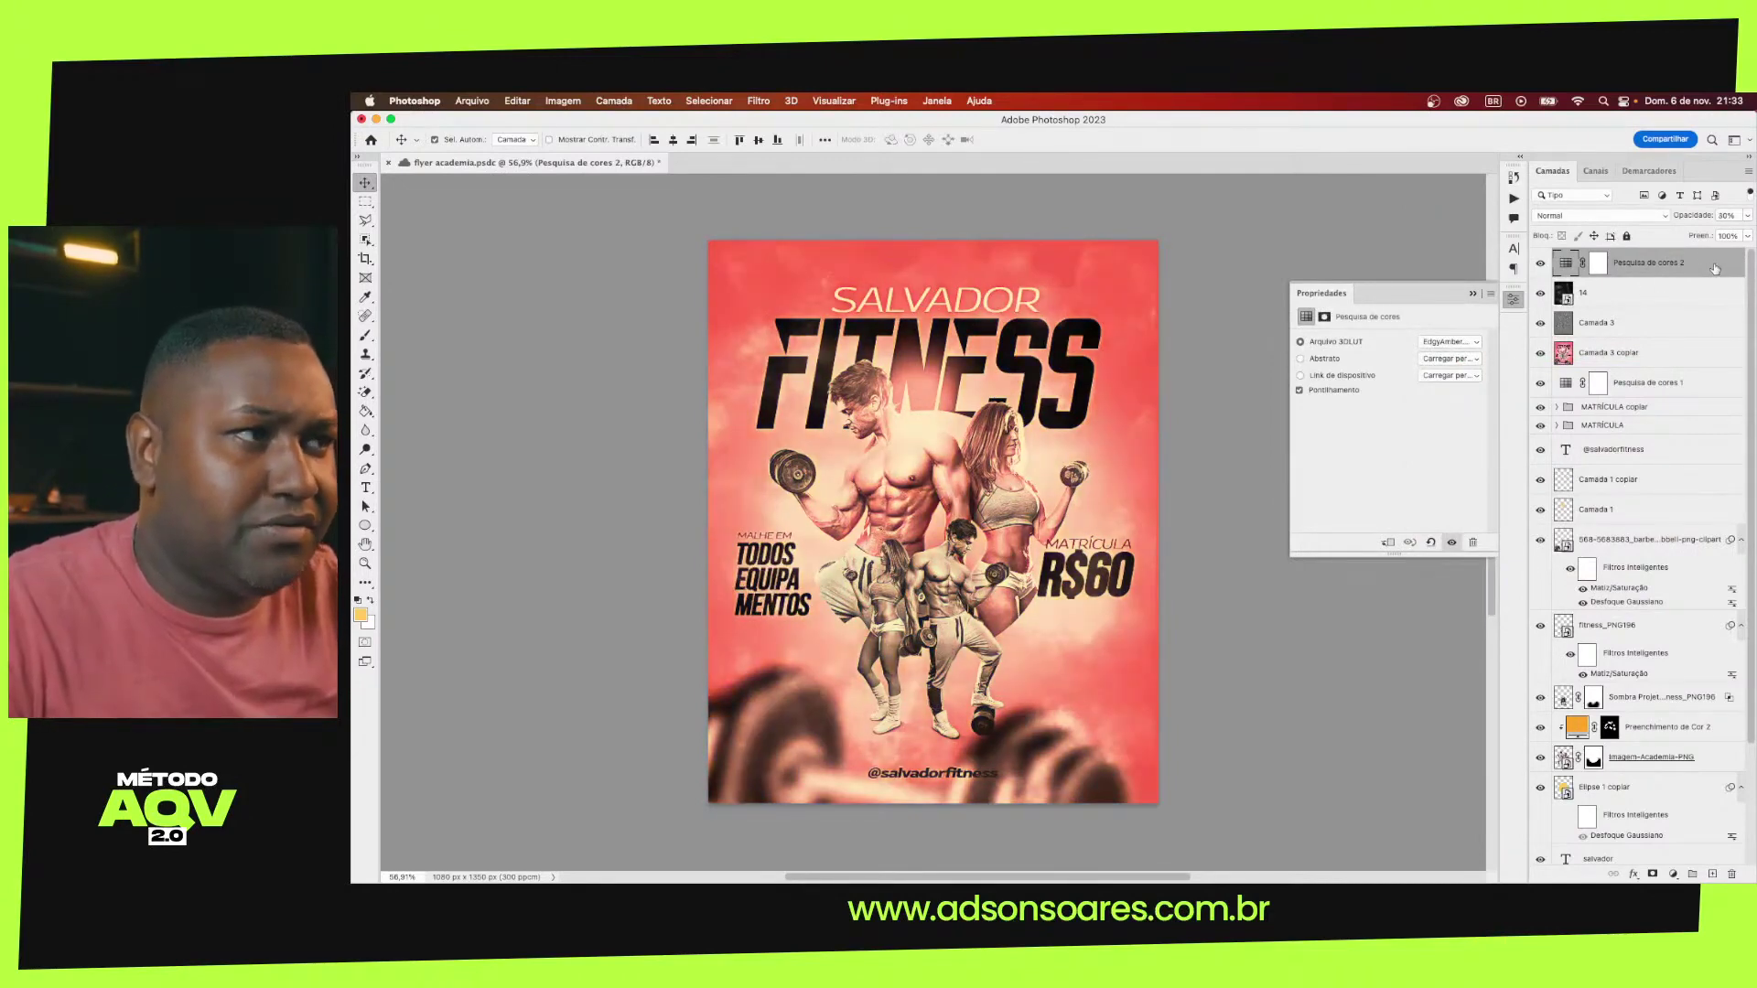
key(Return)
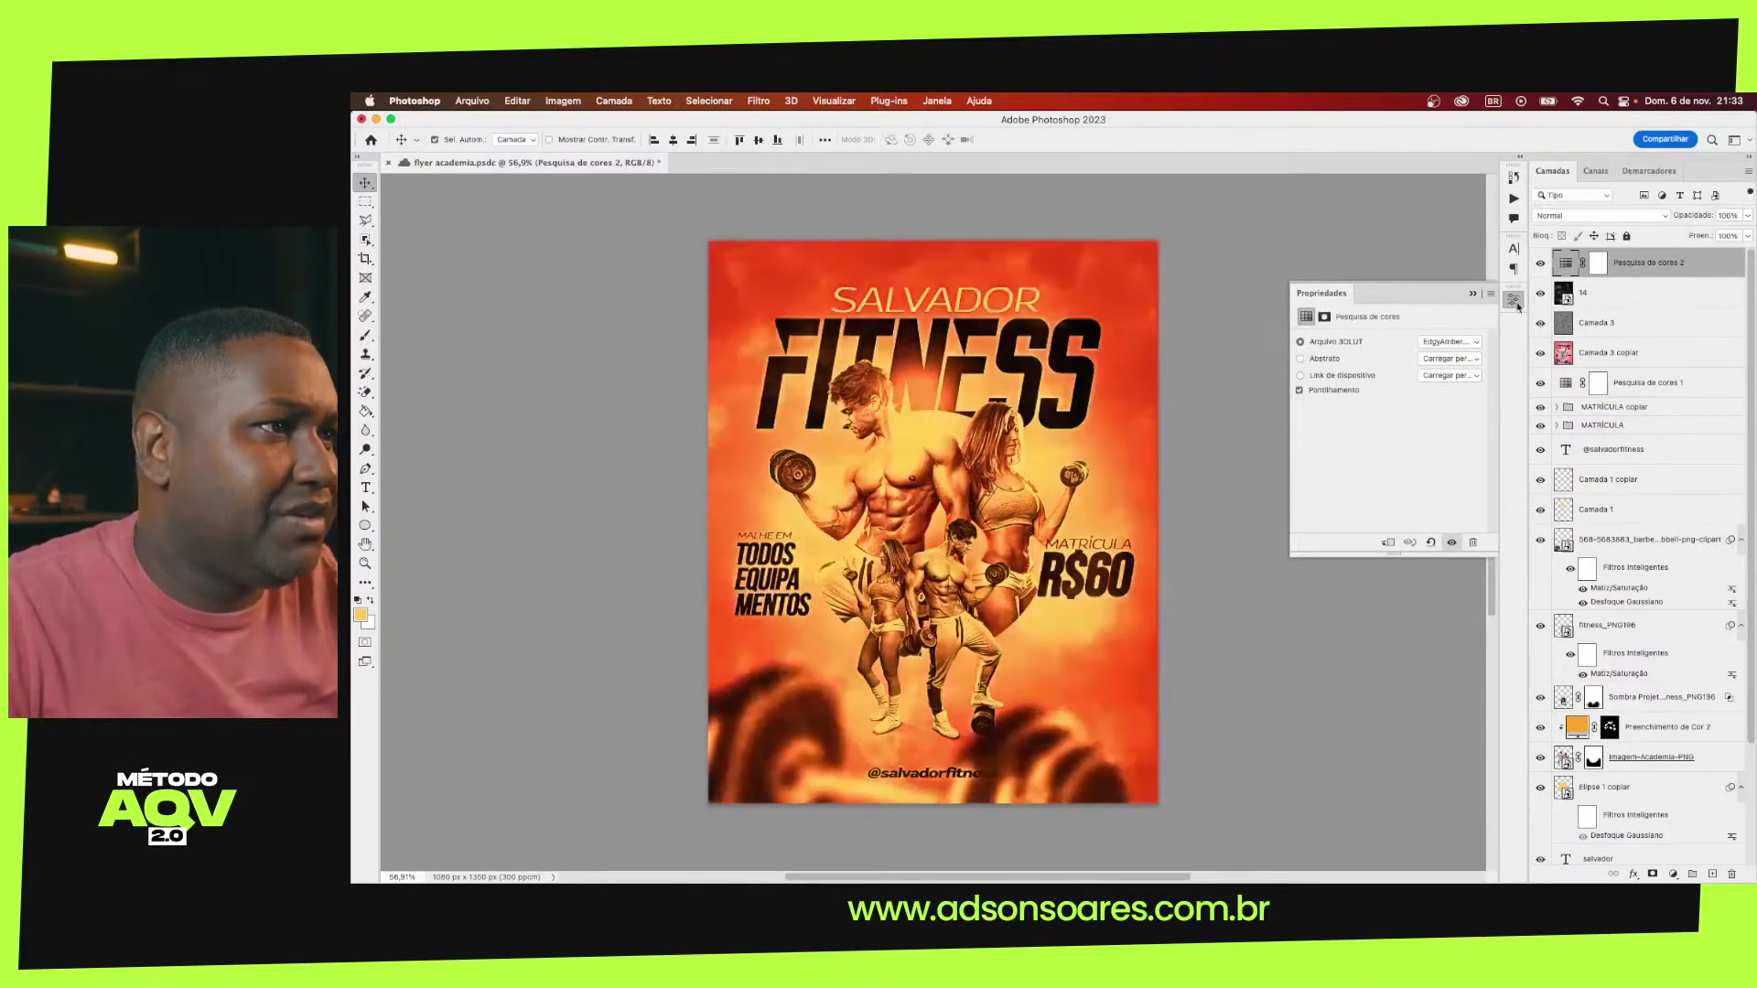
click(1450, 341)
click(1459, 356)
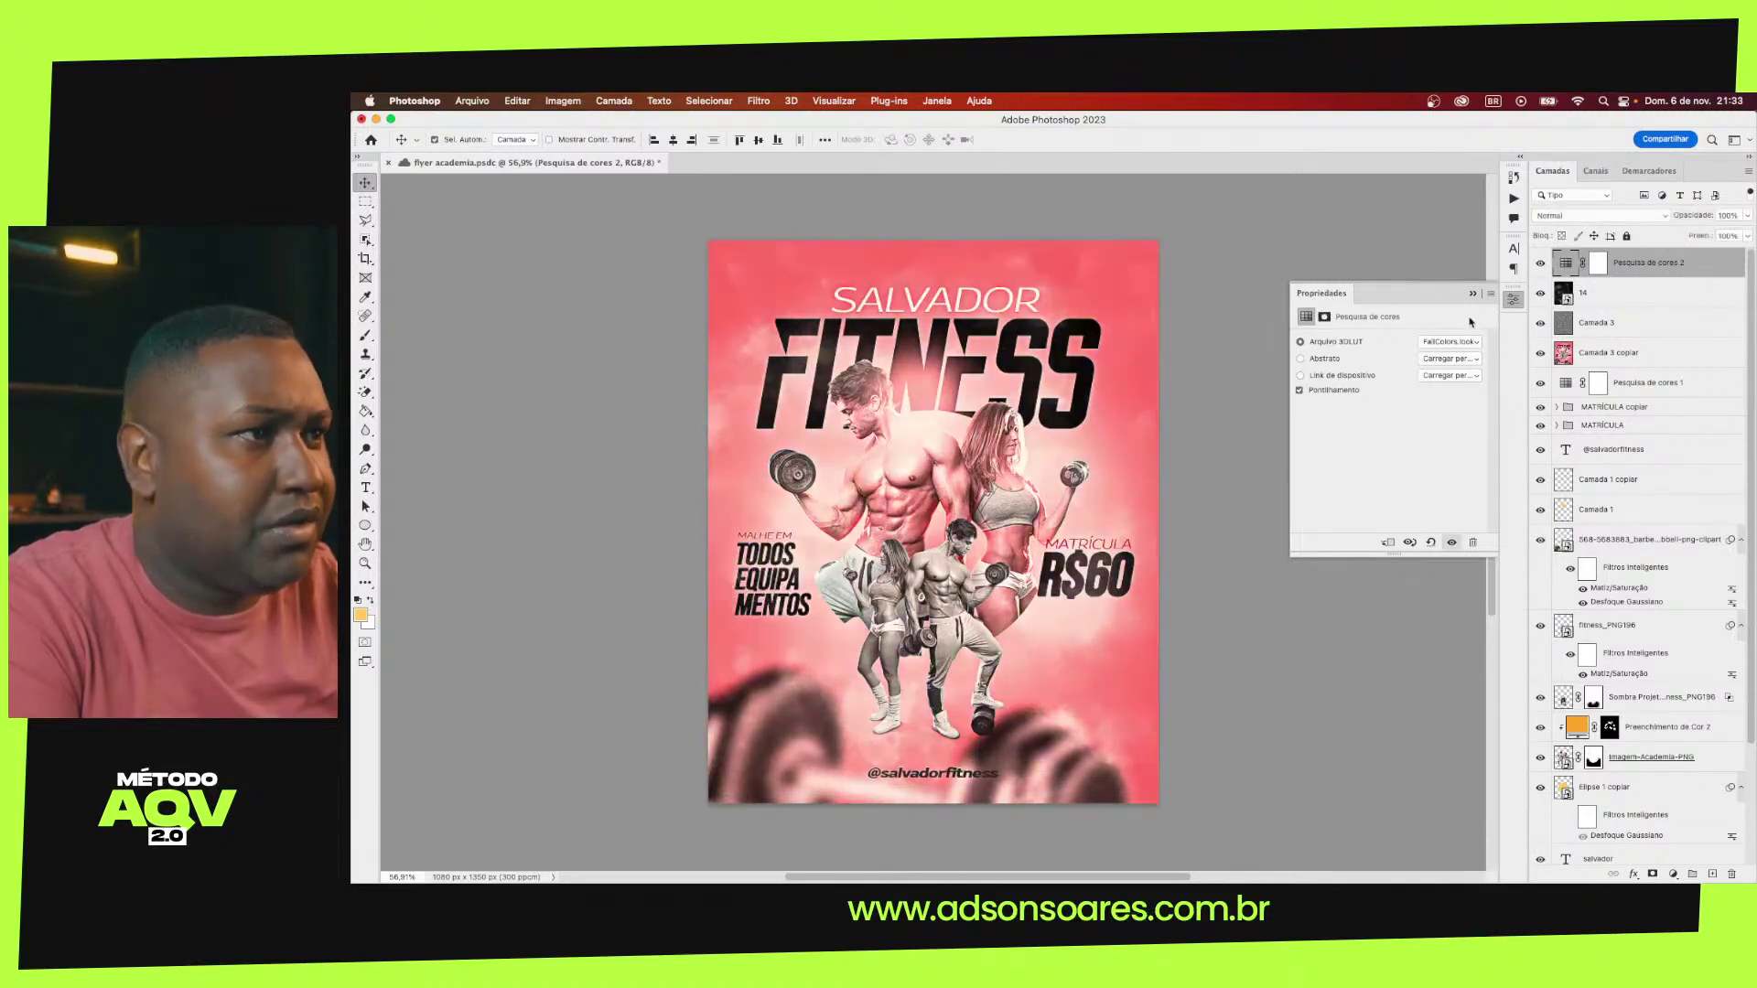
Preview the FoggyNight, Fuji ETERNA, Fuji F125 and Fuji REALA looks on the flyer
click(1450, 341)
click(1449, 367)
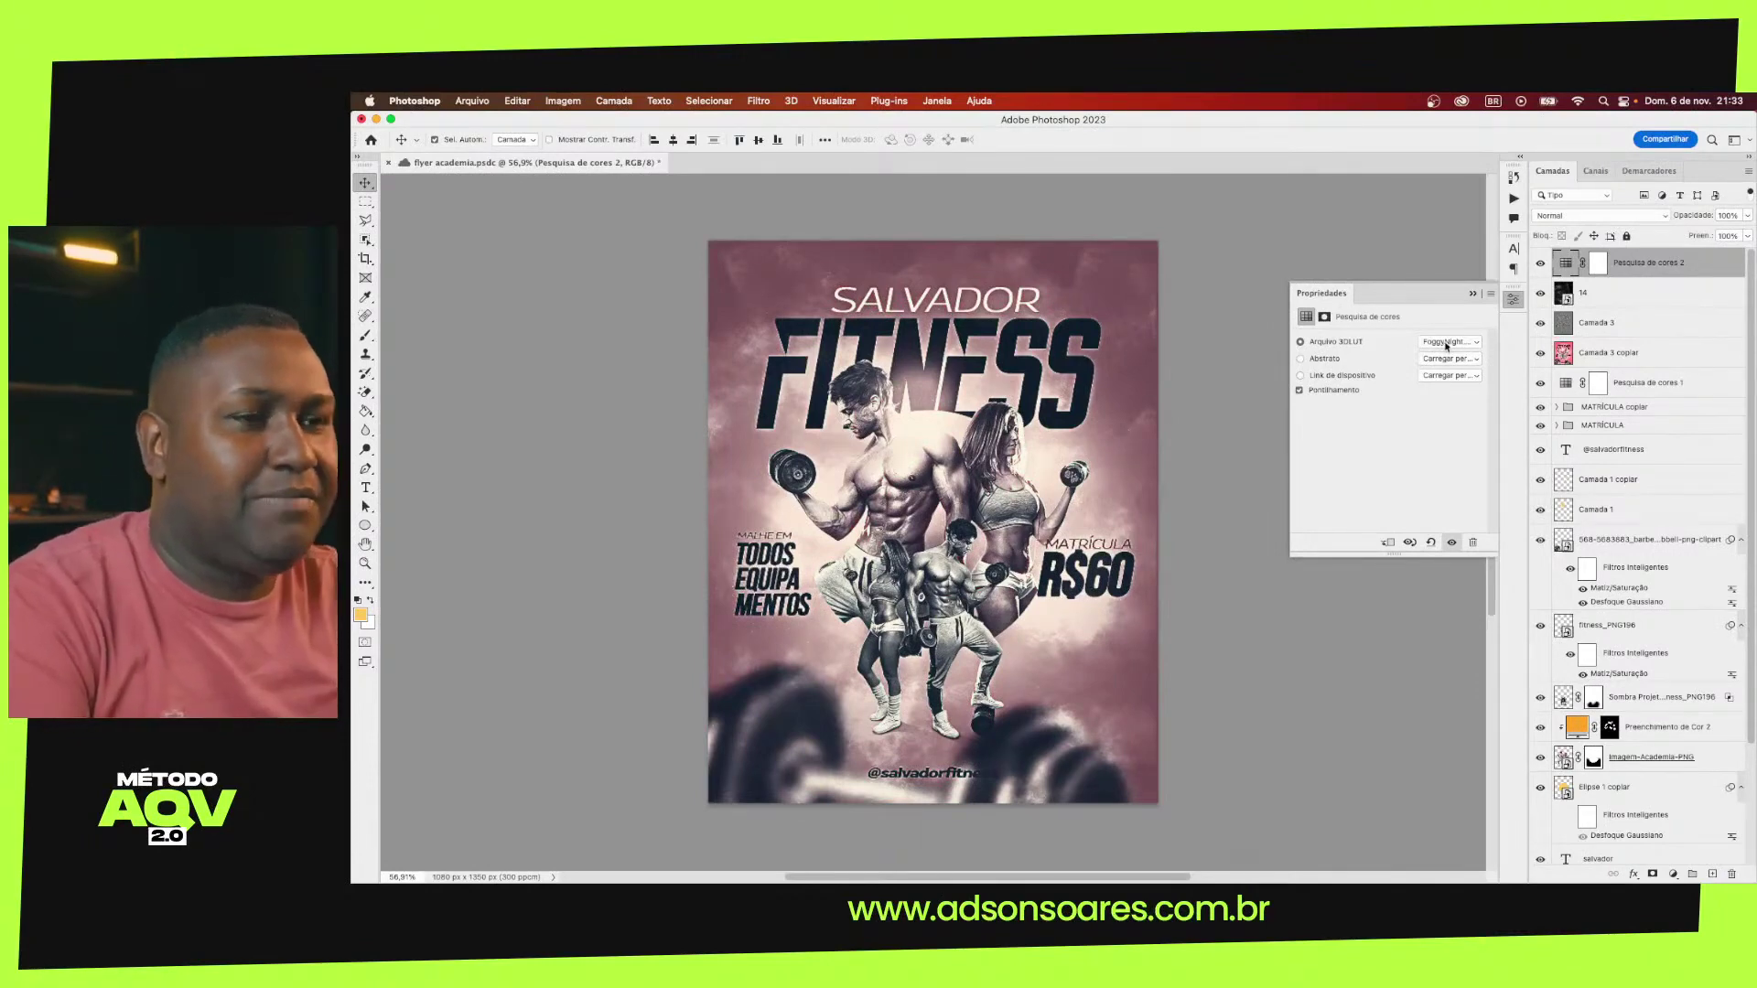
click(1450, 342)
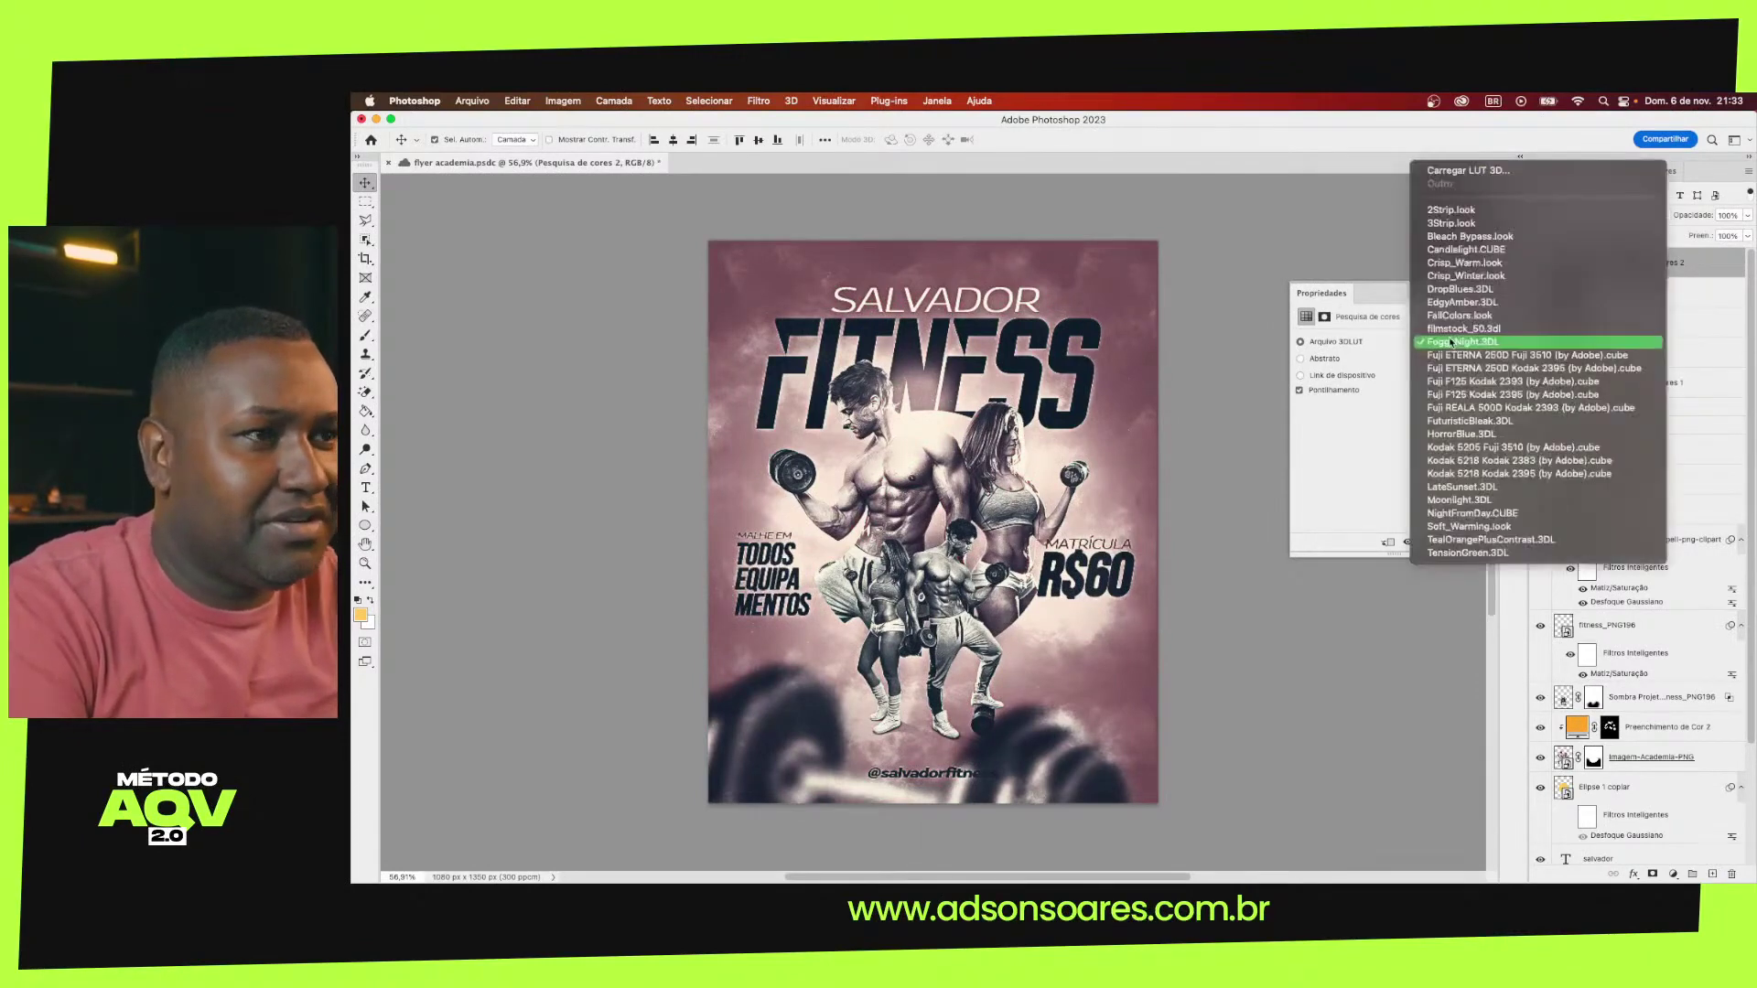
click(1451, 355)
click(1449, 344)
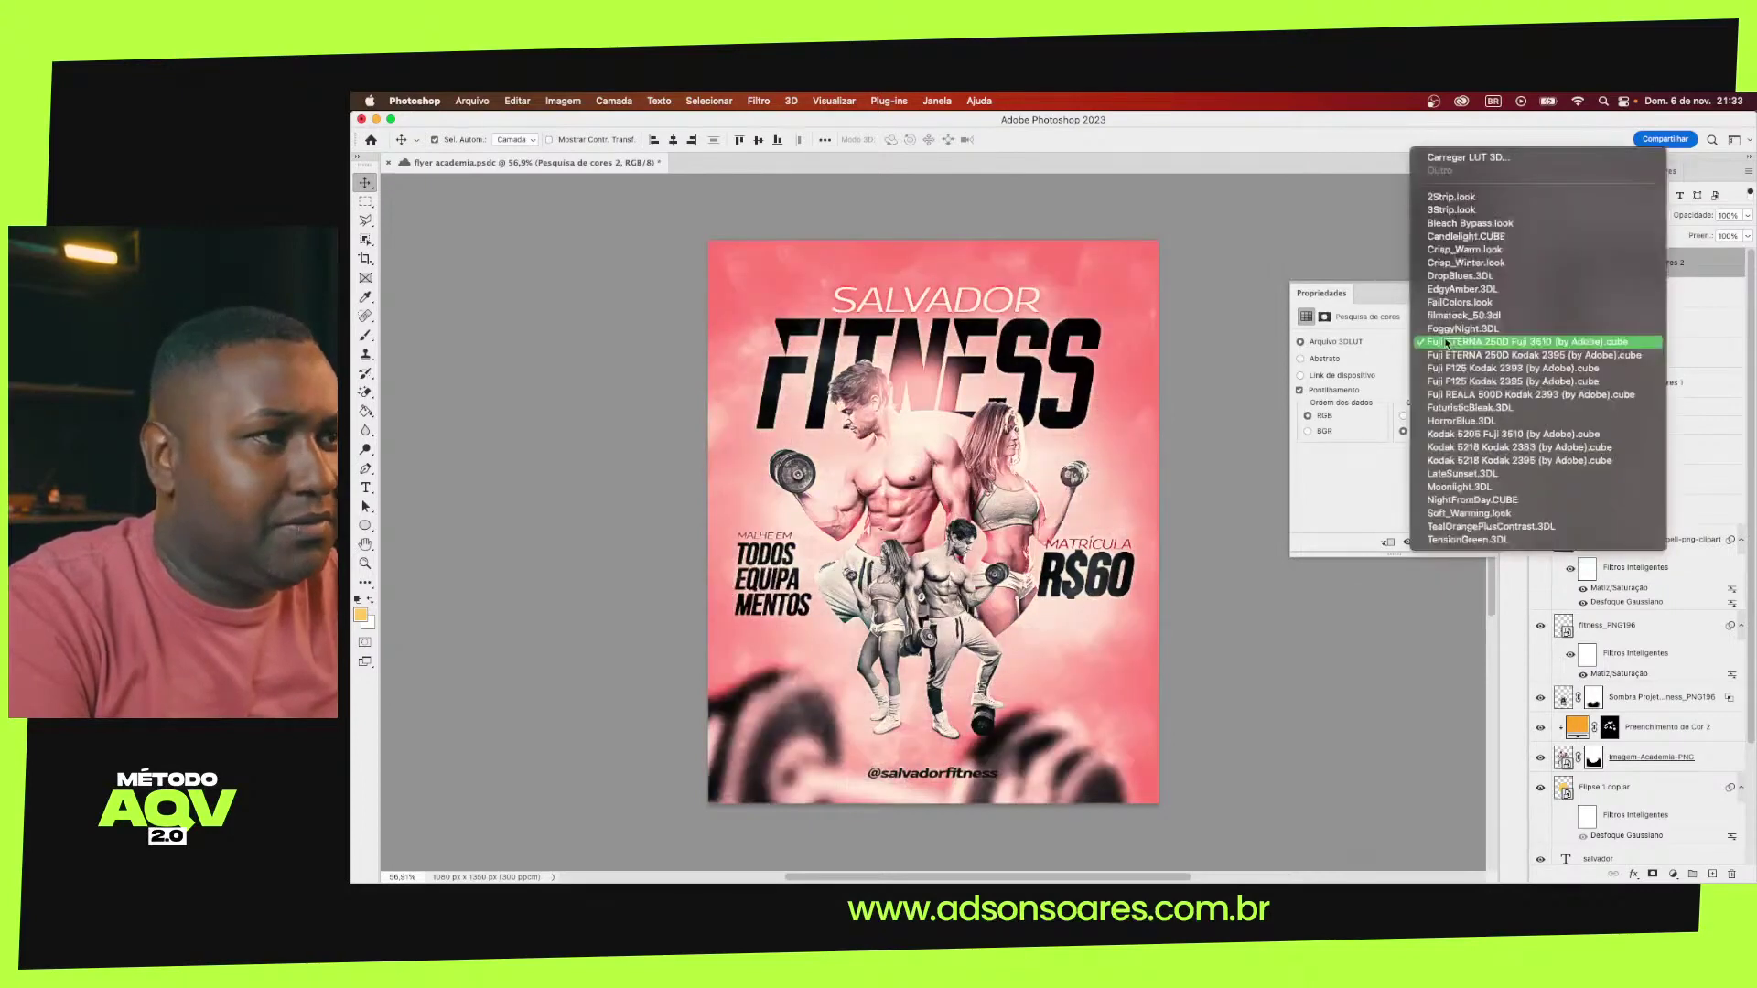
click(1446, 357)
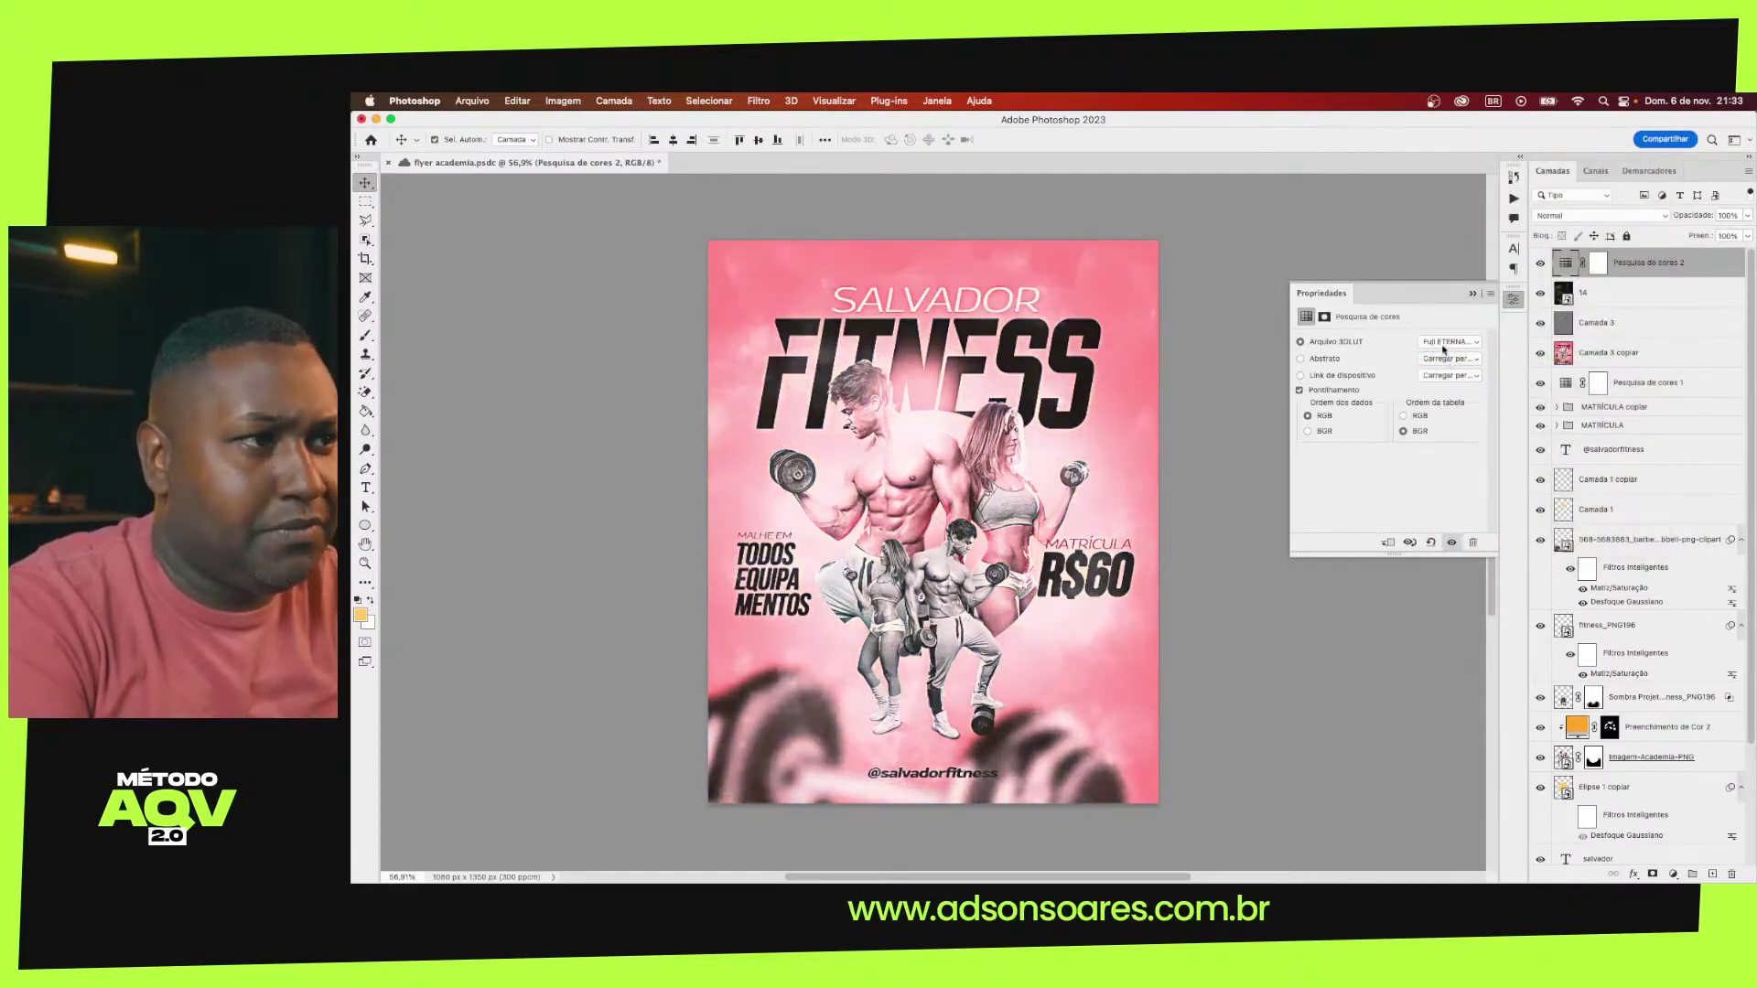
click(1444, 344)
click(1445, 354)
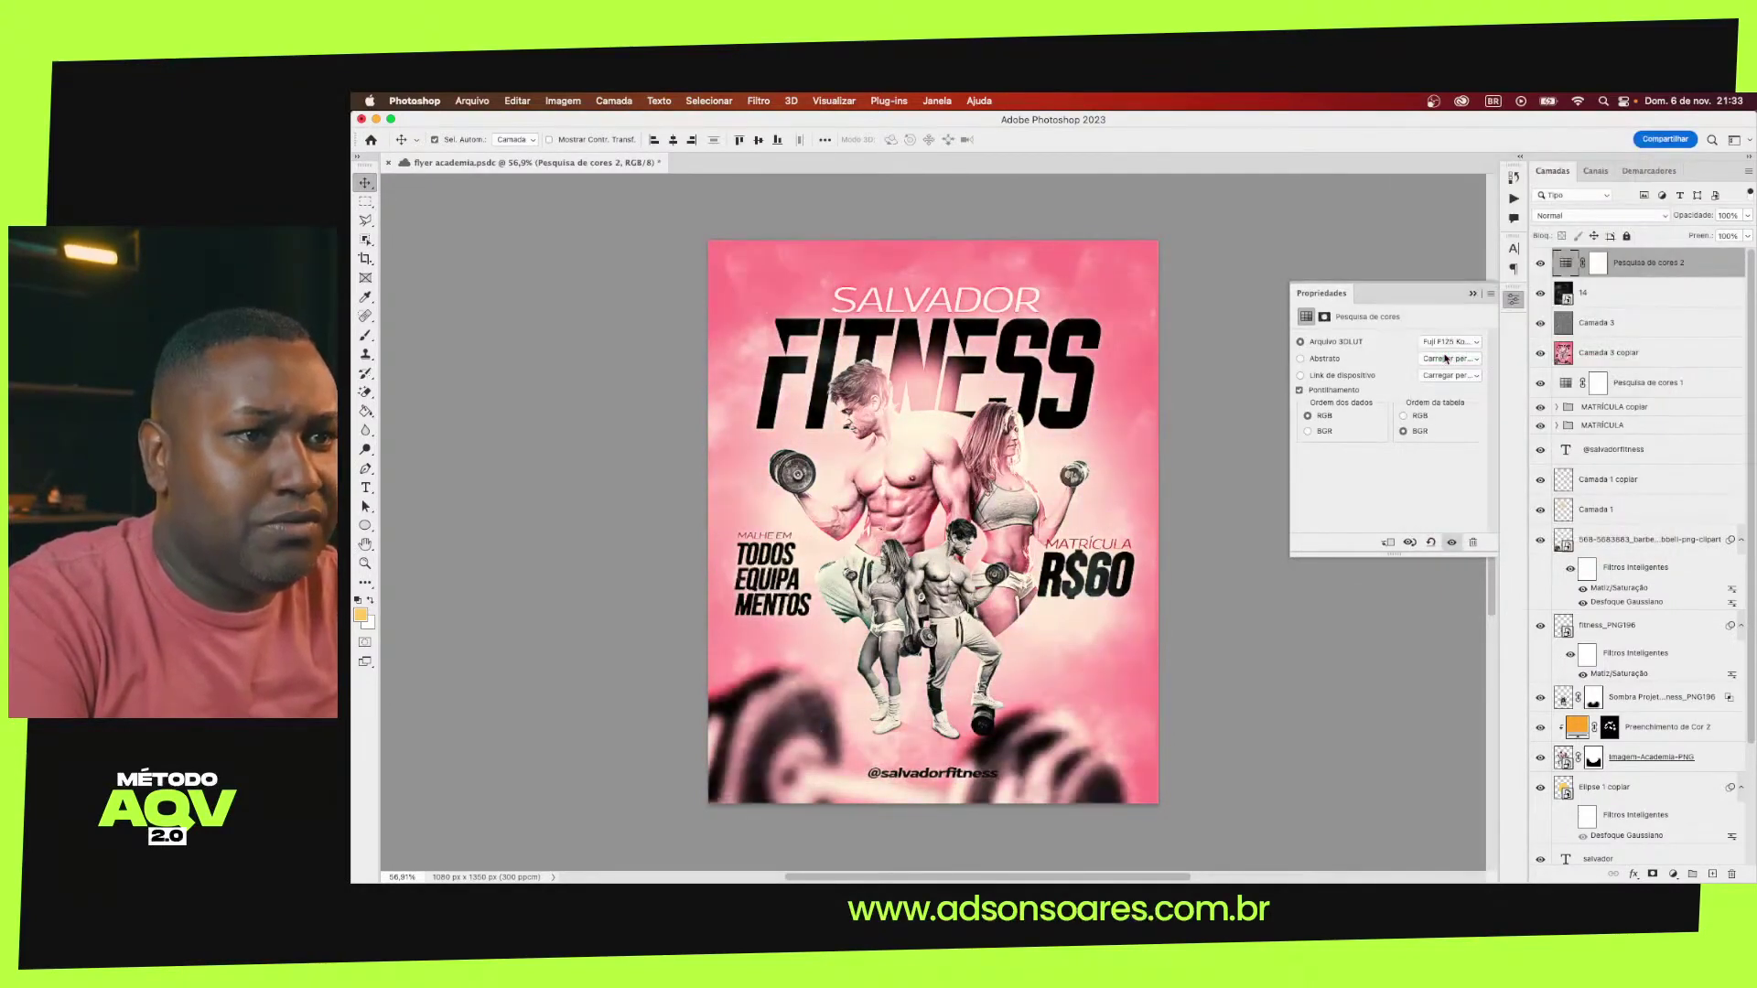
click(1448, 343)
click(1446, 370)
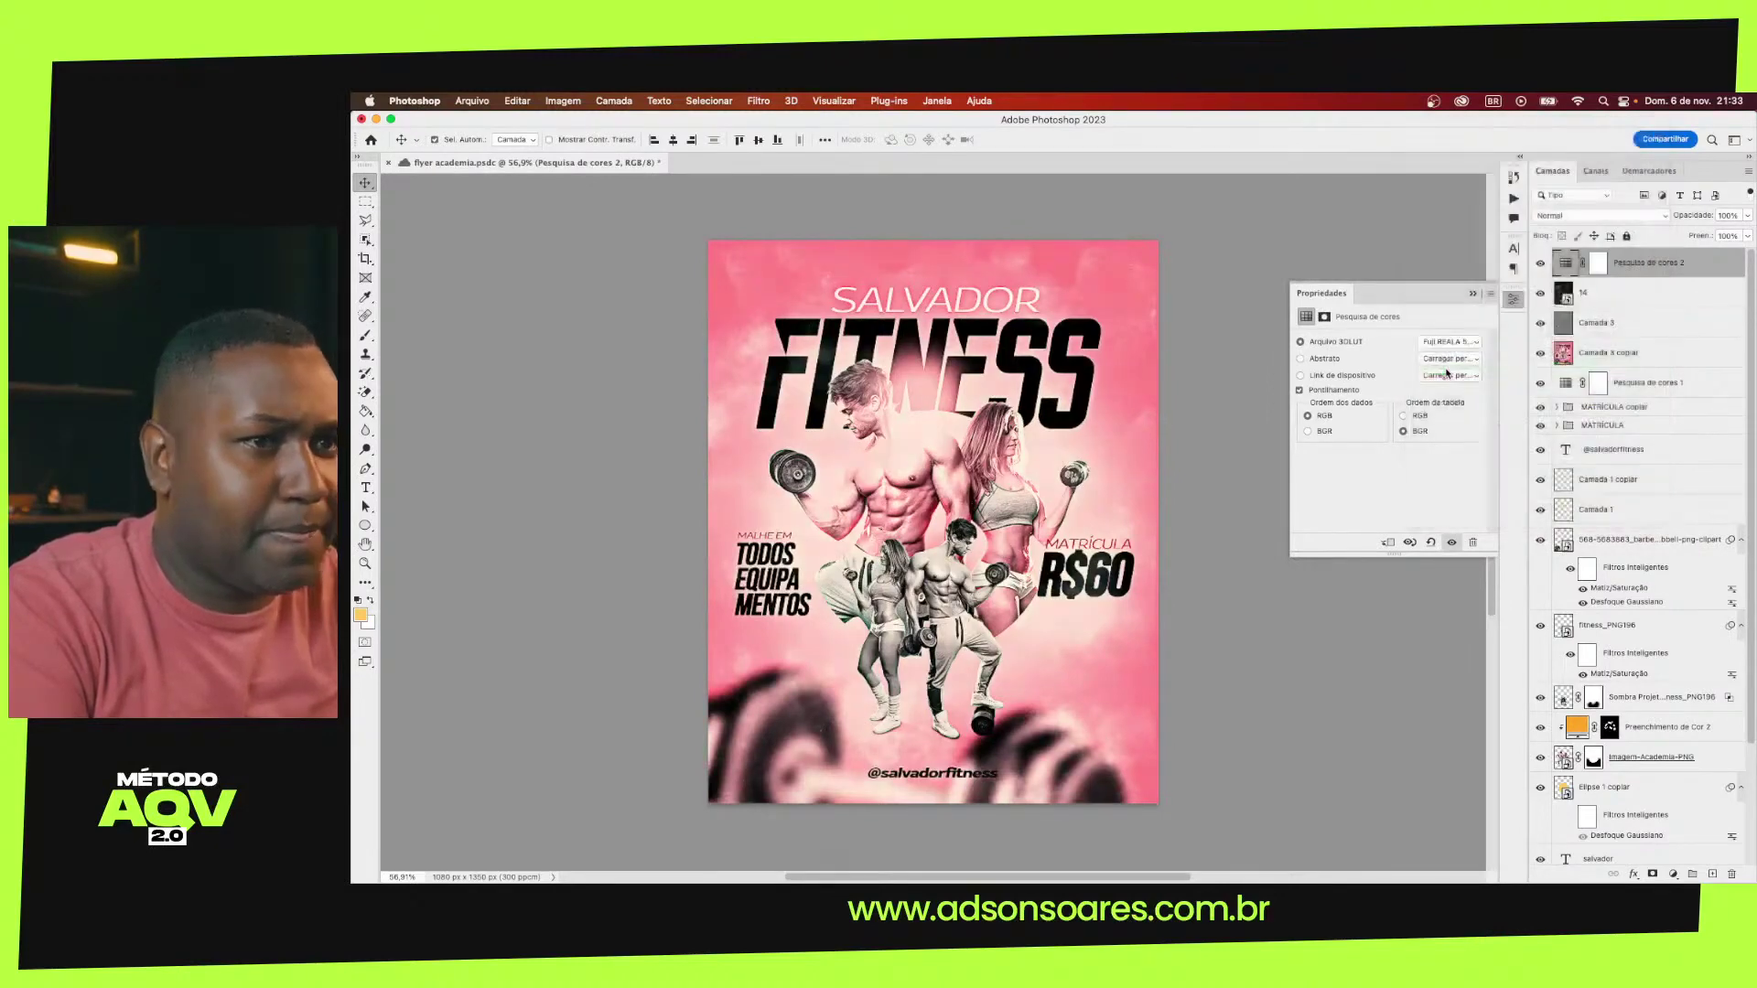
Preview the FuturisticBleak, HorrorBlue and Kodak 5205 looks, then settle on FallColors
click(1449, 343)
click(1452, 357)
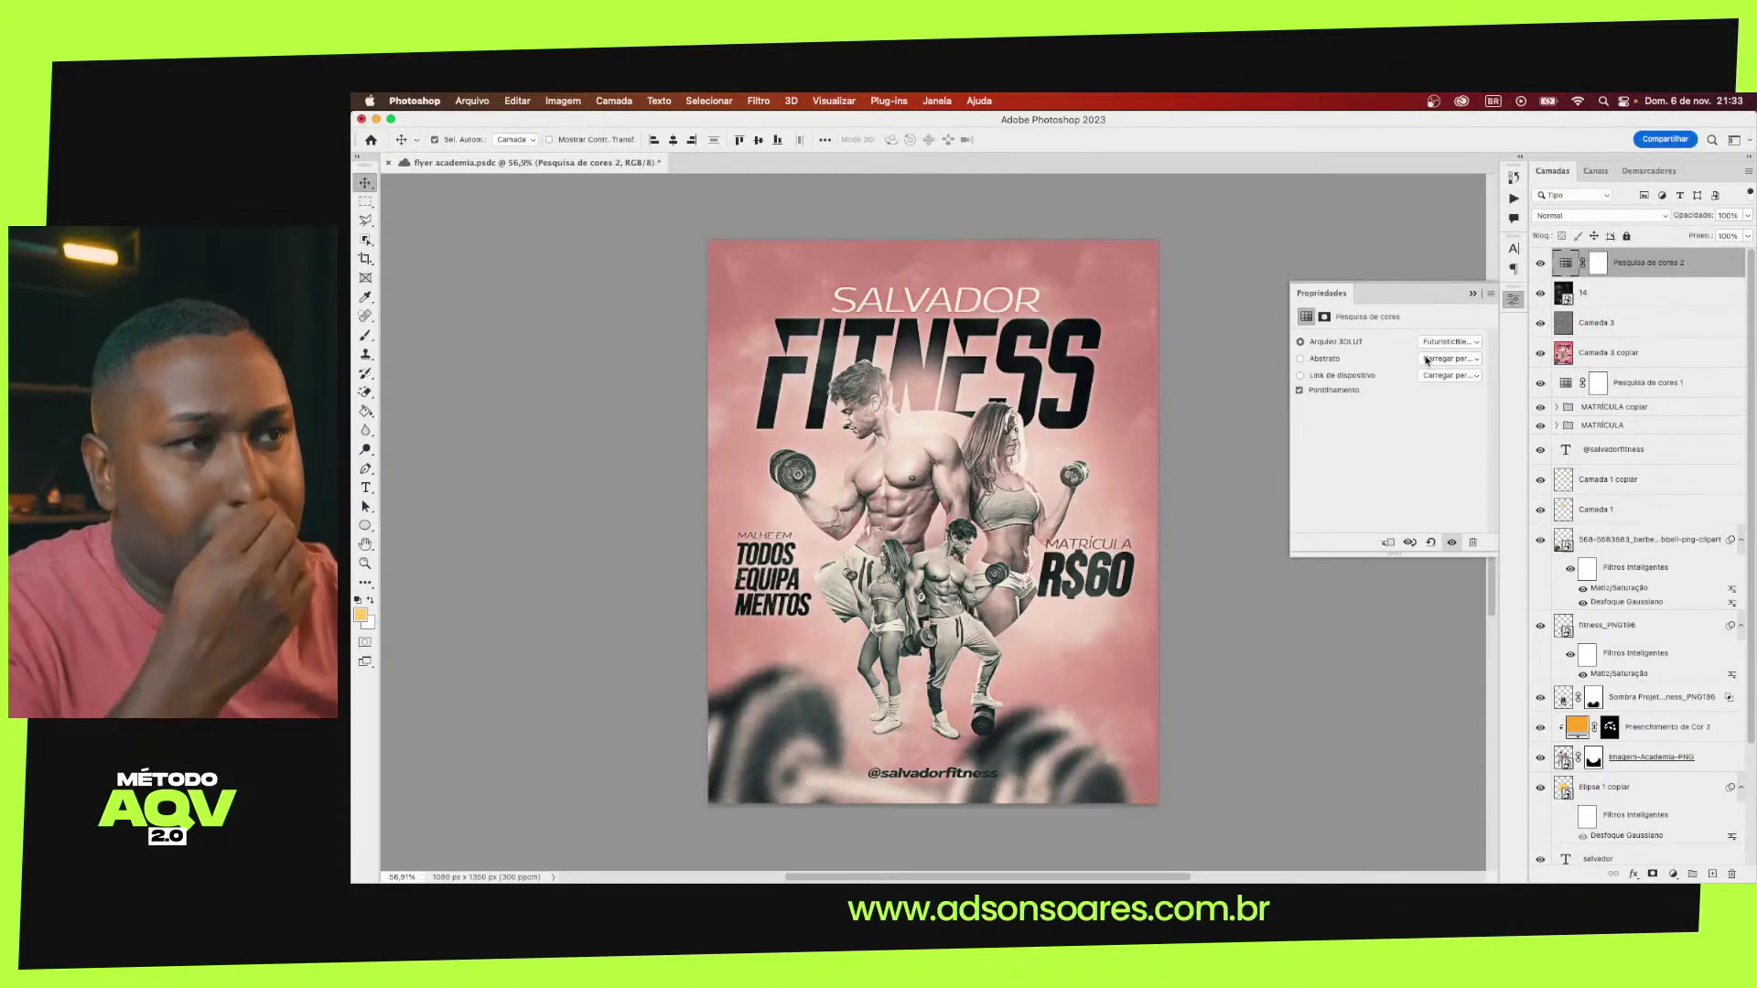
click(1449, 344)
click(1452, 355)
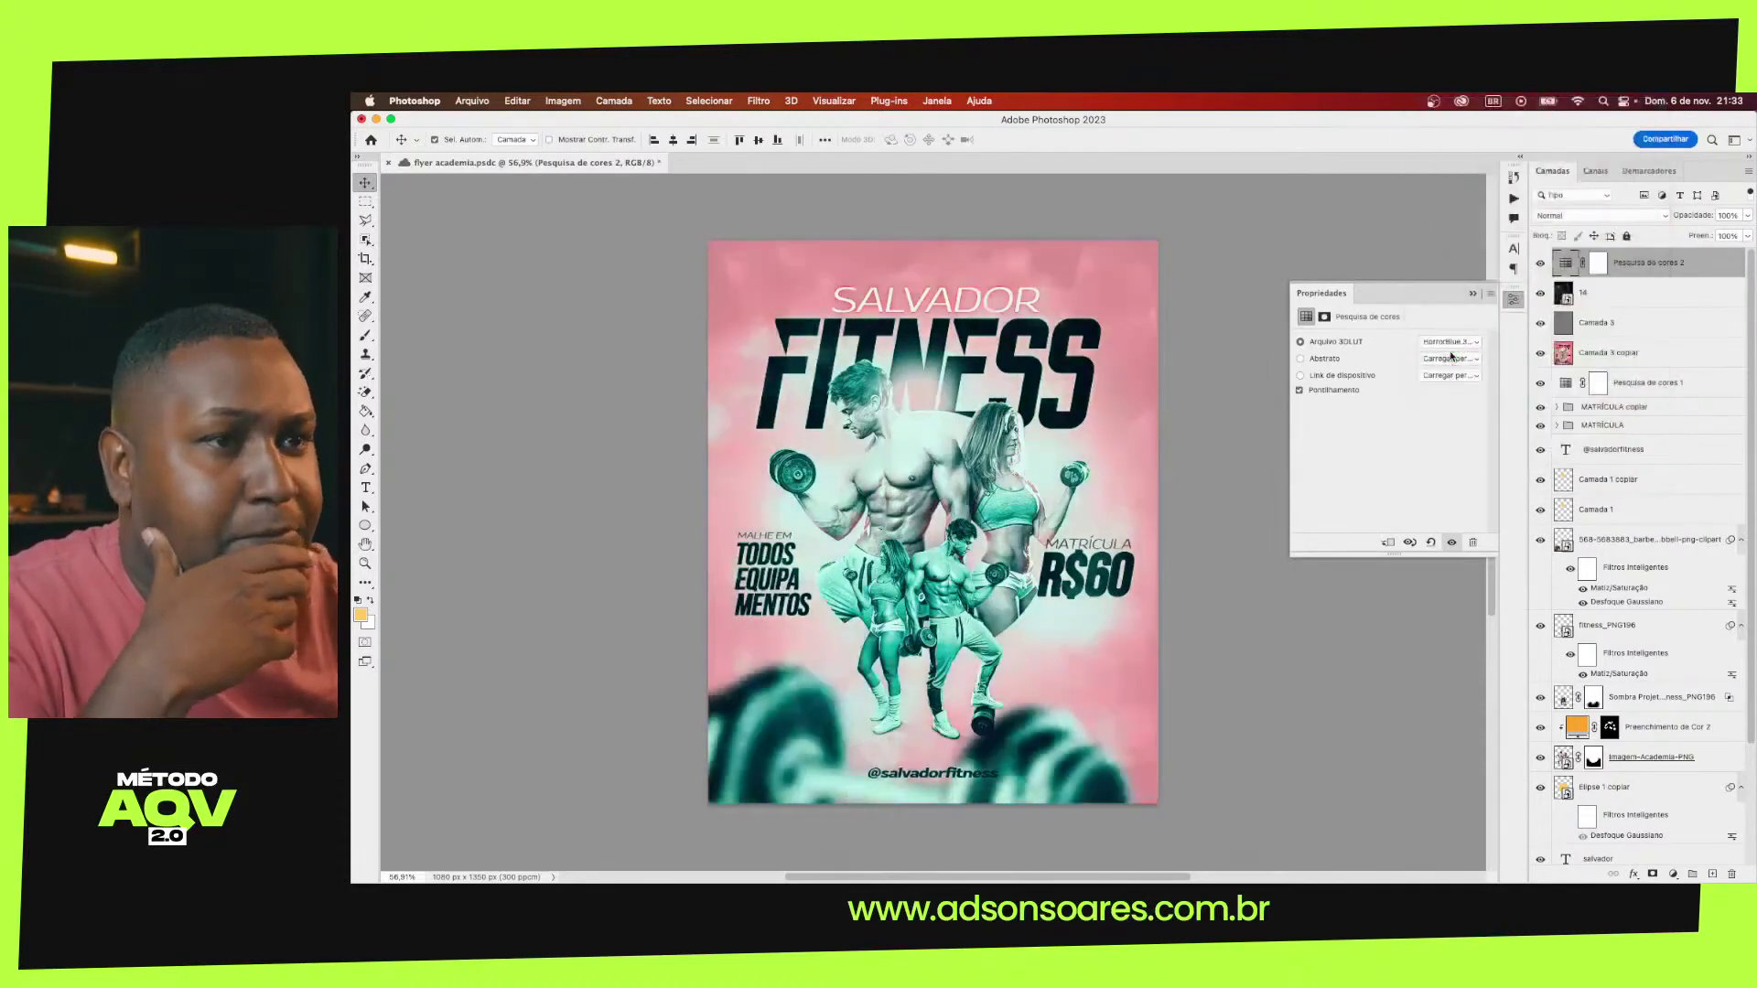
click(1448, 343)
click(1451, 355)
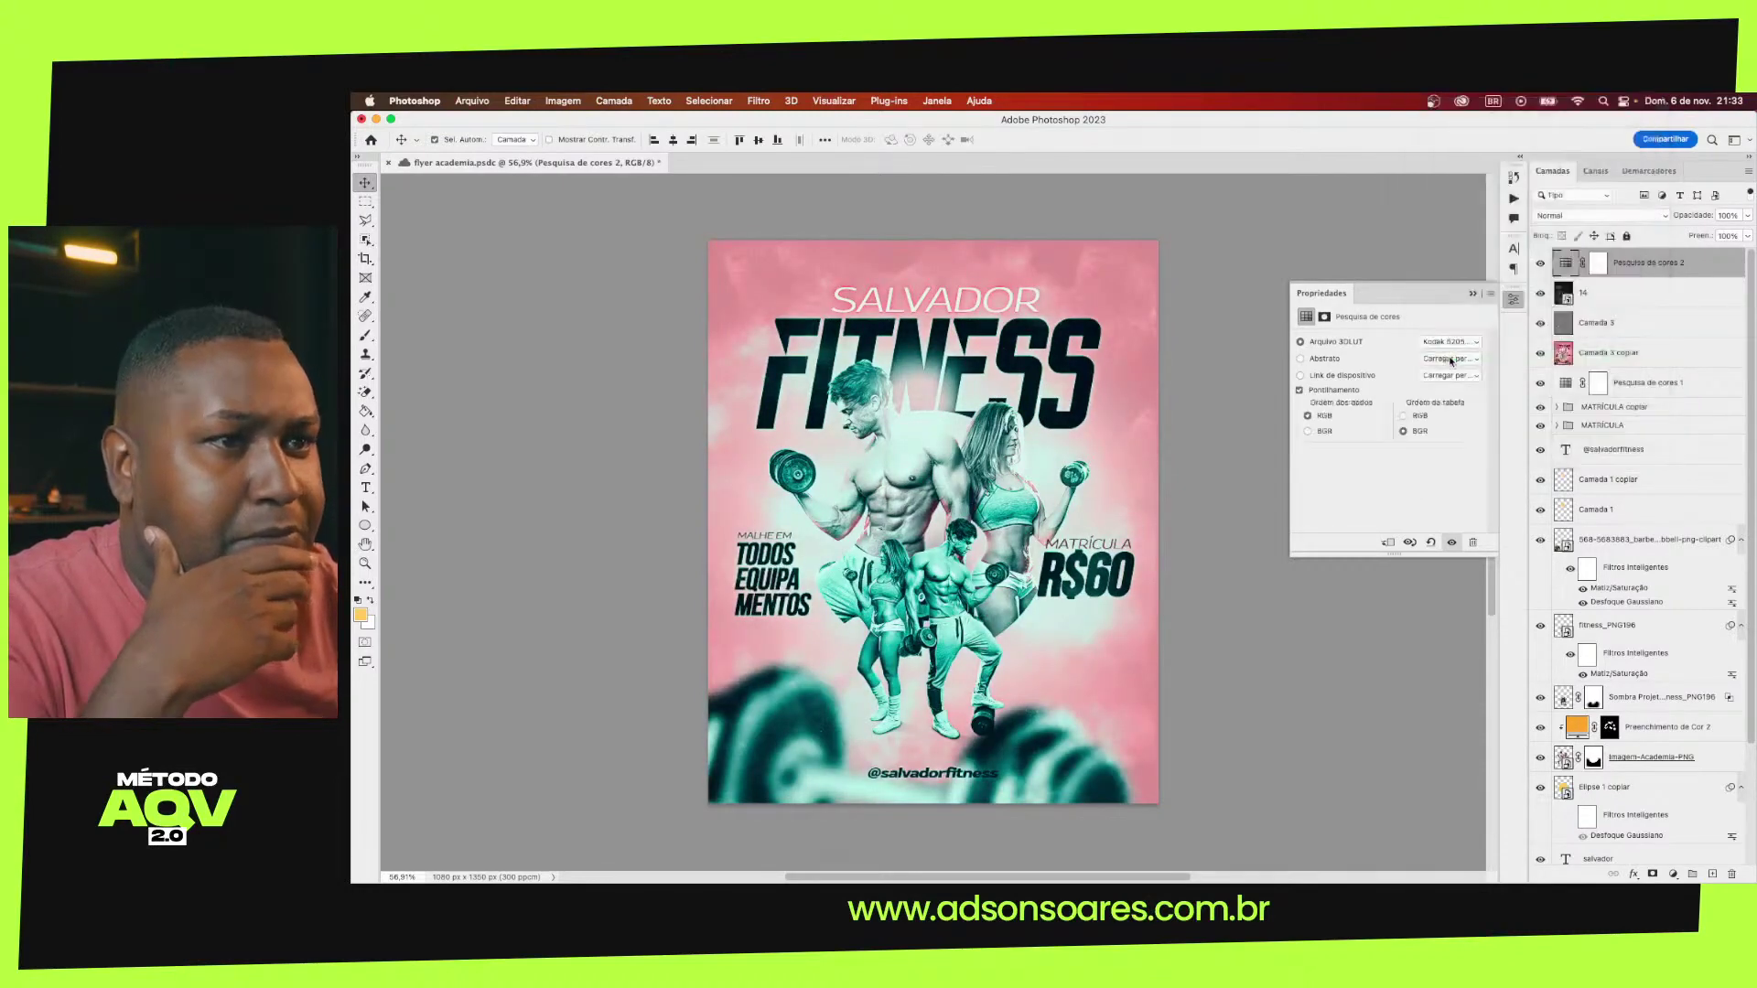
click(1449, 343)
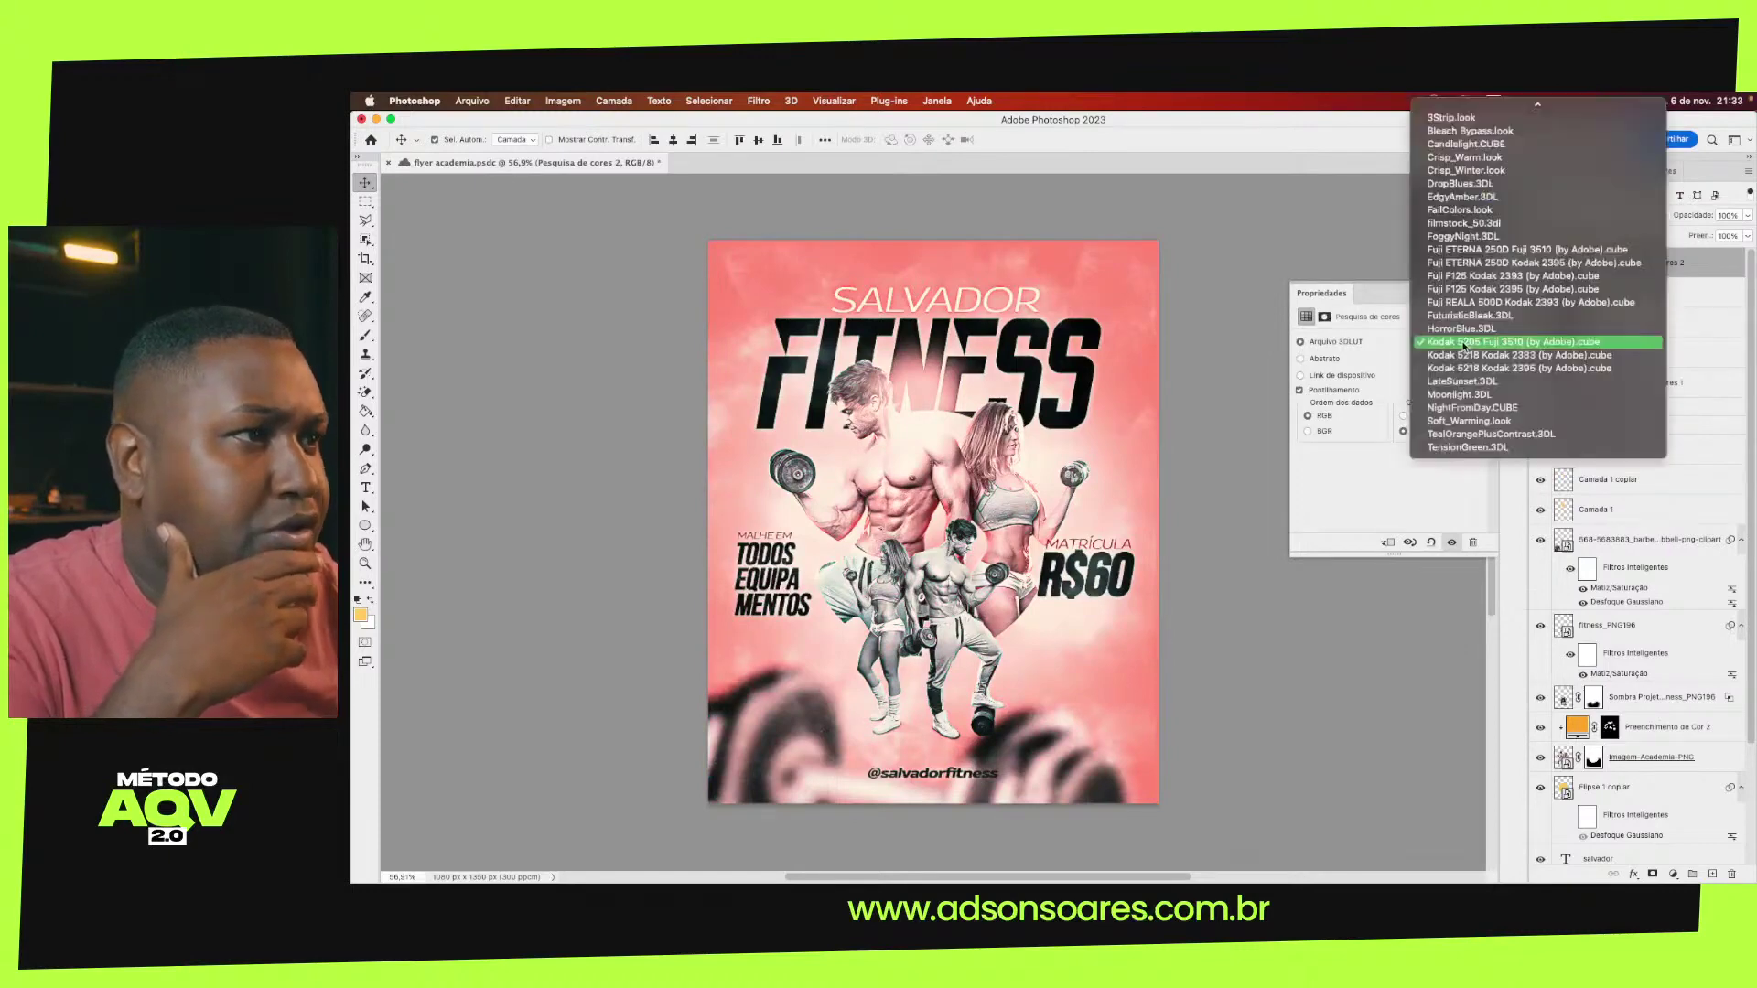
click(1482, 212)
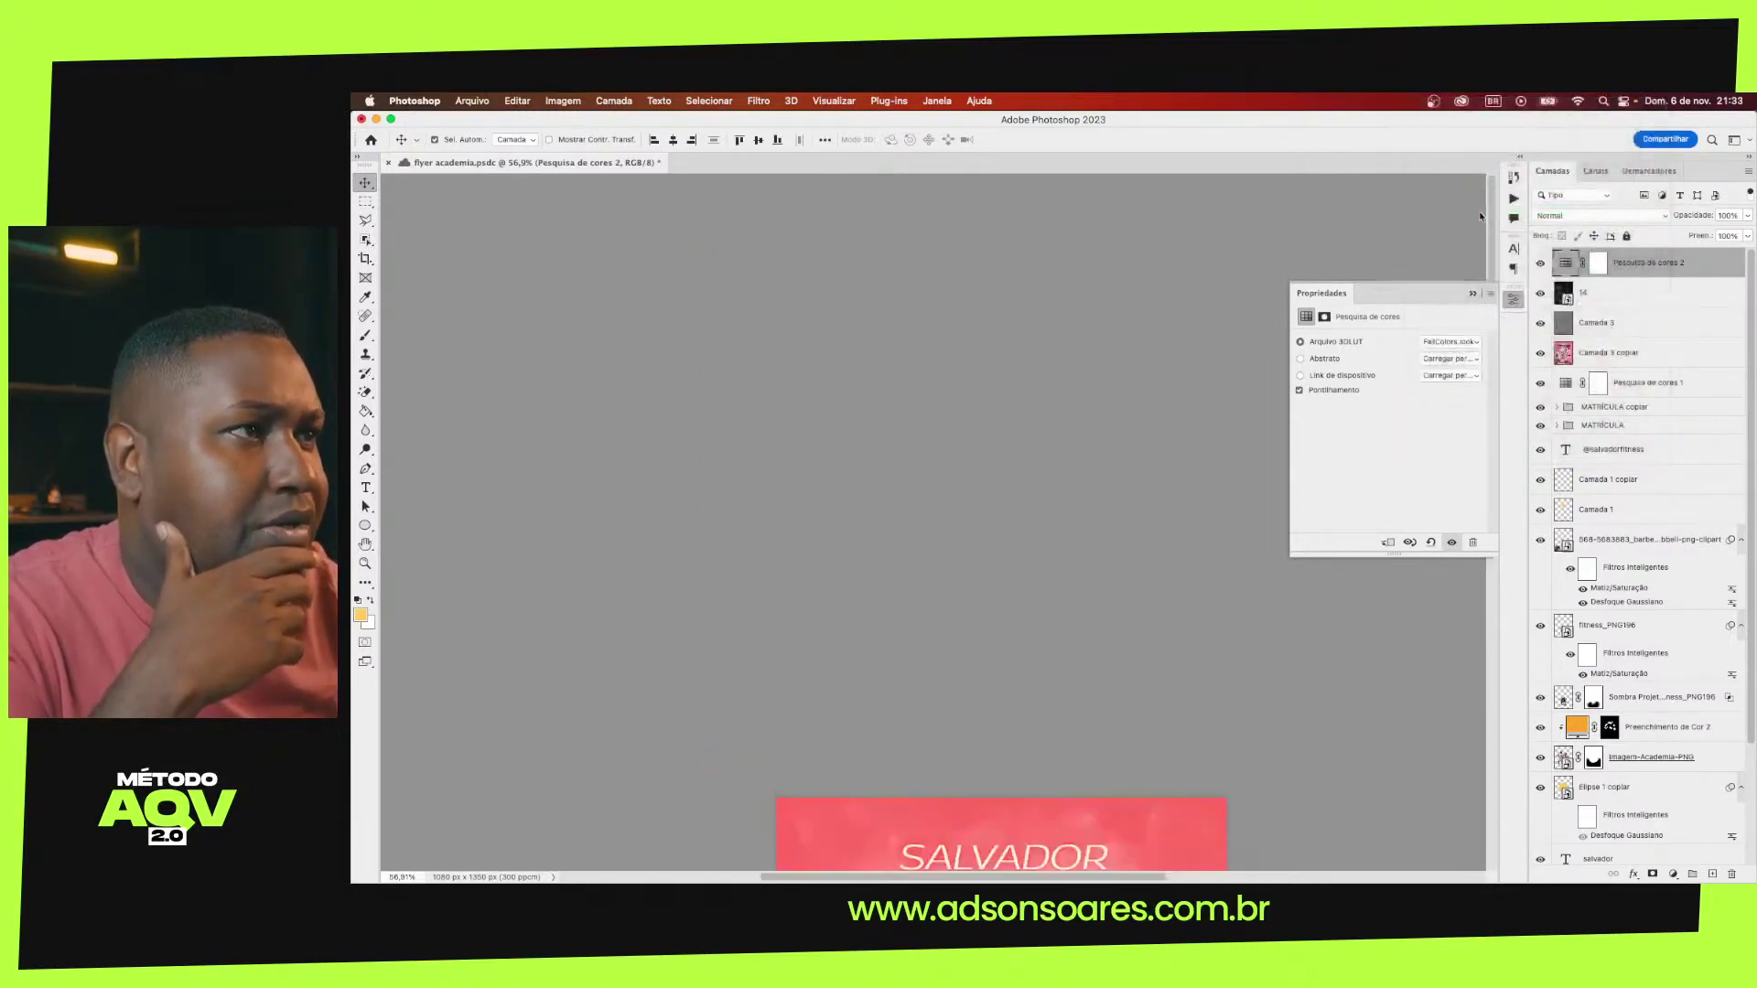
Fit the whole flyer in the window and reopen the lookup layer's look list
click(1114, 506)
key(super+0)
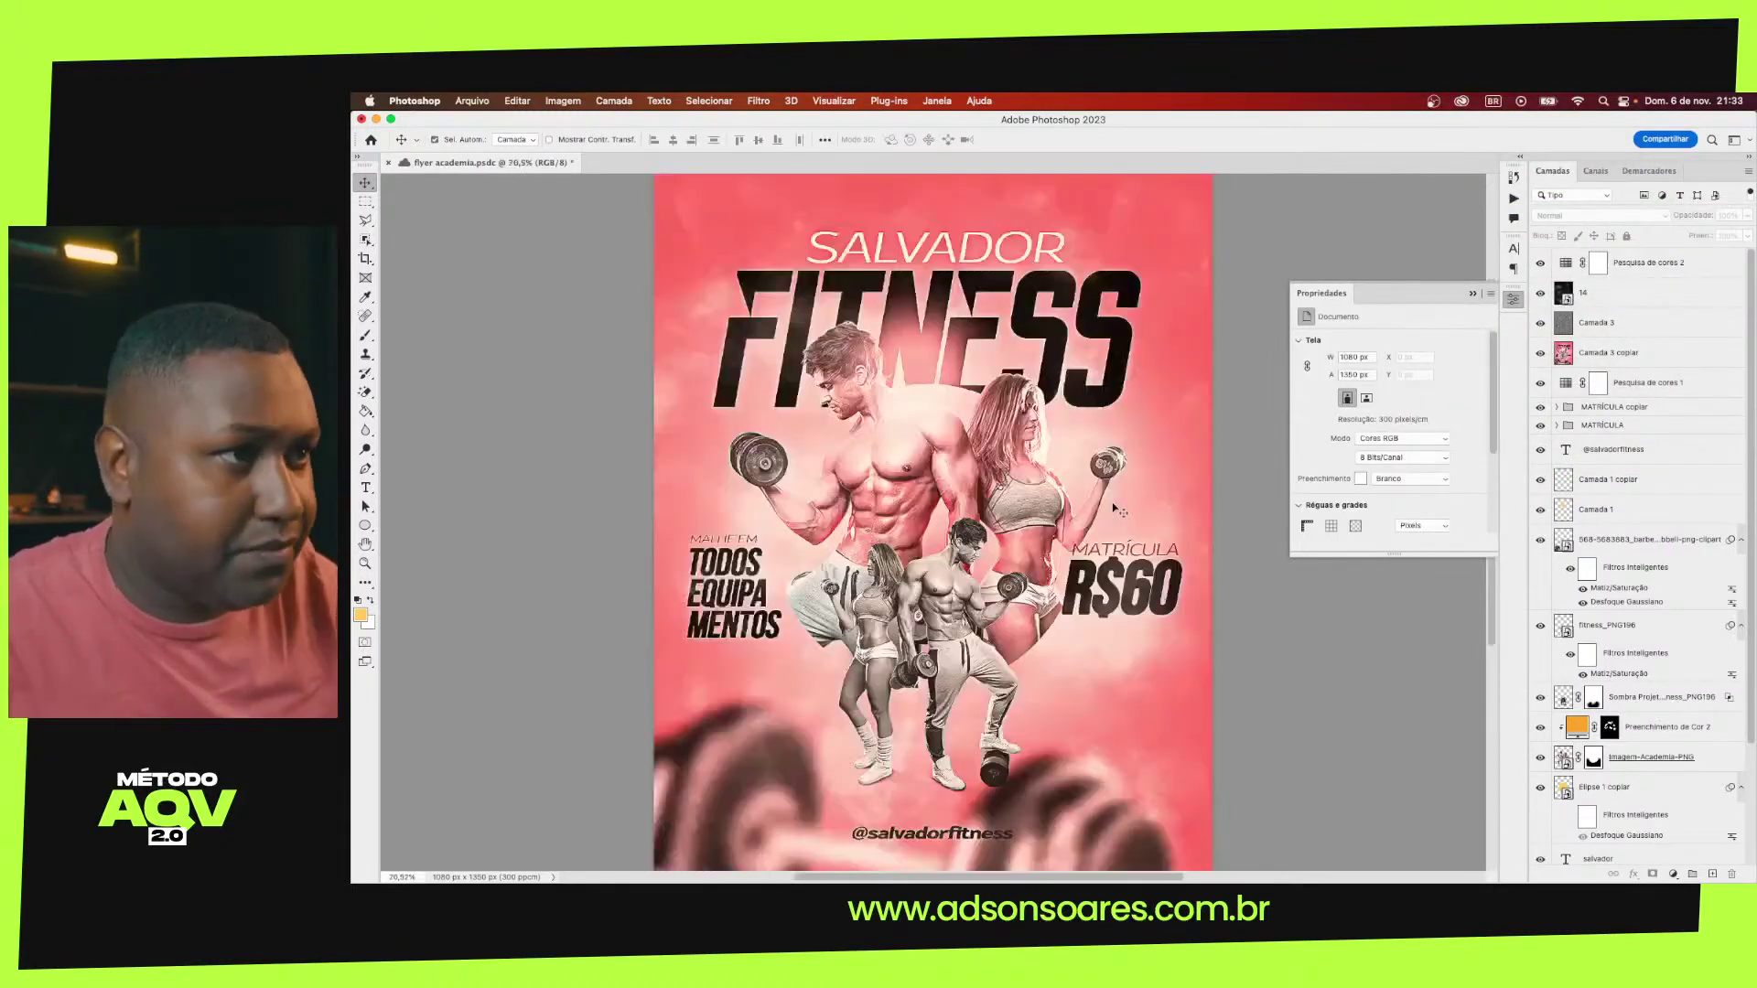
click(1566, 265)
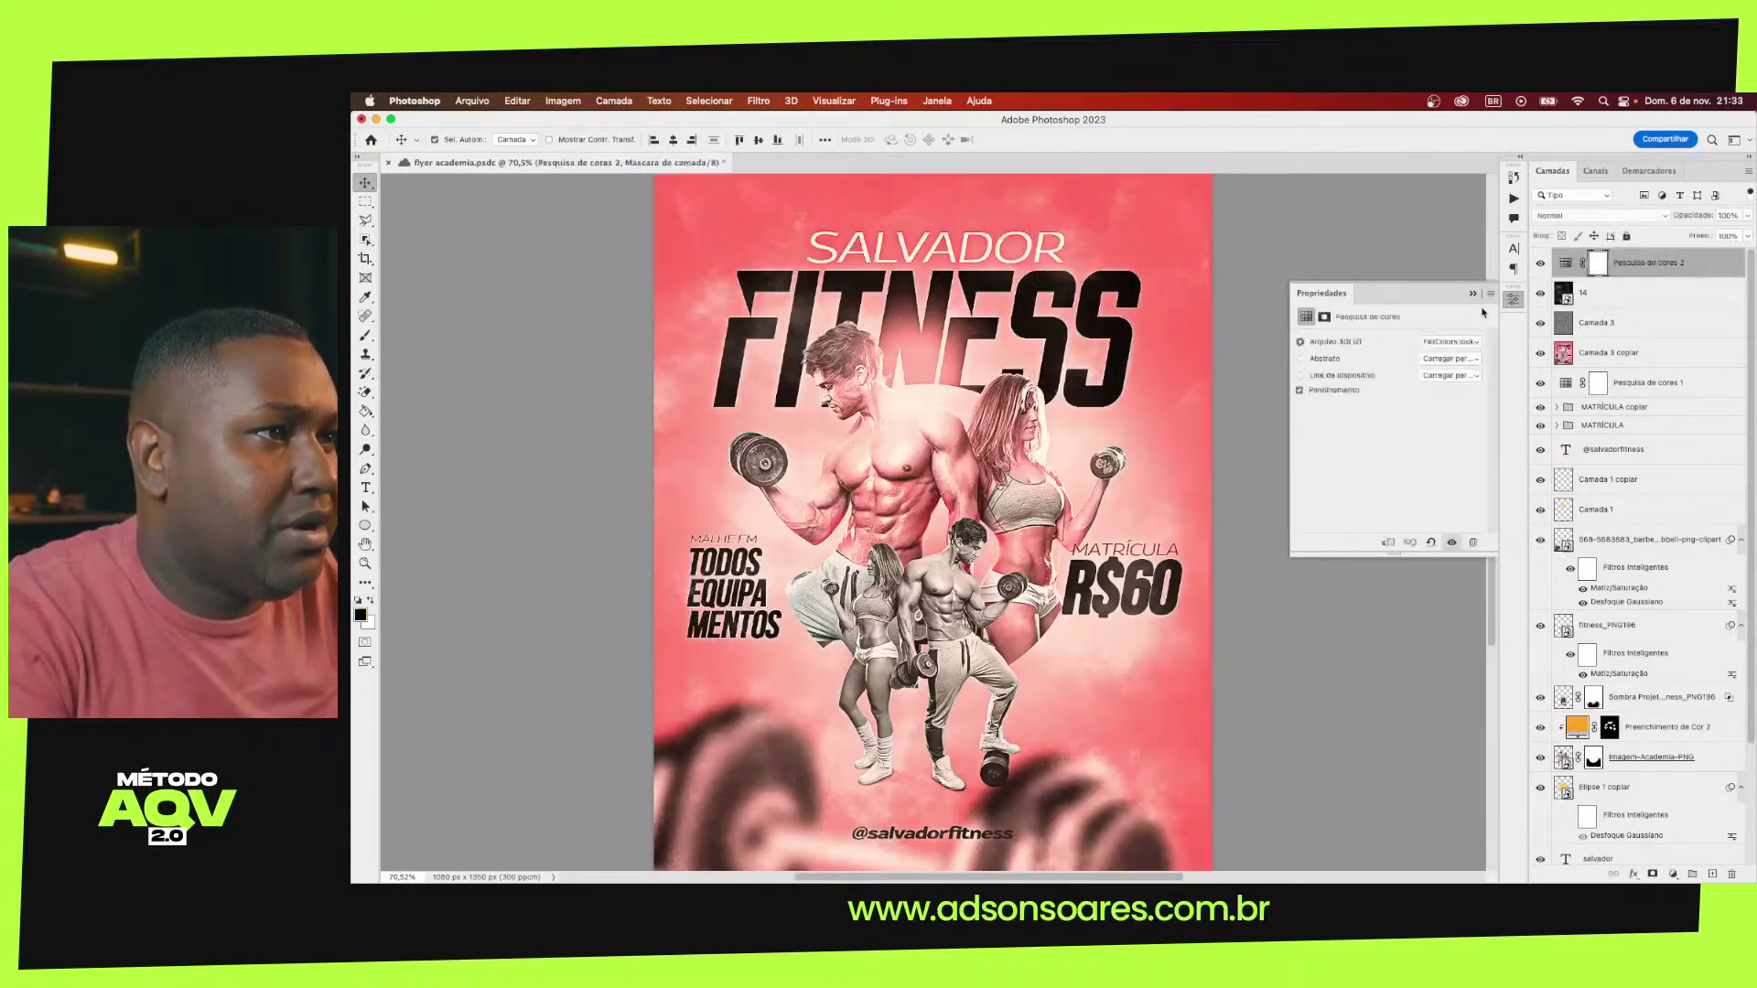
click(1428, 342)
Load the first LUT file from the 'LUT - P- BMPCC' folder in Documents
click(1469, 198)
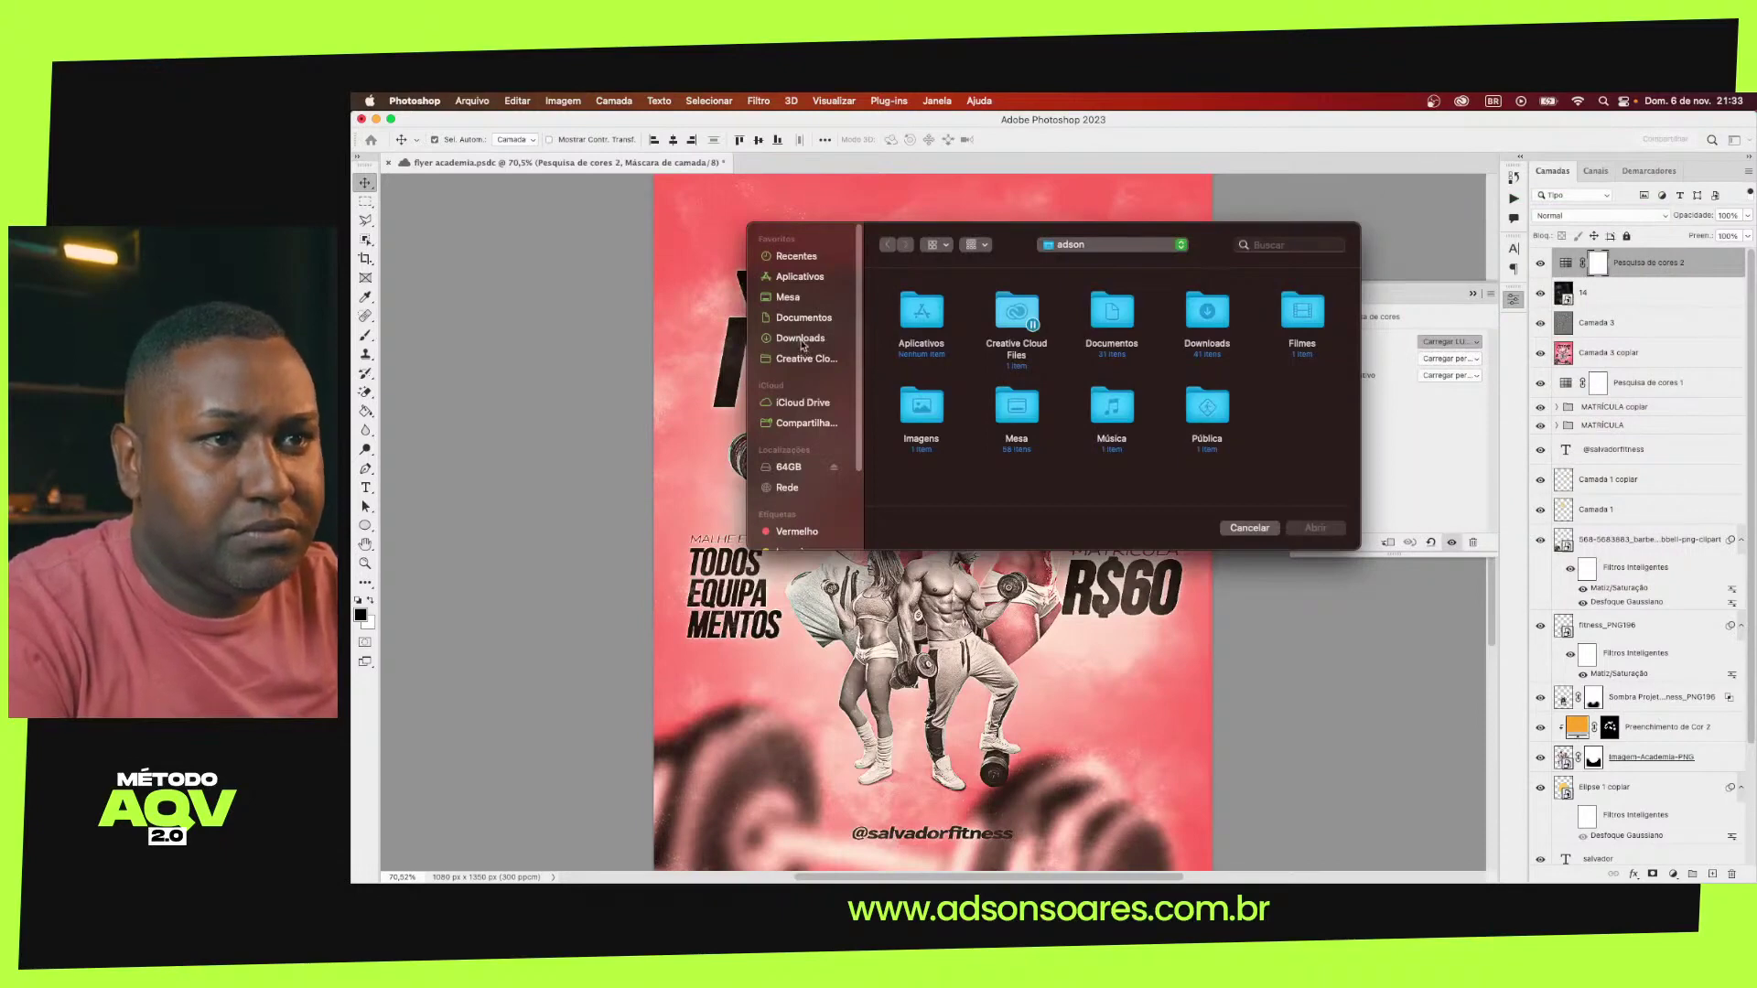
click(788, 298)
scroll(1113, 416, down, 2)
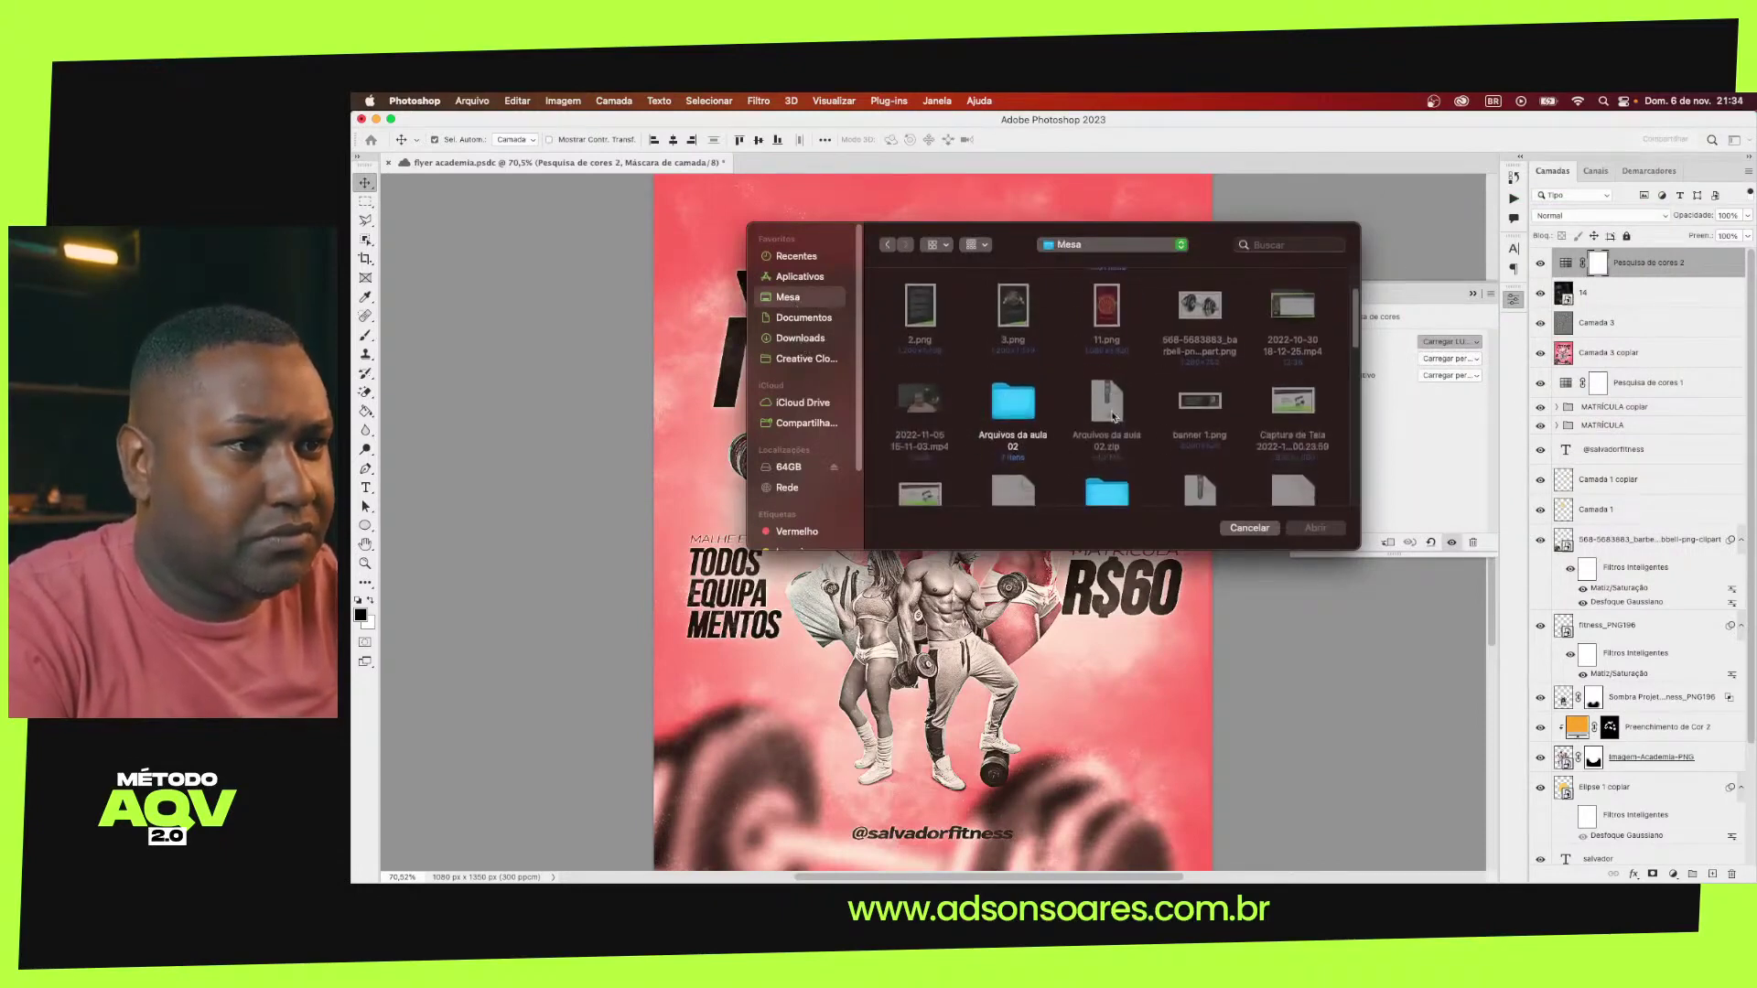
scroll(1114, 416, down, 2)
scroll(1113, 416, down, 2)
scroll(1114, 416, down, 2)
scroll(1114, 416, down, 1)
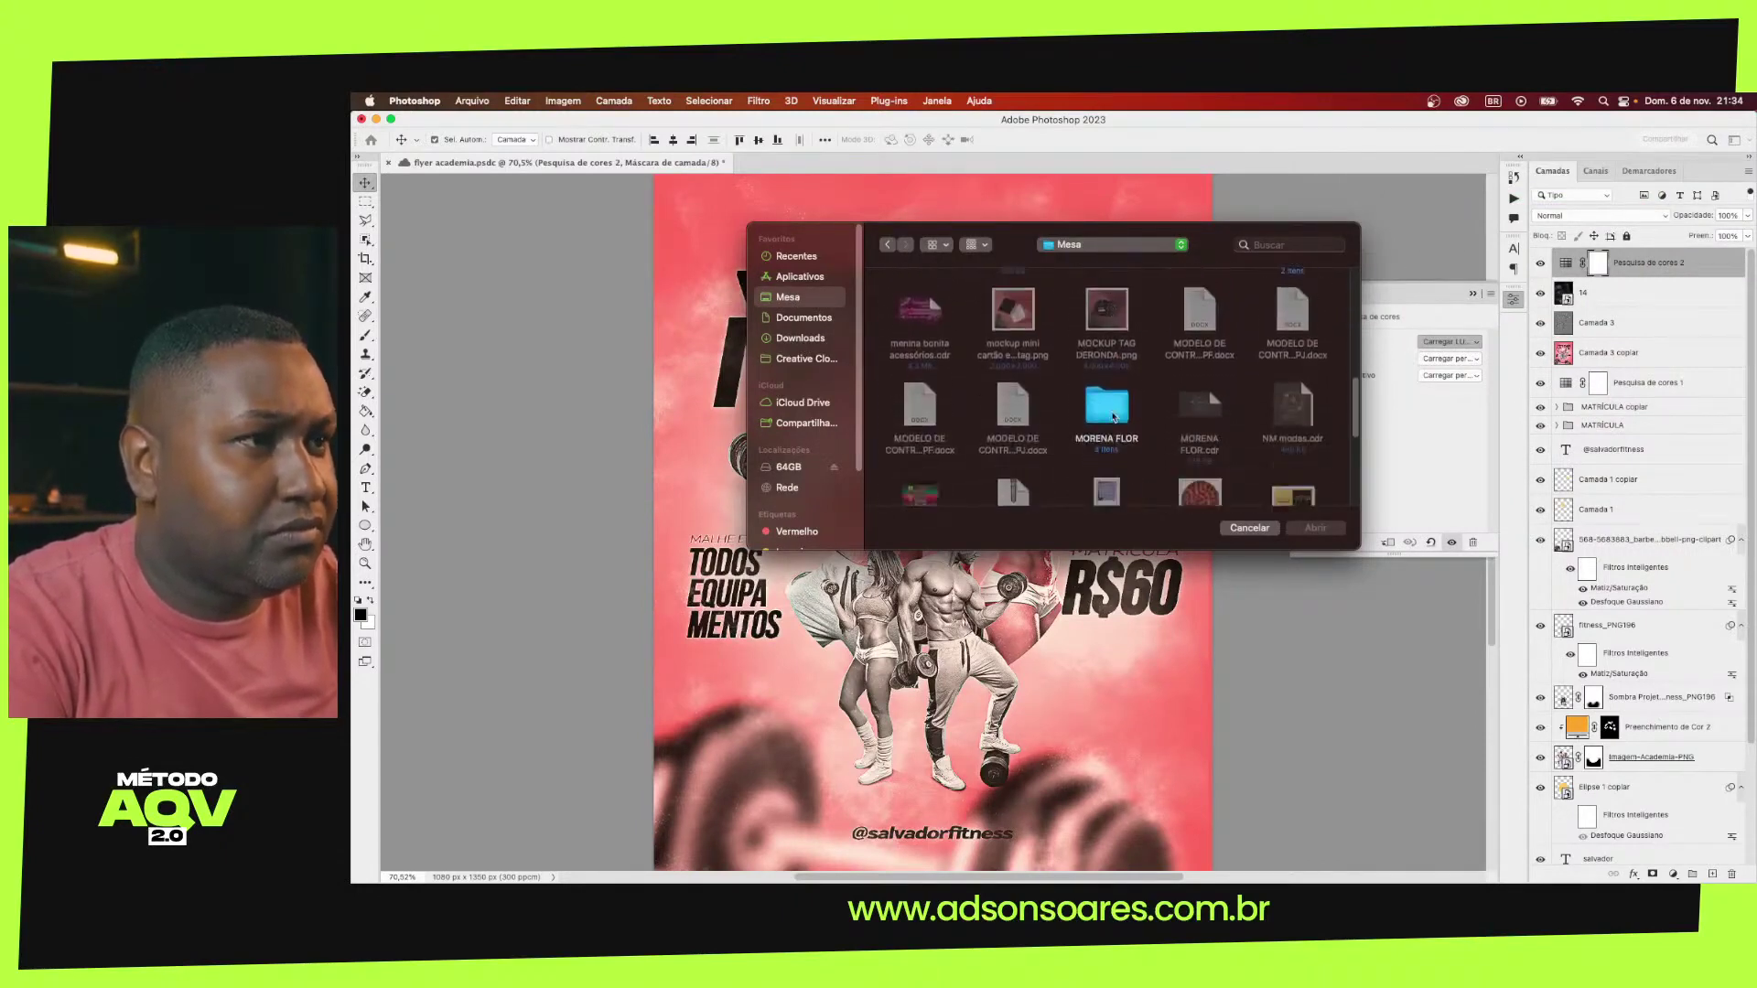
scroll(1114, 416, down, 1)
click(801, 319)
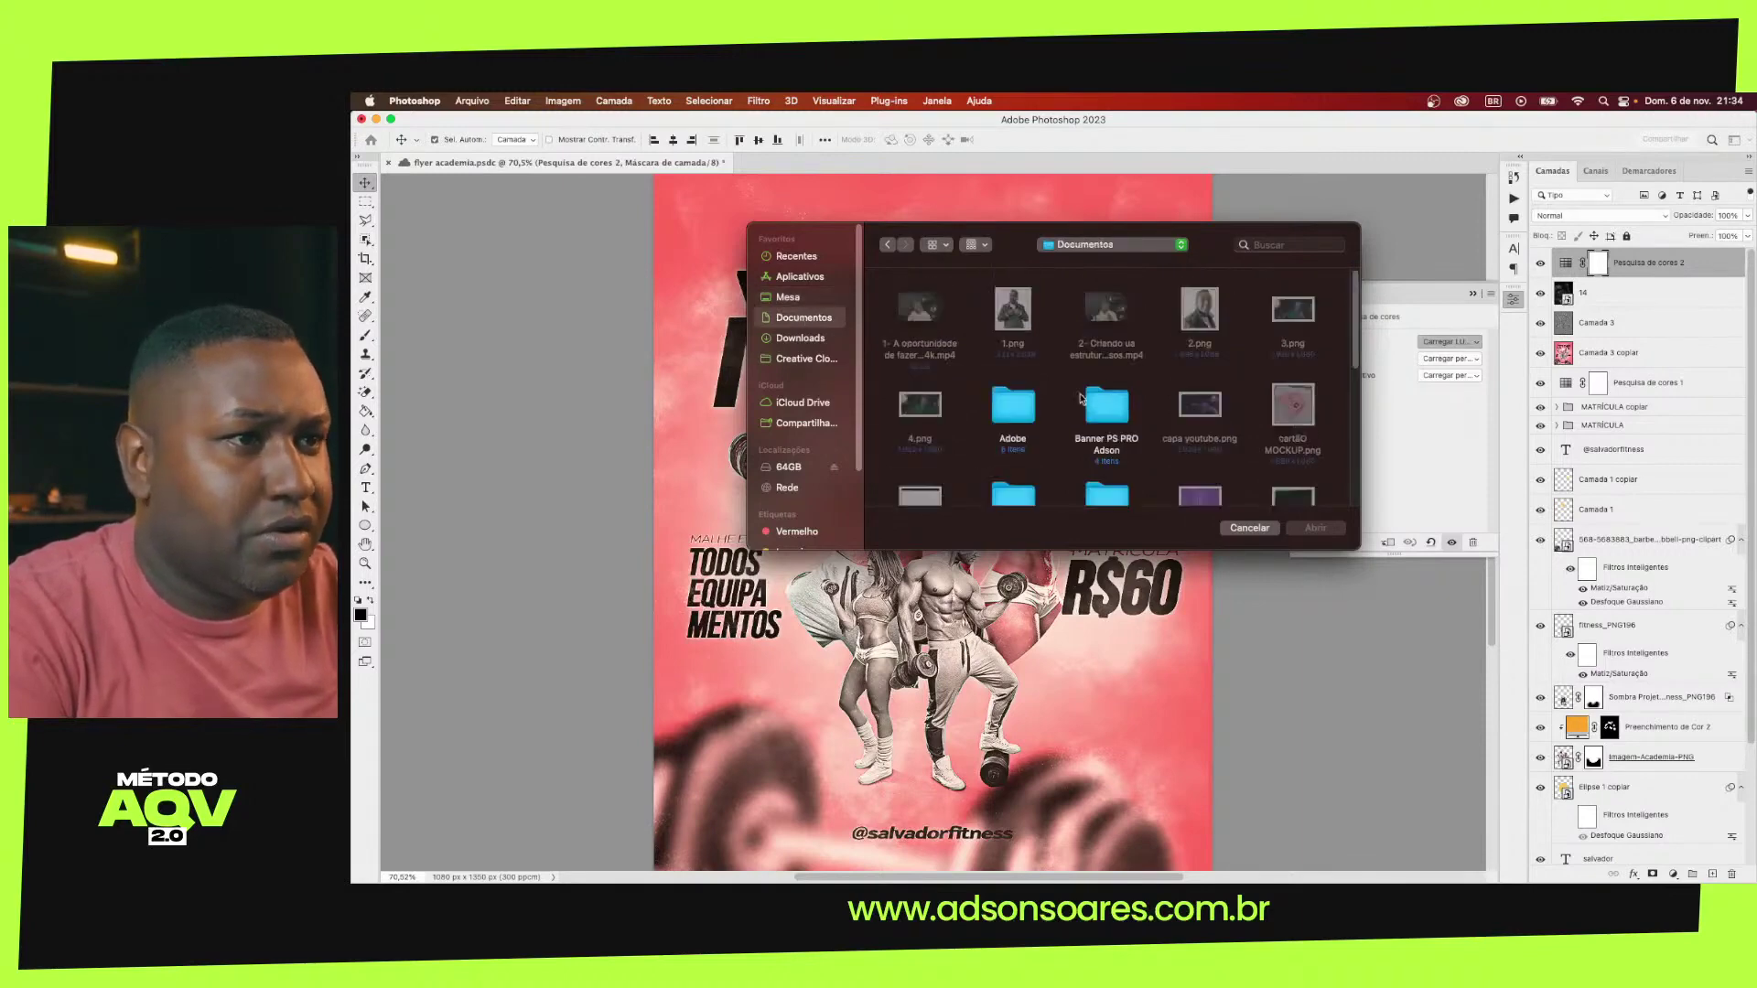
scroll(1080, 397, down, 2)
scroll(1081, 397, down, 2)
scroll(1080, 397, down, 1)
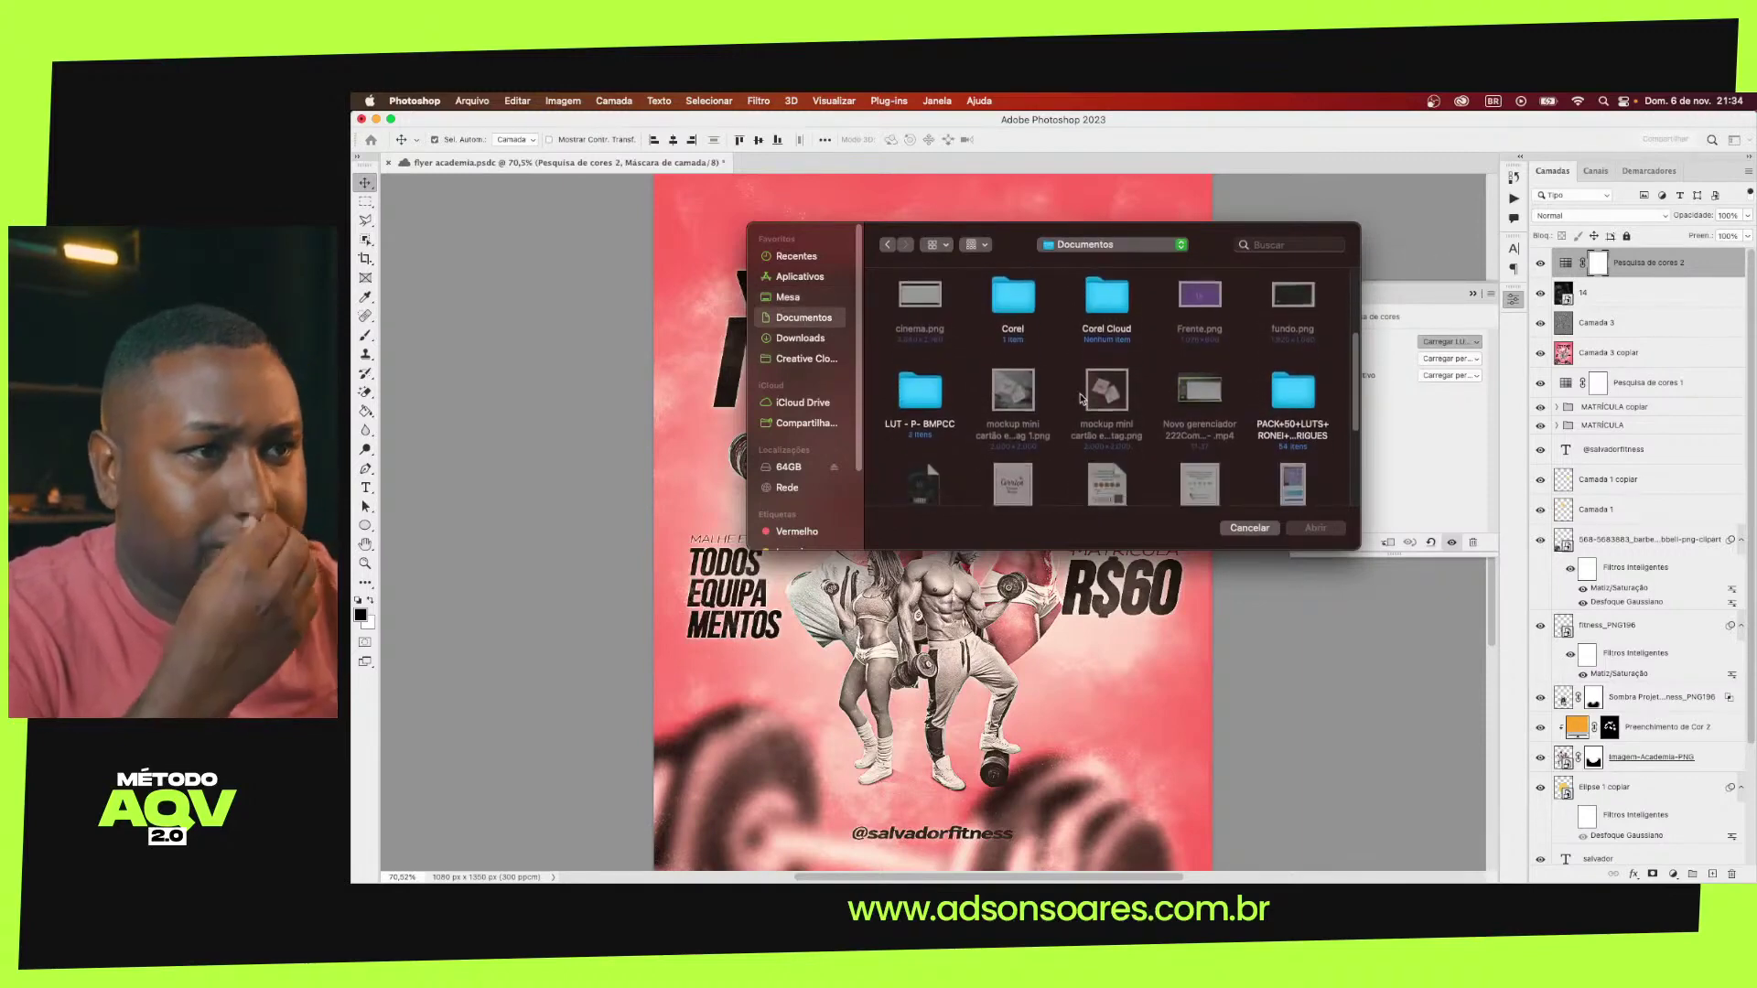
double_click(920, 392)
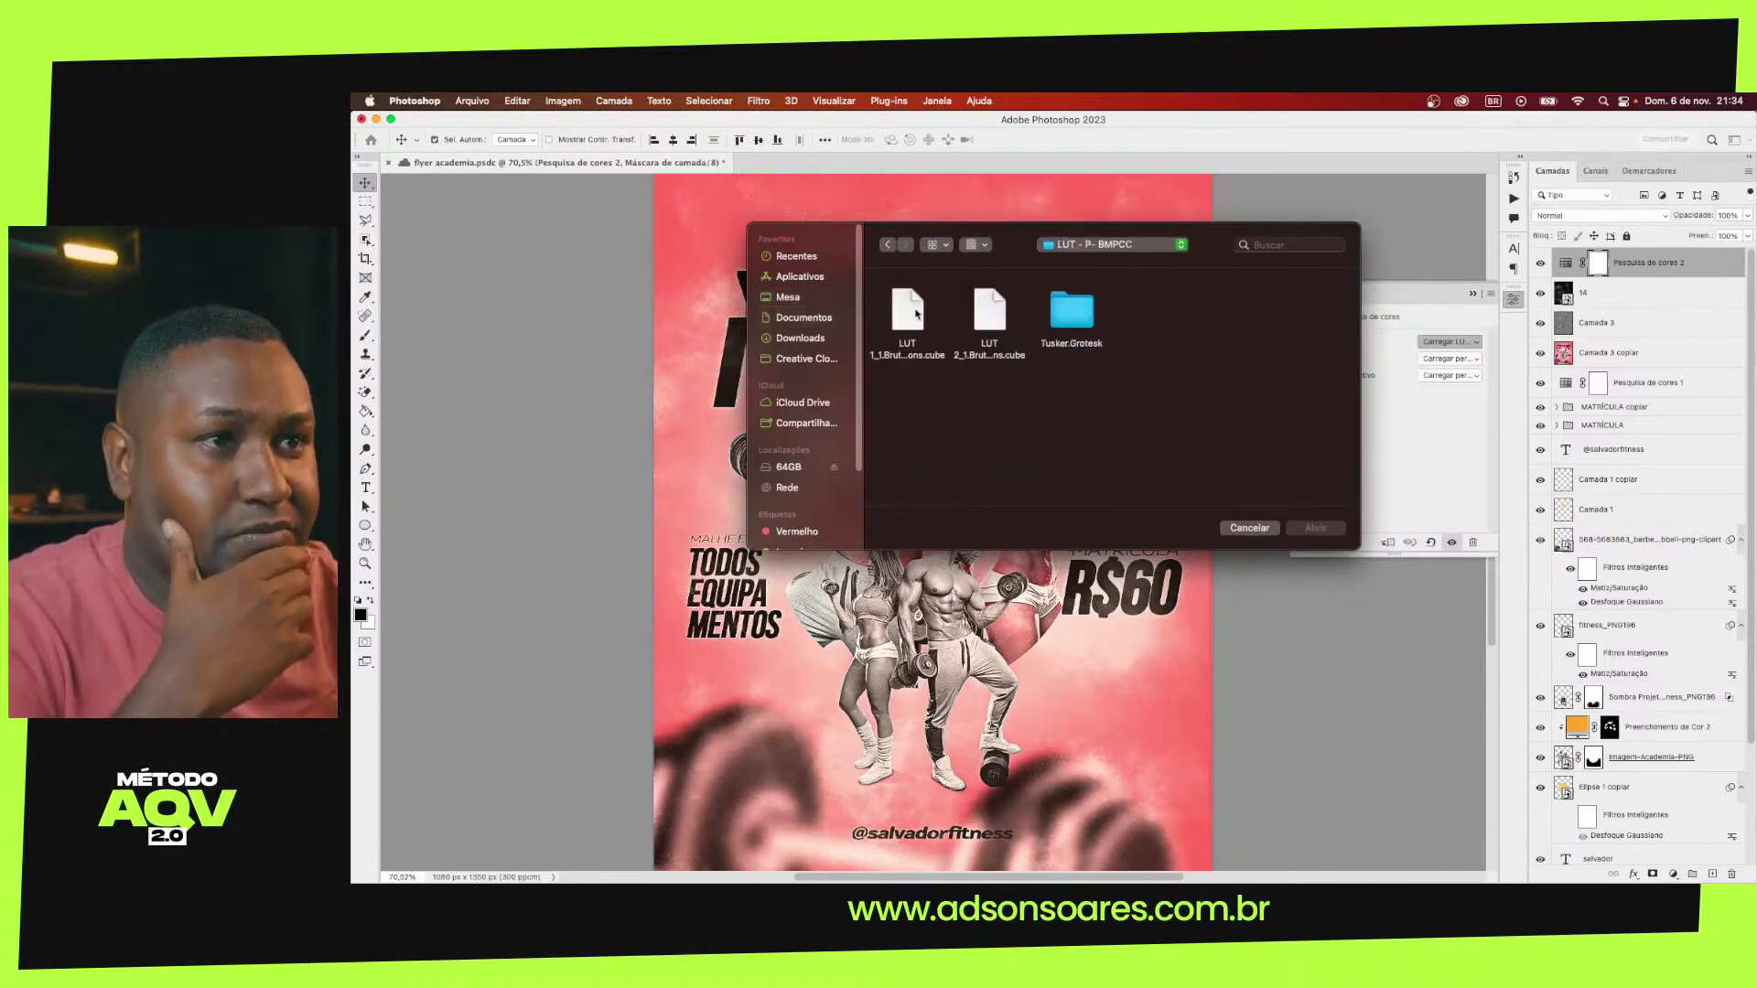
double_click(916, 314)
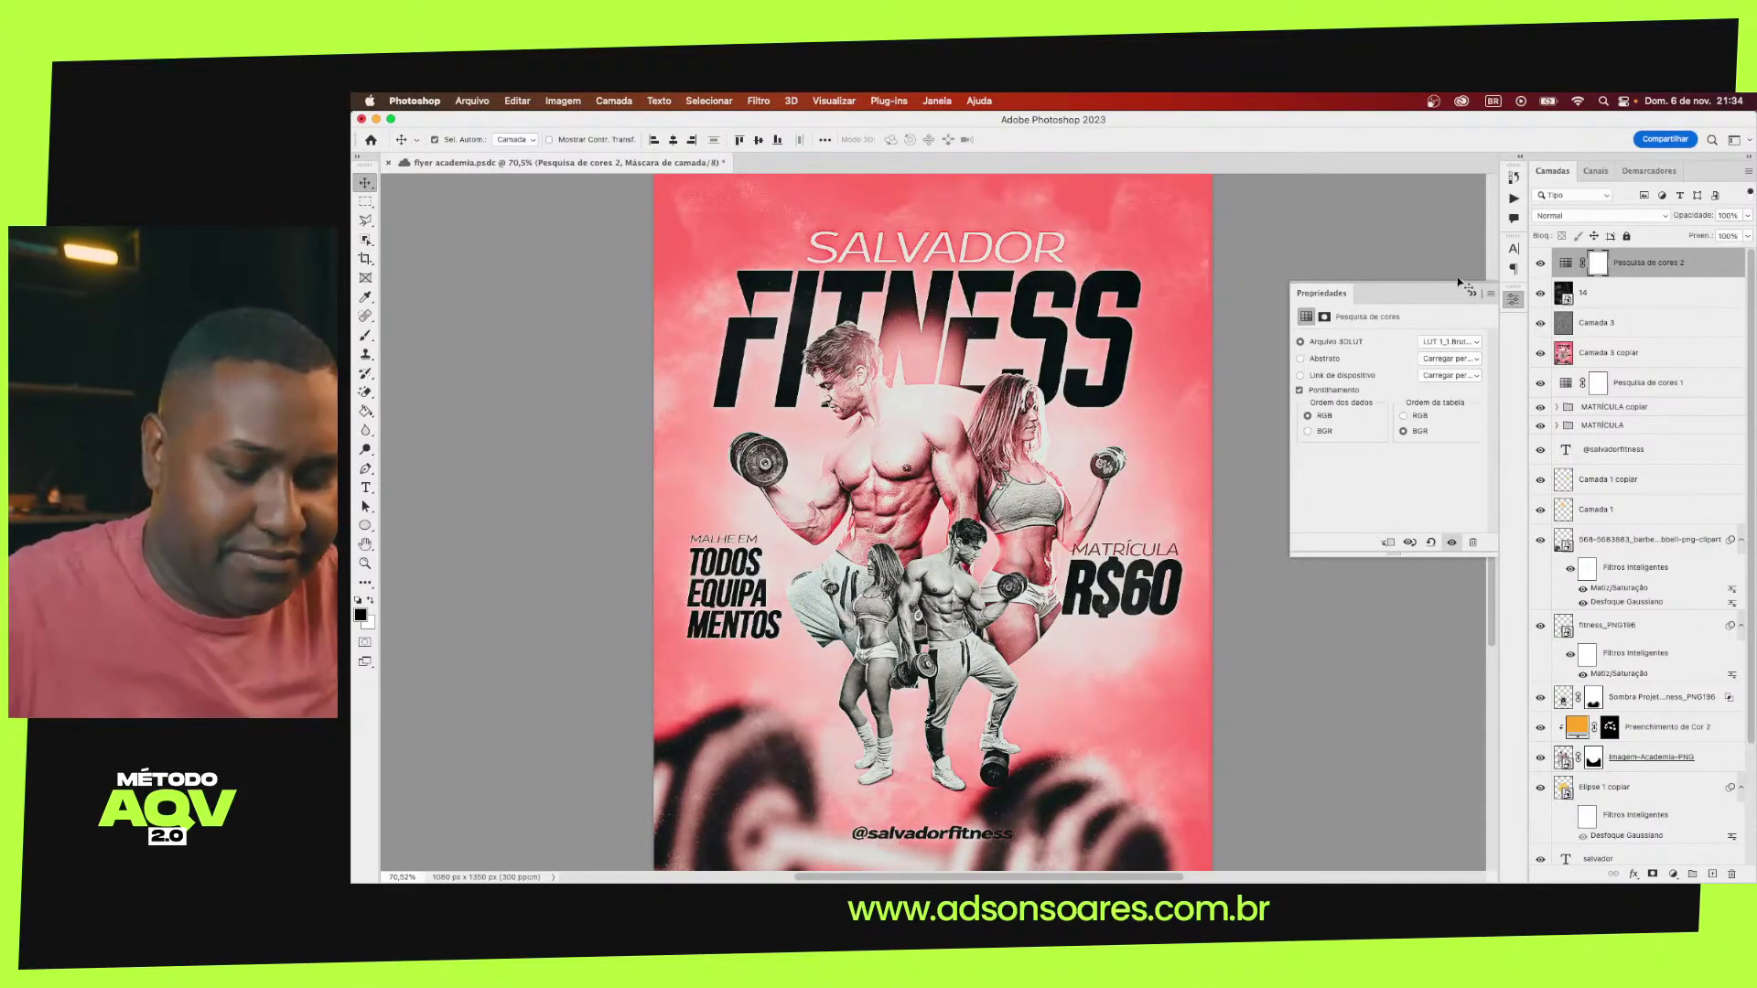
Load a second LUT file from the same folder onto the flyer
click(1447, 340)
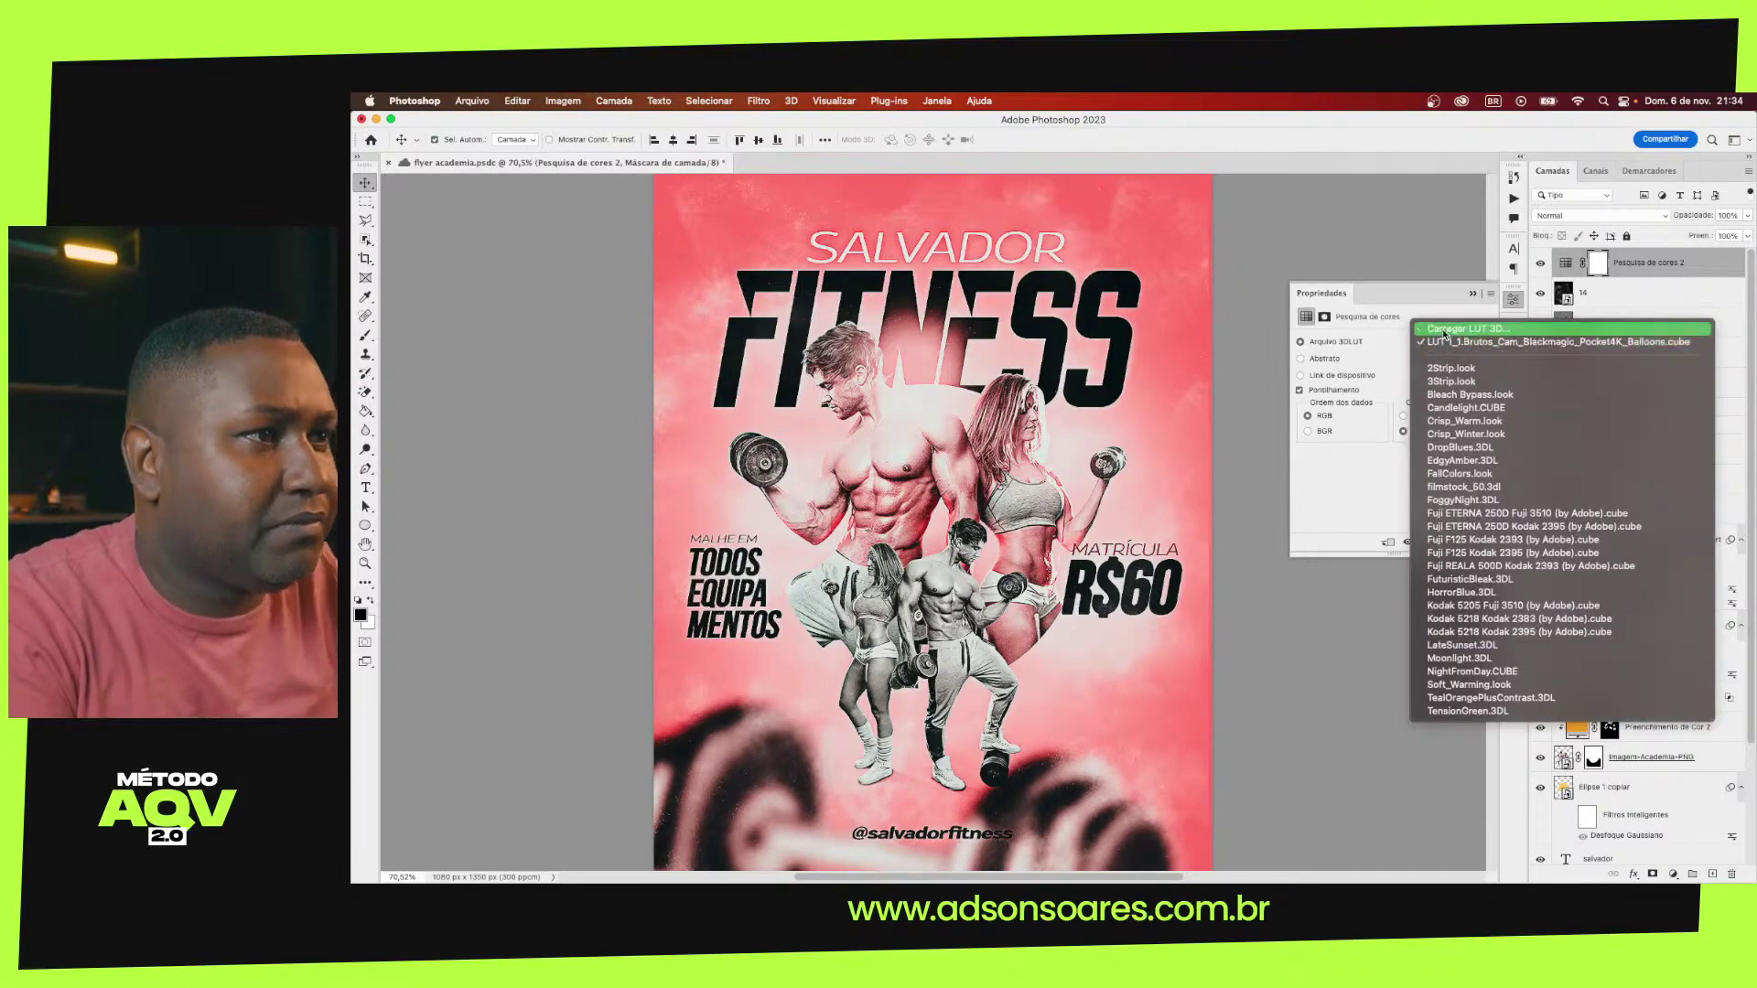
click(1455, 329)
double_click(989, 314)
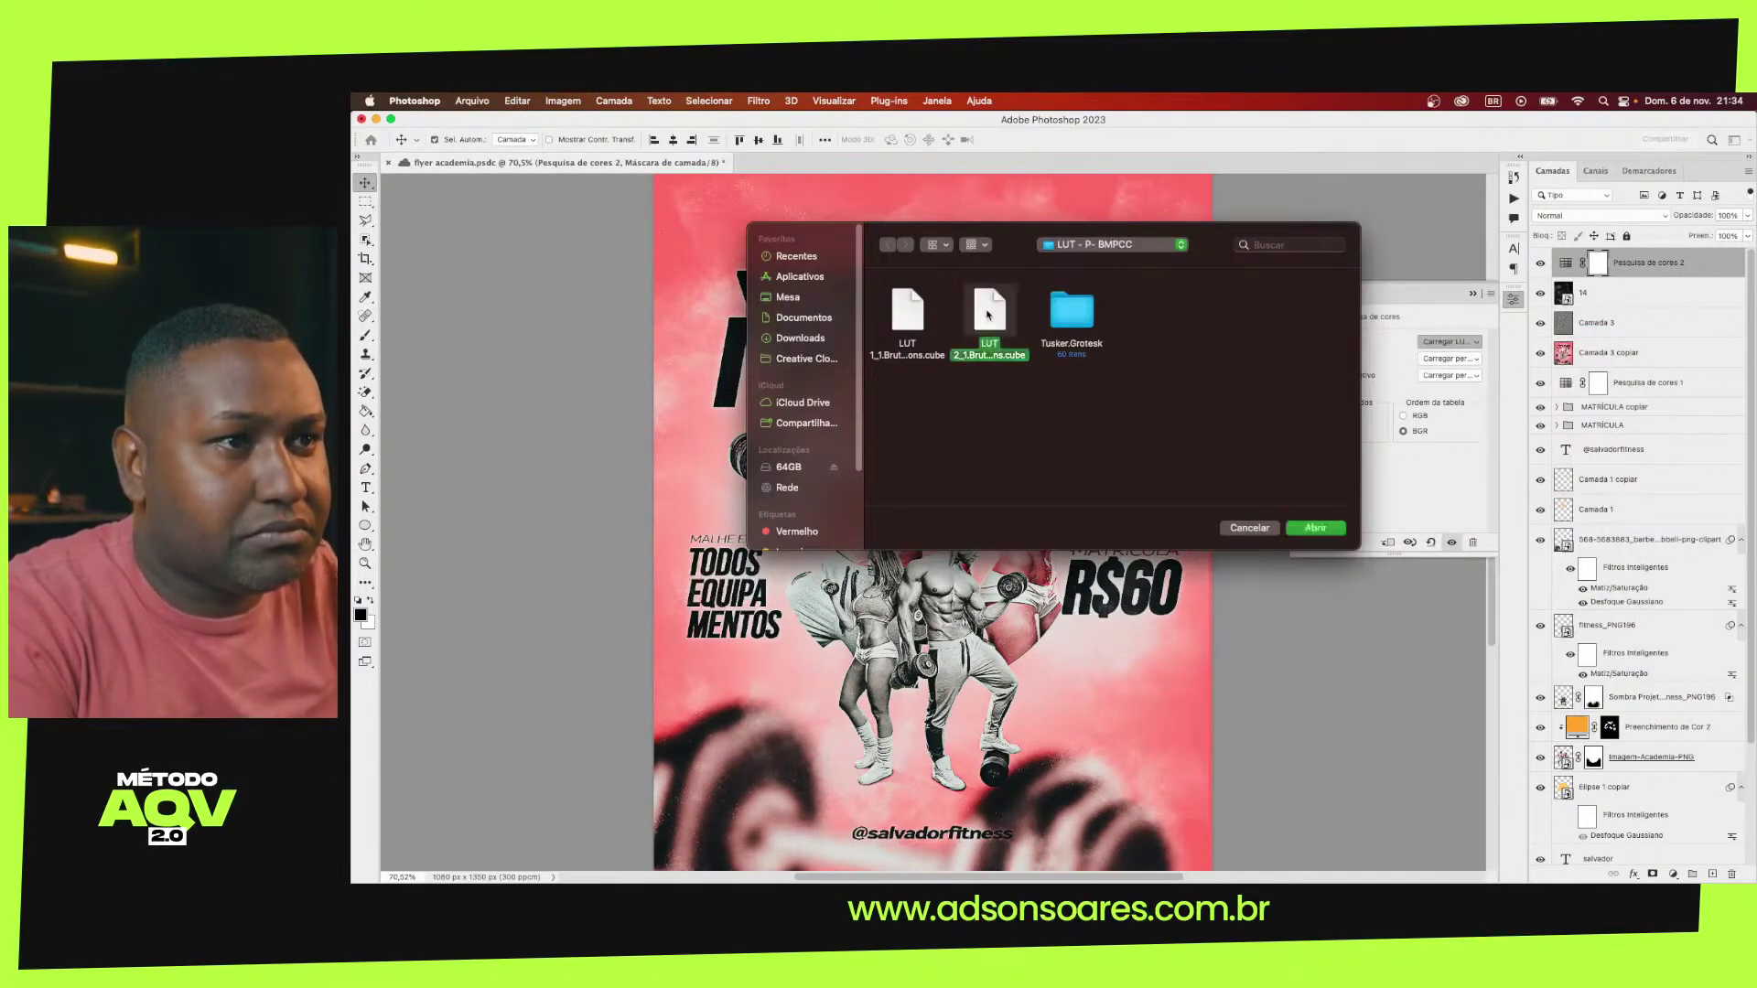
Load RR LUT 01 from the LUT pack folder for a warm orange grade
click(1448, 341)
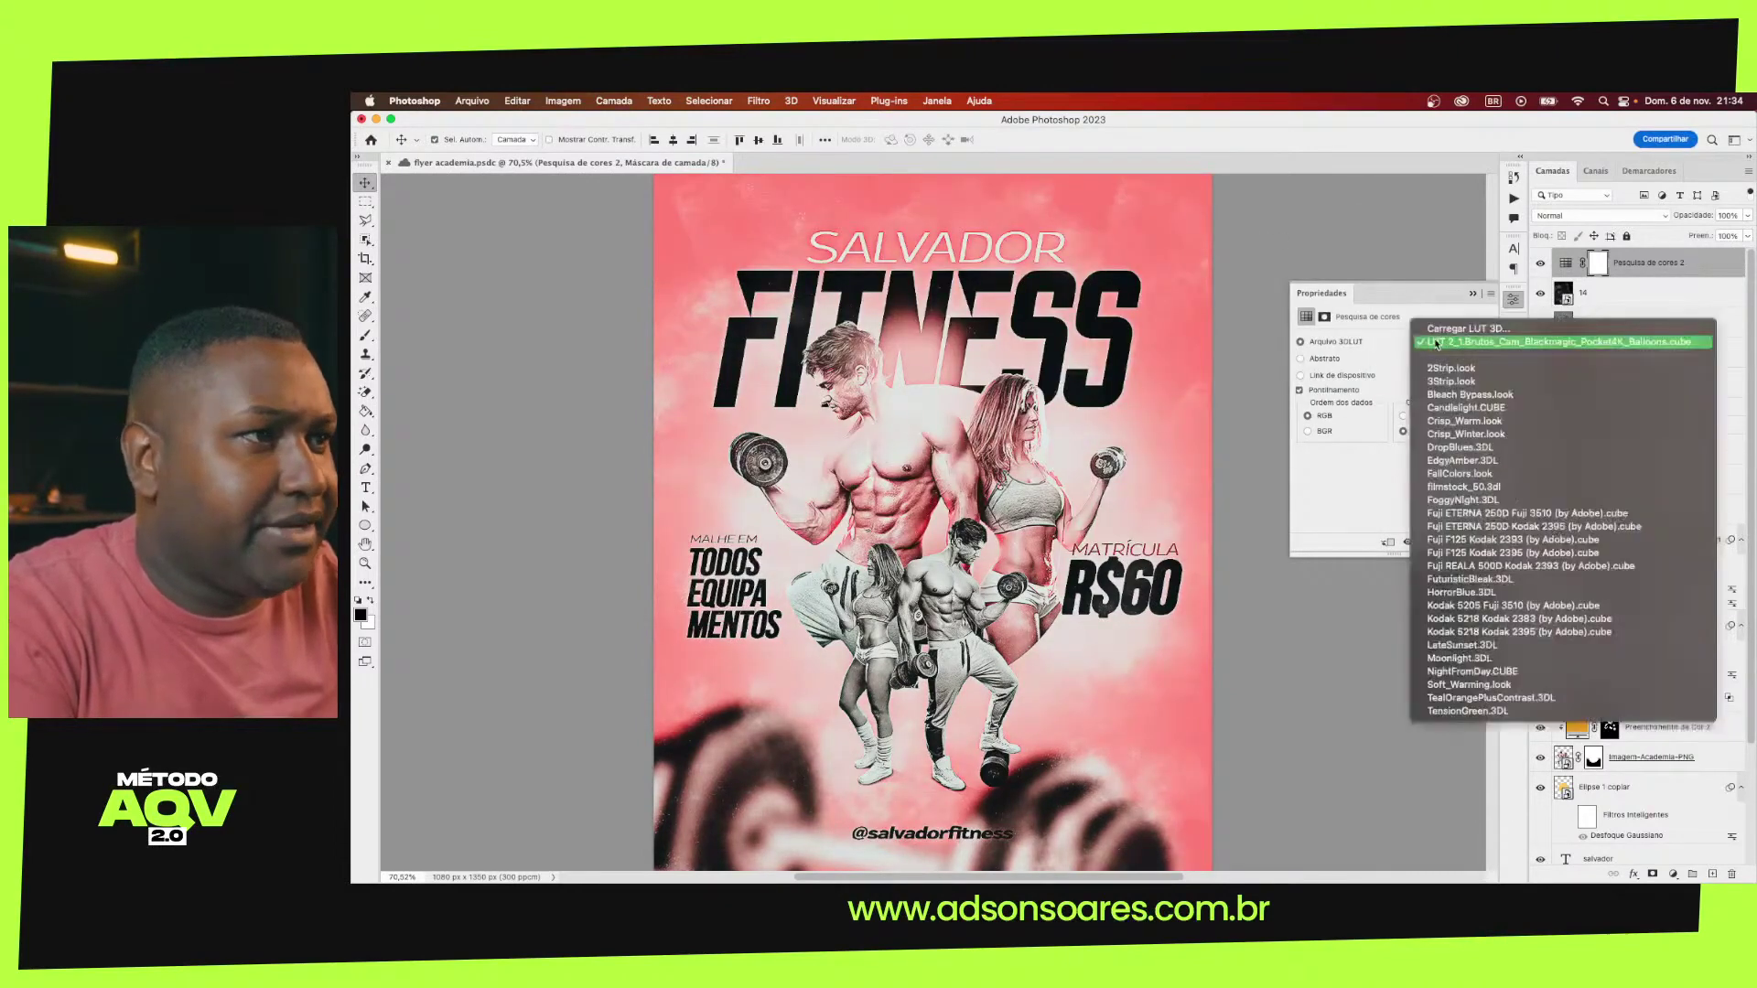
click(1455, 328)
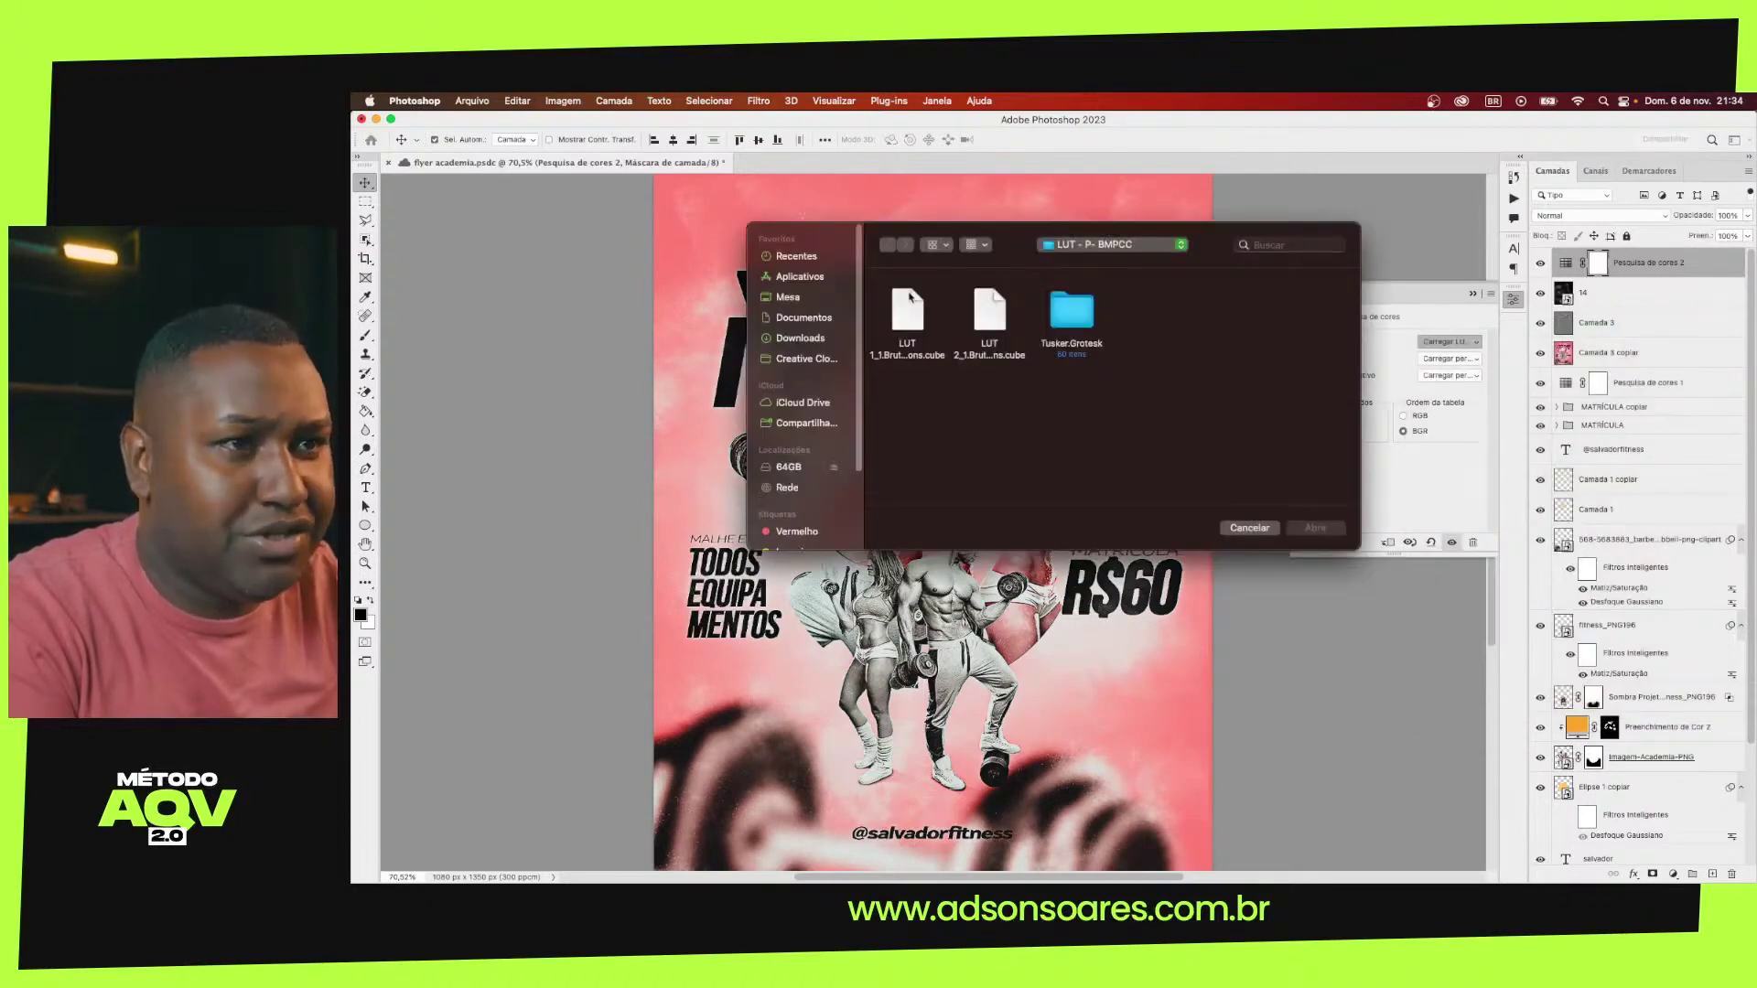
click(1076, 249)
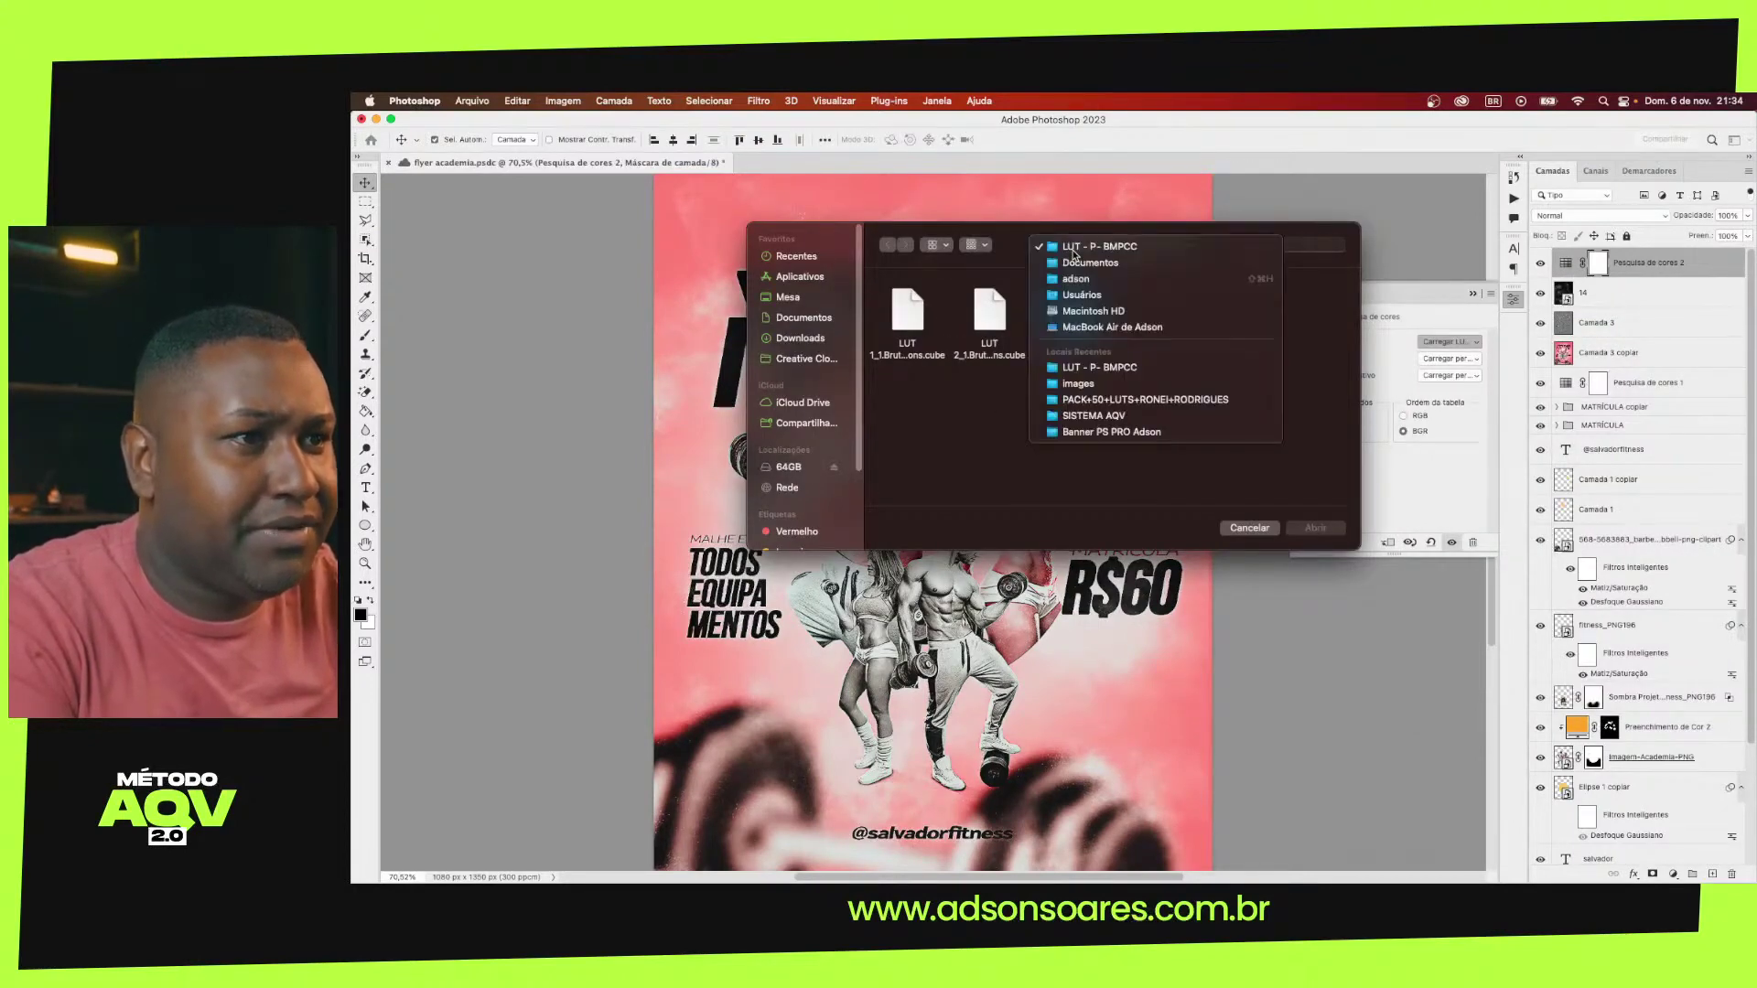
click(1094, 399)
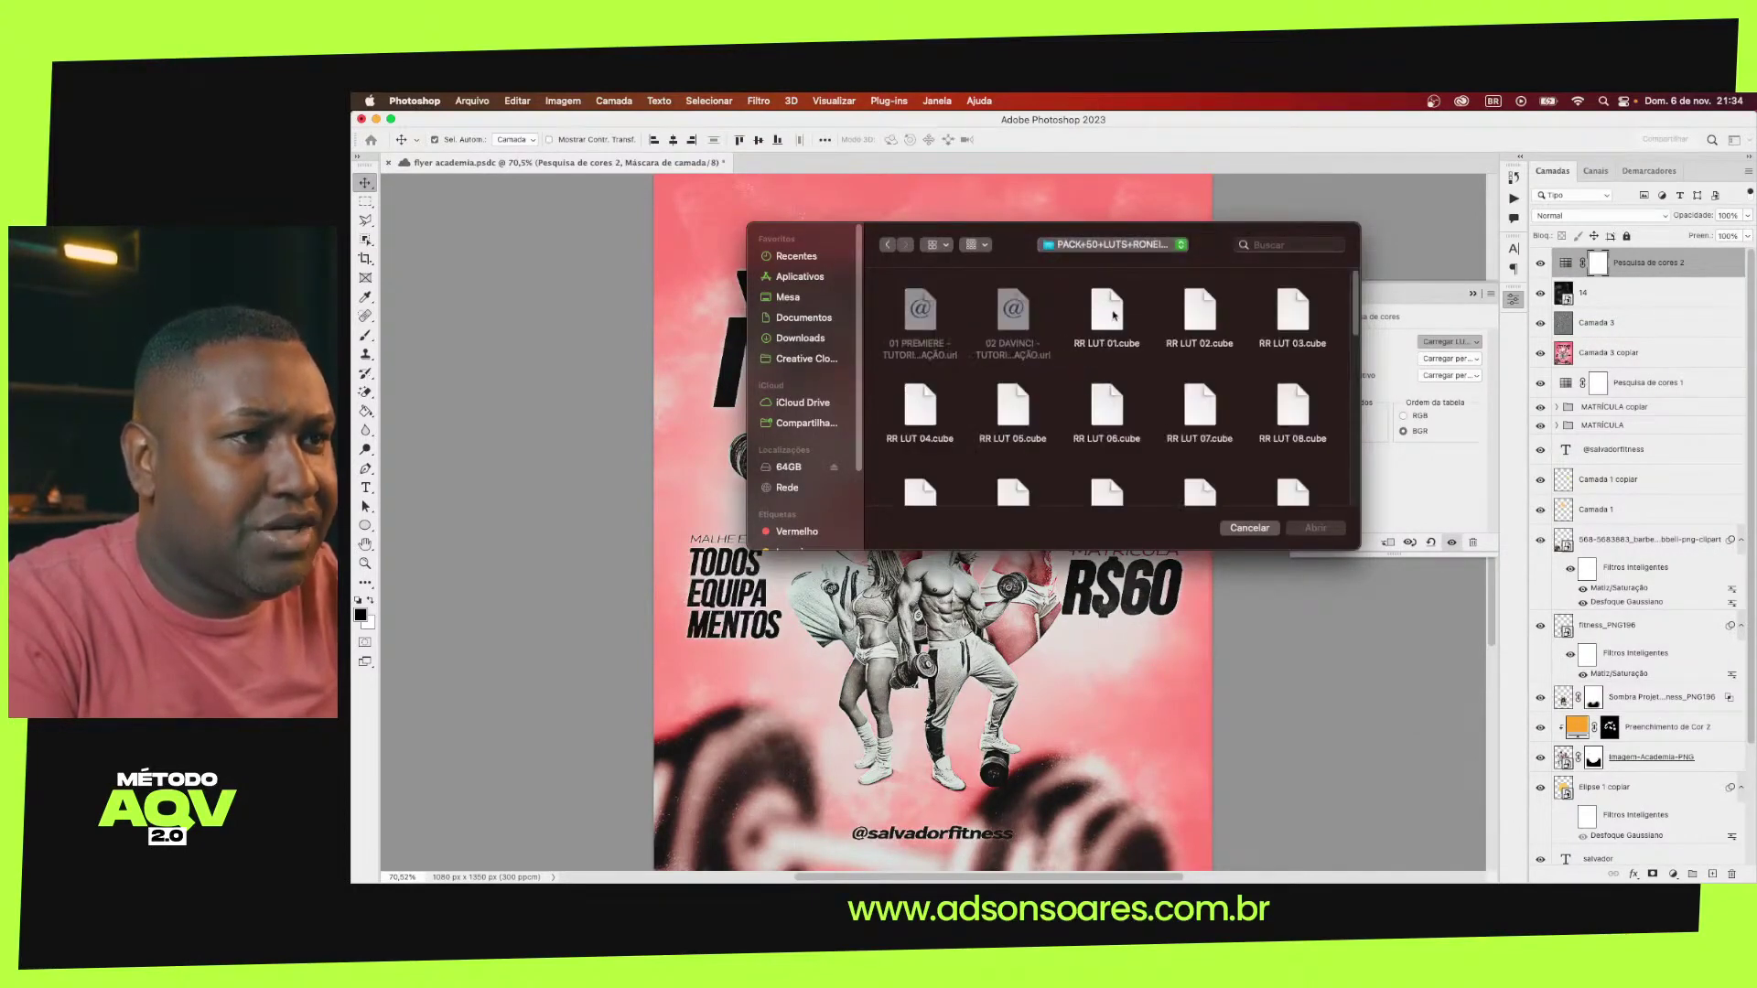
double_click(1107, 314)
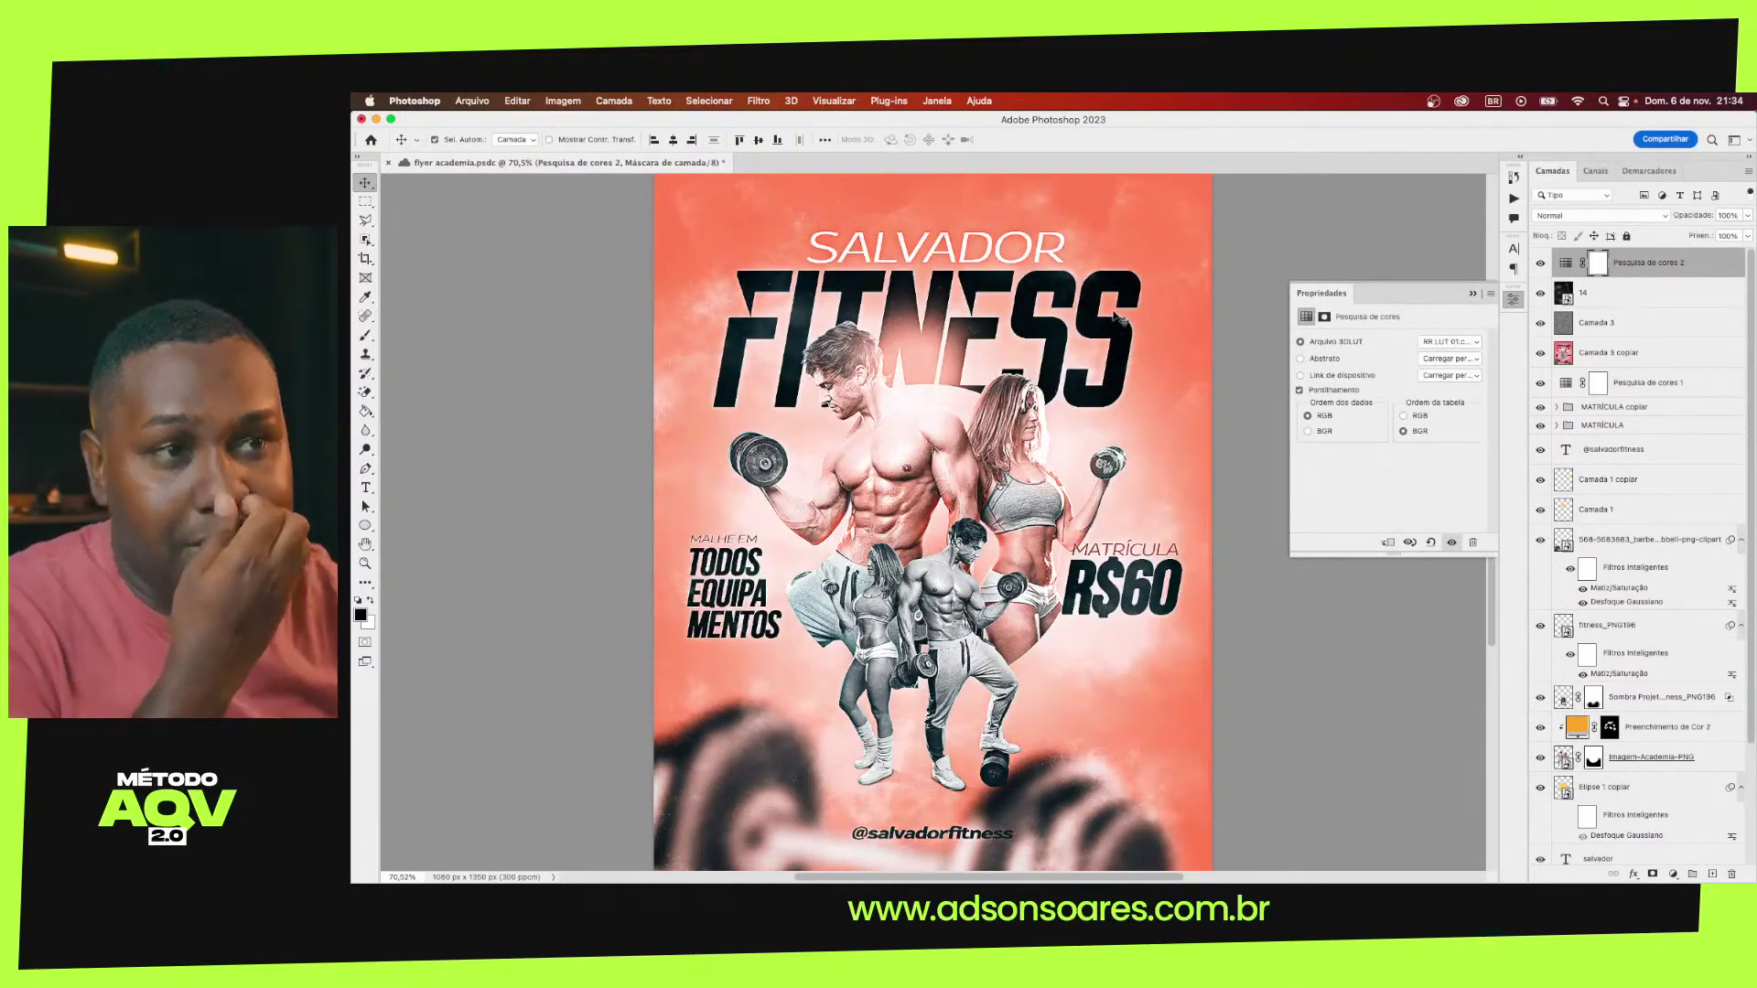
click(1539, 265)
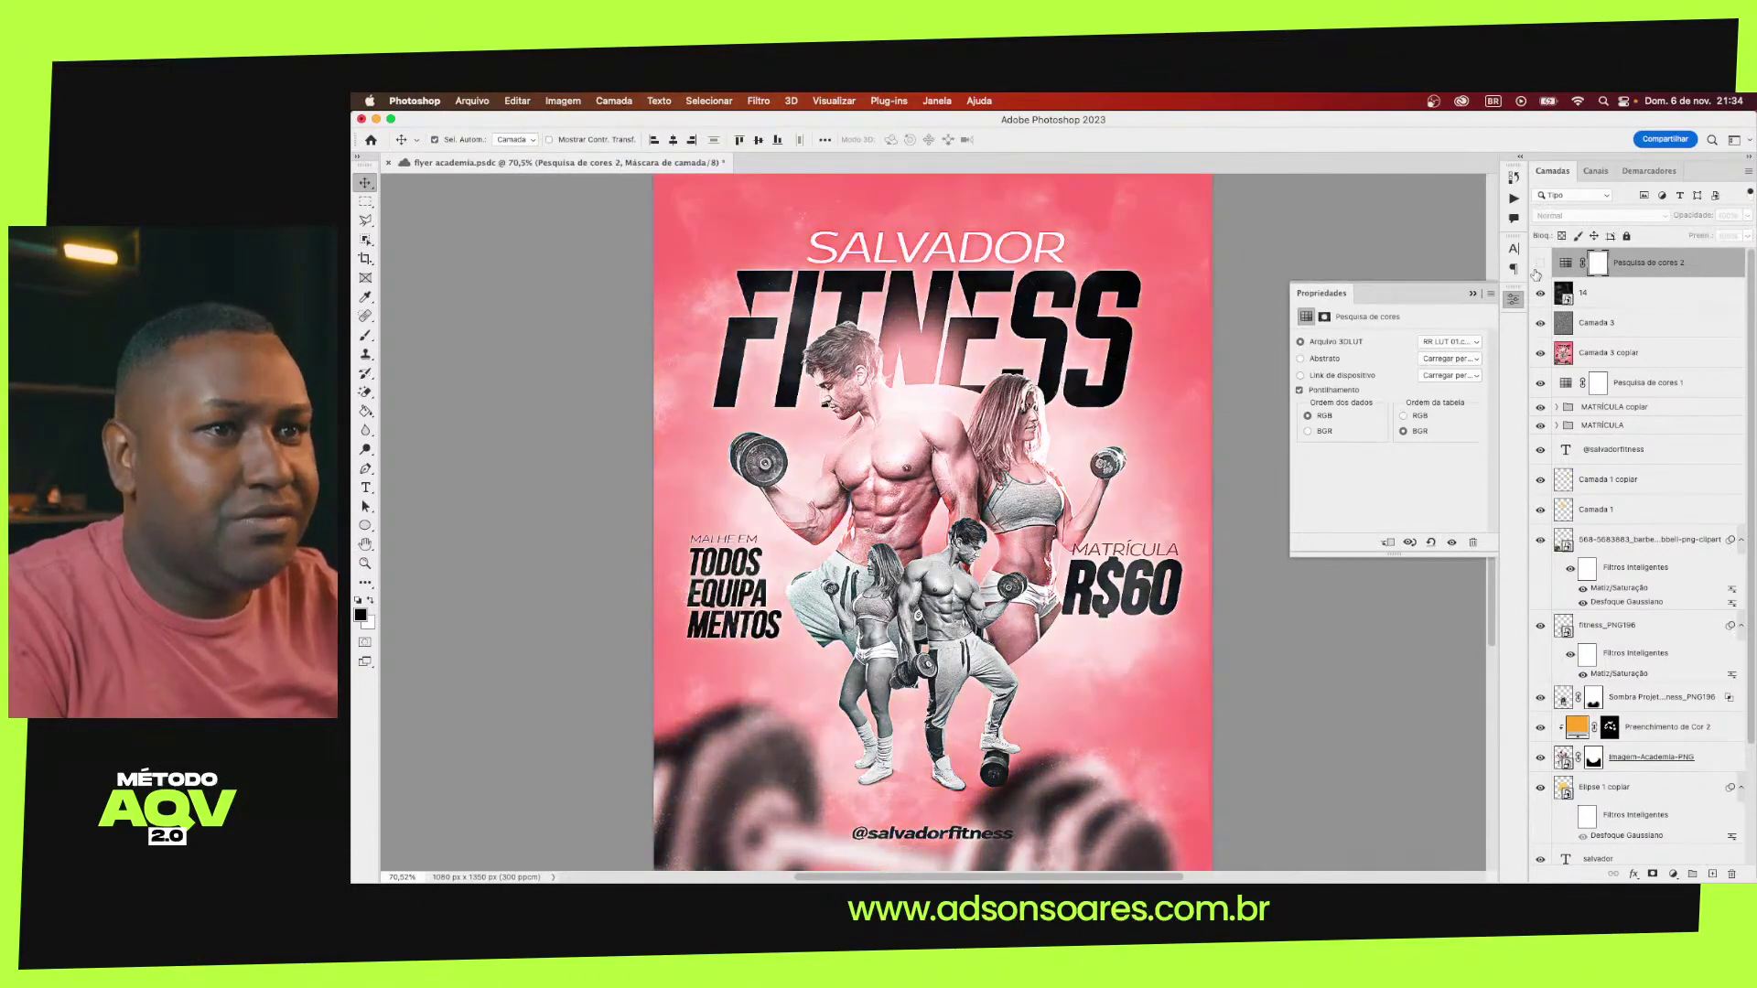
click(1472, 294)
click(1360, 393)
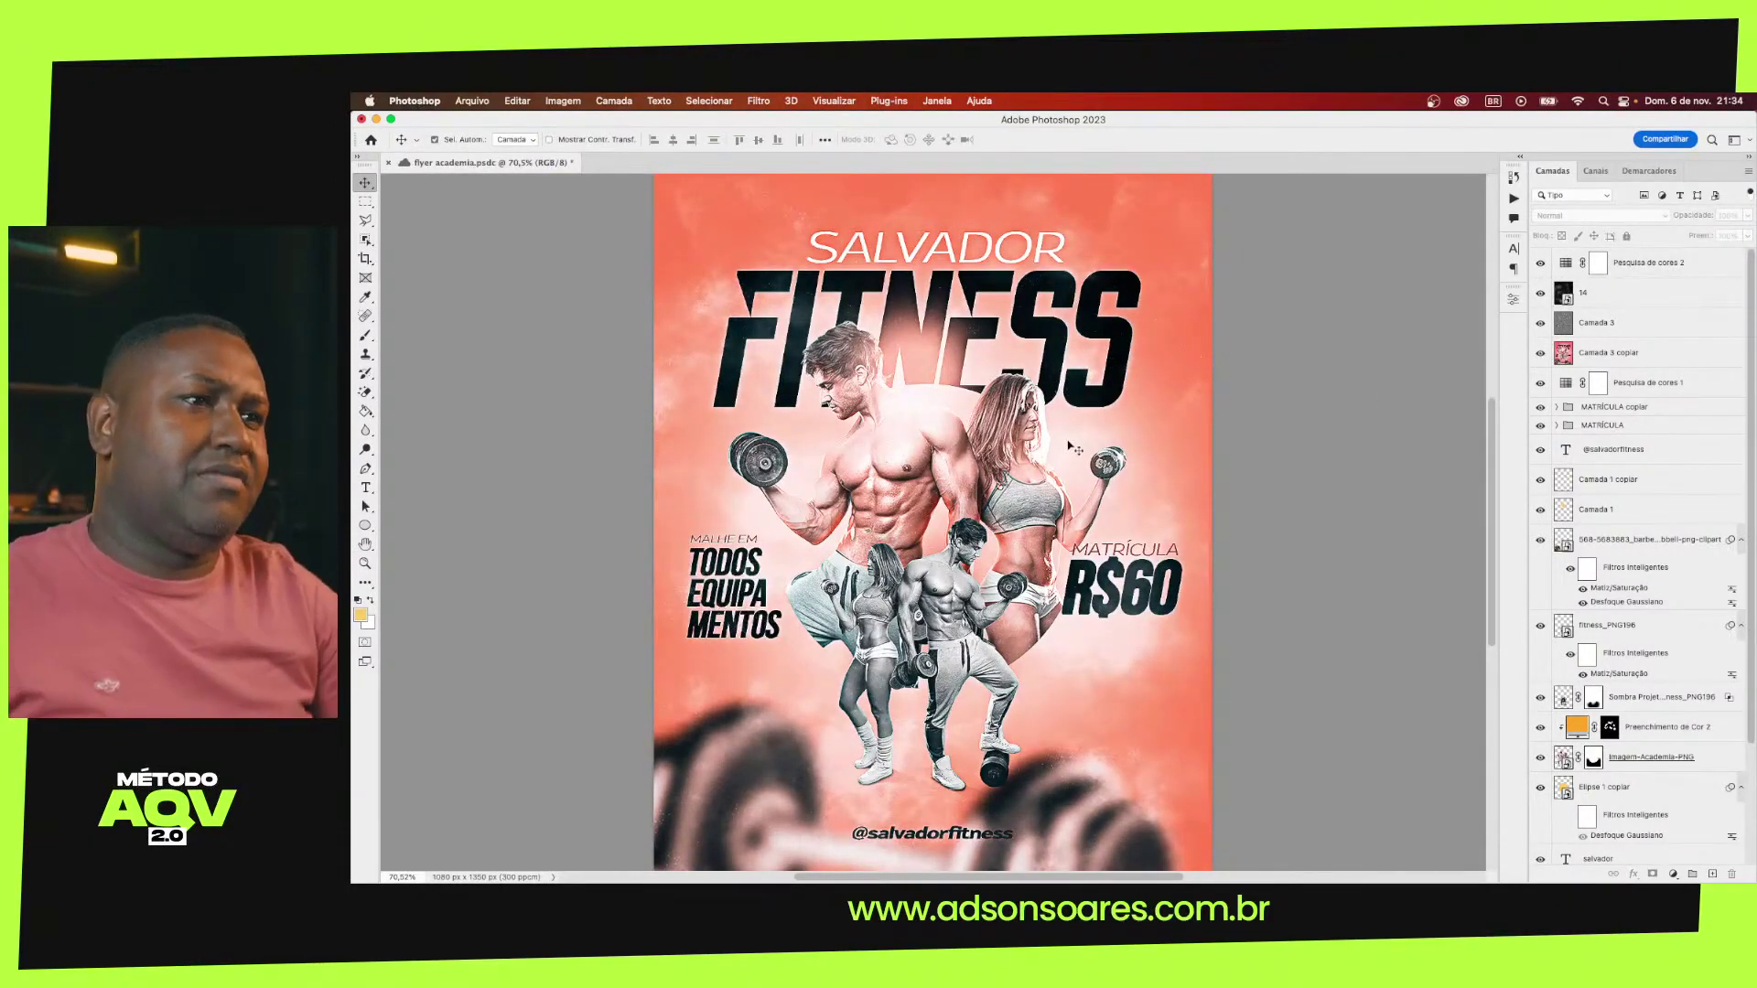
scroll(1068, 446, down, 3)
scroll(1069, 447, down, 2)
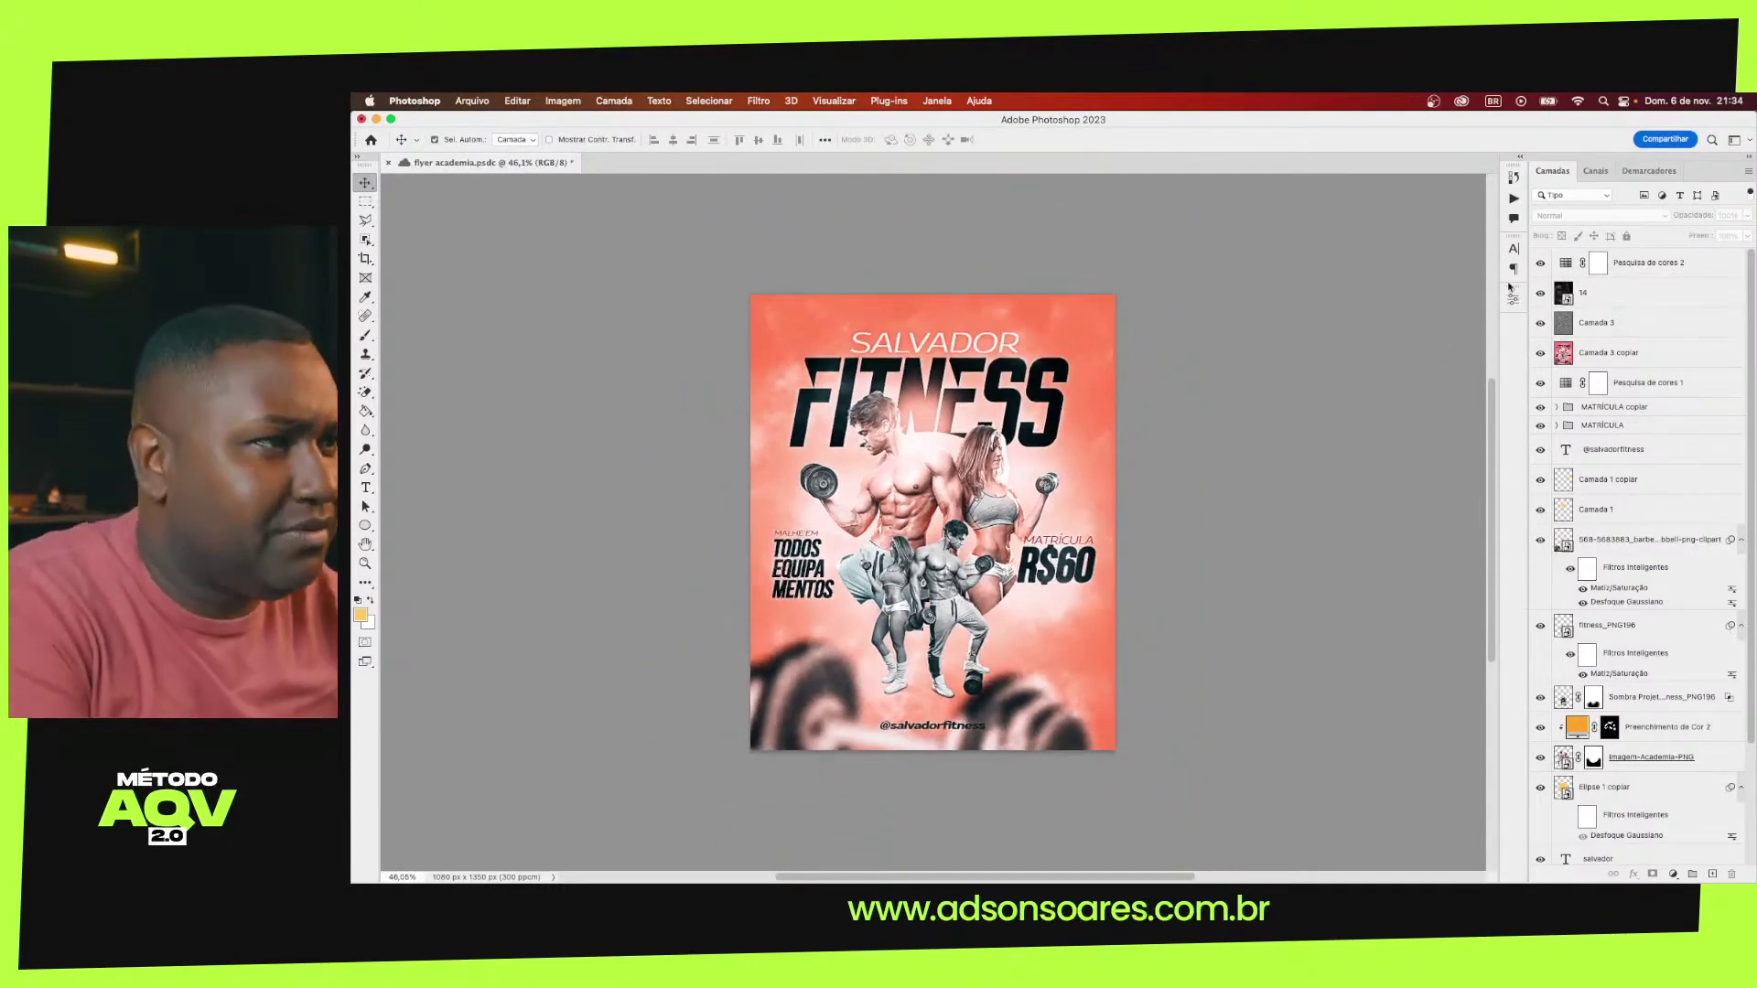
click(1540, 265)
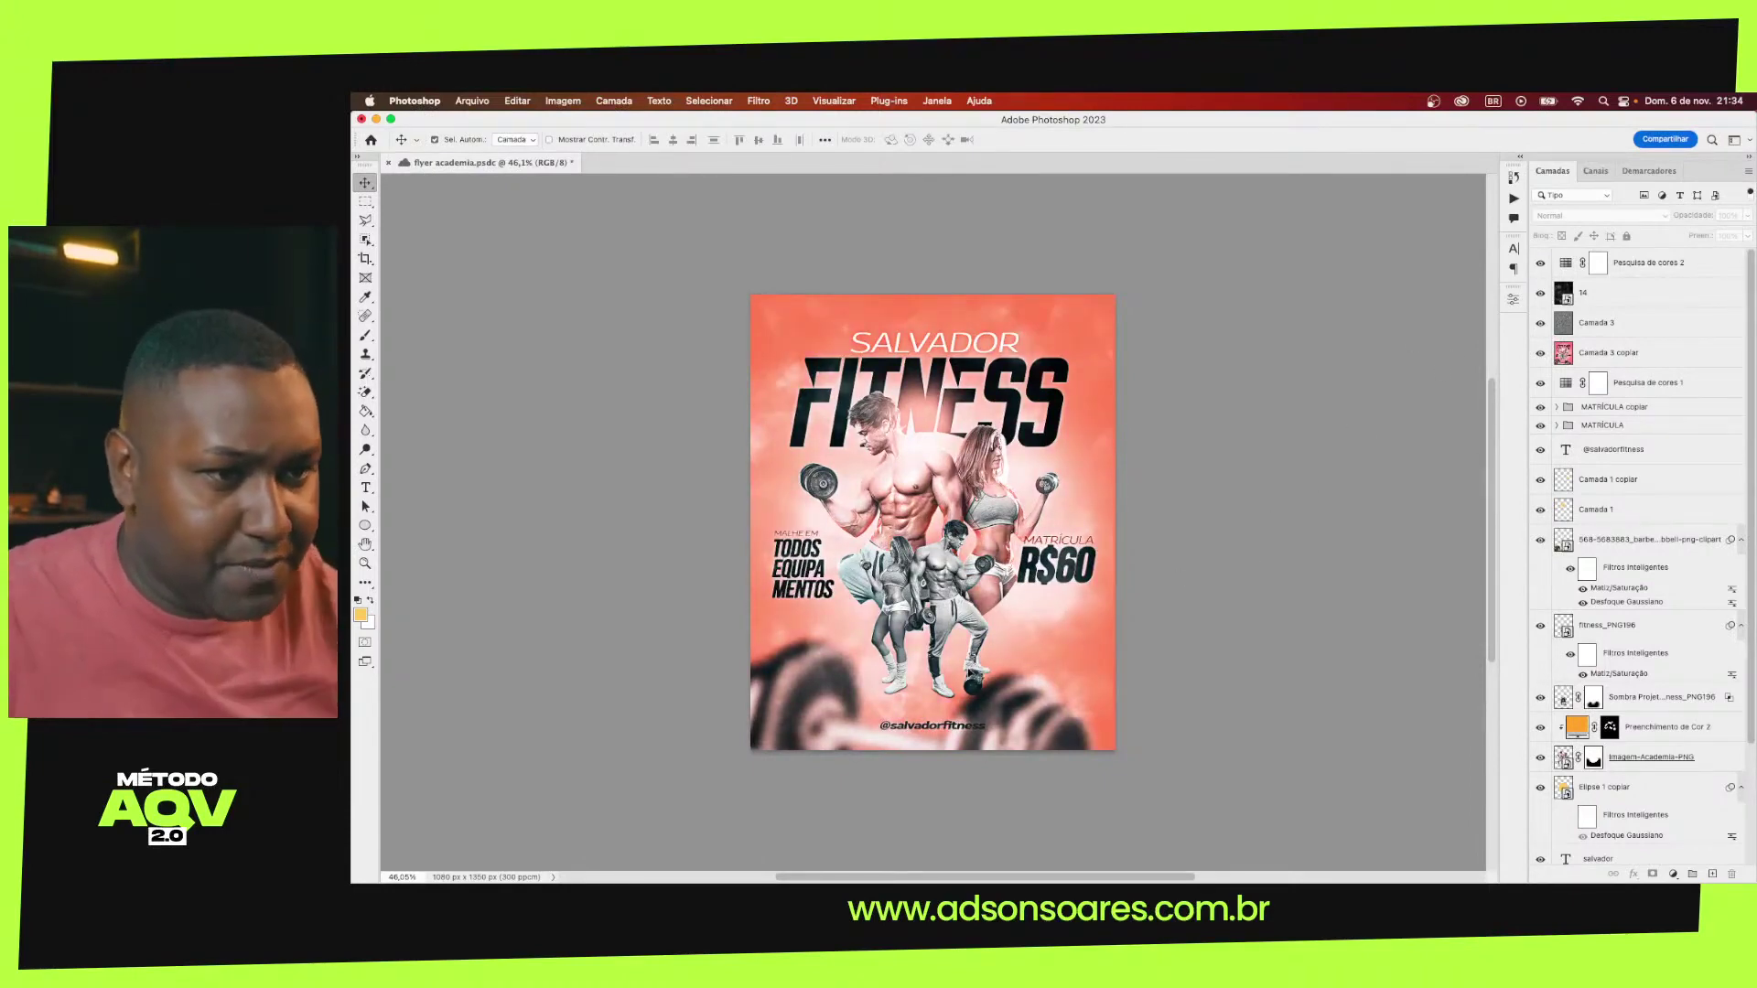
scroll(932, 526, up, 3)
scroll(970, 675, up, 2)
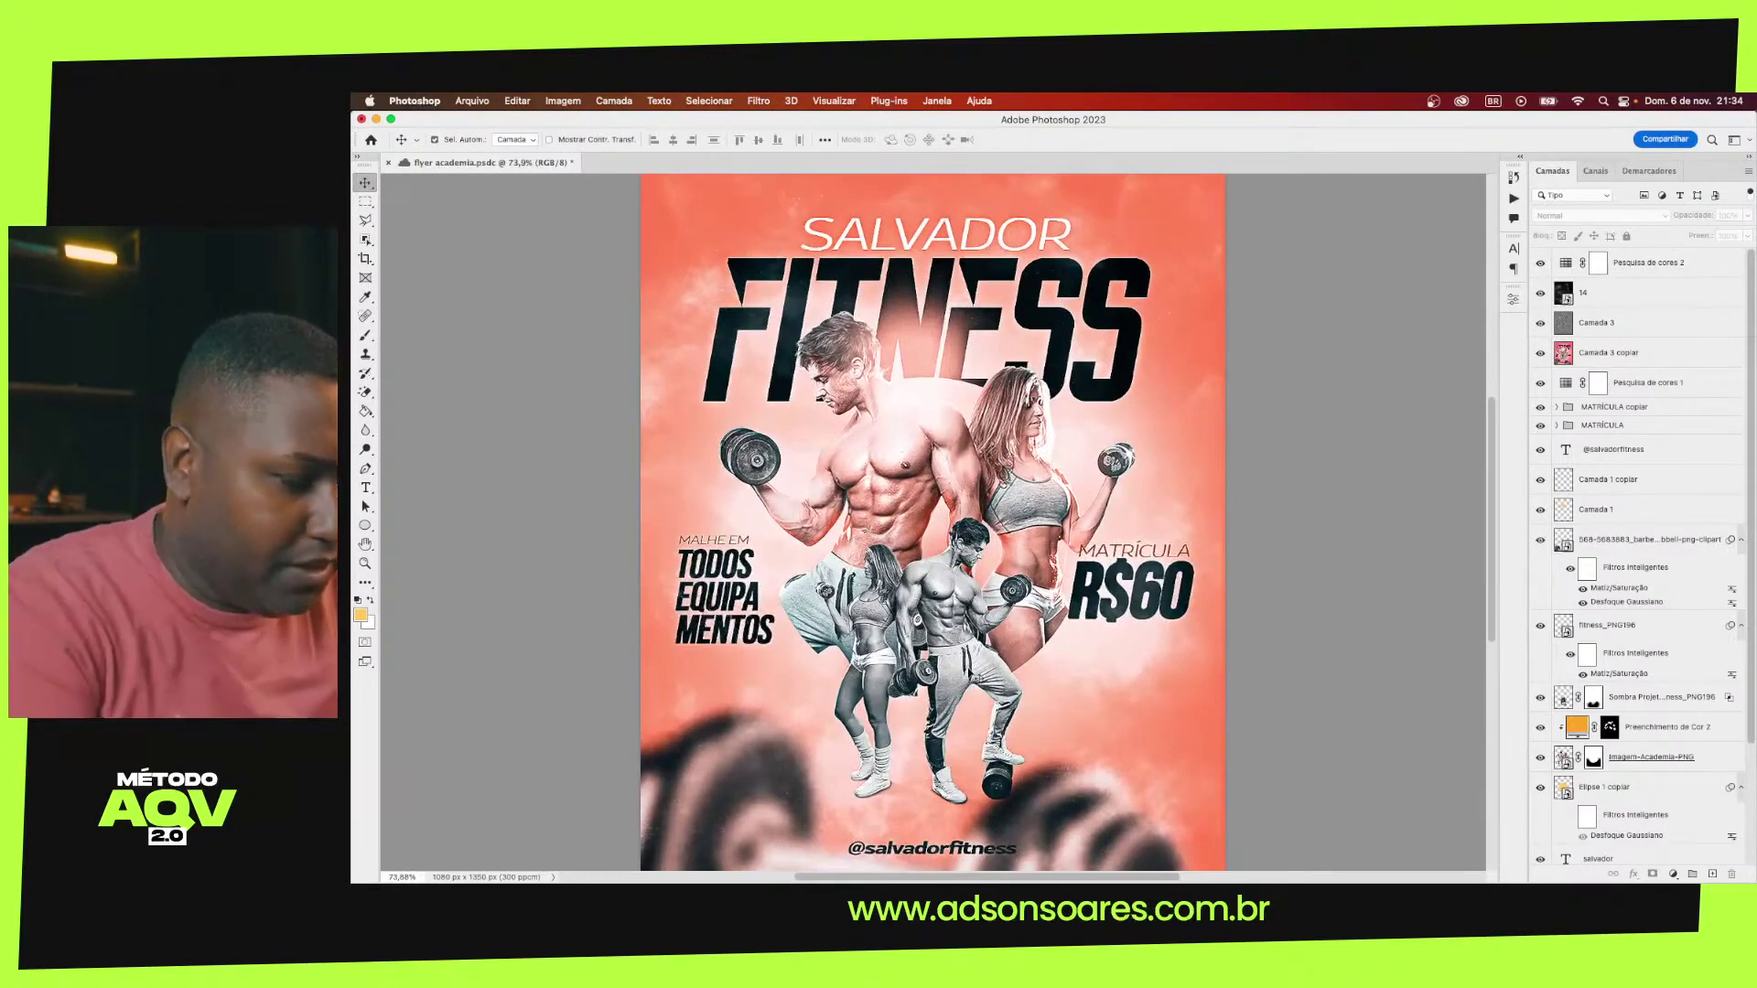
scroll(920, 725, down, 2)
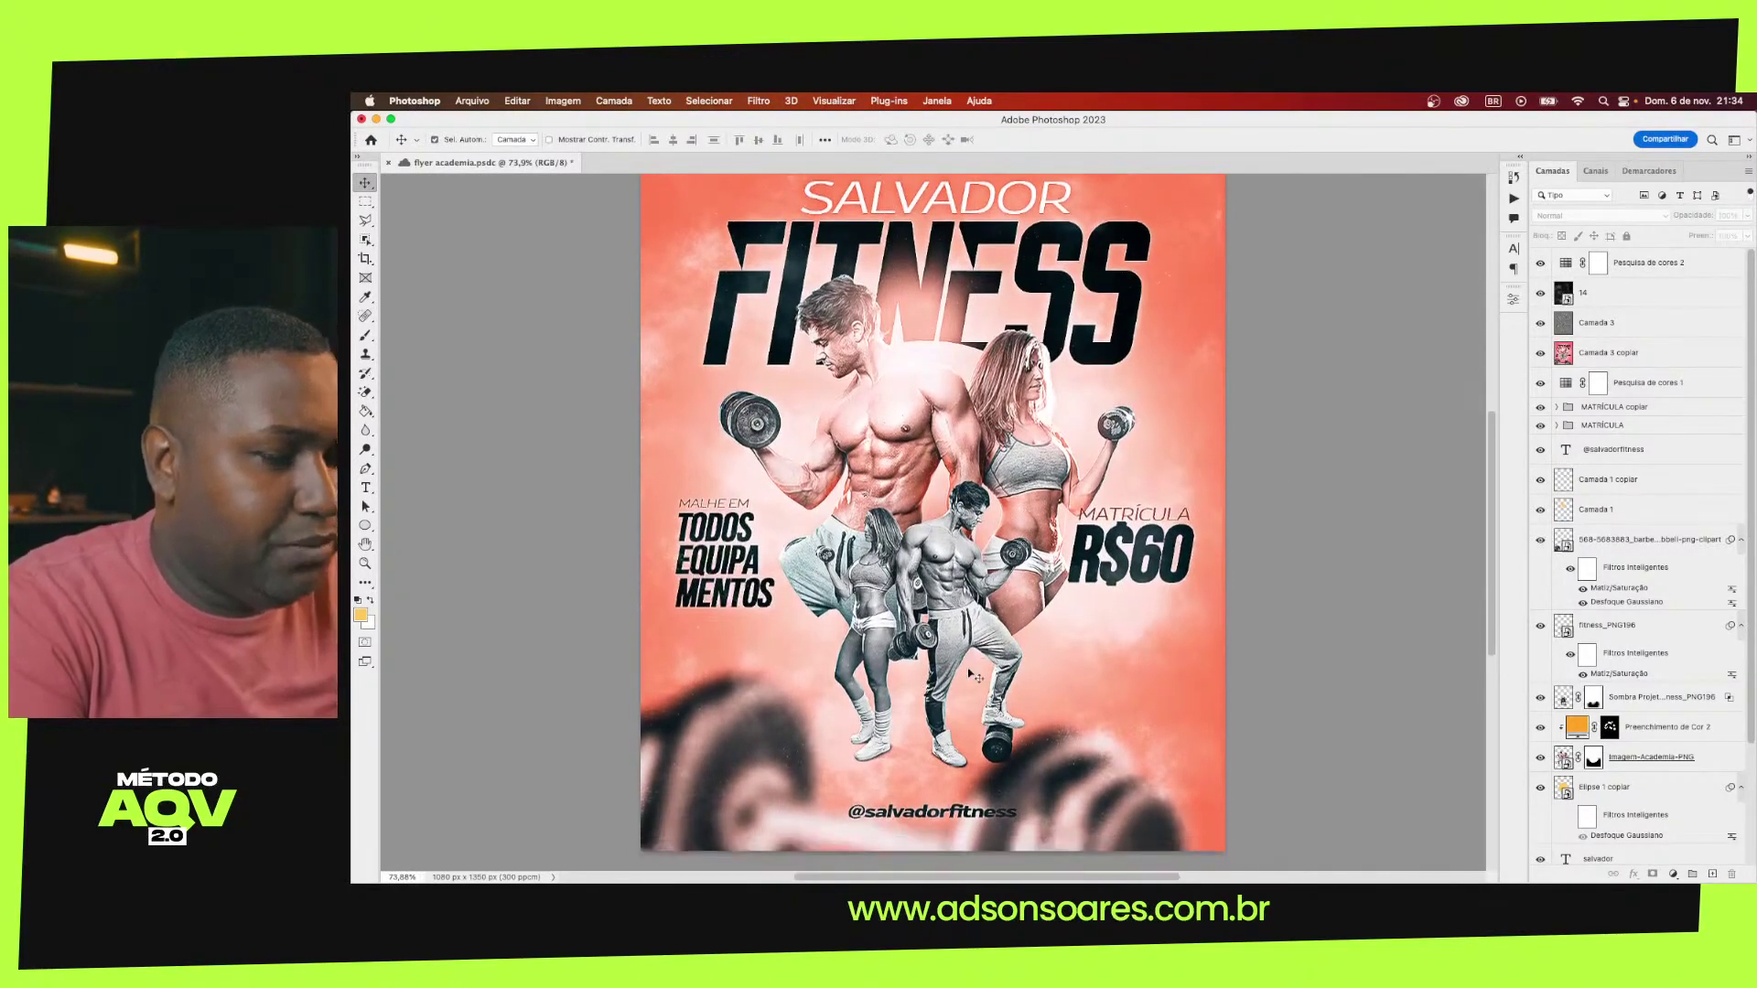
click(890, 739)
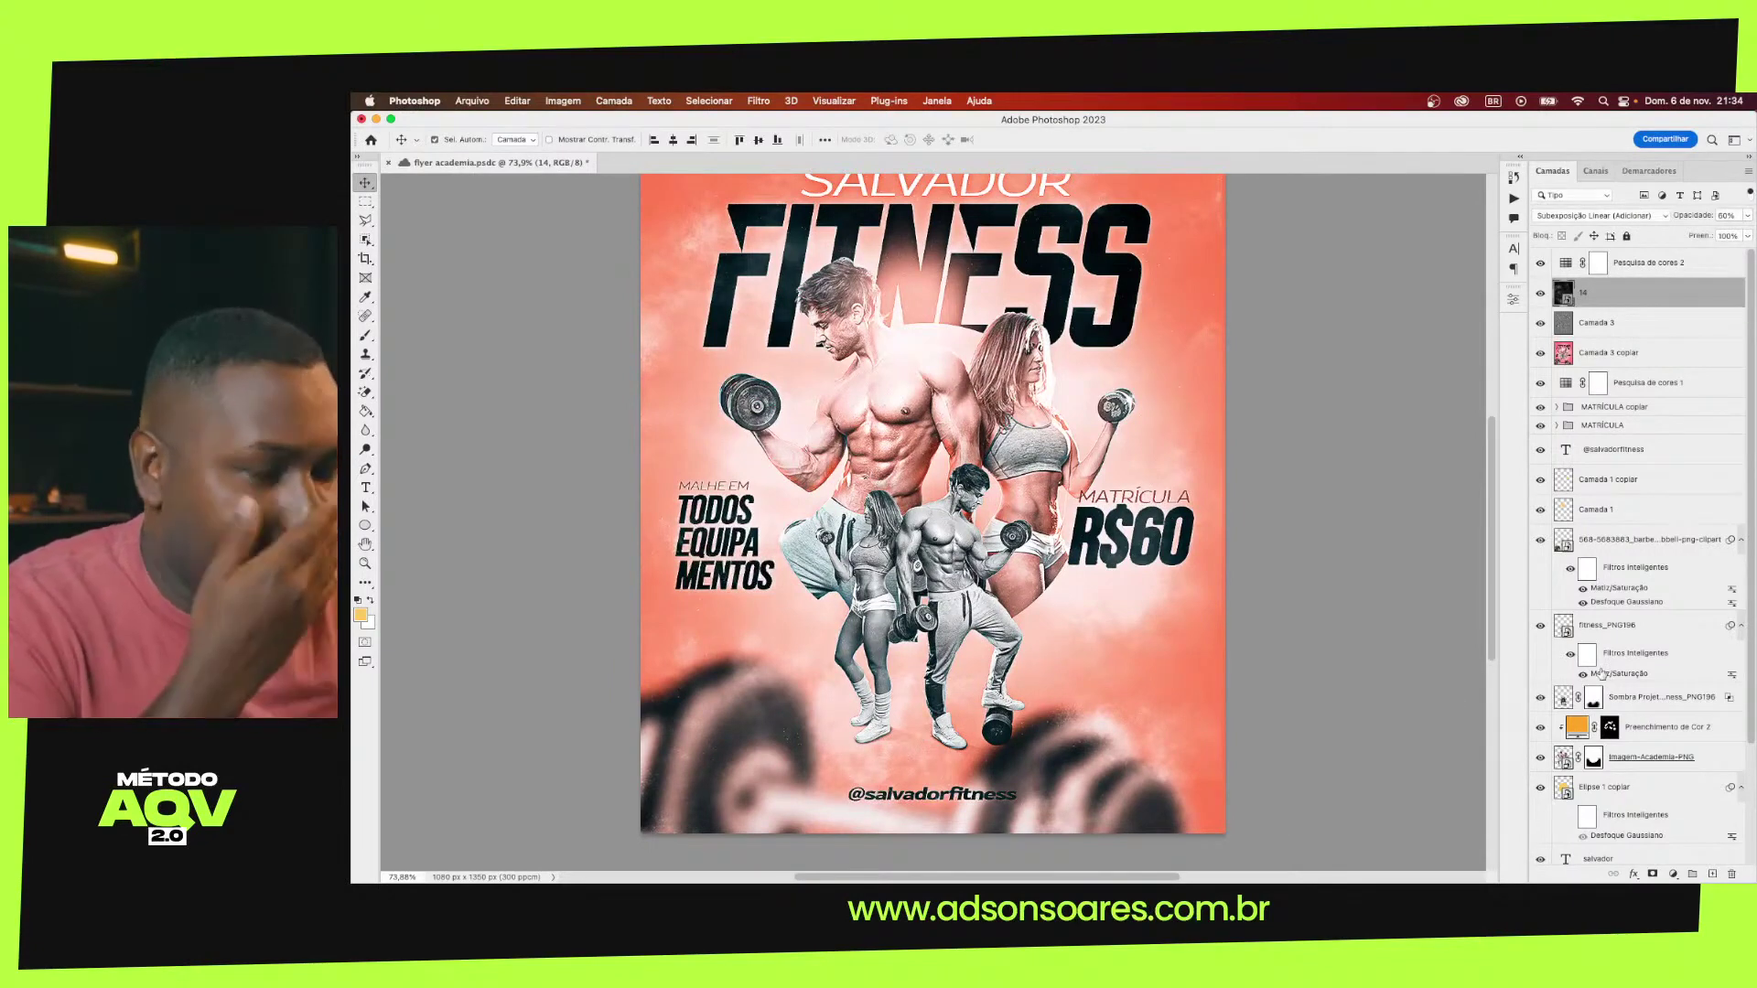
click(1390, 582)
key(super+0)
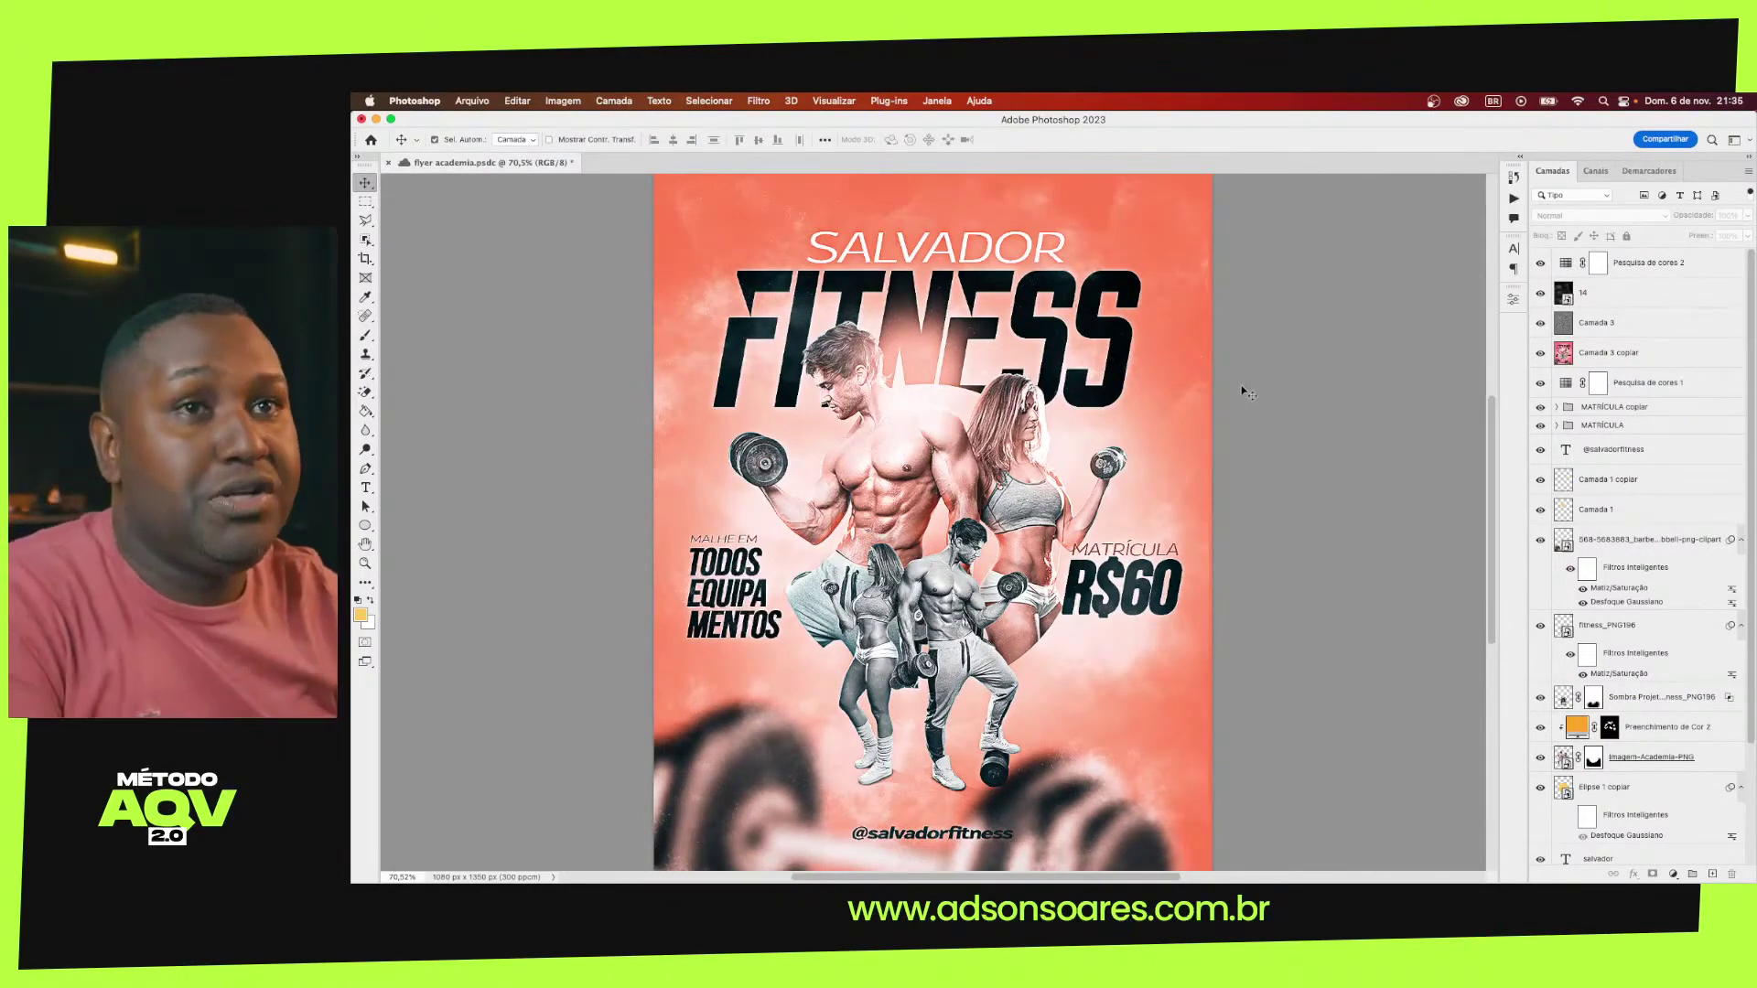
Switch Photoshop to a darker interface colour theme in Preferences, then save the flyer
click(414, 101)
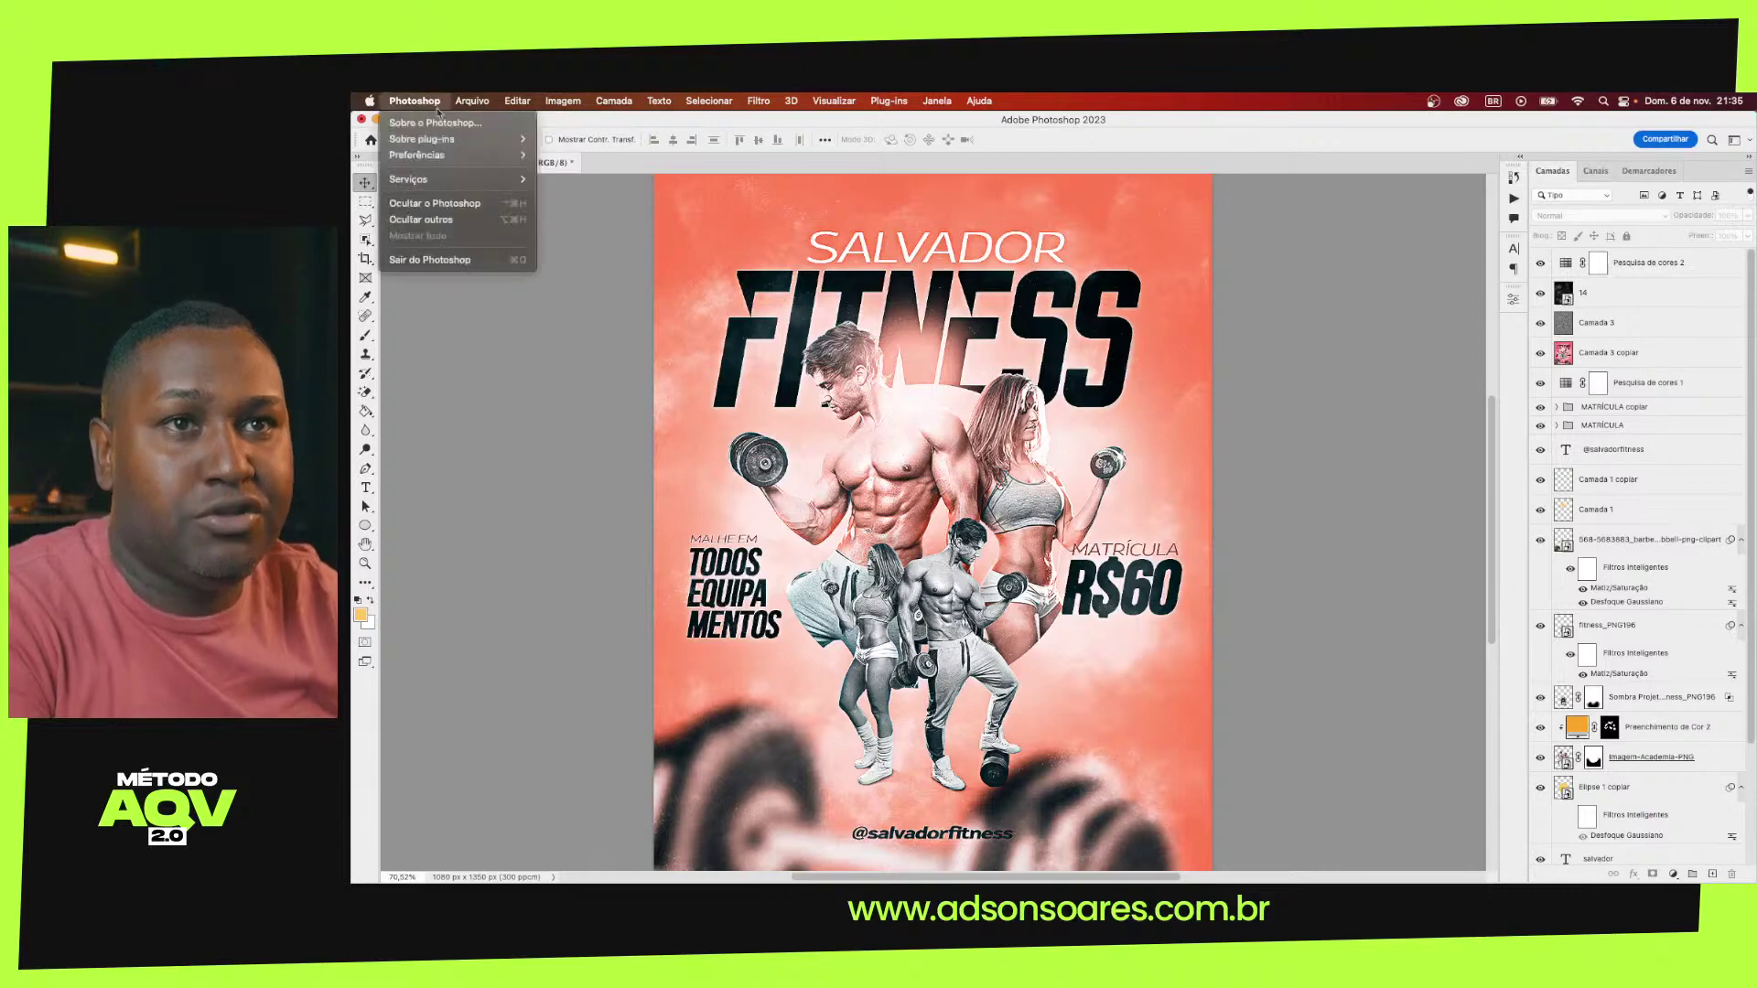
mouse_move(417, 154)
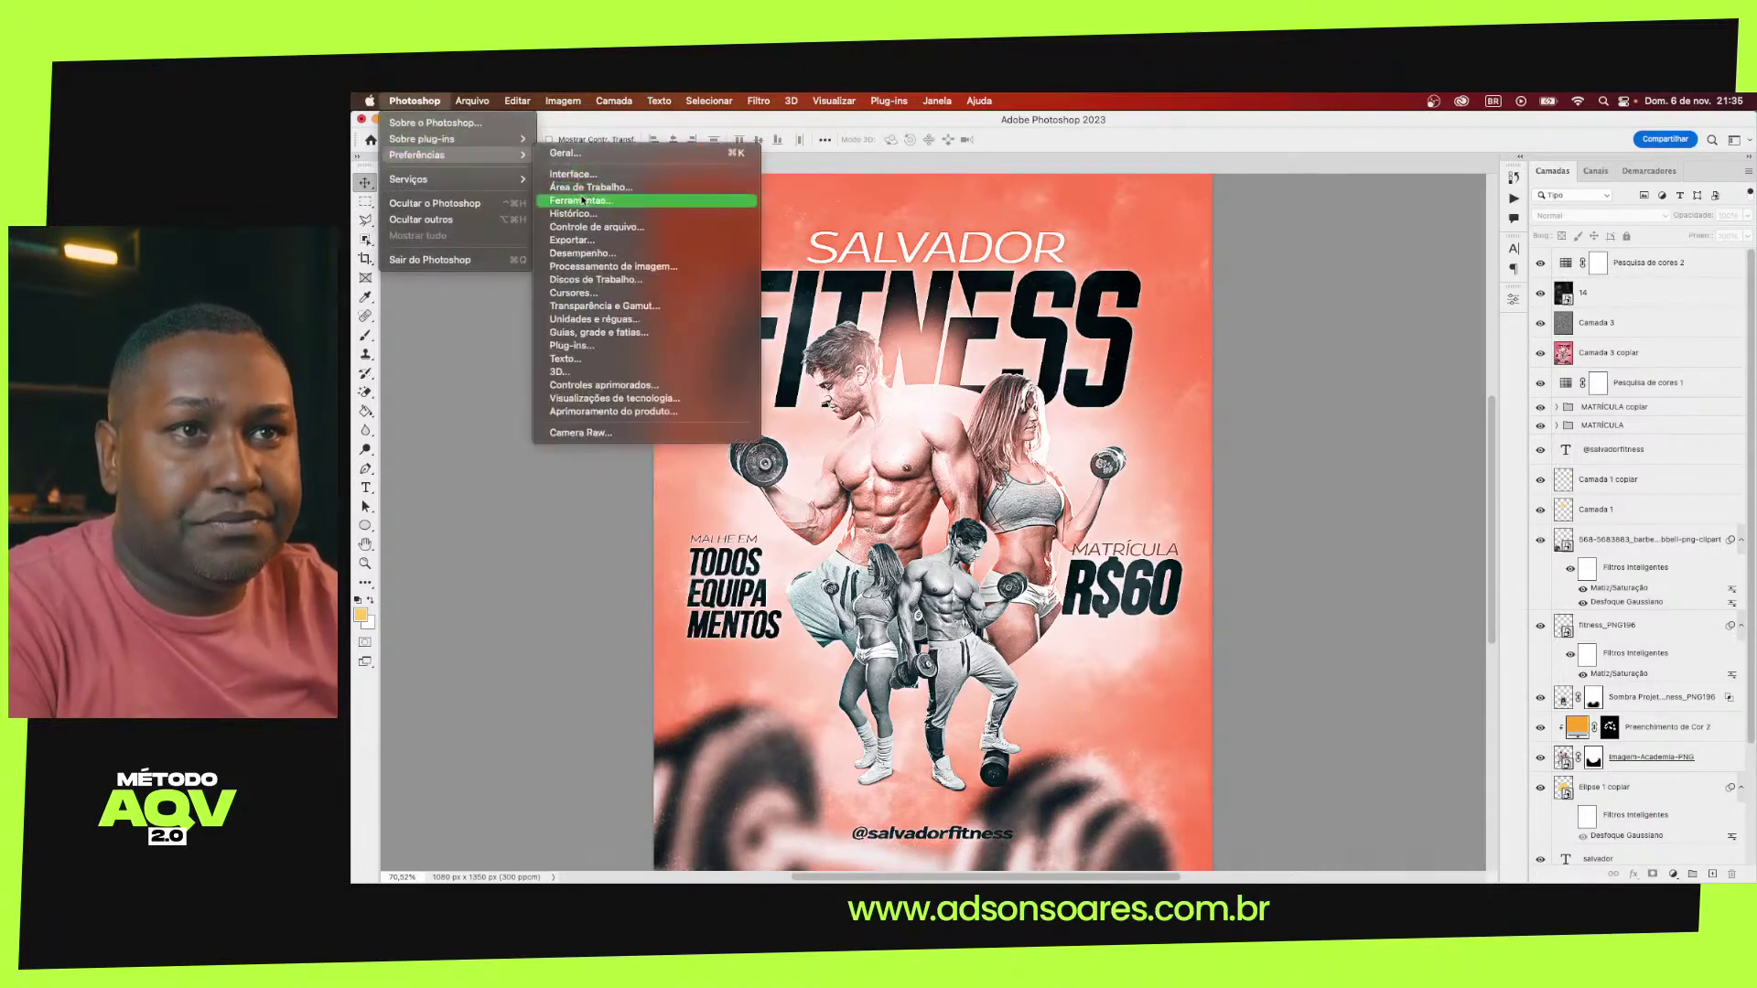
click(569, 173)
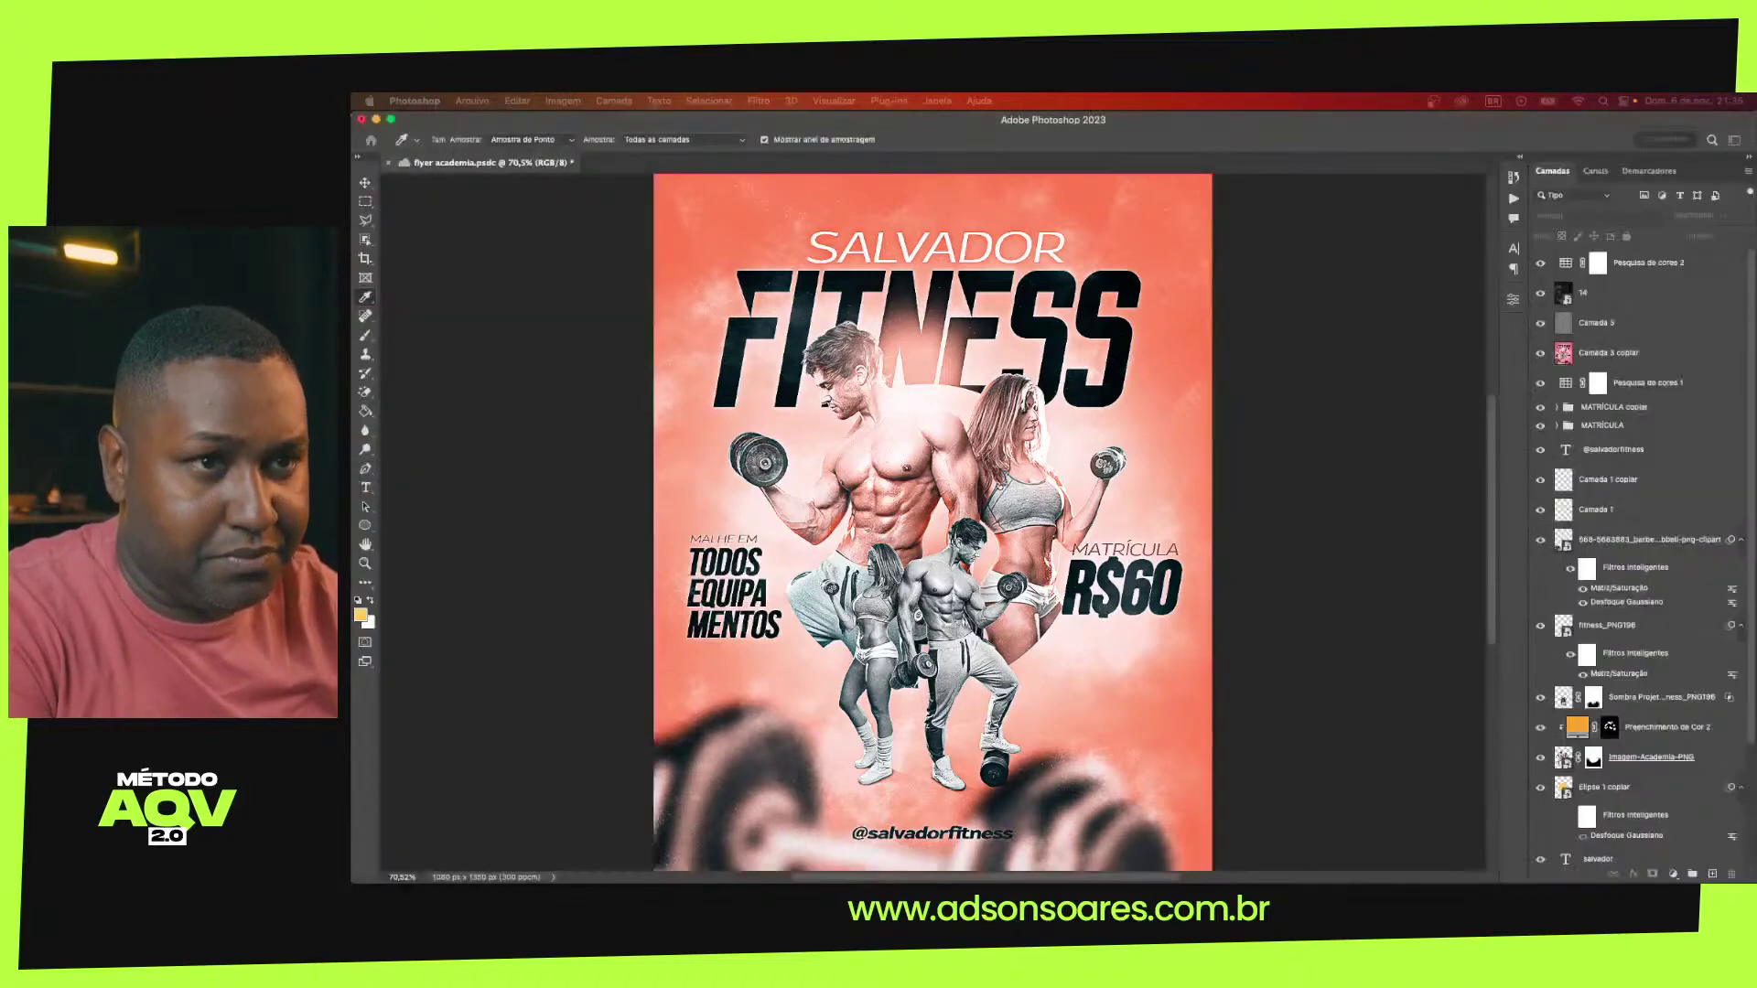
key(Return)
key(v)
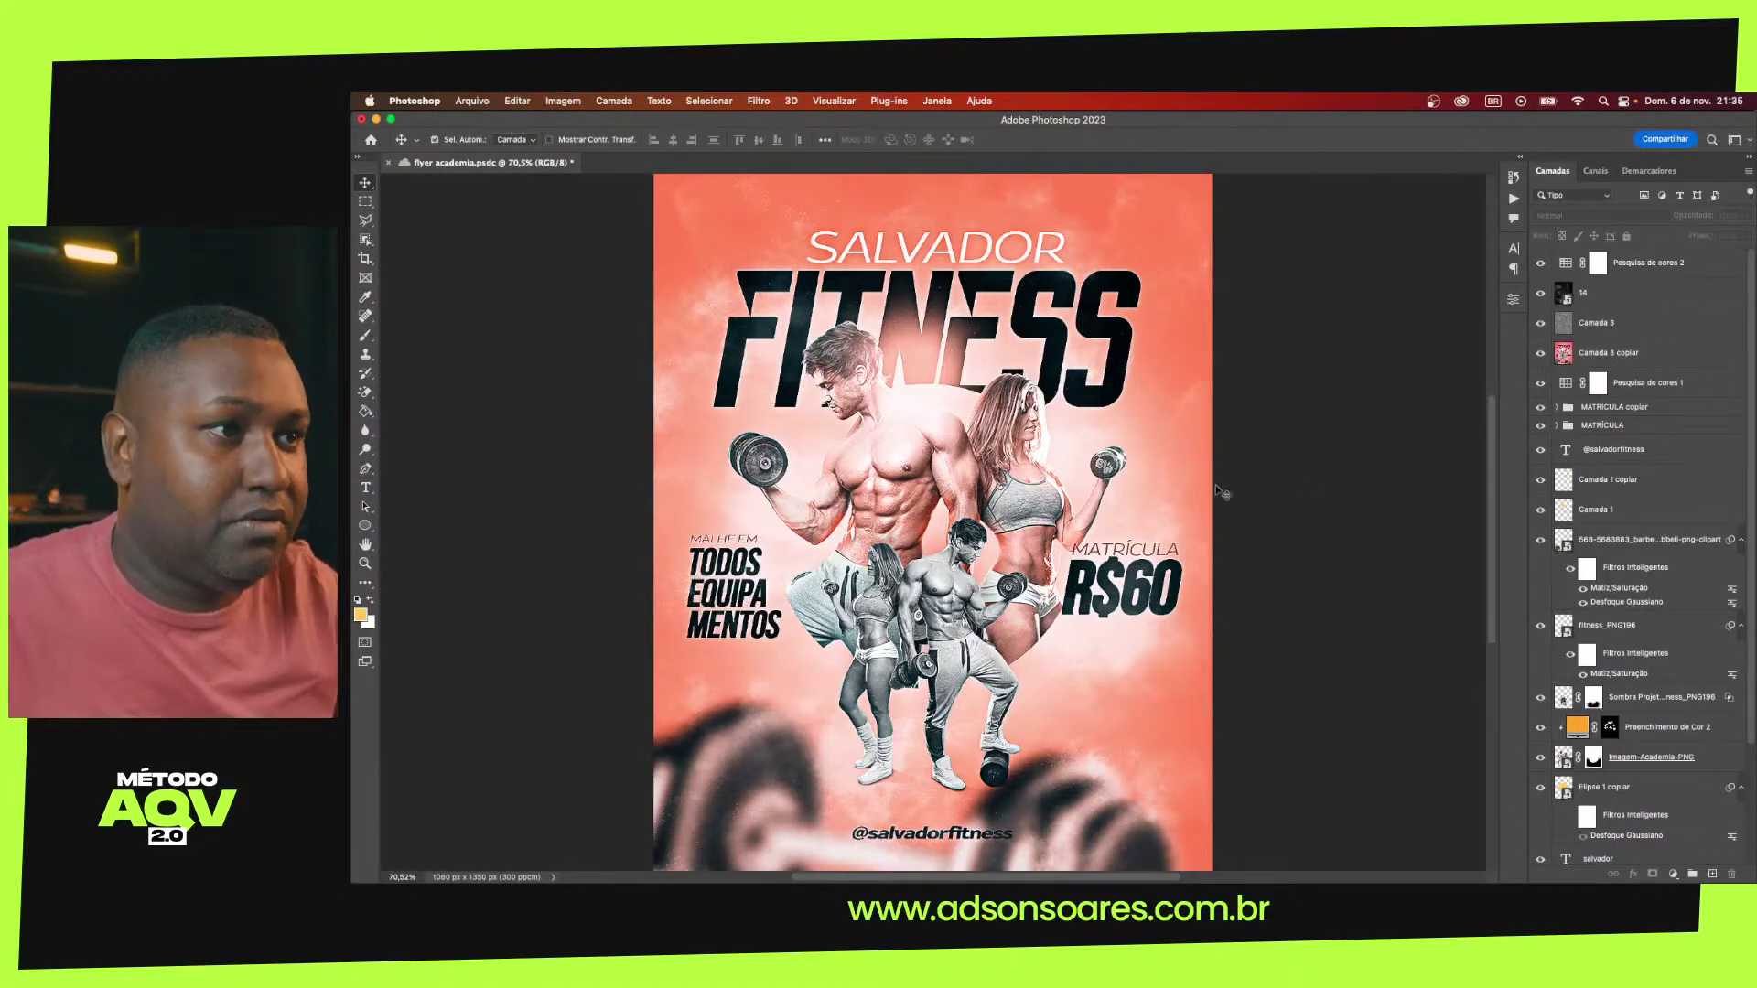
scroll(1016, 488, down, 3)
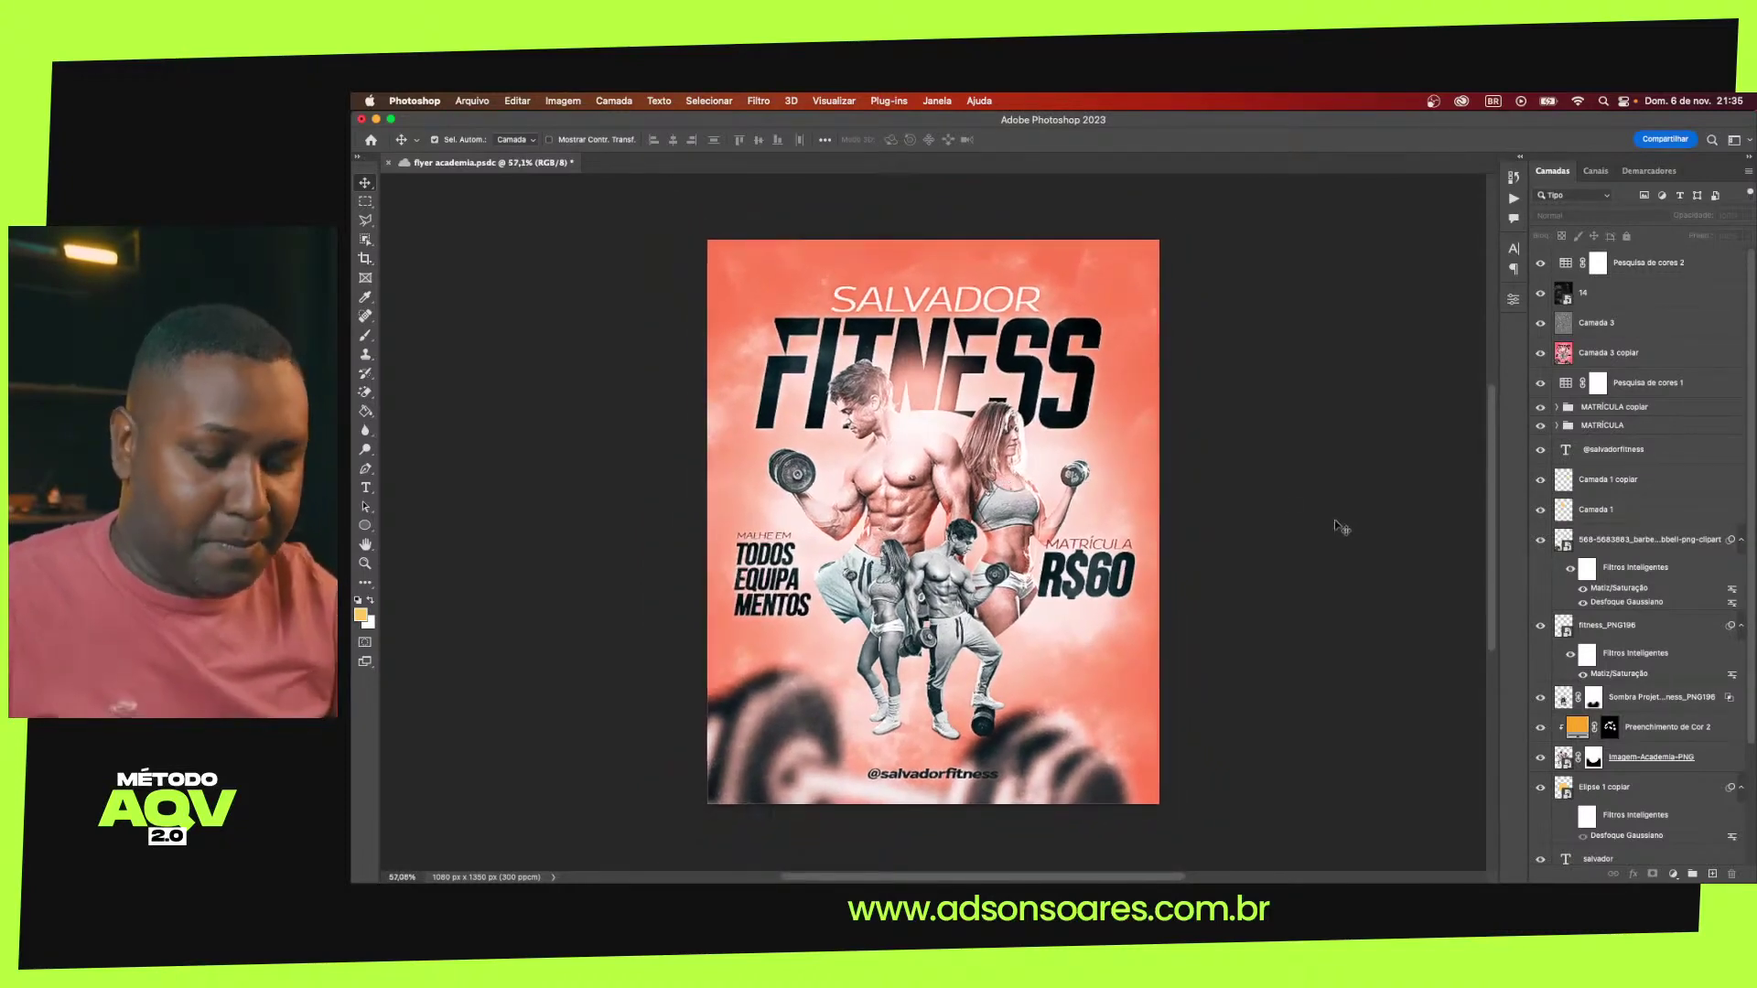
key(ctrl+s)
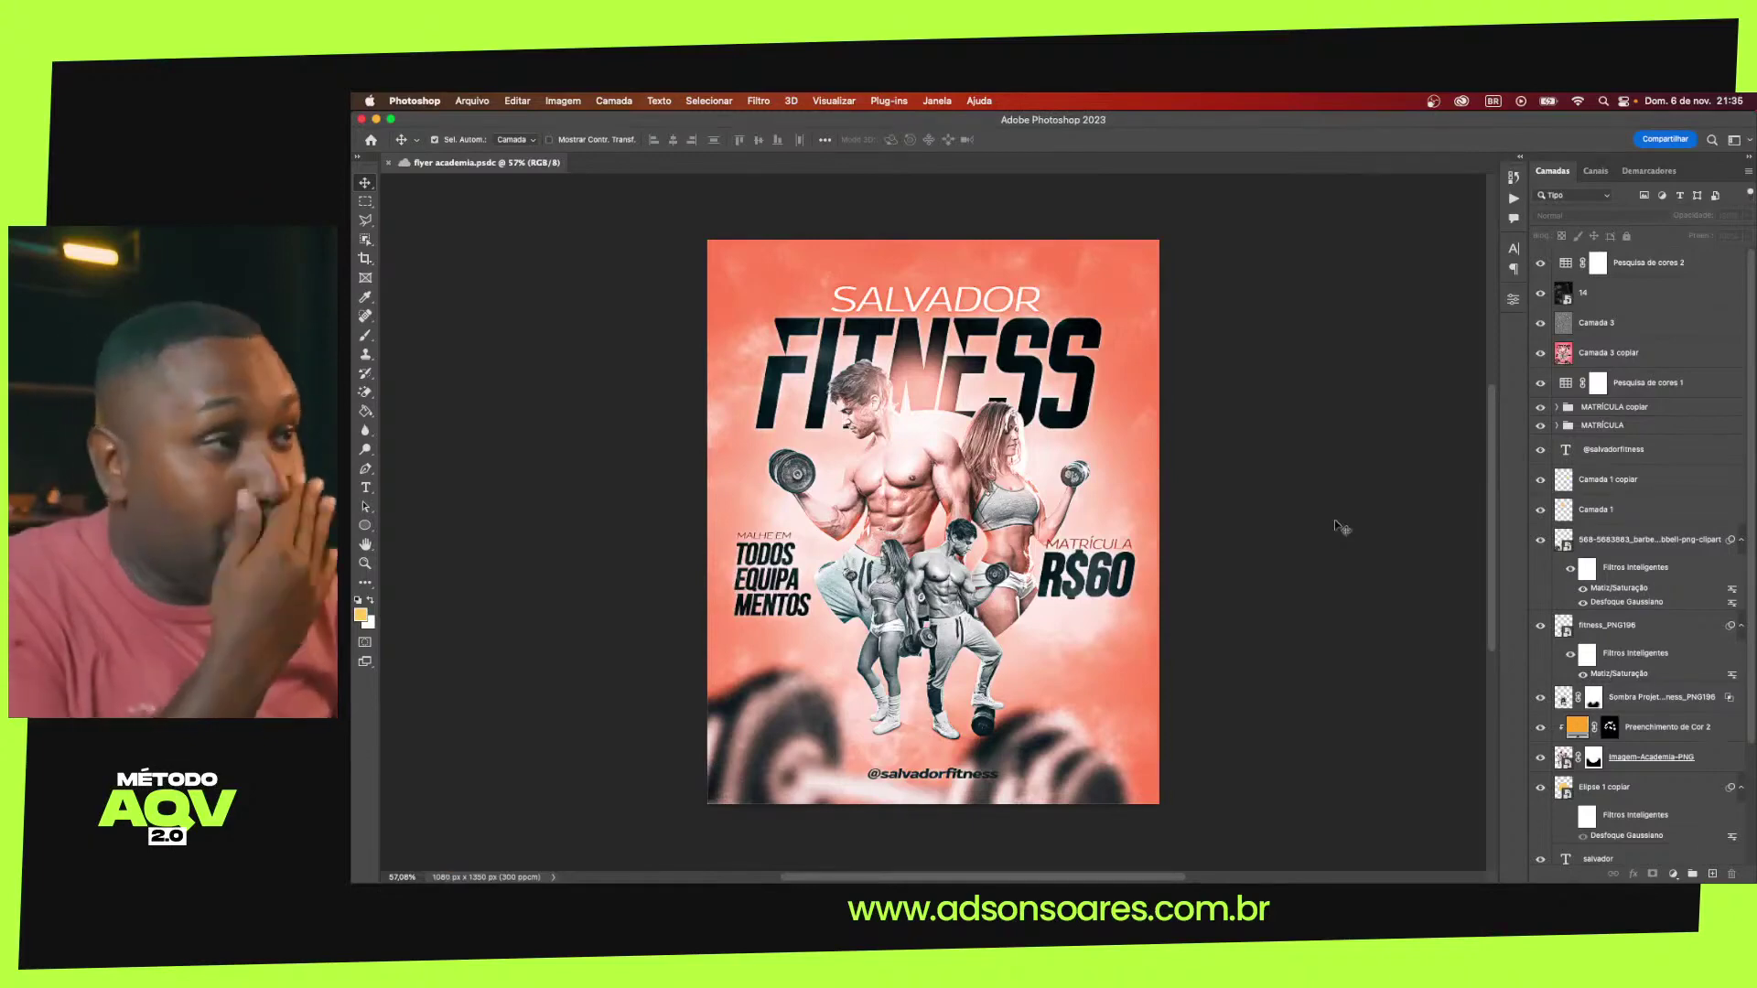
Open MOCLUP FLYER 03, delete Camada 2, and open the ALTERE AQUI smart object
click(371, 141)
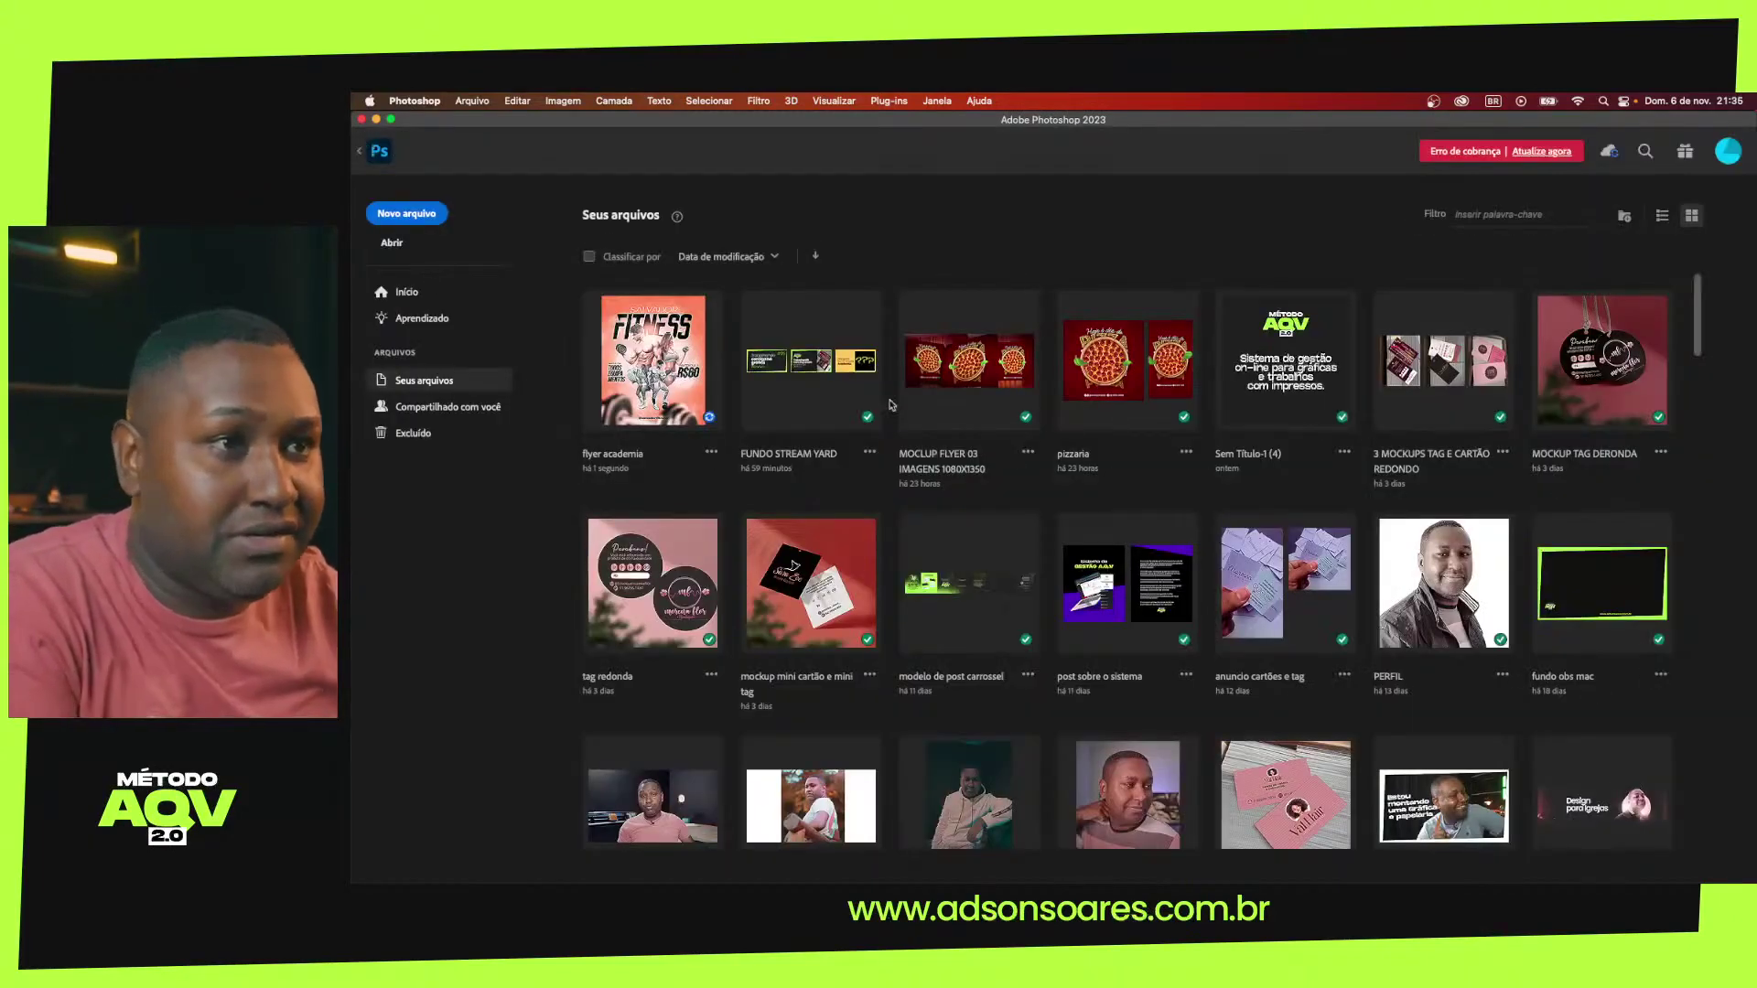
click(952, 354)
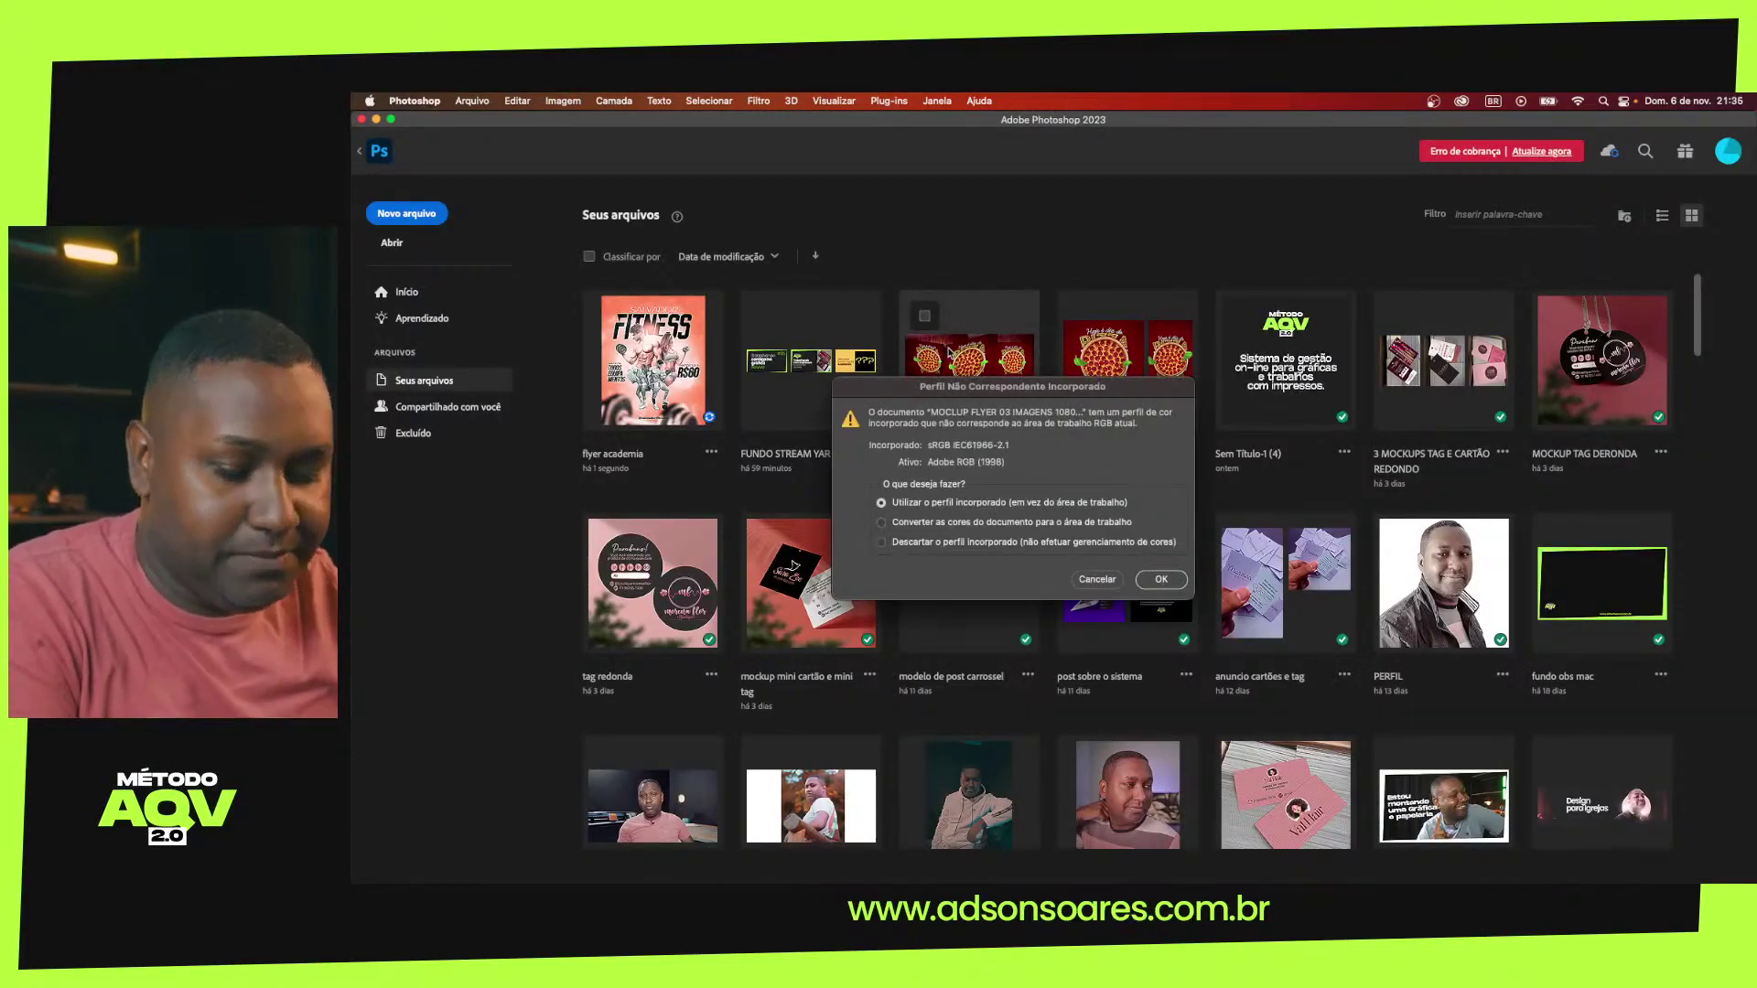
click(1157, 580)
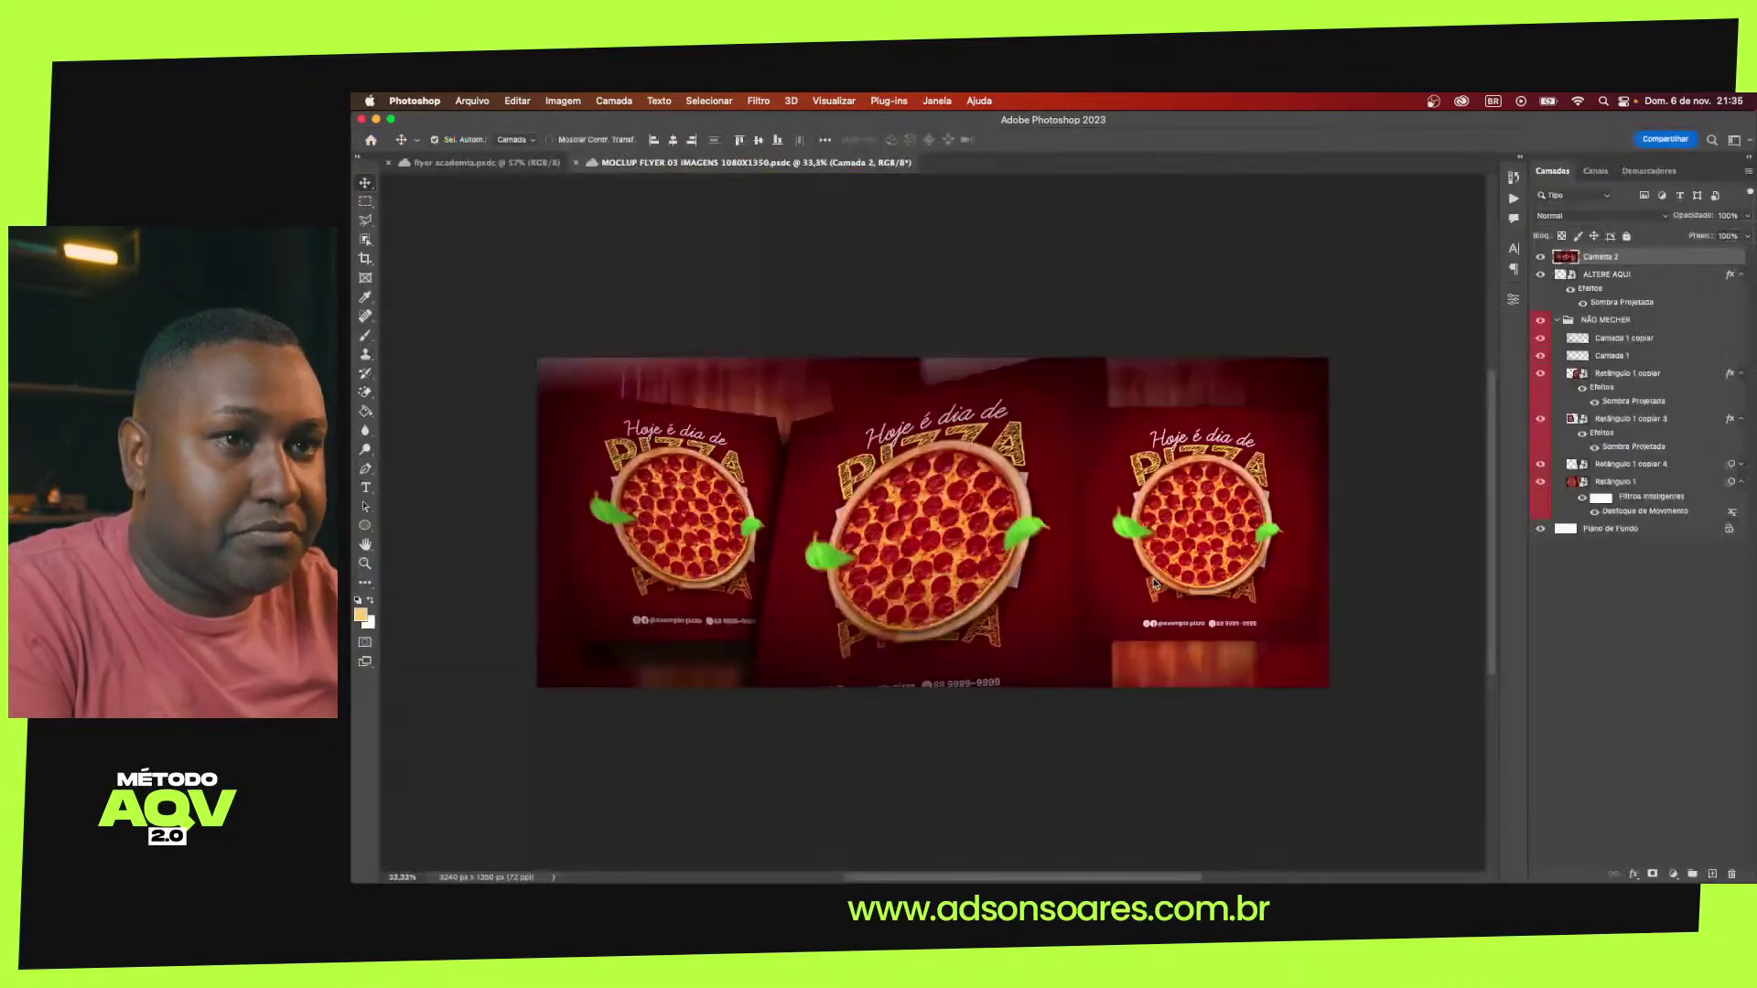
key(Delete)
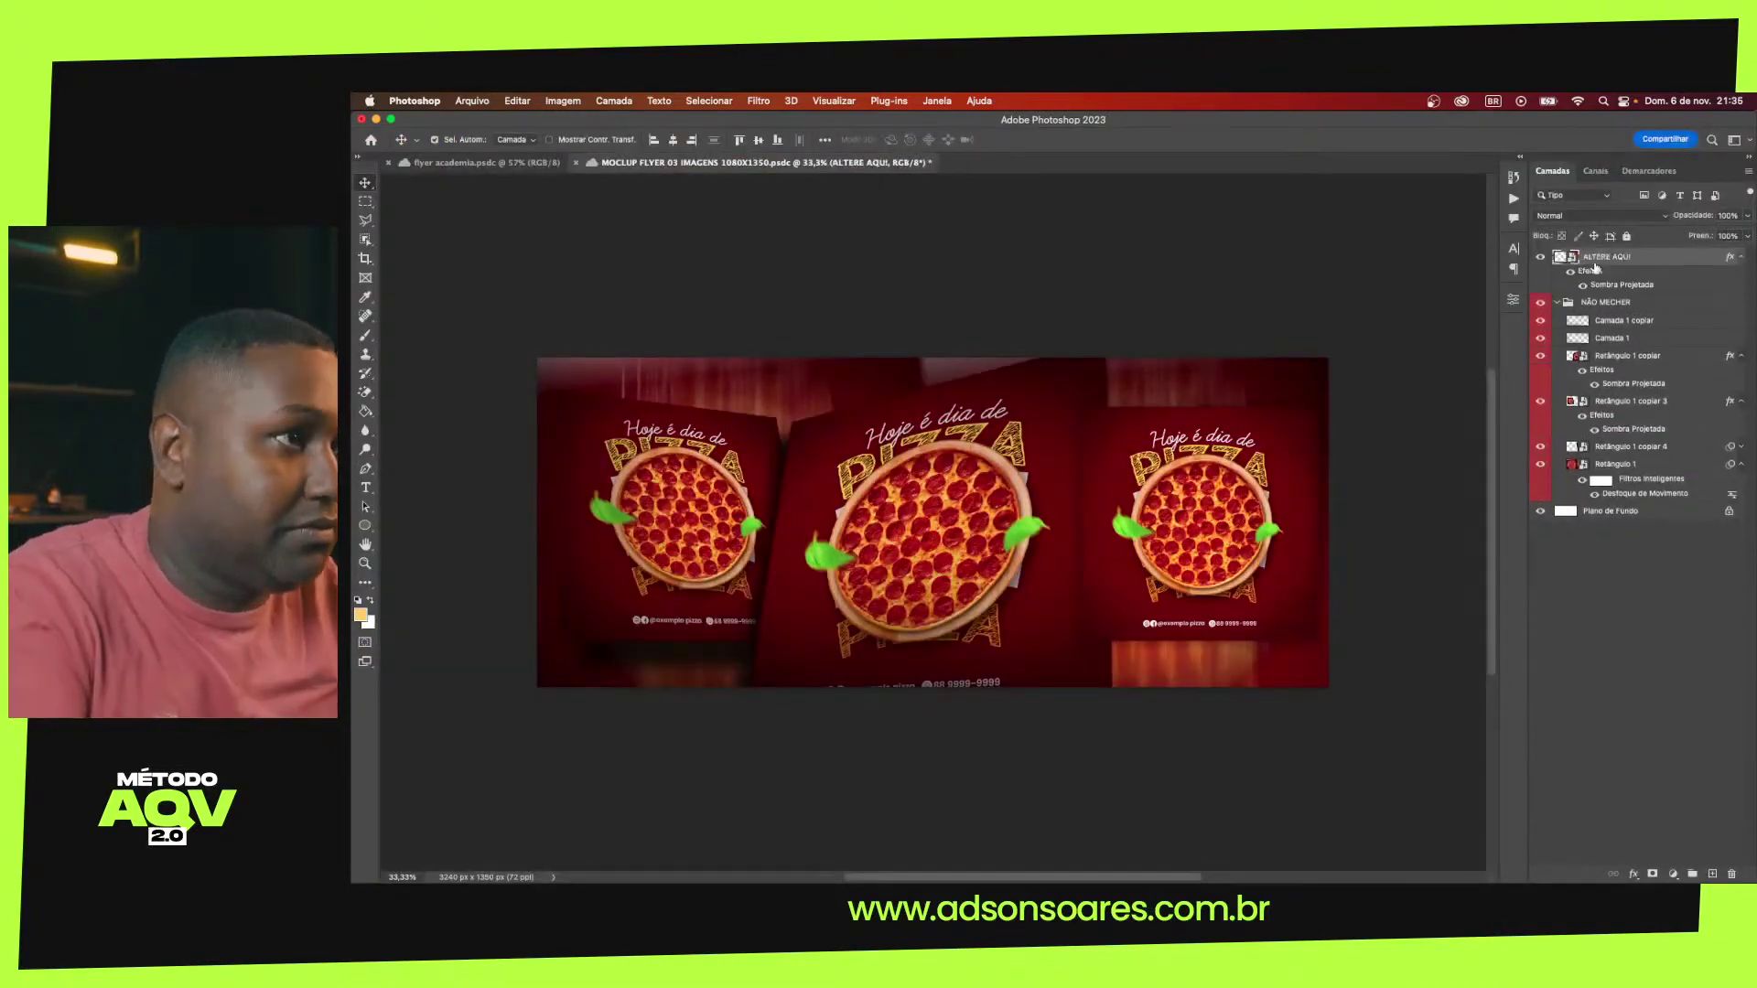
double_click(1574, 258)
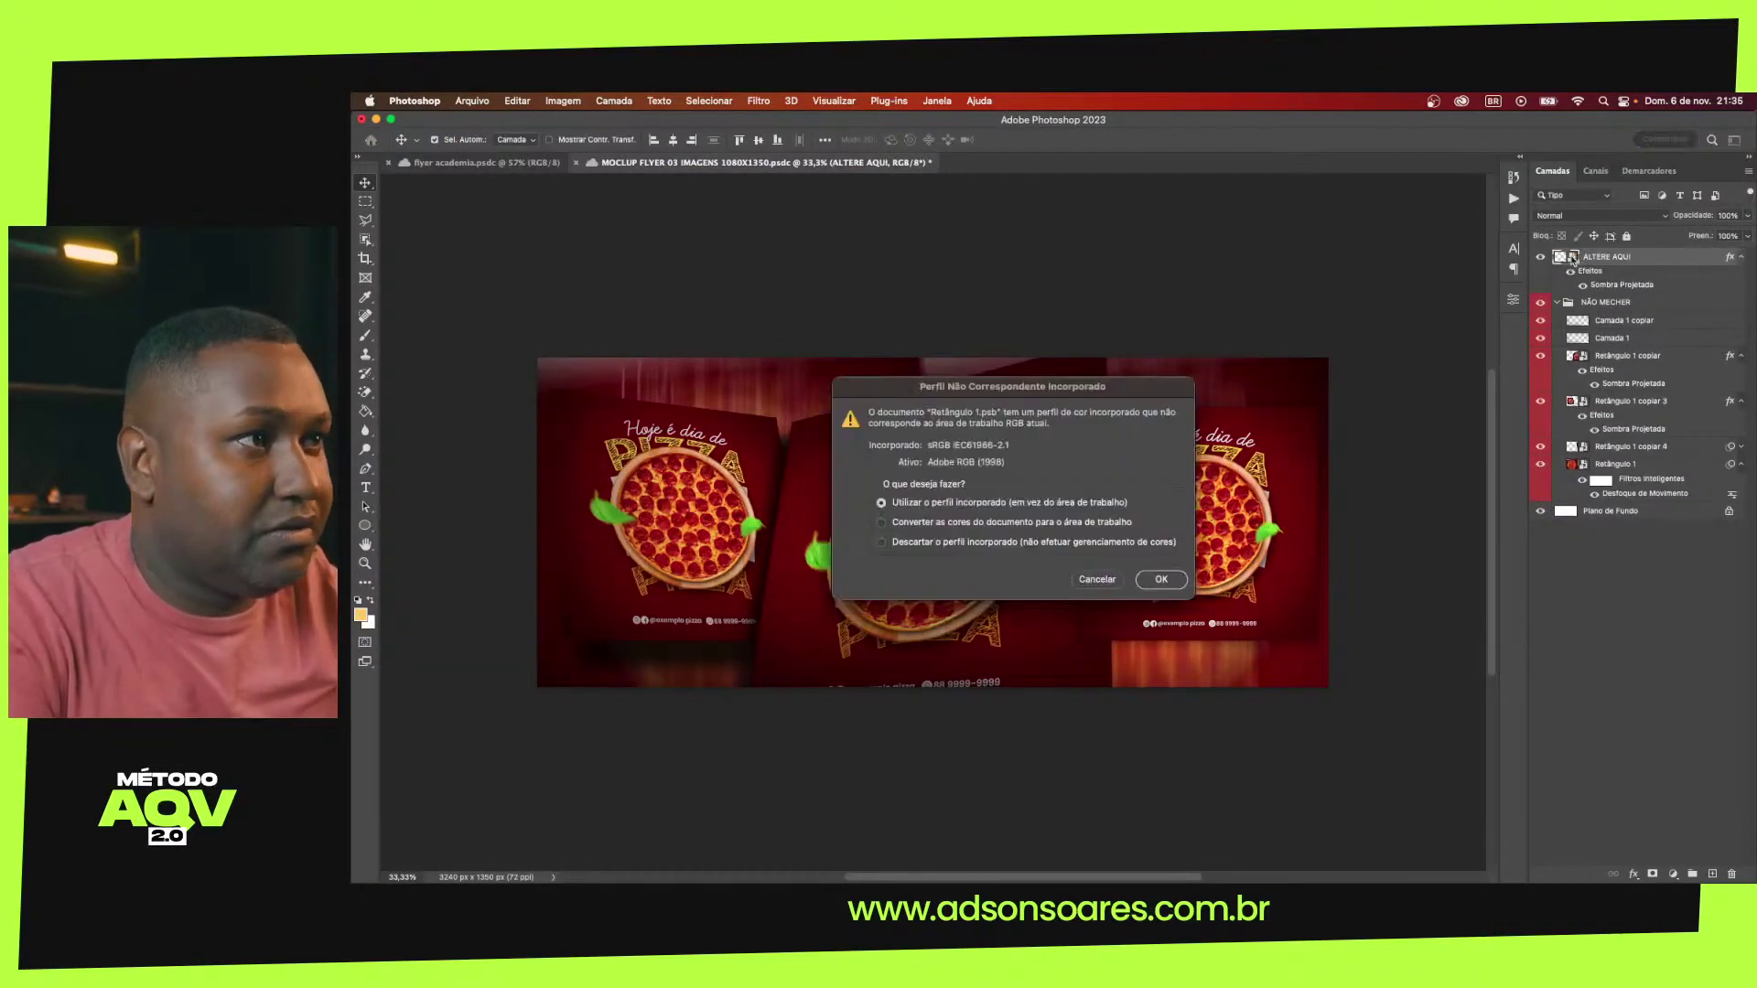
click(1160, 579)
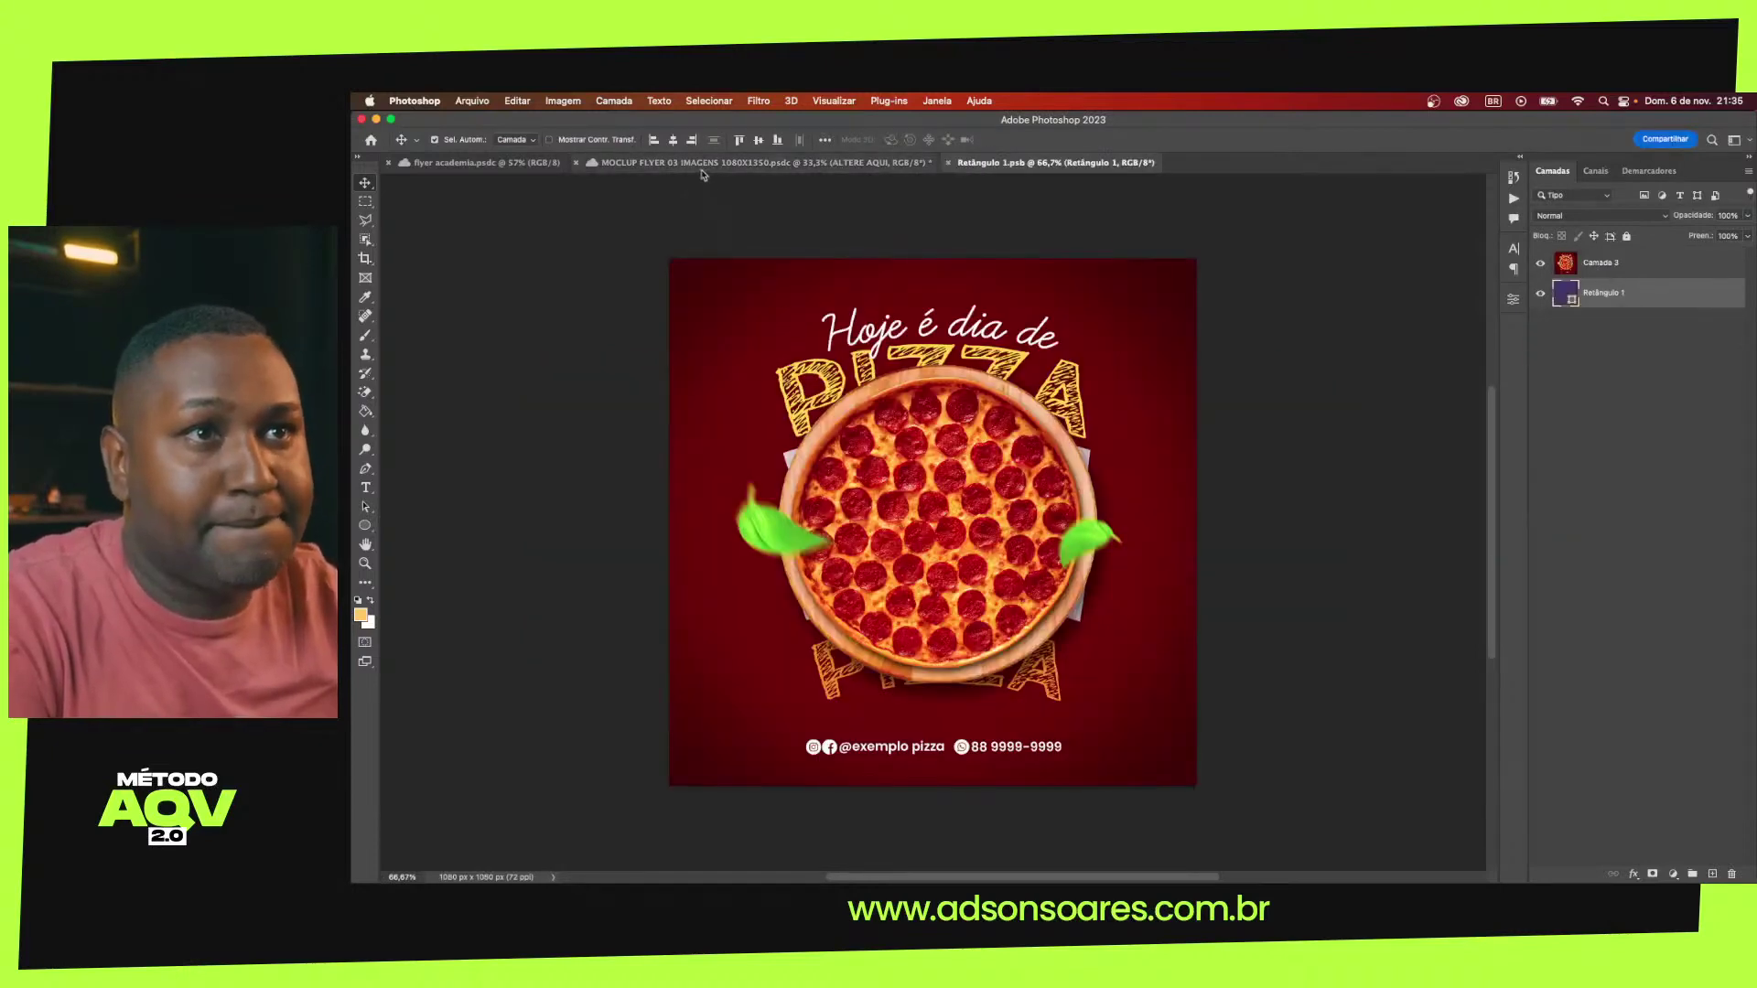
Paste a merged copy of the flyer academia design into the smart object and delete Camada 3
click(702, 165)
click(543, 165)
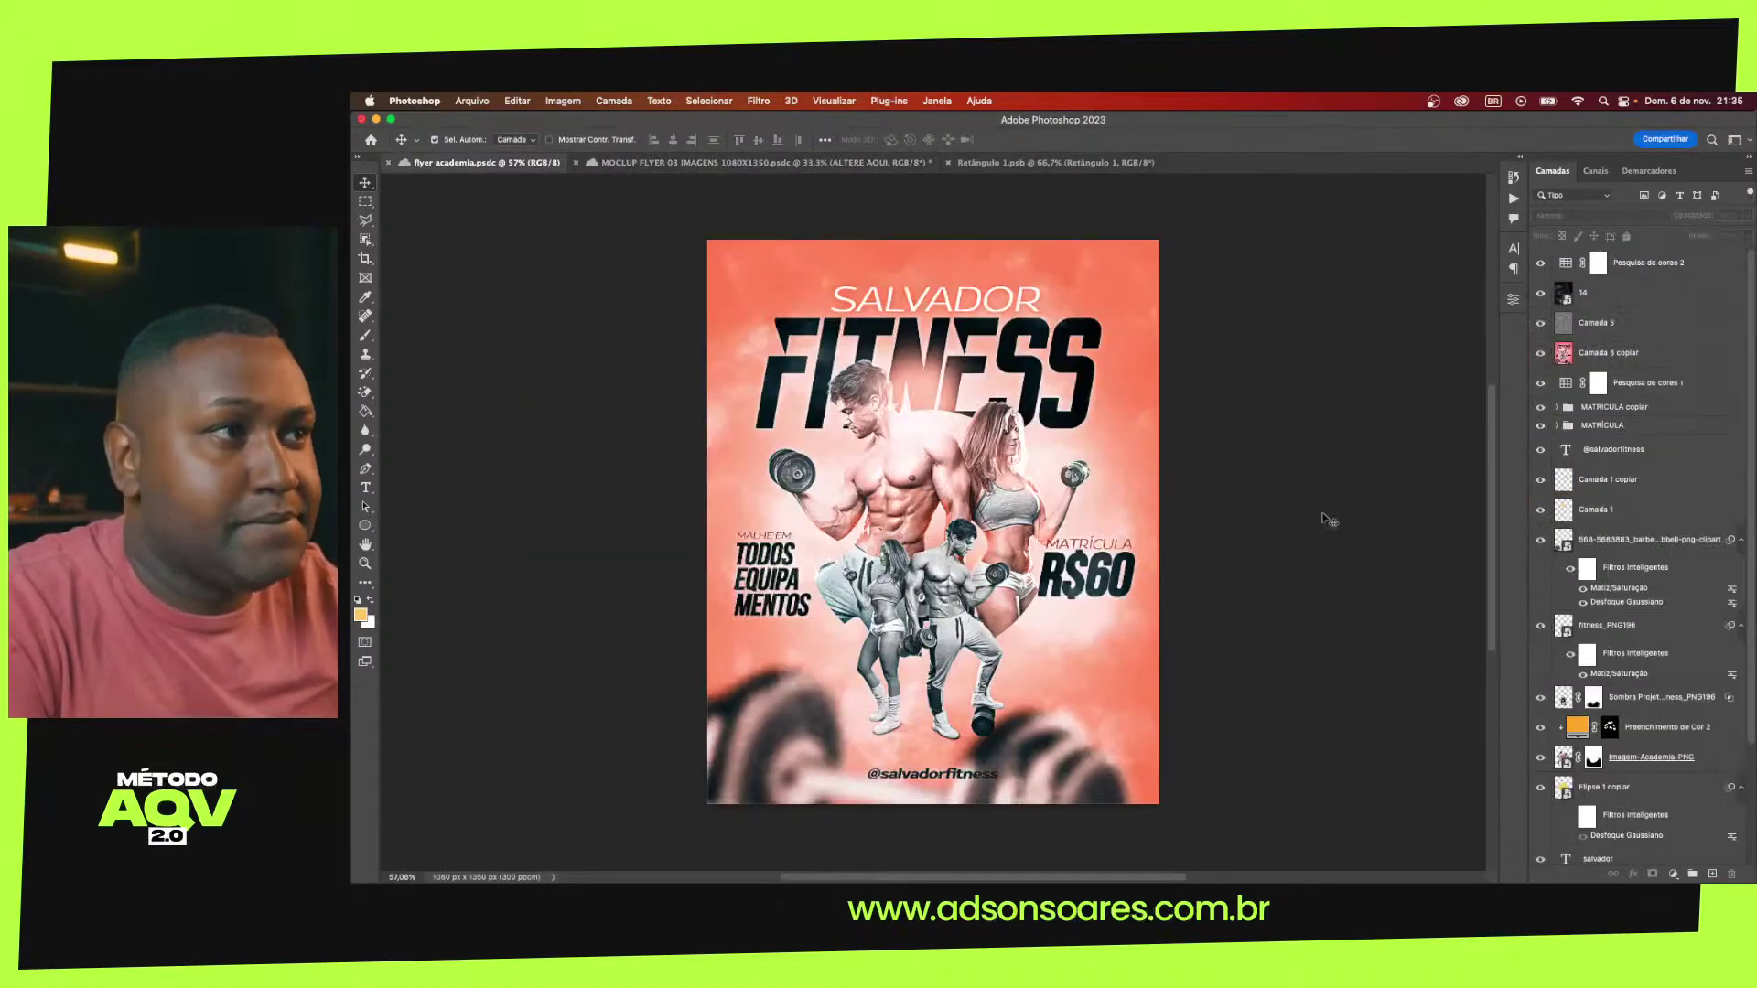
key(ctrl+alt+shift+e)
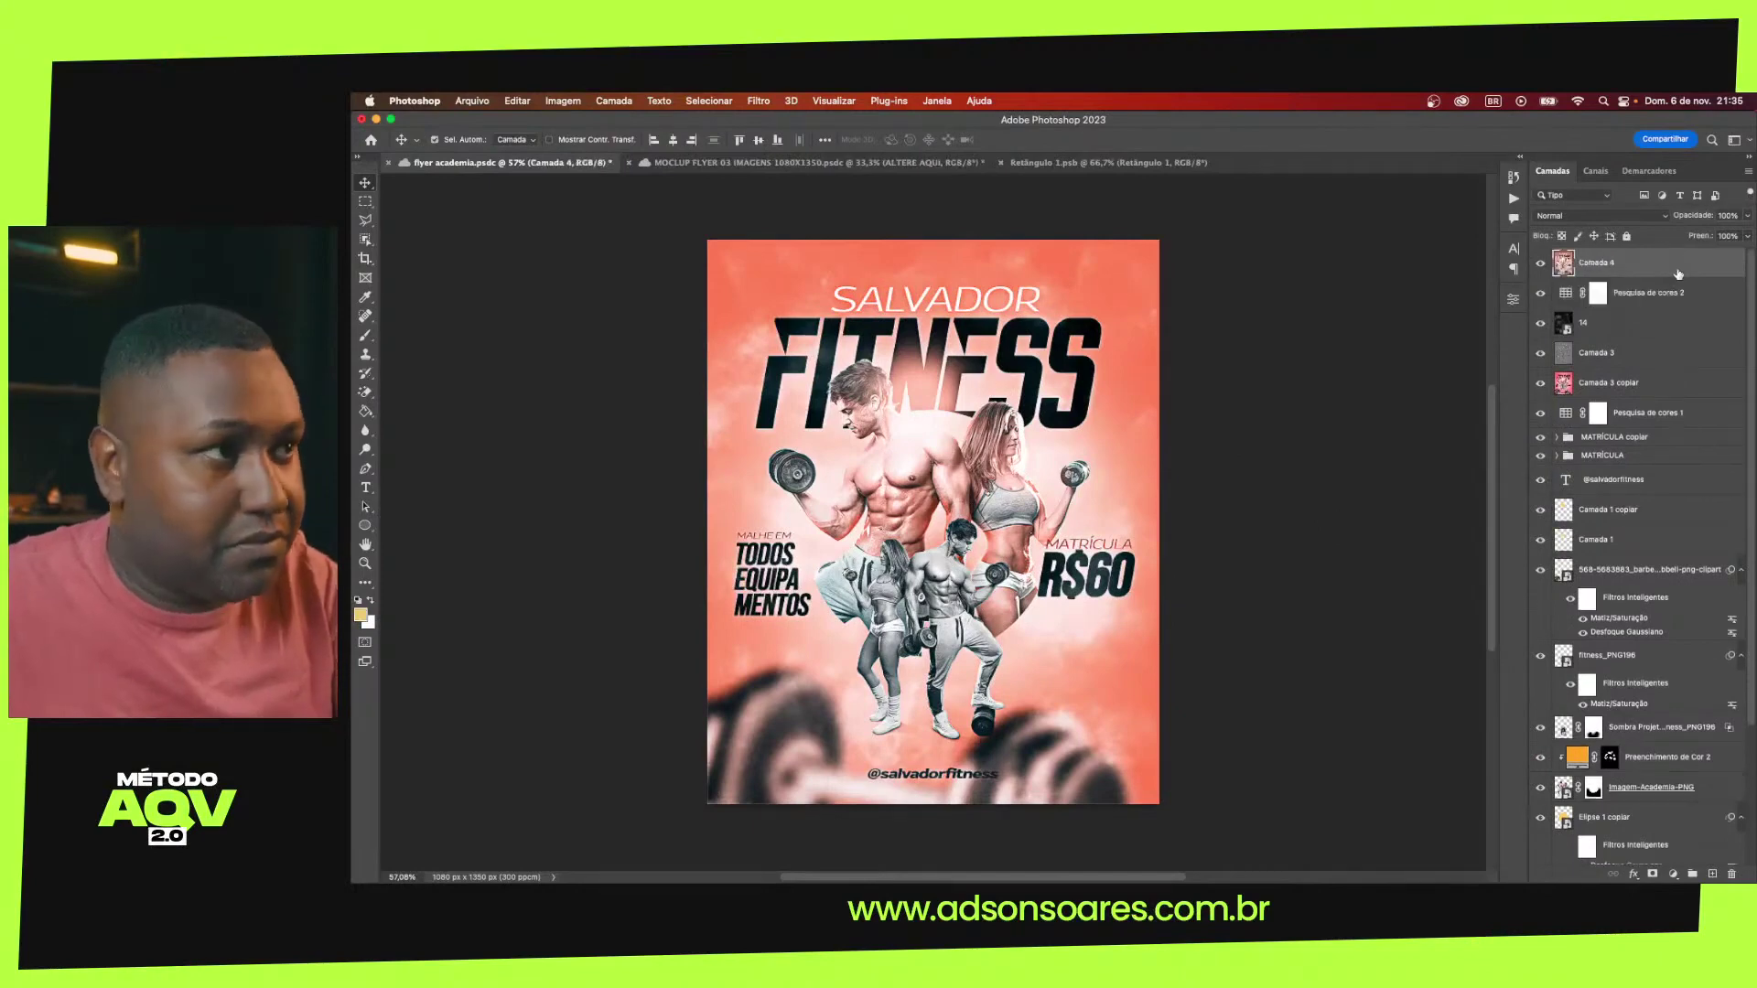
click(1114, 165)
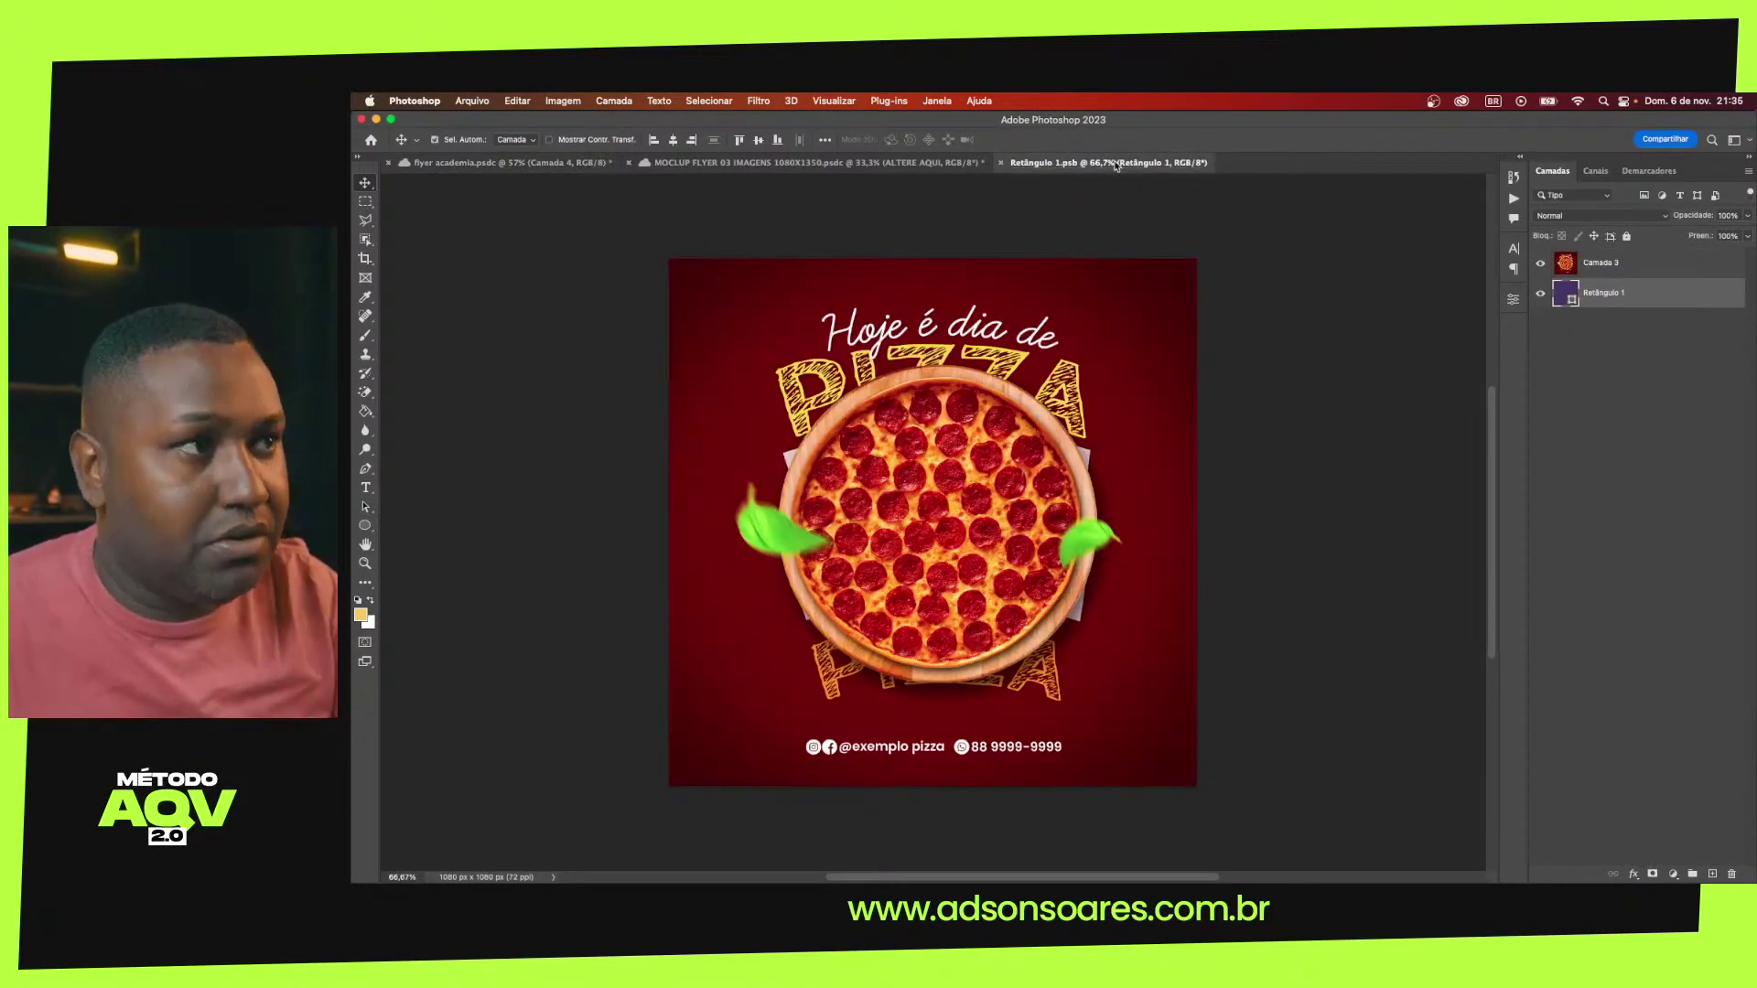
click(1019, 503)
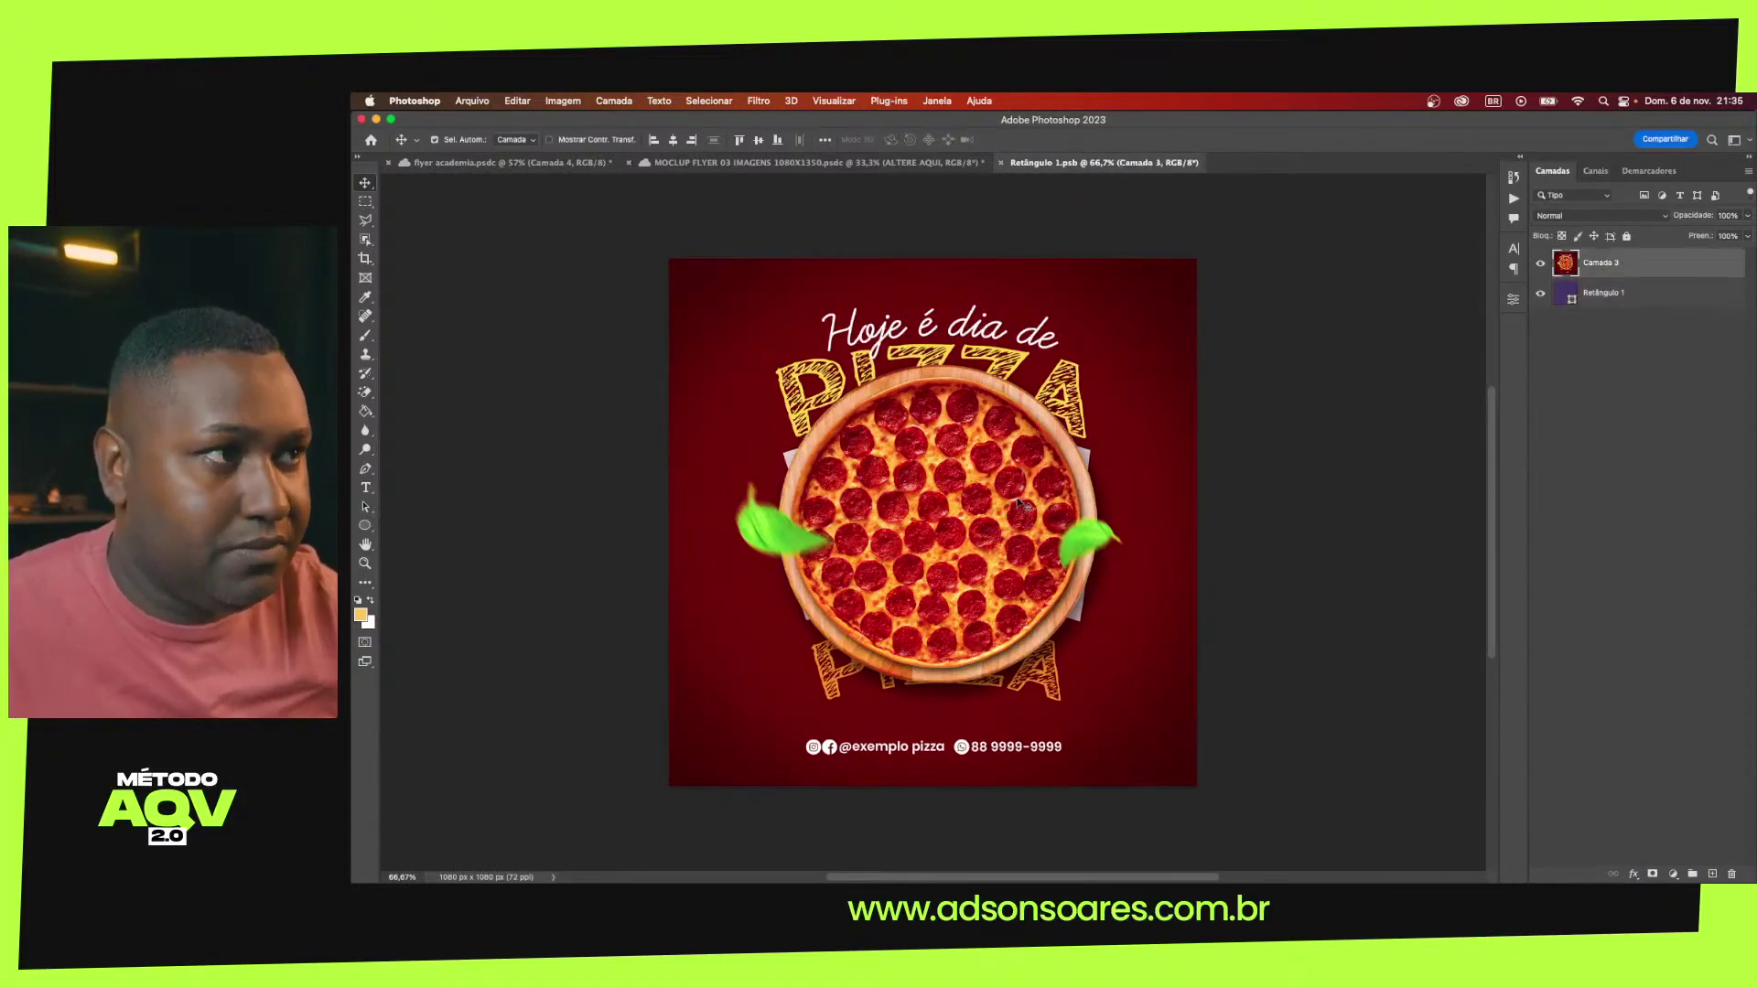
key(ctrl+v)
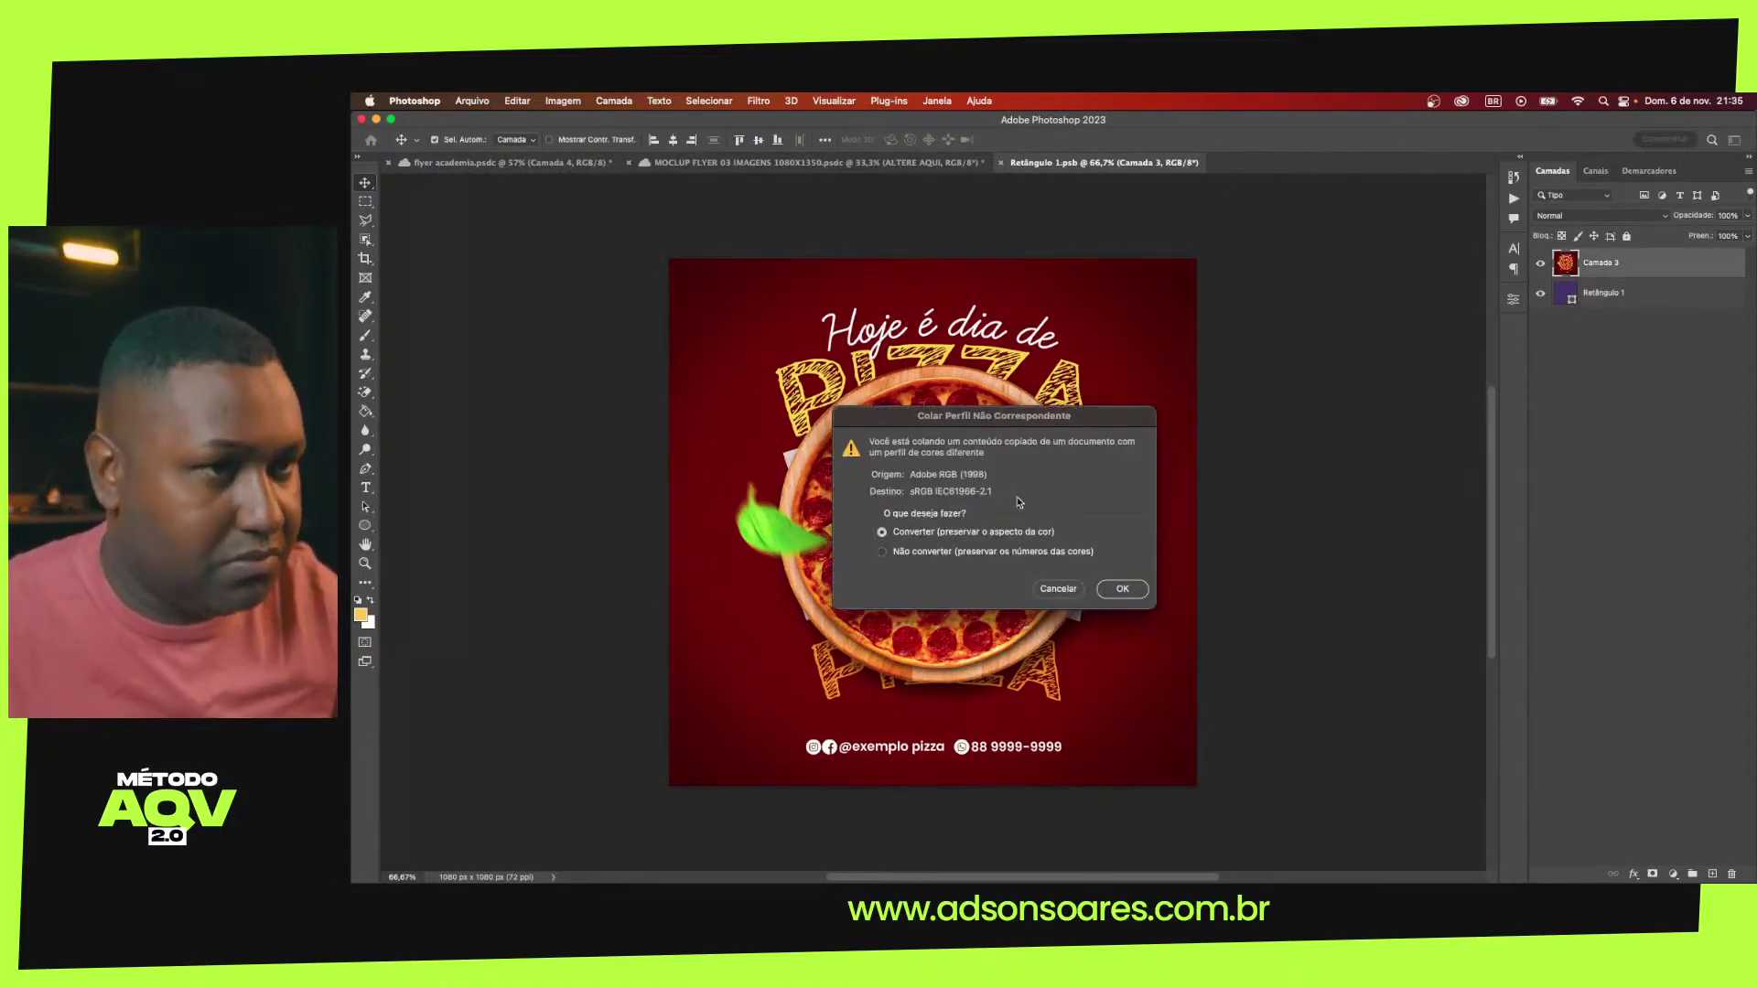
key(Return)
click(1595, 293)
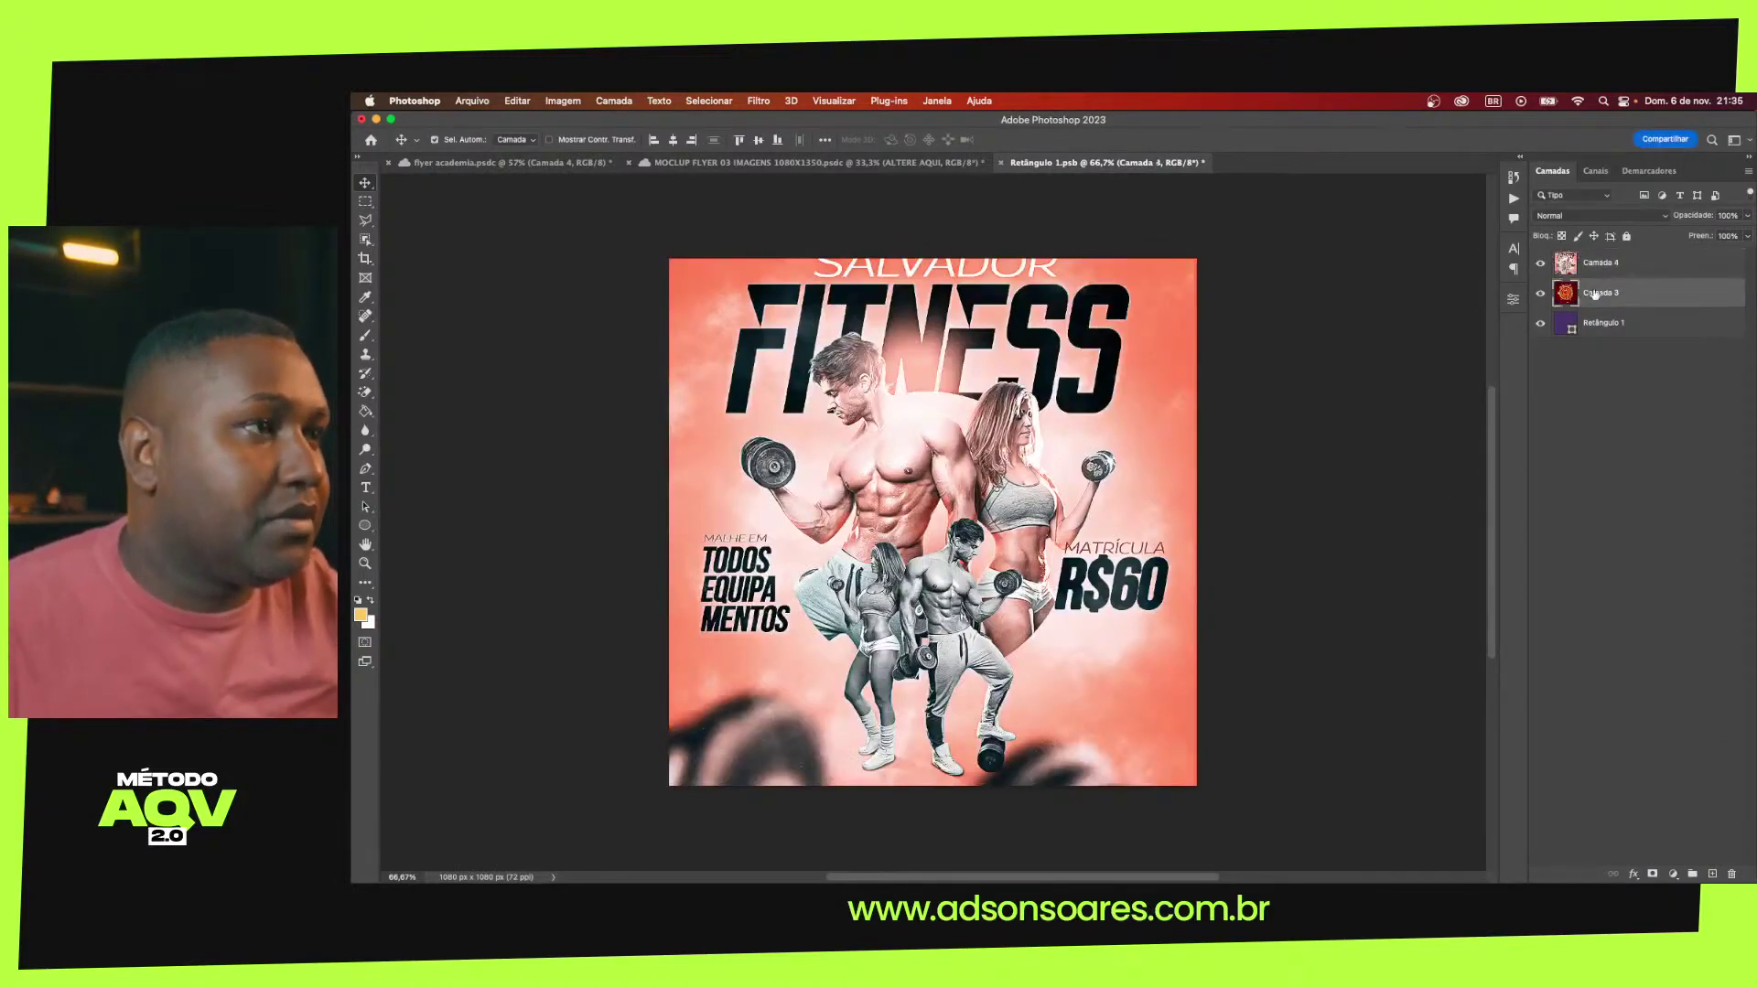
key(Delete)
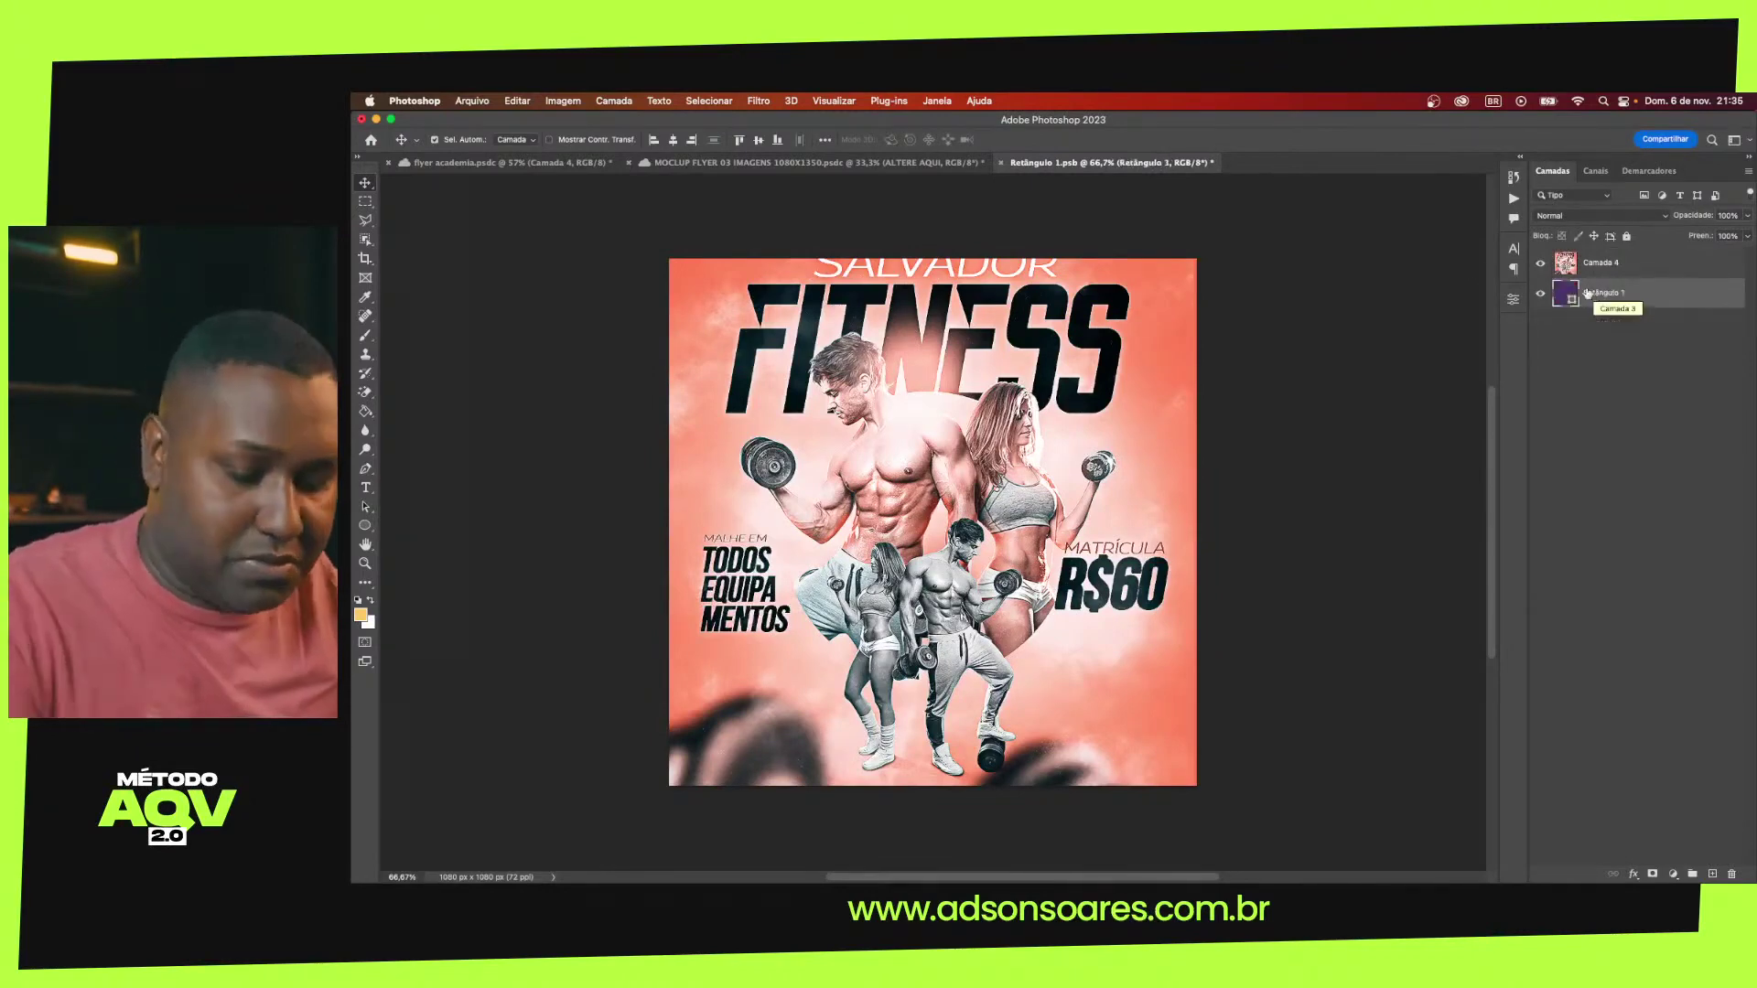
Start a crop at the original proportions and define a new 1350 crop preset
click(365, 258)
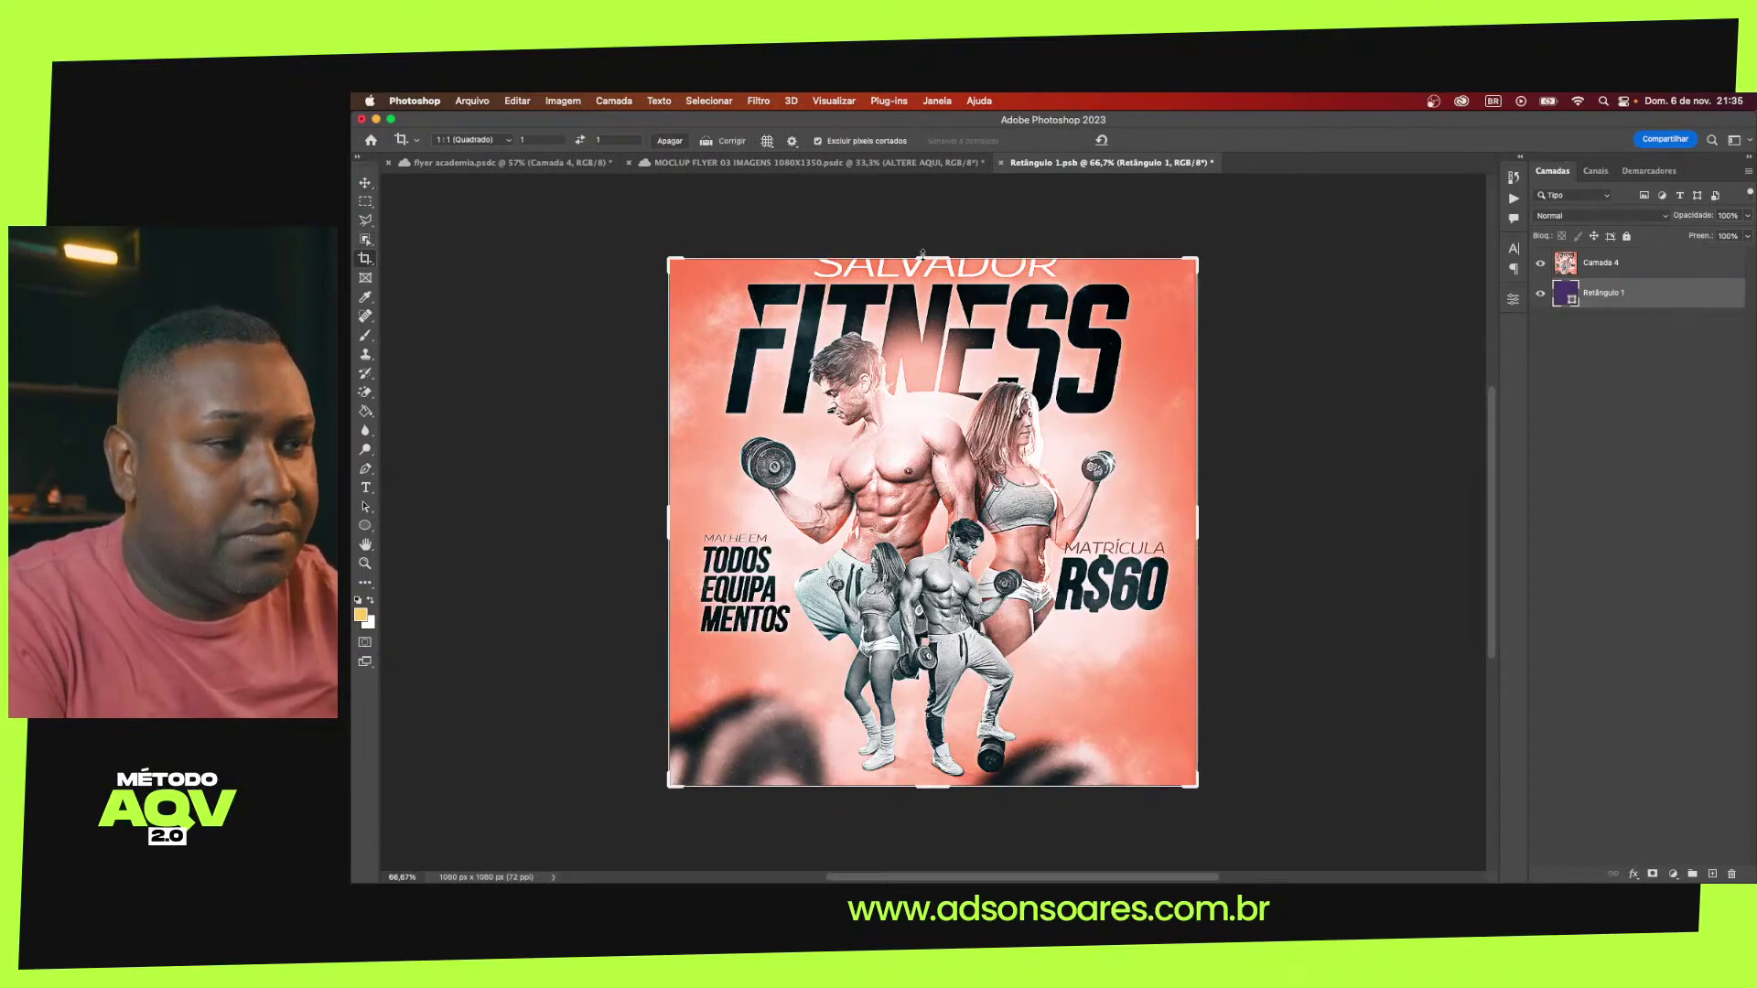
drag(922, 257, 928, 226)
click(485, 140)
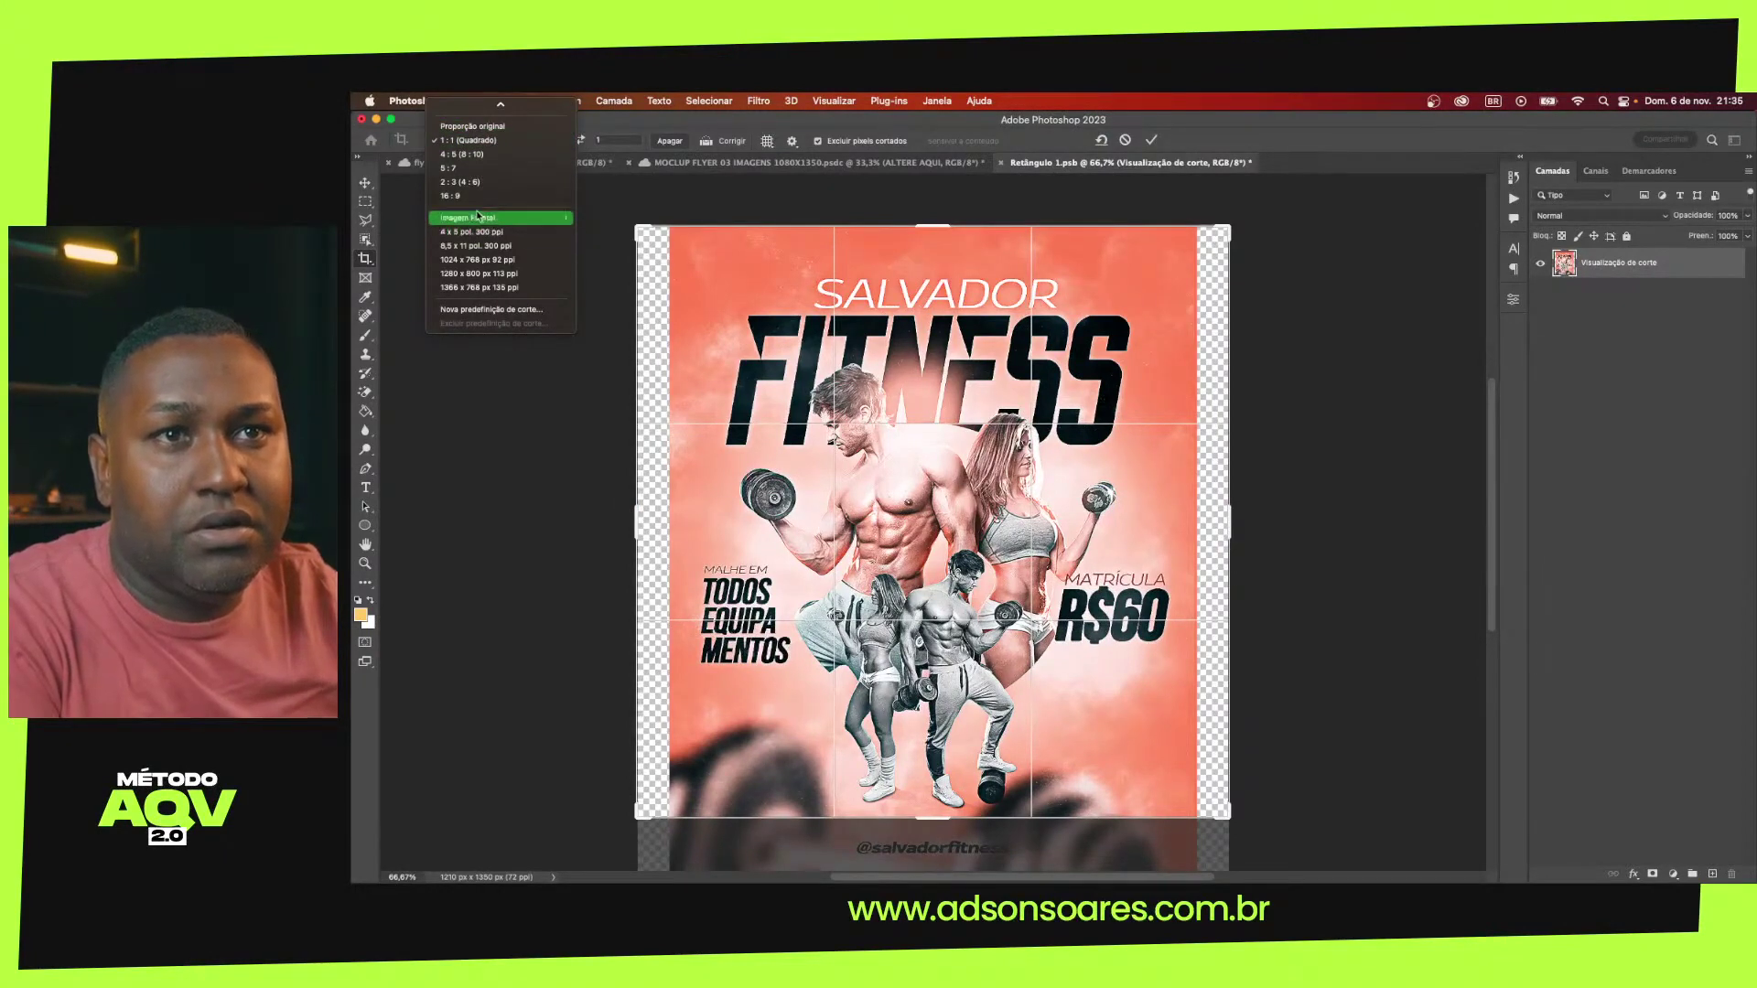
click(485, 130)
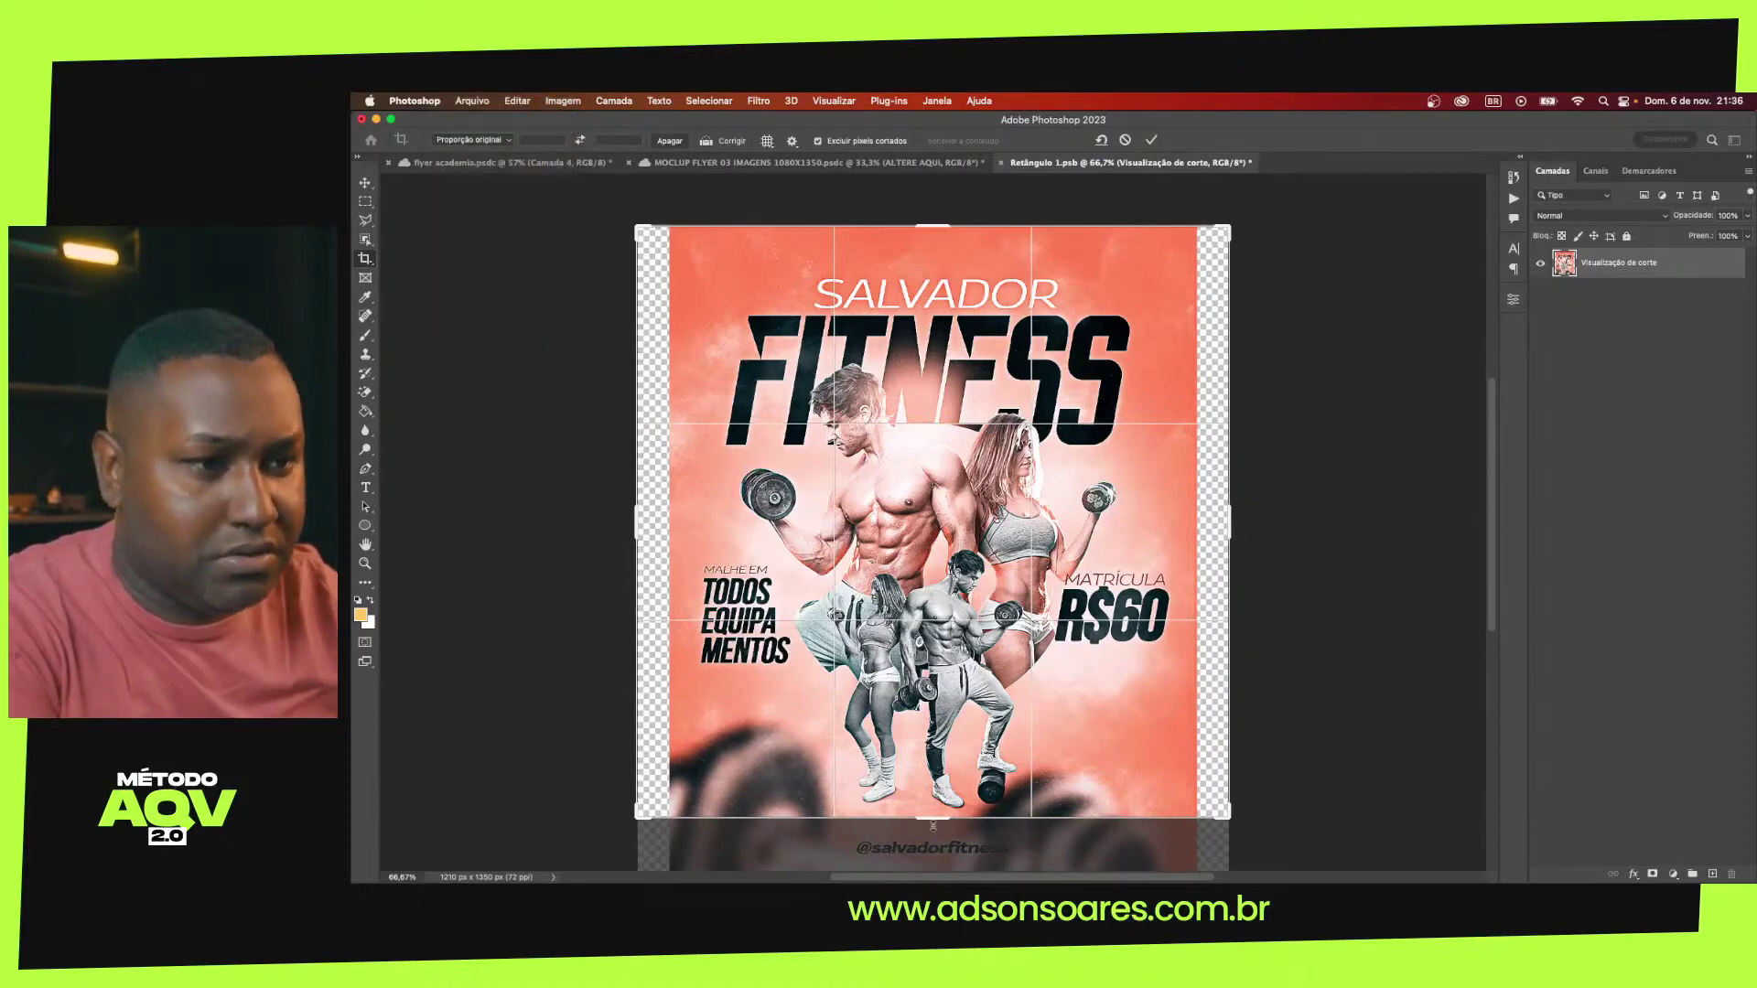
drag(933, 826, 937, 852)
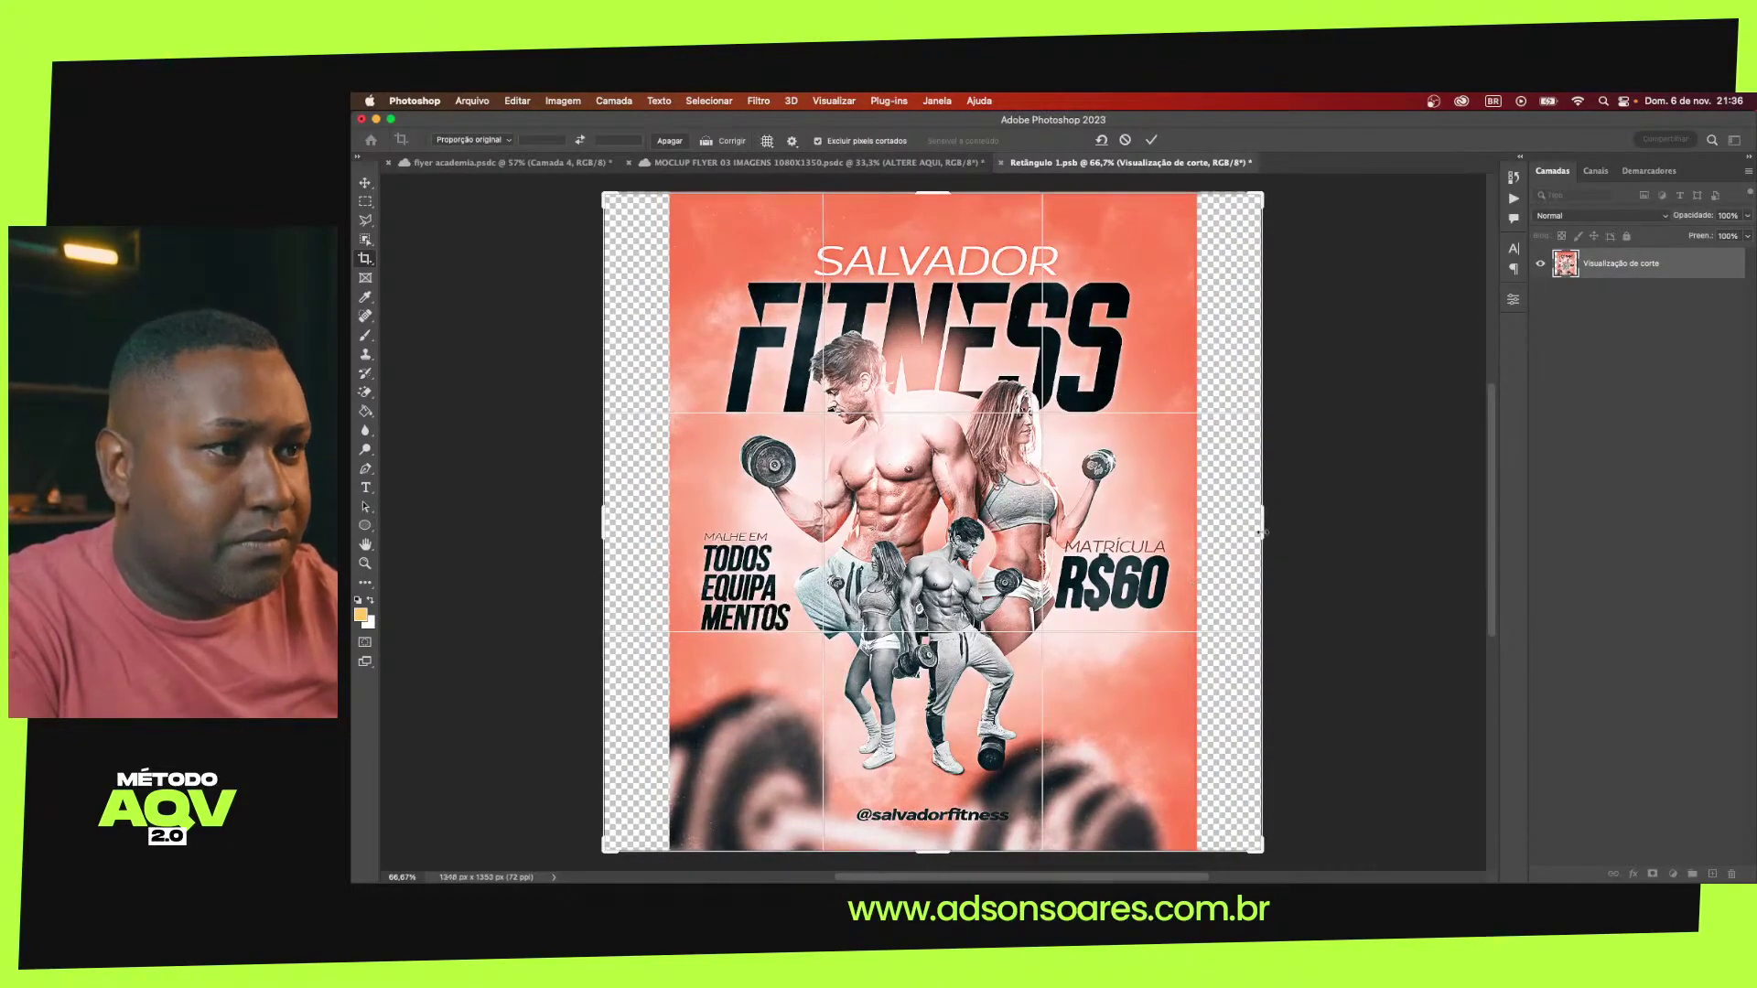
mouse_move(1261, 523)
mouse_down()
mouse_move(1246, 532)
mouse_move(1263, 531)
mouse_up()
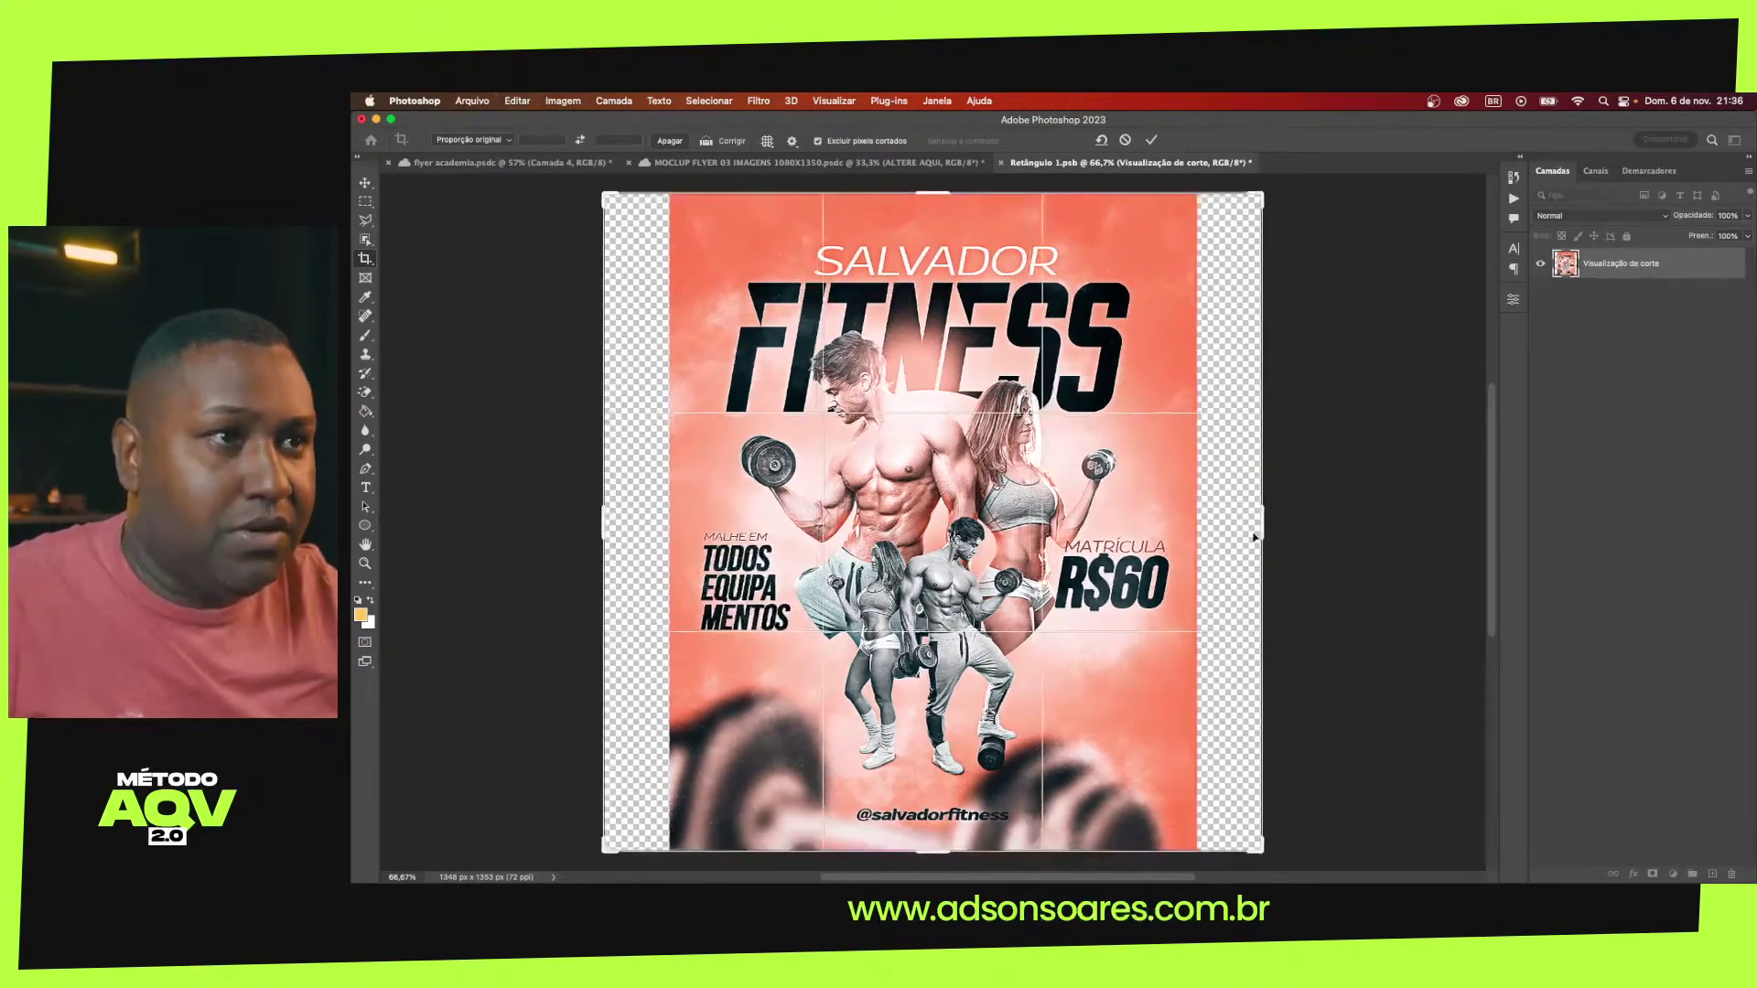
click(491, 140)
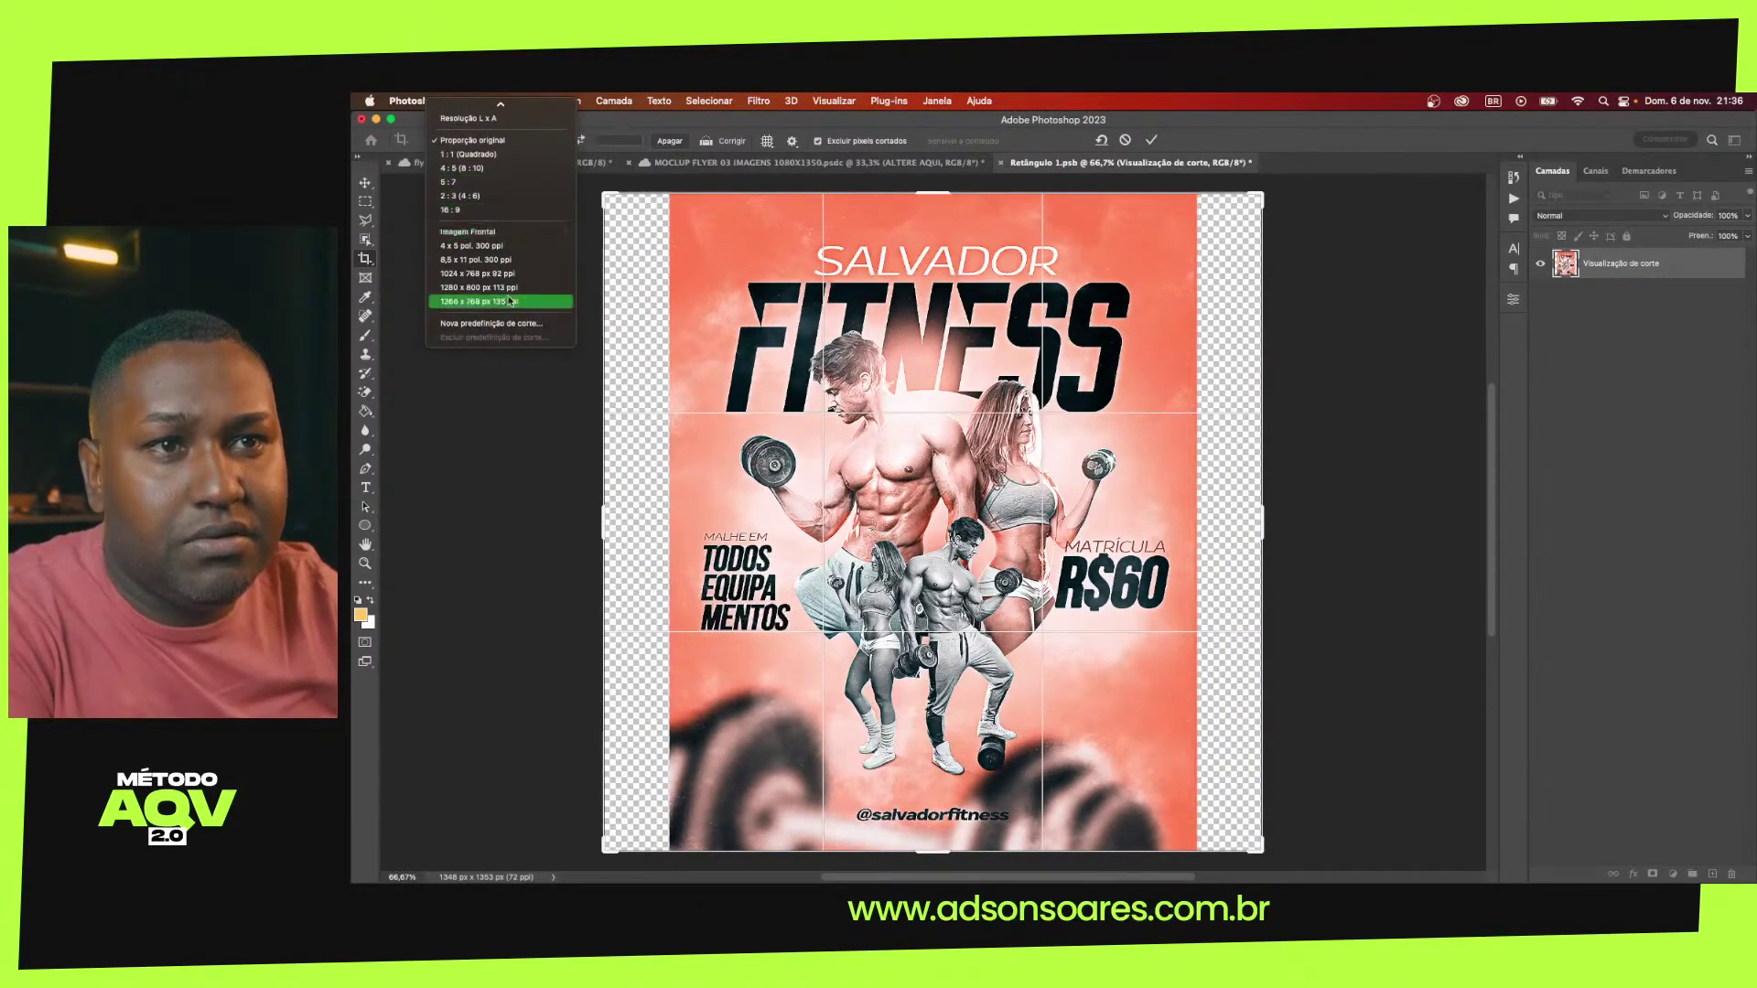
click(492, 323)
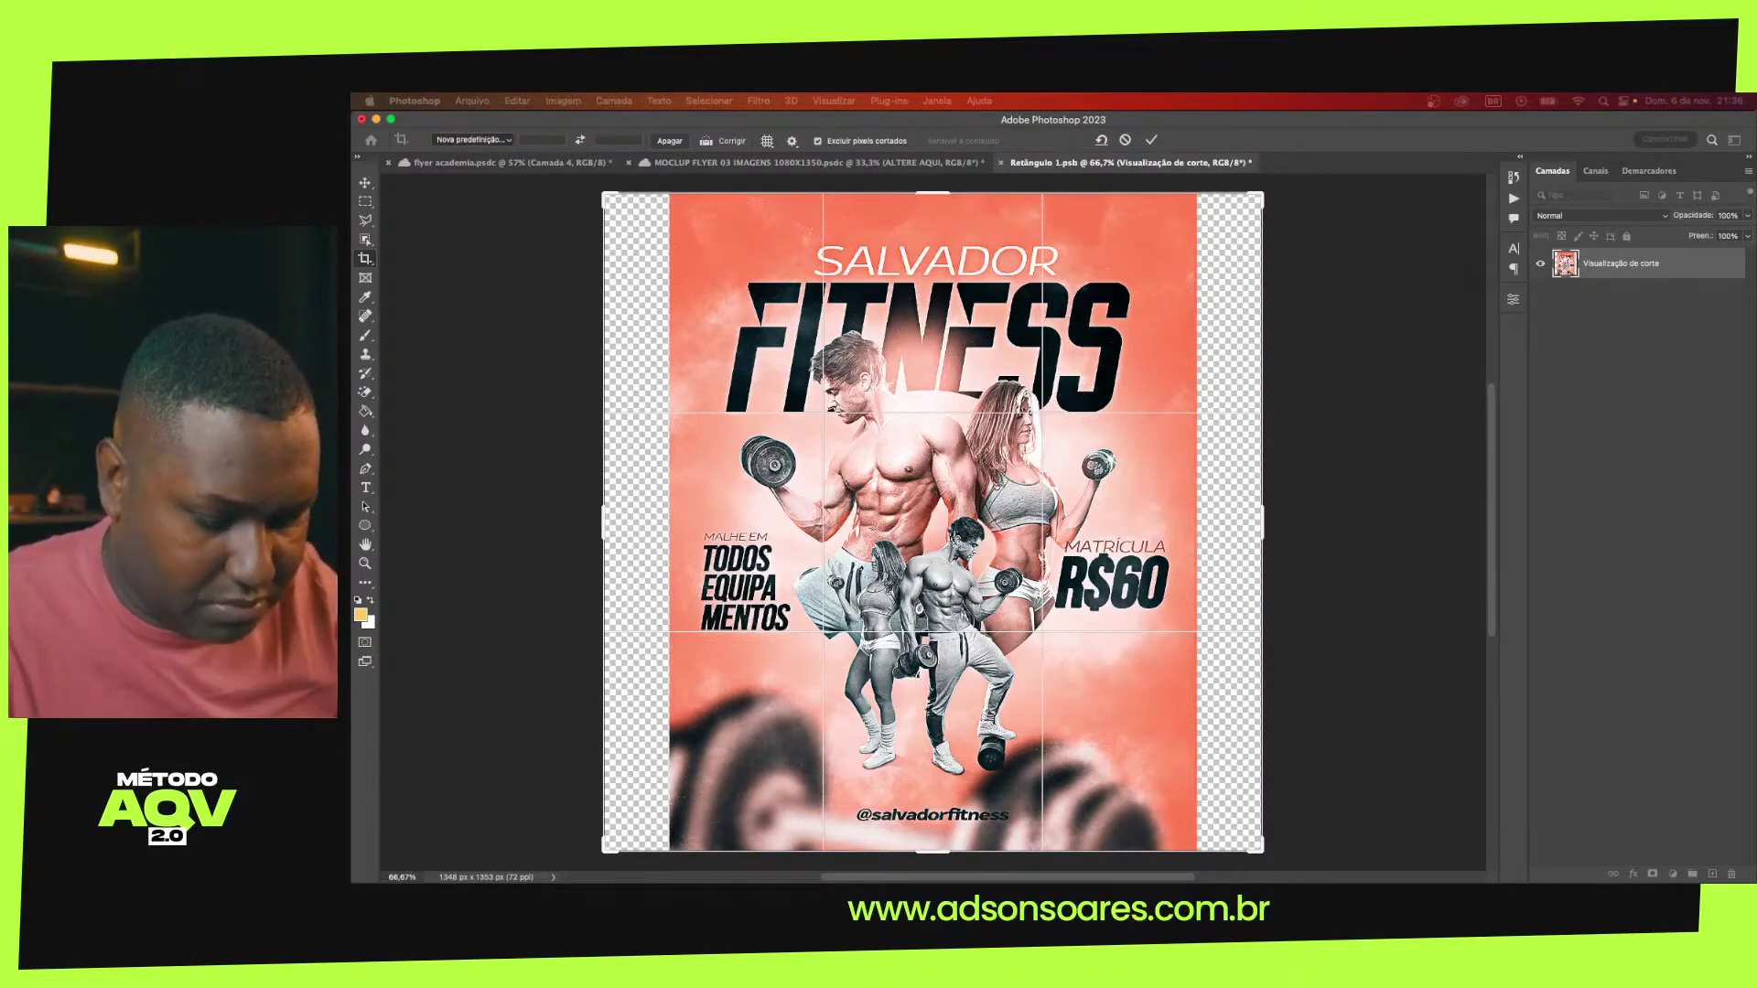
key(Return)
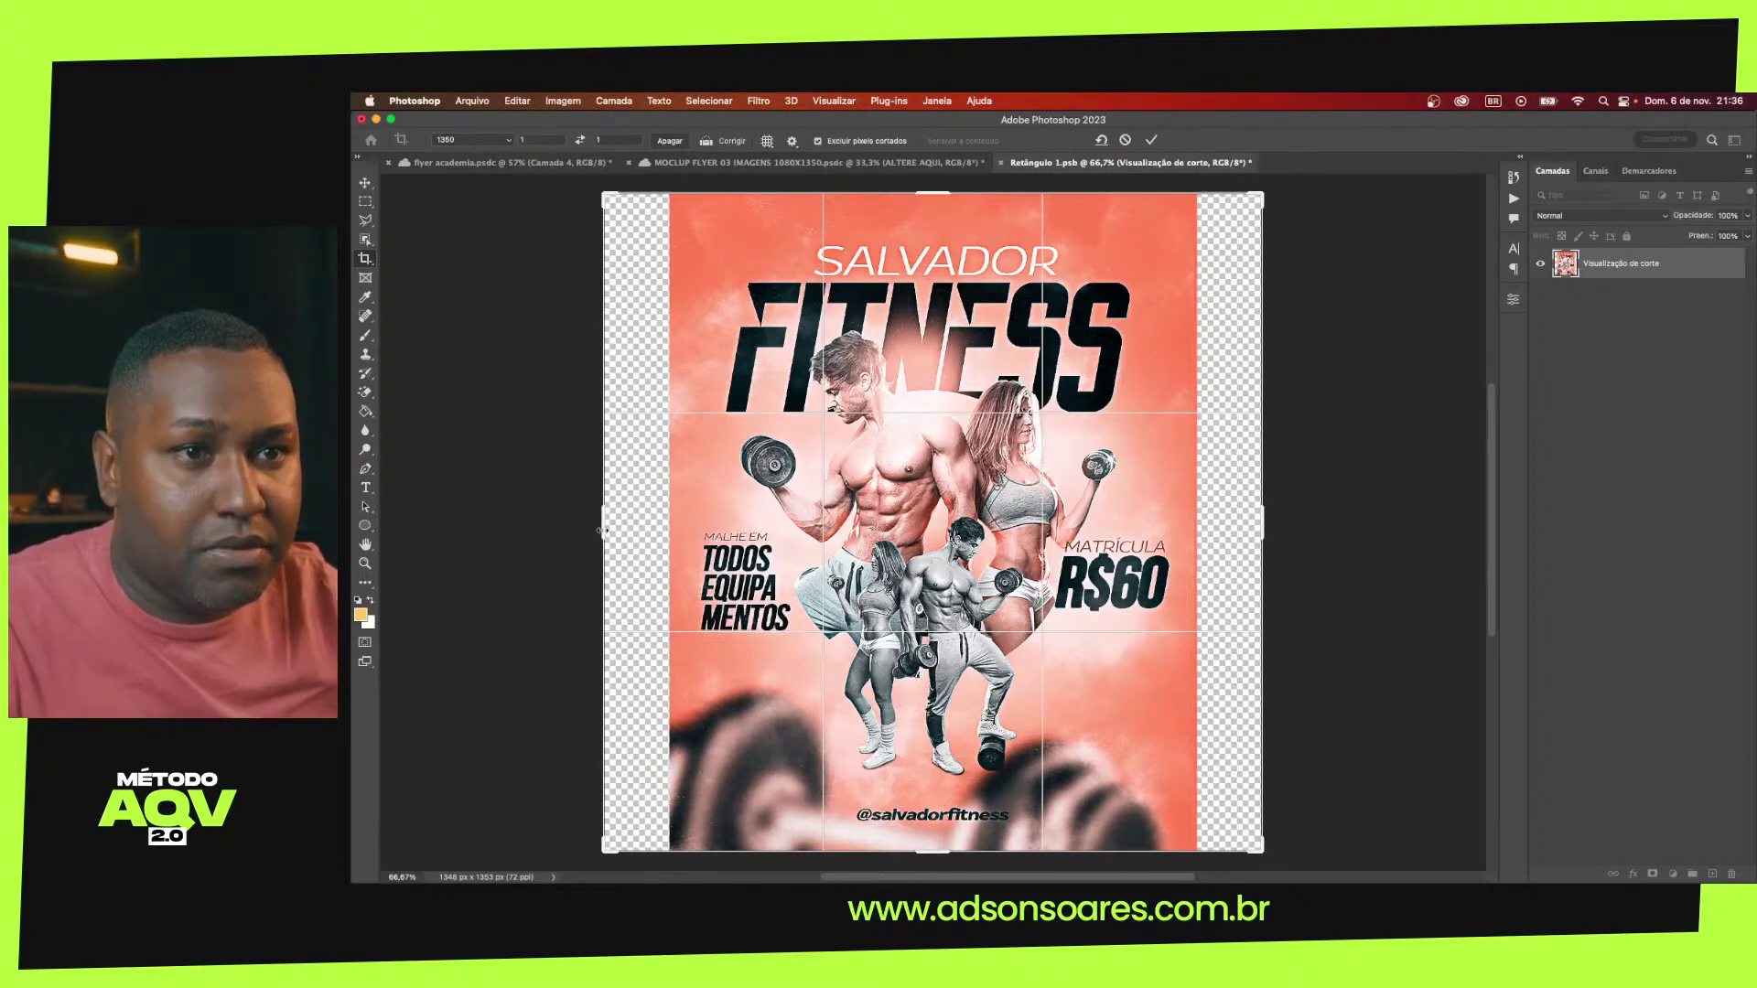
Try a 16:9 crop, revert to the original proportion, and widen the frame to about 1073 px
drag(602, 530, 621, 523)
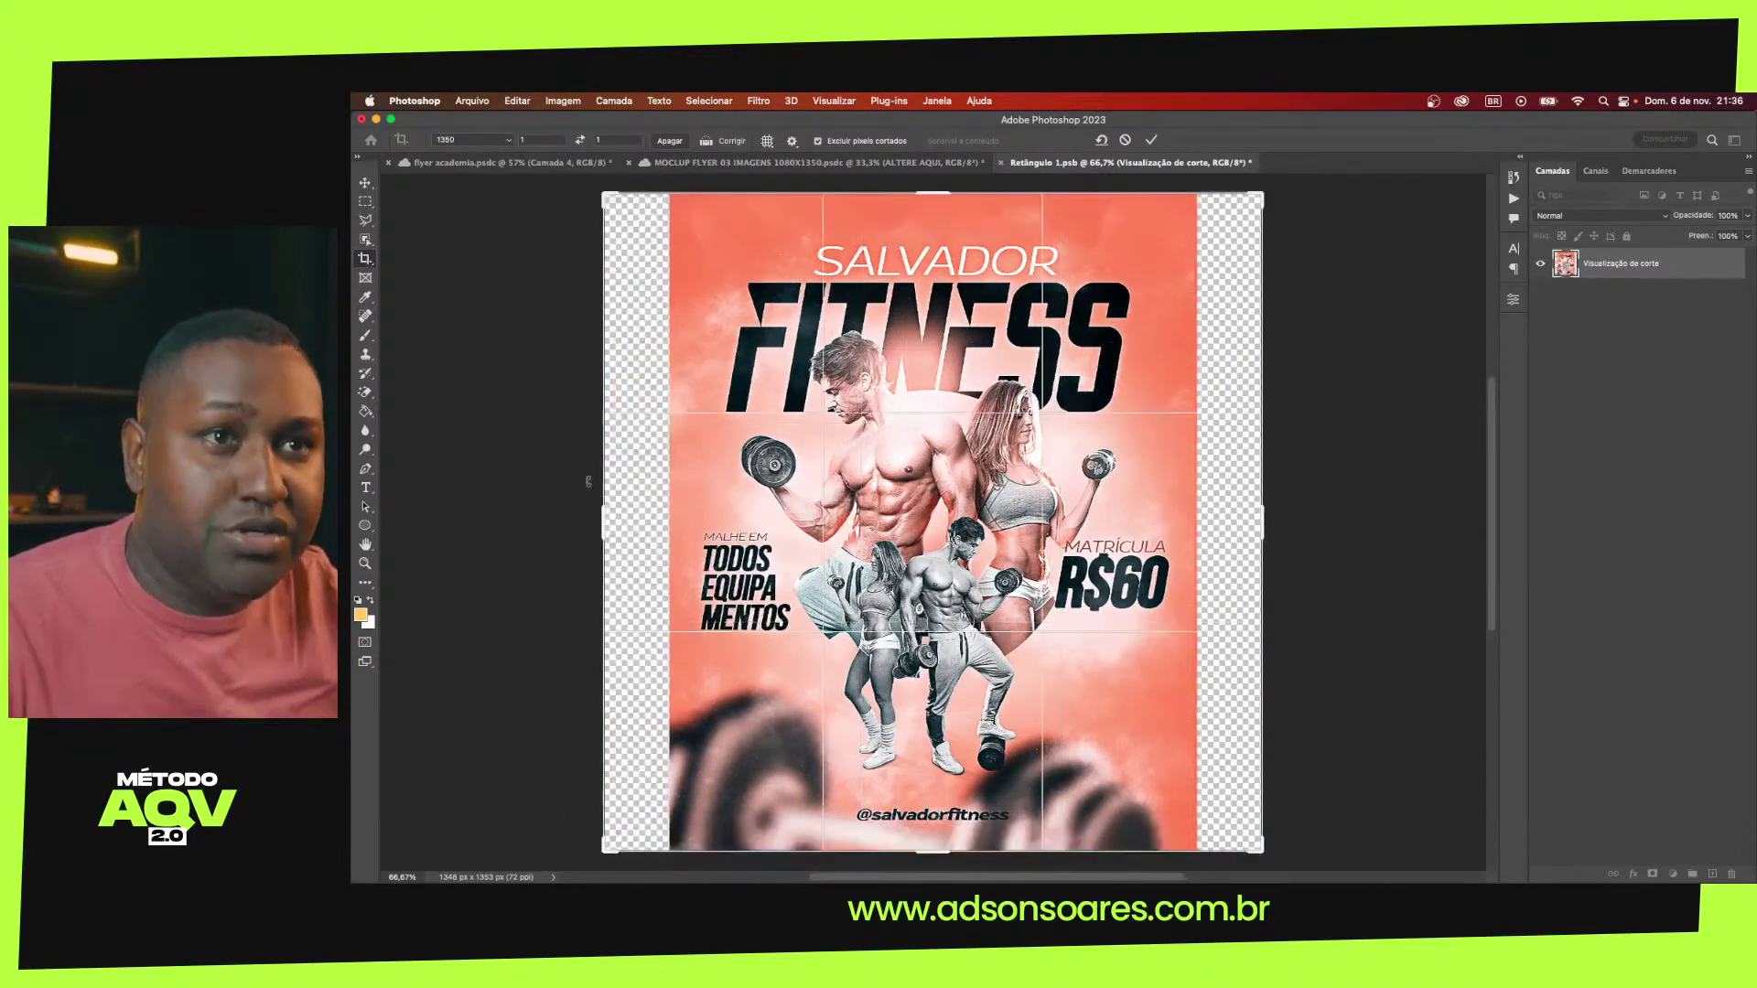
click(462, 140)
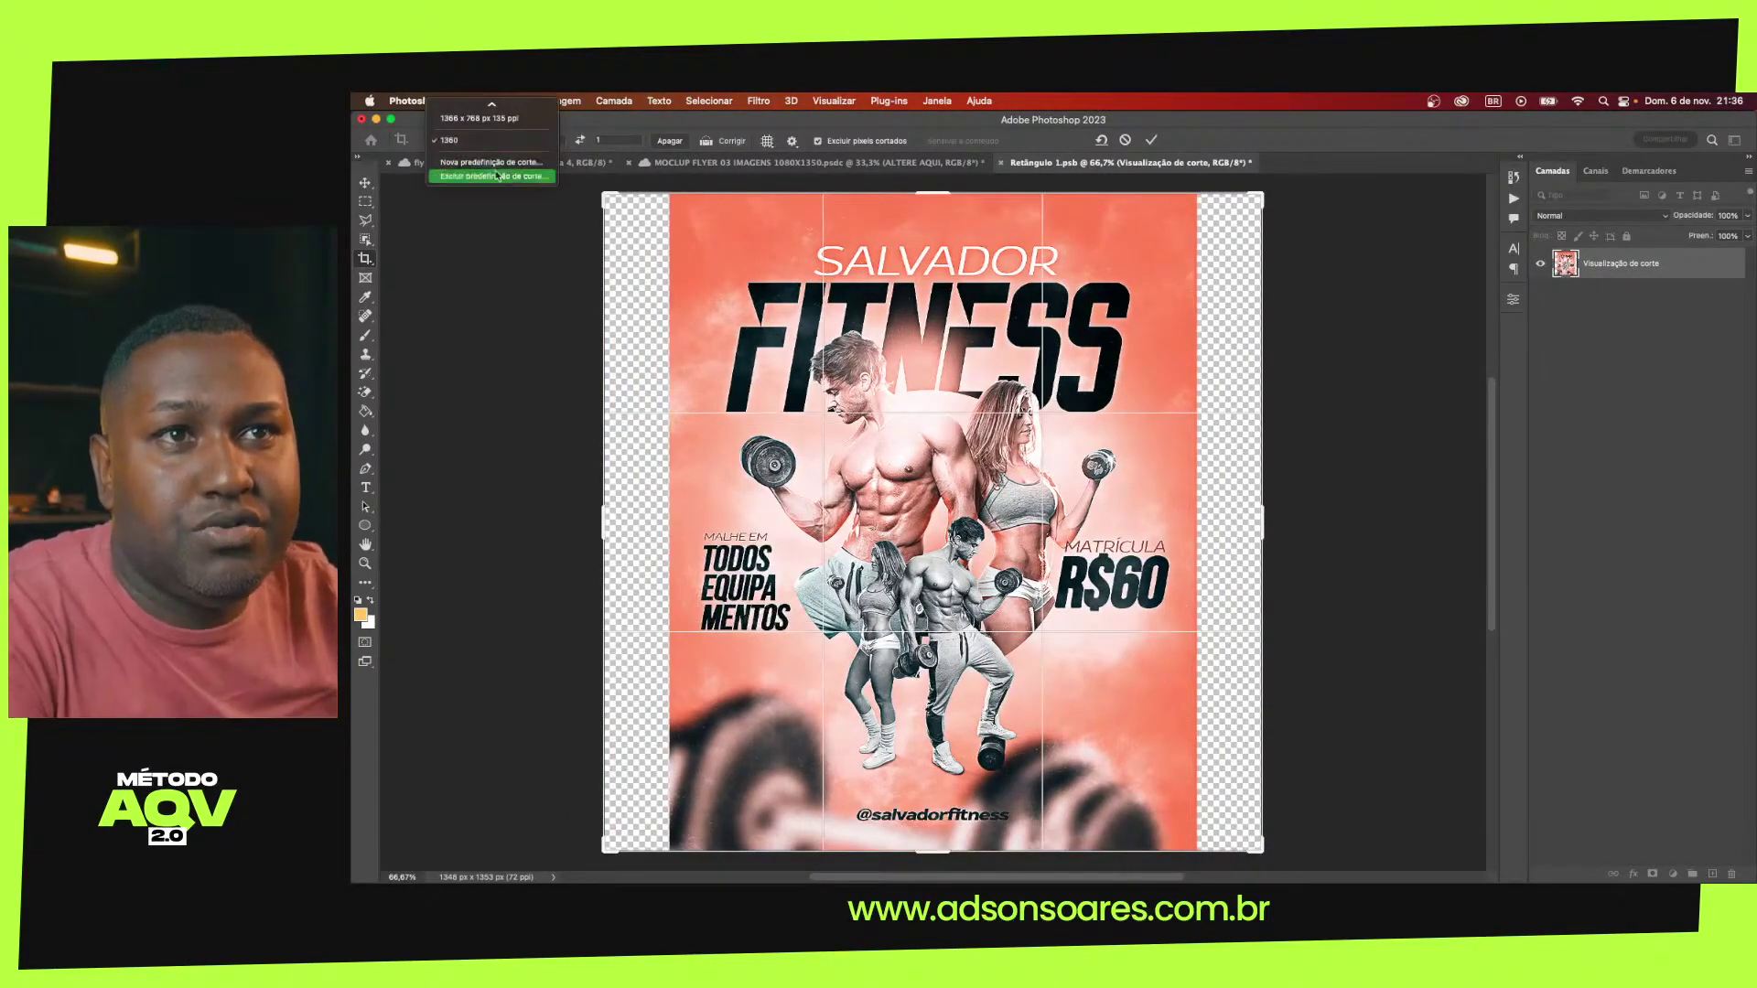
scroll(508, 172, up, 3)
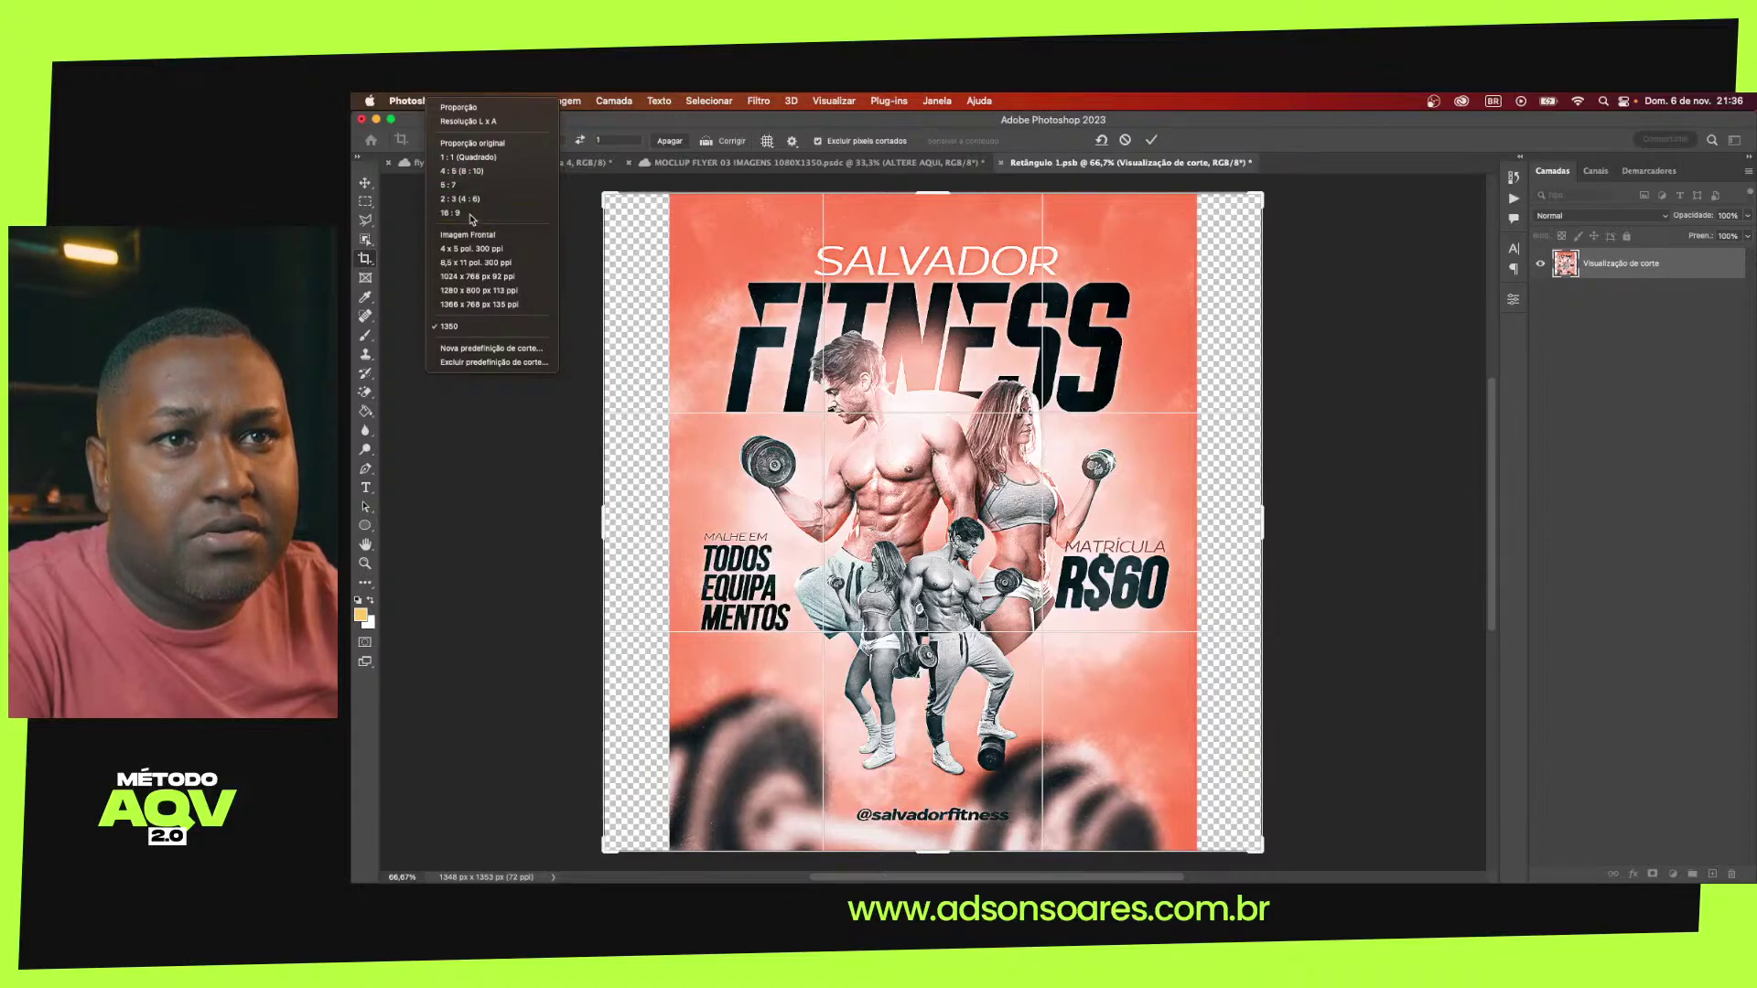
click(470, 214)
click(473, 140)
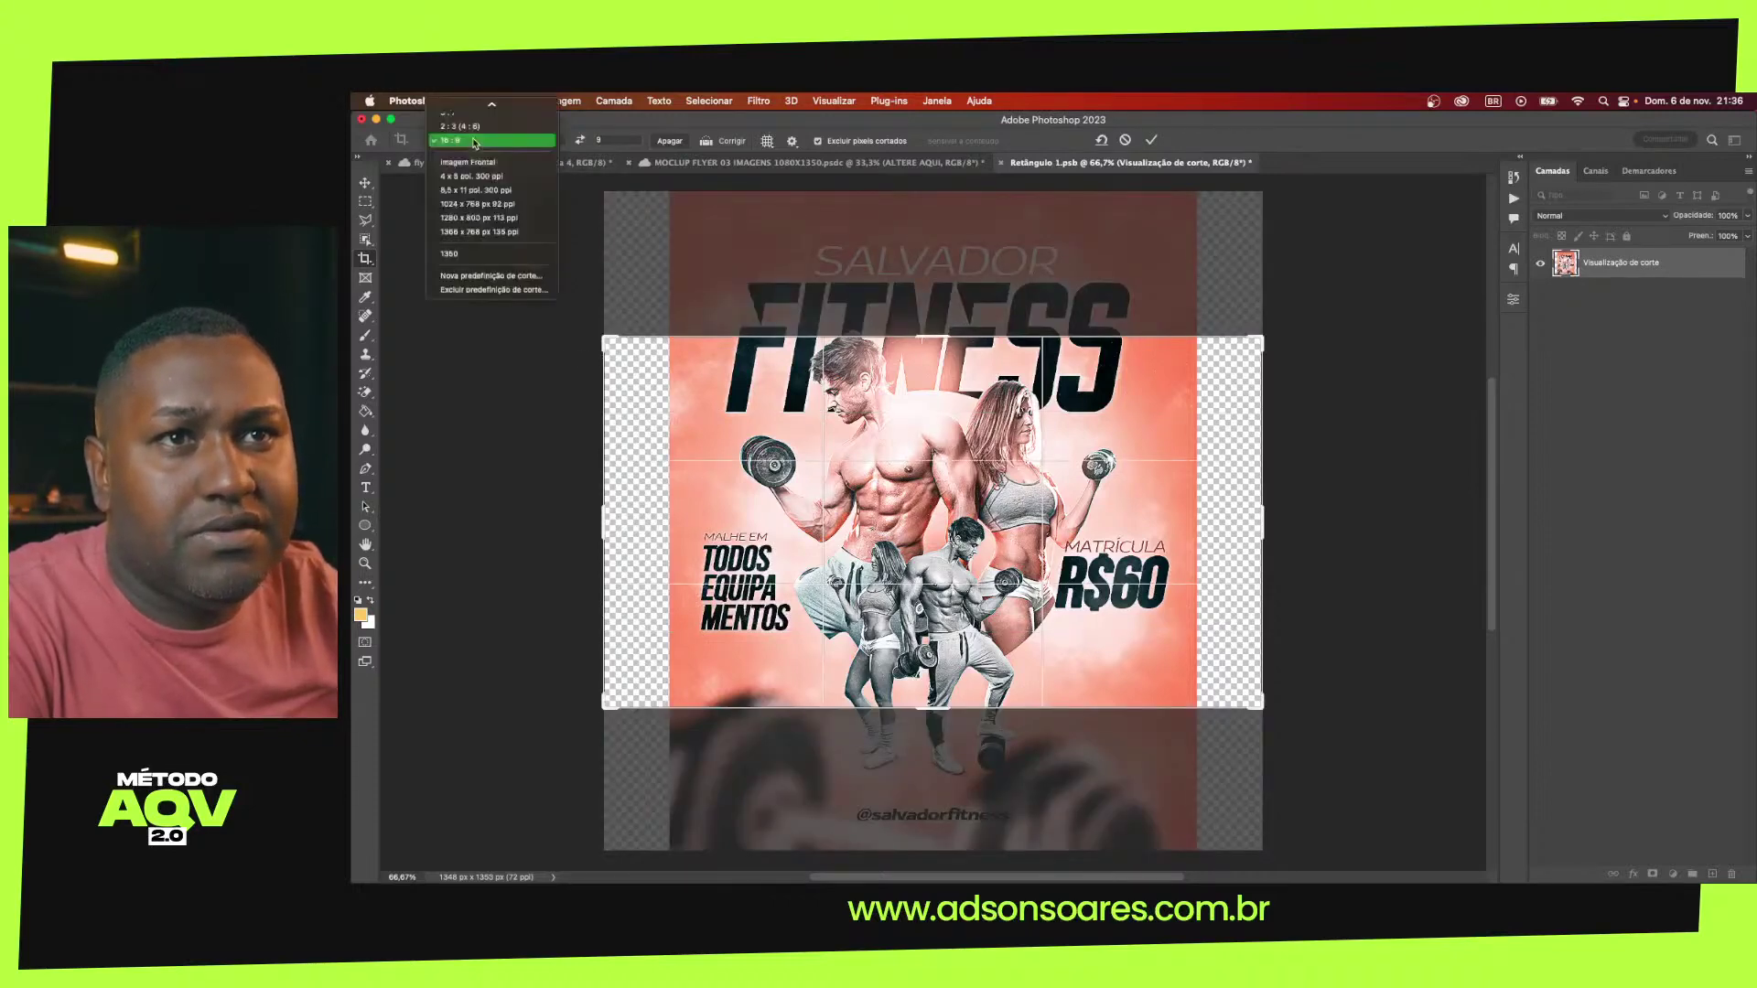
scroll(475, 142, up, 2)
scroll(485, 143, up, 2)
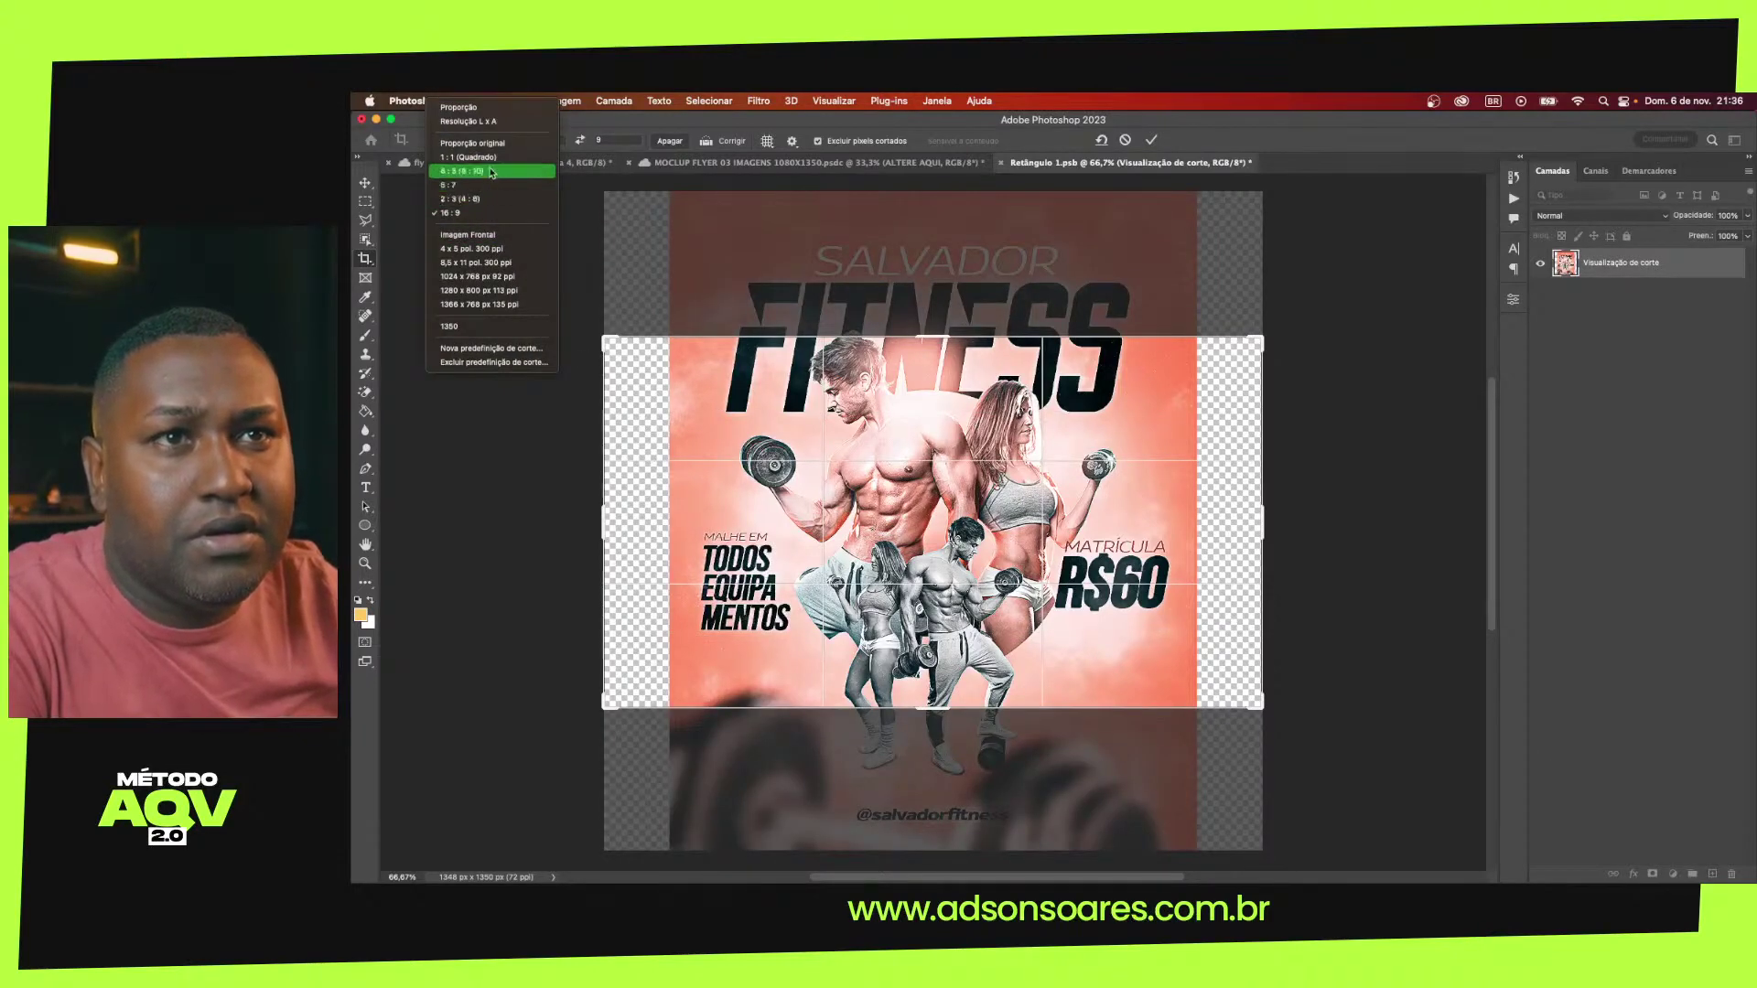
scroll(498, 145, up, 1)
click(498, 144)
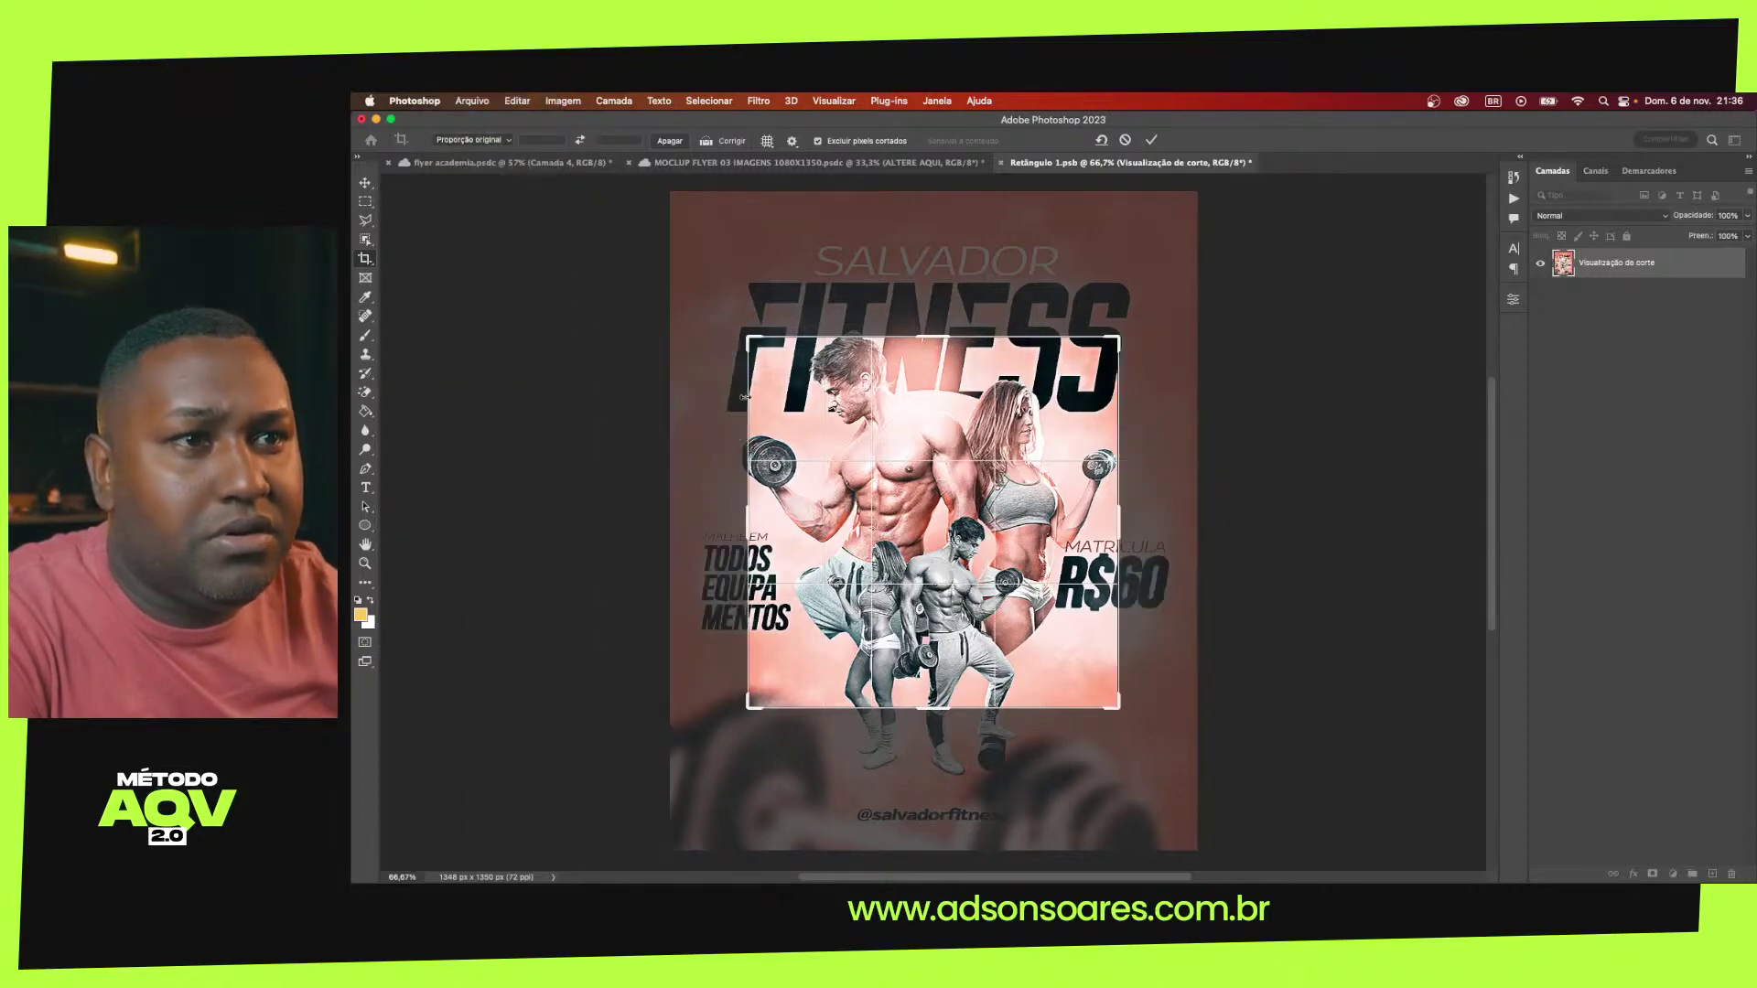
drag(748, 509, 667, 508)
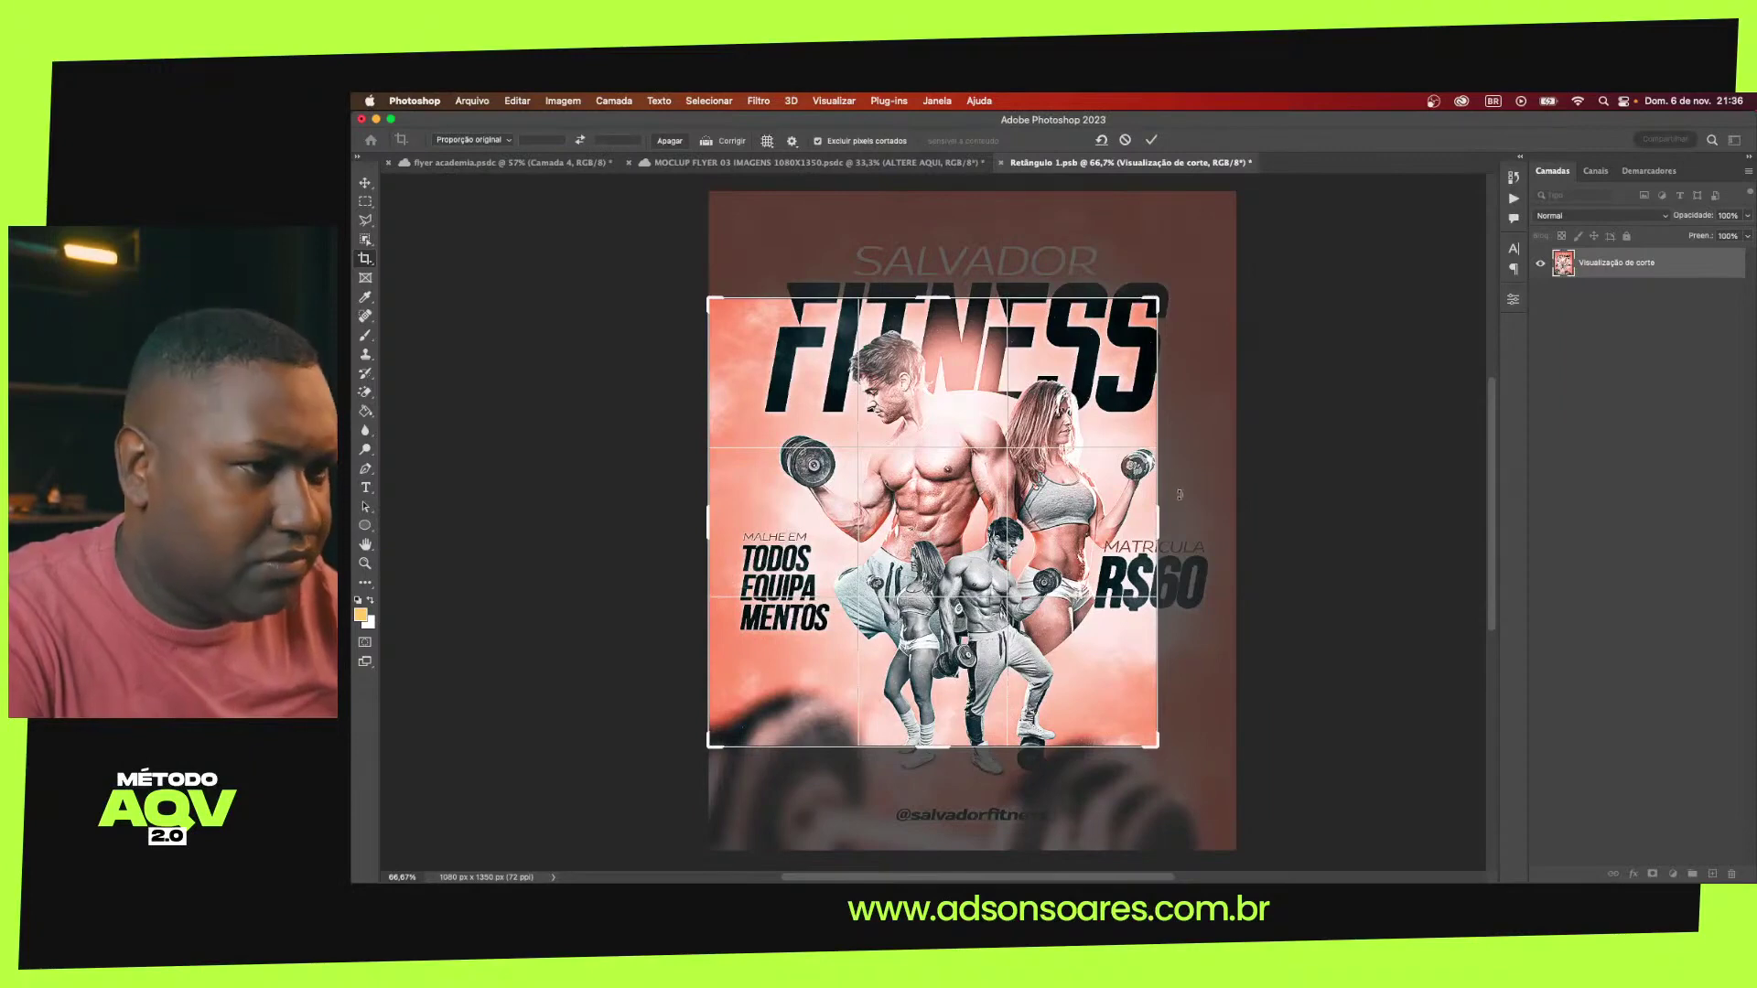
drag(1160, 518, 1196, 518)
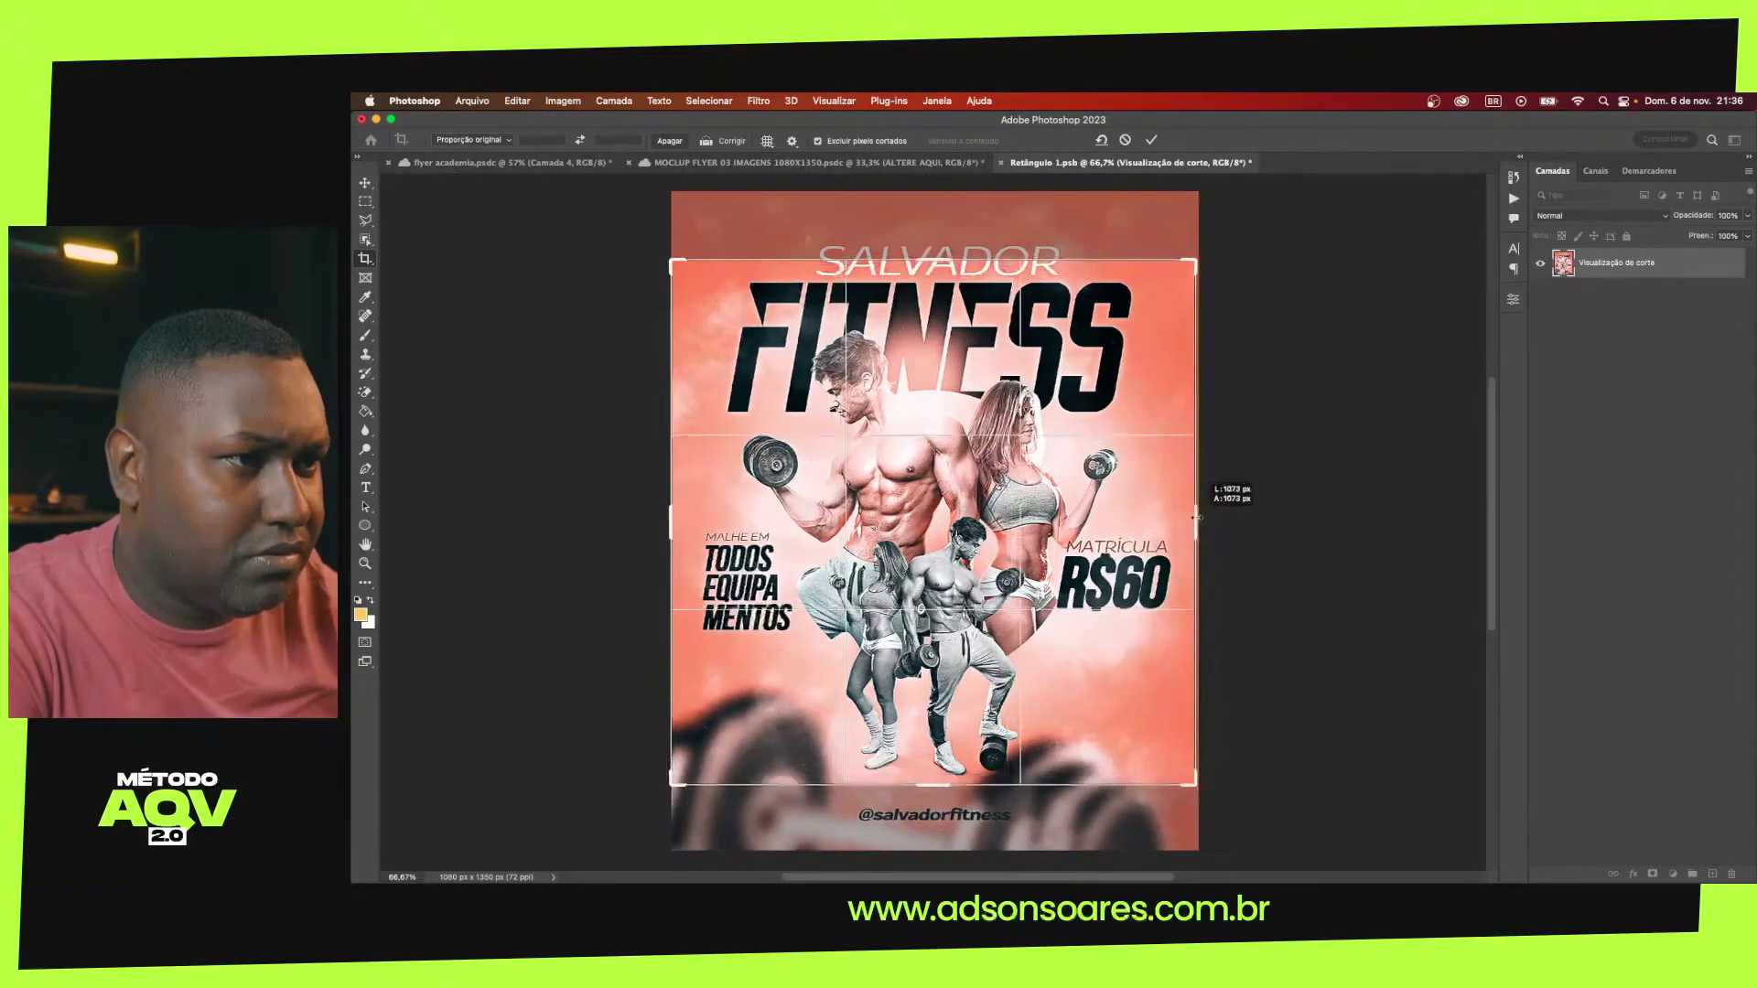
drag(1196, 518, 1196, 518)
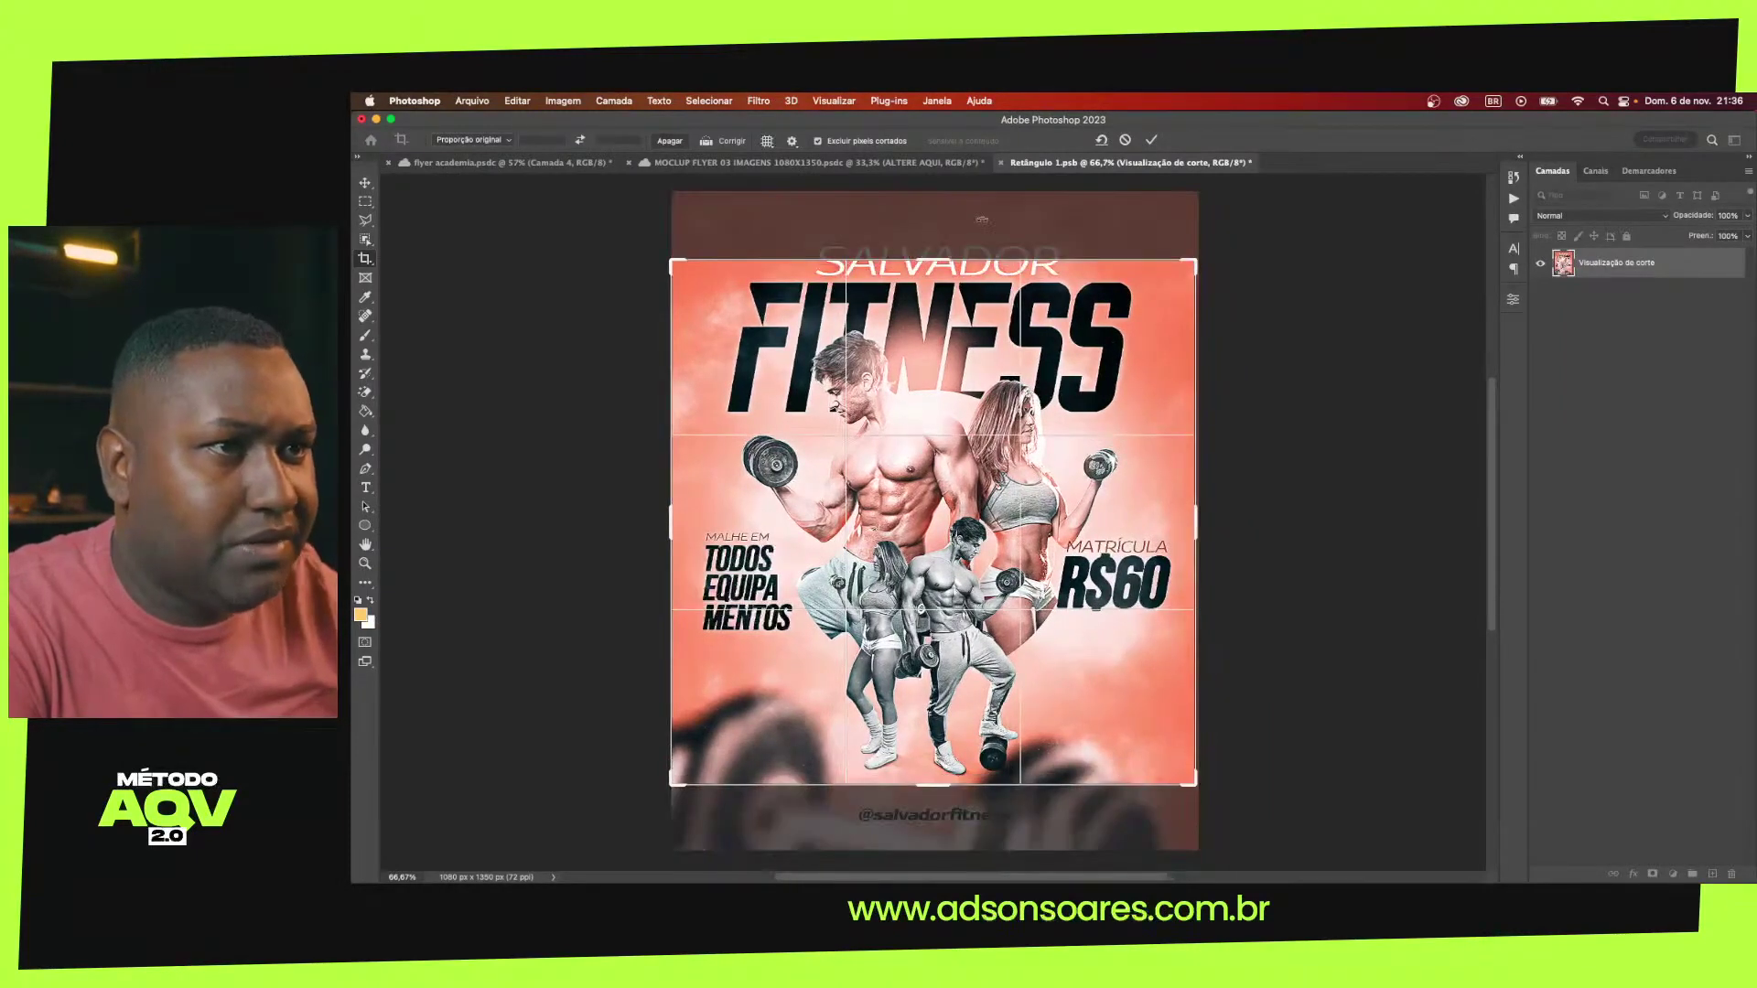
Try 16:9 once more, then crop the canvas to exactly 1080 × 1350 px
click(485, 141)
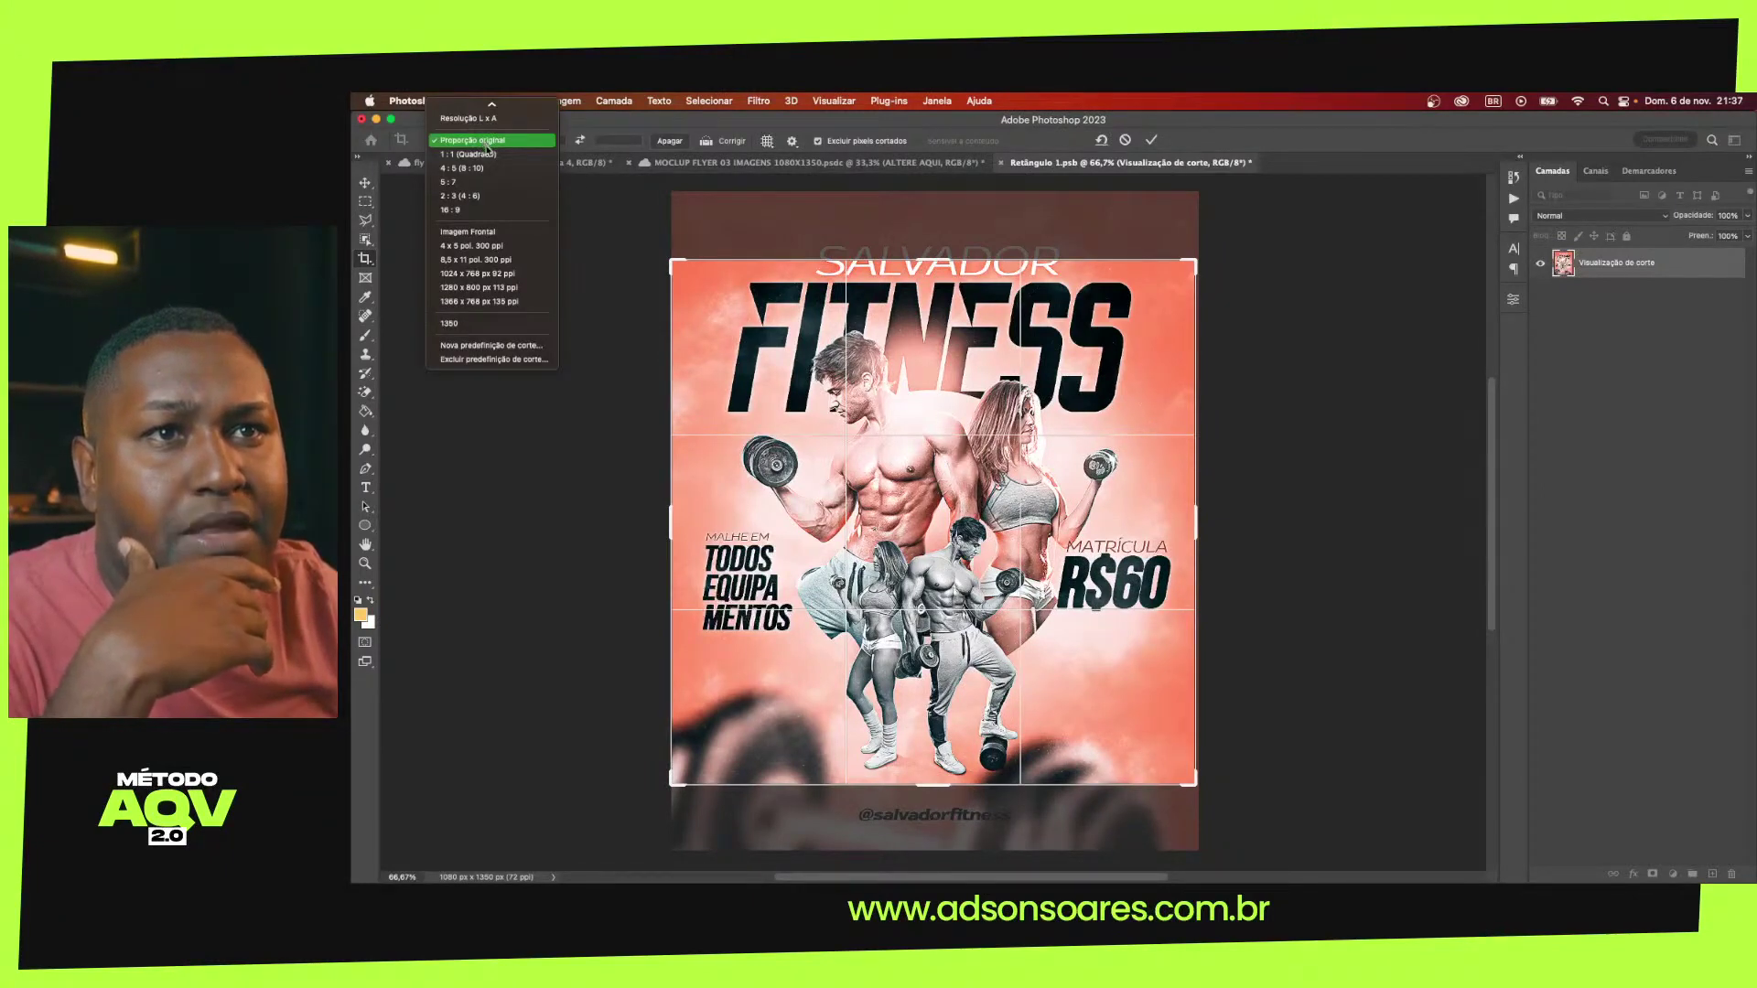
scroll(494, 166, up, 1)
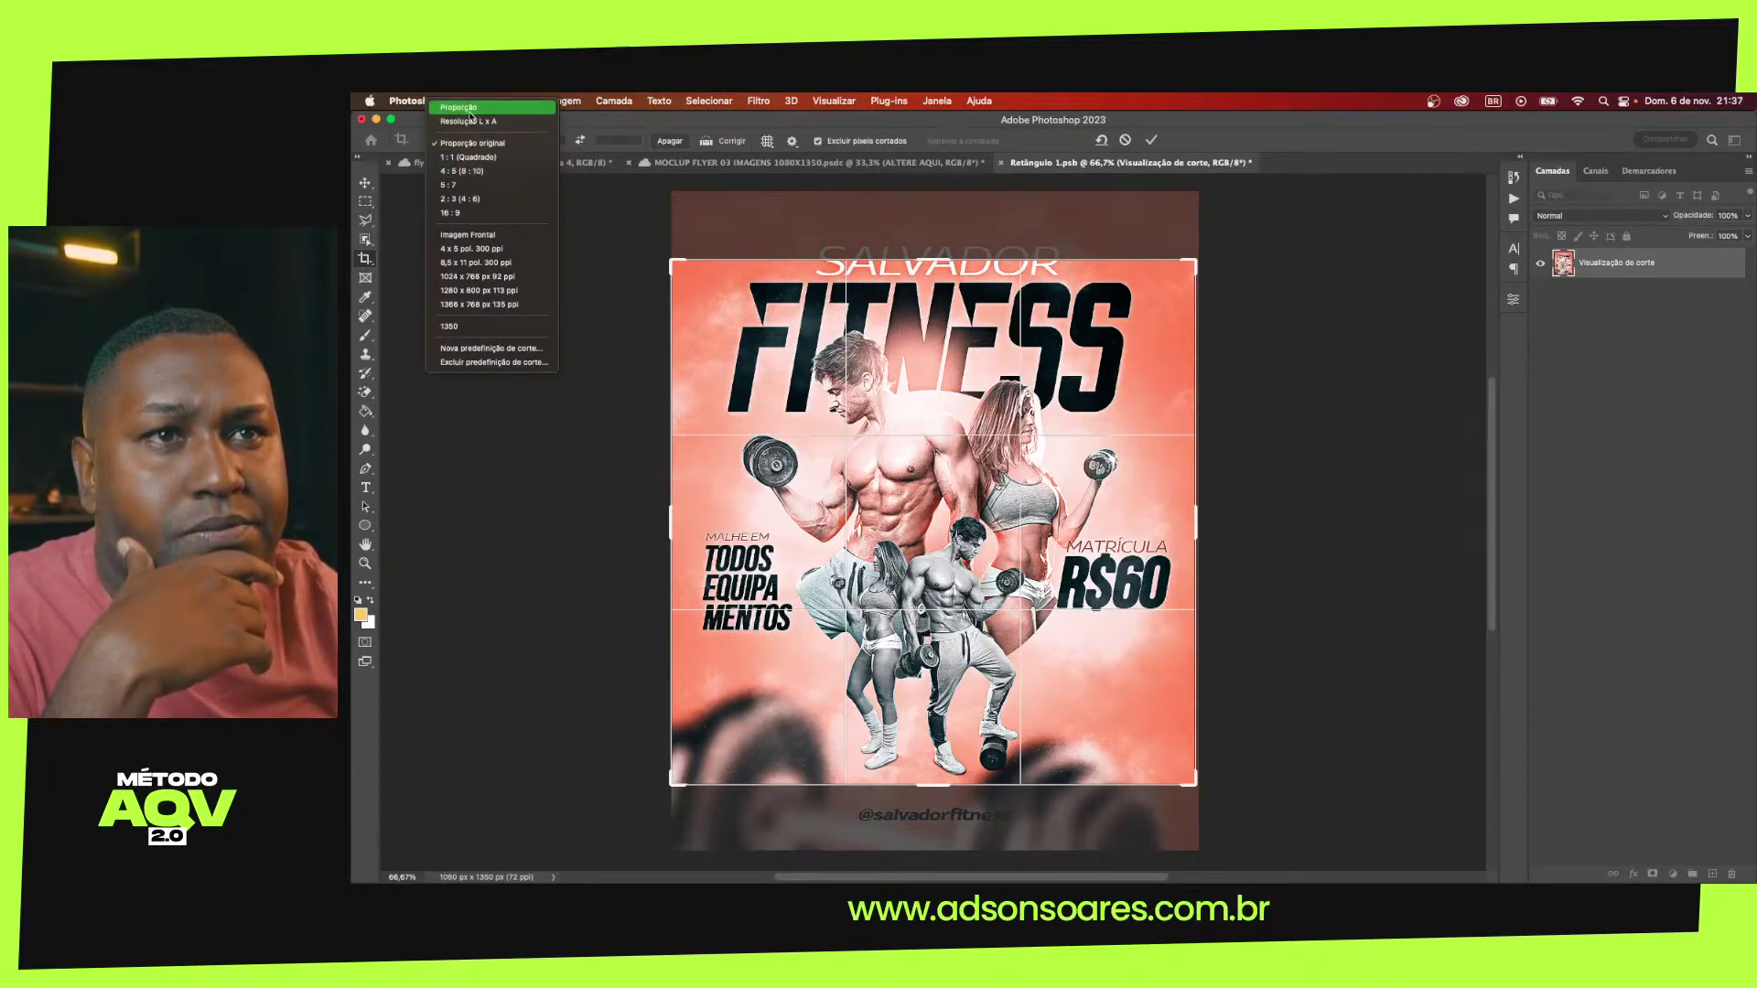
click(449, 212)
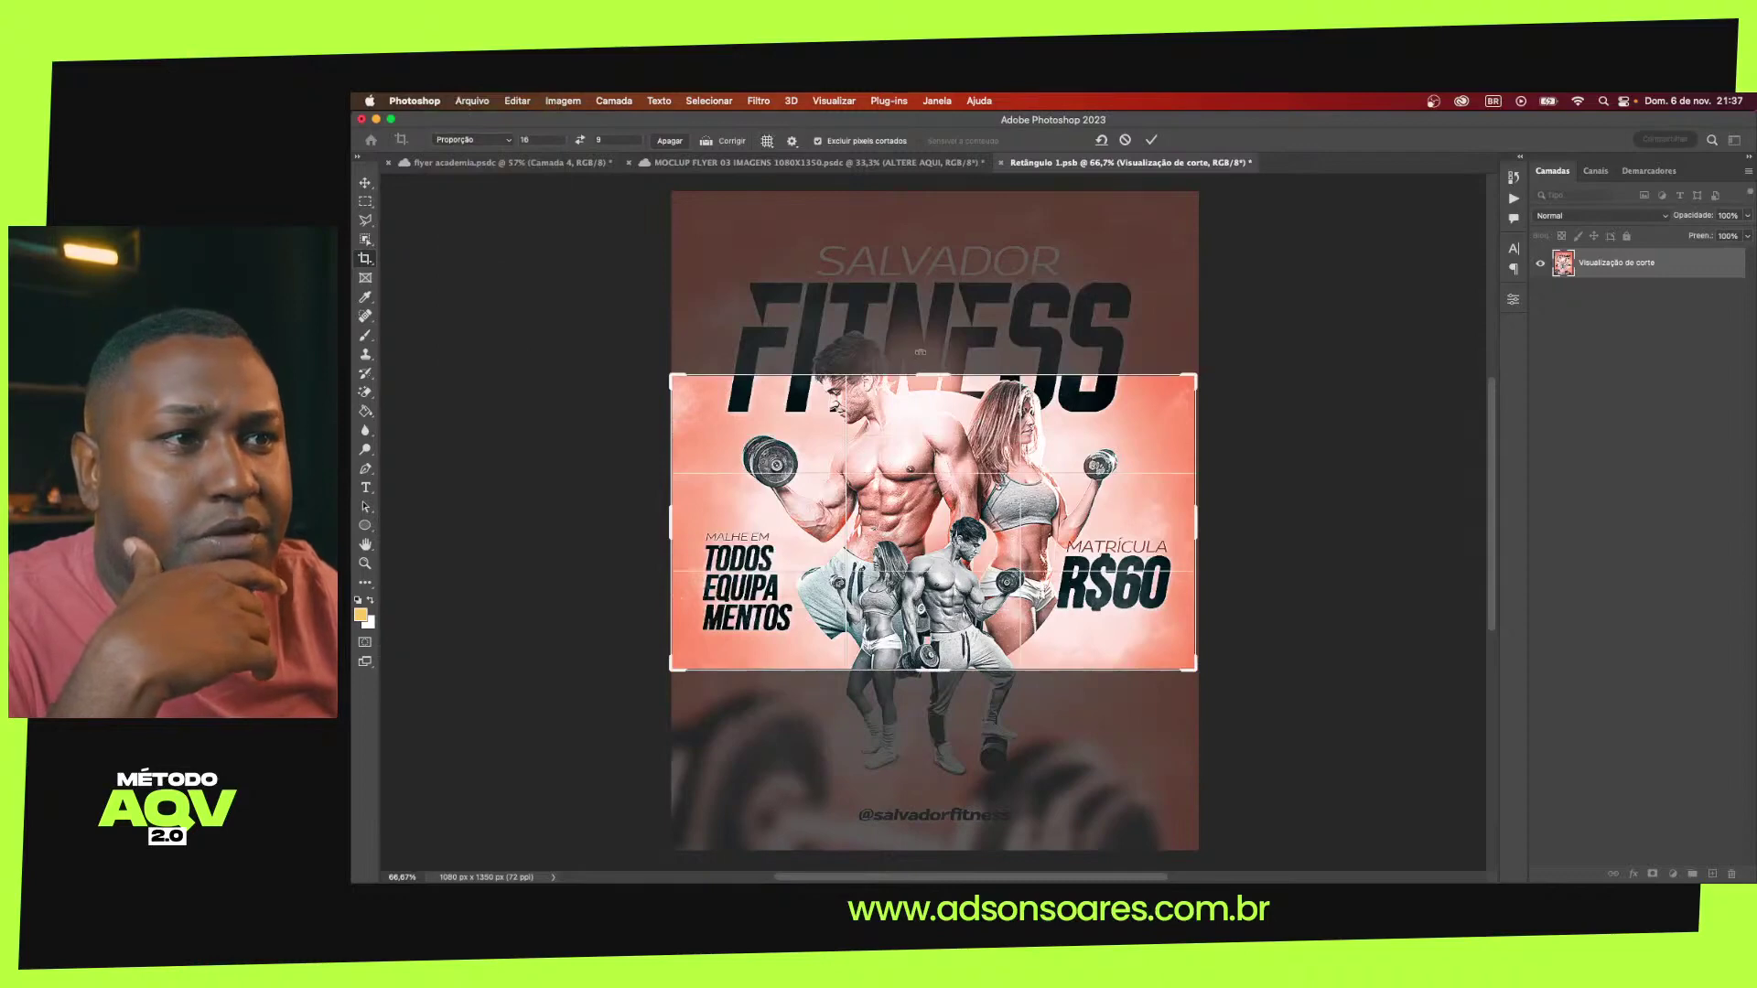
drag(932, 368, 932, 365)
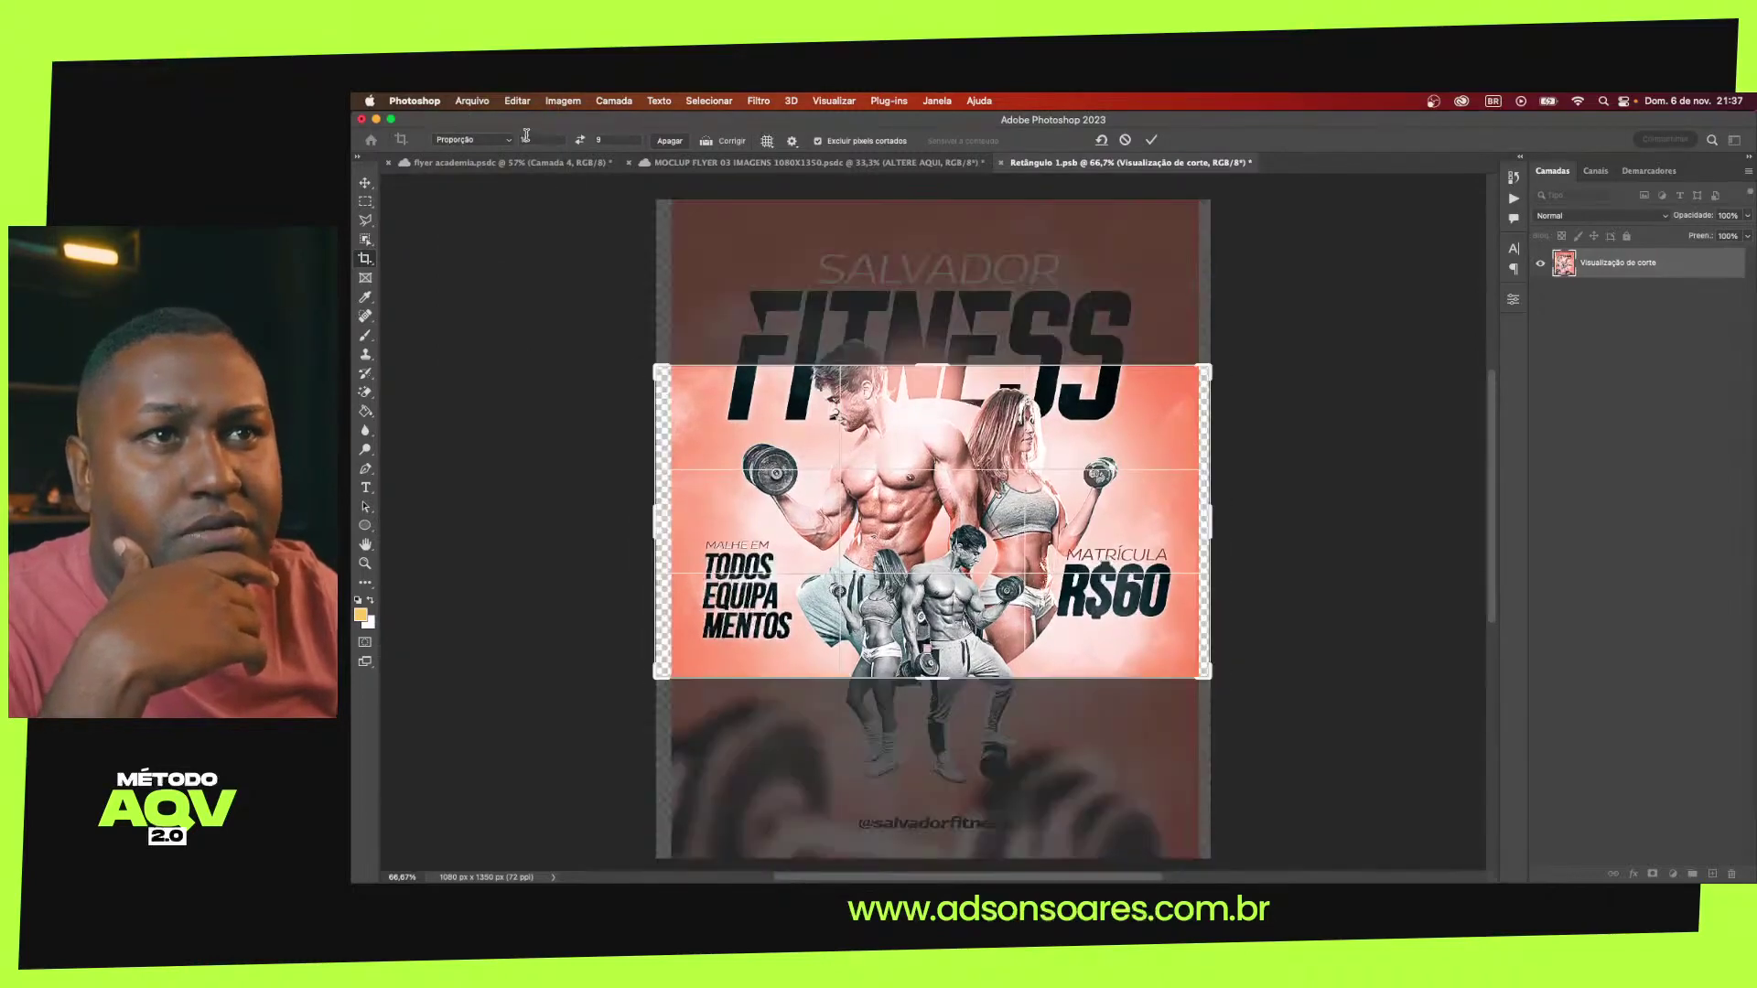
click(486, 143)
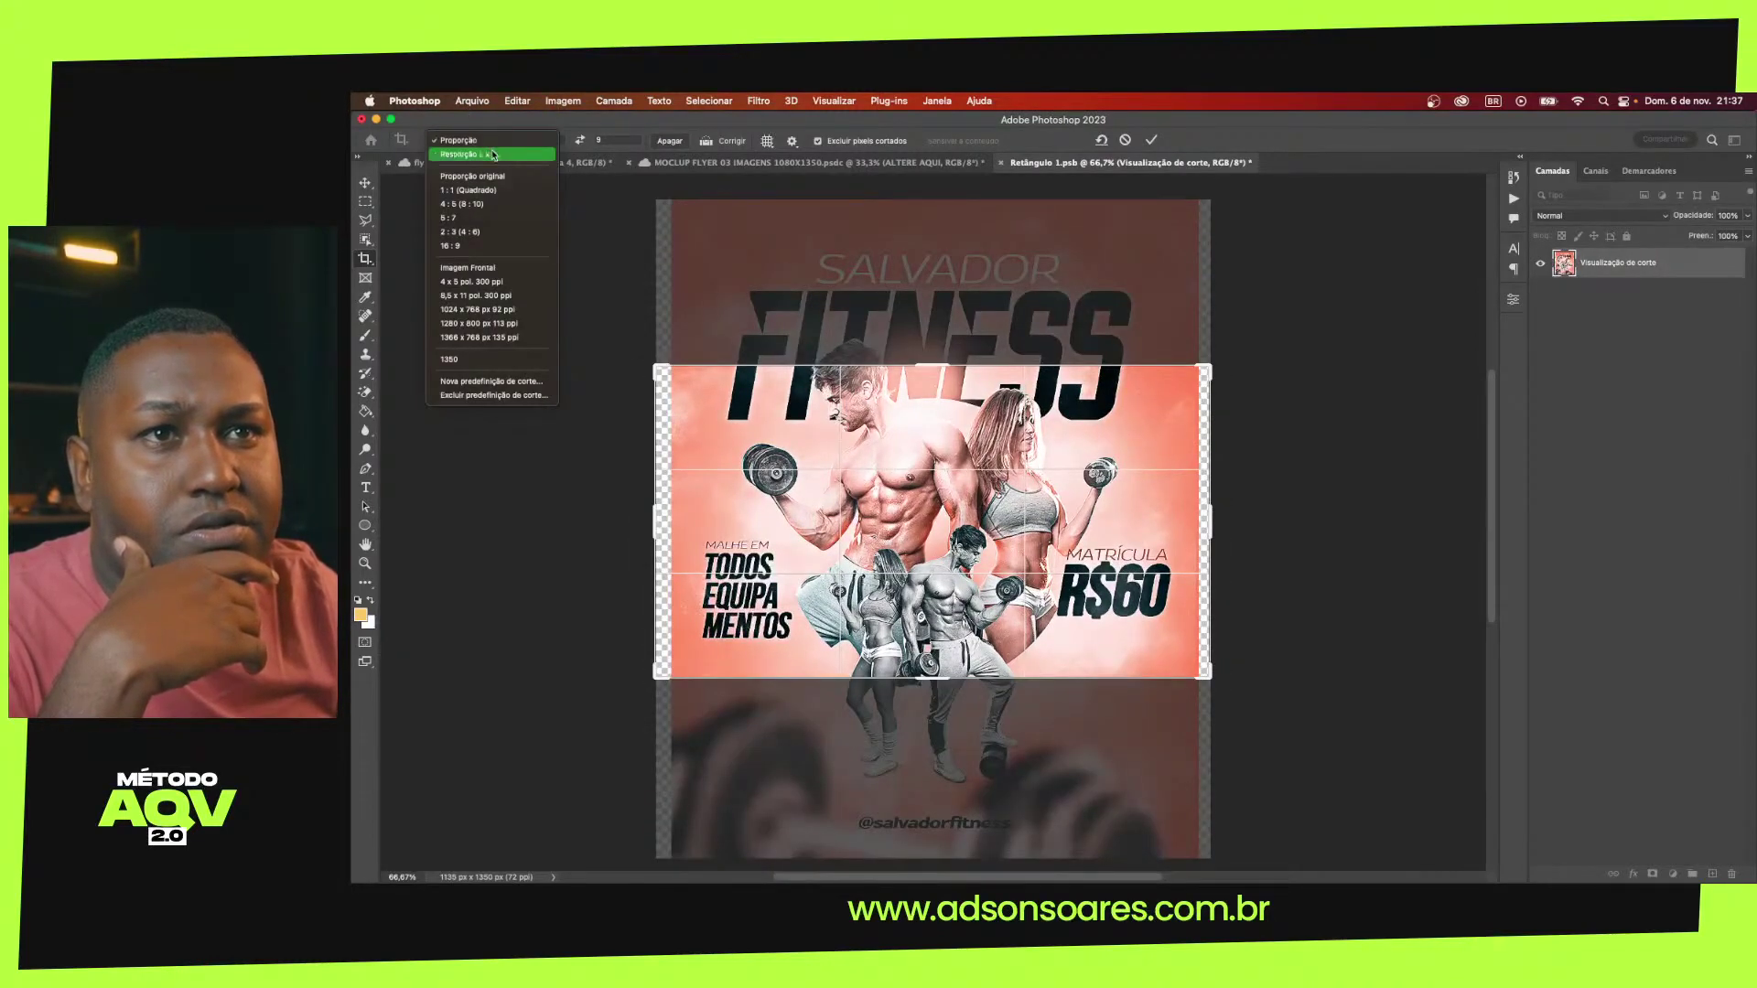
click(467, 153)
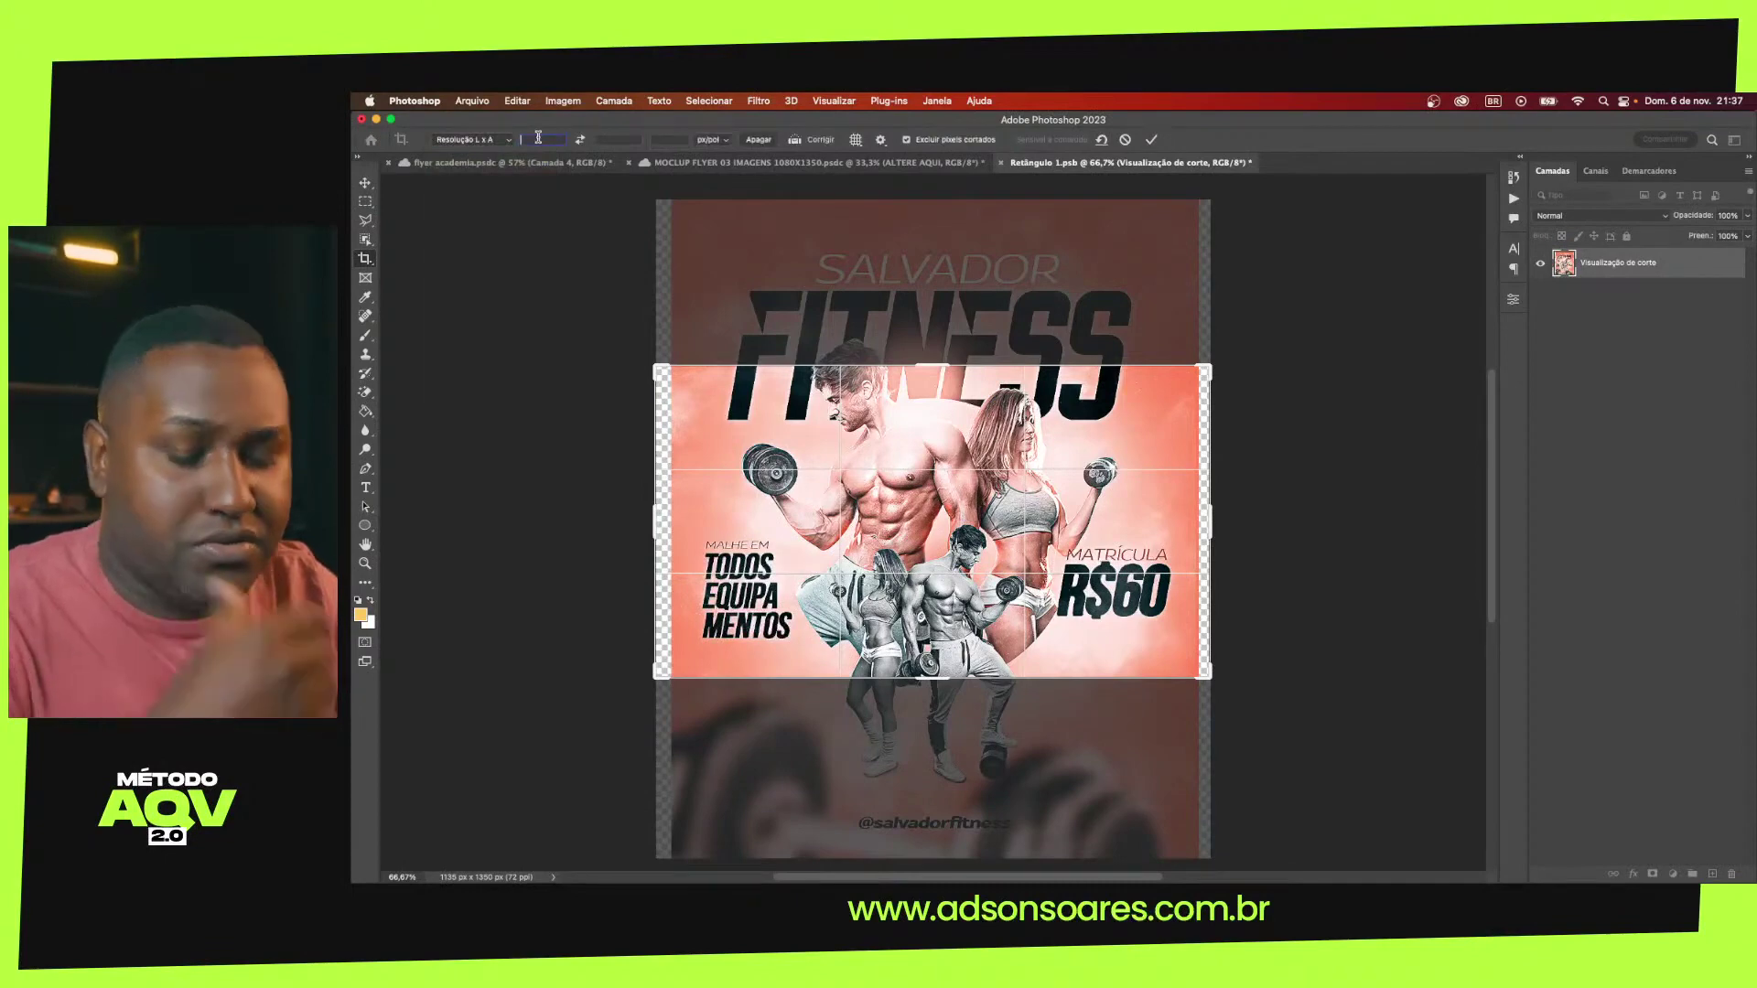
text(108)
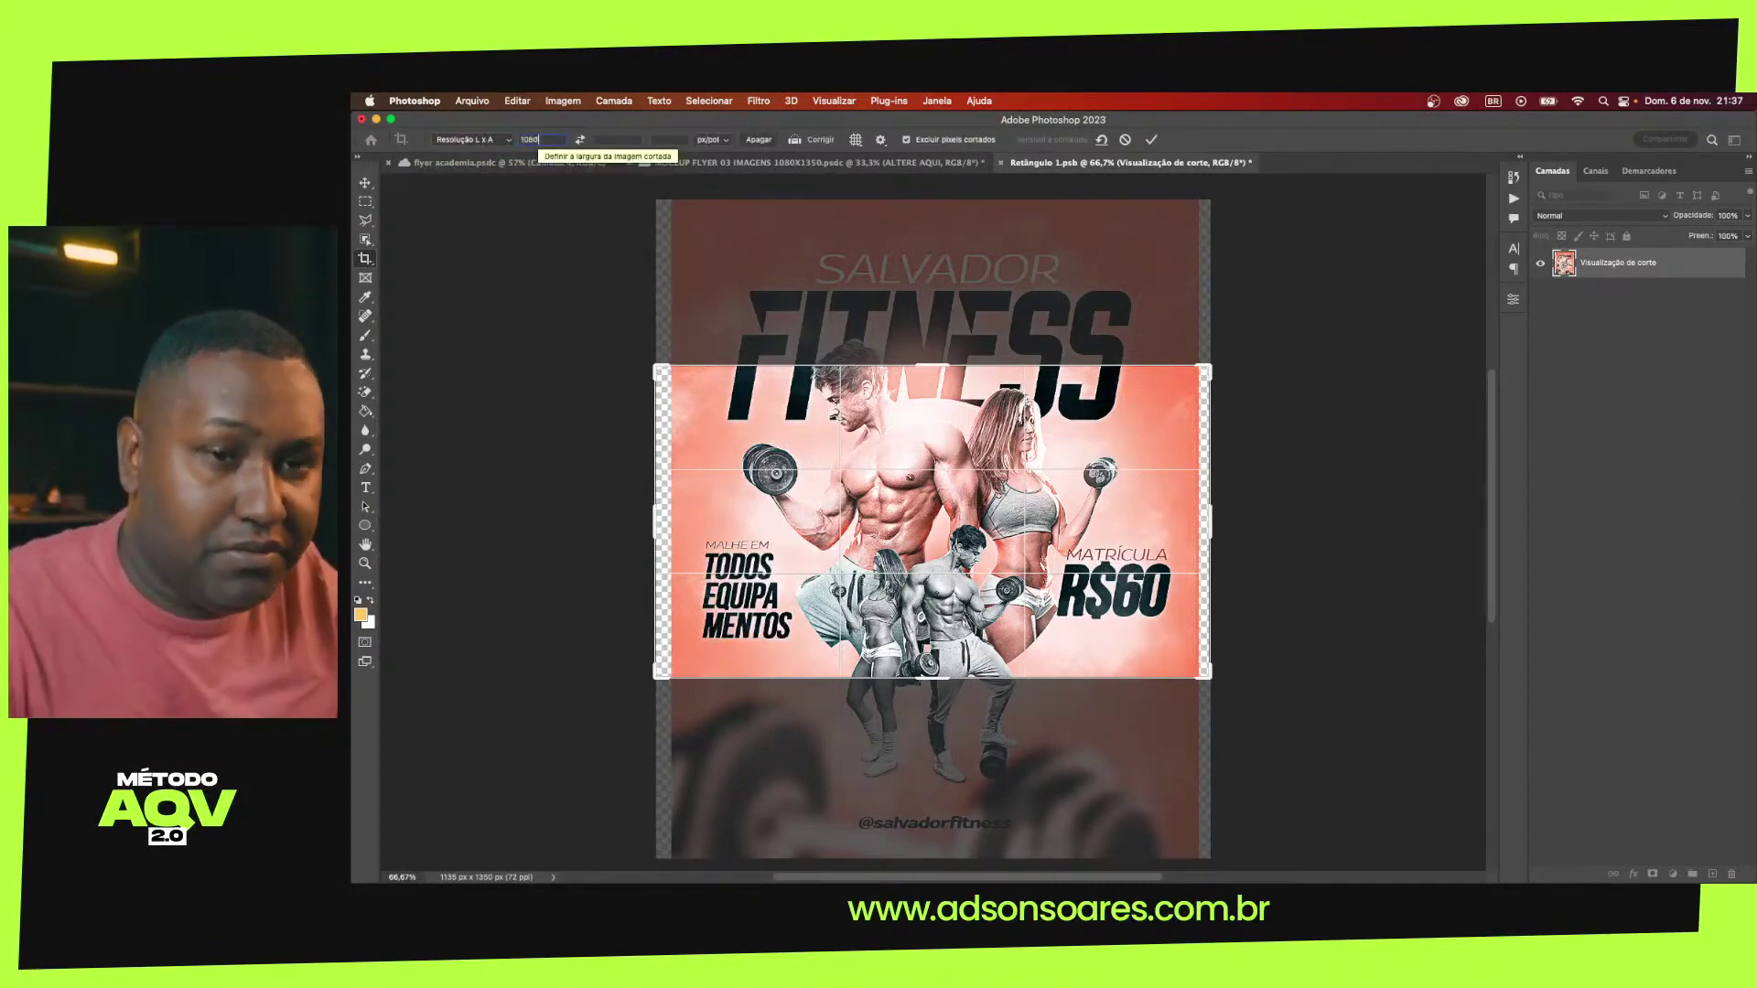
text(0)
key(Tab)
text(1350)
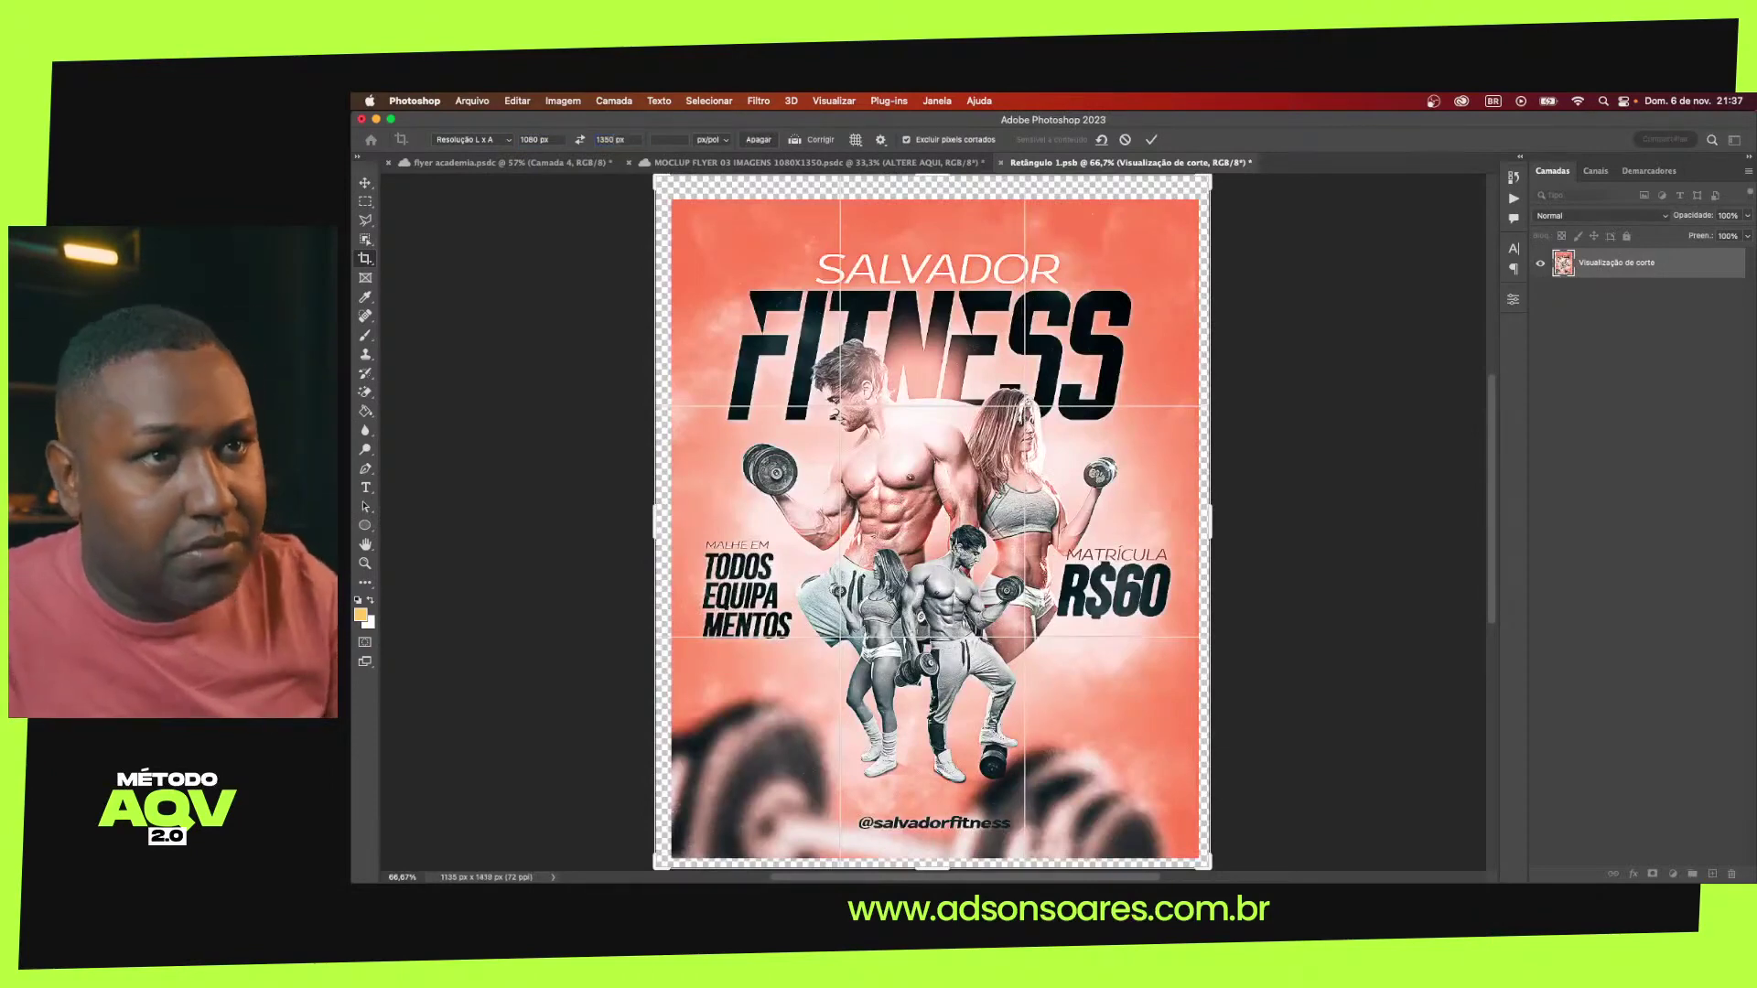
click(1151, 142)
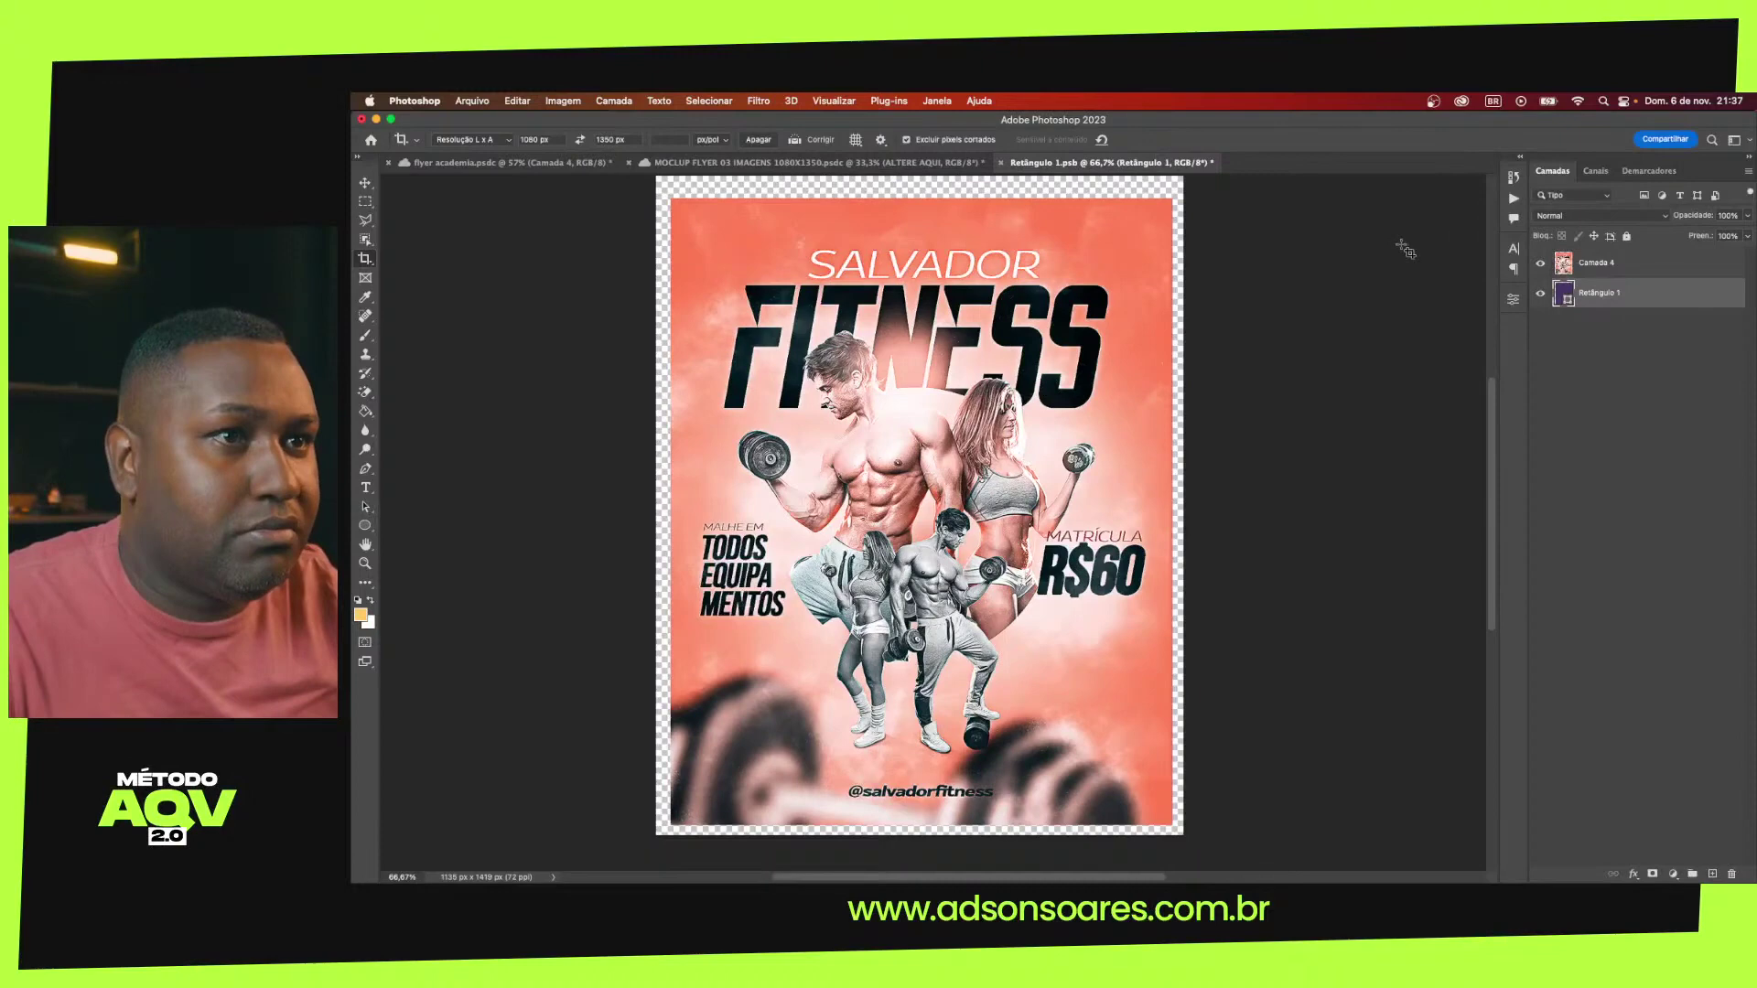
Move and scale the Camada 4 flyer image up so it covers the canvas
click(1604, 273)
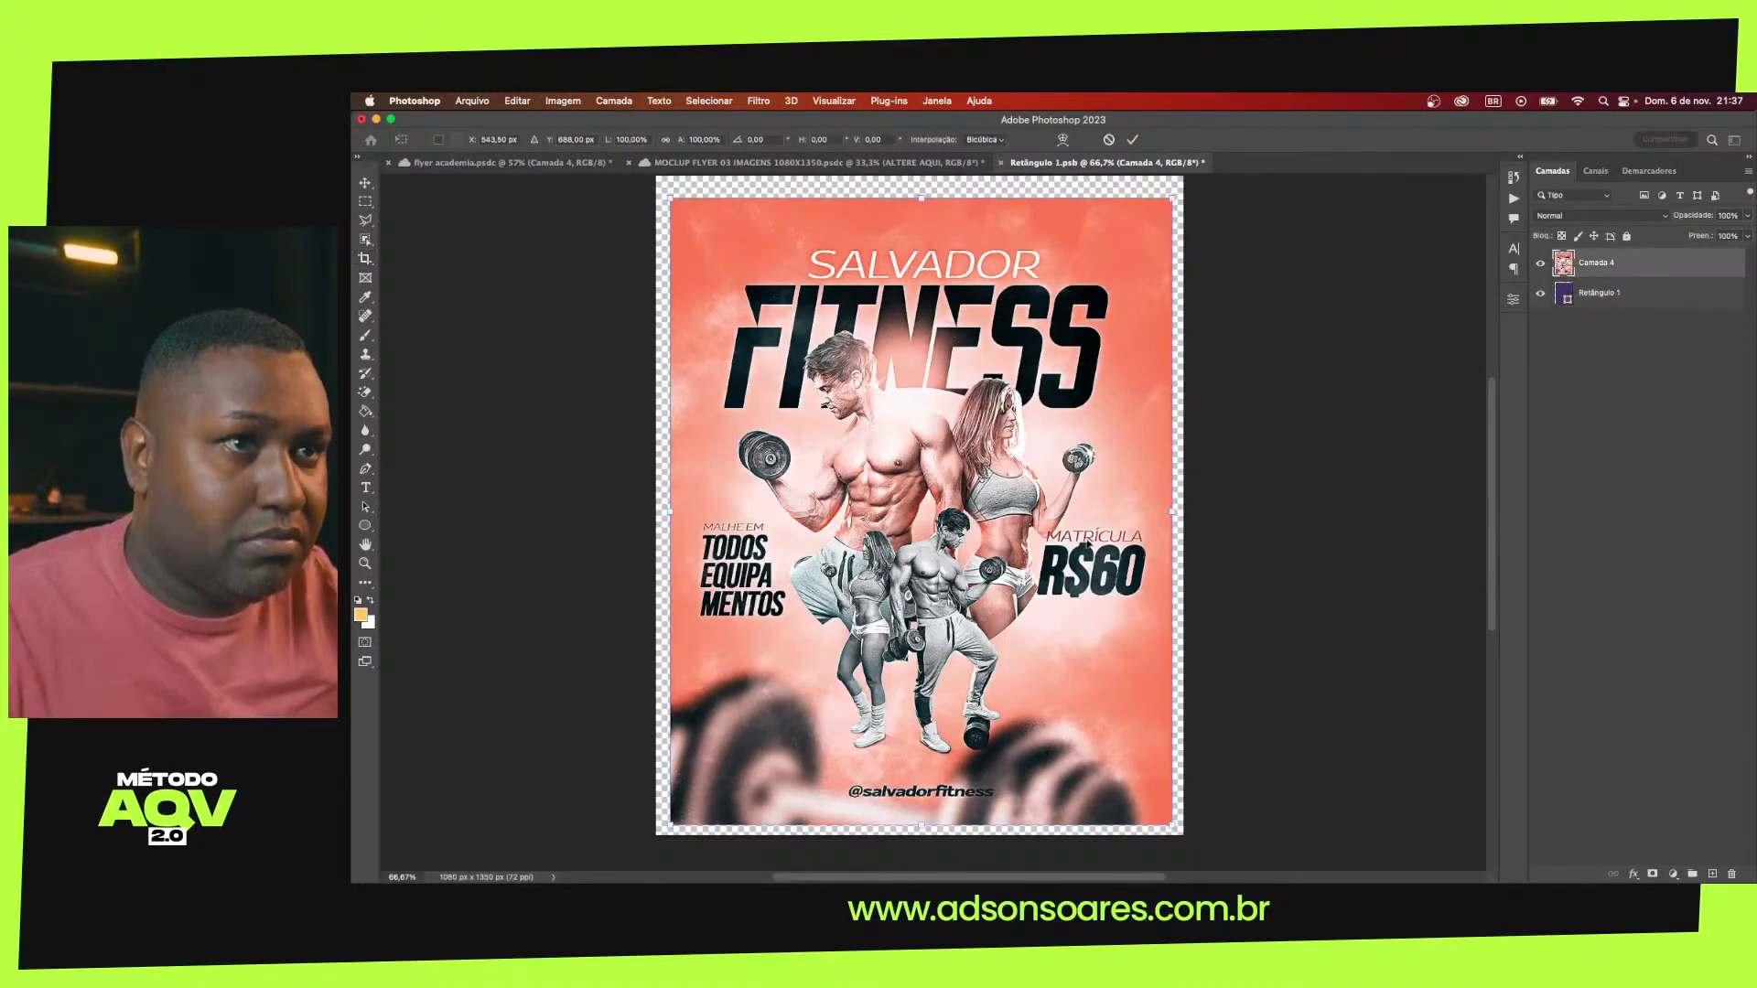
key(ctrl+t)
scroll(1048, 535, down, 1)
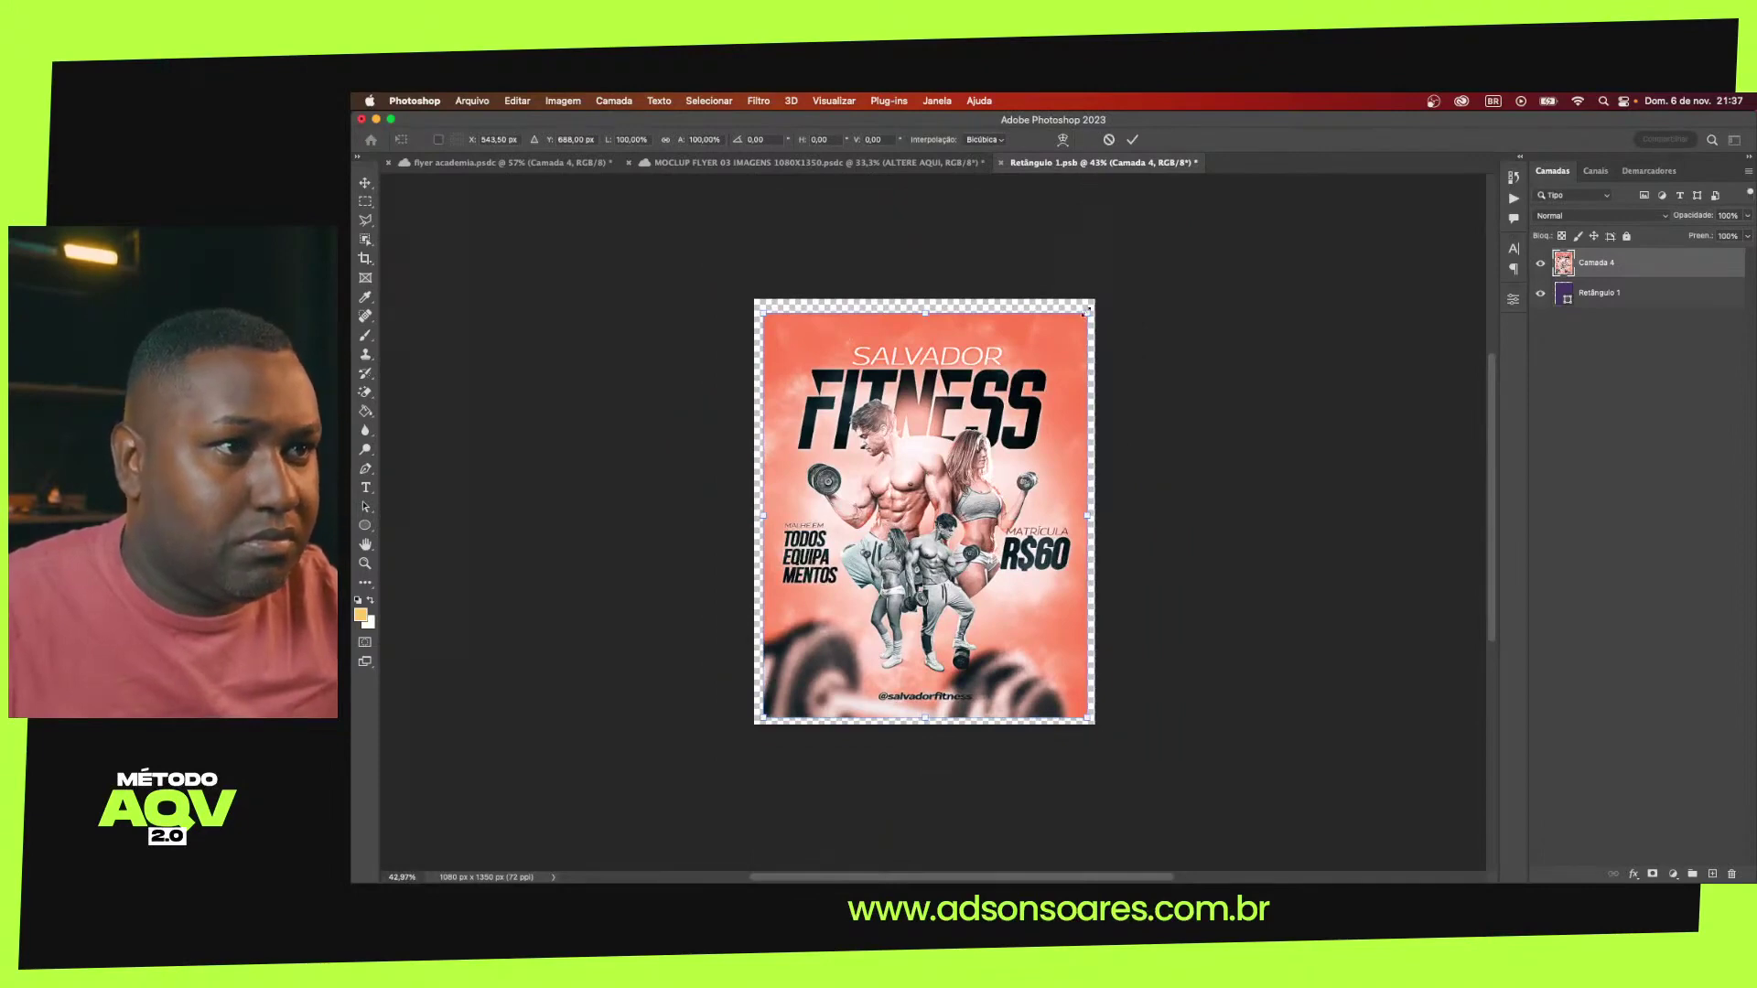
drag(1023, 389, 1020, 383)
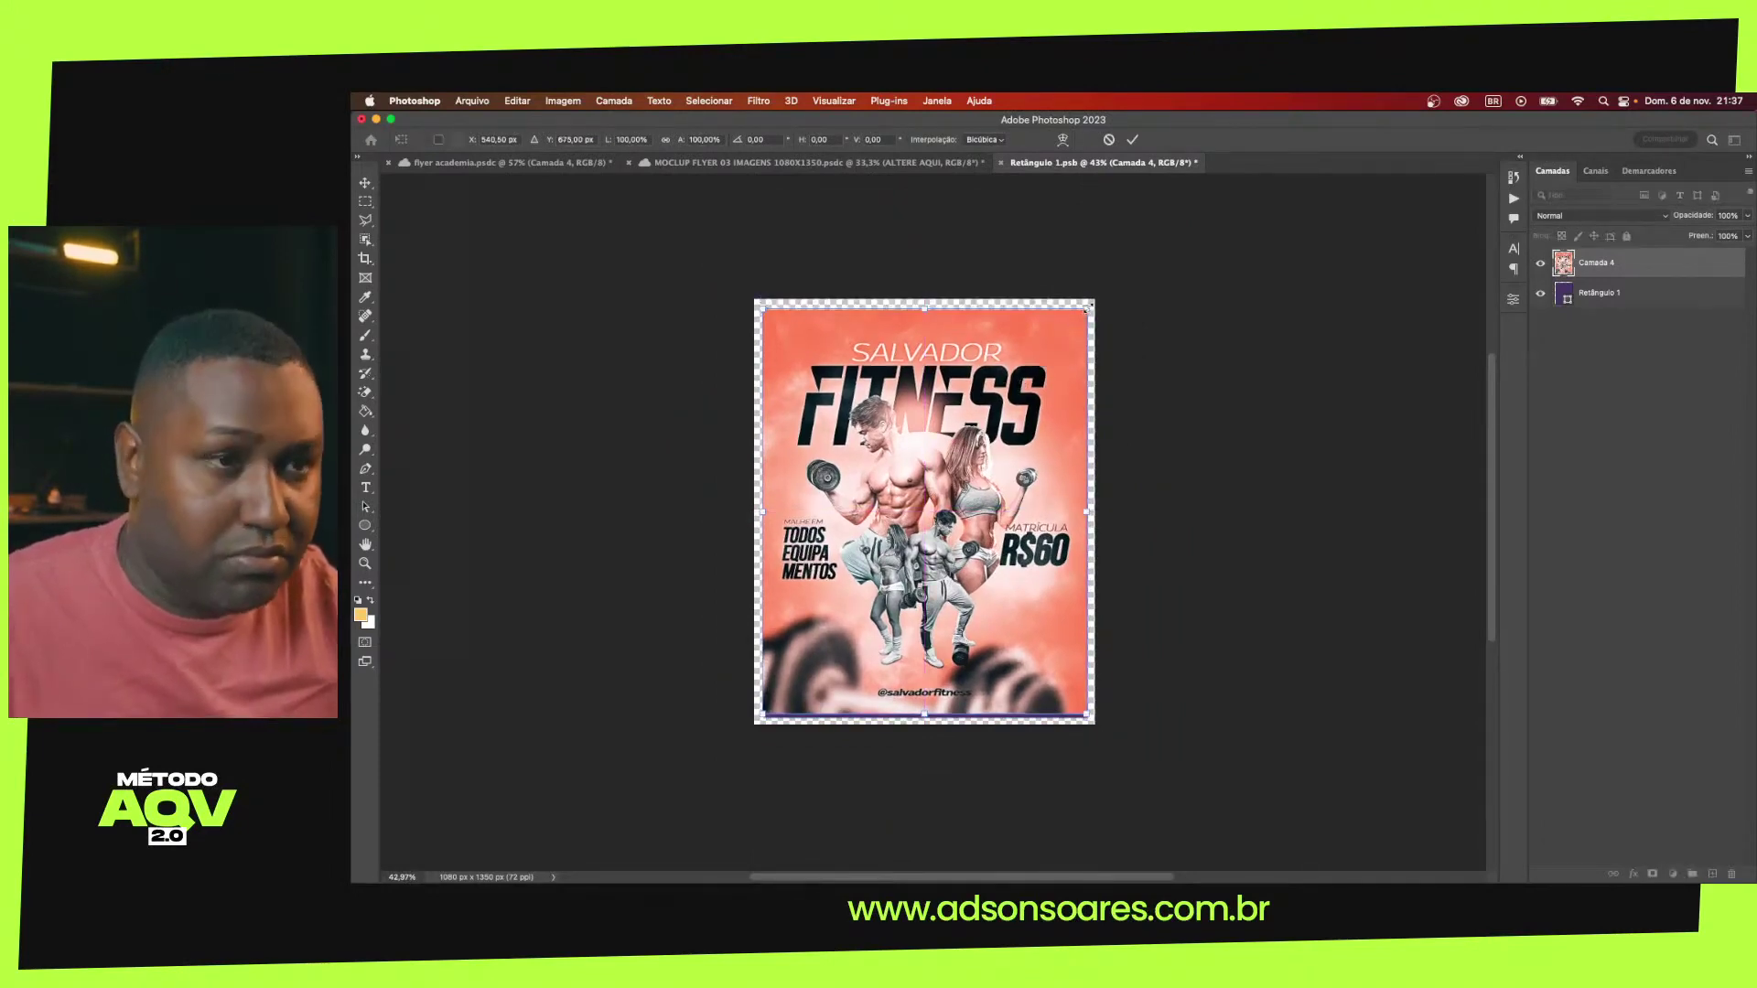
drag(1087, 308, 1100, 298)
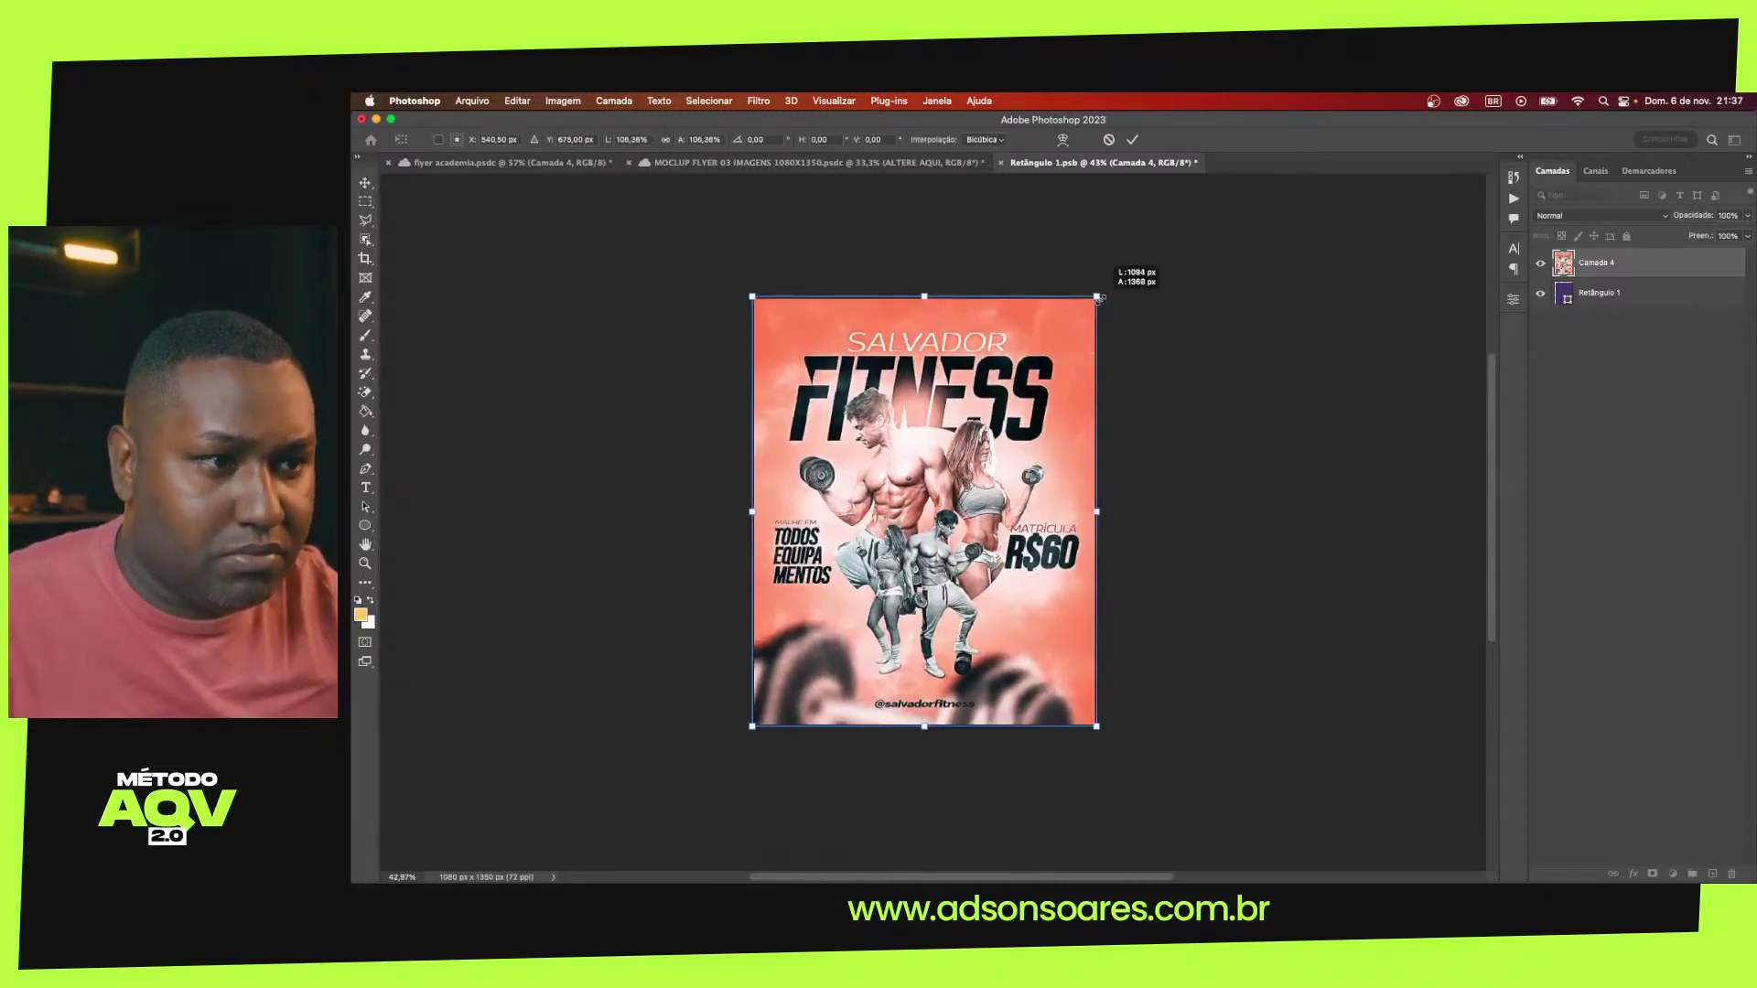
key(c)
Hide the flyer layer, select Retângulo 1, and re-crop the canvas
click(1592, 297)
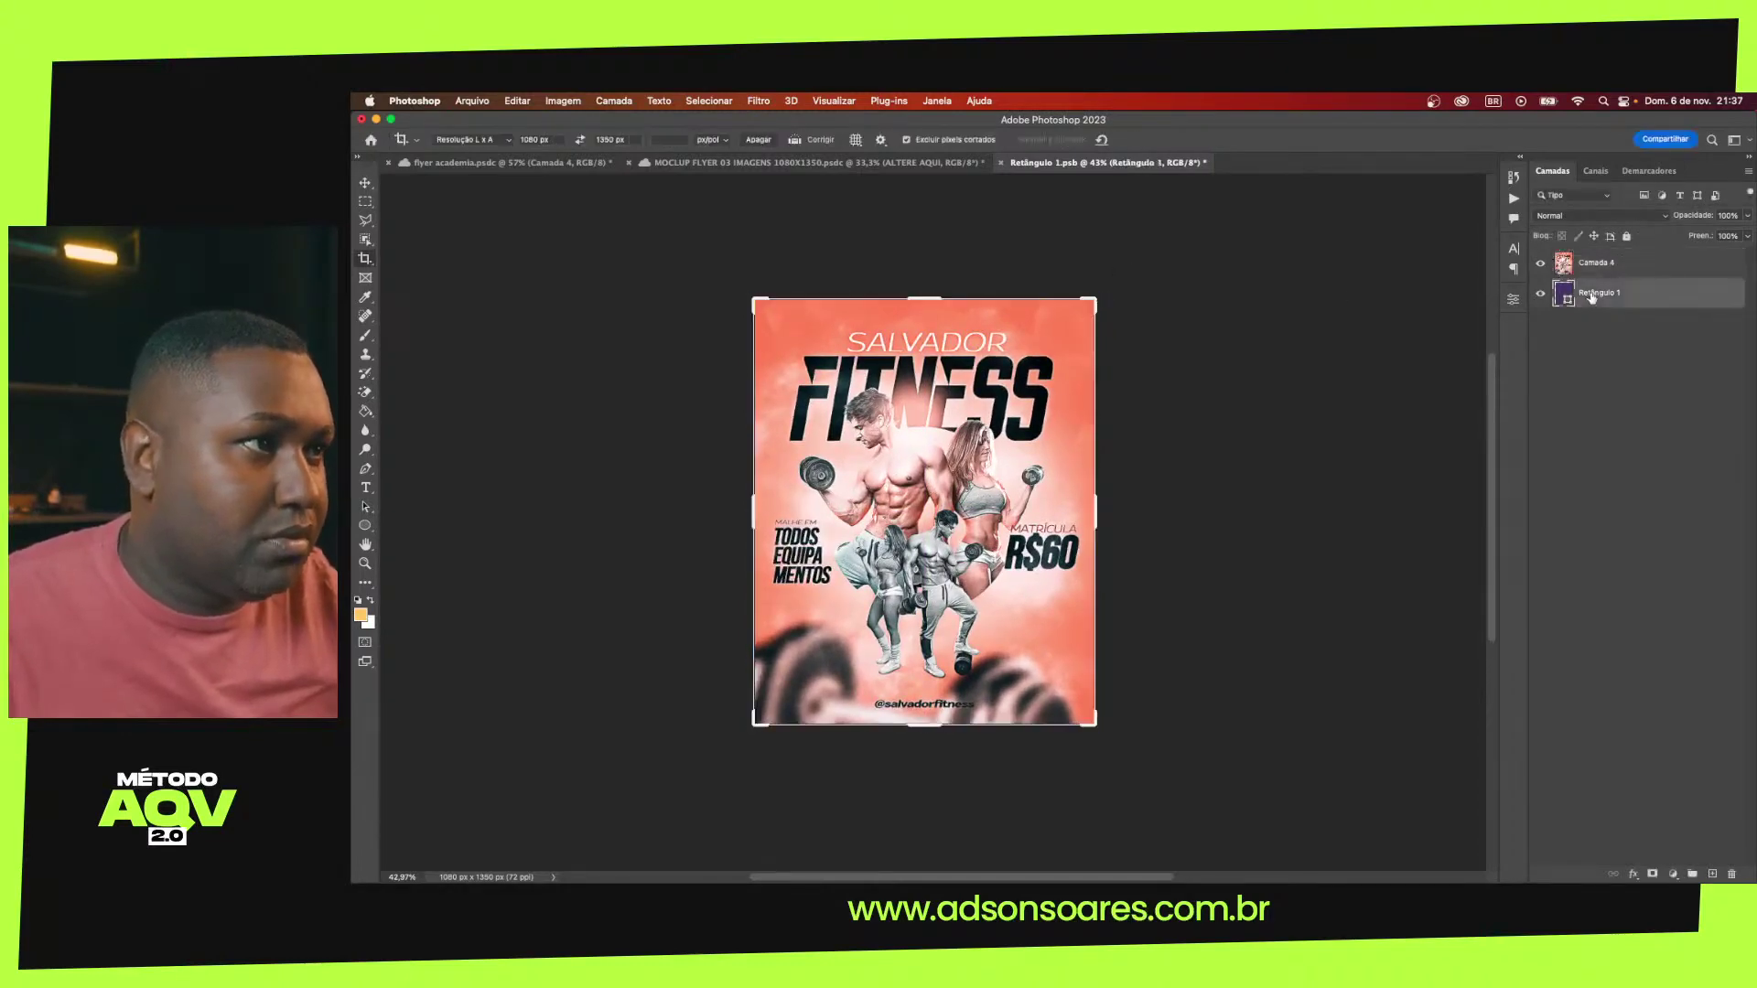
click(1541, 263)
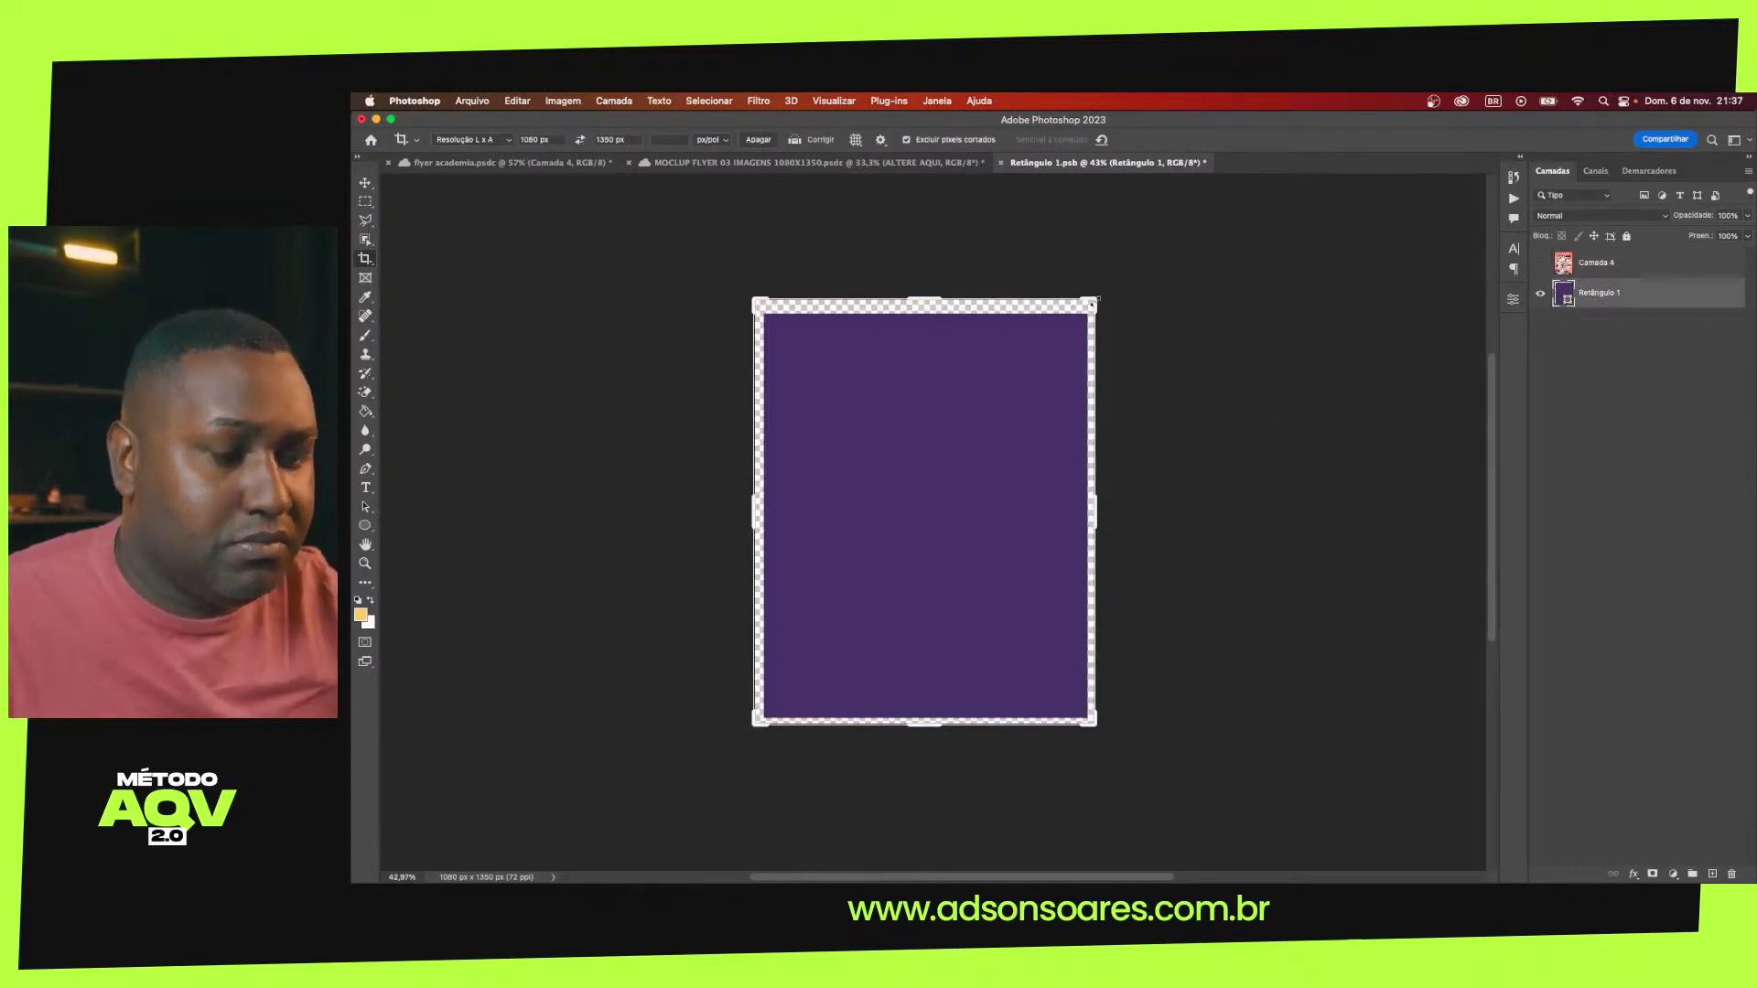
click(1093, 302)
key(Return)
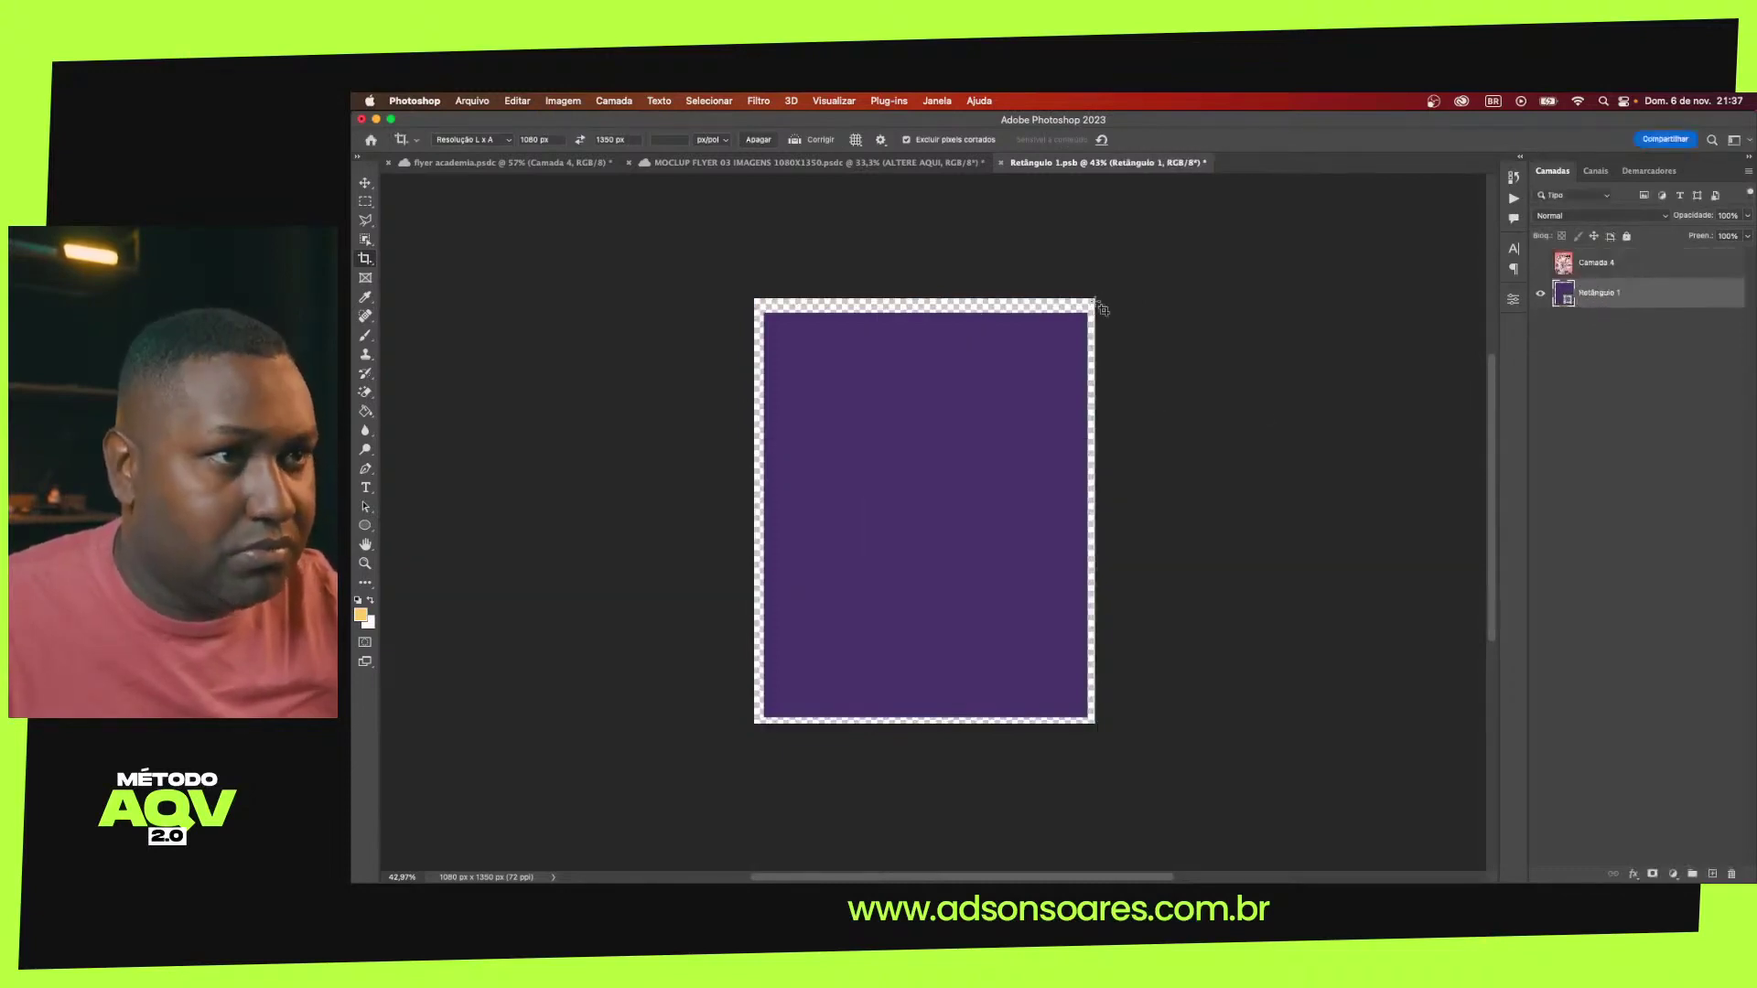
Stretch the purple rectangle to fill the canvas, show the flyer over it, and save
key(v)
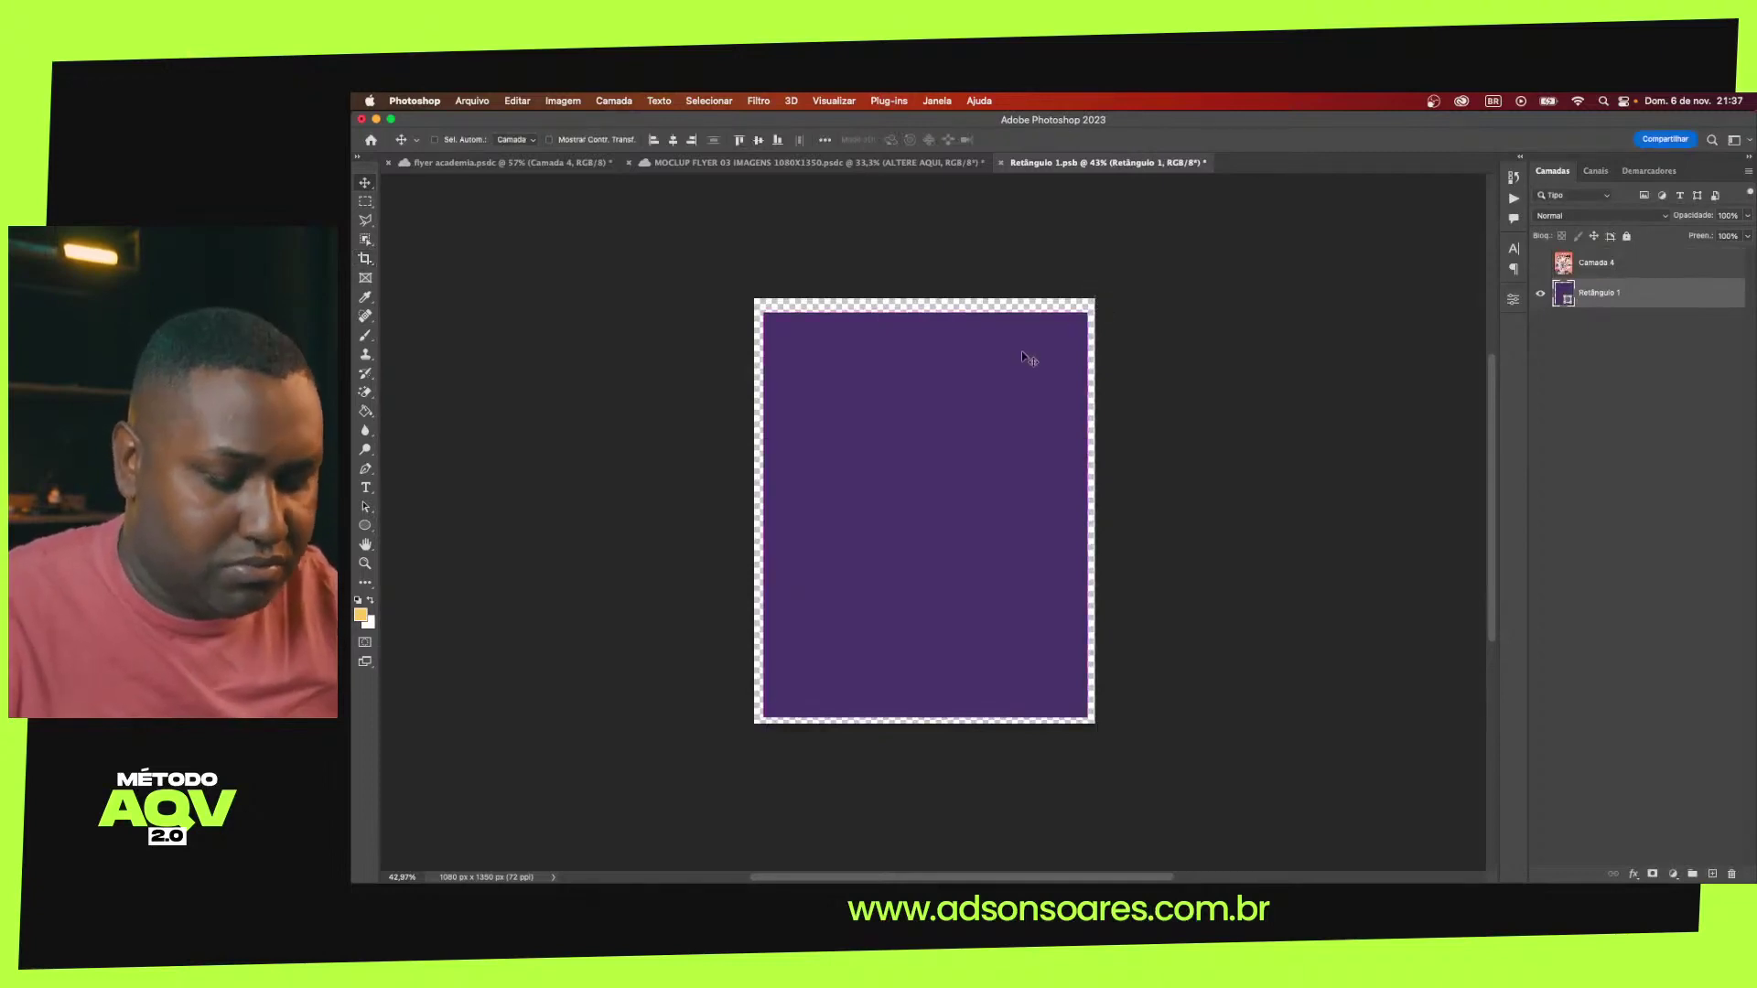
key(ctrl+t)
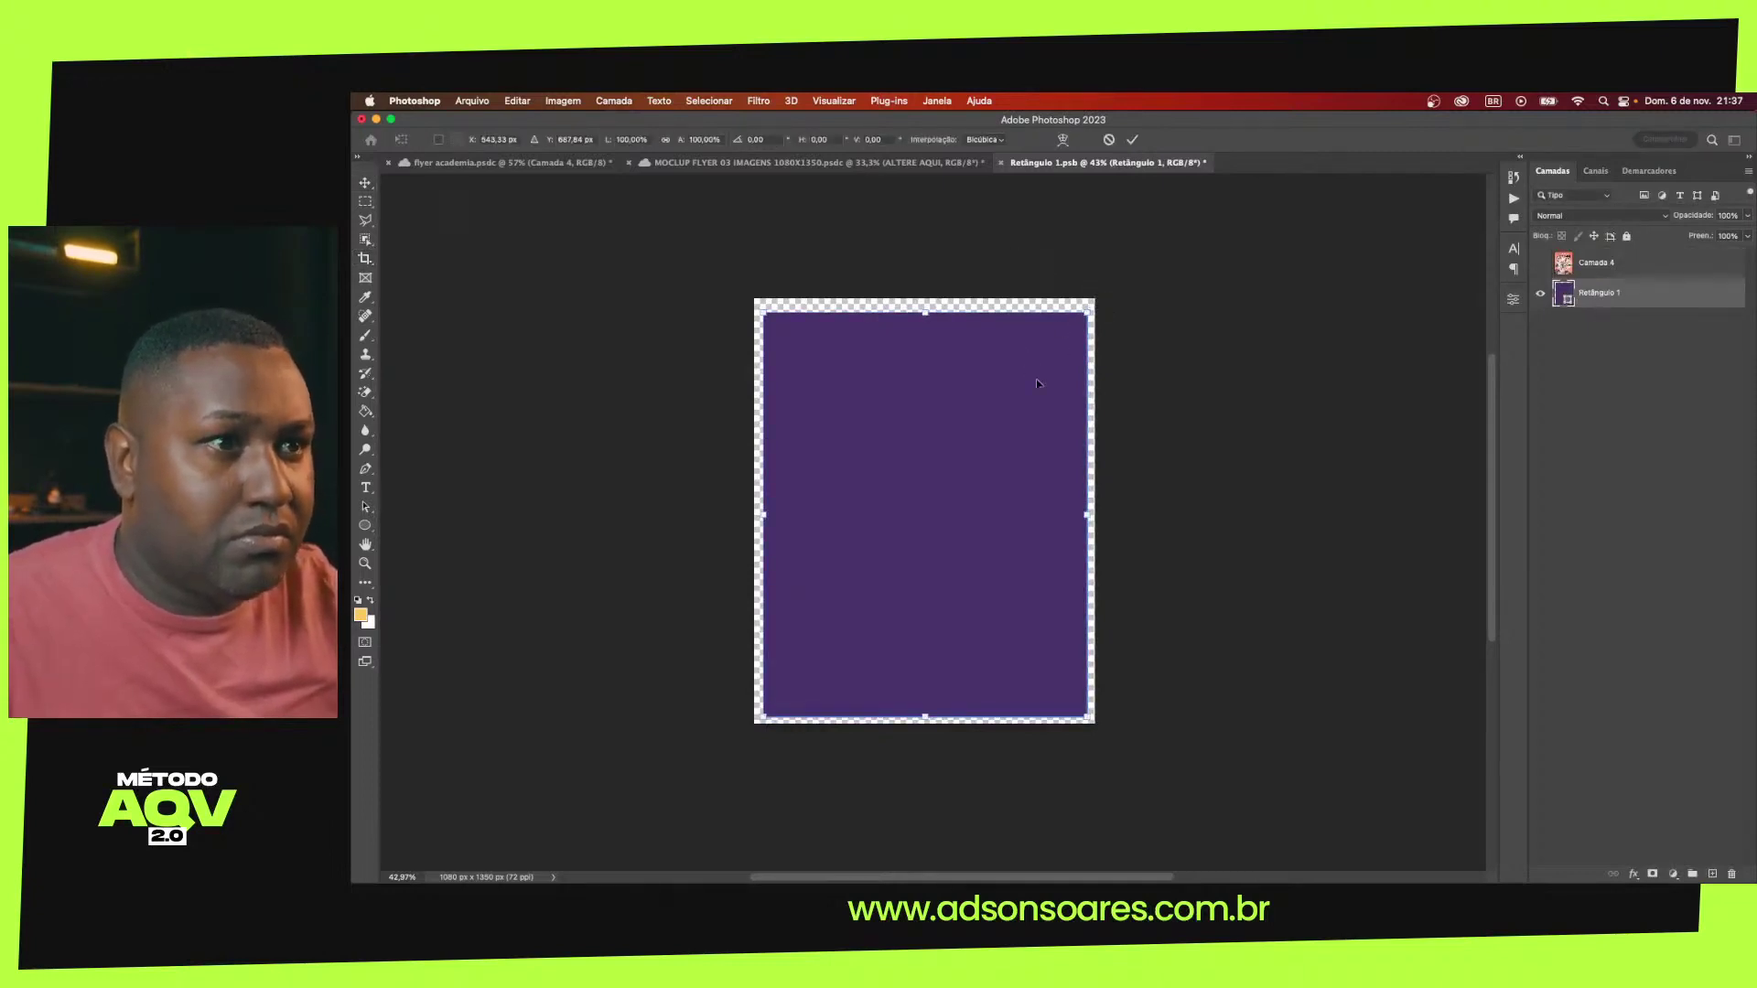
drag(1037, 384, 1029, 380)
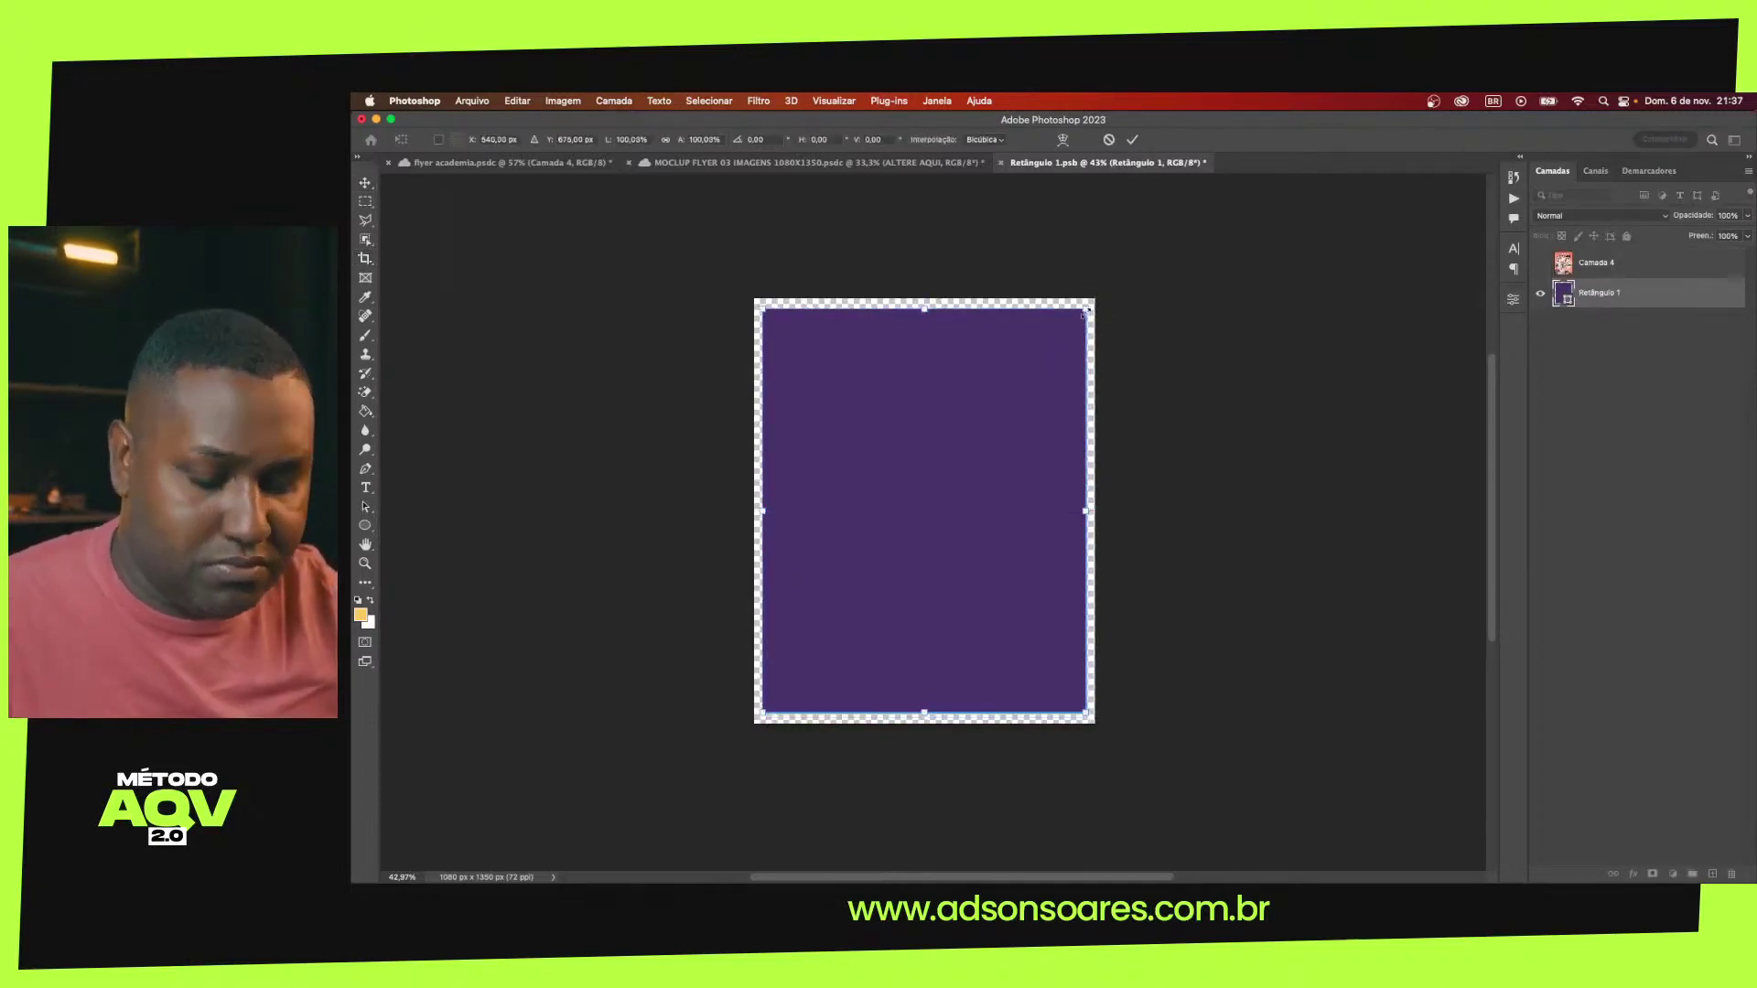
drag(1086, 311, 1095, 301)
key(Return)
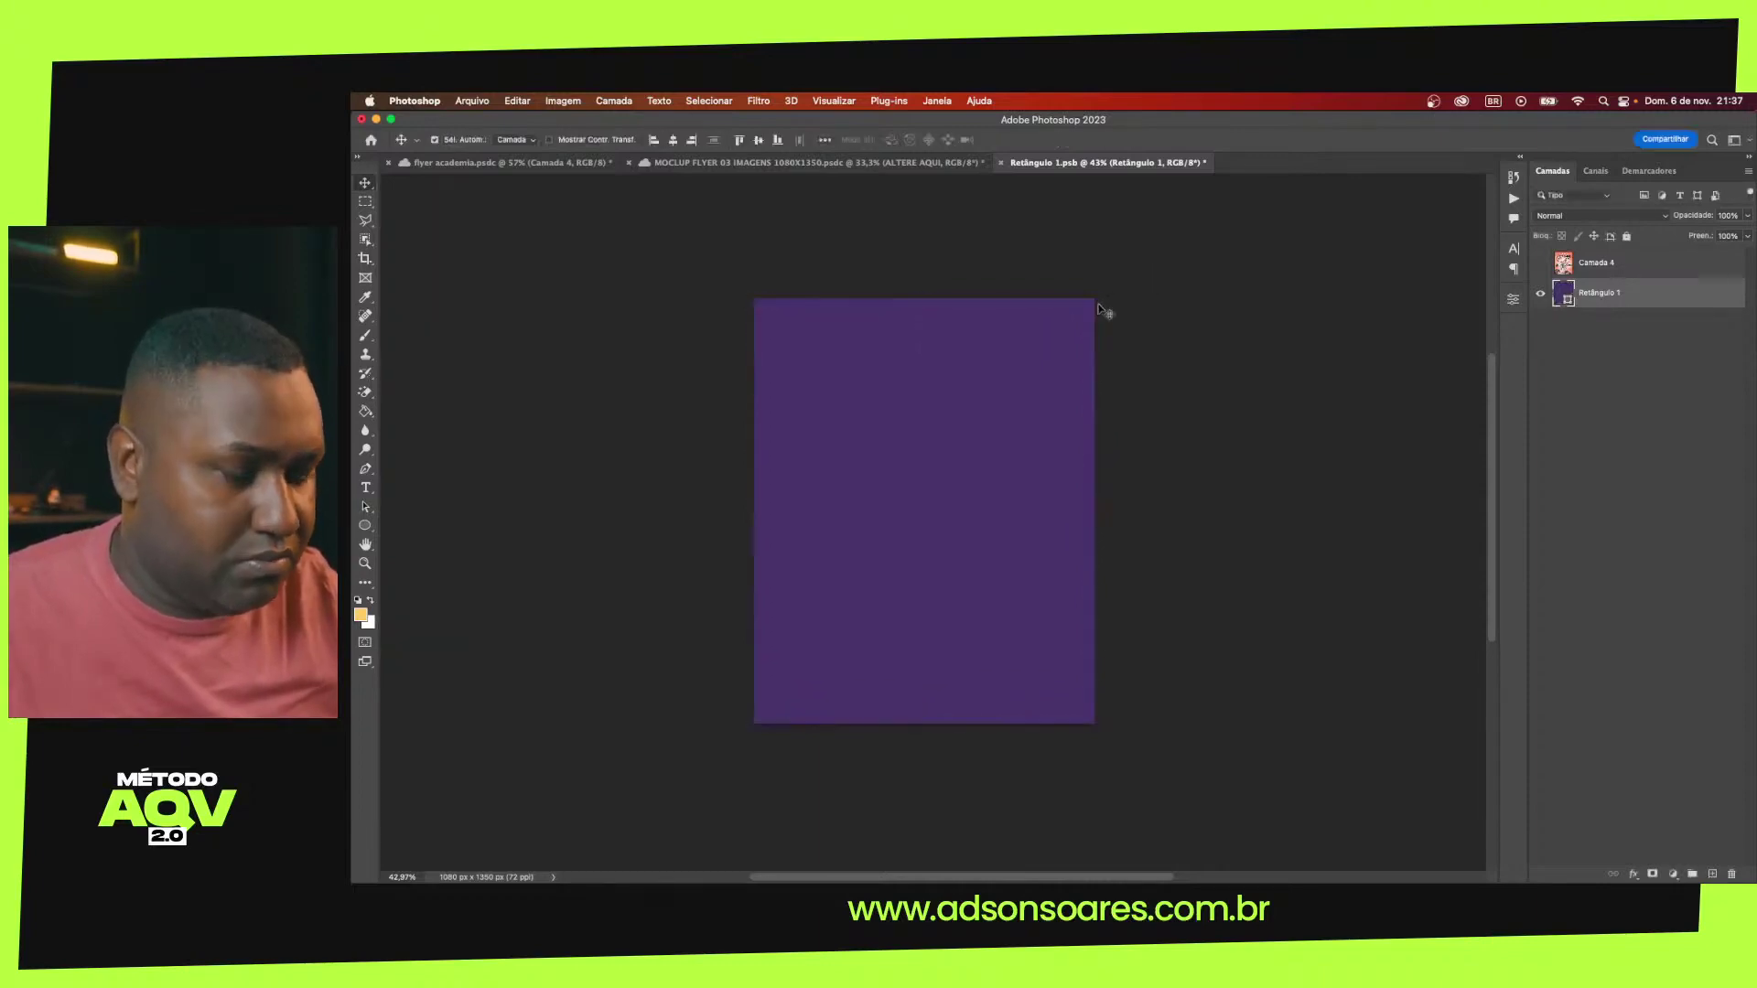
click(1540, 264)
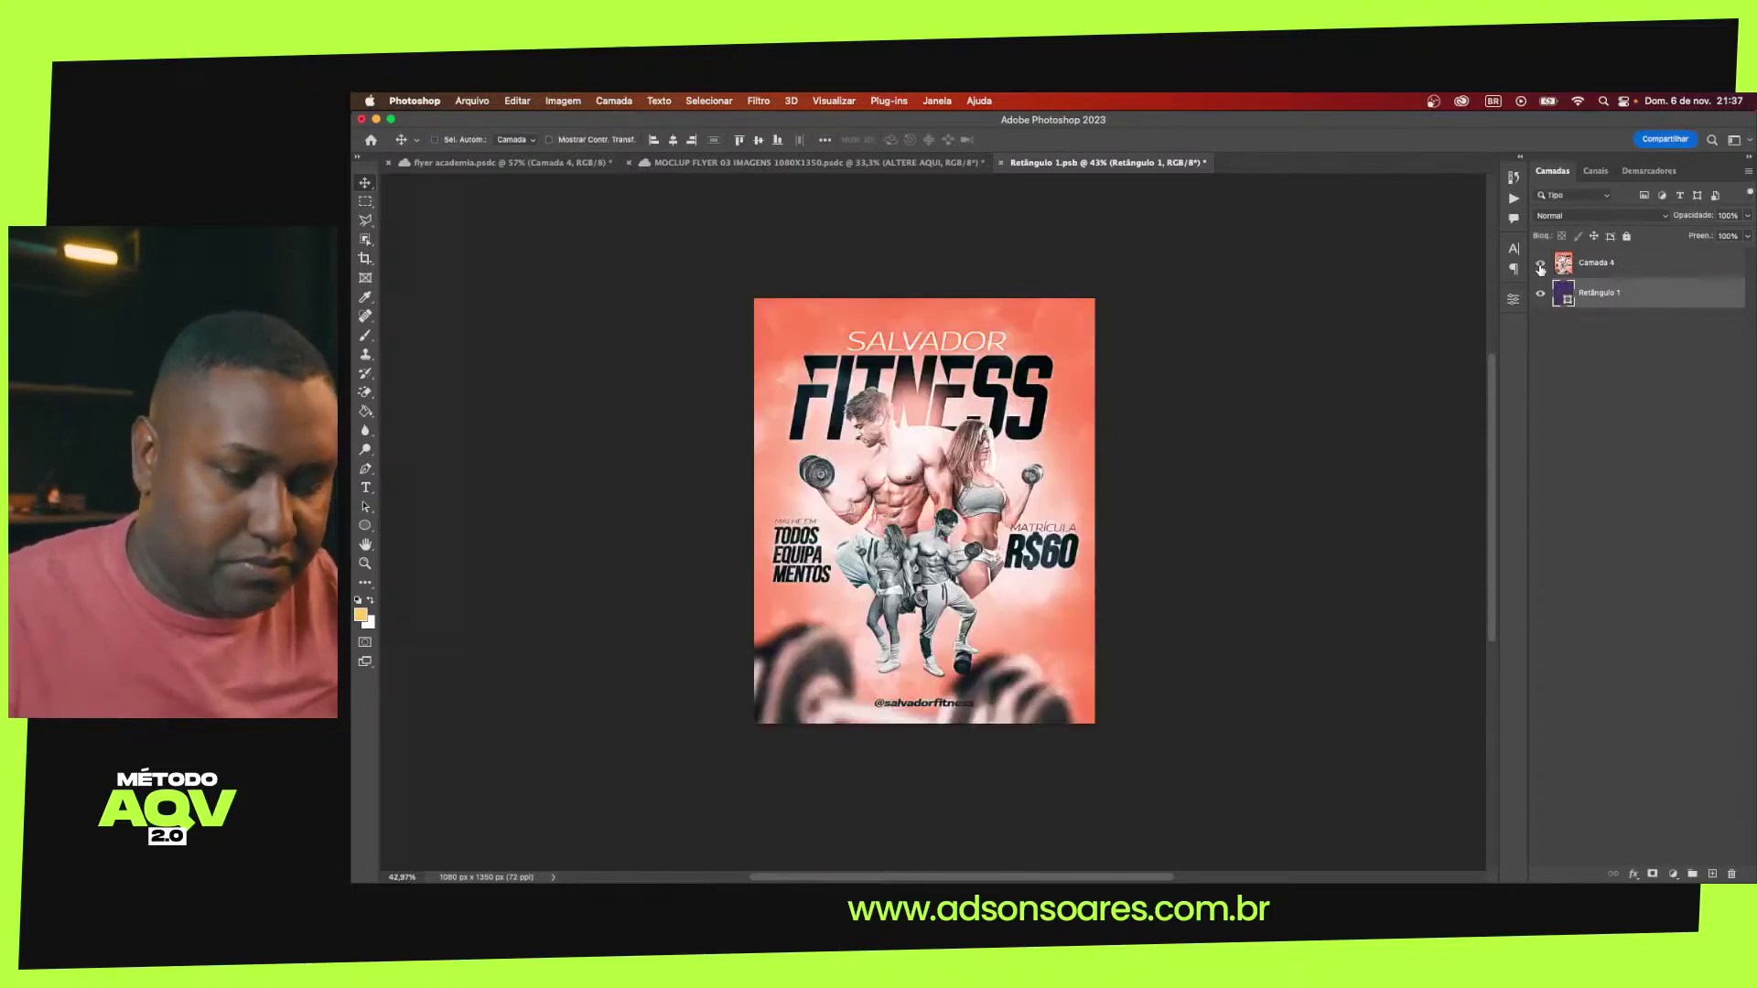
key(ctrl+s)
Inspect the MOCLUP FLYER mockup showing the fitness flyer, then return to the home screen
click(870, 165)
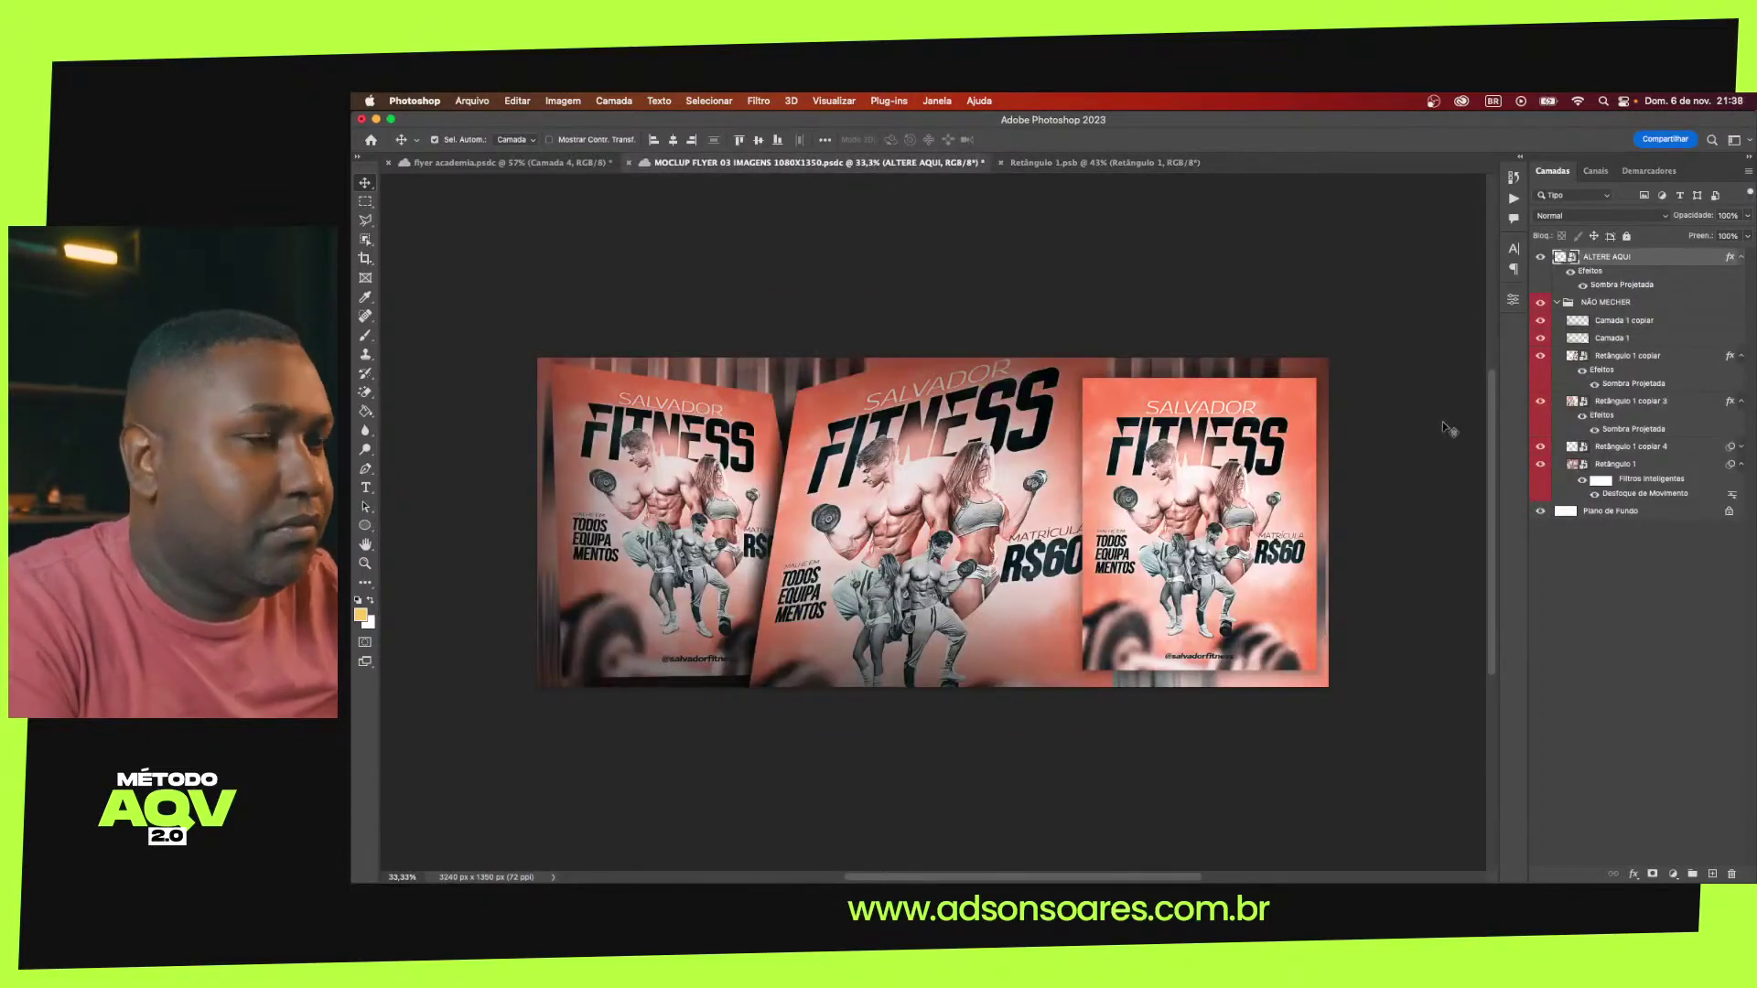
click(1415, 437)
scroll(1418, 442, up, 2)
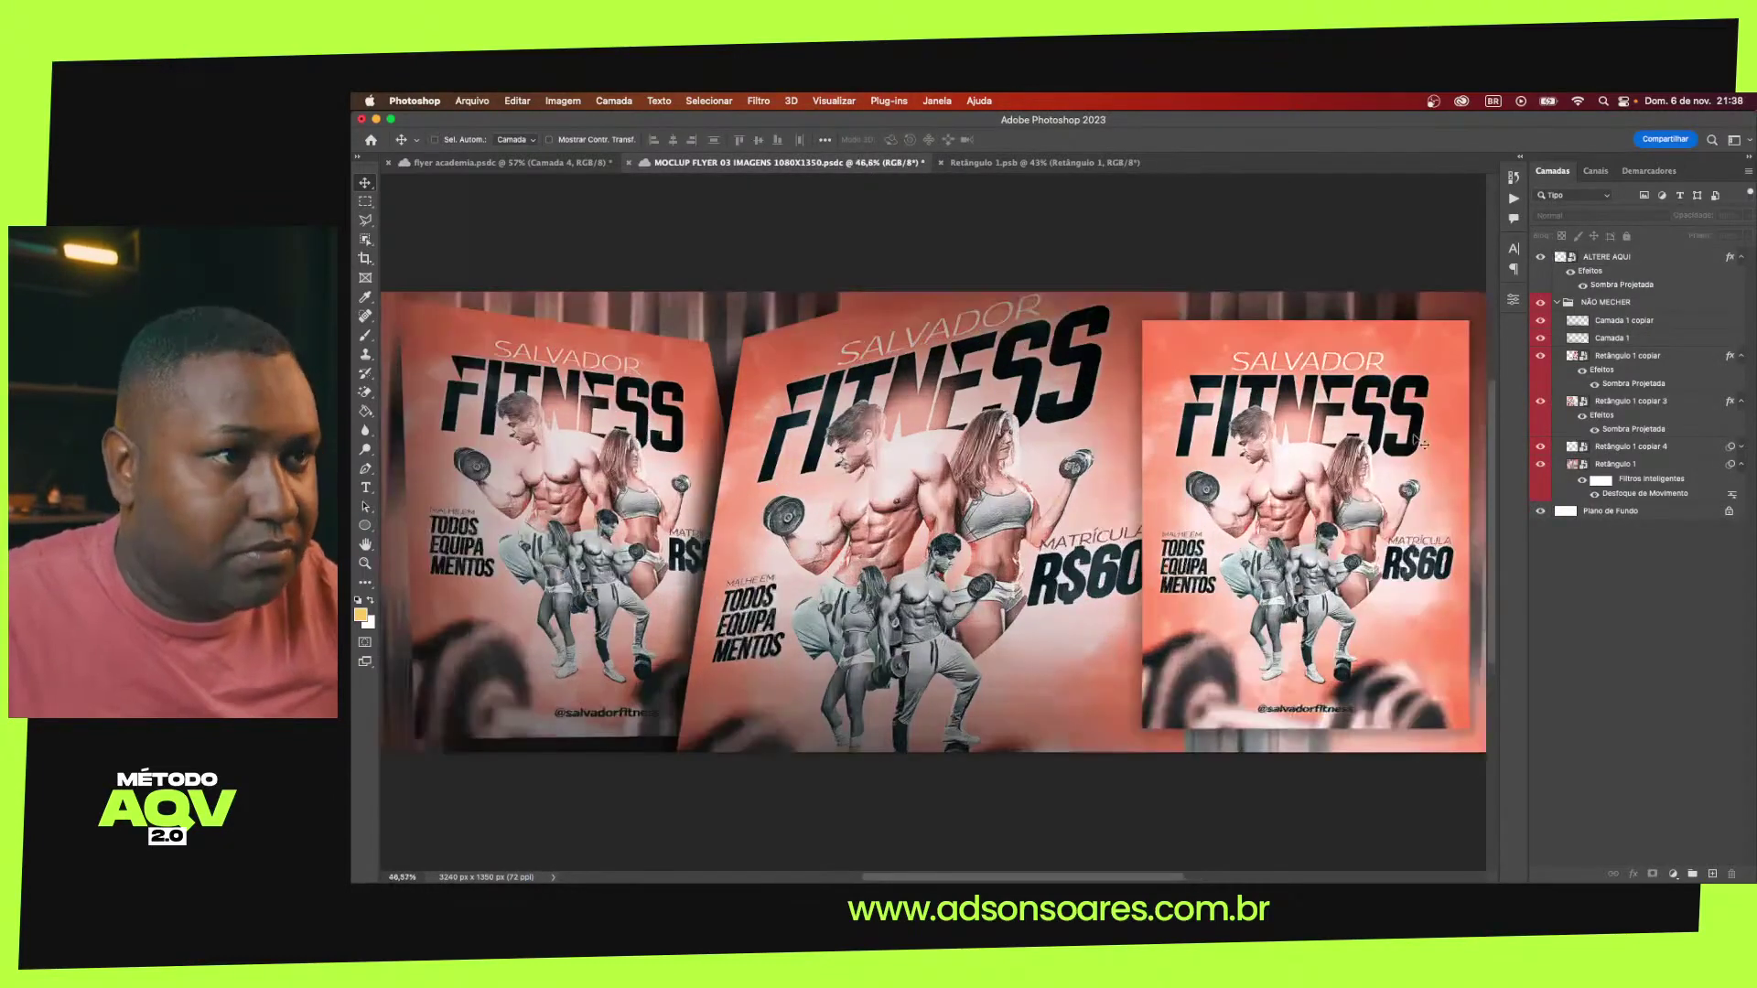
scroll(1068, 467, down, 1)
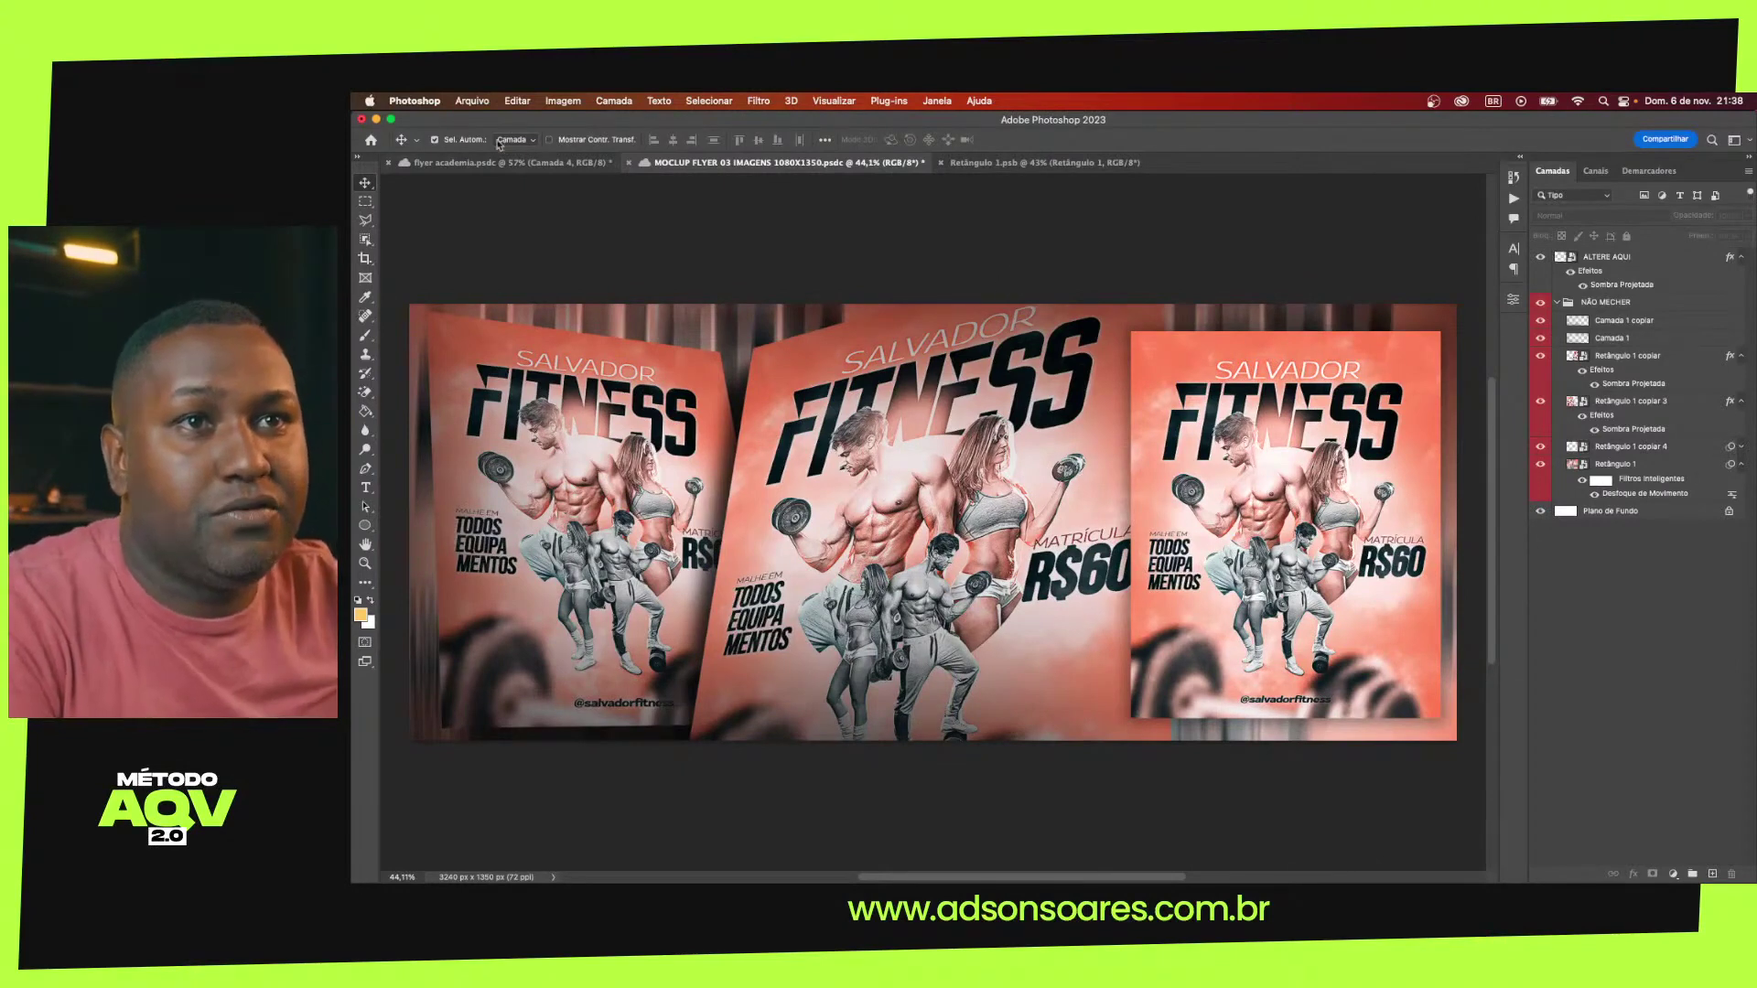
click(371, 139)
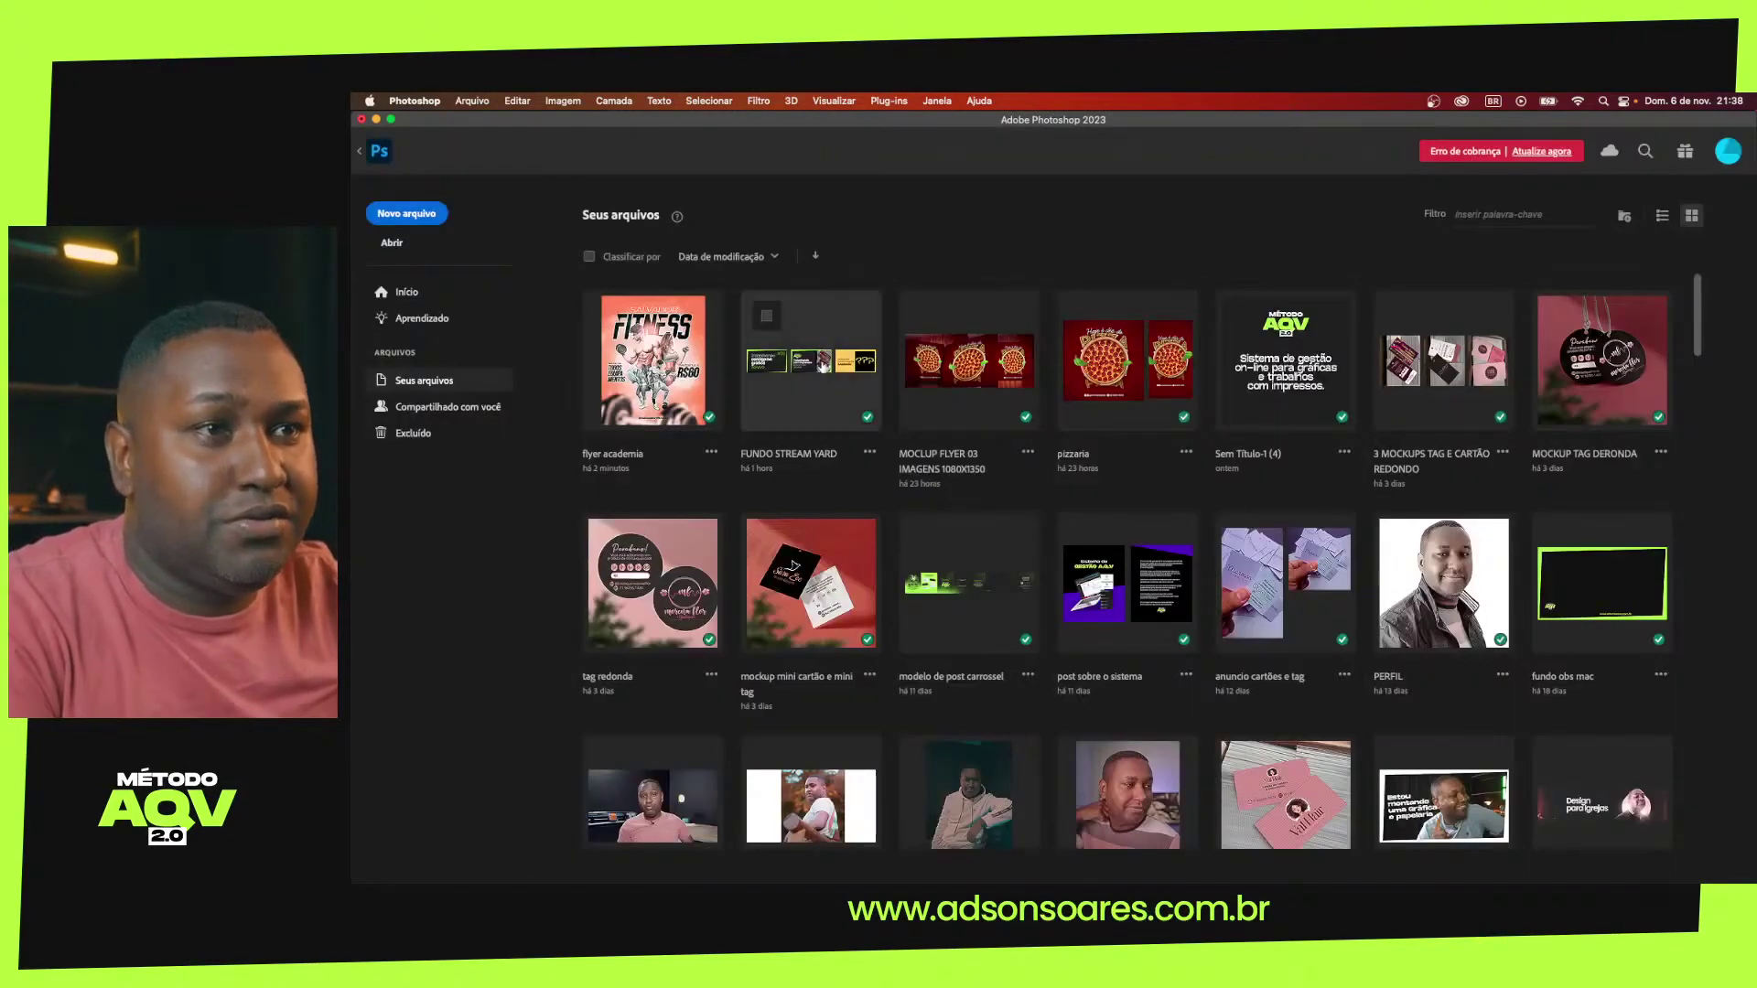
Return to FUNDO STREAM YARD and zoom to fit the Academia thumbnail artboard
key(Escape)
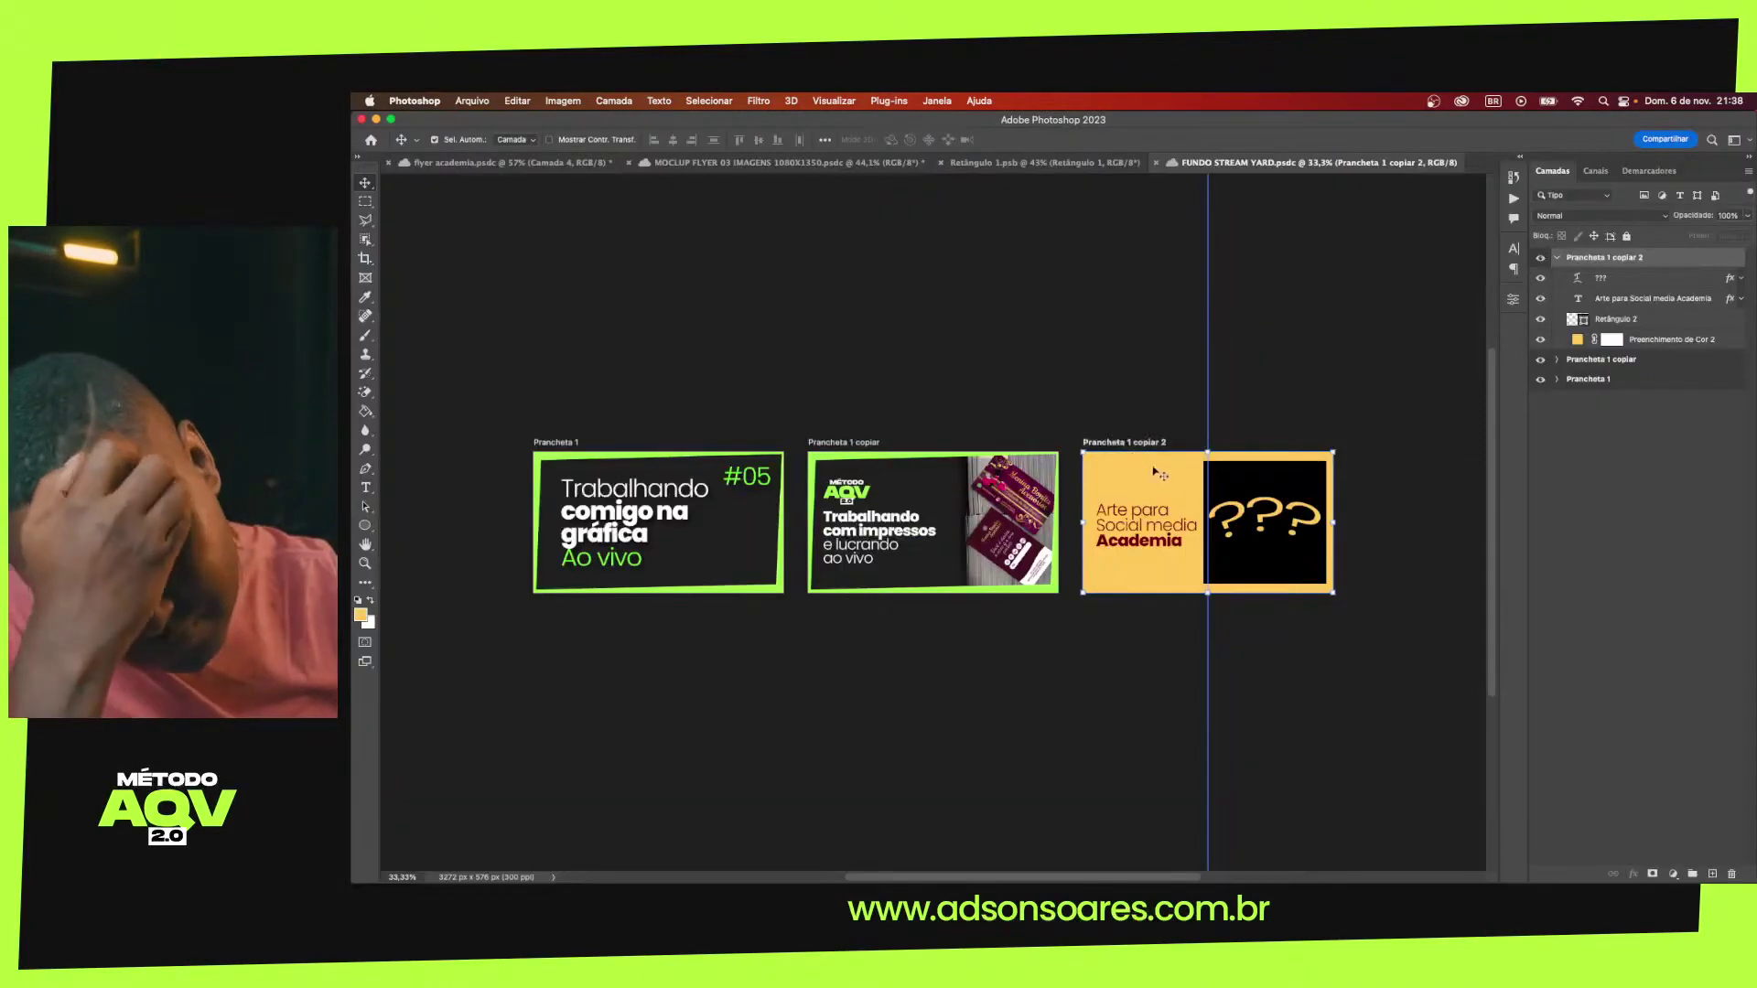
right_click(1189, 503)
key(Escape)
key(ctrl+0)
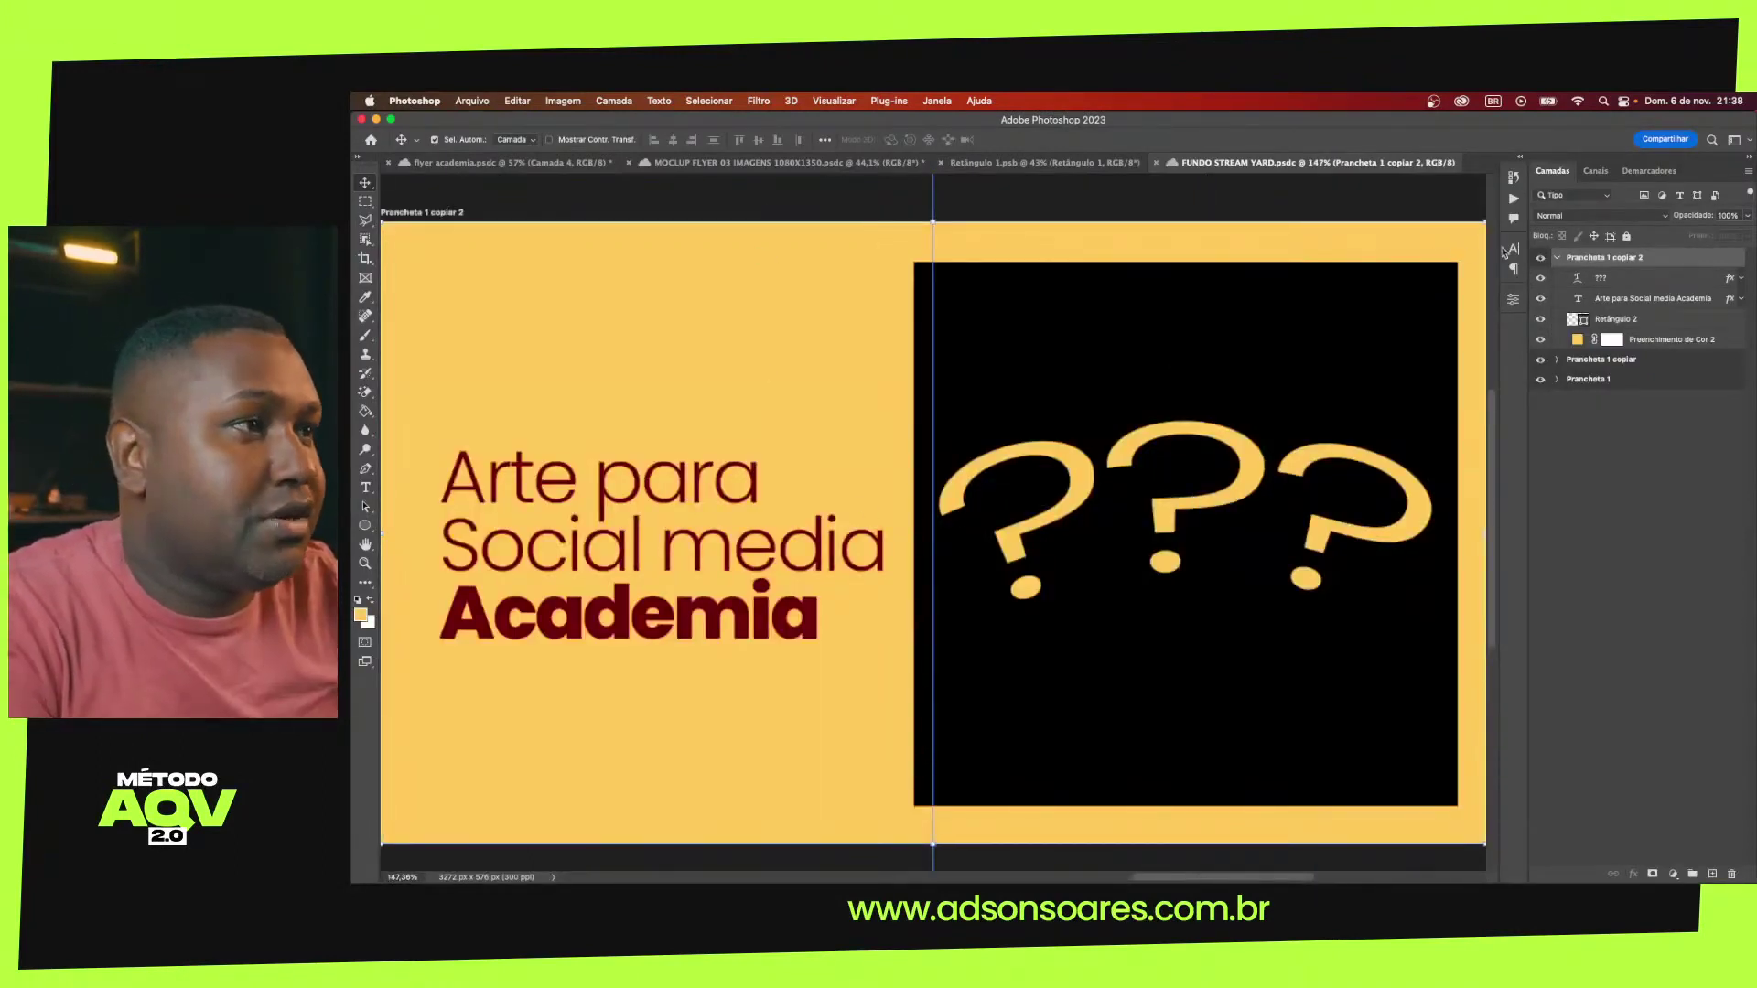
Drag the Camada 4 flyer layer from Retângulo 1.psb into FUNDO STREAM YARD
click(1042, 165)
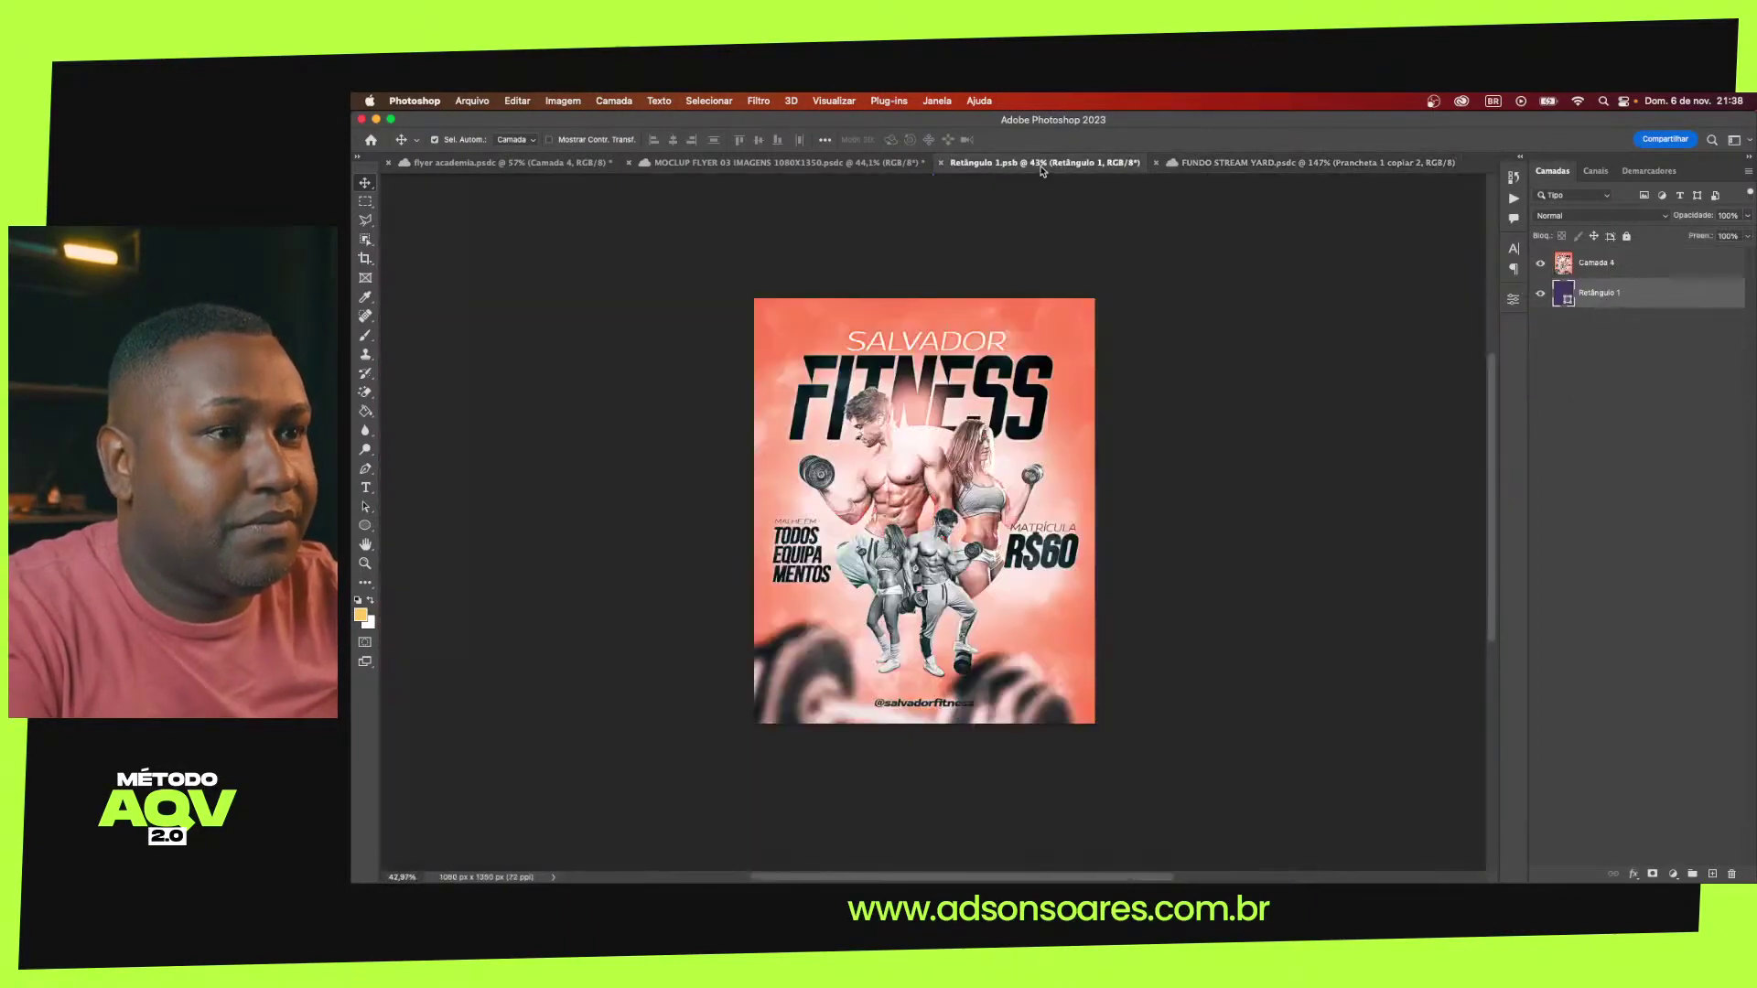
click(1572, 265)
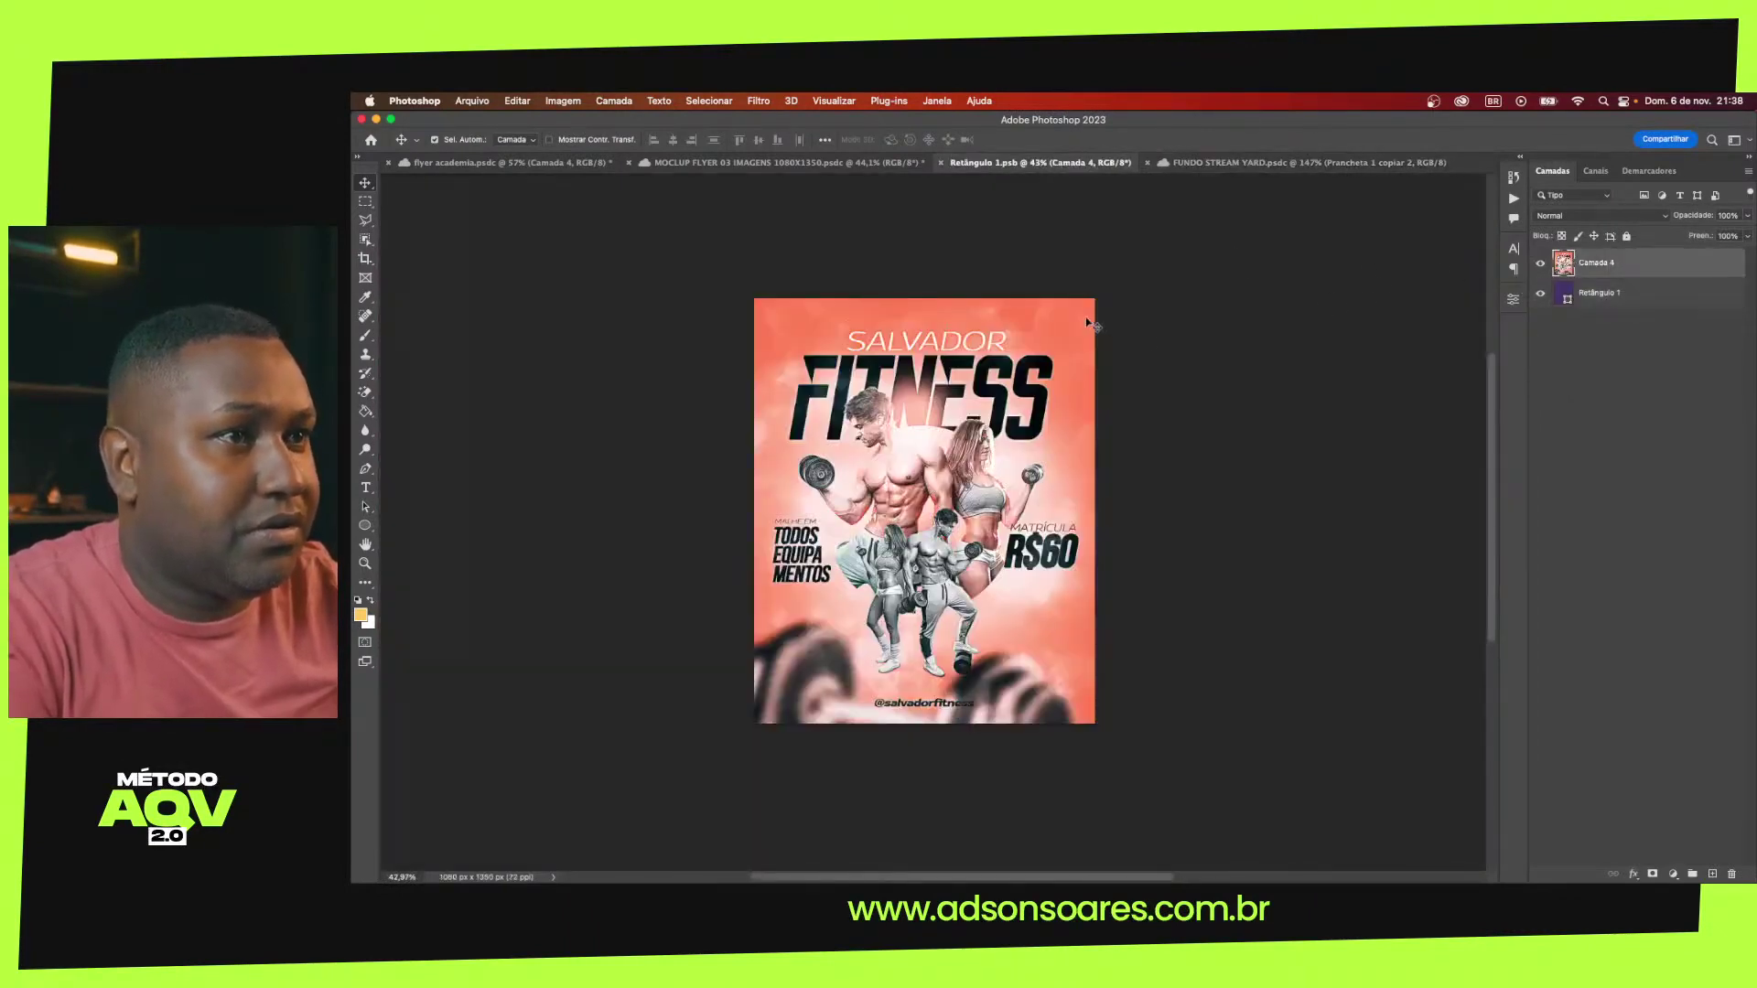
click(1162, 165)
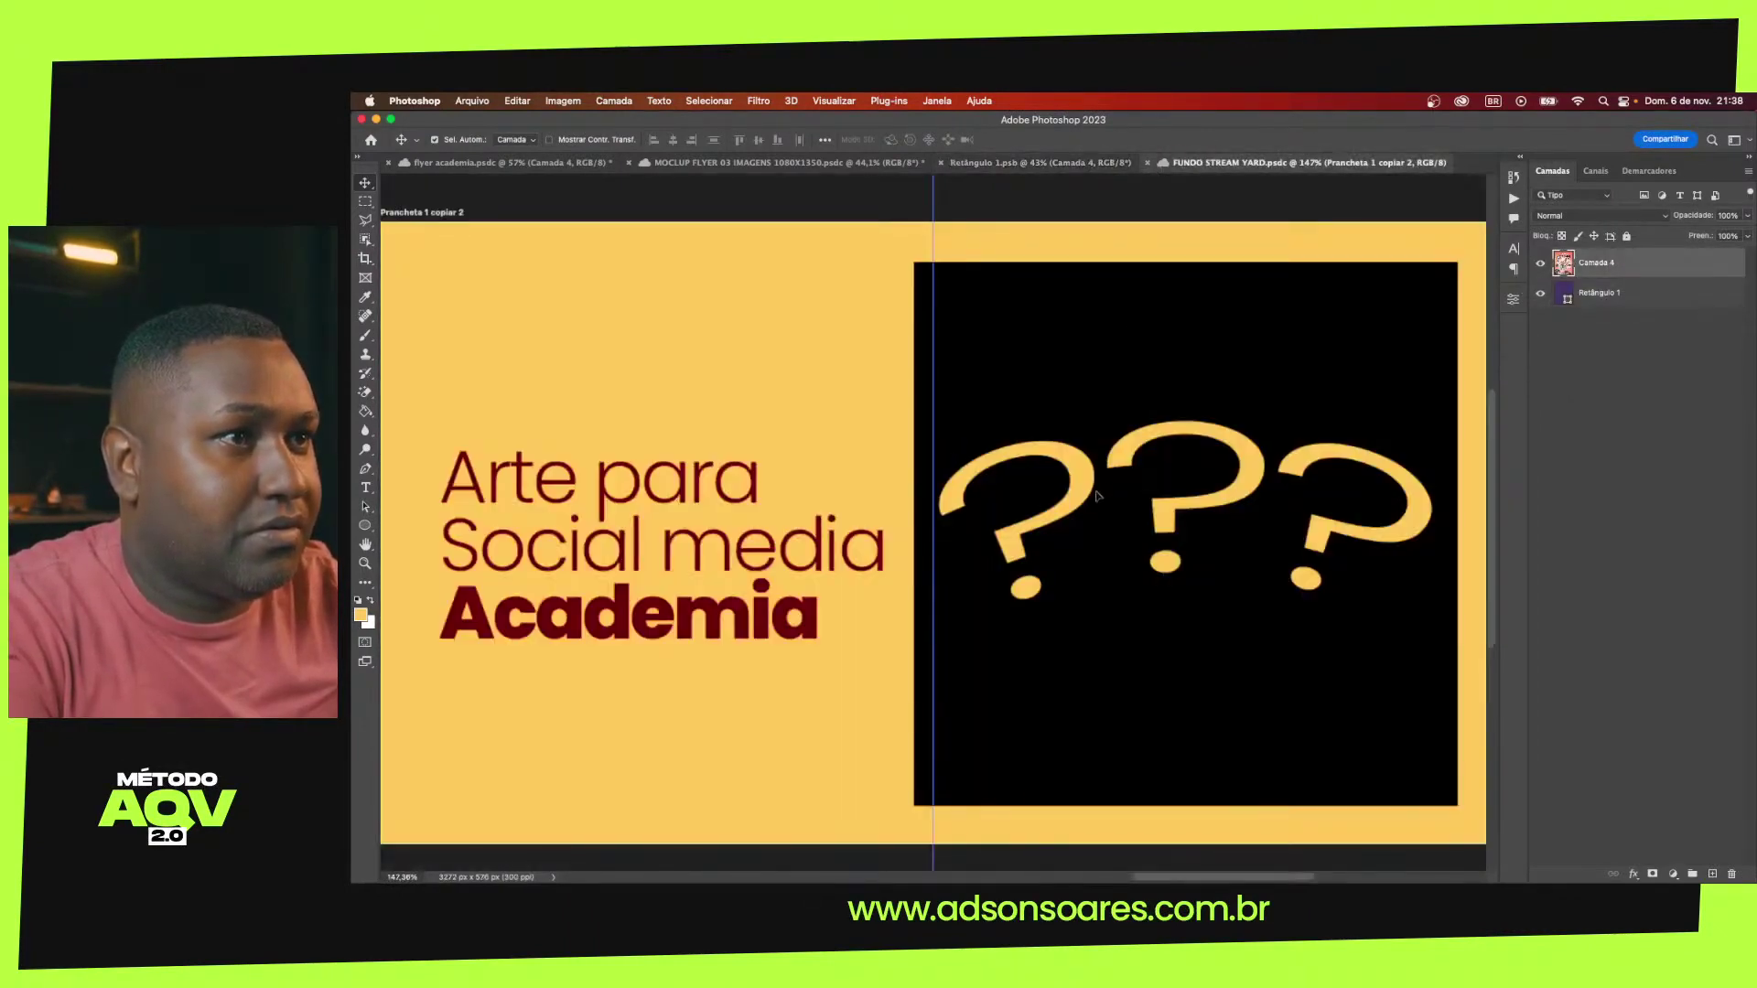
drag(1098, 495, 1098, 495)
click(1121, 586)
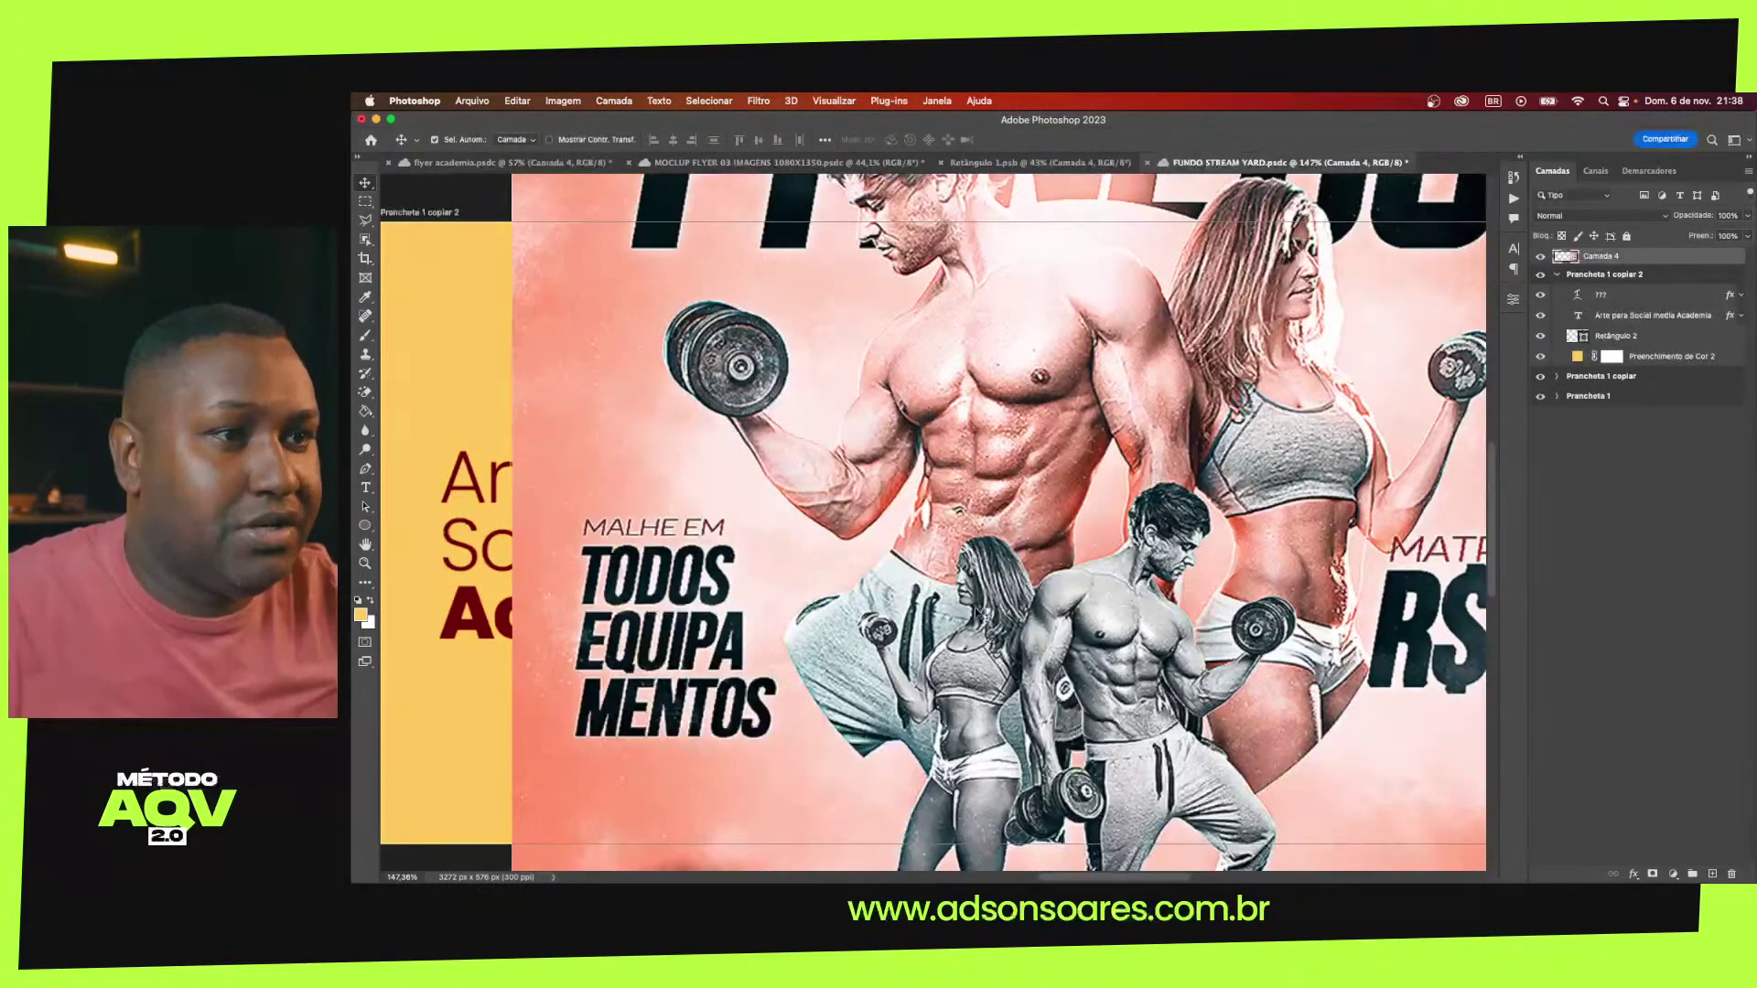
Move the flyer into the Prancheta 1 copiar 2 artboard, scale it to ~37%, and place it right
key(super+0)
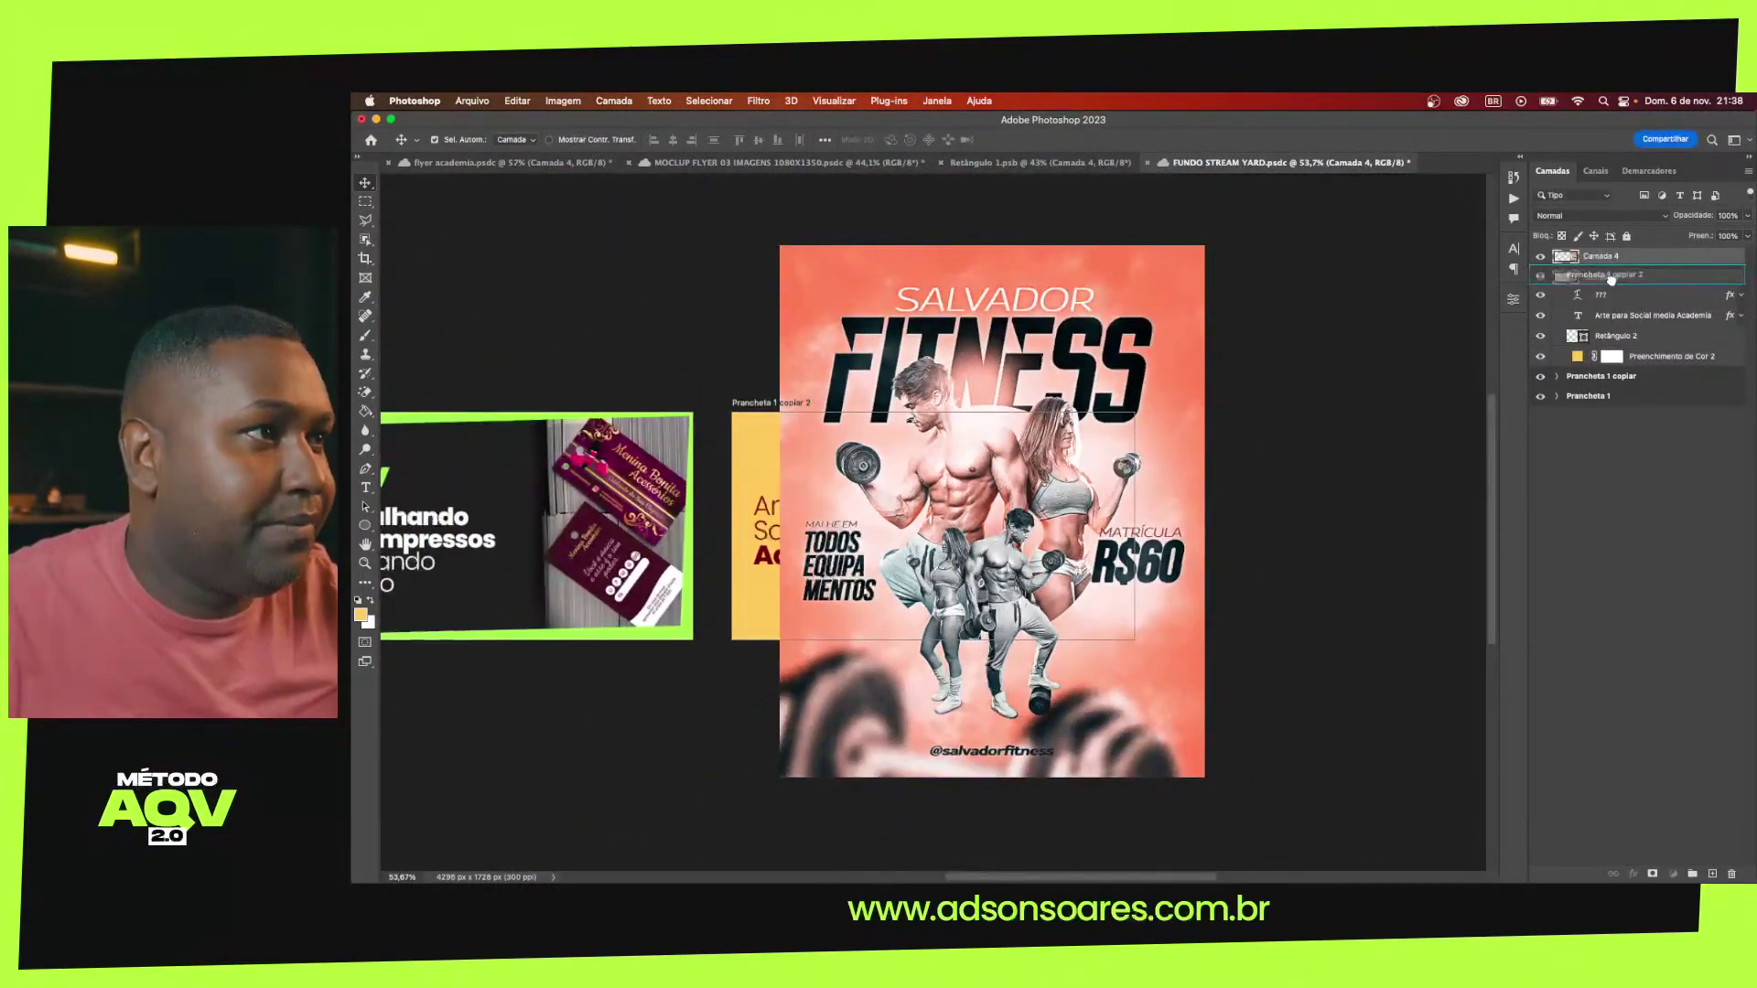
drag(1613, 265, 1613, 291)
key(super+t)
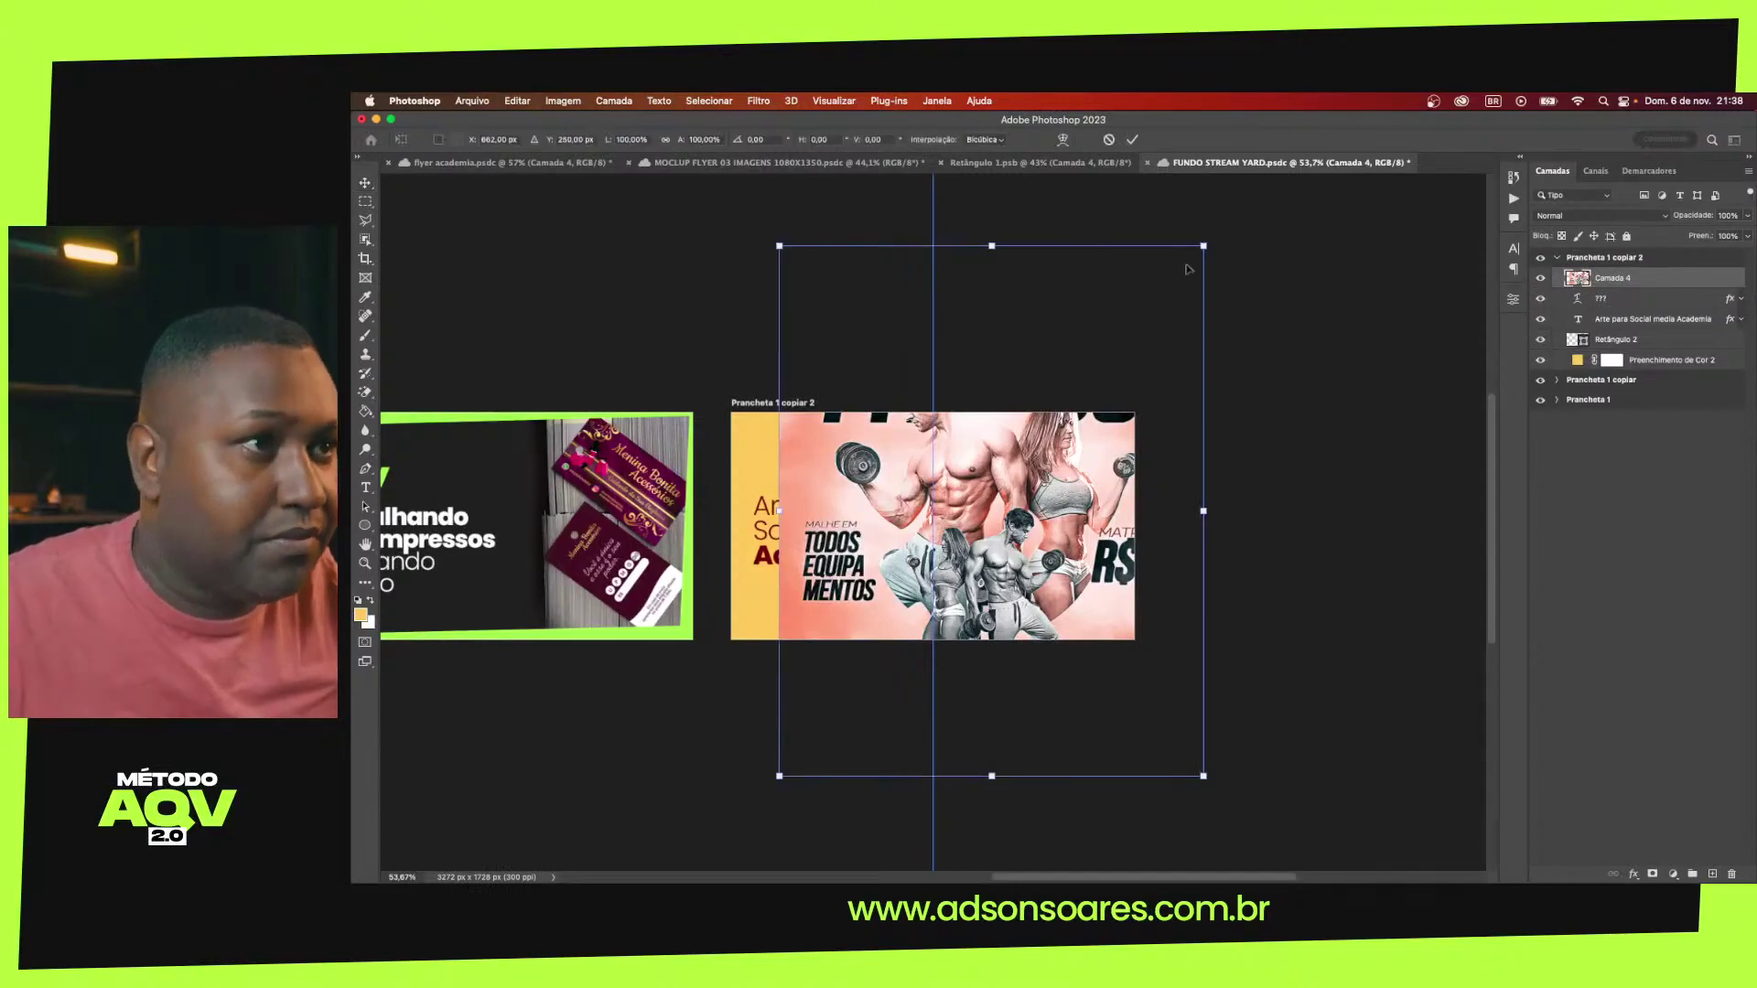
drag(1199, 248, 1071, 414)
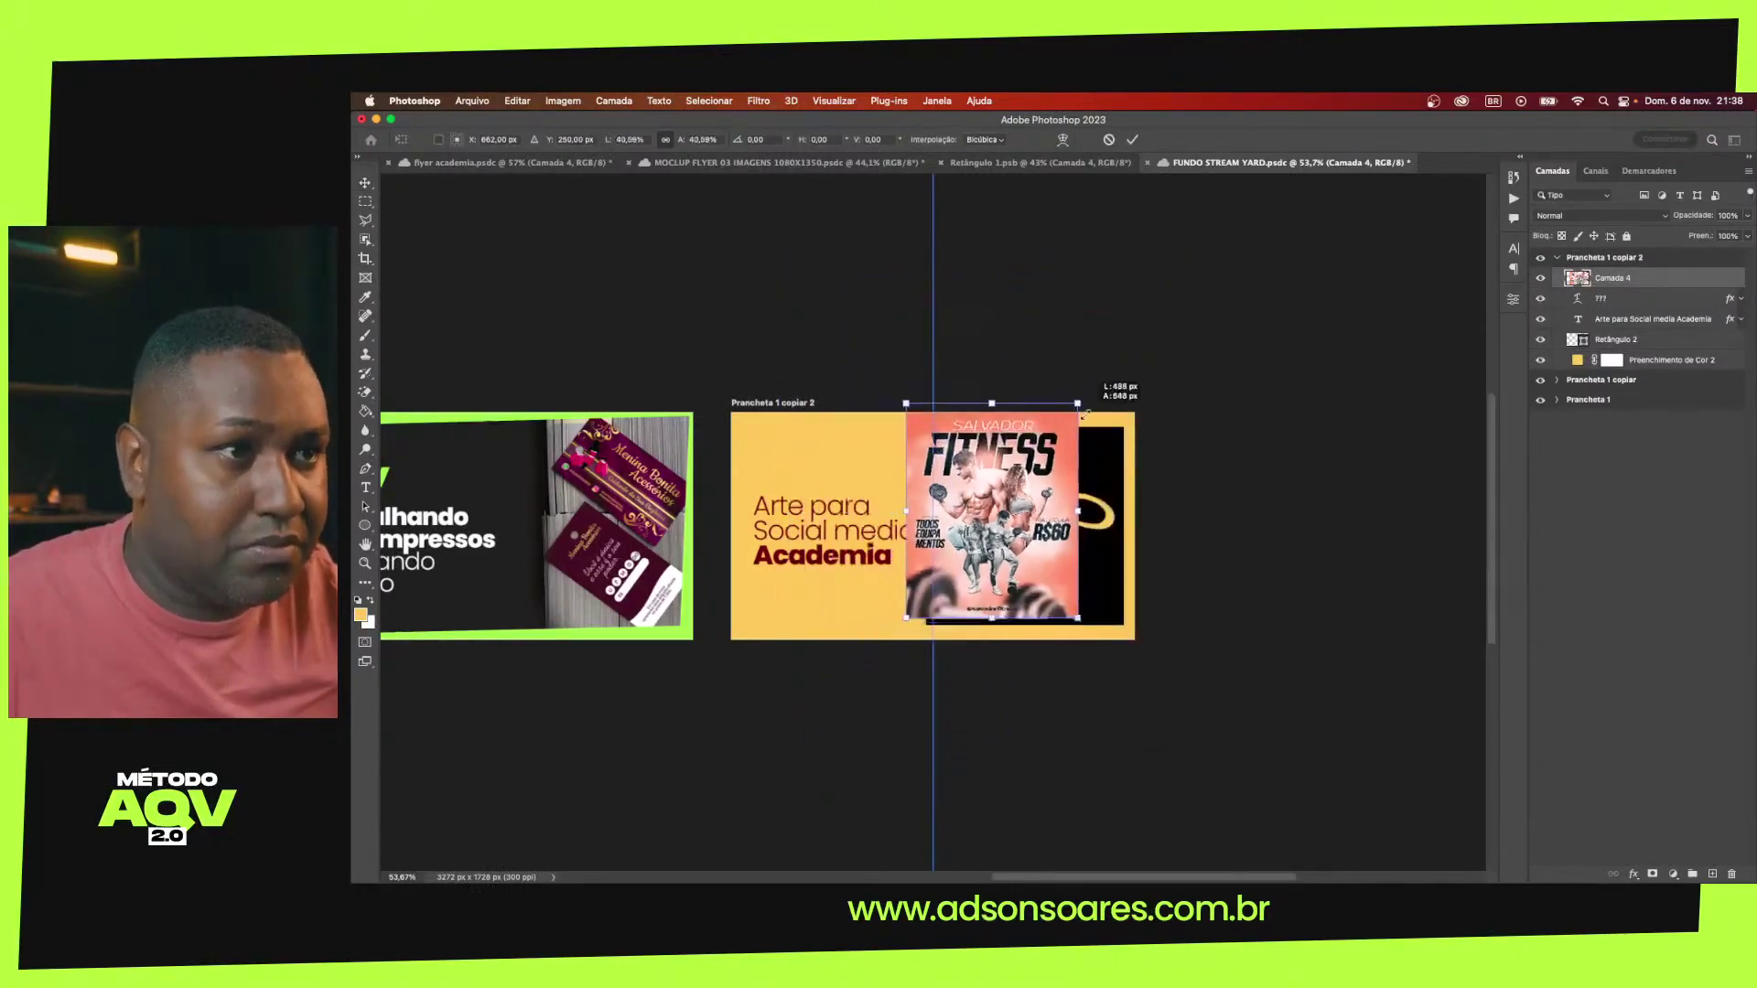
key(Return)
drag(1043, 473, 1075, 484)
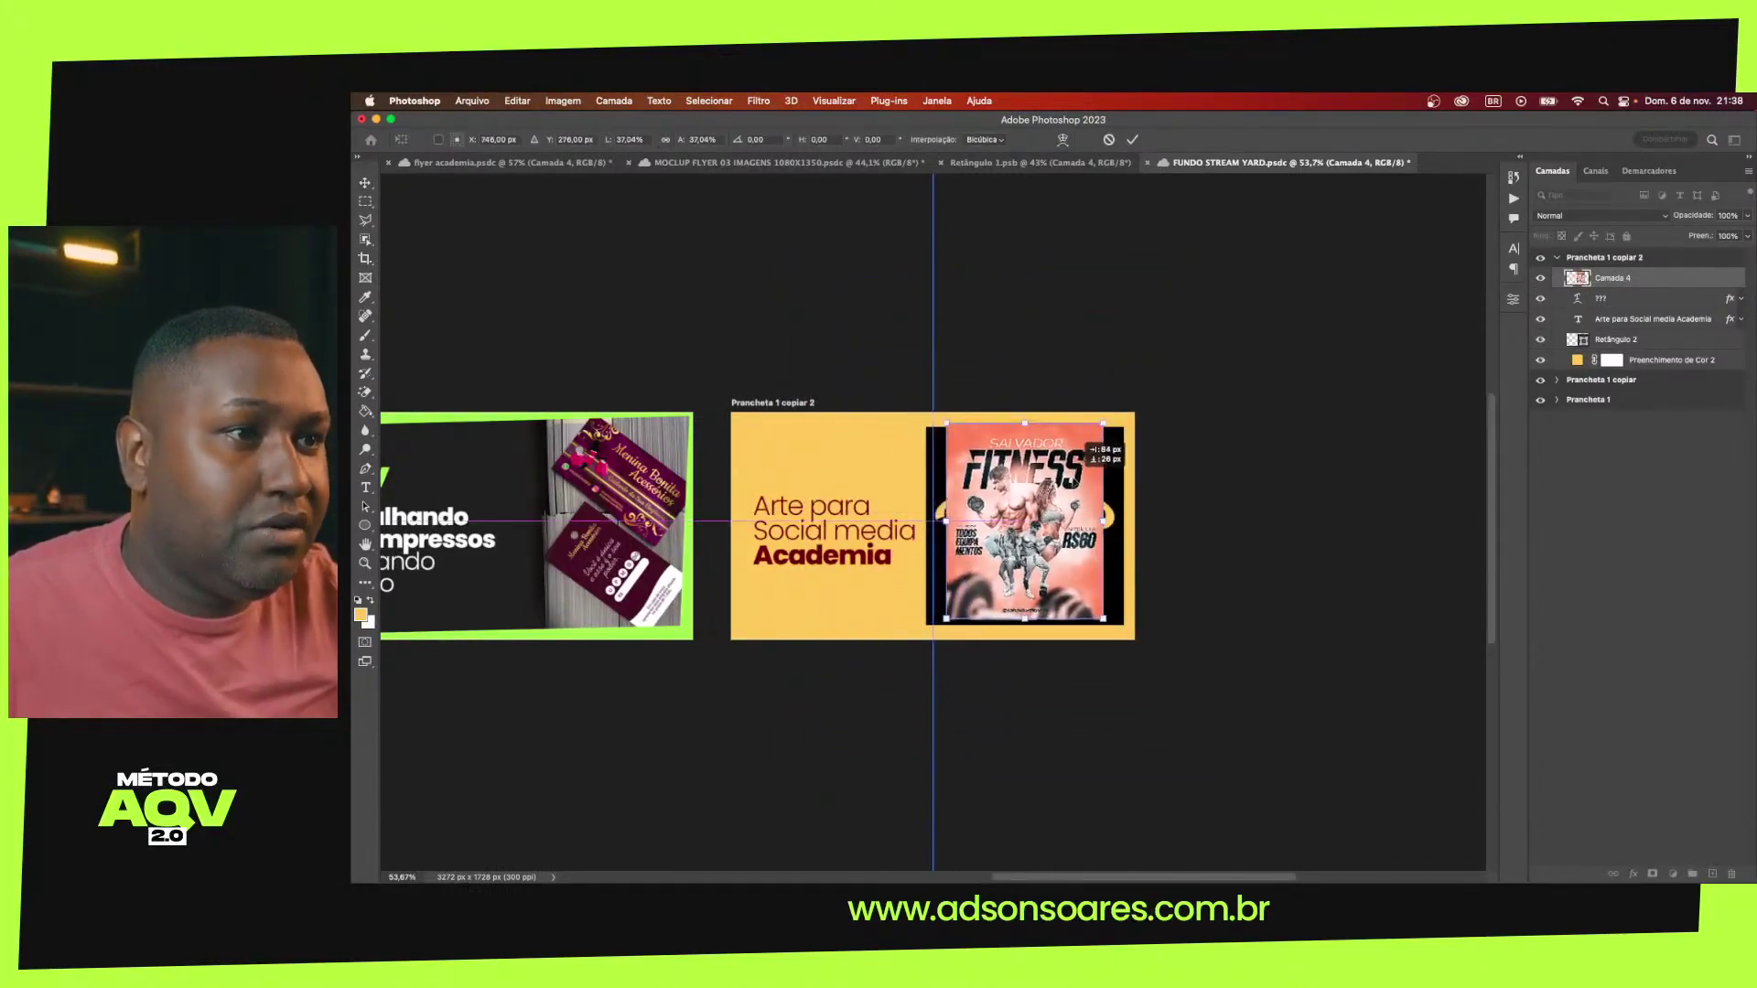
Delete Retângulo 2 and draw a new black rectangle on the thumbnail's right side
click(1587, 336)
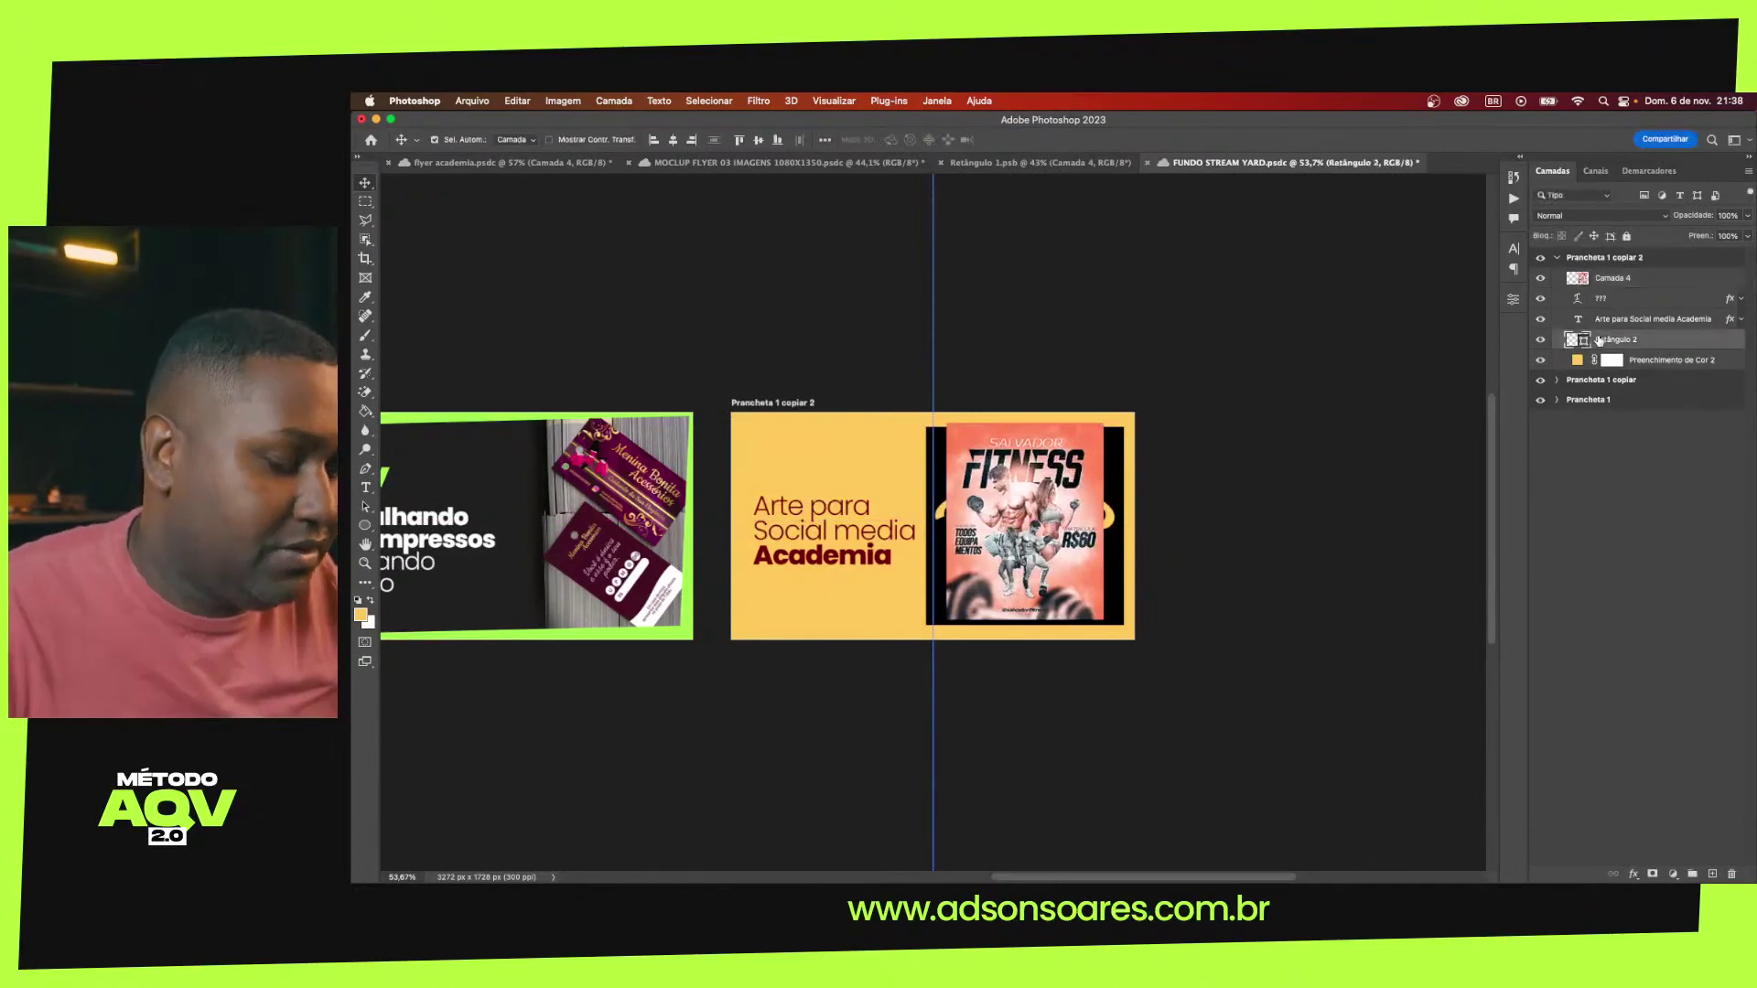
key(Delete)
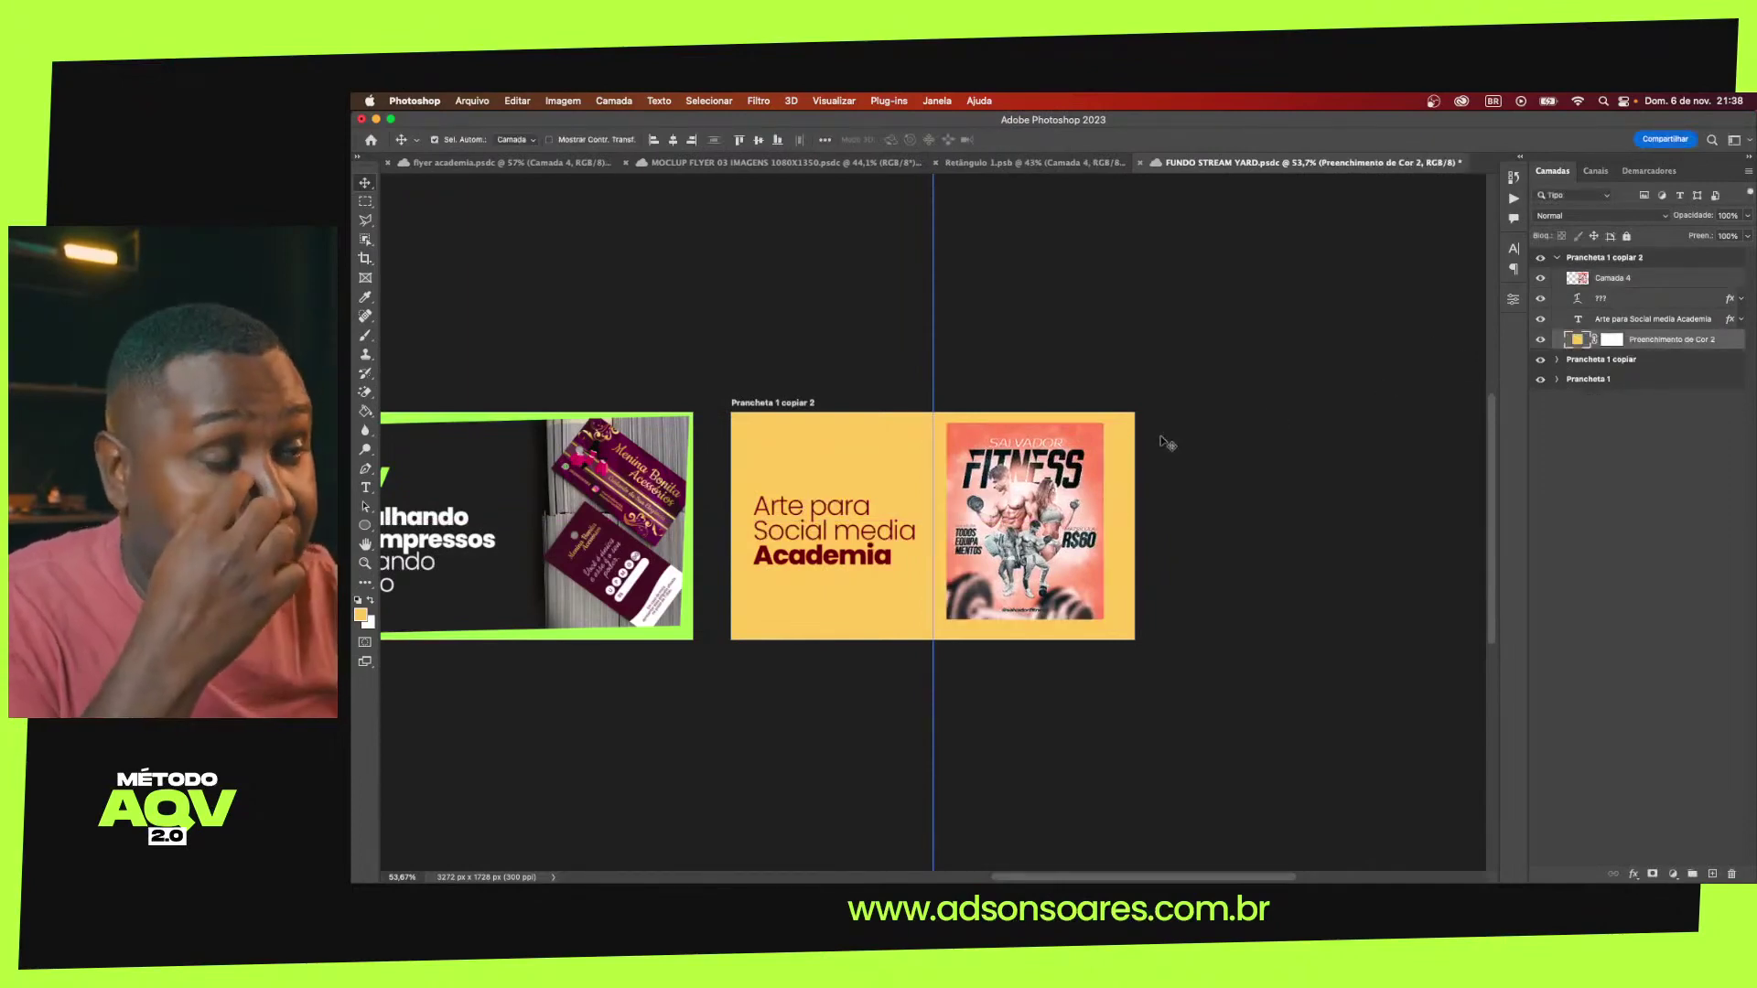
click(365, 526)
right_click(365, 526)
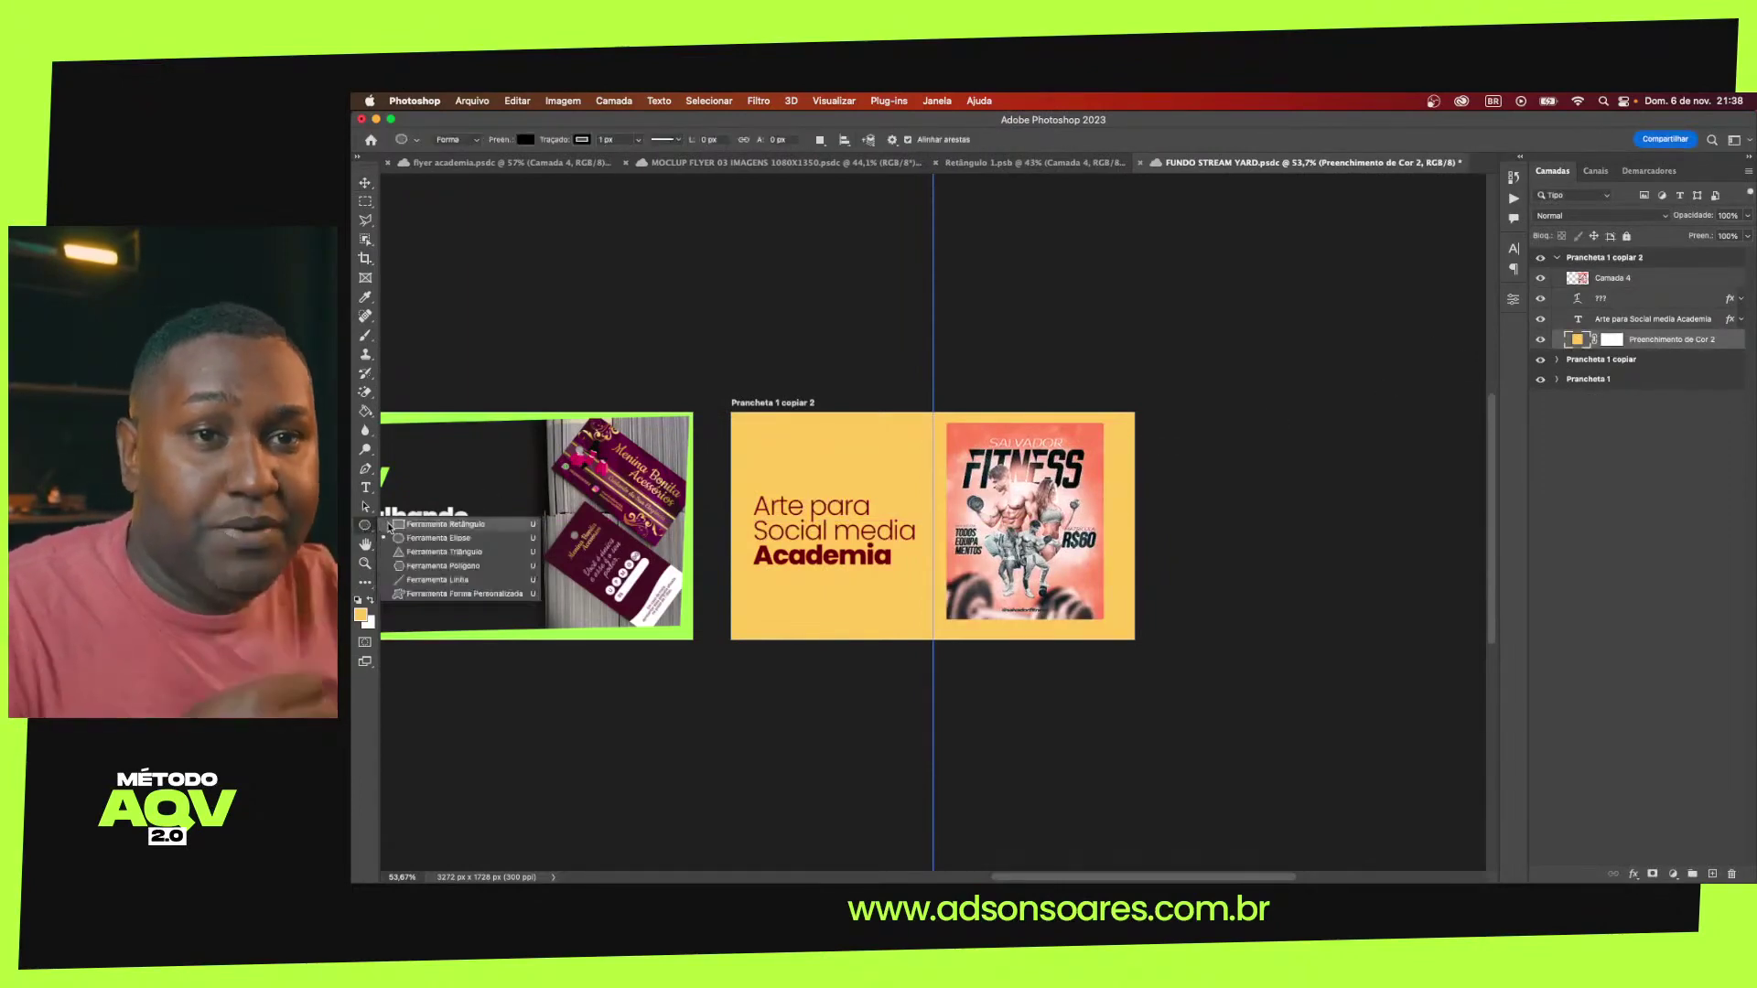
click(426, 519)
drag(879, 397, 1165, 664)
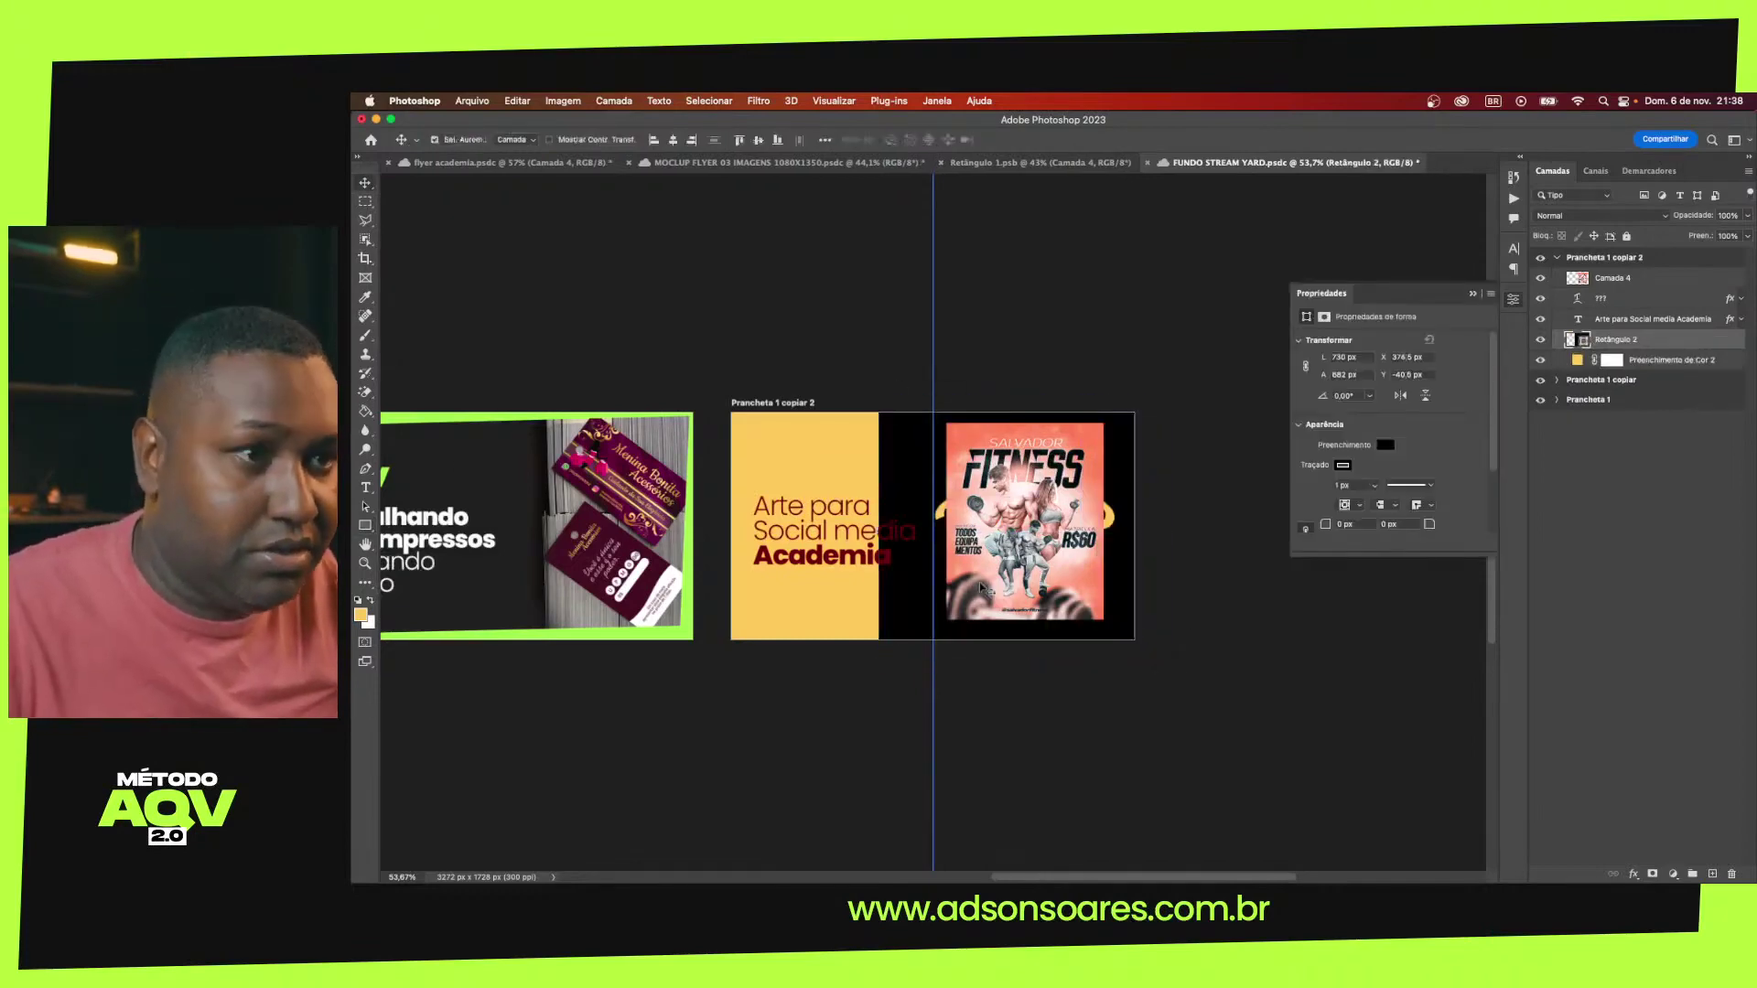
Show rulers and widen the black rectangle slightly to the left
key(super+r)
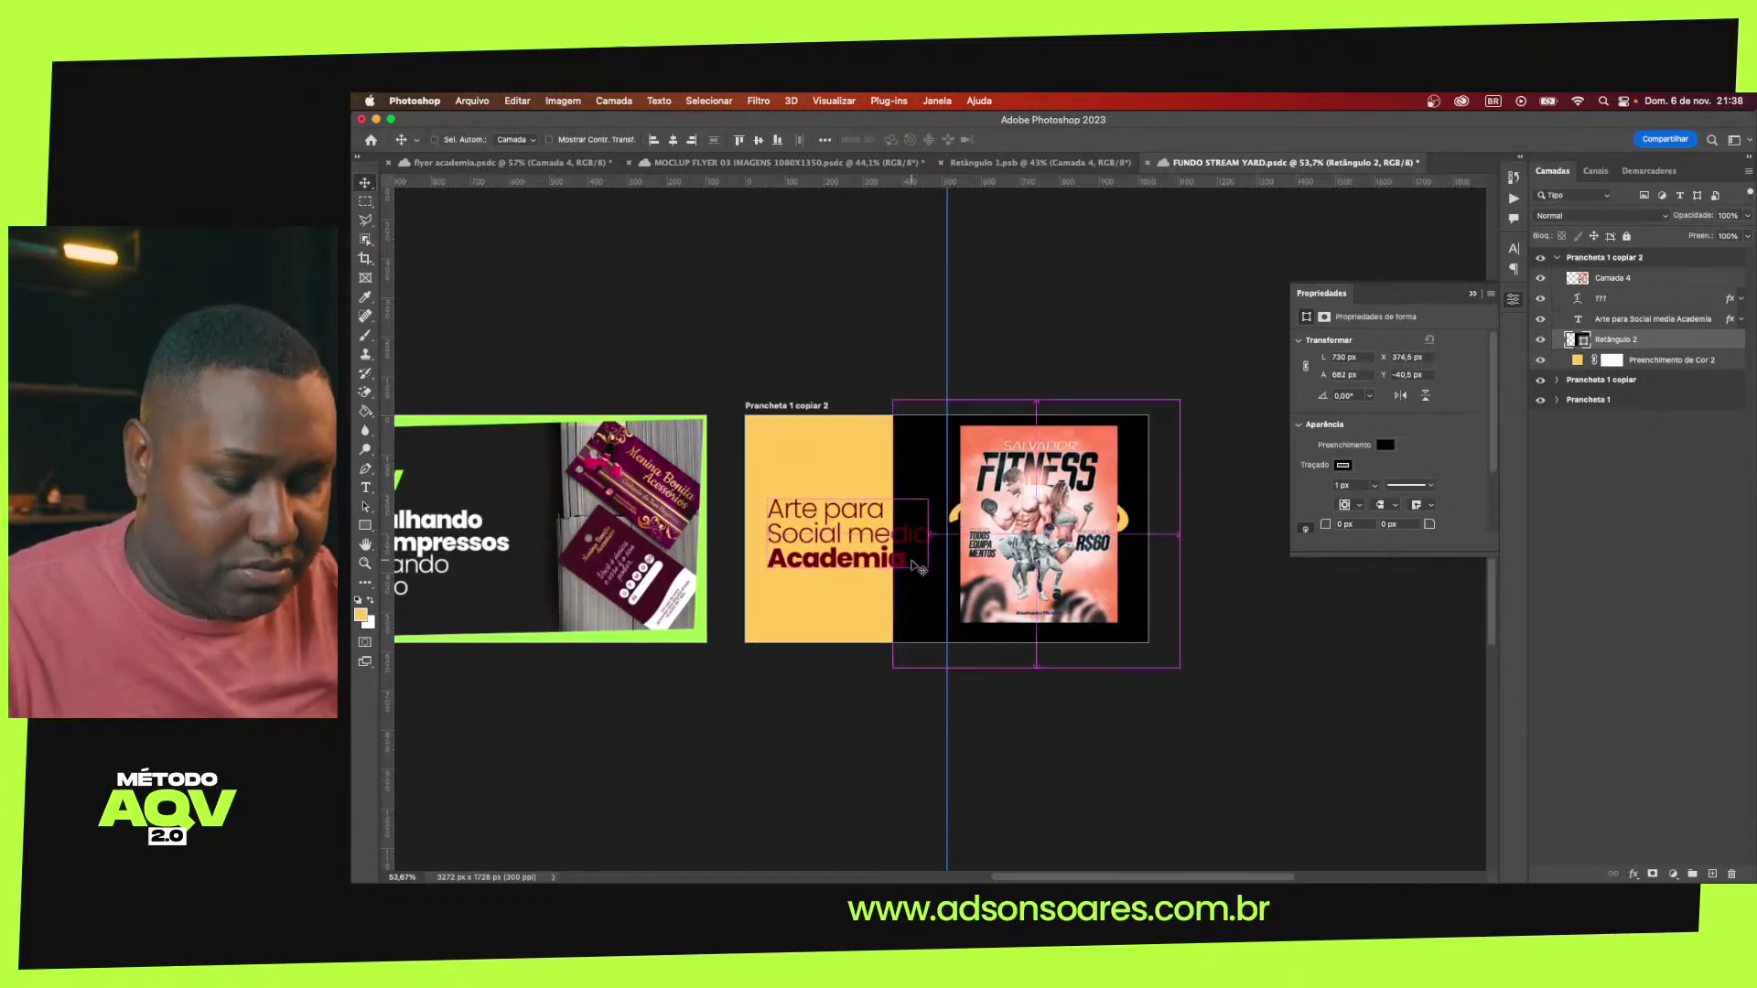
key(super+t)
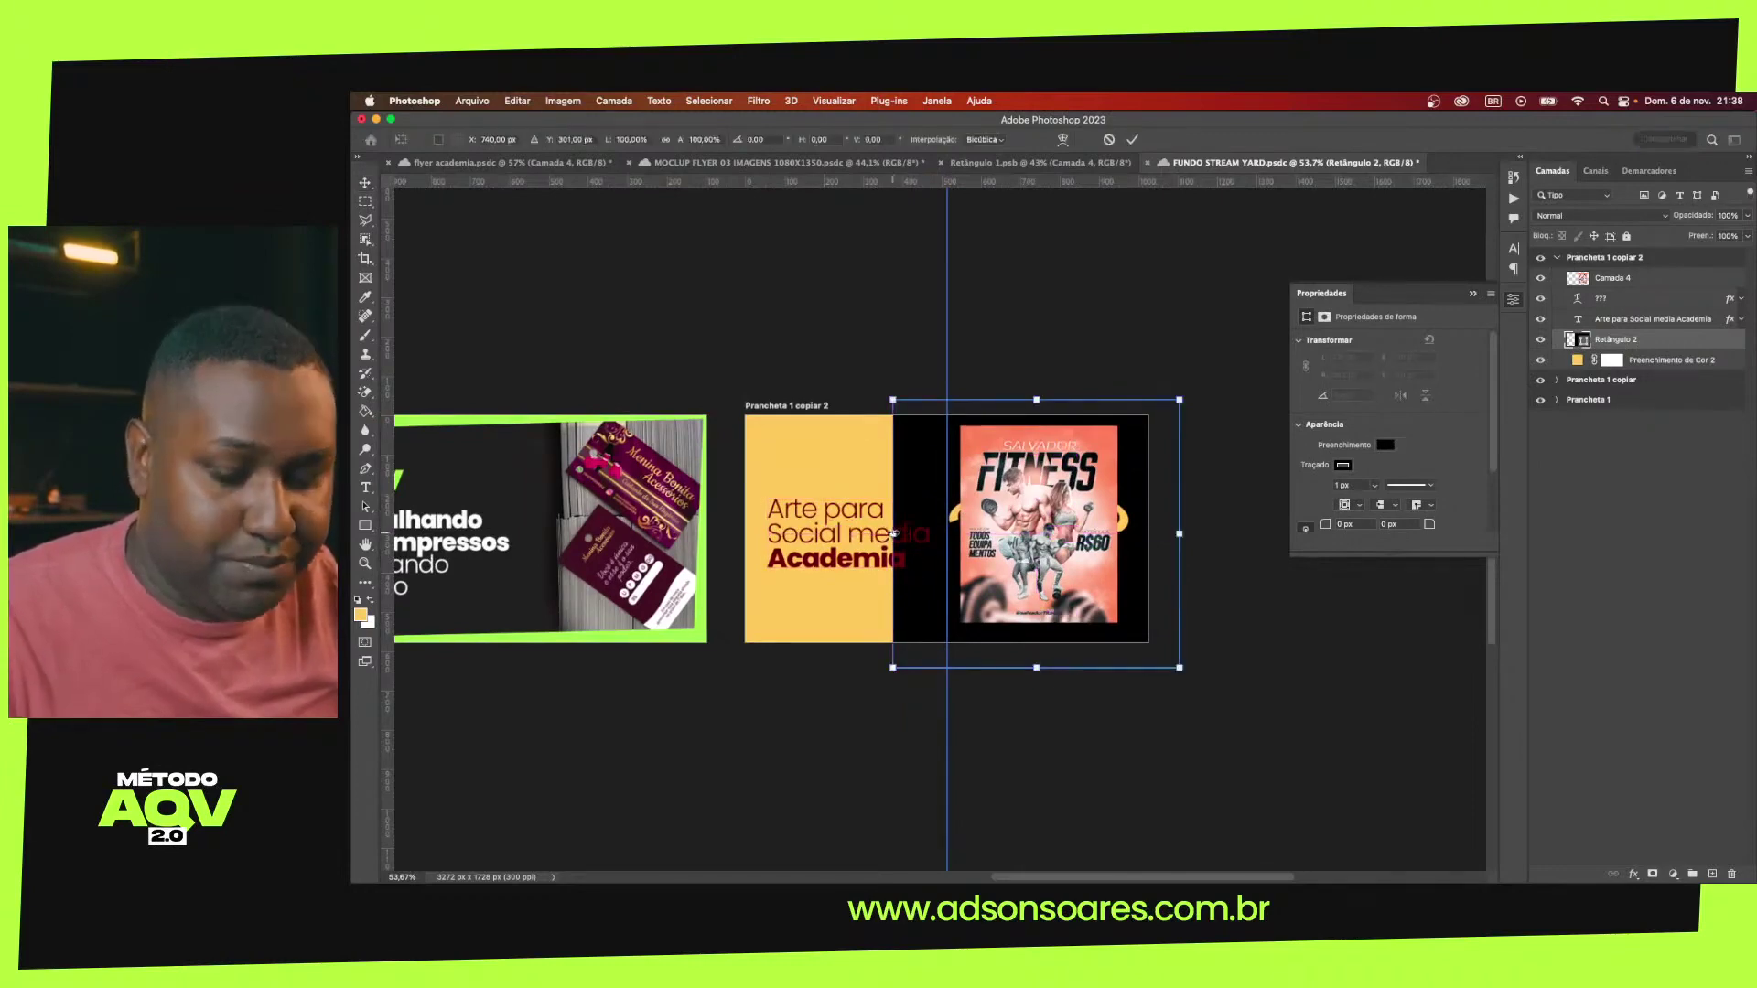
drag(893, 533, 882, 534)
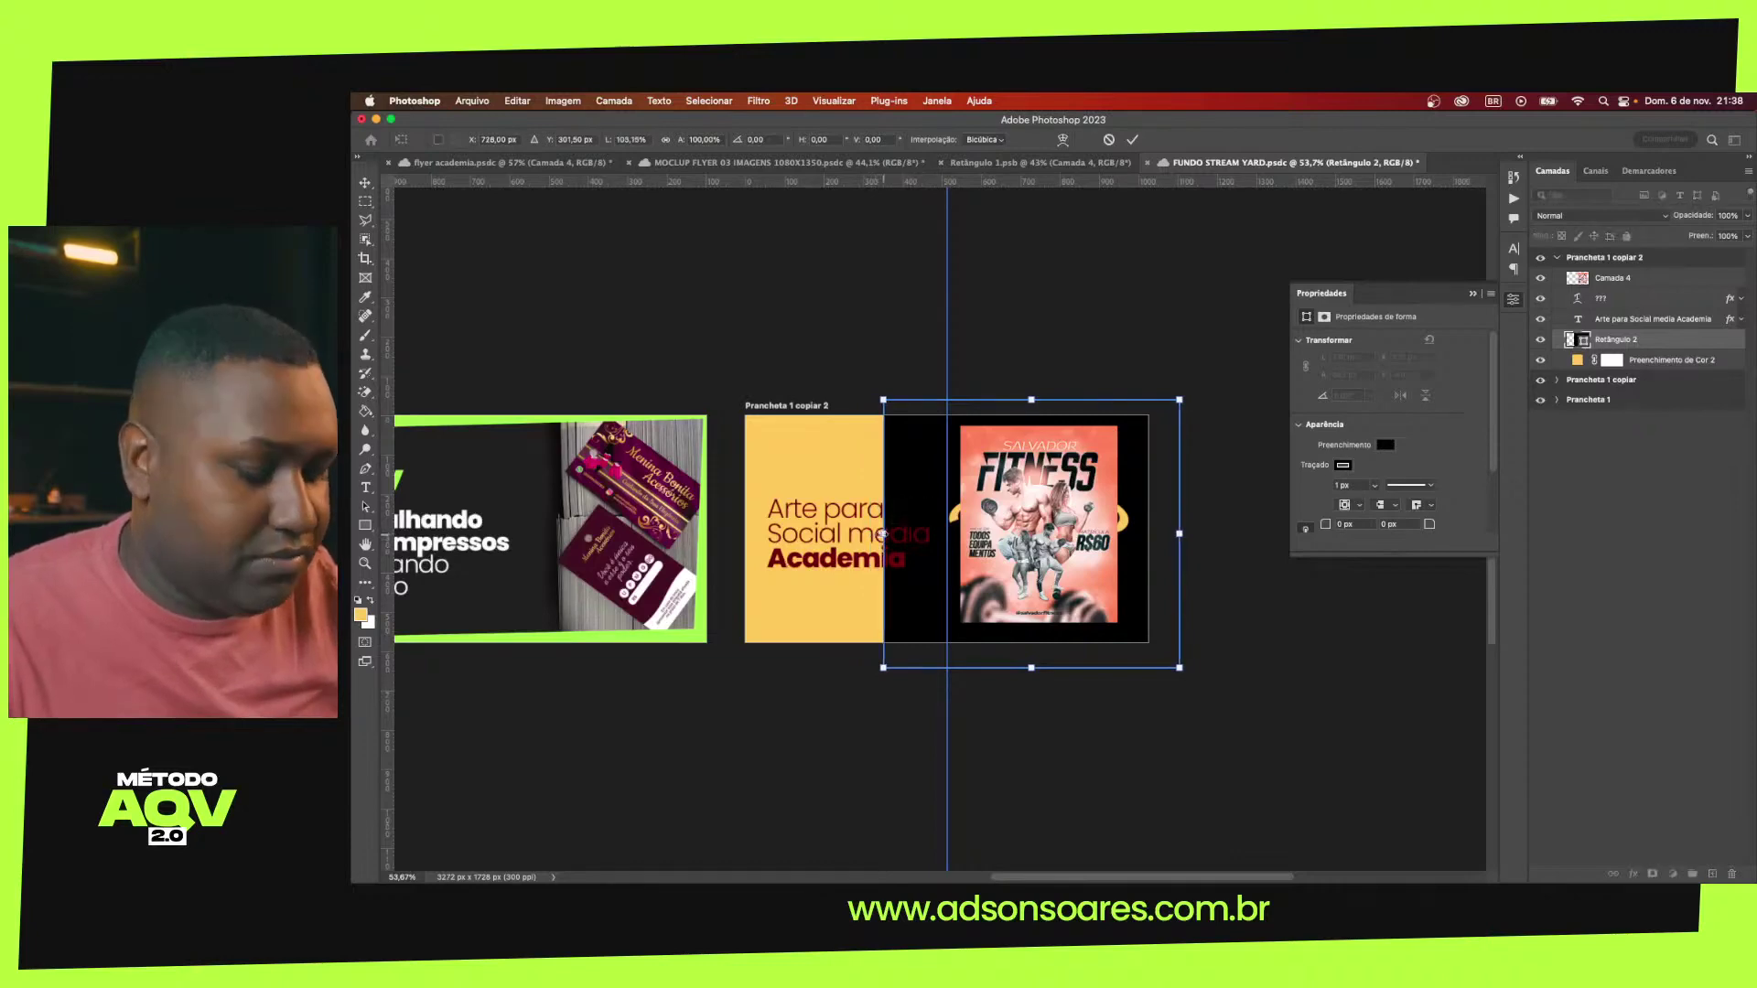
key(Return)
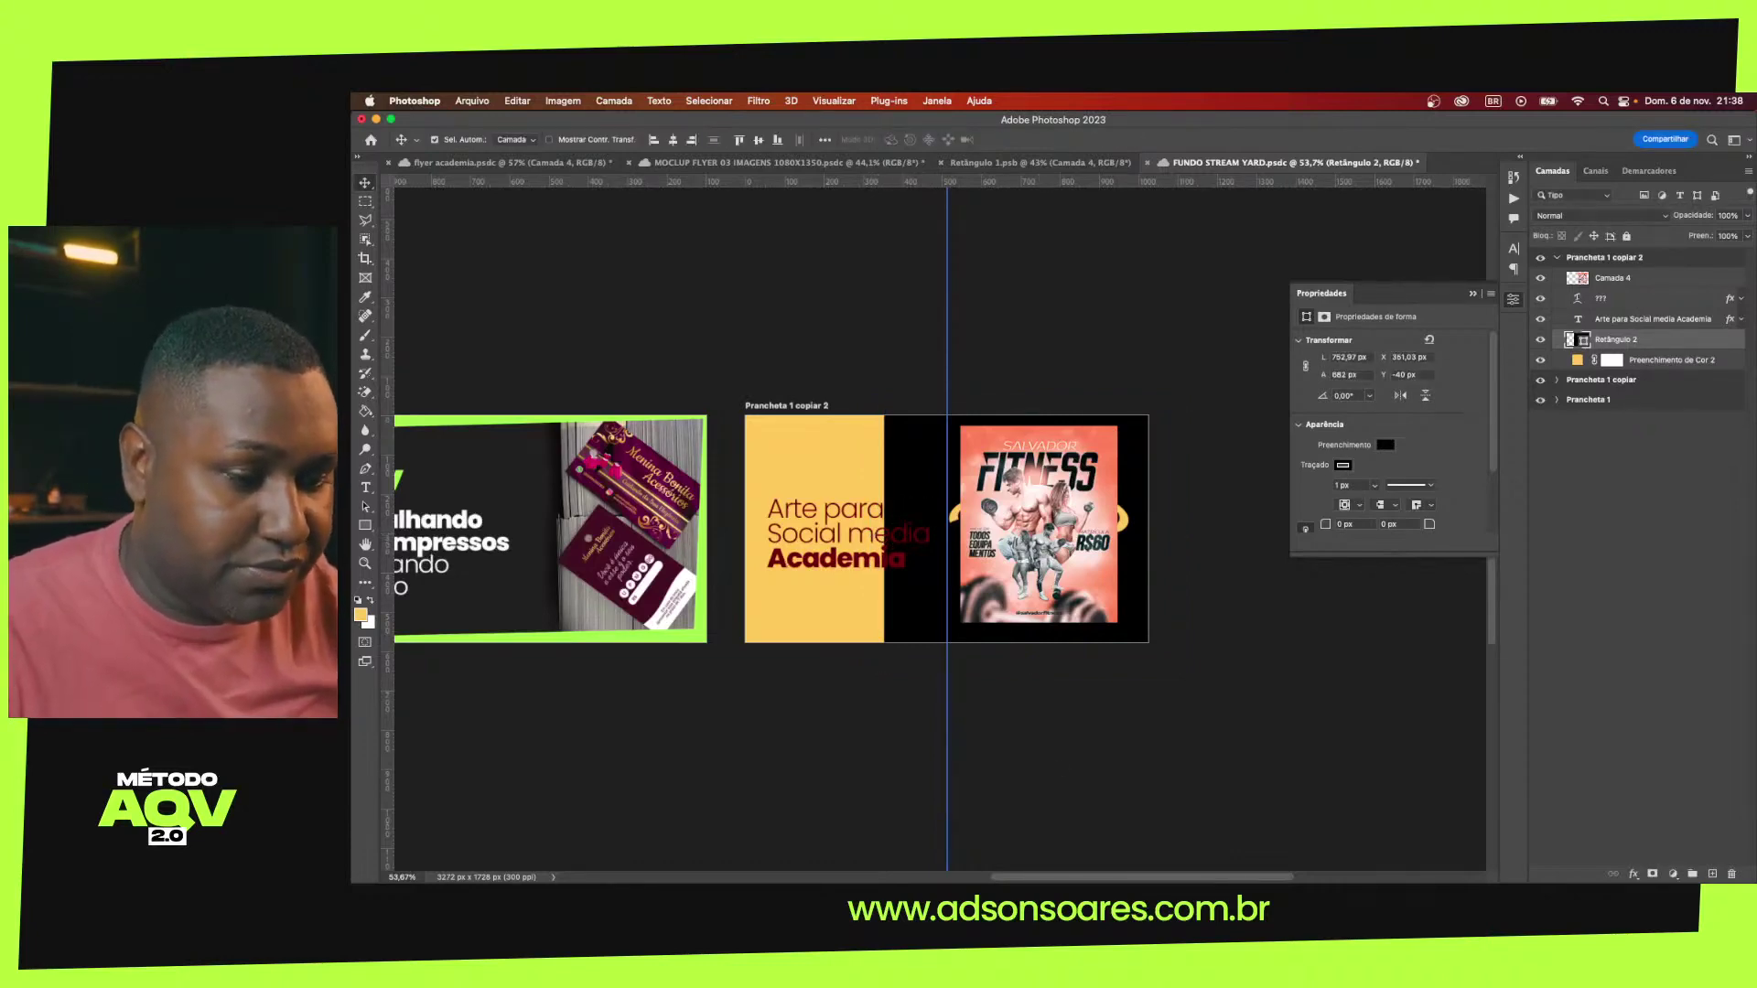
key(super+Tab)
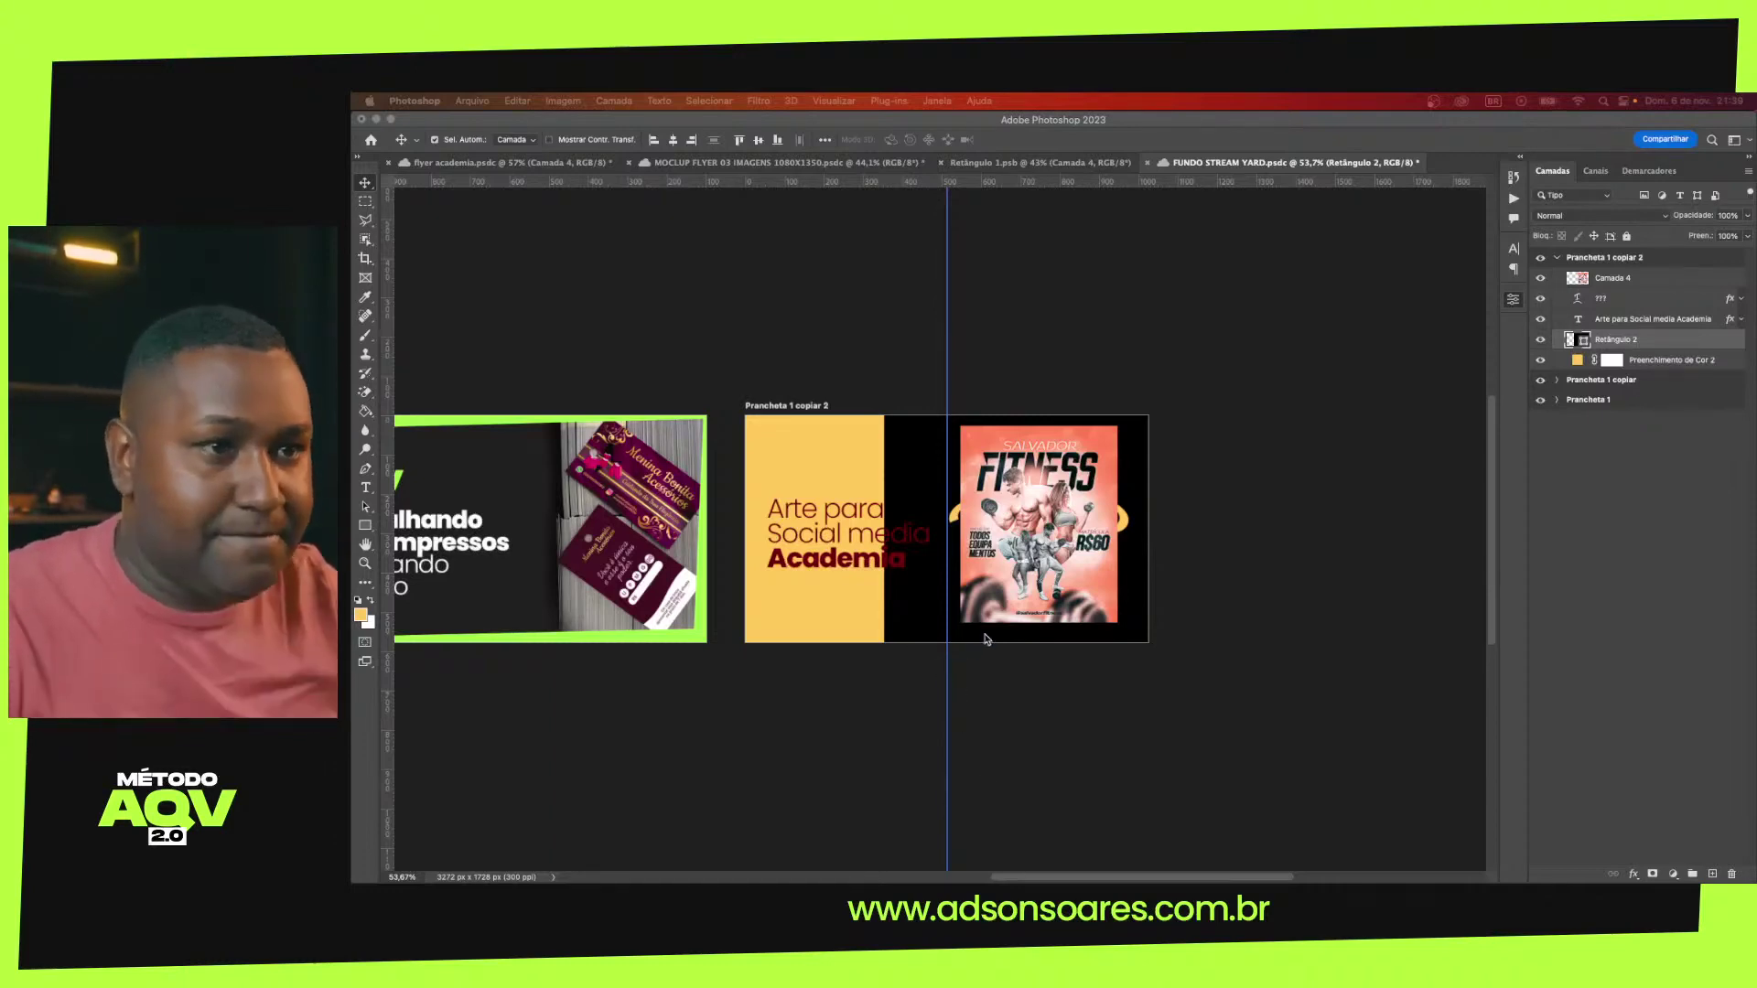
click(1555, 328)
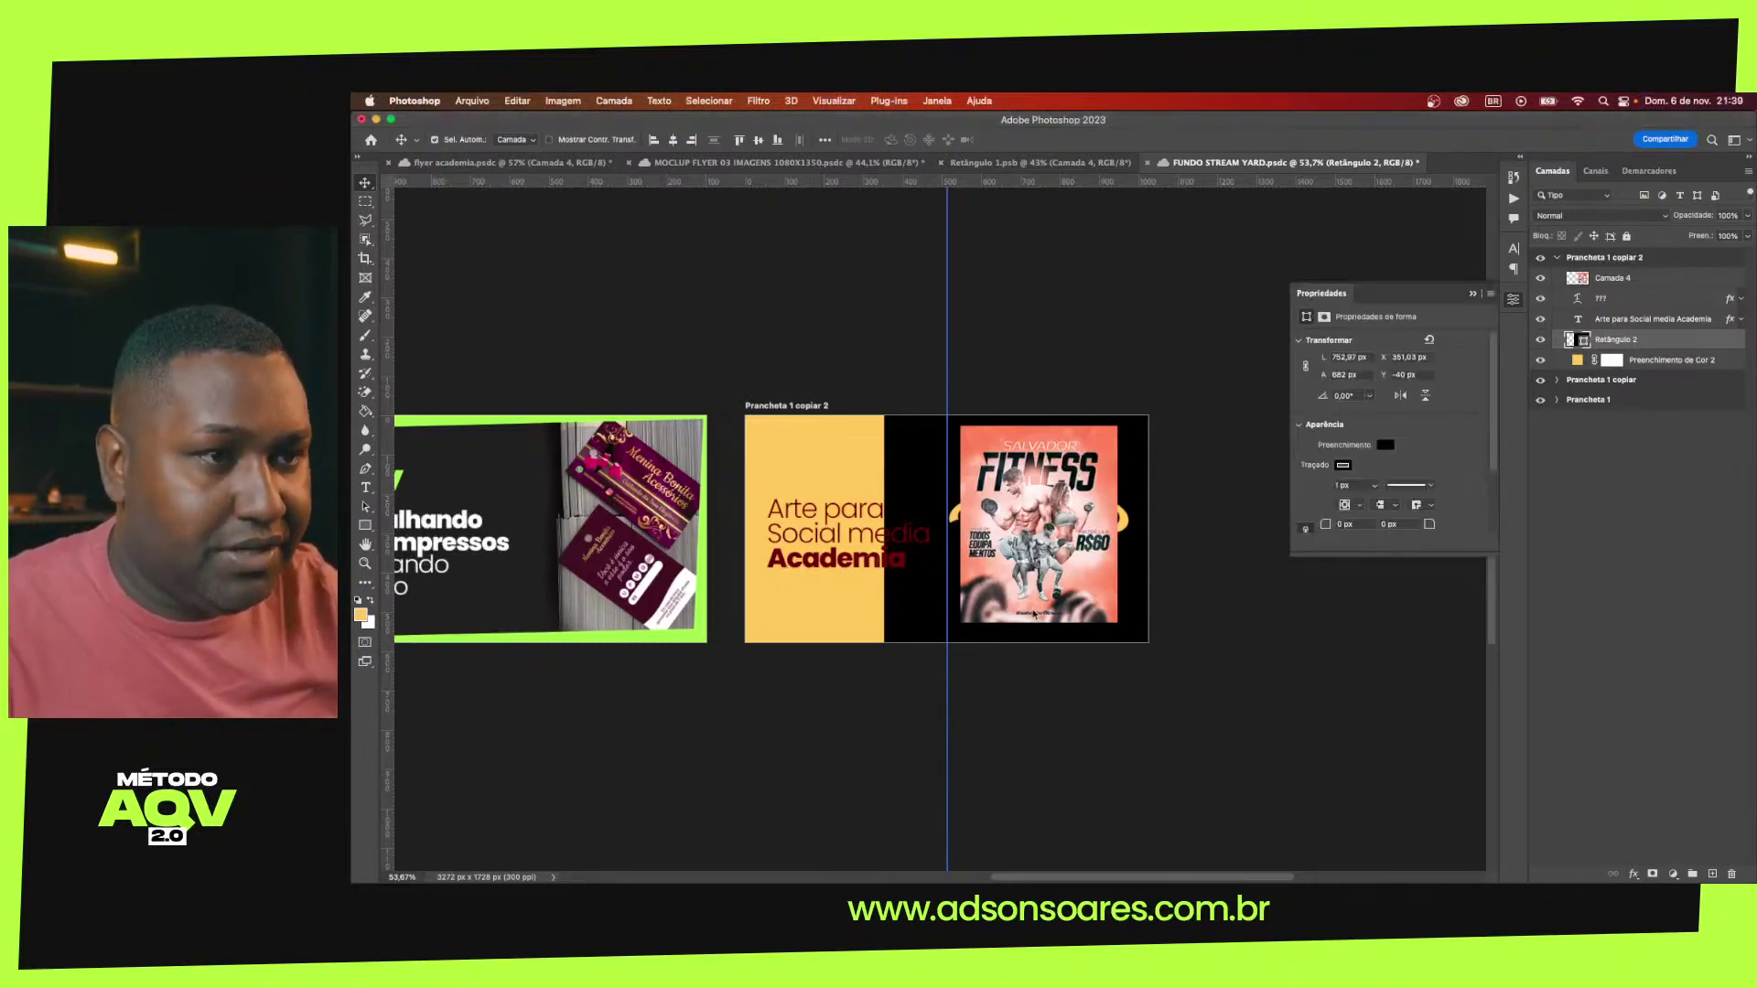
Reposition the Academia text and flyer, and set the background Color Fill to light pink
click(1604, 303)
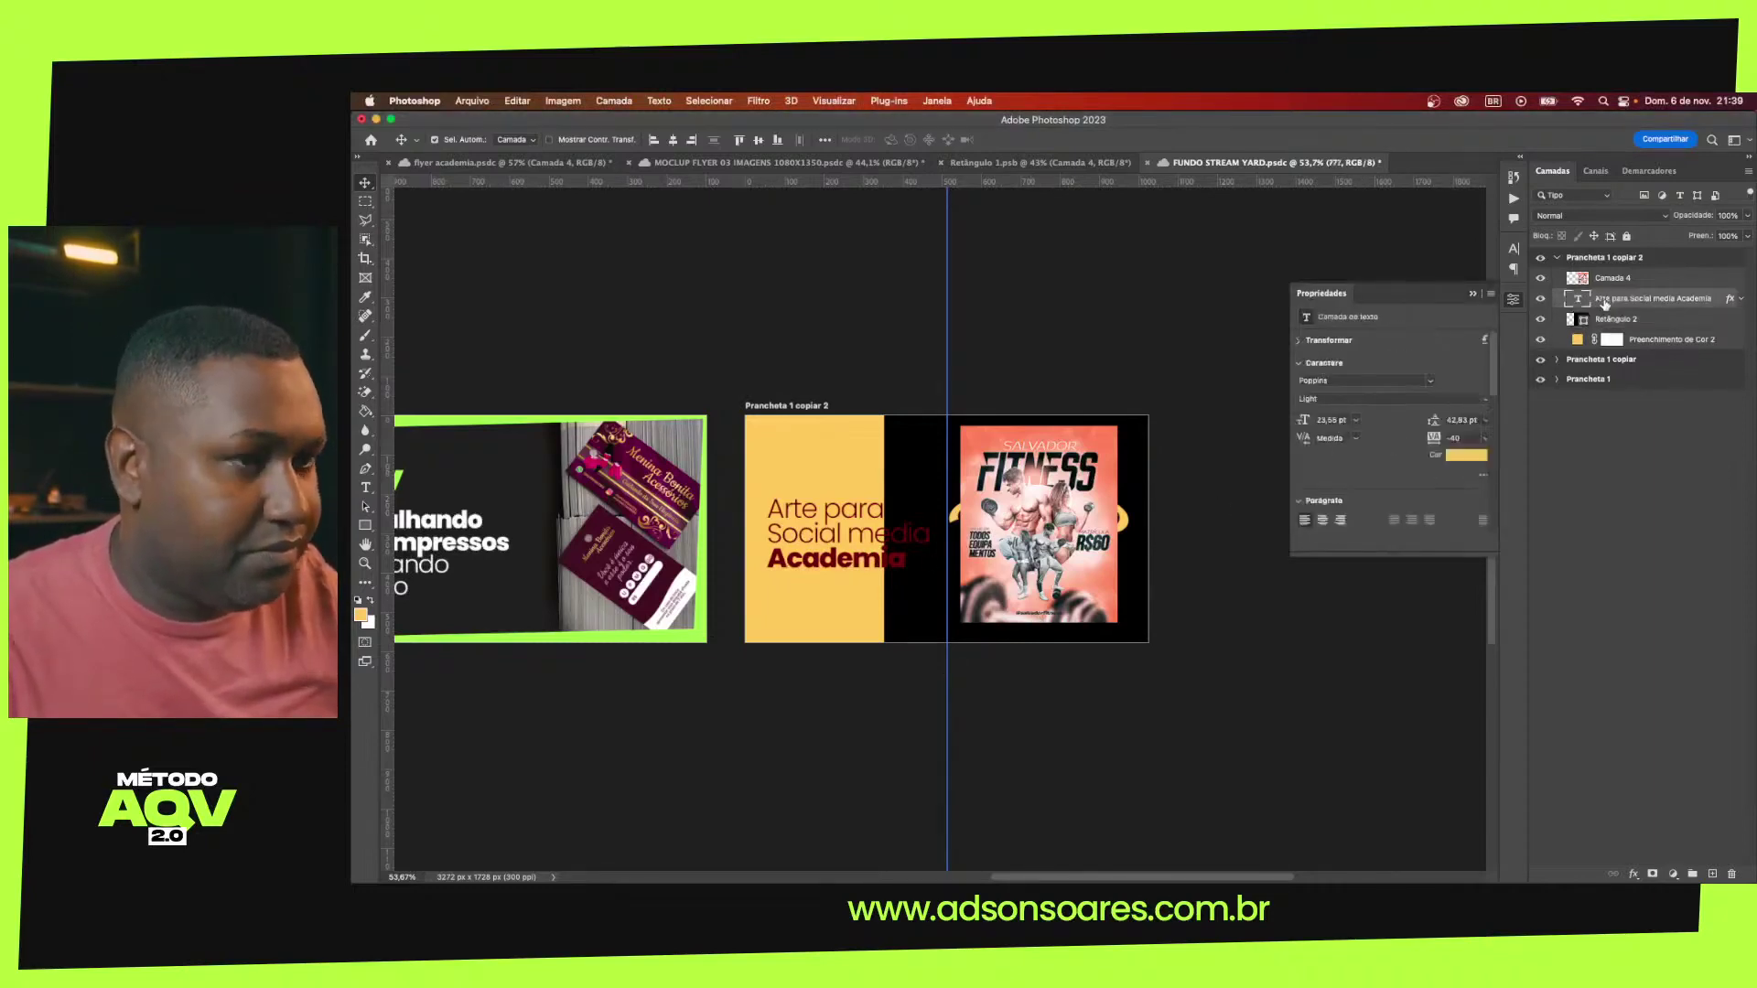
drag(850, 569, 1022, 630)
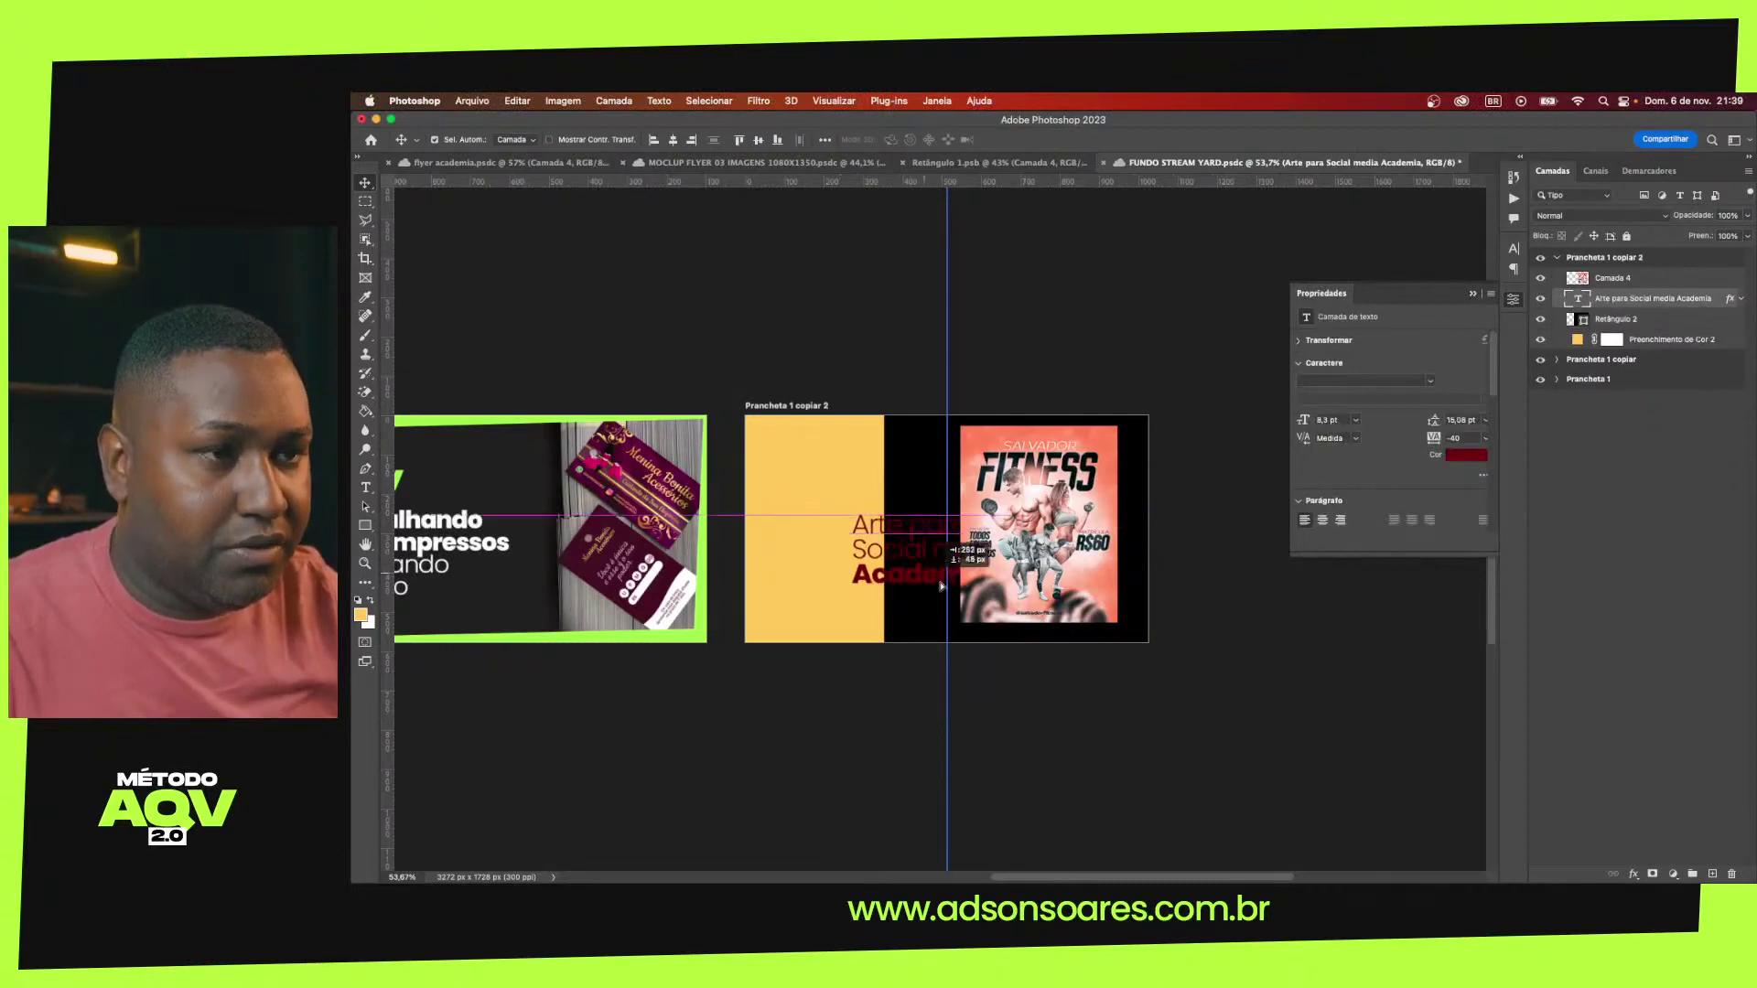
mouse_move(1039, 523)
mouse_down()
mouse_move(847, 523)
mouse_move(854, 541)
mouse_up()
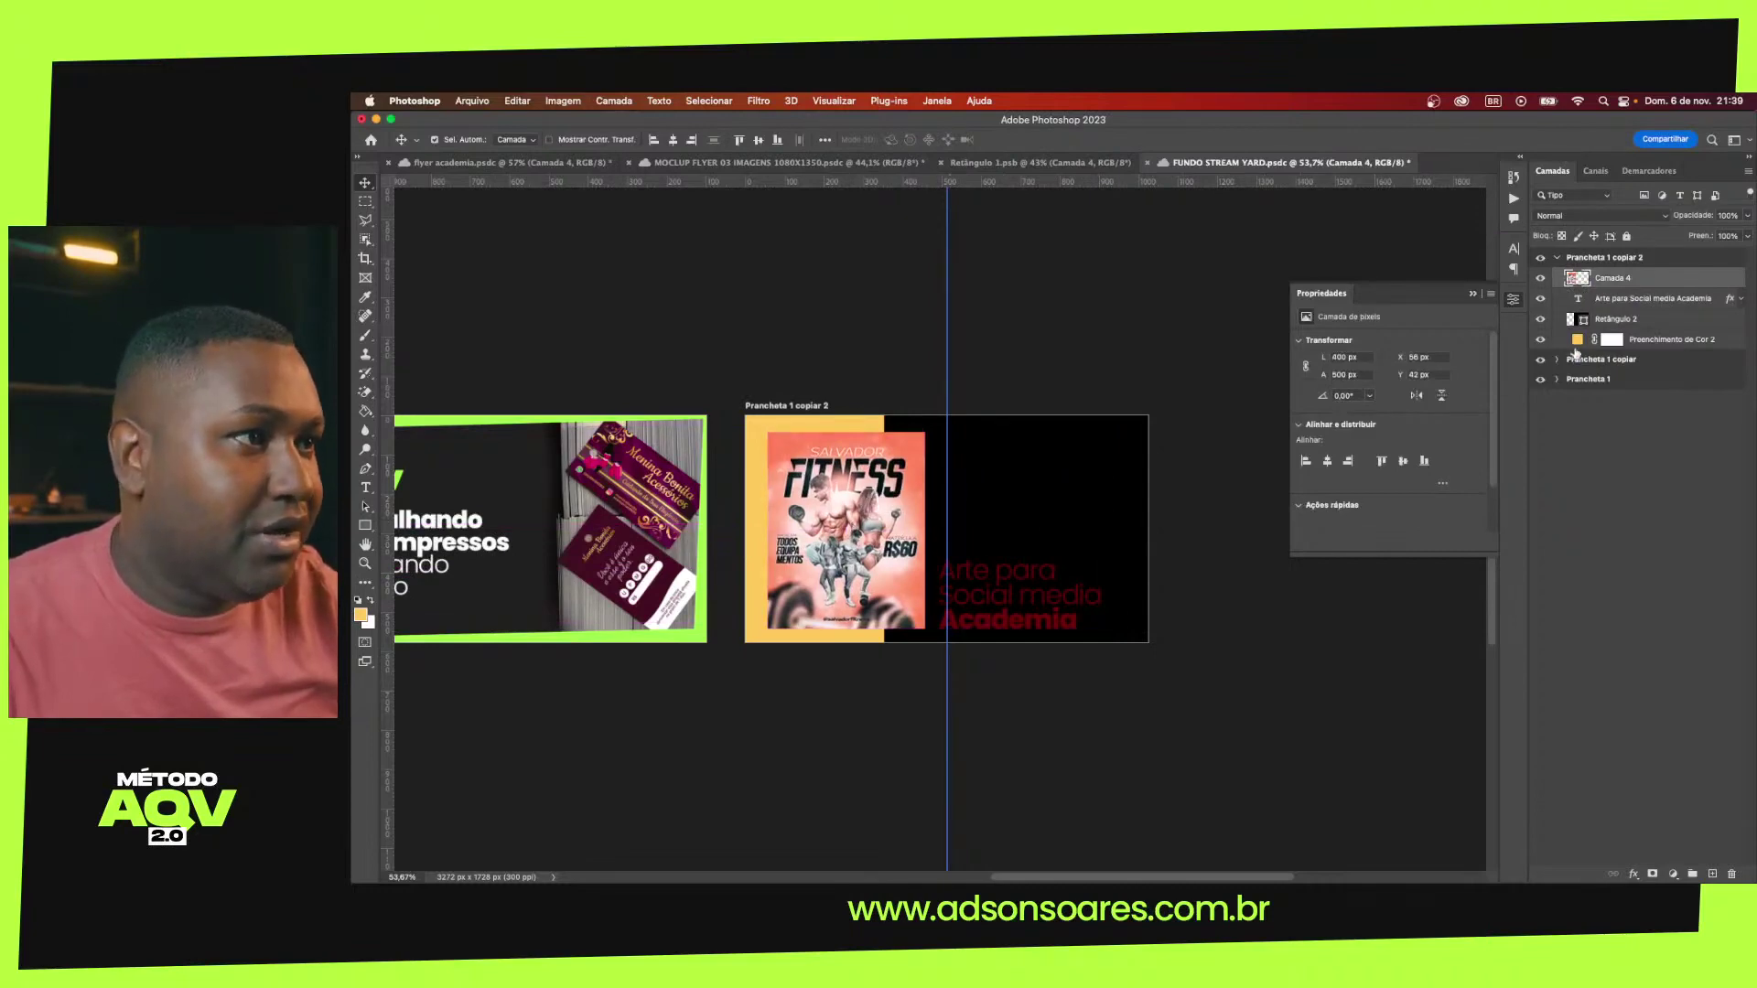
double_click(1577, 339)
click(922, 455)
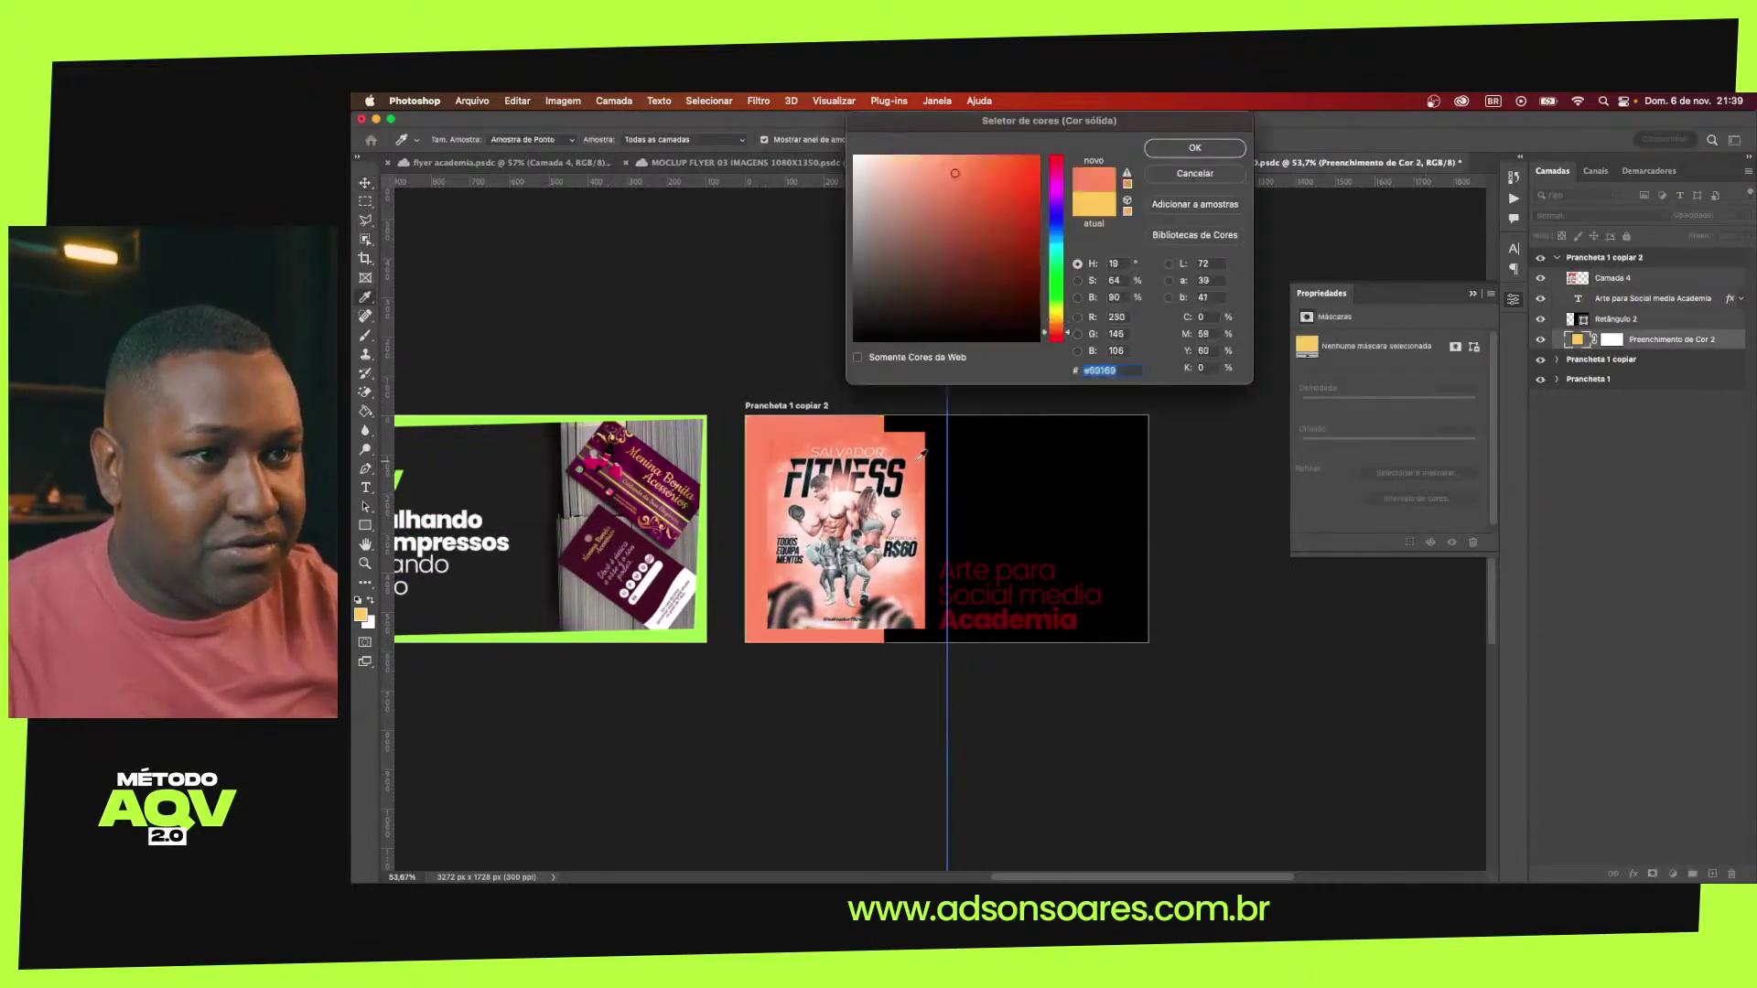
click(847, 496)
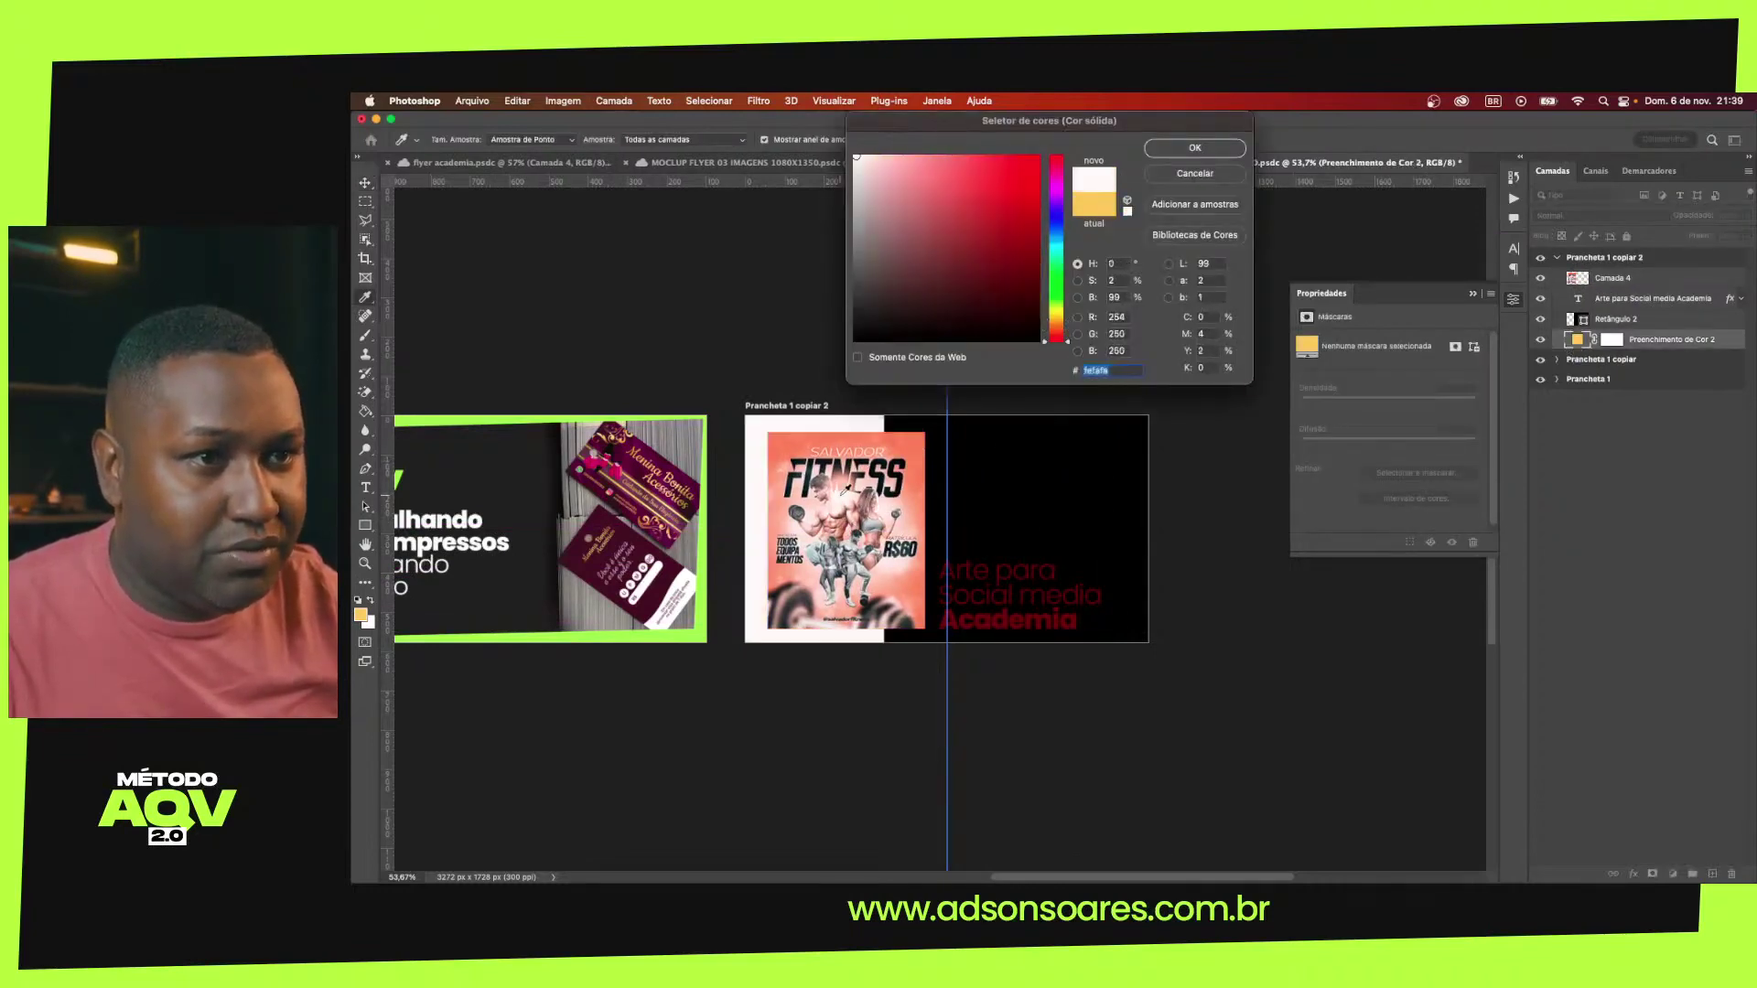
click(839, 501)
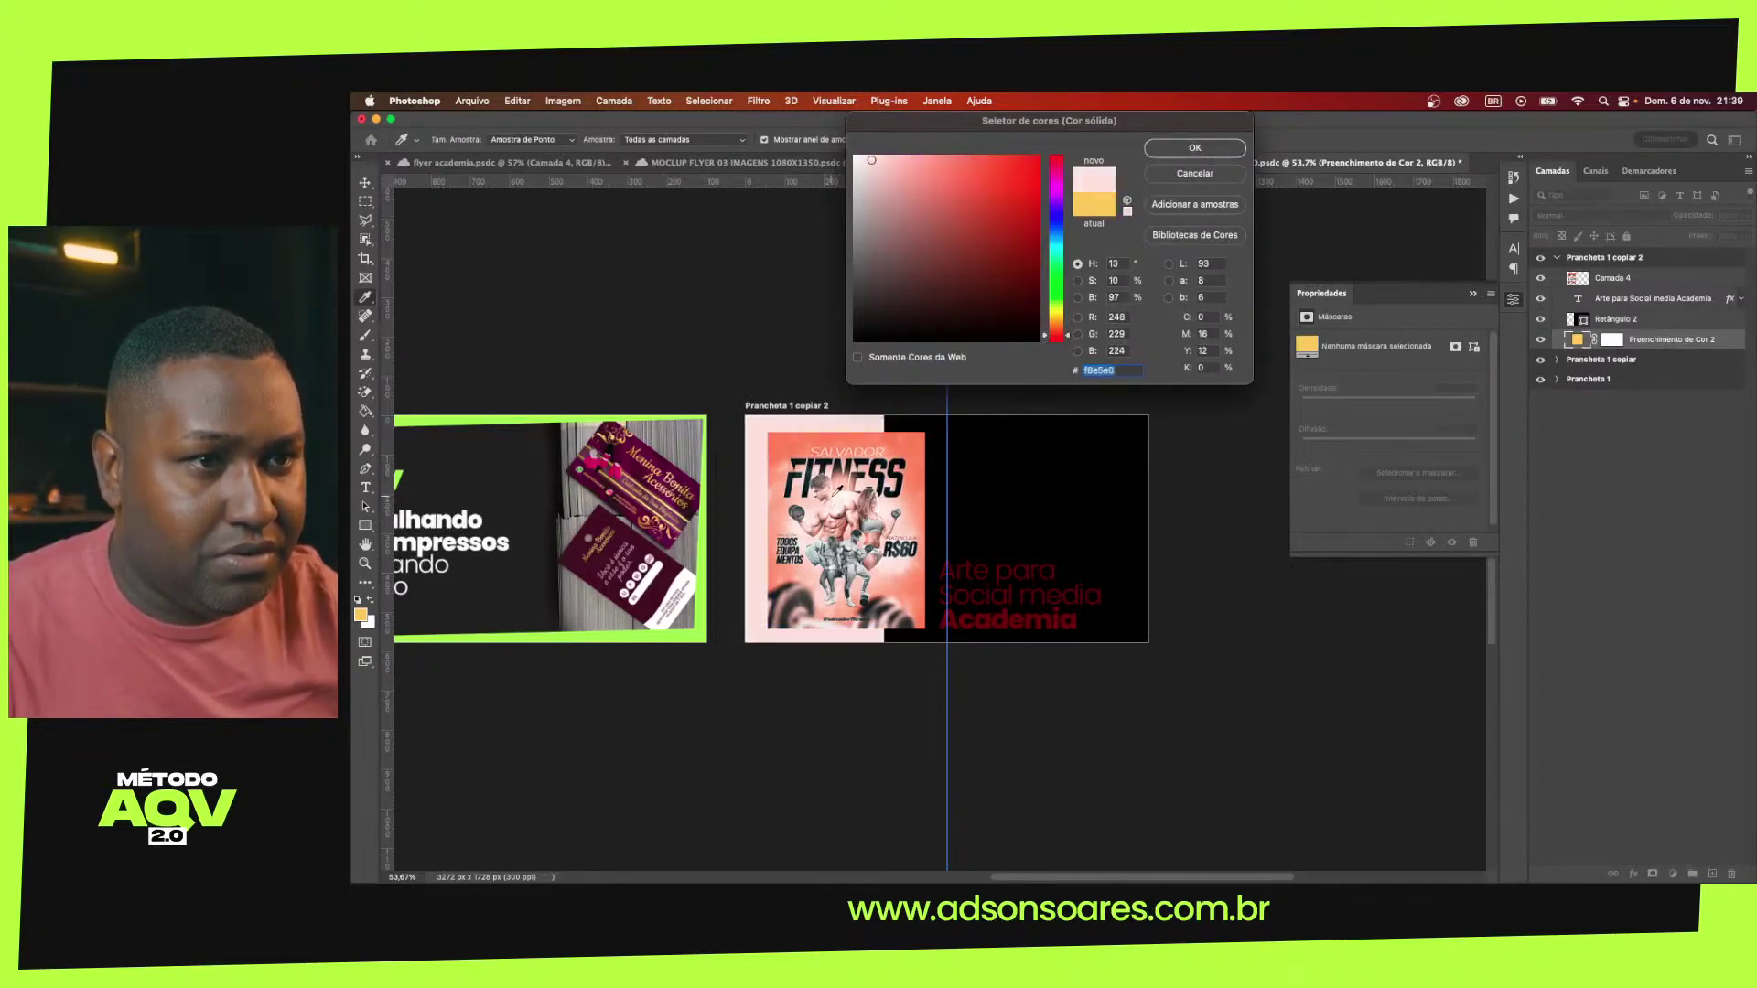
click(1178, 149)
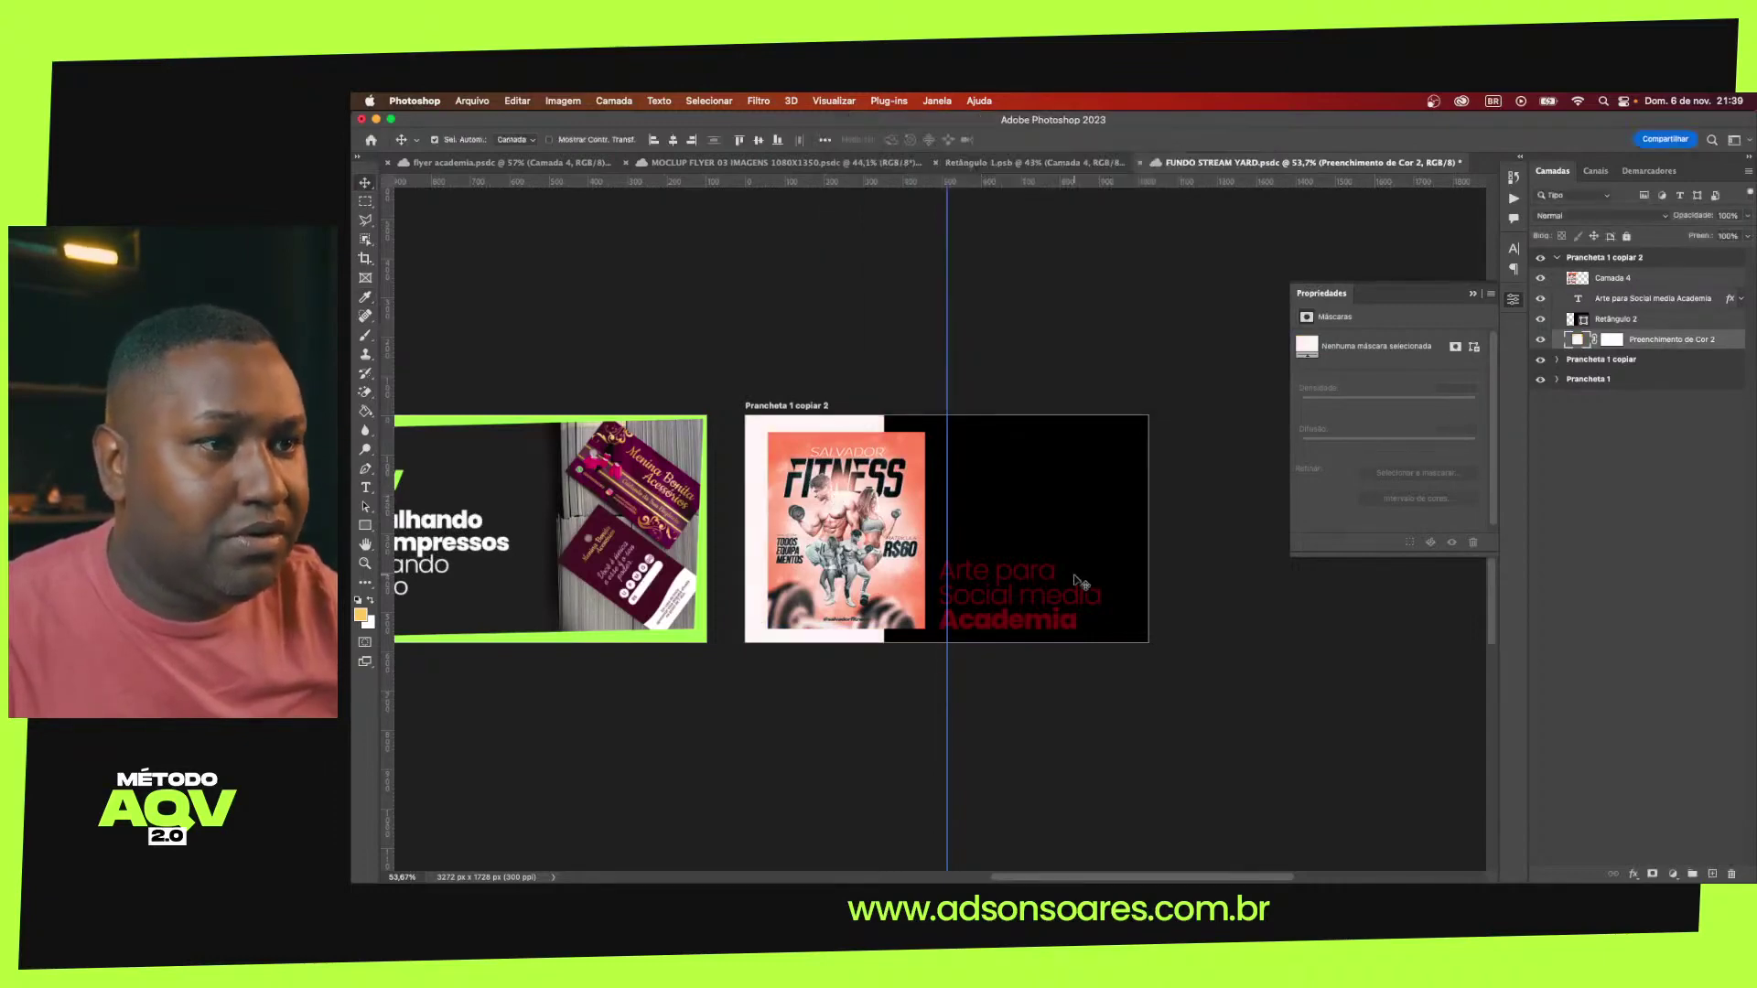
Move the heading up and right and recolour it with the poster's salmon
drag(1075, 629, 1089, 562)
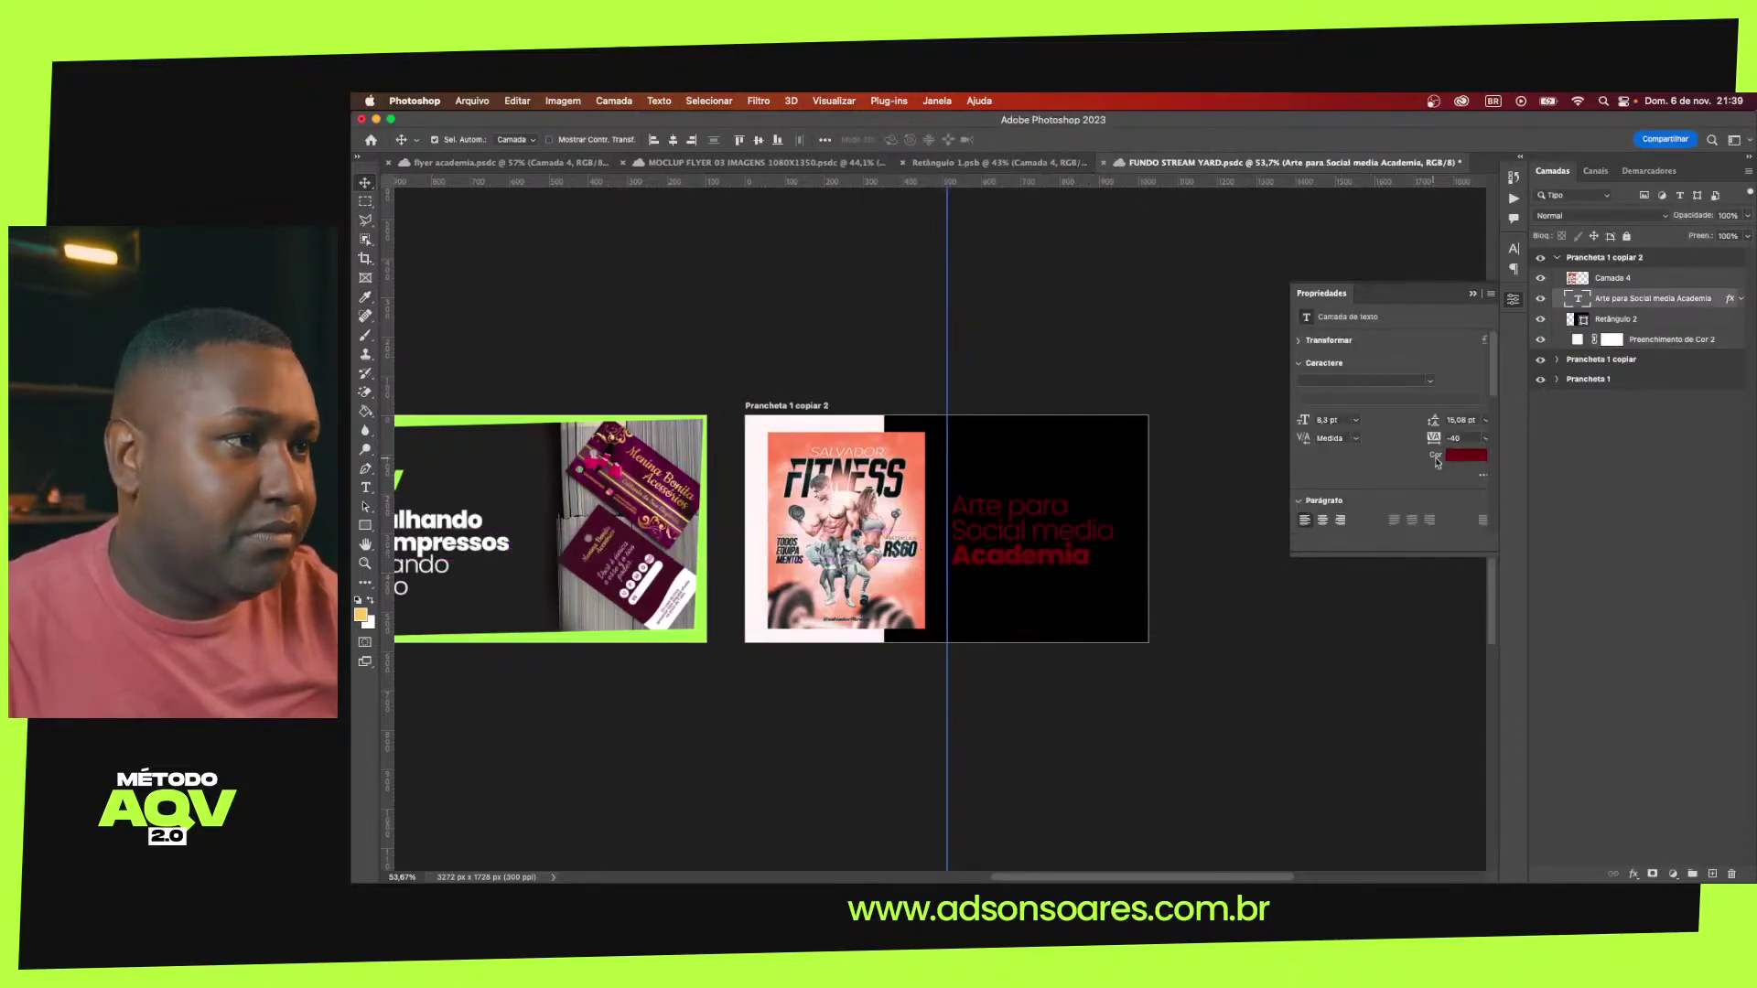
click(1436, 462)
click(910, 443)
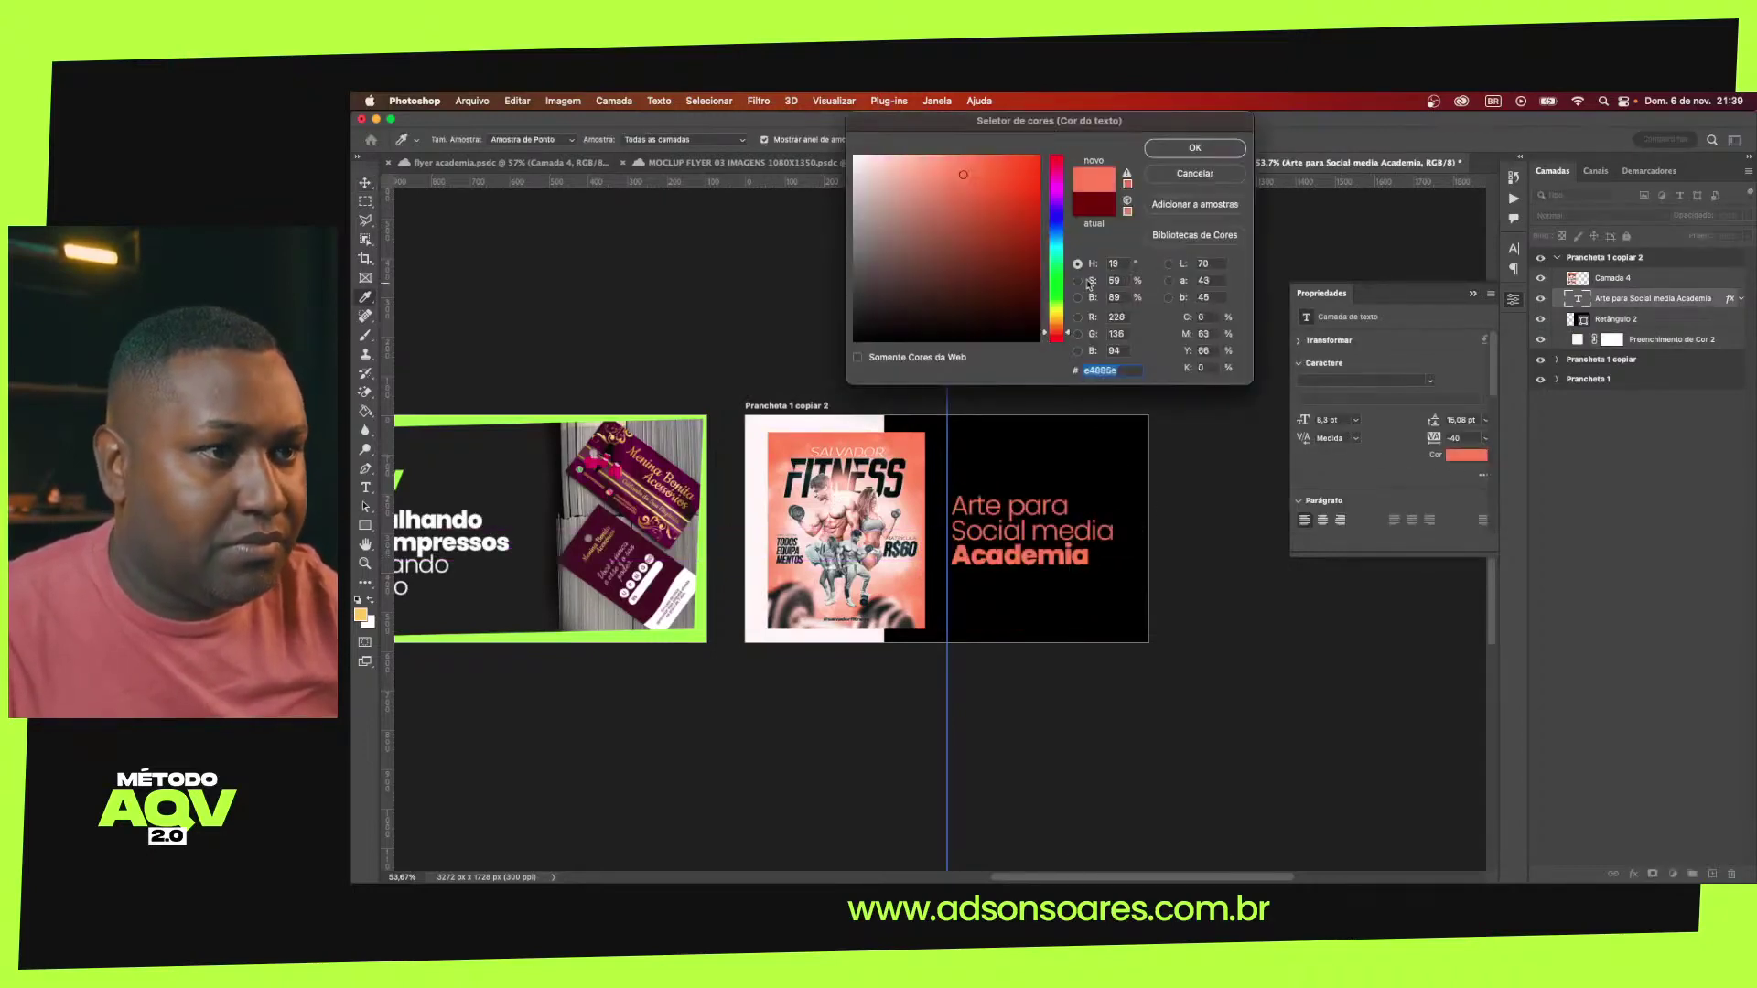
click(1195, 149)
click(1583, 319)
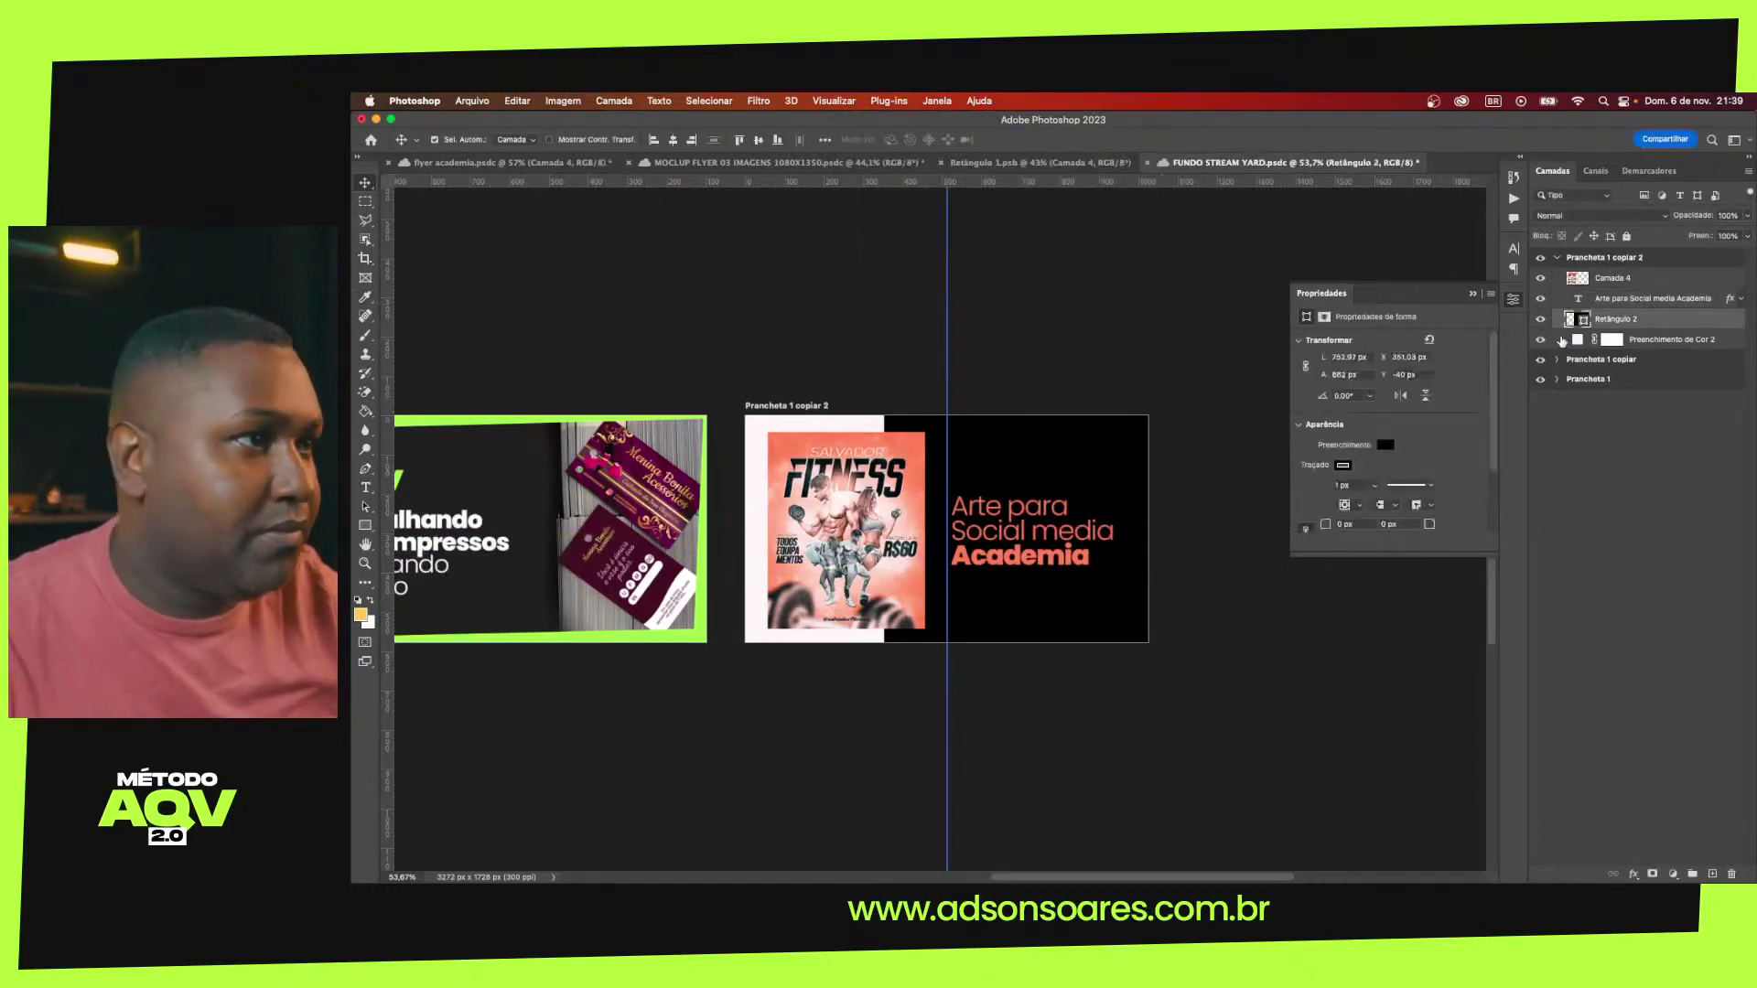
double_click(1572, 320)
click(910, 431)
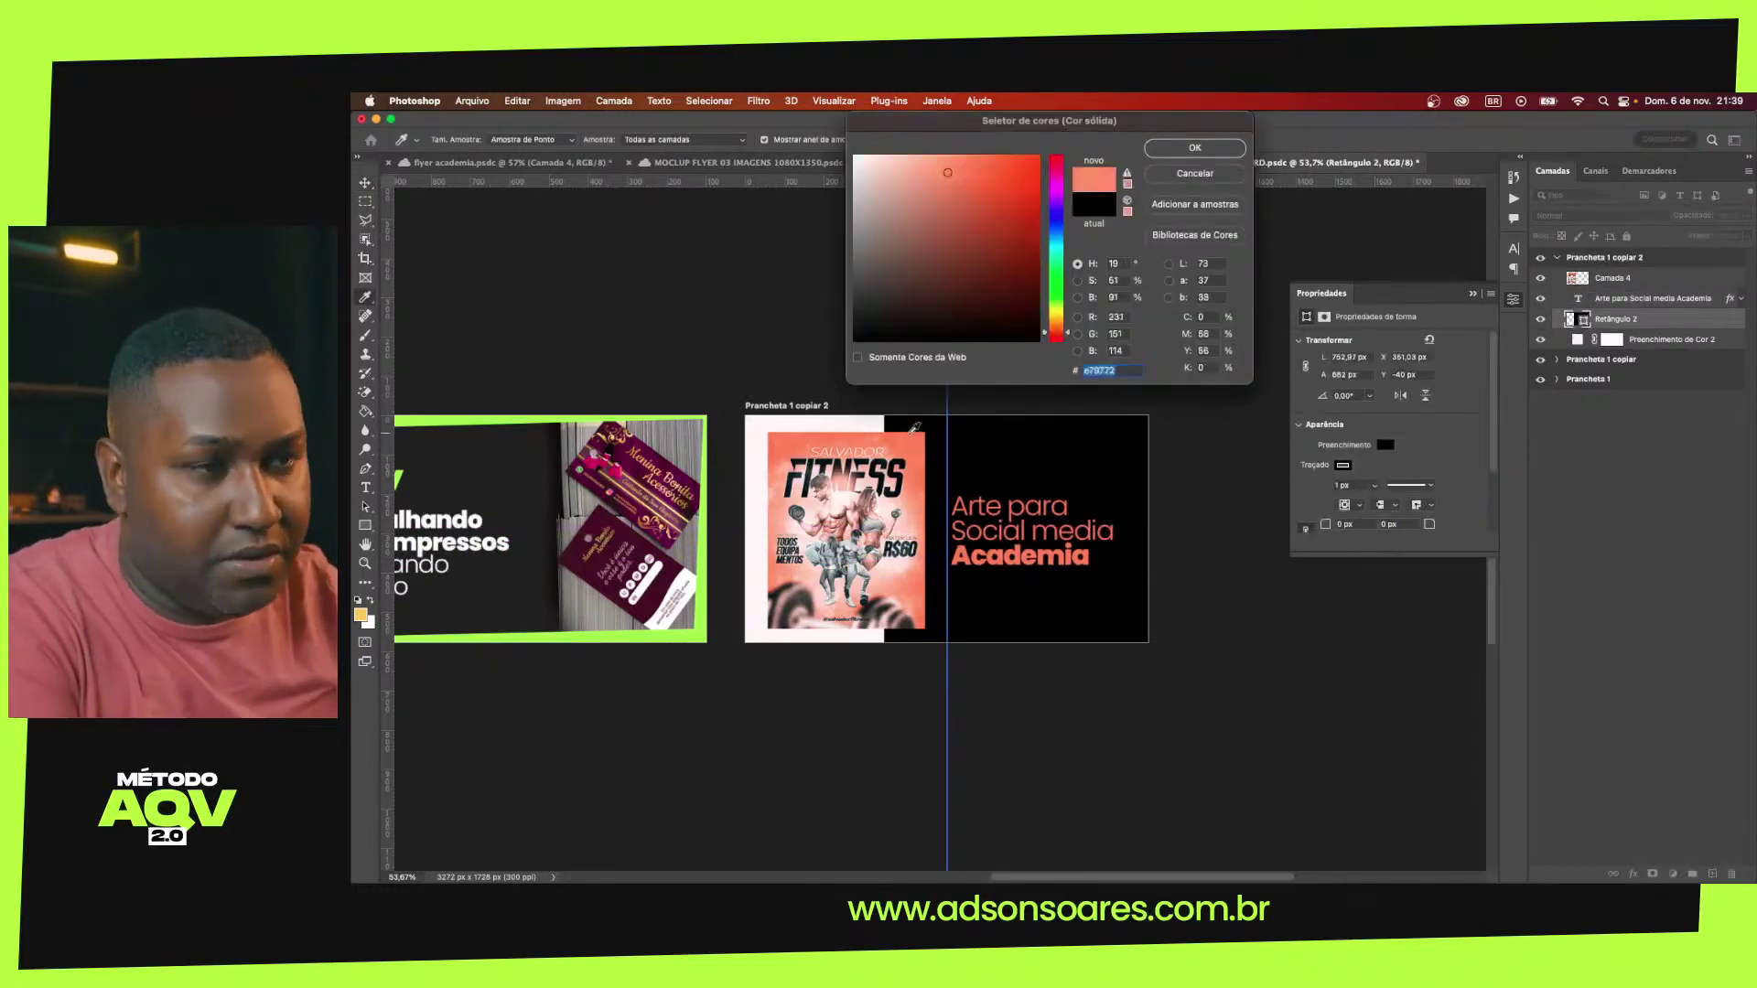
click(1007, 267)
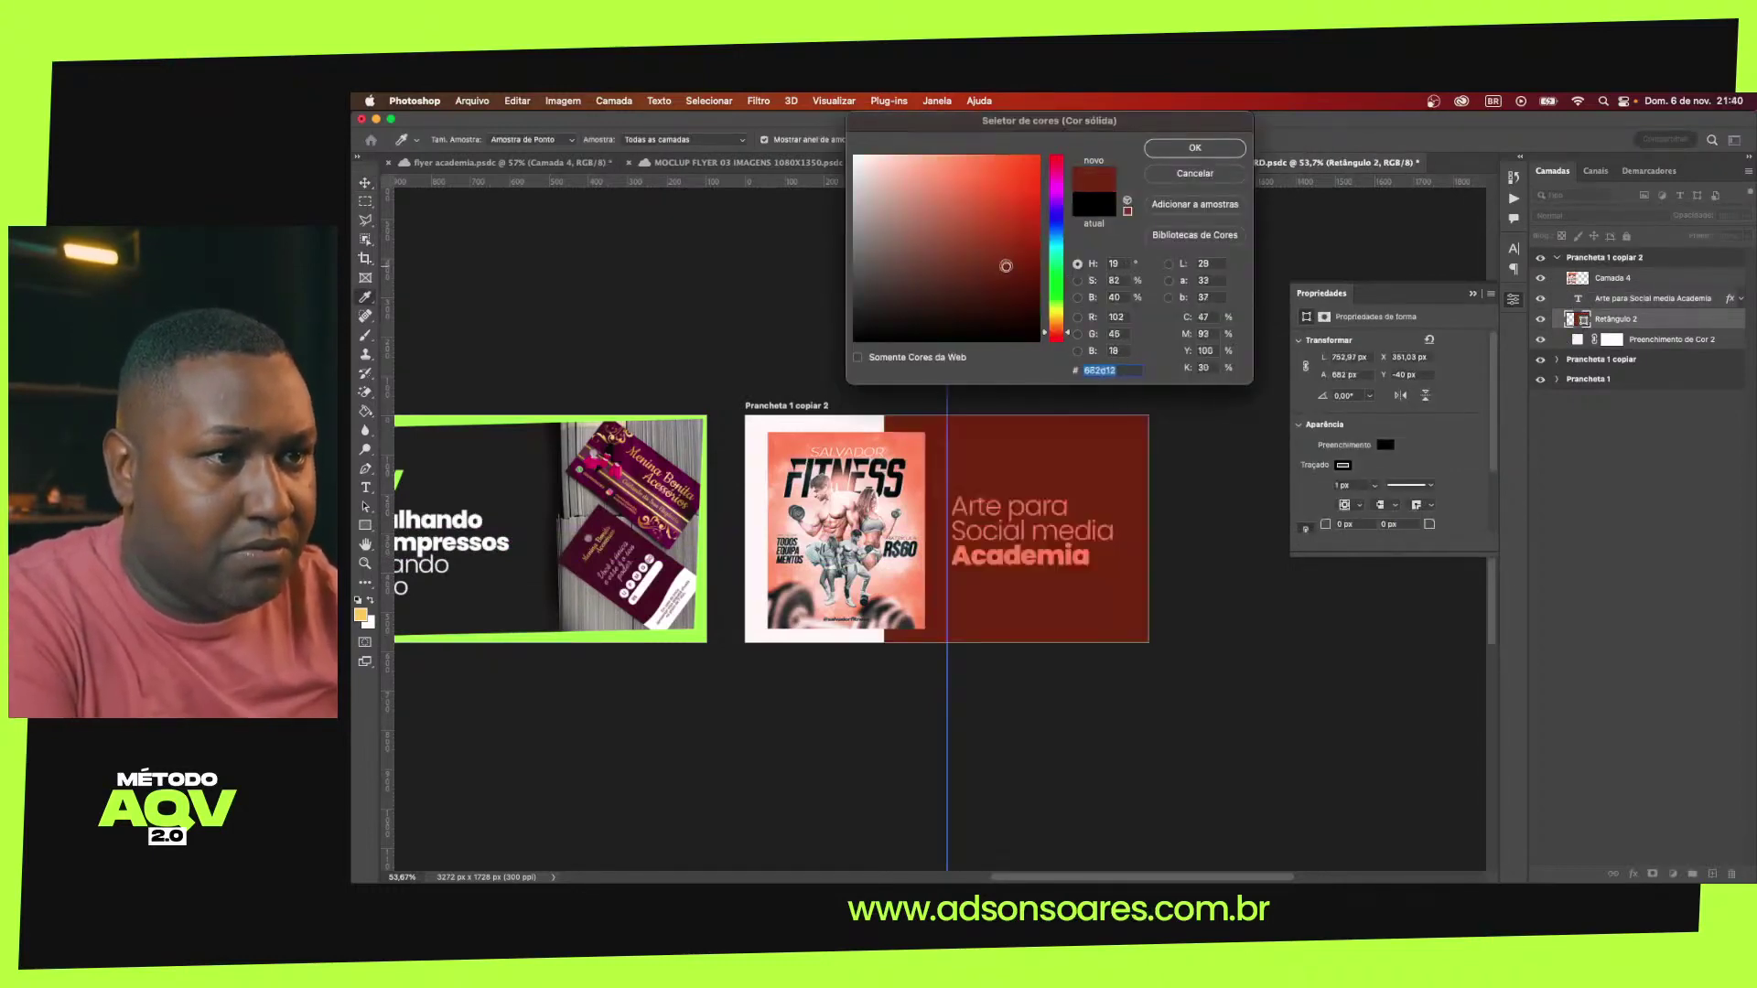
drag(964, 257, 940, 263)
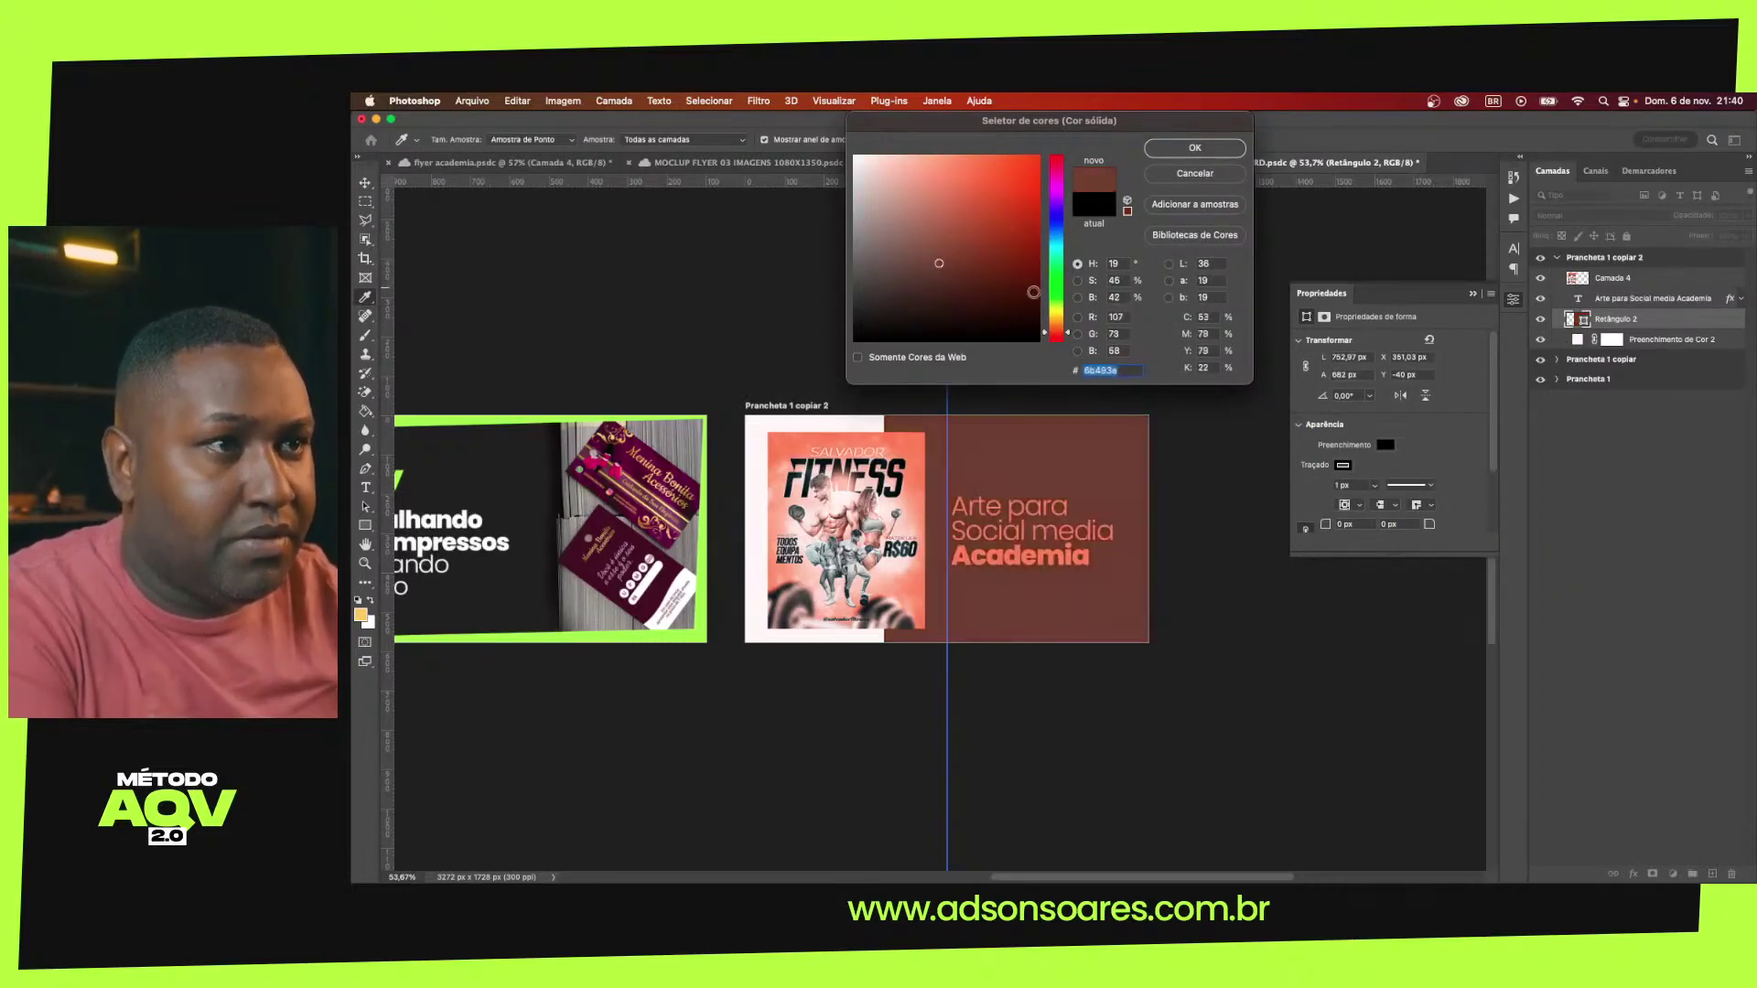
drag(1056, 332, 1056, 322)
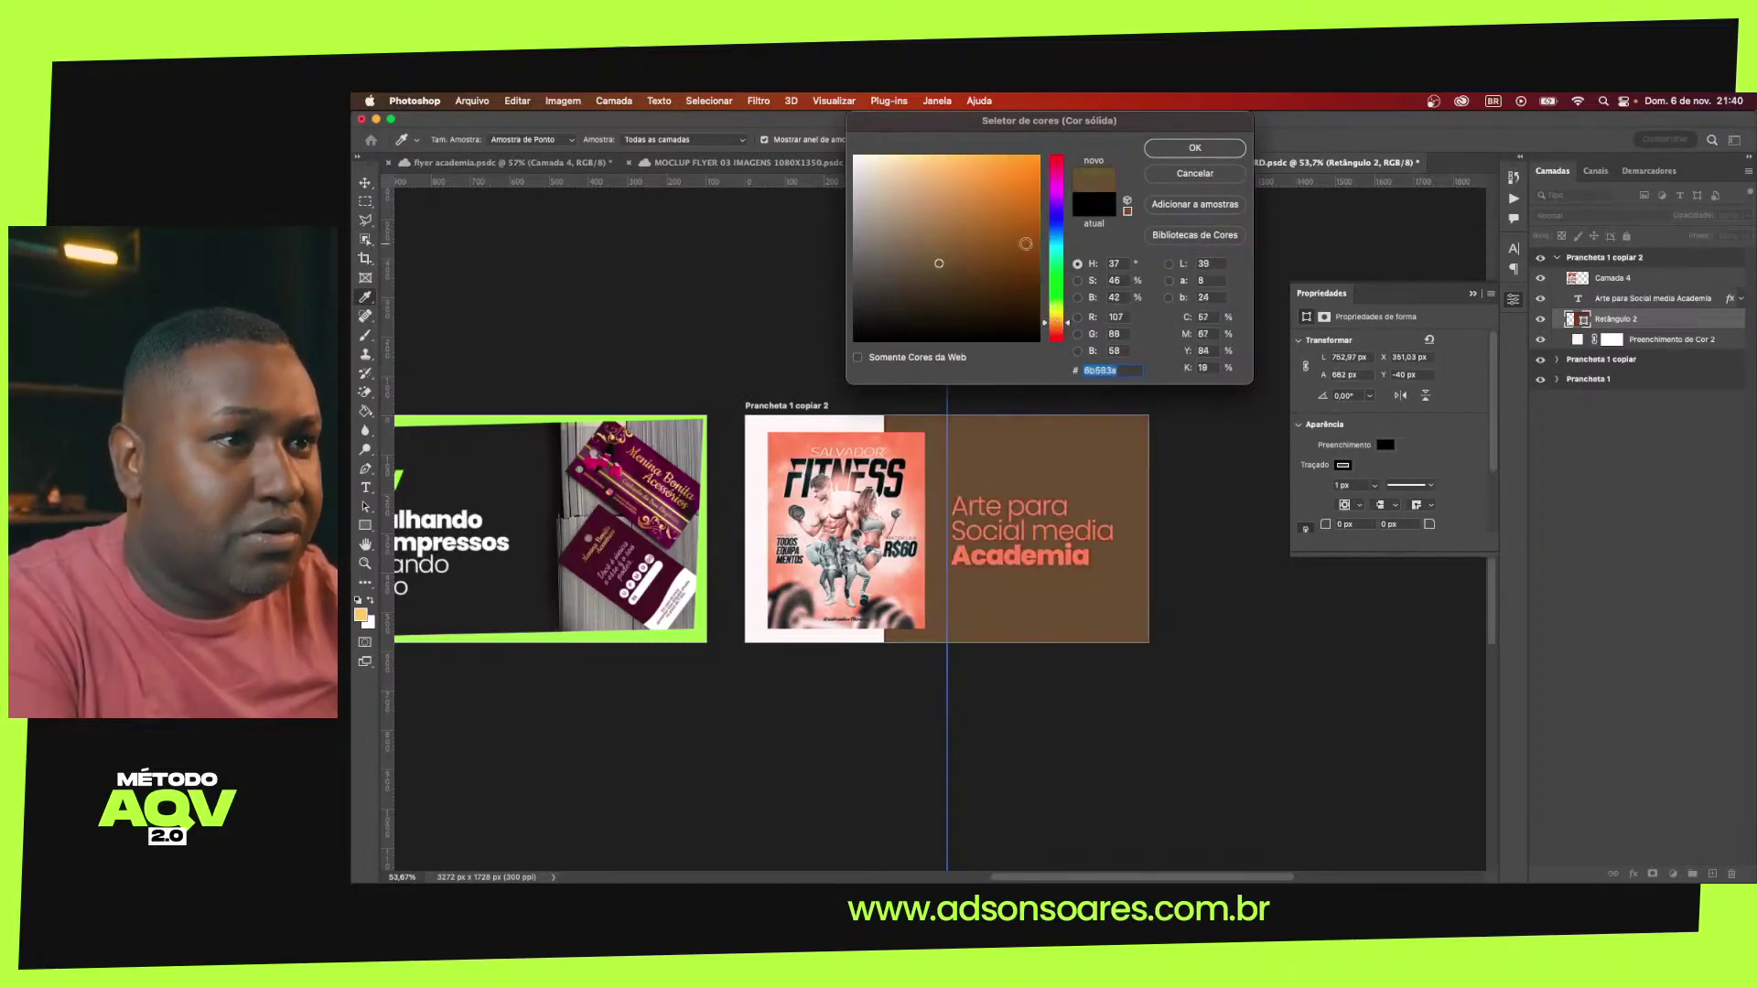
drag(1025, 244, 1026, 114)
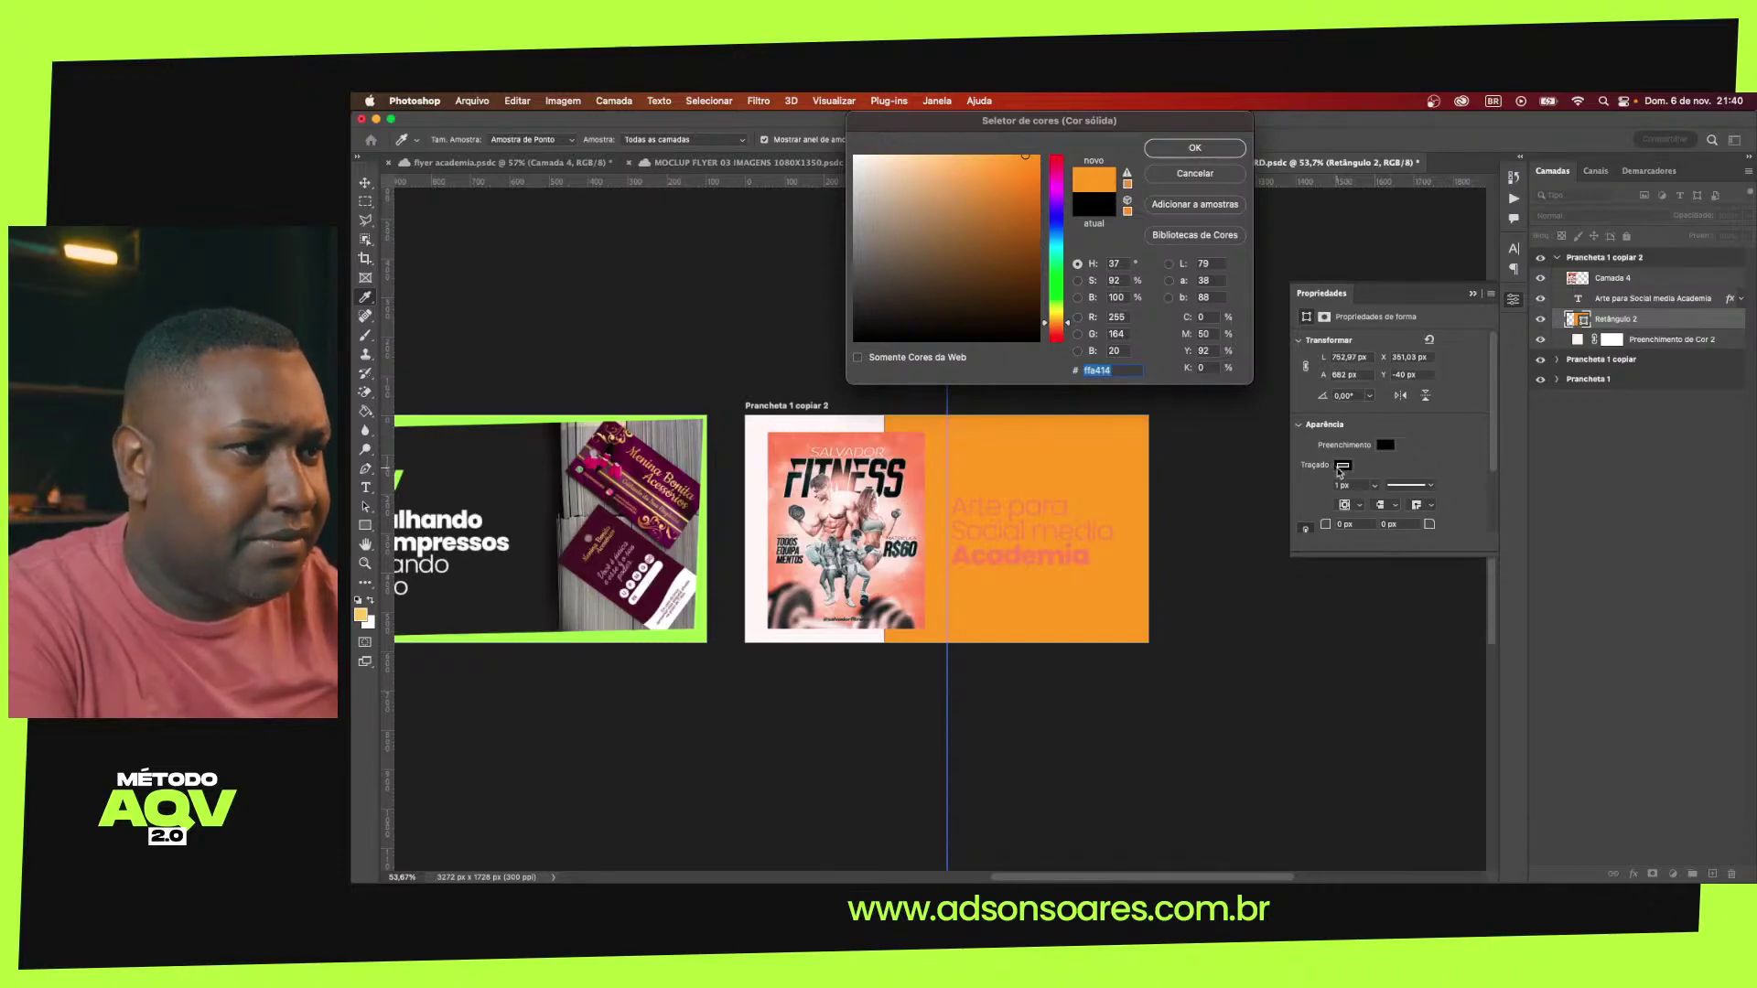
drag(1028, 307, 856, 355)
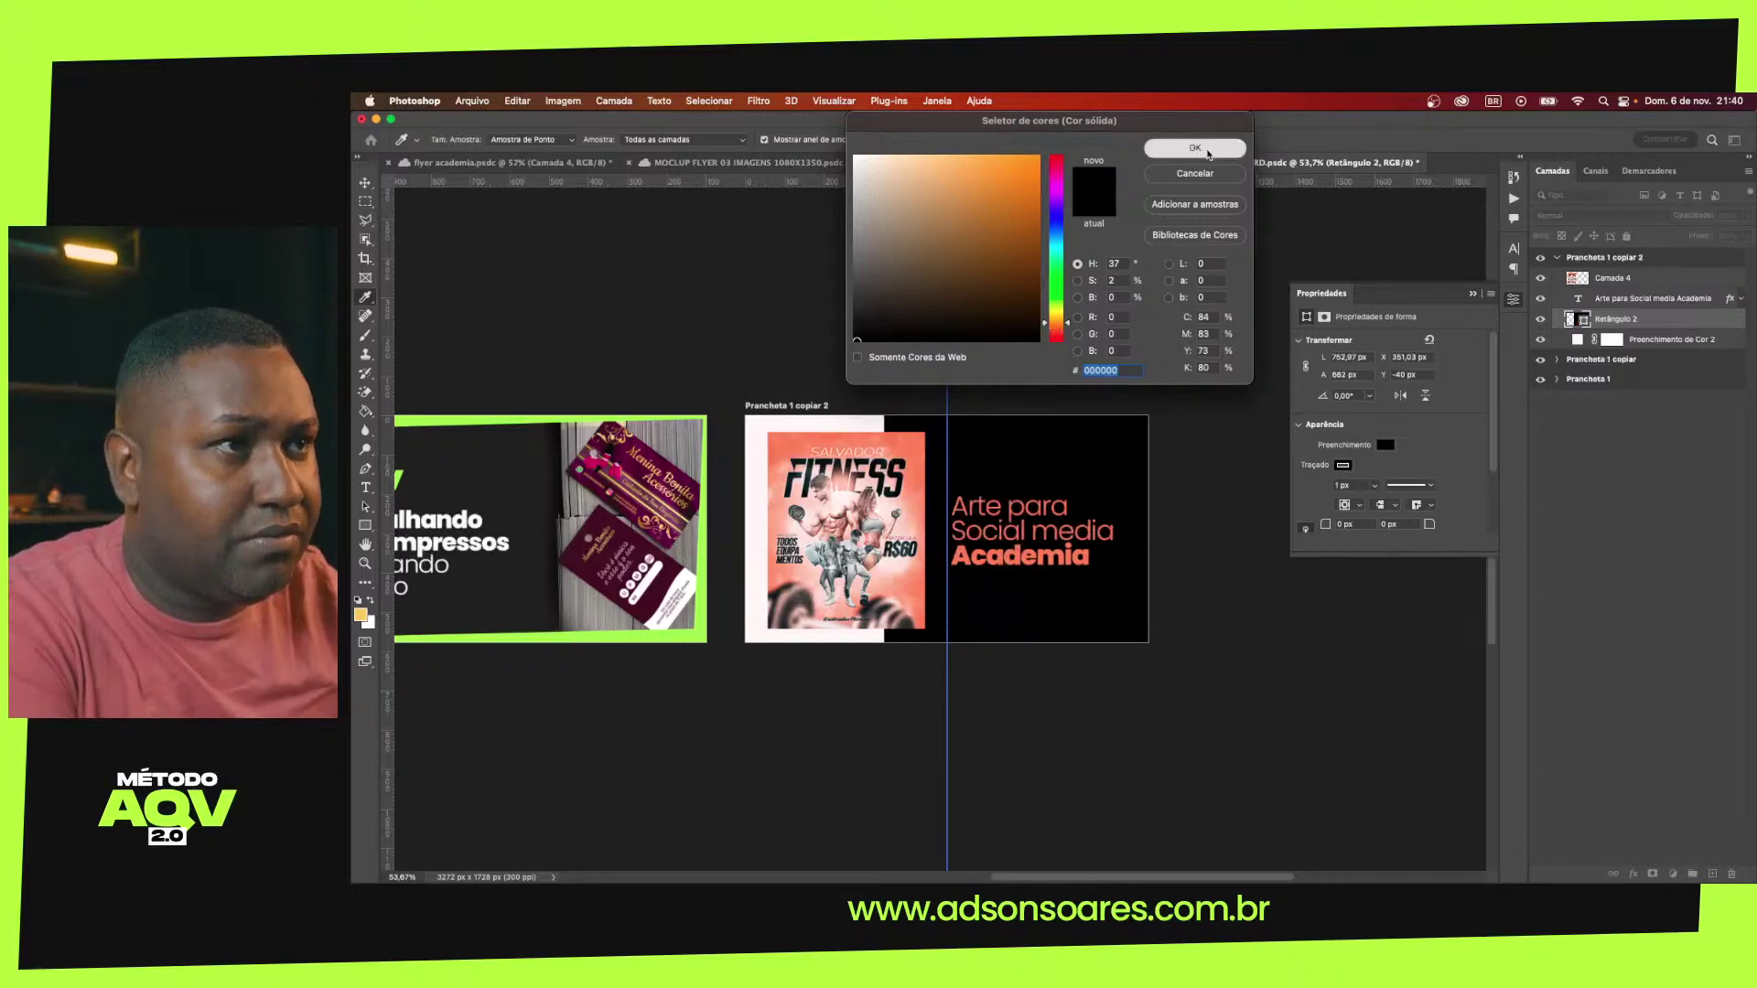
click(1195, 147)
click(1341, 468)
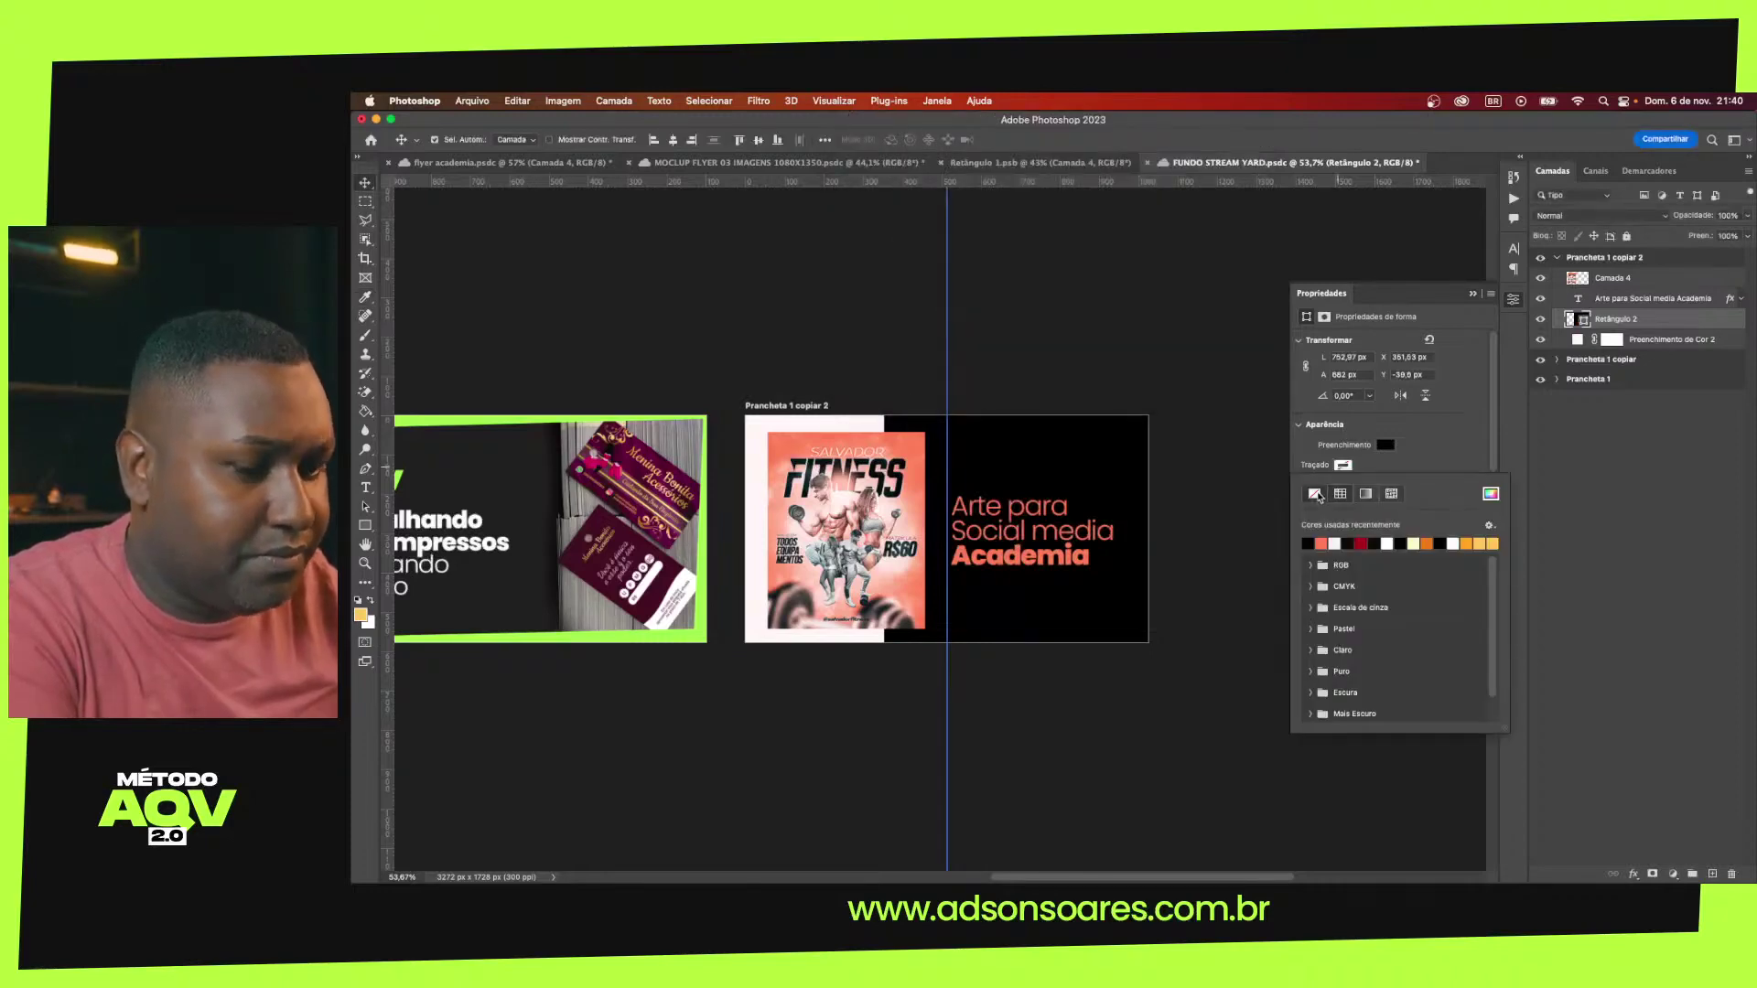
Select the thumbnail artboard, zoom to fit it, and close the properties panel
click(1184, 445)
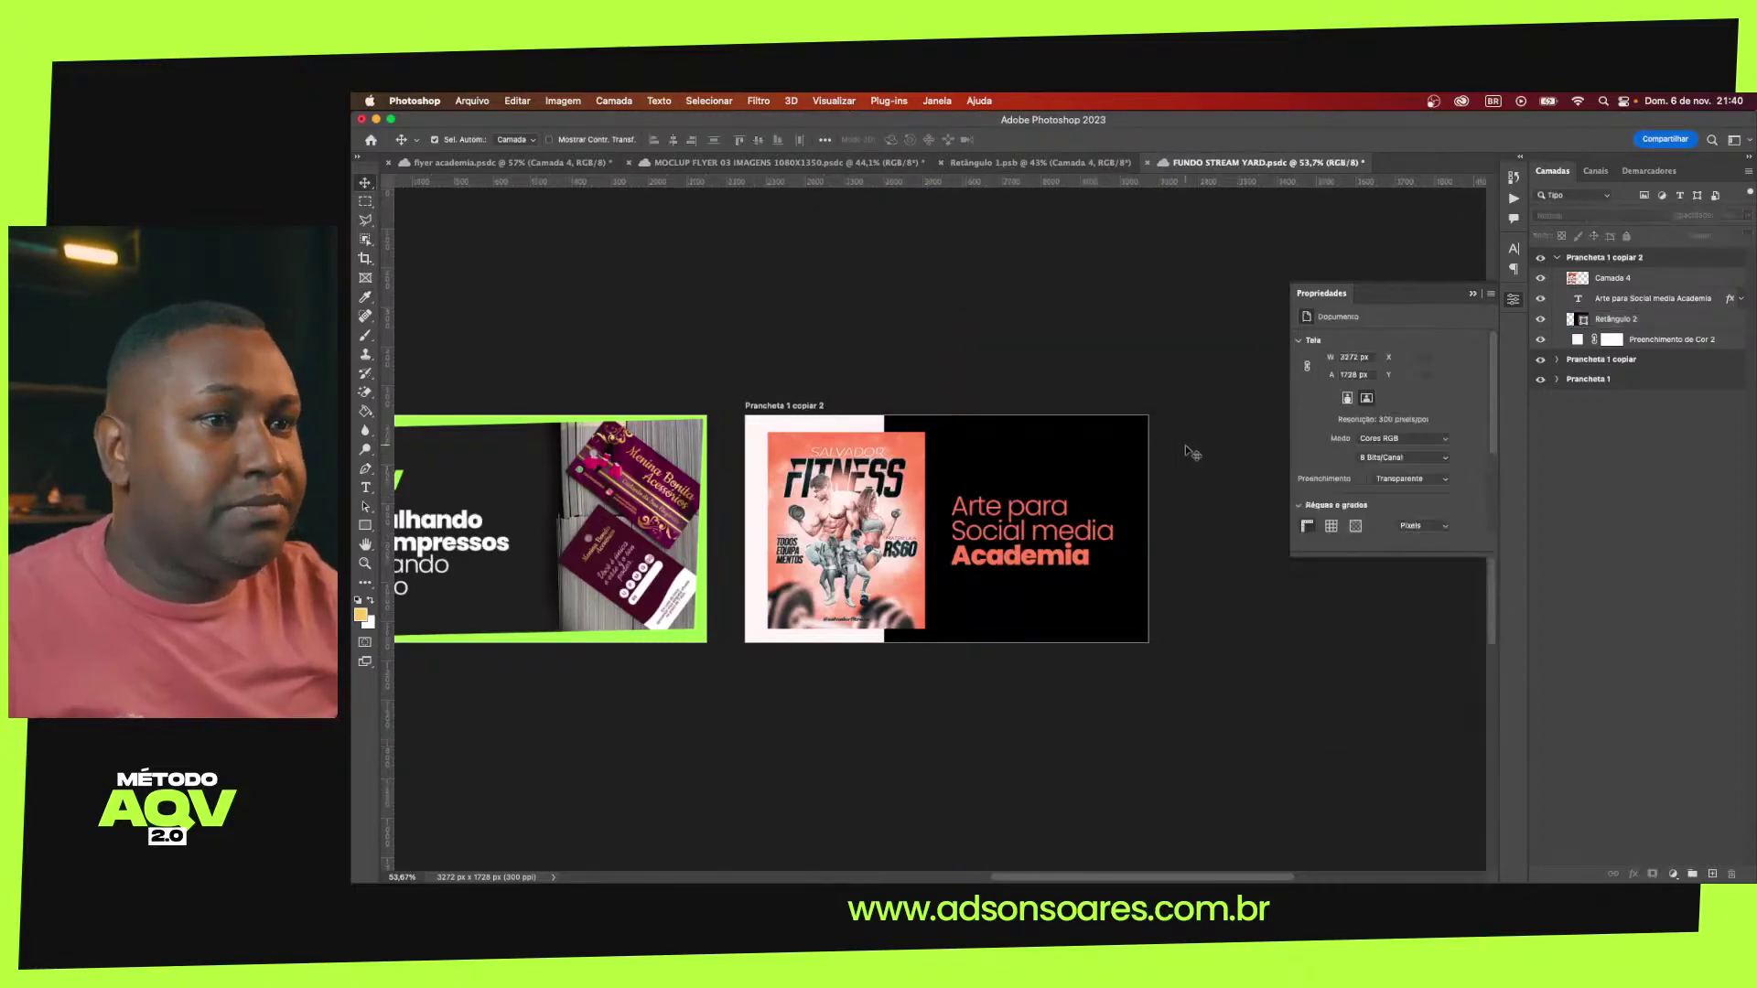
click(1610, 277)
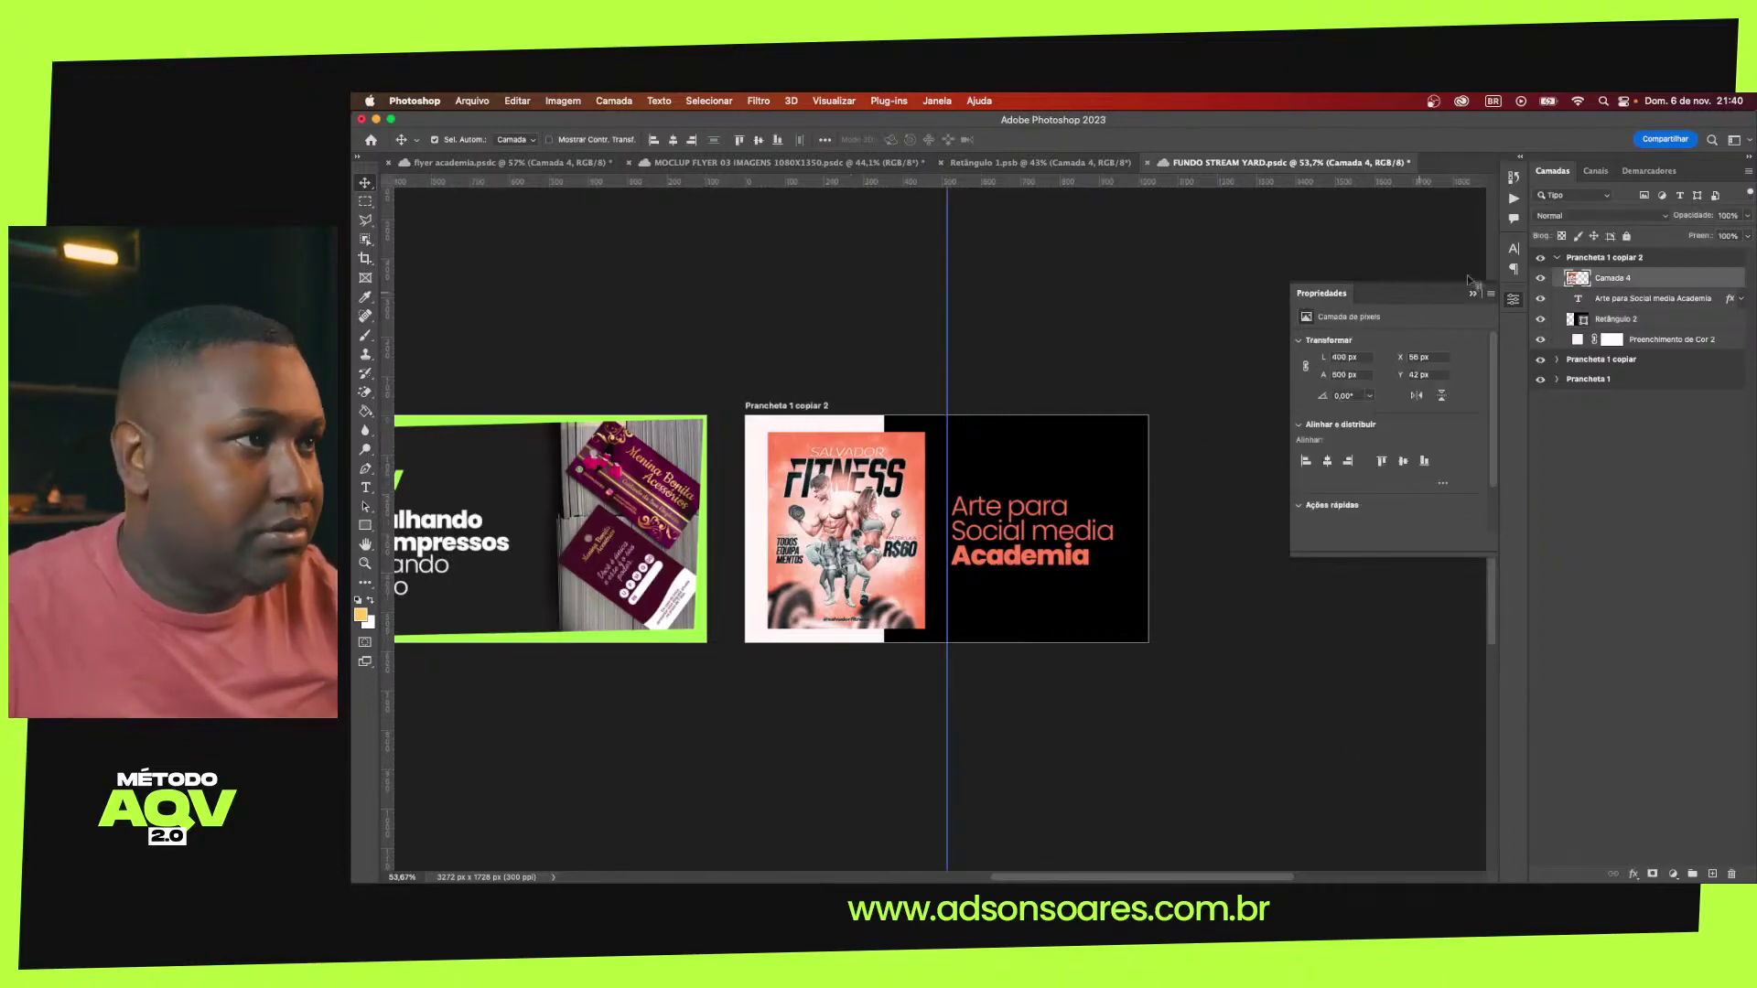
click(1592, 258)
key(ctrl+0)
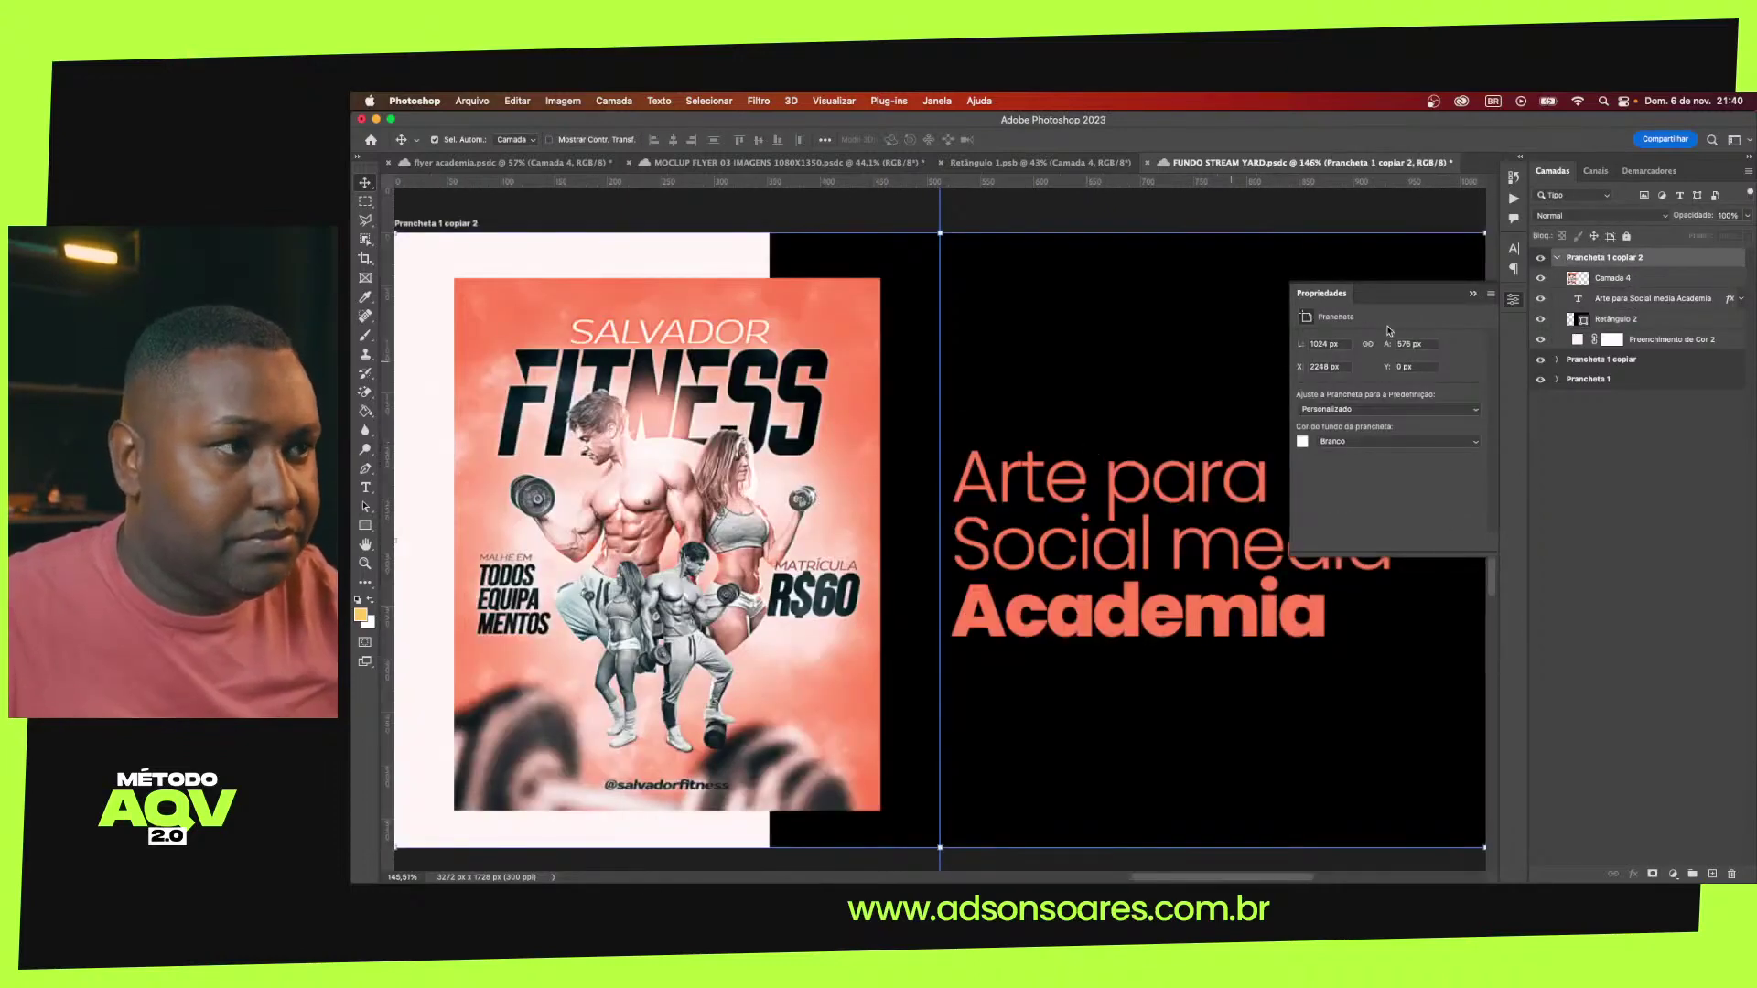
click(1472, 297)
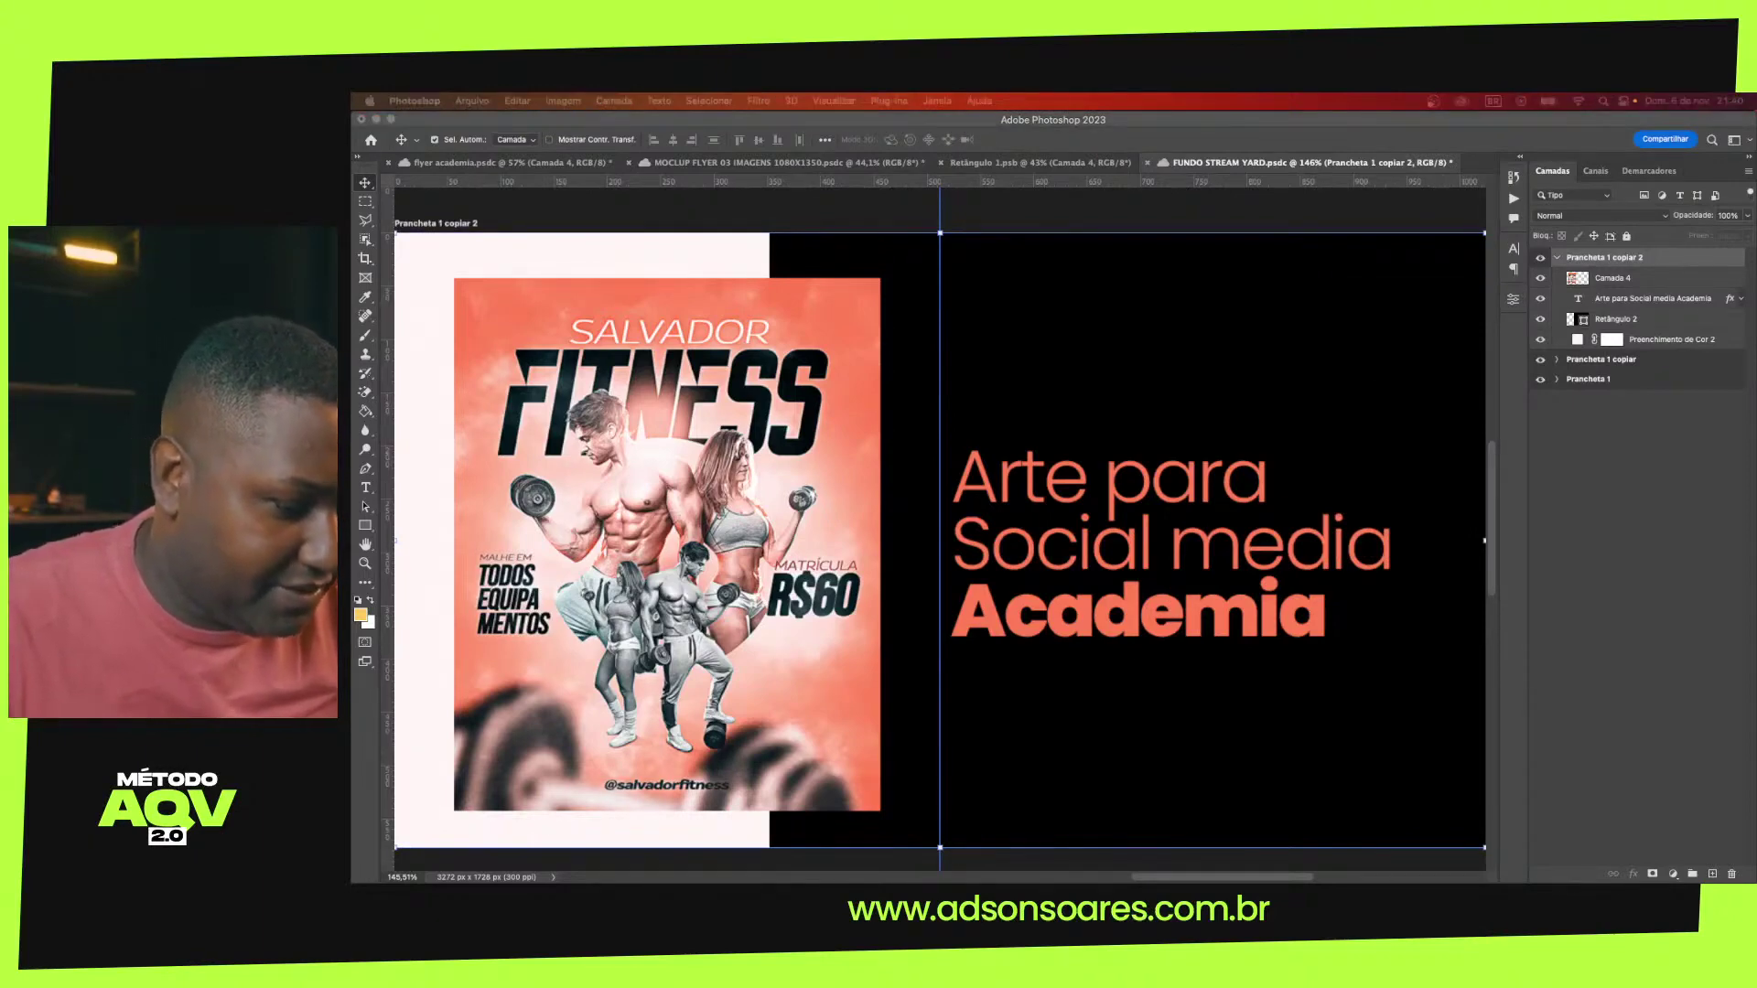
click(1024, 705)
scroll(1024, 696, down, 3)
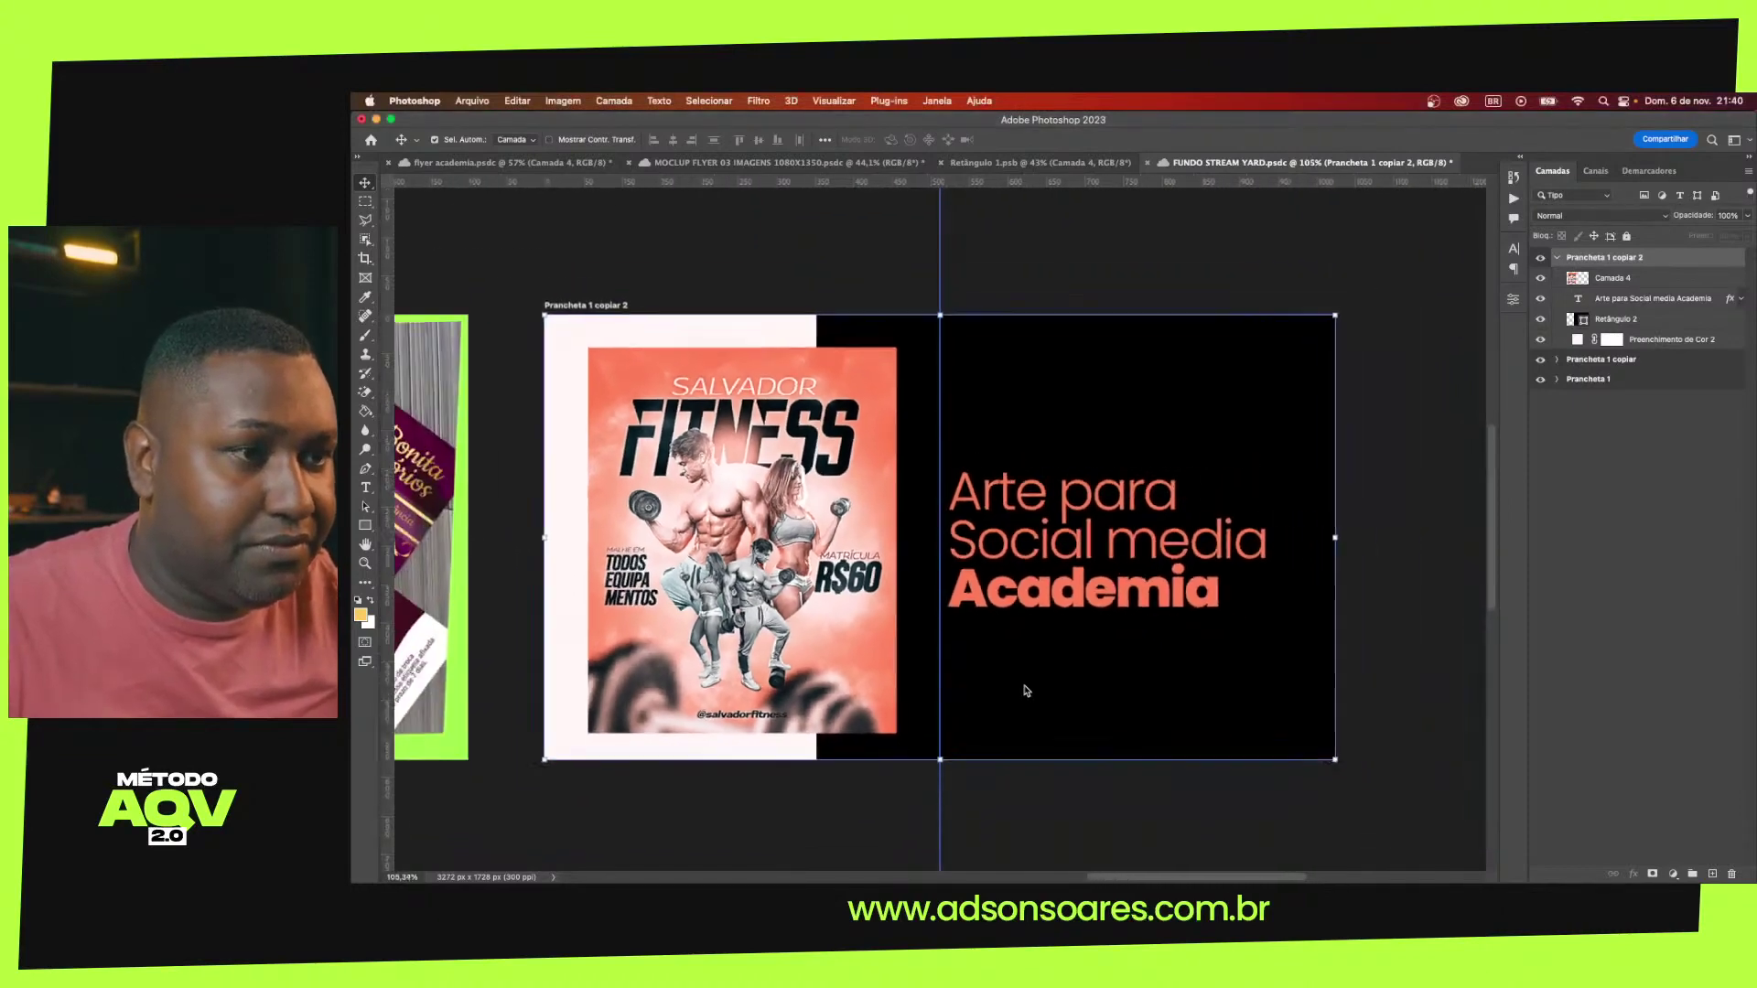
Enlarge the heading text, nudge it right, and drag off the vertical guide
click(1082, 600)
key(ctrl+t)
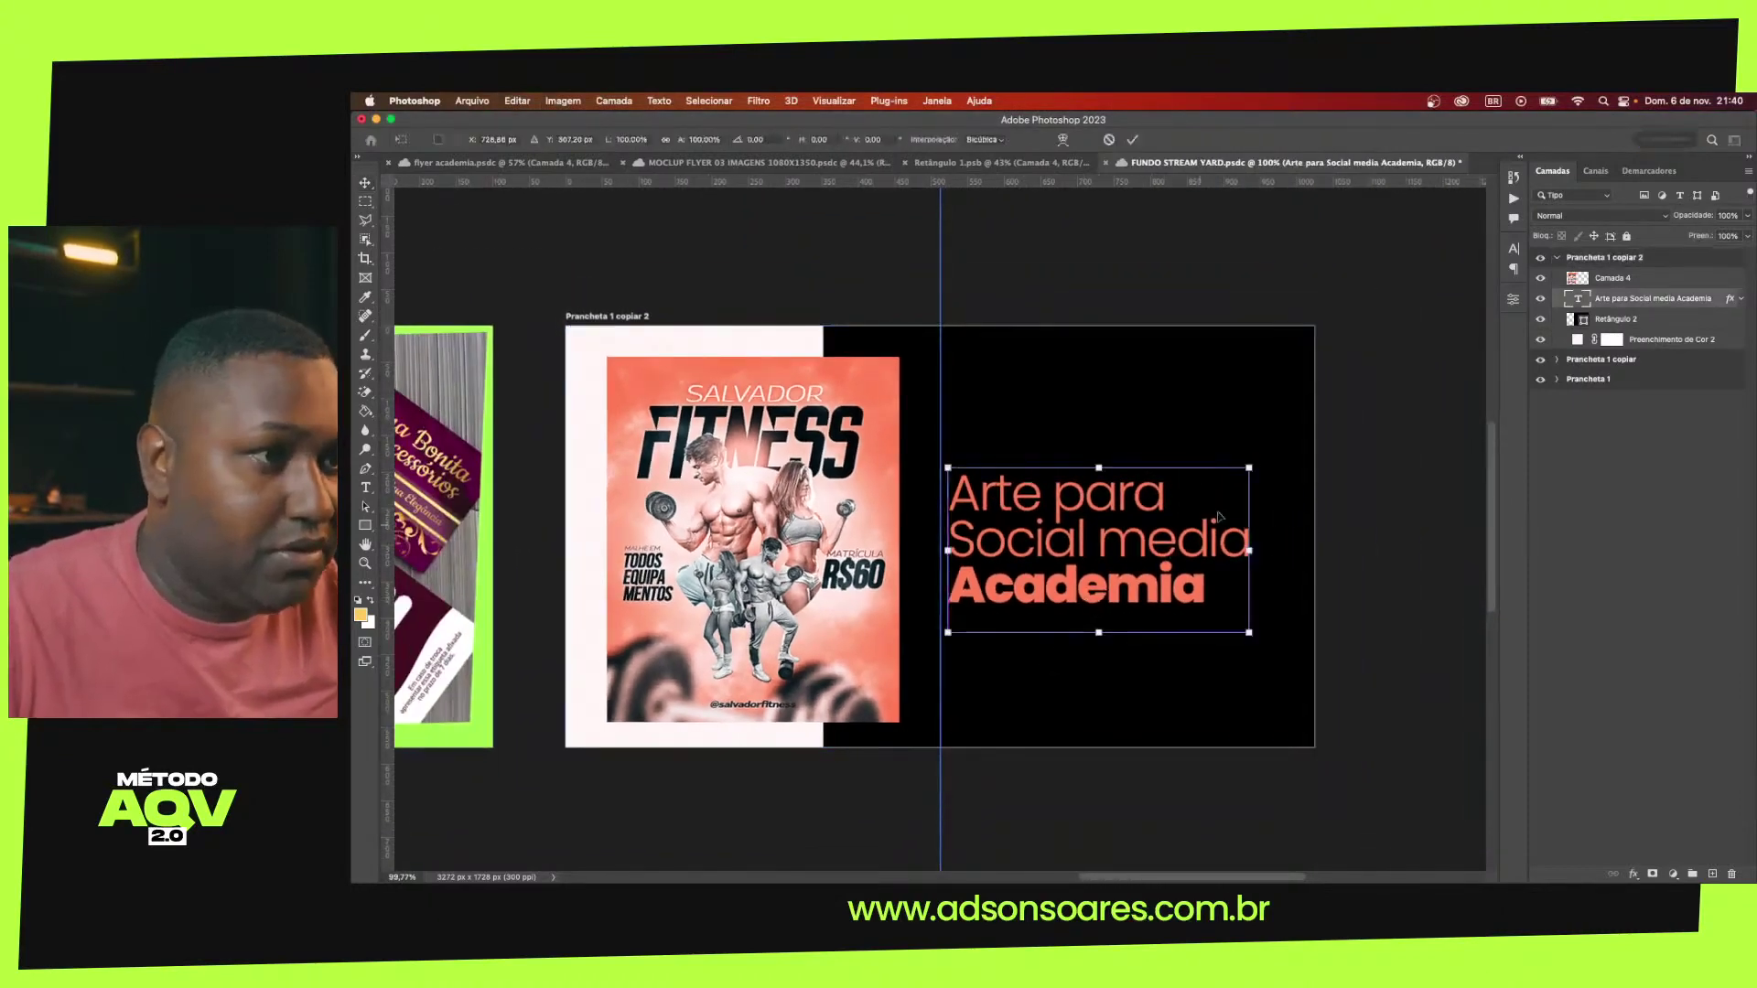
drag(1250, 465, 1286, 465)
key(Return)
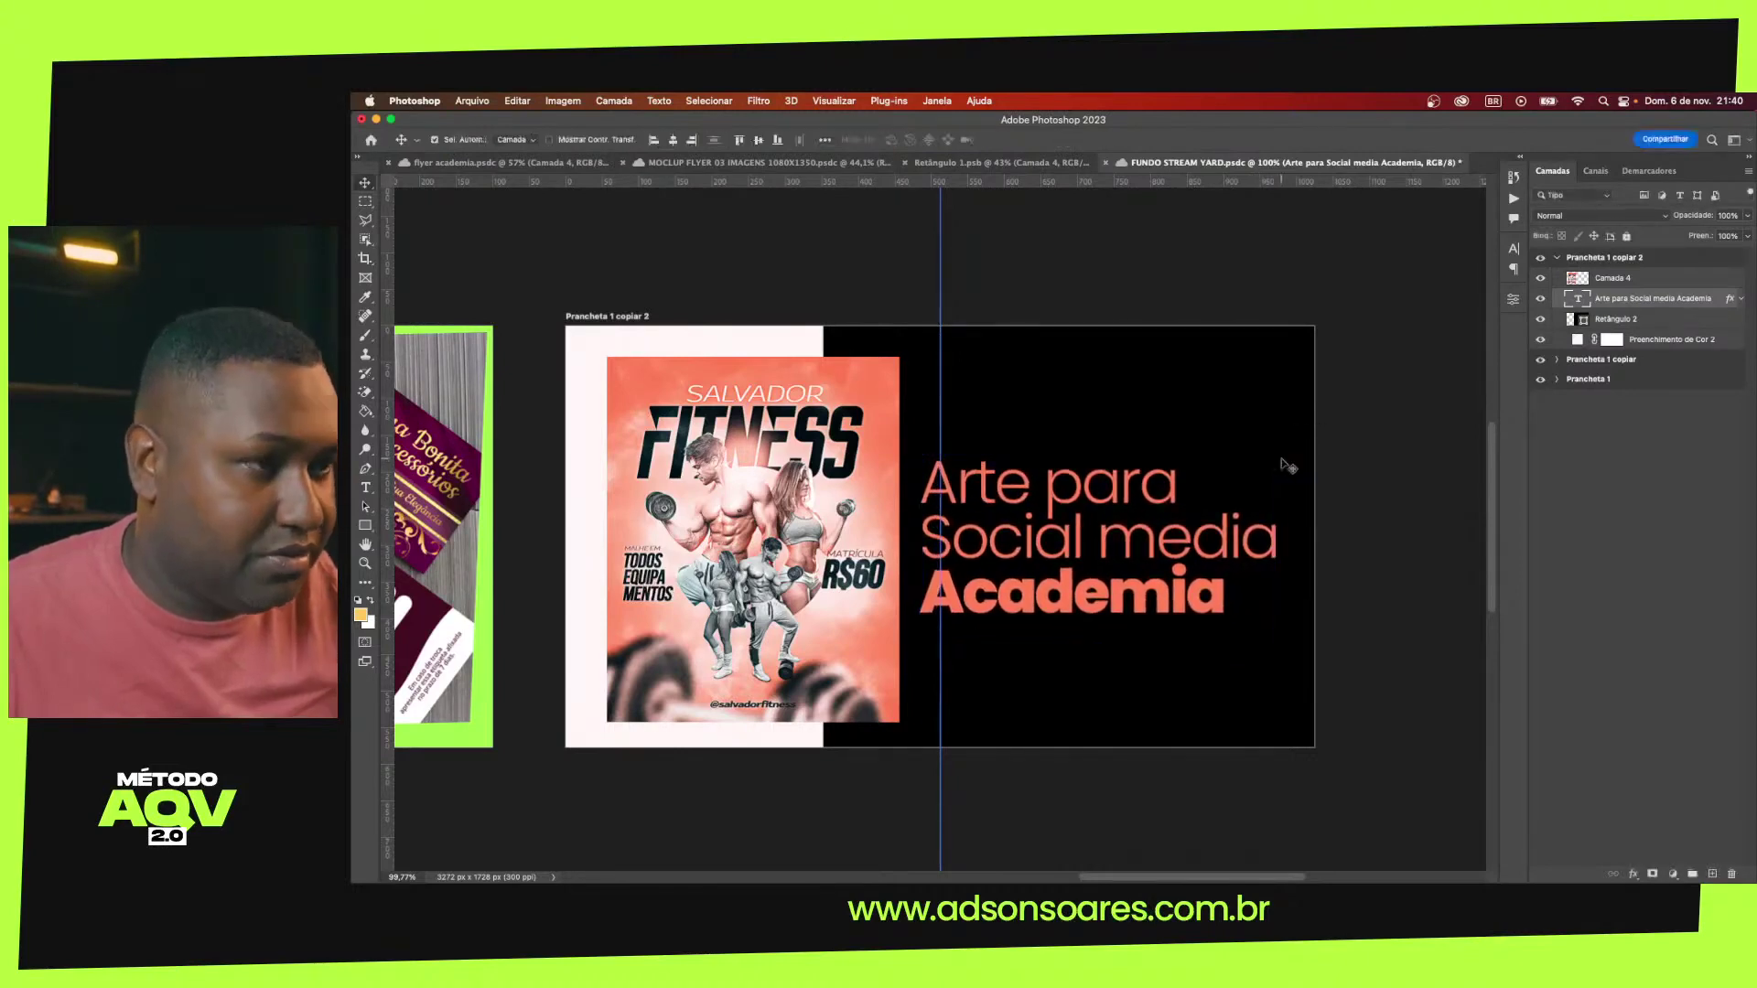
key(shift+Right)
key(shift+Right)
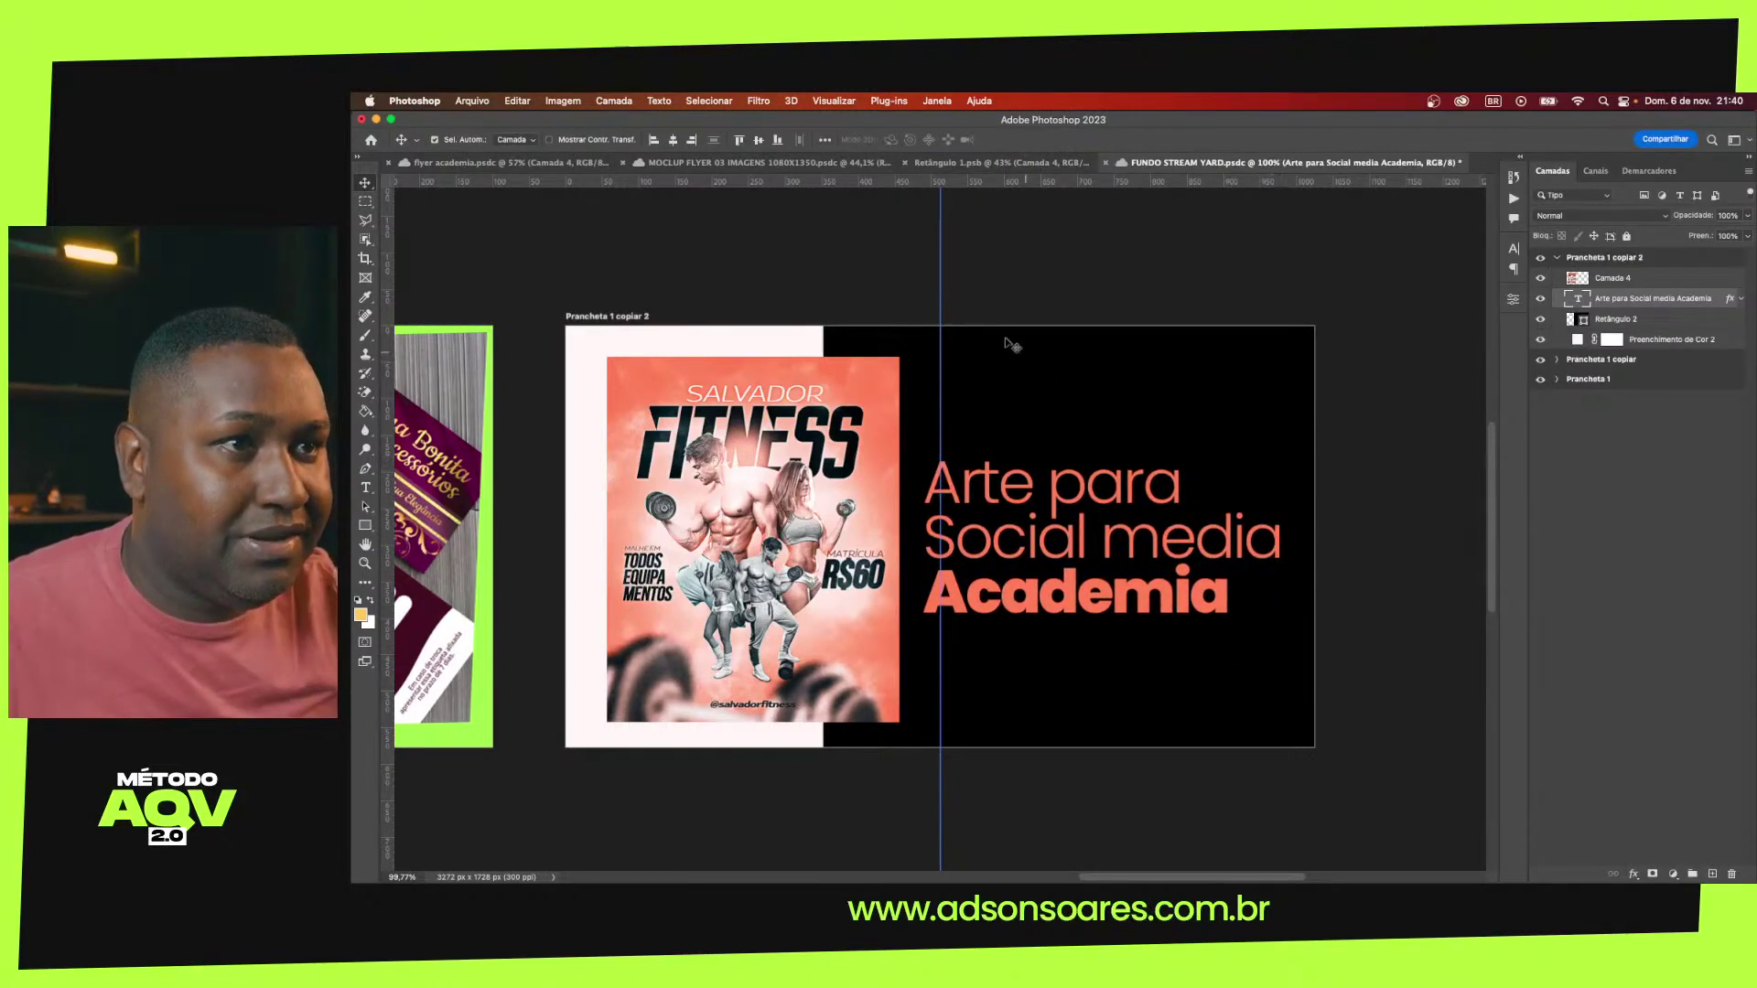
drag(939, 265, 408, 242)
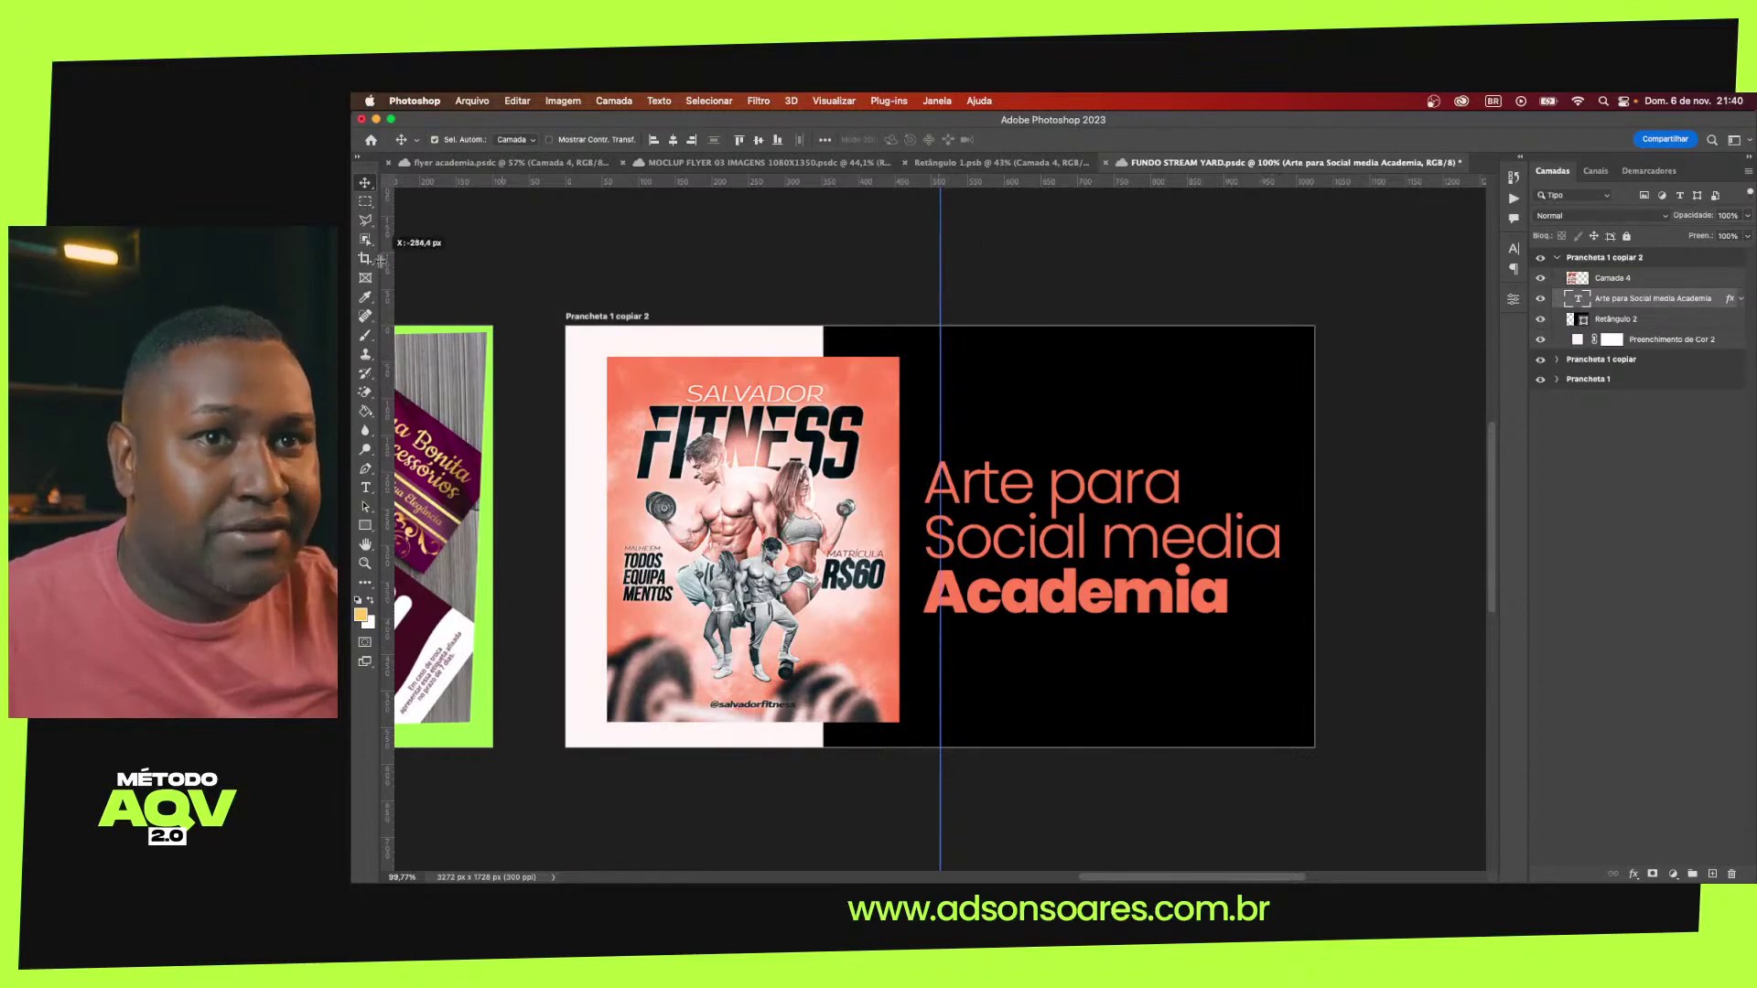
Set the heading's text colour to white in the Character panel
click(1514, 250)
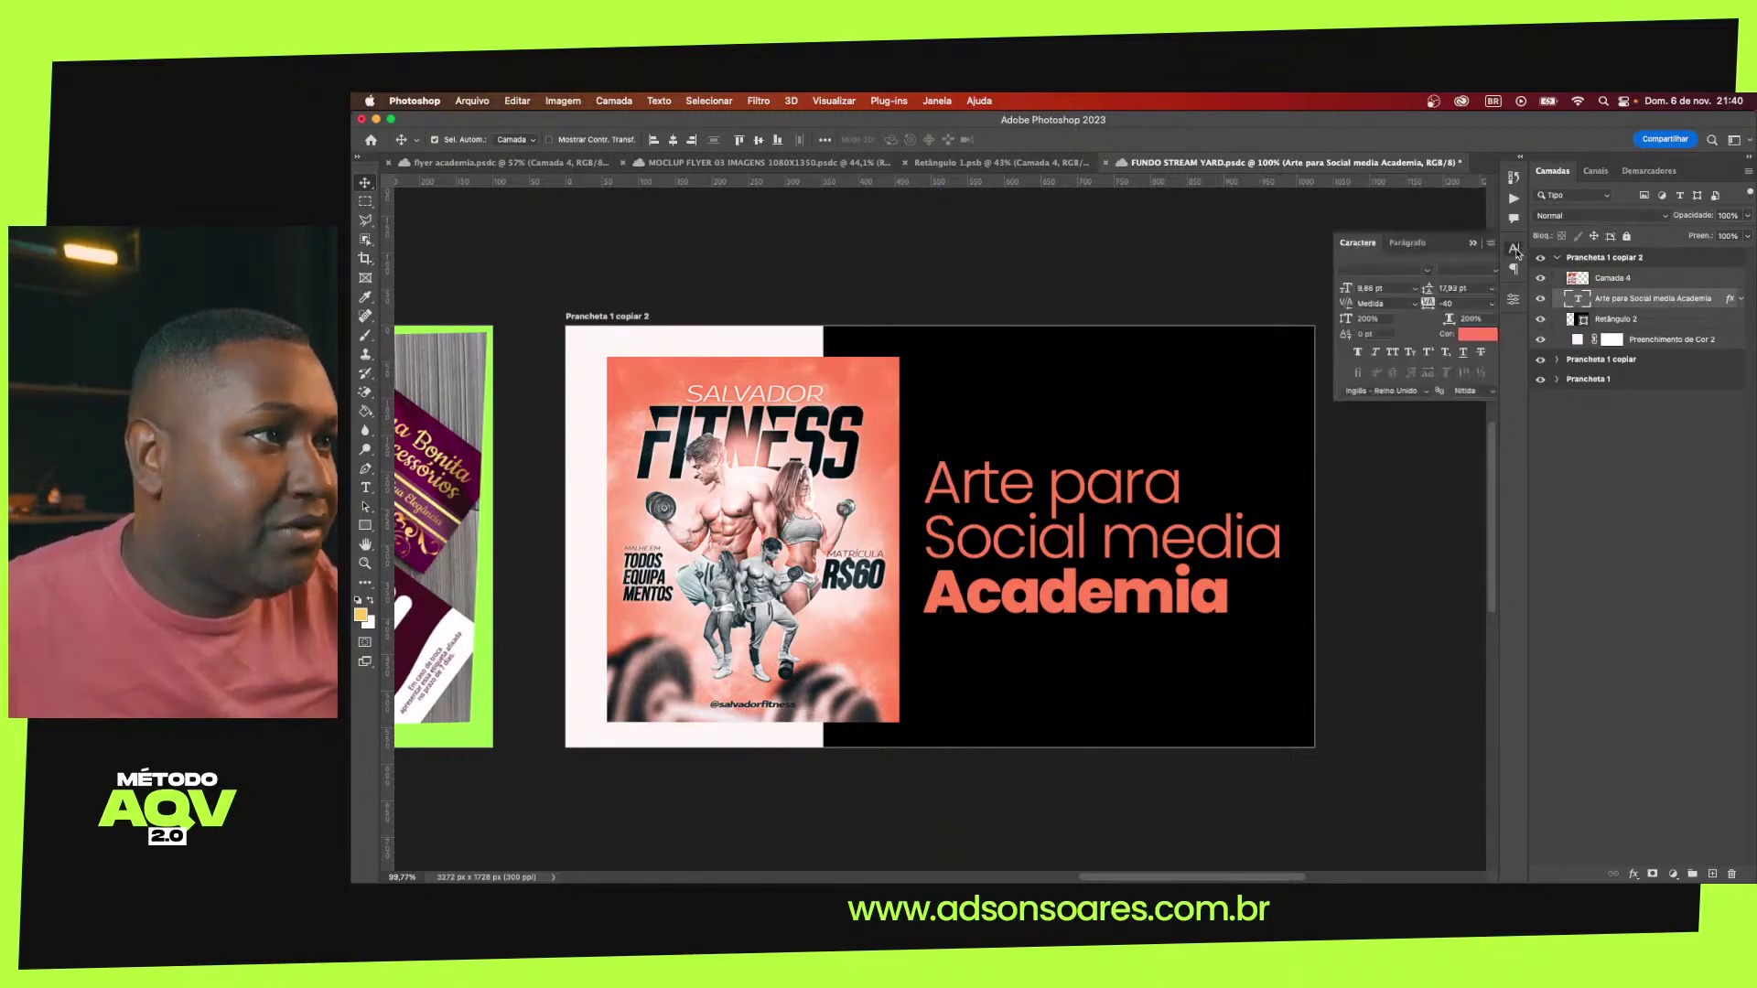
click(1472, 336)
click(772, 345)
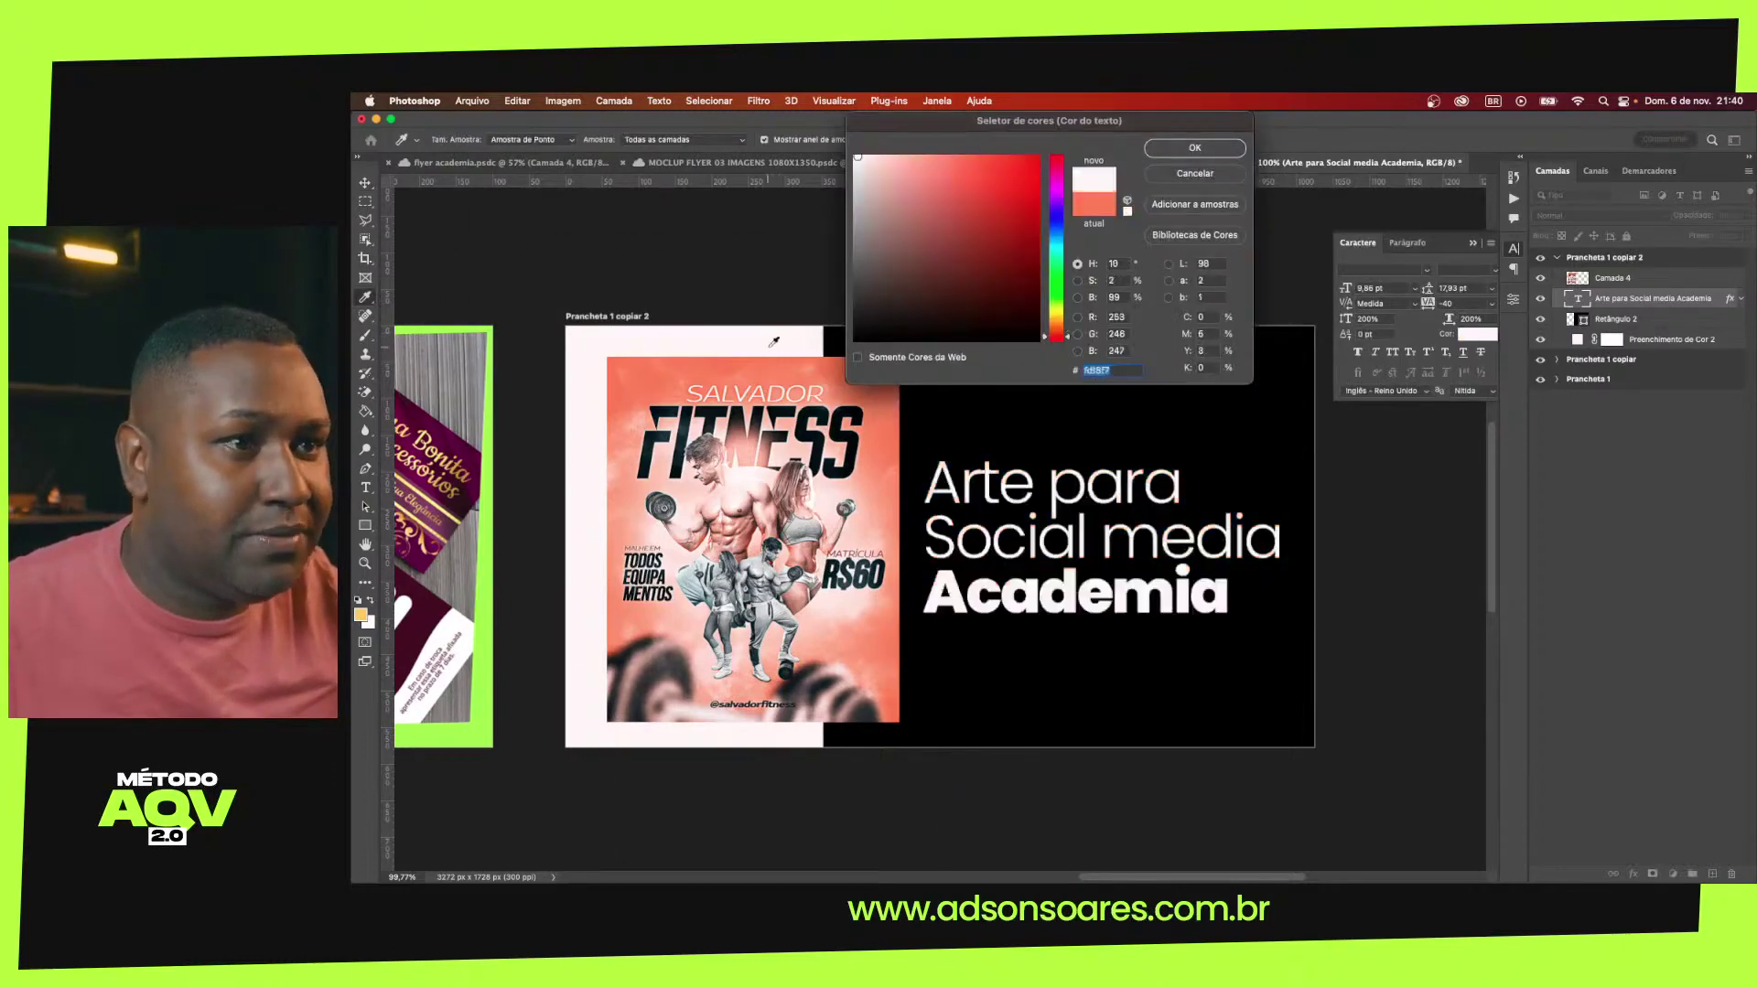
click(1188, 148)
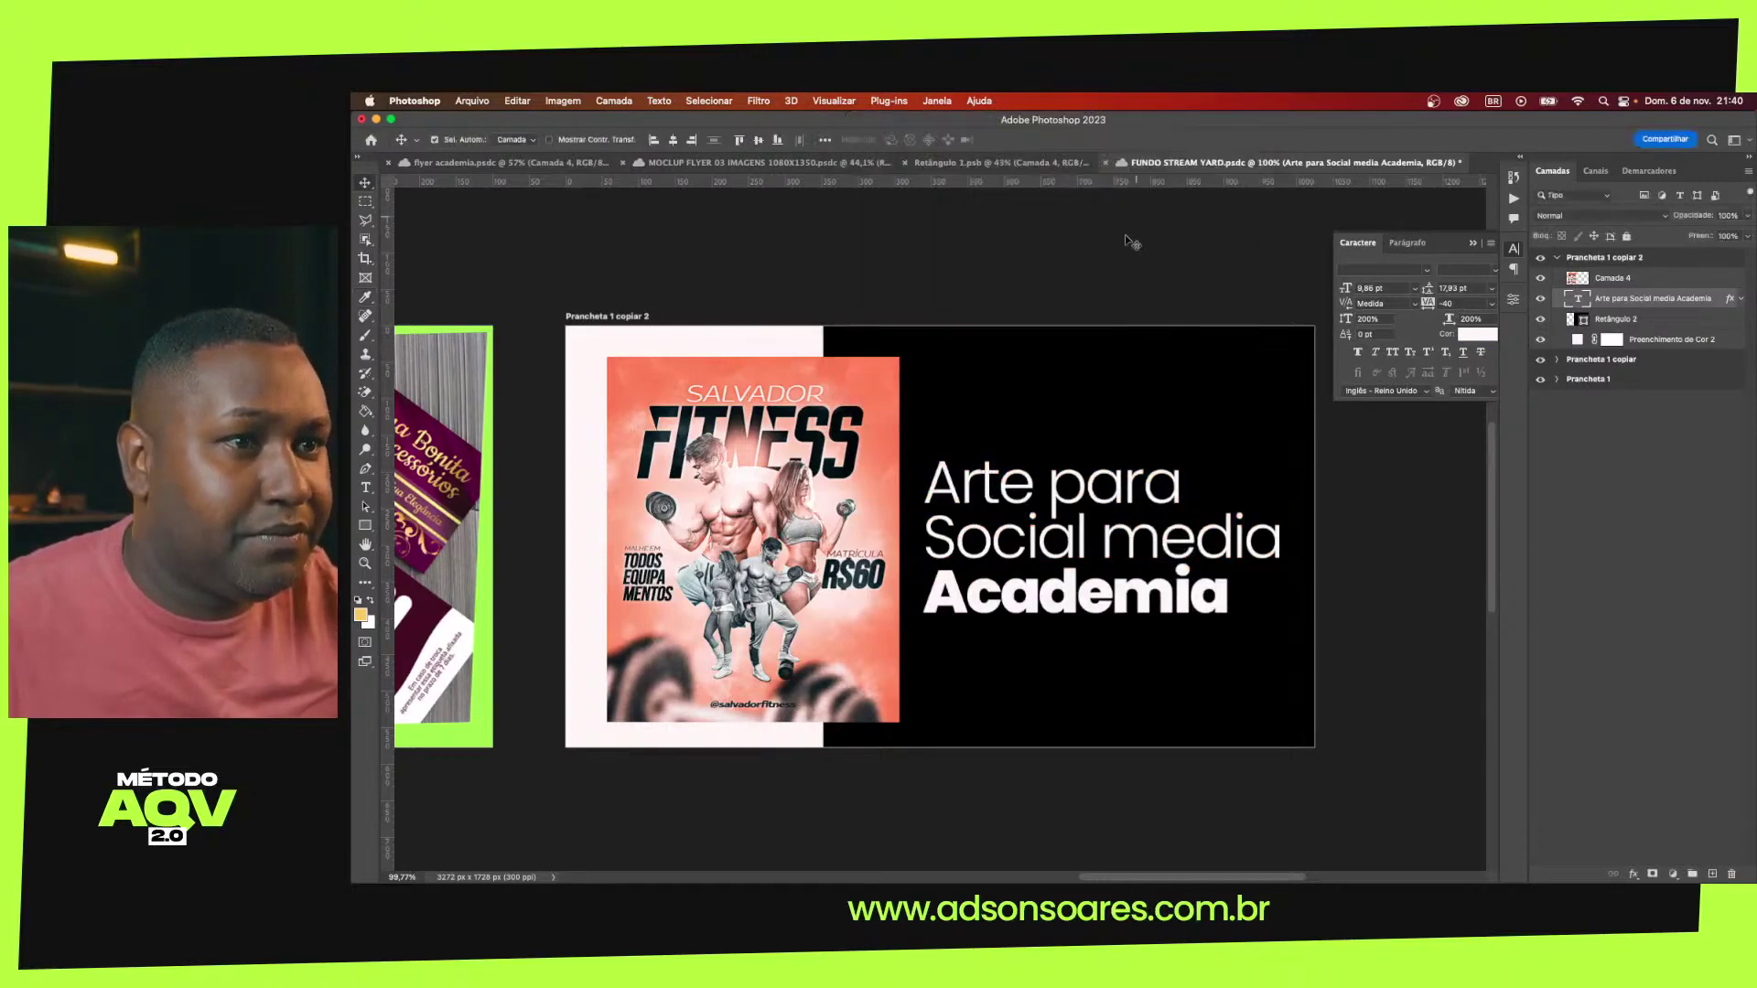
click(1079, 293)
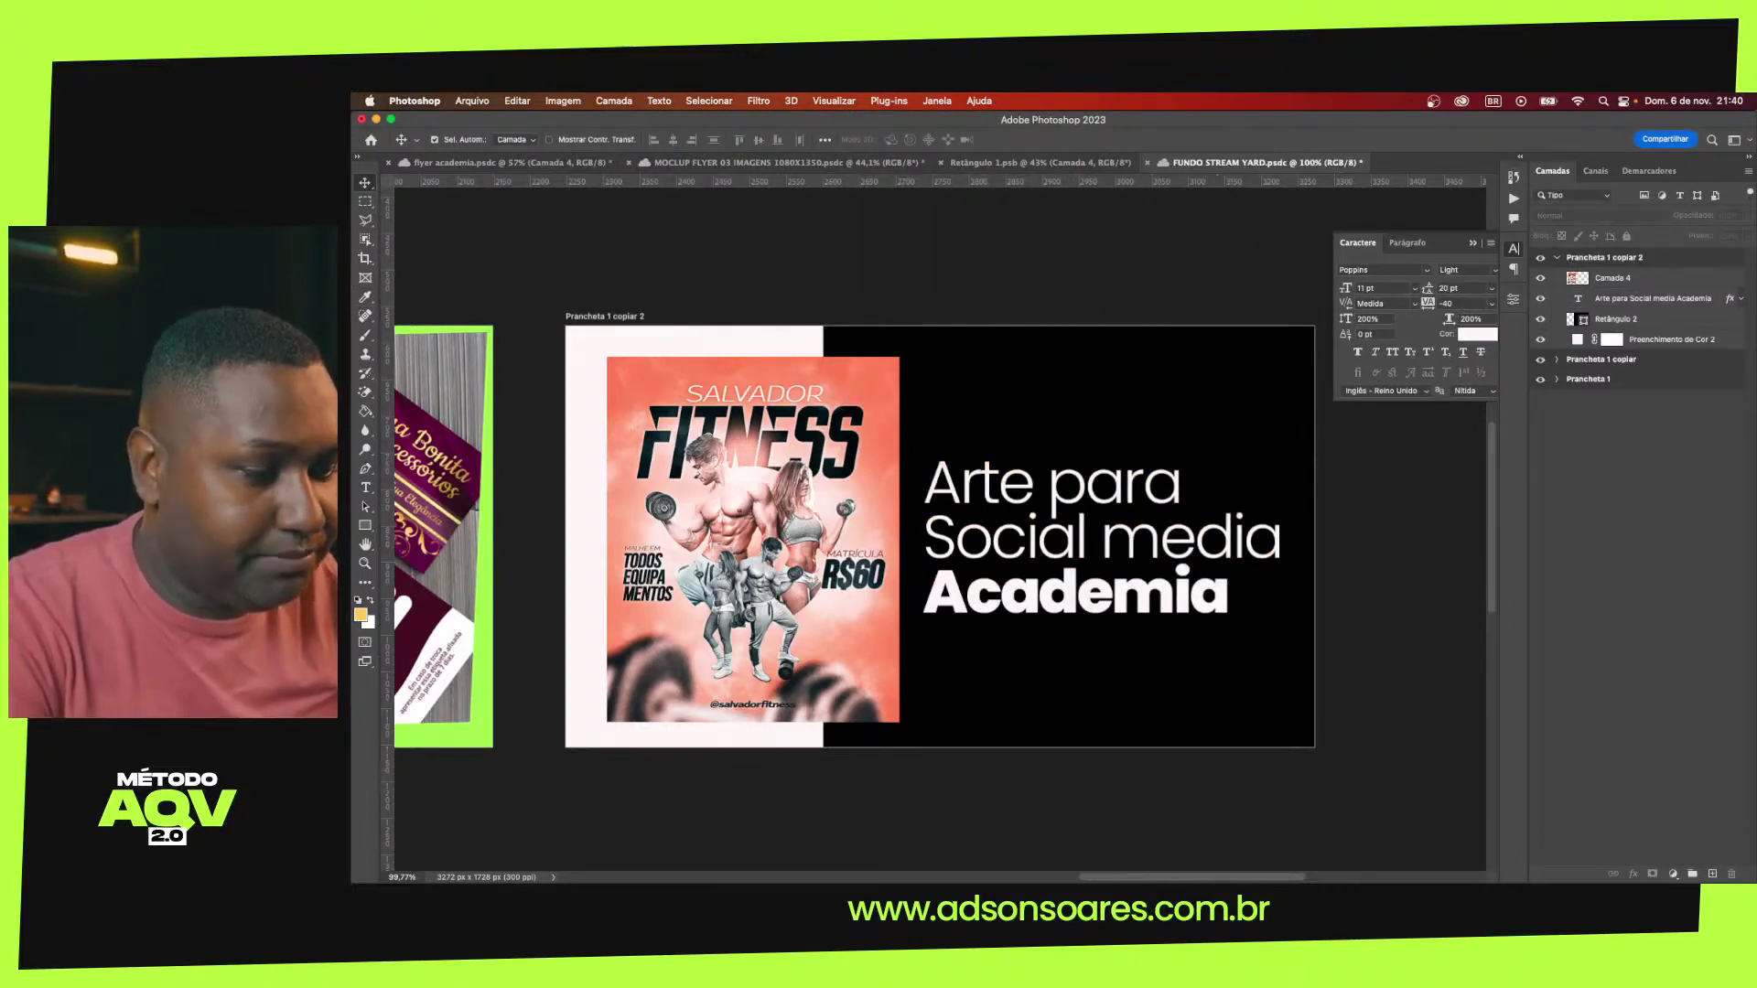
key(super+Tab)
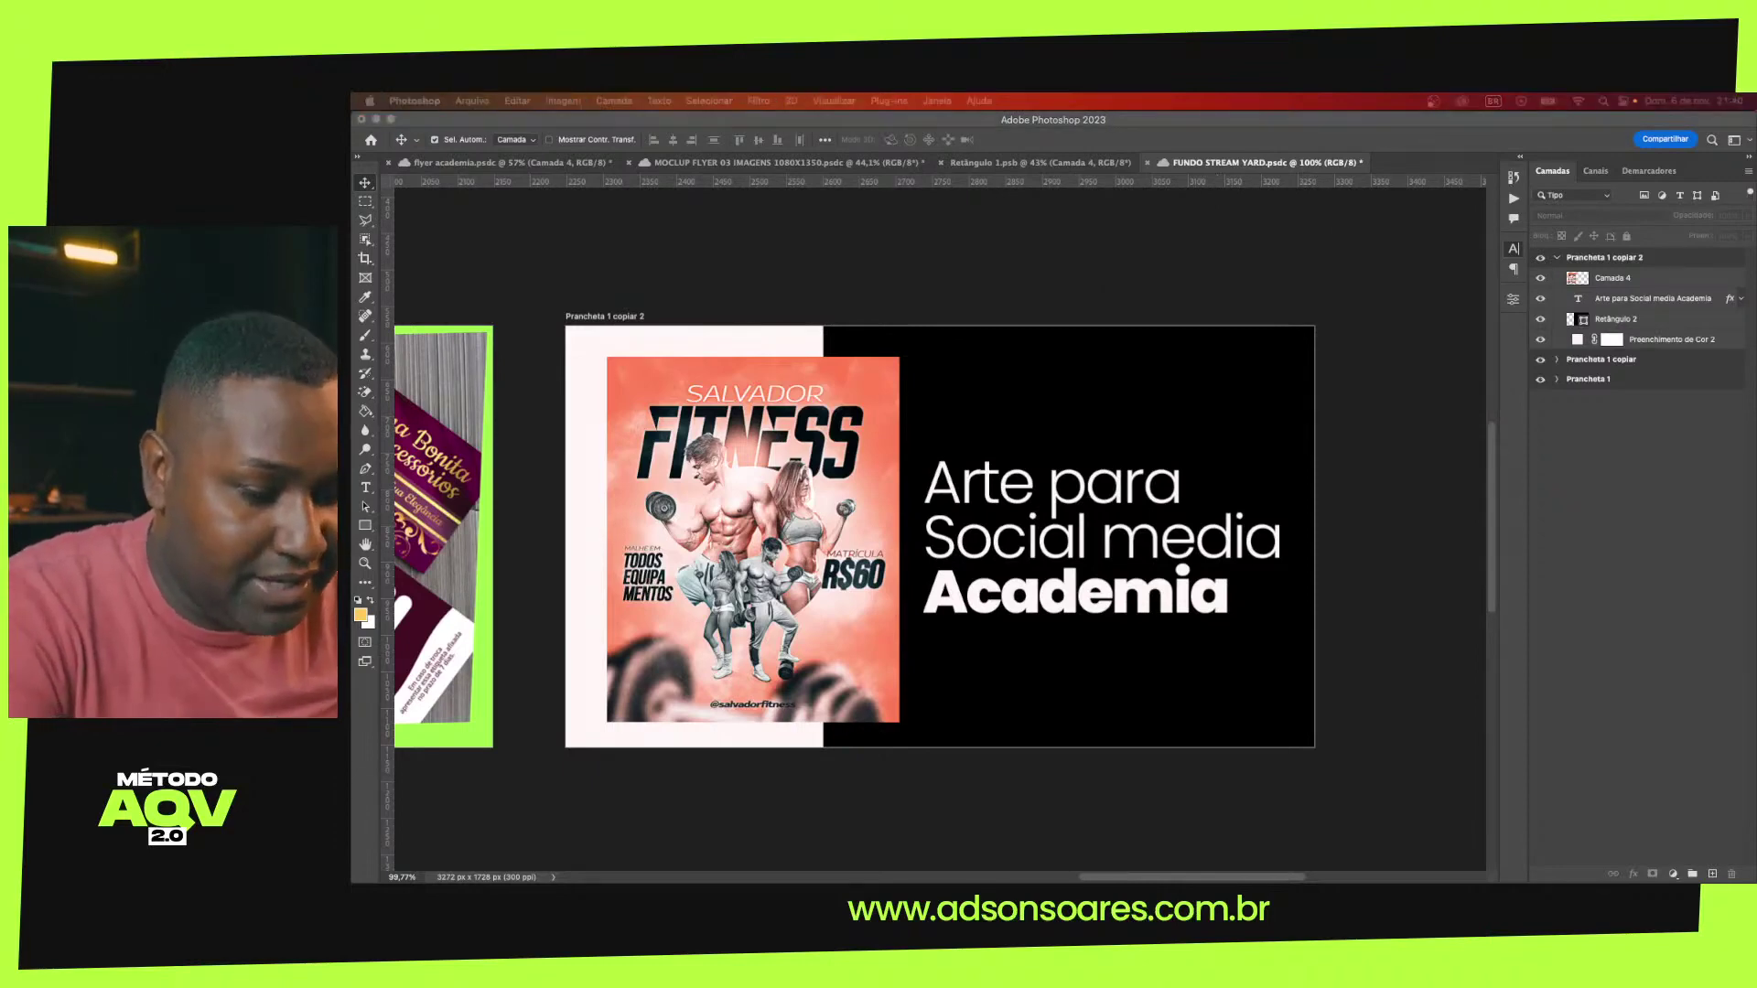
key(super+Tab)
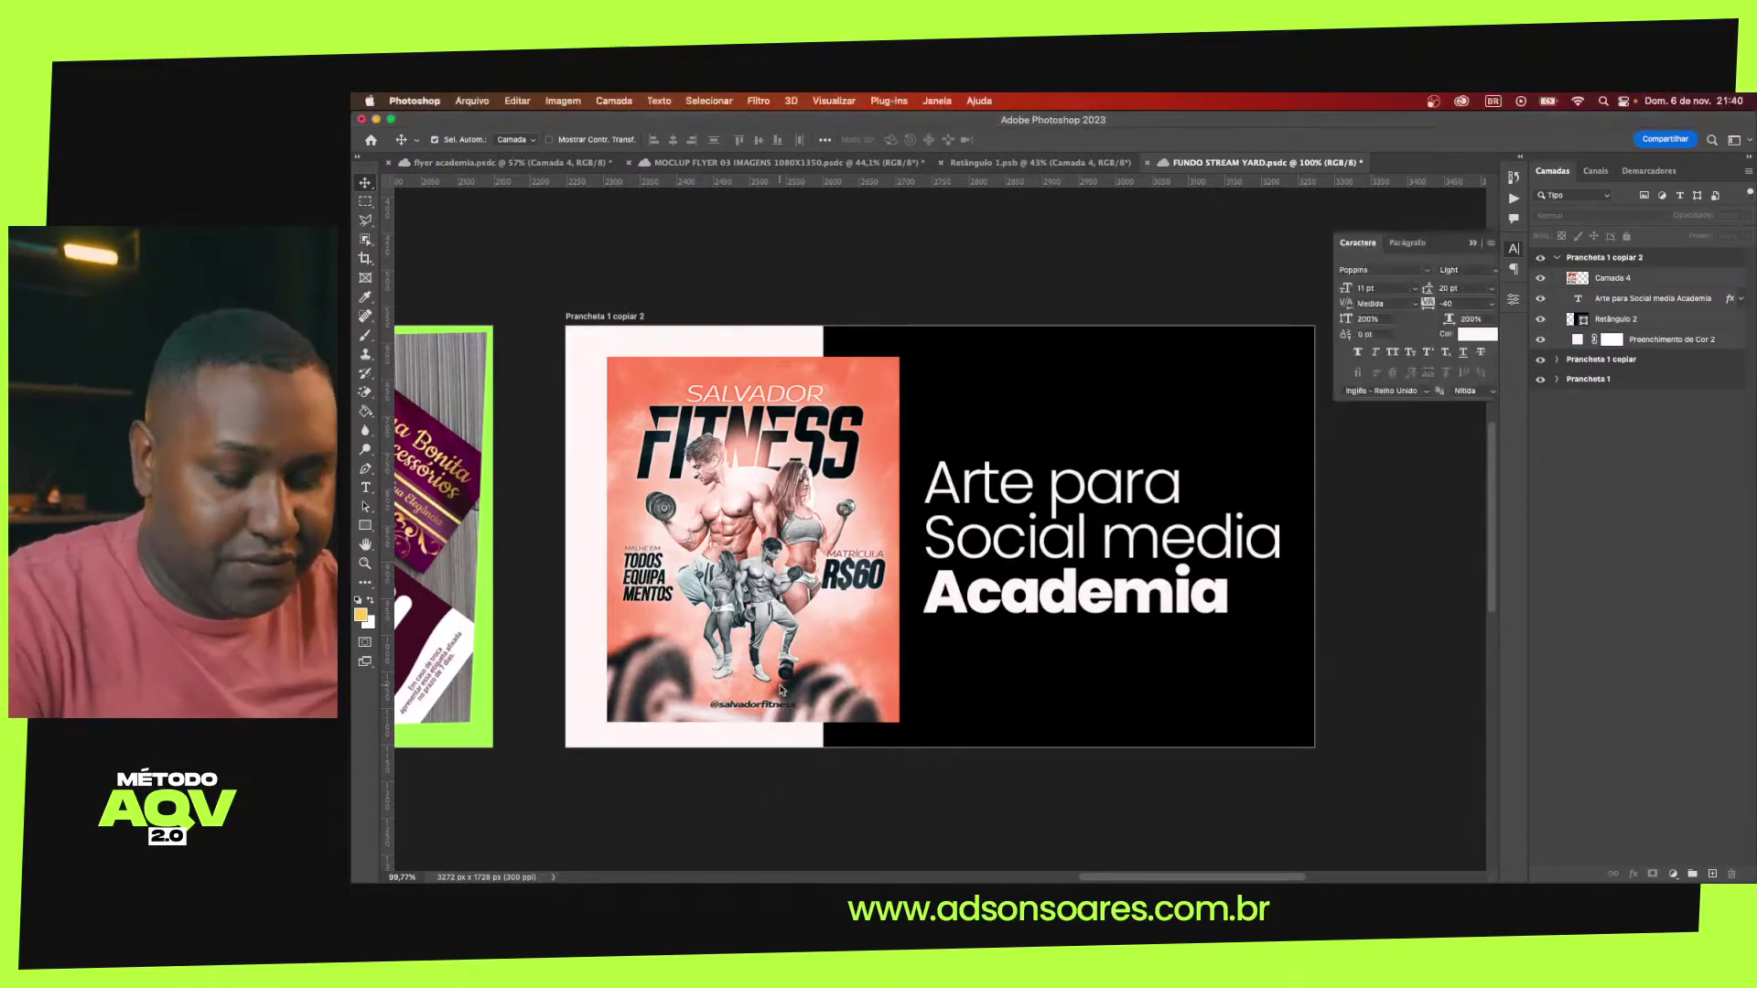
click(890, 376)
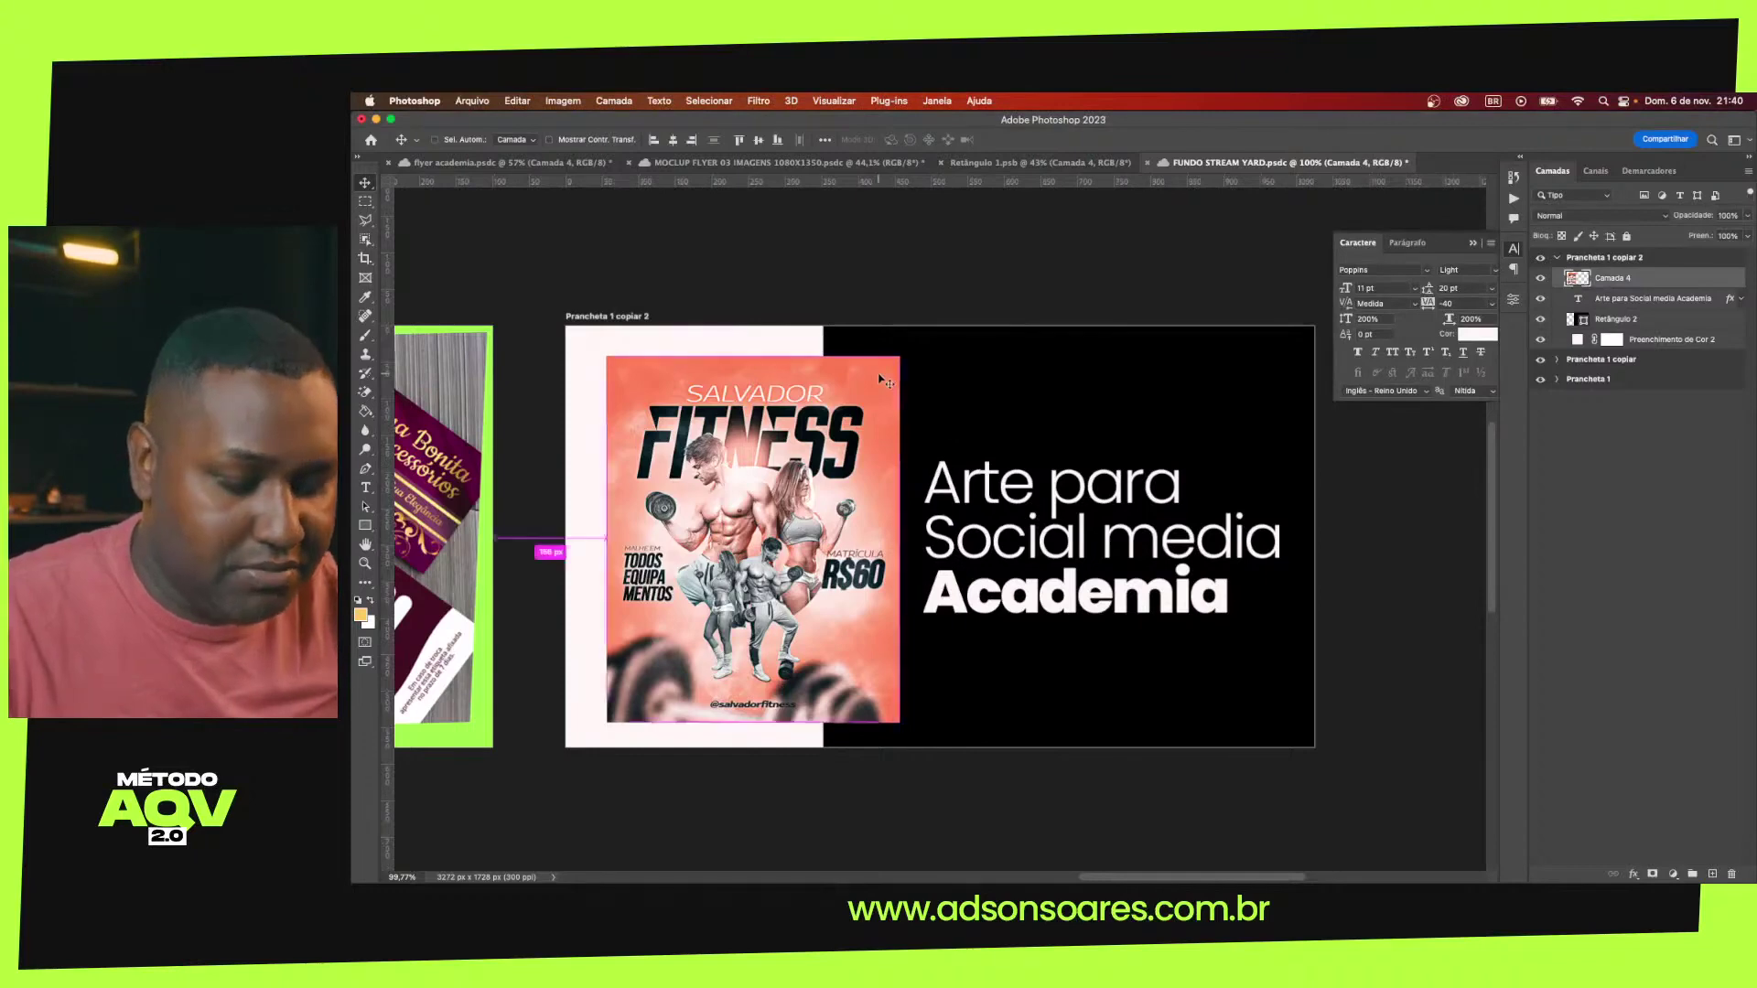
Tilt the flyer image slightly with a free transform
key(ctrl+t)
drag(911, 353, 900, 326)
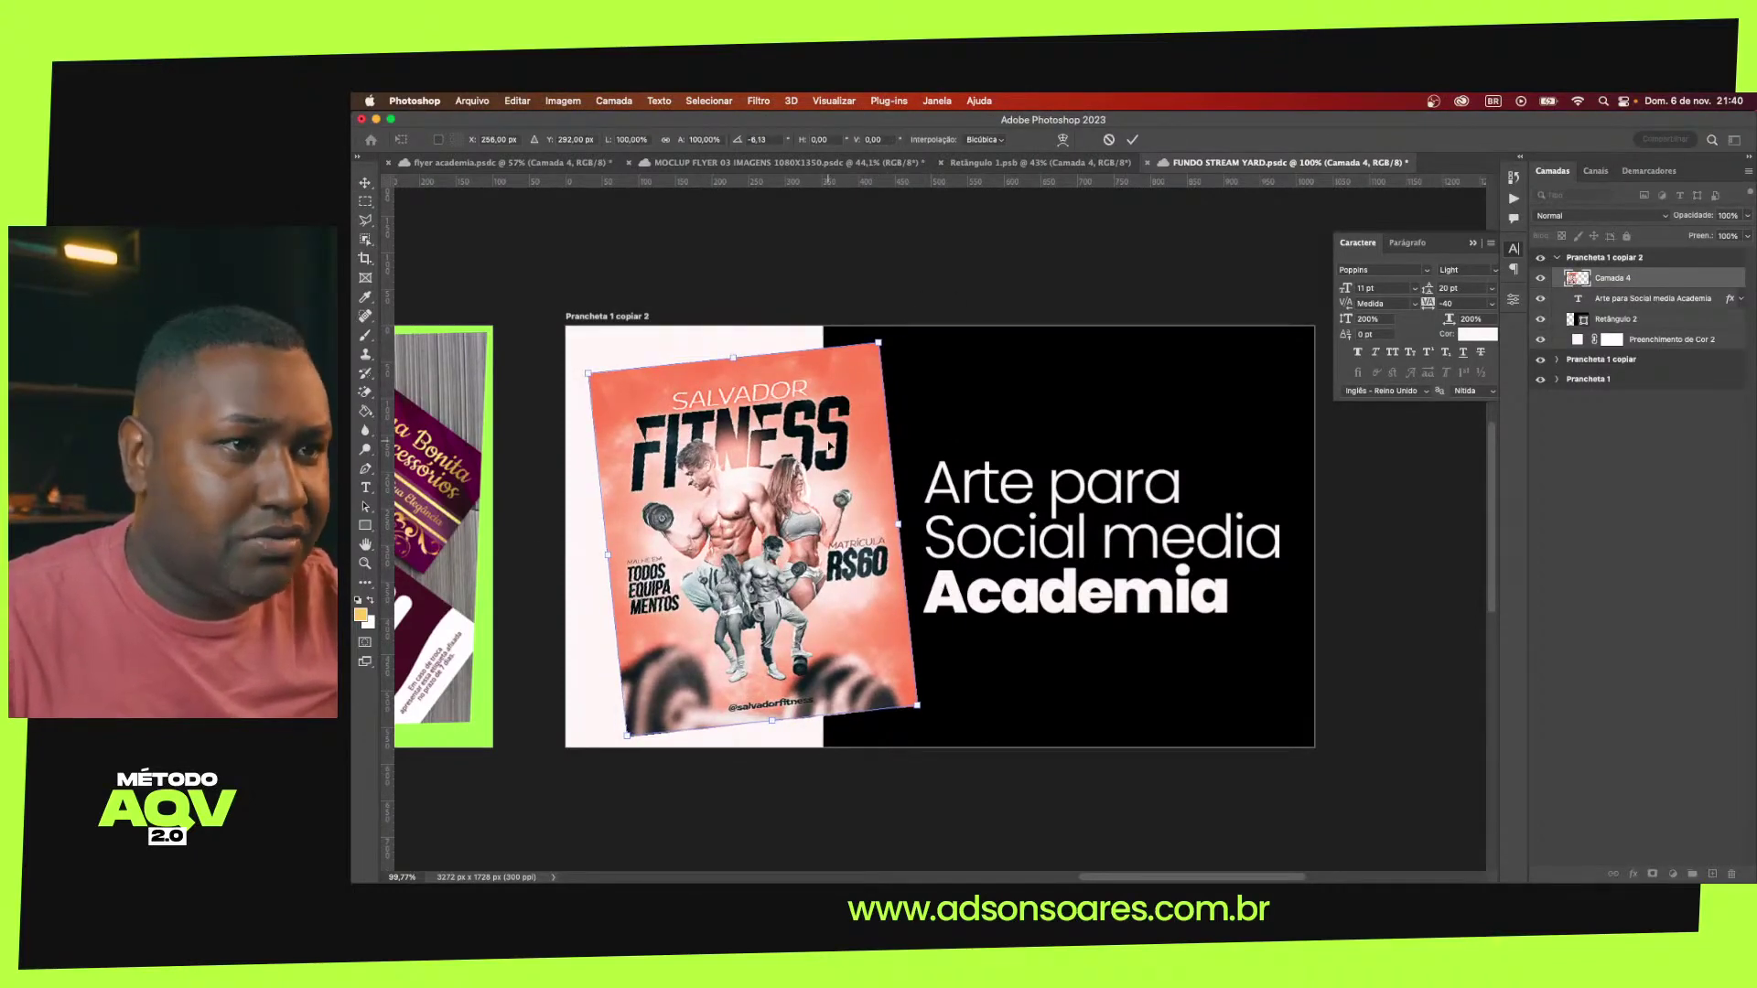
key(Return)
Move the black Retângulo 2 rectangle left and slightly up toward the flyer
click(939, 392)
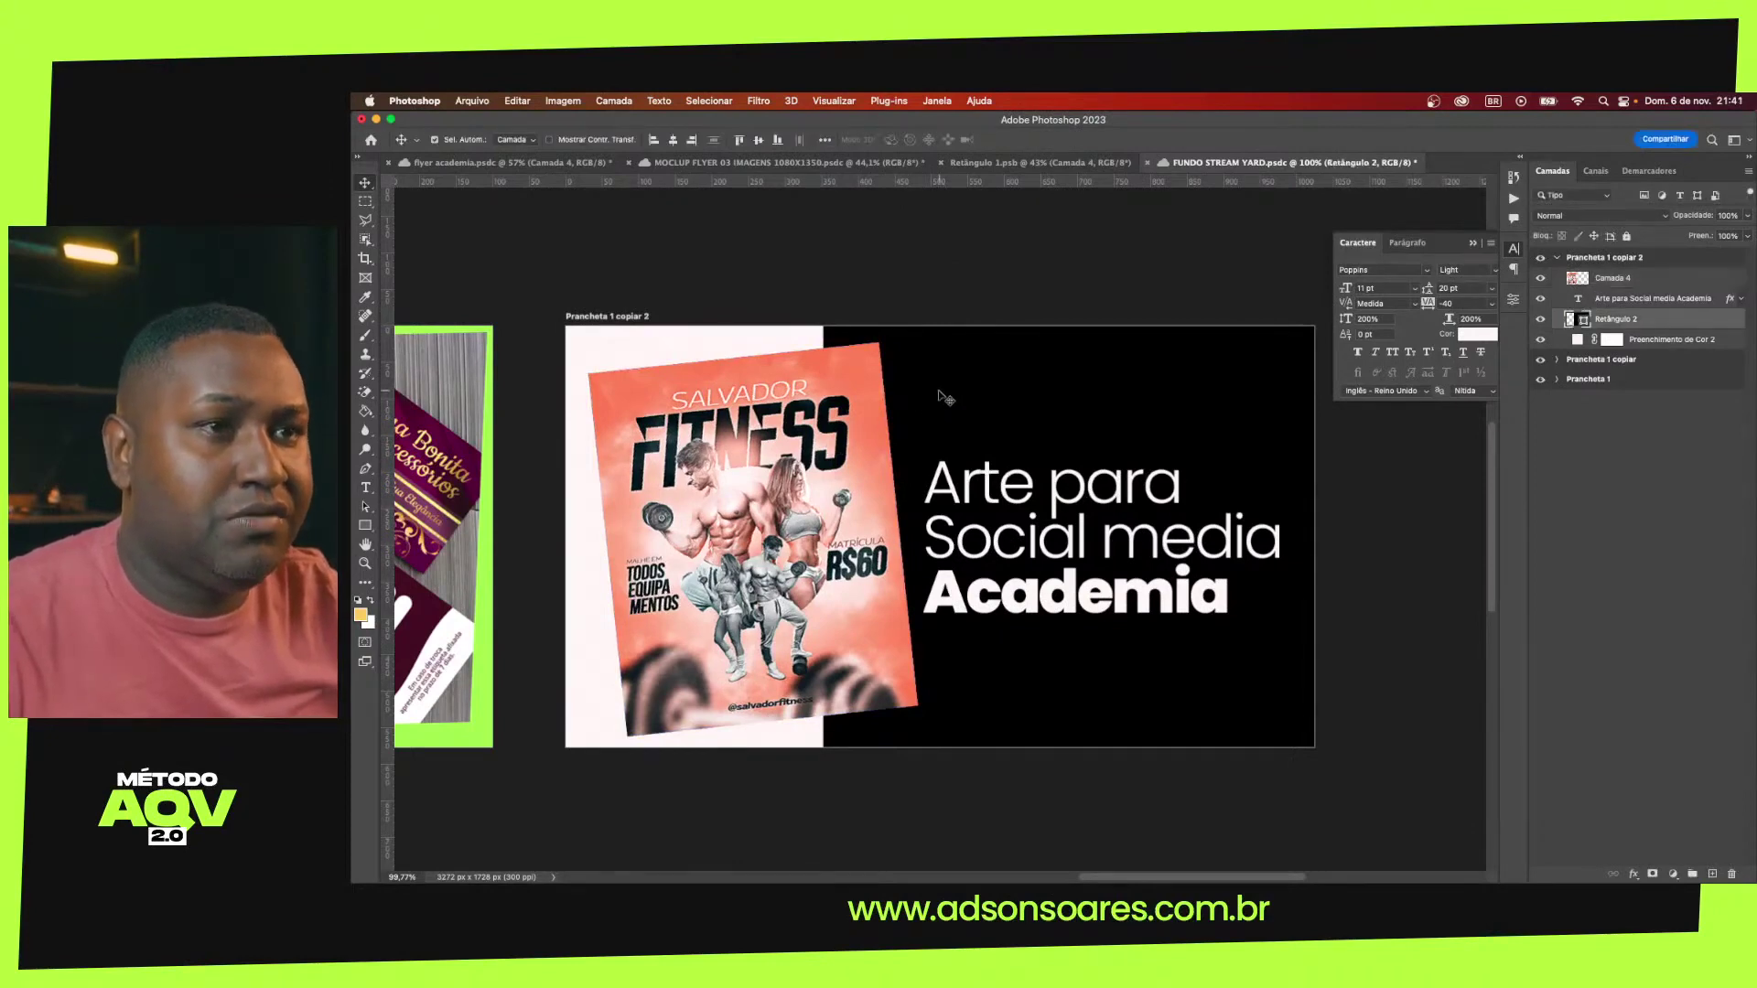
key(ctrl+t)
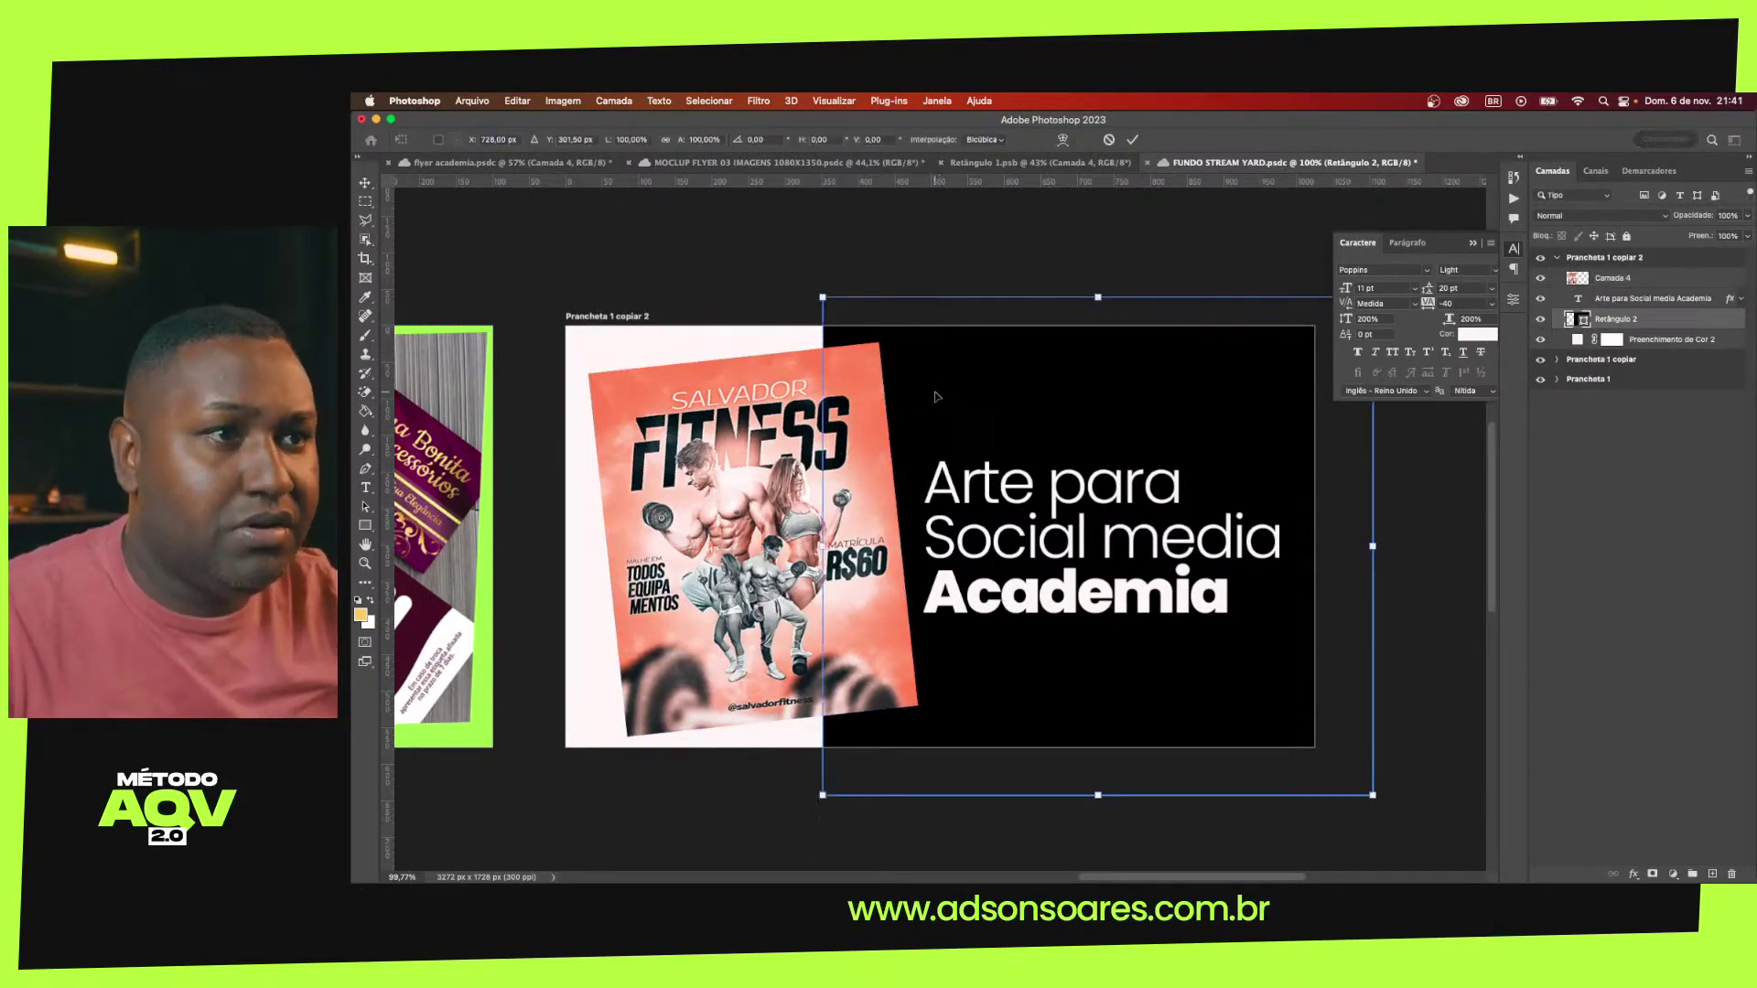
drag(935, 395, 894, 403)
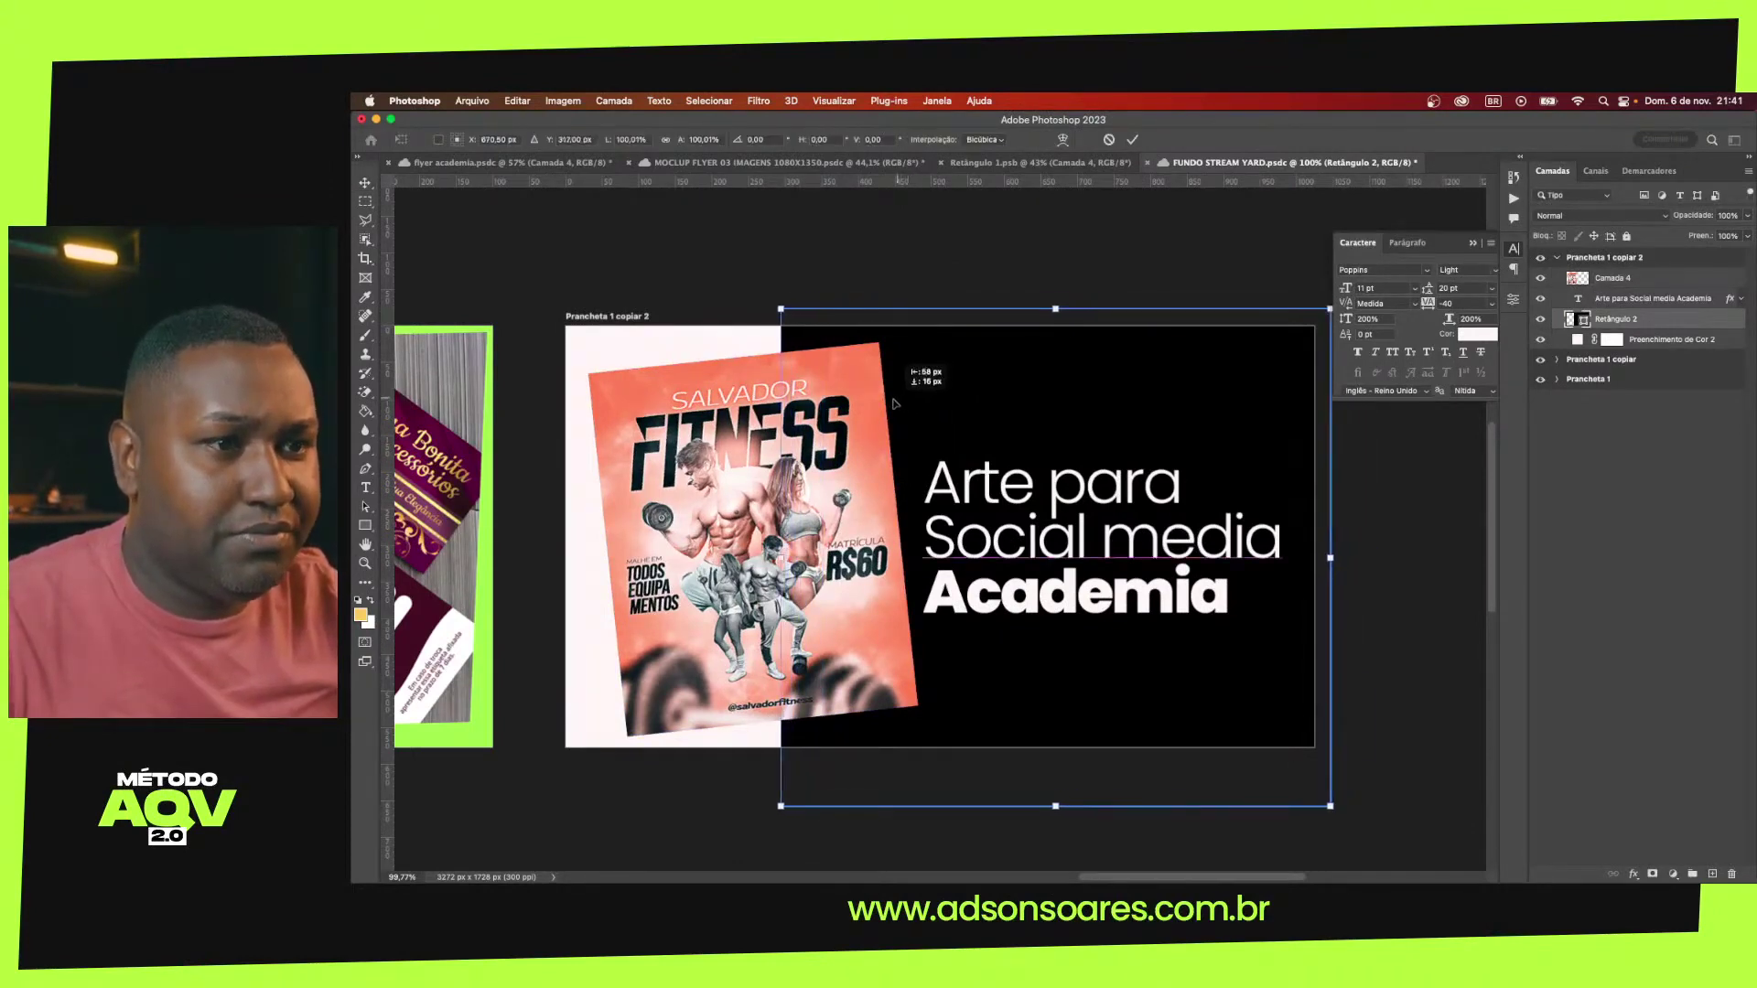
key(Left)
key(shift+Up)
key(Left)
key(Left)
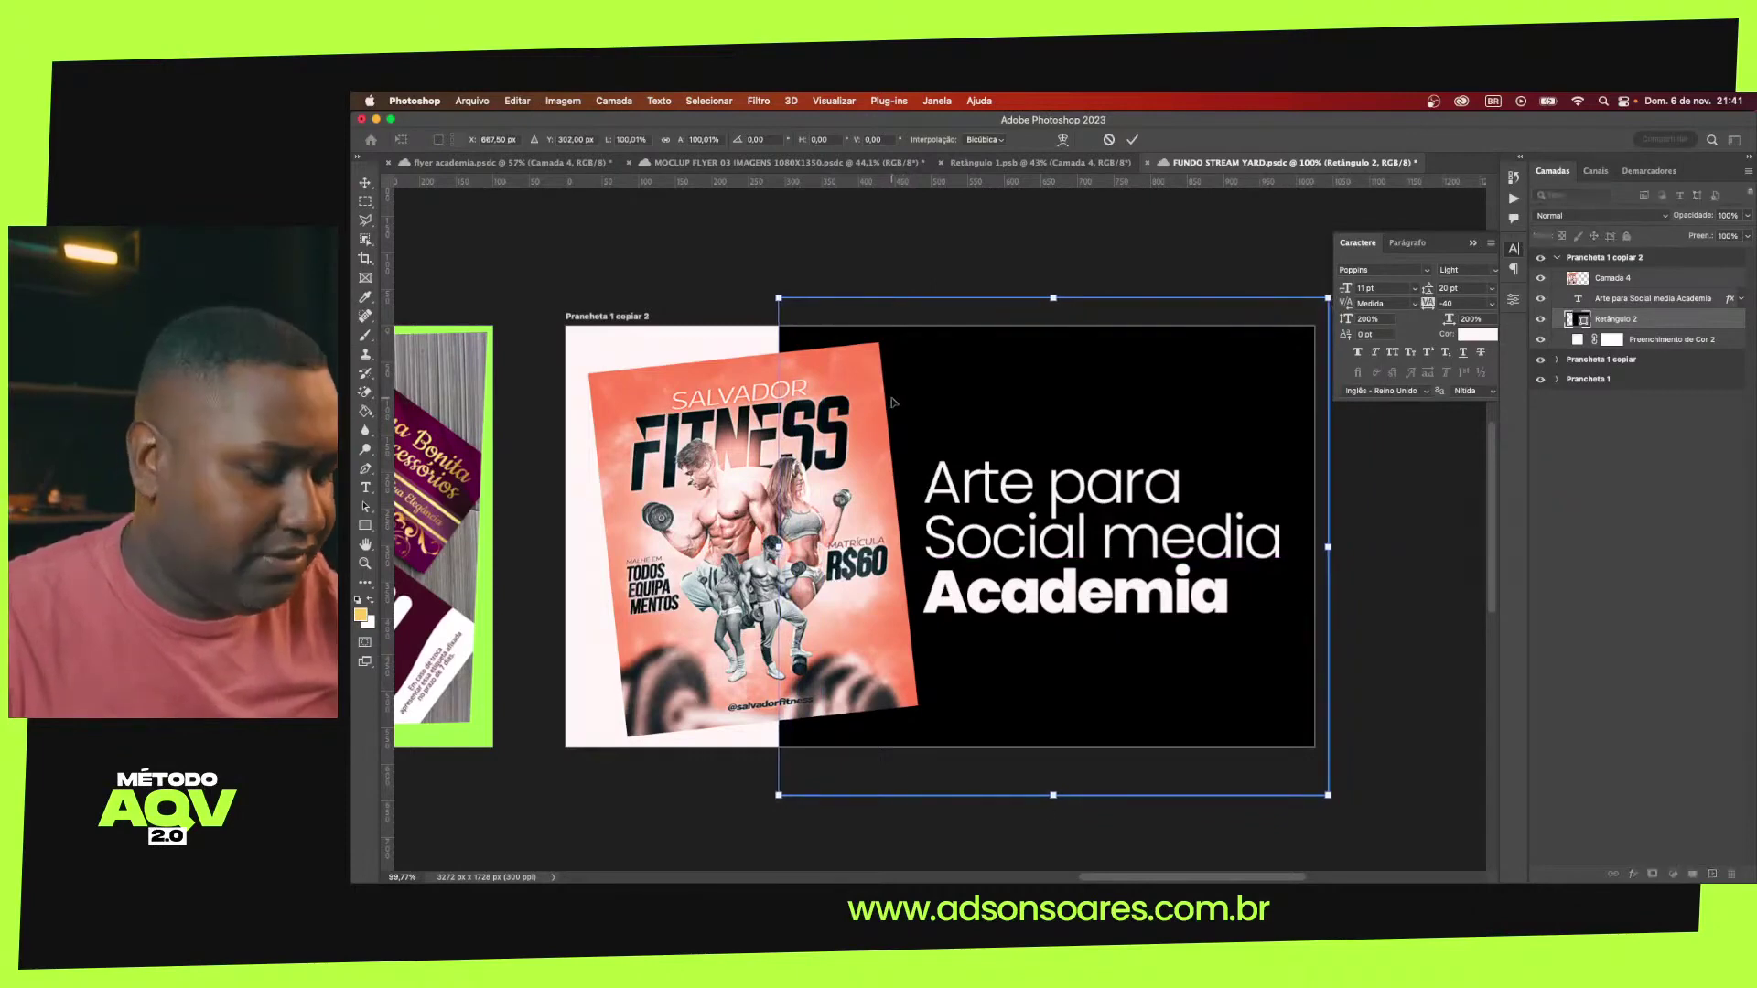
key(Return)
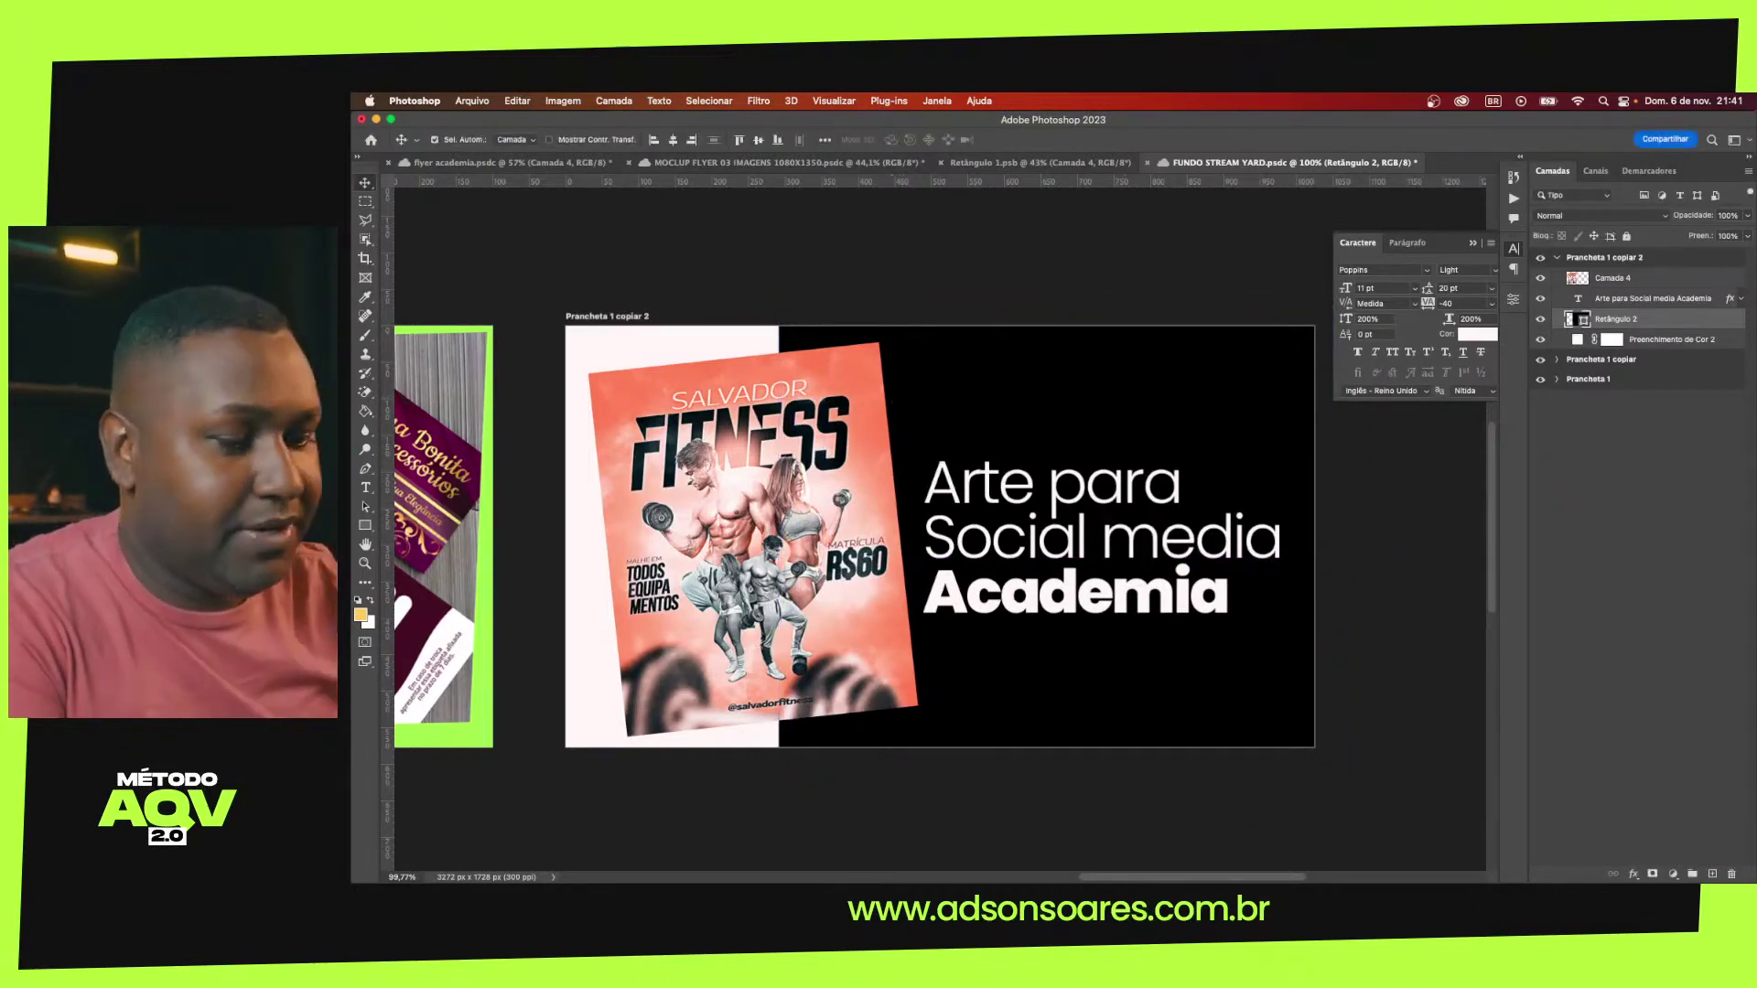
key(super+Tab)
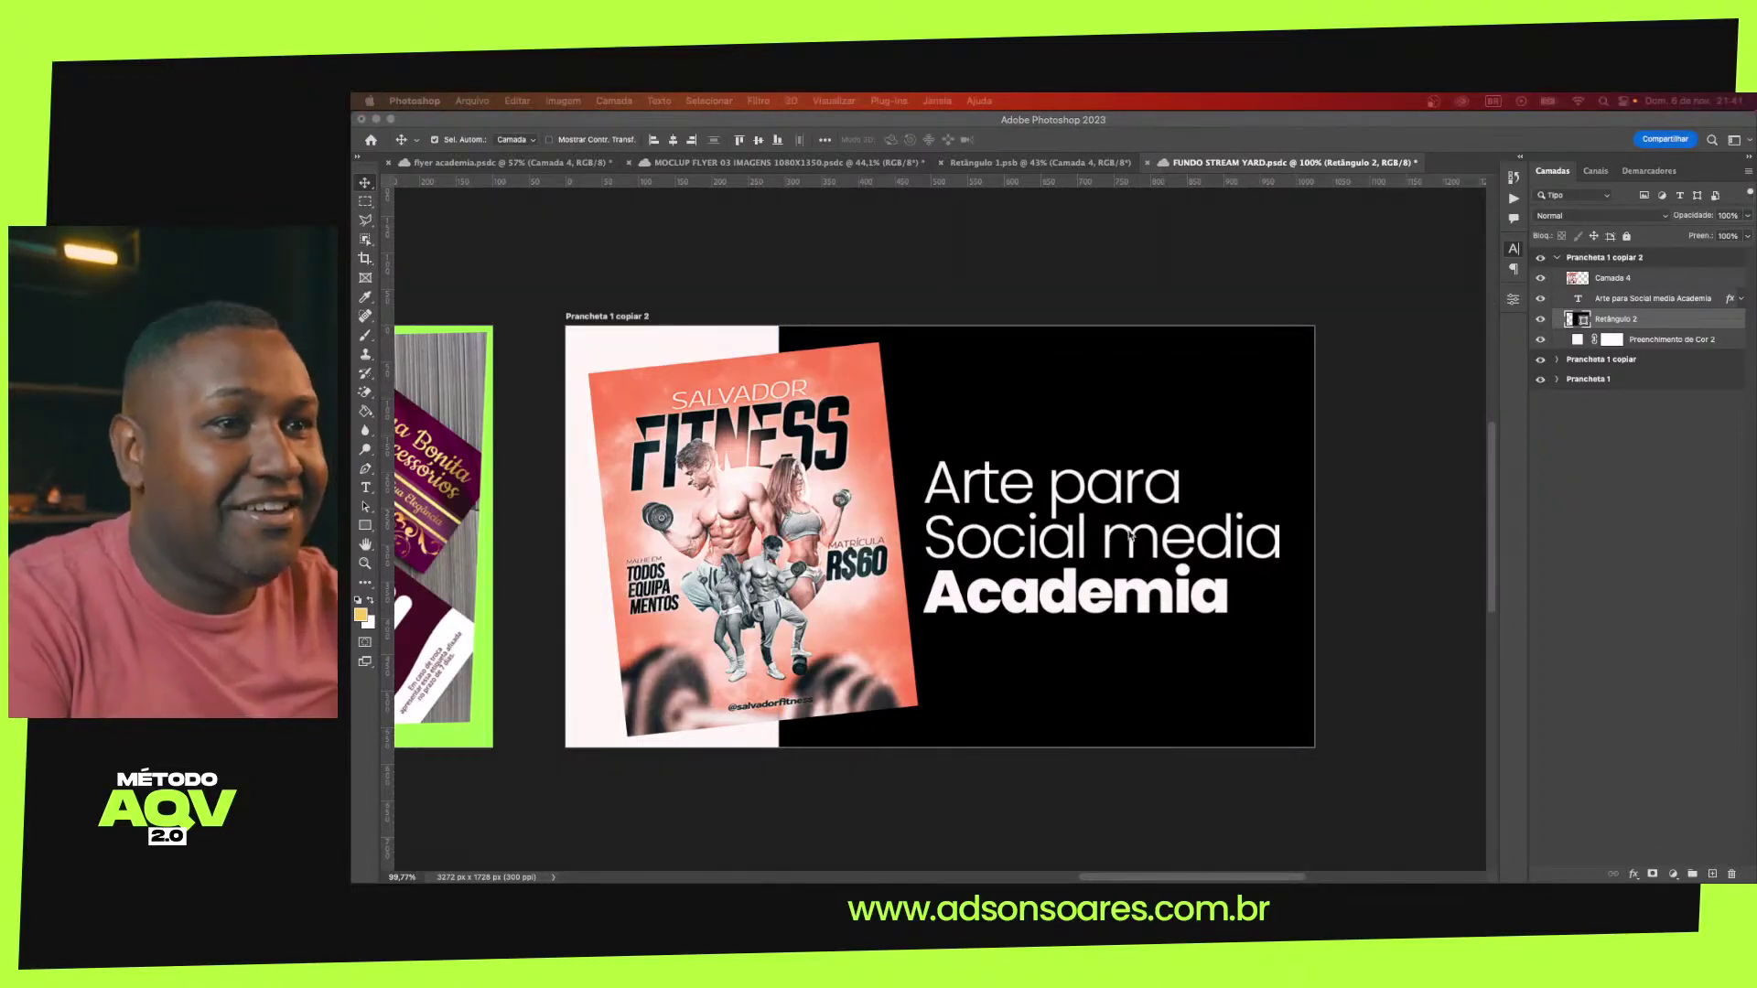
Quick Export the Prancheta 1 copiar 2 artboard as a PNG to the desktop (Mesa)
click(1571, 259)
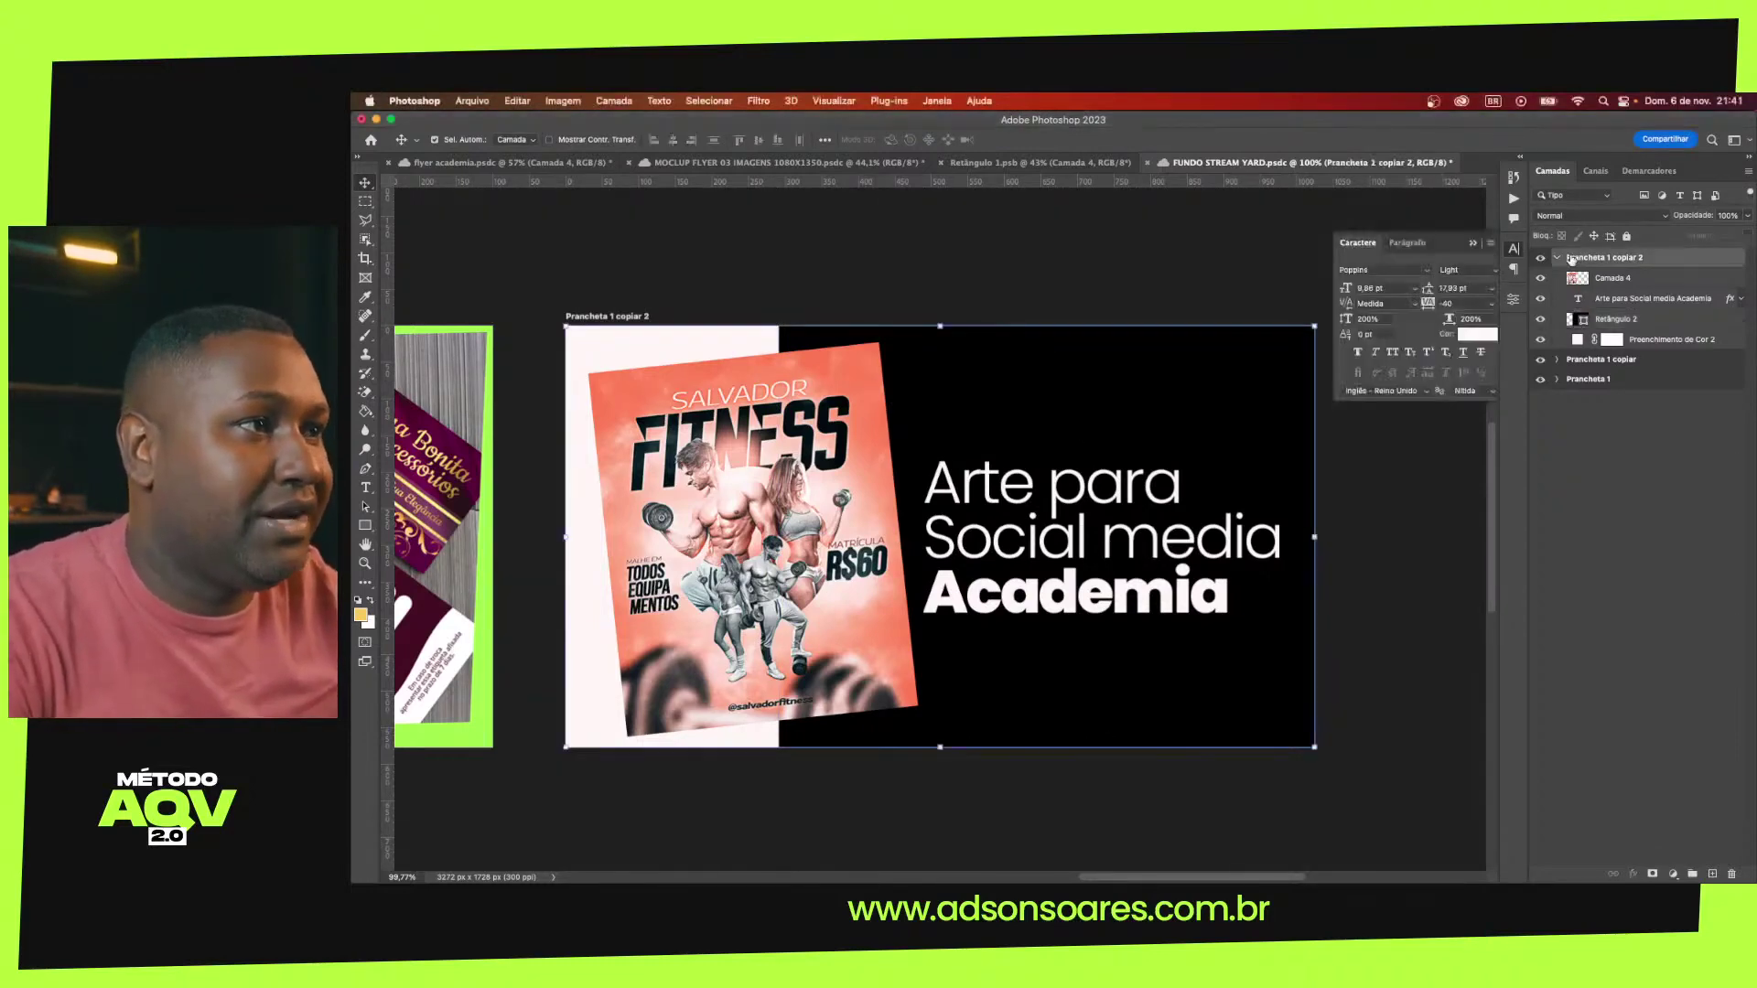
right_click(1571, 259)
click(1618, 297)
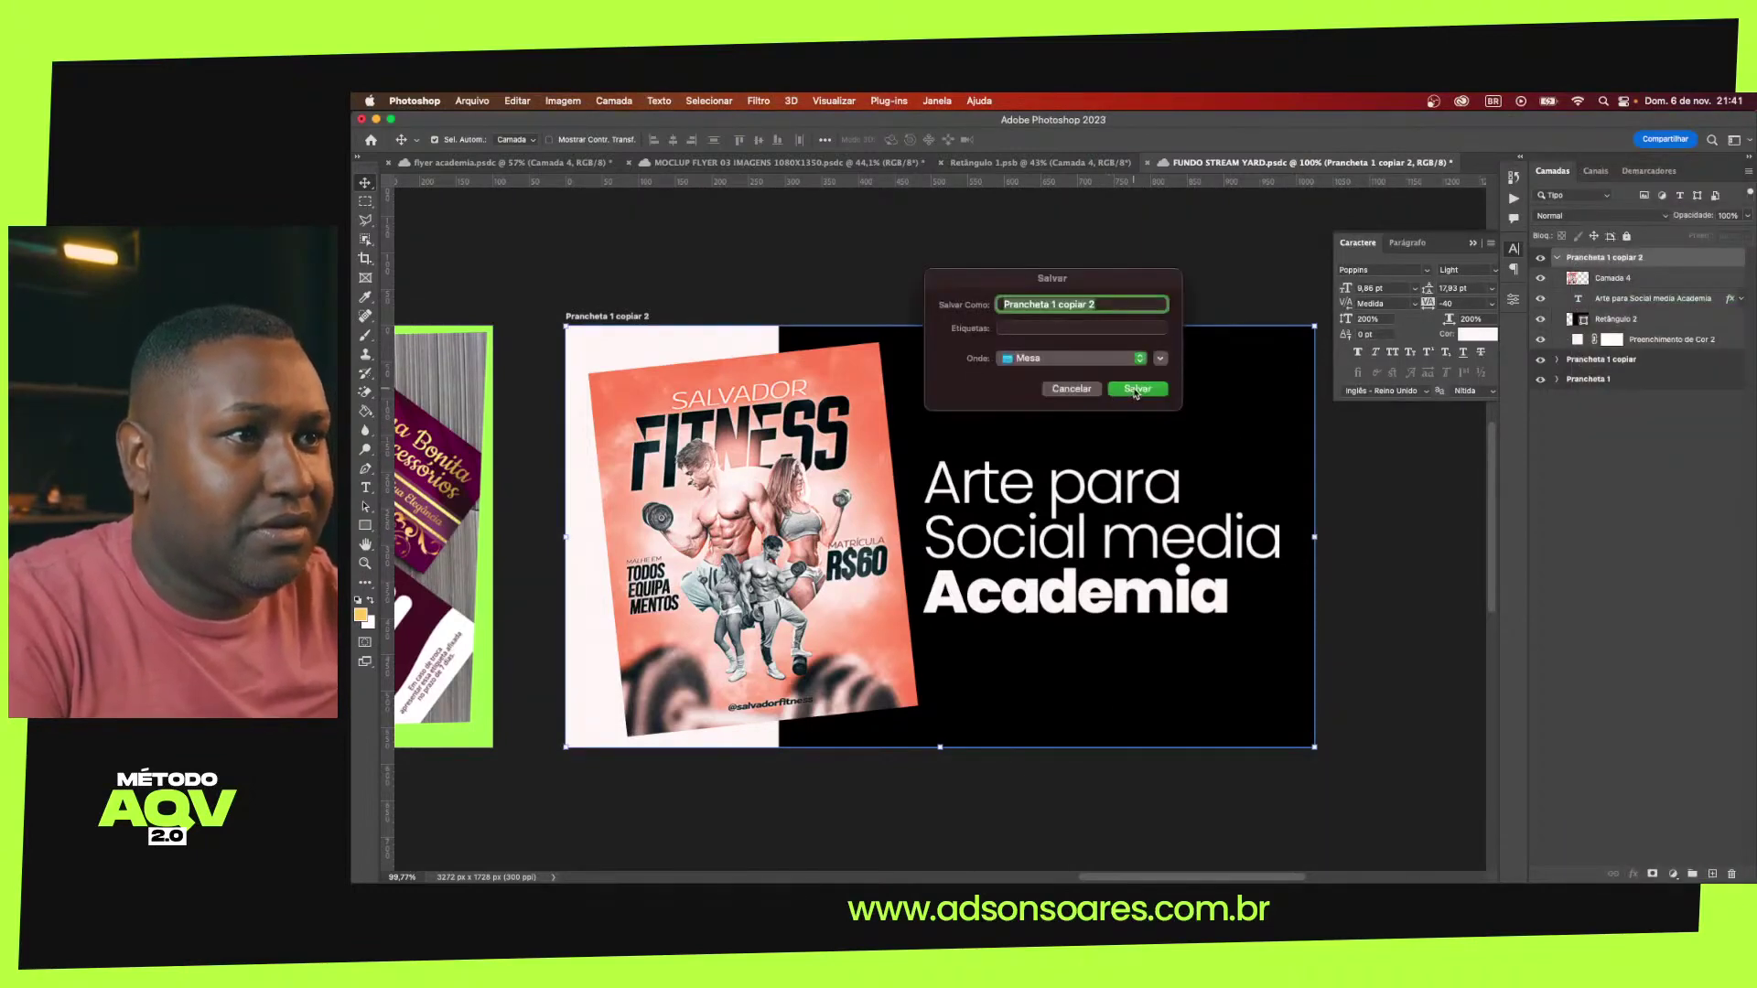
click(1136, 390)
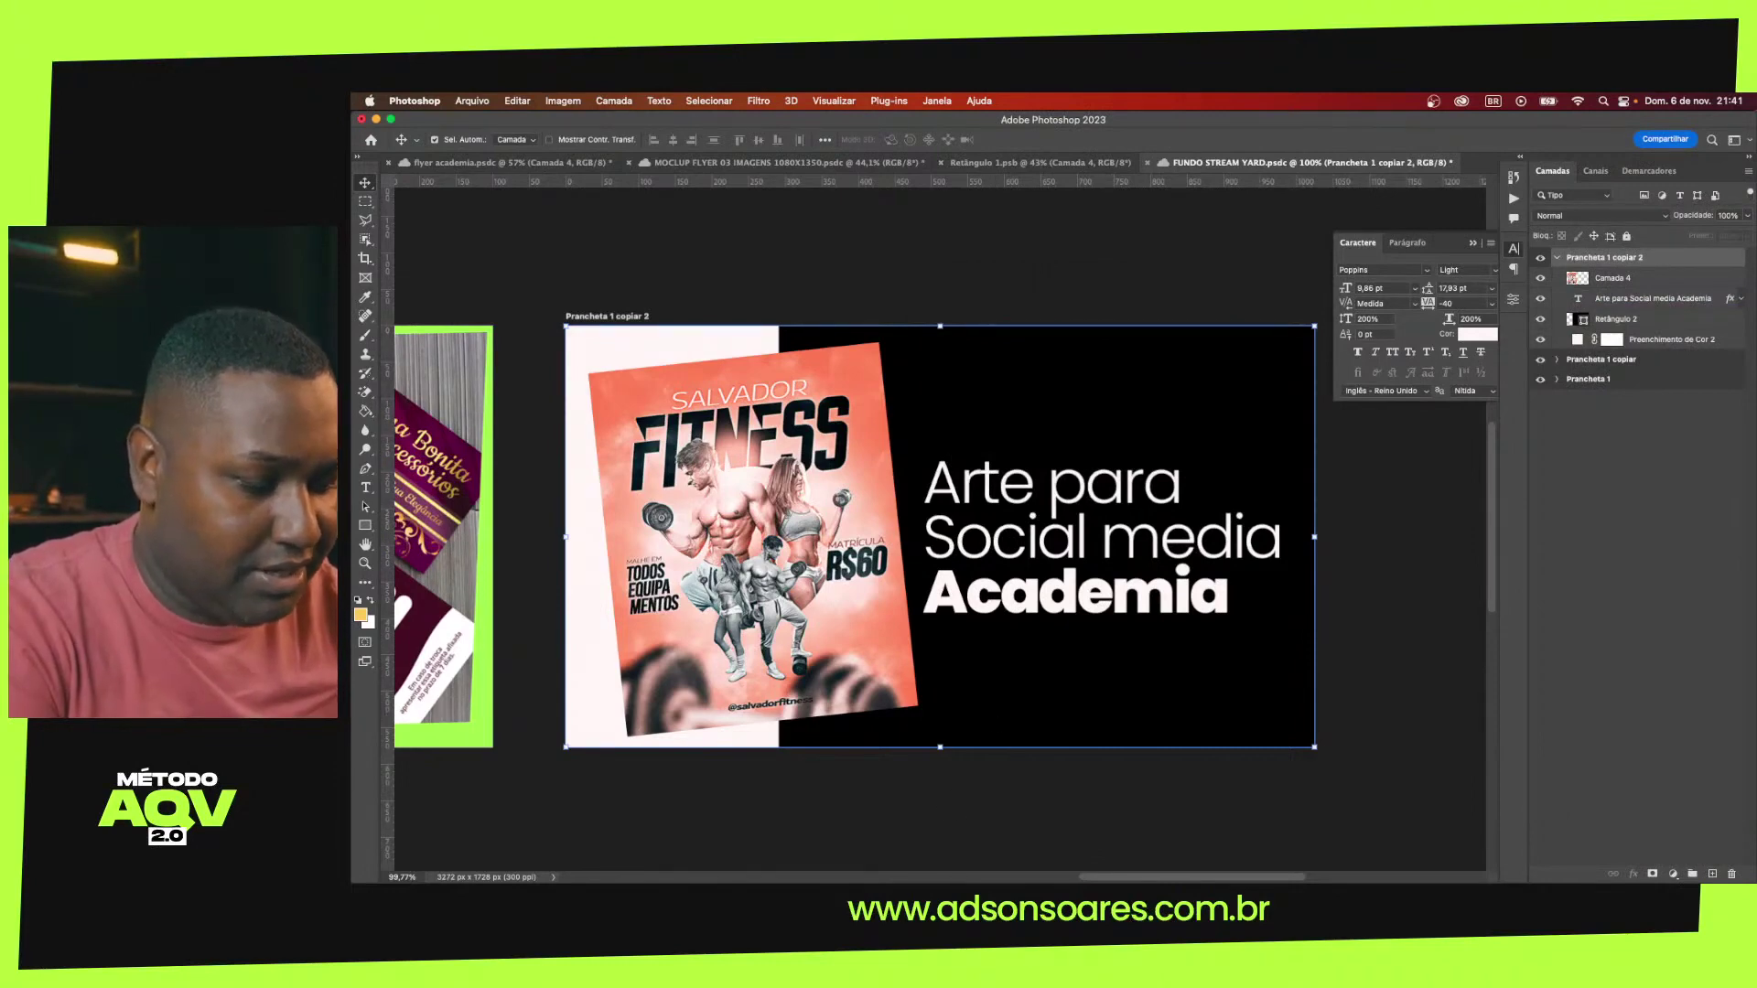
key(super+Tab)
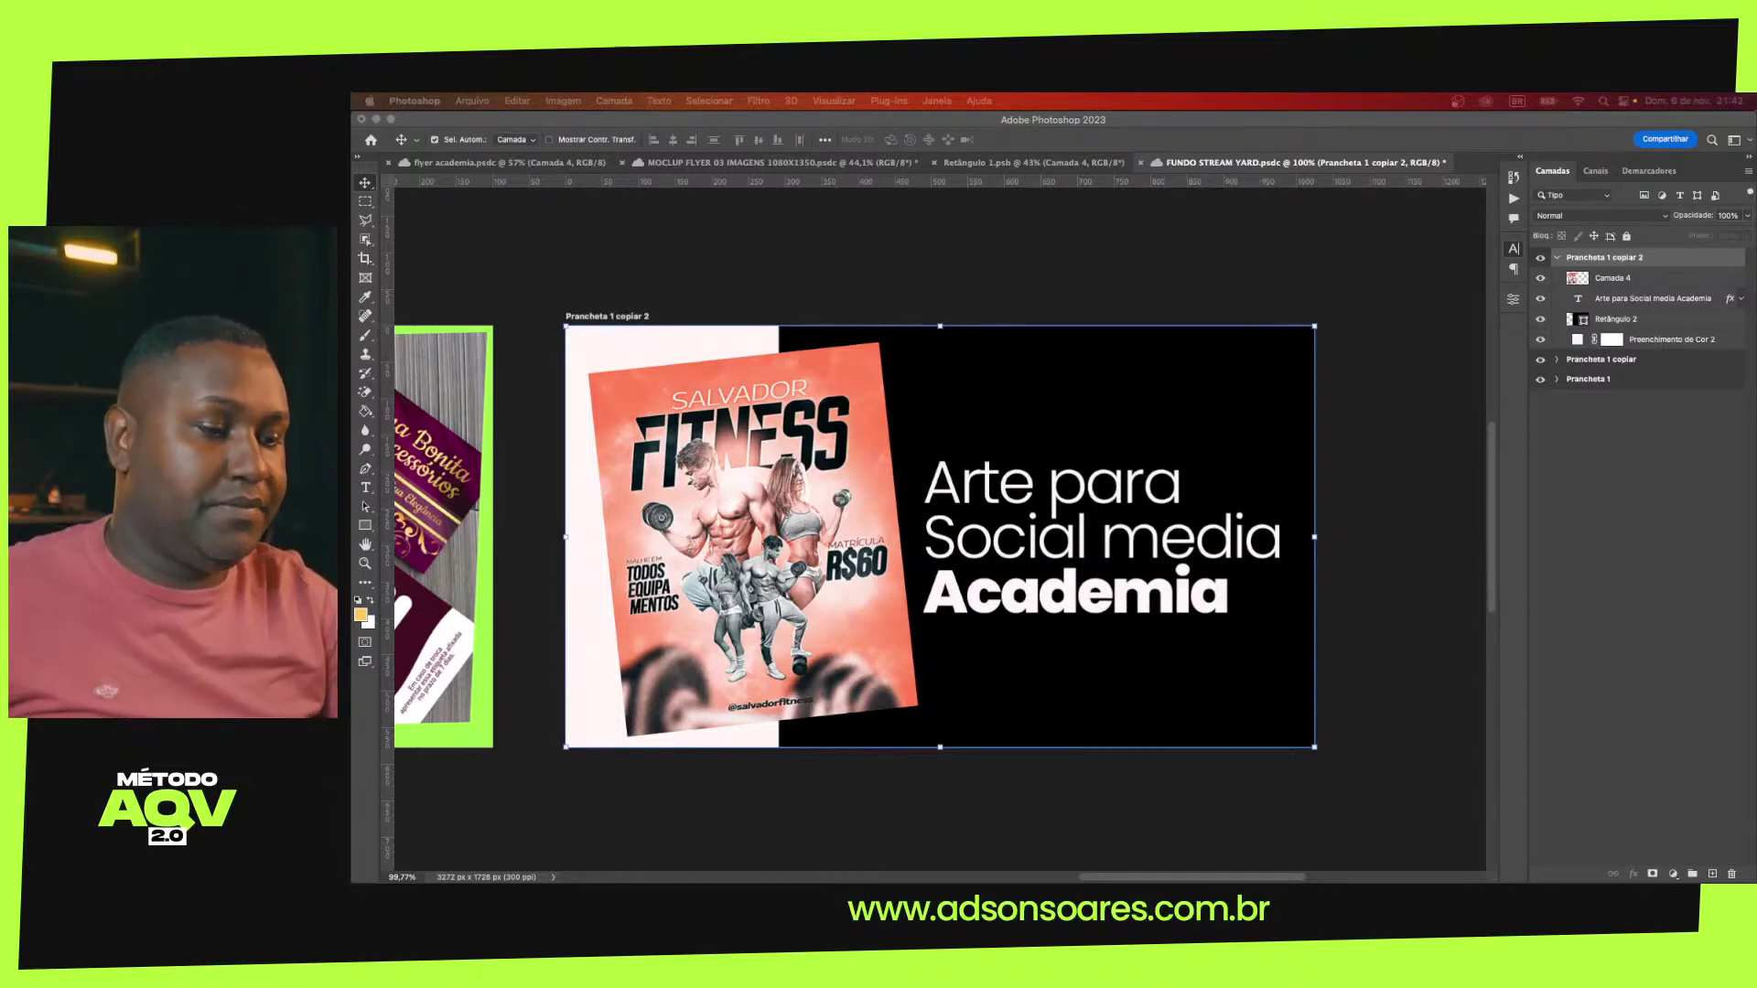
click(937, 168)
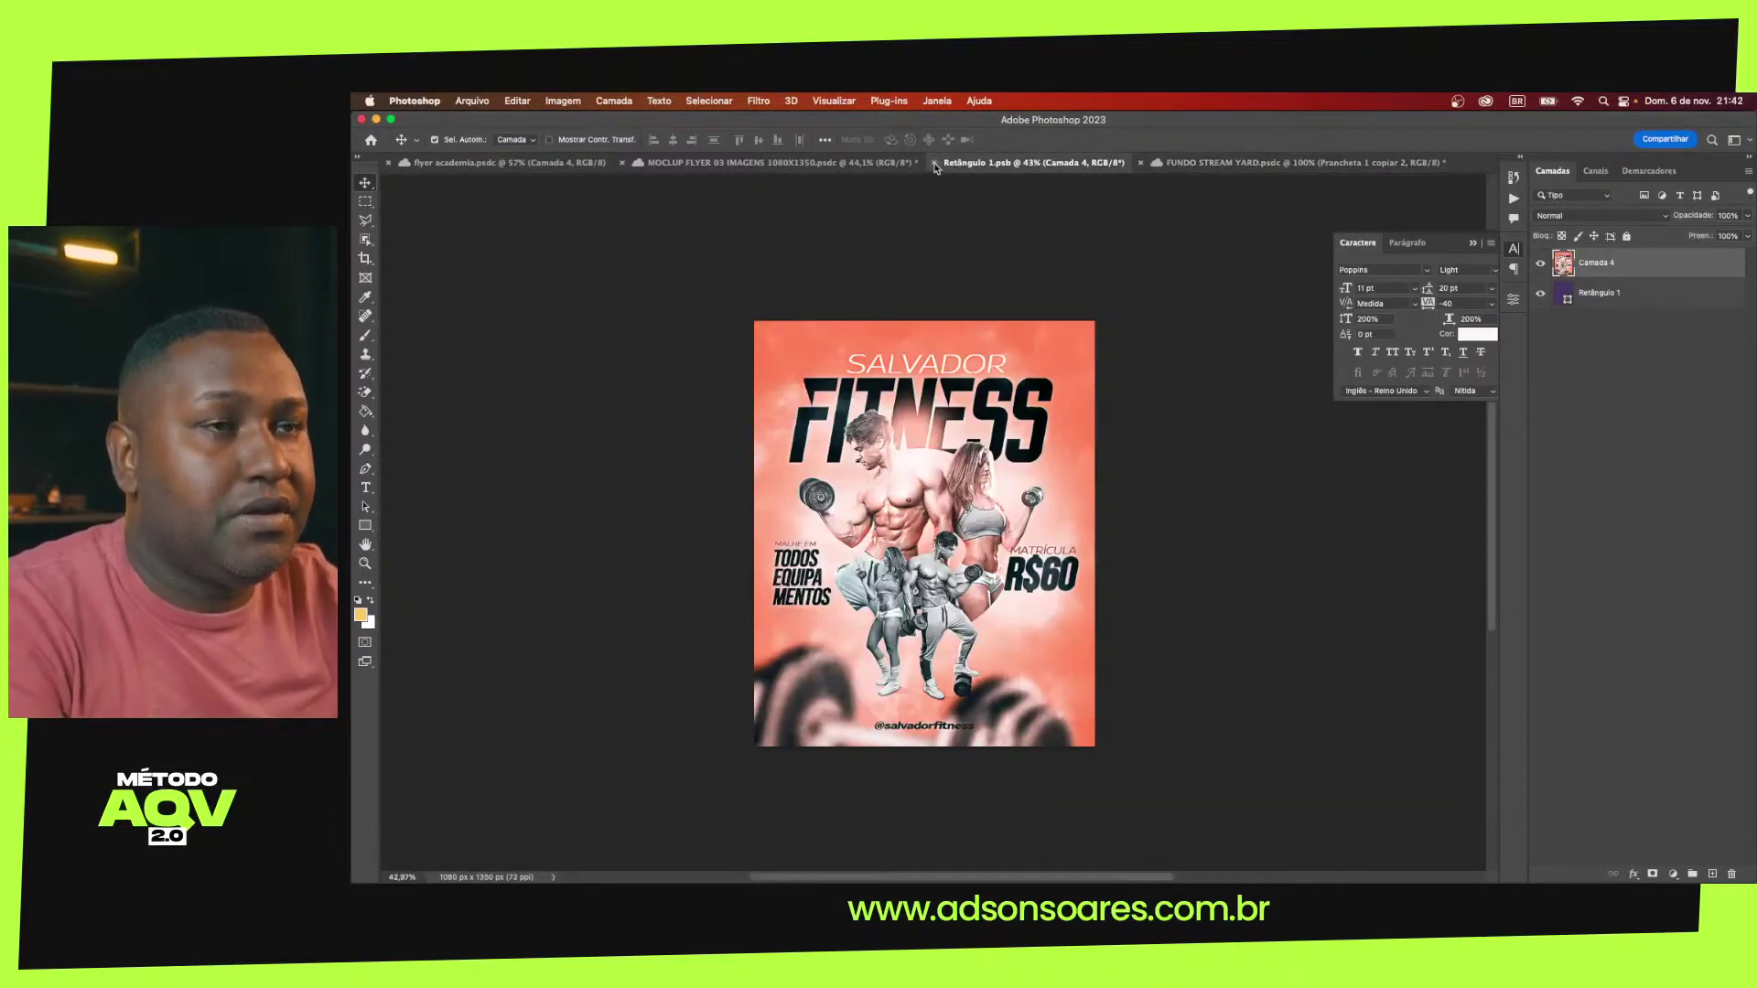
Close Retângulo 1.psb and FUNDO STREAM YARD, then Save for Web as PNG, replacing MOCLUP-FLYER-03 files
click(935, 163)
click(934, 163)
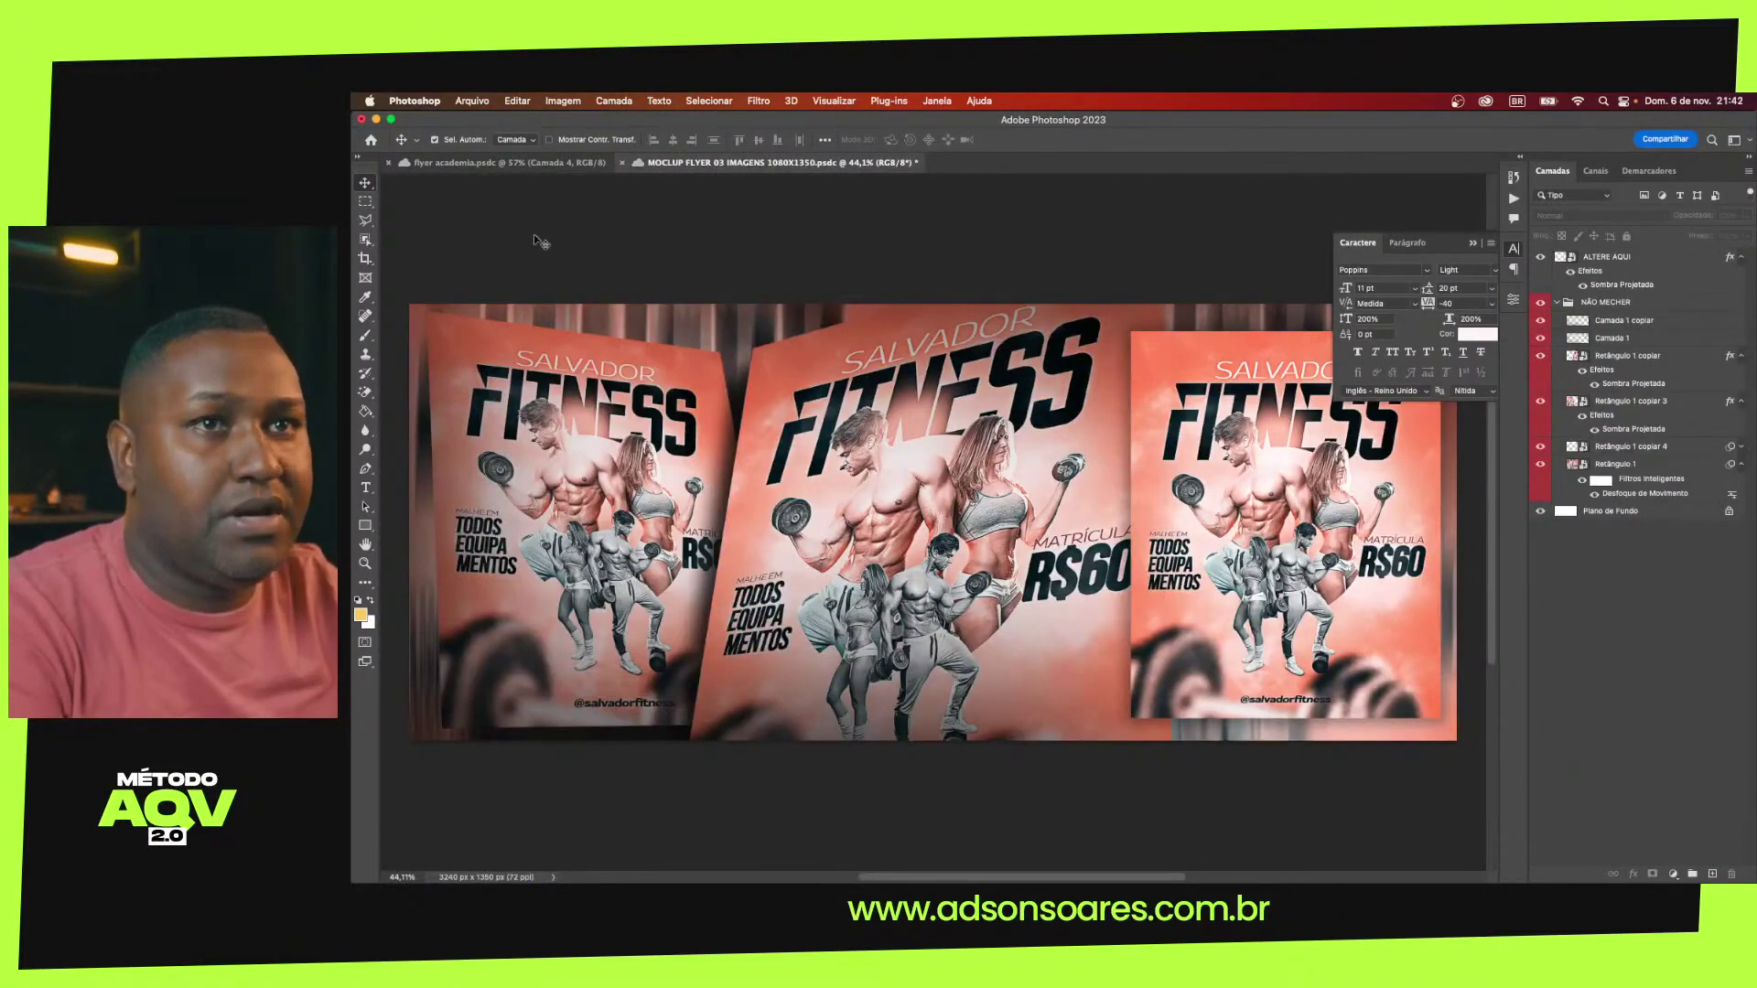
click(472, 101)
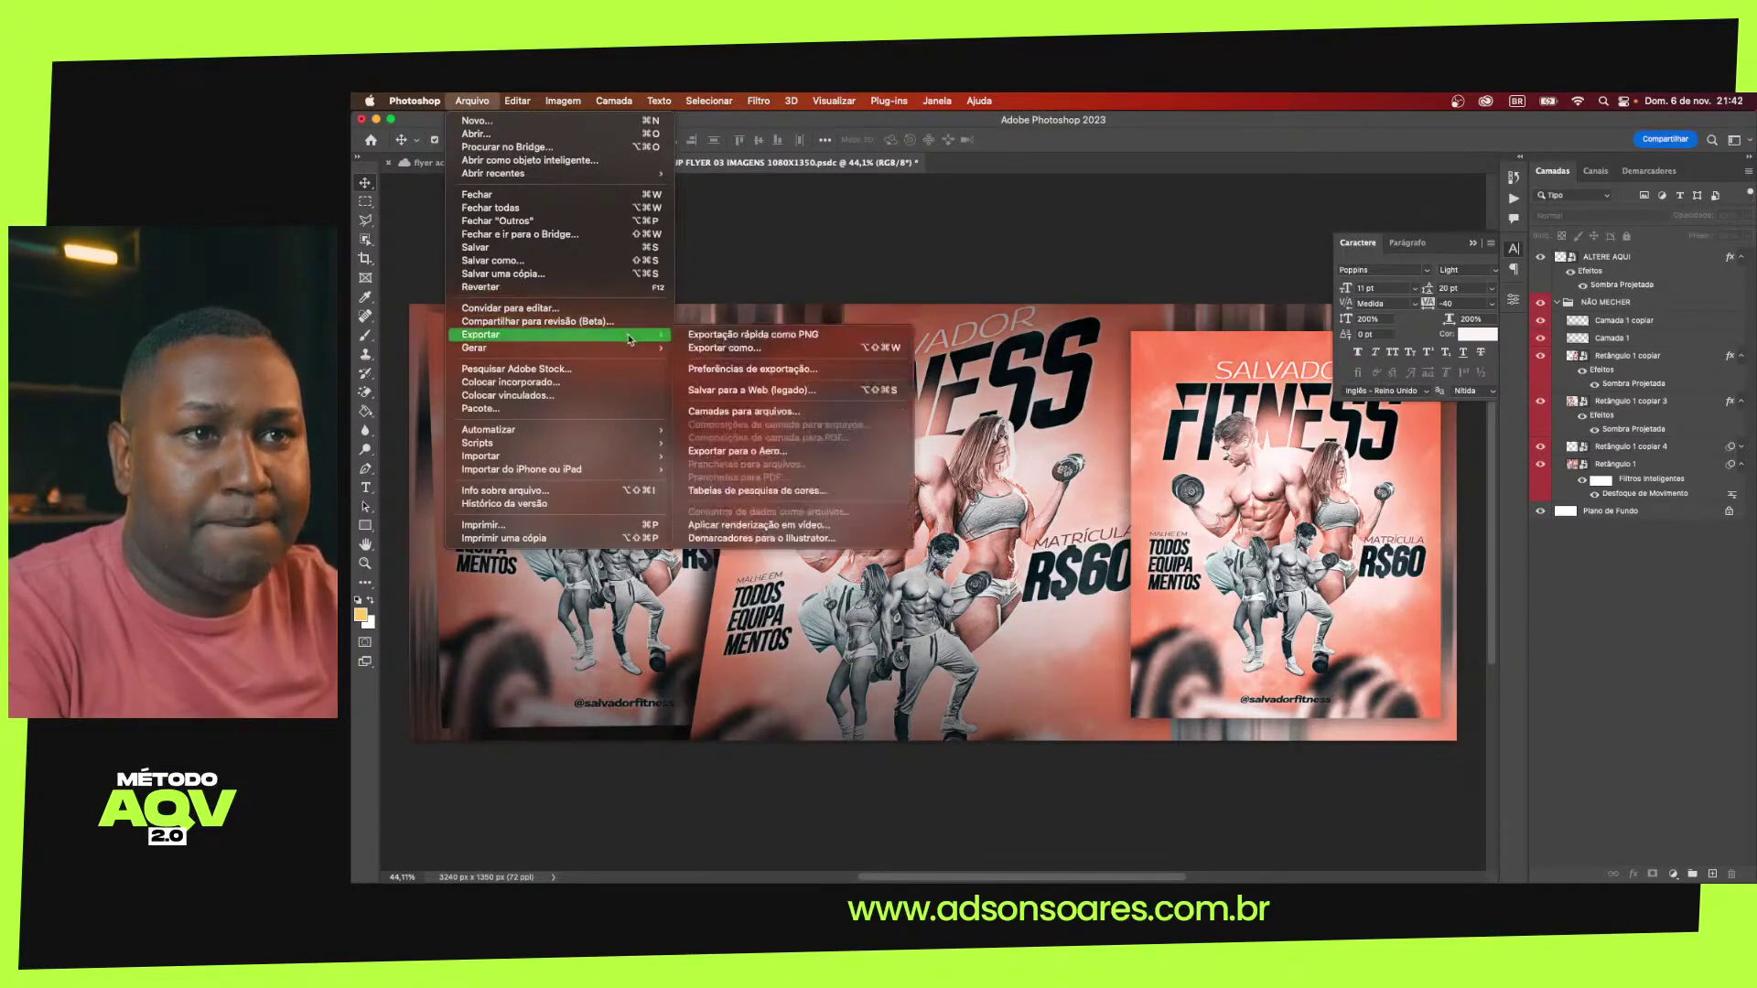
click(777, 391)
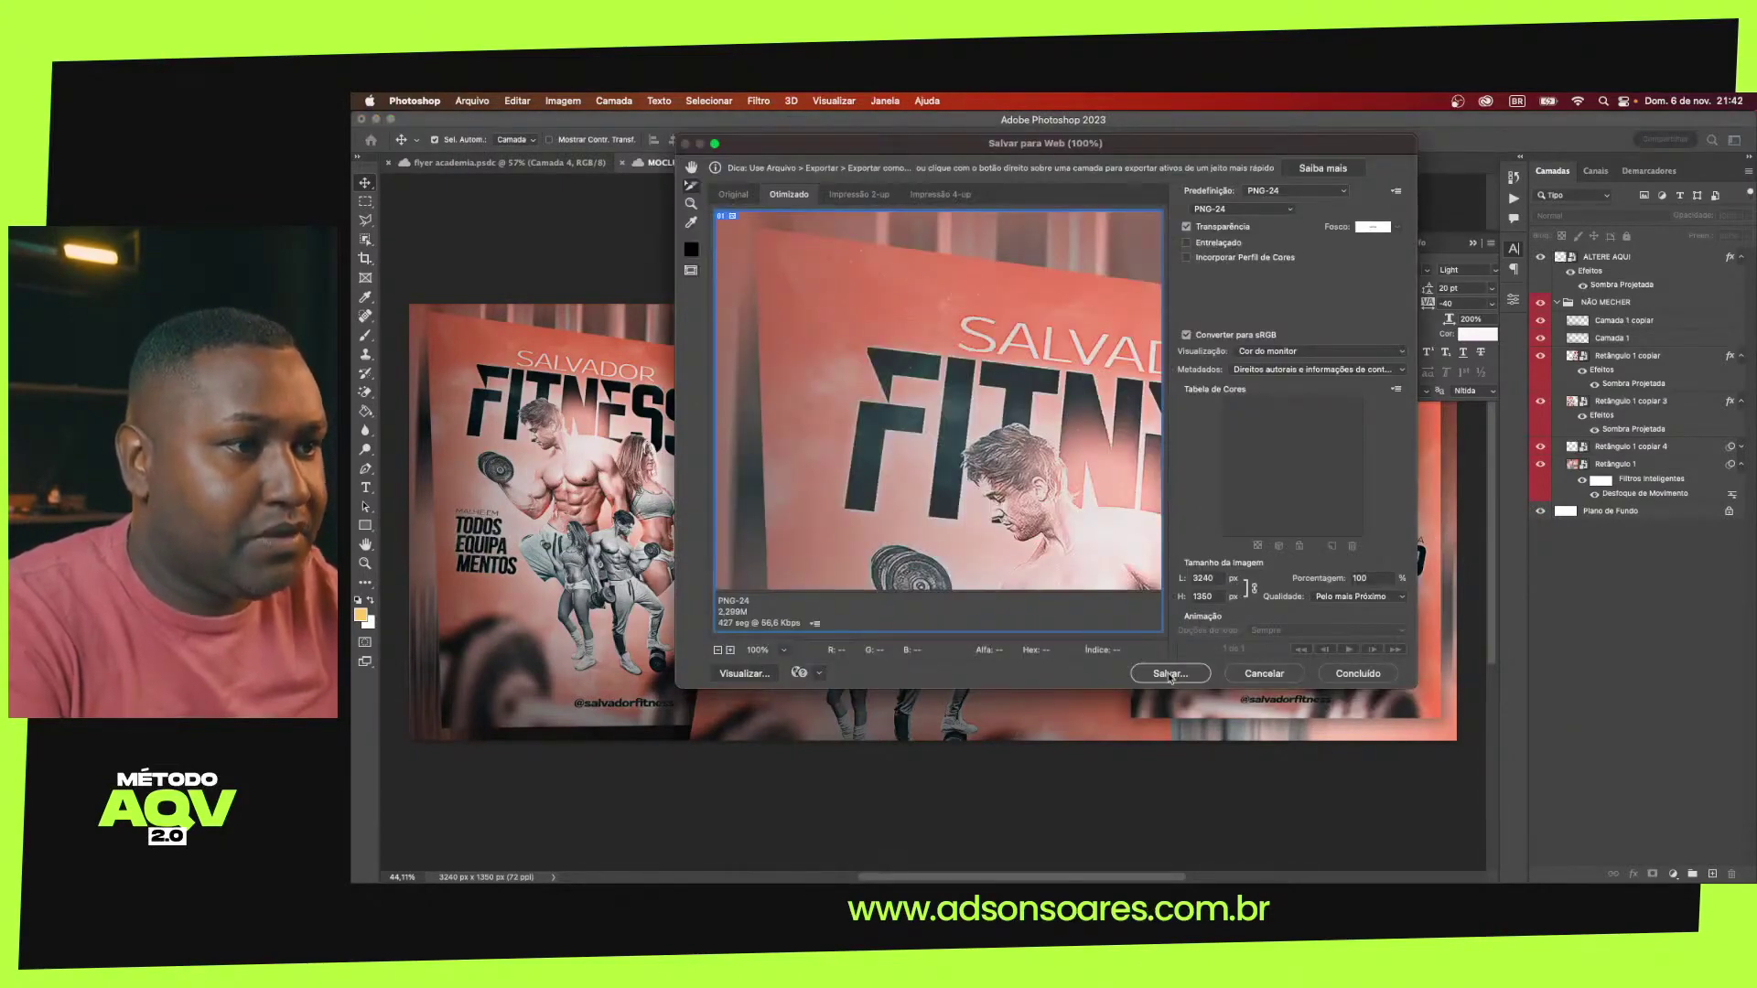
click(1171, 674)
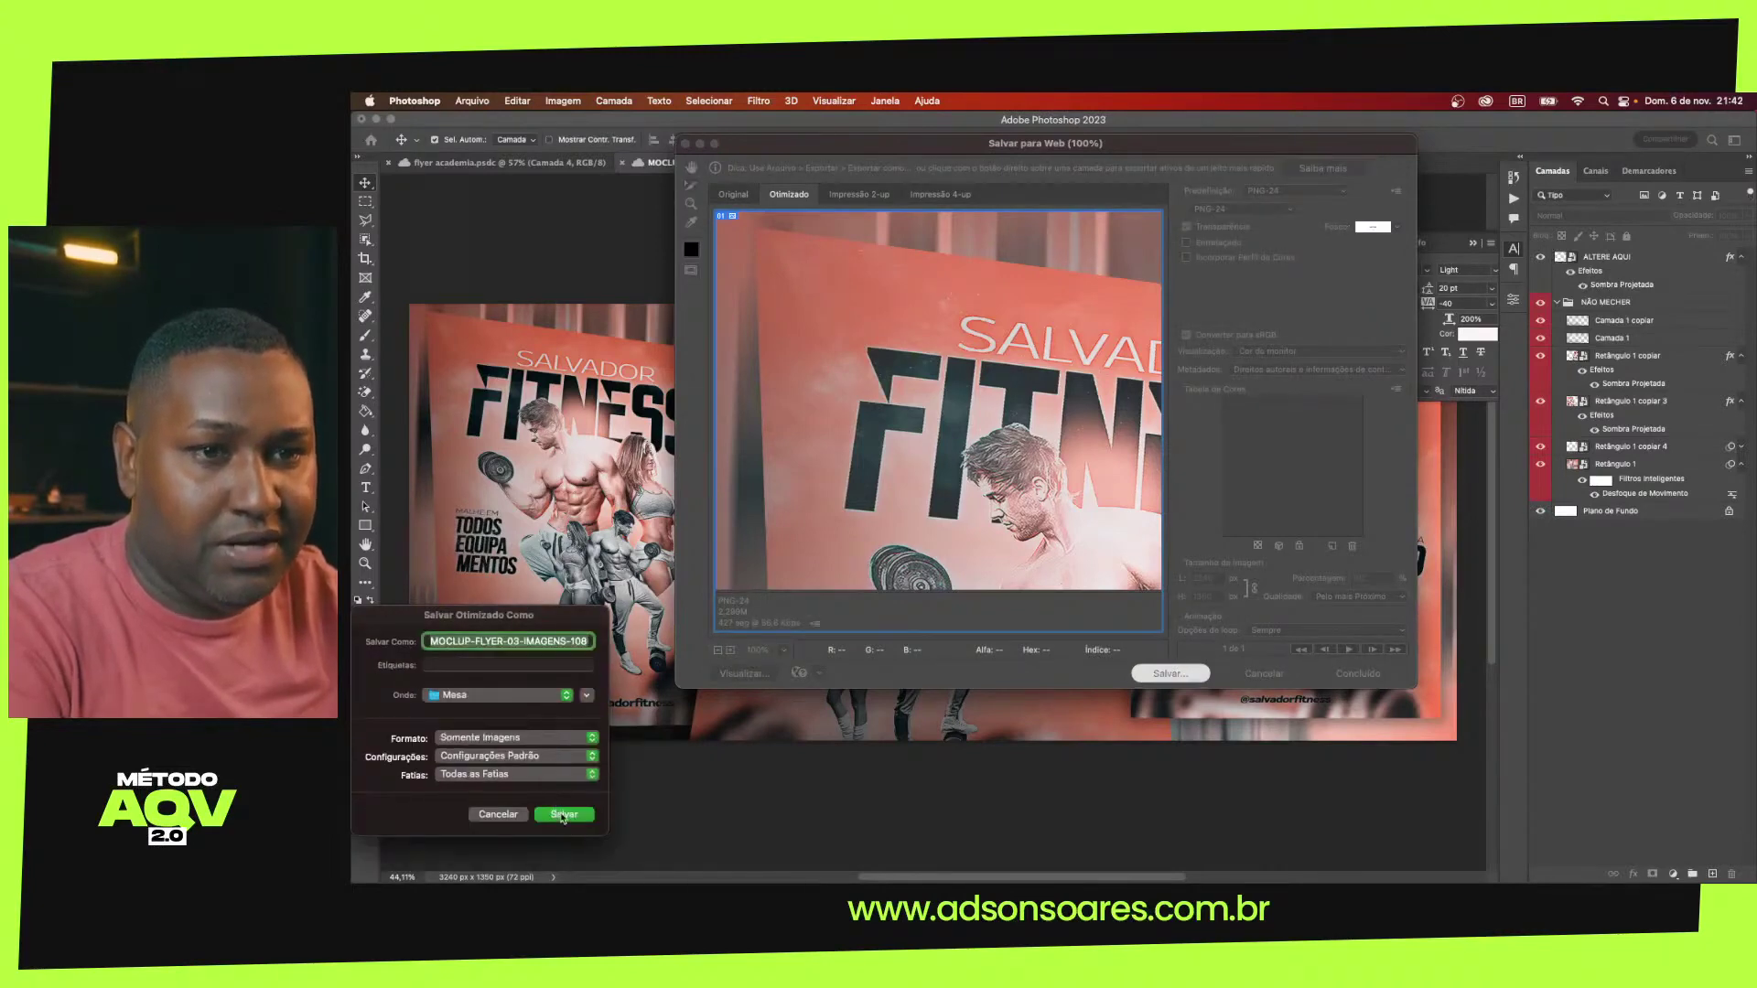
click(563, 814)
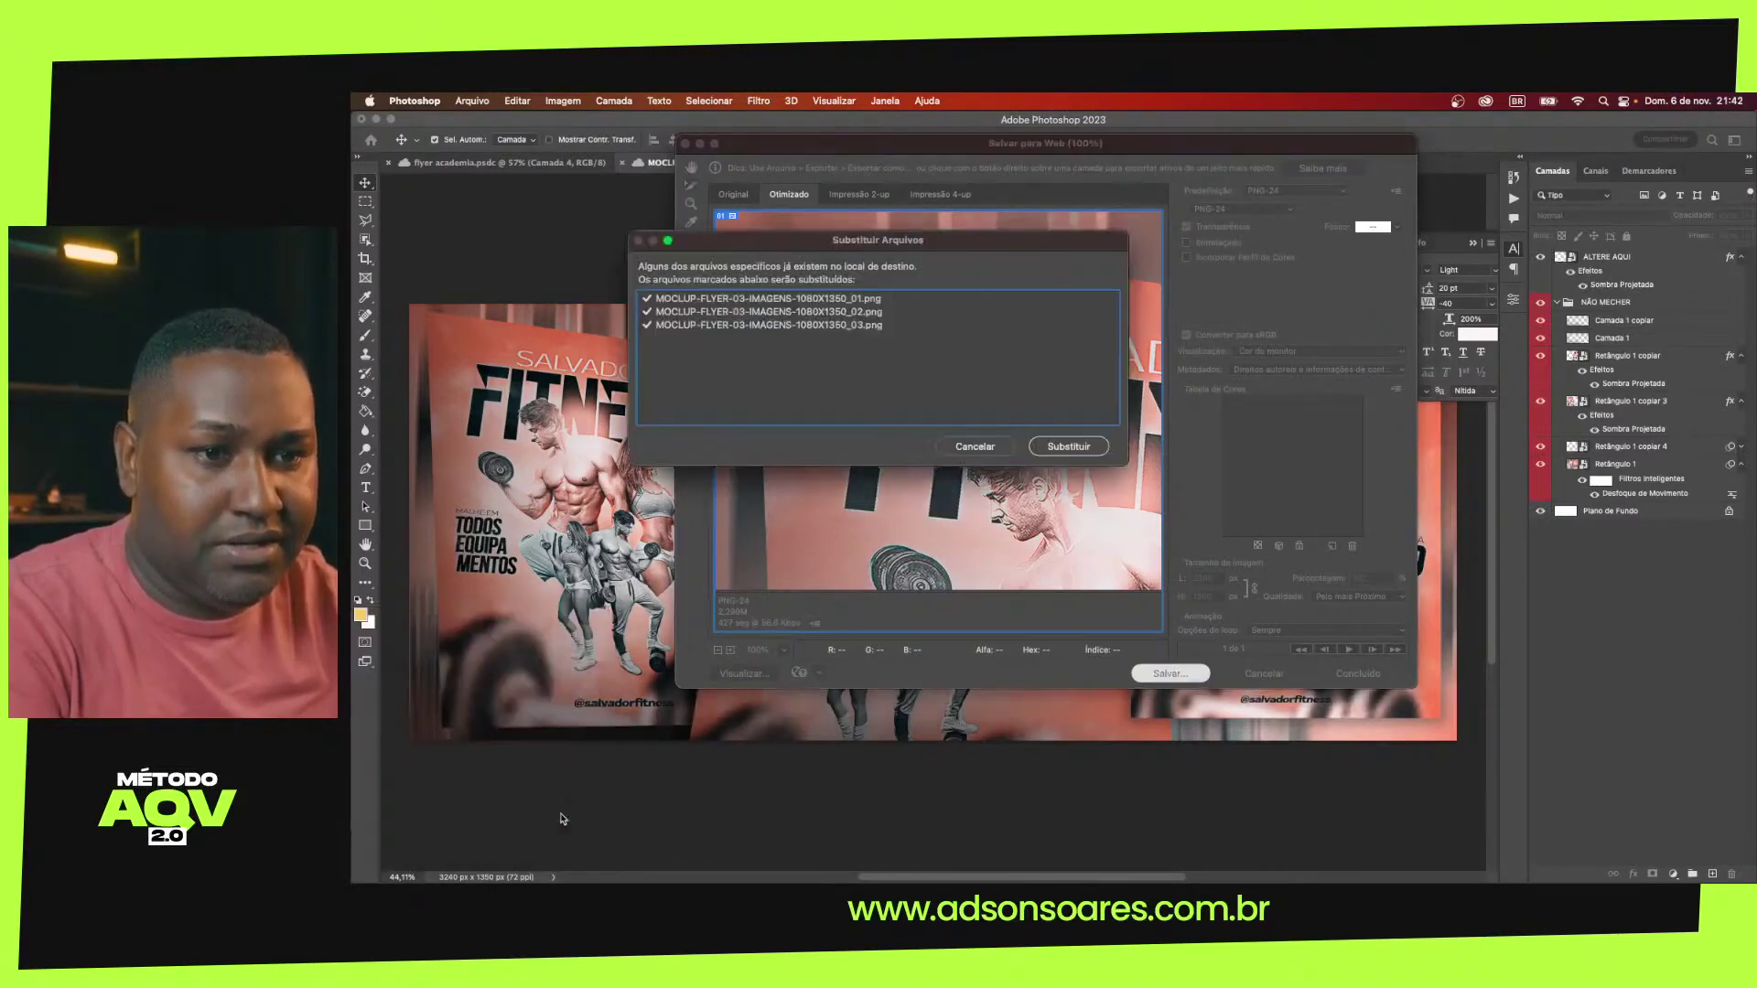
click(1050, 448)
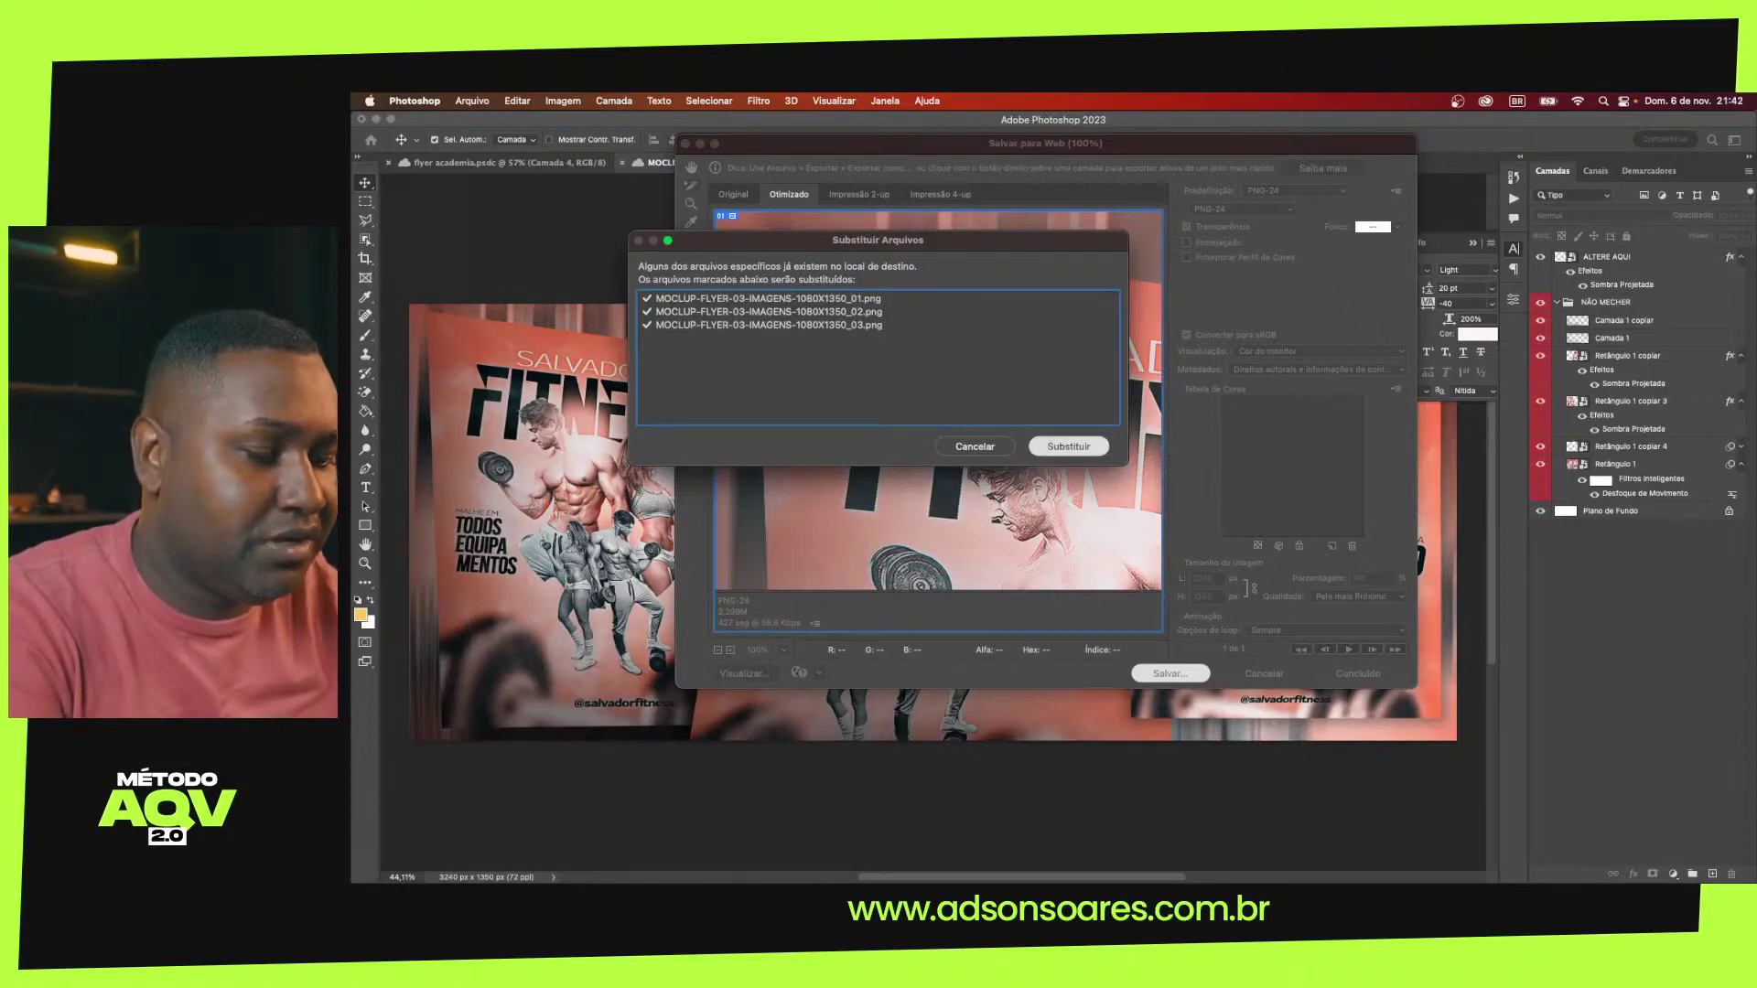
key(Return)
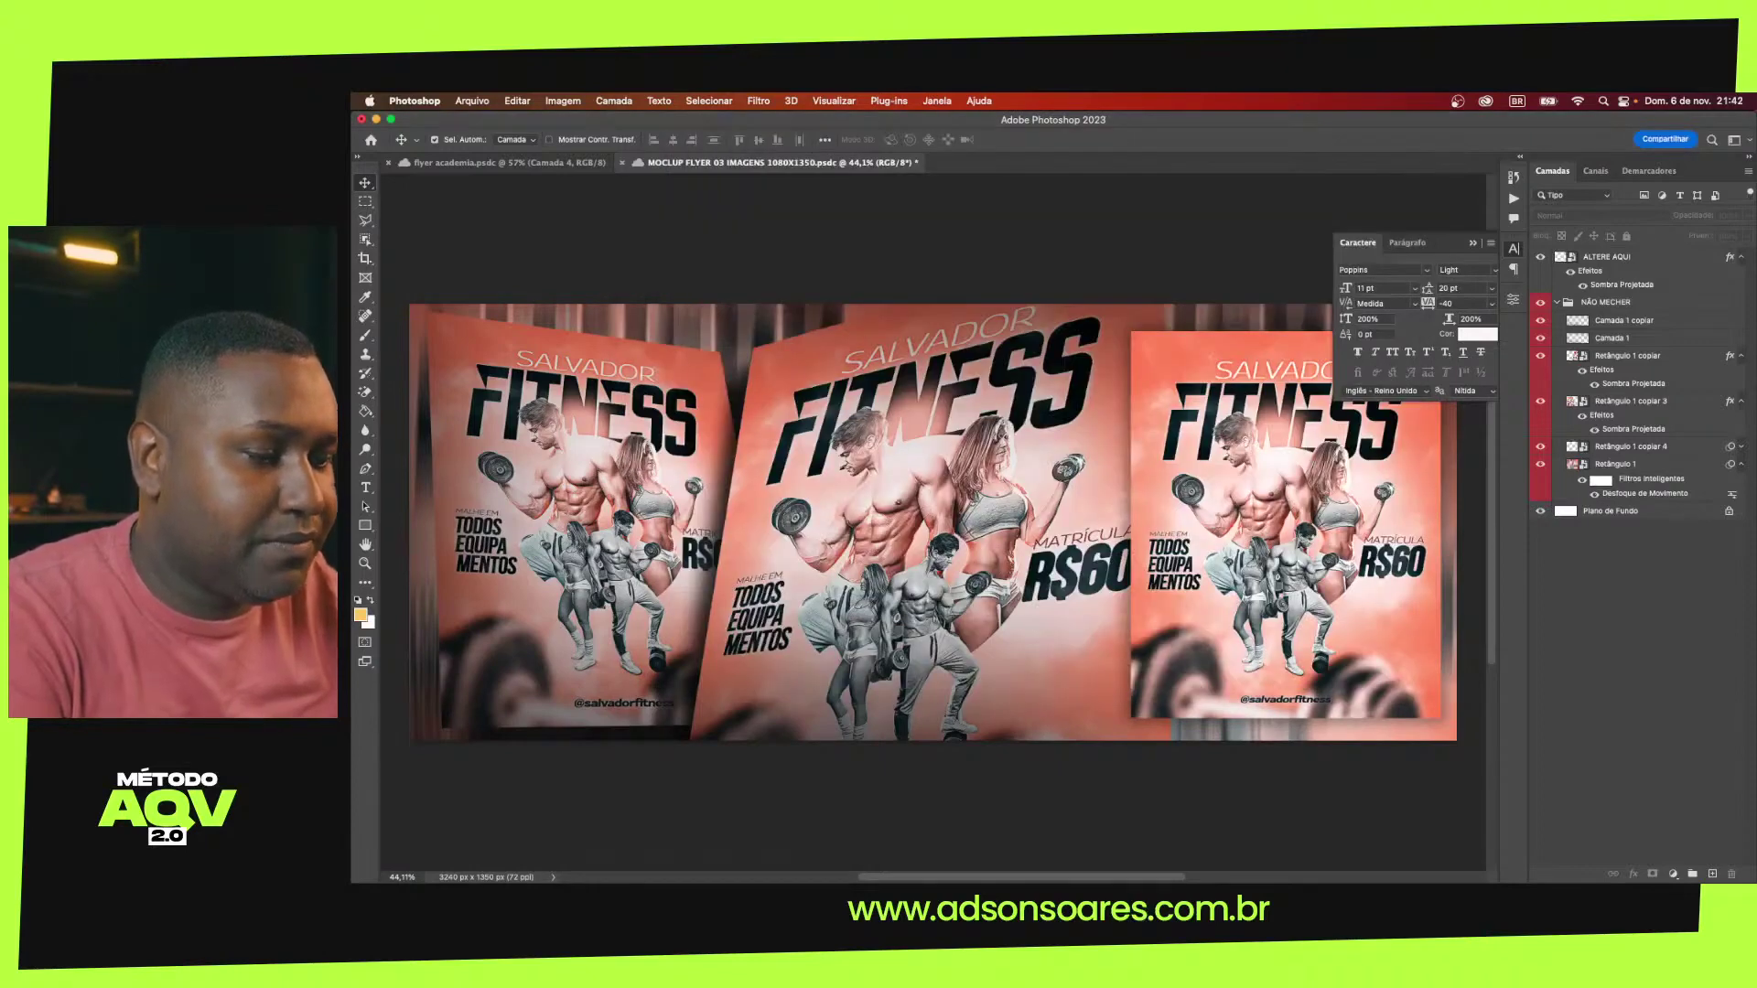
key(super+Tab)
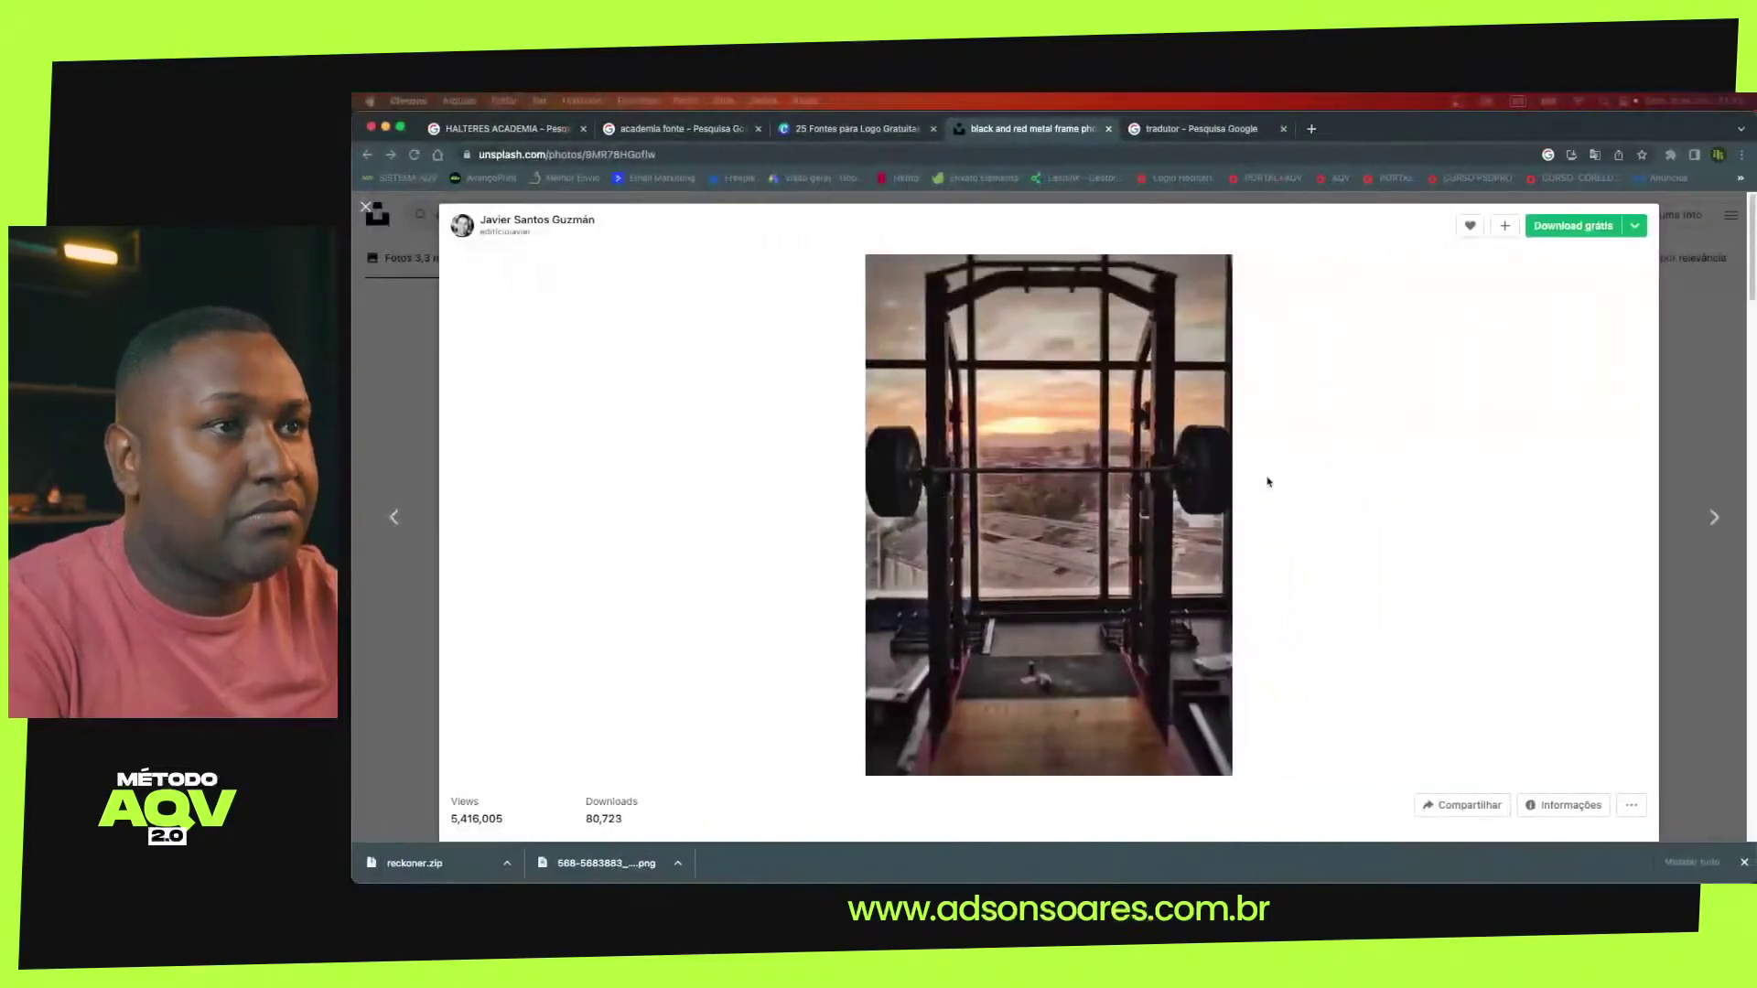
Close extra browser tabs, load instagram.com, and open the account's profile page
click(933, 129)
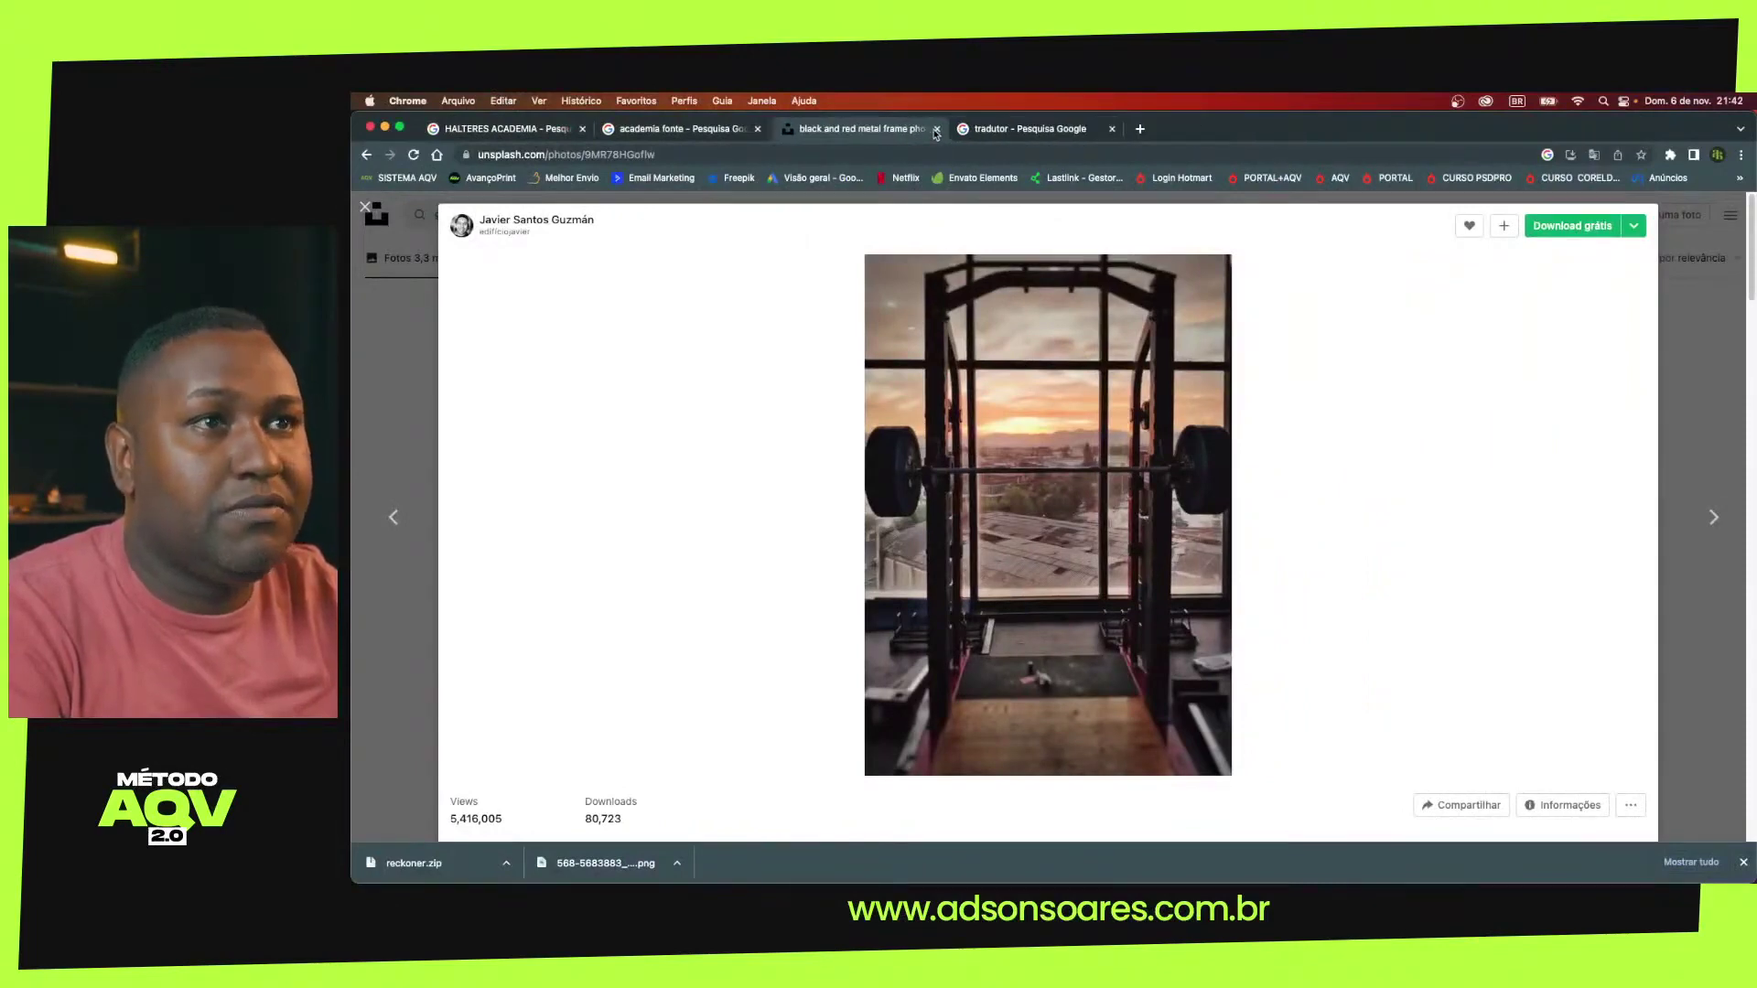
click(932, 129)
click(756, 151)
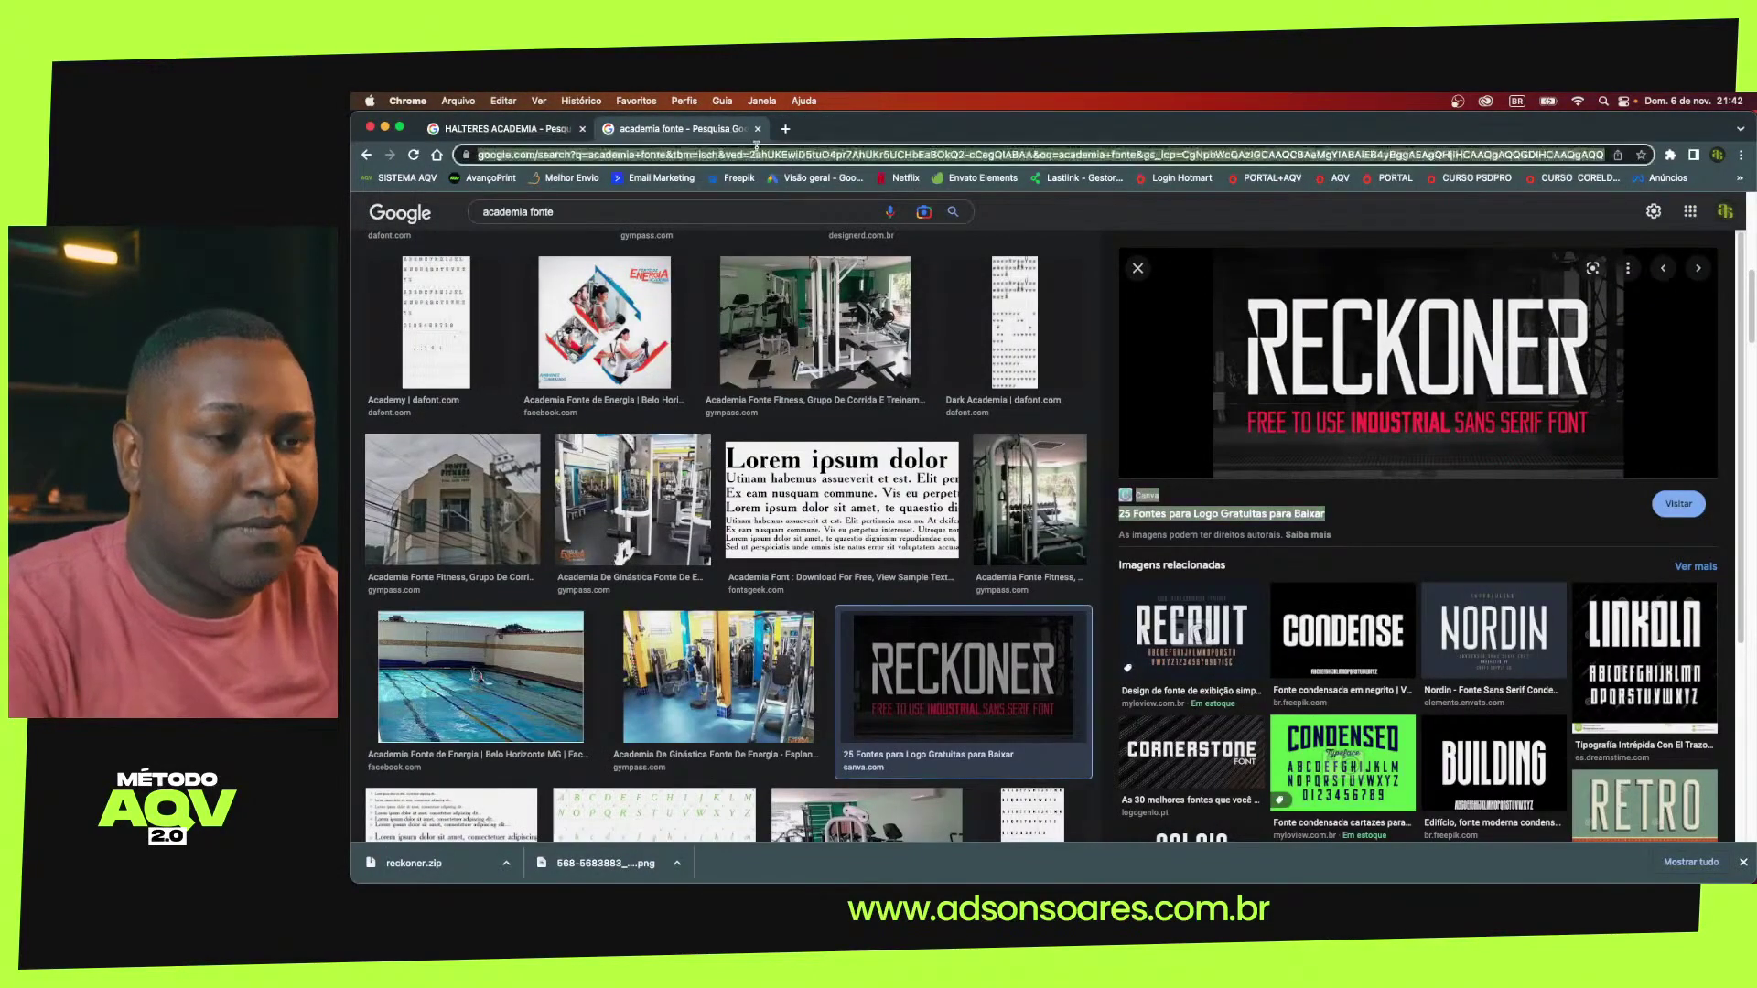
text(instagram.com)
key(Return)
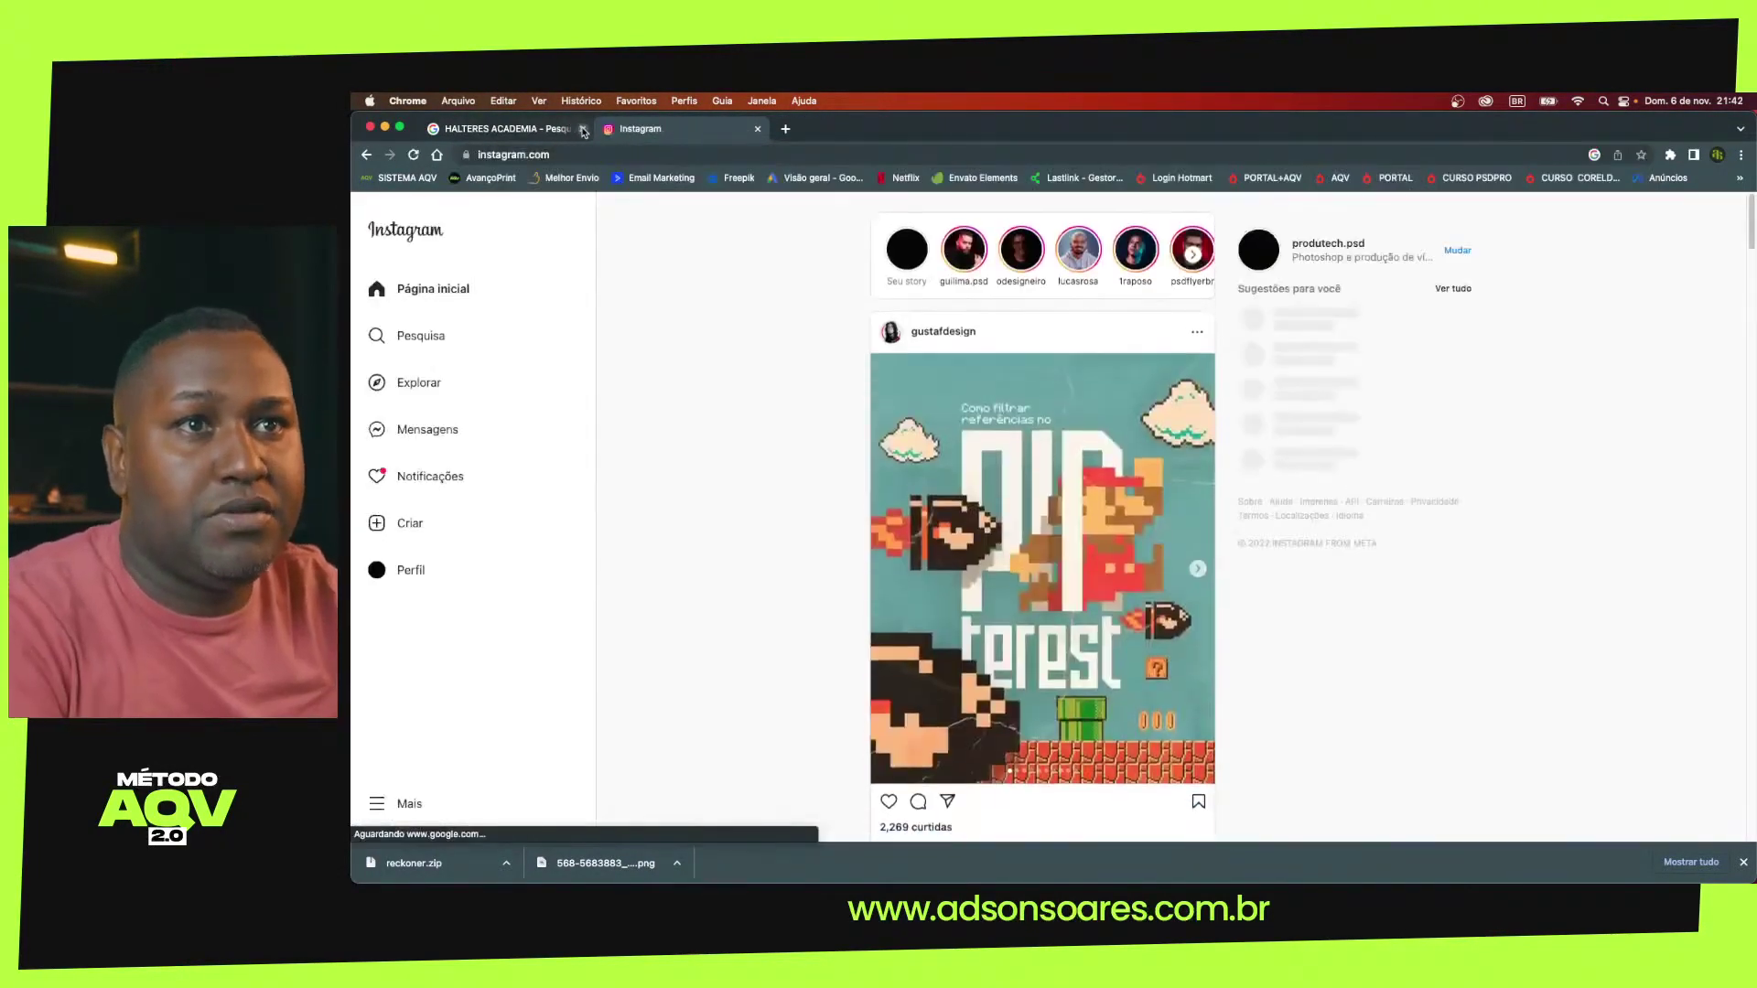
click(582, 129)
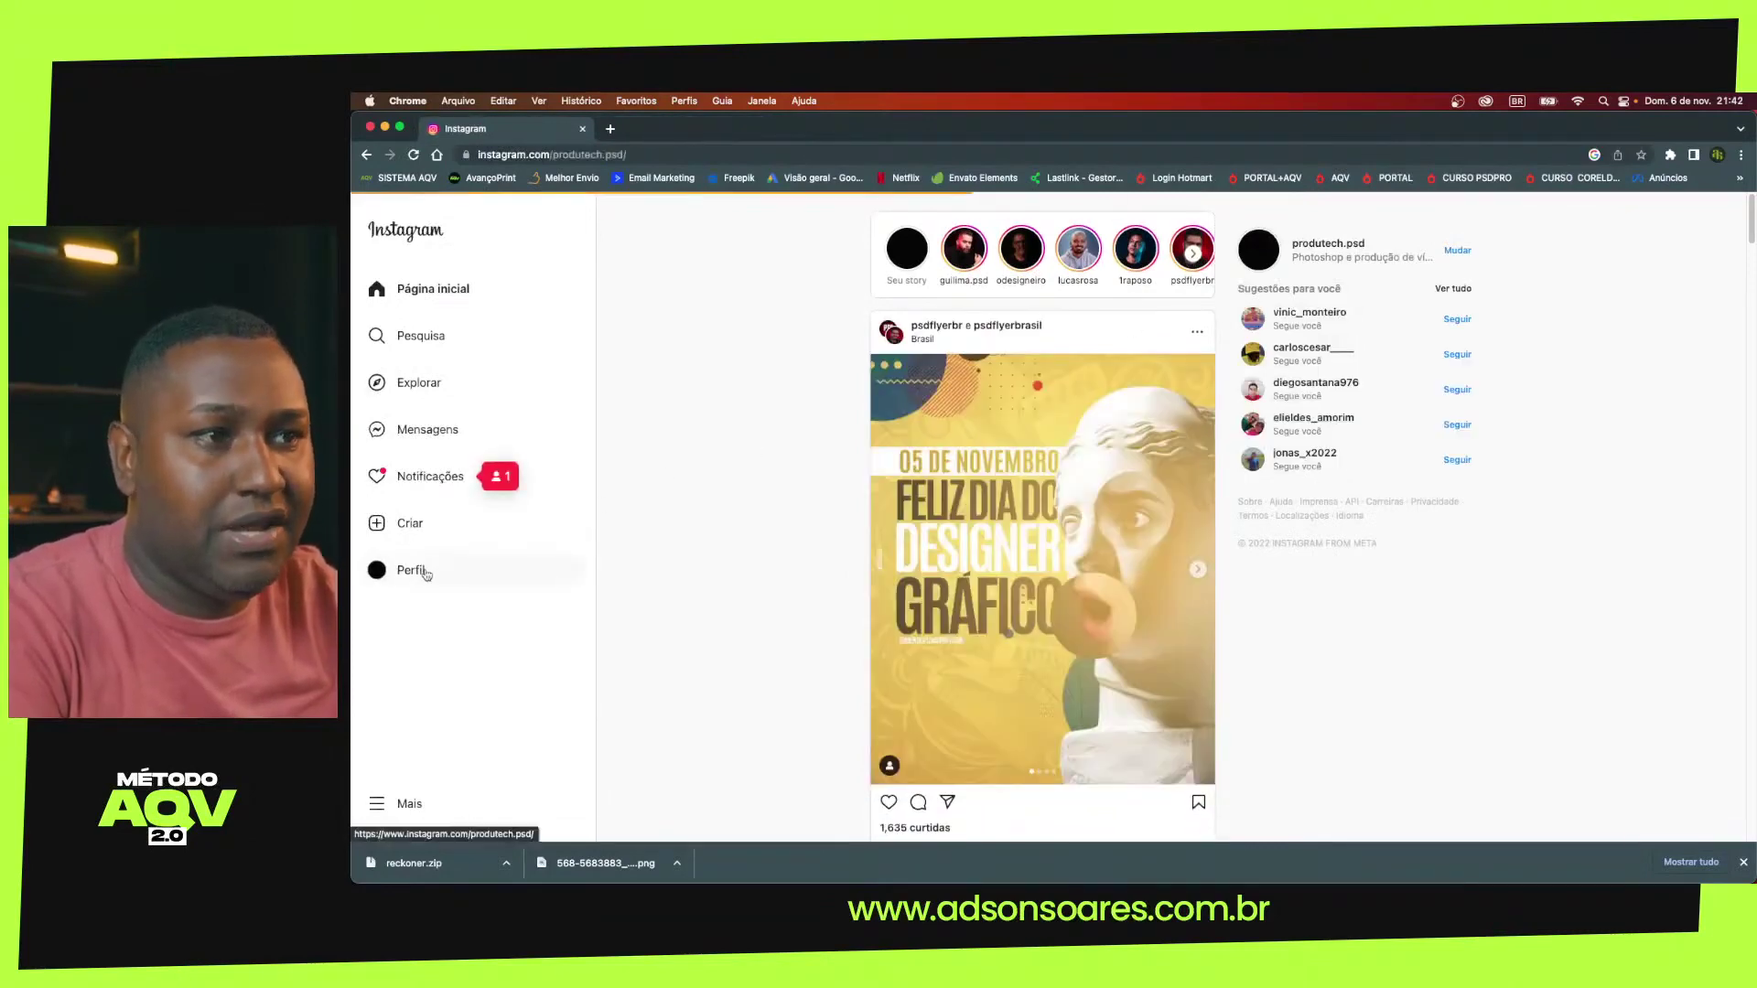
click(424, 572)
mouse_move(934, 629)
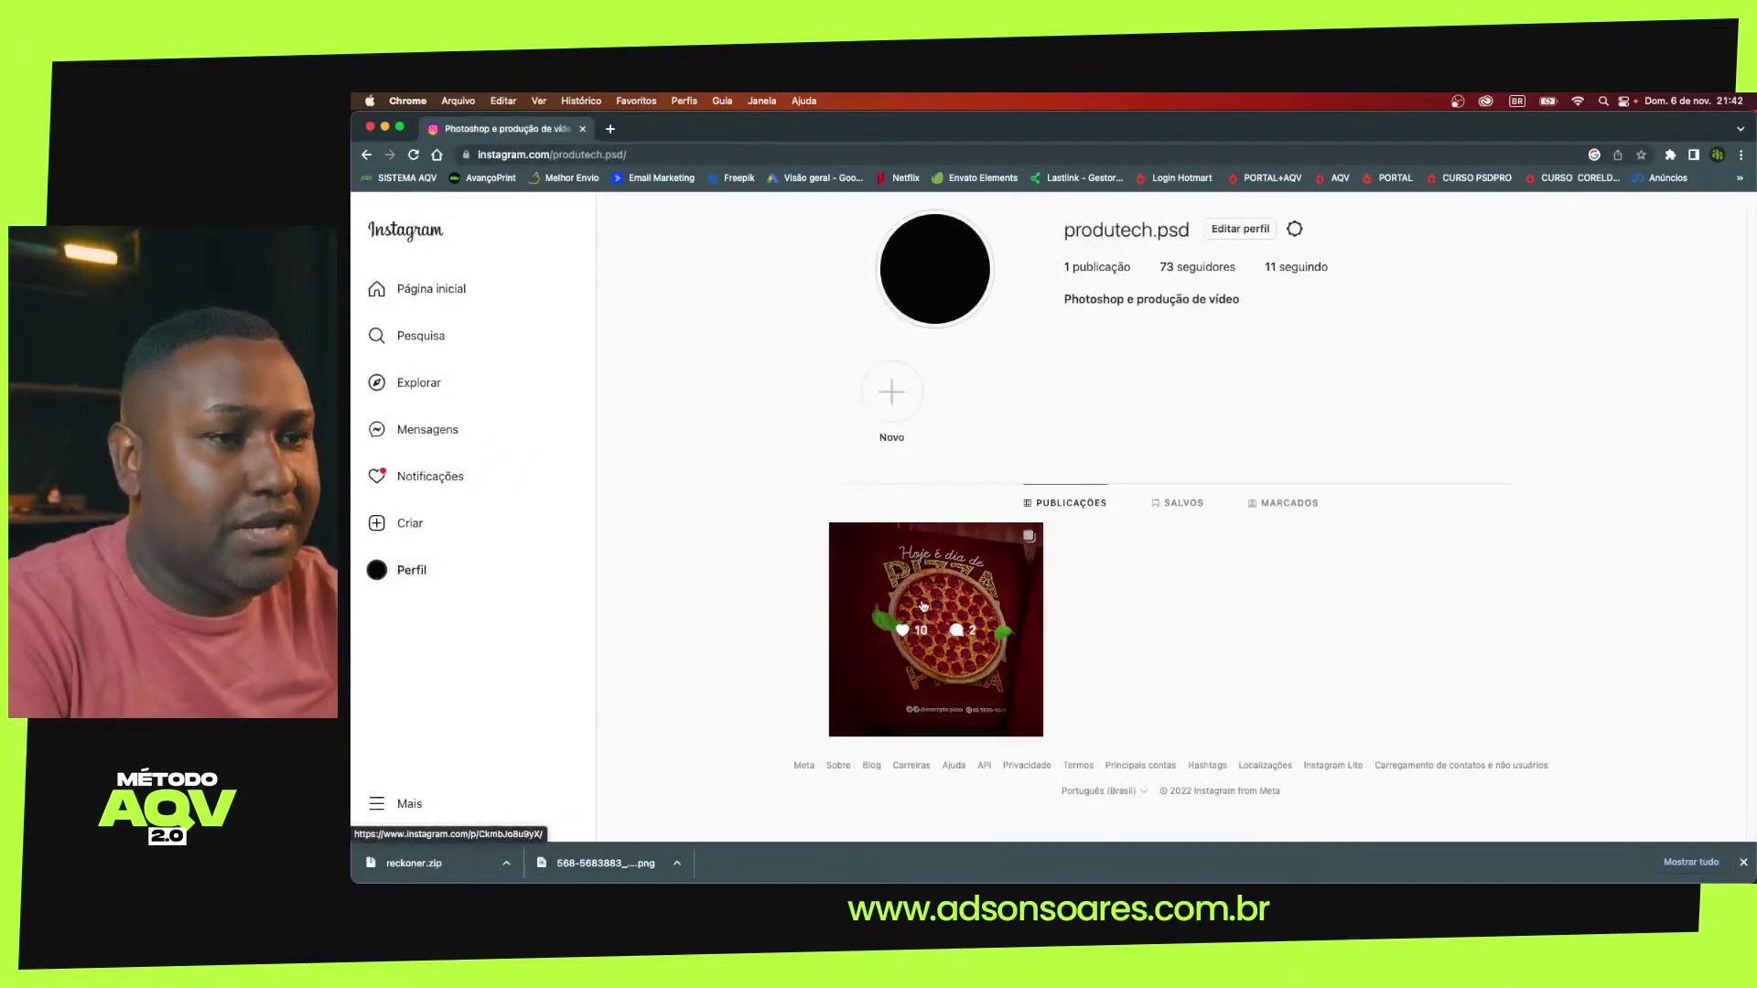
Open the pizza post, select its caption text, and close back to the profile
click(973, 585)
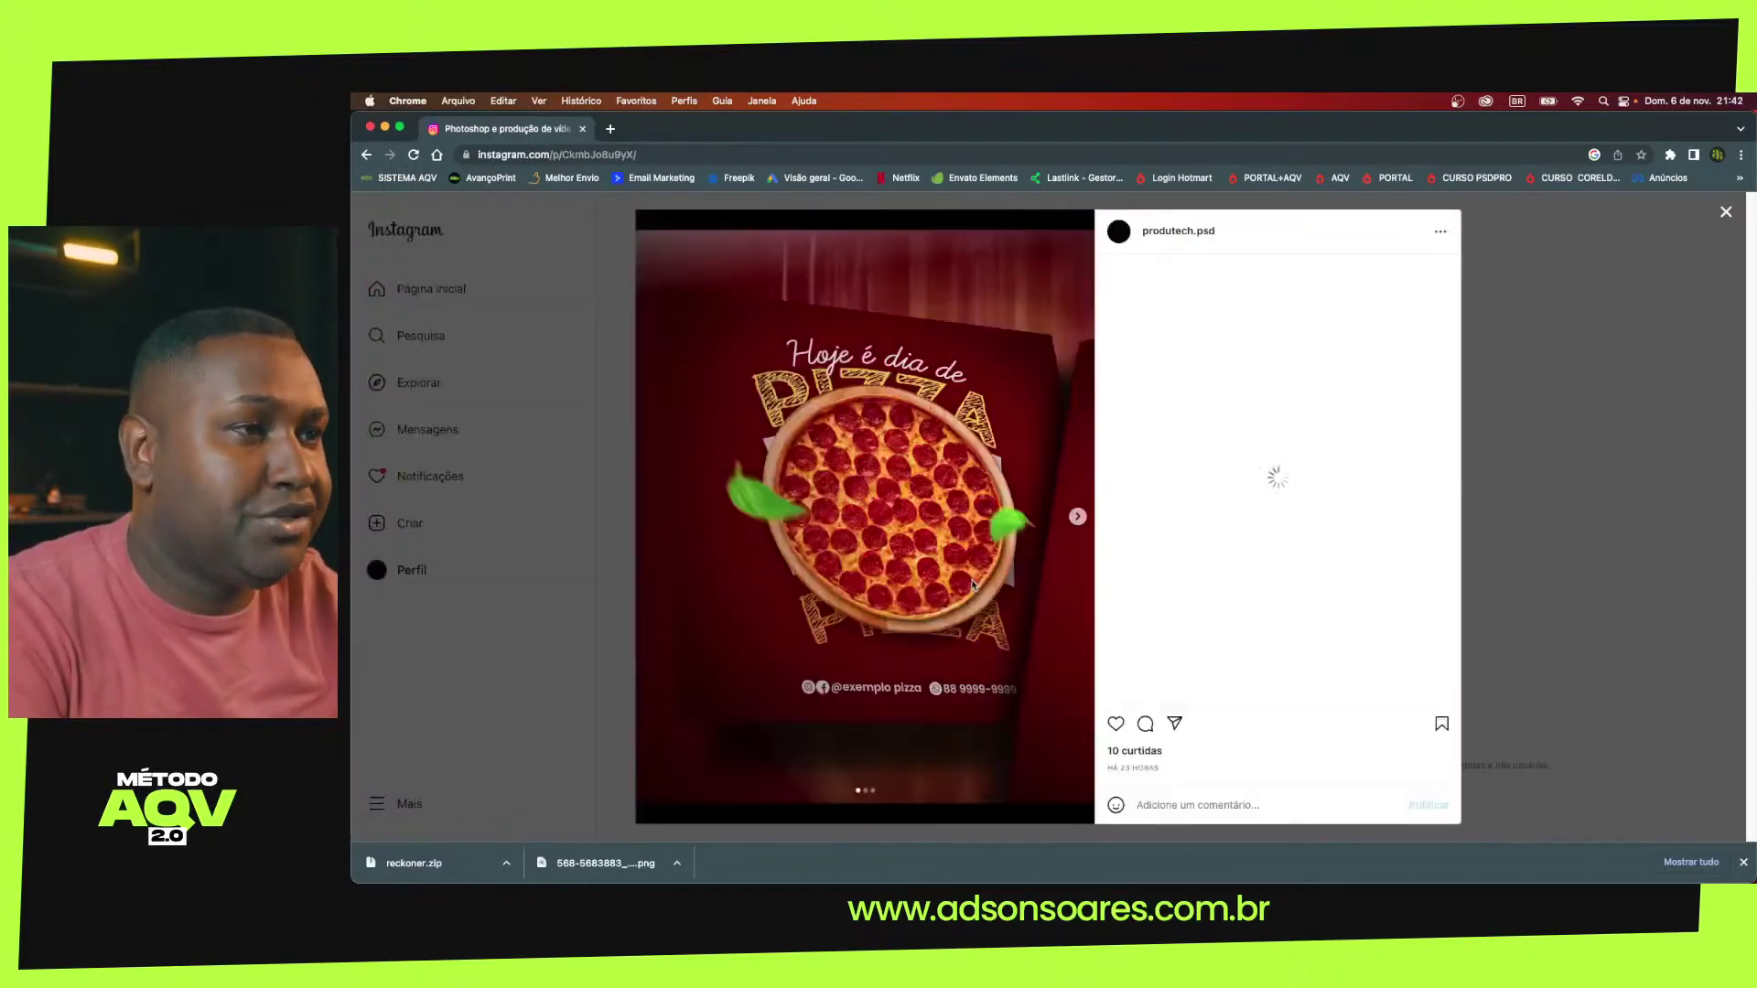
click(1527, 464)
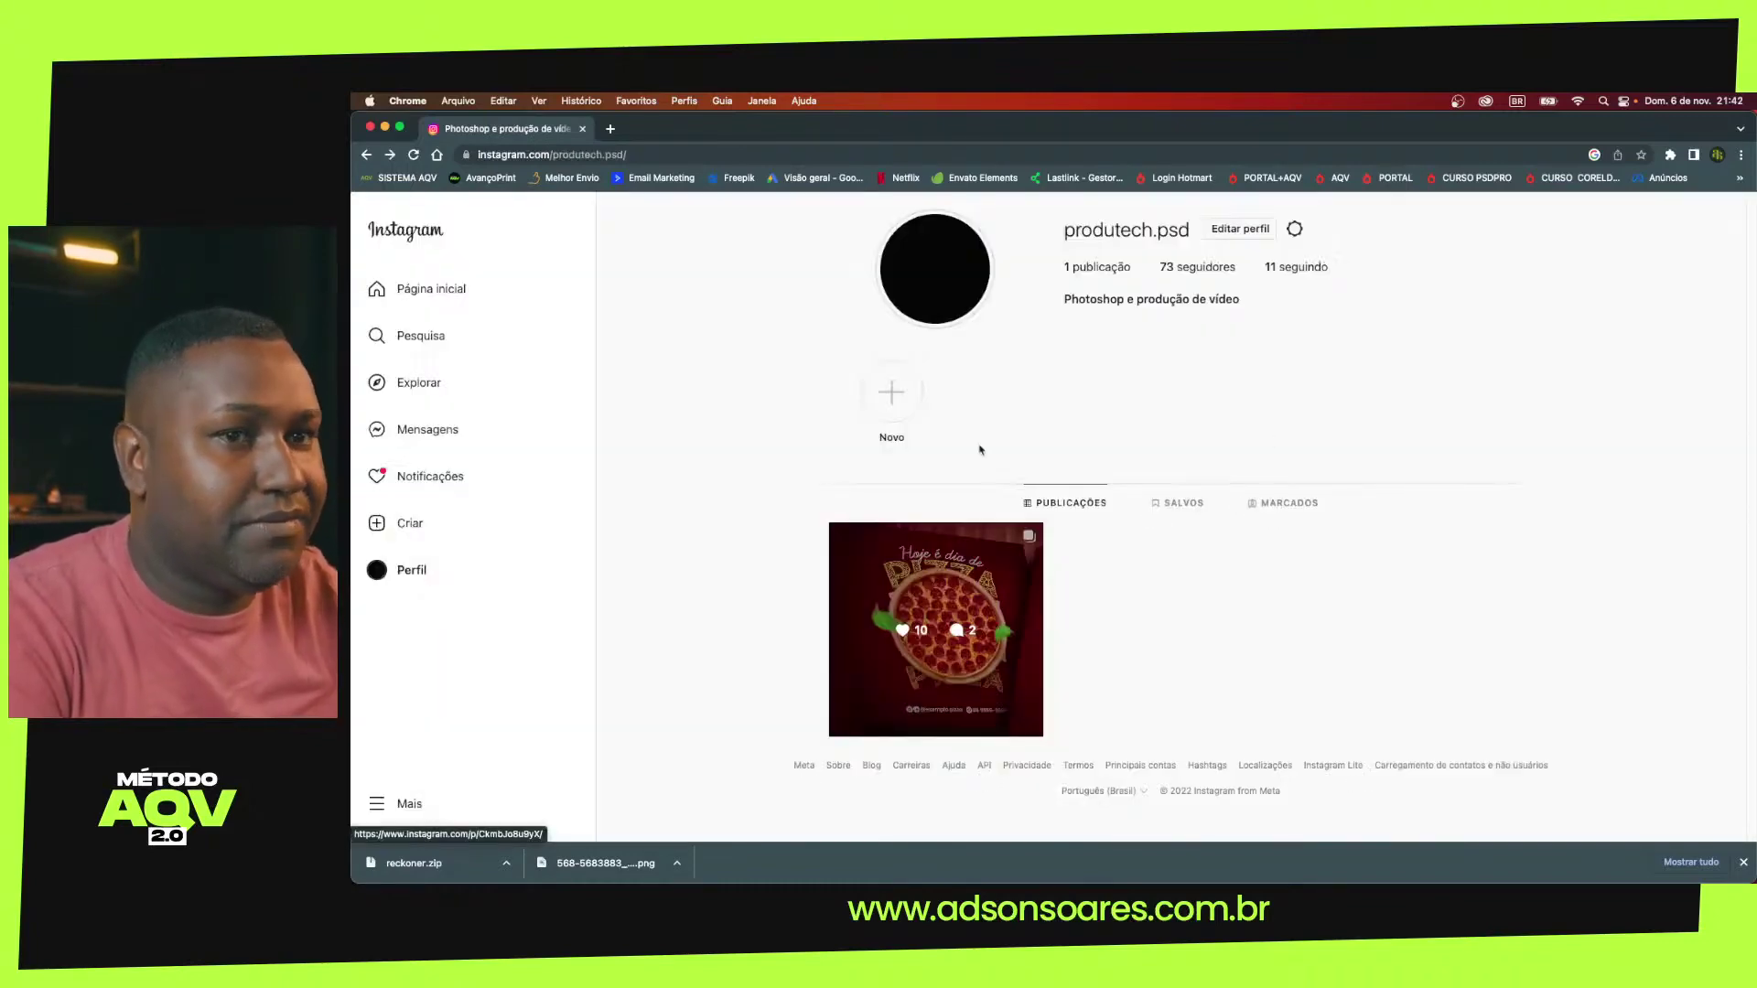
click(442, 522)
click(641, 453)
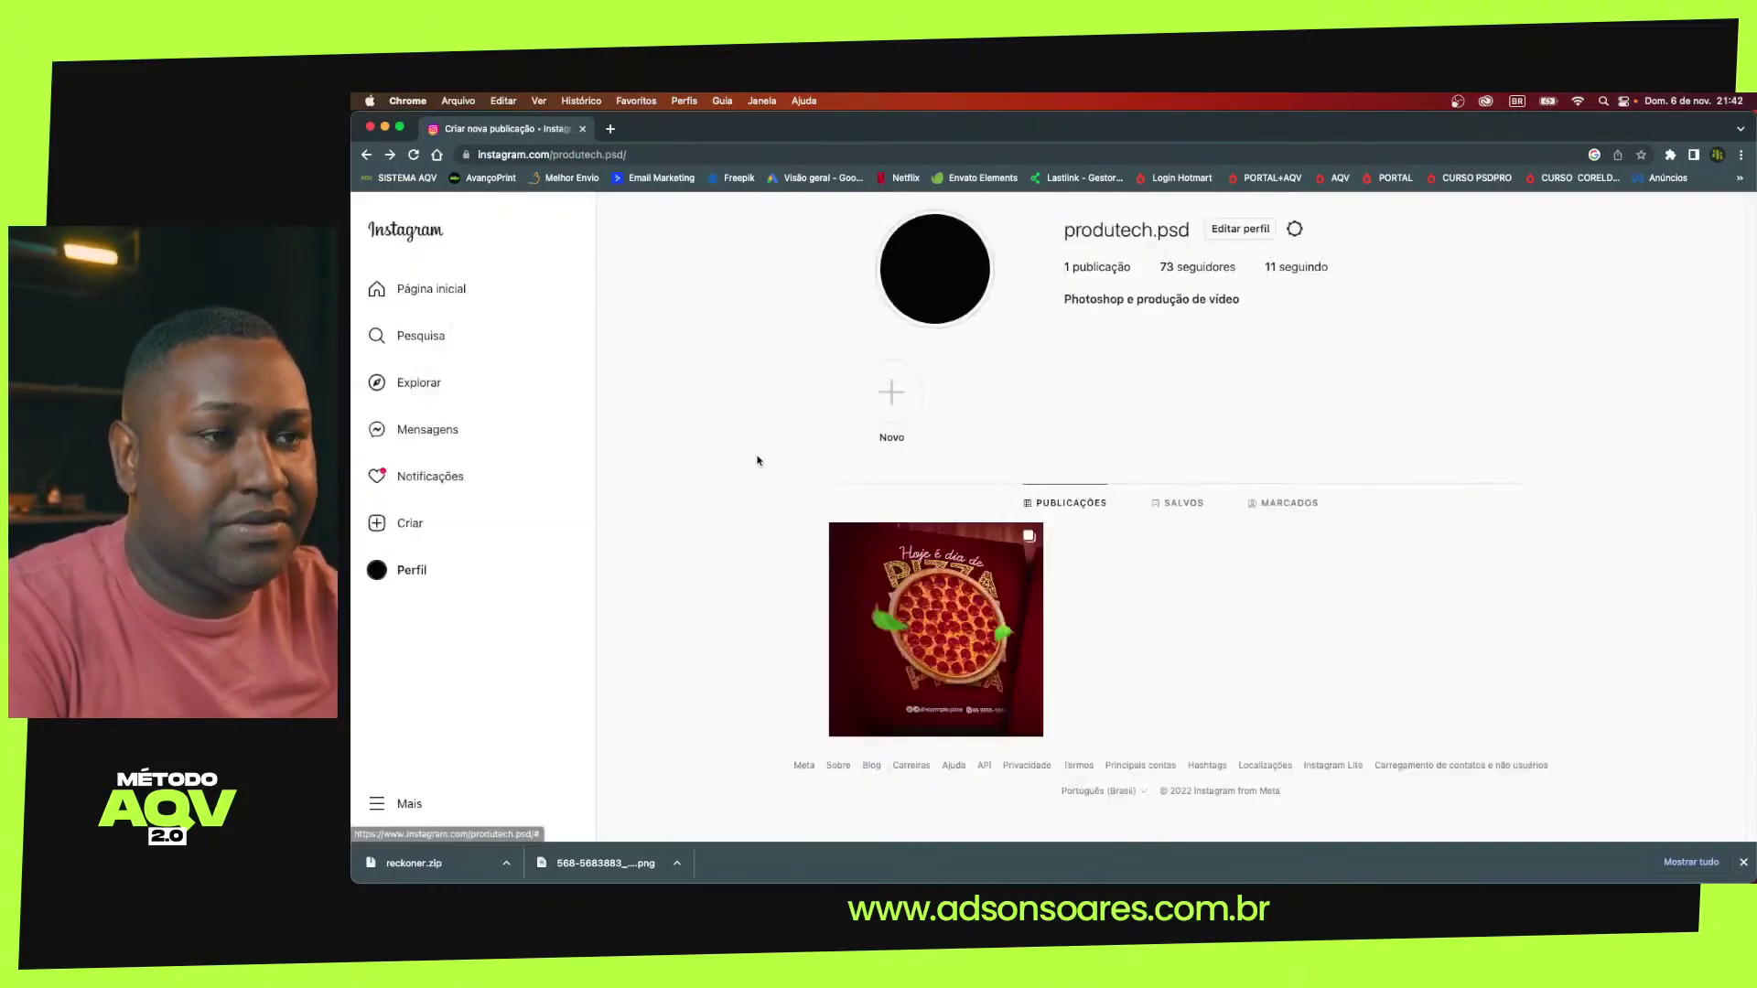
click(897, 580)
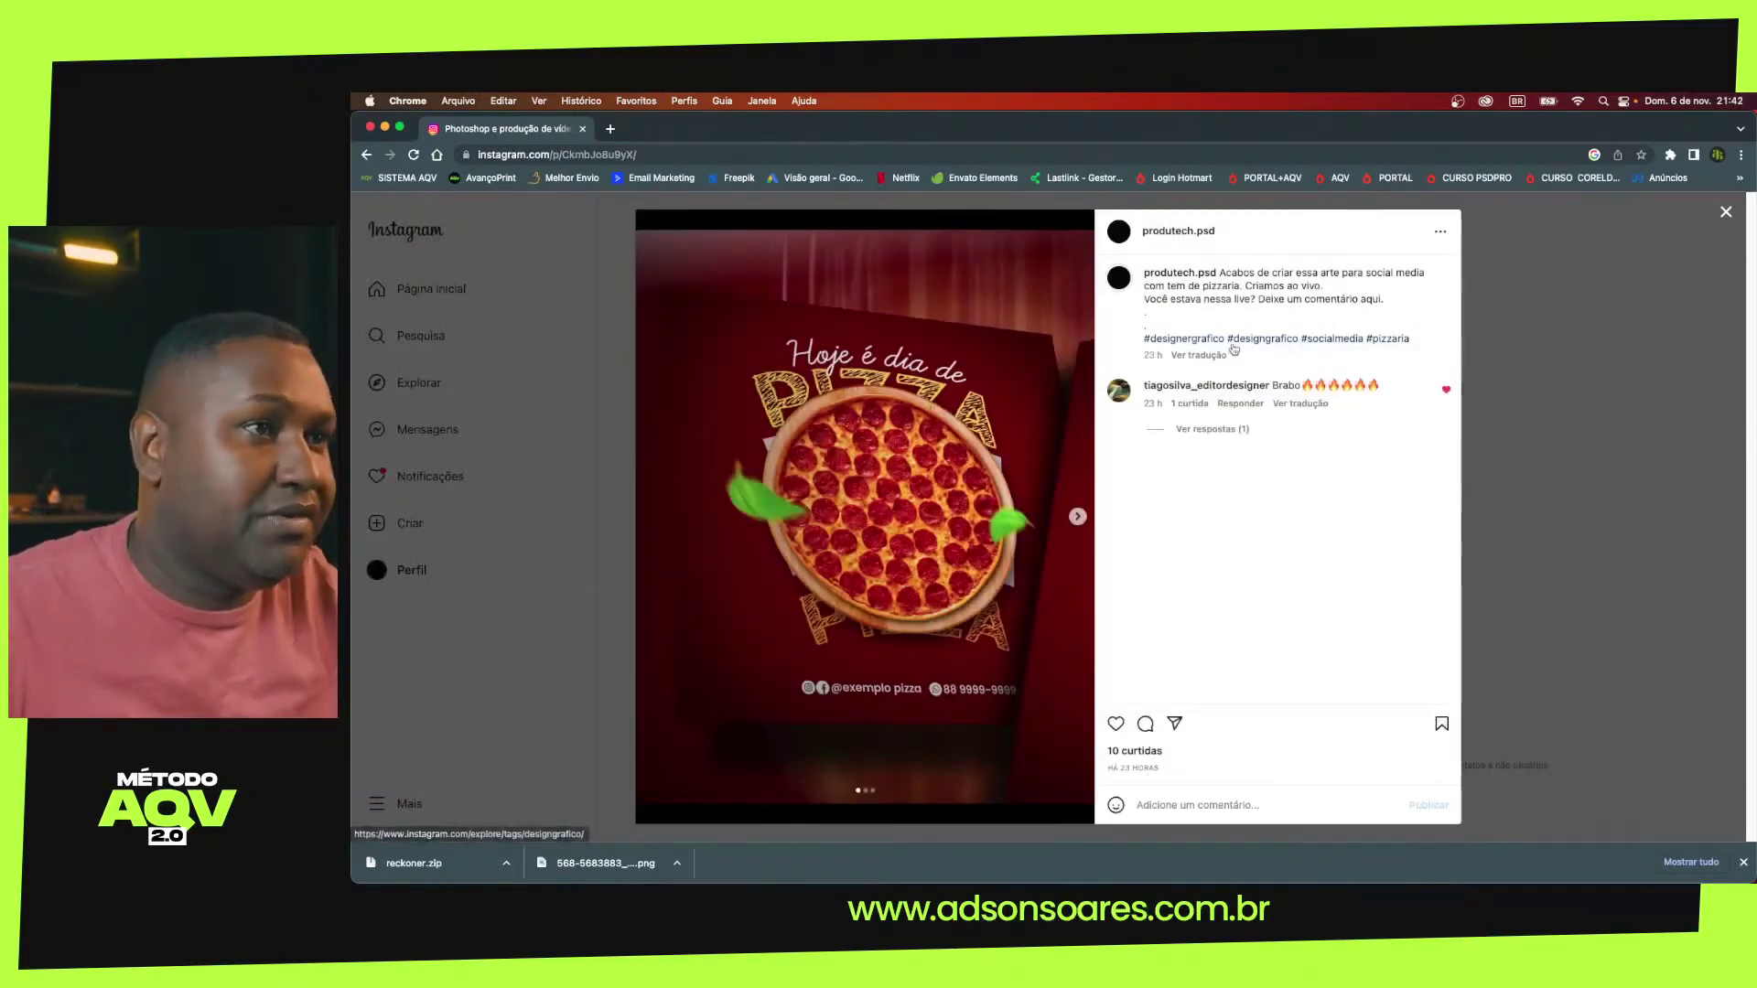
drag(1222, 274, 1394, 340)
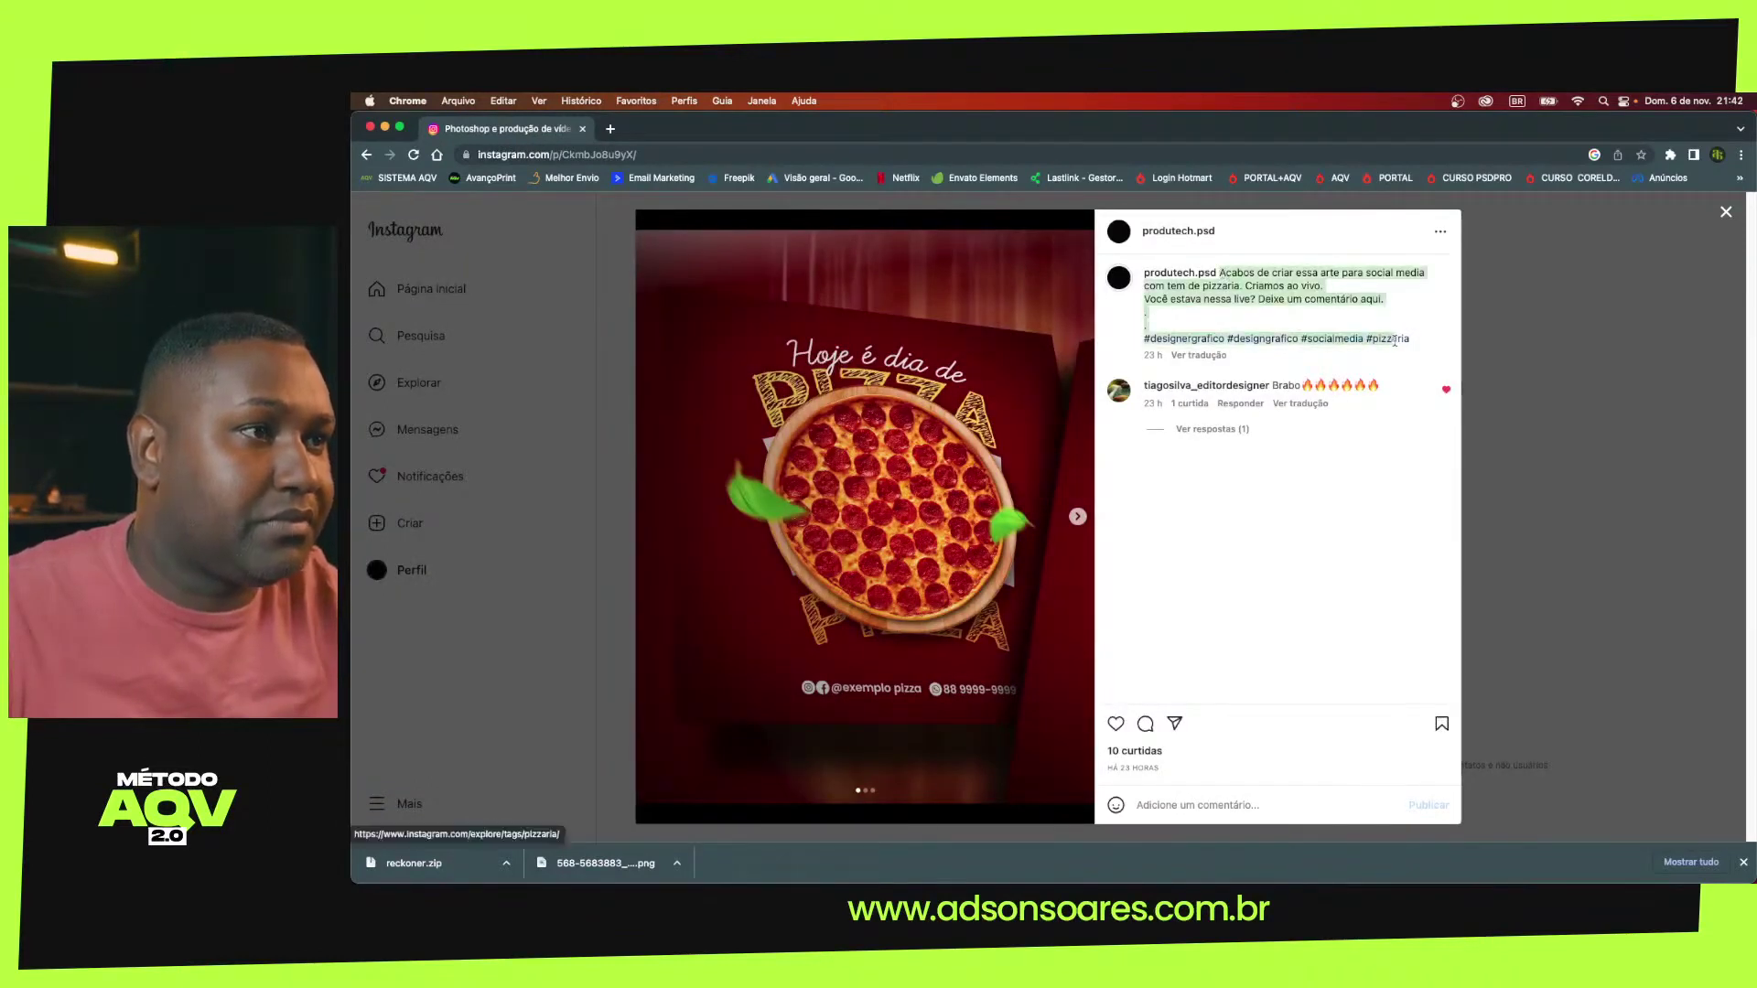
click(1534, 354)
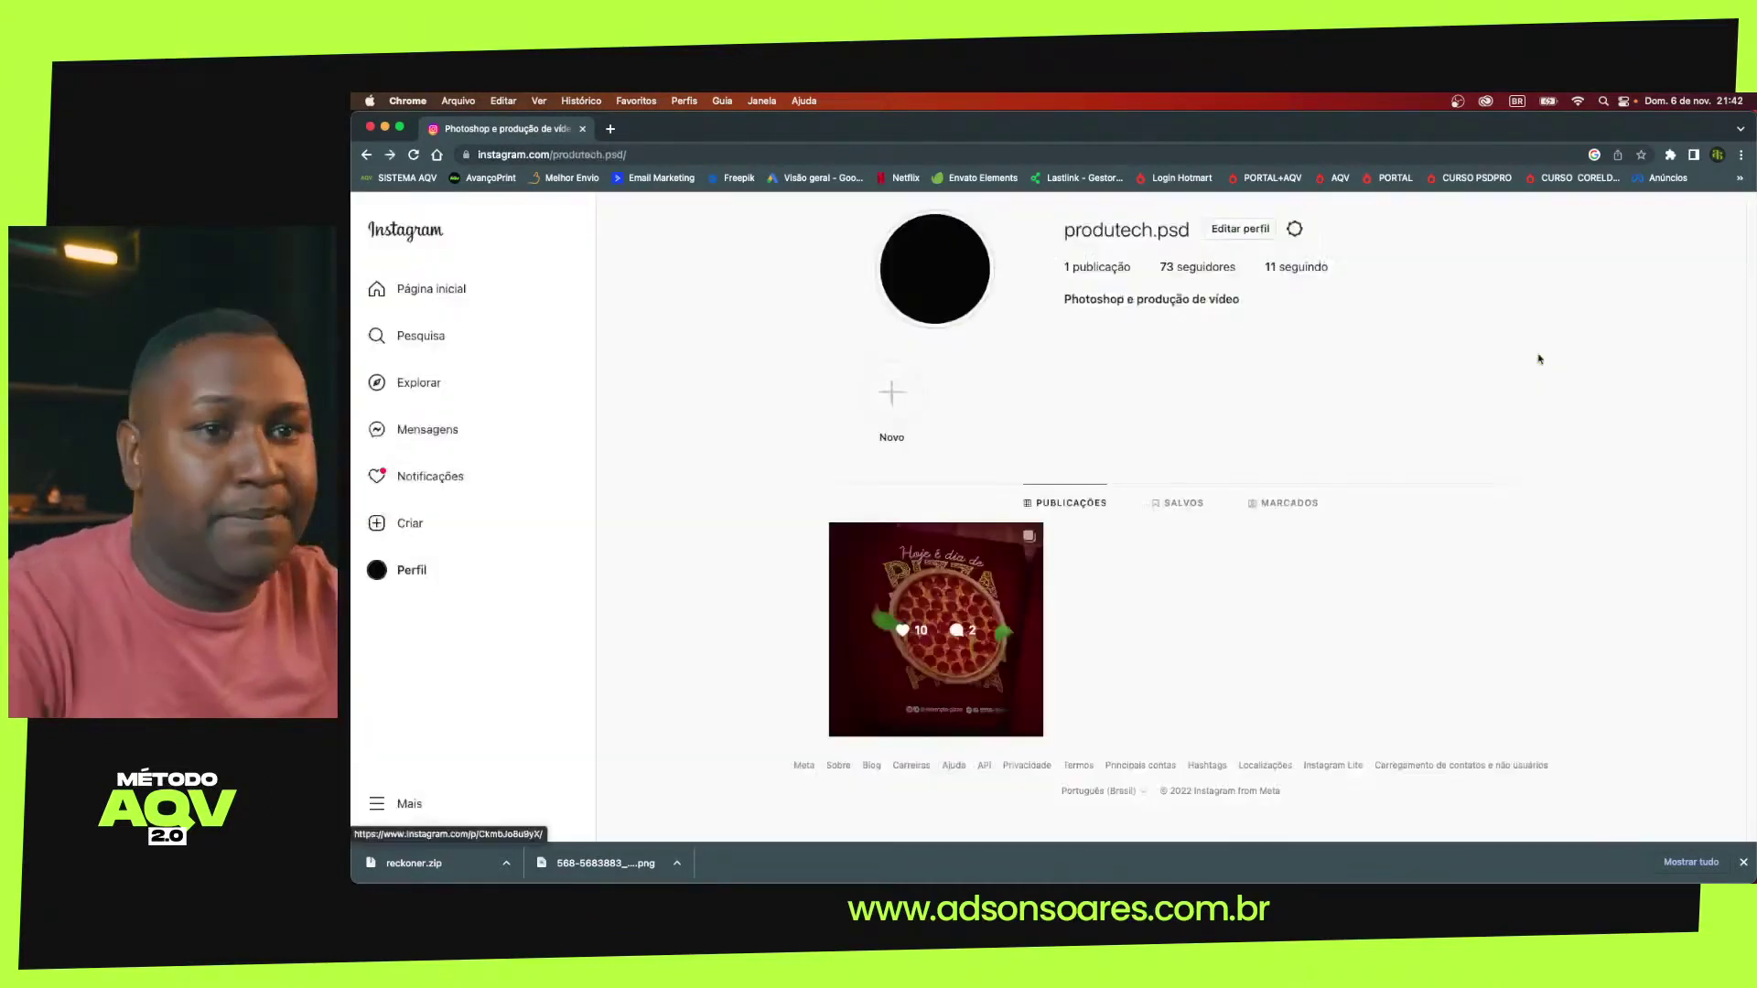
Start a new Instagram post and upload the three flyer mockup images from the images folder
click(407, 523)
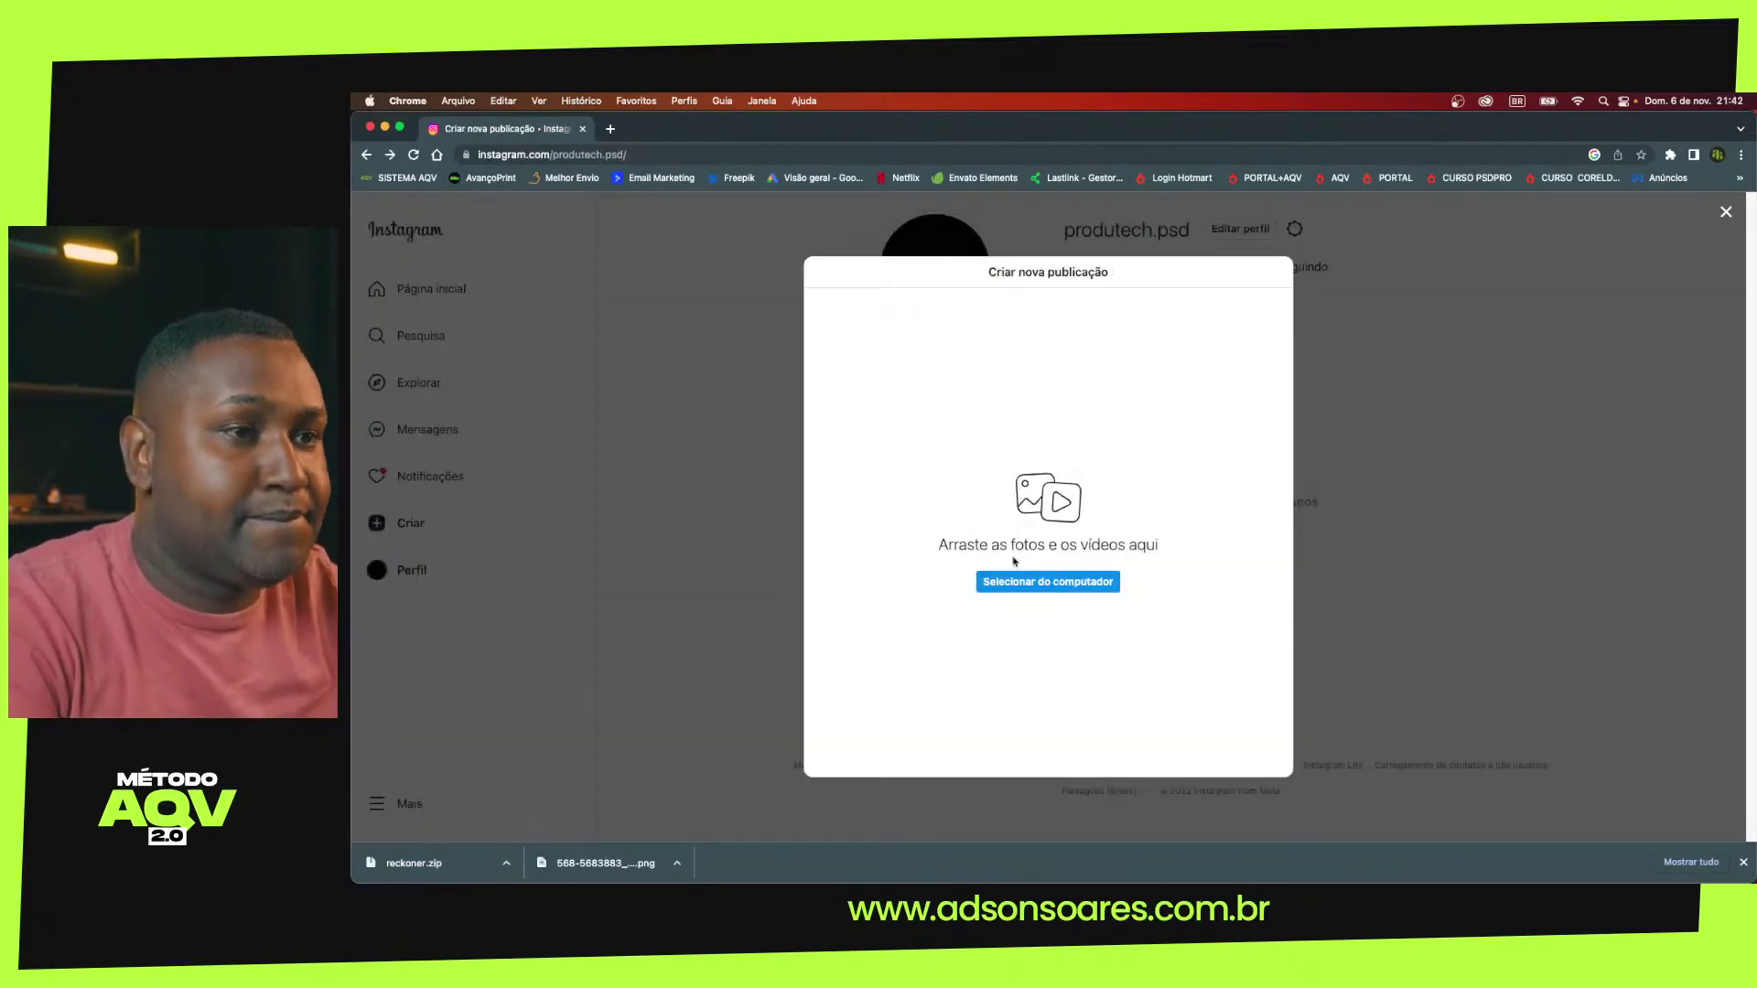
click(1029, 583)
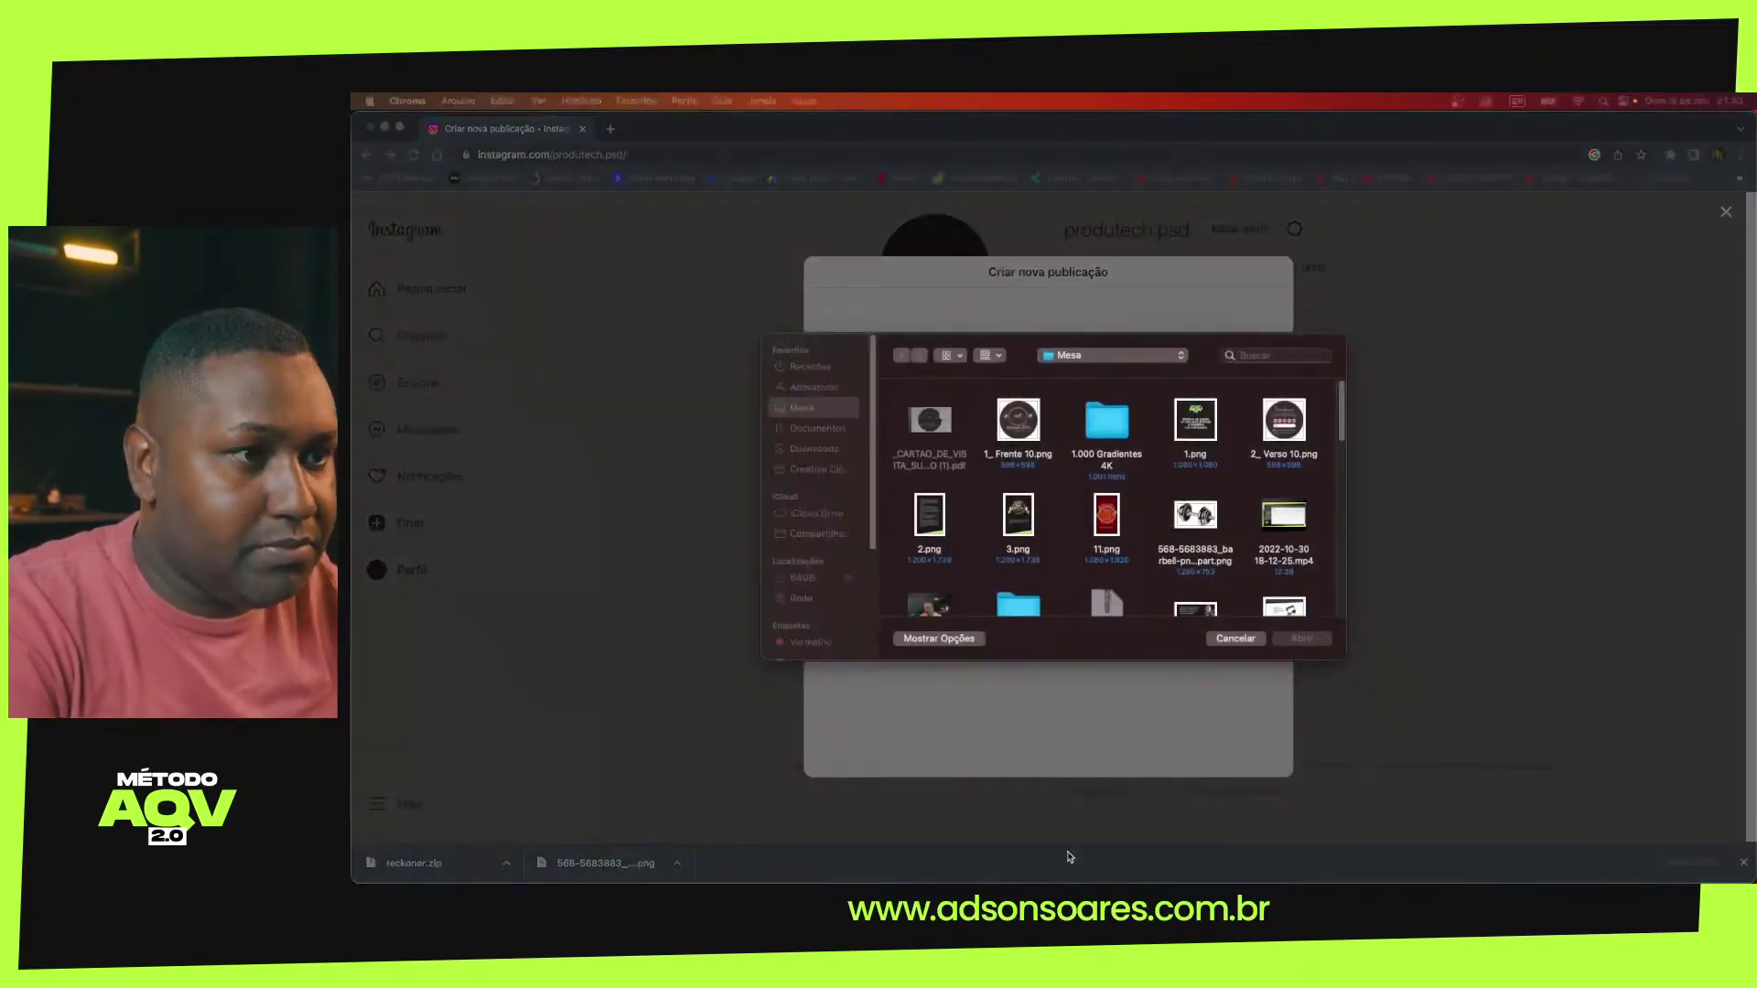
click(1099, 438)
scroll(1096, 469, down, 3)
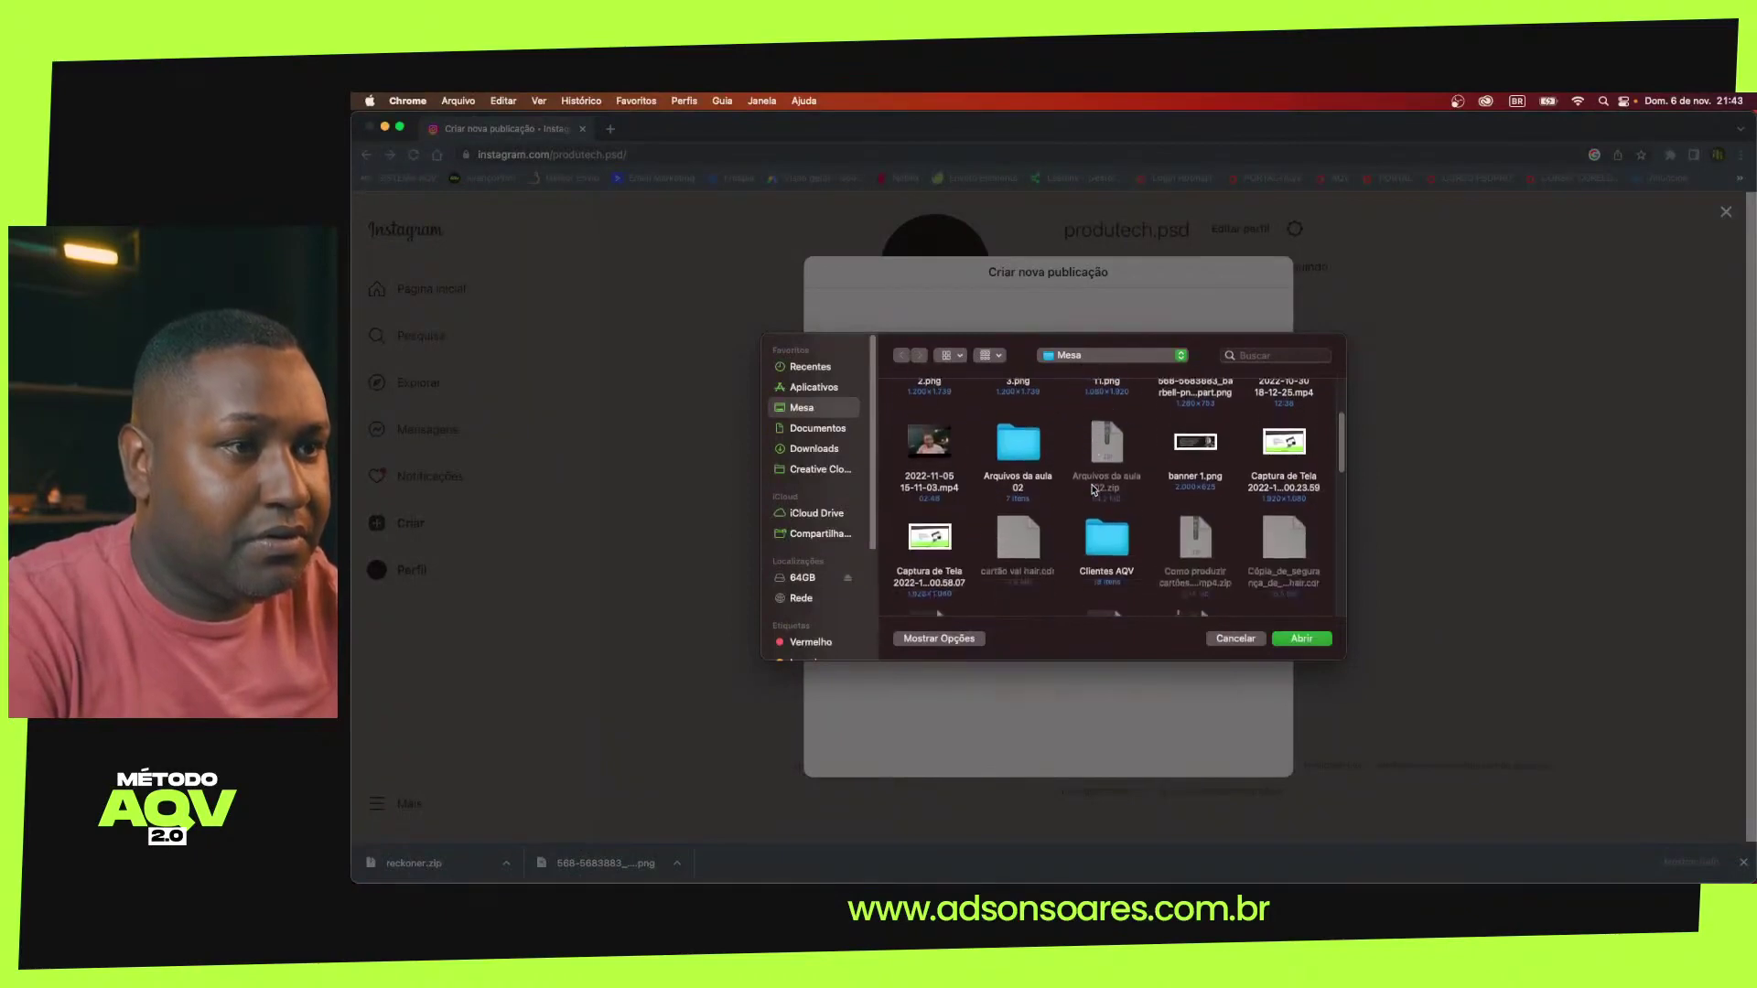
scroll(1094, 476, down, 3)
scroll(1093, 489, down, 3)
scroll(1125, 488, down, 2)
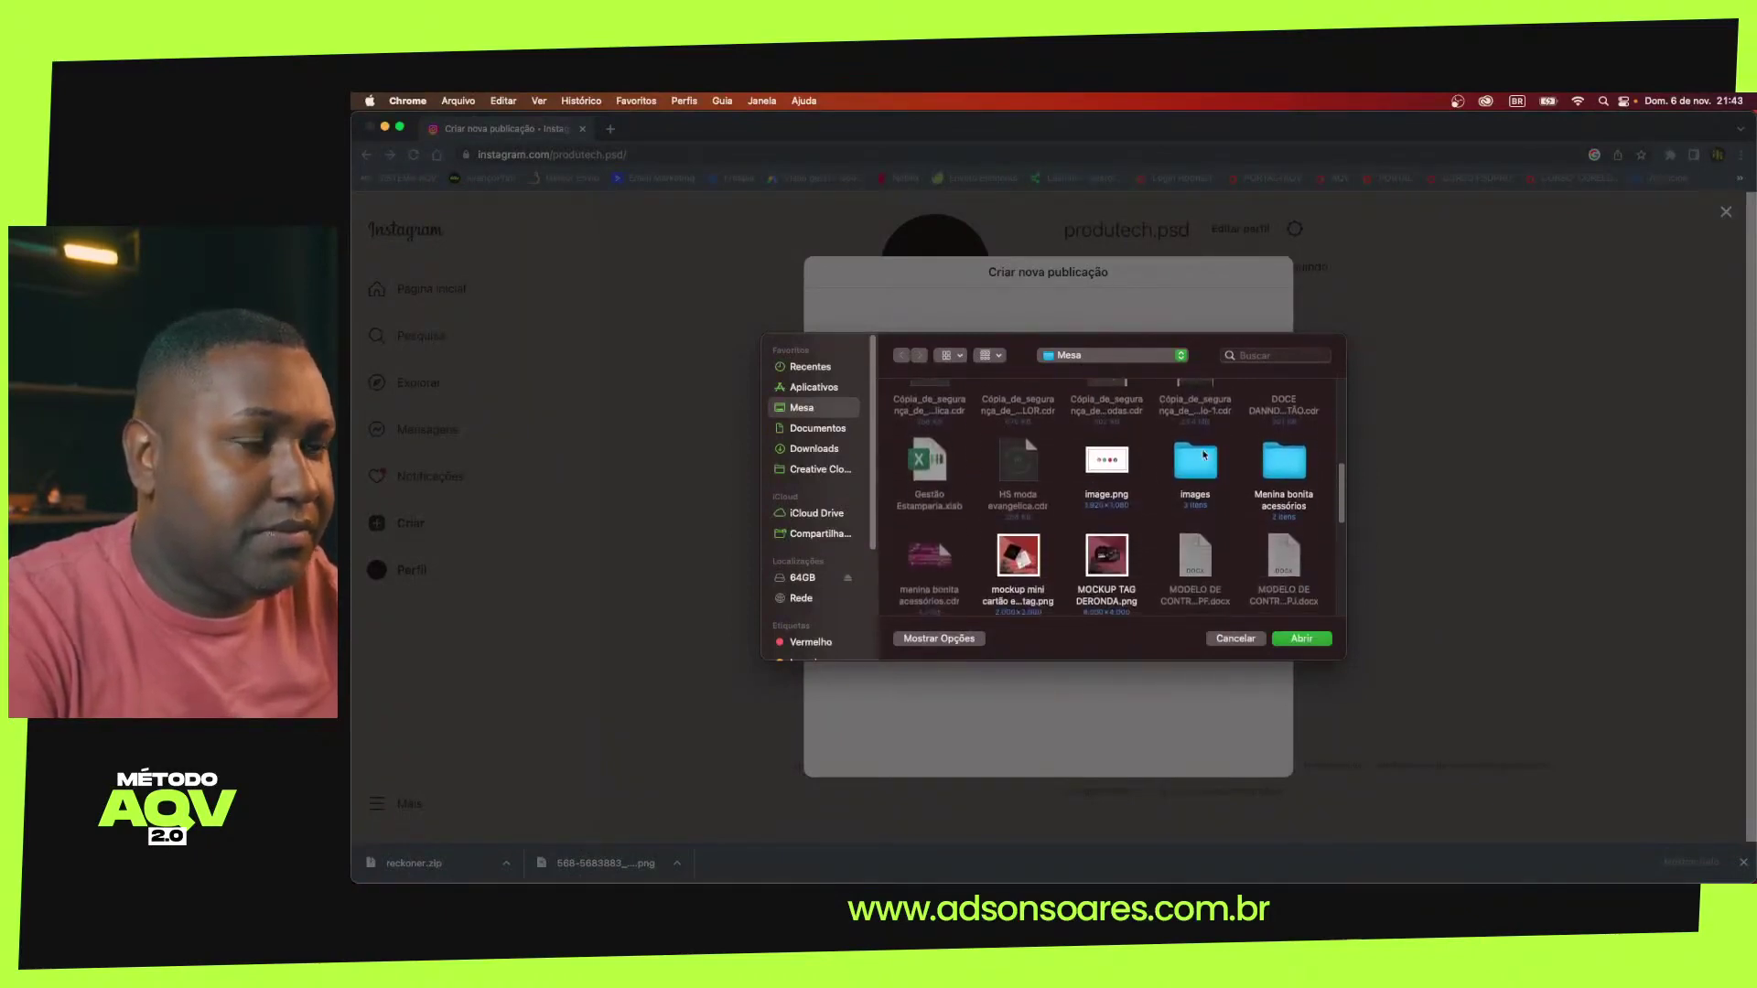
double_click(1196, 462)
drag(915, 505, 1088, 438)
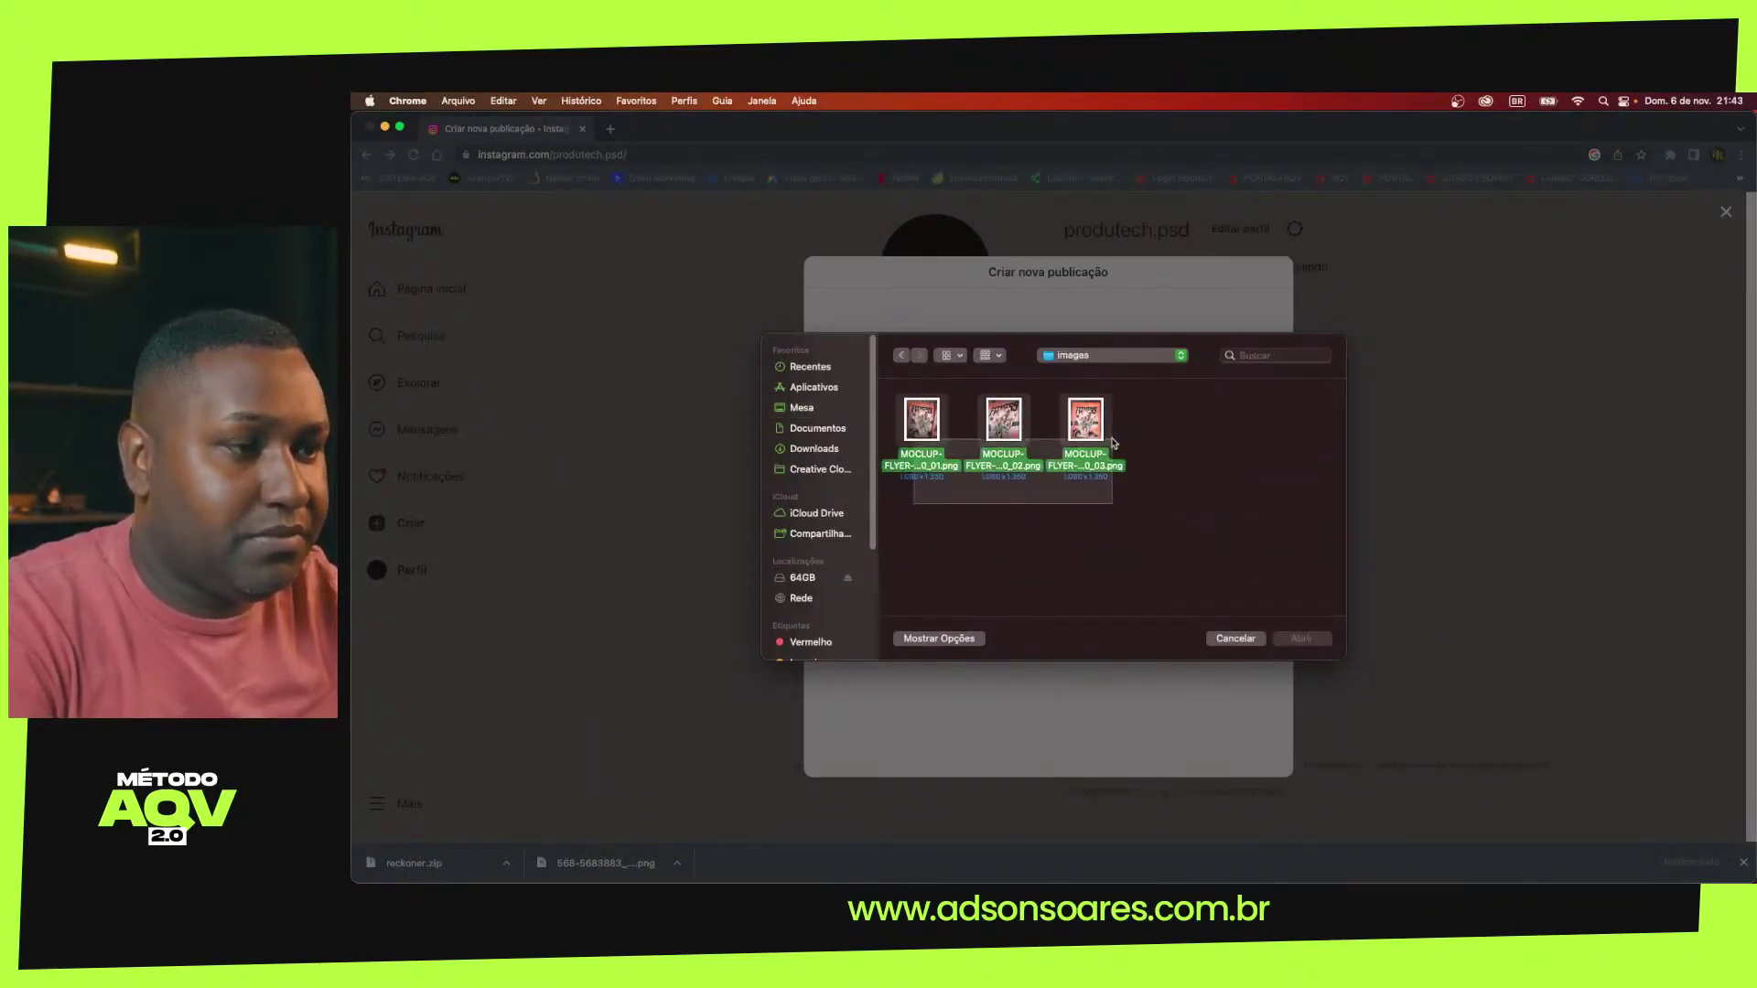
key(Return)
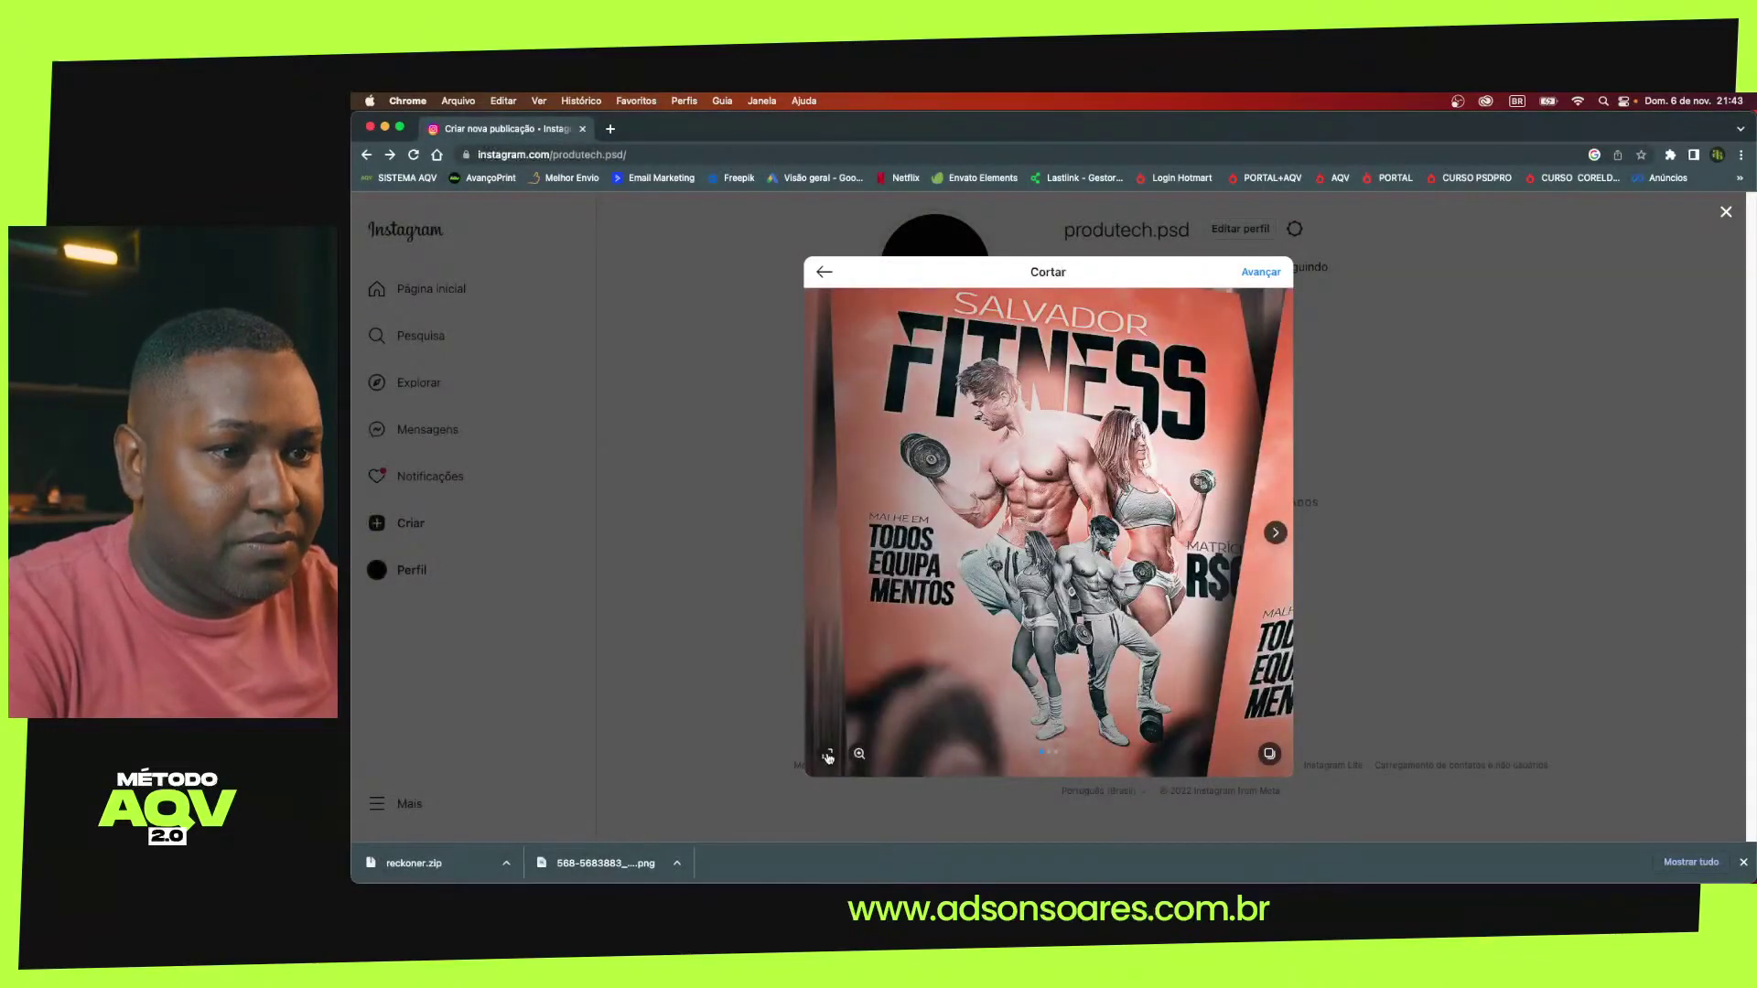
Crop the carousel images to 4:5 portrait and advance past filters to the caption stage
click(829, 755)
click(836, 679)
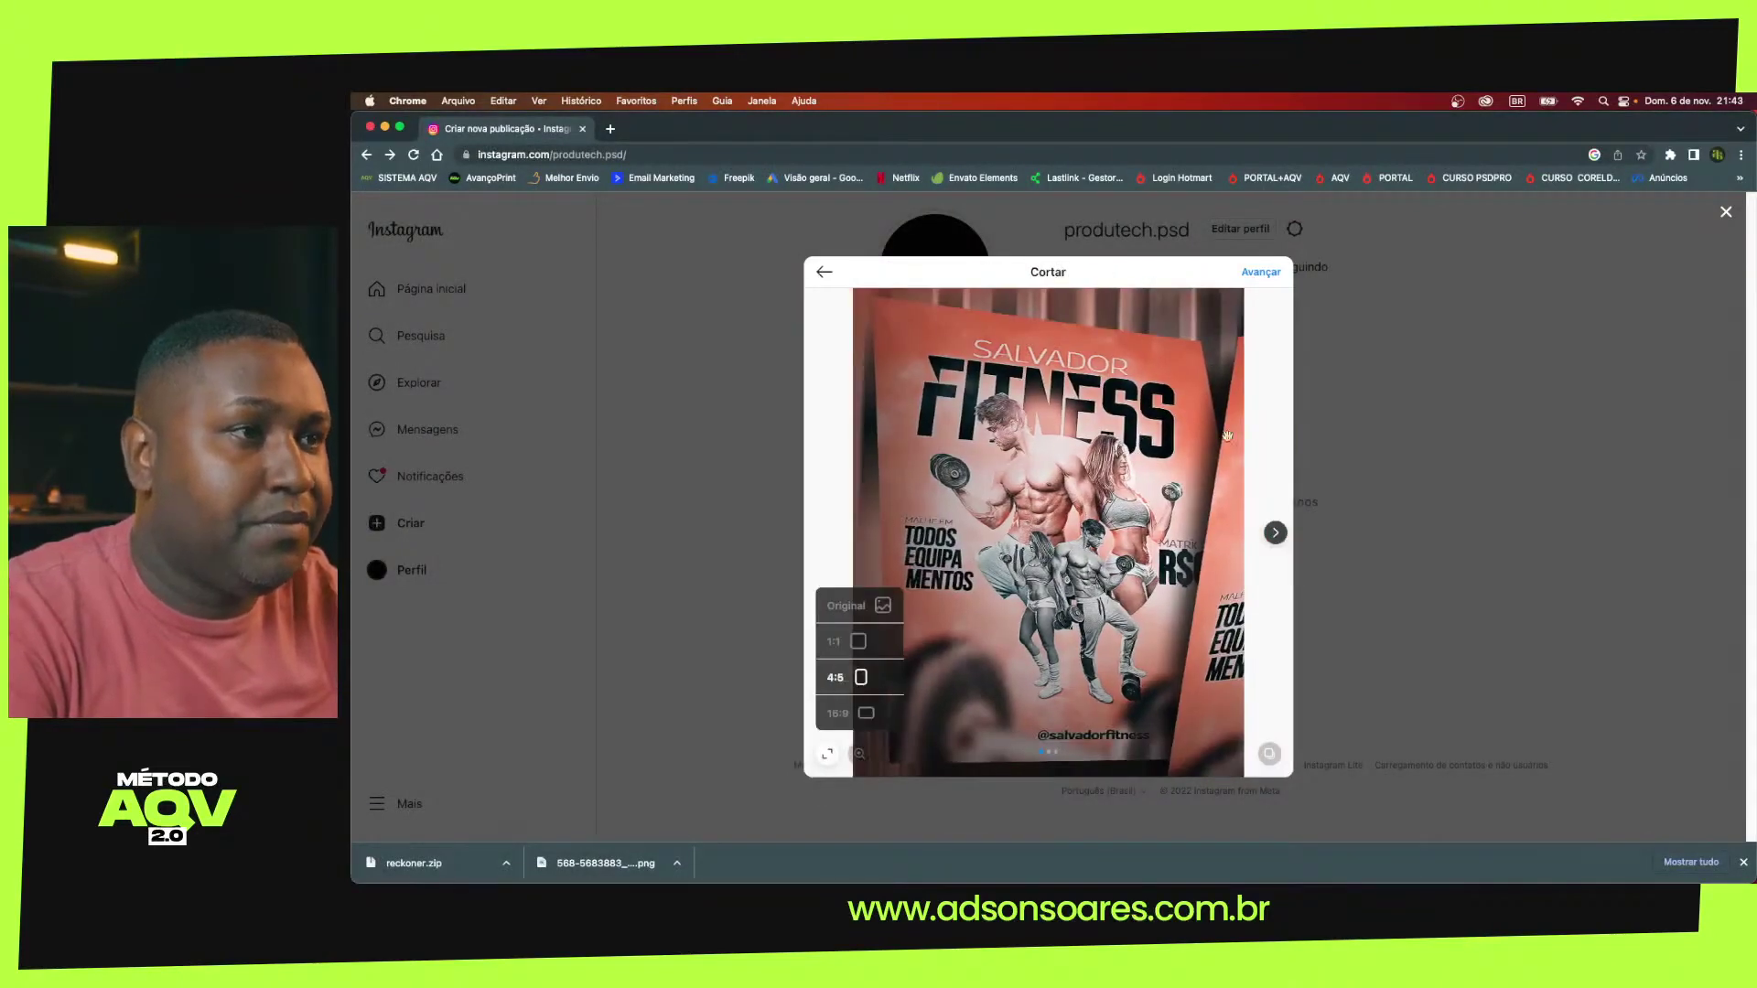
click(1273, 540)
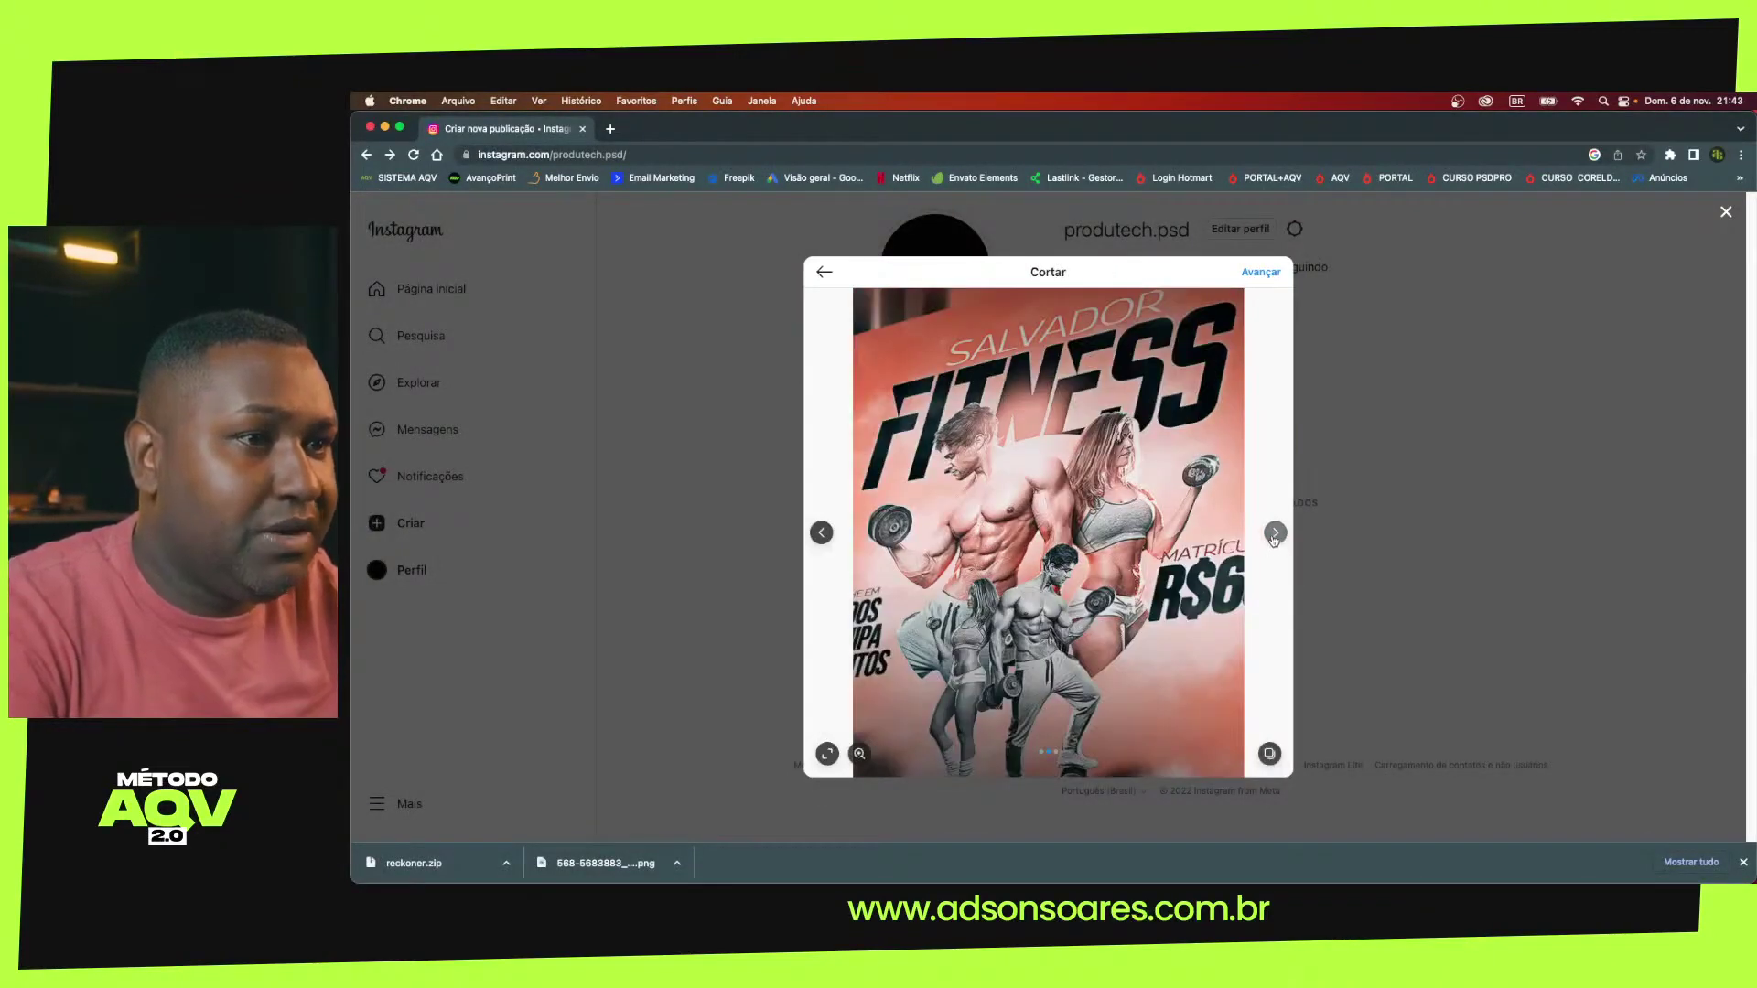
click(1273, 538)
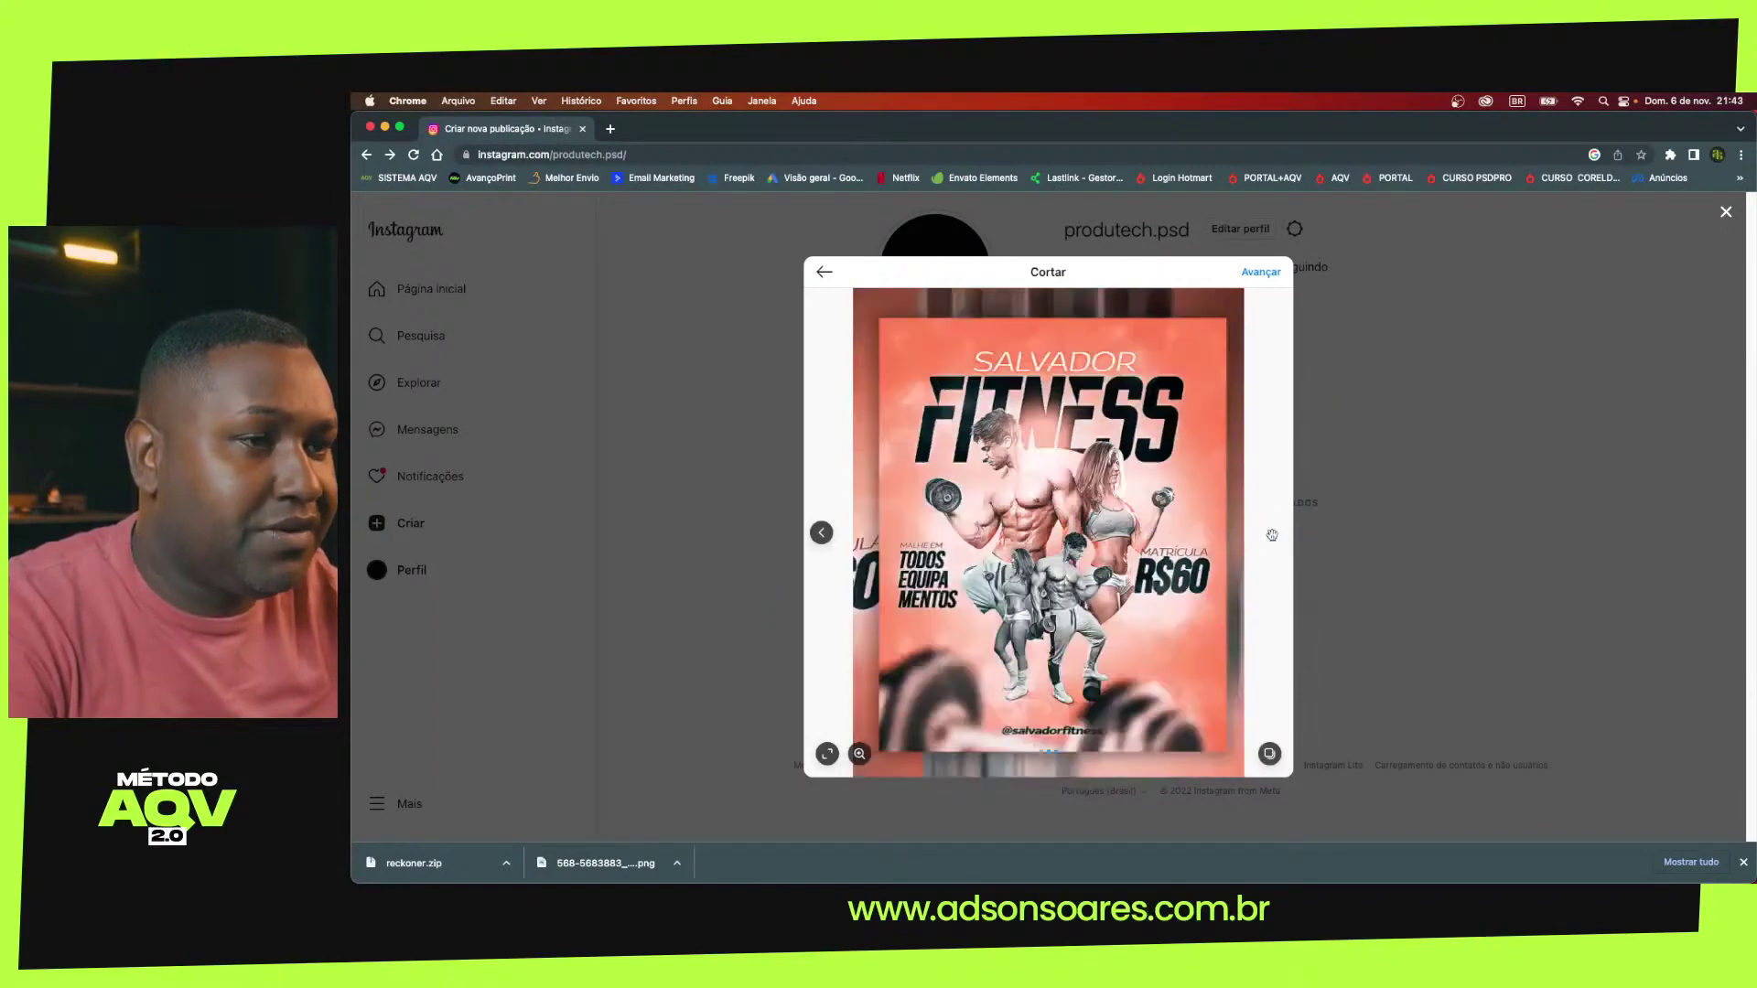
click(1259, 272)
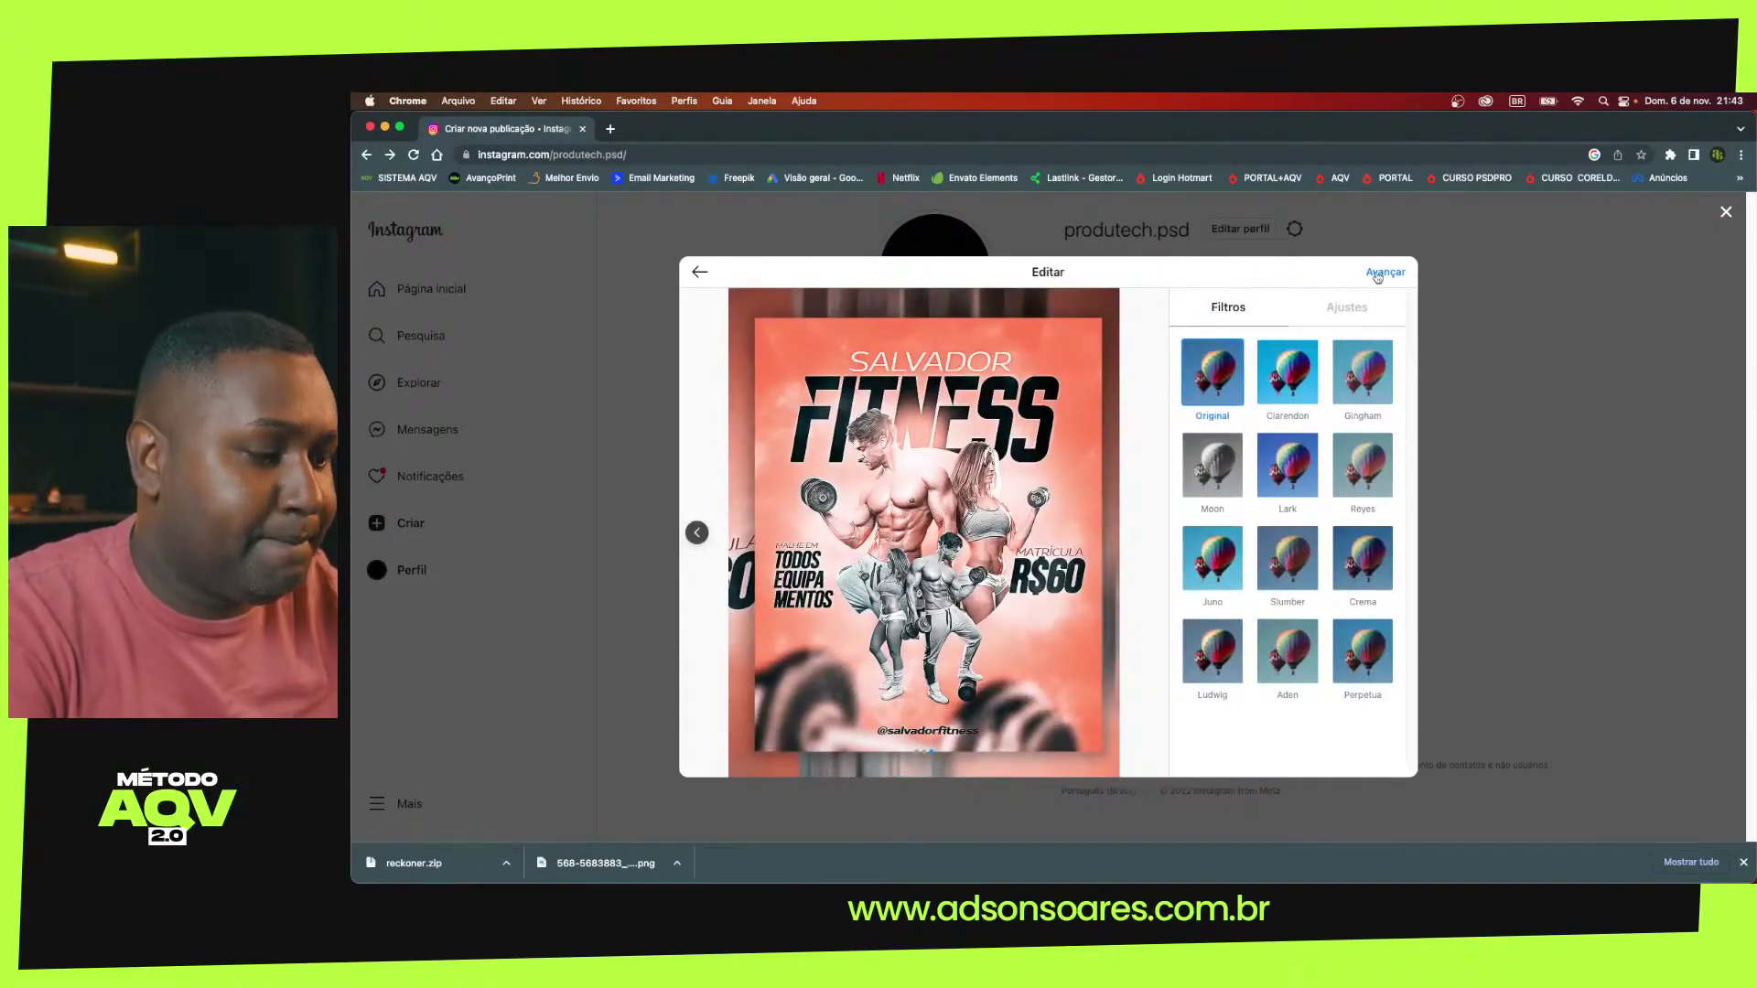
click(1384, 272)
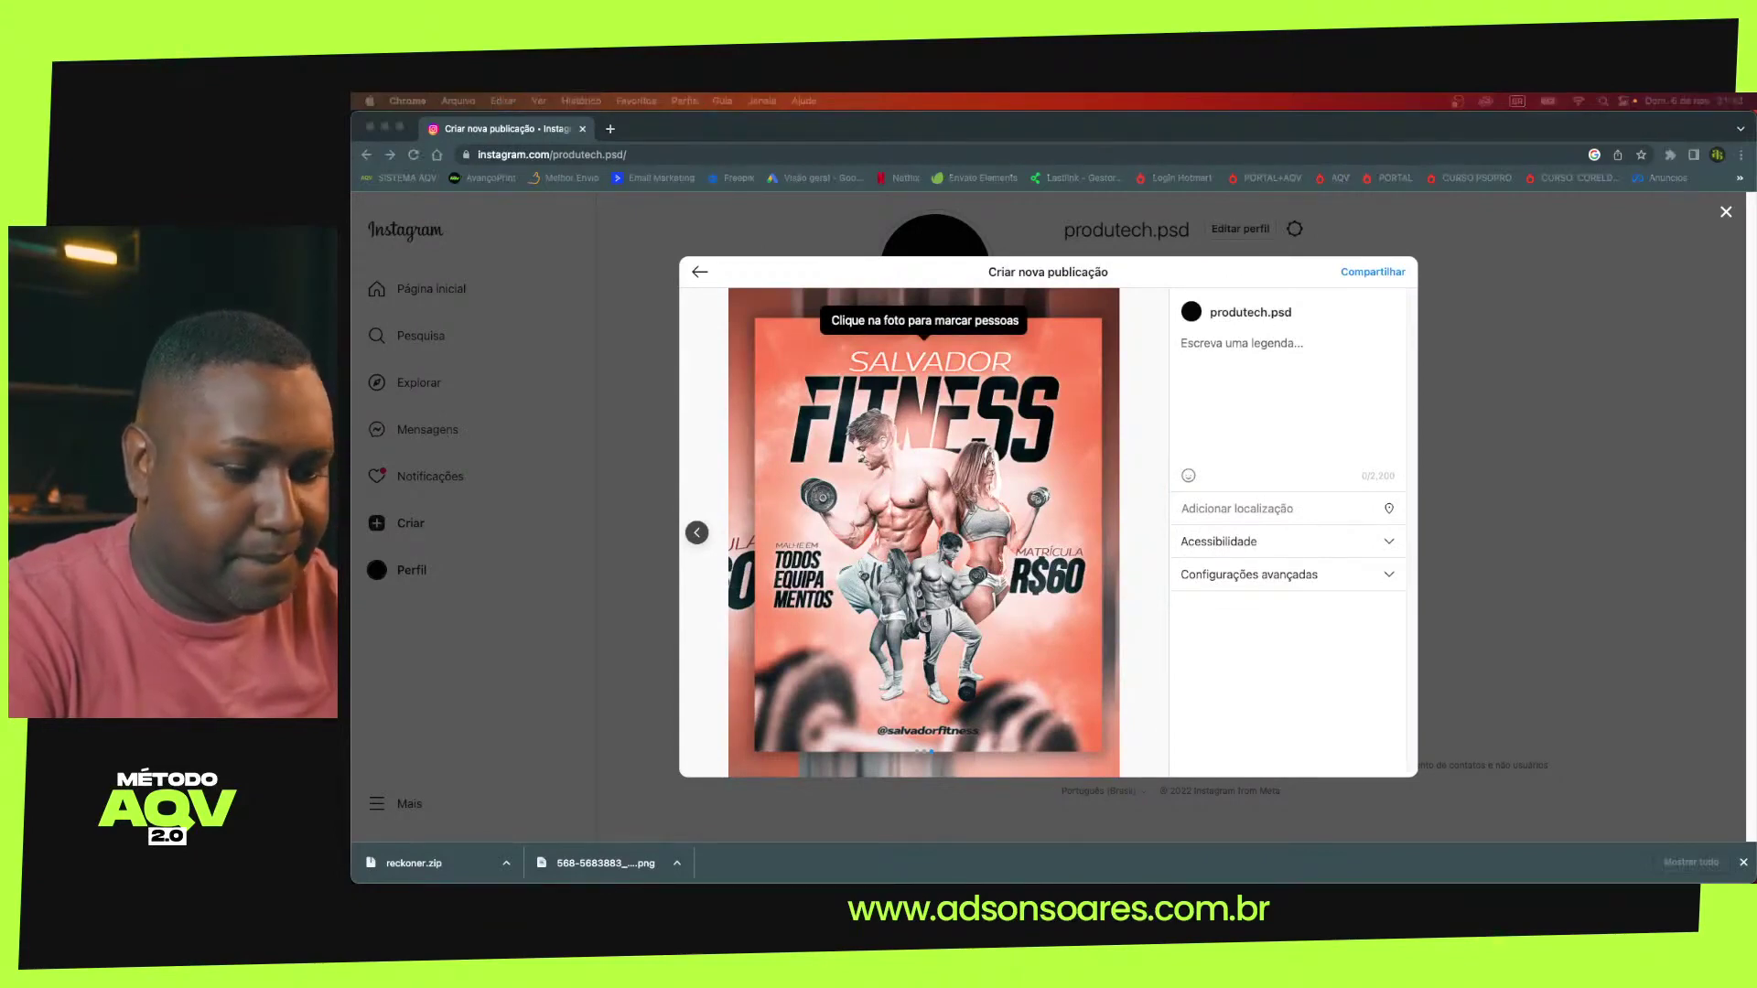
Paste the reused caption, replace 'pizzaria' with 'e açaí', and share the carousel
click(1210, 366)
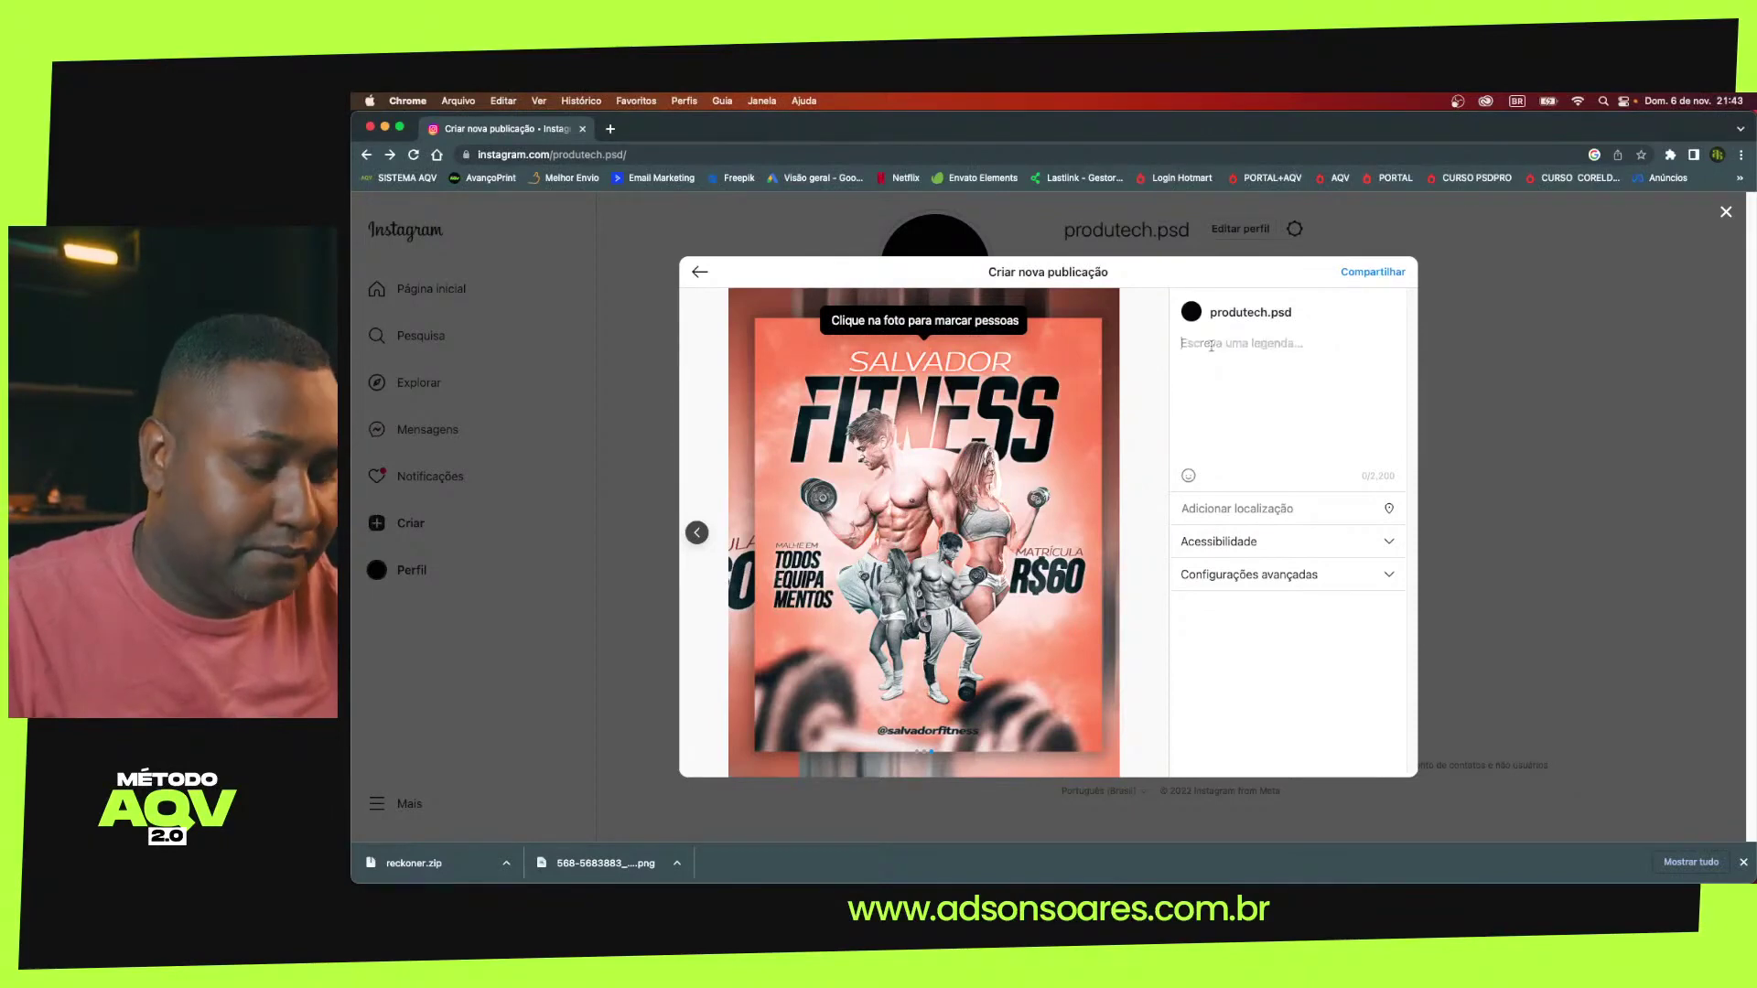
key(super+v)
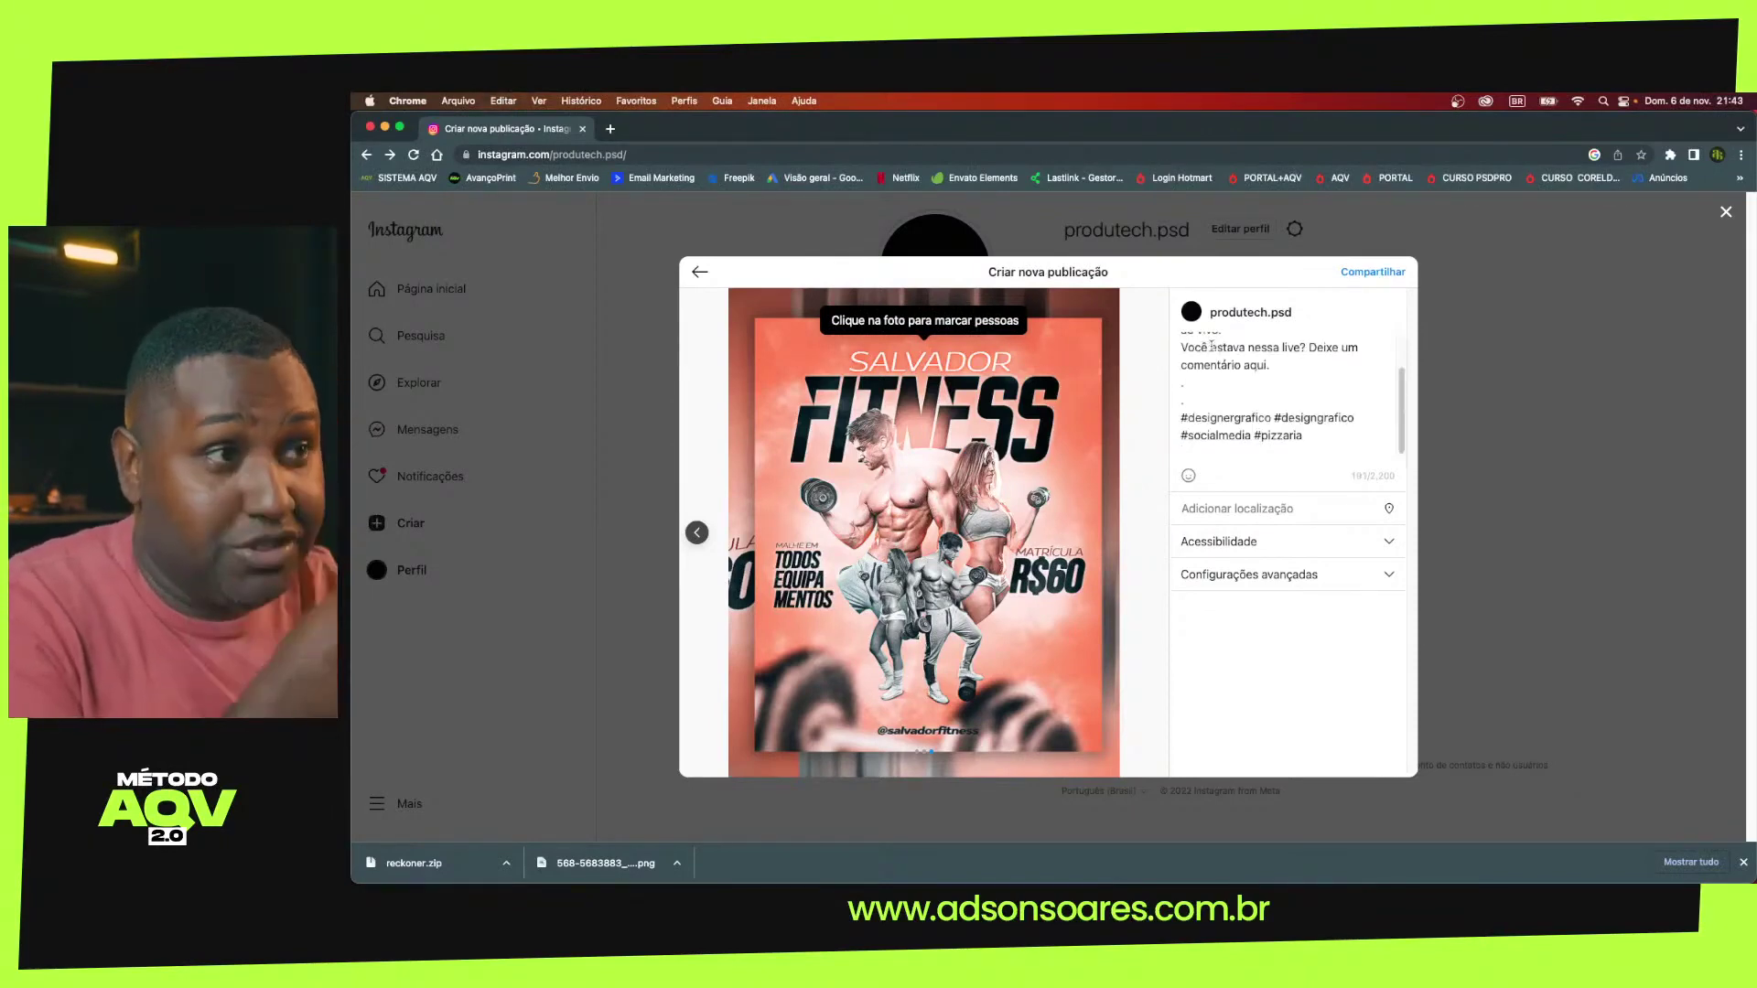
scroll(1211, 347, up, 2)
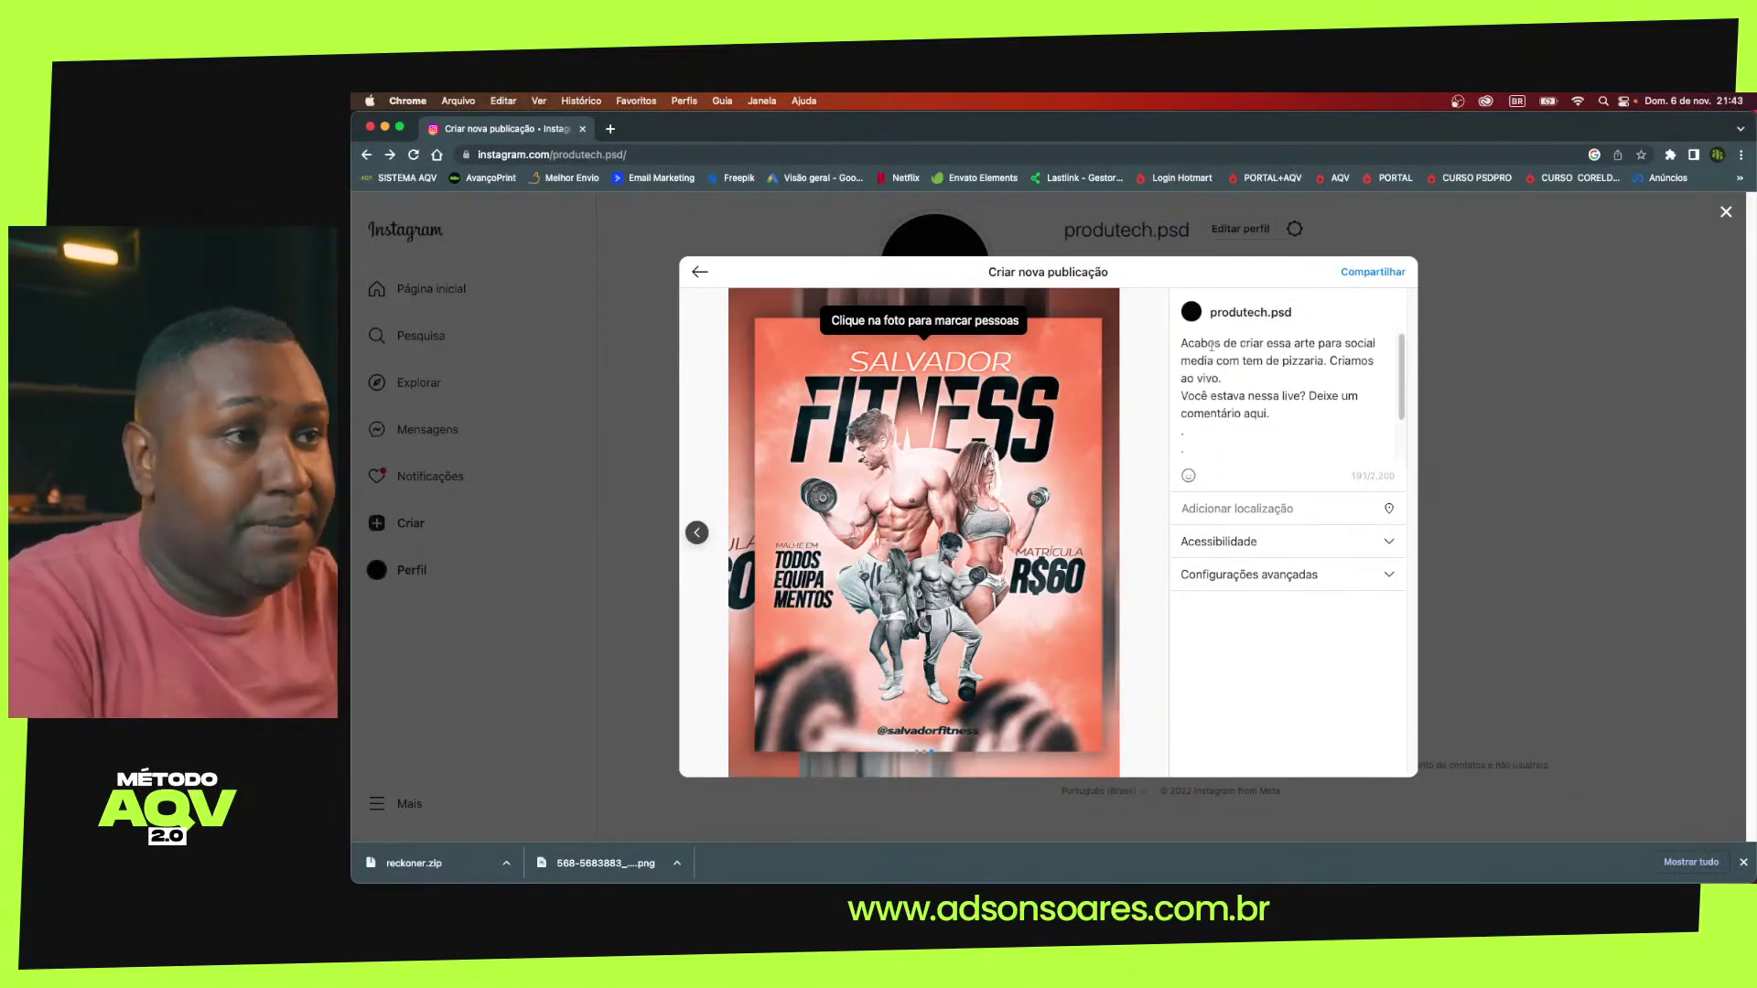
click(1323, 361)
key(BackSpace)
key(BackSpace)
key(BackSpace)
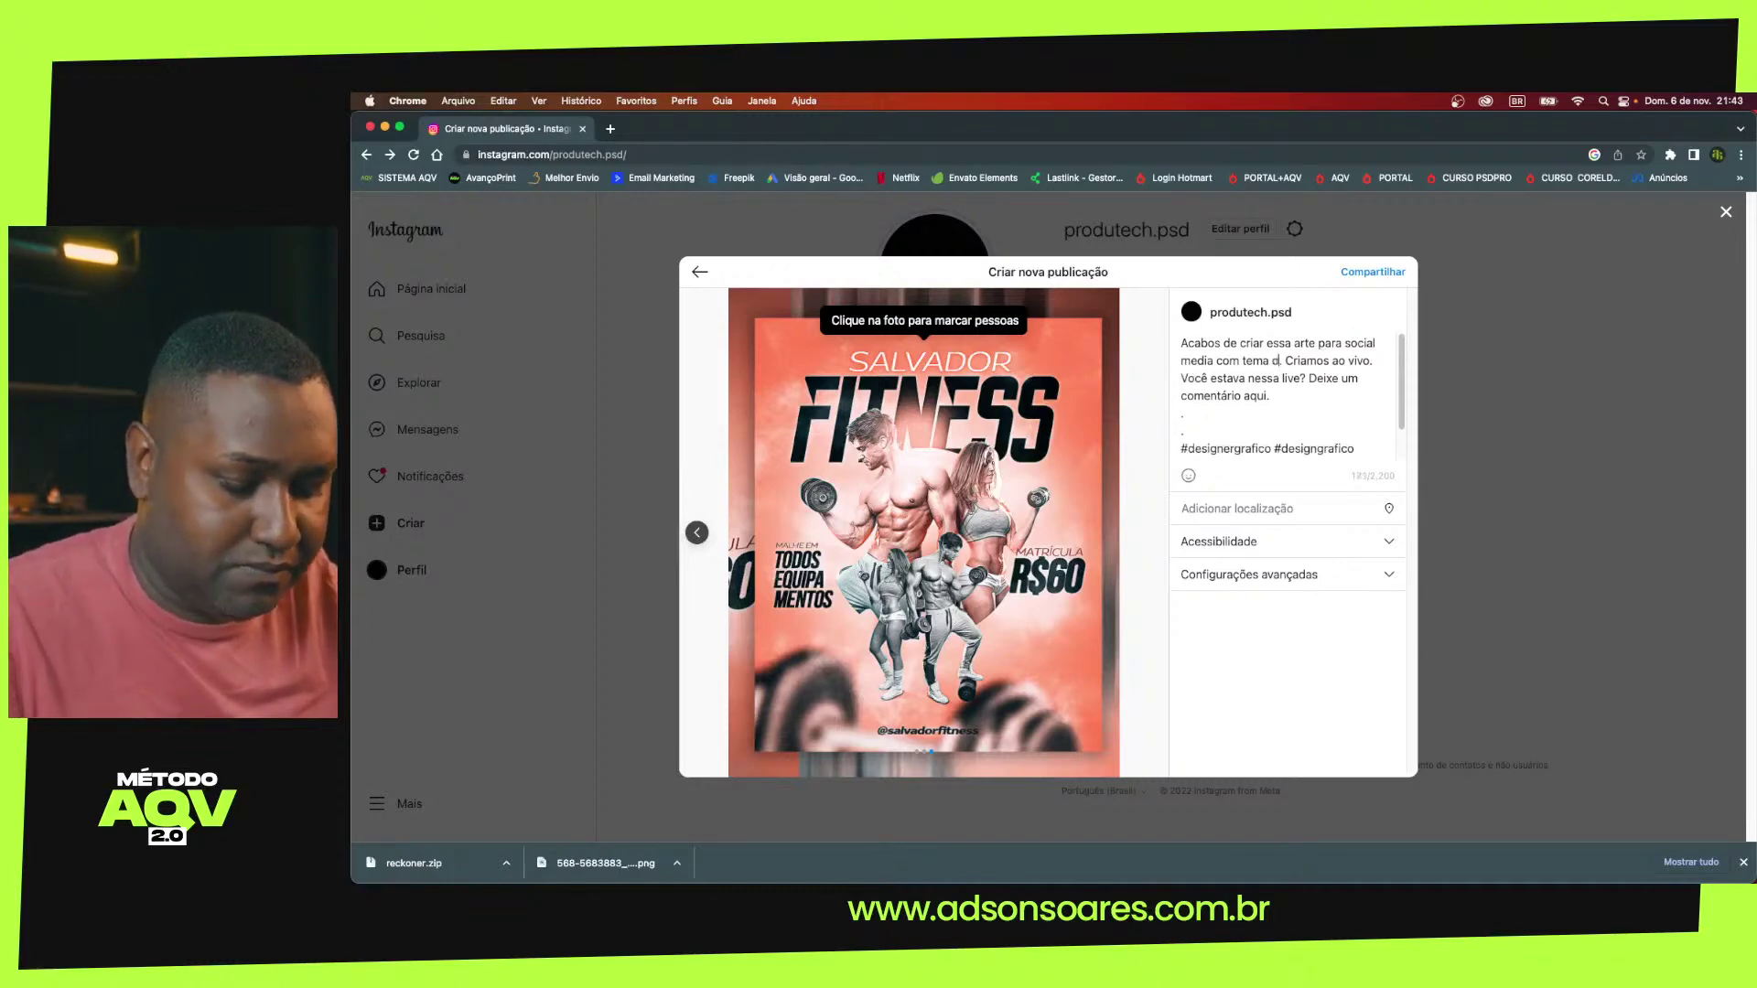
text(e açaí)
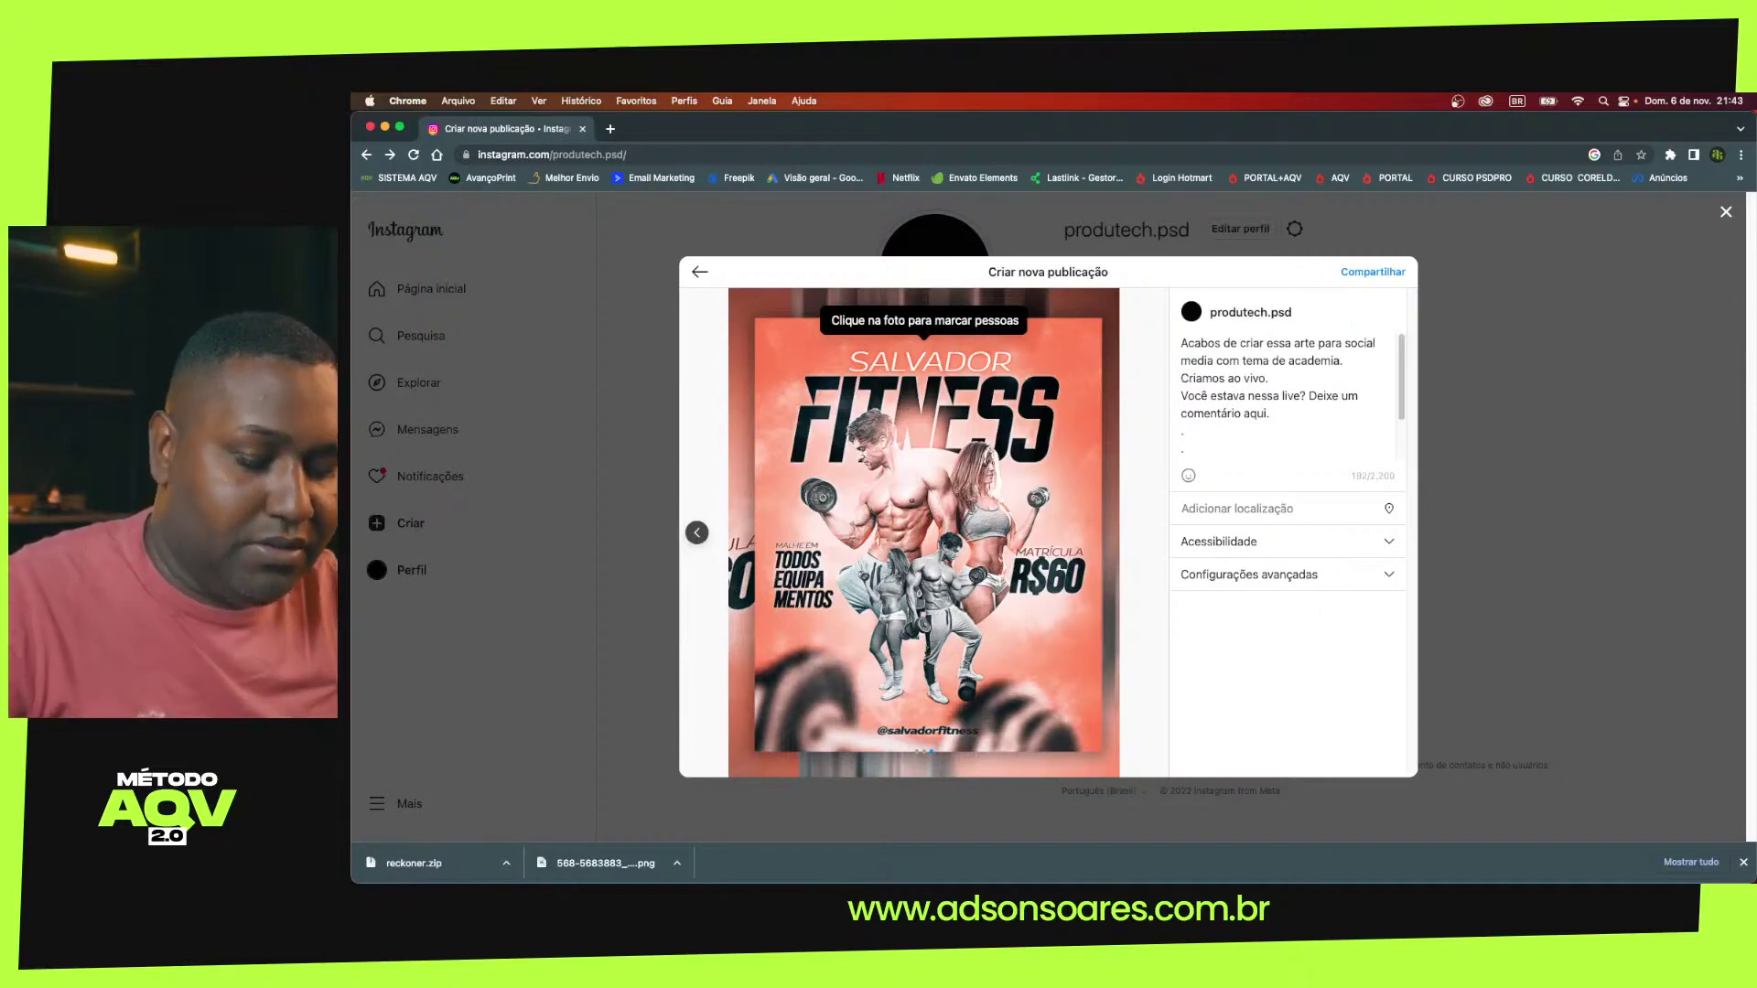
click(1376, 273)
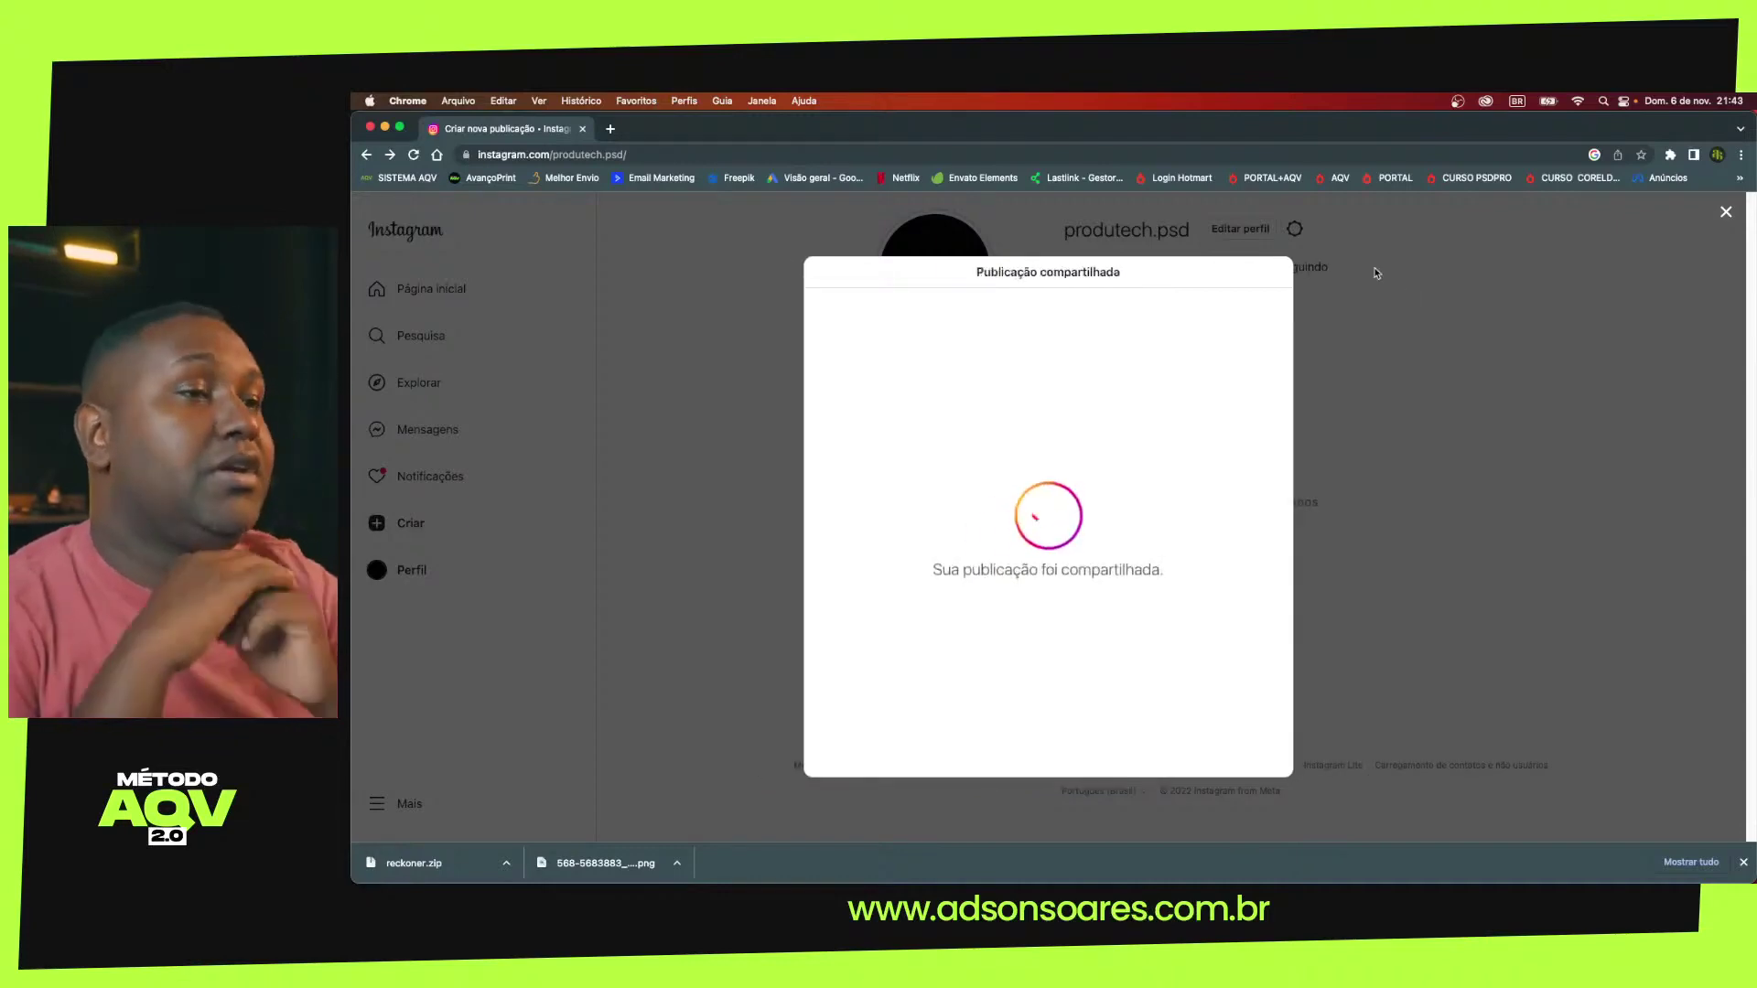
Return to the flyer academia document, toggle Proof Colors on and off, and close the Caractere panel
key(ctrl+Left)
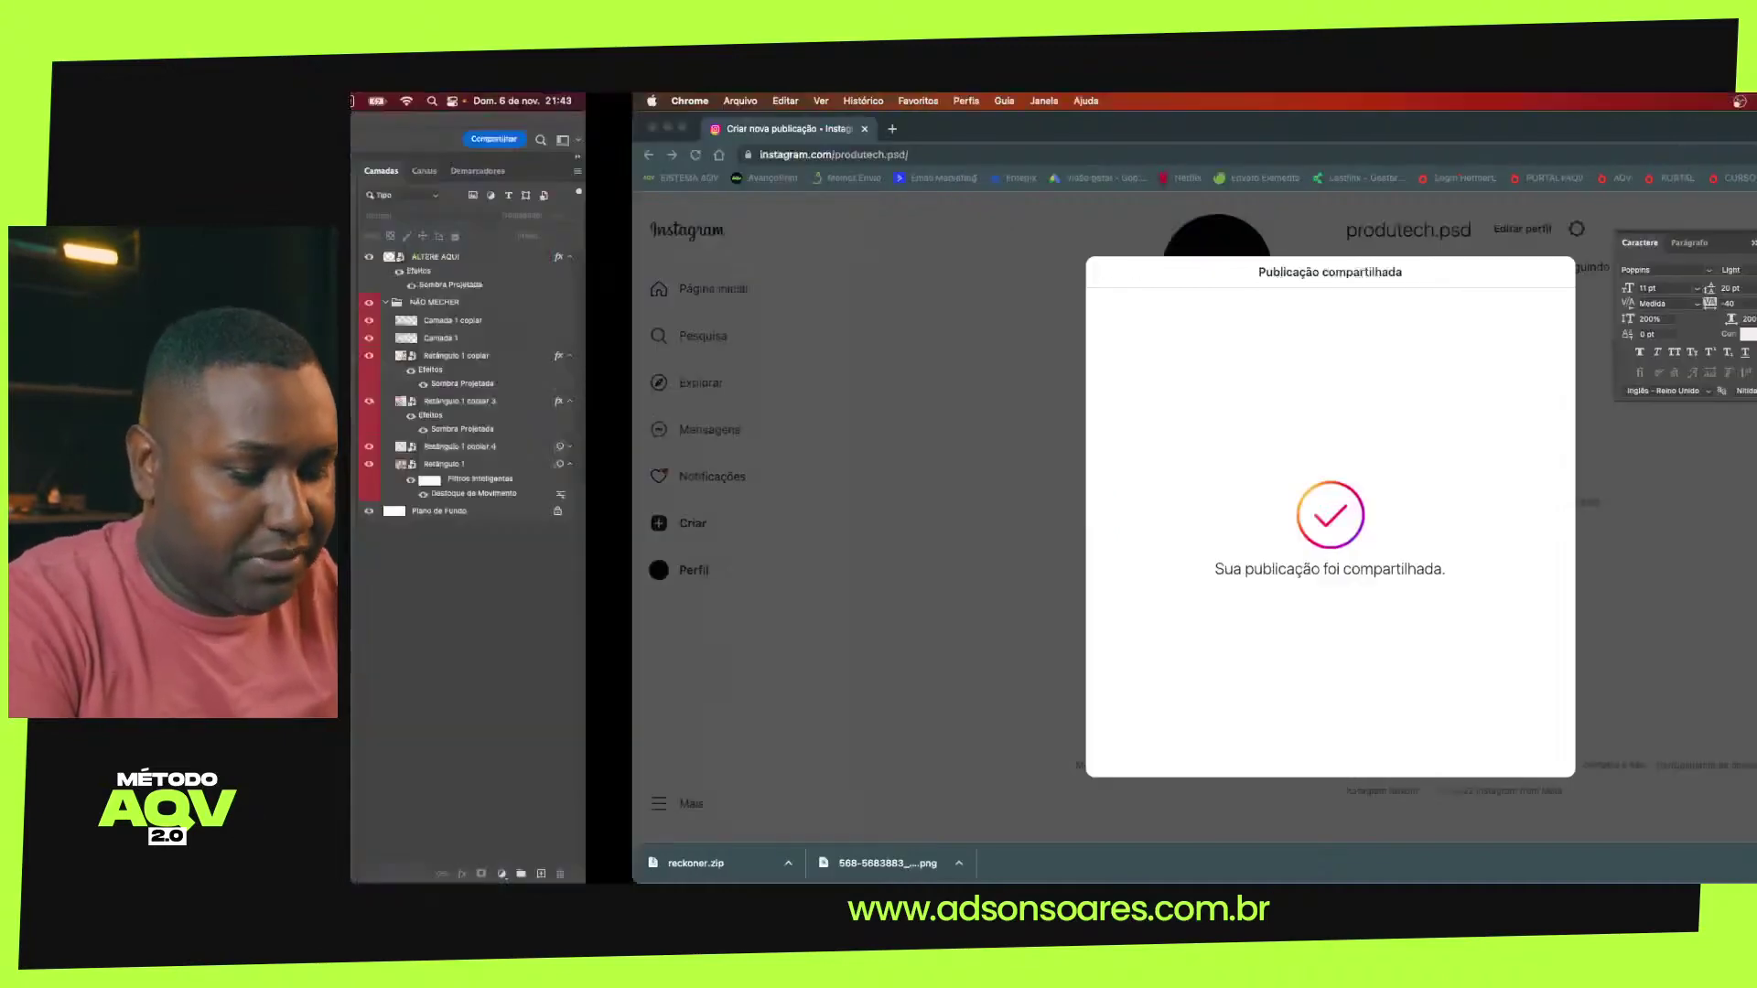
click(567, 165)
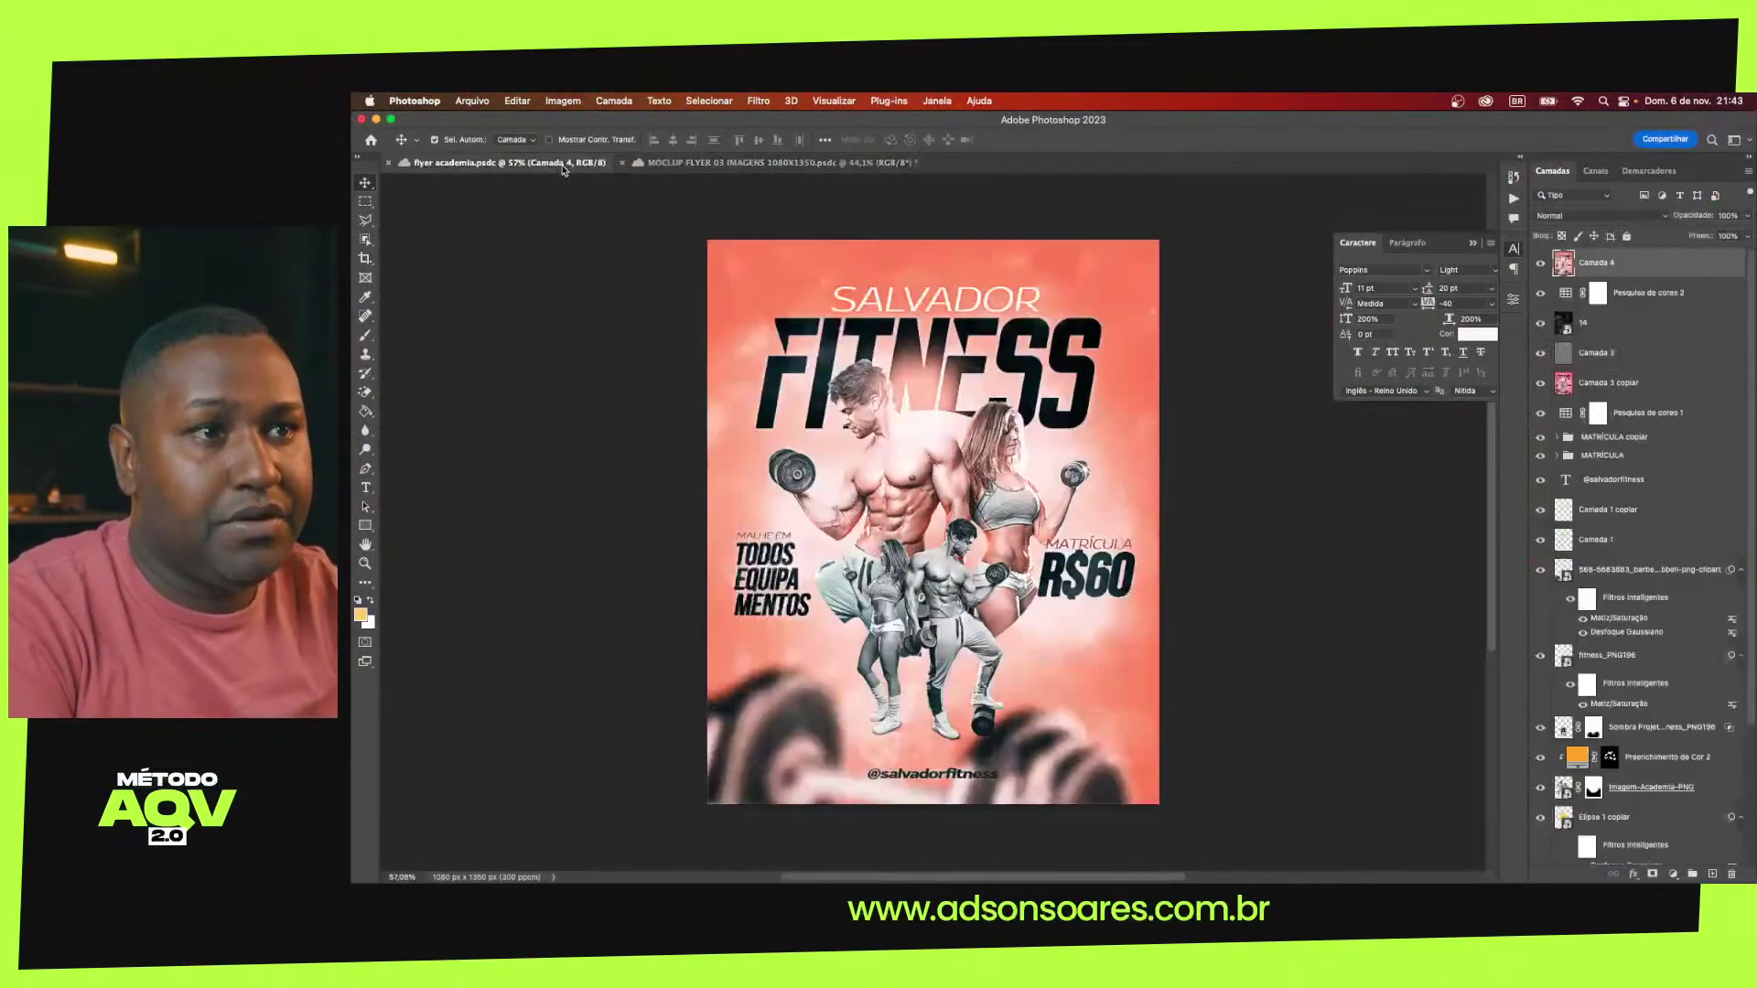
click(617, 420)
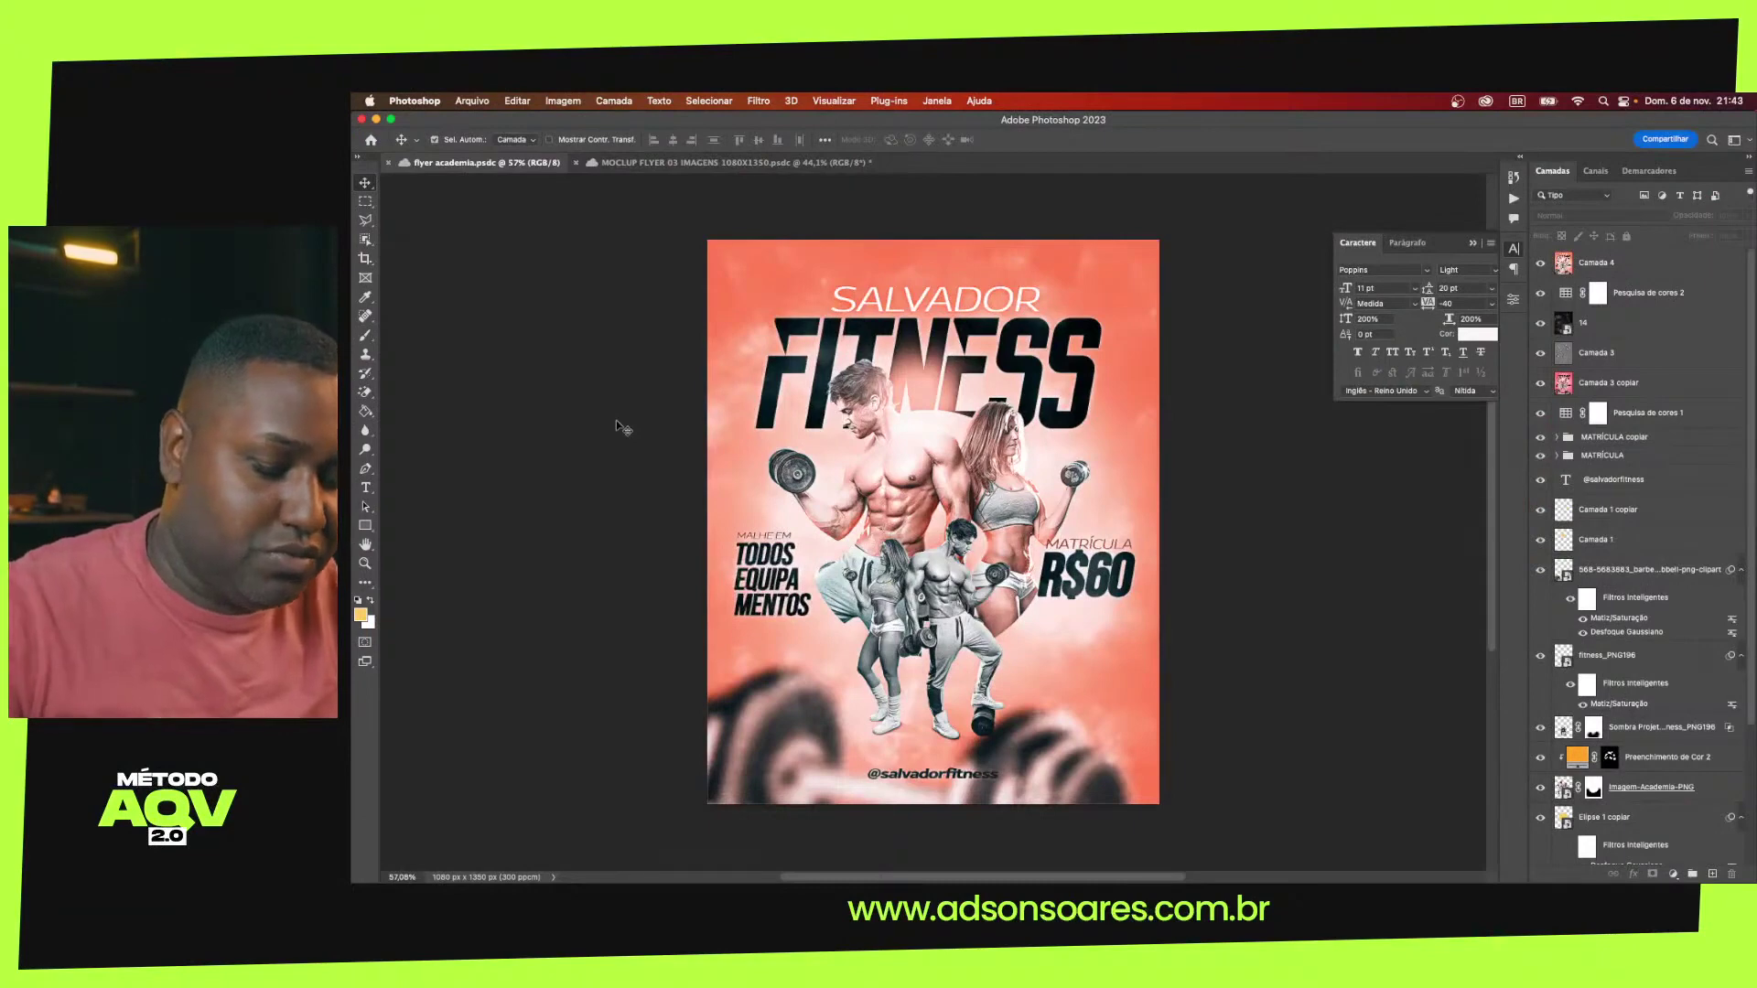
key(ctrl+y)
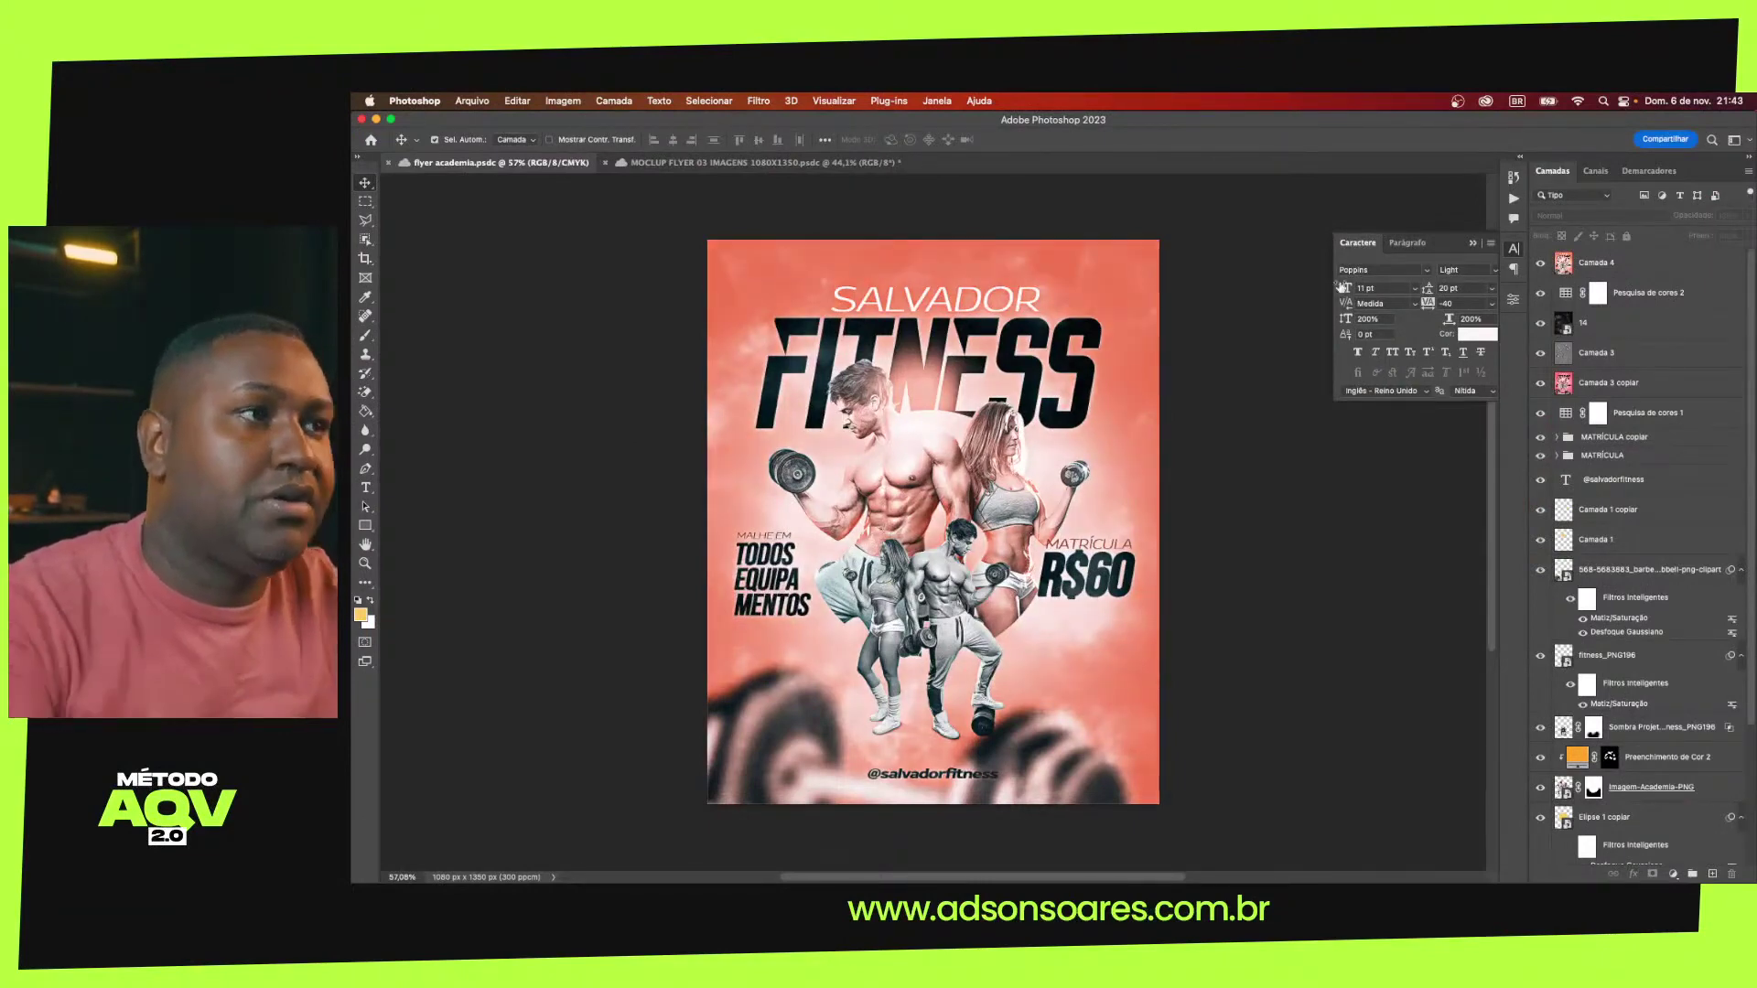
click(1471, 243)
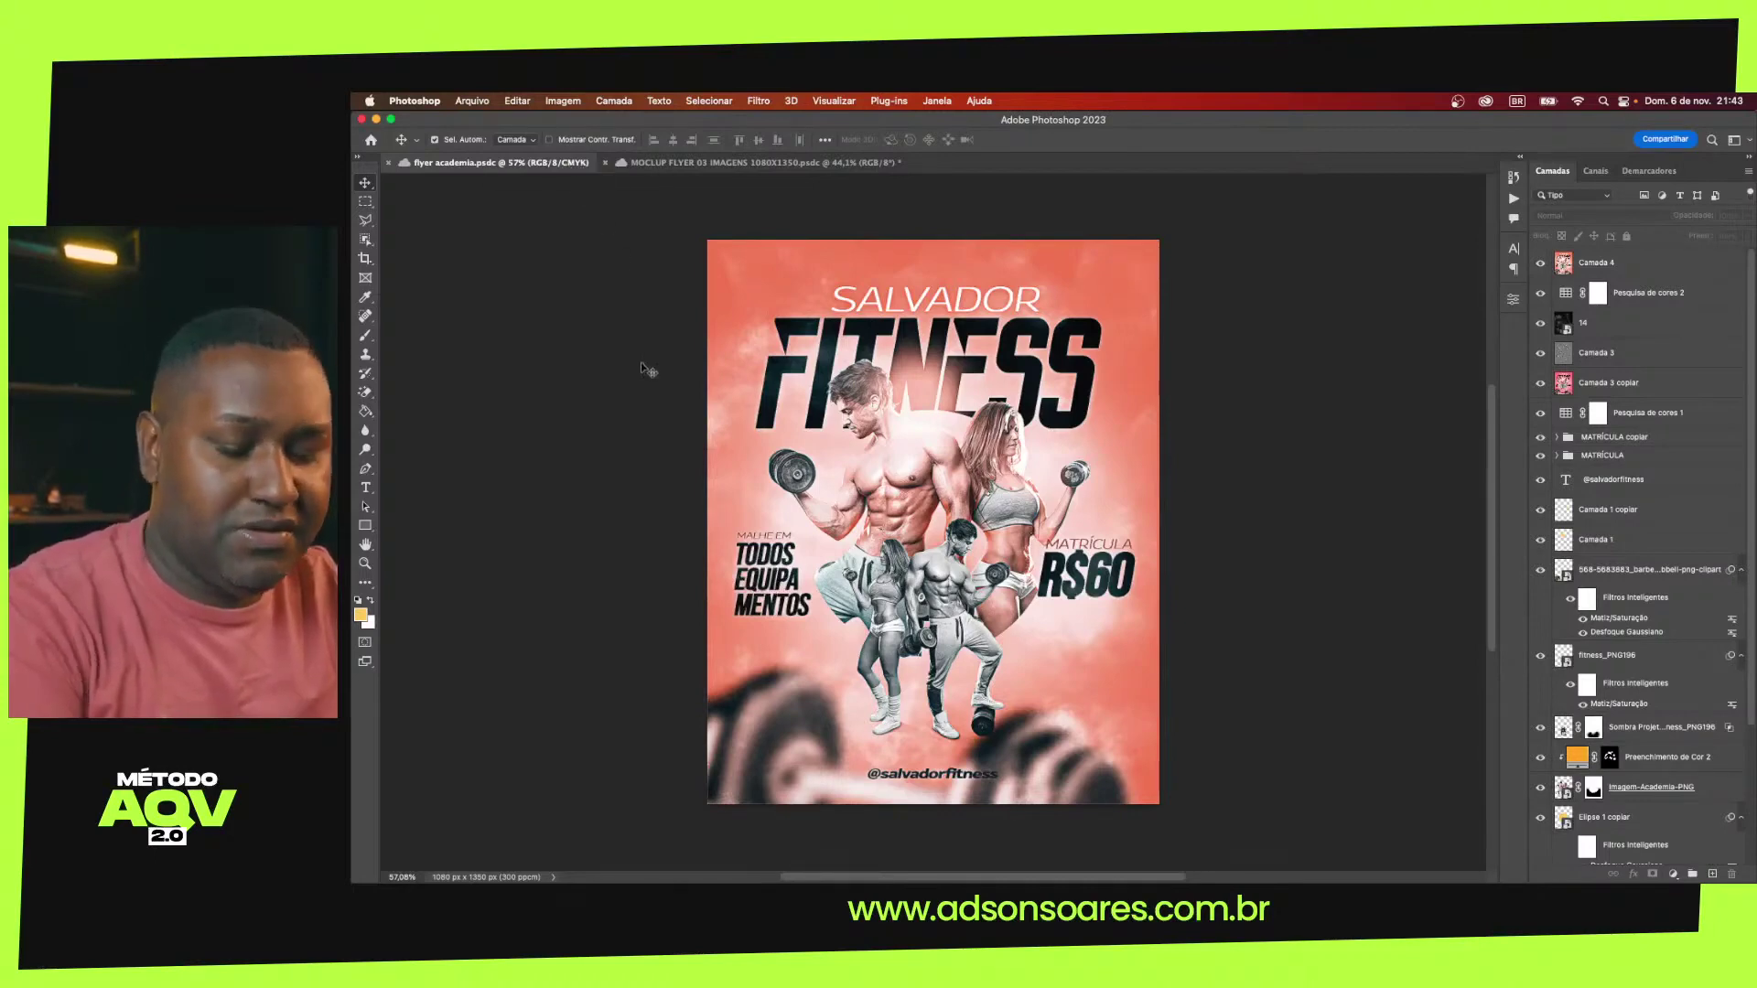
key(ctrl+y)
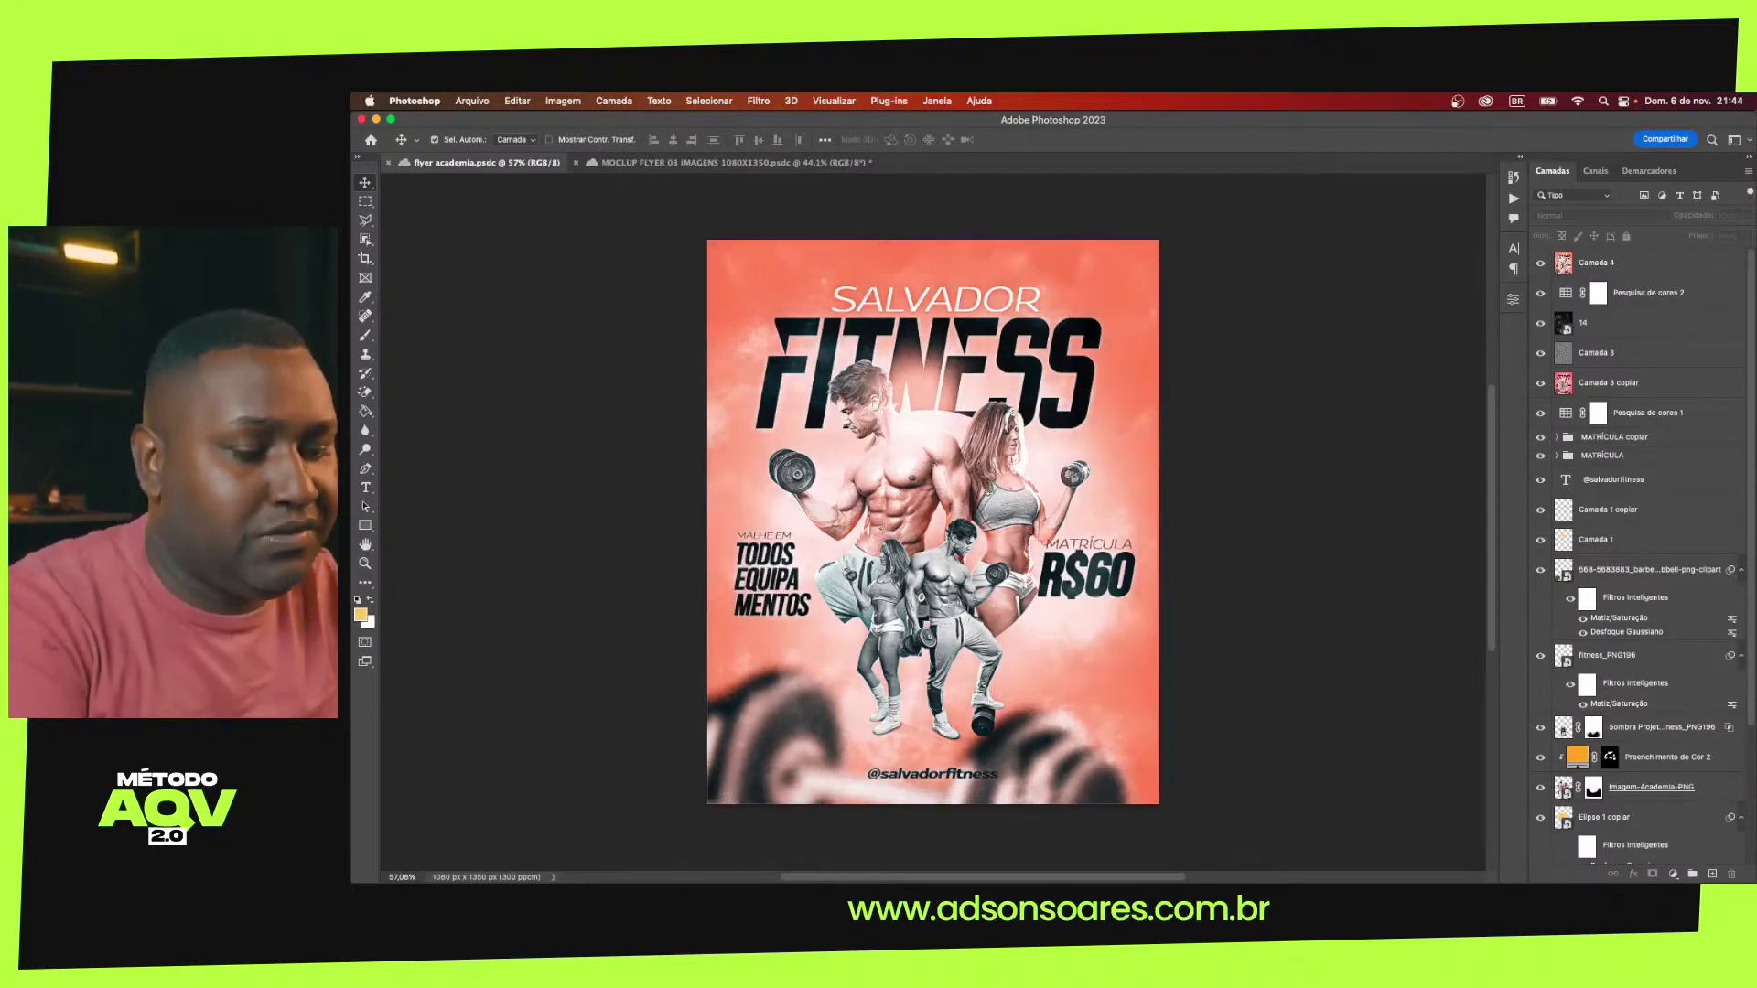